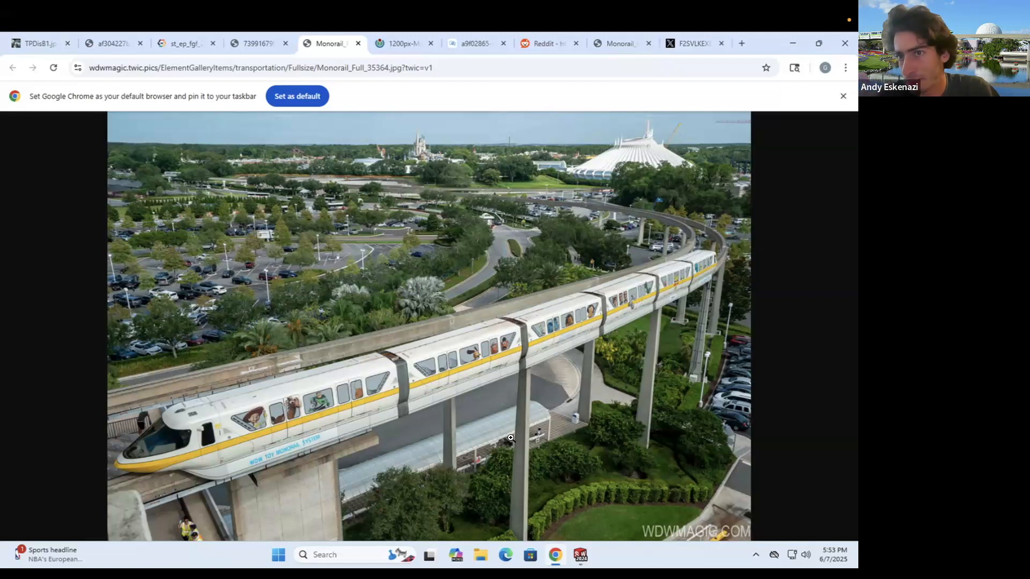
# - Browse the coral, Epcot, Reddit and silver-with-flags monorail photos, zooming the Epcot photo out and back in
pyautogui.click(388, 40)
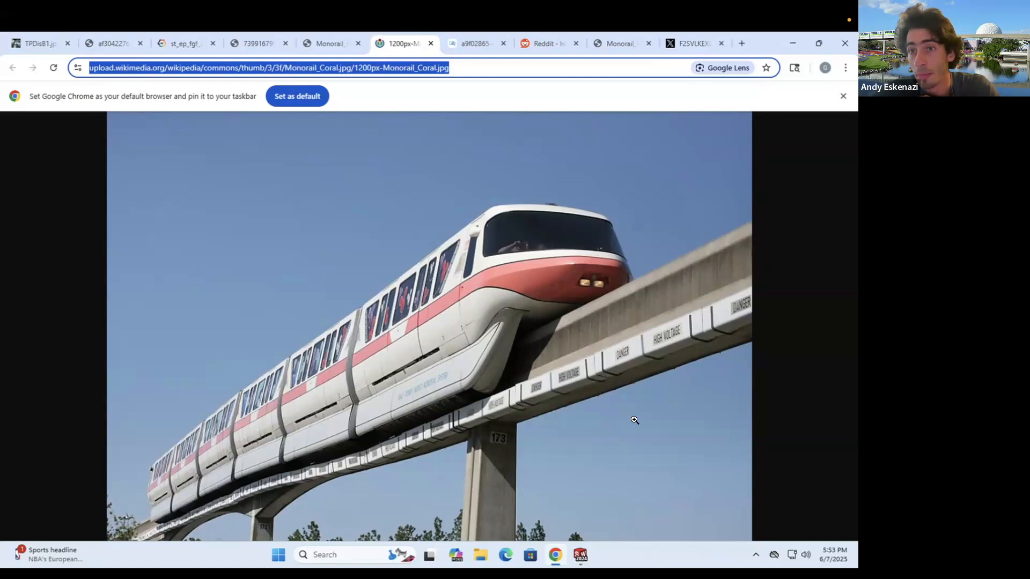
pyautogui.click(475, 44)
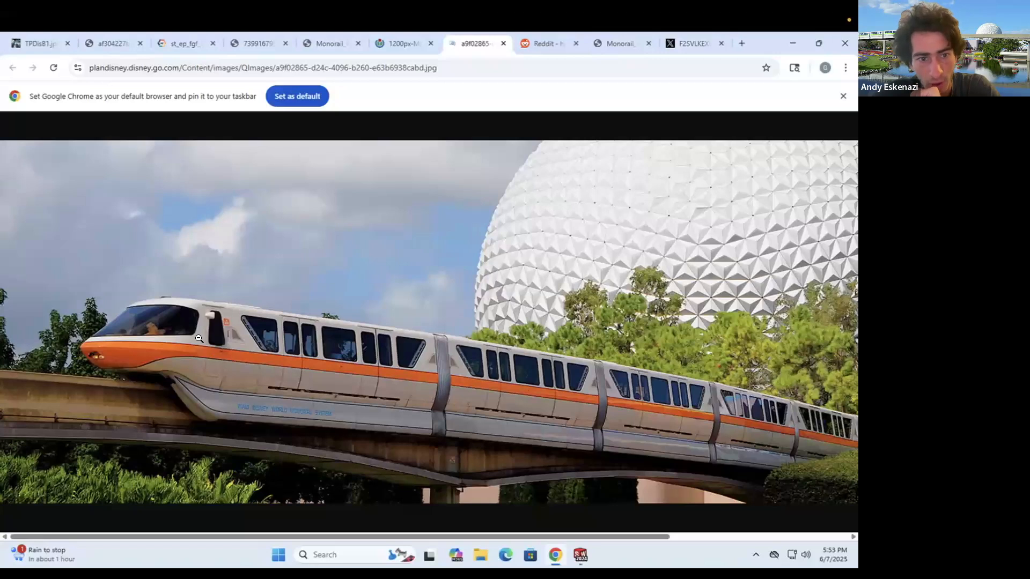
pyautogui.click(270, 361)
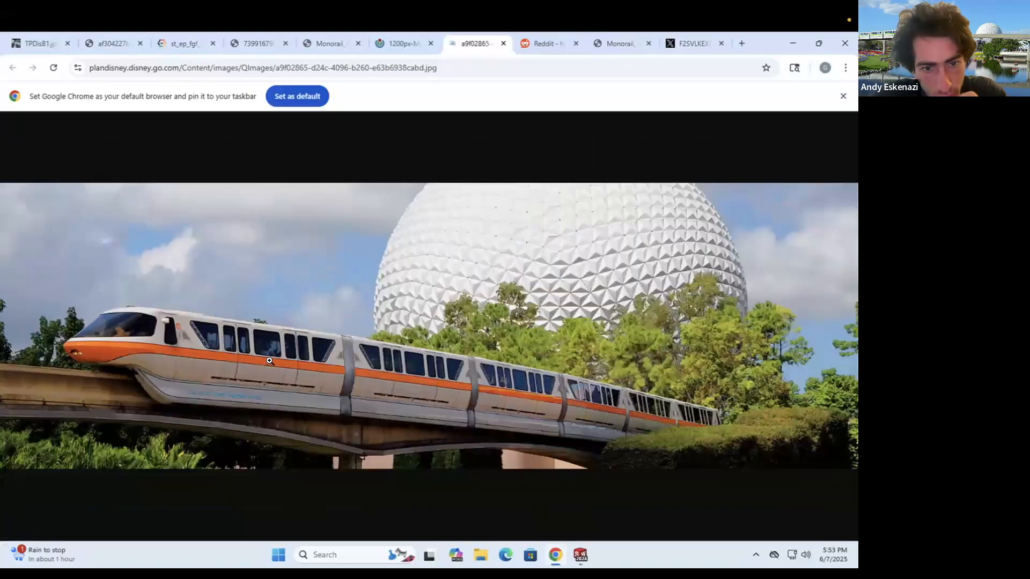
pyautogui.click(221, 361)
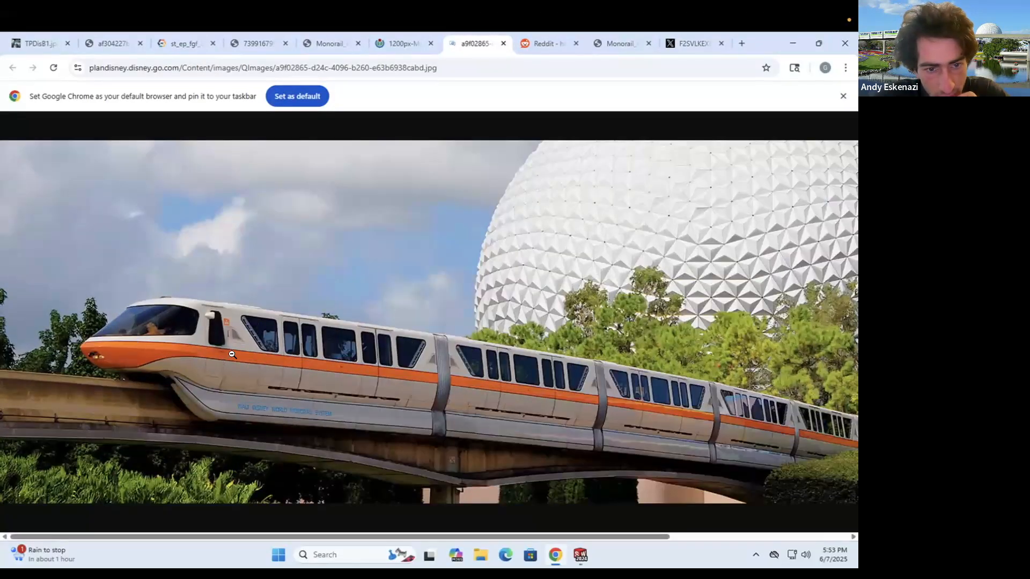
pyautogui.click(545, 50)
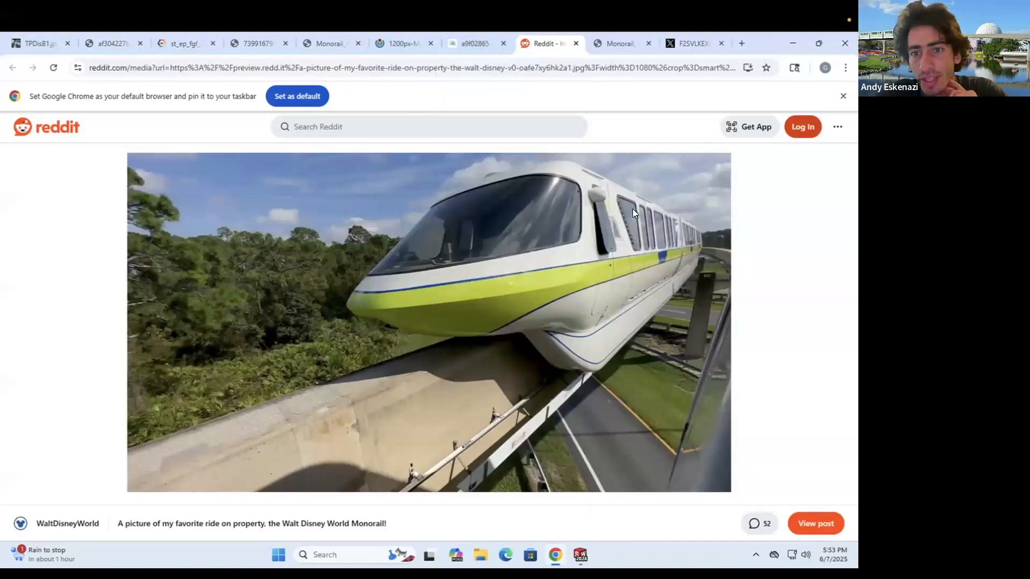
pyautogui.click(616, 47)
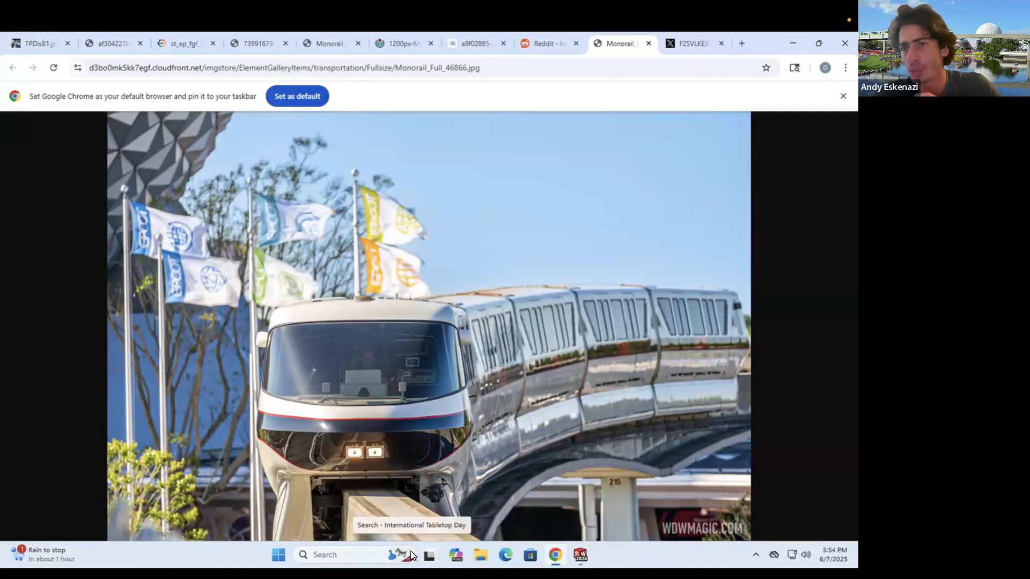
# - Look through the flower-garden, next reference and white side-view monorail photos
pyautogui.click(182, 40)
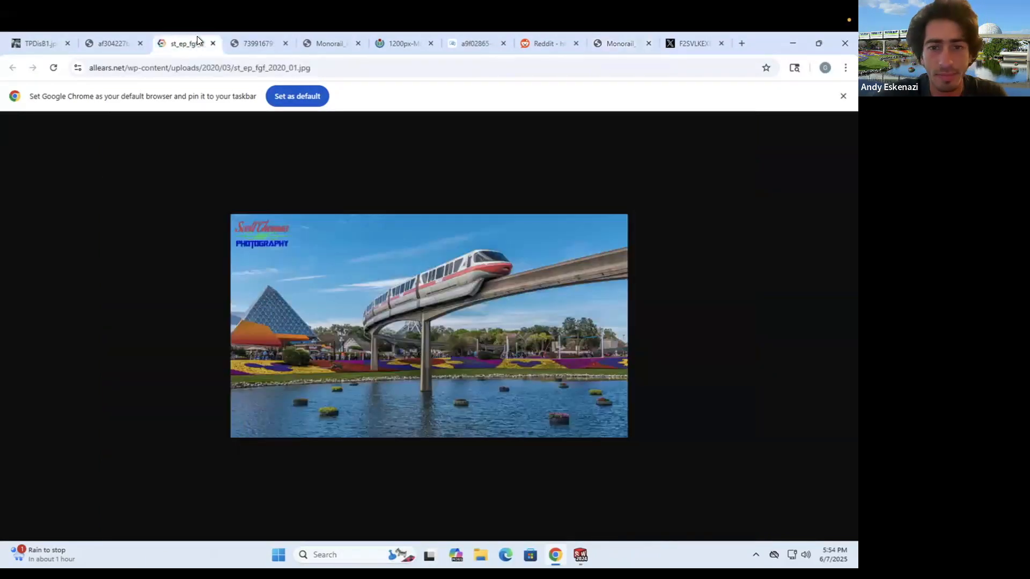
pyautogui.click(114, 40)
pyautogui.click(249, 38)
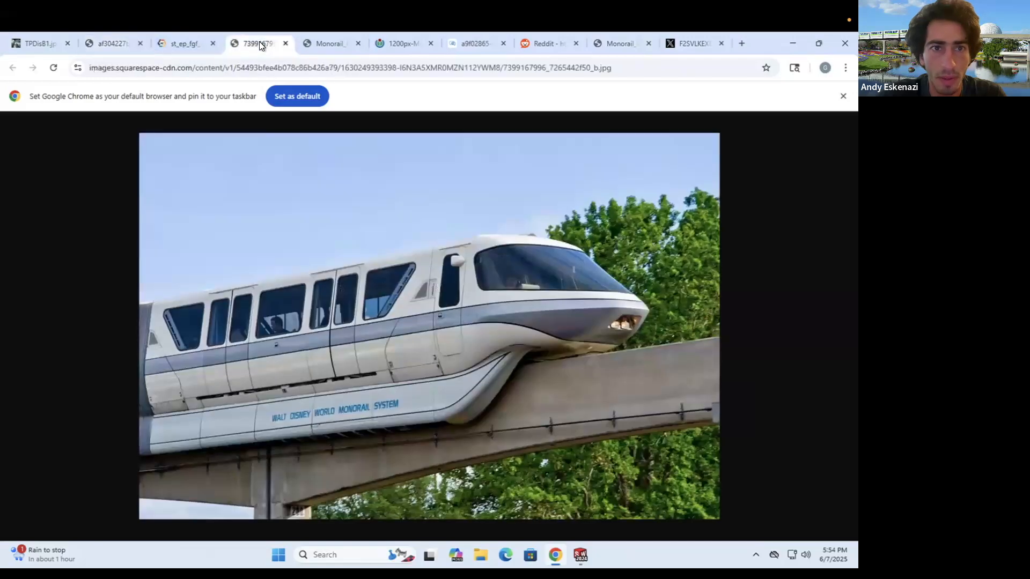
# - Move the white side-view photo tab after the Epcot tab, then bring SOLIDWORKS forward
pyautogui.moveTo(252, 40); pyautogui.dragTo(484, 37)
pyautogui.click(401, 43)
pyautogui.click(462, 43)
pyautogui.moveTo(622, 22)
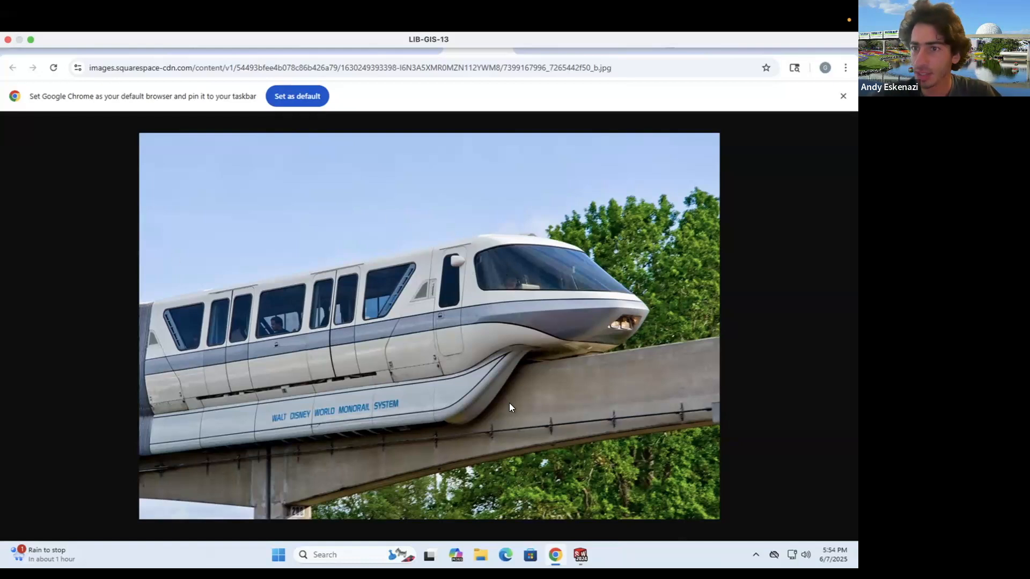
pyautogui.click(580, 555)
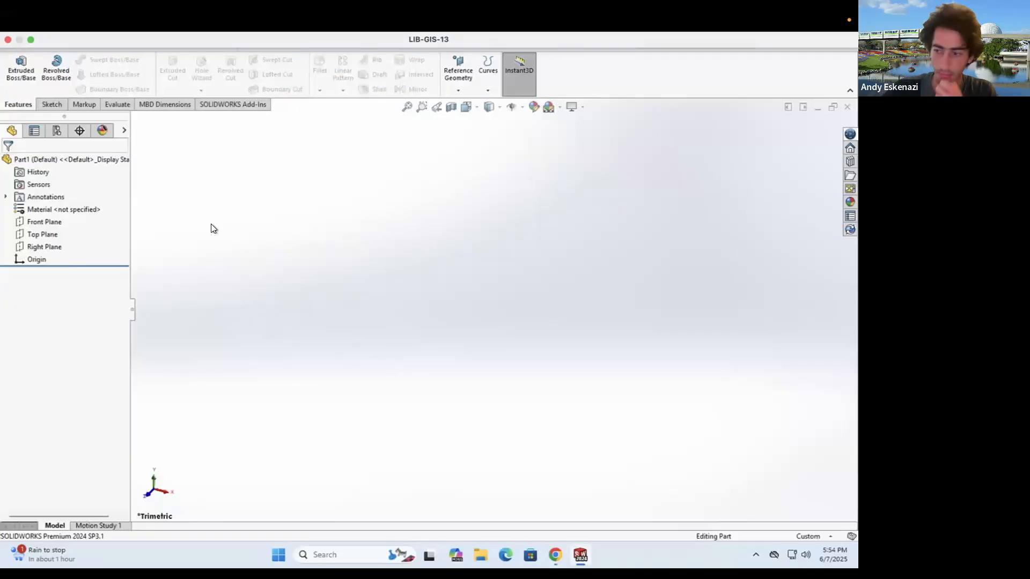
# - Start a new sketch on the Front Plane and check the document units
pyautogui.click(49, 104)
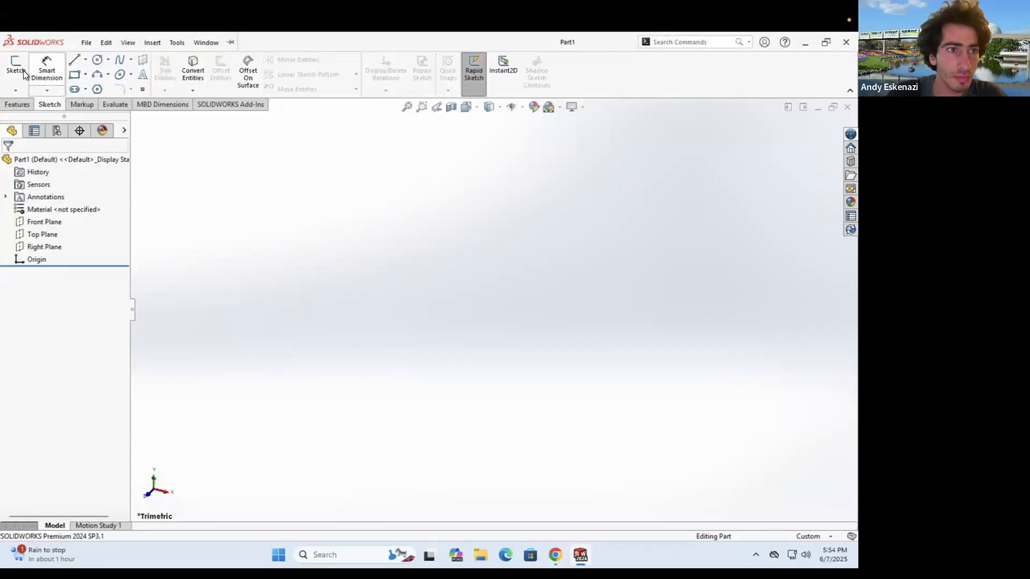
pyautogui.click(16, 69)
pyautogui.click(375, 189)
pyautogui.click(810, 536)
pyautogui.click(672, 419)
# - Draw a horizontal centerline from the origin and dimension it 500 mm
pyautogui.click(85, 59)
pyautogui.click(97, 87)
pyautogui.click(493, 309)
pyautogui.click(631, 310)
pyautogui.click(46, 70)
pyautogui.click(574, 309)
pyautogui.click(573, 271)
pyautogui.write('500')
pyautogui.press('Return')
pyautogui.scroll(-5, 613, 288)
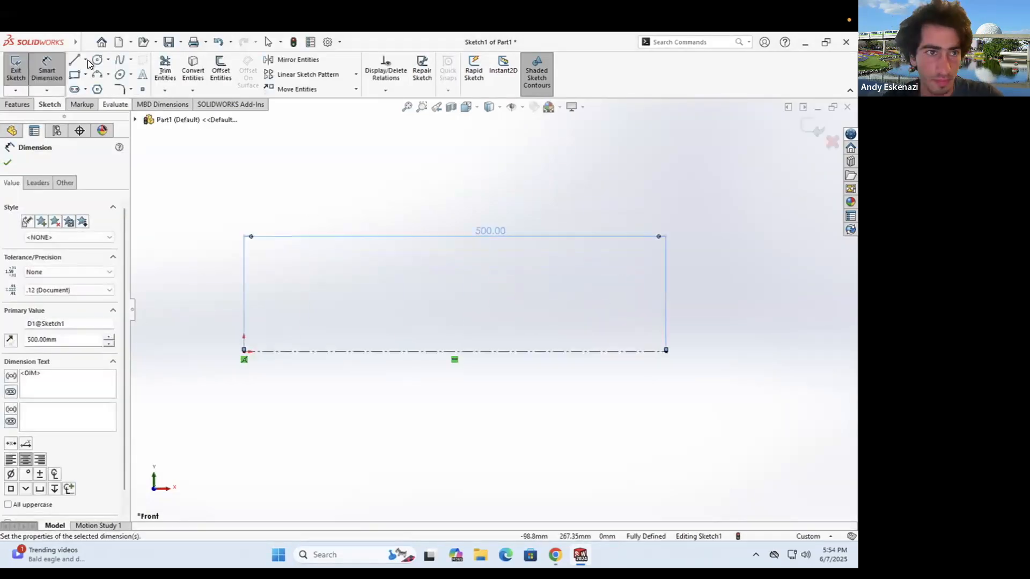
# - Draw rectangular outlines above and below the centerline, spanning its full length
pyautogui.click(74, 59)
pyautogui.click(244, 352)
pyautogui.click(244, 277)
pyautogui.click(666, 277)
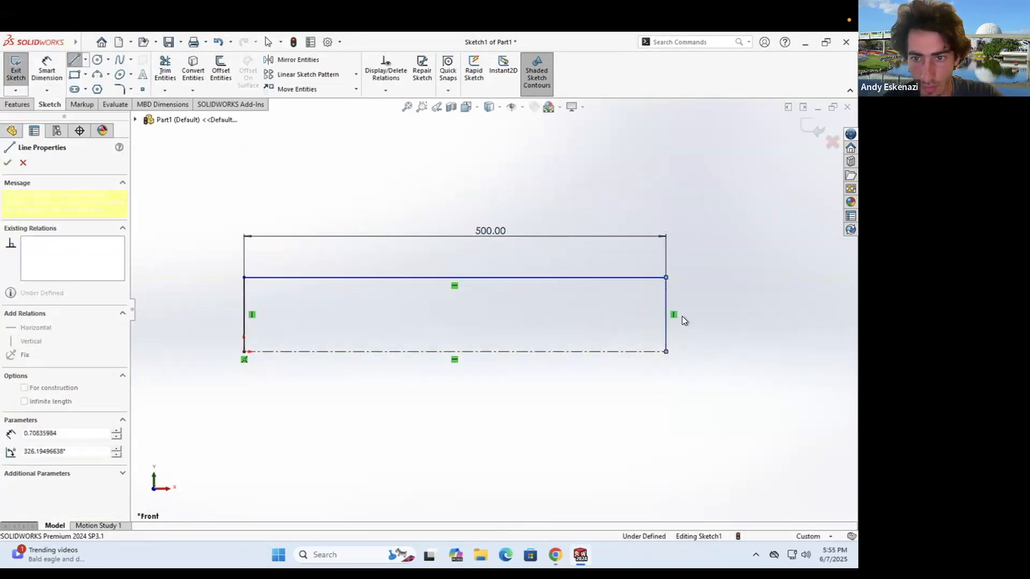
pyautogui.click(666, 352)
pyautogui.click(244, 352)
pyautogui.click(244, 378)
pyautogui.click(666, 378)
pyautogui.click(666, 352)
pyautogui.press('Escape')
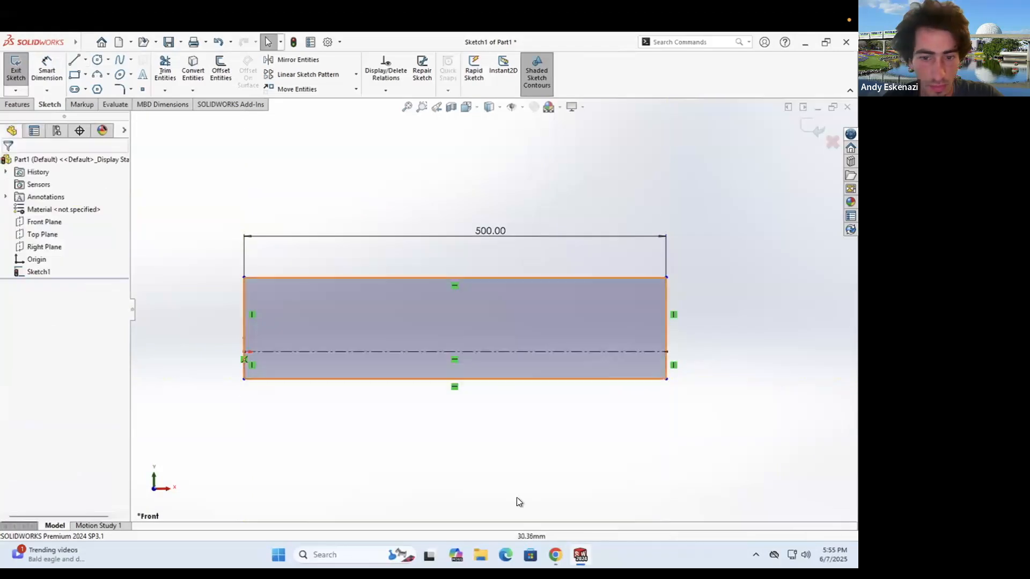
# - Dimension the upper left edge to 85 mm, checking the reference photo
pyautogui.click(555, 554)
pyautogui.click(551, 549)
pyautogui.click(46, 70)
pyautogui.click(244, 311)
pyautogui.click(229, 312)
pyautogui.write('85')
pyautogui.press('Return')
pyautogui.click(244, 368)
# - Dimension the lower left edge to 30 mm
pyautogui.click(213, 371)
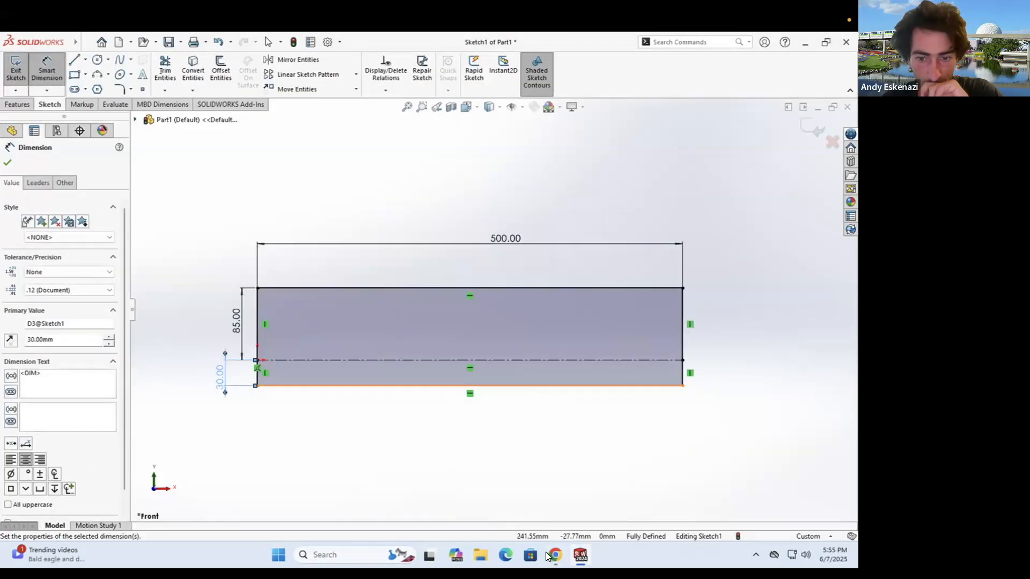
pyautogui.click(553, 555)
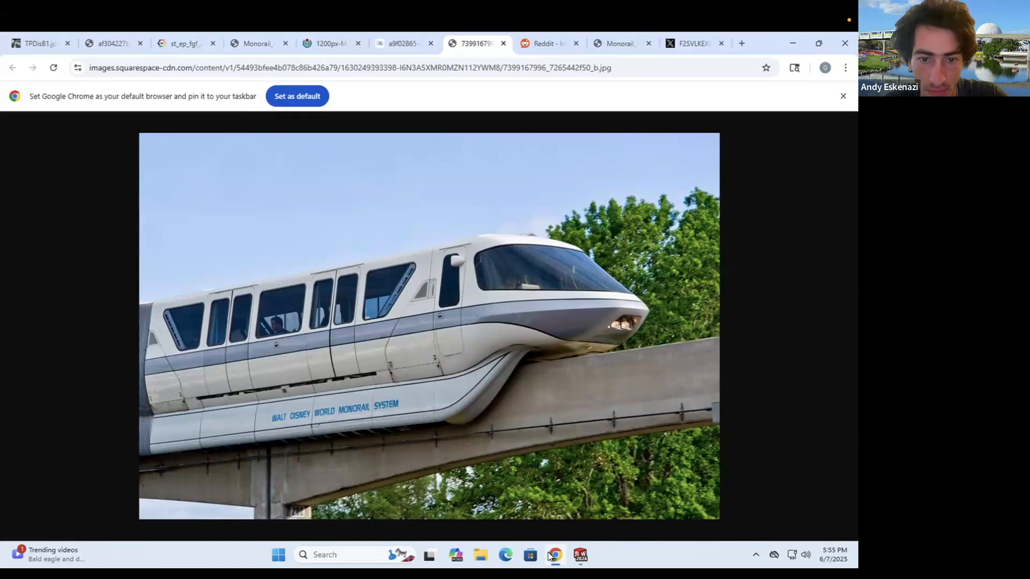
pyautogui.click(550, 557)
pyautogui.write('30')
pyautogui.press('Return')
pyautogui.scroll(-4, 384, 383)
pyautogui.click(74, 60)
pyautogui.scroll(3, 370, 340)
# - Draw two new horizontal lines across the sketch between the left and right edges
pyautogui.click(423, 324)
pyautogui.scroll(-3, 677, 334)
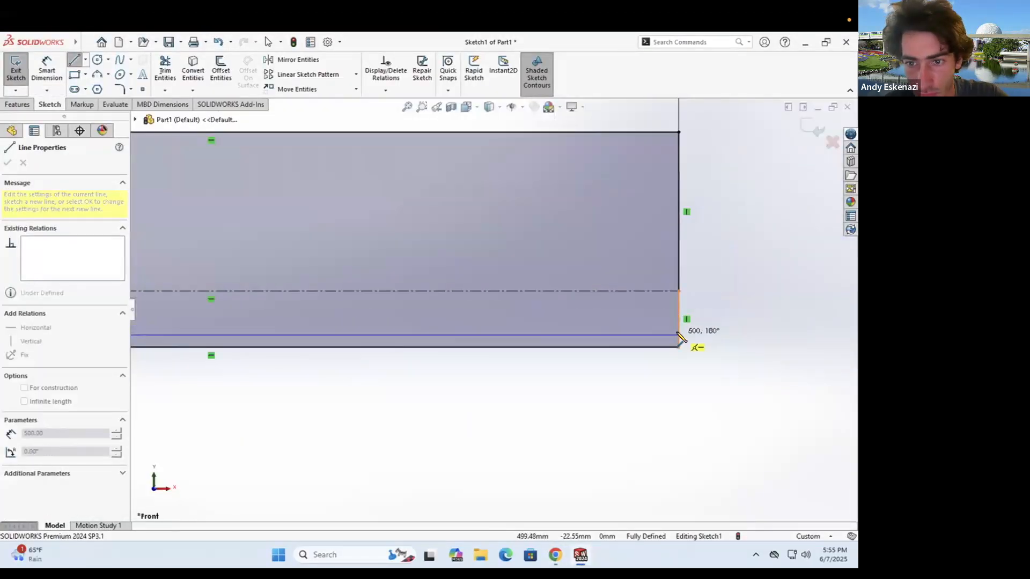
pyautogui.click(677, 333)
pyautogui.press('Escape')
pyautogui.click(74, 59)
pyautogui.scroll(-5, 382, 320)
pyautogui.click(266, 338)
pyautogui.click(649, 290)
pyautogui.press('Escape')
pyautogui.scroll(4, 649, 300)
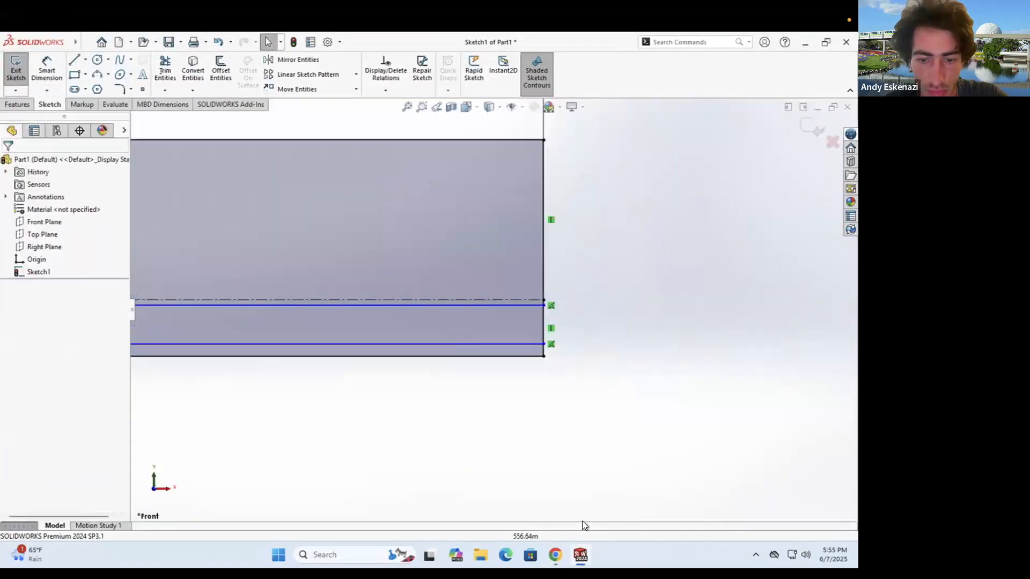
# - Convert the upper new horizontal line into a construction line
pyautogui.click(555, 555)
pyautogui.click(580, 555)
pyautogui.click(74, 60)
pyautogui.press('Escape')
pyautogui.click(532, 301)
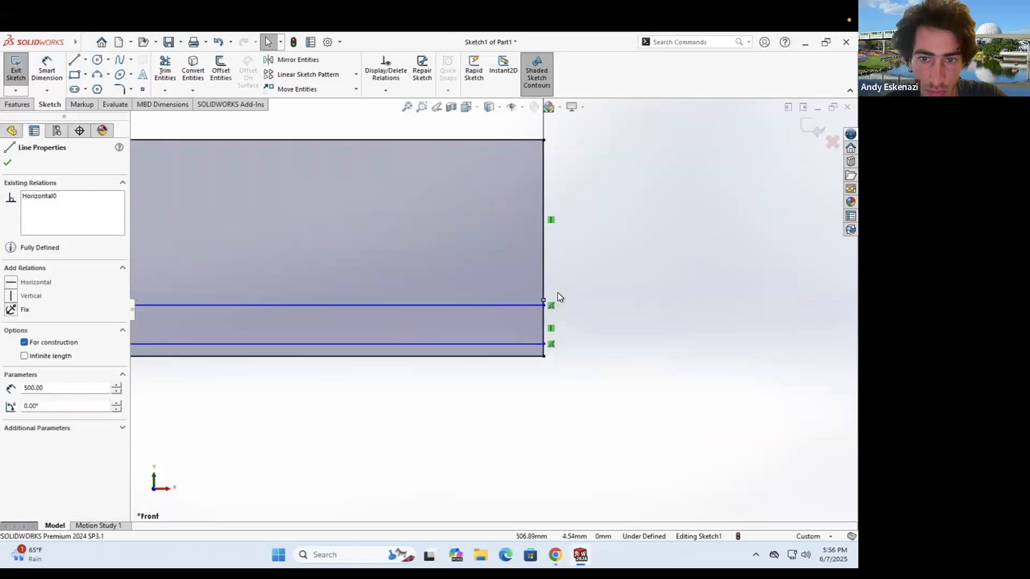
pyautogui.click(622, 334)
pyautogui.scroll(4, 536, 327)
pyautogui.scroll(-6, 301, 322)
# - Dimension the two offset lines at 3 mm and 6 mm from the edge
pyautogui.click(46, 70)
pyautogui.click(515, 323)
pyautogui.click(516, 340)
pyautogui.click(414, 344)
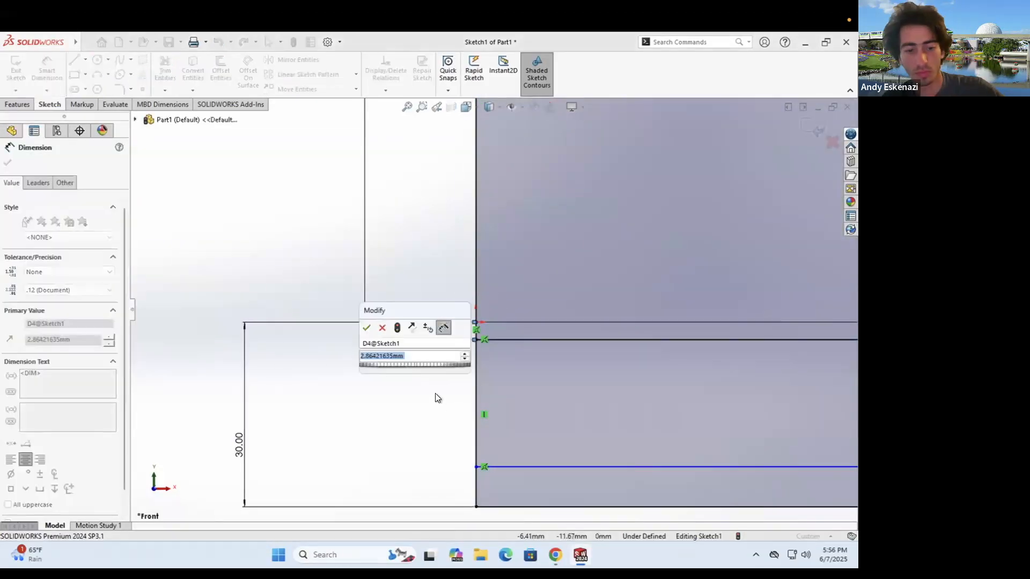
pyautogui.write('3')
pyautogui.press('Return')
pyautogui.scroll(3, 445, 400)
pyautogui.click(508, 401)
pyautogui.click(555, 555)
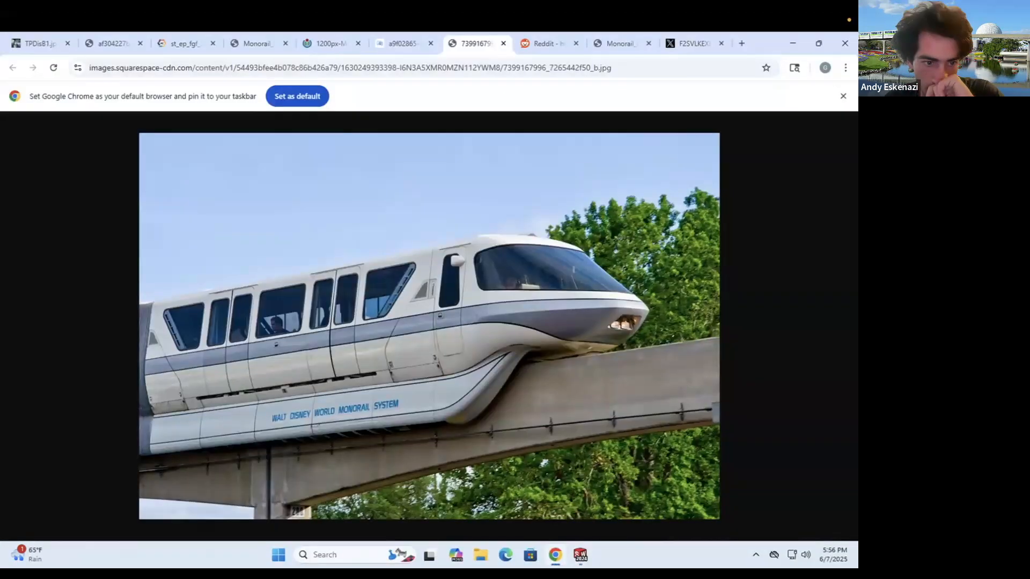
pyautogui.click(580, 555)
pyautogui.write('6')
pyautogui.press('Return')
pyautogui.scroll(6, 735, 497)
# - Confirm the 6 mm offset and draw a vertical centerline between the top and bottom midpoints
pyautogui.click(74, 75)
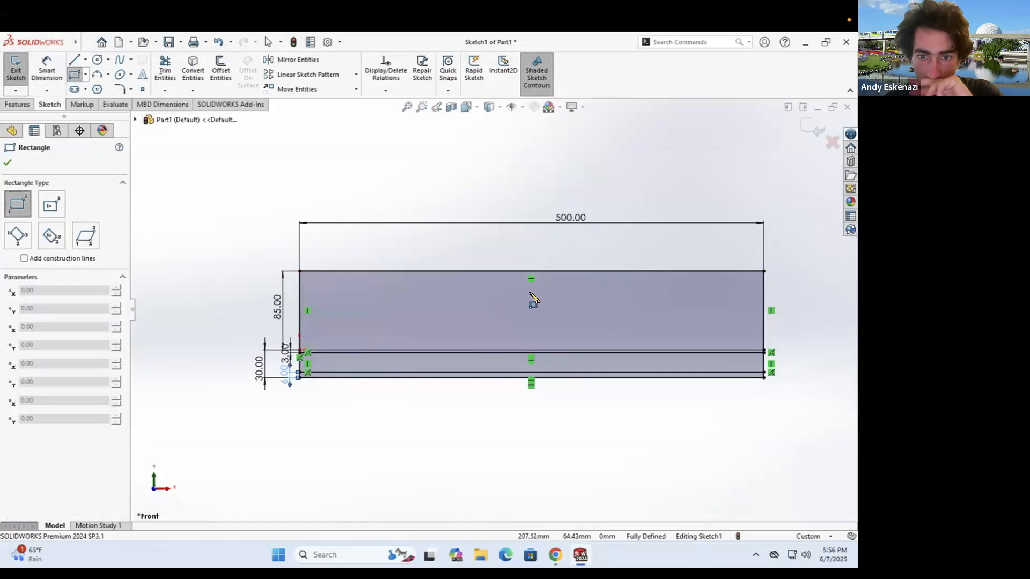
pyautogui.click(85, 60)
pyautogui.click(102, 87)
pyautogui.click(531, 271)
pyautogui.click(531, 350)
pyautogui.press('Escape')
pyautogui.scroll(1, 555, 302)
pyautogui.scroll(-2, 490, 258)
# - Pick the centre rectangle type, check the reference photo, and undo the vertical centerline
pyautogui.click(85, 75)
pyautogui.click(91, 102)
pyautogui.click(555, 555)
pyautogui.click(580, 555)
pyautogui.click(85, 60)
pyautogui.click(102, 89)
pyautogui.rightClick(519, 323)
pyautogui.click(529, 330)
pyautogui.hotkey('ctrl', 'z')
# - Try a horizontal centerline from the left edge midpoint, then undo it
pyautogui.click(86, 59)
pyautogui.click(101, 89)
pyautogui.click(236, 336)
pyautogui.click(799, 336)
pyautogui.press('Escape')
pyautogui.click(85, 59)
pyautogui.click(98, 89)
pyautogui.hotkey('ctrl', 'z')
# - Draw a horizontal centerline spanning from the left edge to the right edge
pyautogui.click(85, 59)
pyautogui.click(99, 90)
pyautogui.click(236, 351)
pyautogui.click(799, 352)
pyautogui.press('Escape')
# - Draw a vertical centerline from the top midpoint down to the horizontal centerline
pyautogui.click(85, 59)
pyautogui.click(99, 89)
pyautogui.click(517, 287)
pyautogui.click(518, 352)
pyautogui.press('Escape')
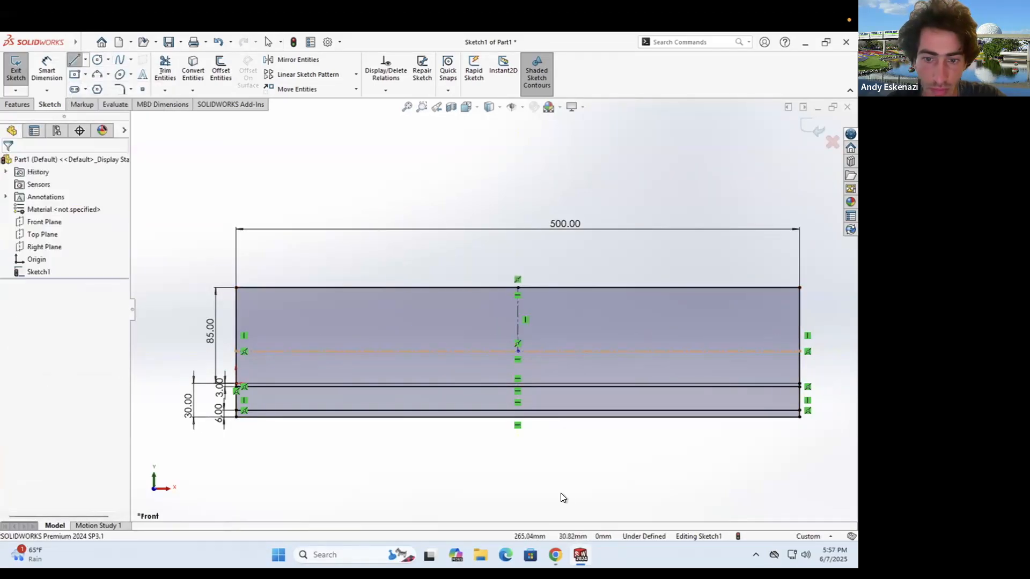
pyautogui.click(557, 555)
pyautogui.click(558, 555)
# - Draw a centre rectangle anchored on the centerline midpoint
pyautogui.click(75, 74)
pyautogui.click(517, 319)
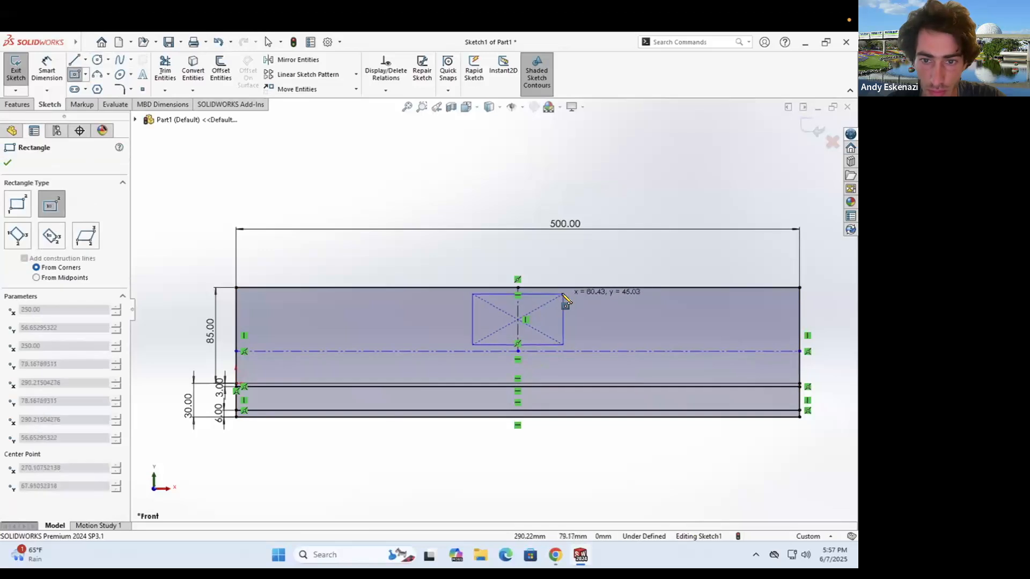
pyautogui.click(563, 293)
pyautogui.press('Escape')
# - Dimension the horizontal centerline 25 mm above the lower line
pyautogui.click(47, 69)
pyautogui.click(275, 352)
pyautogui.click(275, 383)
pyautogui.click(178, 356)
pyautogui.write('25')
pyautogui.press('Return')
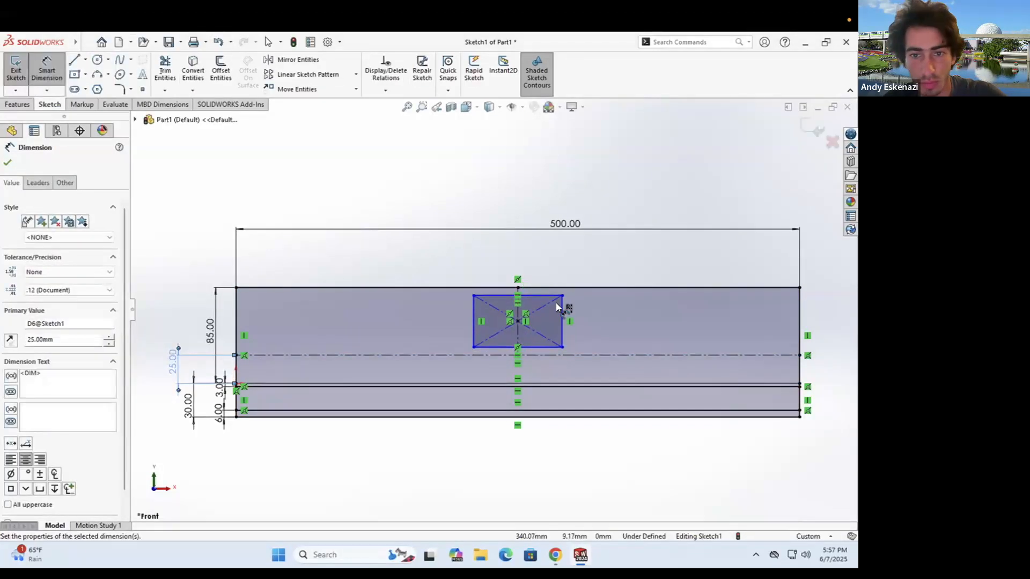
pyautogui.press('Escape')
pyautogui.click(556, 555)
pyautogui.hotkey('alt', 'Tab')
pyautogui.hotkey('alt', 'Tab')
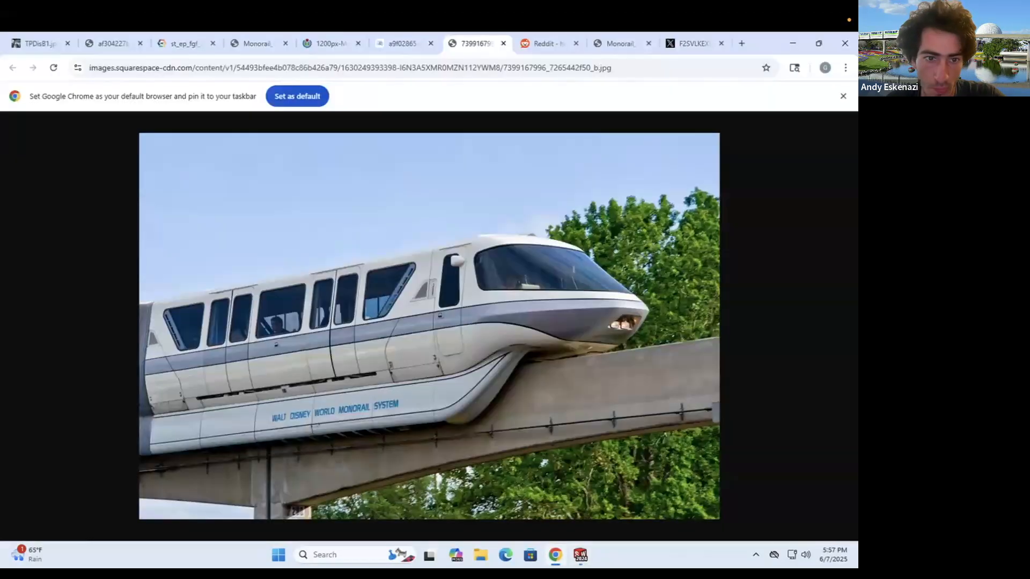
# - Dimension the right construction line 15 mm from the right end and raise its dimension
pyautogui.hotkey('alt', 'Tab')
# - Draw vertical construction lines near the left and right ends of the profile
pyautogui.click(85, 59)
pyautogui.click(96, 86)
pyautogui.click(294, 291)
pyautogui.click(294, 399)
pyautogui.press('Escape')
pyautogui.click(85, 59)
pyautogui.click(97, 87)
pyautogui.click(729, 291)
pyautogui.click(729, 399)
# - Dimension the left construction line 15 mm in from the left end
pyautogui.click(47, 69)
pyautogui.click(294, 315)
pyautogui.click(278, 315)
pyautogui.click(233, 240)
pyautogui.write('15')
pyautogui.press('Return')
pyautogui.click(730, 317)
pyautogui.click(748, 316)
pyautogui.click(783, 284)
pyautogui.write('15')
pyautogui.press('Return')
pyautogui.moveTo(778, 271); pyautogui.dragTo(780, 235)
pyautogui.hotkey('alt', 'Tab')
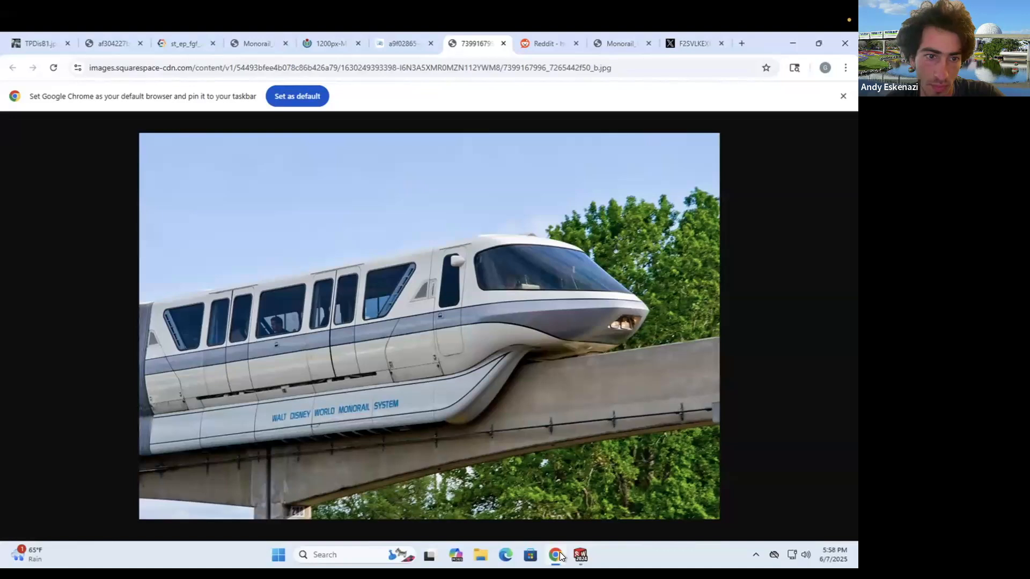
pyautogui.hotkey('alt', 'Tab')
pyautogui.press('Escape')
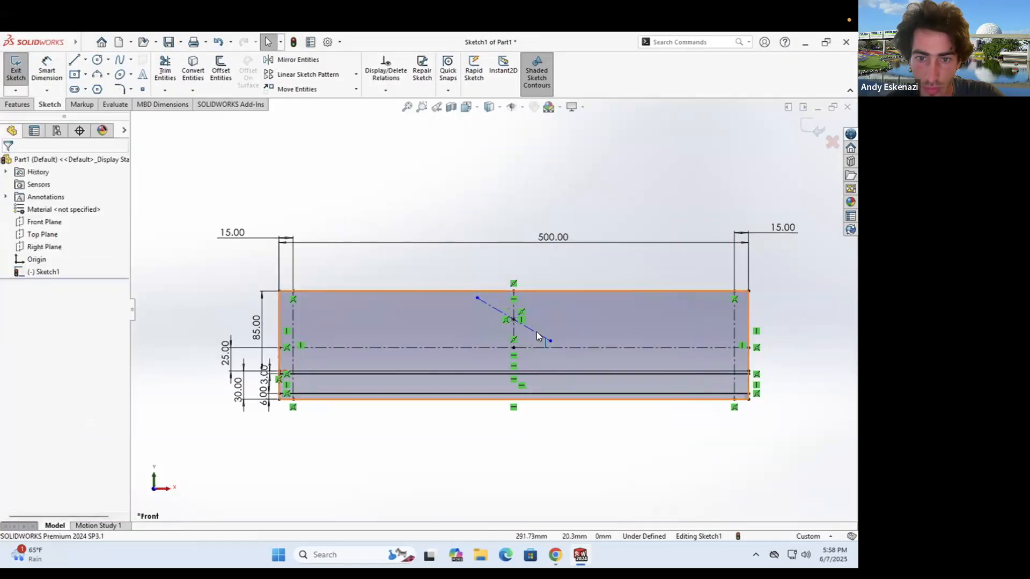
# - Delete the stray sketch point and draw a vertical centerline near the left end
pyautogui.scroll(-2, 526, 349)
pyautogui.rightClick(507, 314)
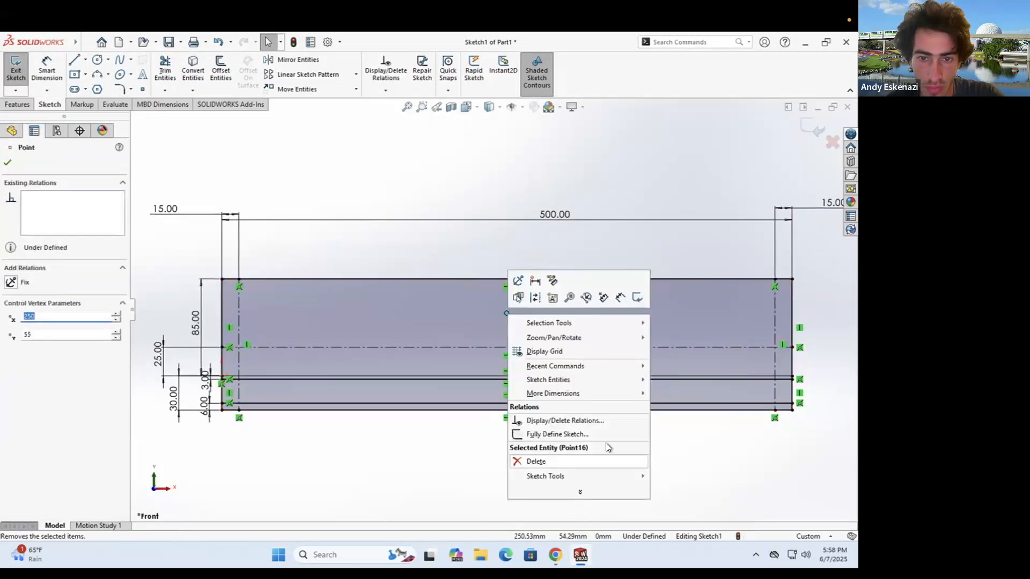
pyautogui.click(535, 459)
pyautogui.click(85, 61)
pyautogui.click(99, 86)
pyautogui.click(319, 279)
pyautogui.click(319, 410)
pyautogui.press('Escape')
# - Draw three more vertical centerlines spaced across the profile toward the right end
pyautogui.click(85, 60)
pyautogui.click(99, 85)
pyautogui.click(404, 278)
pyautogui.click(404, 410)
pyautogui.click(86, 60)
pyautogui.click(99, 86)
pyautogui.click(482, 279)
pyautogui.click(482, 411)
pyautogui.click(85, 61)
pyautogui.click(99, 86)
pyautogui.click(570, 279)
pyautogui.click(570, 410)
pyautogui.press('Escape')
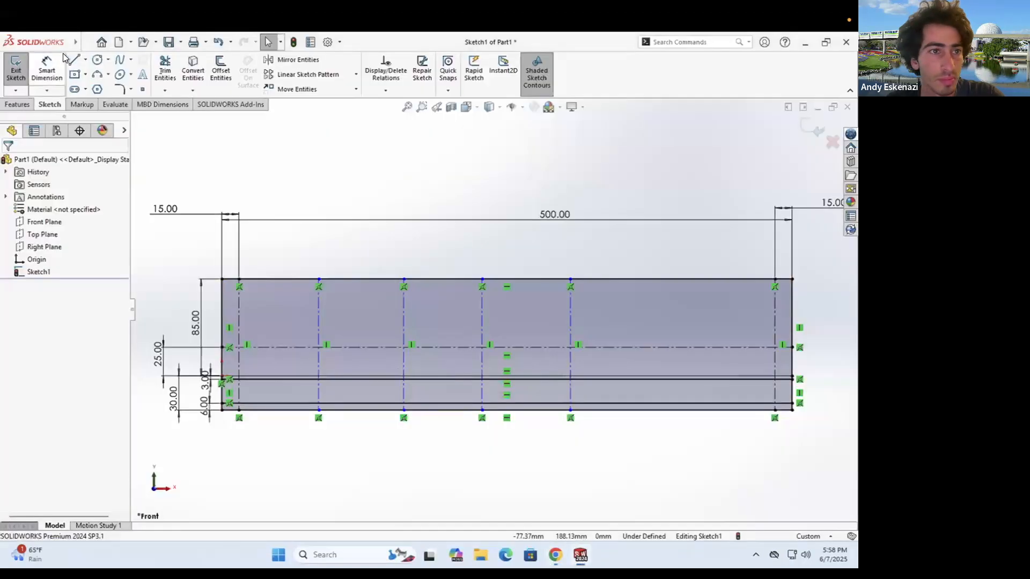
# - Draw a horizontal centerline across the profile from the left to the right edge
pyautogui.click(86, 60)
pyautogui.click(99, 86)
pyautogui.click(319, 344)
pyautogui.click(239, 344)
pyautogui.press('Escape')
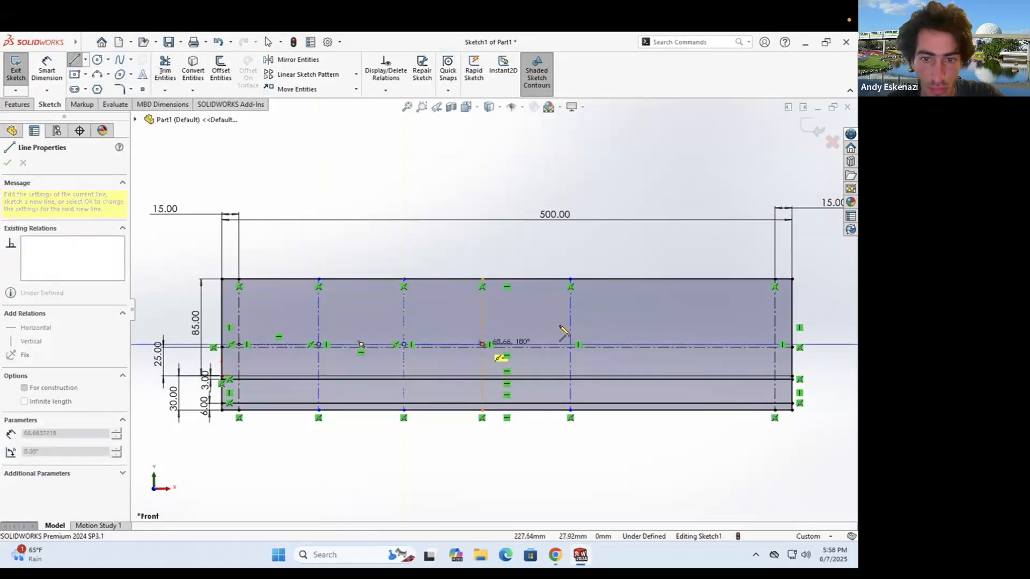
pyautogui.click(777, 346)
pyautogui.press('Escape')
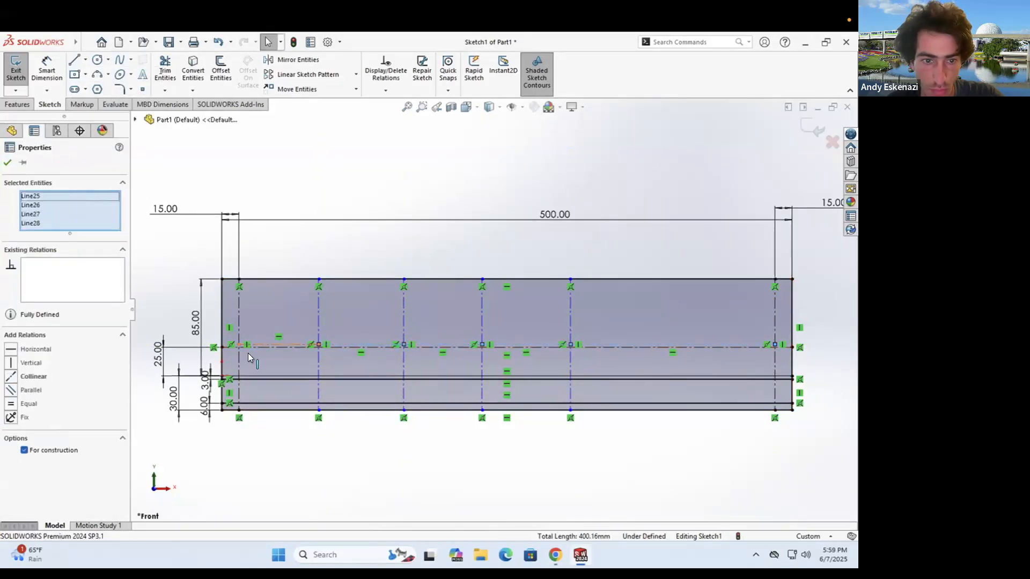
pyautogui.press('Escape')
# - Draw a vertical centreline from the top-edge midpoint and centre a rectangle on it
pyautogui.scroll(-2, 608, 288)
pyautogui.click(85, 60)
pyautogui.click(106, 87)
pyautogui.click(459, 275)
pyautogui.click(459, 375)
pyautogui.press('Escape')
pyautogui.press('Escape')
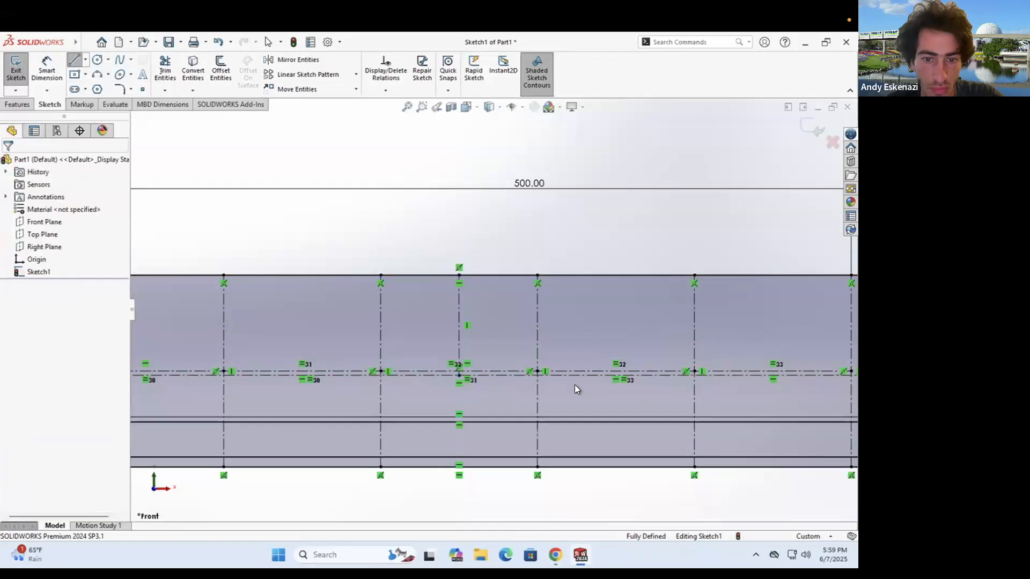
pyautogui.scroll(3, 574, 384)
pyautogui.scroll(-4, 519, 330)
pyautogui.click(85, 75)
pyautogui.click(109, 102)
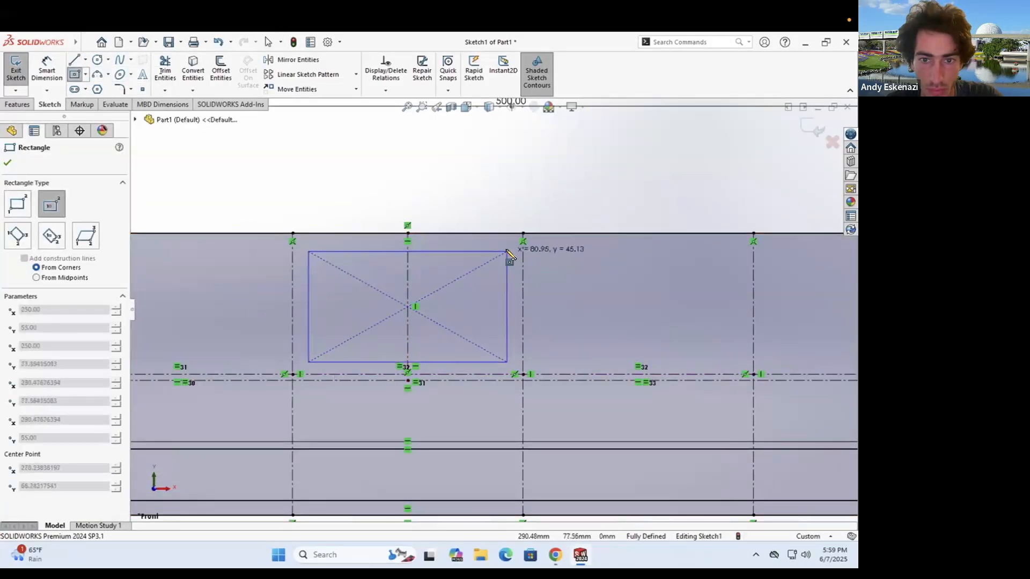
pyautogui.hotkey('alt', 'Tab')
pyautogui.hotkey('alt', 'Tab')
# - Dimension the rectangle's top edge 6 mm below the part's top edge
pyautogui.click(47, 69)
pyautogui.click(364, 233)
pyautogui.click(365, 251)
pyautogui.click(364, 215)
pyautogui.write('6')
pyautogui.press('Return')
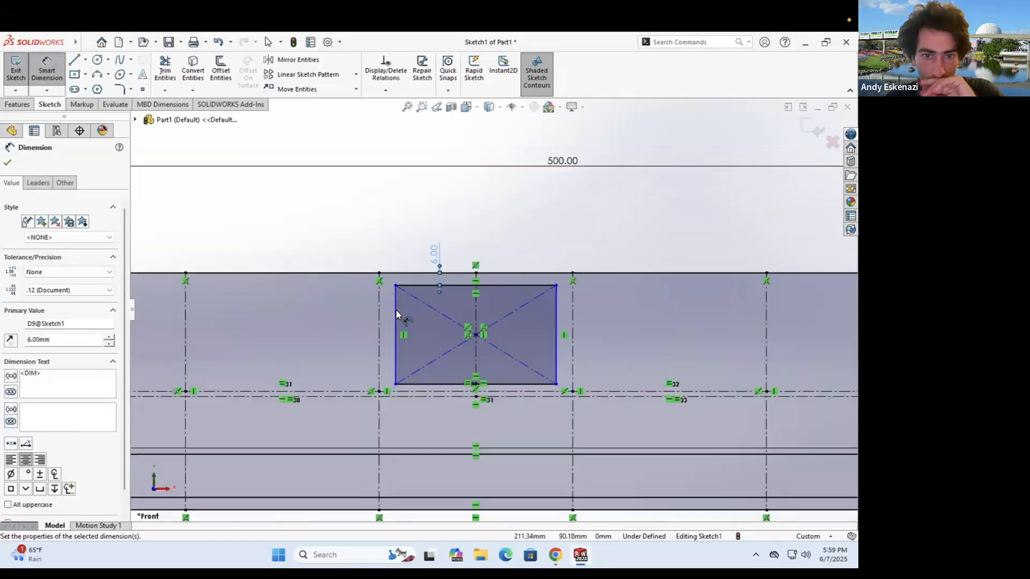
# - Dimension the rectangle's side edge 3 mm from the neighbouring vertical centreline
pyautogui.scroll(-2, 378, 255)
pyautogui.click(407, 322)
pyautogui.click(382, 317)
pyautogui.click(392, 241)
pyautogui.write('3')
pyautogui.press('Return')
pyautogui.scroll(2, 462, 252)
pyautogui.hotkey('alt', 'Tab')
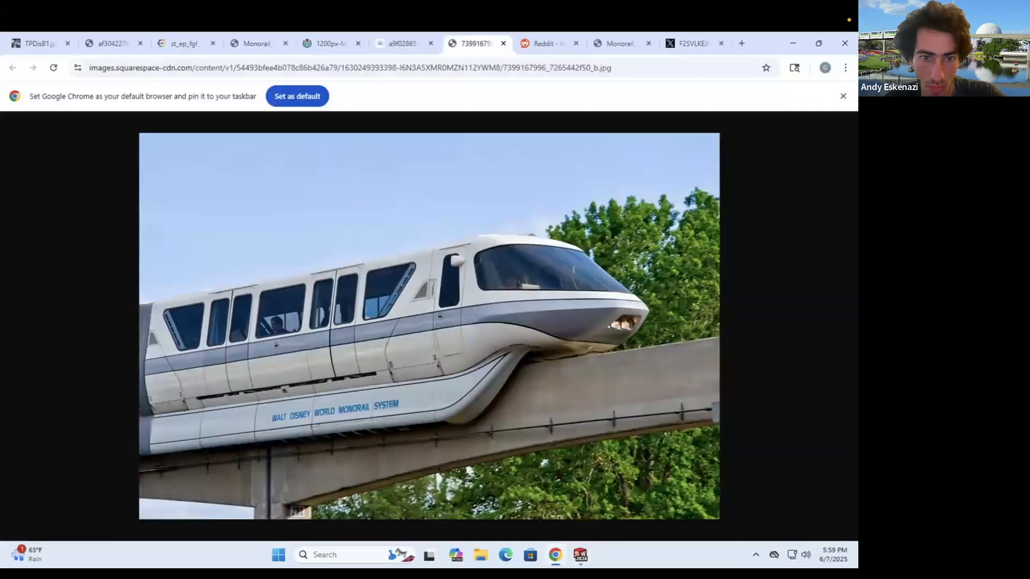
pyautogui.hotkey('alt', 'Tab')
# - Sketch a closed trapezoid with the Line tool at the left end of the profile
pyautogui.press('l')
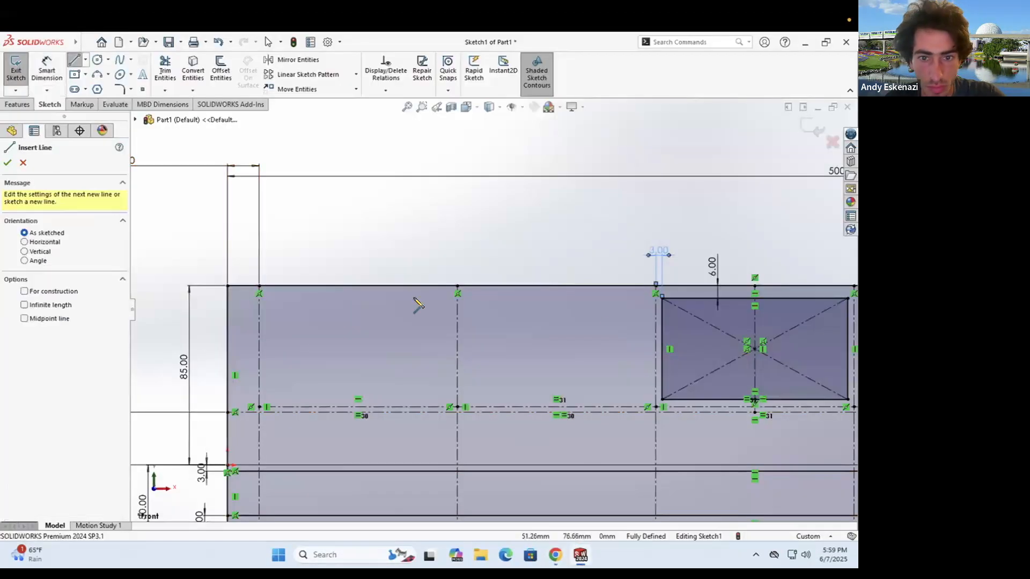
pyautogui.click(449, 298)
pyautogui.click(269, 298)
pyautogui.hotkey('alt', 'Tab')
pyautogui.hotkey('alt', 'Tab')
pyautogui.click(449, 399)
pyautogui.click(450, 298)
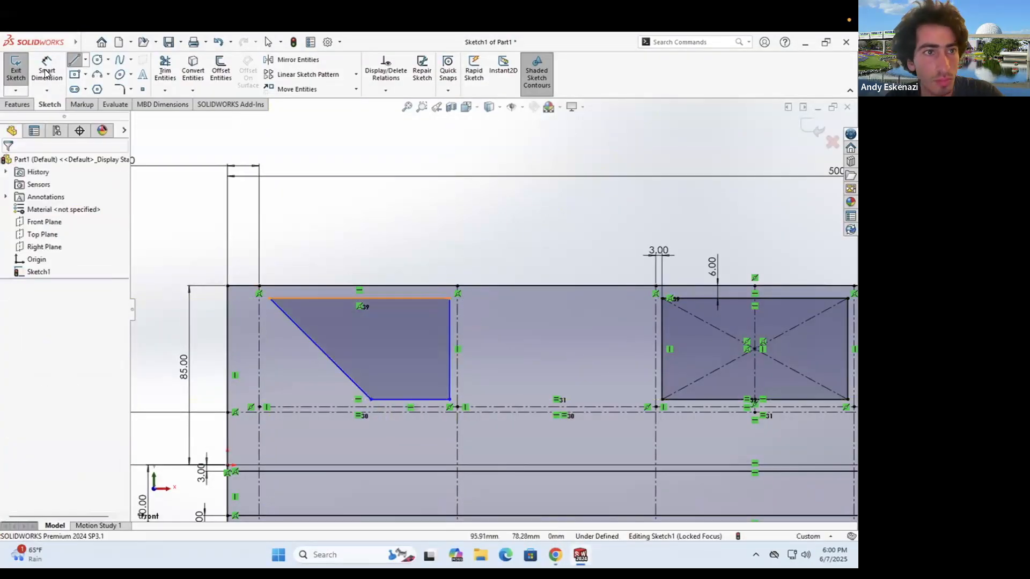
# - Dimension the trapezoid's right edge 3 mm from the vertical centreline
pyautogui.click(370, 298)
pyautogui.click(408, 286)
pyautogui.click(416, 243)
pyautogui.click(450, 333)
pyautogui.click(458, 327)
pyautogui.click(473, 255)
pyautogui.write('3')
pyautogui.press('Return')
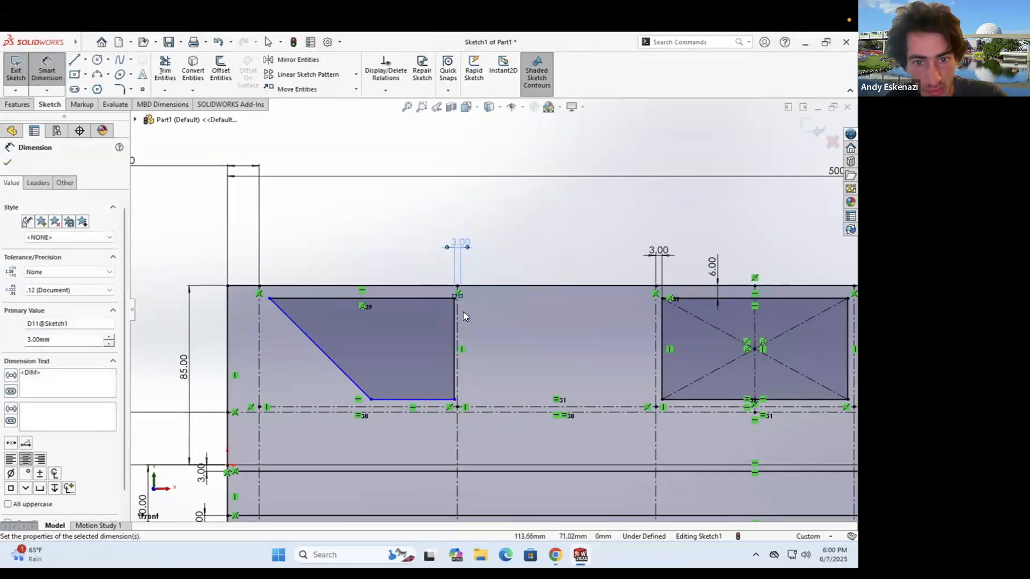
# - Undo that dimension and redo the right-edge inset as 3 mm above the sketch
pyautogui.hotkey('ctrl', 'z')
pyautogui.hotkey('ctrl', 'z')
pyautogui.hotkey('ctrl', 'z')
pyautogui.scroll(-3, 461, 276)
pyautogui.press('d')
pyautogui.click(455, 335)
pyautogui.click(442, 328)
pyautogui.click(439, 247)
pyautogui.write('3')
pyautogui.press('Return')
# - Set the top-left corner inset to 3 mm from the left centreline
pyautogui.scroll(2, 439, 252)
pyautogui.click(234, 314)
pyautogui.click(226, 331)
pyautogui.click(250, 252)
pyautogui.write('3')
pyautogui.press('Return')
# - Dimension the trapezoid's bottom edge at 40 mm
pyautogui.click(397, 437)
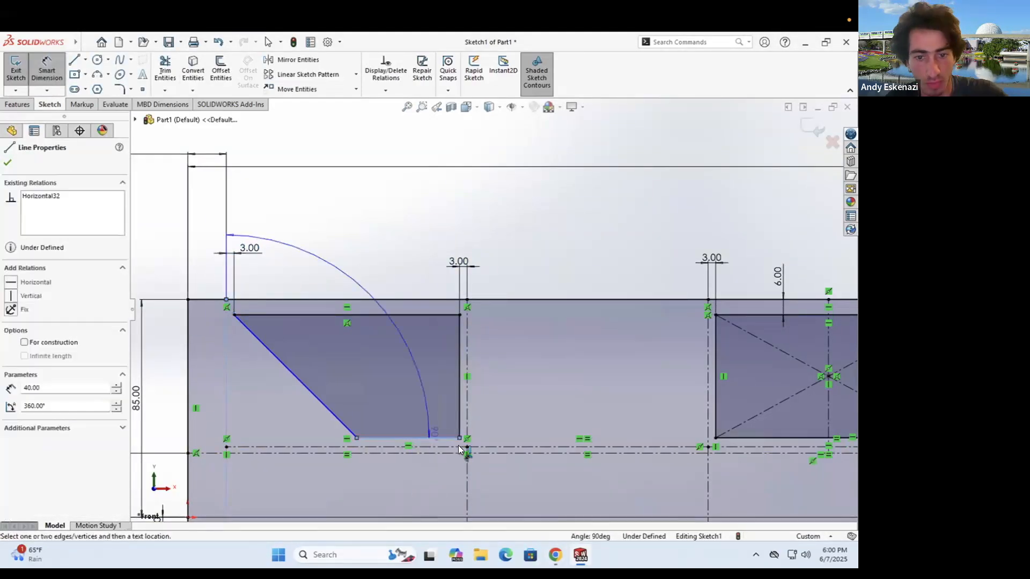
pyautogui.click(407, 483)
pyautogui.press('Return')
pyautogui.click(443, 441)
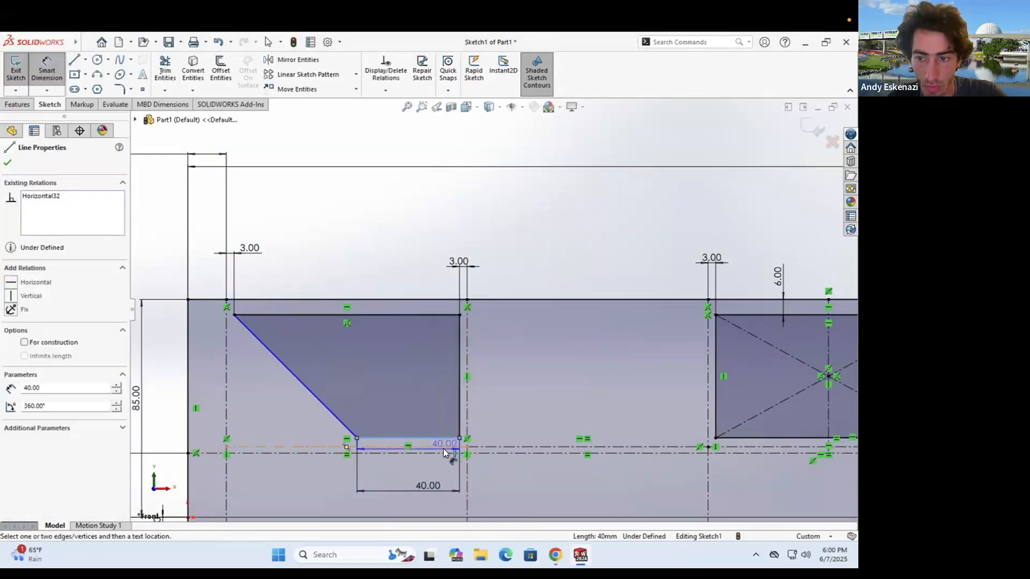
pyautogui.press('Escape')
# - Add a 6 mm offset dimension from the lower horizontal centreline
pyautogui.scroll(3, 444, 441)
pyautogui.scroll(-4, 675, 284)
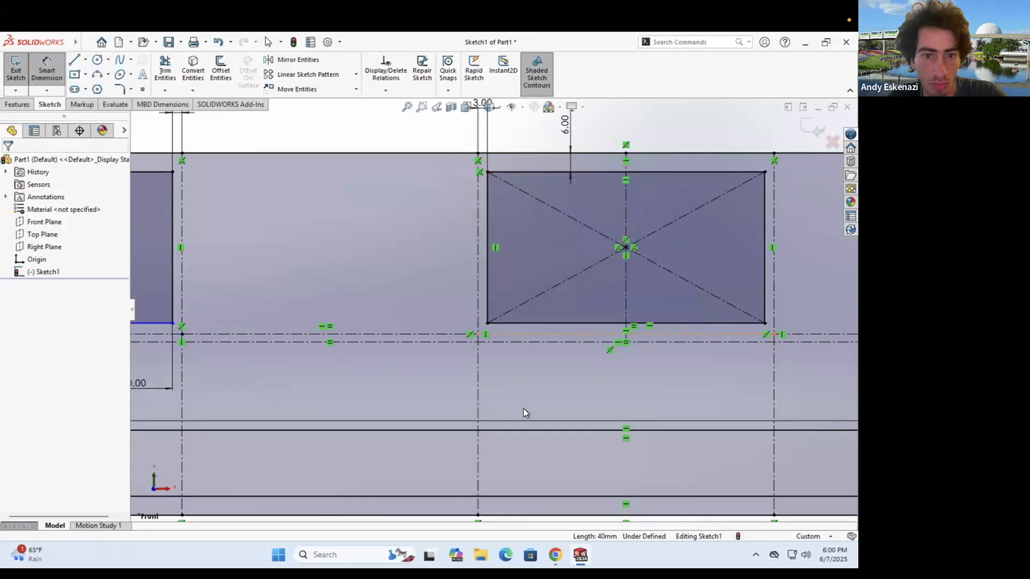
pyautogui.scroll(3, 302, 282)
pyautogui.click(205, 318)
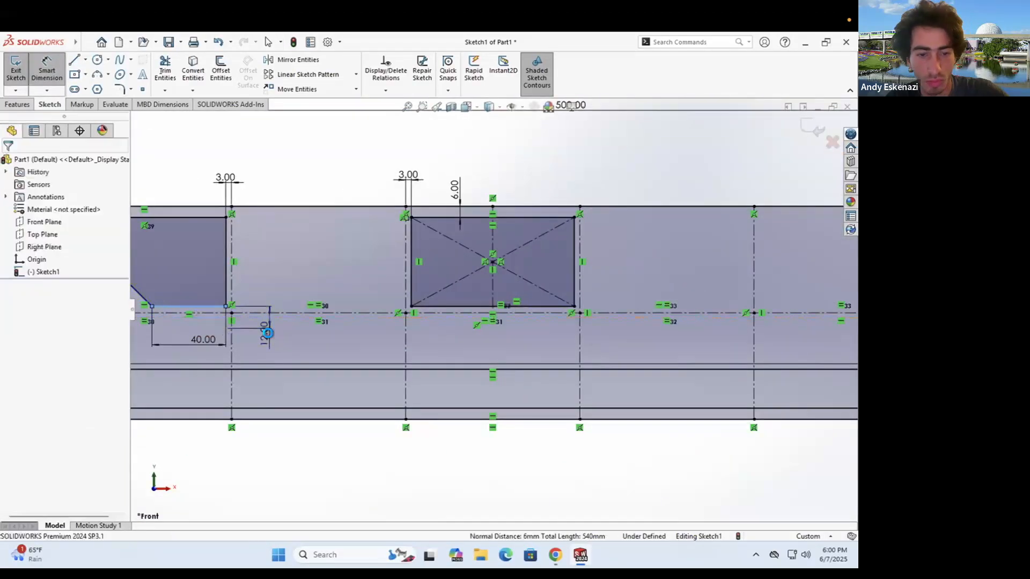
pyautogui.click(269, 333)
pyautogui.write('6')
pyautogui.press('Return')
# - Replace it with a 6 mm dimension between the bottom edge and the lower centreline
pyautogui.scroll(-3, 545, 326)
pyautogui.scroll(3, 449, 234)
pyautogui.scroll(-1, 506, 338)
pyautogui.scroll(1, 372, 289)
pyautogui.scroll(-7, 356, 339)
pyautogui.hotkey('ctrl', 'z')
pyautogui.hotkey('ctrl', 'z')
pyautogui.click(47, 70)
pyautogui.click(308, 319)
pyautogui.click(456, 359)
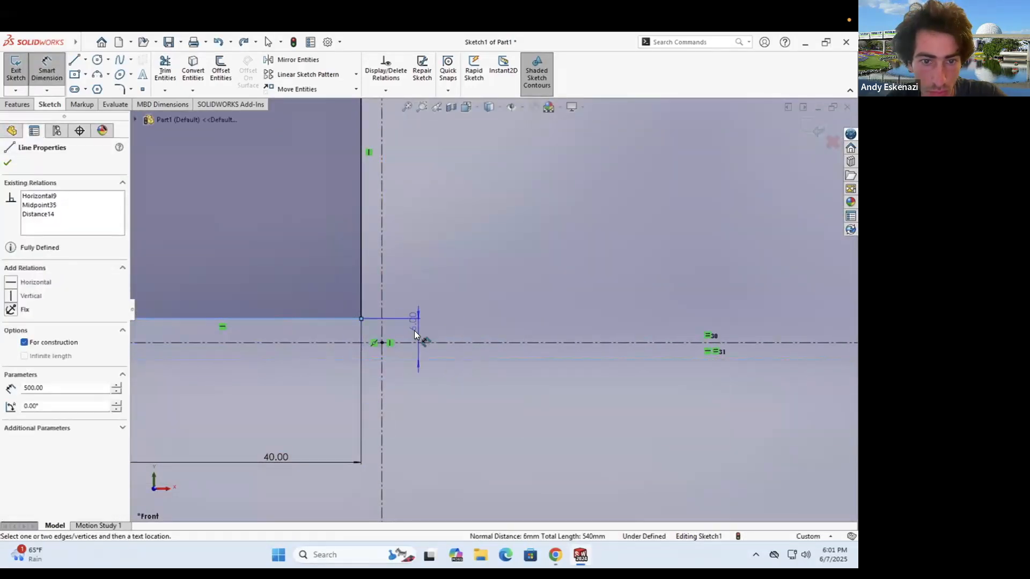
pyautogui.click(420, 340)
pyautogui.press('Return')
pyautogui.scroll(7, 496, 310)
pyautogui.scroll(-2, 520, 269)
pyautogui.scroll(4, 521, 262)
pyautogui.scroll(-2, 770, 322)
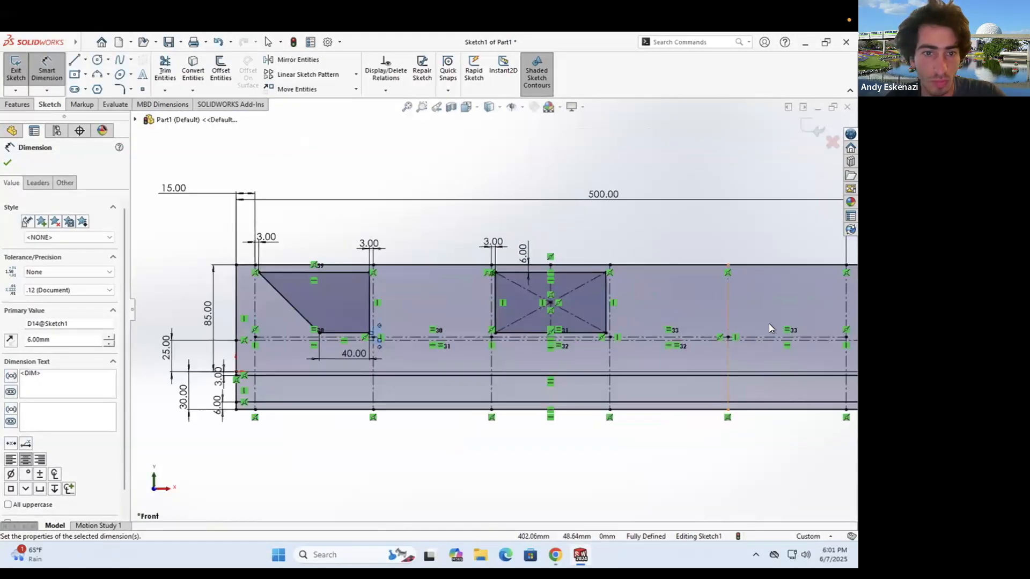
# - Mirror the trapezoid about the vertical centreline, then return to the monorail reference photo
pyautogui.press('Escape')
pyautogui.click(293, 61)
pyautogui.click(335, 302)
pyautogui.click(79, 333)
pyautogui.click(550, 286)
pyautogui.click(7, 163)
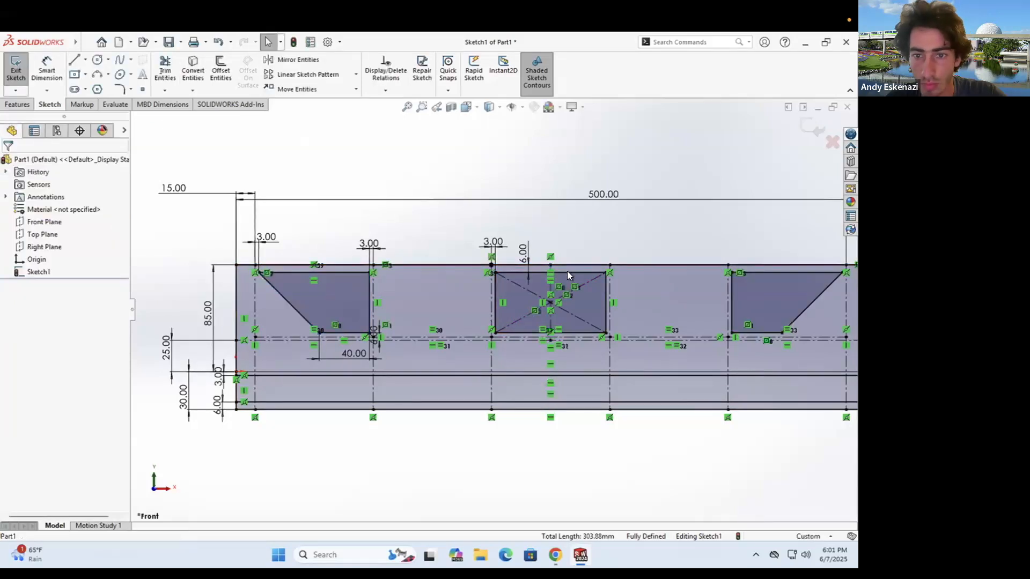
pyautogui.scroll(3, 567, 273)
pyautogui.scroll(-3, 567, 274)
pyautogui.click(555, 555)
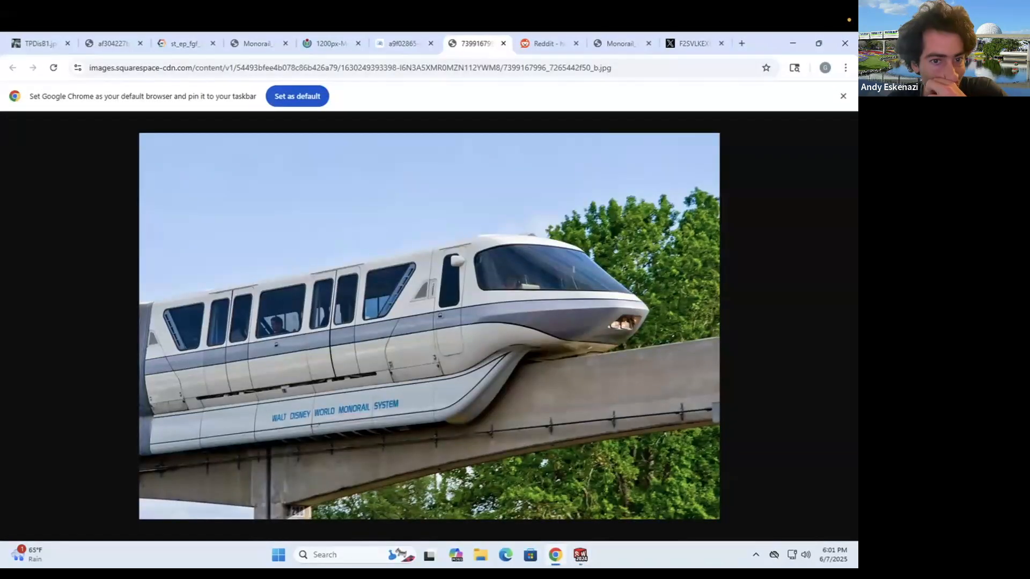
# - Delete the 85 mm height dimension and dimension the top line to the centreline at 60 mm
pyautogui.click(550, 555)
pyautogui.scroll(-3, 271, 324)
pyautogui.doubleClick(273, 322)
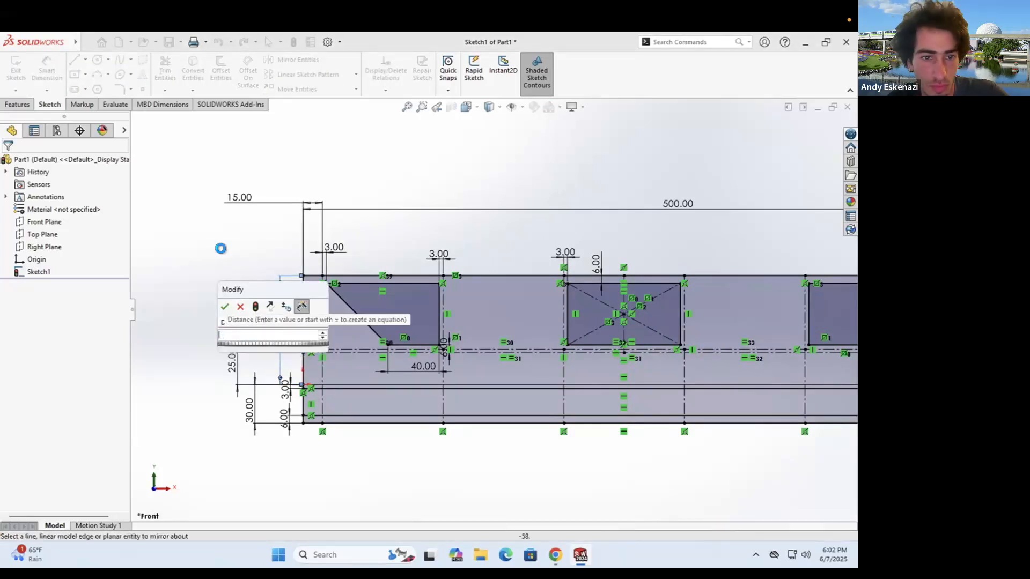
pyautogui.press('Escape')
pyautogui.rightClick(277, 328)
pyautogui.click(284, 346)
pyautogui.scroll(-2, 283, 346)
pyautogui.click(47, 69)
pyautogui.click(327, 244)
pyautogui.click(329, 355)
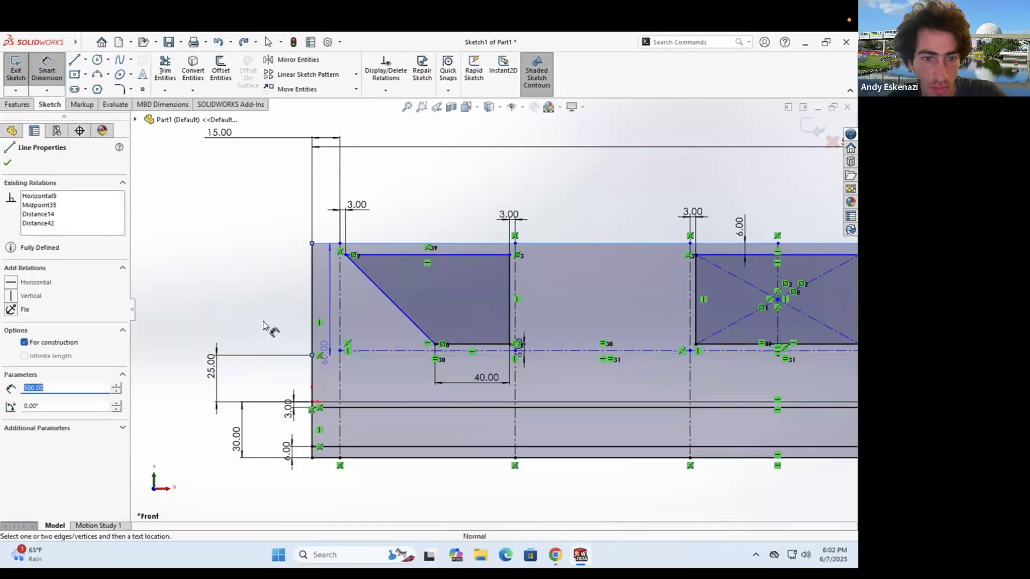
pyautogui.click(263, 322)
pyautogui.press('Return')
# - Change the 25 mm offset dimension to 55 mm
pyautogui.doubleClick(212, 367)
pyautogui.write('55')
pyautogui.press('Return')
pyautogui.scroll(5, 232, 366)
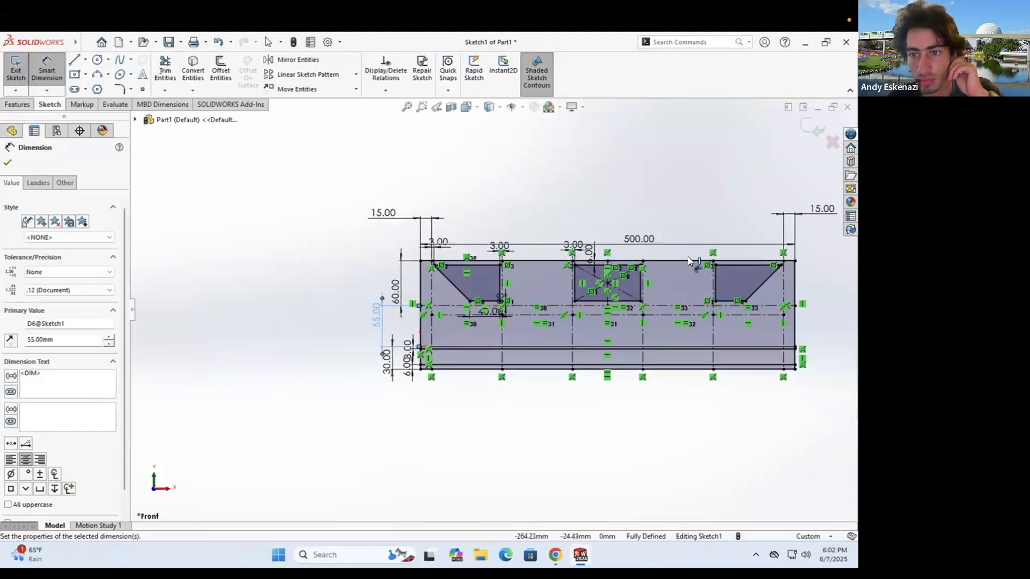
pyautogui.scroll(-3, 687, 260)
pyautogui.moveTo(568, 356); pyautogui.dragTo(562, 353, button='middle')
pyautogui.scroll(-3, 562, 353)
# - After checking the reference photo, draw a line across the part from the left edge to the right edge
pyautogui.hotkey('alt', 'Tab')
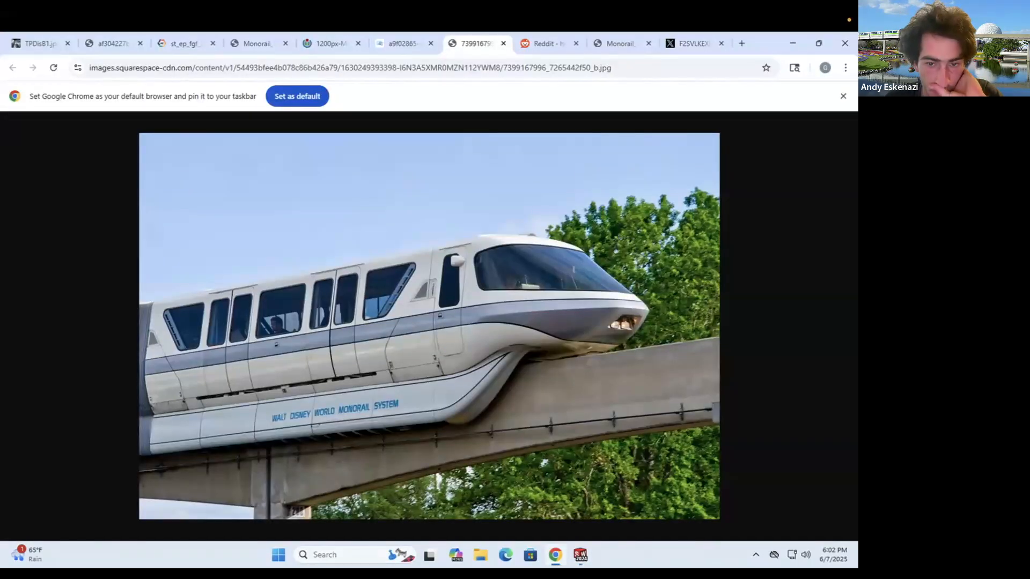
pyautogui.hotkey('alt', 'Tab')
pyautogui.hotkey('alt', 'Tab')
pyautogui.hotkey('alt', 'Tab')
pyautogui.scroll(-6, 291, 338)
pyautogui.scroll(4, 387, 339)
pyautogui.click(74, 60)
pyautogui.scroll(-5, 485, 312)
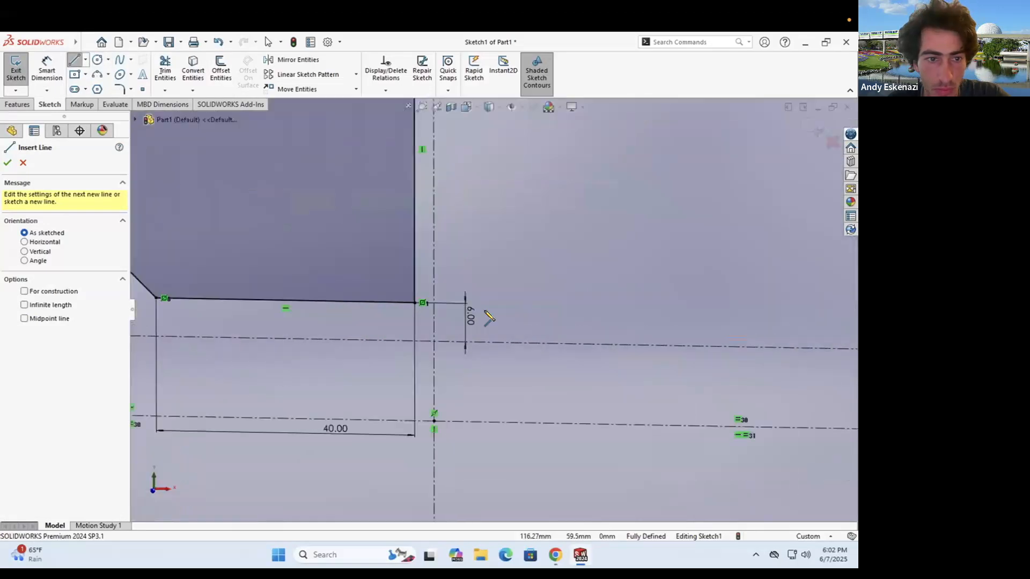
pyautogui.scroll(5, 487, 313)
pyautogui.click(201, 306)
pyautogui.scroll(7, 486, 305)
pyautogui.scroll(-8, 793, 303)
pyautogui.click(537, 342)
pyautogui.press('Escape')
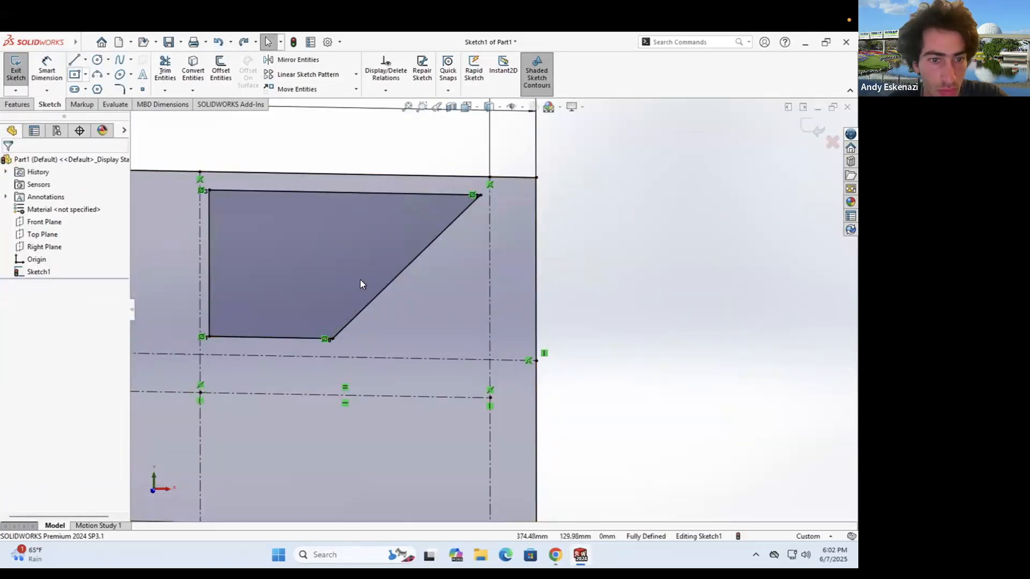
# - Draw a second full-length line from the right edge back to the left edge
pyautogui.click(74, 60)
pyautogui.scroll(-3, 536, 365)
pyautogui.click(540, 335)
pyautogui.scroll(10, 536, 331)
pyautogui.scroll(-12, 315, 317)
pyautogui.scroll(1, 259, 317)
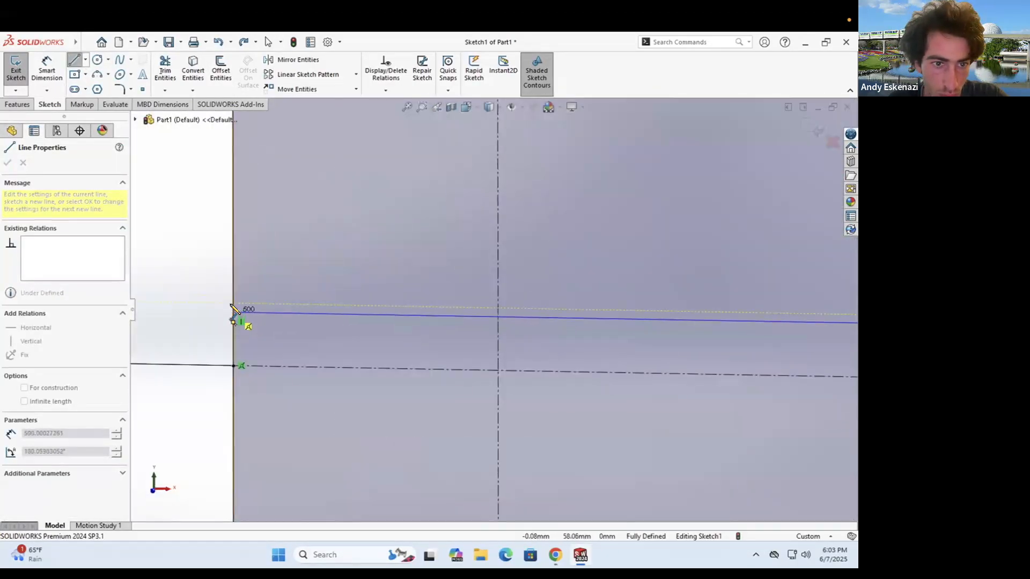
pyautogui.click(231, 304)
# - Dimension the spacing between the two new lines at 3 mm
pyautogui.click(47, 69)
pyautogui.scroll(7, 456, 343)
pyautogui.click(627, 348)
pyautogui.click(616, 357)
pyautogui.click(337, 328)
pyautogui.write('3')
pyautogui.press('Return')
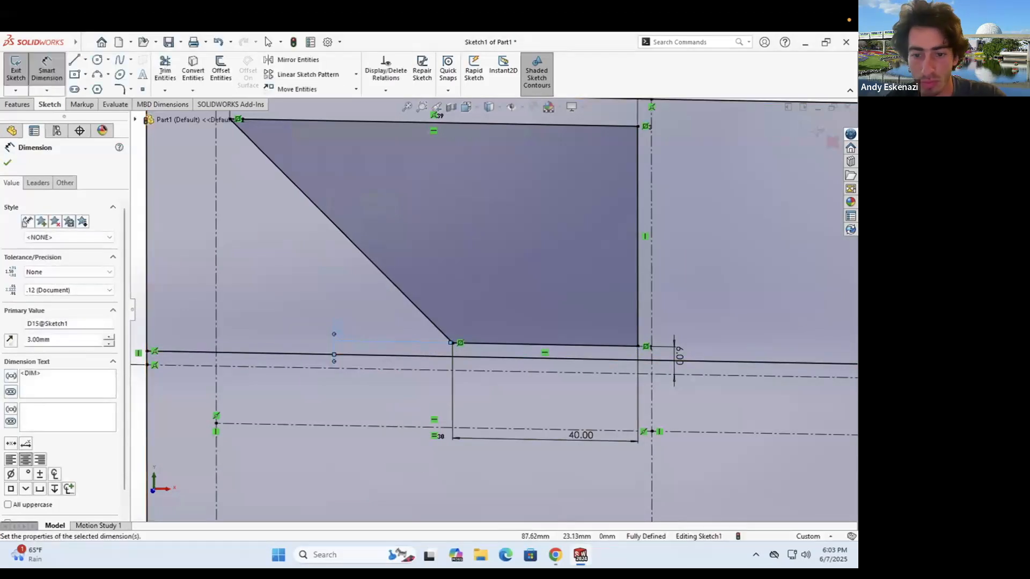
# - Draw another full-length line lower down, from the left edge to the right edge
pyautogui.click(555, 555)
pyautogui.click(555, 555)
pyautogui.scroll(1, 493, 329)
pyautogui.scroll(-8, 225, 346)
pyautogui.click(75, 60)
pyautogui.scroll(-1, 260, 370)
pyautogui.click(260, 379)
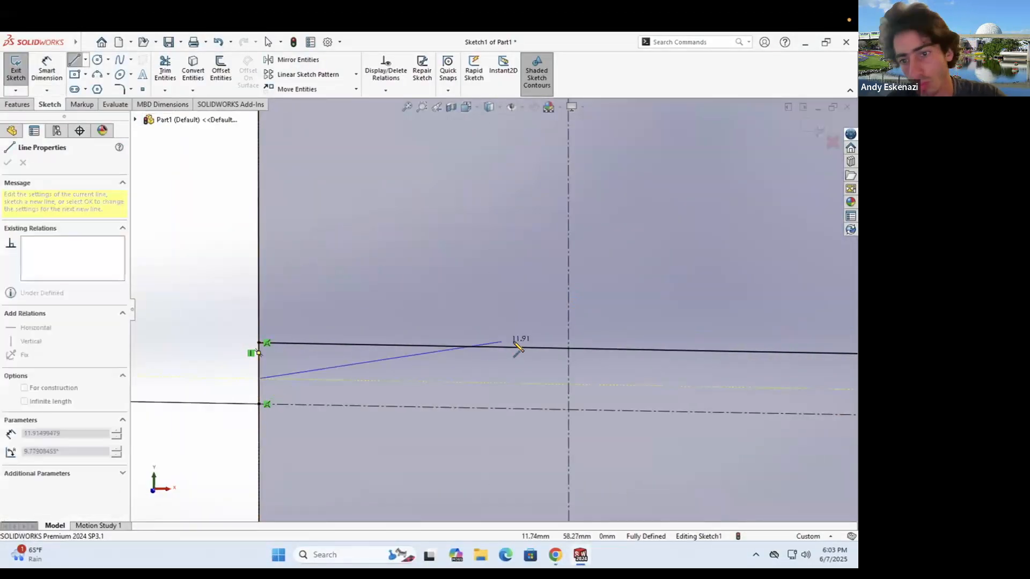
pyautogui.scroll(8, 590, 354)
pyautogui.scroll(-8, 657, 362)
pyautogui.click(655, 376)
# - Dimension the two long lines 1 mm apart, undoing a later edit to keep 1 mm
pyautogui.click(46, 69)
pyautogui.click(621, 374)
pyautogui.click(630, 344)
pyautogui.click(723, 363)
pyautogui.write('1')
pyautogui.press('Return')
pyautogui.doubleClick(721, 358)
pyautogui.hotkey('ctrl', 'z')
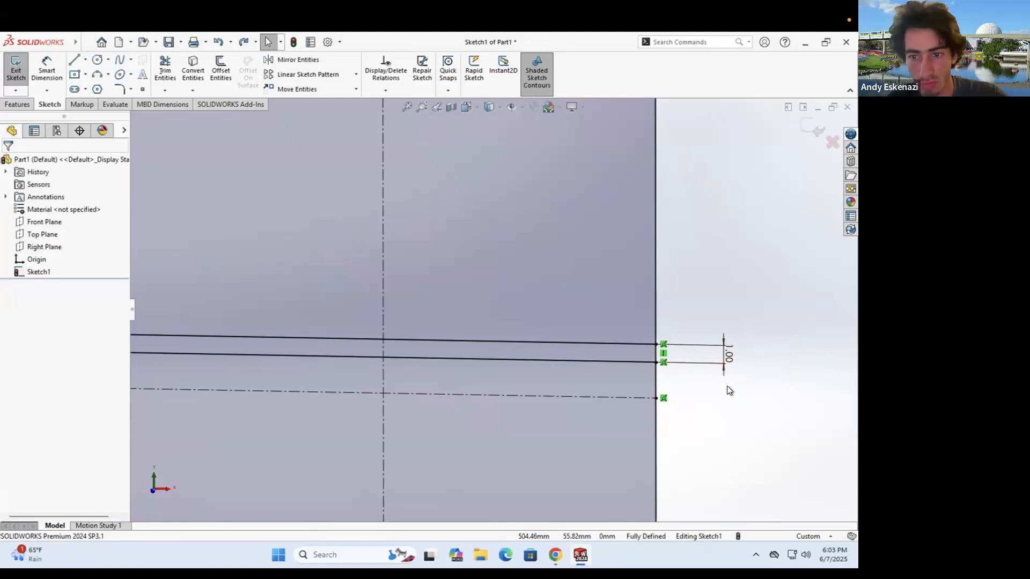
# - Draw a further line spanning the part from the left edge to the right edge
pyautogui.scroll(10, 726, 385)
pyautogui.scroll(-6, 183, 321)
pyautogui.scroll(4, 322, 343)
pyautogui.click(555, 555)
pyautogui.click(581, 555)
pyautogui.scroll(-5, 268, 301)
pyautogui.click(74, 60)
pyautogui.click(326, 430)
pyautogui.scroll(10, 554, 429)
pyautogui.scroll(-4, 708, 343)
pyautogui.scroll(-4, 746, 338)
pyautogui.click(719, 326)
pyautogui.press('Escape')
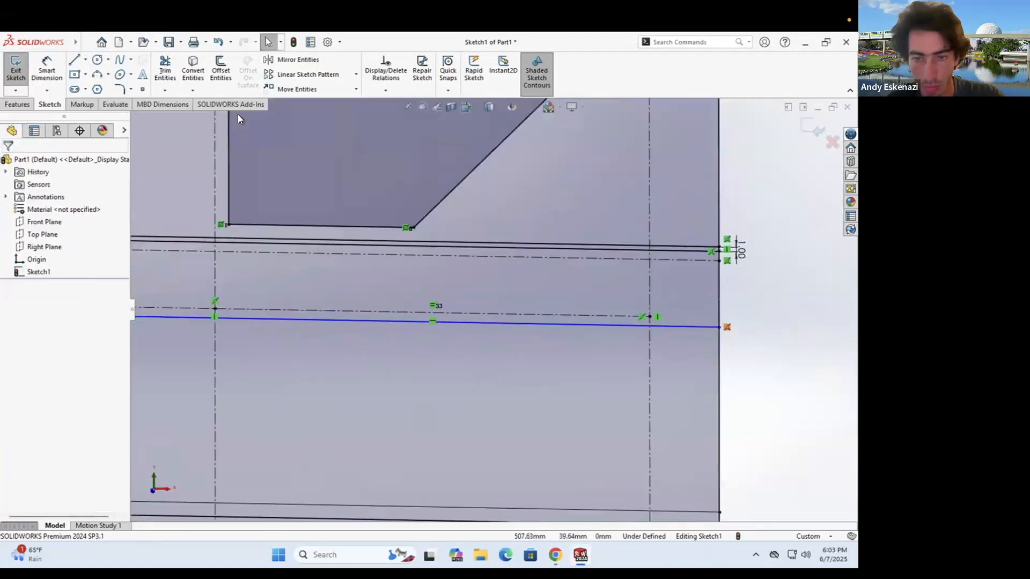
# - Draw a second full-length line just below it, back to the left edge
pyautogui.click(74, 60)
pyautogui.scroll(-7, 738, 311)
pyautogui.click(651, 398)
pyautogui.scroll(15, 713, 396)
pyautogui.scroll(-15, 369, 308)
pyautogui.click(199, 263)
pyautogui.press('Escape')
# - Dimension the new pair of lines 1 mm apart and set a 20 mm distance
pyautogui.click(47, 70)
pyautogui.click(218, 251)
pyautogui.click(214, 264)
pyautogui.click(176, 292)
pyautogui.write('1')
pyautogui.press('Return')
pyautogui.scroll(-3, 419, 180)
pyautogui.click(416, 192)
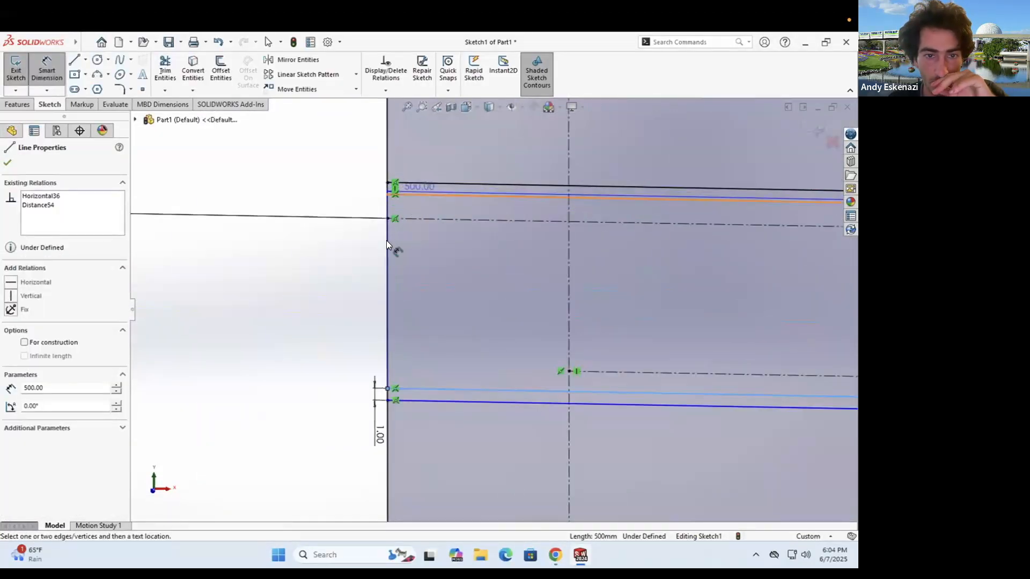
pyautogui.click(352, 294)
pyautogui.write('20')
pyautogui.press('Return')
pyautogui.scroll(9, 429, 289)
pyautogui.click(555, 554)
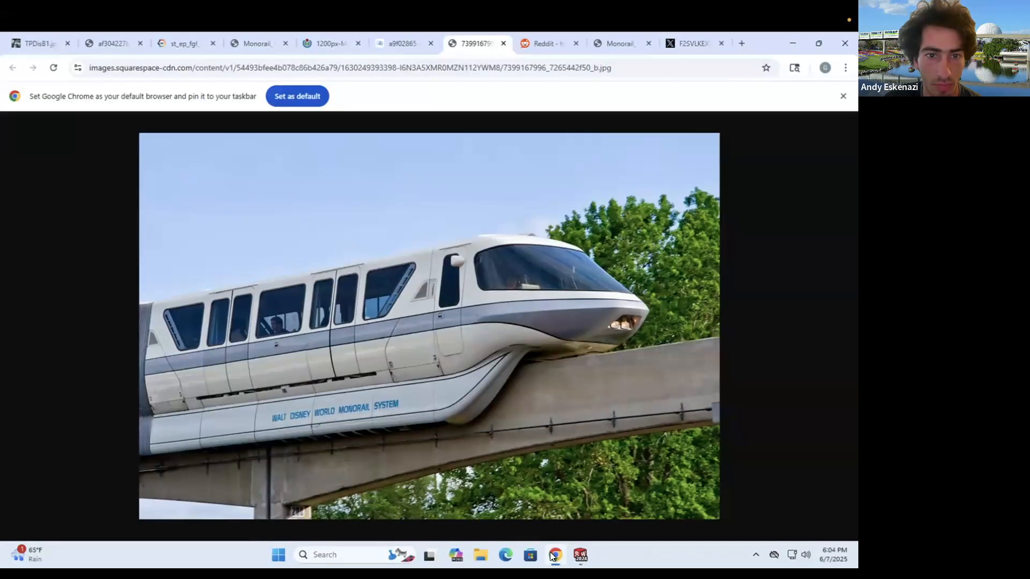
# - Compare the sketch with the monorail reference photo and look over the line tool variants
pyautogui.click(554, 556)
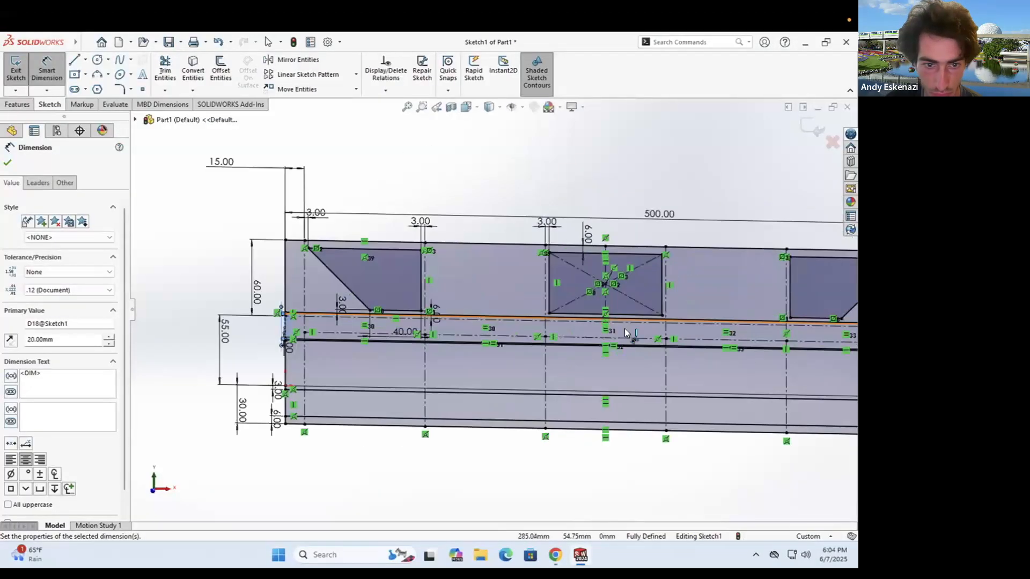
pyautogui.click(556, 556)
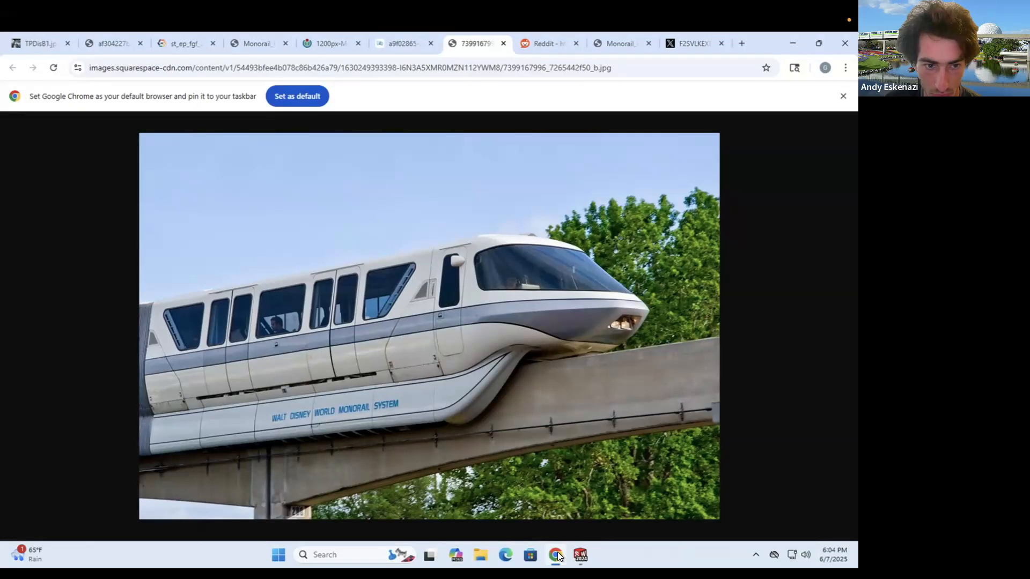
pyautogui.click(558, 556)
pyautogui.click(81, 44)
pyautogui.click(279, 133)
pyautogui.click(86, 60)
pyautogui.click(96, 89)
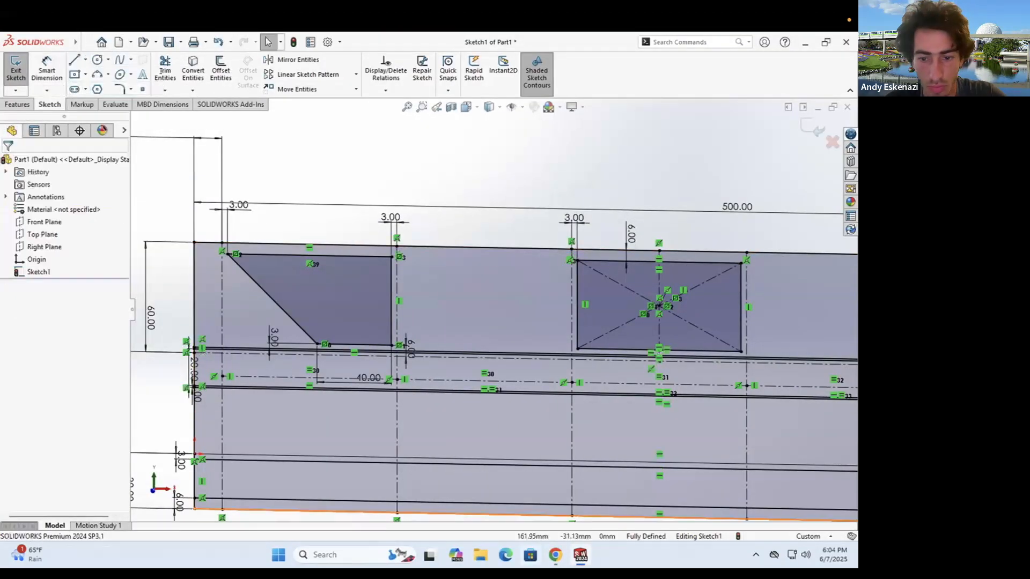
# - Draw a thin corner rectangle for the slot
pyautogui.click(556, 556)
pyautogui.click(555, 556)
pyautogui.click(86, 75)
pyautogui.click(99, 89)
pyautogui.scroll(2, 475, 391)
pyautogui.scroll(-3, 476, 397)
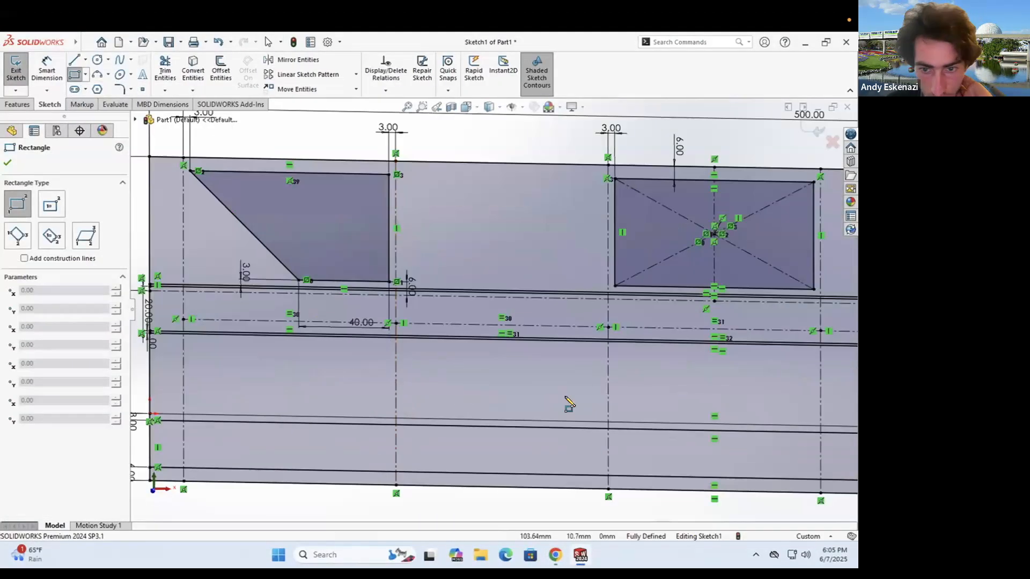
pyautogui.click(384, 395)
pyautogui.scroll(4, 384, 395)
pyautogui.click(763, 360)
pyautogui.scroll(-3, 587, 360)
pyautogui.scroll(2, 214, 333)
pyautogui.scroll(-2, 225, 325)
# - Add two centerlines from the slot to the left and right edges and make them equal
pyautogui.click(85, 60)
pyautogui.click(96, 89)
pyautogui.click(252, 344)
pyautogui.click(85, 60)
pyautogui.click(96, 88)
pyautogui.scroll(3, 499, 316)
pyautogui.scroll(-4, 740, 324)
pyautogui.click(503, 315)
pyautogui.click(698, 319)
pyautogui.press('Escape')
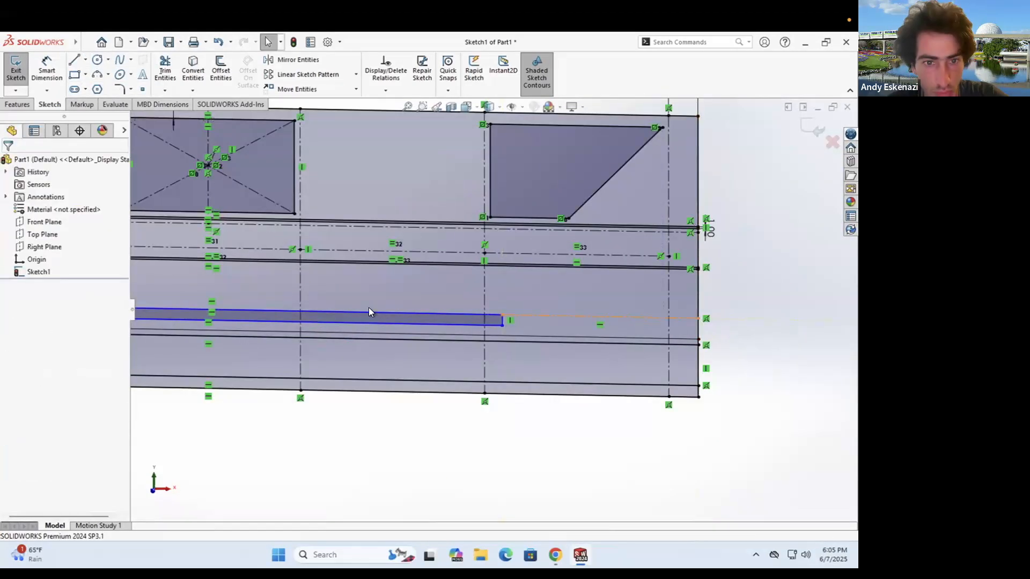
pyautogui.scroll(3, 368, 311)
pyautogui.click(153, 307)
pyautogui.keyDown('ctrl'); pyautogui.click(553, 316); pyautogui.keyUp('ctrl')
pyautogui.click(22, 414)
pyautogui.scroll(1, 308, 311)
# - Dimension the slot: height 5, gap 6 below it, and length 300
pyautogui.click(47, 69)
pyautogui.scroll(-7, 333, 317)
pyautogui.click(322, 307)
pyautogui.click(283, 307)
pyautogui.write('5')
pyautogui.press('Return')
pyautogui.click(555, 555)
pyautogui.click(554, 555)
pyautogui.click(465, 309)
pyautogui.click(469, 330)
pyautogui.click(348, 309)
pyautogui.write('6')
pyautogui.press('Return')
pyautogui.click(545, 293)
pyautogui.click(518, 269)
pyautogui.write('300')
pyautogui.press('Return')
pyautogui.scroll(7, 510, 306)
pyautogui.scroll(-2, 582, 288)
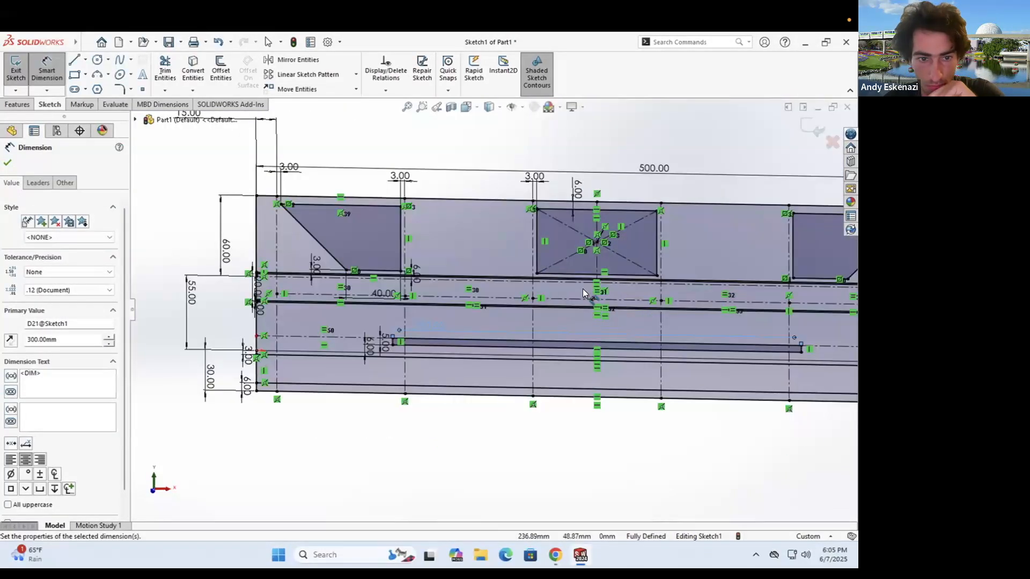
# - Draw a nose line parallel to the window's slanted edge and lower its corner
pyautogui.click(556, 556)
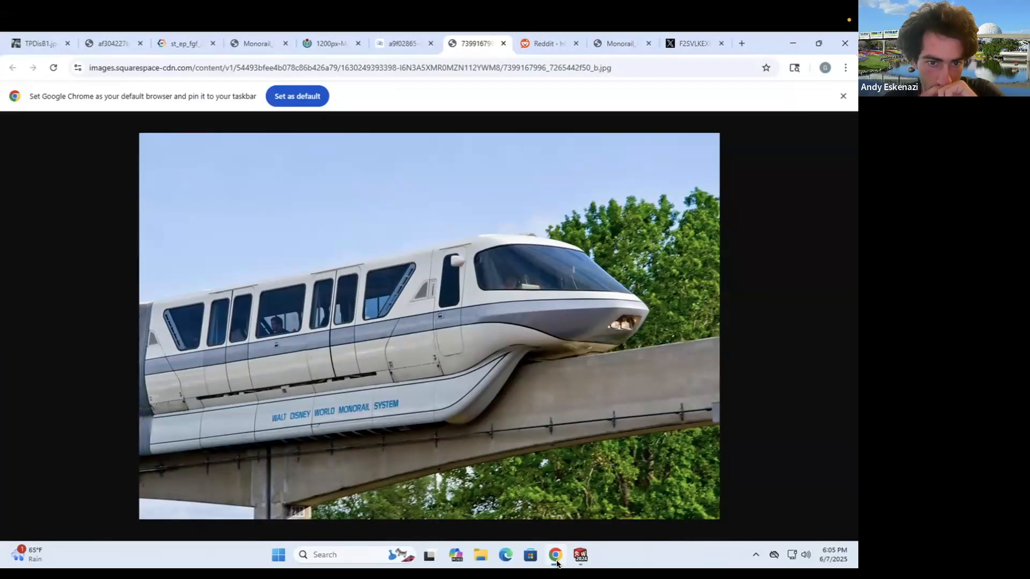
pyautogui.click(555, 555)
pyautogui.click(555, 555)
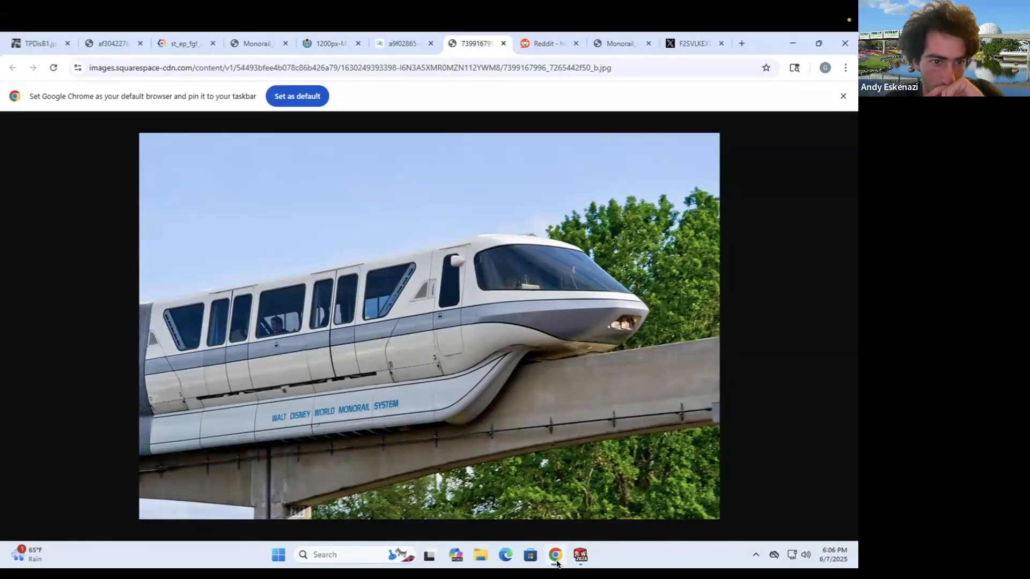
pyautogui.click(556, 557)
pyautogui.press('l')
pyautogui.click(395, 365)
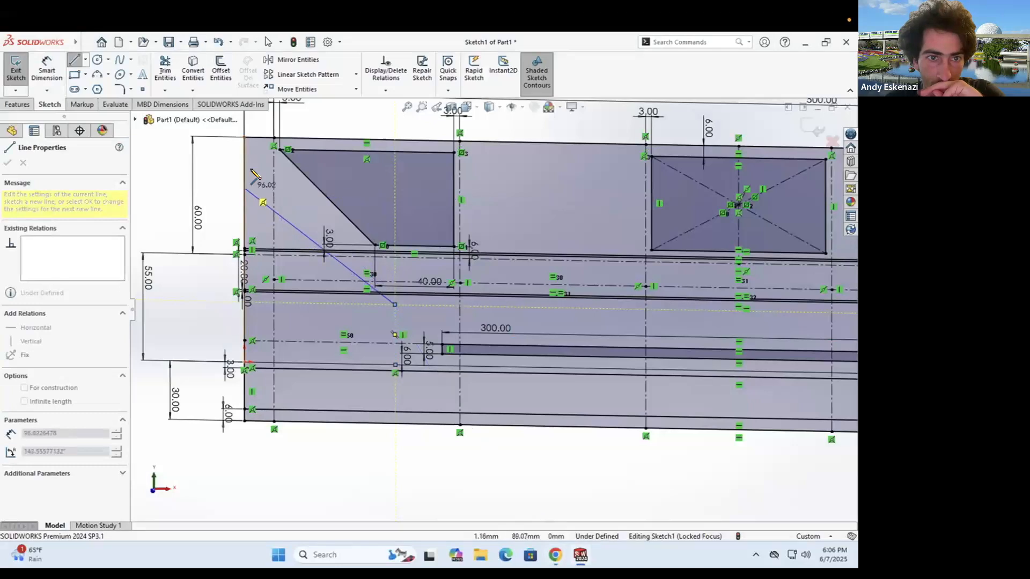
pyautogui.press('Escape')
pyautogui.click(341, 252)
pyautogui.keyDown('ctrl'); pyautogui.click(321, 192); pyautogui.keyUp('ctrl')
pyautogui.click(27, 399)
pyautogui.press('Escape')
pyautogui.moveTo(391, 309)
pyautogui.mouseDown()
pyautogui.moveTo(389, 323)
pyautogui.moveTo(375, 317)
pyautogui.mouseUp()
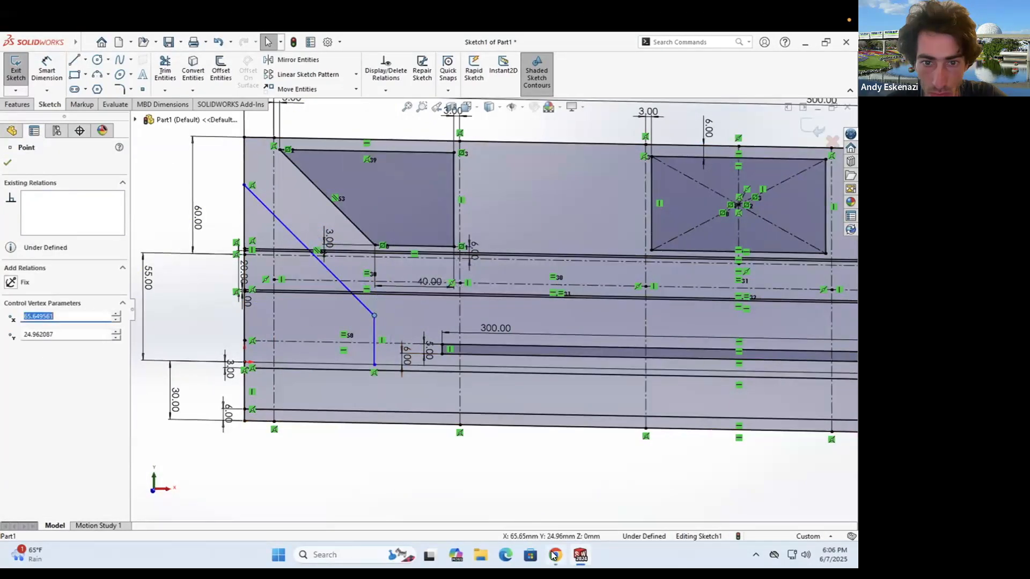
# - Change the slot length from 300 to 340
pyautogui.doubleClick(483, 328)
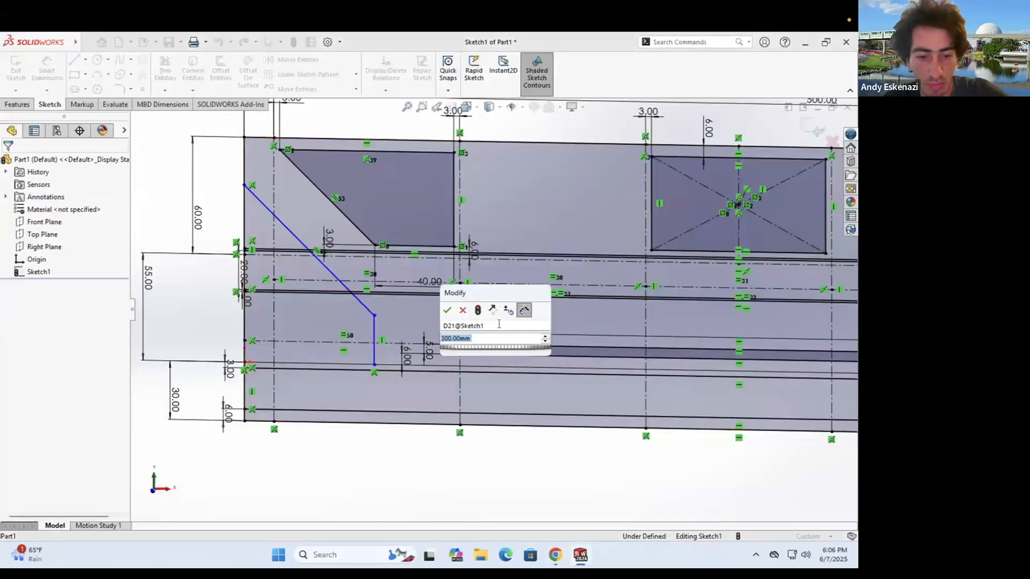
pyautogui.write('350')
pyautogui.press('Return')
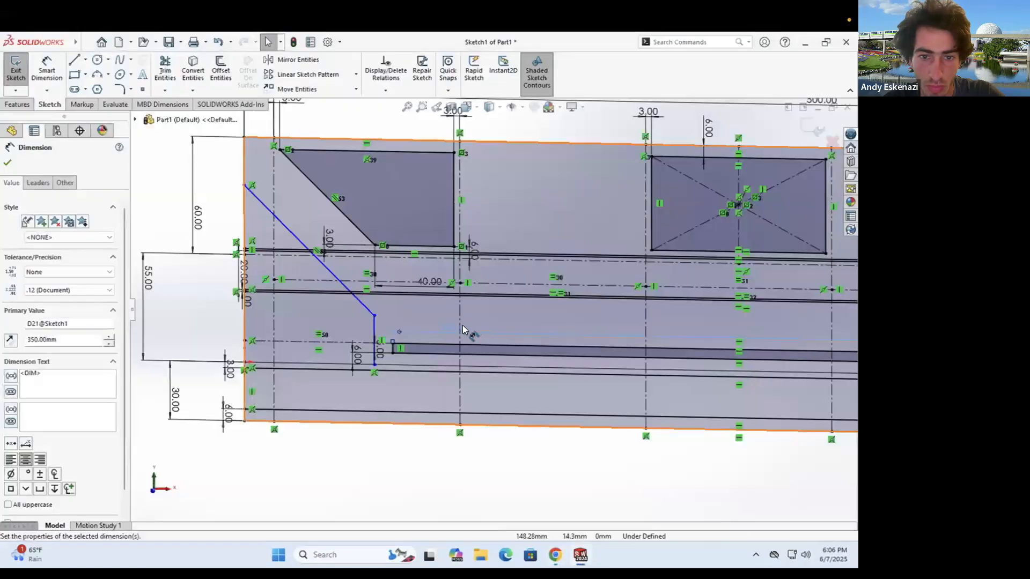
pyautogui.doubleClick(464, 326)
pyautogui.write('340')
pyautogui.press('Return')
# - Dimension the nose line's spacing from the slot end at 15 and its length at 25
pyautogui.click(47, 69)
pyautogui.scroll(-3, 374, 342)
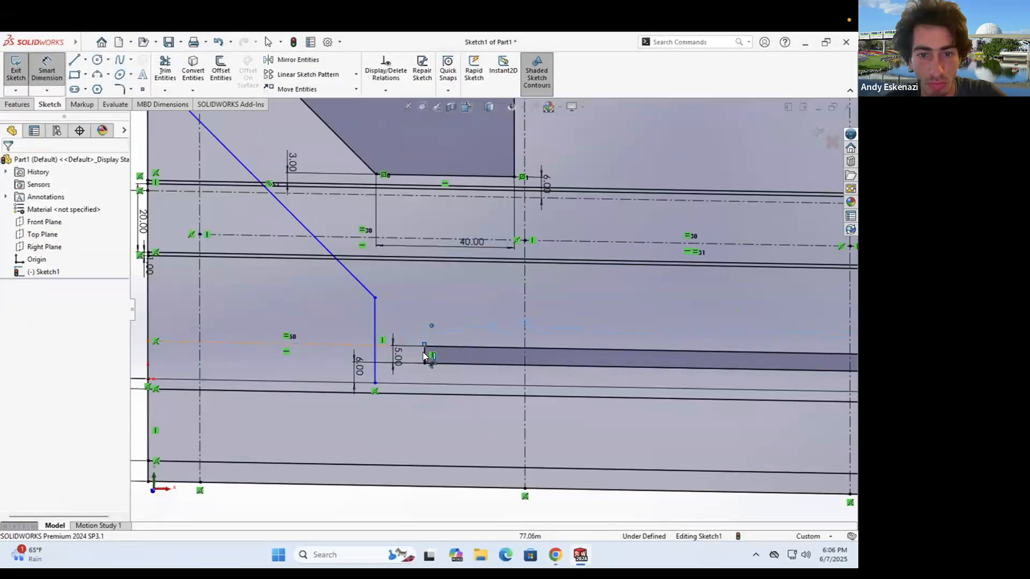
pyautogui.click(424, 356)
pyautogui.click(374, 346)
pyautogui.click(443, 432)
pyautogui.write('15')
pyautogui.press('Return')
pyautogui.scroll(3, 435, 370)
pyautogui.click(424, 318)
pyautogui.click(496, 325)
pyautogui.write('25')
pyautogui.press('Return')
pyautogui.scroll(3, 499, 300)
pyautogui.press('Escape')
pyautogui.scroll(-4, 532, 279)
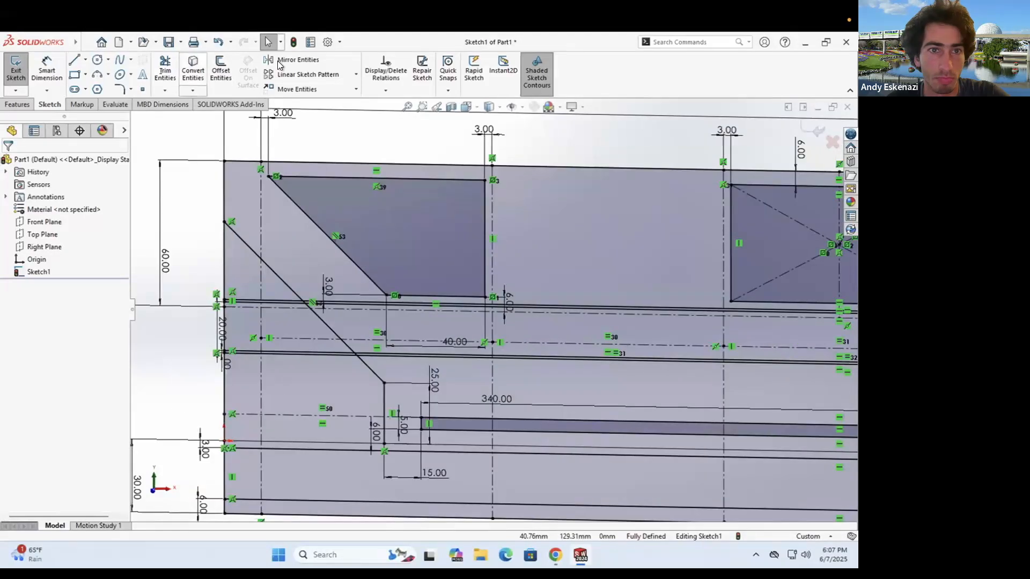
# - Mirror the slanted nose line across the centerline, then exit the sketch and save
pyautogui.click(293, 60)
pyautogui.click(358, 357)
pyautogui.scroll(4, 625, 297)
pyautogui.click(655, 263)
pyautogui.click(7, 162)
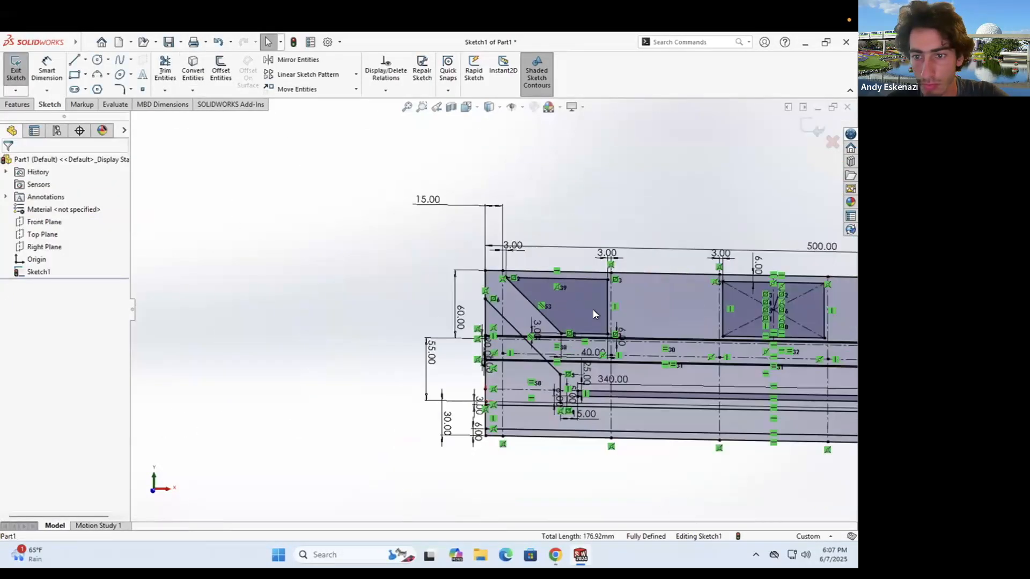
pyautogui.scroll(4, 593, 310)
pyautogui.scroll(-3, 590, 325)
pyautogui.click(15, 70)
pyautogui.hotkey('ctrl', 's')
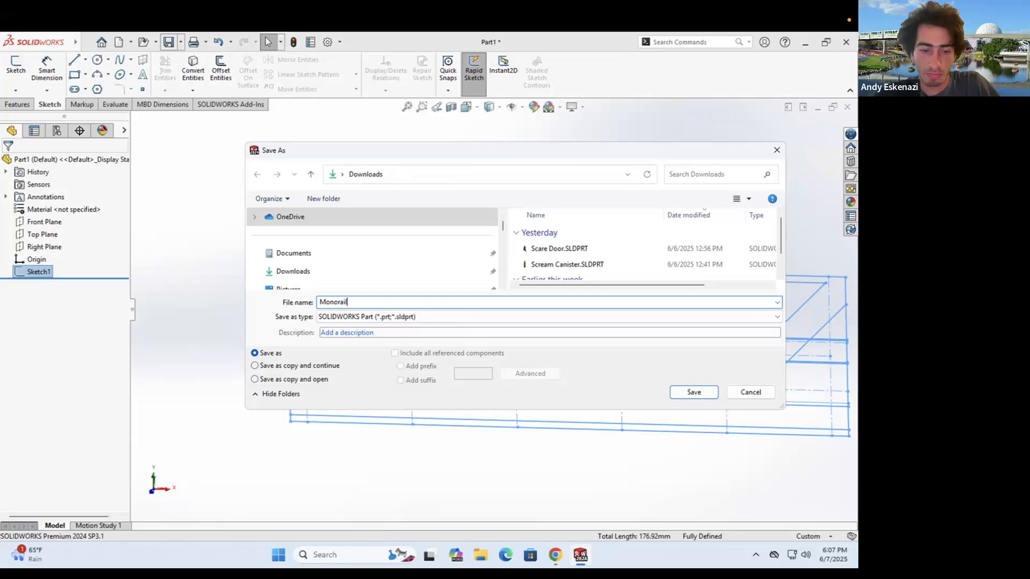
# - Save the part as 'Monorail Locomotive' and reopen Sketch1 for editing
pyautogui.write('Monorail Locomotive')
pyautogui.press('Return')
pyautogui.rightClick(38, 271)
pyautogui.click(47, 232)
# - Add a vertical construction line from the top edge down to the centerline
pyautogui.click(407, 224)
pyautogui.click(407, 363)
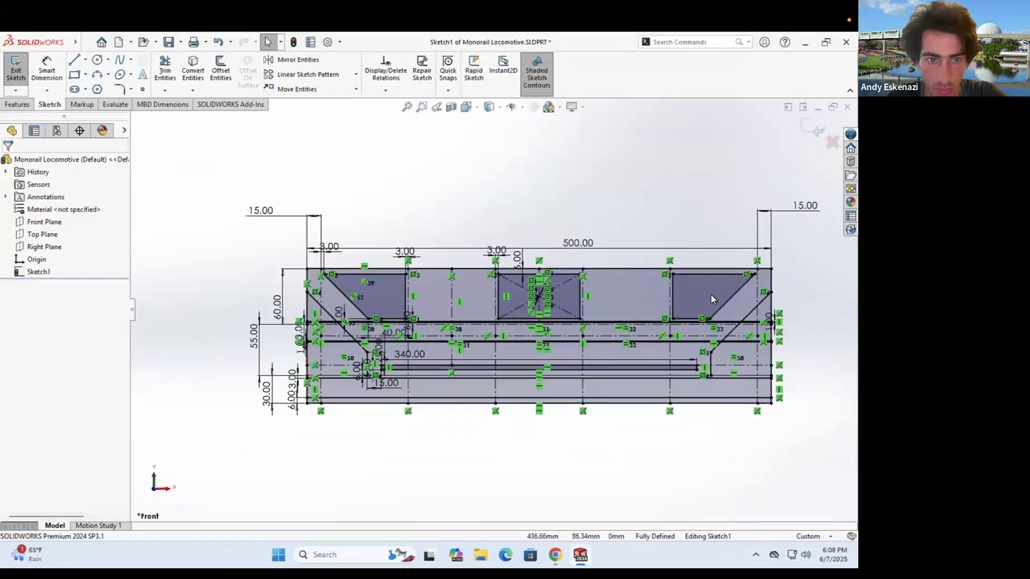
pyautogui.click(76, 60)
pyautogui.click(523, 375)
pyautogui.click(86, 60)
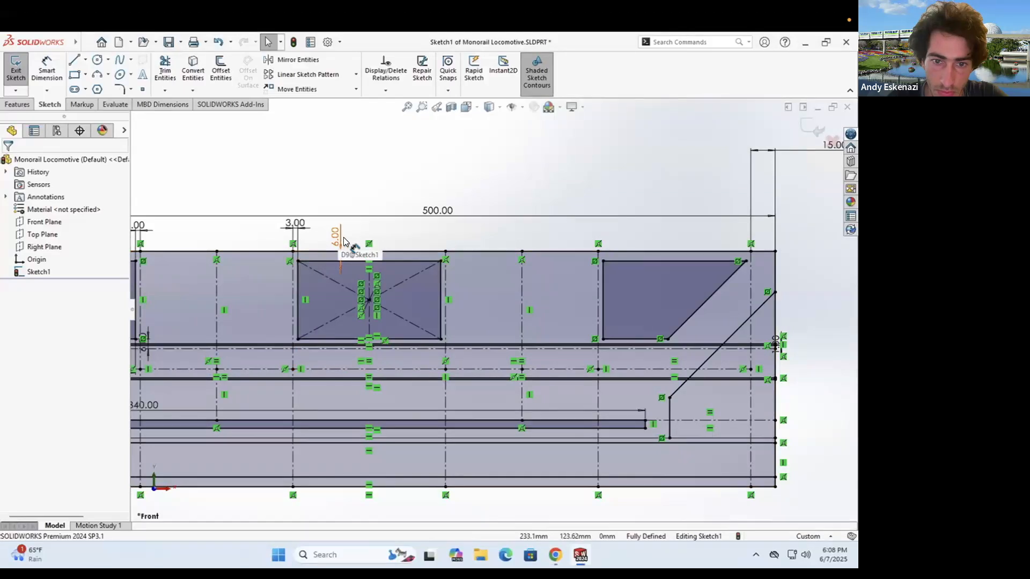
pyautogui.scroll(3, 343, 242)
pyautogui.scroll(-4, 370, 282)
# - Change the 6 mm offset dimension to 8
pyautogui.doubleClick(374, 283)
pyautogui.write('8')
pyautogui.press('Return')
pyautogui.scroll(3, 409, 300)
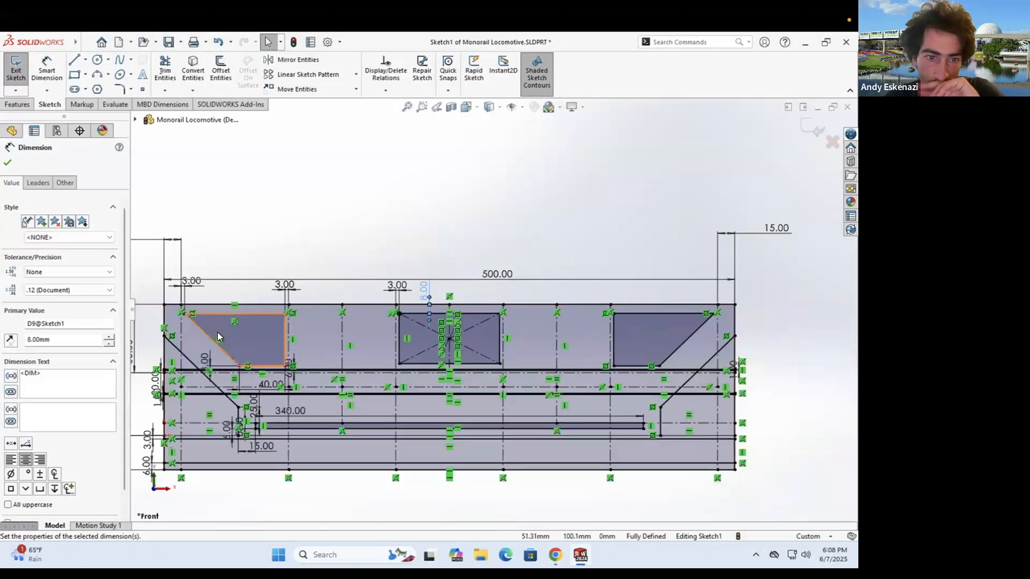
pyautogui.scroll(-5, 309, 321)
# - Draw a centre-rectangle window and dimension its gap to the top line at 4 mm
pyautogui.click(74, 75)
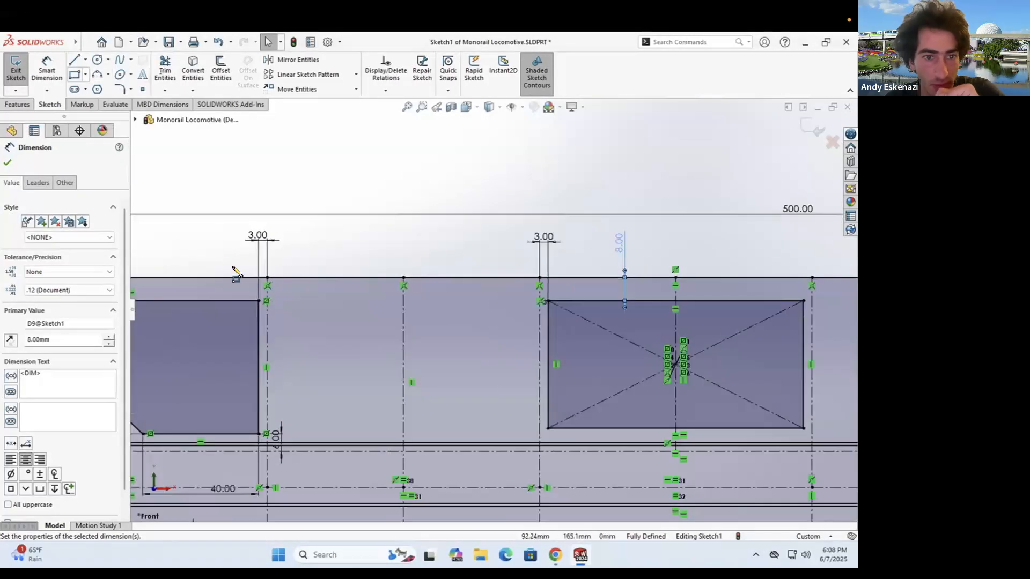
pyautogui.click(404, 437)
pyautogui.click(528, 287)
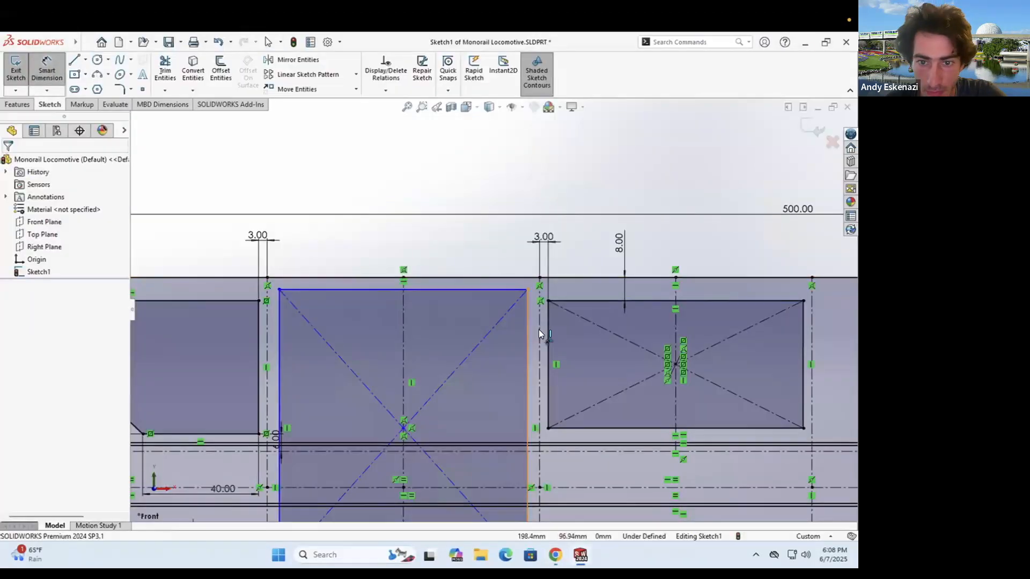
pyautogui.click(538, 288)
pyautogui.click(568, 277)
pyautogui.click(585, 266)
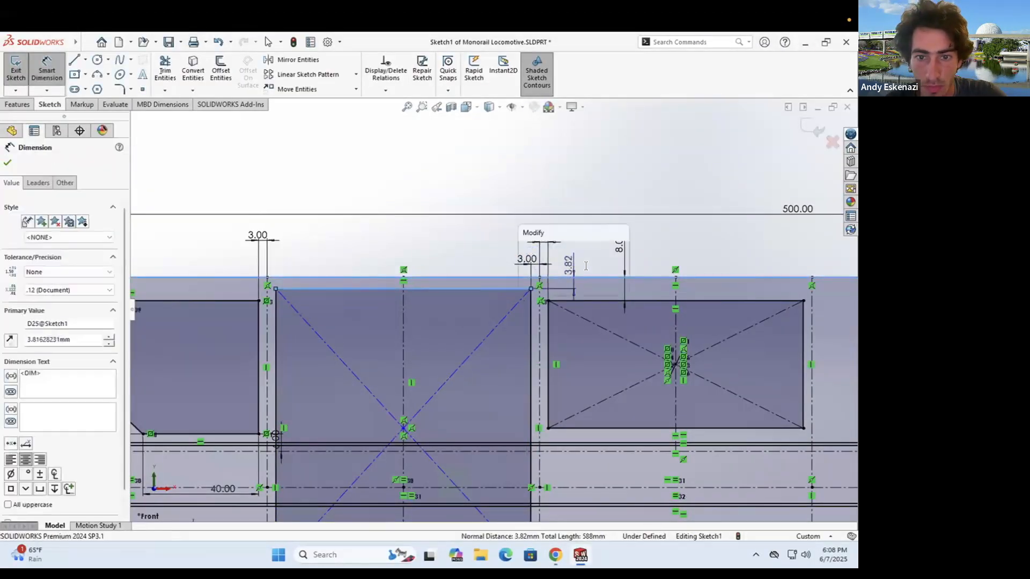
pyautogui.write('4')
pyautogui.press('Return')
pyautogui.press('Escape')
pyautogui.doubleClick(621, 250)
pyautogui.press('Escape')
pyautogui.doubleClick(573, 268)
pyautogui.press('Escape')
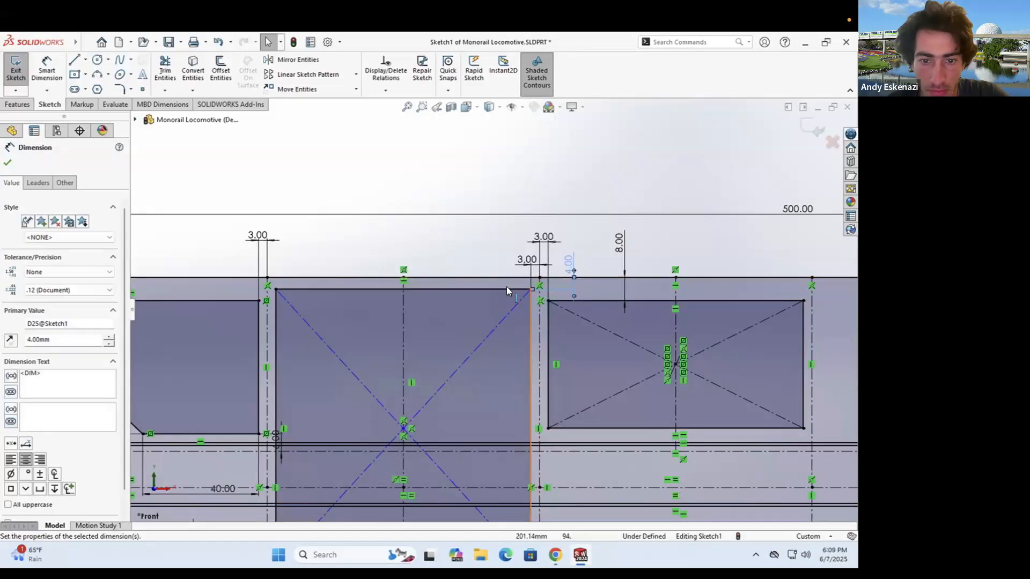
pyautogui.press('f')
pyautogui.press('Escape')
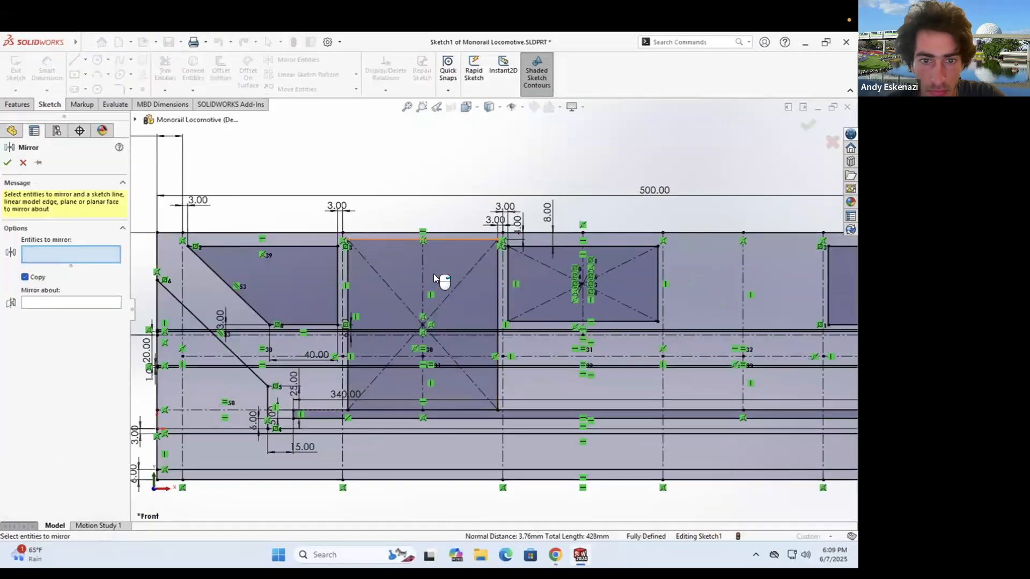
# - Mirror the window rectangle across the vertical centerline
pyautogui.click(79, 347)
pyautogui.click(582, 311)
pyautogui.click(8, 162)
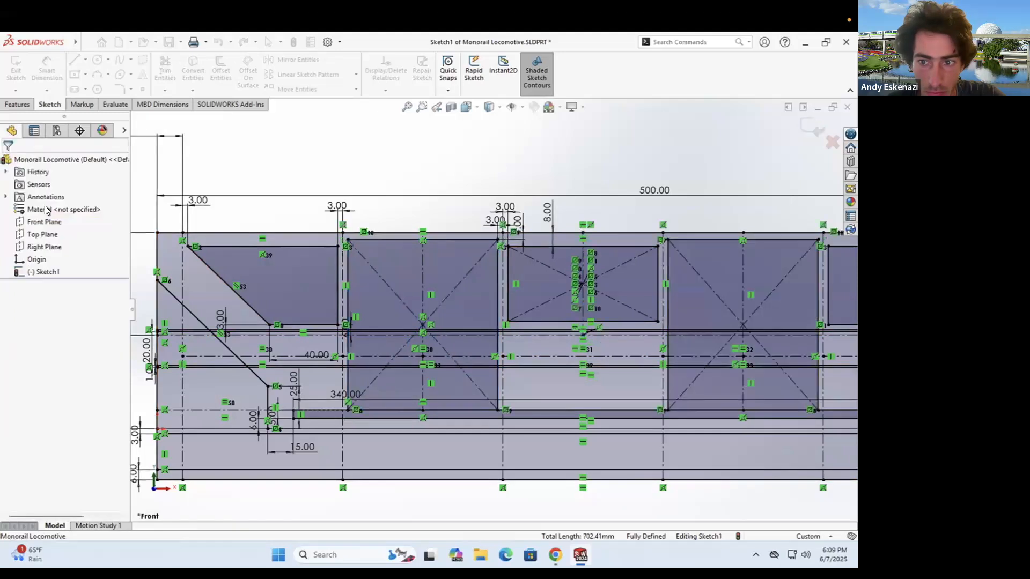
pyautogui.scroll(2, 661, 294)
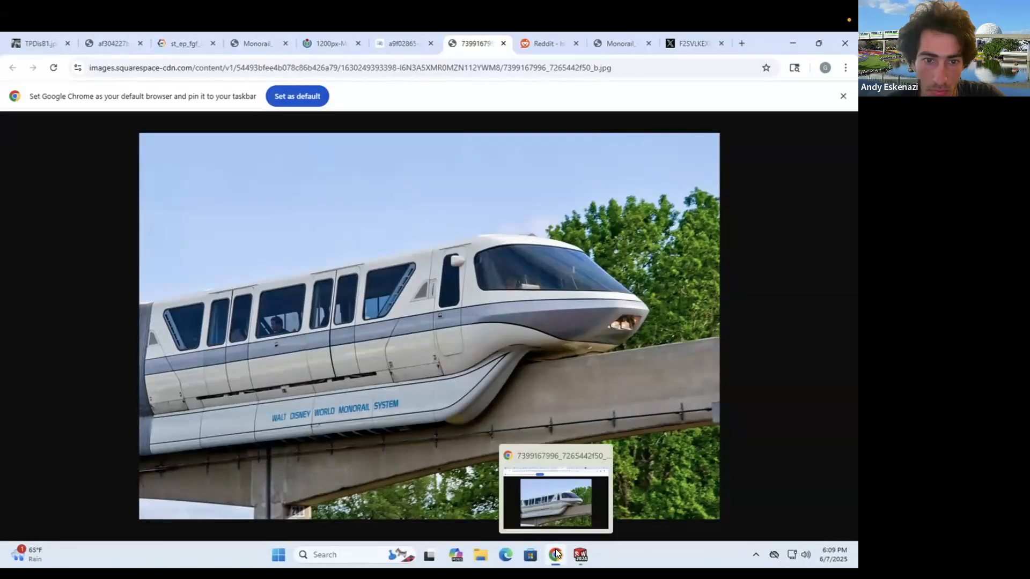
pyautogui.click(556, 554)
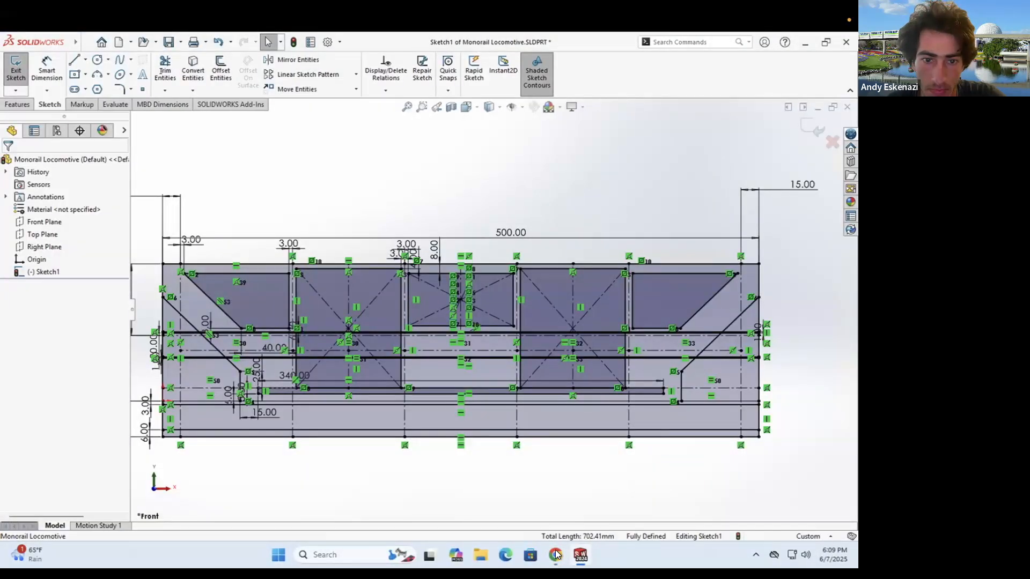
# - Compare the sketch with the monorail reference photo and orbit to an angled view
pyautogui.click(555, 555)
pyautogui.click(556, 554)
pyautogui.moveTo(570, 431)
pyautogui.mouseDown(button='middle')
pyautogui.moveTo(610, 397)
pyautogui.moveTo(518, 331)
pyautogui.mouseUp(button='middle')
pyautogui.scroll(2, 518, 332)
pyautogui.scroll(-3, 520, 332)
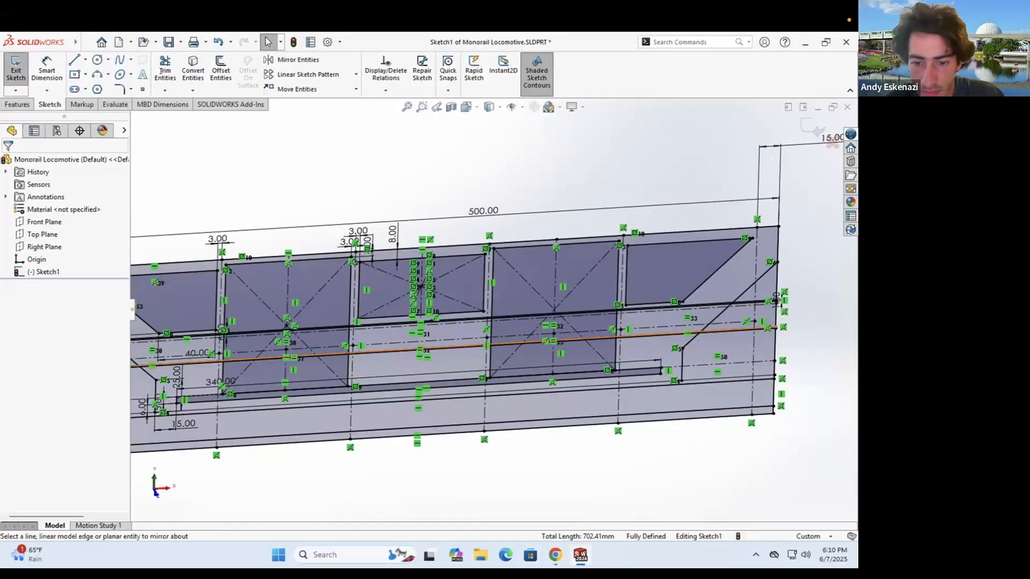
pyautogui.click(556, 555)
pyautogui.click(558, 552)
pyautogui.scroll(-3, 492, 478)
pyautogui.scroll(-2, 321, 333)
pyautogui.click(557, 553)
pyautogui.click(557, 553)
pyautogui.scroll(-2, 279, 405)
# - Draw a 500 mm lower line across the bottom of the profile, abandoning a second line
pyautogui.click(74, 59)
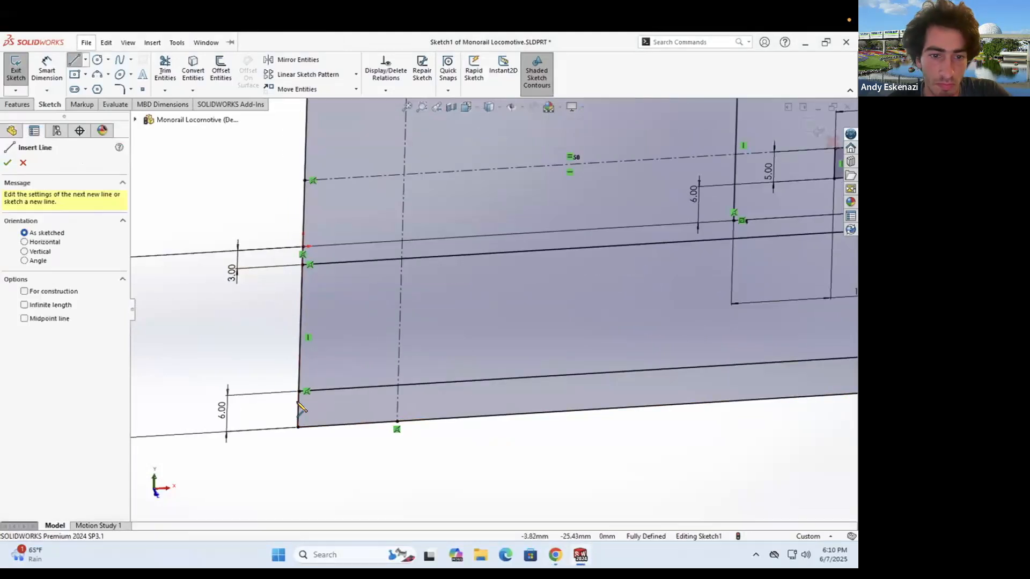
pyautogui.click(299, 402)
pyautogui.scroll(5, 490, 316)
pyautogui.scroll(-7, 726, 375)
pyautogui.click(727, 402)
pyautogui.press('Escape')
pyautogui.scroll(6, 536, 236)
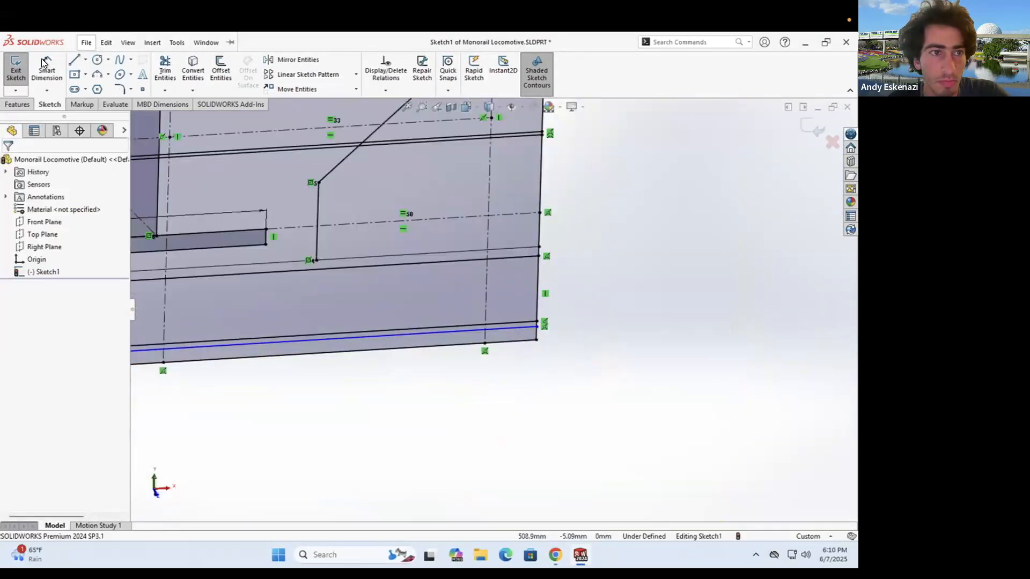
pyautogui.click(74, 59)
pyautogui.scroll(-6, 536, 236)
pyautogui.click(594, 317)
pyautogui.scroll(7, 641, 314)
pyautogui.scroll(-5, 228, 394)
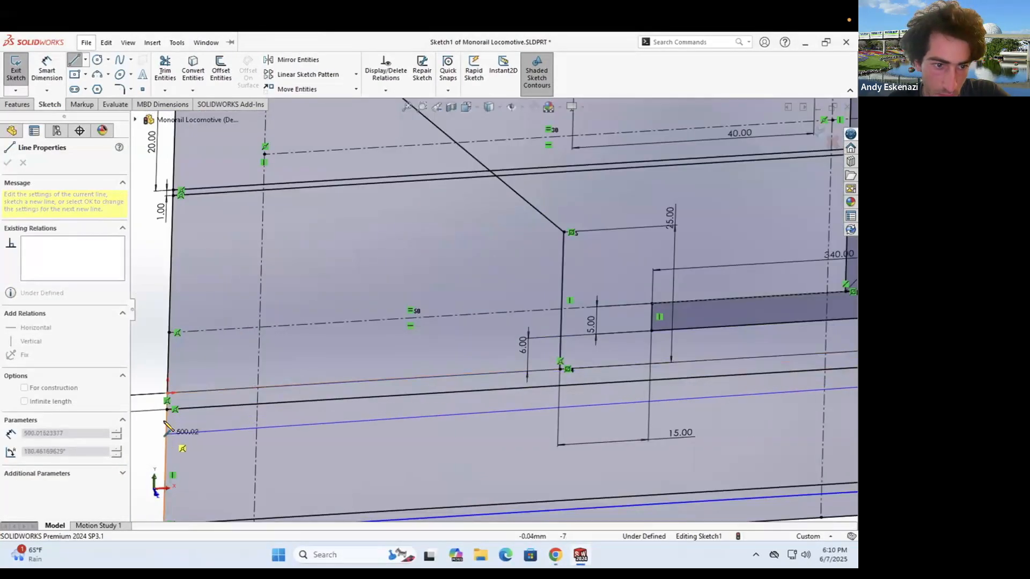
pyautogui.scroll(6, 258, 354)
pyautogui.scroll(-5, 793, 248)
pyautogui.scroll(5, 628, 296)
pyautogui.scroll(-6, 247, 316)
pyautogui.press('Escape')
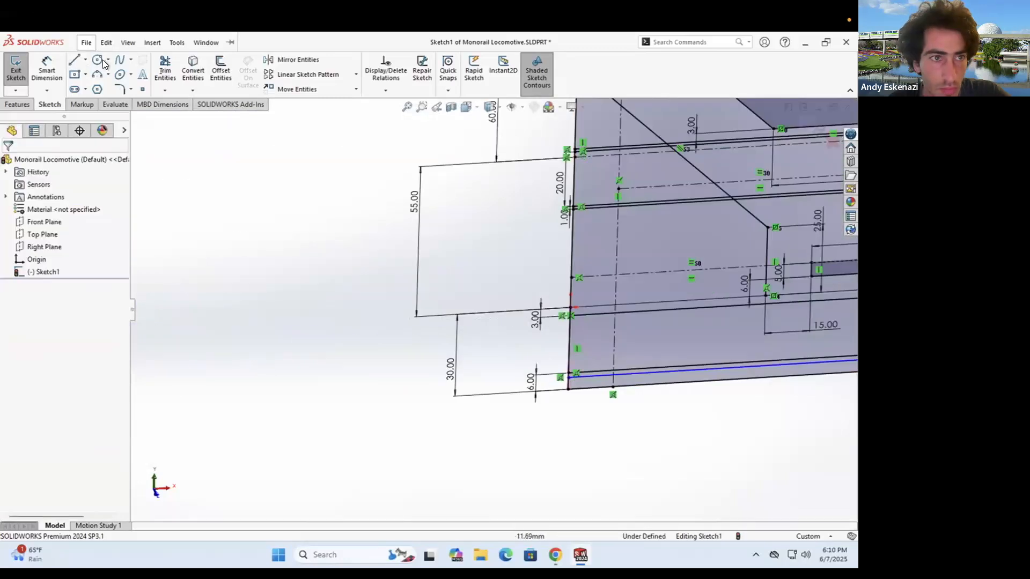
# - Offset the bottom lines with Offset Entities and delete the stray blue line
pyautogui.click(75, 59)
pyautogui.scroll(-3, 635, 316)
pyautogui.click(220, 69)
pyautogui.click(510, 319)
pyautogui.click(7, 163)
pyautogui.rightClick(396, 436)
pyautogui.click(429, 485)
pyautogui.click(221, 70)
pyautogui.click(472, 423)
pyautogui.click(7, 162)
# - Exit Sketch1 and orbit around the finished front-profile wireframe
pyautogui.scroll(10, 239, 278)
pyautogui.moveTo(568, 301)
pyautogui.mouseDown(button='middle')
pyautogui.moveTo(547, 298)
pyautogui.moveTo(584, 268)
pyautogui.mouseUp(button='middle')
pyautogui.click(818, 131)
pyautogui.scroll(-4, 582, 259)
pyautogui.moveTo(450, 279)
pyautogui.mouseDown(button='middle')
pyautogui.moveTo(418, 299)
pyautogui.moveTo(461, 289)
pyautogui.mouseUp(button='middle')
pyautogui.scroll(2, 666, 305)
pyautogui.scroll(-1, 666, 310)
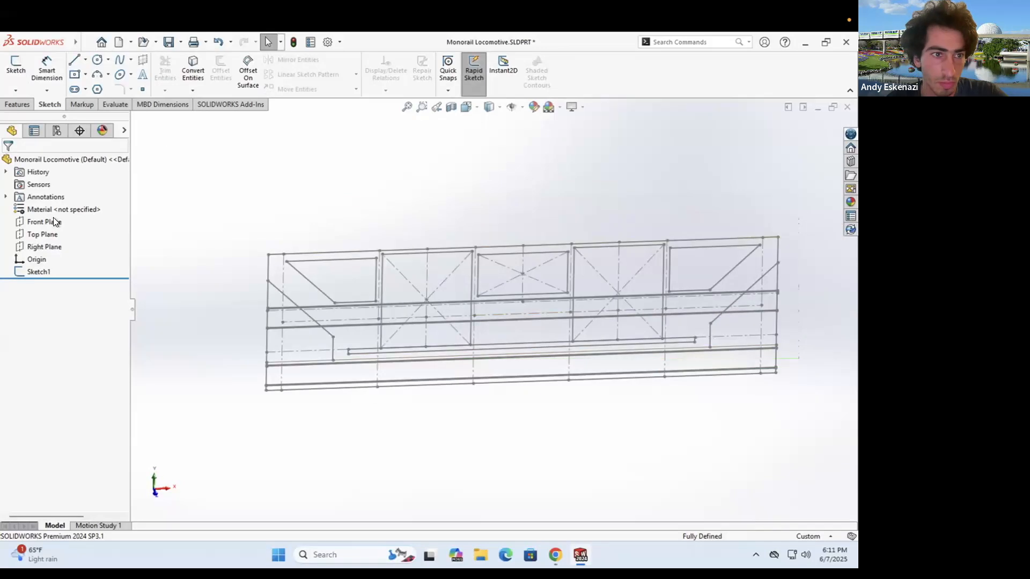
# - Start a new sketch on the Top Plane and orbit the view
pyautogui.click(42, 234)
pyautogui.click(15, 69)
pyautogui.moveTo(322, 236); pyautogui.dragTo(359, 166, button='middle')
pyautogui.scroll(-1, 382, 415)
pyautogui.moveTo(382, 415); pyautogui.dragTo(376, 365, button='middle')
pyautogui.scroll(-7, 408, 315)
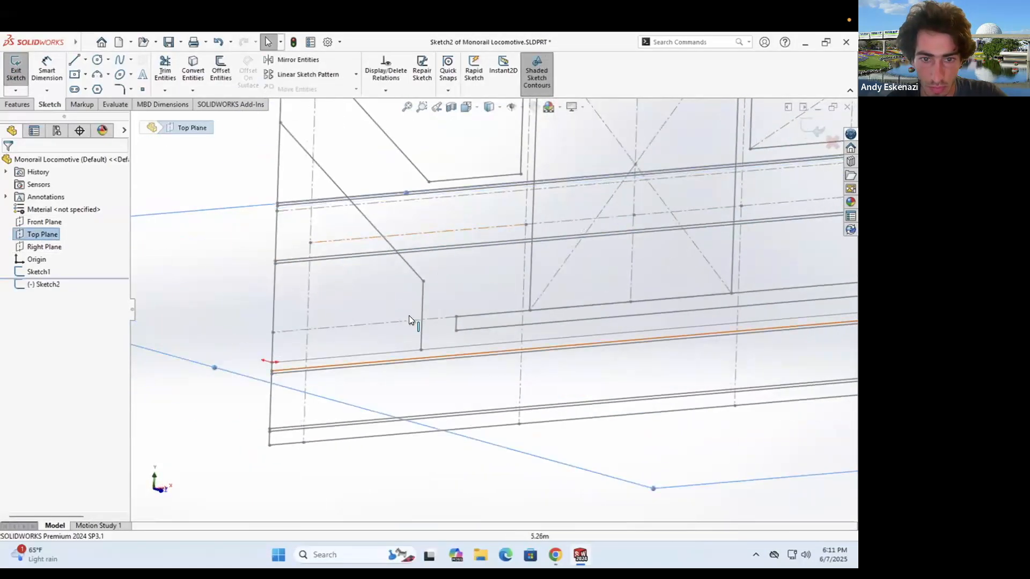
# - Draw a line from the origin and a construction line from the origin
pyautogui.click(74, 60)
pyautogui.click(308, 378)
pyautogui.scroll(5, 489, 344)
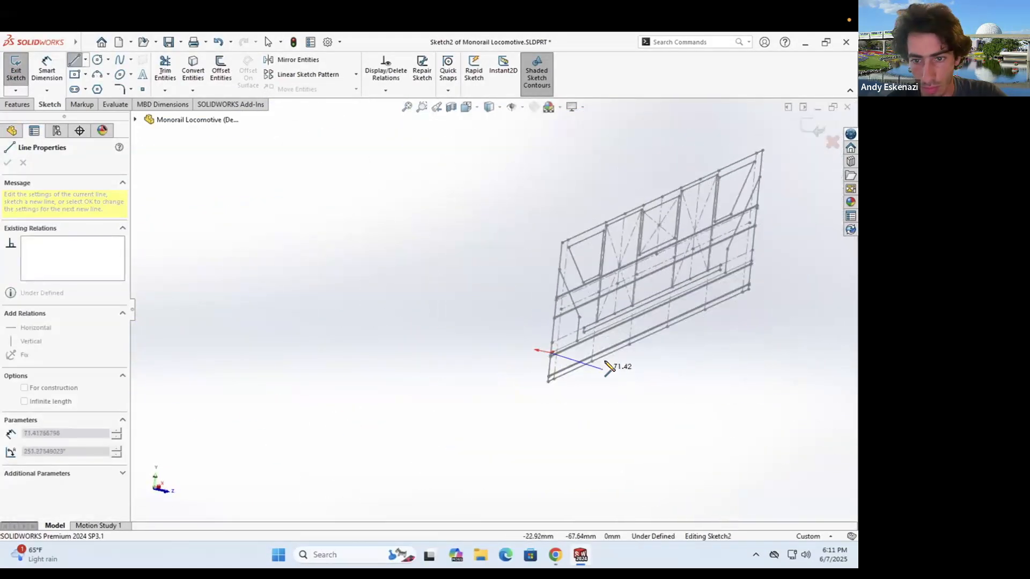
pyautogui.click(607, 366)
pyautogui.press('Escape')
pyautogui.scroll(-2, 617, 354)
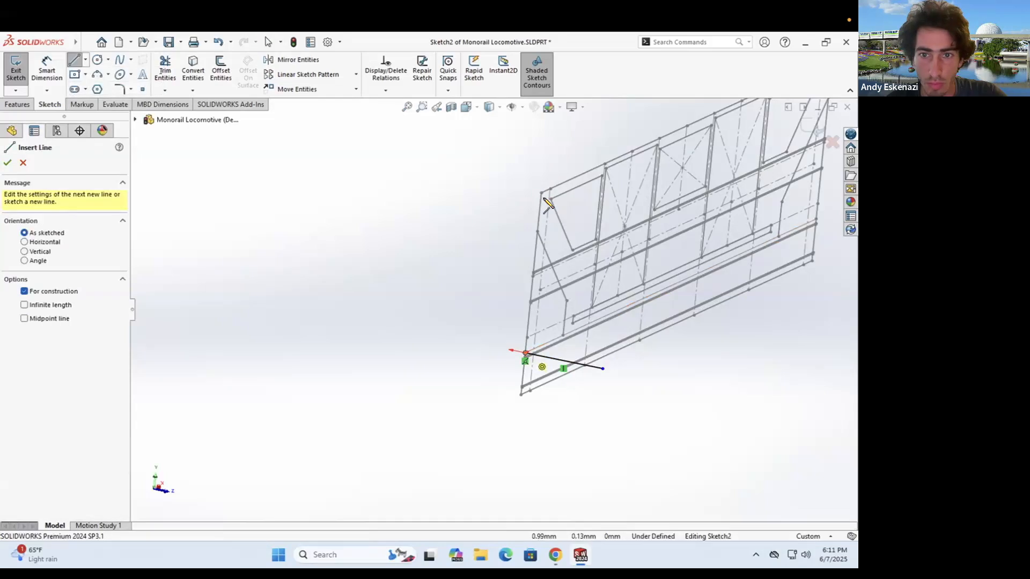
pyautogui.click(525, 353)
pyautogui.click(542, 177)
pyautogui.press('Escape')
# - Make the construction line perpendicular to the black line
pyautogui.click(536, 233)
pyautogui.keyDown('ctrl'); pyautogui.click(546, 358); pyautogui.keyUp('ctrl')
pyautogui.click(547, 330)
pyautogui.press('Escape')
pyautogui.scroll(-5, 531, 351)
pyautogui.scroll(6, 528, 351)
# - Undo Sketch2 and start a new sketch on the Right Plane instead
pyautogui.hotkey('ctrl', 'z')
pyautogui.click(16, 65)
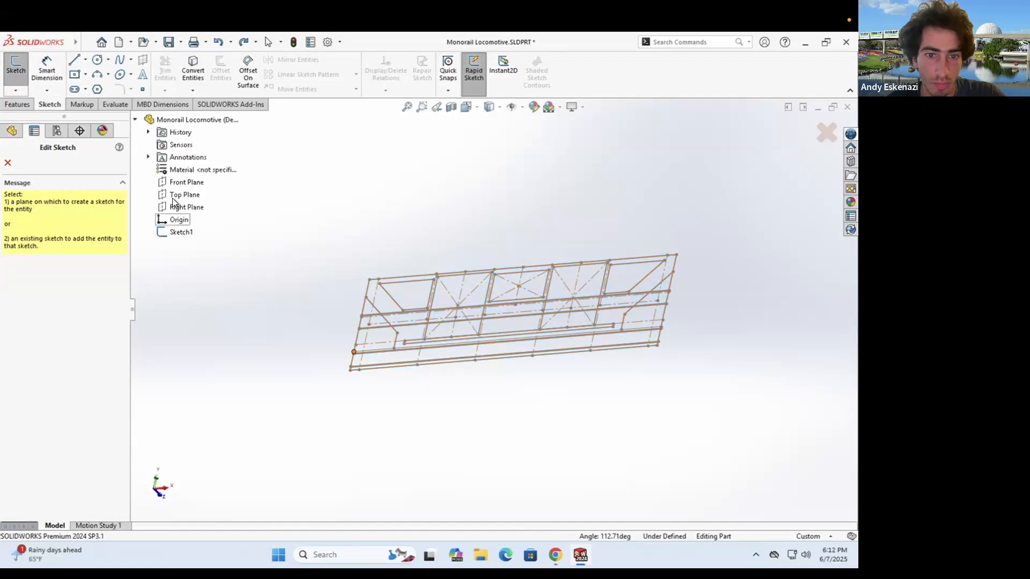
pyautogui.click(177, 207)
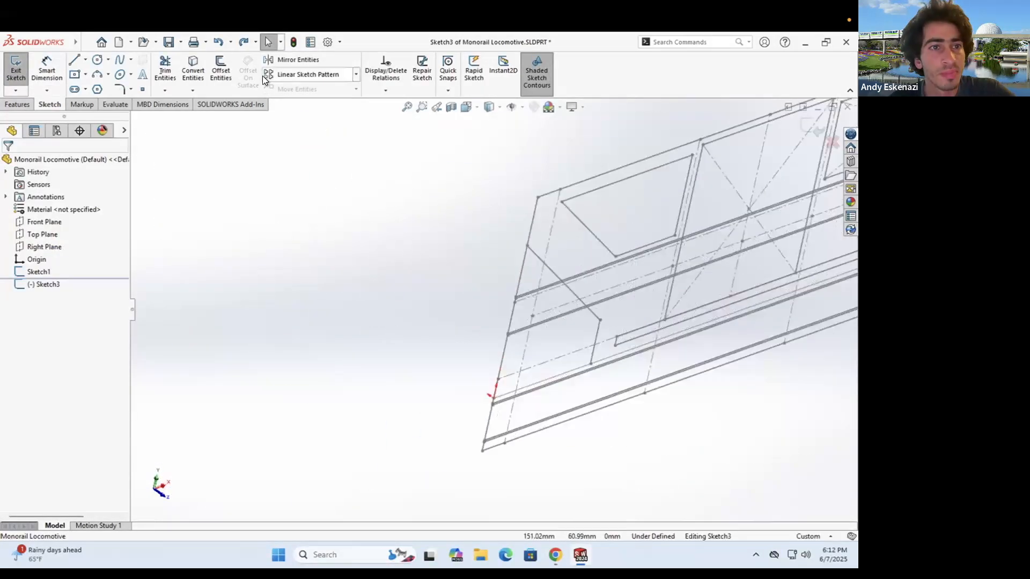
# - Draw the first nose-profile line and dimension it to 40, then change it to 60 mm
pyautogui.click(74, 59)
pyautogui.hotkey('ctrl', 'n')
pyautogui.press('Escape')
pyautogui.scroll(-5, 648, 311)
pyautogui.moveTo(591, 358)
pyautogui.mouseDown(button='middle')
pyautogui.moveTo(543, 437)
pyautogui.moveTo(555, 344)
pyautogui.moveTo(616, 265)
pyautogui.moveTo(552, 367)
pyautogui.moveTo(545, 302)
pyautogui.mouseUp(button='middle')
pyautogui.press('d')
pyautogui.click(585, 370)
pyautogui.click(539, 446)
pyautogui.write('40')
pyautogui.press('Return')
pyautogui.doubleClick(556, 344)
pyautogui.write('60')
pyautogui.press('Return')
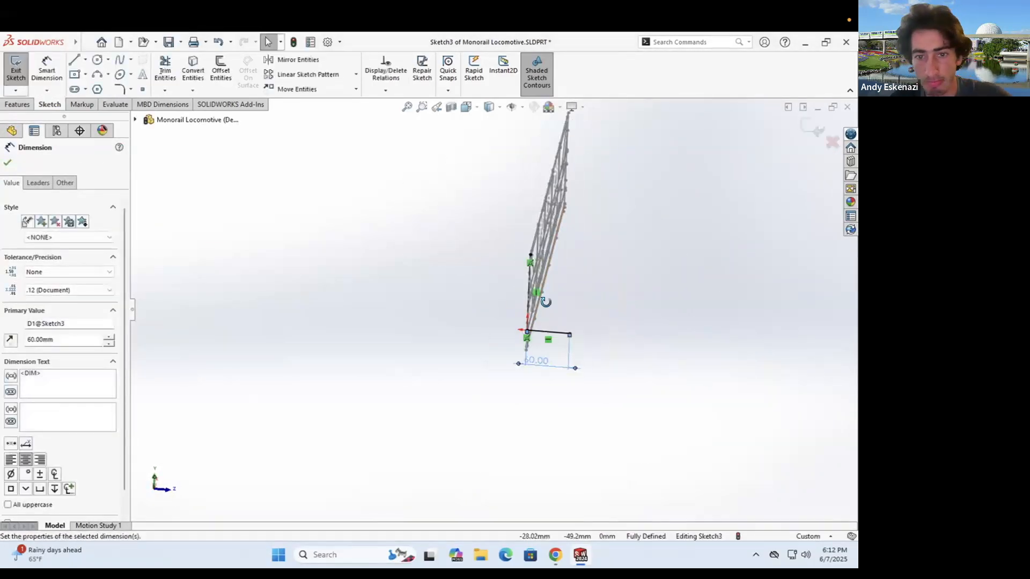
# - Check the monorail reference photo and Reddit post in Chrome
pyautogui.moveTo(558, 385); pyautogui.dragTo(531, 343, button='middle')
pyautogui.hotkey('alt', 'Tab')
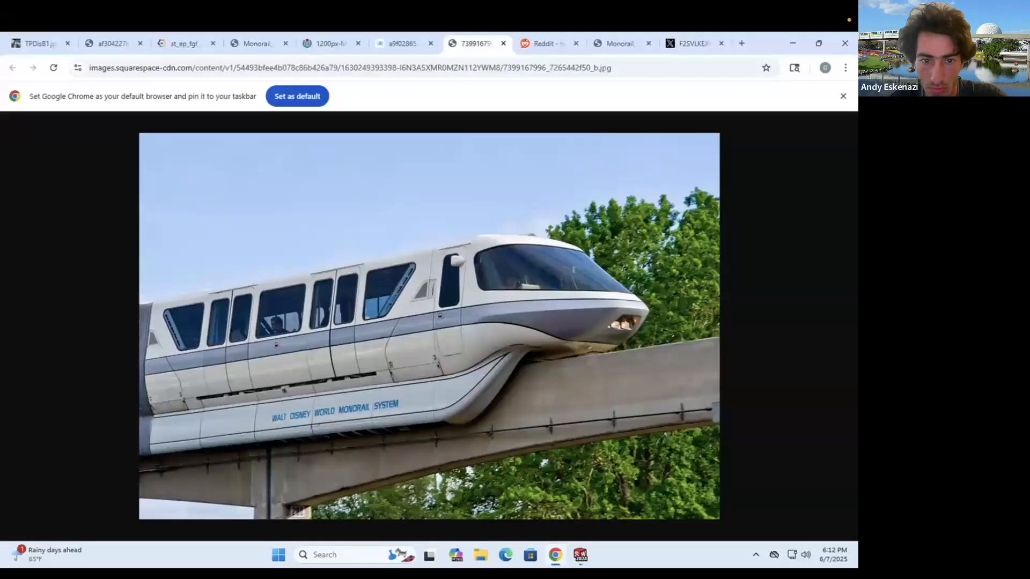
pyautogui.click(542, 47)
pyautogui.click(465, 46)
pyautogui.click(793, 45)
# - Add a construction centerline running down from the line's end
pyautogui.moveTo(543, 326); pyautogui.dragTo(537, 277, button='middle')
pyautogui.click(536, 276)
pyautogui.click(85, 59)
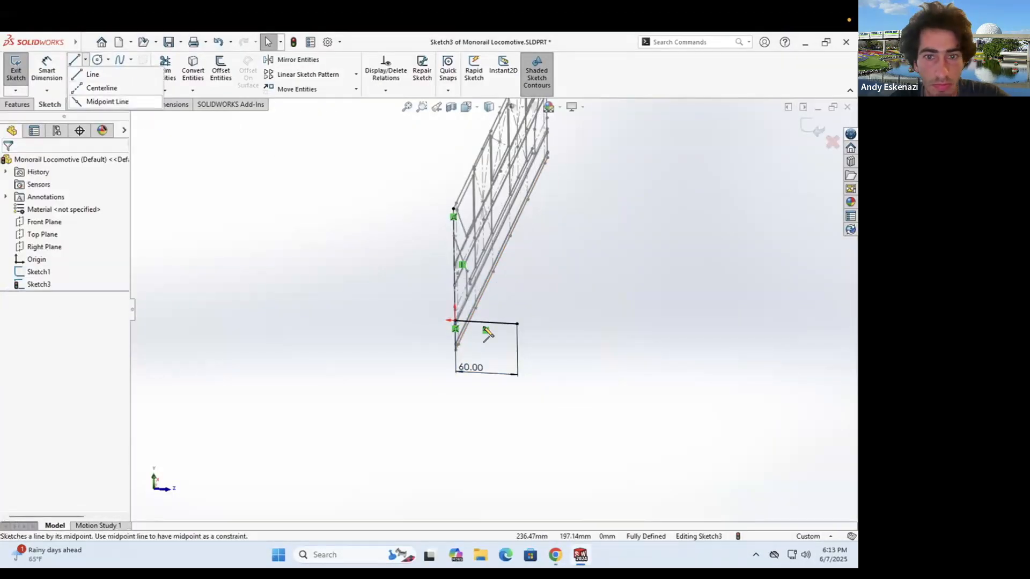
pyautogui.click(103, 87)
pyautogui.click(517, 324)
pyautogui.moveTo(465, 372)
pyautogui.mouseDown(button='middle')
pyautogui.moveTo(466, 345)
pyautogui.moveTo(534, 347)
pyautogui.mouseUp(button='middle')
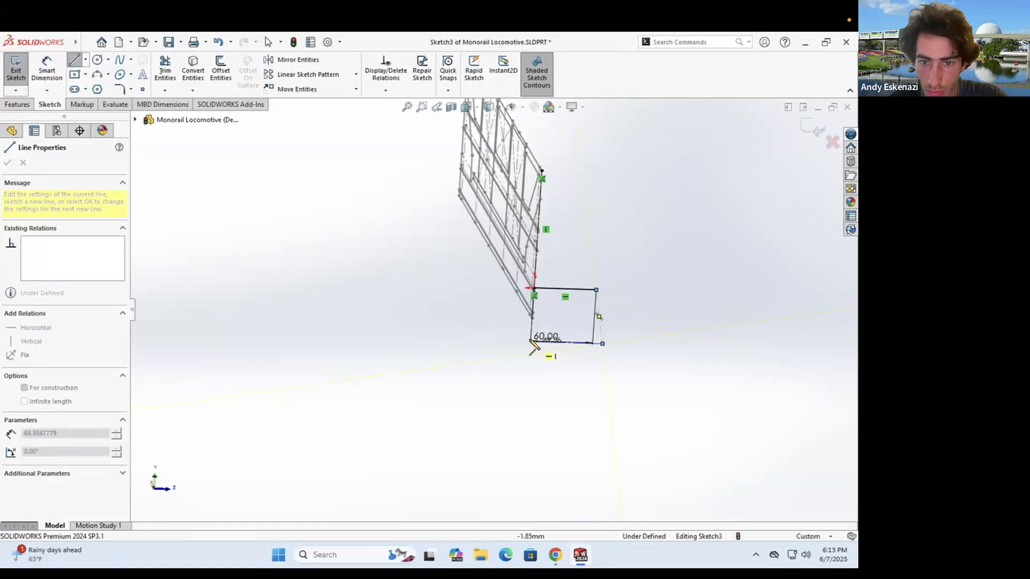
pyautogui.press('Escape')
# - Drag the centerline endpoint upward, dismissing an accidental search overlay
pyautogui.click(530, 341)
pyautogui.click(532, 318)
pyautogui.press('super')
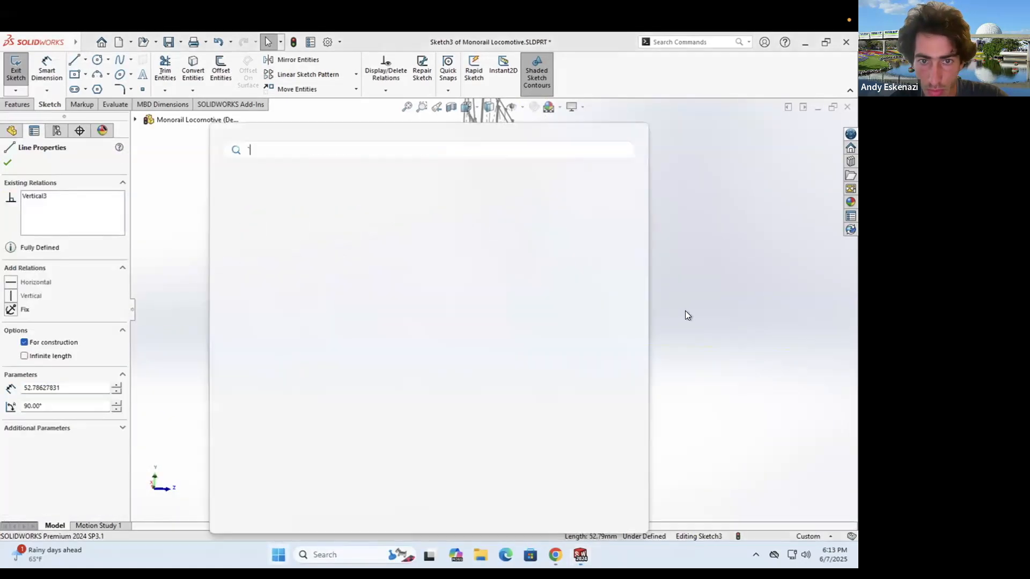
pyautogui.click(684, 310)
pyautogui.scroll(-4, 566, 308)
pyautogui.click(493, 380)
pyautogui.press('super')
pyautogui.press('Escape')
pyautogui.moveTo(492, 379); pyautogui.dragTo(508, 319)
pyautogui.scroll(-5, 507, 324)
# - Make the two endpoints coincident
pyautogui.click(474, 343)
pyautogui.press('super')
pyautogui.press('Escape')
pyautogui.click(474, 343)
pyautogui.keyDown('ctrl'); pyautogui.click(476, 306); pyautogui.keyUp('ctrl')
pyautogui.click(10, 373)
pyautogui.click(8, 162)
pyautogui.scroll(6, 493, 310)
pyautogui.moveTo(549, 311)
pyautogui.mouseDown(button='middle')
pyautogui.moveTo(664, 256)
pyautogui.moveTo(413, 278)
pyautogui.moveTo(529, 263)
pyautogui.mouseUp(button='middle')
# - Start a vertical middle line from the centerline endpoint, then bring up the reference photo
pyautogui.click(555, 555)
pyautogui.click(580, 555)
pyautogui.press('l')
pyautogui.click(548, 375)
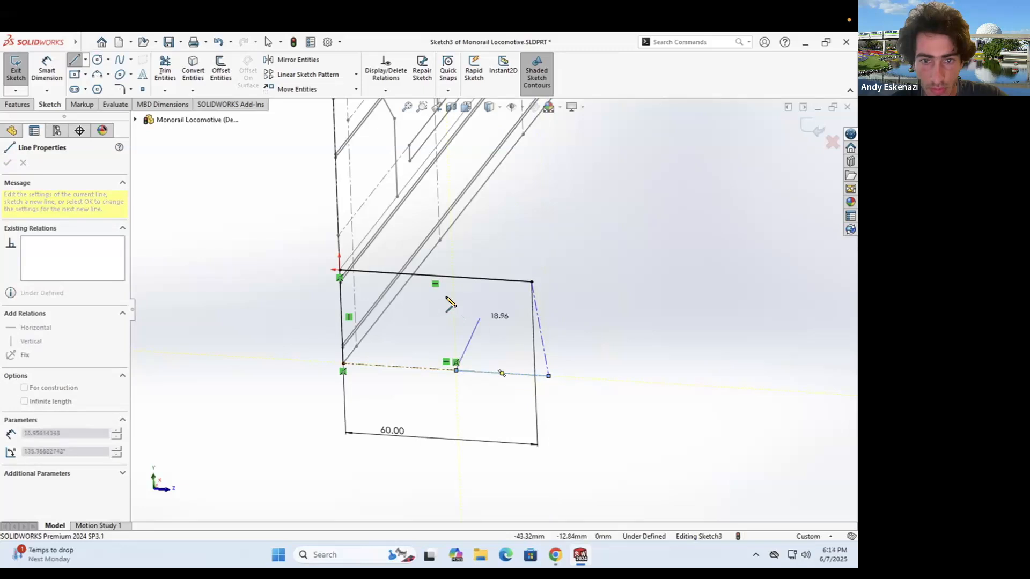
pyautogui.hotkey('alt', 'Tab')
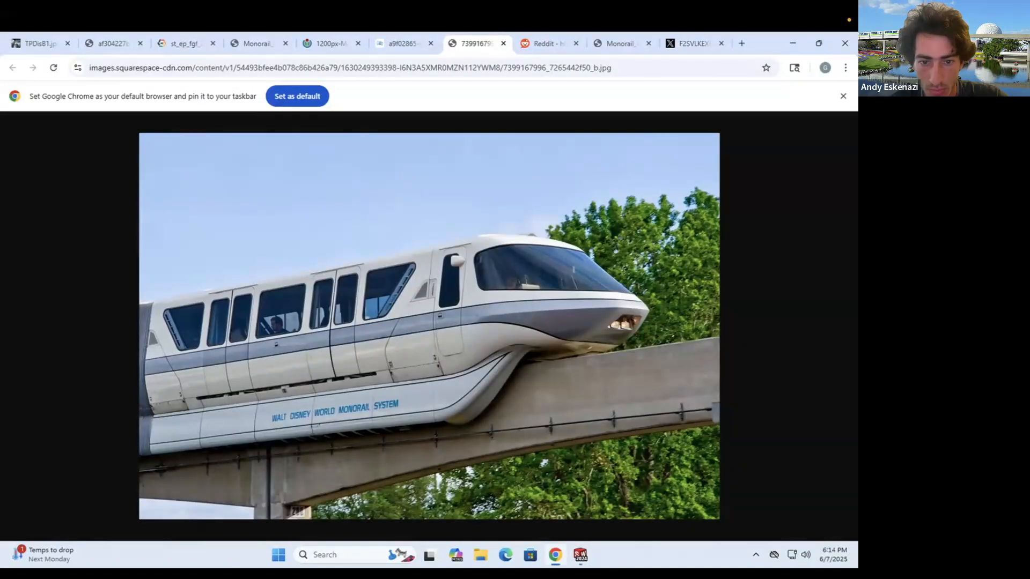
pyautogui.hotkey('alt', 'Tab')
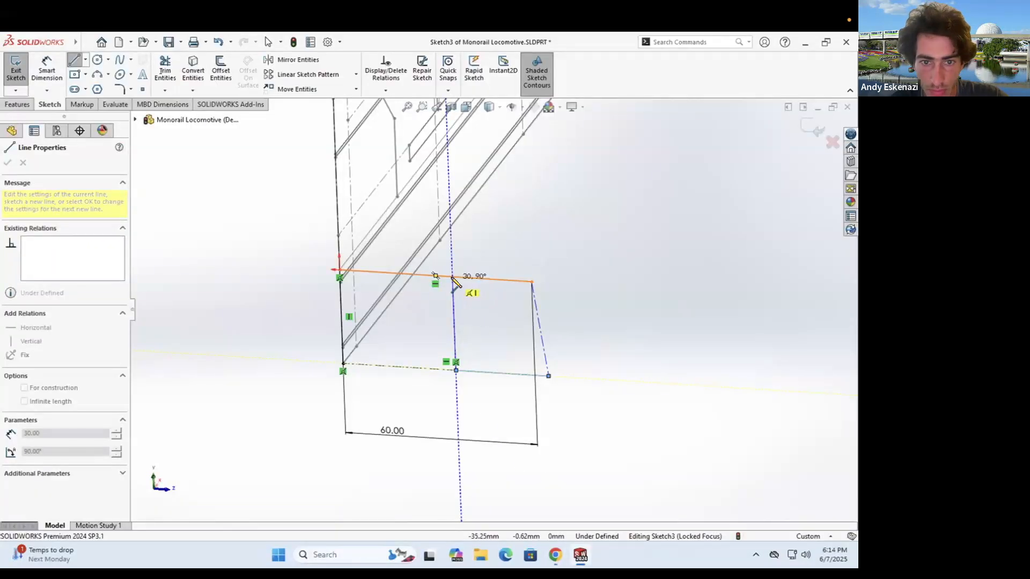
pyautogui.press('Escape')
pyautogui.click(555, 554)
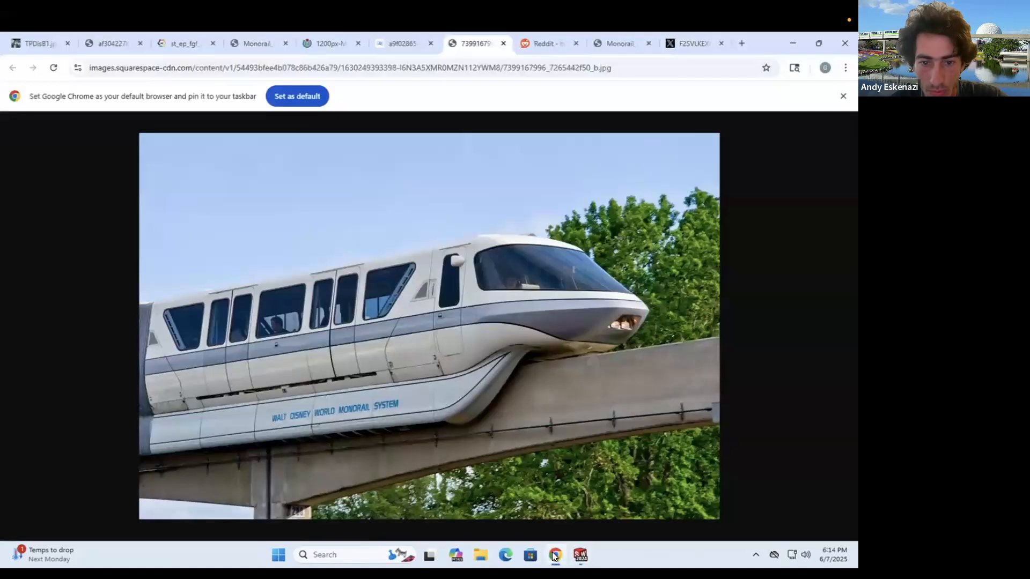
# - Draw two 3-point arcs at the nose tip, tangent to the bottom line and each other
pyautogui.click(554, 555)
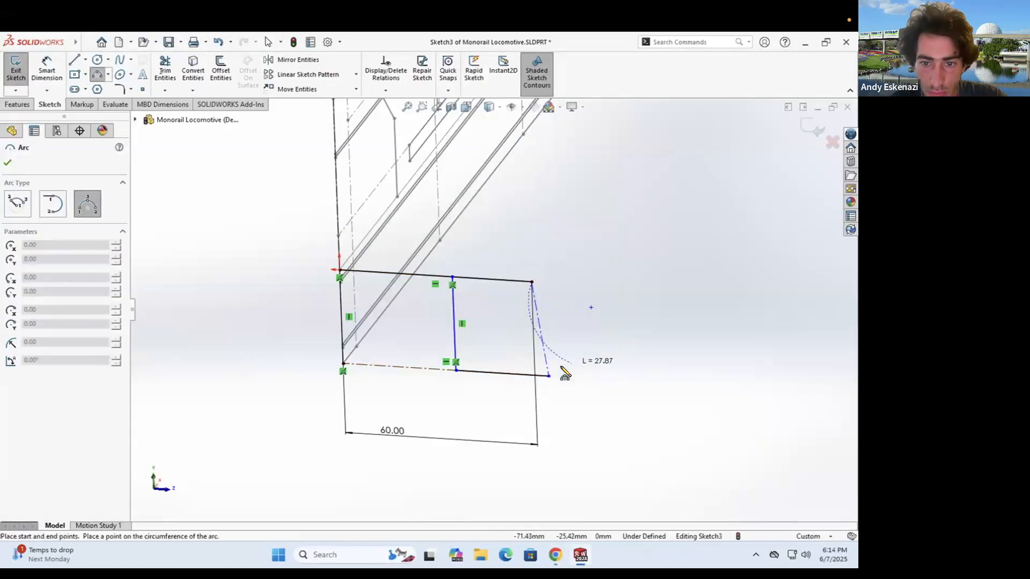
pyautogui.click(570, 342)
pyautogui.scroll(4, 555, 375)
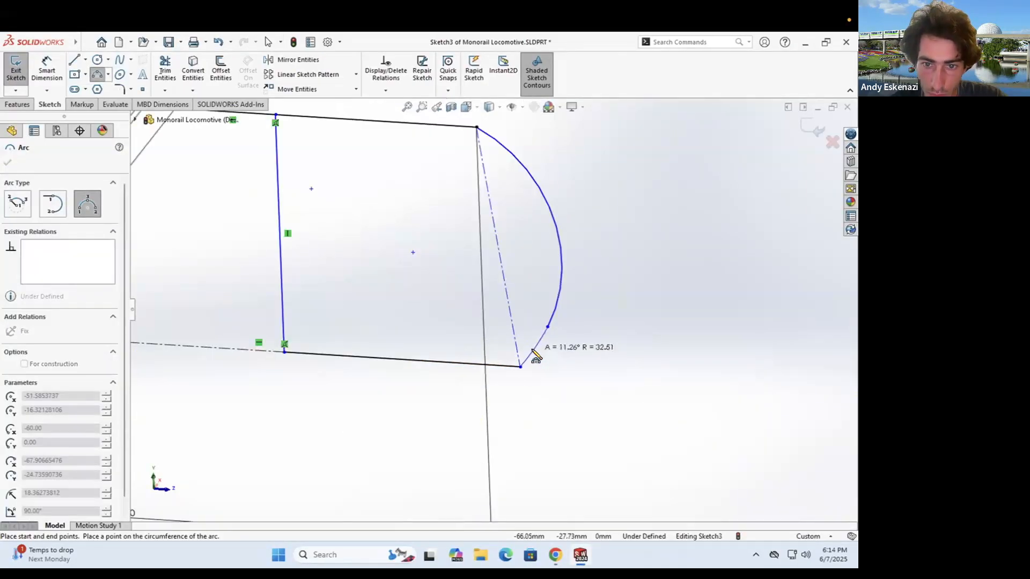
pyautogui.click(548, 360)
pyautogui.press('Escape')
pyautogui.click(553, 349)
pyautogui.keyDown('ctrl'); pyautogui.click(472, 364); pyautogui.keyUp('ctrl')
pyautogui.click(11, 347)
pyautogui.press('Escape')
pyautogui.click(546, 306)
pyautogui.keyDown('ctrl'); pyautogui.click(545, 343); pyautogui.keyUp('ctrl')
pyautogui.click(10, 359)
# - Undo a trial arc reshape and delete the large nose arc, keeping the small one
pyautogui.moveTo(499, 324); pyautogui.dragTo(532, 318)
pyautogui.scroll(2, 494, 310)
pyautogui.click(517, 252)
pyautogui.hotkey('ctrl', 'z')
pyautogui.hotkey('ctrl', 'z')
pyautogui.click(533, 295)
pyautogui.keyDown('ctrl'); pyautogui.click(529, 332); pyautogui.keyUp('ctrl')
pyautogui.click(582, 344)
pyautogui.click(555, 555)
pyautogui.click(581, 555)
pyautogui.rightClick(532, 295)
pyautogui.click(561, 483)
# - Draw a line down to the arc's end and make it tangent to the arc
pyautogui.click(75, 60)
pyautogui.click(481, 184)
pyautogui.click(524, 320)
pyautogui.press('Escape')
pyautogui.click(529, 334)
pyautogui.keyDown('ctrl'); pyautogui.click(516, 293); pyautogui.keyUp('ctrl')
pyautogui.click(11, 346)
pyautogui.moveTo(527, 328)
pyautogui.mouseDown()
pyautogui.moveTo(542, 320)
pyautogui.moveTo(550, 352)
pyautogui.mouseUp()
# - Dimension the angle between the dashed and top lines, then change it to 90°
pyautogui.click(47, 70)
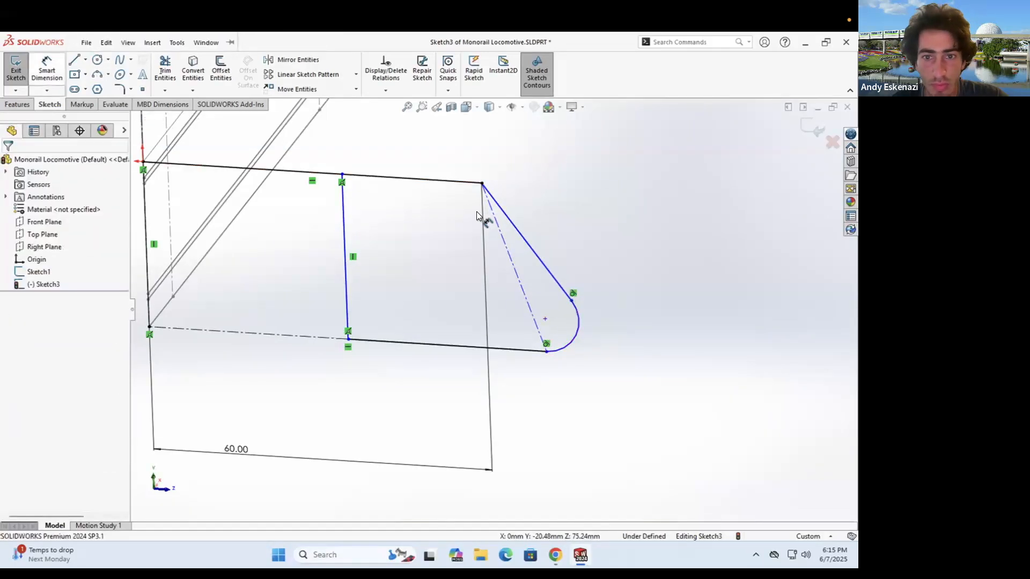
pyautogui.click(438, 181)
pyautogui.click(445, 229)
pyautogui.write('100')
pyautogui.press('Return')
pyautogui.moveTo(448, 268); pyautogui.dragTo(515, 311, button='middle')
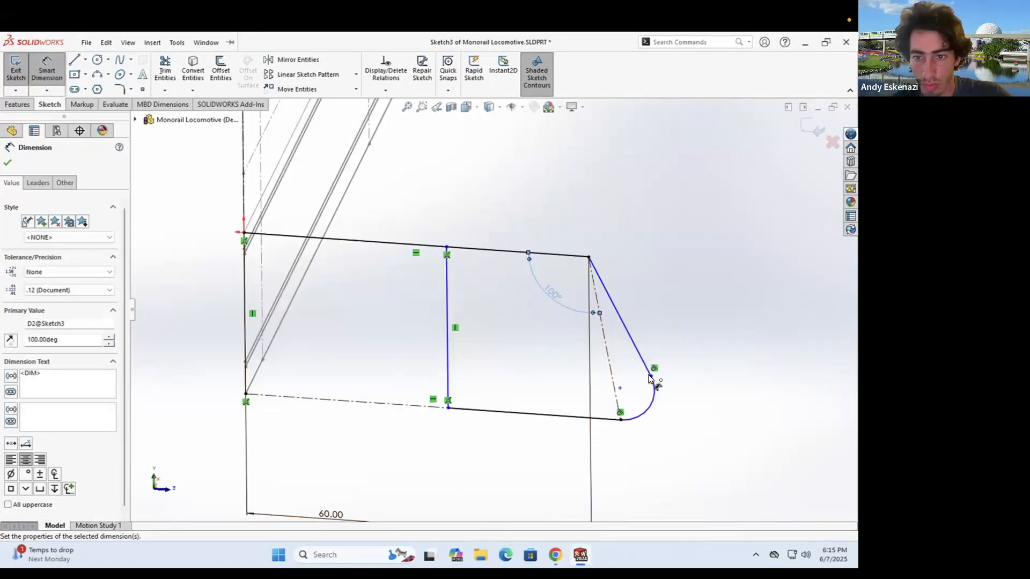
pyautogui.click(652, 377)
pyautogui.press('Escape')
pyautogui.doubleClick(551, 292)
pyautogui.write('90')
pyautogui.press('Return')
pyautogui.moveTo(624, 380); pyautogui.dragTo(642, 410)
# - Dimension the slanted front line at 10° from the dashed line
pyautogui.click(47, 70)
pyautogui.click(589, 329)
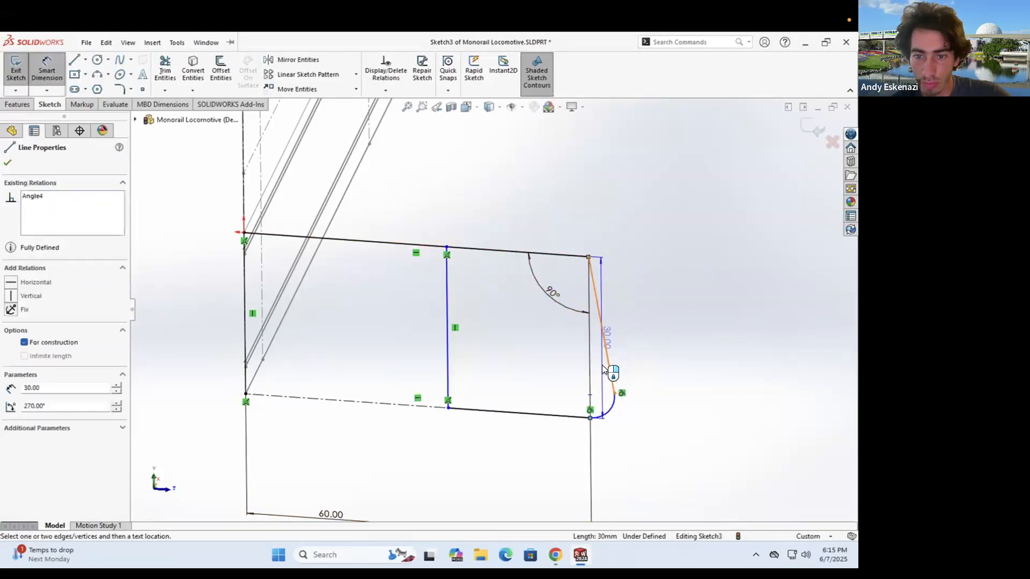
pyautogui.click(609, 371)
pyautogui.click(610, 358)
pyautogui.write('10')
pyautogui.press('Return')
pyautogui.press('Escape')
# - Dimension the bottom line to 25 mm, fully defining the sketch
pyautogui.scroll(4, 438, 276)
pyautogui.moveTo(438, 276); pyautogui.dragTo(453, 286, button='middle')
pyautogui.scroll(2, 496, 390)
pyautogui.scroll(-4, 498, 394)
pyautogui.click(495, 398)
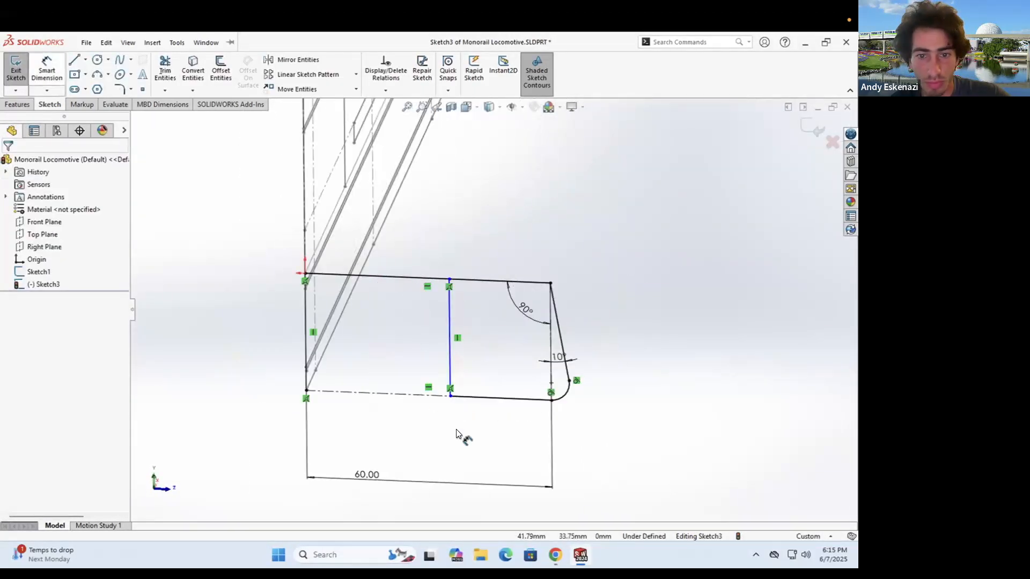
pyautogui.click(470, 432)
pyautogui.write('25')
pyautogui.press('Return')
pyautogui.press('Escape')
pyautogui.scroll(3, 488, 306)
pyautogui.moveTo(516, 253)
pyautogui.mouseDown(button='middle')
pyautogui.moveTo(492, 301)
pyautogui.moveTo(483, 276)
pyautogui.moveTo(482, 300)
pyautogui.mouseUp(button='middle')
pyautogui.scroll(5, 492, 308)
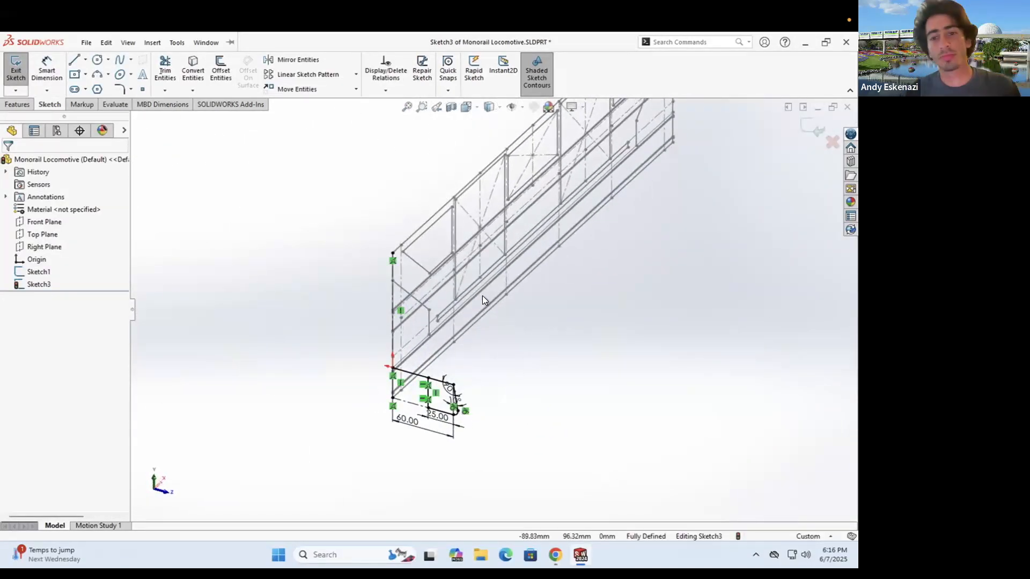
# - Compare with the monorail photo, then draw a centerline ahead of the profile's front edge
pyautogui.click(554, 554)
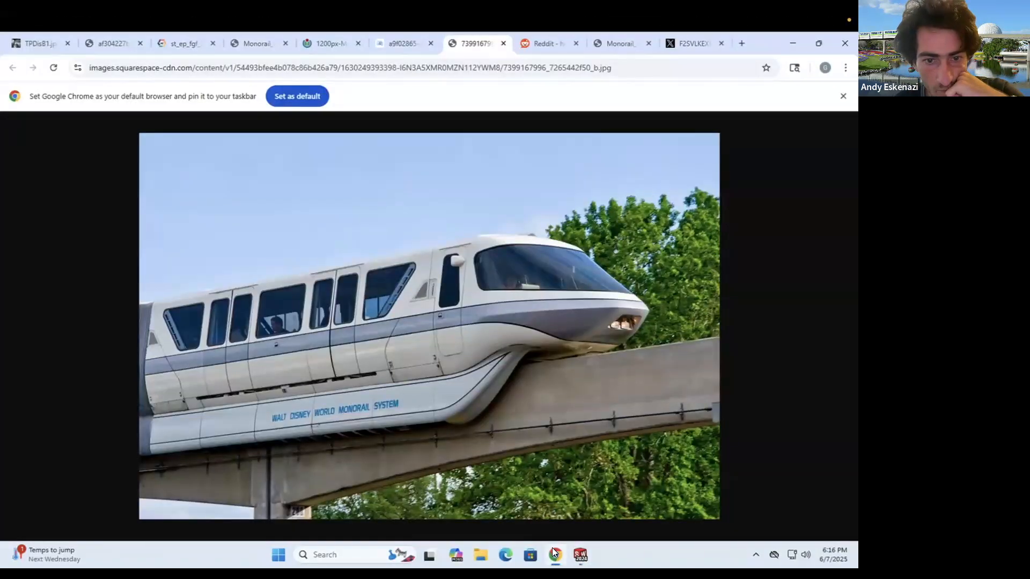
pyautogui.click(554, 554)
pyautogui.click(554, 554)
pyautogui.click(554, 554)
pyautogui.scroll(-2, 432, 326)
pyautogui.click(85, 43)
pyautogui.press('Escape')
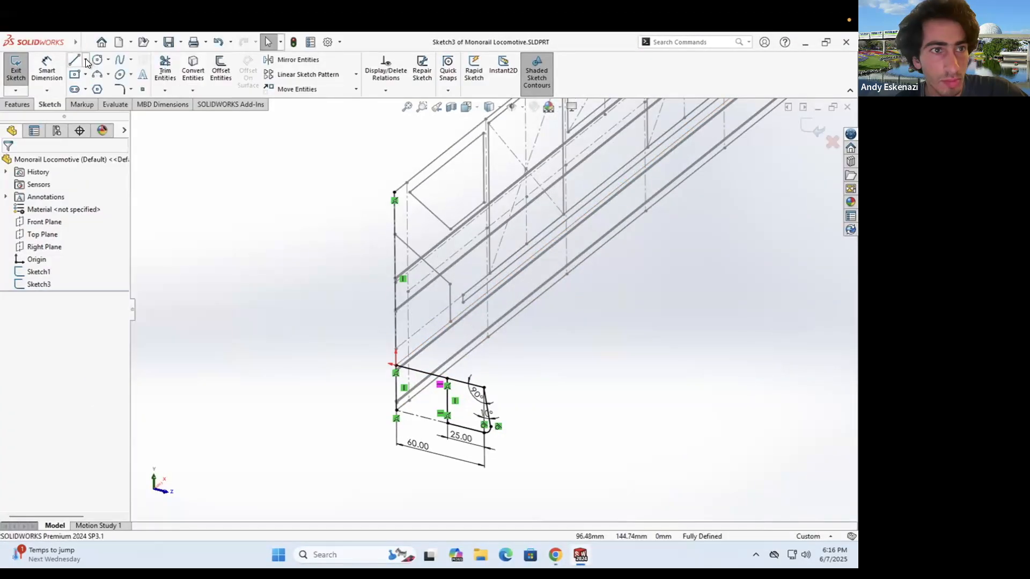
pyautogui.click(85, 60)
pyautogui.click(105, 87)
pyautogui.click(395, 326)
pyautogui.click(520, 358)
# - Dimension the centerline 6 mm above the profile's top corner
pyautogui.press('Escape')
pyautogui.click(46, 70)
pyautogui.click(555, 554)
pyautogui.click(554, 554)
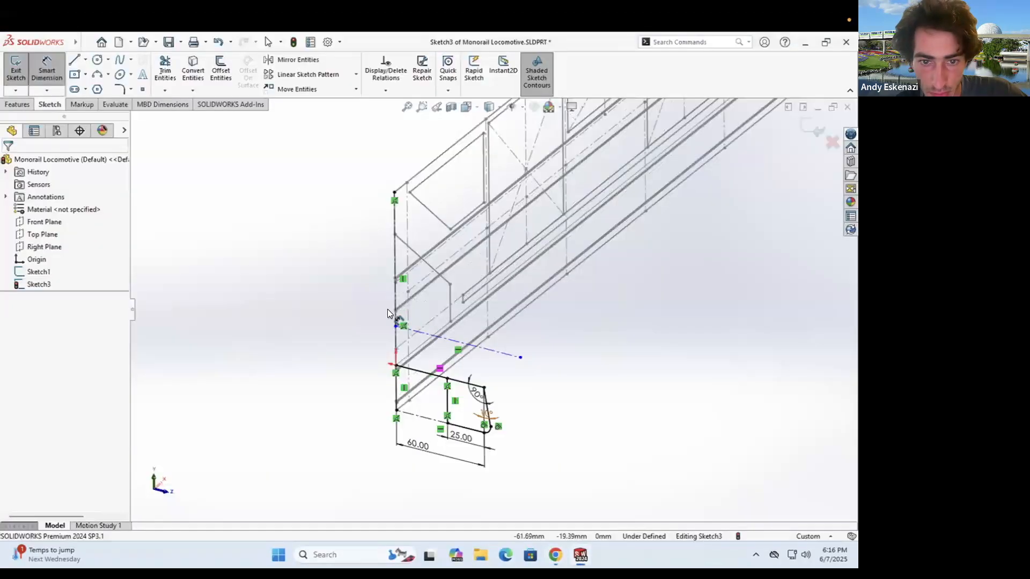
pyautogui.scroll(-5, 395, 321)
pyautogui.click(364, 274)
pyautogui.click(364, 315)
pyautogui.click(346, 304)
pyautogui.write('6')
pyautogui.press('Return')
# - Set the centerline's length to 70 mm
pyautogui.scroll(4, 590, 348)
pyautogui.moveTo(544, 336); pyautogui.dragTo(609, 351, button='middle')
pyautogui.click(561, 551)
pyautogui.click(561, 552)
pyautogui.click(675, 328)
pyautogui.click(668, 351)
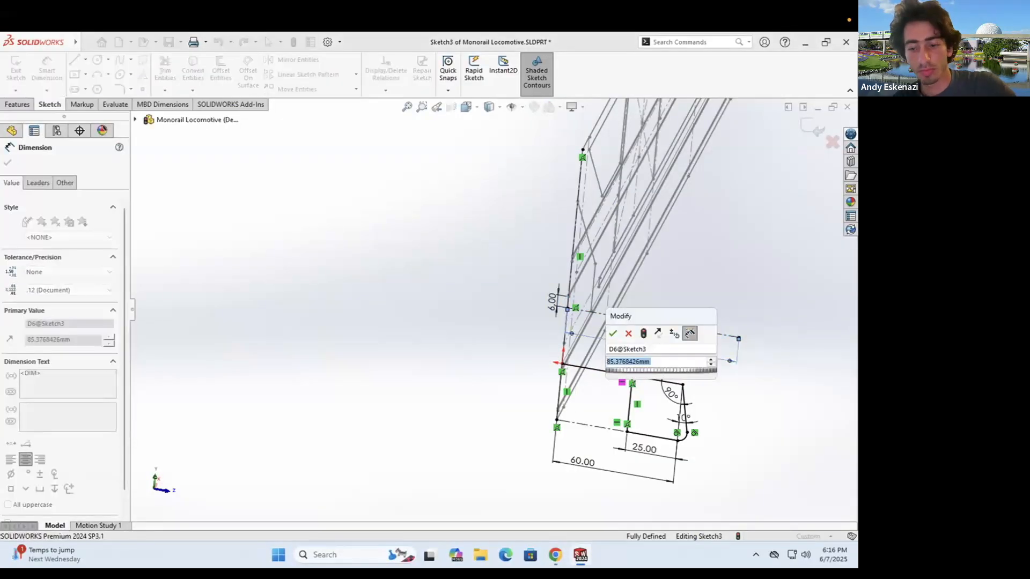
pyautogui.write('70')
pyautogui.press('Return')
# - Draw a line from the centerline end to the profile corner
pyautogui.press('l')
pyautogui.scroll(-3, 689, 333)
pyautogui.scroll(4, 643, 311)
pyautogui.scroll(-5, 604, 291)
pyautogui.click(472, 408)
pyautogui.click(531, 291)
pyautogui.press('Escape')
# - Add a 3-point arc from the centerline end, then bring up the monorail photo in Chrome
pyautogui.click(85, 60)
pyautogui.click(85, 91)
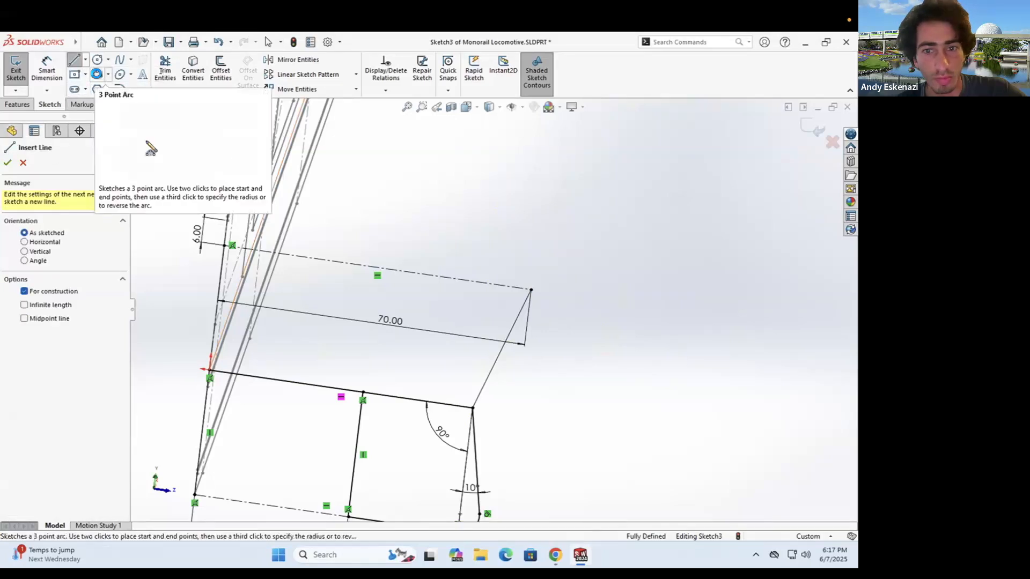
pyautogui.click(97, 75)
pyautogui.click(531, 290)
pyautogui.click(543, 257)
pyautogui.press('Escape')
pyautogui.scroll(2, 542, 260)
pyautogui.hotkey('alt', 'Tab')
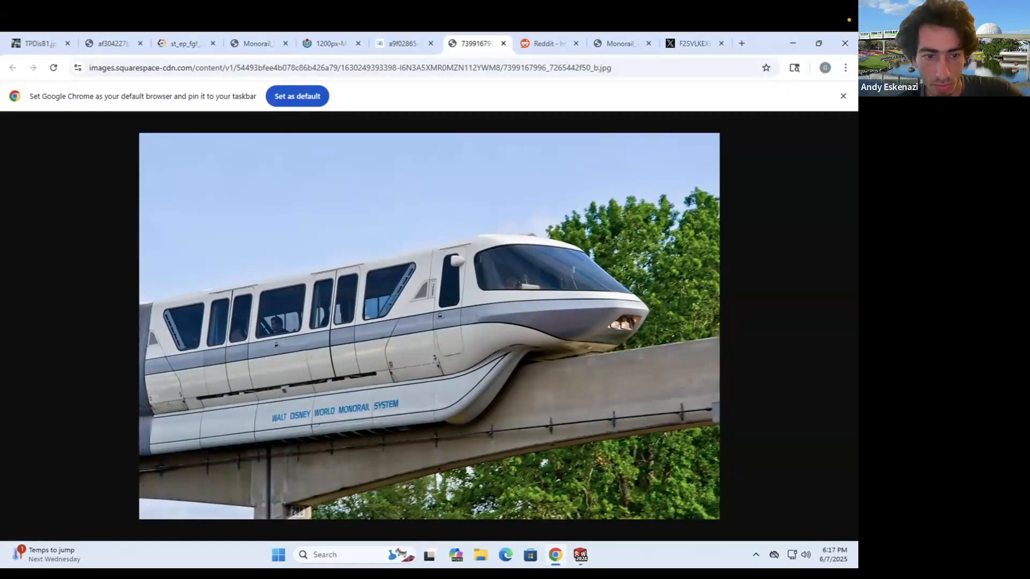
# - Draw a new centerline from the top endpoint and dimension its length to 65 mm
pyautogui.hotkey('alt', 'Tab')
pyautogui.moveTo(528, 272); pyautogui.dragTo(552, 216)
pyautogui.scroll(6, 512, 260)
pyautogui.moveTo(512, 260); pyautogui.dragTo(522, 177, button='middle')
pyautogui.click(74, 60)
pyautogui.scroll(-5, 524, 171)
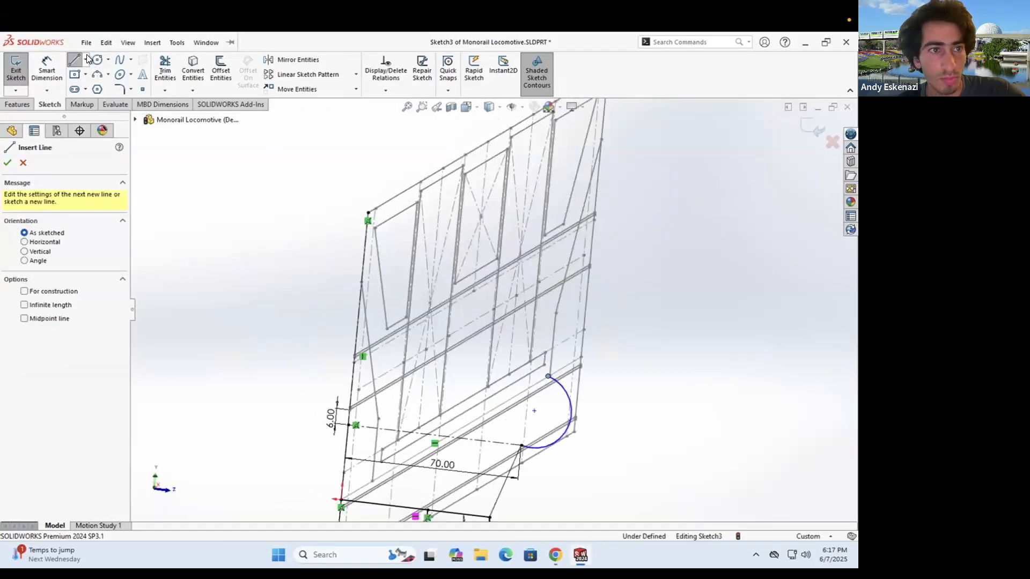
pyautogui.click(368, 221)
pyautogui.click(651, 174)
pyautogui.press('Escape')
pyautogui.click(47, 70)
pyautogui.click(553, 227)
pyautogui.click(559, 273)
pyautogui.write('65')
pyautogui.press('Return')
pyautogui.press('Escape')
# - After checking the monorail photo, draw another centerline and enter a 6 mm spacing
pyautogui.hotkey('alt', 'Tab')
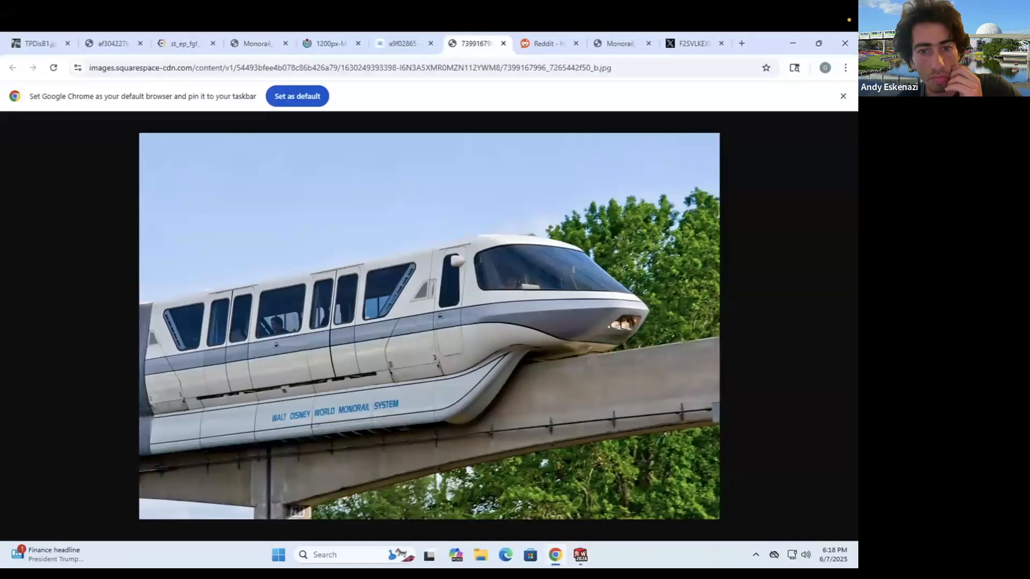
pyautogui.hotkey('alt', 'Tab')
pyautogui.moveTo(395, 363); pyautogui.dragTo(354, 338, button='middle')
pyautogui.scroll(-1, 354, 344)
pyautogui.hotkey('alt', 'Tab')
pyautogui.hotkey('alt', 'Tab')
pyautogui.click(330, 332)
pyautogui.click(562, 357)
pyautogui.press('Escape')
pyautogui.write('6')
pyautogui.press('Return')
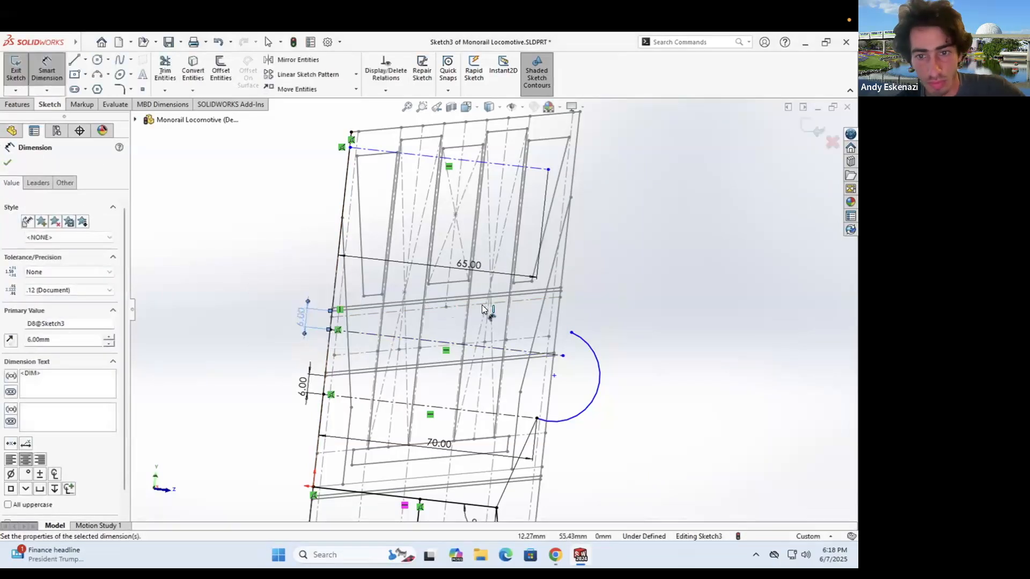
# - Dimension the distance between the two top points, entering 6 then 4 mm
pyautogui.scroll(2, 486, 307)
pyautogui.moveTo(494, 292); pyautogui.dragTo(469, 244, button='middle')
pyautogui.scroll(-4, 468, 242)
pyautogui.click(426, 234)
pyautogui.click(428, 212)
pyautogui.click(191, 203)
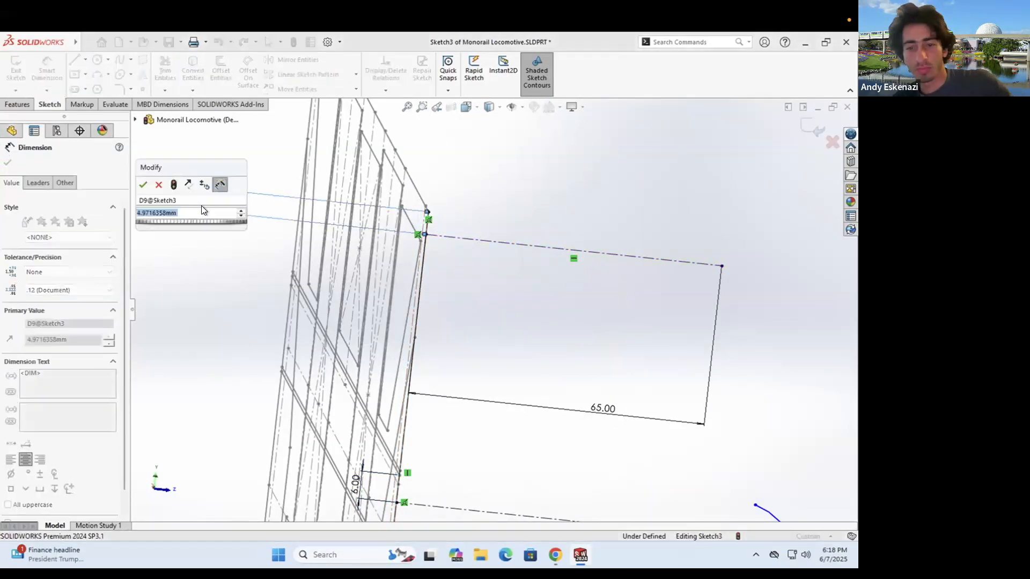
pyautogui.write('6')
pyautogui.press('Return')
pyautogui.write('4')
pyautogui.press('Return')
pyautogui.press('Escape')
# - Edit the 4.00 distance dimension to 3 mm
pyautogui.scroll(4, 483, 252)
pyautogui.moveTo(517, 275)
pyautogui.mouseDown(button='middle')
pyautogui.moveTo(538, 273)
pyautogui.moveTo(522, 276)
pyautogui.mouseUp(button='middle')
pyautogui.click(555, 555)
pyautogui.click(580, 555)
pyautogui.doubleClick(332, 259)
pyautogui.write('3')
pyautogui.press('Return')
pyautogui.click(518, 280)
# - Draw a line down from the upper centerline end and make the arc's endpoint coincident with it
pyautogui.click(590, 275)
pyautogui.click(608, 410)
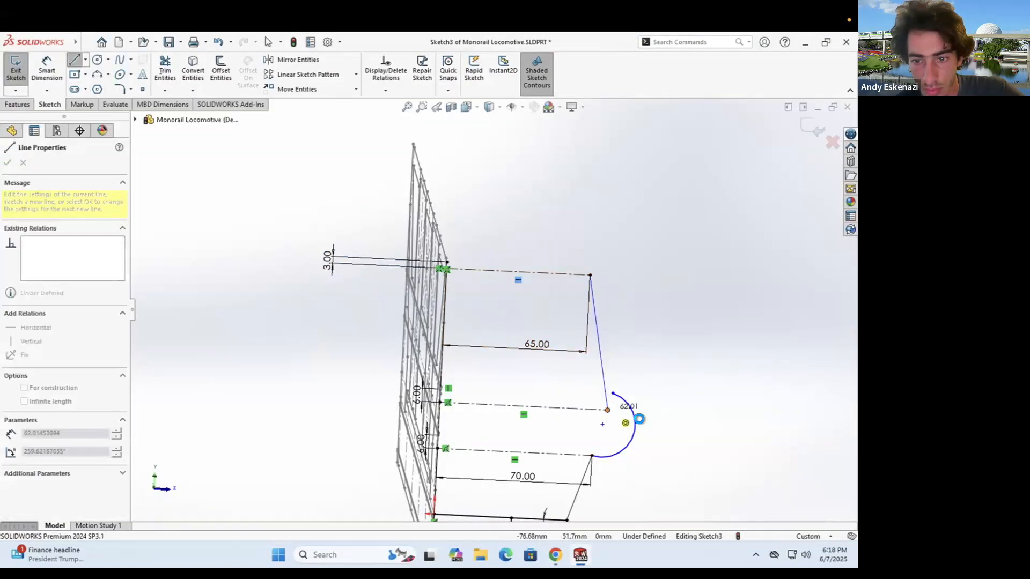
pyautogui.press('Escape')
pyautogui.click(613, 393)
pyautogui.keyDown('ctrl'); pyautogui.click(608, 410); pyautogui.keyUp('ctrl')
pyautogui.click(31, 372)
pyautogui.click(610, 431)
# - Make the nose arc tangent to both the upper and lower lines
pyautogui.keyDown('ctrl'); pyautogui.click(600, 348); pyautogui.keyUp('ctrl')
pyautogui.click(31, 345)
pyautogui.click(598, 444)
pyautogui.keyDown('ctrl'); pyautogui.click(584, 473); pyautogui.keyUp('ctrl')
pyautogui.click(31, 344)
pyautogui.click(649, 451)
pyautogui.scroll(1, 560, 412)
pyautogui.moveTo(649, 451)
pyautogui.mouseDown(button='middle')
pyautogui.moveTo(432, 343)
pyautogui.moveTo(466, 365)
pyautogui.moveTo(470, 427)
pyautogui.mouseUp(button='middle')
pyautogui.scroll(-2, 432, 343)
pyautogui.scroll(3, 466, 365)
pyautogui.scroll(-2, 466, 365)
pyautogui.click(556, 555)
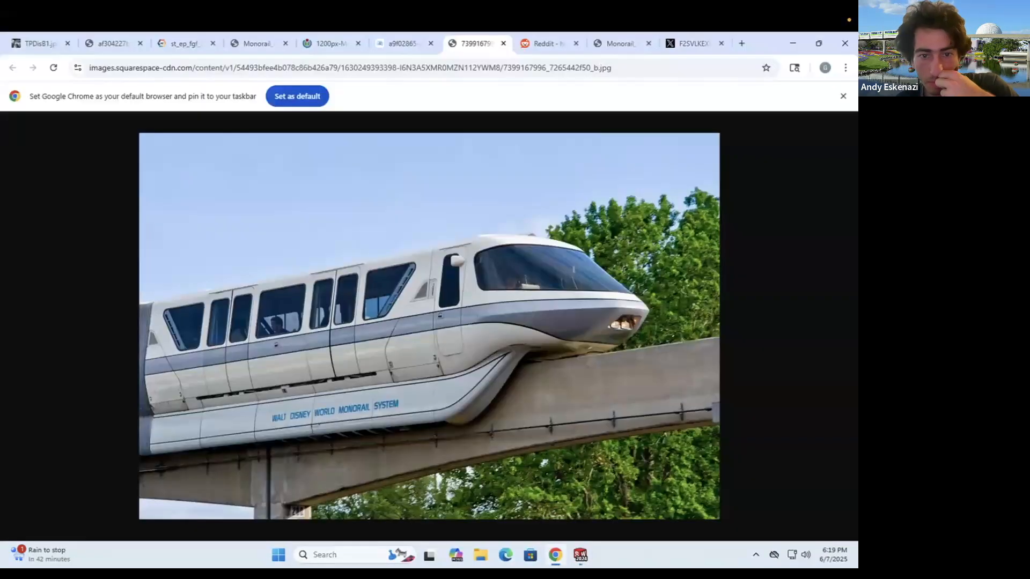
pyautogui.click(580, 555)
pyautogui.scroll(1, 501, 300)
pyautogui.click(555, 555)
# - Delete the stray solid line at the top corner
pyautogui.click(580, 555)
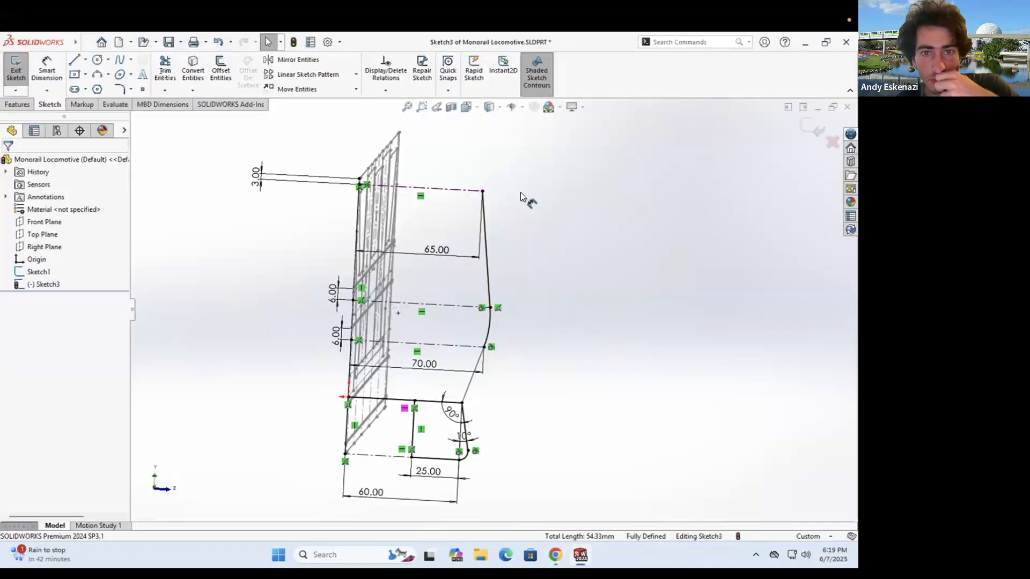
pyautogui.scroll(-3, 449, 134)
pyautogui.scroll(-3, 322, 242)
pyautogui.click(316, 285)
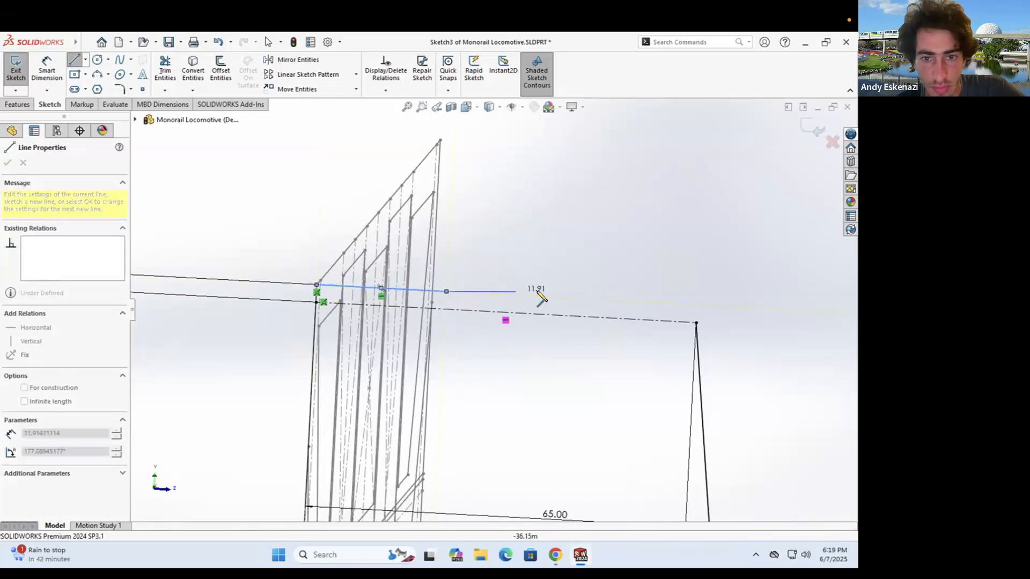
pyautogui.press('Escape')
pyautogui.click(85, 60)
pyautogui.click(446, 291)
pyautogui.press('Escape')
pyautogui.rightClick(433, 290)
pyautogui.click(496, 413)
pyautogui.click(85, 59)
# - Draw a horizontal centerline to the nose corner and a short vertical centerline below it
pyautogui.click(100, 86)
pyautogui.click(317, 284)
pyautogui.click(696, 305)
pyautogui.click(696, 322)
# - Draw an arc at the corner and make it tangent to the right line
pyautogui.click(97, 75)
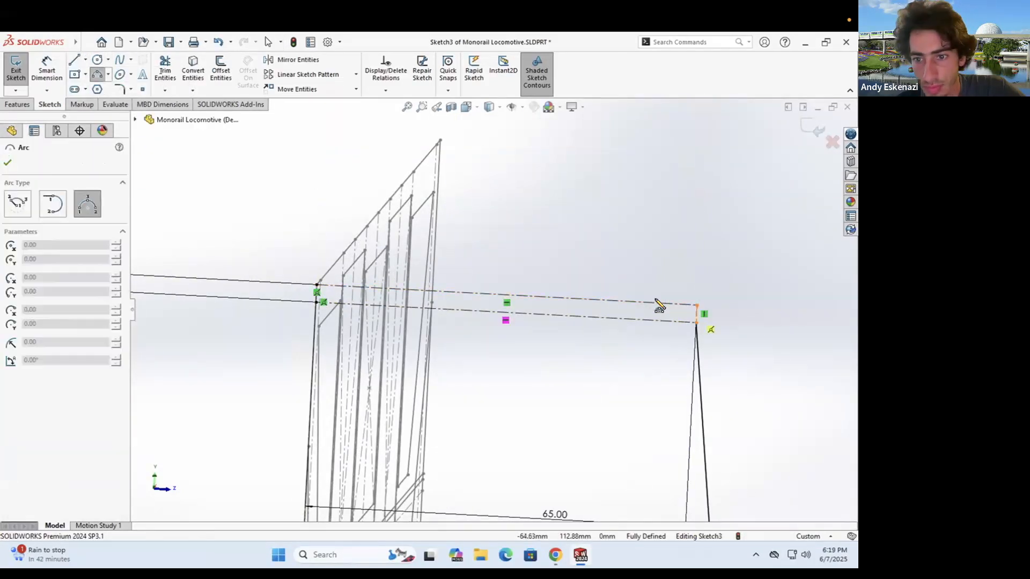
pyautogui.click(696, 319)
pyautogui.press('Escape')
pyautogui.click(678, 310)
pyautogui.keyDown('ctrl'); pyautogui.click(698, 351); pyautogui.keyUp('ctrl')
pyautogui.click(11, 346)
pyautogui.scroll(-5, 687, 310)
pyautogui.click(608, 323)
pyautogui.keyDown('ctrl'); pyautogui.click(581, 306); pyautogui.keyUp('ctrl')
pyautogui.click(12, 346)
pyautogui.click(640, 308)
pyautogui.scroll(2, 564, 316)
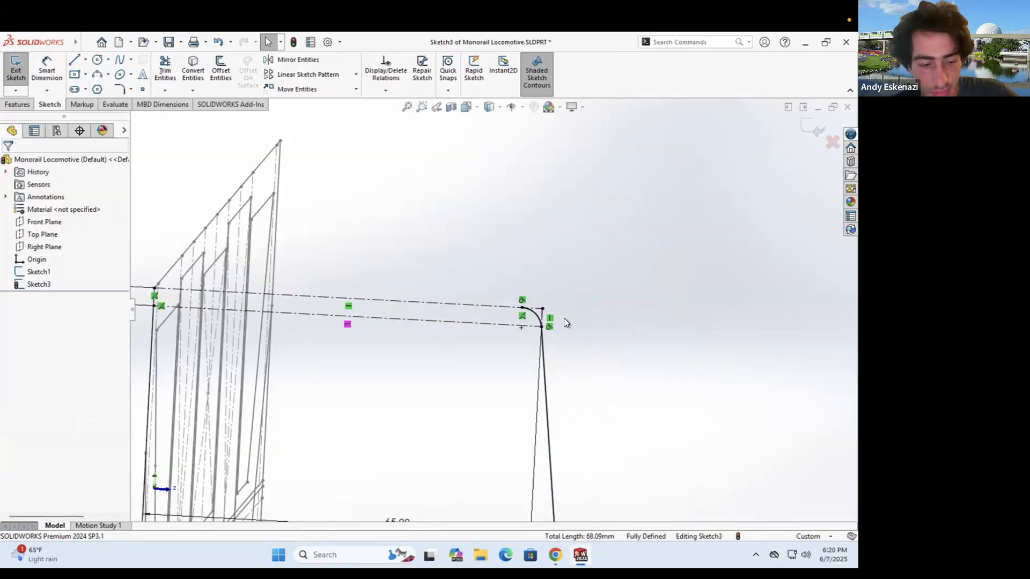
# - Add a vertical construction centerline from the edge midpoint
pyautogui.click(85, 60)
pyautogui.click(98, 88)
pyautogui.scroll(-4, 161, 301)
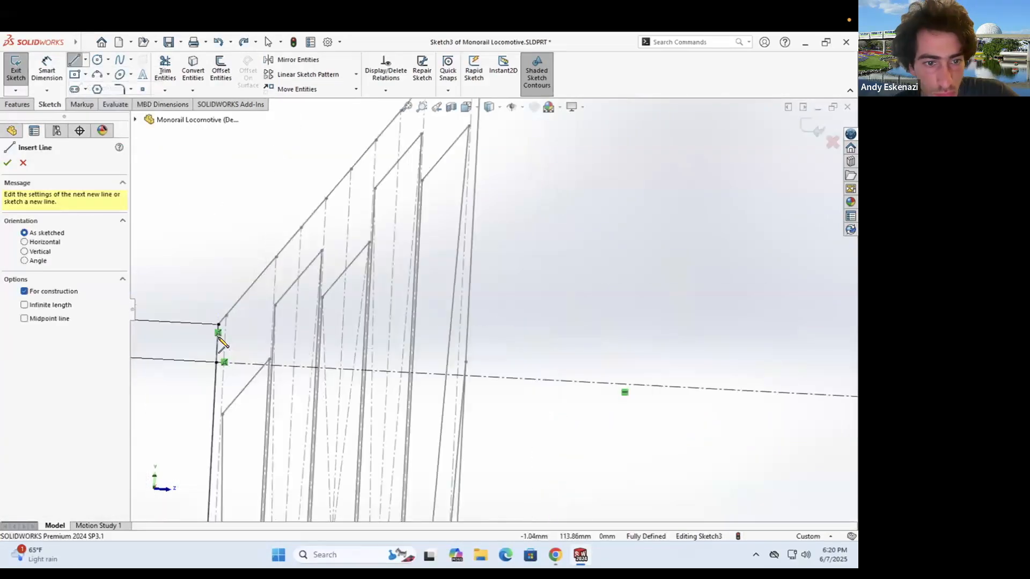
pyautogui.click(218, 342)
pyautogui.scroll(4, 231, 343)
pyautogui.click(742, 356)
pyautogui.scroll(-6, 767, 355)
# - Draw a three-point arc at the corner, tangent to the adjoining line
pyautogui.click(97, 75)
pyautogui.click(638, 331)
pyautogui.click(668, 367)
pyautogui.click(665, 342)
pyautogui.click(665, 341)
pyautogui.keyDown('ctrl'); pyautogui.click(671, 400); pyautogui.keyUp('ctrl')
pyautogui.click(32, 346)
pyautogui.click(616, 336)
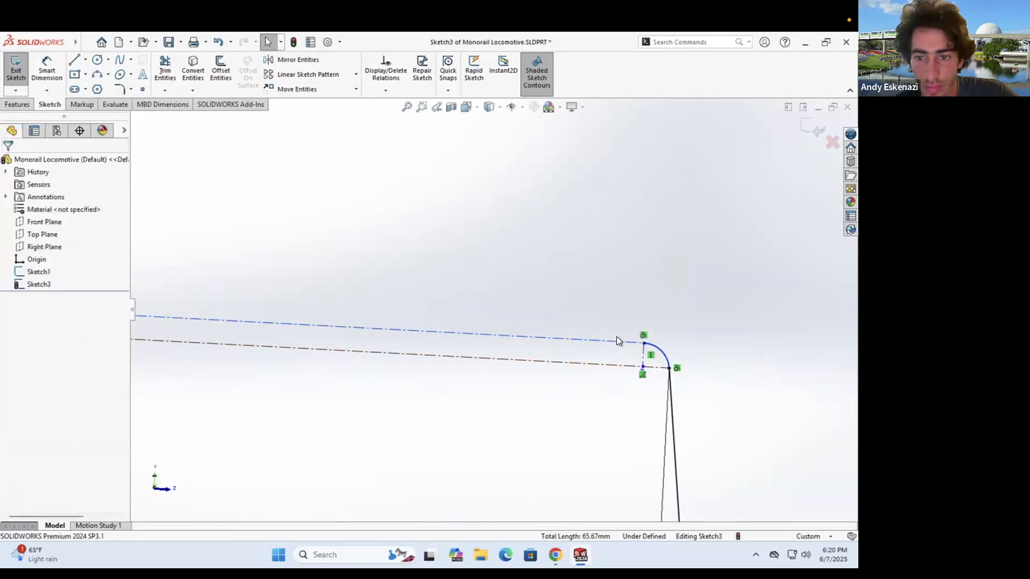
# - Dimension the short vertical centerline to 2 mm
pyautogui.click(525, 322)
pyautogui.click(693, 333)
pyautogui.write('2')
pyautogui.press('Return')
pyautogui.scroll(8, 483, 306)
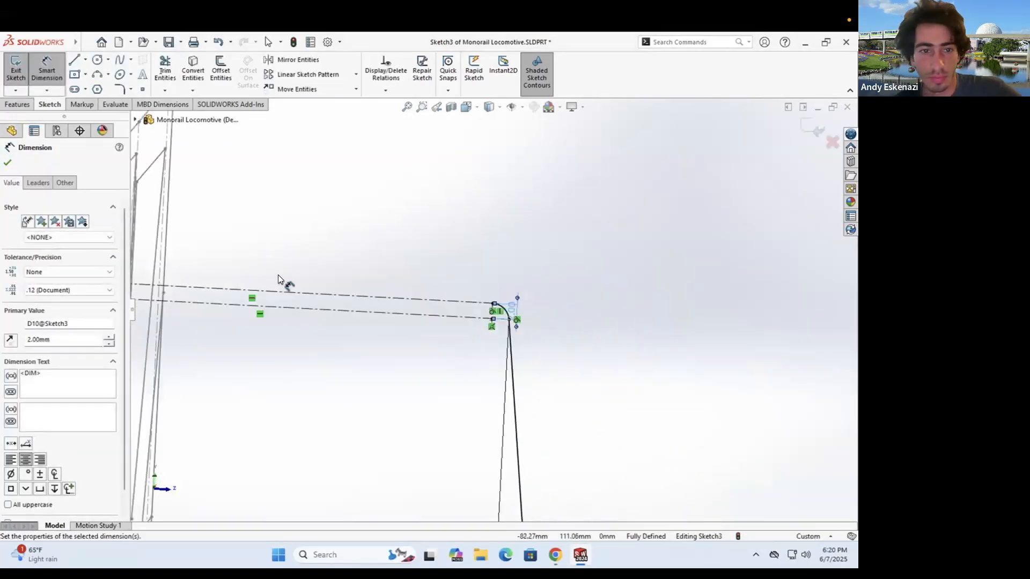
pyautogui.scroll(-5, 189, 297)
# - Draw a new slanted top line to the arc end and make the arc tangent to it
pyautogui.click(74, 60)
pyautogui.click(192, 304)
pyautogui.click(596, 324)
pyautogui.scroll(3, 596, 324)
pyautogui.click(832, 342)
pyautogui.press('Escape')
pyautogui.scroll(-4, 832, 343)
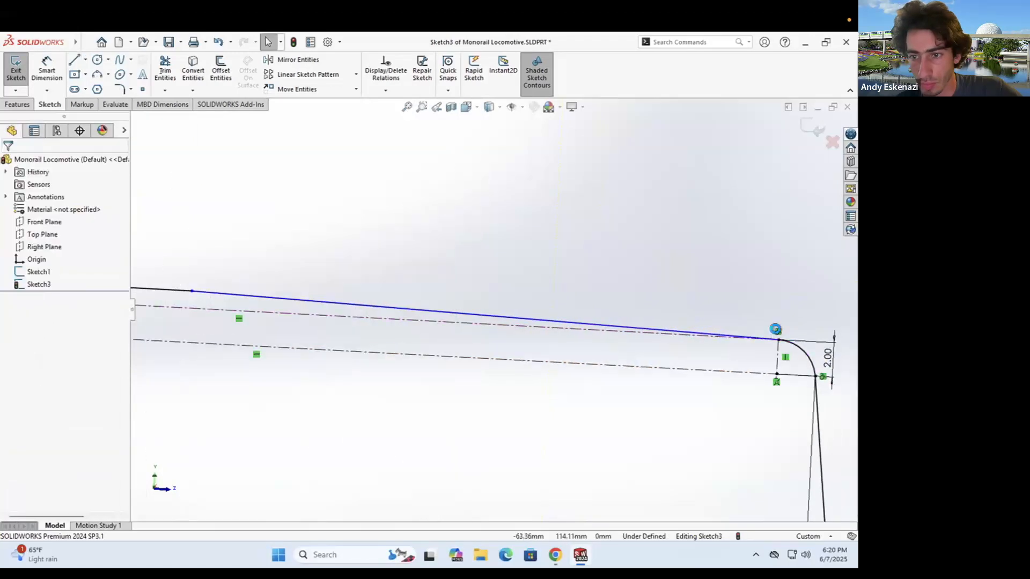
pyautogui.click(804, 351)
pyautogui.keyDown('ctrl'); pyautogui.click(708, 334); pyautogui.keyUp('ctrl')
pyautogui.click(10, 345)
pyautogui.scroll(3, 330, 298)
# - Dimension the top left line to 30 mm
pyautogui.click(47, 70)
pyautogui.click(322, 301)
pyautogui.click(334, 252)
pyautogui.write('30')
pyautogui.press('Return')
pyautogui.scroll(8, 510, 290)
pyautogui.moveTo(541, 378); pyautogui.dragTo(436, 375, button='middle')
# - Mirror the Sketch3 nose half-profile about the centreline into a full symmetric outline
pyautogui.scroll(4, 446, 385)
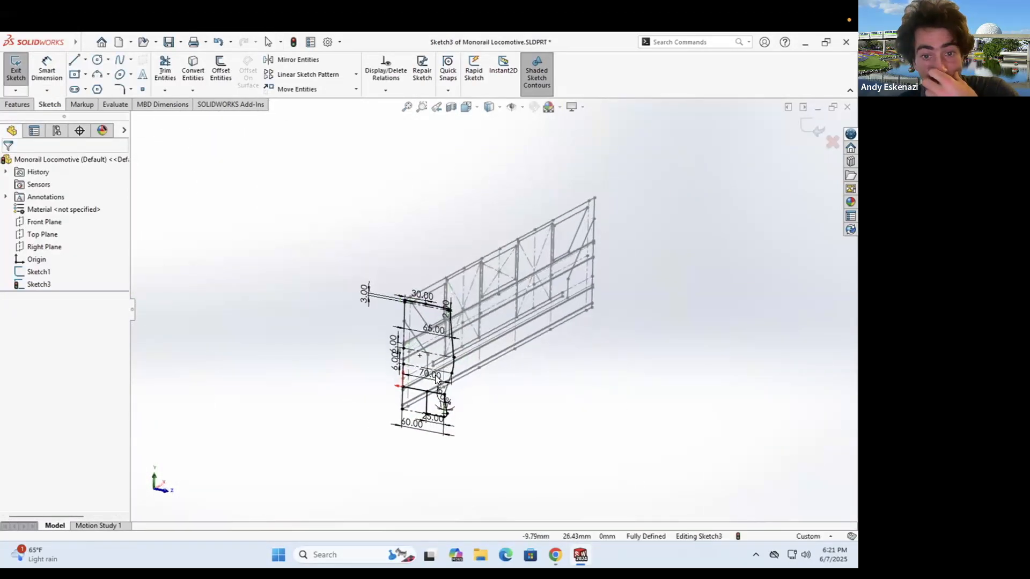
pyautogui.scroll(-4, 435, 375)
pyautogui.click(298, 60)
pyautogui.scroll(3, 483, 311)
pyautogui.moveTo(365, 210); pyautogui.dragTo(515, 413)
pyautogui.click(67, 475)
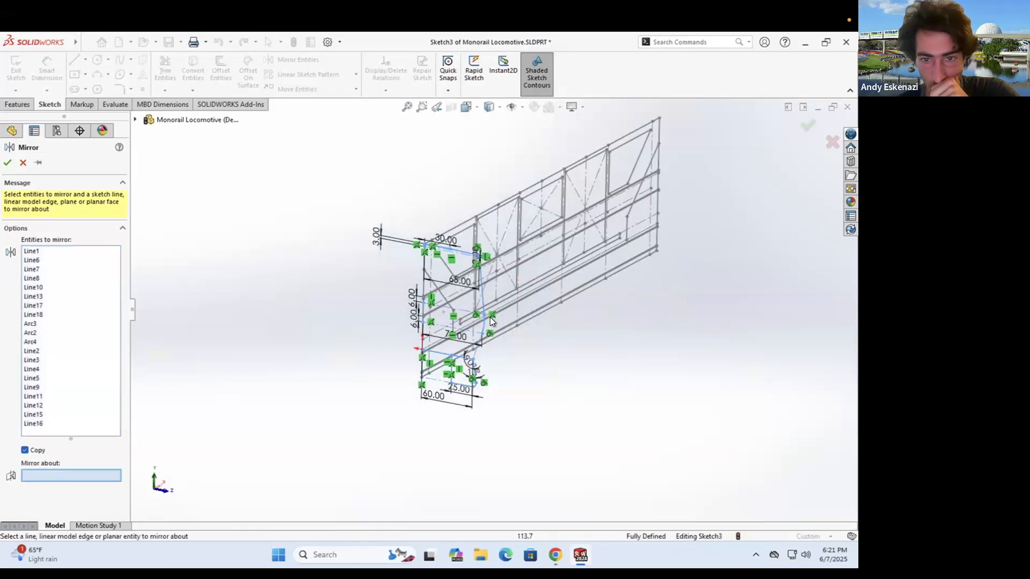
pyautogui.scroll(-3, 421, 344)
pyautogui.click(485, 289)
pyautogui.click(7, 164)
pyautogui.scroll(5, 339, 356)
pyautogui.moveTo(339, 321)
pyautogui.mouseDown(button='middle')
pyautogui.moveTo(410, 207)
pyautogui.moveTo(258, 225)
pyautogui.mouseUp(button='middle')
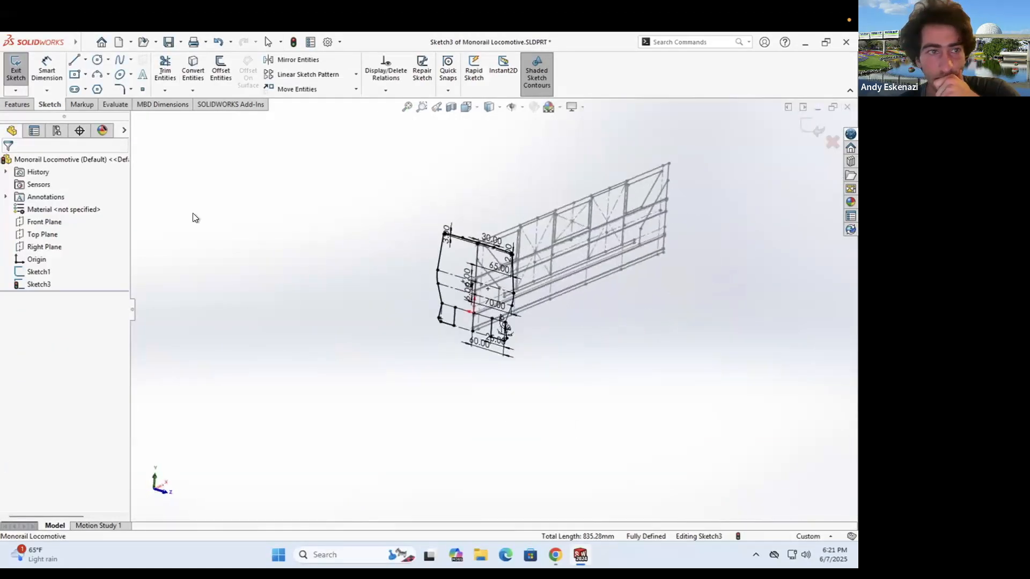
# - Exit Sketch3, orbit to a near side-on view, and check the monorail reference photo
pyautogui.click(15, 70)
pyautogui.click(271, 143)
pyautogui.moveTo(591, 230)
pyautogui.mouseDown(button='middle')
pyautogui.moveTo(526, 207)
pyautogui.moveTo(531, 221)
pyautogui.moveTo(519, 226)
pyautogui.mouseUp(button='middle')
pyautogui.scroll(-4, 510, 225)
pyautogui.hotkey('alt', 'Tab')
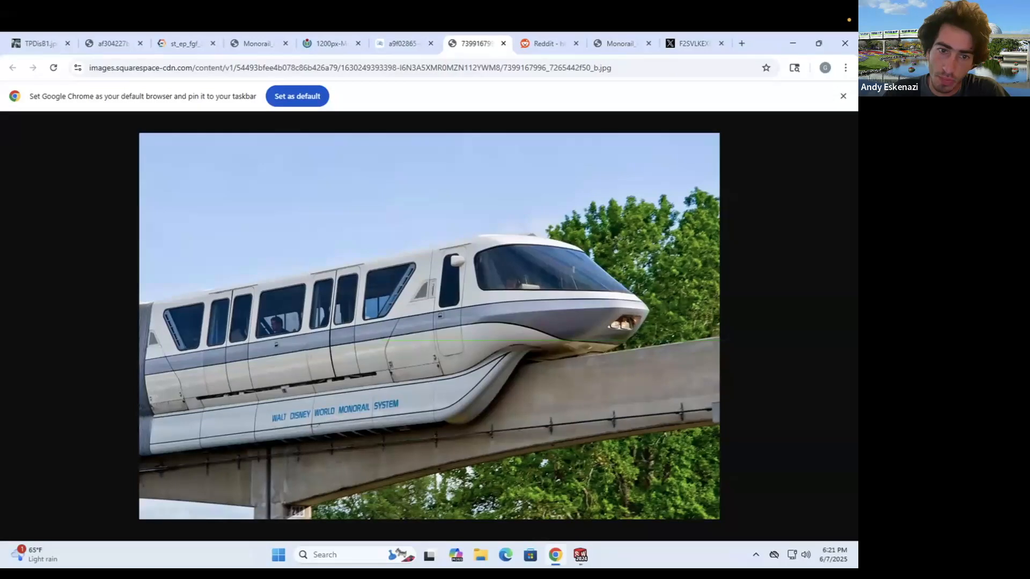
pyautogui.hotkey('alt', 'Tab')
# - Edit Sketch1 and draw two corner-rectangle windows on either side of the centreline
pyautogui.rightClick(475, 214)
pyautogui.click(487, 183)
pyautogui.scroll(-4, 430, 265)
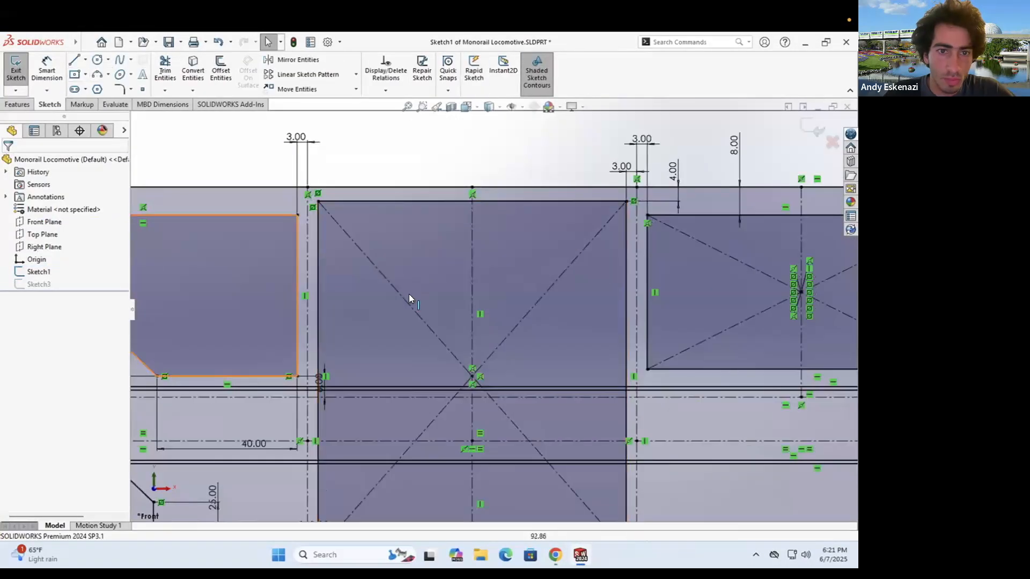
pyautogui.click(556, 554)
pyautogui.click(556, 556)
pyautogui.click(88, 74)
pyautogui.click(111, 90)
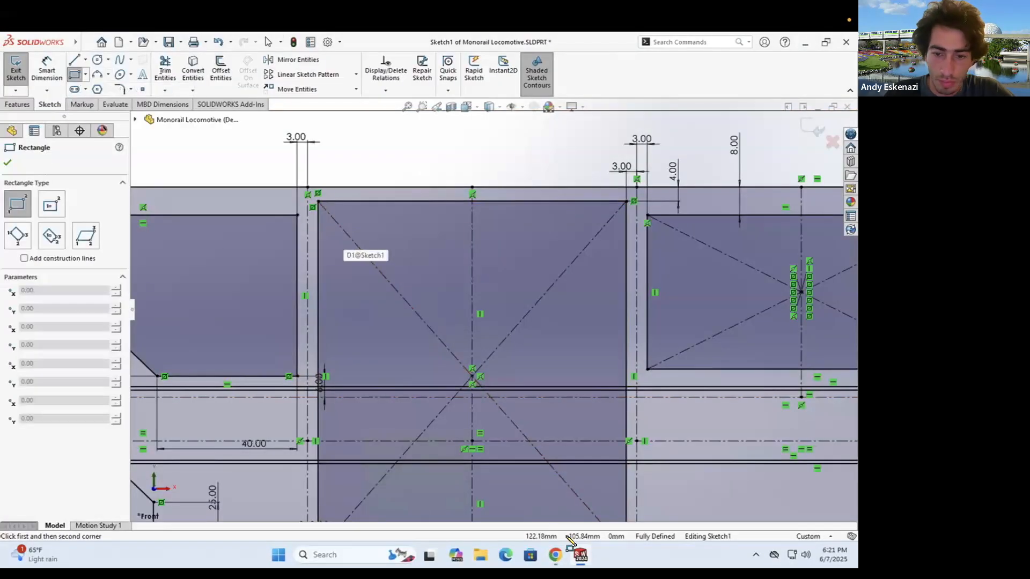
pyautogui.click(555, 554)
pyautogui.hotkey('alt', 'Tab')
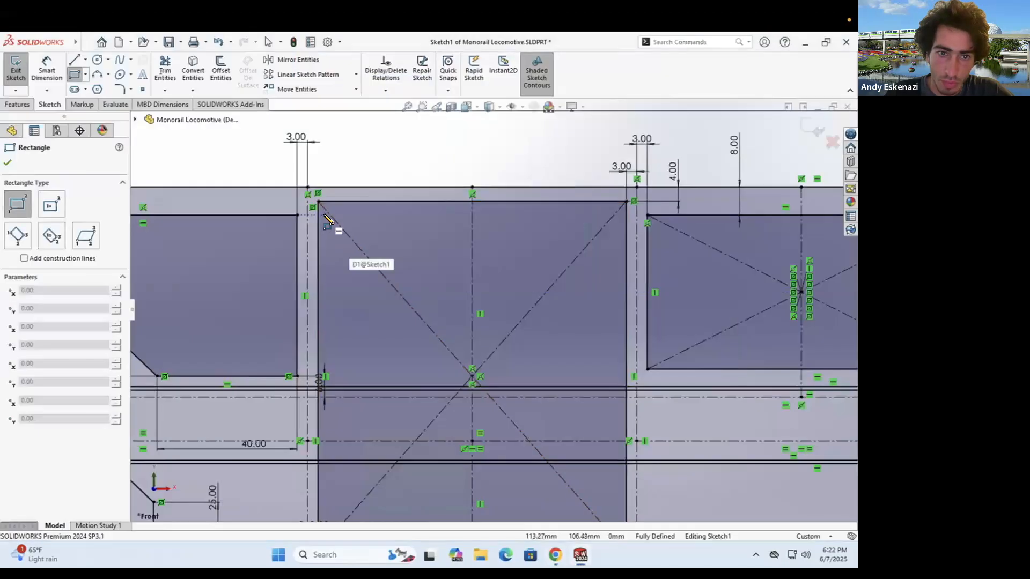
pyautogui.click(466, 376)
pyautogui.click(478, 215)
pyautogui.click(621, 376)
# - Dimension the gap between the left window's edge lines as 2 mm
pyautogui.click(47, 69)
pyautogui.scroll(-3, 263, 174)
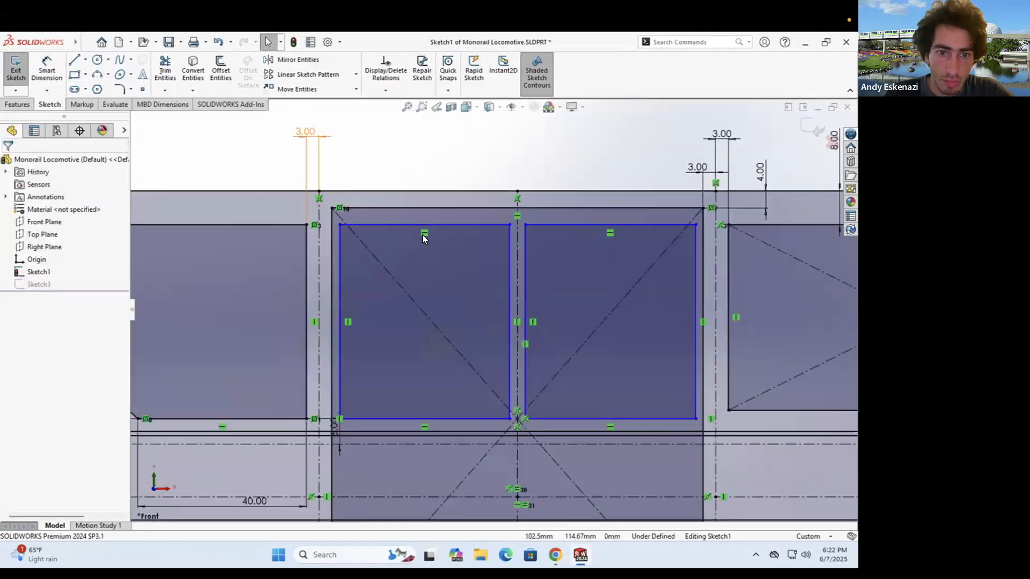
pyautogui.click(377, 265)
pyautogui.click(366, 264)
pyautogui.click(392, 174)
pyautogui.write('2')
pyautogui.press('Return')
# - Dimension the window gaps at the centreline and right rectangle as 2 mm
pyautogui.click(625, 271)
pyautogui.click(636, 268)
pyautogui.click(605, 175)
pyautogui.click(646, 269)
pyautogui.click(635, 268)
pyautogui.click(643, 178)
pyautogui.write('2')
pyautogui.press('Return')
pyautogui.scroll(2, 697, 231)
pyautogui.click(773, 279)
pyautogui.click(779, 278)
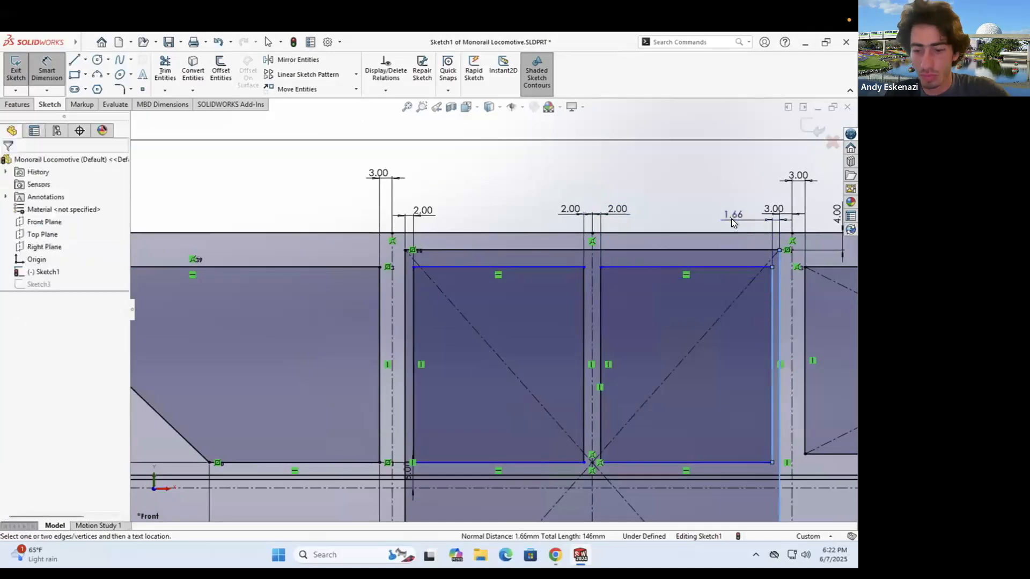
pyautogui.press('Escape')
# - Make the matching top and bottom edges of the two windows collinear
pyautogui.click(440, 267)
pyautogui.keyDown('ctrl'); pyautogui.click(366, 267); pyautogui.keyUp('ctrl')
pyautogui.click(13, 374)
pyautogui.click(440, 462)
pyautogui.keyDown('ctrl'); pyautogui.click(368, 462); pyautogui.keyUp('ctrl')
pyautogui.click(13, 374)
pyautogui.click(646, 463)
pyautogui.keyDown('ctrl'); pyautogui.click(547, 463); pyautogui.keyUp('ctrl')
pyautogui.click(13, 373)
pyautogui.click(638, 267)
pyautogui.keyDown('ctrl'); pyautogui.click(552, 267); pyautogui.keyUp('ctrl')
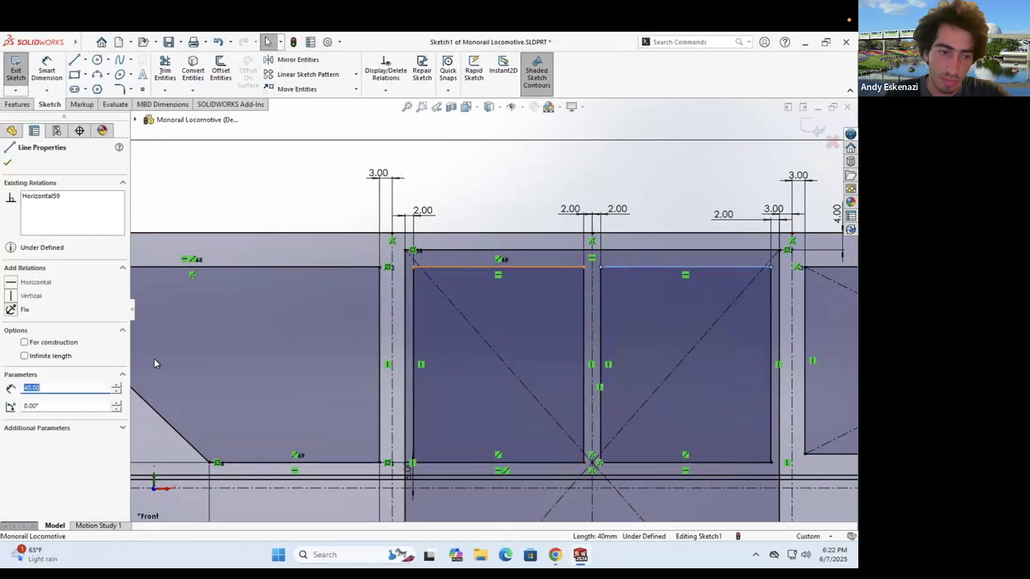
pyautogui.click(13, 374)
# - Tilt the view toward the windows and compare them against the monorail reference photo
pyautogui.scroll(8, 474, 408)
pyautogui.scroll(-5, 525, 307)
pyautogui.moveTo(528, 311); pyautogui.dragTo(540, 328, button='middle')
pyautogui.click(546, 551)
pyautogui.click(546, 551)
pyautogui.click(546, 554)
pyautogui.click(546, 551)
pyautogui.click(546, 551)
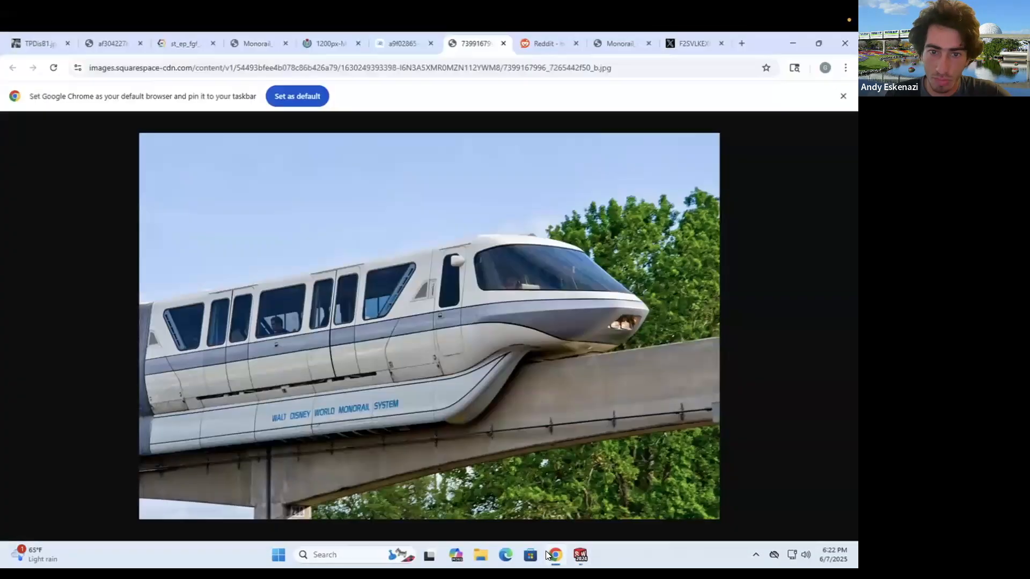
pyautogui.click(545, 551)
pyautogui.moveTo(462, 258); pyautogui.dragTo(477, 276, button='middle')
pyautogui.scroll(-6, 541, 287)
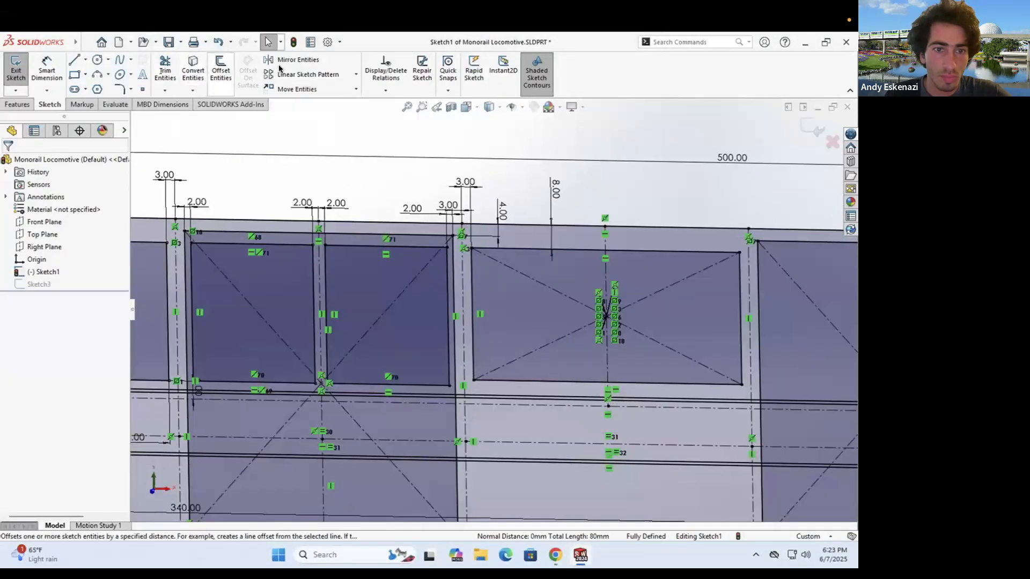
# - Try mirroring the window rectangles, cancel, then exit Sketch1 and orbit to an angled view
pyautogui.click(280, 62)
pyautogui.press('Escape')
pyautogui.scroll(5, 412, 297)
pyautogui.scroll(-2, 368, 300)
pyautogui.click(554, 555)
pyautogui.click(550, 553)
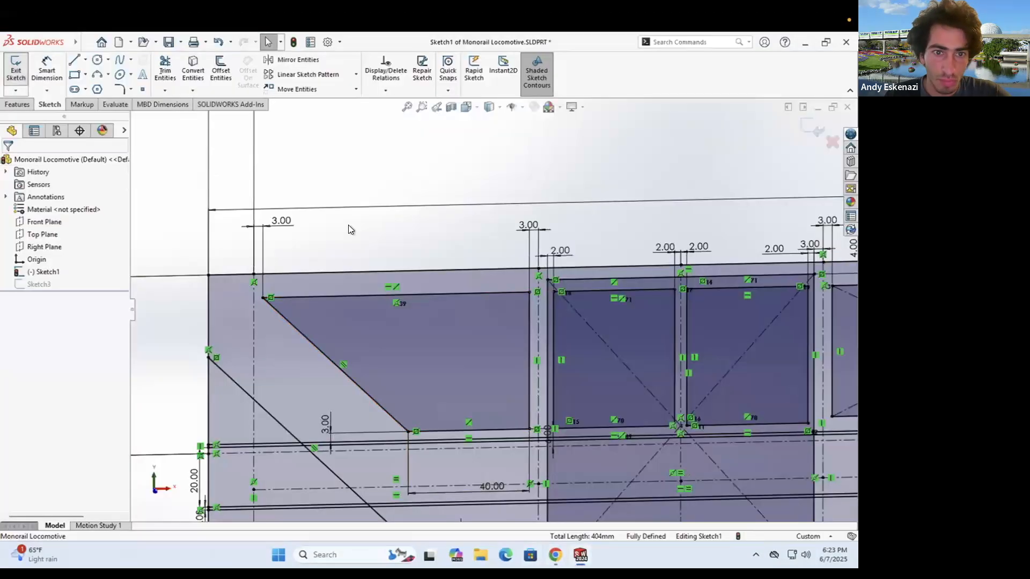
pyautogui.doubleClick(349, 225)
pyautogui.scroll(8, 496, 297)
pyautogui.moveTo(499, 294); pyautogui.dragTo(610, 372, button='middle')
pyautogui.scroll(-2, 609, 375)
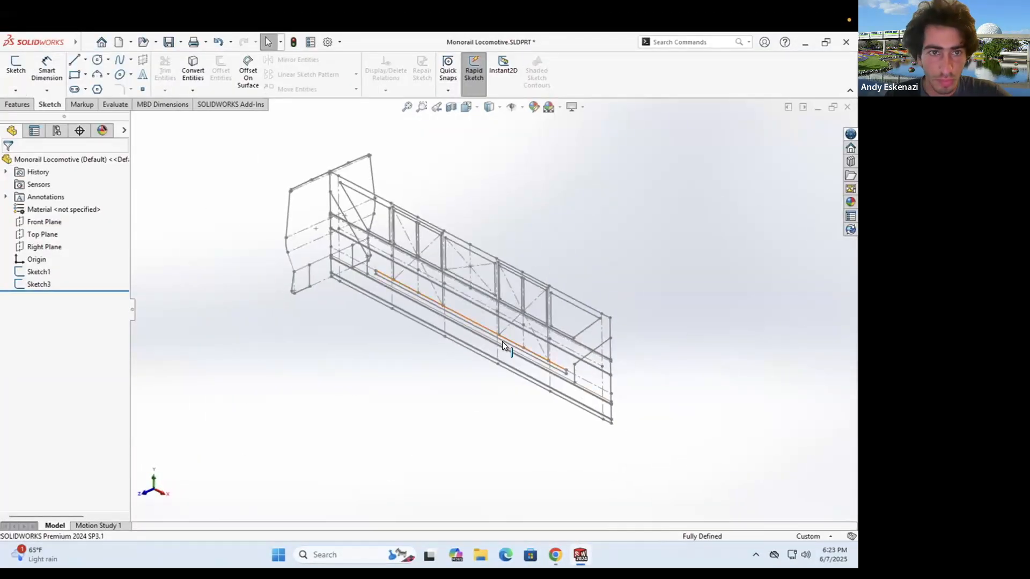
# - Create Plane1 through a point and perpendicular to a nose-outline line
pyautogui.click(12, 104)
pyautogui.click(458, 76)
pyautogui.click(473, 105)
pyautogui.scroll(-8, 606, 394)
pyautogui.click(488, 383)
pyautogui.click(468, 373)
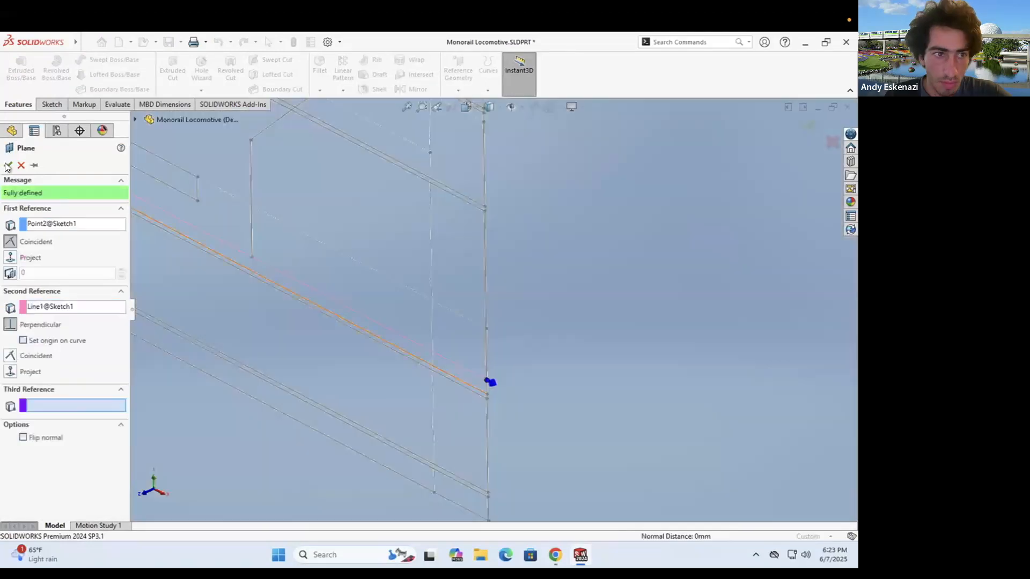
pyautogui.click(7, 165)
pyautogui.scroll(10, 466, 285)
# - Create Sketch4 on Plane1 by converting the nose outline edges, then close it
pyautogui.click(50, 105)
pyautogui.click(15, 67)
pyautogui.click(193, 68)
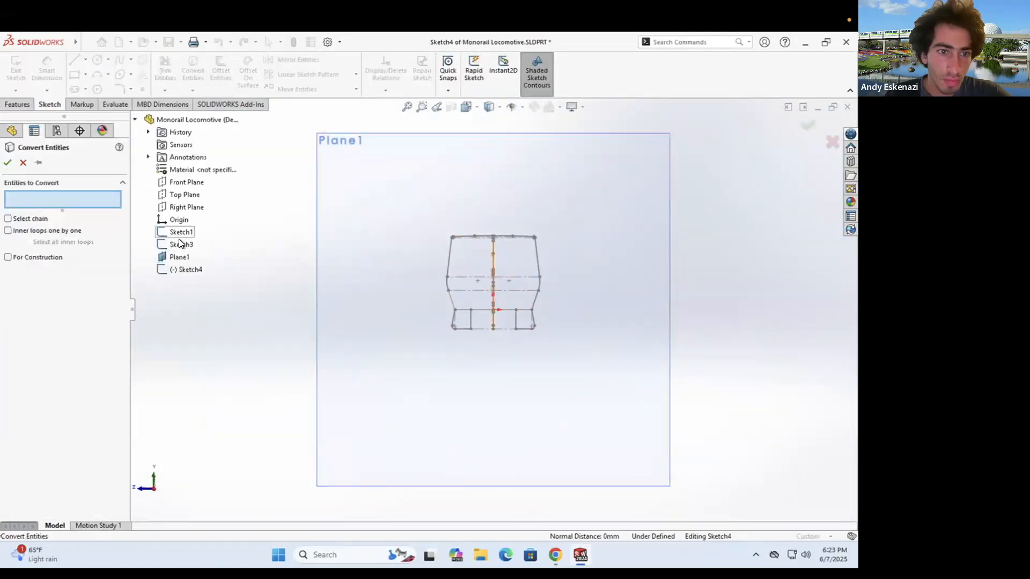
pyautogui.scroll(1, 284, 317)
pyautogui.click(7, 162)
pyautogui.click(16, 67)
# - Hide Plane1 and rotate the model while comparing it with the reference photo
pyautogui.moveTo(400, 274); pyautogui.dragTo(605, 276, button='middle')
pyautogui.rightClick(605, 277)
pyautogui.click(635, 274)
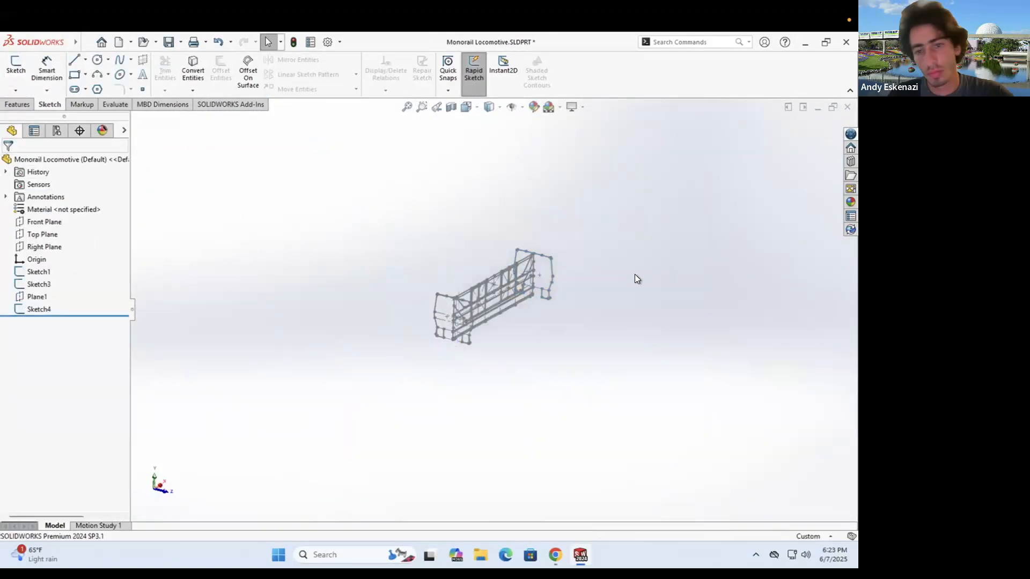
pyautogui.scroll(-4, 529, 296)
pyautogui.click(556, 561)
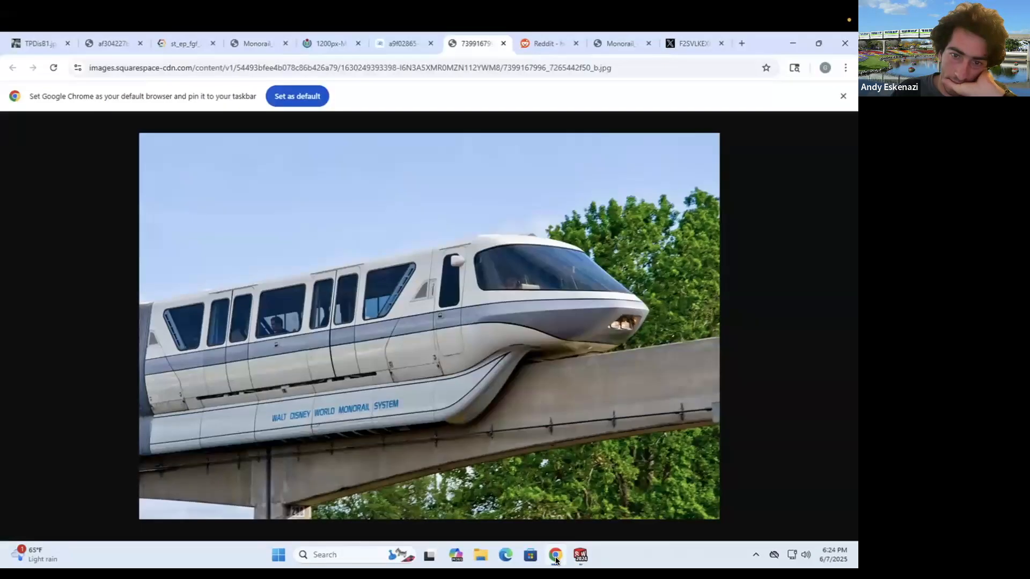
pyautogui.click(556, 559)
pyautogui.click(556, 559)
pyautogui.click(556, 558)
pyautogui.moveTo(638, 311); pyautogui.dragTo(595, 312, button='middle')
pyautogui.scroll(-4, 596, 313)
pyautogui.moveTo(663, 330); pyautogui.dragTo(462, 339, button='middle')
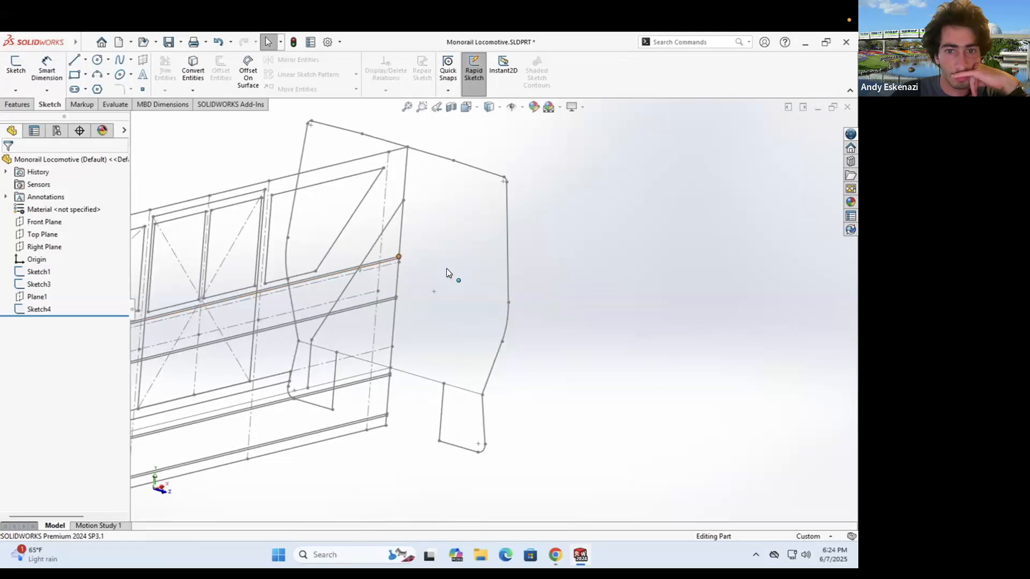
# - Create Plane2 parallel to Top Plane through a Sketch4 point
pyautogui.scroll(-3, 448, 273)
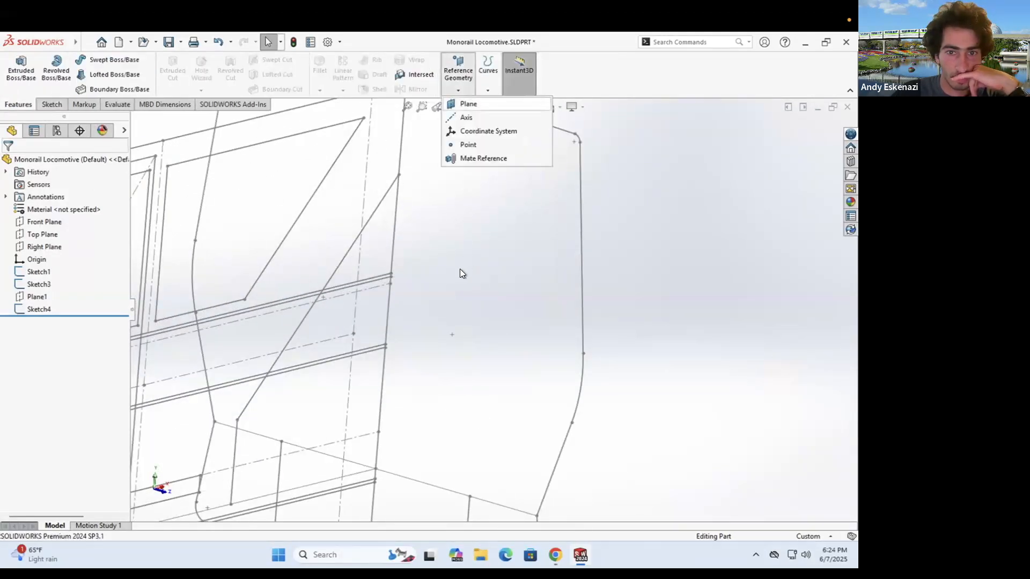
pyautogui.scroll(5, 460, 269)
pyautogui.click(180, 195)
pyautogui.click(529, 327)
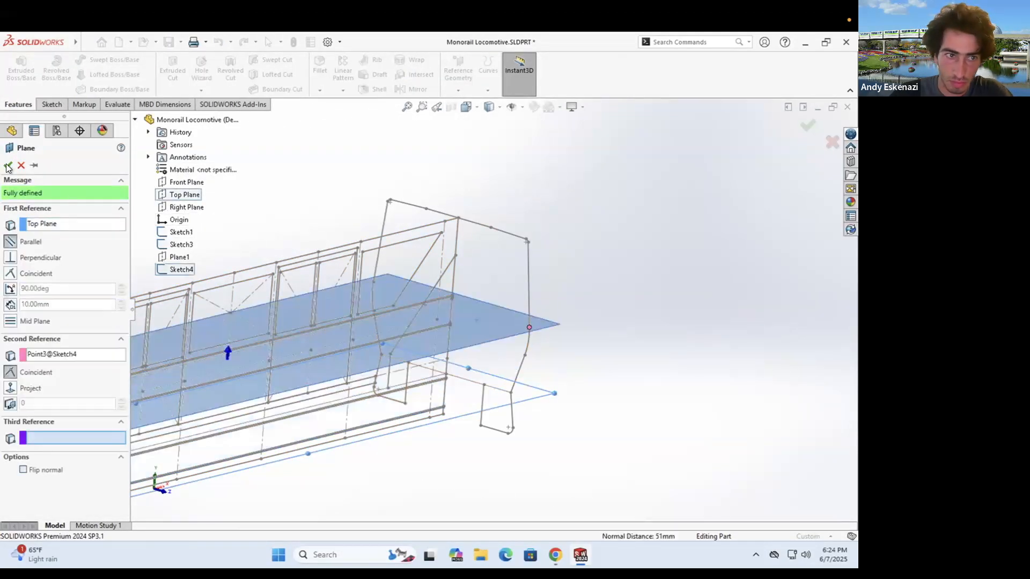
pyautogui.click(8, 165)
# - Start a sketch on Plane2, check the reference photo, and hide Plane2
pyautogui.click(52, 105)
pyautogui.click(16, 70)
pyautogui.click(554, 322)
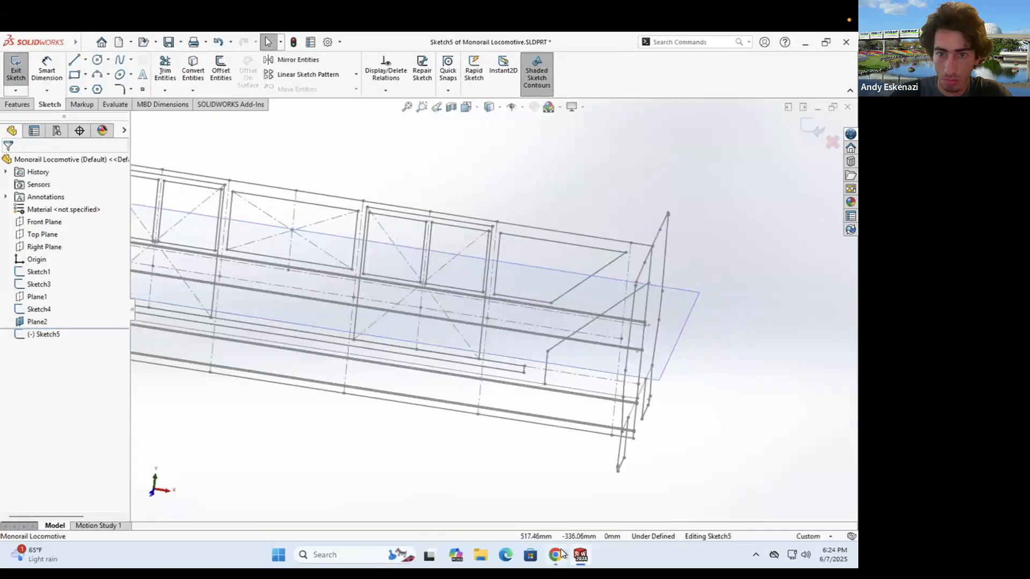
pyautogui.click(558, 553)
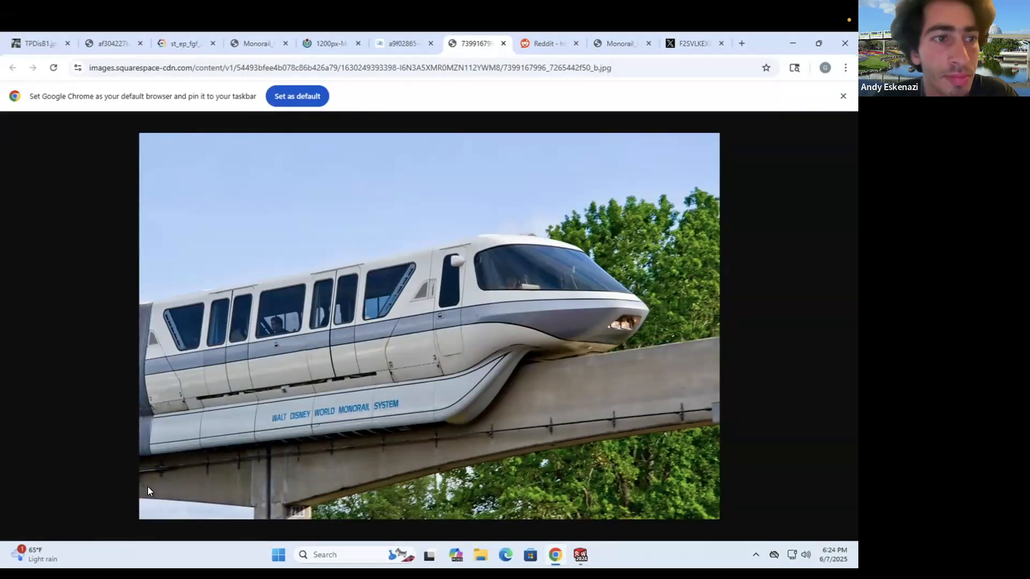
pyautogui.click(791, 46)
pyautogui.scroll(3, 504, 269)
pyautogui.moveTo(503, 268); pyautogui.dragTo(542, 276, button='middle')
pyautogui.rightClick(601, 288)
pyautogui.click(622, 267)
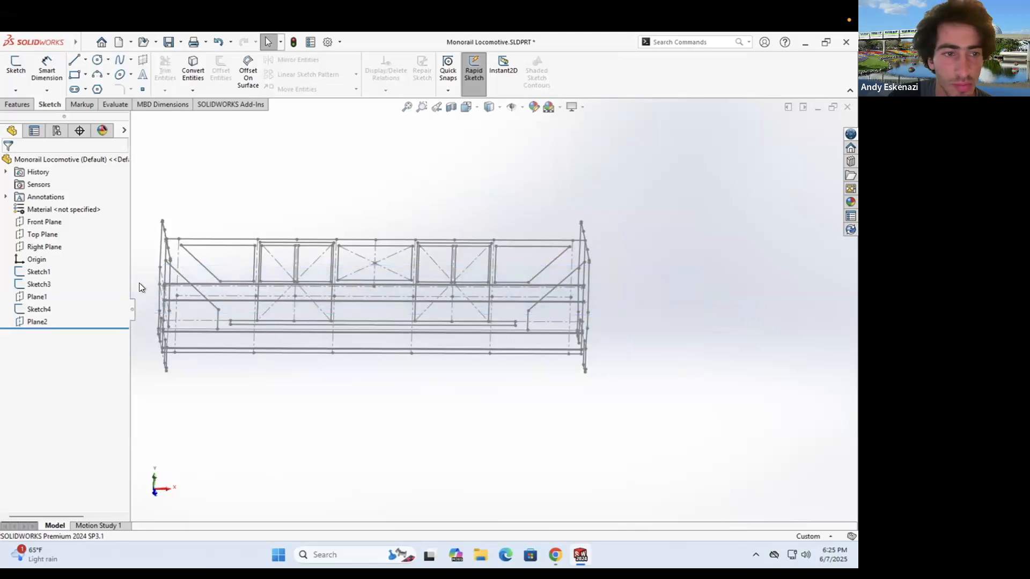
# - Start a new sketch on the Front Plane and review the monorail reference photos
pyautogui.click(44, 222)
pyautogui.click(15, 65)
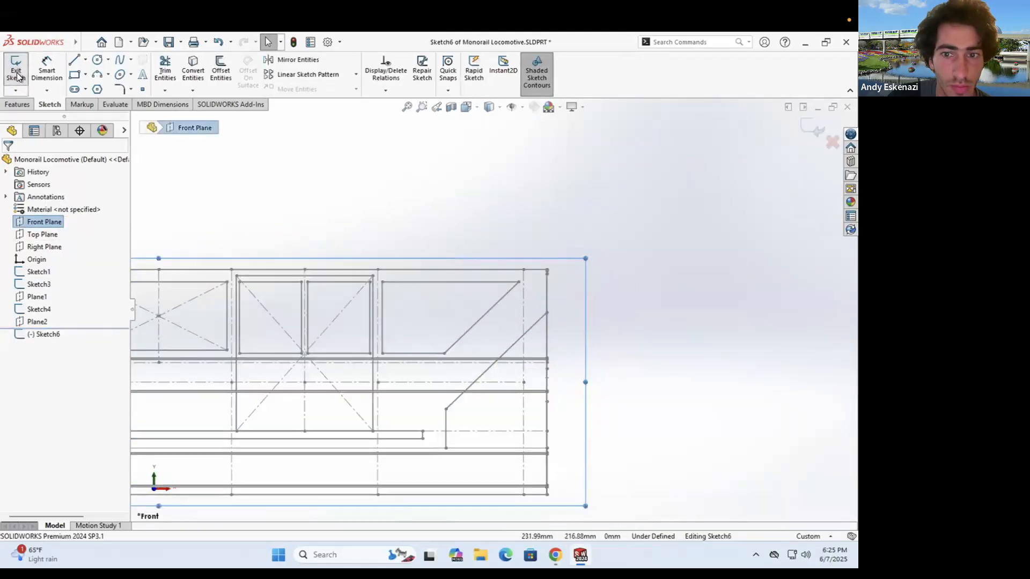
pyautogui.scroll(2, 571, 307)
pyautogui.moveTo(571, 307); pyautogui.dragTo(563, 320, button='middle')
pyautogui.click(555, 555)
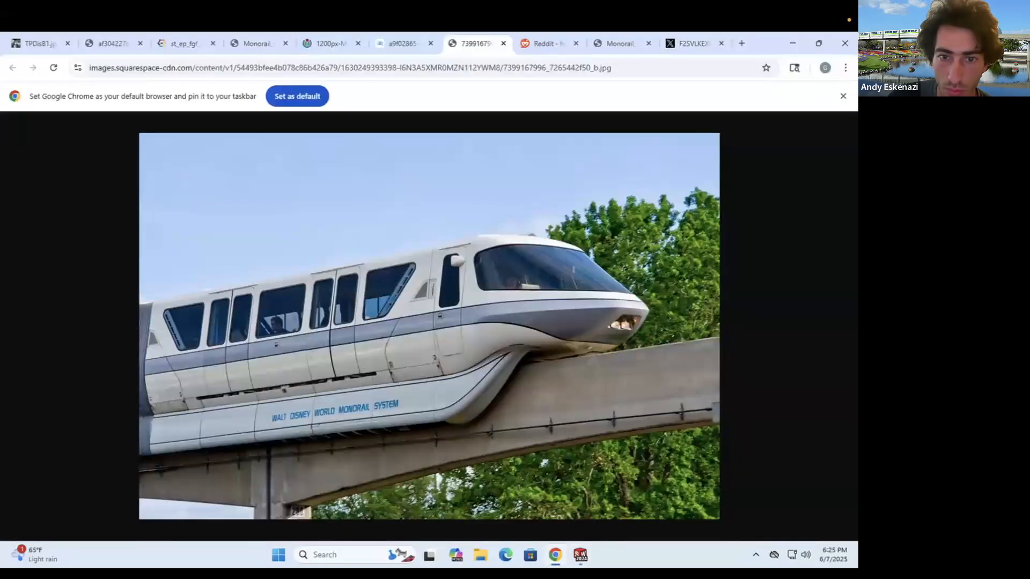
pyautogui.hotkey('ctrl', 'Tab')
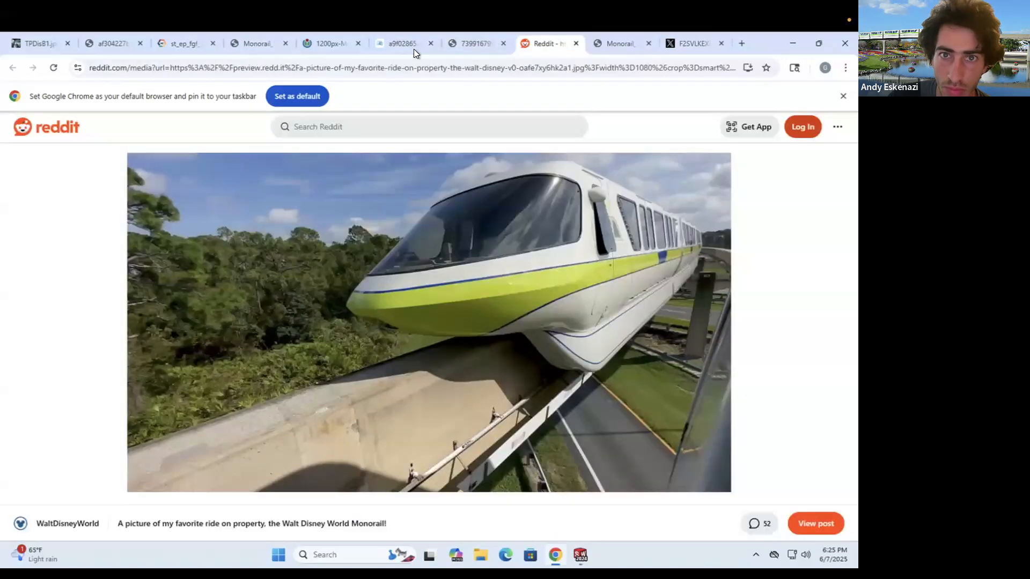
pyautogui.click(411, 50)
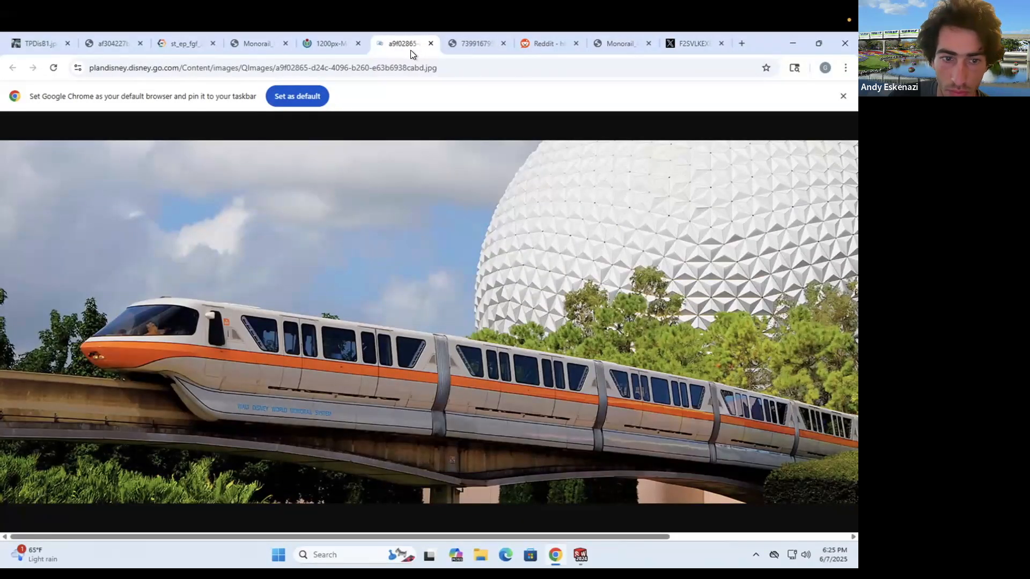
pyautogui.click(475, 47)
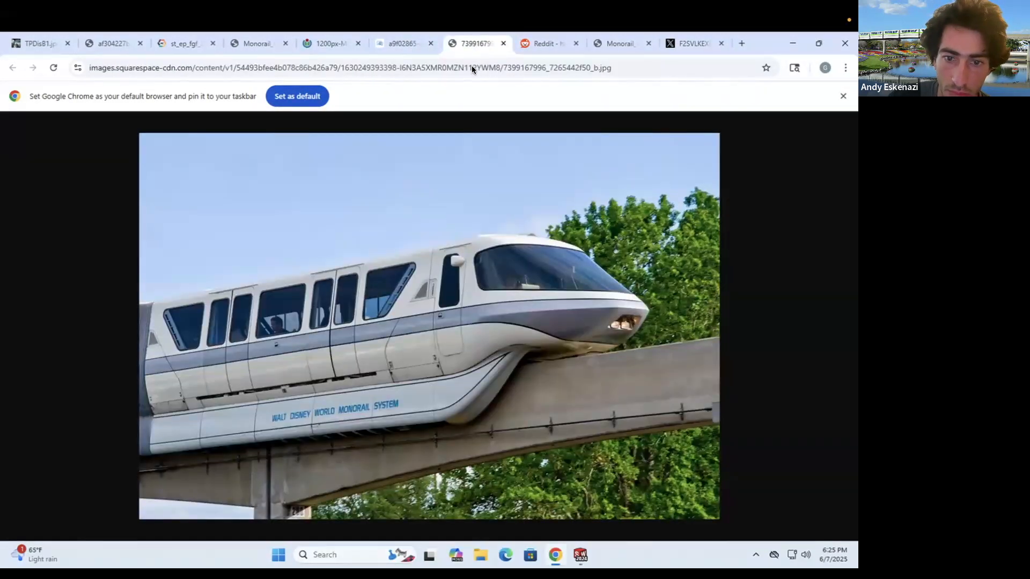
pyautogui.click(787, 44)
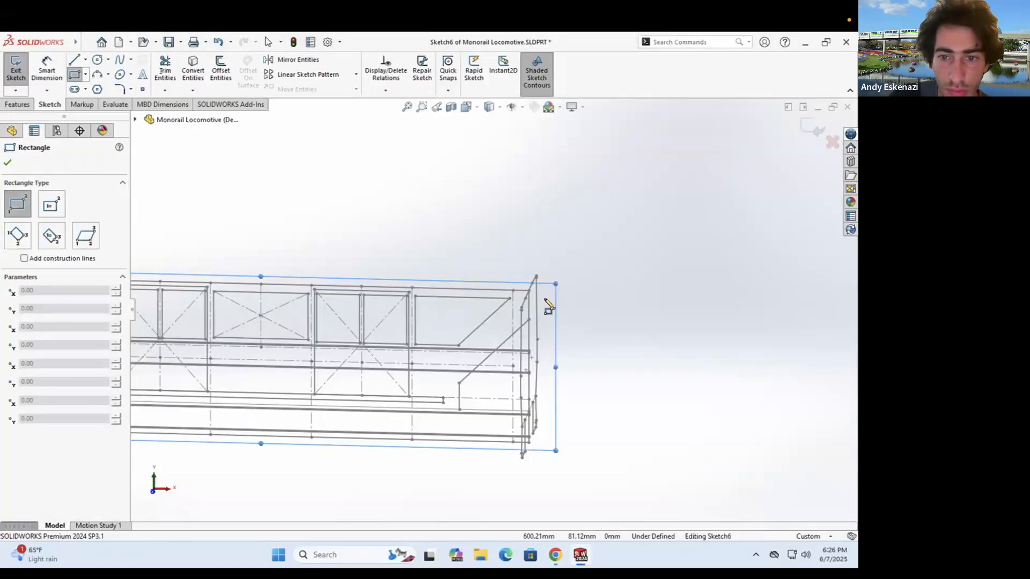
# - Draw a corner rectangle beside the train sketch, coincident with the Sketch1 end point
pyautogui.click(544, 296)
pyautogui.click(642, 430)
pyautogui.press('Escape')
pyautogui.click(544, 295)
pyautogui.keyDown('ctrl'); pyautogui.click(529, 290); pyautogui.keyUp('ctrl')
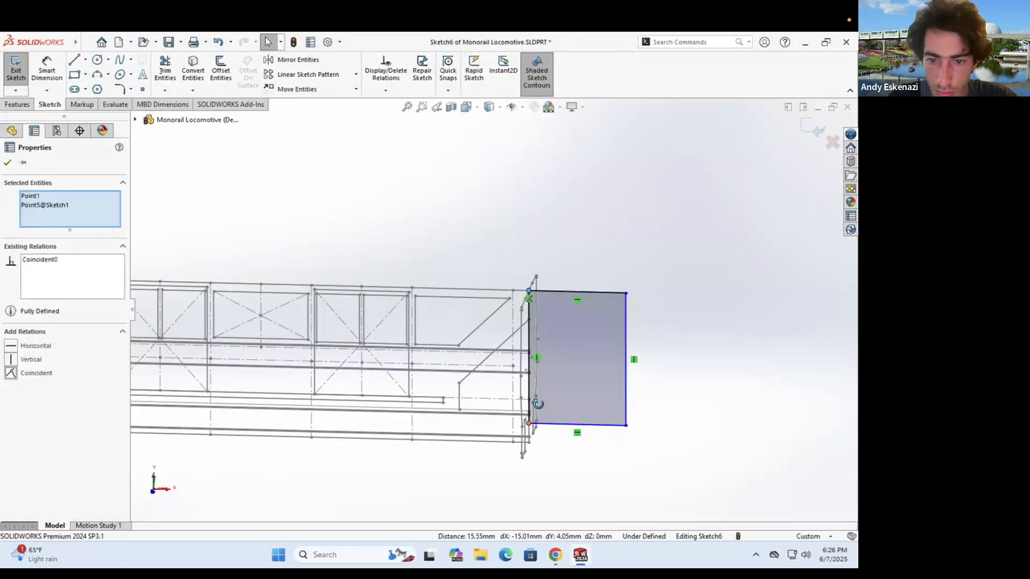
pyautogui.moveTo(537, 404); pyautogui.dragTo(531, 418, button='middle')
pyautogui.click(529, 423)
pyautogui.keyDown('ctrl'); pyautogui.click(529, 441); pyautogui.keyUp('ctrl')
pyautogui.click(13, 373)
pyautogui.click(555, 555)
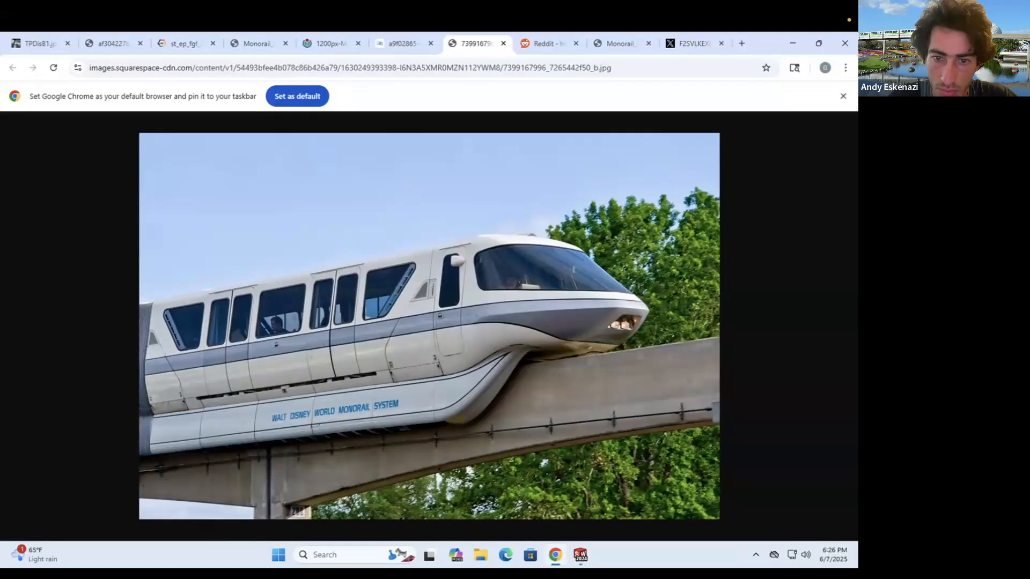
pyautogui.click(792, 43)
# - Dimension the rectangle's top edge to 50 mm
pyautogui.click(47, 70)
pyautogui.click(566, 287)
pyautogui.click(568, 263)
pyautogui.write('50')
pyautogui.press('Return')
pyautogui.scroll(-7, 542, 337)
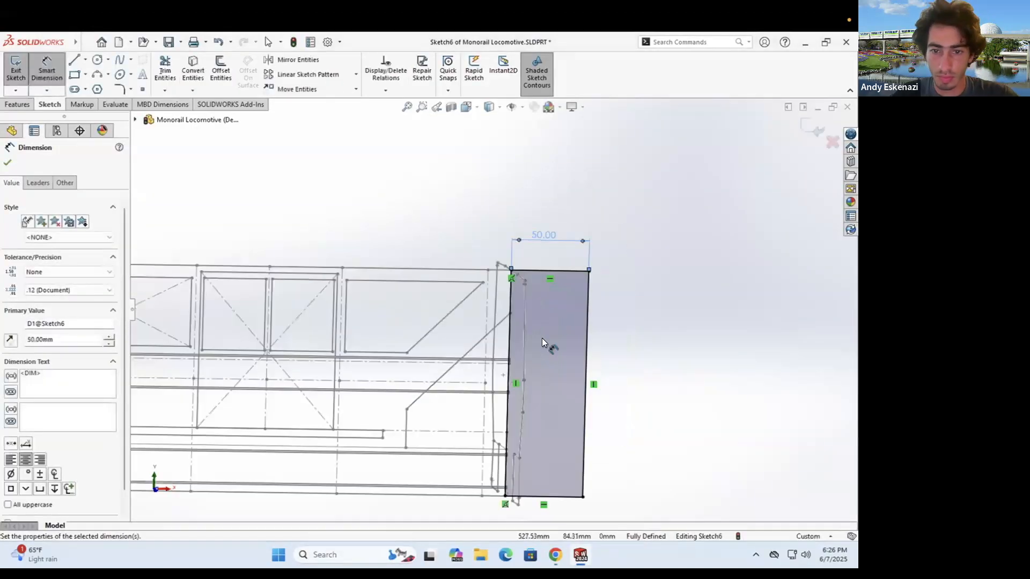
pyautogui.moveTo(542, 338); pyautogui.dragTo(555, 349, button='middle')
# - Draw several horizontal lines across the rectangle, checking the reference photo
pyautogui.click(75, 60)
pyautogui.moveTo(394, 360); pyautogui.dragTo(622, 366)
pyautogui.moveTo(394, 364); pyautogui.dragTo(622, 370)
pyautogui.scroll(2, 452, 452)
pyautogui.scroll(-5, 461, 446)
pyautogui.moveTo(382, 355); pyautogui.dragTo(782, 372)
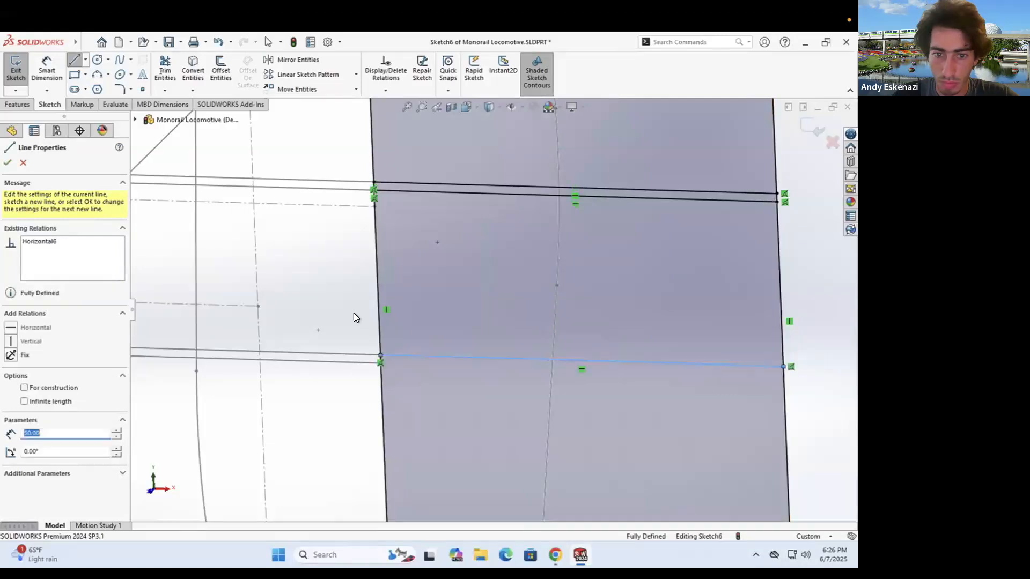
pyautogui.scroll(-3, 381, 365)
pyautogui.scroll(3, 440, 295)
pyautogui.scroll(-3, 408, 390)
pyautogui.moveTo(470, 337); pyautogui.dragTo(777, 326)
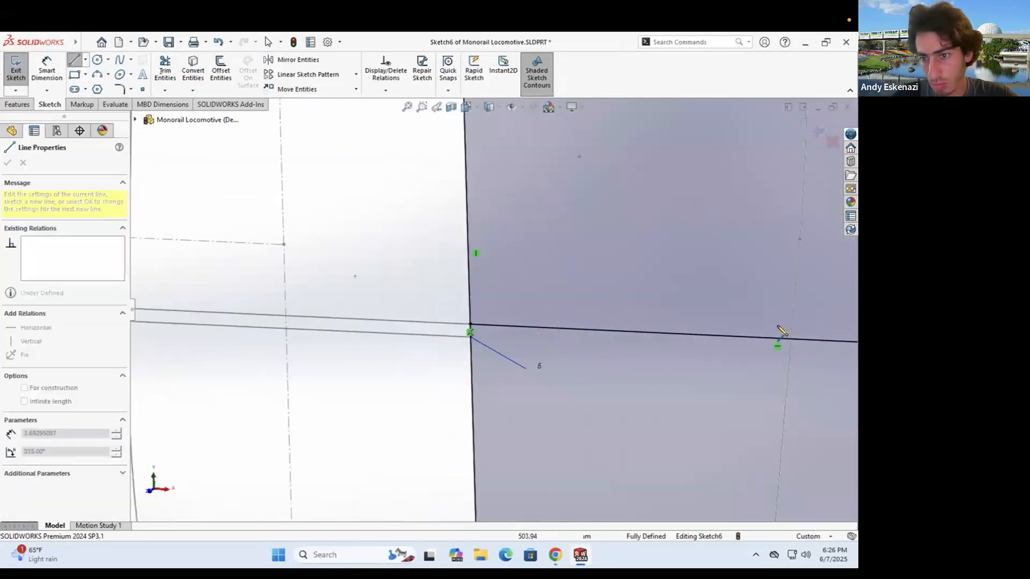
pyautogui.scroll(5, 567, 292)
pyautogui.click(555, 555)
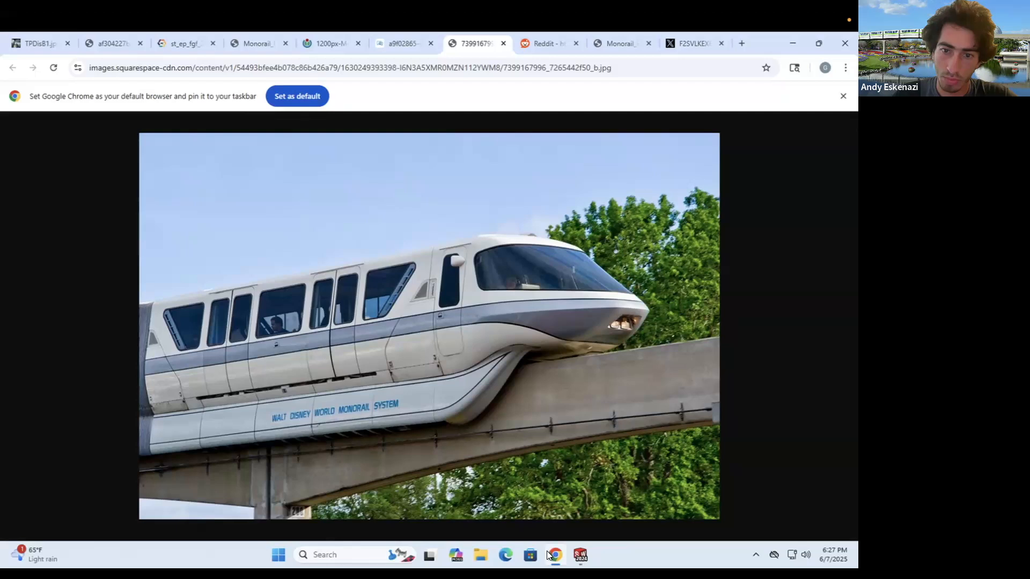
pyautogui.click(580, 555)
# - Set the rectangle's bottom and right edges and a new horizontal line to construction
pyautogui.press('Escape')
pyautogui.rightClick(530, 469)
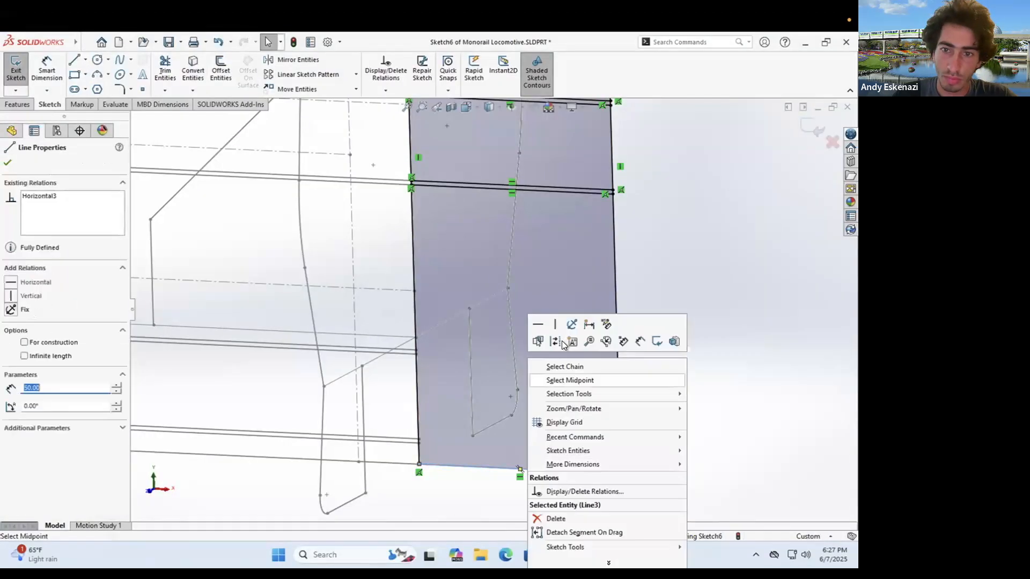
pyautogui.click(561, 340)
pyautogui.rightClick(615, 271)
pyautogui.click(645, 259)
pyautogui.press('l')
pyautogui.moveTo(416, 350); pyautogui.dragTo(618, 359)
pyautogui.click(555, 555)
pyautogui.click(580, 555)
pyautogui.press('Escape')
pyautogui.rightClick(516, 355)
pyautogui.click(546, 344)
# - Draw horizontal centerlines across the nose outline
pyautogui.click(96, 90)
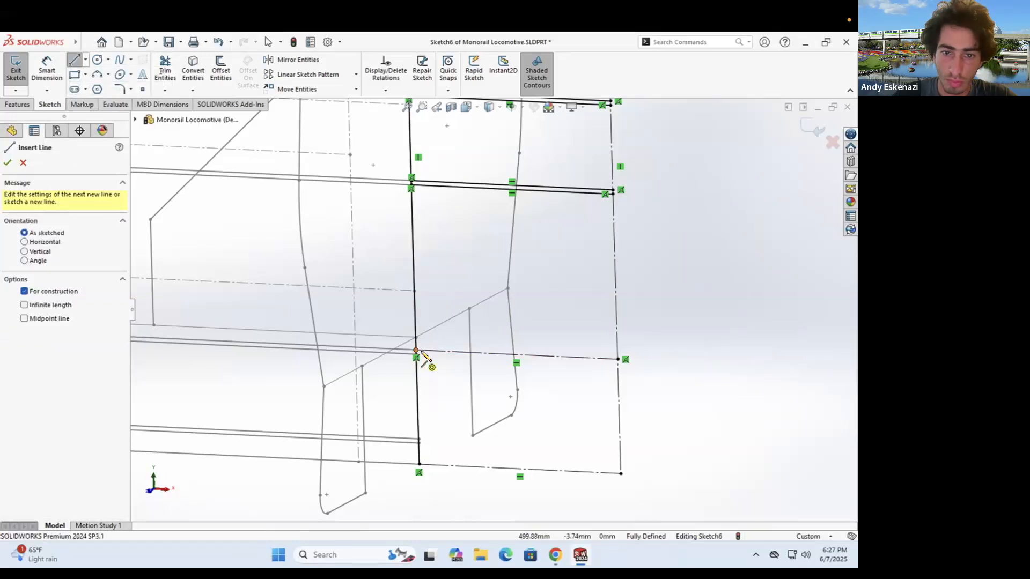
pyautogui.scroll(-9, 418, 354)
pyautogui.click(449, 324)
pyautogui.scroll(10, 489, 311)
pyautogui.click(652, 319)
pyautogui.press('Escape')
pyautogui.click(85, 60)
pyautogui.click(99, 88)
pyautogui.click(491, 379)
pyautogui.click(653, 387)
pyautogui.press('Escape')
# - Add two more centerlines, one near the lower left and one from the vertical line
pyautogui.click(85, 59)
pyautogui.click(100, 88)
pyautogui.scroll(-9, 494, 392)
pyautogui.click(481, 340)
pyautogui.scroll(10, 489, 343)
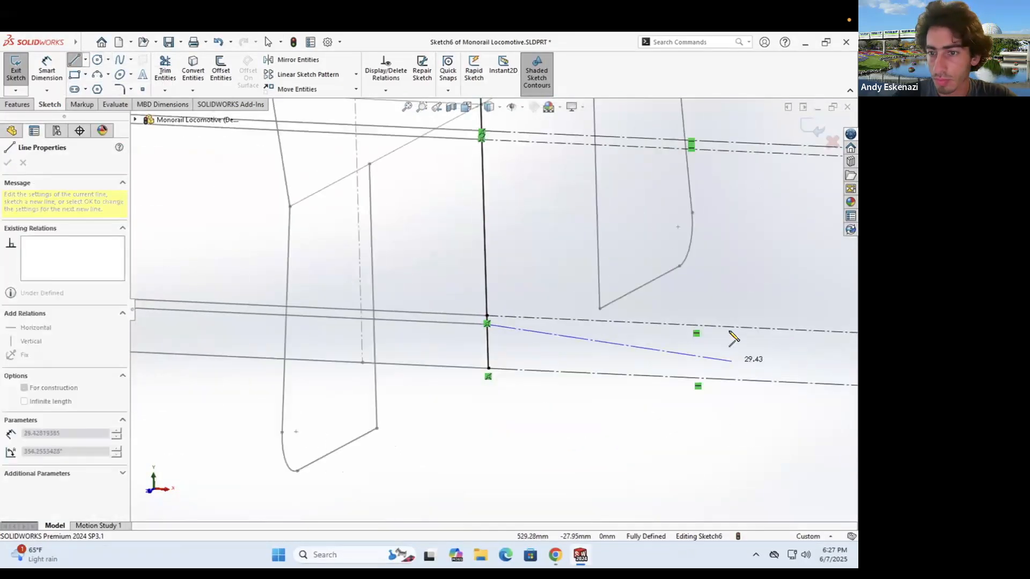
pyautogui.click(653, 324)
pyautogui.press('Escape')
pyautogui.scroll(-9, 385, 351)
pyautogui.click(85, 60)
pyautogui.click(100, 88)
pyautogui.click(423, 319)
pyautogui.scroll(5, 495, 312)
pyautogui.click(733, 330)
pyautogui.press('Escape')
pyautogui.scroll(7, 490, 309)
# - Orbit to a near-front view of the nose and compare it with the reference photo
pyautogui.moveTo(517, 265); pyautogui.dragTo(485, 287, button='middle')
pyautogui.click(555, 554)
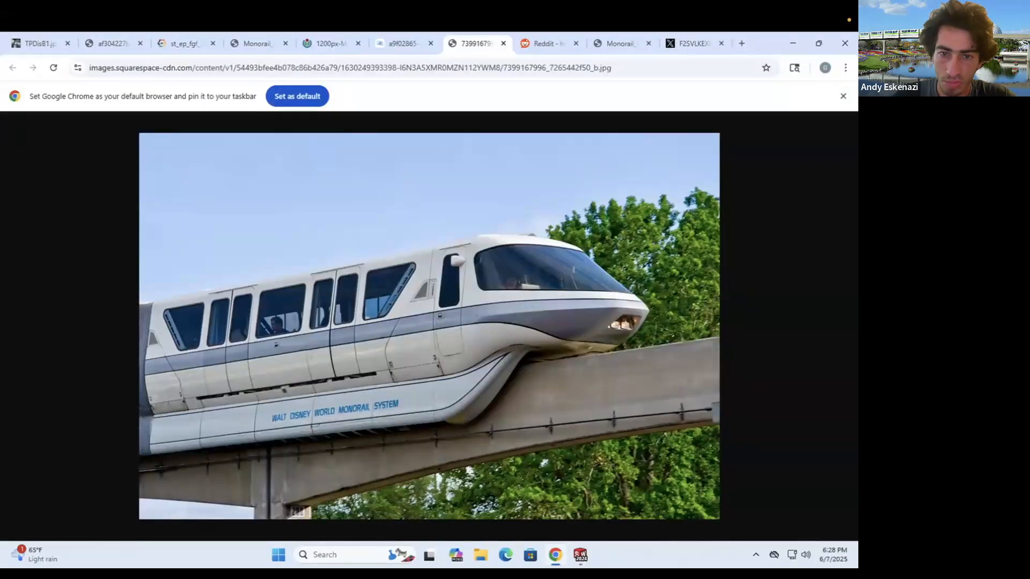
pyautogui.click(555, 555)
pyautogui.click(555, 555)
pyautogui.click(555, 555)
pyautogui.scroll(3, 478, 288)
pyautogui.moveTo(478, 288); pyautogui.dragTo(507, 277, button='middle')
pyautogui.click(555, 555)
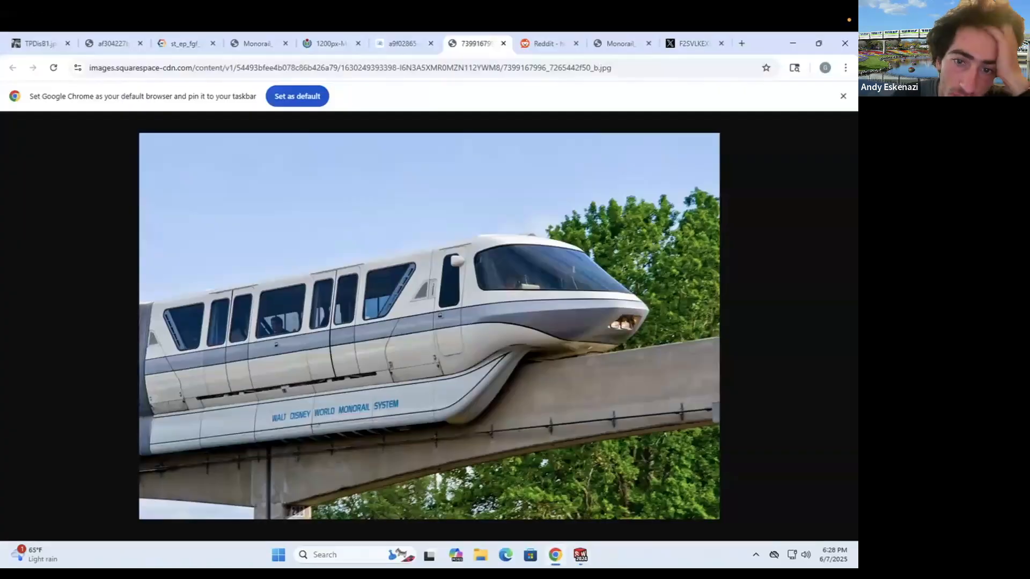
pyautogui.click(550, 556)
pyautogui.scroll(5, 525, 236)
# - Draw a short horizontal line starting at the vertical edge
pyautogui.press('l')
pyautogui.click(441, 231)
pyautogui.click(479, 231)
pyautogui.scroll(-3, 481, 321)
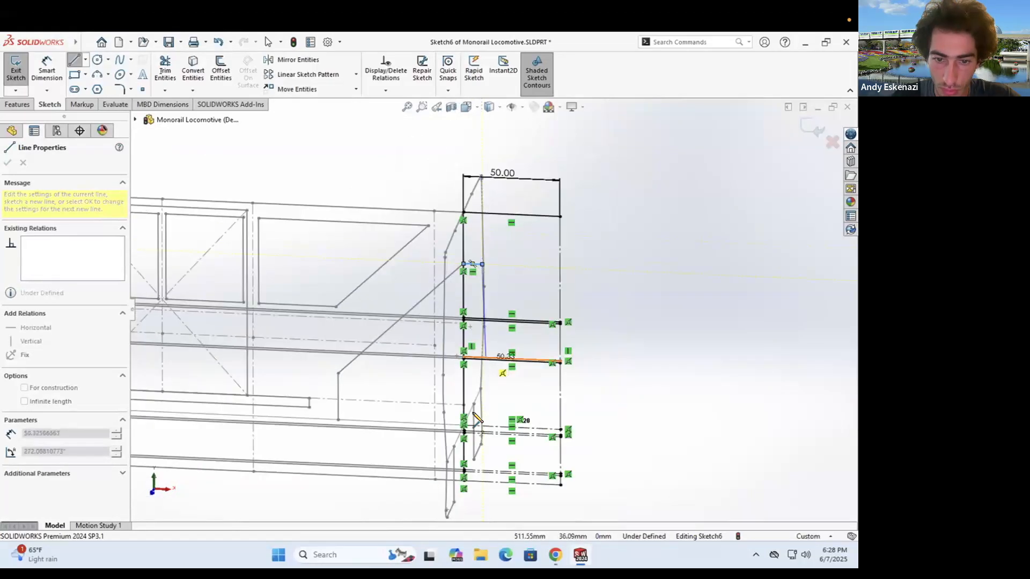
pyautogui.scroll(3, 485, 427)
pyautogui.press('Escape')
pyautogui.scroll(-3, 467, 371)
pyautogui.moveTo(467, 372); pyautogui.dragTo(438, 382, button='middle')
pyautogui.scroll(4, 437, 382)
# - Dimension the inner line 8 mm in from the edge
pyautogui.click(555, 555)
pyautogui.click(555, 556)
pyautogui.click(555, 556)
pyautogui.click(555, 556)
pyautogui.scroll(3, 370, 227)
pyautogui.scroll(-3, 375, 161)
pyautogui.click(472, 273)
pyautogui.click(442, 251)
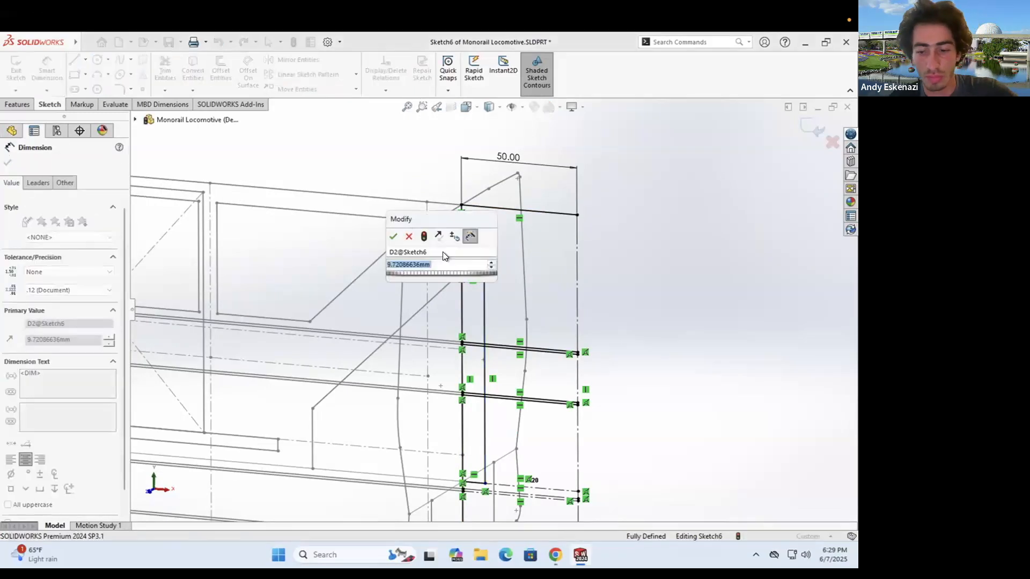
pyautogui.write('8')
pyautogui.press('Return')
pyautogui.moveTo(509, 231); pyautogui.dragTo(513, 252, button='right')
# - Draw a new rectangle inside the nose outline and pull its bottom-right corner up
pyautogui.click(499, 228)
pyautogui.click(562, 478)
pyautogui.press('Escape')
pyautogui.click(554, 556)
pyautogui.click(554, 555)
pyautogui.scroll(-1, 511, 447)
pyautogui.press('Escape')
pyautogui.click(536, 481)
pyautogui.press('Escape')
pyautogui.press('Escape')
pyautogui.moveTo(573, 484); pyautogui.dragTo(569, 451)
pyautogui.moveTo(535, 469); pyautogui.dragTo(533, 448, button='right')
pyautogui.click(534, 449)
# - Dimension the gap from the dashed line to 5 mm
pyautogui.click(435, 455)
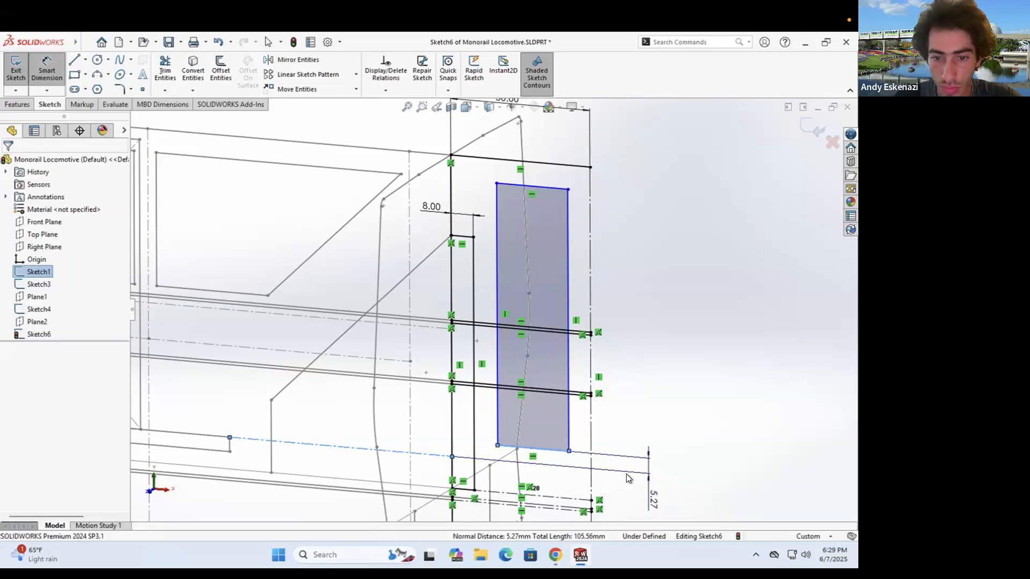
pyautogui.click(647, 487)
pyautogui.write('5')
pyautogui.press('Return')
pyautogui.click(554, 556)
pyautogui.click(555, 556)
# - Dimension the rectangle's left and right offsets to 3 mm each
pyautogui.click(496, 251)
pyautogui.click(473, 247)
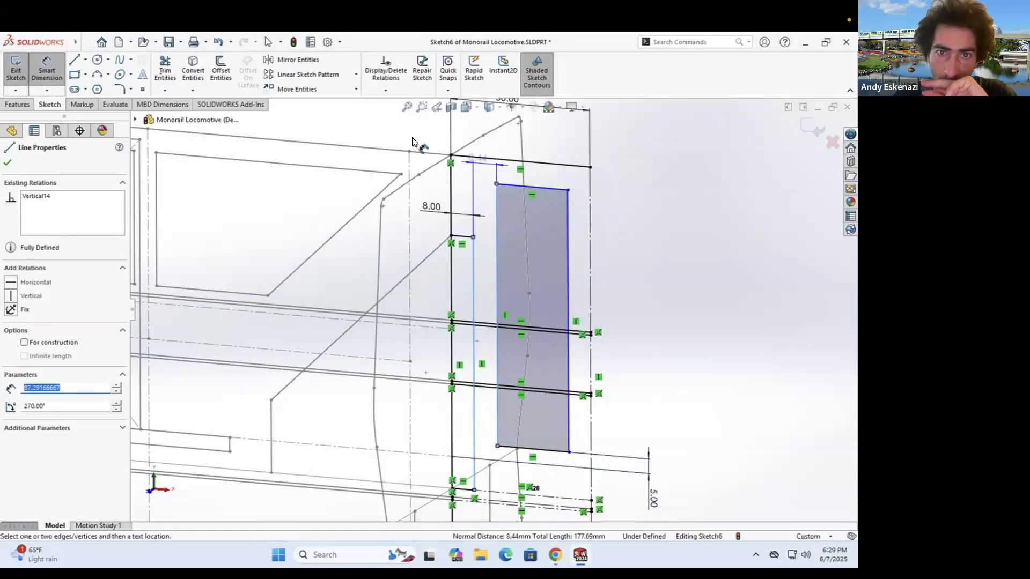
pyautogui.click(412, 138)
pyautogui.write('3')
pyautogui.press('Return')
pyautogui.click(568, 230)
pyautogui.click(590, 244)
pyautogui.click(639, 277)
pyautogui.write('3')
pyautogui.press('Return')
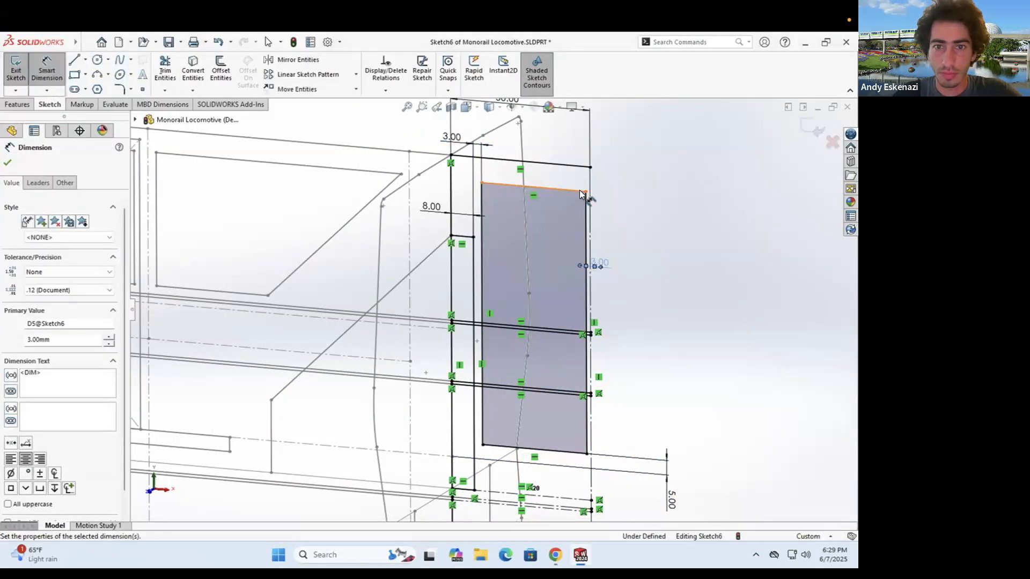
pyautogui.press('Escape')
# - Make the rectangle's top line collinear with the window's top line
pyautogui.click(581, 192)
pyautogui.scroll(2, 429, 194)
pyautogui.keyDown('ctrl'); pyautogui.click(236, 191); pyautogui.keyUp('ctrl')
pyautogui.click(34, 354)
pyautogui.scroll(3, 486, 310)
pyautogui.moveTo(486, 310); pyautogui.dragTo(494, 304, button='middle')
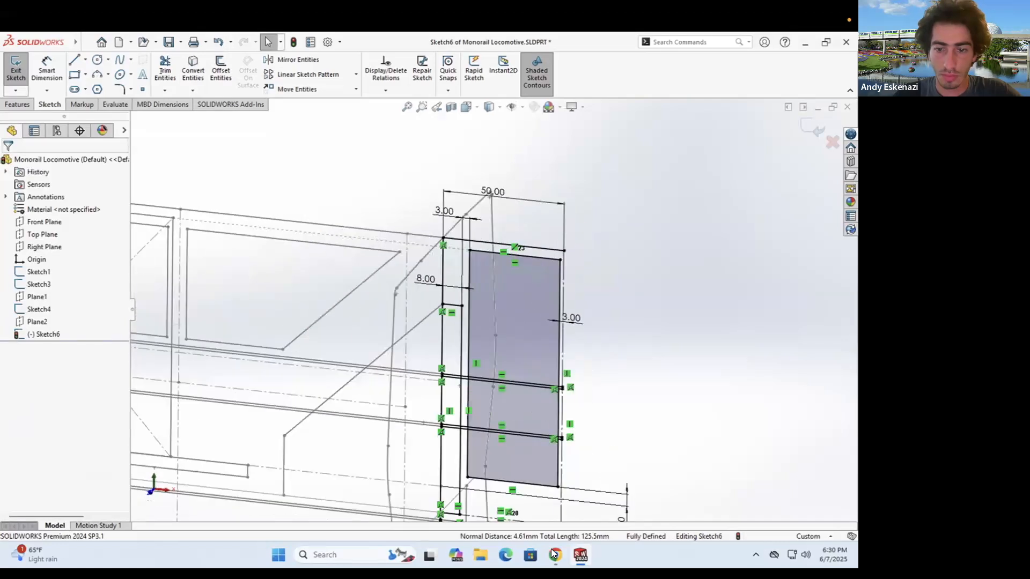
pyautogui.click(554, 554)
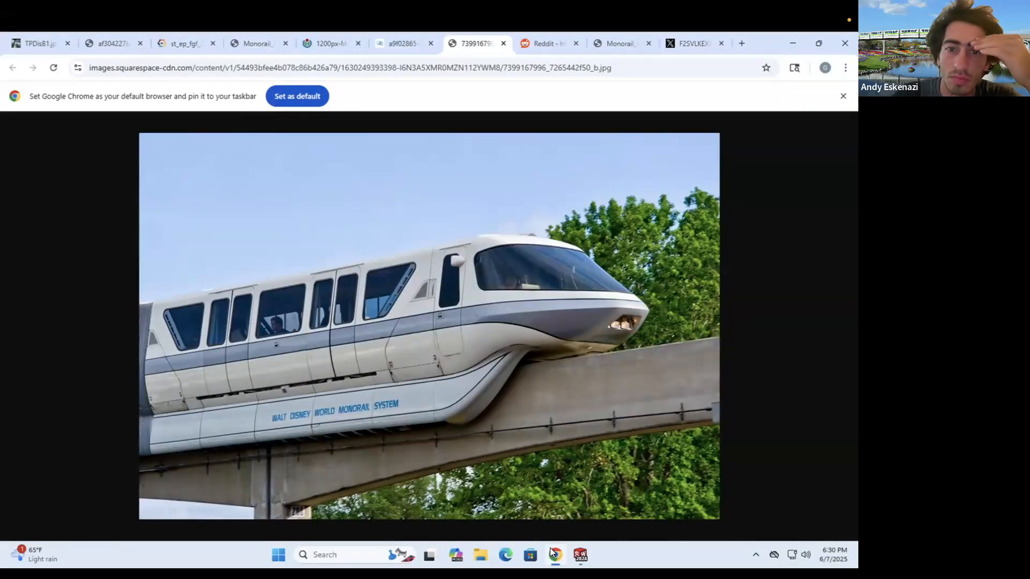
pyautogui.click(552, 552)
# - Draw the window's slanted four-sided outline with lines
pyautogui.press('l')
pyautogui.click(471, 264)
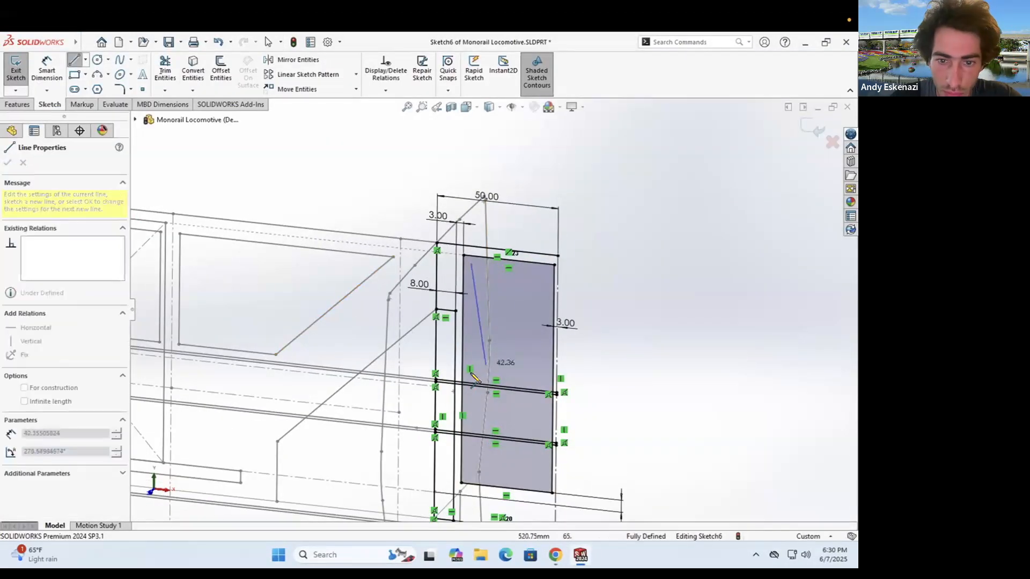
pyautogui.click(545, 382)
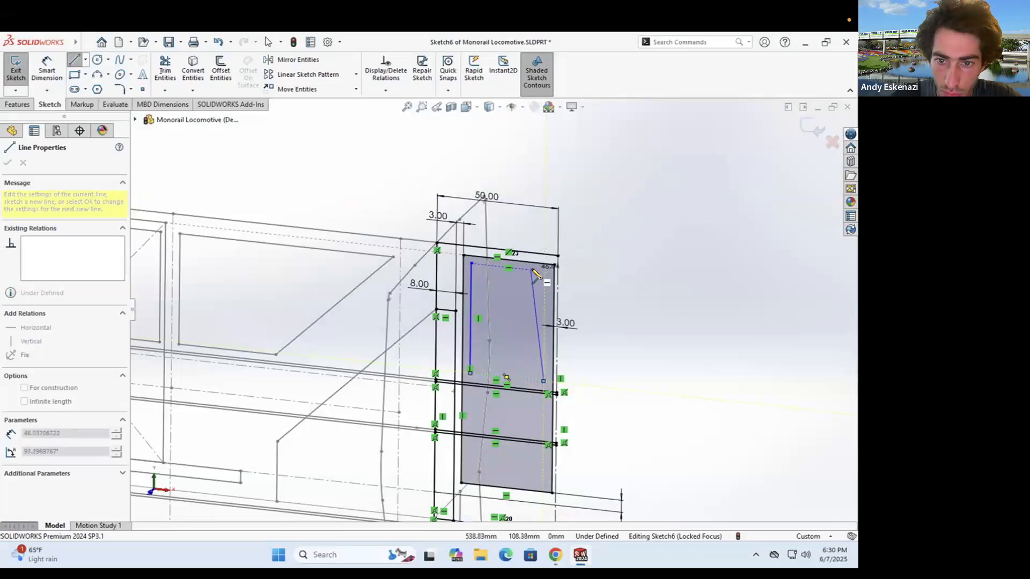
pyautogui.click(533, 270)
pyautogui.click(471, 264)
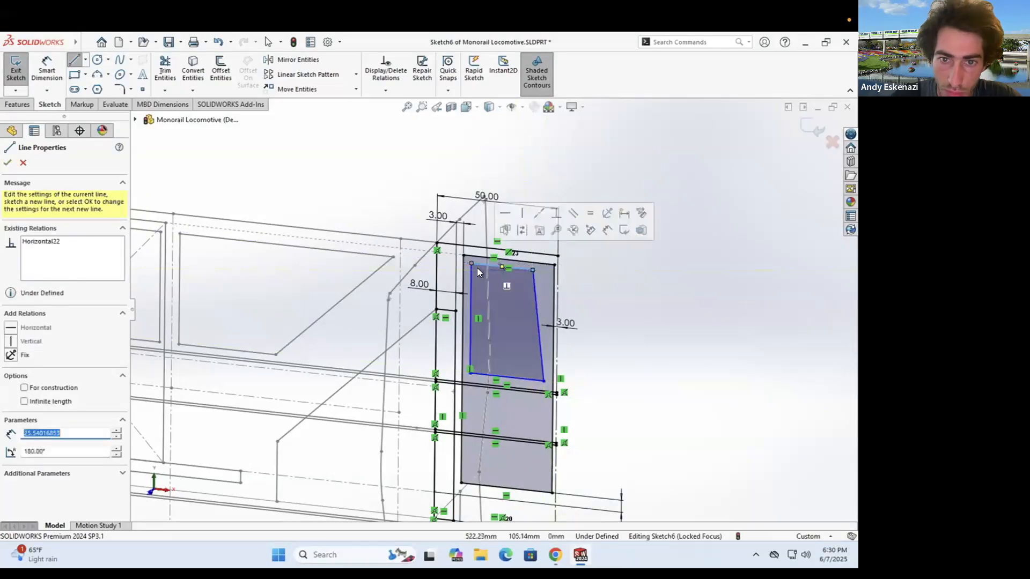
pyautogui.press('Escape')
# - Make the window's top and bottom lines collinear with the reference lines
pyautogui.keyDown('ctrl'); pyautogui.click(267, 243); pyautogui.keyUp('ctrl')
pyautogui.click(11, 345)
pyautogui.click(484, 374)
pyautogui.keyDown('ctrl'); pyautogui.click(231, 350); pyautogui.keyUp('ctrl')
pyautogui.click(10, 347)
pyautogui.press('Escape')
pyautogui.scroll(-1, 456, 295)
pyautogui.scroll(3, 493, 296)
pyautogui.scroll(-6, 476, 294)
# - Dimension the window's inset from the neighbouring vertical line to 2 mm
pyautogui.press('d')
pyautogui.click(490, 254)
pyautogui.click(469, 220)
pyautogui.click(423, 146)
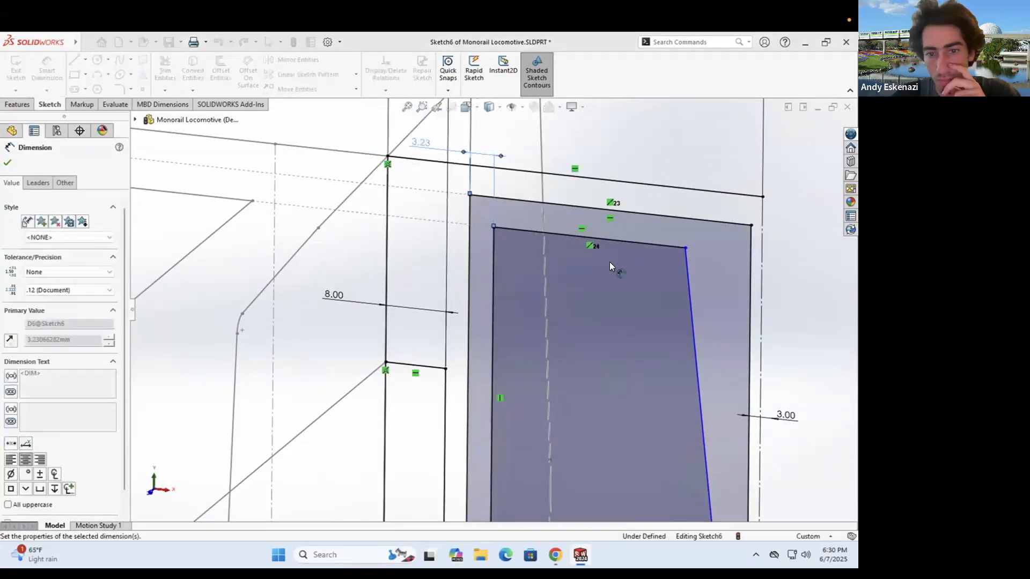
pyautogui.write('2')
pyautogui.press('Return')
# - Set the window's top edge width to 22 mm
pyautogui.scroll(3, 609, 261)
pyautogui.click(615, 451)
pyautogui.click(691, 455)
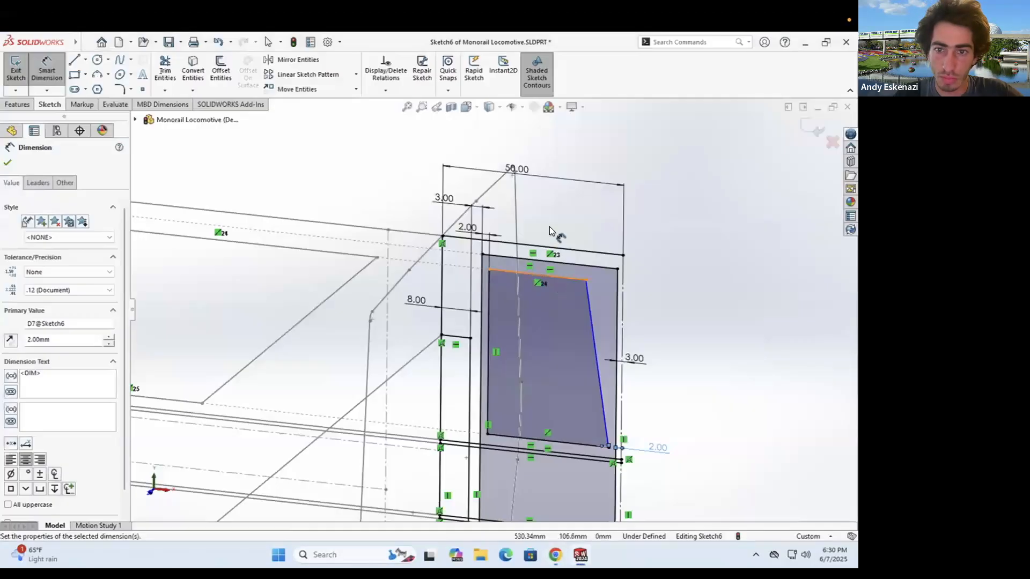
pyautogui.click(549, 227)
pyautogui.press('Return')
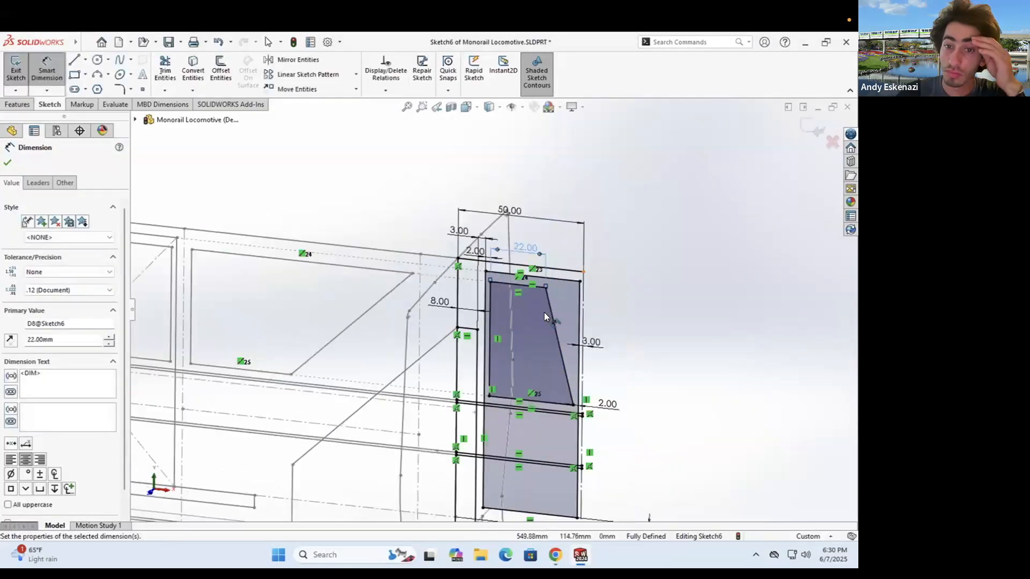
pyautogui.click(555, 554)
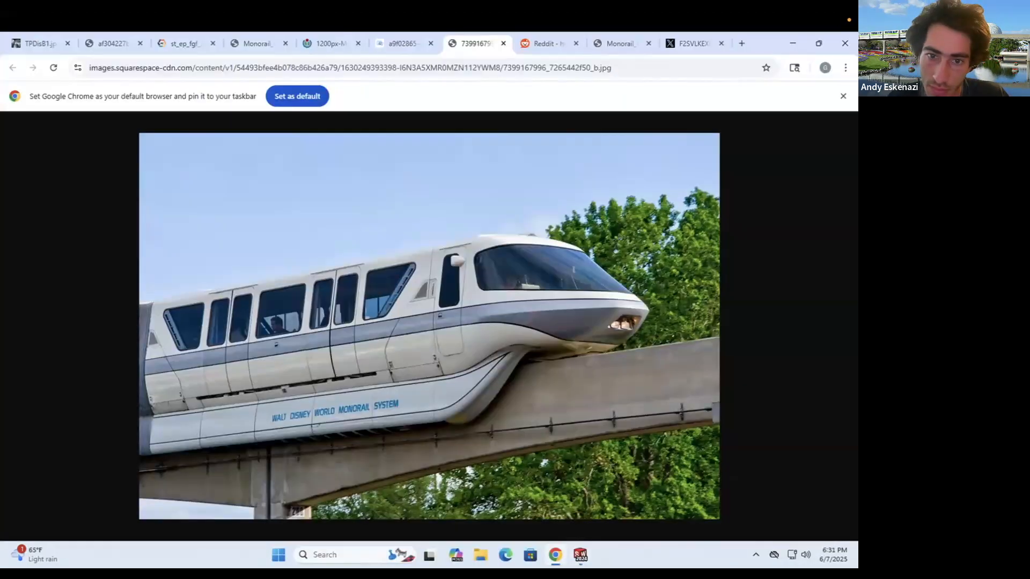
pyautogui.click(559, 556)
pyautogui.scroll(3, 519, 356)
pyautogui.moveTo(519, 356); pyautogui.dragTo(574, 268, button='middle')
# - Draw a construction line across the nose and exit Sketch6
pyautogui.scroll(-5, 574, 266)
pyautogui.click(75, 60)
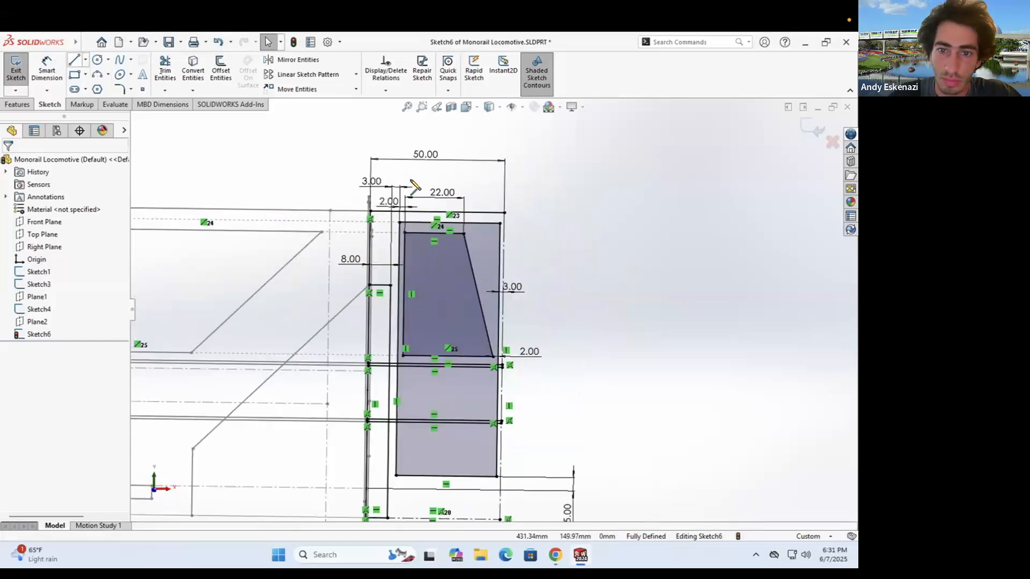
pyautogui.click(120, 60)
pyautogui.click(86, 60)
pyautogui.click(99, 83)
pyautogui.moveTo(390, 312); pyautogui.dragTo(379, 318, button='middle')
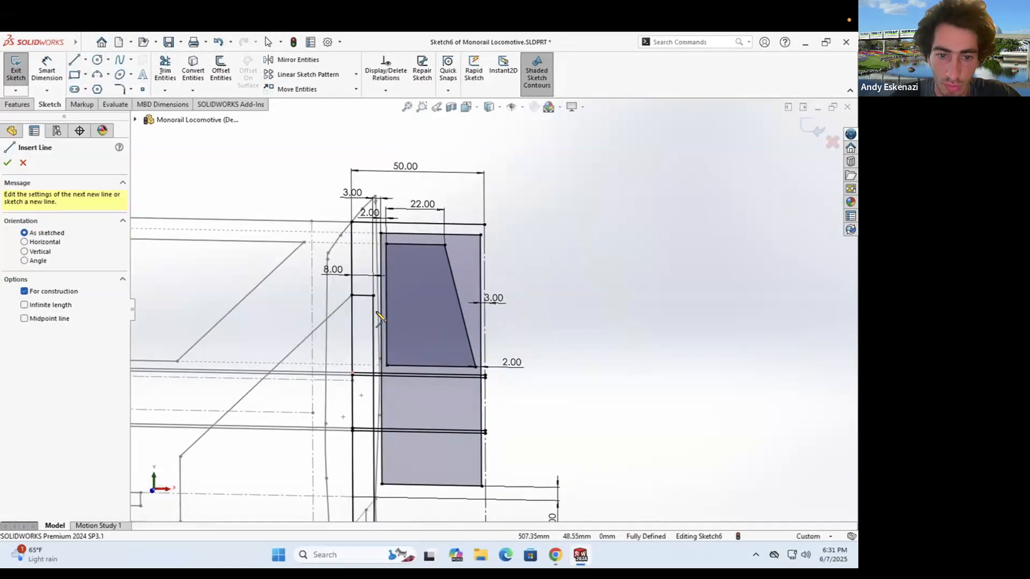
pyautogui.scroll(2, 519, 341)
pyautogui.click(550, 555)
pyautogui.click(550, 555)
pyautogui.moveTo(363, 345)
pyautogui.mouseDown()
pyautogui.moveTo(668, 355)
pyautogui.moveTo(622, 351)
pyautogui.mouseUp()
pyautogui.click(16, 70)
# - Open Sketch3 from the locomotive's other end, inspect it, and close it unchanged
pyautogui.scroll(5, 546, 314)
pyautogui.scroll(-3, 322, 339)
pyautogui.moveTo(321, 338); pyautogui.dragTo(315, 336, button='middle')
pyautogui.rightClick(315, 335)
pyautogui.click(324, 303)
pyautogui.moveTo(433, 324); pyautogui.dragTo(536, 324, button='middle')
pyautogui.scroll(-4, 240, 321)
pyautogui.moveTo(321, 314)
pyautogui.mouseDown(button='middle')
pyautogui.moveTo(412, 302)
pyautogui.moveTo(458, 273)
pyautogui.moveTo(437, 268)
pyautogui.mouseUp(button='middle')
pyautogui.click(18, 71)
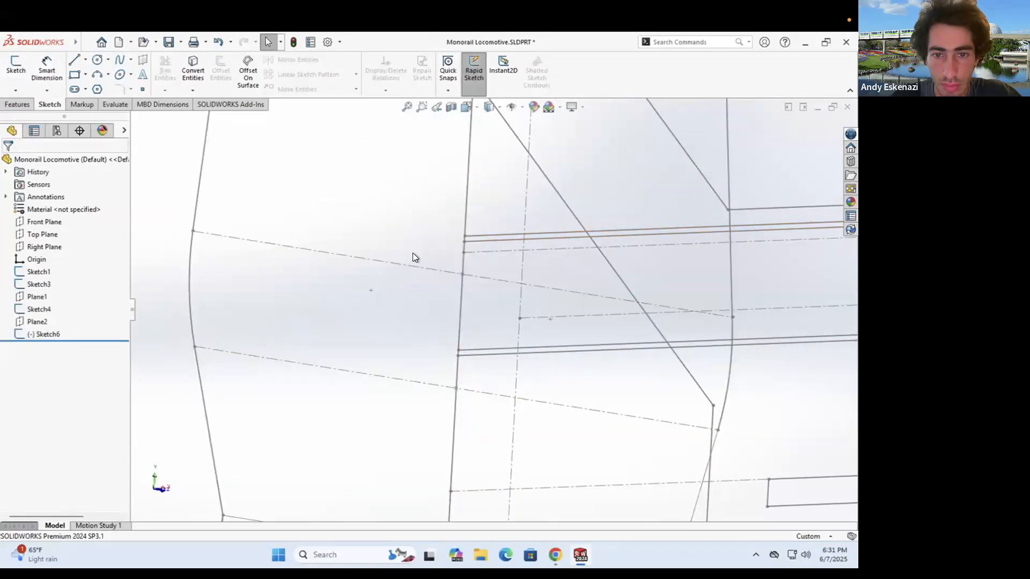
# - Edit Sketch1 and draw a centerline from its left edge to its right edge
pyautogui.rightClick(471, 240)
pyautogui.click(484, 208)
pyautogui.scroll(-5, 224, 255)
pyautogui.click(85, 59)
pyautogui.click(102, 88)
pyautogui.click(229, 267)
pyautogui.scroll(5, 368, 276)
pyautogui.scroll(-4, 723, 395)
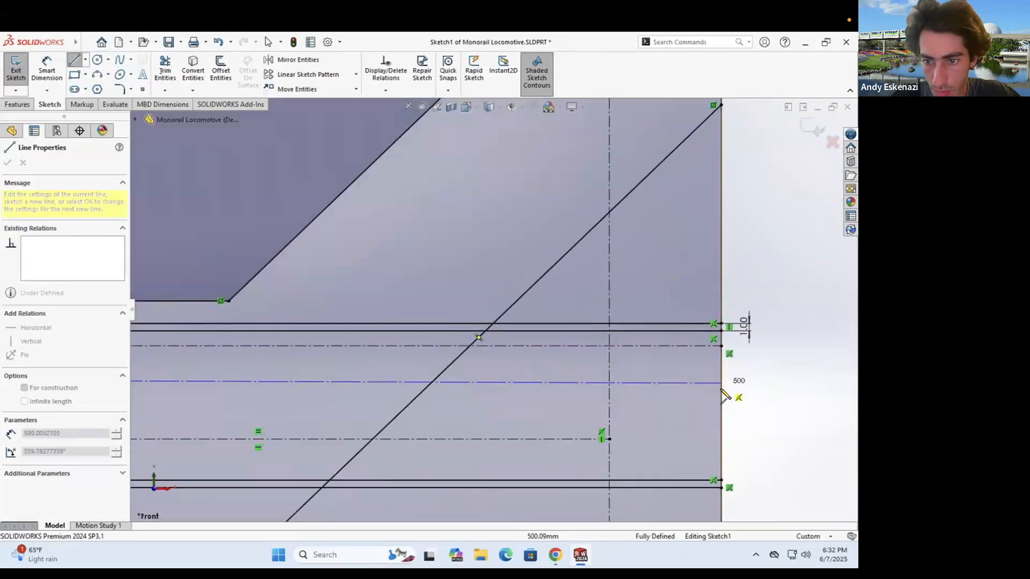
pyautogui.click(718, 371)
# - Try a 6 mm dimension in Sketch1 and undo it
pyautogui.click(47, 70)
pyautogui.scroll(-5, 371, 312)
pyautogui.click(374, 308)
pyautogui.click(365, 347)
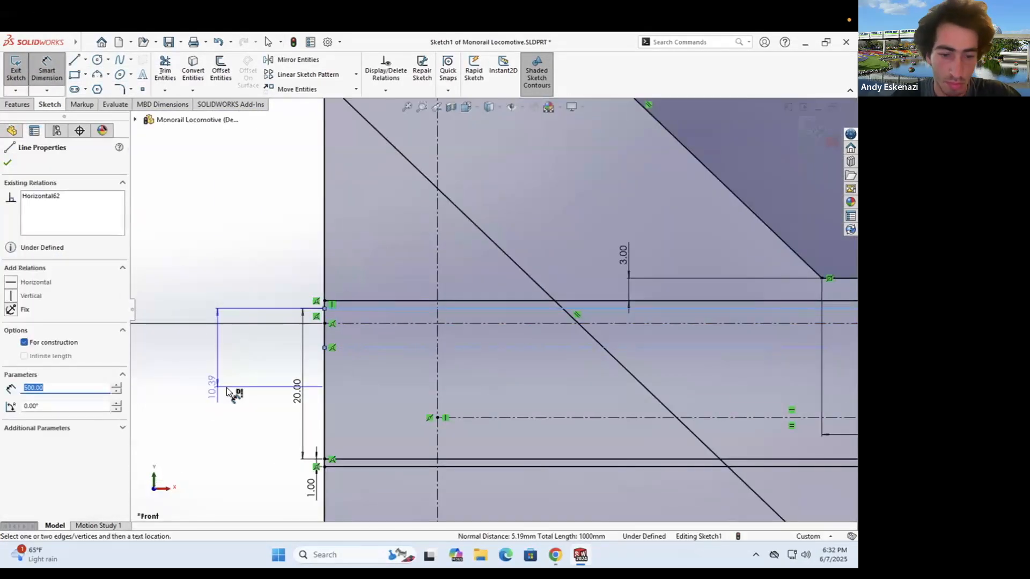
pyautogui.click(224, 387)
pyautogui.write('6')
pyautogui.press('Return')
pyautogui.hotkey('ctrl', 'z')
# - Dimension the horizontal line 6.00 mm from the centerline and exit Sketch1
pyautogui.click(48, 84)
pyautogui.click(359, 309)
pyautogui.click(325, 347)
pyautogui.click(258, 290)
pyautogui.write('6')
pyautogui.press('Return')
pyautogui.press('Escape')
pyautogui.click(15, 70)
# - In Sketch3, delete the 6.00 dimension and make the centerline points coincident
pyautogui.moveTo(335, 352); pyautogui.dragTo(406, 330, button='middle')
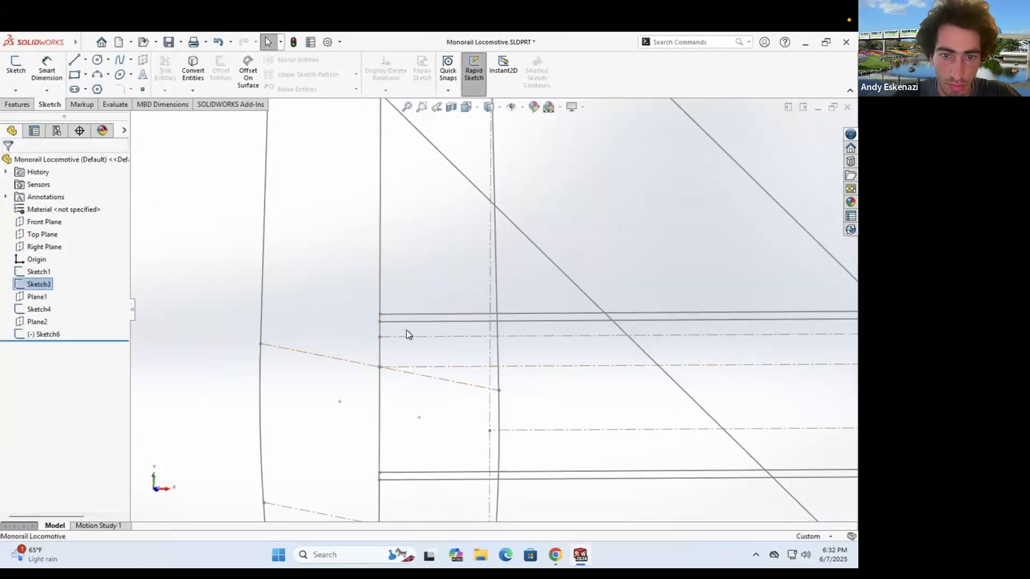
pyautogui.rightClick(406, 329)
pyautogui.click(422, 340)
pyautogui.scroll(5, 445, 258)
pyautogui.moveTo(354, 303)
pyautogui.mouseDown(button='middle')
pyautogui.moveTo(446, 258)
pyautogui.moveTo(413, 311)
pyautogui.mouseUp(button='middle')
pyautogui.scroll(-9, 347, 349)
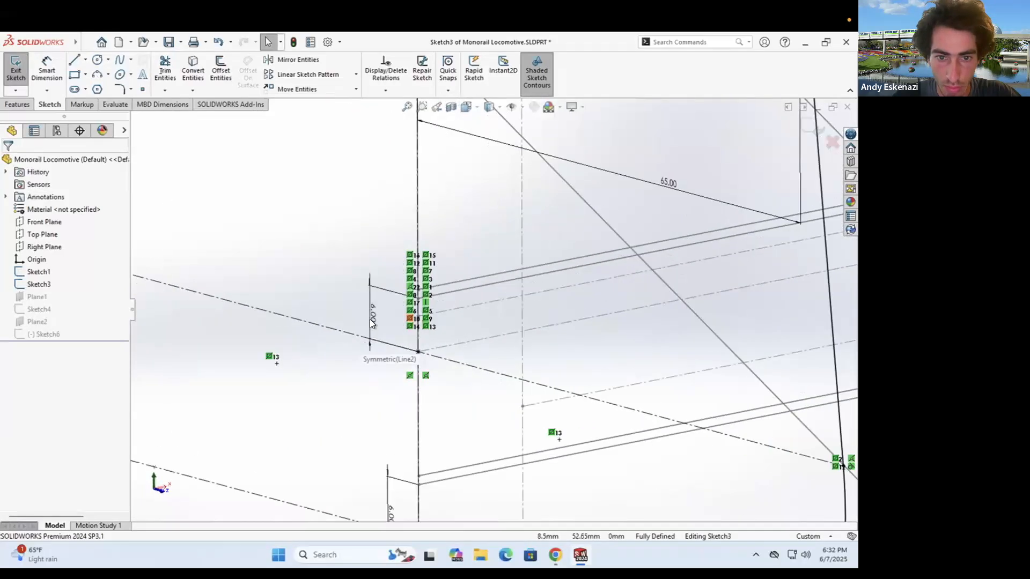
pyautogui.rightClick(370, 321)
pyautogui.click(403, 407)
pyautogui.moveTo(418, 352); pyautogui.dragTo(417, 371)
pyautogui.click(418, 352)
pyautogui.keyDown('ctrl'); pyautogui.click(418, 372); pyautogui.keyUp('ctrl')
pyautogui.click(32, 374)
pyautogui.click(15, 70)
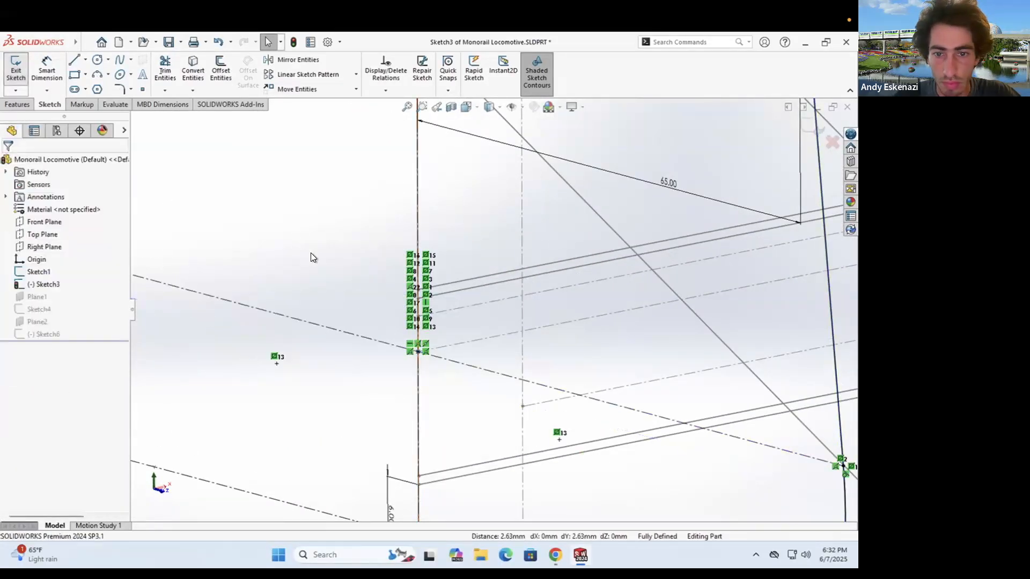
# - In Sketch6, snap the centerline ends onto Sketch3's point and the vertical centerline
pyautogui.scroll(9, 310, 257)
pyautogui.rightClick(686, 267)
pyautogui.click(699, 277)
pyautogui.moveTo(373, 305); pyautogui.dragTo(360, 314, button='middle')
pyautogui.scroll(-4, 343, 314)
pyautogui.moveTo(355, 288); pyautogui.dragTo(355, 323)
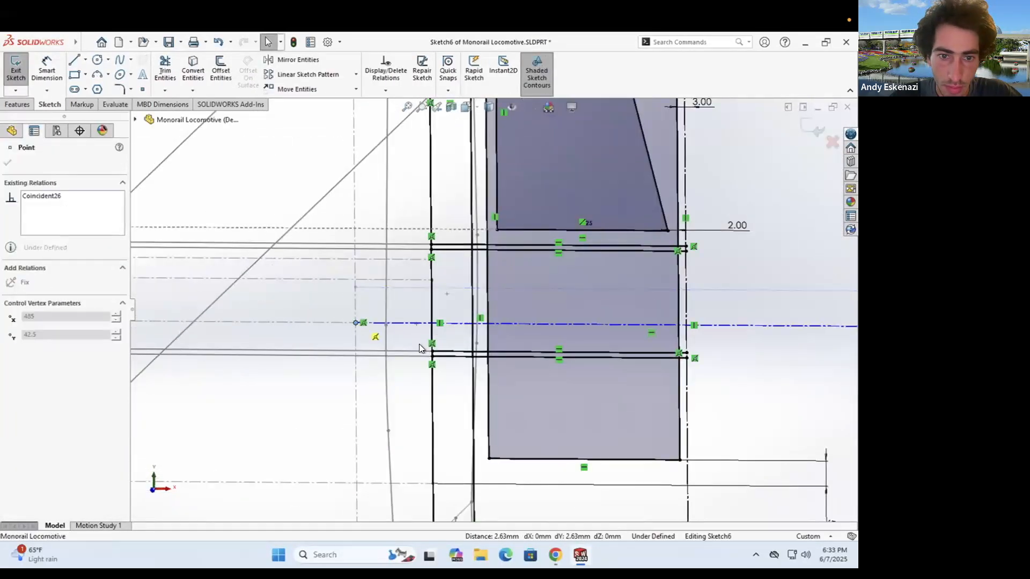
pyautogui.scroll(9, 491, 308)
pyautogui.moveTo(531, 301); pyautogui.dragTo(517, 308, button='middle')
pyautogui.scroll(-7, 517, 308)
pyautogui.moveTo(667, 317); pyautogui.dragTo(513, 309)
# - Draw a new centerline extending right, then bring up the monorail reference photo
pyautogui.click(84, 59)
pyautogui.click(102, 88)
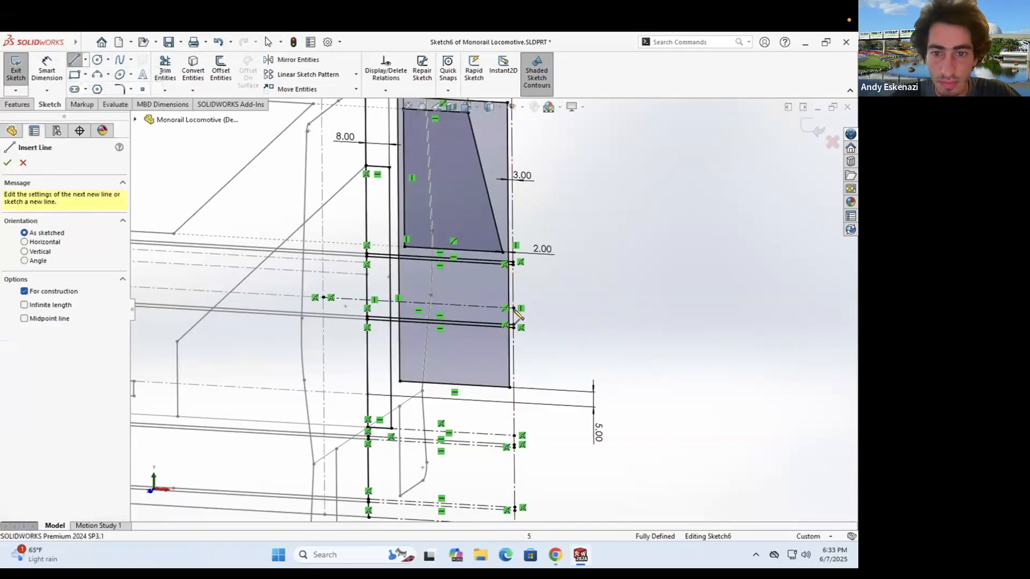
pyautogui.click(513, 309)
pyautogui.scroll(5, 513, 309)
pyautogui.click(638, 316)
pyautogui.press('Escape')
pyautogui.scroll(2, 536, 308)
pyautogui.click(555, 554)
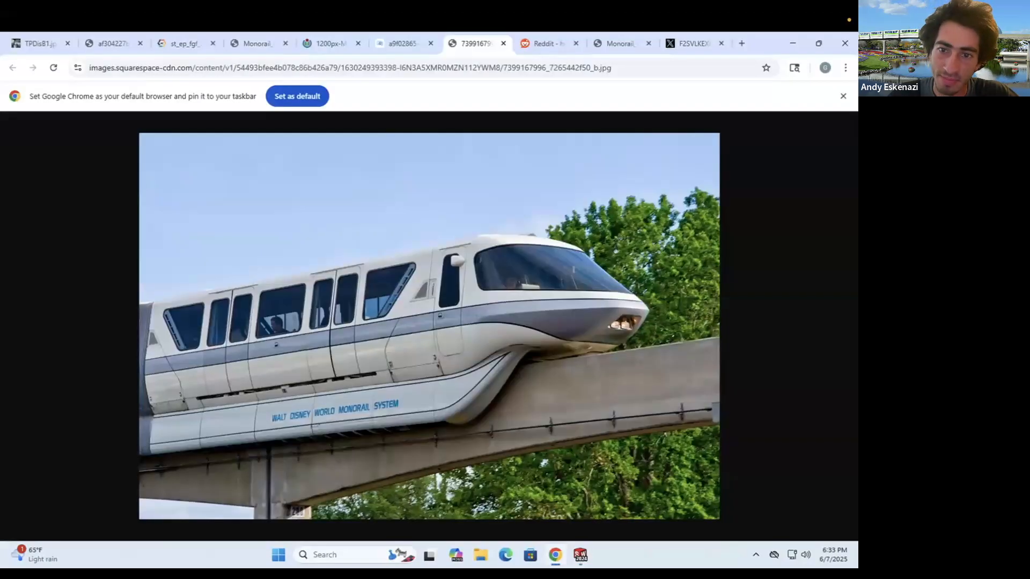
# - Dimension the new centerline to a length of 120.00
pyautogui.click(580, 554)
pyautogui.click(47, 70)
pyautogui.click(553, 339)
pyautogui.click(545, 392)
pyautogui.write('120')
pyautogui.press('Return')
pyautogui.scroll(1, 512, 290)
pyautogui.scroll(-2, 513, 289)
# - Check the monorail reference photo, then draw a diagonal construction line ending near the centerline's end
pyautogui.click(555, 554)
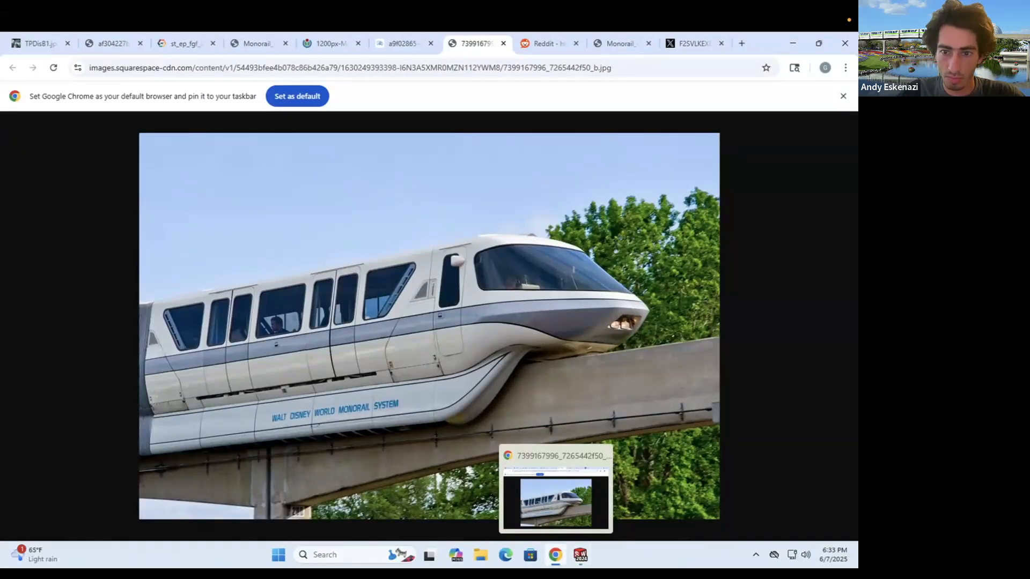
pyautogui.click(555, 555)
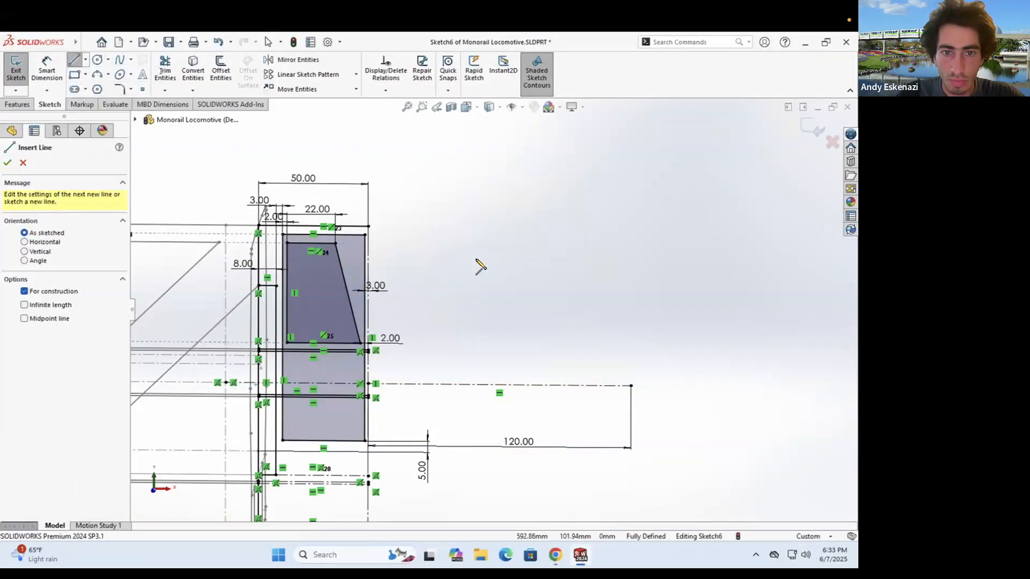
pyautogui.click(555, 554)
pyautogui.click(555, 554)
pyautogui.click(369, 235)
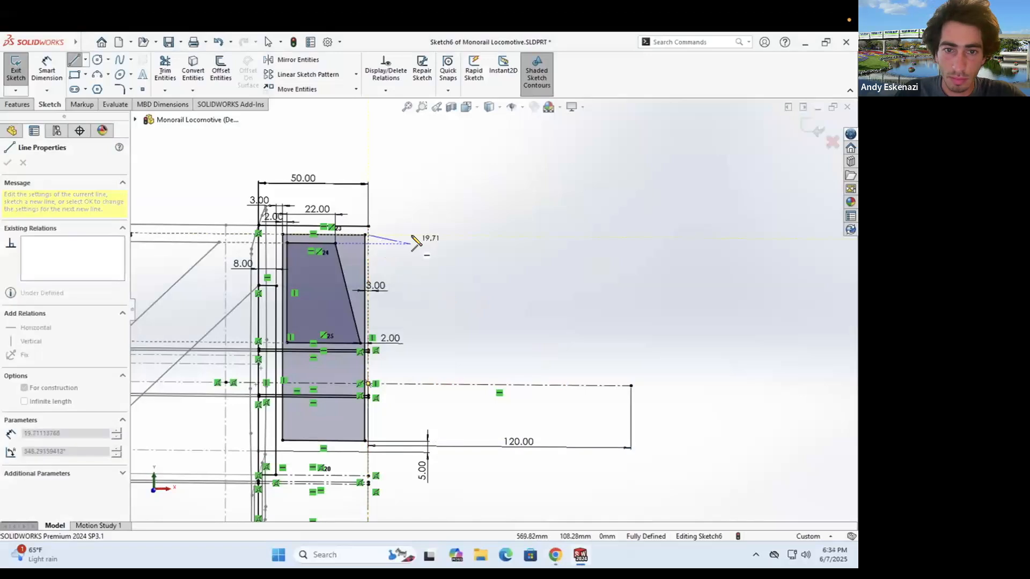
# - Draw a three-point arc at the diagonal's end and dimension the vertical construction line to 2
pyautogui.click(97, 74)
pyautogui.scroll(-3, 633, 383)
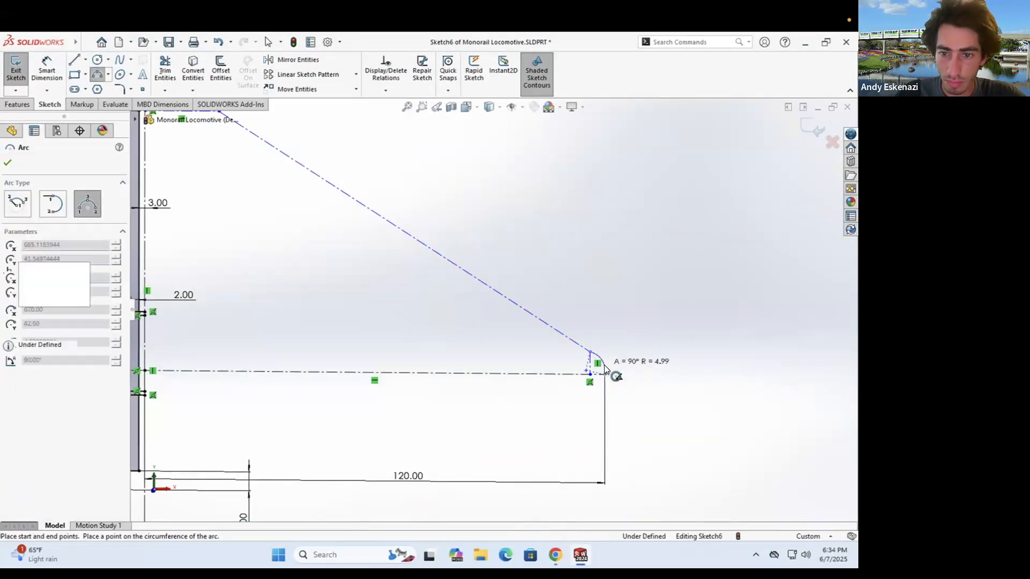
pyautogui.click(604, 367)
pyautogui.scroll(-3, 617, 375)
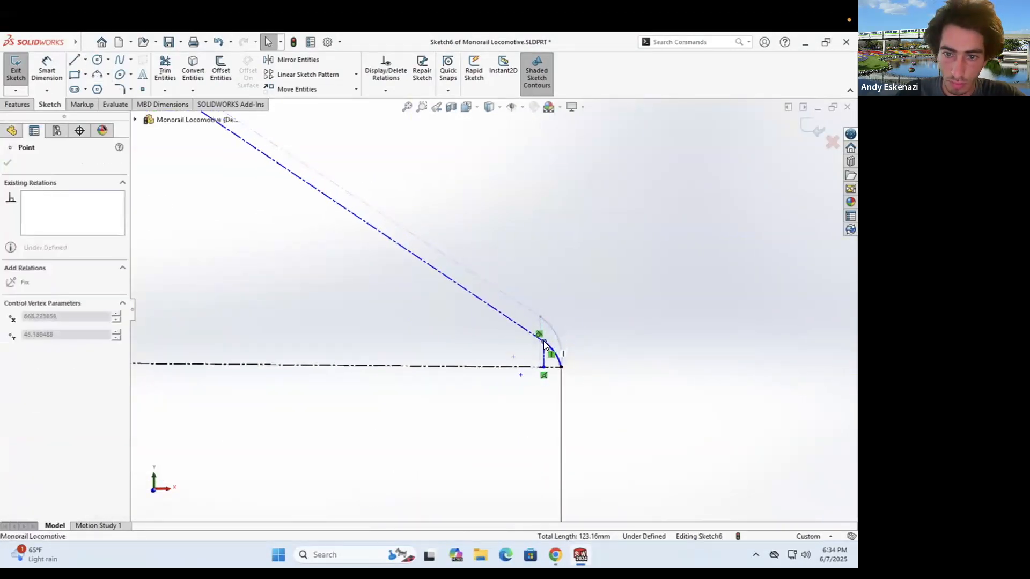
pyautogui.click(451, 346)
pyautogui.click(404, 327)
pyautogui.write('2.63048782mm')
pyautogui.press('Return')
pyautogui.press('Escape')
# - Dimension the other vertical construction line to 1, undoing an unwanted horizontal dimension
pyautogui.click(47, 70)
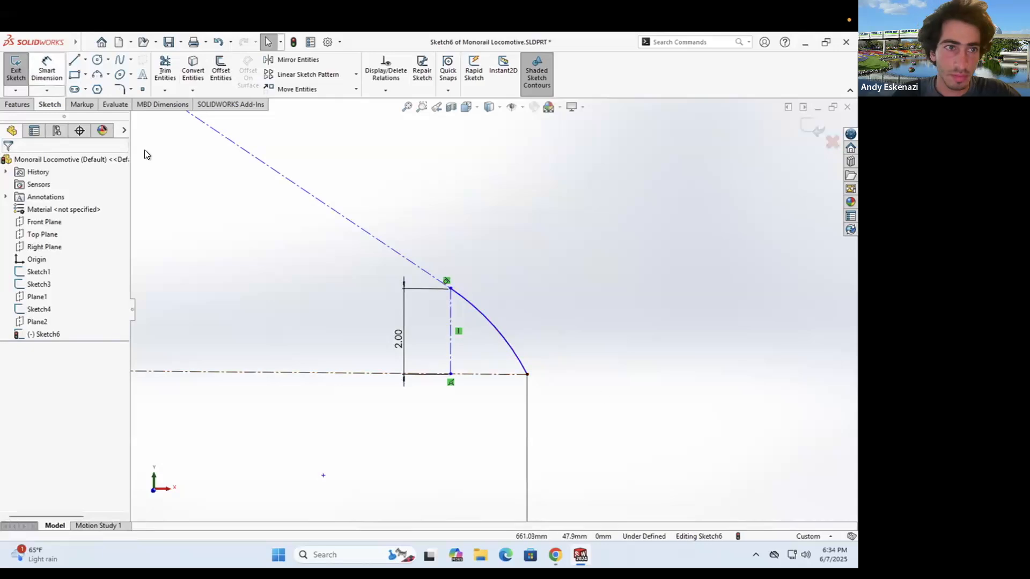
pyautogui.click(527, 374)
pyautogui.click(481, 410)
pyautogui.press('Escape')
pyautogui.press('Escape')
pyautogui.hotkey('ctrl', 'z')
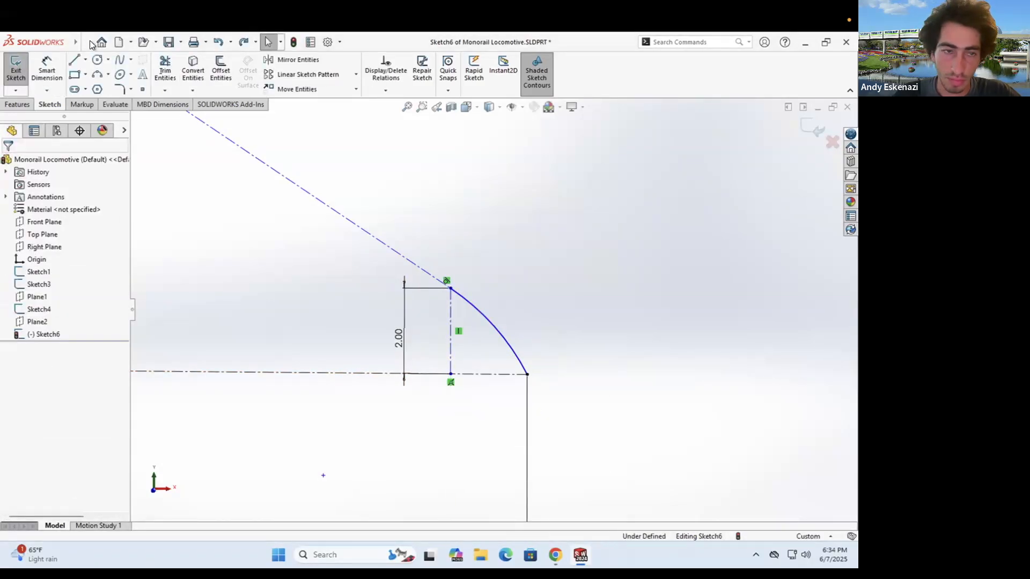
pyautogui.press('l')
pyautogui.click(647, 404)
pyautogui.write('1')
pyautogui.press('Return')
pyautogui.press('Escape')
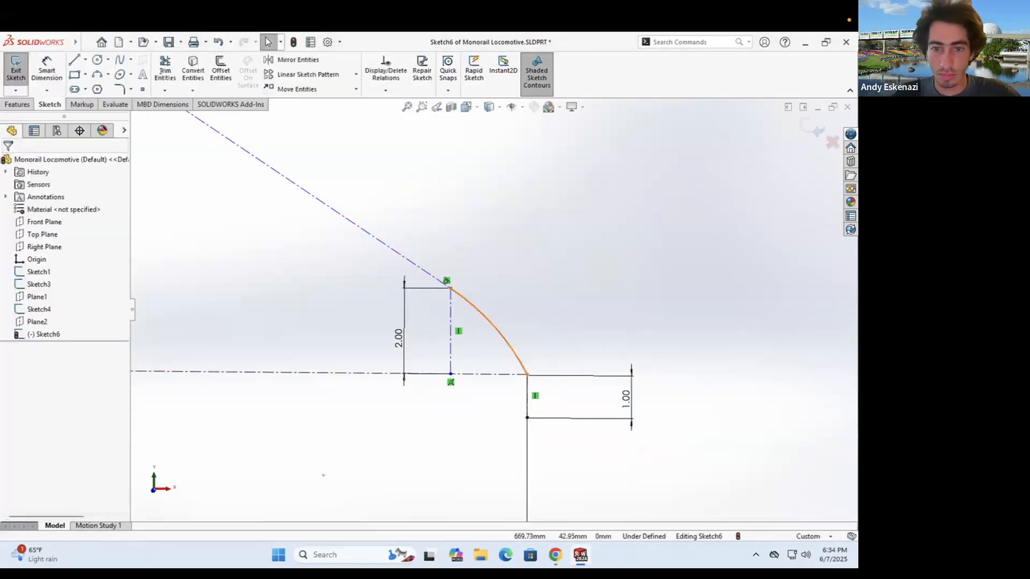
# - Pull the construction line's corner left and draw the upper three-point nose arc
pyautogui.scroll(10, 446, 432)
pyautogui.scroll(-3, 501, 272)
pyautogui.moveTo(461, 374); pyautogui.dragTo(462, 353)
pyautogui.scroll(-3, 460, 375)
pyautogui.click(97, 74)
pyautogui.click(284, 322)
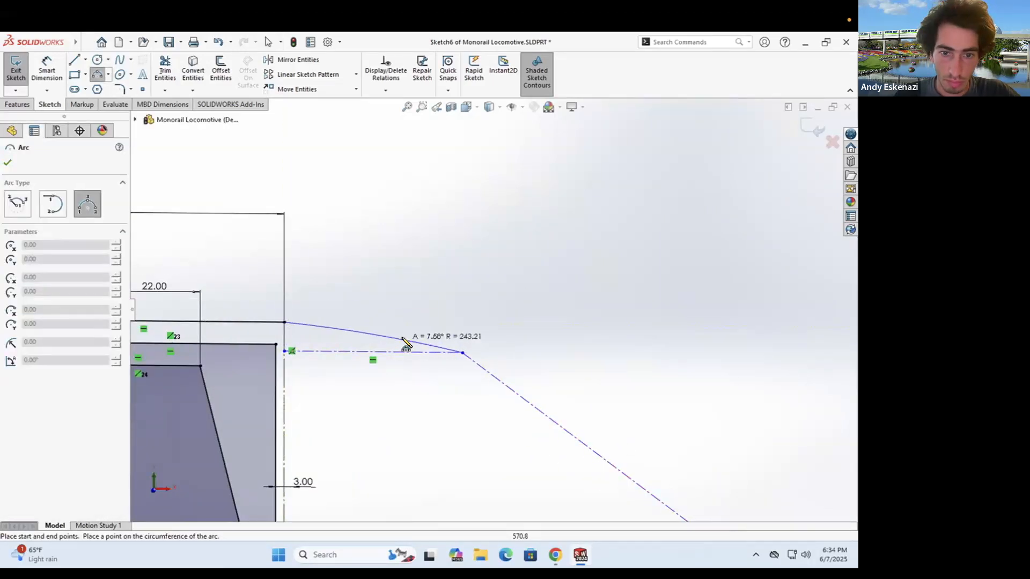
pyautogui.click(401, 334)
pyautogui.press('Escape')
# - Make the arc tangent to the diagonal and to the top line, then adjust the endpoints
pyautogui.keyDown('ctrl'); pyautogui.click(472, 359); pyautogui.keyUp('ctrl')
pyautogui.click(11, 349)
pyautogui.click(304, 330)
pyautogui.keyDown('ctrl'); pyautogui.click(263, 322); pyautogui.keyUp('ctrl')
pyautogui.click(10, 354)
pyautogui.moveTo(534, 407); pyautogui.dragTo(427, 351)
pyautogui.scroll(5, 427, 308)
pyautogui.scroll(-12, 593, 399)
pyautogui.moveTo(513, 331)
pyautogui.mouseDown()
pyautogui.moveTo(527, 320)
pyautogui.moveTo(524, 336)
pyautogui.mouseUp()
pyautogui.scroll(-4, 524, 338)
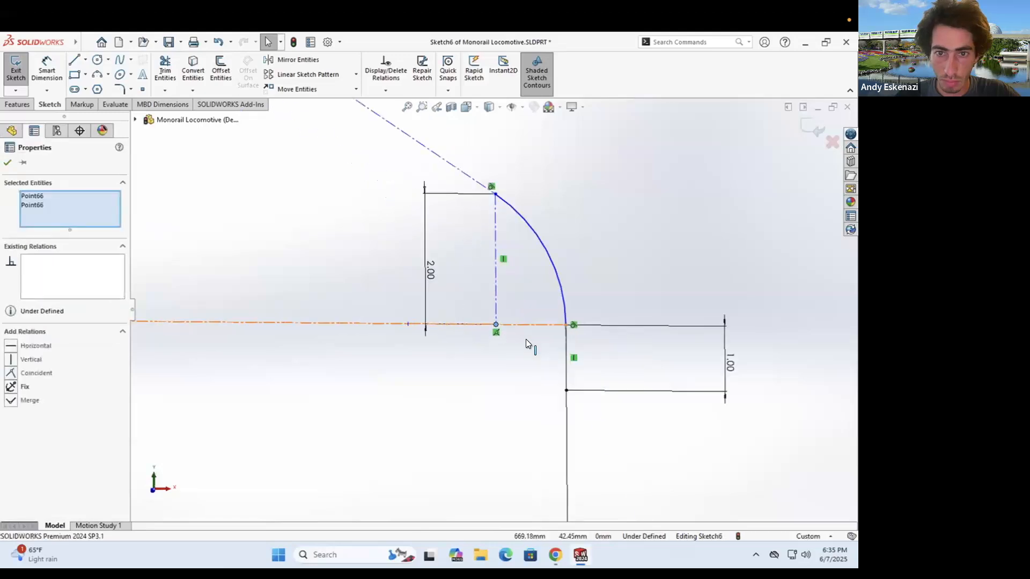
pyautogui.scroll(12, 525, 339)
pyautogui.scroll(-3, 356, 223)
pyautogui.press('Escape')
# - Dimension the diagonal line to 100 and bring back the monorail reference photo in Chrome
pyautogui.click(46, 69)
pyautogui.click(466, 284)
pyautogui.click(523, 266)
pyautogui.write('100')
pyautogui.press('Return')
pyautogui.hotkey('alt', 'Tab')
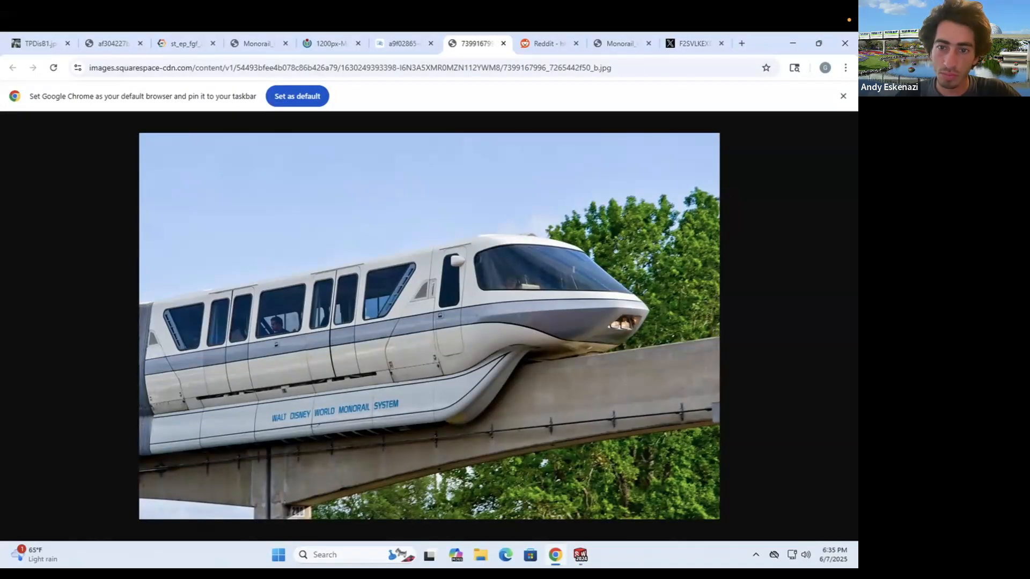
# - Draw a solid line over the nose's diagonal edge in Sketch6
pyautogui.hotkey('alt', 'Tab')
pyautogui.click(594, 342)
pyautogui.scroll(12, 595, 342)
pyautogui.click(356, 208)
pyautogui.press('Escape')
pyautogui.scroll(-8, 477, 310)
# - Check the reference photo, then draw a vertical construction line down from the centerline point
pyautogui.click(548, 551)
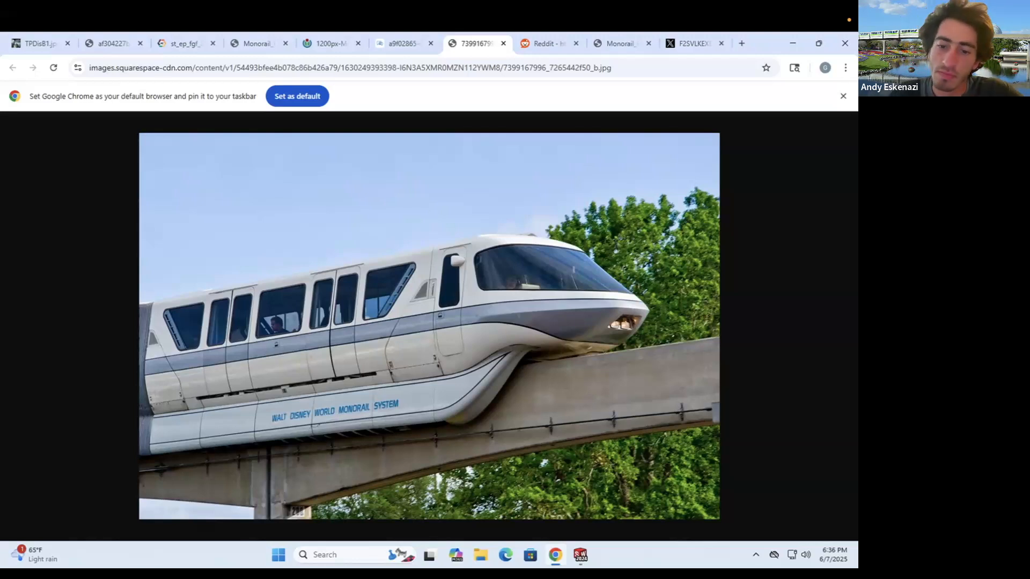
pyautogui.click(580, 555)
pyautogui.press('l')
pyautogui.click(392, 315)
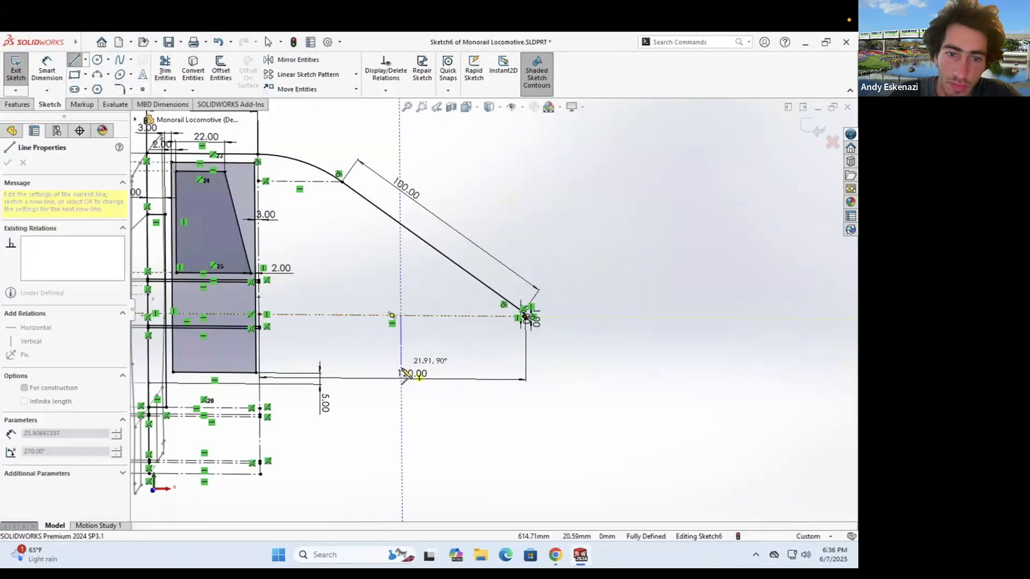
pyautogui.click(392, 398)
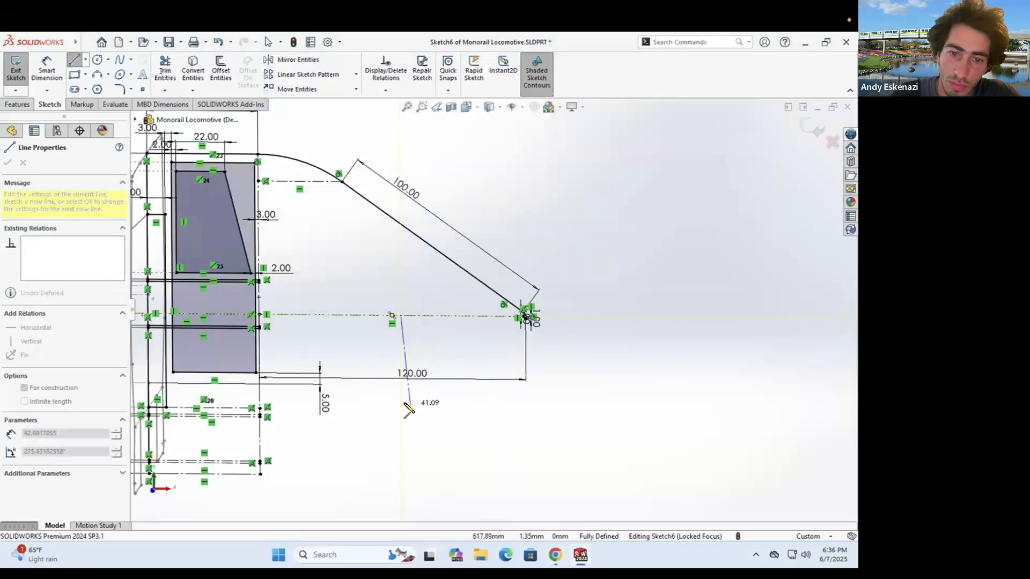
pyautogui.scroll(-2, 413, 330)
pyautogui.press('Escape')
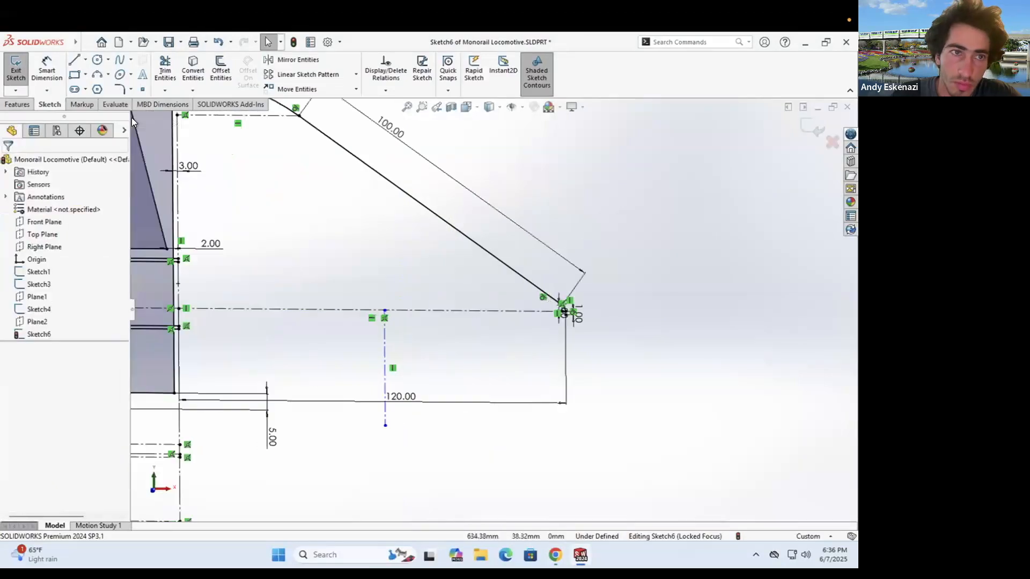
# - Draw the lower three-point arc from the nose tip to the vertical line's lower end
pyautogui.press('a')
pyautogui.scroll(-5, 561, 322)
pyautogui.click(570, 301)
pyautogui.press('Escape')
pyautogui.press('a')
pyautogui.click(569, 295)
pyautogui.scroll(3, 494, 310)
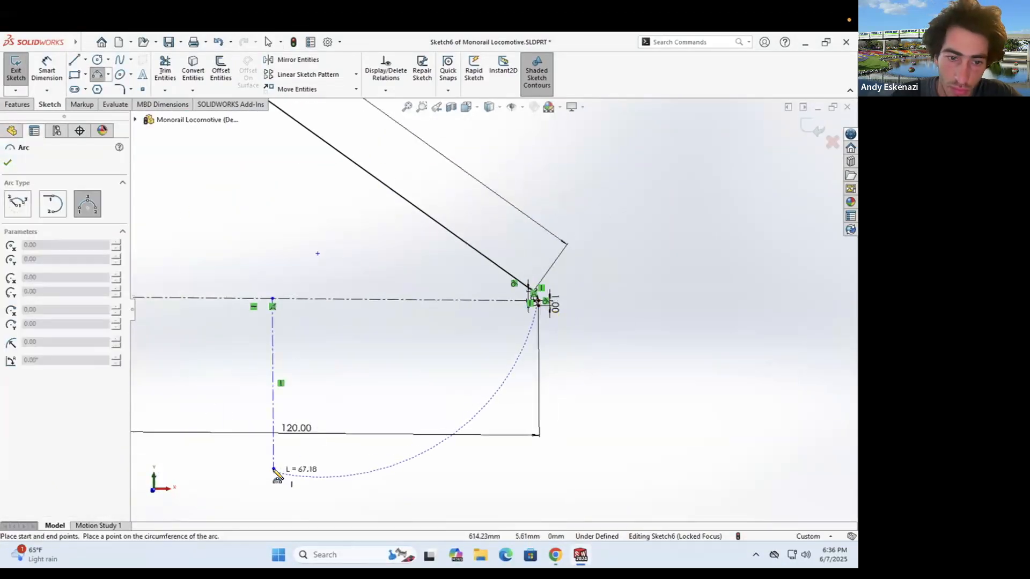
pyautogui.click(274, 469)
pyautogui.click(423, 412)
pyautogui.press('Escape')
# - Add a short construction line at the arc's lower end, dimensioned 13.52
pyautogui.click(85, 59)
pyautogui.click(96, 86)
pyautogui.click(273, 469)
pyautogui.click(209, 468)
pyautogui.click(47, 70)
pyautogui.click(241, 468)
# - Make the lower arc tangent to the short line and reposition their shared endpoint
pyautogui.click(248, 489)
pyautogui.click(195, 478)
pyautogui.click(31, 352)
pyautogui.press('Escape')
pyautogui.moveTo(209, 473); pyautogui.dragTo(284, 365)
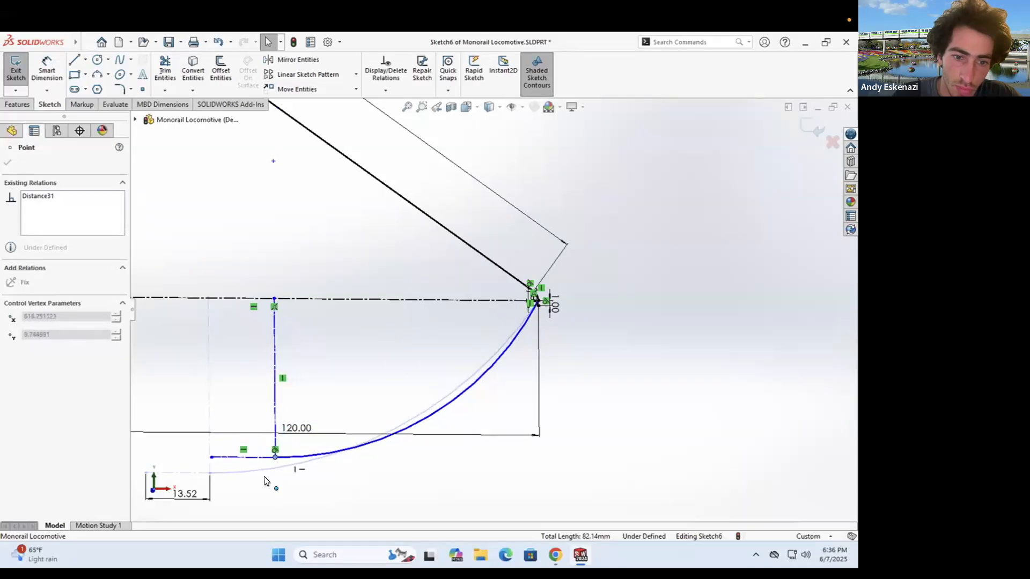
pyautogui.moveTo(264, 476); pyautogui.dragTo(280, 457)
pyautogui.click(46, 70)
# - Dimension the vertical construction line to a height of 35.00
pyautogui.click(280, 356)
pyautogui.click(322, 359)
pyautogui.scroll(4, 384, 385)
pyautogui.click(555, 555)
pyautogui.click(555, 555)
pyautogui.doubleClick(338, 375)
pyautogui.write('35')
pyautogui.press('Return')
# - Add a 55.00 horizontal dimension from the vertical line to the arc's top endpoint
pyautogui.click(391, 336)
pyautogui.scroll(-9, 513, 305)
pyautogui.click(527, 311)
pyautogui.scroll(4, 496, 304)
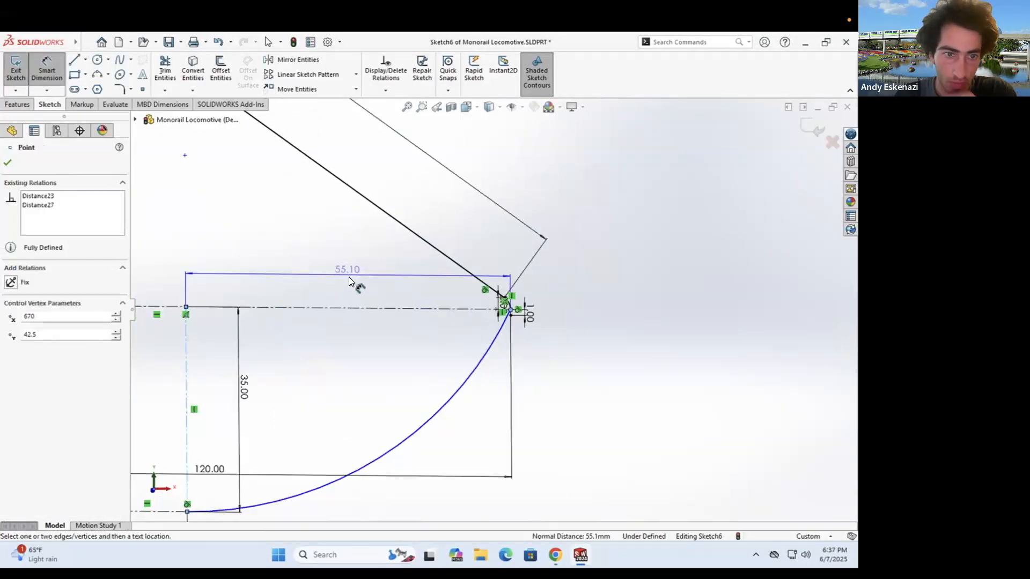
pyautogui.click(349, 276)
pyautogui.write('55')
pyautogui.press('Return')
pyautogui.scroll(5, 413, 329)
pyautogui.moveTo(413, 329); pyautogui.dragTo(423, 322, button='middle')
pyautogui.scroll(-6, 633, 338)
pyautogui.click(555, 555)
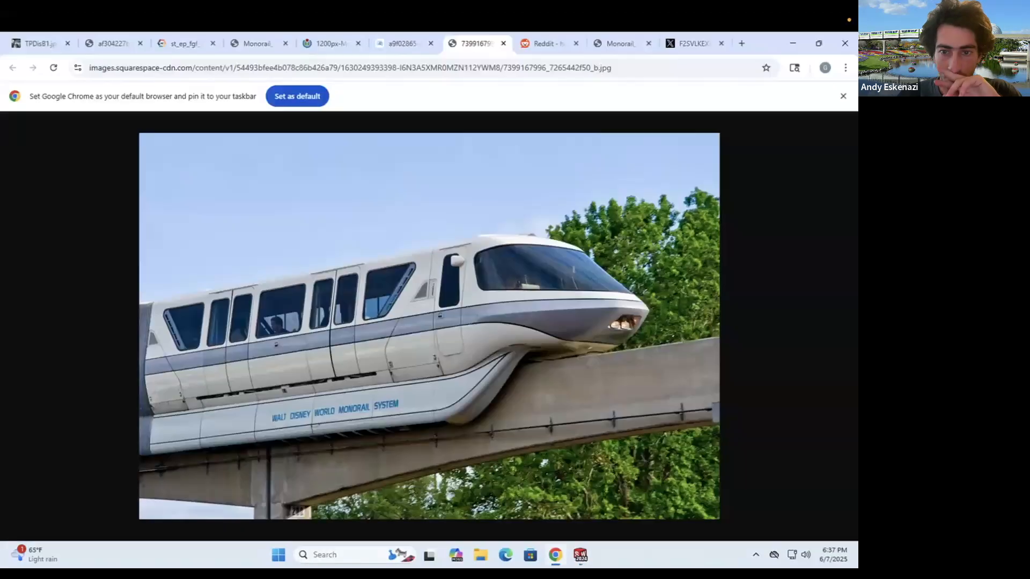
# - Compare against the reference photo and make the 13.52 construction line collinear with the centerline
pyautogui.hotkey('alt', 'Tab')
pyautogui.scroll(8, 483, 363)
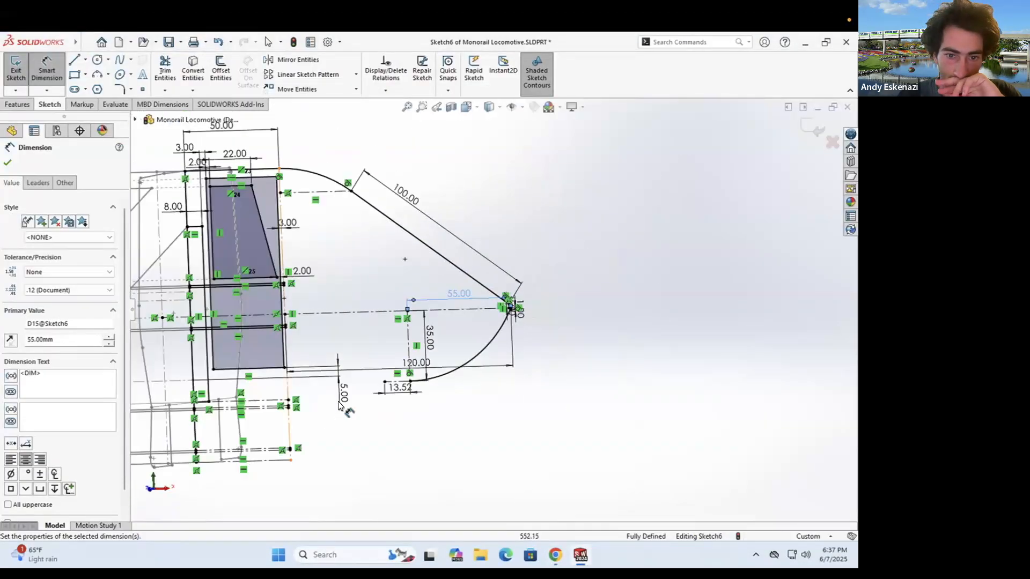
pyautogui.hotkey('alt', 'Tab')
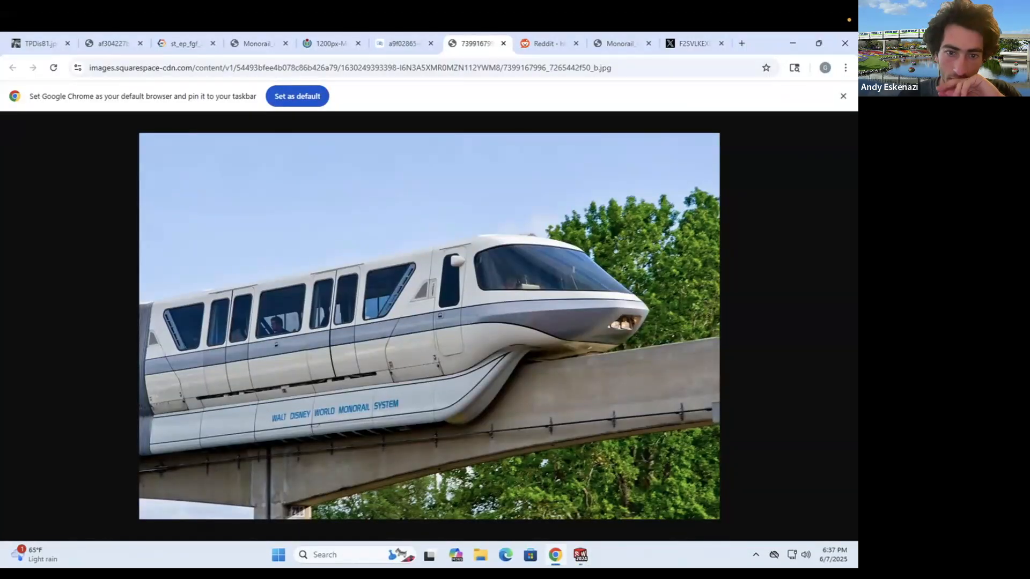
pyautogui.hotkey('alt', 'Tab')
pyautogui.scroll(3, 289, 351)
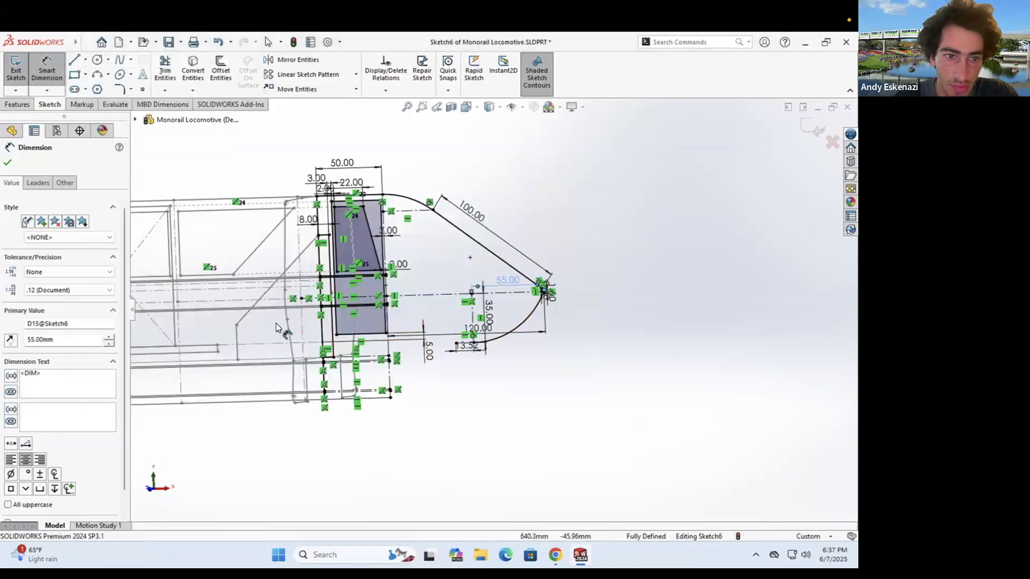
pyautogui.click(218, 352)
pyautogui.press('Escape')
pyautogui.scroll(-5, 443, 350)
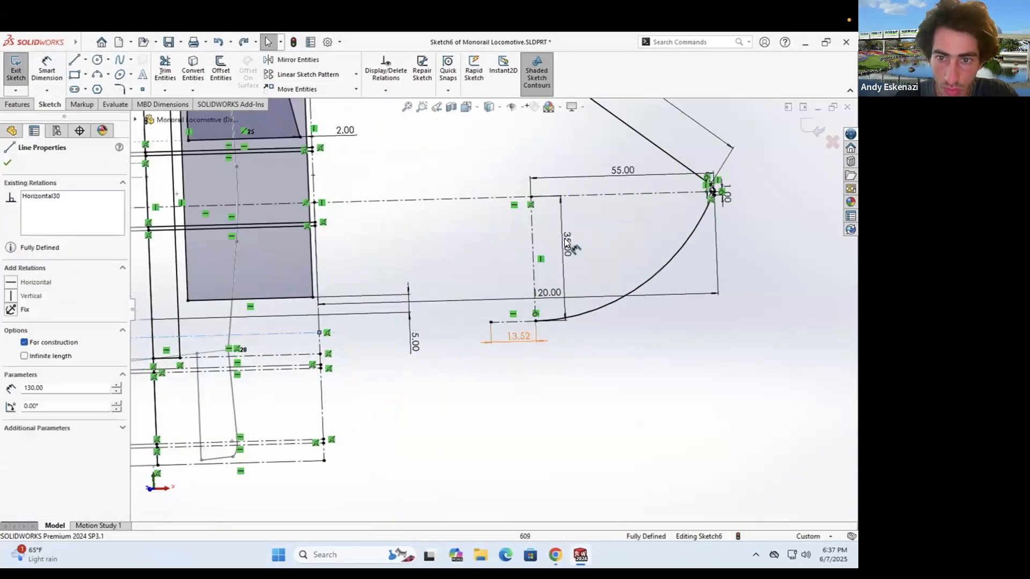
pyautogui.doubleClick(569, 247)
pyautogui.keyDown('ctrl'); pyautogui.click(283, 333); pyautogui.keyUp('ctrl')
pyautogui.scroll(4, 310, 378)
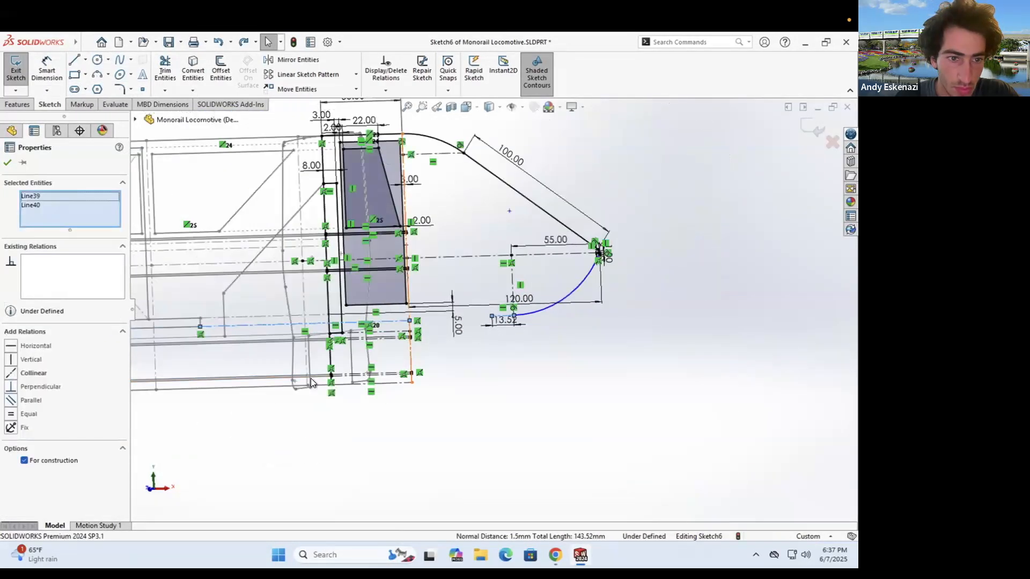
pyautogui.click(11, 374)
# - Delete the 13.52 dimension and merge the centerline endpoint with the arc's endpoint
pyautogui.scroll(-4, 500, 314)
pyautogui.click(521, 350)
pyautogui.rightClick(511, 338)
pyautogui.click(540, 408)
pyautogui.click(482, 319)
pyautogui.keyDown('ctrl'); pyautogui.click(308, 324); pyautogui.keyUp('ctrl')
pyautogui.click(11, 401)
# - Draw a line sloping back beneath the lower arc from its end
pyautogui.scroll(5, 466, 335)
pyautogui.moveTo(465, 335); pyautogui.dragTo(528, 335, button='middle')
pyautogui.scroll(-3, 485, 325)
pyautogui.scroll(-1, 543, 430)
pyautogui.hotkey('alt', 'Tab')
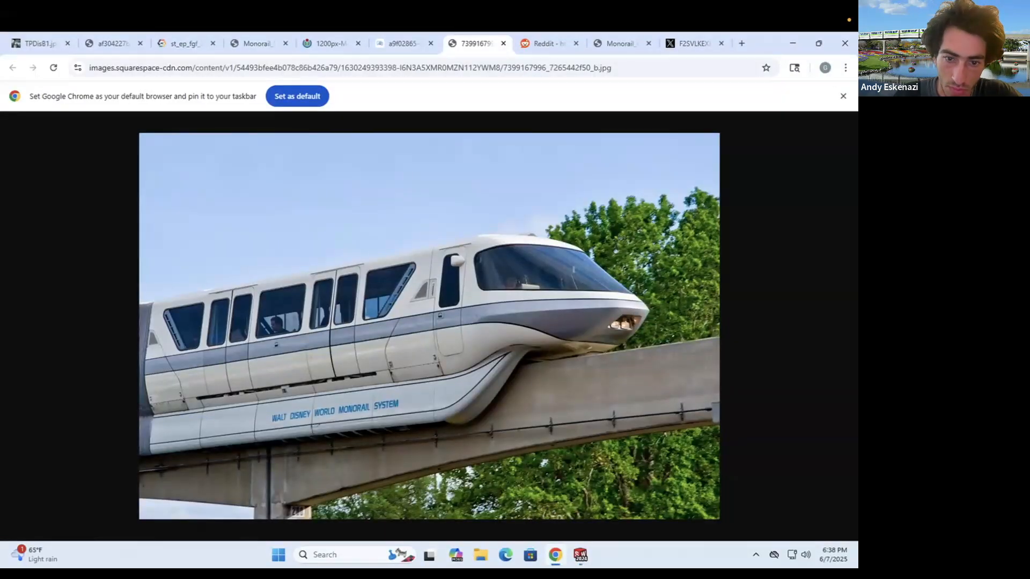
pyautogui.hotkey('alt', 'Tab')
pyautogui.press('l')
pyautogui.moveTo(348, 428)
pyautogui.mouseDown()
pyautogui.moveTo(522, 360)
pyautogui.moveTo(510, 363)
pyautogui.mouseUp()
pyautogui.press('a')
pyautogui.click(538, 353)
pyautogui.press('Escape')
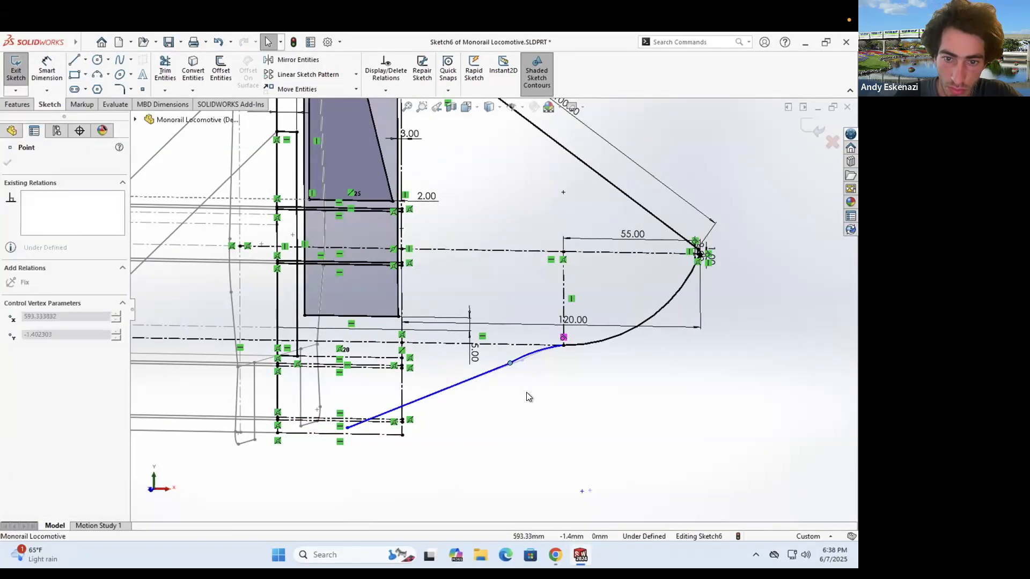
# - Finish the nose's bottom line and add a corner arc tangent to the bottom and diagonal lines
pyautogui.click(526, 391)
pyautogui.scroll(-4, 302, 457)
pyautogui.click(329, 404)
pyautogui.press('a')
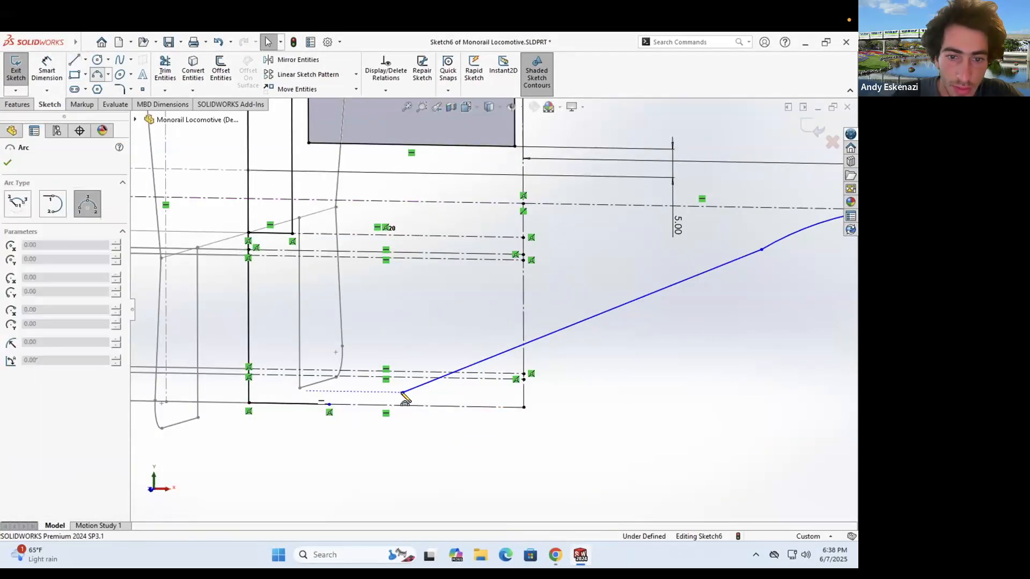
pyautogui.click(374, 403)
pyautogui.press('Escape')
pyautogui.click(307, 404)
pyautogui.keyDown('ctrl'); pyautogui.click(356, 409); pyautogui.keyUp('ctrl')
pyautogui.click(421, 386)
pyautogui.keyDown('ctrl'); pyautogui.click(387, 401); pyautogui.keyUp('ctrl')
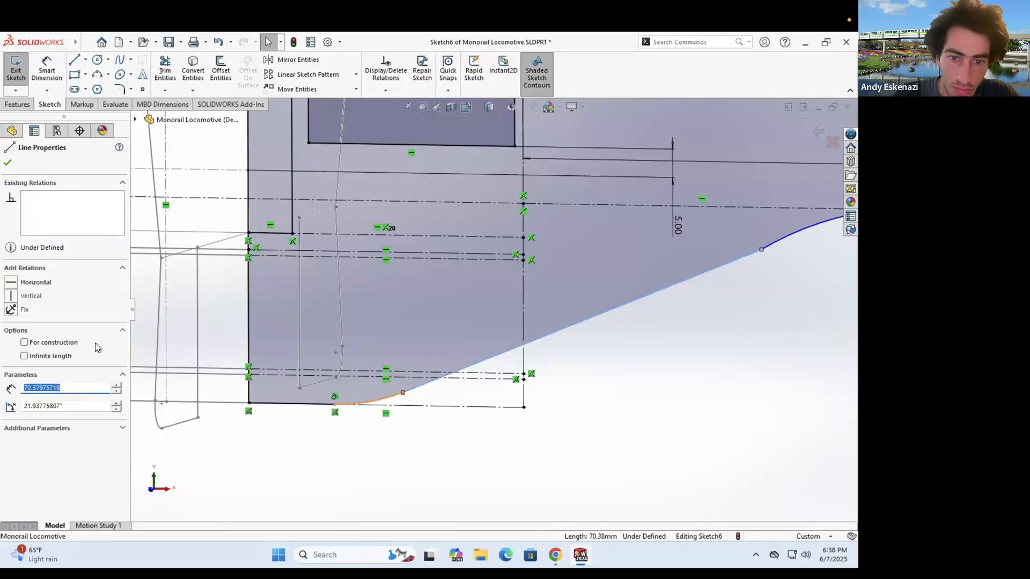
pyautogui.click(48, 345)
# - Check the right-hand arc, then reshape the lower nose curve by dragging its points
pyautogui.scroll(4, 606, 287)
pyautogui.scroll(-3, 687, 252)
pyautogui.click(619, 282)
pyautogui.click(557, 333)
pyautogui.scroll(3, 501, 313)
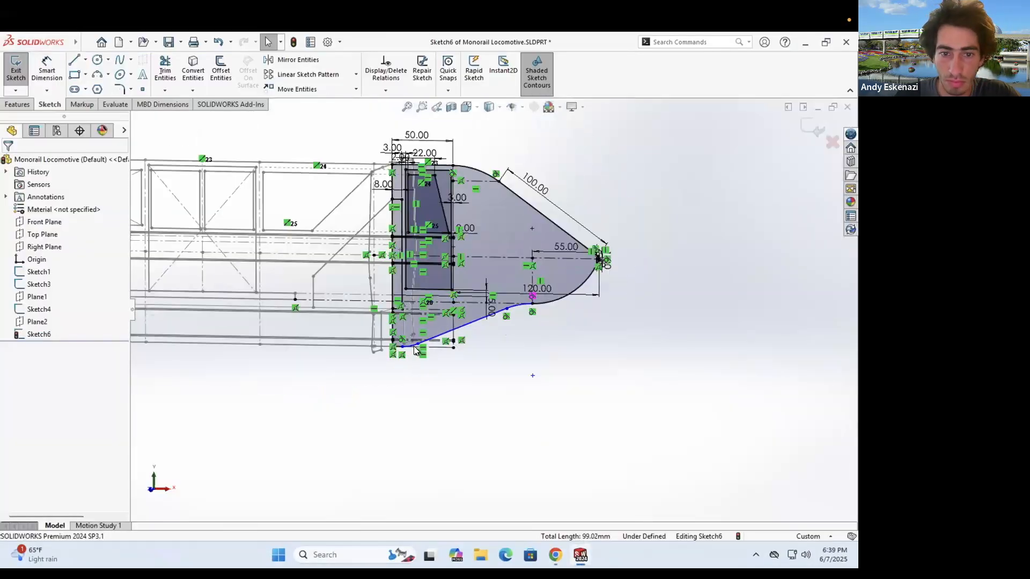
pyautogui.scroll(-3, 501, 322)
pyautogui.click(521, 329)
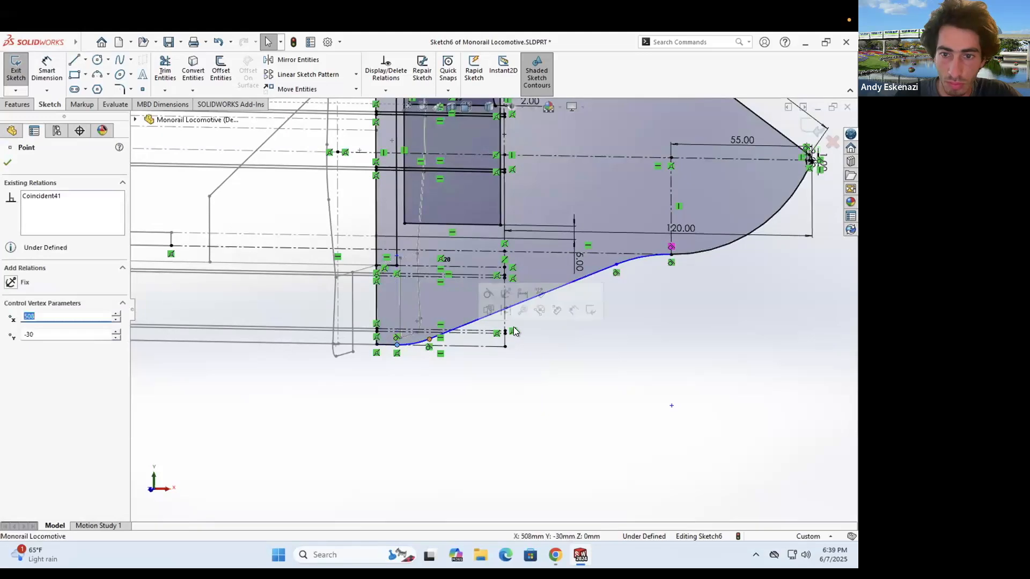
pyautogui.moveTo(522, 326); pyautogui.dragTo(537, 294)
pyautogui.scroll(-2, 529, 329)
pyautogui.click(501, 369)
pyautogui.scroll(4, 505, 362)
pyautogui.scroll(-1, 539, 303)
pyautogui.moveTo(530, 295); pyautogui.dragTo(531, 295)
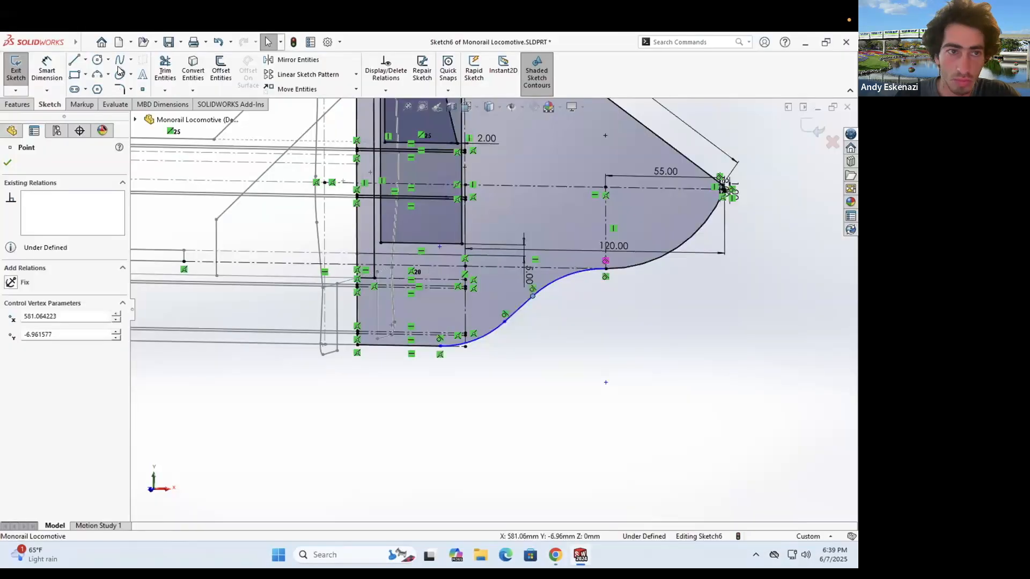
pyautogui.scroll(-4, 589, 236)
# - Dimension the nose profile at 20, 30 and 40 mm, fully defining the sketch
pyautogui.press('d')
pyautogui.click(544, 290)
pyautogui.write('20')
pyautogui.press('Return')
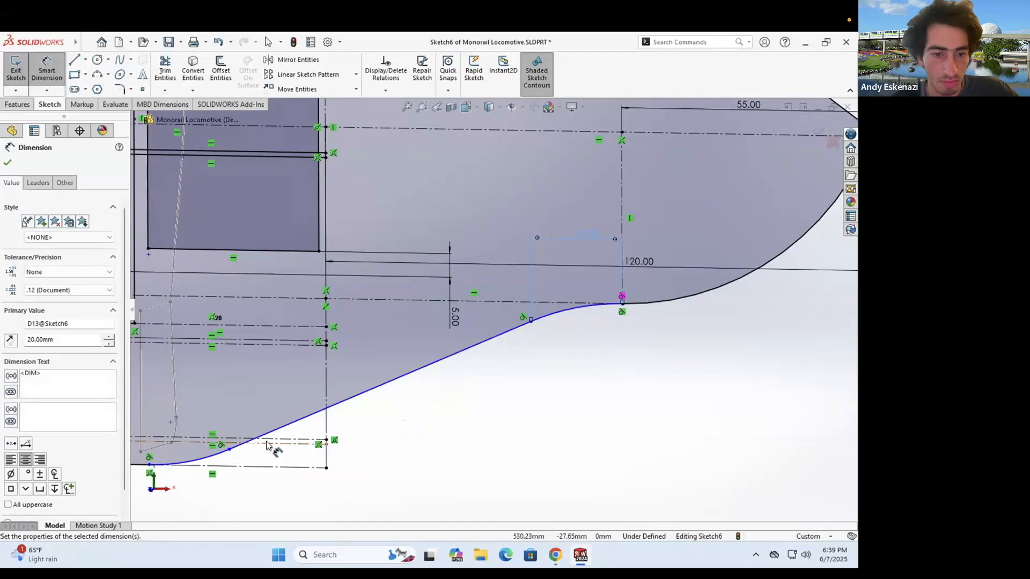
pyautogui.scroll(3, 274, 450)
pyautogui.click(281, 399)
pyautogui.click(320, 469)
pyautogui.write('30')
pyautogui.press('Return')
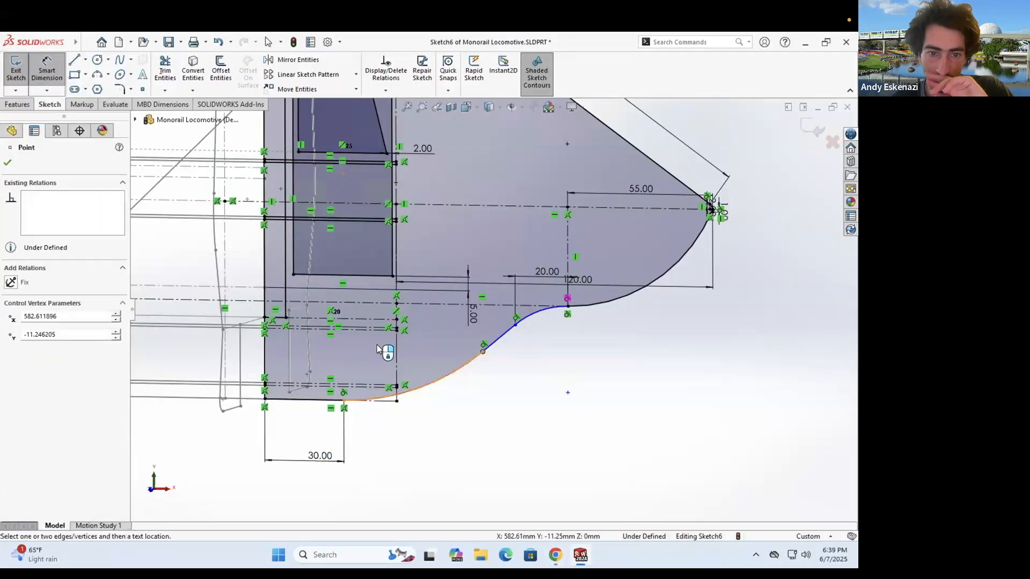
pyautogui.click(384, 349)
pyautogui.write('40')
pyautogui.press('Return')
pyautogui.press('Escape')
# - Compare the nose sketch against the monorail reference photo
pyautogui.scroll(4, 513, 348)
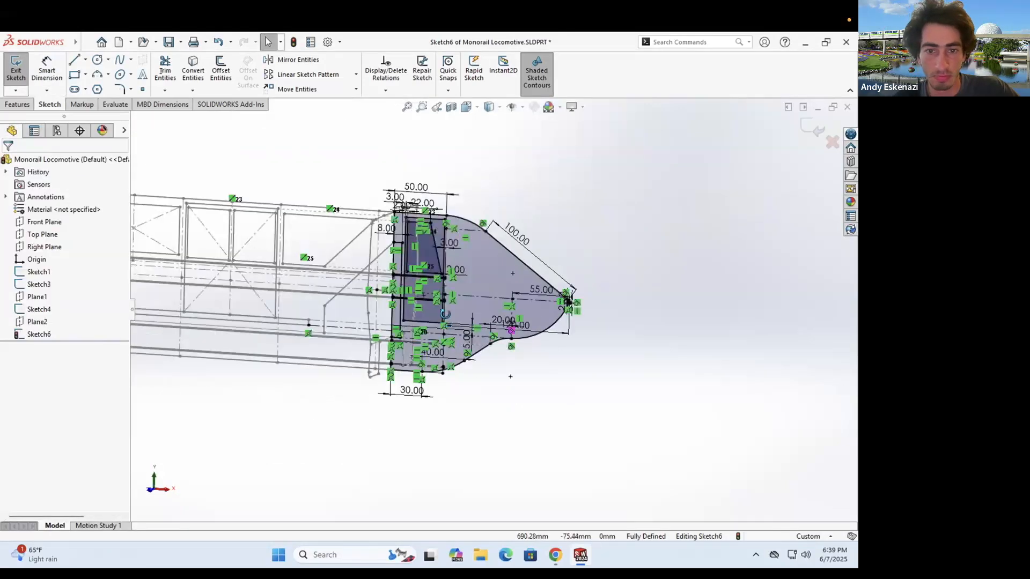
pyautogui.scroll(-6, 546, 320)
pyautogui.click(555, 555)
pyautogui.click(555, 555)
pyautogui.click(556, 555)
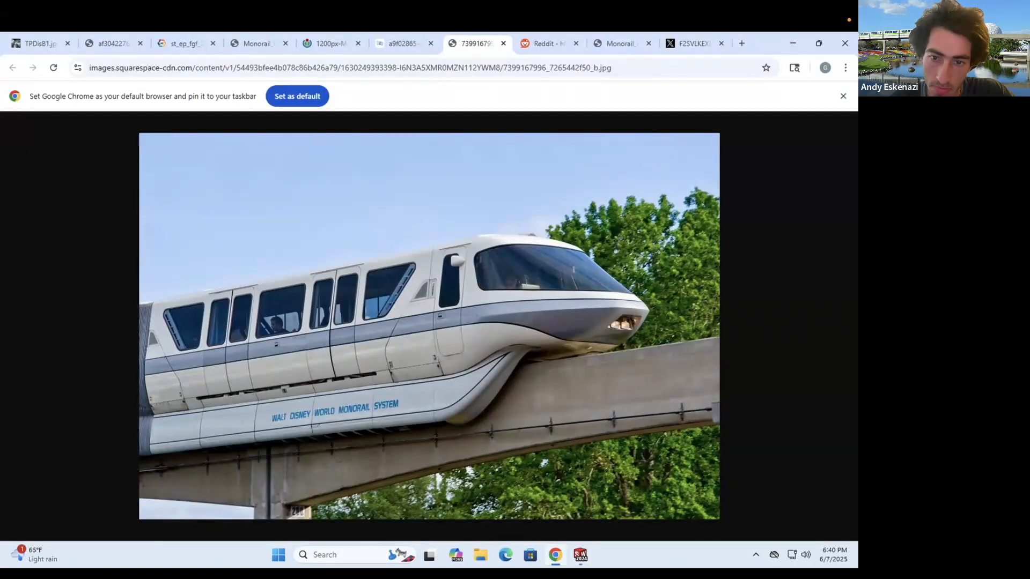
pyautogui.click(556, 556)
# - Delete the corner tangent arc and the 20.00 dimension, and pull the slanted line's end left
pyautogui.rightClick(620, 426)
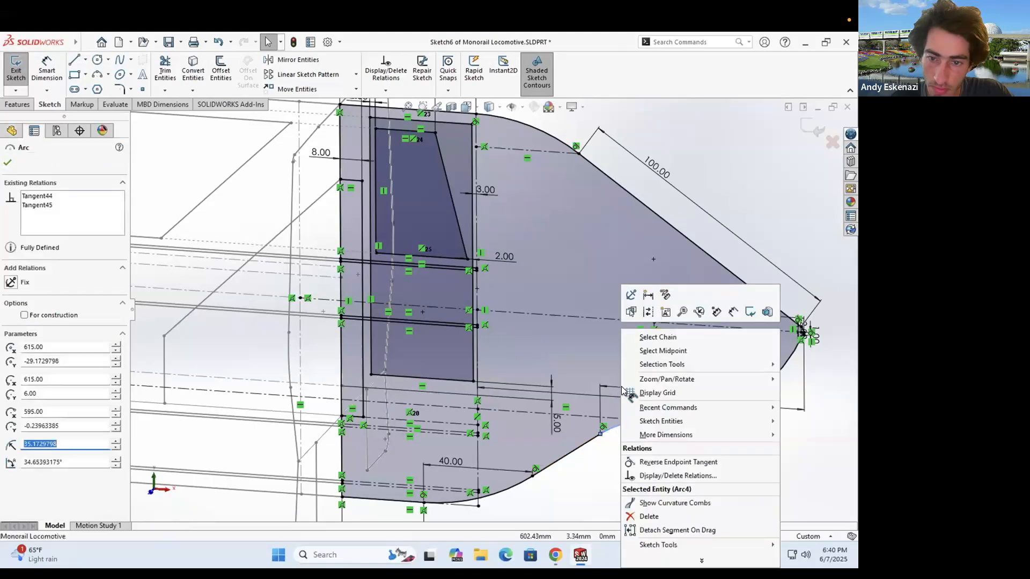
pyautogui.click(649, 517)
pyautogui.rightClick(625, 384)
pyautogui.click(648, 407)
pyautogui.moveTo(600, 434); pyautogui.dragTo(573, 443)
# - Draw a short horizontal line and a 3-point arc tangent to it and the slanted line
pyautogui.click(75, 59)
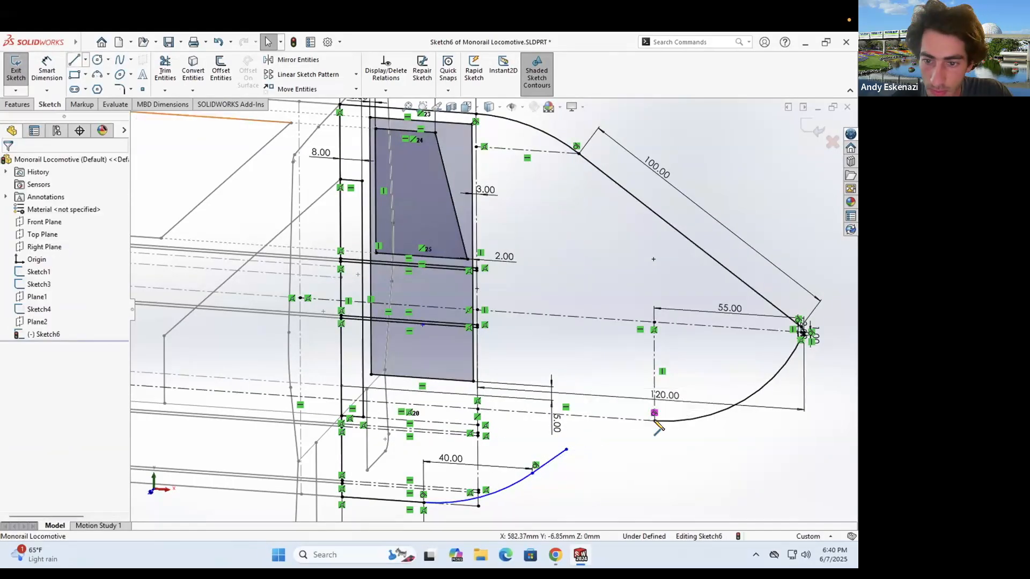
pyautogui.click(655, 421)
pyautogui.click(614, 418)
pyautogui.click(97, 75)
pyautogui.click(594, 428)
pyautogui.press('Escape')
pyautogui.click(593, 425)
pyautogui.keyDown('ctrl'); pyautogui.click(631, 420); pyautogui.keyUp('ctrl')
pyautogui.click(649, 396)
pyautogui.click(553, 459)
pyautogui.keyDown('ctrl'); pyautogui.click(579, 435); pyautogui.keyUp('ctrl')
pyautogui.click(596, 415)
pyautogui.moveTo(636, 420); pyautogui.dragTo(625, 420)
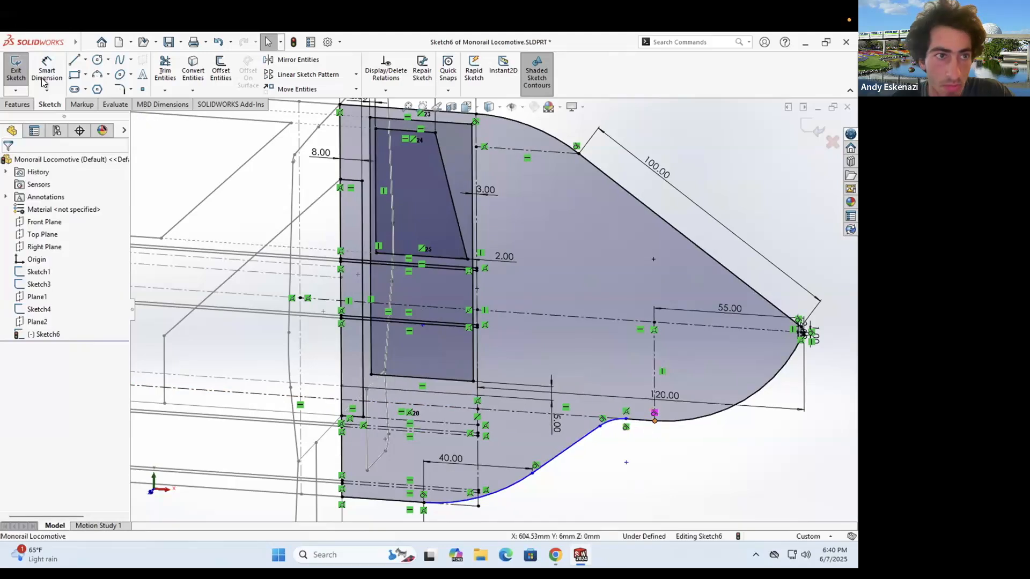
# - Dimension the short horizontal line 15 mm and the arc's endpoint spacing 10 mm
pyautogui.scroll(-4, 640, 420)
pyautogui.click(47, 70)
pyautogui.click(582, 386)
pyautogui.click(571, 317)
pyautogui.write('15')
pyautogui.press('Return')
pyautogui.click(528, 382)
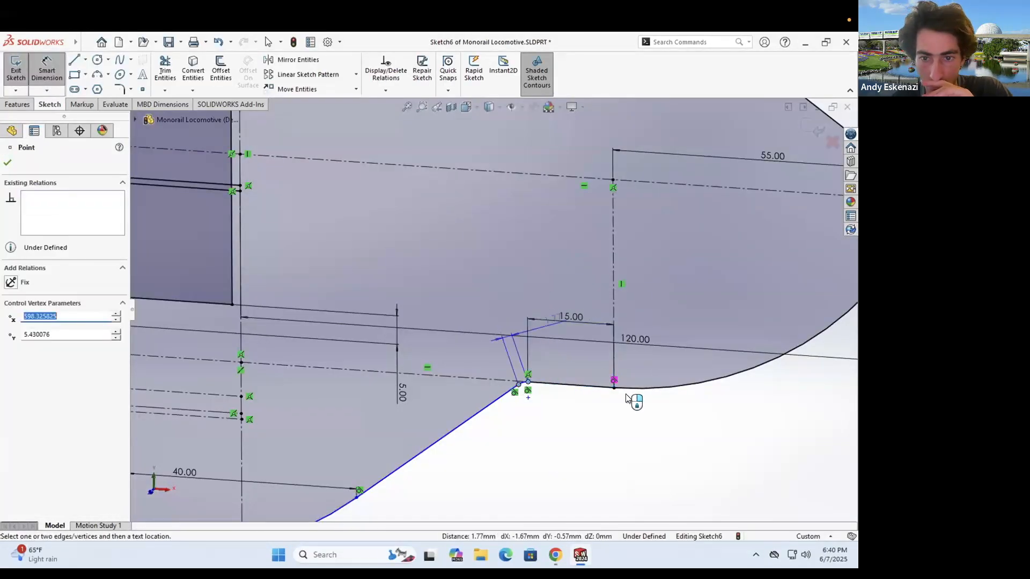
pyautogui.press('Escape')
pyautogui.scroll(-6, 541, 385)
pyautogui.click(496, 374)
pyautogui.click(466, 383)
pyautogui.click(486, 351)
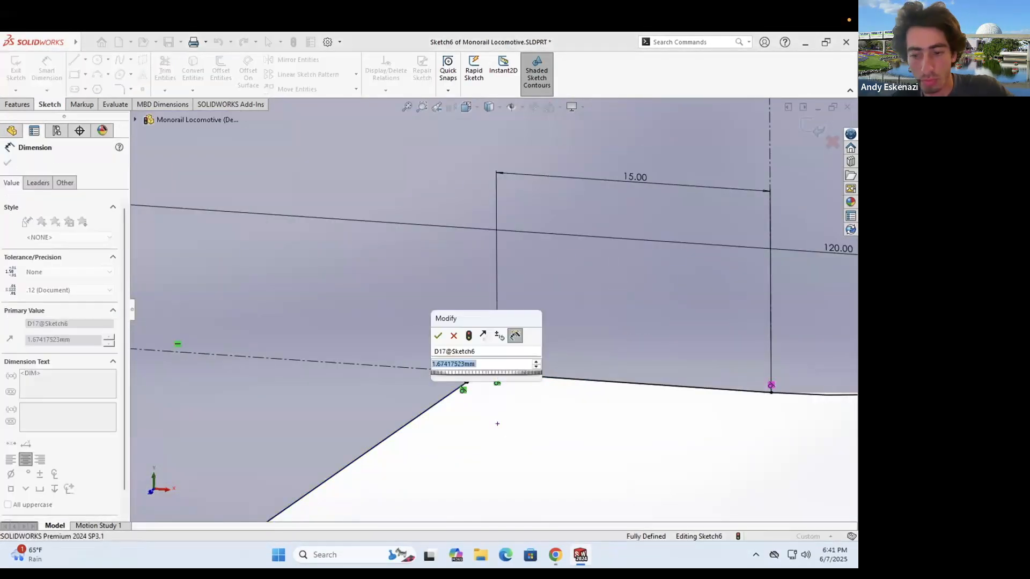
pyautogui.write('10')
pyautogui.press('Return')
# - Exit Sketch6 and orbit the model to inspect the finished nose
pyautogui.scroll(10, 518, 324)
pyautogui.moveTo(556, 322)
pyautogui.mouseDown(button='middle')
pyautogui.moveTo(478, 317)
pyautogui.moveTo(449, 327)
pyautogui.moveTo(481, 363)
pyautogui.mouseUp(button='middle')
pyautogui.scroll(-2, 478, 322)
pyautogui.click(15, 69)
pyautogui.scroll(4, 472, 321)
pyautogui.scroll(4, 480, 354)
pyautogui.moveTo(456, 321); pyautogui.dragTo(483, 305, button='middle')
# - Save the part and compare the nose with the monorail reference photo
pyautogui.scroll(-2, 483, 306)
pyautogui.scroll(1, 482, 306)
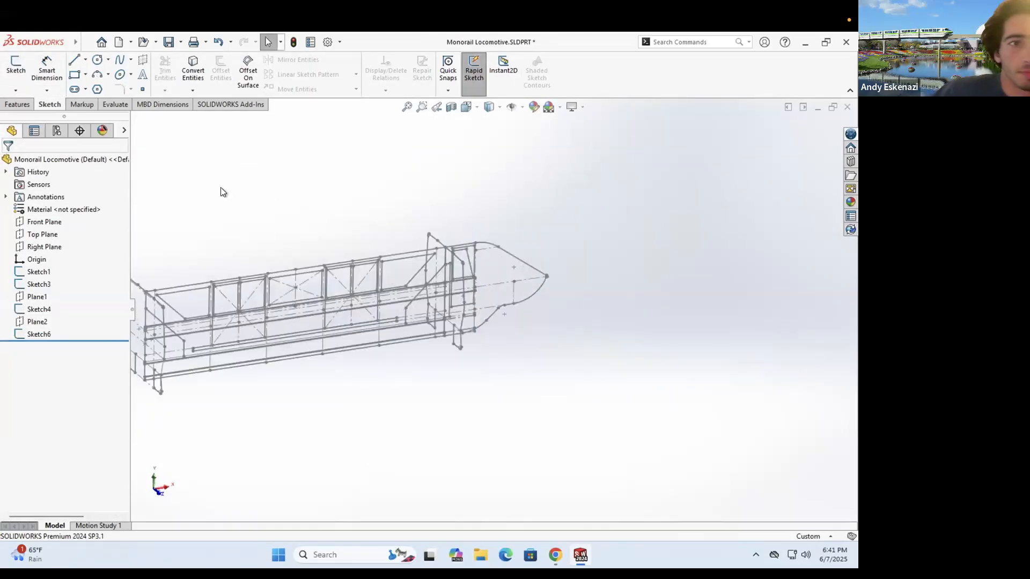
pyautogui.click(169, 42)
pyautogui.hotkey('alt', 'Tab')
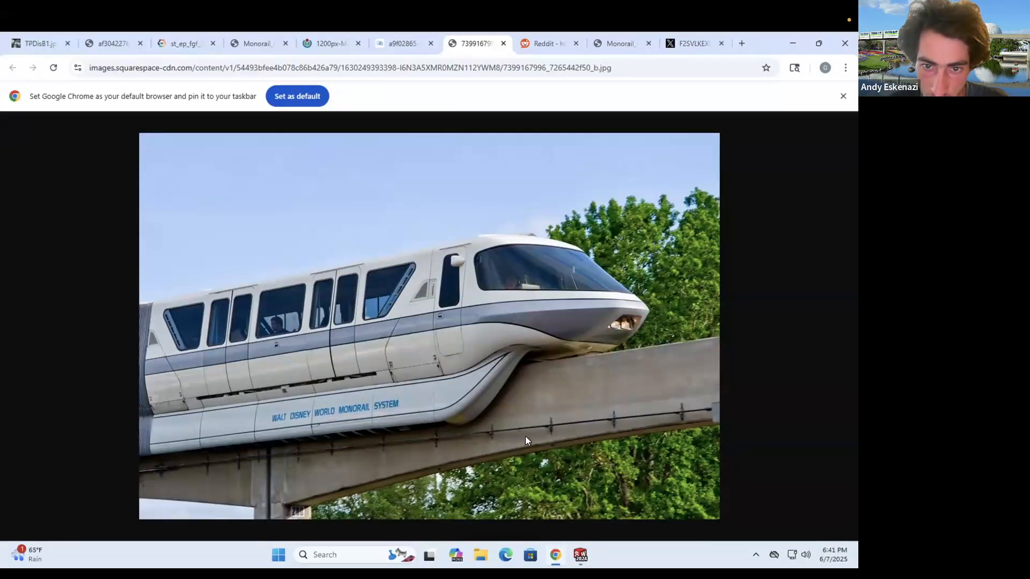
pyautogui.hotkey('alt', 'Tab')
pyautogui.scroll(4, 461, 290)
pyautogui.moveTo(563, 273)
pyautogui.mouseDown(button='middle')
pyautogui.moveTo(598, 208)
pyautogui.moveTo(563, 257)
pyautogui.mouseUp(button='middle')
pyautogui.scroll(2, 590, 295)
# - Try copying existing edges into the trial sketch, undo the copied line, and exit
pyautogui.click(193, 70)
pyautogui.press('Return')
pyautogui.scroll(-1, 477, 262)
pyautogui.moveTo(475, 268)
pyautogui.mouseDown(button='middle')
pyautogui.moveTo(473, 216)
pyautogui.moveTo(452, 297)
pyautogui.moveTo(556, 313)
pyautogui.moveTo(566, 292)
pyautogui.mouseUp(button='middle')
pyautogui.scroll(-2, 461, 268)
pyautogui.hotkey('ctrl', 'z')
pyautogui.scroll(3, 343, 316)
pyautogui.click(15, 70)
# - Delete Plane2 together with its sketch
pyautogui.rightClick(36, 321)
pyautogui.click(65, 409)
pyautogui.click(502, 230)
pyautogui.scroll(-1, 467, 292)
pyautogui.scroll(-4, 552, 293)
pyautogui.scroll(3, 202, 335)
pyautogui.scroll(-2, 202, 335)
# - Create a trial Plane3 from point and line references and start a sketch on it
pyautogui.click(17, 104)
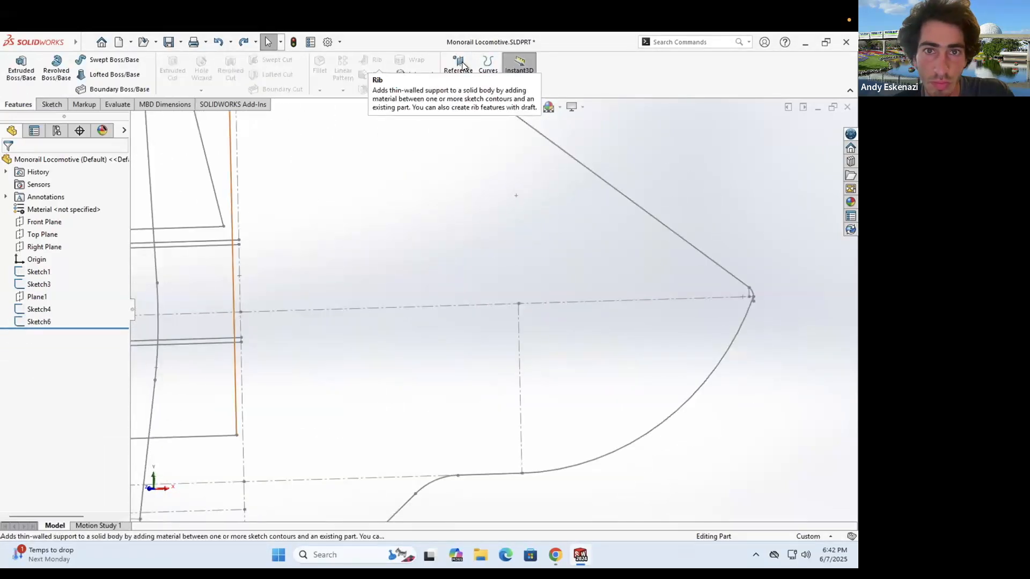
pyautogui.click(241, 312)
pyautogui.click(241, 325)
pyautogui.press('Return')
pyautogui.scroll(5, 449, 255)
pyautogui.moveTo(449, 255); pyautogui.dragTo(471, 292, button='middle')
pyautogui.click(52, 105)
pyautogui.click(16, 70)
pyautogui.click(536, 291)
# - Orbit around the nose to a side-on view of the trial sketch
pyautogui.scroll(2, 549, 196)
pyautogui.moveTo(549, 195)
pyautogui.mouseDown(button='middle')
pyautogui.moveTo(561, 417)
pyautogui.moveTo(643, 283)
pyautogui.moveTo(618, 277)
pyautogui.moveTo(629, 273)
pyautogui.mouseUp(button='middle')
pyautogui.scroll(-4, 643, 282)
pyautogui.scroll(-3, 633, 279)
pyautogui.scroll(5, 404, 325)
pyautogui.moveTo(404, 325); pyautogui.dragTo(322, 301, button='middle')
pyautogui.scroll(4, 378, 318)
pyautogui.scroll(-7, 423, 292)
pyautogui.scroll(6, 504, 300)
pyautogui.scroll(-5, 635, 316)
# - Delete the trial sketch and Plane3, then reopen Sketch6 for editing
pyautogui.rightClick(671, 312)
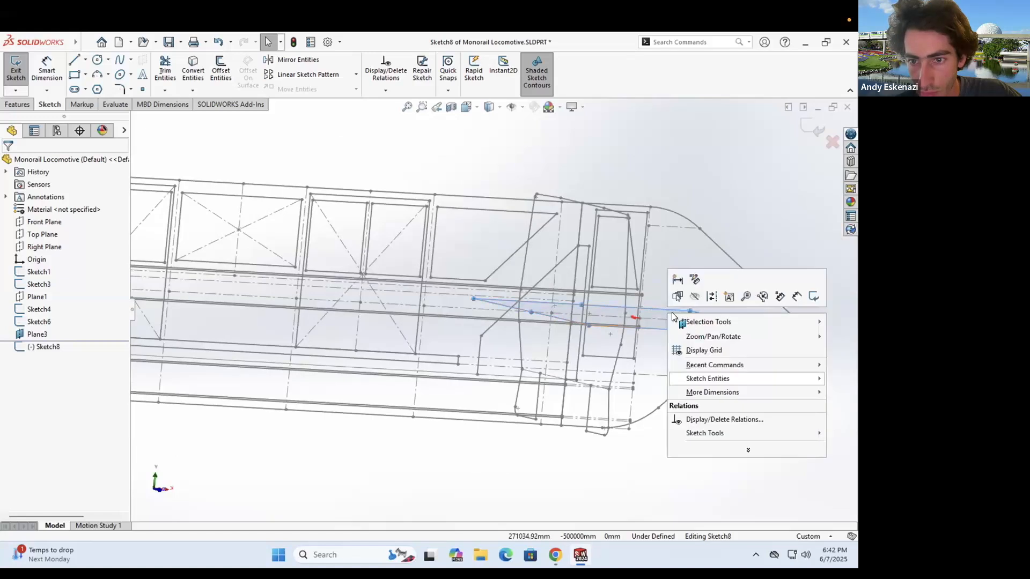
pyautogui.click(16, 73)
pyautogui.press('Delete')
pyautogui.press('Return')
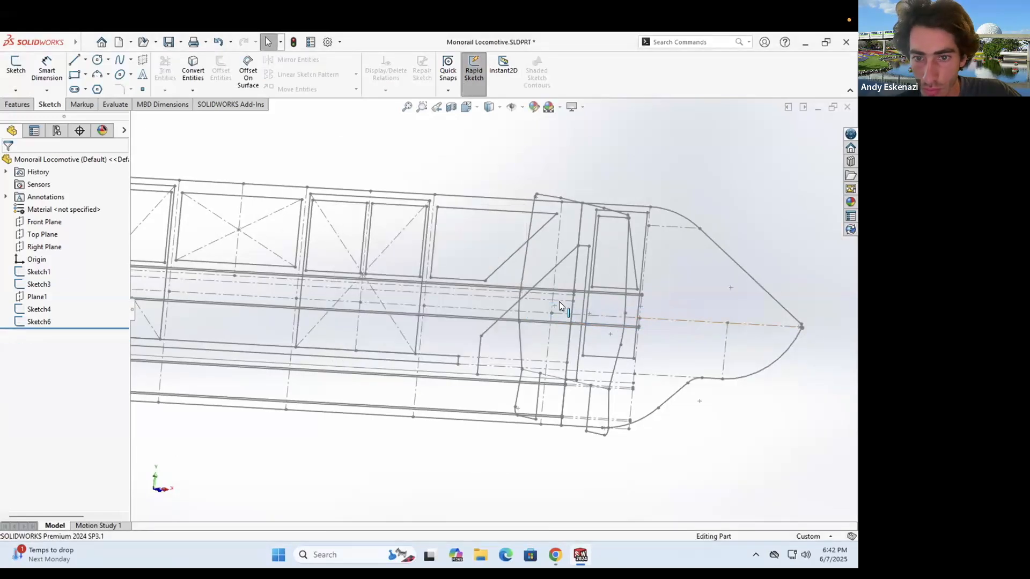
pyautogui.rightClick(653, 319)
pyautogui.click(663, 286)
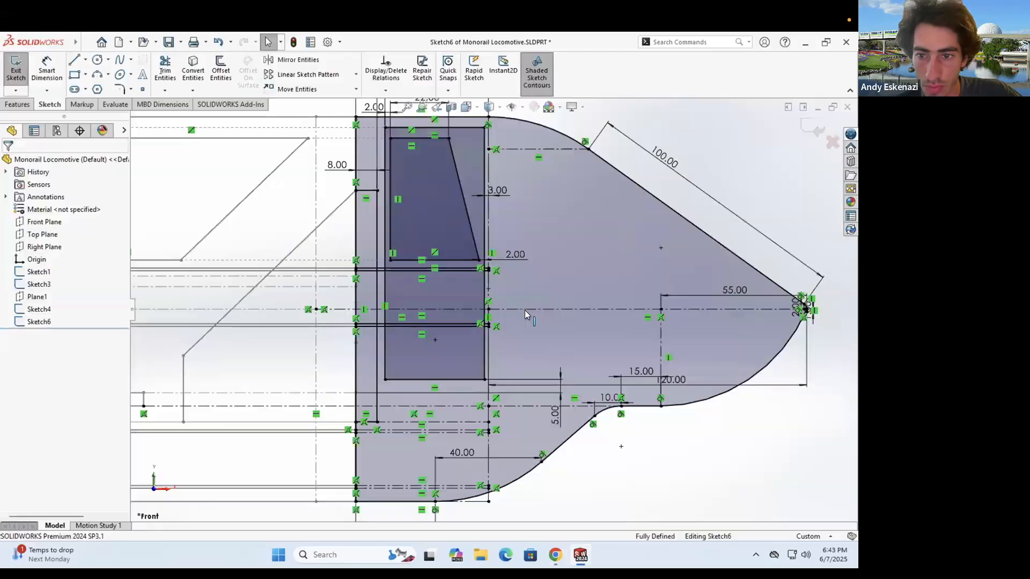
# - Delete the old left and right centerlines from Sketch6
pyautogui.rightClick(336, 310)
pyautogui.click(378, 469)
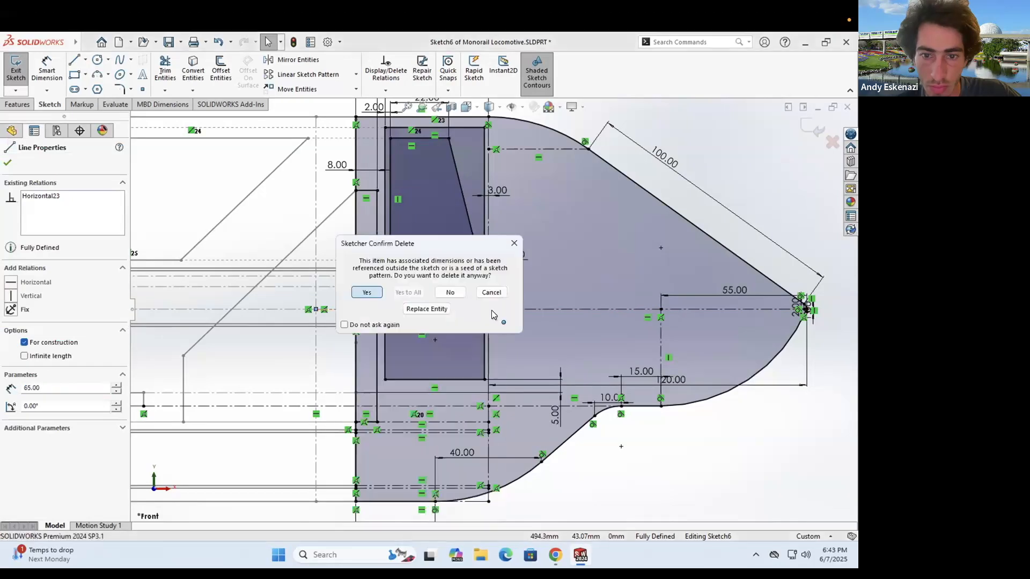
pyautogui.press('Return')
pyautogui.rightClick(506, 310)
pyautogui.click(535, 470)
pyautogui.scroll(-1, 563, 290)
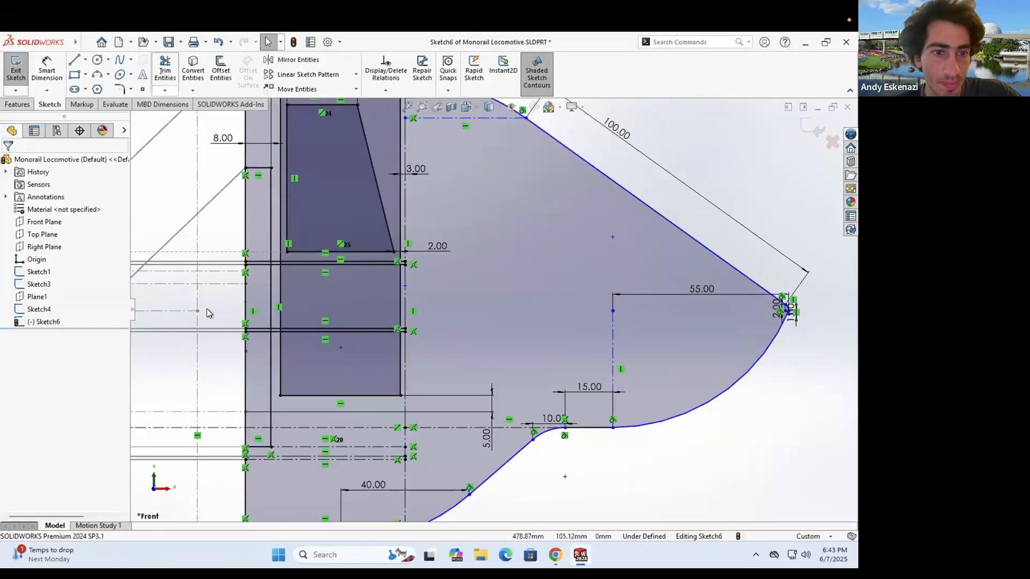
# - Draw a centerline from the vertical centerline's midpoint to the nose tip
pyautogui.click(85, 59)
pyautogui.click(103, 86)
pyautogui.click(405, 286)
pyautogui.scroll(-5, 798, 310)
pyautogui.click(655, 324)
pyautogui.press('Escape')
pyautogui.scroll(5, 343, 290)
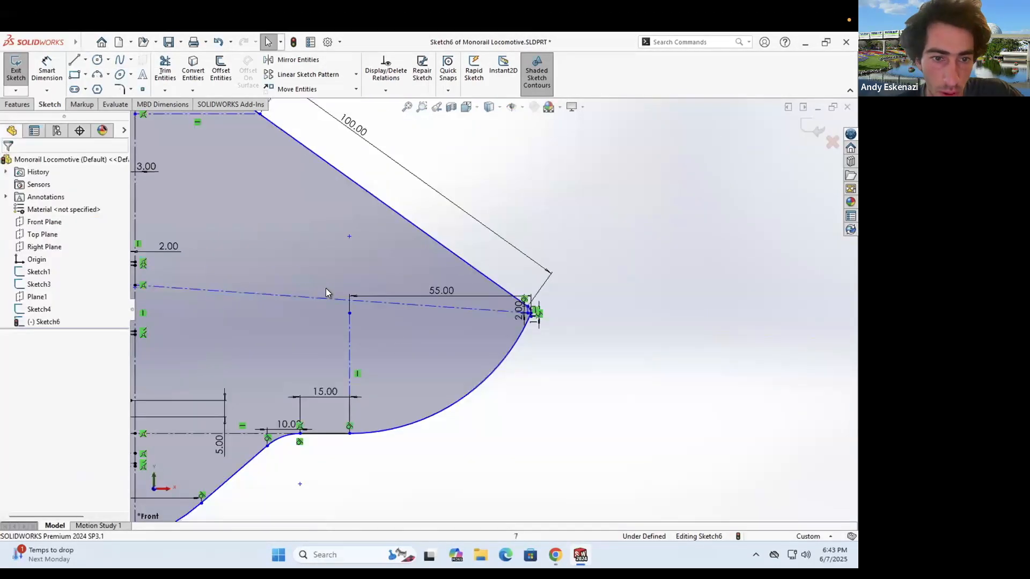
pyautogui.scroll(3, 326, 288)
pyautogui.scroll(-6, 370, 300)
# - Try relating the two lines and moving the centerline endpoint, then undo both after the over-define warning
pyautogui.click(372, 301)
pyautogui.keyDown('ctrl'); pyautogui.click(321, 299); pyautogui.keyUp('ctrl')
pyautogui.click(46, 400)
pyautogui.hotkey('ctrl', 'z')
pyautogui.scroll(6, 379, 304)
pyautogui.scroll(-7, 626, 311)
pyautogui.moveTo(625, 311); pyautogui.dragTo(560, 208)
pyautogui.click(499, 292)
pyautogui.hotkey('ctrl', 'z')
pyautogui.hotkey('ctrl', 'z')
pyautogui.scroll(-3, 573, 298)
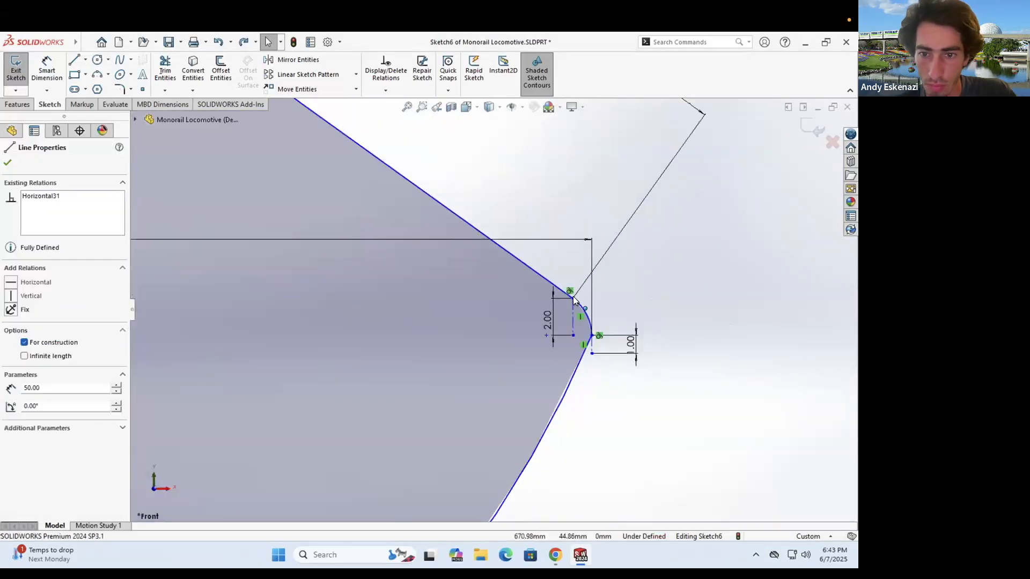
# - Draw a short centerline ending at the nose point
pyautogui.click(85, 59)
pyautogui.click(103, 86)
pyautogui.click(574, 335)
pyautogui.click(592, 335)
pyautogui.press('Escape')
pyautogui.scroll(-4, 623, 345)
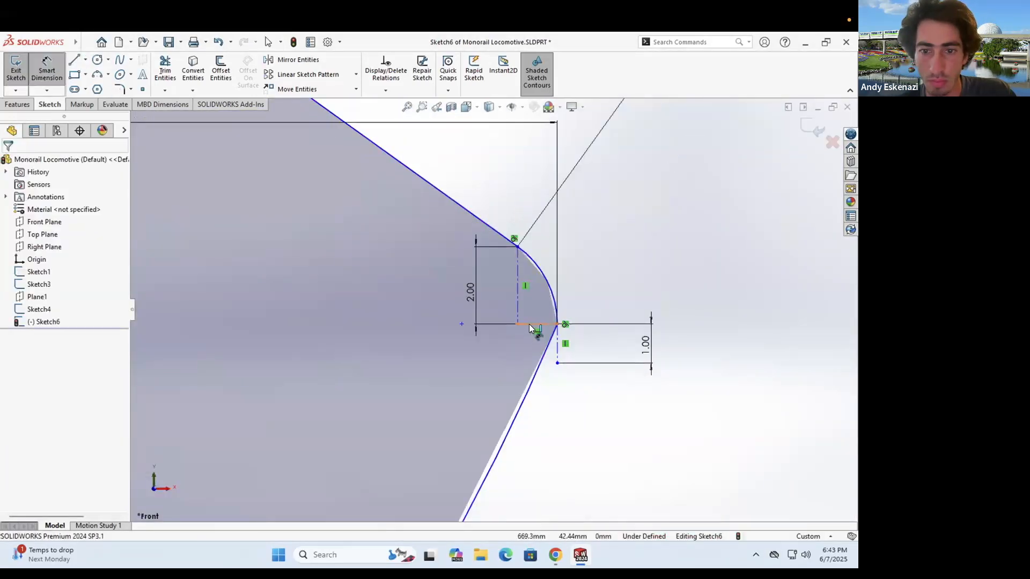
# - Make the two nose centerlines equal
pyautogui.press('Escape')
pyautogui.click(518, 304)
pyautogui.keyDown('ctrl'); pyautogui.click(537, 324); pyautogui.keyUp('ctrl')
pyautogui.click(23, 414)
pyautogui.click(677, 358)
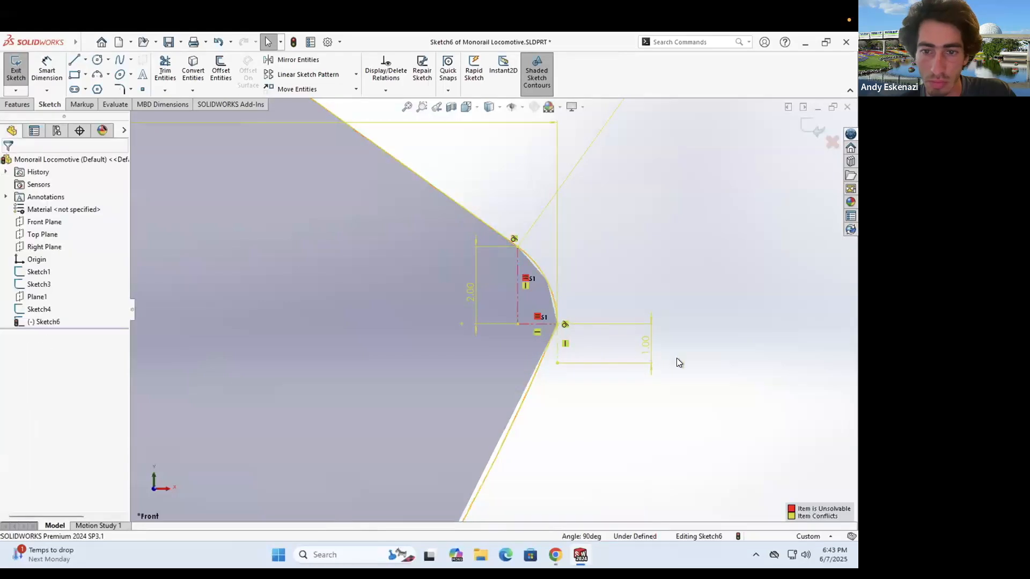
# - Dimension the tip offset between the centerline endpoints as 1.00
pyautogui.click(517, 324)
pyautogui.click(556, 324)
pyautogui.click(560, 419)
pyautogui.press('Return')
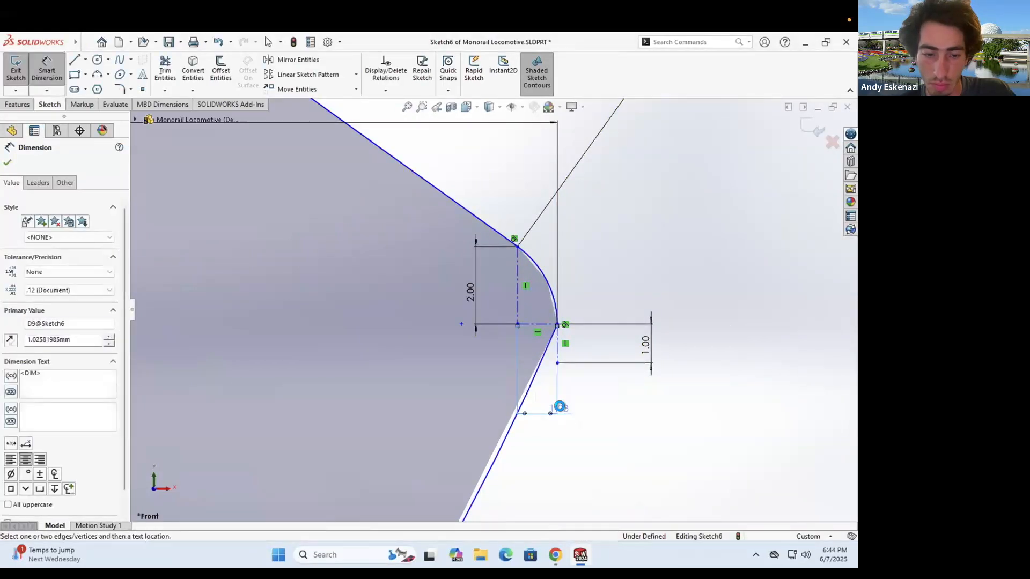
pyautogui.press('Escape')
pyautogui.doubleClick(560, 412)
pyautogui.write('1')
pyautogui.press('Return')
pyautogui.scroll(10, 479, 358)
pyautogui.scroll(-5, 204, 292)
# - Draw a centerline from the body edge to the nose tip
pyautogui.click(85, 60)
pyautogui.click(103, 86)
pyautogui.scroll(-3, 367, 373)
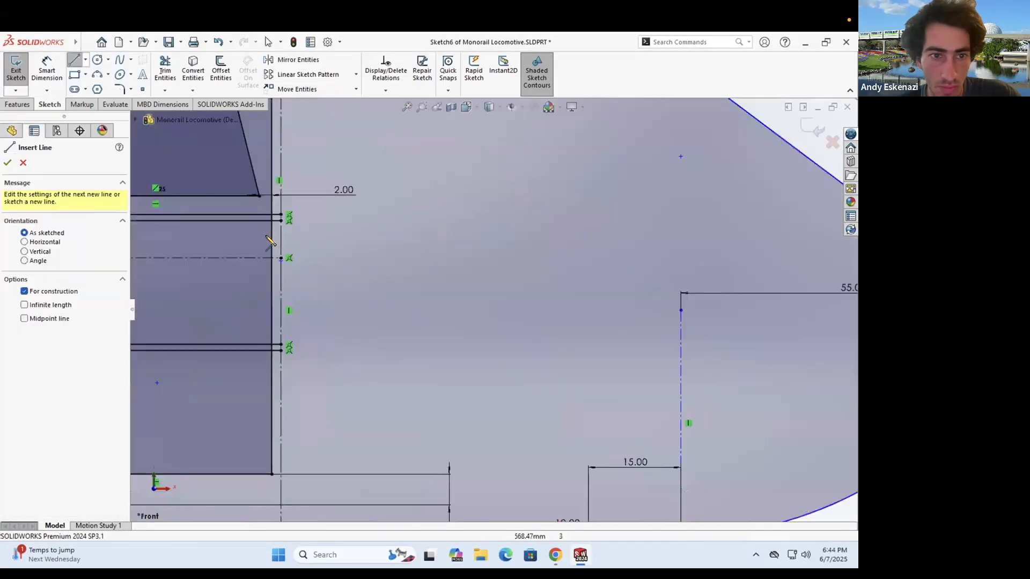
pyautogui.click(281, 257)
pyautogui.scroll(5, 503, 301)
pyautogui.scroll(-10, 660, 296)
pyautogui.click(589, 313)
pyautogui.scroll(9, 466, 309)
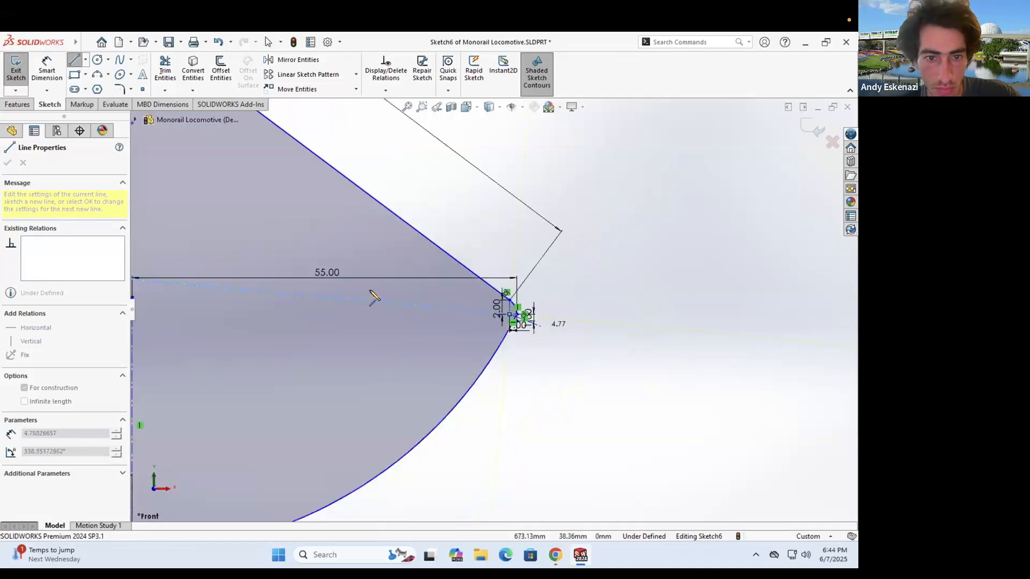
pyautogui.press('Escape')
# - Try a collinear relation (undone), then drag the upper arc's end to reshape the nose
pyautogui.click(257, 289)
pyautogui.keyDown('ctrl'); pyautogui.click(209, 287); pyautogui.keyUp('ctrl')
pyautogui.click(13, 373)
pyautogui.hotkey('ctrl', 'z')
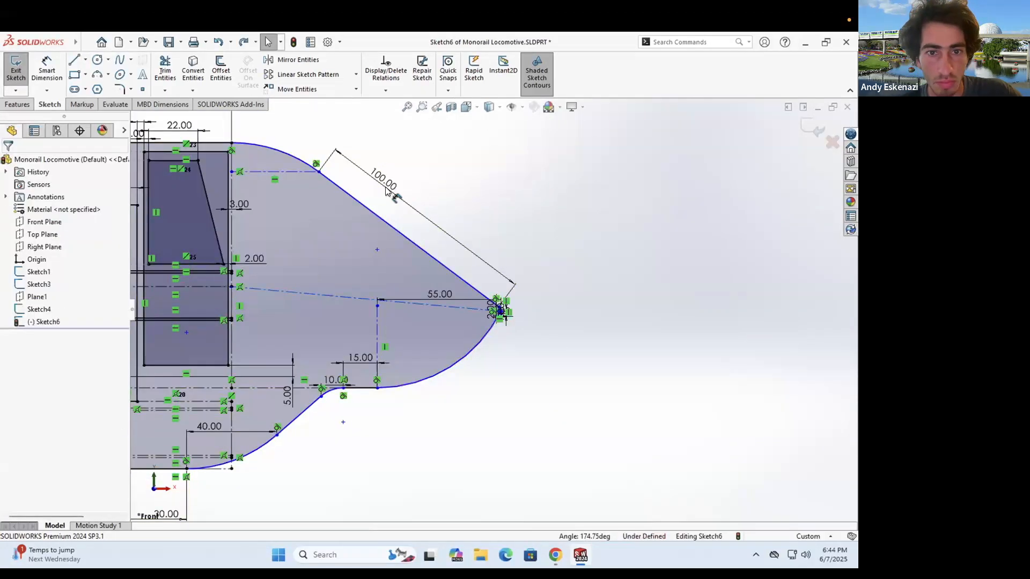
pyautogui.click(607, 406)
pyautogui.moveTo(377, 190)
pyautogui.mouseDown()
pyautogui.moveTo(315, 168)
pyautogui.moveTo(338, 182)
pyautogui.moveTo(328, 173)
pyautogui.mouseUp()
pyautogui.press('Escape')
# - Dimension the horizontal centerline to 120.00
pyautogui.click(47, 70)
pyautogui.click(399, 287)
pyautogui.click(402, 418)
pyautogui.write('120')
pyautogui.press('Return')
pyautogui.scroll(2, 406, 269)
pyautogui.moveTo(405, 269); pyautogui.dragTo(387, 271, button='middle')
# - Compare the sketch against the monorail reference photo and adjust the view
pyautogui.click(550, 551)
pyautogui.click(550, 551)
pyautogui.scroll(-2, 382, 231)
pyautogui.scroll(-8, 563, 356)
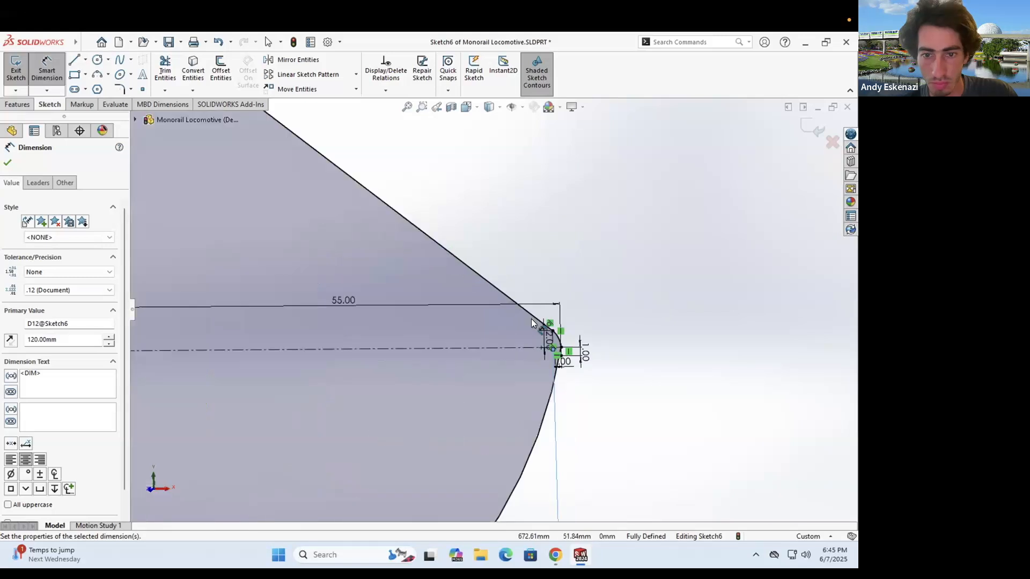
pyautogui.scroll(10, 600, 429)
pyautogui.scroll(-3, 384, 266)
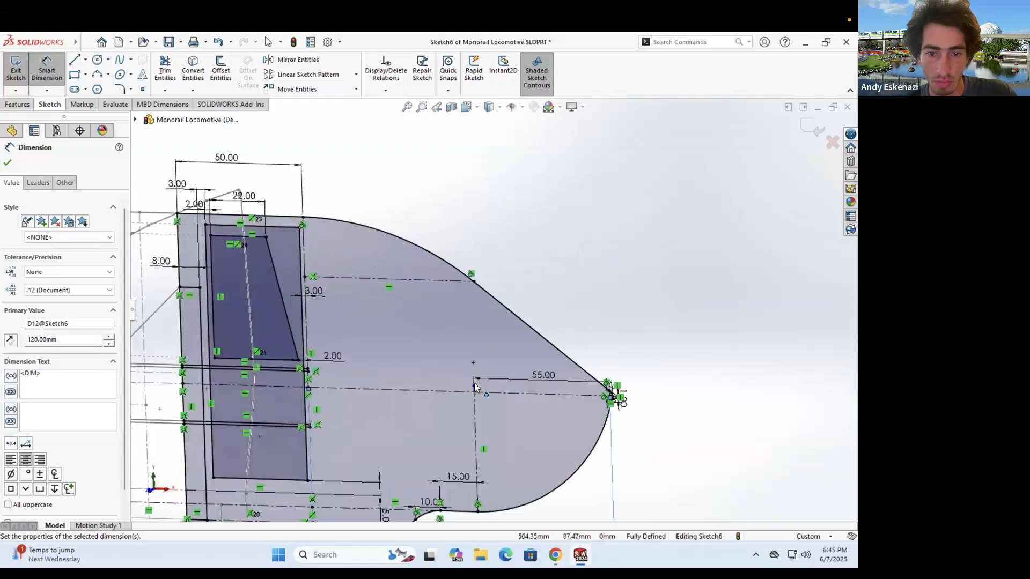
pyautogui.press('Escape')
pyautogui.click(475, 381)
pyautogui.press('Escape')
pyautogui.scroll(6, 515, 291)
pyautogui.moveTo(515, 291); pyautogui.dragTo(518, 286, button='middle')
pyautogui.scroll(-4, 430, 329)
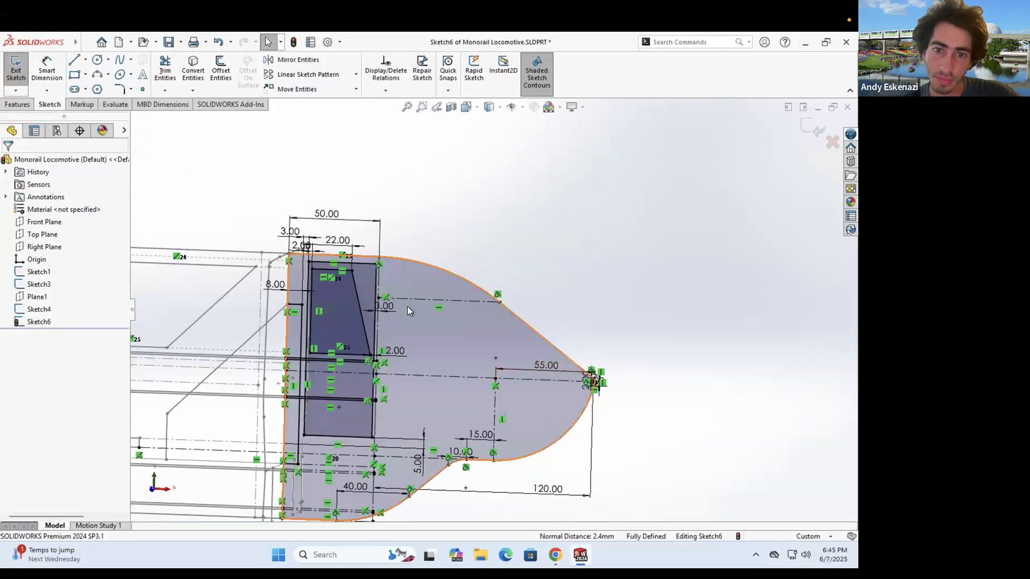
# - Check the reference photo, then draw a line from the nose curve toward the upper arc
pyautogui.click(555, 555)
pyautogui.click(580, 555)
pyautogui.scroll(2, 427, 285)
pyautogui.scroll(-2, 349, 254)
pyautogui.click(74, 59)
pyautogui.click(290, 280)
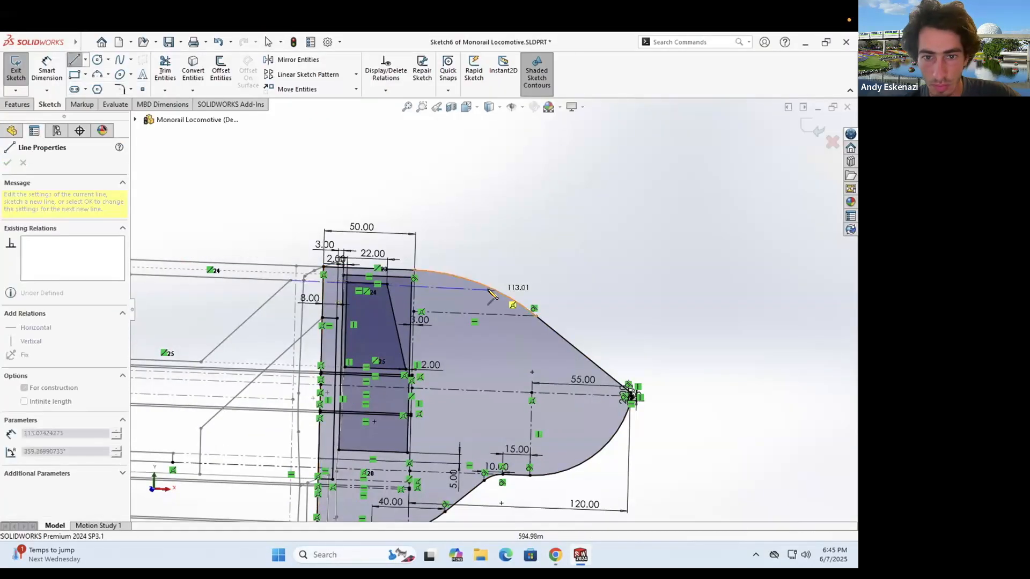
pyautogui.click(489, 290)
pyautogui.press('Escape')
# - Delete the upper nose curve and join the diagonal centerline's end to the horizontal one
pyautogui.scroll(-2, 499, 284)
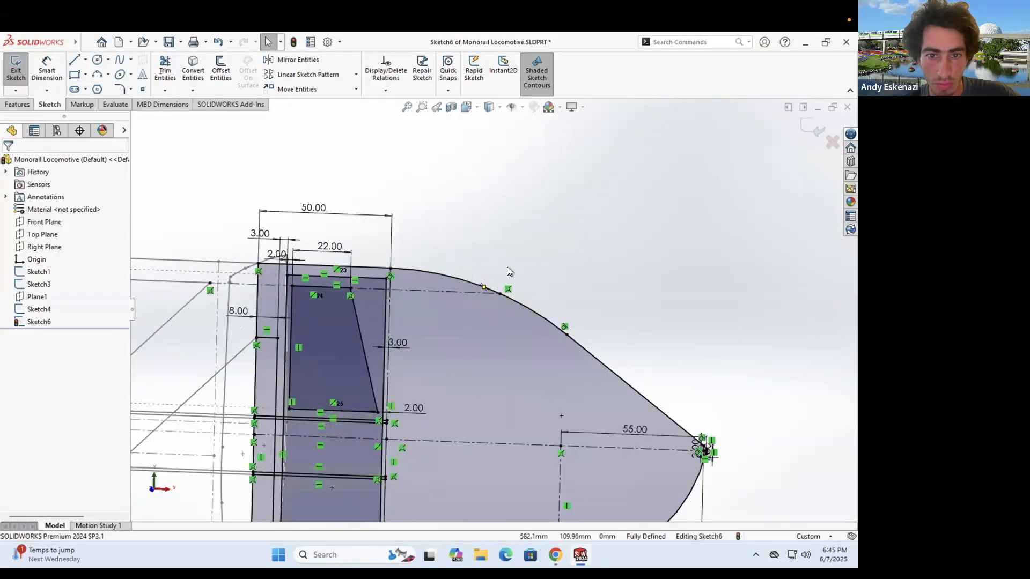
pyautogui.rightClick(523, 309)
pyautogui.click(555, 493)
pyautogui.moveTo(567, 336); pyautogui.dragTo(501, 293)
pyautogui.click(529, 344)
pyautogui.scroll(-6, 713, 458)
pyautogui.scroll(6, 638, 422)
# - Draw a new 3 Point Arc for the upper nose and delete the 1.00 dimension
pyautogui.click(97, 75)
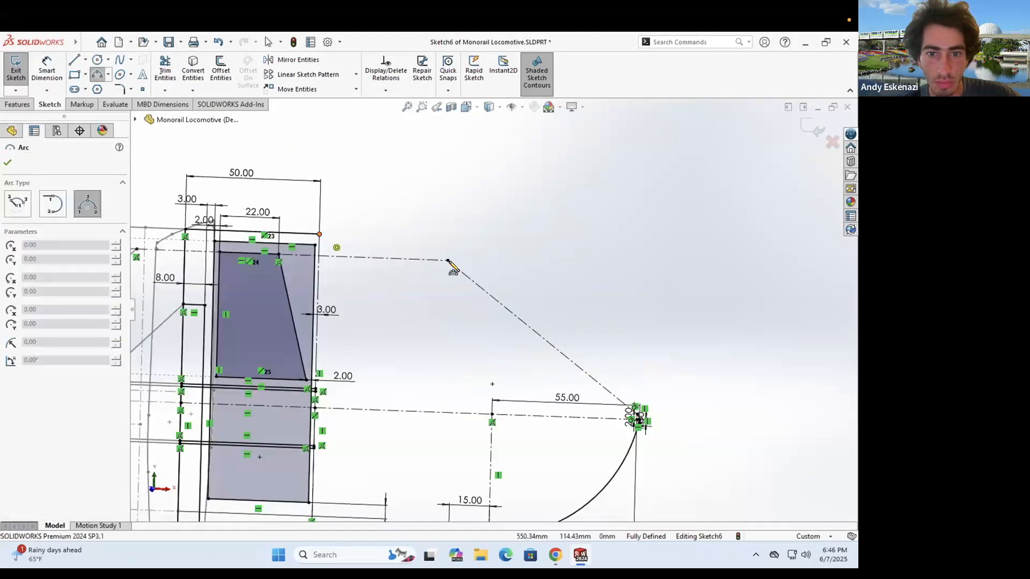
pyautogui.click(367, 250)
pyautogui.press('Escape')
pyautogui.press('Escape')
pyautogui.scroll(3, 507, 377)
pyautogui.scroll(-14, 576, 370)
pyautogui.click(532, 417)
pyautogui.press('Delete')
# - Reposition the upper arc's endpoint and make the arc tangent to the diagonal line
pyautogui.moveTo(503, 304); pyautogui.dragTo(412, 228)
pyautogui.scroll(12, 412, 228)
pyautogui.click(400, 230)
pyautogui.keyDown('ctrl'); pyautogui.click(346, 194); pyautogui.keyUp('ctrl')
pyautogui.click(384, 168)
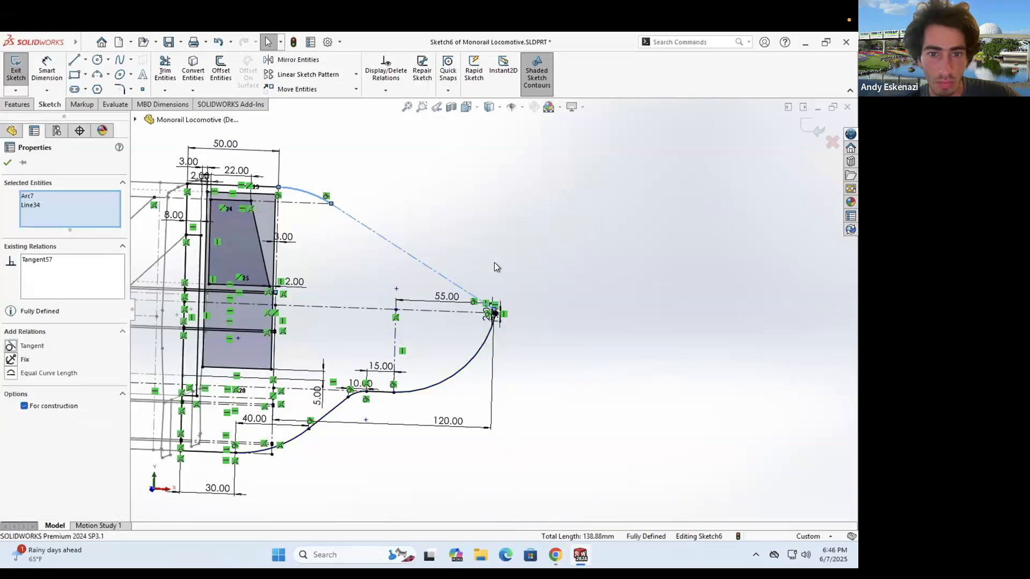
pyautogui.click(494, 262)
pyautogui.scroll(-12, 520, 322)
pyautogui.scroll(15, 427, 225)
# - Draw a line from the upper arc's end to the nose arc, closing the tip
pyautogui.click(74, 60)
pyautogui.click(368, 232)
pyautogui.scroll(-11, 469, 293)
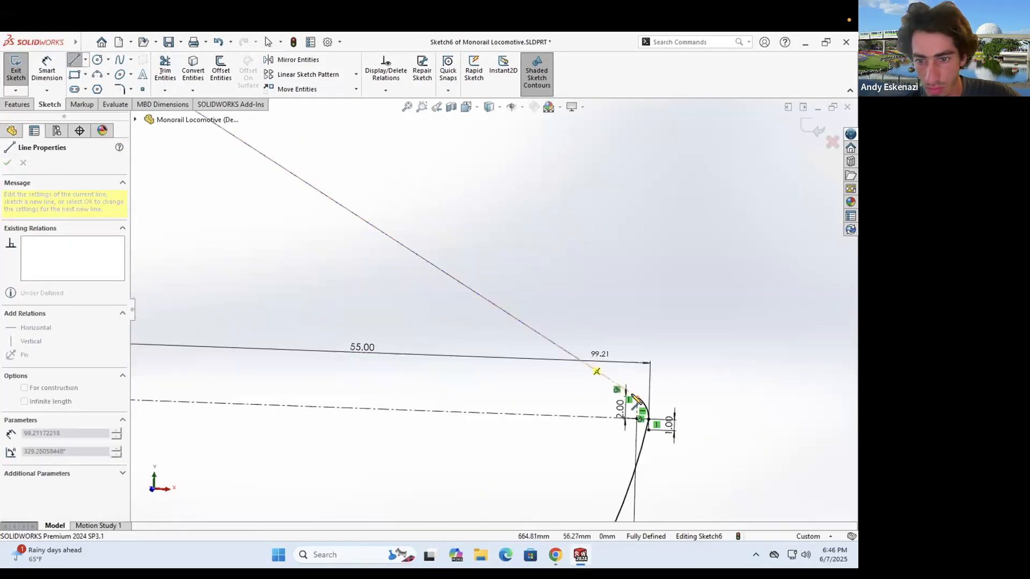
pyautogui.click(635, 392)
pyautogui.press('Escape')
pyautogui.scroll(12, 634, 392)
pyautogui.scroll(-3, 389, 263)
# - Bring up the monorail reference photo in Chrome
pyautogui.click(555, 553)
pyautogui.click(555, 553)
pyautogui.click(555, 554)
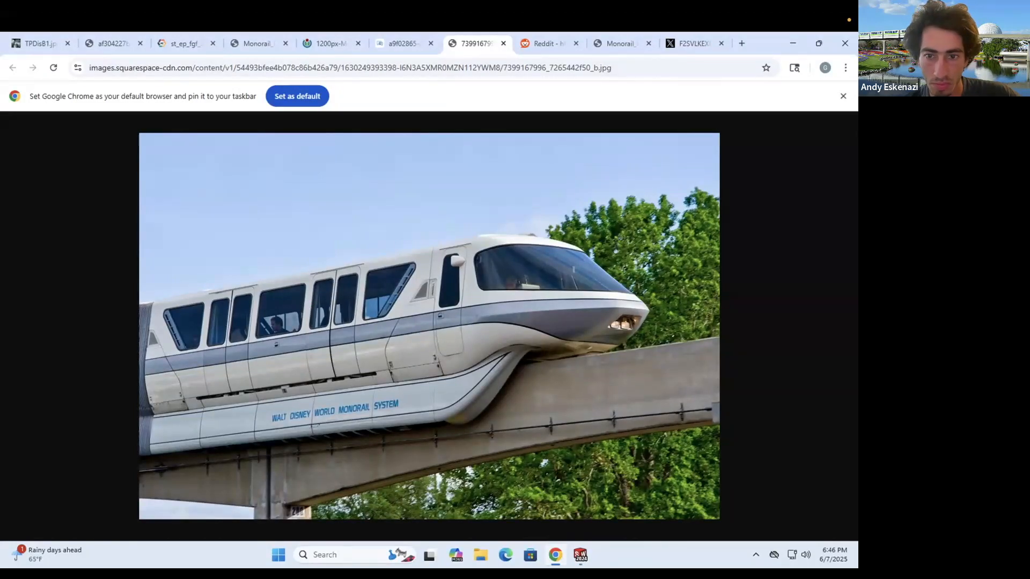
# - Create Plane4 through the nose point and the line, slicing through the nose
pyautogui.click(22, 72)
pyautogui.moveTo(404, 285); pyautogui.dragTo(426, 298, button='middle')
pyautogui.click(17, 105)
pyautogui.click(457, 75)
pyautogui.click(468, 104)
pyautogui.scroll(-5, 423, 343)
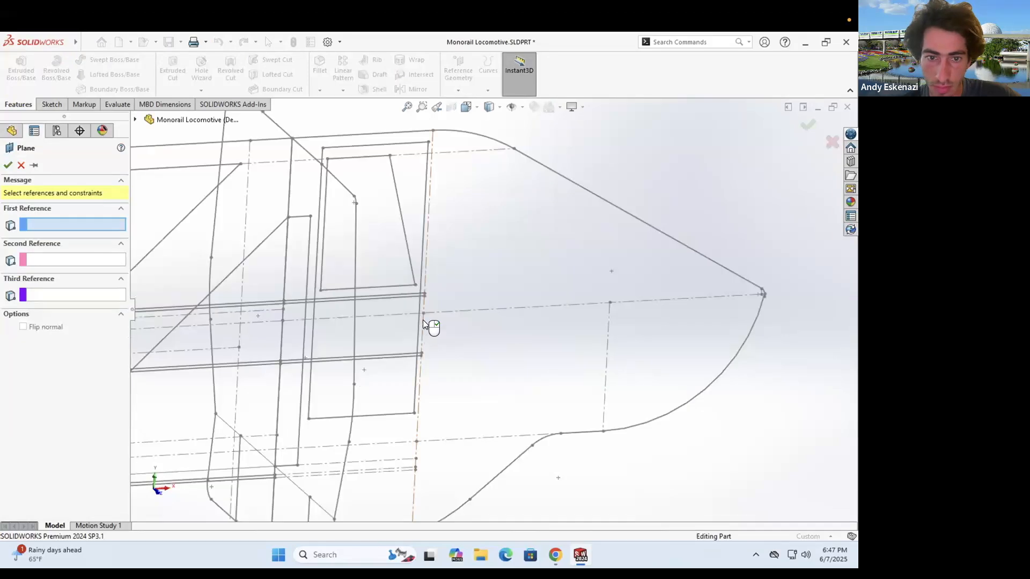
pyautogui.click(423, 314)
pyautogui.click(427, 241)
pyautogui.click(8, 165)
pyautogui.scroll(5, 483, 306)
# - Start a new sketch on Plane4 and orbit around the nose to see it
pyautogui.click(51, 105)
pyautogui.click(15, 70)
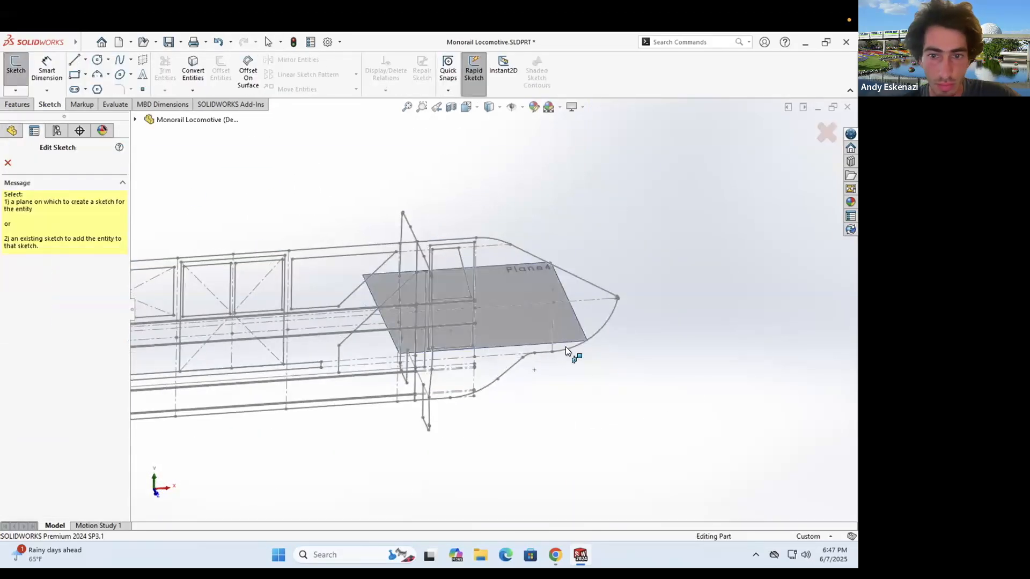
pyautogui.click(565, 347)
pyautogui.moveTo(400, 241); pyautogui.dragTo(584, 459, button='middle')
pyautogui.scroll(-6, 599, 285)
pyautogui.moveTo(599, 284); pyautogui.dragTo(559, 335, button='middle')
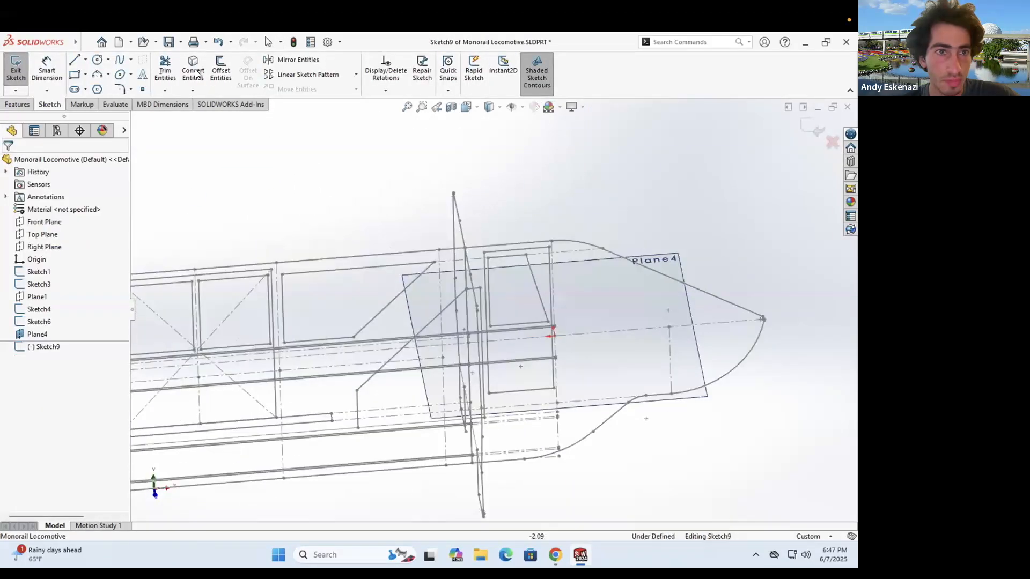
pyautogui.scroll(-3, 558, 332)
# - Convert the existing line into the Plane4 sketch
pyautogui.click(193, 71)
pyautogui.click(440, 338)
pyautogui.rightClick(468, 325)
pyautogui.scroll(2, 468, 324)
pyautogui.moveTo(468, 324)
pyautogui.mouseDown(button='middle')
pyautogui.moveTo(394, 247)
pyautogui.moveTo(459, 297)
pyautogui.moveTo(453, 276)
pyautogui.mouseUp(button='middle')
# - Compare the sketch with the monorail reference photo while orbiting the view
pyautogui.click(560, 554)
pyautogui.click(560, 554)
pyautogui.scroll(-1, 467, 384)
pyautogui.moveTo(466, 384); pyautogui.dragTo(469, 400, button='middle')
pyautogui.scroll(4, 469, 375)
pyautogui.moveTo(469, 364)
pyautogui.mouseDown(button='middle')
pyautogui.moveTo(469, 319)
pyautogui.moveTo(482, 338)
pyautogui.mouseUp(button='middle')
pyautogui.click(558, 555)
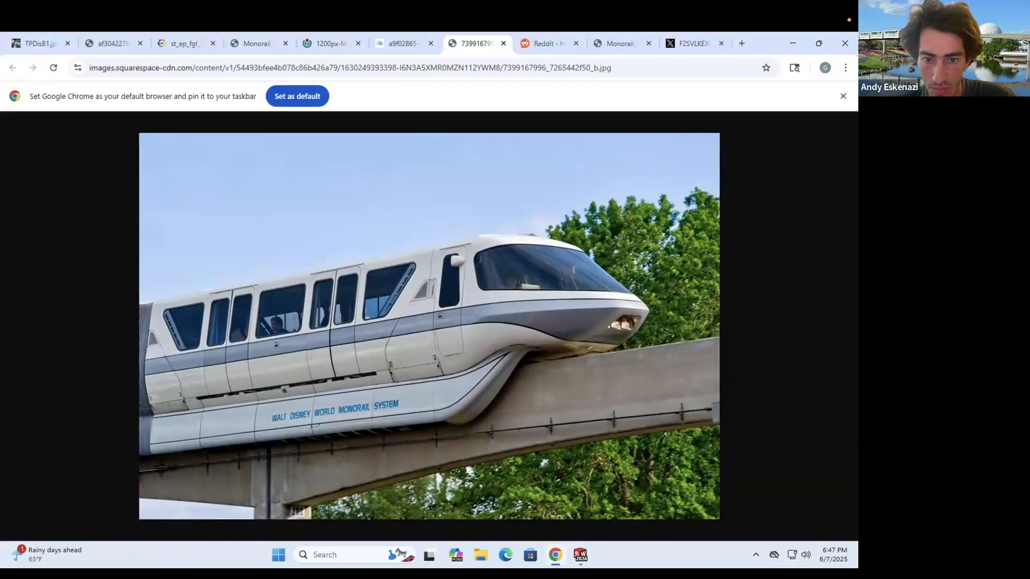
pyautogui.moveTo(555, 555)
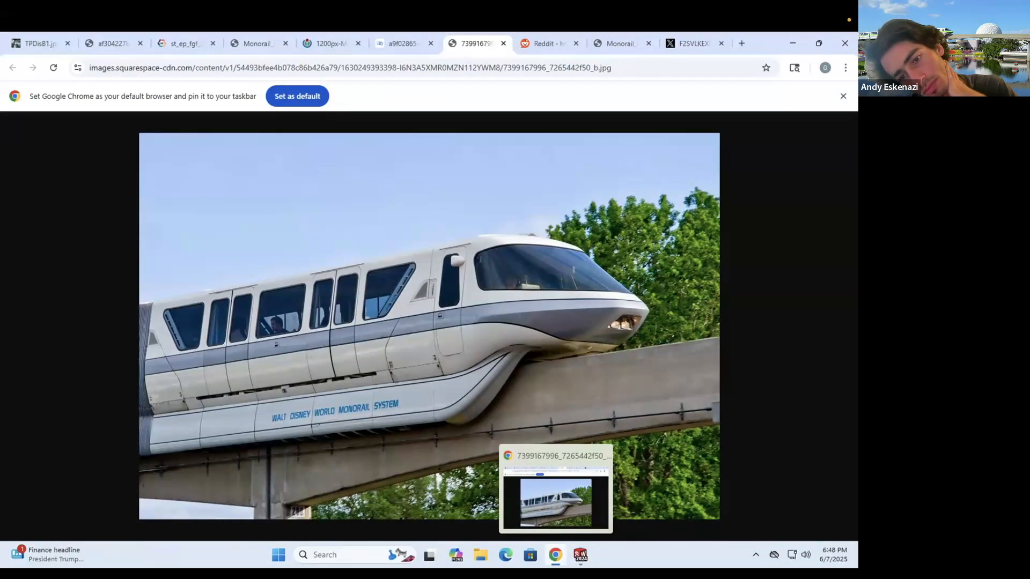
pyautogui.click(578, 551)
pyautogui.moveTo(471, 354)
pyautogui.mouseDown(button='middle')
pyautogui.moveTo(452, 388)
pyautogui.moveTo(525, 373)
pyautogui.moveTo(496, 398)
pyautogui.mouseUp(button='middle')
# - Draw the bottom line of the outline, its left end tied to the sketch point
pyautogui.press('l')
pyautogui.click(465, 367)
pyautogui.click(553, 370)
pyautogui.press('Escape')
pyautogui.click(465, 367)
pyautogui.keyDown('ctrl'); pyautogui.click(457, 366); pyautogui.keyUp('ctrl')
pyautogui.click(16, 379)
# - Make the centerline and the bottom line equal in length
pyautogui.click(559, 555)
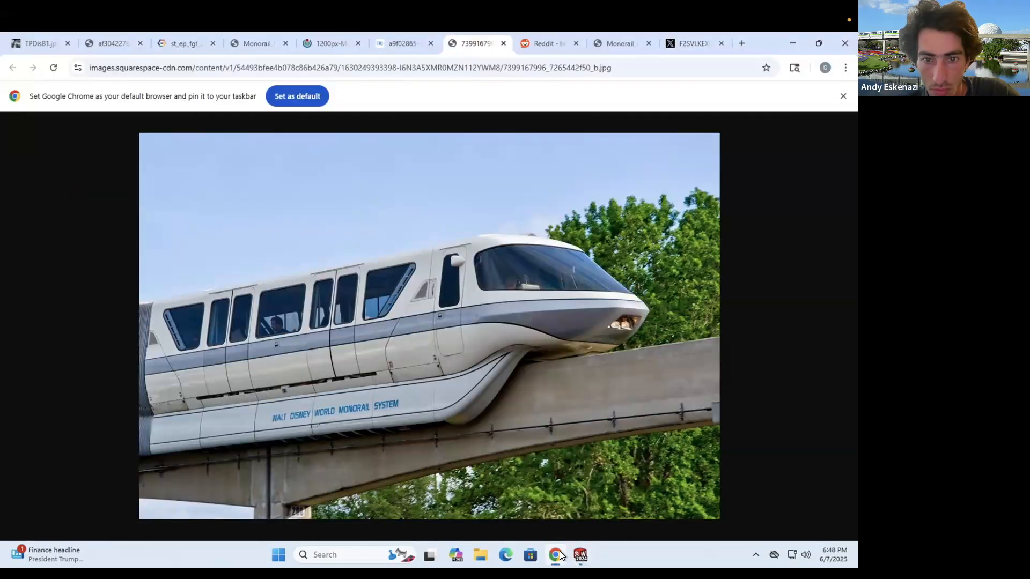
pyautogui.click(578, 555)
pyautogui.click(492, 311)
pyautogui.keyDown('ctrl'); pyautogui.click(525, 354); pyautogui.keyUp('ctrl')
pyautogui.click(20, 410)
pyautogui.moveTo(542, 358); pyautogui.dragTo(530, 376, button='middle')
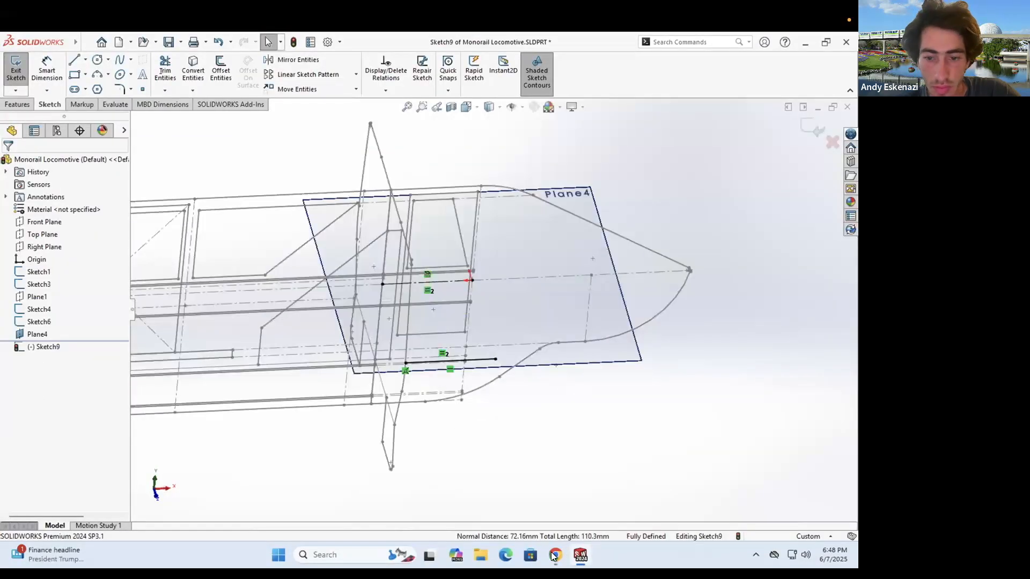
# - Begin a short tip line at the nose point after checking the photo
pyautogui.click(554, 555)
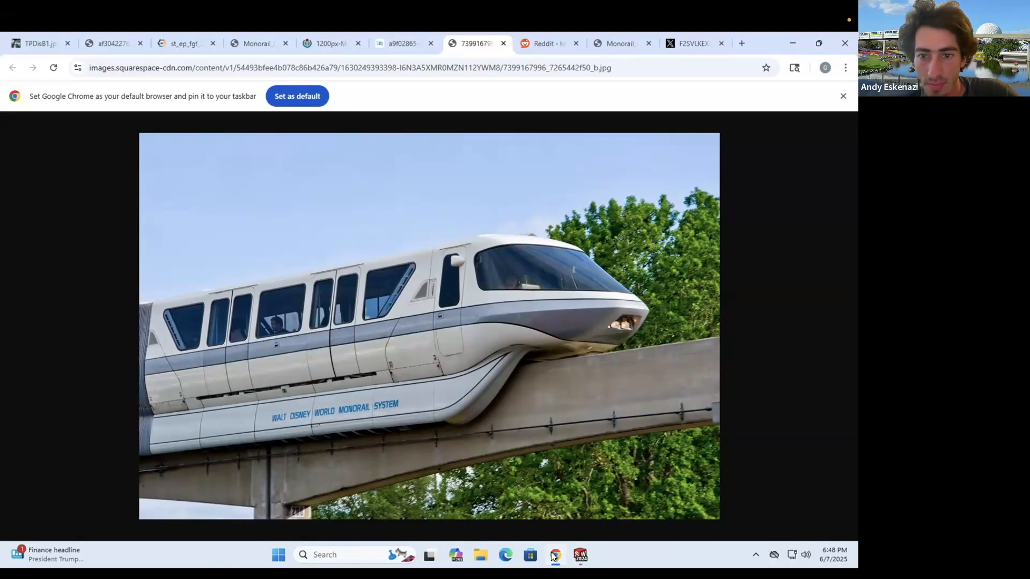
pyautogui.click(580, 555)
pyautogui.click(74, 59)
pyautogui.click(728, 242)
pyautogui.moveTo(732, 273); pyautogui.dragTo(639, 323, button='middle')
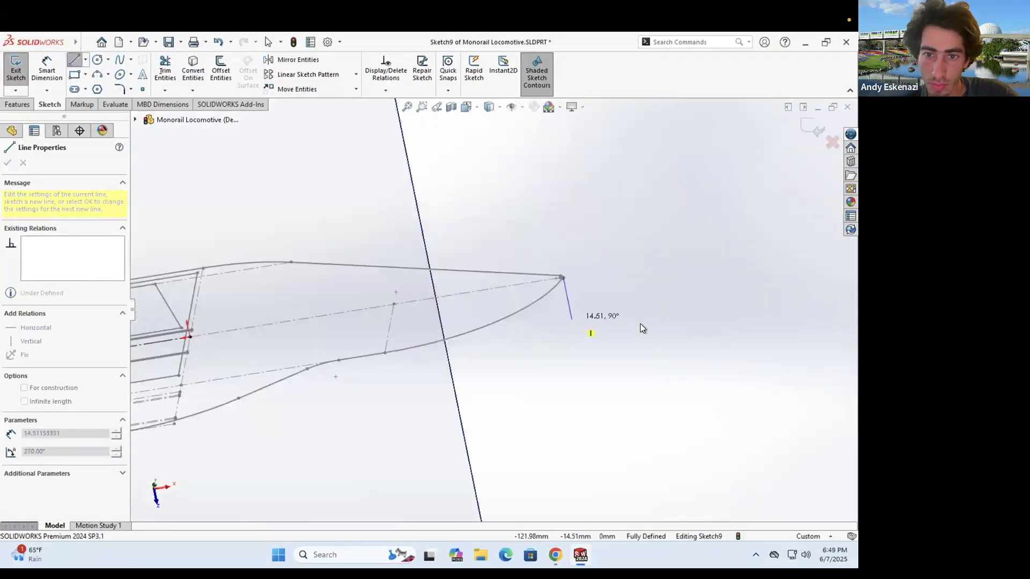
# - Finish the short tip line and dimension it to 15.00
pyautogui.click(572, 320)
pyautogui.press('Escape')
pyautogui.click(47, 70)
pyautogui.click(633, 287)
pyautogui.write('15')
pyautogui.press('Return')
pyautogui.click(97, 74)
# - Add a three-point arc for the lower nose, tangent to the bottom line
pyautogui.click(571, 321)
pyautogui.scroll(4, 596, 291)
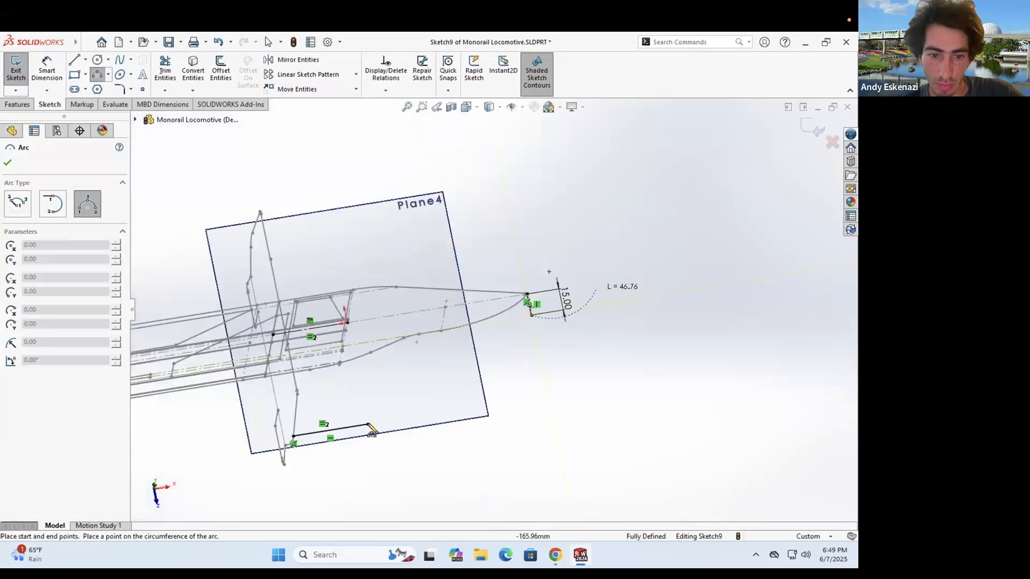
pyautogui.click(455, 391)
pyautogui.press('Escape')
pyautogui.click(356, 425)
pyautogui.keyDown('ctrl'); pyautogui.click(525, 319); pyautogui.keyUp('ctrl')
pyautogui.click(558, 288)
pyautogui.scroll(2, 536, 311)
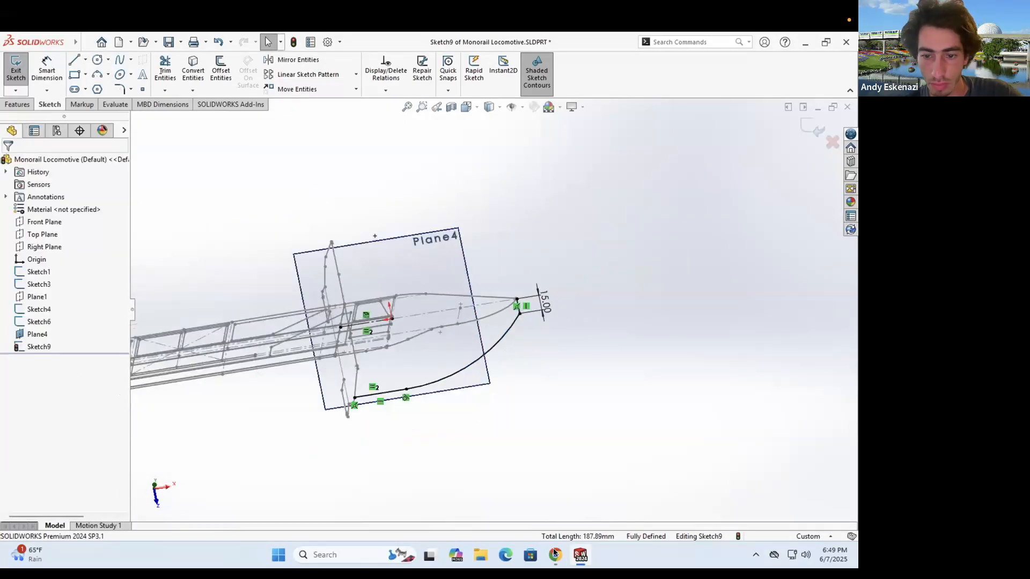
pyautogui.moveTo(536, 332); pyautogui.dragTo(523, 300, button='middle')
pyautogui.click(554, 554)
pyautogui.click(558, 555)
# - Mirror the bottom line and arc about the centerline
pyautogui.moveTo(410, 443)
pyautogui.mouseDown(button='middle')
pyautogui.moveTo(394, 459)
pyautogui.moveTo(402, 398)
pyautogui.moveTo(455, 386)
pyautogui.mouseUp(button='middle')
pyautogui.scroll(4, 413, 429)
pyautogui.scroll(-5, 483, 387)
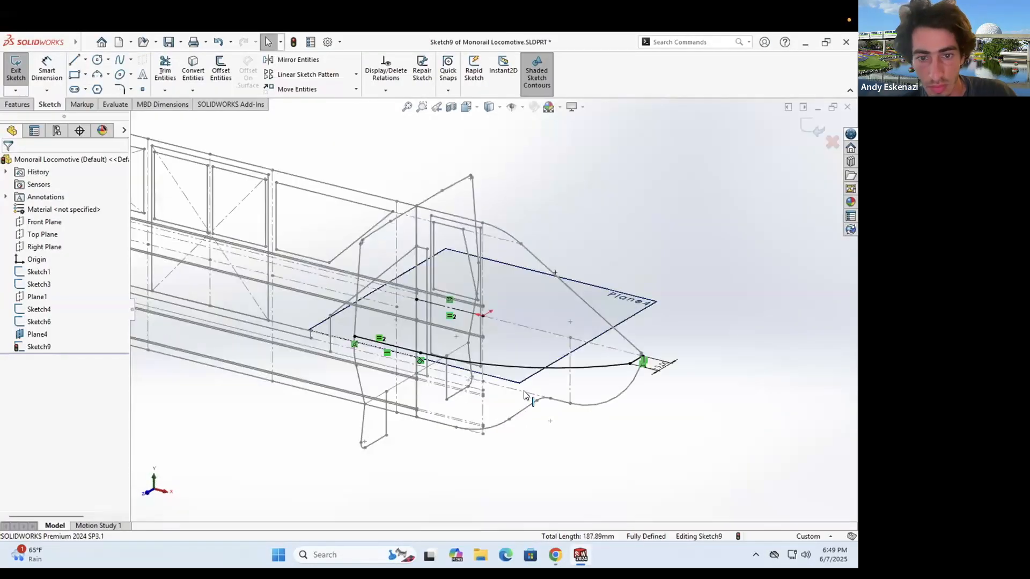
pyautogui.click(298, 61)
pyautogui.click(401, 348)
pyautogui.click(472, 364)
pyautogui.scroll(-5, 631, 358)
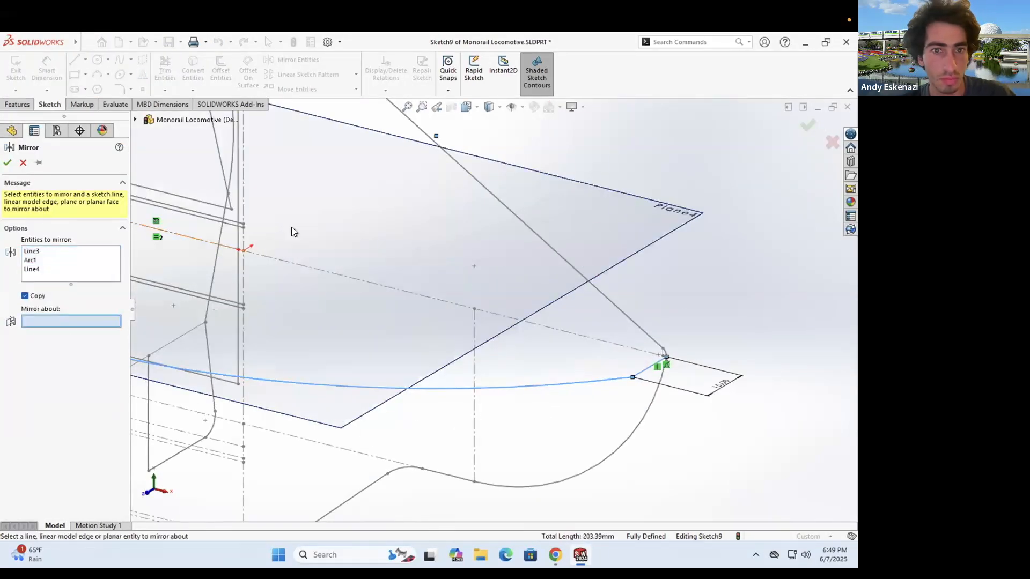
pyautogui.click(225, 247)
pyautogui.click(7, 162)
pyautogui.scroll(5, 291, 232)
# - Close the outline with a straight line and exit Sketch9
pyautogui.click(75, 60)
pyautogui.click(398, 229)
pyautogui.click(239, 324)
pyautogui.press('Escape')
pyautogui.moveTo(469, 298)
pyautogui.mouseDown(button='middle')
pyautogui.moveTo(419, 266)
pyautogui.moveTo(496, 279)
pyautogui.moveTo(477, 265)
pyautogui.moveTo(504, 249)
pyautogui.mouseUp(button='middle')
pyautogui.scroll(-1, 477, 266)
pyautogui.doubleClick(655, 271)
# - Create Plane5 from the centerline as reference
pyautogui.scroll(2, 465, 248)
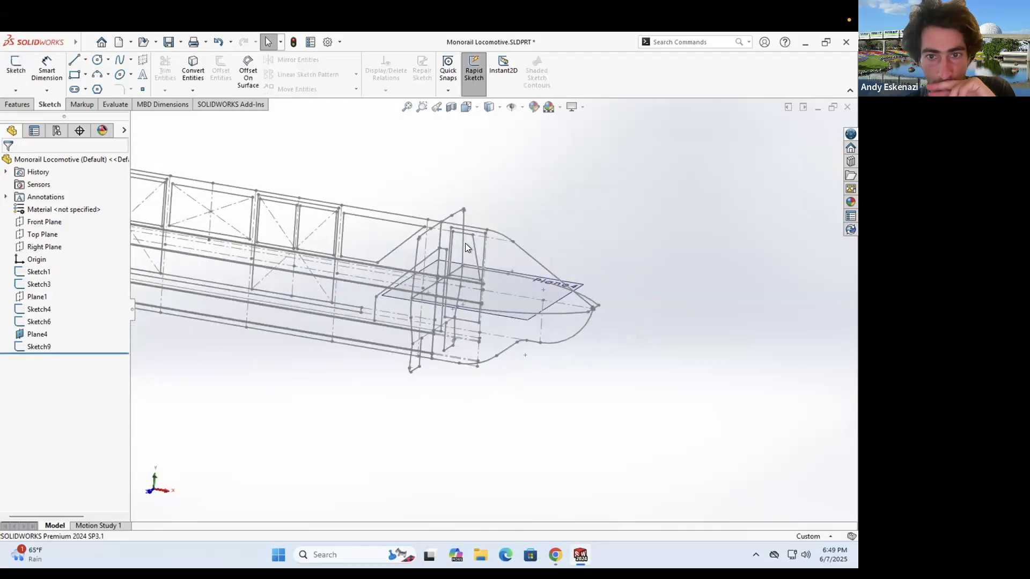
pyautogui.scroll(-5, 466, 246)
pyautogui.click(17, 104)
pyautogui.click(458, 79)
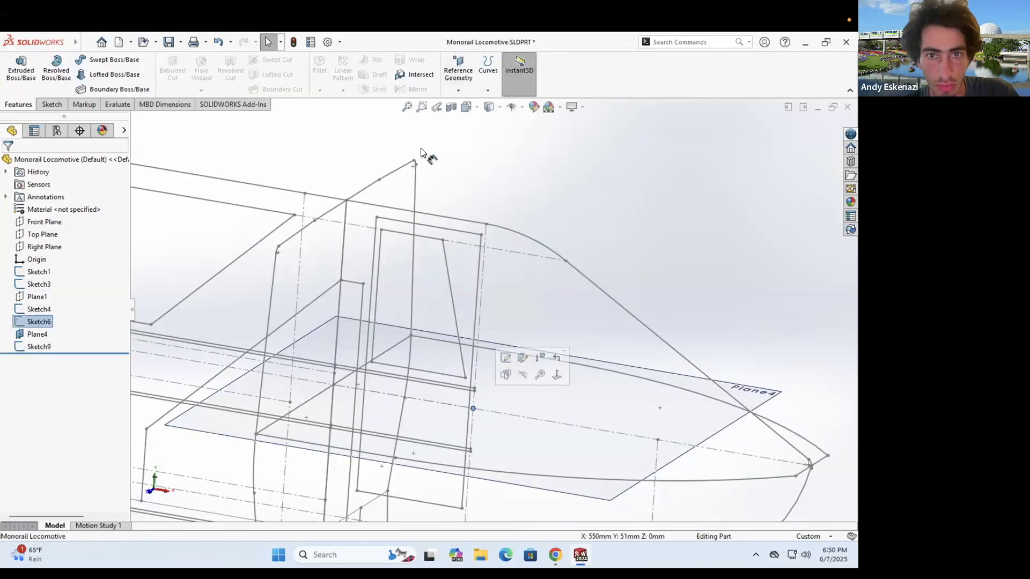
pyautogui.click(458, 79)
pyautogui.click(462, 103)
pyautogui.click(444, 403)
# - Start a new sketch on Plane5, trying and then cancelling an offset
pyautogui.click(7, 166)
pyautogui.click(52, 104)
pyautogui.click(15, 70)
pyautogui.scroll(3, 486, 261)
pyautogui.moveTo(486, 260); pyautogui.dragTo(513, 352, button='middle')
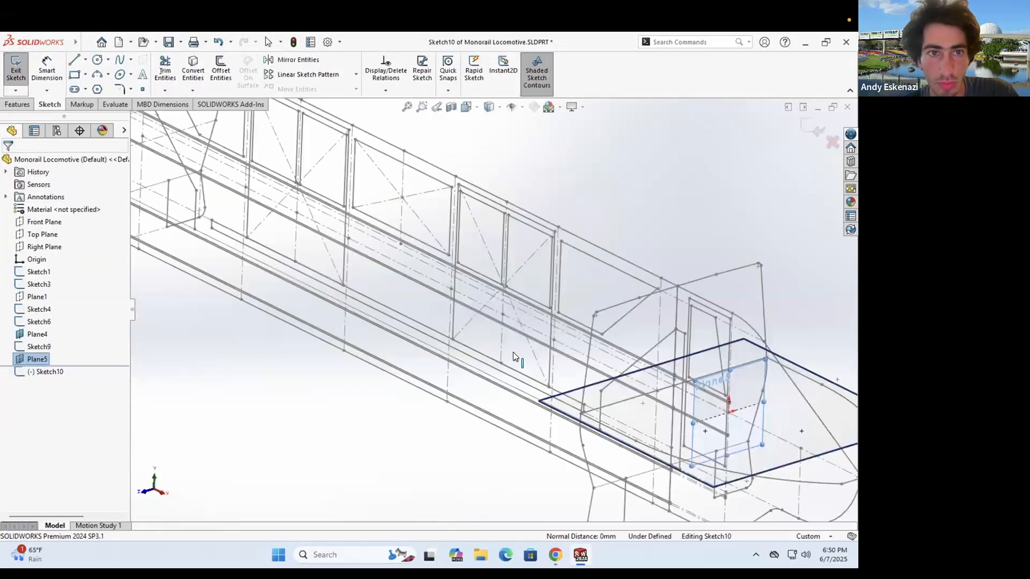
pyautogui.scroll(-2, 650, 457)
pyautogui.click(220, 70)
pyautogui.moveTo(590, 270); pyautogui.dragTo(558, 285, button='middle')
pyautogui.scroll(4, 555, 286)
pyautogui.scroll(-6, 531, 321)
pyautogui.scroll(8, 494, 313)
pyautogui.press('Escape')
# - Convert six Sketch4 outline edges into the Plane5 sketch
pyautogui.click(192, 69)
pyautogui.scroll(-8, 536, 295)
pyautogui.click(408, 268)
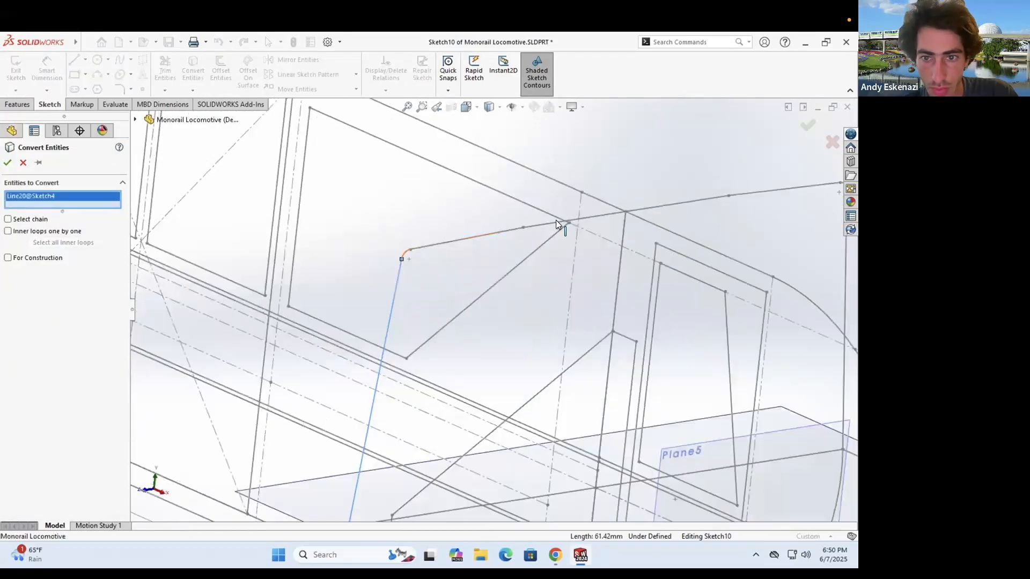
pyautogui.click(404, 258)
pyautogui.click(463, 245)
pyautogui.click(557, 224)
pyautogui.click(697, 226)
pyautogui.scroll(-4, 741, 228)
pyautogui.click(665, 278)
pyautogui.scroll(5, 665, 278)
pyautogui.click(7, 162)
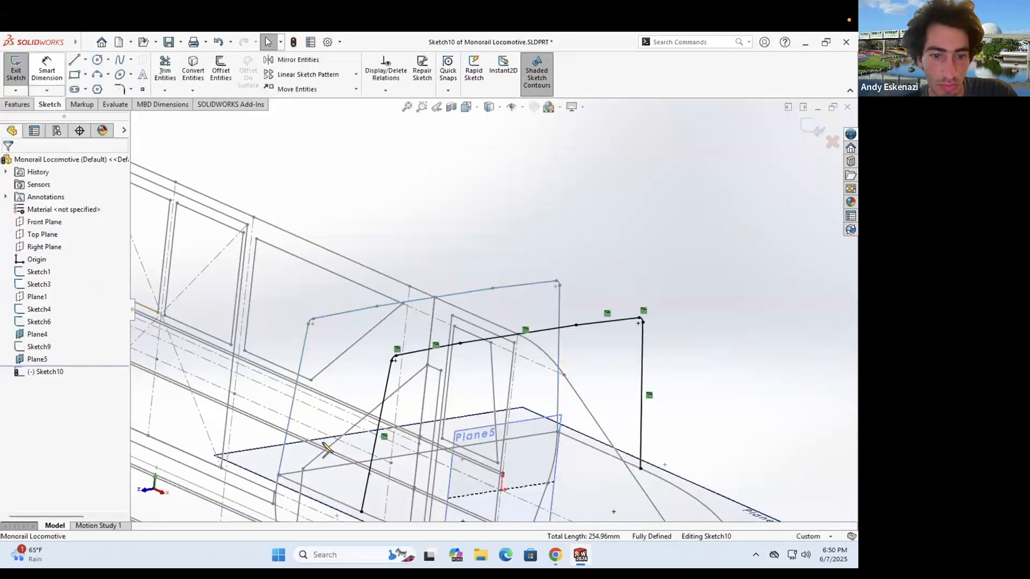
# - Close the outline with a straight line and exit Sketch10
pyautogui.click(74, 59)
pyautogui.click(358, 510)
pyautogui.click(642, 471)
pyautogui.press('Escape')
pyautogui.scroll(6, 497, 307)
pyautogui.moveTo(497, 307)
pyautogui.mouseDown(button='middle')
pyautogui.moveTo(518, 335)
pyautogui.moveTo(493, 354)
pyautogui.mouseUp(button='middle')
pyautogui.scroll(-2, 517, 335)
pyautogui.click(16, 70)
pyautogui.press('Escape')
pyautogui.scroll(2, 526, 326)
pyautogui.scroll(-3, 493, 354)
# - Hide Plane4 and Plane5, then switch to the monorail photo
pyautogui.rightClick(619, 324)
pyautogui.click(661, 311)
pyautogui.rightClick(511, 298)
pyautogui.click(552, 290)
pyautogui.scroll(2, 552, 315)
pyautogui.moveTo(552, 318)
pyautogui.mouseDown(button='middle')
pyautogui.moveTo(450, 303)
pyautogui.moveTo(441, 321)
pyautogui.moveTo(400, 317)
pyautogui.mouseUp(button='middle')
pyautogui.scroll(-4, 450, 303)
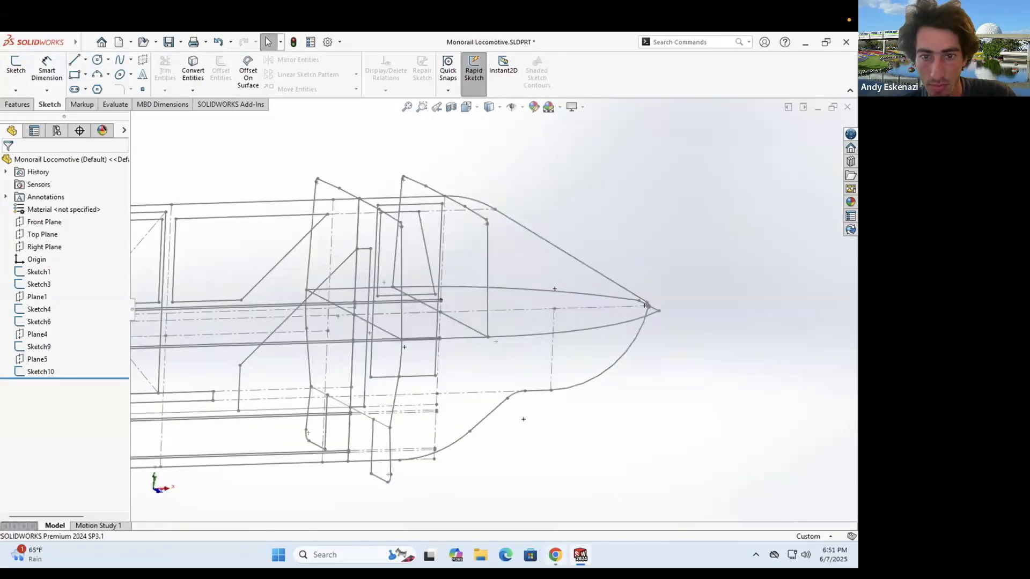
pyautogui.hotkey('alt', 'Tab')
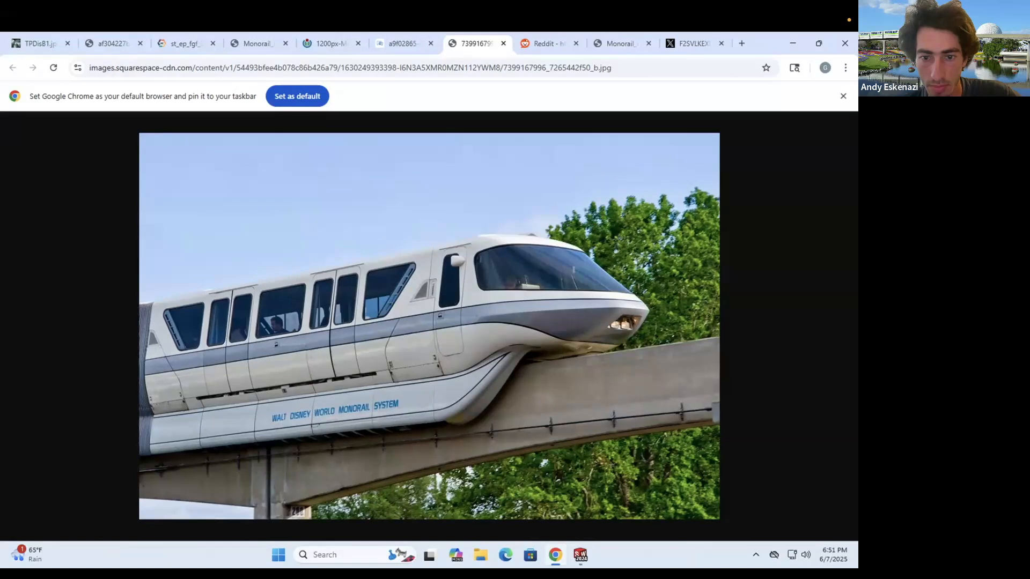
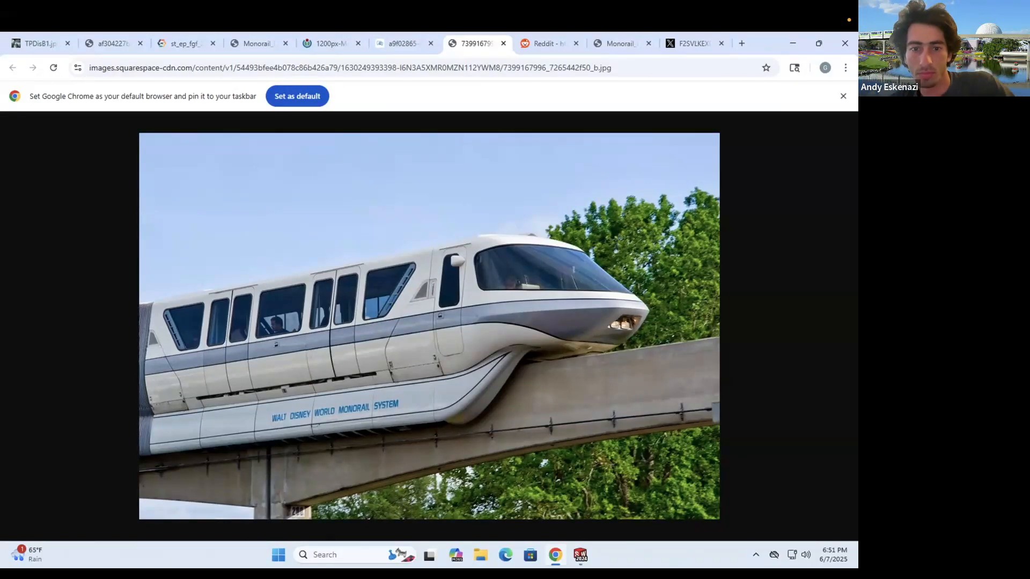
# - Set the monorail photo aside, return to SOLIDWORKS and begin a new sketch
pyautogui.hotkey('alt', 'Tab')
pyautogui.hotkey('alt', 'Tab')
pyautogui.hotkey('alt', 'Tab')
pyautogui.hotkey('alt', 'Tab')
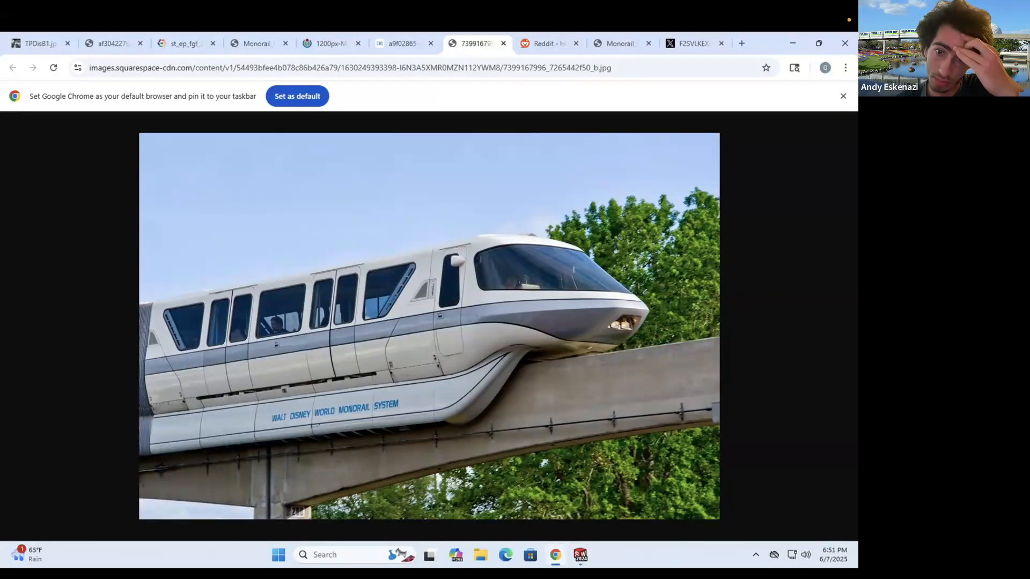
pyautogui.hotkey('alt', 'Tab')
pyautogui.click(19, 105)
# - Start Sketch11 on the Front Plane
pyautogui.click(49, 104)
pyautogui.click(17, 66)
pyautogui.scroll(4, 125, 116)
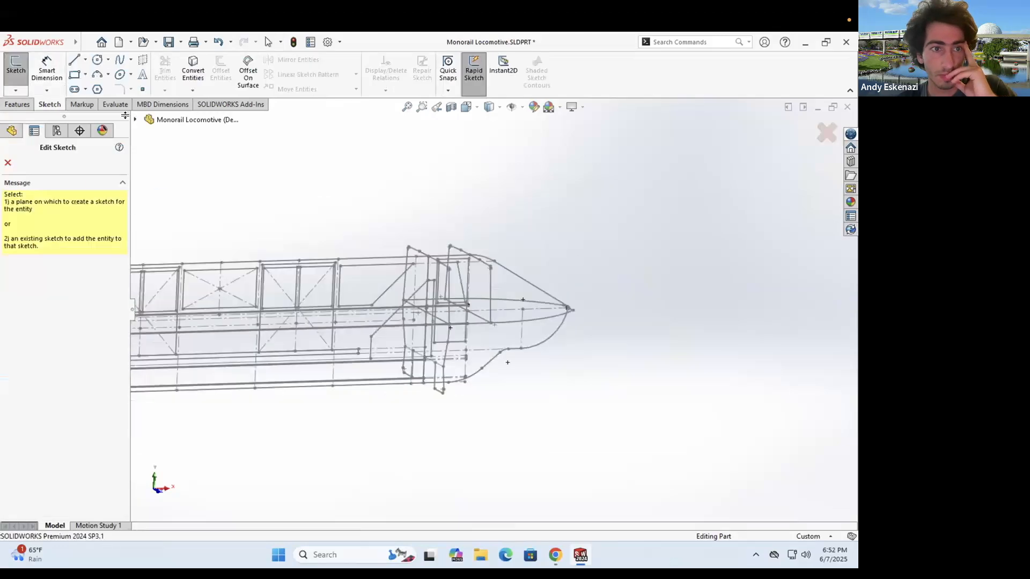
pyautogui.click(173, 185)
pyautogui.scroll(-3, 649, 327)
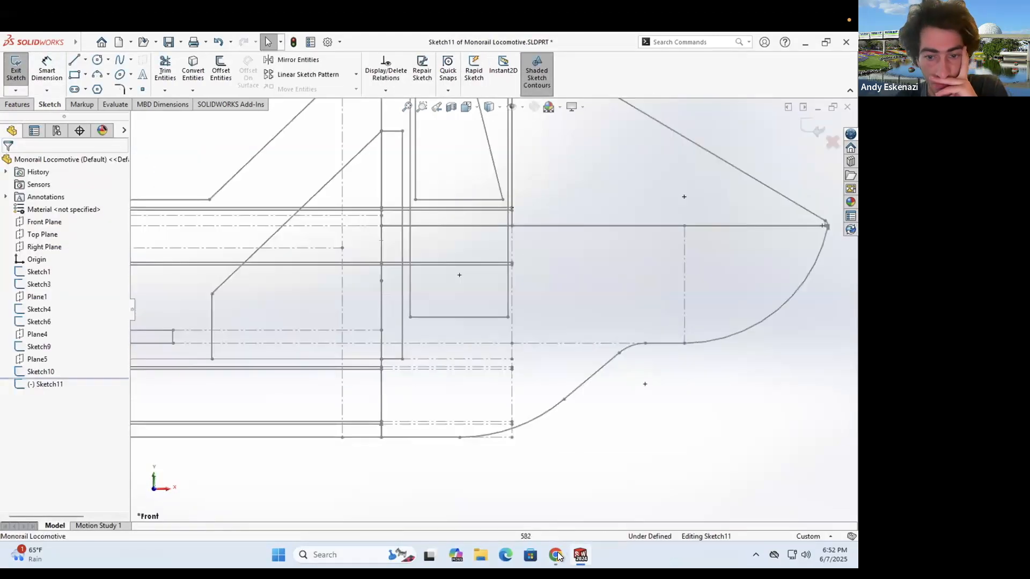
pyautogui.hotkey('alt', 'Tab')
pyautogui.hotkey('alt', 'Tab')
pyautogui.hotkey('alt', 'Tab')
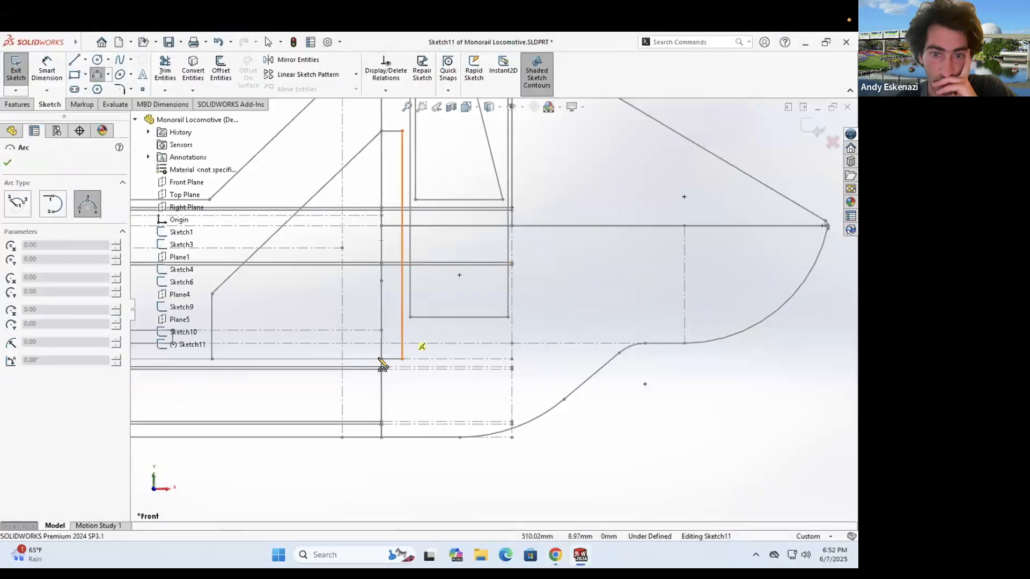
# - Draw two connected three-point arcs for the stripe curve
pyautogui.click(555, 545)
pyautogui.click(555, 544)
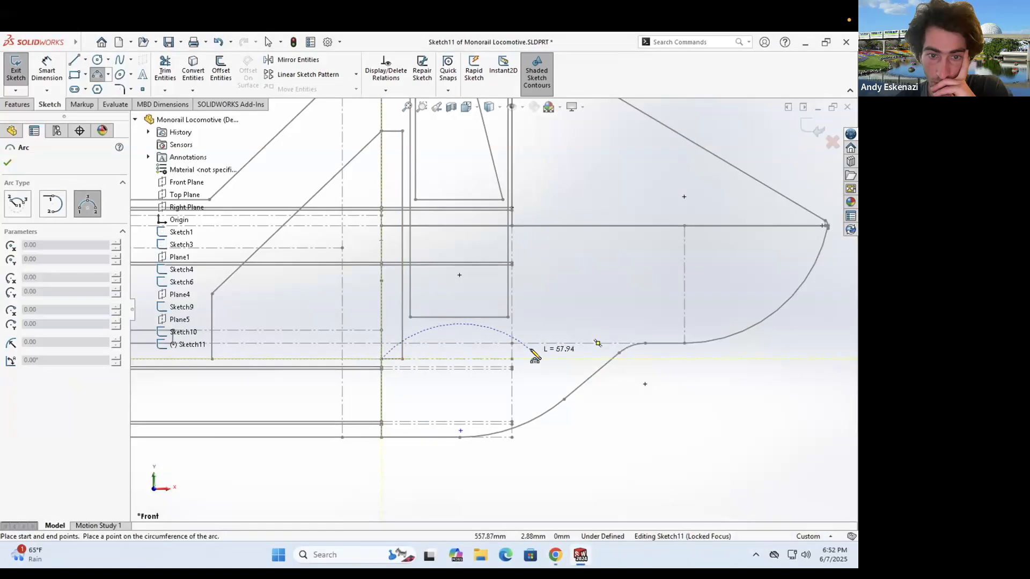
pyautogui.click(529, 346)
pyautogui.scroll(-9, 531, 351)
pyautogui.click(472, 328)
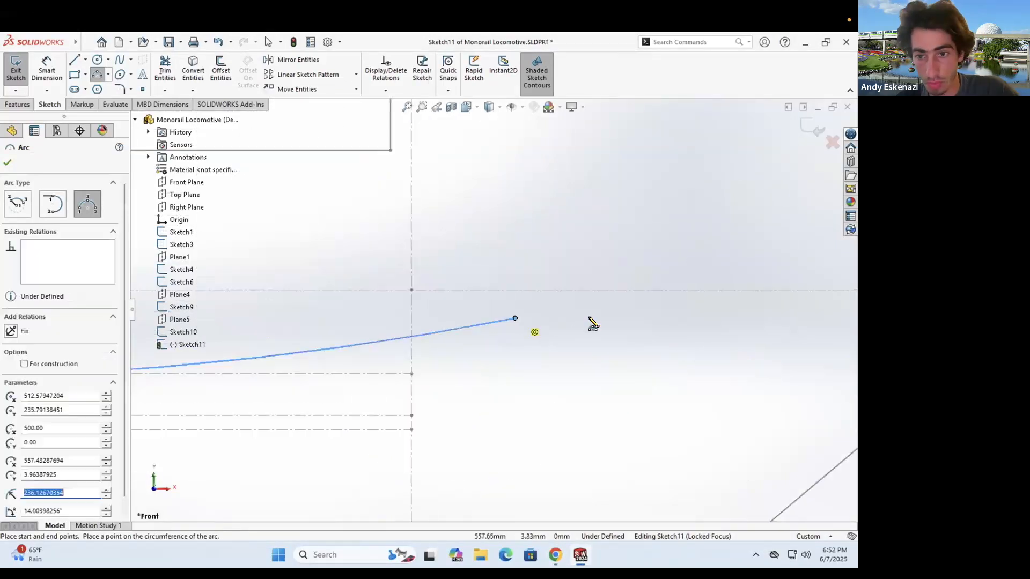
pyautogui.scroll(3, 494, 312)
pyautogui.click(505, 315)
pyautogui.click(674, 298)
pyautogui.click(570, 304)
pyautogui.press('Escape')
# - Make the arcs tangent to each other and to the horizontal line, then reposition the right endpoint
pyautogui.click(570, 304)
pyautogui.keyDown('ctrl'); pyautogui.click(700, 299); pyautogui.keyUp('ctrl')
pyautogui.click(12, 344)
pyautogui.click(523, 311)
pyautogui.keyDown('ctrl'); pyautogui.click(482, 319); pyautogui.keyUp('ctrl')
pyautogui.scroll(3, 215, 334)
pyautogui.moveTo(465, 316); pyautogui.dragTo(540, 307)
pyautogui.scroll(3, 516, 307)
pyautogui.click(557, 555)
pyautogui.click(557, 555)
pyautogui.scroll(4, 545, 404)
pyautogui.scroll(-1, 558, 322)
# - Edit Sketch6, replacing its old construction line with a newly drawn line
pyautogui.rightClick(573, 284)
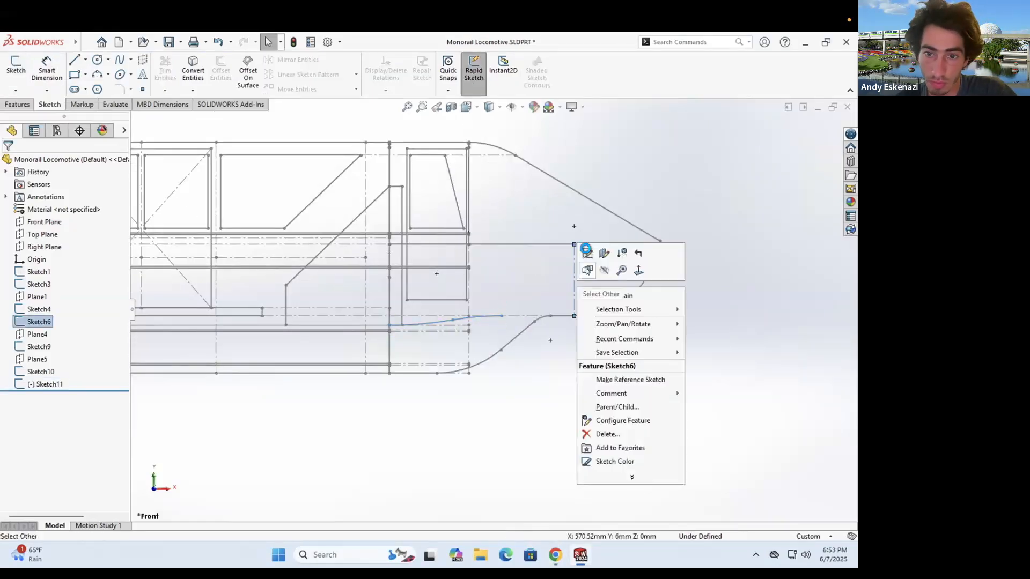
pyautogui.click(585, 252)
pyautogui.scroll(-2, 561, 379)
pyautogui.rightClick(506, 364)
pyautogui.click(549, 496)
pyautogui.click(371, 294)
pyautogui.click(75, 60)
pyautogui.click(340, 352)
pyautogui.click(471, 352)
pyautogui.click(606, 365)
pyautogui.press('Escape')
# - Make the new line collinear with the slanted line and tangent to the arc, then finish Sketch6
pyautogui.click(627, 366)
pyautogui.keyDown('ctrl'); pyautogui.click(538, 358); pyautogui.keyUp('ctrl')
pyautogui.click(11, 374)
pyautogui.click(439, 353)
pyautogui.keyDown('ctrl'); pyautogui.click(536, 358); pyautogui.keyUp('ctrl')
pyautogui.click(11, 374)
pyautogui.press('Escape')
pyautogui.click(627, 352)
pyautogui.keyDown('ctrl'); pyautogui.click(673, 349); pyautogui.keyUp('ctrl')
pyautogui.click(11, 347)
pyautogui.press('Escape')
pyautogui.click(18, 81)
pyautogui.click(344, 131)
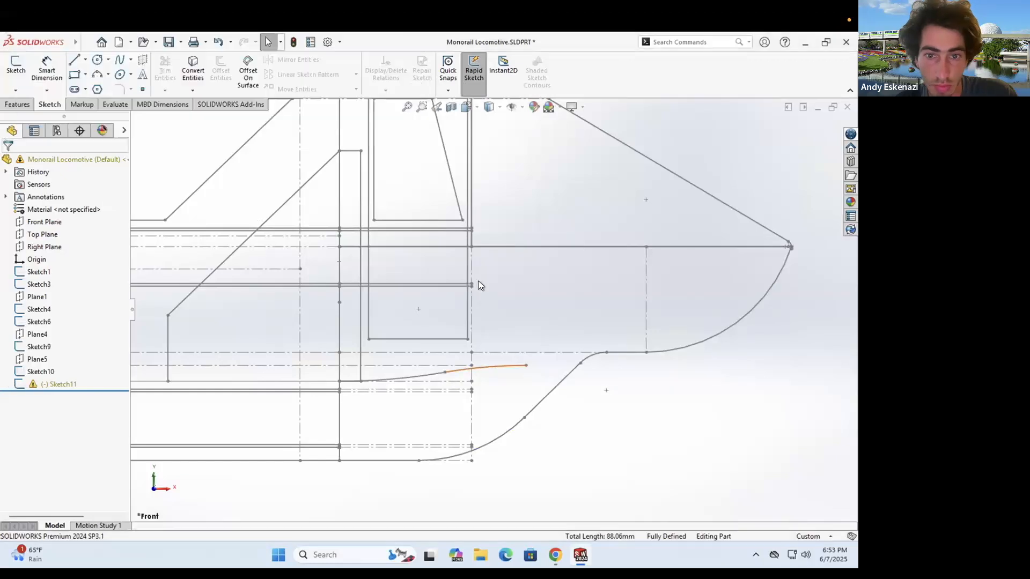
# - In Sketch11, delete the dangling relation and make the left arc tangent to the Sketch6 line
pyautogui.scroll(5, 392, 416)
pyautogui.doubleClick(692, 291)
pyautogui.rightClick(722, 298)
pyautogui.click(724, 446)
pyautogui.click(687, 290)
pyautogui.keyDown('ctrl'); pyautogui.click(638, 258); pyautogui.keyUp('ctrl')
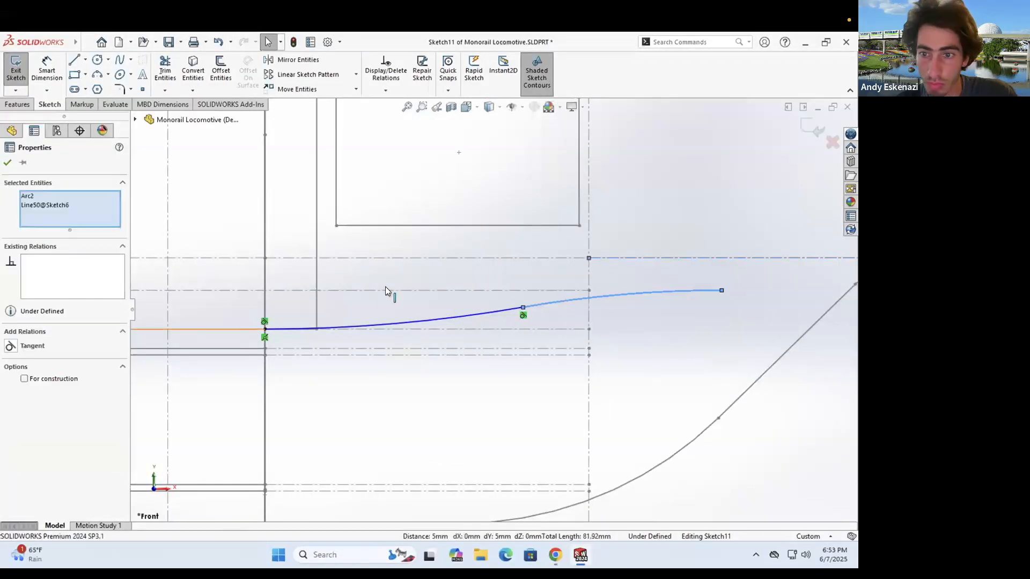
pyautogui.click(11, 347)
pyautogui.press('Escape')
pyautogui.scroll(-3, 493, 311)
pyautogui.moveTo(717, 279); pyautogui.dragTo(679, 278)
pyautogui.click(612, 414)
pyautogui.hotkey('alt', 'Tab')
# - Add a short horizontal line at the curve end, dimensioned 20 with a 40 distance
pyautogui.hotkey('alt', 'Tab')
pyautogui.press('l')
pyautogui.click(667, 279)
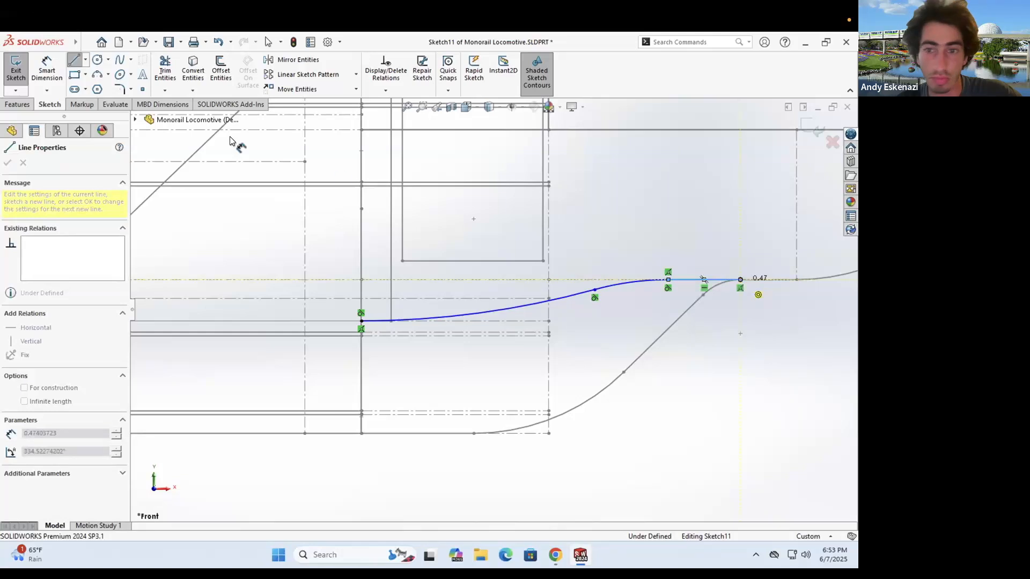
pyautogui.click(706, 280)
pyautogui.click(706, 248)
pyautogui.write('20')
pyautogui.press('Return')
pyautogui.hotkey('alt', 'Tab')
pyautogui.hotkey('alt', 'Tab')
pyautogui.click(646, 280)
pyautogui.click(567, 297)
pyautogui.click(603, 264)
pyautogui.write('40')
pyautogui.press('Return')
pyautogui.scroll(-3, 693, 248)
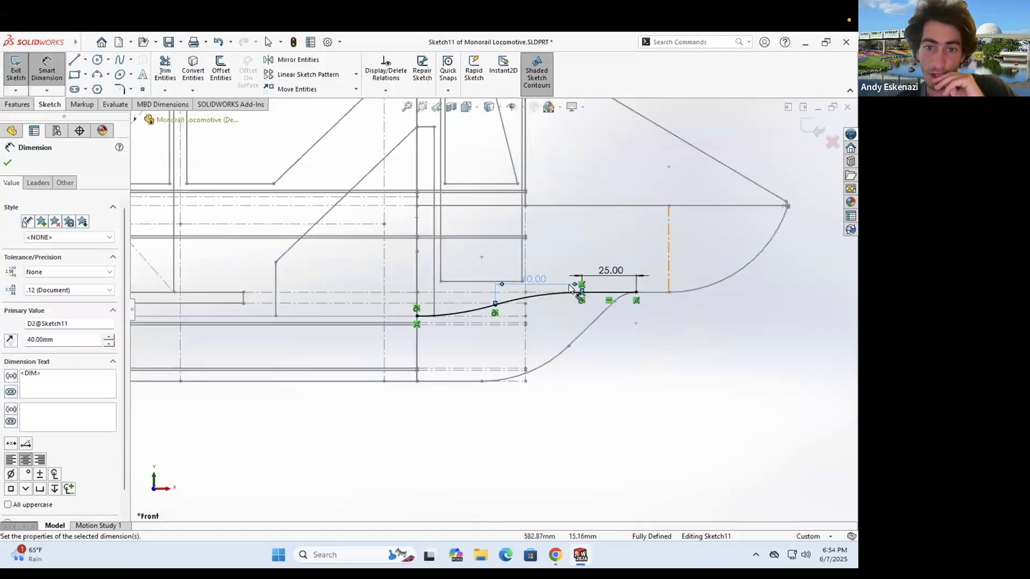
pyautogui.scroll(-2, 455, 285)
pyautogui.press('Escape')
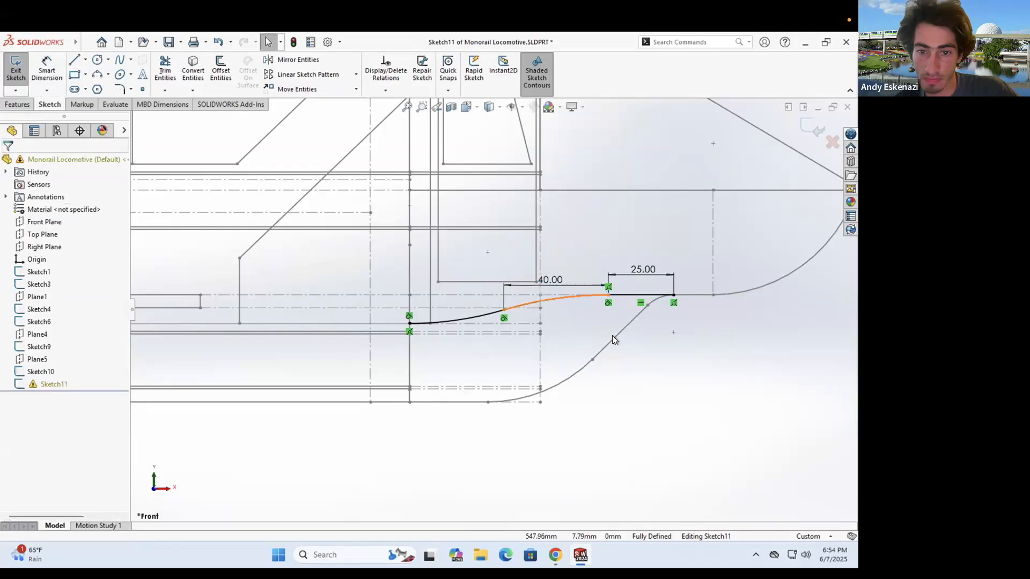
# - Try replacing the right arc with a parallel line, then undo to restore the arc
pyautogui.click(552, 299)
pyautogui.press('Delete')
pyautogui.scroll(-1, 554, 295)
pyautogui.press('l')
pyautogui.click(493, 313)
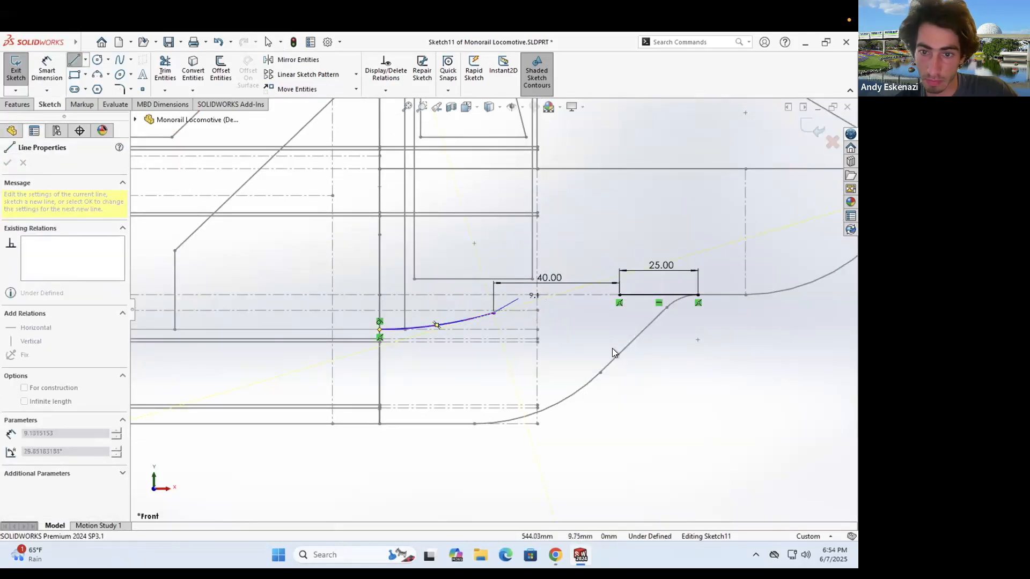
pyautogui.click(517, 298)
pyautogui.press('Escape')
pyautogui.click(506, 305)
pyautogui.keyDown('ctrl'); pyautogui.click(622, 350); pyautogui.keyUp('ctrl')
pyautogui.click(35, 373)
pyautogui.press('Escape')
pyautogui.click(506, 301)
pyautogui.click(555, 555)
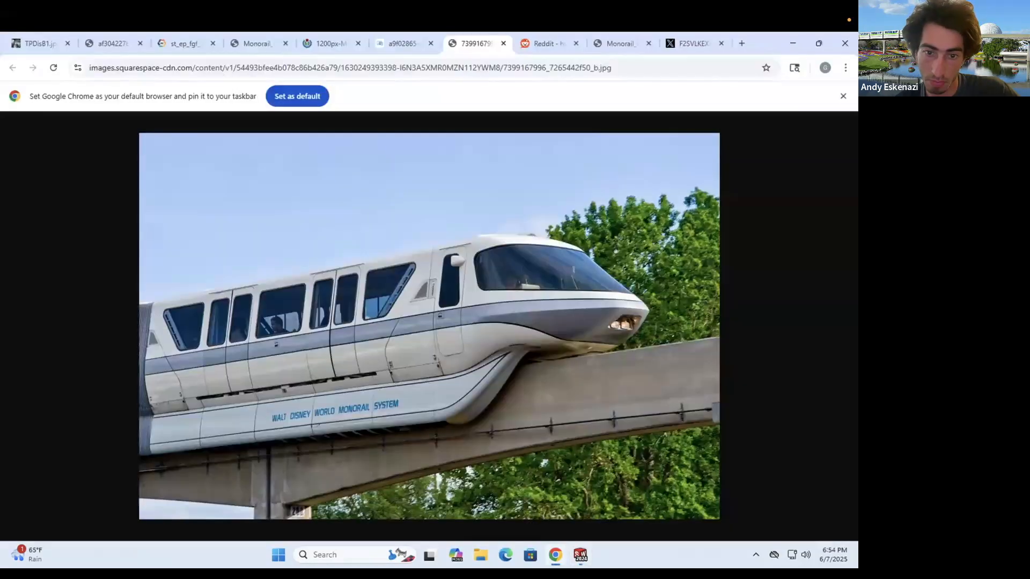
pyautogui.hotkey('alt', 'Tab')
pyautogui.hotkey('ctrl', 'z')
pyautogui.hotkey('ctrl', 'z')
pyautogui.hotkey('ctrl', 'z')
# - Change the 25.00 dimension to 40, then 30, settling on 20 mm
pyautogui.scroll(1, 633, 290)
pyautogui.doubleClick(632, 287)
pyautogui.write('40')
pyautogui.press('Return')
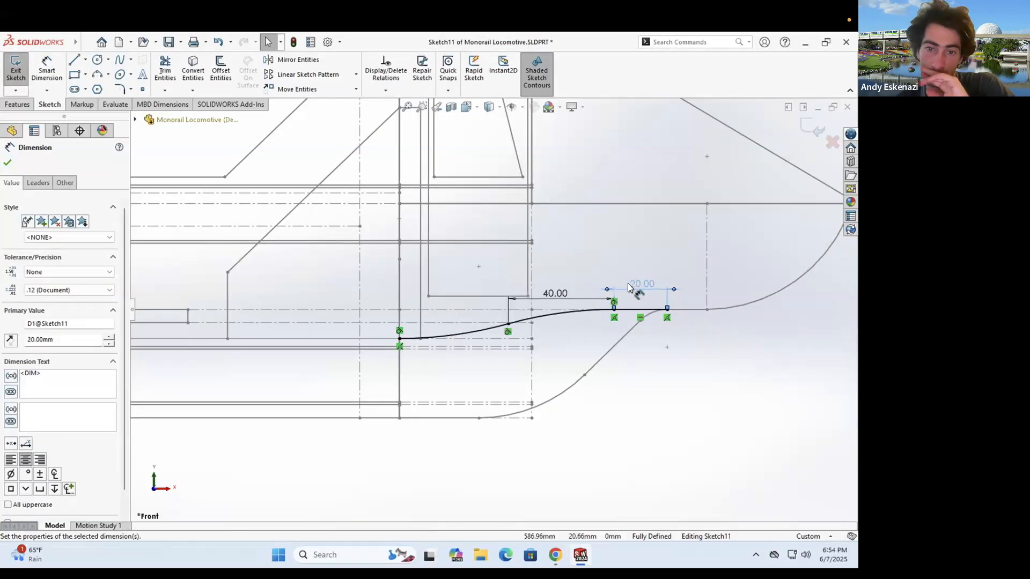
pyautogui.click(562, 553)
pyautogui.click(557, 559)
pyautogui.doubleClick(560, 294)
pyautogui.write('30')
pyautogui.press('Return')
pyautogui.doubleClick(562, 290)
pyautogui.write('20')
pyautogui.press('Return')
# - Orbit to check the stripe curve, then exit Sketch11
pyautogui.moveTo(476, 260)
pyautogui.mouseDown(button='middle')
pyautogui.moveTo(496, 351)
pyautogui.moveTo(536, 353)
pyautogui.mouseUp(button='middle')
pyautogui.scroll(-2, 535, 352)
pyautogui.scroll(4, 525, 300)
pyautogui.moveTo(526, 300)
pyautogui.mouseDown(button='middle')
pyautogui.moveTo(452, 340)
pyautogui.moveTo(632, 300)
pyautogui.moveTo(451, 322)
pyautogui.moveTo(490, 356)
pyautogui.moveTo(429, 354)
pyautogui.mouseUp(button='middle')
pyautogui.scroll(-4, 632, 300)
pyautogui.doubleClick(632, 301)
pyautogui.scroll(4, 631, 300)
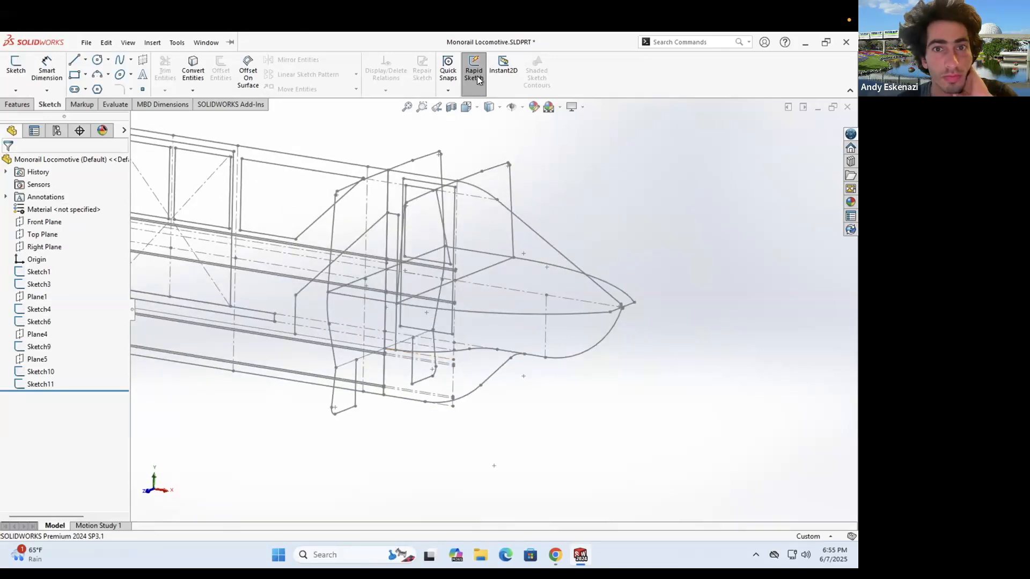
# - Start a new sketch on Plane1
pyautogui.moveTo(462, 262)
pyautogui.mouseDown(button='middle')
pyautogui.moveTo(485, 223)
pyautogui.moveTo(452, 265)
pyautogui.moveTo(455, 278)
pyautogui.mouseUp(button='middle')
pyautogui.click(51, 107)
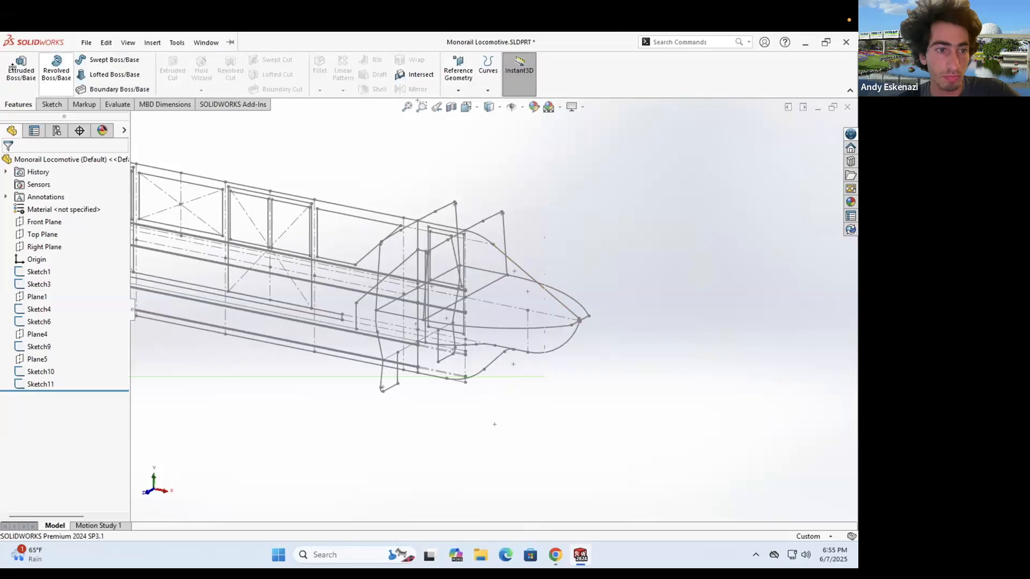
pyautogui.click(12, 67)
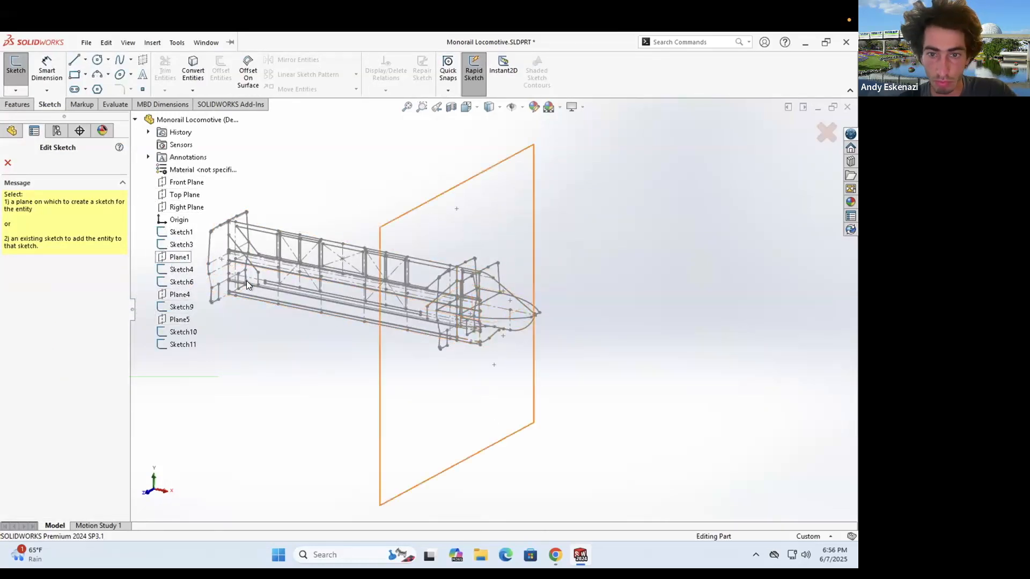
pyautogui.scroll(-4, 549, 323)
pyautogui.click(194, 70)
# - Convert the Sketch4 arc and three lines into Sketch12, then save the part
pyautogui.click(488, 321)
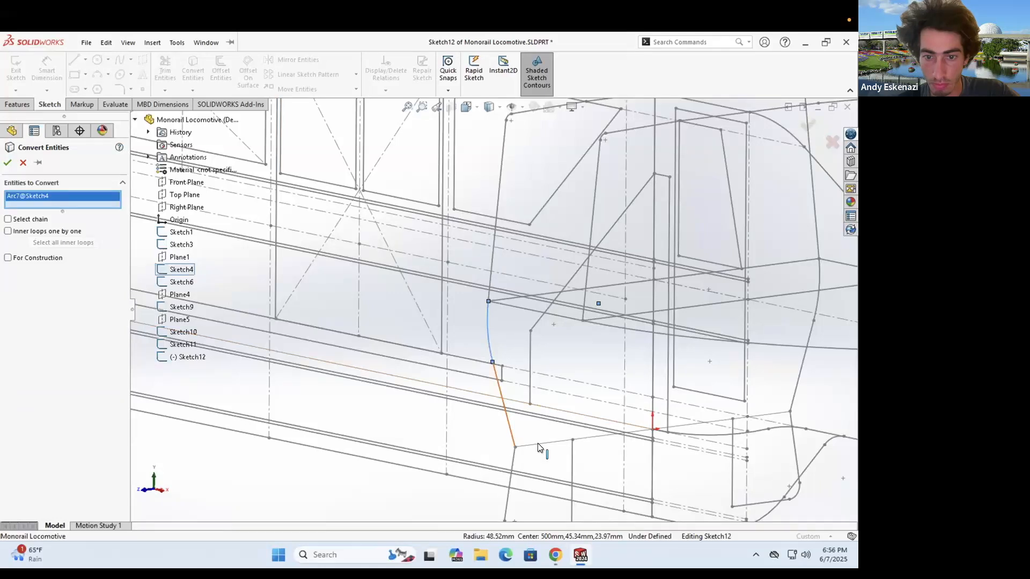
pyautogui.click(510, 431)
pyautogui.click(539, 444)
pyautogui.scroll(2, 541, 444)
pyautogui.click(705, 353)
pyautogui.click(15, 69)
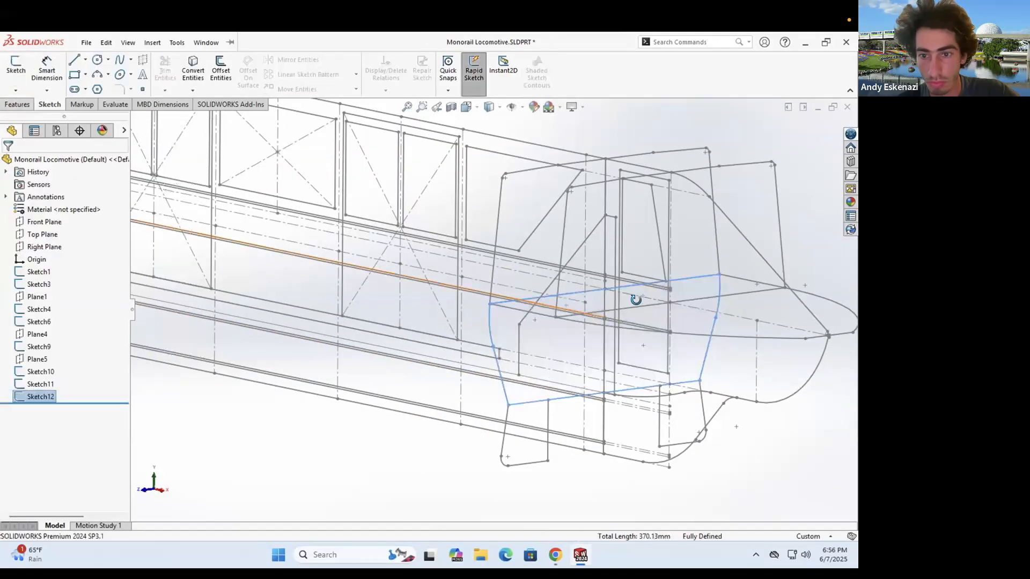
pyautogui.click(86, 42)
pyautogui.click(108, 171)
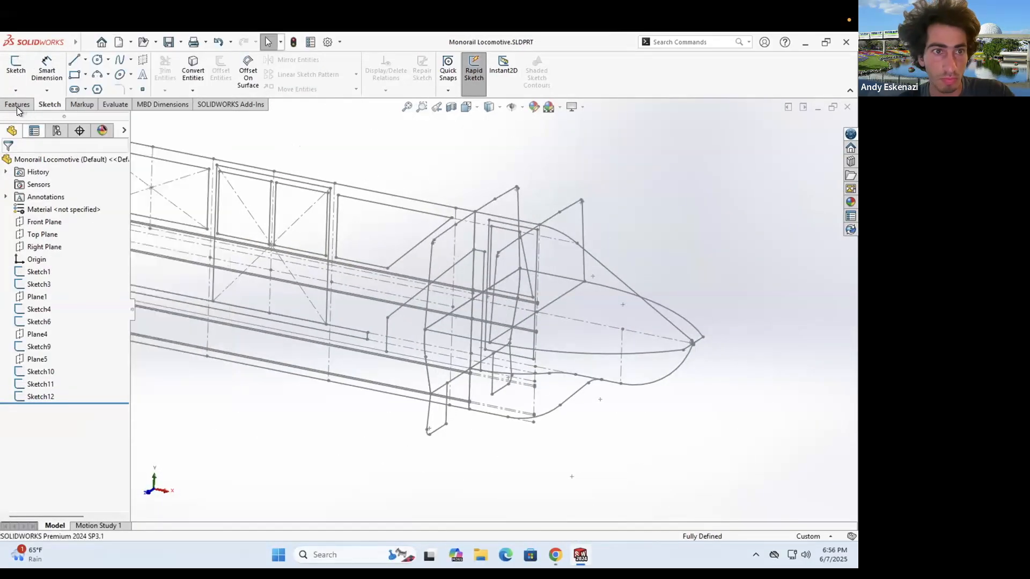
# - Start a Lofted Boss/Base feature
pyautogui.click(18, 106)
pyautogui.click(113, 75)
pyautogui.scroll(3, 526, 290)
pyautogui.moveTo(518, 340)
pyautogui.mouseDown(button='middle')
pyautogui.moveTo(525, 310)
pyautogui.moveTo(522, 344)
pyautogui.mouseUp(button='middle')
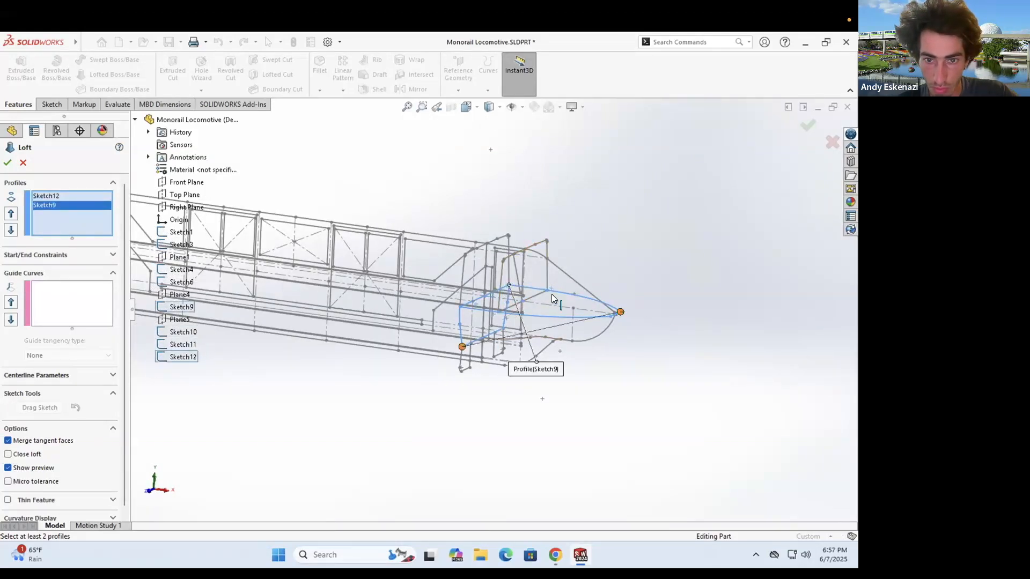
# - Orbit around the nose and pick the side curve segments as a first guide curve group
pyautogui.scroll(-5, 542, 303)
pyautogui.moveTo(472, 269); pyautogui.dragTo(483, 317, button='middle')
pyautogui.moveTo(745, 368); pyautogui.dragTo(718, 394)
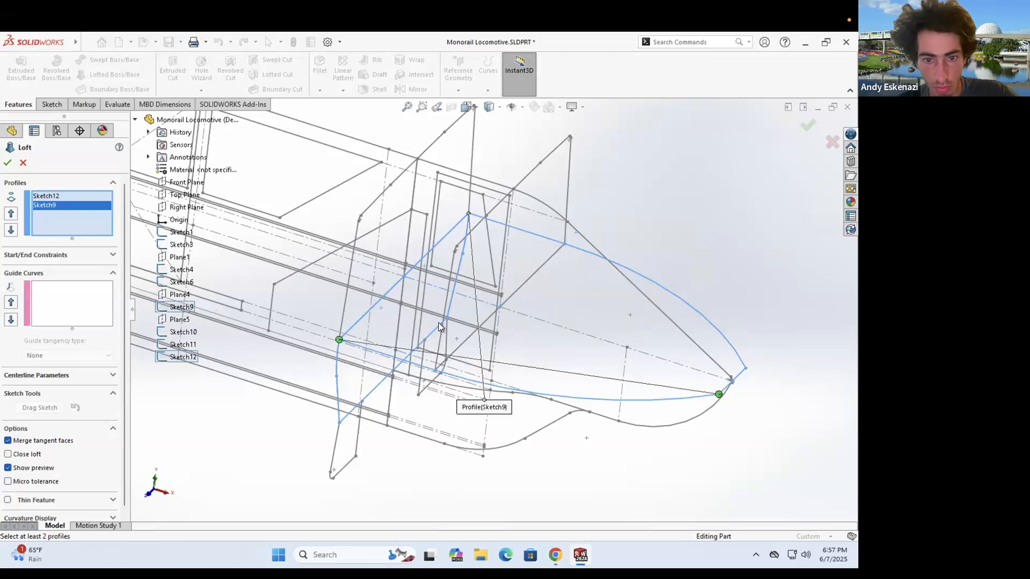
pyautogui.scroll(1, 439, 323)
pyautogui.moveTo(438, 322); pyautogui.dragTo(437, 292, button='middle')
pyautogui.click(80, 295)
pyautogui.click(445, 350)
pyautogui.click(582, 366)
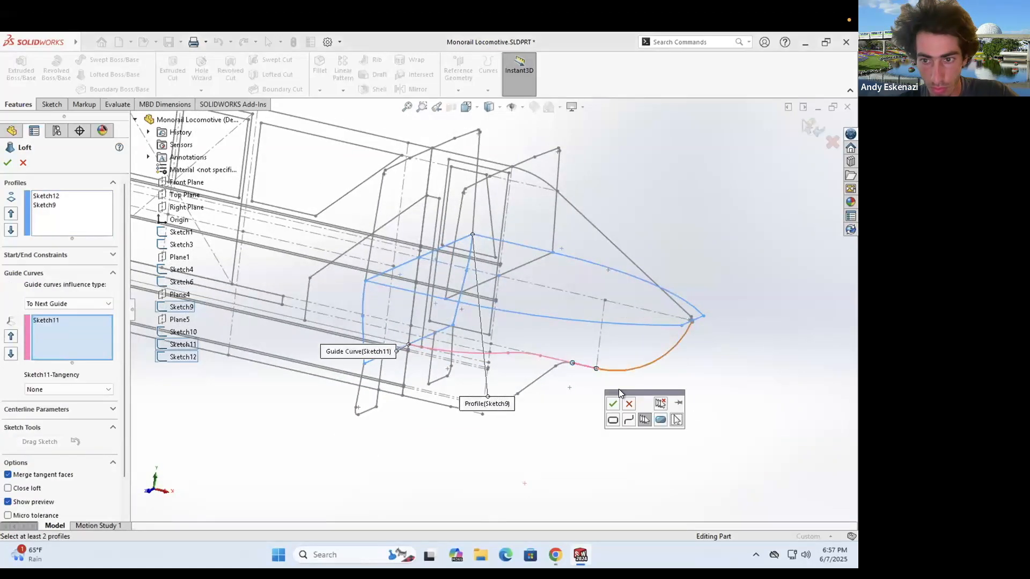
pyautogui.click(612, 403)
# - Remove the wrong guide entries and reselect the lower side curve segments as an open-group guide
pyautogui.click(60, 320)
pyautogui.rightClick(60, 322)
pyautogui.click(86, 345)
pyautogui.rightClick(65, 323)
pyautogui.click(88, 345)
pyautogui.rightClick(56, 301)
pyautogui.click(102, 323)
pyautogui.click(571, 134)
pyautogui.click(495, 352)
pyautogui.click(586, 134)
pyautogui.click(582, 366)
pyautogui.click(555, 117)
# - Accept Loft1 between Sketch12 and Sketch9, then show Sketch11 from the expanded Loft1
pyautogui.moveTo(519, 295)
pyautogui.mouseDown(button='middle')
pyautogui.moveTo(372, 252)
pyautogui.moveTo(467, 249)
pyautogui.moveTo(490, 315)
pyautogui.moveTo(477, 255)
pyautogui.moveTo(450, 231)
pyautogui.moveTo(469, 244)
pyautogui.moveTo(349, 252)
pyautogui.moveTo(420, 281)
pyautogui.moveTo(357, 321)
pyautogui.moveTo(399, 278)
pyautogui.moveTo(410, 298)
pyautogui.mouseUp(button='middle')
pyautogui.click(8, 164)
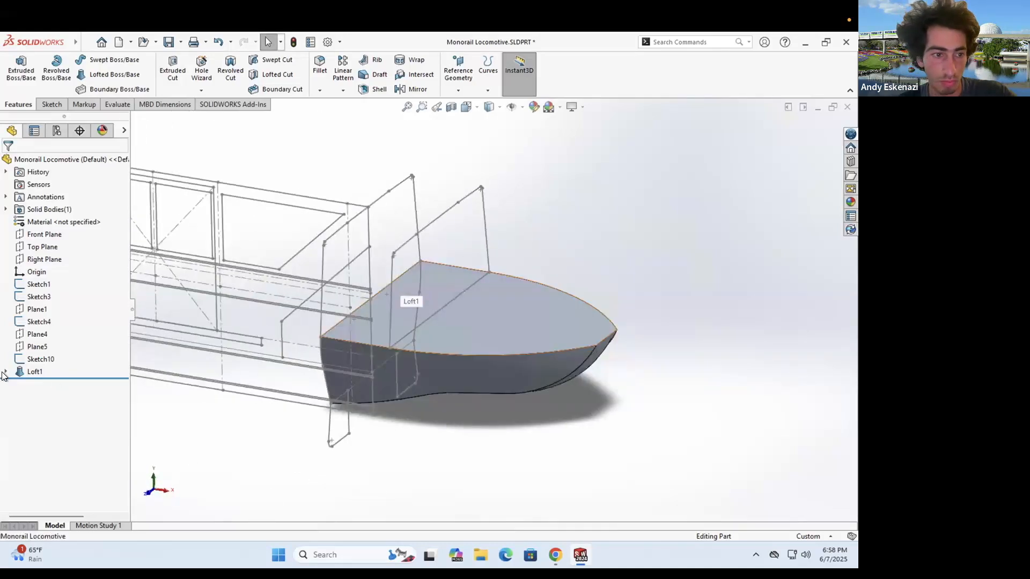
pyautogui.click(6, 371)
pyautogui.rightClick(40, 411)
pyautogui.click(53, 354)
# - Make Sketch11 and Sketch6 visible again
pyautogui.rightClick(55, 418)
pyautogui.click(70, 354)
pyautogui.scroll(1, 504, 361)
pyautogui.moveTo(504, 361); pyautogui.dragTo(481, 349, button='middle')
pyautogui.click(54, 101)
# - Start a second loft with Sketch10 and the hull's curved top edge group as profiles
pyautogui.click(18, 104)
pyautogui.click(112, 75)
pyautogui.click(476, 250)
pyautogui.scroll(-2, 524, 288)
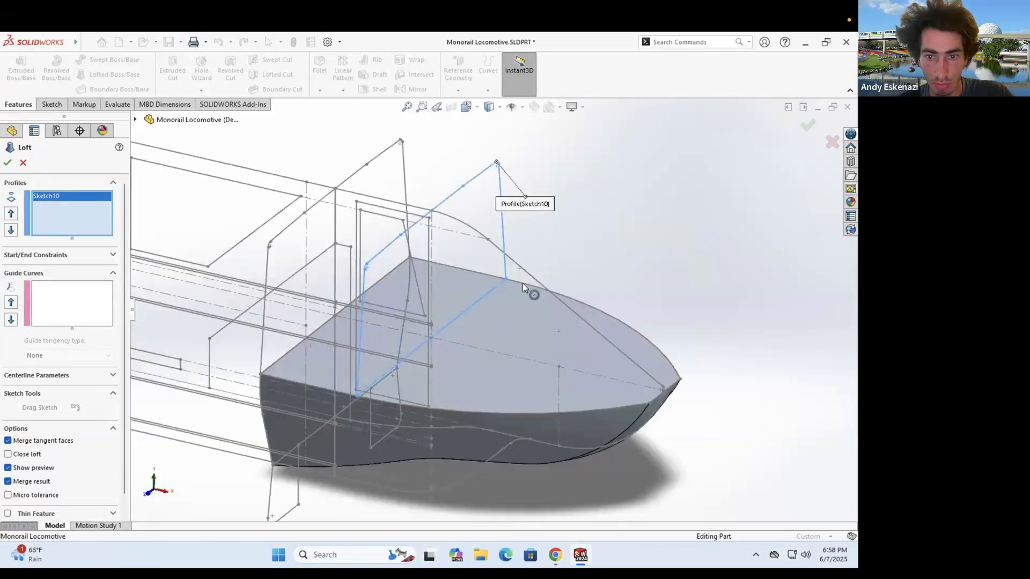
pyautogui.rightClick(596, 253)
pyautogui.click(626, 261)
pyautogui.click(680, 381)
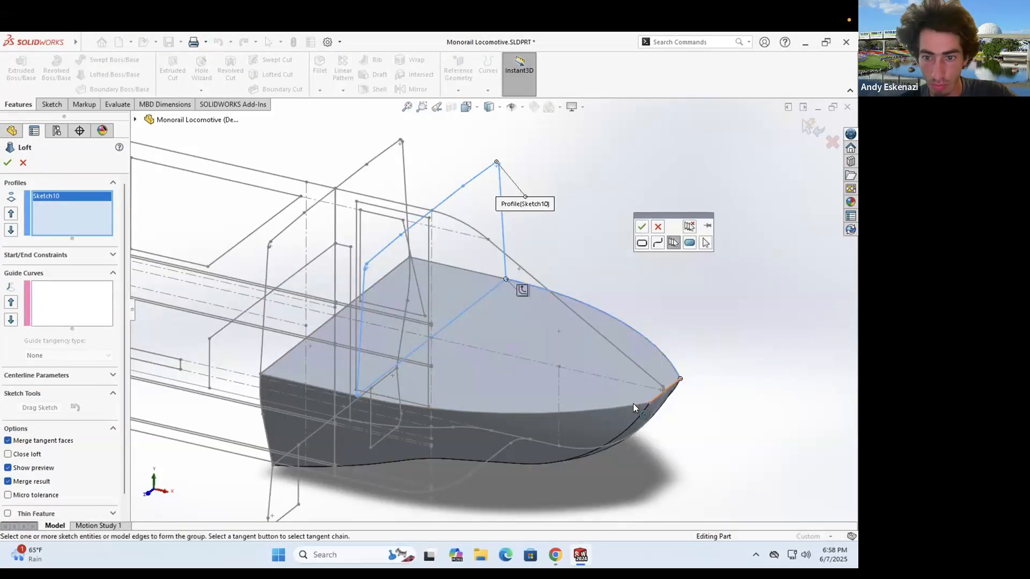
pyautogui.click(643, 228)
# - Group the arc, line and nose arc as a guide curve, preview it, then cancel the loft
pyautogui.click(503, 249)
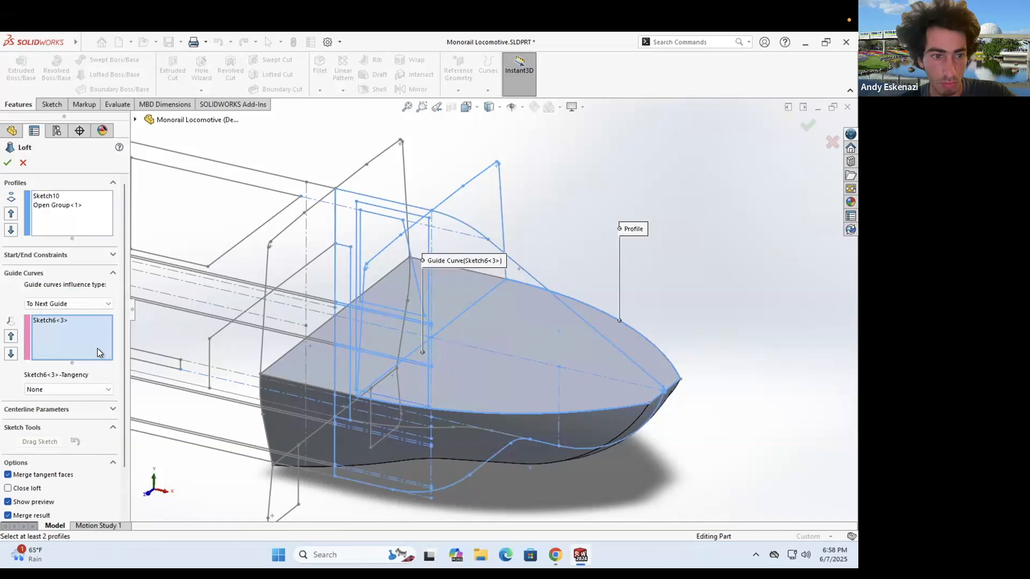
pyautogui.rightClick(592, 221)
pyautogui.click(621, 229)
pyautogui.click(474, 226)
pyautogui.click(553, 287)
pyautogui.scroll(-8, 668, 394)
pyautogui.click(556, 246)
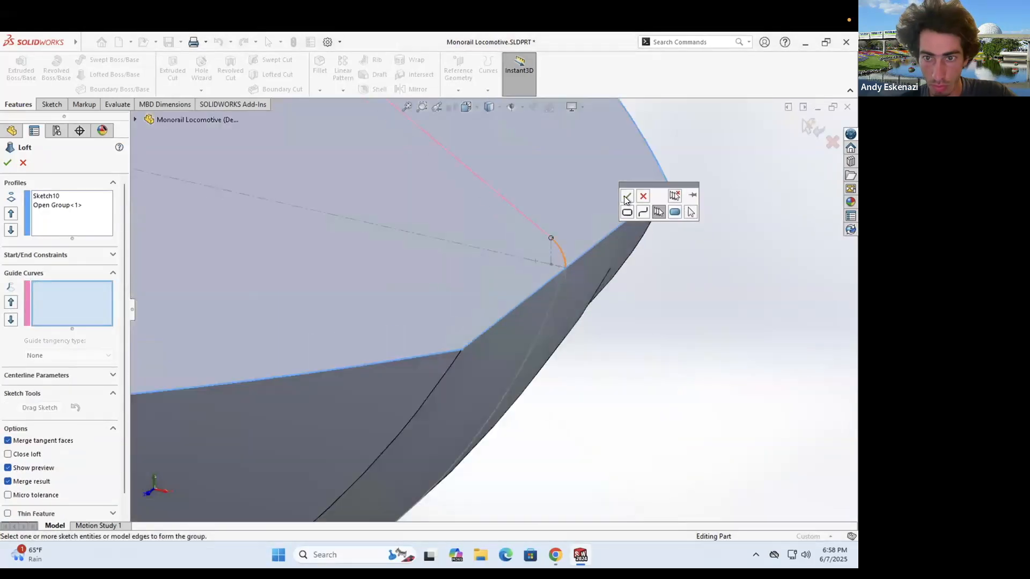
pyautogui.click(624, 196)
pyautogui.scroll(8, 403, 231)
pyautogui.moveTo(403, 231); pyautogui.dragTo(258, 257, button='middle')
pyautogui.click(59, 226)
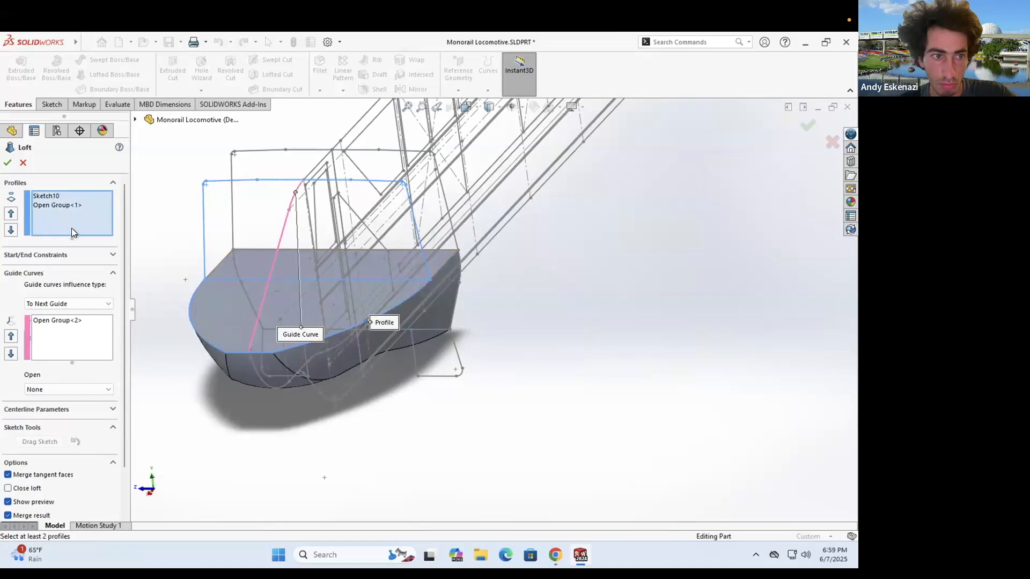
pyautogui.click(96, 223)
# - Start a new sketch on the hull's top face
pyautogui.click(23, 163)
pyautogui.click(52, 105)
pyautogui.click(16, 70)
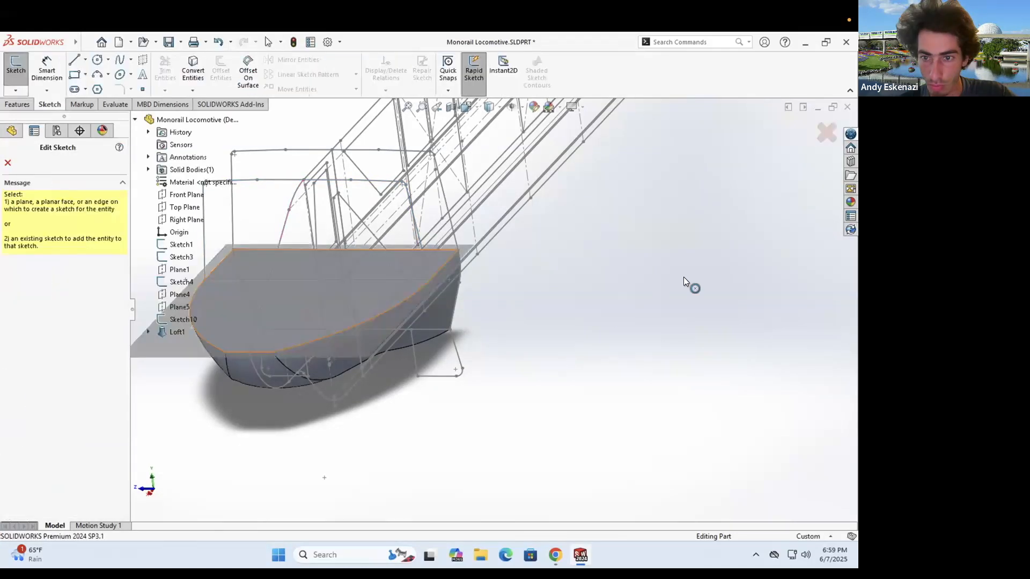
pyautogui.click(344, 290)
pyautogui.moveTo(344, 301); pyautogui.dragTo(360, 268, button='middle')
# - Convert Sketch9's arcs and line into Sketch13 and exit the sketch
pyautogui.click(193, 70)
pyautogui.click(638, 319)
pyautogui.click(656, 341)
pyautogui.click(525, 428)
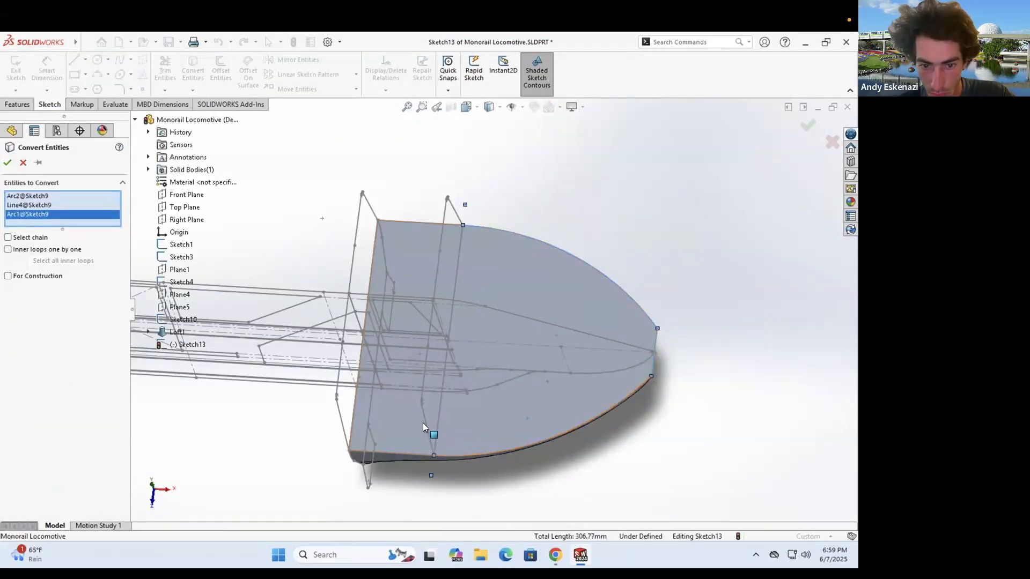
pyautogui.scroll(-6, 419, 423)
pyautogui.click(419, 424)
pyautogui.scroll(8, 583, 396)
pyautogui.click(8, 163)
pyautogui.click(15, 70)
# - Create Loft2 from Sketch13 and Sketch10 with the nose edge as guide curve
pyautogui.moveTo(412, 179); pyautogui.dragTo(400, 128, button='middle')
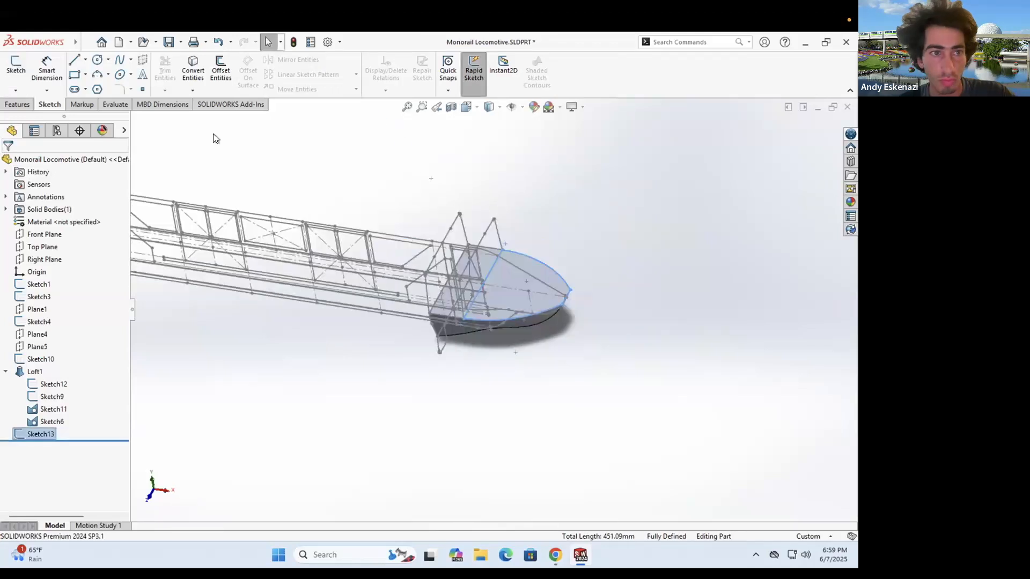
pyautogui.click(19, 105)
pyautogui.click(109, 74)
pyautogui.click(172, 320)
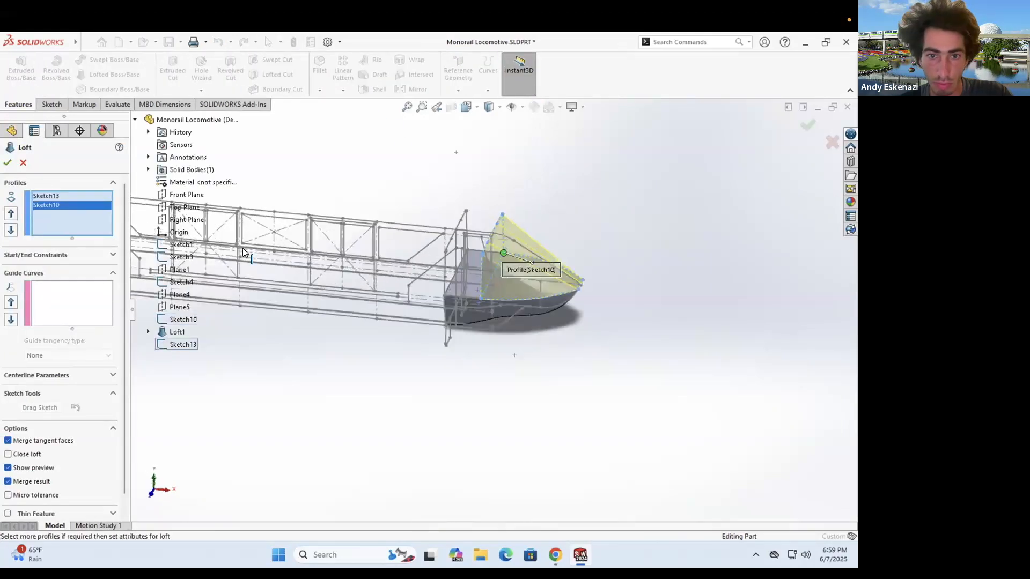
pyautogui.rightClick(454, 94)
pyautogui.click(485, 143)
pyautogui.scroll(-3, 568, 231)
pyautogui.scroll(-11, 639, 347)
pyautogui.click(556, 309)
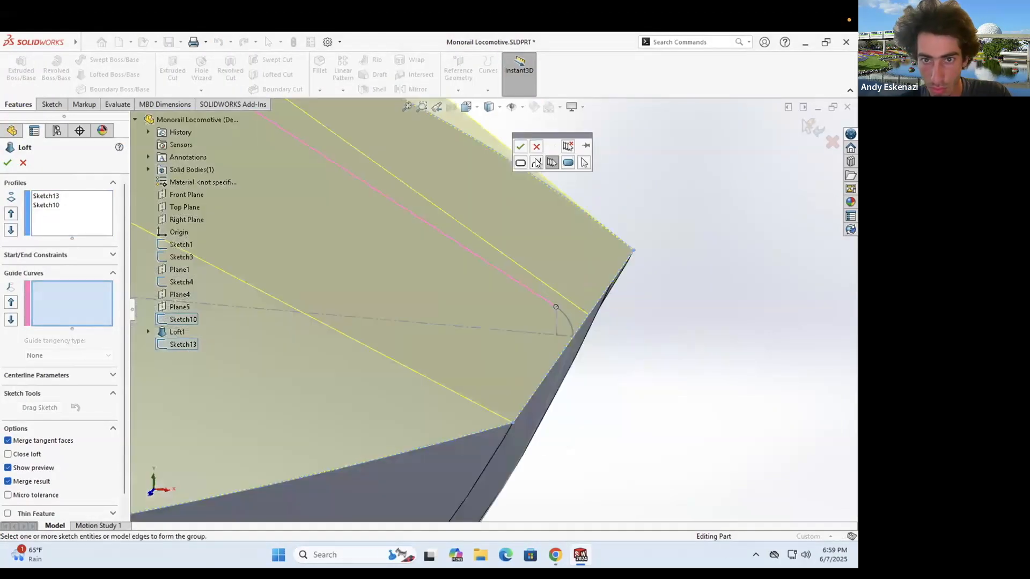
pyautogui.click(520, 146)
pyautogui.scroll(11, 498, 309)
pyautogui.click(8, 162)
# - Inspect the new nose loft and expand Loft2 in the feature tree
pyautogui.scroll(3, 530, 259)
pyautogui.moveTo(364, 303); pyautogui.dragTo(451, 283, button='middle')
pyautogui.scroll(-5, 451, 283)
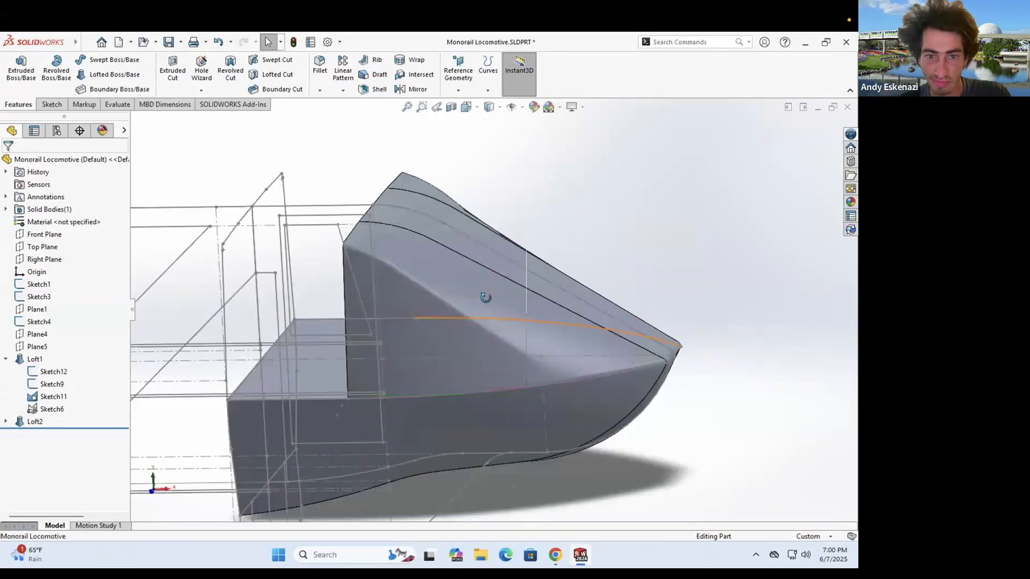
pyautogui.scroll(4, 461, 257)
pyautogui.click(53, 357)
pyautogui.rightClick(28, 371)
pyautogui.click(38, 286)
pyautogui.hotkey('ctrl', 'z')
# - Hide the solid body and show Sketch6 so only wireframe remains
pyautogui.click(6, 372)
pyautogui.rightClick(44, 390)
pyautogui.click(55, 354)
pyautogui.rightClick(34, 372)
pyautogui.click(45, 286)
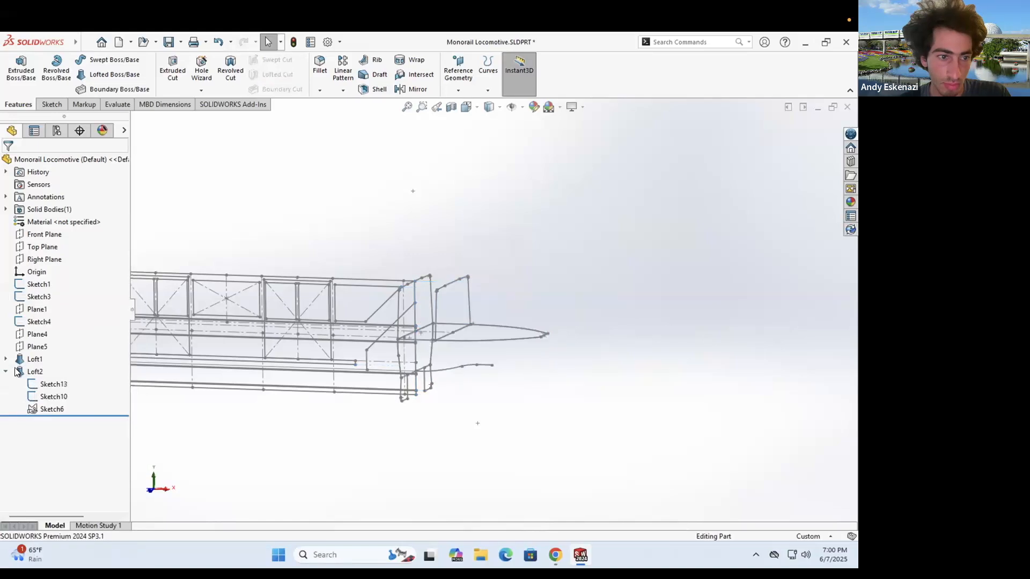
pyautogui.rightClick(48, 409)
pyautogui.click(59, 355)
pyautogui.scroll(4, 381, 316)
pyautogui.moveTo(382, 317); pyautogui.dragTo(421, 325, button='middle')
pyautogui.scroll(-3, 322, 316)
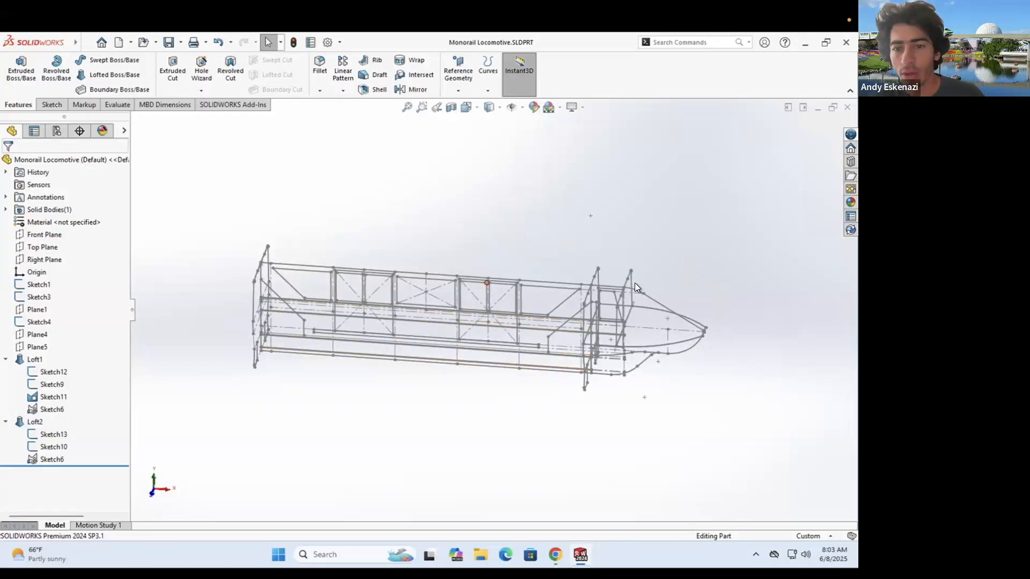
pyautogui.moveTo(479, 249); pyautogui.dragTo(510, 318, button='middle')
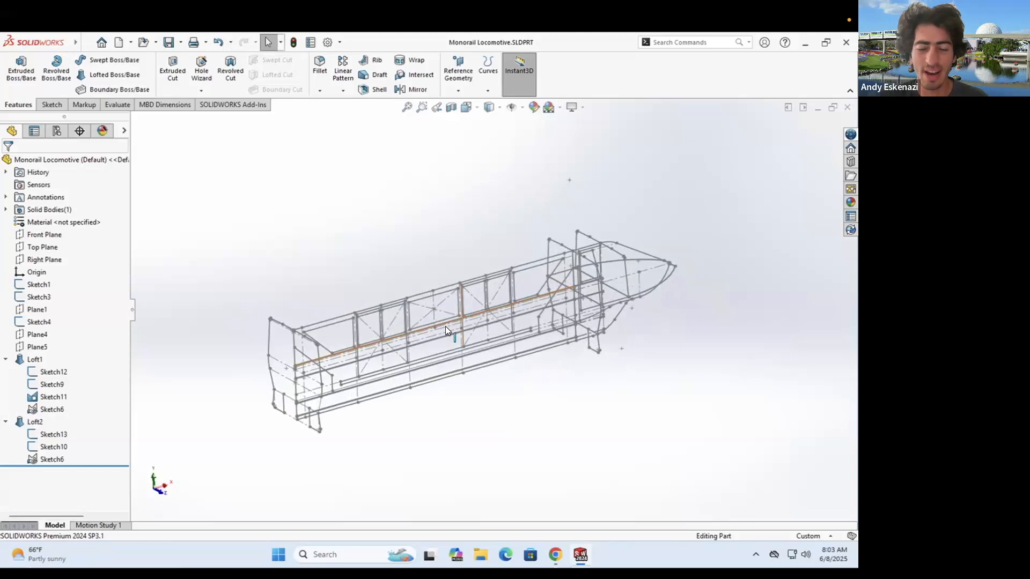
pyautogui.scroll(-2, 445, 326)
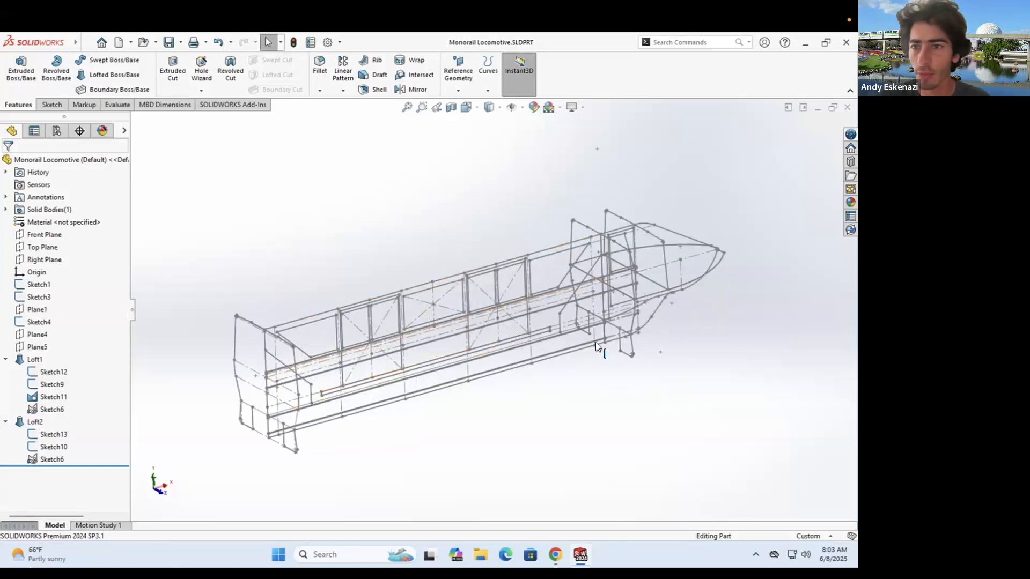
pyautogui.moveTo(468, 372); pyautogui.dragTo(404, 343, button='middle')
pyautogui.moveTo(410, 283); pyautogui.dragTo(379, 269, button='middle')
pyautogui.scroll(-1, 393, 251)
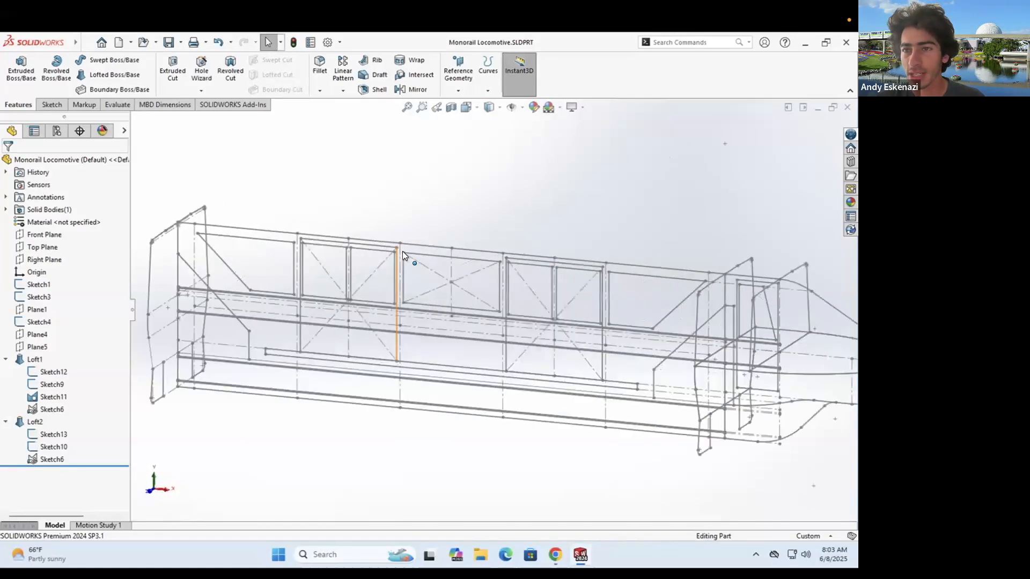
pyautogui.scroll(2, 444, 272)
pyautogui.moveTo(453, 280); pyautogui.dragTo(452, 272, button='middle')
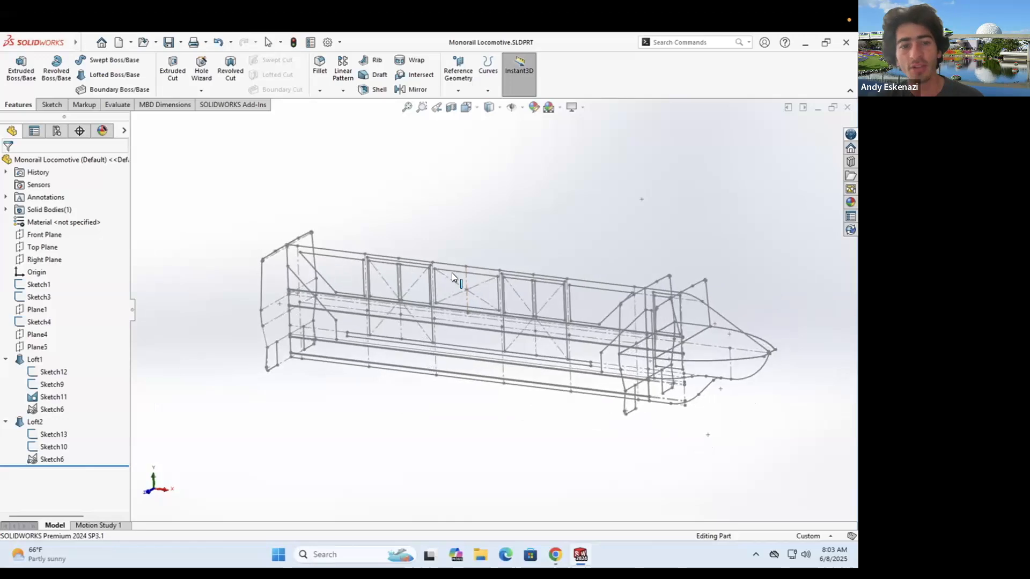
pyautogui.moveTo(631, 307); pyautogui.dragTo(600, 318, button='middle')
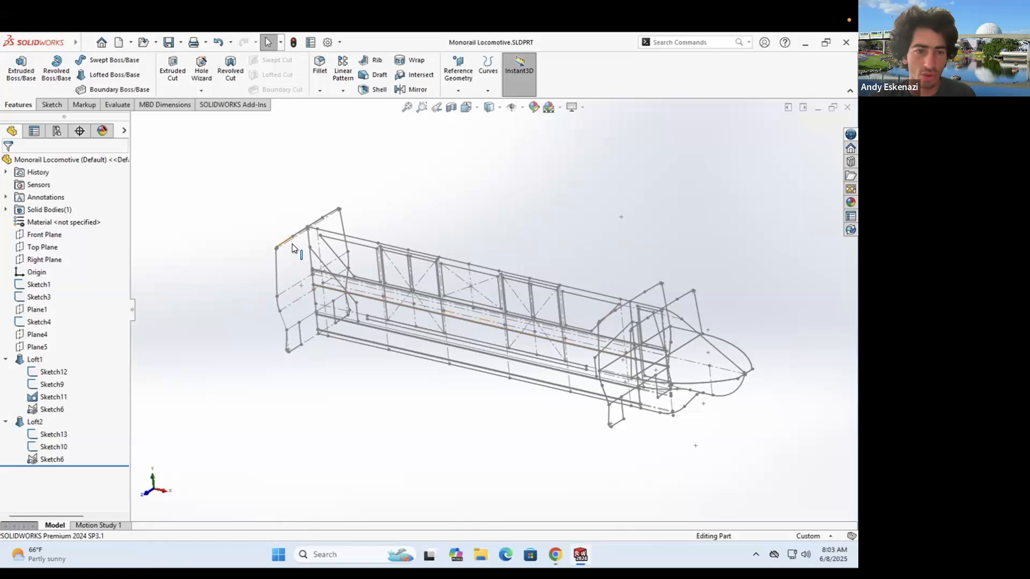
pyautogui.moveTo(645, 360); pyautogui.dragTo(721, 322, button='middle')
pyautogui.scroll(-4, 740, 314)
pyautogui.moveTo(694, 274); pyautogui.dragTo(565, 394, button='middle')
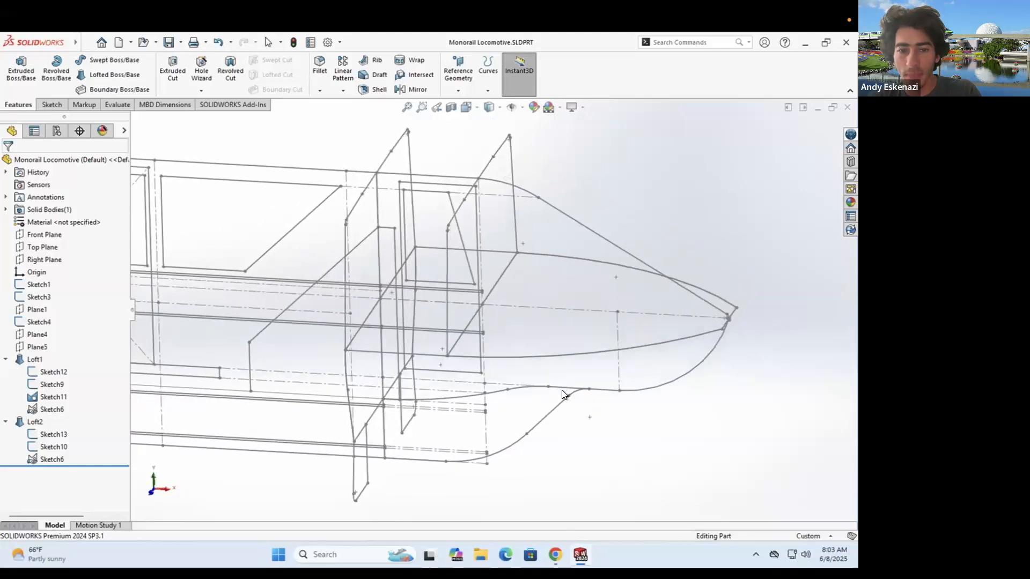
pyautogui.scroll(3, 557, 325)
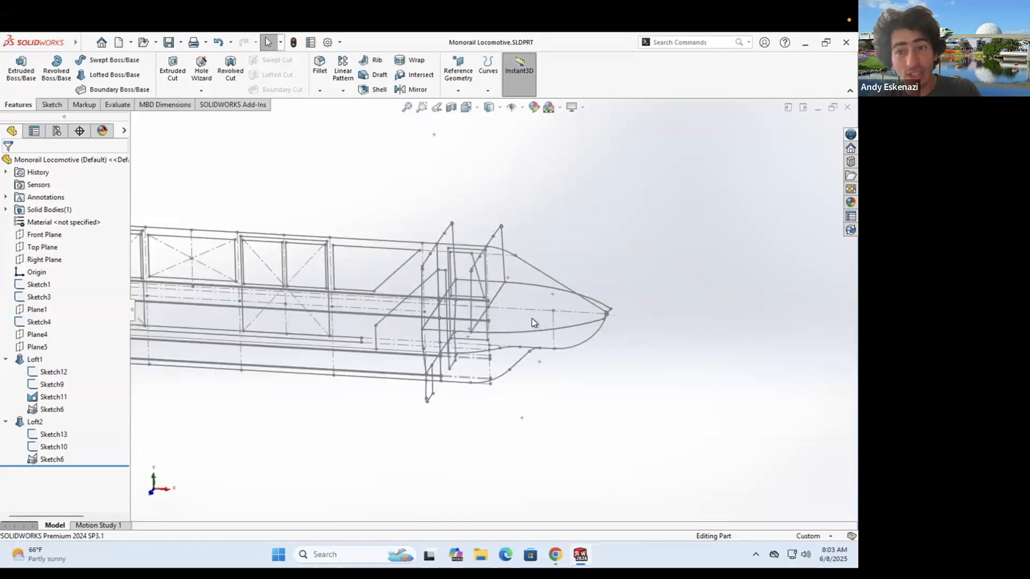
pyautogui.moveTo(533, 314)
pyautogui.mouseDown(button='middle')
pyautogui.moveTo(453, 274)
pyautogui.moveTo(443, 277)
pyautogui.moveTo(451, 292)
pyautogui.mouseUp(button='middle')
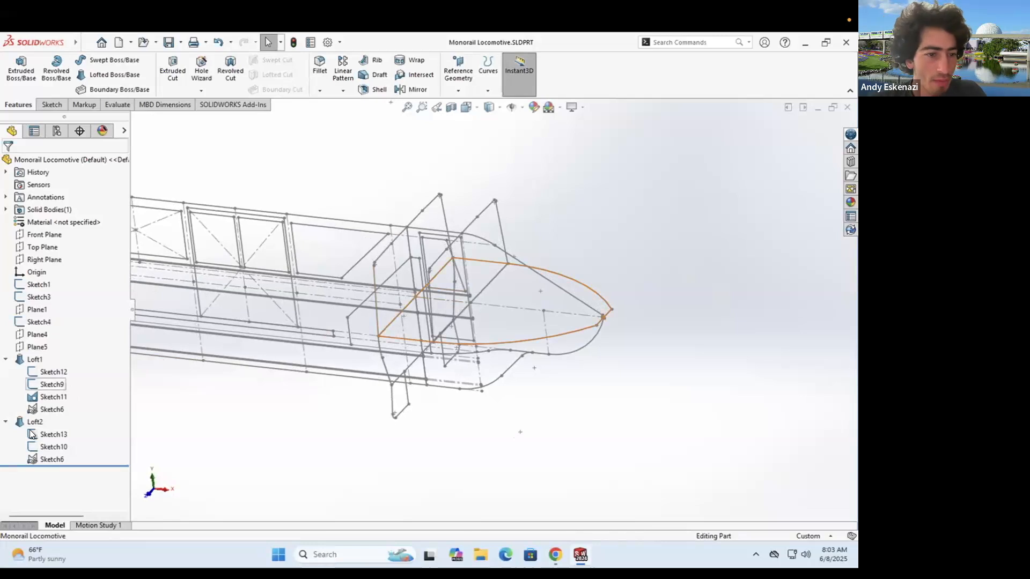
# - Delete Loft1 along with its dependent Loft2, leaving the wireframe sketches
pyautogui.rightClick(23, 360)
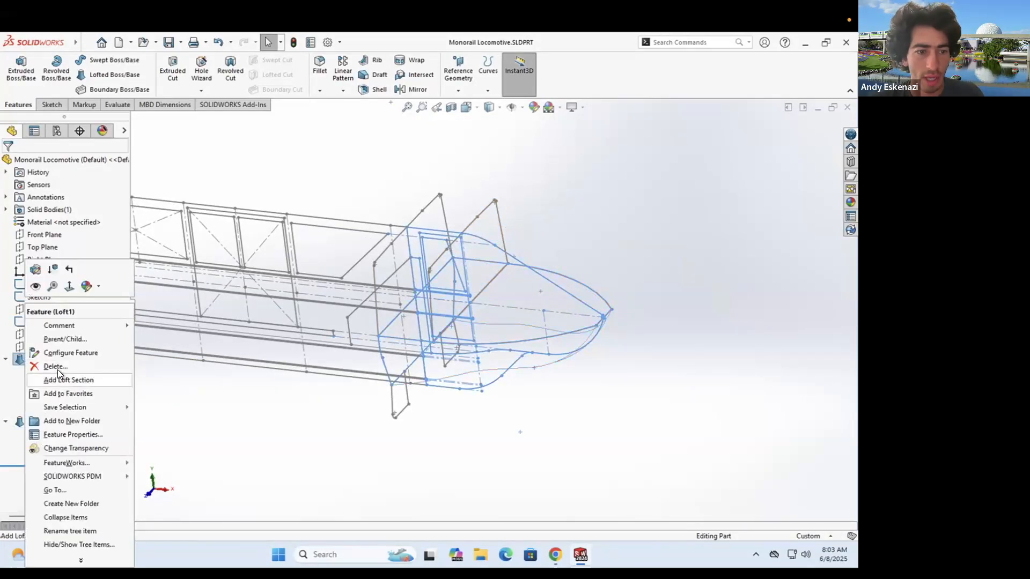
pyautogui.click(56, 368)
pyautogui.click(499, 236)
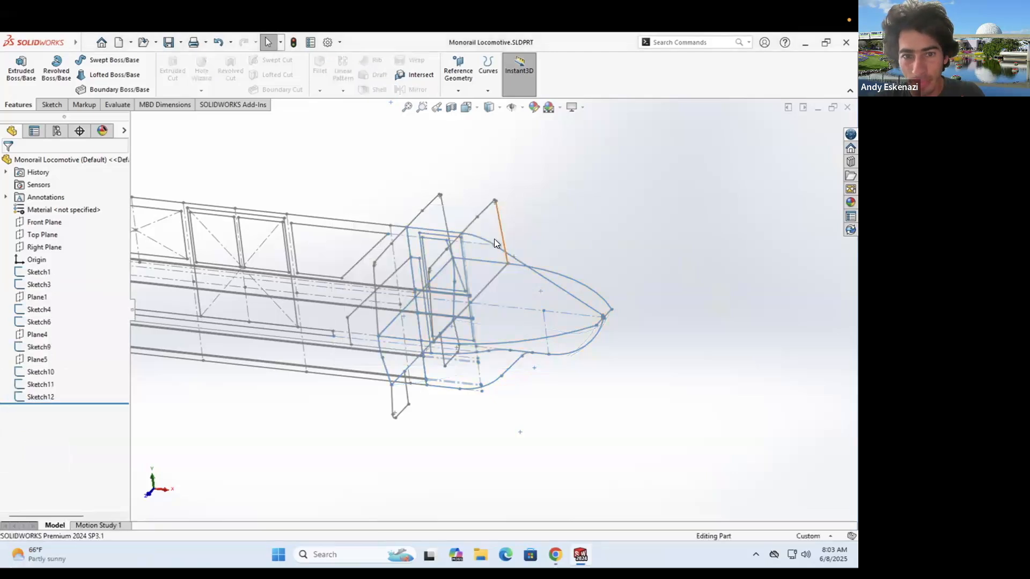
pyautogui.moveTo(397, 337)
pyautogui.mouseDown(button='middle')
pyautogui.moveTo(444, 268)
pyautogui.moveTo(320, 294)
pyautogui.moveTo(301, 278)
pyautogui.moveTo(390, 259)
pyautogui.moveTo(405, 298)
pyautogui.moveTo(496, 251)
pyautogui.moveTo(421, 286)
pyautogui.mouseUp(button='middle')
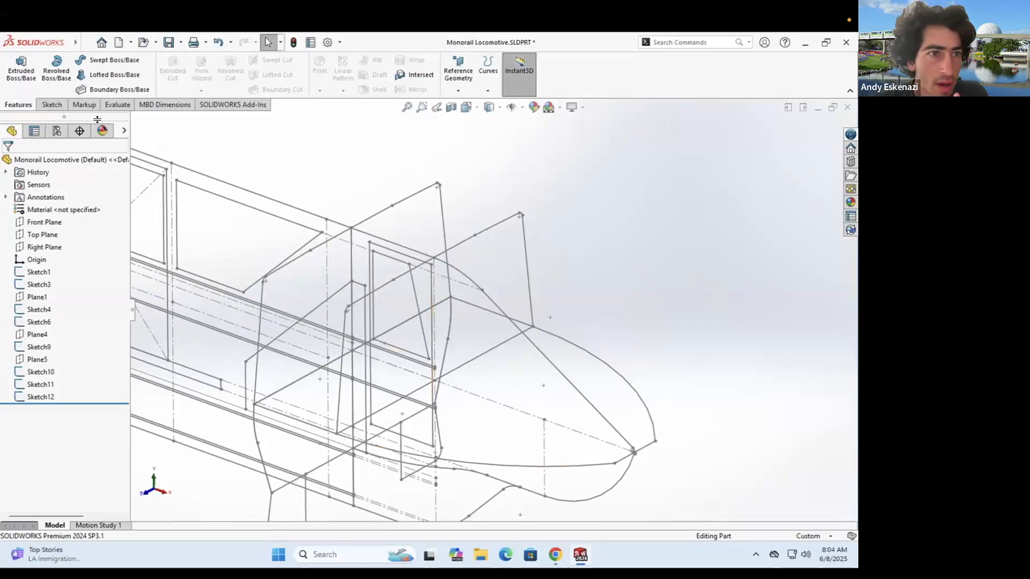
# - Start a new 3D sketch from the Sketch tab's sketch type menu
pyautogui.click(52, 105)
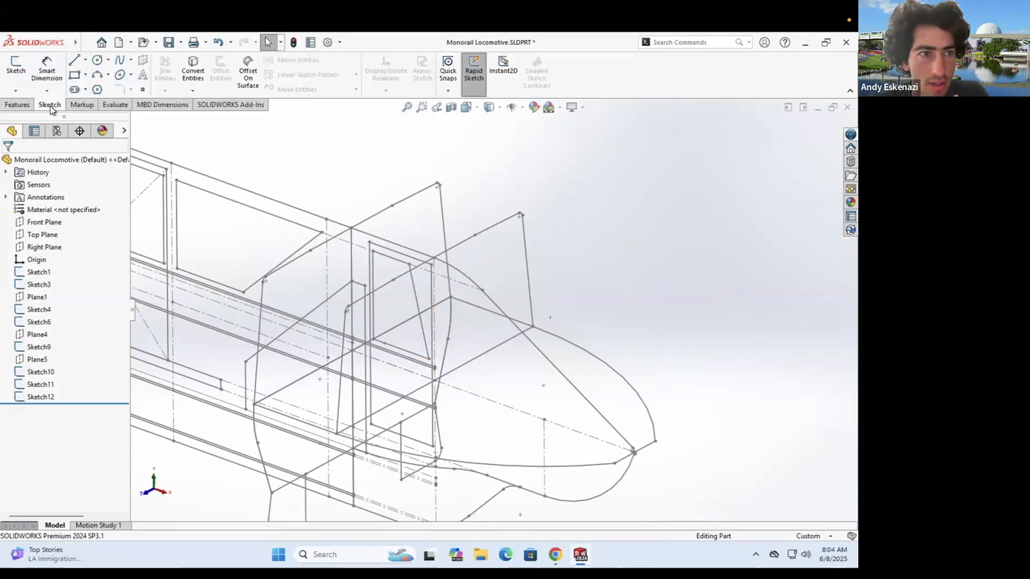
pyautogui.click(87, 59)
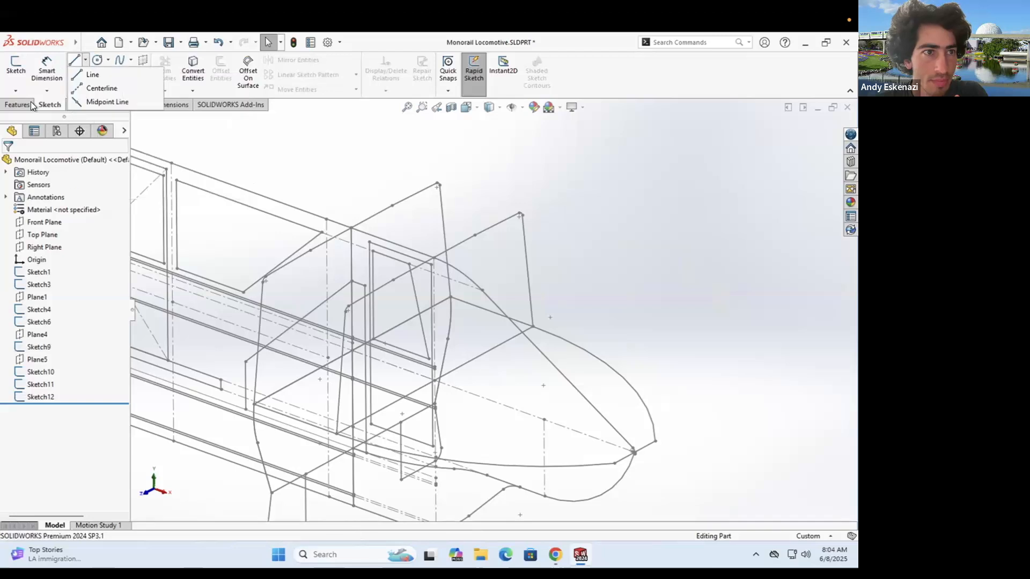
pyautogui.click(18, 91)
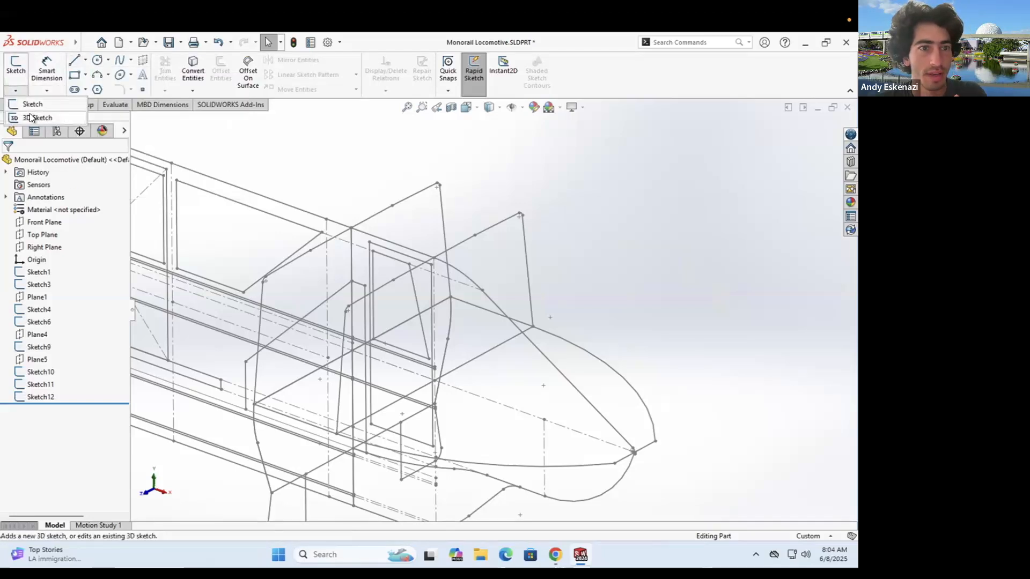
pyautogui.click(30, 114)
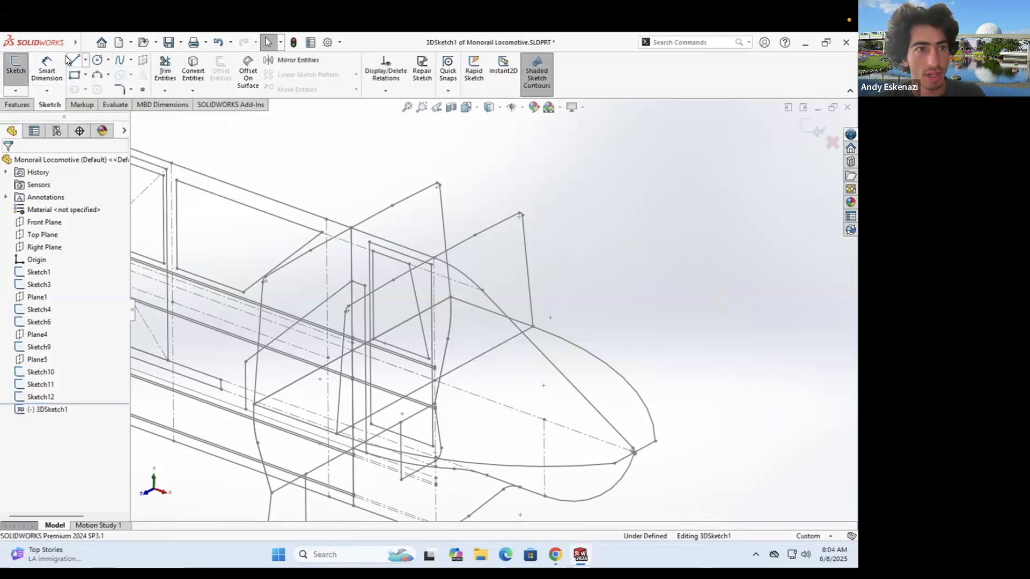
# - Try a line from the nose curve endpoint, then cancel and leave the 3D sketch
pyautogui.click(70, 58)
pyautogui.click(653, 441)
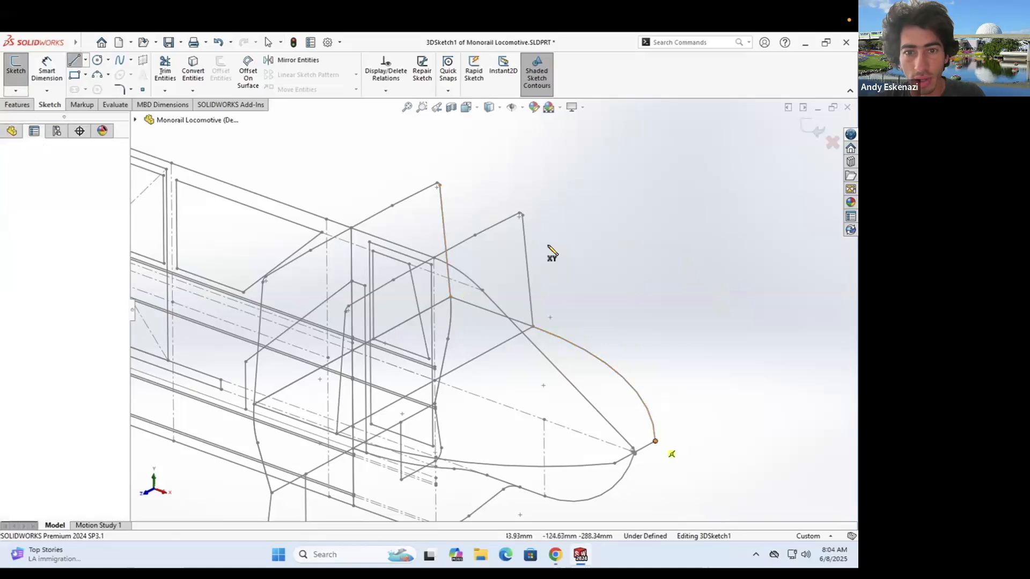
pyautogui.press('Escape')
pyautogui.press('Escape')
pyautogui.moveTo(547, 329); pyautogui.dragTo(569, 375, button='middle')
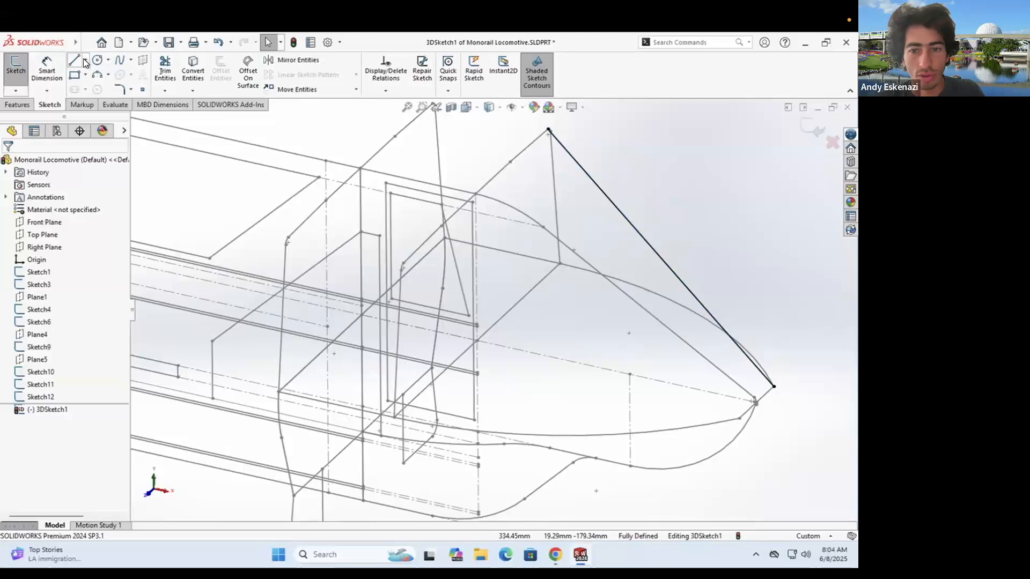
pyautogui.click(84, 60)
pyautogui.click(96, 74)
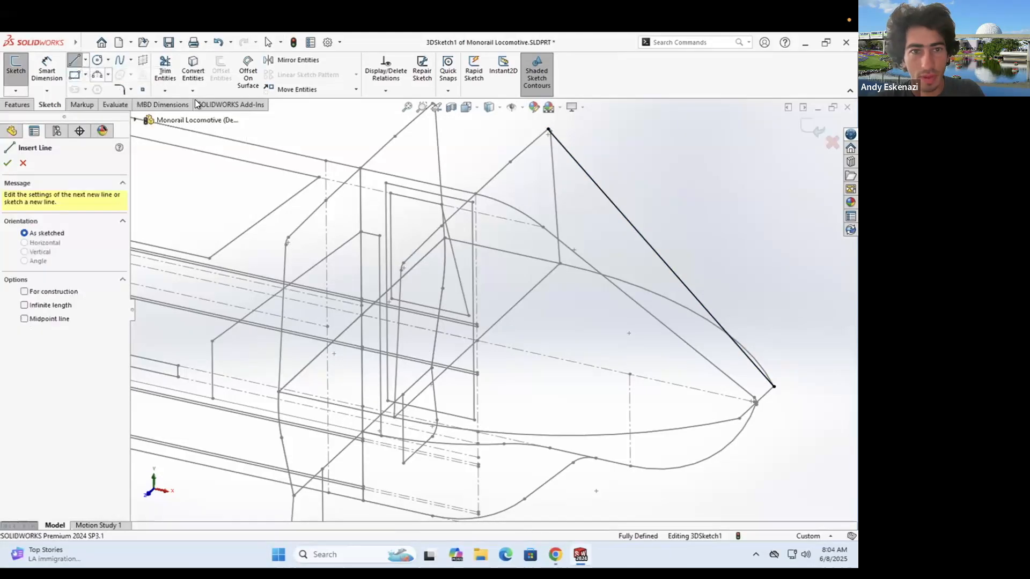
pyautogui.press('Escape')
pyautogui.click(16, 66)
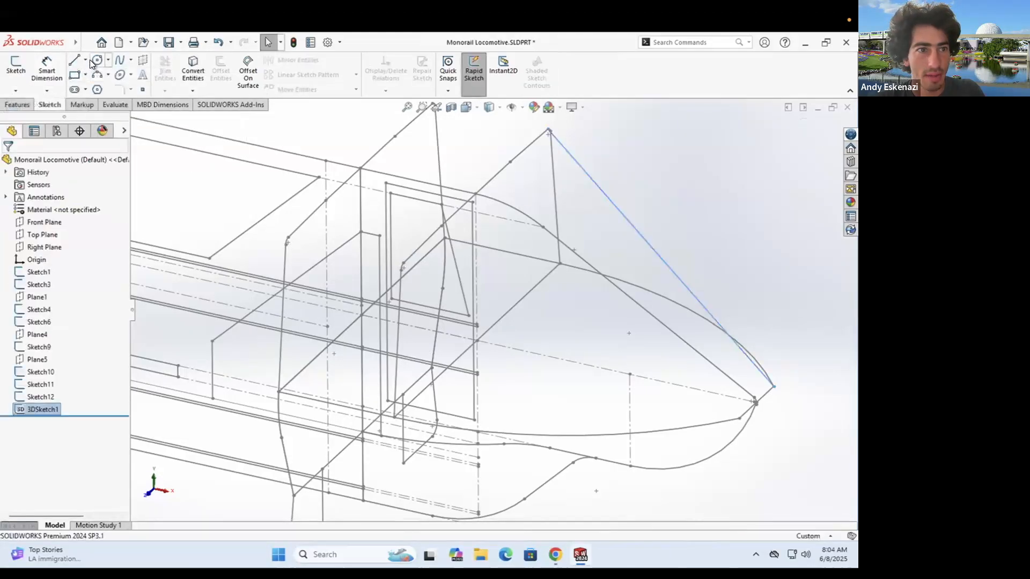
# - In 3DSketch1, draw a line from the nose-tip curve end to the cross-section's corner vertex
pyautogui.click(17, 91)
pyautogui.click(30, 115)
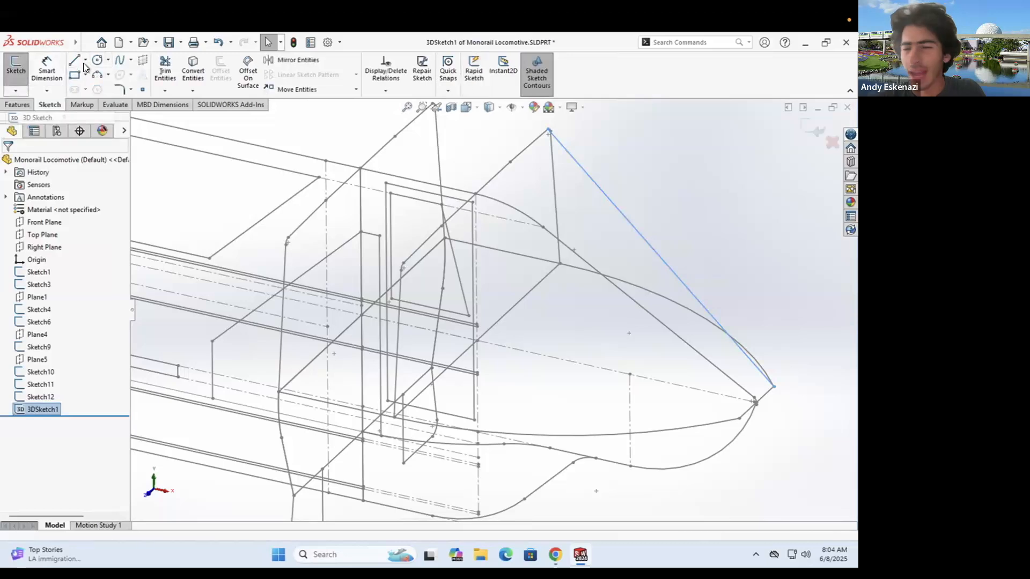
pyautogui.click(74, 59)
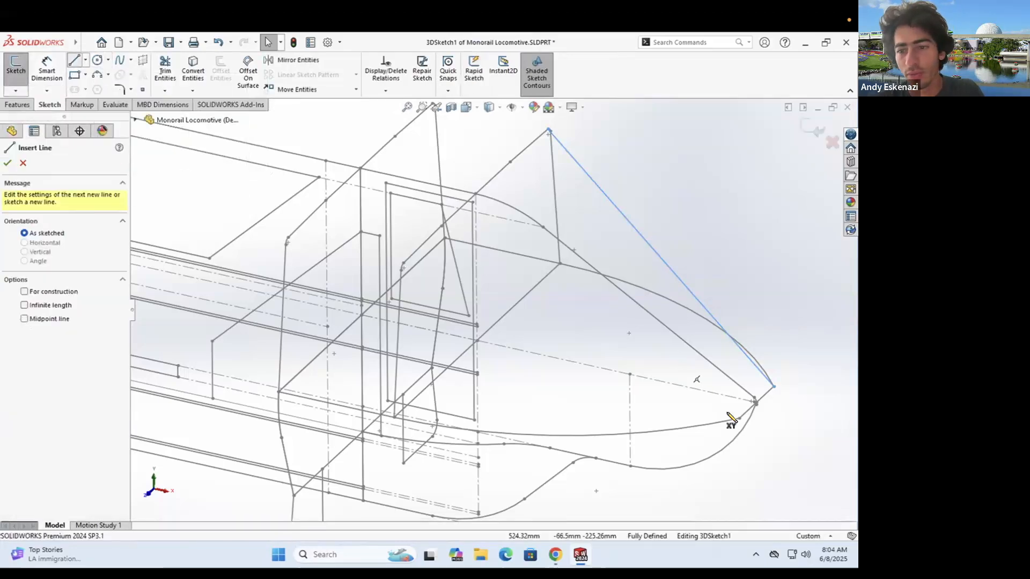
pyautogui.click(739, 418)
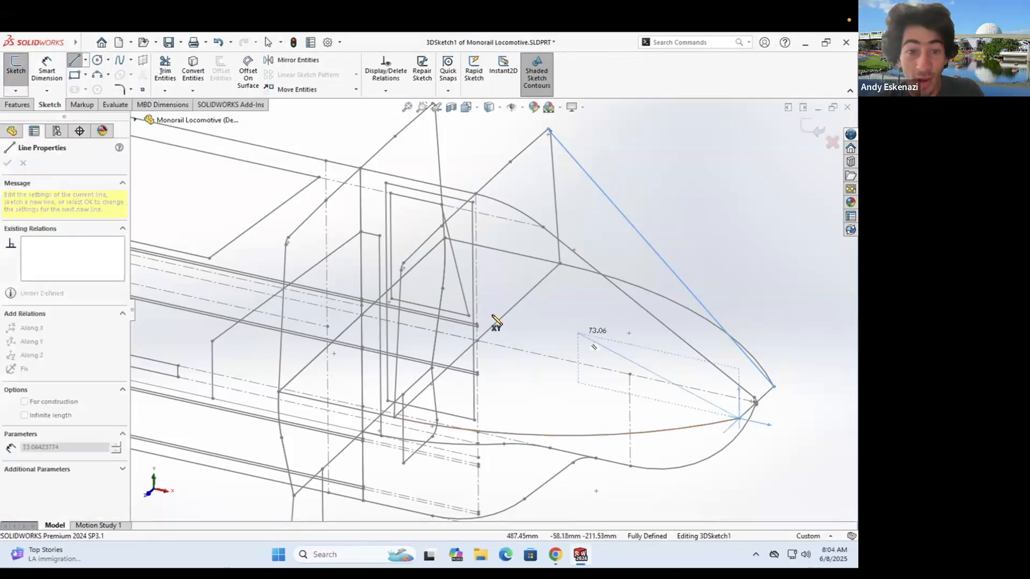
pyautogui.click(403, 262)
pyautogui.press('Escape')
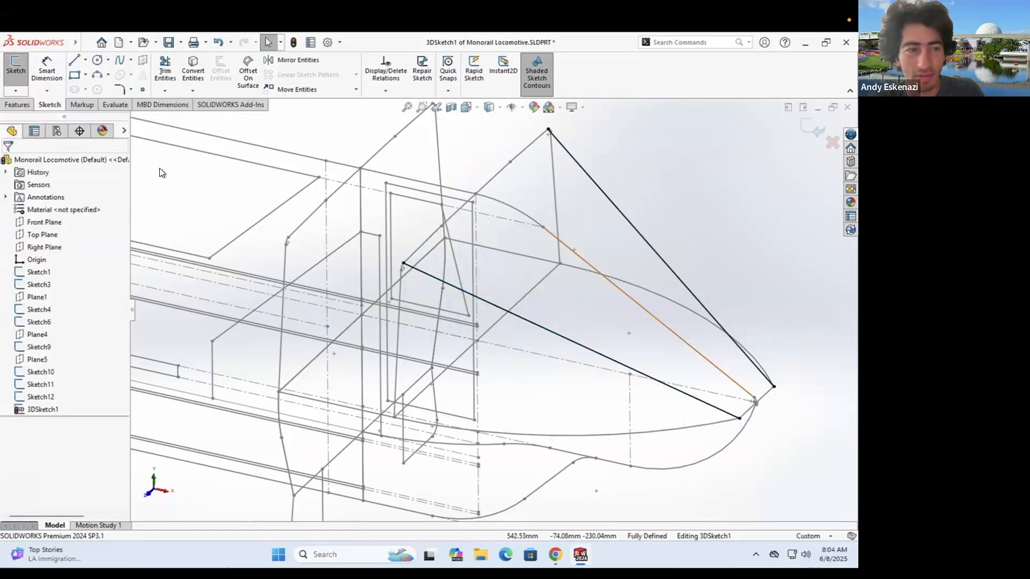
# - Close 3DSketch1 and orbit the locomotive to check the nose from other angles
pyautogui.click(19, 92)
pyautogui.click(48, 104)
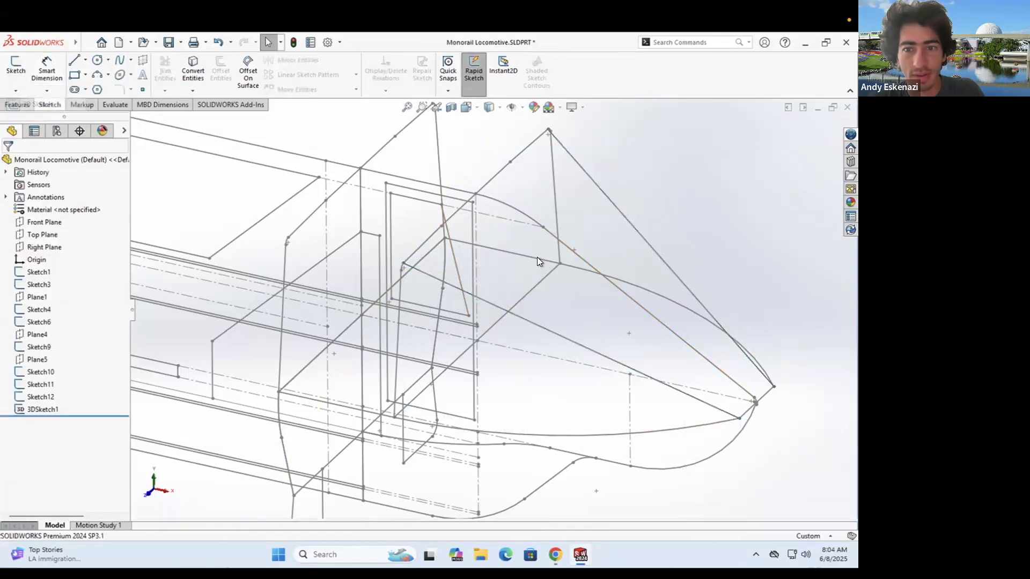
pyautogui.scroll(6, 536, 257)
pyautogui.moveTo(582, 279)
pyautogui.mouseDown(button='middle')
pyautogui.moveTo(607, 239)
pyautogui.moveTo(552, 239)
pyautogui.moveTo(510, 258)
pyautogui.moveTo(519, 213)
pyautogui.moveTo(567, 255)
pyautogui.moveTo(490, 269)
pyautogui.moveTo(481, 250)
pyautogui.moveTo(464, 279)
pyautogui.moveTo(467, 237)
pyautogui.moveTo(467, 250)
pyautogui.mouseUp(button='middle')
pyautogui.scroll(-6, 494, 292)
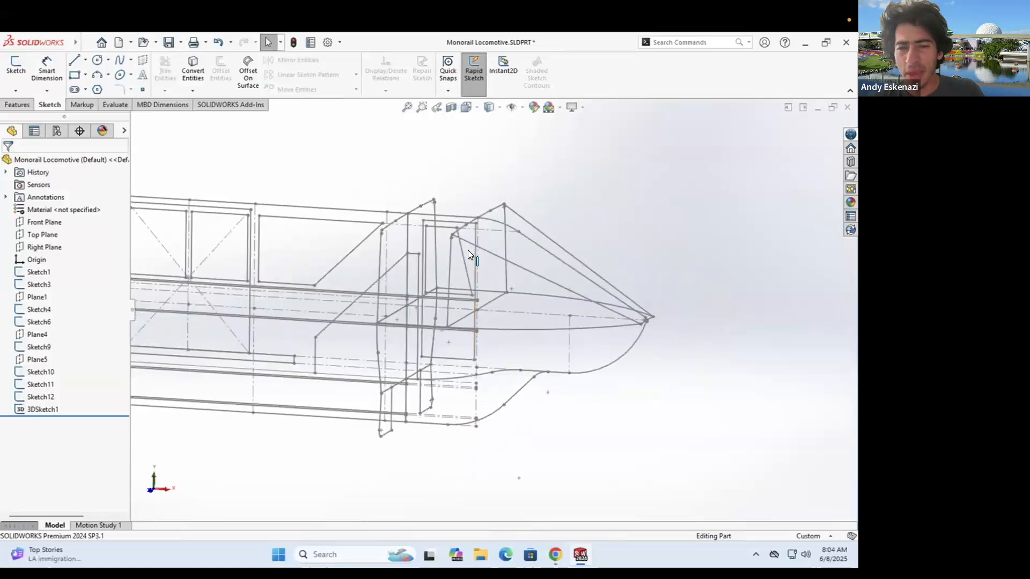
pyautogui.moveTo(514, 282); pyautogui.dragTo(513, 252, button='middle')
pyautogui.scroll(5, 507, 342)
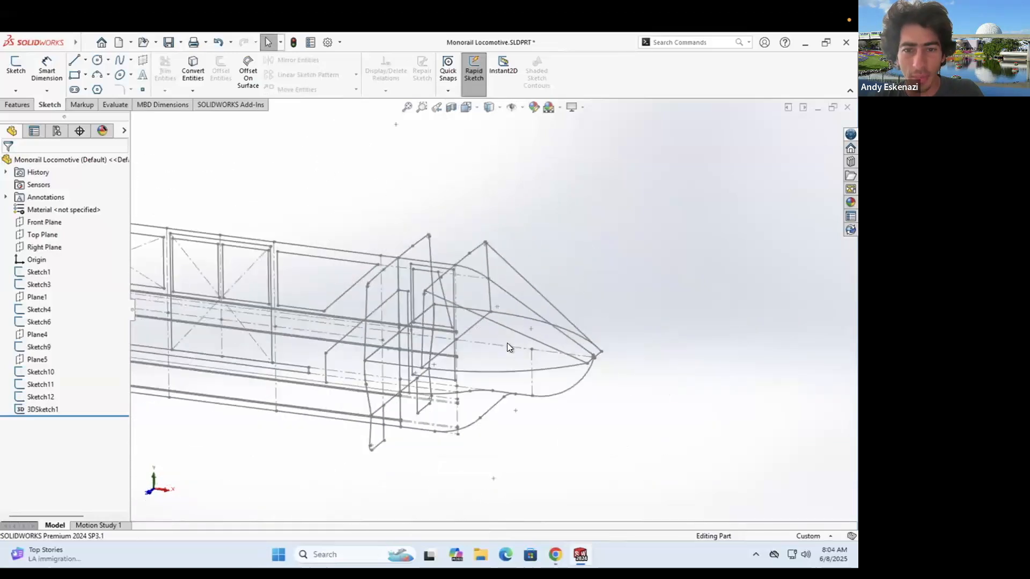
pyautogui.scroll(-5, 360, 278)
pyautogui.click(18, 104)
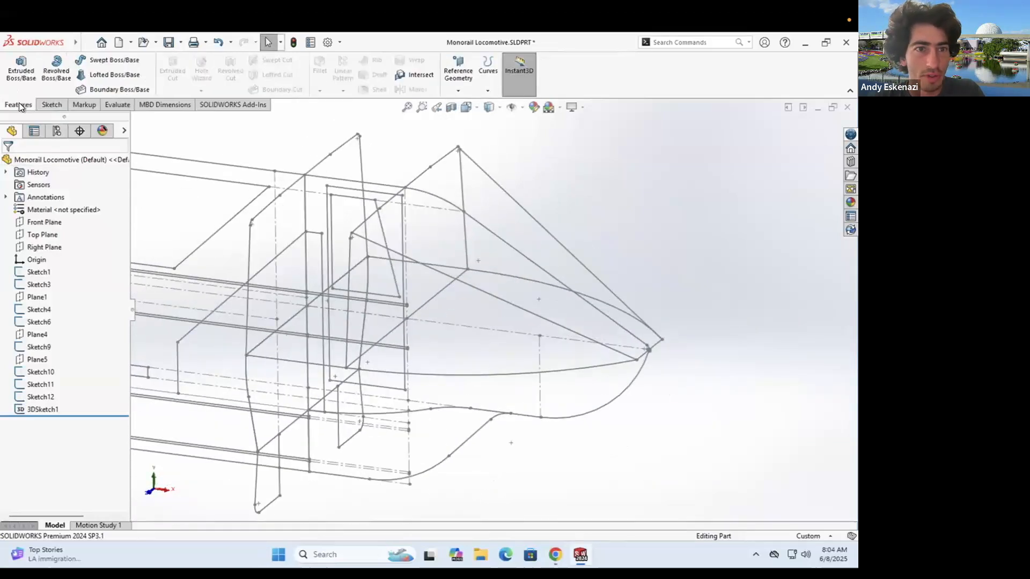
pyautogui.click(115, 76)
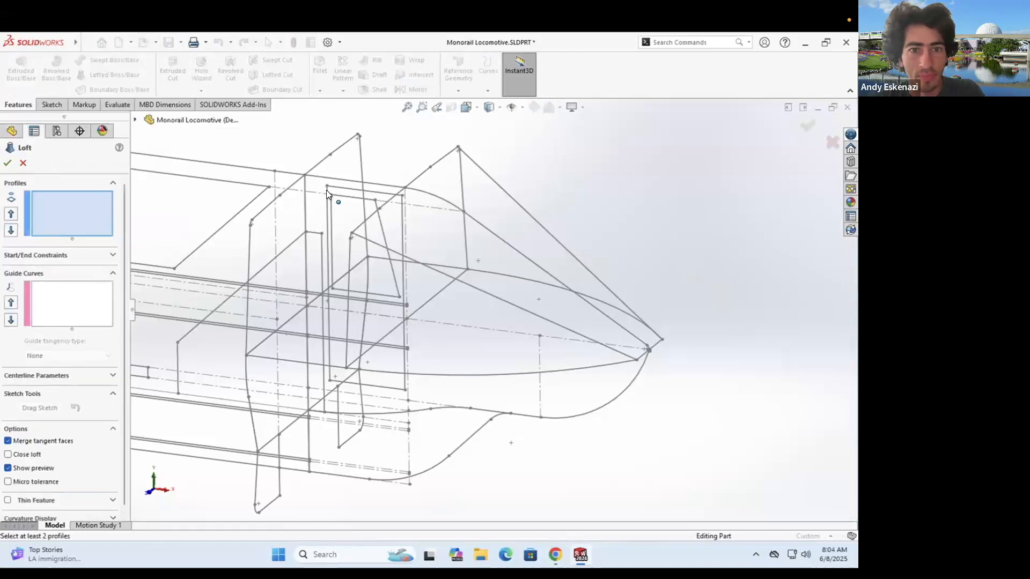
pyautogui.click(366, 215)
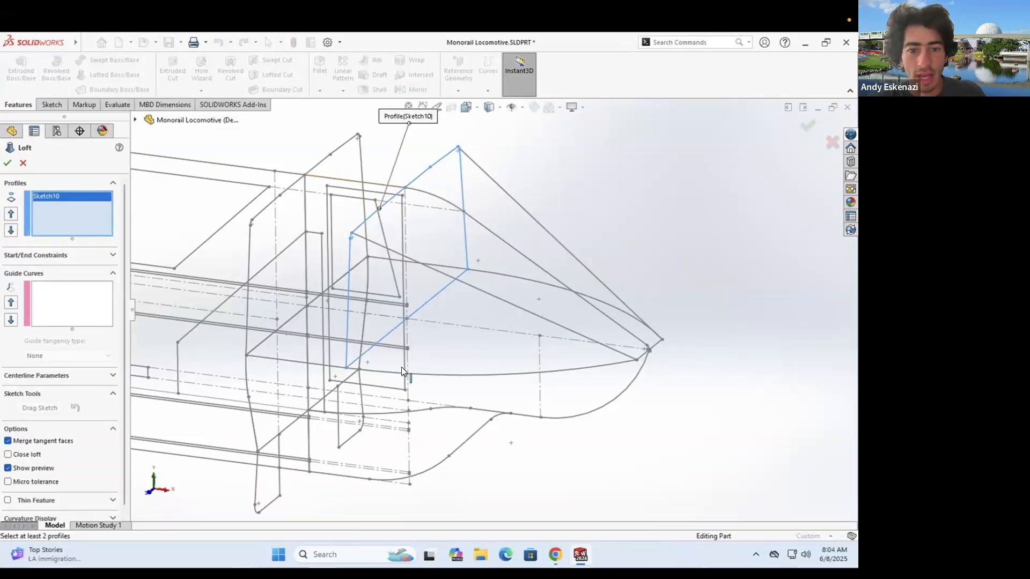
pyautogui.click(454, 374)
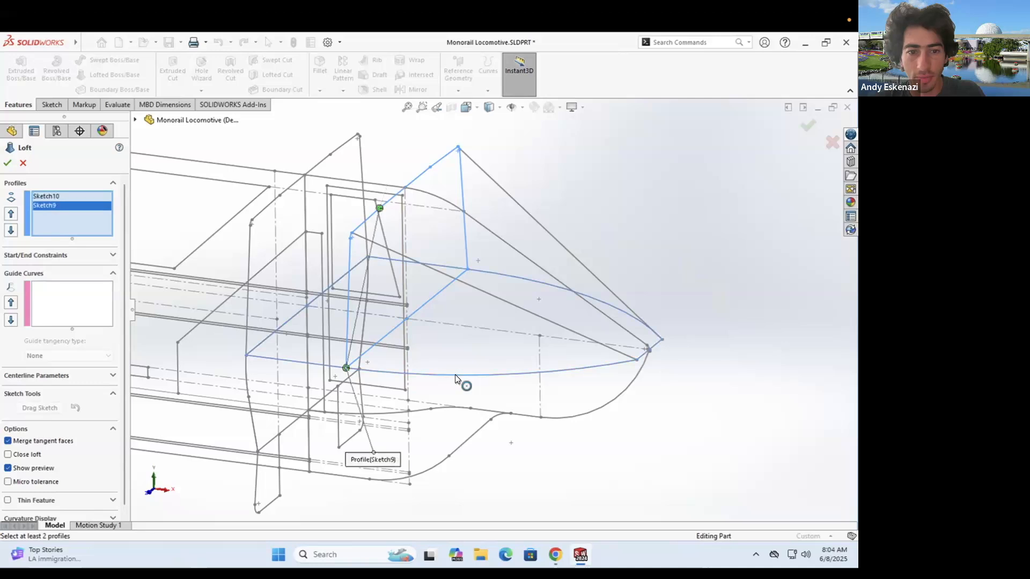
pyautogui.moveTo(346, 369); pyautogui.dragTo(637, 360)
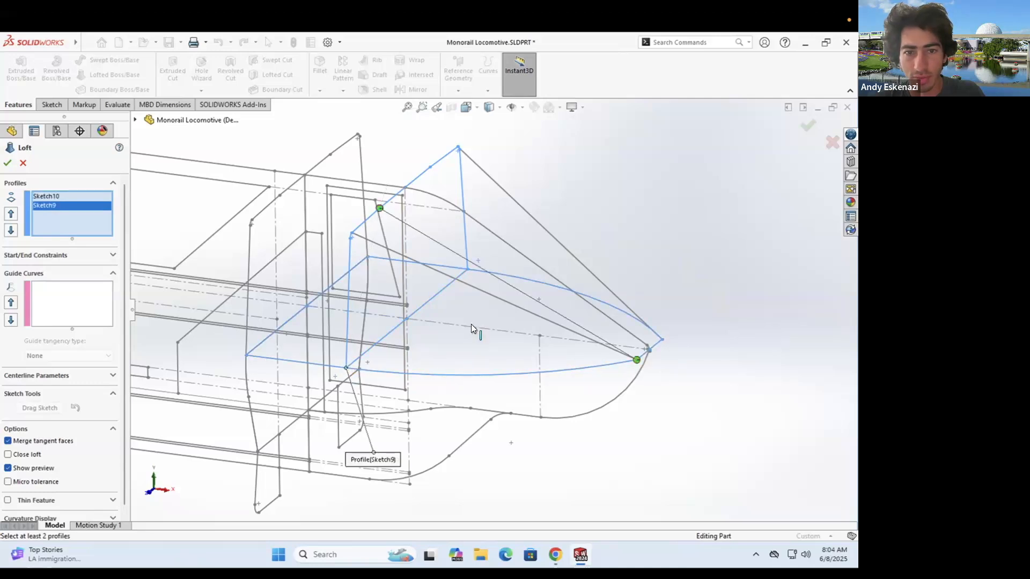
pyautogui.moveTo(378, 207); pyautogui.dragTo(379, 209)
pyautogui.click(48, 303)
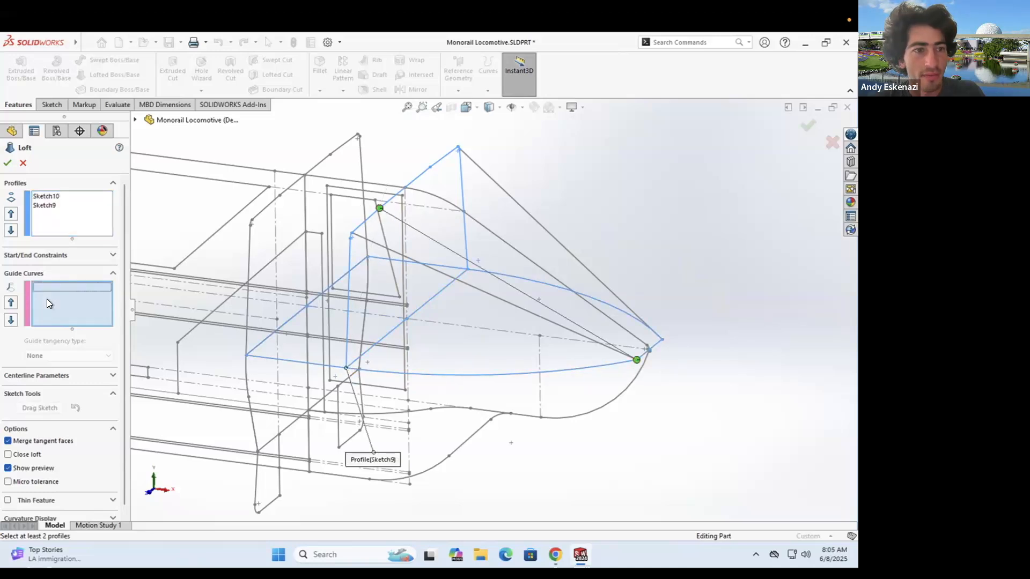
pyautogui.rightClick(592, 162)
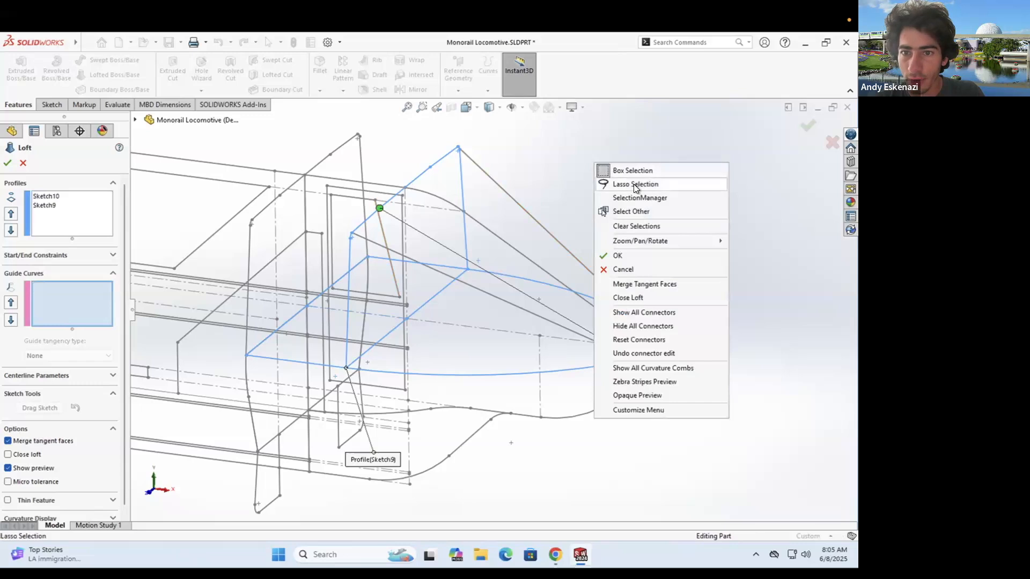
pyautogui.click(635, 198)
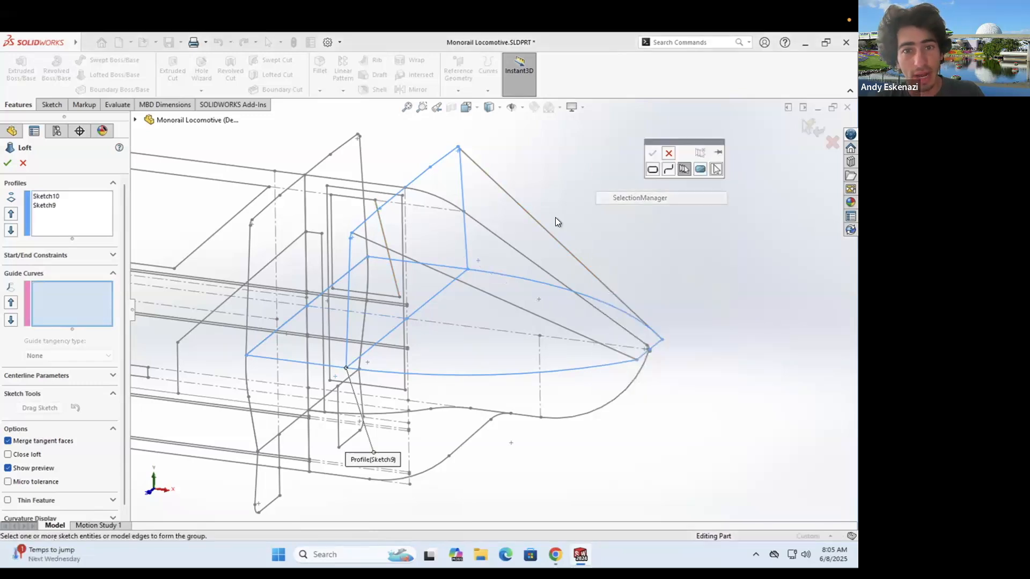
pyautogui.click(444, 202)
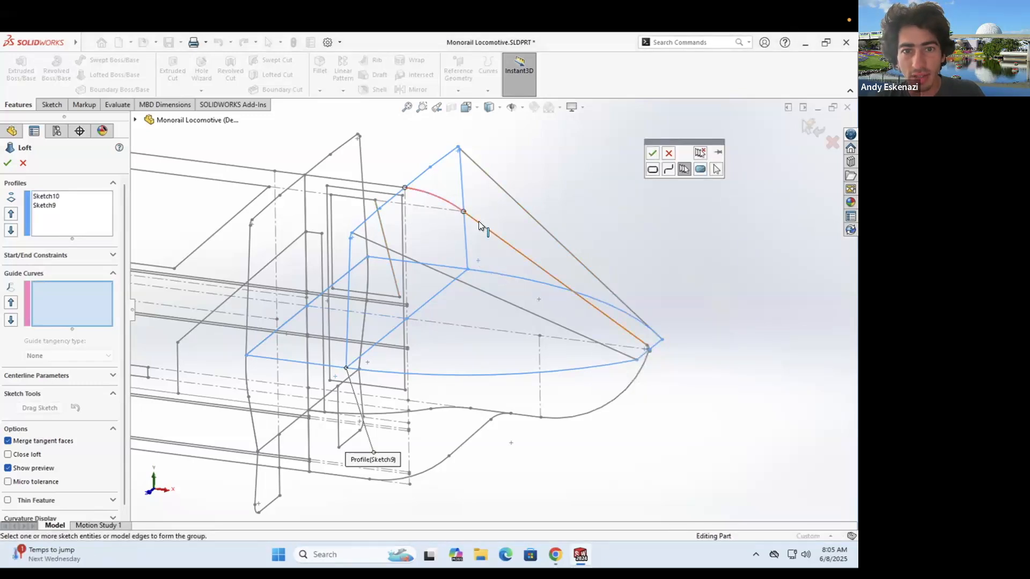
pyautogui.scroll(-5, 620, 343)
pyautogui.click(634, 333)
pyautogui.click(652, 153)
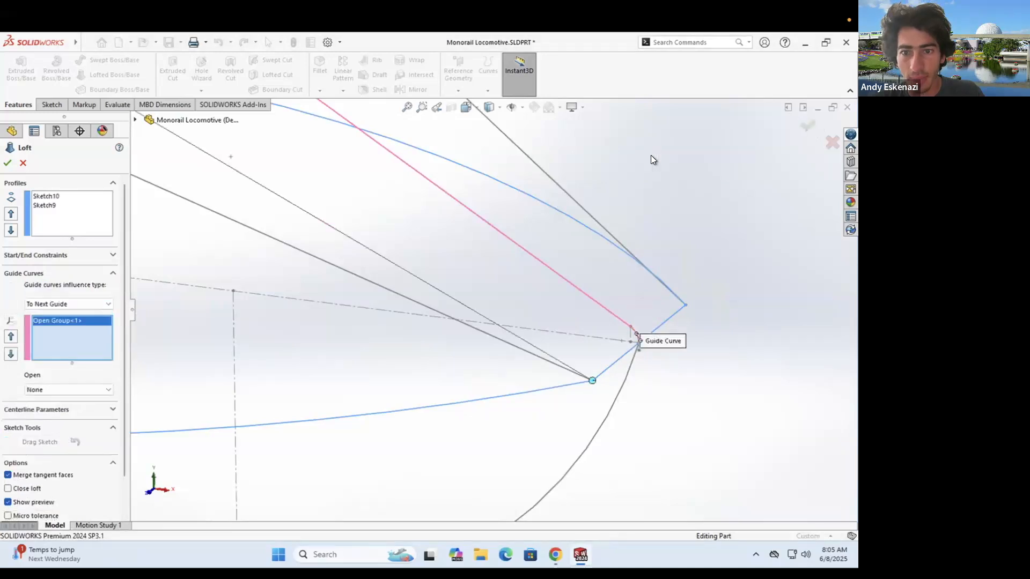
pyautogui.scroll(5, 596, 241)
pyautogui.moveTo(525, 333); pyautogui.dragTo(538, 321)
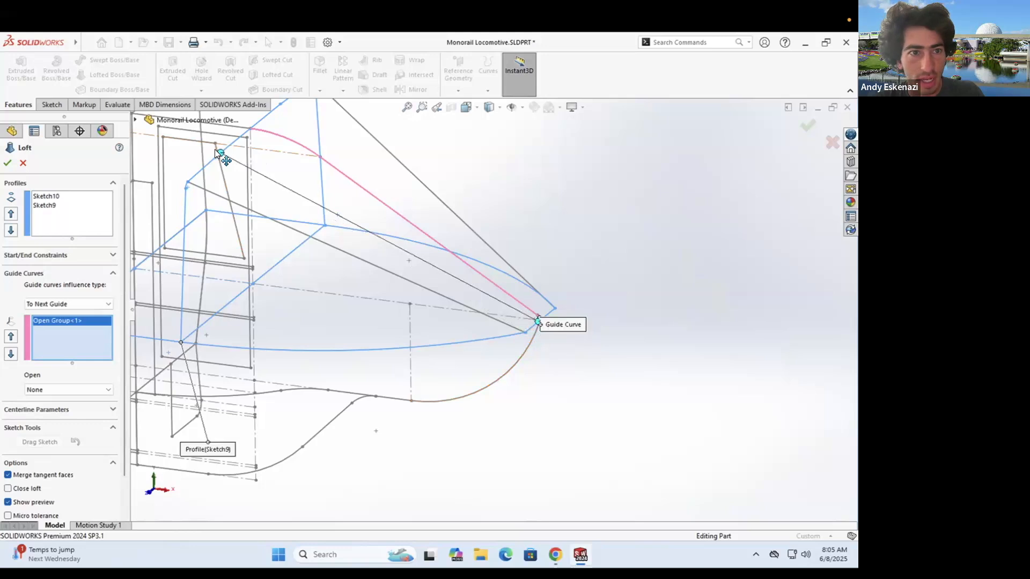
pyautogui.moveTo(220, 152); pyautogui.dragTo(249, 131)
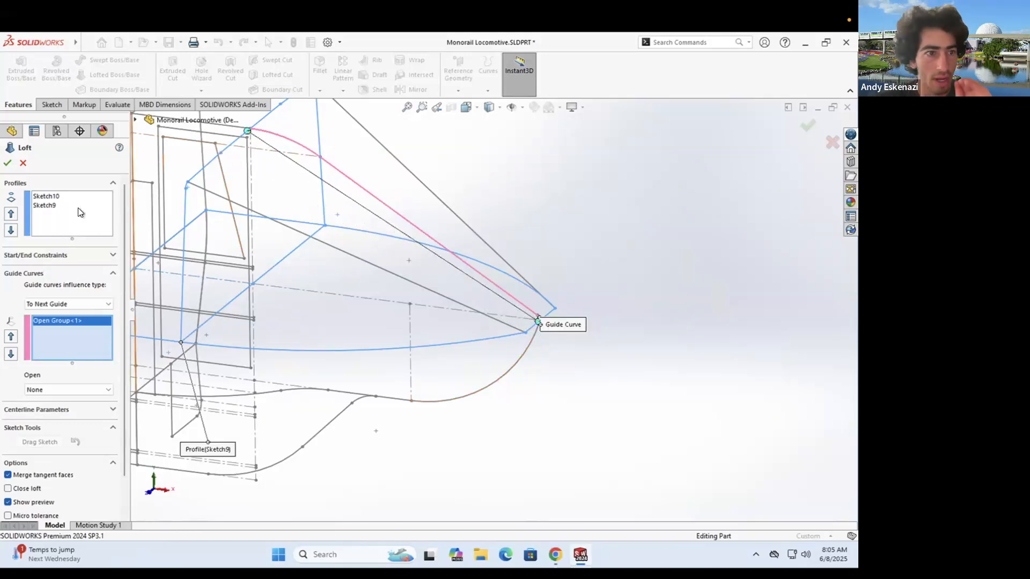
pyautogui.scroll(4, 426, 275)
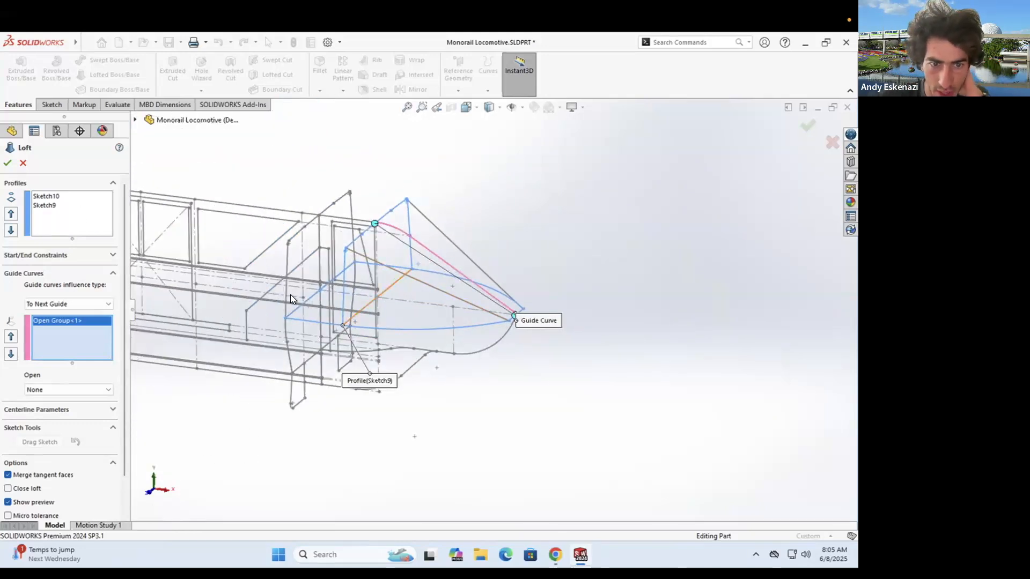
pyautogui.rightClick(76, 205)
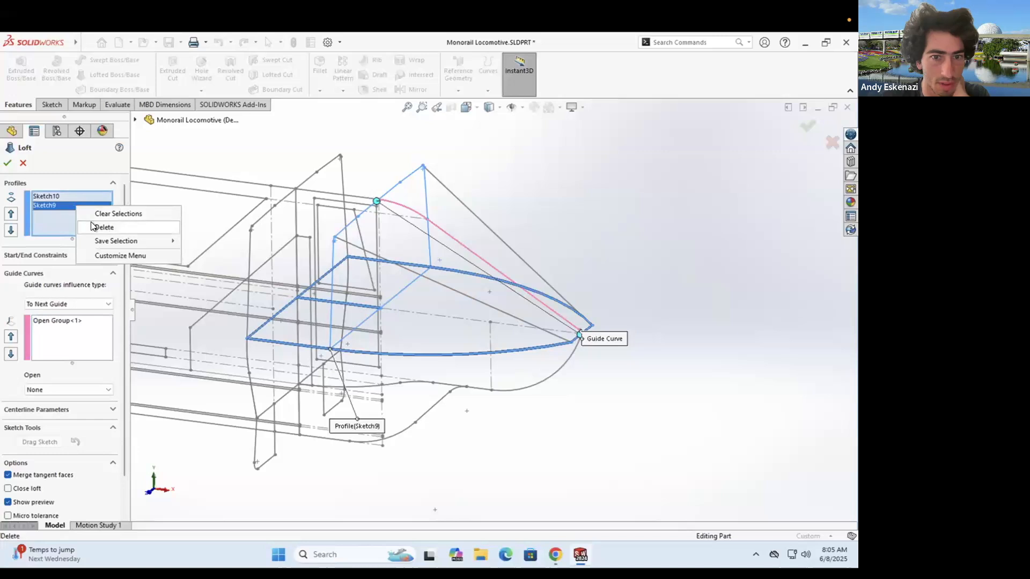
pyautogui.click(102, 227)
pyautogui.click(132, 118)
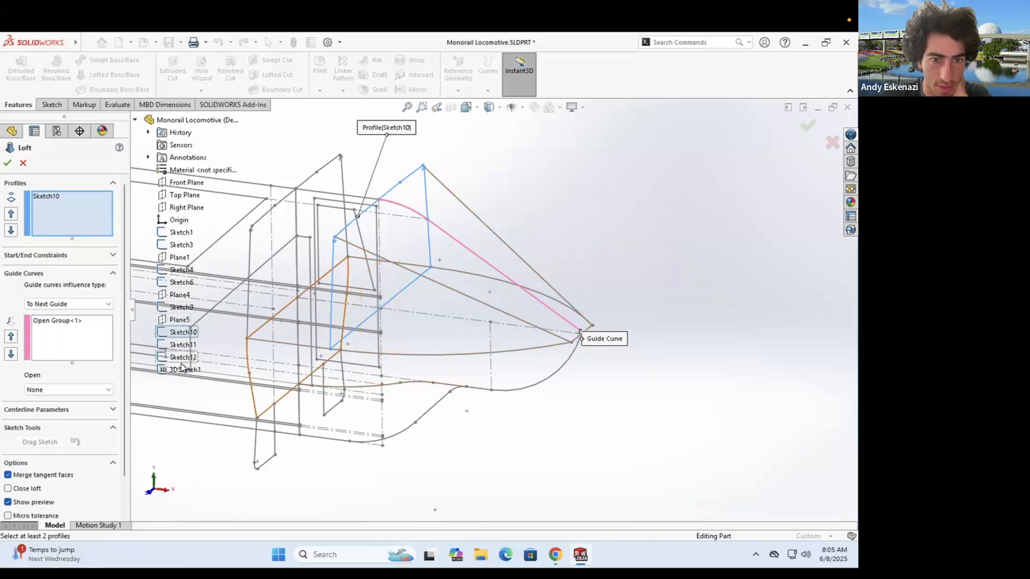
pyautogui.rightClick(648, 231)
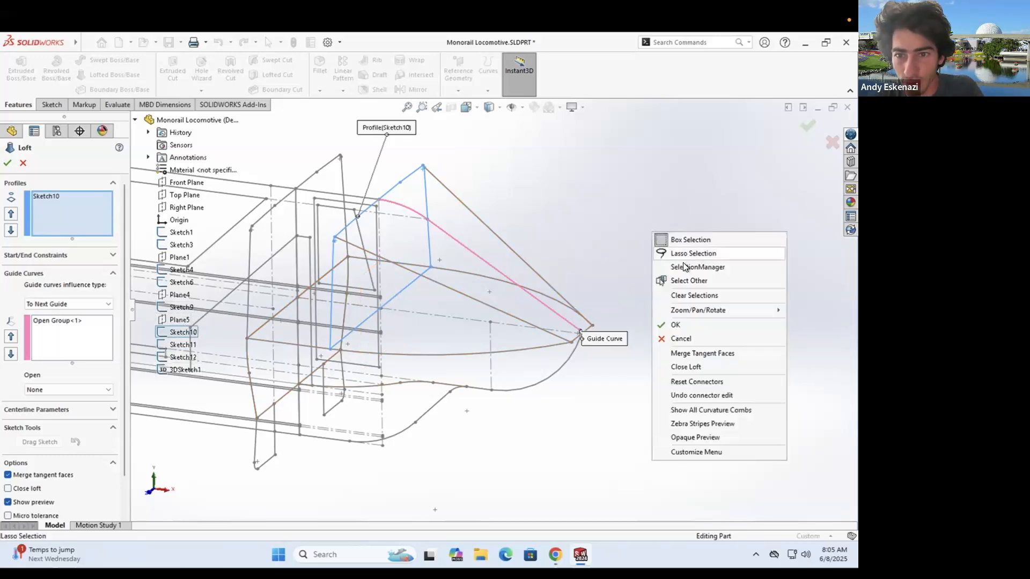
pyautogui.click(691, 267)
pyautogui.click(72, 209)
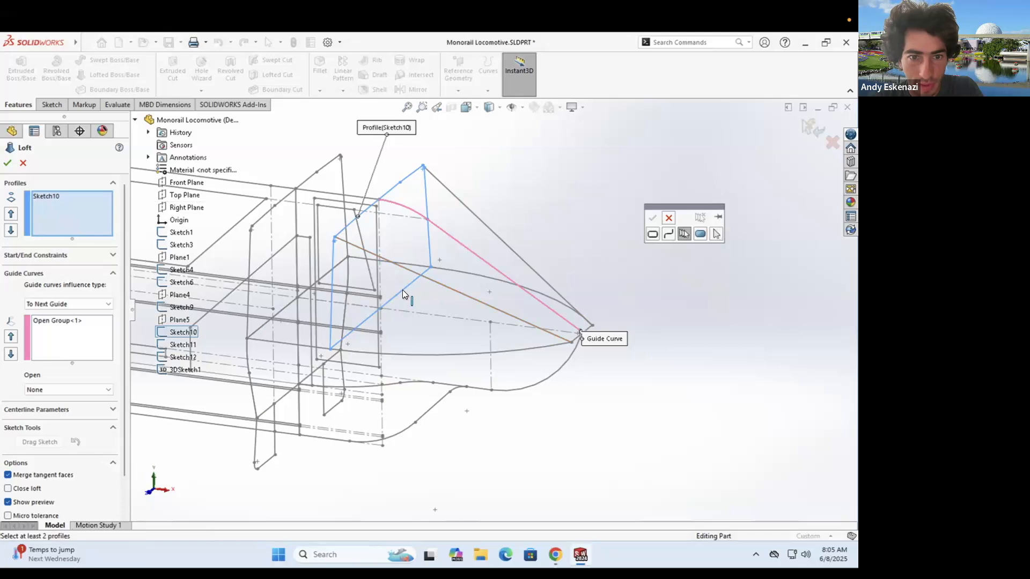
pyautogui.click(446, 355)
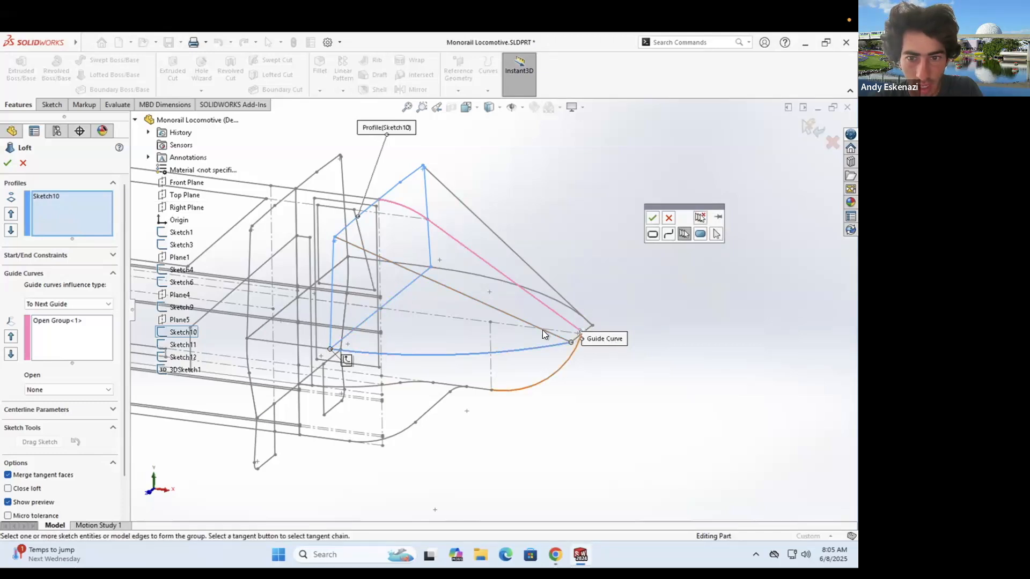
pyautogui.scroll(-7, 542, 330)
pyautogui.click(444, 333)
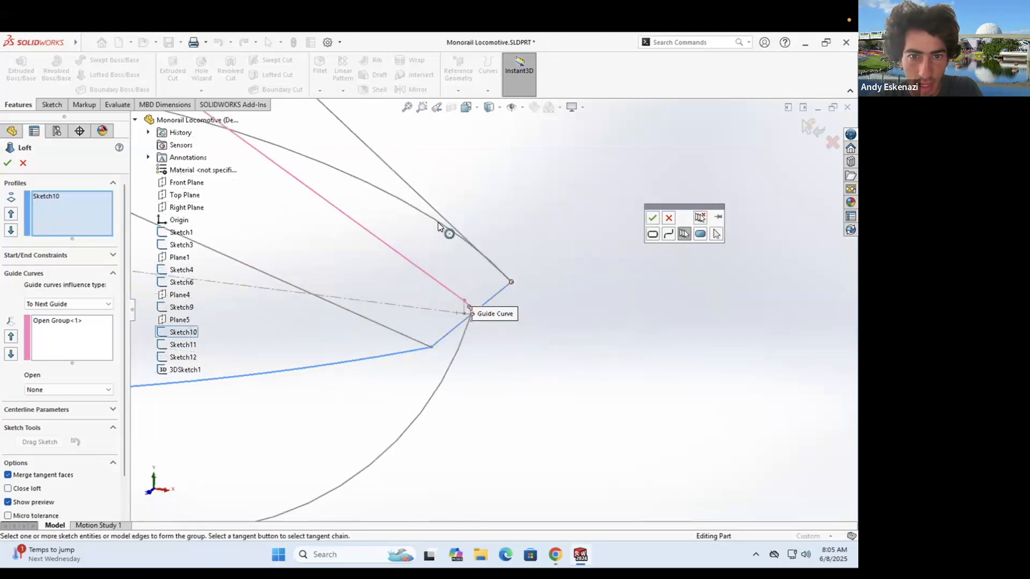
pyautogui.click(531, 263)
pyautogui.scroll(5, 530, 264)
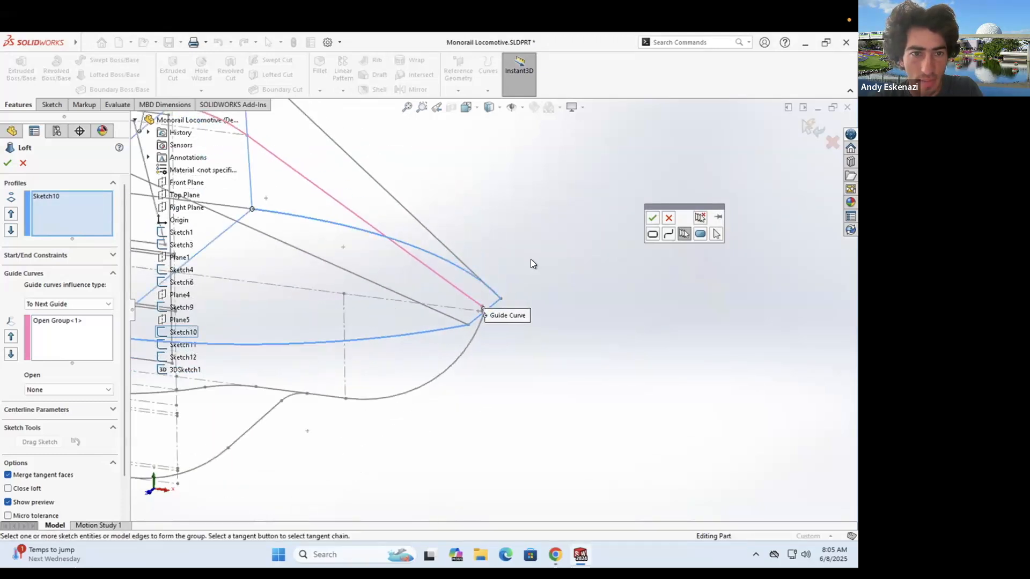
pyautogui.click(652, 219)
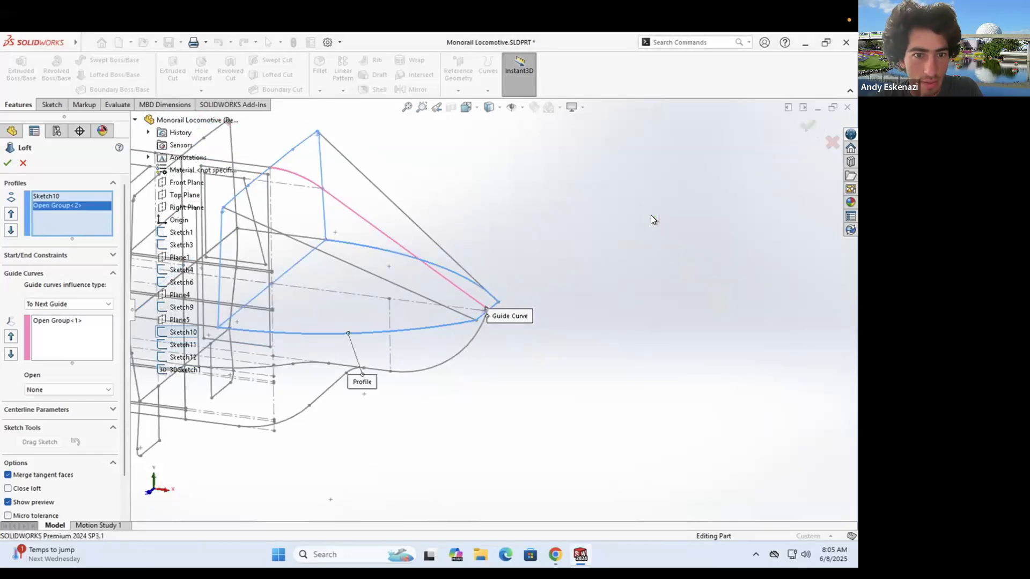
# - Cancel the pending loft and select Sketch9 in the feature tree
pyautogui.press('Escape')
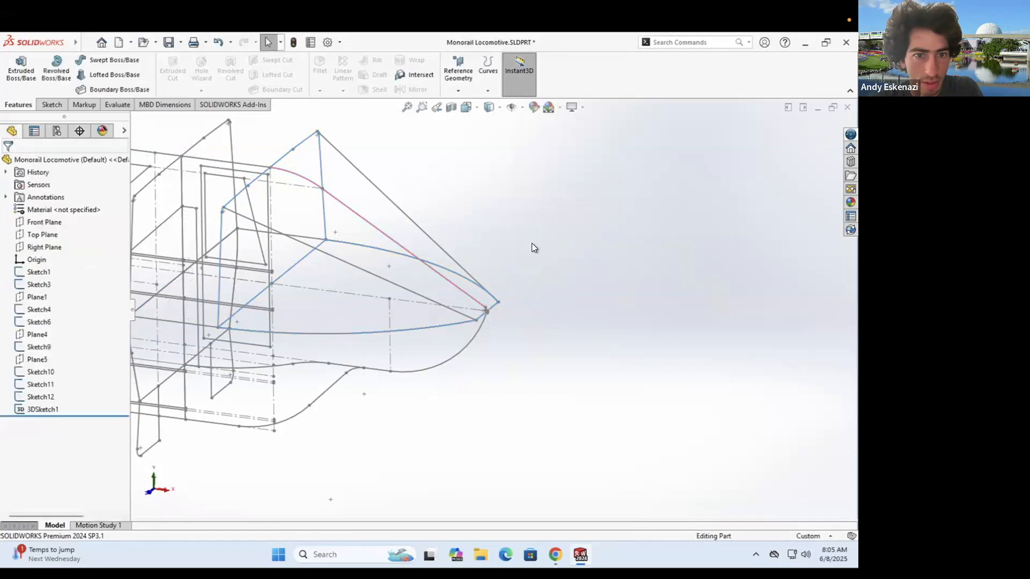
pyautogui.rightClick(398, 257)
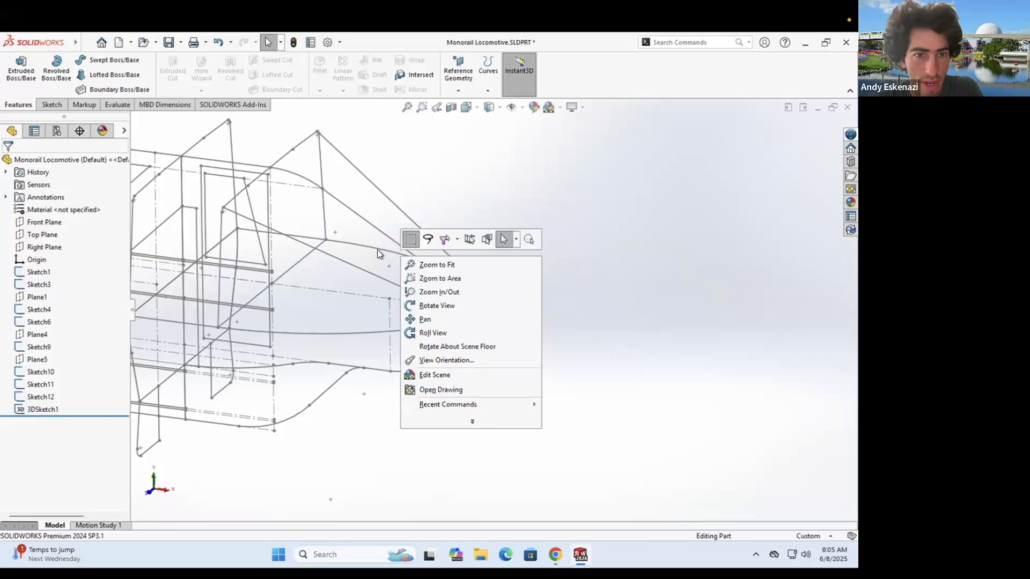
pyautogui.rightClick(373, 248)
pyautogui.press('Escape')
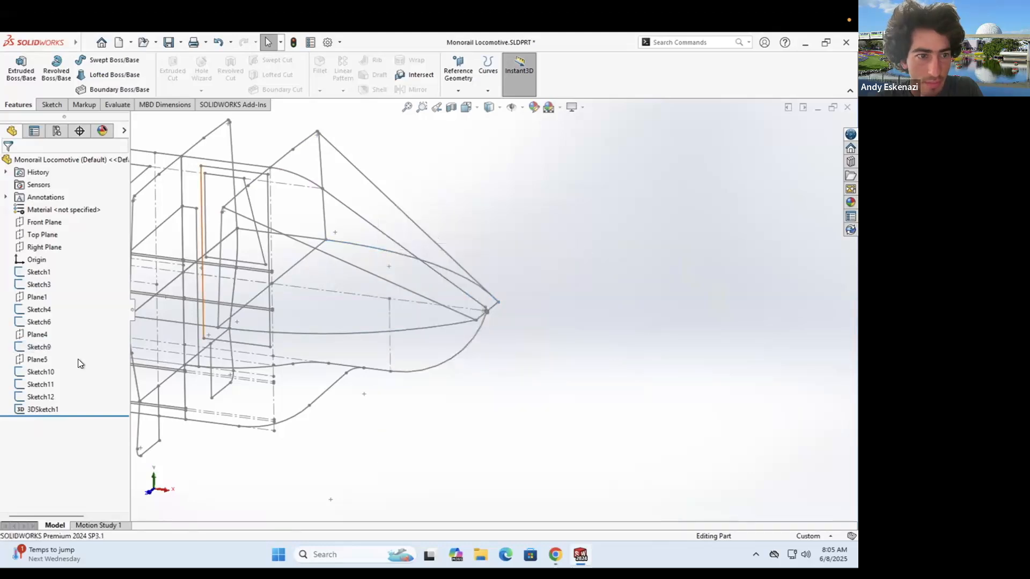
pyautogui.click(24, 339)
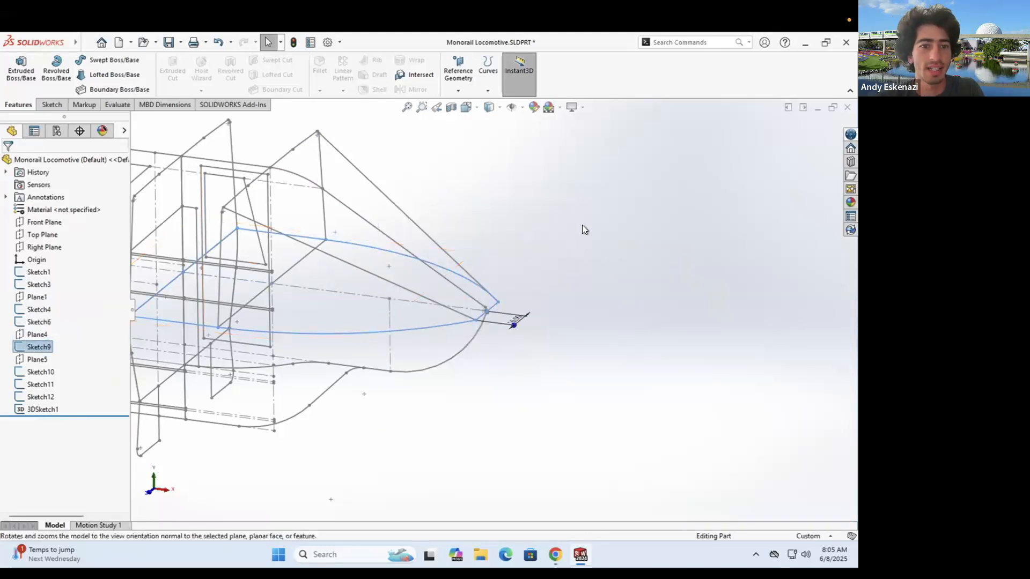
# - Orbit to a near side-on view and begin a new sketch
pyautogui.moveTo(277, 252)
pyautogui.mouseDown(button='middle')
pyautogui.moveTo(308, 184)
pyautogui.moveTo(289, 226)
pyautogui.moveTo(297, 182)
pyautogui.moveTo(306, 175)
pyautogui.moveTo(304, 191)
pyautogui.moveTo(327, 197)
pyautogui.moveTo(299, 197)
pyautogui.moveTo(298, 225)
pyautogui.moveTo(297, 202)
pyautogui.moveTo(292, 220)
pyautogui.moveTo(258, 230)
pyautogui.mouseUp(button='middle')
pyautogui.moveTo(345, 292); pyautogui.dragTo(339, 302, button='middle')
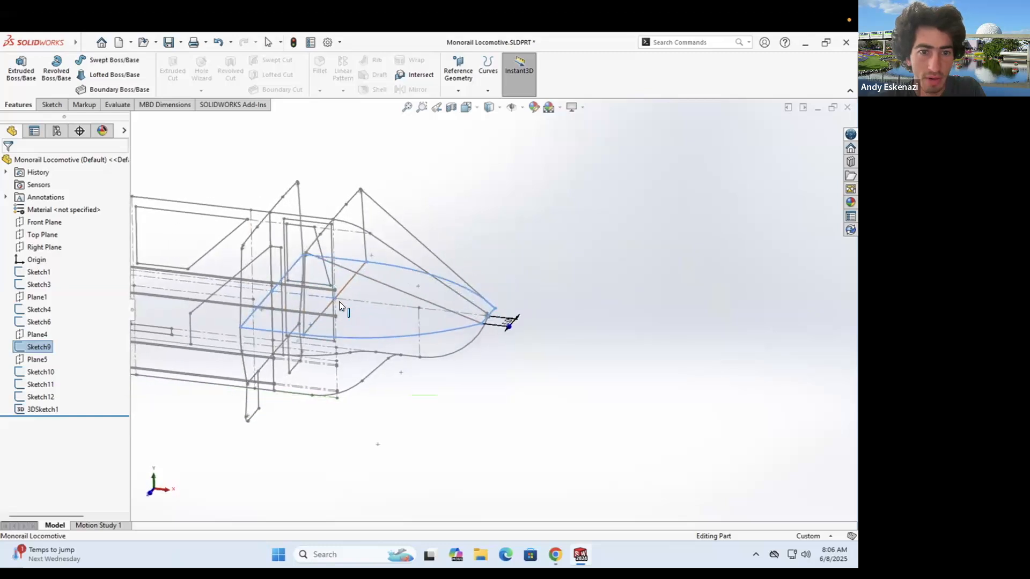
pyautogui.click(53, 105)
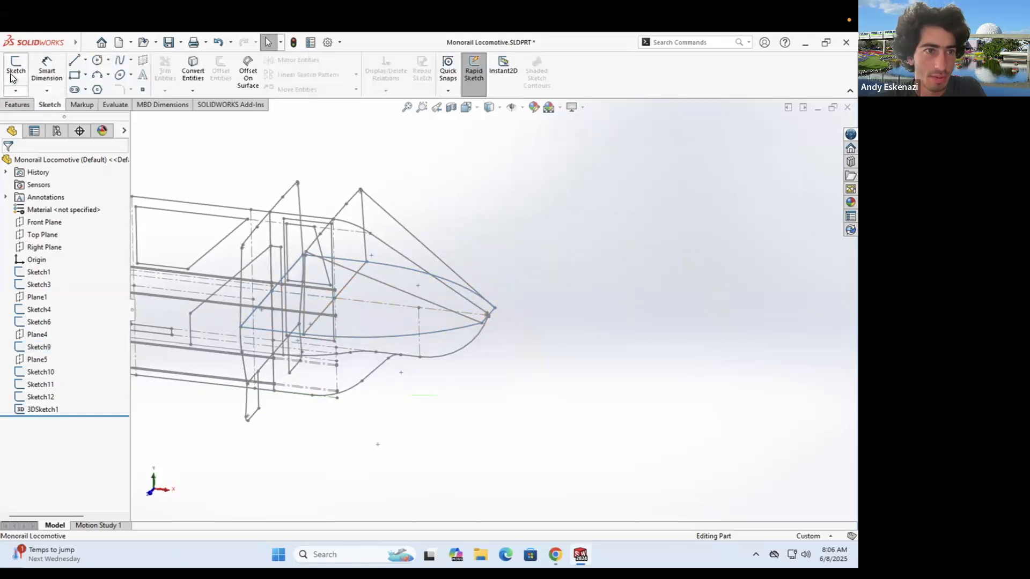
pyautogui.click(16, 73)
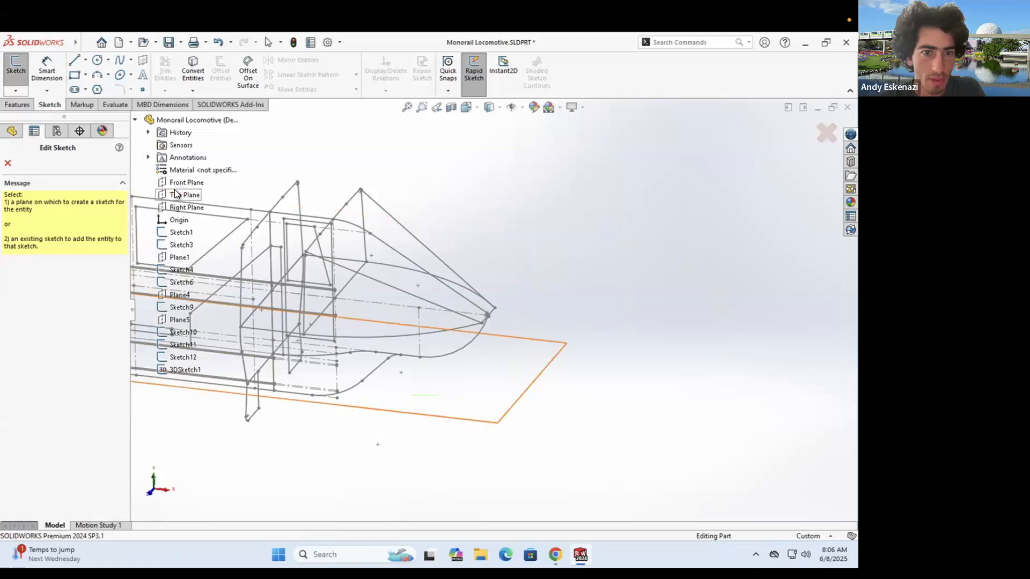
# - On Plane4, convert Arc1, Arc2 and Line4 of Sketch9 and Line11 of Sketch10 into Sketch14
pyautogui.scroll(5, 497, 302)
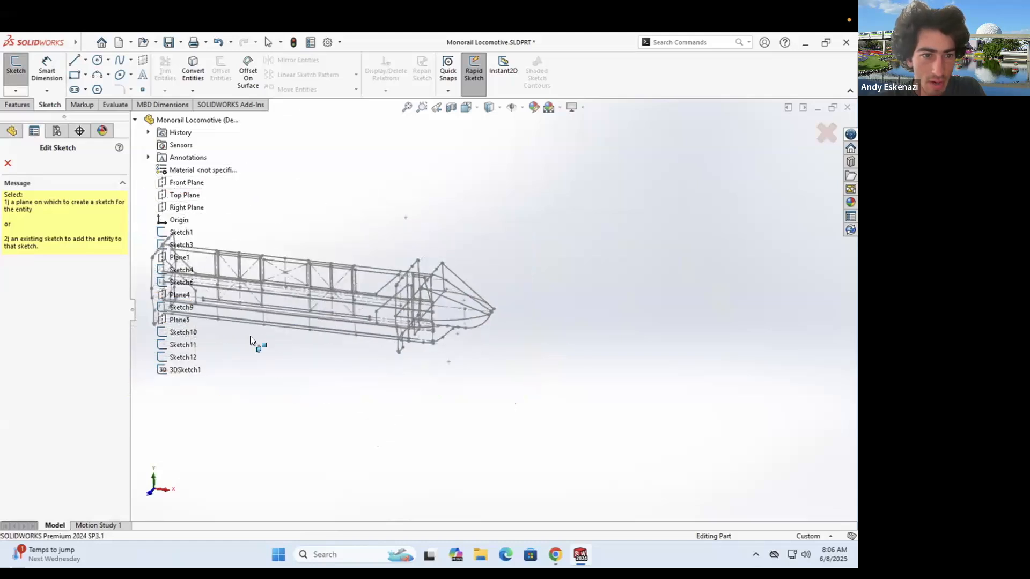
pyautogui.click(173, 294)
pyautogui.moveTo(293, 299)
pyautogui.mouseDown(button='middle')
pyautogui.moveTo(301, 167)
pyautogui.moveTo(352, 147)
pyautogui.moveTo(333, 198)
pyautogui.mouseUp(button='middle')
pyautogui.scroll(-3, 333, 292)
pyautogui.click(193, 72)
pyautogui.click(368, 324)
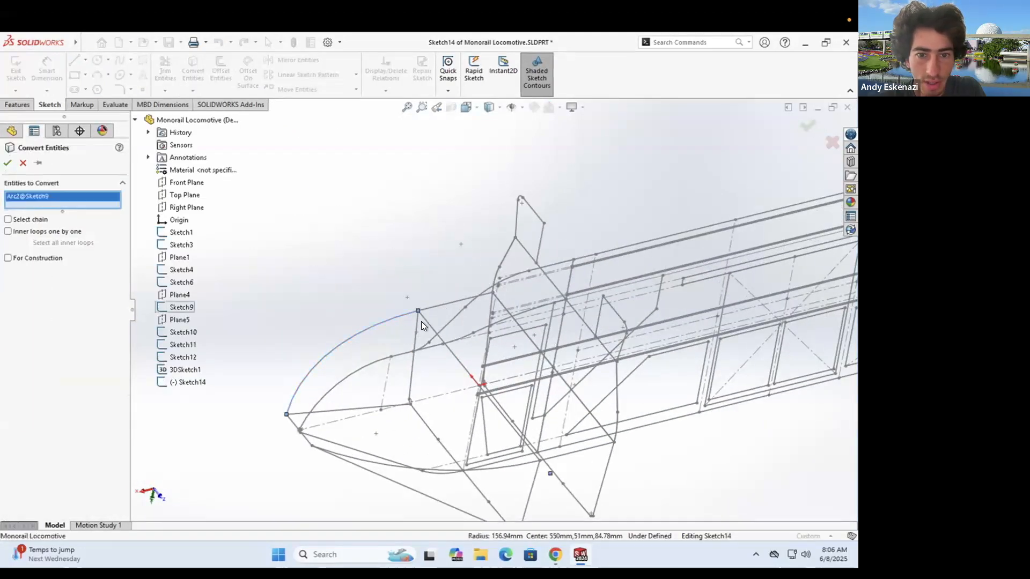
pyautogui.click(429, 323)
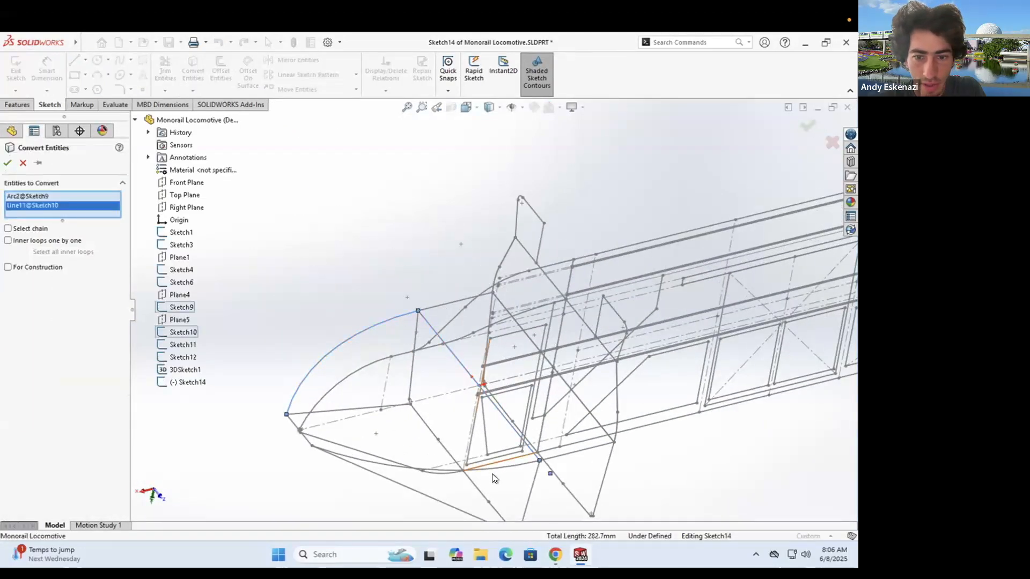
pyautogui.click(321, 449)
pyautogui.click(326, 420)
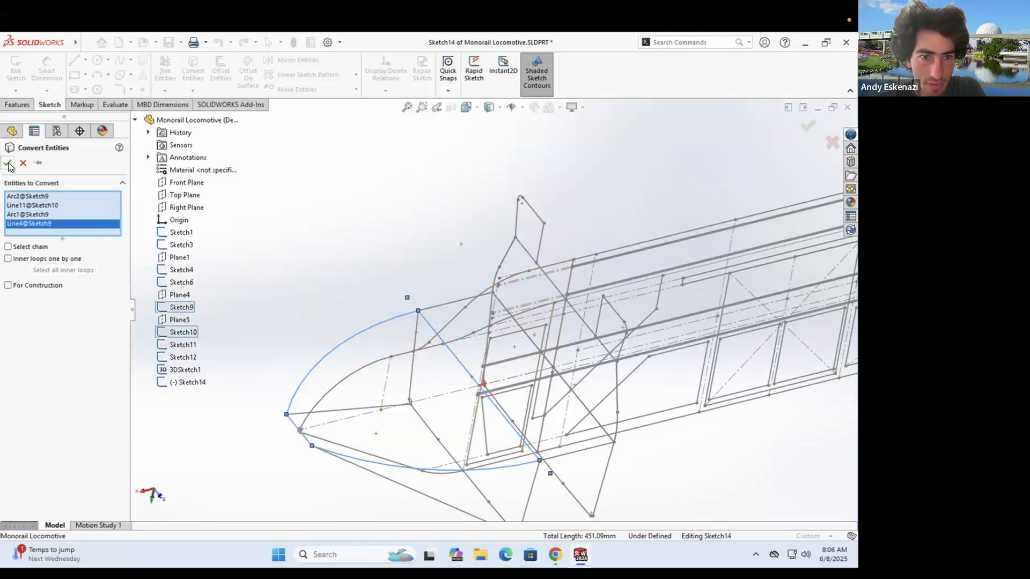
pyautogui.click(9, 163)
pyautogui.click(16, 73)
# - Turn the view so the nose points lower right, then save the part
pyautogui.scroll(2, 397, 324)
pyautogui.scroll(3, 397, 323)
pyautogui.moveTo(397, 323)
pyautogui.mouseDown(button='middle')
pyautogui.moveTo(463, 240)
pyautogui.moveTo(605, 317)
pyautogui.mouseUp(button='middle')
pyautogui.scroll(3, 605, 316)
pyautogui.scroll(-2, 605, 316)
pyautogui.moveTo(583, 256); pyautogui.dragTo(547, 284, button='middle')
pyautogui.click(798, 499)
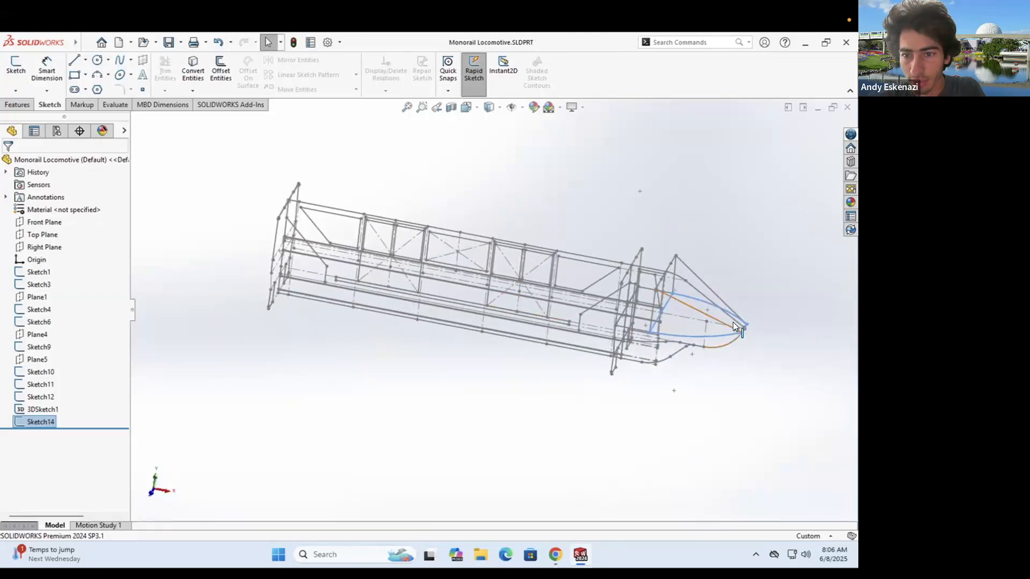
# - Start a Lofted Boss/Base with Sketch14 and Sketch10 as its two profiles
pyautogui.scroll(-3, 735, 326)
pyautogui.click(25, 104)
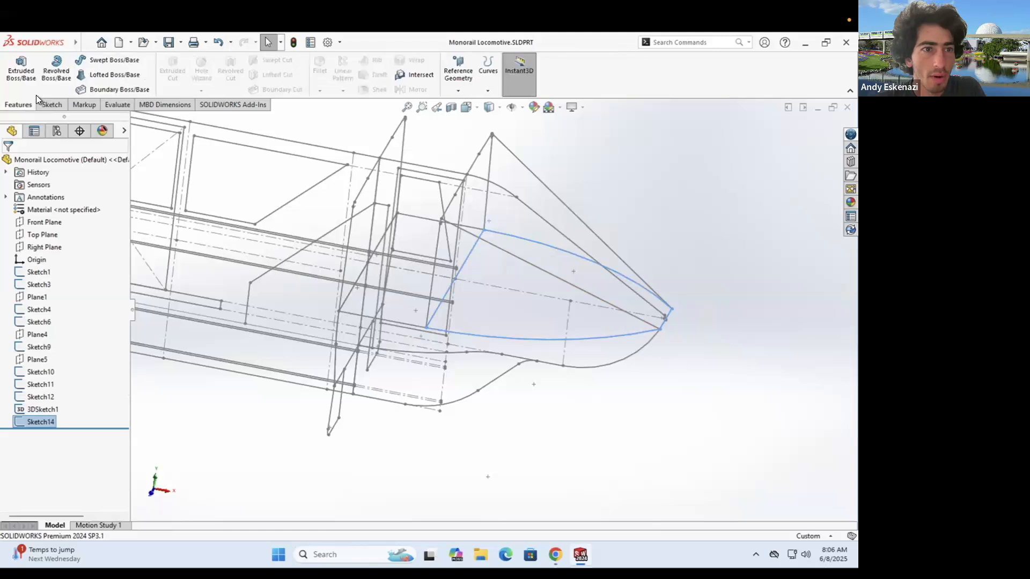
pyautogui.click(105, 75)
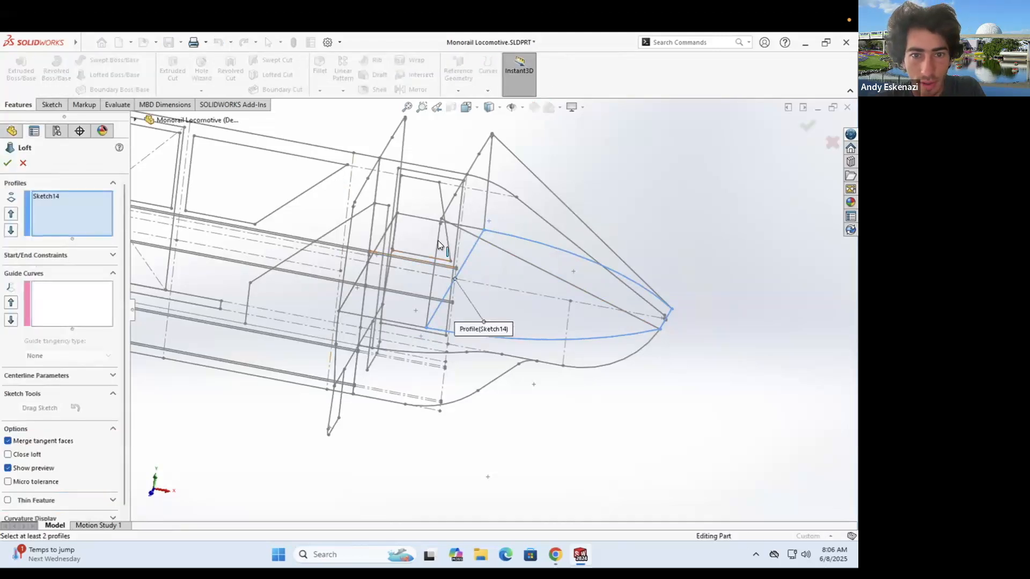
pyautogui.moveTo(440, 249); pyautogui.dragTo(468, 147, button='middle')
pyautogui.click(458, 145)
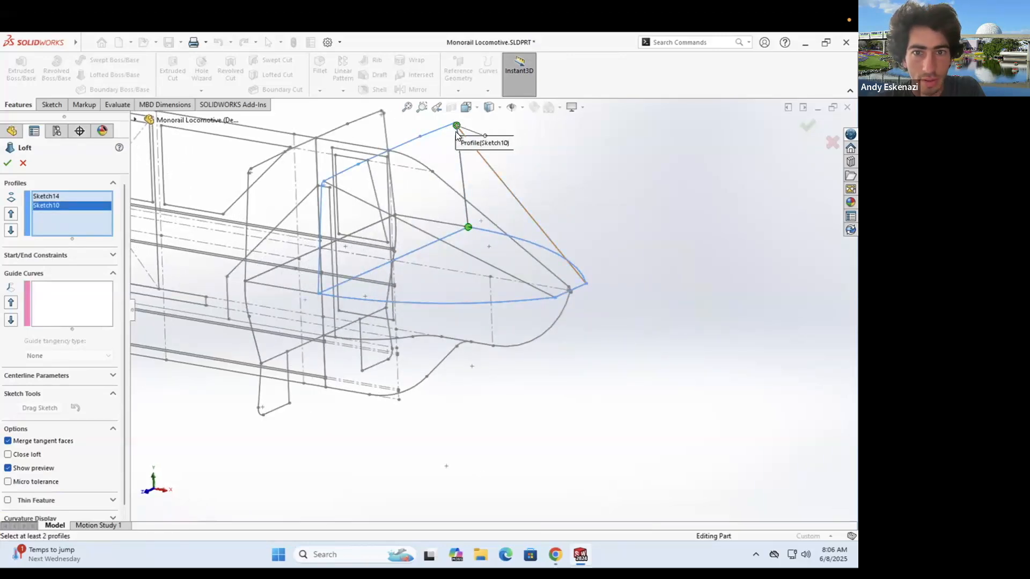
# - Drag the loft connectors onto matching corner vertices of both profiles
pyautogui.moveTo(460, 240); pyautogui.dragTo(556, 294)
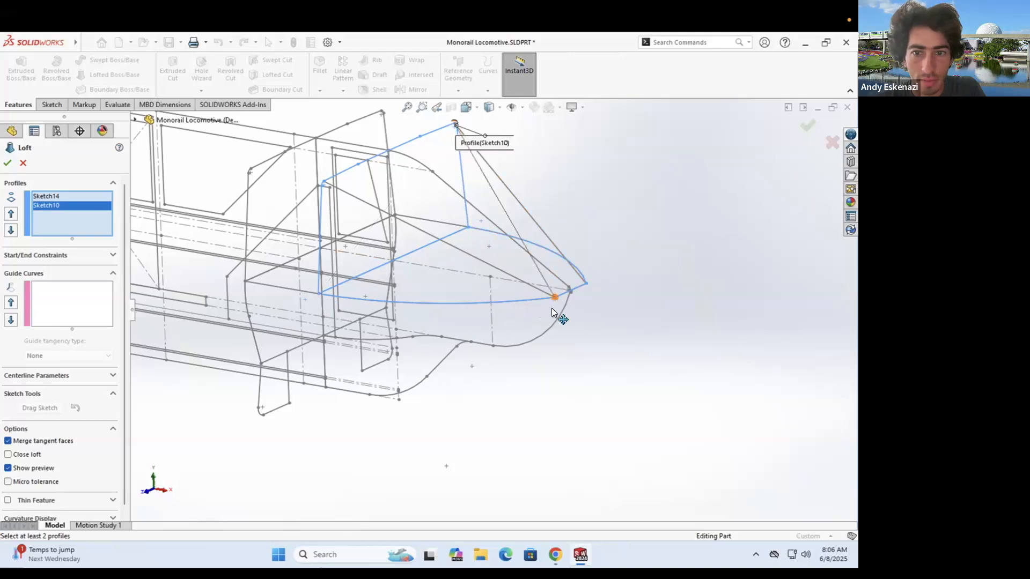
pyautogui.moveTo(455, 125); pyautogui.dragTo(388, 151)
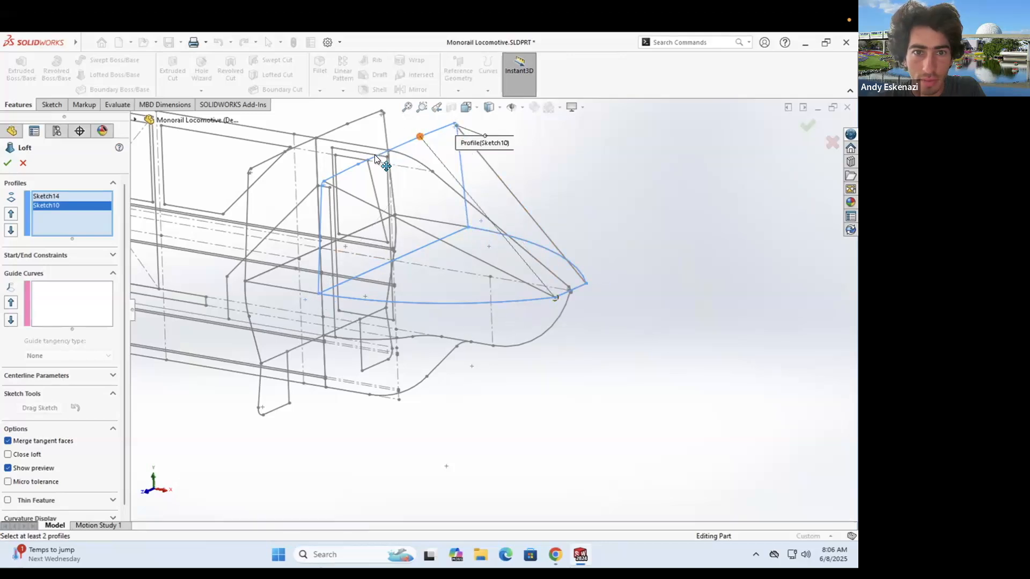
pyautogui.click(70, 297)
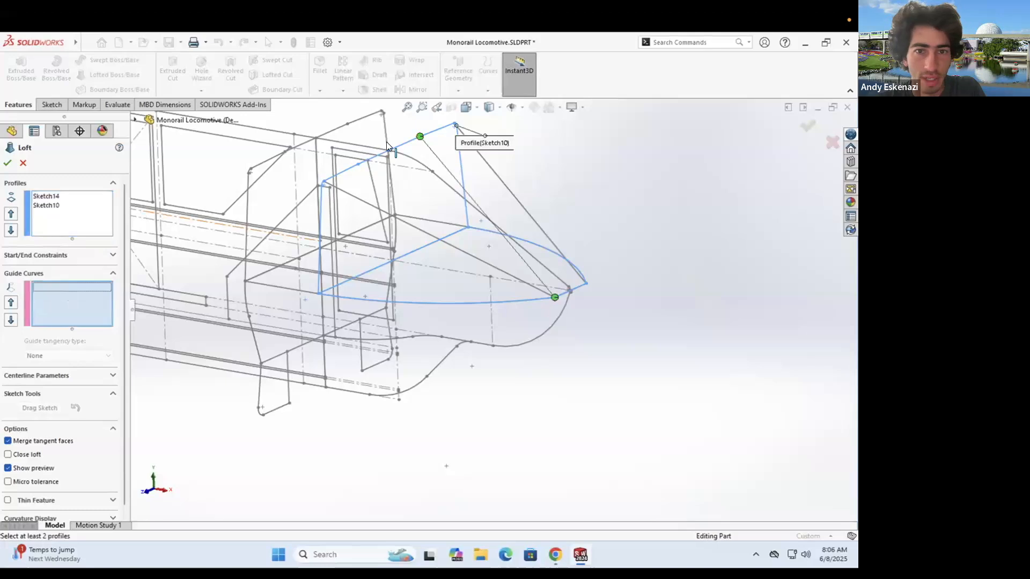
pyautogui.scroll(-4, 387, 142)
# - Add the nose arc and slanted line as the first guide-curve group
pyautogui.click(382, 204)
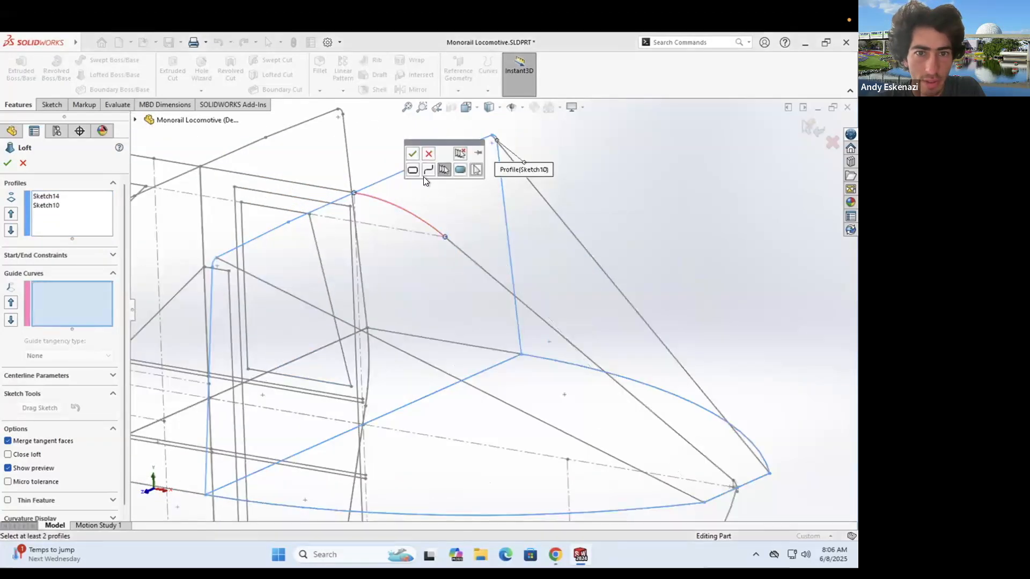
pyautogui.click(462, 253)
pyautogui.scroll(-4, 479, 272)
pyautogui.scroll(6, 550, 341)
pyautogui.scroll(-5, 677, 470)
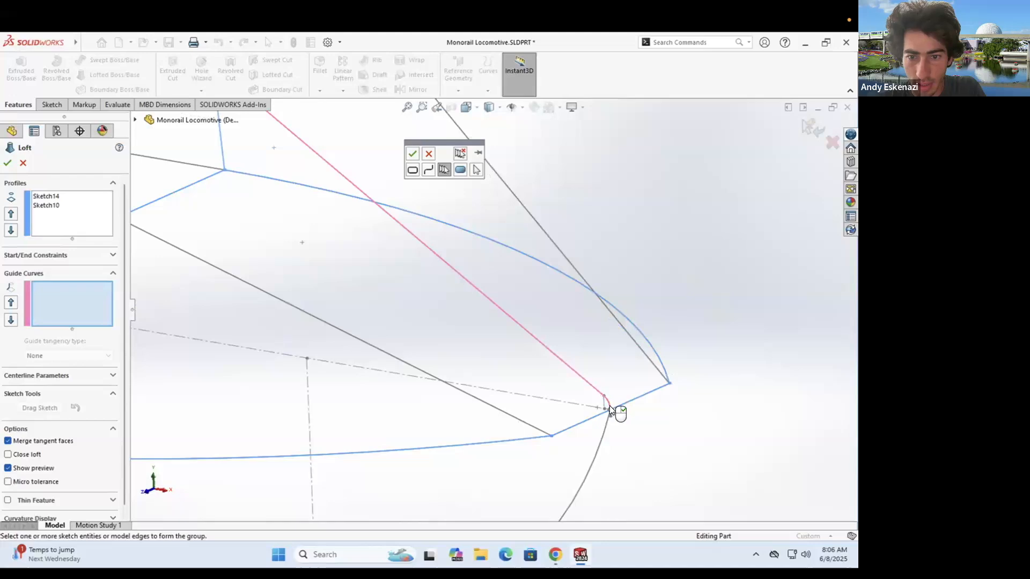
pyautogui.click(412, 155)
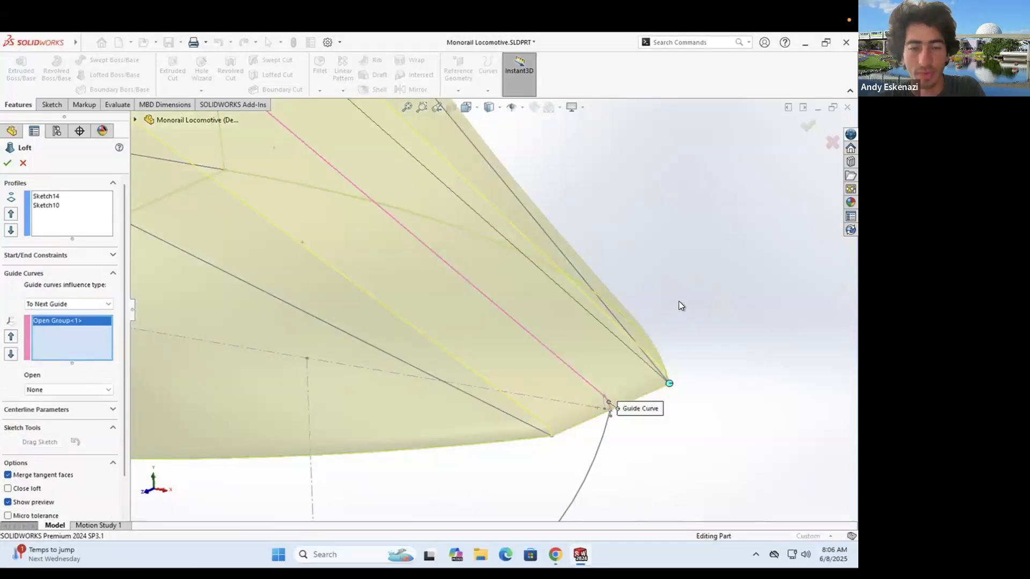
pyautogui.scroll(-3, 679, 301)
pyautogui.scroll(12, 420, 250)
pyautogui.moveTo(320, 225)
pyautogui.mouseDown(button='middle')
pyautogui.moveTo(225, 236)
pyautogui.moveTo(330, 244)
pyautogui.mouseUp(button='middle')
pyautogui.scroll(-4, 395, 261)
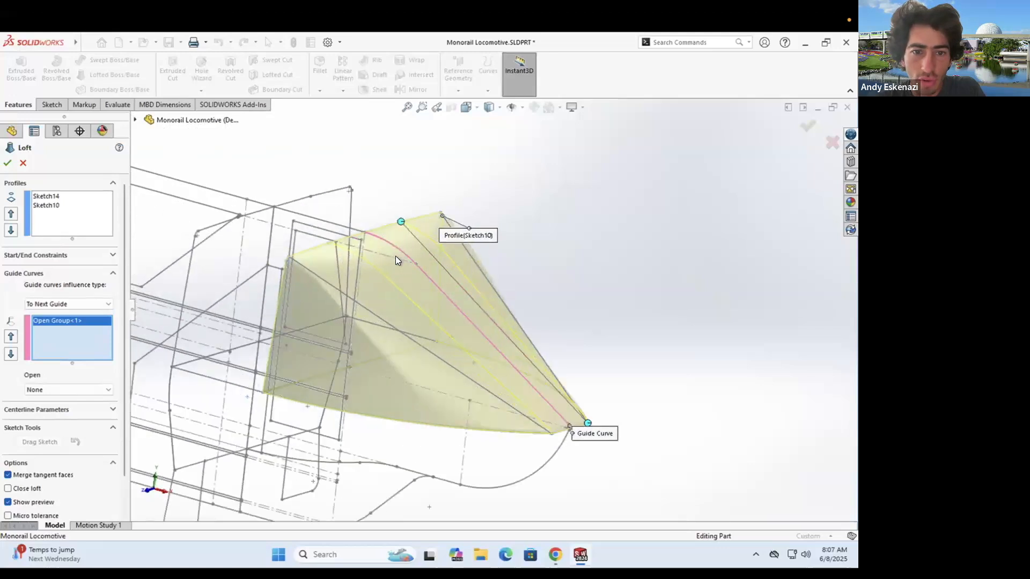
pyautogui.scroll(-1, 395, 260)
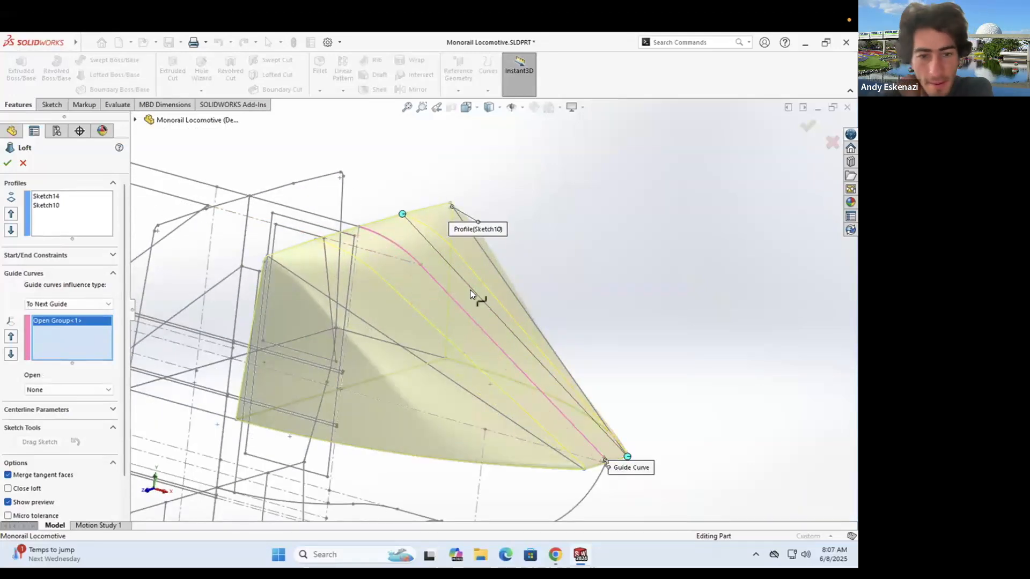
pyautogui.moveTo(404, 406); pyautogui.dragTo(448, 340, button='middle')
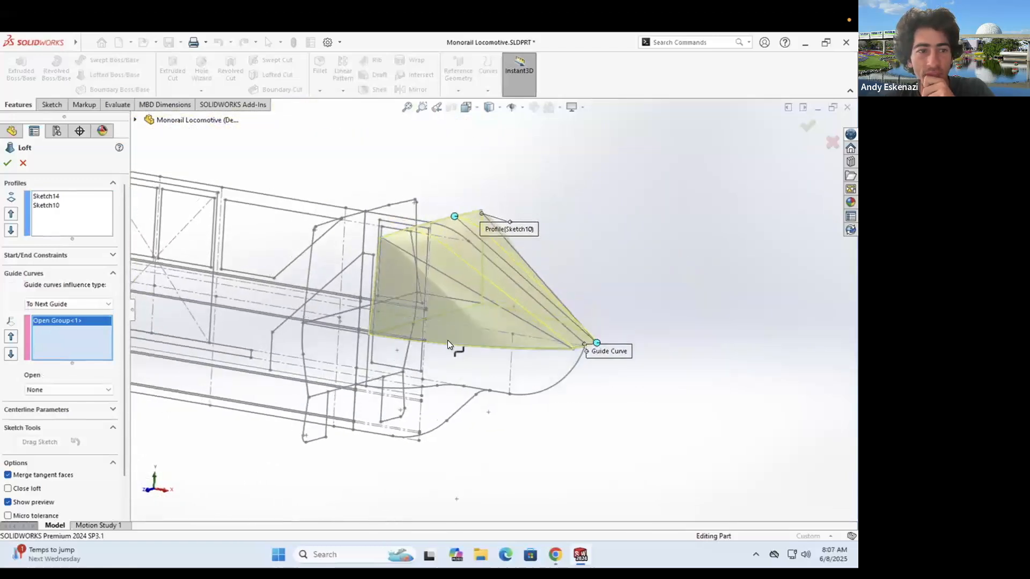
# - Add second and third guide-curve groups from edges of the loft preview
pyautogui.click(522, 266)
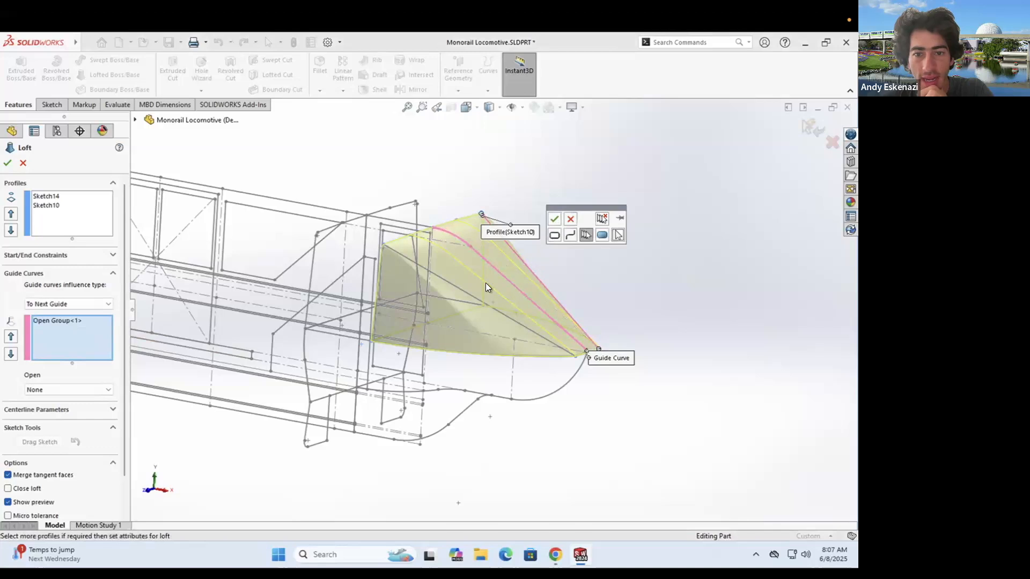
pyautogui.click(465, 291)
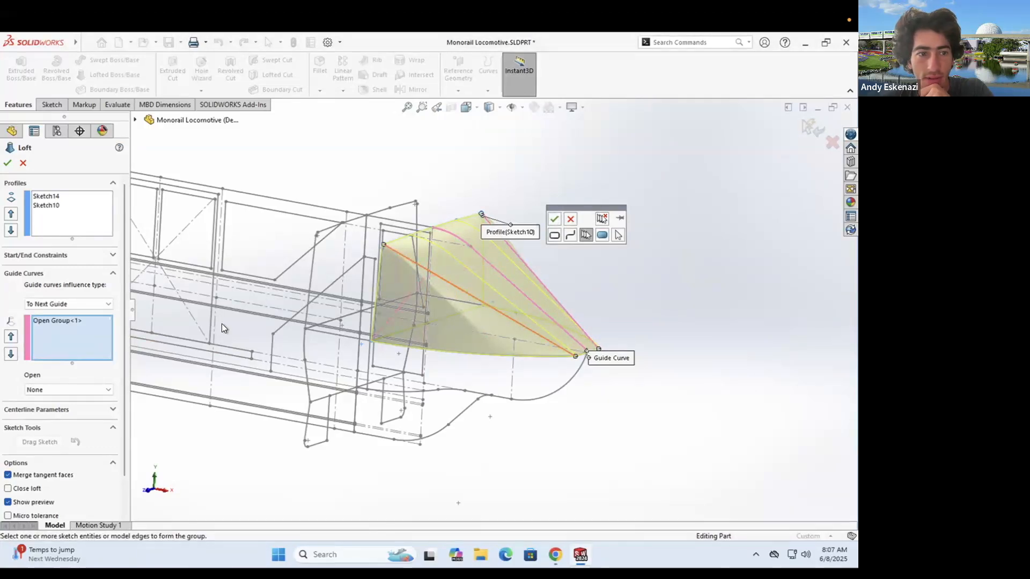
pyautogui.click(571, 220)
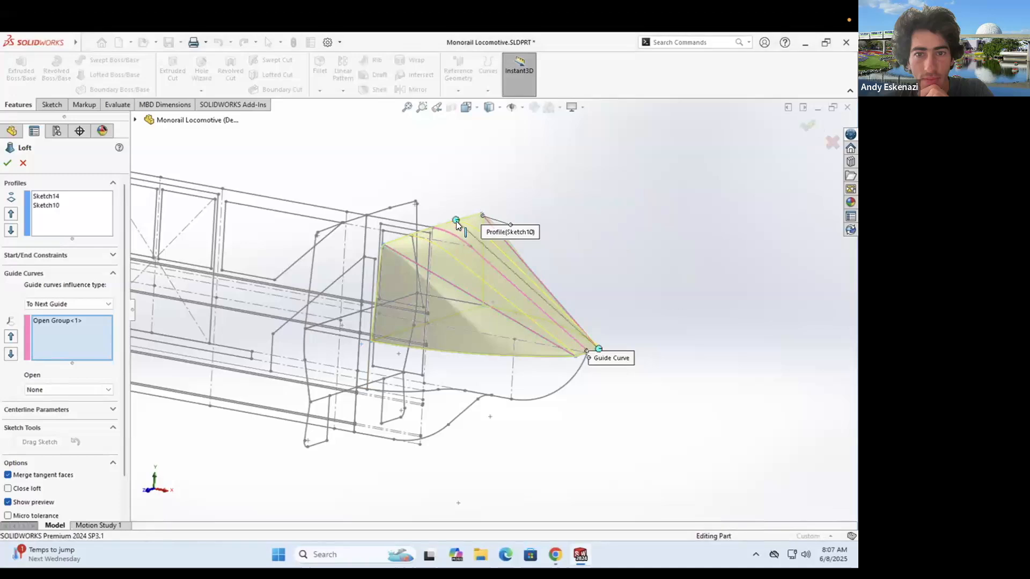
pyautogui.click(518, 258)
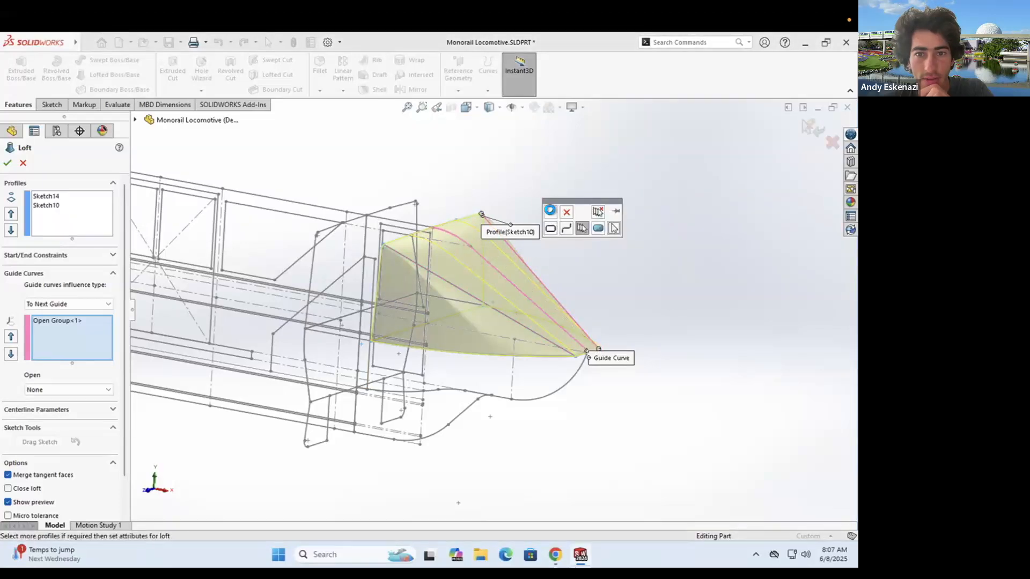
pyautogui.click(549, 210)
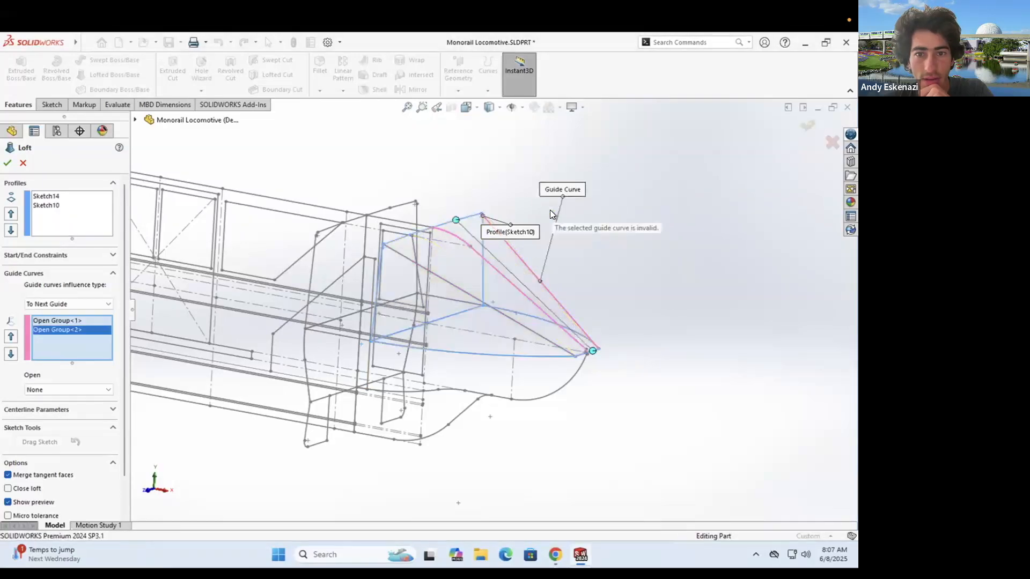
pyautogui.click(442, 278)
pyautogui.click(472, 230)
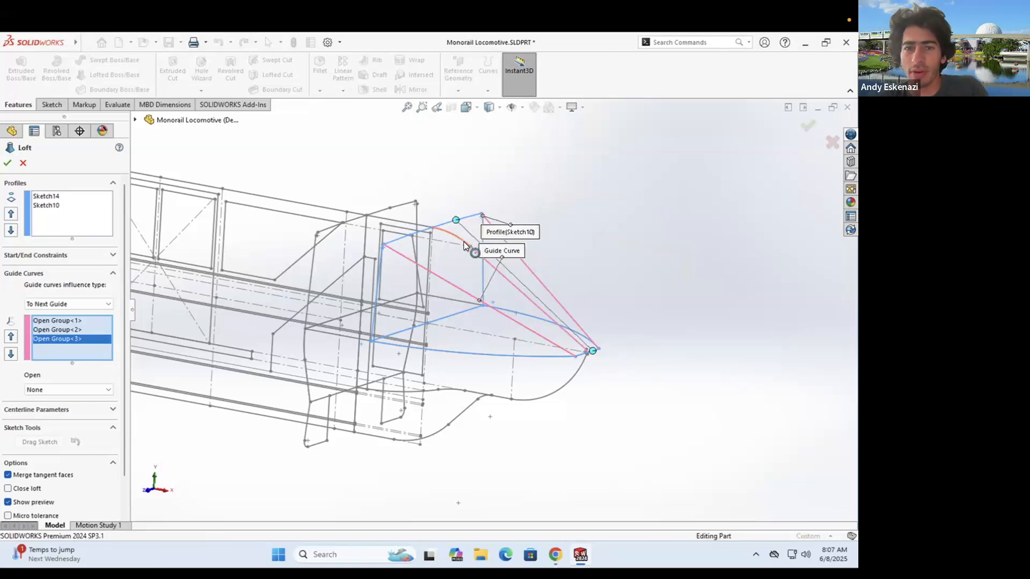
# - Delete Open Group<3> from Guide Curves and begin removing Open Group<2>
pyautogui.rightClick(76, 337)
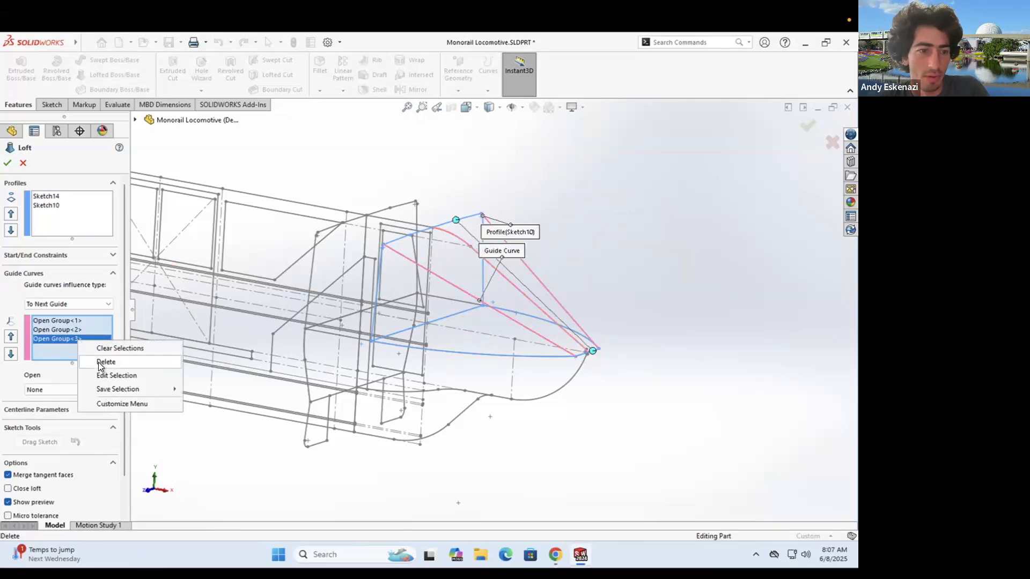
pyautogui.click(92, 361)
pyautogui.rightClick(62, 330)
pyautogui.click(91, 354)
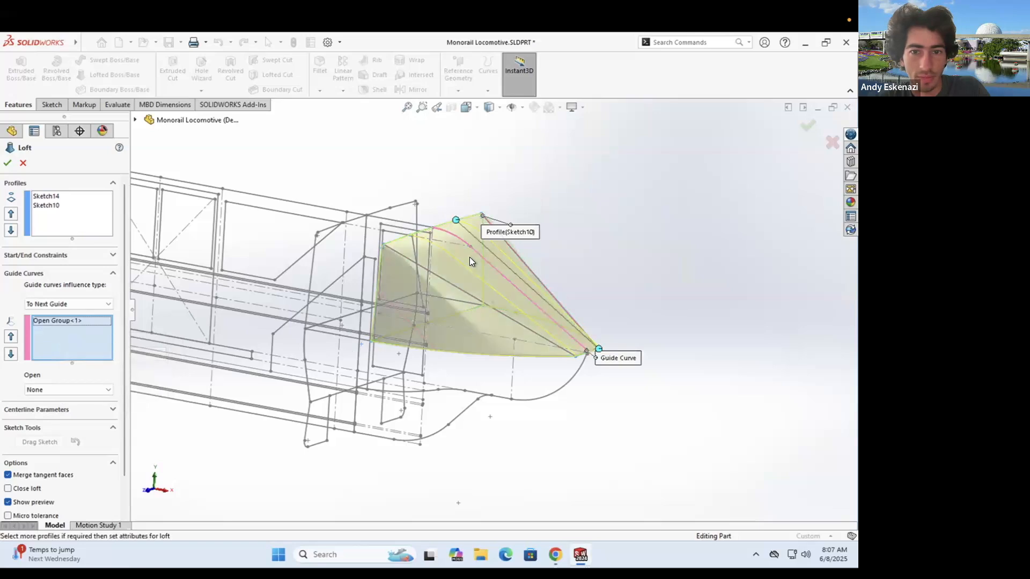
pyautogui.scroll(-3, 468, 256)
pyautogui.scroll(3, 463, 259)
pyautogui.moveTo(420, 288); pyautogui.dragTo(295, 317, button='middle')
pyautogui.scroll(-6, 295, 318)
pyautogui.scroll(3, 359, 275)
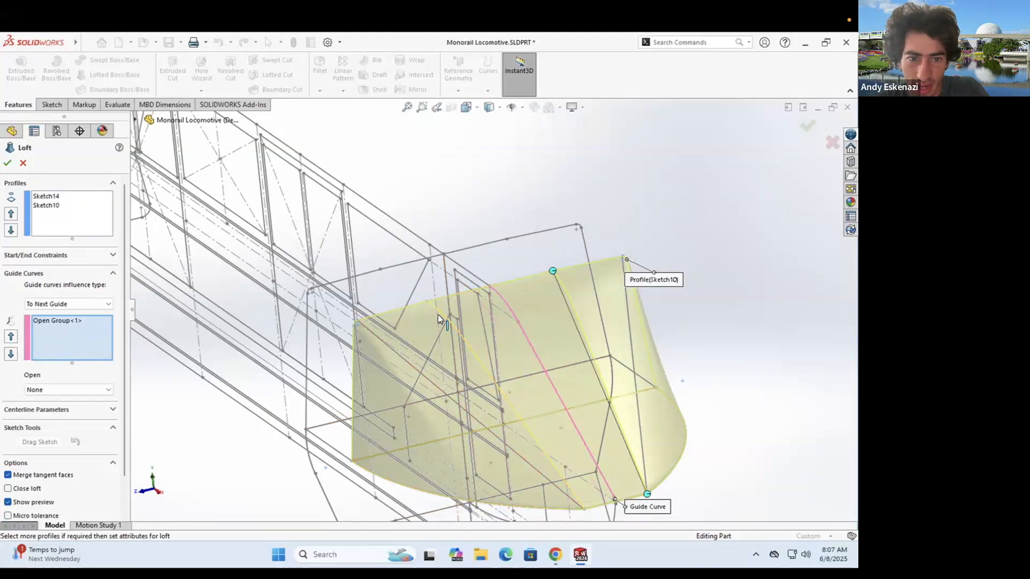
pyautogui.moveTo(429, 294); pyautogui.dragTo(636, 294, button='middle')
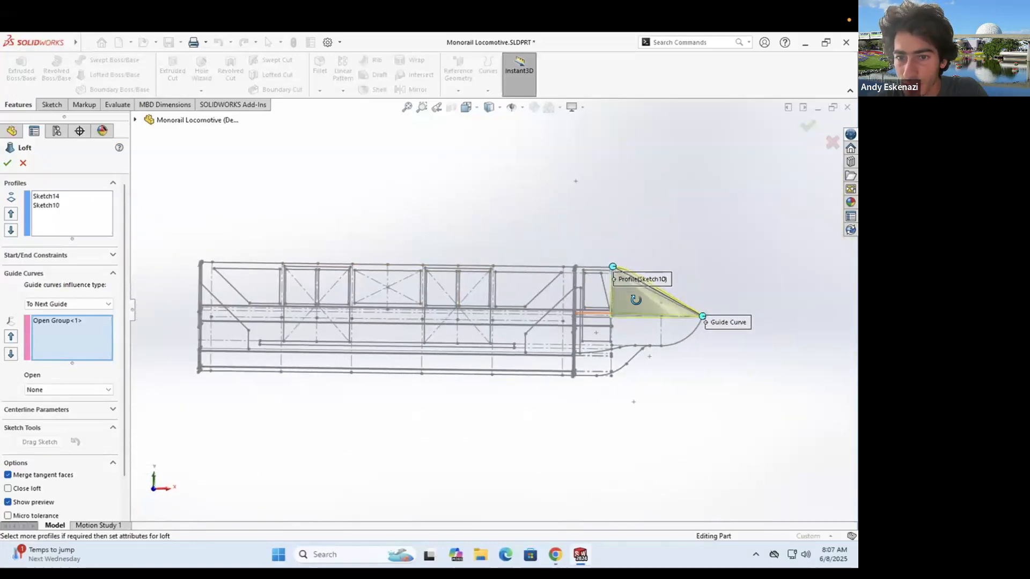
pyautogui.scroll(-5, 677, 295)
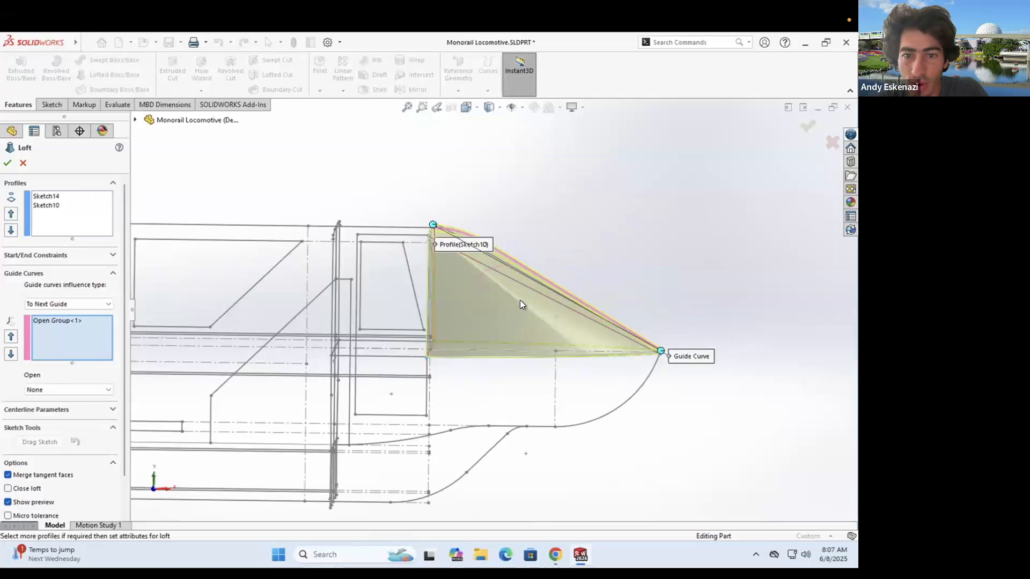
pyautogui.click(558, 550)
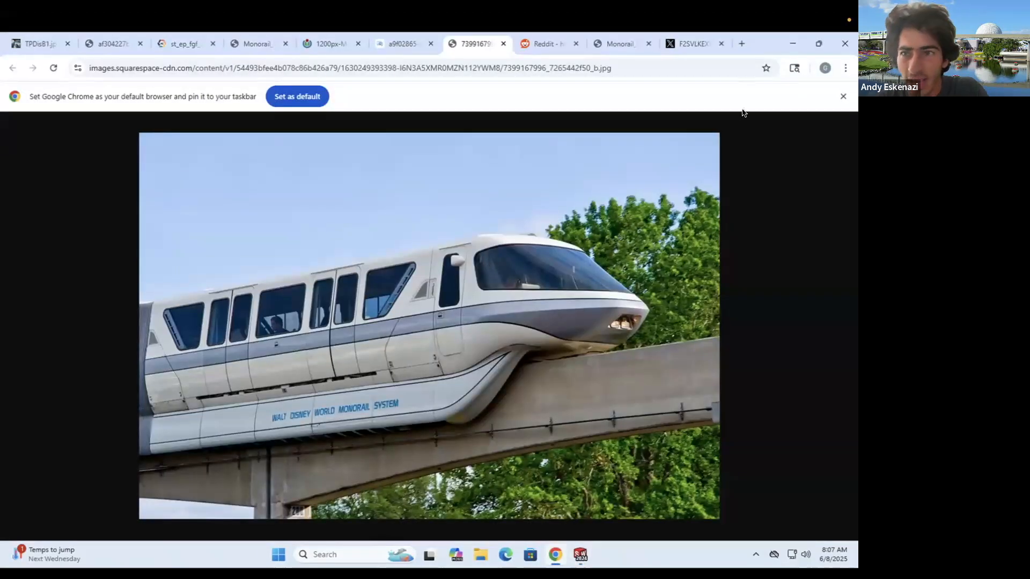
pyautogui.click(580, 555)
pyautogui.moveTo(517, 273)
pyautogui.mouseDown(button='middle')
pyautogui.moveTo(480, 294)
pyautogui.moveTo(533, 307)
pyautogui.moveTo(443, 324)
pyautogui.moveTo(329, 413)
pyautogui.moveTo(379, 338)
pyautogui.moveTo(423, 354)
pyautogui.moveTo(462, 332)
pyautogui.mouseUp(button='middle')
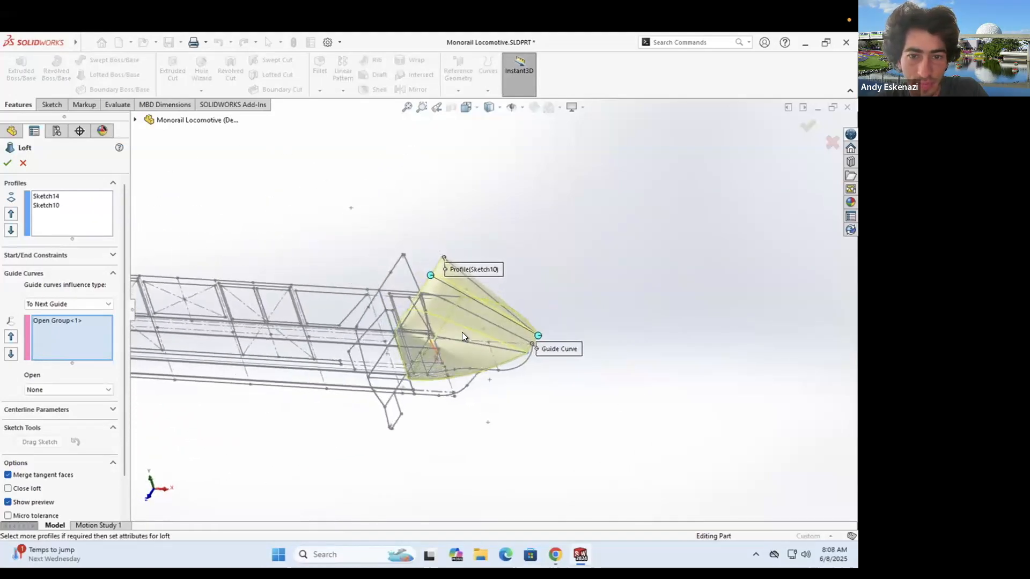
# - Build the nose loft as Loft3 and delete 3DSketch1 from the feature tree
pyautogui.scroll(-5, 473, 311)
pyautogui.click(8, 162)
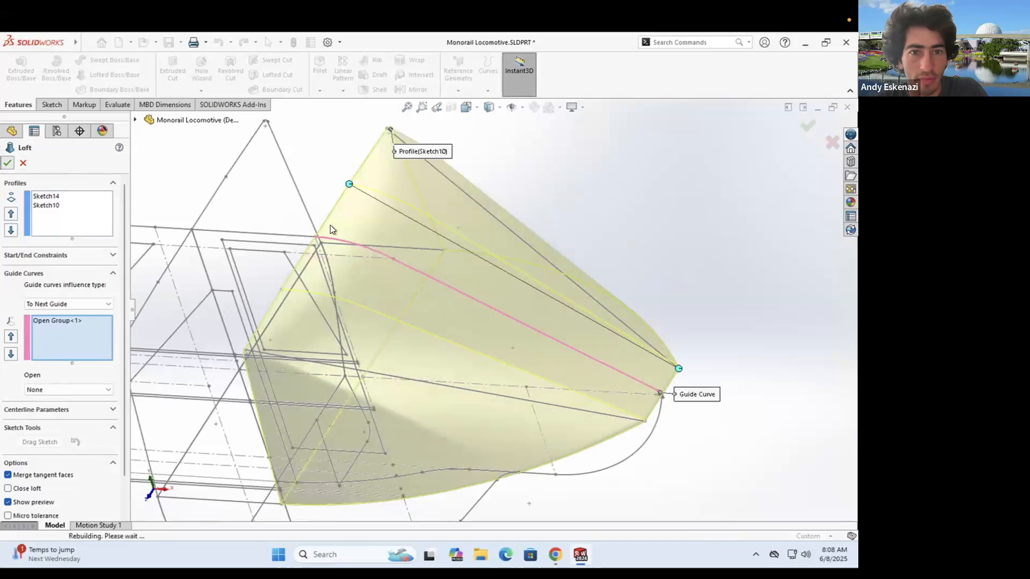
pyautogui.click(38, 397)
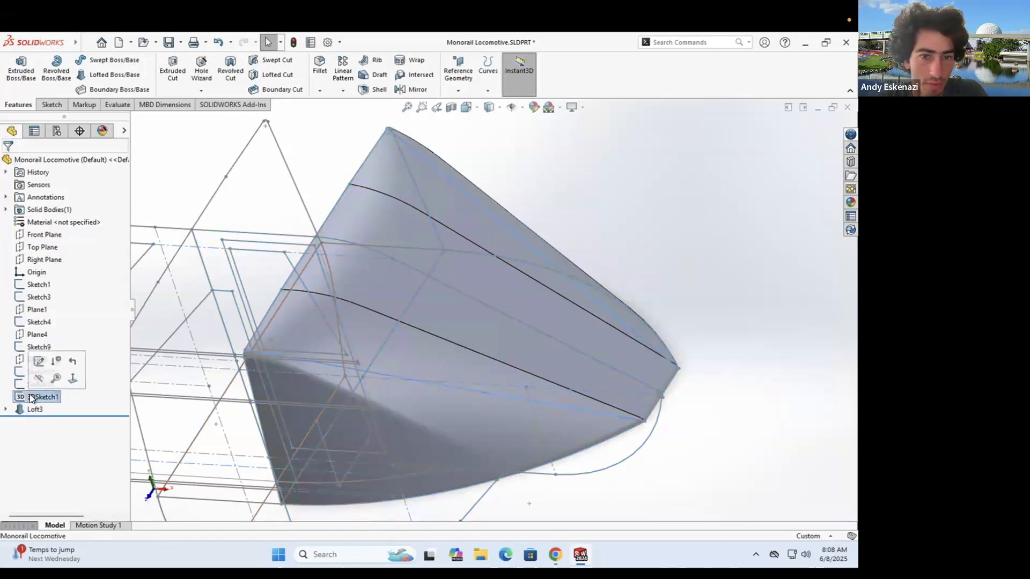
pyautogui.rightClick(38, 396)
pyautogui.click(76, 409)
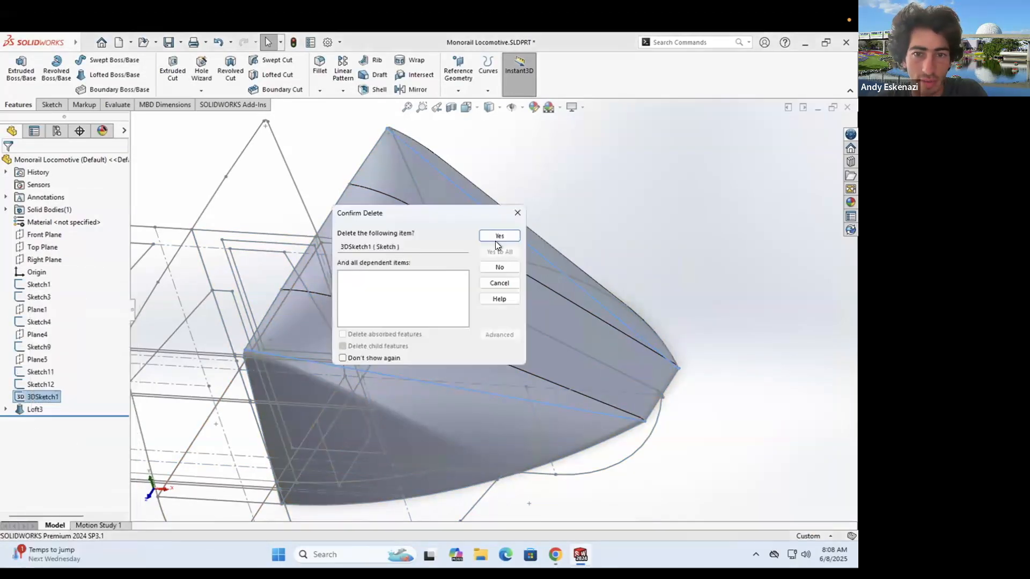
pyautogui.click(494, 237)
# - Rotate the model toward a side view with the Sketch commands showing
pyautogui.scroll(4, 518, 312)
pyautogui.moveTo(466, 363); pyautogui.dragTo(322, 386, button='middle')
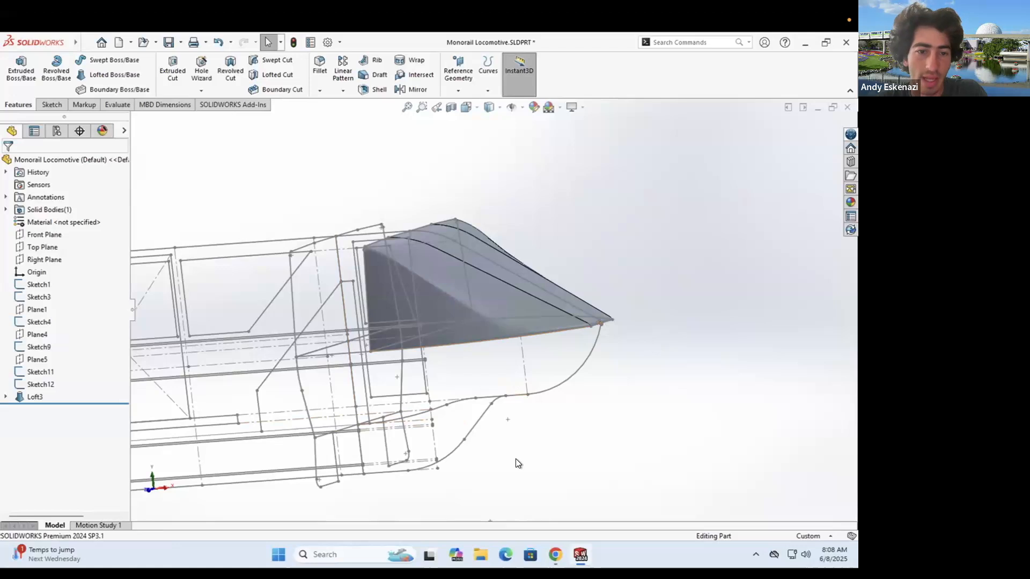
pyautogui.click(48, 105)
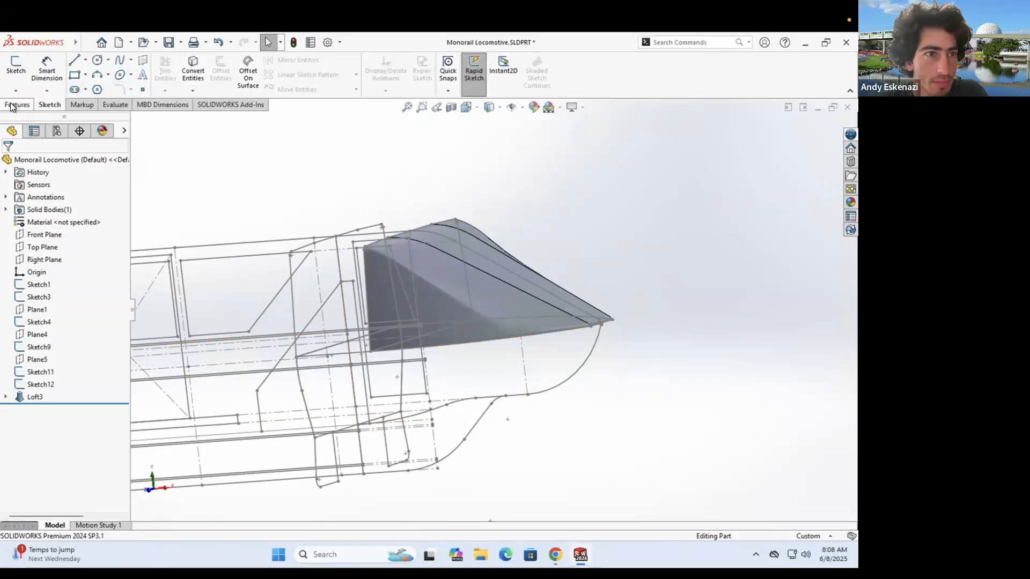
# - Start a new loft and pick Sketch12 from the flyout tree as its first profile
pyautogui.click(31, 102)
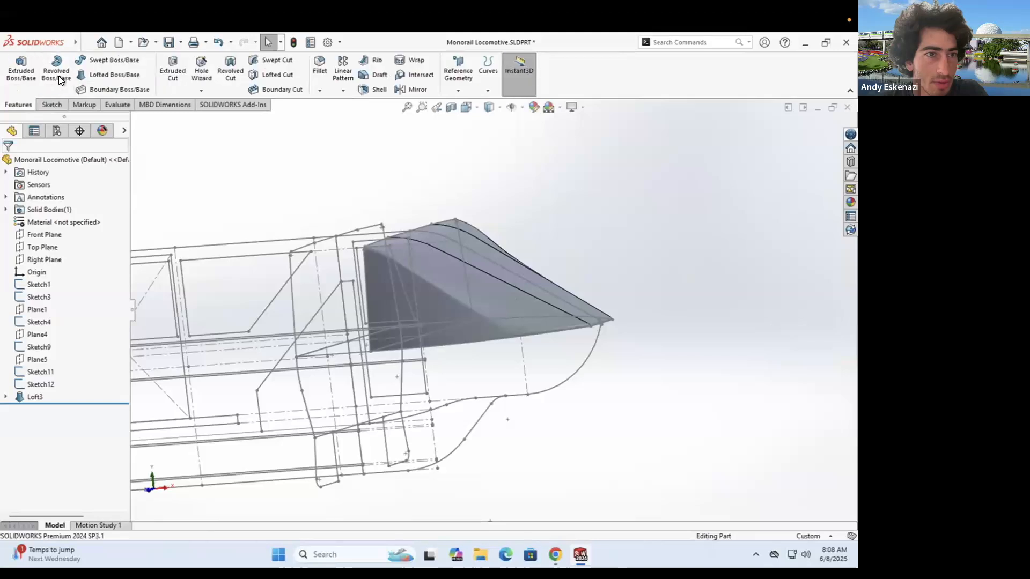
pyautogui.click(297, 373)
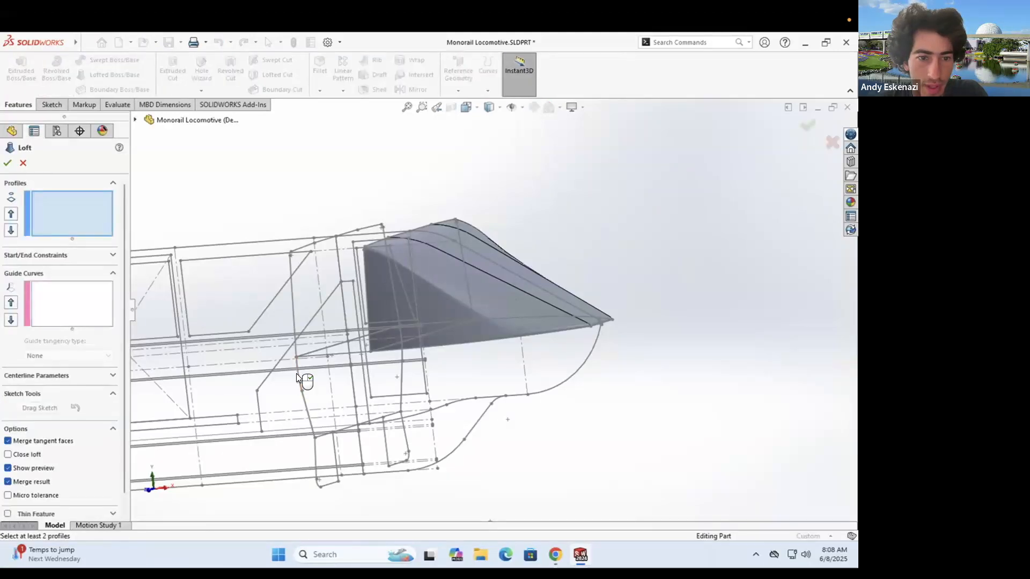
pyautogui.click(220, 411)
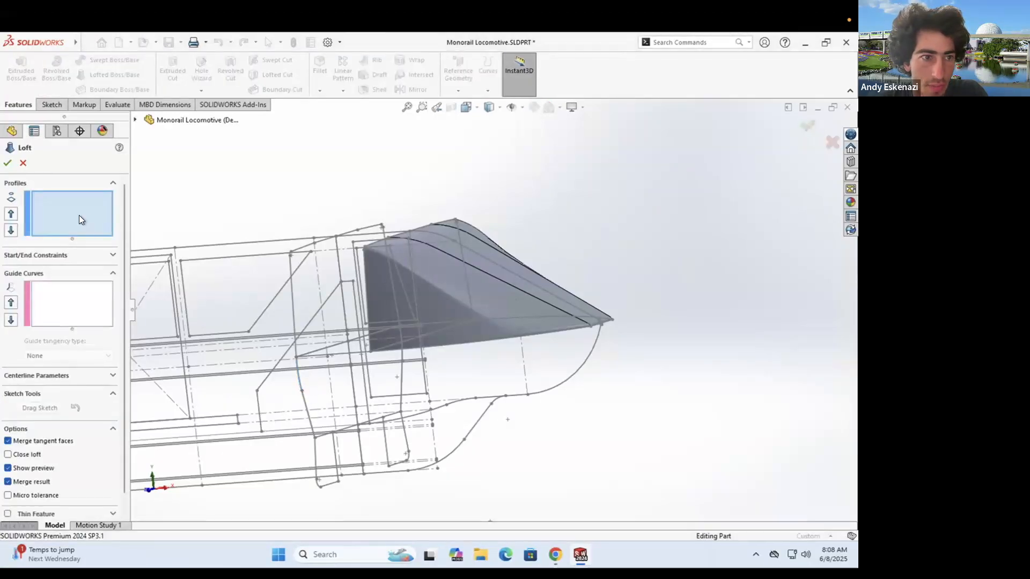
pyautogui.rightClick(79, 215)
pyautogui.click(224, 188)
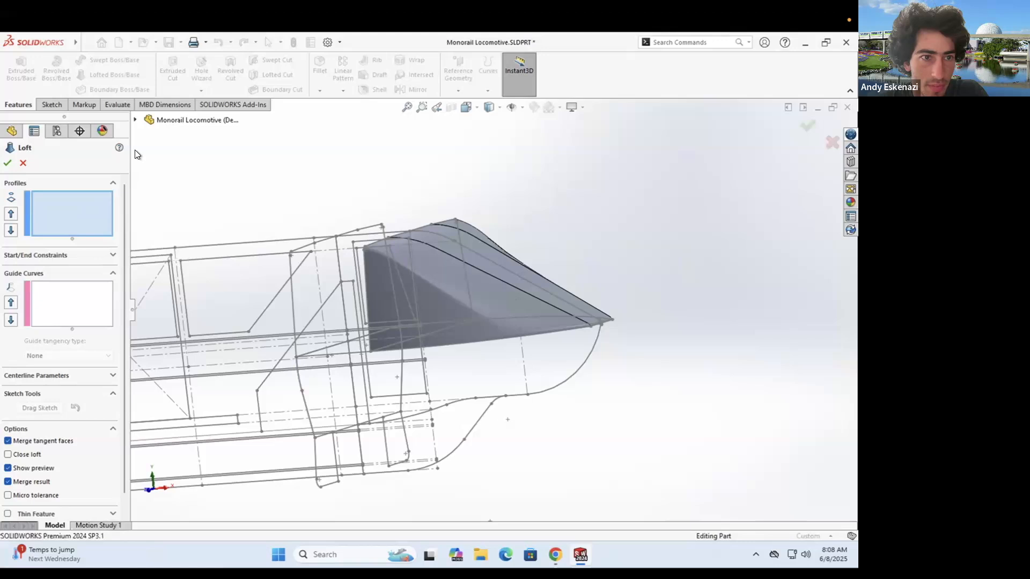
pyautogui.click(135, 120)
pyautogui.scroll(-1, 386, 278)
pyautogui.scroll(5, 208, 323)
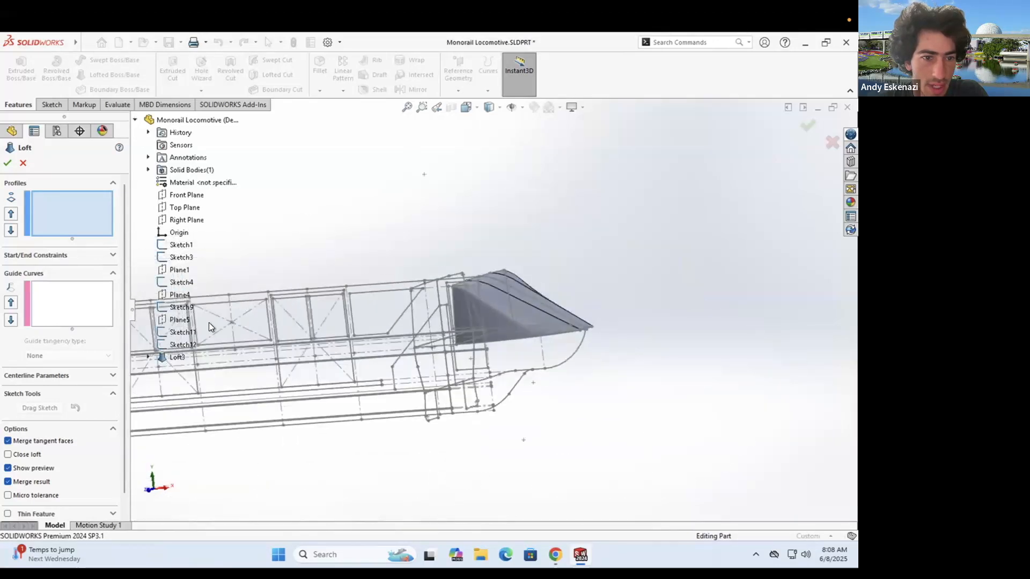
pyautogui.click(173, 343)
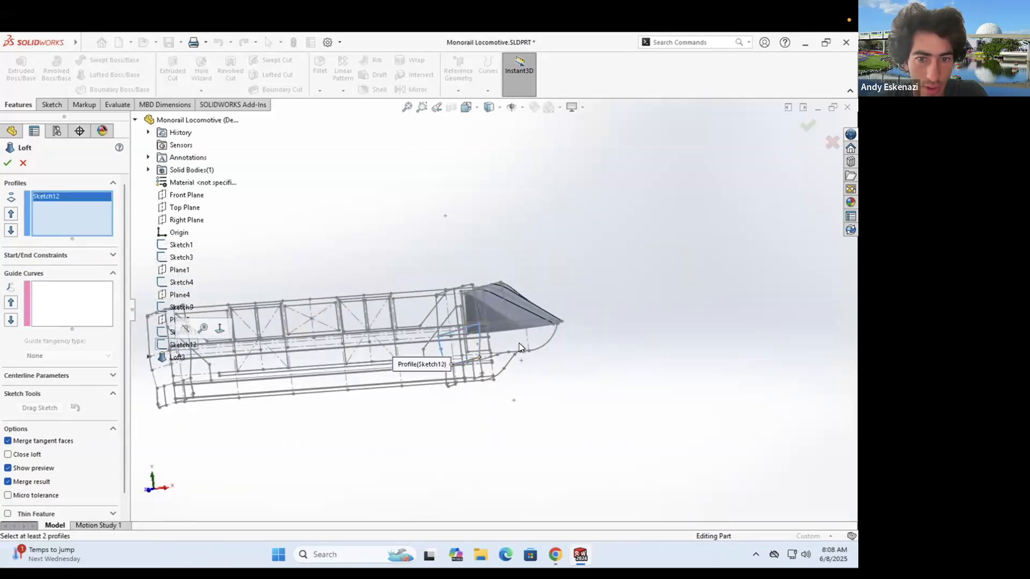
# - Add Sketch9 as the second profile and realign the connectors to the nose tip
pyautogui.scroll(-4, 422, 306)
pyautogui.moveTo(422, 300); pyautogui.dragTo(429, 241, button='middle')
pyautogui.scroll(4, 437, 275)
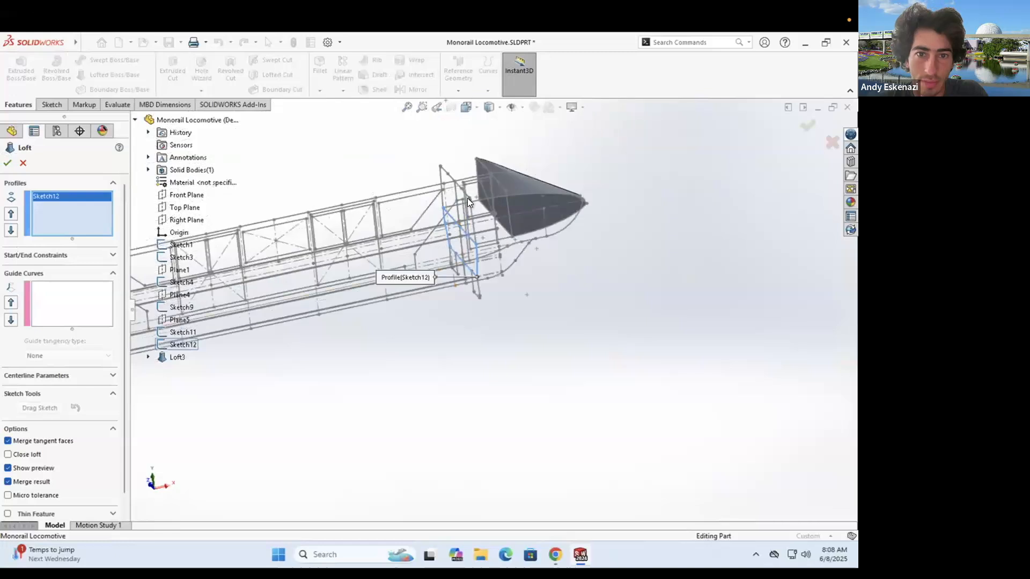
pyautogui.scroll(-4, 467, 198)
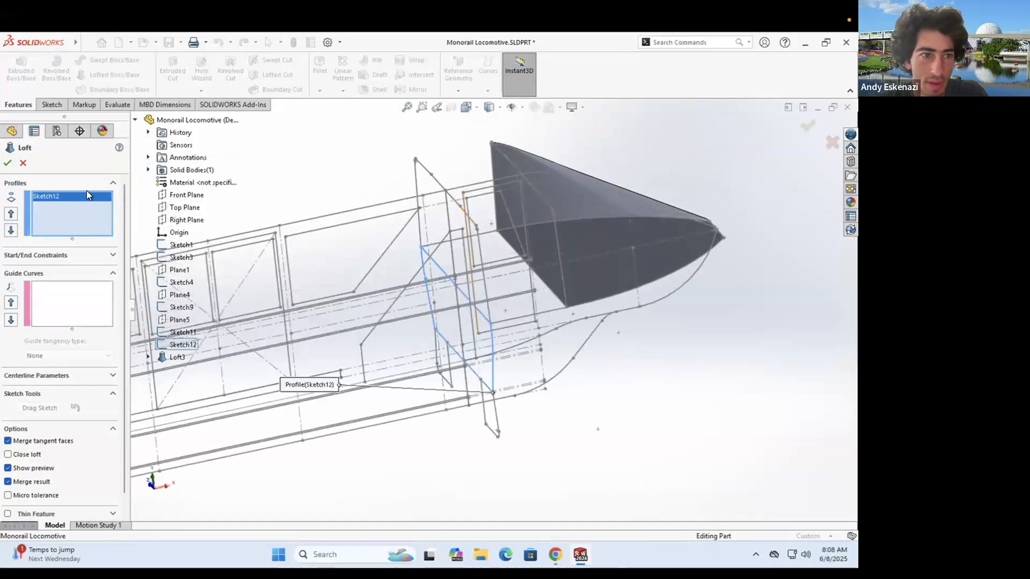
pyautogui.click(506, 229)
pyautogui.moveTo(497, 230)
pyautogui.mouseDown()
pyautogui.moveTo(719, 237)
pyautogui.moveTo(687, 264)
pyautogui.mouseUp()
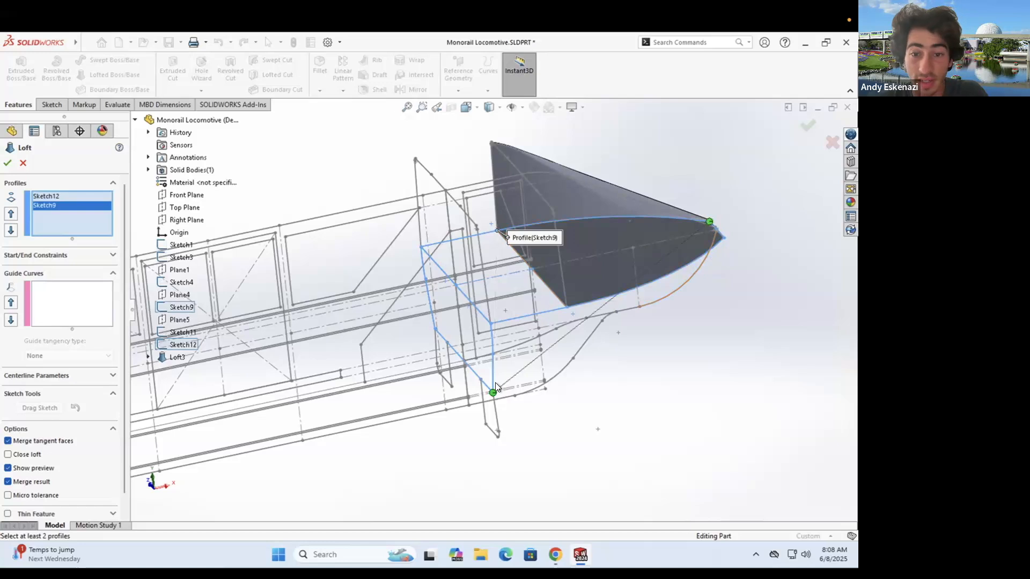
pyautogui.moveTo(493, 392)
pyautogui.mouseDown()
pyautogui.moveTo(473, 382)
pyautogui.moveTo(507, 360)
pyautogui.moveTo(499, 423)
pyautogui.mouseUp()
pyautogui.click(53, 294)
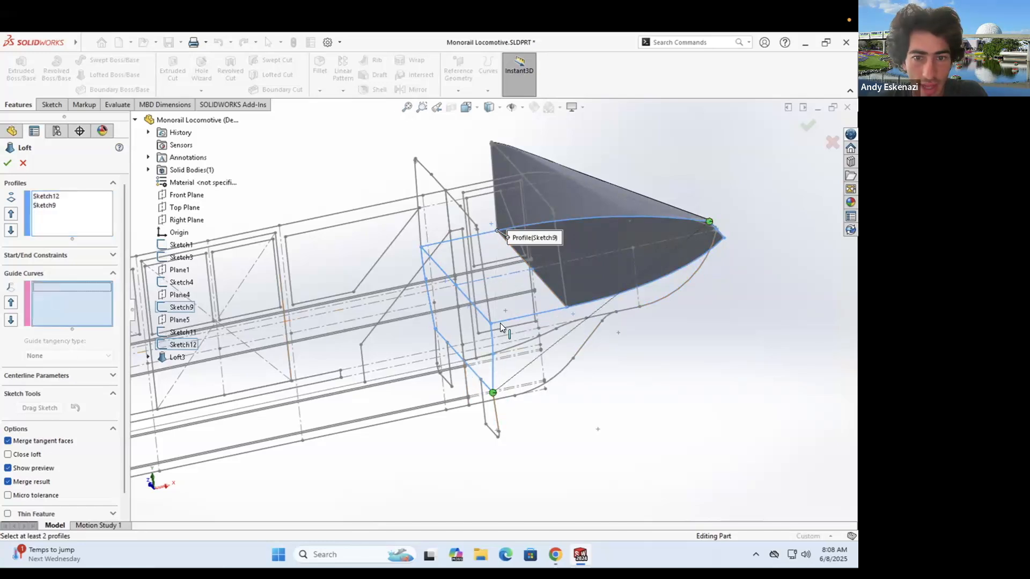
pyautogui.moveTo(520, 360)
pyautogui.mouseDown(button='middle')
pyautogui.moveTo(529, 402)
pyautogui.moveTo(521, 379)
pyautogui.mouseUp(button='middle')
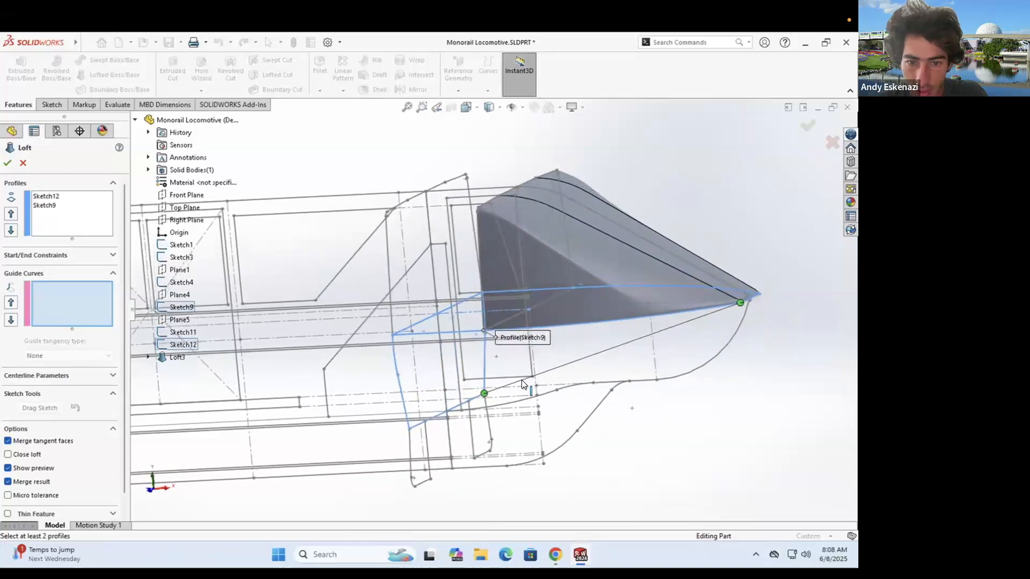
pyautogui.scroll(-5, 483, 397)
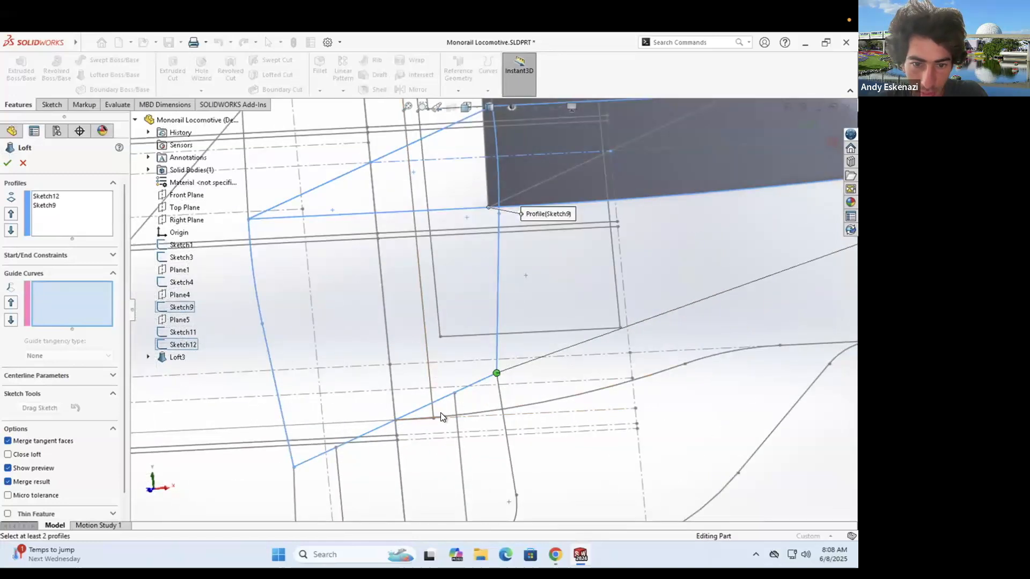
# - Try Sketch11 and a Sketch6 edge as guide curves, then remove both
pyautogui.scroll(-8, 442, 362)
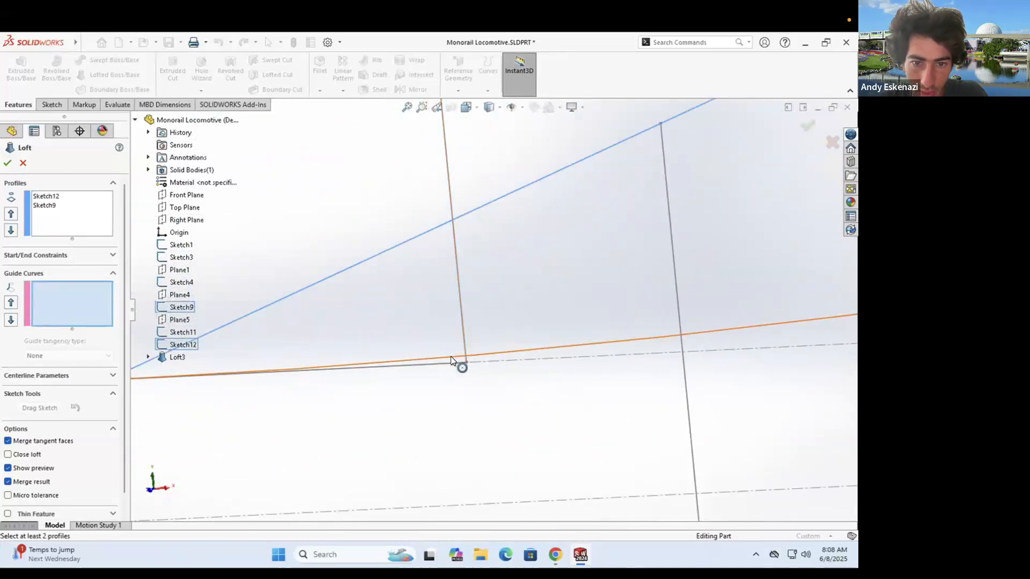
pyautogui.click(451, 356)
pyautogui.scroll(6, 420, 349)
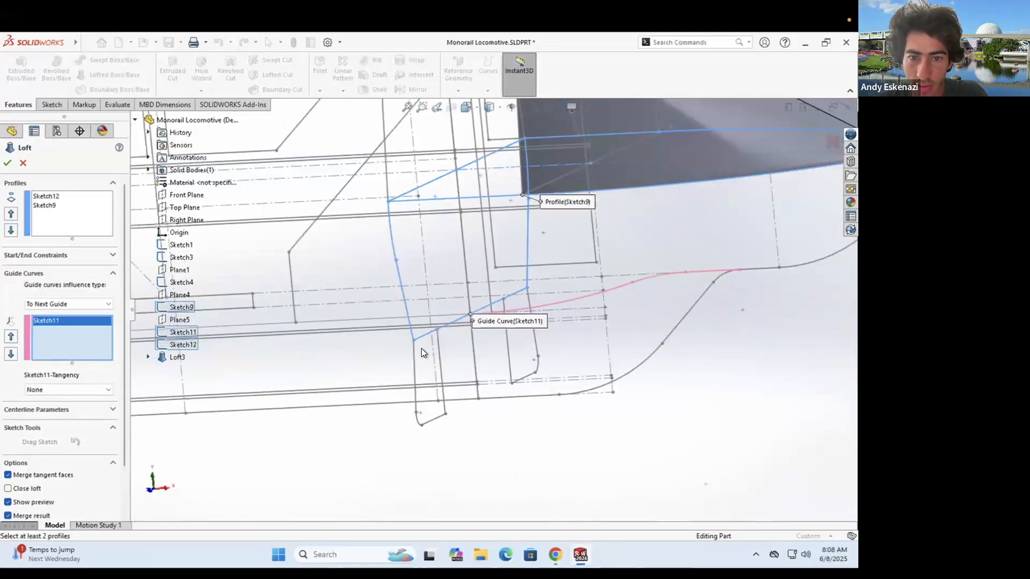
pyautogui.click(750, 271)
pyautogui.scroll(4, 638, 281)
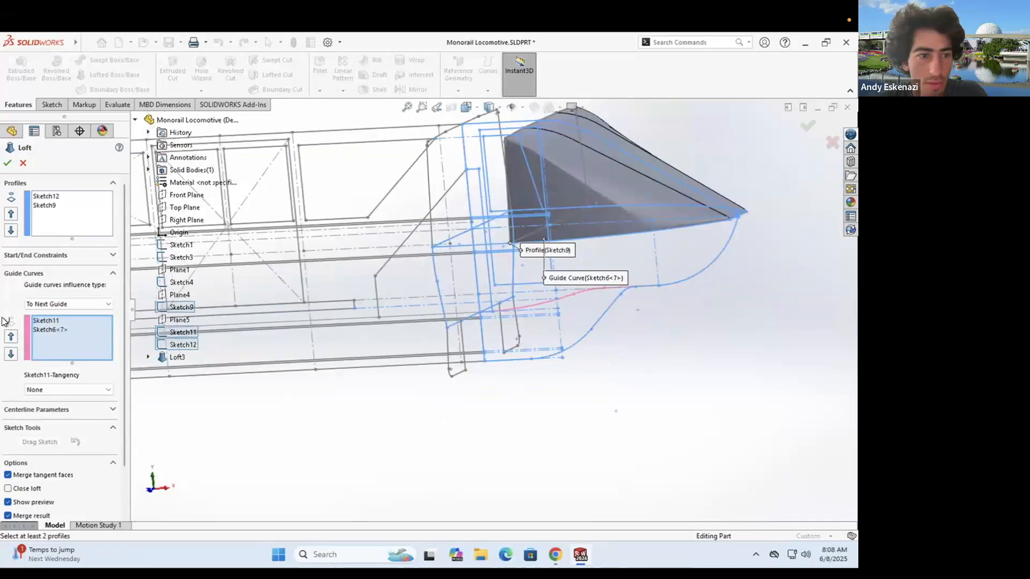
pyautogui.rightClick(57, 329)
pyautogui.click(84, 344)
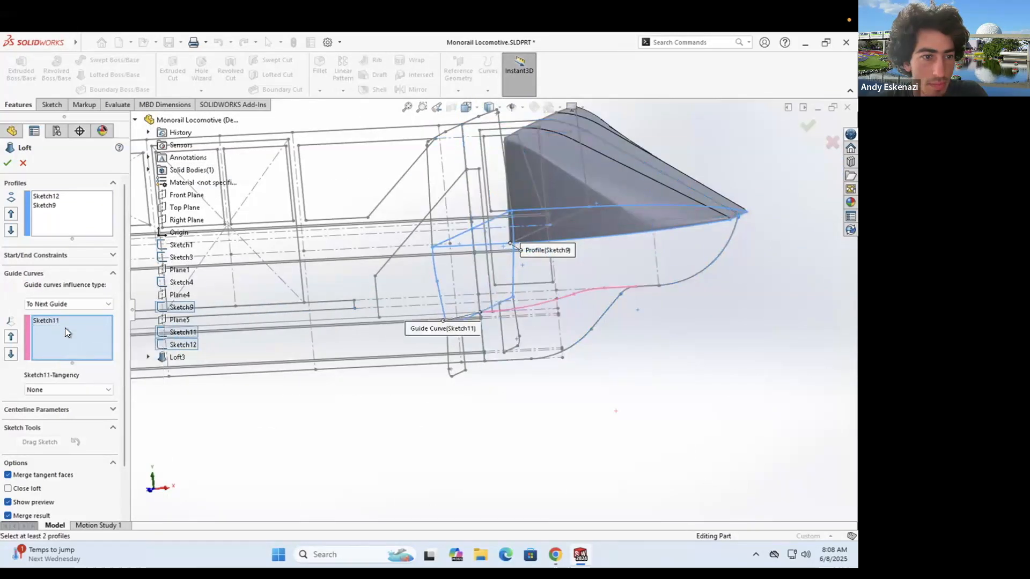
pyautogui.rightClick(57, 325)
pyautogui.click(83, 344)
# - Chain the side-sketch edges with SelectionManager into one guide curve reaching the nose tip
pyautogui.rightClick(685, 313)
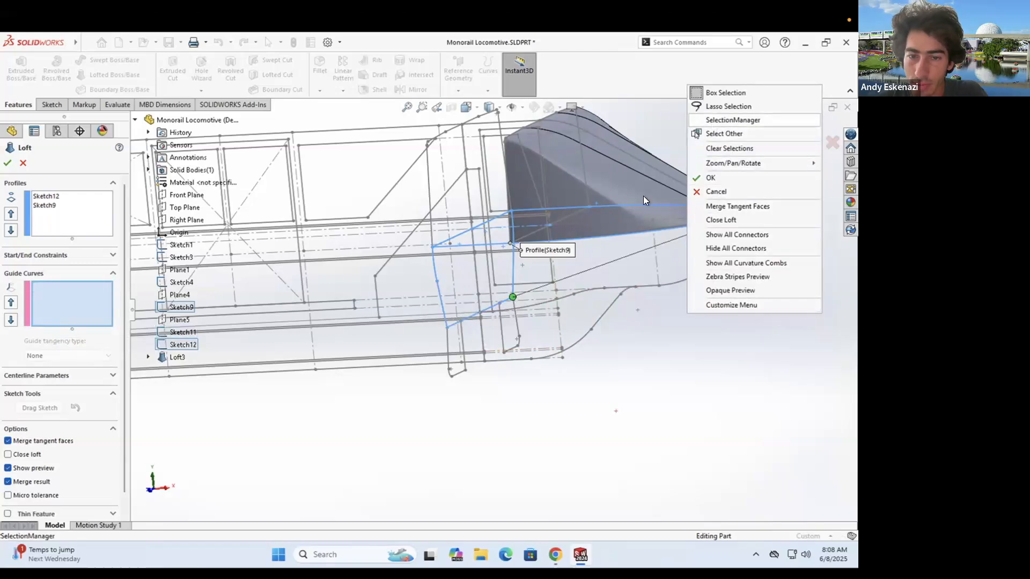
pyautogui.click(718, 120)
pyautogui.scroll(-10, 449, 339)
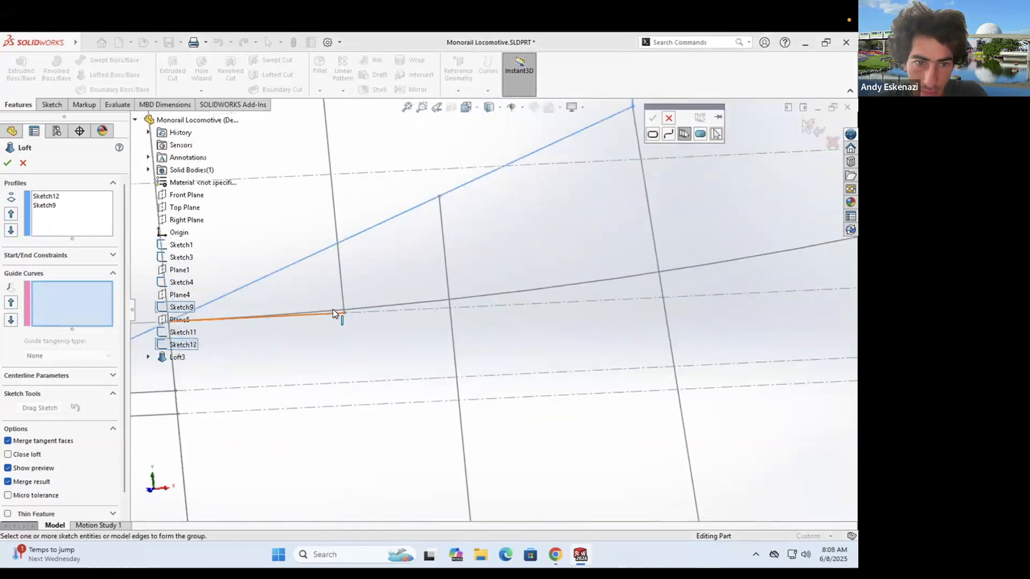
pyautogui.scroll(5, 328, 310)
pyautogui.click(325, 311)
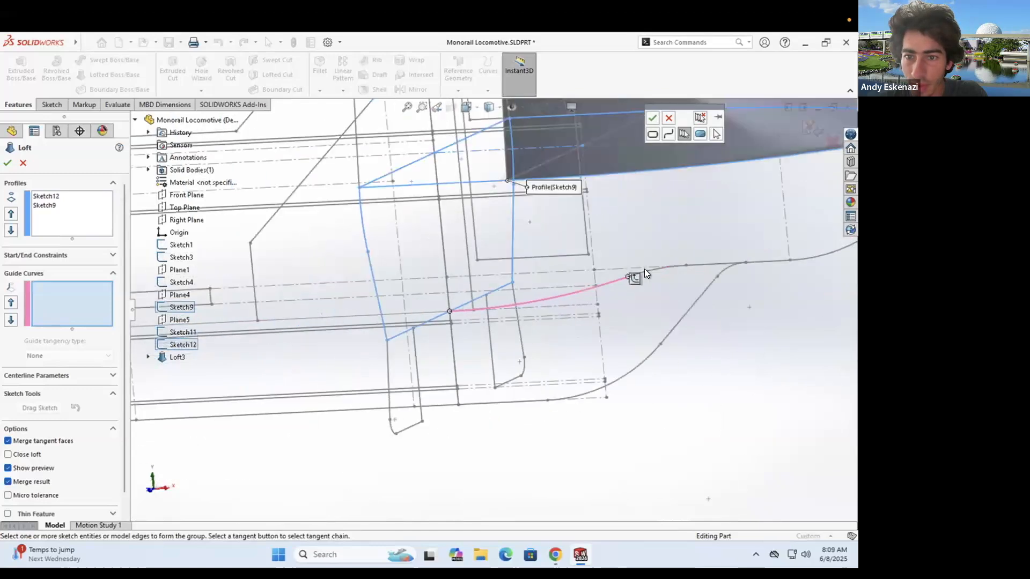
pyautogui.click(654, 268)
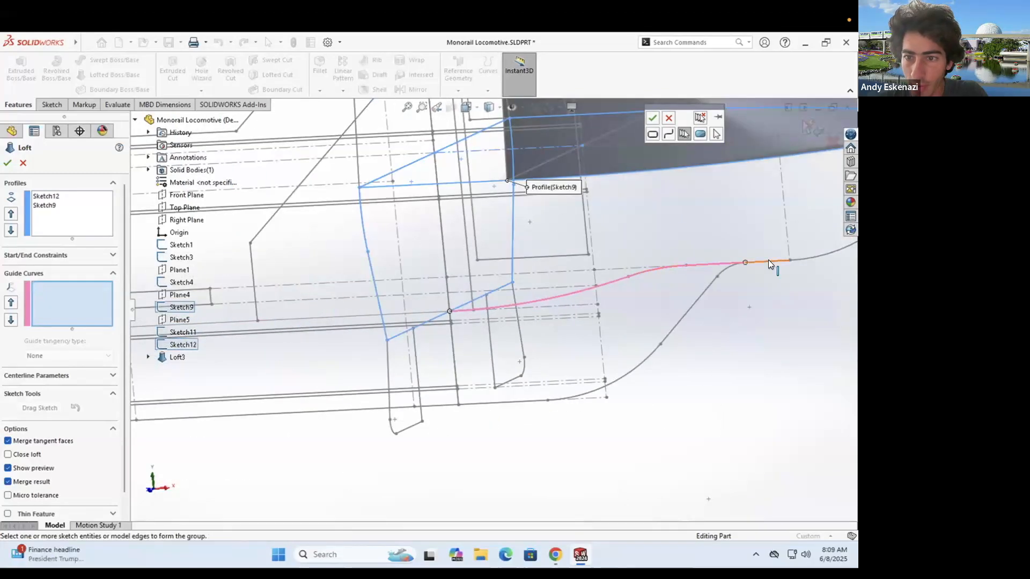
pyautogui.moveTo(768, 260); pyautogui.dragTo(707, 275, button='middle')
pyautogui.click(707, 270)
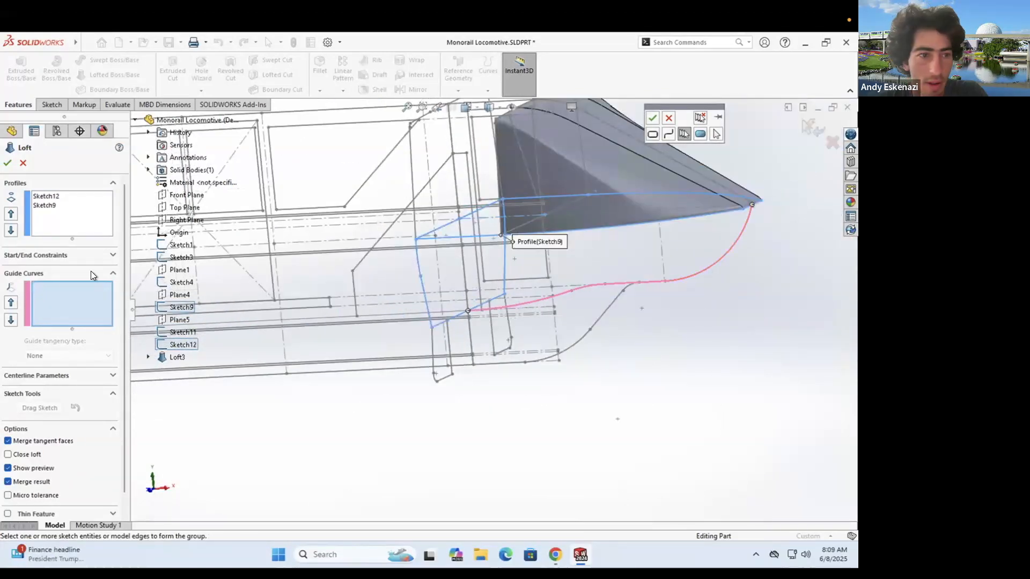
# - Accept the chained edges as Open Group<1> and orbit around the loft preview
pyautogui.click(654, 122)
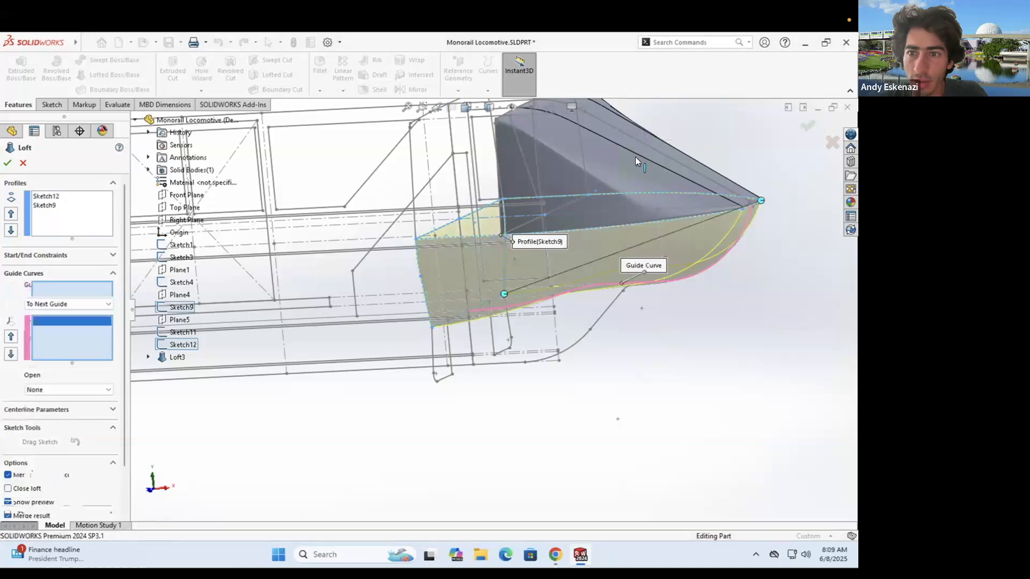
pyautogui.scroll(3, 524, 240)
pyautogui.moveTo(523, 240); pyautogui.dragTo(364, 168, button='middle')
pyautogui.scroll(-5, 379, 245)
pyautogui.scroll(-4, 518, 154)
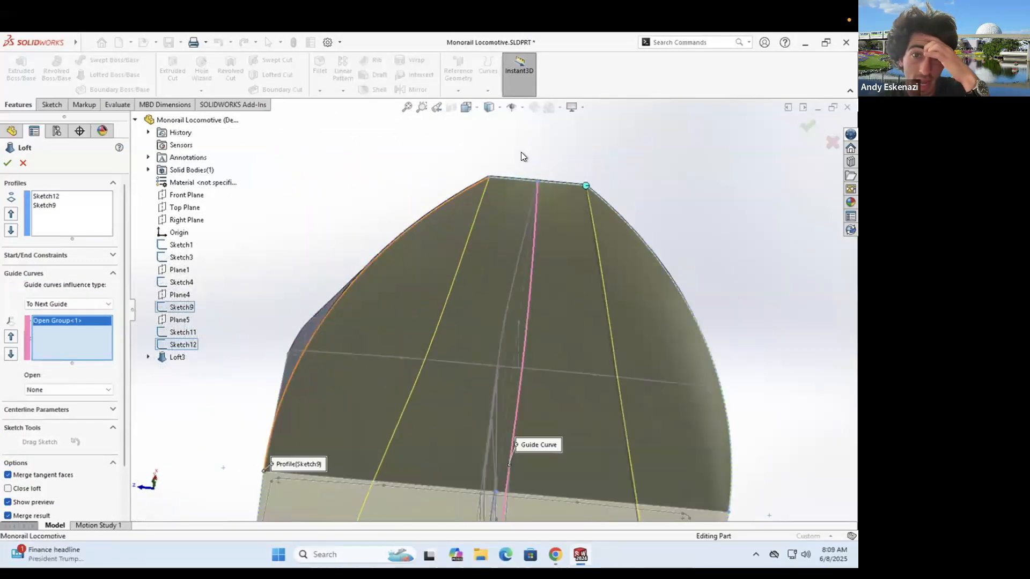
pyautogui.moveTo(419, 262); pyautogui.dragTo(415, 333, button='middle')
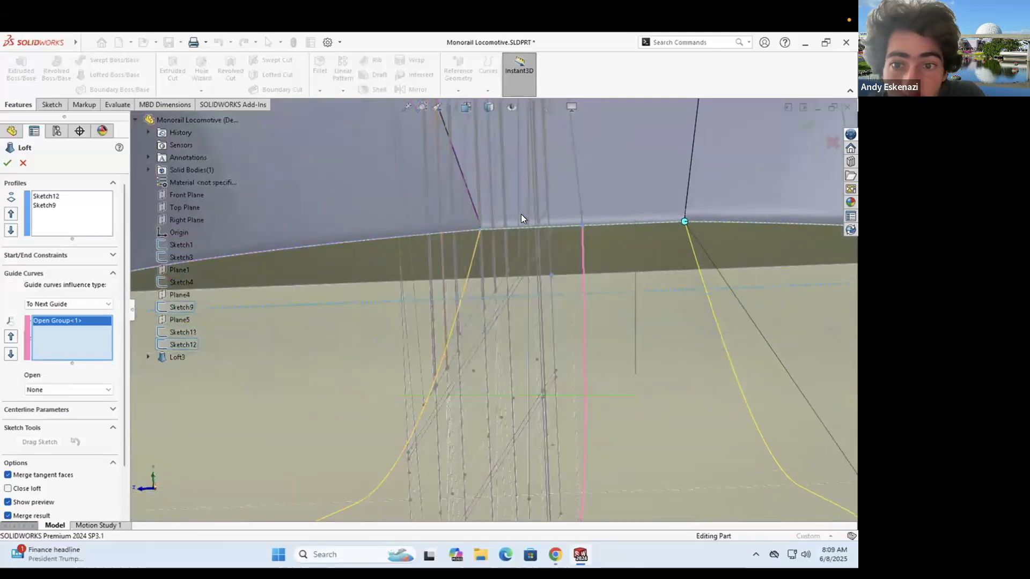
pyautogui.scroll(6, 520, 214)
pyautogui.scroll(-4, 528, 353)
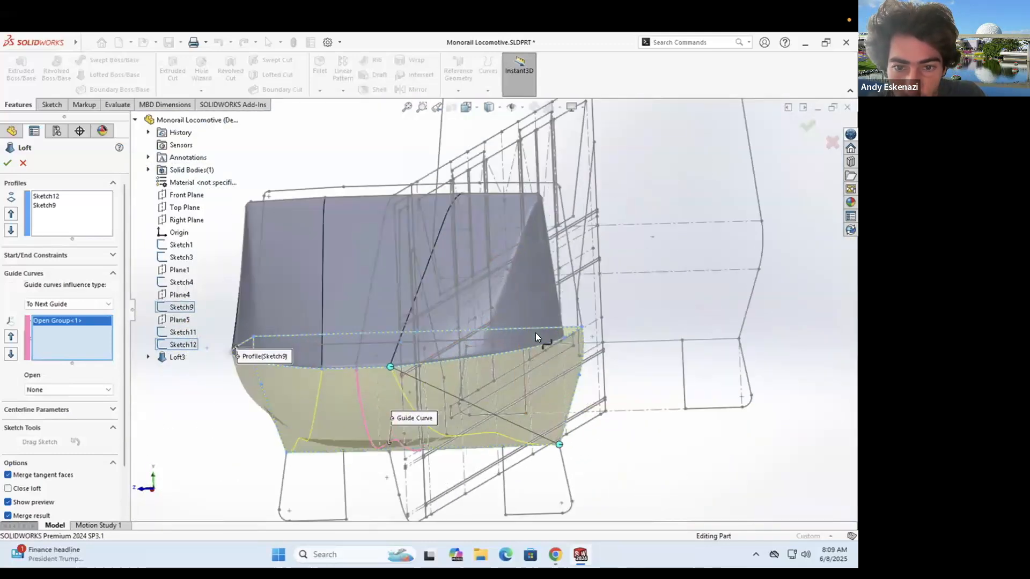
pyautogui.moveTo(436, 398); pyautogui.dragTo(455, 358, button='middle')
pyautogui.scroll(3, 472, 315)
pyautogui.moveTo(474, 310); pyautogui.dragTo(645, 227, button='middle')
# - Zoom and orbit to inspect the lower-nose preview, then bring up the monorail photo in Chrome
pyautogui.scroll(-5, 620, 252)
pyautogui.scroll(-2, 620, 252)
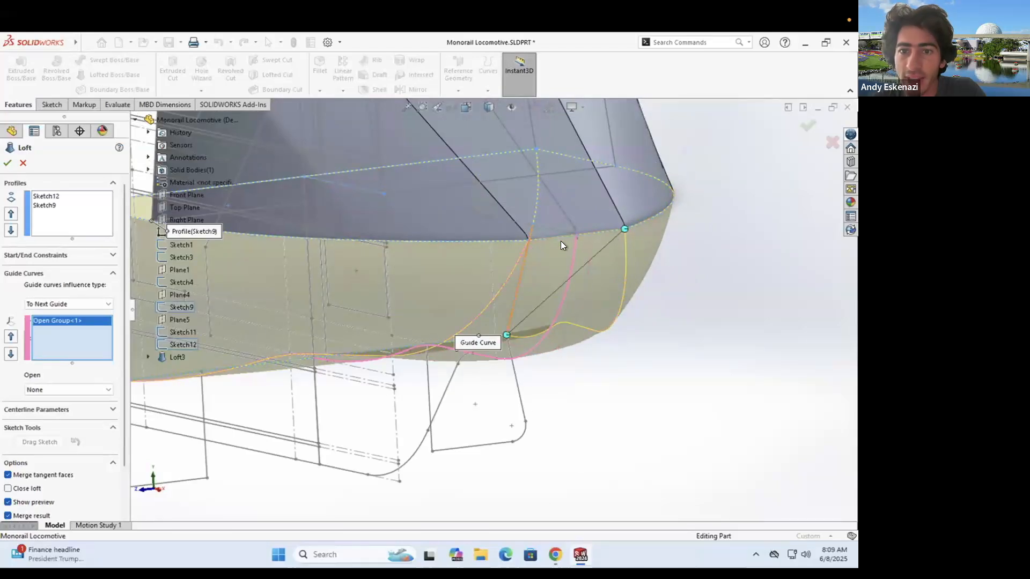
pyautogui.scroll(-3, 605, 265)
pyautogui.scroll(3, 604, 265)
pyautogui.scroll(4, 603, 264)
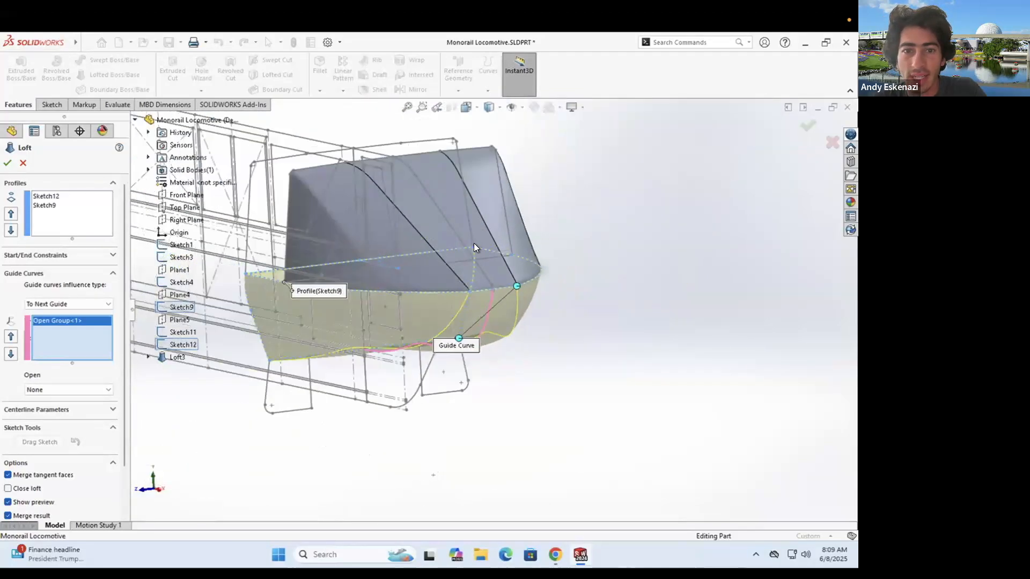
pyautogui.scroll(-6, 468, 284)
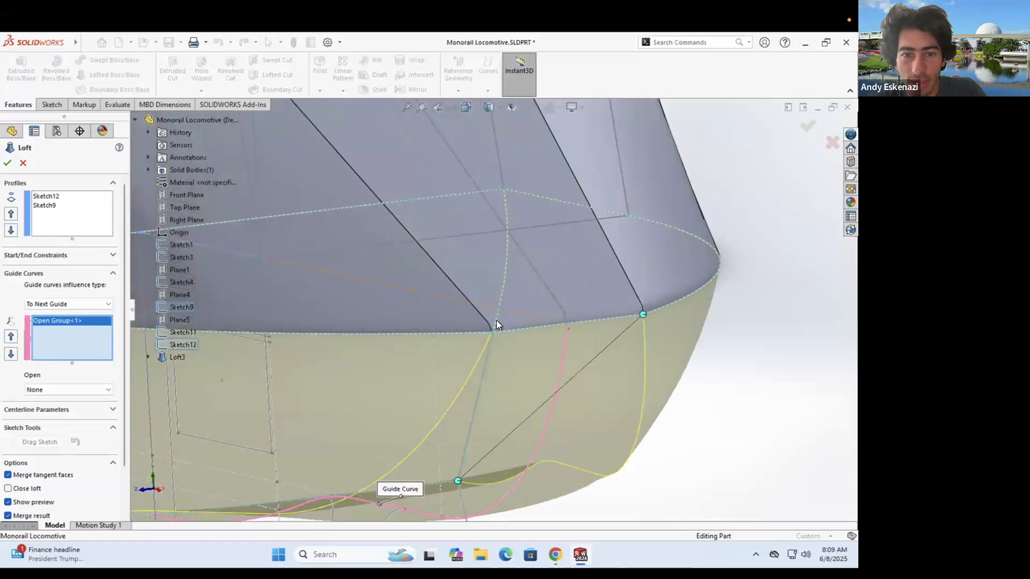
pyautogui.scroll(6, 485, 291)
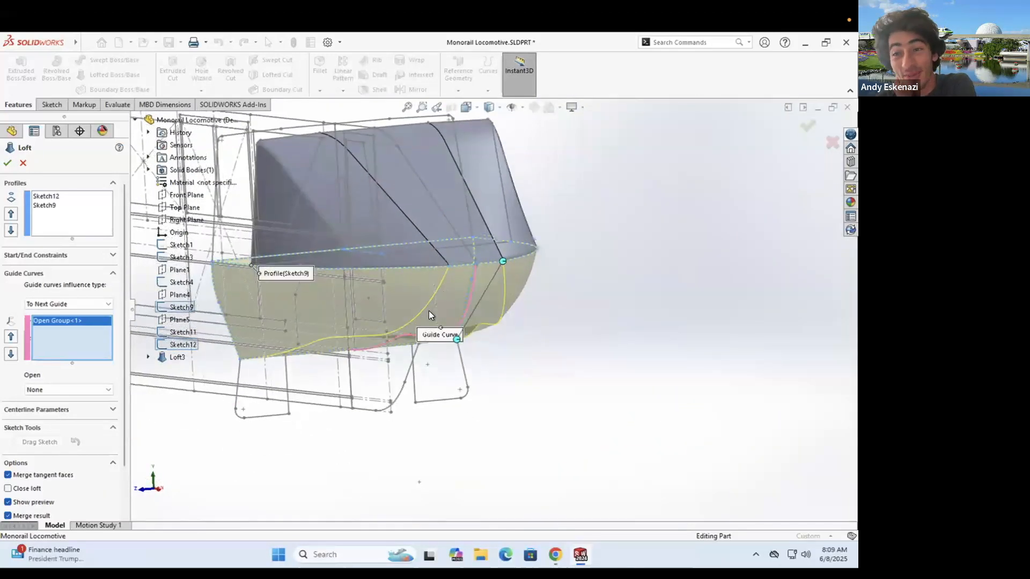
pyautogui.moveTo(396, 318); pyautogui.dragTo(528, 375, button='middle')
pyautogui.scroll(4, 279, 294)
pyautogui.scroll(-4, 368, 309)
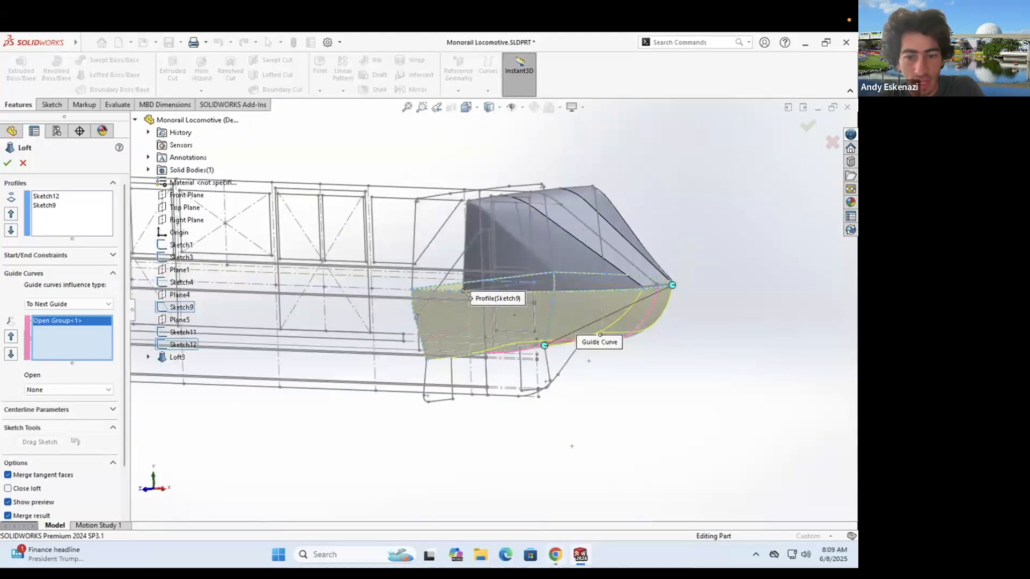
pyautogui.click(555, 555)
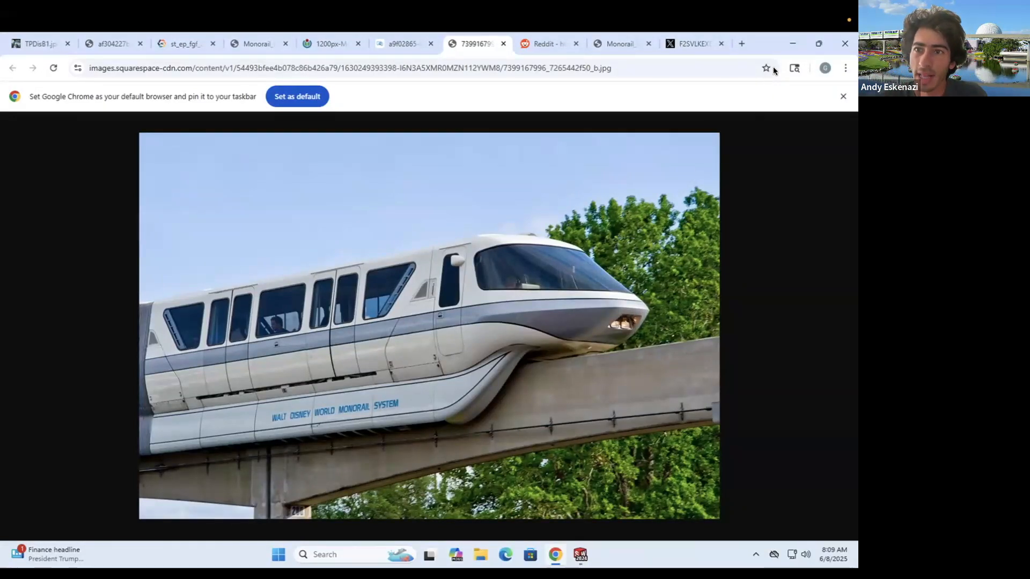
# - Hide Chrome and confirm the loft, creating Loft4 as the solid lower nose
pyautogui.click(793, 43)
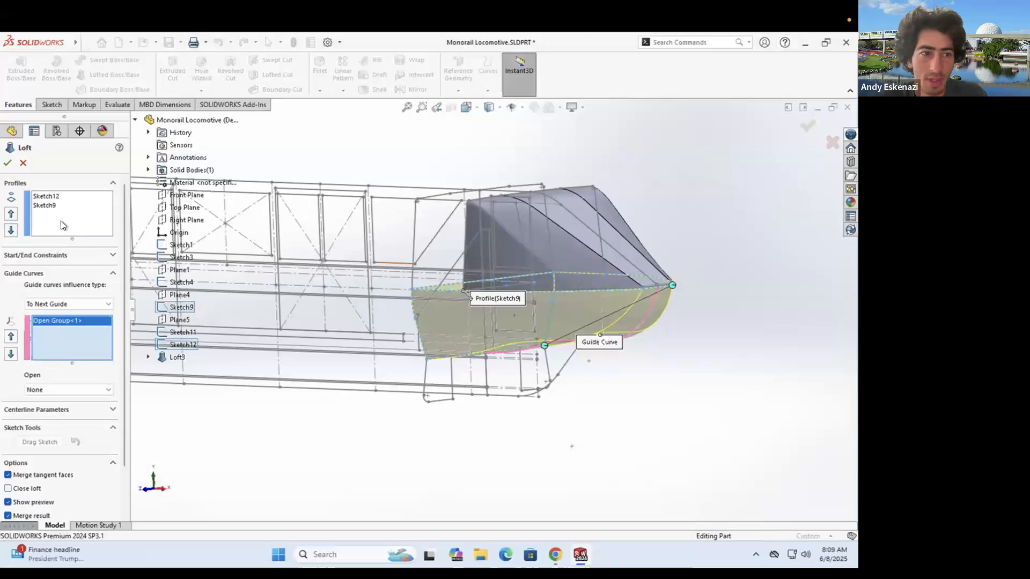
pyautogui.click(7, 162)
pyautogui.moveTo(514, 271); pyautogui.dragTo(489, 352, button='middle')
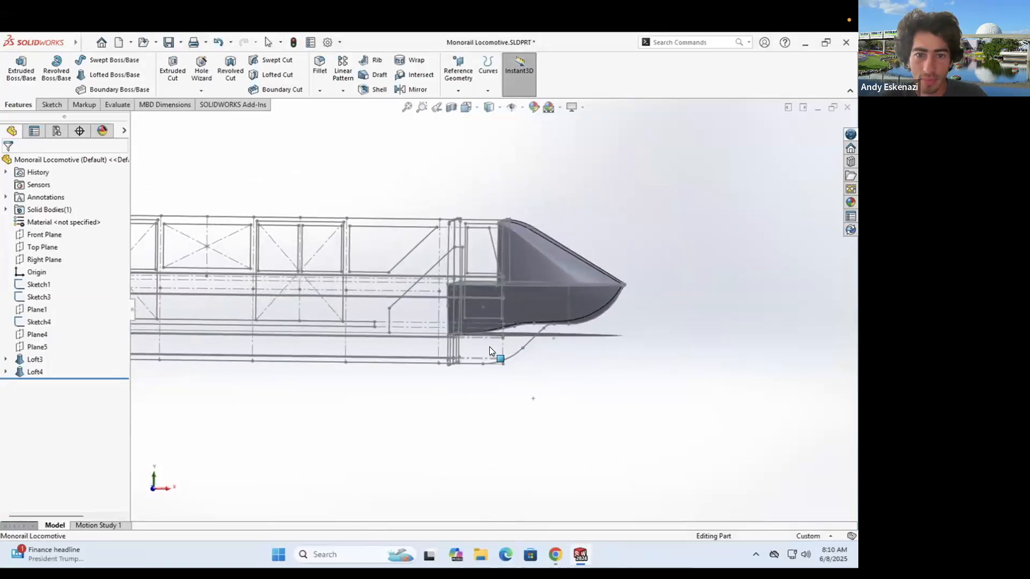
# - Compare the model with the monorail photo and view along the body toward the nose
pyautogui.hotkey('alt', 'Tab')
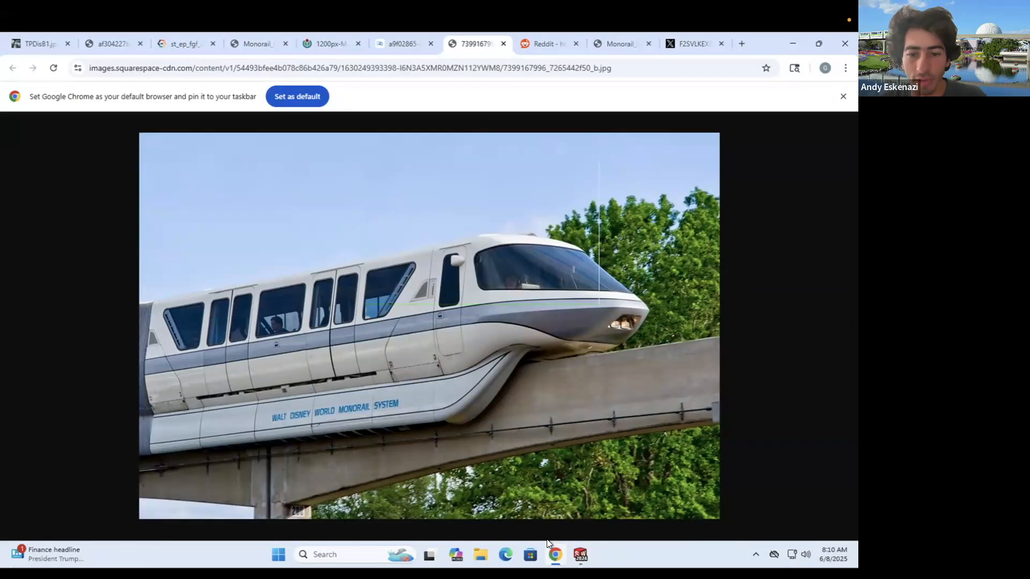
pyautogui.click(580, 555)
pyautogui.scroll(7, 638, 435)
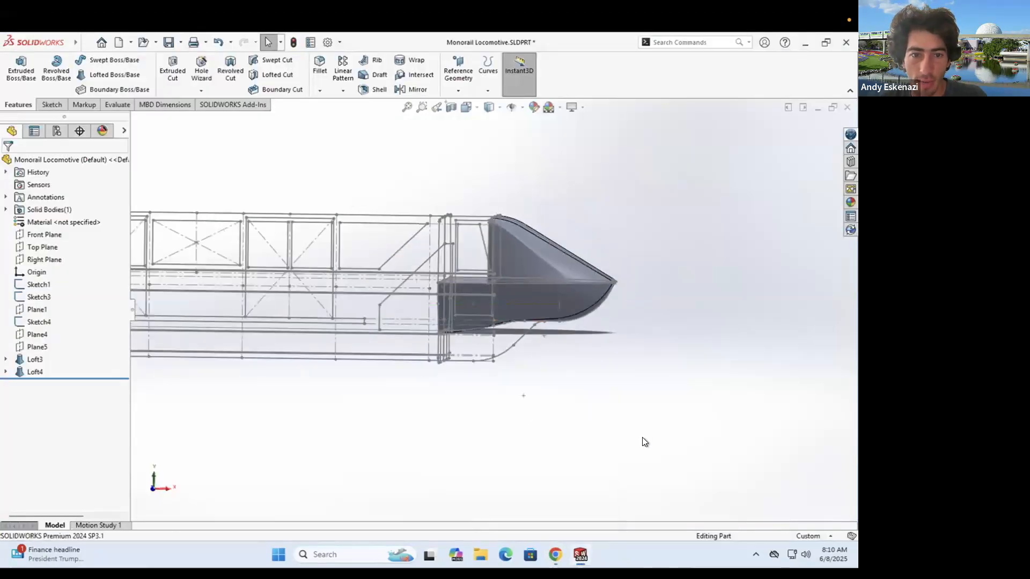
pyautogui.scroll(-6, 320, 317)
pyautogui.moveTo(471, 359)
pyautogui.mouseDown(button='middle')
pyautogui.moveTo(708, 329)
pyautogui.moveTo(792, 351)
pyautogui.moveTo(722, 270)
pyautogui.mouseUp(button='middle')
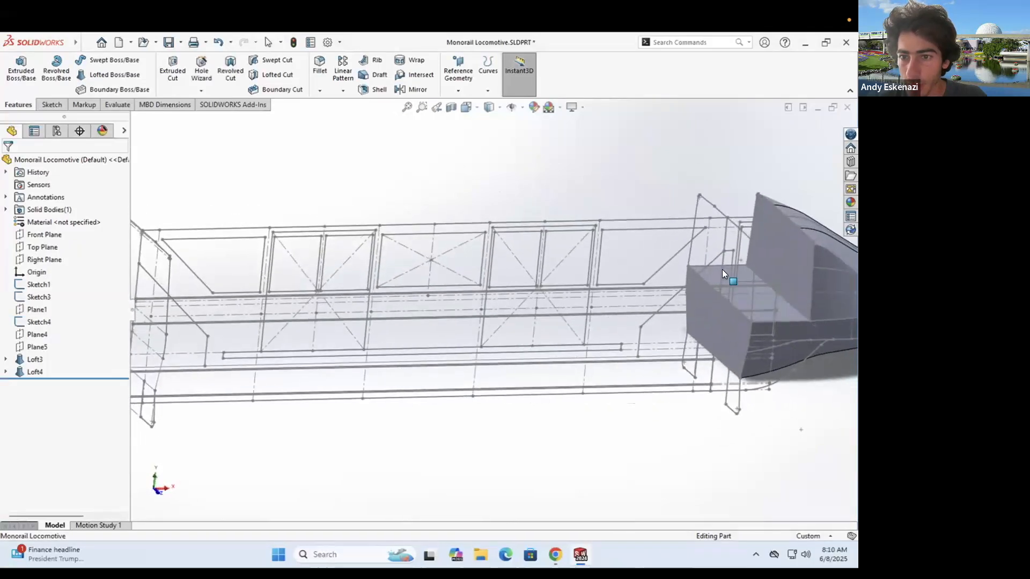
# - Start a sketch on the nose's flat face, then exit it without keeping it
pyautogui.click(46, 103)
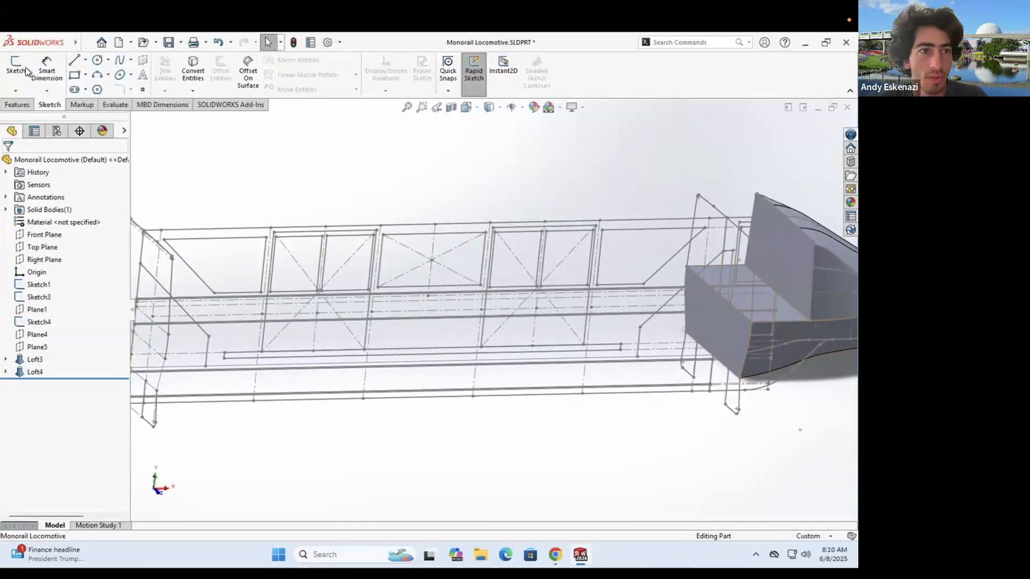
pyautogui.click(17, 67)
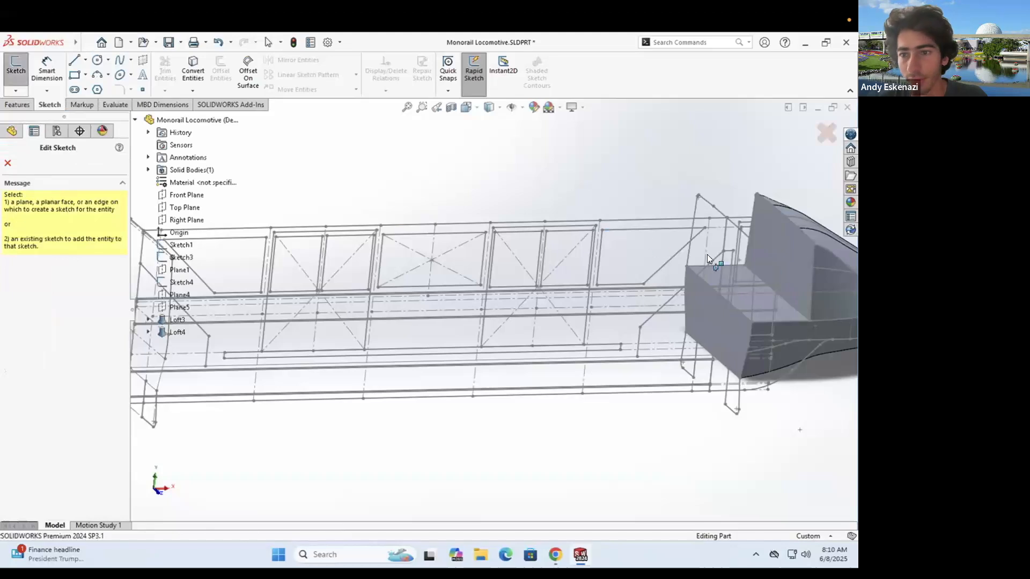
pyautogui.click(815, 256)
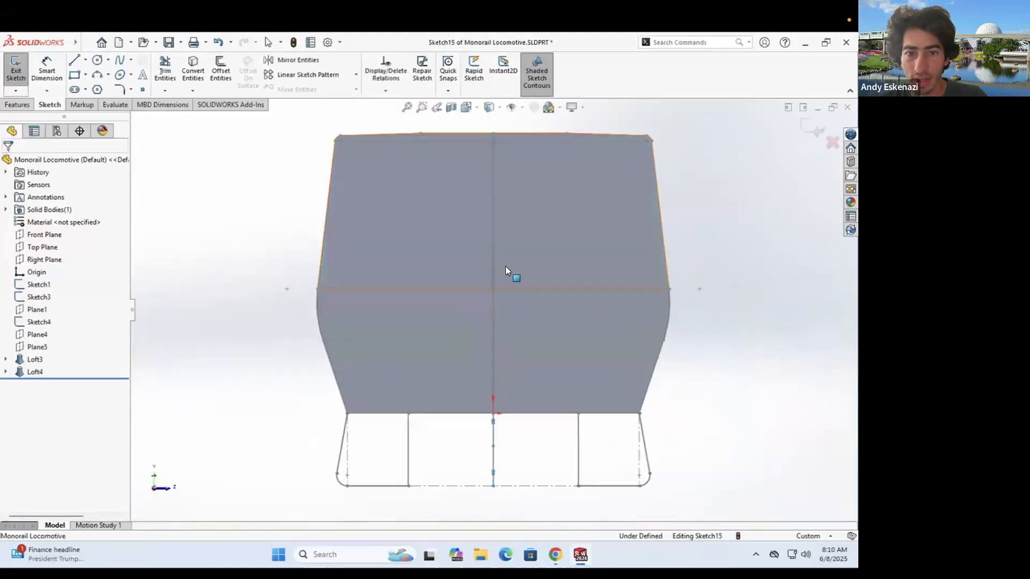
pyautogui.scroll(3, 505, 266)
pyautogui.moveTo(505, 266)
pyautogui.mouseDown(button='middle')
pyautogui.moveTo(451, 262)
pyautogui.moveTo(474, 300)
pyautogui.mouseUp(button='middle')
pyautogui.scroll(-3, 679, 238)
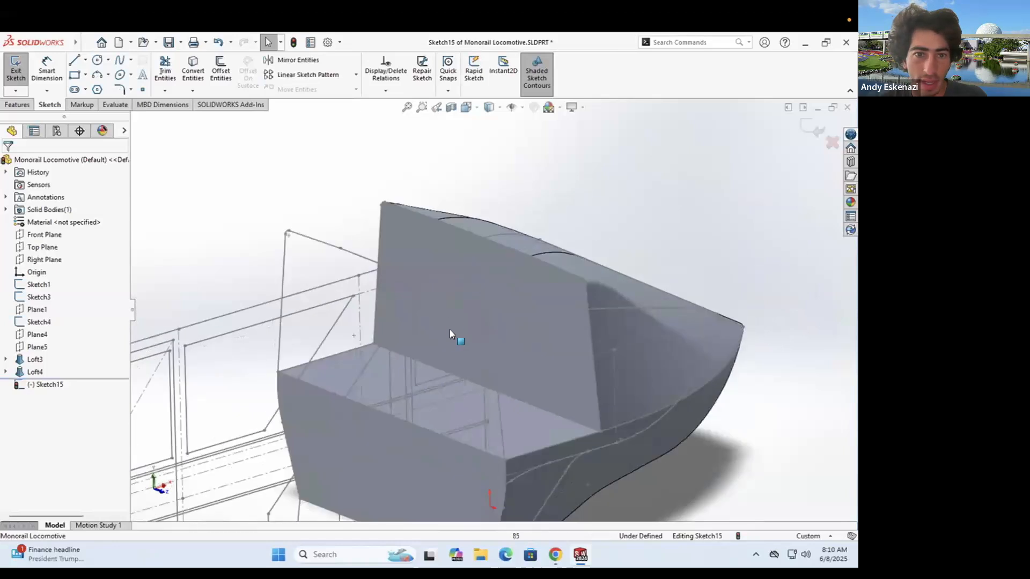
pyautogui.click(22, 105)
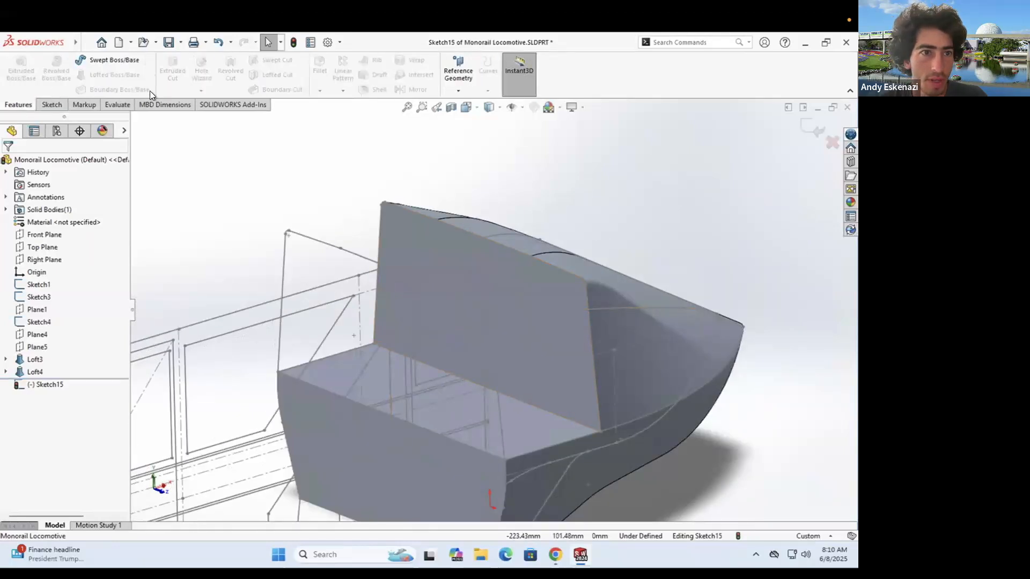
pyautogui.click(49, 104)
pyautogui.click(16, 65)
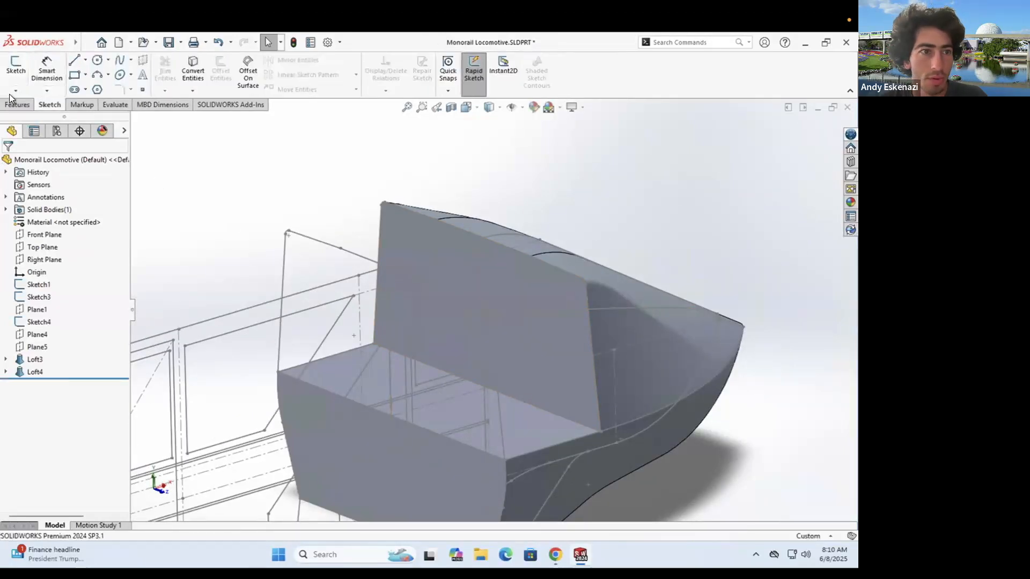
# - Start a sketch on the large upright front face and convert the top face's edges into it
pyautogui.click(17, 65)
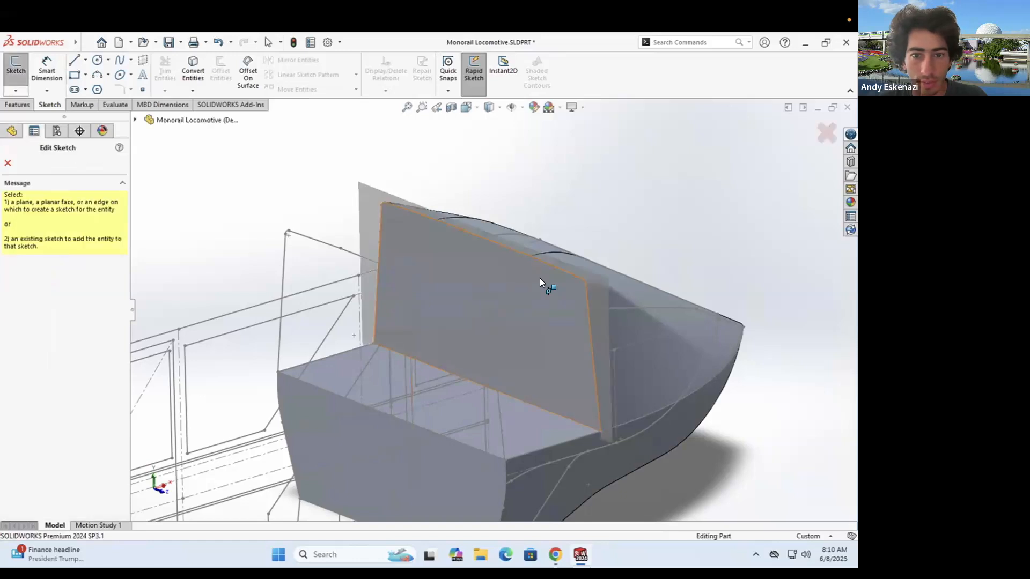
pyautogui.click(544, 284)
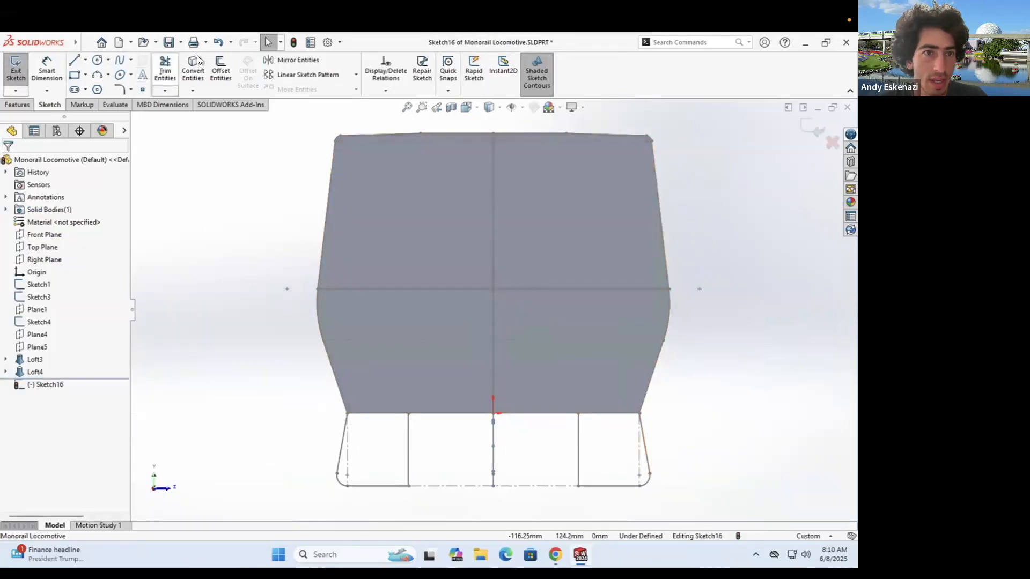
pyautogui.click(193, 67)
pyautogui.click(461, 189)
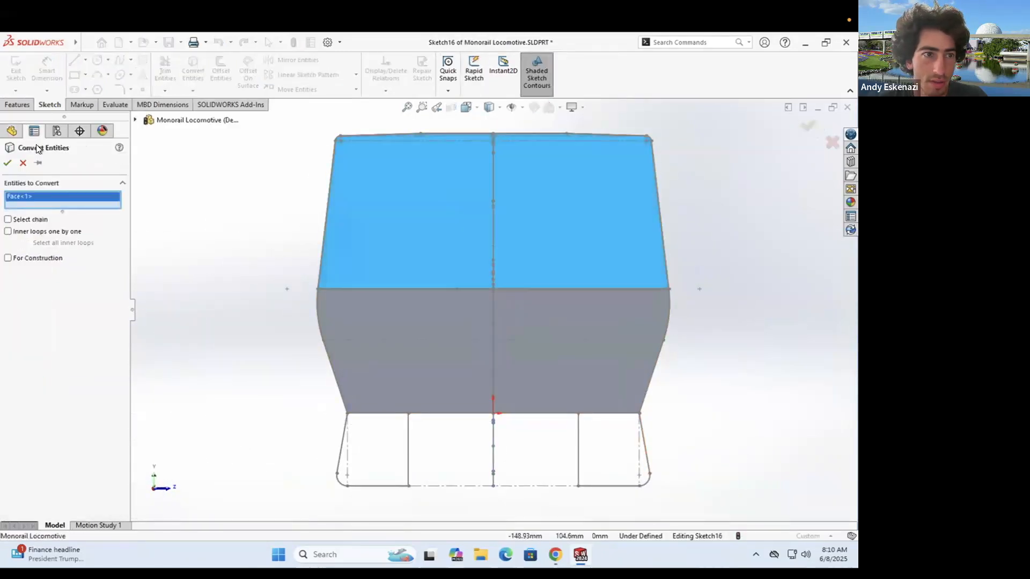
pyautogui.click(8, 162)
# - Extrude the converted outline from the sketch plane Up To Surface at the Loft4 nose face
pyautogui.click(18, 104)
pyautogui.click(21, 67)
pyautogui.moveTo(441, 286); pyautogui.dragTo(442, 305, button='middle')
pyautogui.scroll(2, 442, 304)
pyautogui.scroll(-5, 712, 316)
pyautogui.click(7, 163)
pyautogui.click(53, 198)
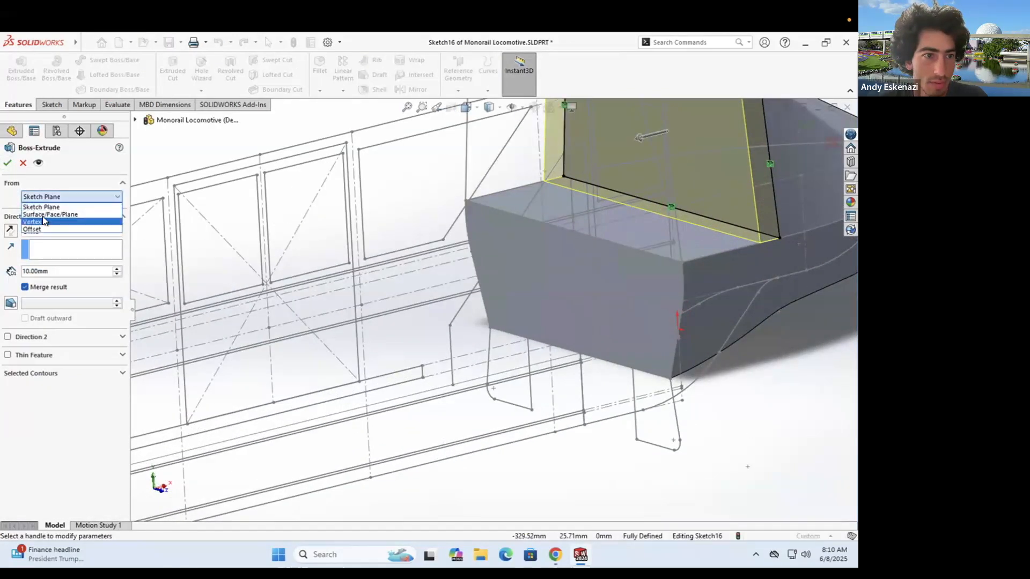
pyautogui.click(37, 239)
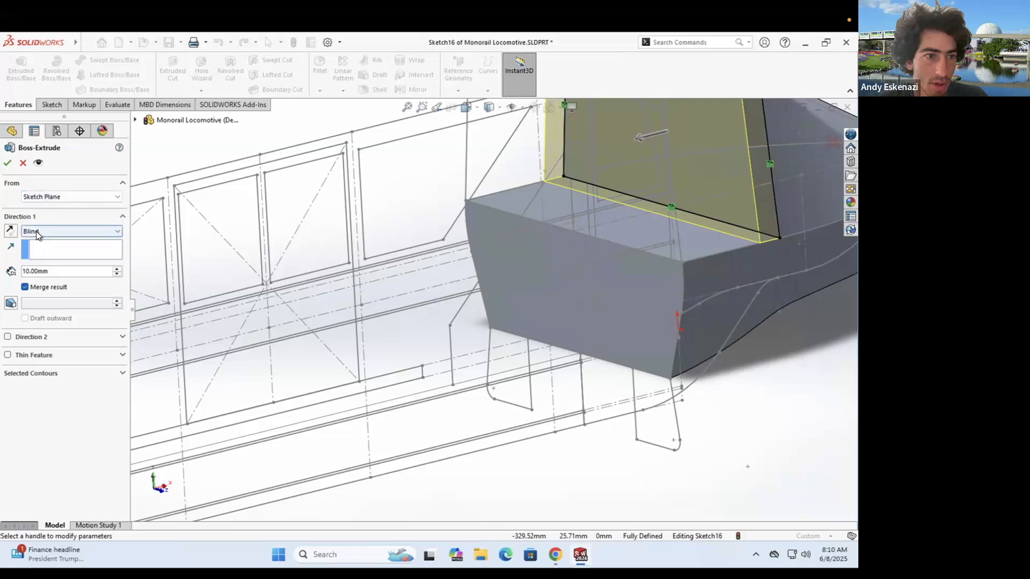
pyautogui.click(36, 230)
pyautogui.click(53, 272)
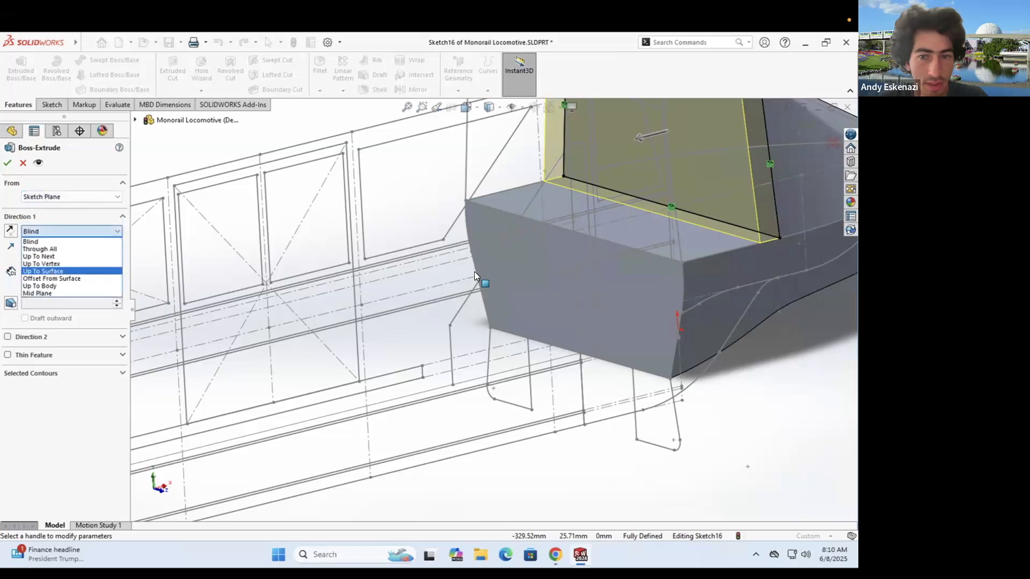
pyautogui.click(662, 284)
pyautogui.click(8, 162)
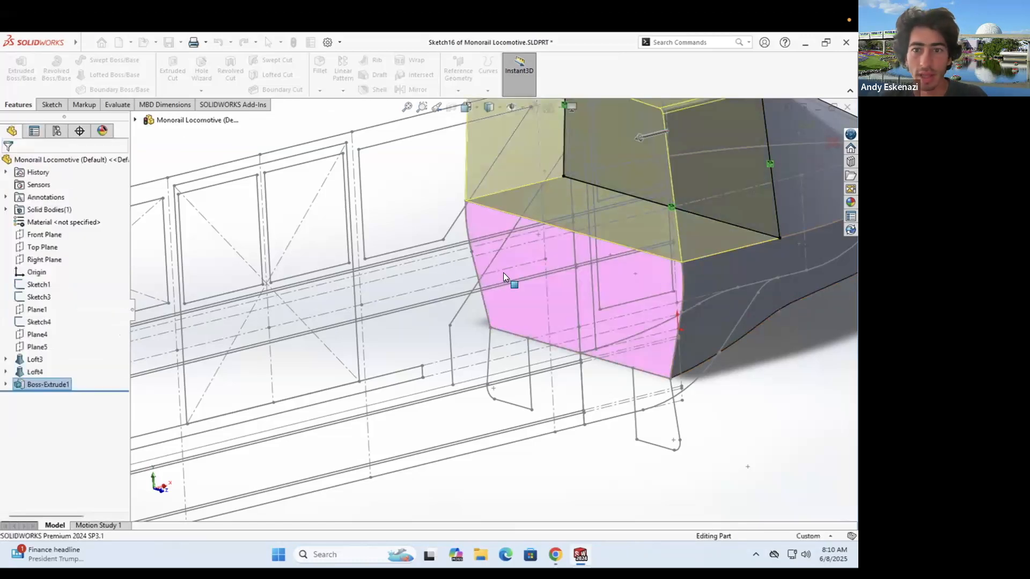
# - Zoom to fit and orbit the model around to face its flat back face
pyautogui.press('f')
pyautogui.moveTo(476, 229)
pyautogui.mouseDown(button='middle')
pyautogui.moveTo(432, 216)
pyautogui.moveTo(436, 184)
pyautogui.moveTo(446, 212)
pyautogui.moveTo(486, 244)
pyautogui.mouseUp(button='middle')
pyautogui.scroll(-4, 532, 307)
pyautogui.moveTo(554, 316)
pyautogui.mouseDown(button='middle')
pyautogui.moveTo(567, 331)
pyautogui.moveTo(561, 324)
pyautogui.mouseUp(button='middle')
# - Start a sketch on the back face and convert the face's outline into it
pyautogui.click(52, 104)
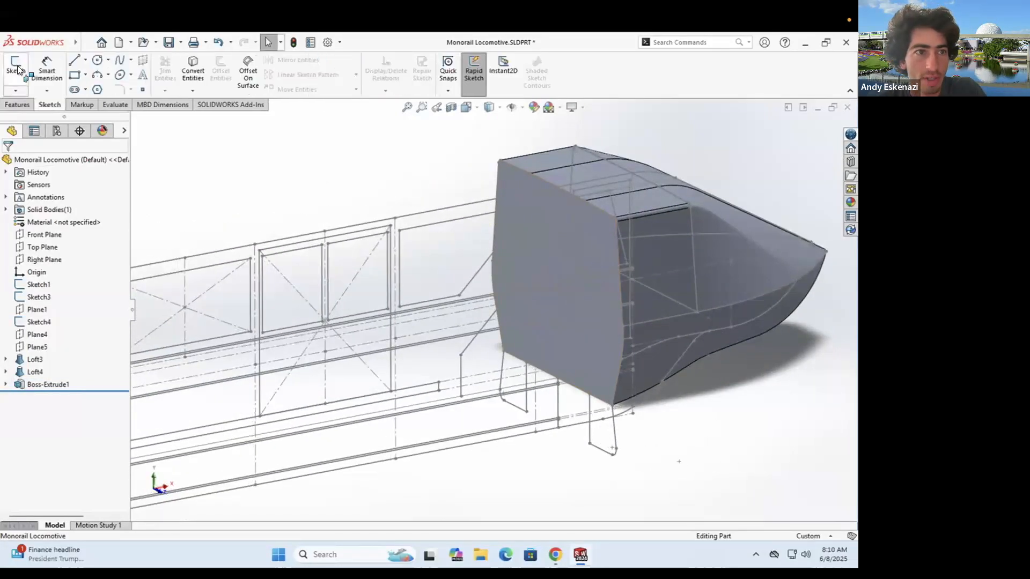
pyautogui.click(16, 67)
pyautogui.click(590, 238)
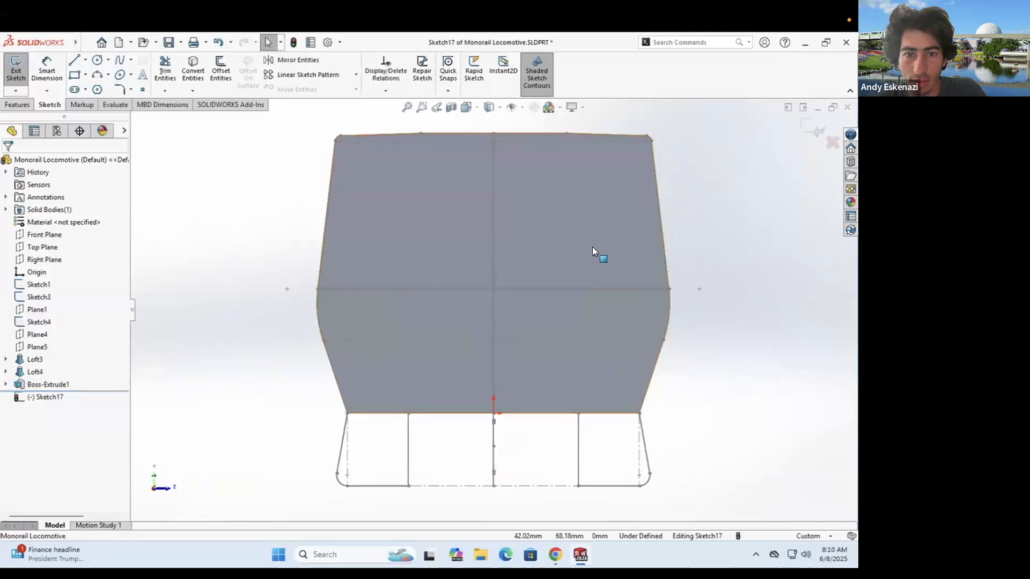
pyautogui.scroll(2, 553, 257)
pyautogui.moveTo(542, 268); pyautogui.dragTo(437, 322, button='middle')
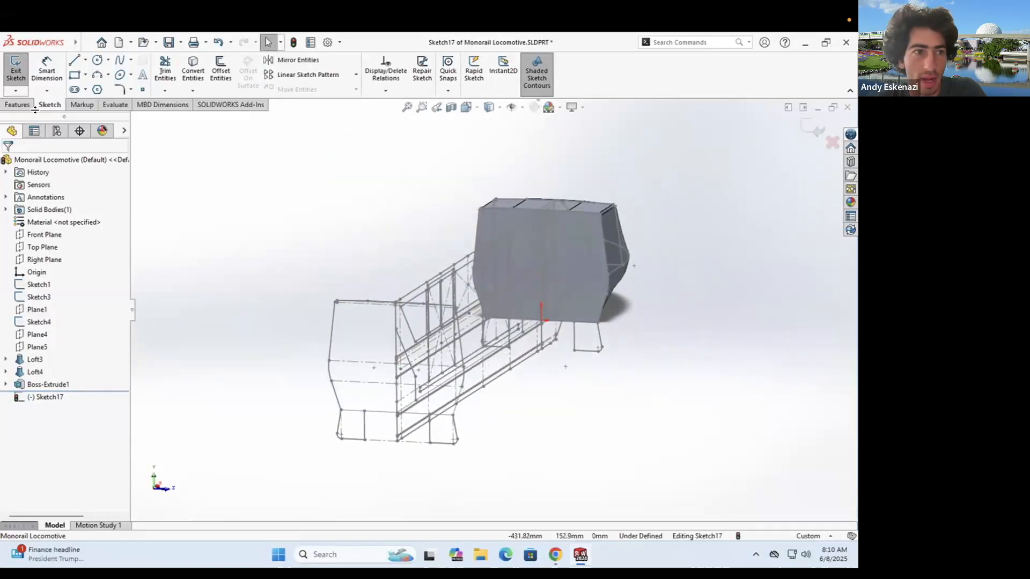
pyautogui.click(14, 79)
pyautogui.click(52, 104)
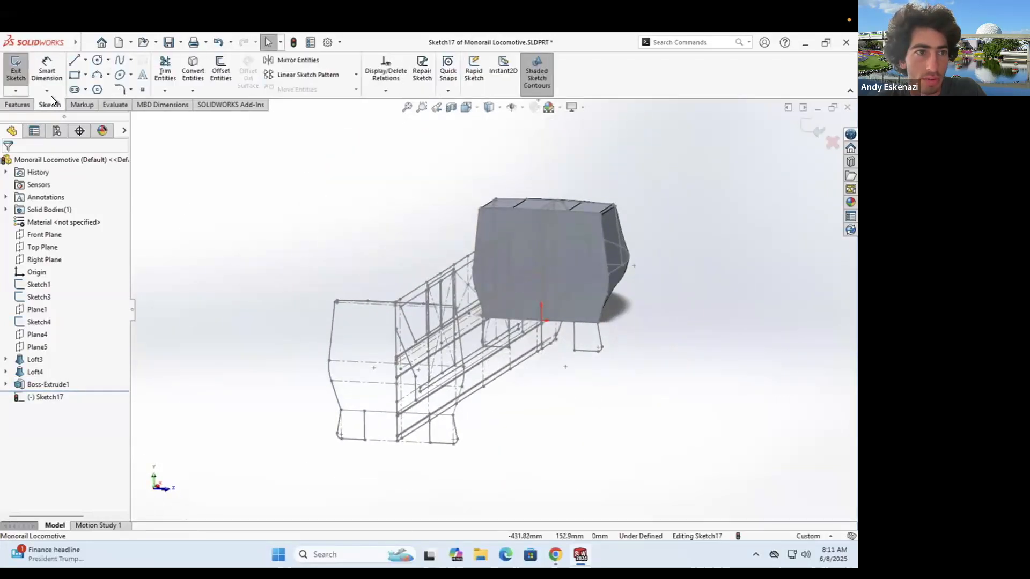
pyautogui.click(192, 64)
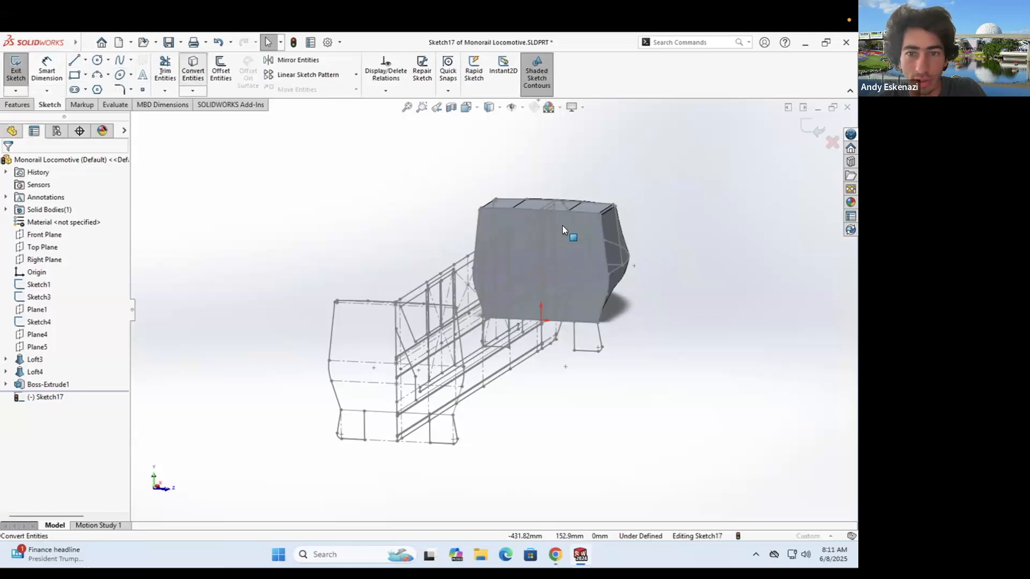
pyautogui.click(593, 221)
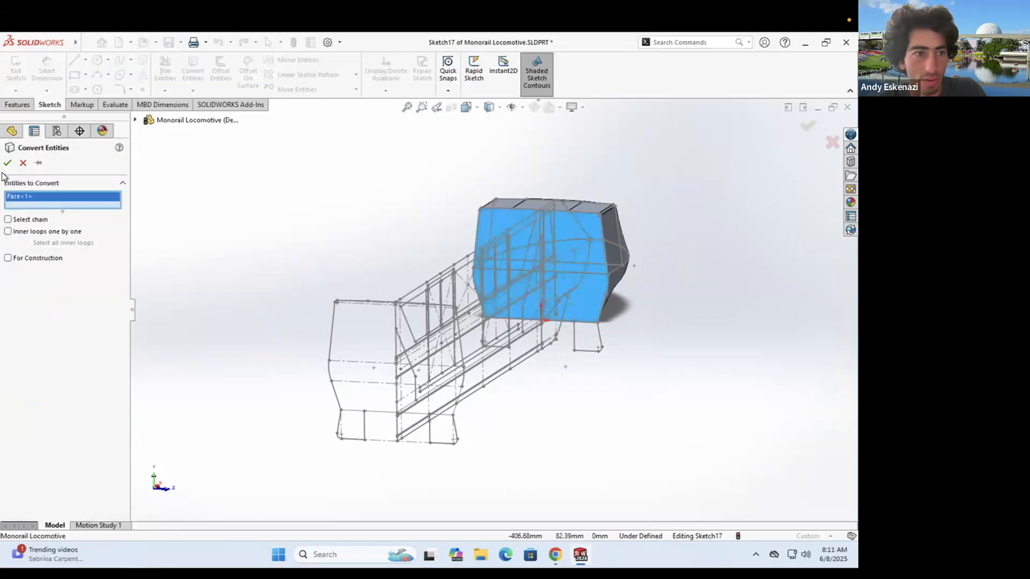
pyautogui.click(7, 163)
# - Extrude the body profile Up To Vertex, ending at the origin point
pyautogui.click(17, 104)
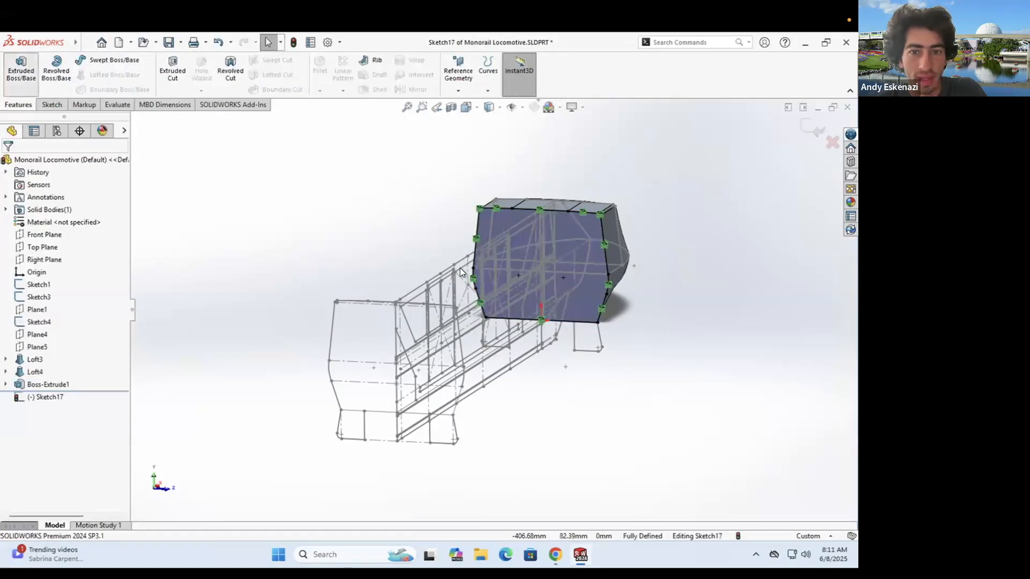
pyautogui.click(22, 69)
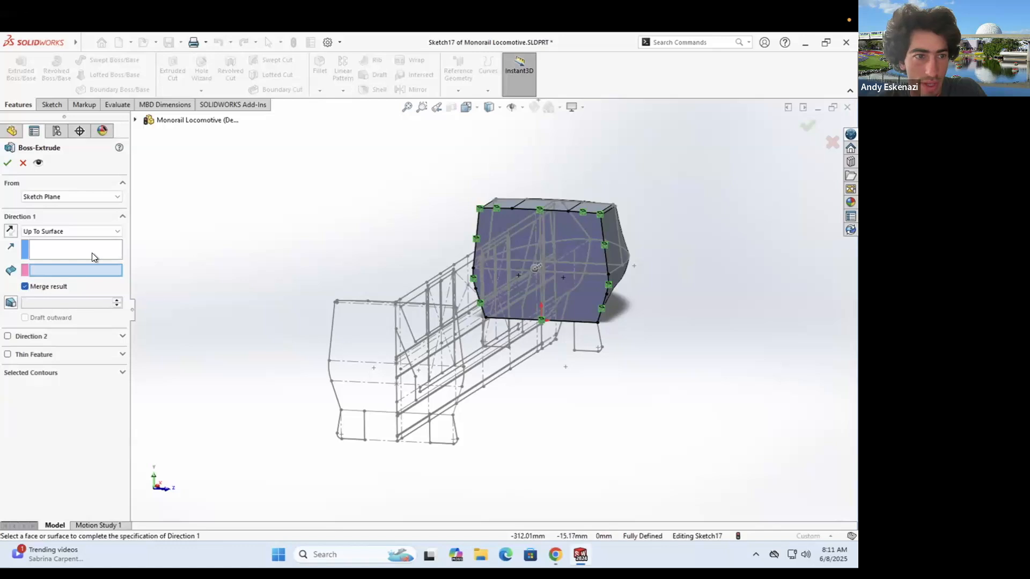
pyautogui.click(73, 231)
pyautogui.click(54, 250)
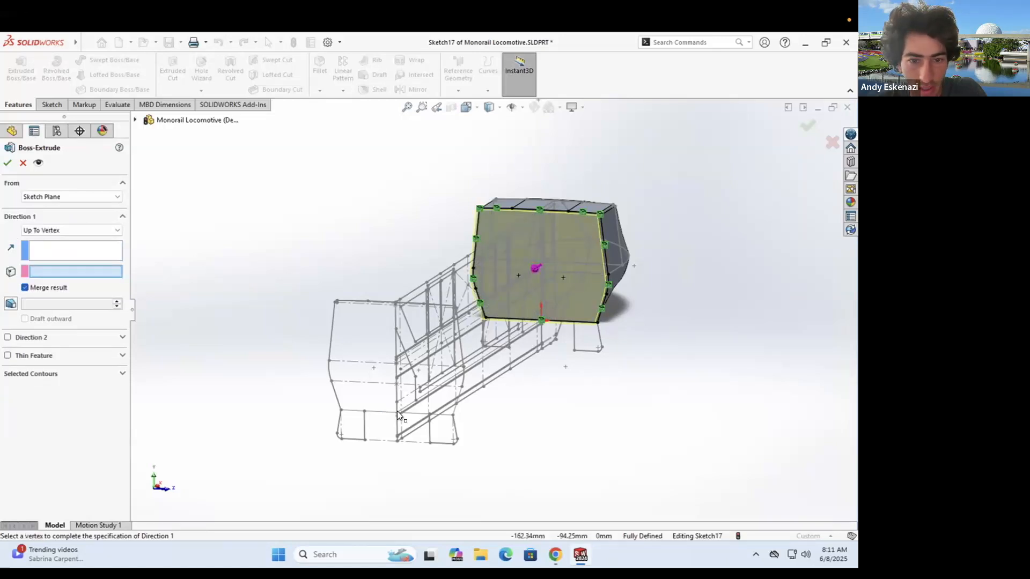
pyautogui.click(397, 412)
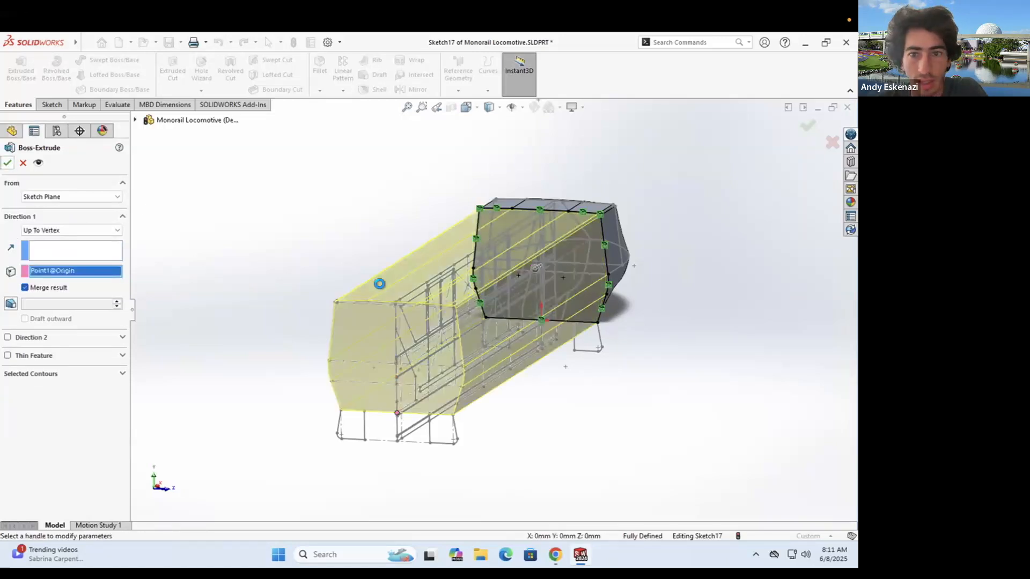
# - Orbit and zoom around the full-length locomotive body to inspect it from several angles
pyautogui.moveTo(586, 365); pyautogui.dragTo(552, 306, button='middle')
pyautogui.moveTo(458, 341); pyautogui.dragTo(459, 346, button='middle')
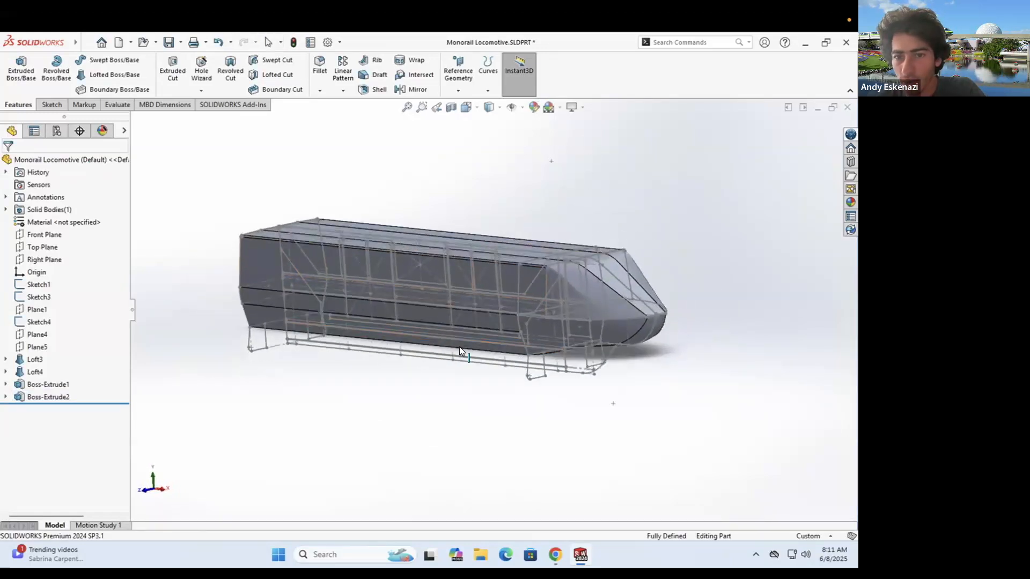
pyautogui.scroll(-2, 519, 339)
pyautogui.moveTo(528, 365); pyautogui.dragTo(581, 315, button='middle')
pyautogui.scroll(-3, 557, 331)
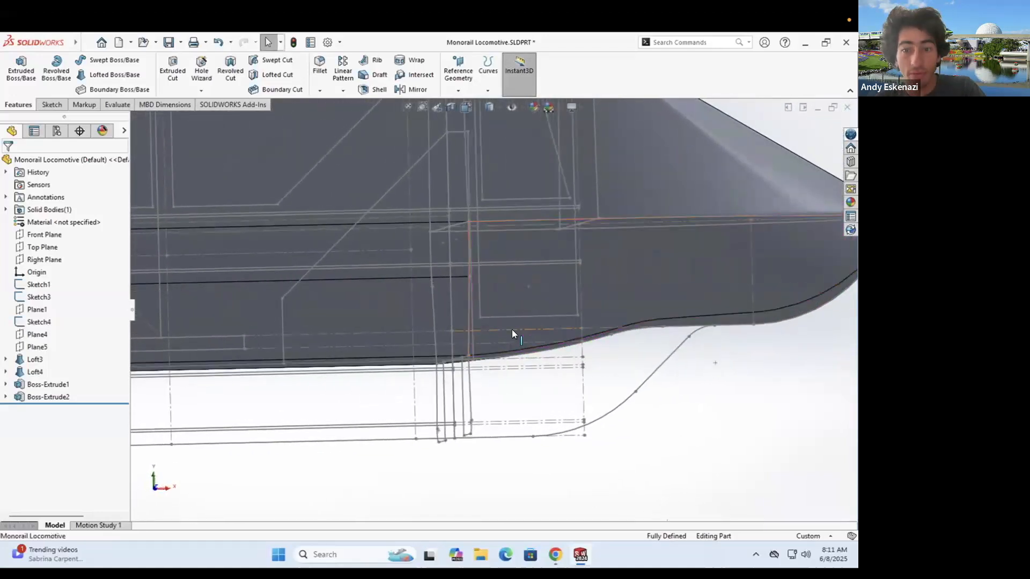
pyautogui.scroll(3, 511, 329)
pyautogui.scroll(5, 429, 352)
pyautogui.moveTo(343, 356); pyautogui.dragTo(309, 319, button='middle')
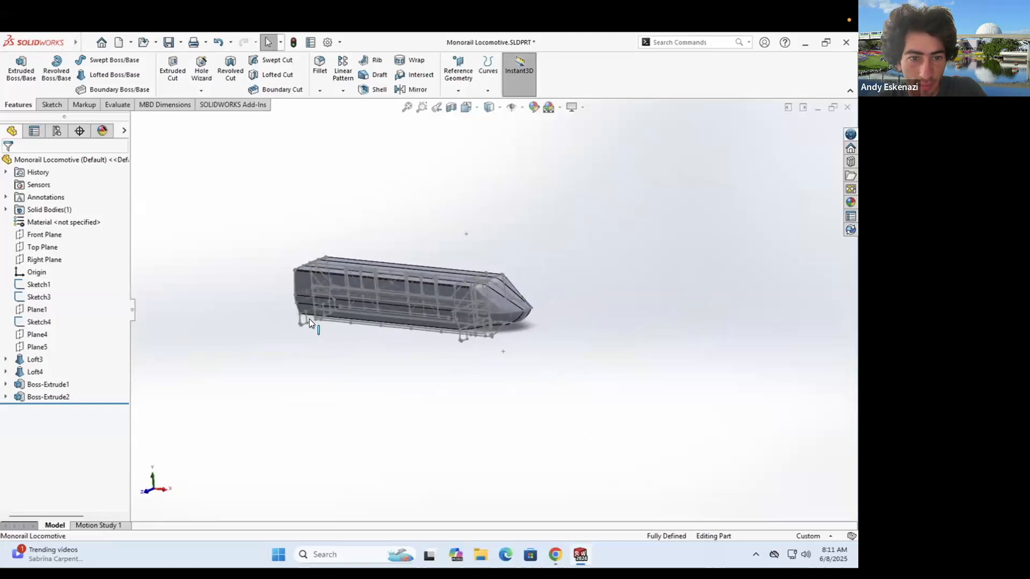
pyautogui.scroll(-6, 308, 318)
pyautogui.scroll(-2, 420, 293)
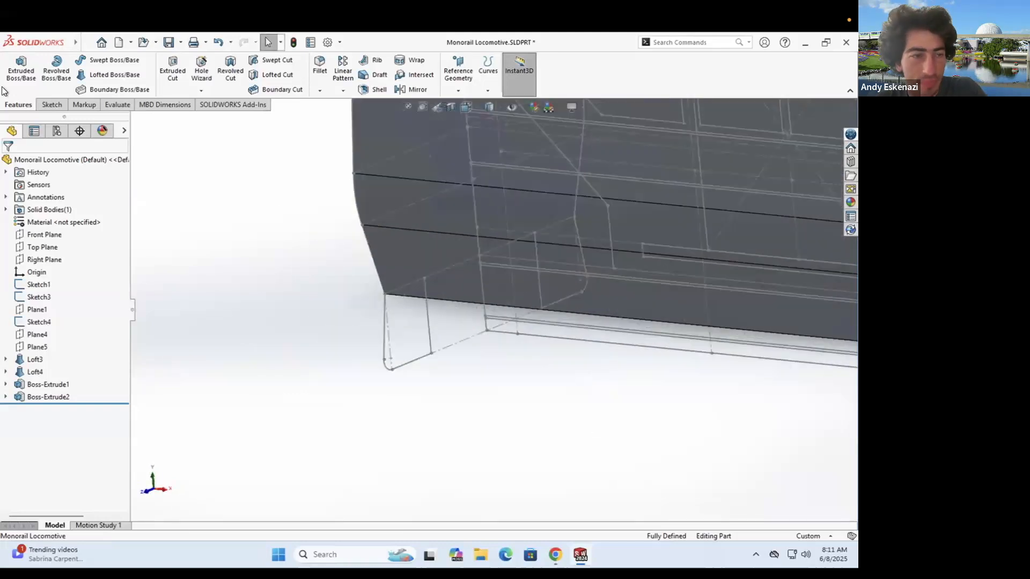
pyautogui.click(21, 67)
pyautogui.moveTo(446, 307)
pyautogui.mouseDown(button='middle')
pyautogui.moveTo(511, 243)
pyautogui.moveTo(253, 203)
pyautogui.mouseUp(button='middle')
# - Sketch on the body's end face and convert the left and right leg edges from Sketch3
pyautogui.click(288, 208)
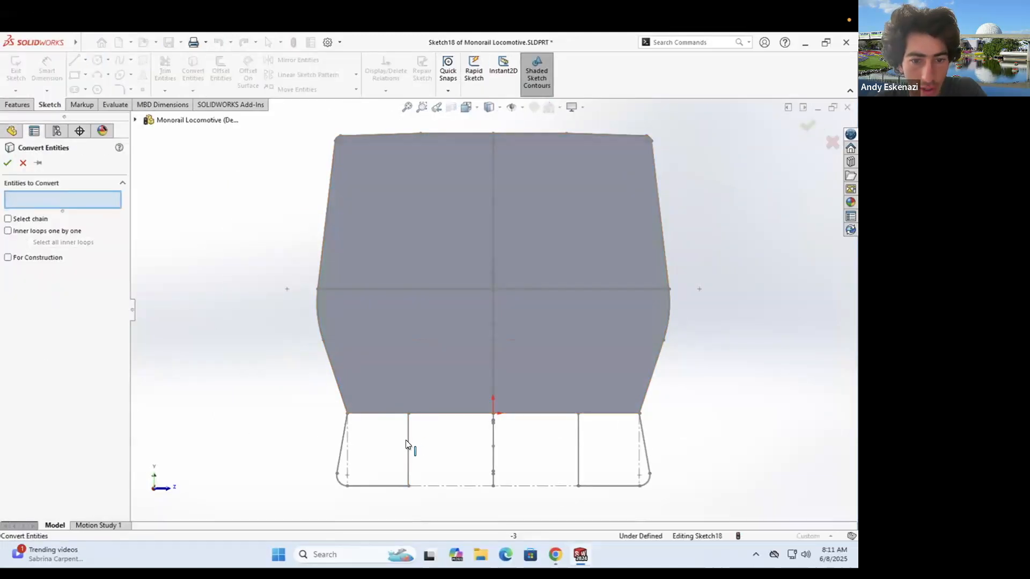
pyautogui.click(339, 447)
pyautogui.click(337, 478)
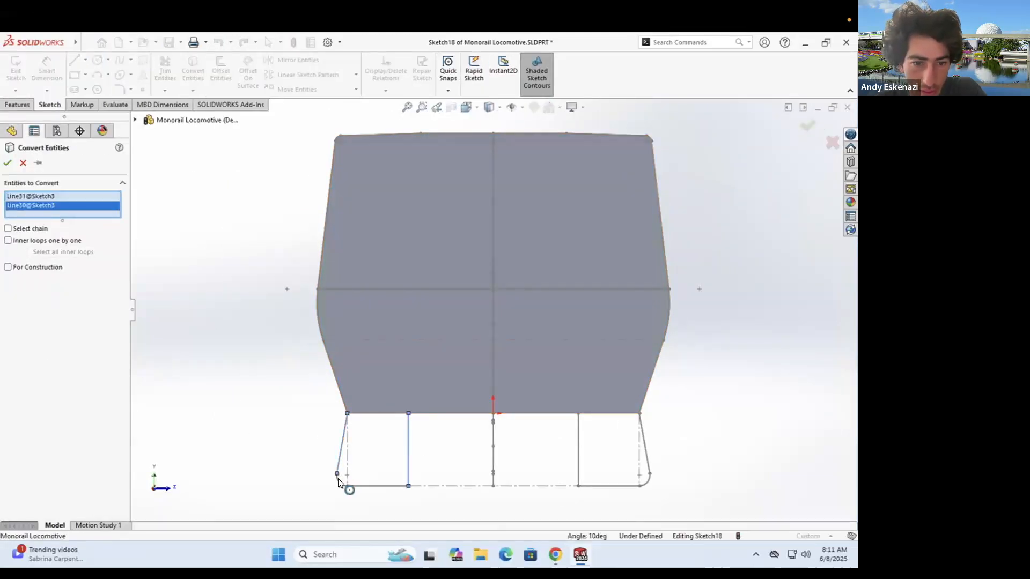
pyautogui.click(373, 486)
pyautogui.click(505, 482)
pyautogui.click(578, 446)
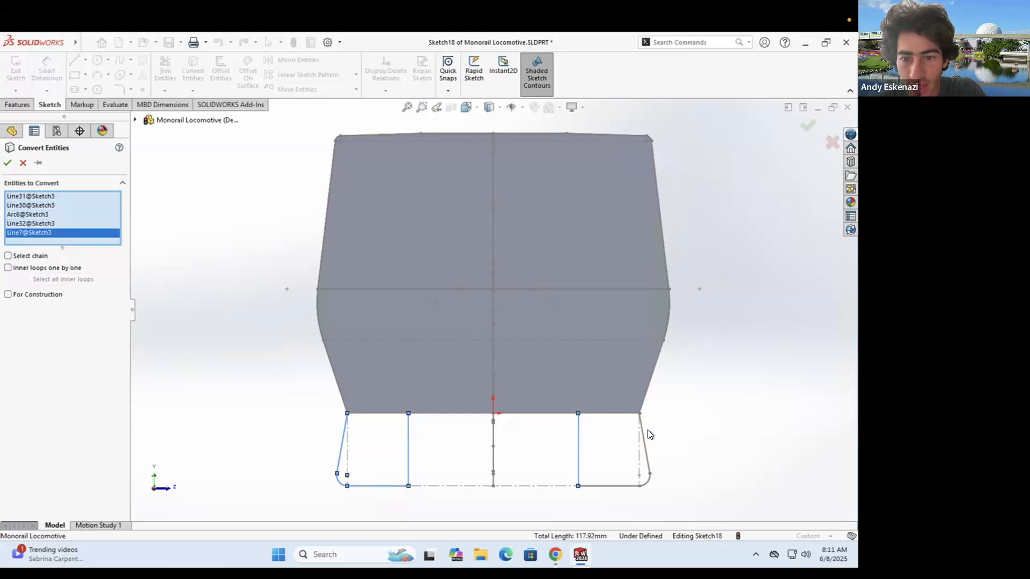
pyautogui.click(644, 443)
pyautogui.click(644, 485)
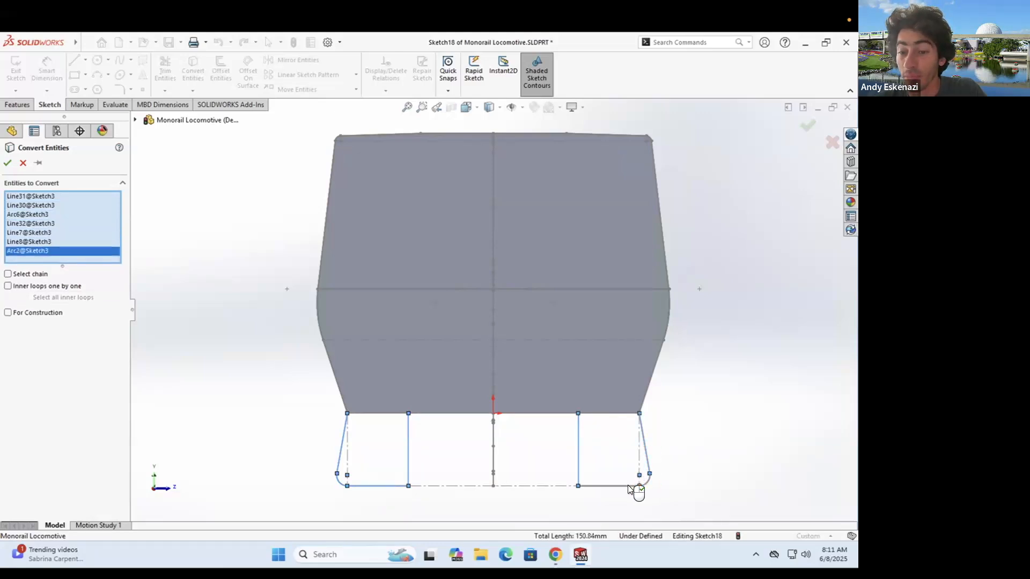
pyautogui.click(629, 486)
pyautogui.click(10, 164)
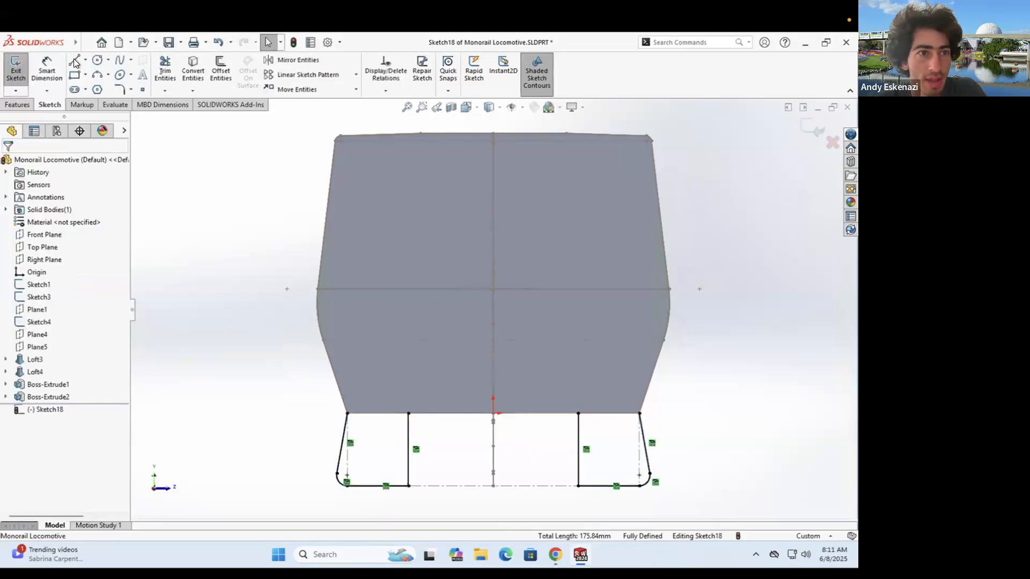
# - Draw lines across the tops of both legs to close the two leg profiles
pyautogui.click(74, 59)
pyautogui.click(368, 417)
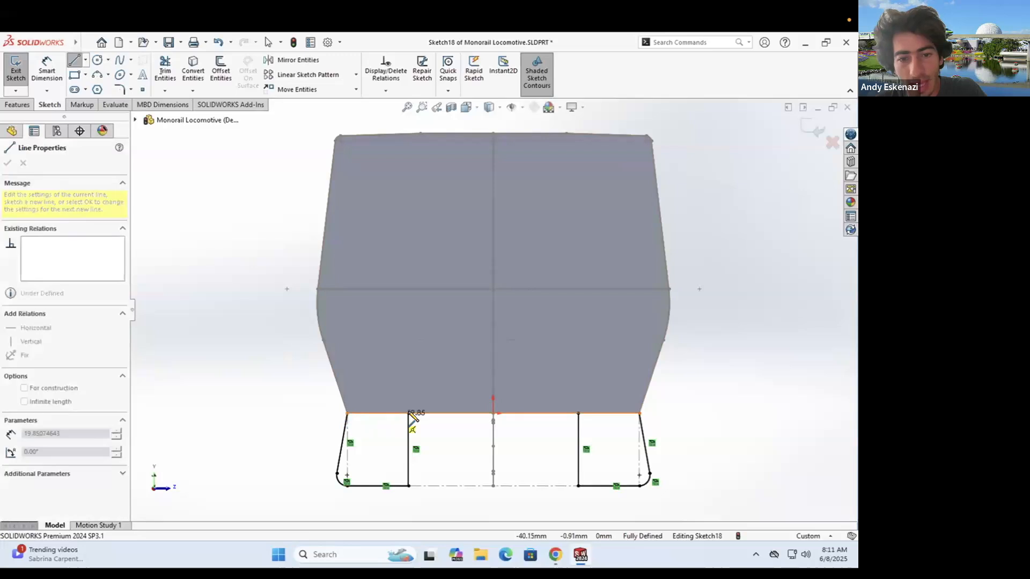
pyautogui.click(408, 413)
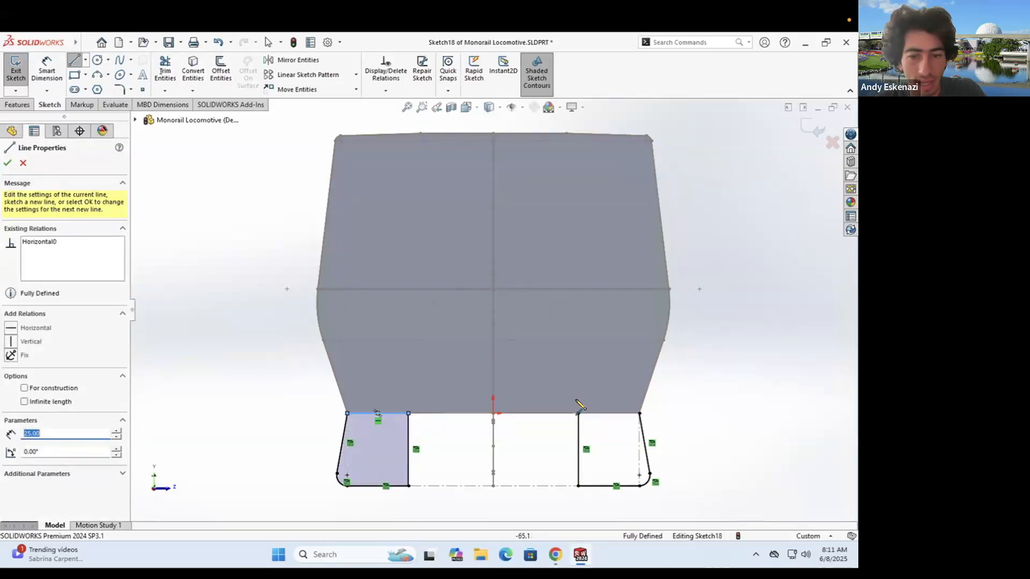
pyautogui.click(577, 413)
pyautogui.click(640, 413)
pyautogui.press('Escape')
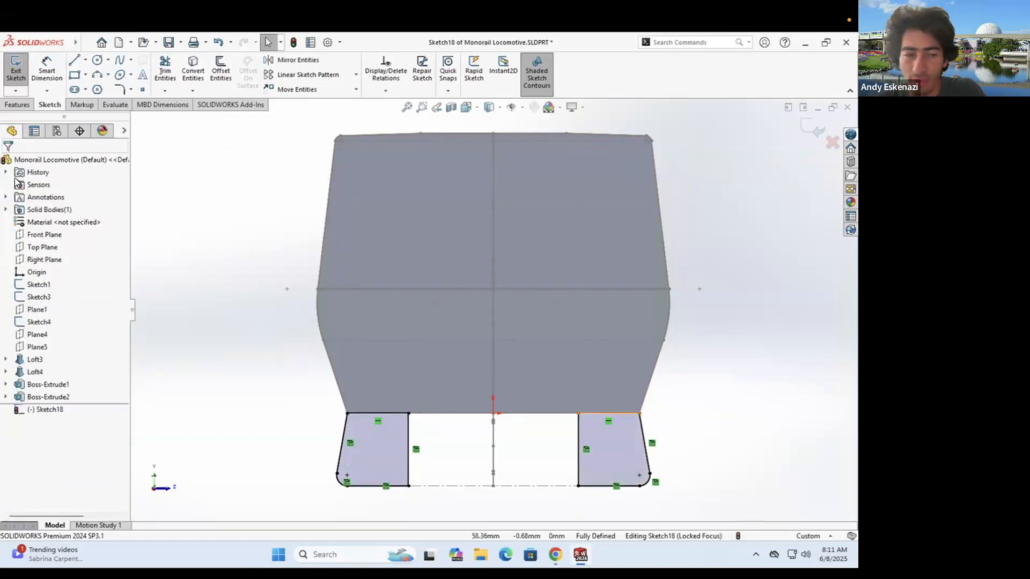
pyautogui.click(19, 105)
pyautogui.click(21, 67)
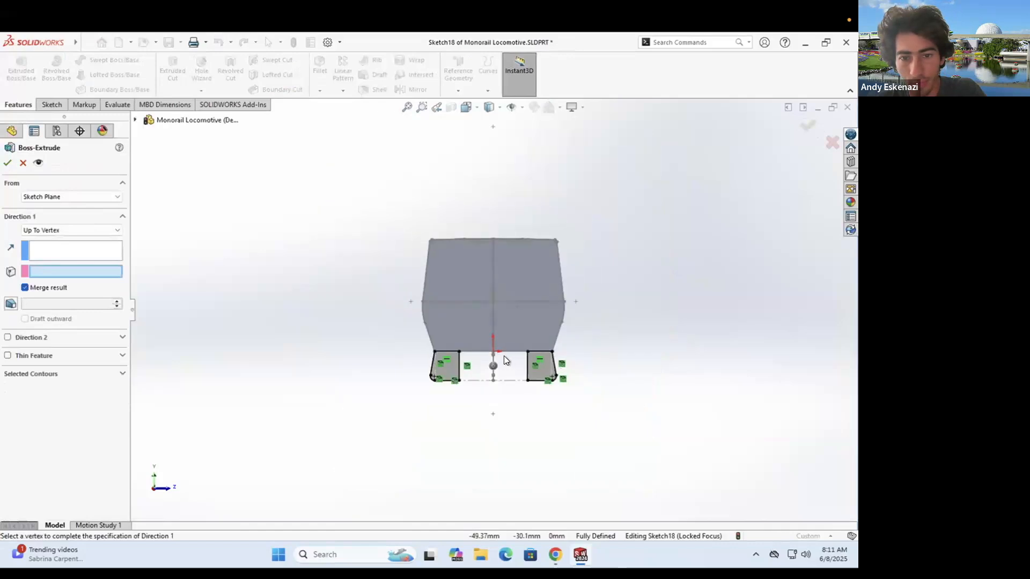
# - Extrude both leg profiles Up To Vertex at Point6@Sketch4, then orbit to inspect the new legs
pyautogui.scroll(-6, 648, 342)
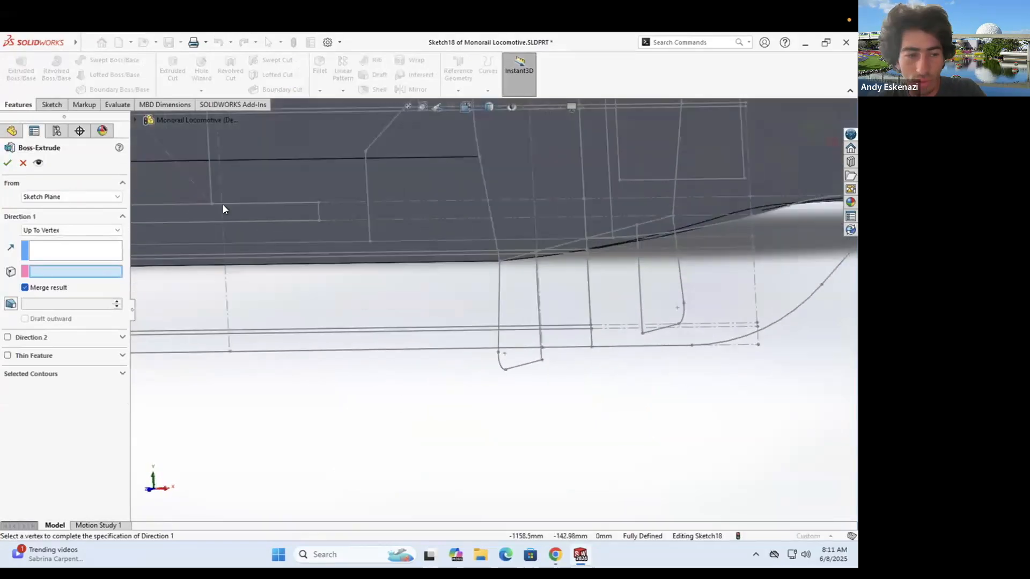
pyautogui.click(541, 360)
pyautogui.click(9, 165)
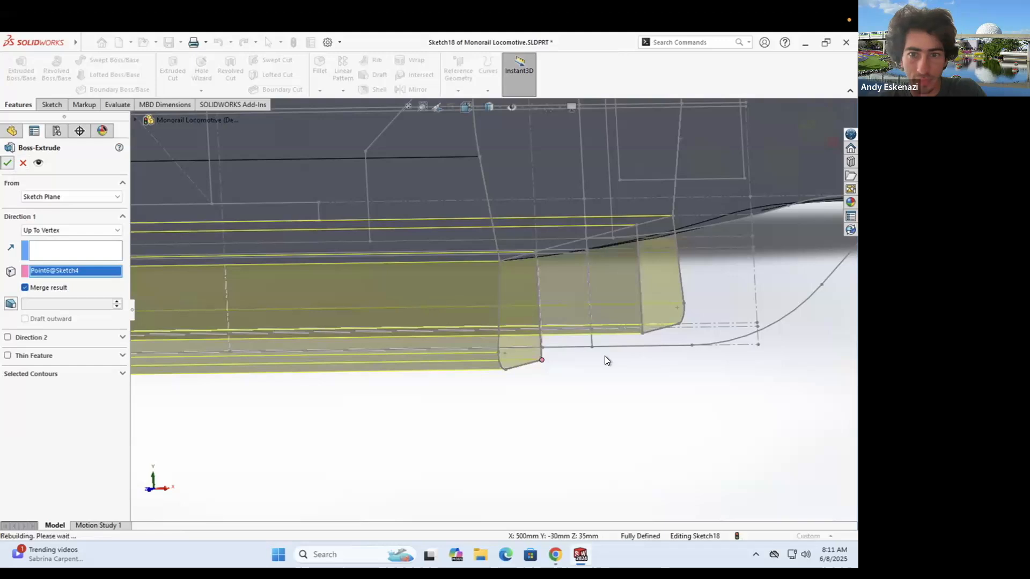
pyautogui.scroll(5, 574, 338)
pyautogui.moveTo(575, 337); pyautogui.dragTo(545, 316, button='middle')
pyautogui.scroll(-3, 545, 316)
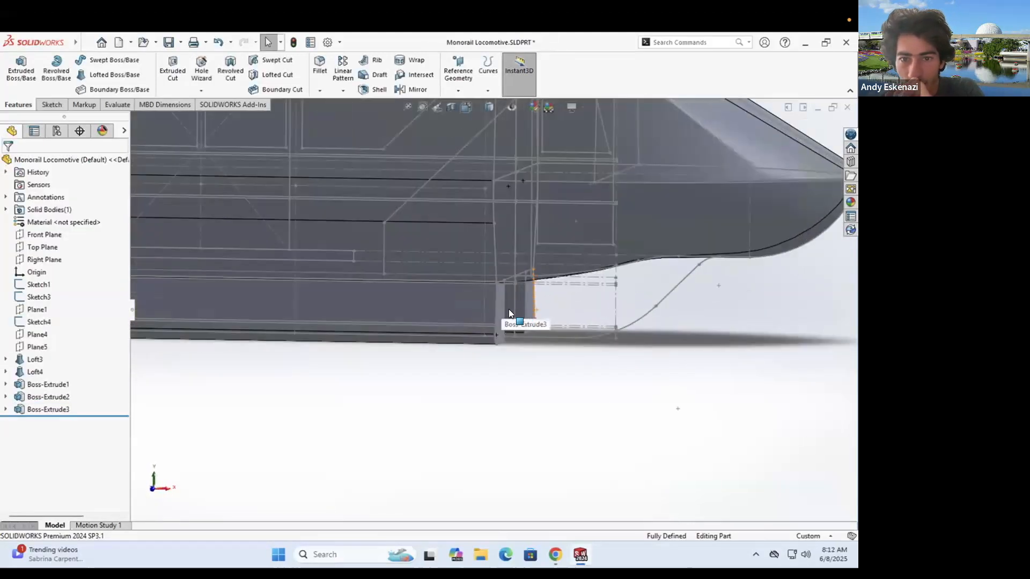
pyautogui.moveTo(682, 252); pyautogui.dragTo(590, 531, button='middle')
pyautogui.moveTo(558, 552)
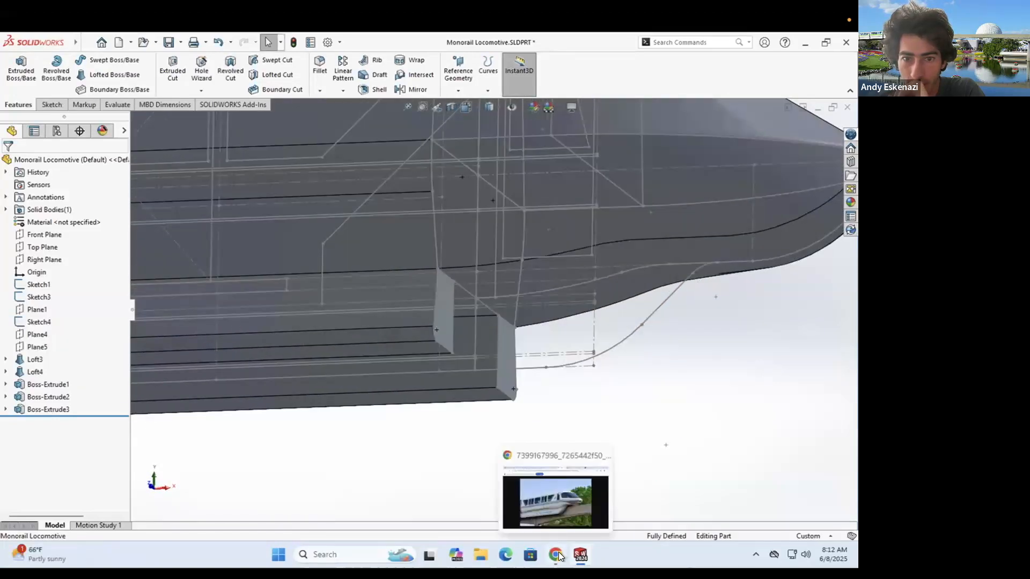
# - Bring up the monorail reference photo, minimize it, and orbit the locomotive to view its underside
pyautogui.click(558, 552)
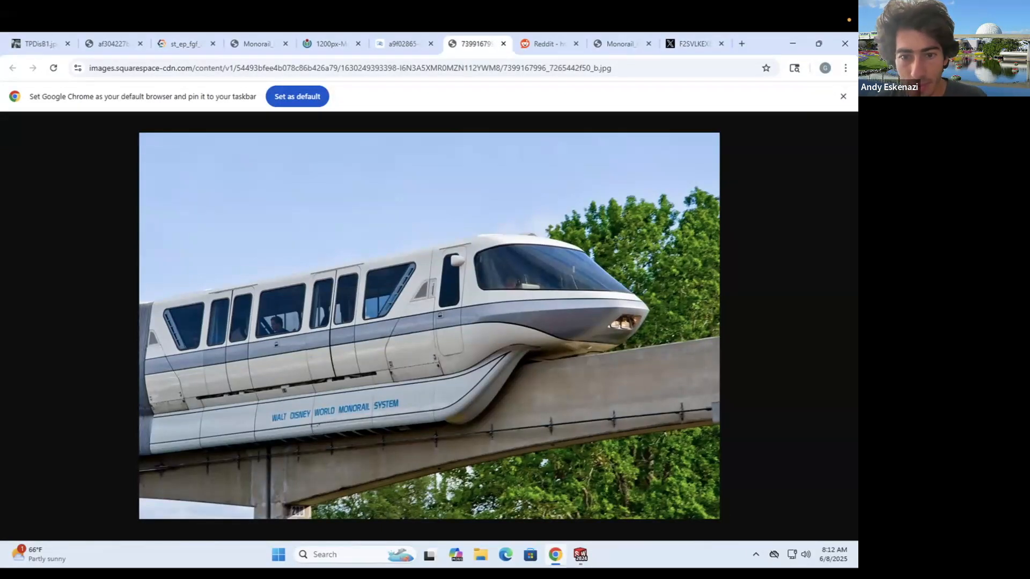
pyautogui.click(558, 553)
pyautogui.moveTo(462, 340); pyautogui.dragTo(459, 303, button='middle')
pyautogui.moveTo(470, 262); pyautogui.dragTo(319, 295, button='middle')
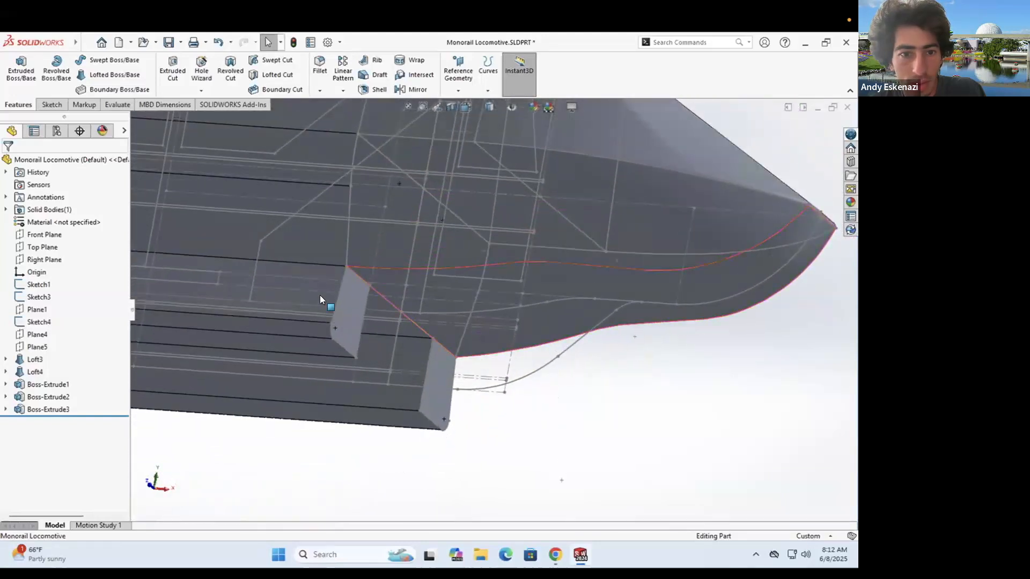
# - Start a new sketch on the locomotive body face and orbit around the nose
pyautogui.click(51, 104)
pyautogui.click(16, 65)
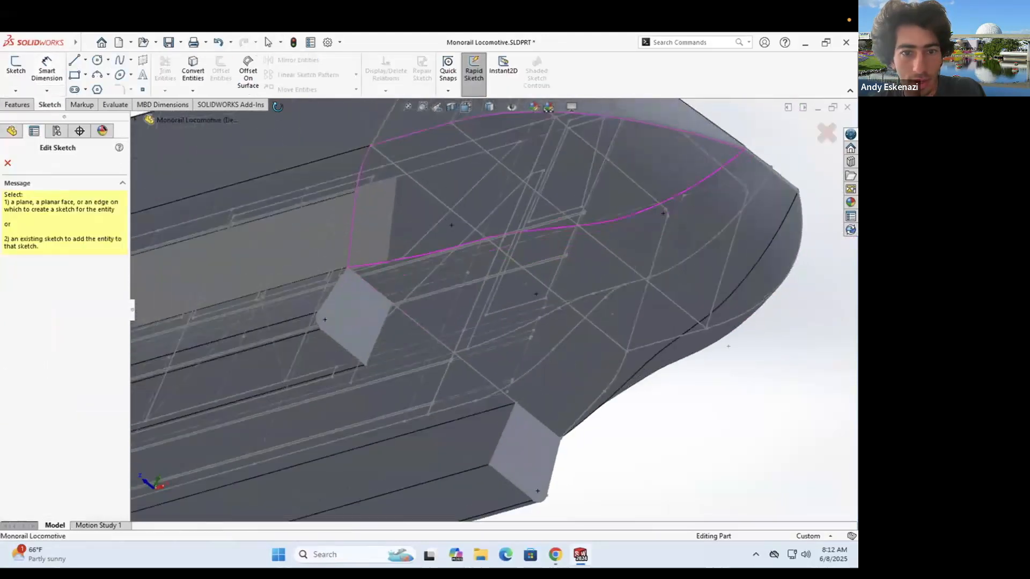
pyautogui.click(368, 352)
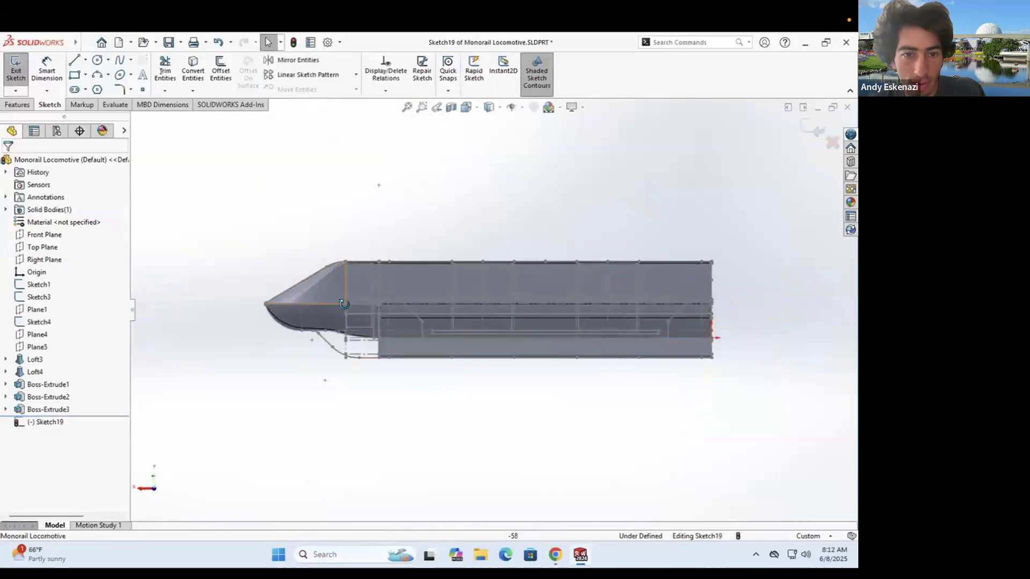
pyautogui.scroll(-5, 428, 248)
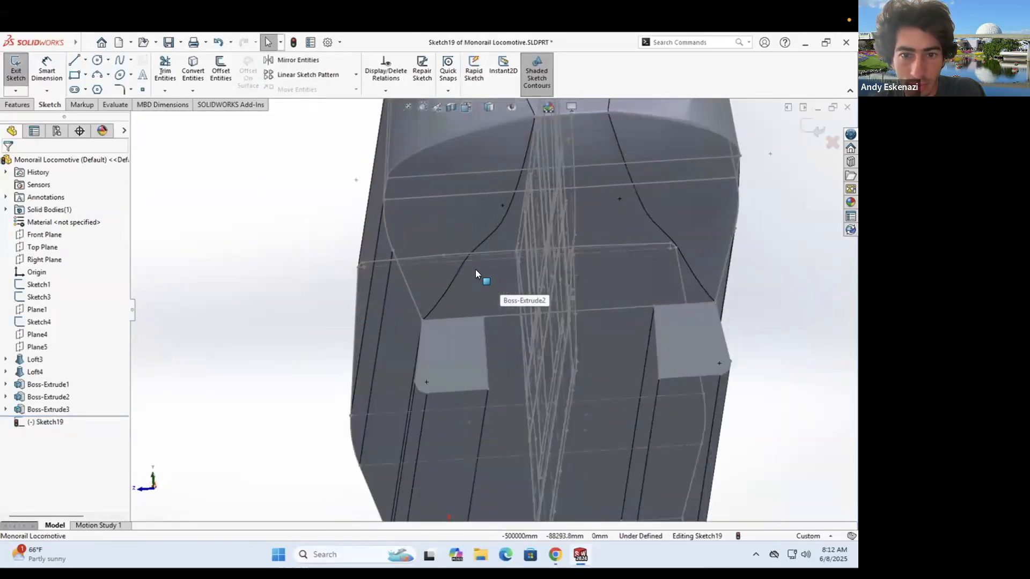
pyautogui.moveTo(490, 297); pyautogui.dragTo(531, 201, button='middle')
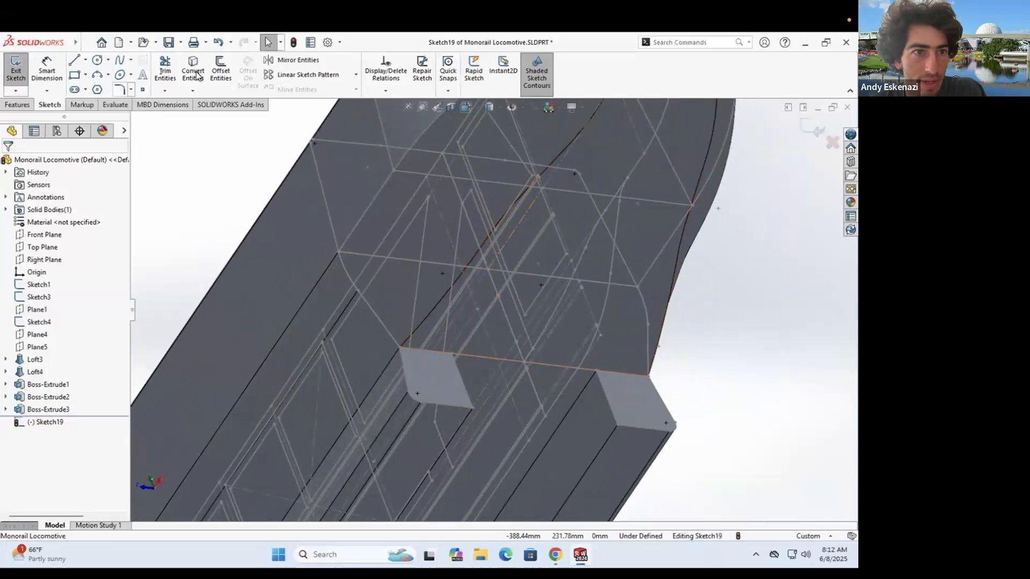
pyautogui.moveTo(492, 287); pyautogui.dragTo(467, 328, button='middle')
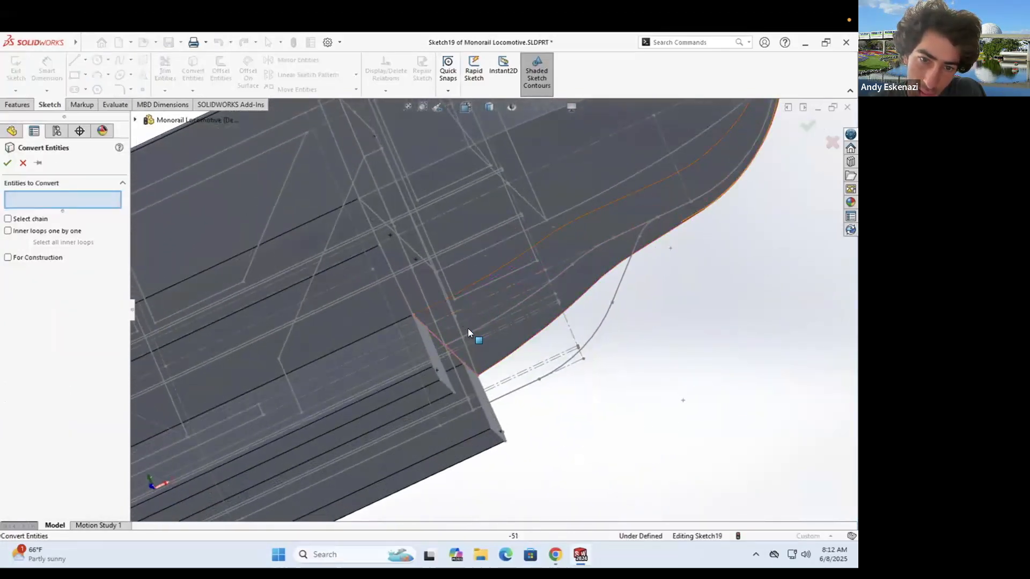
pyautogui.scroll(-5, 473, 337)
pyautogui.scroll(-2, 473, 337)
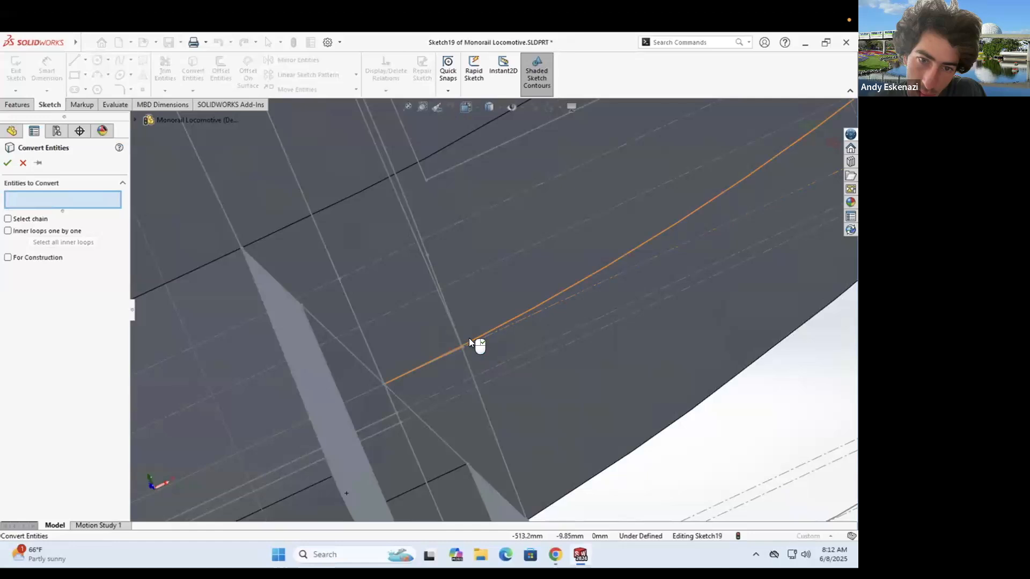
# - Convert the two stripe arcs, Arc1 and Arc2 of Sketch11, into the sketch
pyautogui.click(469, 338)
pyautogui.scroll(6, 494, 301)
pyautogui.moveTo(500, 275)
pyautogui.mouseDown(button='middle')
pyautogui.moveTo(530, 280)
pyautogui.moveTo(558, 257)
pyautogui.moveTo(558, 219)
pyautogui.moveTo(522, 255)
pyautogui.mouseUp(button='middle')
pyautogui.scroll(-5, 587, 234)
pyautogui.click(542, 281)
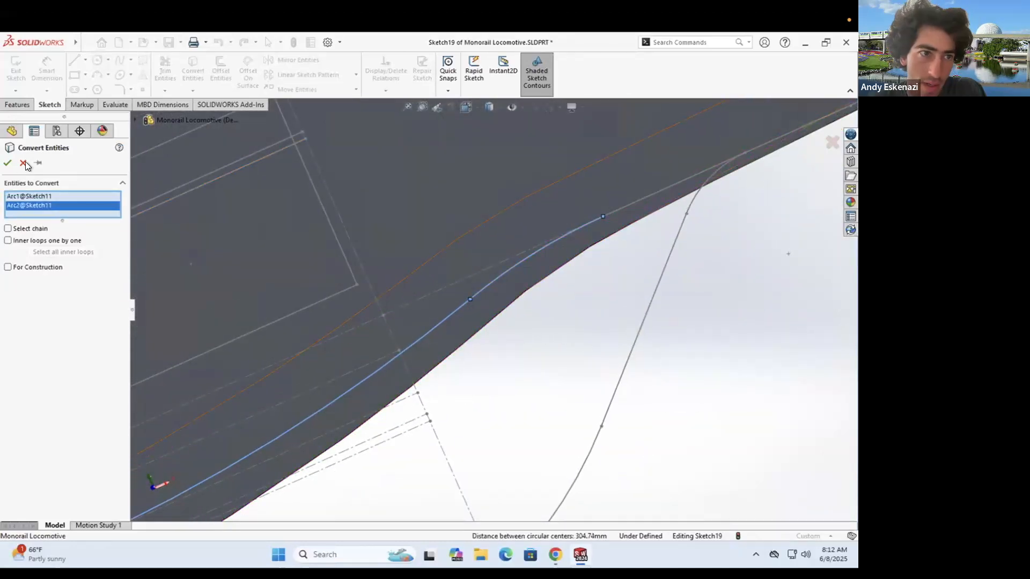
pyautogui.click(7, 163)
pyautogui.scroll(6, 242, 233)
pyautogui.moveTo(338, 228)
pyautogui.mouseDown(button='middle')
pyautogui.moveTo(304, 133)
pyautogui.moveTo(308, 105)
pyautogui.moveTo(262, 131)
pyautogui.moveTo(308, 97)
pyautogui.moveTo(247, 103)
pyautogui.moveTo(278, 159)
pyautogui.moveTo(310, 143)
pyautogui.moveTo(530, 354)
pyautogui.mouseUp(button='middle')
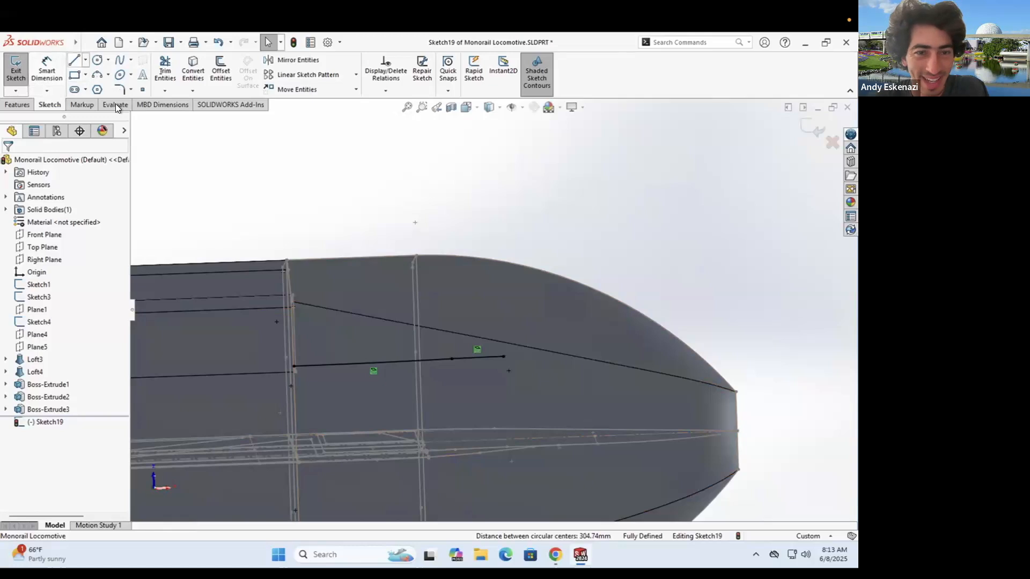
# - Switch to the line tool and orbit around the nose to expose its lower edge
pyautogui.press('l')
pyautogui.moveTo(482, 360); pyautogui.dragTo(443, 345, button='middle')
pyautogui.scroll(-4, 498, 291)
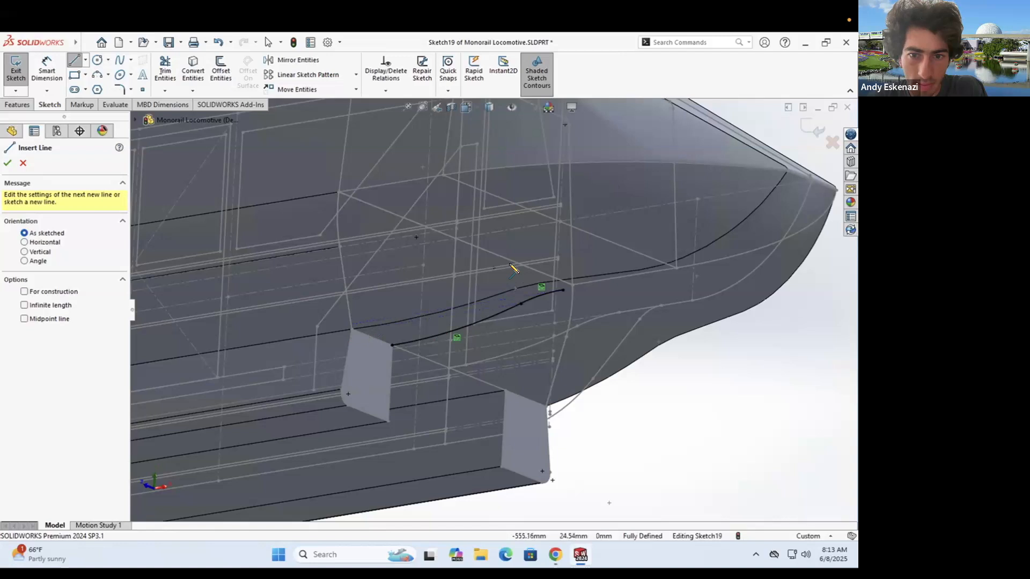
pyautogui.moveTo(464, 359); pyautogui.dragTo(411, 370, button='middle')
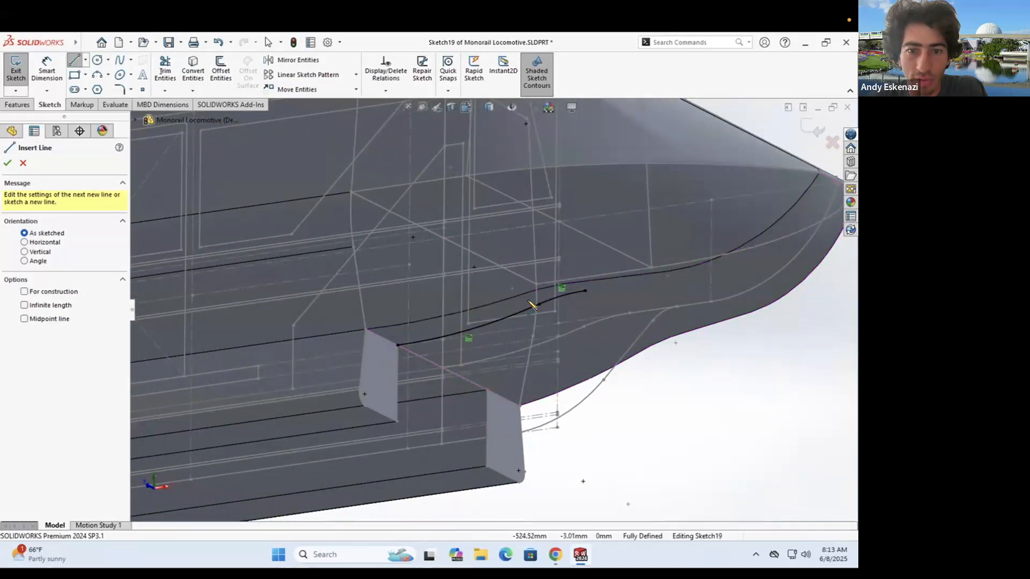
pyautogui.moveTo(556, 301); pyautogui.dragTo(604, 300, button='middle')
pyautogui.moveTo(516, 363)
pyautogui.mouseDown(button='middle')
pyautogui.moveTo(516, 330)
pyautogui.moveTo(593, 288)
pyautogui.moveTo(601, 304)
pyautogui.mouseUp(button='middle')
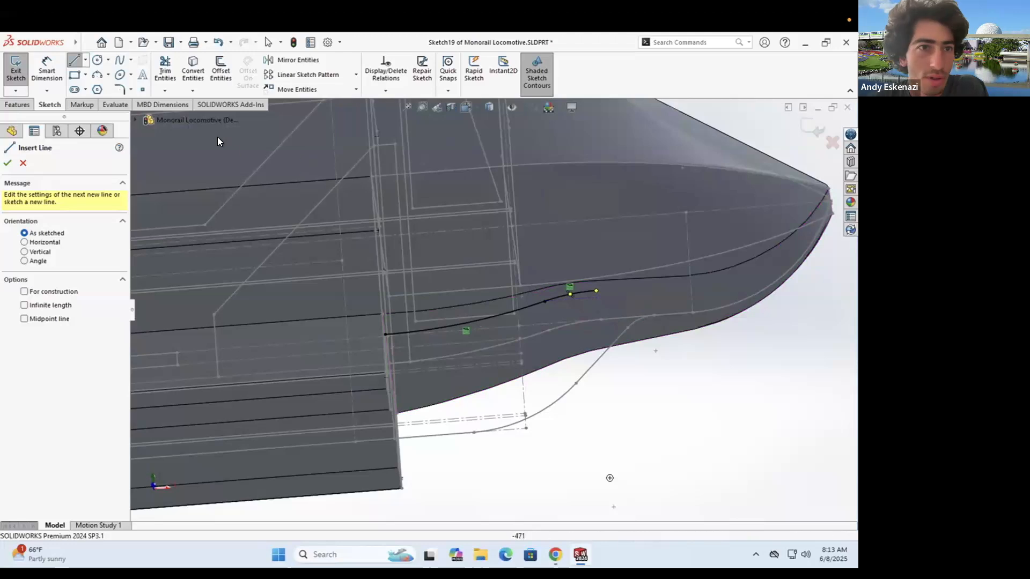
pyautogui.click(194, 71)
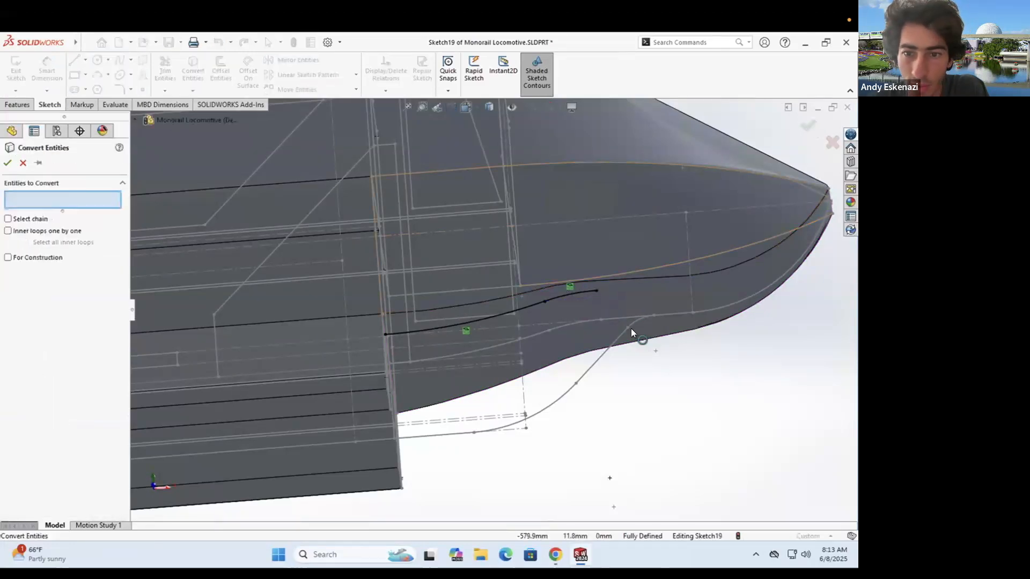
# - Convert the lower nose edge and draw a straight line extending from the stripe curve's end
pyautogui.click(616, 319)
pyautogui.press('Return')
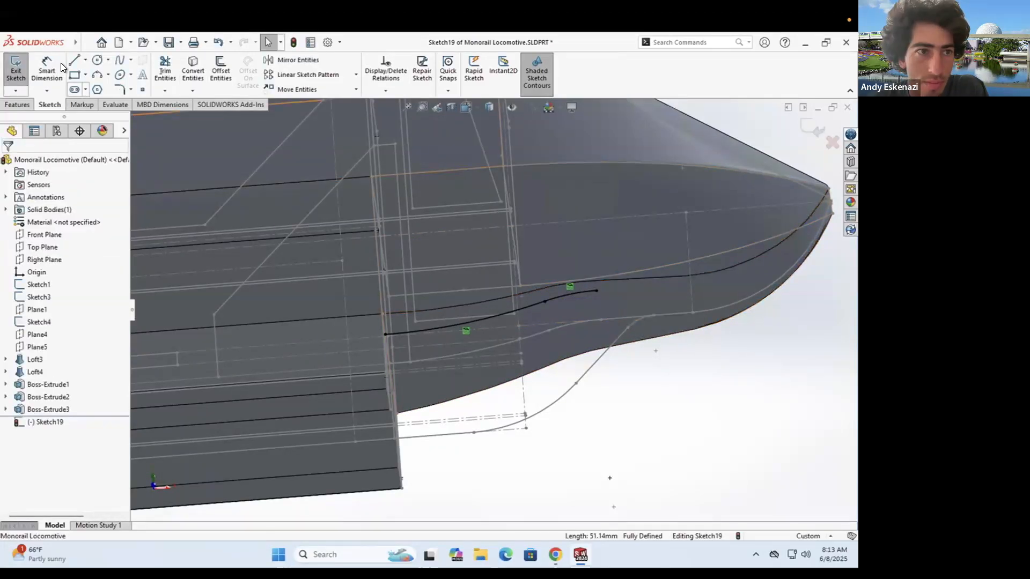
pyautogui.click(77, 61)
pyautogui.scroll(-4, 560, 288)
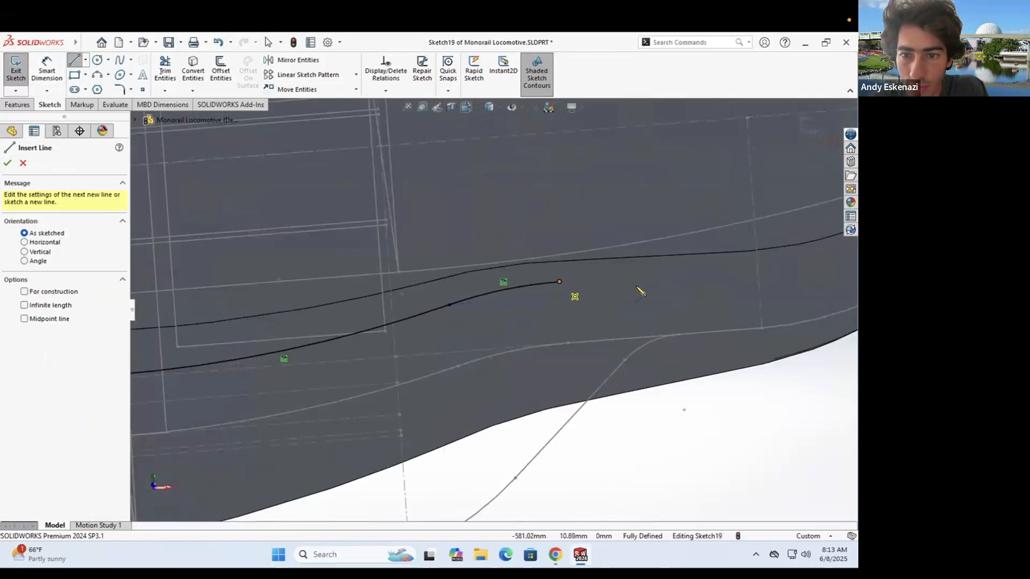
pyautogui.click(560, 282)
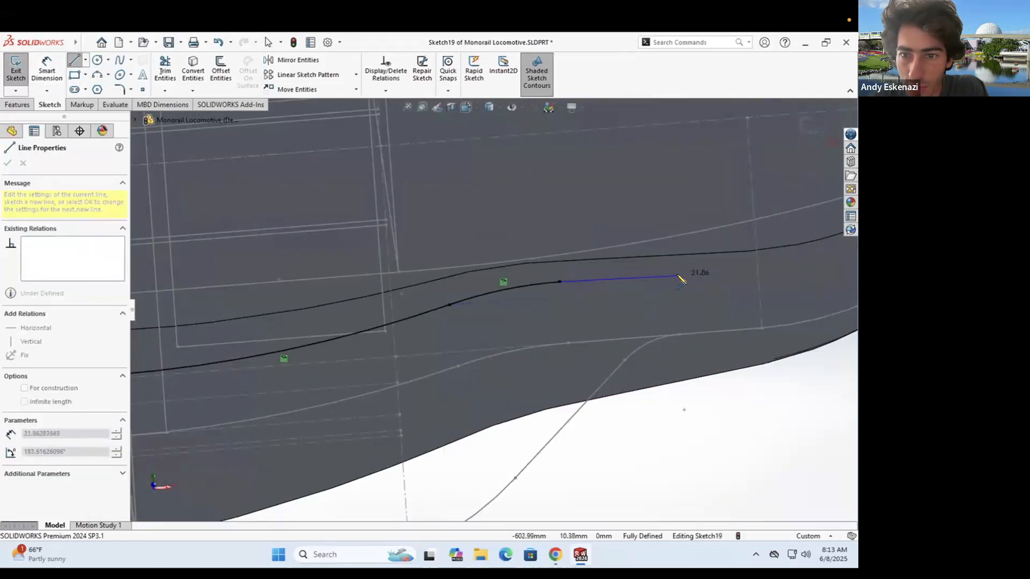
pyautogui.click(675, 273)
pyautogui.press('Escape')
# - Dimension the new line and set its length to 20 mm
pyautogui.click(45, 64)
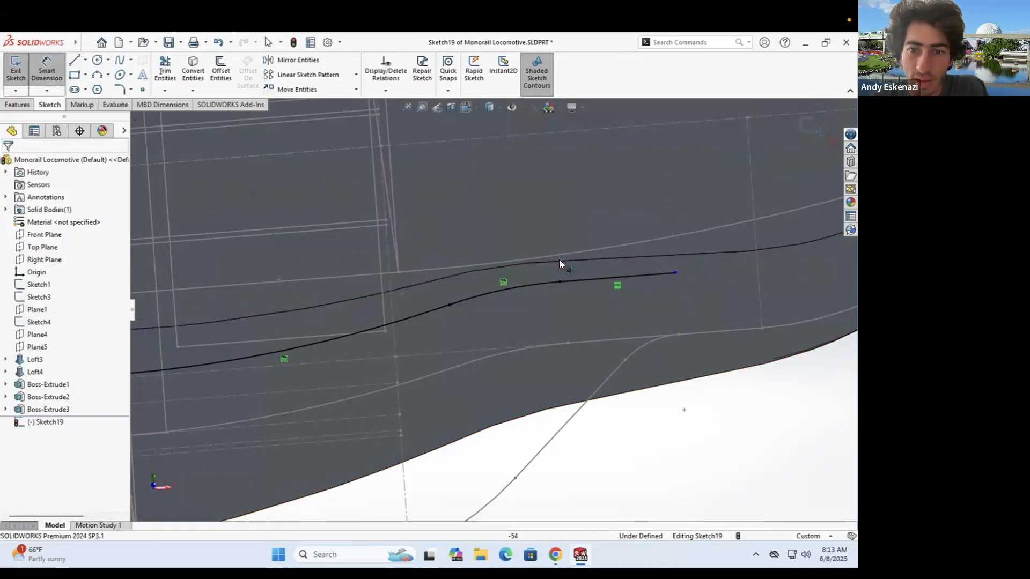
pyautogui.click(586, 276)
pyautogui.click(571, 220)
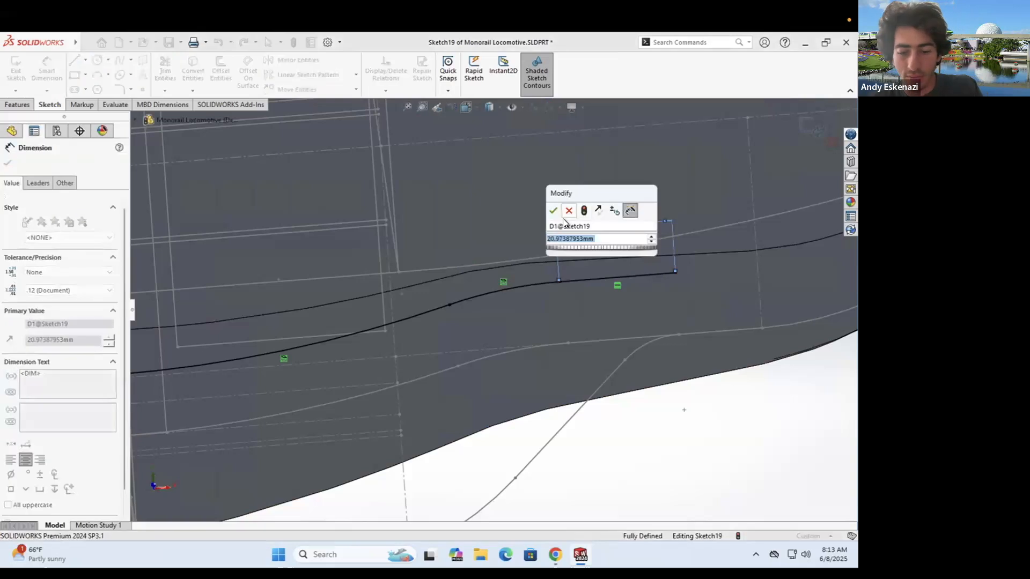
pyautogui.press('Return')
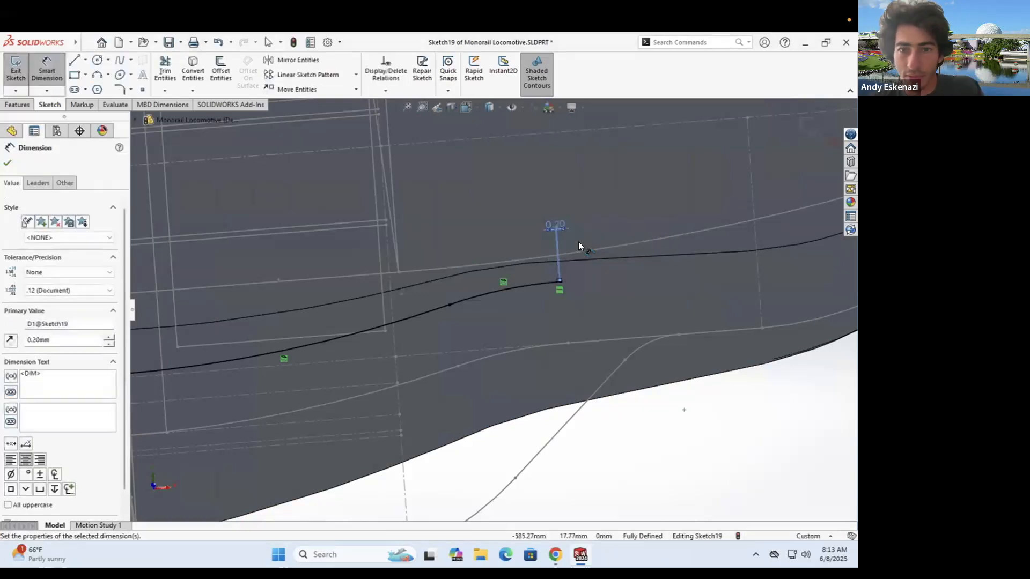
pyautogui.doubleClick(559, 221)
pyautogui.write('20')
pyautogui.press('Return')
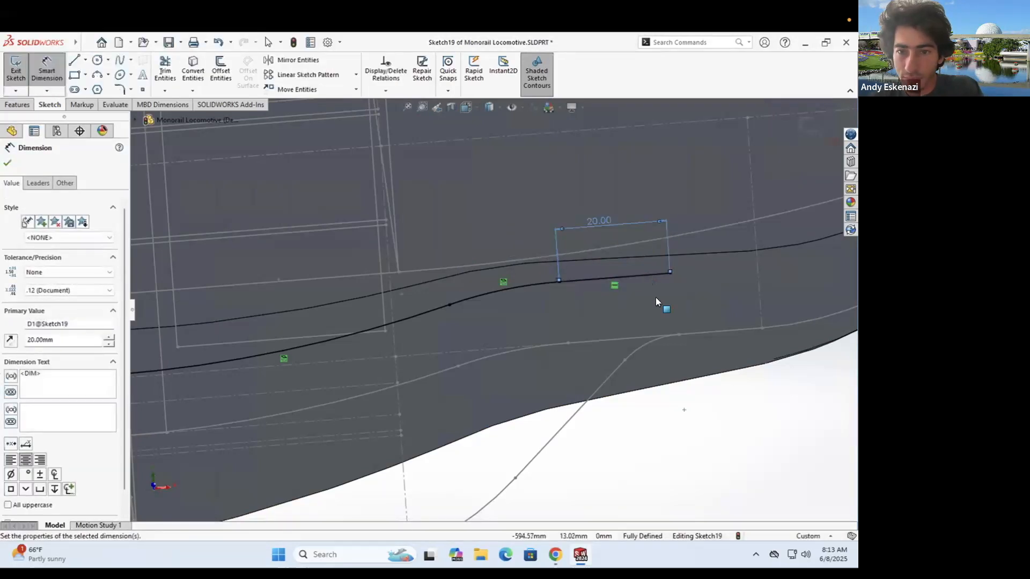
pyautogui.click(655, 302)
# - Orbit the nose to inspect the stripe curve and its underside profile
pyautogui.moveTo(655, 302)
pyautogui.mouseDown(button='middle')
pyautogui.moveTo(639, 126)
pyautogui.moveTo(642, 143)
pyautogui.moveTo(621, 154)
pyautogui.moveTo(660, 305)
pyautogui.moveTo(694, 308)
pyautogui.moveTo(559, 335)
pyautogui.moveTo(435, 156)
pyautogui.moveTo(555, 432)
pyautogui.moveTo(474, 323)
pyautogui.moveTo(460, 267)
pyautogui.moveTo(414, 230)
pyautogui.moveTo(379, 221)
pyautogui.moveTo(510, 358)
pyautogui.moveTo(481, 295)
pyautogui.moveTo(490, 317)
pyautogui.moveTo(570, 356)
pyautogui.moveTo(556, 370)
pyautogui.moveTo(567, 352)
pyautogui.moveTo(546, 338)
pyautogui.mouseUp(button='middle')
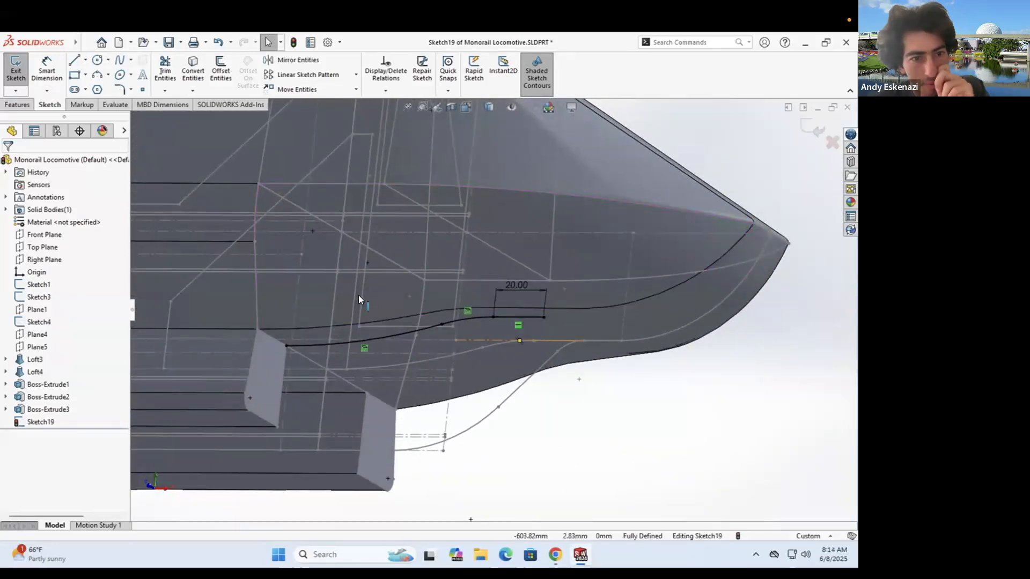
pyautogui.moveTo(394, 272); pyautogui.dragTo(290, 337, button='middle')
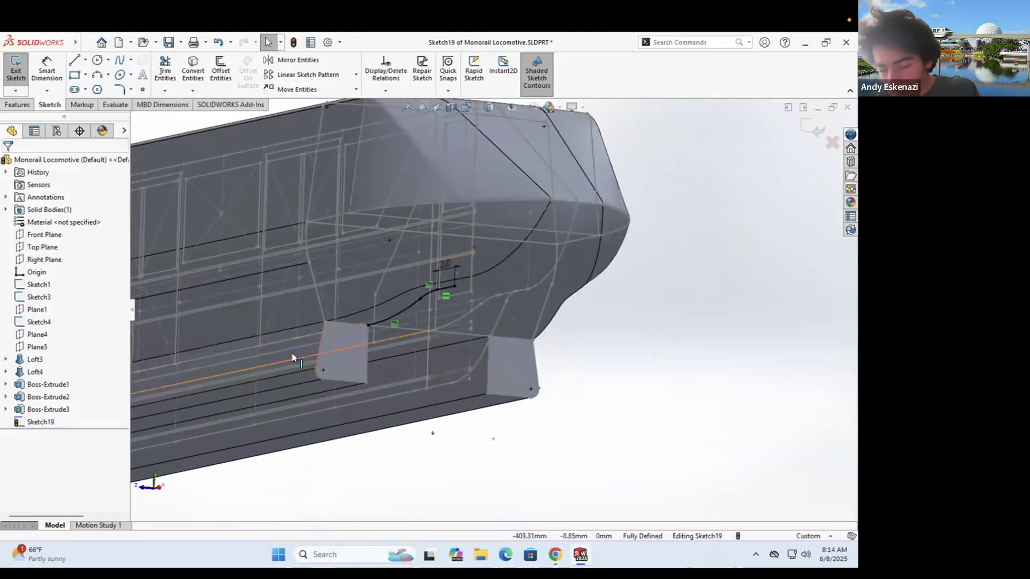
pyautogui.scroll(-2, 407, 292)
pyautogui.moveTo(414, 294); pyautogui.dragTo(555, 310, button='middle')
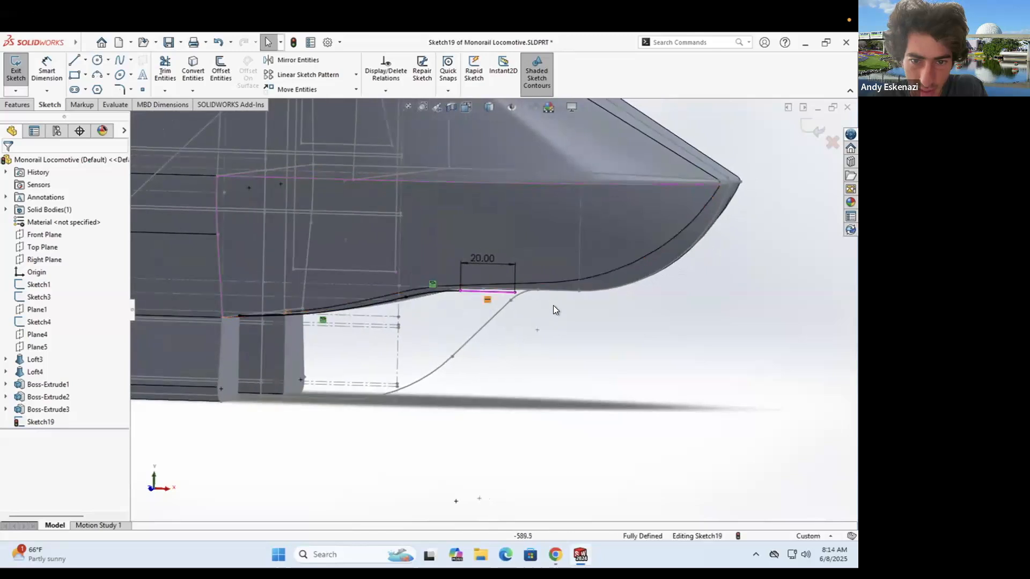
pyautogui.moveTo(433, 299); pyautogui.dragTo(433, 267, button='middle')
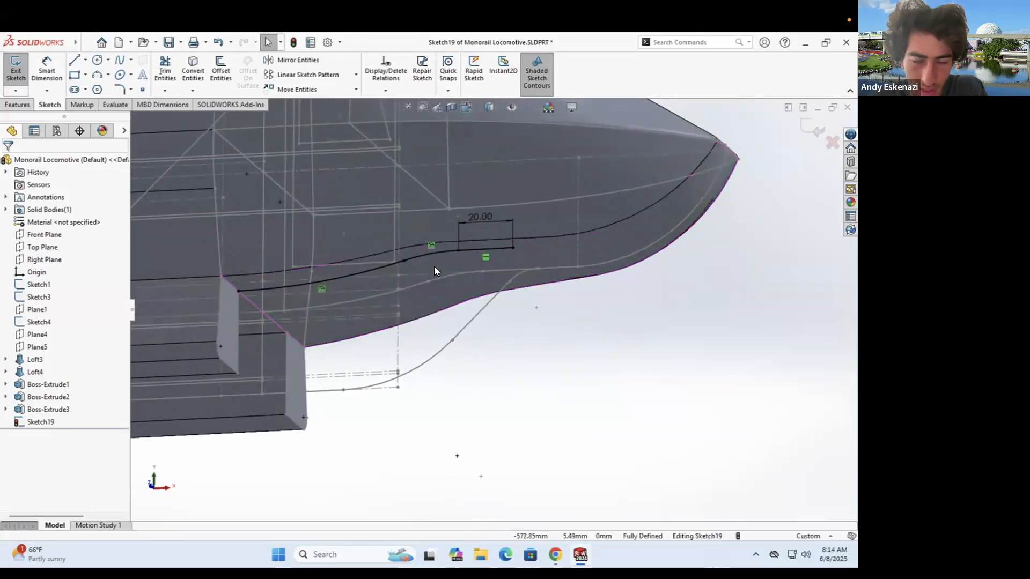
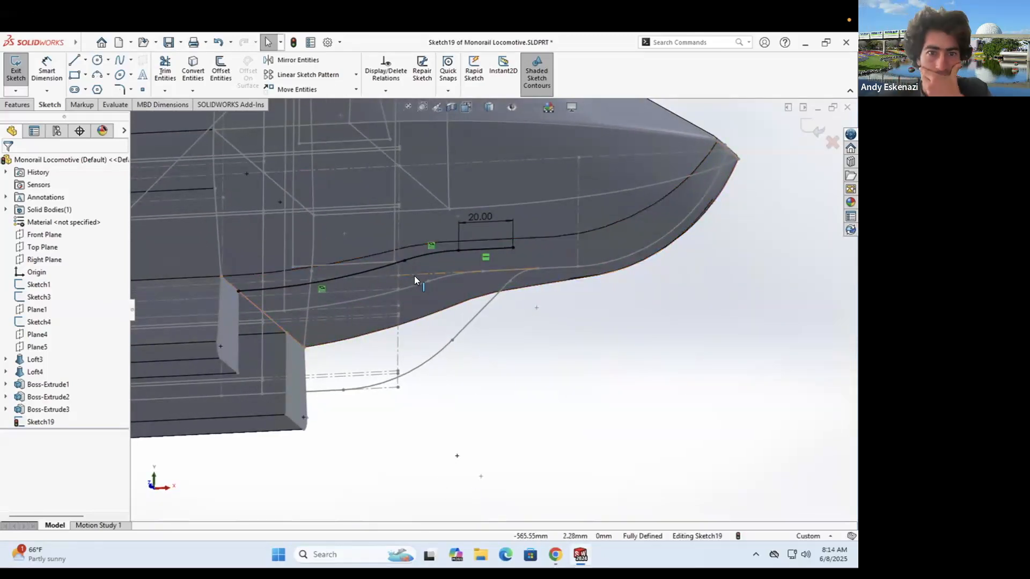
# - Exit Sketch19, keeping its fully defined curve with the 20 mm line
pyautogui.click(17, 80)
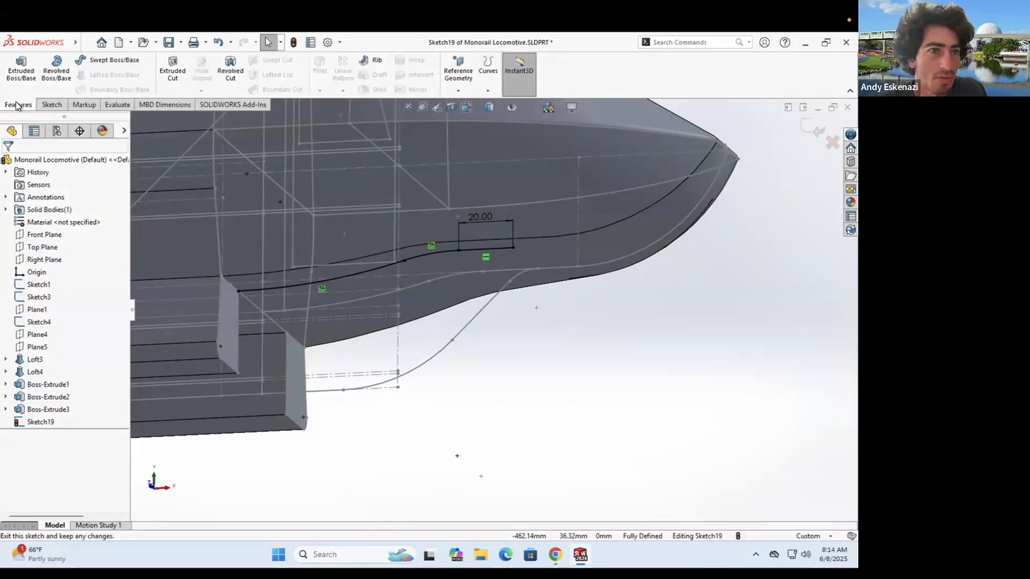
# - Sweep the skirt block's end face along the Sketch19 curve into the body
pyautogui.click(99, 61)
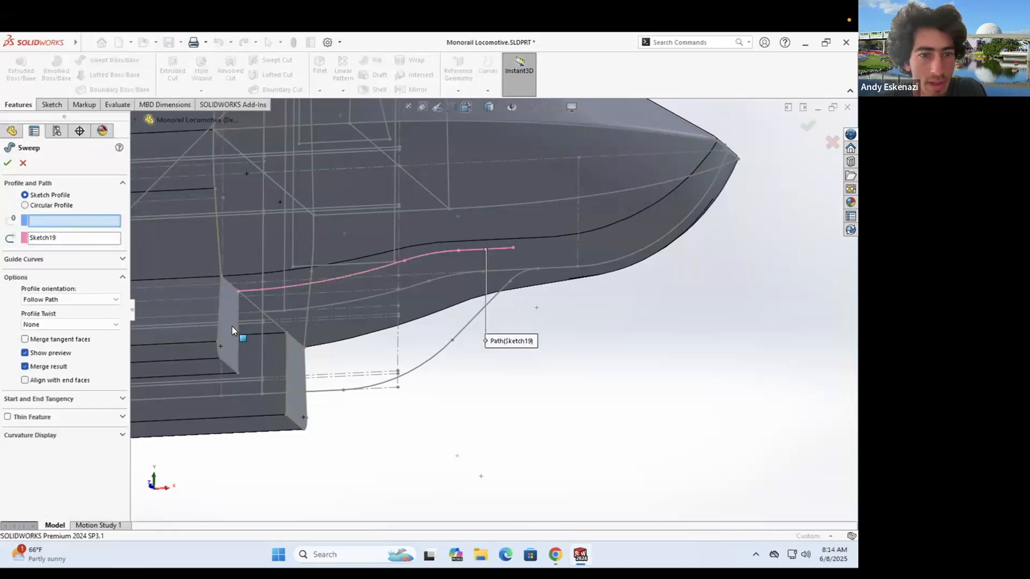
pyautogui.click(228, 306)
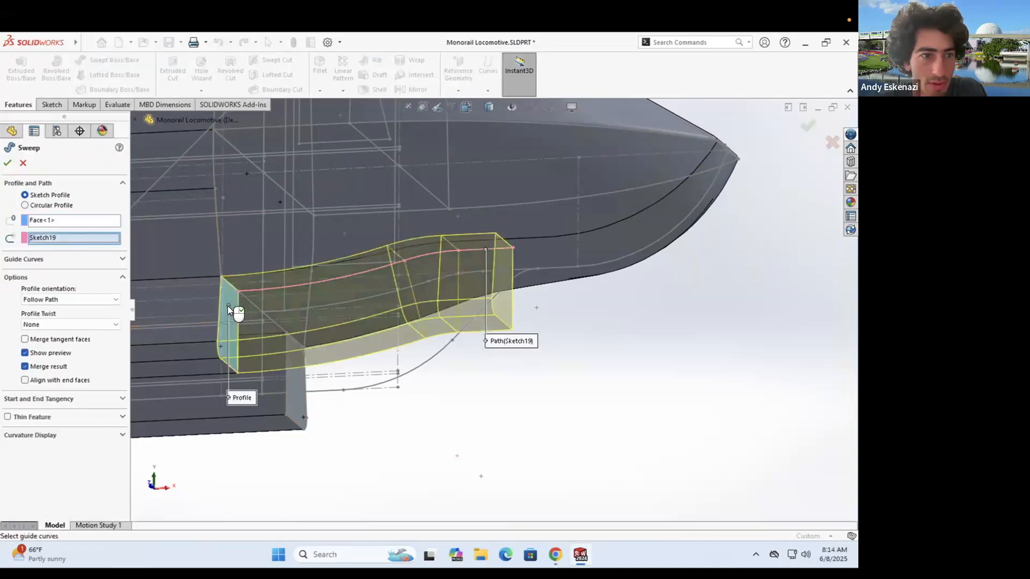
pyautogui.moveTo(423, 263); pyautogui.dragTo(386, 300, button='middle')
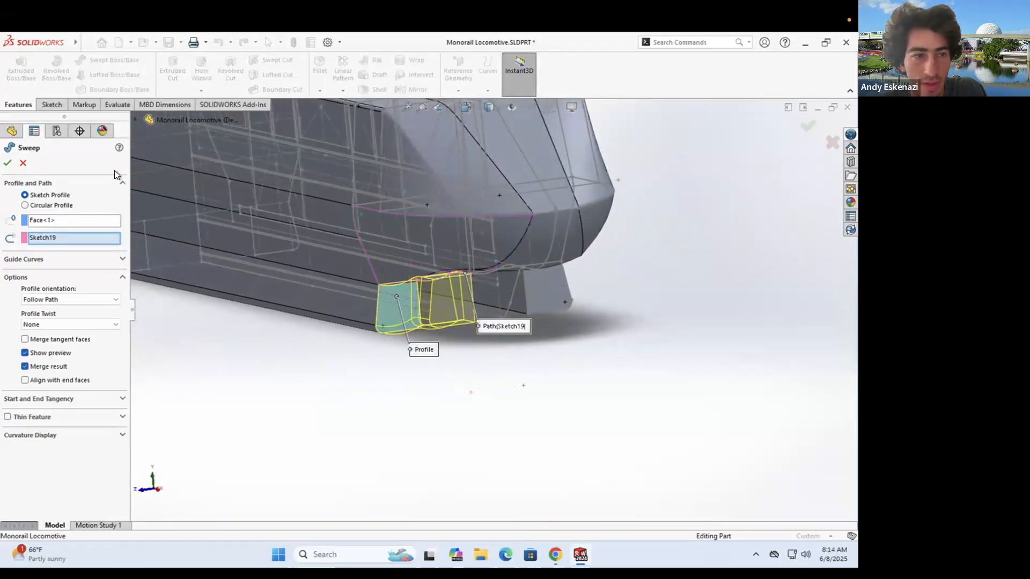
pyautogui.scroll(-8, 456, 276)
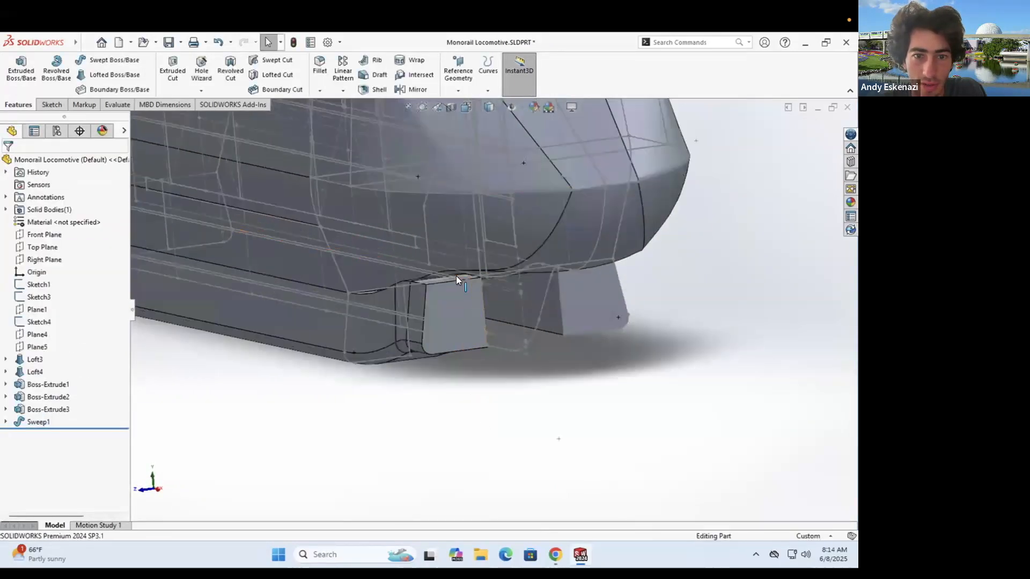
pyautogui.moveTo(456, 275); pyautogui.dragTo(376, 274, button='middle')
pyautogui.scroll(7, 462, 272)
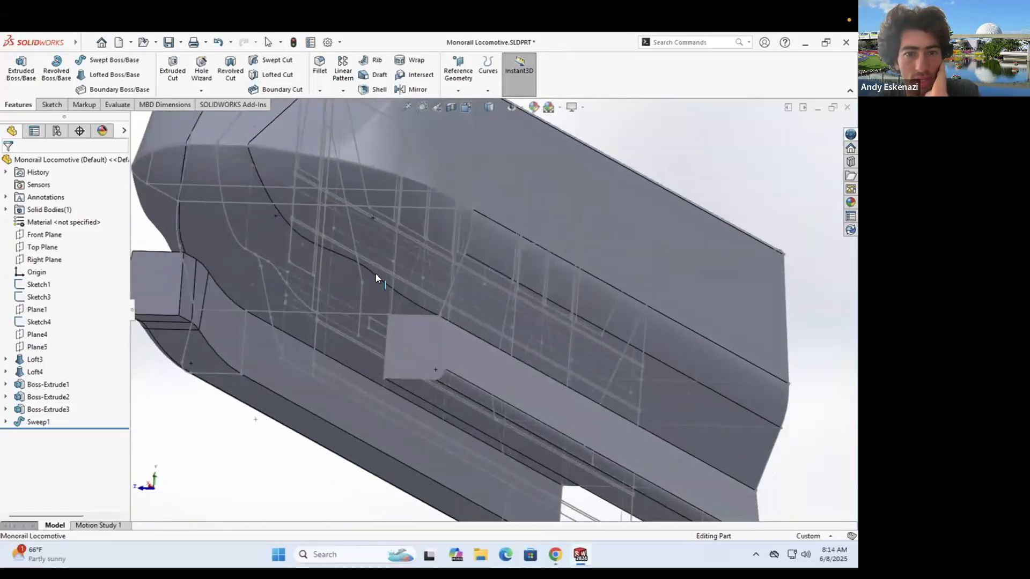
# - Select Loft4 and orbit the model toward a front view
pyautogui.click(374, 300)
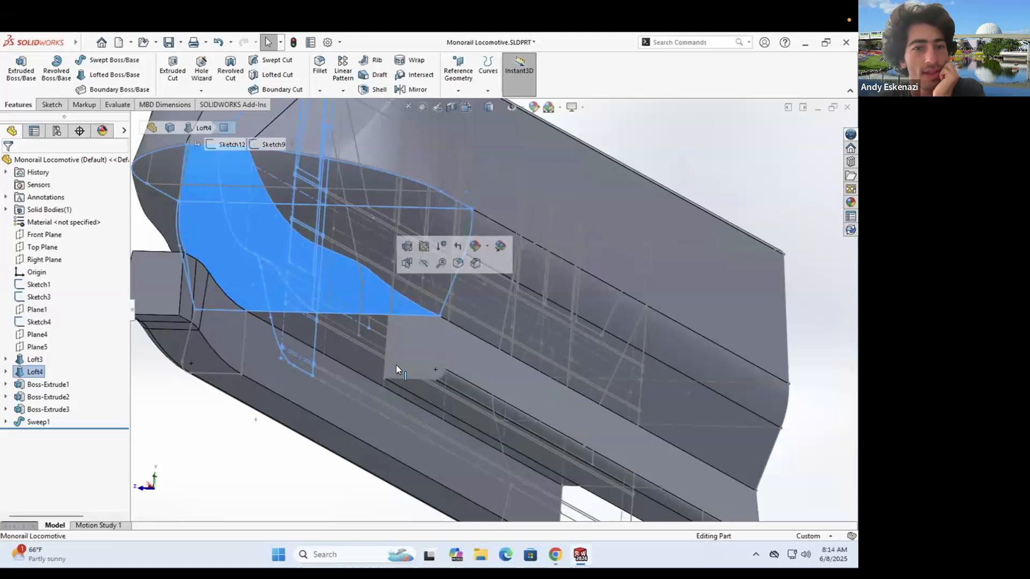
pyautogui.scroll(-4, 415, 343)
pyautogui.scroll(7, 348, 296)
pyautogui.moveTo(420, 276); pyautogui.dragTo(479, 375, button='middle')
# - Check the monorail reference photo in Chrome, then return to the model's side view
pyautogui.click(556, 555)
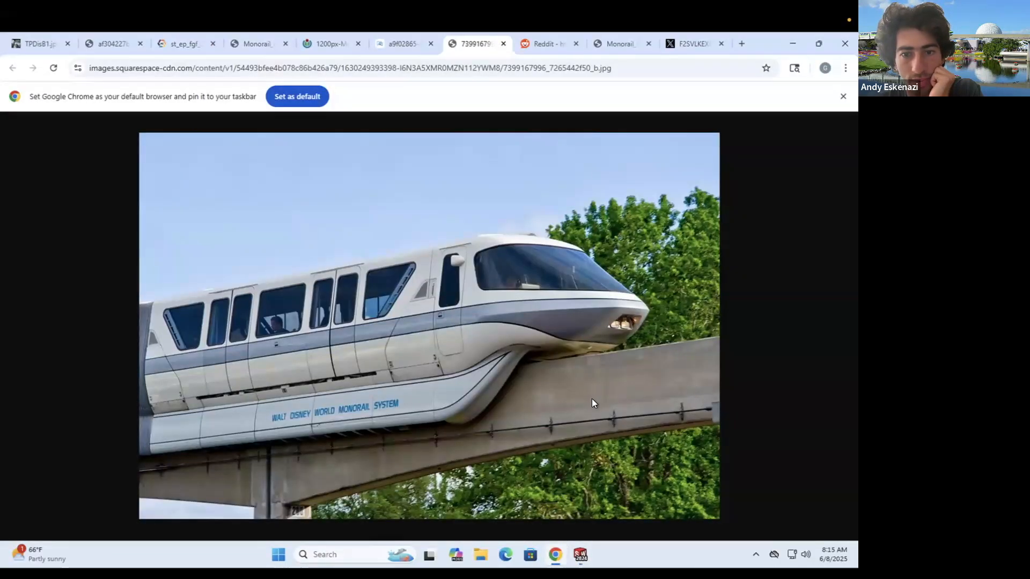
pyautogui.click(793, 44)
pyautogui.moveTo(378, 294); pyautogui.dragTo(456, 324, button='middle')
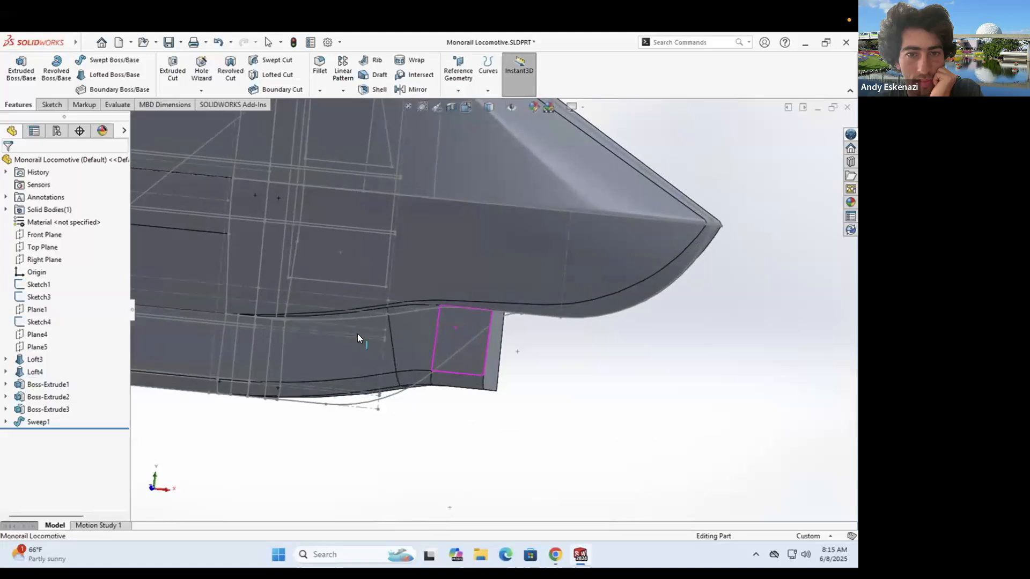
# - Tilt the body to see the skirt from below and edit Sketch11
pyautogui.moveTo(385, 293); pyautogui.dragTo(431, 320, button='middle')
pyautogui.scroll(3, 403, 354)
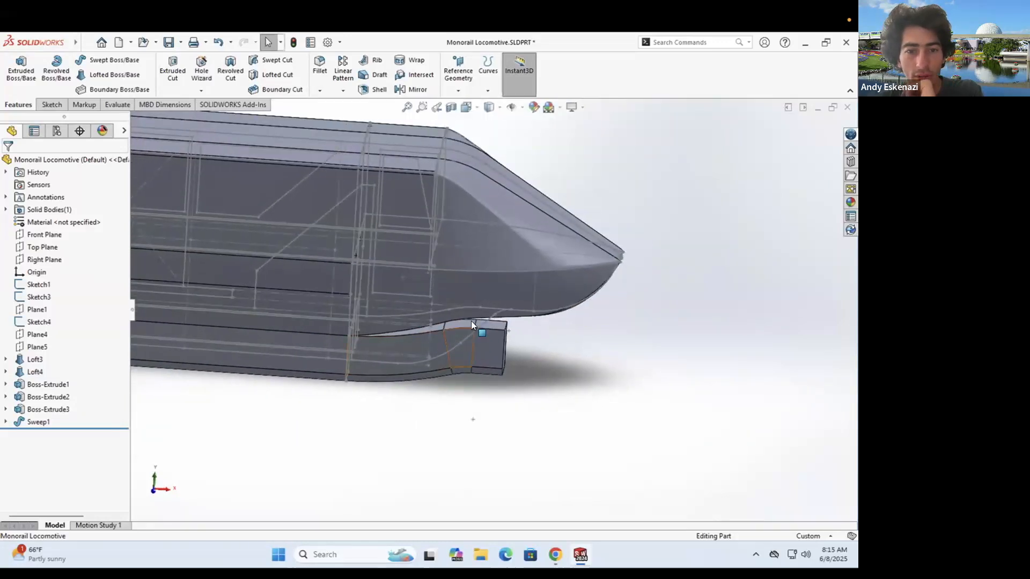
pyautogui.rightClick(404, 314)
pyautogui.click(416, 277)
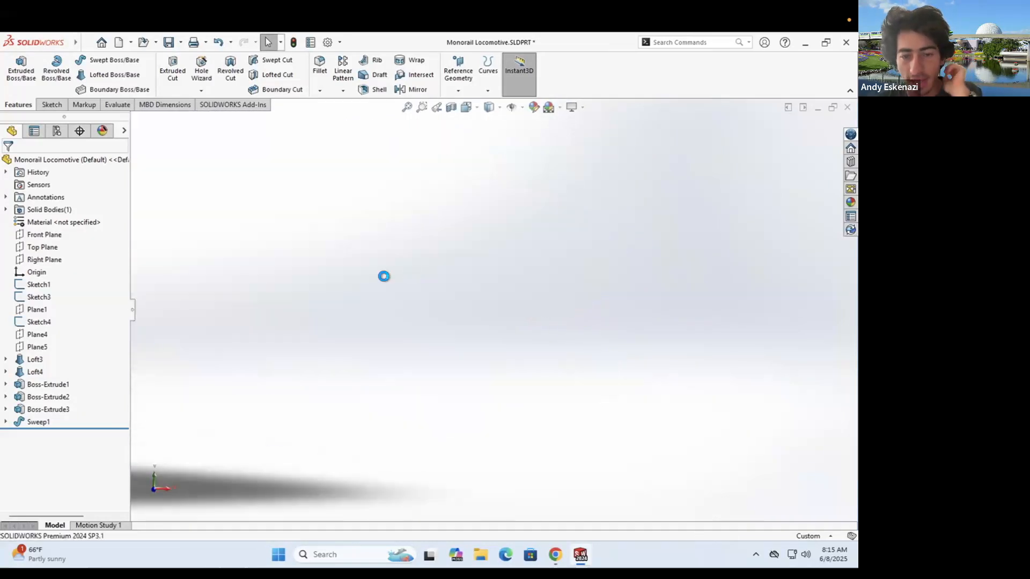
# - Delete the arc endpoint relation and drag the spline endpoint to the right
pyautogui.scroll(2, 493, 303)
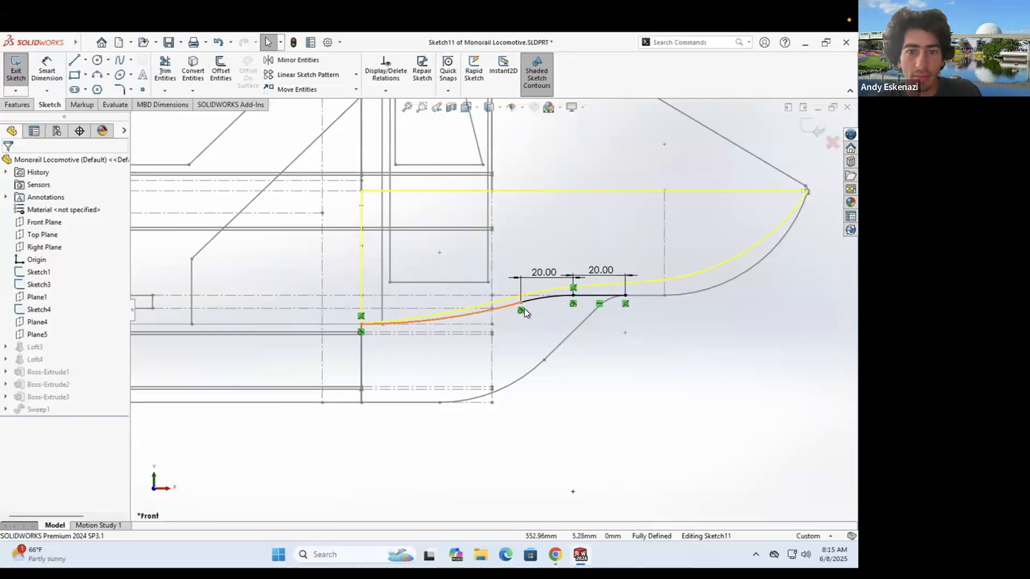
pyautogui.scroll(2, 542, 288)
pyautogui.scroll(-3, 542, 287)
pyautogui.click(505, 320)
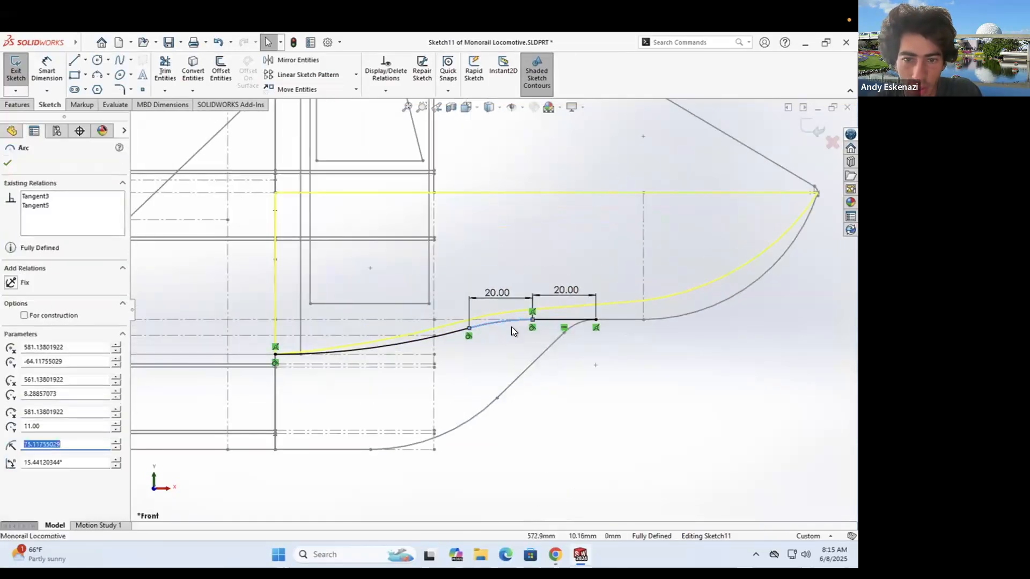
pyautogui.rightClick(507, 322)
pyautogui.press('Escape')
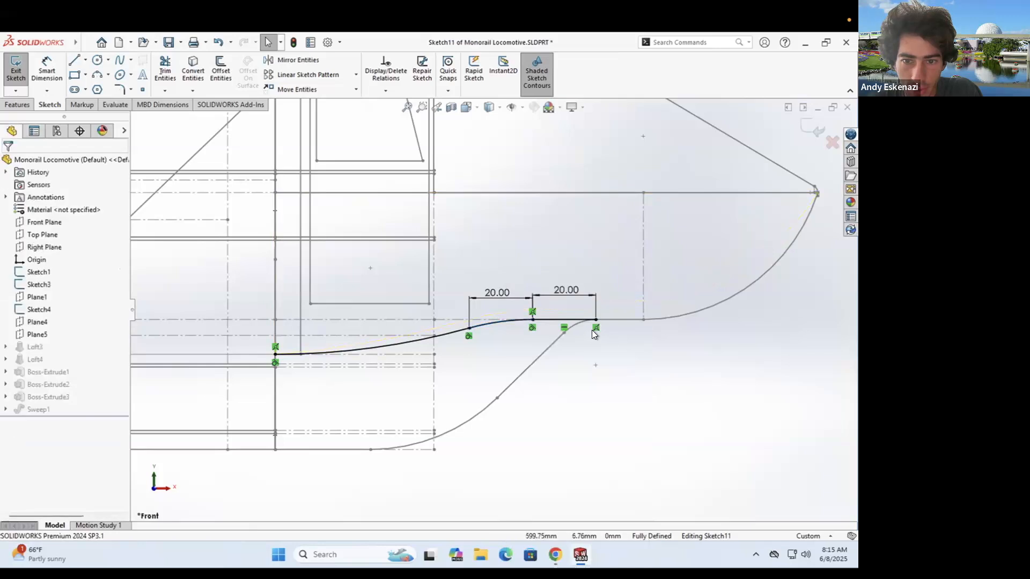
pyautogui.rightClick(594, 327)
pyautogui.click(622, 465)
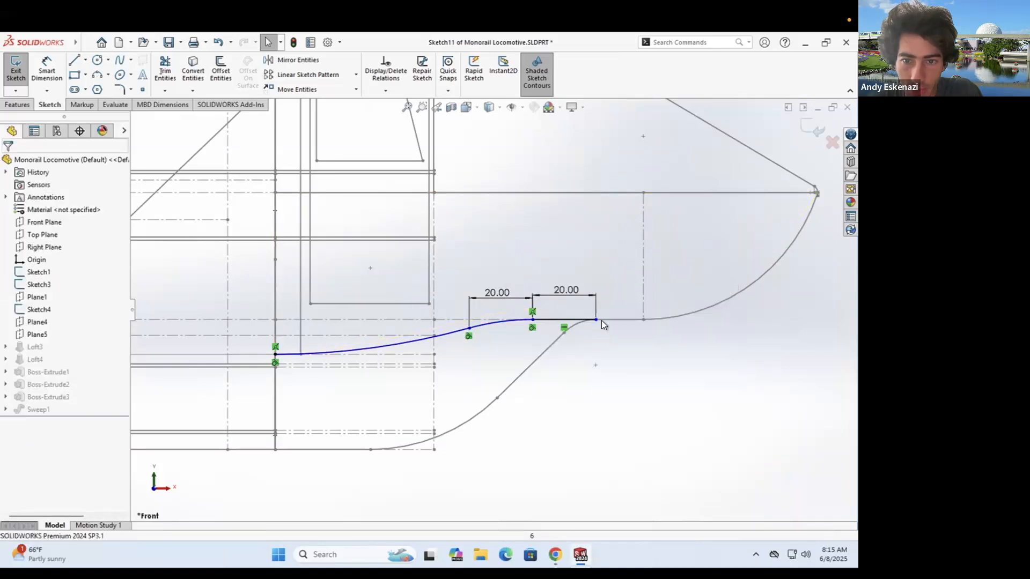
pyautogui.moveTo(532, 323); pyautogui.dragTo(597, 319)
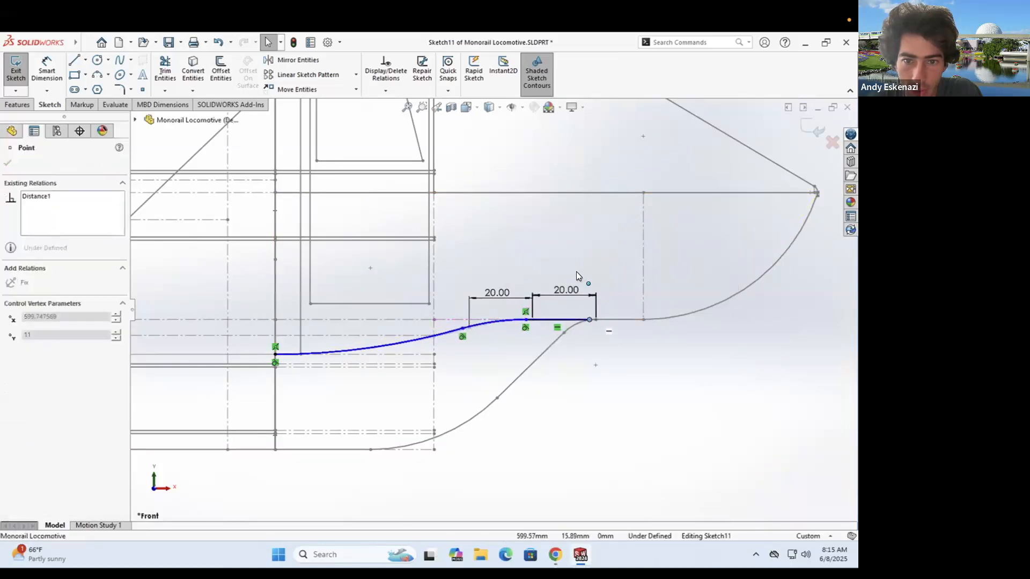
pyautogui.moveTo(557, 270); pyautogui.dragTo(559, 271)
pyautogui.press('Escape')
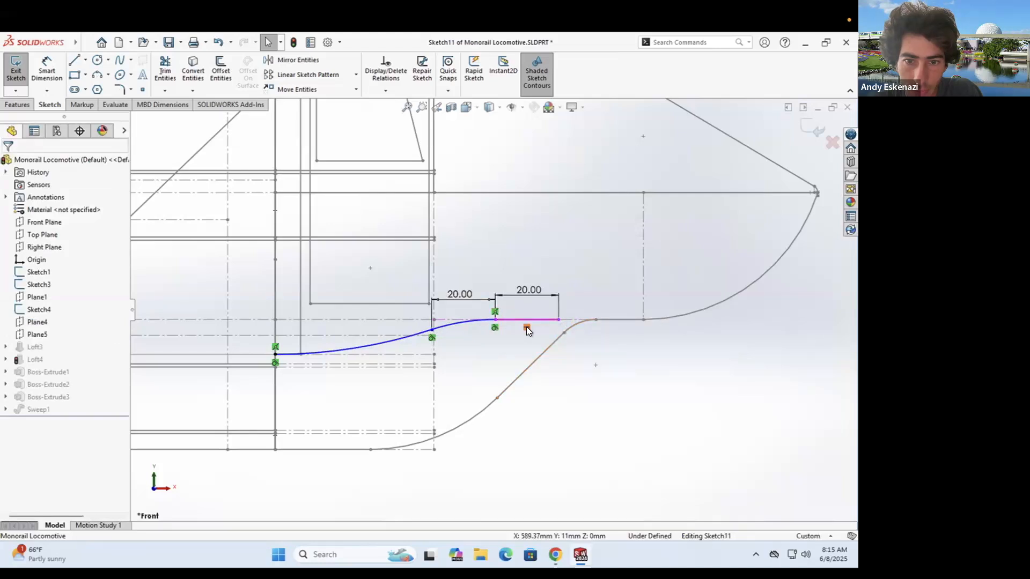
# - Delete the horizontal and coincident relations and move the spline endpoint up and right
pyautogui.rightClick(526, 326)
pyautogui.click(564, 471)
pyautogui.moveTo(559, 320)
pyautogui.mouseDown()
pyautogui.moveTo(554, 293)
pyautogui.moveTo(569, 313)
pyautogui.mouseUp()
pyautogui.rightClick(506, 311)
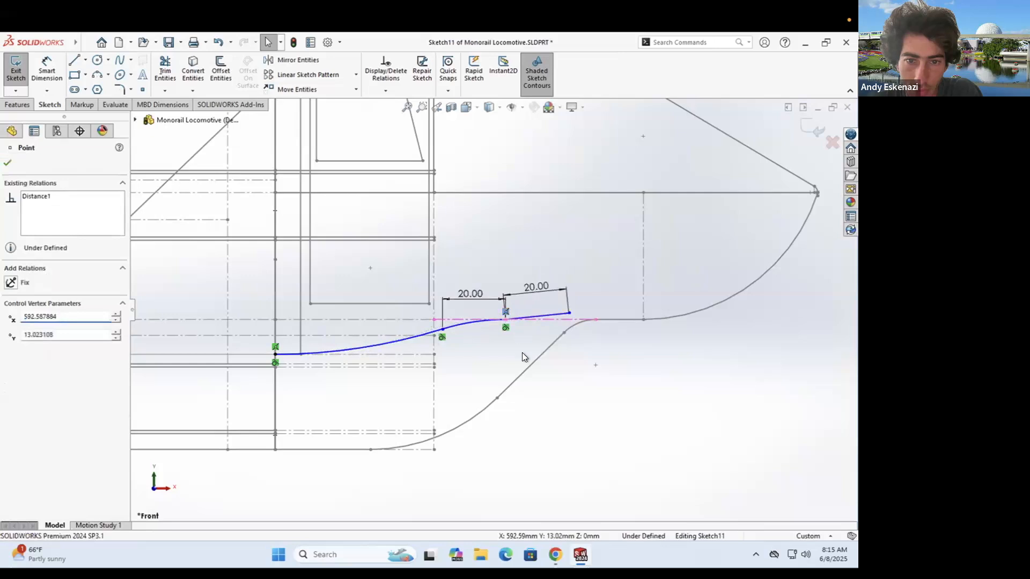
pyautogui.click(540, 457)
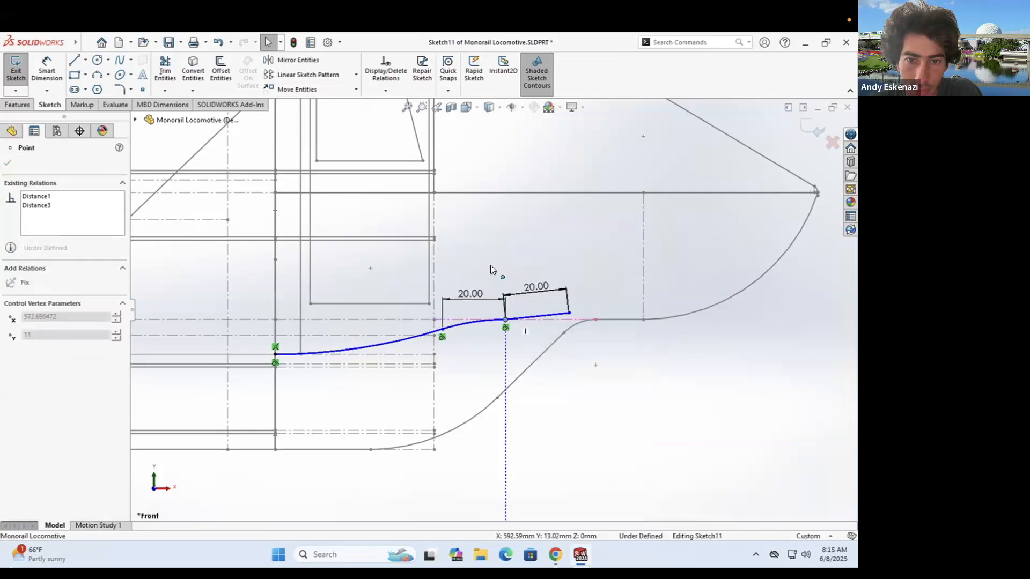
pyautogui.click(504, 323)
# - Delete the endpoint's last relation and raise the spline's free end to flatten it
pyautogui.rightClick(503, 327)
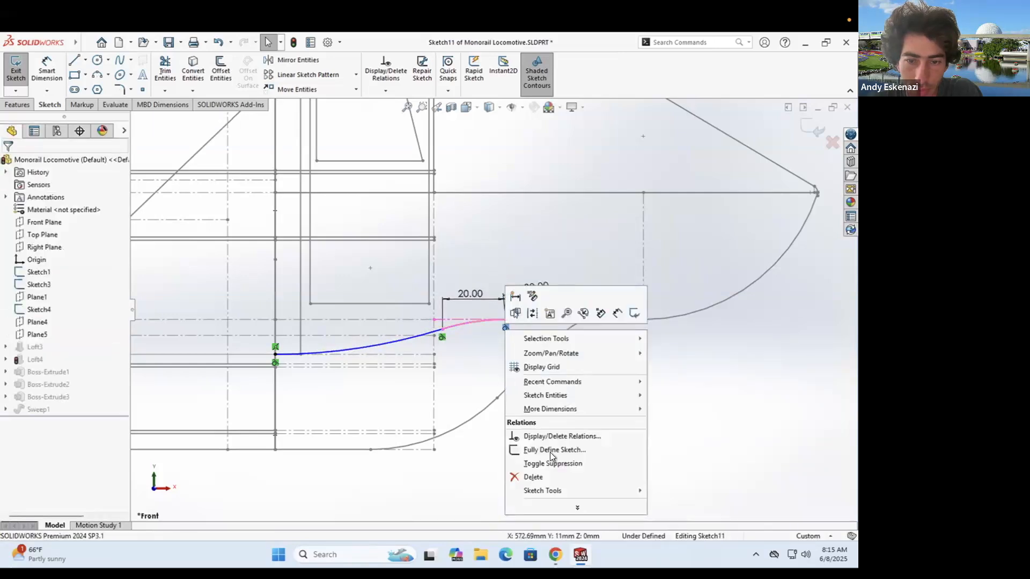
pyautogui.click(536, 477)
pyautogui.moveTo(504, 320); pyautogui.dragTo(509, 273)
pyautogui.moveTo(563, 307); pyautogui.dragTo(578, 272)
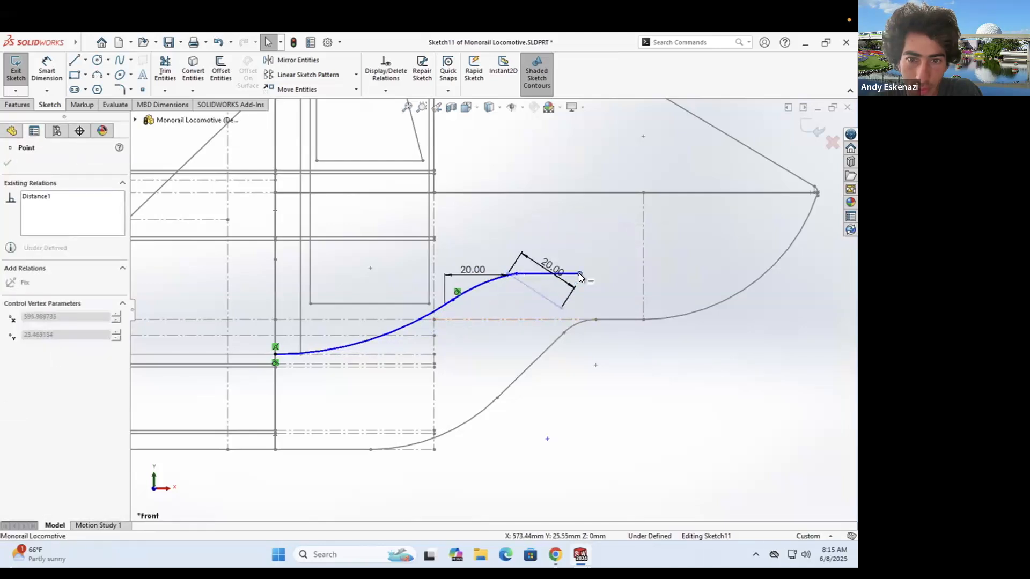
pyautogui.click(587, 288)
# - Draw a centerline from the spline endpoint and drag the end to reshape the curve
pyautogui.click(85, 59)
pyautogui.click(90, 87)
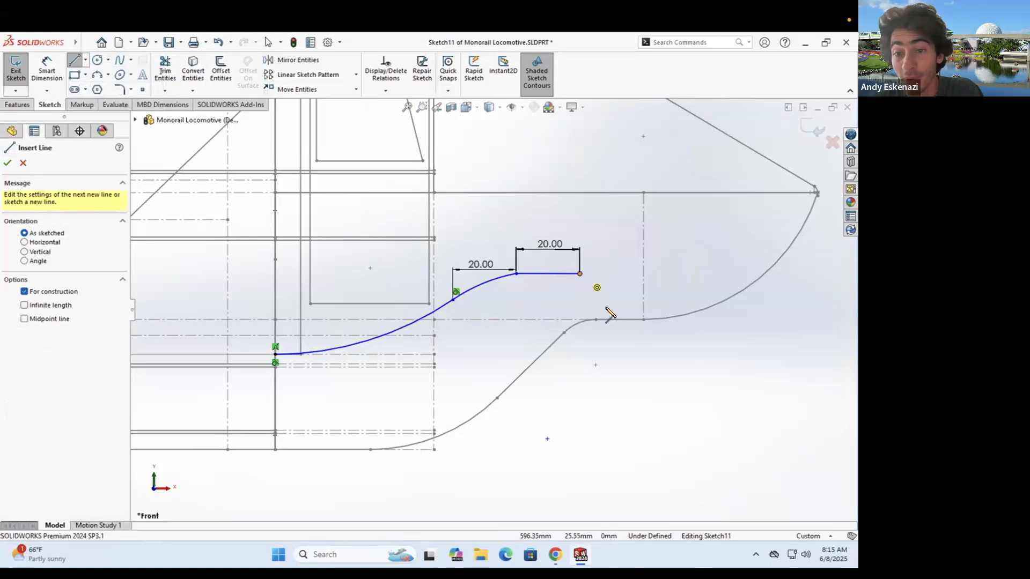
pyautogui.click(579, 273)
pyautogui.press('Escape')
pyautogui.moveTo(578, 274); pyautogui.dragTo(592, 276)
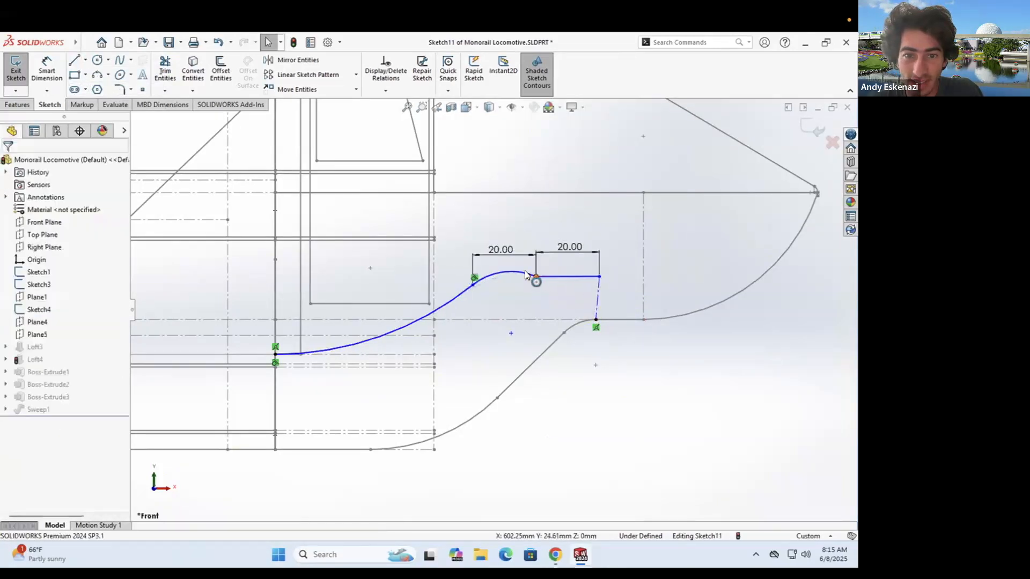
# - Make the arc tangent to the line and the lines perpendicular to the construction line
pyautogui.click(528, 273)
pyautogui.keyDown('ctrl'); pyautogui.click(543, 277); pyautogui.keyUp('ctrl')
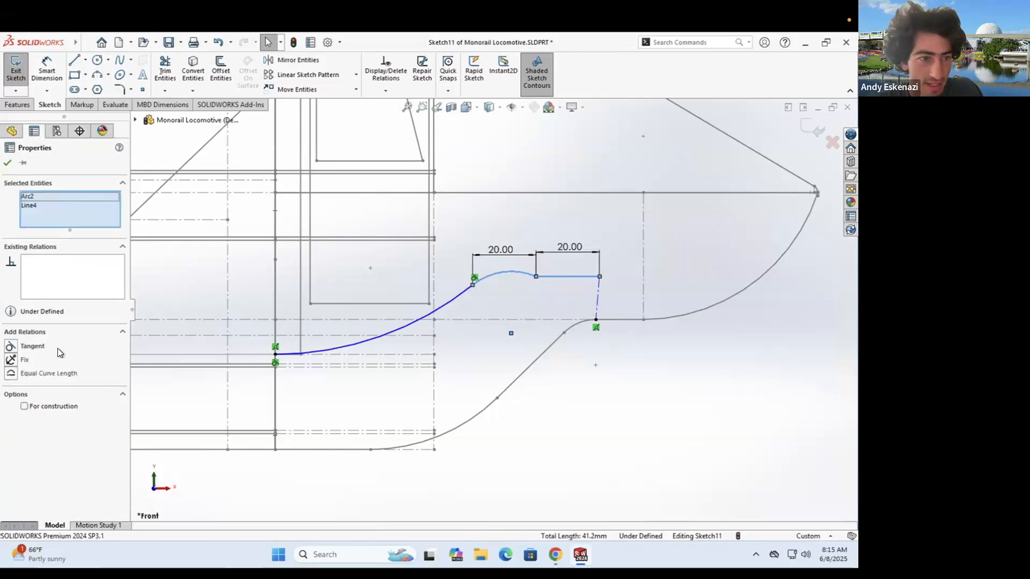
pyautogui.click(591, 312)
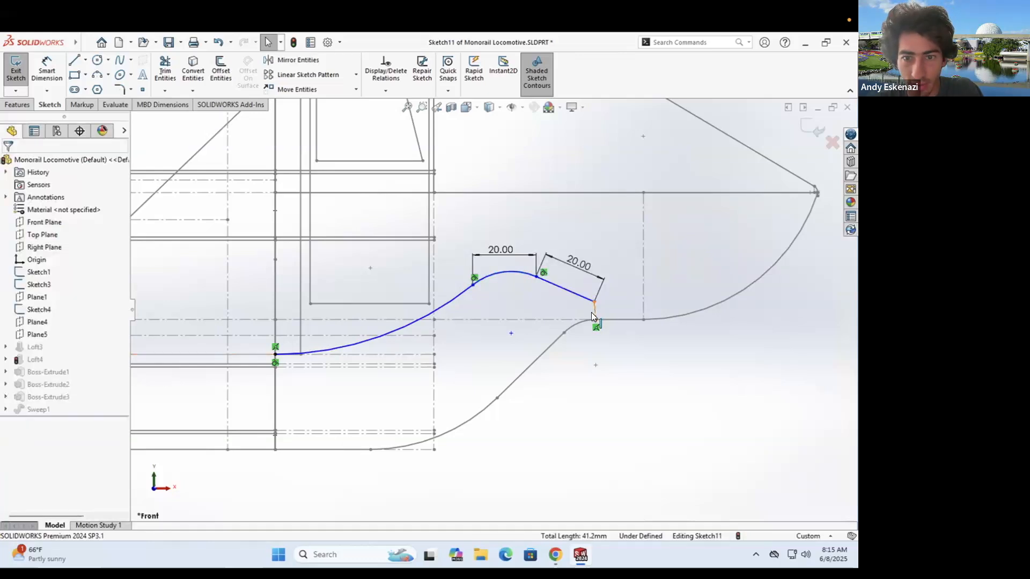
pyautogui.click(603, 317)
pyautogui.keyDown('ctrl'); pyautogui.click(606, 319); pyautogui.keyUp('ctrl')
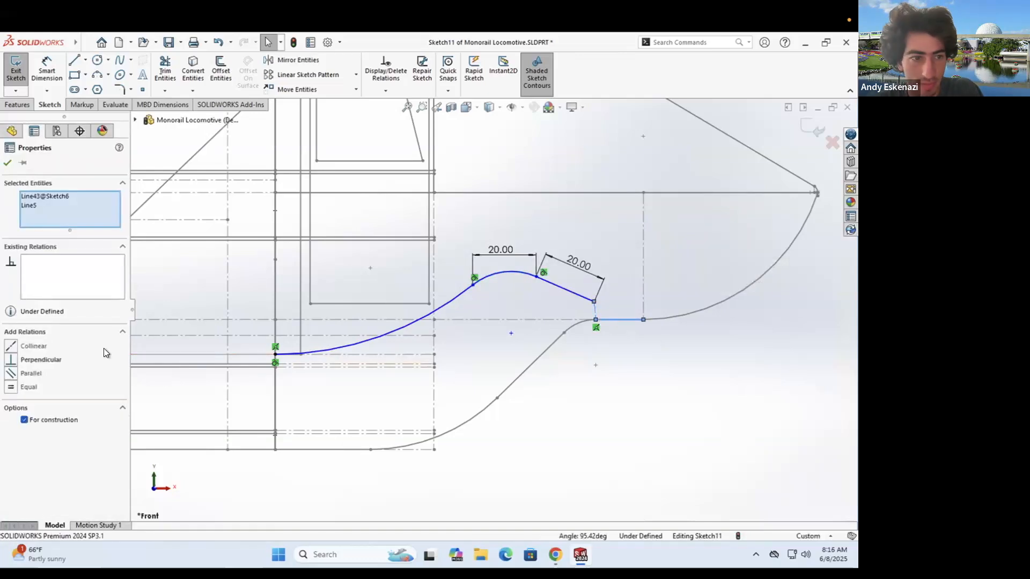
pyautogui.click(565, 293)
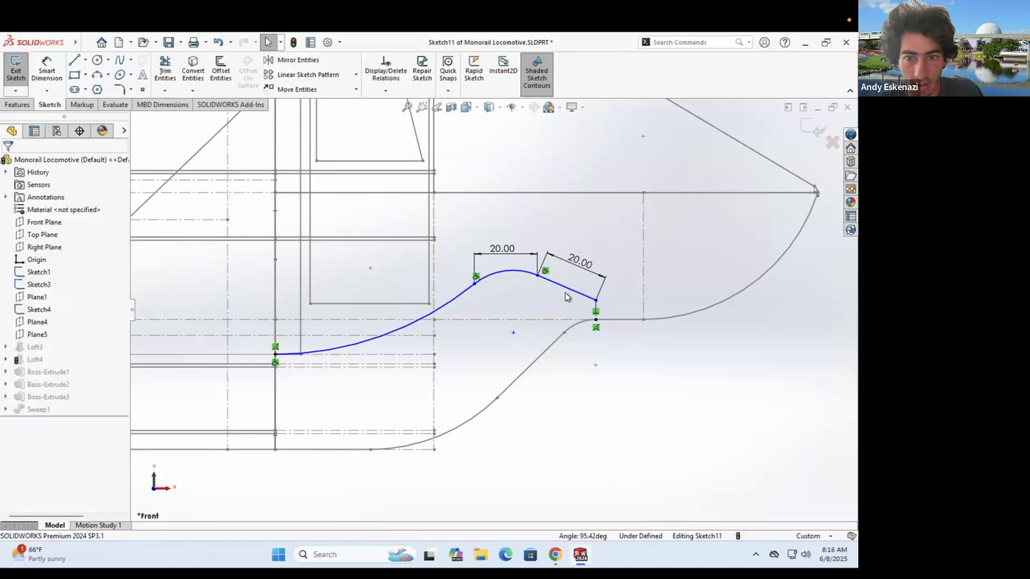
pyautogui.click(591, 304)
pyautogui.keyDown('ctrl'); pyautogui.click(594, 310); pyautogui.keyUp('ctrl')
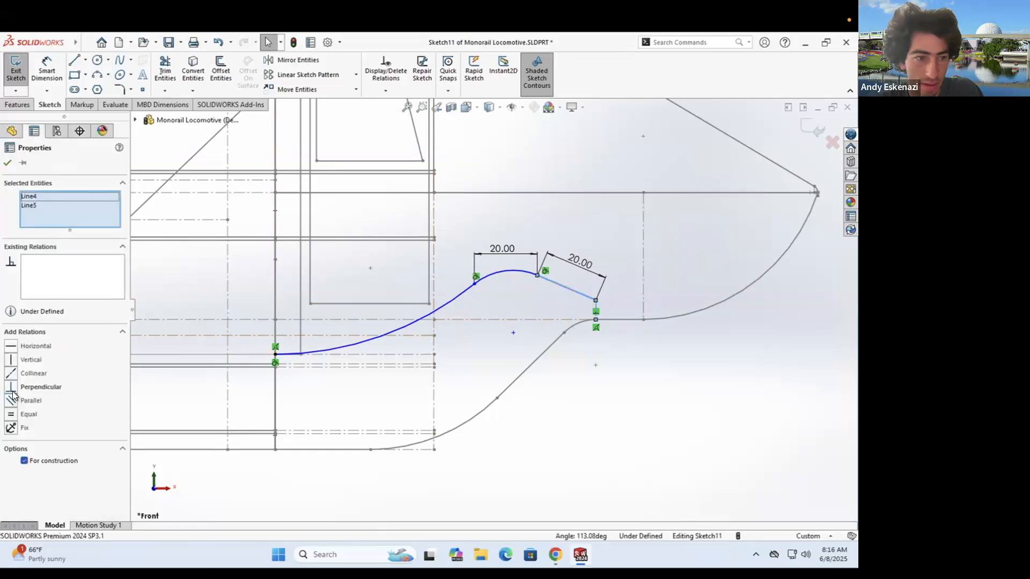
pyautogui.click(10, 390)
pyautogui.click(586, 272)
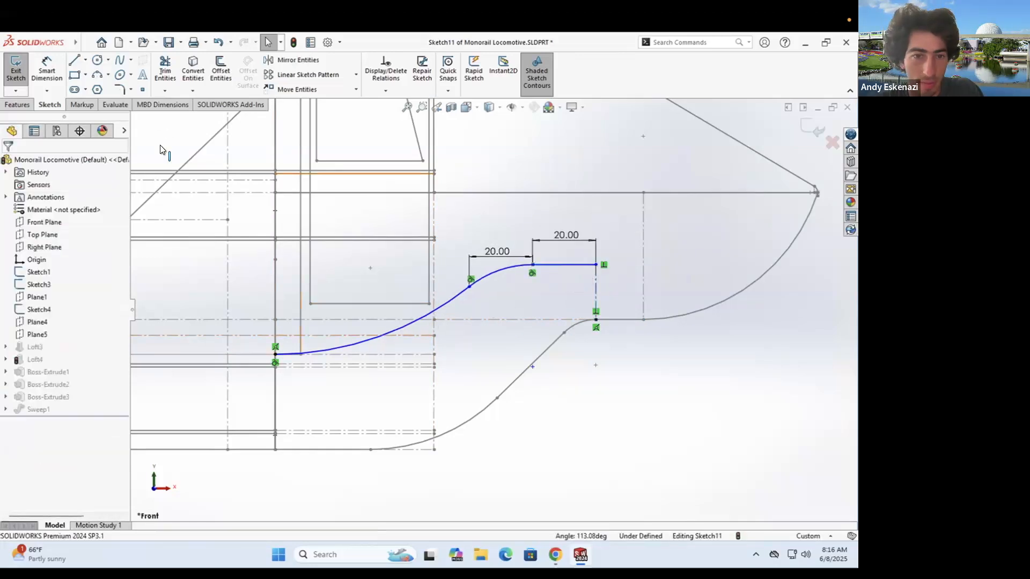
# - Dimension the vertical line to 15 mm, exit the sketch and ignore the Loft4 error
pyautogui.click(596, 292)
pyautogui.click(611, 288)
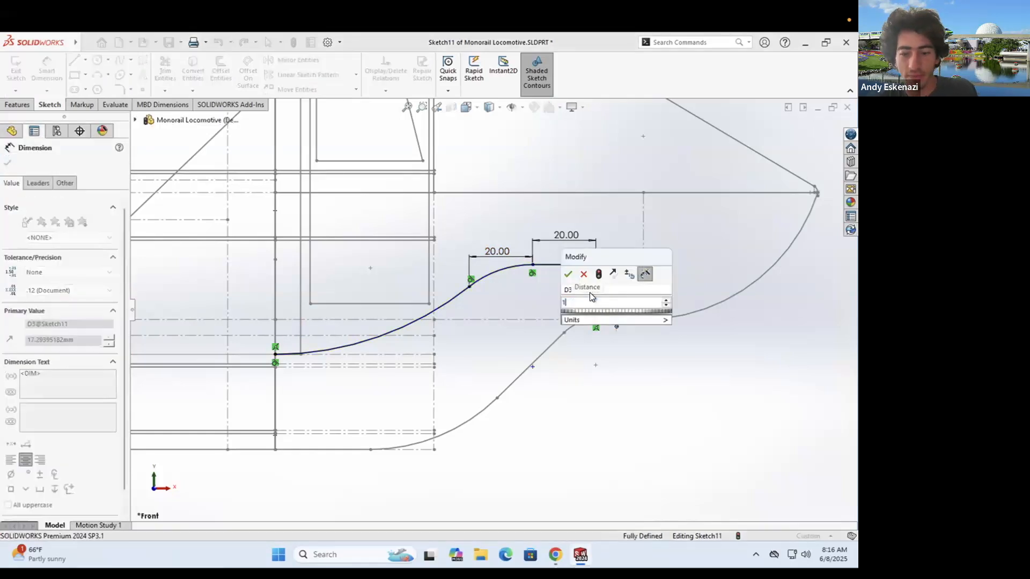
pyautogui.press('Return')
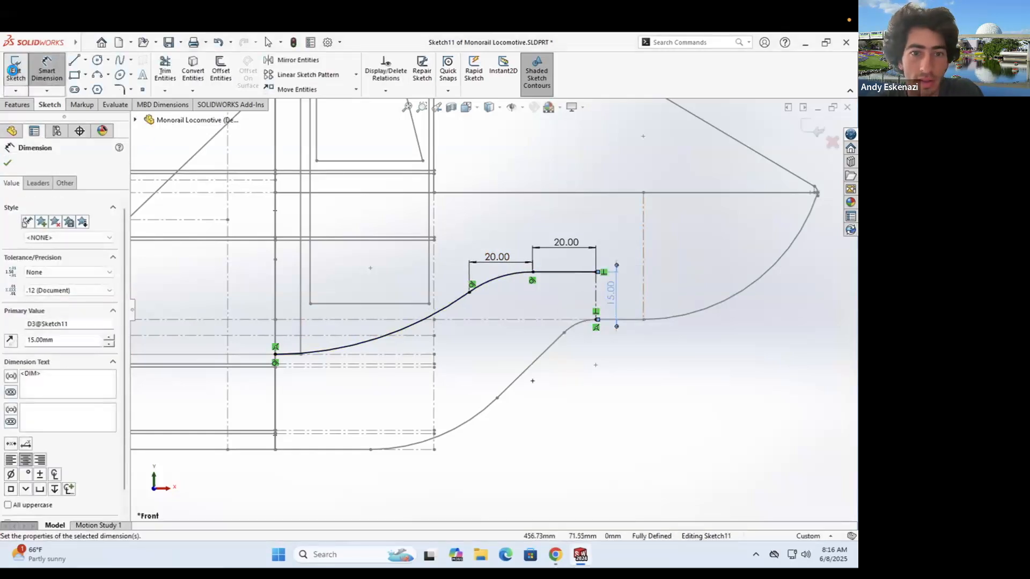
pyautogui.click(12, 70)
pyautogui.click(443, 296)
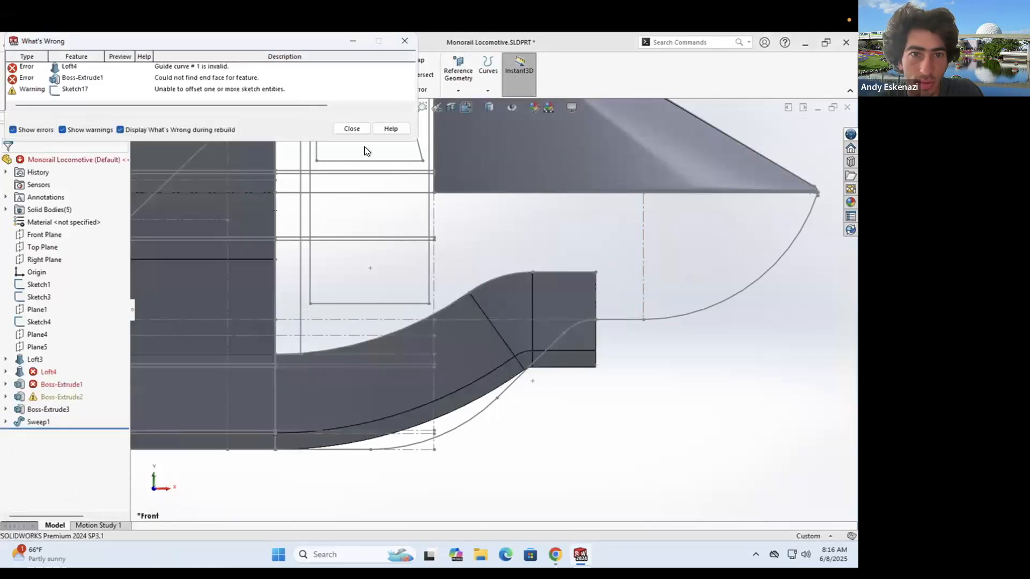
# - Close the error report and expand Boss-Extrude1 and Loft4 in the feature tree
pyautogui.click(343, 130)
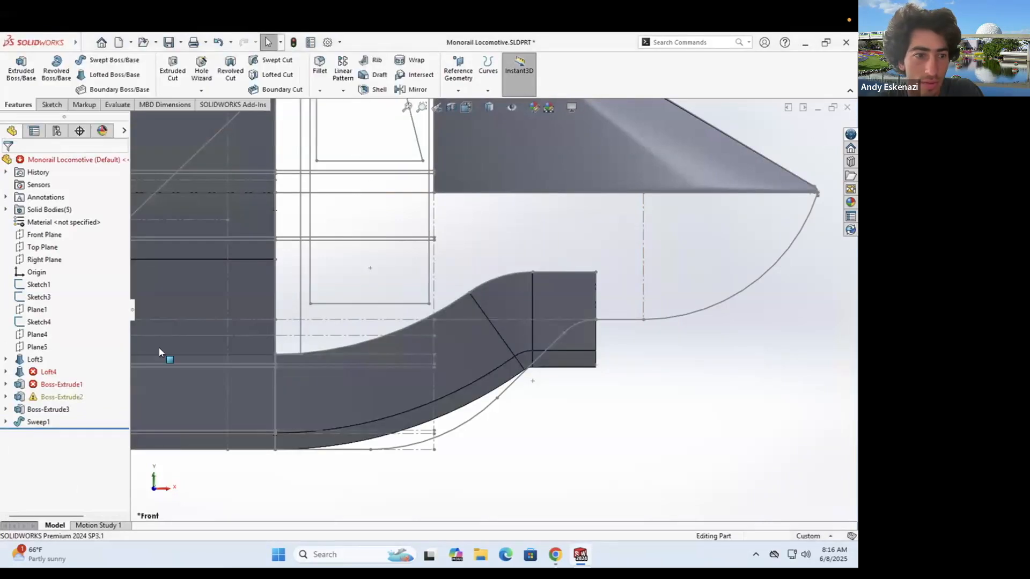
pyautogui.click(6, 384)
pyautogui.click(5, 372)
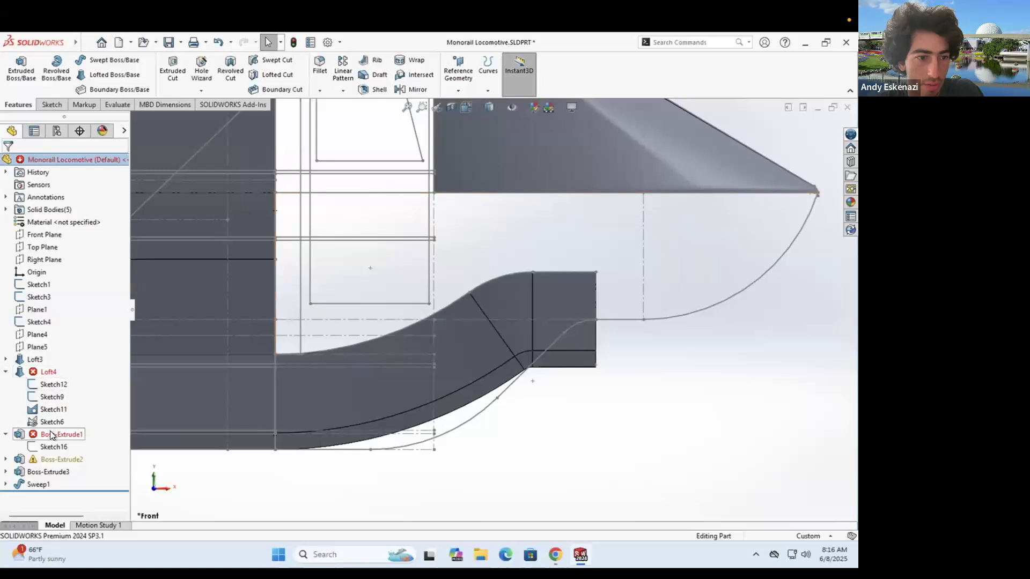
# - Inspect Loft4's preview from several angles, cancel it, and bring up Sketch6's menu
pyautogui.rightClick(37, 372)
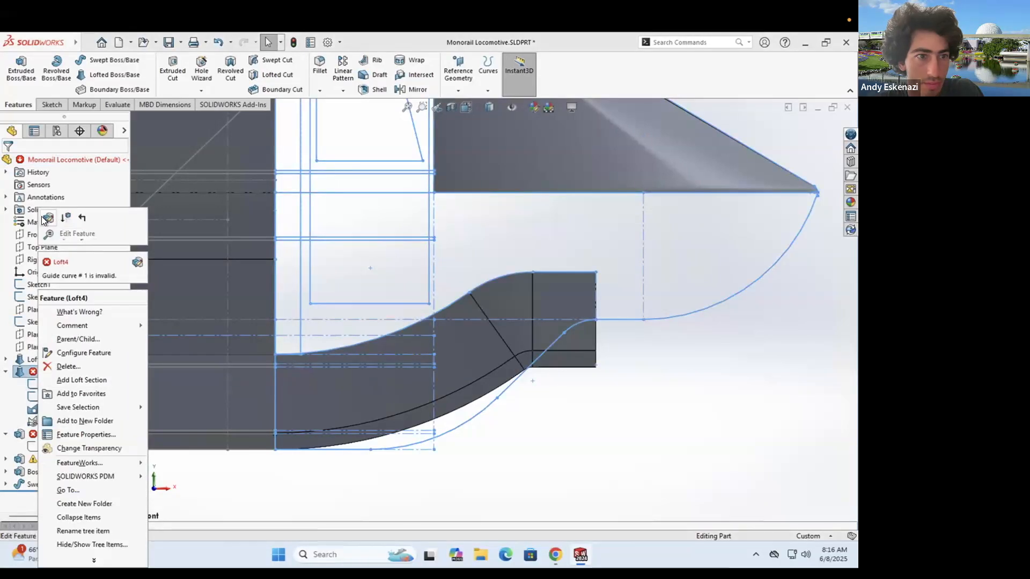
pyautogui.click(47, 217)
pyautogui.moveTo(336, 235)
pyautogui.mouseDown(button='middle')
pyautogui.moveTo(445, 271)
pyautogui.moveTo(426, 273)
pyautogui.moveTo(422, 263)
pyautogui.moveTo(449, 244)
pyautogui.moveTo(391, 294)
pyautogui.moveTo(512, 343)
pyautogui.moveTo(493, 334)
pyautogui.mouseUp(button='middle')
pyautogui.moveTo(629, 337)
pyautogui.mouseDown(button='middle')
pyautogui.moveTo(593, 343)
pyautogui.moveTo(625, 347)
pyautogui.moveTo(612, 347)
pyautogui.mouseUp(button='middle')
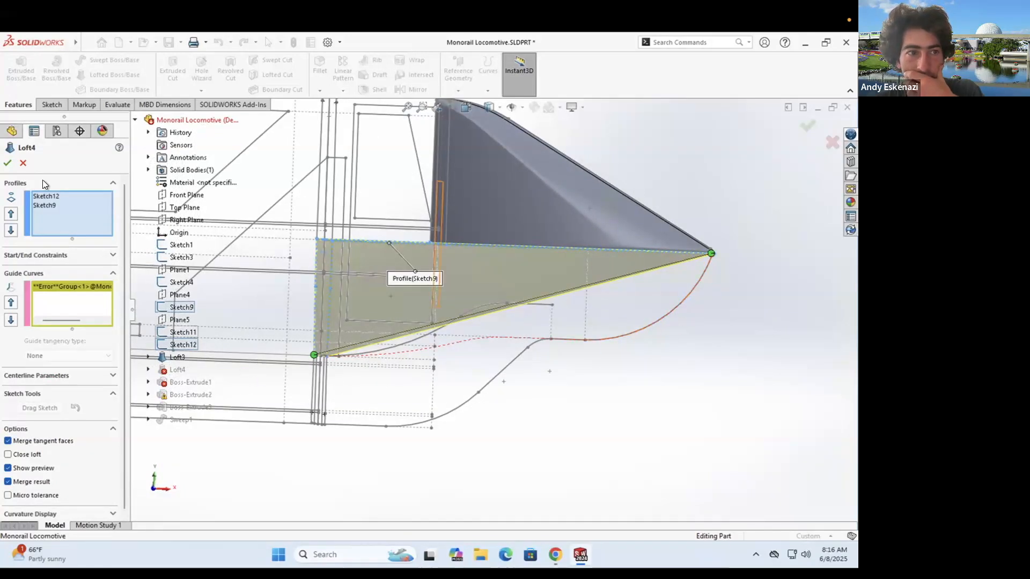
pyautogui.click(24, 163)
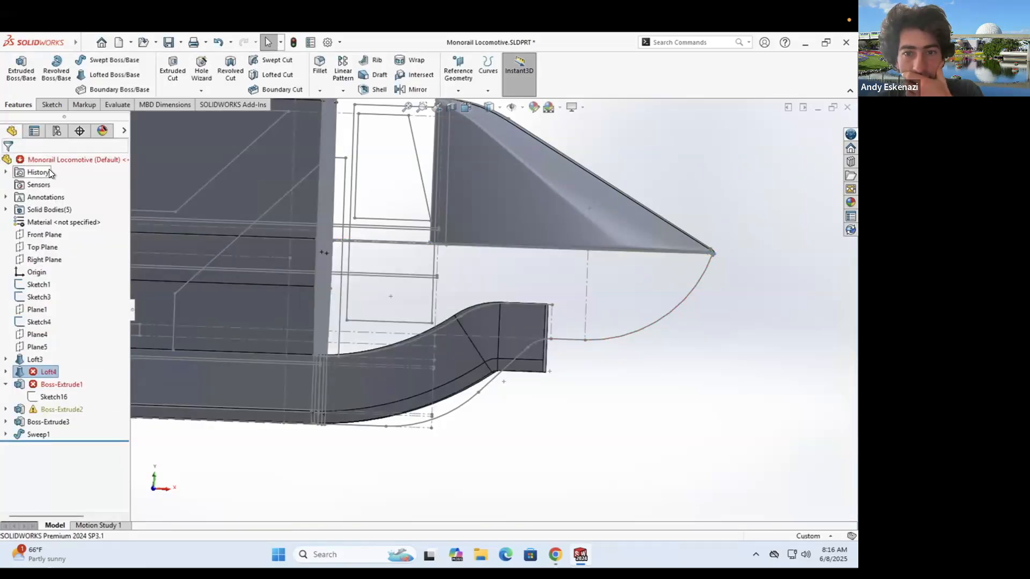
pyautogui.rightClick(617, 338)
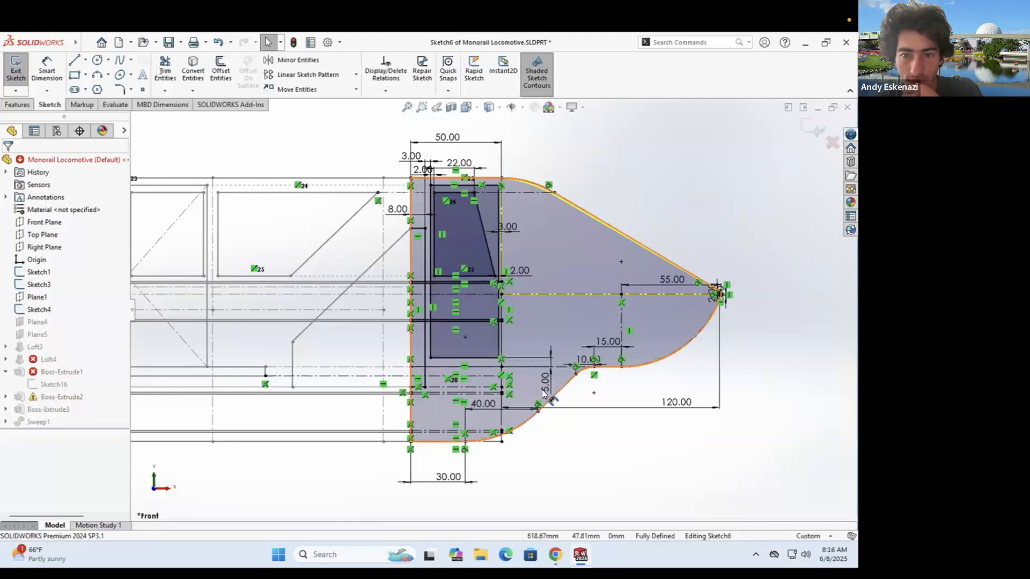
# - In Sketch6, draw a line from the arc's endpoint to the window's lower corner point
pyautogui.scroll(-3, 522, 323)
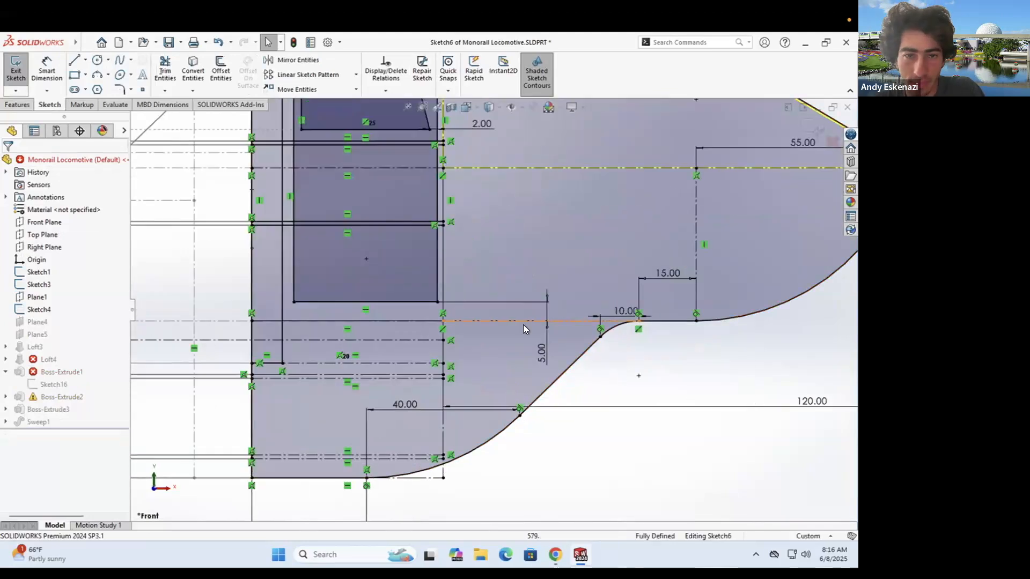
pyautogui.scroll(2, 425, 332)
pyautogui.moveTo(426, 332)
pyautogui.mouseDown(button='middle')
pyautogui.moveTo(402, 346)
pyautogui.moveTo(399, 333)
pyautogui.moveTo(357, 362)
pyautogui.mouseUp(button='middle')
pyautogui.scroll(-2, 510, 346)
pyautogui.scroll(2, 510, 346)
pyautogui.scroll(-2, 355, 362)
pyautogui.press('l')
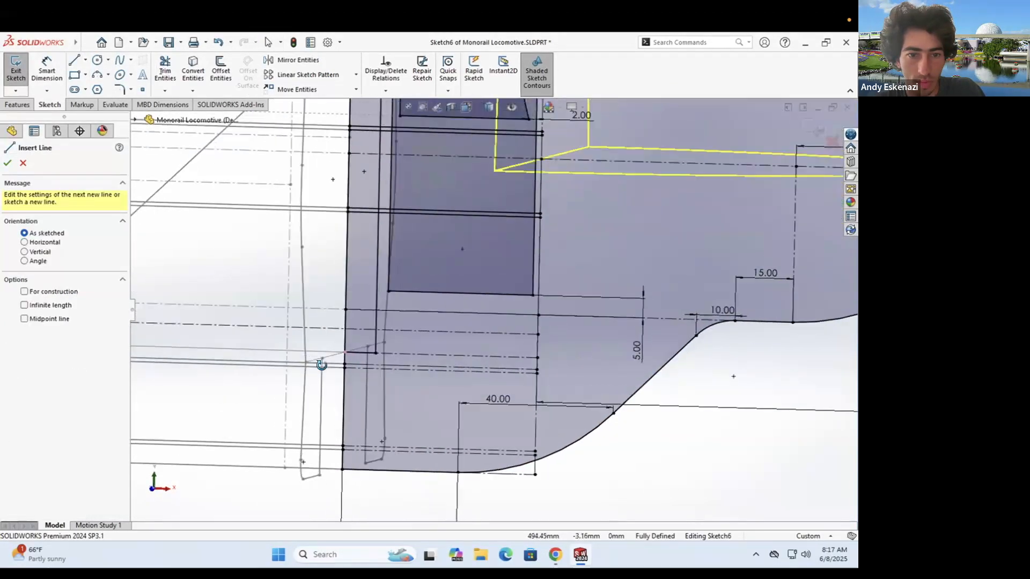
pyautogui.scroll(-3, 338, 348)
pyautogui.click(725, 336)
pyautogui.scroll(2, 547, 325)
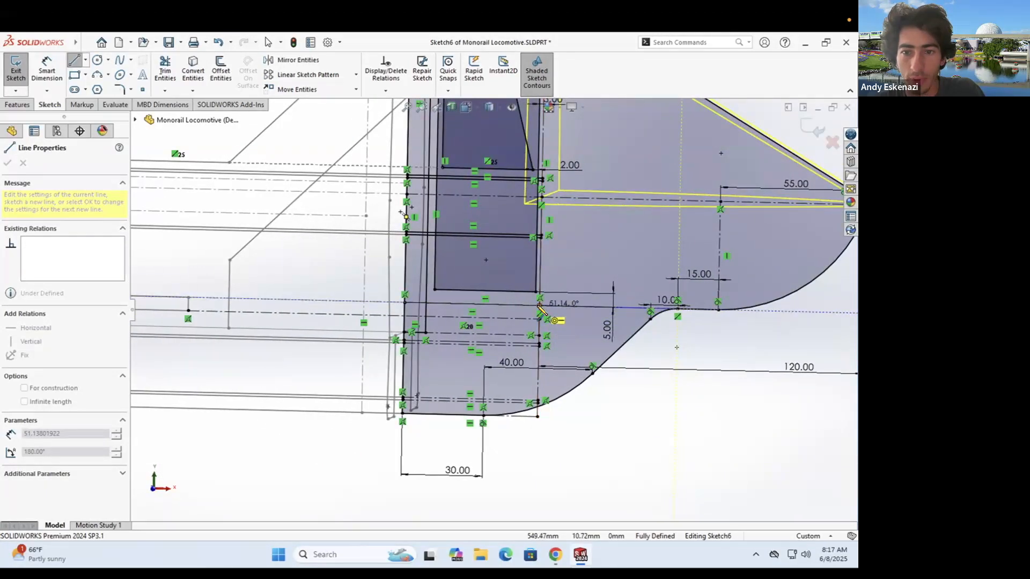
pyautogui.moveTo(470, 325)
pyautogui.mouseDown(button='middle')
pyautogui.moveTo(431, 335)
pyautogui.moveTo(444, 332)
pyautogui.mouseUp(button='middle')
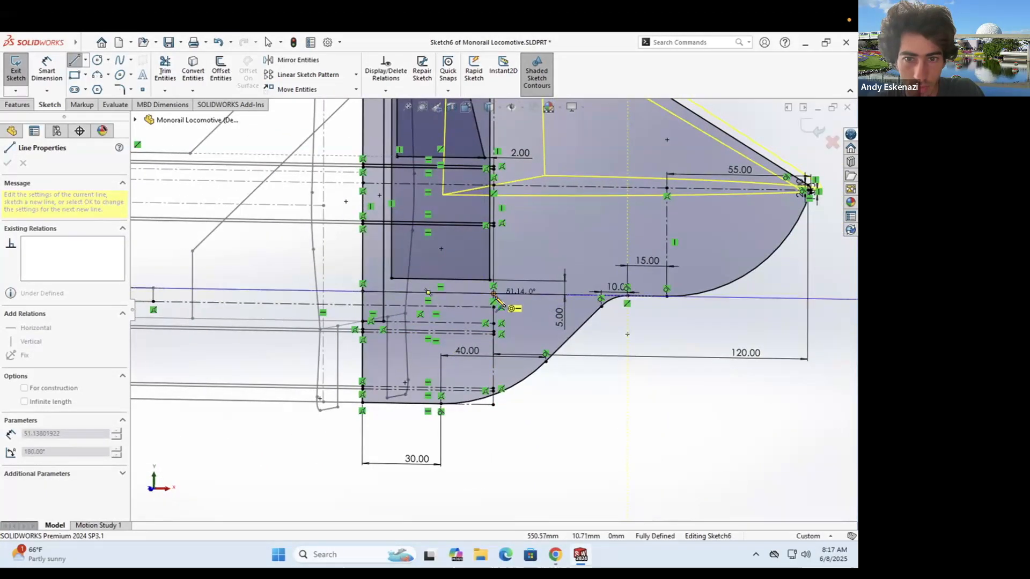
pyautogui.click(494, 294)
pyautogui.press('Escape')
# - Pick the three-point arc tool, zoom in on the corner and check the reference image
pyautogui.click(97, 74)
pyautogui.moveTo(353, 329); pyautogui.dragTo(383, 322, button='middle')
pyautogui.scroll(-7, 389, 316)
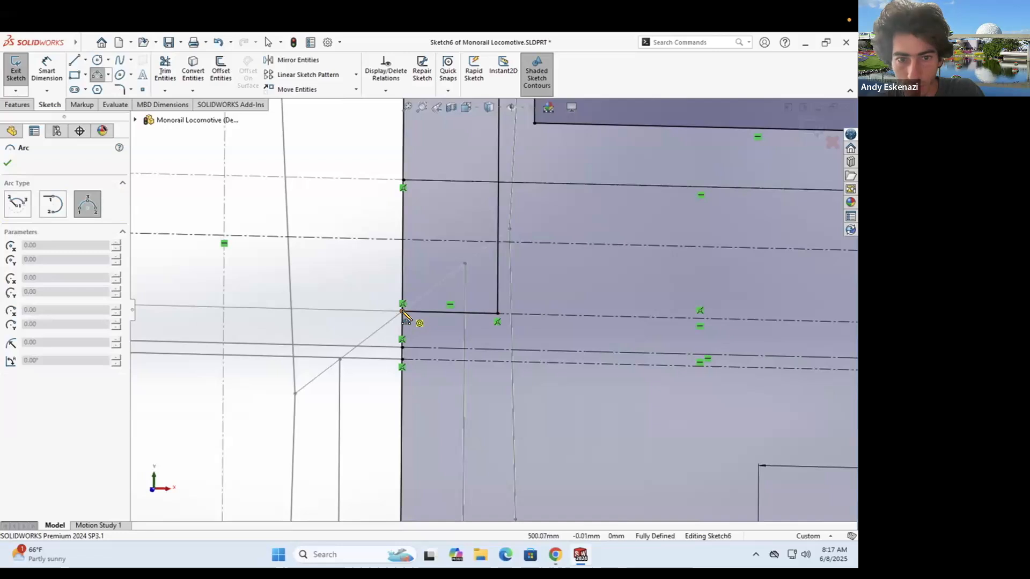
pyautogui.scroll(5, 406, 317)
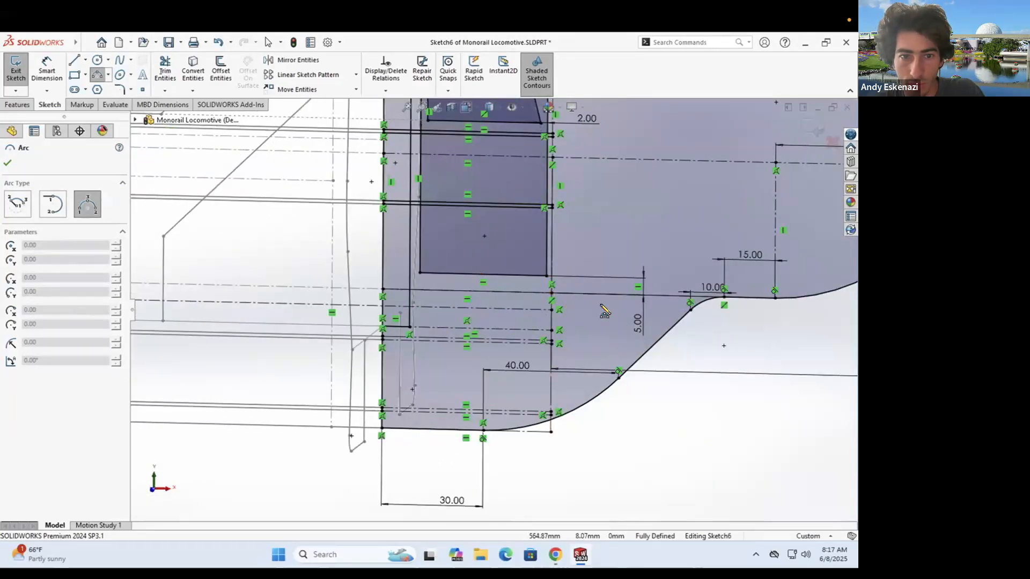
pyautogui.click(555, 555)
pyautogui.click(557, 555)
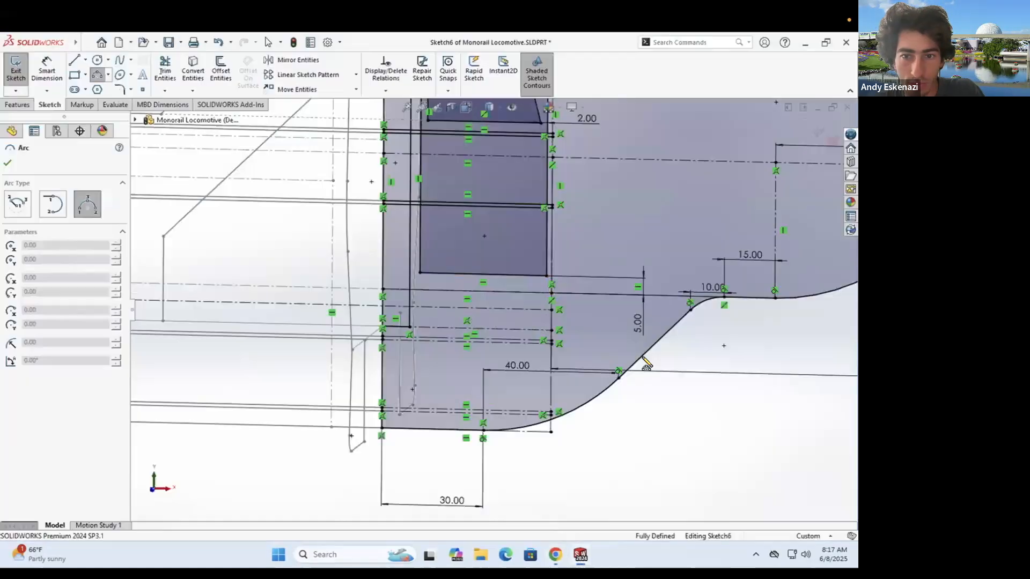
# - Exit Sketch6 to rebuild, close the error report and reopen Loft4 for editing
pyautogui.click(552, 293)
pyautogui.press('Escape')
pyautogui.scroll(3, 558, 311)
pyautogui.scroll(-2, 558, 311)
pyautogui.click(16, 70)
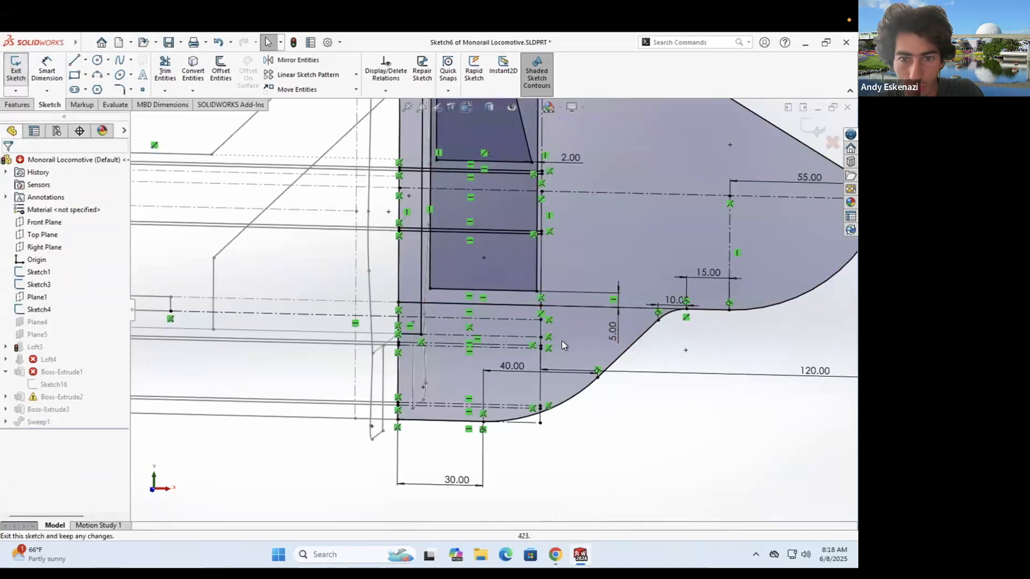
pyautogui.click(352, 128)
pyautogui.click(49, 372)
pyautogui.click(59, 344)
# - Cancel the Loft4 edit and reopen Sketch6 for editing
pyautogui.scroll(2, 520, 316)
pyautogui.moveTo(531, 315); pyautogui.dragTo(514, 339, button='middle')
pyautogui.scroll(-6, 477, 362)
pyautogui.scroll(3, 474, 346)
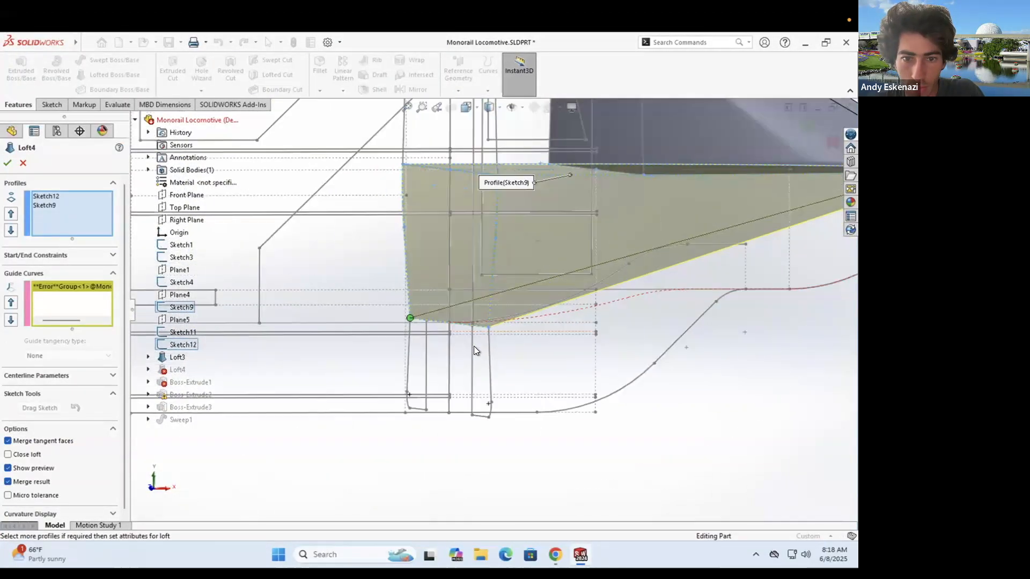
pyautogui.press('Escape')
pyautogui.click(716, 289)
pyautogui.click(728, 255)
pyautogui.scroll(-2, 502, 328)
pyautogui.moveTo(350, 381); pyautogui.dragTo(330, 391, button='middle')
pyautogui.scroll(-3, 334, 400)
# - Draw two three-point arcs in Sketch6 that join at a shared point
pyautogui.click(97, 75)
pyautogui.click(402, 363)
pyautogui.click(512, 307)
pyautogui.click(454, 338)
pyautogui.click(512, 307)
pyautogui.click(691, 288)
pyautogui.press('Escape')
# - Make each arc tangent to its horizontal line and to each other, with the joint on the centerline
pyautogui.keyDown('ctrl'); pyautogui.click(665, 288); pyautogui.keyUp('ctrl')
pyautogui.click(32, 345)
pyautogui.click(432, 351)
pyautogui.keyDown('ctrl'); pyautogui.click(382, 363); pyautogui.keyUp('ctrl')
pyautogui.click(32, 345)
pyautogui.click(589, 335)
pyautogui.keyDown('ctrl'); pyautogui.click(647, 304); pyautogui.keyUp('ctrl')
pyautogui.click(32, 359)
pyautogui.moveTo(653, 298)
pyautogui.mouseDown()
pyautogui.moveTo(541, 320)
pyautogui.moveTo(558, 321)
pyautogui.mouseUp()
# - Exit Sketch6 past the rebuild error and clear Loft4's guide curve list
pyautogui.click(21, 80)
pyautogui.click(428, 313)
pyautogui.click(274, 137)
pyautogui.rightClick(30, 372)
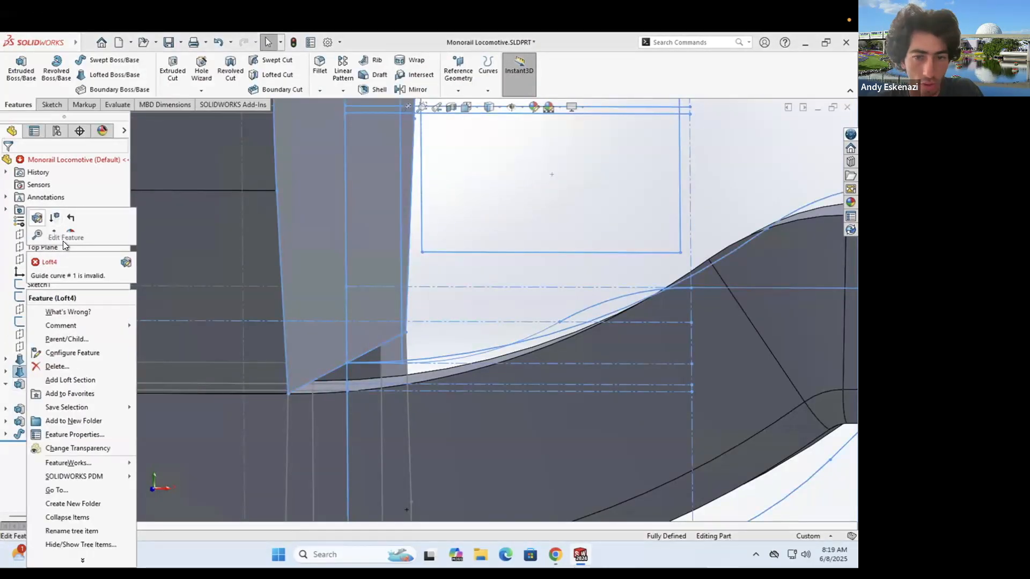
pyautogui.click(38, 217)
pyautogui.rightClick(49, 307)
pyautogui.click(88, 314)
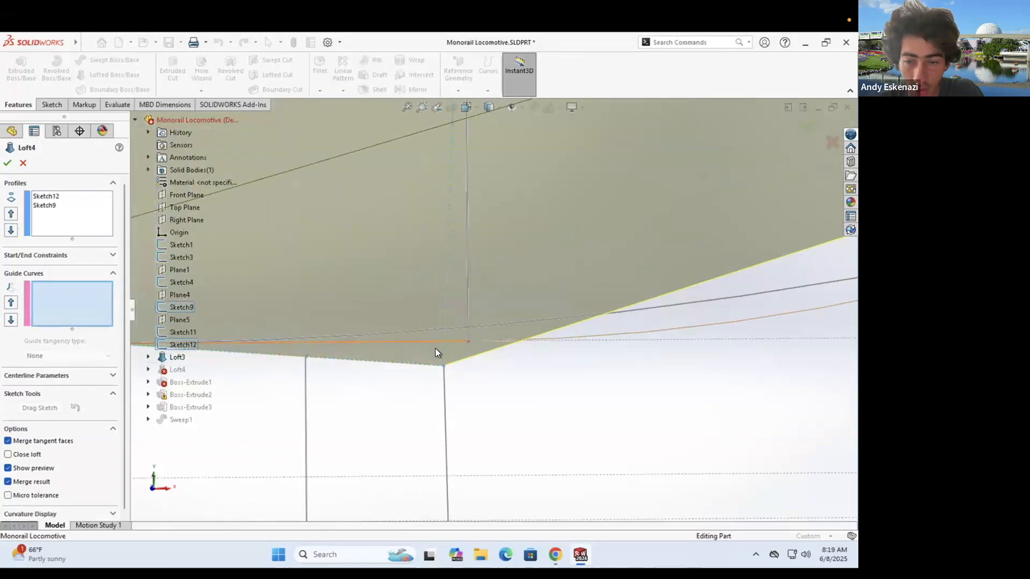
# - Set the connected arc chain as Loft4's guide curve with Select Group and apply the loft
pyautogui.scroll(-8, 343, 343)
pyautogui.click(411, 346)
pyautogui.rightClick(83, 336)
pyautogui.click(119, 343)
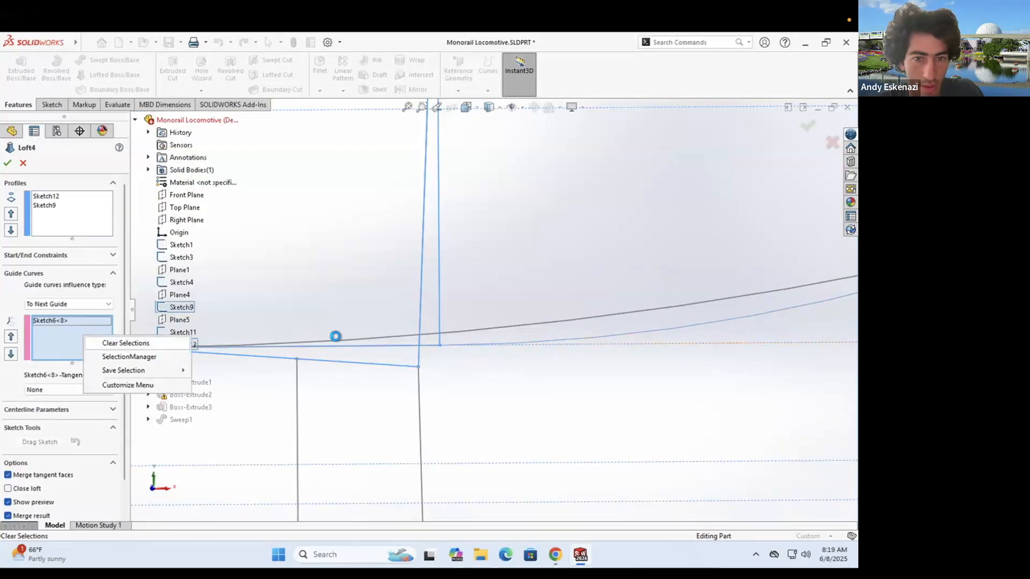
pyautogui.rightClick(564, 135)
pyautogui.click(610, 169)
pyautogui.scroll(5, 429, 347)
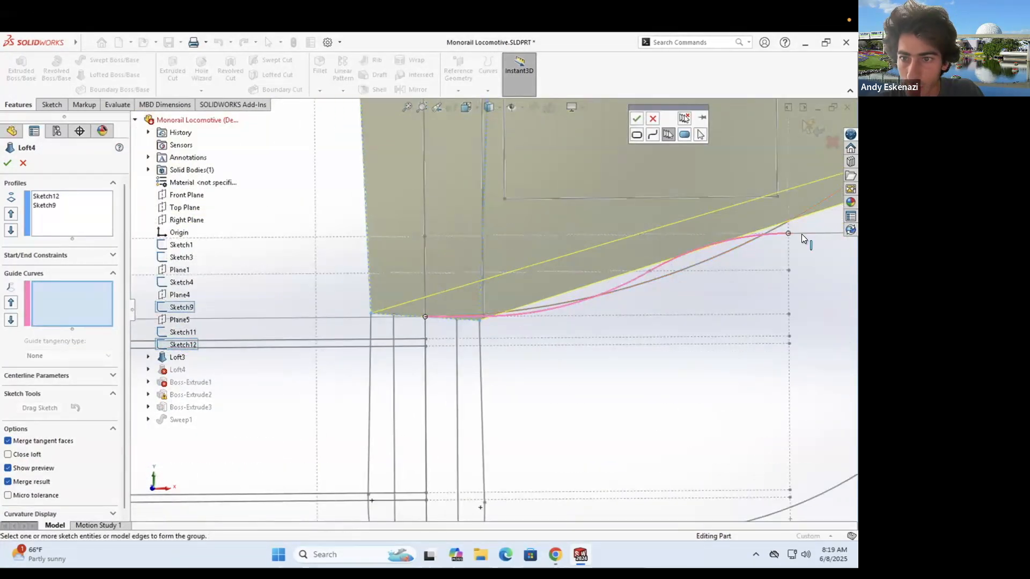
pyautogui.click(733, 284)
pyautogui.scroll(2, 709, 224)
pyautogui.scroll(-3, 703, 185)
pyautogui.rightClick(668, 142)
pyautogui.click(697, 209)
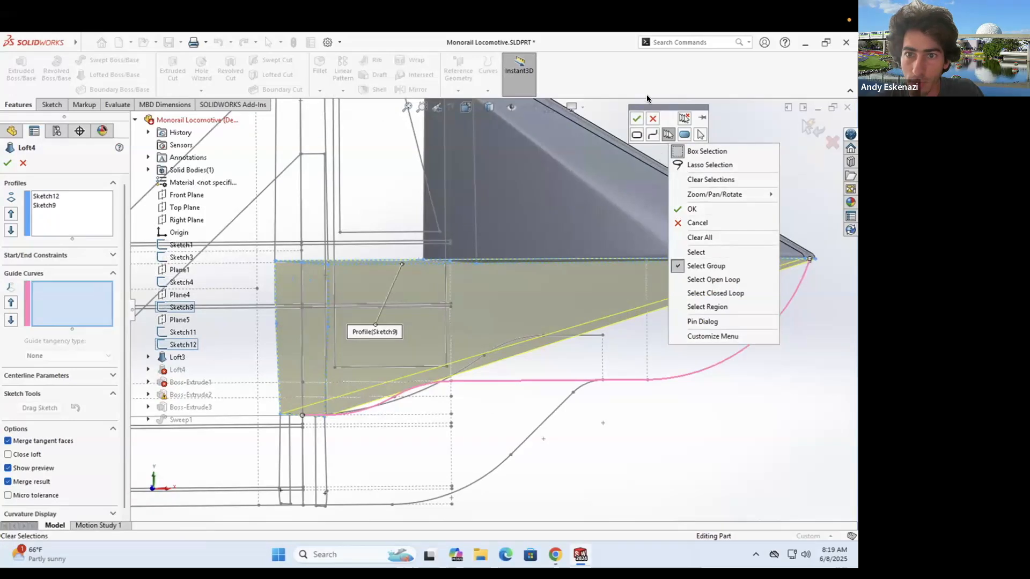
pyautogui.scroll(2, 537, 214)
pyautogui.click(8, 162)
# - Inspect the rebuilt loft, open and close Sketch12 unchanged, then reopen Sketch6
pyautogui.scroll(3, 358, 318)
pyautogui.moveTo(359, 317); pyautogui.dragTo(486, 304, button='middle')
pyautogui.scroll(-5, 564, 319)
pyautogui.moveTo(570, 275)
pyautogui.mouseDown(button='middle')
pyautogui.moveTo(578, 254)
pyautogui.moveTo(567, 268)
pyautogui.mouseUp(button='middle')
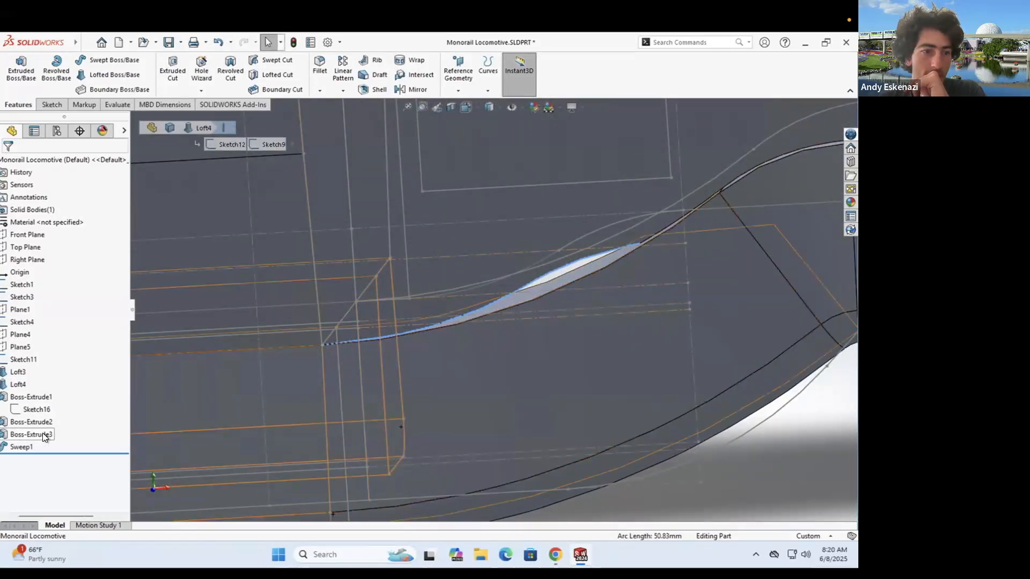
pyautogui.click(57, 338)
pyautogui.click(20, 74)
pyautogui.moveTo(378, 337); pyautogui.dragTo(499, 316, button='middle')
pyautogui.scroll(3, 499, 316)
pyautogui.scroll(4, 375, 292)
pyautogui.moveTo(376, 292); pyautogui.dragTo(352, 286, button='middle')
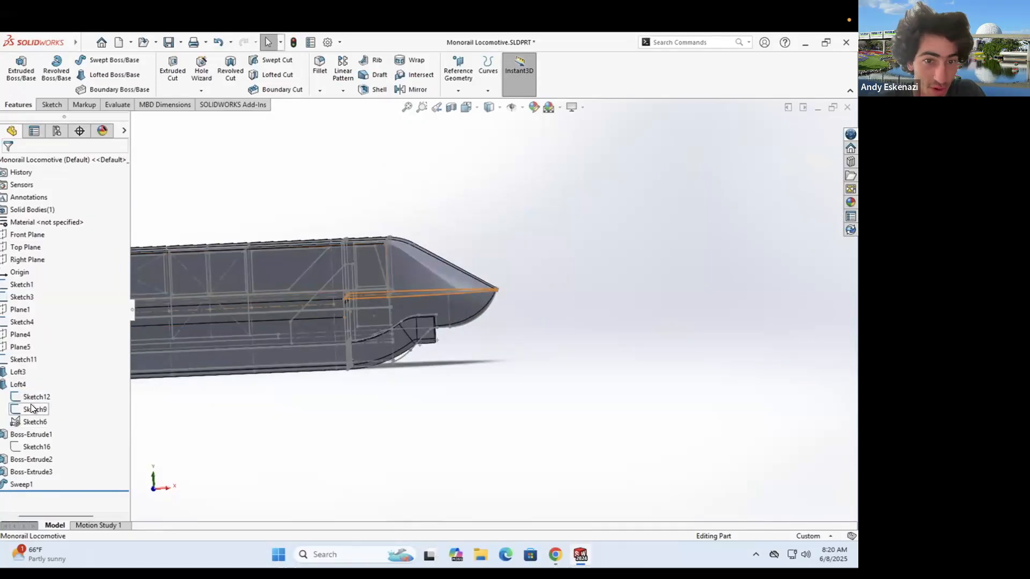
pyautogui.scroll(-3, 441, 330)
pyautogui.scroll(-4, 326, 384)
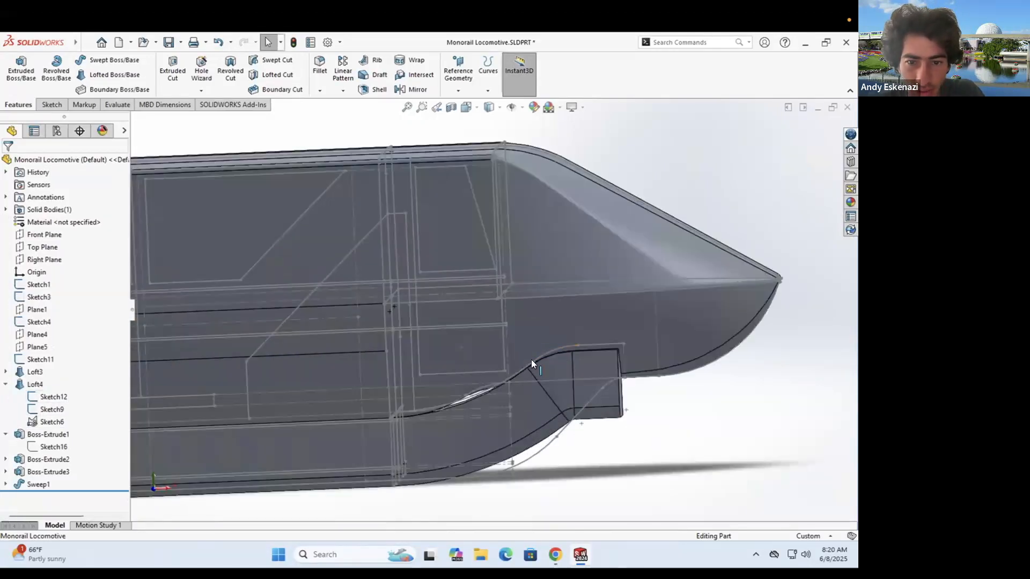
pyautogui.click(493, 336)
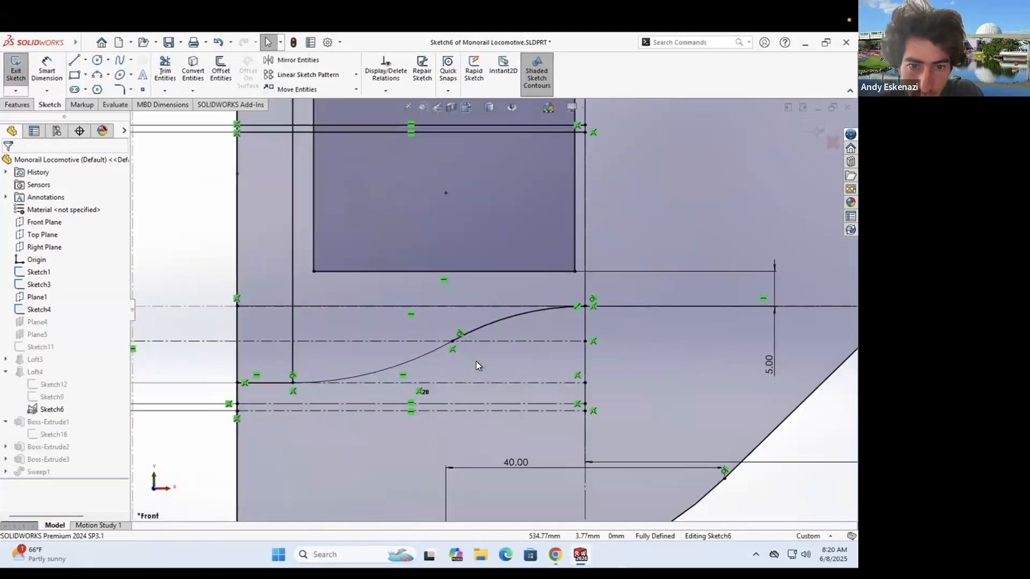
# - Delete the lower spline segment and dimension the new line to 30 mm
pyautogui.rightClick(462, 334)
pyautogui.click(328, 383)
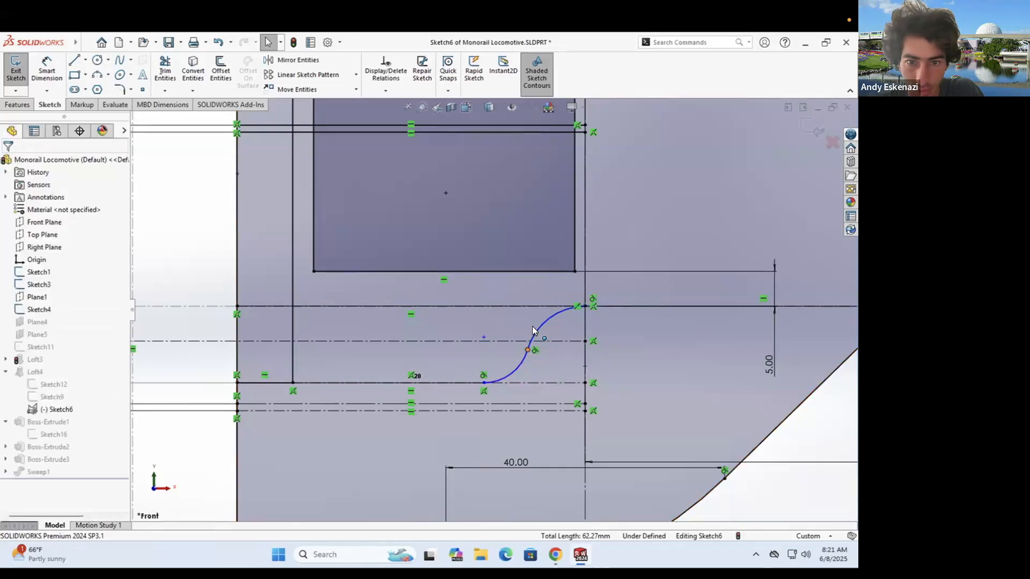
pyautogui.click(477, 384)
pyautogui.click(428, 450)
pyautogui.write('30')
pyautogui.press('Return')
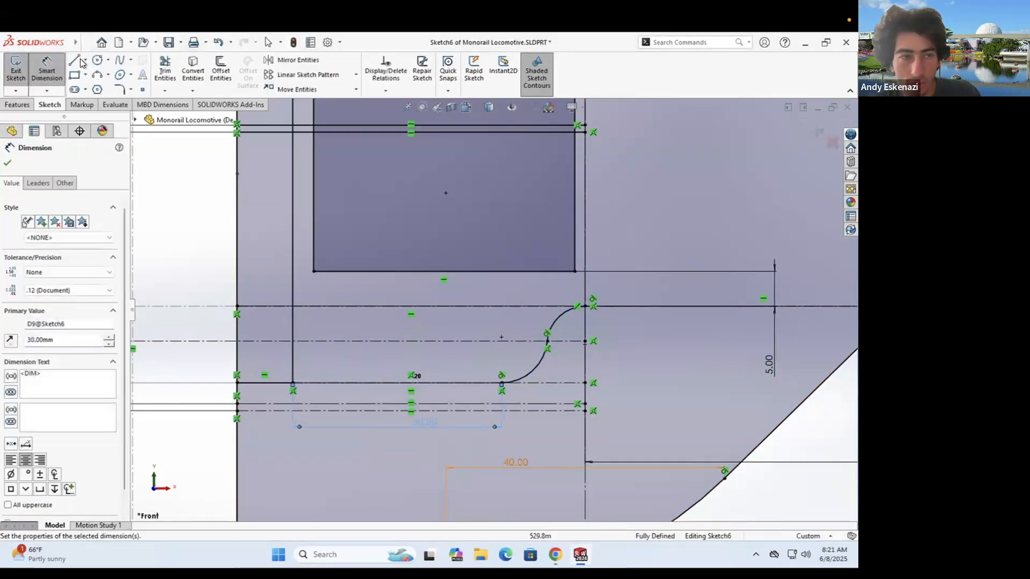
# - Finish Loft4 with the horizontal line and the arc as its guide curves
pyautogui.click(15, 71)
pyautogui.click(424, 296)
pyautogui.click(41, 385)
pyautogui.click(52, 351)
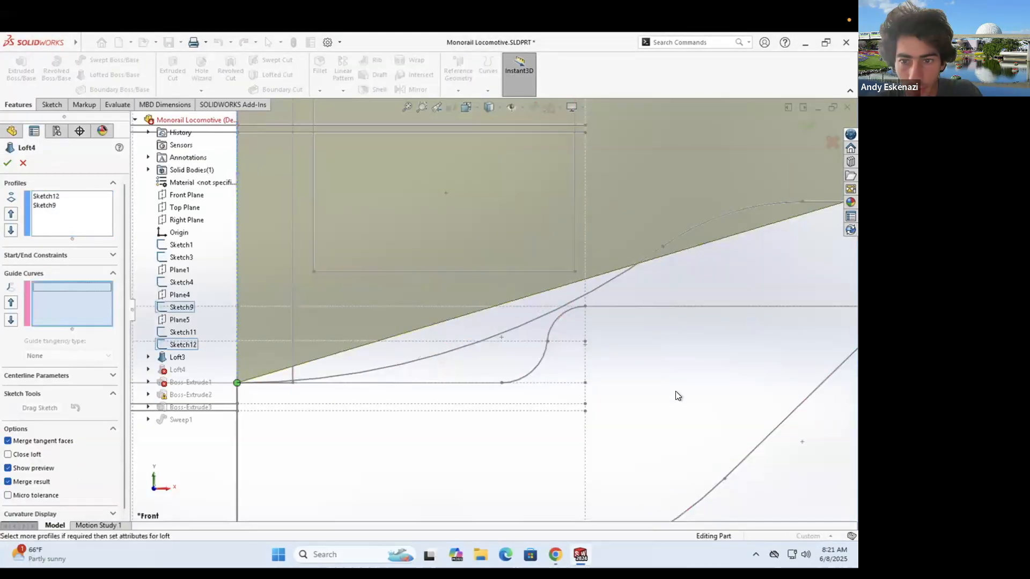
pyautogui.click(354, 383)
pyautogui.click(610, 307)
pyautogui.scroll(5, 612, 310)
pyautogui.scroll(-3, 687, 317)
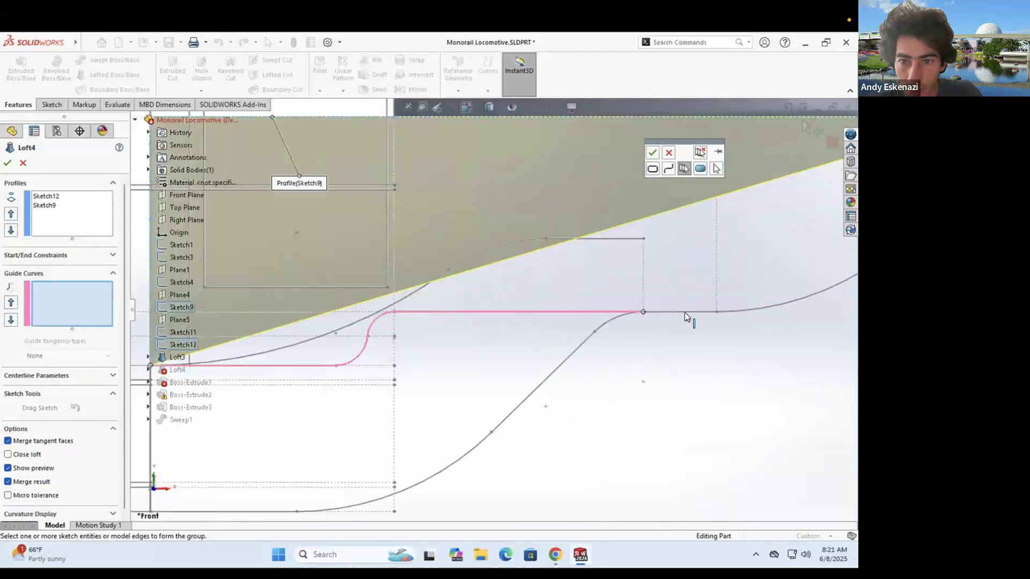
pyautogui.click(363, 336)
pyautogui.scroll(4, 493, 310)
pyautogui.click(8, 163)
# - Orbit around the locomotive to inspect the new loft face from both sides
pyautogui.moveTo(328, 292); pyautogui.dragTo(595, 361, button='middle')
pyautogui.scroll(5, 552, 356)
pyautogui.scroll(-4, 506, 288)
pyautogui.scroll(-5, 484, 325)
pyautogui.moveTo(484, 324); pyautogui.dragTo(364, 242, button='middle')
pyautogui.scroll(5, 447, 288)
pyautogui.moveTo(447, 288); pyautogui.dragTo(590, 323, button='middle')
pyautogui.scroll(-4, 429, 289)
pyautogui.moveTo(429, 289); pyautogui.dragTo(436, 282, button='middle')
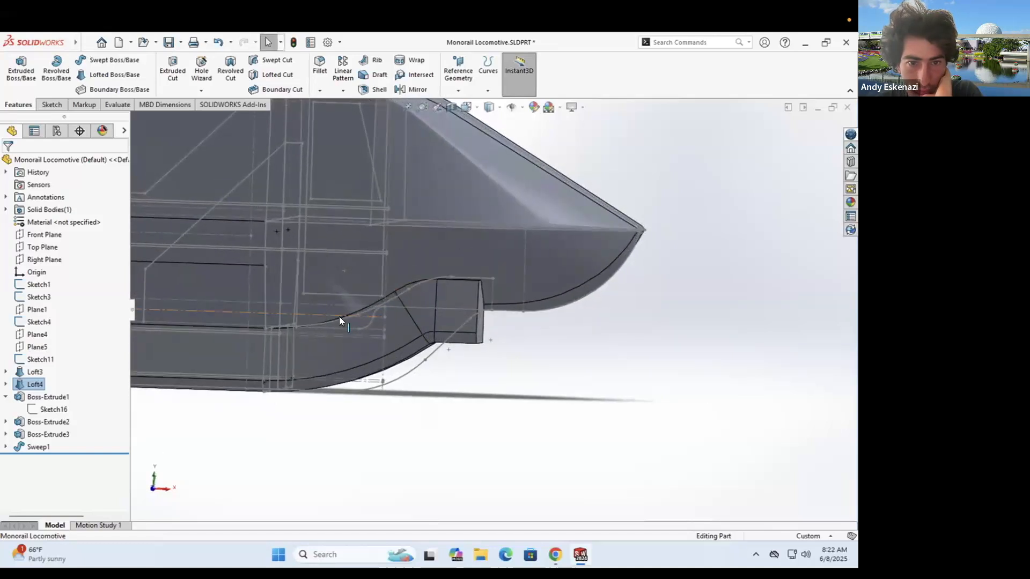
pyautogui.scroll(-2, 339, 320)
pyautogui.moveTo(339, 320); pyautogui.dragTo(358, 349, button='middle')
pyautogui.scroll(7, 310, 390)
pyautogui.moveTo(316, 387); pyautogui.dragTo(356, 363, button='middle')
pyautogui.scroll(-6, 525, 291)
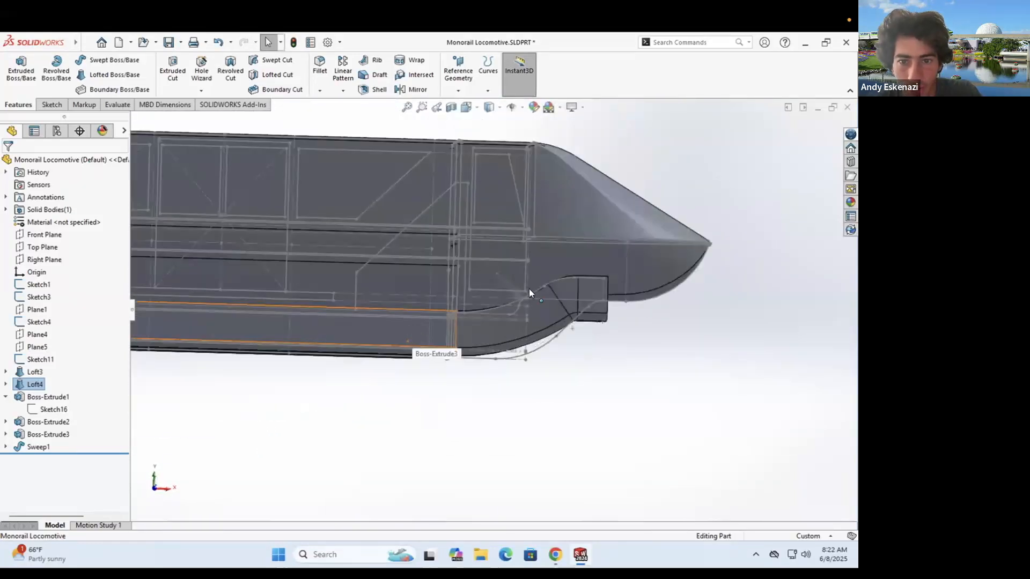
pyautogui.moveTo(505, 329); pyautogui.dragTo(107, 376, button='middle')
# - Add the lower sketch curve as a guide curve to Sweep1 and accept it
pyautogui.click(48, 284)
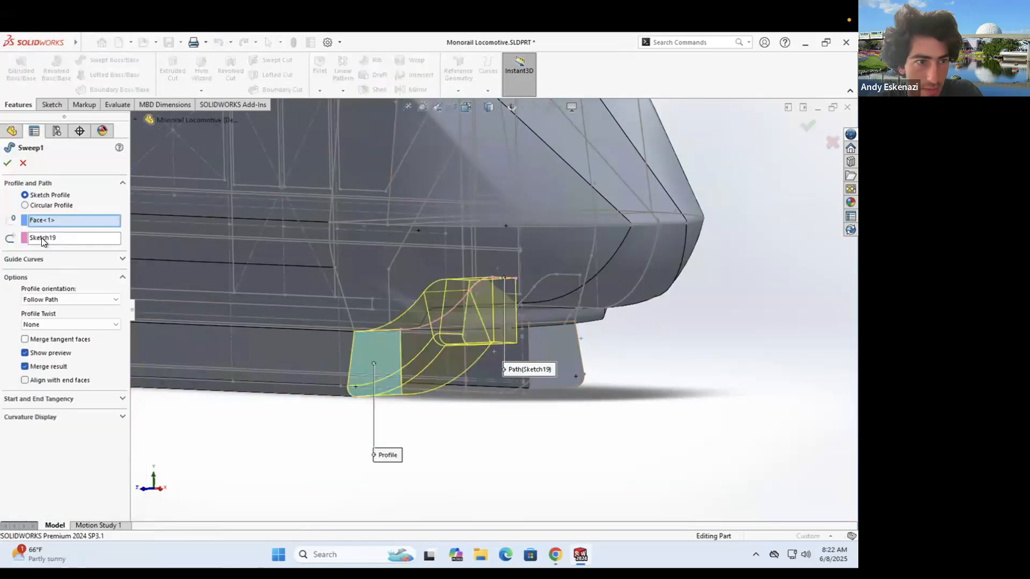
pyautogui.scroll(-2, 432, 299)
pyautogui.moveTo(433, 299); pyautogui.dragTo(543, 300, button='middle')
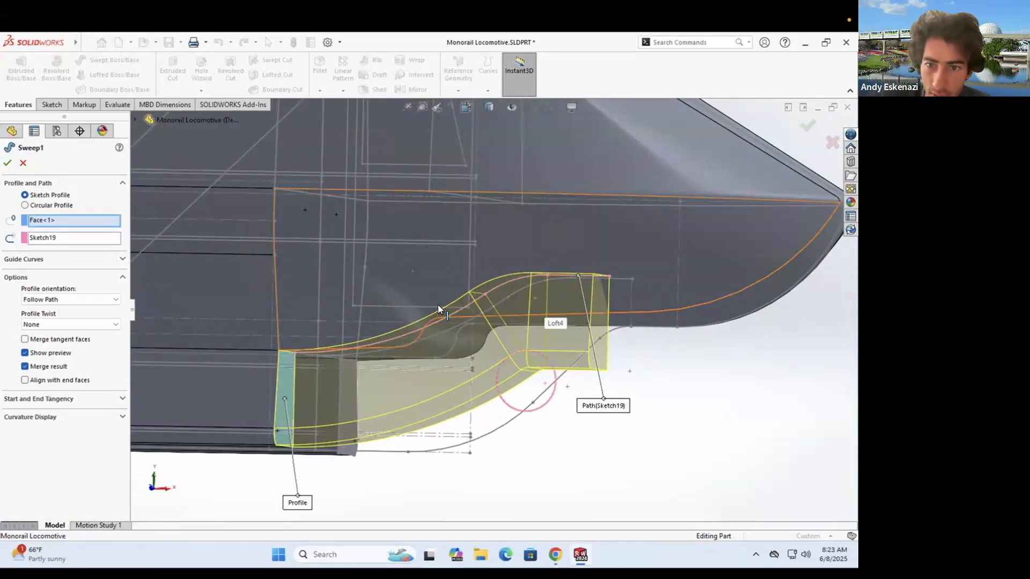
pyautogui.moveTo(394, 314); pyautogui.dragTo(421, 309, button='middle')
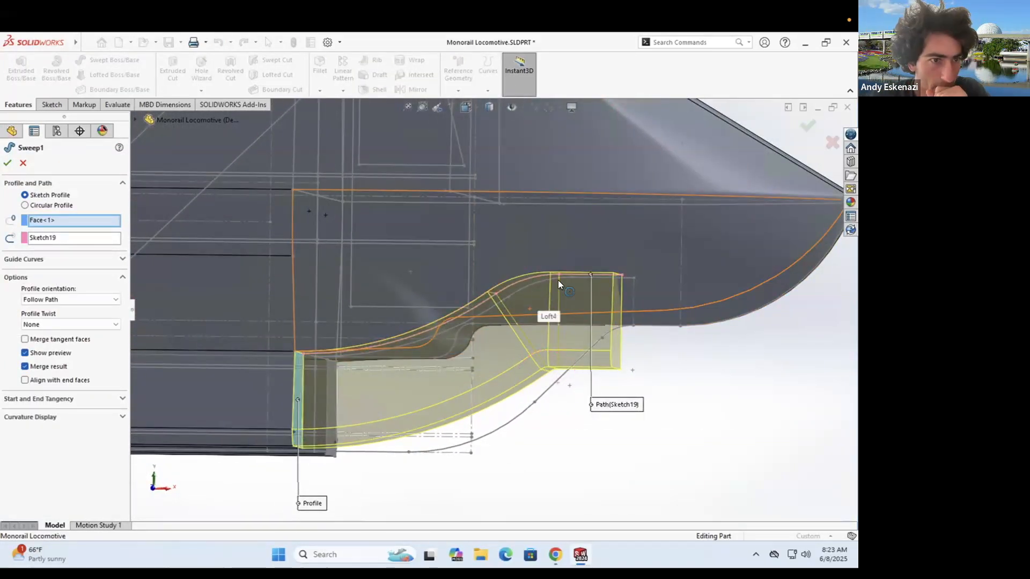
pyautogui.click(122, 259)
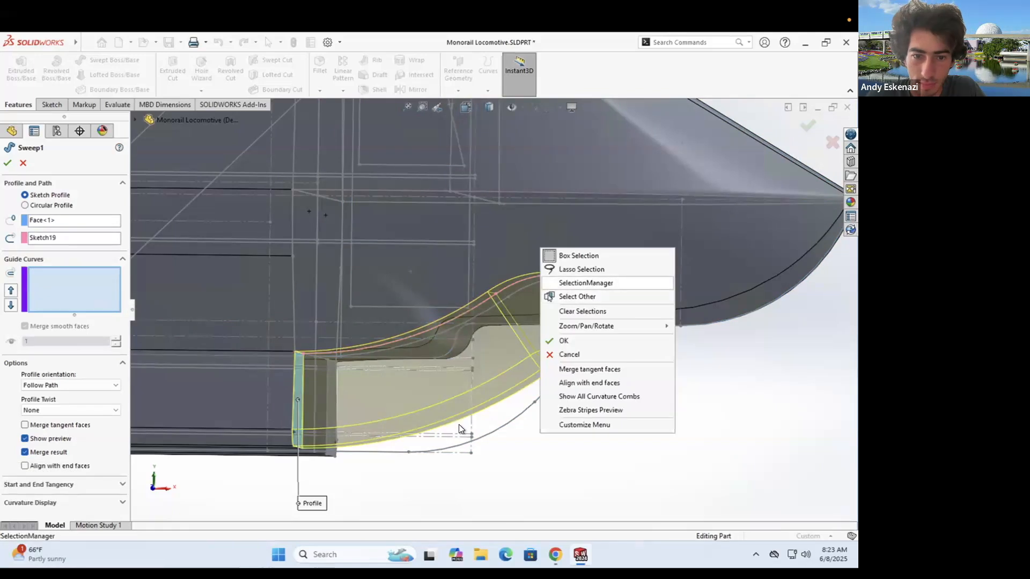
pyautogui.click(467, 443)
pyautogui.click(576, 368)
pyautogui.moveTo(573, 368); pyautogui.dragTo(410, 378, button='middle')
pyautogui.press('Return')
# - Inspect the sweep around the nose, then select its end face and delete Sweep1
pyautogui.moveTo(549, 321); pyautogui.dragTo(530, 349, button='middle')
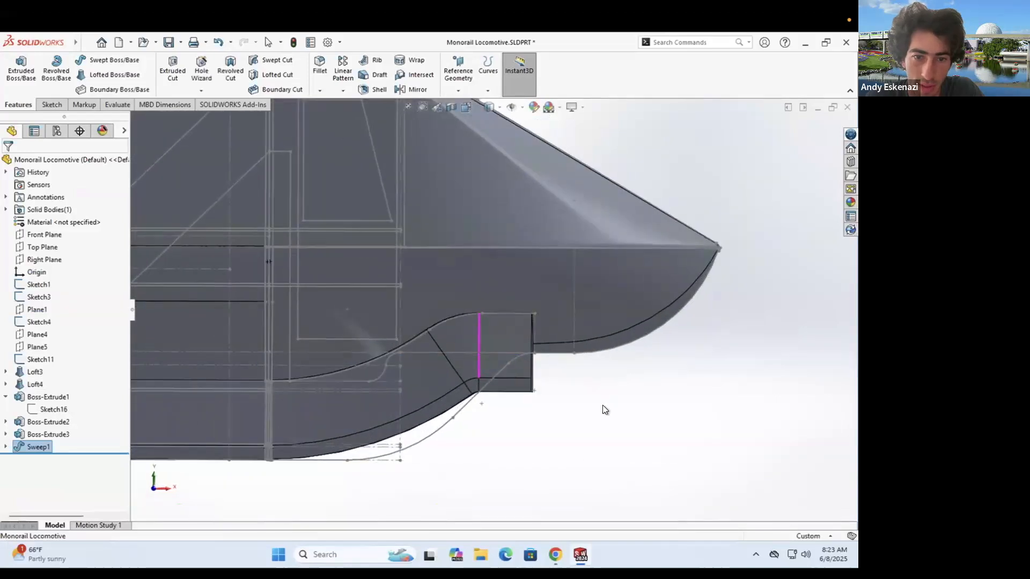
pyautogui.moveTo(556, 392); pyautogui.dragTo(660, 308, button='middle')
pyautogui.scroll(2, 660, 307)
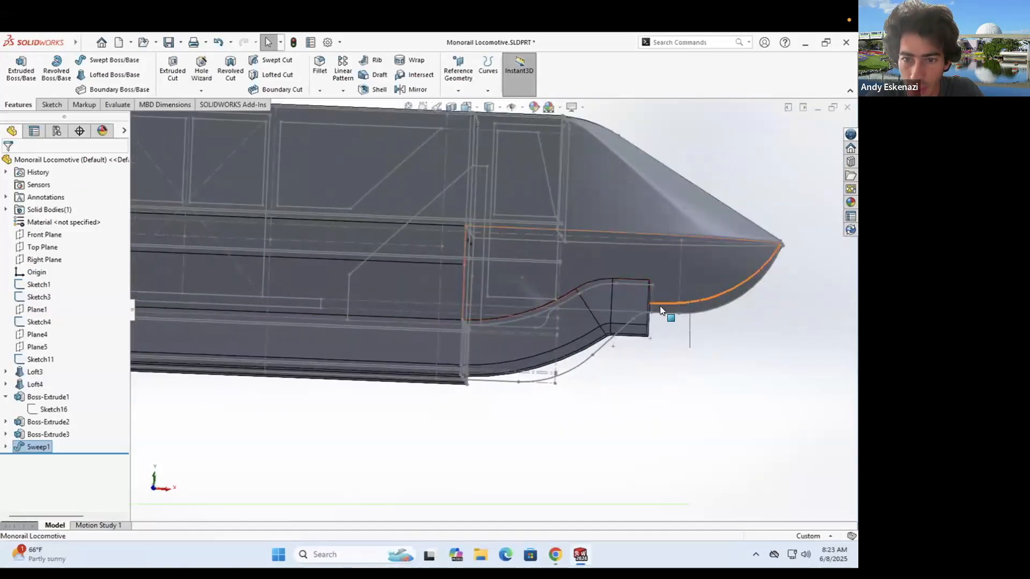
pyautogui.scroll(-3, 356, 370)
pyautogui.moveTo(440, 343); pyautogui.dragTo(577, 287, button='middle')
pyautogui.scroll(-2, 571, 302)
pyautogui.click(572, 306)
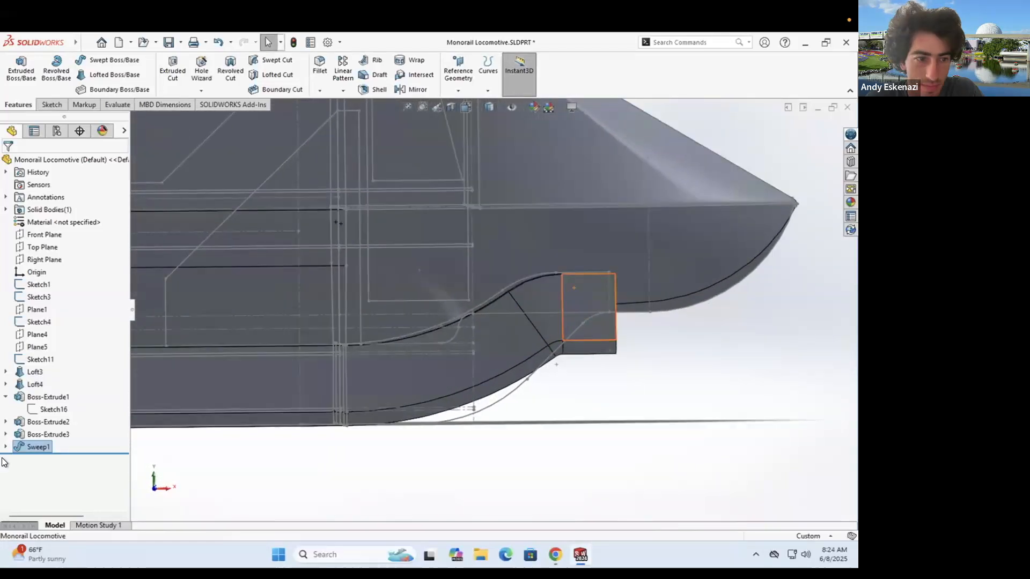
pyautogui.press('Delete')
pyautogui.click(498, 237)
pyautogui.moveTo(450, 352); pyautogui.dragTo(380, 358, button='middle')
# - Accept the new reference plane Plane6
pyautogui.scroll(-3, 484, 285)
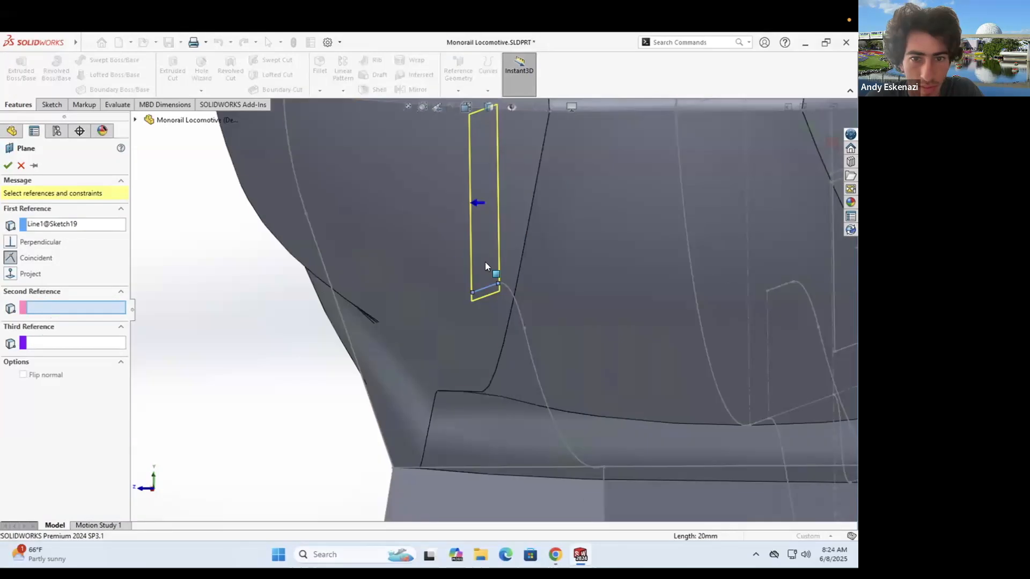
pyautogui.click(8, 165)
pyautogui.scroll(5, 485, 301)
pyautogui.moveTo(375, 322); pyautogui.dragTo(464, 329, button='middle')
pyautogui.scroll(3, 463, 330)
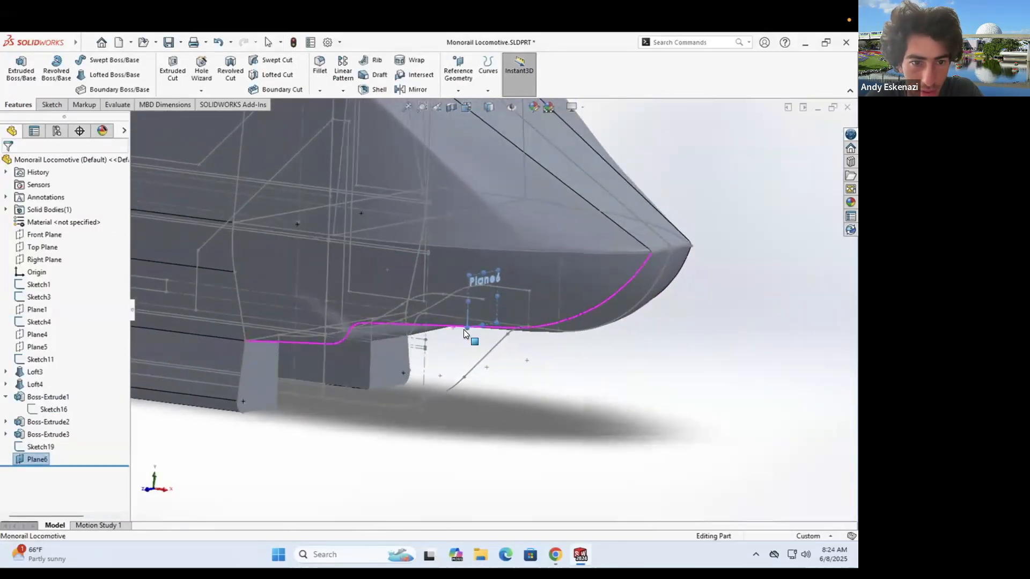
# - Start a sketch on Plane6 with a centerline from the sketch origin
pyautogui.click(85, 60)
pyautogui.click(104, 87)
pyautogui.moveTo(437, 367); pyautogui.dragTo(653, 425, button='middle')
pyautogui.scroll(-5, 652, 426)
pyautogui.click(573, 329)
pyautogui.scroll(5, 590, 377)
pyautogui.moveTo(565, 394)
pyautogui.mouseDown(button='middle')
pyautogui.moveTo(595, 380)
pyautogui.moveTo(550, 335)
pyautogui.mouseUp(button='middle')
# - Draw the profile lines, make them equal, and end one at the Plane6 point
pyautogui.click(12, 387)
pyautogui.click(7, 162)
pyautogui.scroll(-1, 614, 354)
pyautogui.scroll(-4, 545, 322)
pyautogui.click(498, 395)
pyautogui.scroll(4, 498, 394)
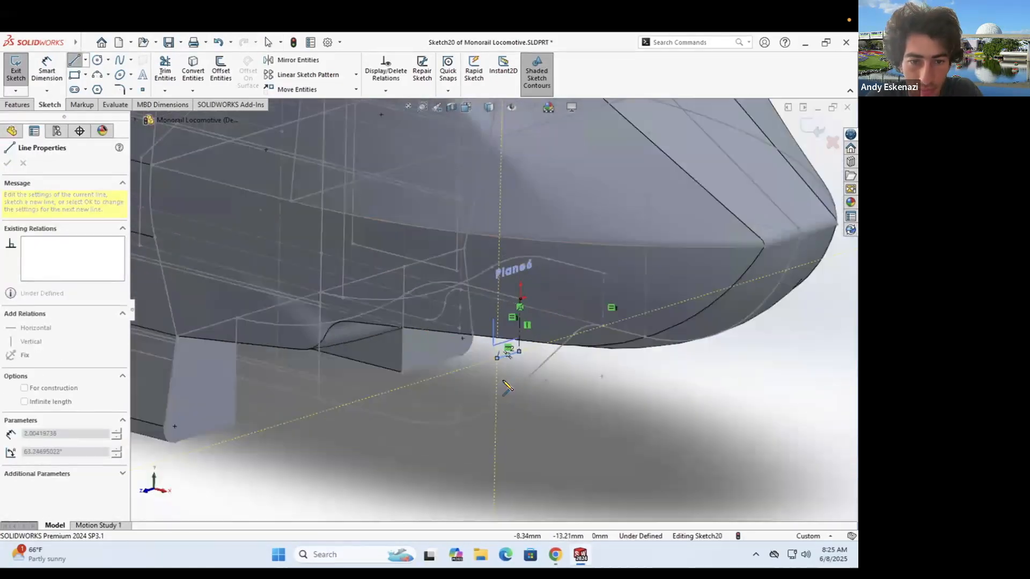
pyautogui.scroll(-2, 510, 354)
pyautogui.press('Escape')
pyautogui.click(520, 290)
pyautogui.scroll(-2, 445, 335)
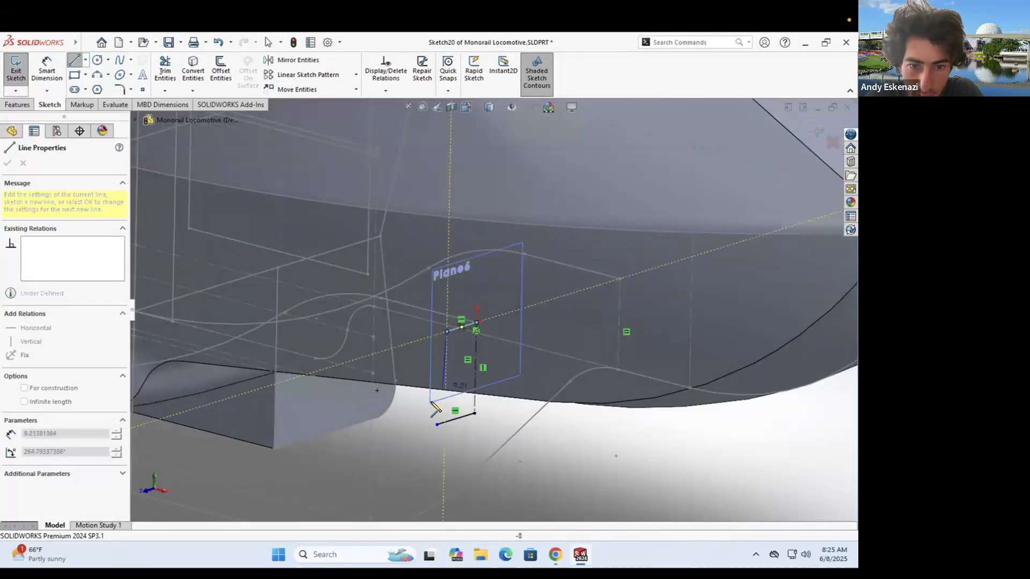
# - Add a three-point arc from the line's end, checking the monorail reference photo
pyautogui.click(98, 76)
pyautogui.scroll(-4, 449, 415)
pyautogui.click(410, 405)
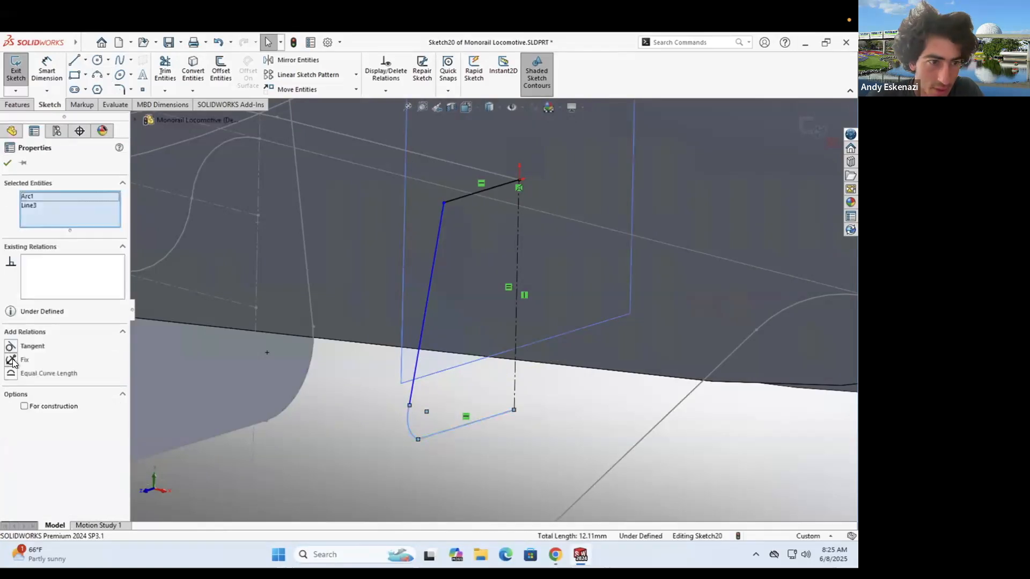
pyautogui.press('Escape')
pyautogui.scroll(2, 496, 300)
pyautogui.scroll(5, 493, 226)
pyautogui.moveTo(494, 226)
pyautogui.mouseDown(button='middle')
pyautogui.moveTo(432, 233)
pyautogui.moveTo(441, 212)
pyautogui.moveTo(333, 437)
pyautogui.moveTo(421, 280)
pyautogui.moveTo(547, 339)
pyautogui.mouseUp(button='middle')
pyautogui.hotkey('alt', 'Tab')
pyautogui.hotkey('alt', 'Tab')
pyautogui.scroll(-5, 546, 337)
# - Dimension the profile: top line 5, bottom line 6, arc radius R1.82
pyautogui.click(543, 267)
pyautogui.press('Escape')
pyautogui.click(47, 70)
pyautogui.click(482, 289)
pyautogui.click(485, 245)
pyautogui.write('5')
pyautogui.press('Return')
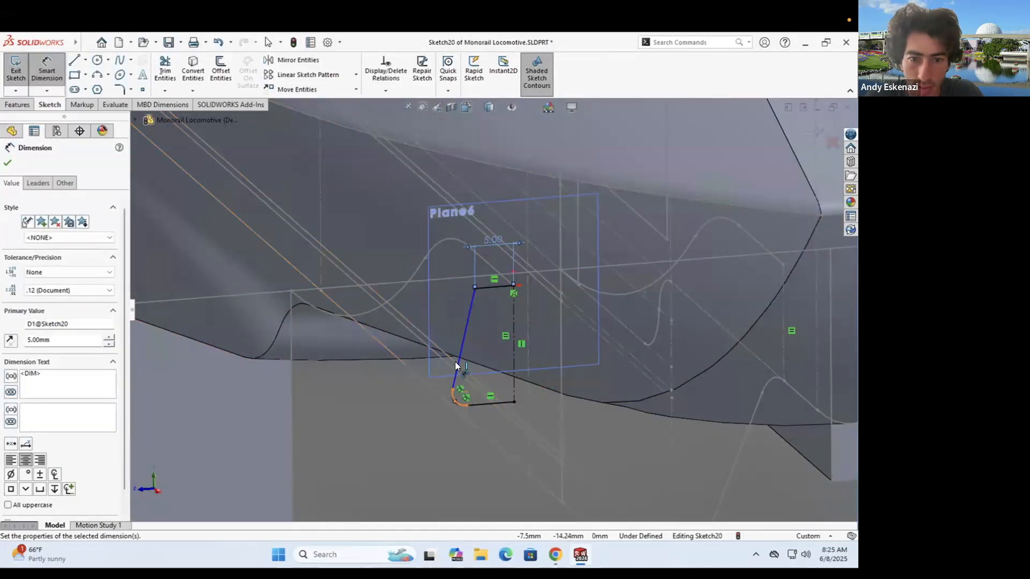
pyautogui.click(489, 404)
pyautogui.click(496, 432)
pyautogui.write('6')
pyautogui.press('Return')
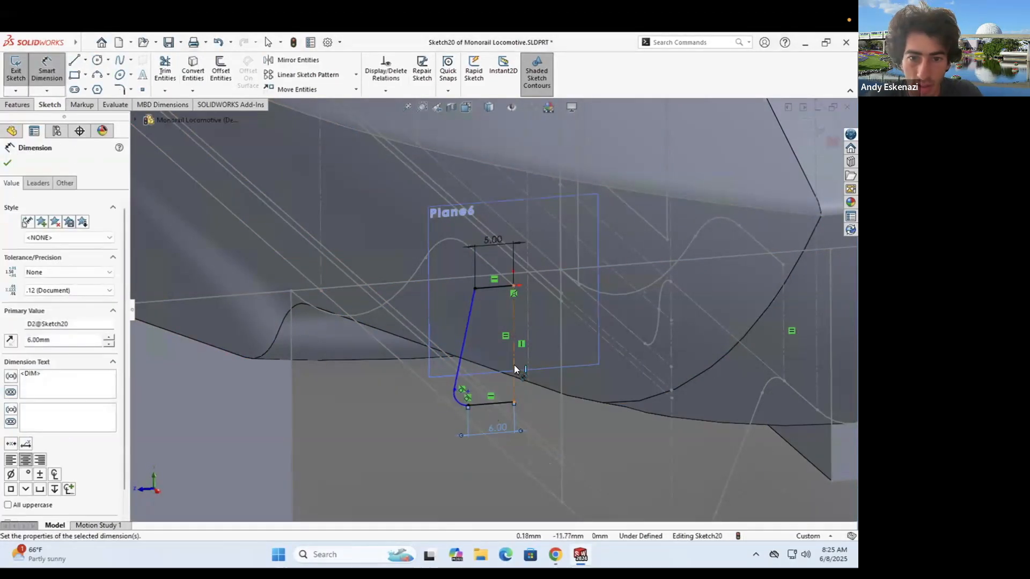
pyautogui.click(453, 399)
pyautogui.click(430, 371)
pyautogui.click(430, 371)
pyautogui.press('Escape')
# - Exit the finished Sketch20
pyautogui.scroll(5, 483, 343)
pyautogui.moveTo(472, 343); pyautogui.dragTo(542, 316, button='middle')
pyautogui.scroll(-4, 515, 343)
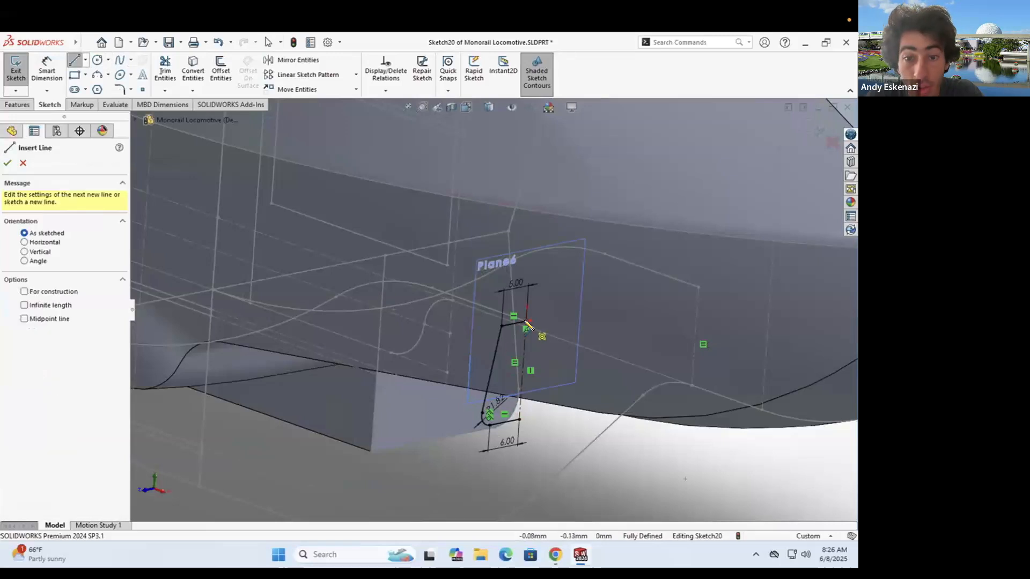
pyautogui.click(16, 72)
# - Sketch on the block's inner face and convert the lower curve into Sketch21
pyautogui.scroll(4, 493, 360)
pyautogui.scroll(-4, 493, 361)
pyautogui.moveTo(494, 361)
pyautogui.mouseDown(button='middle')
pyautogui.moveTo(386, 278)
pyautogui.moveTo(478, 265)
pyautogui.moveTo(362, 261)
pyautogui.moveTo(462, 300)
pyautogui.mouseUp(button='middle')
pyautogui.scroll(4, 462, 310)
pyautogui.scroll(-1, 463, 311)
pyautogui.moveTo(285, 351); pyautogui.dragTo(212, 351, button='middle')
pyautogui.click(15, 65)
pyautogui.click(322, 405)
pyautogui.scroll(-8, 410, 339)
pyautogui.moveTo(465, 305)
pyautogui.mouseDown(button='middle')
pyautogui.moveTo(410, 274)
pyautogui.moveTo(414, 264)
pyautogui.mouseUp(button='middle')
pyautogui.click(193, 70)
pyautogui.moveTo(219, 208); pyautogui.dragTo(379, 324, button='middle')
pyautogui.click(369, 254)
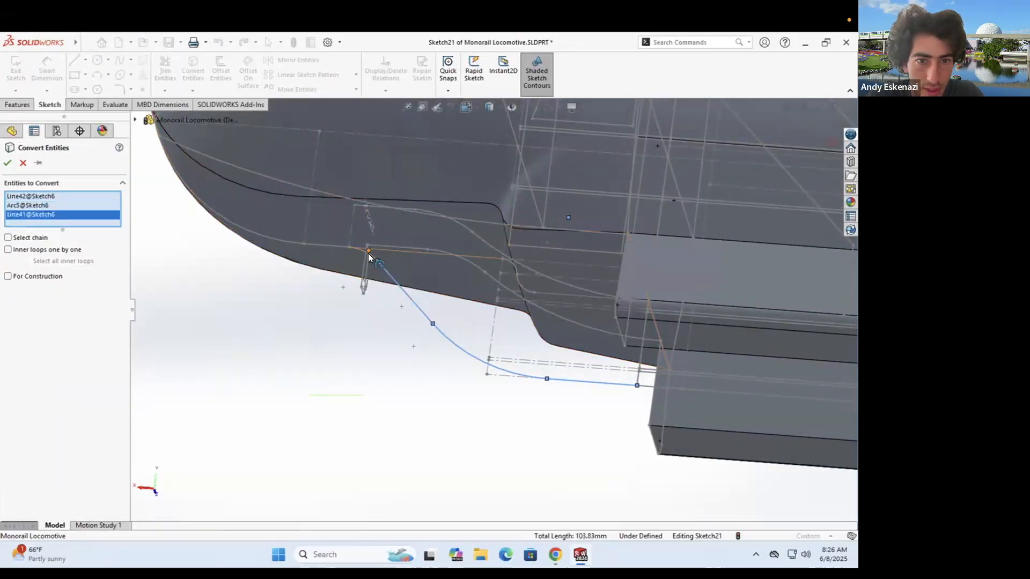
# - Start a lofted boss using the lower front face as the first profile
pyautogui.moveTo(469, 305); pyautogui.dragTo(397, 271, button='middle')
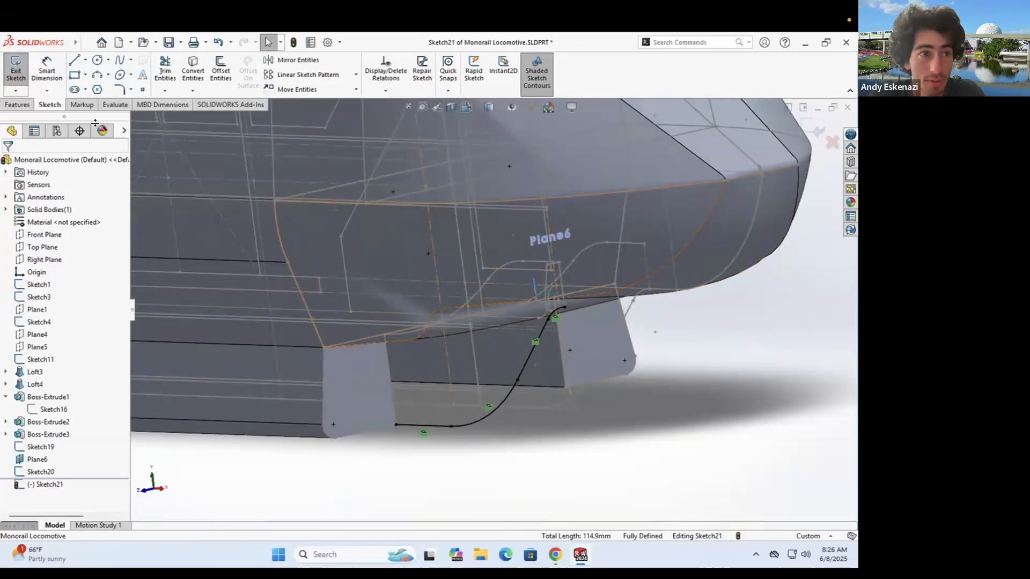
pyautogui.click(107, 75)
pyautogui.click(356, 386)
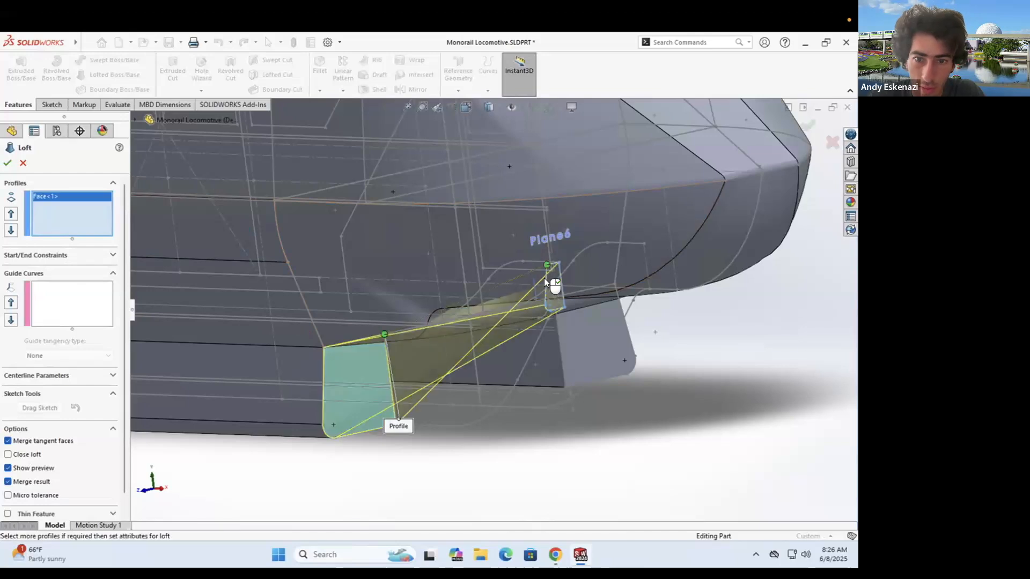
# - Add two guide curves to the loft and create Loft5
pyautogui.moveTo(523, 309); pyautogui.dragTo(545, 302, button='middle')
pyautogui.click(50, 290)
pyautogui.moveTo(711, 496); pyautogui.dragTo(724, 453, button='middle')
pyautogui.click(376, 371)
pyautogui.click(555, 119)
pyautogui.moveTo(632, 258); pyautogui.dragTo(761, 447, button='middle')
pyautogui.rightClick(765, 452)
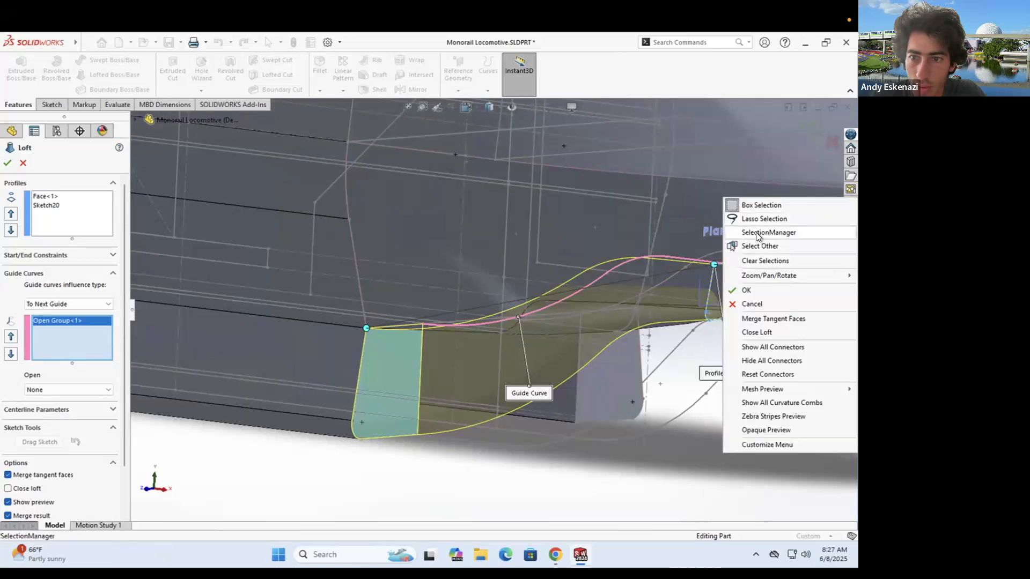
pyautogui.click(756, 232)
pyautogui.click(552, 350)
pyautogui.moveTo(555, 353); pyautogui.dragTo(617, 287, button='middle')
pyautogui.press('Return')
# - Select Loft4's arc edge and reopen Sketch6 for editing
pyautogui.click(623, 371)
pyautogui.scroll(4, 617, 371)
pyautogui.moveTo(471, 370); pyautogui.dragTo(377, 359, button='middle')
pyautogui.scroll(-5, 343, 375)
pyautogui.moveTo(316, 375); pyautogui.dragTo(495, 291, button='middle')
pyautogui.scroll(-3, 567, 310)
pyautogui.scroll(4, 454, 319)
pyautogui.scroll(-4, 473, 310)
pyautogui.click(487, 306)
pyautogui.scroll(4, 487, 307)
pyautogui.scroll(-3, 472, 314)
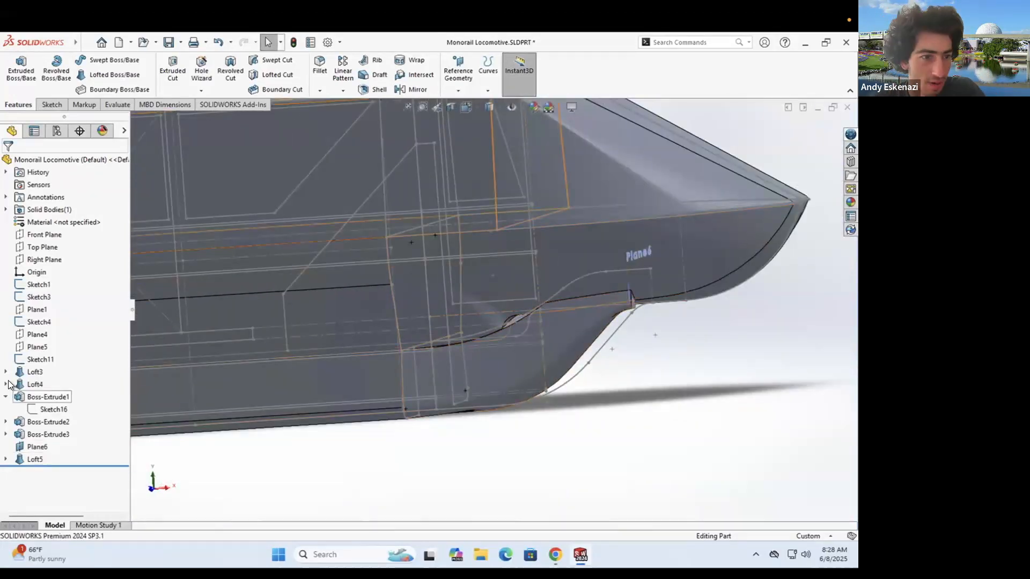
pyautogui.scroll(-3, 515, 307)
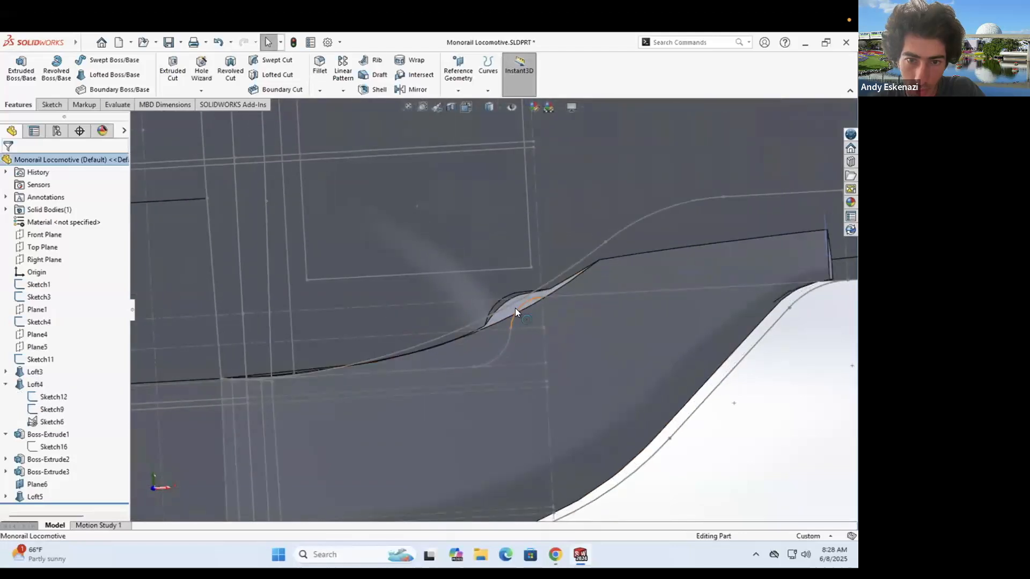
pyautogui.click(528, 275)
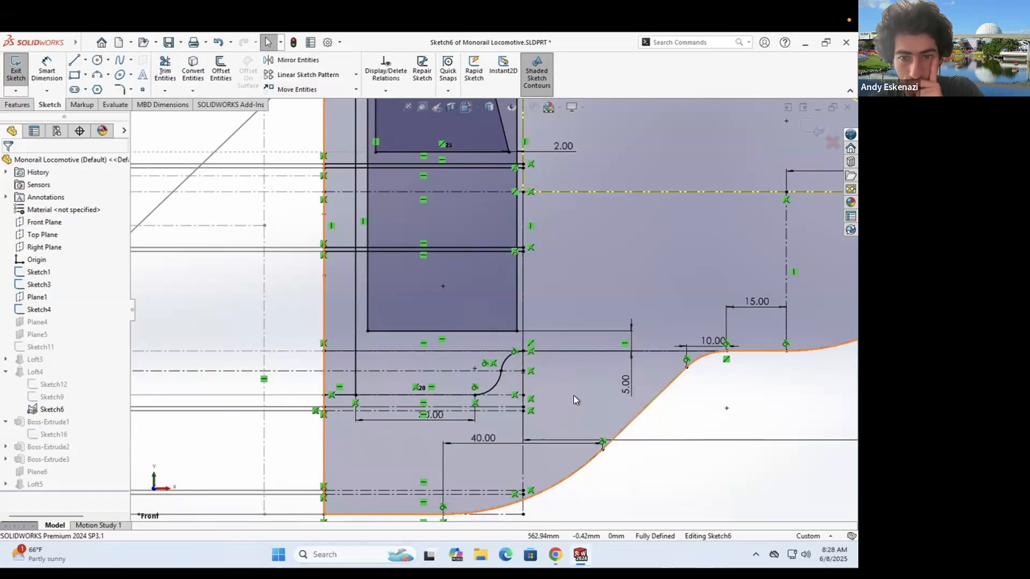
# - Delete the arc's relation in Sketch6, dimension it 30, and rebuild past the Loft4 error
pyautogui.rightClick(530, 352)
pyautogui.click(561, 486)
pyautogui.rightClick(538, 351)
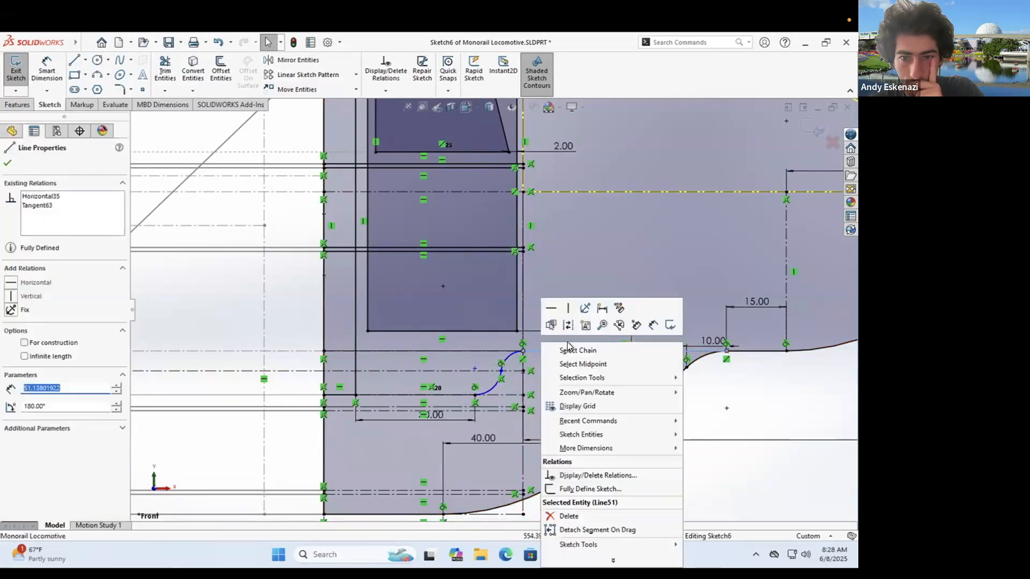
pyautogui.click(532, 358)
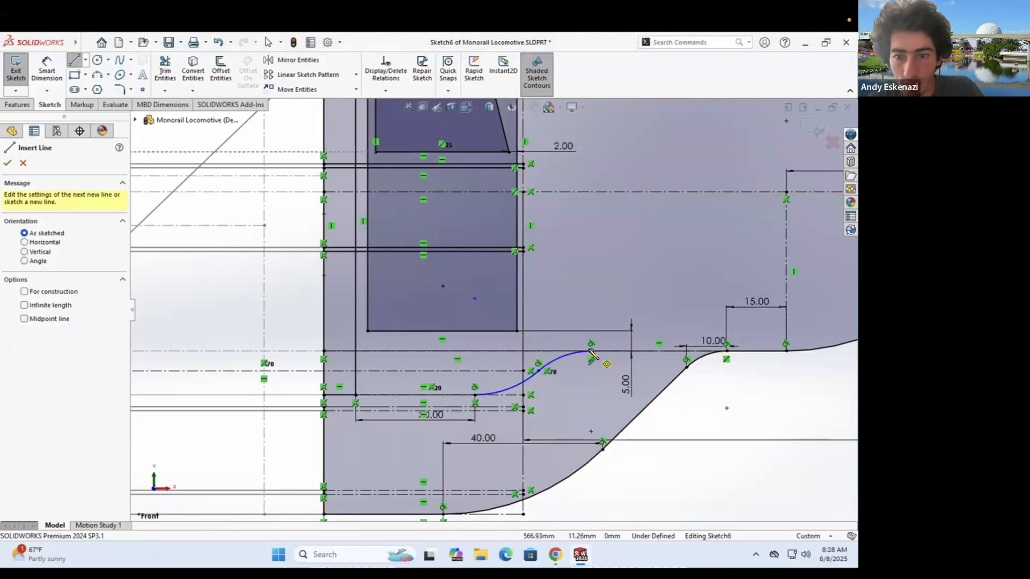
pyautogui.click(699, 423)
pyautogui.write('30')
pyautogui.press('Return')
pyautogui.click(16, 69)
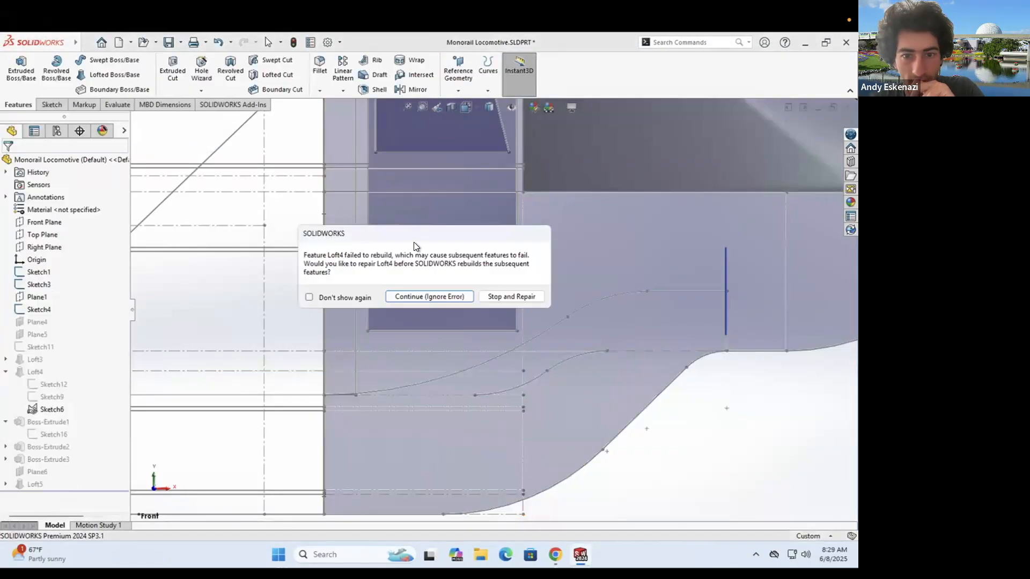
pyautogui.click(427, 295)
pyautogui.click(354, 129)
# - Reopen Loft4 and remove its broken guide curve
pyautogui.click(37, 382)
pyautogui.click(47, 352)
pyautogui.rightClick(57, 290)
pyautogui.click(80, 311)
# - Group the curve segments into a new guide curve and accept the repaired Loft4
pyautogui.rightClick(647, 333)
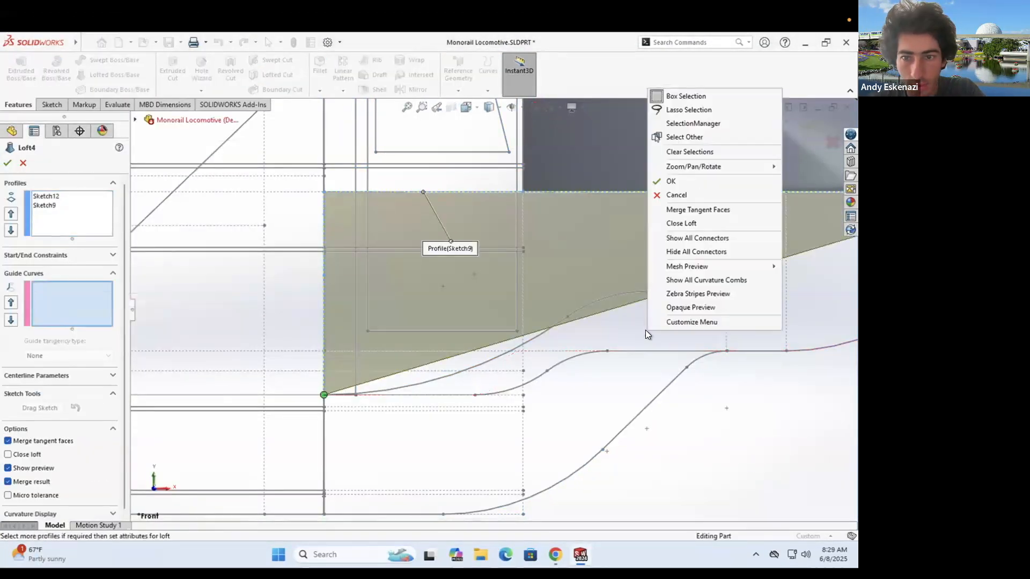
pyautogui.click(679, 125)
pyautogui.scroll(-8, 361, 405)
pyautogui.scroll(5, 322, 333)
pyautogui.scroll(-2, 569, 298)
pyautogui.click(571, 296)
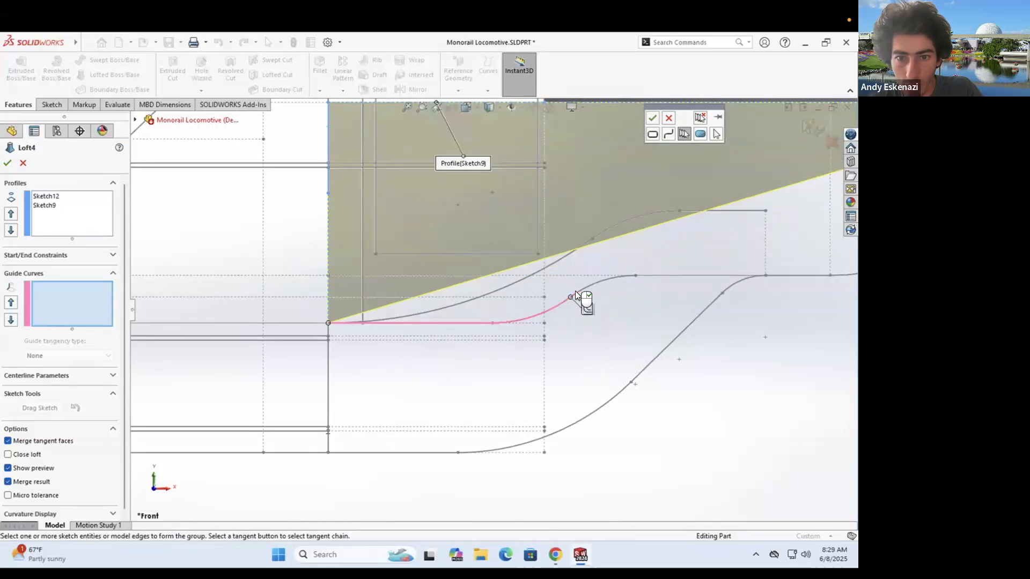
pyautogui.click(843, 276)
pyautogui.scroll(4, 842, 276)
pyautogui.rightClick(747, 296)
pyautogui.click(770, 362)
pyautogui.click(7, 163)
pyautogui.scroll(-8, 486, 320)
pyautogui.moveTo(485, 320)
pyautogui.mouseDown(button='middle')
pyautogui.moveTo(673, 306)
pyautogui.moveTo(477, 340)
pyautogui.moveTo(490, 344)
pyautogui.moveTo(390, 340)
pyautogui.moveTo(433, 277)
pyautogui.moveTo(484, 359)
pyautogui.moveTo(475, 314)
pyautogui.mouseUp(button='middle')
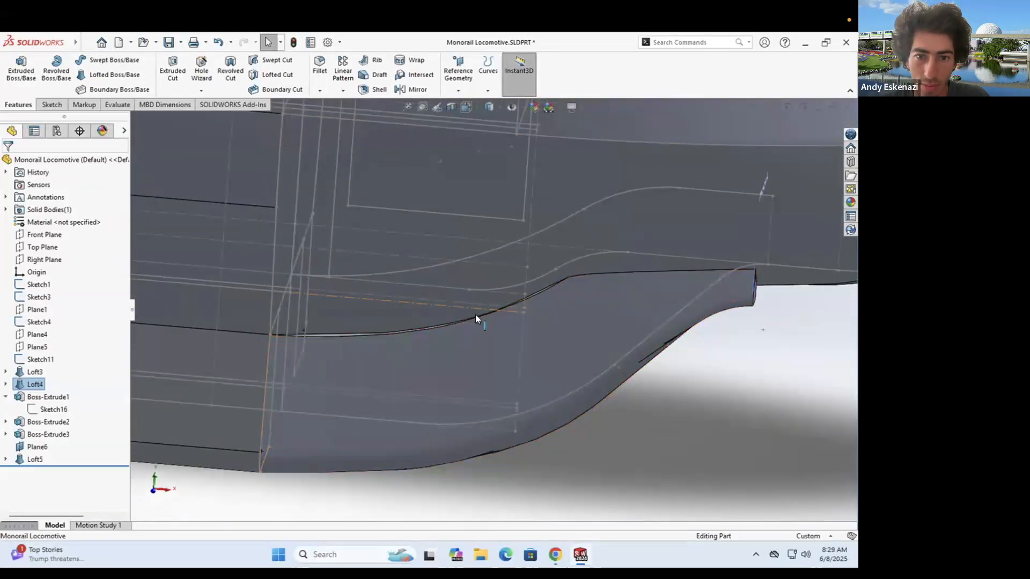
# - Change Sketch19's dimension to 30 and exit the sketch
pyautogui.rightClick(41, 484)
pyautogui.click(59, 334)
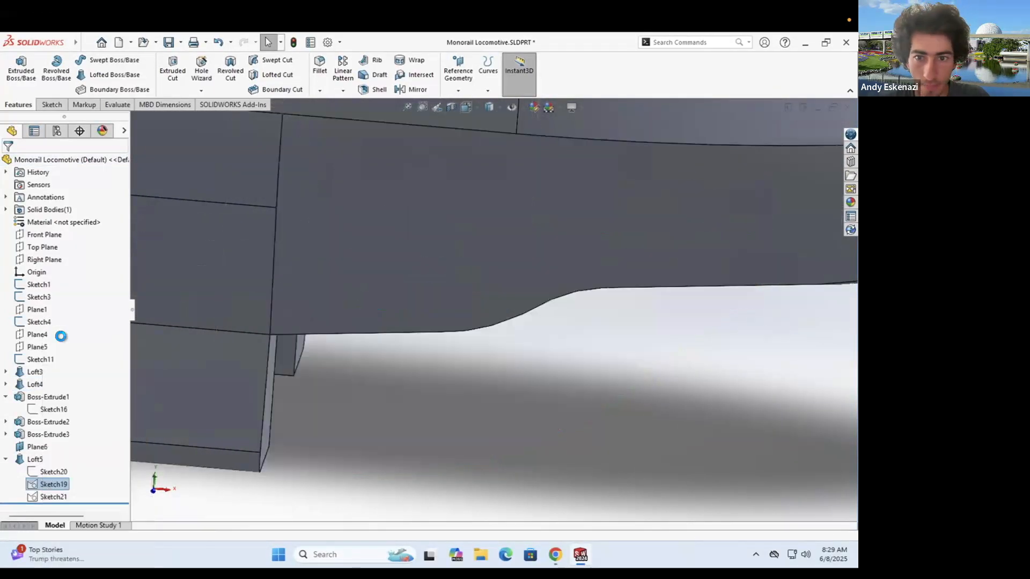
pyautogui.scroll(-10, 644, 329)
pyautogui.moveTo(643, 329); pyautogui.dragTo(588, 311, button='middle')
pyautogui.write('0')
pyautogui.press('Return')
pyautogui.click(18, 75)
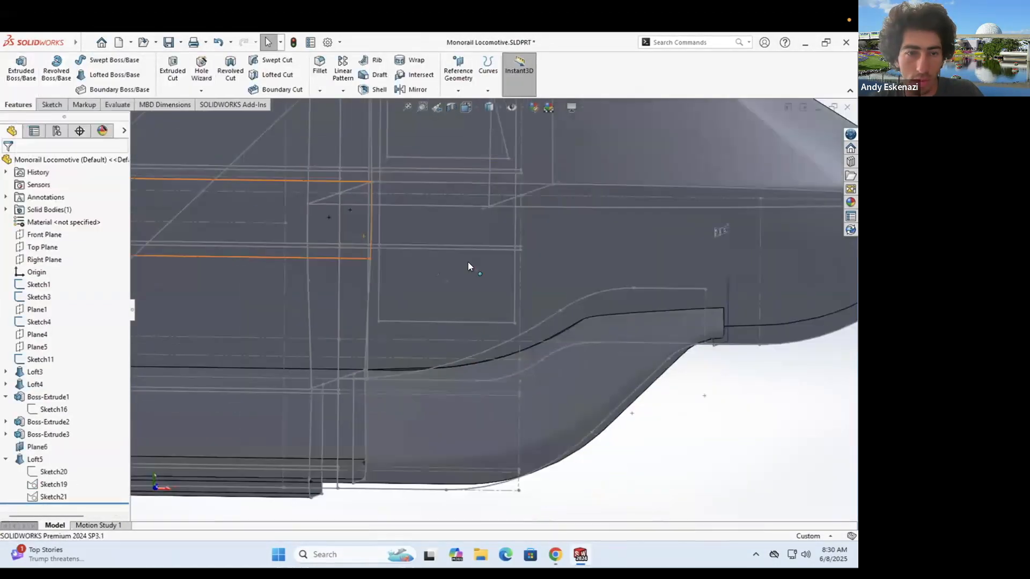
# - Change Sketch11's 20.00 dimension to 30, exit, and dismiss the rebuild error report
pyautogui.rightClick(40, 357)
pyautogui.click(56, 335)
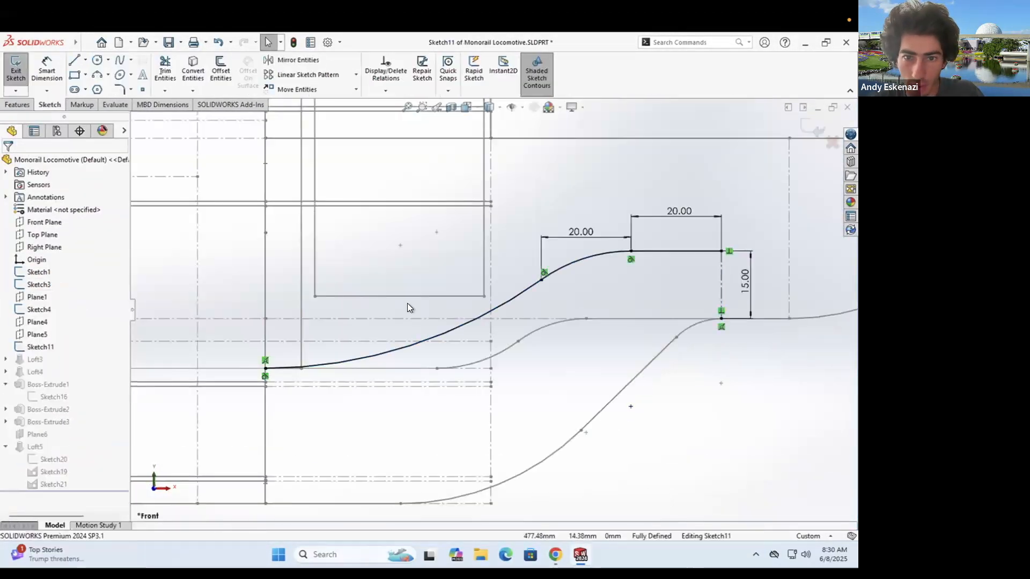
pyautogui.write('30')
pyautogui.press('Return')
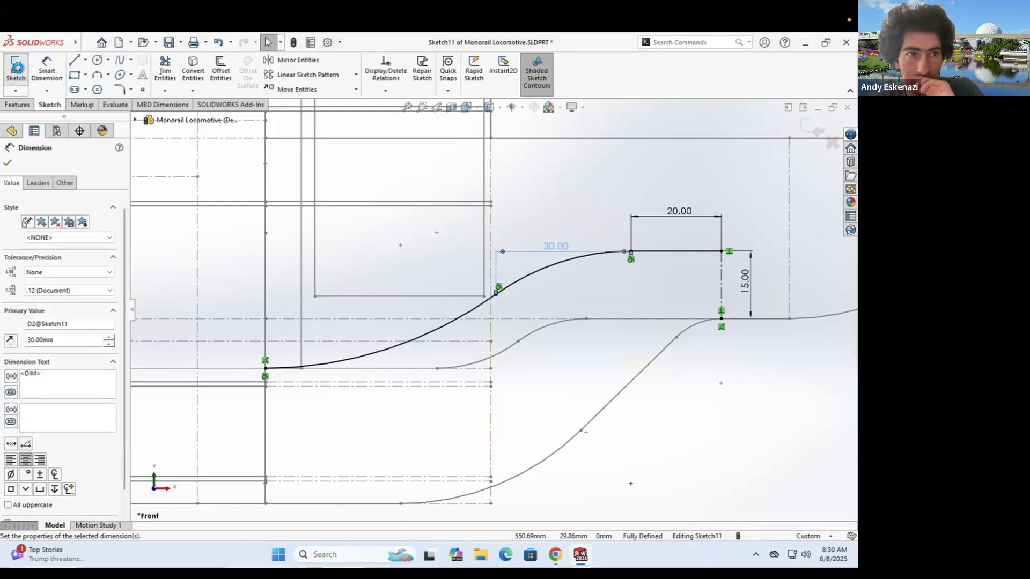
pyautogui.click(17, 75)
pyautogui.click(351, 129)
pyautogui.moveTo(396, 237)
pyautogui.mouseDown(button='middle')
pyautogui.moveTo(359, 283)
pyautogui.moveTo(368, 267)
pyautogui.mouseUp(button='middle')
# - Open Loft5 for editing, inspect its profiles, and close the editor
pyautogui.rightClick(40, 462)
pyautogui.click(53, 436)
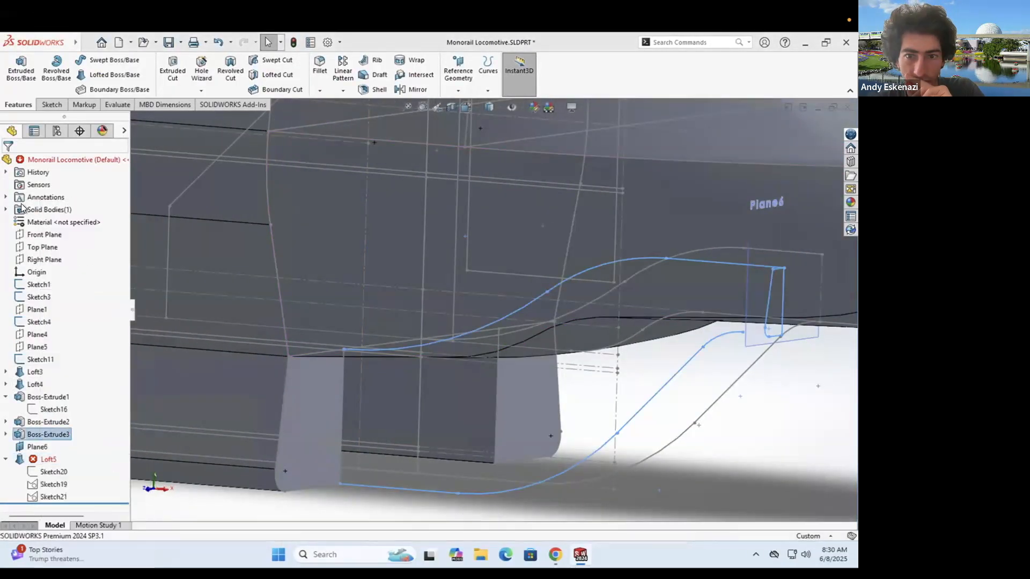
pyautogui.scroll(2, 421, 345)
pyautogui.moveTo(676, 321); pyautogui.dragTo(659, 299, button='middle')
pyautogui.scroll(-2, 706, 281)
pyautogui.click(19, 163)
# - Finish Sketch19, dismiss the rebuild error report, and open Loft5 for editing
pyautogui.scroll(2, 561, 343)
pyautogui.moveTo(560, 343); pyautogui.dragTo(577, 368, button='middle')
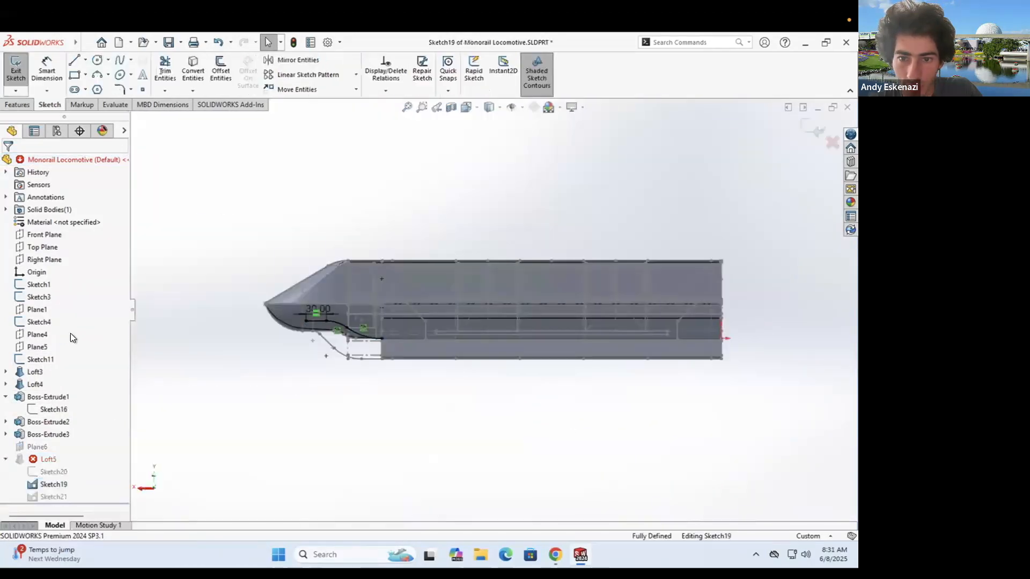
pyautogui.click(16, 70)
pyautogui.click(352, 128)
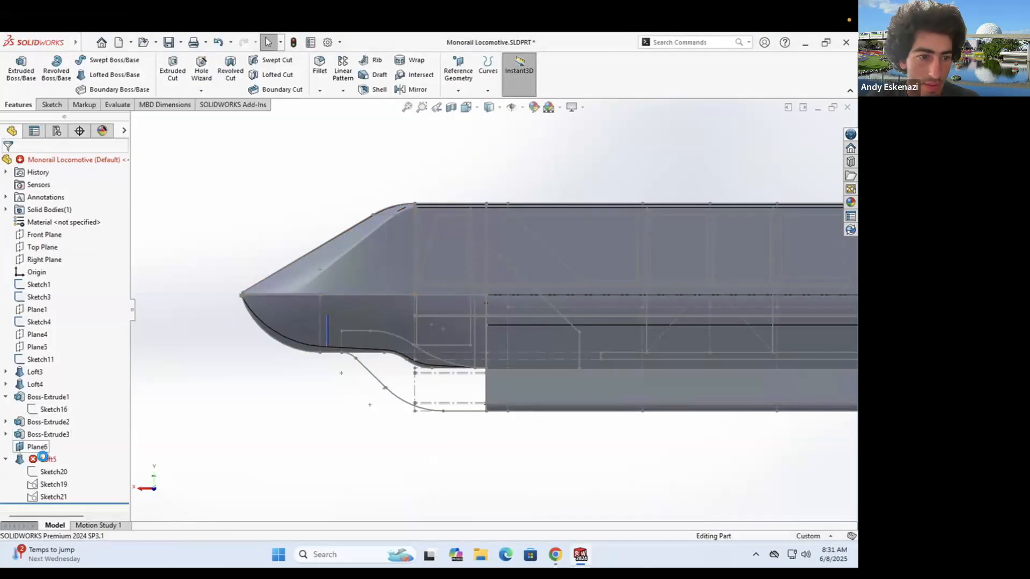
pyautogui.click(43, 458)
pyautogui.click(50, 437)
# - Redefine Plane6 using Line1@Sketch19 and Point7@Sketch19 as its references
pyautogui.moveTo(382, 343)
pyautogui.mouseDown(button='middle')
pyautogui.moveTo(416, 313)
pyautogui.moveTo(638, 326)
pyautogui.moveTo(620, 331)
pyautogui.moveTo(603, 307)
pyautogui.moveTo(569, 321)
pyautogui.mouseUp(button='middle')
pyautogui.scroll(-4, 639, 326)
pyautogui.click(584, 236)
pyautogui.scroll(2, 583, 236)
pyautogui.rightClick(38, 447)
pyautogui.click(49, 282)
pyautogui.moveTo(343, 301); pyautogui.dragTo(394, 308, button='middle')
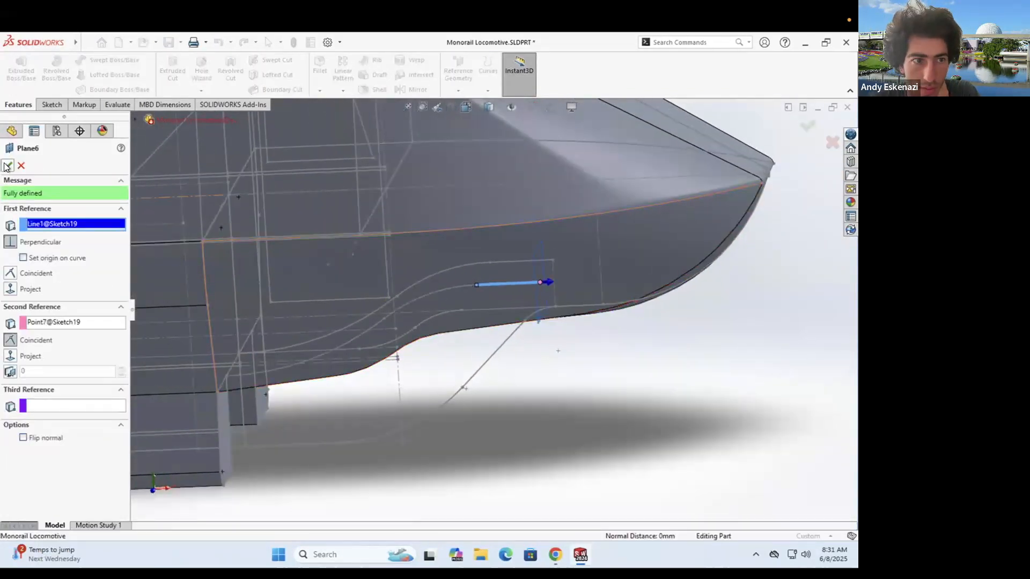
pyautogui.click(7, 165)
pyautogui.scroll(-6, 252, 371)
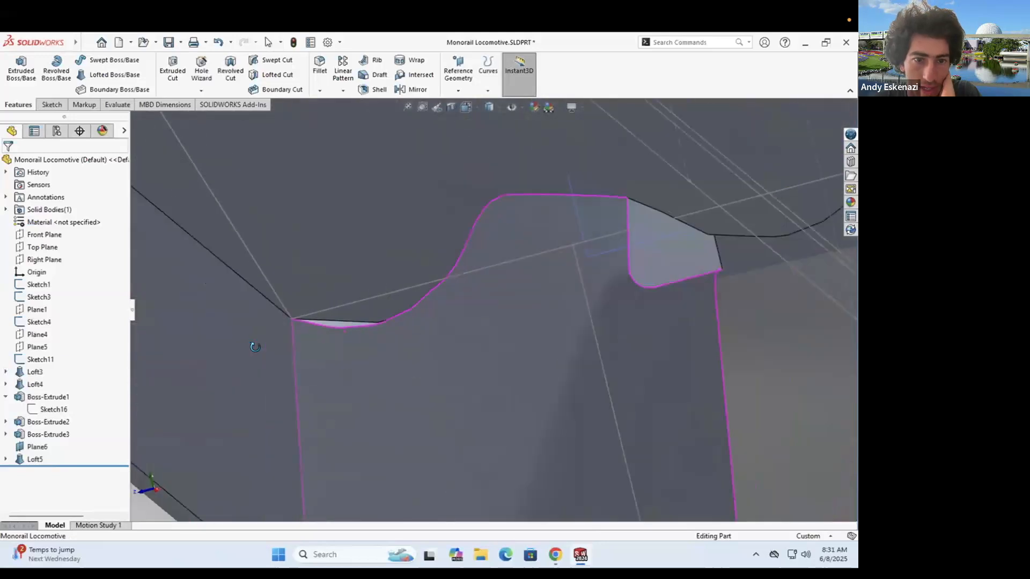
pyautogui.moveTo(255, 347); pyautogui.dragTo(242, 353, button='middle')
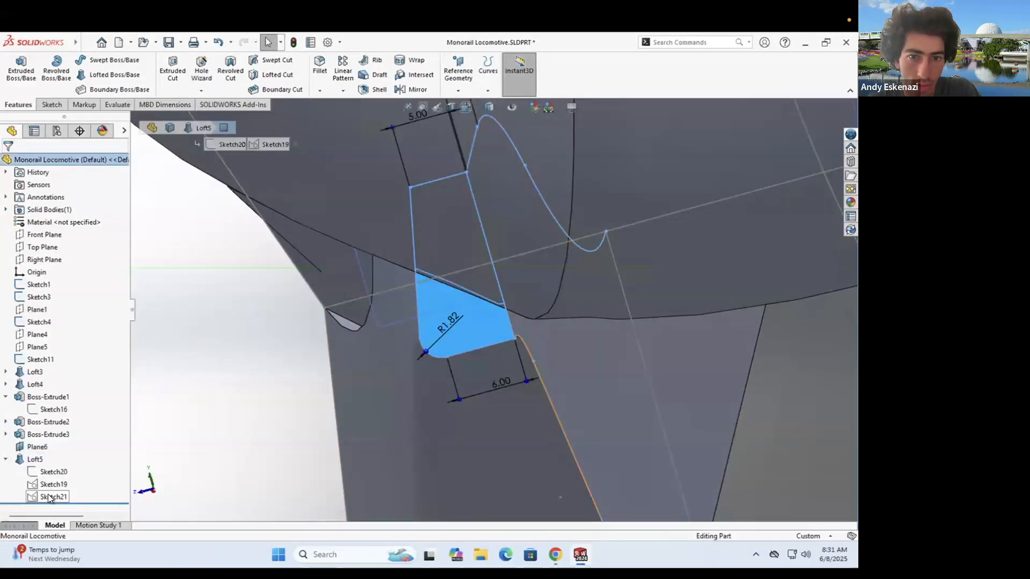
# - Change Sketch20's top width dimension from 5.00 to 3 mm and exit the sketch
pyautogui.click(47, 337)
pyautogui.scroll(-7, 401, 339)
pyautogui.doubleClick(437, 307)
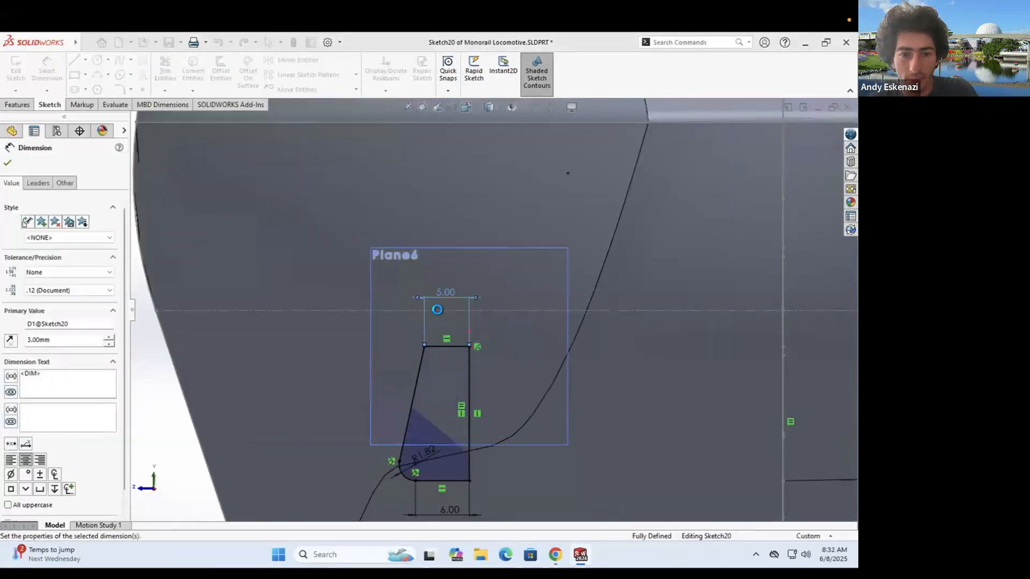
pyautogui.press('Return')
pyautogui.click(14, 69)
pyautogui.scroll(4, 405, 394)
# - Orbit around the nose and side of the locomotive to inspect the rebuilt Loft5
pyautogui.moveTo(405, 396)
pyautogui.mouseDown(button='middle')
pyautogui.moveTo(397, 407)
pyautogui.moveTo(440, 375)
pyautogui.moveTo(618, 297)
pyautogui.moveTo(499, 314)
pyautogui.mouseUp(button='middle')
pyautogui.scroll(-4, 572, 308)
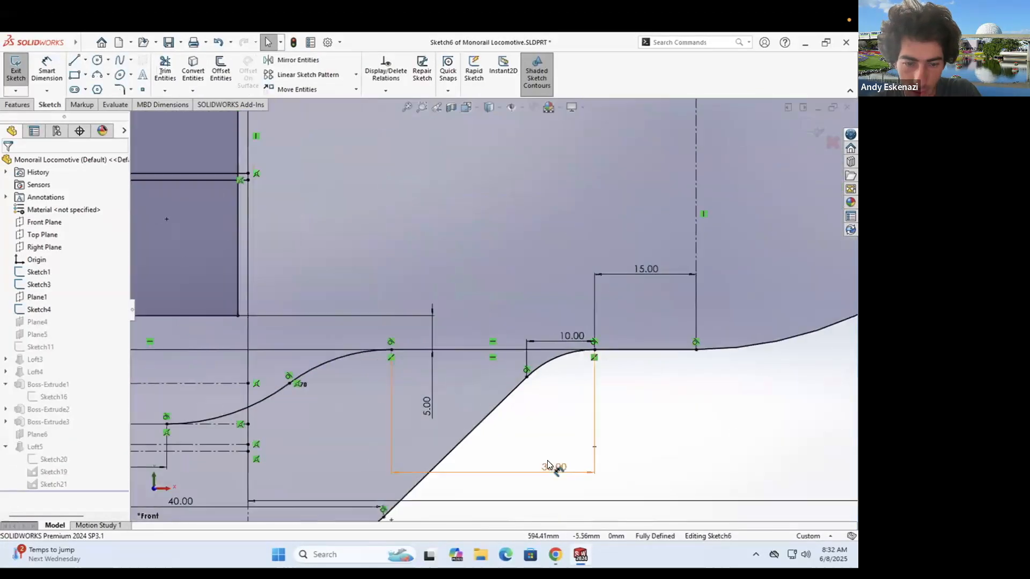
pyautogui.click(547, 460)
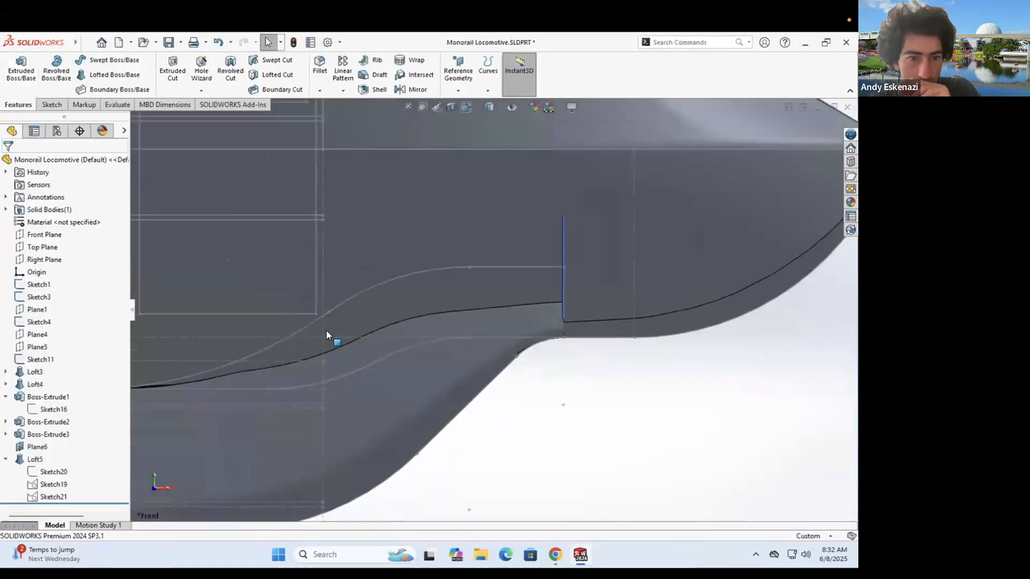
pyautogui.moveTo(326, 332); pyautogui.dragTo(380, 289, button='middle')
pyautogui.scroll(8, 501, 232)
pyautogui.moveTo(501, 232); pyautogui.dragTo(737, 269, button='middle')
pyautogui.scroll(-7, 737, 269)
pyautogui.scroll(3, 469, 347)
pyautogui.scroll(-4, 441, 351)
pyautogui.moveTo(441, 350); pyautogui.dragTo(451, 314, button='middle')
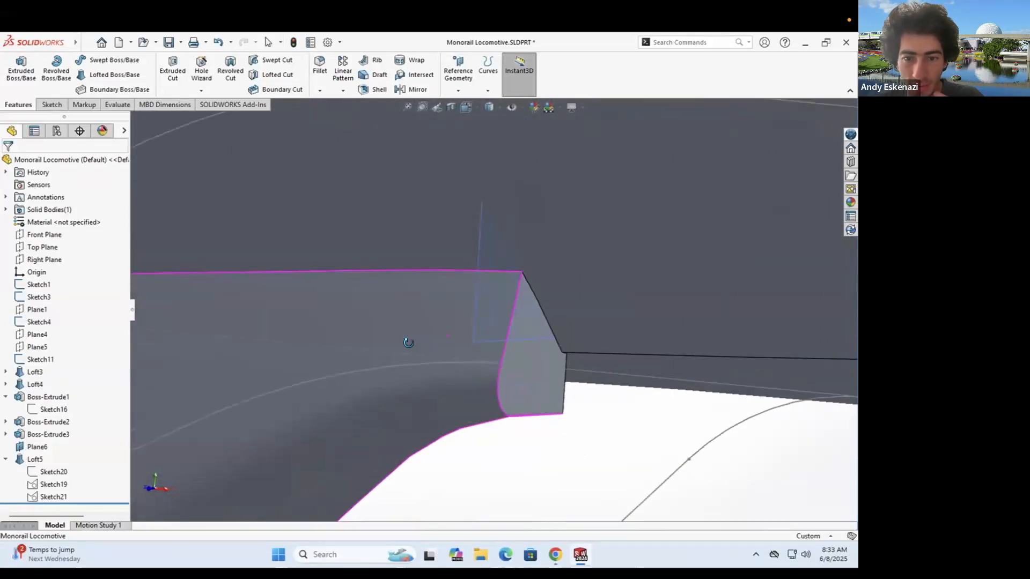
# - Show Sketch20's profile and bring up actions for the underside profile sketch
pyautogui.click(37, 473)
pyautogui.moveTo(472, 376); pyautogui.dragTo(489, 392, button='middle')
pyautogui.moveTo(510, 382)
pyautogui.mouseDown(button='middle')
pyautogui.moveTo(340, 344)
pyautogui.moveTo(333, 372)
pyautogui.moveTo(590, 338)
pyautogui.moveTo(386, 278)
pyautogui.moveTo(346, 296)
pyautogui.moveTo(377, 342)
pyautogui.mouseUp(button='middle')
pyautogui.rightClick(377, 340)
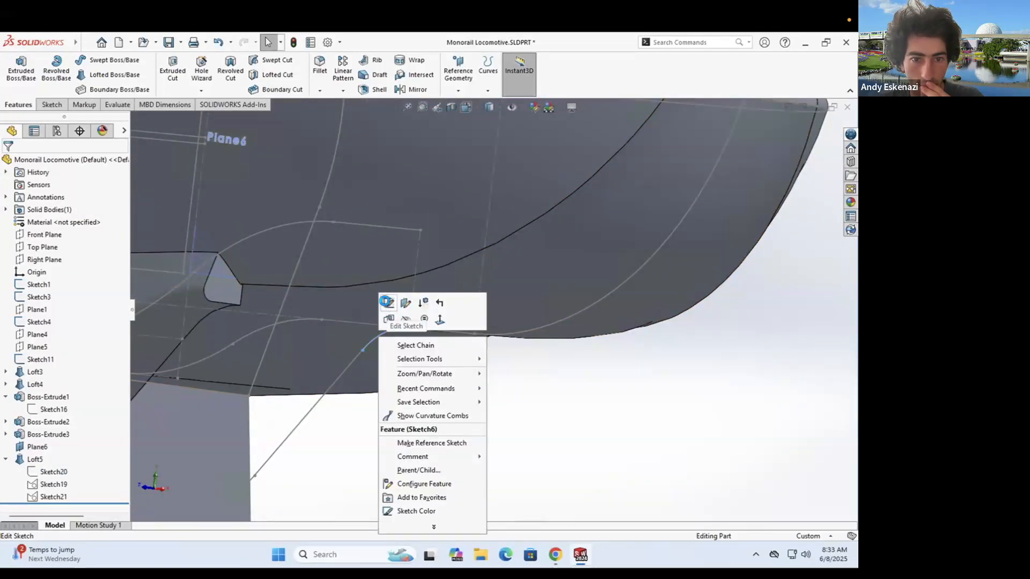
# - Edit Sketch6 and delete its small fillet arc
pyautogui.click(386, 302)
pyautogui.scroll(-5, 525, 361)
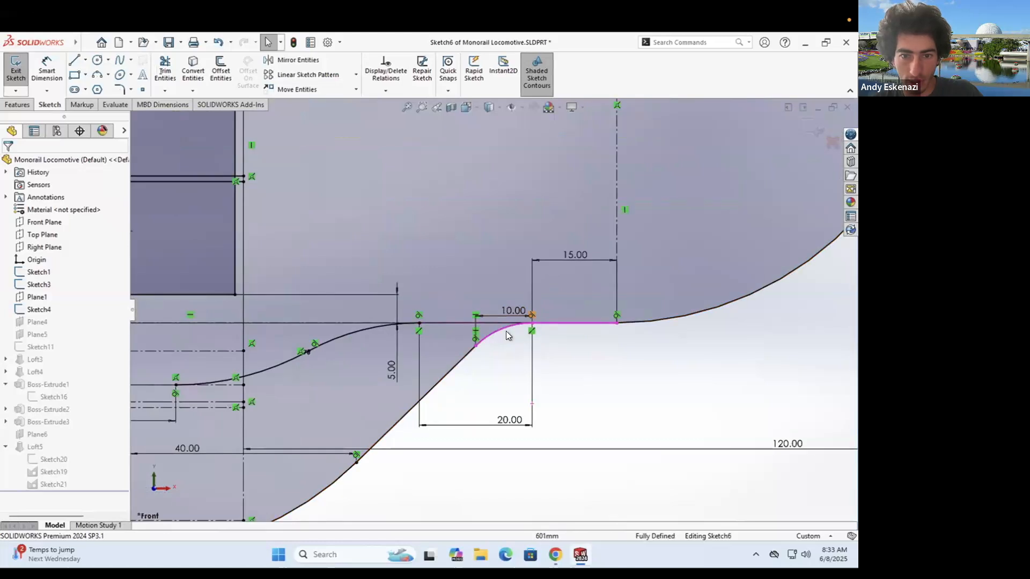
pyautogui.moveTo(519, 336); pyautogui.dragTo(489, 310)
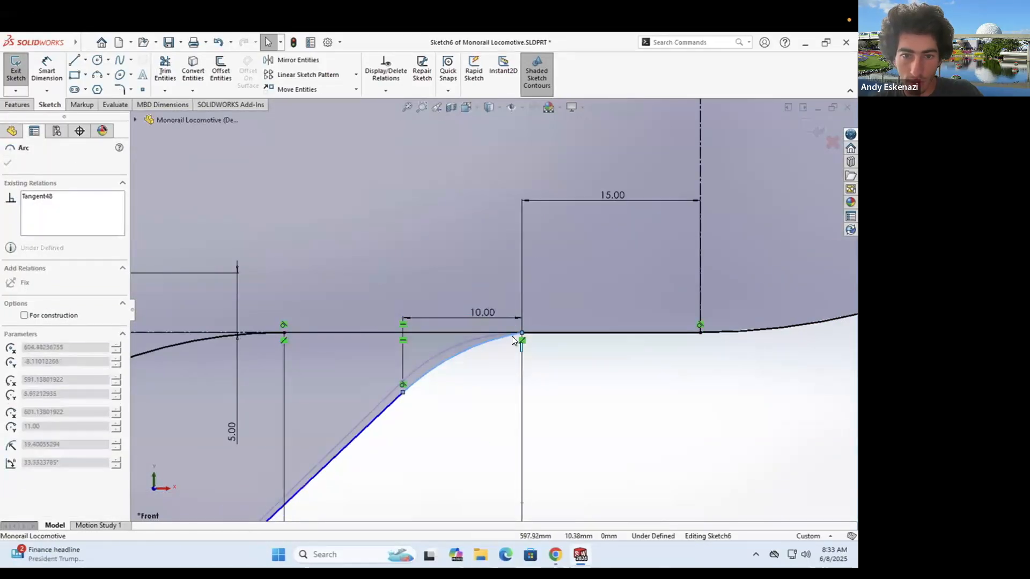
pyautogui.click(509, 353)
pyautogui.click(489, 341)
pyautogui.press('Delete')
pyautogui.click(369, 292)
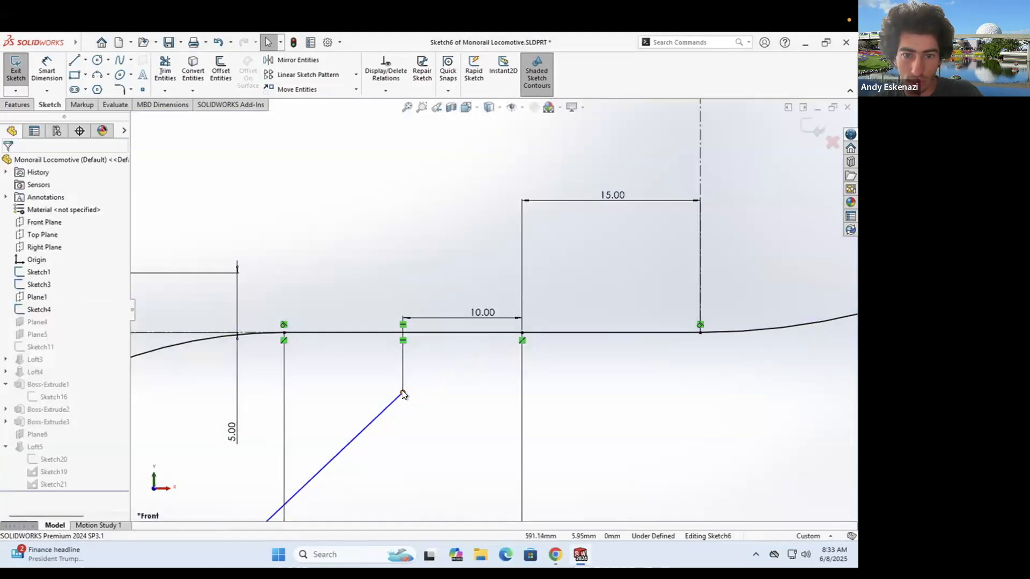
# - Try a three-point arc and lower the diagonal line's upper endpoint
pyautogui.click(97, 75)
pyautogui.scroll(4, 583, 312)
pyautogui.scroll(1, 583, 311)
pyautogui.press('Escape')
pyautogui.moveTo(456, 343); pyautogui.dragTo(456, 353)
pyautogui.click(434, 336)
pyautogui.scroll(-2, 433, 336)
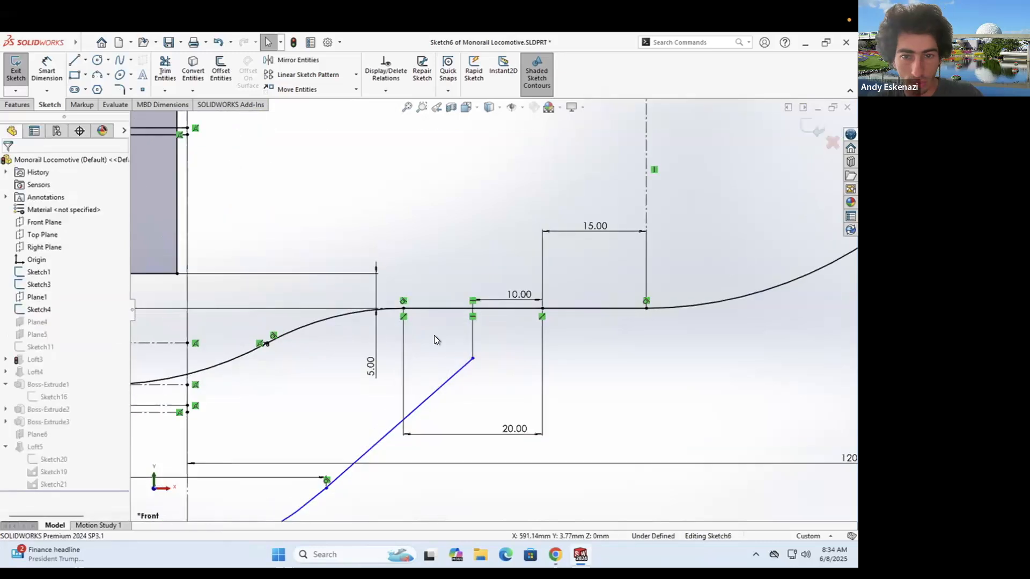
# - Undo the endpoint move and arc deletion, returning near the front view
pyautogui.hotkey('ctrl', 'z')
pyautogui.hotkey('ctrl', 'z')
pyautogui.scroll(4, 661, 291)
pyautogui.scroll(-3, 374, 289)
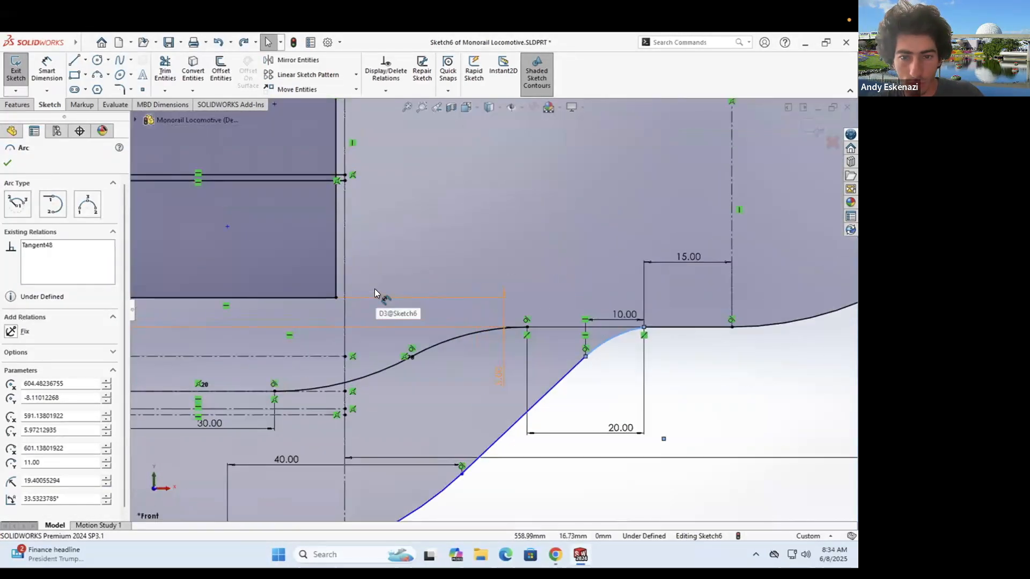
pyautogui.scroll(3, 568, 287)
pyautogui.hotkey('ctrl', 'z')
pyautogui.hotkey('ctrl', 'z')
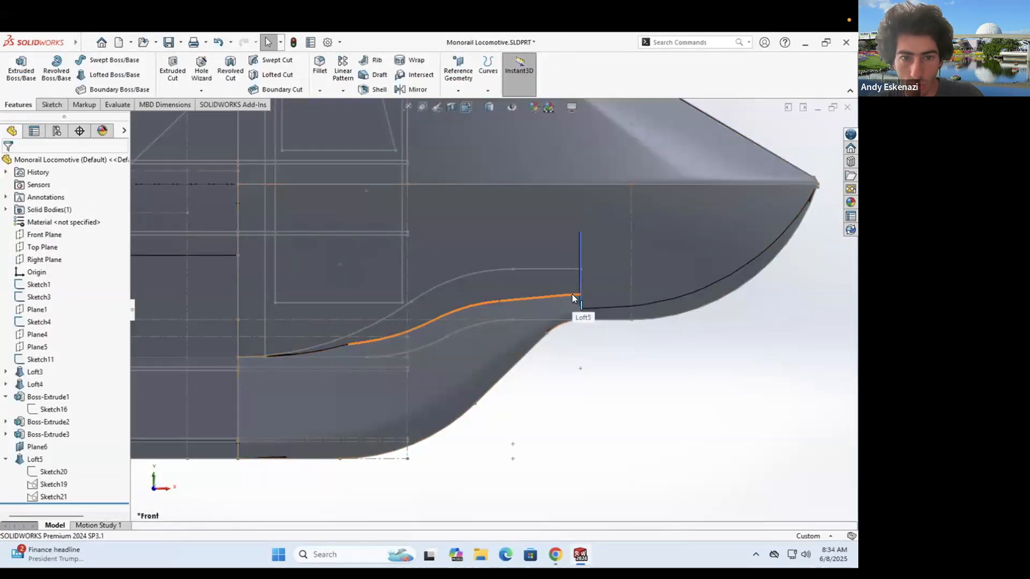
pyautogui.scroll(-1, 558, 311)
pyautogui.moveTo(558, 311)
pyautogui.mouseDown(button='middle')
pyautogui.moveTo(486, 315)
pyautogui.moveTo(560, 316)
pyautogui.mouseUp(button='middle')
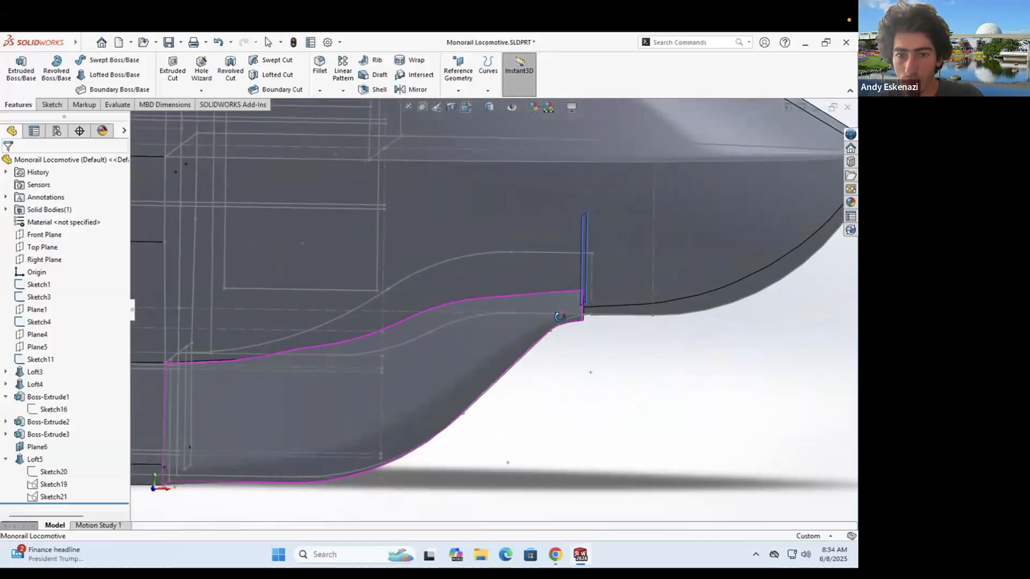
# - Edit and close Sketch21 so Loft5 rebuilds
pyautogui.rightClick(26, 496)
pyautogui.click(33, 336)
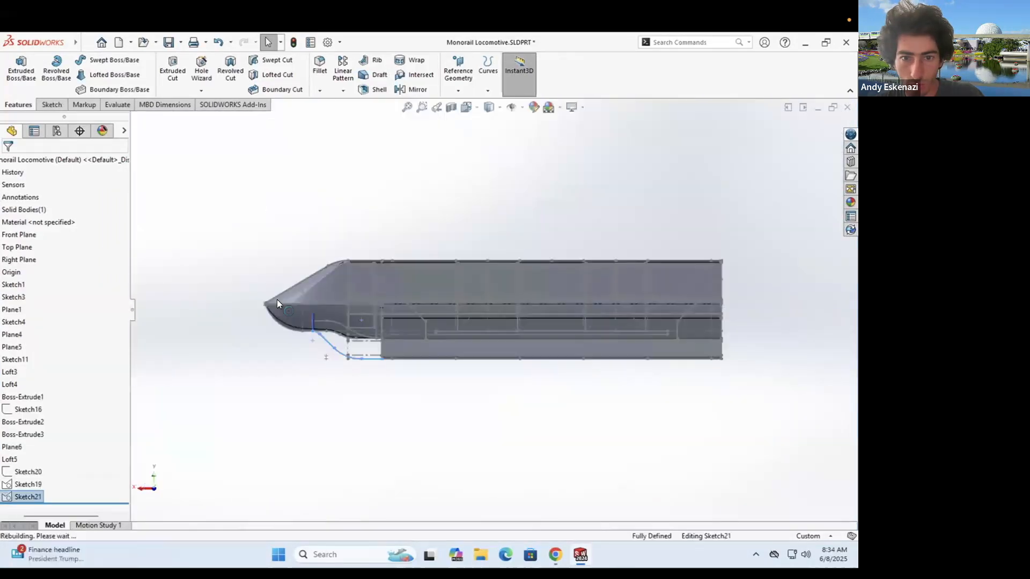
pyautogui.scroll(-5, 644, 342)
pyautogui.click(16, 69)
pyautogui.moveTo(446, 354); pyautogui.dragTo(490, 357, button='middle')
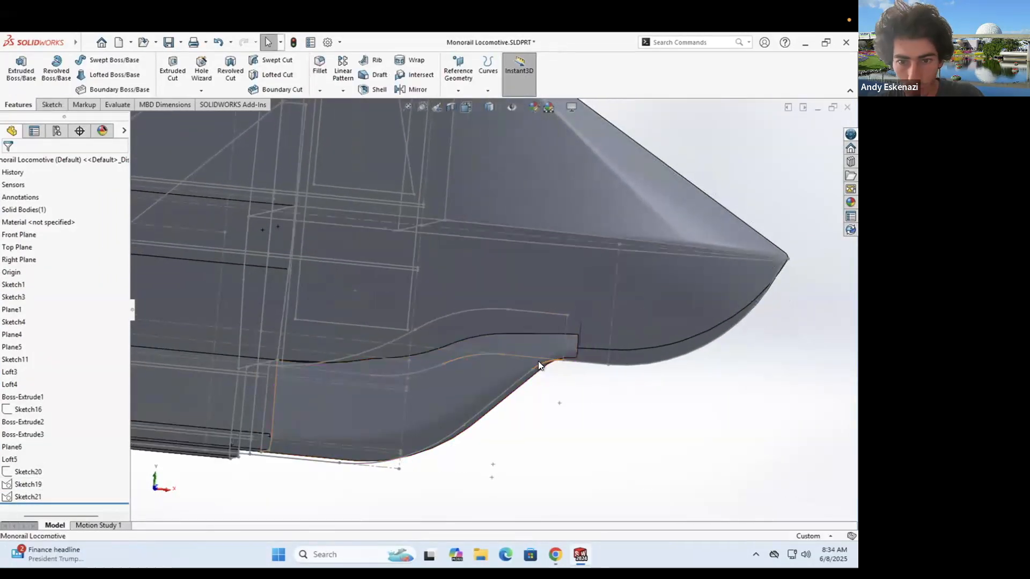
# - Reopen Sketch6 and convert the small fillet arc to construction geometry
pyautogui.rightClick(538, 361)
pyautogui.click(545, 329)
pyautogui.scroll(-4, 616, 367)
pyautogui.scroll(-2, 558, 391)
pyautogui.click(533, 371)
pyautogui.click(602, 318)
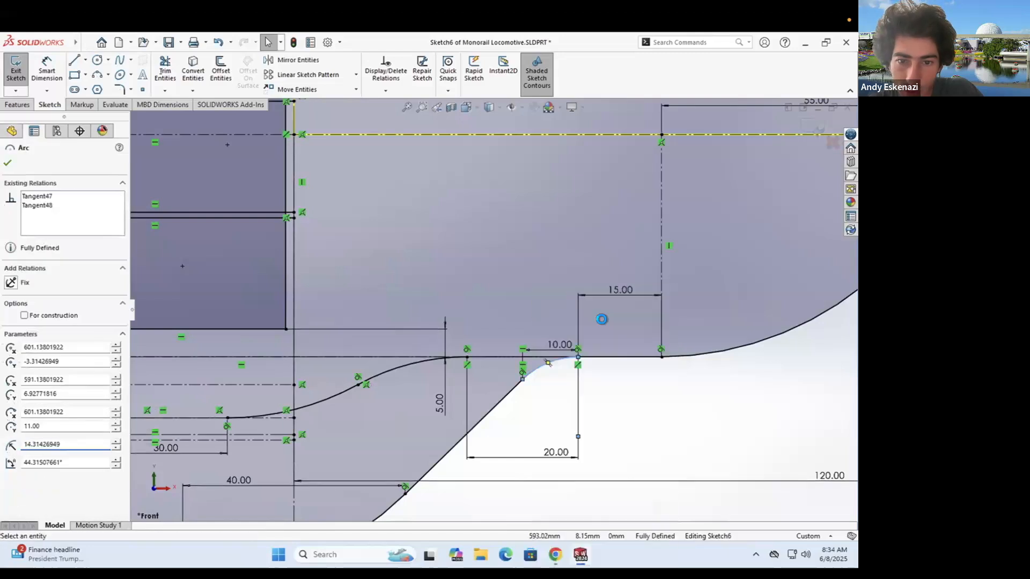
# - Draw a new three-point arc in Sketch6
pyautogui.press('a')
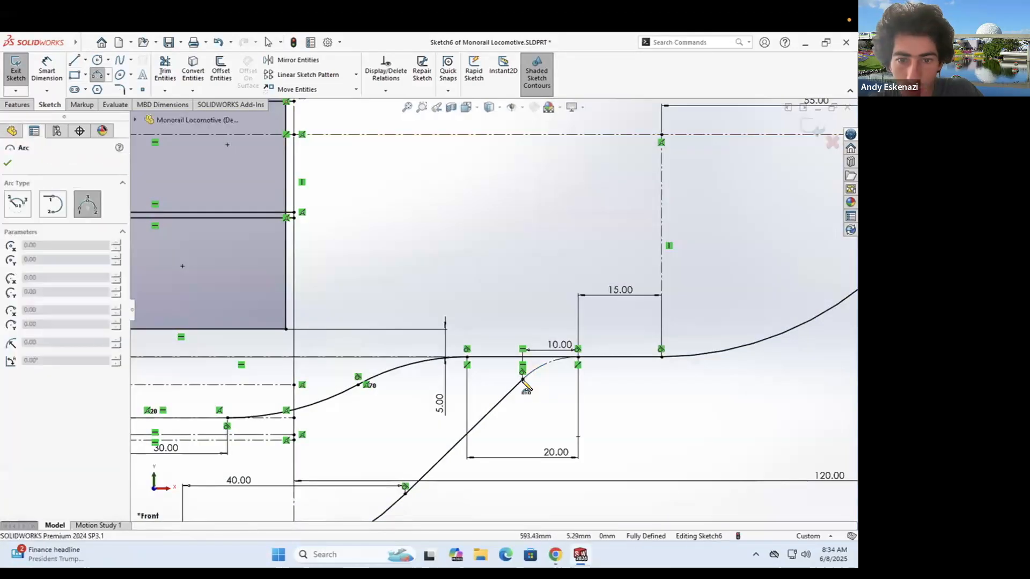
pyautogui.click(561, 373)
pyautogui.press('Escape')
pyautogui.scroll(-3, 547, 378)
pyautogui.click(518, 356)
pyautogui.scroll(3, 513, 375)
pyautogui.scroll(-2, 517, 344)
pyautogui.press('Escape')
# - Convert the orange line and lower arc to construction geometry and delete the blue arc
pyautogui.rightClick(485, 349)
pyautogui.click(555, 321)
pyautogui.rightClick(503, 331)
pyautogui.click(561, 501)
pyautogui.click(85, 60)
pyautogui.click(101, 88)
pyautogui.press('Escape')
pyautogui.click(74, 60)
pyautogui.press('Escape')
pyautogui.scroll(4, 537, 290)
pyautogui.rightClick(395, 419)
pyautogui.click(464, 313)
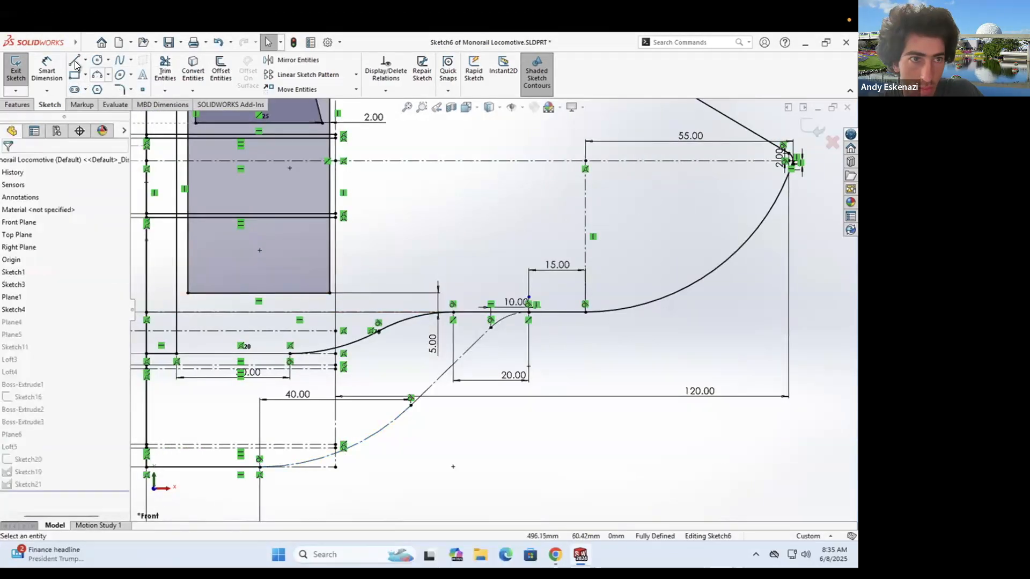
# - Draw a new line starting at the diagonal line's end
pyautogui.click(74, 60)
pyautogui.scroll(-3, 493, 263)
pyautogui.click(475, 365)
pyautogui.scroll(3, 456, 386)
pyautogui.click(378, 435)
# - Add a three-point arc tangent to the new line and reshape its lower part
pyautogui.click(97, 75)
pyautogui.scroll(-6, 495, 337)
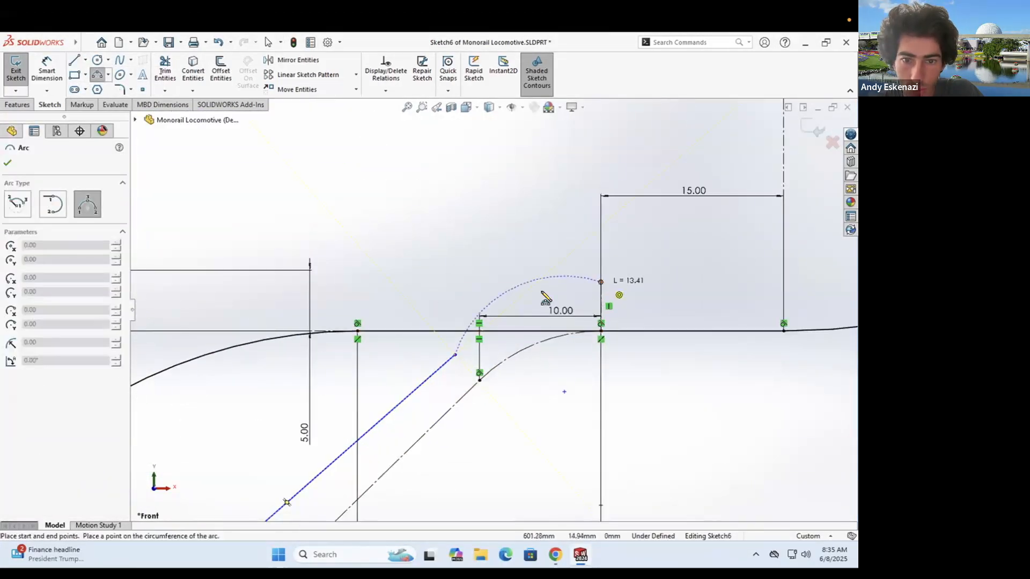
pyautogui.click(33, 347)
pyautogui.press('Escape')
pyautogui.scroll(6, 575, 247)
pyautogui.scroll(-3, 294, 445)
pyautogui.click(97, 75)
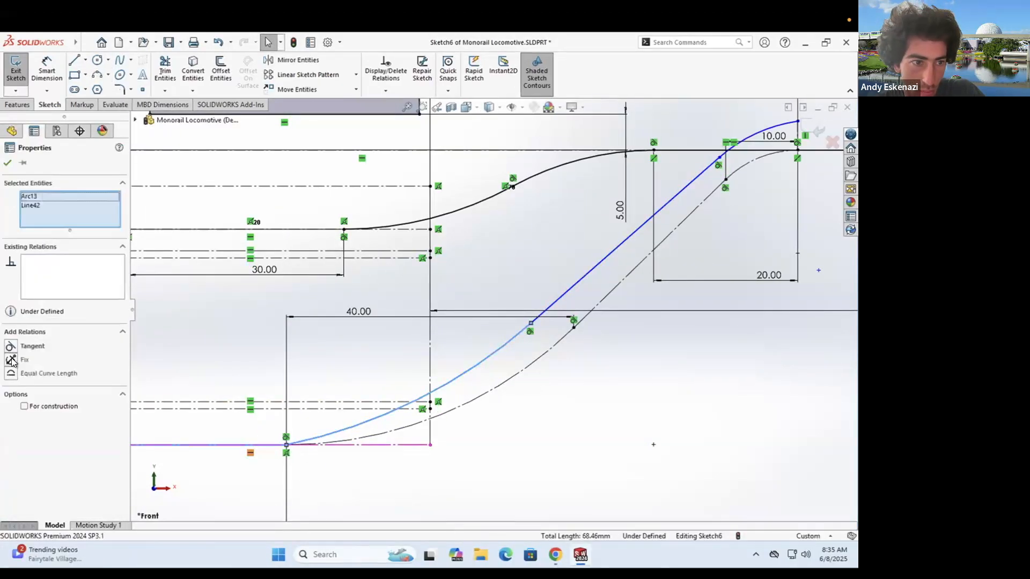
pyautogui.scroll(2, 373, 363)
pyautogui.moveTo(620, 257); pyautogui.dragTo(519, 283)
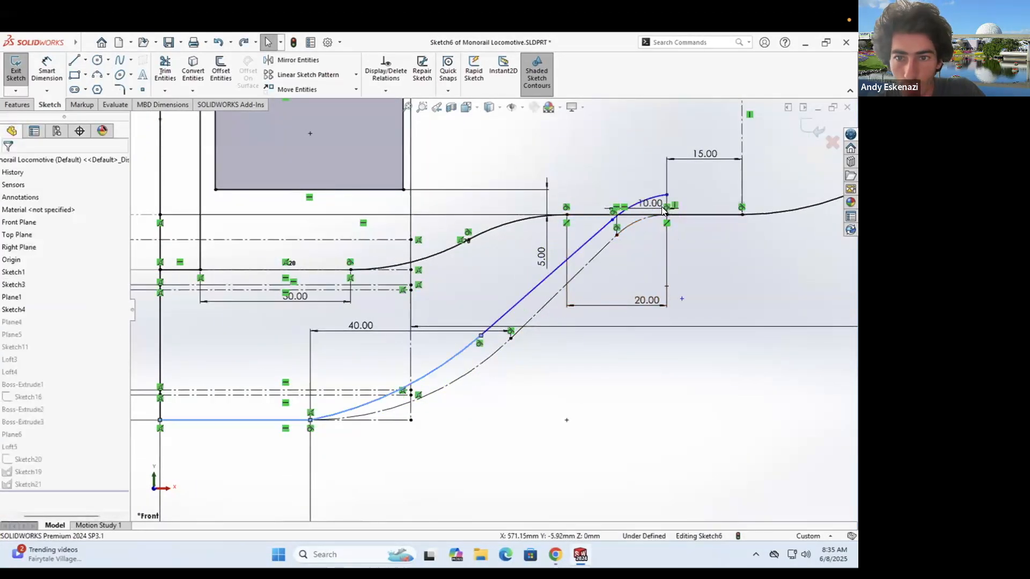
pyautogui.scroll(-3, 661, 207)
# - Dimension the short line to 5 and draw vertical and horizontal centerlines
pyautogui.click(692, 251)
pyautogui.write('5')
pyautogui.press('Return')
pyautogui.press('Escape')
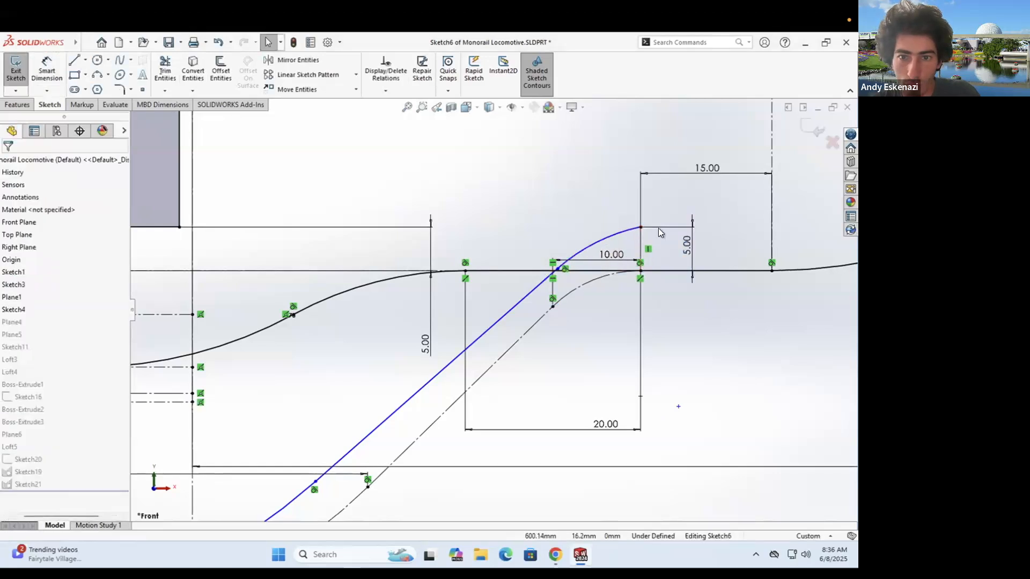
pyautogui.click(640, 228)
pyautogui.click(655, 227)
pyautogui.press('Escape')
# - Dimension the centerlines at 1.66 and make the arc tangent to the short horizontal line
pyautogui.click(46, 69)
pyautogui.scroll(-4, 623, 226)
pyautogui.click(676, 228)
pyautogui.click(721, 257)
pyautogui.press('Return')
pyautogui.click(53, 355)
pyautogui.press('Escape')
pyautogui.scroll(9, 596, 243)
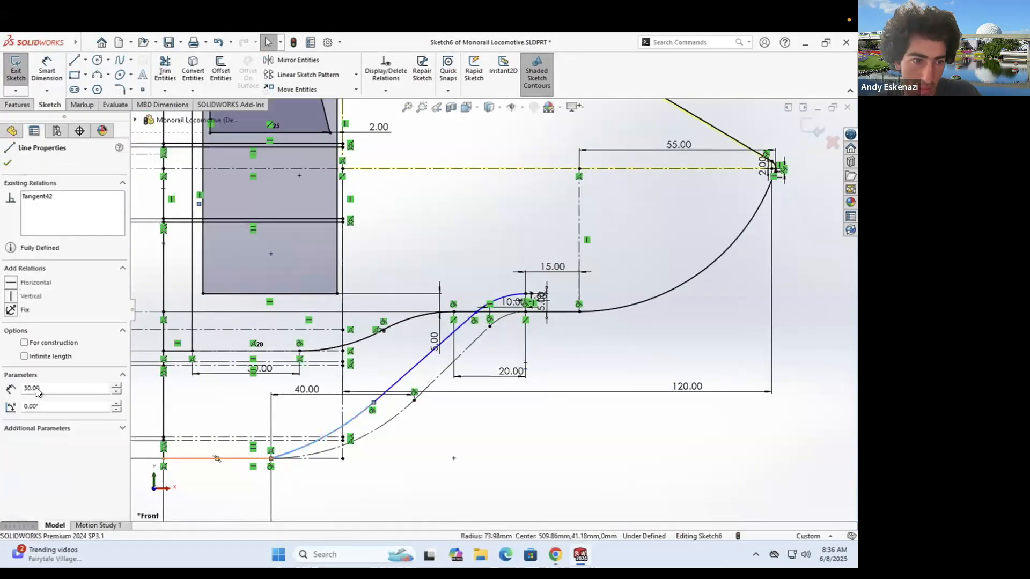
# - Try dragging the curve's point to reshape it, undoing the over-defining moves
pyautogui.moveTo(480, 328); pyautogui.dragTo(390, 374)
pyautogui.press('Return')
pyautogui.hotkey('ctrl', 'z')
pyautogui.scroll(-3, 440, 364)
pyautogui.moveTo(503, 307); pyautogui.dragTo(456, 353)
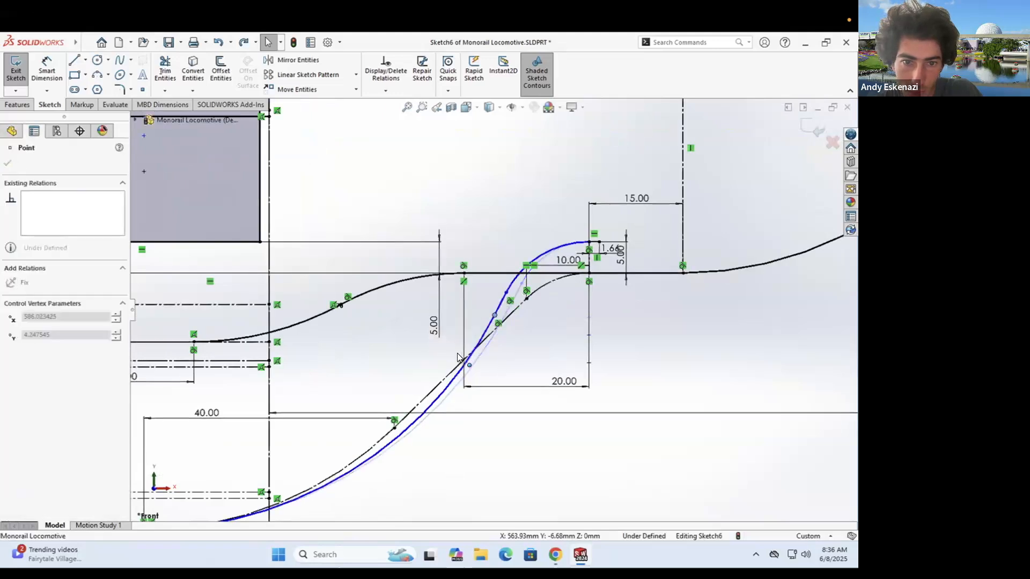
pyautogui.hotkey('ctrl', 'z')
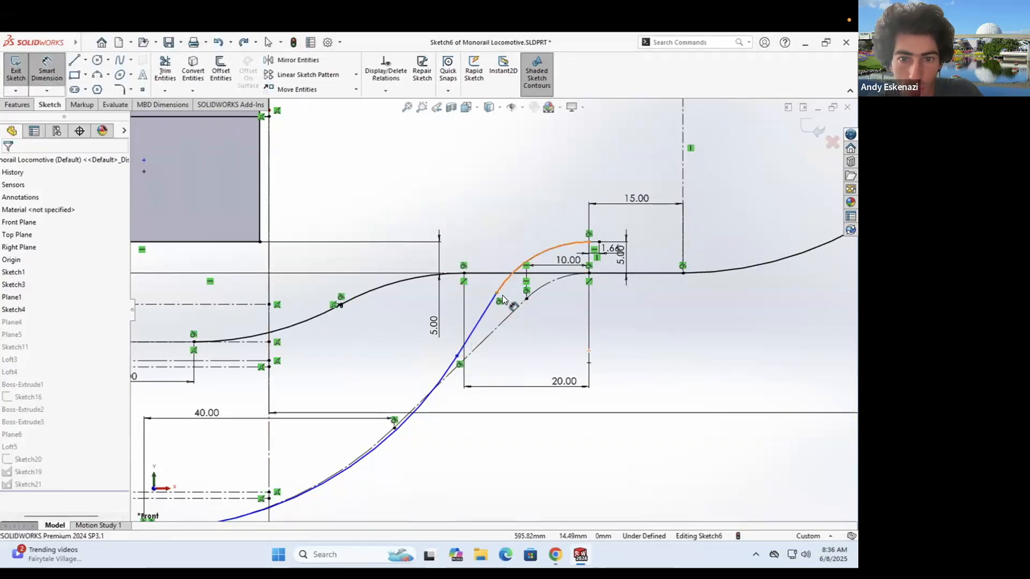
# - Dimension the curve at 20 mm and 30 mm, then exit Sketch6
pyautogui.click(542, 206)
pyautogui.write('20')
pyautogui.press('Return')
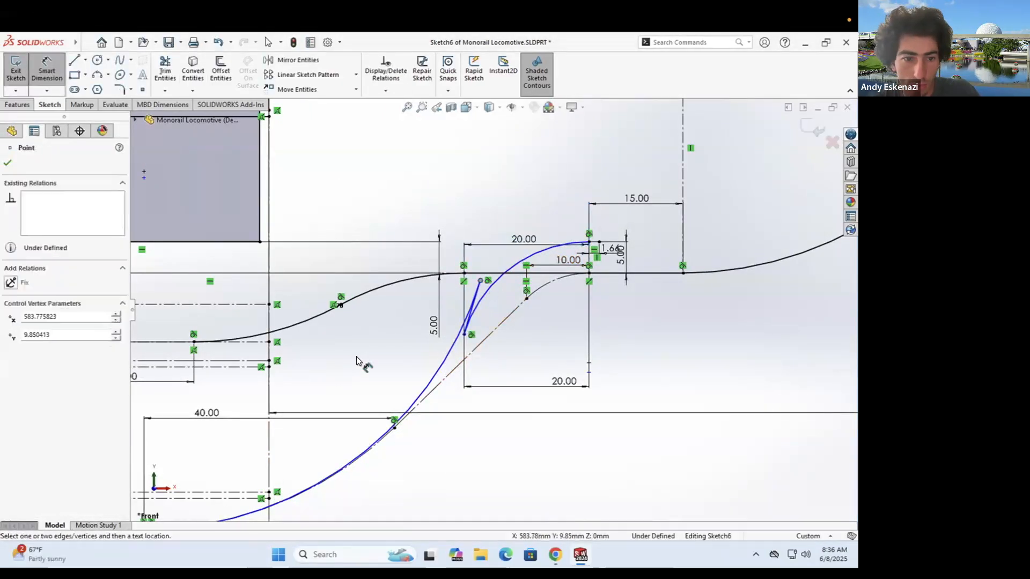
pyautogui.scroll(2, 357, 361)
pyautogui.click(250, 462)
pyautogui.click(350, 485)
pyautogui.write('30')
pyautogui.press('Return')
pyautogui.scroll(-3, 343, 472)
pyautogui.scroll(5, 379, 450)
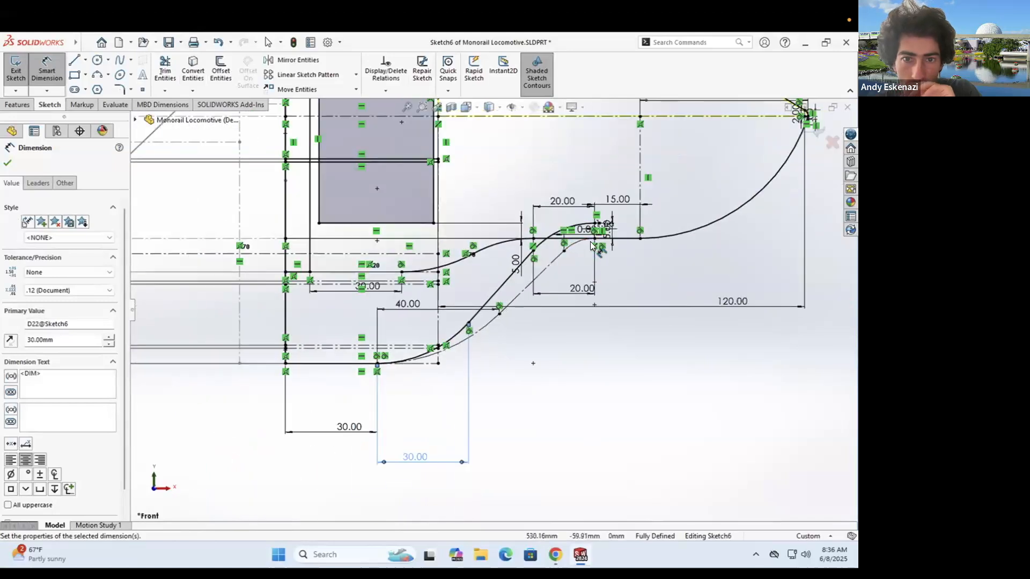
pyautogui.scroll(-2, 592, 244)
pyautogui.click(22, 80)
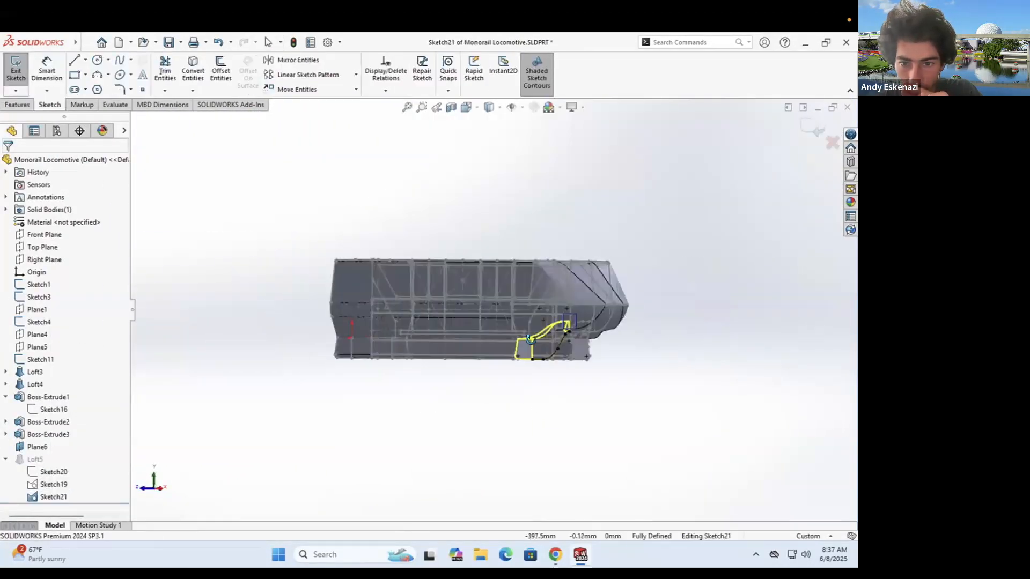
# - Try deleting the lower arc, undo it, and select the arc with its line
pyautogui.scroll(-8, 555, 349)
pyautogui.rightClick(565, 395)
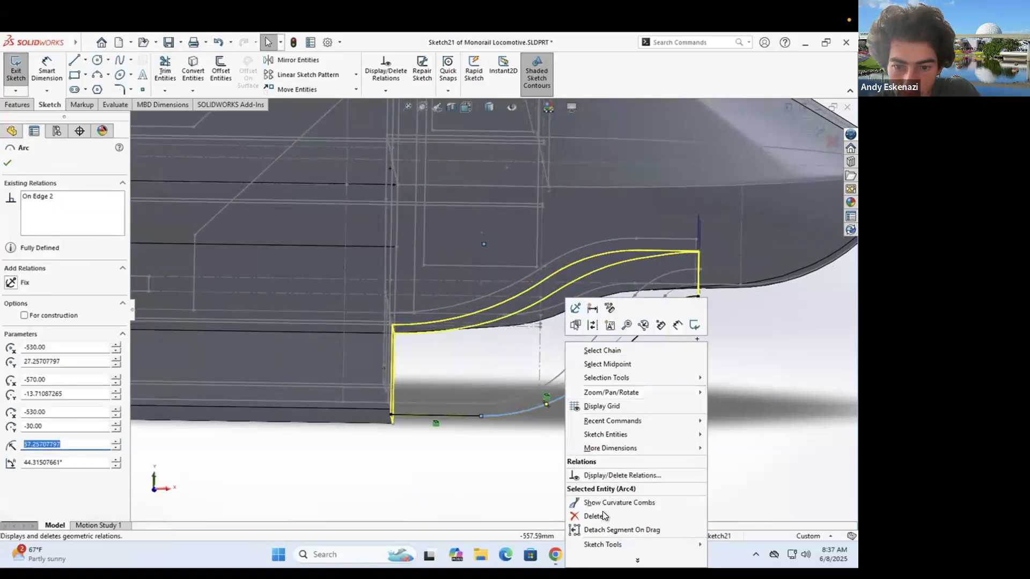
pyautogui.click(602, 515)
pyautogui.hotkey('ctrl', 'z')
pyautogui.click(587, 381)
pyautogui.keyDown('ctrl'); pyautogui.click(609, 362); pyautogui.keyUp('ctrl')
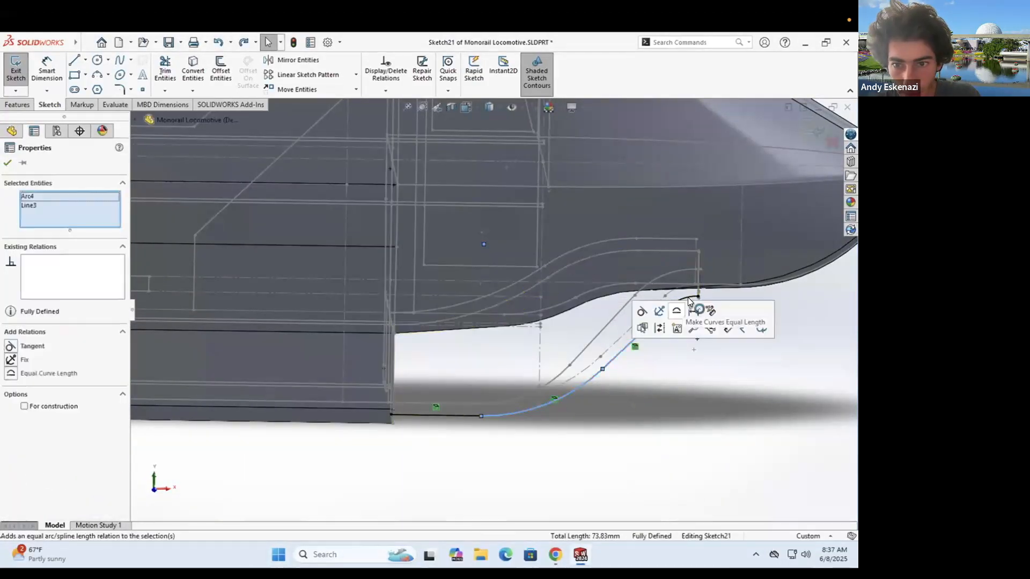
pyautogui.rightClick(543, 392)
pyautogui.click(532, 439)
# - Convert model edges into the sketch, exit, and dismiss the Loft5 error report
pyautogui.click(193, 70)
pyautogui.click(7, 164)
pyautogui.moveTo(652, 349); pyautogui.dragTo(563, 351, button='middle')
pyautogui.scroll(-3, 671, 279)
pyautogui.click(17, 73)
pyautogui.click(351, 129)
pyautogui.scroll(3, 681, 257)
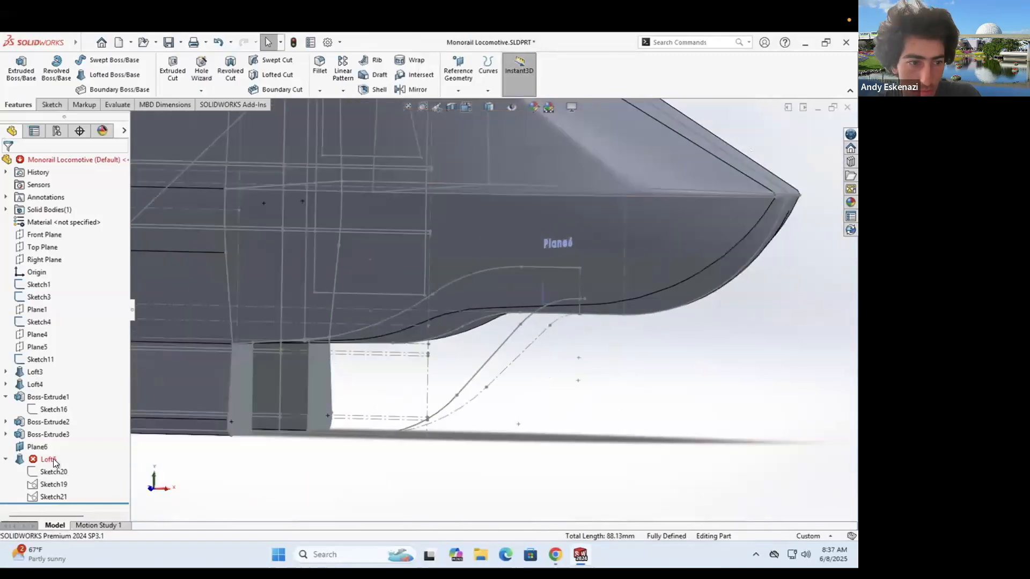
# - In Sketch20, delete Line7 and dimension the profile's vertical height to 10 mm
pyautogui.click(61, 338)
pyautogui.scroll(5, 449, 333)
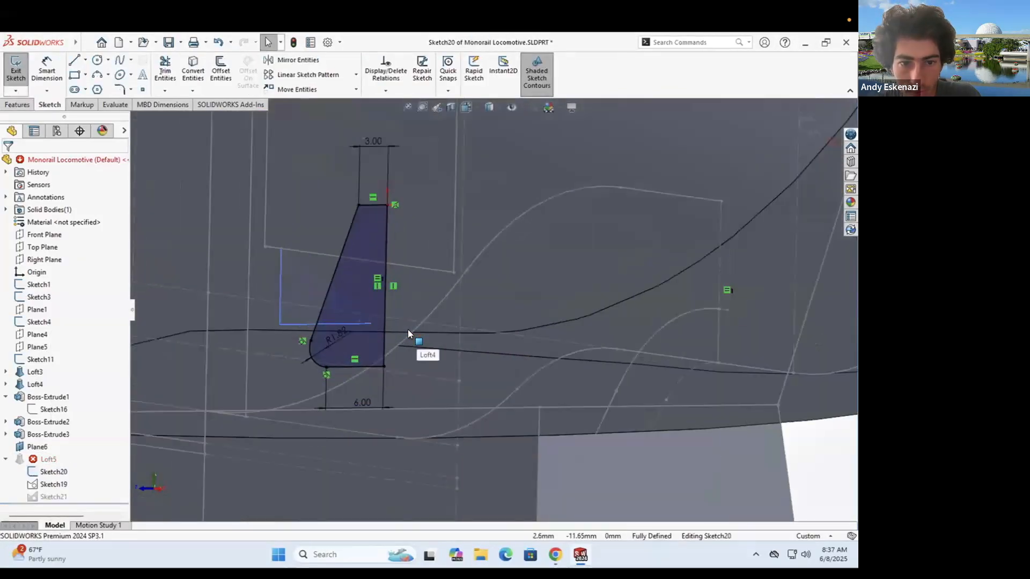
pyautogui.rightClick(430, 314)
pyautogui.click(453, 472)
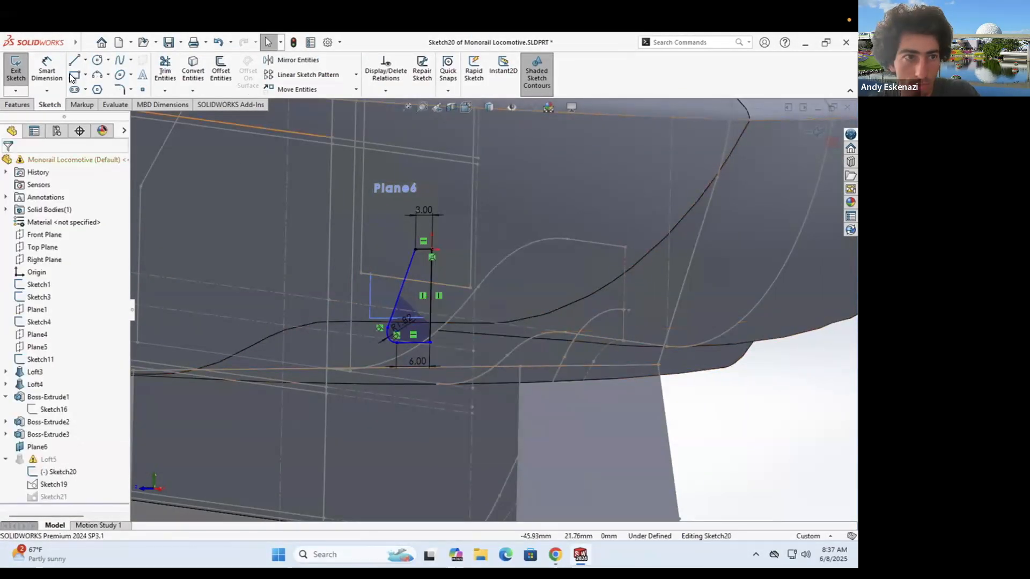
pyautogui.click(513, 288)
pyautogui.write('10')
pyautogui.press('Return')
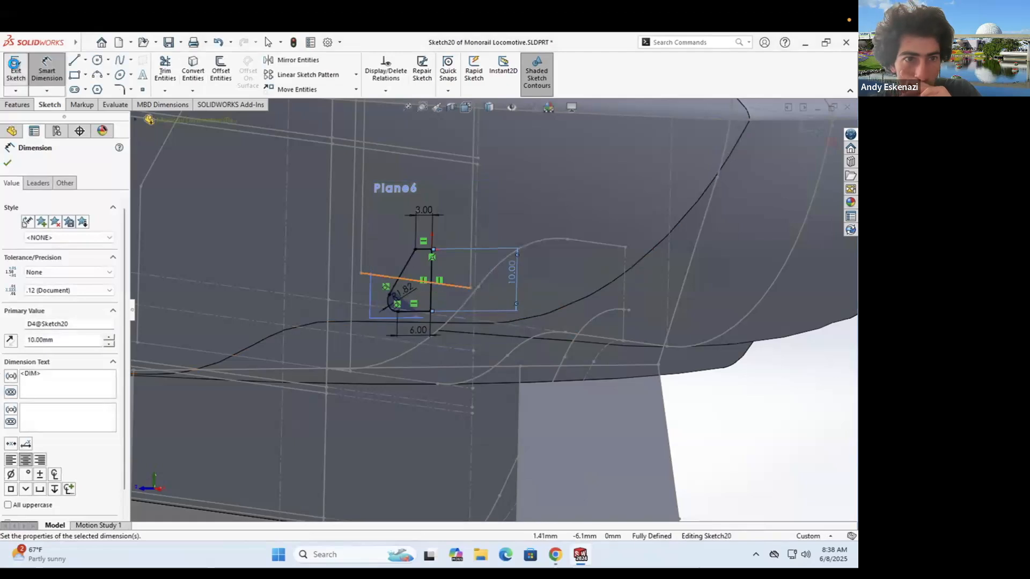
pyautogui.click(16, 72)
# - Edit Loft5 and add a second guide curve as an Open Group via SelectionManager
pyautogui.rightClick(45, 460)
pyautogui.click(54, 211)
pyautogui.rightClick(65, 325)
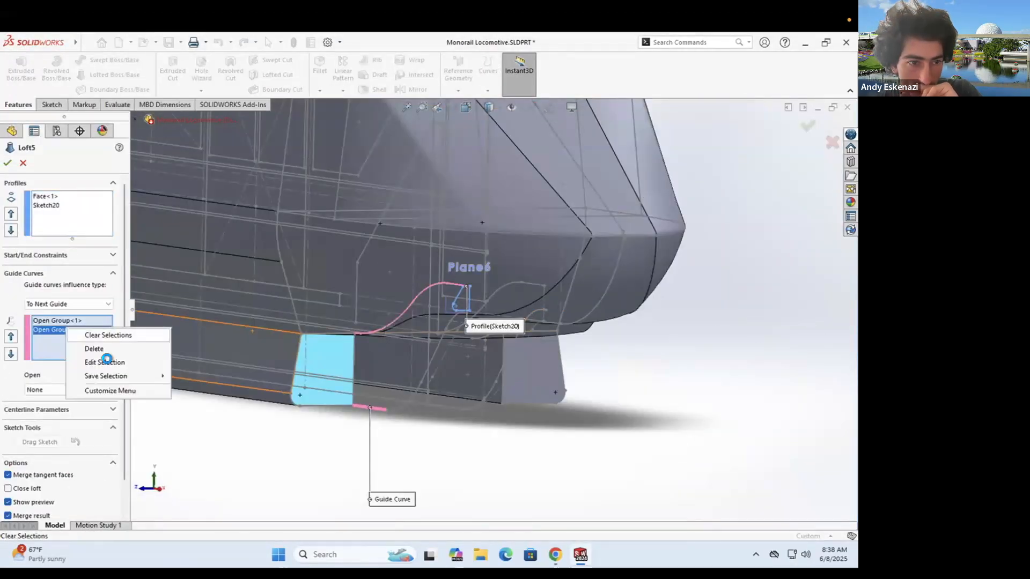
pyautogui.rightClick(231, 209)
pyautogui.click(279, 243)
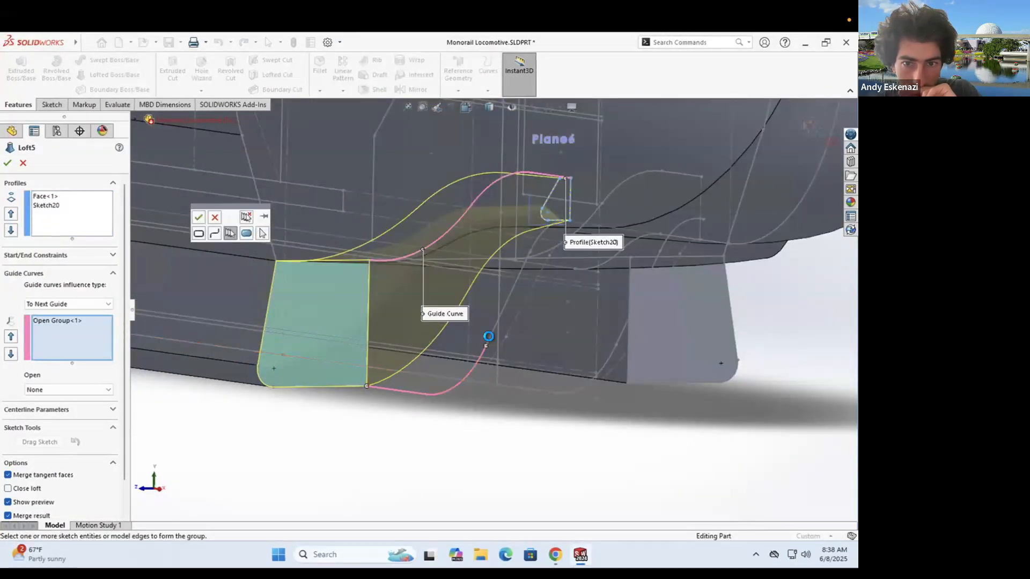
pyautogui.moveTo(567, 214); pyautogui.dragTo(528, 217, button='middle')
pyautogui.rightClick(661, 331)
pyautogui.click(686, 396)
pyautogui.moveTo(510, 263); pyautogui.dragTo(549, 294, button='middle')
pyautogui.click(7, 163)
# - Orbit and zoom around the rebuilt Loft5 to inspect its tip and start corner
pyautogui.moveTo(335, 231); pyautogui.dragTo(594, 317, button='middle')
pyautogui.click(594, 317)
pyautogui.scroll(-4, 504, 206)
pyautogui.moveTo(521, 202); pyautogui.dragTo(514, 290, button='middle')
pyautogui.scroll(5, 533, 225)
pyautogui.scroll(-1, 467, 270)
pyautogui.scroll(2, 300, 338)
pyautogui.scroll(-5, 269, 347)
pyautogui.moveTo(269, 346); pyautogui.dragTo(470, 308, button='middle')
pyautogui.scroll(-3, 363, 387)
pyautogui.scroll(10, 469, 303)
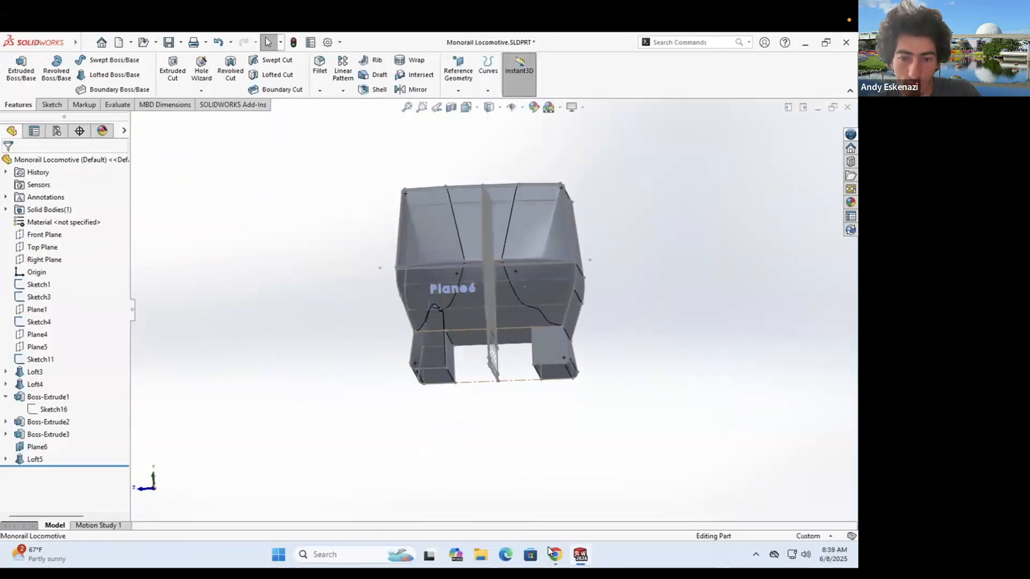
# - Check the monorail reference photo, then orbit the model around the loft tip
pyautogui.click(548, 549)
pyautogui.click(579, 555)
pyautogui.moveTo(461, 353); pyautogui.dragTo(645, 281, button='middle')
pyautogui.scroll(-5, 645, 280)
pyautogui.scroll(5, 648, 289)
pyautogui.scroll(-8, 586, 281)
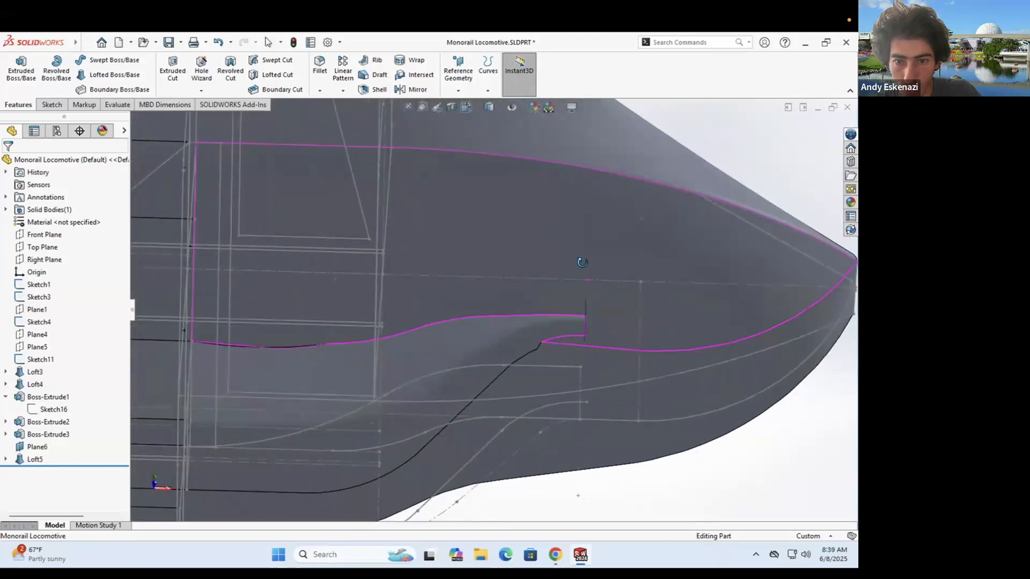
pyautogui.scroll(-3, 590, 307)
pyautogui.moveTo(526, 310)
pyautogui.mouseDown(button='middle')
pyautogui.moveTo(472, 293)
pyautogui.moveTo(431, 308)
pyautogui.moveTo(515, 322)
pyautogui.mouseUp(button='middle')
pyautogui.scroll(6, 483, 321)
# - Change Sketch20's vertical dimension from 10 to 5 mm and rebuild Loft5
pyautogui.click(56, 474)
pyautogui.click(68, 442)
pyautogui.doubleClick(464, 346)
pyautogui.write('5')
pyautogui.press('Return')
pyautogui.click(12, 69)
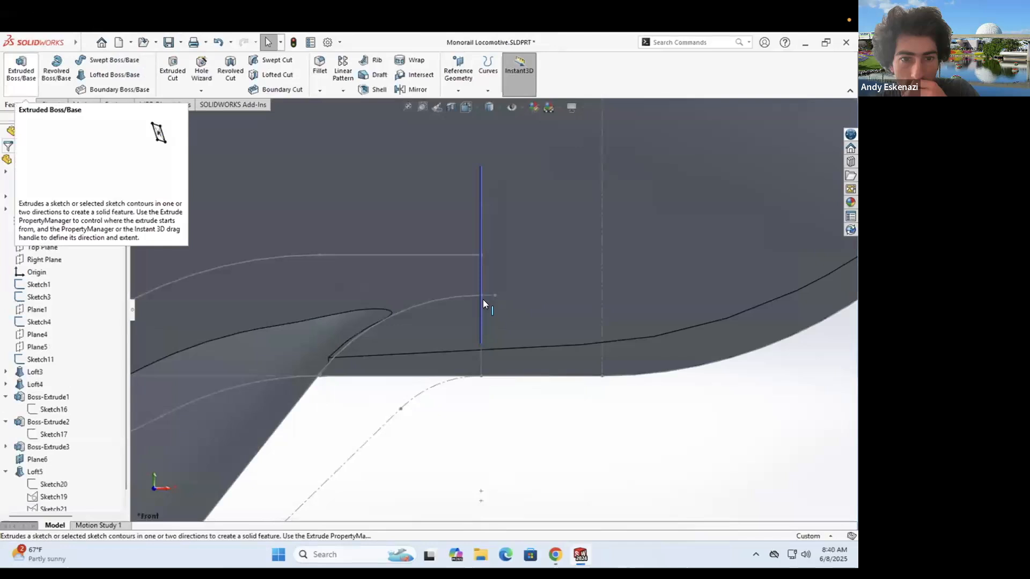
# - Orbit and zoom around the rebuilt loft to review its shape
pyautogui.scroll(4, 482, 300)
pyautogui.moveTo(483, 300); pyautogui.dragTo(622, 362, button='middle')
pyautogui.scroll(-4, 504, 331)
pyautogui.scroll(-3, 622, 362)
pyautogui.scroll(5, 602, 287)
pyautogui.moveTo(602, 287); pyautogui.dragTo(557, 365, button='middle')
pyautogui.scroll(-5, 451, 335)
pyautogui.scroll(2, 437, 321)
pyautogui.scroll(-5, 425, 337)
# - Select and compare the loft and extrusion edges at the sliver corner, then clear the selection
pyautogui.click(425, 337)
pyautogui.moveTo(425, 337); pyautogui.dragTo(568, 376, button='middle')
pyautogui.click(619, 436)
pyautogui.click(489, 311)
pyautogui.moveTo(489, 311); pyautogui.dragTo(543, 284, button='middle')
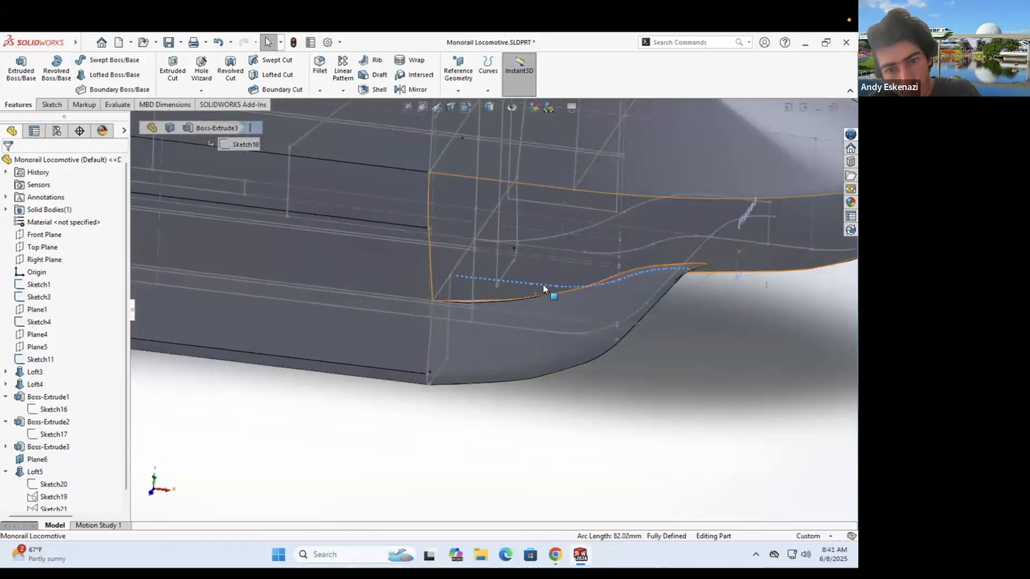
pyautogui.scroll(-2, 477, 306)
pyautogui.moveTo(477, 305); pyautogui.dragTo(504, 325, button='middle')
pyautogui.press('Escape')
pyautogui.scroll(-5, 504, 325)
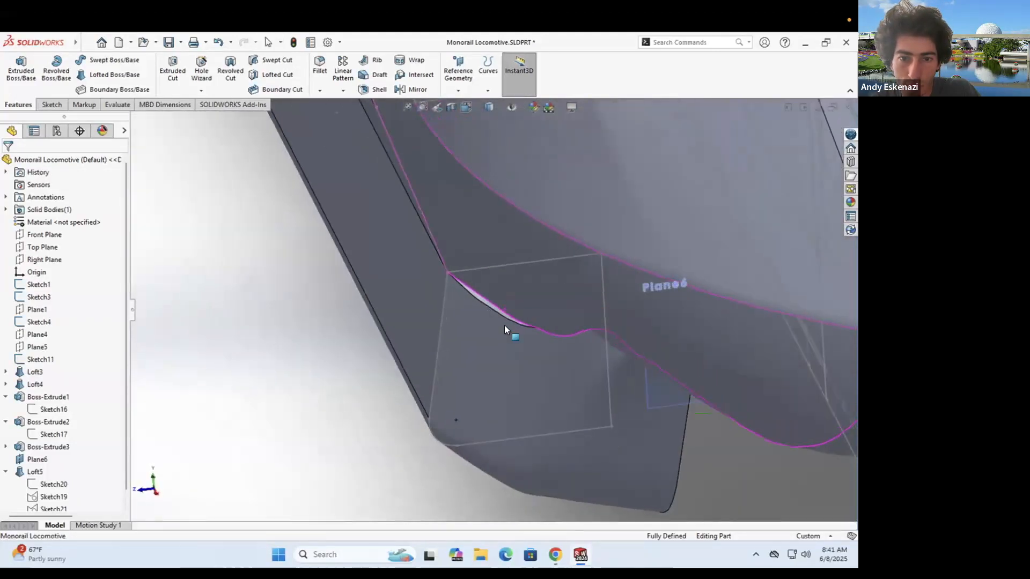
# - Create 3DSketch2 by converting the sliver's lower and upper edges
pyautogui.press('Escape')
pyautogui.scroll(2, 488, 314)
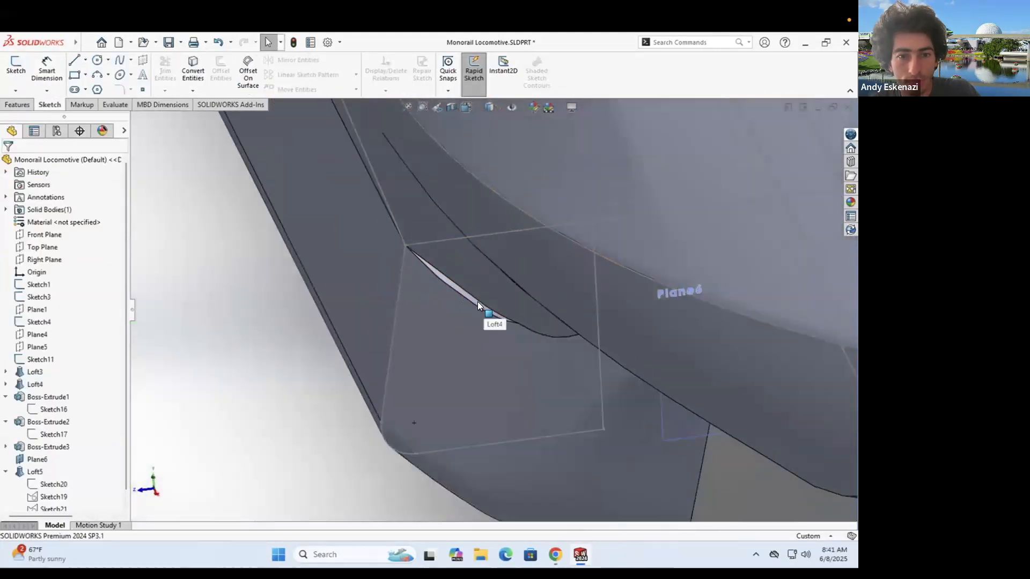
pyautogui.moveTo(443, 247); pyautogui.dragTo(39, 114, button='middle')
pyautogui.click(38, 118)
pyautogui.click(193, 70)
pyautogui.click(421, 274)
pyautogui.click(7, 163)
pyautogui.click(193, 69)
pyautogui.click(431, 271)
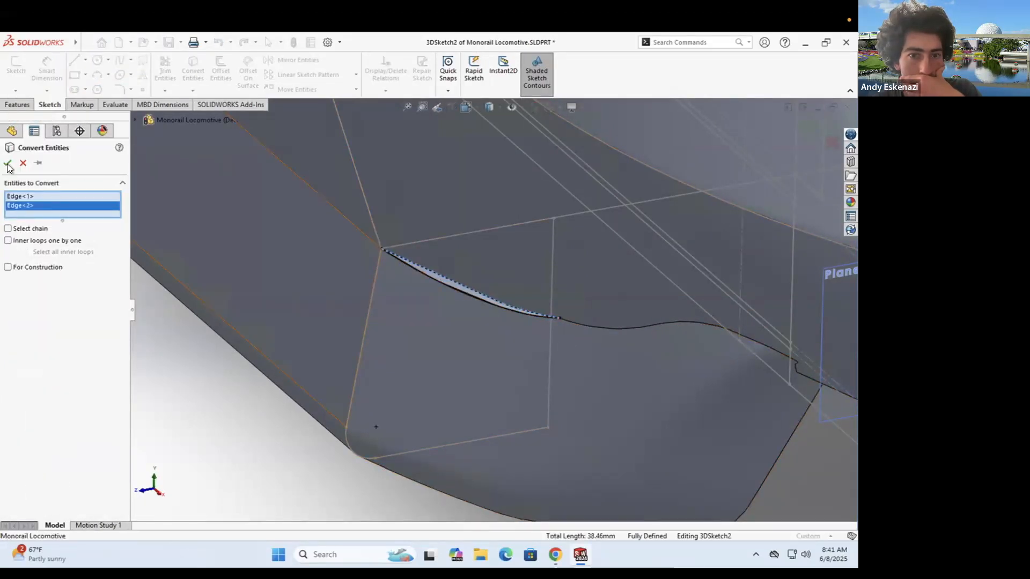
pyautogui.click(8, 164)
pyautogui.scroll(-2, 445, 268)
# - Start an extrude from the 3D sliver sketch and orbit around the sliver
pyautogui.click(18, 106)
pyautogui.click(21, 70)
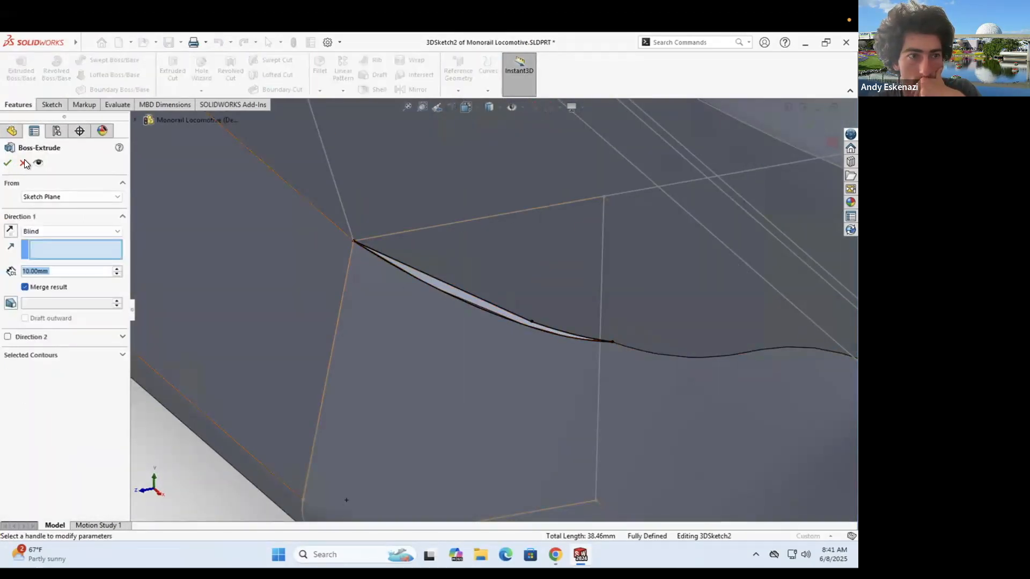
pyautogui.scroll(3, 495, 309)
pyautogui.moveTo(494, 307); pyautogui.dragTo(457, 292, button='middle')
pyautogui.scroll(-3, 459, 284)
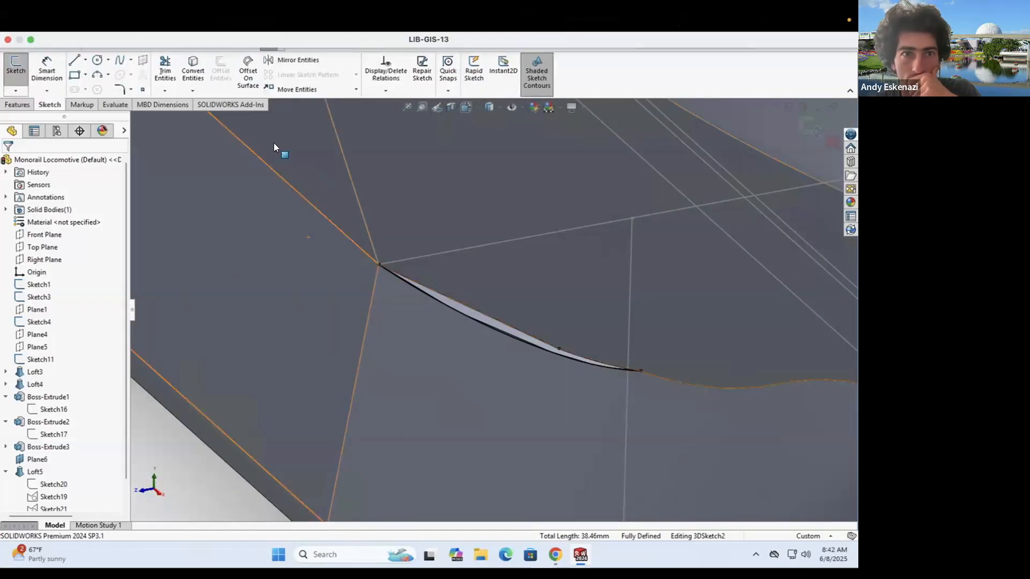
# - Bring up the Surfaces commands via a 'surf' search and try a Boundary Surface
pyautogui.click(687, 44)
pyautogui.write('surf')
pyautogui.click(675, 88)
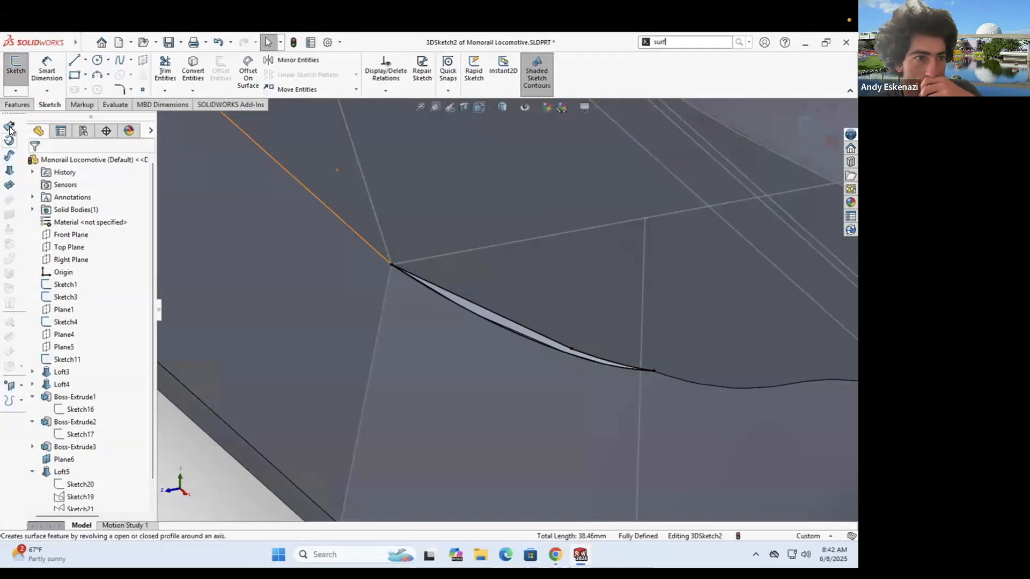
pyautogui.click(9, 185)
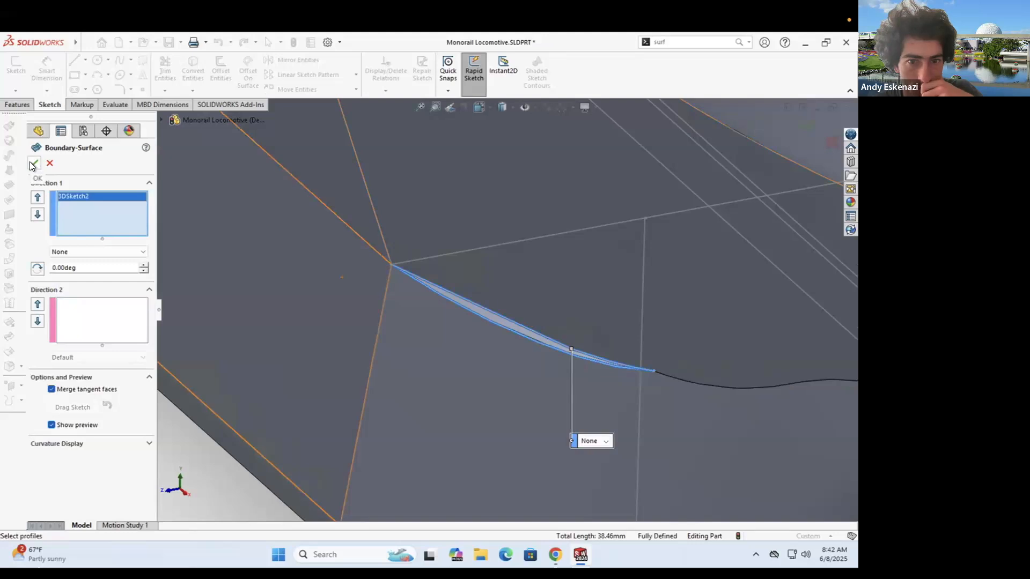
pyautogui.click(35, 164)
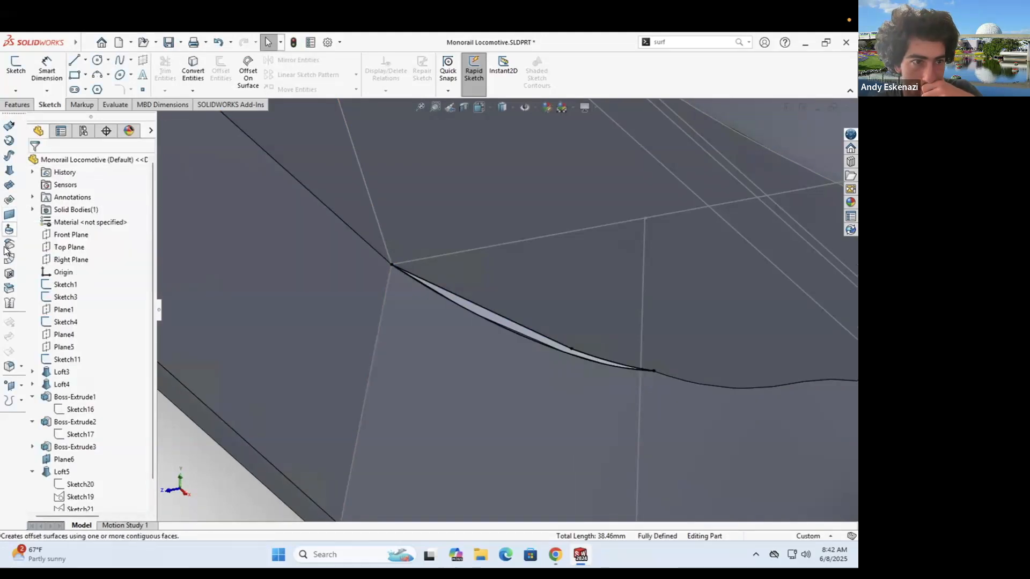
pyautogui.click(8, 245)
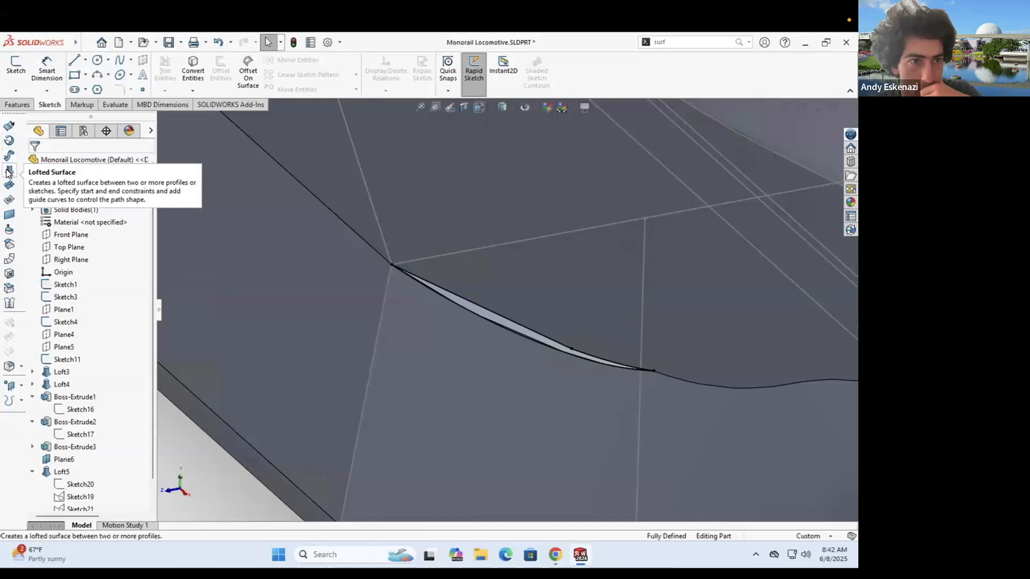
# - Try a Lofted Surface across the gap with the adjoining face, then cancel
pyautogui.click(8, 171)
pyautogui.click(573, 360)
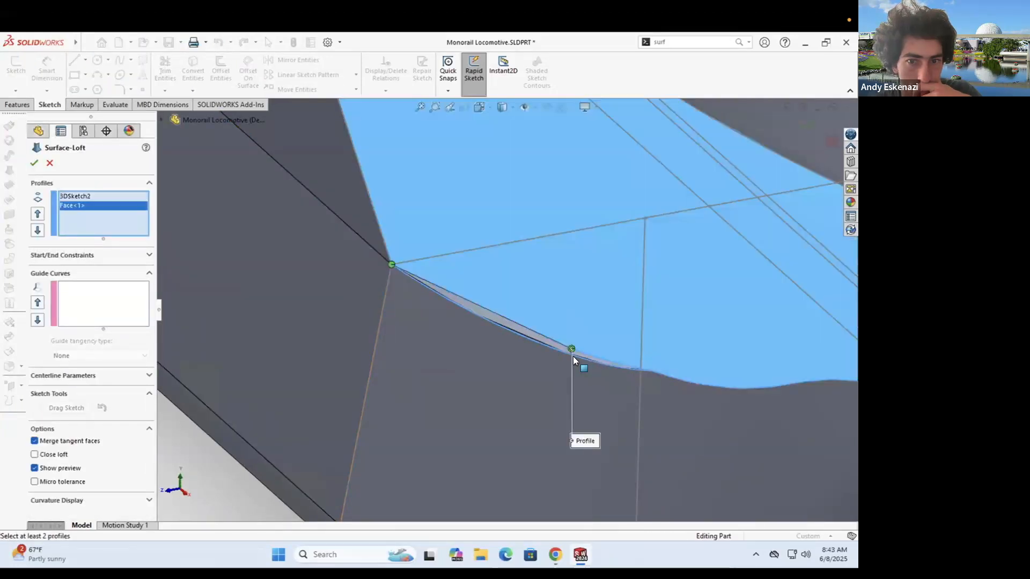
pyautogui.click(50, 163)
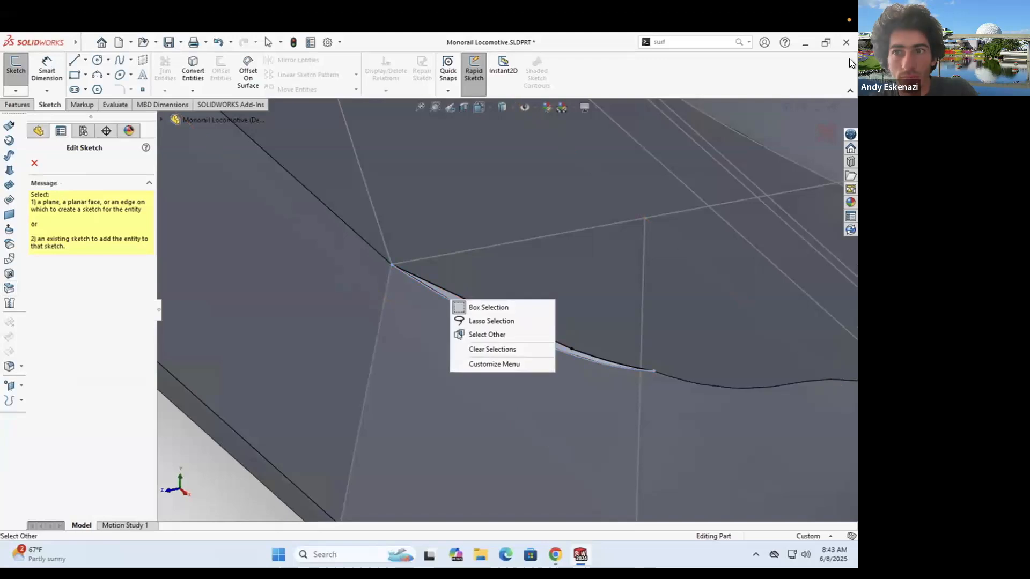
pyautogui.click(35, 163)
# - Delete 3DSketch2 and orbit to a side view of the unfilled gap
pyautogui.moveTo(149, 477); pyautogui.dragTo(150, 503)
pyautogui.rightClick(72, 496)
pyautogui.click(101, 407)
pyautogui.click(500, 239)
pyautogui.scroll(5, 501, 264)
pyautogui.moveTo(504, 263)
pyautogui.mouseDown(button='middle')
pyautogui.moveTo(523, 264)
pyautogui.moveTo(517, 225)
pyautogui.moveTo(563, 275)
pyautogui.moveTo(521, 293)
pyautogui.moveTo(579, 268)
pyautogui.mouseUp(button='middle')
pyautogui.scroll(4, 520, 293)
pyautogui.moveTo(483, 284)
pyautogui.mouseDown(button='middle')
pyautogui.moveTo(505, 241)
pyautogui.moveTo(481, 292)
pyautogui.mouseUp(button='middle')
pyautogui.scroll(-6, 481, 296)
# - Create a reference plane from the gap's corner vertex and a sketch line
pyautogui.click(18, 104)
pyautogui.click(455, 77)
pyautogui.click(456, 77)
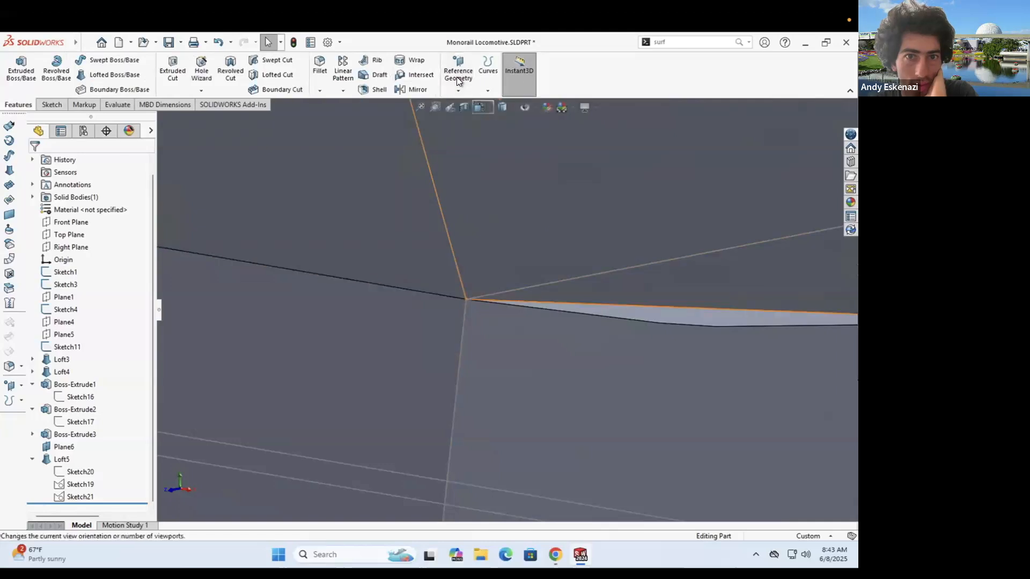
pyautogui.click(456, 76)
pyautogui.click(460, 104)
pyautogui.click(466, 299)
pyautogui.scroll(6, 490, 294)
pyautogui.click(681, 288)
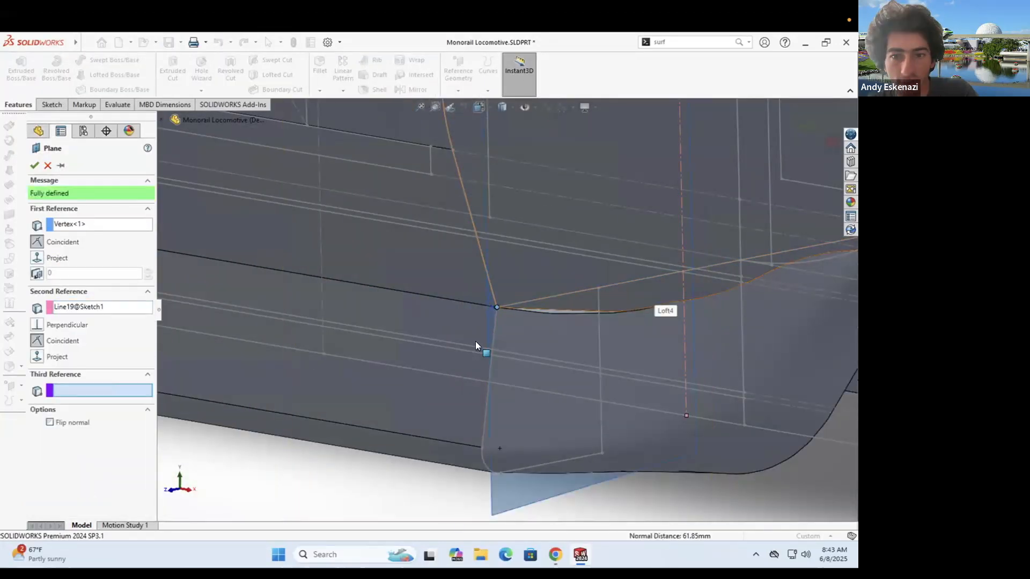
pyautogui.click(34, 165)
# - Start a sketch on the new plane, inspect the gap, and exit without changes
pyautogui.click(211, 207)
pyautogui.moveTo(346, 250); pyautogui.dragTo(461, 188, button='middle')
pyautogui.click(16, 71)
pyautogui.scroll(-9, 518, 371)
pyautogui.scroll(-5, 515, 357)
# - Define Plane7 through the corner point, perpendicular to the repicked line
pyautogui.click(18, 104)
pyautogui.click(458, 76)
pyautogui.click(460, 103)
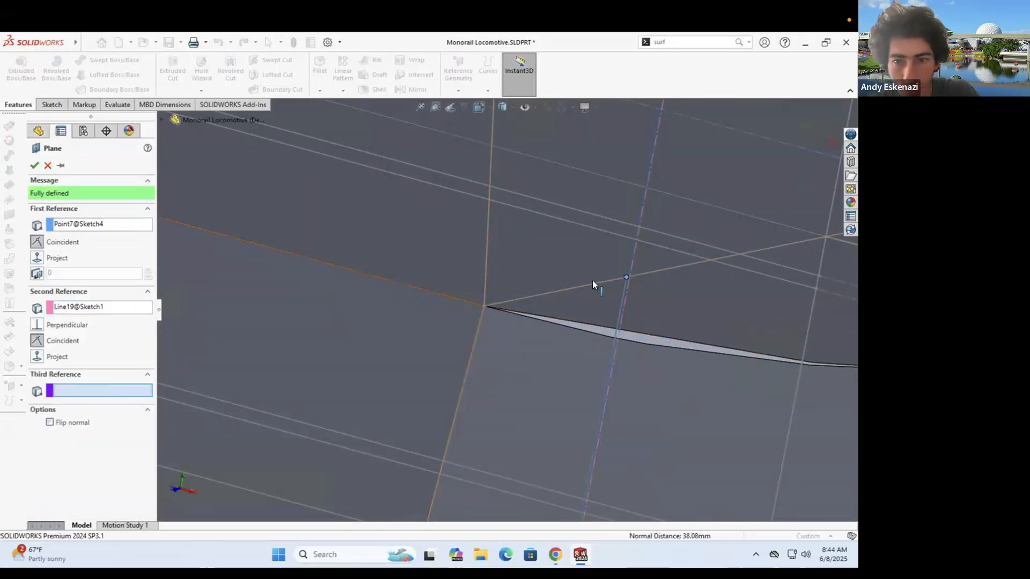
pyautogui.scroll(8, 592, 280)
pyautogui.scroll(-5, 533, 352)
pyautogui.rightClick(122, 305)
pyautogui.click(151, 313)
pyautogui.scroll(-8, 561, 335)
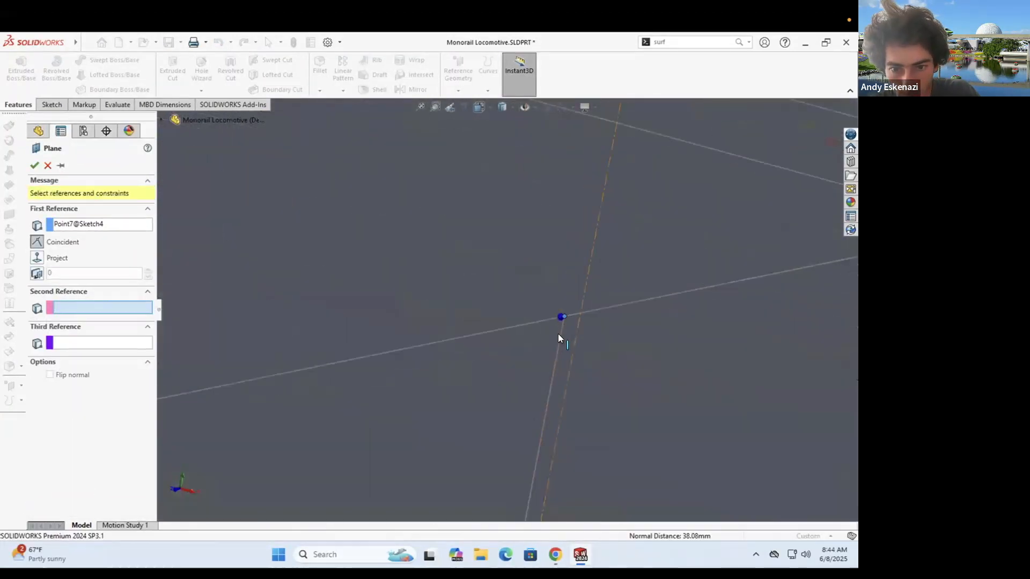
pyautogui.click(561, 335)
pyautogui.scroll(8, 561, 335)
pyautogui.click(34, 165)
# - Sketch on Plane7 by converting the three gap edges into sketch entities
pyautogui.click(52, 104)
pyautogui.scroll(8, 523, 321)
pyautogui.scroll(-10, 523, 321)
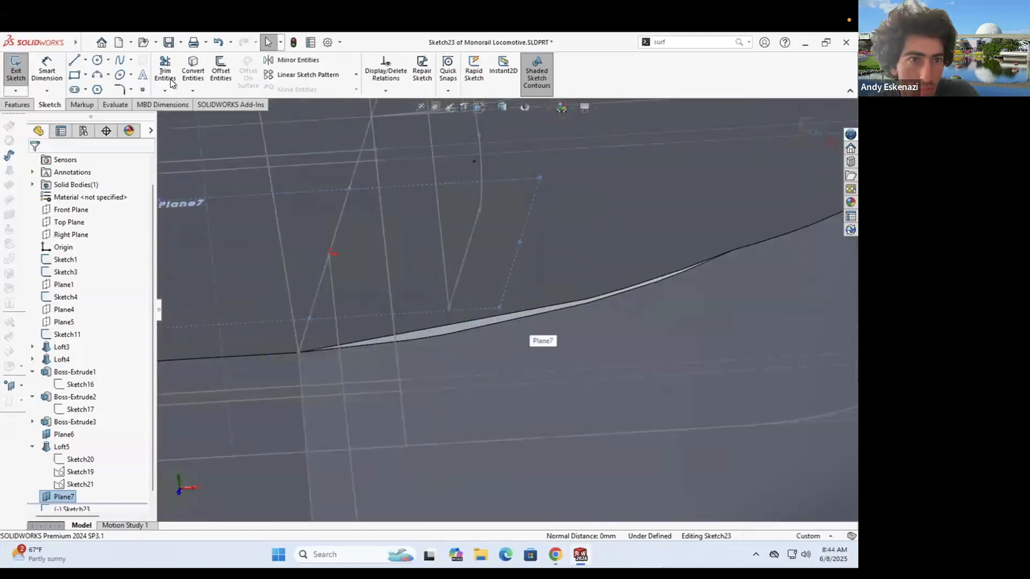
pyautogui.click(193, 70)
pyautogui.click(509, 311)
pyautogui.click(648, 280)
pyautogui.click(528, 317)
pyautogui.click(34, 163)
pyautogui.moveTo(419, 268); pyautogui.dragTo(301, 241, button='middle')
# - Extrude the gap outline into Boss-Extrude4 with a fixed 10 mm depth
pyautogui.click(17, 105)
pyautogui.click(21, 71)
pyautogui.click(34, 163)
pyautogui.click(98, 230)
pyautogui.click(65, 237)
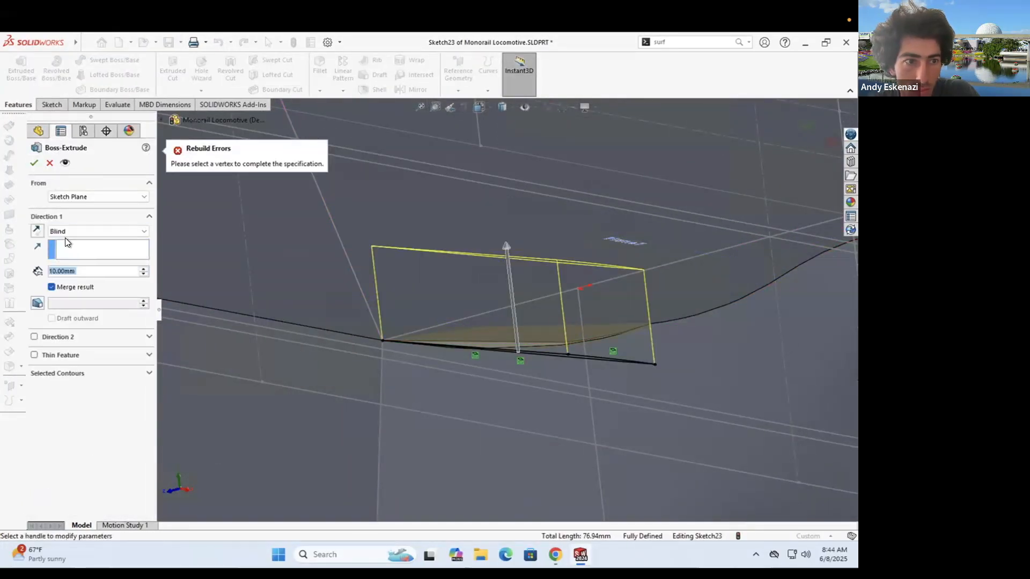
pyautogui.click(34, 163)
pyautogui.scroll(6, 482, 353)
pyautogui.moveTo(412, 373); pyautogui.dragTo(355, 339, button='middle')
pyautogui.scroll(-3, 482, 353)
pyautogui.scroll(-4, 476, 302)
pyautogui.scroll(4, 535, 314)
pyautogui.scroll(2, 595, 305)
pyautogui.scroll(-5, 501, 310)
pyautogui.moveTo(408, 281); pyautogui.dragTo(396, 283, button='middle')
pyautogui.scroll(4, 396, 282)
pyautogui.scroll(-1, 78, 494)
# - Edit Boss-Extrude4 to extrude Up To Surface against the bounding face
pyautogui.rightClick(78, 496)
pyautogui.click(83, 323)
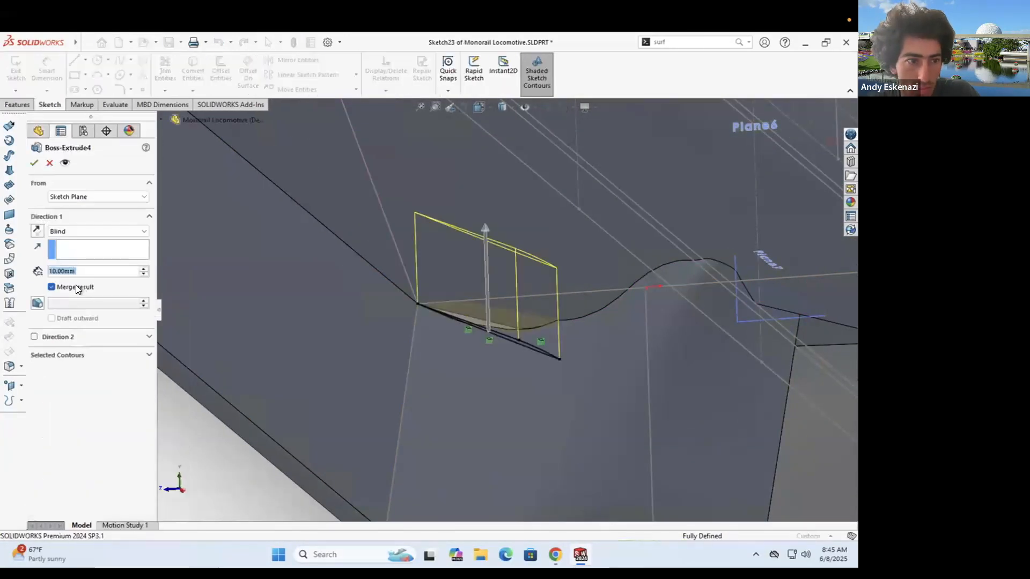
pyautogui.click(481, 281)
pyautogui.click(34, 162)
pyautogui.scroll(5, 515, 310)
pyautogui.moveTo(515, 310); pyautogui.dragTo(458, 297, button='middle')
pyautogui.scroll(-5, 492, 314)
pyautogui.scroll(-4, 466, 307)
pyautogui.scroll(5, 520, 310)
# - Inspect the new boss around the lower nose, keeping Boss-Extrude4 when asked to delete
pyautogui.moveTo(520, 310); pyautogui.dragTo(596, 299, button='middle')
pyautogui.scroll(5, 523, 300)
pyautogui.scroll(2, 479, 297)
pyautogui.moveTo(507, 292)
pyautogui.mouseDown(button='middle')
pyautogui.moveTo(529, 288)
pyautogui.moveTo(504, 292)
pyautogui.mouseUp(button='middle')
pyautogui.scroll(4, 456, 294)
pyautogui.scroll(-5, 271, 312)
pyautogui.scroll(5, 271, 312)
pyautogui.scroll(-7, 617, 322)
pyautogui.moveTo(646, 333); pyautogui.dragTo(600, 328, button='middle')
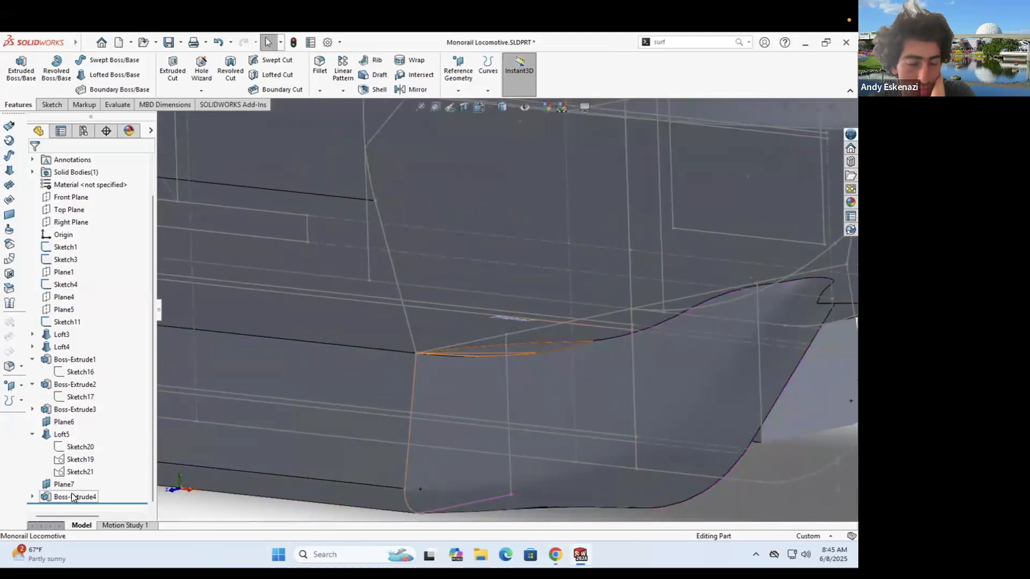
pyautogui.click(500, 227)
pyautogui.moveTo(504, 330); pyautogui.dragTo(529, 338, button='middle')
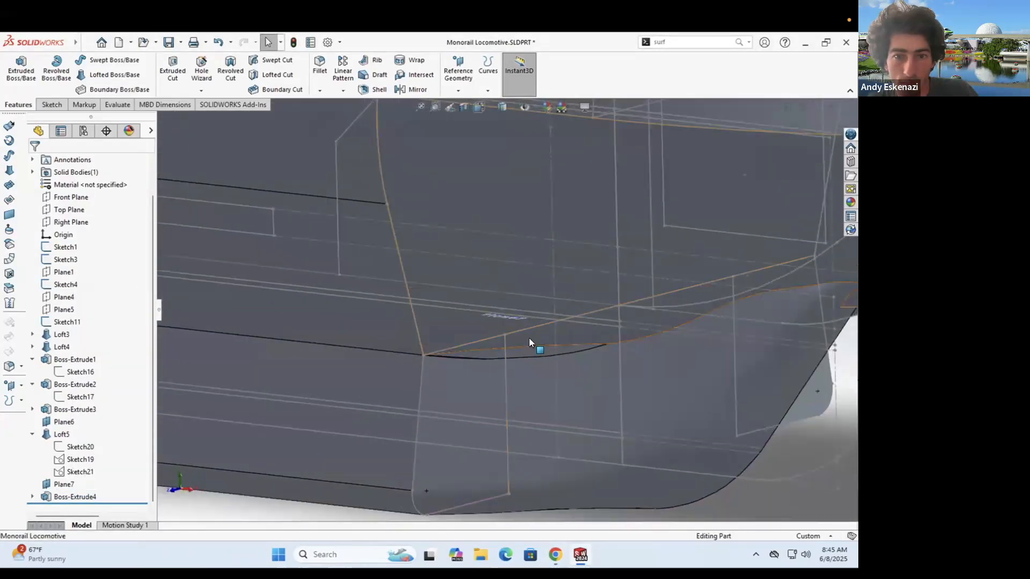
pyautogui.scroll(6, 529, 338)
pyautogui.scroll(-9, 336, 275)
pyautogui.click(56, 106)
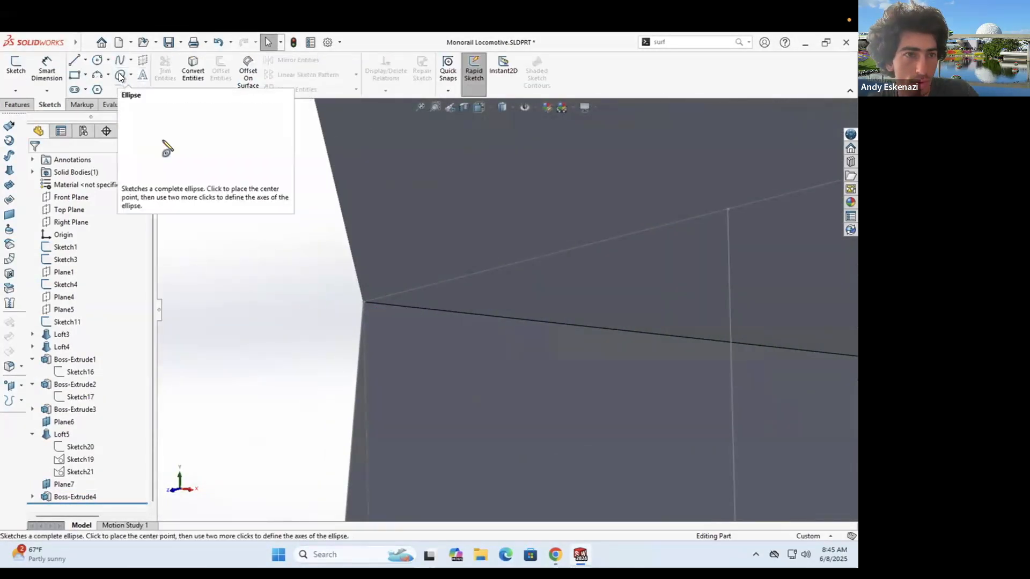
# - Start a circular-profile sweep along the body's lower side edges
pyautogui.click(24, 106)
pyautogui.click(108, 60)
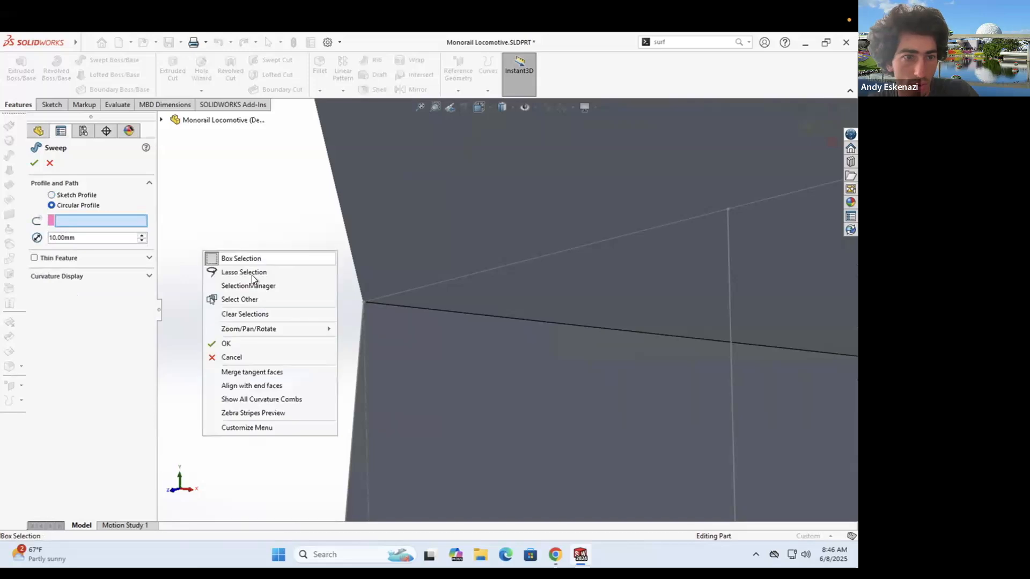
pyautogui.scroll(5, 299, 287)
pyautogui.scroll(-7, 551, 327)
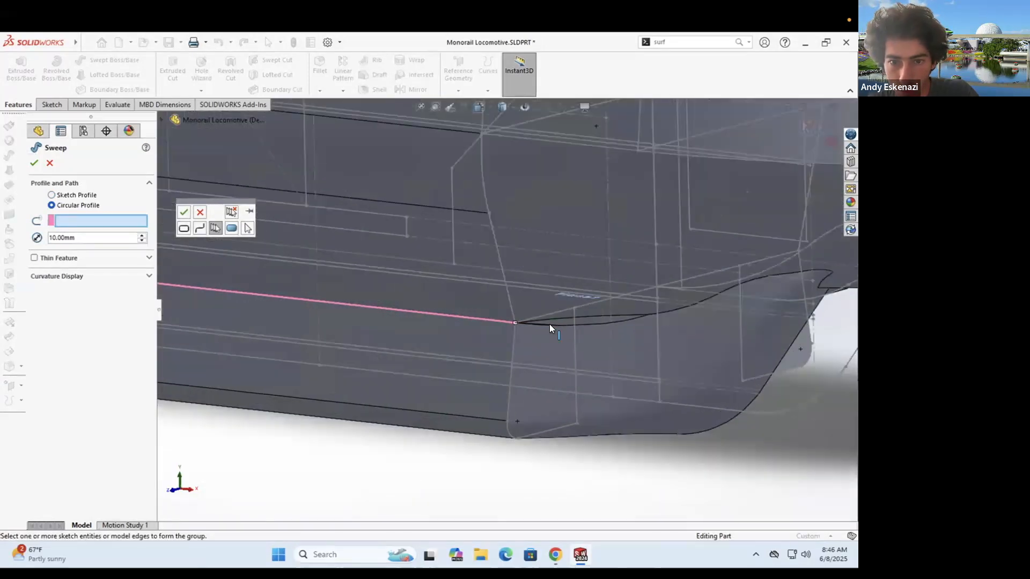
pyautogui.click(661, 314)
pyautogui.moveTo(528, 315)
pyautogui.mouseDown(button='middle')
pyautogui.moveTo(567, 318)
pyautogui.moveTo(525, 313)
pyautogui.mouseUp(button='middle')
pyautogui.scroll(4, 567, 318)
pyautogui.scroll(-4, 579, 316)
pyautogui.moveTo(500, 339); pyautogui.dragTo(375, 314, button='middle')
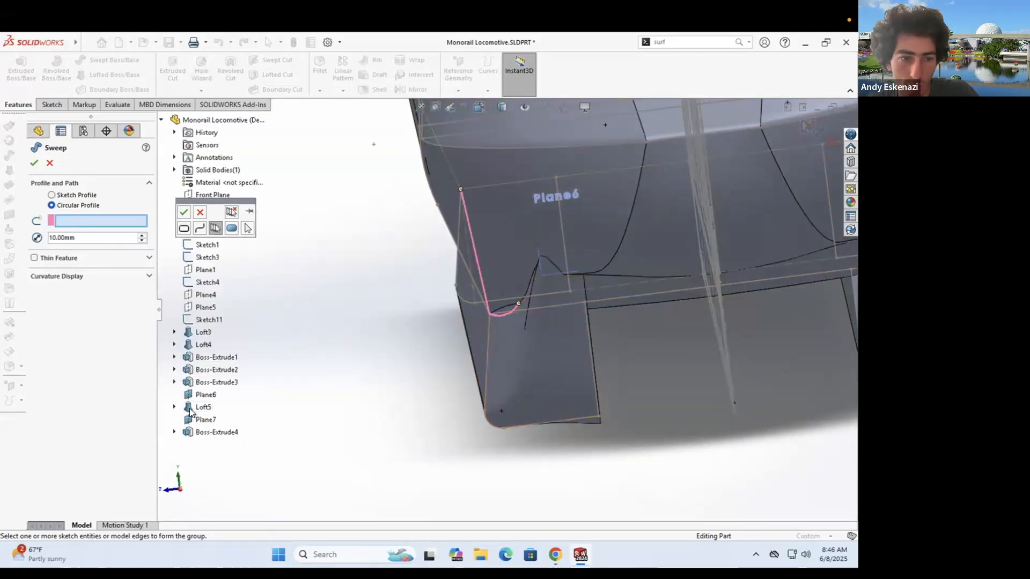
pyautogui.moveTo(317, 424); pyautogui.dragTo(397, 383, button='middle')
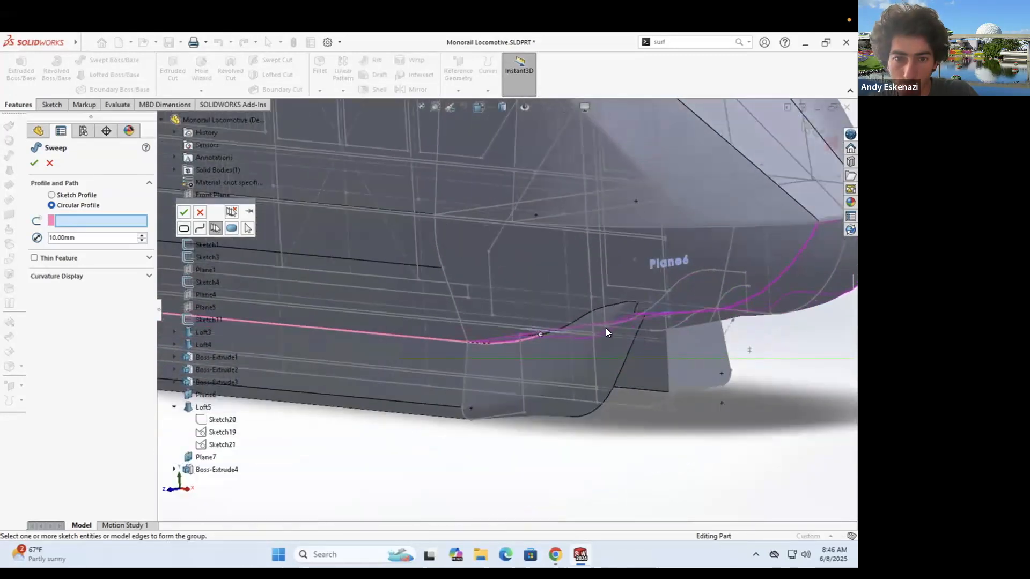
pyautogui.scroll(-3, 606, 331)
pyautogui.click(181, 211)
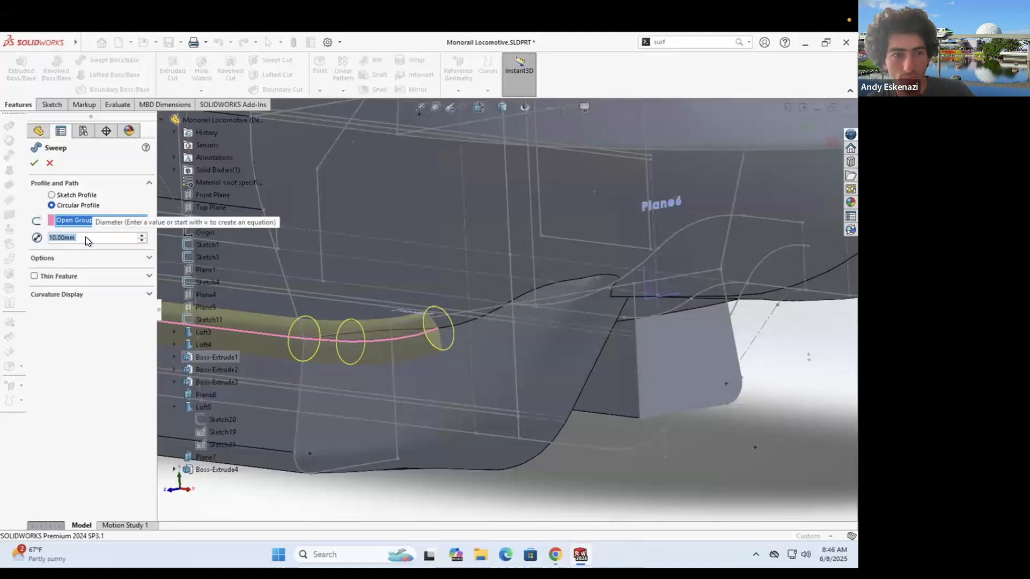
# - Give the sweep a 3 mm diameter to create Sweep2
pyautogui.write('3')
pyautogui.press('Return')
pyautogui.scroll(5, 365, 333)
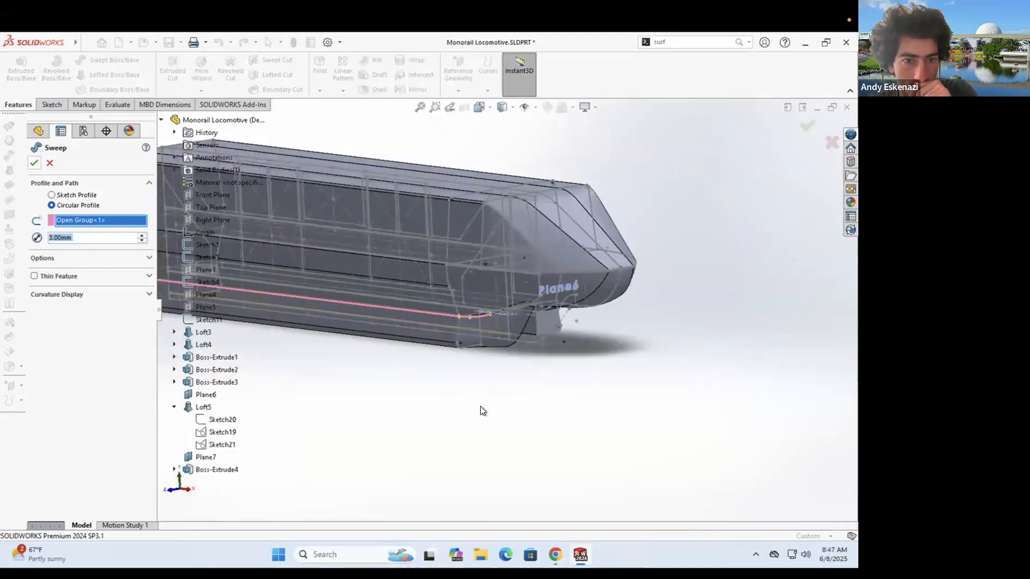
pyautogui.scroll(-10, 485, 306)
pyautogui.moveTo(502, 320)
pyautogui.mouseDown(button='middle')
pyautogui.moveTo(407, 344)
pyautogui.moveTo(397, 336)
pyautogui.moveTo(533, 313)
pyautogui.moveTo(471, 294)
pyautogui.moveTo(533, 300)
pyautogui.moveTo(486, 307)
pyautogui.mouseUp(button='middle')
pyautogui.scroll(5, 533, 313)
pyautogui.scroll(-7, 533, 301)
pyautogui.scroll(6, 500, 317)
pyautogui.scroll(-6, 387, 307)
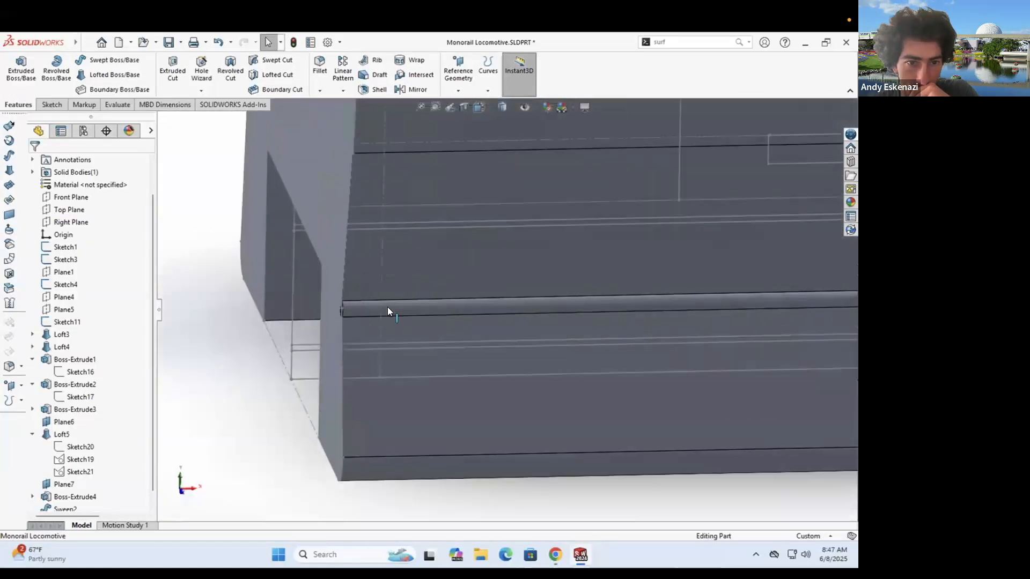
pyautogui.scroll(-5, 387, 307)
pyautogui.moveTo(387, 307); pyautogui.dragTo(421, 313, button='middle')
pyautogui.scroll(-1, 92, 474)
# - Reopen Sweep2 for editing and close it without changes
pyautogui.rightClick(68, 498)
pyautogui.click(76, 283)
pyautogui.scroll(-4, 300, 284)
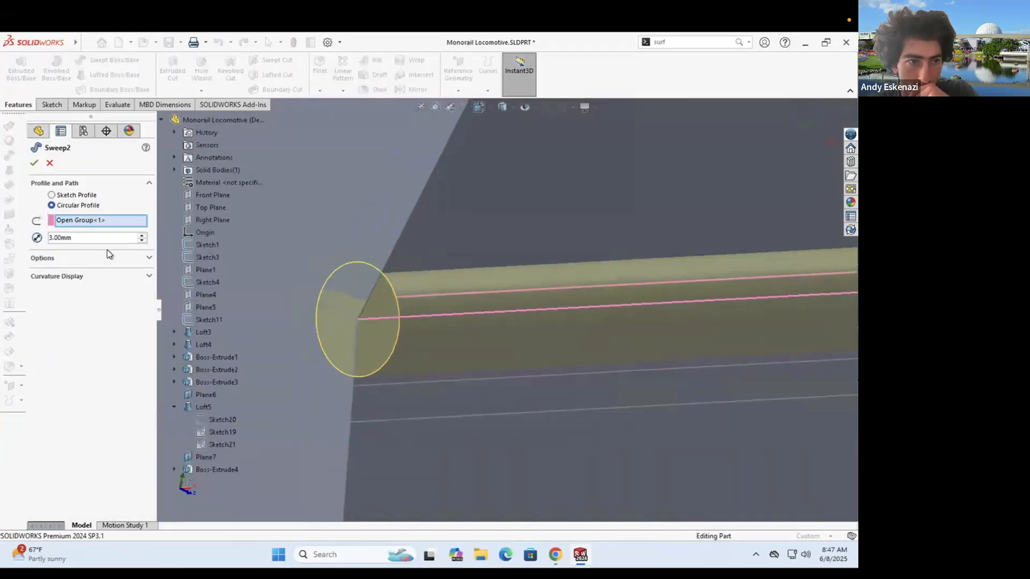
pyautogui.press('Return')
pyautogui.scroll(-8, 407, 321)
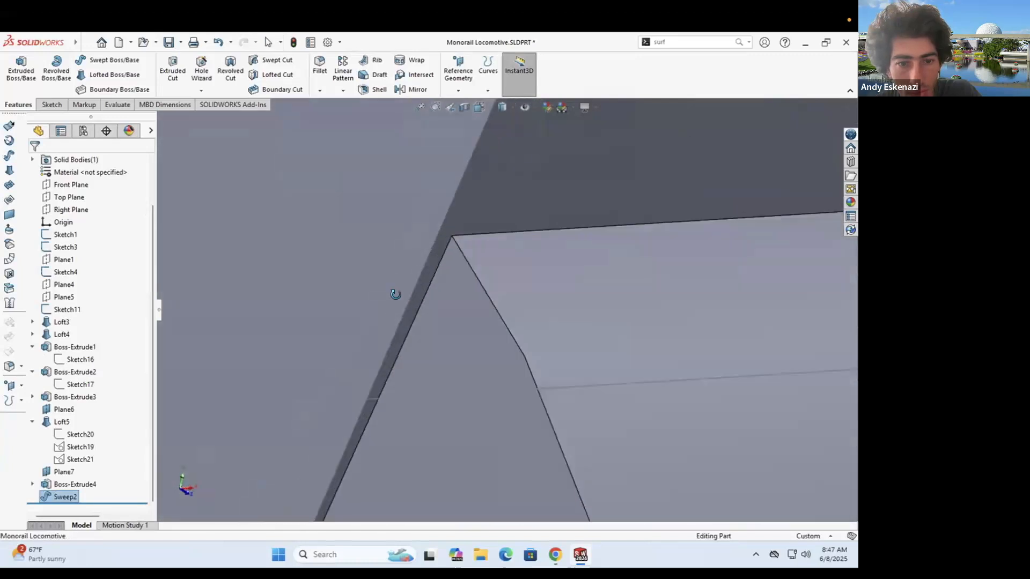
pyautogui.moveTo(441, 344); pyautogui.dragTo(471, 368, button='middle')
pyautogui.scroll(8, 473, 371)
# - Delete Sweep2 from the feature tree
pyautogui.click(489, 216)
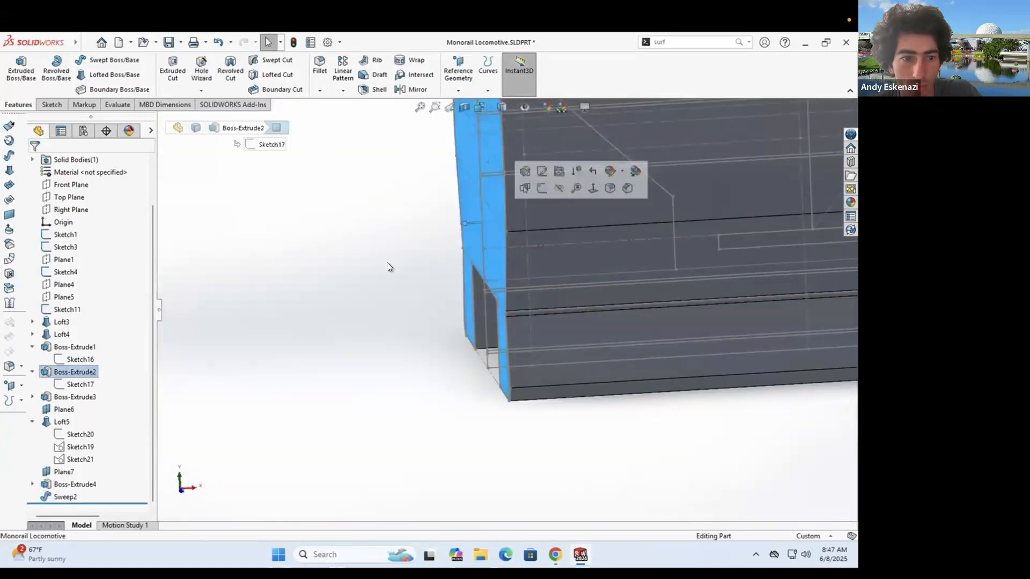
pyautogui.click(388, 262)
pyautogui.scroll(6, 524, 316)
pyautogui.scroll(2, 523, 316)
pyautogui.scroll(-8, 710, 292)
pyautogui.scroll(-3, 445, 318)
pyautogui.moveTo(445, 317); pyautogui.dragTo(678, 239, button='middle')
pyautogui.scroll(3, 678, 239)
pyautogui.scroll(-3, 677, 239)
pyautogui.click(64, 497)
pyautogui.press('Delete')
pyautogui.click(499, 235)
# - Orbit around the whole locomotive to a top-down view after the deletion
pyautogui.moveTo(399, 342); pyautogui.dragTo(460, 336, button='middle')
pyautogui.scroll(-4, 460, 336)
pyautogui.scroll(6, 669, 278)
pyautogui.moveTo(670, 279); pyautogui.dragTo(701, 382, button='middle')
pyautogui.scroll(3, 700, 381)
pyautogui.moveTo(632, 304); pyautogui.dragTo(466, 301, button='middle')
pyautogui.scroll(-4, 523, 334)
pyautogui.scroll(2, 491, 337)
# - Mirror Loft5 across the Front Plane with geometry pattern, excluding Boss-Extrude4
pyautogui.click(412, 90)
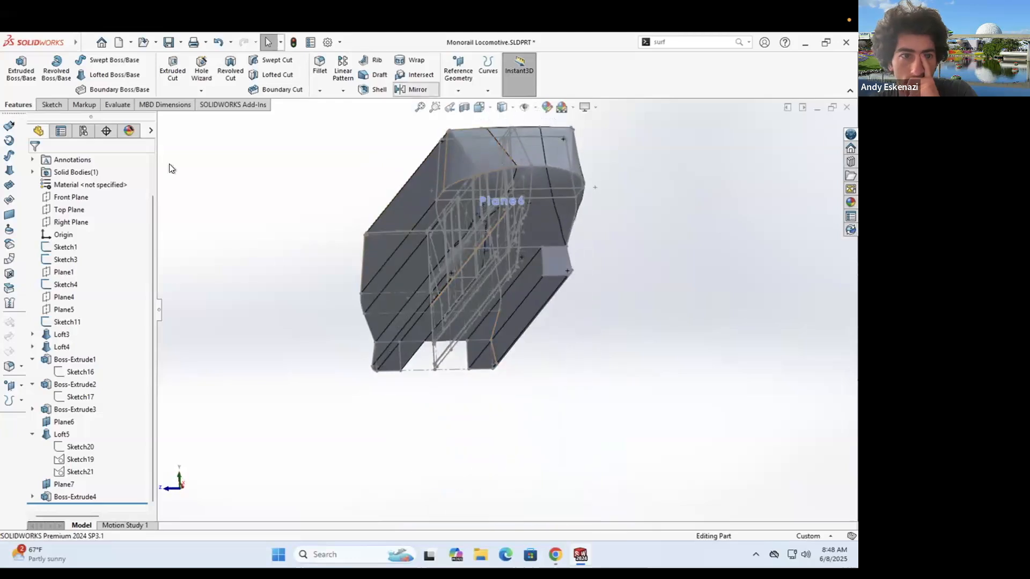
pyautogui.click(207, 195)
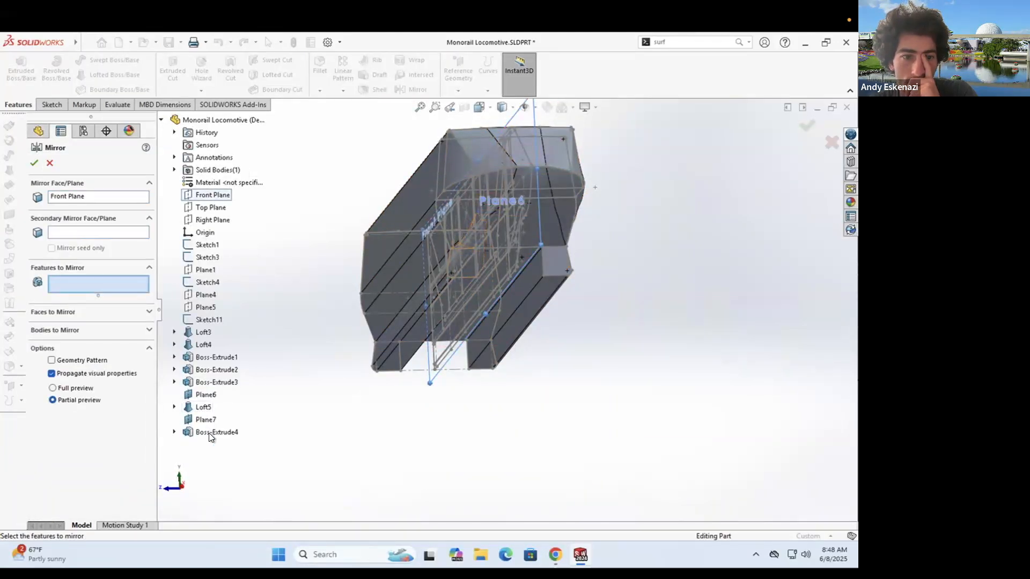
pyautogui.click(66, 369)
pyautogui.rightClick(97, 290)
pyautogui.click(107, 307)
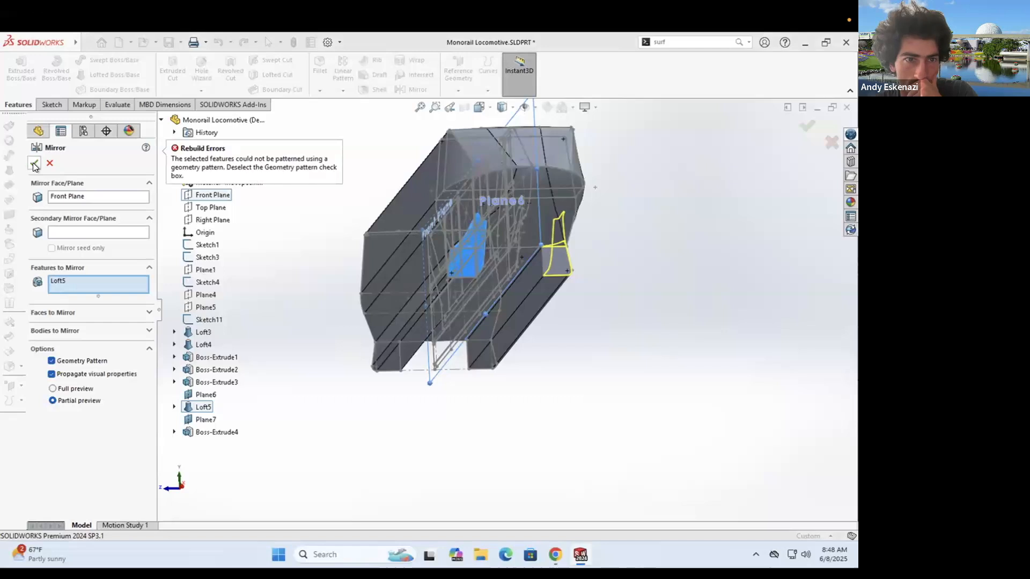
pyautogui.click(33, 163)
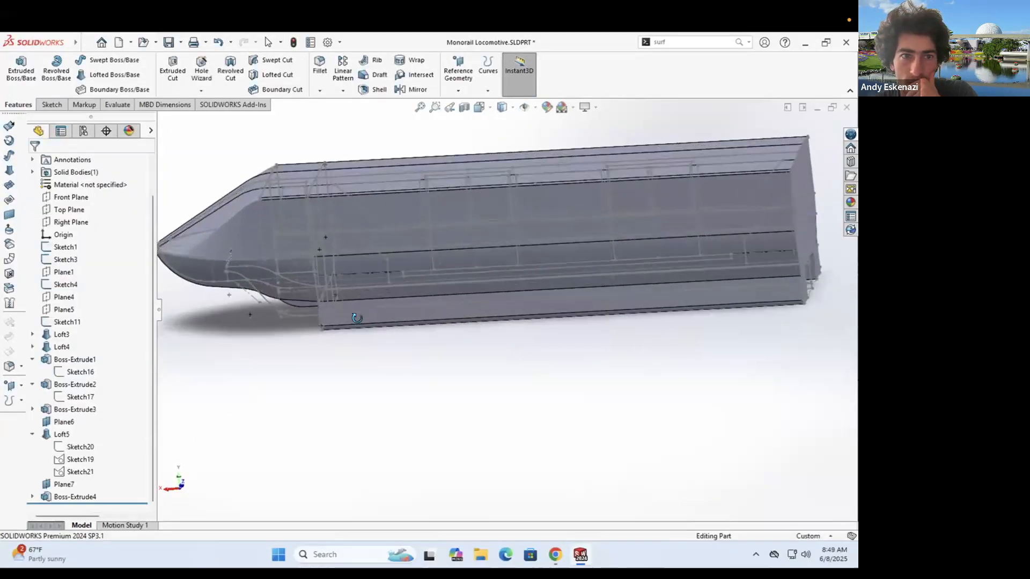
pyautogui.moveTo(357, 318); pyautogui.dragTo(419, 306, button='middle')
pyautogui.scroll(3, 499, 258)
pyautogui.moveTo(506, 216); pyautogui.dragTo(565, 278, button='middle')
pyautogui.scroll(-10, 345, 232)
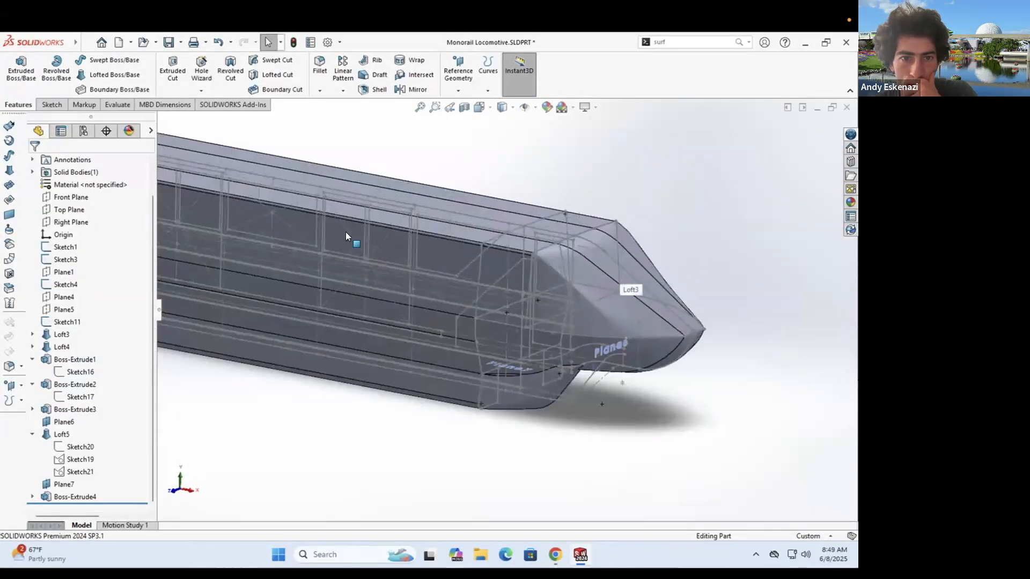
# - Start a new sketch on the body's side face and convert its edges into the sketch
pyautogui.click(52, 104)
pyautogui.click(16, 67)
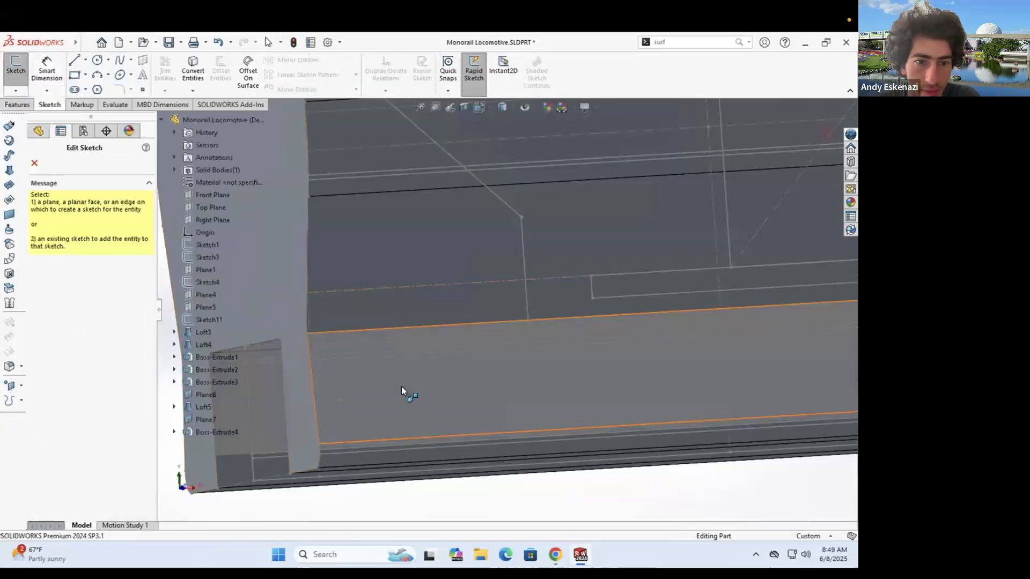
pyautogui.click(401, 386)
pyautogui.moveTo(346, 297); pyautogui.dragTo(403, 287, button='middle')
pyautogui.click(193, 71)
pyautogui.scroll(-5, 274, 271)
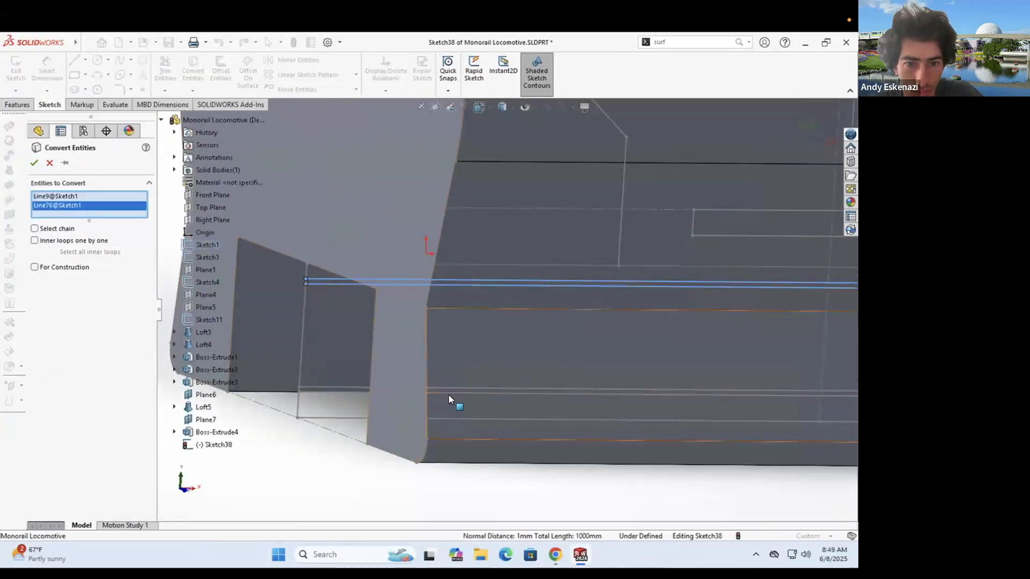
pyautogui.click(419, 394)
pyautogui.click(34, 163)
# - Draw a line along the body's lower edge
pyautogui.moveTo(331, 256); pyautogui.dragTo(413, 244, button='middle')
pyautogui.moveTo(344, 273)
pyautogui.mouseDown(button='middle')
pyautogui.moveTo(474, 334)
pyautogui.moveTo(331, 332)
pyautogui.moveTo(359, 360)
pyautogui.moveTo(470, 400)
pyautogui.moveTo(425, 352)
pyautogui.moveTo(485, 352)
pyautogui.mouseUp(button='middle')
pyautogui.click(440, 380)
pyautogui.scroll(3, 440, 380)
pyautogui.click(816, 276)
pyautogui.press('Escape')
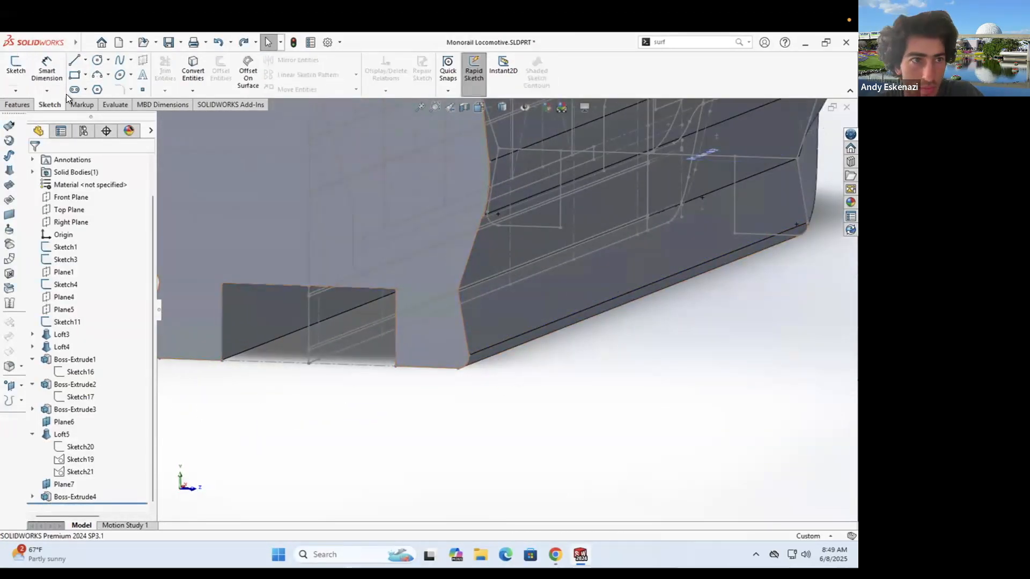
# - Start a sketch on Plane6 and draw a construction line from the left endpoint to the corner
pyautogui.click(15, 64)
pyautogui.moveTo(395, 432); pyautogui.dragTo(398, 434, button='middle')
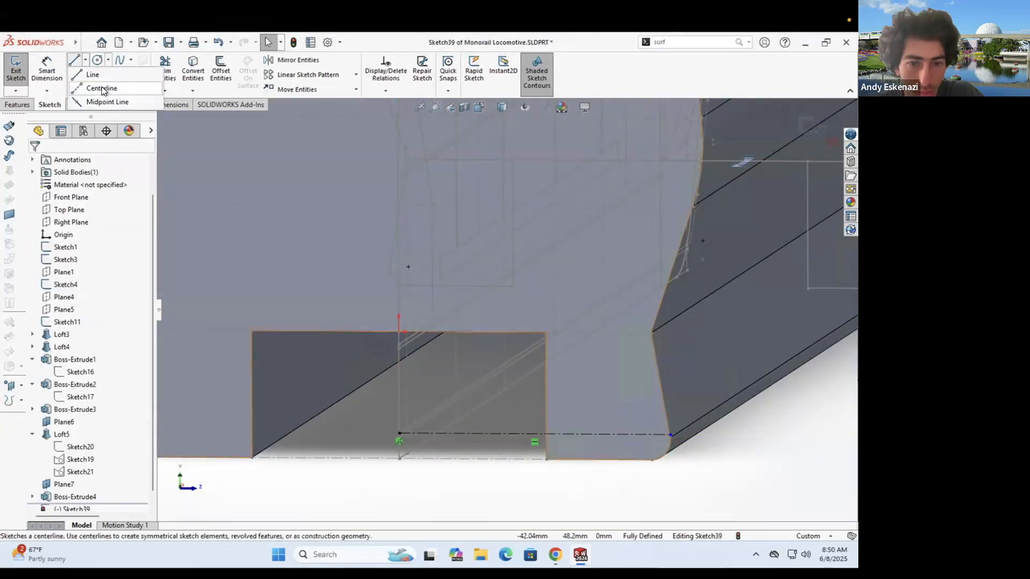
pyautogui.scroll(-5, 408, 432)
pyautogui.click(478, 300)
pyautogui.scroll(5, 565, 341)
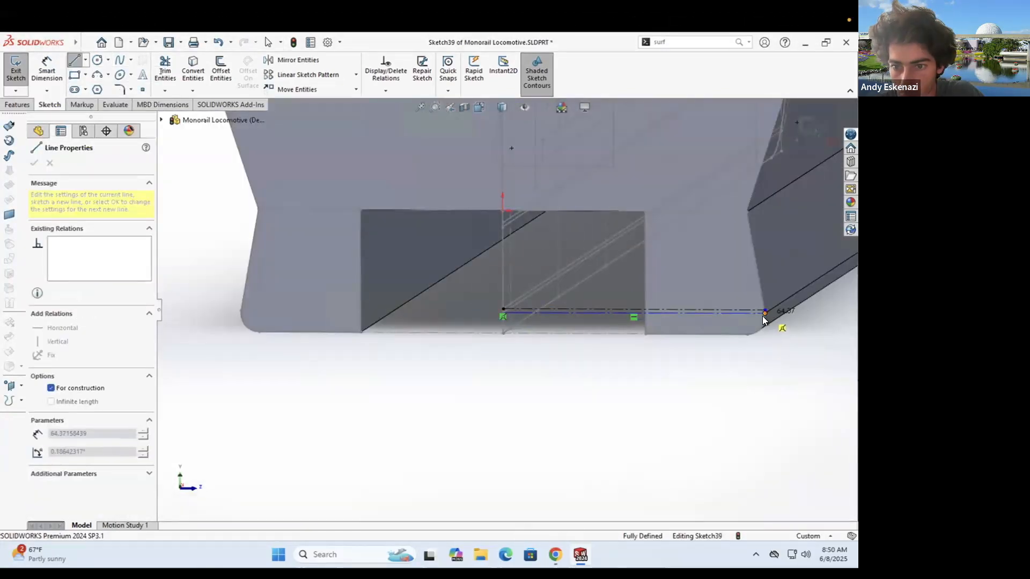
pyautogui.click(763, 316)
pyautogui.press('Escape')
# - Pin the upper construction line's end onto the body's angled edge
pyautogui.scroll(-6, 762, 316)
pyautogui.moveTo(694, 317); pyautogui.dragTo(652, 315)
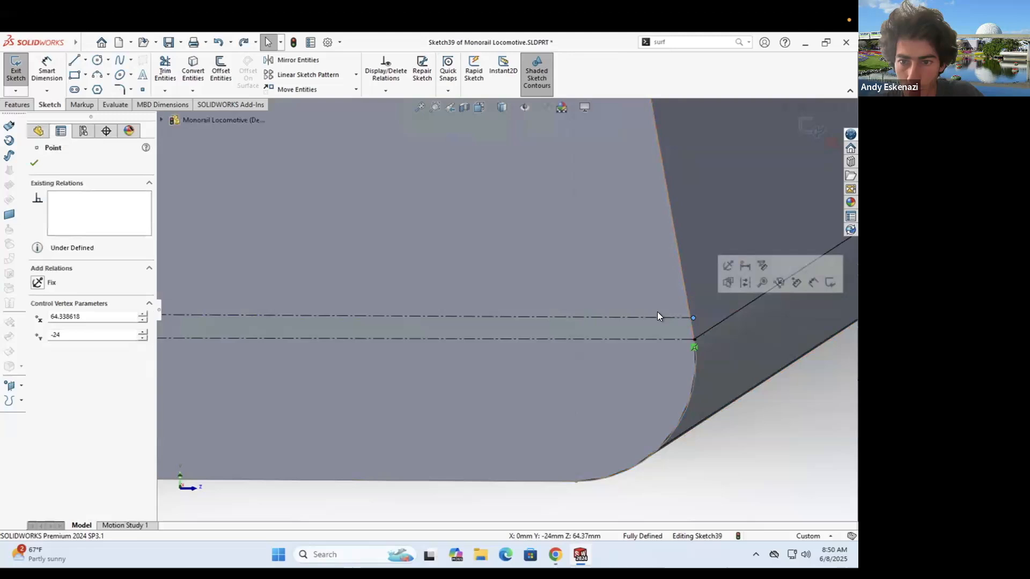
pyautogui.keyDown('ctrl'); pyautogui.click(687, 316); pyautogui.keyUp('ctrl')
pyautogui.scroll(5, 633, 407)
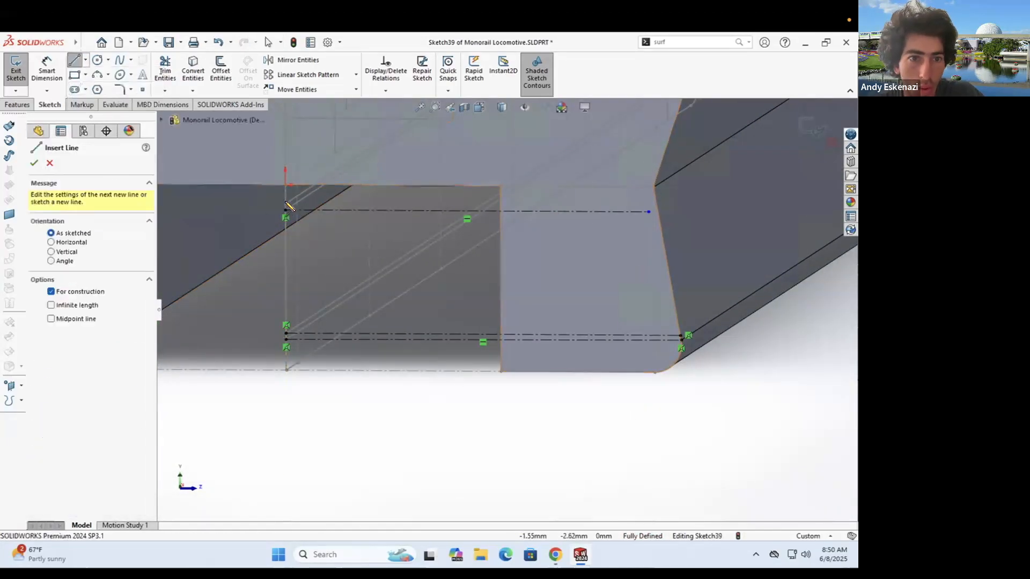
pyautogui.click(640, 206)
pyautogui.press('Escape')
# - Select the lower line's endpoint and check the sketch corner from another angle
pyautogui.scroll(-5, 709, 185)
pyautogui.click(555, 253)
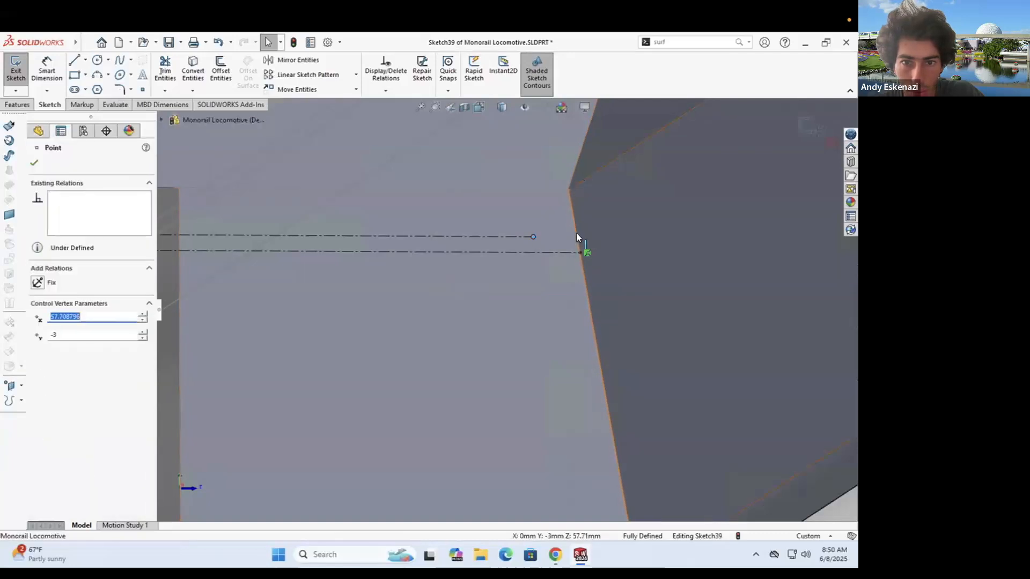
pyautogui.moveTo(478, 246)
pyautogui.mouseDown(button='middle')
pyautogui.moveTo(572, 258)
pyautogui.moveTo(494, 345)
pyautogui.moveTo(515, 249)
pyautogui.mouseUp(button='middle')
pyautogui.scroll(6, 531, 300)
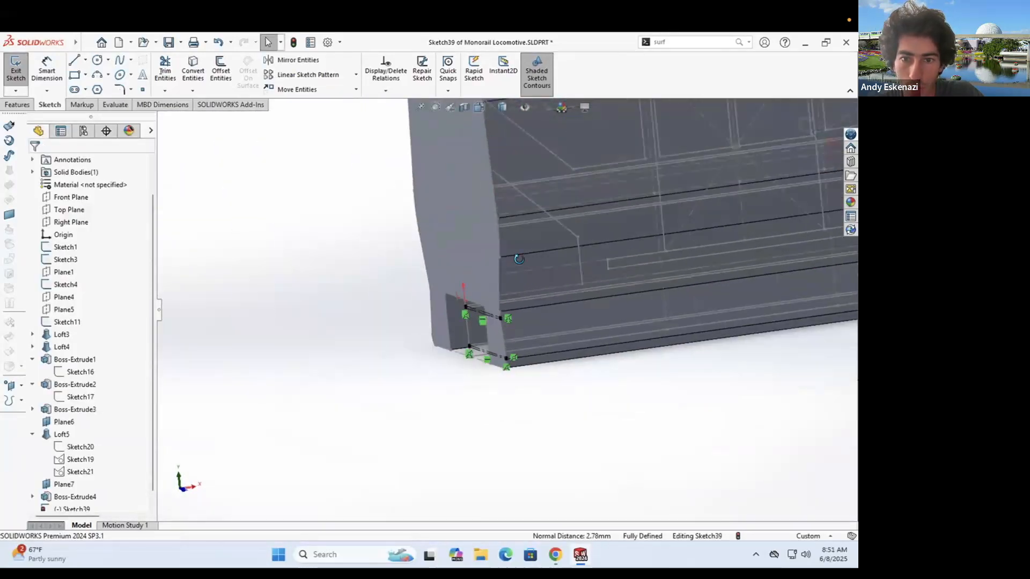
pyautogui.scroll(-5, 517, 315)
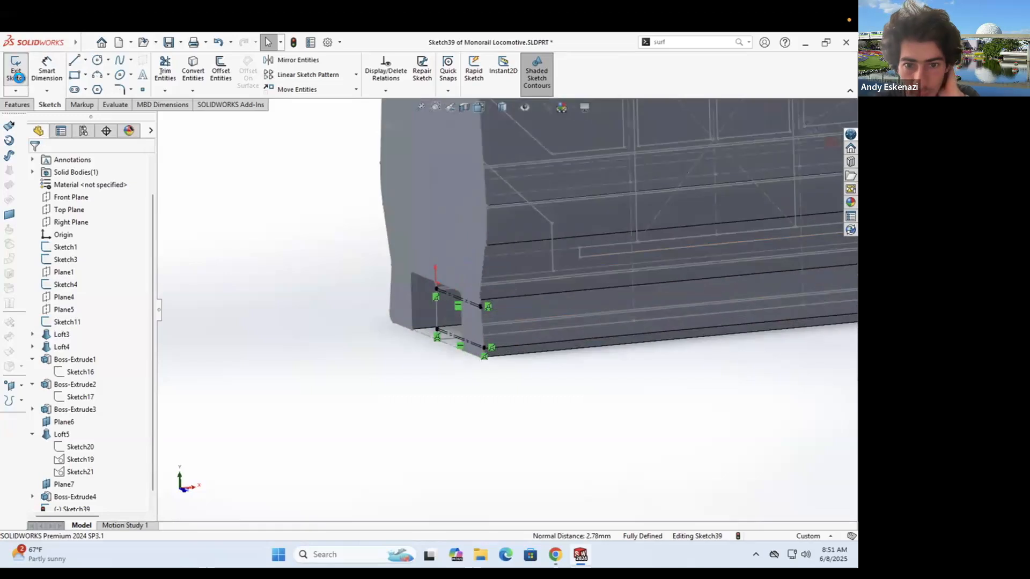
# - Start Sketch40 on the side face and draw a line along the side from the body's edge
pyautogui.click(16, 67)
pyautogui.scroll(3, 343, 290)
pyautogui.click(324, 298)
pyautogui.moveTo(324, 298); pyautogui.dragTo(417, 309, button='middle')
pyautogui.scroll(-5, 429, 296)
pyautogui.click(74, 60)
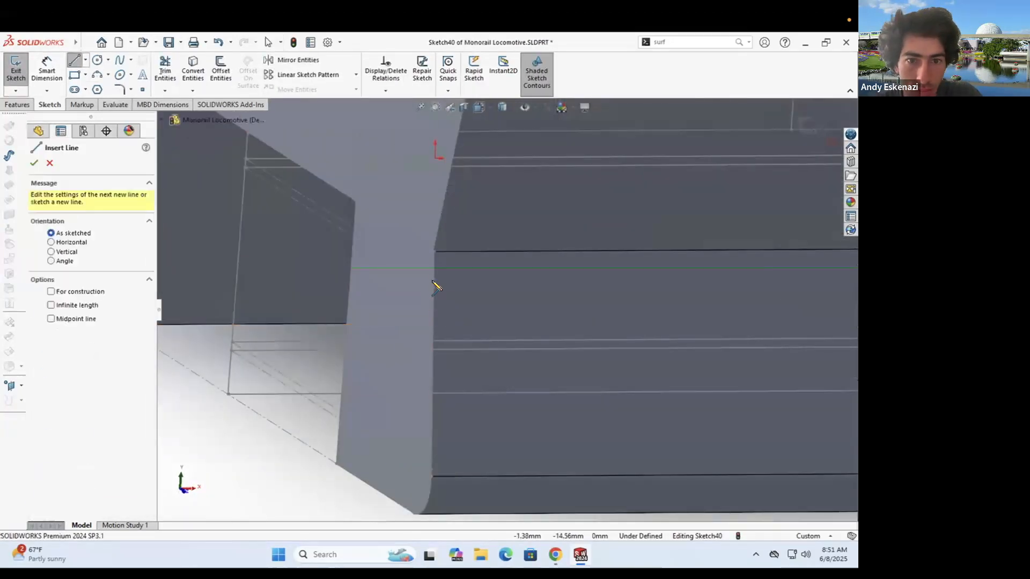
pyautogui.click(435, 285)
pyautogui.scroll(8, 536, 301)
pyautogui.scroll(-8, 647, 315)
pyautogui.click(652, 316)
pyautogui.press('Escape')
# - Draw a second line along the side, parallel to the first
pyautogui.click(75, 60)
pyautogui.scroll(7, 429, 279)
pyautogui.scroll(-8, 339, 261)
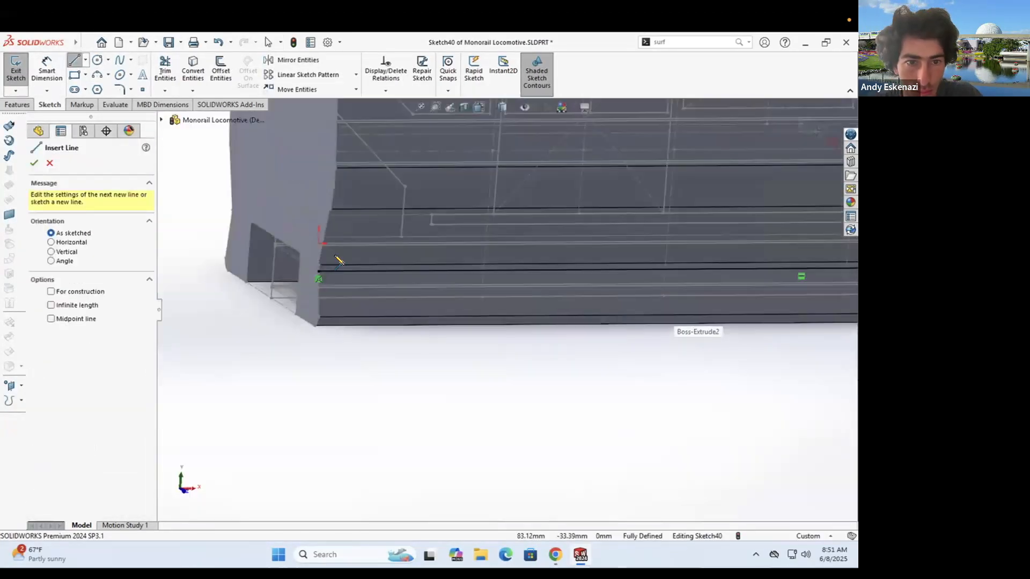
pyautogui.click(346, 259)
pyautogui.scroll(8, 493, 283)
pyautogui.scroll(-8, 622, 300)
pyautogui.click(451, 283)
pyautogui.press('Escape')
pyautogui.scroll(8, 436, 283)
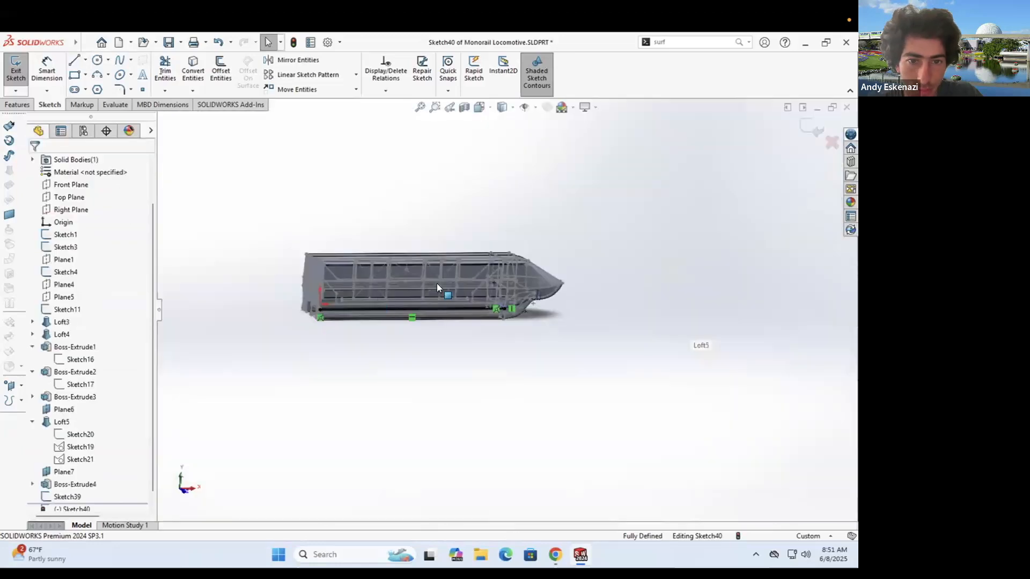
pyautogui.scroll(-10, 333, 316)
# - Add a closing line at the left end to form the strip regions
pyautogui.click(494, 279)
pyautogui.scroll(10, 493, 278)
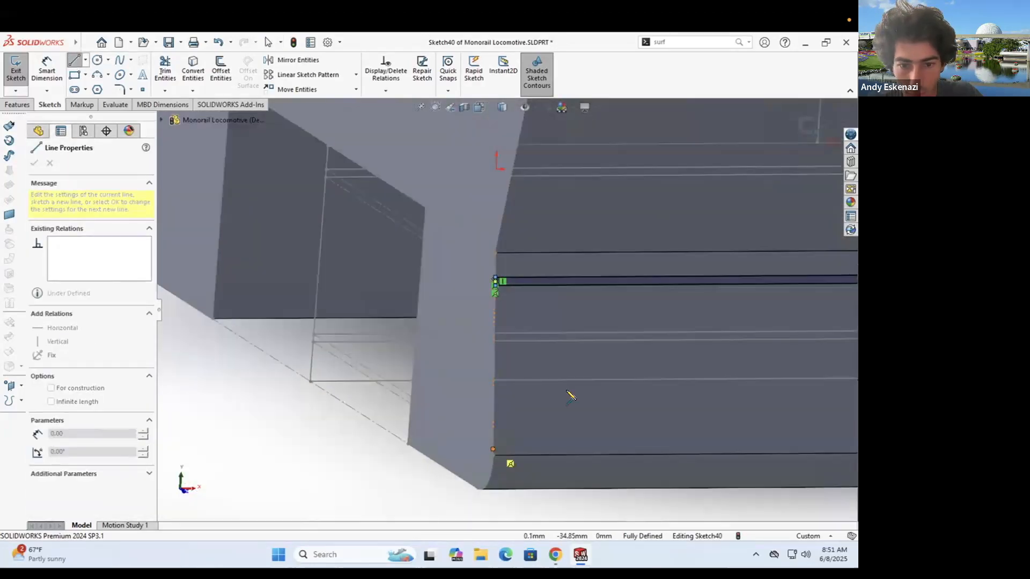
pyautogui.scroll(-10, 368, 321)
pyautogui.press('Escape')
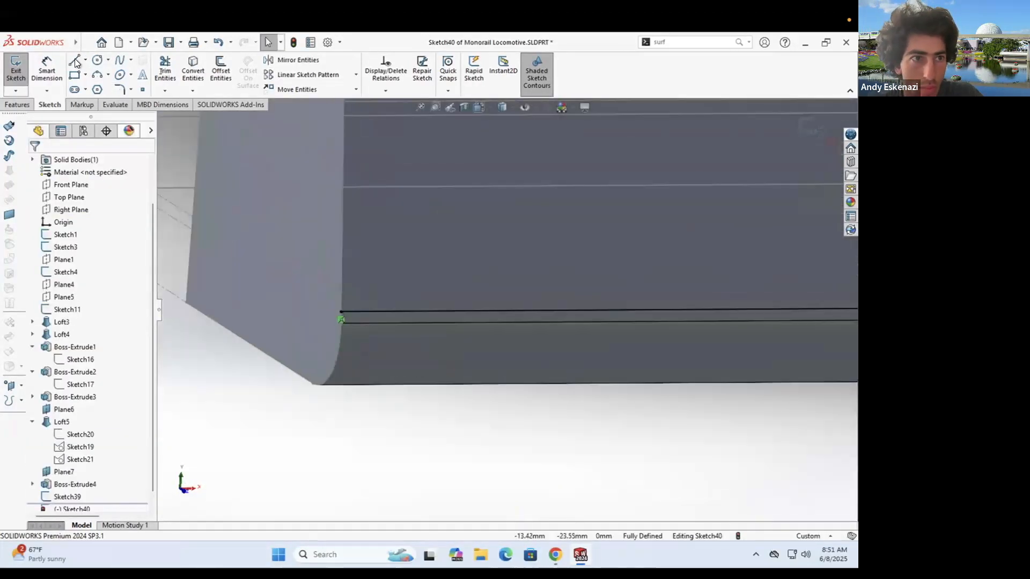
pyautogui.click(342, 323)
pyautogui.press('Escape')
pyautogui.scroll(10, 339, 299)
pyautogui.scroll(-10, 700, 304)
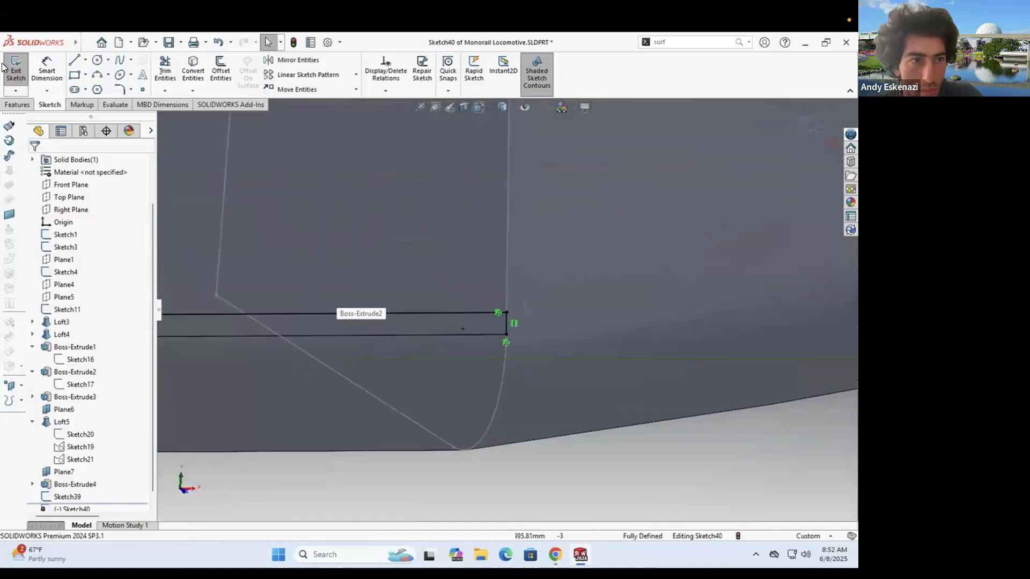
# - Extrude-cut the upper and lower strip regions into the body as Cut-Extrude1
pyautogui.press('c')
pyautogui.click(478, 327)
pyautogui.scroll(5, 450, 335)
pyautogui.scroll(-5, 453, 239)
pyautogui.click(453, 239)
pyautogui.doubleClick(75, 272)
pyautogui.write('.')
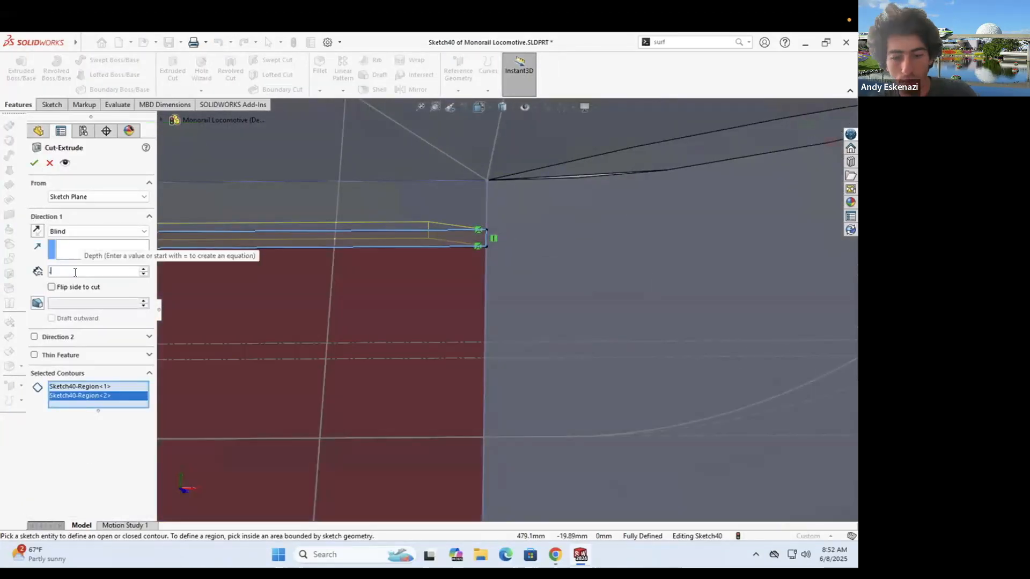
pyautogui.press('Return')
# - Inspect the new strip cuts and the end face, comparing with the reference photo
pyautogui.scroll(10, 496, 322)
pyautogui.moveTo(496, 322); pyautogui.dragTo(483, 305, button='middle')
pyautogui.click(546, 552)
pyautogui.click(546, 552)
pyautogui.scroll(5, 504, 305)
pyautogui.moveTo(370, 283); pyautogui.dragTo(356, 315, button='middle')
pyautogui.scroll(-5, 310, 301)
# - Open Sketch39 for editing from the feature tree
pyautogui.scroll(-4, 356, 315)
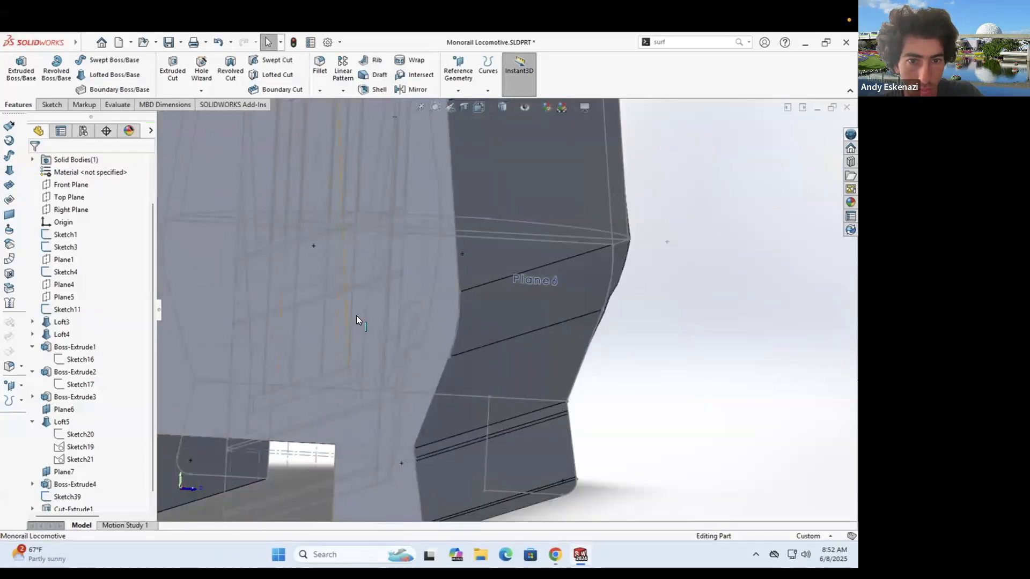
pyautogui.scroll(8, 384, 336)
pyautogui.scroll(-5, 385, 338)
pyautogui.scroll(-1, 69, 484)
pyautogui.rightClick(67, 486)
pyautogui.click(65, 294)
pyautogui.scroll(-7, 504, 333)
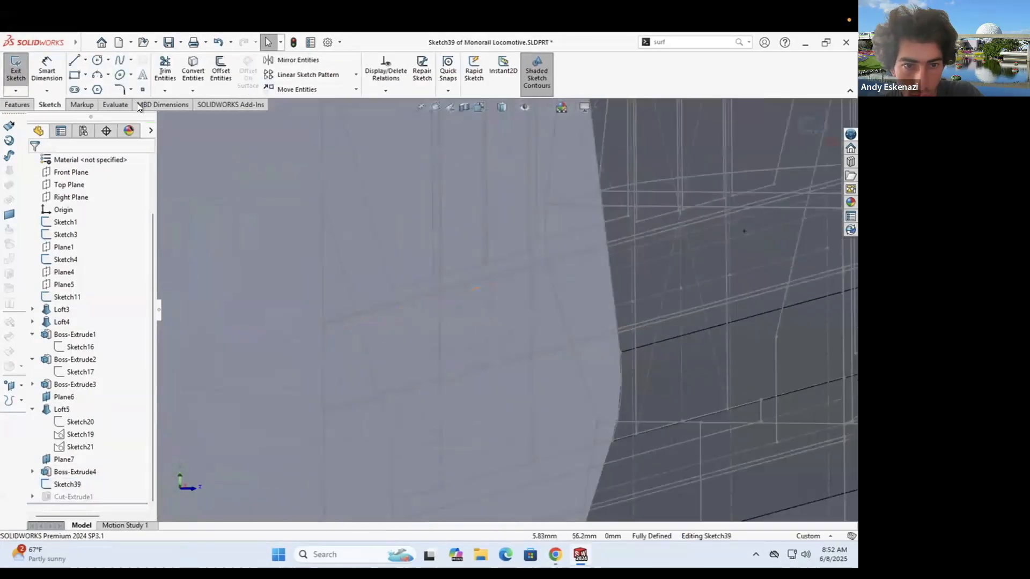
# - Add a centerline in Sketch39 and make its end coincident with the body edge
pyautogui.click(86, 60)
pyautogui.click(92, 84)
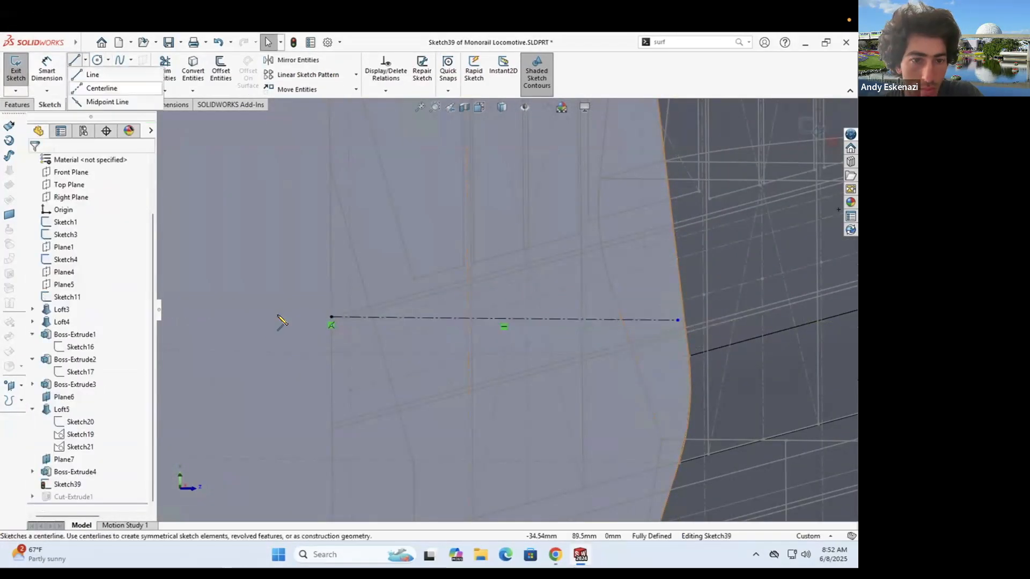
pyautogui.click(673, 326)
pyautogui.press('Escape')
pyautogui.scroll(-4, 674, 325)
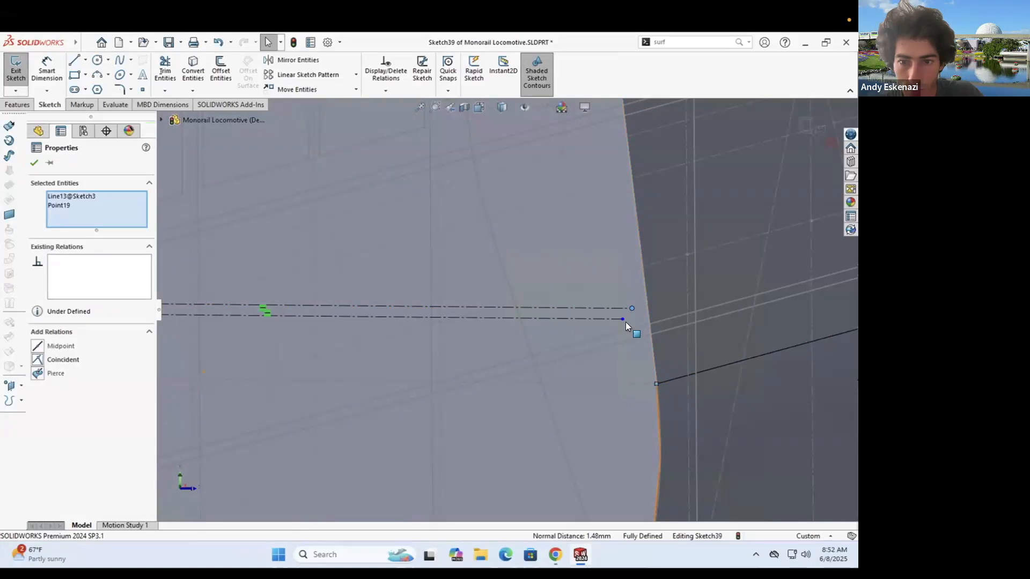
pyautogui.click(52, 368)
pyautogui.press('Escape')
# - Add another centerline below the lower one, its end coincident with the body edge
pyautogui.scroll(5, 616, 295)
pyautogui.scroll(-2, 322, 261)
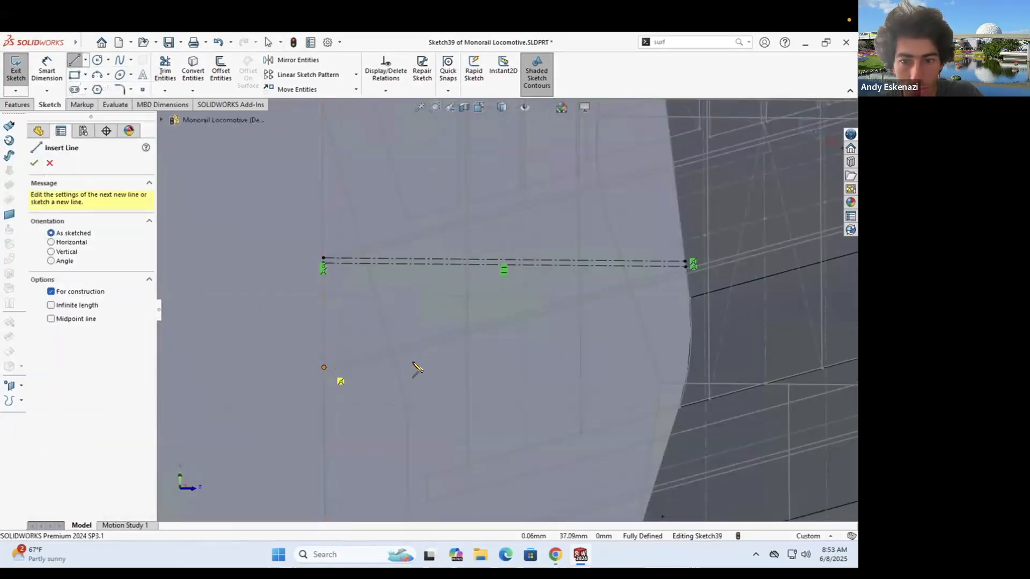
pyautogui.scroll(-1, 322, 370)
pyautogui.click(432, 322)
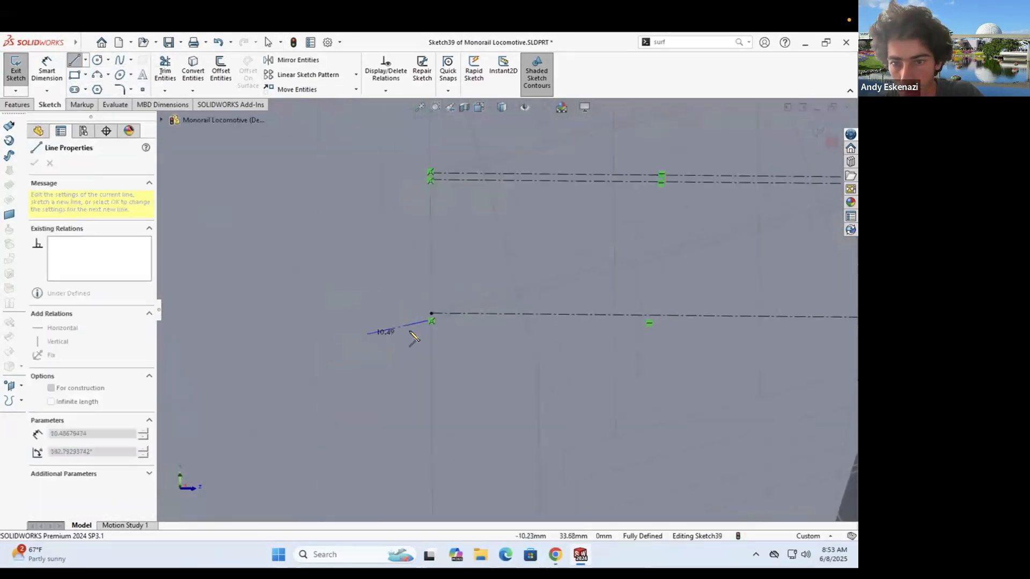
pyautogui.scroll(2, 424, 325)
pyautogui.scroll(-2, 643, 322)
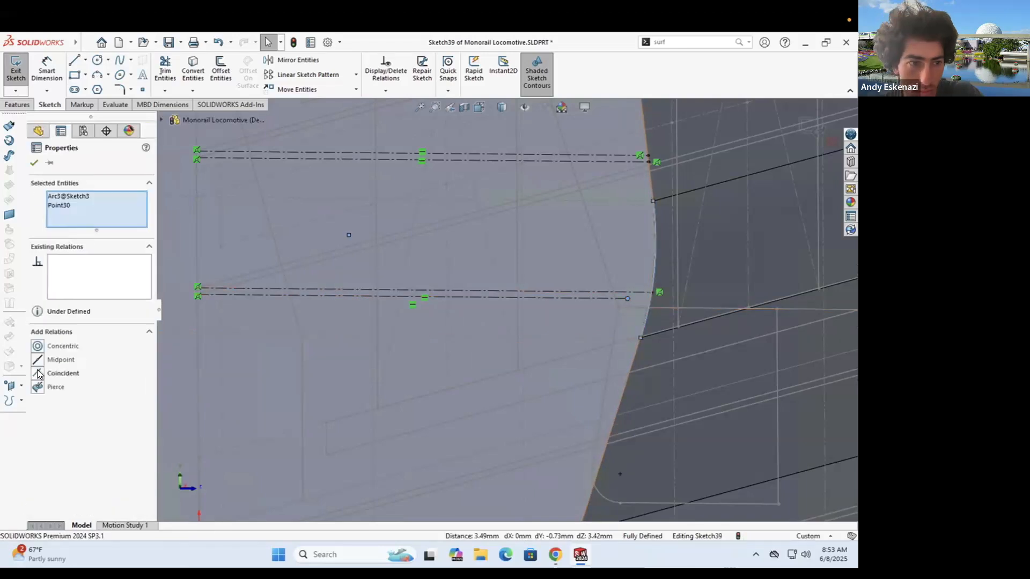
pyautogui.click(39, 374)
pyautogui.press('Escape')
pyautogui.scroll(4, 550, 279)
pyautogui.scroll(-4, 514, 292)
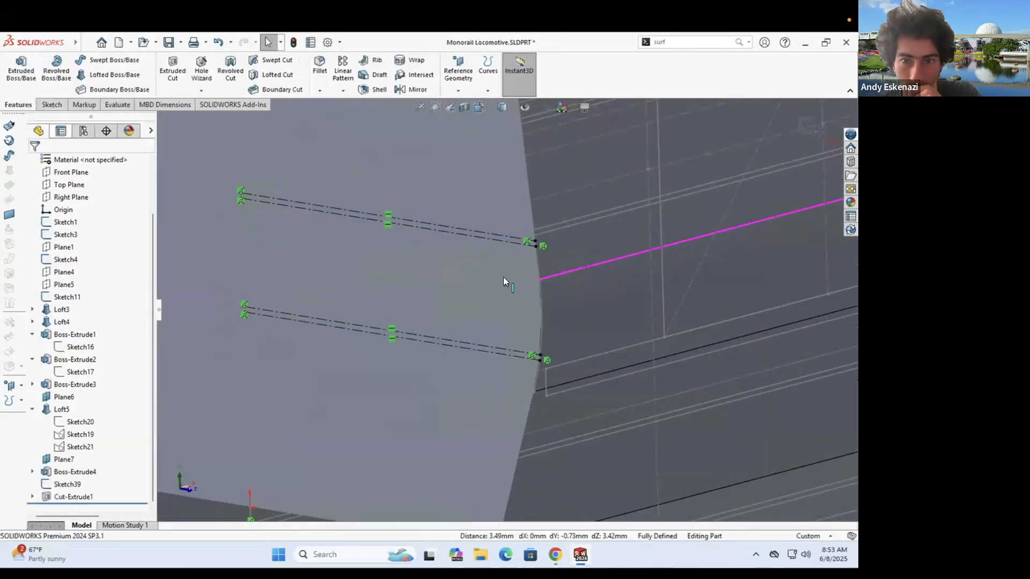
pyautogui.scroll(4, 504, 278)
pyautogui.scroll(-4, 538, 294)
# - Start a new sketch on the side face and draw a thin rectangle from the body edge
pyautogui.click(52, 105)
pyautogui.click(15, 70)
pyautogui.click(657, 244)
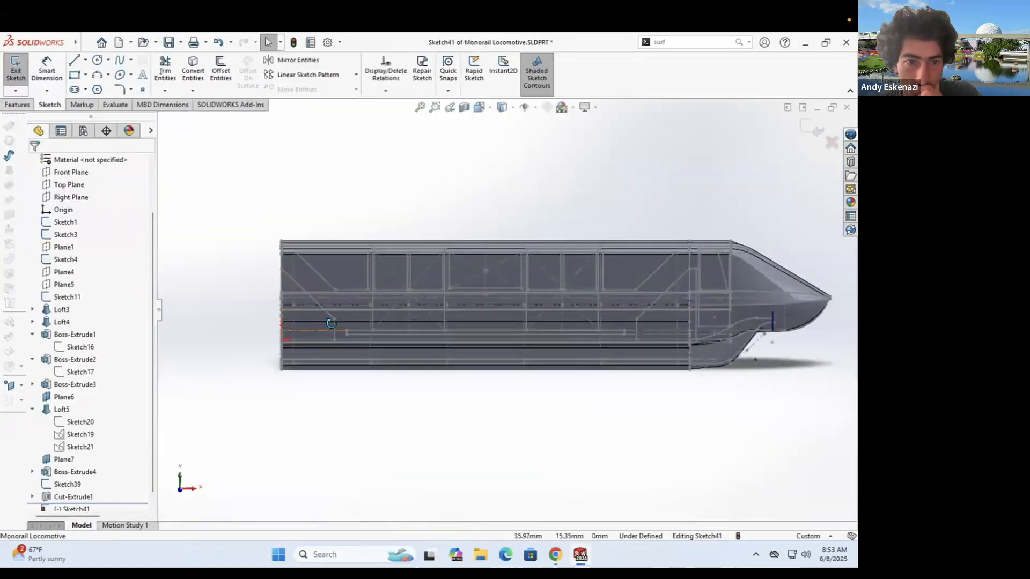
pyautogui.scroll(-4, 443, 336)
pyautogui.click(407, 299)
pyautogui.click(643, 288)
# - Make the rectangle's lower-left corner coincident with the body edge
pyautogui.scroll(-5, 386, 302)
pyautogui.press('Escape')
pyautogui.click(493, 324)
pyautogui.keyDown('ctrl'); pyautogui.click(493, 358); pyautogui.keyUp('ctrl')
pyautogui.click(544, 322)
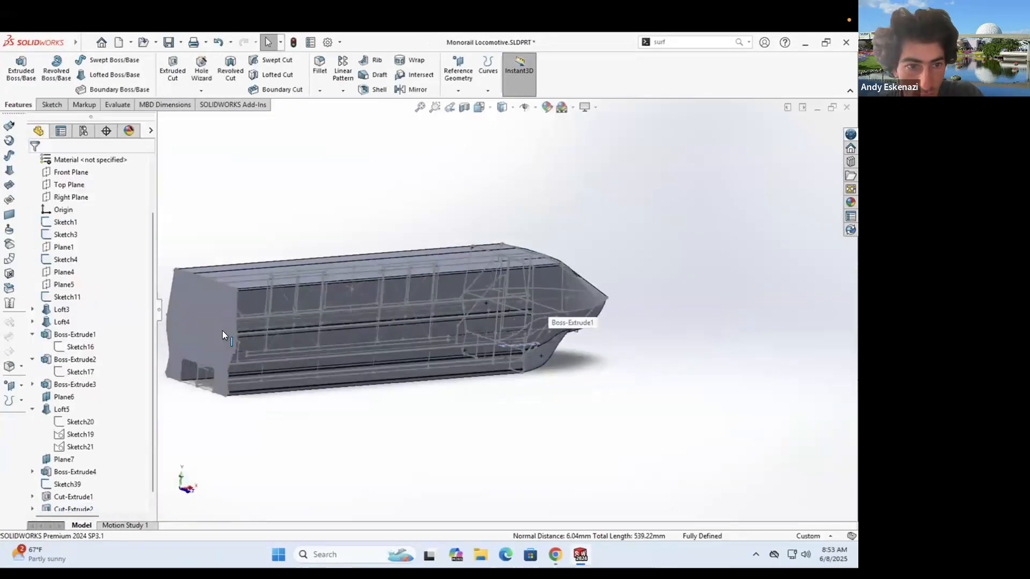
pyautogui.scroll(-6, 222, 330)
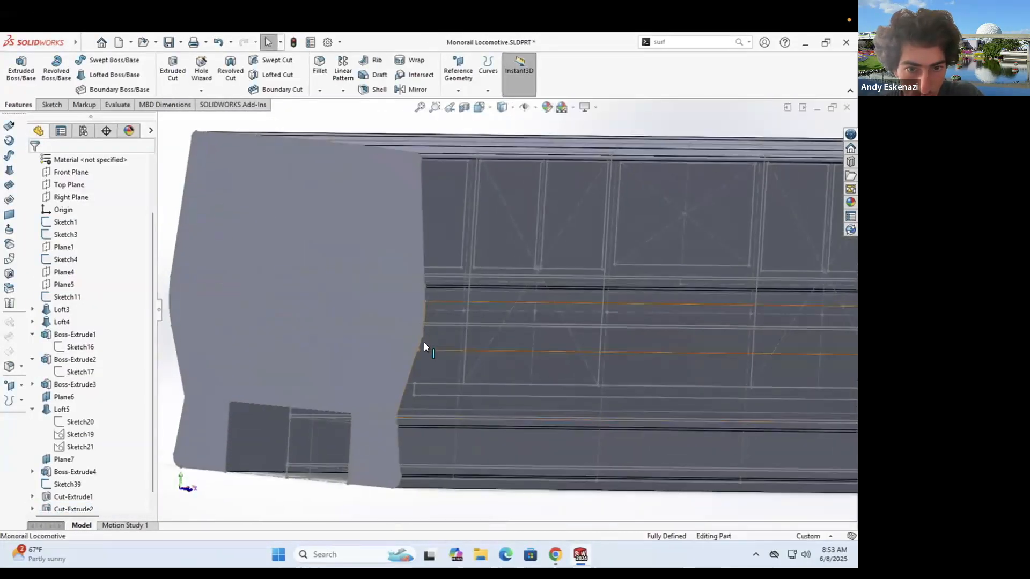
pyautogui.scroll(3, 481, 334)
pyautogui.scroll(-3, 490, 314)
pyautogui.scroll(5, 490, 322)
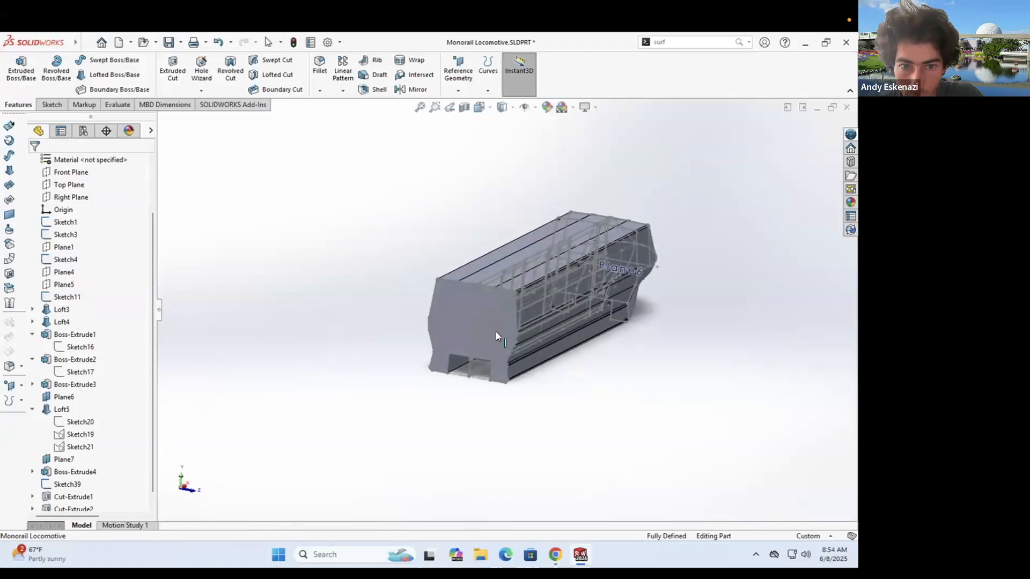
pyautogui.scroll(-4, 396, 308)
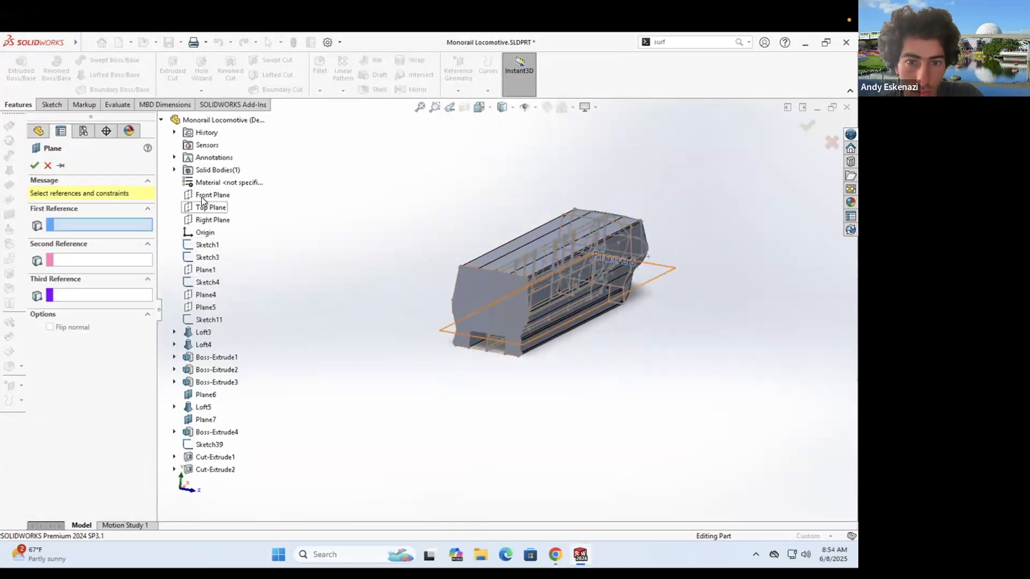
# - Create an offset plane from the Front Plane and open a sketch on it
pyautogui.click(203, 195)
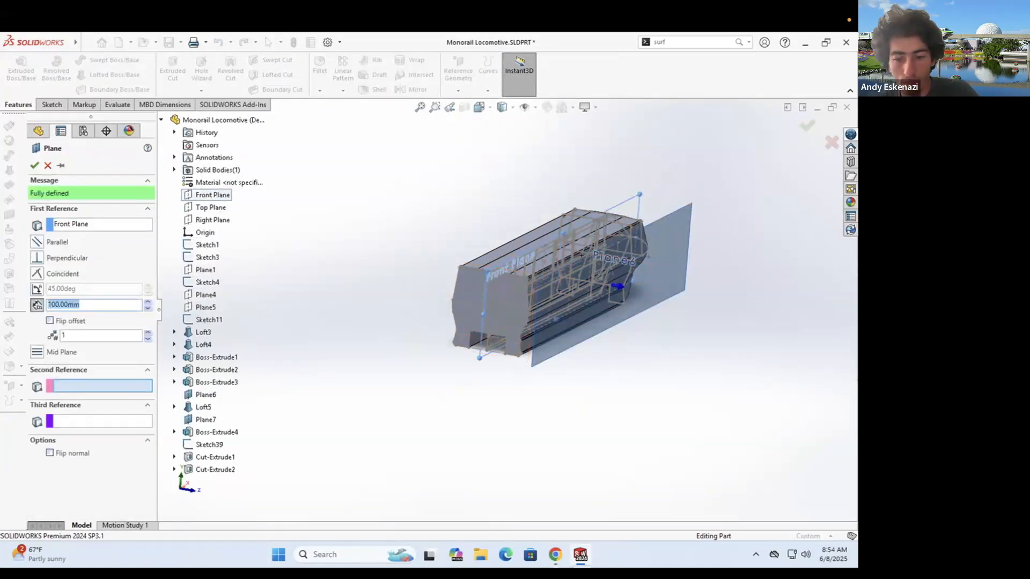
pyautogui.click(34, 165)
pyautogui.click(52, 104)
pyautogui.click(16, 70)
pyautogui.click(623, 360)
pyautogui.moveTo(563, 348); pyautogui.dragTo(386, 326, button='middle')
pyautogui.scroll(-7, 288, 309)
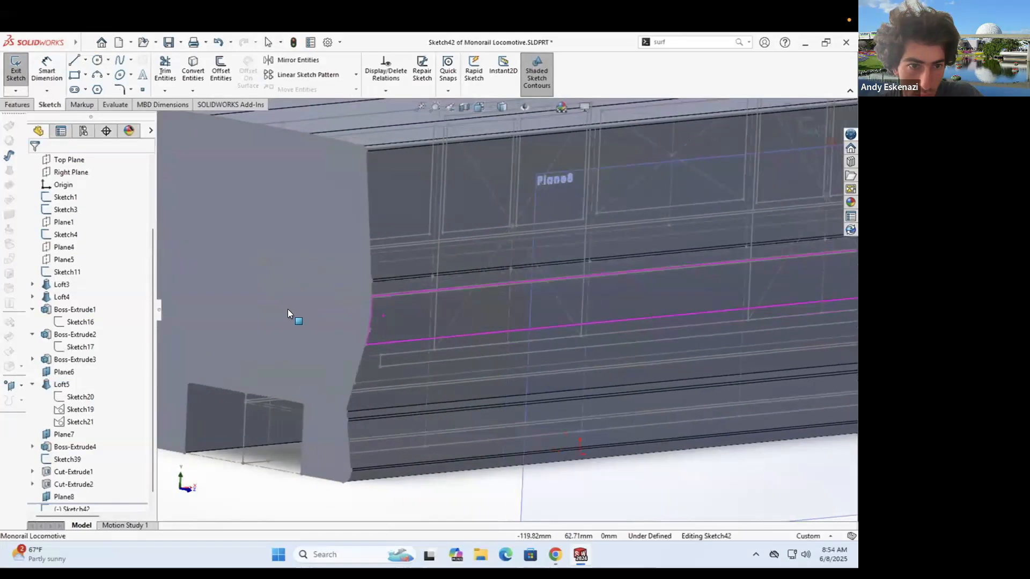
pyautogui.scroll(-4, 292, 303)
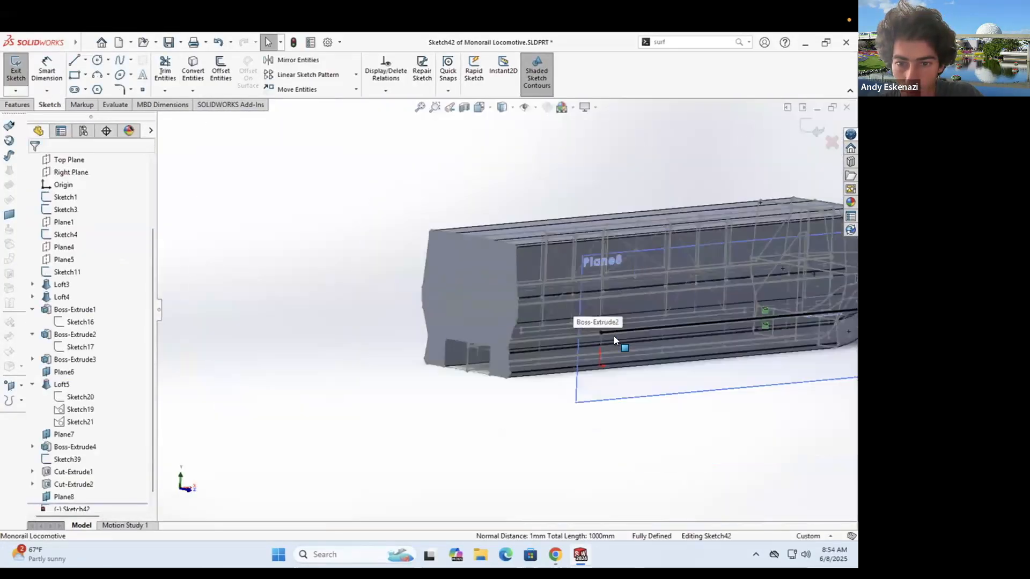
pyautogui.scroll(-8, 242, 165)
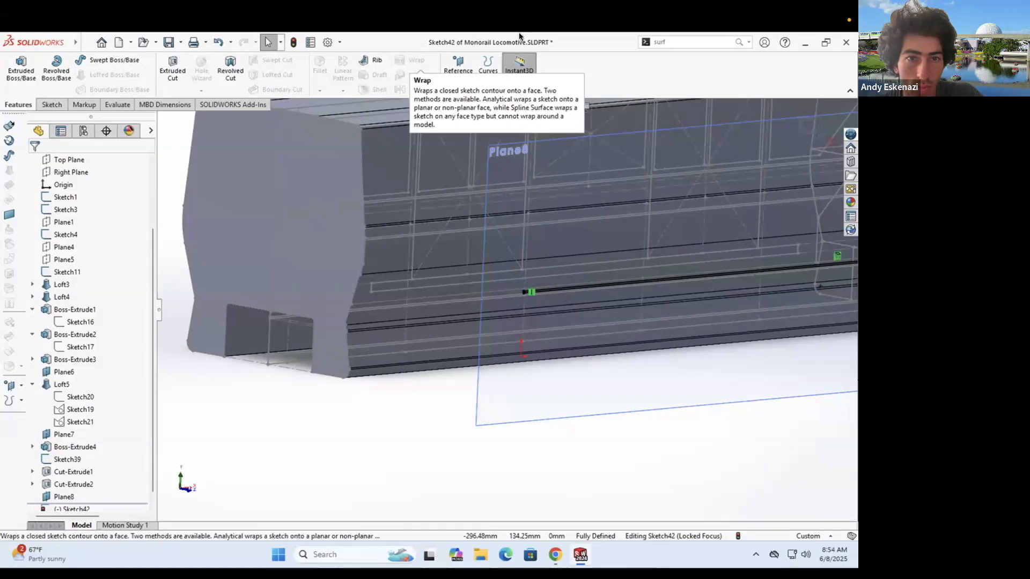
pyautogui.click(56, 109)
# - Wrap the sketch onto the locomotive's side face using the spline-surface method
pyautogui.click(16, 70)
pyautogui.click(411, 61)
pyautogui.click(392, 253)
pyautogui.scroll(-8, 392, 254)
pyautogui.scroll(4, 448, 252)
pyautogui.moveTo(521, 345)
pyautogui.mouseDown(button='middle')
pyautogui.moveTo(526, 320)
pyautogui.moveTo(504, 290)
pyautogui.mouseUp(button='middle')
pyautogui.scroll(-10, 484, 266)
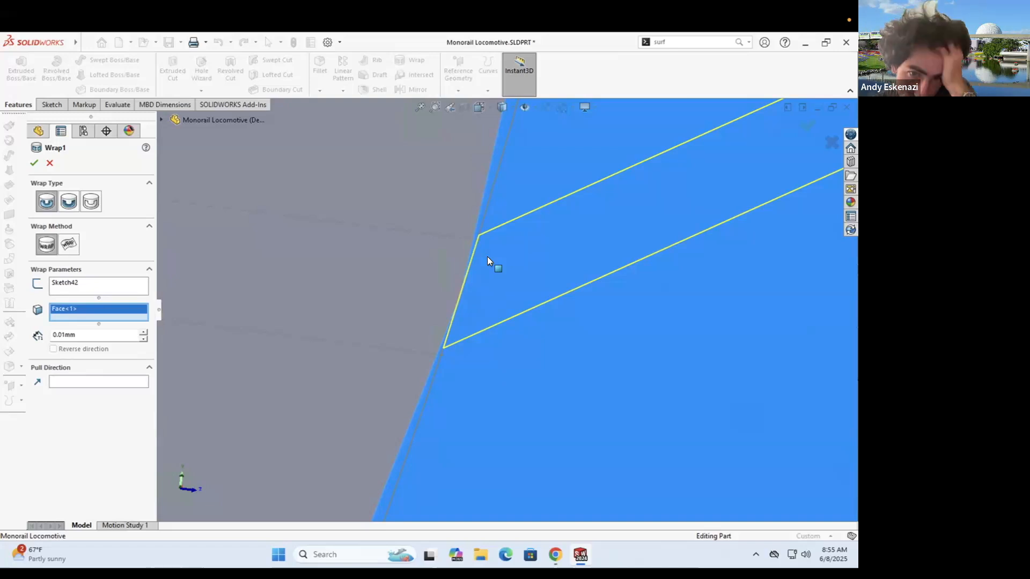
pyautogui.click(68, 244)
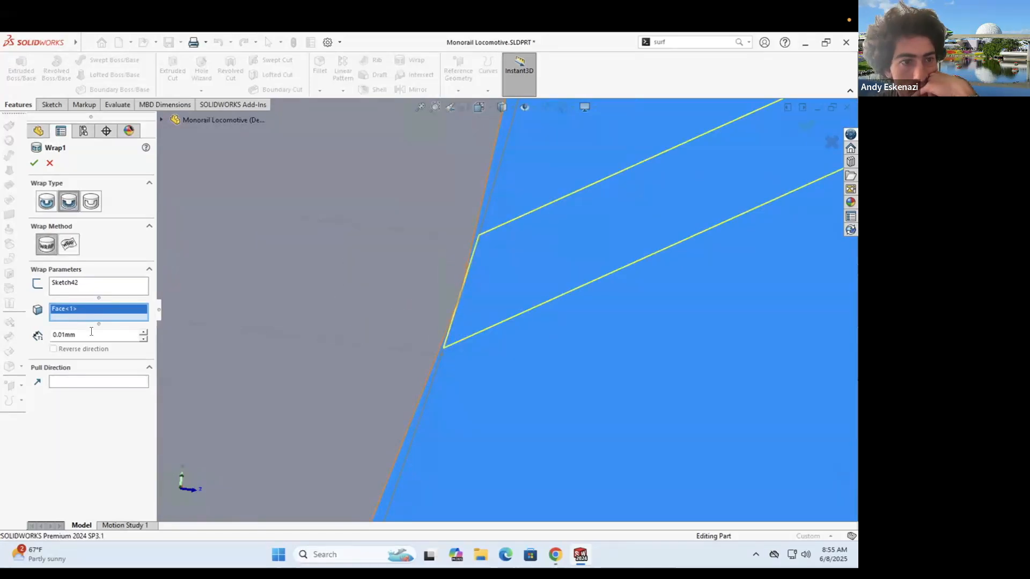
pyautogui.click(34, 163)
pyautogui.scroll(-6, 466, 280)
pyautogui.scroll(5, 467, 280)
pyautogui.scroll(-3, 499, 281)
pyautogui.scroll(8, 499, 285)
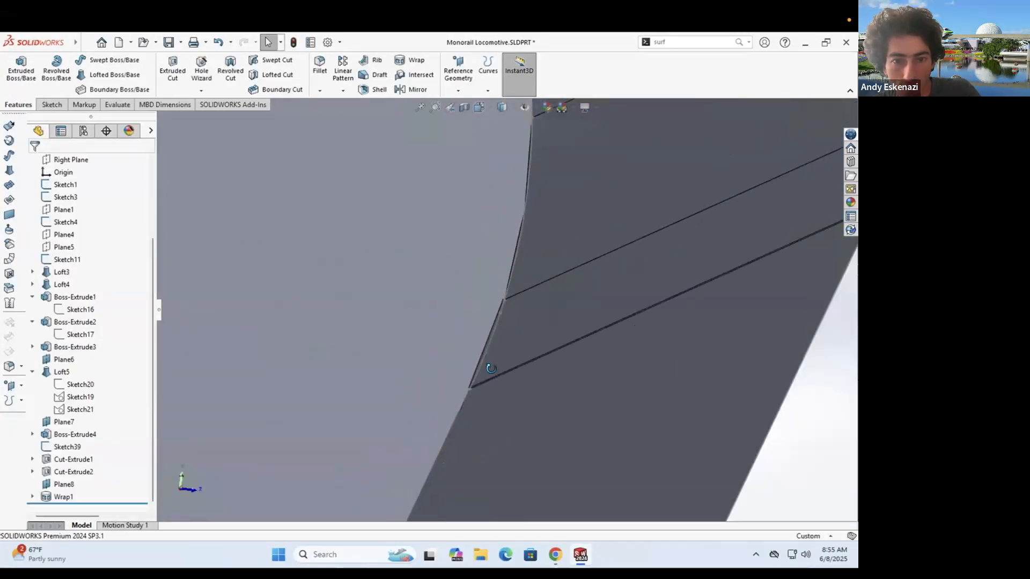
pyautogui.scroll(-8, 510, 308)
pyautogui.scroll(12, 529, 311)
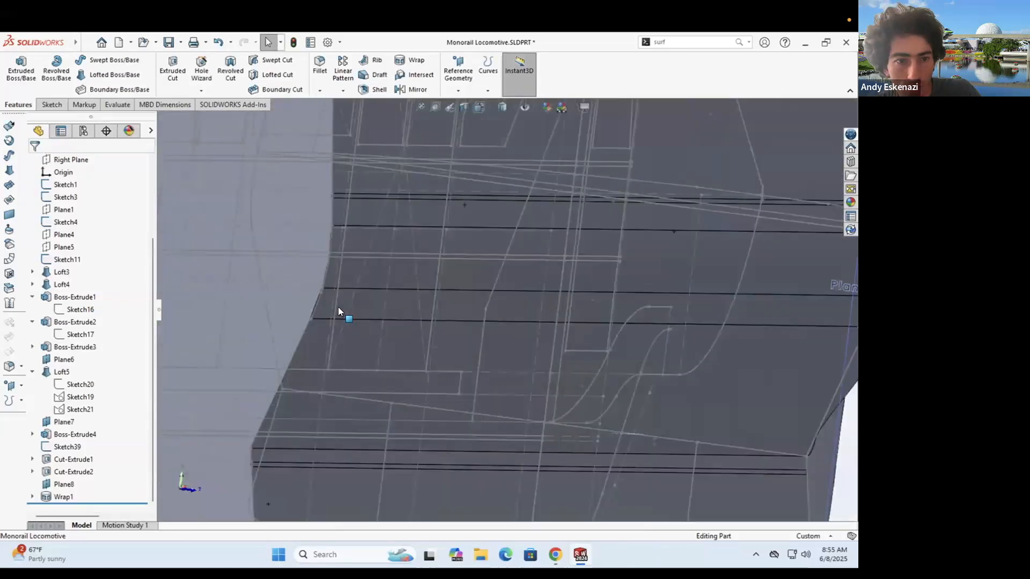
# - Cut Sketch42 Blind 0.10 mm starting from the side face, creating Cut-Extrude3
pyautogui.rightClick(60, 484)
pyautogui.doubleClick(744, 324)
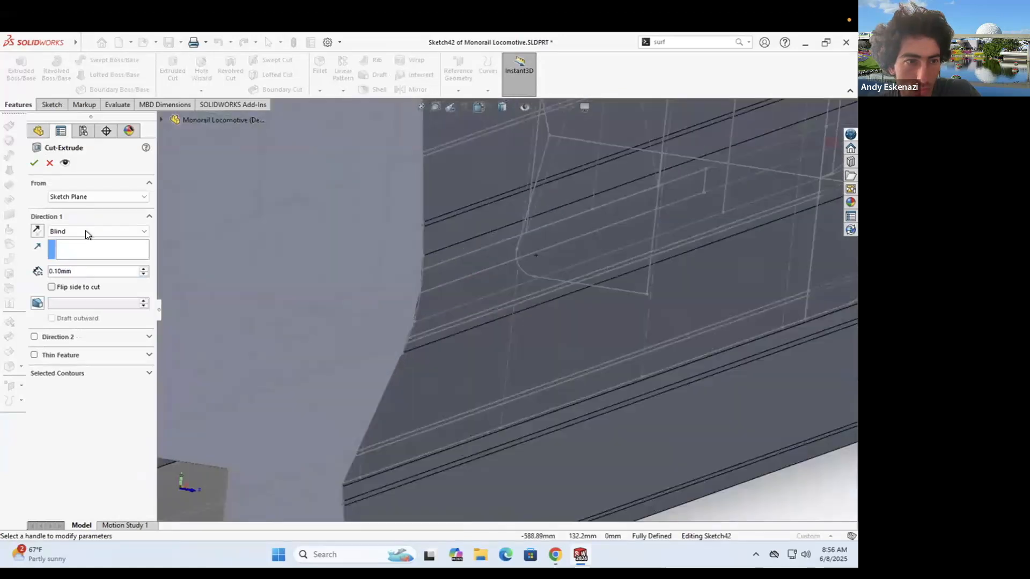
pyautogui.click(85, 230)
pyautogui.click(72, 199)
pyautogui.click(67, 222)
pyautogui.click(72, 198)
pyautogui.click(69, 214)
pyautogui.click(435, 304)
pyautogui.scroll(-5, 399, 326)
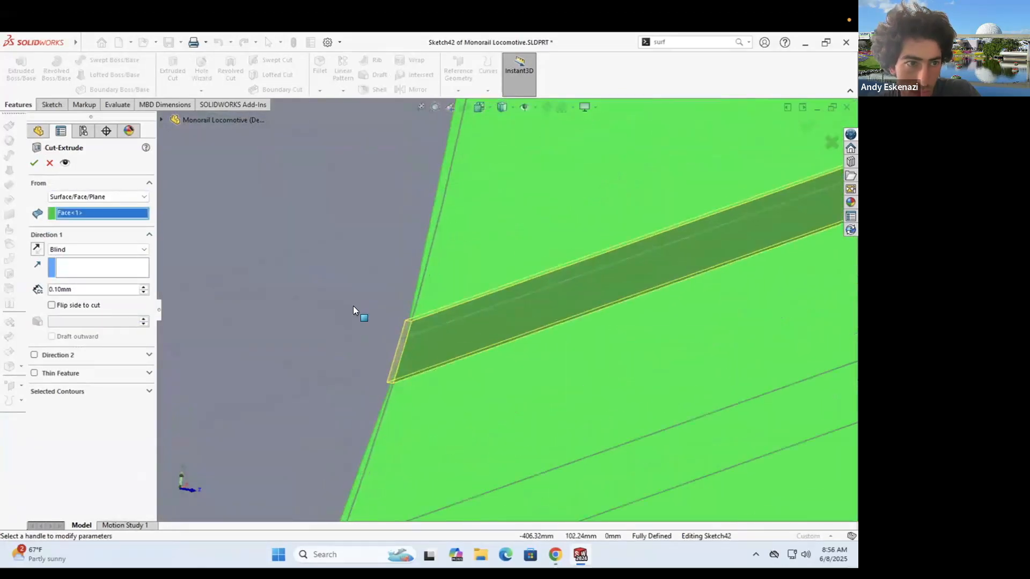
pyautogui.click(34, 163)
# - Inspect the new cut, then start a new sketch on Plane8
pyautogui.moveTo(343, 278); pyautogui.dragTo(494, 278, button='middle')
pyautogui.scroll(5, 570, 308)
pyautogui.scroll(4, 418, 290)
pyautogui.scroll(4, 448, 282)
pyautogui.scroll(-3, 410, 255)
pyautogui.scroll(-3, 491, 280)
pyautogui.scroll(6, 383, 239)
pyautogui.moveTo(383, 240); pyautogui.dragTo(332, 256, button='middle')
pyautogui.click(52, 104)
pyautogui.click(226, 269)
# - Convert each side-window edge of Sketch1 into the Plane8 sketch
pyautogui.click(16, 70)
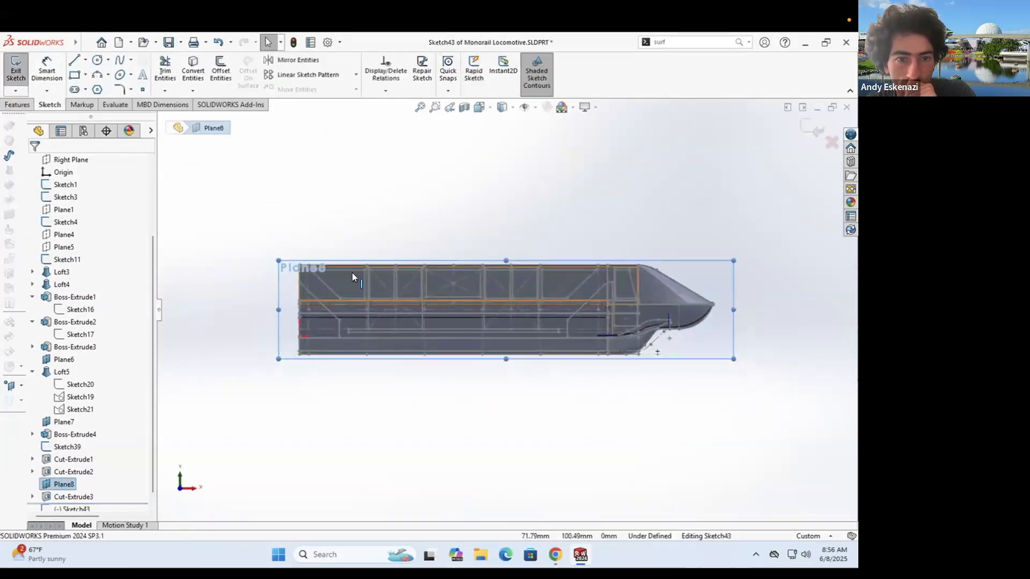
pyautogui.scroll(-6, 319, 269)
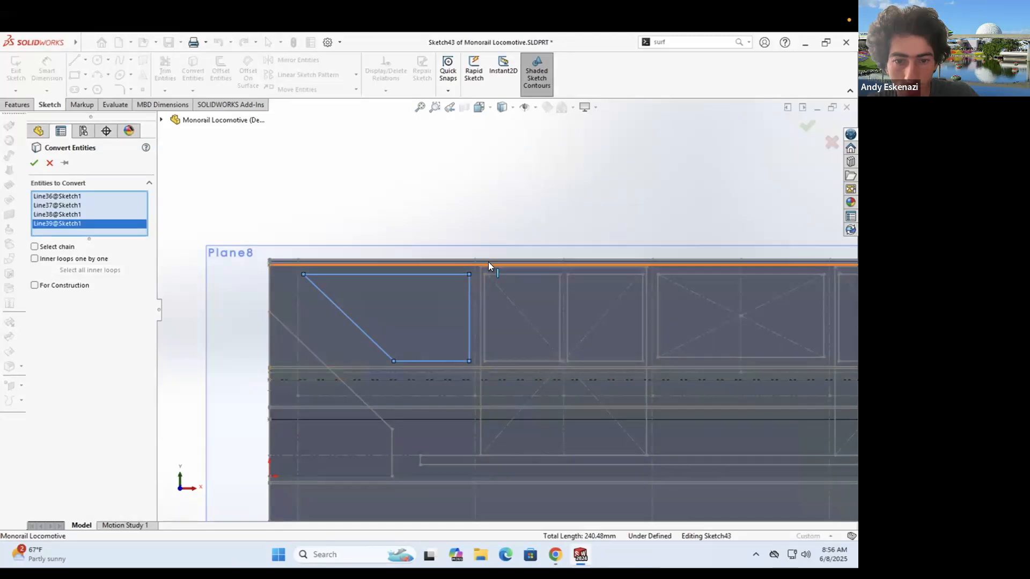
pyautogui.press('Escape')
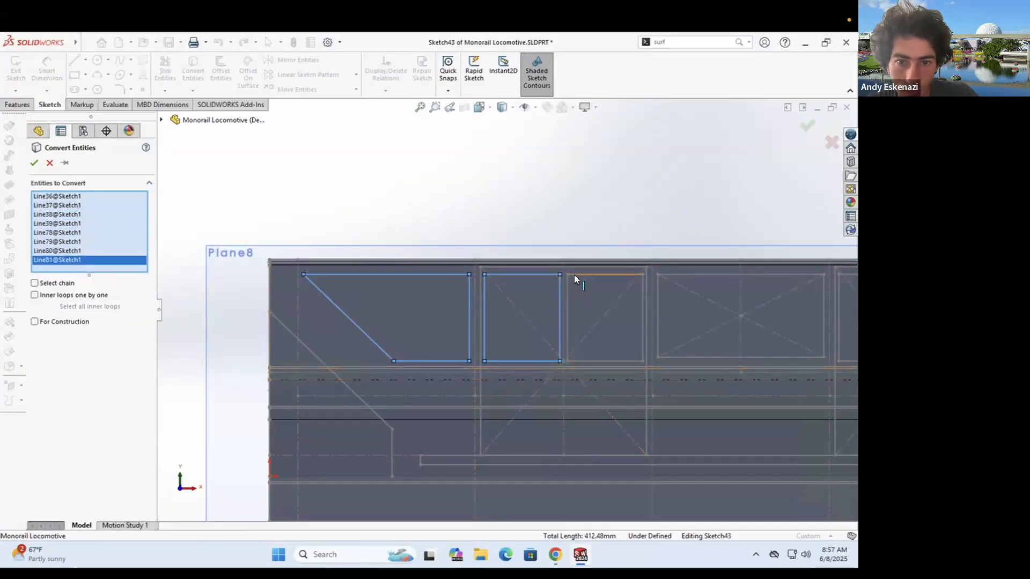
pyautogui.click(642, 333)
pyautogui.click(667, 275)
pyautogui.click(658, 292)
pyautogui.click(688, 357)
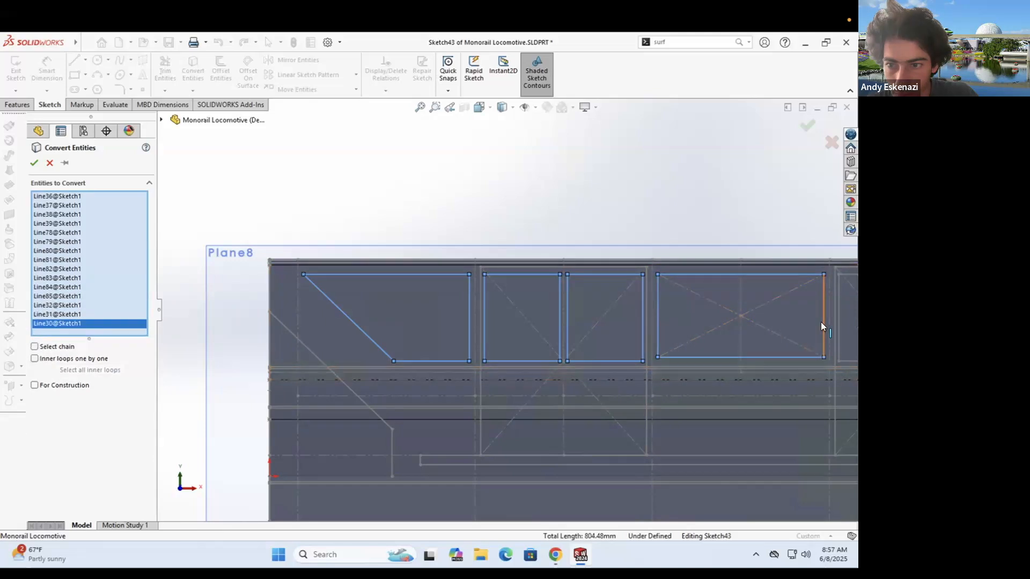
pyautogui.scroll(3, 675, 297)
pyautogui.scroll(-3, 804, 296)
pyautogui.click(398, 277)
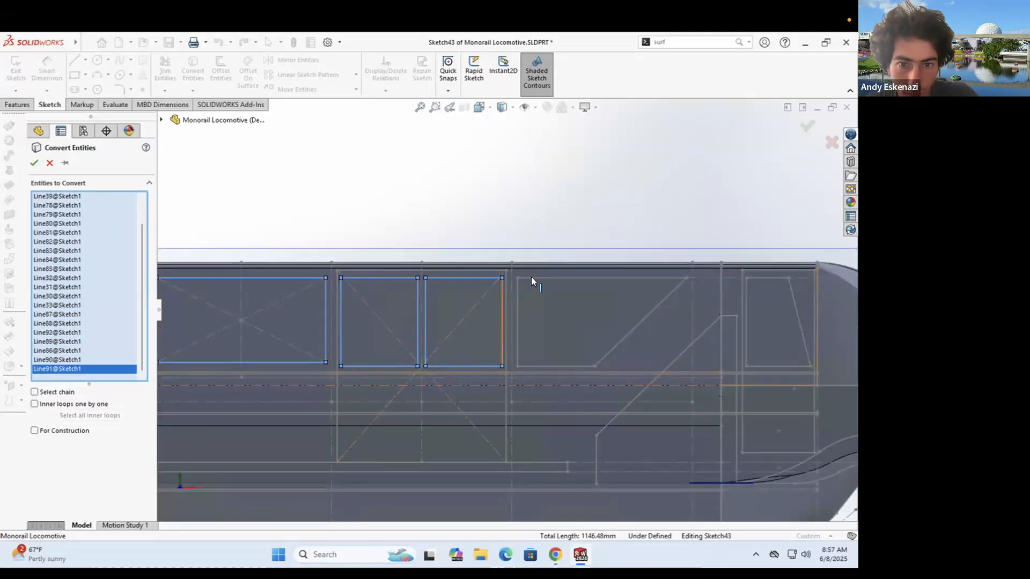
pyautogui.scroll(3, 725, 298)
pyautogui.scroll(-3, 678, 297)
pyautogui.click(658, 290)
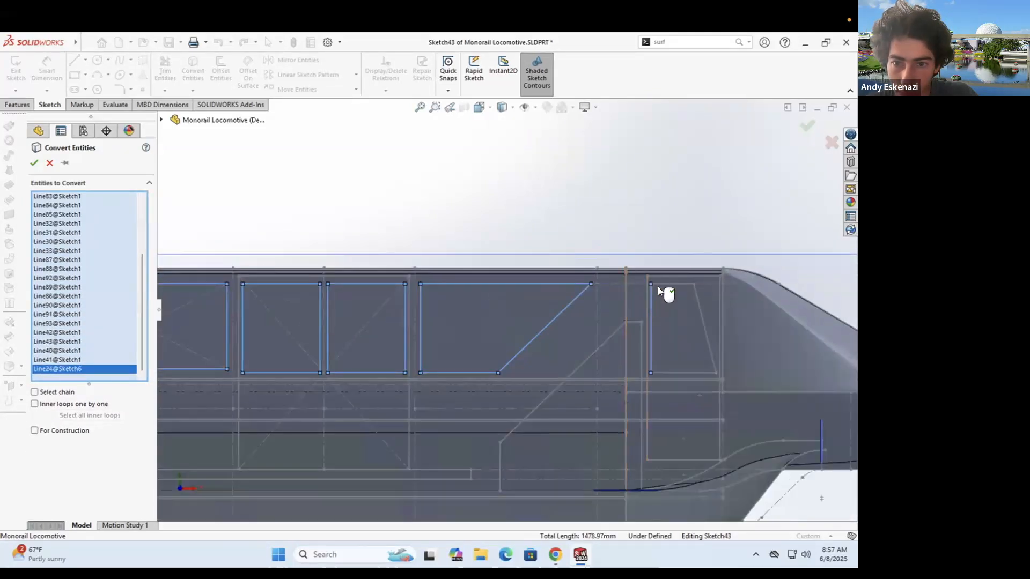
pyautogui.click(678, 372)
pyautogui.click(35, 163)
# - Cut the window outlines 0.10 mm from the side face as Cut-Extrude4, then hide Sketch1
pyautogui.click(19, 104)
pyautogui.click(172, 70)
pyautogui.scroll(3, 450, 339)
pyautogui.moveTo(449, 339); pyautogui.dragTo(584, 370, button='middle')
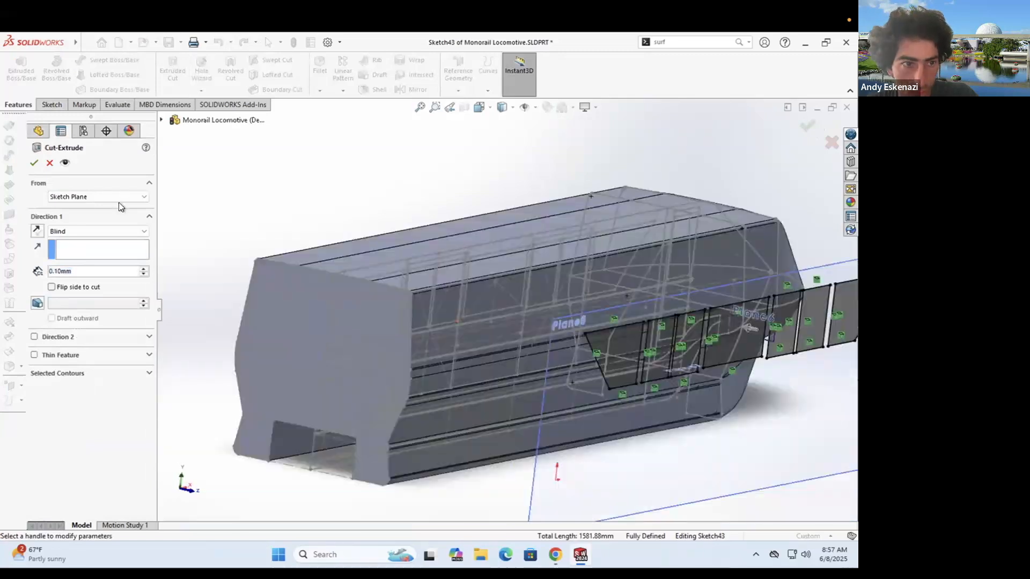
pyautogui.click(75, 214)
pyautogui.scroll(-5, 446, 308)
pyautogui.click(555, 555)
pyautogui.click(580, 555)
pyautogui.click(36, 162)
pyautogui.scroll(6, 553, 236)
pyautogui.moveTo(633, 298)
pyautogui.mouseDown(button='middle')
pyautogui.moveTo(541, 284)
pyautogui.moveTo(322, 322)
pyautogui.mouseUp(button='middle')
pyautogui.click(571, 266)
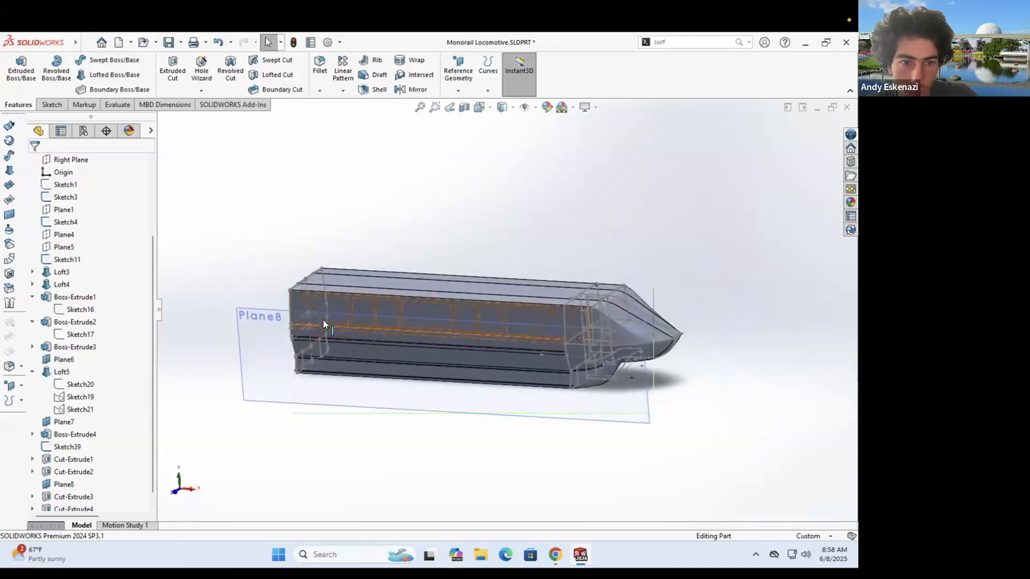
# - Hide Plane8 and orbit the model toward the window corners
pyautogui.rightClick(242, 307)
pyautogui.click(281, 287)
pyautogui.scroll(-4, 296, 301)
pyautogui.rightClick(317, 324)
pyautogui.moveTo(439, 429); pyautogui.dragTo(478, 412, button='middle')
pyautogui.click(555, 555)
pyautogui.click(580, 555)
pyautogui.scroll(-6, 390, 307)
pyautogui.moveTo(346, 293); pyautogui.dragTo(329, 59, button='middle')
# - Start a 5 mm fillet and add the window corner edges to it
pyautogui.click(320, 64)
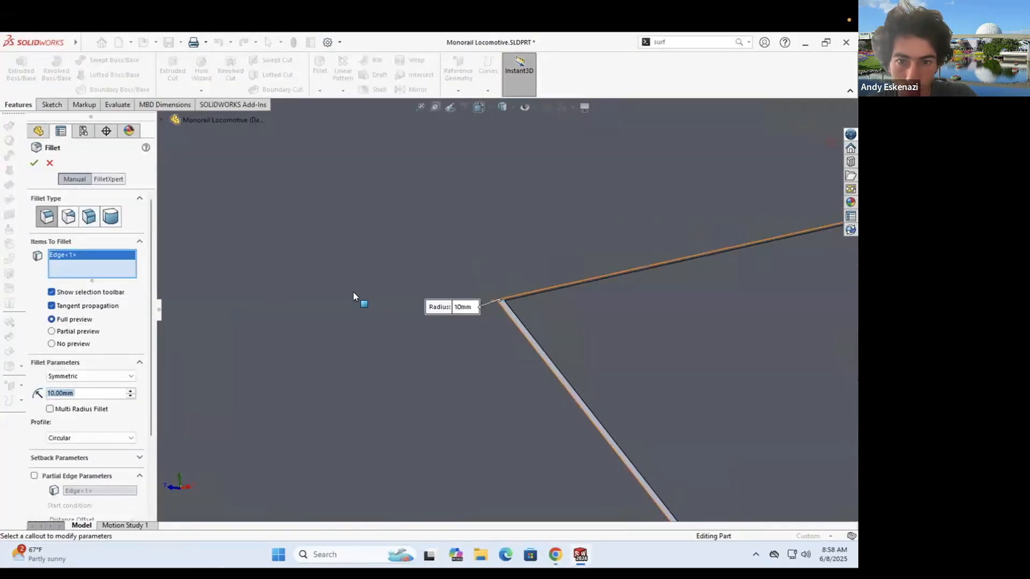
pyautogui.scroll(5, 353, 293)
pyautogui.scroll(-5, 469, 297)
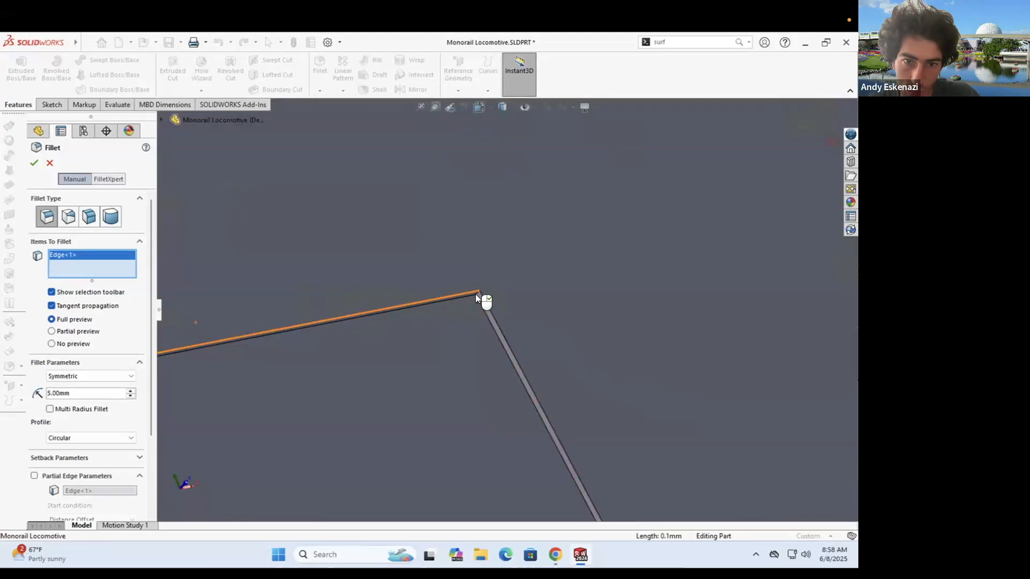
pyautogui.click(475, 294)
pyautogui.scroll(5, 367, 281)
pyautogui.scroll(-5, 595, 281)
pyautogui.click(398, 192)
pyautogui.scroll(5, 370, 236)
pyautogui.scroll(-5, 820, 241)
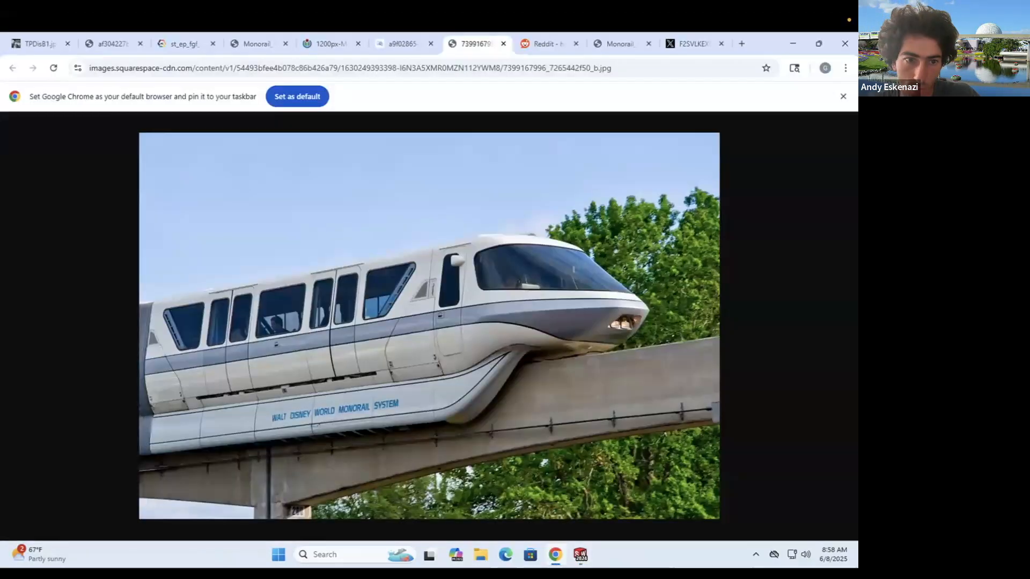
pyautogui.scroll(5, 613, 270)
pyautogui.scroll(-5, 478, 275)
pyautogui.click(477, 276)
pyautogui.click(477, 275)
pyautogui.scroll(5, 531, 275)
pyautogui.scroll(-5, 541, 300)
pyautogui.click(443, 232)
pyautogui.scroll(5, 372, 262)
# - Add ten more window corner edges to the 5 mm fillet selection
pyautogui.scroll(-5, 544, 302)
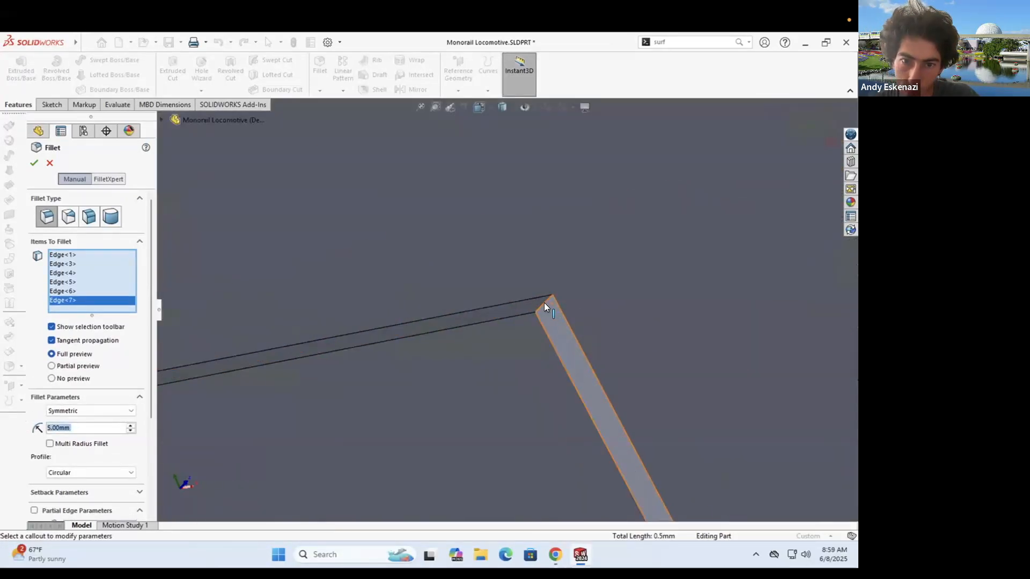
pyautogui.click(544, 303)
pyautogui.scroll(5, 630, 271)
pyautogui.scroll(-5, 769, 234)
pyautogui.click(595, 313)
pyautogui.click(551, 548)
pyautogui.click(551, 548)
pyautogui.scroll(5, 466, 356)
pyautogui.scroll(-5, 577, 308)
pyautogui.click(484, 272)
pyautogui.scroll(5, 580, 304)
pyautogui.moveTo(514, 343); pyautogui.dragTo(493, 327, button='middle')
pyautogui.scroll(-8, 493, 275)
pyautogui.click(441, 295)
pyautogui.scroll(4, 376, 313)
pyautogui.scroll(-6, 542, 285)
pyautogui.click(516, 311)
pyautogui.scroll(6, 461, 301)
pyautogui.scroll(-6, 628, 292)
pyautogui.click(621, 317)
pyautogui.scroll(7, 601, 298)
pyautogui.scroll(-6, 606, 284)
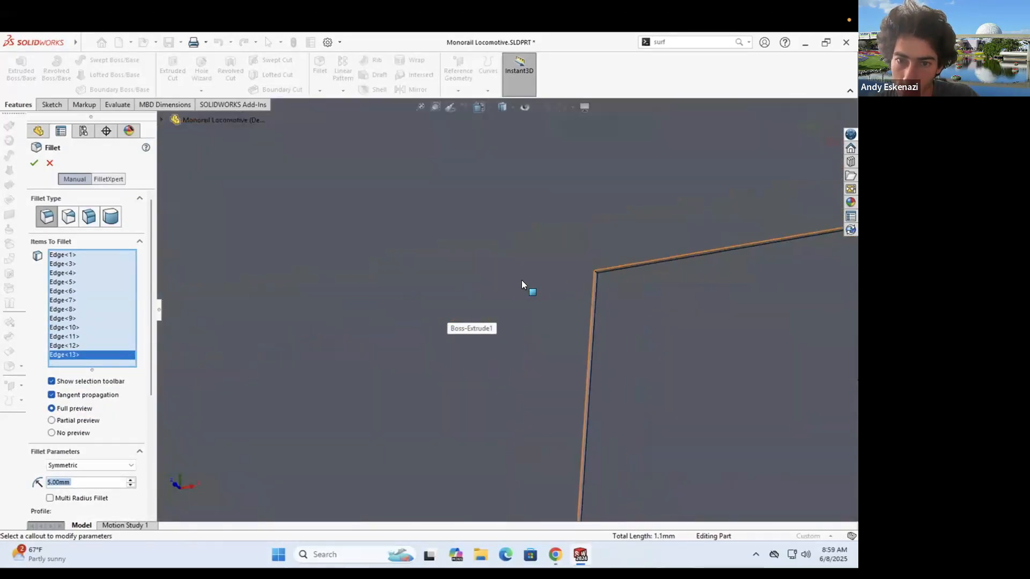
pyautogui.click(504, 300)
pyautogui.scroll(6, 456, 286)
pyautogui.scroll(-6, 569, 290)
pyautogui.click(488, 296)
pyautogui.scroll(5, 418, 273)
pyautogui.scroll(4, 397, 264)
pyautogui.scroll(-6, 527, 338)
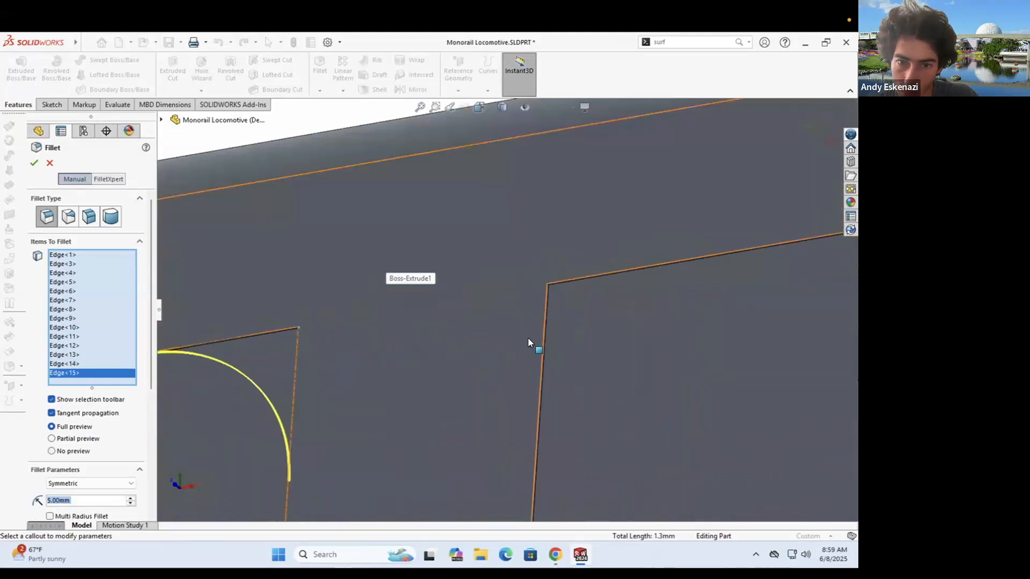
pyautogui.click(515, 323)
pyautogui.scroll(7, 444, 272)
pyautogui.scroll(-2, 675, 289)
pyautogui.click(537, 372)
pyautogui.scroll(10, 538, 370)
# - On the rotated body, add seven further corner edges, swapping a mis-picked face for its edge
pyautogui.moveTo(538, 354); pyautogui.dragTo(455, 324, button='middle')
pyautogui.scroll(-10, 452, 324)
pyautogui.click(548, 293)
pyautogui.scroll(8, 585, 284)
pyautogui.click(499, 269)
pyautogui.click(500, 277)
pyautogui.scroll(8, 501, 276)
pyautogui.scroll(-8, 676, 224)
pyautogui.click(509, 289)
pyautogui.scroll(8, 512, 287)
pyautogui.scroll(-8, 656, 233)
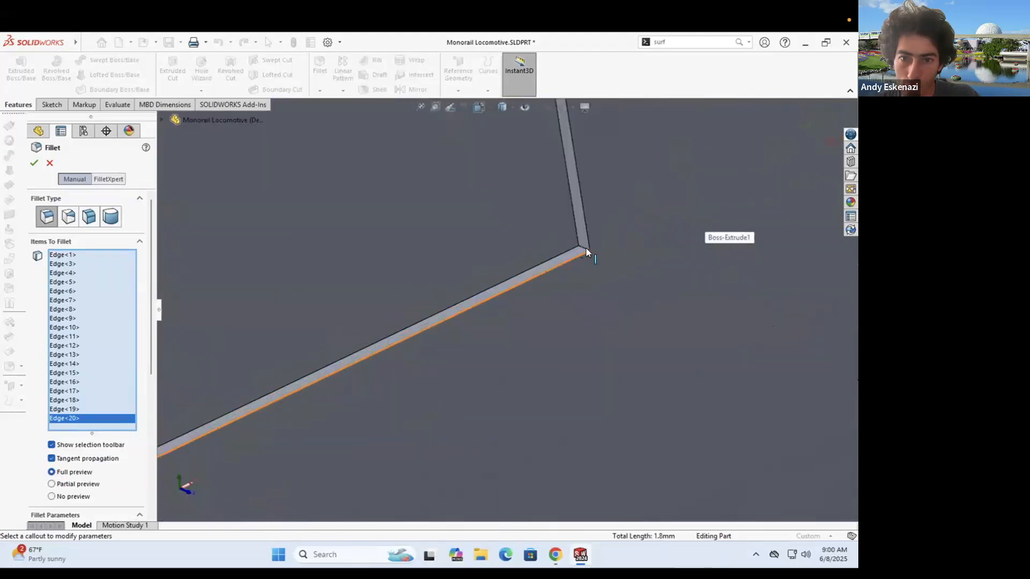
pyautogui.click(586, 249)
pyautogui.scroll(6, 579, 268)
pyautogui.scroll(6, 470, 289)
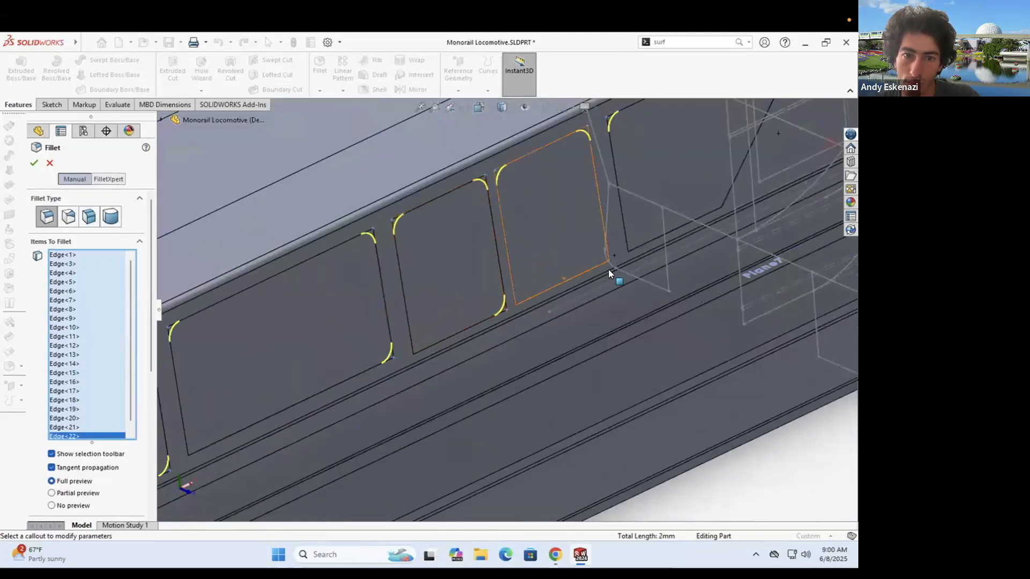
pyautogui.scroll(8, 354, 370)
pyautogui.scroll(-10, 569, 278)
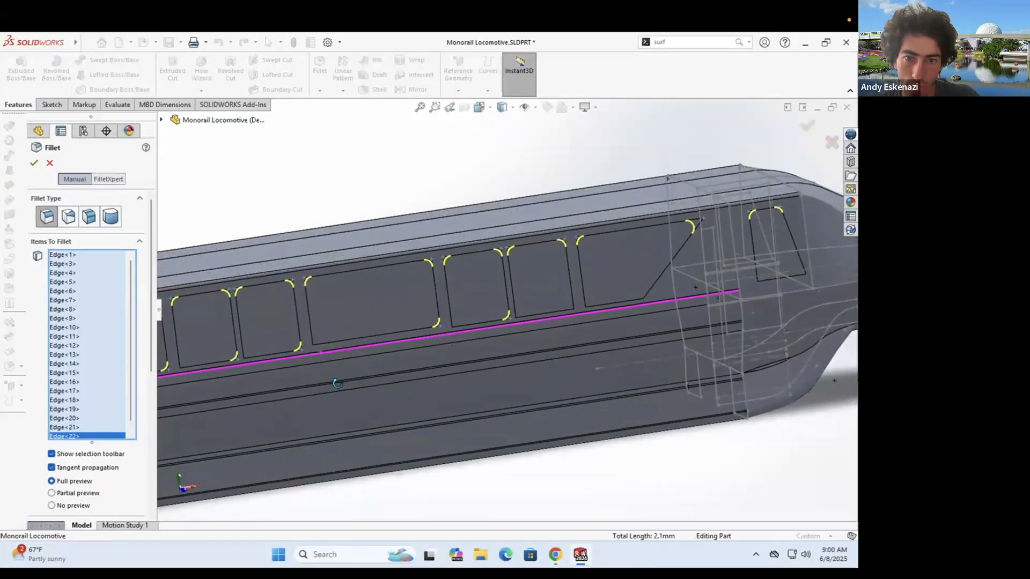
pyautogui.scroll(-4, 536, 290)
pyautogui.scroll(10, 461, 301)
pyautogui.scroll(-12, 630, 323)
pyautogui.click(530, 279)
pyautogui.scroll(10, 528, 284)
pyautogui.scroll(-6, 474, 286)
pyautogui.scroll(-8, 461, 278)
pyautogui.click(564, 297)
pyautogui.scroll(10, 560, 300)
pyautogui.scroll(-10, 225, 351)
pyautogui.click(538, 308)
pyautogui.scroll(9, 537, 311)
pyautogui.scroll(-4, 478, 319)
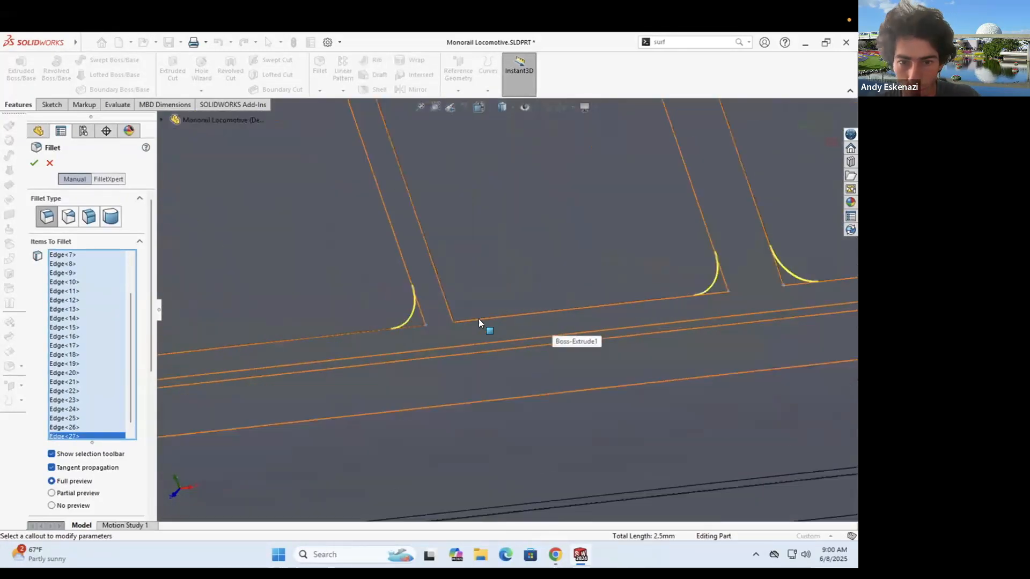
# - Add the last four corner edges and apply the 5 mm fillet to all 30+ edges
pyautogui.click(516, 354)
pyautogui.scroll(6, 515, 351)
pyautogui.scroll(8, 510, 316)
pyautogui.scroll(-8, 480, 337)
pyautogui.click(458, 292)
pyautogui.scroll(8, 457, 295)
pyautogui.scroll(-8, 379, 324)
pyautogui.click(421, 352)
pyautogui.scroll(8, 410, 350)
pyautogui.scroll(-8, 432, 351)
pyautogui.click(419, 340)
pyautogui.scroll(8, 413, 335)
pyautogui.scroll(-5, 533, 294)
pyautogui.click(34, 162)
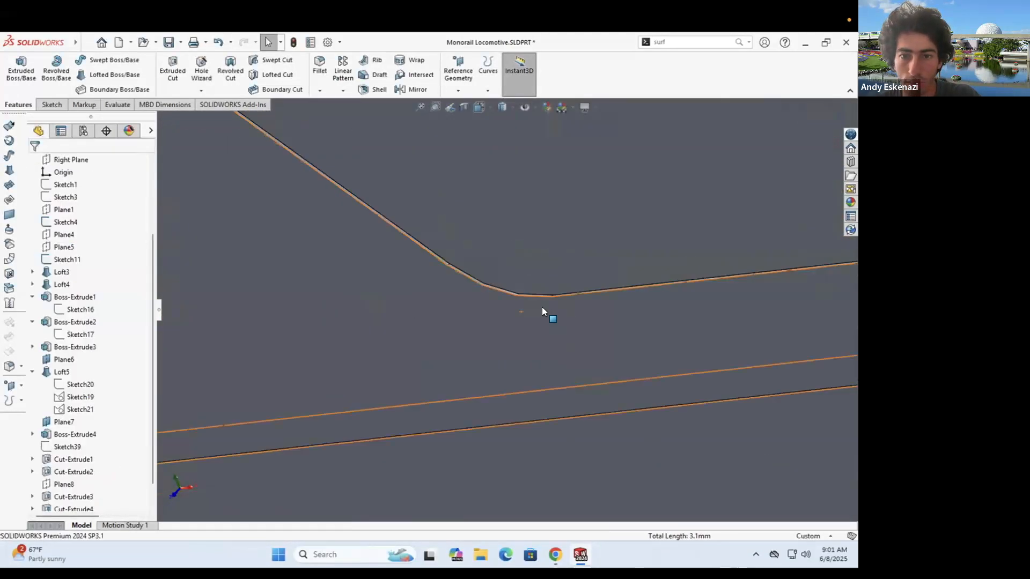
pyautogui.scroll(8, 541, 306)
pyautogui.scroll(-4, 579, 295)
# - In Sketch1, draw a three-segment line strip below the central window
pyautogui.moveTo(579, 295)
pyautogui.mouseDown(button='middle')
pyautogui.moveTo(597, 286)
pyautogui.moveTo(594, 298)
pyautogui.mouseUp(button='middle')
pyautogui.scroll(3, 63, 290)
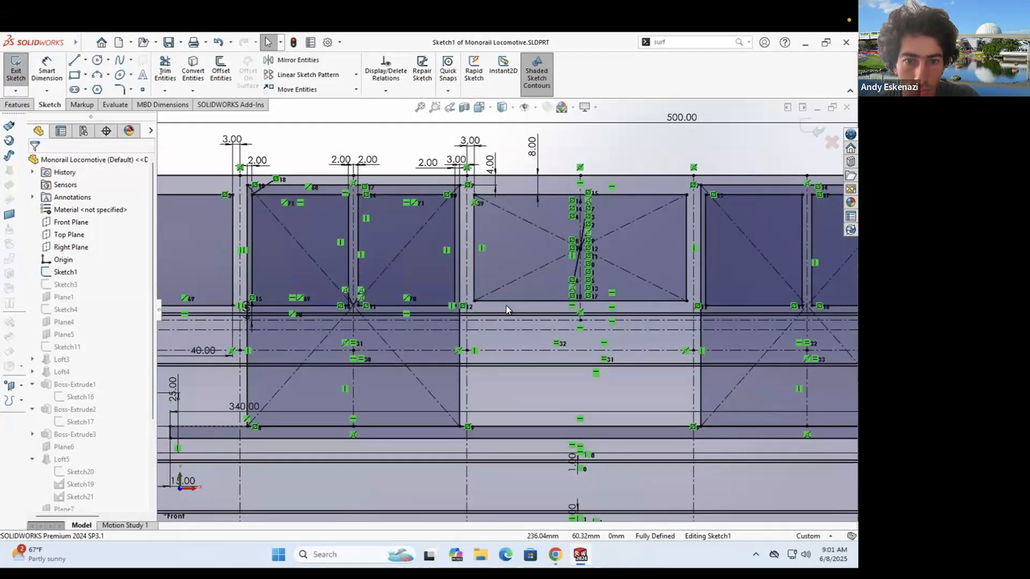
pyautogui.scroll(2, 493, 303)
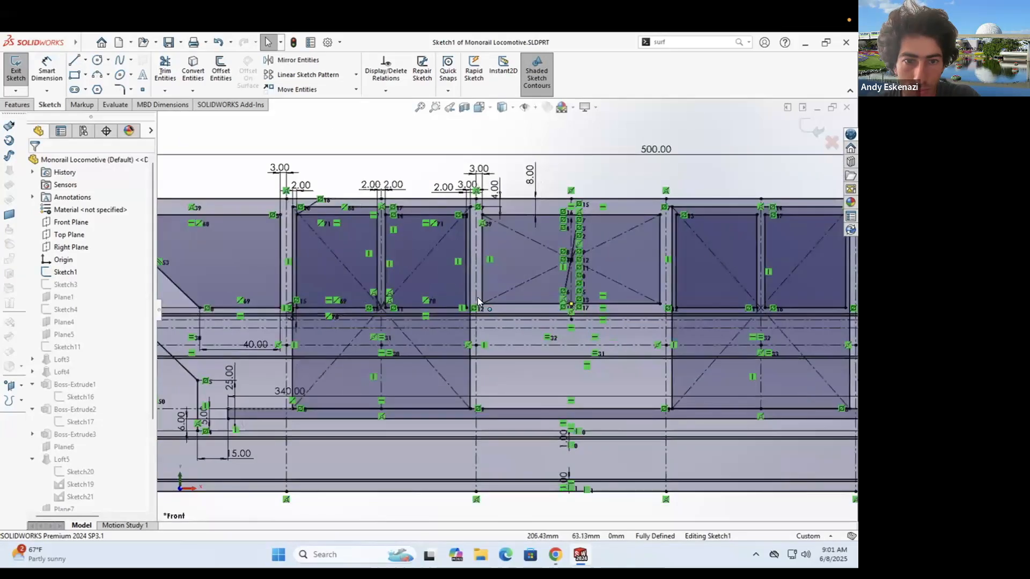
pyautogui.scroll(-2, 545, 256)
pyautogui.scroll(-4, 472, 362)
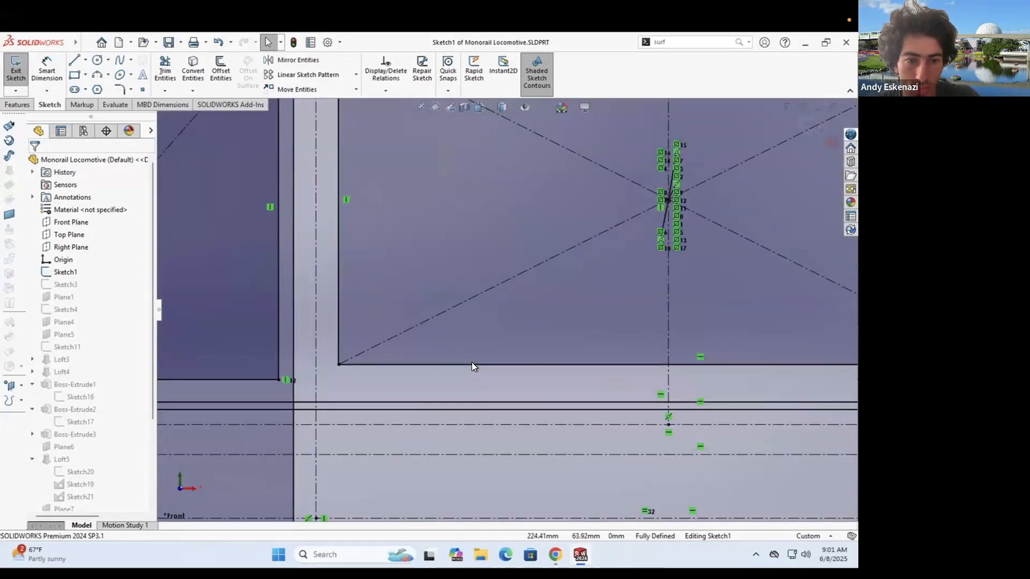
pyautogui.click(74, 60)
pyautogui.click(338, 365)
pyautogui.click(338, 379)
pyautogui.scroll(4, 688, 379)
pyautogui.click(734, 342)
pyautogui.click(734, 335)
pyautogui.press('Escape')
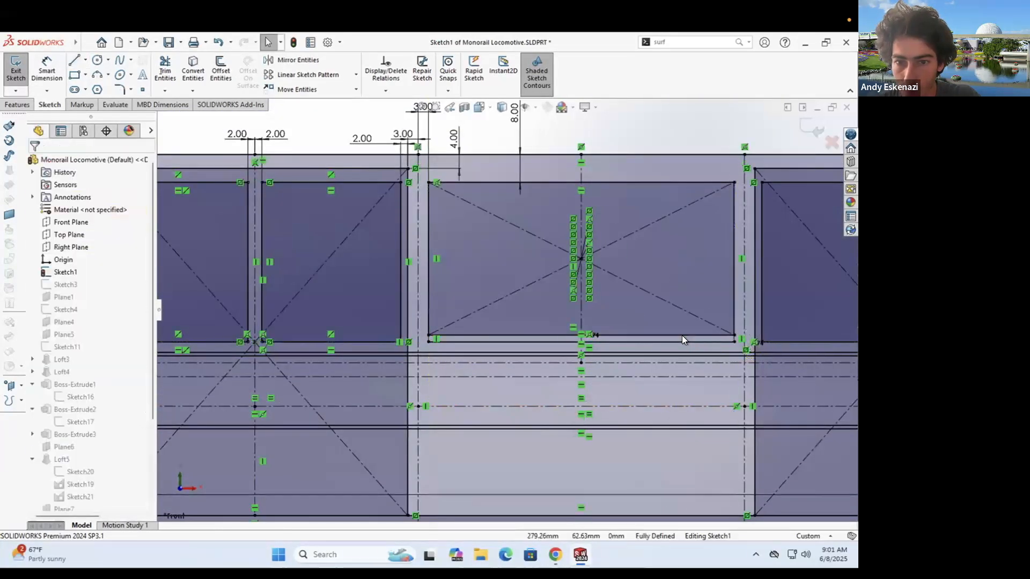
# - Select the new line and exit Sketch1 back to the part
pyautogui.rightClick(682, 336)
pyautogui.click(705, 346)
pyautogui.click(16, 69)
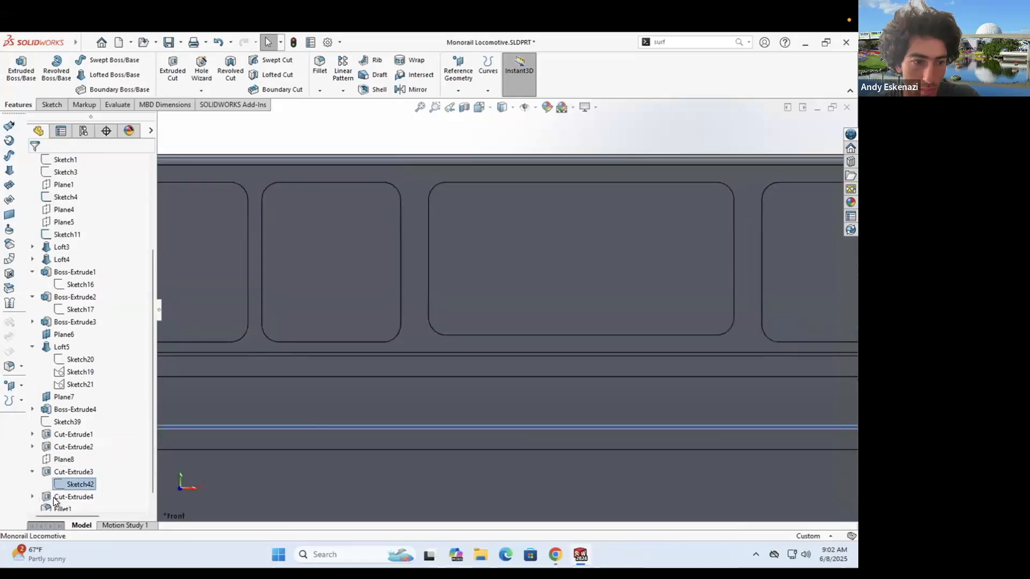
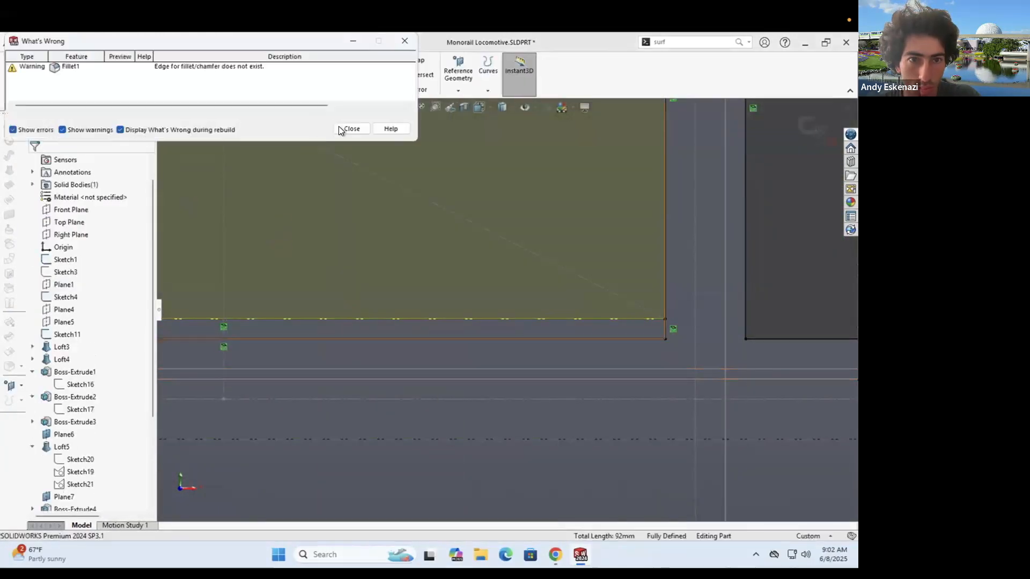
# - Dismiss the rebuild error report and orbit to view the window cutouts
pyautogui.click(341, 130)
pyautogui.scroll(5, 450, 329)
pyautogui.moveTo(452, 331); pyautogui.dragTo(461, 344, button='middle')
pyautogui.scroll(-3, 81, 429)
# - Edit Fillet1, restore its missing window-corner edges, and accept the repaired fillet
pyautogui.rightClick(66, 445)
pyautogui.click(75, 210)
pyautogui.click(80, 240)
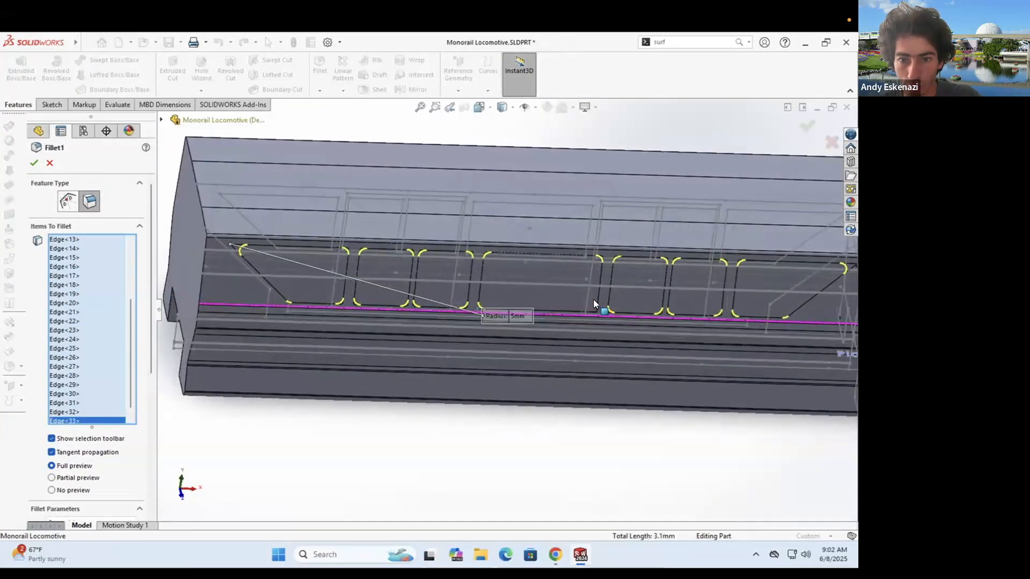
pyautogui.scroll(-8, 596, 309)
pyautogui.click(33, 163)
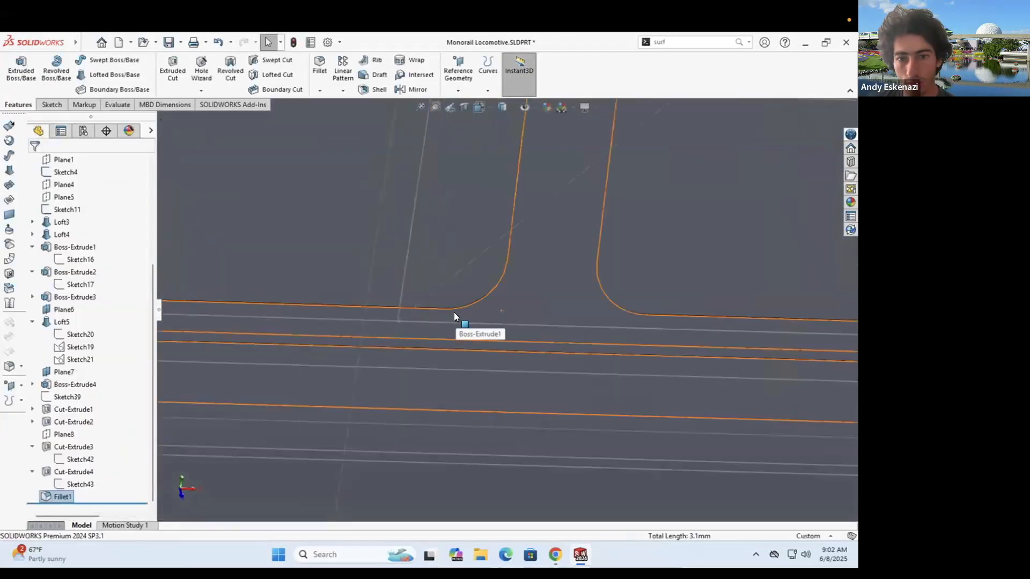
pyautogui.scroll(10, 453, 313)
pyautogui.scroll(-1, 472, 319)
pyautogui.scroll(-5, 461, 315)
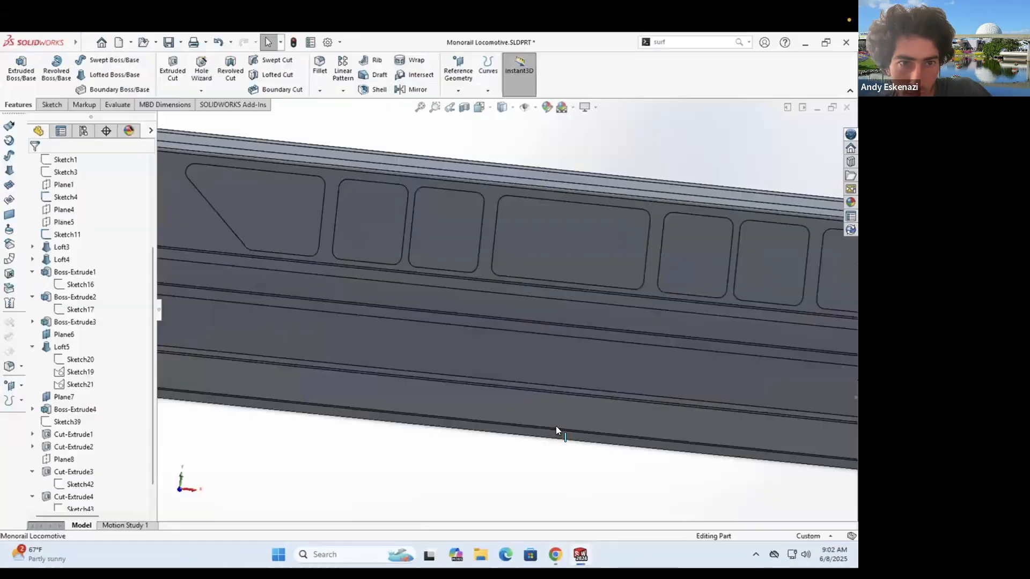
pyautogui.scroll(-2, 556, 425)
# - On the side face, offset the first three window outlines inward by 1.50 mm
pyautogui.click(45, 105)
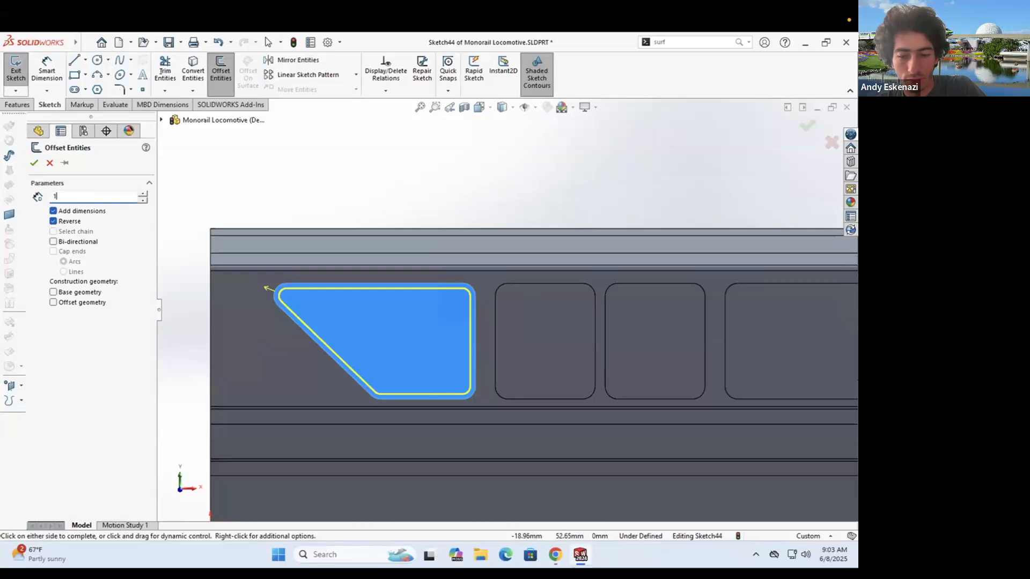
pyautogui.write('.5')
pyautogui.press('Return')
pyautogui.click(221, 70)
pyautogui.click(578, 347)
pyautogui.click(53, 221)
pyautogui.press('Return')
pyautogui.click(221, 70)
pyautogui.click(671, 346)
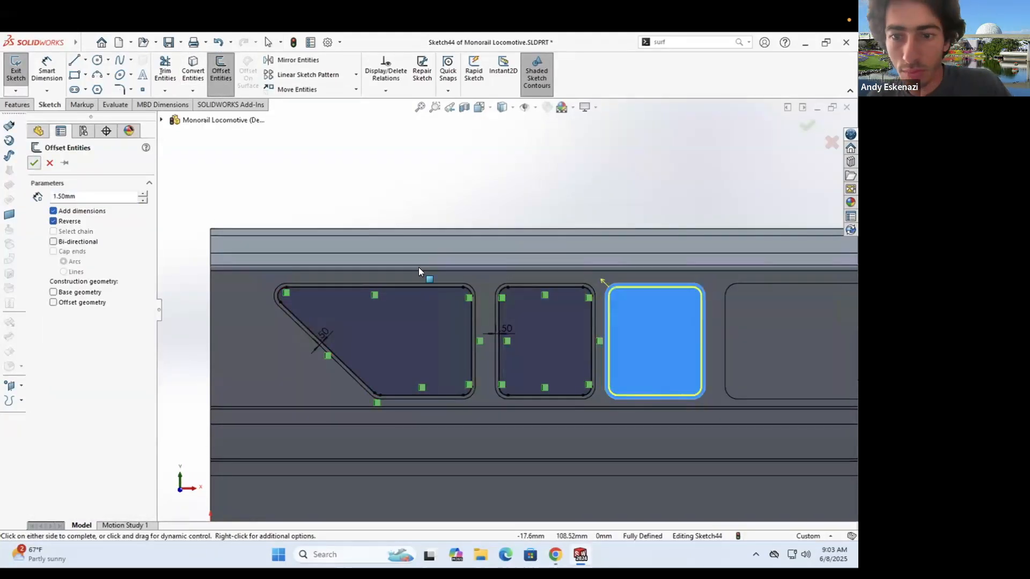
pyautogui.press('Return')
# - Offset the fourth window outline inward by 1.50 mm, cancelling a wrong outline command
pyautogui.scroll(5, 418, 268)
pyautogui.click(193, 70)
pyautogui.click(397, 279)
pyautogui.click(50, 163)
pyautogui.click(221, 70)
pyautogui.click(53, 221)
pyautogui.press('Return')
# - Offset the fifth and sixth window outlines inward by 1.50 mm
pyautogui.click(224, 74)
pyautogui.click(633, 303)
pyautogui.click(53, 221)
pyautogui.press('Return')
pyautogui.click(221, 72)
pyautogui.click(713, 295)
pyautogui.click(53, 221)
# - Offset the seventh window and the cab's front window inward by 1.50 mm
pyautogui.click(193, 83)
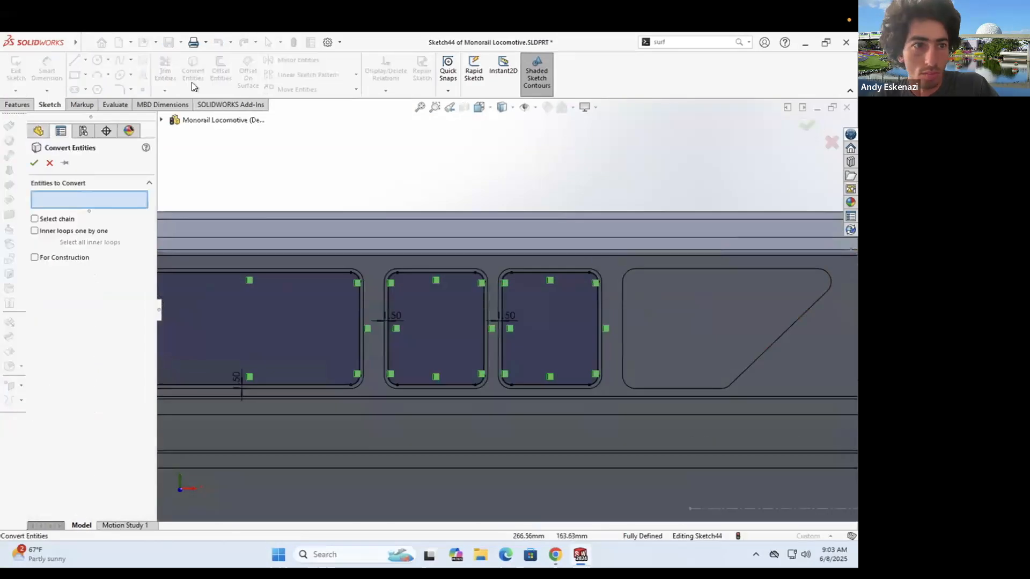
pyautogui.click(221, 73)
pyautogui.click(654, 314)
pyautogui.click(35, 163)
pyautogui.click(221, 73)
pyautogui.scroll(5, 486, 312)
pyautogui.scroll(-5, 654, 307)
pyautogui.click(589, 335)
pyautogui.click(53, 221)
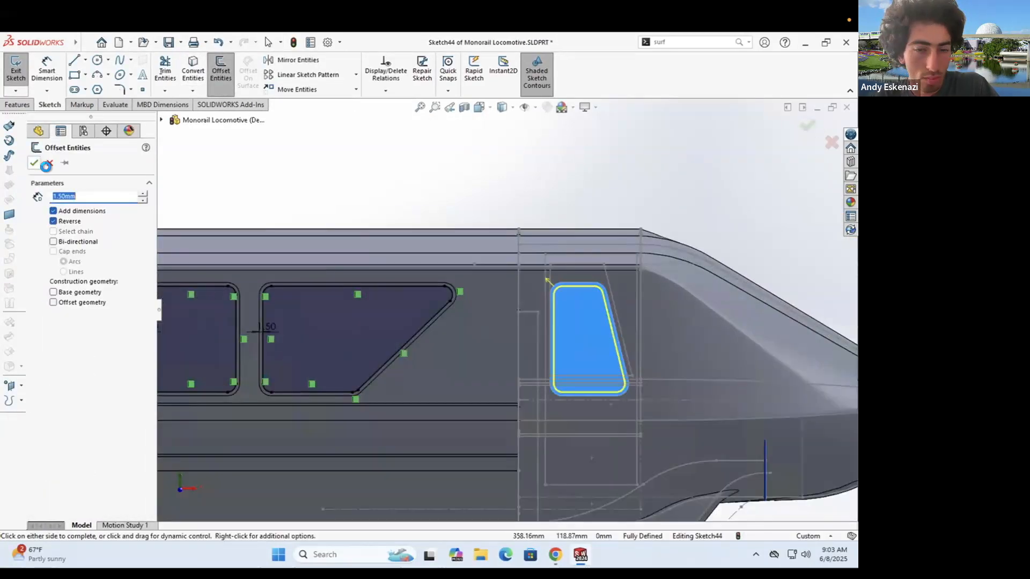
pyautogui.click(35, 163)
# - Convert the edges of all eight window faces into the sketch with Convert Entities
pyautogui.click(193, 71)
pyautogui.scroll(-5, 547, 283)
pyautogui.click(552, 294)
pyautogui.scroll(-5, 396, 300)
pyautogui.click(413, 294)
pyautogui.scroll(-7, 316, 306)
pyautogui.click(496, 295)
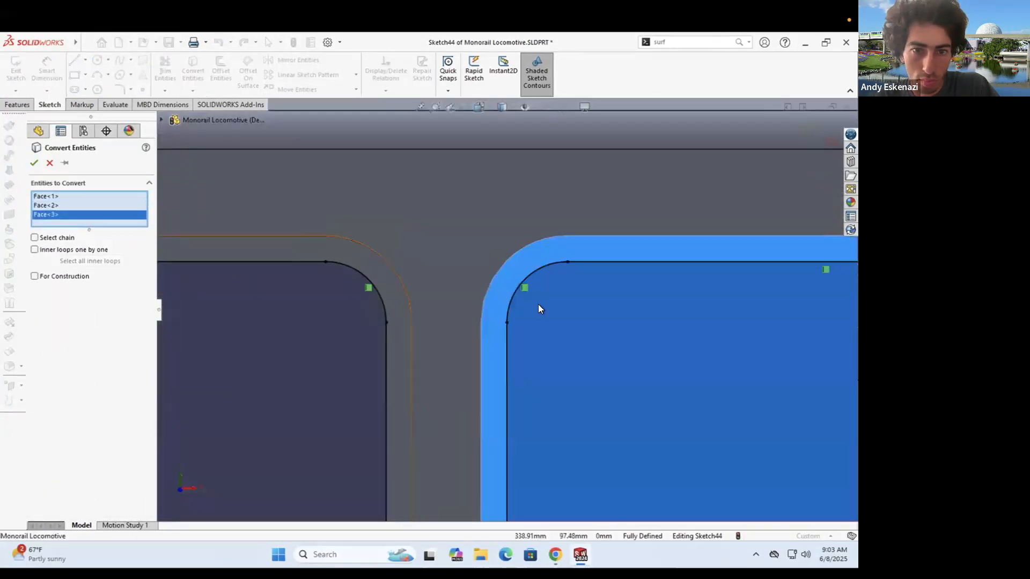
pyautogui.click(399, 303)
pyautogui.click(438, 302)
pyautogui.scroll(-5, 378, 293)
pyautogui.click(391, 299)
pyautogui.click(294, 303)
pyautogui.scroll(7, 474, 310)
pyautogui.scroll(-7, 474, 310)
pyautogui.click(515, 303)
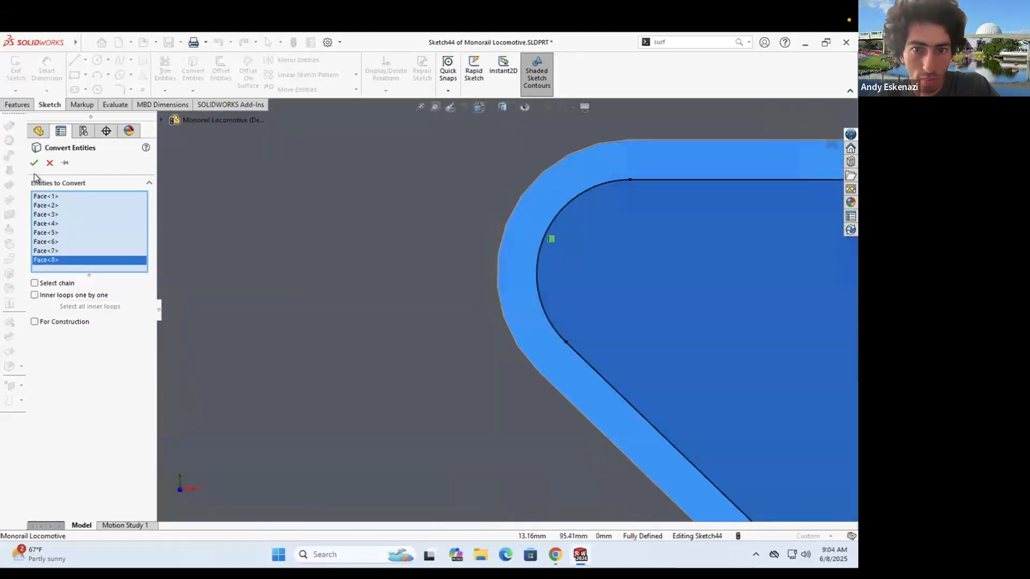
pyautogui.click(34, 164)
# - Extrude the window frame rings outward 0.15 mm as a boss
pyautogui.click(18, 105)
pyautogui.click(21, 70)
pyautogui.scroll(6, 359, 246)
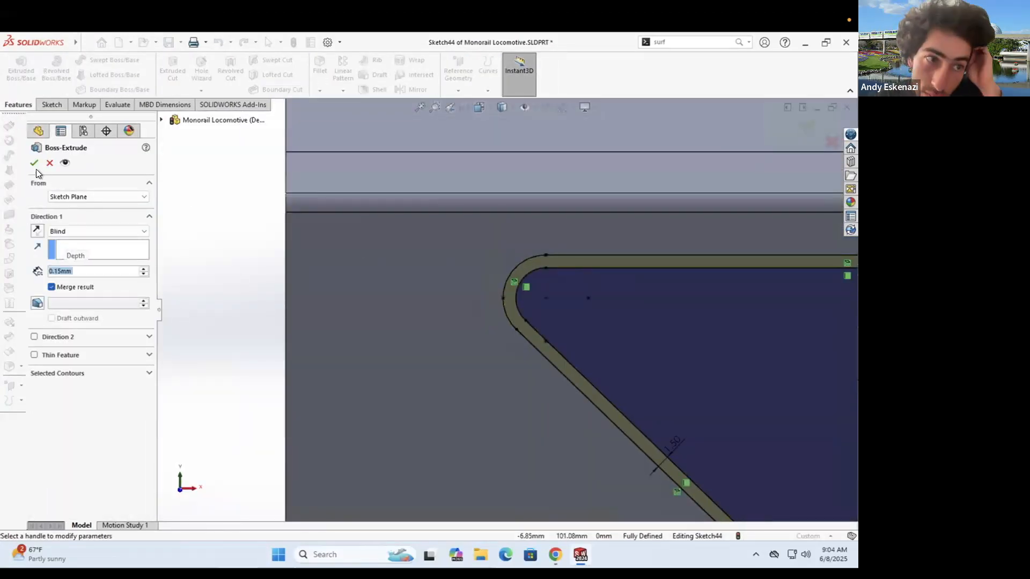
pyautogui.click(34, 162)
pyautogui.scroll(6, 429, 310)
pyautogui.scroll(-3, 659, 349)
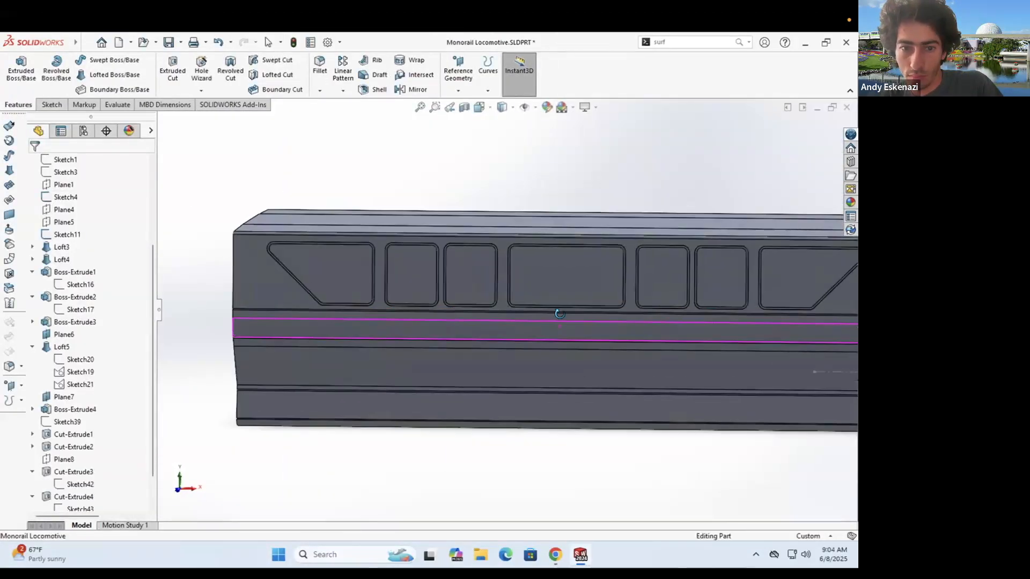
# - Check the monorail reference photo, then return to the locomotive model
pyautogui.click(557, 551)
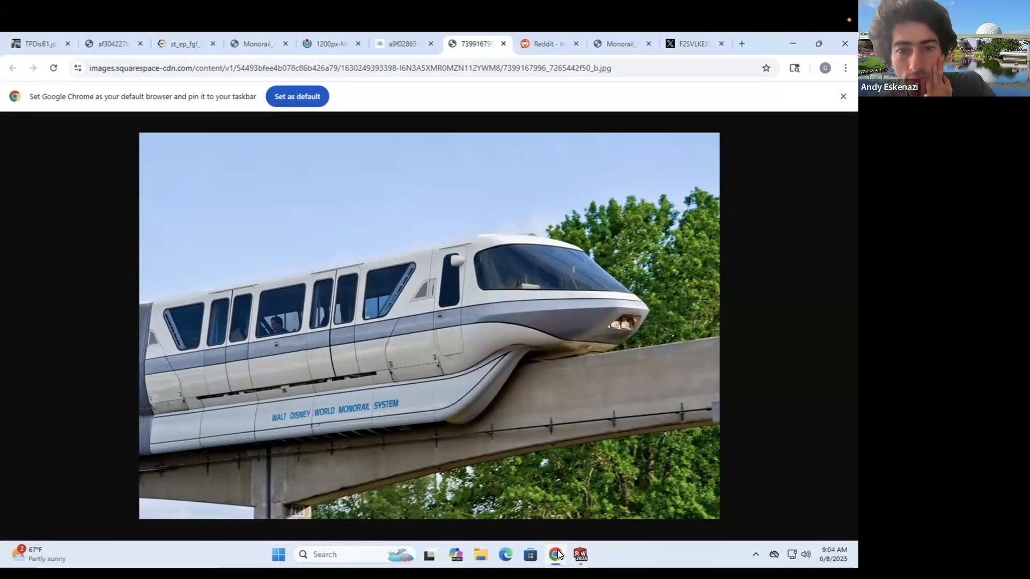
pyautogui.click(557, 554)
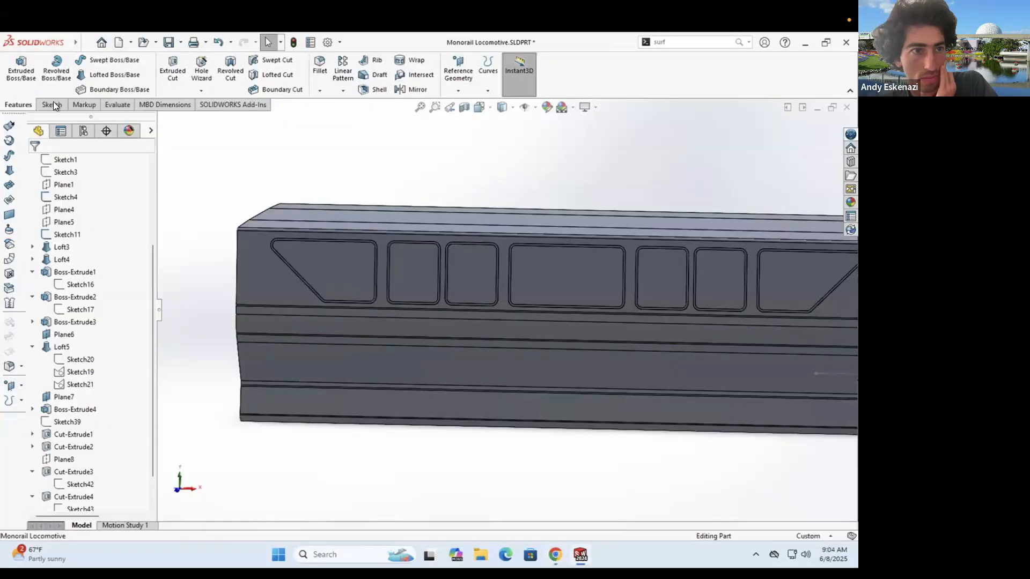
pyautogui.click(51, 105)
pyautogui.click(17, 69)
# - Start a sketch on the side plane and show Sketch1's door outlines
pyautogui.scroll(4, 289, 220)
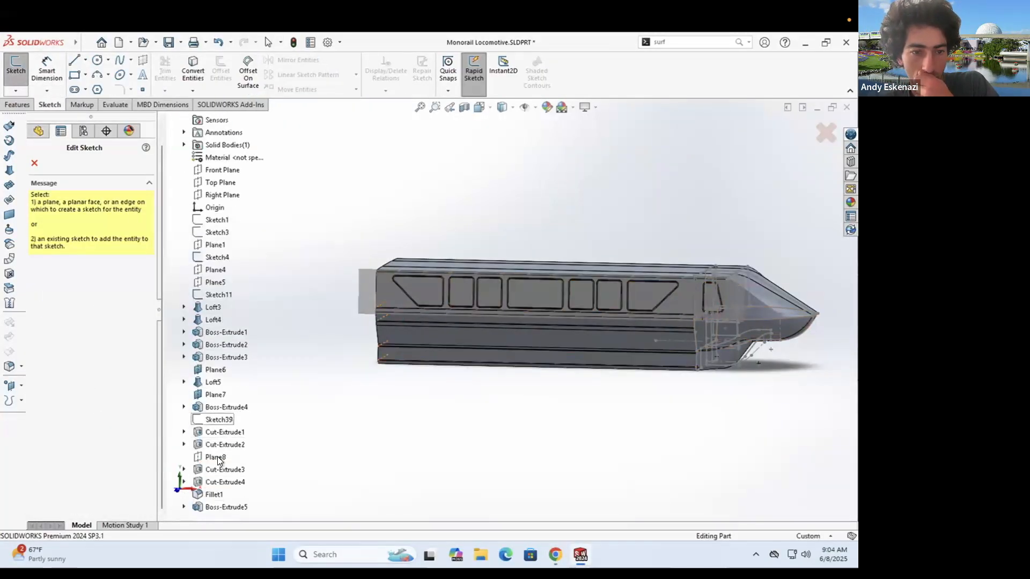
pyautogui.click(217, 457)
pyautogui.scroll(5, 76, 237)
pyautogui.rightClick(62, 285)
pyautogui.click(71, 269)
pyautogui.moveTo(429, 300); pyautogui.dragTo(418, 311, button='middle')
pyautogui.scroll(-6, 427, 269)
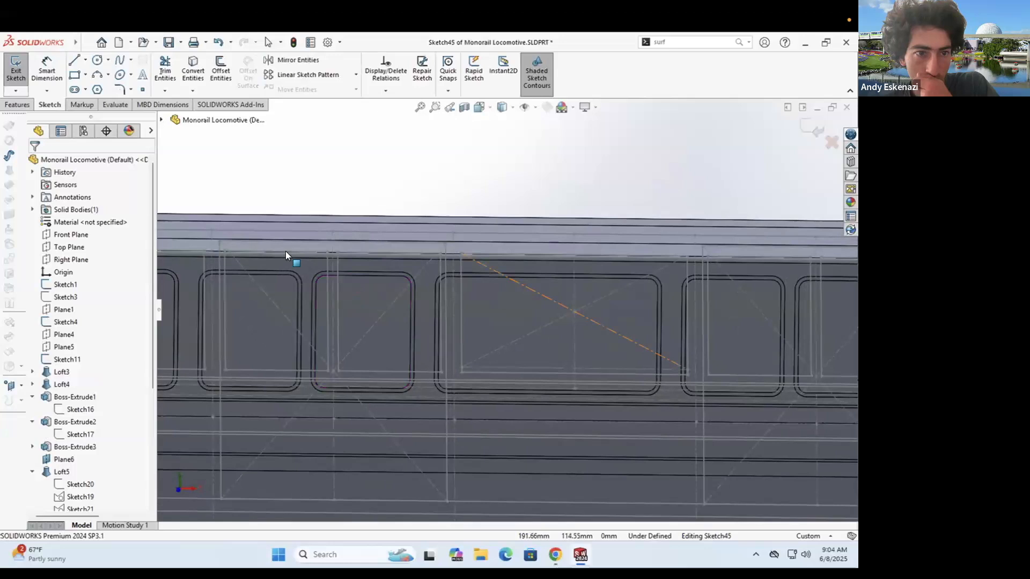
# - Convert the five door outline lines from Sketch1 into the new sketch
pyautogui.click(220, 258)
pyautogui.click(246, 242)
pyautogui.click(446, 252)
pyautogui.click(702, 257)
pyautogui.click(721, 247)
pyautogui.scroll(3, 686, 268)
pyautogui.click(662, 300)
pyautogui.scroll(1, 647, 311)
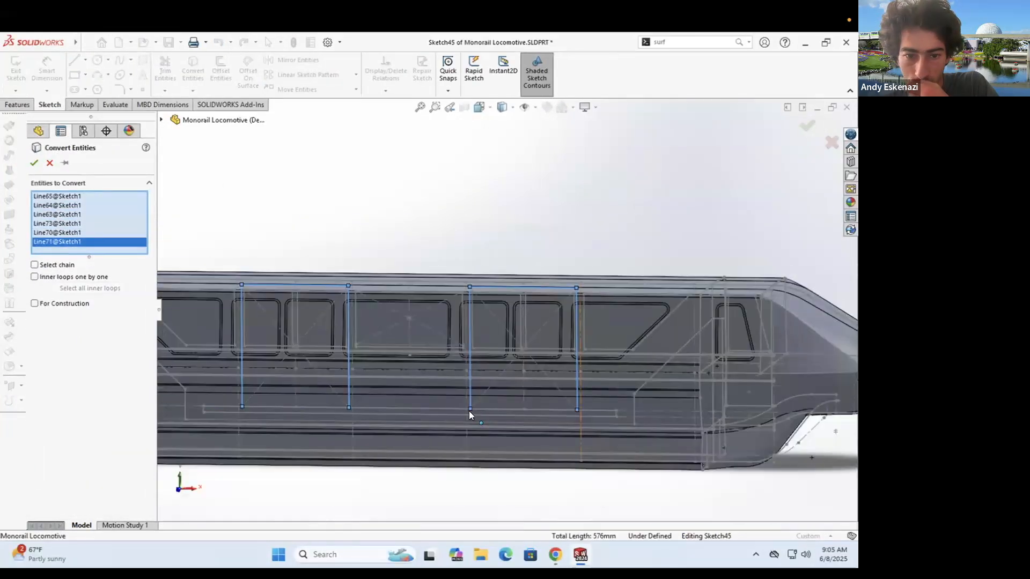
pyautogui.click(34, 163)
pyautogui.scroll(5, 397, 279)
# - Convert the horizontal body edge and turn it into a construction guide line
pyautogui.moveTo(396, 274); pyautogui.dragTo(446, 292, button='middle')
pyautogui.scroll(-10, 389, 361)
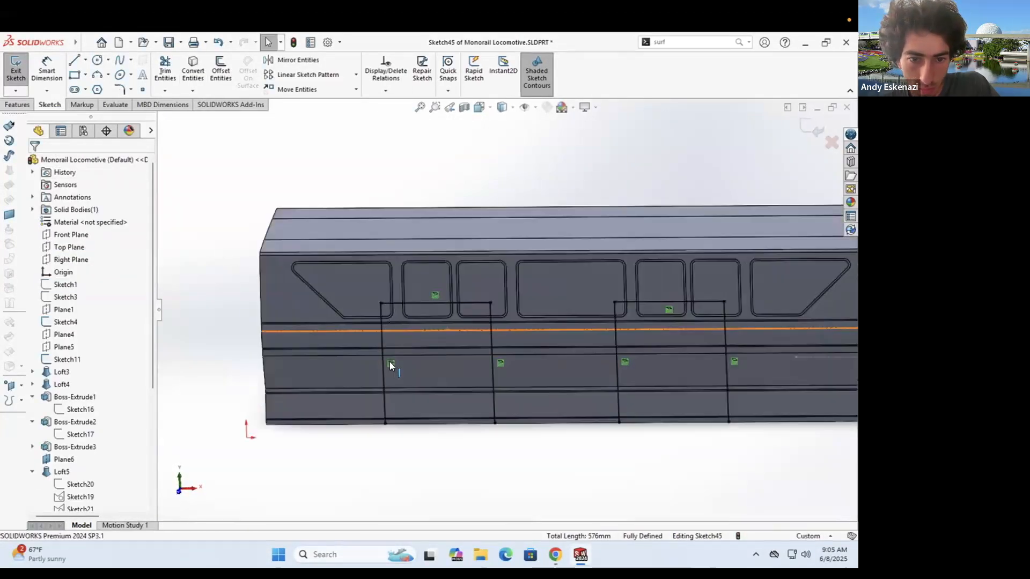
pyautogui.scroll(4, 408, 255)
pyautogui.moveTo(496, 323); pyautogui.dragTo(465, 329, button='middle')
pyautogui.scroll(1, 466, 328)
pyautogui.click(193, 69)
pyautogui.moveTo(357, 297); pyautogui.dragTo(332, 292, button='middle')
pyautogui.click(372, 324)
pyautogui.click(35, 163)
pyautogui.click(282, 351)
pyautogui.click(337, 323)
# - Draw two vertical posts down the left door frame
pyautogui.click(325, 328)
pyautogui.keyDown('ctrl'); pyautogui.click(416, 332); pyautogui.keyUp('ctrl')
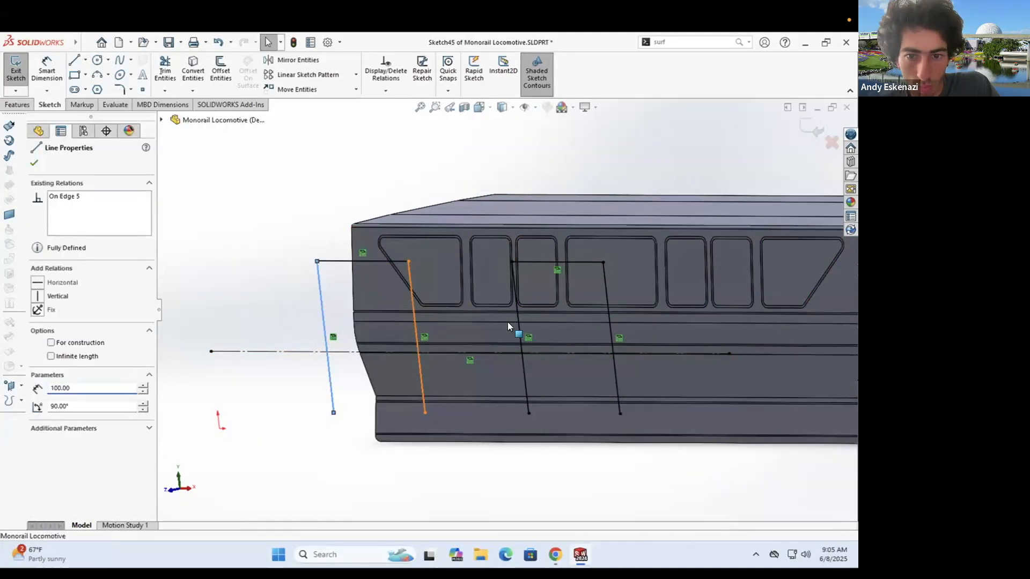
pyautogui.keyDown('ctrl'); pyautogui.click(519, 324); pyautogui.keyUp('ctrl')
pyautogui.rightClick(217, 268)
pyautogui.click(271, 240)
pyautogui.press('l')
pyautogui.click(317, 262)
pyautogui.click(328, 352)
pyautogui.press('Escape')
pyautogui.press('l')
pyautogui.click(408, 261)
pyautogui.click(417, 353)
pyautogui.press('Escape')
# - Draw the two vertical posts for the right door frame
pyautogui.moveTo(423, 357); pyautogui.dragTo(486, 375, button='middle')
pyautogui.click(555, 394)
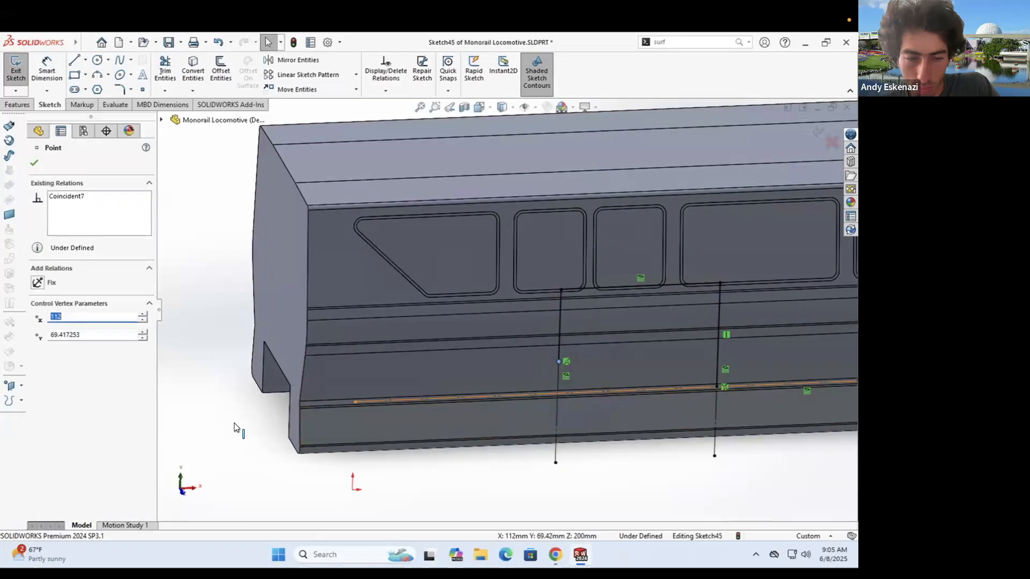
pyautogui.keyDown('ctrl'); pyautogui.click(554, 432); pyautogui.keyUp('ctrl')
pyautogui.scroll(5, 629, 375)
pyautogui.moveTo(629, 374); pyautogui.dragTo(606, 360, button='middle')
pyautogui.scroll(-5, 536, 343)
pyautogui.click(74, 60)
pyautogui.click(518, 304)
pyautogui.click(516, 365)
pyautogui.press('Escape')
# - Make the post endpoints coincident with the body guide line
pyautogui.click(649, 285)
pyautogui.click(646, 332)
pyautogui.click(670, 341)
pyautogui.keyDown('ctrl'); pyautogui.click(645, 331); pyautogui.keyUp('ctrl')
pyautogui.click(37, 361)
pyautogui.click(516, 365)
pyautogui.keyDown('ctrl'); pyautogui.click(191, 415); pyautogui.keyUp('ctrl')
pyautogui.click(37, 360)
pyautogui.press('Escape')
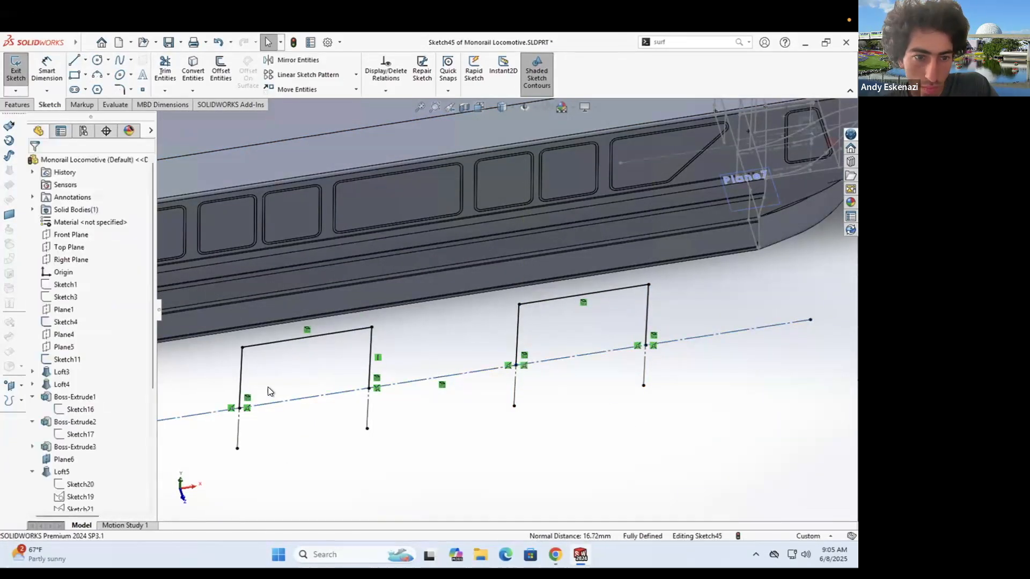
pyautogui.scroll(-2, 211, 406)
pyautogui.click(221, 73)
pyautogui.click(255, 343)
# - Round the door frame corners with 10 mm sketch fillets
pyautogui.press('Escape')
pyautogui.click(120, 90)
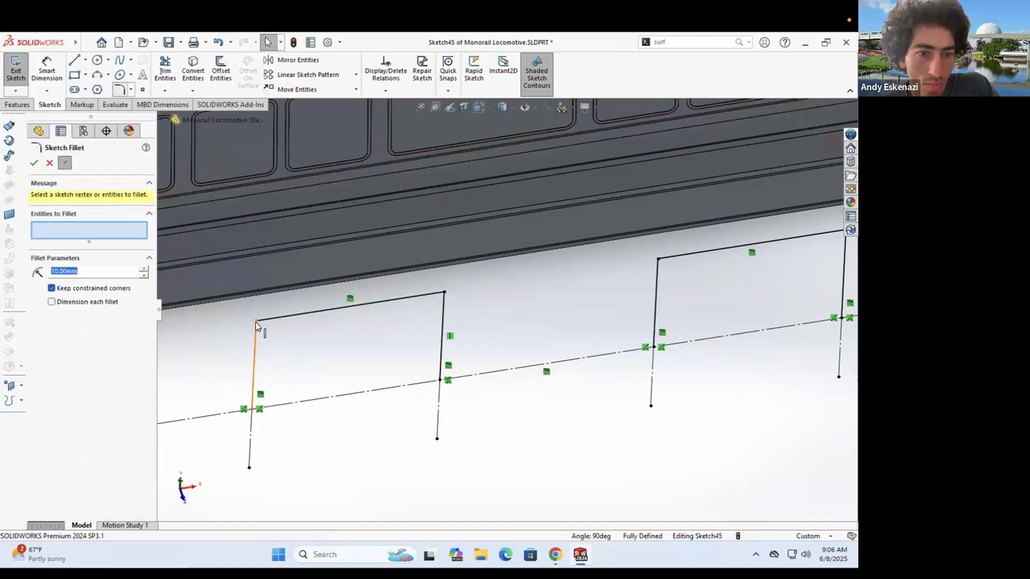
pyautogui.scroll(2, 706, 272)
pyautogui.click(742, 254)
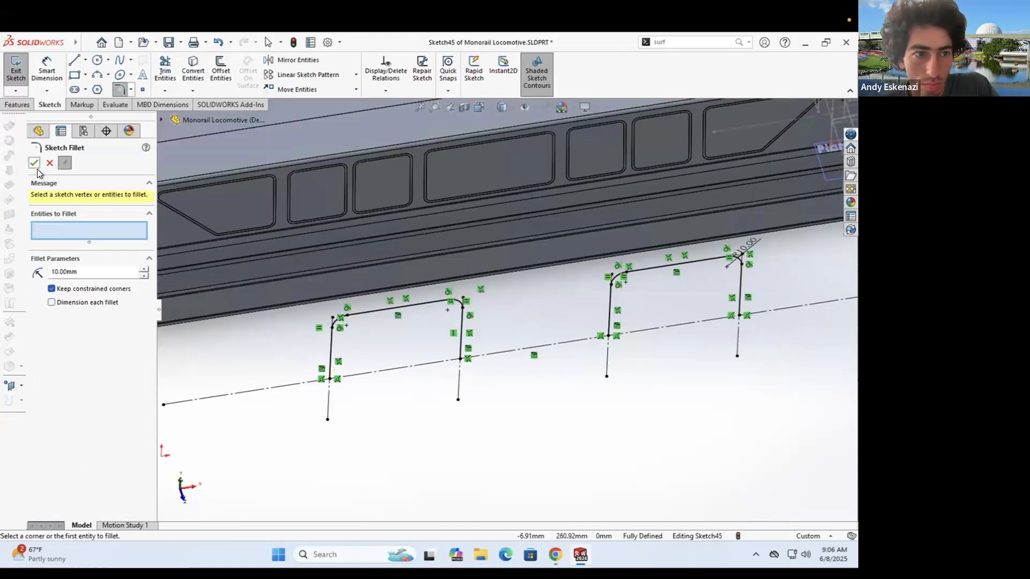
pyautogui.click(35, 166)
# - Offset the left post by 1.50 mm and close its bottom end with a line
pyautogui.click(220, 72)
pyautogui.click(331, 348)
pyautogui.scroll(-5, 323, 342)
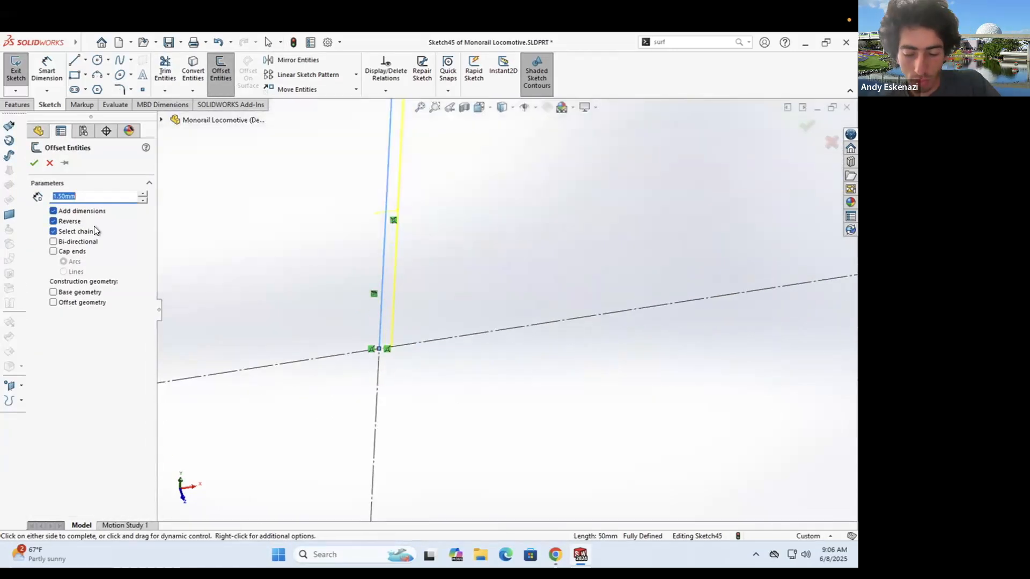
pyautogui.press('Return')
pyautogui.press('l')
pyautogui.click(378, 350)
pyautogui.press('Escape')
pyautogui.press('l')
pyautogui.scroll(-5, 303, 373)
pyautogui.click(599, 271)
pyautogui.click(589, 273)
pyautogui.scroll(8, 611, 295)
pyautogui.scroll(-10, 654, 284)
pyautogui.press('Escape')
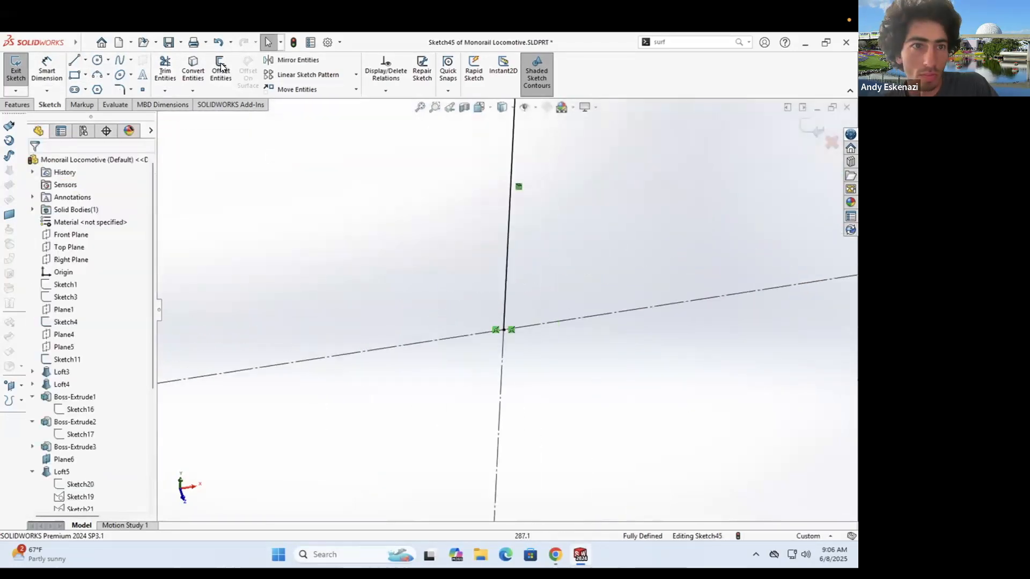
# - Offset the next post by 1.50 mm and close the remaining post ends with lines
pyautogui.click(220, 72)
pyautogui.click(506, 260)
pyautogui.click(53, 221)
pyautogui.scroll(-8, 516, 308)
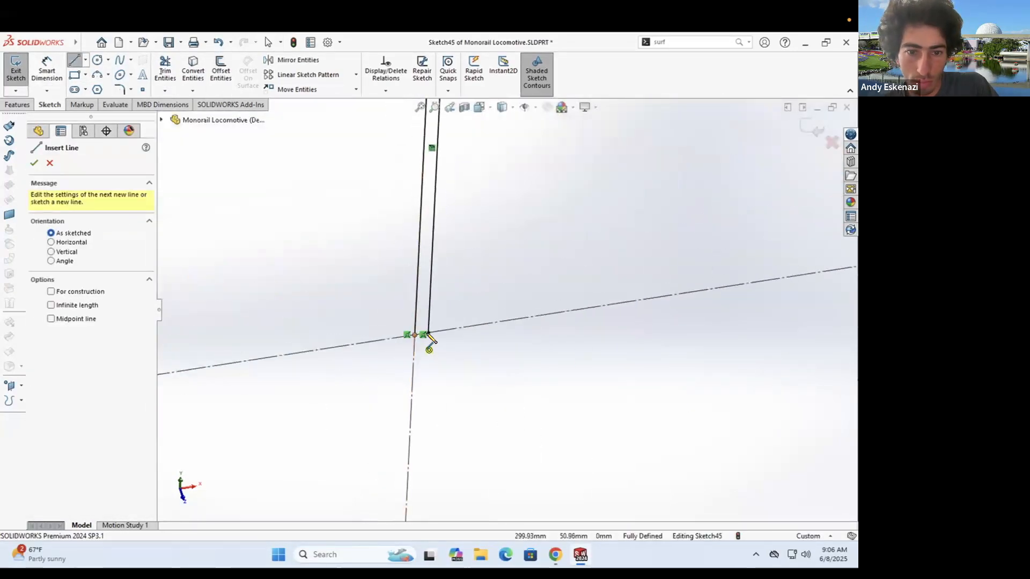
pyautogui.click(425, 337)
pyautogui.click(414, 336)
pyautogui.scroll(6, 415, 333)
pyautogui.scroll(-8, 685, 268)
pyautogui.click(602, 275)
pyautogui.click(585, 278)
# - Begin an Extruded Cut from the locomotive's side face, then cancel and exit the sketch
pyautogui.scroll(8, 450, 244)
pyautogui.click(18, 104)
pyautogui.click(176, 66)
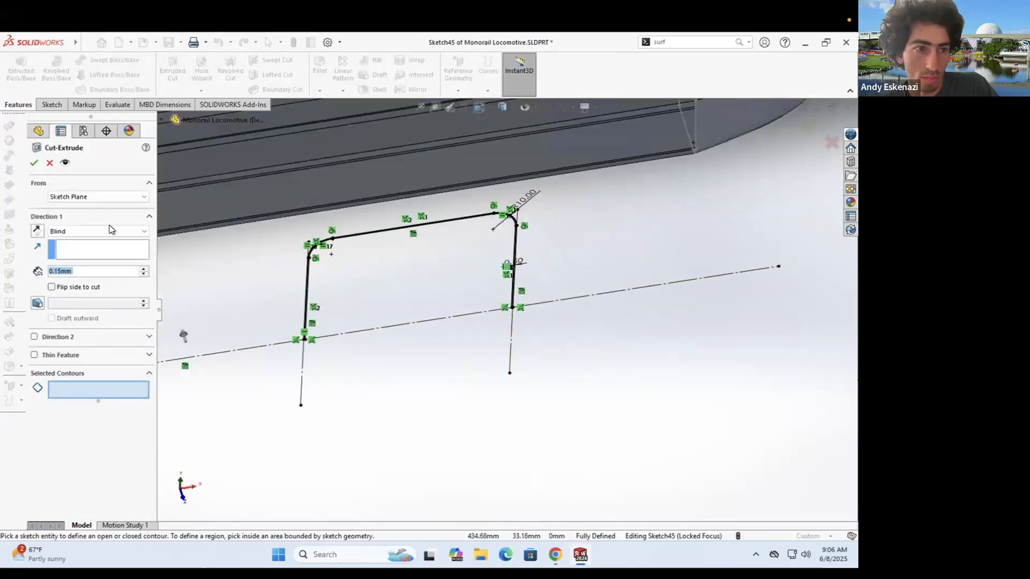
pyautogui.click(76, 215)
pyautogui.scroll(5, 374, 179)
pyautogui.click(340, 194)
pyautogui.scroll(-4, 322, 204)
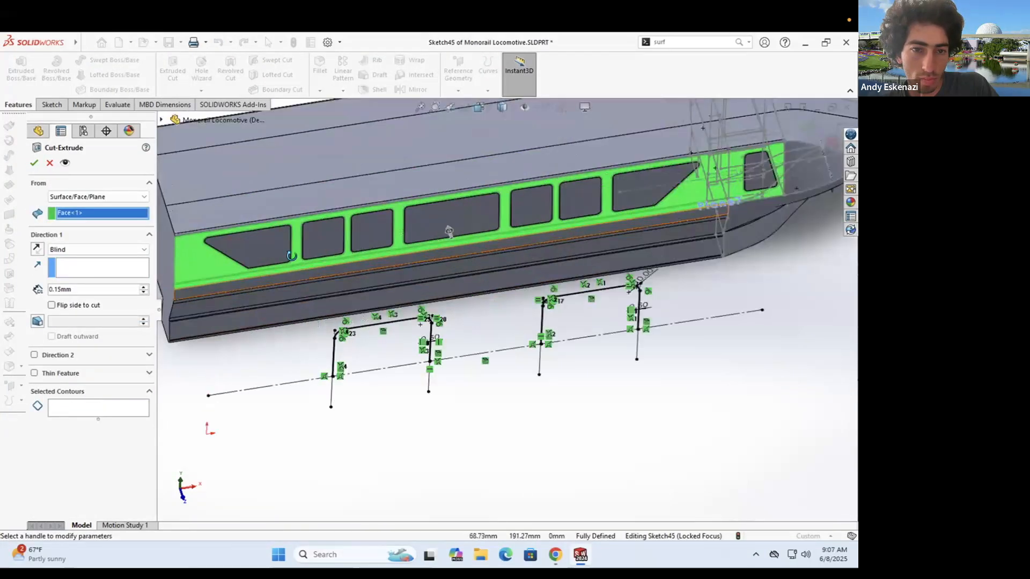
pyautogui.scroll(-3, 308, 214)
pyautogui.moveTo(321, 289); pyautogui.dragTo(397, 290, button='middle')
pyautogui.scroll(4, 395, 288)
pyautogui.scroll(-2, 394, 267)
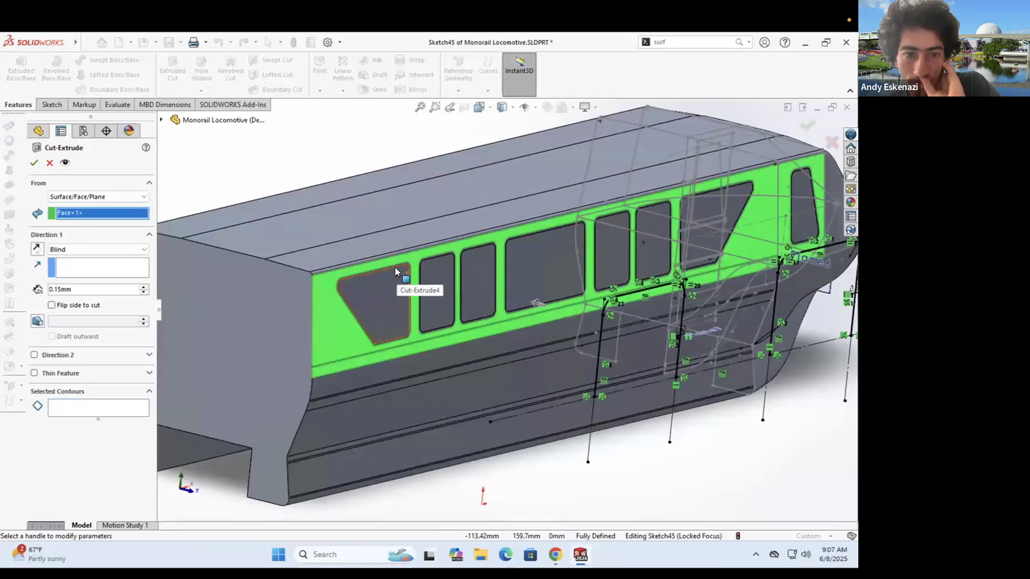
pyautogui.scroll(-5, 500, 321)
pyautogui.press('Escape')
pyautogui.scroll(5, 455, 276)
pyautogui.click(52, 105)
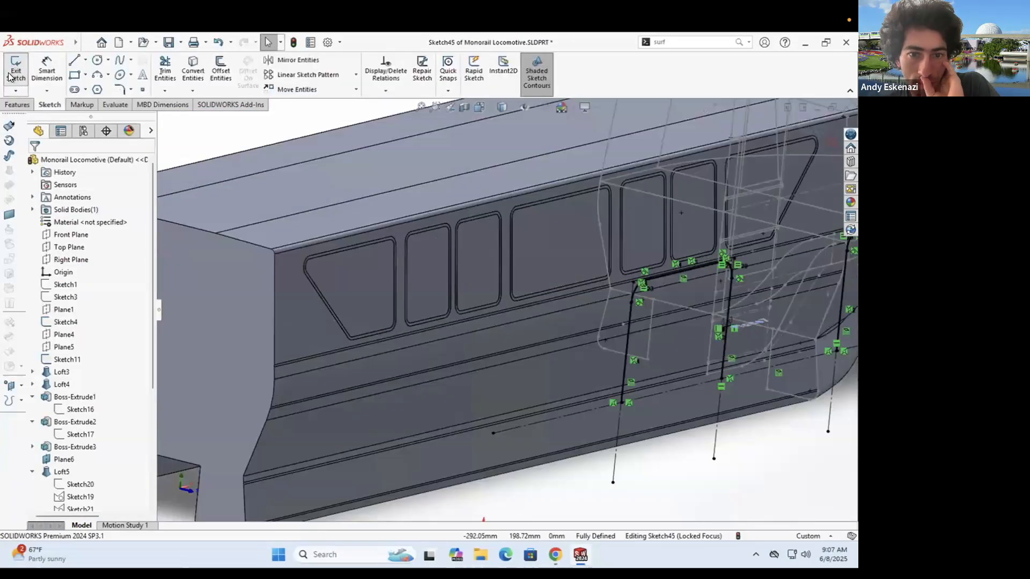
pyautogui.click(15, 65)
pyautogui.scroll(3, 494, 319)
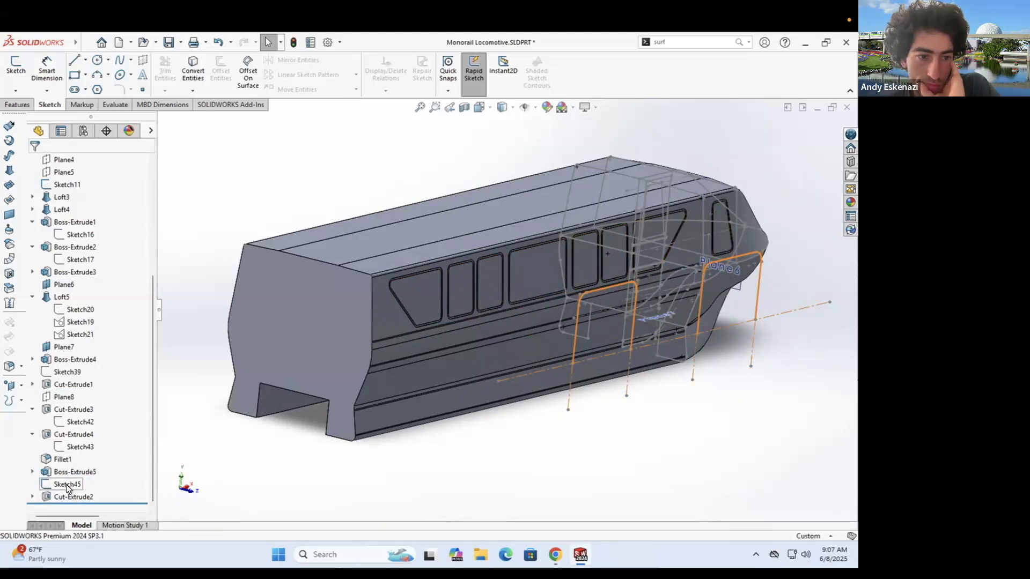
# - Reopen the door sketch and retry the face-started cut, cancelling to fix the outline
pyautogui.doubleClick(66, 485)
pyautogui.scroll(-4, 343, 274)
pyautogui.click(171, 72)
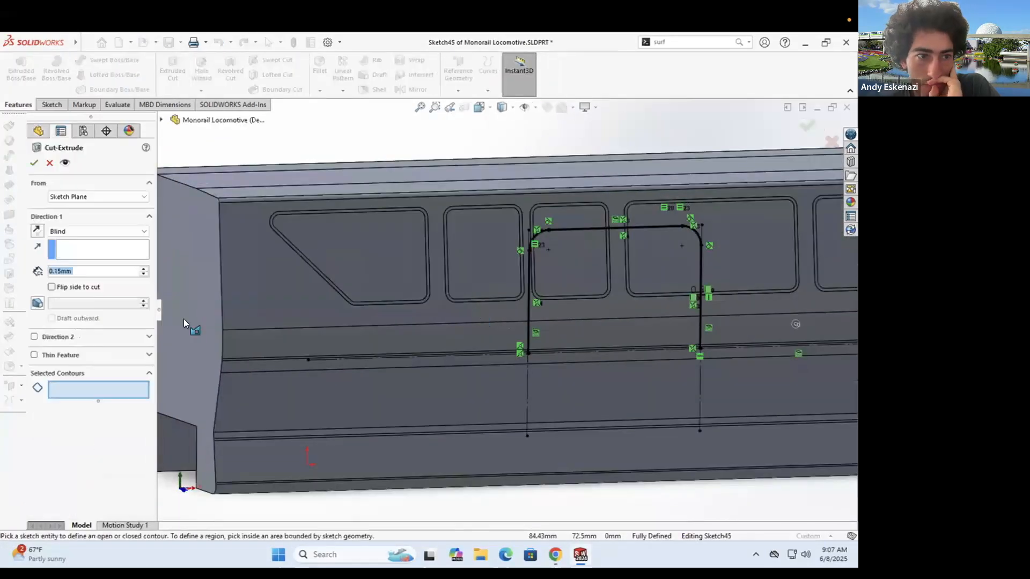
pyautogui.click(78, 214)
pyautogui.click(445, 308)
pyautogui.moveTo(446, 308)
pyautogui.mouseDown(button='middle')
pyautogui.moveTo(601, 298)
pyautogui.moveTo(449, 310)
pyautogui.mouseUp(button='middle')
pyautogui.click(97, 407)
pyautogui.scroll(-6, 385, 296)
pyautogui.scroll(6, 329, 311)
pyautogui.scroll(-5, 414, 235)
pyautogui.press('Escape')
# - Close the groove outline with a line and cut it 0.15 mm from the window-side face
pyautogui.click(443, 327)
pyautogui.click(528, 317)
pyautogui.click(18, 105)
pyautogui.click(173, 70)
pyautogui.scroll(10, 642, 313)
pyautogui.scroll(-4, 536, 311)
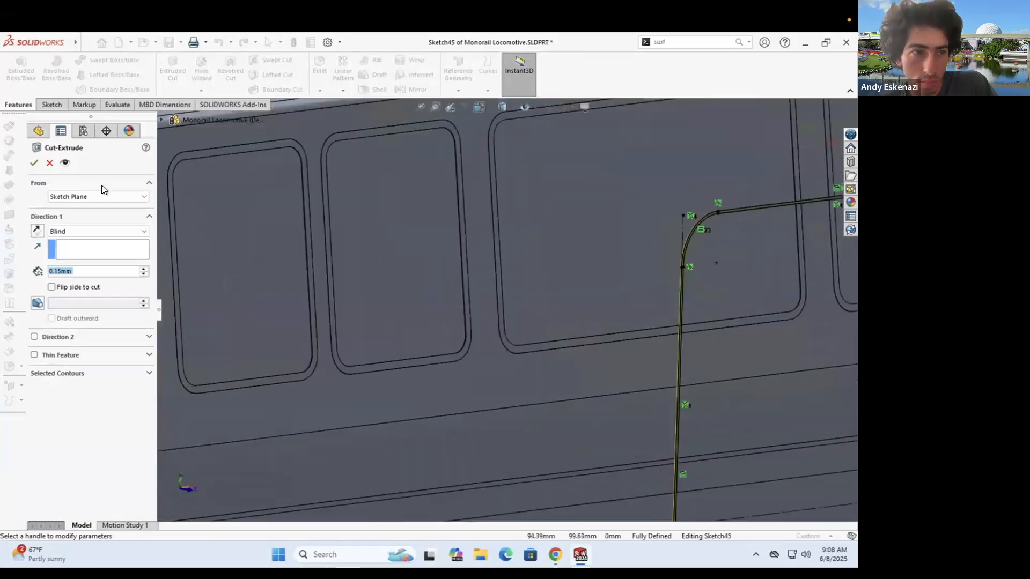
pyautogui.click(77, 214)
pyautogui.click(502, 385)
pyautogui.scroll(6, 502, 385)
pyautogui.scroll(-2, 403, 336)
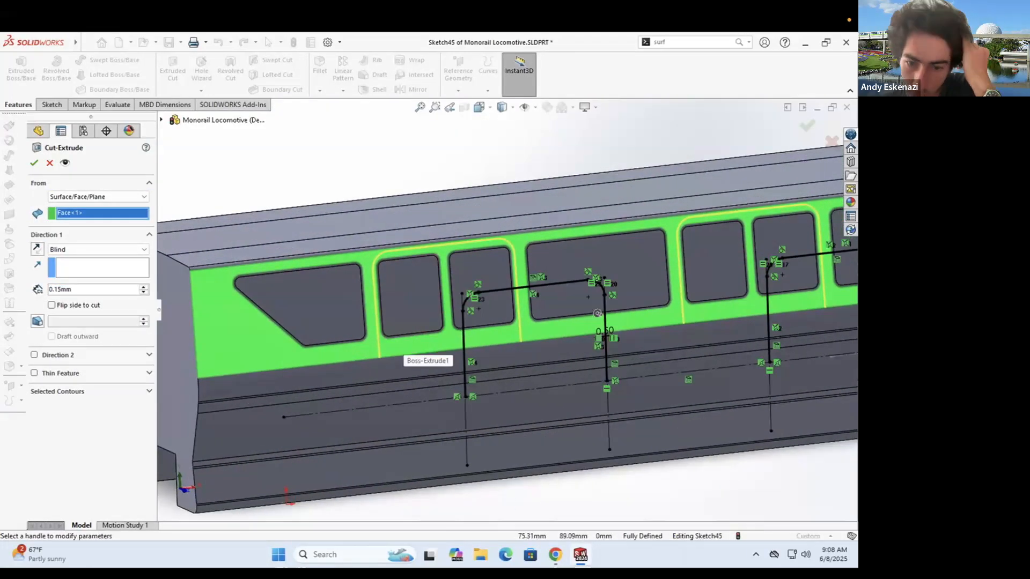
pyautogui.hotkey('alt', 'Tab')
pyautogui.hotkey('alt', 'Tab')
pyautogui.click(34, 168)
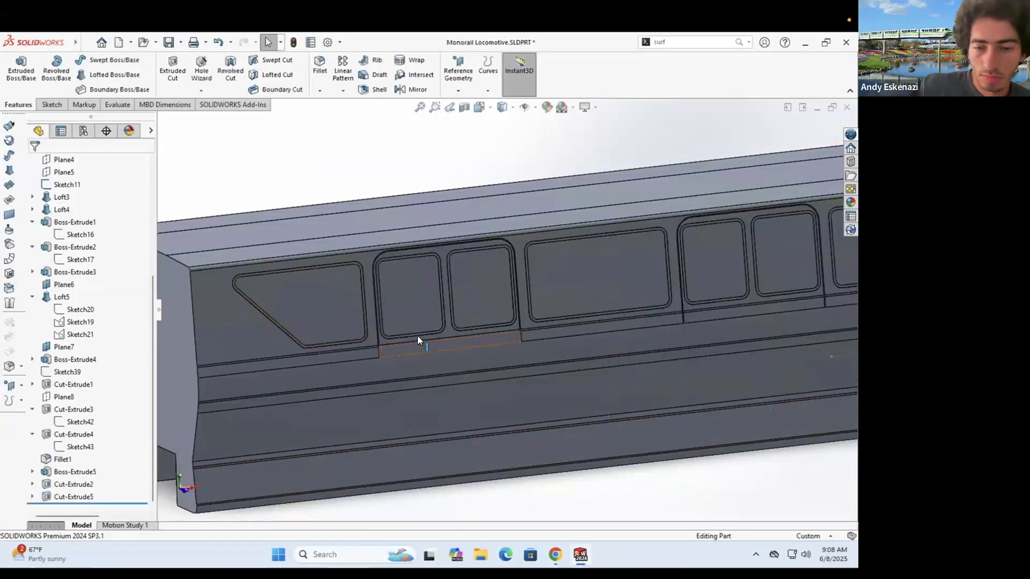
# - Inspect the new door grooves and show Sketch45 beneath Cut-Extrude5
pyautogui.scroll(-8, 417, 335)
pyautogui.scroll(-4, 429, 268)
pyautogui.moveTo(487, 268); pyautogui.dragTo(537, 246, button='middle')
pyautogui.scroll(10, 420, 322)
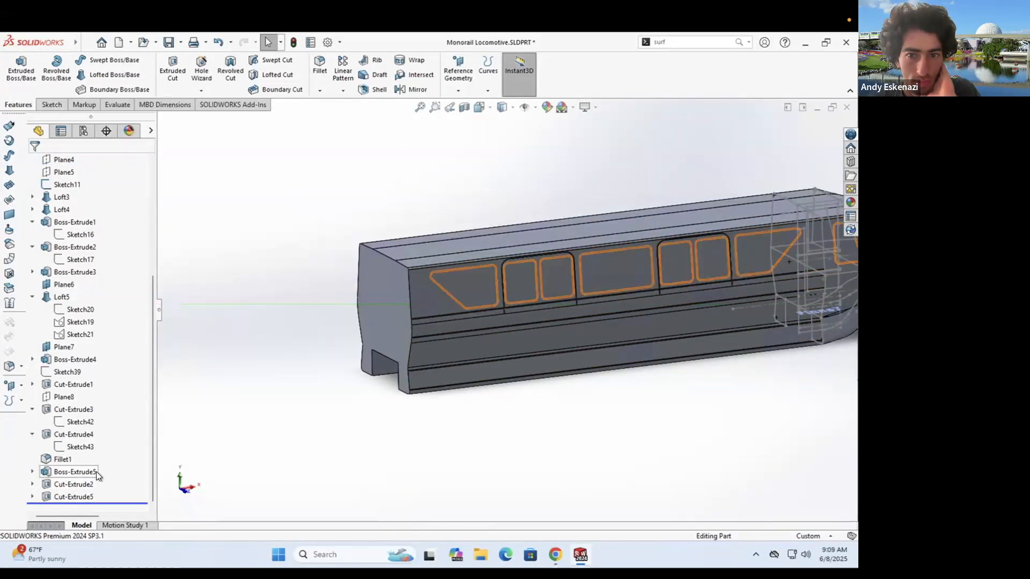
pyautogui.click(33, 498)
# - Edit Sketch45 and draw a vertical centre line down from the groove's top midpoint
pyautogui.rightClick(75, 496)
pyautogui.click(83, 337)
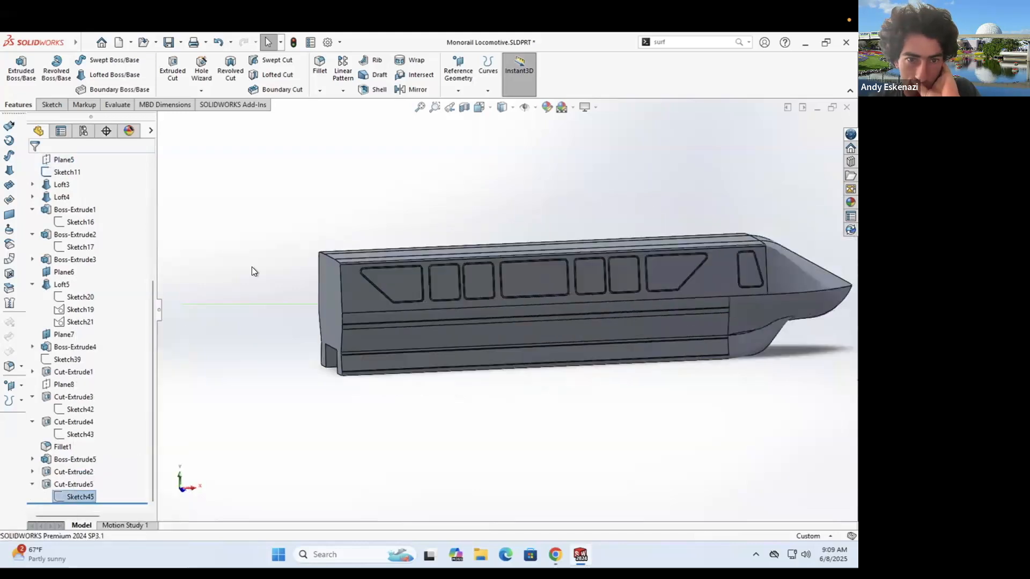
pyautogui.scroll(-7, 475, 267)
pyautogui.click(86, 60)
pyautogui.click(101, 89)
pyautogui.scroll(8, 499, 307)
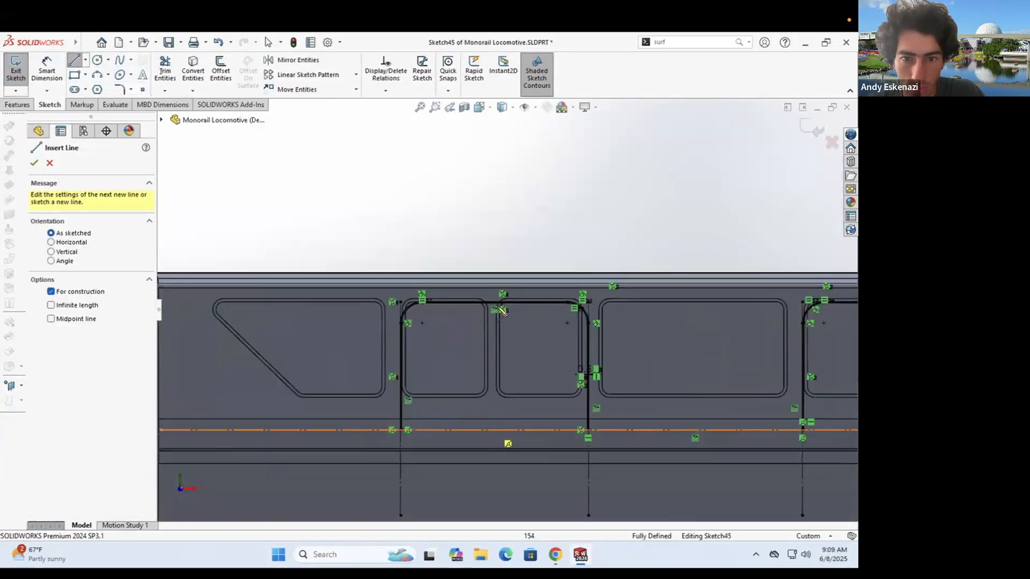
pyautogui.scroll(-5, 493, 304)
pyautogui.click(494, 302)
pyautogui.scroll(6, 499, 308)
pyautogui.click(503, 417)
pyautogui.press('Escape')
pyautogui.scroll(-11, 503, 223)
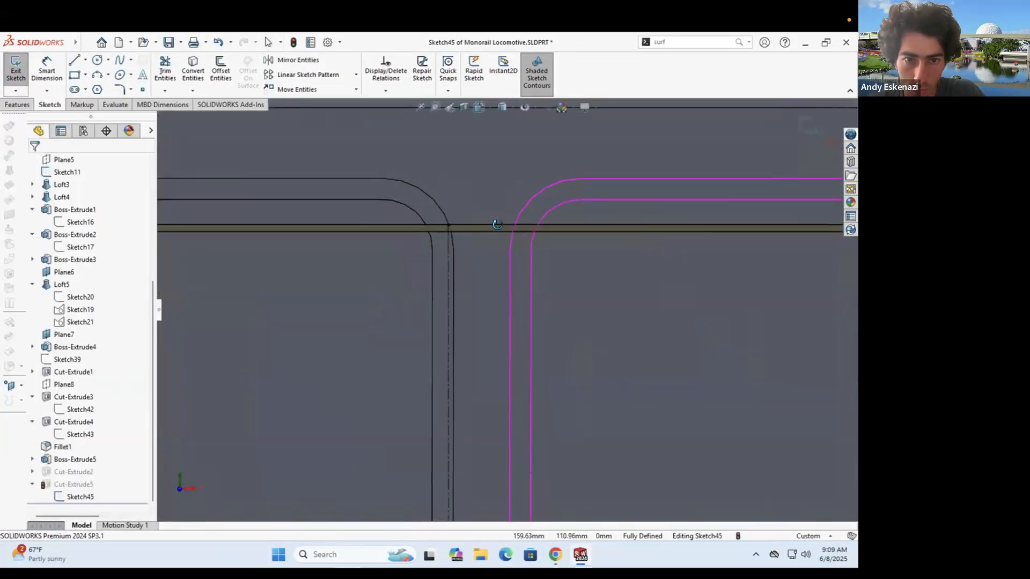
# - Offset the centre line by 0.50mm and join the offset lines' bottom ends with a line
pyautogui.click(465, 271)
pyautogui.press('Escape')
pyautogui.click(221, 70)
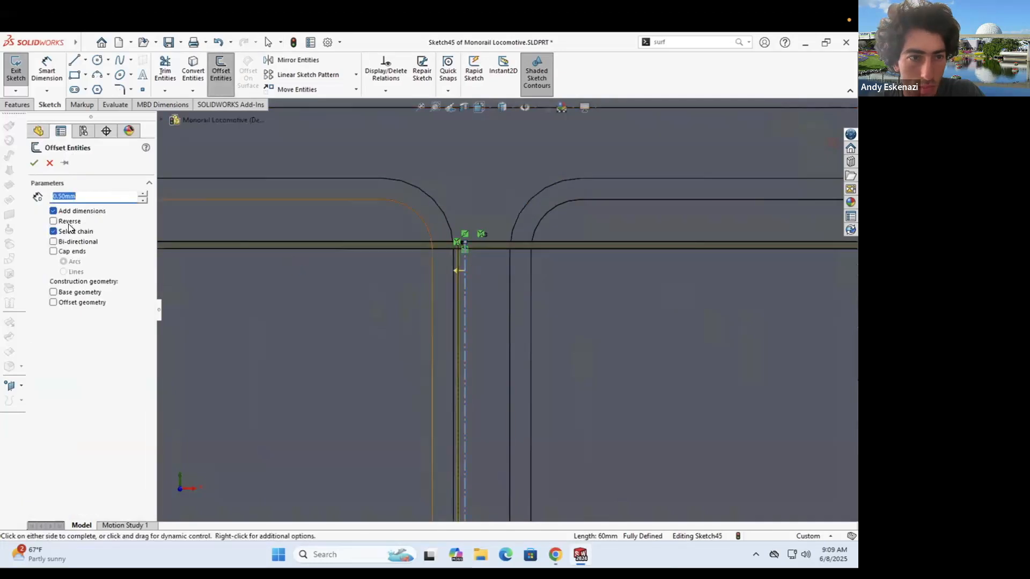
pyautogui.click(35, 163)
pyautogui.click(74, 60)
pyautogui.scroll(9, 505, 316)
pyautogui.scroll(-7, 510, 450)
pyautogui.click(443, 382)
pyautogui.click(453, 383)
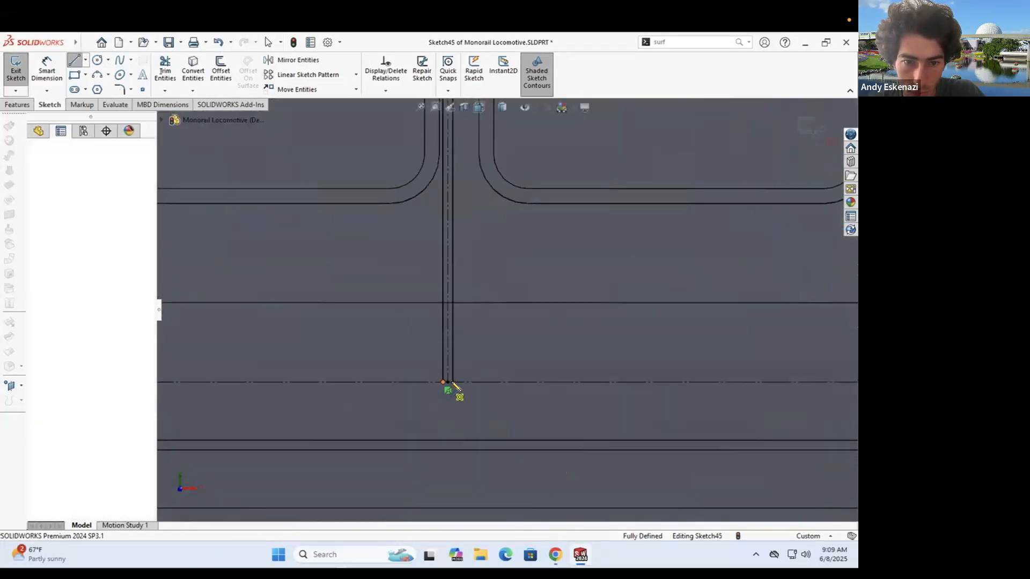
pyautogui.press('Escape')
# - Undo the split lines and redraw the vertical centre line from the top midpoint
pyautogui.hotkey('ctrl', 'z')
pyautogui.hotkey('ctrl', 'z')
pyautogui.hotkey('ctrl', 'z')
pyautogui.scroll(6, 490, 236)
pyautogui.scroll(-3, 589, 251)
pyautogui.scroll(-1, 586, 251)
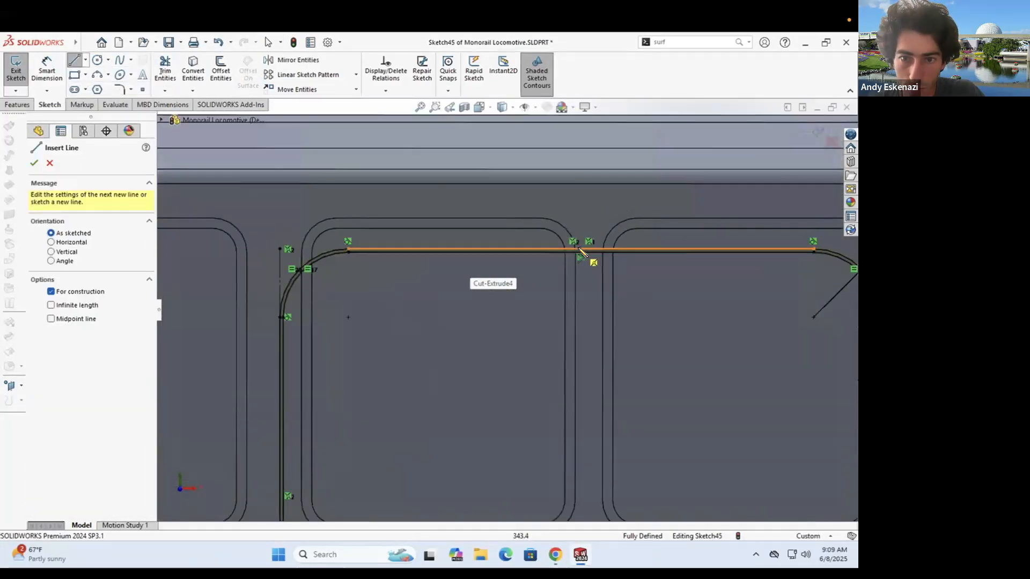
pyautogui.click(583, 250)
pyautogui.scroll(4, 579, 322)
pyautogui.press('Escape')
pyautogui.click(86, 60)
pyautogui.click(95, 87)
# - Redo the 0.50mm offset on the new centre line and close its bottom with a line
pyautogui.click(542, 281)
pyautogui.click(541, 477)
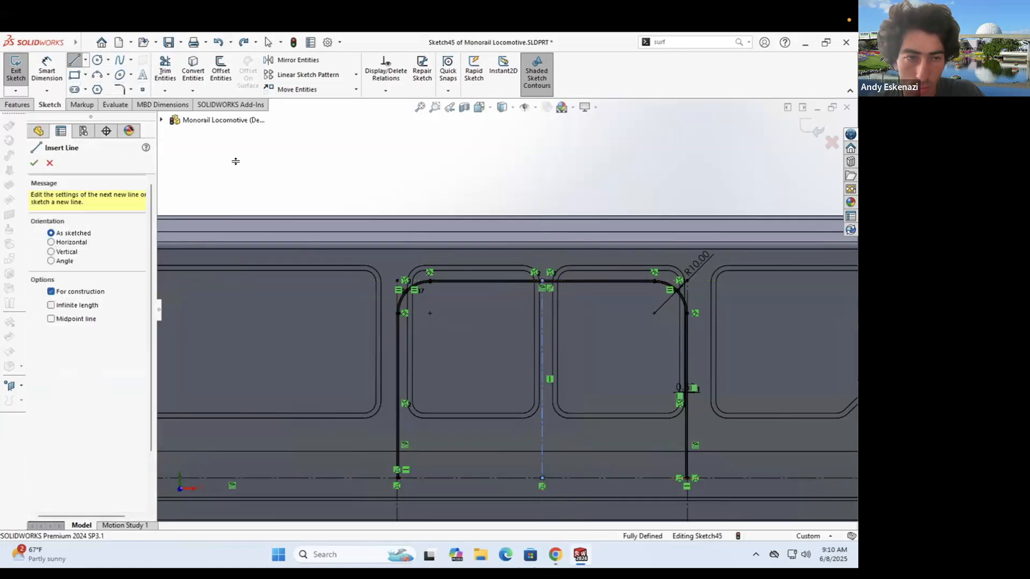
pyautogui.click(221, 71)
pyautogui.click(542, 307)
pyautogui.scroll(-5, 553, 308)
pyautogui.click(213, 78)
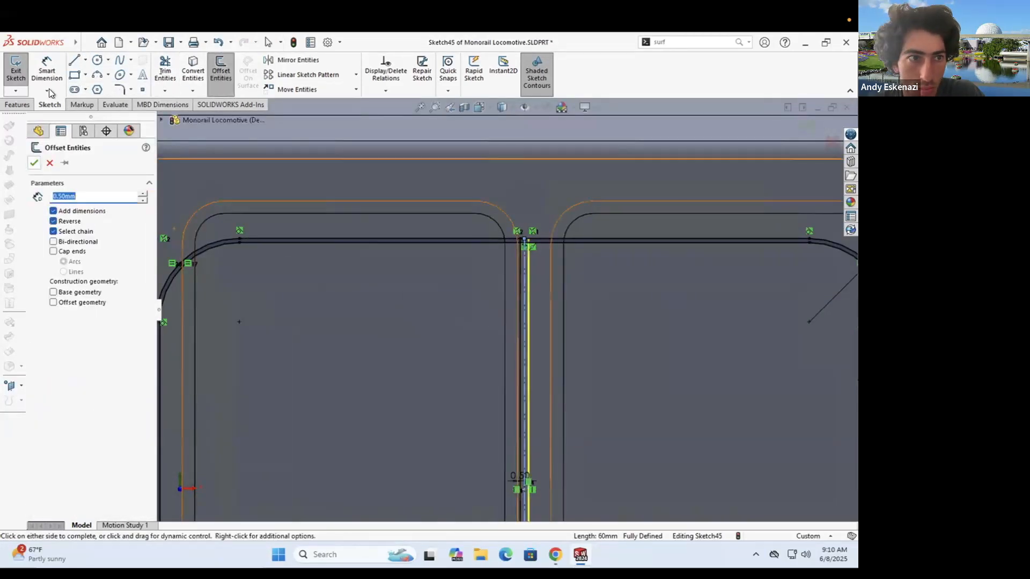
pyautogui.click(74, 60)
pyautogui.scroll(5, 508, 311)
pyautogui.scroll(-8, 521, 502)
pyautogui.click(486, 382)
pyautogui.click(502, 382)
# - Exit the sketch, run the sketch check and repair, and dismiss the rebuild error
pyautogui.click(15, 70)
pyautogui.click(422, 277)
pyautogui.click(71, 161)
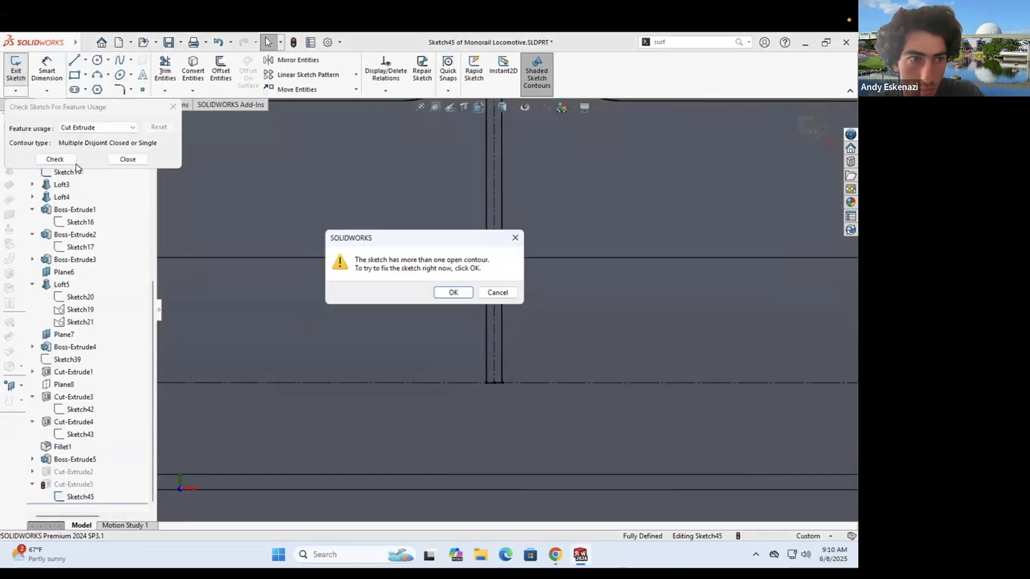
pyautogui.click(453, 293)
pyautogui.click(132, 108)
pyautogui.scroll(5, 499, 333)
pyautogui.scroll(-5, 496, 333)
pyautogui.click(16, 70)
pyautogui.click(422, 263)
# - Edit Cut-Extrude5 and select the groove regions, including the area between the split lines
pyautogui.click(349, 128)
pyautogui.rightClick(94, 484)
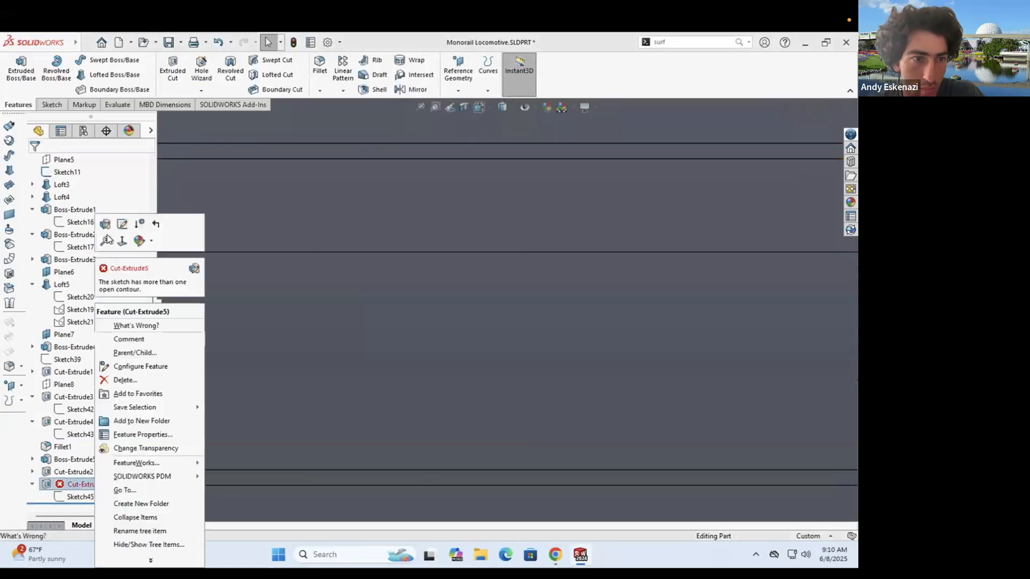
pyautogui.click(105, 225)
pyautogui.click(520, 220)
pyautogui.scroll(5, 529, 286)
pyautogui.scroll(-8, 507, 169)
pyautogui.click(503, 182)
pyautogui.click(528, 185)
pyautogui.click(416, 187)
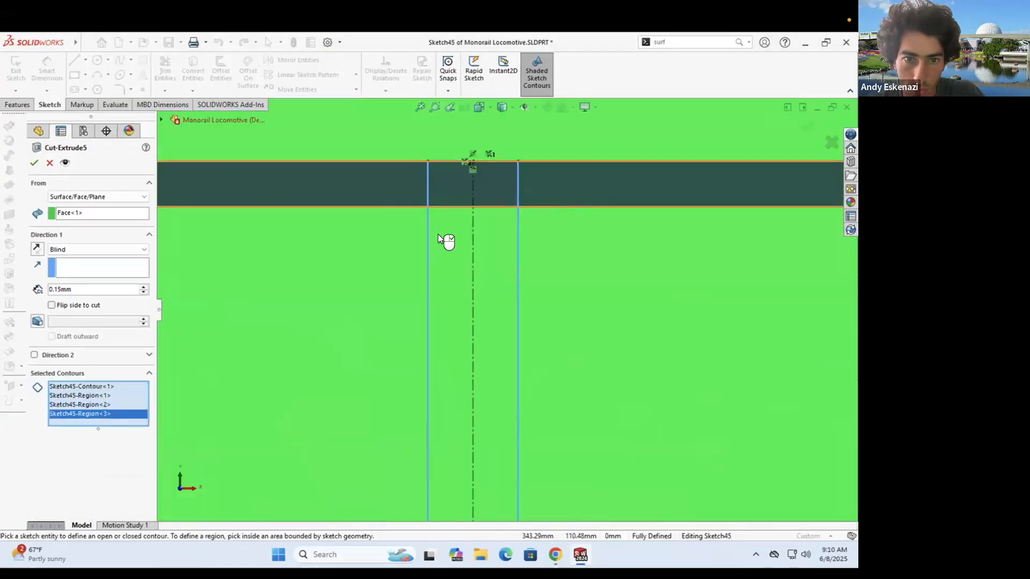
pyautogui.click(440, 236)
pyautogui.scroll(6, 450, 253)
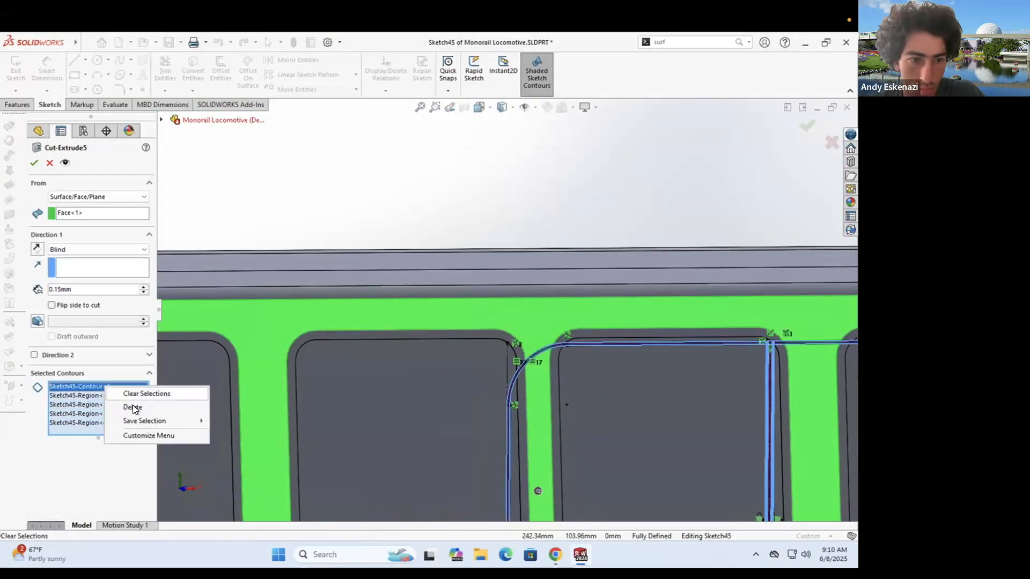
# - Remove the unwanted contour, add the remaining groove regions, and confirm Cut-Extrude5
pyautogui.click(132, 408)
pyautogui.scroll(5, 504, 292)
pyautogui.scroll(-15, 233, 330)
pyautogui.click(247, 312)
pyautogui.click(346, 370)
pyautogui.click(348, 311)
pyautogui.click(422, 316)
pyautogui.click(35, 163)
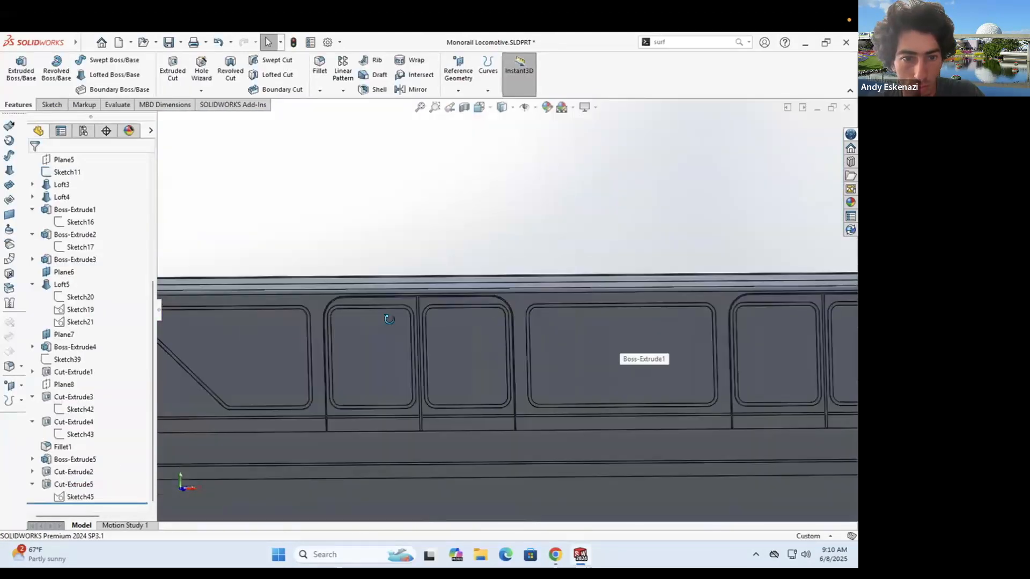
# - Bring up the monorail reference photo in Chrome
pyautogui.scroll(-2, 482, 343)
pyautogui.scroll(3, 481, 347)
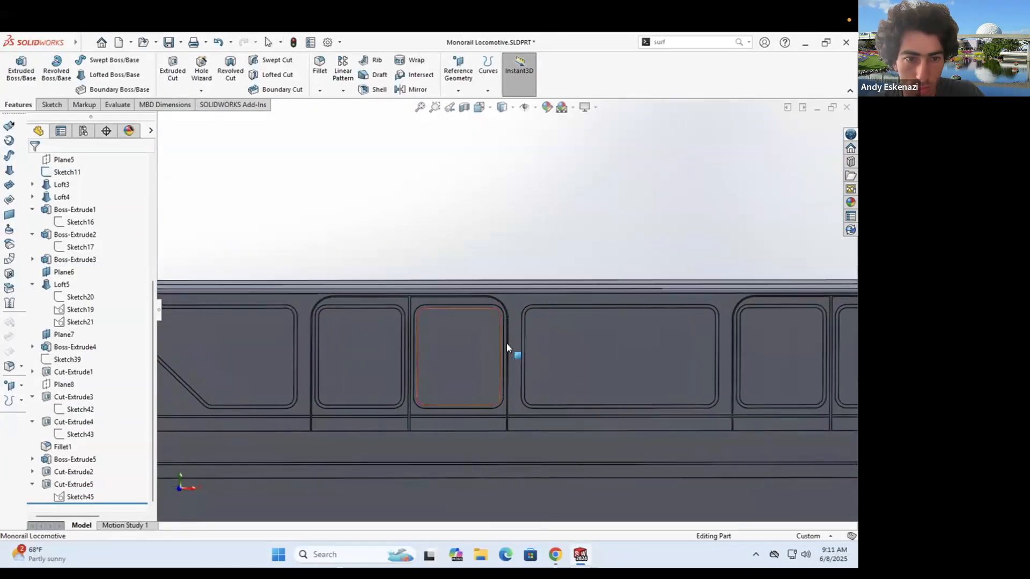
pyautogui.click(555, 554)
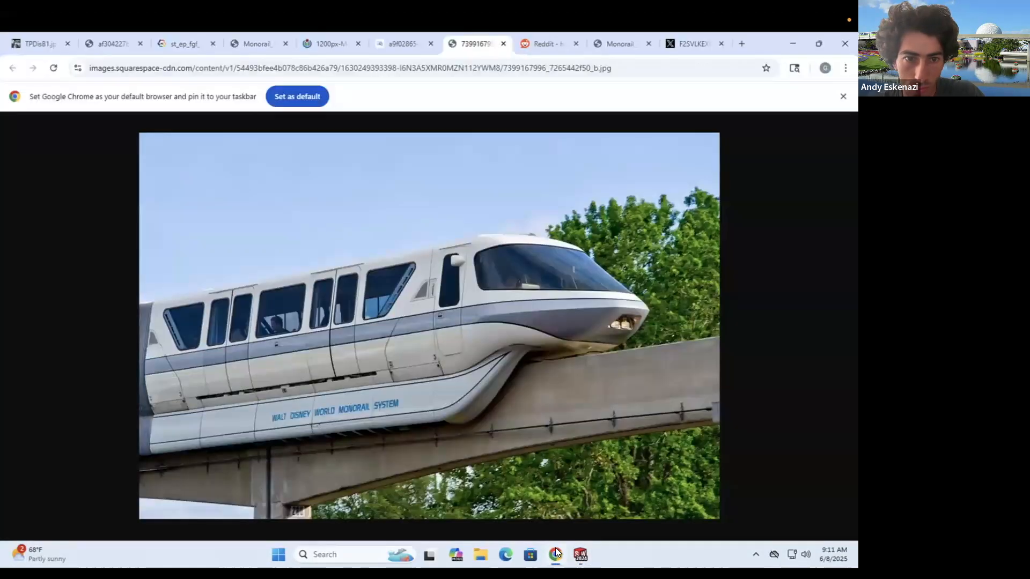
# - Return to the locomotive and orbit it to inspect the door grooves and window frames
pyautogui.click(556, 553)
pyautogui.scroll(-3, 440, 353)
pyautogui.moveTo(596, 405); pyautogui.dragTo(588, 441, button='middle')
pyautogui.scroll(7, 424, 302)
pyautogui.moveTo(436, 298); pyautogui.dragTo(520, 319, button='middle')
pyautogui.scroll(-6, 590, 322)
pyautogui.scroll(2, 481, 301)
# - Compare the locomotive's nose against the Chrome monorail photo, switching back and forth
pyautogui.click(558, 552)
pyautogui.click(559, 552)
pyautogui.scroll(-3, 716, 301)
pyautogui.scroll(4, 716, 301)
pyautogui.moveTo(708, 303); pyautogui.dragTo(622, 343, button='middle')
pyautogui.scroll(2, 626, 346)
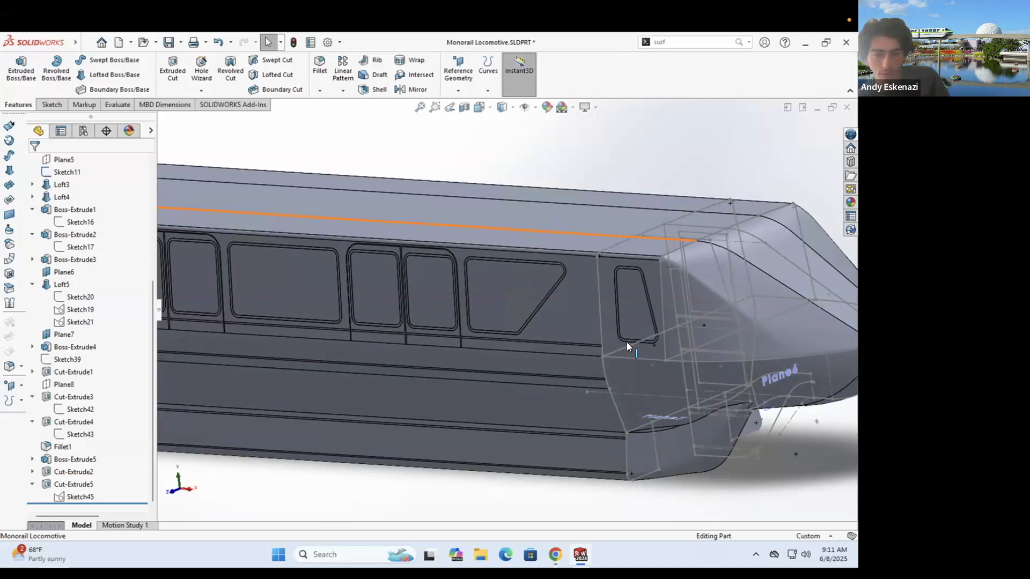
pyautogui.scroll(-2, 627, 342)
pyautogui.click(557, 555)
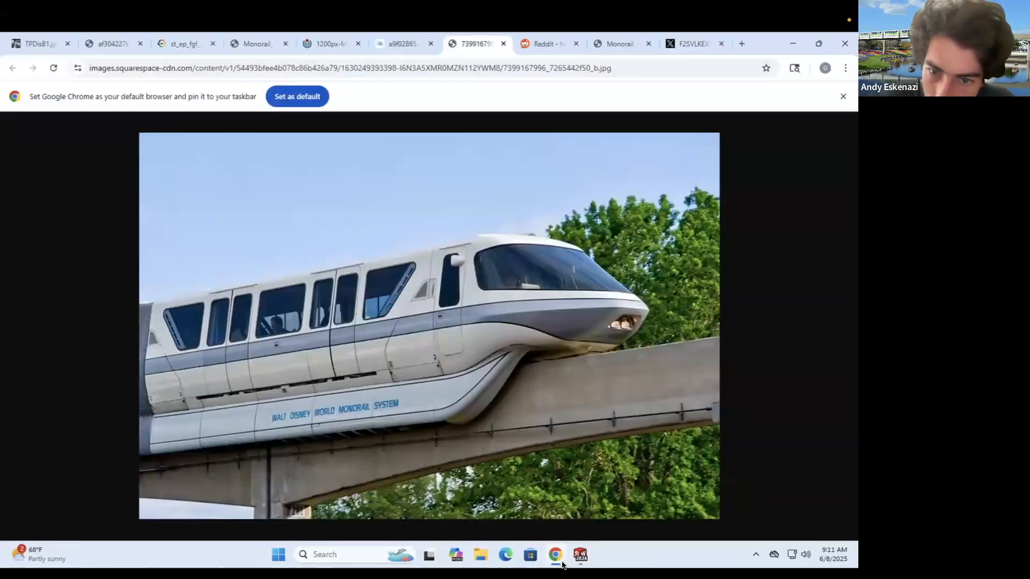
pyautogui.click(557, 556)
pyautogui.scroll(-3, 442, 292)
pyautogui.moveTo(441, 291); pyautogui.dragTo(432, 287, button='middle')
# - Save Monorail Locomotive.SLDPRT and minimise the Chrome photo
pyautogui.click(172, 42)
pyautogui.scroll(1, 262, 295)
pyautogui.click(556, 556)
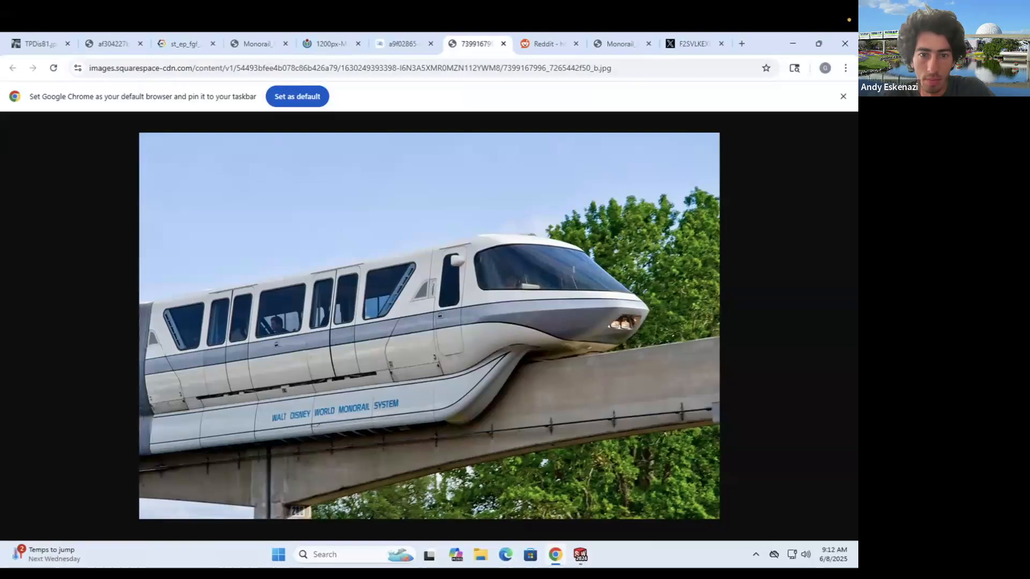
pyautogui.click(556, 555)
pyautogui.click(45, 104)
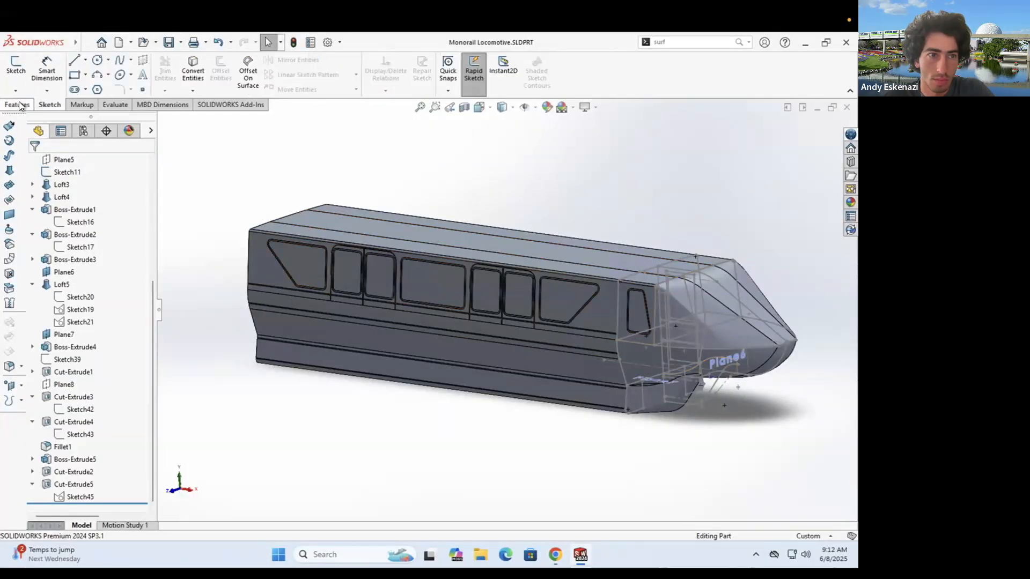
# - Start a sketch on Plane8 and convert two existing body edges into it
pyautogui.click(16, 73)
pyautogui.click(215, 432)
pyautogui.moveTo(271, 326); pyautogui.dragTo(261, 349, button='middle')
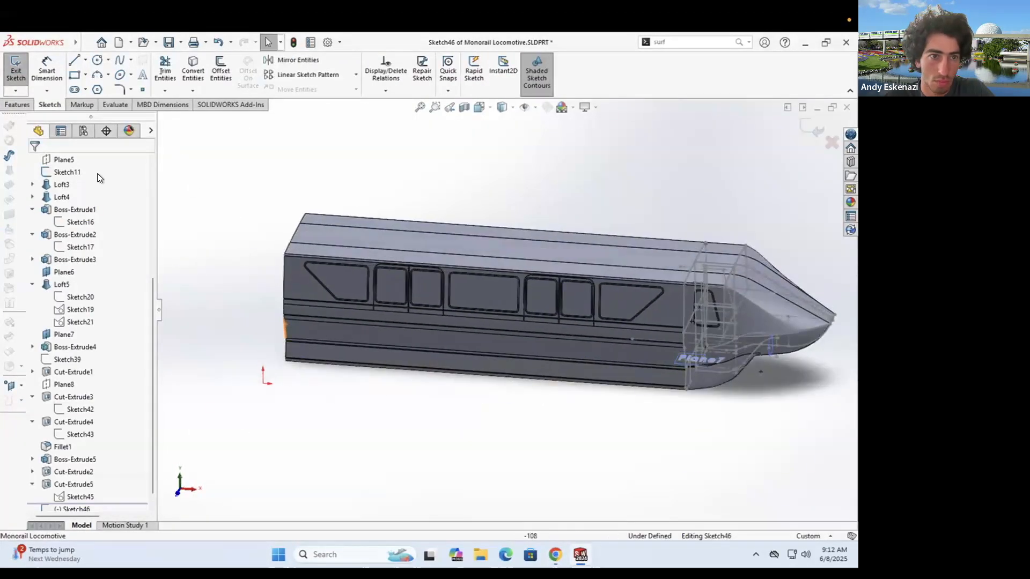
pyautogui.scroll(-4, 319, 275)
pyautogui.click(193, 72)
pyautogui.click(332, 253)
pyautogui.moveTo(416, 371)
pyautogui.mouseDown(button='middle')
pyautogui.moveTo(397, 348)
pyautogui.moveTo(382, 351)
pyautogui.moveTo(747, 317)
pyautogui.mouseUp(button='middle')
pyautogui.scroll(3, 747, 316)
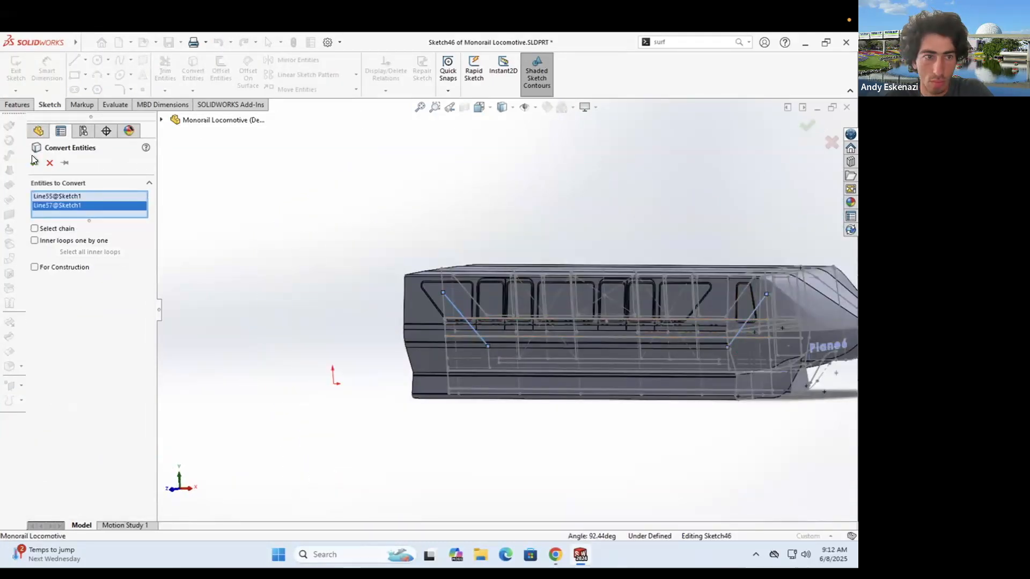
pyautogui.scroll(-1, 442, 298)
pyautogui.scroll(-5, 759, 329)
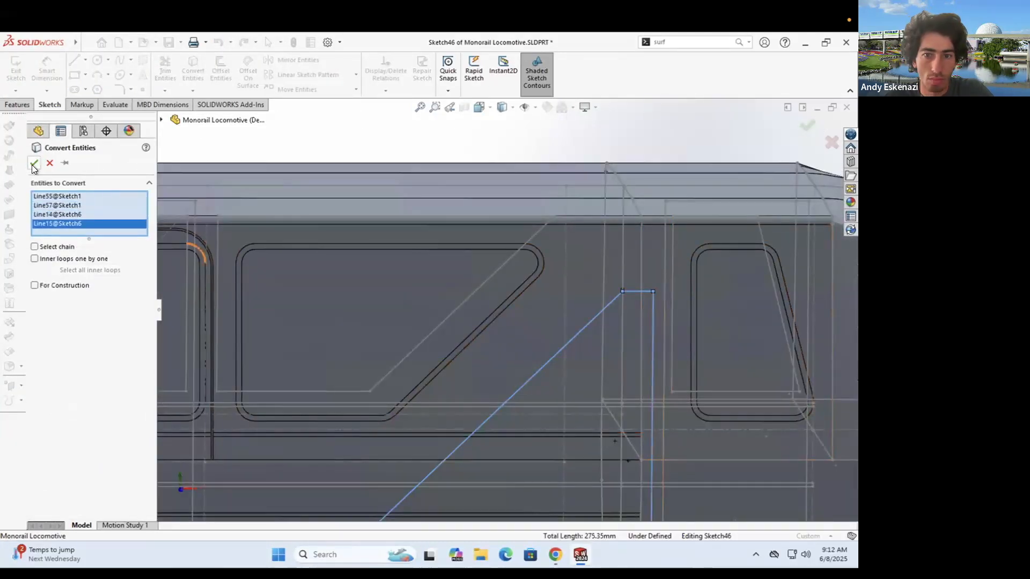
pyautogui.click(34, 163)
pyautogui.scroll(7, 472, 322)
pyautogui.scroll(-3, 322, 321)
pyautogui.moveTo(343, 322)
pyautogui.mouseDown(button='middle')
pyautogui.moveTo(364, 333)
pyautogui.moveTo(320, 311)
pyautogui.moveTo(365, 331)
pyautogui.moveTo(347, 333)
pyautogui.moveTo(372, 335)
pyautogui.mouseUp(button='middle')
pyautogui.click(193, 73)
pyautogui.click(372, 292)
pyautogui.scroll(-3, 466, 314)
pyautogui.click(34, 163)
pyautogui.scroll(3, 284, 310)
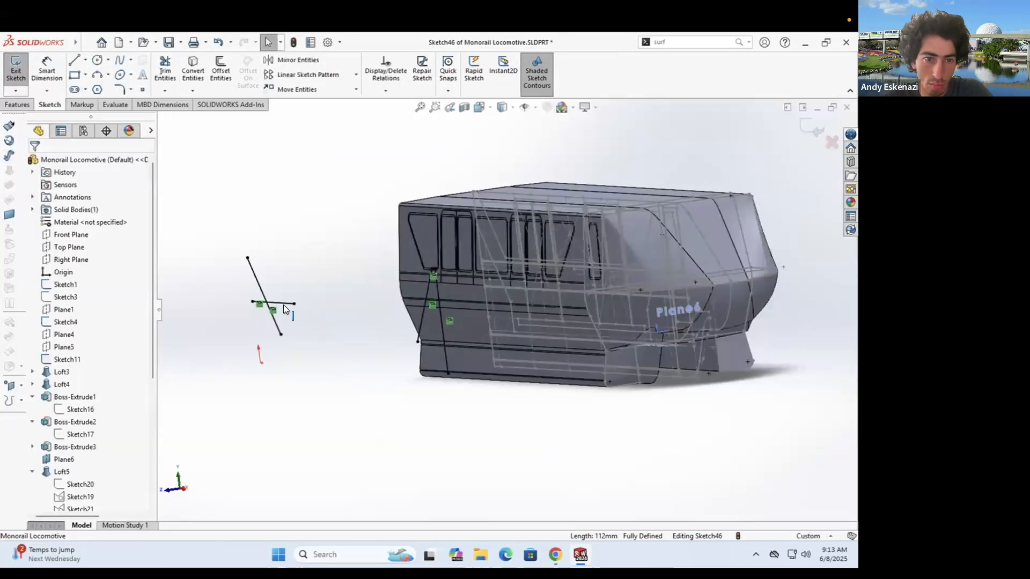
# - Turn the two slanted sketch lines into construction lines
pyautogui.press('l')
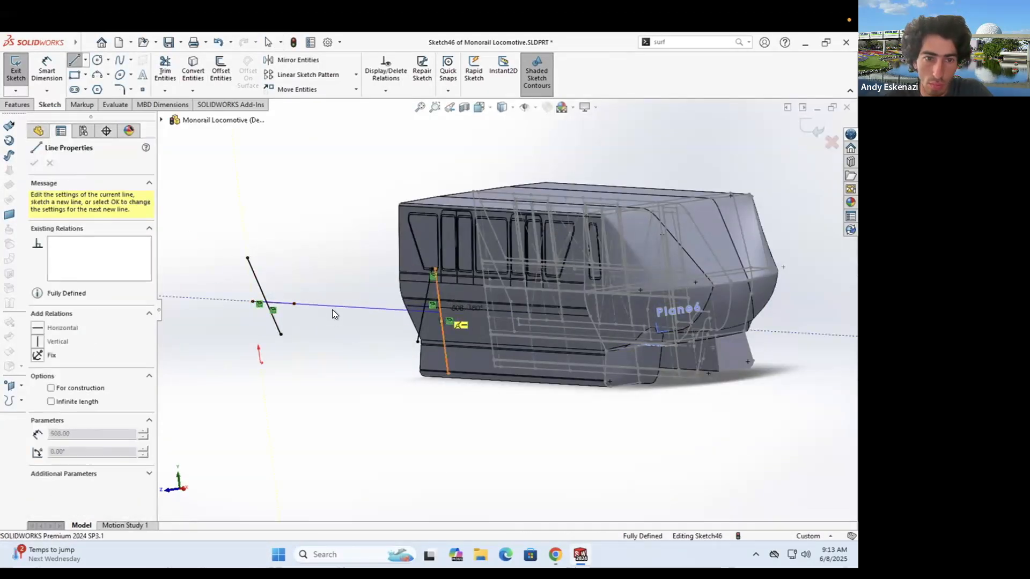
pyautogui.press('Escape')
pyautogui.scroll(-4, 322, 305)
pyautogui.rightClick(357, 290)
pyautogui.rightClick(355, 276)
pyautogui.click(382, 281)
pyautogui.scroll(5, 429, 300)
pyautogui.moveTo(558, 317); pyautogui.dragTo(589, 349, button='middle')
pyautogui.scroll(-5, 588, 353)
pyautogui.rightClick(588, 354)
pyautogui.click(615, 361)
pyautogui.rightClick(622, 365)
pyautogui.click(648, 373)
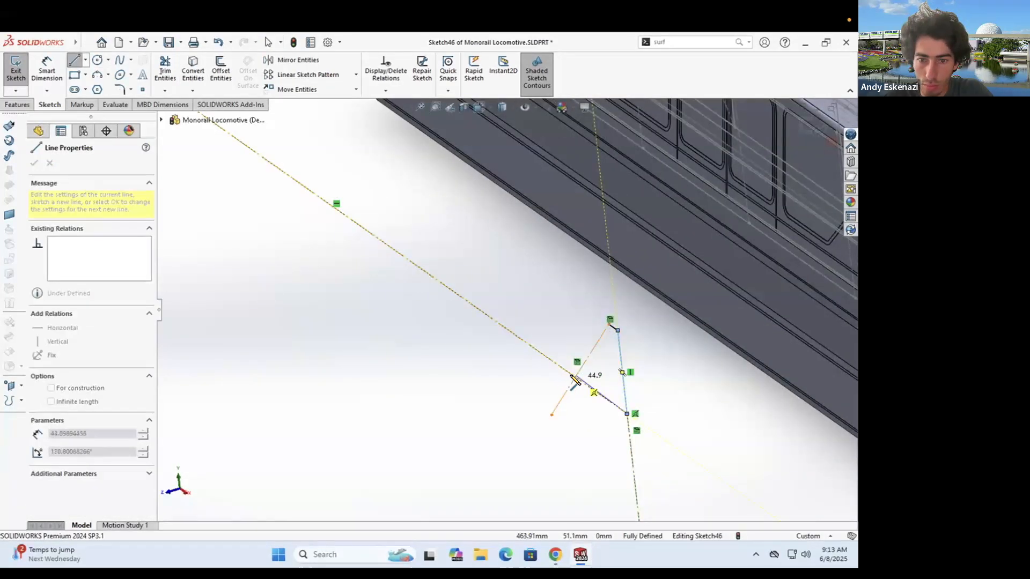
# - Draw the last line that closes the triangular profile
pyautogui.press('Escape')
pyautogui.scroll(10, 575, 381)
pyautogui.scroll(-10, 398, 266)
pyautogui.click(74, 60)
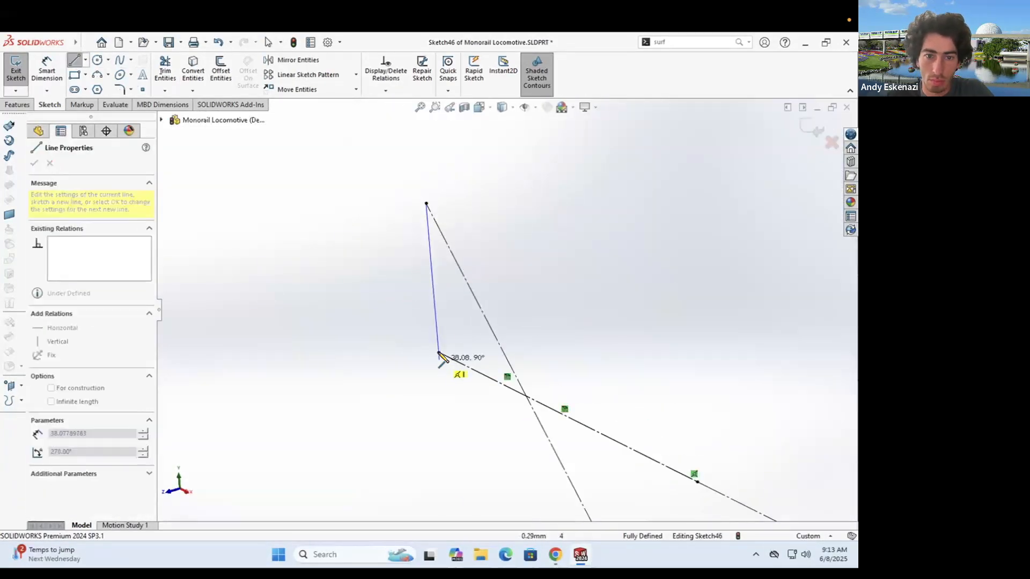
pyautogui.click(526, 396)
pyautogui.press('Escape')
# - Extrude-cut the triangle 0.15 mm deep, starting from the locomotive's side face
pyautogui.click(18, 104)
pyautogui.click(172, 69)
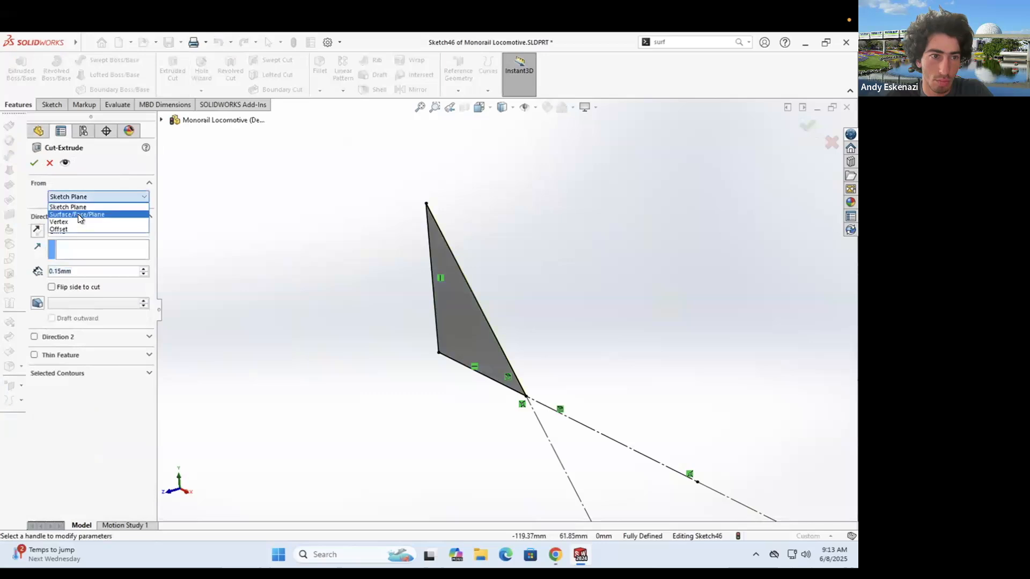
pyautogui.click(79, 214)
pyautogui.scroll(3, 559, 275)
pyautogui.click(605, 278)
pyautogui.scroll(-3, 568, 283)
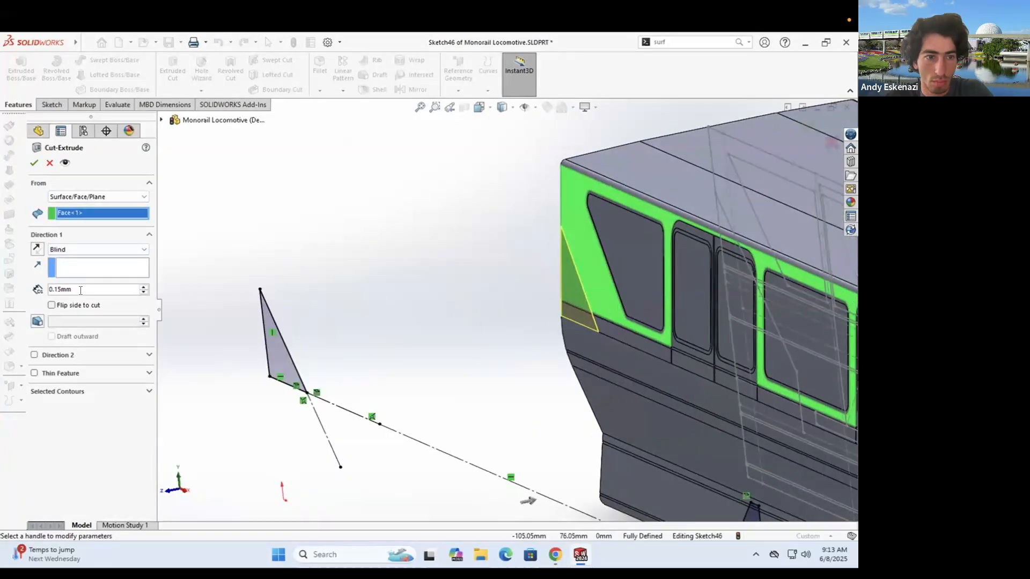
pyautogui.click(35, 163)
# - Orbit around the locomotive's front to inspect the triangular cut
pyautogui.scroll(-8, 607, 320)
pyautogui.moveTo(542, 311); pyautogui.dragTo(577, 302, button='middle')
pyautogui.moveTo(509, 258); pyautogui.dragTo(482, 261, button='middle')
pyautogui.scroll(5, 472, 263)
pyautogui.scroll(-5, 313, 289)
pyautogui.moveTo(370, 237); pyautogui.dragTo(343, 252, button='middle')
pyautogui.scroll(6, 322, 261)
pyautogui.moveTo(560, 279); pyautogui.dragTo(537, 301, button='middle')
pyautogui.scroll(5, 524, 263)
pyautogui.scroll(-4, 541, 279)
pyautogui.scroll(6, 482, 317)
pyautogui.moveTo(441, 328); pyautogui.dragTo(467, 359, button='middle')
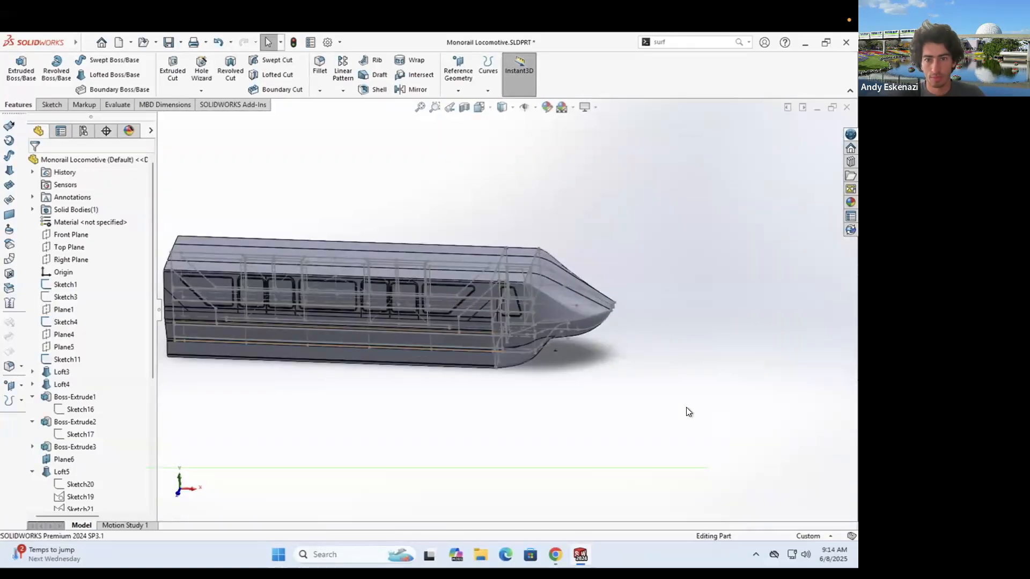
pyautogui.scroll(-7, 487, 343)
pyautogui.moveTo(525, 216); pyautogui.dragTo(533, 288, button='middle')
pyautogui.scroll(8, 528, 292)
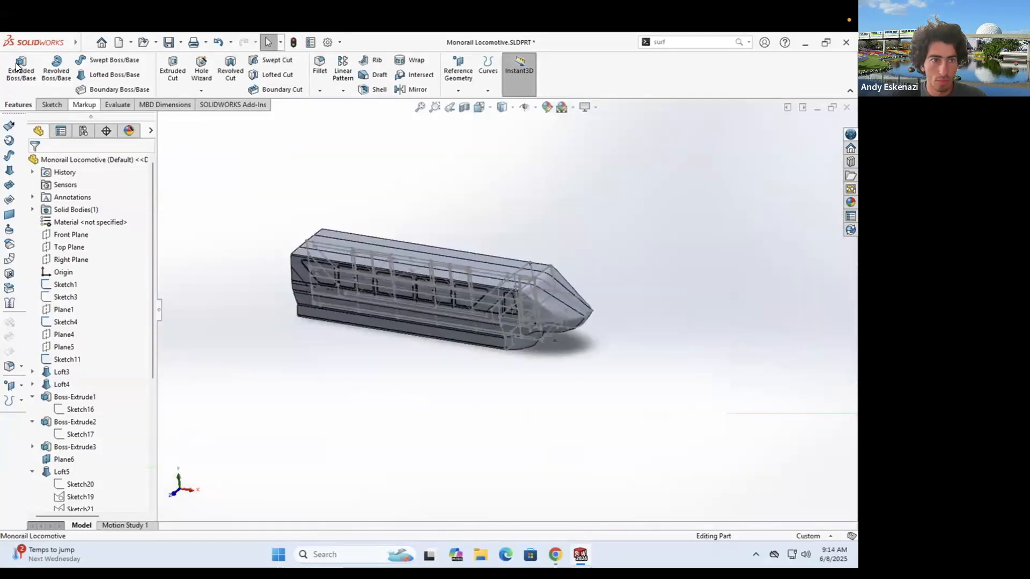
pyautogui.click(52, 105)
pyautogui.click(16, 70)
# - Sketch on the plane and convert the roof edge and the 50 mm line into it
pyautogui.click(220, 420)
pyautogui.scroll(-8, 622, 276)
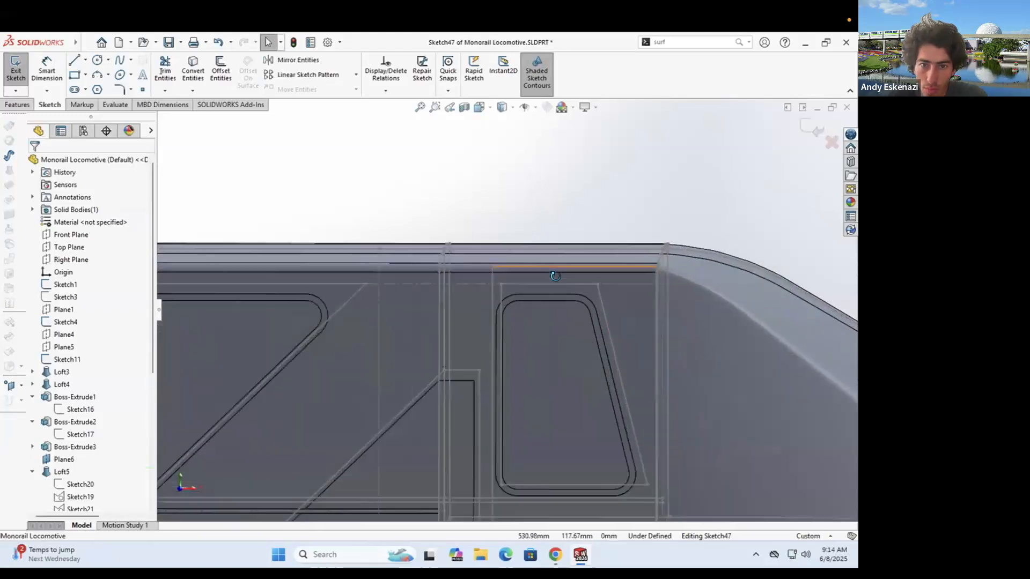
pyautogui.moveTo(552, 273); pyautogui.dragTo(539, 287, button='middle')
pyautogui.click(193, 69)
pyautogui.click(523, 279)
pyautogui.click(34, 163)
pyautogui.scroll(7, 509, 322)
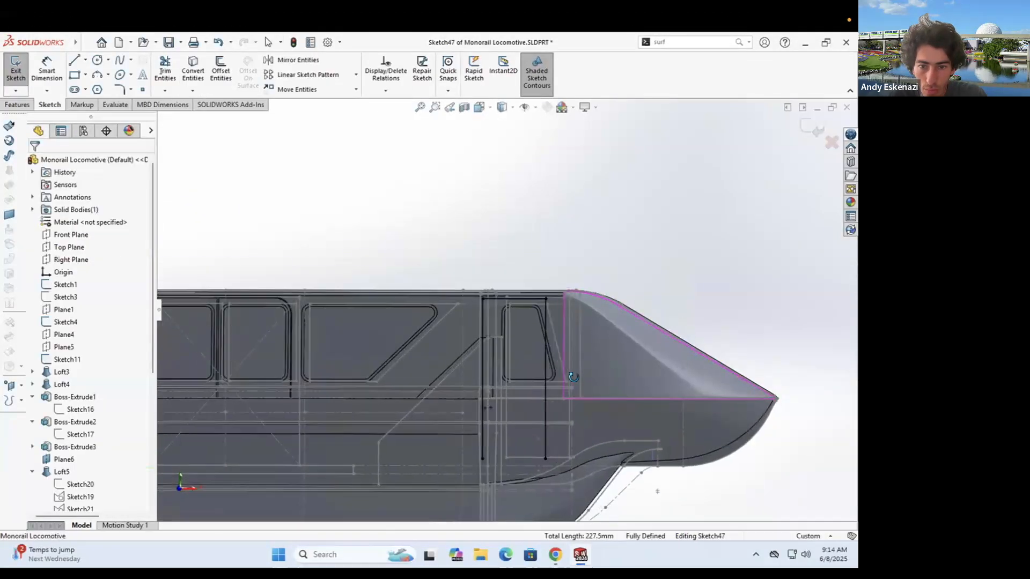
pyautogui.scroll(-6, 537, 381)
pyautogui.moveTo(542, 376); pyautogui.dragTo(528, 378, button='middle')
pyautogui.click(193, 70)
pyautogui.click(560, 358)
pyautogui.click(35, 163)
pyautogui.scroll(6, 483, 344)
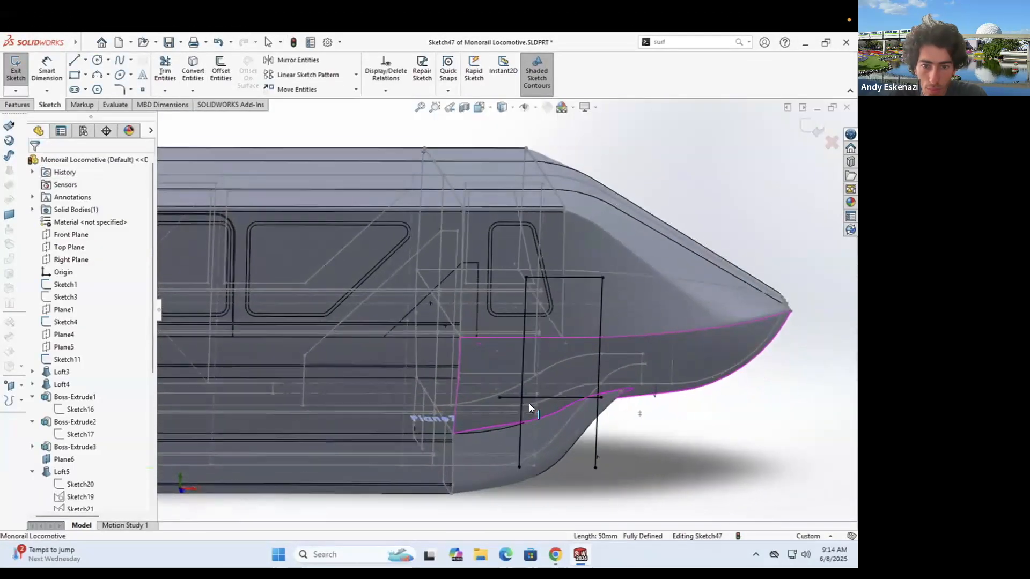
# - Draw the vertical line that completes the door rectangle
pyautogui.press('l')
pyautogui.click(522, 282)
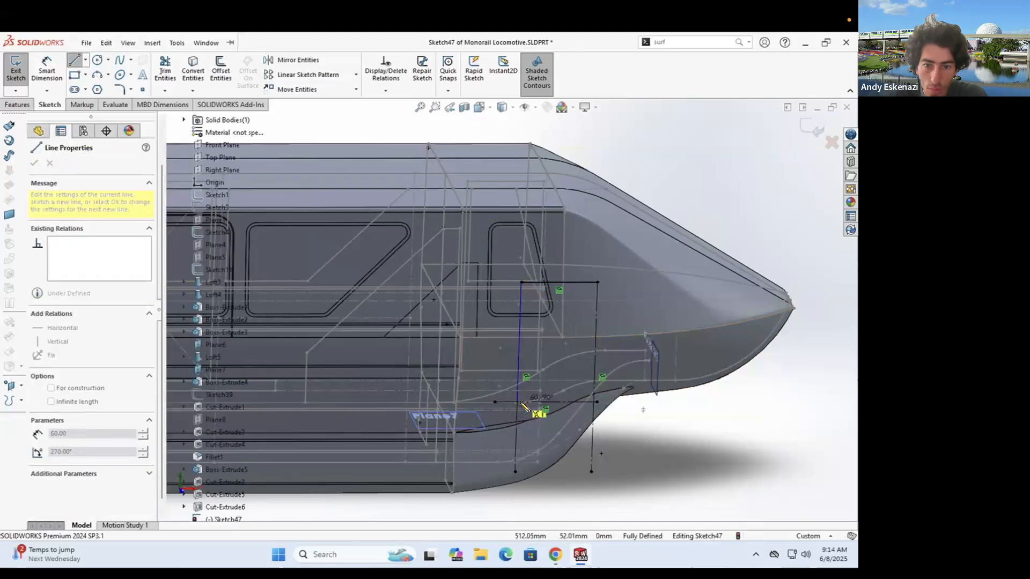
pyautogui.click(593, 402)
pyautogui.press('Escape')
pyautogui.scroll(-2, 600, 357)
pyautogui.click(479, 327)
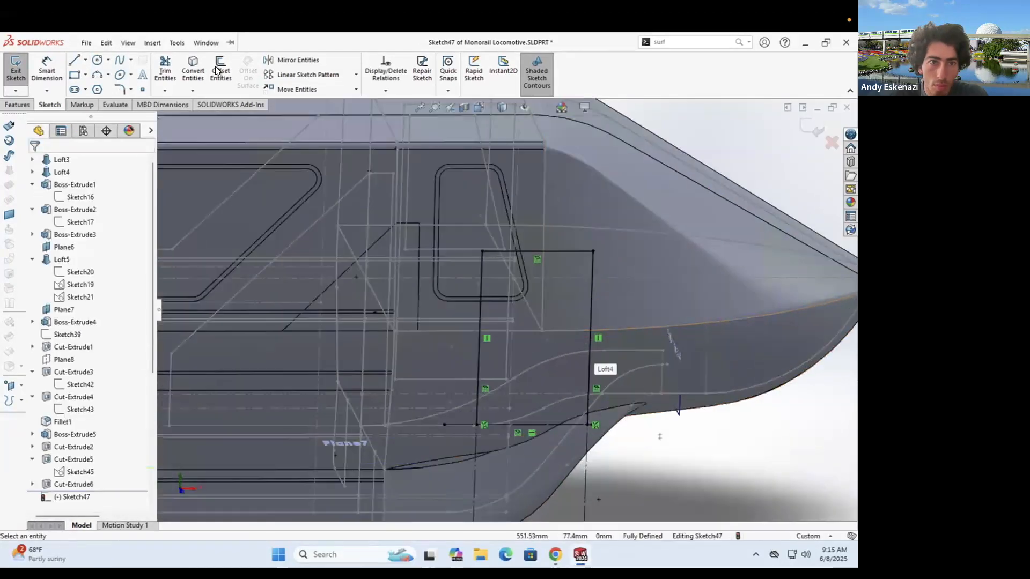
pyautogui.click(220, 69)
pyautogui.click(74, 60)
pyautogui.scroll(-8, 542, 444)
pyautogui.scroll(9, 429, 399)
pyautogui.press('Escape')
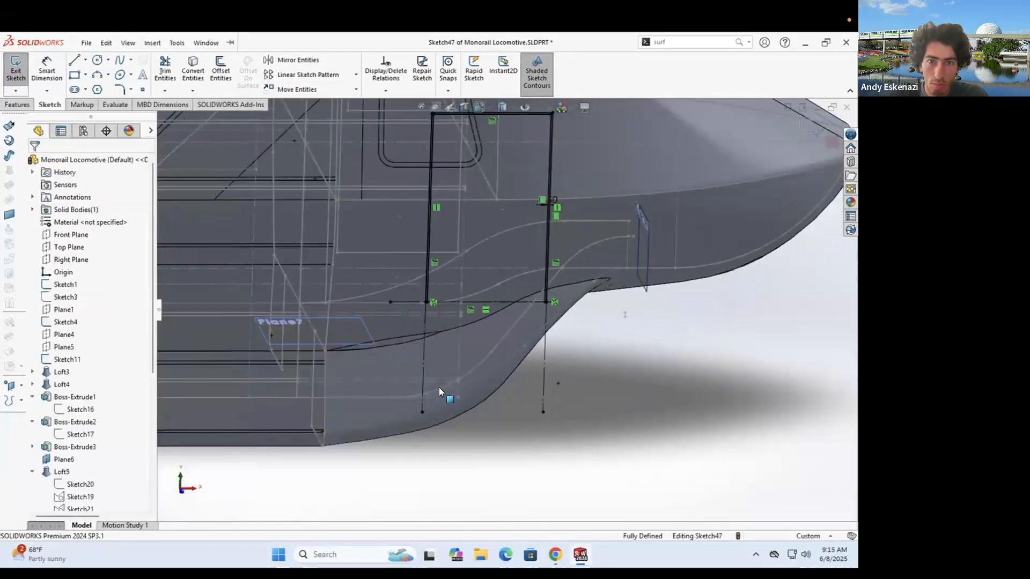
pyautogui.scroll(-5, 508, 188)
# - Round the door's top corners at 10 mm and offset the outline 0.50 mm
pyautogui.click(119, 89)
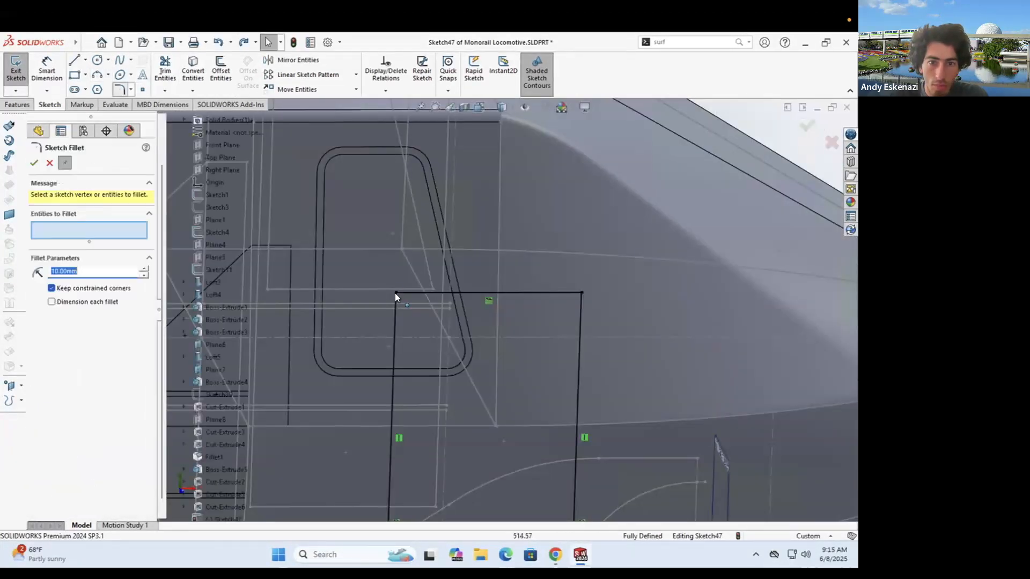
pyautogui.click(217, 70)
pyautogui.click(394, 348)
pyautogui.click(34, 162)
# - Close the groove profile's bottom and extrude-cut the door groove into the lower body
pyautogui.click(74, 60)
pyautogui.scroll(3, 394, 343)
pyautogui.scroll(-9, 393, 398)
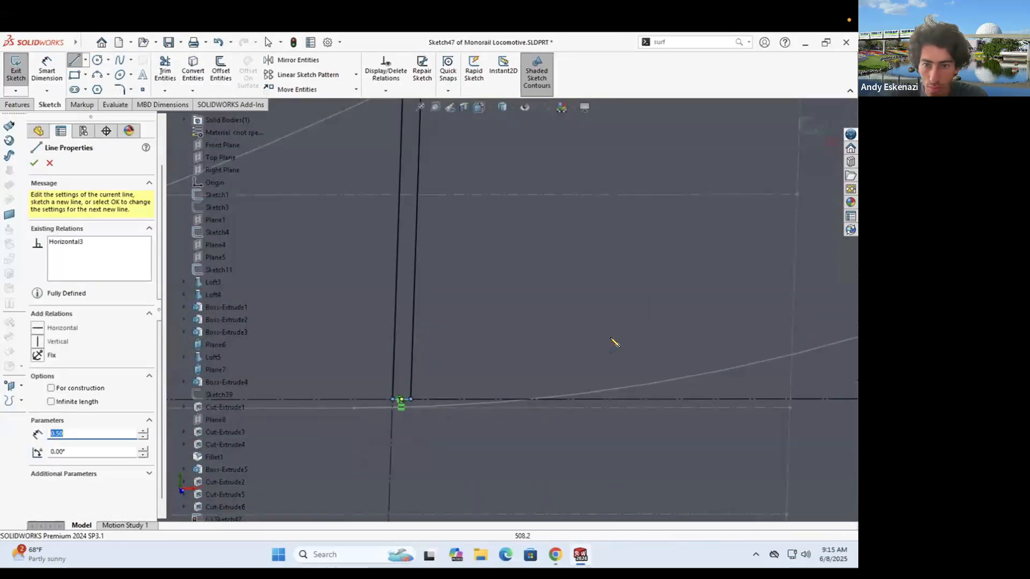
pyautogui.scroll(9, 611, 339)
pyautogui.scroll(-8, 703, 335)
pyautogui.click(696, 333)
pyautogui.click(704, 333)
pyautogui.scroll(9, 705, 337)
pyautogui.press('Escape')
pyautogui.click(17, 105)
pyautogui.click(173, 70)
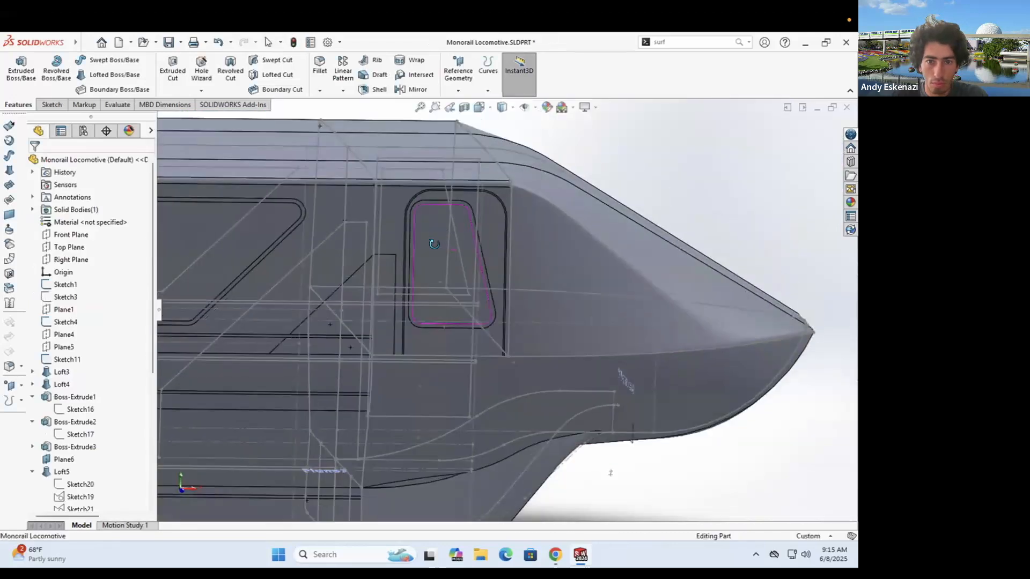
pyautogui.click(555, 554)
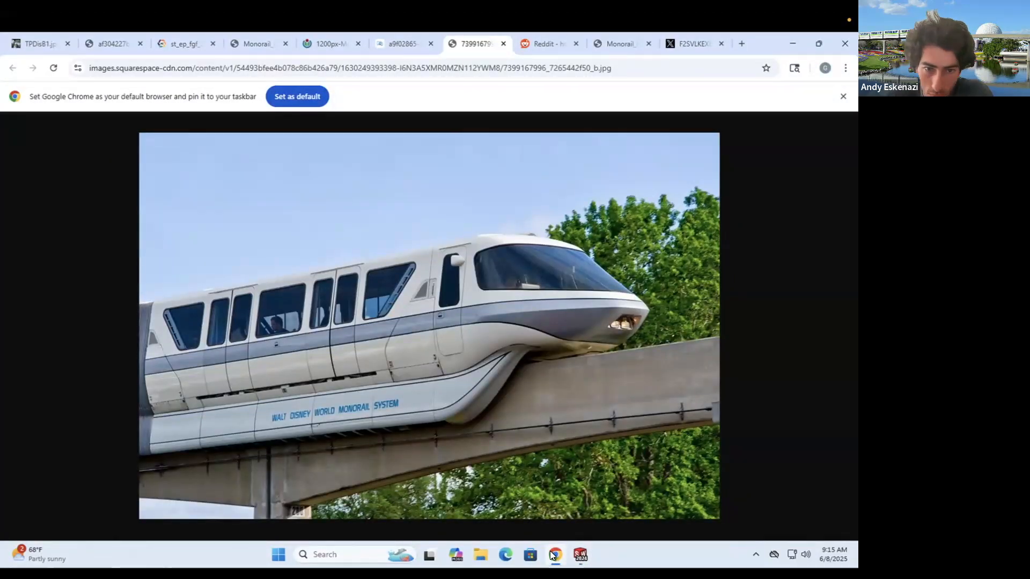
# - Compare the monorail reference photo in Chrome, then return to the SOLIDWORKS model
pyautogui.click(554, 554)
pyautogui.scroll(-6, 405, 296)
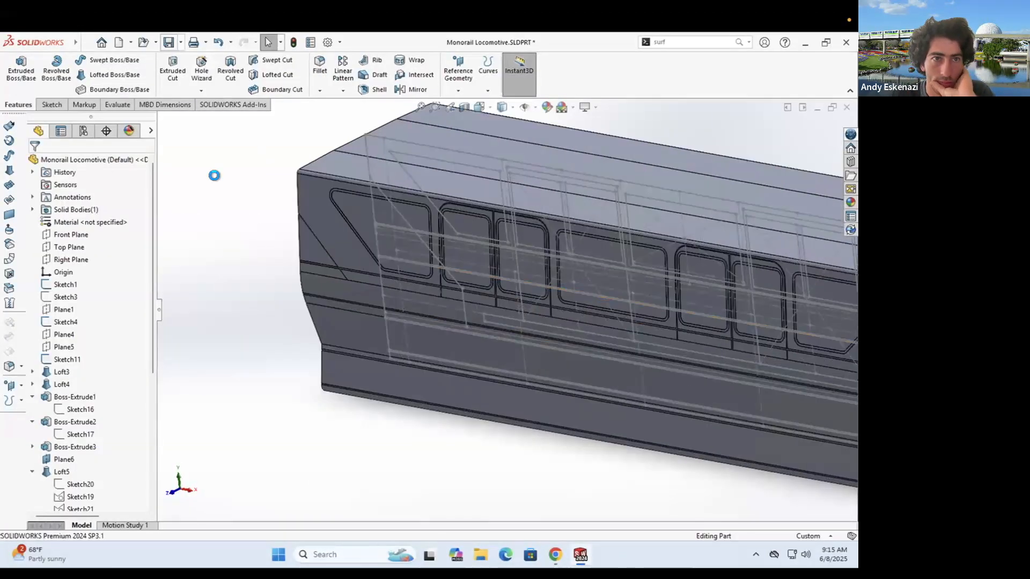
pyautogui.click(554, 555)
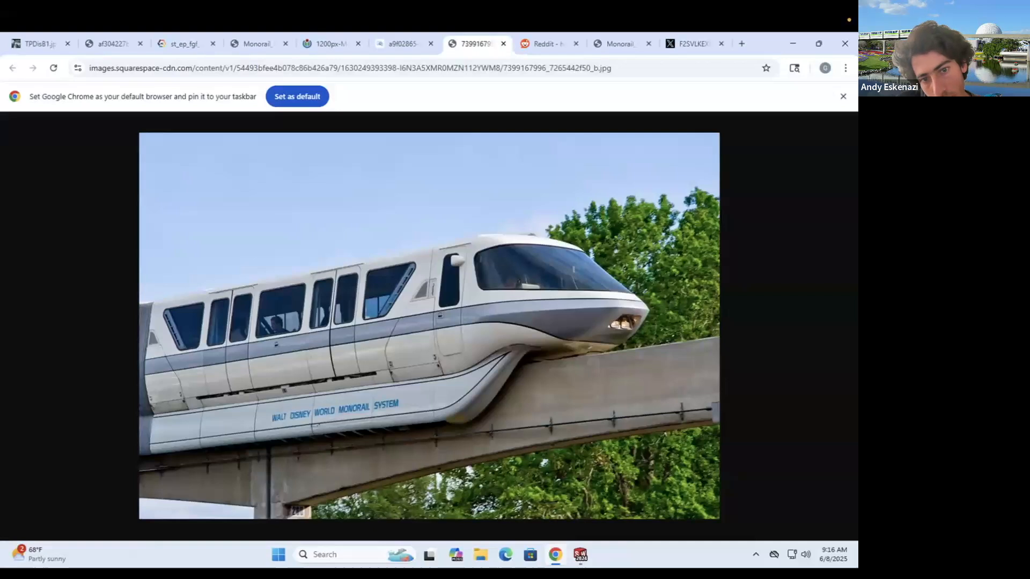
pyautogui.hotkey('alt', 'Tab')
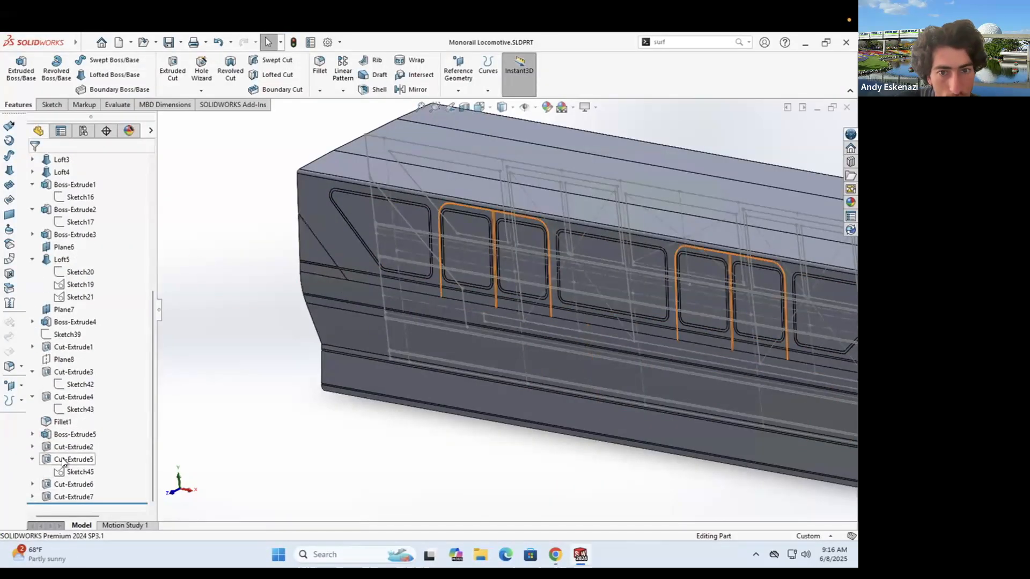
# - In Sketch46, offset the slanted edge by 0.50 mm and join both ends with closing lines
pyautogui.click(78, 337)
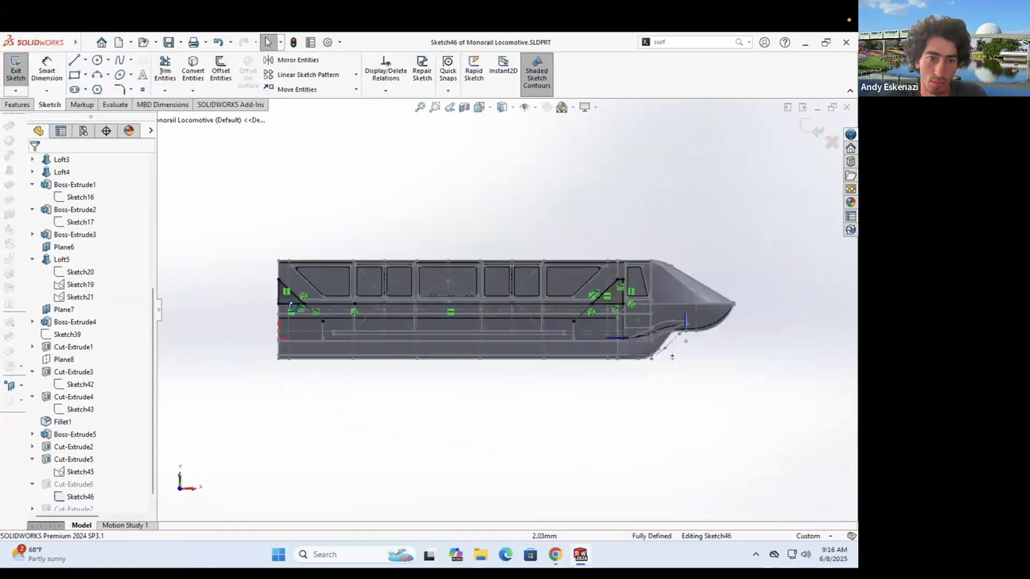
pyautogui.scroll(-5, 339, 315)
pyautogui.rightClick(339, 314)
pyautogui.click(364, 341)
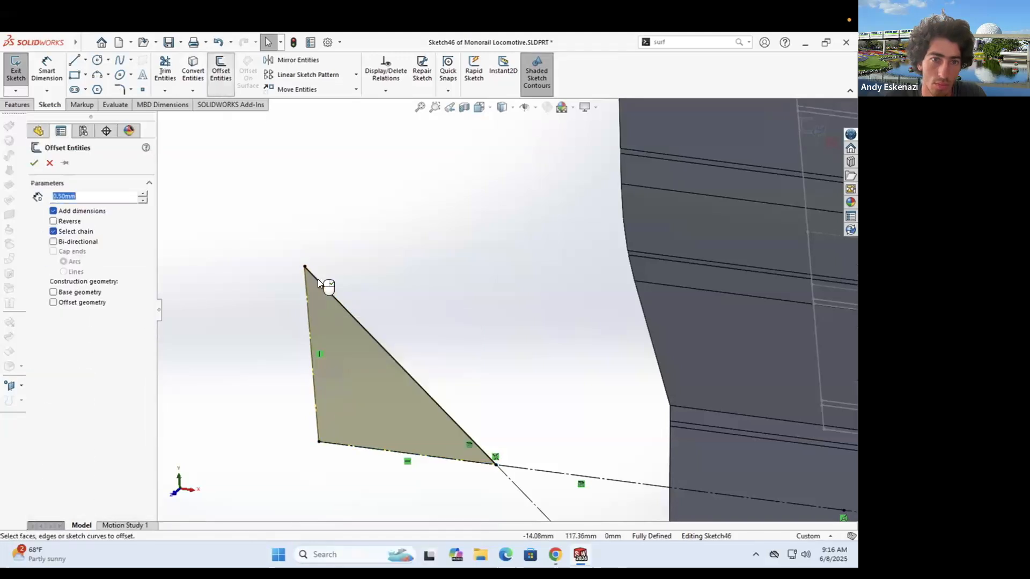
pyautogui.click(34, 162)
pyautogui.click(311, 214)
pyautogui.click(315, 262)
pyautogui.press('Escape')
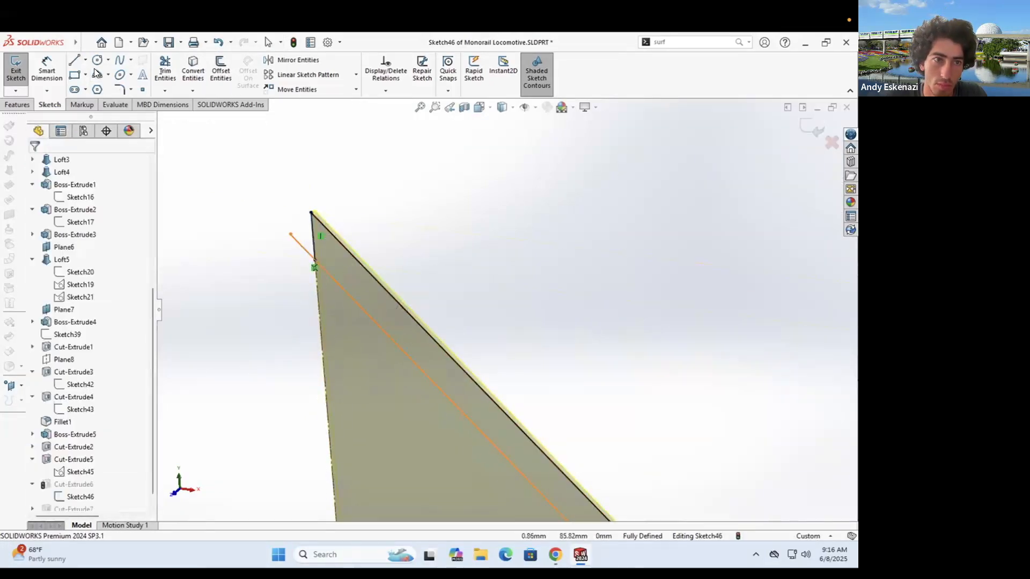
# - Trim away the extra line segments and overhang in the triangle sketch
pyautogui.click(75, 61)
pyautogui.scroll(-5, 482, 306)
pyautogui.click(478, 298)
pyautogui.click(443, 294)
pyautogui.press('Escape')
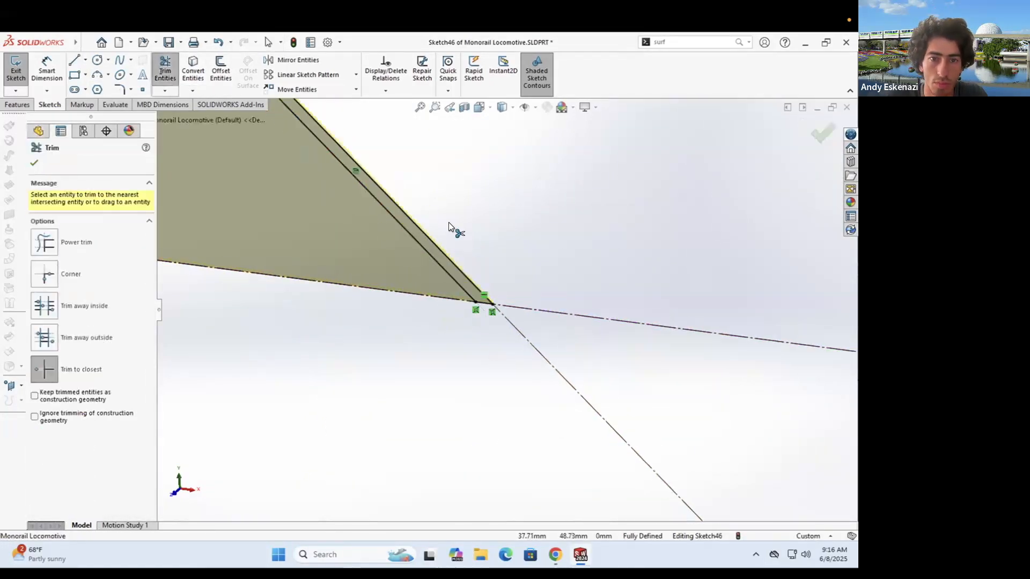
pyautogui.scroll(5, 450, 228)
pyautogui.scroll(-5, 320, 404)
pyautogui.scroll(10, 320, 404)
pyautogui.press('Escape')
pyautogui.scroll(-10, 631, 333)
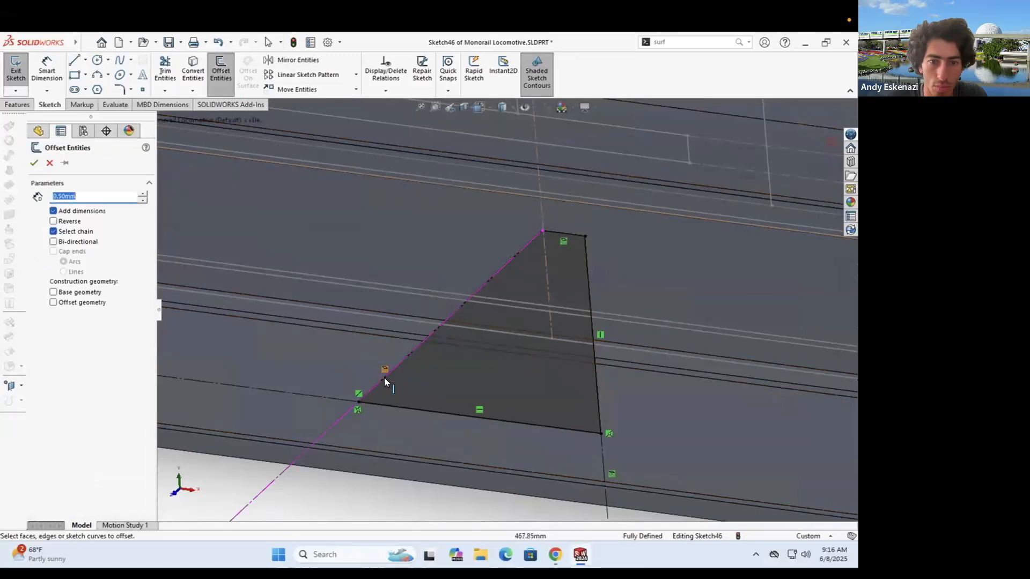
pyautogui.press('Escape')
# - Convert the triangle's bottom and right lines into construction geometry
pyautogui.rightClick(387, 405)
pyautogui.click(420, 340)
pyautogui.rightClick(588, 293)
pyautogui.click(617, 278)
# - Offset the slanted edge again and close its upper-right and lower-left corners with short lines
pyautogui.click(221, 70)
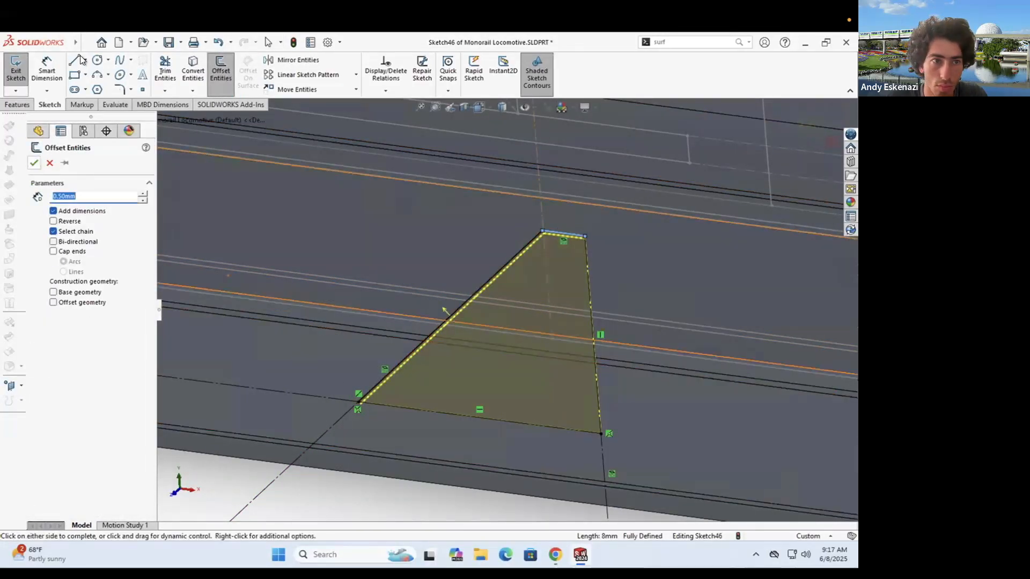
pyautogui.click(79, 56)
pyautogui.scroll(-8, 586, 234)
pyautogui.click(542, 345)
pyautogui.click(543, 370)
pyautogui.scroll(8, 619, 307)
pyautogui.scroll(-8, 406, 295)
pyautogui.moveTo(405, 282); pyautogui.dragTo(429, 286)
pyautogui.press('Escape')
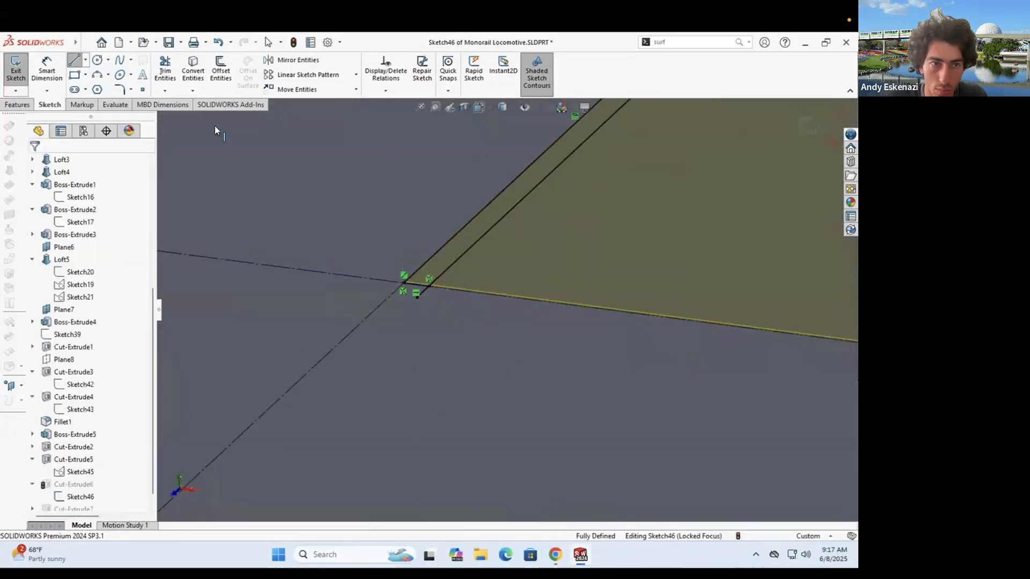
# - Exit Sketch46, compare against the reference photo, and orbit to inspect the stripe
pyautogui.click(16, 69)
pyautogui.scroll(10, 483, 277)
pyautogui.scroll(-8, 587, 264)
pyautogui.scroll(-5, 537, 266)
pyautogui.click(555, 554)
pyautogui.click(580, 555)
pyautogui.scroll(5, 456, 419)
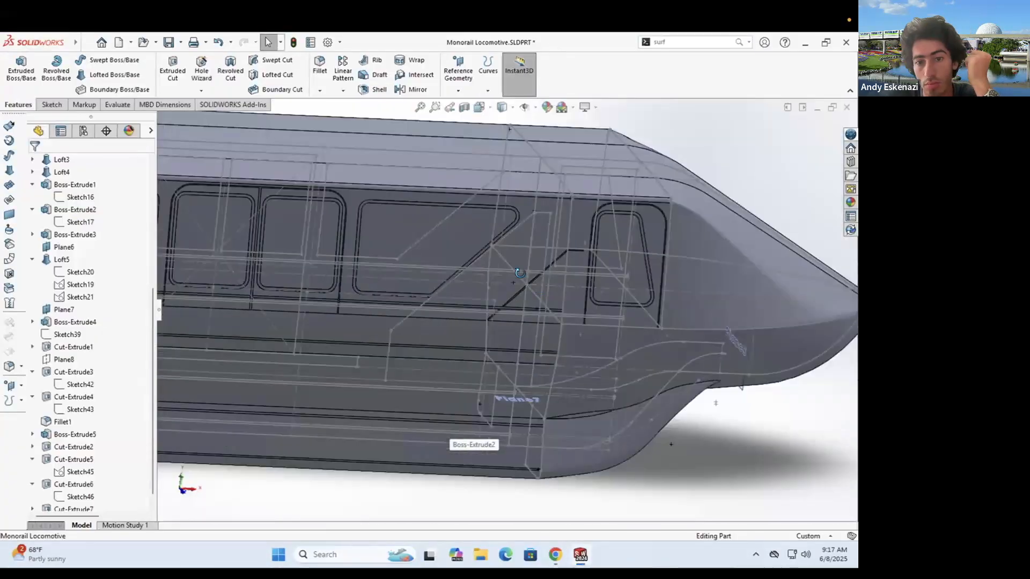
pyautogui.moveTo(456, 418); pyautogui.dragTo(503, 274, button='middle')
pyautogui.scroll(-2, 503, 274)
pyautogui.moveTo(477, 368); pyautogui.dragTo(376, 311, button='middle')
pyautogui.scroll(5, 315, 293)
pyautogui.moveTo(315, 293); pyautogui.dragTo(429, 316, button='middle')
pyautogui.scroll(3, 429, 316)
# - Start a new sketch on Plane8 and convert model edges into it
pyautogui.click(21, 71)
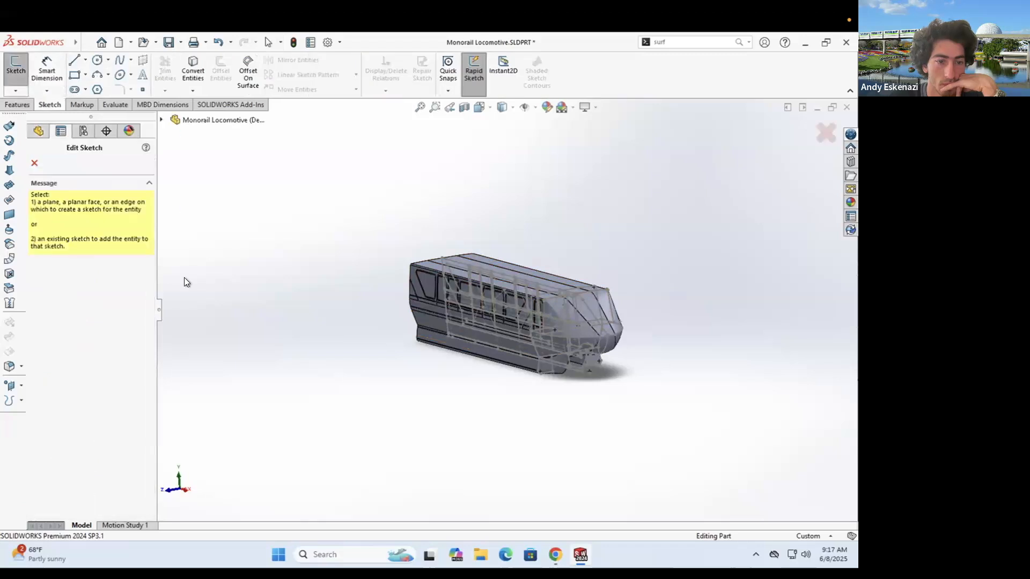
pyautogui.click(223, 406)
pyautogui.scroll(-5, 378, 294)
pyautogui.click(193, 71)
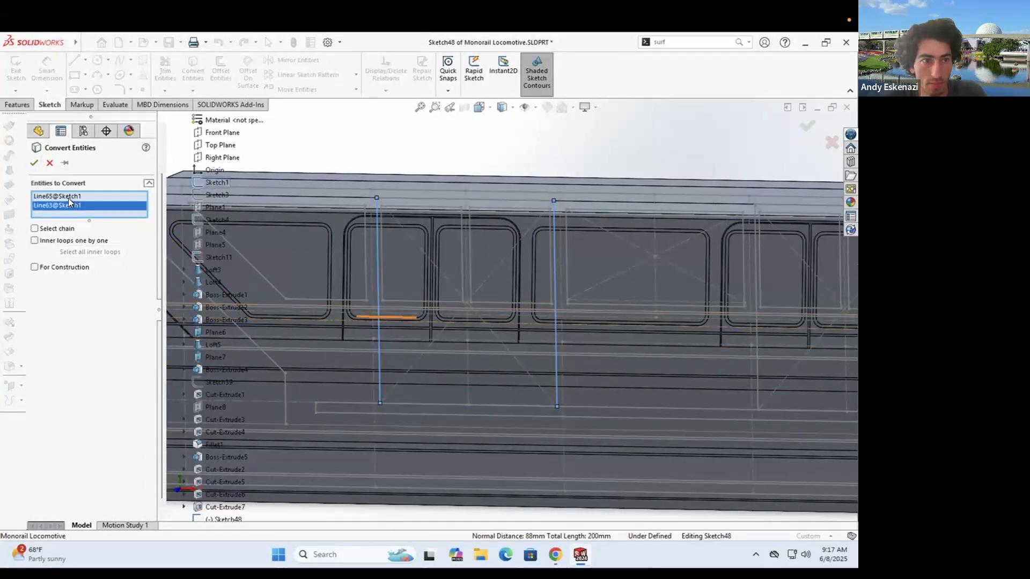
pyautogui.scroll(3, 736, 365)
pyautogui.click(34, 164)
# - Turn one of the copied sketch lines into construction geometry
pyautogui.scroll(3, 407, 321)
pyautogui.moveTo(482, 306); pyautogui.dragTo(411, 340, button='middle')
pyautogui.click(411, 340)
pyautogui.click(437, 323)
pyautogui.click(447, 341)
pyautogui.click(472, 325)
pyautogui.click(493, 369)
pyautogui.press('Escape')
# - Convert more model edges into the sketch, orbiting to the locomotive's side
pyautogui.scroll(-10, 429, 303)
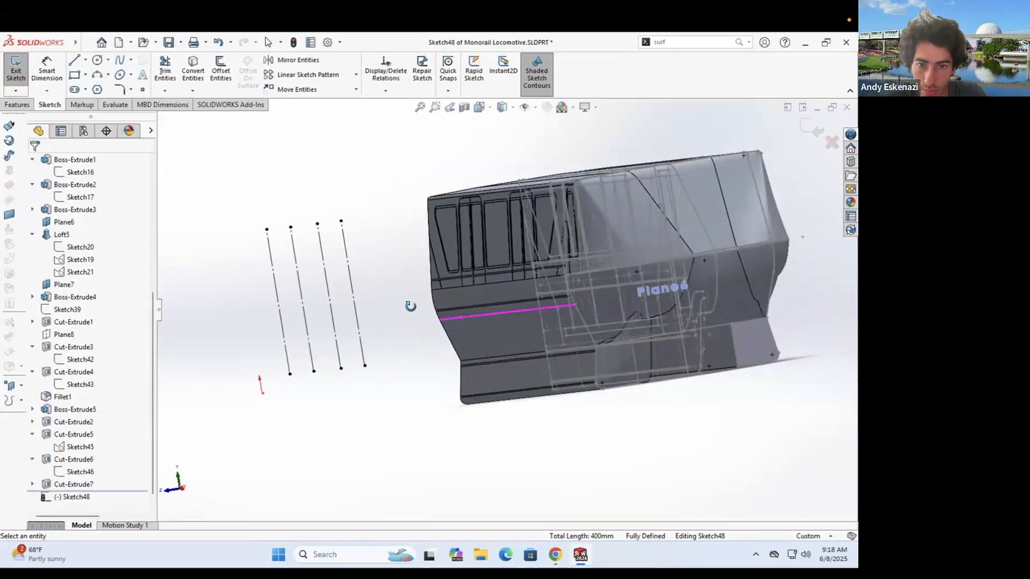
pyautogui.scroll(8, 420, 259)
pyautogui.moveTo(450, 265); pyautogui.dragTo(542, 306, button='middle')
pyautogui.scroll(1, 542, 307)
pyautogui.scroll(-2, 723, 329)
pyautogui.scroll(-3, 723, 328)
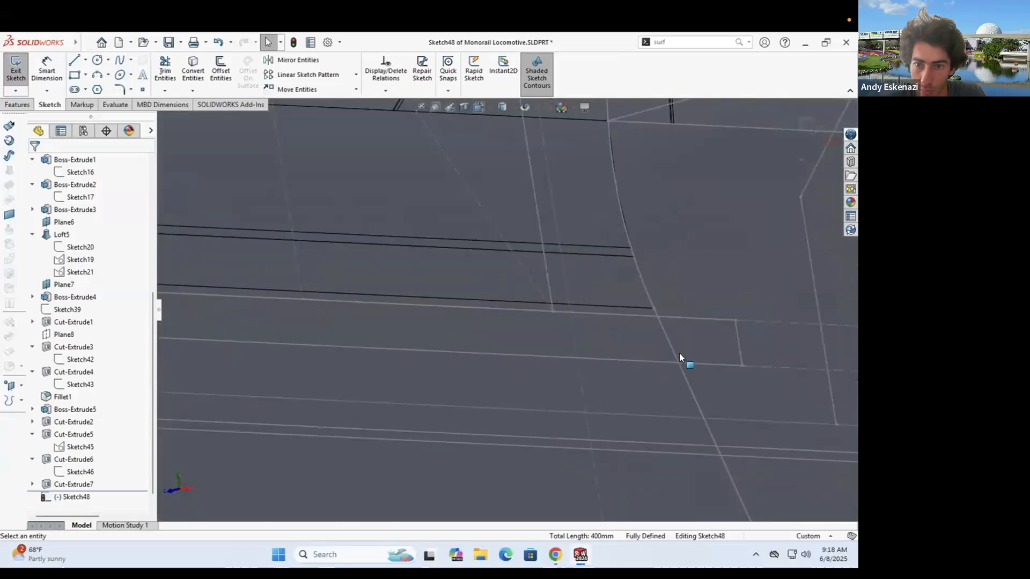
pyautogui.press('Return')
pyautogui.press('Return')
pyautogui.scroll(10, 666, 326)
pyautogui.moveTo(348, 300); pyautogui.dragTo(276, 323, button='middle')
pyautogui.scroll(-3, 276, 311)
# - Draw a short vertical line from the sketch endpoint down to the construction line
pyautogui.press('l')
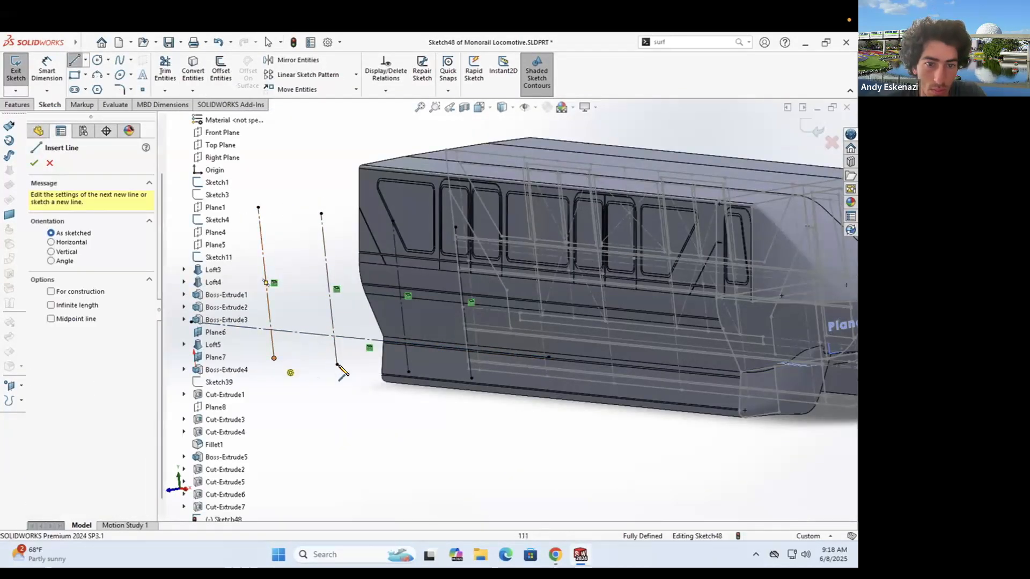
pyautogui.scroll(3, 501, 308)
pyautogui.click(558, 556)
pyautogui.click(580, 555)
pyautogui.scroll(3, 472, 322)
pyautogui.moveTo(466, 306); pyautogui.dragTo(465, 338, button='middle')
pyautogui.scroll(-6, 464, 340)
pyautogui.click(501, 329)
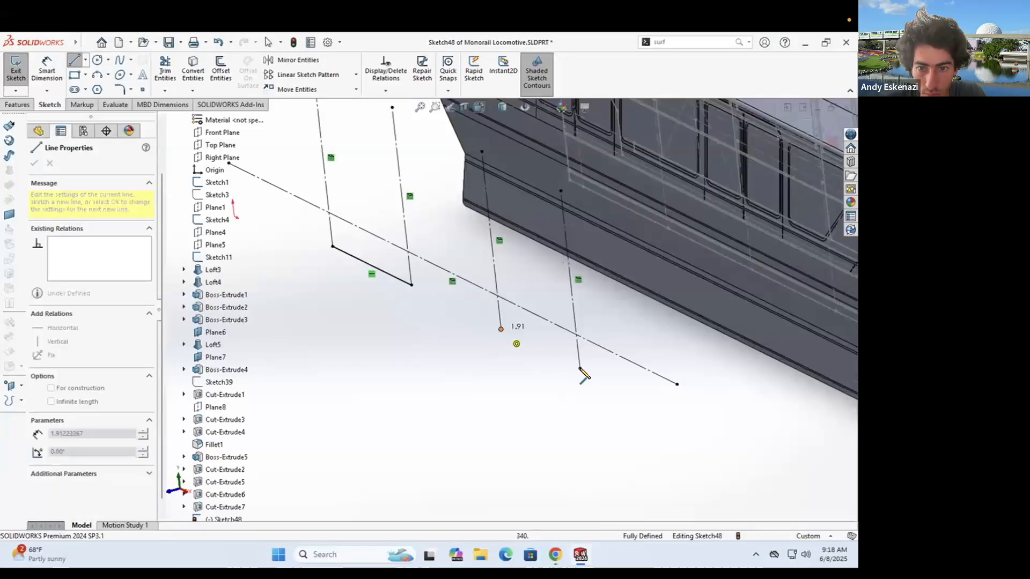
pyautogui.doubleClick(577, 335)
pyautogui.scroll(-5, 508, 338)
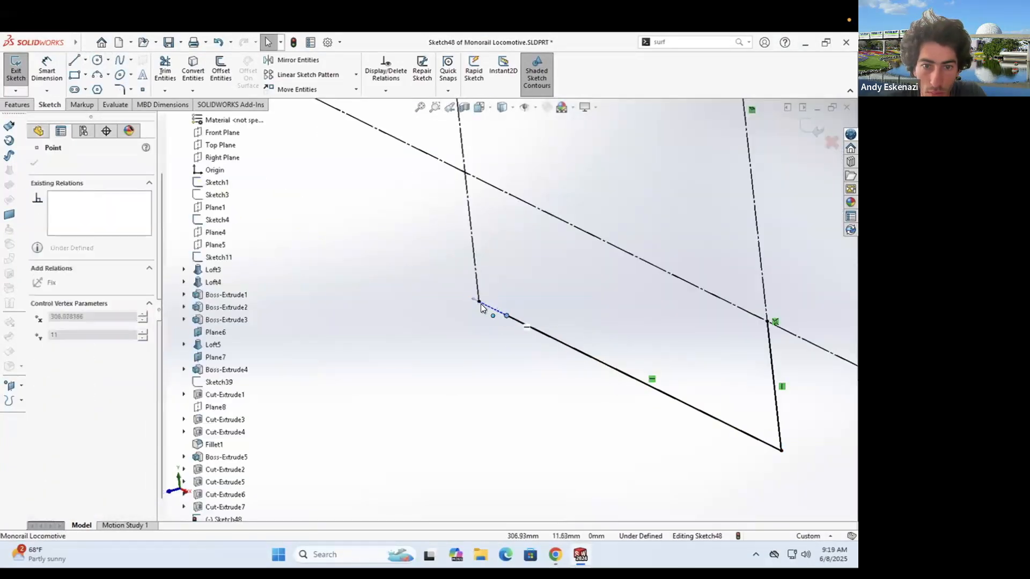
pyautogui.click(467, 177)
pyautogui.press('Escape')
# - Add an Equal relation between the construction line and the short vertical line
pyautogui.scroll(5, 538, 237)
pyautogui.scroll(-5, 507, 236)
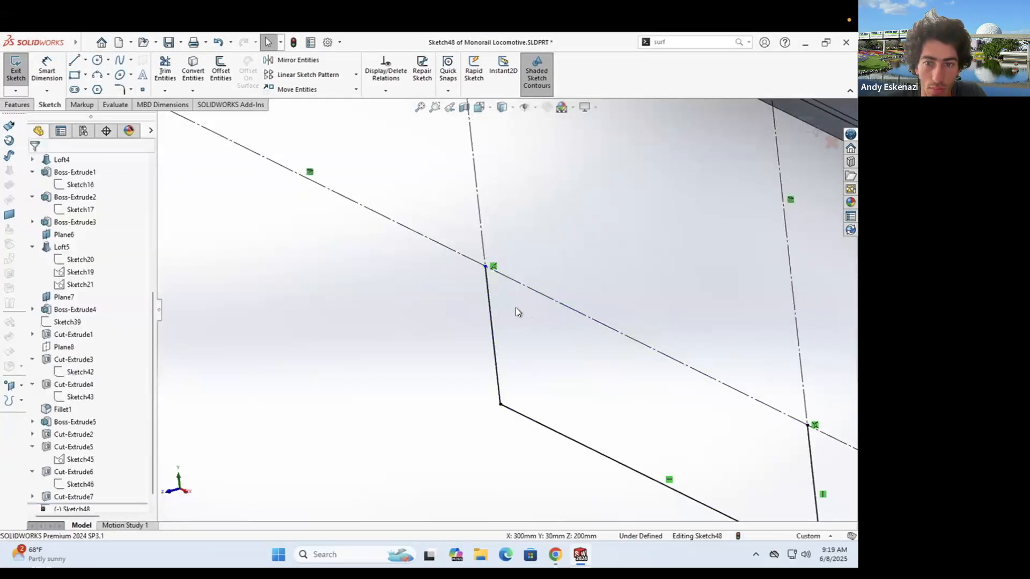
pyautogui.scroll(6, 515, 308)
pyautogui.click(499, 295)
pyautogui.click(512, 306)
pyautogui.scroll(-1, 512, 306)
pyautogui.scroll(-3, 512, 308)
pyautogui.click(501, 322)
pyautogui.scroll(3, 532, 341)
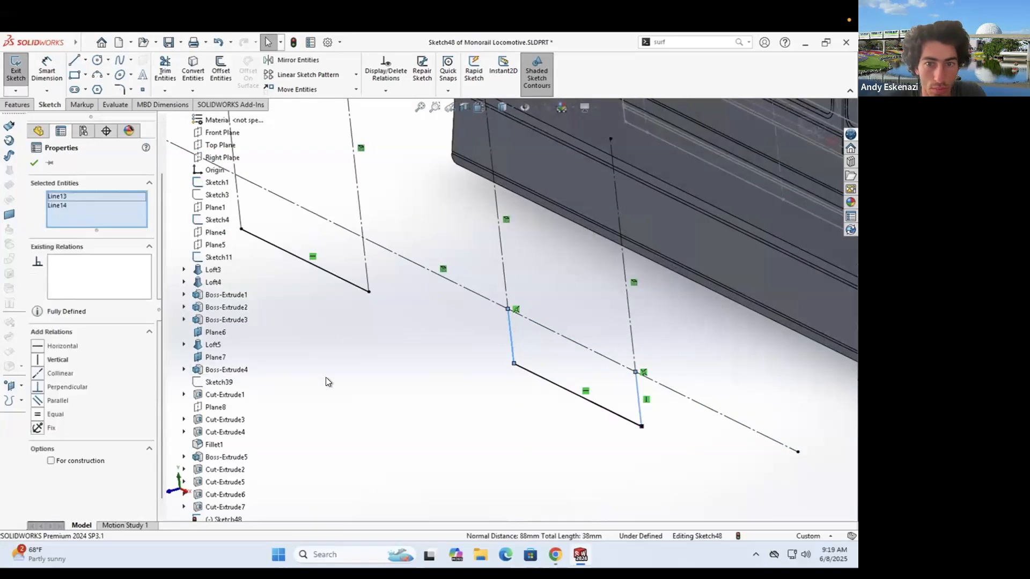
pyautogui.click(39, 414)
# - Draw a second short line at the right intersection and make it equal to the first
pyautogui.press('l')
pyautogui.scroll(-2, 252, 221)
pyautogui.press('Escape')
pyautogui.press('l')
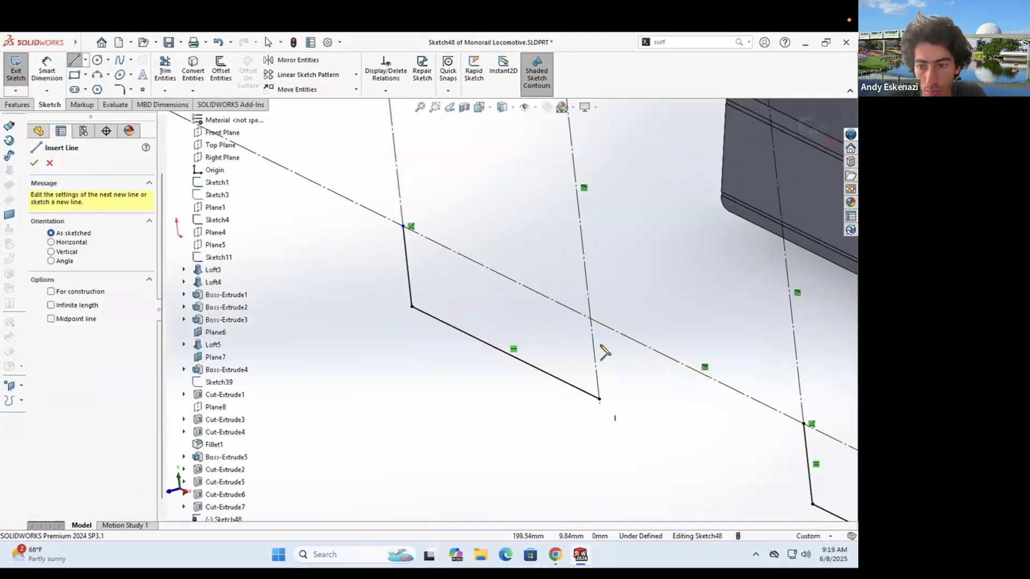
pyautogui.click(599, 399)
pyautogui.click(590, 319)
pyautogui.press('Escape')
pyautogui.click(594, 356)
pyautogui.keyDown('ctrl'); pyautogui.click(407, 266); pyautogui.keyUp('ctrl')
pyautogui.click(38, 415)
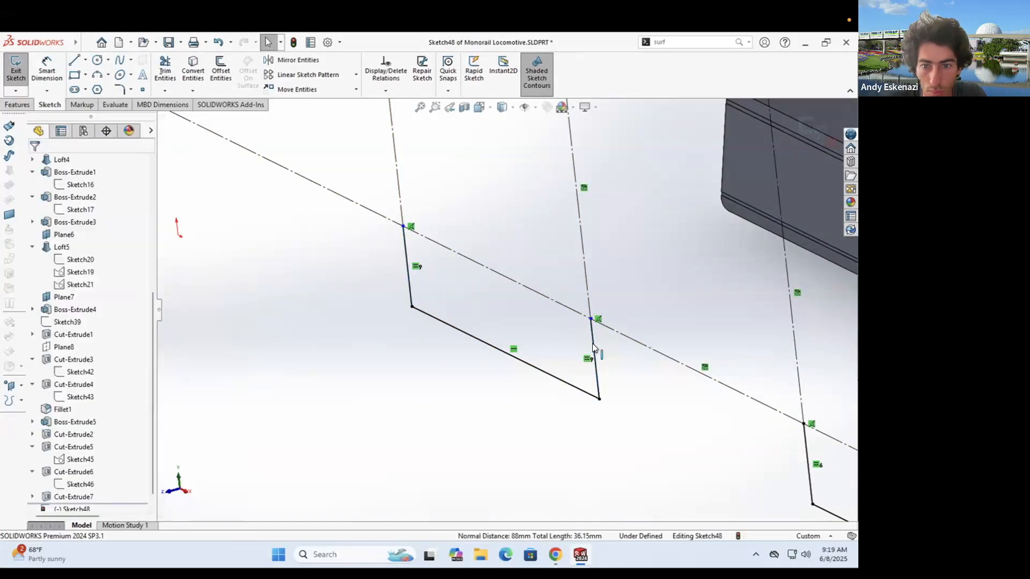
pyautogui.keyDown('ctrl'); pyautogui.click(805, 439); pyautogui.keyUp('ctrl')
pyautogui.click(38, 415)
# - Offset the short vertical lines to form thin groove outlines
pyautogui.click(233, 160)
pyautogui.click(405, 252)
pyautogui.scroll(-5, 405, 250)
pyautogui.click(36, 163)
pyautogui.click(220, 70)
pyautogui.scroll(6, 509, 309)
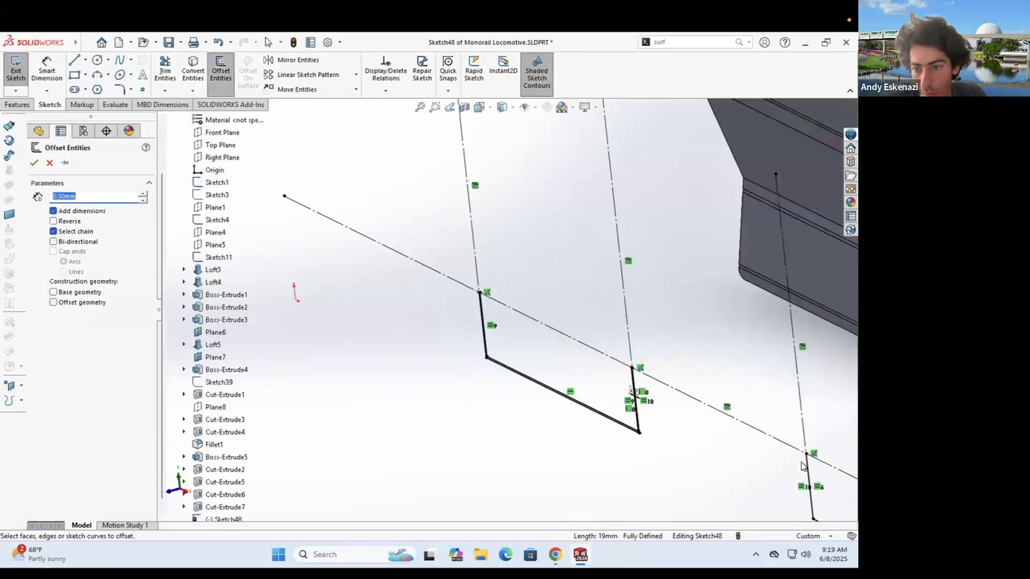
pyautogui.click(810, 468)
pyautogui.scroll(-6, 810, 468)
pyautogui.scroll(-6, 664, 352)
pyautogui.scroll(3, 427, 374)
pyautogui.scroll(-4, 464, 192)
pyautogui.scroll(3, 569, 305)
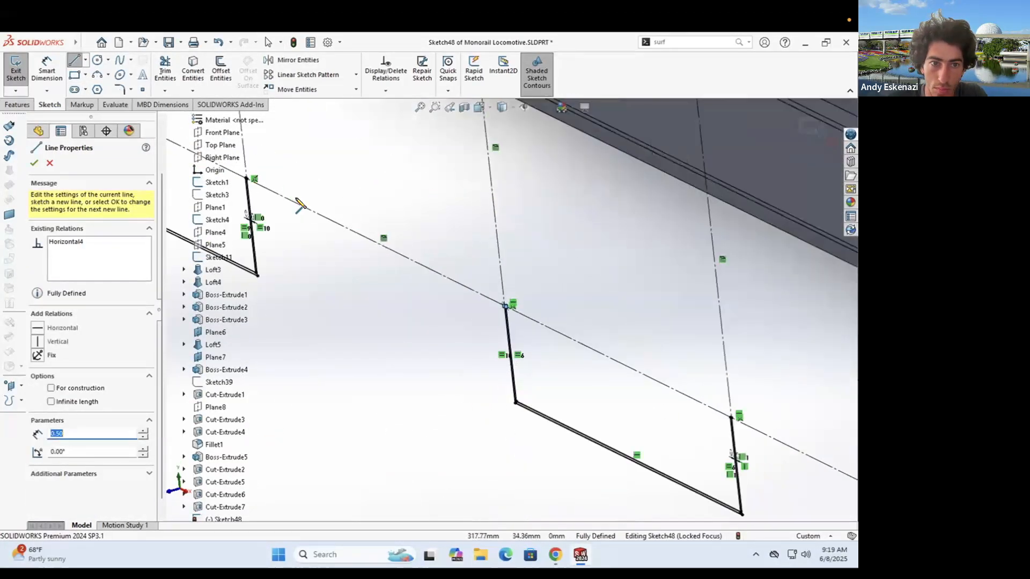
pyautogui.scroll(-5, 593, 329)
pyautogui.scroll(-3, 577, 383)
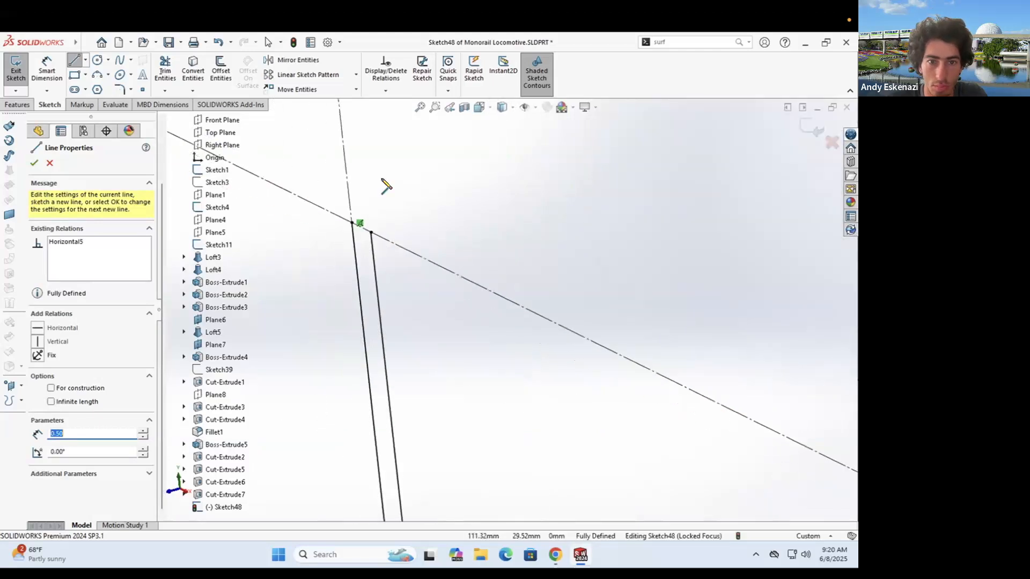
pyautogui.click(459, 204)
pyautogui.press('Escape')
pyautogui.scroll(6, 467, 231)
# - Extrude-cut the sketch 0.10 mm deep starting from the body face, creating Cut-Extrude8
pyautogui.click(20, 104)
pyautogui.click(173, 70)
pyautogui.scroll(5, 482, 304)
pyautogui.click(99, 196)
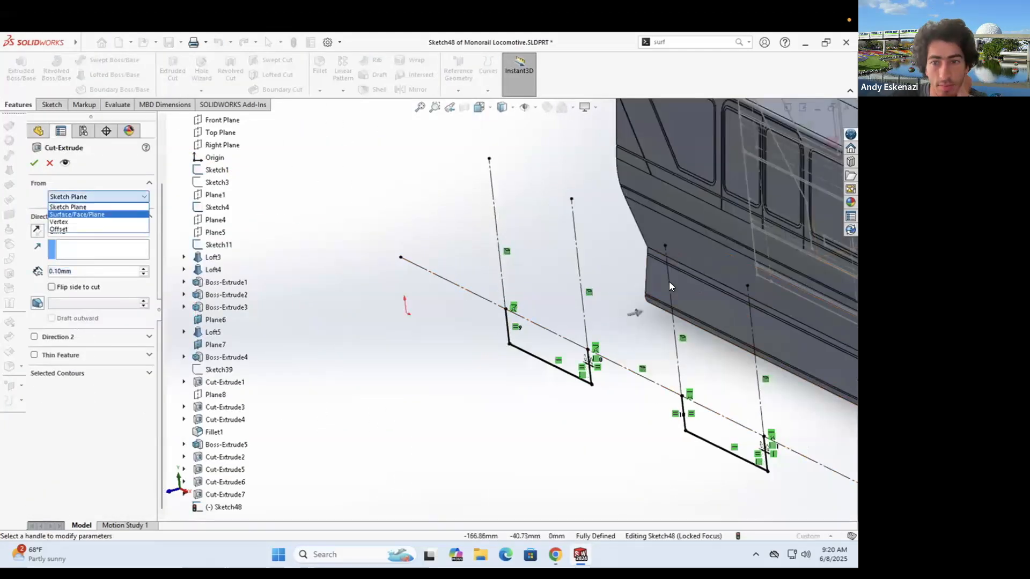
pyautogui.click(688, 251)
pyautogui.scroll(3, 644, 268)
pyautogui.moveTo(440, 305); pyautogui.dragTo(568, 364, button='middle')
pyautogui.press('Return')
# - Orbit around the locomotive to inspect the new grooves and roof, then start a new sketch
pyautogui.scroll(-5, 568, 321)
pyautogui.scroll(3, 555, 280)
pyautogui.moveTo(477, 296); pyautogui.dragTo(343, 268, button='middle')
pyautogui.scroll(-4, 343, 268)
pyautogui.scroll(5, 429, 441)
pyautogui.click(429, 441)
pyautogui.moveTo(507, 310); pyautogui.dragTo(465, 286, button='middle')
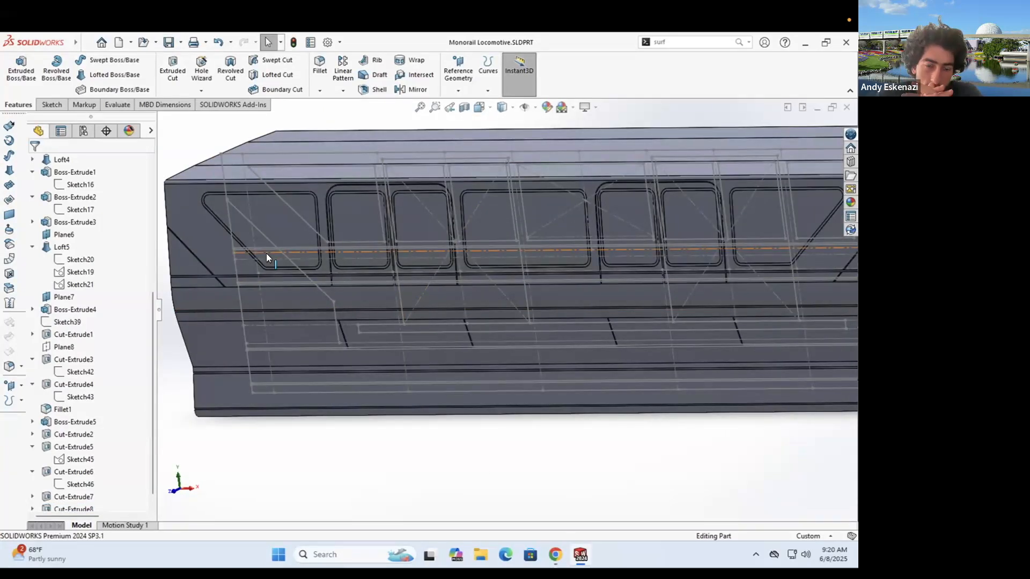
pyautogui.moveTo(423, 355); pyautogui.dragTo(370, 324, button='middle')
pyautogui.moveTo(357, 374); pyautogui.dragTo(337, 344, button='middle')
pyautogui.click(52, 104)
pyautogui.click(16, 68)
# - Sketch on Plane8, converting three lower-body edges and closing the profile with a line
pyautogui.scroll(6, 308, 237)
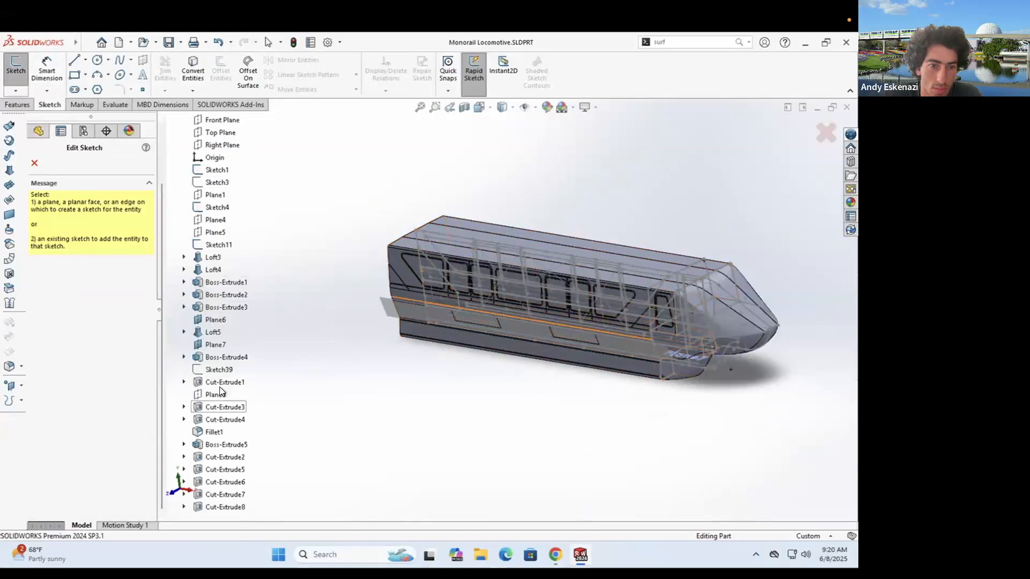
pyautogui.click(218, 393)
pyautogui.scroll(-6, 374, 333)
pyautogui.click(192, 70)
pyautogui.click(309, 310)
pyautogui.click(332, 315)
pyautogui.scroll(5, 504, 308)
pyautogui.scroll(-5, 738, 308)
pyautogui.click(743, 304)
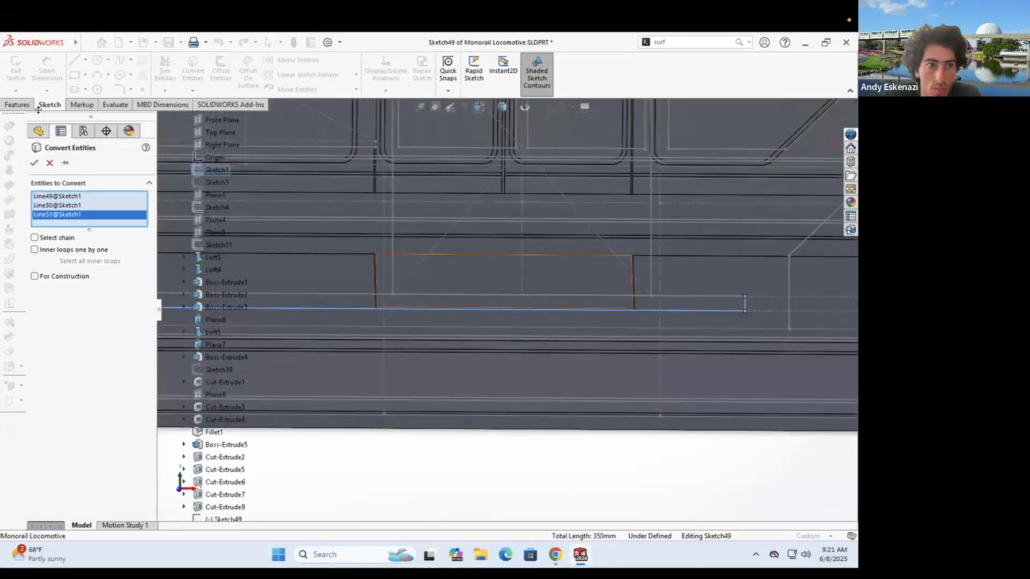
pyautogui.click(34, 163)
pyautogui.click(74, 60)
pyautogui.click(693, 349)
pyautogui.click(325, 316)
# - Extrude-cut the profile shallowly, starting from the body face
pyautogui.click(19, 105)
pyautogui.click(172, 70)
pyautogui.click(98, 197)
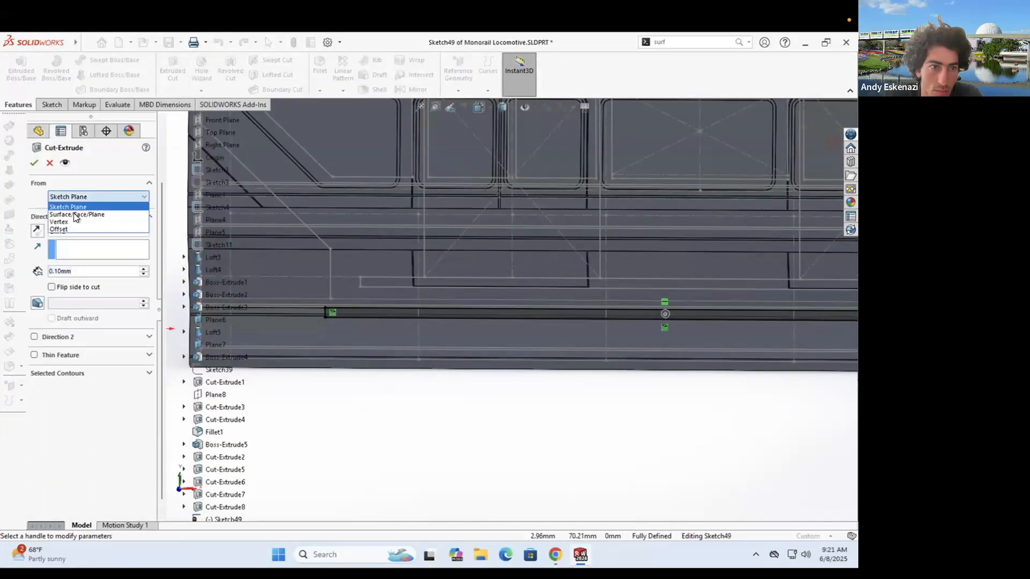
pyautogui.click(74, 214)
pyautogui.moveTo(437, 252); pyautogui.dragTo(394, 263, button='middle')
pyautogui.click(391, 264)
pyautogui.click(83, 290)
pyautogui.click(34, 163)
pyautogui.moveTo(495, 295); pyautogui.dragTo(471, 311, button='middle')
pyautogui.click(482, 429)
# - Compare the locomotive with the monorail reference photo in Chrome
pyautogui.click(554, 555)
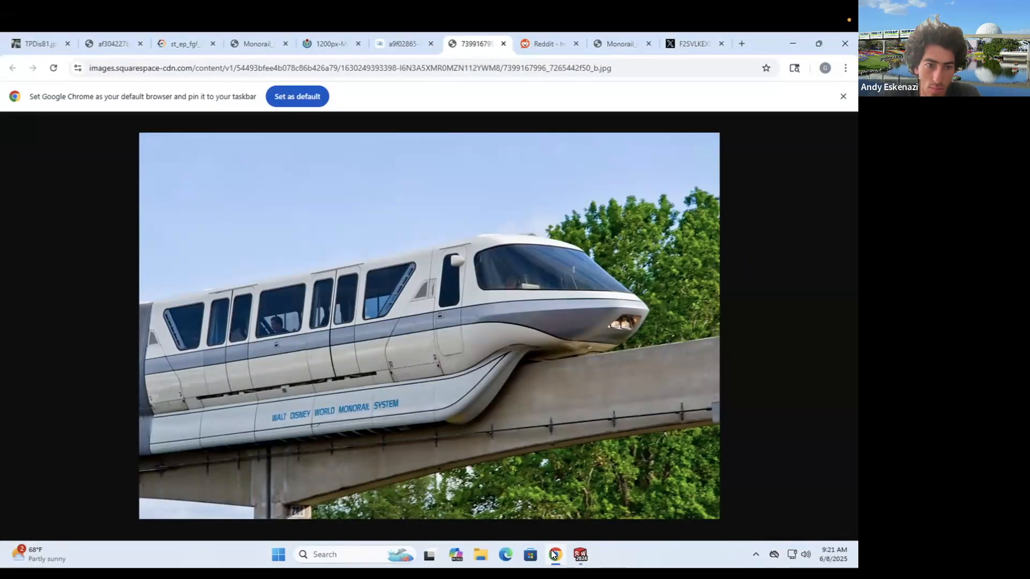
pyautogui.click(555, 554)
pyautogui.scroll(5, 456, 284)
pyautogui.moveTo(456, 284); pyautogui.dragTo(450, 267, button='middle')
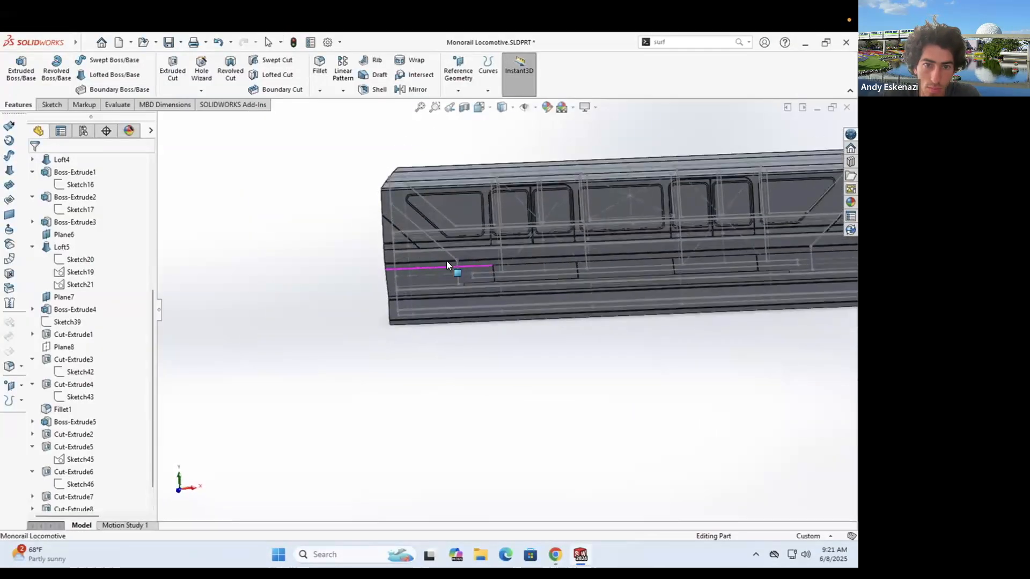
pyautogui.scroll(-4, 442, 241)
# - Start Sketch50 on a plane and convert body edges near the cab
pyautogui.click(49, 105)
pyautogui.click(16, 70)
pyautogui.scroll(5, 455, 300)
pyautogui.click(216, 396)
pyautogui.moveTo(416, 324); pyautogui.dragTo(431, 398, button='middle')
pyautogui.scroll(-5, 430, 398)
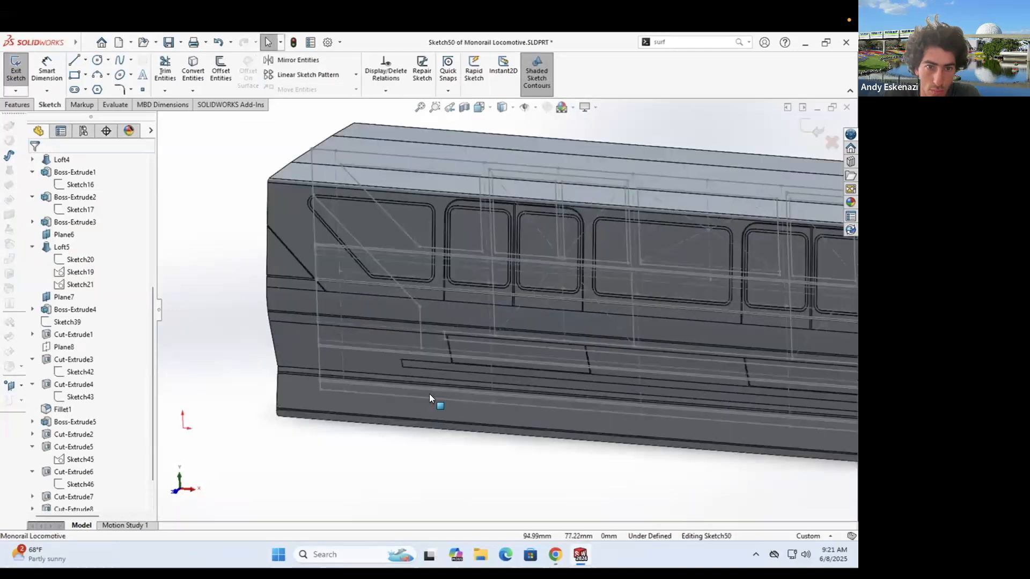
pyautogui.click(193, 70)
pyautogui.moveTo(388, 321)
pyautogui.mouseDown(button='middle')
pyautogui.moveTo(354, 314)
pyautogui.moveTo(375, 300)
pyautogui.mouseUp(button='middle')
pyautogui.click(34, 163)
pyautogui.scroll(4, 346, 294)
# - Check the reference photo and orbit around the cab door area
pyautogui.click(555, 554)
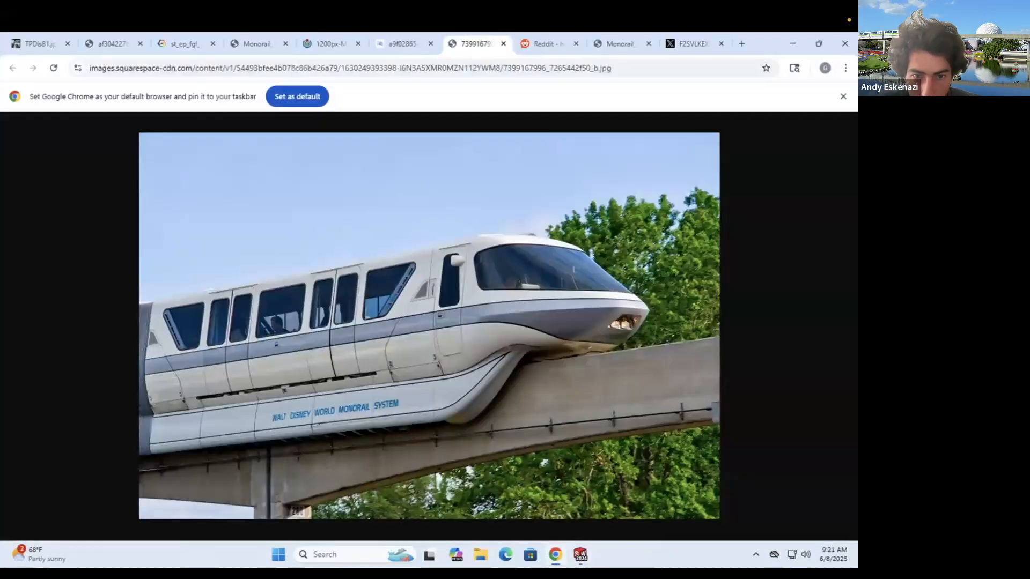
pyautogui.click(581, 555)
pyautogui.scroll(-3, 450, 291)
pyautogui.moveTo(450, 292); pyautogui.dragTo(490, 292, button='middle')
pyautogui.scroll(-3, 490, 292)
pyautogui.click(555, 555)
pyautogui.click(580, 554)
pyautogui.scroll(4, 471, 453)
pyautogui.moveTo(472, 453); pyautogui.dragTo(543, 318, button='middle')
pyautogui.scroll(-8, 543, 307)
# - Convert another body edge and add a centerline from the line's endpoint
pyautogui.click(193, 70)
pyautogui.scroll(-4, 482, 260)
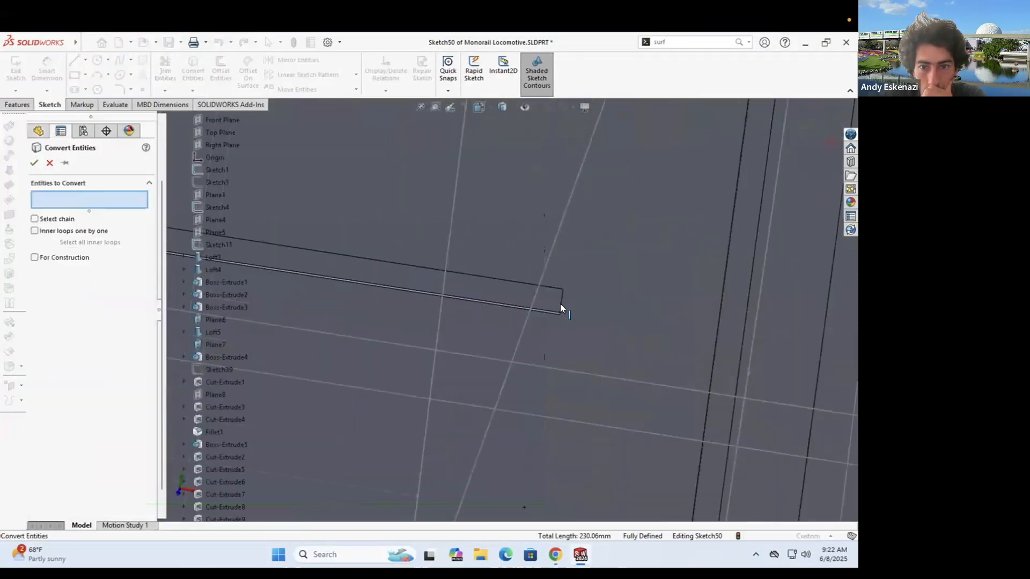
pyautogui.click(33, 163)
pyautogui.scroll(10, 490, 337)
pyautogui.scroll(-10, 496, 254)
pyautogui.rightClick(496, 254)
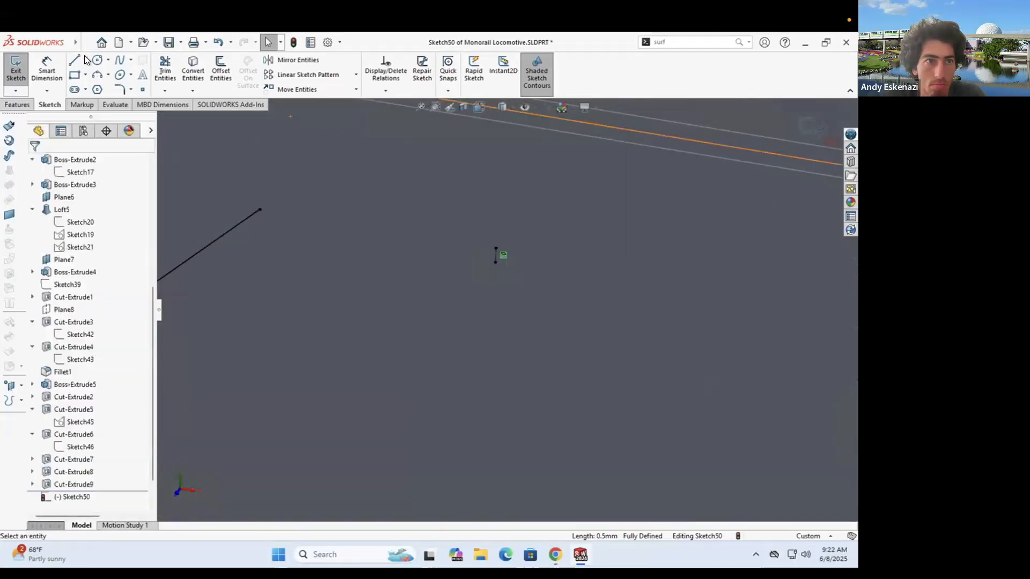
pyautogui.click(85, 60)
pyautogui.click(102, 88)
pyautogui.click(495, 262)
pyautogui.scroll(10, 494, 317)
pyautogui.click(410, 392)
pyautogui.press('Escape')
pyautogui.moveTo(412, 394); pyautogui.dragTo(341, 212, button='middle')
pyautogui.scroll(-5, 459, 252)
# - Convert a further body edge into Sketch50
pyautogui.click(194, 69)
pyautogui.scroll(-2, 439, 258)
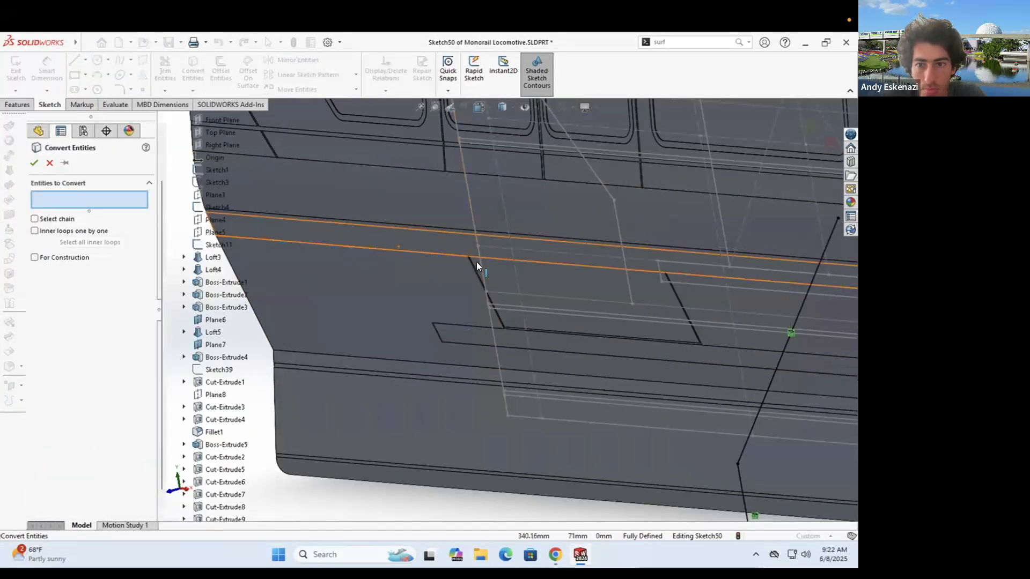
pyautogui.scroll(4, 476, 262)
pyautogui.moveTo(476, 262); pyautogui.dragTo(699, 296, button='middle')
pyautogui.scroll(-5, 700, 296)
pyautogui.click(34, 163)
pyautogui.scroll(10, 345, 347)
pyautogui.moveTo(345, 347); pyautogui.dragTo(412, 322, button='middle')
pyautogui.scroll(-6, 438, 308)
# - Make the converted line construction geometry and draw a slanted centerline
pyautogui.rightClick(435, 342)
pyautogui.click(455, 310)
pyautogui.click(85, 60)
pyautogui.click(92, 86)
pyautogui.click(564, 370)
pyautogui.scroll(8, 536, 354)
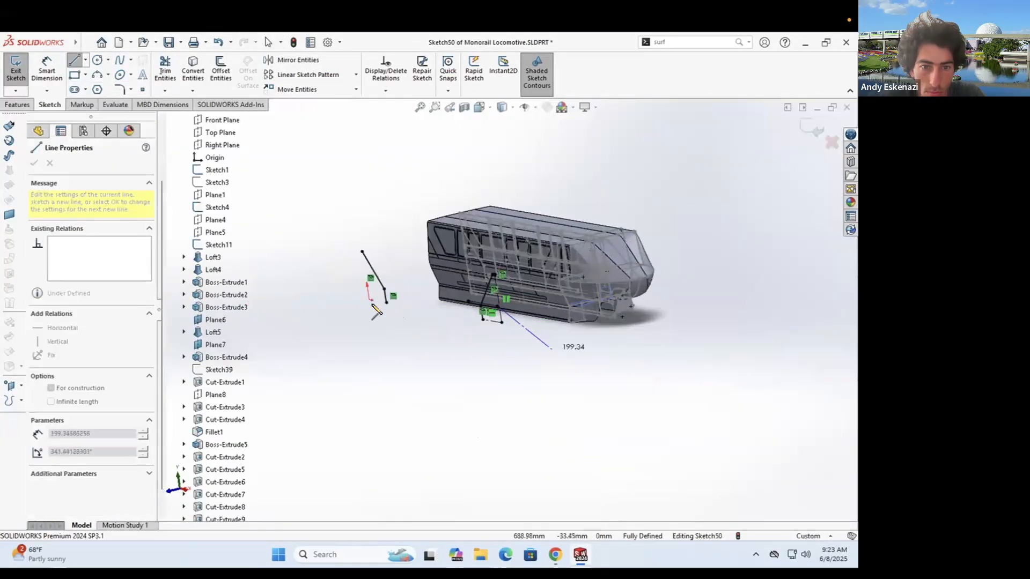
pyautogui.doubleClick(363, 251)
pyautogui.scroll(-5, 385, 288)
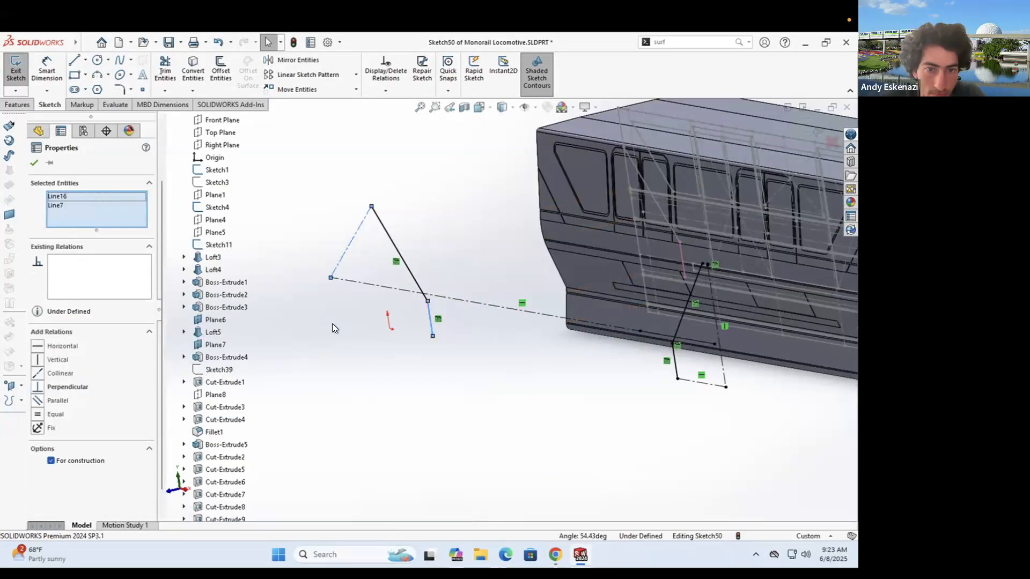
# - Make the two slanted lines parallel and offset the lower line chain by 0.50 mm
pyautogui.click(57, 401)
pyautogui.click(34, 163)
pyautogui.scroll(-3, 428, 304)
pyautogui.click(221, 69)
pyautogui.click(428, 307)
pyautogui.click(34, 163)
pyautogui.scroll(5, 604, 326)
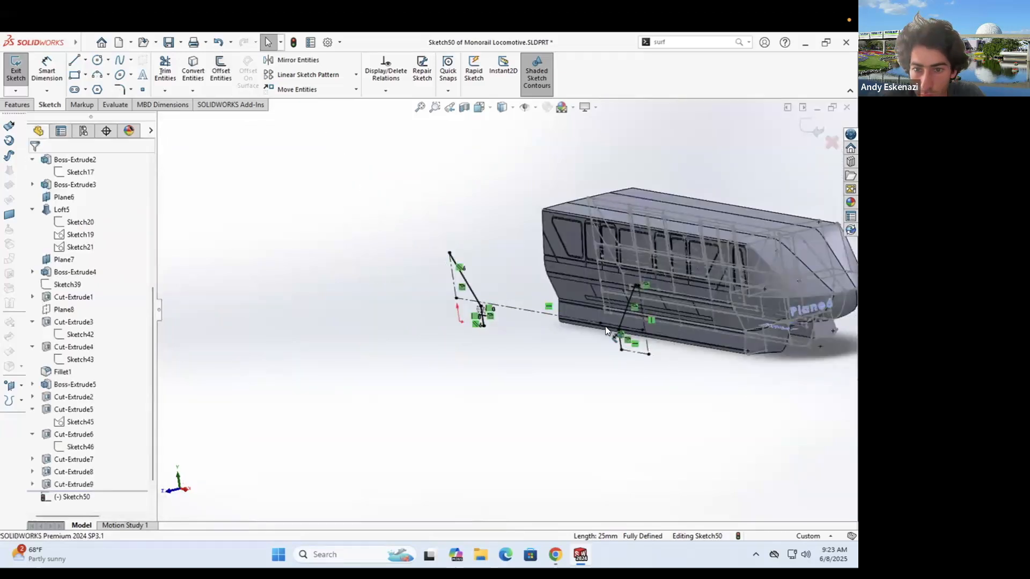
pyautogui.scroll(-6, 589, 381)
pyautogui.scroll(5, 593, 324)
# - Add a 0.50 end cap line across the stripe
pyautogui.click(221, 70)
pyautogui.click(383, 316)
pyautogui.click(34, 163)
pyautogui.click(74, 60)
pyautogui.scroll(-6, 390, 413)
pyautogui.click(459, 322)
pyautogui.click(468, 326)
pyautogui.scroll(7, 486, 300)
pyautogui.scroll(-5, 504, 230)
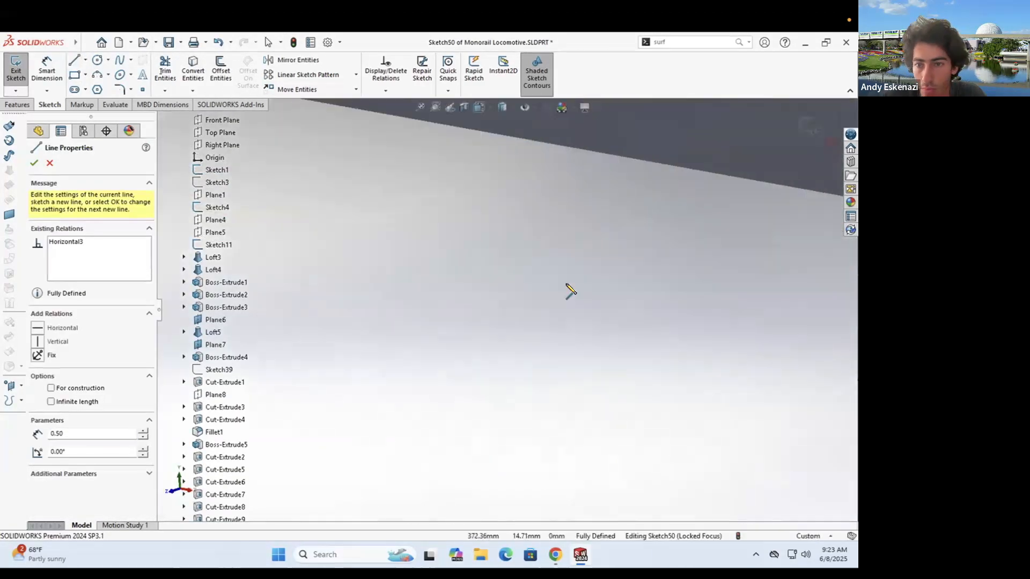
pyautogui.scroll(4, 569, 289)
pyautogui.scroll(-5, 568, 290)
pyautogui.scroll(5, 577, 290)
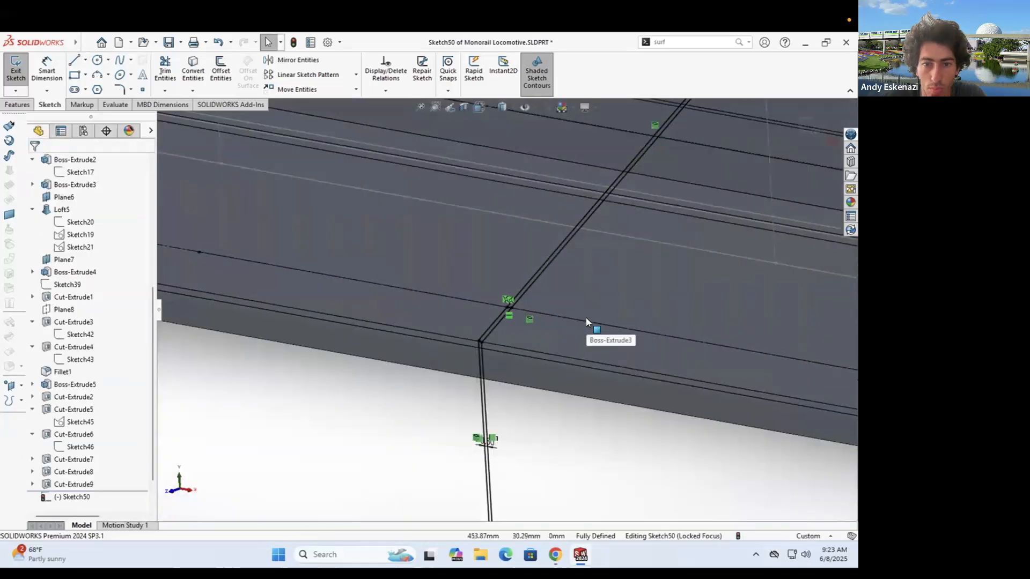
pyautogui.scroll(-6, 408, 322)
pyautogui.press('Escape')
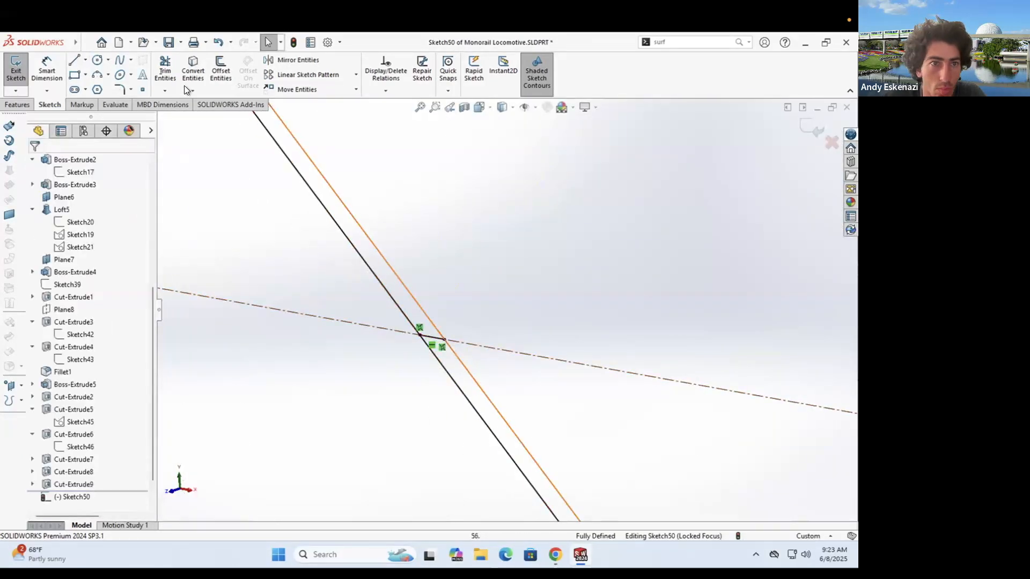
# - Trim the excess lines from the stripe outline
pyautogui.click(165, 70)
pyautogui.scroll(5, 483, 316)
pyautogui.scroll(-5, 518, 315)
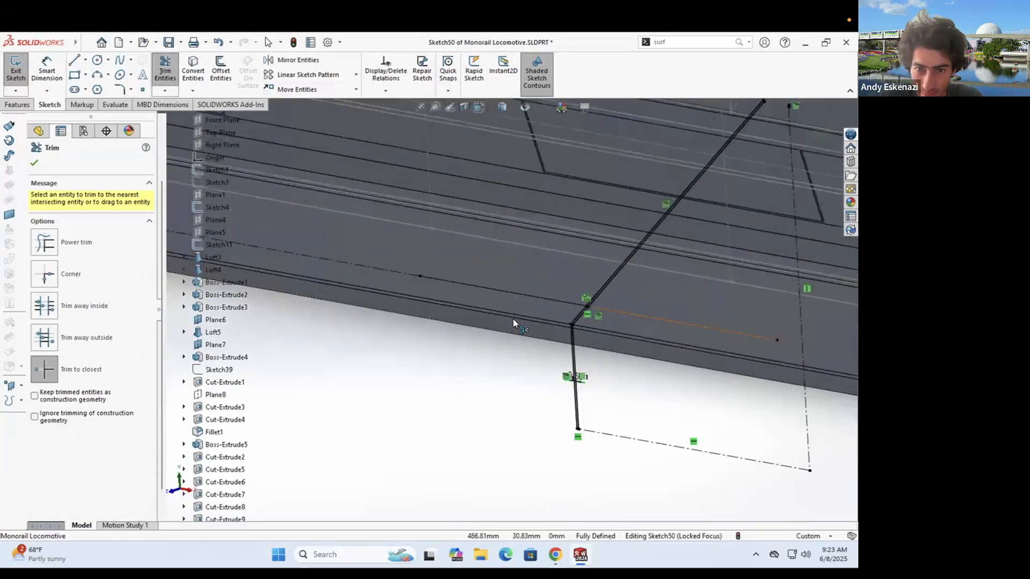
pyautogui.press('Escape')
pyautogui.scroll(5, 559, 319)
pyautogui.scroll(-3, 650, 381)
pyautogui.scroll(-5, 655, 382)
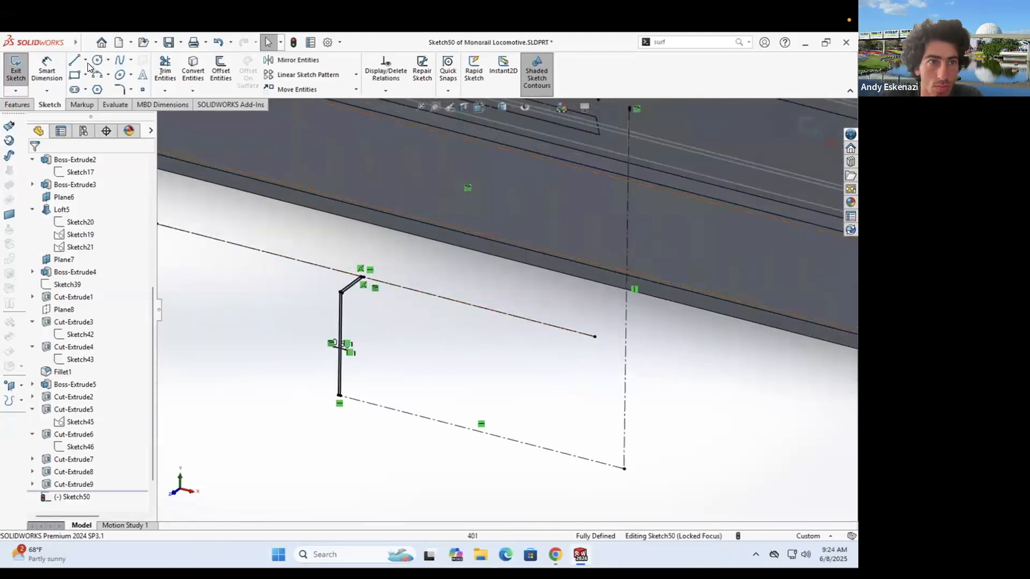
# - Draw a closing line from the endpoint to the vertical centerline
pyautogui.click(74, 60)
pyautogui.click(596, 337)
pyautogui.click(625, 343)
pyautogui.press('Escape')
pyautogui.click(555, 554)
pyautogui.click(580, 554)
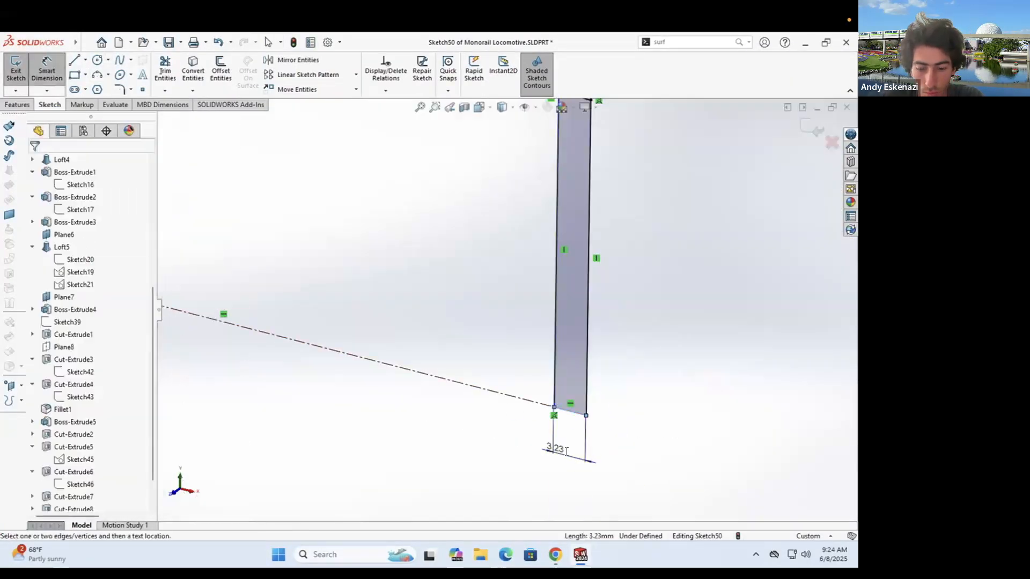
# - Dimension the stripe width to 0.5 and begin an Extruded Cut from a surface
pyautogui.click(566, 451)
pyautogui.write('0.5')
pyautogui.press('Return')
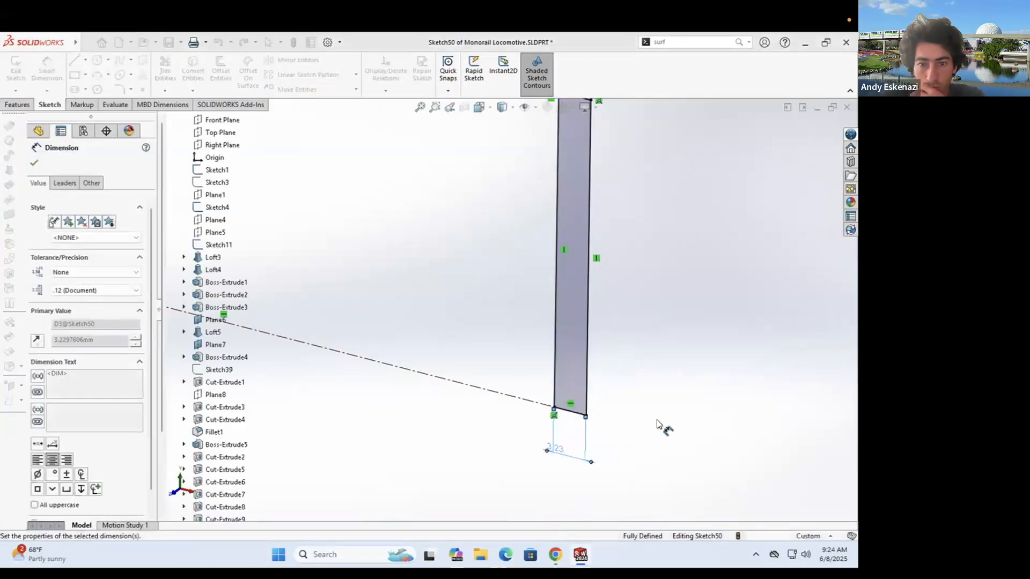
pyautogui.scroll(10, 655, 426)
pyautogui.click(18, 104)
pyautogui.click(172, 69)
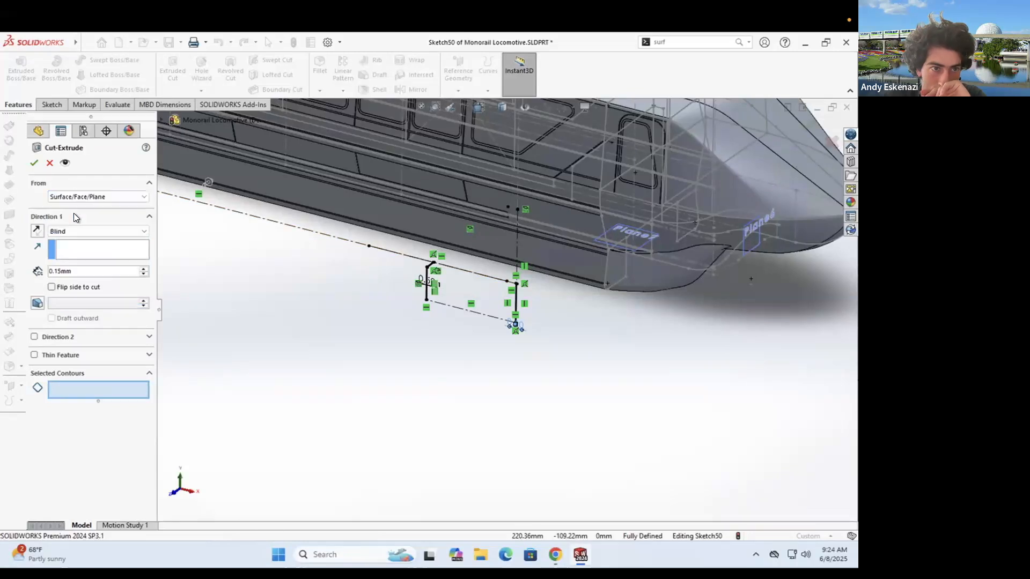
# - Back in Sketch50, close the stripe rectangle's open bottom with a short line
pyautogui.scroll(-10, 391, 310)
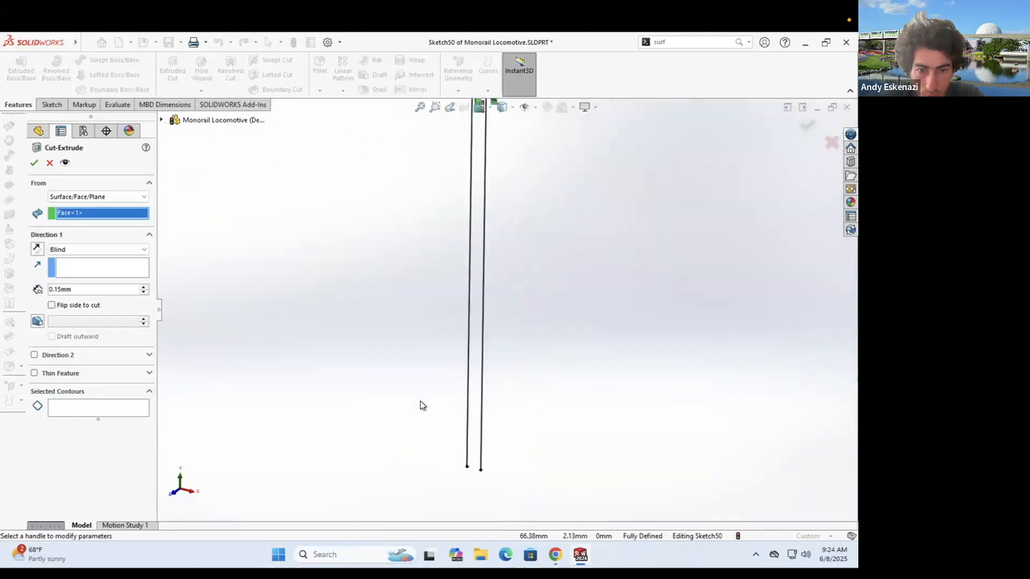
pyautogui.press('Escape')
pyautogui.click(467, 466)
pyautogui.click(481, 470)
# - Start an Extruded Cut that begins From Surface/Face/Plane on the lower body face
pyautogui.click(25, 105)
pyautogui.click(172, 70)
pyautogui.scroll(10, 496, 295)
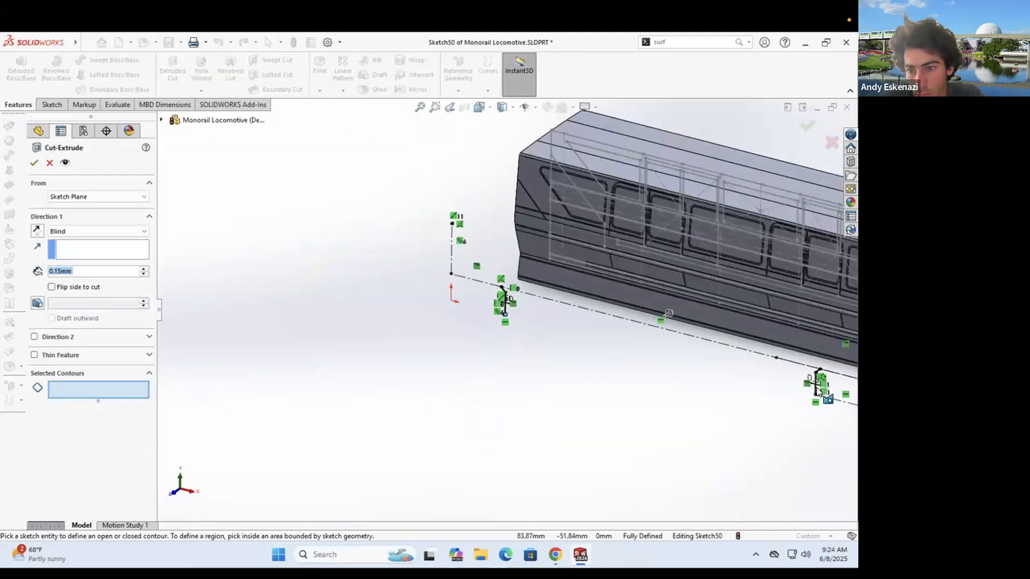
pyautogui.scroll(-5, 731, 369)
pyautogui.scroll(-7, 729, 369)
pyautogui.scroll(7, 730, 369)
pyautogui.click(84, 197)
pyautogui.click(83, 214)
pyautogui.scroll(4, 586, 202)
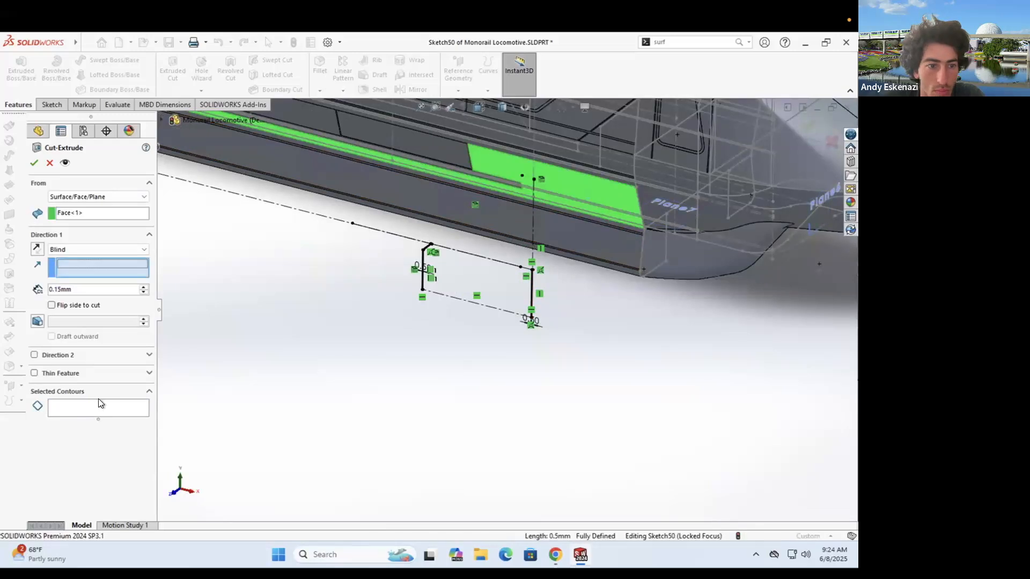
# - Cut the sketch contour and its two enclosed regions 0.15 mm deep
pyautogui.click(99, 402)
pyautogui.scroll(-8, 495, 295)
pyautogui.click(495, 294)
pyautogui.scroll(8, 495, 295)
pyautogui.scroll(-8, 468, 240)
pyautogui.click(458, 251)
pyautogui.scroll(10, 458, 252)
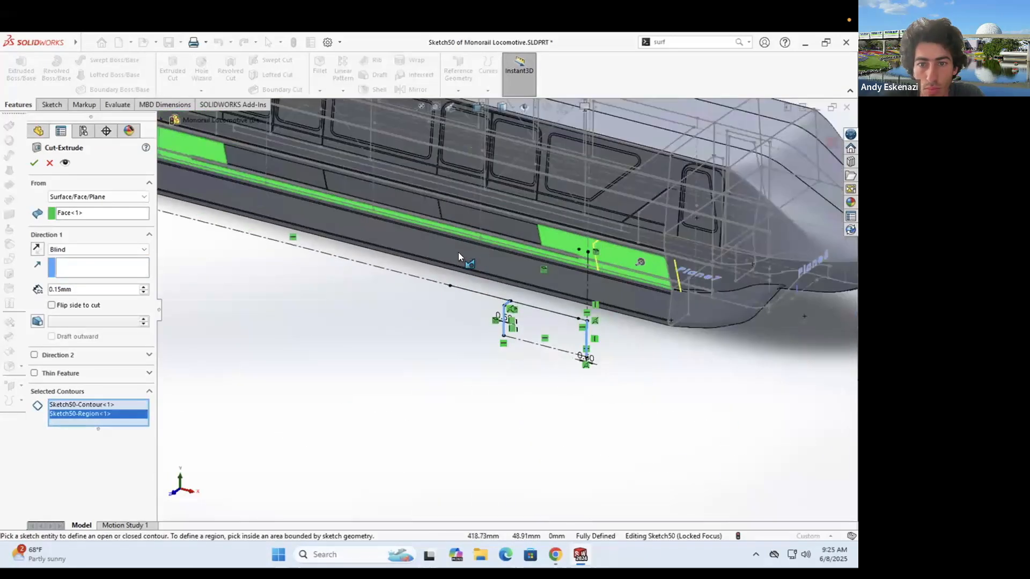
pyautogui.scroll(5, 457, 252)
pyautogui.scroll(-10, 412, 284)
pyautogui.click(423, 278)
pyautogui.scroll(10, 423, 276)
pyautogui.click(35, 163)
# - Save Monorail Locomotive.SLDPRT and orbit around the model to inspect the stripe cut
pyautogui.moveTo(504, 256); pyautogui.dragTo(553, 232, button='middle')
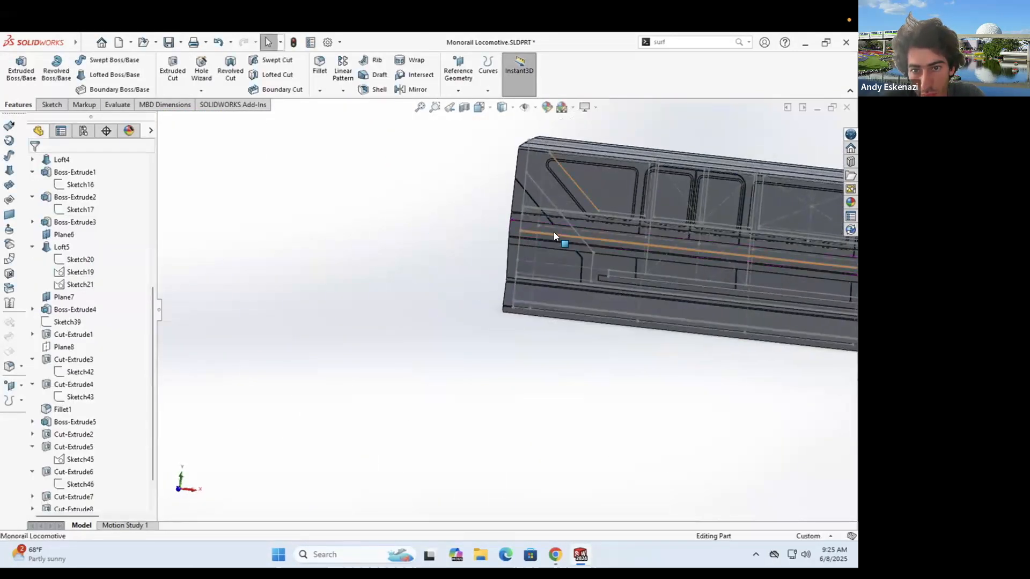
pyautogui.scroll(-8, 558, 231)
pyautogui.scroll(8, 312, 259)
pyautogui.moveTo(638, 332); pyautogui.dragTo(588, 355, button='middle')
pyautogui.scroll(3, 580, 310)
pyautogui.scroll(-5, 581, 311)
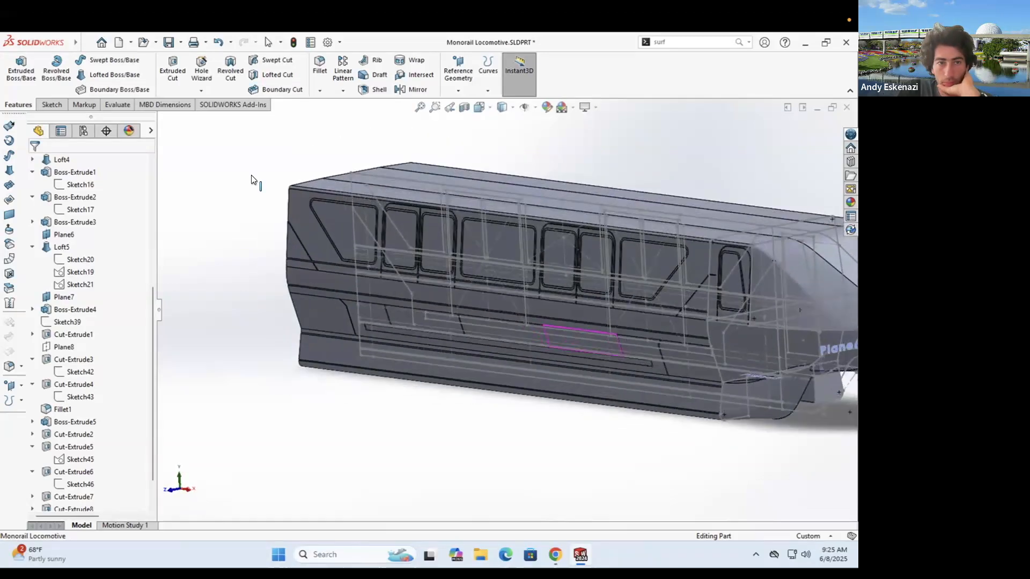
pyautogui.click(168, 42)
pyautogui.moveTo(523, 344); pyautogui.dragTo(601, 317, button='middle')
pyautogui.scroll(-3, 558, 300)
pyautogui.moveTo(528, 293); pyautogui.dragTo(466, 276, button='middle')
pyautogui.scroll(-3, 459, 273)
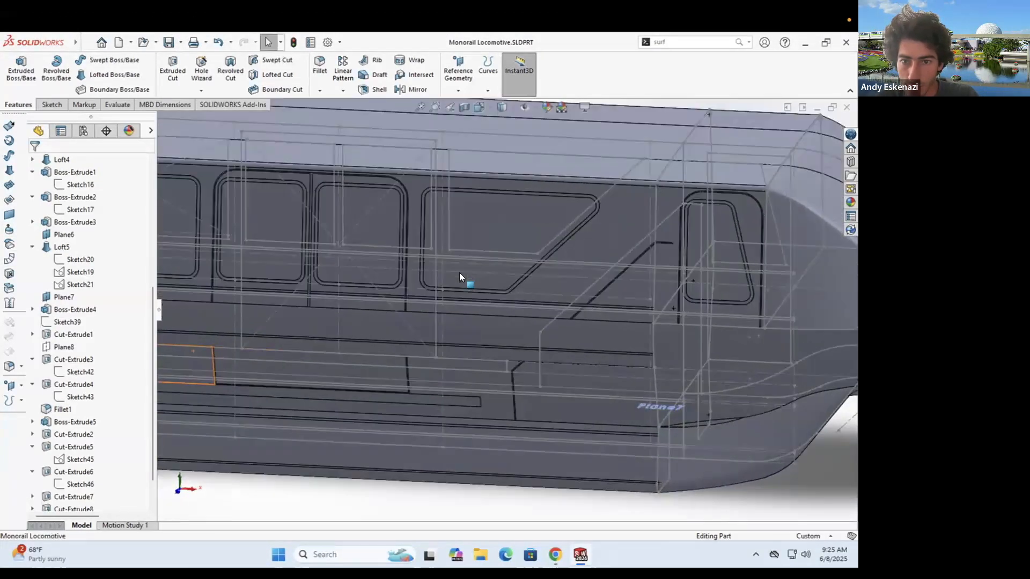
pyautogui.scroll(5, 459, 272)
pyautogui.moveTo(614, 279); pyautogui.dragTo(539, 338, button='middle')
pyautogui.scroll(-3, 494, 314)
pyautogui.scroll(6, 494, 314)
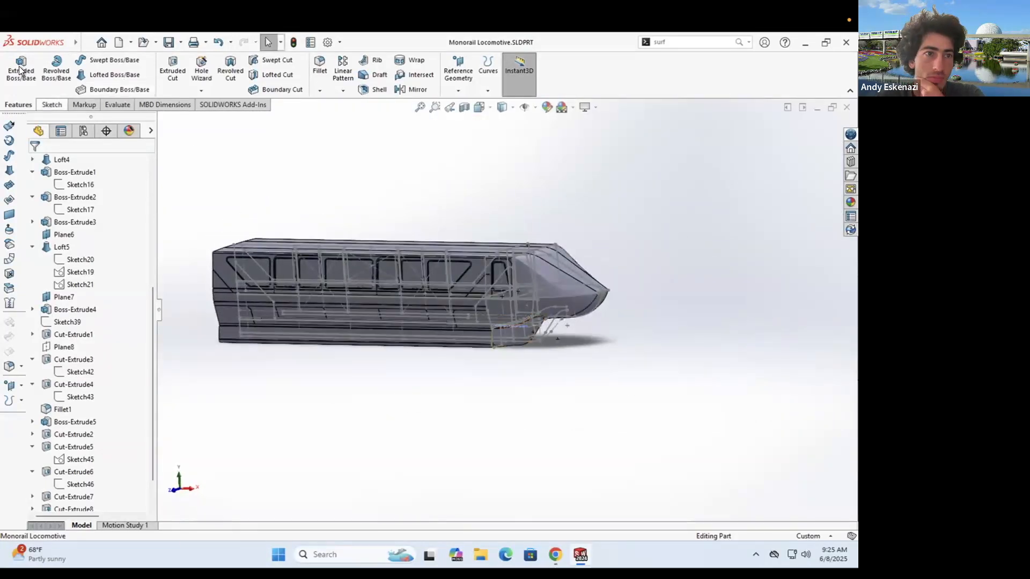
# - Start a new sketch on the Front Plane and tilt toward the body side
pyautogui.click(20, 70)
pyautogui.click(222, 195)
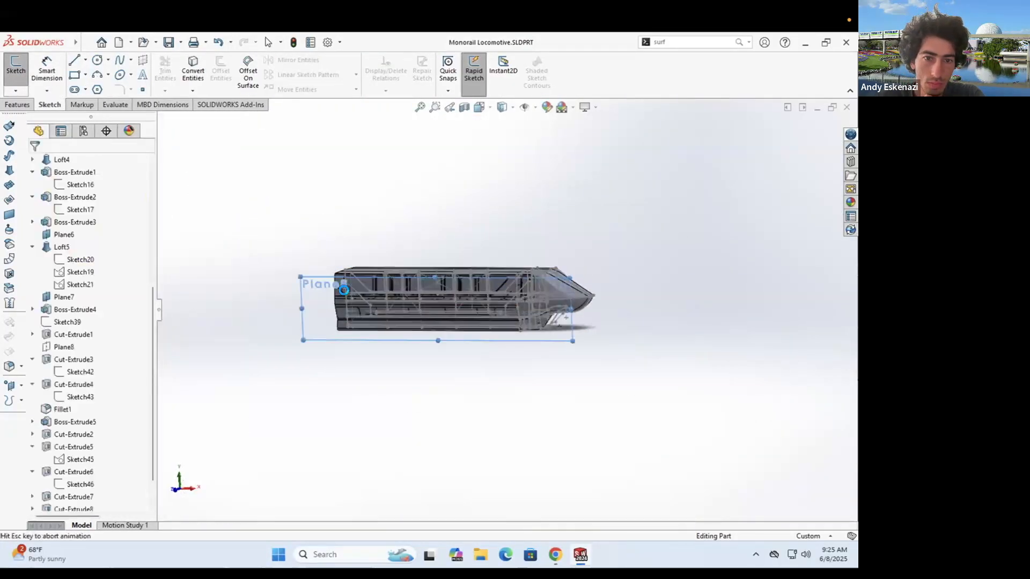
pyautogui.scroll(-7, 373, 328)
pyautogui.moveTo(373, 328); pyautogui.dragTo(410, 362, button='middle')
# - Convert the first body and door groove edges into the sketch with Convert Entities
pyautogui.click(192, 70)
pyautogui.scroll(-4, 409, 224)
pyautogui.click(420, 245)
pyautogui.moveTo(420, 245); pyautogui.dragTo(460, 271, button='middle')
pyautogui.scroll(5, 413, 316)
pyautogui.moveTo(413, 315); pyautogui.dragTo(500, 274, button='middle')
pyautogui.scroll(4, 500, 274)
pyautogui.scroll(-8, 541, 318)
pyautogui.click(542, 316)
pyautogui.moveTo(430, 302); pyautogui.dragTo(589, 322, button='middle')
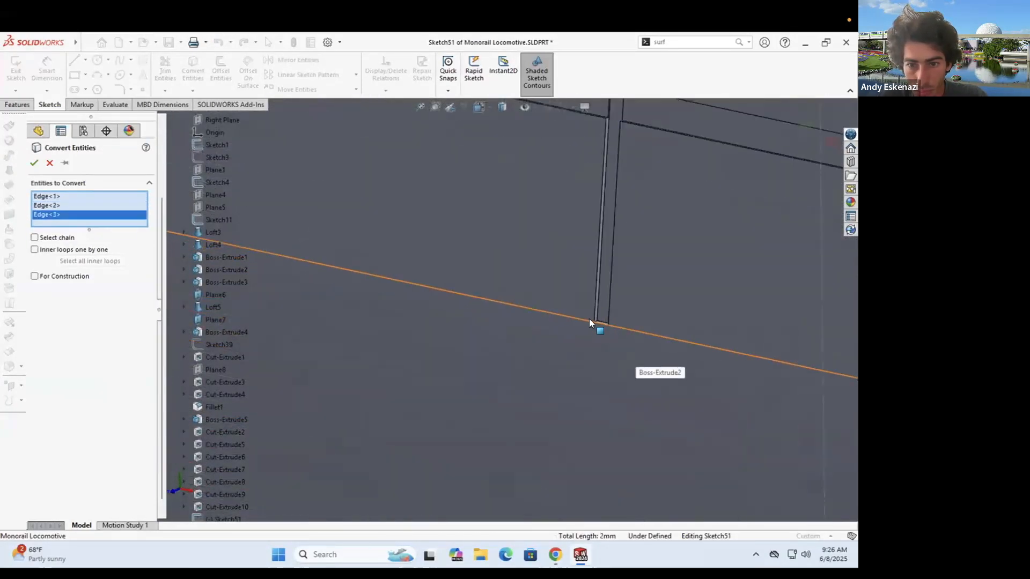
pyautogui.click(507, 283)
pyautogui.scroll(5, 519, 322)
pyautogui.moveTo(414, 307); pyautogui.dragTo(690, 277, button='middle')
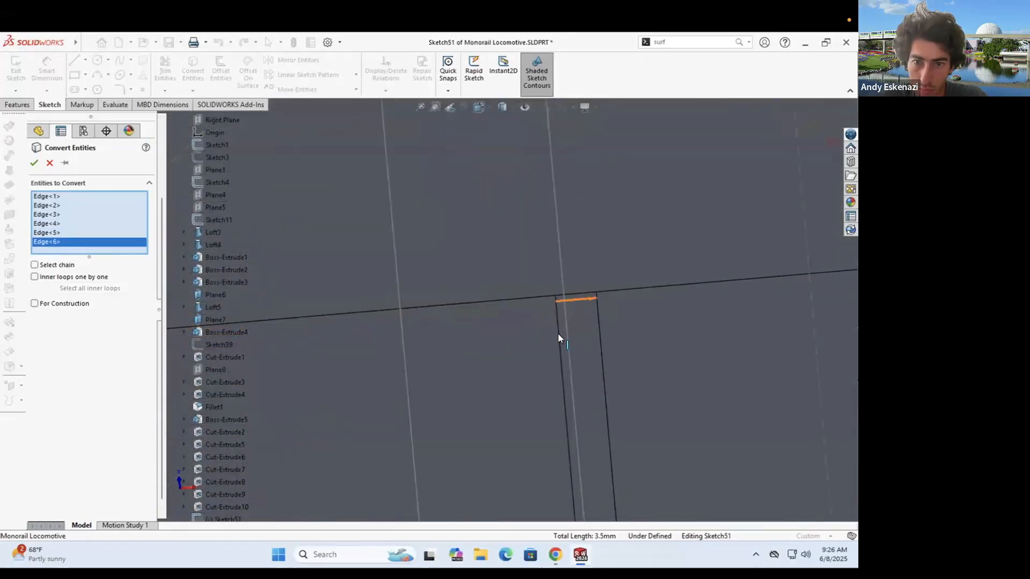
pyautogui.click(576, 299)
pyautogui.scroll(10, 558, 334)
# - Convert the remaining strip, corner and bottom edges, then accept the projection
pyautogui.moveTo(556, 338); pyautogui.dragTo(486, 402, button='middle')
pyautogui.scroll(-10, 517, 303)
pyautogui.click(497, 285)
pyautogui.scroll(8, 504, 308)
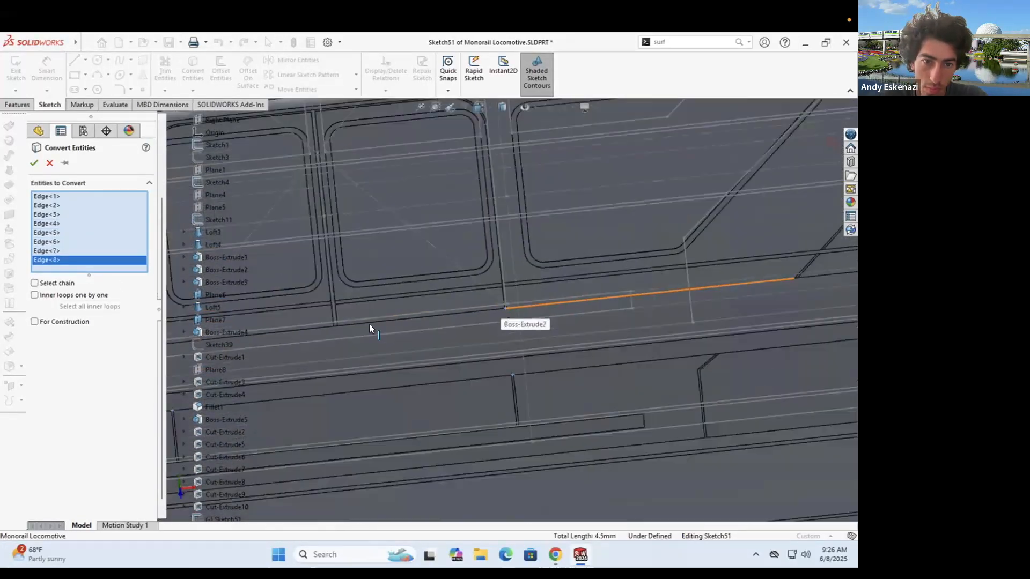
pyautogui.scroll(-10, 329, 323)
pyautogui.click(419, 349)
pyautogui.scroll(10, 508, 288)
pyautogui.scroll(-5, 343, 324)
pyautogui.scroll(10, 344, 292)
pyautogui.scroll(-10, 771, 305)
pyautogui.click(518, 305)
pyautogui.scroll(10, 474, 331)
pyautogui.scroll(-10, 532, 284)
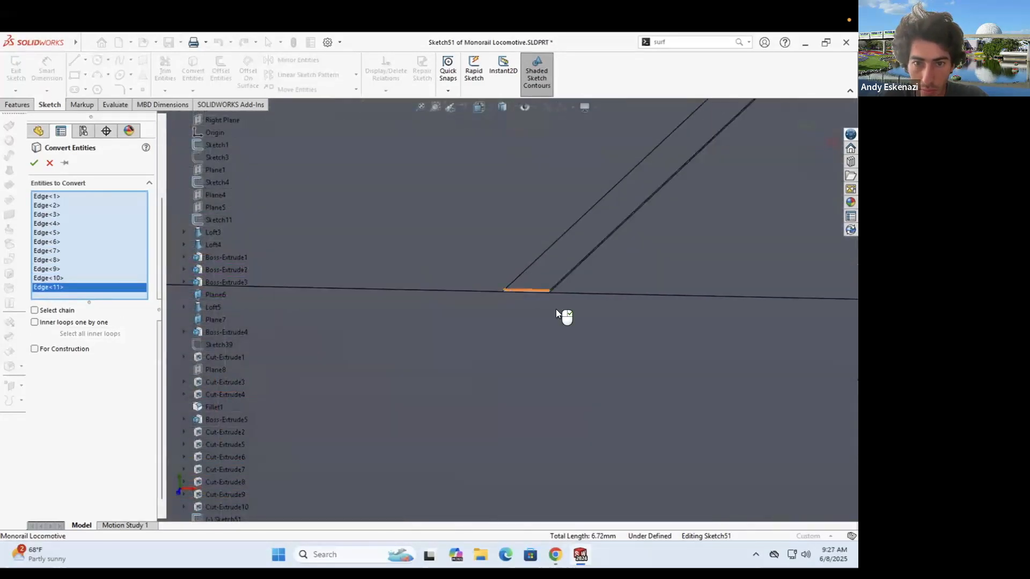
pyautogui.click(556, 293)
pyautogui.scroll(10, 391, 308)
pyautogui.scroll(-10, 423, 343)
pyautogui.click(438, 292)
pyautogui.scroll(10, 437, 293)
pyautogui.scroll(-10, 551, 376)
pyautogui.click(34, 163)
# - Draw the first vertical line on the lower body side
pyautogui.scroll(10, 488, 278)
pyautogui.moveTo(487, 277); pyautogui.dragTo(457, 311, button='middle')
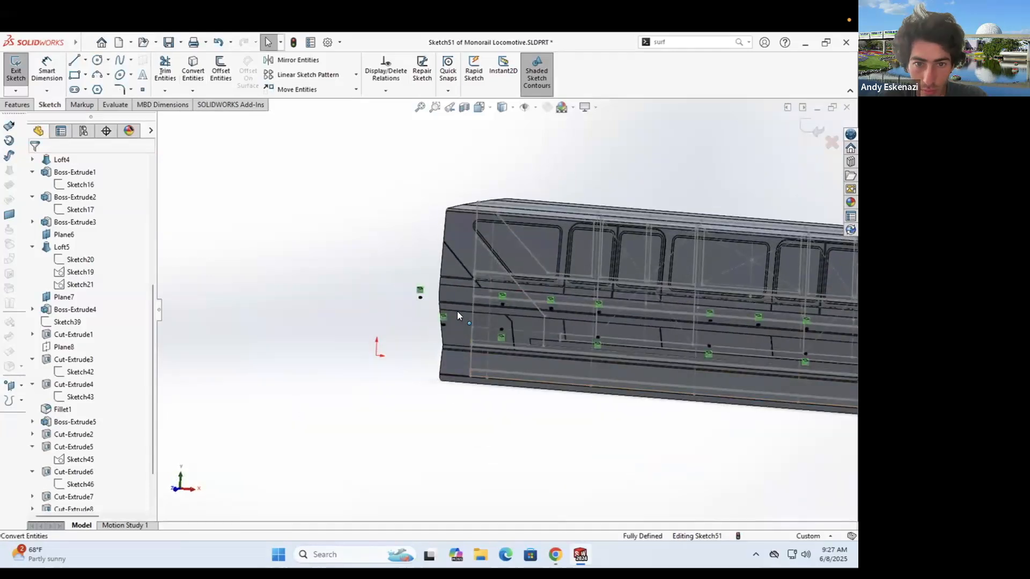
pyautogui.scroll(-10, 423, 301)
pyautogui.click(74, 60)
pyautogui.click(405, 259)
pyautogui.scroll(7, 304, 325)
pyautogui.scroll(-8, 464, 241)
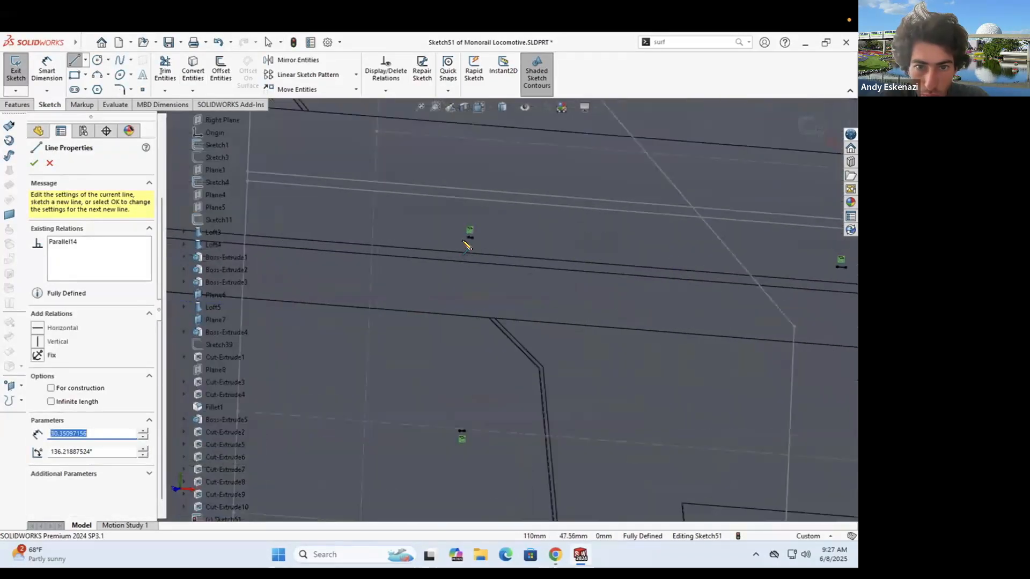
pyautogui.scroll(3, 654, 299)
pyautogui.click(636, 291)
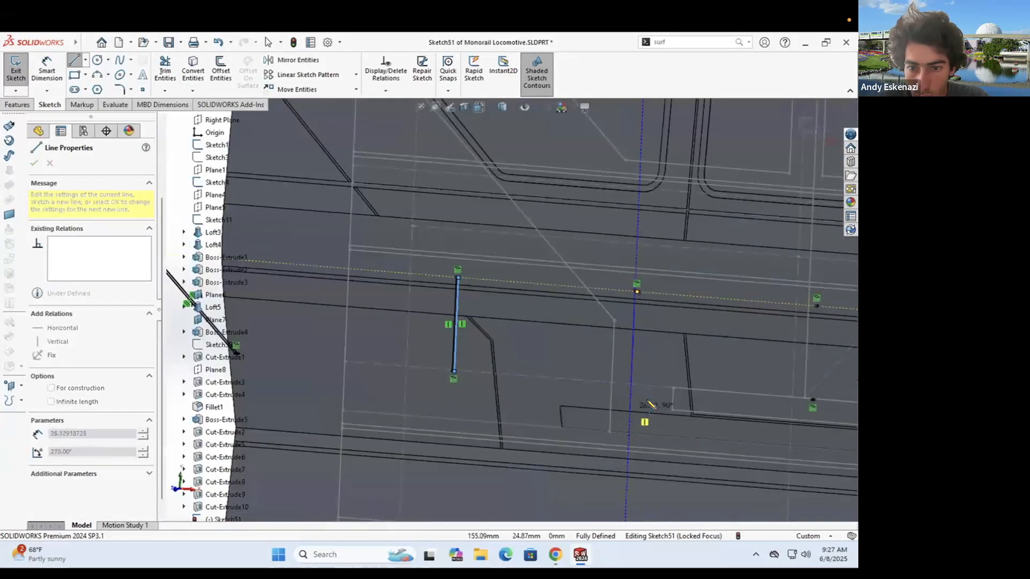
pyautogui.click(638, 292)
pyautogui.press('Escape')
pyautogui.click(633, 408)
pyautogui.scroll(-3, 550, 161)
# - Add Equal relations between the short edges and between the two vertical lines
pyautogui.keyDown('ctrl'); pyautogui.click(513, 129); pyautogui.keyUp('ctrl')
pyautogui.click(39, 413)
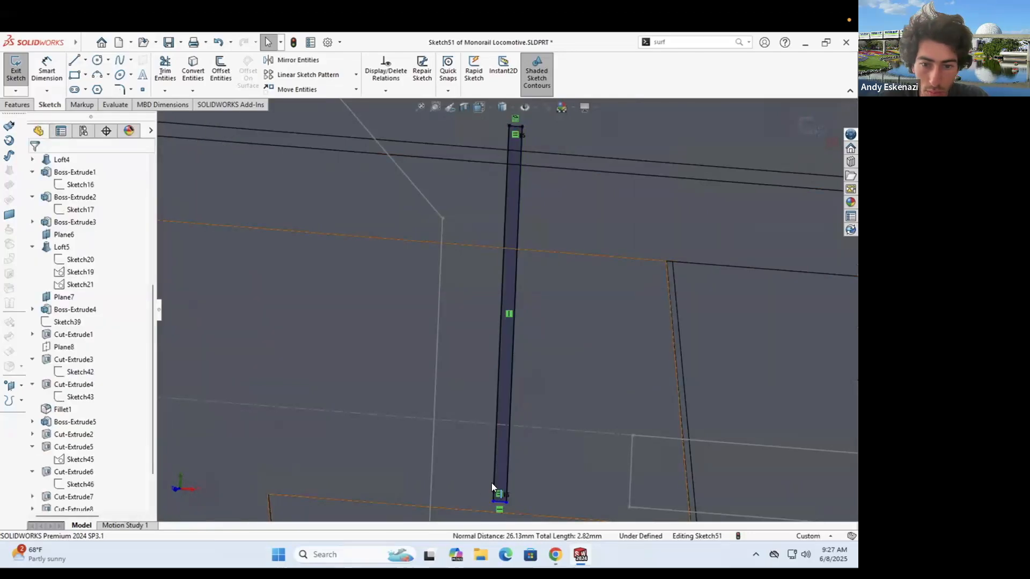
pyautogui.click(494, 481)
pyautogui.scroll(6, 483, 455)
pyautogui.keyDown('ctrl'); pyautogui.click(312, 316); pyautogui.keyUp('ctrl')
pyautogui.click(39, 413)
# - Draw two more vertical lines beside the first and make them equal length
pyautogui.click(74, 60)
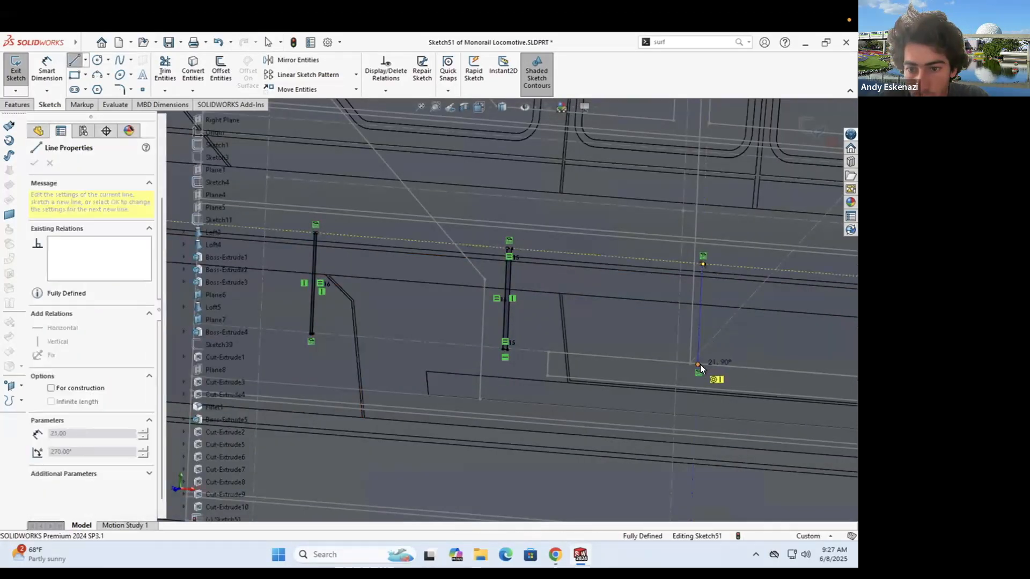
pyautogui.click(698, 365)
pyautogui.press('Escape')
pyautogui.scroll(5, 740, 311)
pyautogui.scroll(-6, 754, 293)
pyautogui.click(641, 454)
pyautogui.press('l')
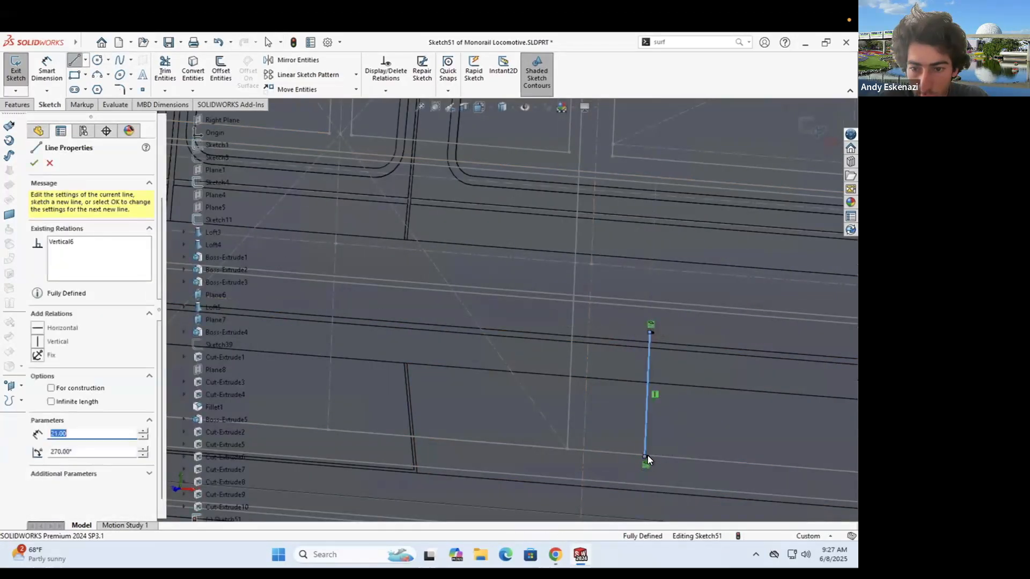
pyautogui.click(647, 457)
pyautogui.click(653, 333)
pyautogui.scroll(4, 680, 354)
pyautogui.scroll(-3, 682, 351)
pyautogui.click(668, 304)
pyautogui.click(666, 399)
pyautogui.press('Escape')
pyautogui.click(666, 332)
pyautogui.keyDown('ctrl'); pyautogui.click(469, 320); pyautogui.keyUp('ctrl')
pyautogui.click(39, 414)
pyautogui.click(74, 60)
# - Draw the diagonal line across the lower body from the marked point
pyautogui.scroll(5, 758, 351)
pyautogui.scroll(-5, 759, 351)
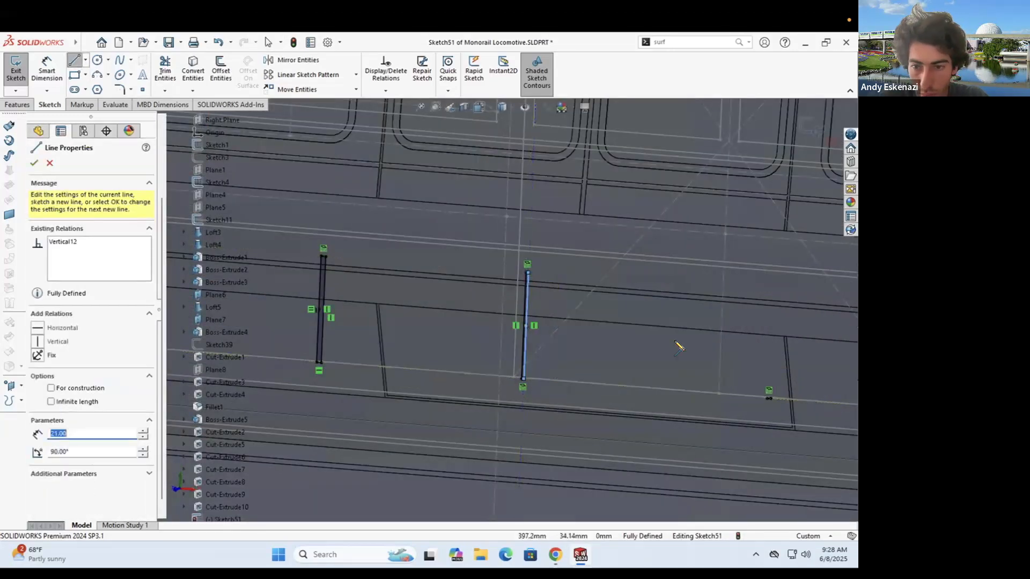
pyautogui.scroll(-2, 674, 342)
pyautogui.click(593, 372)
pyautogui.click(596, 372)
pyautogui.press('Escape')
pyautogui.scroll(5, 735, 370)
# - Start an extruded cut from the lower body face, then cancel it
pyautogui.click(17, 105)
pyautogui.click(172, 69)
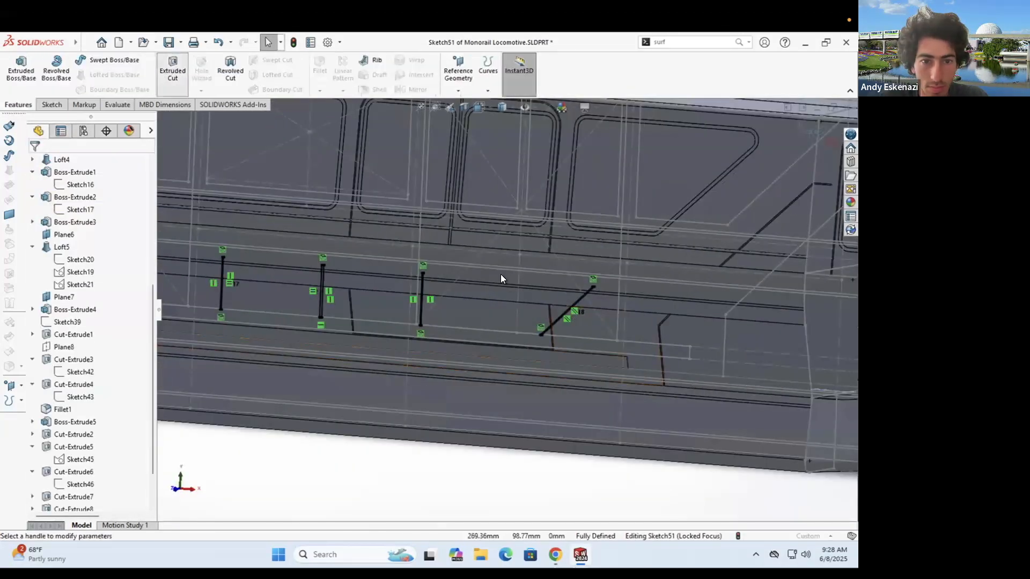
pyautogui.click(98, 197)
pyautogui.click(728, 291)
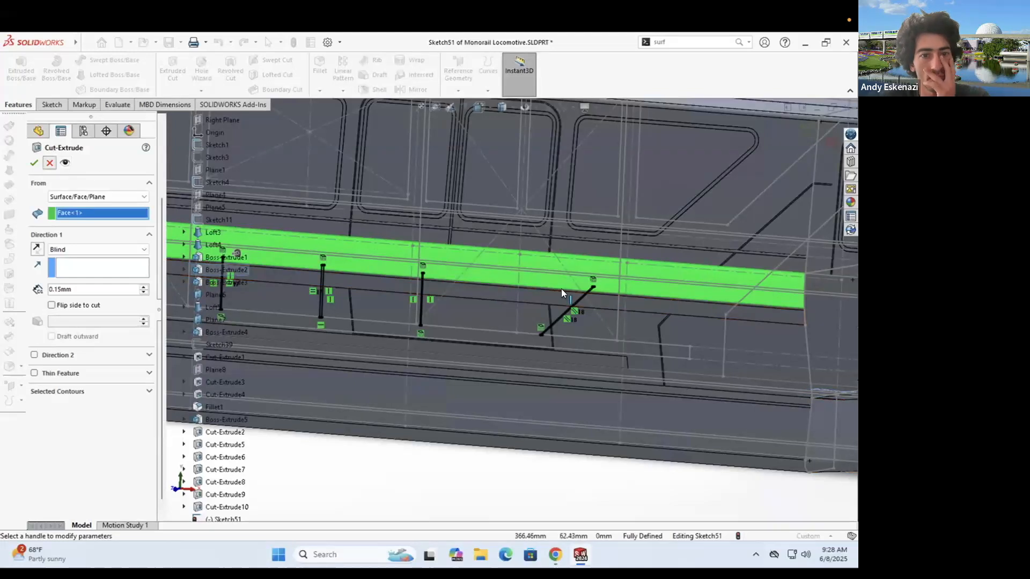
pyautogui.press('Escape')
# - Move Cut-Extrude3 after Sketch51 in the feature history
pyautogui.scroll(5, 561, 289)
pyautogui.click(52, 104)
pyautogui.click(15, 65)
pyautogui.scroll(-8, 257, 291)
pyautogui.click(341, 240)
pyautogui.scroll(8, 337, 247)
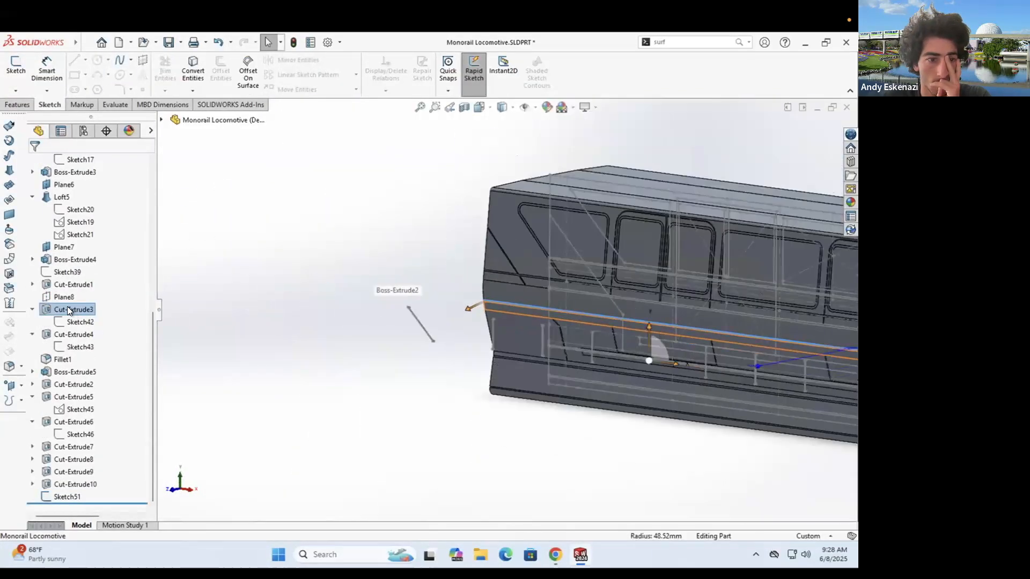
pyautogui.scroll(4, 385, 338)
pyautogui.scroll(-5, 418, 339)
pyautogui.rightClick(58, 472)
pyautogui.click(50, 295)
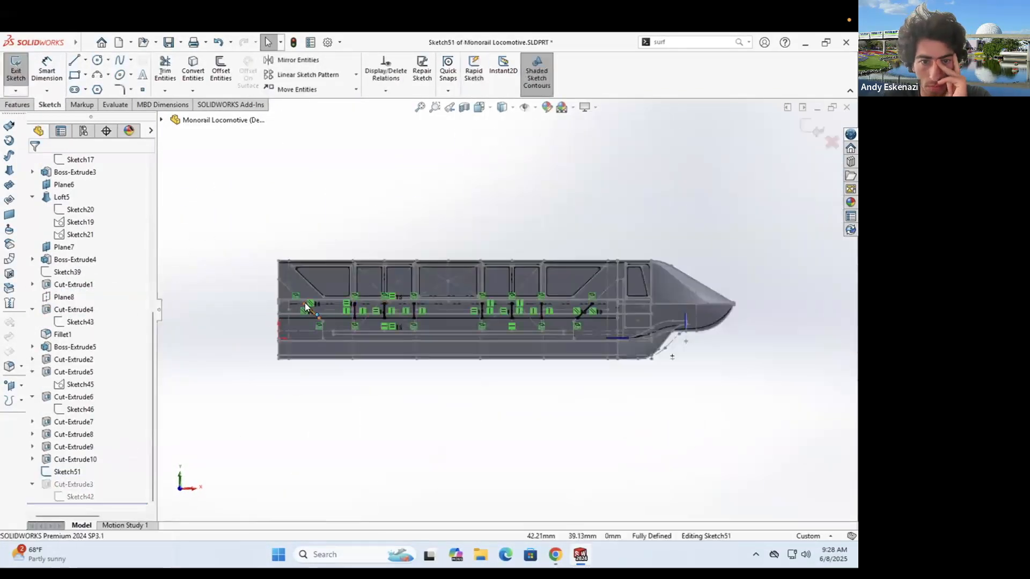
pyautogui.scroll(-8, 306, 304)
pyautogui.moveTo(305, 303); pyautogui.dragTo(292, 312, button='middle')
# - Cut the sketch from the body face with a 0.14 mm depth
pyautogui.click(102, 197)
pyautogui.click(91, 214)
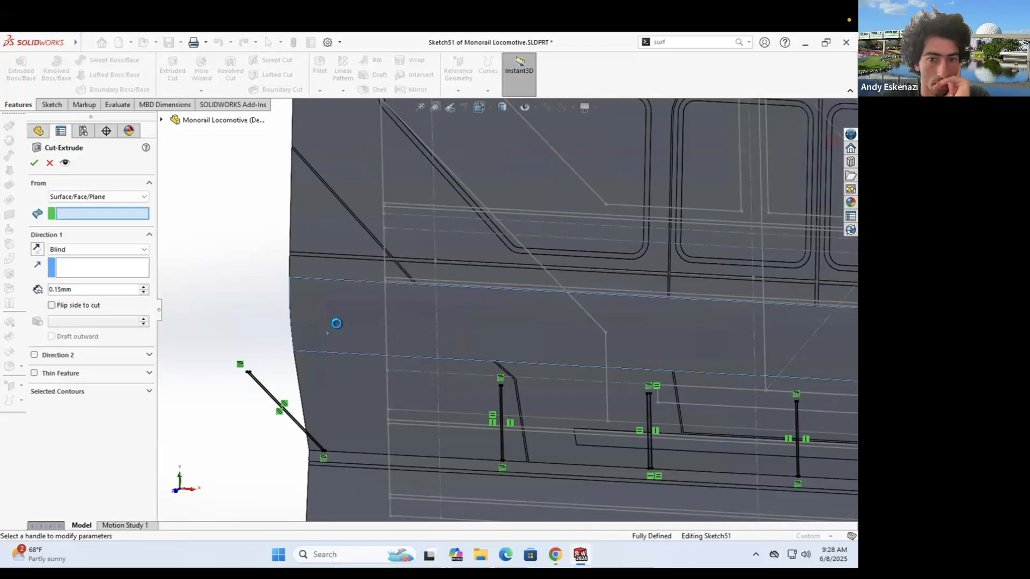
pyautogui.click(336, 324)
pyautogui.scroll(5, 464, 304)
pyautogui.scroll(-8, 653, 312)
pyautogui.click(33, 163)
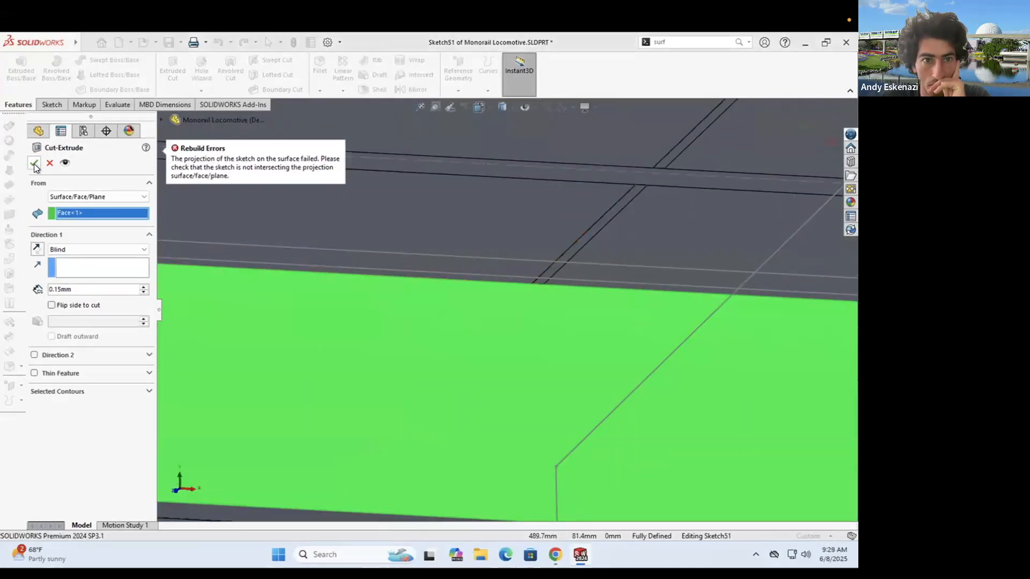
pyautogui.doubleClick(102, 289)
pyautogui.write('.14')
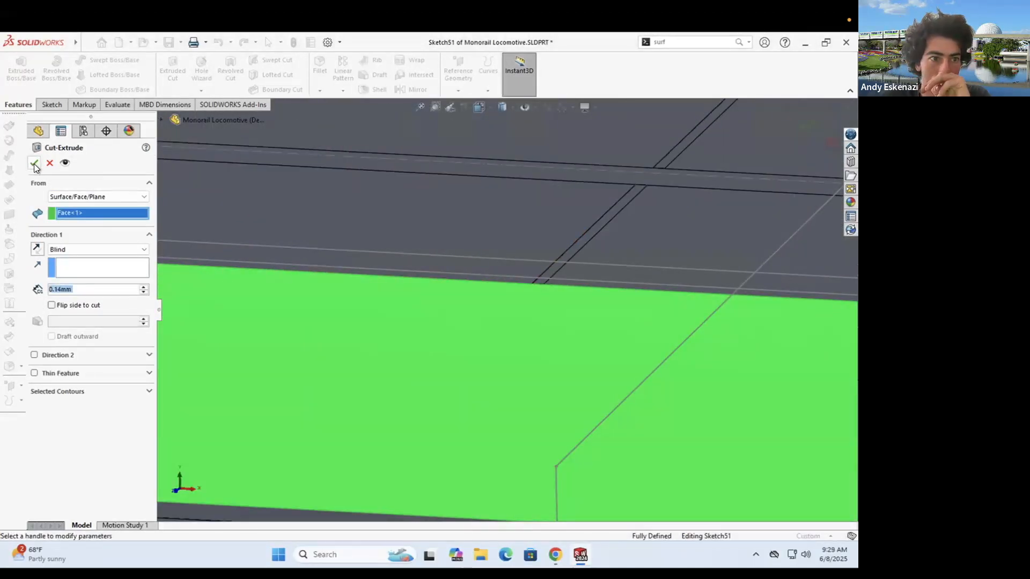
pyautogui.click(34, 163)
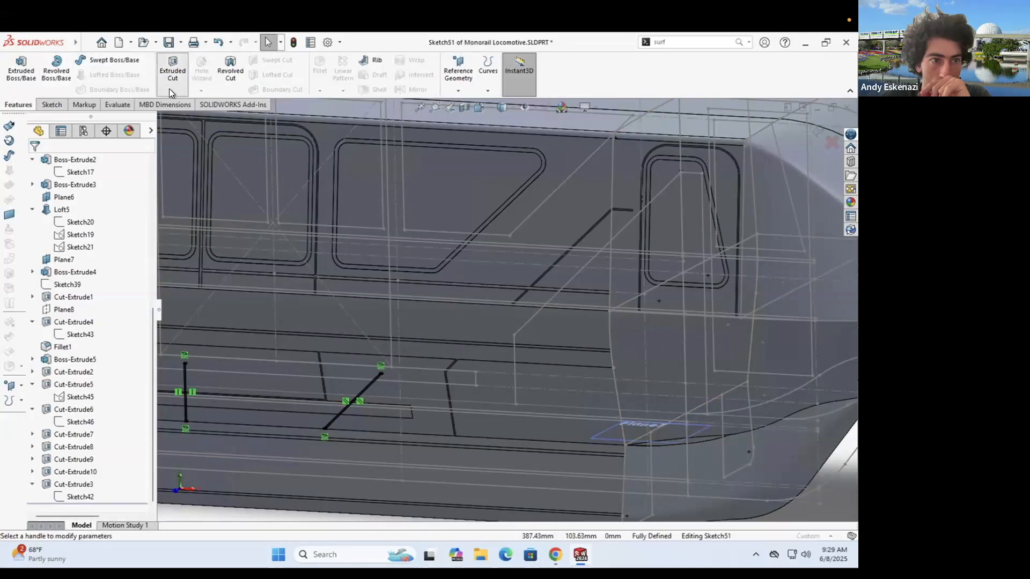
# - Abandon a cut on the diagonal line's contour and reopen Sketch51 facing the sketch plane
pyautogui.click(170, 92)
pyautogui.scroll(-8, 504, 344)
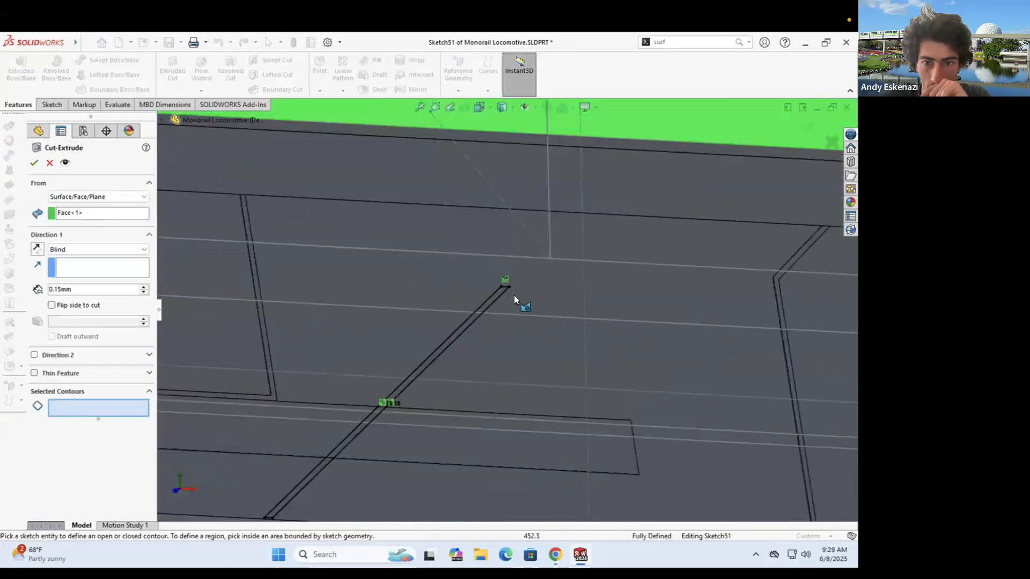
pyautogui.click(503, 292)
pyautogui.scroll(8, 514, 295)
pyautogui.click(50, 163)
pyautogui.scroll(5, 475, 249)
pyautogui.moveTo(475, 249); pyautogui.dragTo(484, 259, button='middle')
pyautogui.scroll(-5, 492, 299)
pyautogui.click(52, 105)
pyautogui.click(16, 70)
pyautogui.click(16, 70)
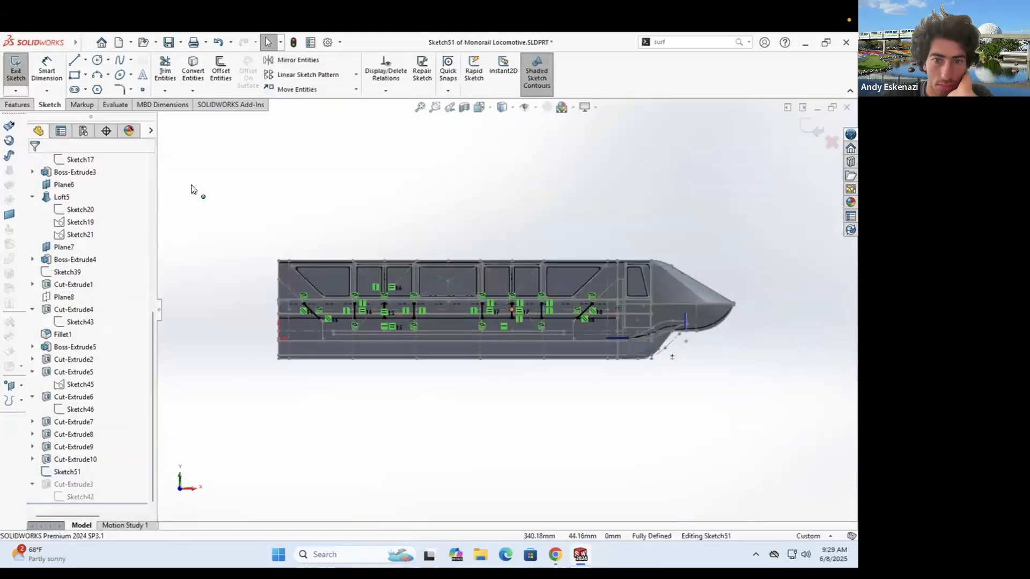
pyautogui.scroll(-7, 517, 314)
# - Try an extruded cut from the lower body face and cancel it when it fails
pyautogui.click(17, 105)
pyautogui.click(172, 70)
pyautogui.click(98, 197)
pyautogui.click(102, 214)
pyautogui.click(533, 306)
pyautogui.moveTo(536, 308); pyautogui.dragTo(477, 317, button='middle')
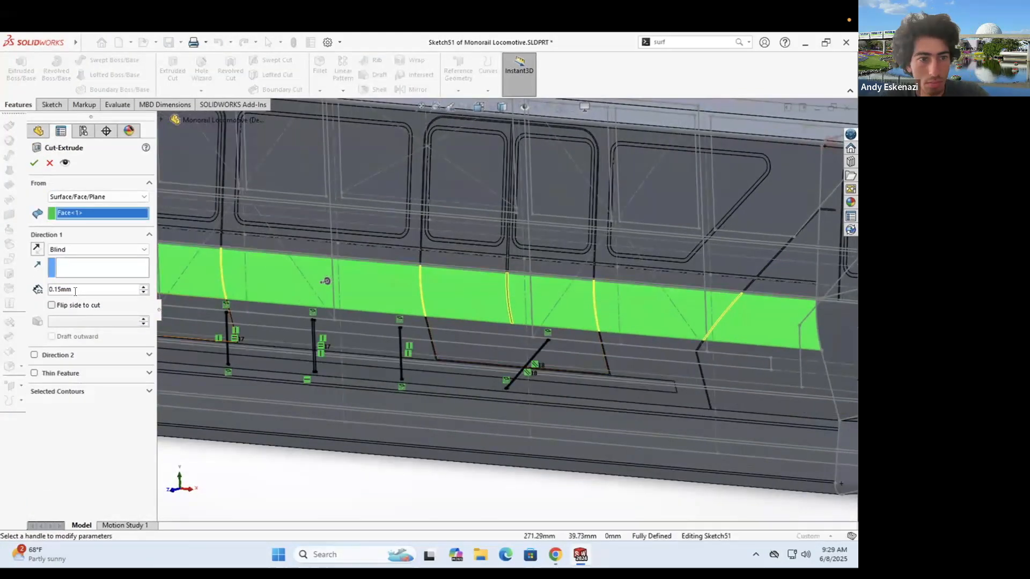
pyautogui.click(33, 163)
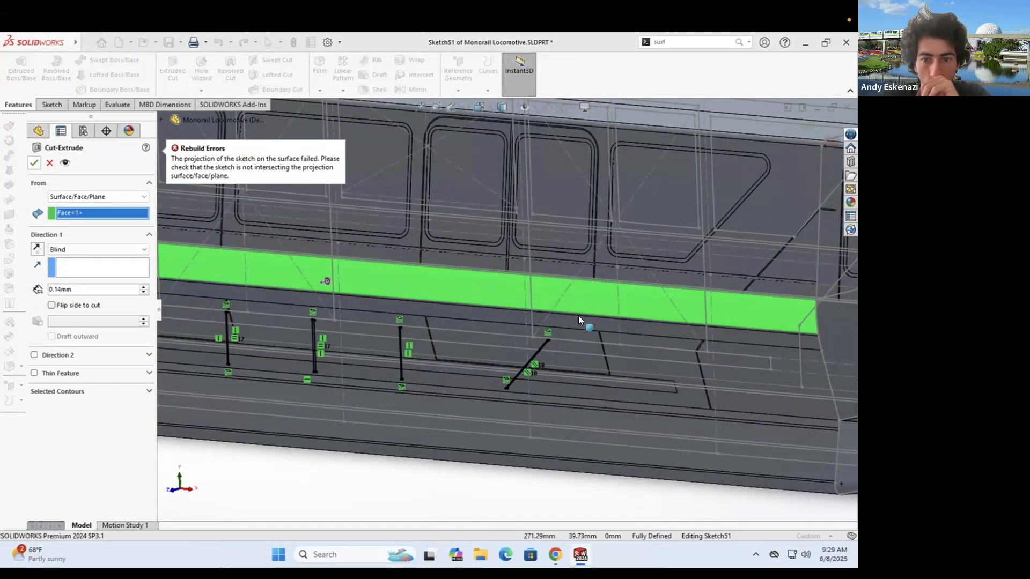
pyautogui.scroll(-6, 769, 283)
pyautogui.scroll(-3, 588, 279)
pyautogui.moveTo(587, 280); pyautogui.dragTo(593, 301, button='middle')
pyautogui.click(49, 163)
pyautogui.scroll(10, 418, 265)
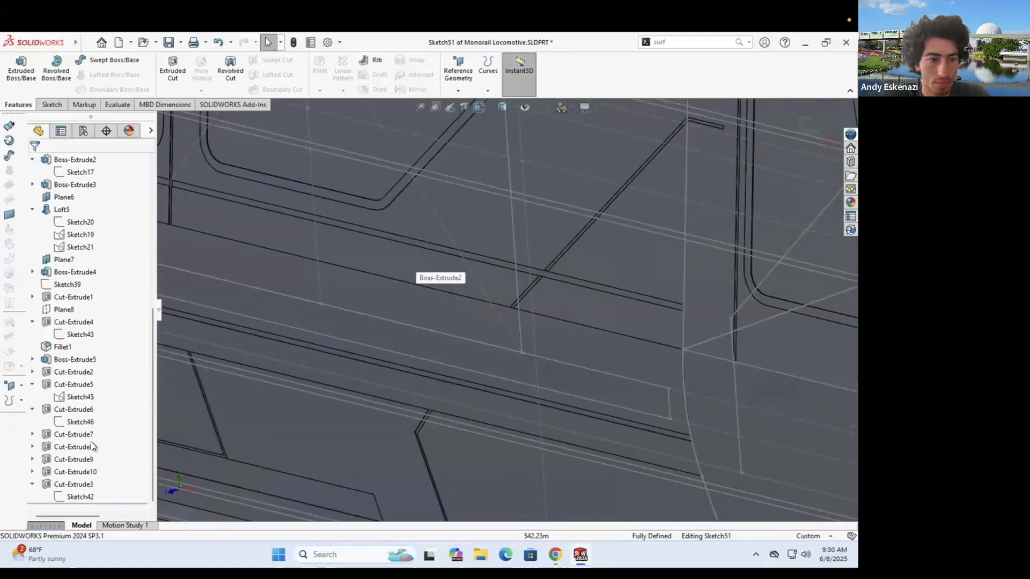
# - Delete the old stripe sketch lines from Sketch51
pyautogui.click(52, 105)
pyautogui.click(16, 69)
pyautogui.scroll(4, 447, 386)
pyautogui.moveTo(445, 407); pyautogui.dragTo(392, 434, button='middle')
pyautogui.scroll(-3, 391, 375)
pyautogui.moveTo(318, 209); pyautogui.dragTo(586, 425)
pyautogui.rightClick(279, 176)
pyautogui.click(310, 311)
pyautogui.moveTo(429, 295); pyautogui.dragTo(474, 276, button='middle')
pyautogui.scroll(-6, 475, 272)
pyautogui.scroll(-6, 466, 257)
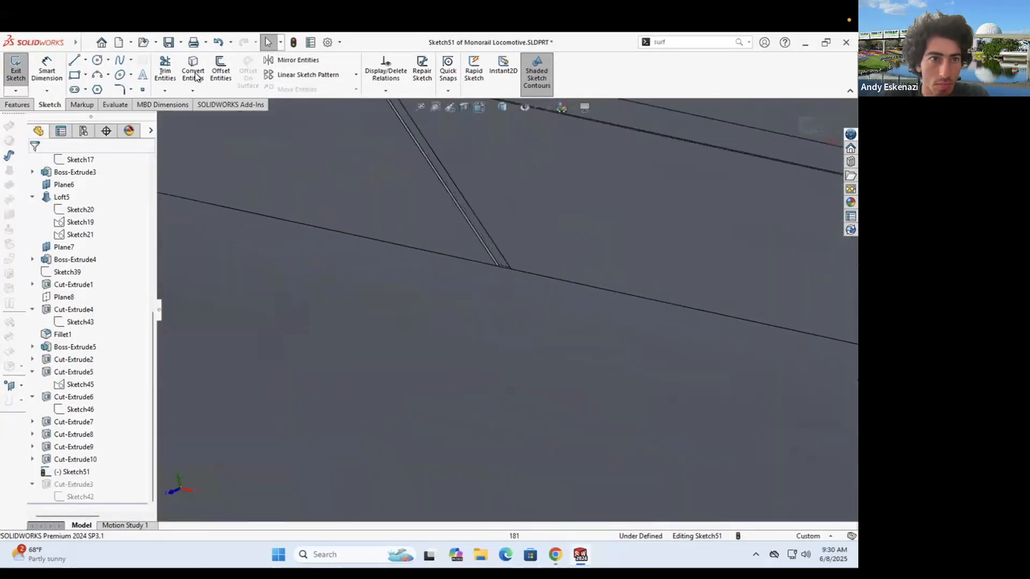
# - Convert the two slit edges into Sketch51
pyautogui.click(193, 71)
pyautogui.scroll(-5, 515, 269)
pyautogui.click(425, 251)
pyautogui.scroll(8, 483, 278)
pyautogui.scroll(-8, 586, 415)
pyautogui.click(633, 418)
pyautogui.click(34, 163)
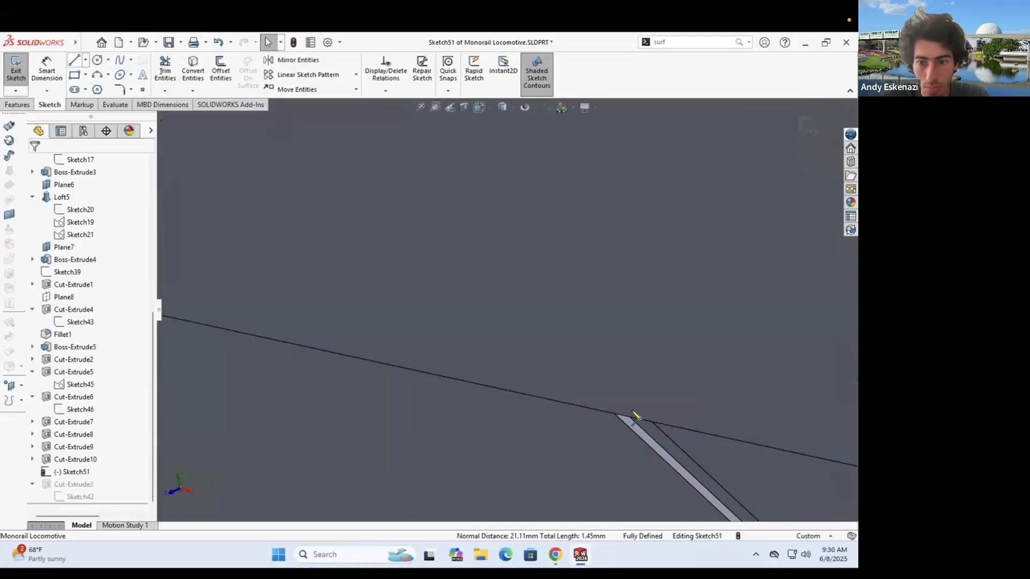
# - Draw a line from the band edge to close the stripe outline
pyautogui.click(74, 60)
pyautogui.scroll(10, 649, 415)
pyautogui.scroll(-5, 322, 360)
pyautogui.click(384, 281)
pyautogui.scroll(-5, 528, 415)
pyautogui.click(523, 402)
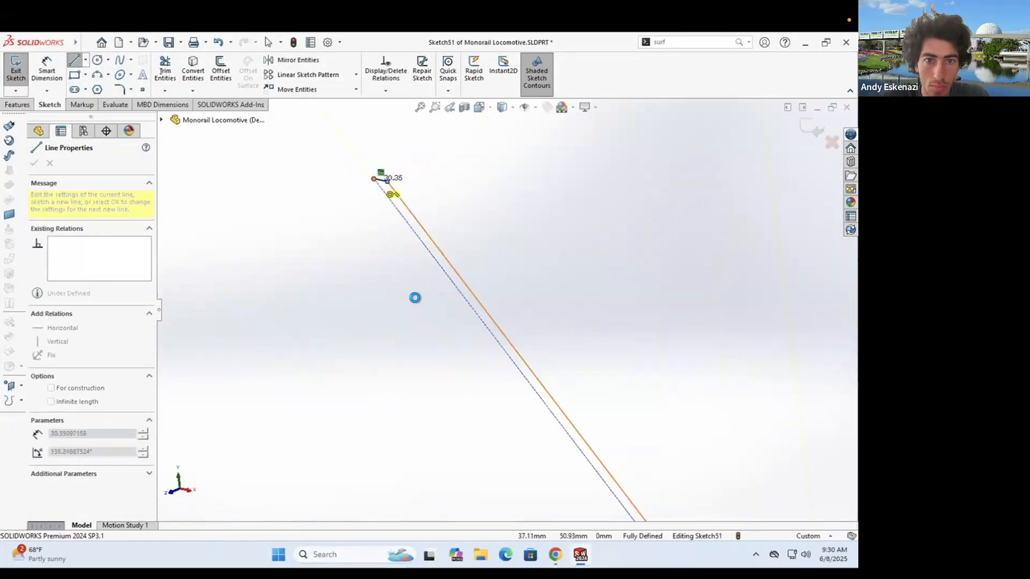
pyautogui.press('Escape')
pyautogui.click(18, 104)
# - Preview an extruded cut from the body band face, then cancel it
pyautogui.click(173, 71)
pyautogui.scroll(7, 375, 263)
pyautogui.click(97, 197)
pyautogui.click(82, 214)
pyautogui.scroll(2, 468, 262)
pyautogui.click(673, 236)
pyautogui.scroll(-2, 676, 258)
pyautogui.moveTo(648, 257); pyautogui.dragTo(467, 337, button='middle')
pyautogui.moveTo(536, 333); pyautogui.dragTo(515, 343, button='middle')
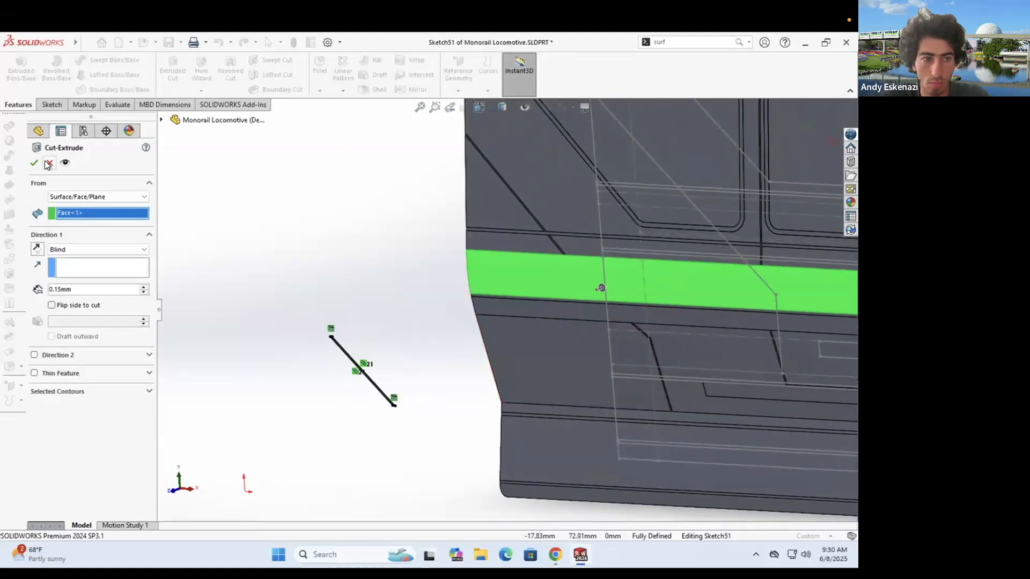
pyautogui.click(48, 163)
# - Inspect the stripe line, retry a band-face cut, cancel it, and exit the sketch
pyautogui.click(352, 364)
pyautogui.click(181, 393)
pyautogui.scroll(3, 31, 482)
pyautogui.click(253, 378)
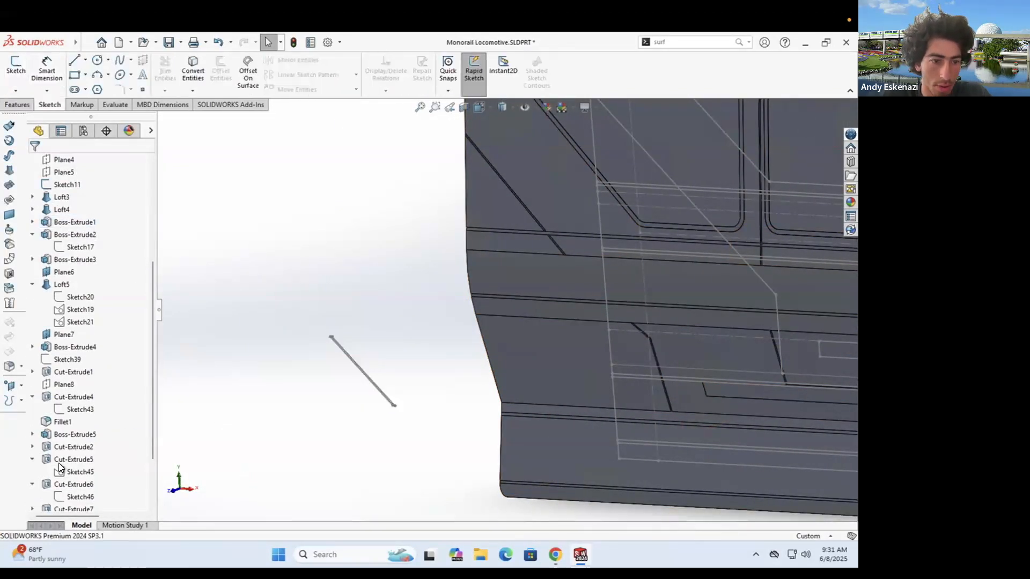
pyautogui.click(78, 297)
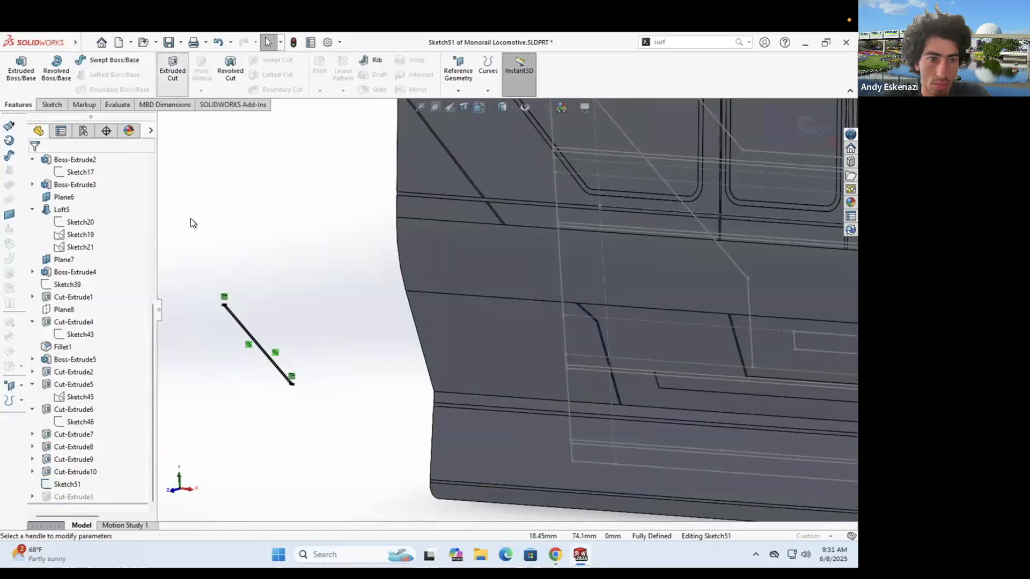
pyautogui.click(543, 263)
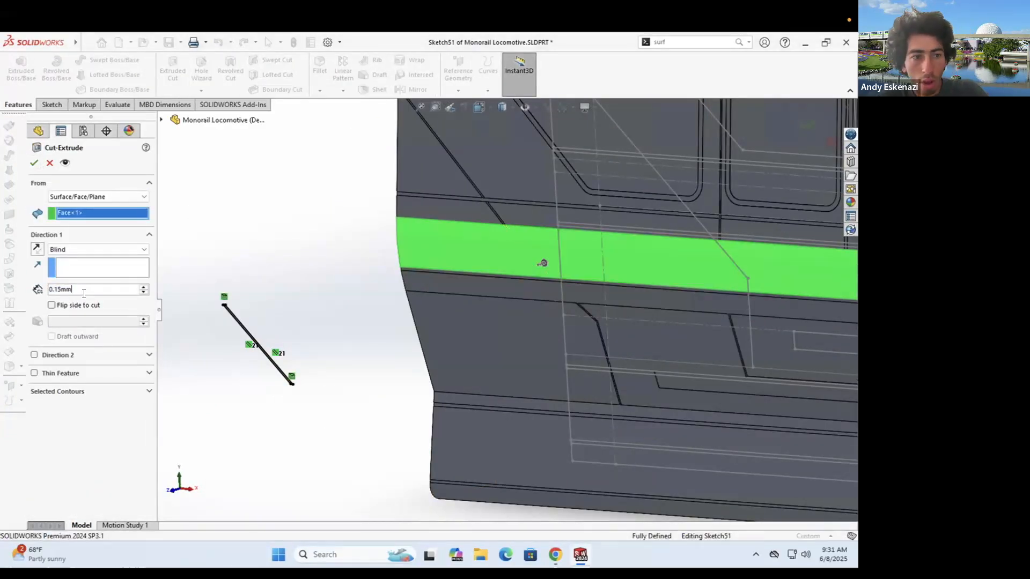
pyautogui.click(34, 163)
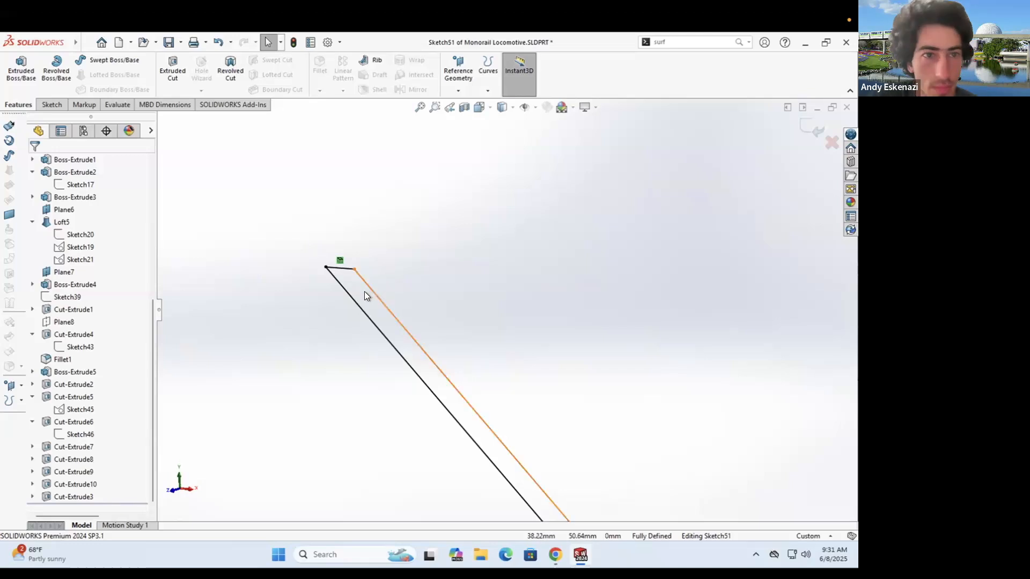
pyautogui.scroll(8, 364, 291)
pyautogui.scroll(5, 456, 278)
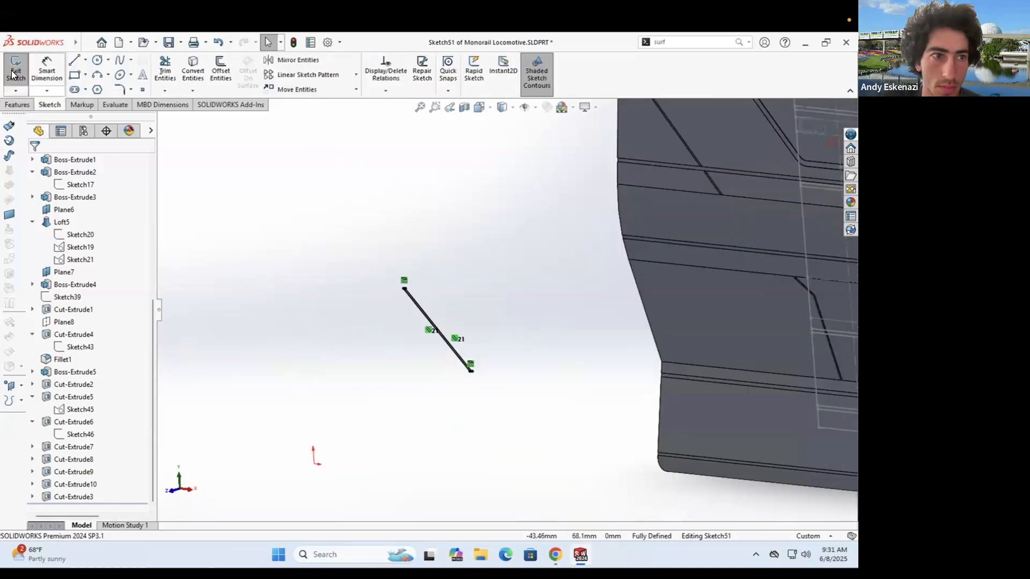
pyautogui.click(14, 74)
# - Preview wrapping the stripe sketch onto the band face, then cancel
pyautogui.click(408, 62)
pyautogui.click(680, 212)
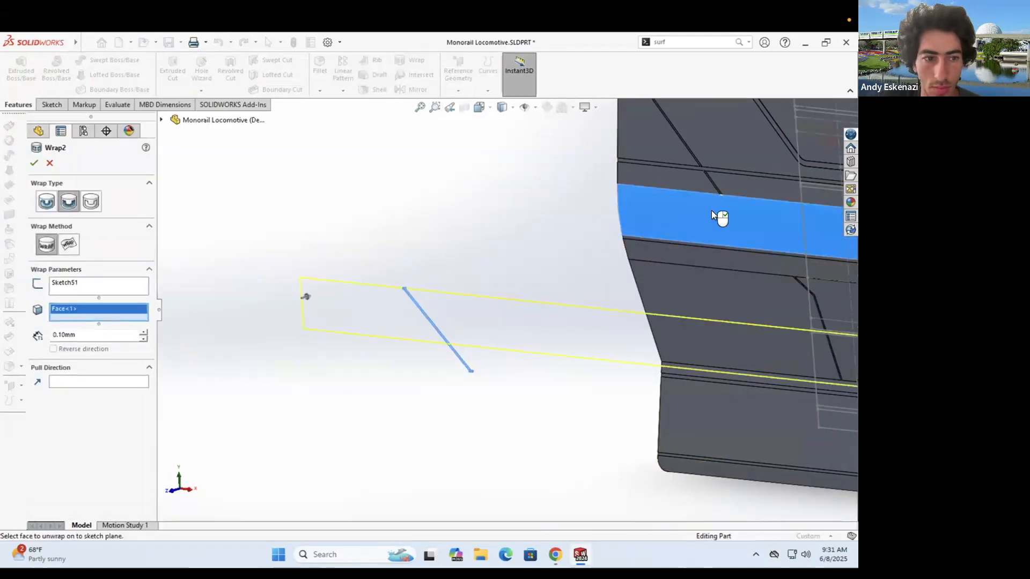
pyautogui.scroll(-3, 715, 215)
pyautogui.scroll(7, 607, 220)
pyautogui.moveTo(607, 221); pyautogui.dragTo(625, 306, button='middle')
pyautogui.scroll(-4, 627, 309)
pyautogui.click(49, 163)
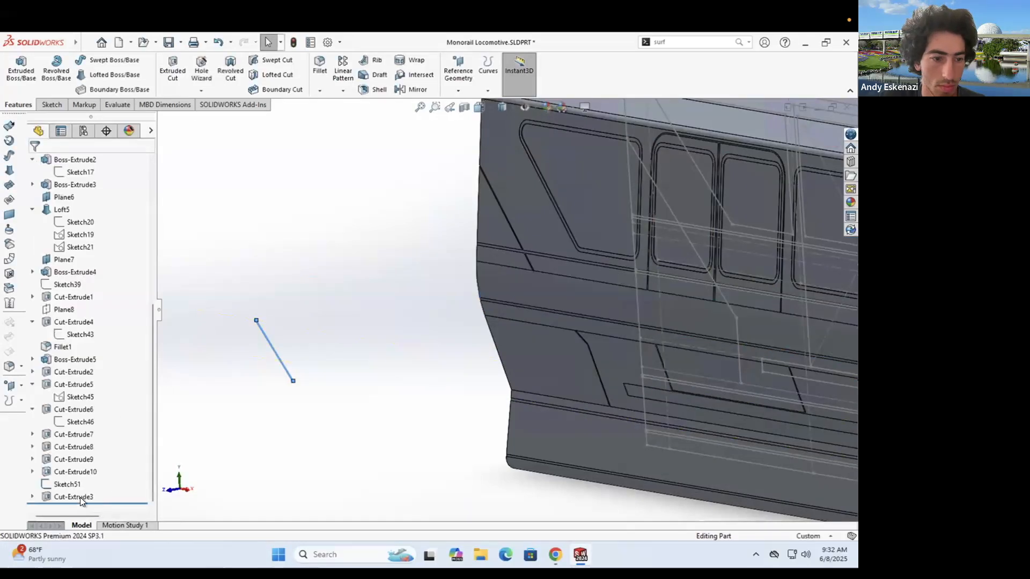
# - Wrap the stripe sketch onto the band face at 0.1 mm depth
pyautogui.click(420, 57)
pyautogui.click(535, 270)
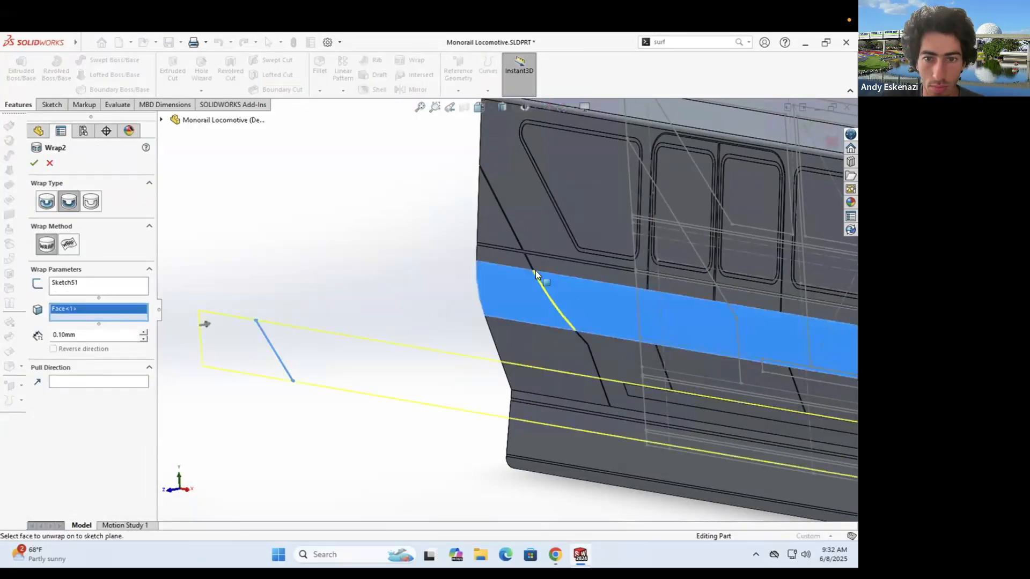
pyautogui.scroll(-5, 535, 270)
pyautogui.write('.1')
pyautogui.press('Return')
pyautogui.scroll(6, 509, 311)
pyautogui.scroll(-6, 578, 402)
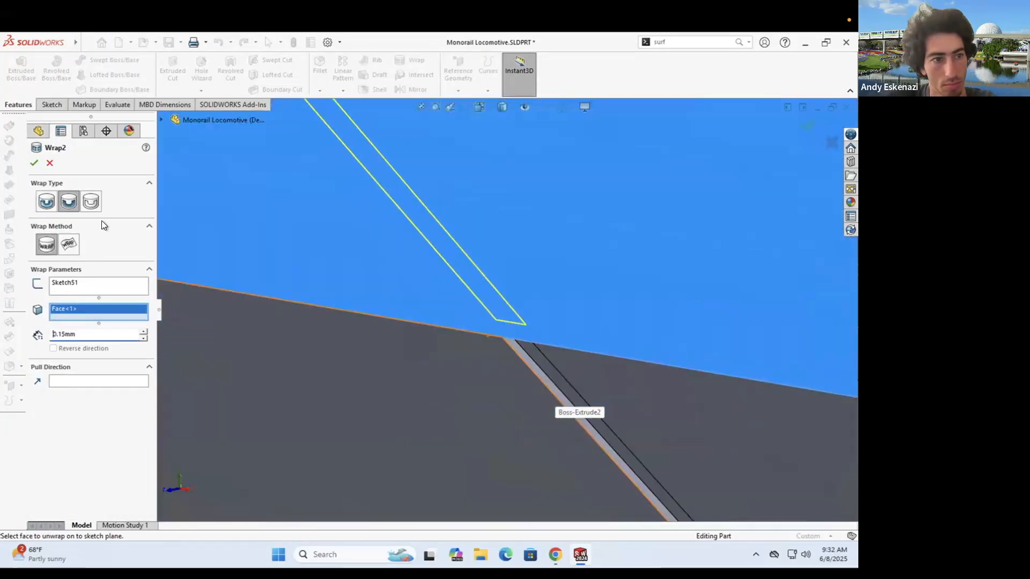
pyautogui.click(34, 162)
# - Inspect the wrapped groove, then delete the wrap feature
pyautogui.scroll(5, 476, 337)
pyautogui.scroll(-3, 421, 209)
pyautogui.moveTo(496, 269); pyautogui.dragTo(492, 277, button='middle')
pyautogui.scroll(8, 491, 277)
pyautogui.click(249, 391)
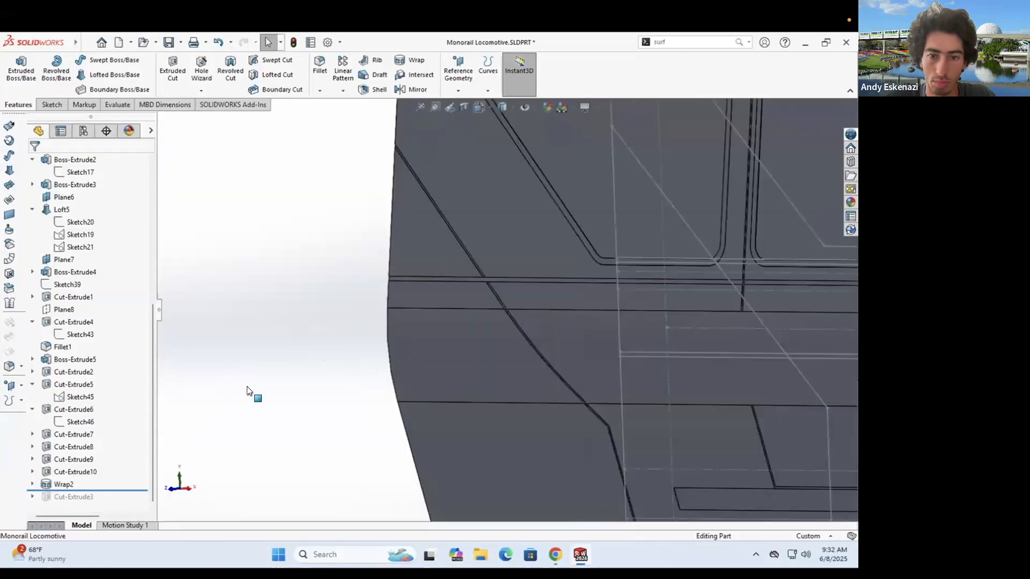
pyautogui.click(96, 380)
pyautogui.click(498, 227)
# - Select the stripe sketch and reopen it for editing
pyautogui.rightClick(65, 485)
pyautogui.click(73, 283)
pyautogui.scroll(-5, 483, 344)
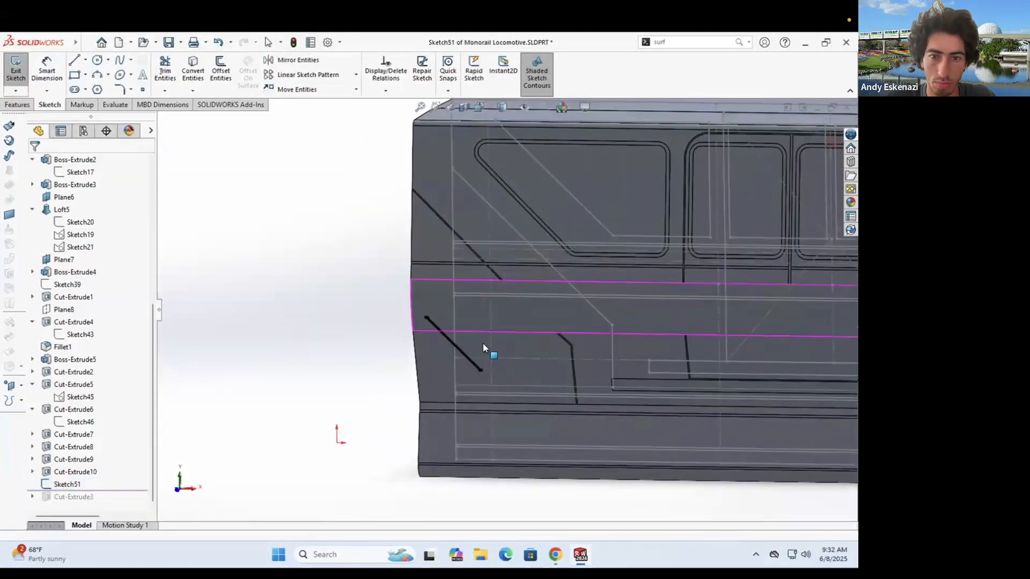
pyautogui.moveTo(483, 344); pyautogui.dragTo(473, 356, button='middle')
pyautogui.click(18, 105)
# - Extruded-cut the stripe 0.10 mm deep from the band face, keeping the main body
pyautogui.click(172, 69)
pyautogui.click(83, 196)
pyautogui.click(81, 212)
pyautogui.click(521, 294)
pyautogui.scroll(-10, 527, 303)
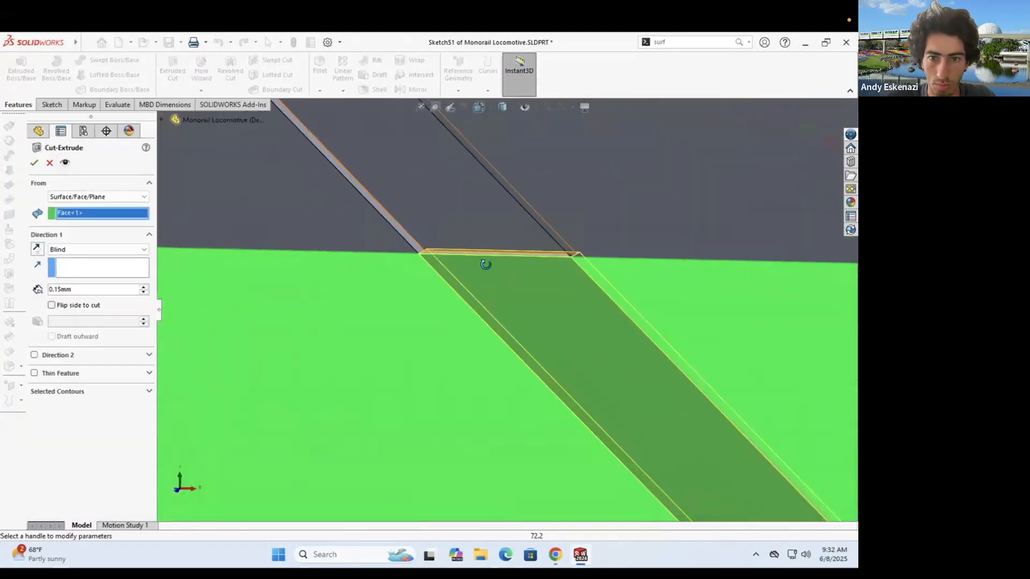
pyautogui.scroll(5, 484, 265)
pyautogui.scroll(-5, 690, 165)
pyautogui.press('BackSpace')
pyautogui.press('BackSpace')
pyautogui.press('BackSpace')
pyautogui.click(34, 162)
pyautogui.click(22, 60)
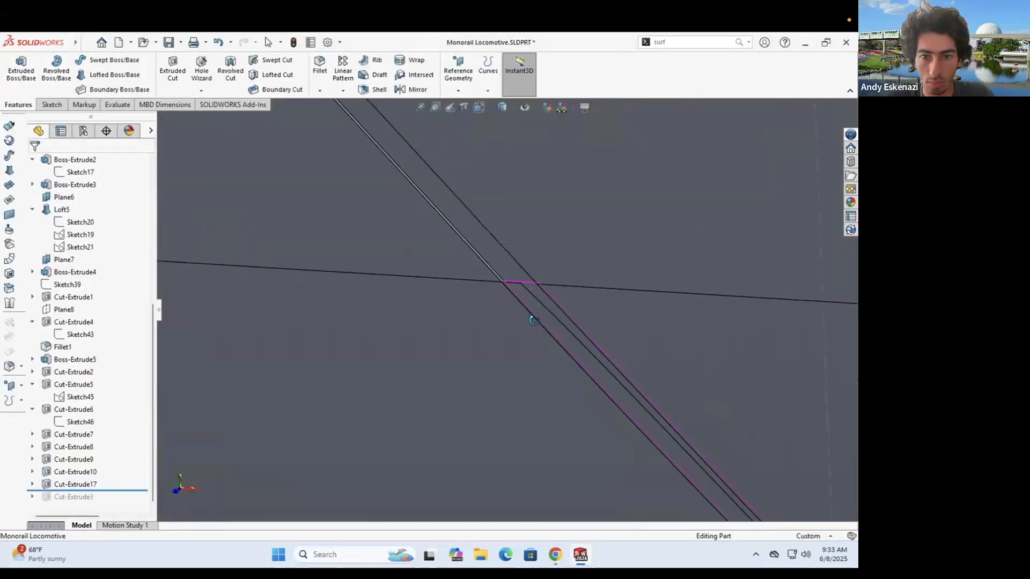
# - Review Cut-Extrude17's depth and inspect the new groove
pyautogui.click(69, 484)
pyautogui.click(76, 455)
pyautogui.click(34, 163)
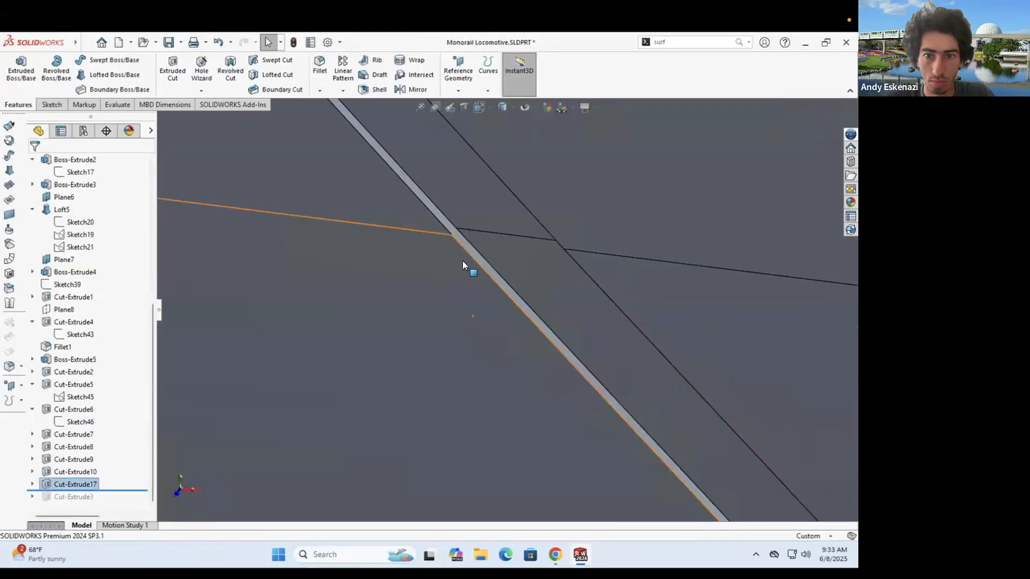
pyautogui.moveTo(569, 299); pyautogui.dragTo(576, 317, button='middle')
pyautogui.scroll(10, 605, 375)
pyautogui.scroll(-10, 592, 386)
pyautogui.moveTo(445, 300); pyautogui.dragTo(466, 327, button='middle')
pyautogui.scroll(10, 472, 339)
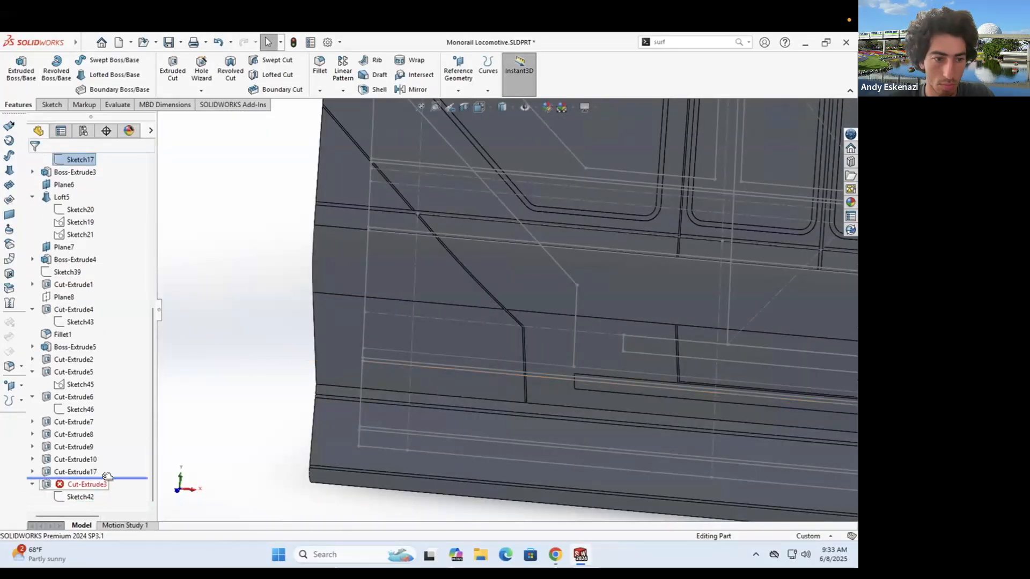
# - Set the diagonal stripe cut's depth to .05 and view the groove from the side
pyautogui.click(88, 257)
pyautogui.write('.05')
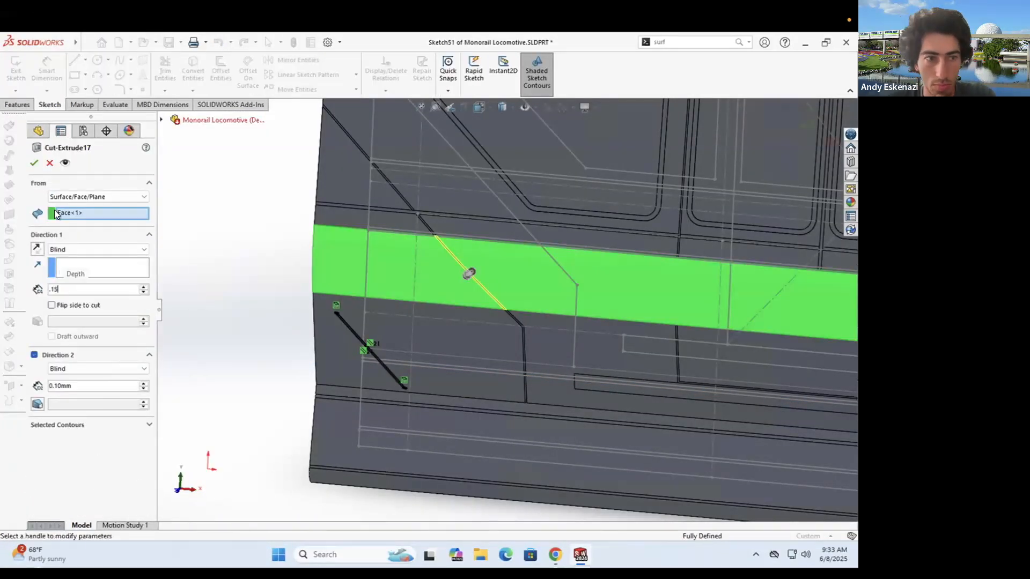
pyautogui.press('Return')
pyautogui.scroll(-6, 423, 217)
pyautogui.moveTo(482, 274); pyautogui.dragTo(491, 294, button='middle')
pyautogui.scroll(6, 502, 296)
pyautogui.scroll(-4, 493, 303)
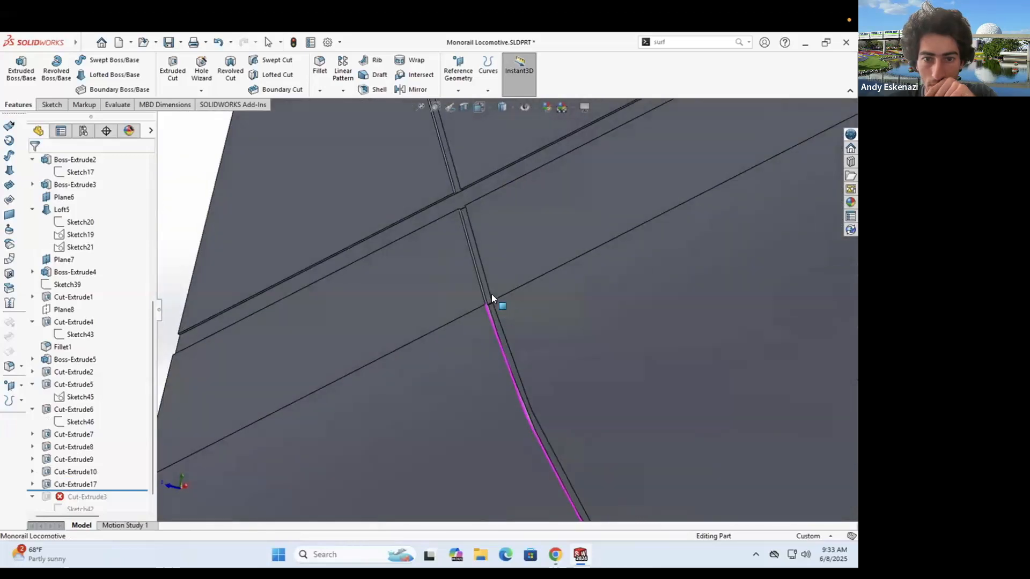
pyautogui.scroll(-4, 491, 294)
# - Re-edit the diagonal stripe cut and change its depth to .1
pyautogui.rightClick(75, 484)
pyautogui.click(92, 259)
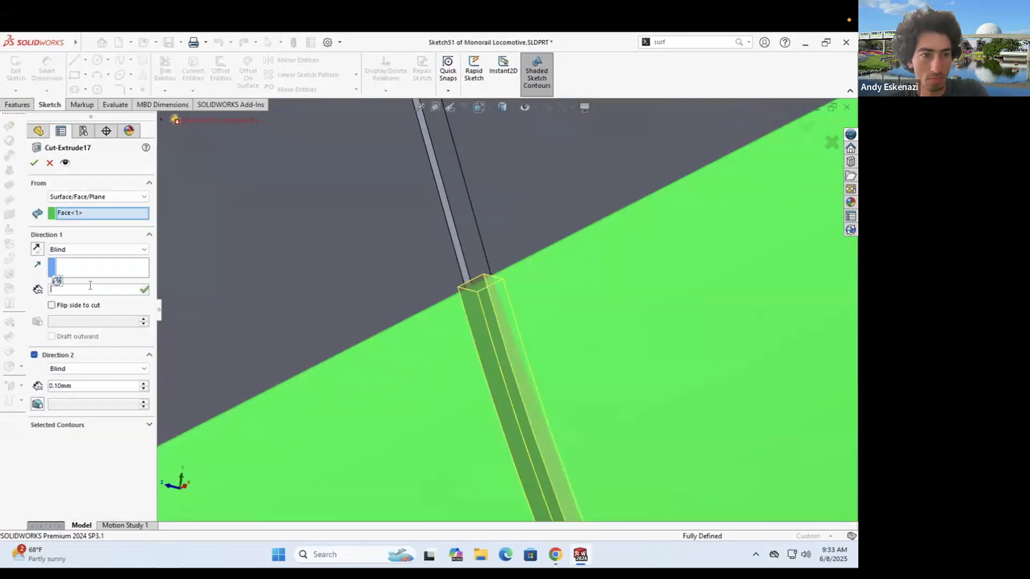
pyautogui.click(32, 162)
pyautogui.rightClick(75, 482)
pyautogui.click(85, 257)
pyautogui.write('.1')
pyautogui.click(36, 164)
# - Compare the diagonal cut's depth with Cut-Extrude10's depth
pyautogui.rightClick(75, 484)
pyautogui.click(85, 260)
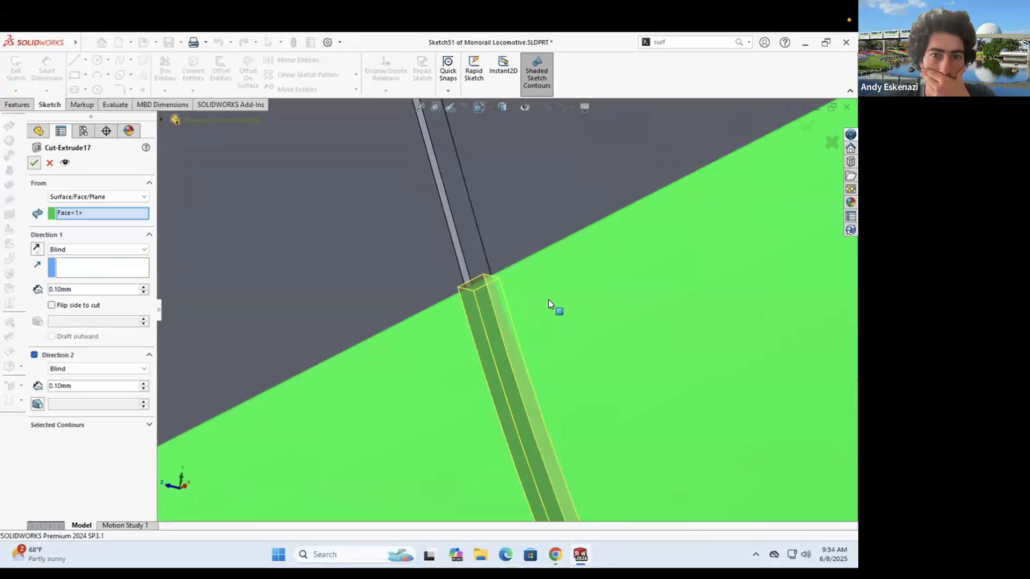
pyautogui.scroll(5, 483, 311)
pyautogui.scroll(-6, 573, 433)
pyautogui.moveTo(467, 375); pyautogui.dragTo(457, 383, button='middle')
pyautogui.click(520, 410)
pyautogui.rightClick(78, 472)
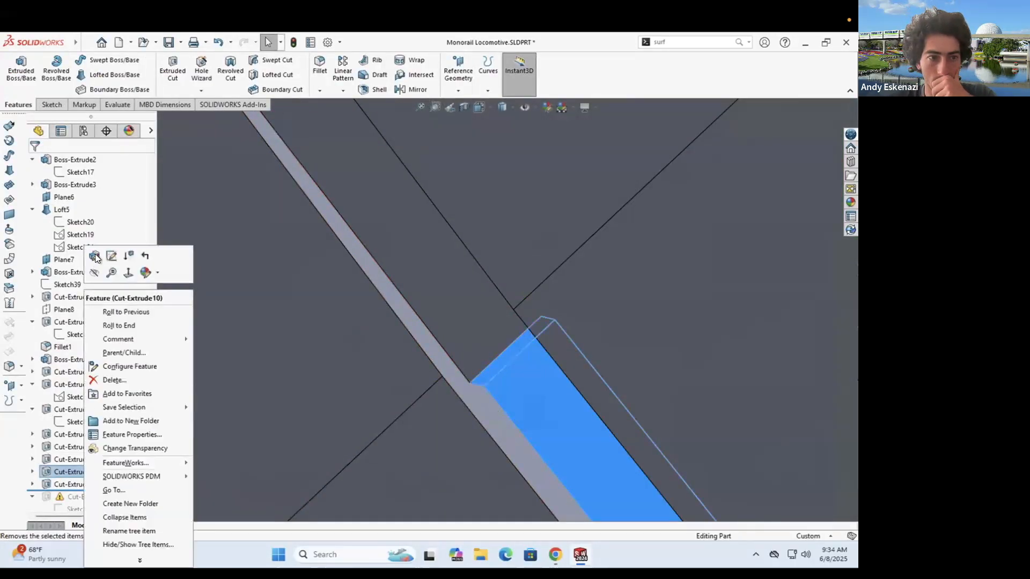
pyautogui.click(91, 256)
pyautogui.scroll(8, 497, 233)
pyautogui.scroll(-4, 495, 233)
pyautogui.moveTo(496, 233); pyautogui.dragTo(554, 301, button='middle')
pyautogui.scroll(-3, 553, 302)
pyautogui.click(555, 261)
# - Check the depth of Cut-Extrude5 through Edit Feature
pyautogui.rightClick(555, 259)
pyautogui.click(564, 224)
pyautogui.click(36, 167)
pyautogui.scroll(6, 291, 299)
pyautogui.scroll(-6, 445, 224)
pyautogui.rightClick(444, 226)
pyautogui.press('Escape')
# - Check the depth of Cut-Extrude6 through Edit Feature
pyautogui.rightClick(444, 210)
pyautogui.click(452, 175)
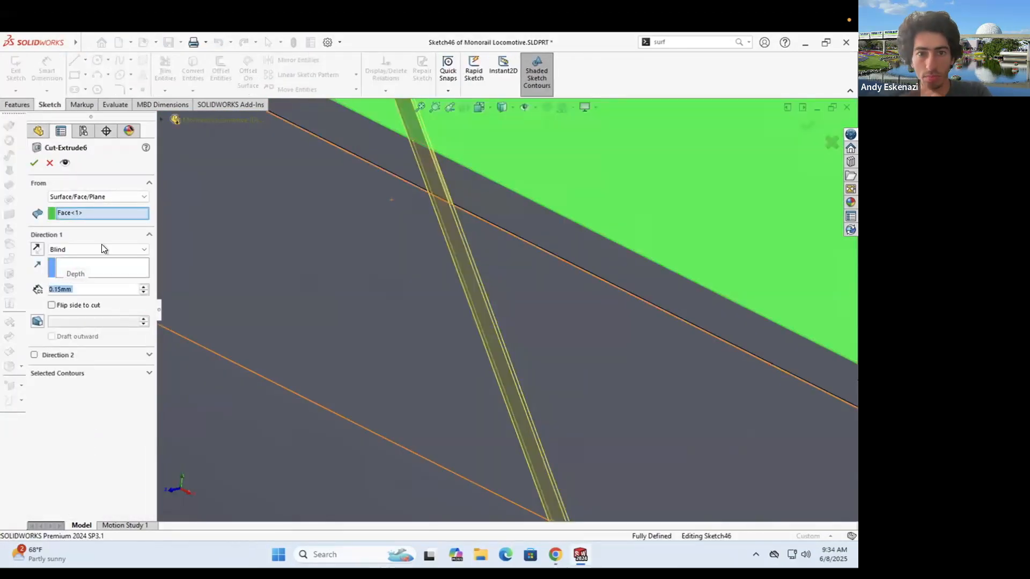
pyautogui.click(35, 163)
pyautogui.rightClick(68, 459)
pyautogui.click(455, 236)
pyautogui.scroll(5, 455, 236)
pyautogui.scroll(-6, 486, 343)
# - Recheck the diagonal stripe cut's depth, then orbit onto the next groove
pyautogui.rightClick(534, 351)
pyautogui.click(541, 224)
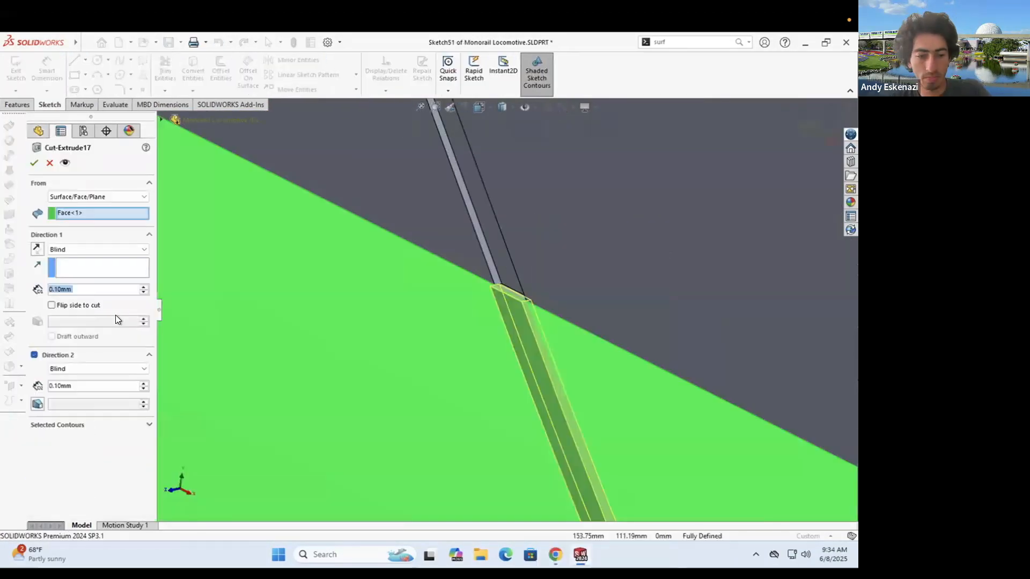
pyautogui.press('Escape')
pyautogui.scroll(7, 475, 276)
pyautogui.scroll(-4, 747, 469)
pyautogui.scroll(5, 464, 250)
pyautogui.scroll(-6, 476, 418)
pyautogui.moveTo(483, 386); pyautogui.dragTo(462, 249, button='middle')
pyautogui.scroll(-5, 462, 249)
# - Retype Cut-Extrude10's depth, then inspect the front slope, windows and side of the body
pyautogui.rightClick(465, 274)
pyautogui.click(474, 238)
pyautogui.write('.')
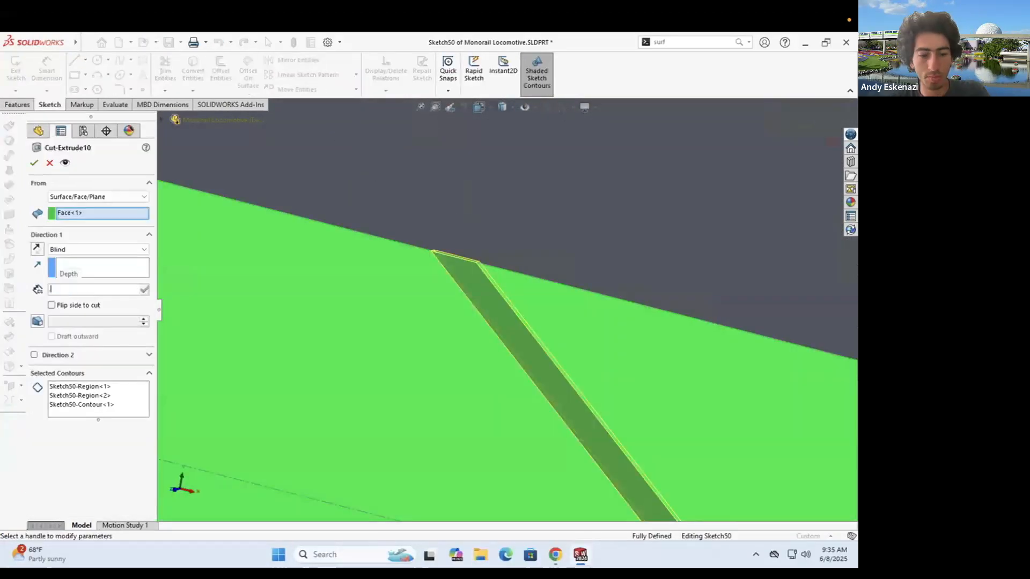
pyautogui.press('Return')
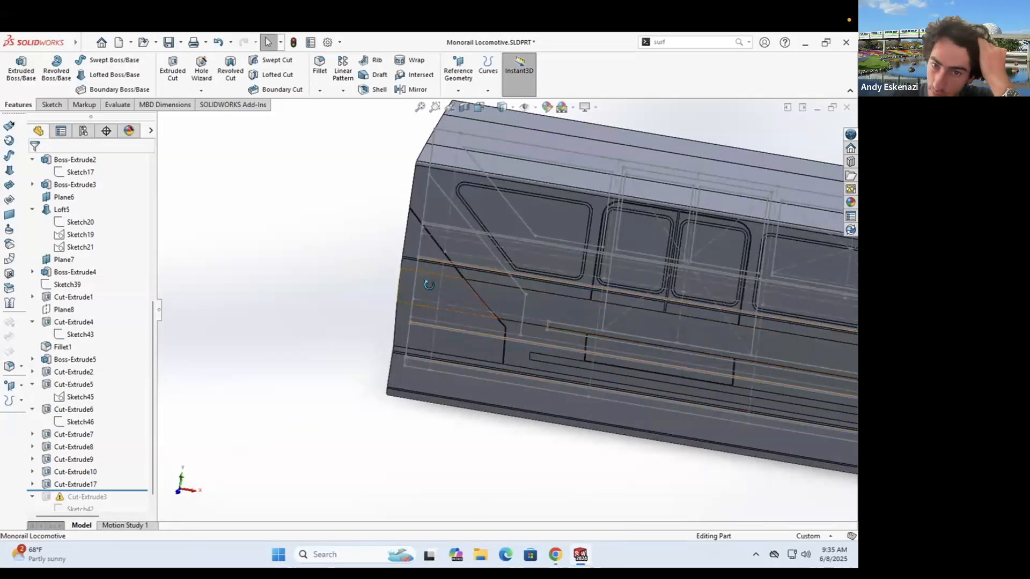
pyautogui.moveTo(429, 284); pyautogui.dragTo(397, 257, button='middle')
pyautogui.scroll(-9, 507, 322)
pyautogui.scroll(12, 326, 315)
pyautogui.scroll(-4, 558, 320)
pyautogui.moveTo(559, 321)
pyautogui.mouseDown(button='middle')
pyautogui.moveTo(581, 291)
pyautogui.moveTo(592, 320)
pyautogui.mouseUp(button='middle')
pyautogui.scroll(-3, 592, 320)
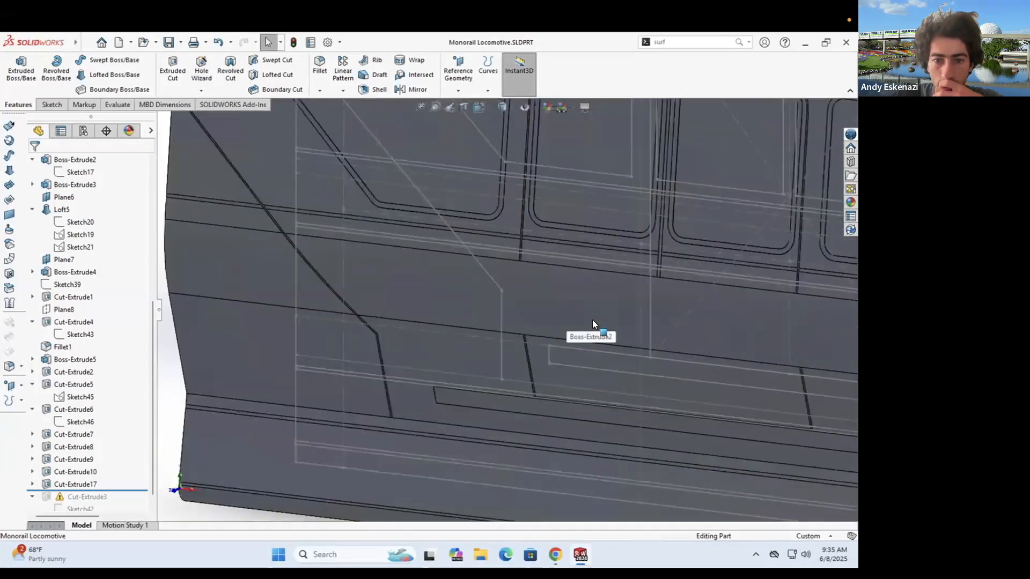
pyautogui.scroll(5, 592, 320)
# - Open Sketch48 of the lower-body groove for editing and view it side-on
pyautogui.press('Escape')
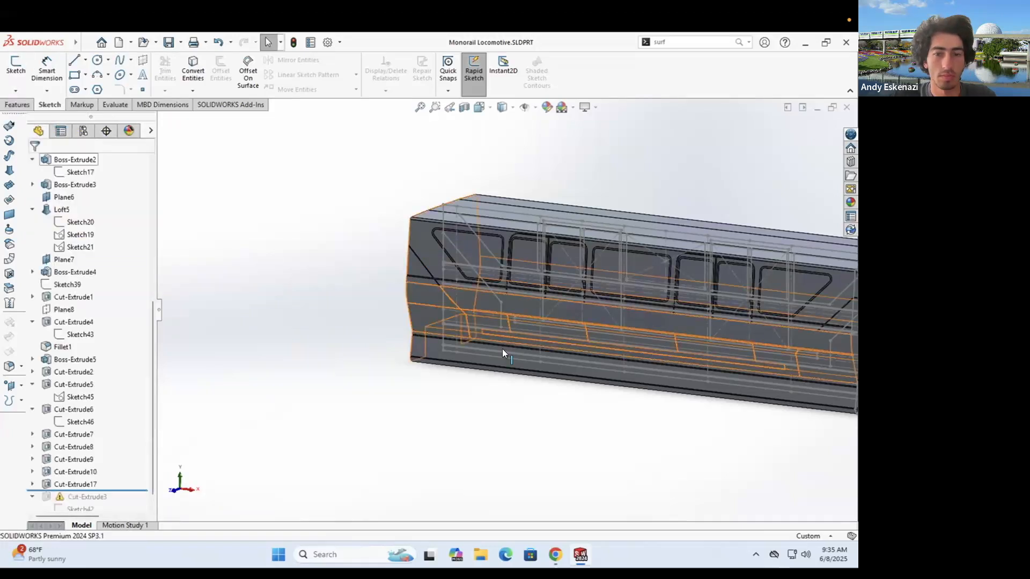
pyautogui.scroll(-8, 507, 343)
pyautogui.rightClick(459, 295)
pyautogui.press('Escape')
pyautogui.rightClick(464, 299)
pyautogui.click(80, 463)
pyautogui.rightClick(79, 464)
pyautogui.click(86, 309)
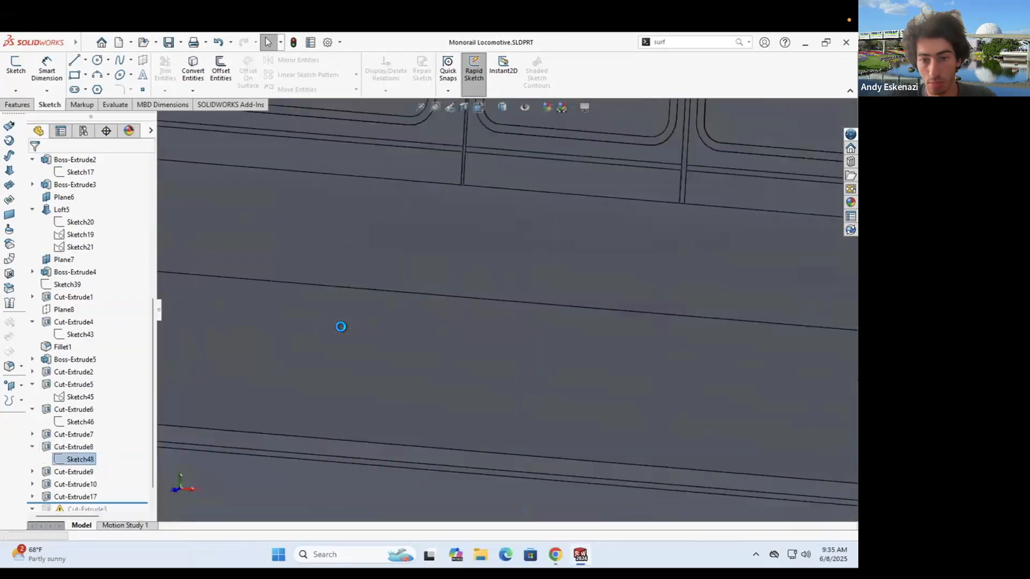
pyautogui.moveTo(340, 326); pyautogui.dragTo(400, 344, button='middle')
pyautogui.scroll(-4, 400, 346)
# - Draw a vertical centerline down the middle of the lower-body groove
pyautogui.click(85, 60)
pyautogui.click(104, 88)
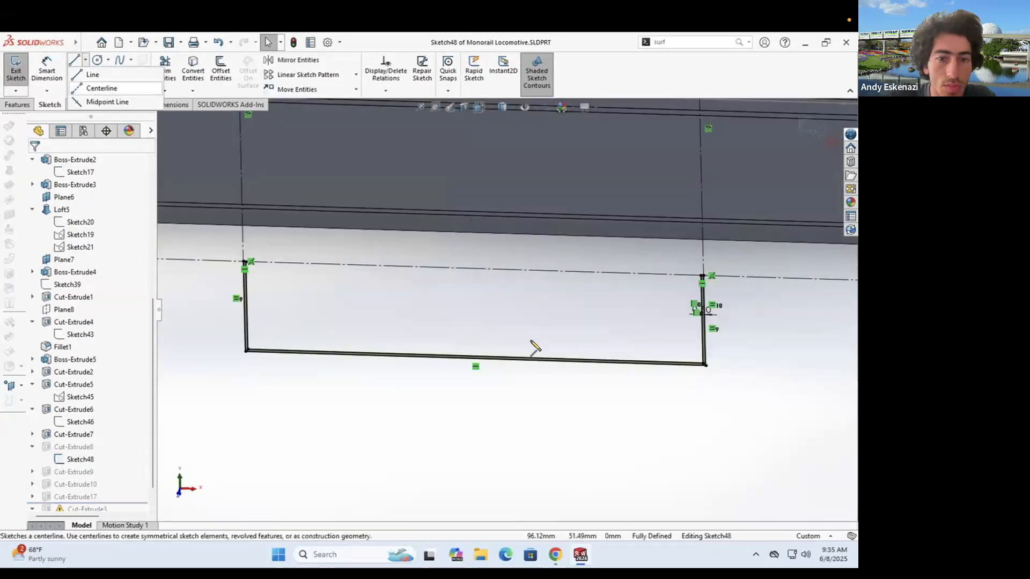
pyautogui.click(467, 356)
pyautogui.click(474, 268)
pyautogui.press('Escape')
pyautogui.click(85, 60)
pyautogui.click(103, 88)
pyautogui.scroll(6, 505, 306)
pyautogui.press('Escape')
pyautogui.scroll(-4, 514, 300)
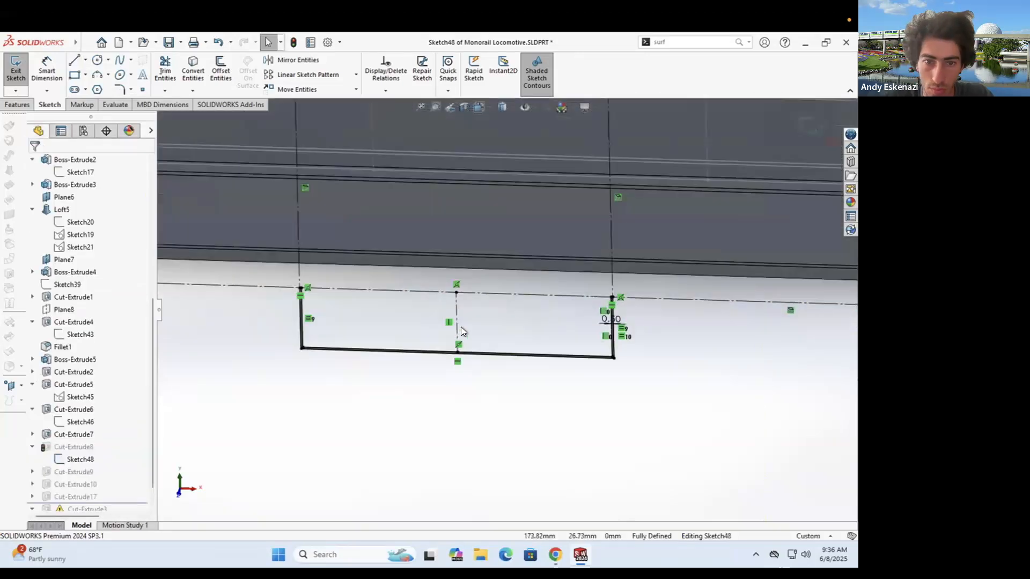
pyautogui.scroll(-5, 461, 331)
# - Offset the centerlines 0.50 mm to each side to form thin posts
pyautogui.click(221, 69)
pyautogui.scroll(4, 558, 287)
pyautogui.scroll(-3, 531, 268)
pyautogui.click(528, 266)
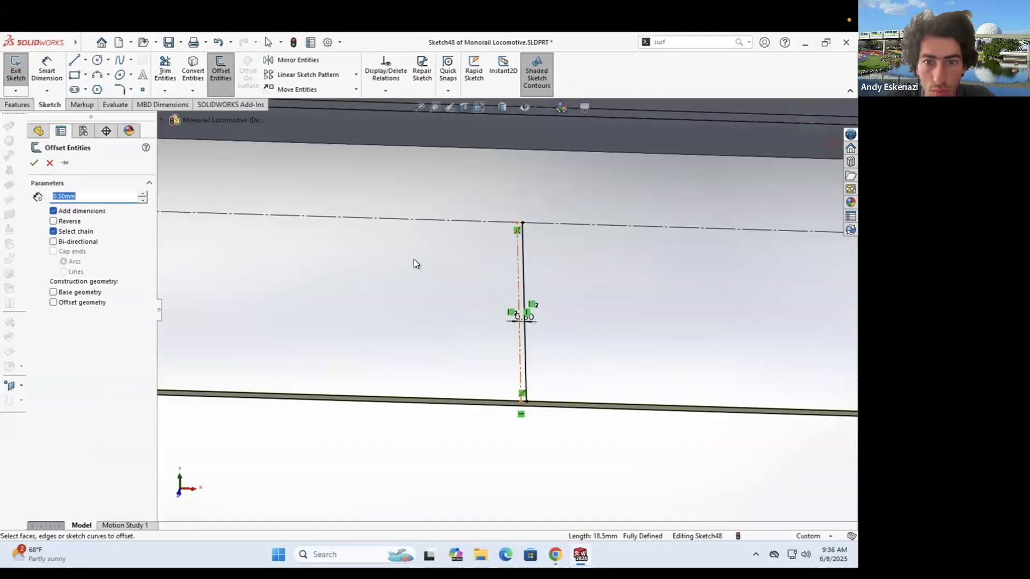
pyautogui.press('Escape')
pyautogui.scroll(3, 393, 299)
pyautogui.scroll(3, 397, 300)
pyautogui.click(221, 70)
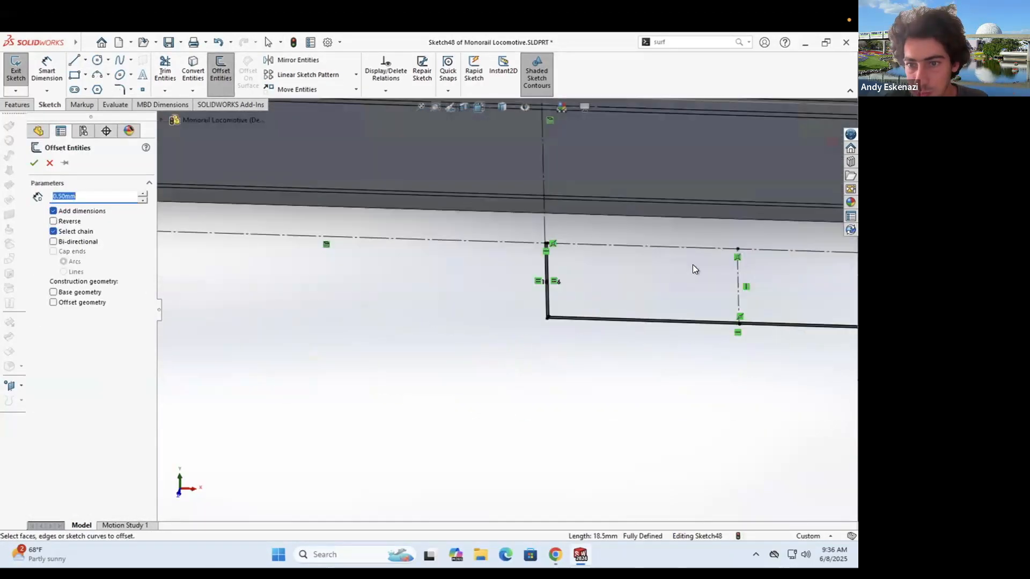
pyautogui.scroll(-4, 693, 265)
pyautogui.click(665, 300)
pyautogui.click(689, 308)
# - Cap the tops of the posts with short horizontal lines
pyautogui.click(221, 70)
pyautogui.click(663, 292)
pyautogui.click(628, 293)
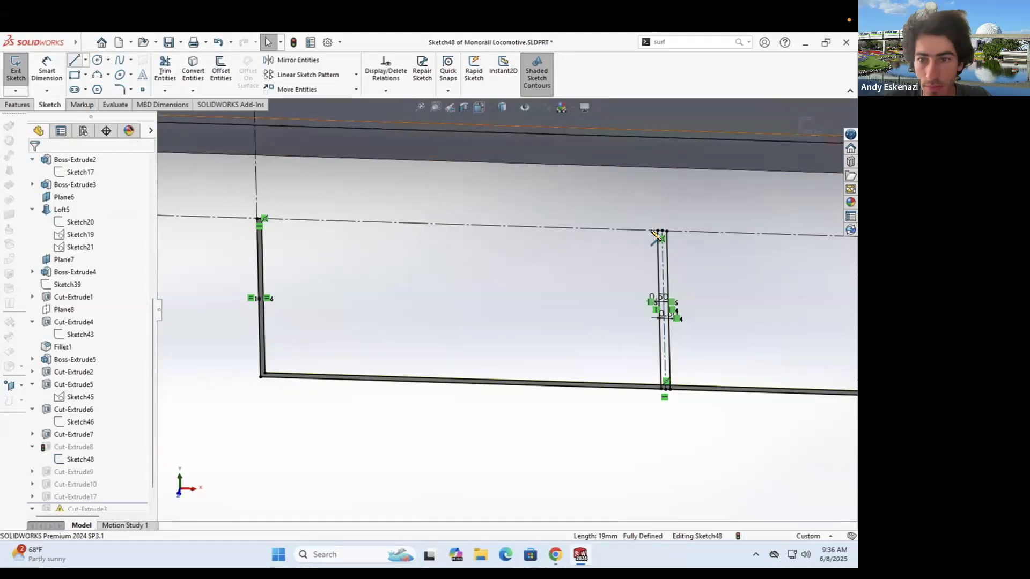
pyautogui.scroll(-5, 651, 231)
pyautogui.click(677, 255)
pyautogui.click(715, 255)
pyautogui.scroll(8, 692, 306)
pyautogui.scroll(-6, 248, 302)
pyautogui.click(320, 275)
pyautogui.click(332, 275)
# - Exit Sketch48, dismiss the rebuild warning and edit Cut-Extrude8
pyautogui.click(15, 69)
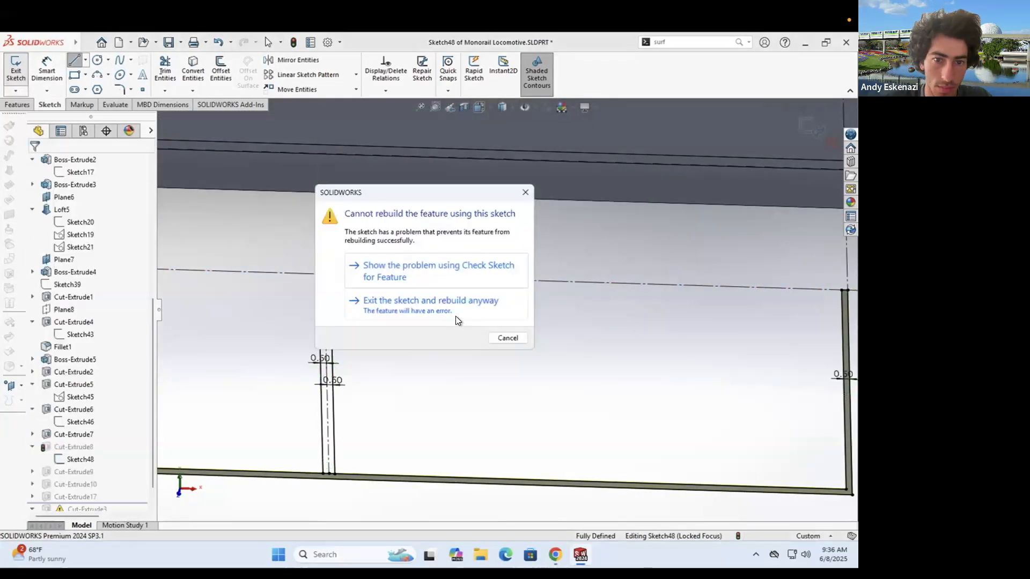
pyautogui.click(455, 311)
pyautogui.click(352, 127)
pyautogui.rightClick(91, 447)
pyautogui.click(98, 198)
# - Reselect the five groove regions as Cut-Extrude8's contours and rebuild the cut
pyautogui.scroll(-3, 335, 433)
pyautogui.click(446, 396)
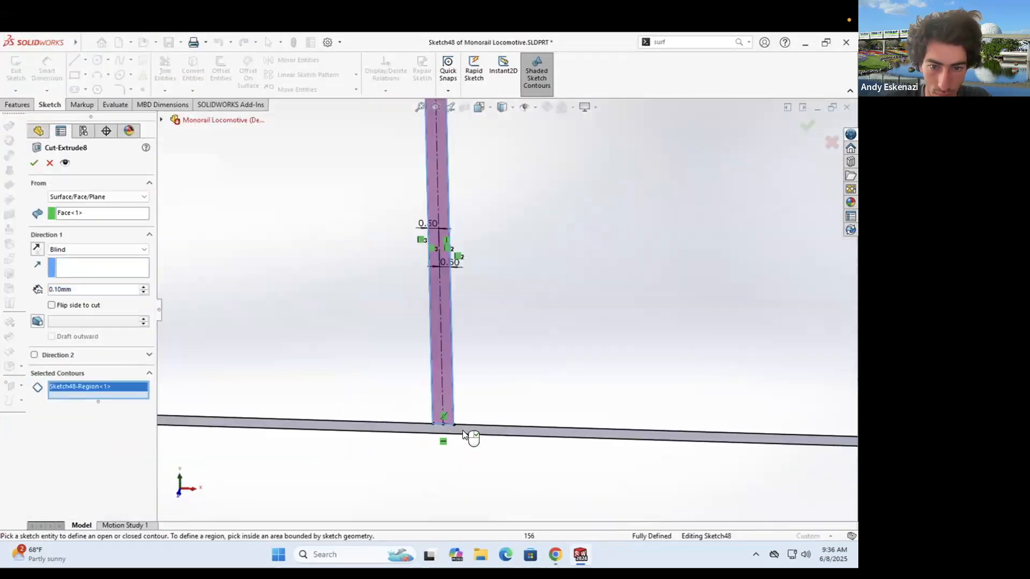
pyautogui.click(463, 431)
pyautogui.scroll(8, 462, 431)
pyautogui.scroll(-8, 851, 321)
pyautogui.click(503, 395)
pyautogui.click(447, 349)
pyautogui.click(397, 394)
pyautogui.click(34, 163)
pyautogui.scroll(6, 513, 385)
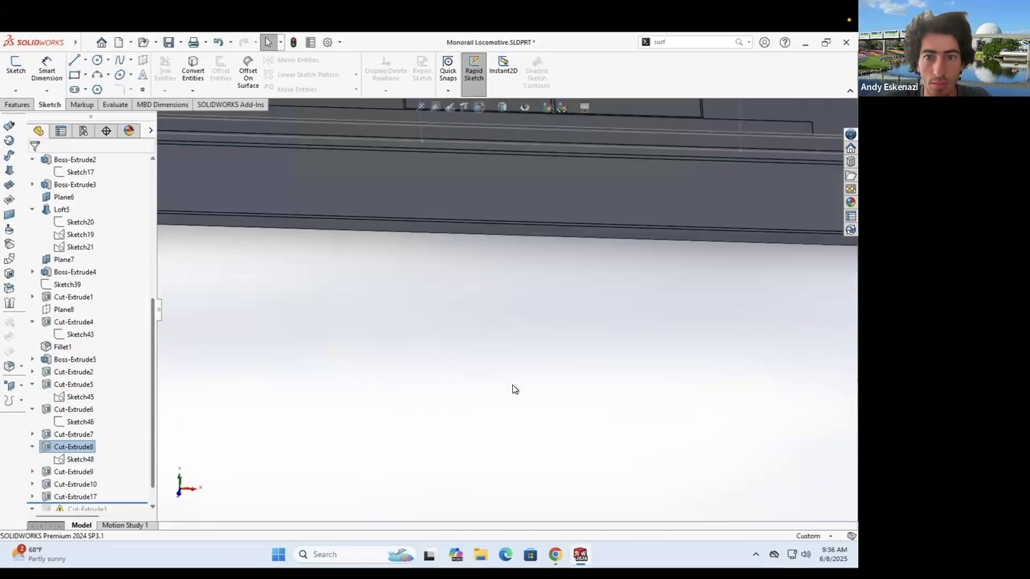
pyautogui.scroll(5, 462, 284)
# - Start a new sketch on Plane8 after clearing the selected cut feature
pyautogui.moveTo(463, 284); pyautogui.dragTo(514, 305, button='middle')
pyautogui.click(285, 475)
pyautogui.click(13, 71)
pyautogui.scroll(1, 466, 429)
pyautogui.click(170, 120)
pyautogui.scroll(4, 509, 290)
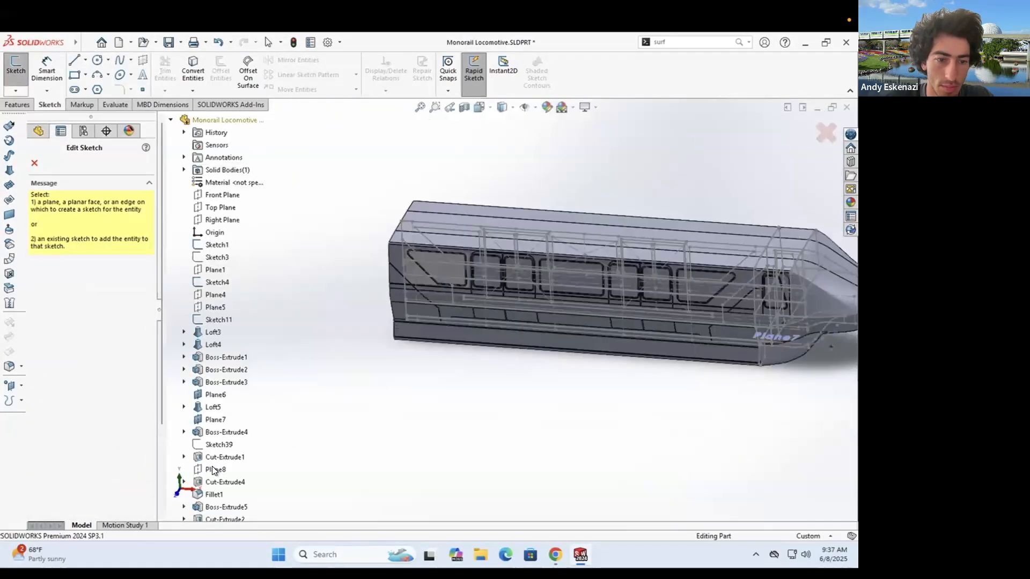
pyautogui.click(213, 470)
# - Convert the thirteen post-end edges along the lower body into sketch lines
pyautogui.moveTo(386, 308); pyautogui.dragTo(373, 319, button='middle')
pyautogui.scroll(-5, 372, 315)
pyautogui.click(192, 69)
pyautogui.scroll(-5, 447, 279)
pyautogui.click(446, 277)
pyautogui.scroll(5, 503, 305)
pyautogui.scroll(-5, 531, 495)
pyautogui.click(524, 415)
pyautogui.scroll(8, 350, 336)
pyautogui.scroll(-8, 586, 277)
pyautogui.click(414, 258)
pyautogui.scroll(5, 413, 252)
pyautogui.scroll(-5, 522, 394)
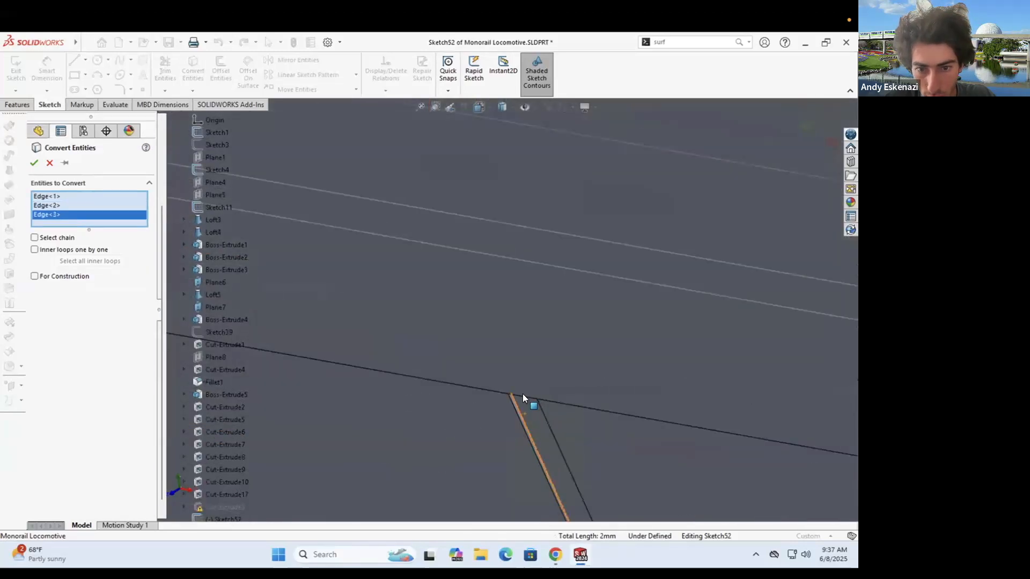
pyautogui.click(524, 396)
pyautogui.scroll(5, 526, 395)
pyautogui.scroll(-5, 521, 254)
pyautogui.click(602, 274)
pyautogui.scroll(5, 602, 274)
pyautogui.scroll(-5, 580, 361)
pyautogui.click(579, 406)
pyautogui.scroll(4, 563, 397)
pyautogui.scroll(4, 397, 305)
pyautogui.scroll(-5, 608, 203)
pyautogui.click(611, 207)
pyautogui.scroll(5, 609, 205)
pyautogui.scroll(-5, 605, 483)
pyautogui.click(634, 430)
pyautogui.scroll(5, 465, 369)
pyautogui.scroll(-5, 537, 241)
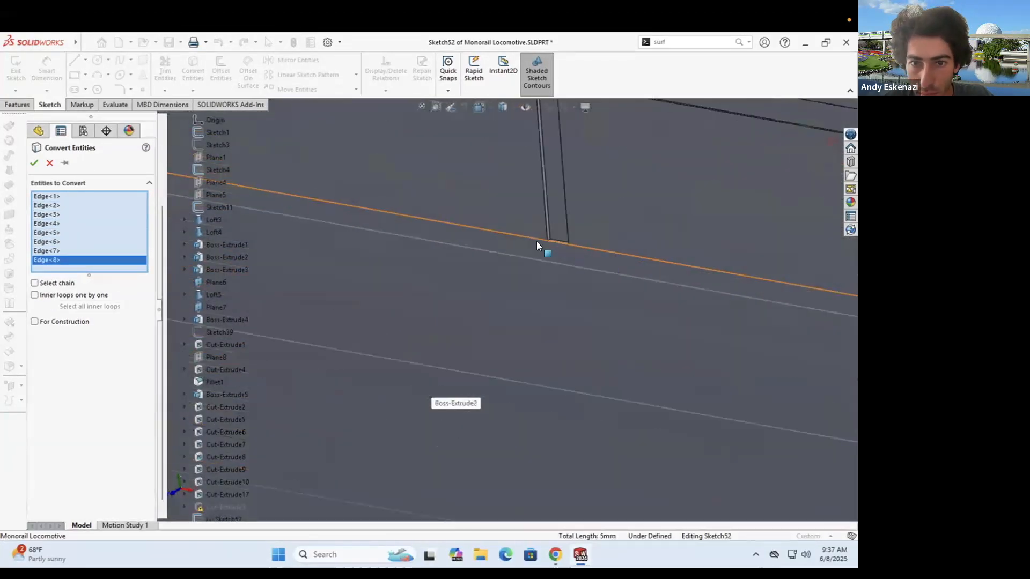
pyautogui.click(556, 242)
pyautogui.scroll(4, 556, 242)
pyautogui.scroll(-5, 520, 424)
pyautogui.click(495, 199)
pyautogui.scroll(5, 495, 199)
pyautogui.scroll(-5, 592, 275)
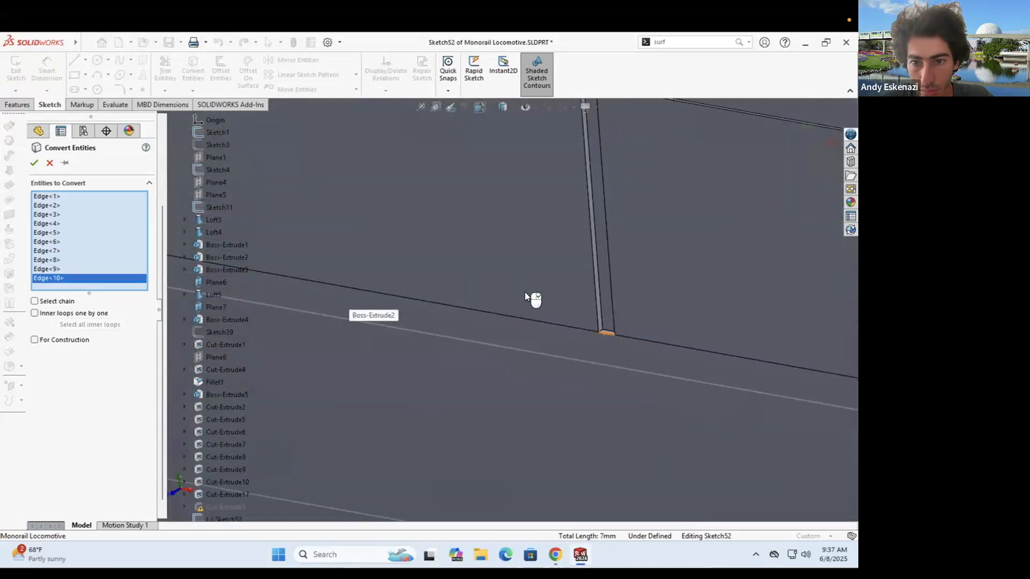
pyautogui.click(606, 333)
pyautogui.scroll(4, 605, 331)
pyautogui.scroll(-5, 585, 232)
pyautogui.click(571, 180)
pyautogui.scroll(5, 478, 259)
pyautogui.scroll(-5, 693, 262)
pyautogui.click(582, 267)
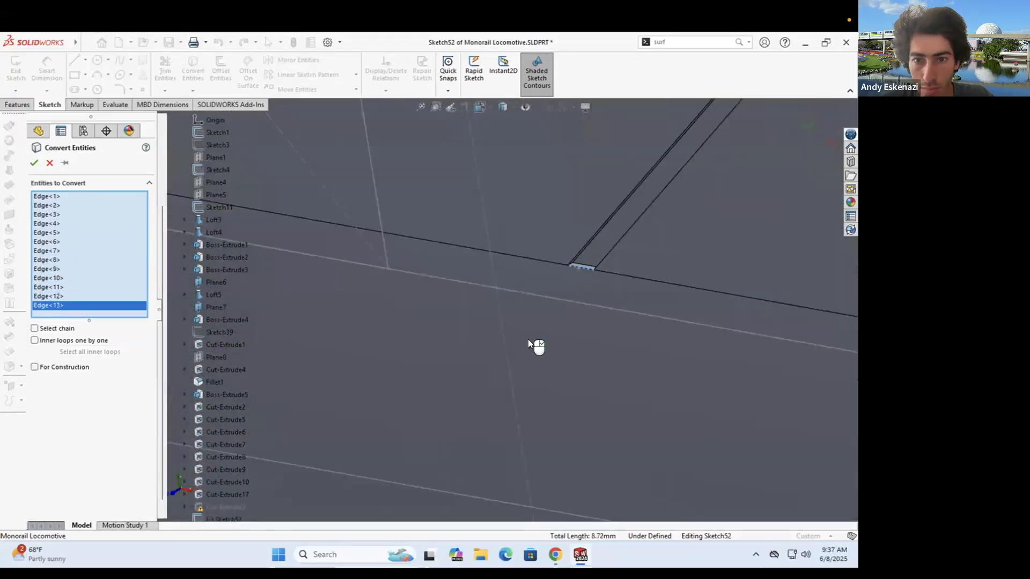
pyautogui.click(470, 353)
# - Draw three thin slanted rectangles at the posts along the lower body
pyautogui.rightClick(473, 405)
pyautogui.scroll(10, 474, 407)
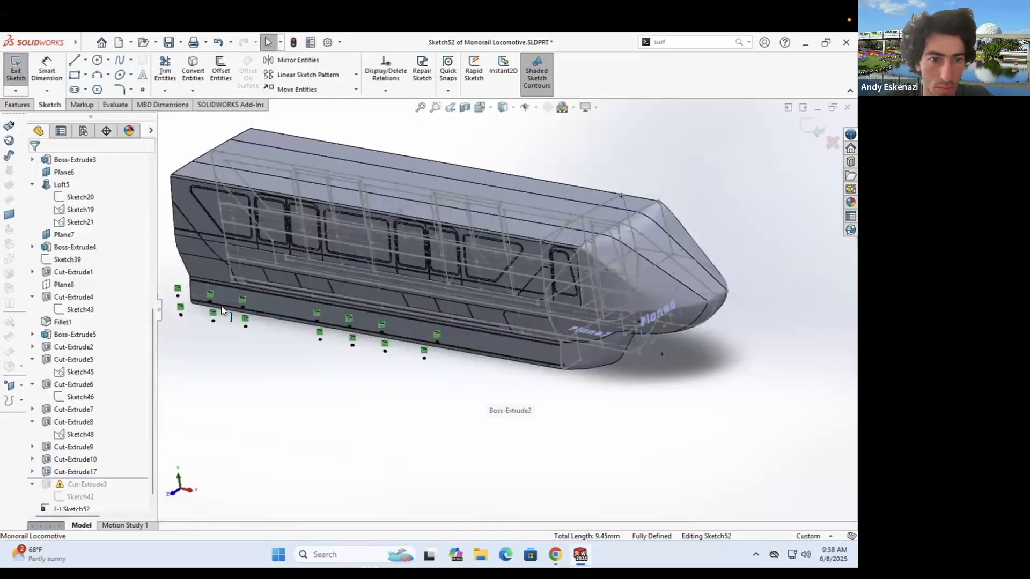
pyautogui.scroll(-9, 185, 300)
pyautogui.click(74, 75)
pyautogui.click(298, 241)
pyautogui.click(330, 420)
pyautogui.click(600, 294)
pyautogui.click(634, 472)
pyautogui.scroll(4, 638, 461)
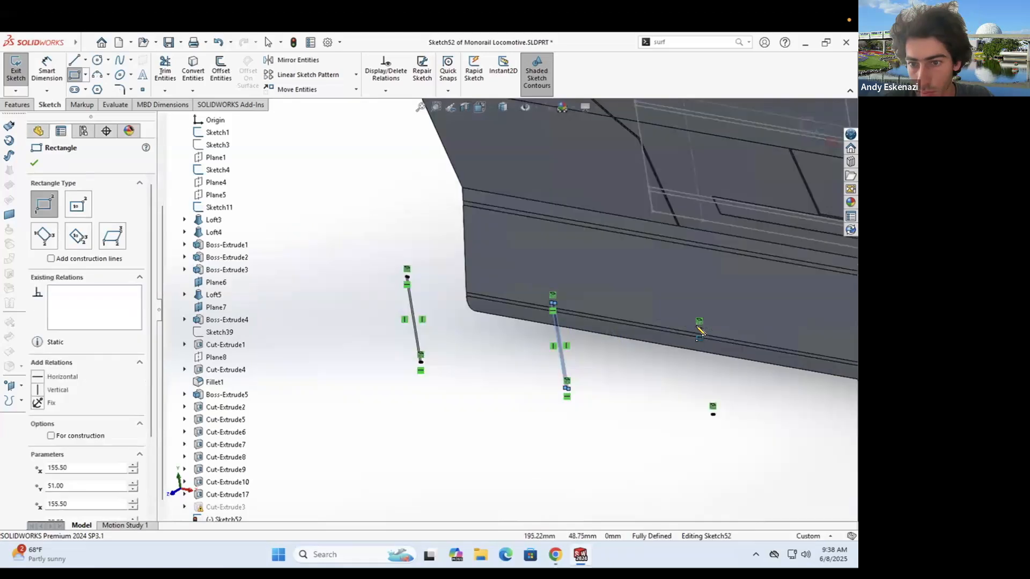
pyautogui.scroll(-6, 701, 327)
pyautogui.click(646, 329)
pyautogui.scroll(4, 638, 431)
pyautogui.click(594, 447)
pyautogui.scroll(4, 695, 336)
pyautogui.scroll(-3, 677, 359)
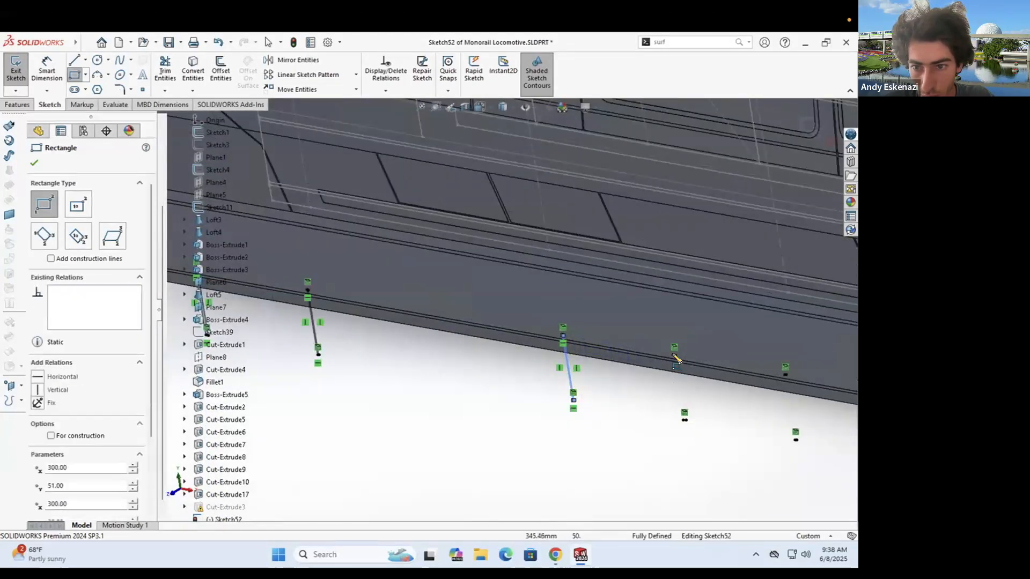
pyautogui.scroll(3, 645, 366)
pyautogui.scroll(-7, 657, 370)
pyautogui.click(74, 60)
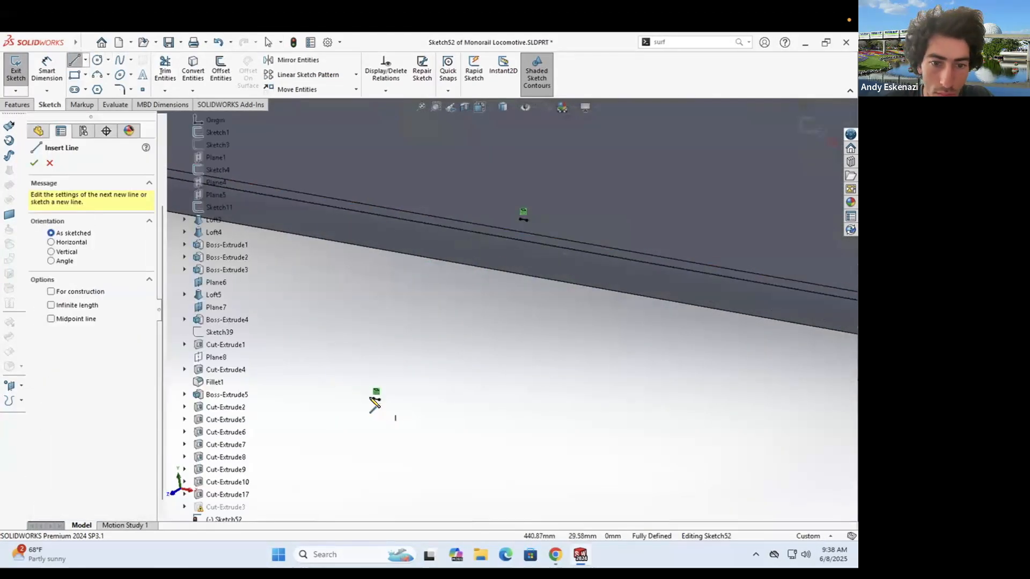
# - Set the cut to start from the upper body band face, replacing the wrongly picked face
pyautogui.click(78, 232)
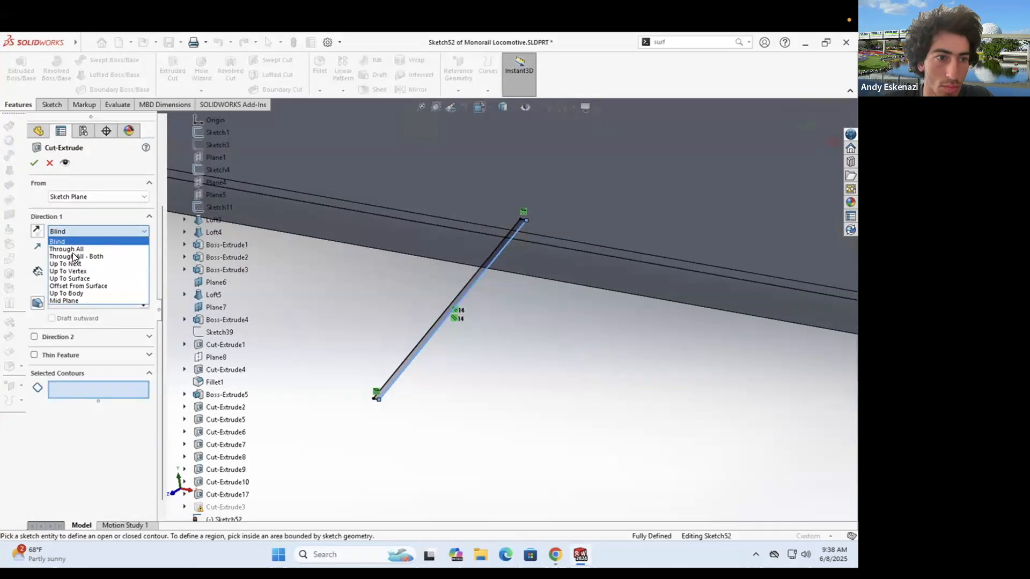
pyautogui.scroll(9, 637, 201)
pyautogui.click(516, 292)
pyautogui.moveTo(517, 292); pyautogui.dragTo(539, 282, button='middle')
pyautogui.rightClick(115, 213)
pyautogui.click(140, 233)
pyautogui.click(573, 225)
pyautogui.scroll(5, 443, 247)
pyautogui.moveTo(384, 248); pyautogui.dragTo(415, 250, button='middle')
pyautogui.scroll(-8, 415, 249)
pyautogui.scroll(2, 504, 322)
# - Select the seven Sketch52 strip regions, set depth 0.15 mm, and confirm Cut-Extrude18
pyautogui.click(98, 408)
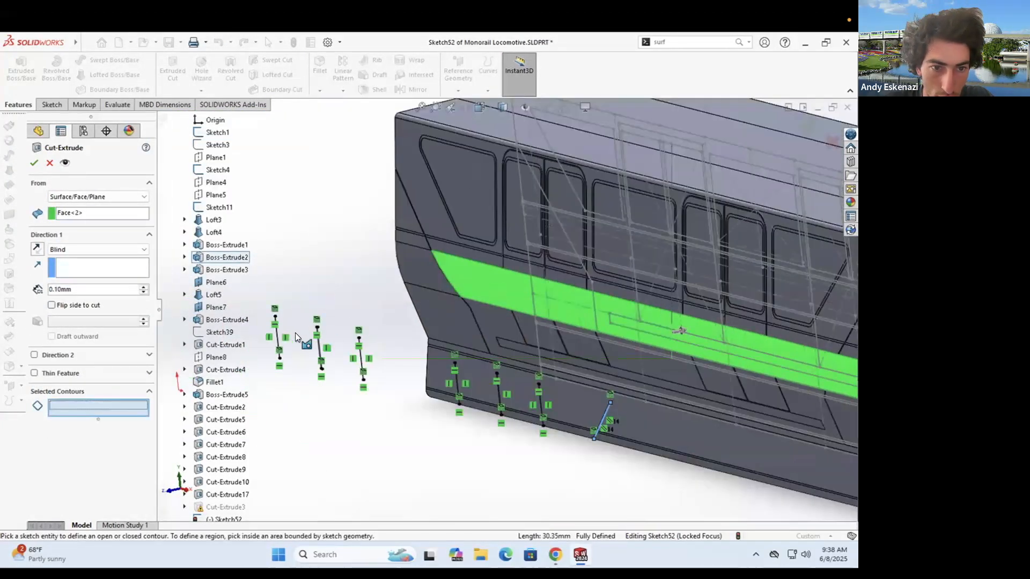
pyautogui.scroll(-12, 316, 330)
pyautogui.click(718, 344)
pyautogui.scroll(8, 580, 368)
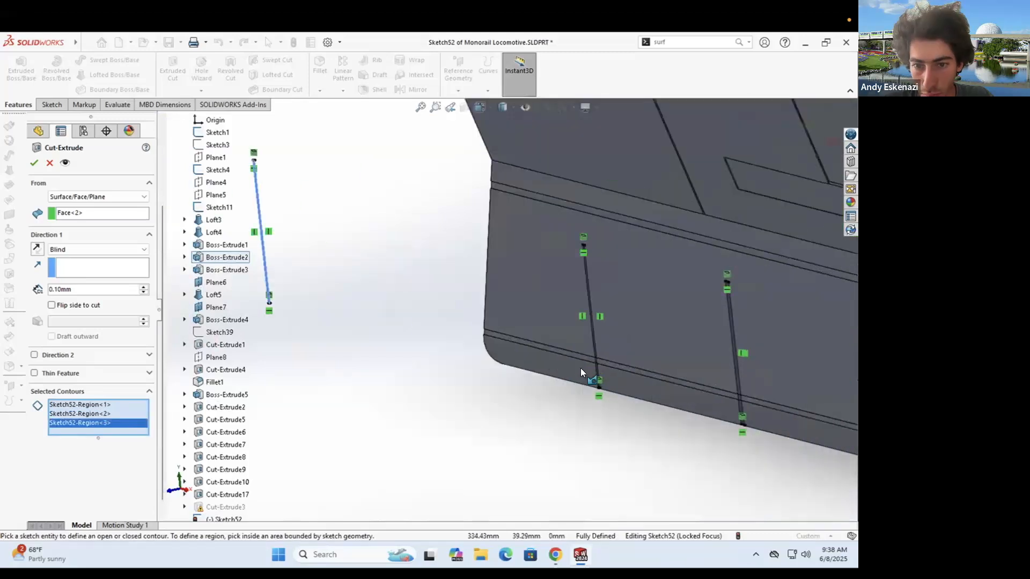
pyautogui.scroll(-8, 580, 367)
pyautogui.click(587, 371)
pyautogui.scroll(6, 613, 383)
pyautogui.scroll(-7, 391, 326)
pyautogui.click(444, 324)
pyautogui.scroll(4, 474, 318)
pyautogui.click(483, 319)
pyautogui.scroll(6, 483, 319)
pyautogui.scroll(-8, 482, 284)
pyautogui.click(483, 285)
pyautogui.scroll(12, 485, 290)
pyautogui.click(74, 291)
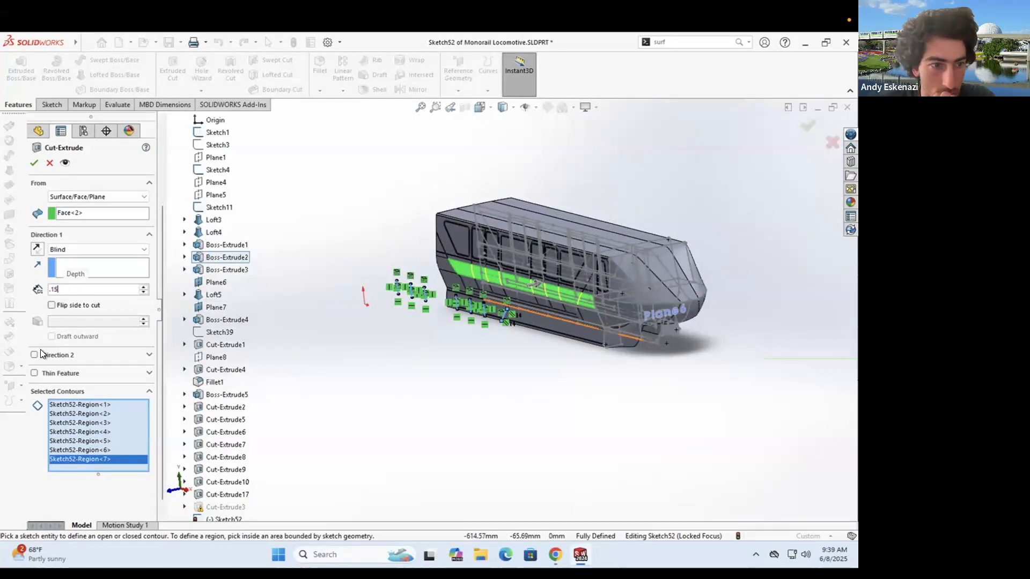
pyautogui.click(37, 163)
pyautogui.scroll(-6, 423, 358)
# - Compare the model against the monorail reference photo in Chrome
pyautogui.scroll(4, 489, 275)
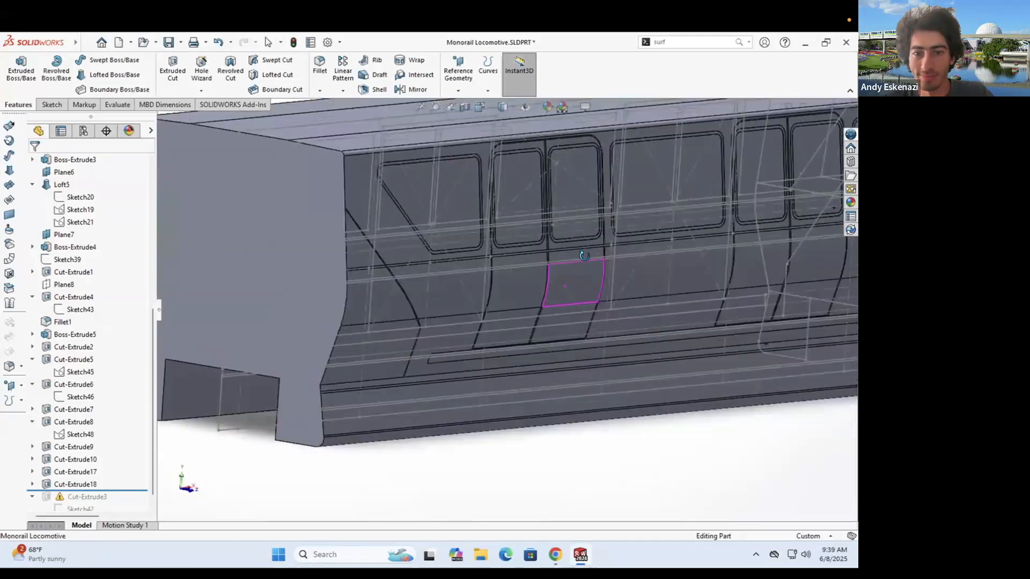
pyautogui.scroll(-5, 599, 299)
pyautogui.click(555, 556)
pyautogui.click(556, 556)
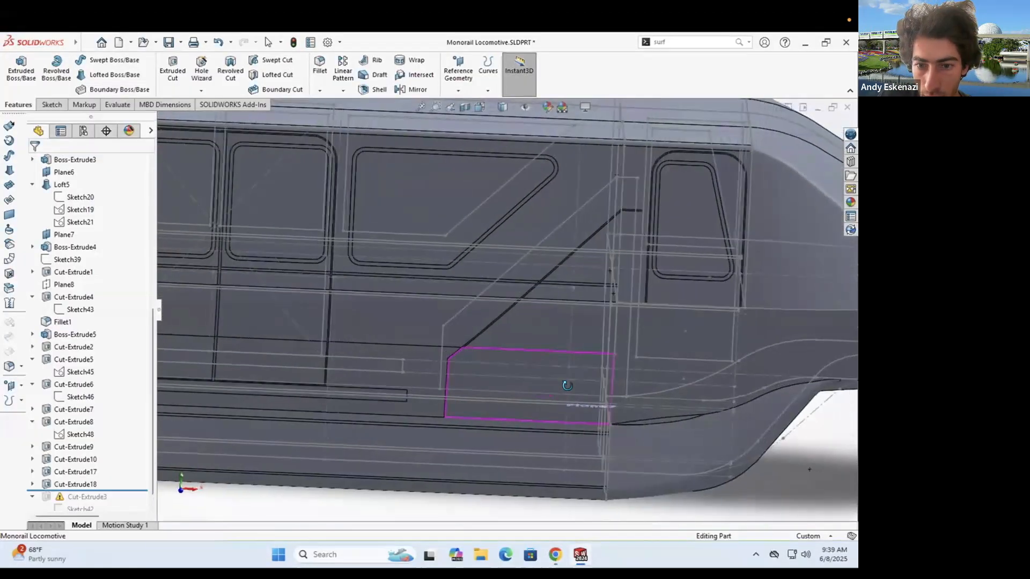
pyautogui.click(556, 556)
pyautogui.click(556, 555)
# - Hide the Sketch1 reference lines near the cab
pyautogui.moveTo(571, 286); pyautogui.dragTo(513, 186, button='middle')
pyautogui.rightClick(606, 262)
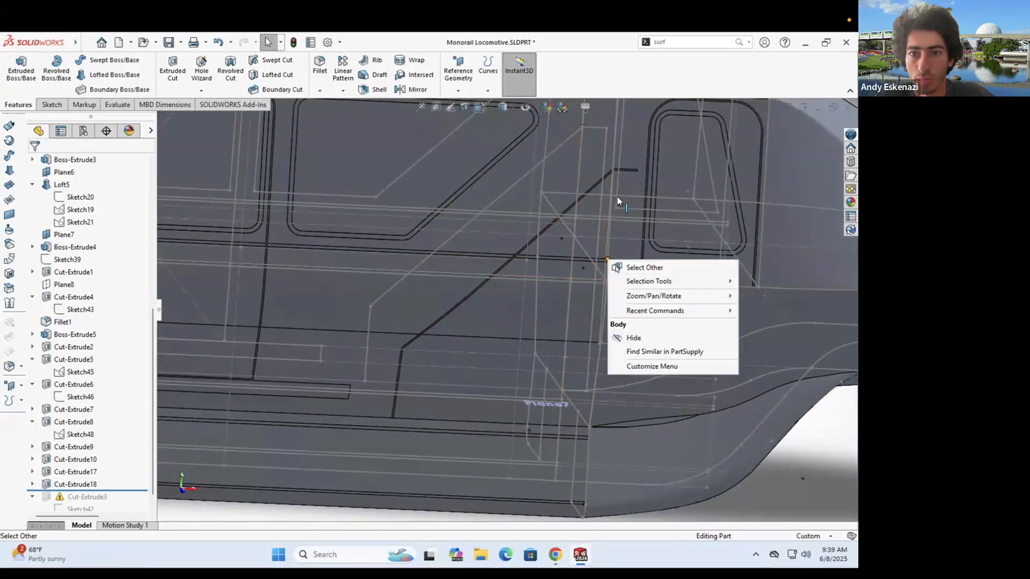
pyautogui.rightClick(615, 157)
pyautogui.rightClick(606, 159)
pyautogui.rightClick(579, 172)
pyautogui.click(605, 156)
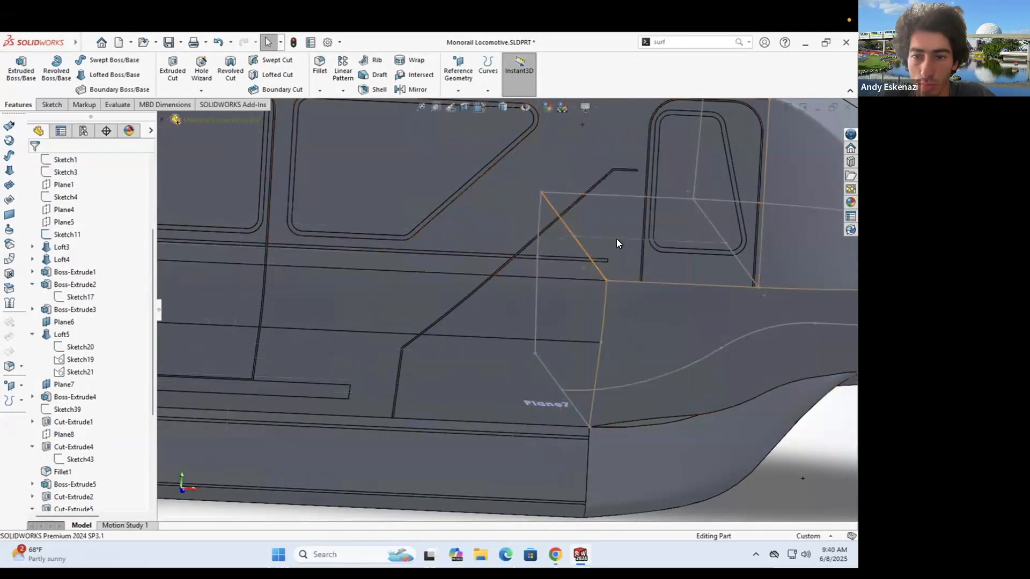
# - Hide reference planes Plane6 and Plane7
pyautogui.scroll(8, 598, 323)
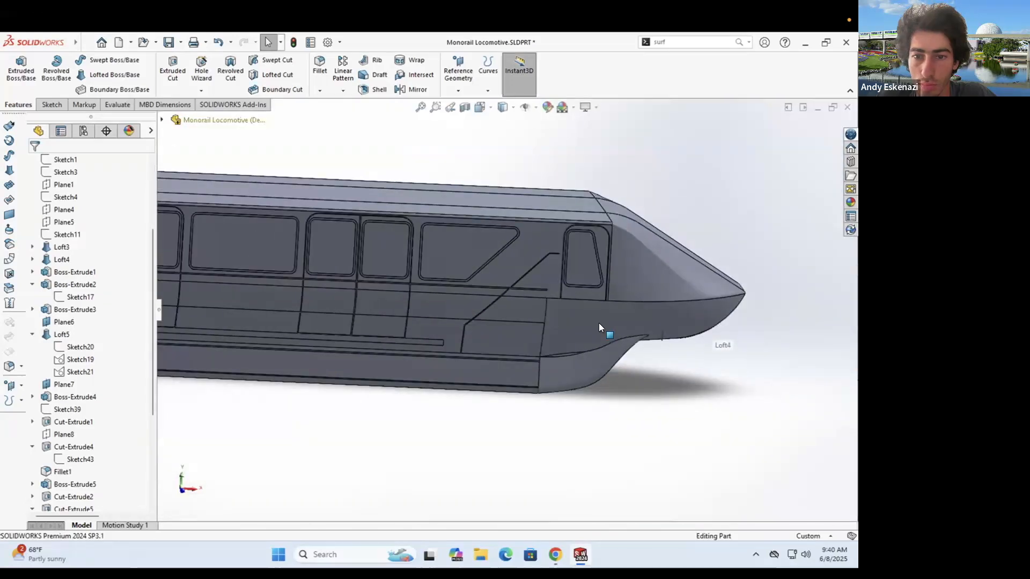
pyautogui.scroll(-1, 60, 343)
pyautogui.rightClick(60, 344)
pyautogui.click(92, 271)
pyautogui.rightClick(63, 285)
pyautogui.click(92, 271)
pyautogui.scroll(1, 475, 298)
pyautogui.scroll(-3, 475, 299)
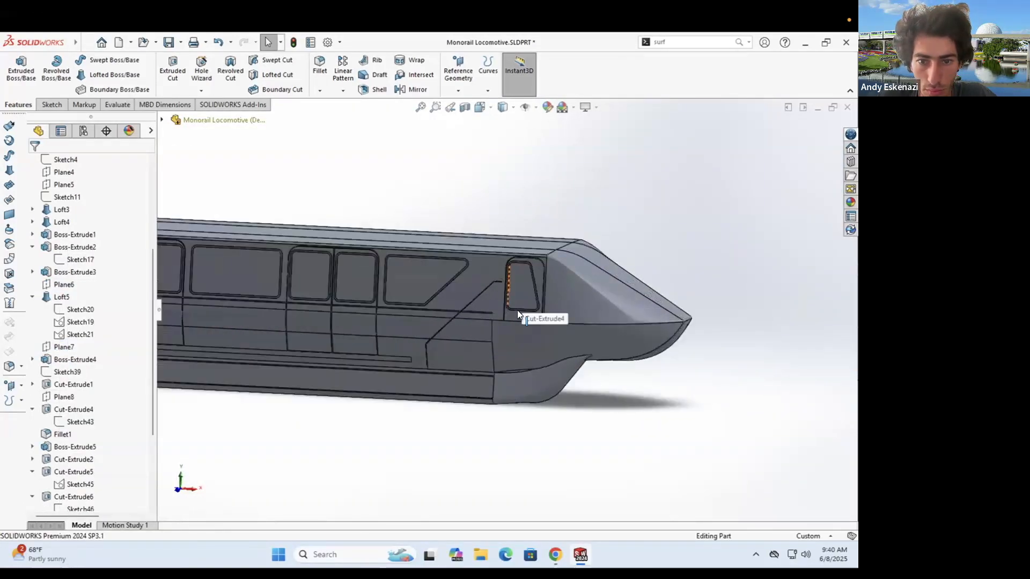
pyautogui.scroll(-4, 517, 310)
# - Start Sketch53 on the side face near the cab door
pyautogui.click(594, 349)
pyautogui.click(619, 337)
pyautogui.scroll(-7, 621, 334)
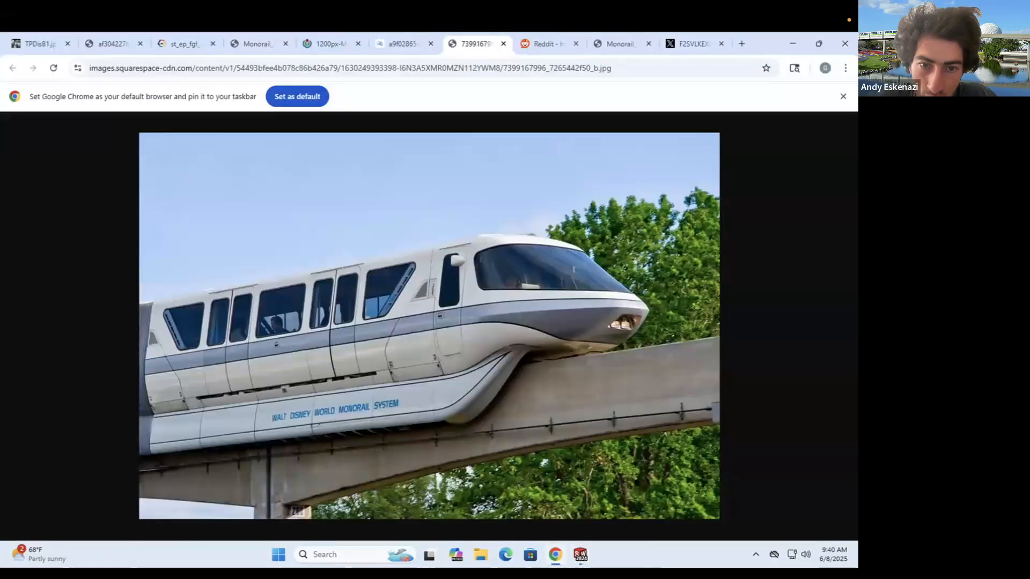
pyautogui.scroll(-3, 585, 297)
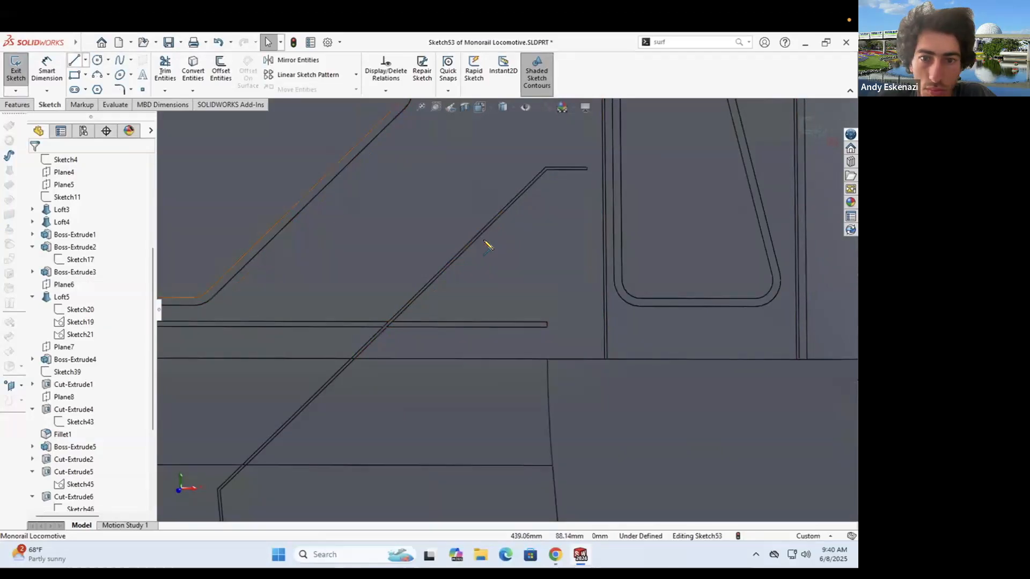
# - Draw the offset vertical and upper horizontal lines of the diagonal cab stripe
pyautogui.press('l')
pyautogui.click(461, 255)
pyautogui.click(588, 256)
pyautogui.click(590, 358)
pyautogui.press('Escape')
pyautogui.click(74, 60)
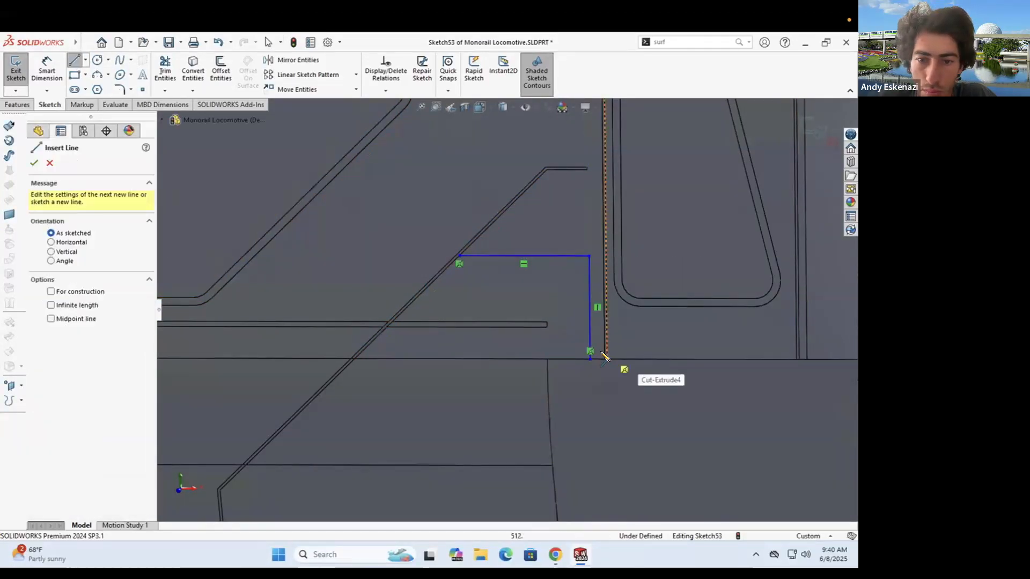
pyautogui.scroll(-5, 606, 358)
pyautogui.click(545, 351)
pyautogui.scroll(3, 547, 185)
pyautogui.click(524, 183)
pyautogui.click(345, 183)
pyautogui.press('Escape')
pyautogui.scroll(3, 515, 190)
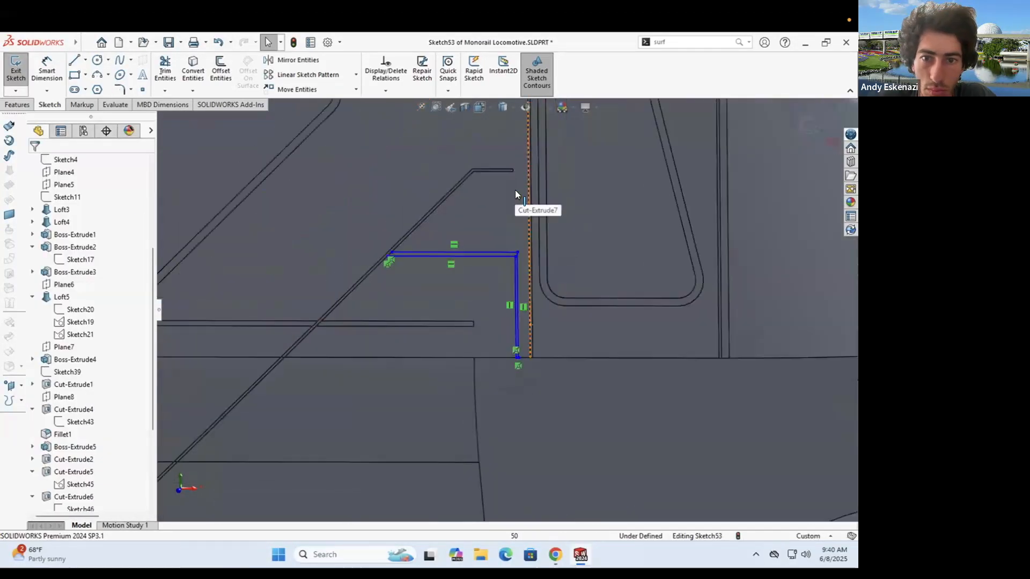
# - Dimension the gap between the two bottom endpoints as 0.5 mm
pyautogui.press('d')
pyautogui.scroll(-6, 517, 403)
pyautogui.click(519, 374)
pyautogui.click(524, 374)
pyautogui.click(578, 410)
pyautogui.write('.5')
pyautogui.press('Return')
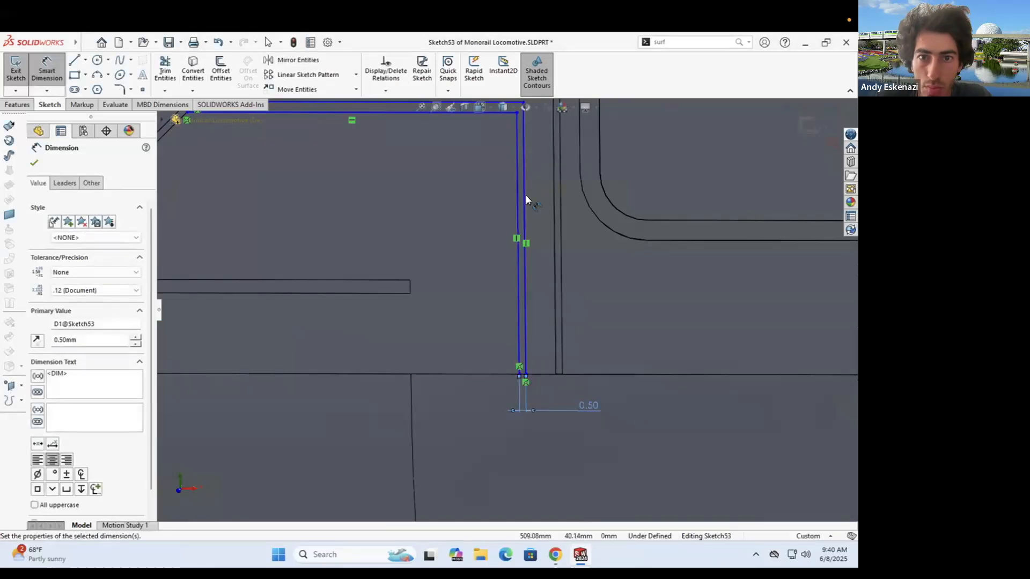
pyautogui.scroll(5, 526, 198)
pyautogui.press('Escape')
pyautogui.scroll(-3, 531, 161)
# - Shift the line pair left and make the line collinear with the body edge
pyautogui.moveTo(501, 370); pyautogui.dragTo(448, 370)
pyautogui.keyDown('ctrl'); pyautogui.click(492, 192); pyautogui.keyUp('ctrl')
pyautogui.click(37, 345)
pyautogui.press('Escape')
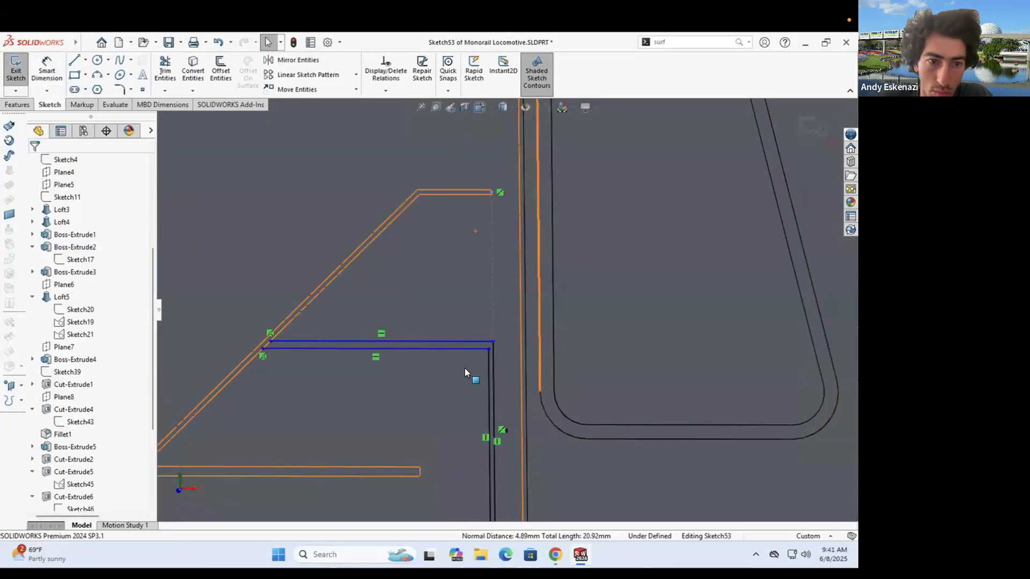
# - Dimension the spacing between the two upper corner points as 0.5 mm
pyautogui.click(52, 74)
pyautogui.click(493, 342)
pyautogui.hotkey('alt', 'Tab')
pyautogui.hotkey('alt', 'Tab')
pyautogui.click(492, 350)
pyautogui.click(510, 339)
pyautogui.write('.5')
pyautogui.press('Return')
pyautogui.press('Escape')
pyautogui.scroll(3, 507, 312)
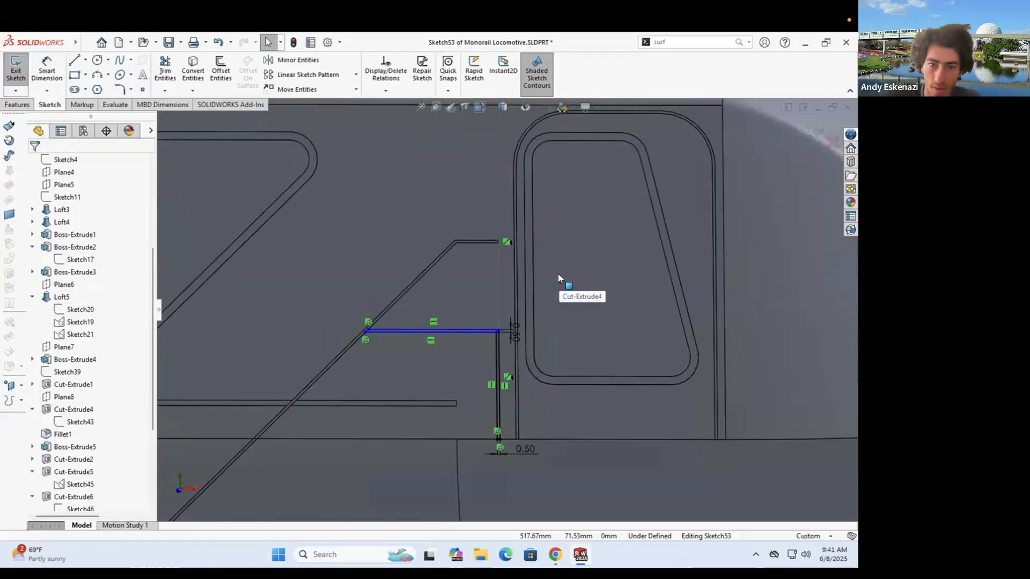
# - Add a 20.00 mm height dimension to the vertical stripe line
pyautogui.click(46, 69)
pyautogui.click(498, 352)
pyautogui.click(579, 346)
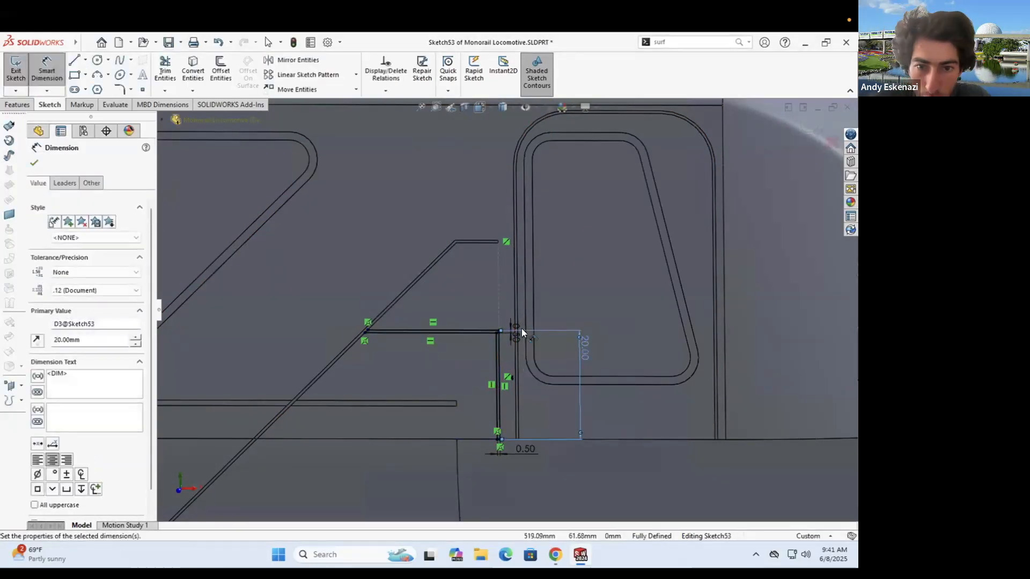
pyautogui.scroll(-8, 521, 329)
pyautogui.press('Escape')
# - Pan toward the cab end and compare with the monorail reference photo
pyautogui.scroll(15, 654, 247)
pyautogui.scroll(1, 531, 288)
pyautogui.keyDown('ctrl'); pyautogui.moveTo(522, 289); pyautogui.dragTo(775, 303, button='middle'); pyautogui.keyUp('ctrl')
pyautogui.scroll(-1, 784, 305)
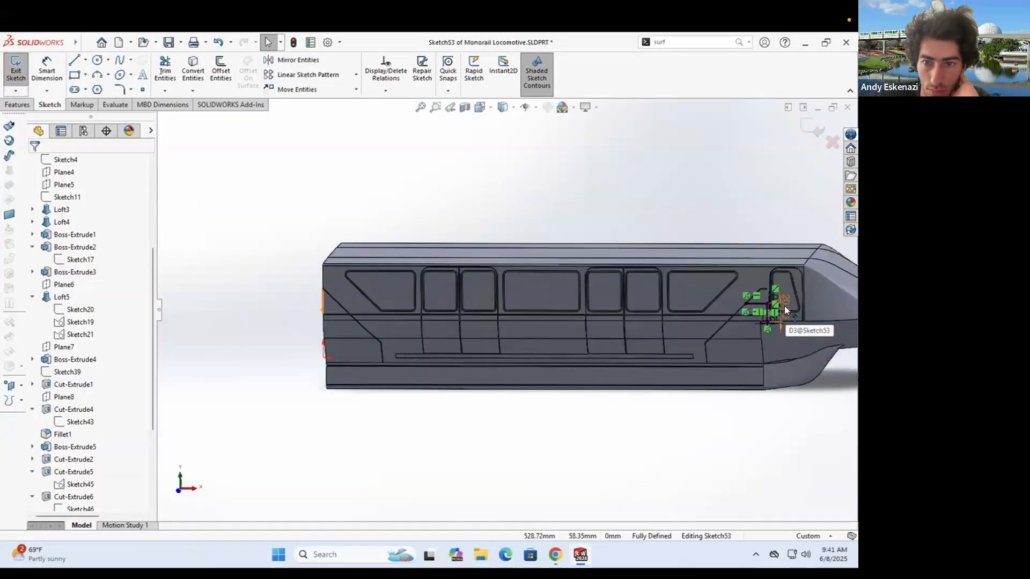
pyautogui.scroll(-4, 784, 305)
pyautogui.click(556, 555)
pyautogui.click(558, 552)
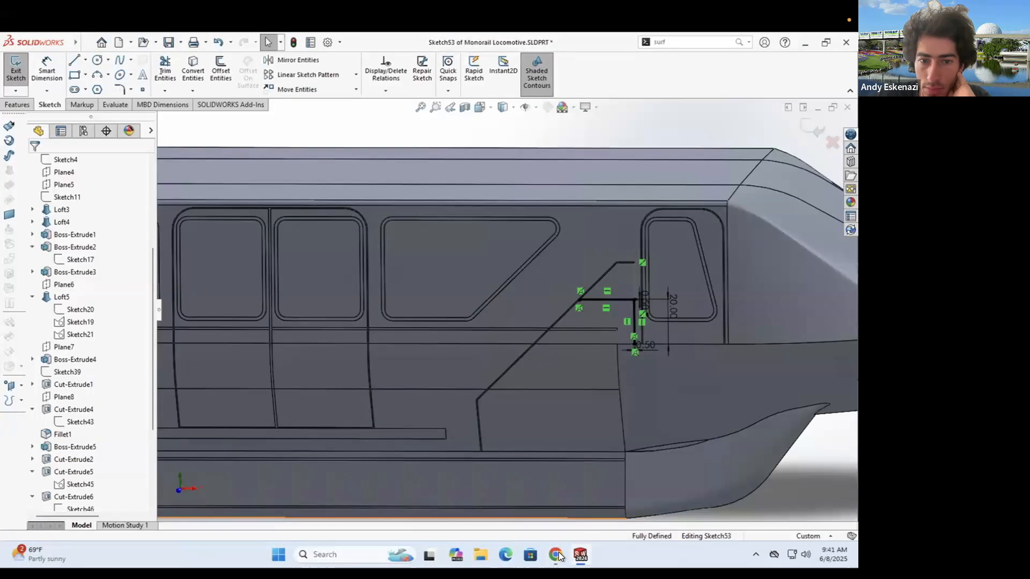
pyautogui.scroll(-8, 622, 298)
# - Close the stripe's upper corner and lower ends with short connecting lines
pyautogui.click(75, 60)
pyautogui.scroll(-6, 207, 260)
pyautogui.click(330, 329)
pyautogui.click(344, 313)
pyautogui.press('Escape')
pyautogui.scroll(4, 506, 311)
pyautogui.scroll(5, 603, 382)
pyautogui.scroll(-12, 577, 378)
pyautogui.click(75, 60)
pyautogui.click(488, 376)
pyautogui.click(564, 375)
# - Cancel the Extruded Cut and inspect the existing Cut-Extrude19 on the model
pyautogui.click(17, 105)
pyautogui.click(173, 70)
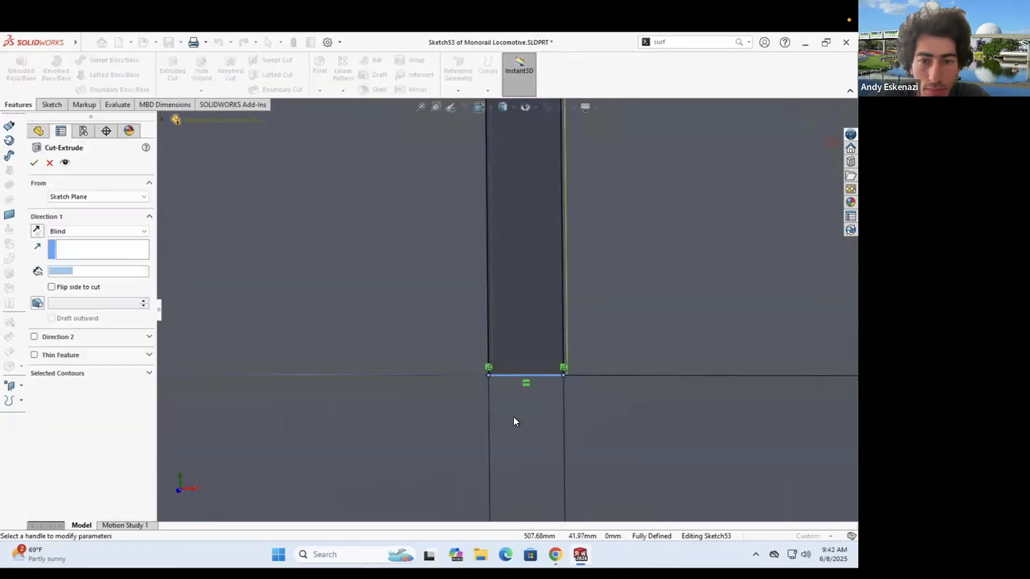
pyautogui.click(49, 163)
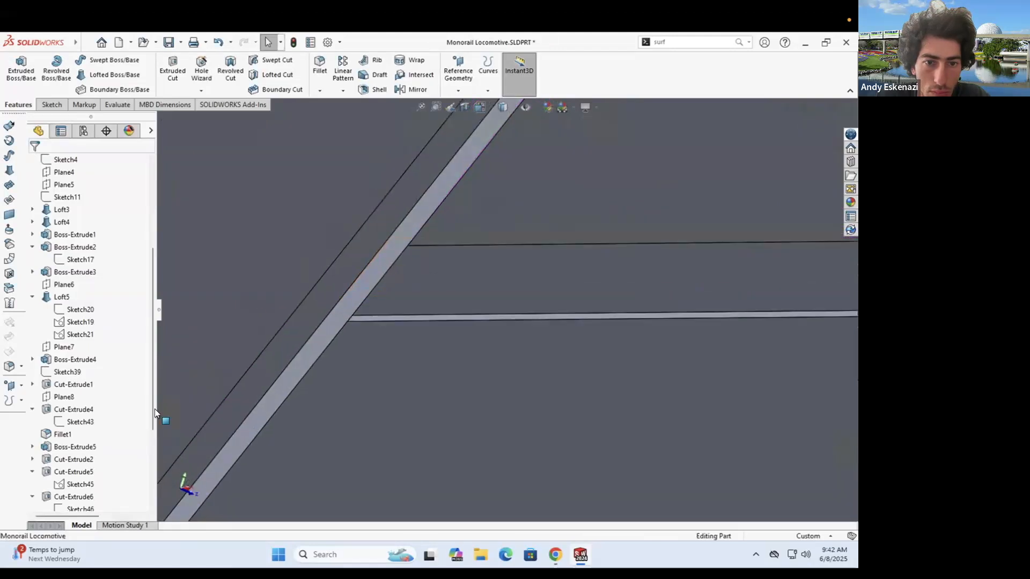
pyautogui.scroll(-5, 145, 421)
pyautogui.rightClick(75, 485)
pyautogui.click(91, 250)
pyautogui.moveTo(344, 292); pyautogui.dragTo(535, 280, button='middle')
pyautogui.scroll(6, 357, 297)
pyautogui.press('Escape')
pyautogui.scroll(7, 535, 322)
# - Delete Cut-Extrude19 and its leftover sketch
pyautogui.rightClick(81, 472)
pyautogui.click(107, 367)
pyautogui.click(499, 236)
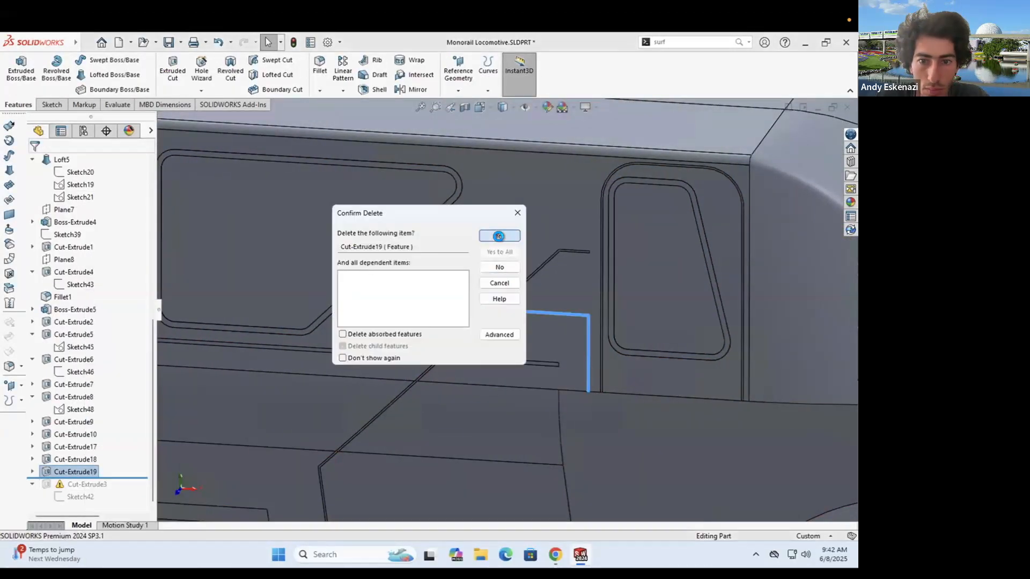
pyautogui.rightClick(549, 310)
pyautogui.rightClick(548, 311)
pyautogui.click(580, 488)
pyautogui.click(499, 236)
# - Open Sketch46, the triangle sketch near the cab, for editing
pyautogui.click(513, 293)
pyautogui.scroll(-6, 512, 294)
pyautogui.click(509, 291)
pyautogui.rightClick(80, 397)
pyautogui.click(91, 308)
pyautogui.scroll(-9, 620, 304)
# - Draw the inner parallel and vertical lines of the stripe in Sketch46
pyautogui.click(74, 60)
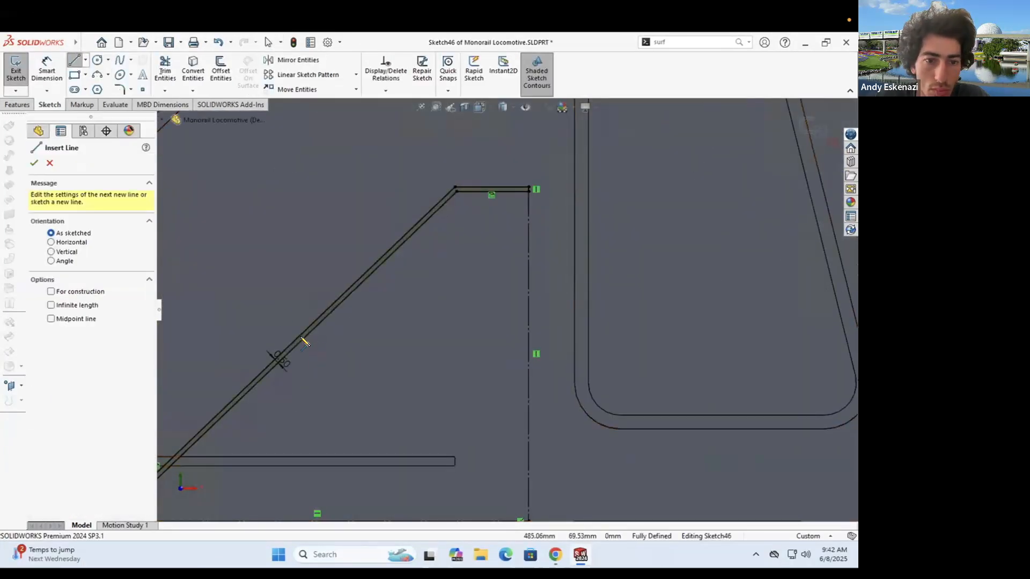
pyautogui.click(302, 340)
pyautogui.scroll(5, 521, 390)
pyautogui.scroll(-8, 519, 389)
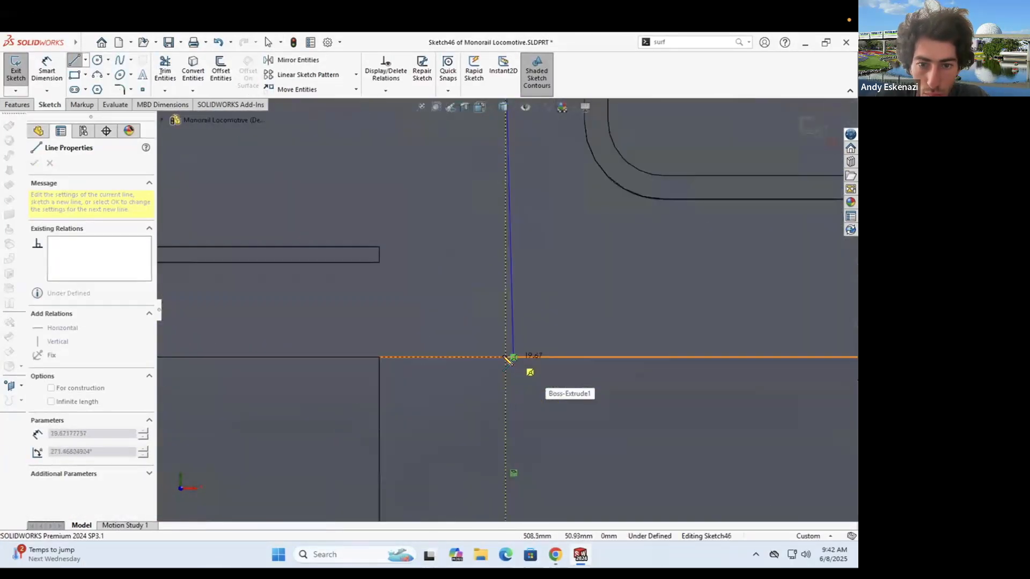
pyautogui.click(510, 358)
pyautogui.press('Escape')
pyautogui.scroll(6, 510, 168)
pyautogui.scroll(-3, 510, 169)
pyautogui.click(75, 61)
pyautogui.scroll(-3, 322, 271)
pyautogui.click(367, 298)
pyautogui.click(772, 298)
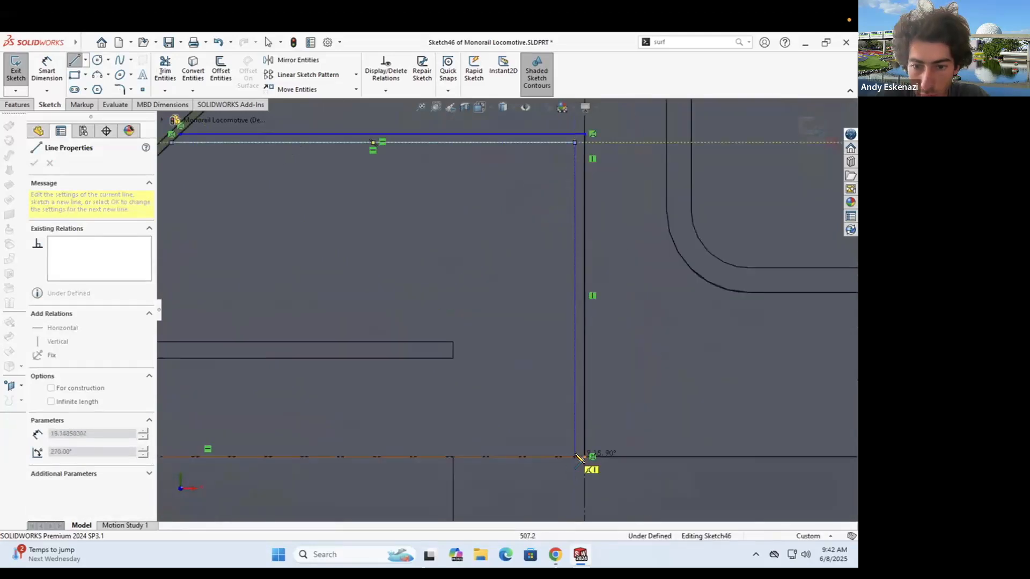
pyautogui.click(580, 456)
pyautogui.press('Escape')
pyautogui.scroll(5, 569, 440)
pyautogui.scroll(-5, 429, 236)
# - Dimension the inner line spacing to 0.5 mm at the lower and upper corners
pyautogui.click(47, 70)
pyautogui.click(563, 390)
pyautogui.click(552, 391)
pyautogui.click(594, 412)
pyautogui.write('0.5')
pyautogui.press('Return')
pyautogui.click(500, 218)
pyautogui.click(490, 229)
pyautogui.click(564, 226)
pyautogui.press('Escape')
pyautogui.press('Escape')
pyautogui.hotkey('ctrl', 'z')
pyautogui.click(47, 69)
pyautogui.click(500, 217)
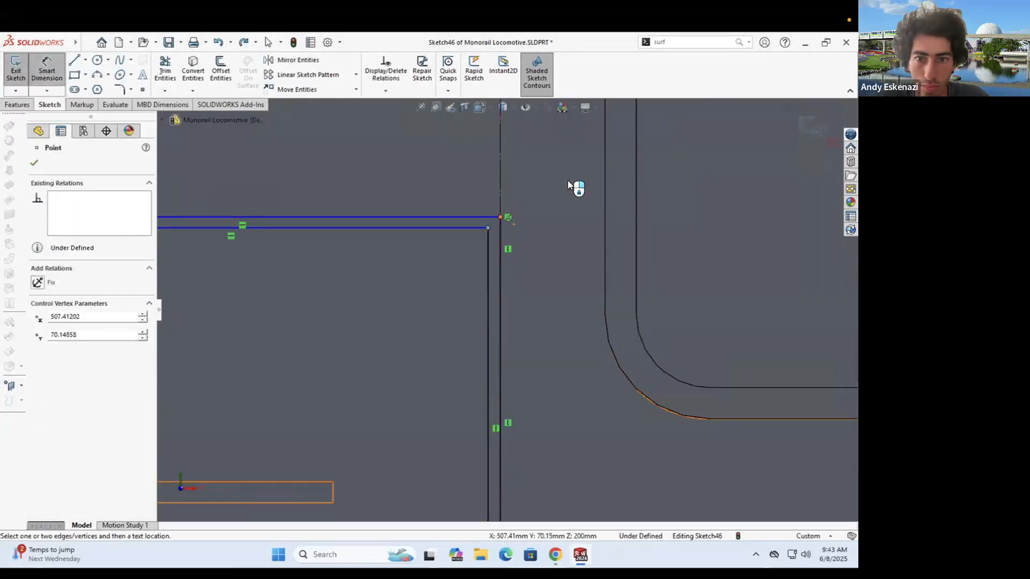
pyautogui.click(564, 220)
pyautogui.write('.5')
pyautogui.press('Return')
# - Set the stripe height to 20 mm between the centreline points
pyautogui.scroll(6, 537, 365)
pyautogui.scroll(-3, 514, 217)
pyautogui.click(518, 215)
pyautogui.click(518, 399)
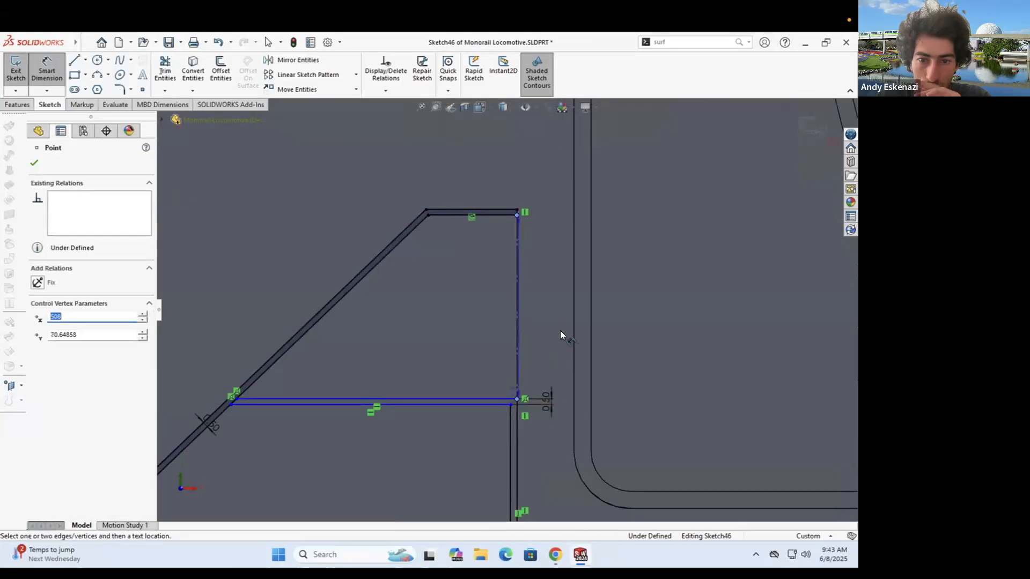
pyautogui.click(561, 331)
pyautogui.scroll(2, 444, 317)
pyautogui.write('20')
pyautogui.press('Return')
pyautogui.scroll(6, 529, 306)
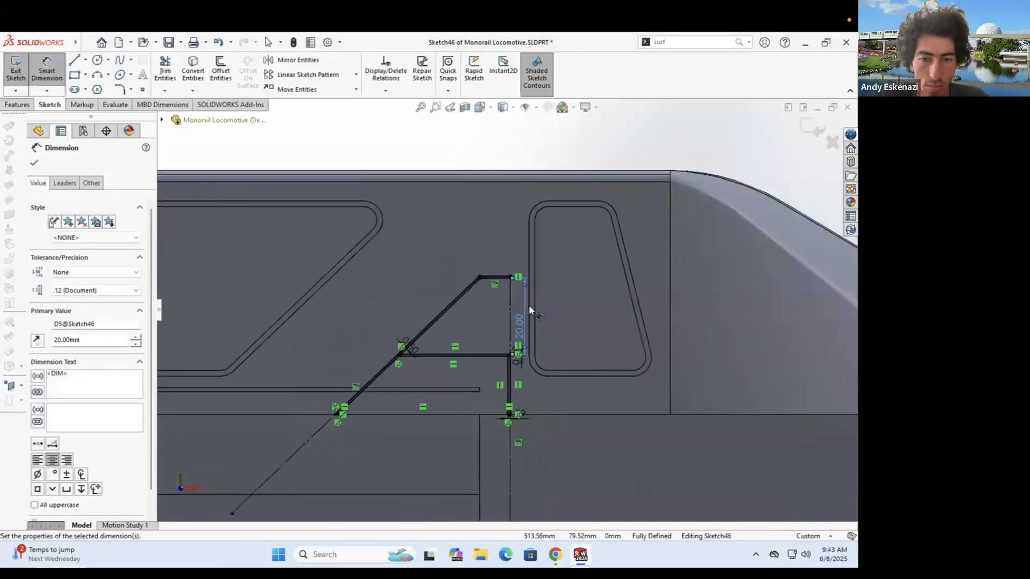
pyautogui.scroll(-10, 193, 319)
# - Try a horizontal line from the diagonal to the left edge, then undo it
pyautogui.click(75, 60)
pyautogui.click(425, 299)
pyautogui.click(271, 299)
pyautogui.press('Escape')
pyautogui.press('Escape')
pyautogui.hotkey('ctrl', 'z')
# - Draw the pair of horizontal stripe lines from the right-end diagonal to the left end
pyautogui.click(74, 60)
pyautogui.scroll(10, 742, 324)
pyautogui.scroll(-12, 733, 325)
pyautogui.click(619, 234)
pyautogui.scroll(12, 665, 316)
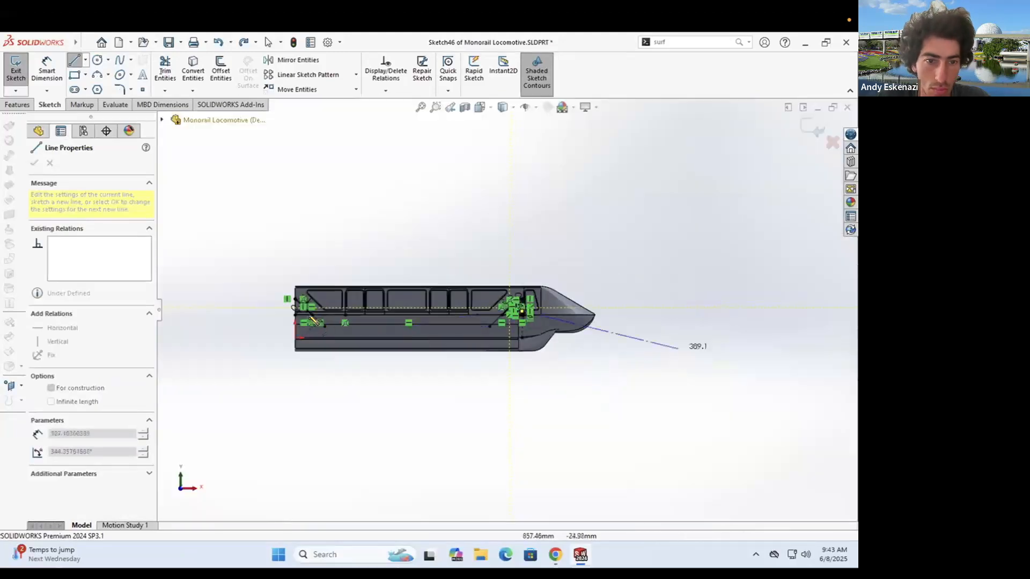
pyautogui.scroll(-9, 281, 306)
pyautogui.scroll(-5, 424, 293)
pyautogui.click(342, 328)
pyautogui.click(342, 327)
pyautogui.click(686, 327)
pyautogui.click(342, 327)
pyautogui.click(341, 336)
pyautogui.click(342, 336)
pyautogui.click(694, 336)
pyautogui.press('Escape')
# - Pull the left endpoint down and dimension the vertical offset at 0.5 mm
pyautogui.moveTo(317, 316); pyautogui.dragTo(316, 363)
pyautogui.click(46, 70)
pyautogui.click(285, 340)
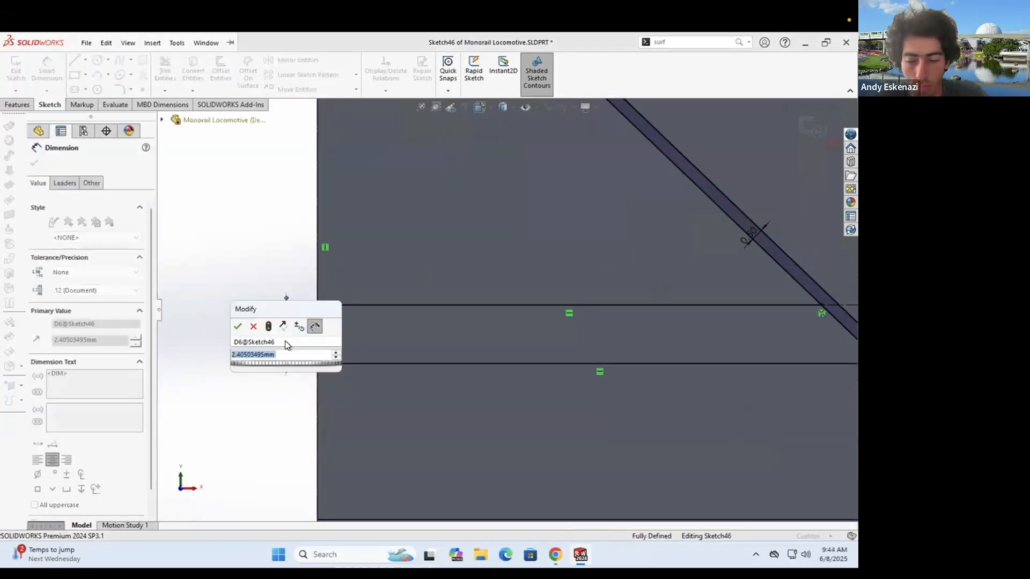
pyautogui.write('0.5')
pyautogui.press('Return')
pyautogui.scroll(12, 418, 317)
pyautogui.scroll(7, 418, 317)
pyautogui.scroll(-14, 541, 272)
pyautogui.scroll(2, 557, 414)
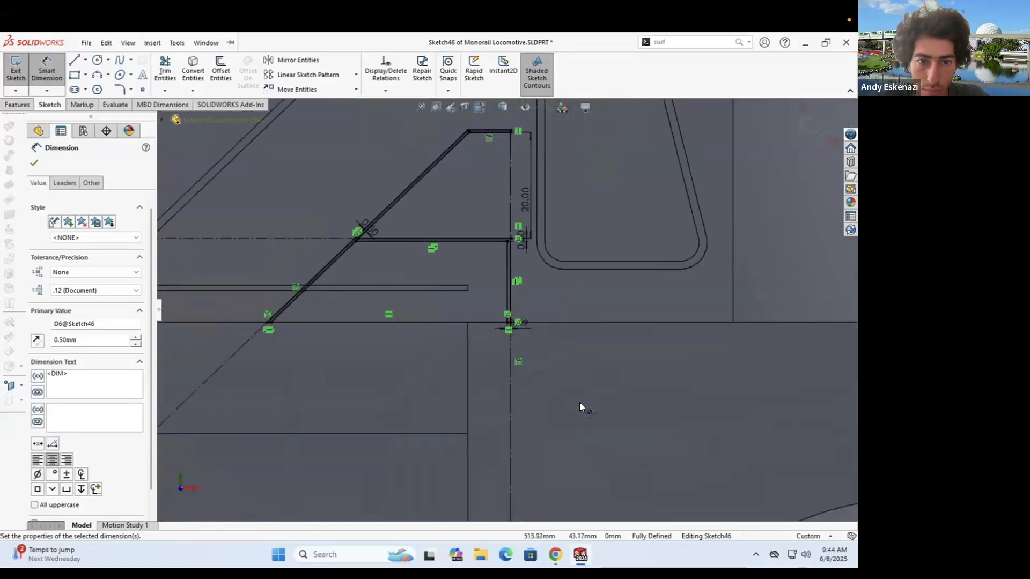
# - Exit Sketch46 despite the error and add four stripe regions to Cut-Extrude6
pyautogui.click(20, 66)
pyautogui.click(434, 316)
pyautogui.rightClick(83, 380)
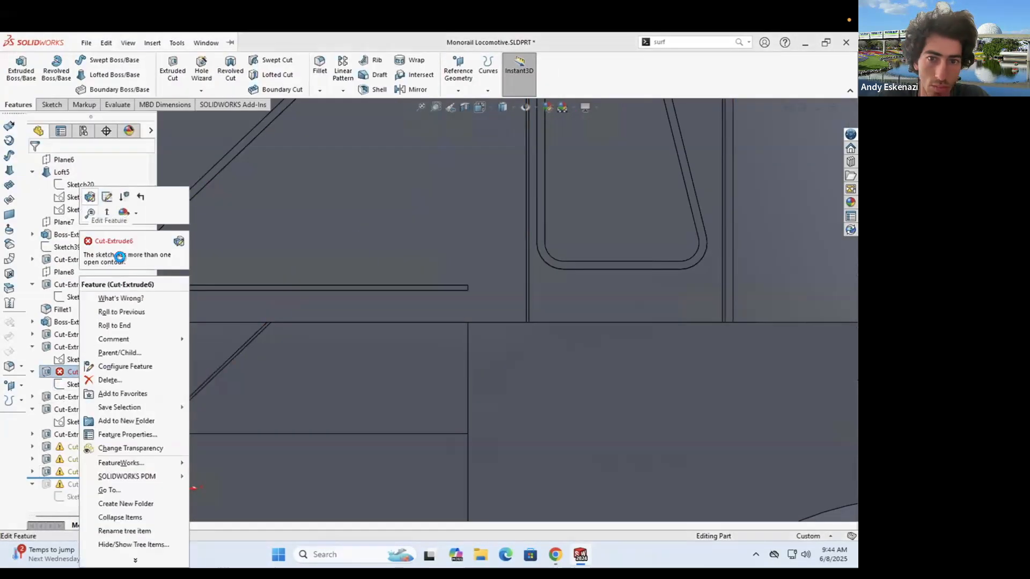
pyautogui.click(108, 254)
pyautogui.scroll(-6, 370, 252)
pyautogui.click(354, 239)
pyautogui.click(722, 347)
pyautogui.scroll(14, 655, 312)
pyautogui.scroll(-12, 343, 284)
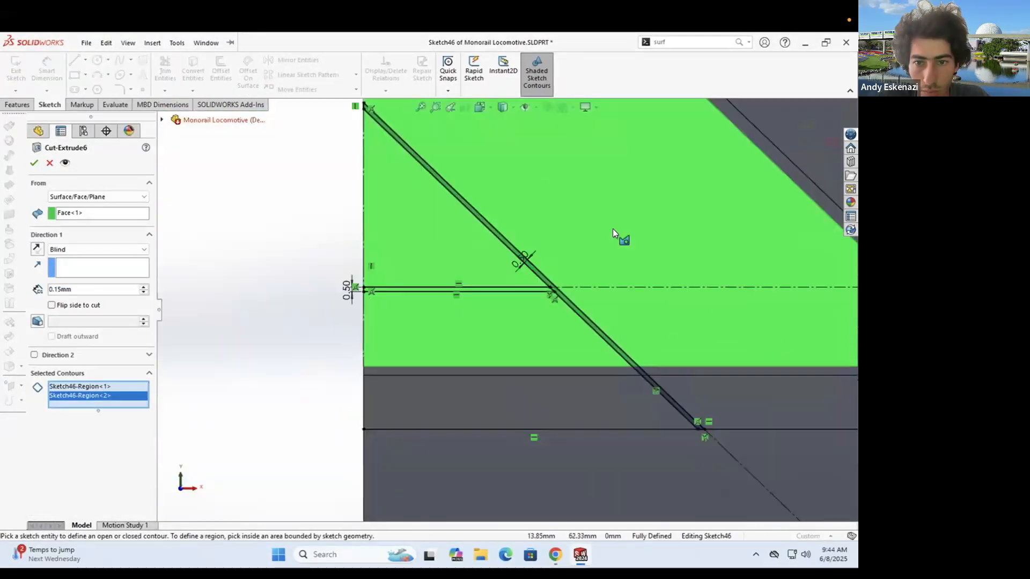
pyautogui.scroll(-7, 541, 311)
pyautogui.click(644, 228)
pyautogui.click(541, 206)
pyautogui.click(34, 163)
# - Expand Cut-Extrude10, edit Sketch50 and select the relation at the sketch end
pyautogui.scroll(14, 224, 378)
pyautogui.scroll(-2, 59, 485)
pyautogui.click(69, 447)
pyautogui.click(32, 446)
pyautogui.rightClick(93, 459)
pyautogui.click(105, 205)
pyautogui.scroll(4, 375, 338)
pyautogui.scroll(-11, 633, 334)
pyautogui.scroll(-9, 599, 289)
pyautogui.rightClick(530, 284)
pyautogui.click(586, 417)
pyautogui.scroll(6, 507, 306)
pyautogui.scroll(4, 509, 305)
pyautogui.scroll(-5, 502, 290)
pyautogui.scroll(8, 500, 285)
pyautogui.scroll(-7, 504, 402)
# - Snap the upper endpoint onto the lower one and add a Coincident relation
pyautogui.scroll(6, 510, 404)
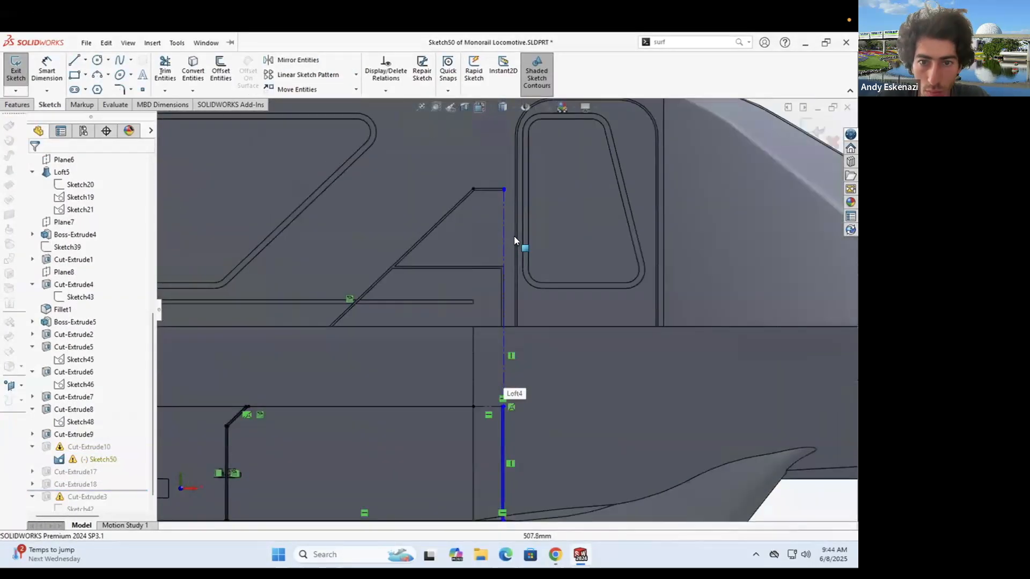
pyautogui.scroll(-8, 505, 179)
pyautogui.moveTo(501, 245); pyautogui.dragTo(502, 253)
pyautogui.click(501, 246)
pyautogui.keyDown('ctrl'); pyautogui.click(502, 254); pyautogui.keyUp('ctrl')
pyautogui.scroll(-5, 506, 241)
pyautogui.click(58, 361)
pyautogui.click(34, 163)
# - Exit Sketch50, dismiss the rebuild error, and reopen Sketch50 for editing
pyautogui.scroll(20, 539, 298)
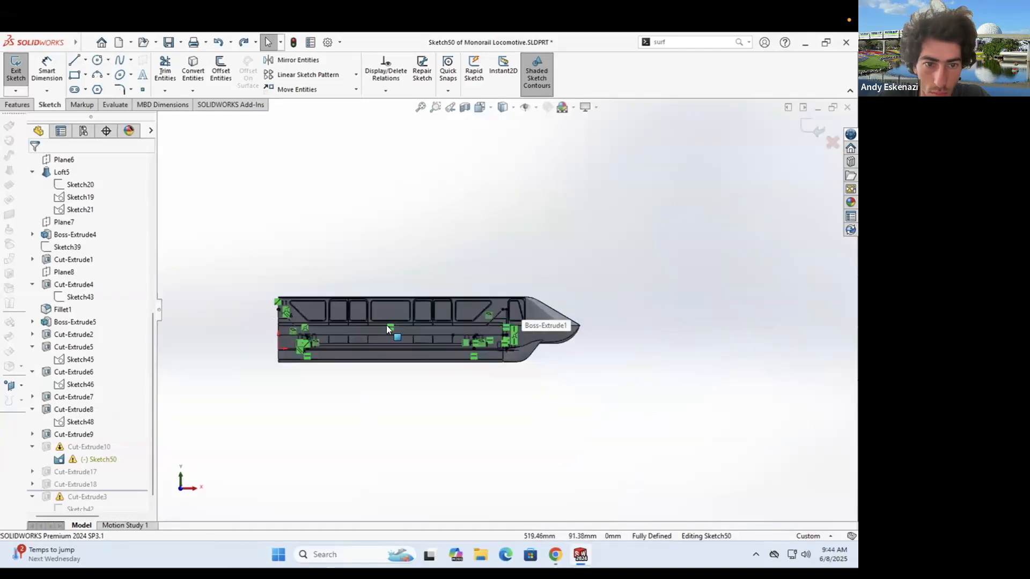
pyautogui.scroll(-10, 268, 322)
pyautogui.click(397, 274)
pyautogui.click(327, 131)
pyautogui.rightClick(92, 460)
pyautogui.click(105, 245)
# - Delete the faulty relation on the centerline's upper end
pyautogui.scroll(9, 252, 290)
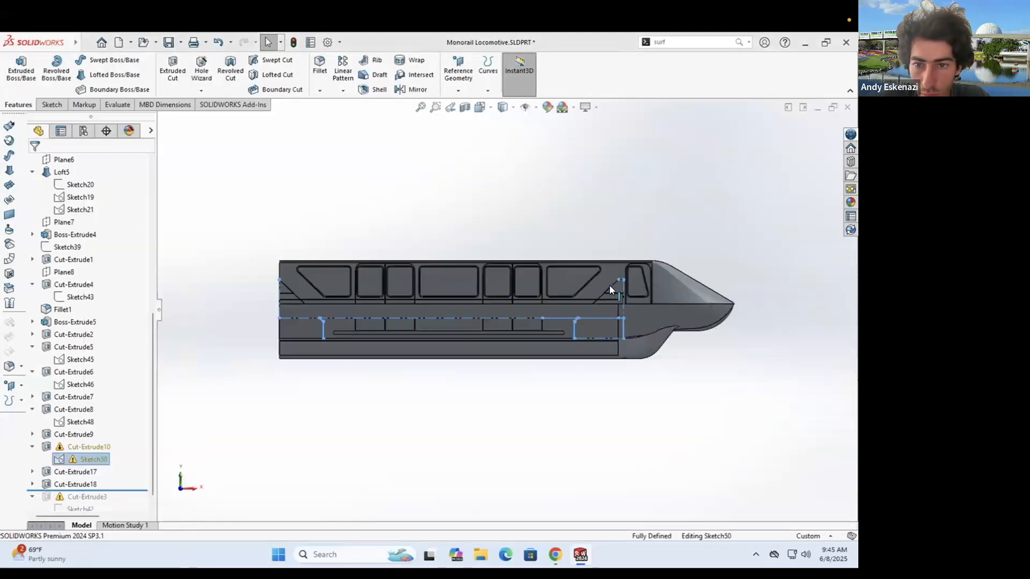
pyautogui.scroll(-10, 622, 312)
pyautogui.scroll(3, 448, 417)
pyautogui.scroll(-3, 552, 271)
pyautogui.scroll(-9, 559, 129)
pyautogui.scroll(-4, 560, 171)
pyautogui.rightClick(516, 248)
pyautogui.click(540, 410)
pyautogui.click(517, 261)
pyautogui.click(513, 287)
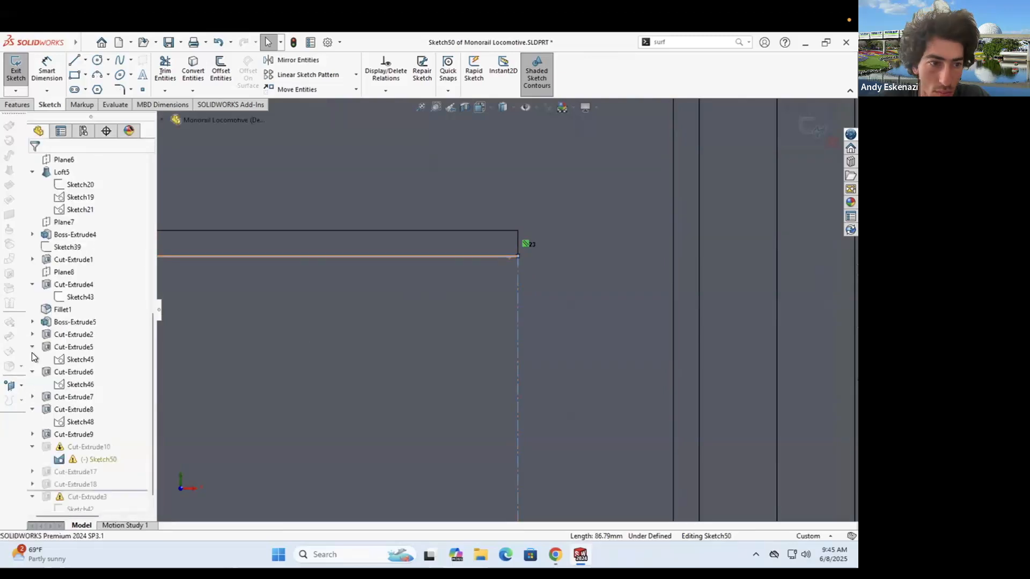
pyautogui.scroll(4, 513, 342)
pyautogui.scroll(-7, 456, 313)
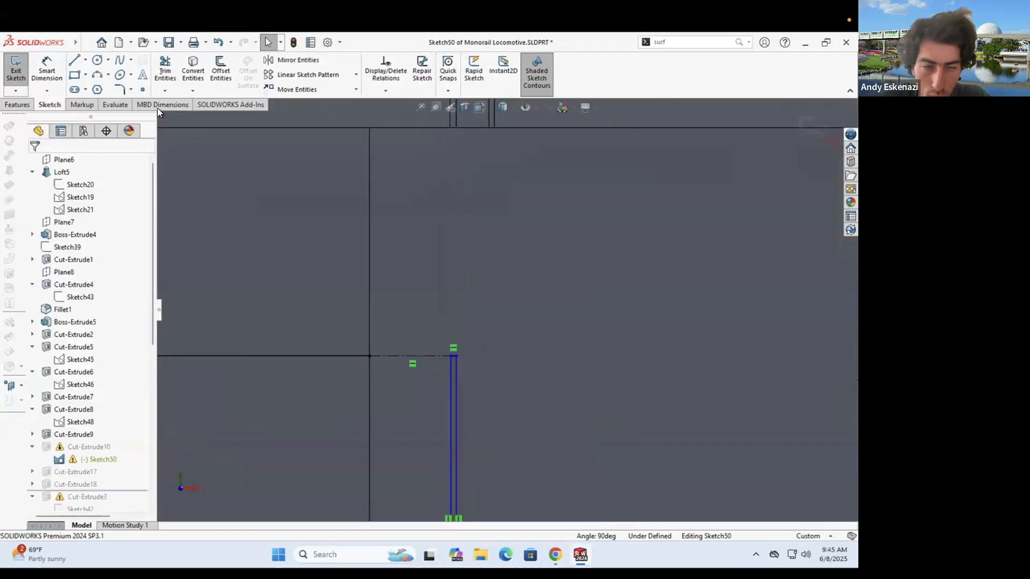
# - Draw a line from the slot top to the upper edge, then exit and rebuild
pyautogui.click(74, 60)
pyautogui.click(454, 356)
pyautogui.scroll(2, 462, 278)
pyautogui.click(470, 184)
pyautogui.press('Escape')
pyautogui.click(17, 70)
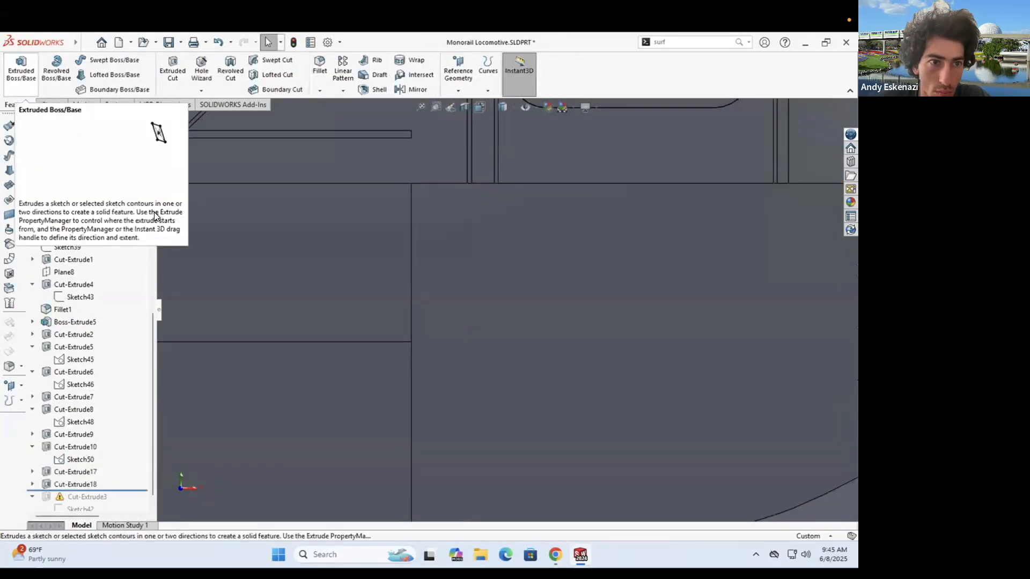
pyautogui.scroll(10, 488, 294)
pyautogui.scroll(-3, 488, 294)
pyautogui.moveTo(535, 297); pyautogui.dragTo(515, 311, button='middle')
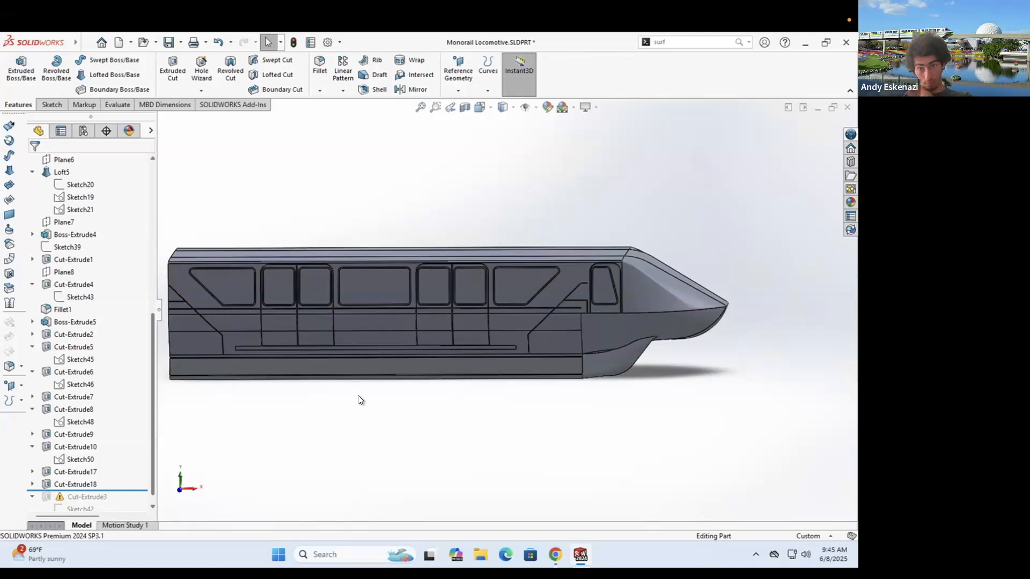
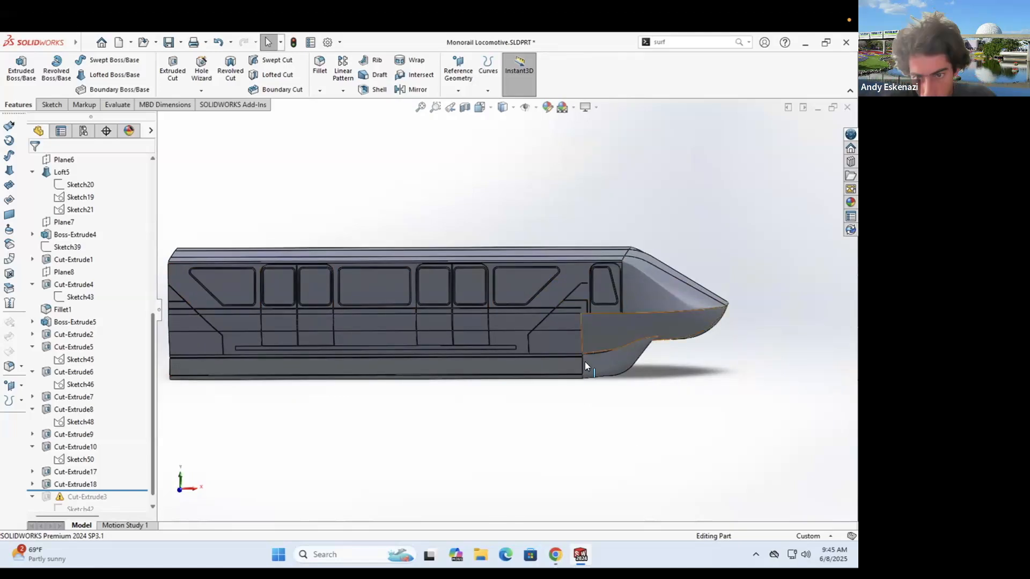
# - Roll the feature tree back past Cut-Extrude3 and open Cut-Extrude3 with Edit Feature
pyautogui.scroll(2, 512, 316)
pyautogui.scroll(-2, 512, 317)
pyautogui.moveTo(519, 312); pyautogui.dragTo(499, 323, button='middle')
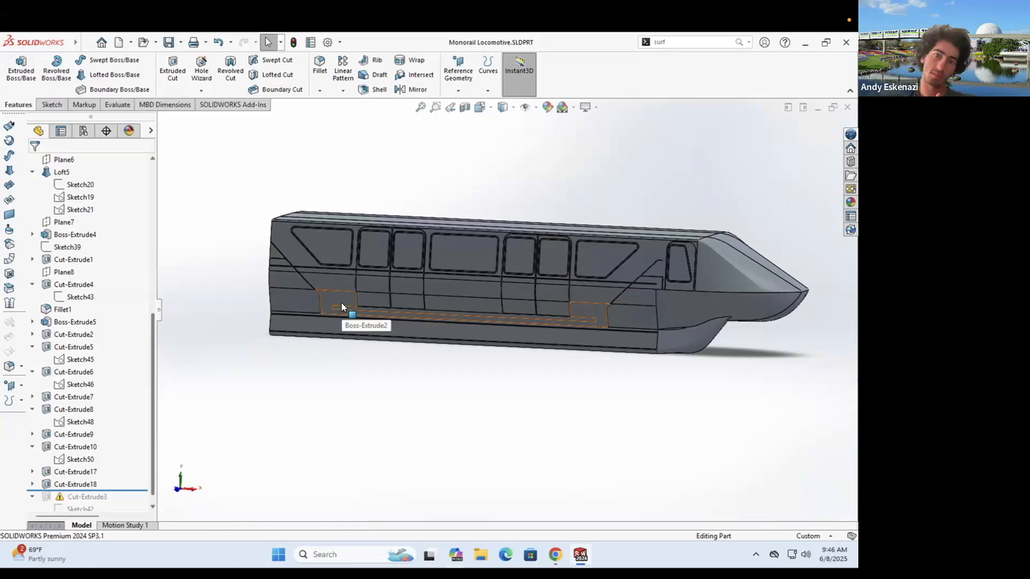
pyautogui.moveTo(508, 142); pyautogui.dragTo(763, 366, button='middle')
pyautogui.scroll(-7, 276, 281)
pyautogui.moveTo(107, 490); pyautogui.dragTo(108, 504)
pyautogui.click(59, 489)
pyautogui.rightClick(59, 489)
pyautogui.click(56, 208)
pyautogui.moveTo(346, 351); pyautogui.dragTo(452, 315, button='middle')
pyautogui.scroll(3, 451, 314)
# - Start Cut-Extrude3 from Sketch Plane, trying depths of 100, 200, then 120 mm
pyautogui.click(107, 198)
pyautogui.click(72, 206)
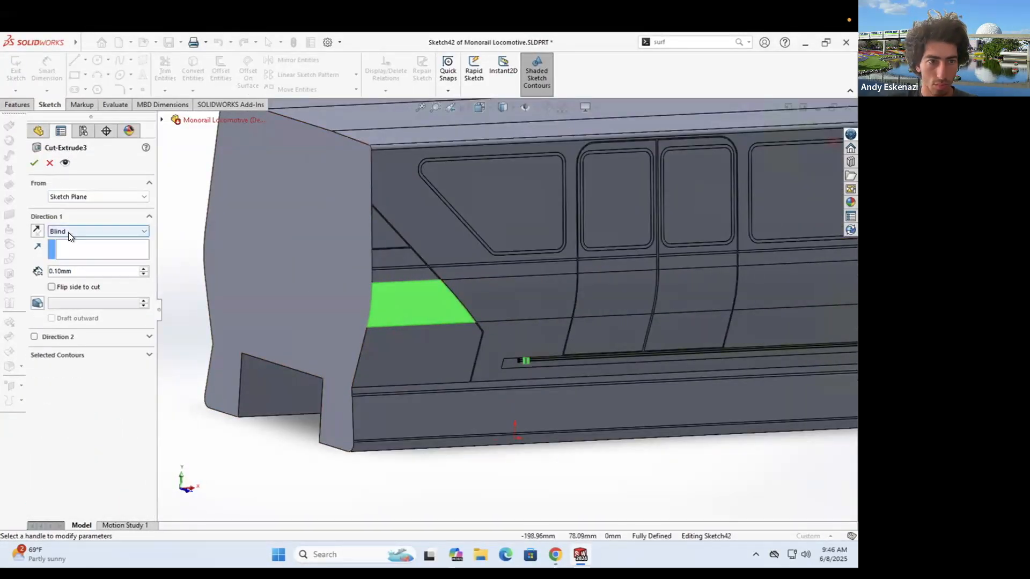
pyautogui.press('Return')
pyautogui.moveTo(466, 301); pyautogui.dragTo(582, 292, button='middle')
pyautogui.scroll(-2, 547, 301)
pyautogui.doubleClick(79, 271)
pyautogui.write('200')
pyautogui.press('Return')
pyautogui.doubleClick(79, 271)
pyautogui.write('120')
pyautogui.press('Return')
# - Try cut depths of 130, 125 and 128 mm, then accept the cut
pyautogui.moveTo(490, 333); pyautogui.dragTo(560, 325, button='middle')
pyautogui.scroll(-2, 560, 325)
pyautogui.write('130')
pyautogui.press('Return')
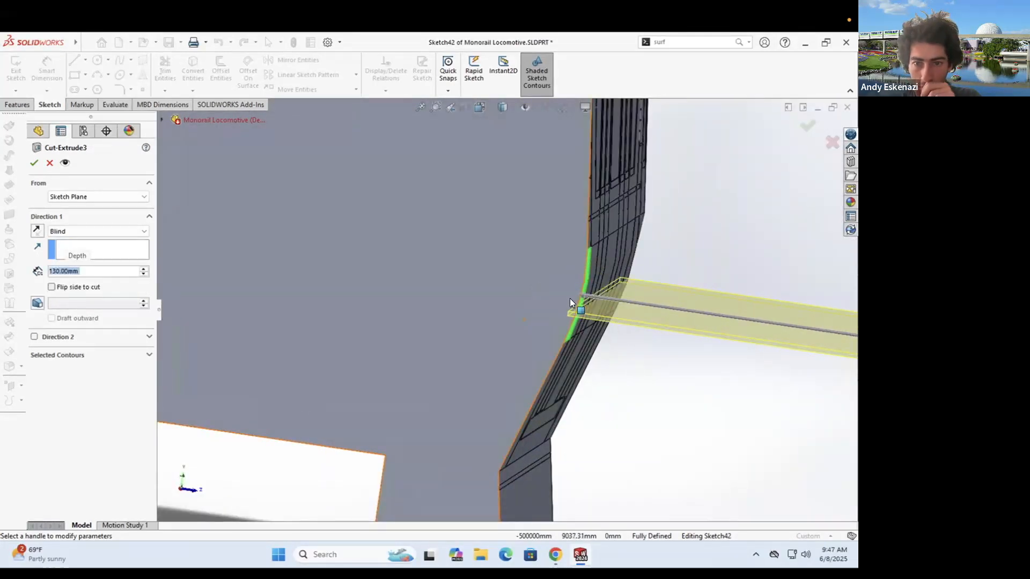
pyautogui.scroll(-5, 595, 306)
pyautogui.write('125')
pyautogui.press('Return')
pyautogui.moveTo(220, 287); pyautogui.dragTo(280, 289, button='middle')
pyautogui.doubleClick(79, 271)
pyautogui.write('13')
pyautogui.moveTo(376, 309); pyautogui.dragTo(364, 339, button='middle')
pyautogui.click(114, 274)
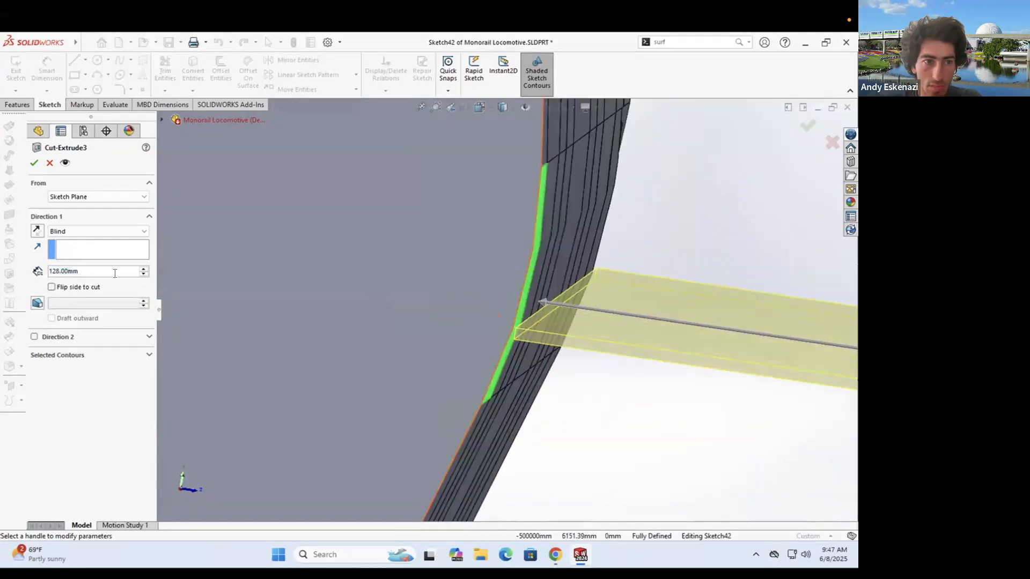
pyautogui.click(35, 163)
# - Reopen Cut-Extrude3 and change its depth to 129 mm
pyautogui.moveTo(547, 306); pyautogui.dragTo(386, 300, button='middle')
pyautogui.scroll(-2, 81, 429)
pyautogui.rightClick(70, 495)
pyautogui.click(70, 294)
pyautogui.doubleClick(78, 271)
pyautogui.write('129')
pyautogui.click(33, 163)
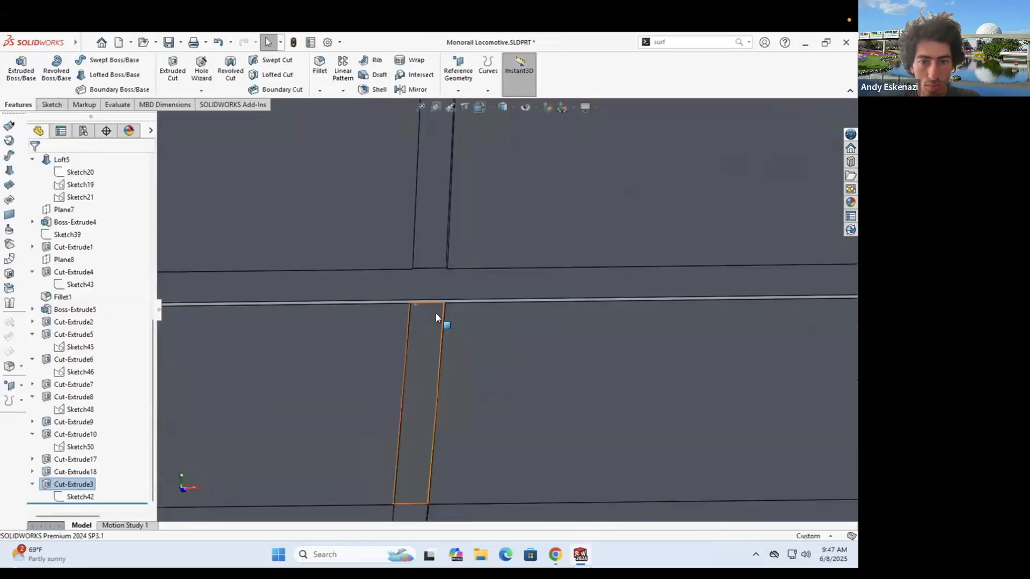
# - Delete Cut-Extrude3 while keeping its Sketch42
pyautogui.scroll(12, 435, 313)
pyautogui.scroll(-4, 562, 303)
pyautogui.moveTo(665, 326); pyautogui.dragTo(627, 304, button='middle')
pyautogui.scroll(4, 477, 300)
pyautogui.scroll(-5, 472, 295)
pyautogui.scroll(8, 627, 304)
pyautogui.scroll(-6, 627, 304)
pyautogui.rightClick(74, 484)
pyautogui.click(88, 385)
pyautogui.press('Return')
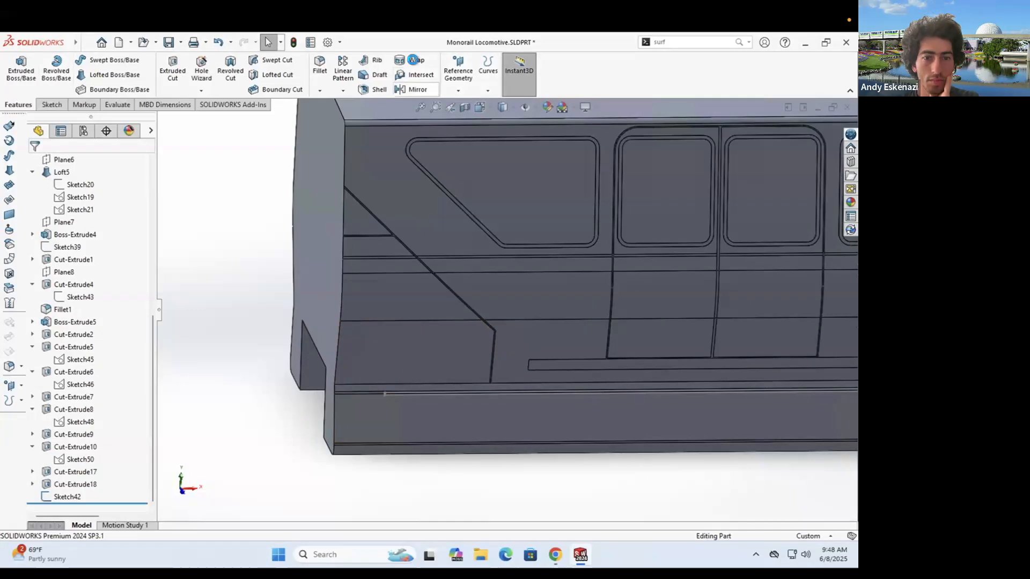
# - Start a Wrap of a sketch line onto the side face, then cancel it
pyautogui.click(412, 60)
pyautogui.click(391, 394)
pyautogui.click(368, 303)
pyautogui.press('Escape')
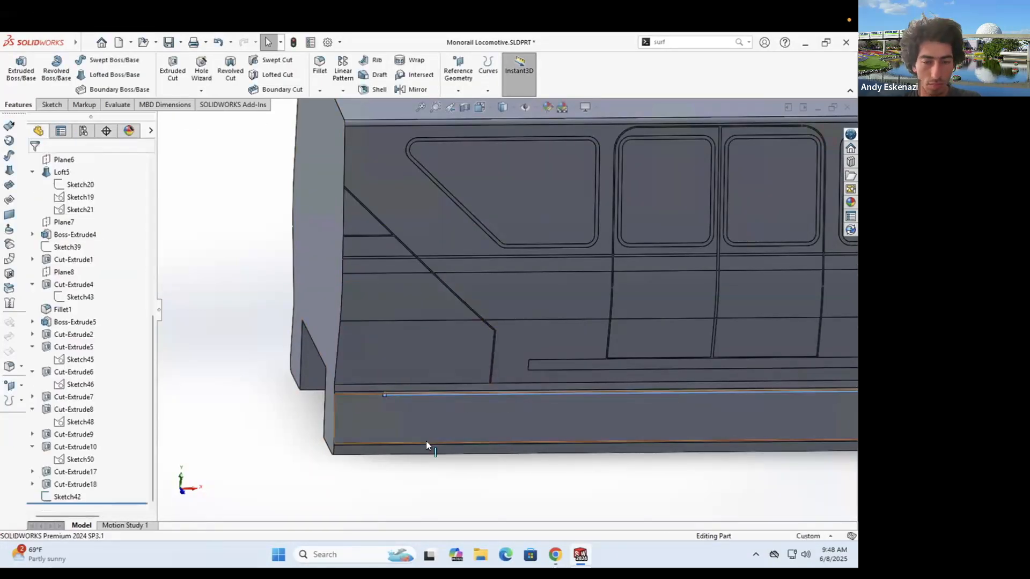
# - Open Sketch42 for editing and start a new extruded cut from it
pyautogui.click(67, 497)
pyautogui.click(79, 462)
pyautogui.moveTo(278, 342); pyautogui.dragTo(317, 375, button='middle')
pyautogui.click(18, 104)
pyautogui.click(172, 70)
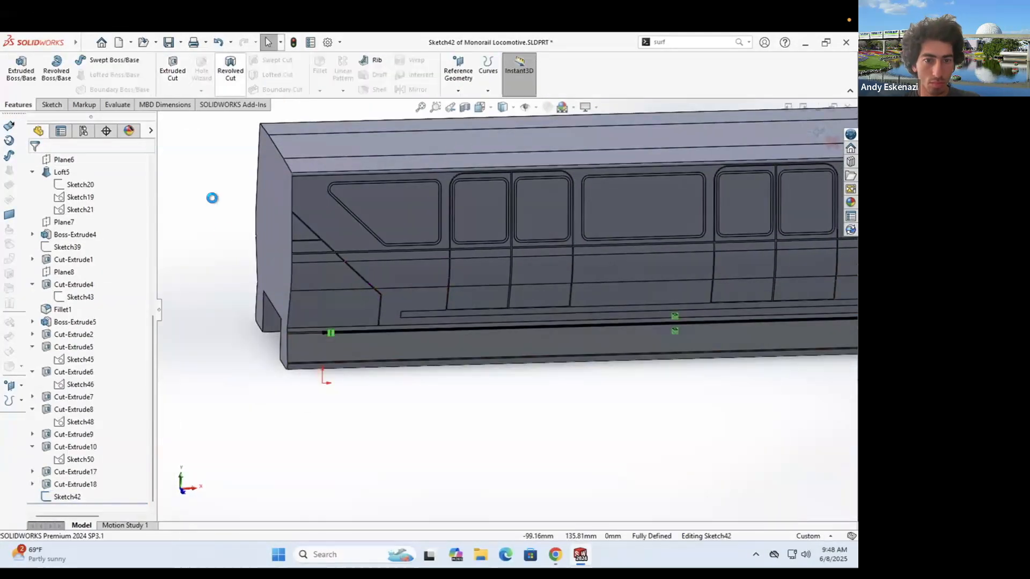
pyautogui.click(75, 197)
# - End the cut Up To Surface at a side face, testing Flip side to cut
pyautogui.click(86, 278)
pyautogui.click(328, 280)
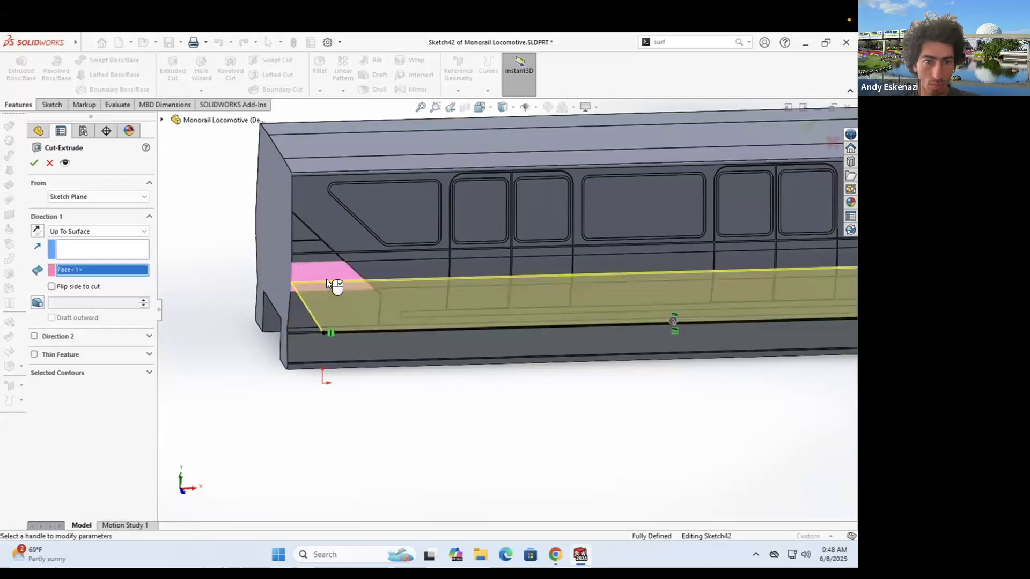
pyautogui.scroll(-6, 343, 285)
pyautogui.click(60, 287)
pyautogui.click(60, 287)
pyautogui.click(75, 233)
pyautogui.click(74, 206)
# - Switch the start condition to Surface and try several start faces, ending on the left face
pyautogui.click(75, 197)
pyautogui.click(76, 213)
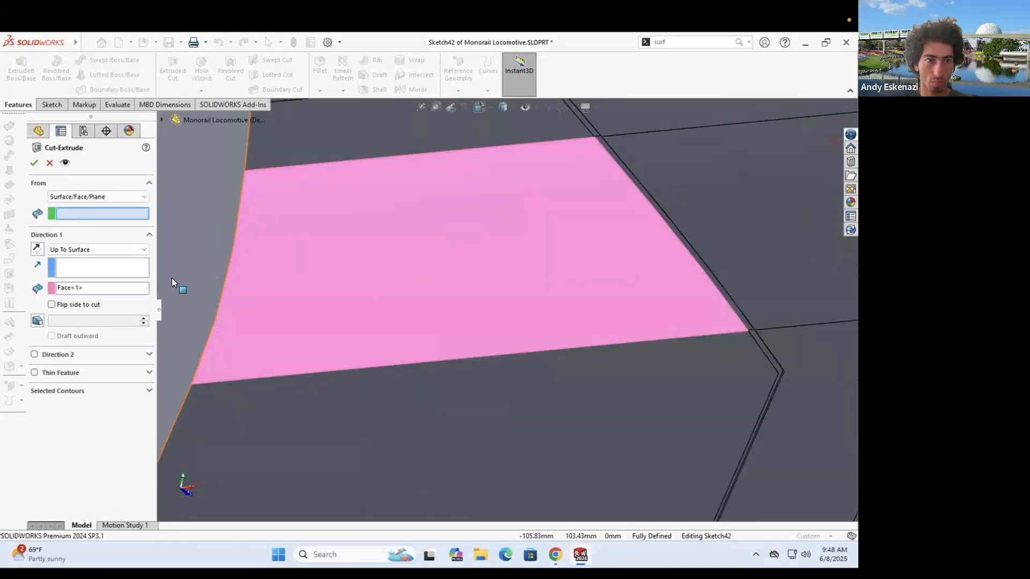
pyautogui.click(72, 250)
pyautogui.click(70, 260)
pyautogui.scroll(5, 117, 223)
pyautogui.click(617, 280)
pyautogui.scroll(4, 450, 294)
pyautogui.moveTo(451, 294)
pyautogui.mouseDown(button='middle')
pyautogui.moveTo(694, 274)
pyautogui.moveTo(699, 351)
pyautogui.mouseUp(button='middle')
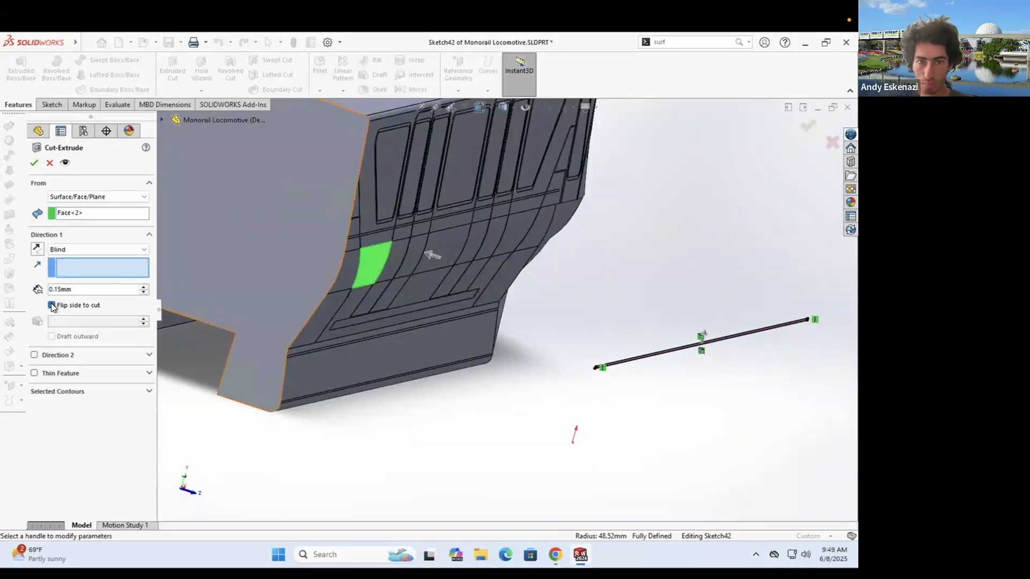
pyautogui.click(66, 213)
pyautogui.click(321, 305)
pyautogui.click(216, 260)
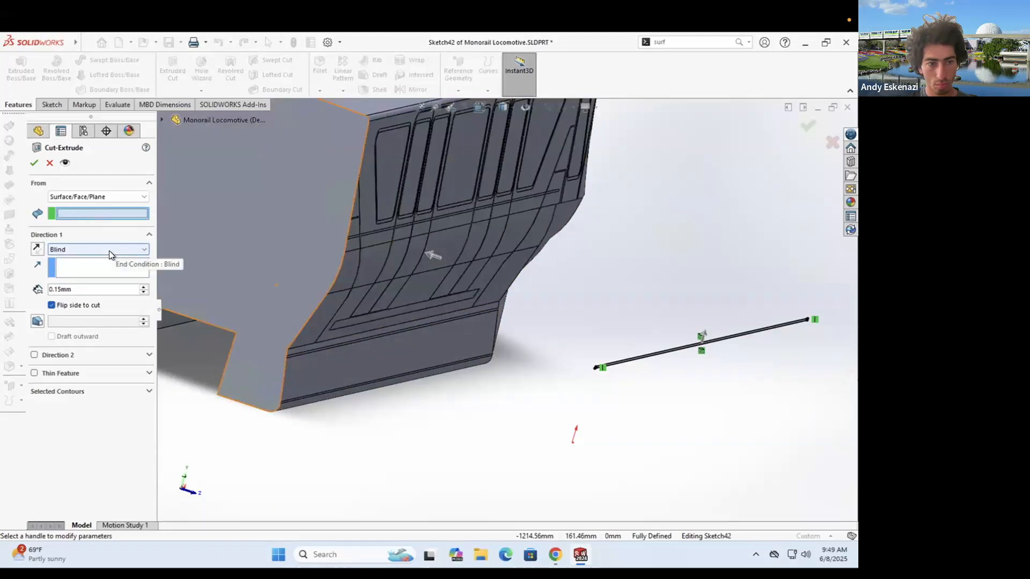
# - Set a 128 mm start offset for the cut
pyautogui.click(80, 197)
pyautogui.moveTo(495, 287); pyautogui.dragTo(437, 283)
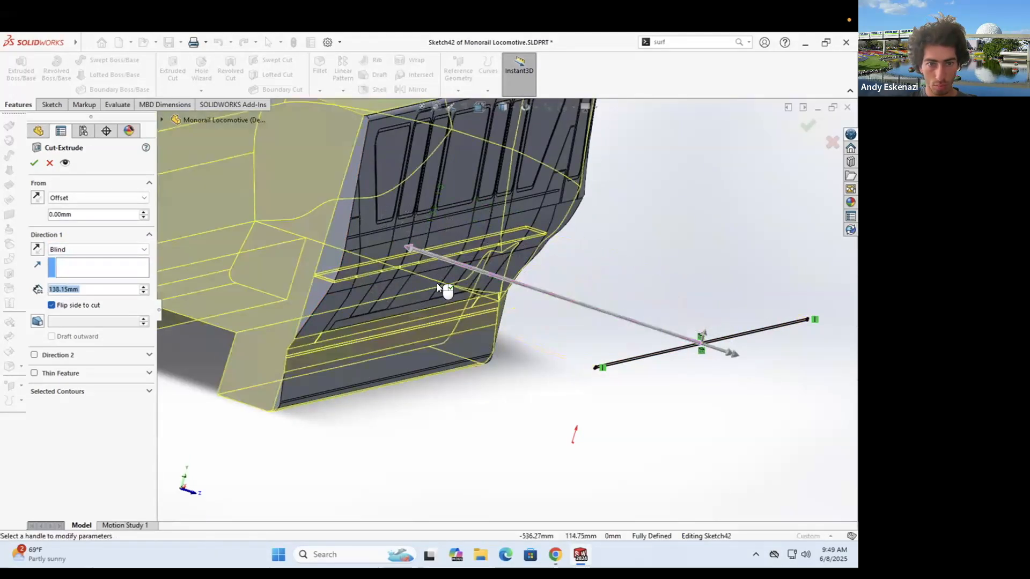
pyautogui.scroll(-3, 393, 245)
pyautogui.press('Return')
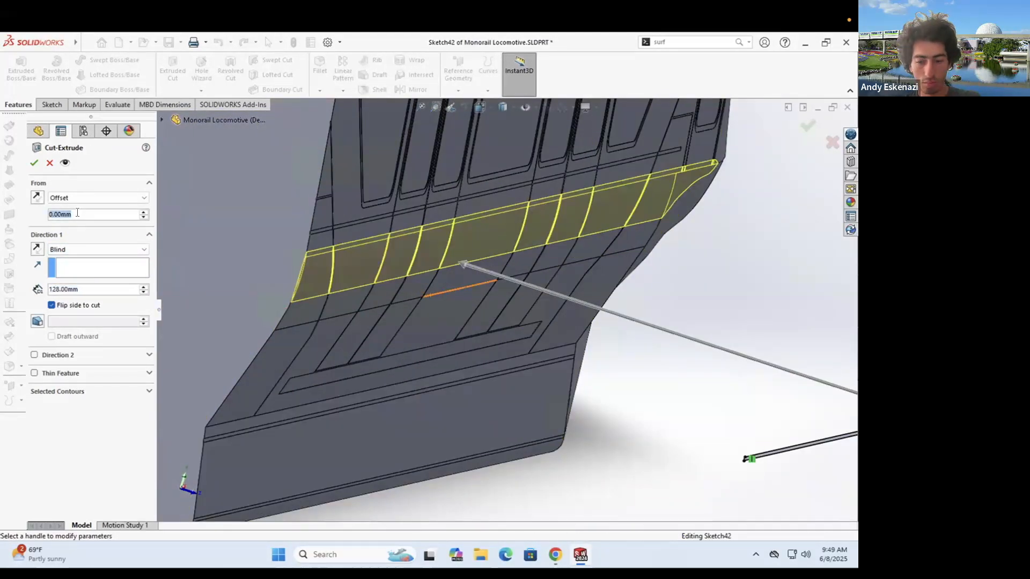
pyautogui.write('128')
pyautogui.press('Return')
# - End the cut Offset From Surface on the chosen face with a 0.15 mm offset
pyautogui.click(70, 250)
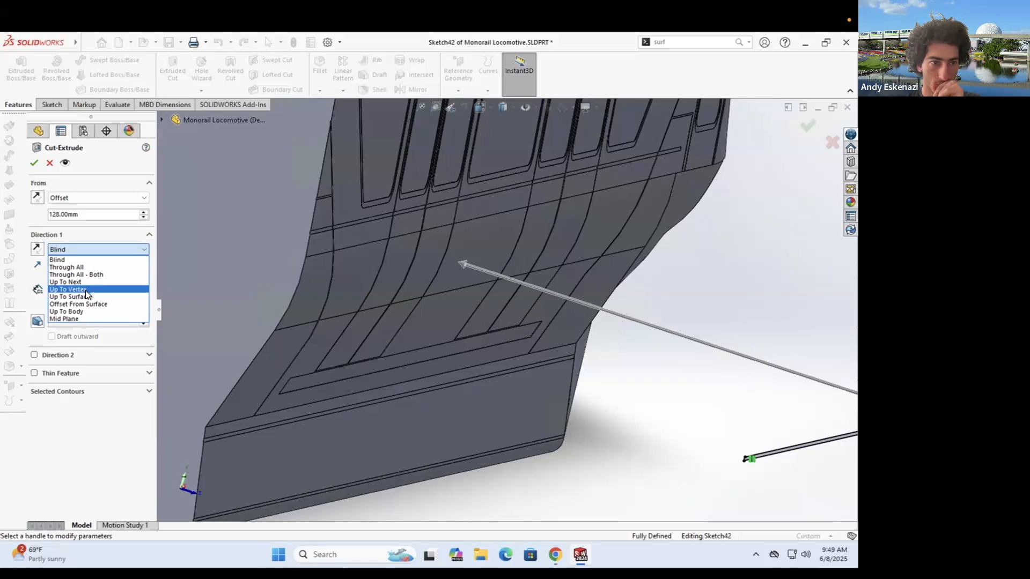
pyautogui.click(95, 304)
pyautogui.click(320, 283)
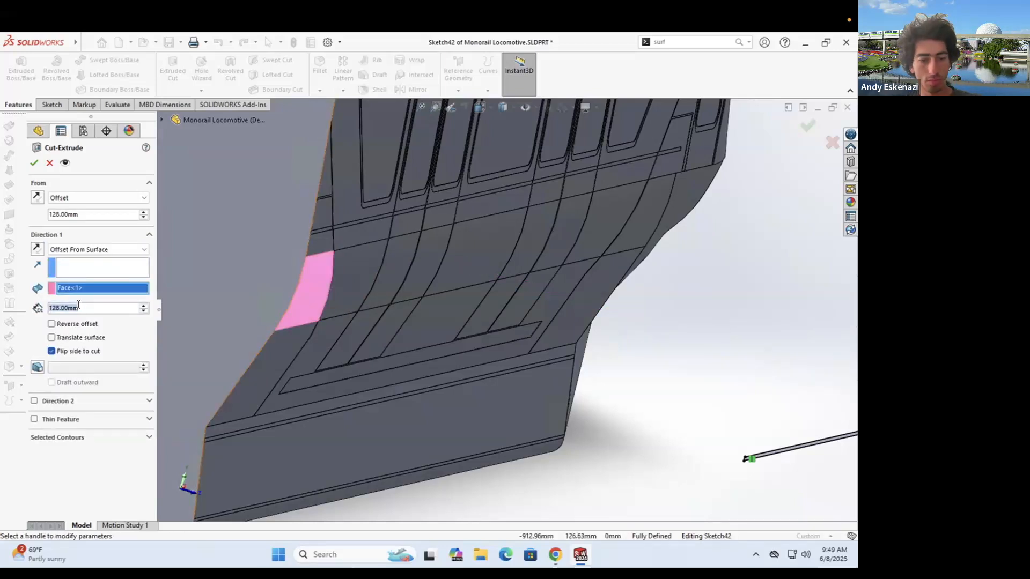
pyautogui.moveTo(374, 284); pyautogui.dragTo(382, 307, button='middle')
pyautogui.scroll(2, 382, 307)
pyautogui.scroll(-4, 357, 290)
pyautogui.doubleClick(109, 309)
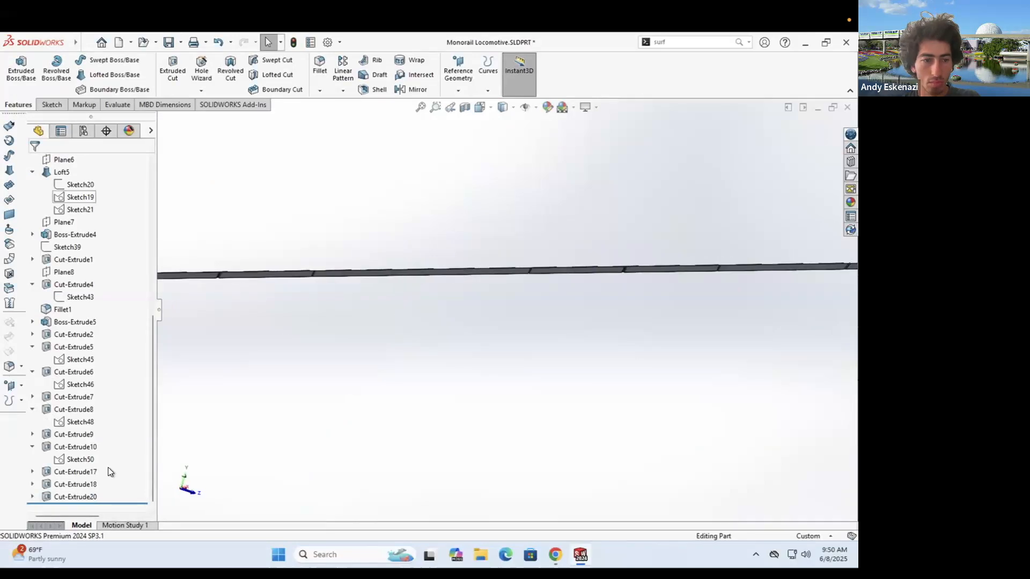
pyautogui.rightClick(108, 468)
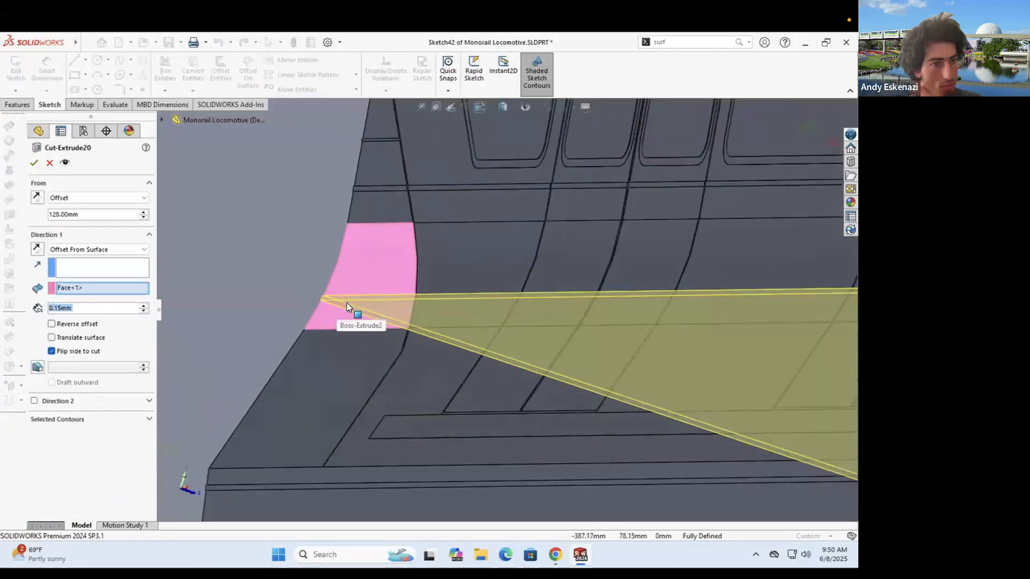
# - Restore From Sketch Plane, uncheck Flip side to cut, and accept Cut-Extrude20
pyautogui.scroll(-3, 347, 303)
pyautogui.click(75, 197)
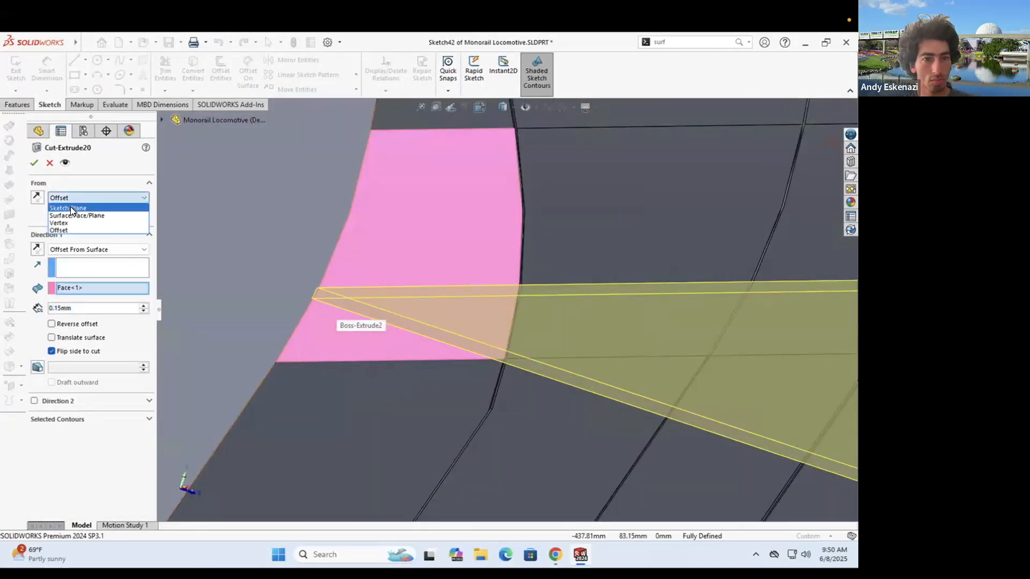
pyautogui.click(70, 207)
pyautogui.click(52, 333)
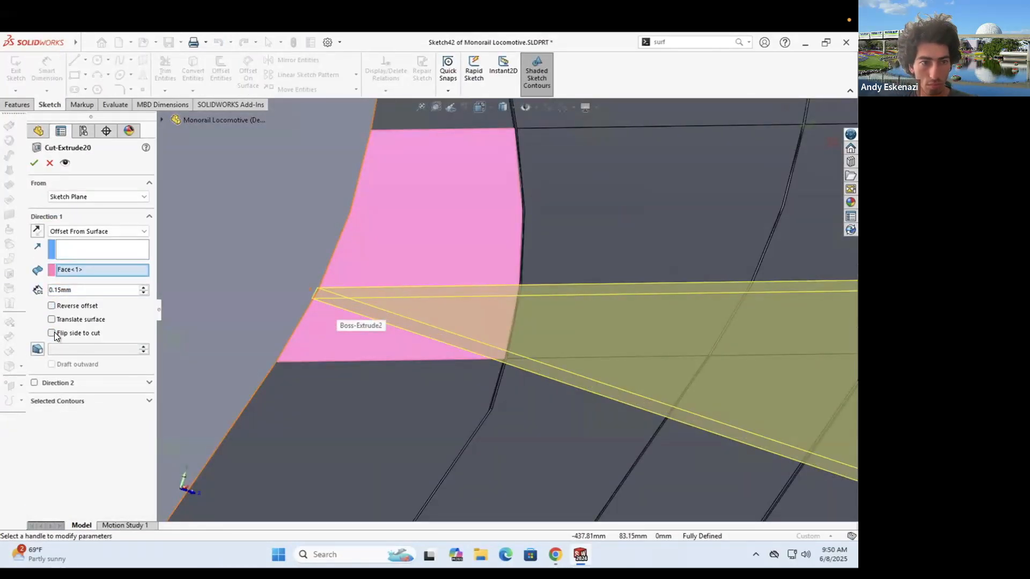
pyautogui.click(35, 163)
pyautogui.scroll(8, 606, 294)
pyautogui.moveTo(685, 323); pyautogui.dragTo(541, 311, button='middle')
pyautogui.scroll(-7, 539, 312)
pyautogui.scroll(10, 538, 312)
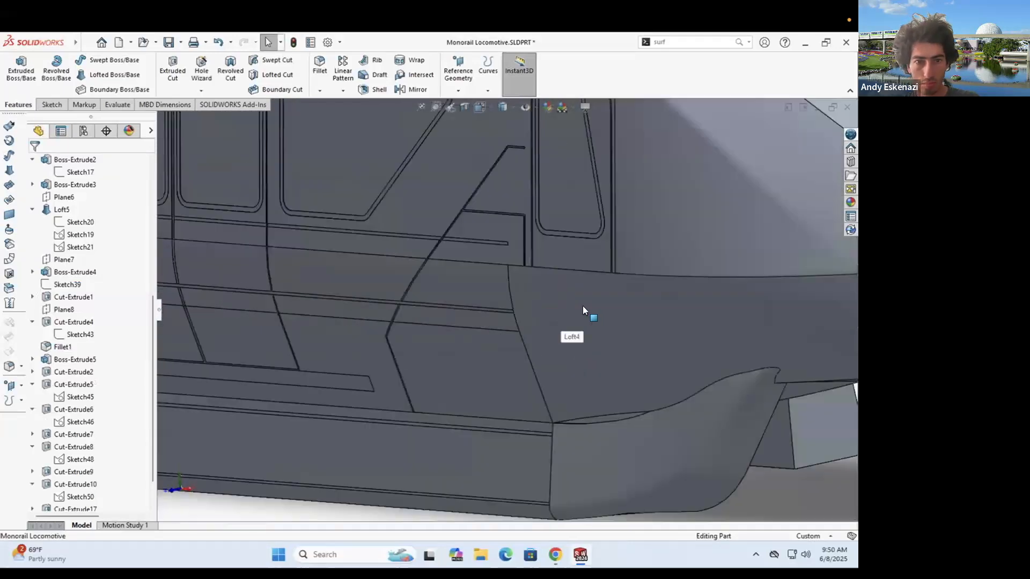
# - Check the monorail reference photo, then briefly open and exit a sketch
pyautogui.hotkey('alt', 'Tab')
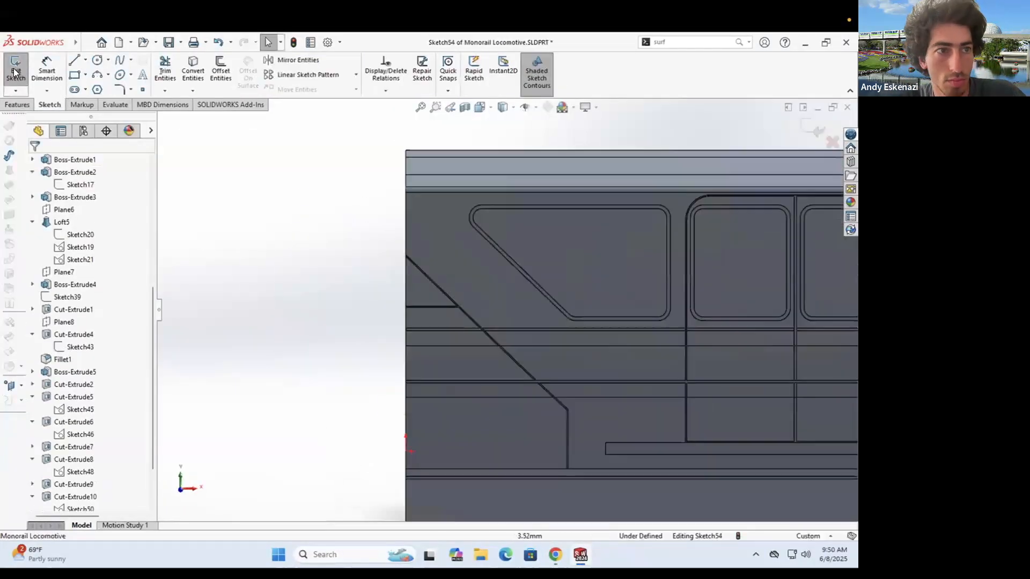
pyautogui.click(16, 67)
pyautogui.click(173, 118)
pyautogui.click(215, 344)
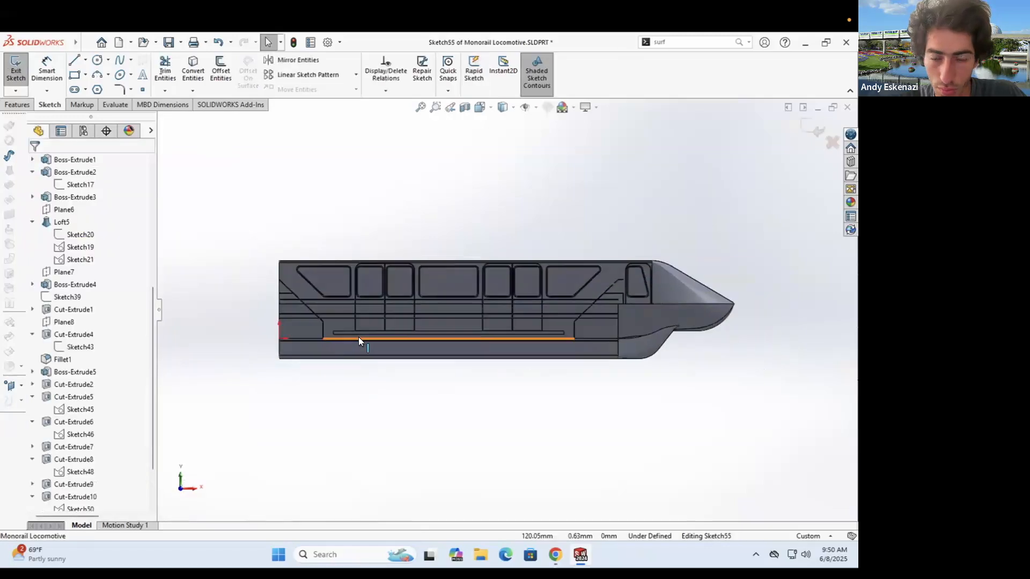
pyautogui.click(16, 70)
pyautogui.click(16, 70)
pyautogui.scroll(-6, 287, 287)
# - Sketch on the triangular face and offset its edges into a trial sketch
pyautogui.click(289, 289)
pyautogui.scroll(-10, 279, 286)
pyautogui.click(221, 69)
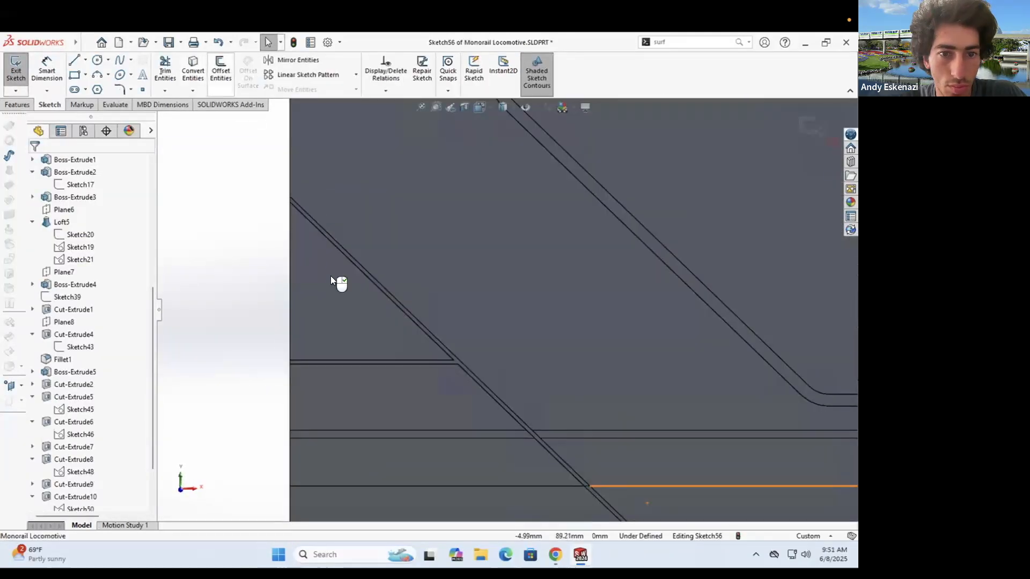
pyautogui.click(332, 277)
pyautogui.doubleClick(87, 198)
pyautogui.click(33, 163)
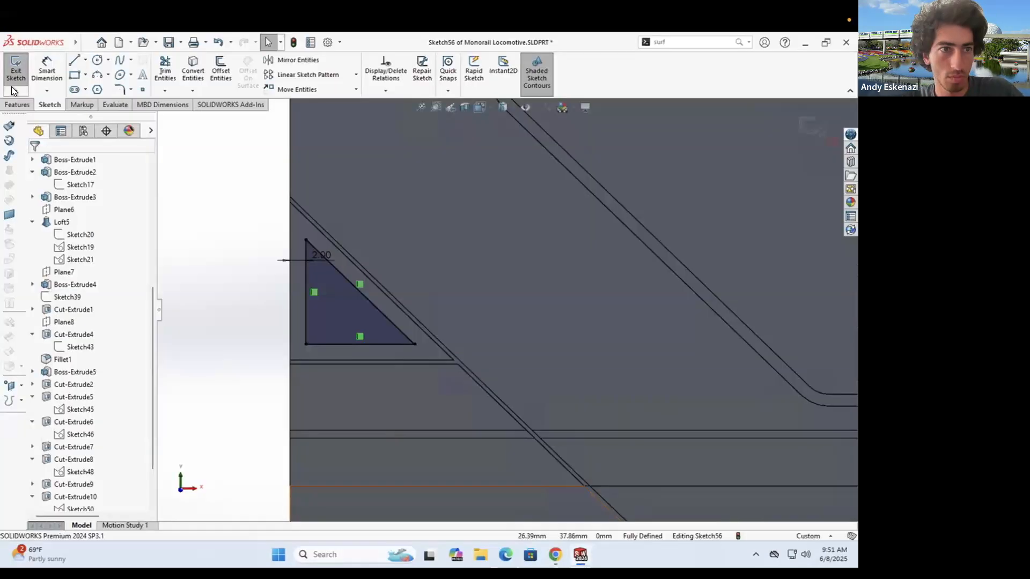
pyautogui.click(16, 67)
# - Delete the trial Sketch56
pyautogui.rightClick(358, 290)
pyautogui.click(385, 435)
pyautogui.click(469, 236)
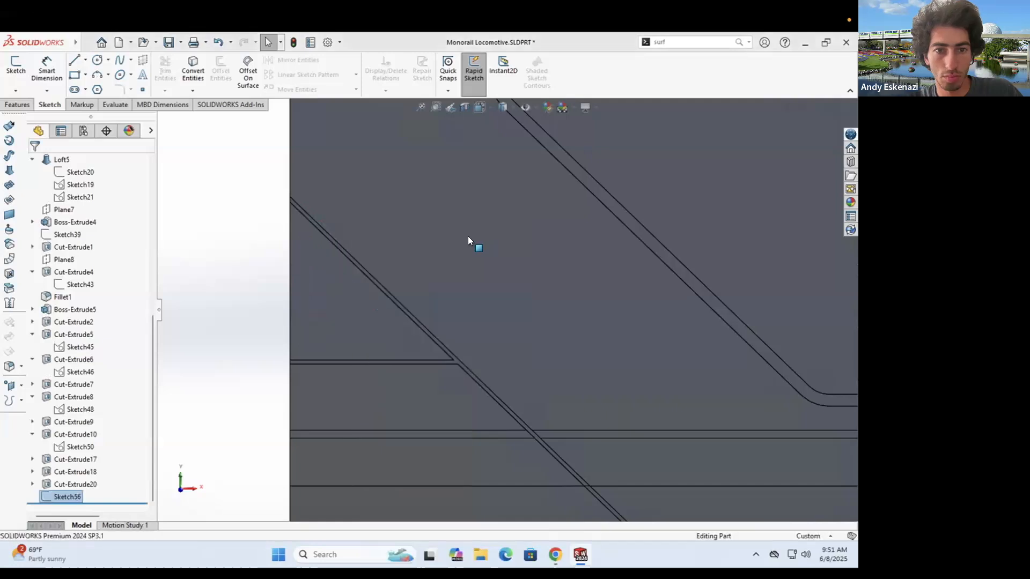
pyautogui.scroll(-5, 278, 284)
# - Start a fillet on a nose edge, then cancel it
pyautogui.click(17, 105)
pyautogui.click(320, 65)
pyautogui.click(309, 345)
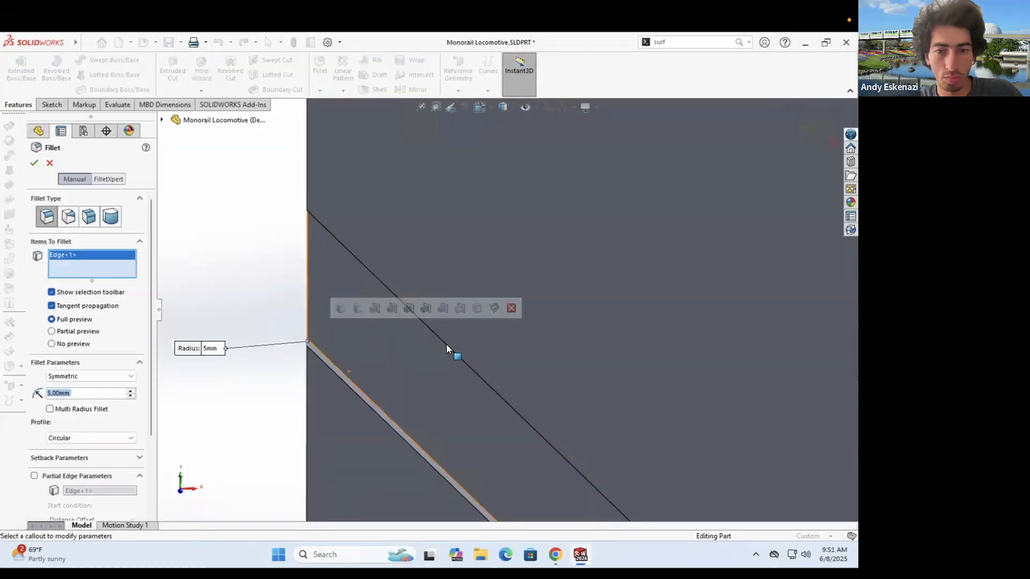
pyautogui.scroll(15, 506, 337)
pyautogui.scroll(-3, 581, 353)
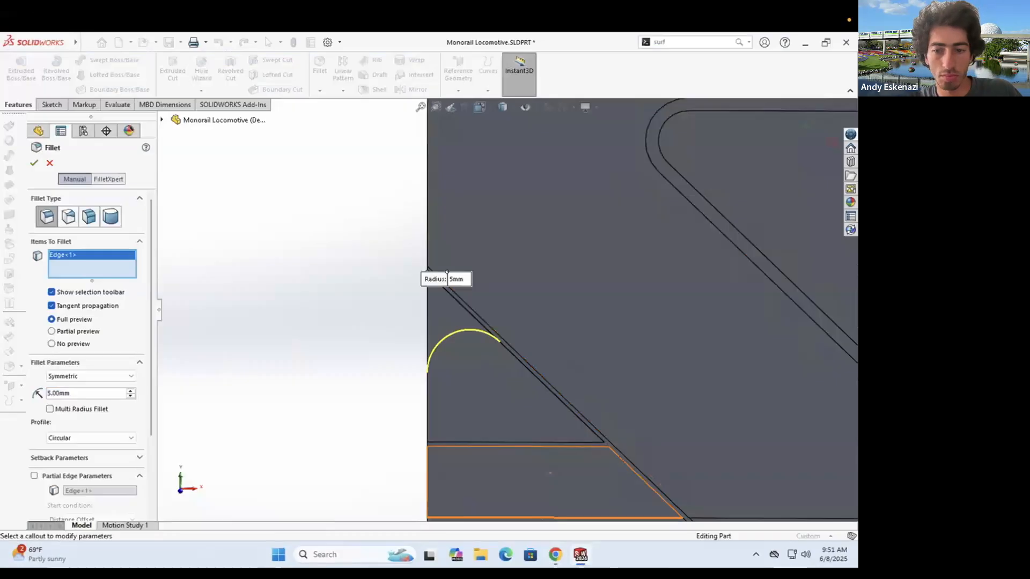
pyautogui.press('Return')
pyautogui.scroll(5, 498, 309)
# - Start Sketch57 on the locomotive's side face with the 3 Point Arc tool ready
pyautogui.rightClick(497, 311)
pyautogui.scroll(-9, 481, 296)
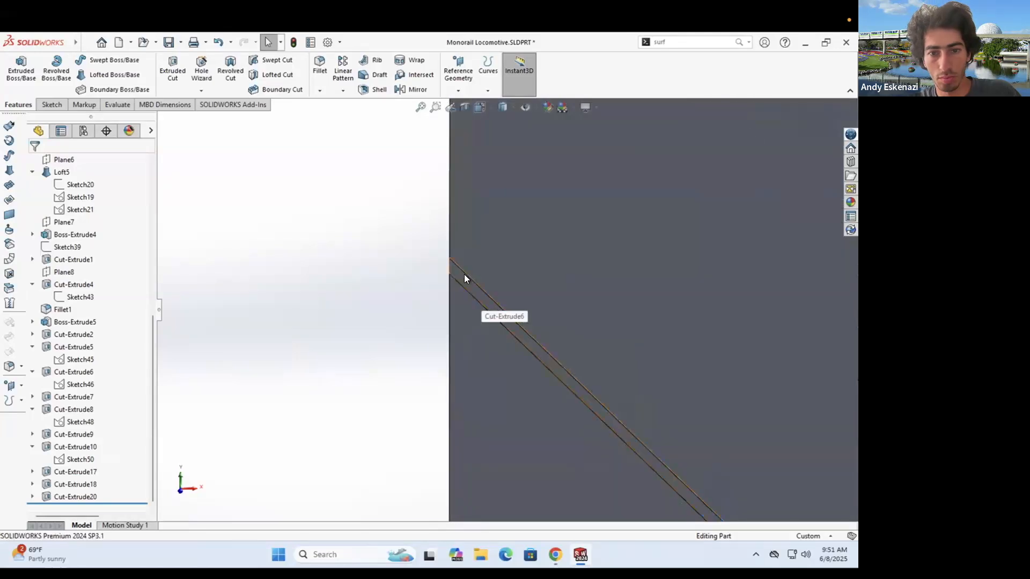
pyautogui.rightClick(461, 277)
pyautogui.click(353, 278)
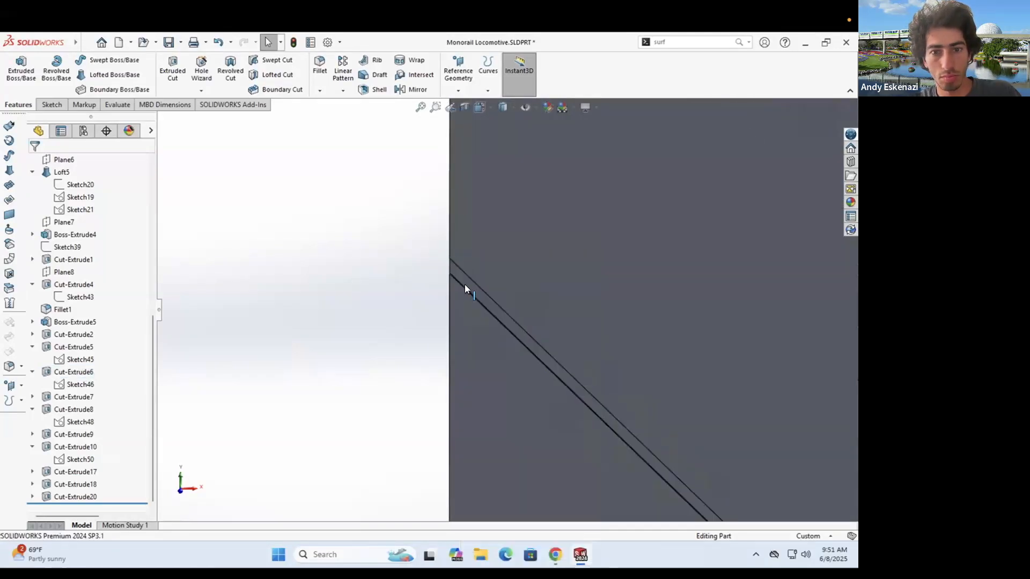
pyautogui.click(52, 104)
pyautogui.click(16, 69)
pyautogui.click(486, 347)
# - Start a sketch on the side face with a 3-point arc and a horizontal centerline
pyautogui.scroll(9, 384, 260)
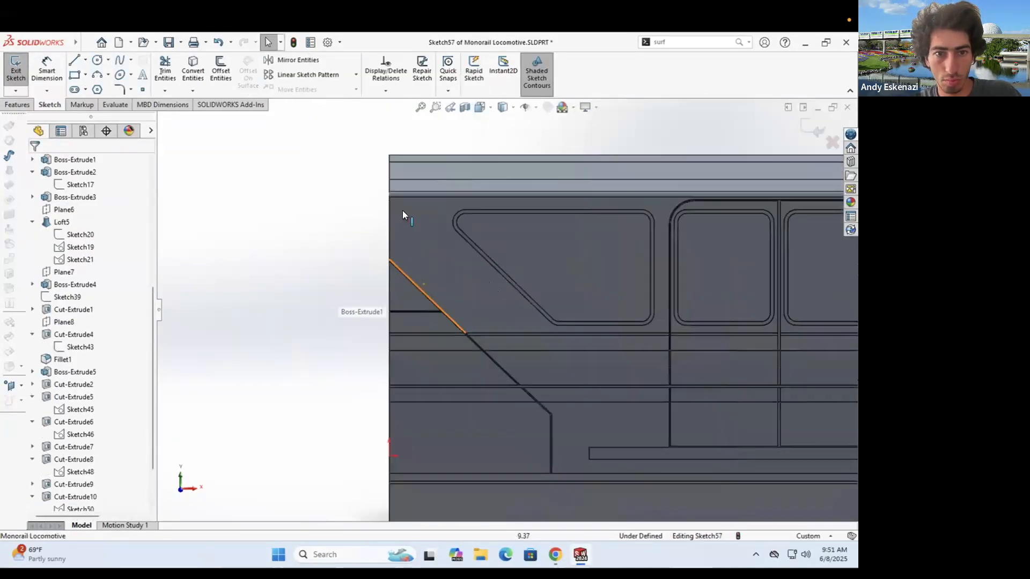
pyautogui.scroll(-10, 412, 269)
pyautogui.click(97, 75)
pyautogui.click(272, 252)
pyautogui.press('Escape')
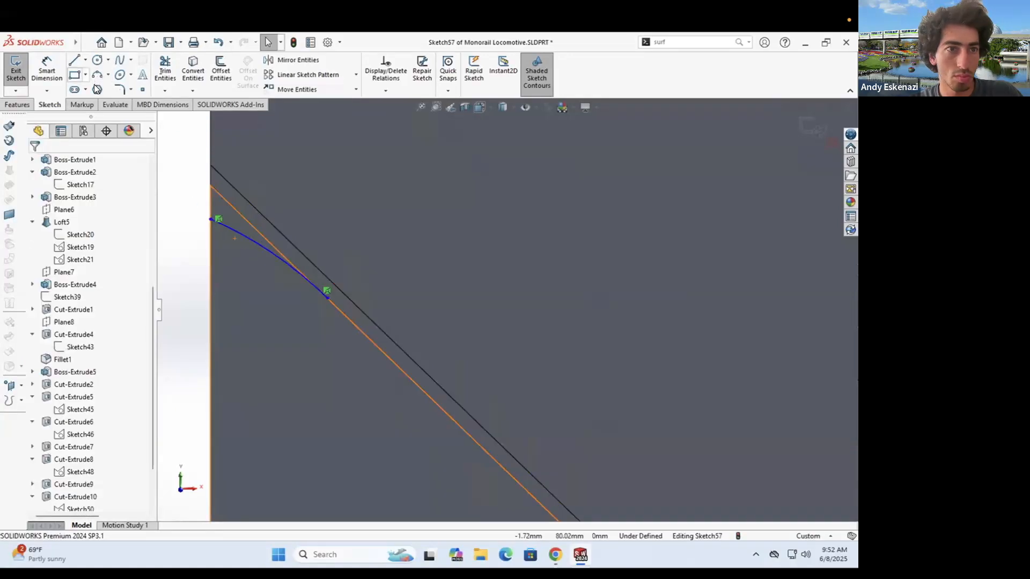
pyautogui.click(85, 60)
pyautogui.click(101, 88)
pyautogui.scroll(2, 252, 195)
# - Make the arc tangent to the diagonal edge and the centerline, then reshape it
pyautogui.click(387, 290)
pyautogui.click(319, 291)
pyautogui.click(429, 312)
pyautogui.keyDown('ctrl'); pyautogui.click(488, 362); pyautogui.keyUp('ctrl')
pyautogui.click(37, 347)
pyautogui.click(361, 290)
pyautogui.keyDown('ctrl'); pyautogui.click(426, 310); pyautogui.keyUp('ctrl')
pyautogui.click(37, 345)
pyautogui.moveTo(441, 352); pyautogui.dragTo(408, 293)
# - Discard an extra centerline and offset the arc by 2.00 mm
pyautogui.scroll(-2, 388, 291)
pyautogui.click(85, 60)
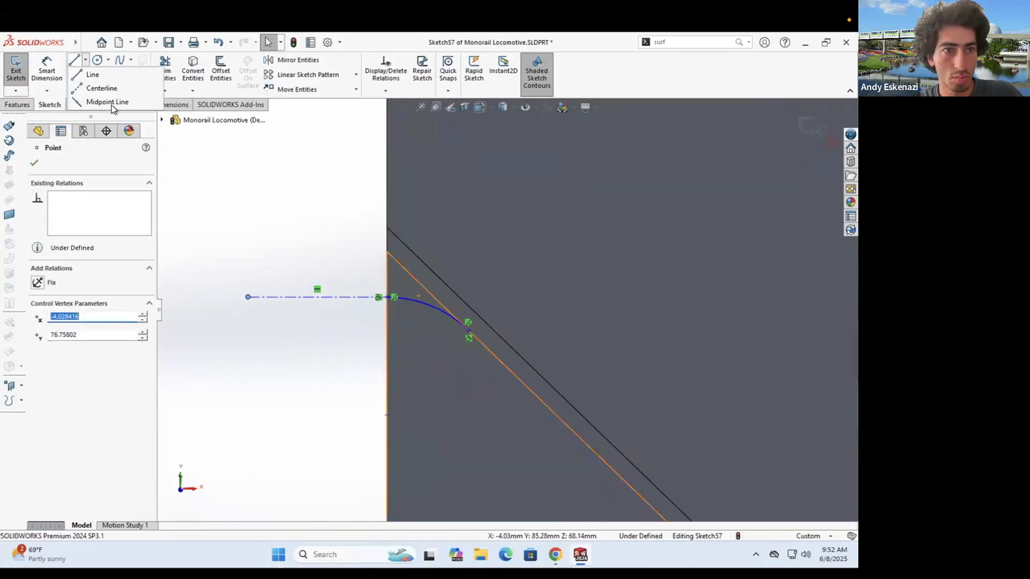
pyautogui.click(102, 88)
pyautogui.click(387, 272)
pyautogui.click(249, 272)
pyautogui.press('Escape')
pyautogui.click(218, 42)
pyautogui.click(221, 70)
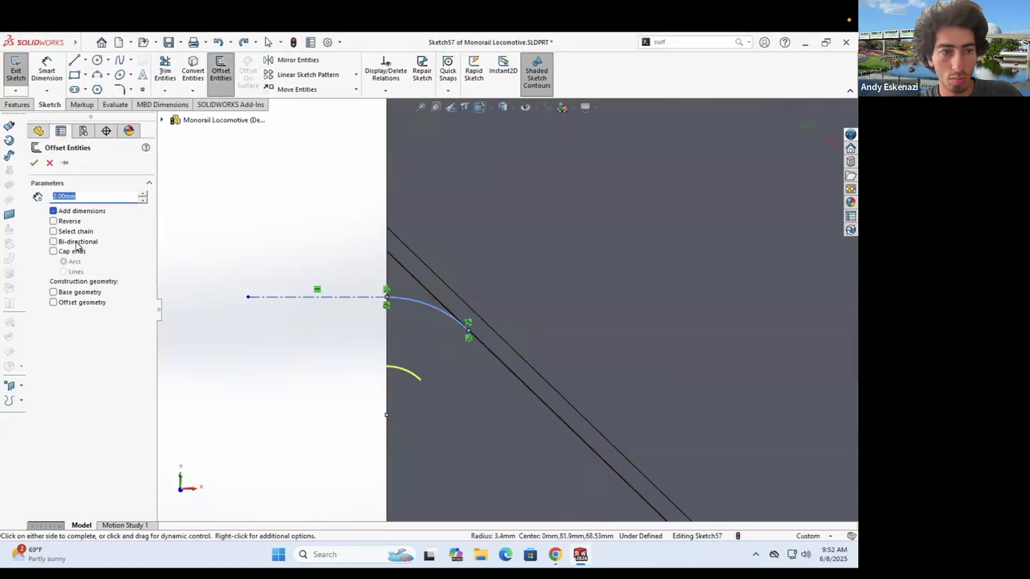
pyautogui.click(35, 163)
# - Close both ends of the curved strip with short lines and adjust its shape
pyautogui.click(74, 60)
pyautogui.click(480, 317)
pyautogui.click(468, 330)
pyautogui.click(387, 279)
pyautogui.click(387, 297)
pyautogui.press('Escape')
pyautogui.moveTo(386, 297)
pyautogui.mouseDown()
pyautogui.moveTo(382, 315)
pyautogui.moveTo(388, 285)
pyautogui.mouseUp()
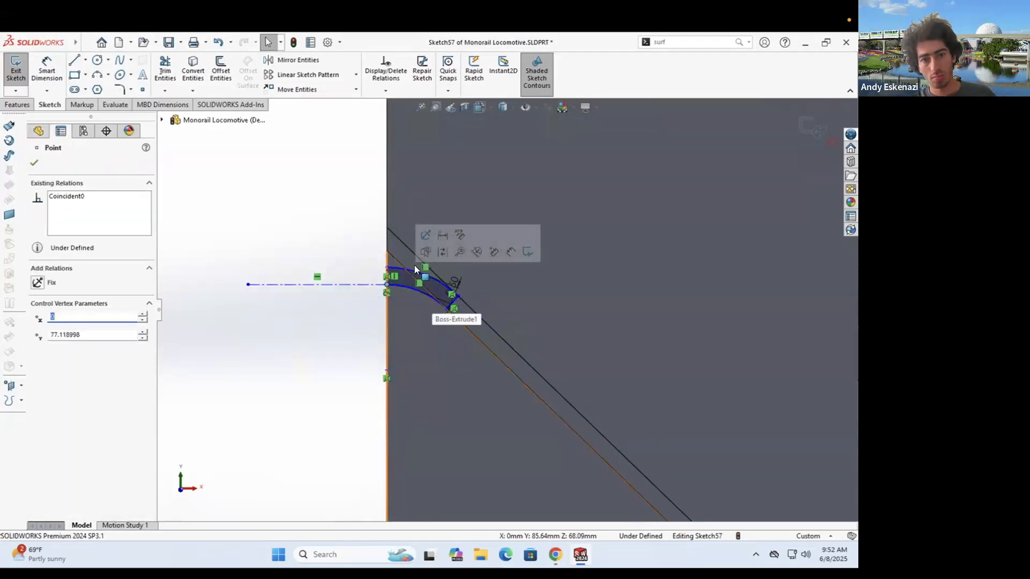
# - Dimension the centerline at 4.03 and add a 5.00 vertical dimension to the endpoint
pyautogui.scroll(-4, 386, 265)
pyautogui.click(47, 70)
pyautogui.click(292, 308)
pyautogui.click(305, 348)
pyautogui.press('Return')
pyautogui.click(388, 272)
pyautogui.click(390, 194)
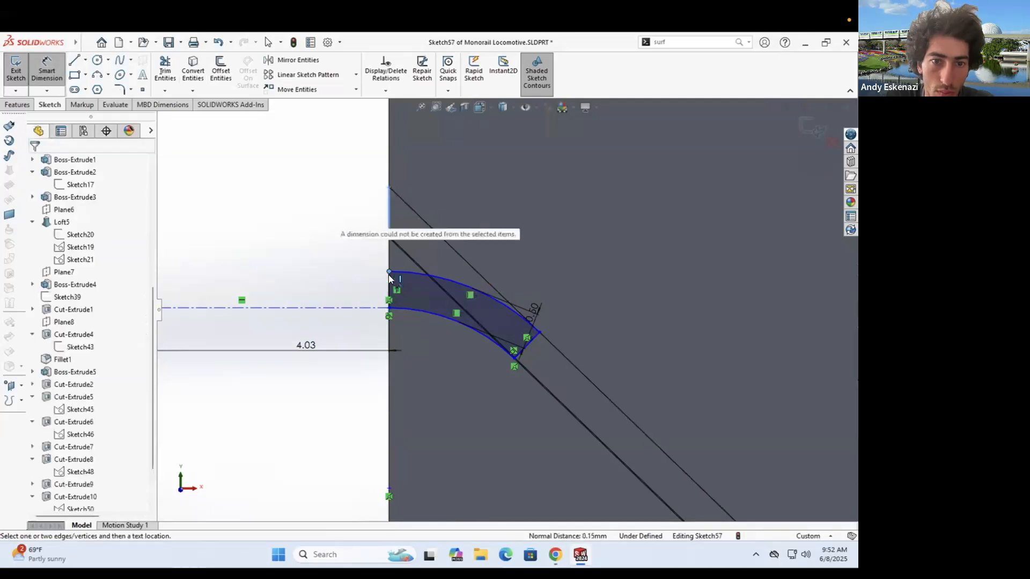
pyautogui.click(389, 271)
pyautogui.press('Escape')
pyautogui.click(389, 308)
pyautogui.click(388, 187)
pyautogui.press('Return')
pyautogui.press('Escape')
# - Change the vertical dimension to 2.00 mm, then to 3.00 mm
pyautogui.scroll(9, 497, 339)
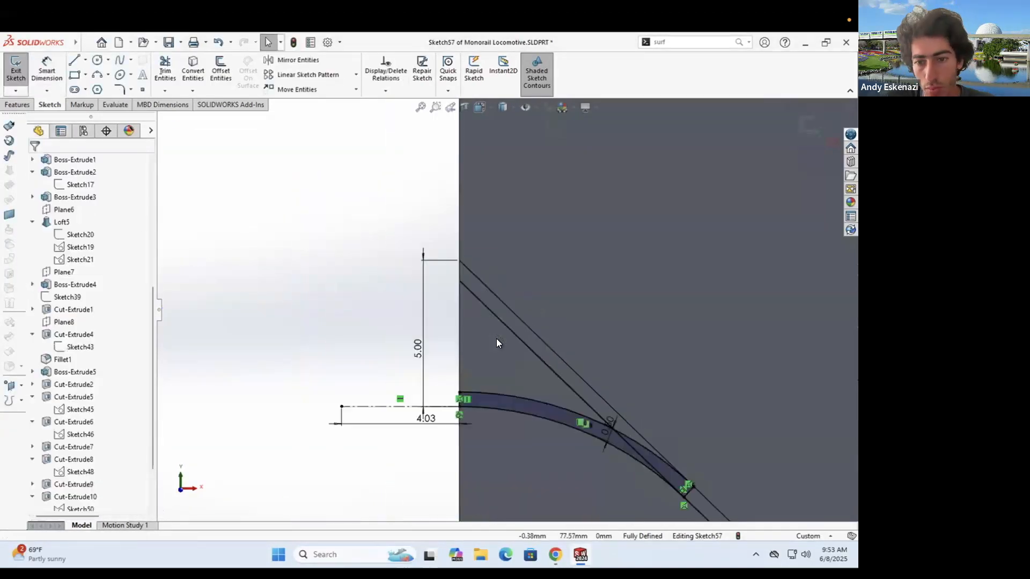
pyautogui.scroll(-3, 399, 304)
pyautogui.doubleClick(401, 301)
pyautogui.write('2')
pyautogui.press('Return')
pyautogui.scroll(4, 530, 329)
pyautogui.scroll(3, 530, 329)
pyautogui.scroll(-7, 460, 269)
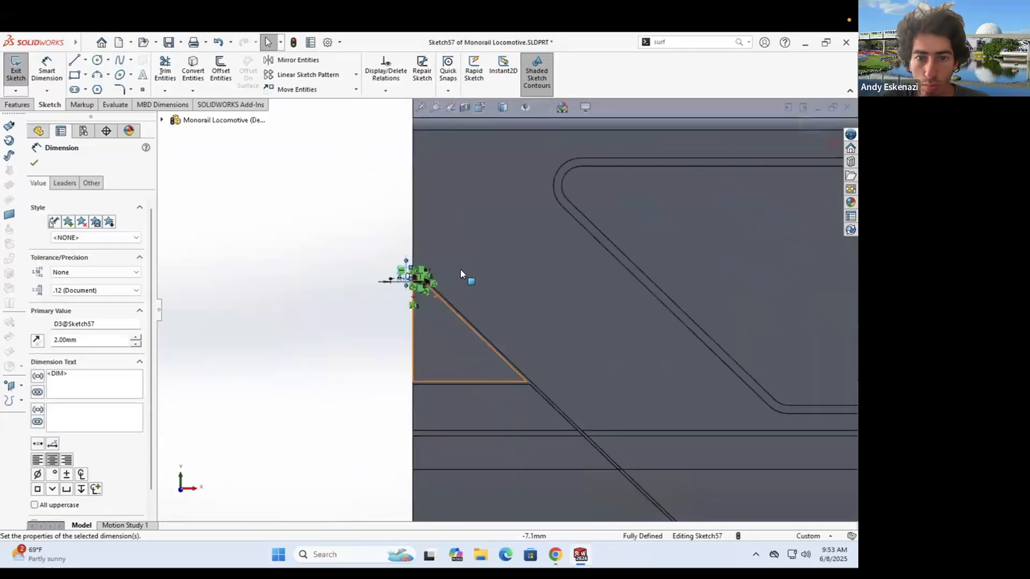
pyautogui.doubleClick(388, 347)
pyautogui.write('3')
pyautogui.press('Return')
# - Draw a vertical centerline through the middle window as the mirror axis
pyautogui.click(85, 60)
pyautogui.click(95, 86)
pyautogui.scroll(10, 409, 244)
pyautogui.click(627, 299)
pyautogui.click(626, 404)
pyautogui.press('Escape')
# - Mirror the curved strip across the vertical centerline to the other end
pyautogui.click(298, 60)
pyautogui.scroll(-12, 342, 326)
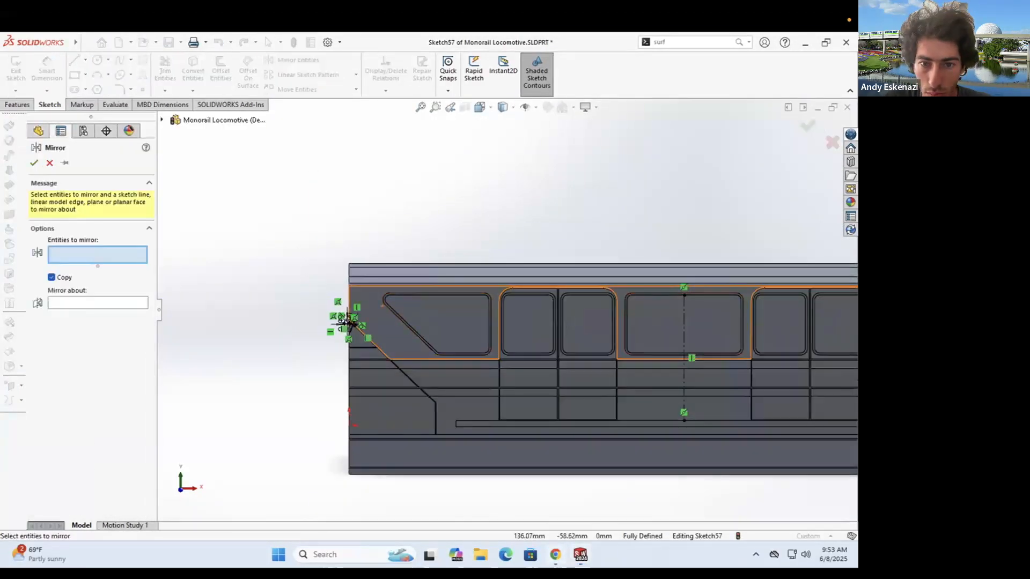
pyautogui.scroll(-7, 430, 321)
pyautogui.click(439, 329)
pyautogui.click(97, 331)
pyautogui.scroll(17, 507, 310)
pyautogui.scroll(1, 763, 318)
pyautogui.click(821, 318)
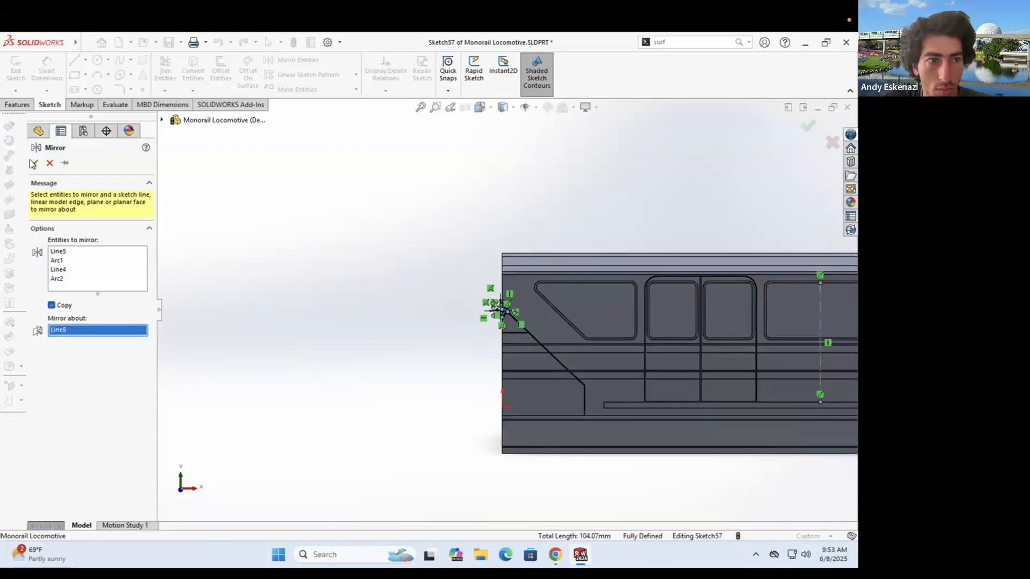
pyautogui.click(34, 162)
# - Add a rectangle between the arc ends and make its edge collinear with the matching line
pyautogui.scroll(5, 763, 300)
pyautogui.scroll(-7, 804, 301)
pyautogui.scroll(-15, 578, 318)
pyautogui.click(75, 74)
pyautogui.click(518, 288)
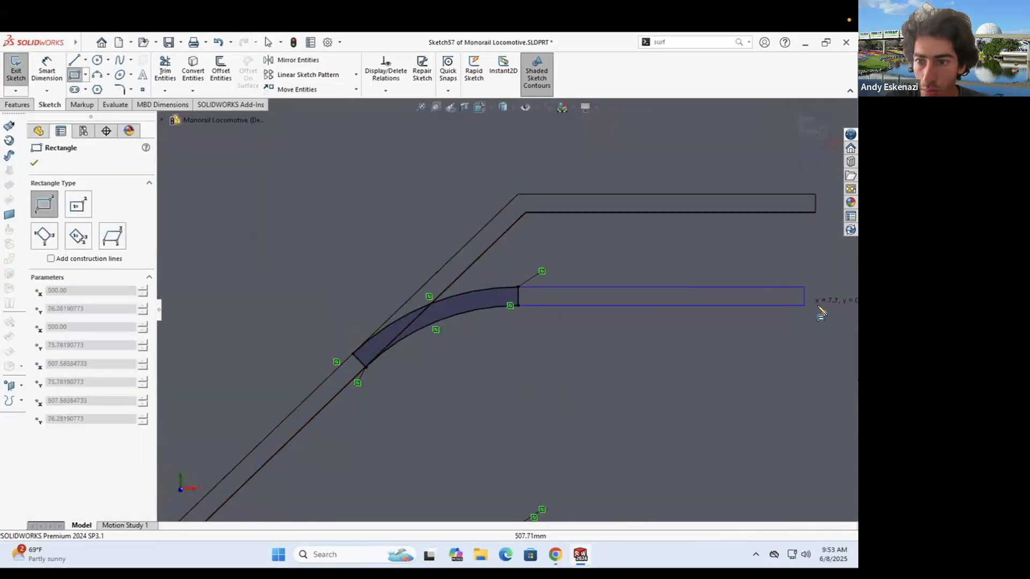
pyautogui.click(818, 305)
pyautogui.hotkey('ctrl', 'z')
pyautogui.click(816, 204)
pyautogui.keyDown('ctrl'); pyautogui.click(818, 296); pyautogui.keyUp('ctrl')
pyautogui.click(61, 347)
# - Cut-extrude the four strip regions Up To Surface, limited by the diagonal face
pyautogui.click(34, 163)
pyautogui.click(17, 104)
pyautogui.click(173, 67)
pyautogui.click(552, 296)
pyautogui.click(491, 296)
pyautogui.scroll(14, 491, 300)
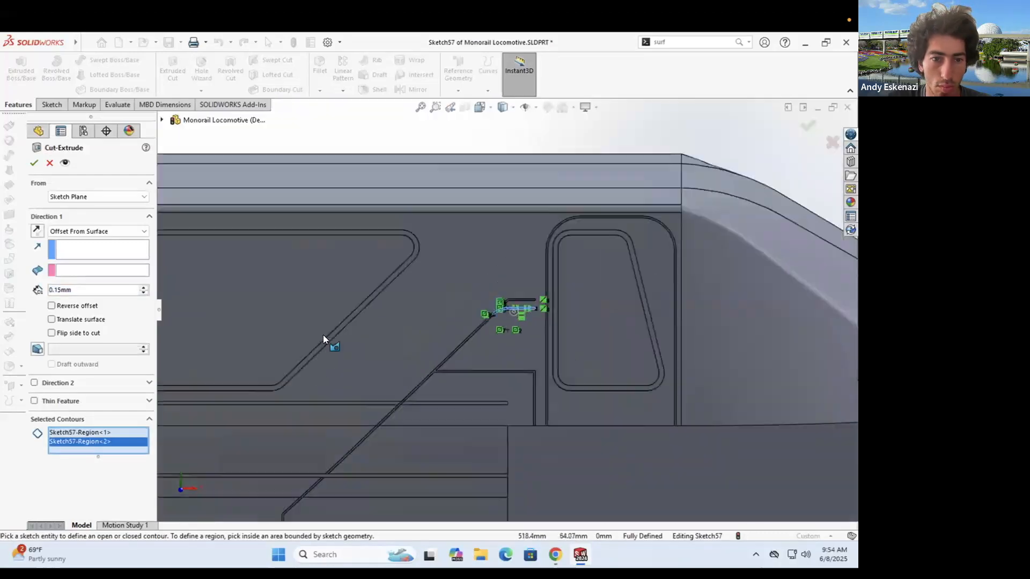
pyautogui.scroll(-17, 286, 268)
pyautogui.click(482, 291)
pyautogui.click(600, 328)
pyautogui.click(81, 232)
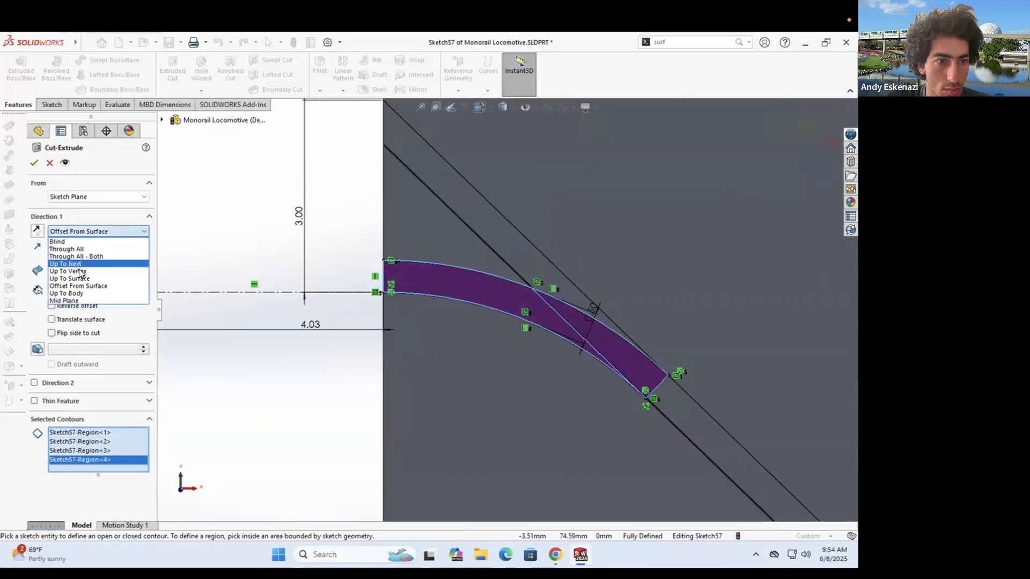
pyautogui.click(82, 278)
pyautogui.click(514, 231)
pyautogui.click(36, 161)
# - Open new Sketch58 on the face and draw a vertical line plus a line along the diagonal
pyautogui.scroll(6, 499, 316)
pyautogui.click(57, 106)
pyautogui.click(16, 67)
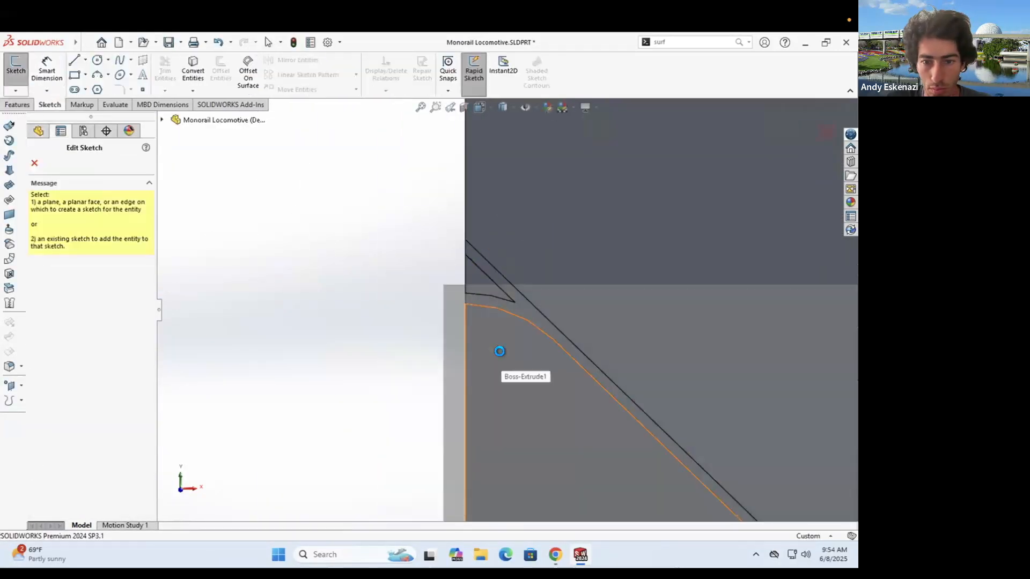
pyautogui.click(498, 349)
pyautogui.click(75, 497)
pyautogui.scroll(-16, 278, 288)
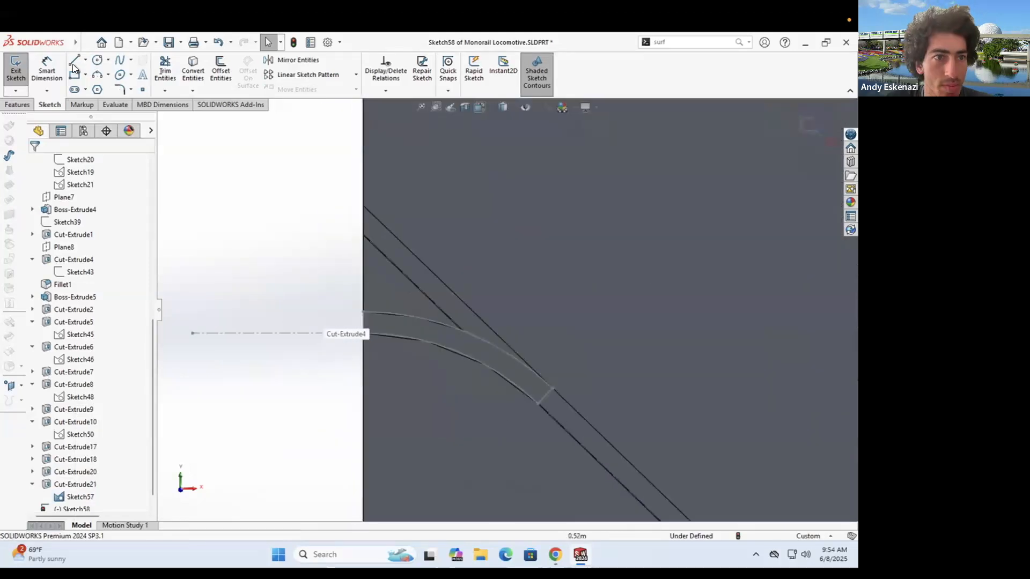
pyautogui.press('l')
pyautogui.click(363, 311)
pyautogui.click(363, 205)
pyautogui.click(553, 388)
pyautogui.press('Escape')
# - Convert the upper arc, the right arc and its adjoining line into Sketch58
pyautogui.click(193, 68)
pyautogui.click(411, 315)
pyautogui.click(35, 163)
pyautogui.moveTo(375, 299); pyautogui.dragTo(438, 312, button='middle')
pyautogui.scroll(14, 437, 312)
pyautogui.scroll(-14, 739, 294)
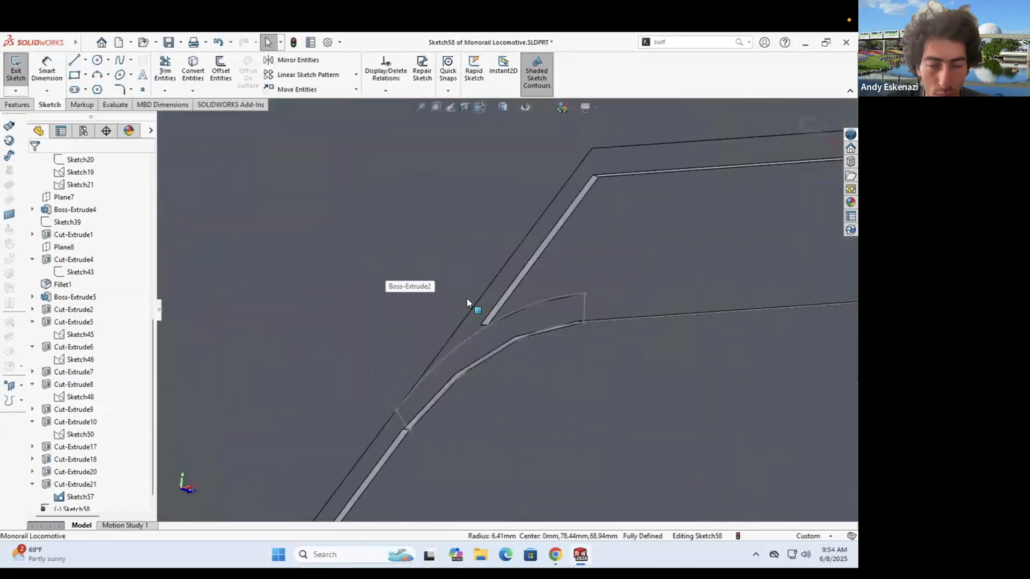
pyautogui.click(193, 68)
pyautogui.click(541, 302)
pyautogui.click(628, 290)
pyautogui.click(35, 163)
# - Draw the diagonal, top and right-edge lines to close the Sketch58 contour
pyautogui.press('l')
pyautogui.click(396, 411)
pyautogui.click(592, 148)
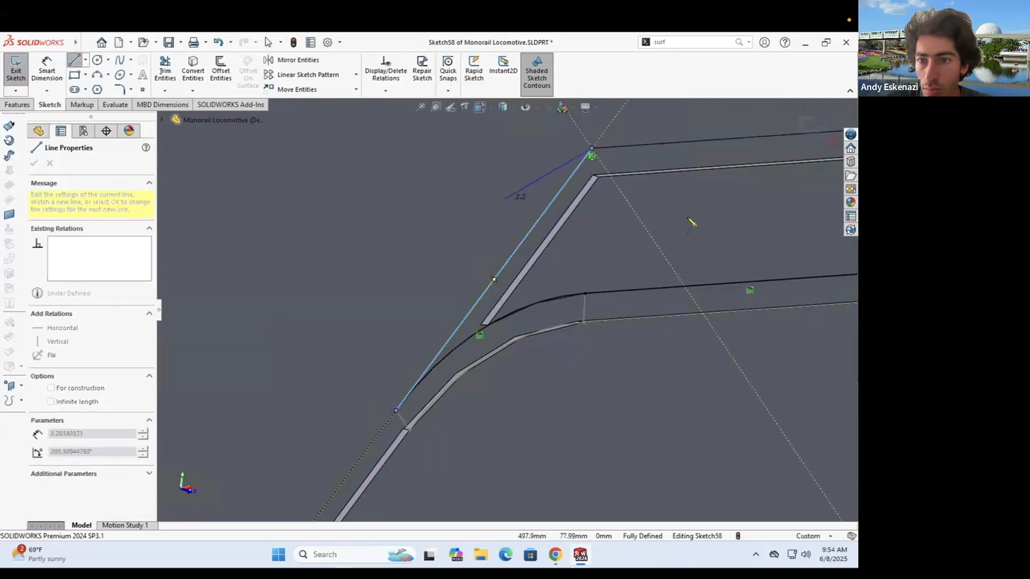
pyautogui.scroll(4, 690, 221)
pyautogui.click(707, 221)
# - Boss-extrude Sketch58 Up To Surface to the picked face and inspect the result
pyautogui.click(704, 291)
pyautogui.click(19, 104)
pyautogui.click(21, 69)
pyautogui.click(81, 232)
pyautogui.click(74, 271)
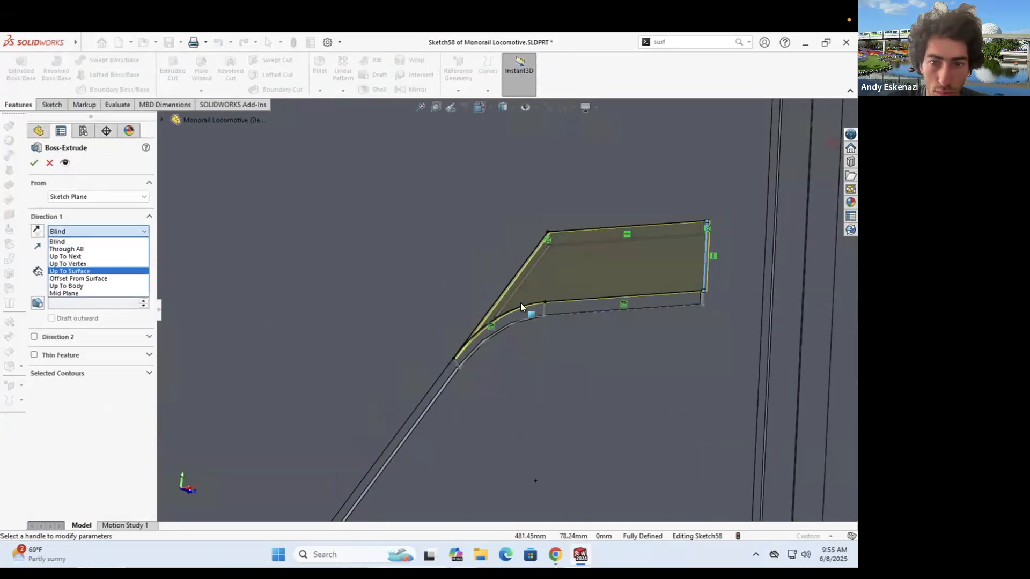
pyautogui.click(526, 308)
pyautogui.click(34, 163)
pyautogui.moveTo(533, 278); pyautogui.dragTo(513, 267, button='middle')
pyautogui.scroll(-1, 513, 267)
pyautogui.scroll(-1, 513, 266)
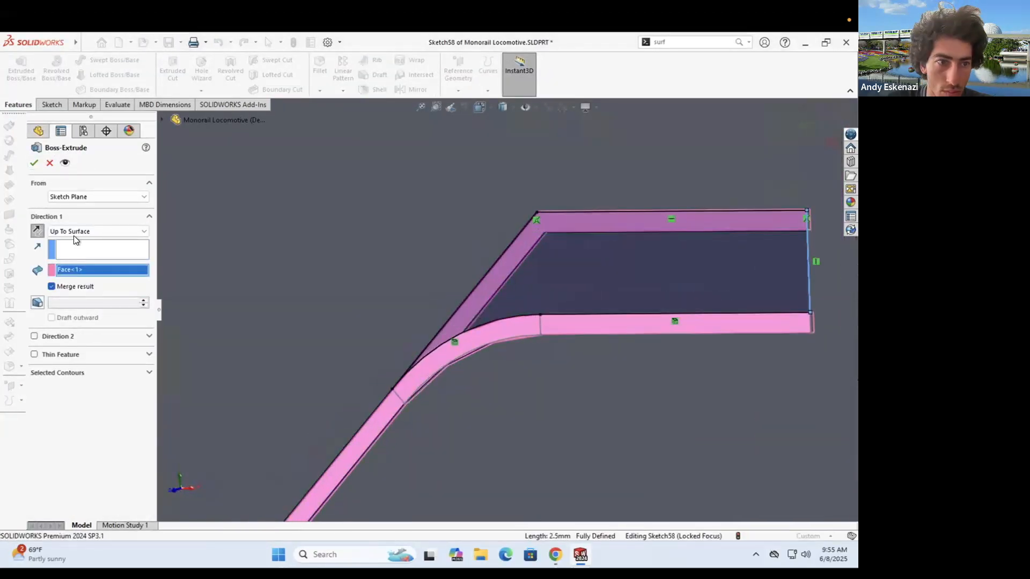
# - Switch the extrusion end condition to Blind, then abandon the failed extrusion
pyautogui.click(74, 235)
pyautogui.click(74, 241)
pyautogui.click(34, 163)
pyautogui.moveTo(491, 316)
pyautogui.mouseDown(button='middle')
pyautogui.moveTo(501, 258)
pyautogui.moveTo(492, 262)
pyautogui.mouseUp(button='middle')
pyautogui.scroll(3, 333, 321)
pyautogui.press('Escape')
pyautogui.moveTo(549, 288); pyautogui.dragTo(548, 276, button='middle')
pyautogui.scroll(-3, 557, 279)
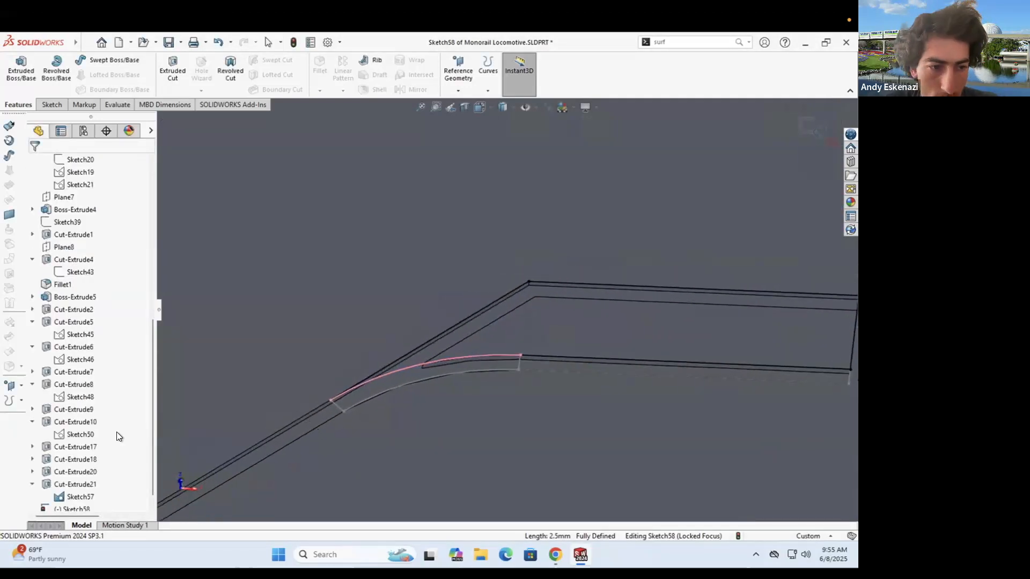
pyautogui.scroll(-1, 116, 433)
# - Retry the boss extrusion with default settings and close it when it fails
pyautogui.click(21, 68)
pyautogui.click(34, 163)
pyautogui.scroll(3, 558, 442)
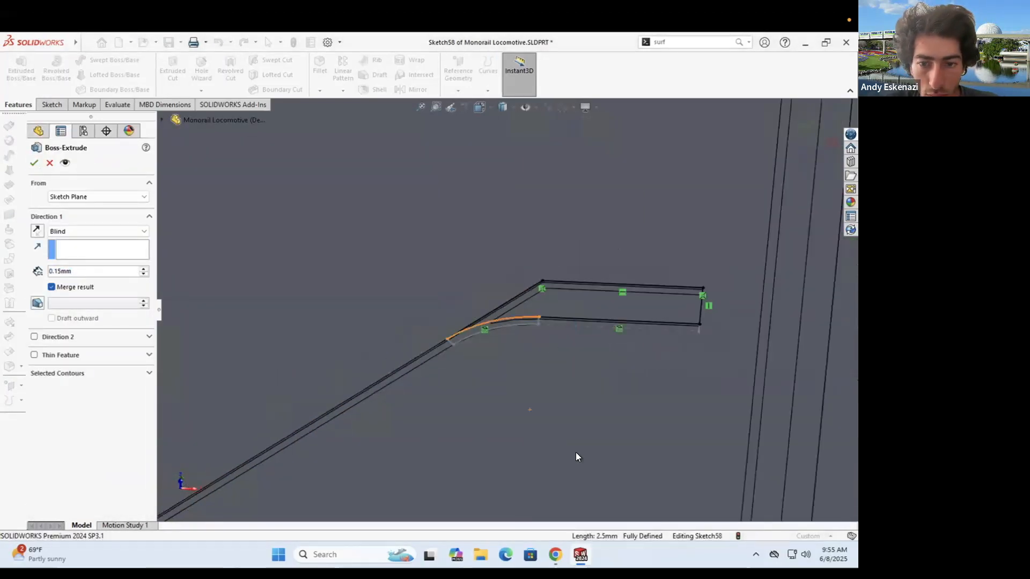
pyautogui.press('Escape')
pyautogui.scroll(6, 556, 317)
# - Reopen Boss-Extrude and choose only the small sketch region to extrude
pyautogui.click(20, 68)
pyautogui.scroll(3, 508, 366)
pyautogui.click(61, 375)
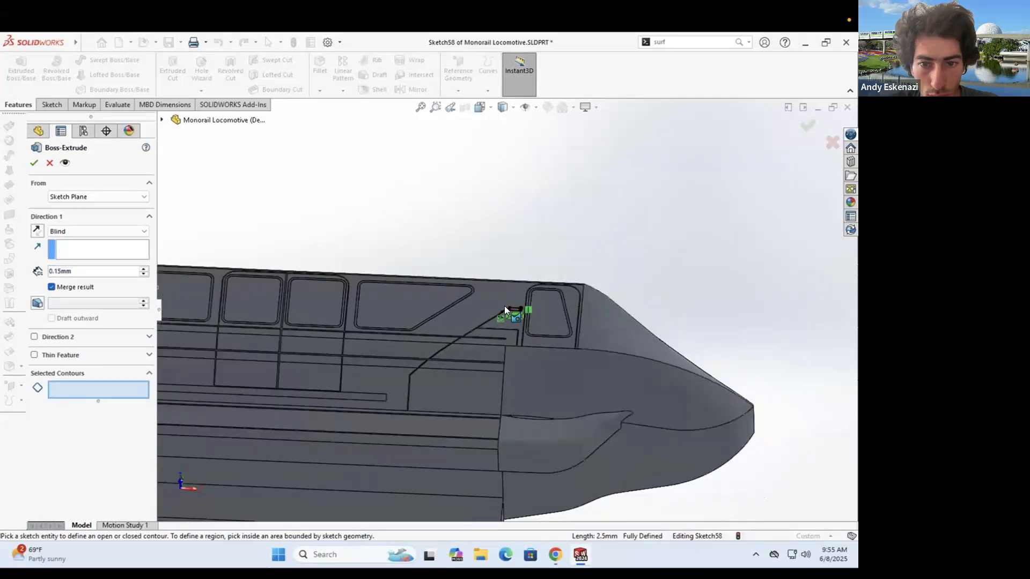
pyautogui.scroll(-10, 504, 308)
pyautogui.click(464, 326)
pyautogui.scroll(4, 464, 326)
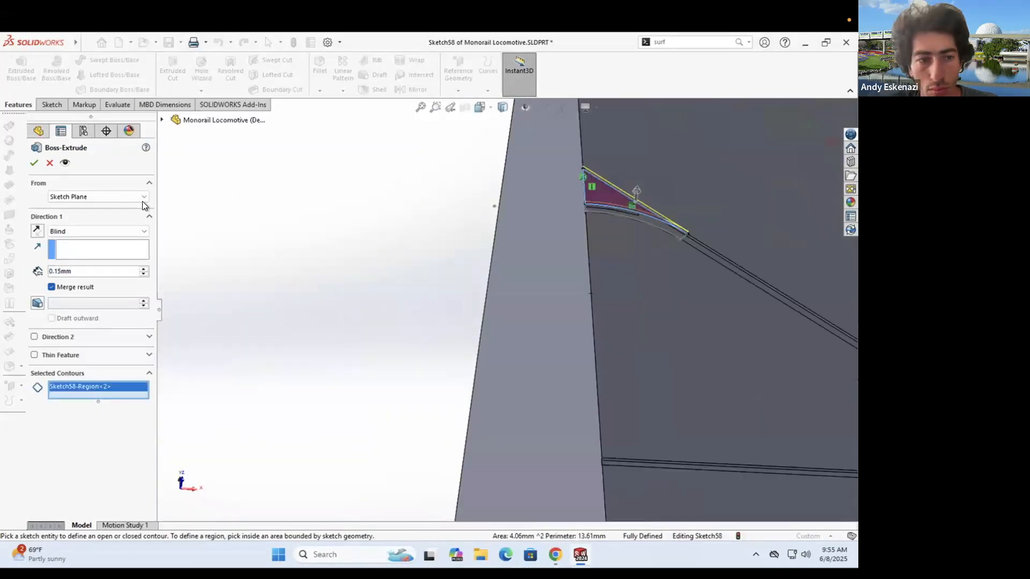
# - Extrude that region Up To Surface to the picked face, inspect, then cancel
pyautogui.click(143, 232)
pyautogui.click(81, 273)
pyautogui.scroll(-4, 655, 182)
pyautogui.click(598, 354)
pyautogui.click(33, 162)
pyautogui.moveTo(597, 330); pyautogui.dragTo(540, 386, button='middle')
pyautogui.press('Escape')
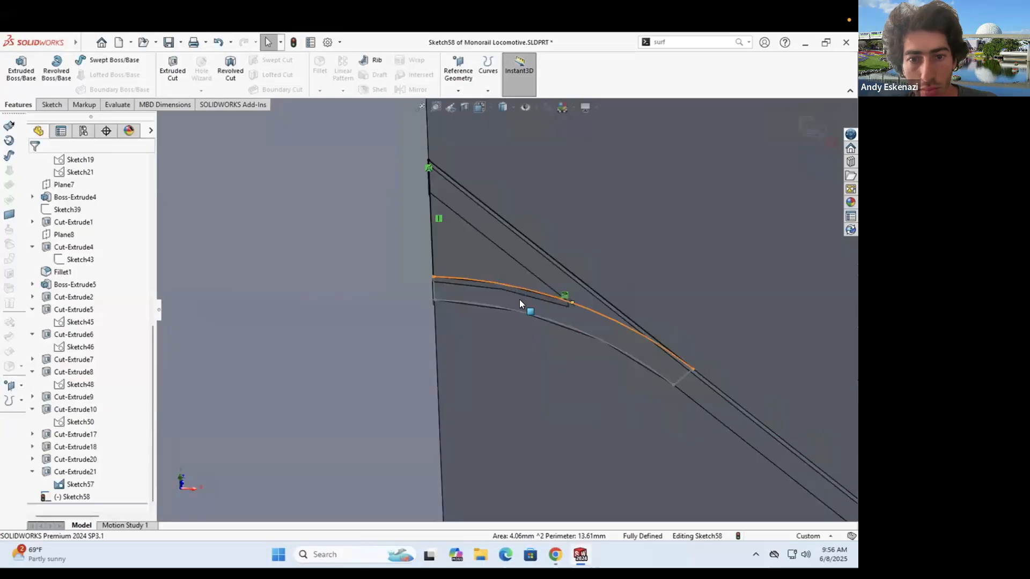
# - Add a line along the edge, trim the vertical segment, and exit Sketch58
pyautogui.click(74, 60)
pyautogui.click(429, 195)
pyautogui.click(569, 303)
pyautogui.press('Escape')
pyautogui.click(166, 75)
pyautogui.click(432, 248)
pyautogui.click(16, 75)
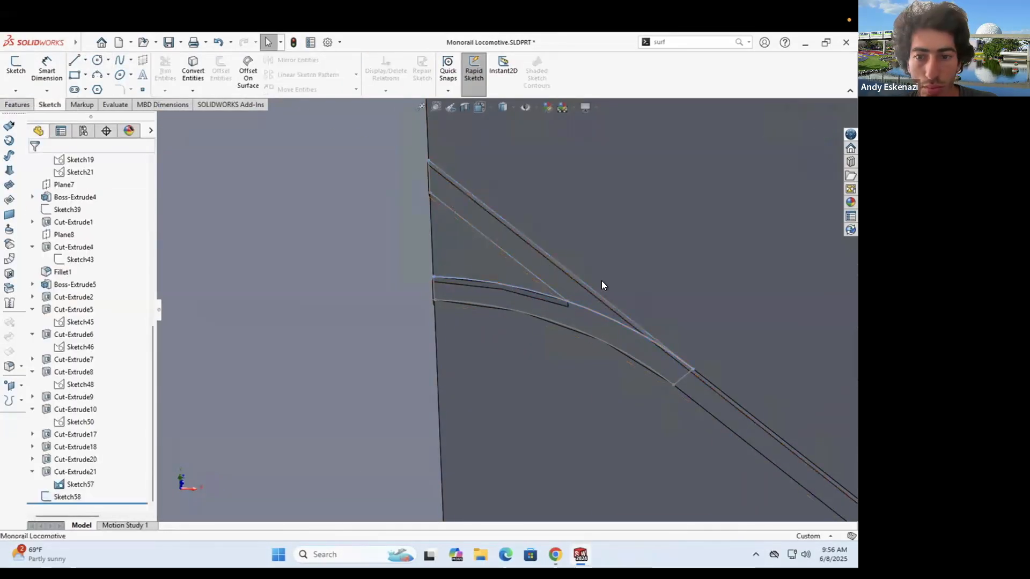
# - Edit Sketch57 and then Sketch58 from the feature tree
pyautogui.rightClick(76, 484)
pyautogui.click(84, 293)
pyautogui.scroll(-10, 272, 285)
pyautogui.click(15, 76)
pyautogui.rightClick(60, 497)
pyautogui.click(74, 293)
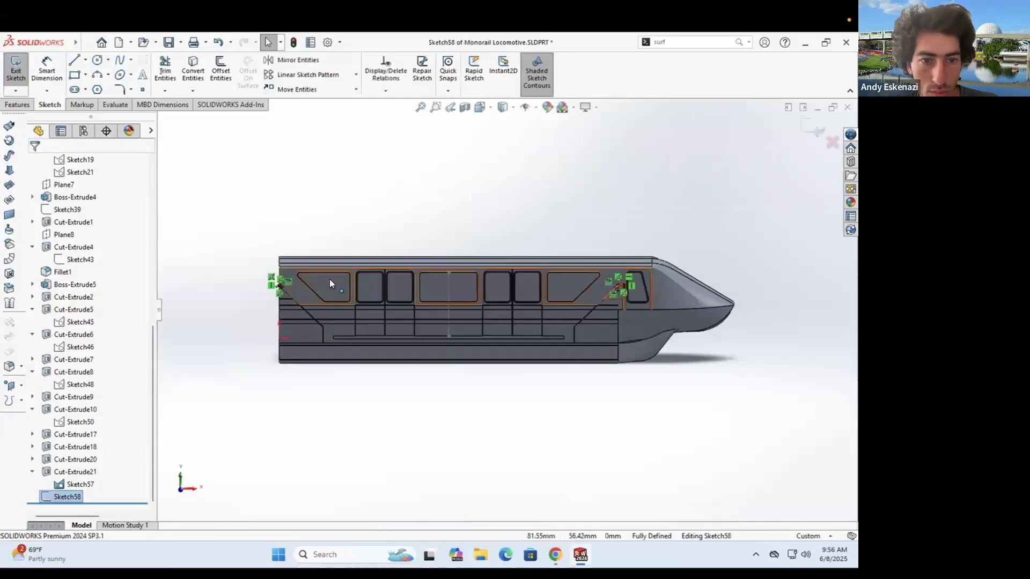
pyautogui.scroll(-10, 278, 287)
# - Set up an Up To Surface boss extrusion of Sketch58 once more, then cancel it
pyautogui.click(17, 104)
pyautogui.click(21, 71)
pyautogui.scroll(-3, 412, 335)
pyautogui.click(62, 232)
pyautogui.click(69, 271)
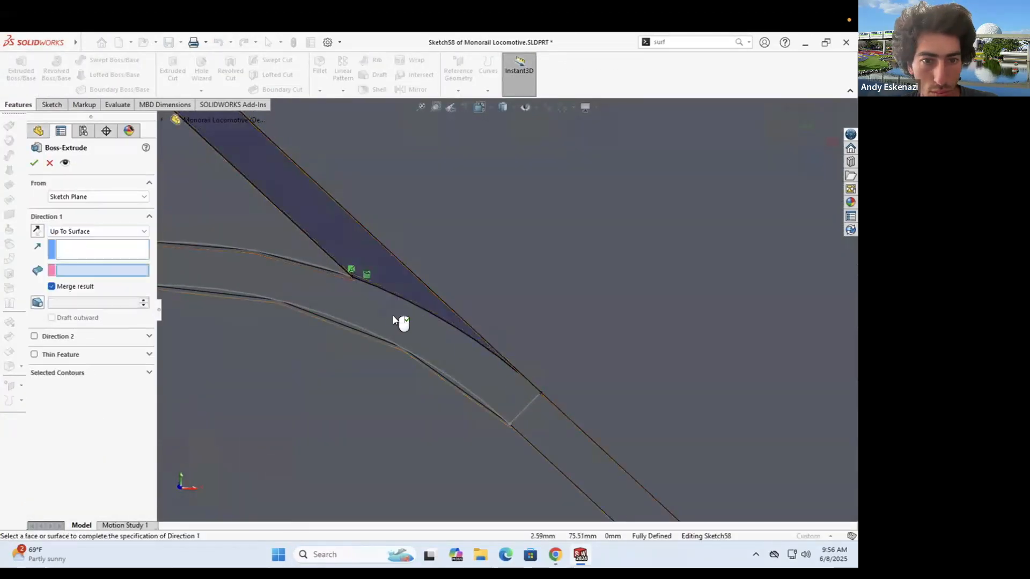
pyautogui.click(393, 316)
pyautogui.scroll(6, 517, 318)
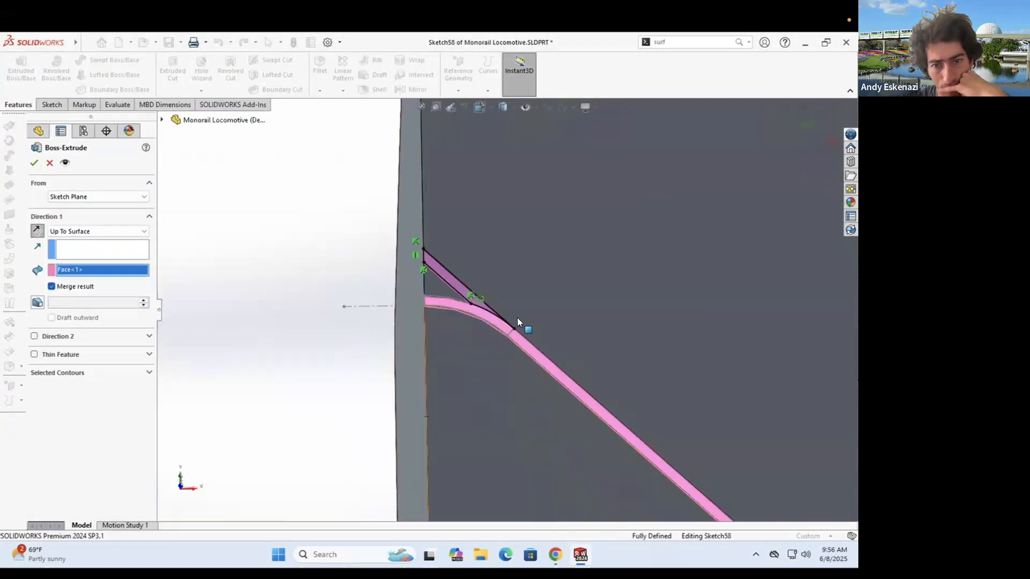
pyautogui.scroll(-8, 297, 193)
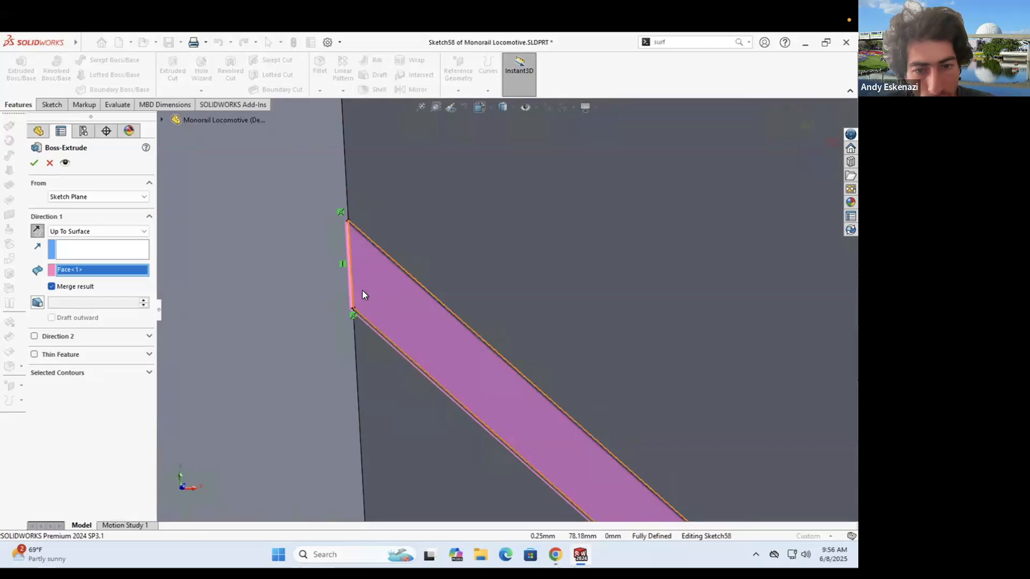
pyautogui.scroll(2, 362, 294)
pyautogui.click(50, 162)
# - Delete Sketch58 from the feature tree and confirm the deletion
pyautogui.click(49, 104)
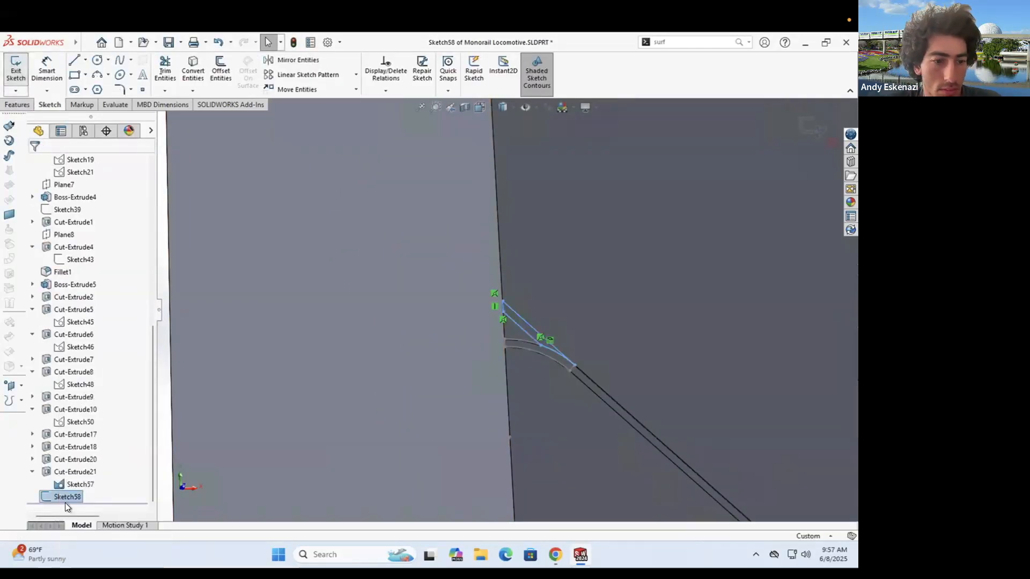
pyautogui.press('Delete')
pyautogui.click(499, 236)
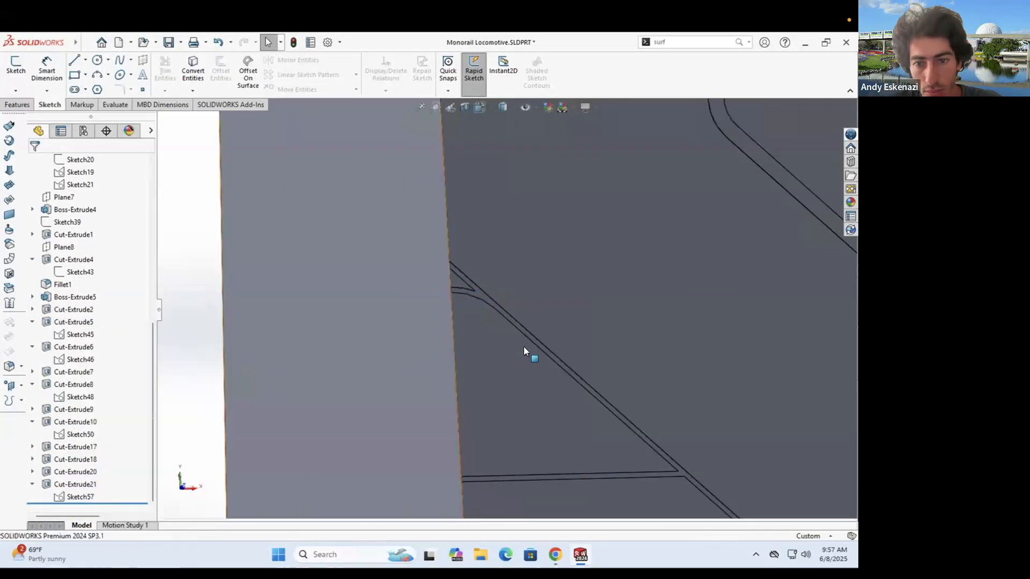
pyautogui.scroll(10, 524, 346)
pyautogui.scroll(-8, 635, 292)
pyautogui.scroll(1, 636, 292)
# - Start a sketch on the side face and offset its outline 1.5 mm inward
pyautogui.click(16, 66)
pyautogui.click(537, 328)
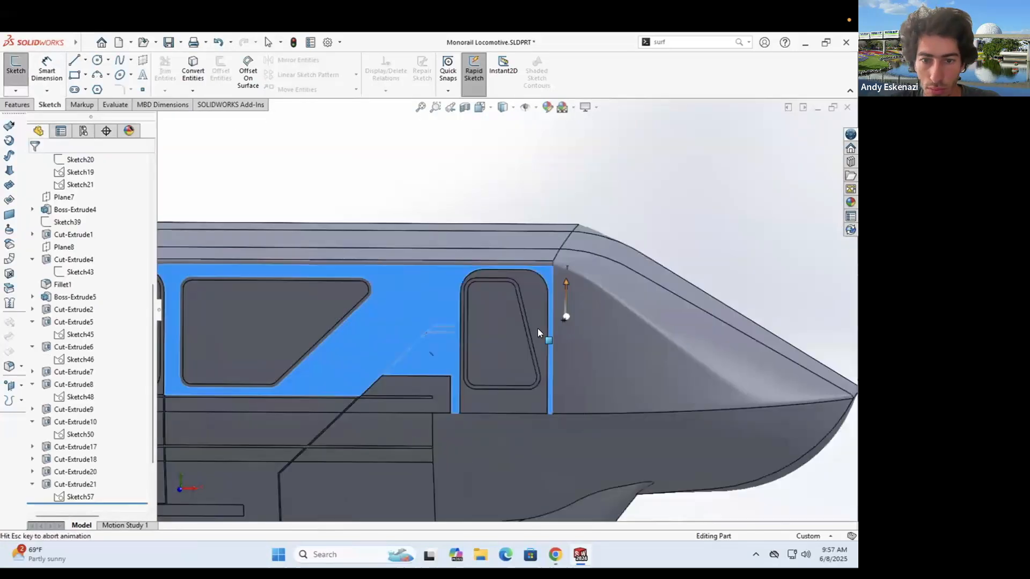
pyautogui.click(221, 70)
pyautogui.click(344, 184)
pyautogui.click(69, 220)
pyautogui.doubleClick(75, 197)
pyautogui.write('2')
pyautogui.press('Return')
pyautogui.write('1.5')
pyautogui.press('Return')
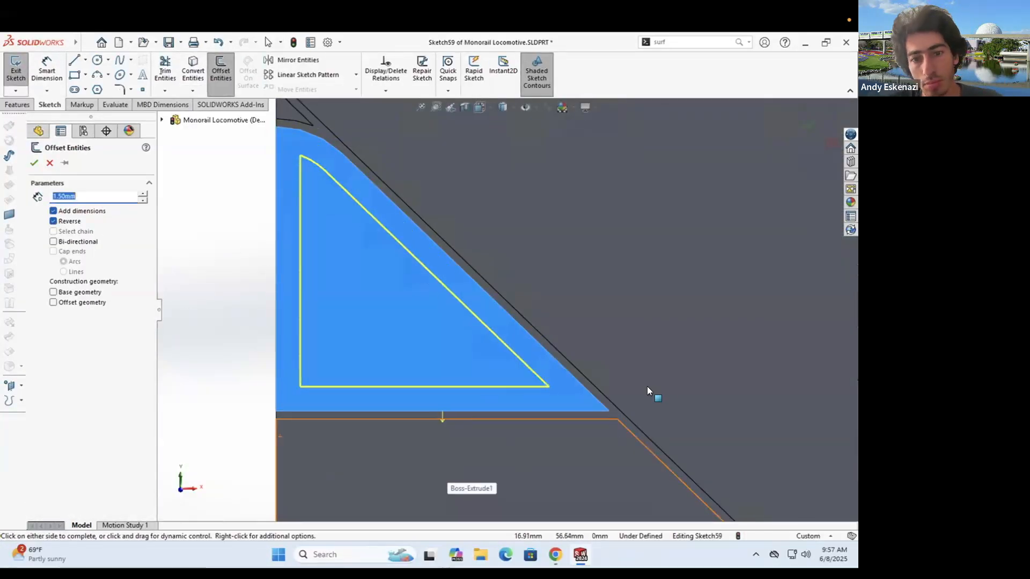
pyautogui.scroll(7, 647, 386)
pyautogui.press('Return')
pyautogui.click(217, 71)
pyautogui.scroll(9, 740, 288)
pyautogui.scroll(-10, 586, 307)
# - Draw a vertical line from the upper edge down to the lower edge
pyautogui.press('l')
pyautogui.click(600, 291)
pyautogui.click(601, 388)
pyautogui.scroll(-3, 601, 383)
pyautogui.press('Escape')
# - Offset the horizontal, arc, diagonal and bottom edges into the sketch
pyautogui.click(218, 78)
pyautogui.click(548, 224)
pyautogui.click(494, 227)
pyautogui.click(461, 250)
pyautogui.click(349, 395)
pyautogui.click(613, 315)
pyautogui.scroll(-2, 600, 300)
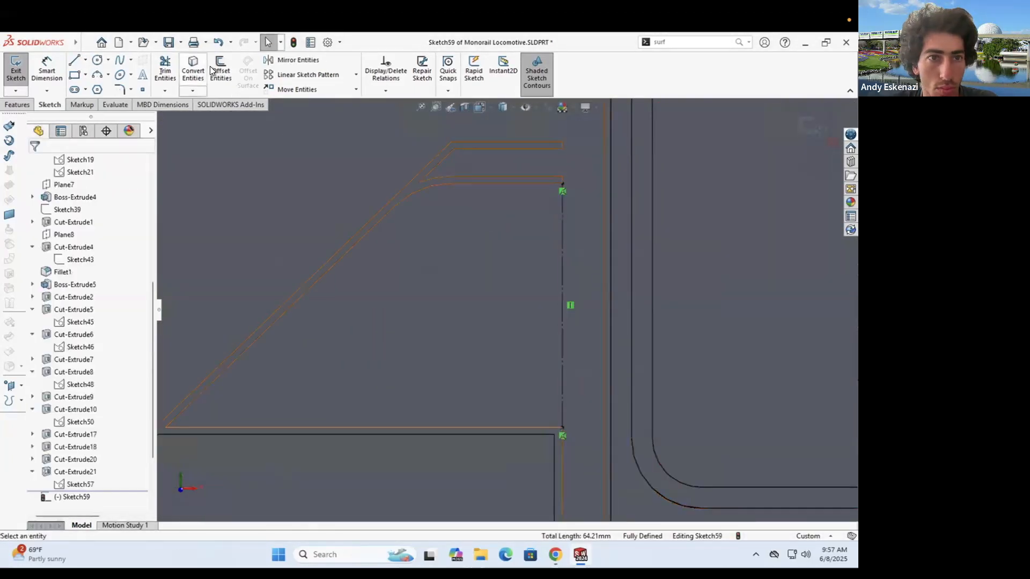
# - Offset the diagonal and arc edge a second time
pyautogui.click(212, 68)
pyautogui.click(372, 223)
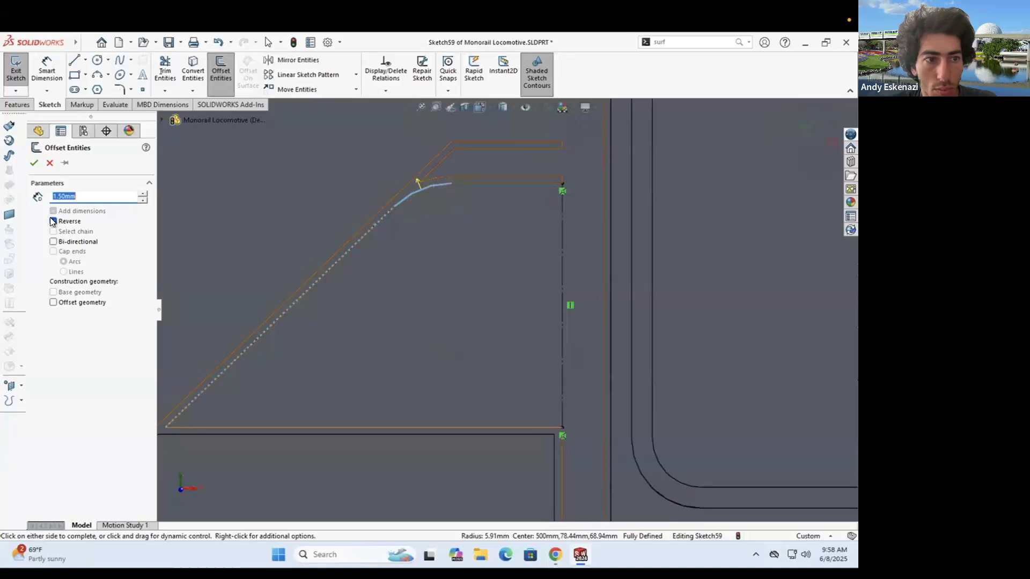
pyautogui.click(459, 187)
pyautogui.scroll(5, 606, 330)
pyautogui.scroll(-6, 357, 292)
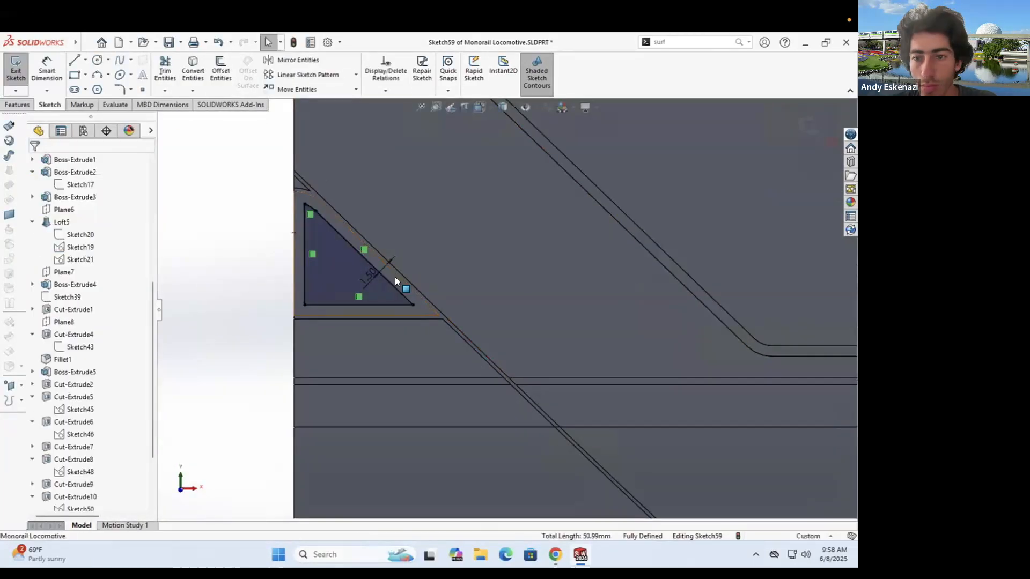
pyautogui.scroll(5, 395, 277)
# - Add a vertical centerline at the body's middle and mirror the triangle's lines about it
pyautogui.click(84, 60)
pyautogui.click(102, 87)
pyautogui.click(536, 292)
pyautogui.click(537, 380)
pyautogui.click(295, 61)
pyautogui.scroll(-6, 224, 327)
pyautogui.moveTo(318, 235); pyautogui.dragTo(446, 348)
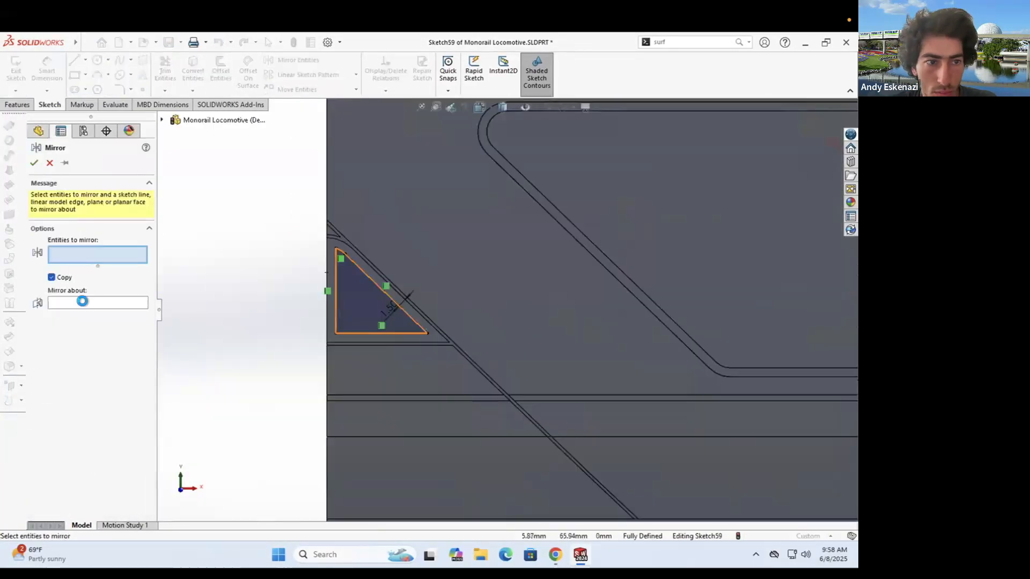
pyautogui.click(82, 302)
pyautogui.scroll(10, 713, 308)
pyautogui.click(609, 308)
pyautogui.scroll(-10, 697, 316)
pyautogui.click(34, 163)
# - Draw a vertical line from the triangle's top edge and make it construction geometry
pyautogui.click(75, 60)
pyautogui.moveTo(414, 306)
pyautogui.mouseDown(button='middle')
pyautogui.moveTo(403, 304)
pyautogui.moveTo(413, 306)
pyautogui.mouseUp(button='middle')
pyautogui.click(555, 555)
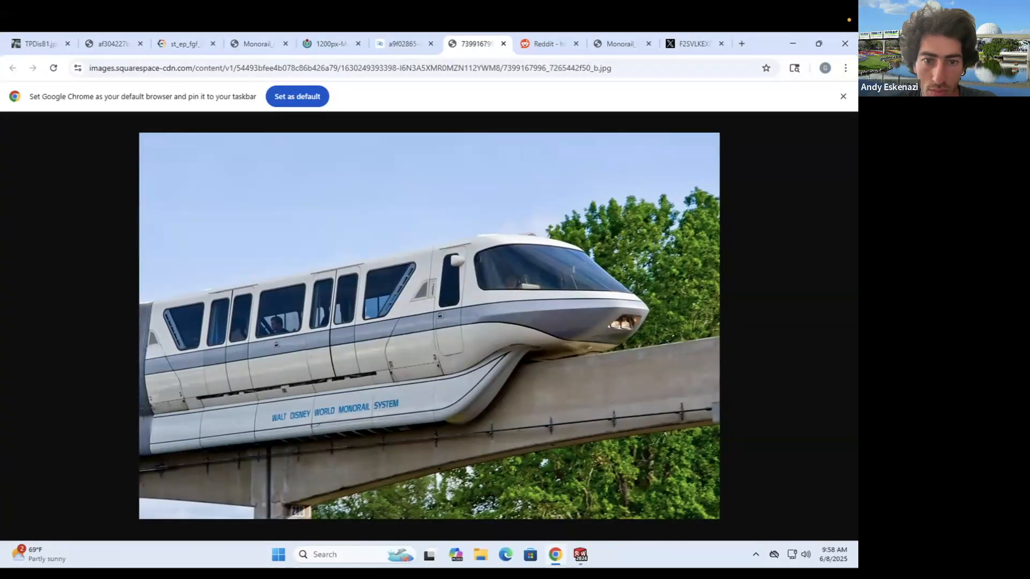
pyautogui.click(580, 554)
pyautogui.click(457, 231)
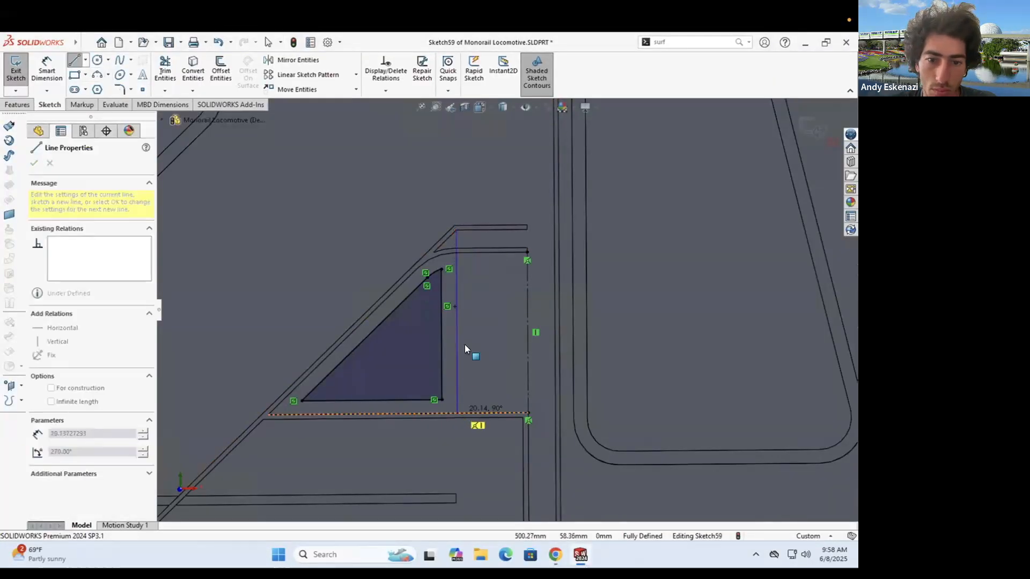
pyautogui.rightClick(457, 345)
pyautogui.click(469, 303)
# - Add a horizontal centerline between the vertical lines
pyautogui.scroll(-2, 464, 302)
pyautogui.click(85, 61)
pyautogui.click(98, 88)
pyautogui.click(558, 347)
pyautogui.click(455, 347)
pyautogui.press('Escape')
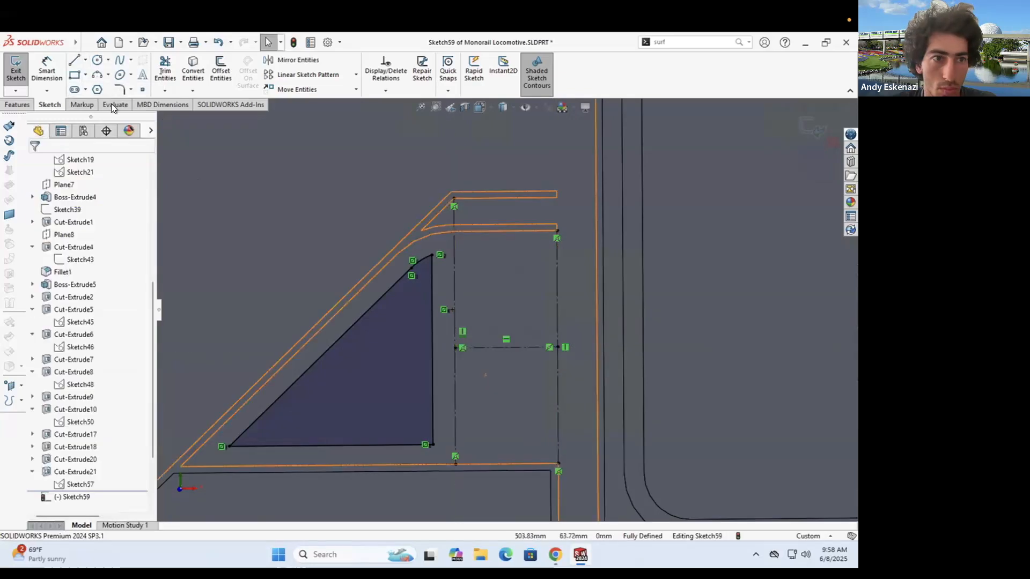
# - Place a center rectangle on the centerline between the vertical lines and dimension its left edge
pyautogui.click(85, 75)
pyautogui.click(107, 103)
pyautogui.click(505, 347)
pyautogui.click(468, 254)
pyautogui.press('Escape')
pyautogui.click(469, 298)
pyautogui.click(47, 71)
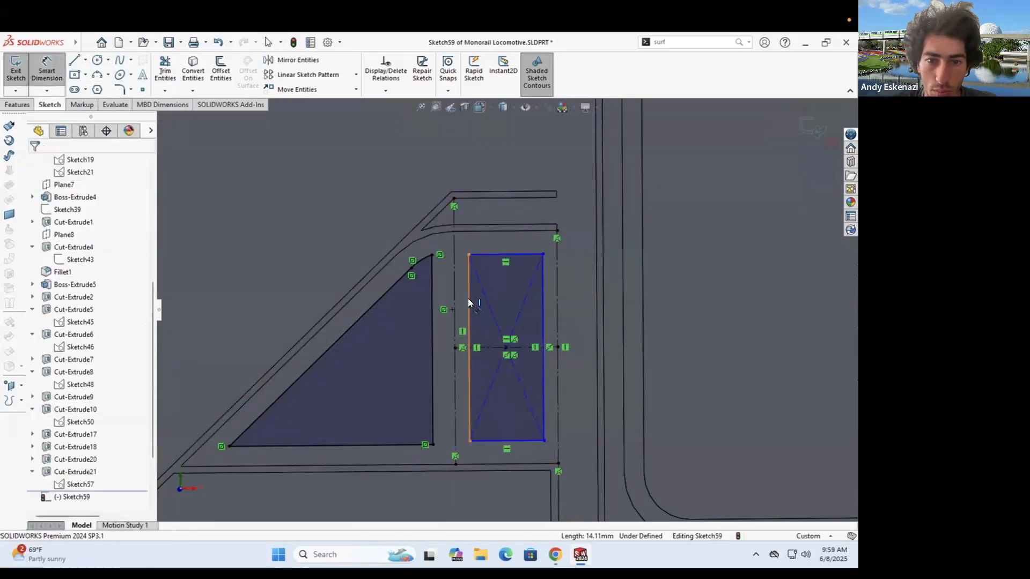
pyautogui.hotkey('alt', 'Tab')
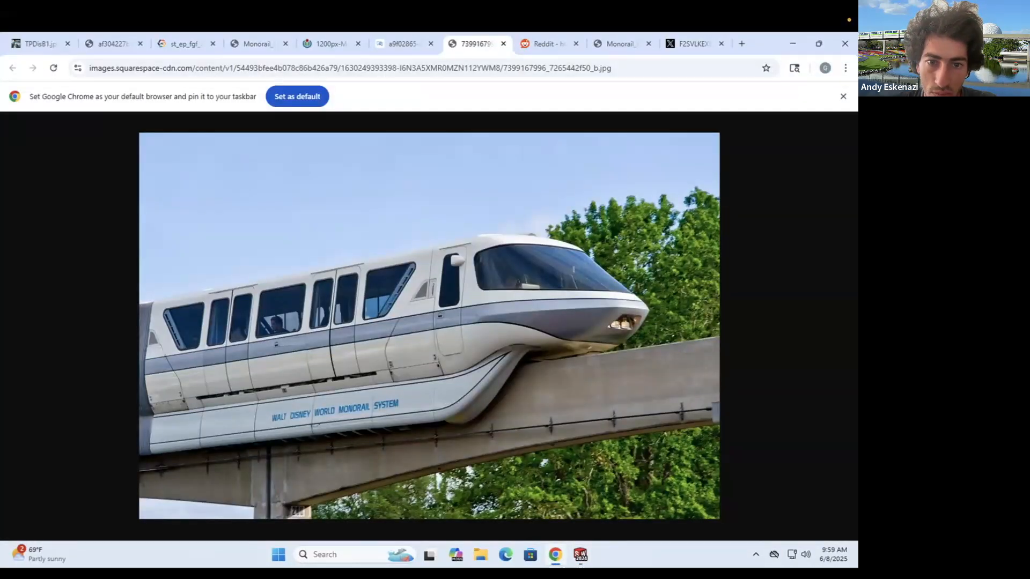
pyautogui.hotkey('alt', 'Tab')
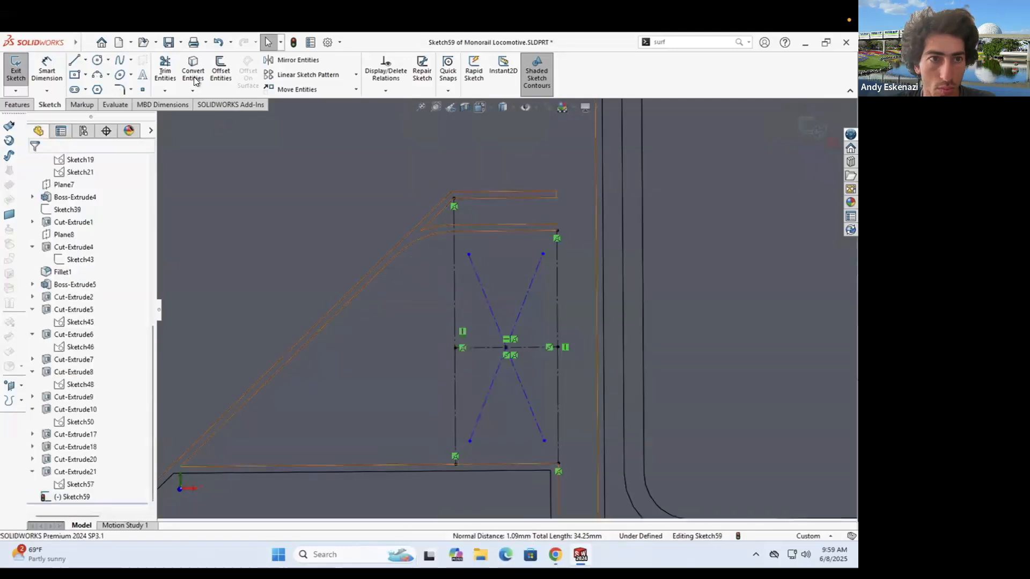
# - Delete the two diagonal lines
pyautogui.rightClick(489, 307)
pyautogui.click(515, 445)
pyautogui.rightClick(517, 321)
pyautogui.click(543, 459)
# - Convert four model edges into the sketch with Convert Entities
pyautogui.click(193, 69)
pyautogui.click(472, 231)
pyautogui.click(431, 234)
pyautogui.click(383, 270)
pyautogui.click(245, 465)
pyautogui.click(34, 163)
pyautogui.scroll(4, 505, 306)
pyautogui.scroll(-5, 531, 273)
# - Draw a vertical line to close the profile
pyautogui.click(74, 60)
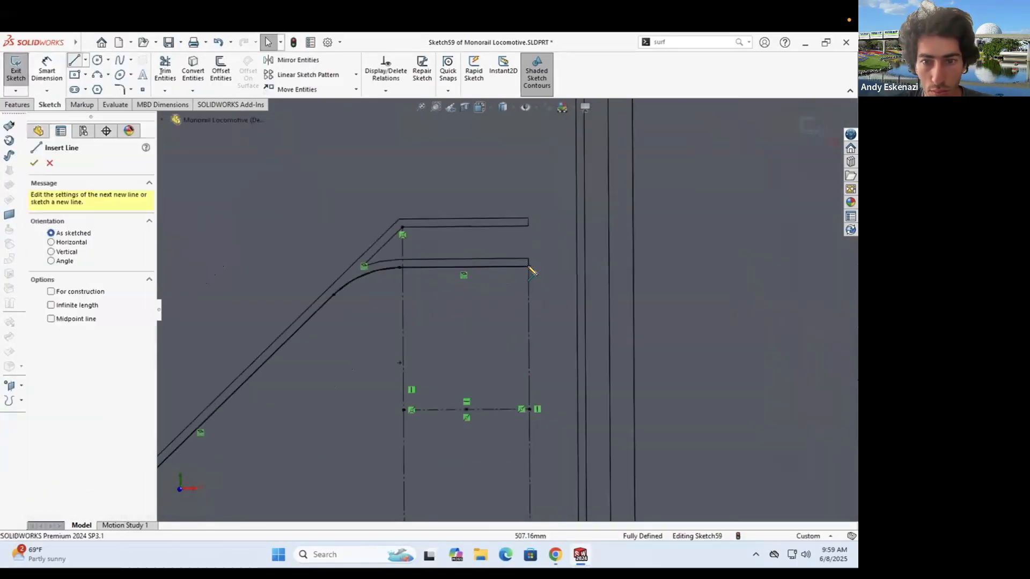
pyautogui.click(529, 262)
pyautogui.scroll(3, 509, 313)
pyautogui.click(519, 449)
pyautogui.scroll(8, 590, 342)
pyautogui.scroll(-8, 467, 303)
pyautogui.press('Escape')
# - Convert the face and extrude the closed profile as a 0.1 mm boss
pyautogui.click(193, 70)
pyautogui.click(389, 321)
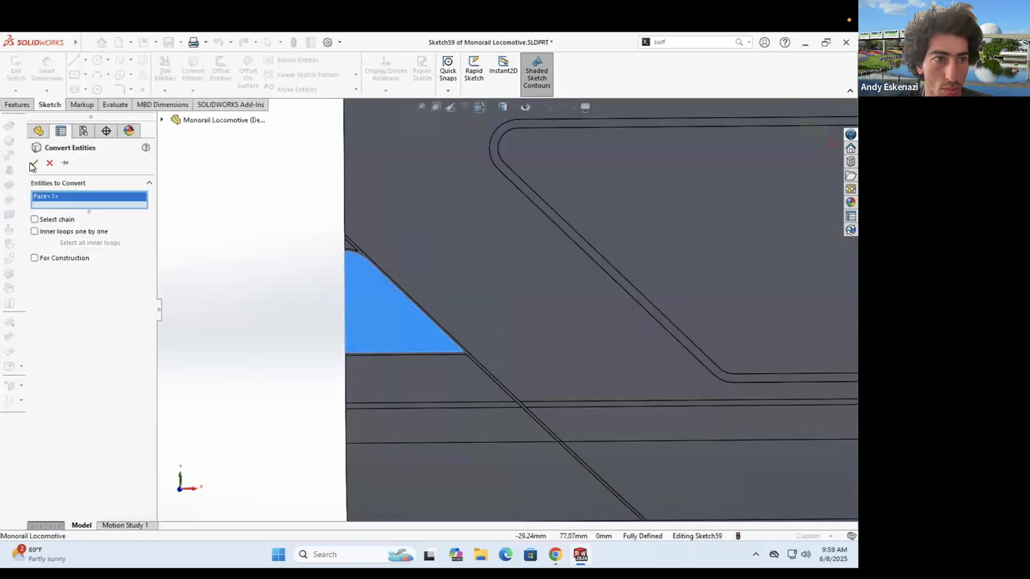
pyautogui.click(34, 162)
pyautogui.click(18, 105)
pyautogui.click(21, 69)
pyautogui.write('.1')
pyautogui.press('Return')
pyautogui.press('Return')
# - Start a new sketch on the extruded frame's face
pyautogui.scroll(-4, 406, 288)
pyautogui.moveTo(407, 289); pyautogui.dragTo(383, 298, button='middle')
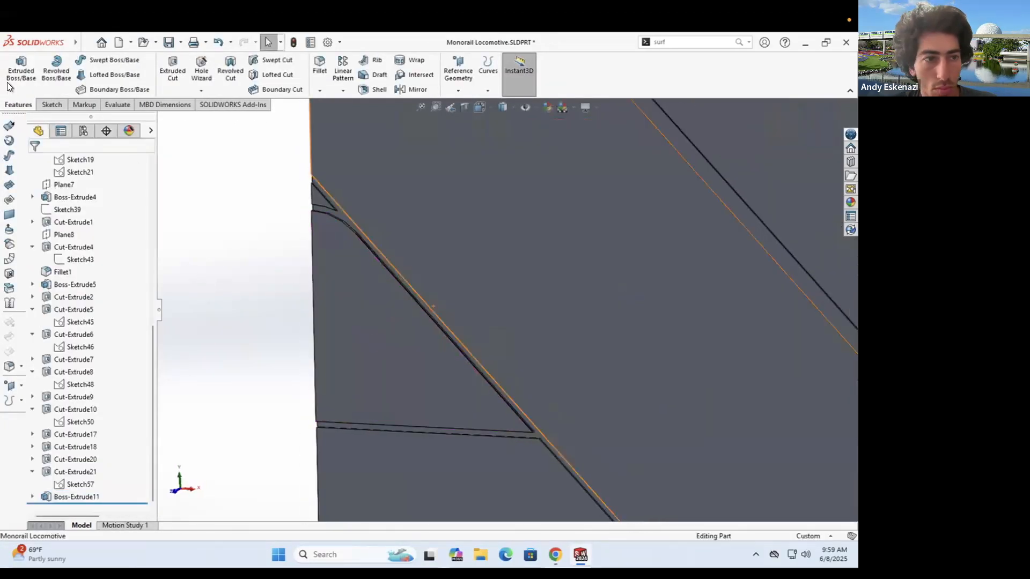
pyautogui.click(348, 311)
pyautogui.click(50, 104)
pyautogui.click(22, 79)
pyautogui.scroll(-9, 286, 290)
# - Offset the selected face's edges inward into the sketch
pyautogui.click(287, 386)
pyautogui.click(221, 70)
pyautogui.click(53, 221)
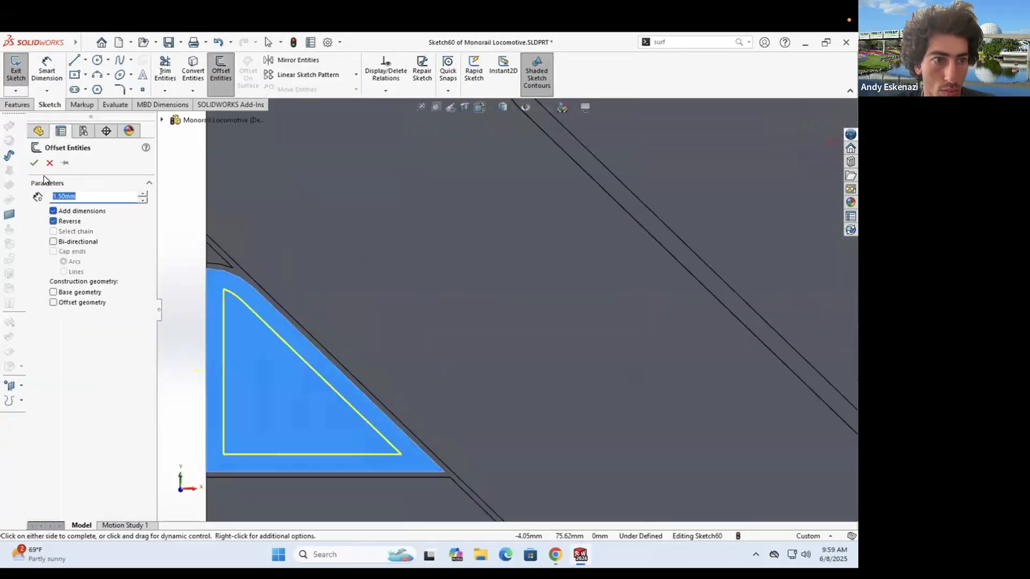
pyautogui.click(35, 163)
pyautogui.scroll(8, 504, 316)
# - Draw a vertical centerline from the window midpoint down to the lower bar
pyautogui.click(85, 60)
pyautogui.click(99, 87)
pyautogui.click(720, 285)
pyautogui.click(719, 375)
pyautogui.press('Escape')
pyautogui.scroll(-5, 780, 328)
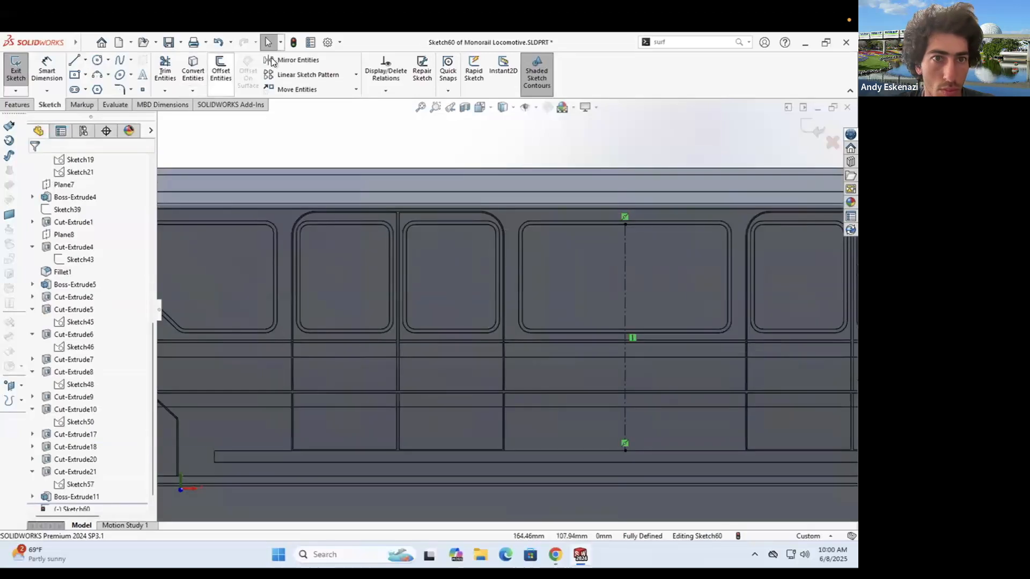
# - Pick the triangle's lines for mirroring, then cancel and orbit the locomotive view
pyautogui.click(273, 59)
pyautogui.scroll(-5, 408, 333)
pyautogui.click(296, 319)
pyautogui.press('Escape')
pyautogui.scroll(5, 339, 284)
pyautogui.scroll(-5, 554, 288)
pyautogui.scroll(5, 552, 311)
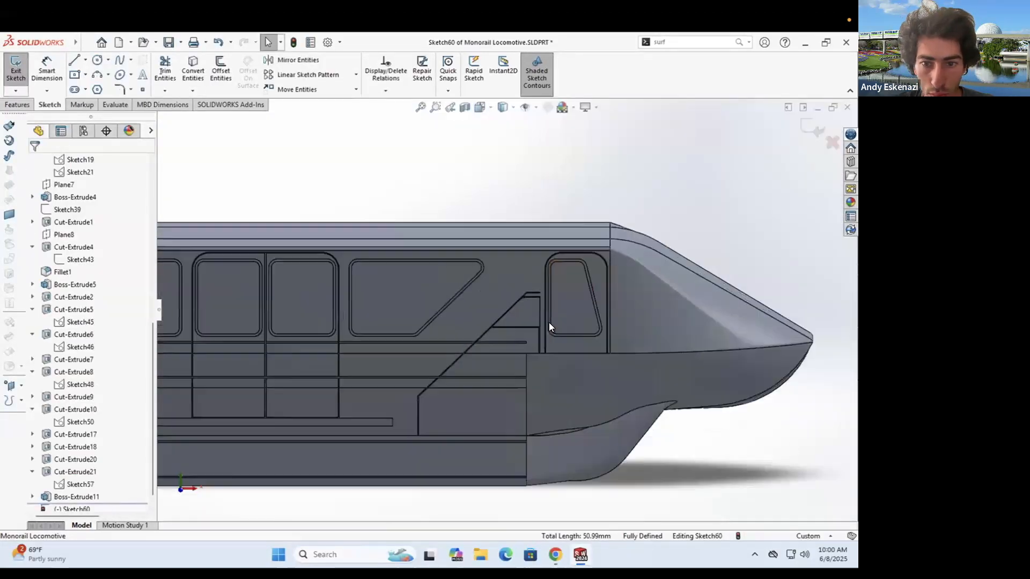
pyautogui.moveTo(548, 323); pyautogui.dragTo(528, 338, button='middle')
# - Mirror the triangular pane's lines about the vertical centerline
pyautogui.click(292, 61)
pyautogui.scroll(5, 501, 313)
pyautogui.scroll(-9, 335, 300)
pyautogui.click(222, 265)
pyautogui.click(107, 305)
pyautogui.scroll(6, 709, 326)
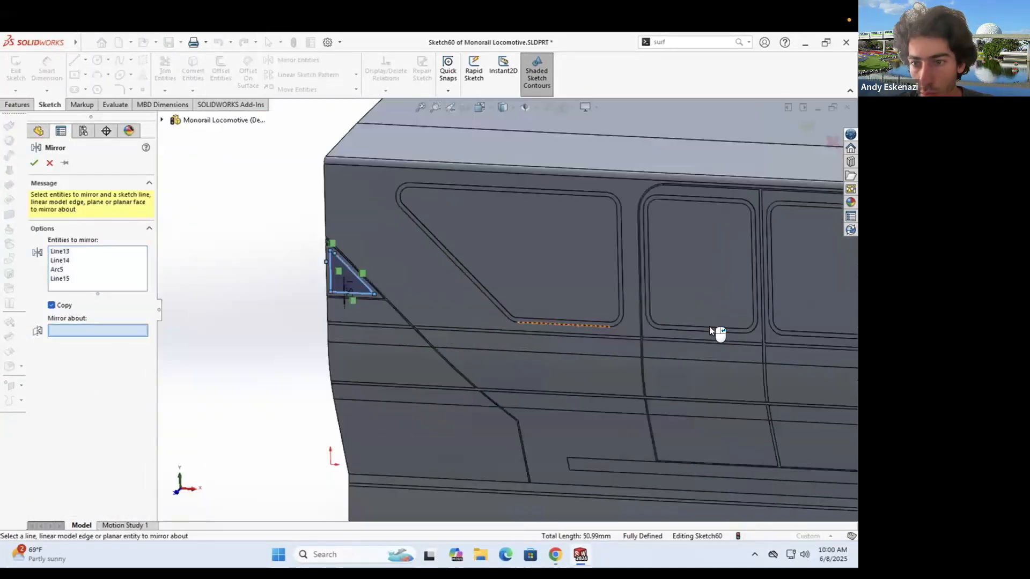
pyautogui.click(807, 328)
pyautogui.click(35, 163)
pyautogui.scroll(5, 590, 306)
pyautogui.scroll(-10, 783, 338)
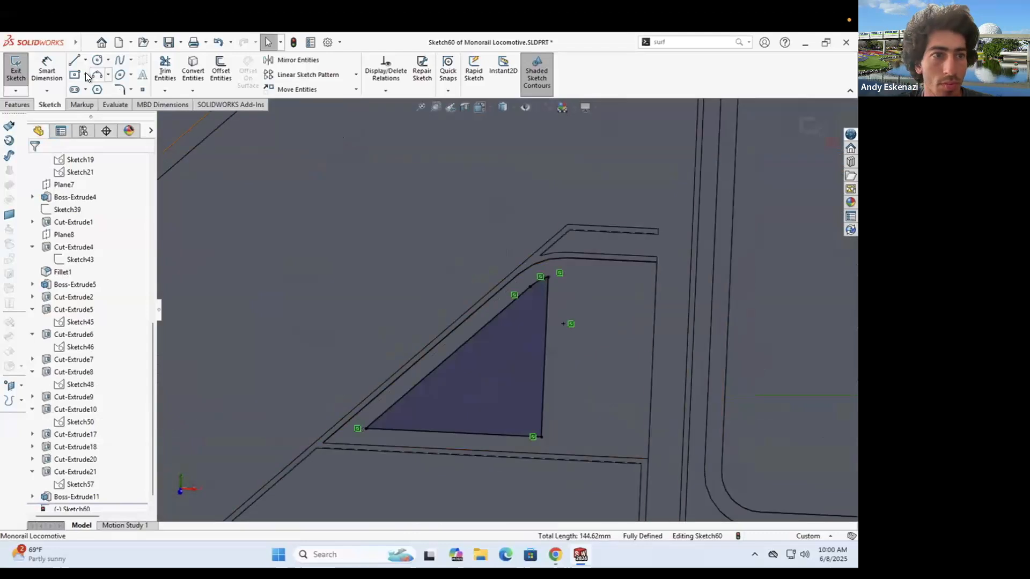
# - Draw a rectangle beside the triangle and dimension a 2.00 mm gap between them
pyautogui.click(75, 75)
pyautogui.click(575, 278)
pyautogui.click(628, 441)
pyautogui.click(46, 70)
pyautogui.click(542, 423)
pyautogui.click(568, 425)
pyautogui.click(546, 474)
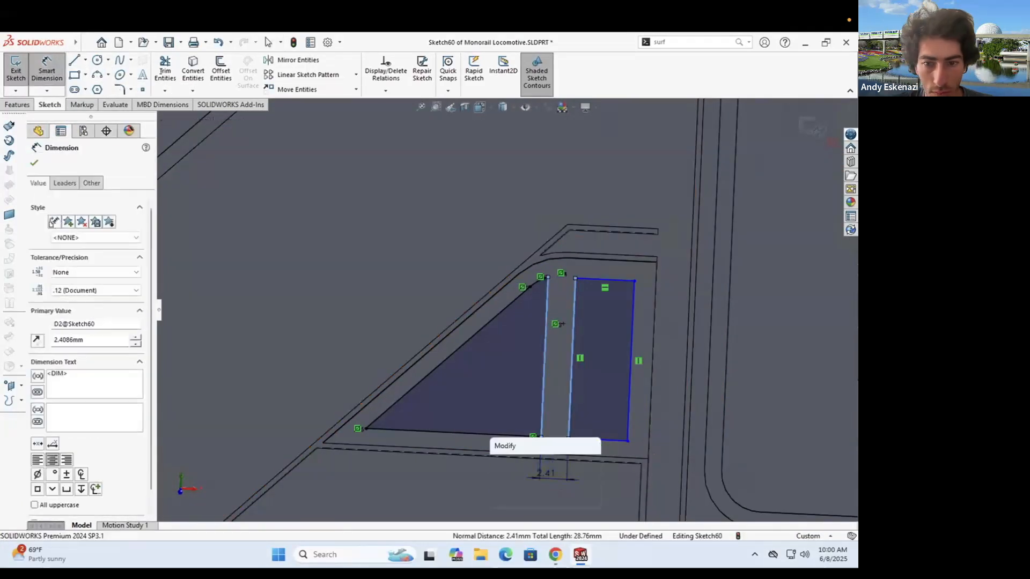
pyautogui.write('2')
pyautogui.press('Return')
pyautogui.click(625, 421)
# - Dimension a 2.00 mm spacing from the rectangle's right edge to the outer vertical line
pyautogui.click(649, 420)
pyautogui.click(620, 484)
pyautogui.write('2')
pyautogui.press('Return')
pyautogui.press('Escape')
pyautogui.click(584, 440)
pyautogui.keyDown('ctrl'); pyautogui.click(522, 435); pyautogui.keyUp('ctrl')
# - Make the rectangle's and triangle's bottom lines collinear
pyautogui.click(59, 372)
pyautogui.scroll(-3, 569, 277)
pyautogui.click(528, 294)
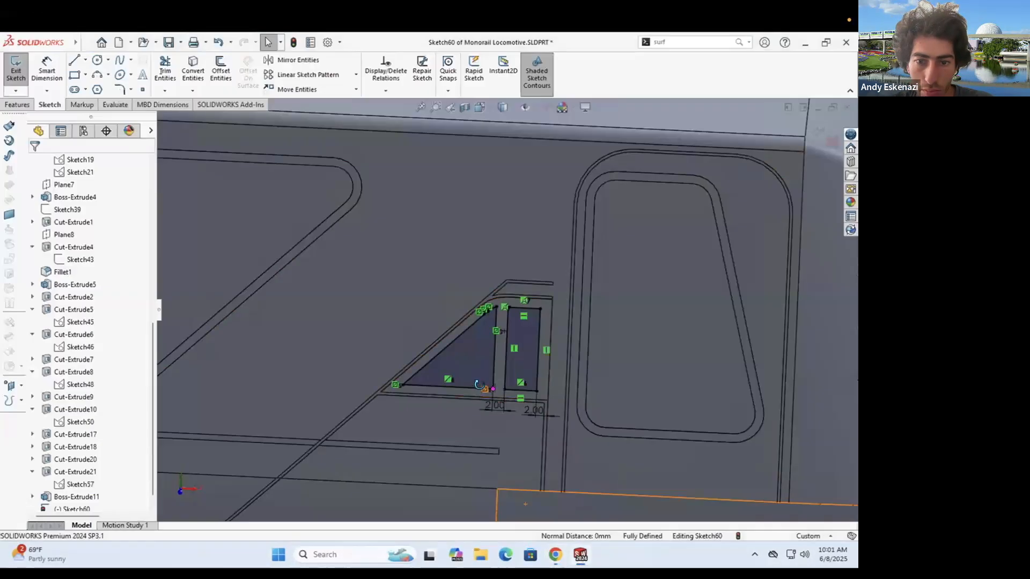
pyautogui.moveTo(479, 385); pyautogui.dragTo(474, 379, button='middle')
# - Extrude the sketch as a 0.10 mm boss and rotate the view to check it
pyautogui.click(17, 104)
pyautogui.click(21, 70)
pyautogui.click(34, 162)
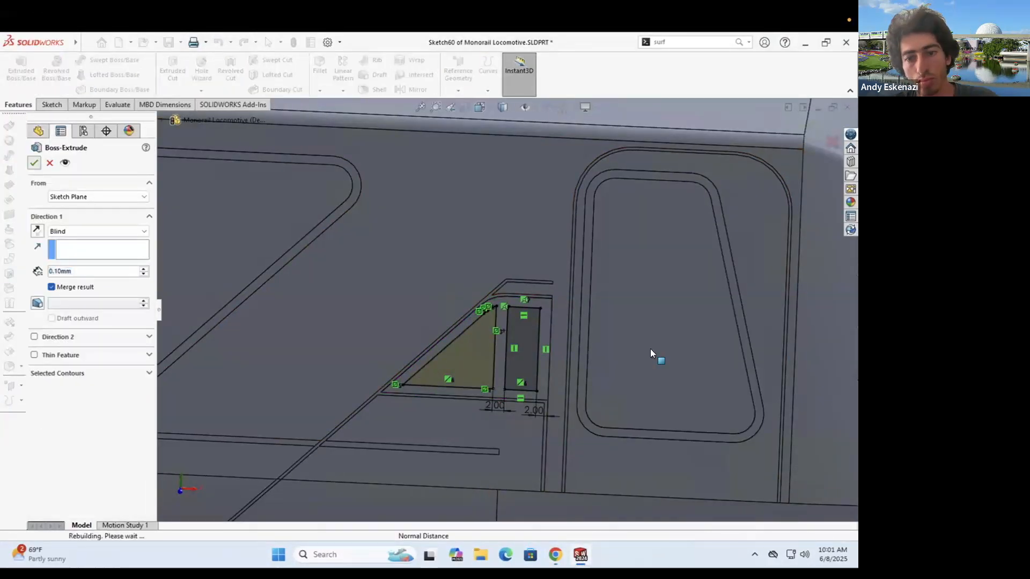
pyautogui.scroll(9, 644, 328)
pyautogui.scroll(-5, 504, 317)
pyautogui.scroll(-9, 493, 286)
pyautogui.moveTo(498, 278)
pyautogui.mouseDown(button='middle')
pyautogui.moveTo(522, 249)
pyautogui.moveTo(512, 268)
pyautogui.mouseUp(button='middle')
pyautogui.scroll(-4, 437, 304)
pyautogui.moveTo(402, 347); pyautogui.dragTo(368, 303, button='middle')
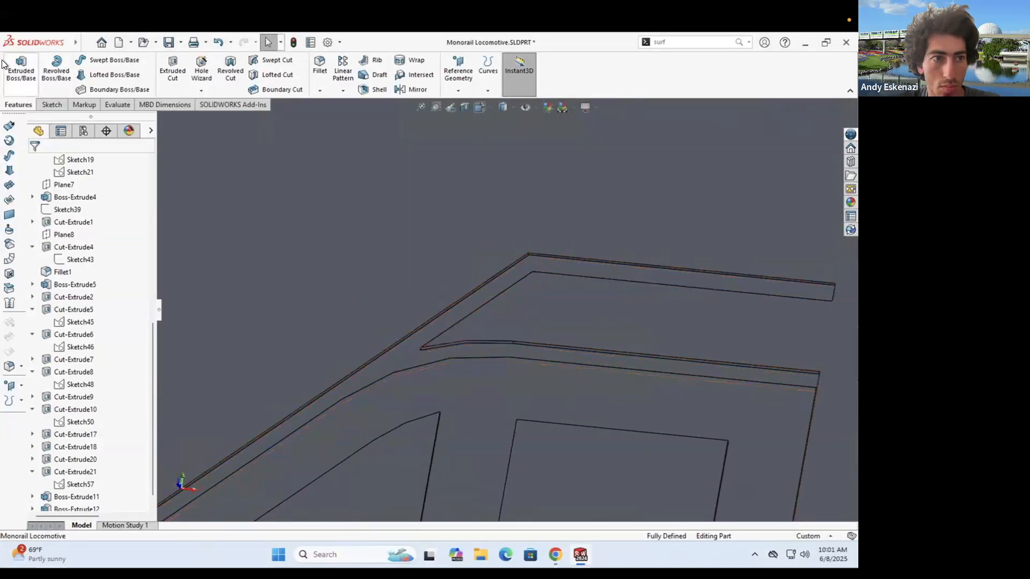
# - Start a new sketch on the front window recess face
pyautogui.click(52, 105)
pyautogui.scroll(12, 613, 362)
pyautogui.scroll(3, 515, 285)
pyautogui.scroll(-8, 399, 295)
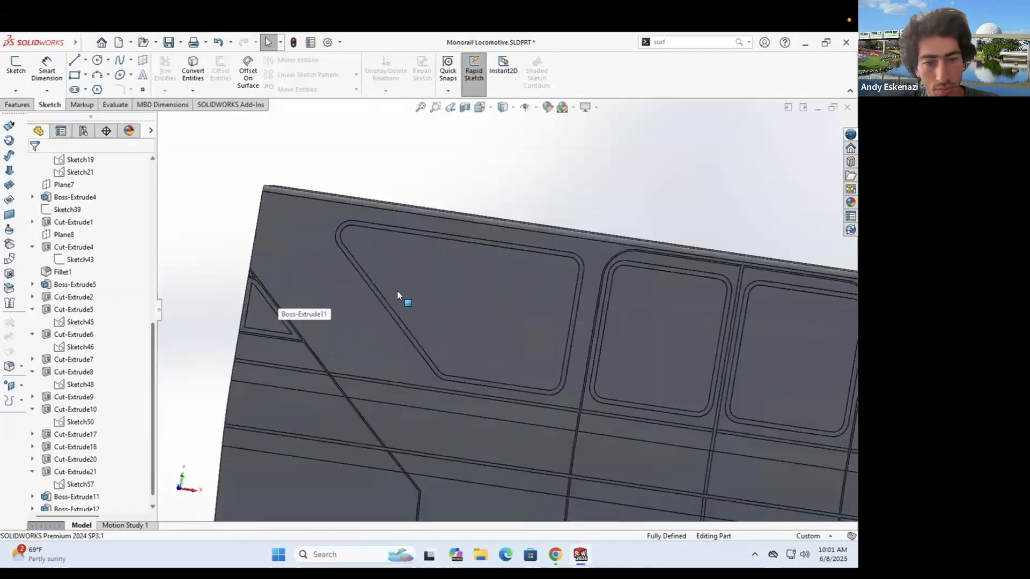
pyautogui.scroll(5, 349, 285)
pyautogui.scroll(9, 152, 167)
pyautogui.scroll(-8, 66, 225)
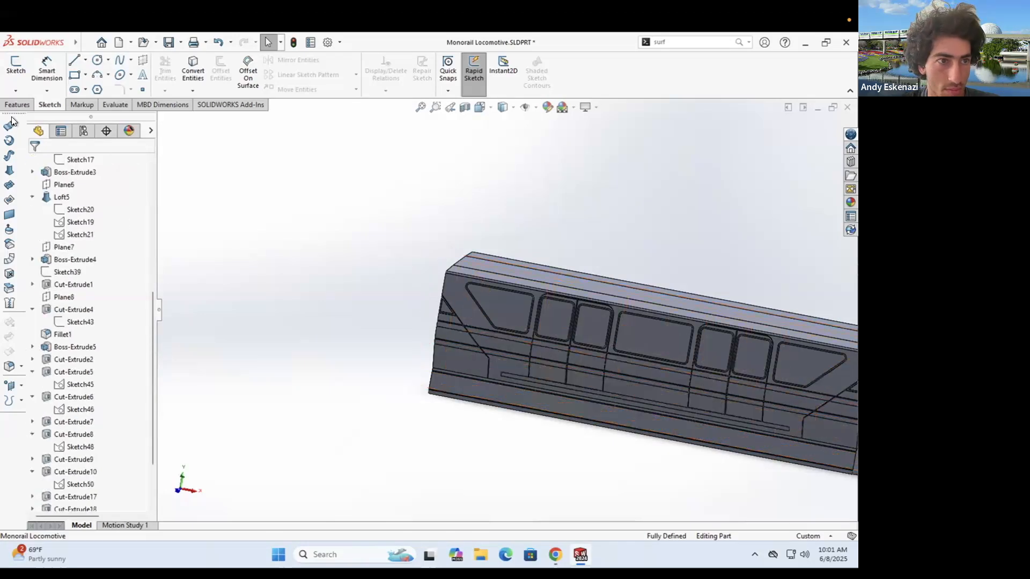
pyautogui.click(16, 67)
pyautogui.click(162, 118)
pyautogui.scroll(-5, 238, 466)
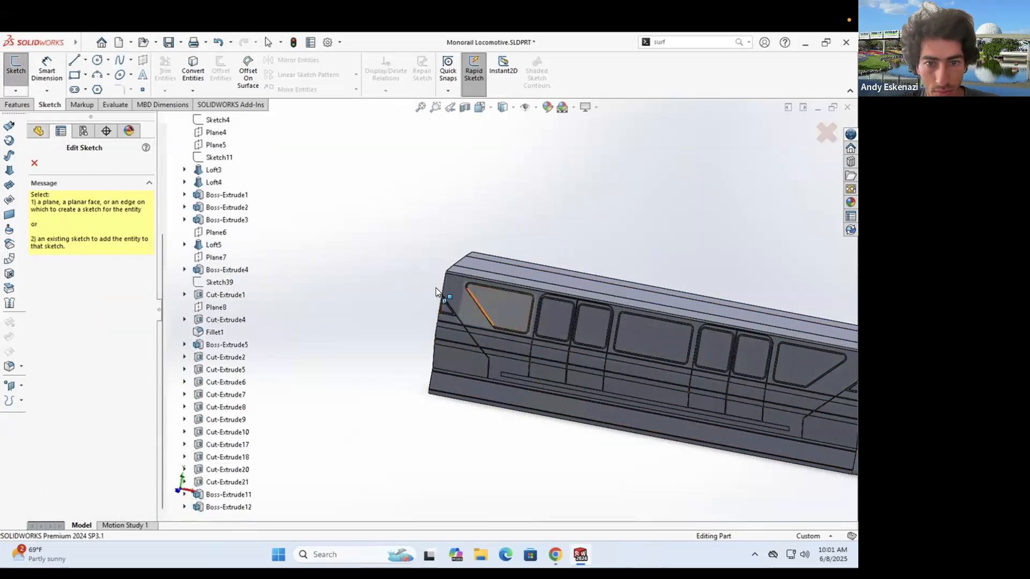
pyautogui.click(485, 309)
pyautogui.scroll(-17, 317, 282)
# - Convert Sketch57's upper arc into the new sketch
pyautogui.click(75, 61)
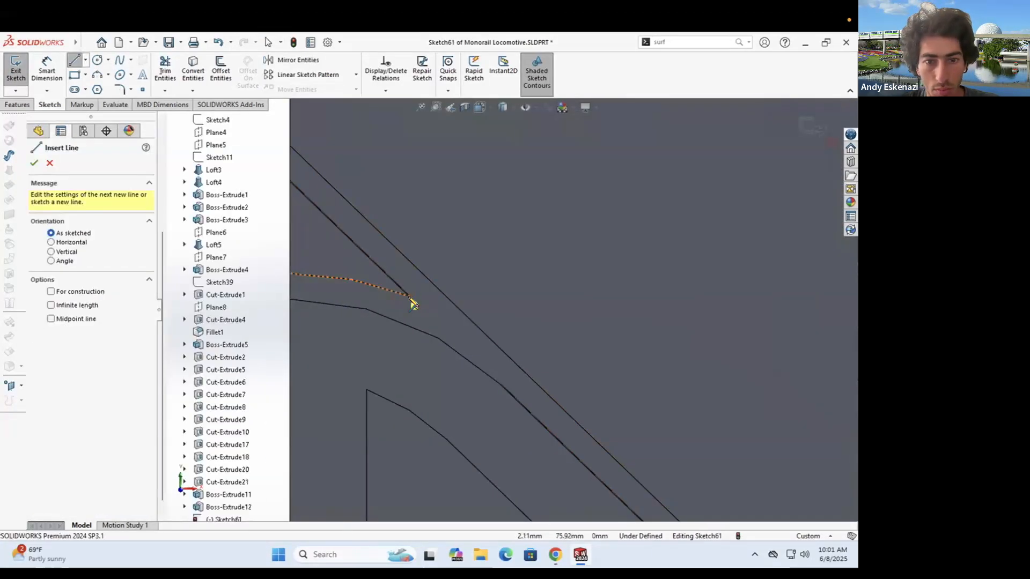
pyautogui.scroll(4, 481, 375)
pyautogui.press('Escape')
pyautogui.scroll(-1, 70, 429)
pyautogui.click(75, 459)
pyautogui.scroll(-3, 525, 323)
pyautogui.click(193, 70)
# - Draw a three-point arc and a vertical line to close the nose profile
pyautogui.click(422, 308)
pyautogui.click(34, 162)
pyautogui.click(97, 75)
pyautogui.click(502, 365)
pyautogui.click(303, 173)
pyautogui.click(75, 61)
pyautogui.click(303, 174)
pyautogui.click(303, 285)
pyautogui.press('Escape')
# - Dimension the arc at R5.83 and boss-extrude the profile up to the selected face
pyautogui.click(46, 70)
pyautogui.click(416, 227)
pyautogui.click(400, 240)
pyautogui.click(9, 126)
pyautogui.click(61, 232)
pyautogui.click(67, 258)
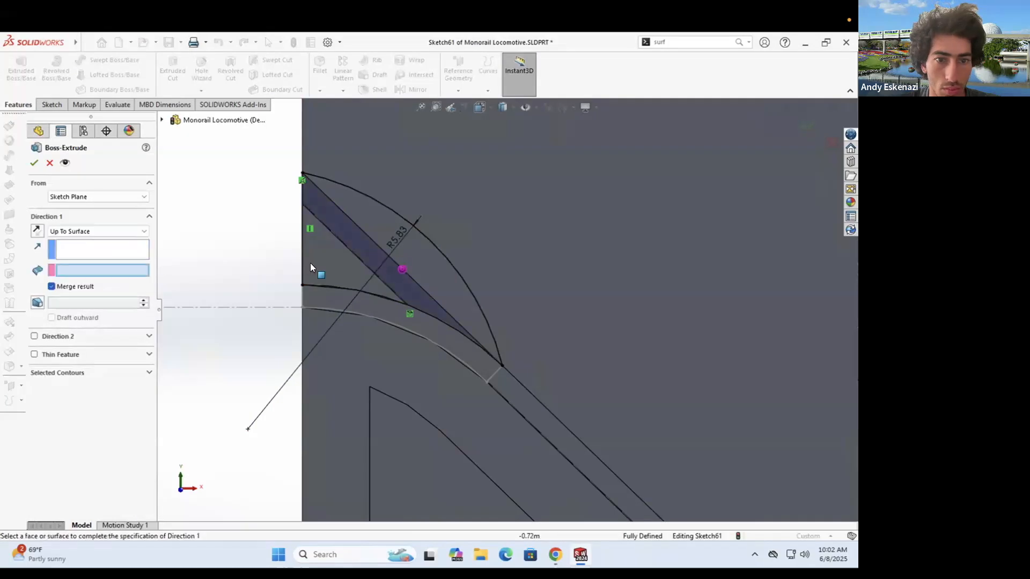
pyautogui.click(336, 265)
pyautogui.rightClick(339, 266)
pyautogui.click(282, 288)
# - Start a sketch on the next face and convert its upper arc edge
pyautogui.scroll(12, 282, 288)
pyautogui.scroll(-10, 632, 269)
pyautogui.click(538, 249)
pyautogui.click(559, 226)
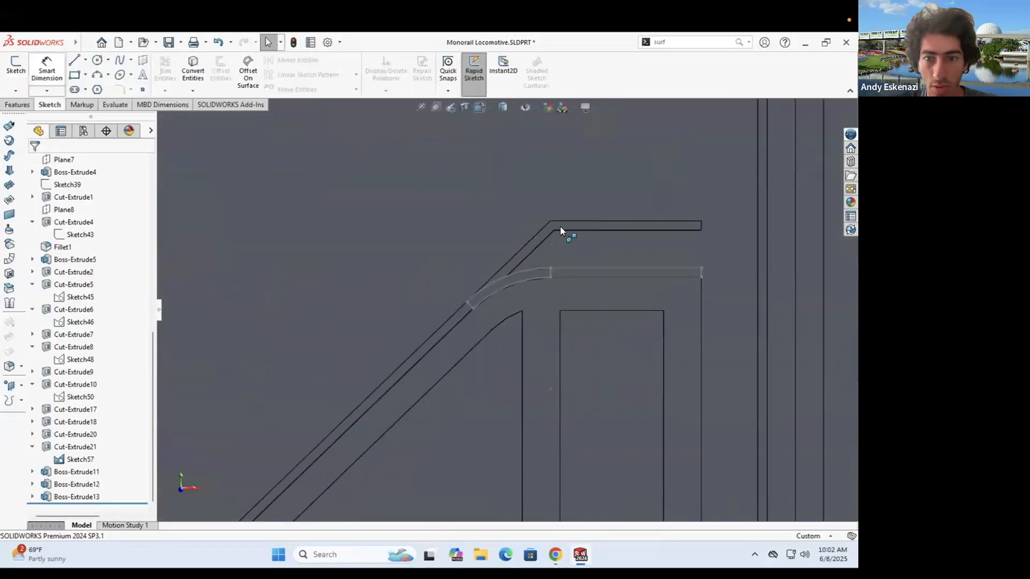
pyautogui.scroll(-13, 639, 285)
pyautogui.scroll(-3, 289, 370)
pyautogui.click(193, 70)
pyautogui.click(343, 345)
pyautogui.rightClick(343, 346)
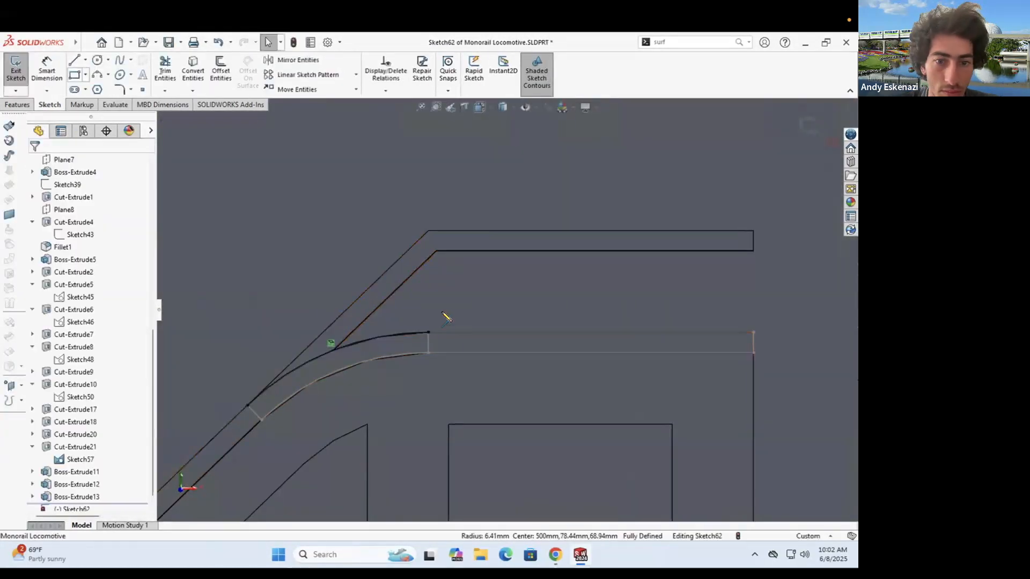
# - Draw a horizontal line, a vertical line to the upper right corner, and a closing three-point arc
pyautogui.click(75, 61)
pyautogui.click(428, 332)
pyautogui.click(754, 332)
pyautogui.press('Escape')
pyautogui.click(753, 332)
pyautogui.click(753, 230)
pyautogui.click(97, 74)
pyautogui.click(248, 405)
pyautogui.click(754, 230)
pyautogui.click(548, 187)
# - Dimension the arc radius and try an up-to-face extrusion, cancelling it when it fails
pyautogui.click(47, 70)
pyautogui.click(503, 192)
pyautogui.click(525, 201)
pyautogui.click(475, 185)
pyautogui.click(18, 105)
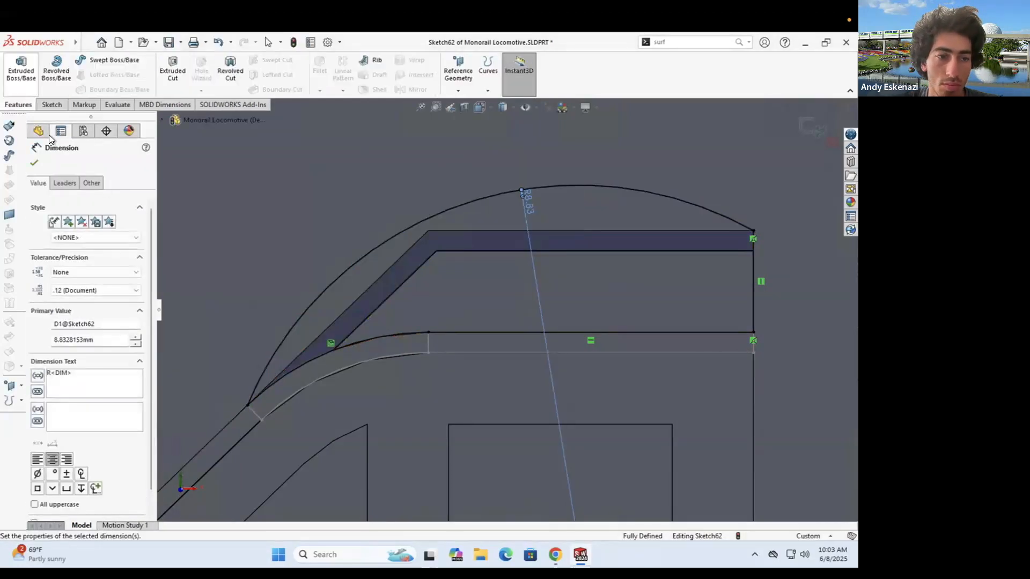
pyautogui.click(21, 69)
pyautogui.click(600, 288)
pyautogui.click(34, 163)
pyautogui.moveTo(437, 252); pyautogui.dragTo(458, 207, button='middle')
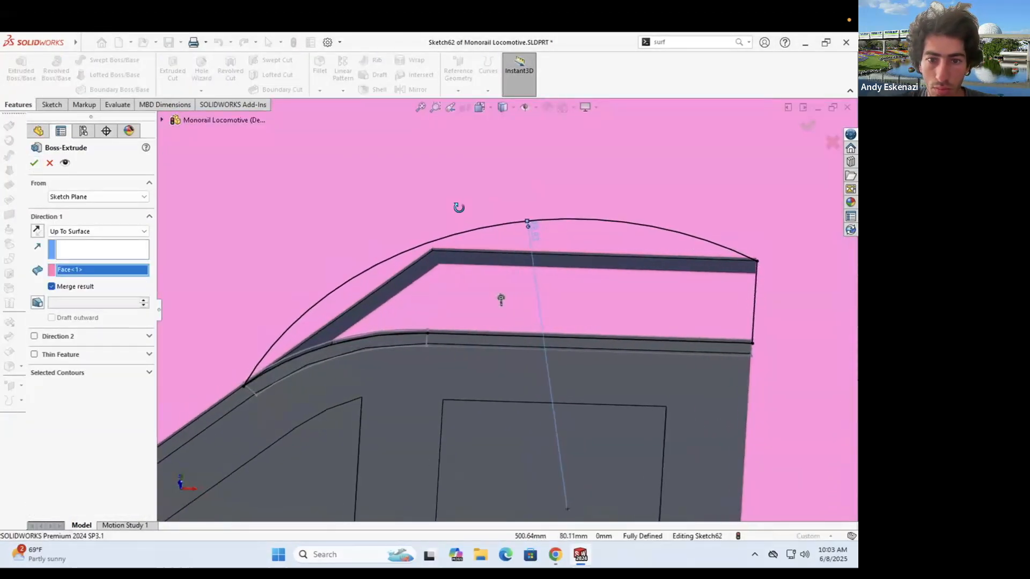
pyautogui.press('Escape')
# - Replace the old arc with a short vertical line at the roof corner and a new three-point arc
pyautogui.click(616, 219)
pyautogui.press('Delete')
pyautogui.click(367, 293)
pyautogui.click(52, 105)
pyautogui.click(74, 60)
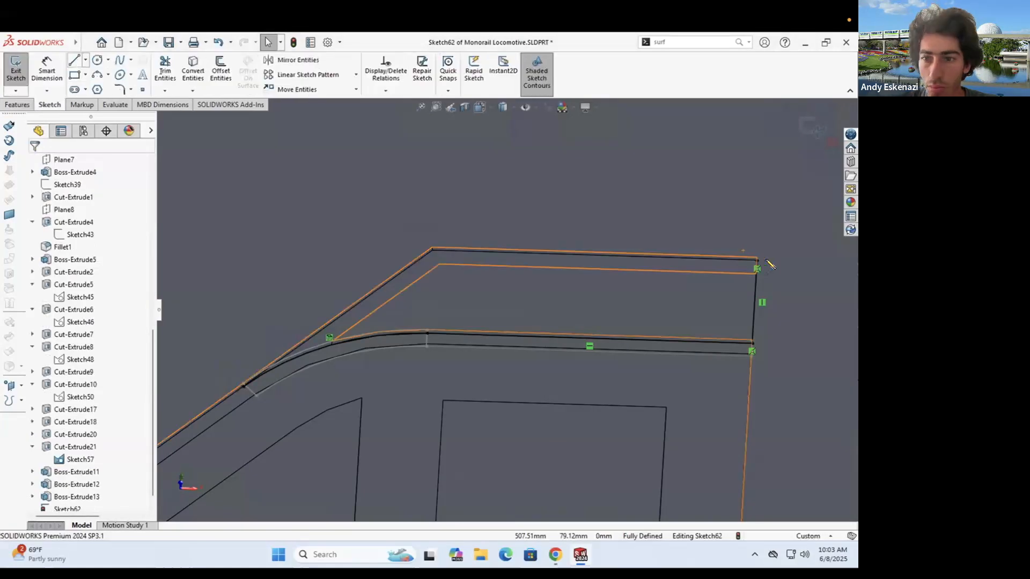
pyautogui.click(756, 260)
pyautogui.click(758, 229)
pyautogui.click(97, 75)
pyautogui.click(243, 385)
pyautogui.click(759, 230)
pyautogui.click(590, 196)
# - Dimension the short vertical line to 0.95 and accept the arc radius
pyautogui.click(47, 70)
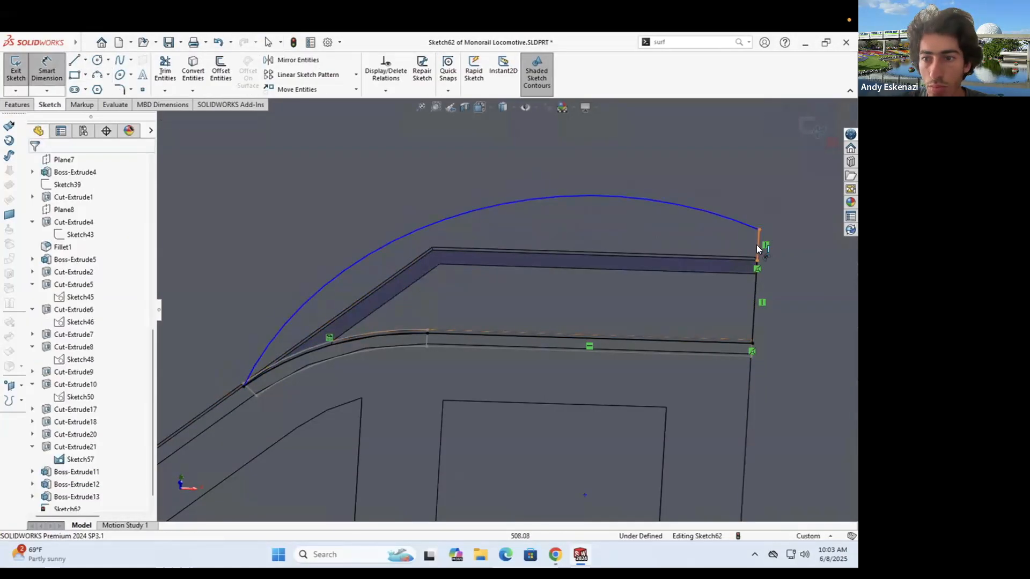
pyautogui.click(758, 244)
pyautogui.click(784, 252)
pyautogui.click(693, 208)
pyautogui.click(685, 212)
pyautogui.click(635, 200)
# - Extrude the arched profile up to the nose face to raise the front roof
pyautogui.click(17, 105)
pyautogui.click(21, 70)
pyautogui.click(330, 188)
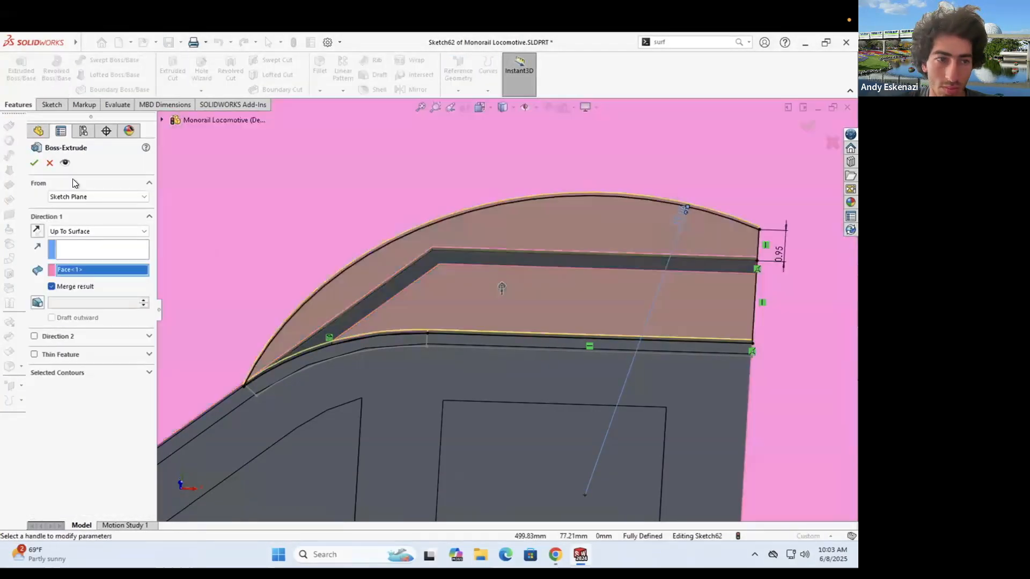
pyautogui.click(34, 162)
pyautogui.click(427, 338)
pyautogui.scroll(10, 510, 370)
pyautogui.moveTo(523, 397); pyautogui.dragTo(510, 377, button='middle')
pyautogui.scroll(8, 482, 354)
pyautogui.moveTo(478, 333); pyautogui.dragTo(472, 360, button='middle')
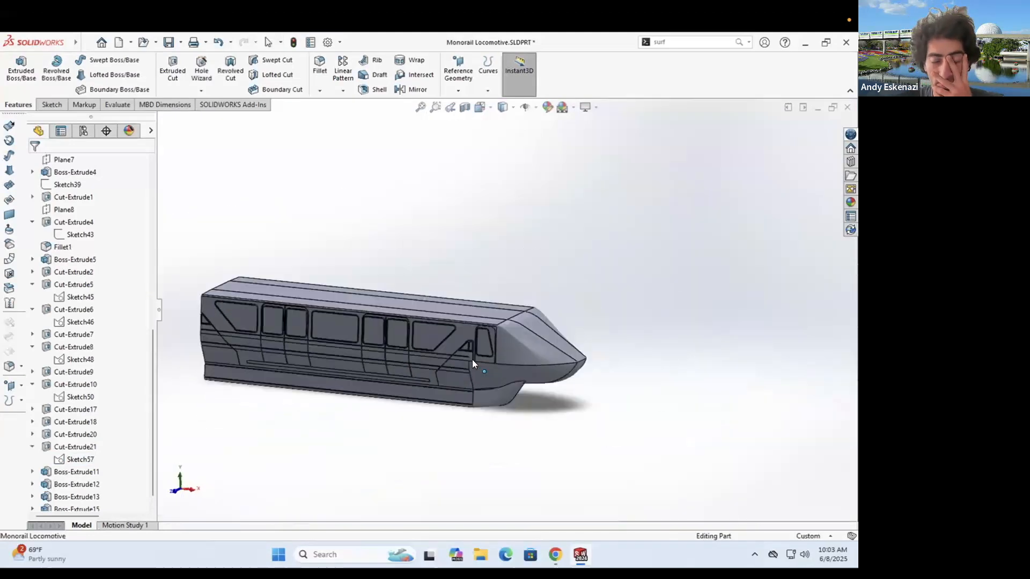
pyautogui.scroll(-3, 472, 359)
pyautogui.click(169, 43)
pyautogui.scroll(-6, 526, 308)
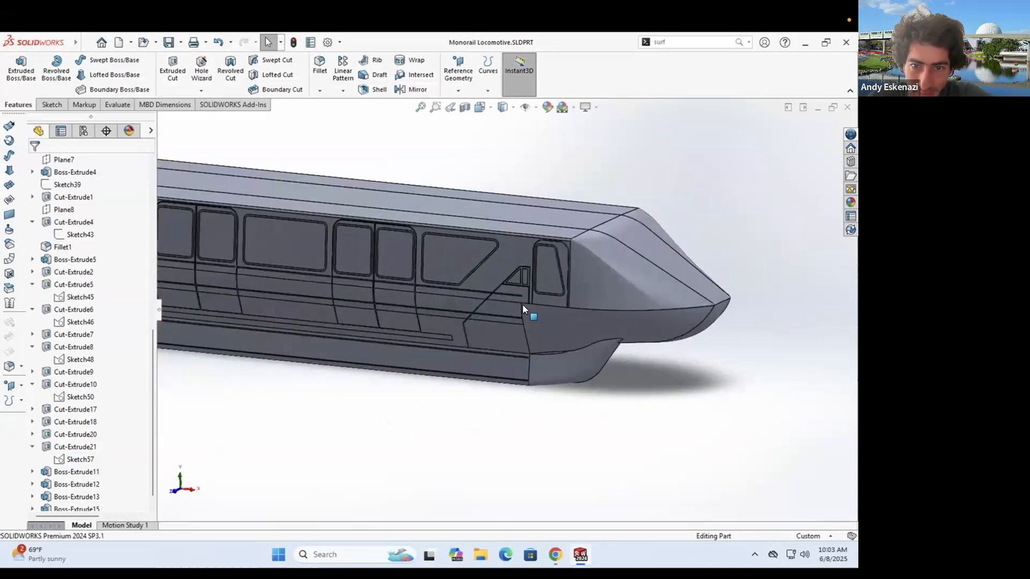
pyautogui.click(555, 554)
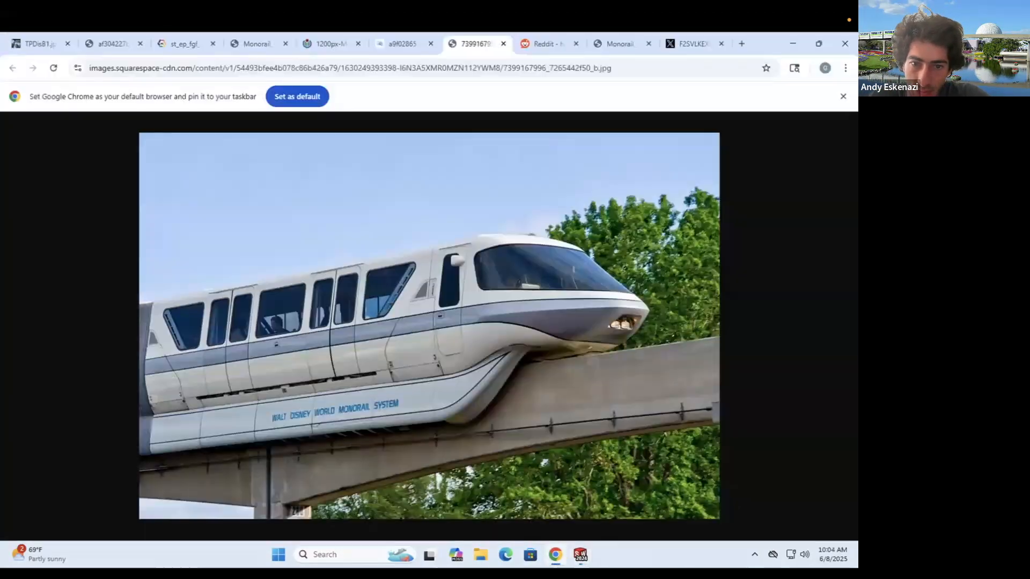
pyautogui.click(580, 554)
pyautogui.moveTo(496, 381); pyautogui.dragTo(483, 321, button='middle')
pyautogui.scroll(-1, 483, 321)
pyautogui.click(555, 554)
pyautogui.click(580, 554)
pyautogui.moveTo(537, 220); pyautogui.dragTo(536, 272, button='middle')
pyautogui.scroll(8, 535, 272)
pyautogui.scroll(-5, 497, 277)
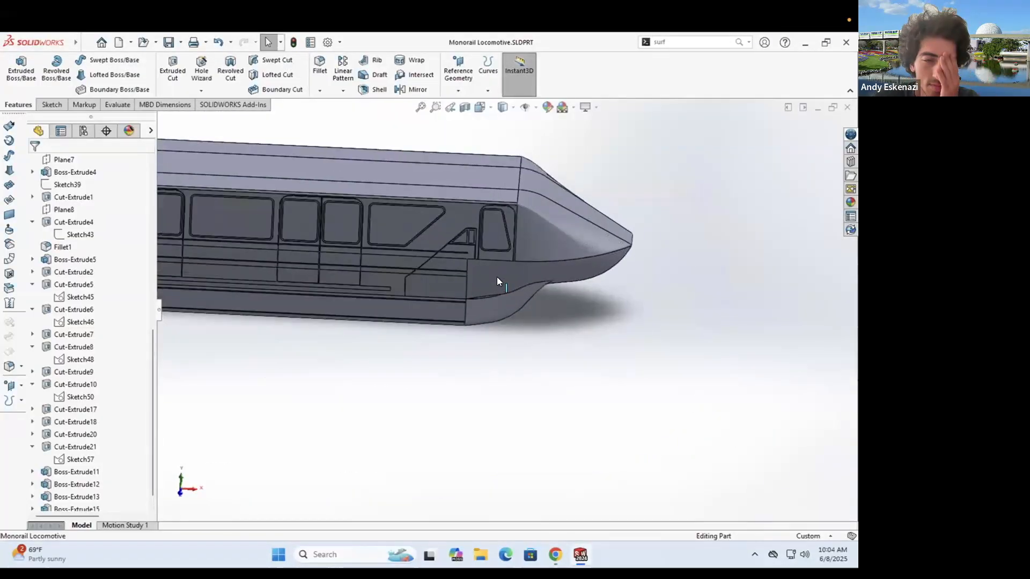
pyautogui.scroll(2, 492, 382)
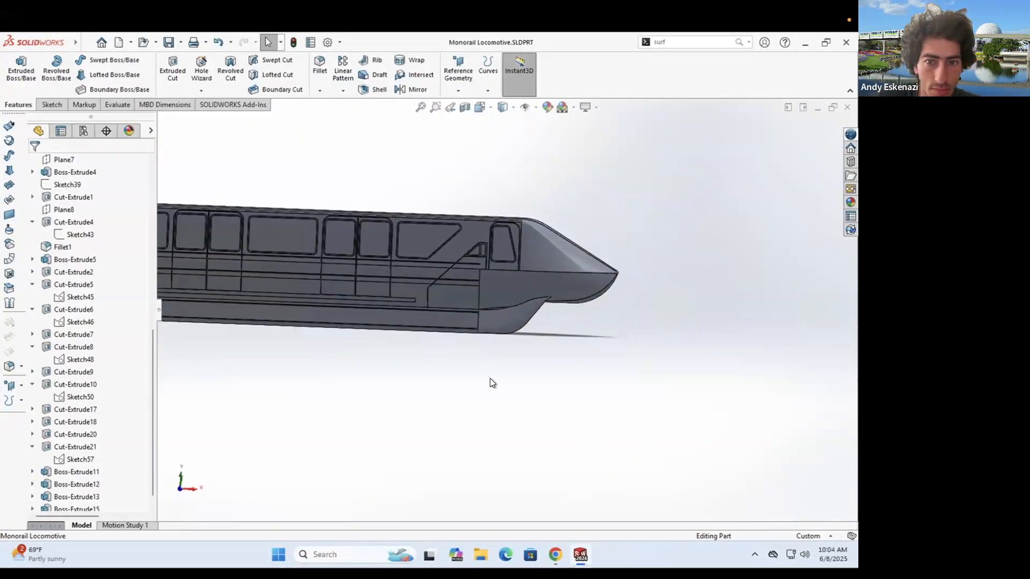
pyautogui.scroll(2, 520, 382)
pyautogui.moveTo(520, 382); pyautogui.dragTo(515, 411, button='middle')
pyautogui.scroll(10, 66, 252)
pyautogui.scroll(-10, 60, 366)
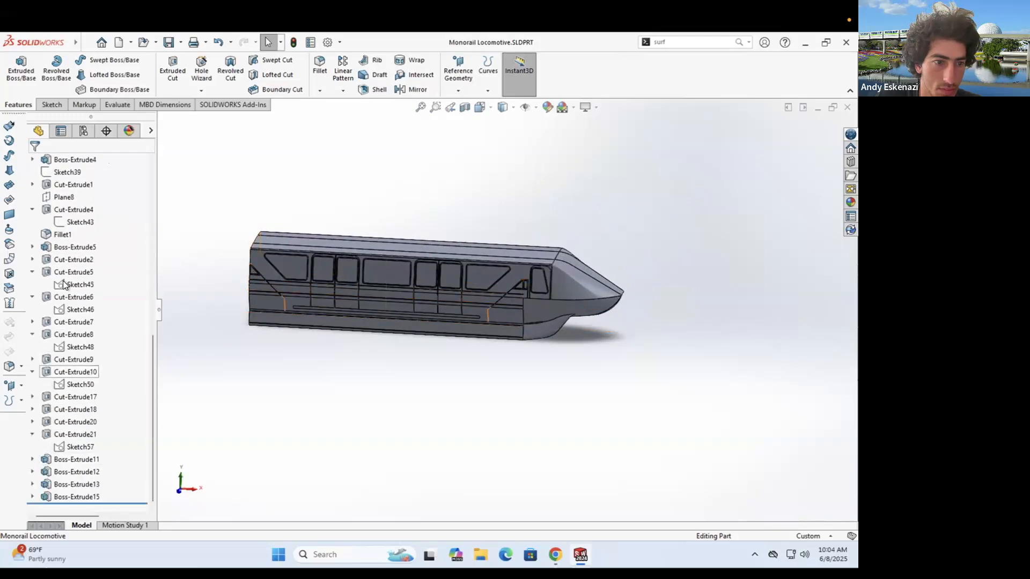
# - Start a sketch on Plane8, view it face-on, and convert the lower body edge into it
pyautogui.click(65, 198)
pyautogui.click(52, 105)
pyautogui.click(16, 70)
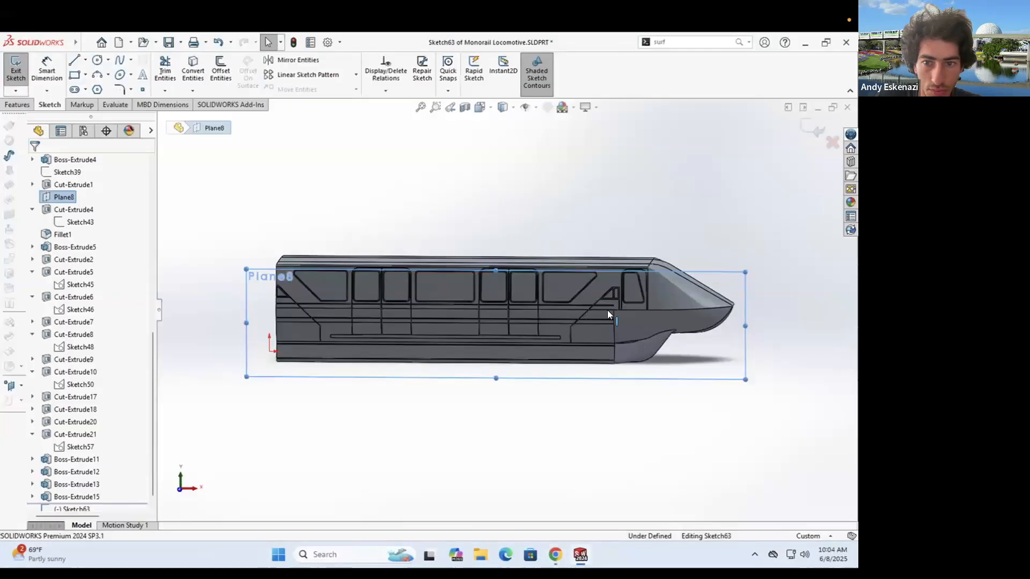
pyautogui.scroll(-4, 611, 312)
pyautogui.click(193, 70)
pyautogui.scroll(-10, 624, 313)
pyautogui.scroll(-3, 460, 324)
pyautogui.moveTo(460, 324); pyautogui.dragTo(481, 324, button='middle')
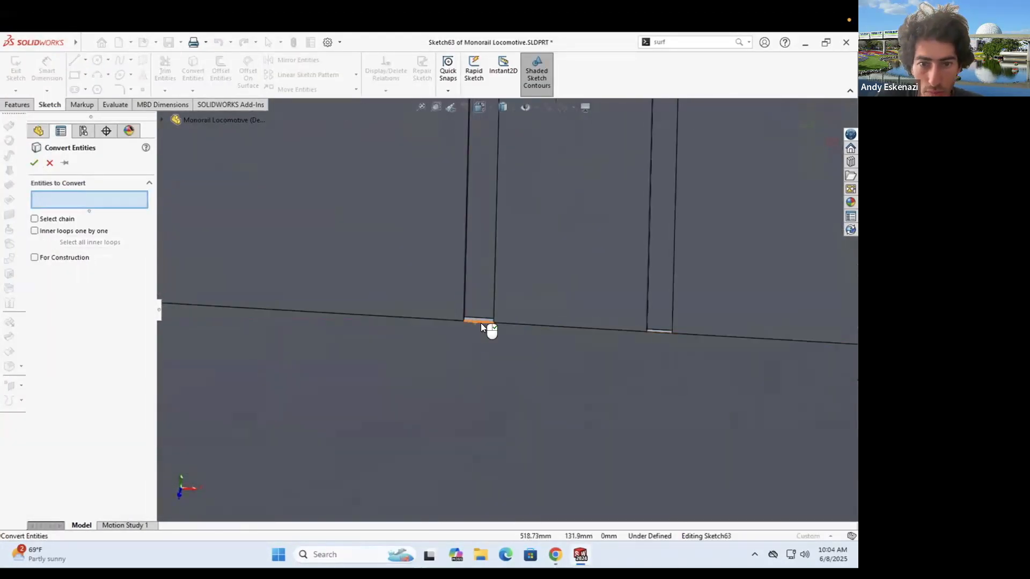
pyautogui.click(480, 323)
pyautogui.rightClick(480, 323)
pyautogui.scroll(10, 509, 309)
pyautogui.scroll(-4, 537, 370)
# - Convert a second body edge and turn the copied line into construction geometry
pyautogui.click(193, 69)
pyautogui.scroll(-5, 565, 370)
pyautogui.click(339, 346)
pyautogui.rightClick(338, 343)
pyautogui.rightClick(352, 448)
pyautogui.click(413, 379)
pyautogui.scroll(7, 491, 349)
pyautogui.moveTo(491, 349); pyautogui.dragTo(487, 370, button='middle')
pyautogui.click(74, 75)
# - Draw a rectangle near the front skirt, merge corner points to narrow it, and raise its bottom edge
pyautogui.click(446, 261)
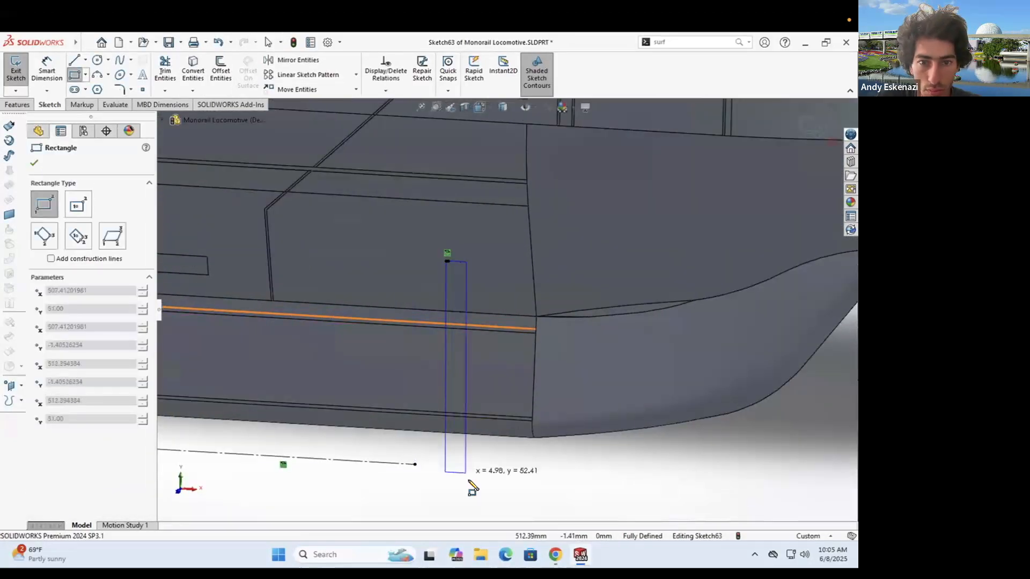
pyautogui.click(469, 481)
pyautogui.press('Escape')
pyautogui.click(469, 263)
pyautogui.scroll(-10, 448, 261)
pyautogui.keyDown('ctrl'); pyautogui.click(466, 305); pyautogui.keyUp('ctrl')
pyautogui.click(39, 402)
pyautogui.scroll(8, 499, 377)
pyautogui.scroll(-10, 492, 492)
pyautogui.moveTo(528, 499); pyautogui.dragTo(522, 300)
pyautogui.scroll(10, 513, 310)
pyautogui.scroll(6, 547, 343)
# - Make the bottom edge Parallel and Collinear with the construction line, then exit the sketch
pyautogui.click(503, 329)
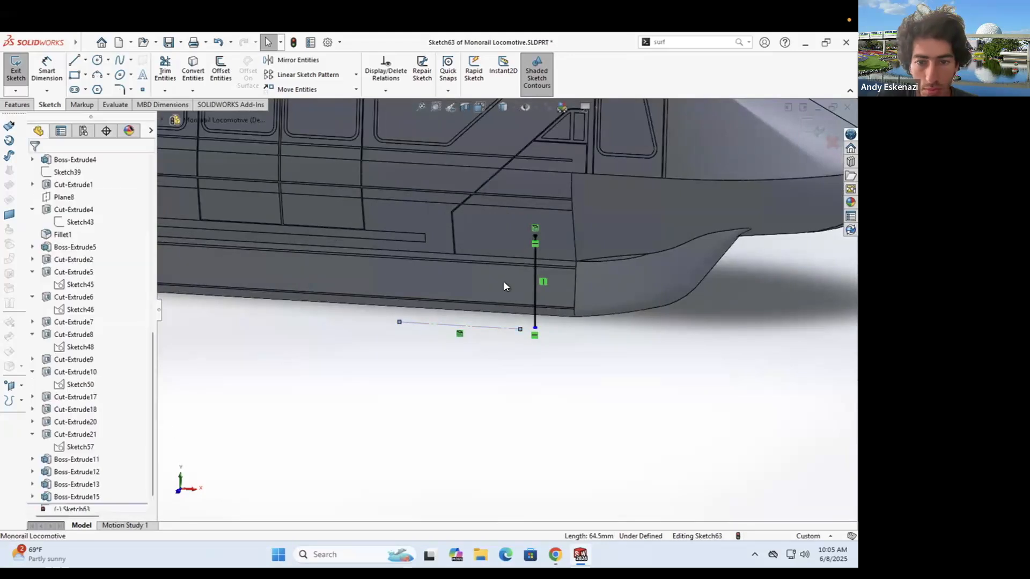
pyautogui.scroll(-10, 535, 329)
pyautogui.keyDown('ctrl'); pyautogui.click(524, 305); pyautogui.keyUp('ctrl')
pyautogui.click(43, 399)
pyautogui.click(56, 375)
pyautogui.click(36, 162)
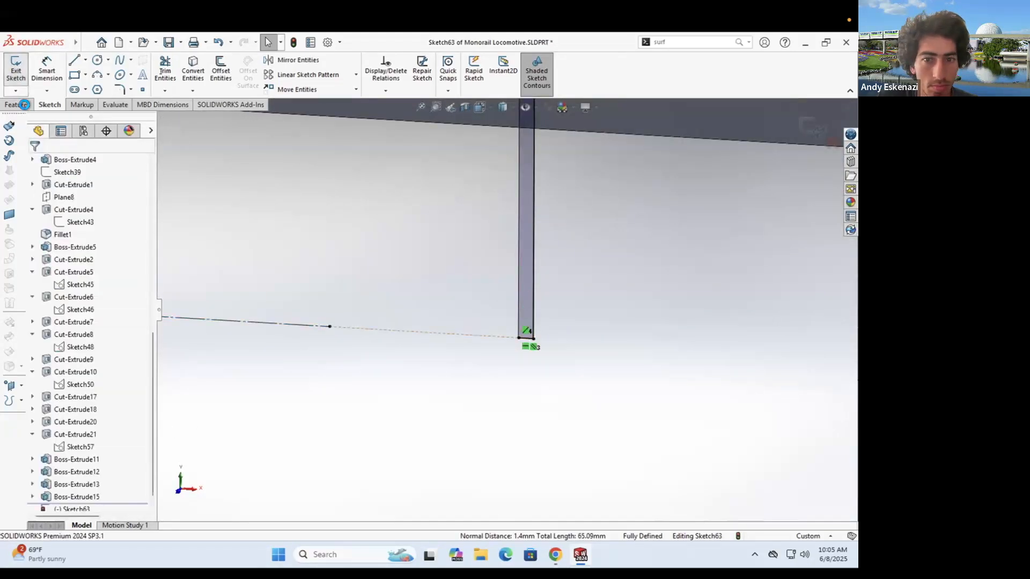
pyautogui.scroll(12, 507, 309)
pyautogui.click(18, 105)
# - Try wrapping the sketch onto the body face, then cancel the Wrap
pyautogui.click(411, 60)
pyautogui.click(72, 245)
pyautogui.click(564, 205)
pyautogui.click(49, 163)
# - Reopen the new sketch for editing
pyautogui.click(51, 105)
pyautogui.click(393, 444)
pyautogui.rightClick(508, 270)
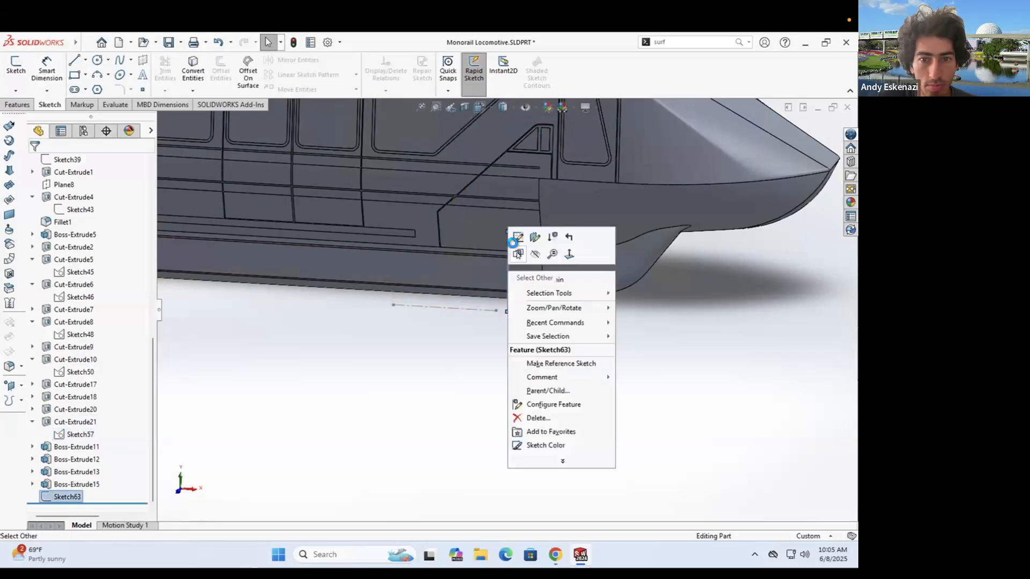
pyautogui.click(516, 238)
pyautogui.click(18, 104)
# - Start an extruded cut from the sketch, starting from a selected body face
pyautogui.click(175, 67)
pyautogui.scroll(-8, 636, 308)
pyautogui.click(108, 231)
pyautogui.click(85, 240)
pyautogui.click(75, 198)
pyautogui.click(78, 214)
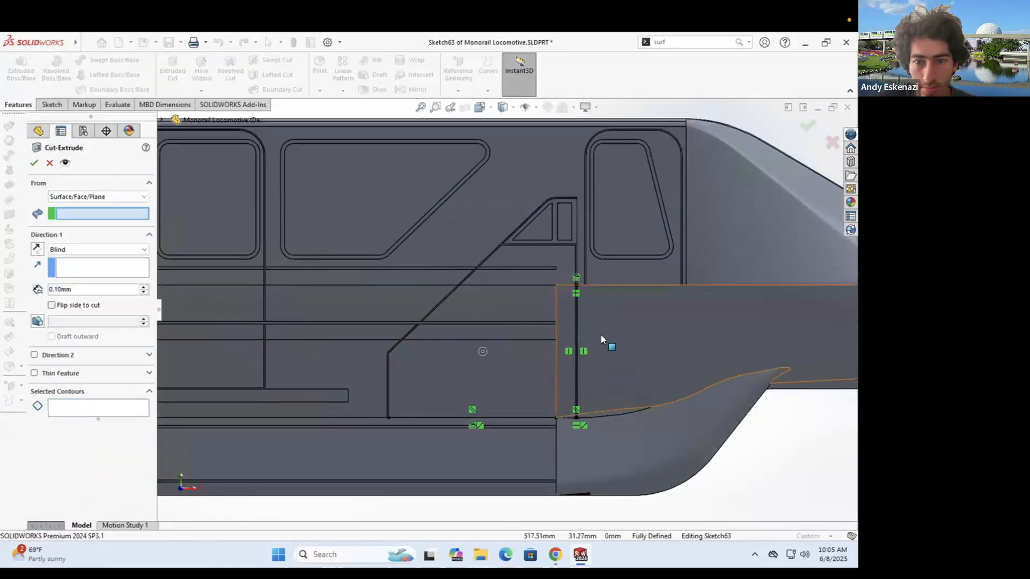
pyautogui.click(601, 337)
pyautogui.moveTo(600, 339); pyautogui.dragTo(568, 375, button='middle')
# - Select the sketch region as the cut contour and orbit to review the preview
pyautogui.click(94, 406)
pyautogui.scroll(-8, 447, 418)
pyautogui.click(477, 323)
pyautogui.scroll(8, 478, 324)
pyautogui.moveTo(603, 266); pyautogui.dragTo(577, 356, button='middle')
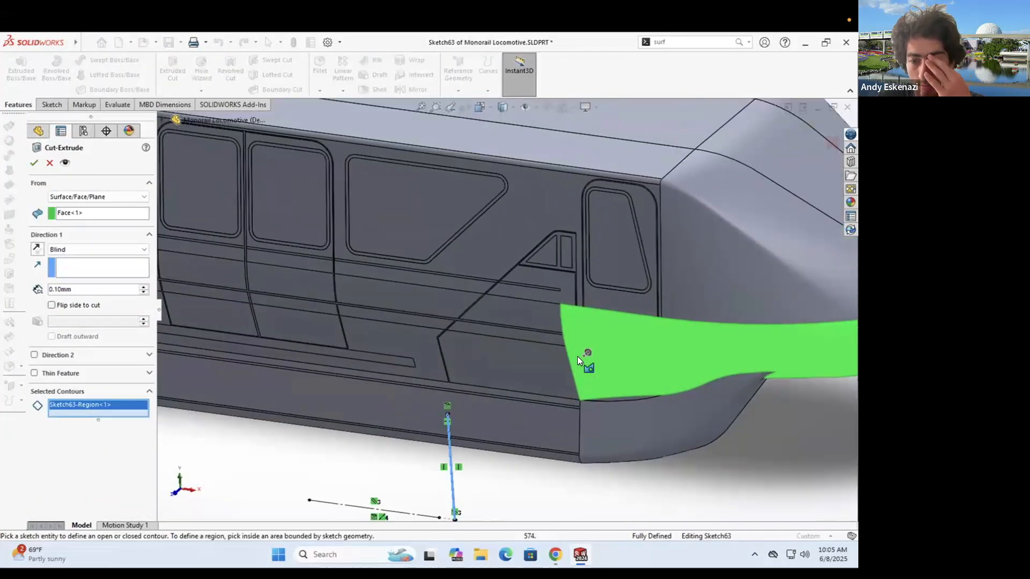
pyautogui.scroll(8, 577, 356)
pyautogui.moveTo(533, 276)
pyautogui.mouseDown(button='middle')
pyautogui.moveTo(437, 229)
pyautogui.moveTo(459, 272)
pyautogui.moveTo(563, 336)
pyautogui.mouseUp(button='middle')
pyautogui.scroll(-8, 457, 276)
pyautogui.scroll(4, 566, 338)
pyautogui.scroll(-3, 565, 338)
# - Set the cut to start from the sketch plane and end Up To Surface
pyautogui.click(81, 196)
pyautogui.click(73, 207)
pyautogui.click(76, 232)
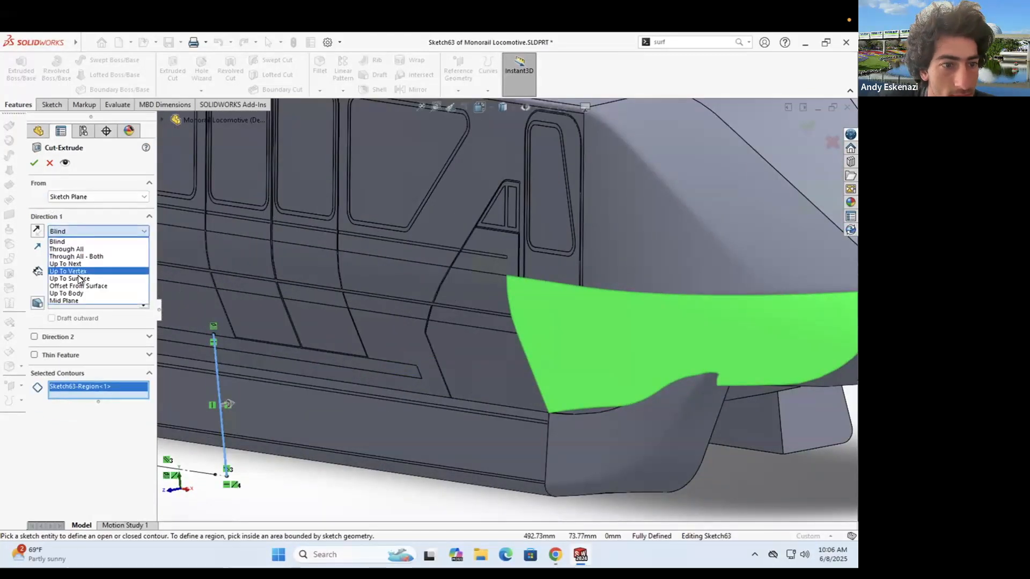
pyautogui.click(79, 279)
pyautogui.scroll(3, 508, 344)
pyautogui.moveTo(509, 344)
pyautogui.mouseDown(button='middle')
pyautogui.moveTo(467, 314)
pyautogui.moveTo(498, 348)
pyautogui.mouseUp(button='middle')
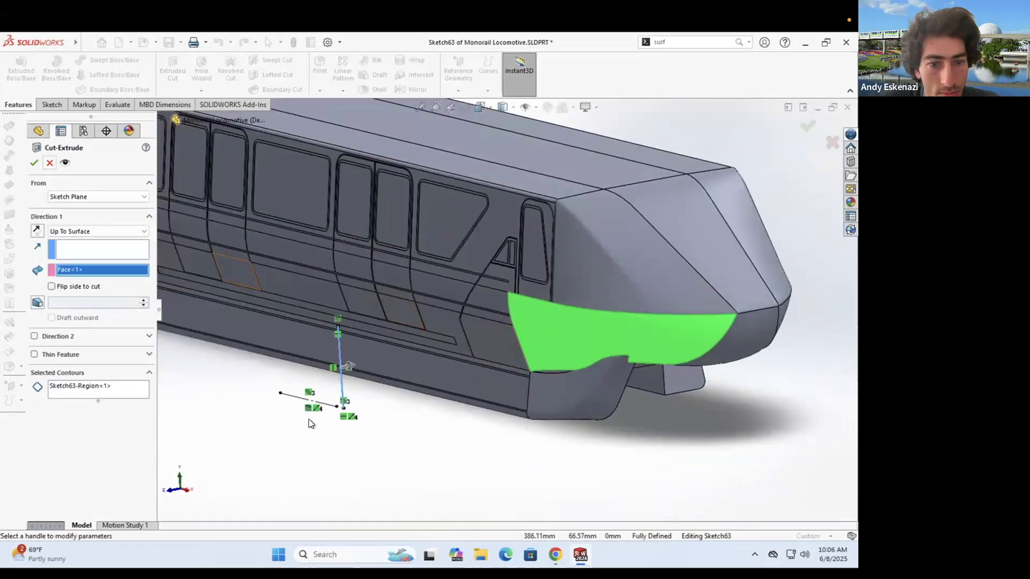
pyautogui.scroll(-12, 338, 410)
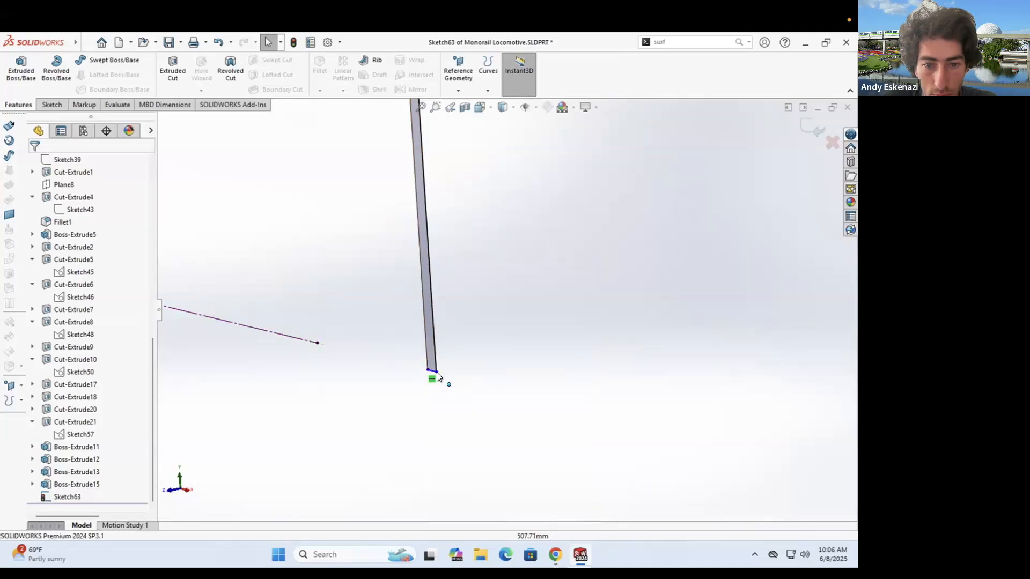
# - Raise the sketch's bottom edge and dimension the vertical line to 45 mm
pyautogui.moveTo(432, 370); pyautogui.dragTo(425, 275)
pyautogui.moveTo(621, 352); pyautogui.dragTo(607, 360, button='middle')
pyautogui.scroll(-8, 643, 327)
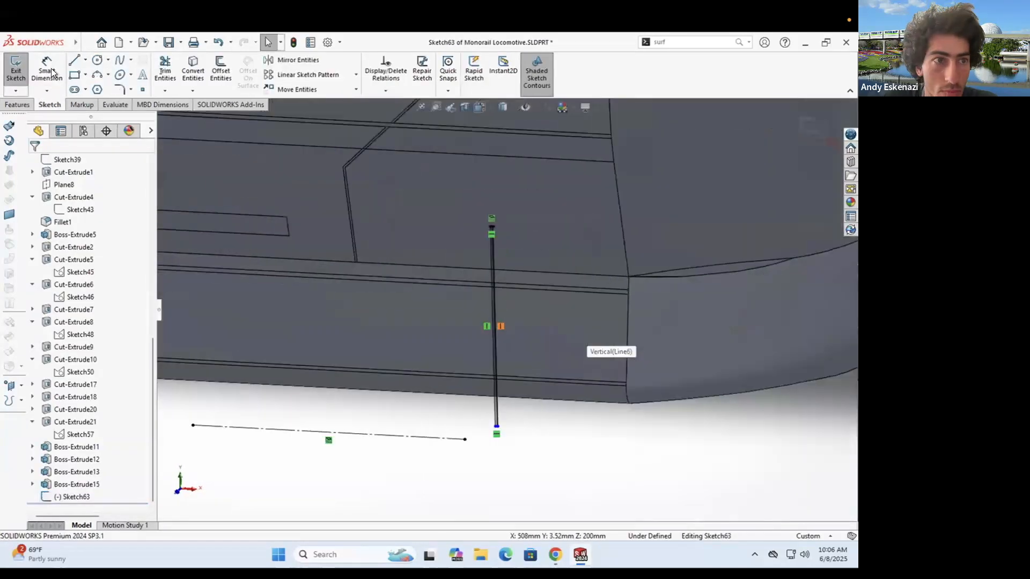
pyautogui.click(47, 69)
pyautogui.click(495, 348)
pyautogui.click(540, 355)
pyautogui.write('45')
pyautogui.press('Return')
# - Start an extruded cut on the sketch region, limited by the nose face
pyautogui.click(25, 107)
pyautogui.click(173, 70)
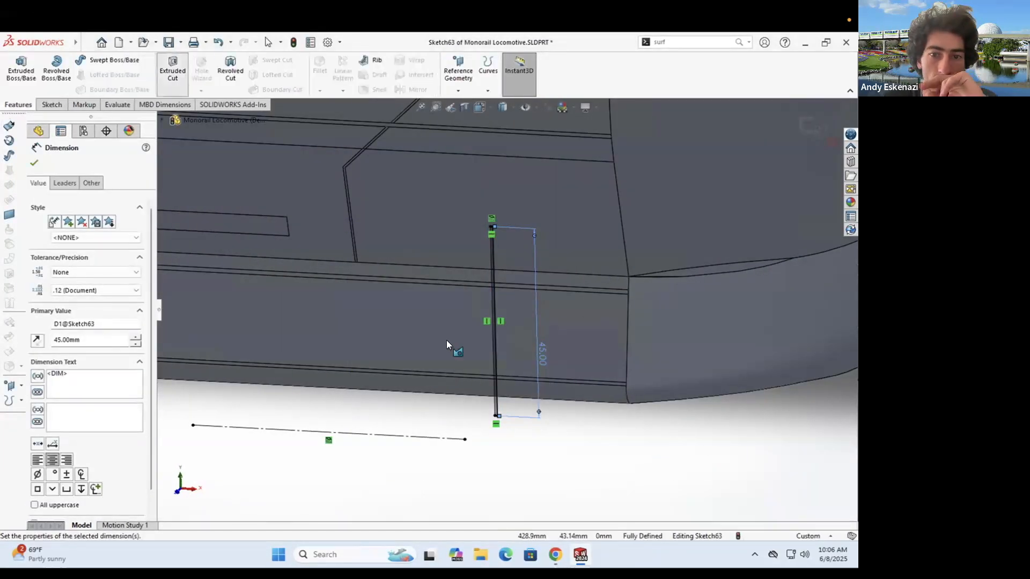
pyautogui.scroll(-4, 489, 276)
pyautogui.click(489, 277)
pyautogui.scroll(8, 489, 277)
pyautogui.click(72, 271)
pyautogui.click(570, 236)
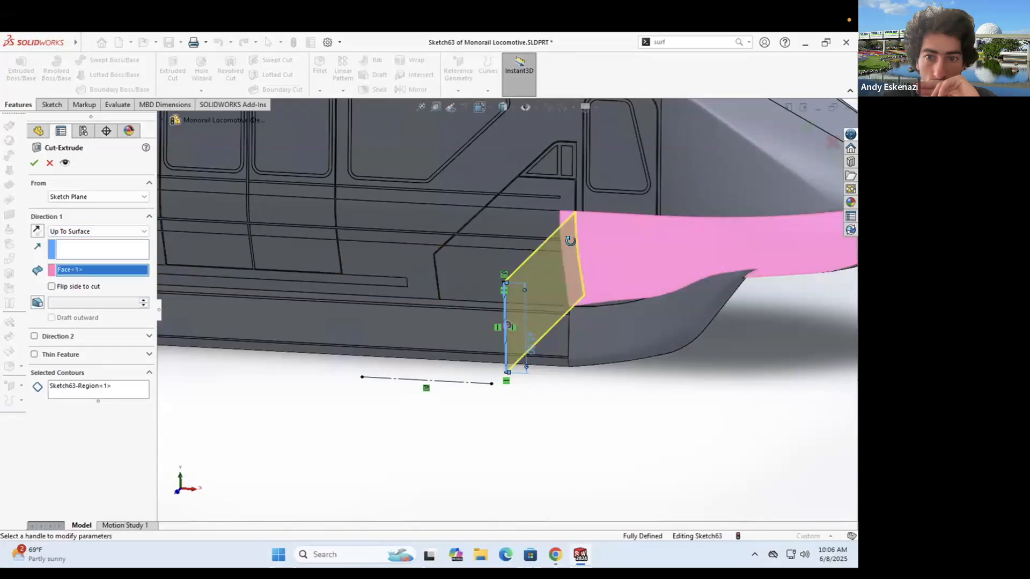
pyautogui.moveTo(570, 237); pyautogui.dragTo(580, 230, button='middle')
pyautogui.scroll(-6, 581, 228)
# - End the cut at a 0.15 mm offset from the nose surface
pyautogui.click(120, 230)
pyautogui.click(93, 285)
pyautogui.scroll(-5, 537, 239)
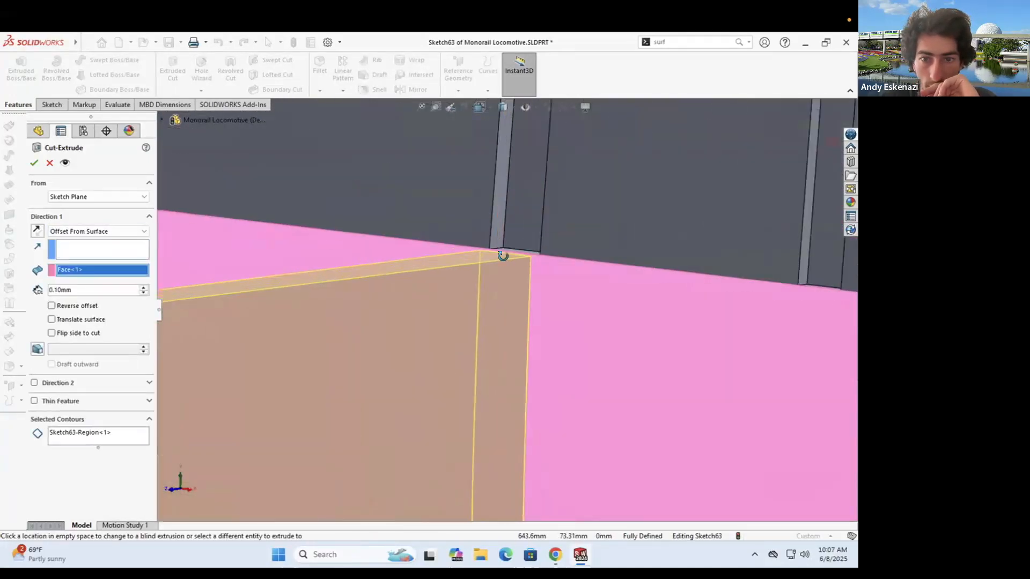
pyautogui.click(52, 305)
pyautogui.click(51, 305)
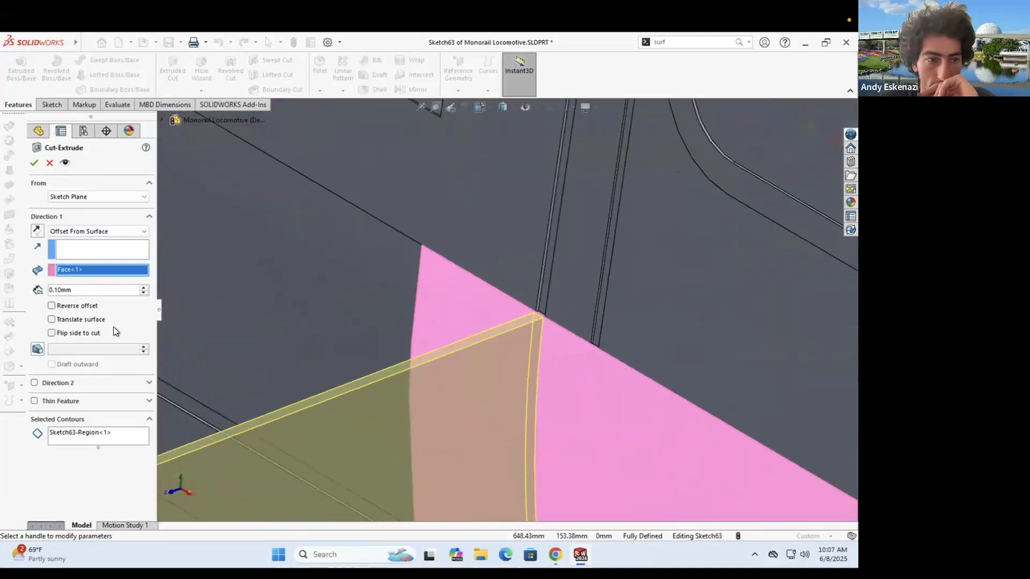
pyautogui.press('Return')
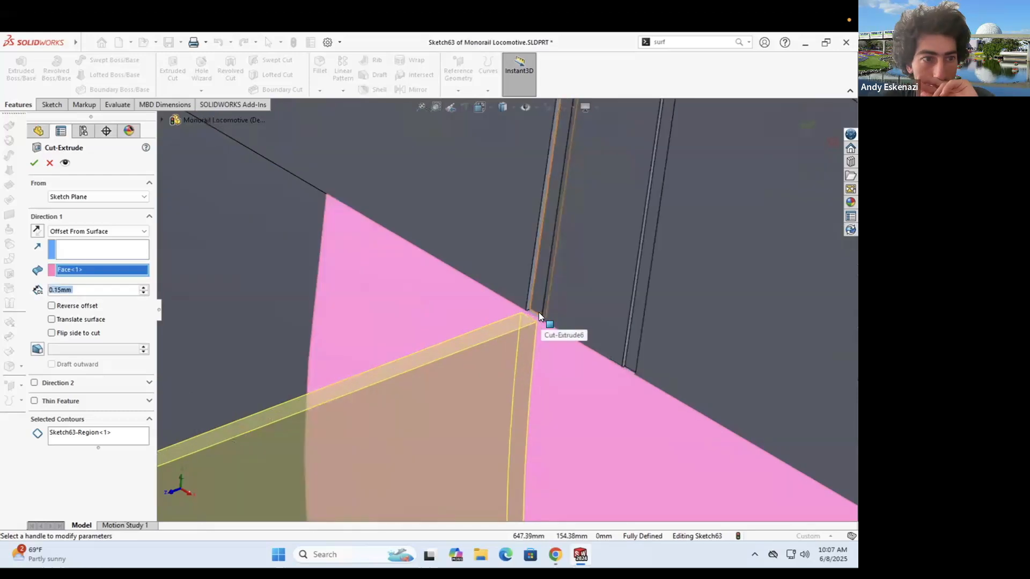
pyautogui.click(50, 305)
pyautogui.click(51, 305)
pyautogui.click(99, 233)
pyautogui.click(74, 208)
# - Start the cut from the body face and create Cut-Extrude22
pyautogui.click(80, 197)
pyautogui.click(76, 213)
pyautogui.click(499, 341)
pyautogui.click(81, 248)
pyautogui.click(79, 259)
pyautogui.press('Return')
pyautogui.scroll(10, 507, 313)
pyautogui.moveTo(573, 290); pyautogui.dragTo(517, 395, button='middle')
pyautogui.scroll(3, 517, 396)
pyautogui.scroll(-3, 515, 396)
# - Edit Sketch63 of the cut and change the line length to 48 mm
pyautogui.click(33, 497)
pyautogui.rightClick(64, 496)
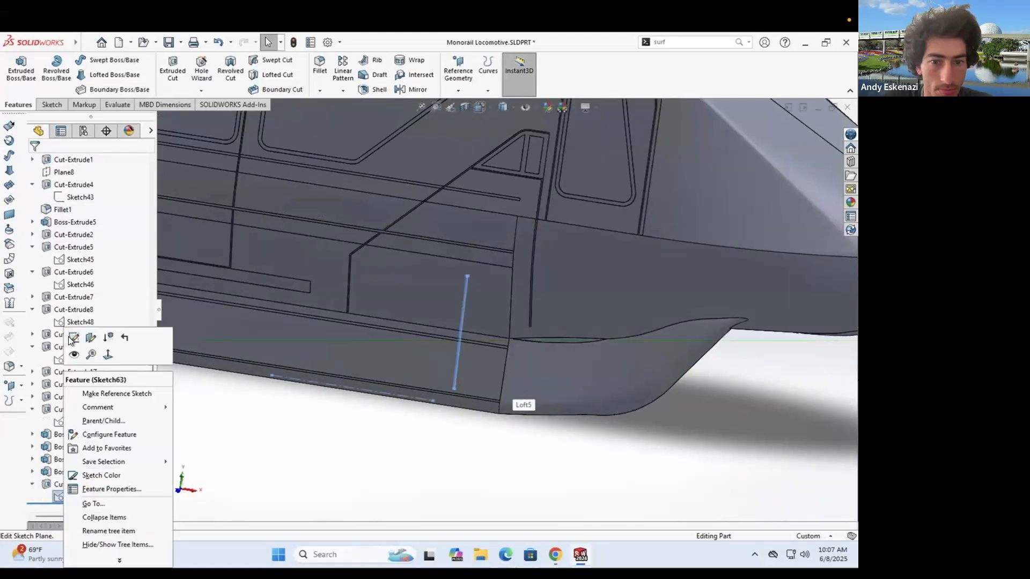
pyautogui.click(73, 338)
pyautogui.scroll(-2, 557, 309)
pyautogui.doubleClick(557, 309)
pyautogui.write('48')
pyautogui.press('Return')
# - Try the line length at 50 mm, then at 49 mm
pyautogui.scroll(-2, 557, 309)
pyautogui.doubleClick(556, 308)
pyautogui.write('50')
pyautogui.press('Return')
pyautogui.doubleClick(557, 309)
pyautogui.write('49')
pyautogui.press('Return')
# - Exit the sketch to rebuild the cut and orbit the monorail to inspect it
pyautogui.click(16, 69)
pyautogui.scroll(5, 641, 389)
pyautogui.moveTo(642, 388)
pyautogui.mouseDown(button='middle')
pyautogui.moveTo(603, 288)
pyautogui.moveTo(713, 356)
pyautogui.mouseUp(button='middle')
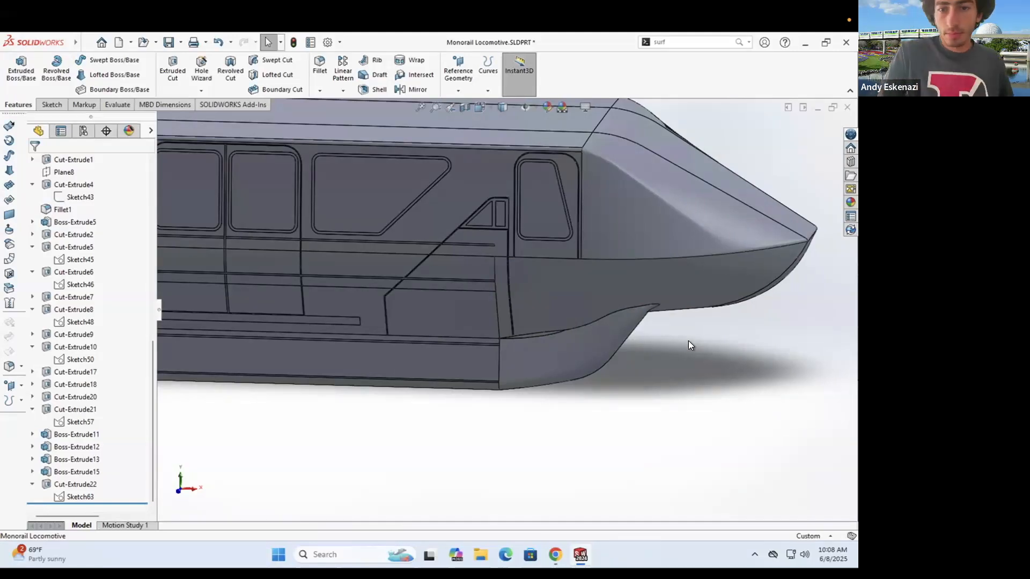
pyautogui.scroll(3, 574, 266)
pyautogui.scroll(2, 544, 229)
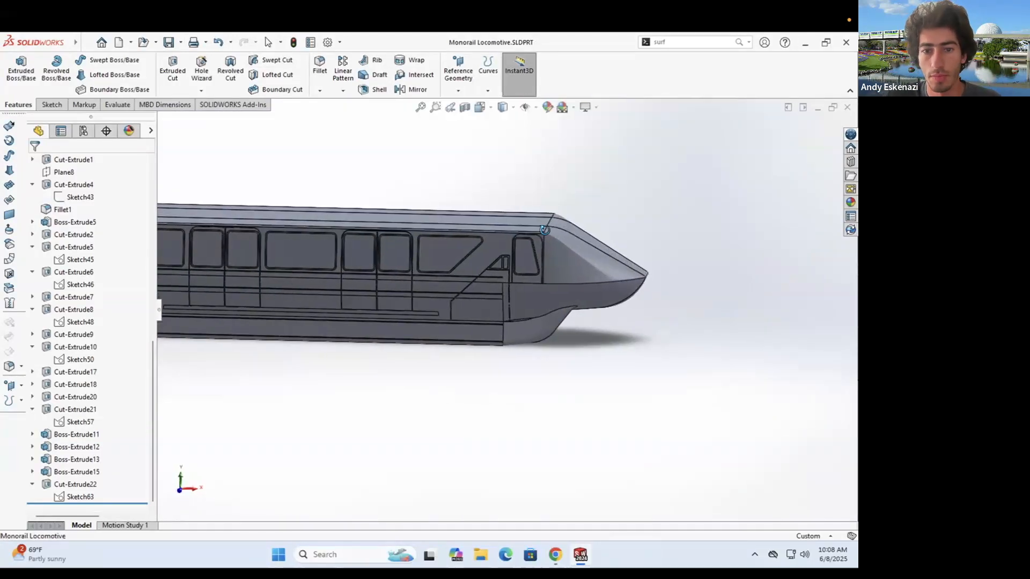
pyautogui.moveTo(456, 311); pyautogui.dragTo(512, 293, button='middle')
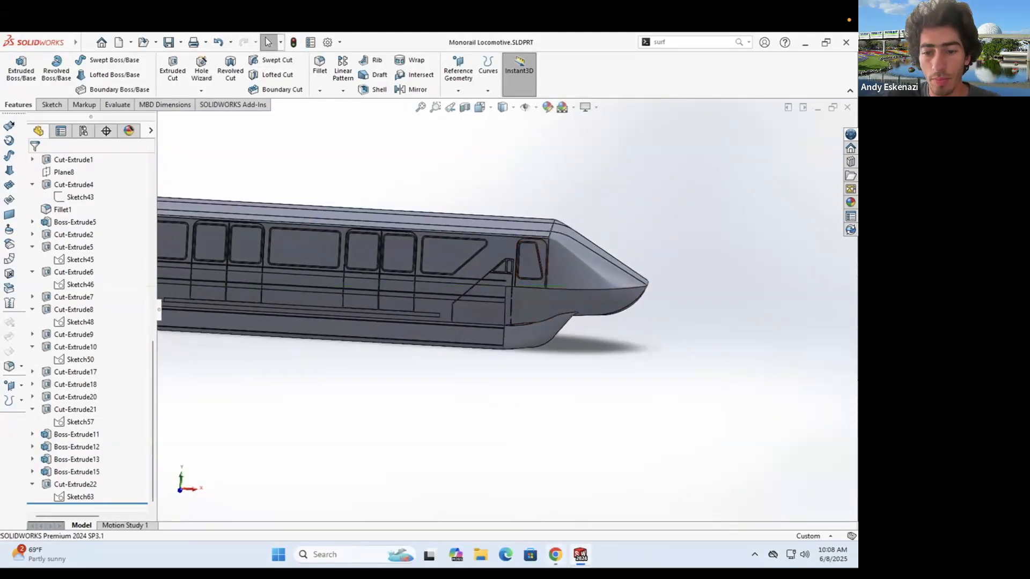
pyautogui.scroll(-2, 550, 319)
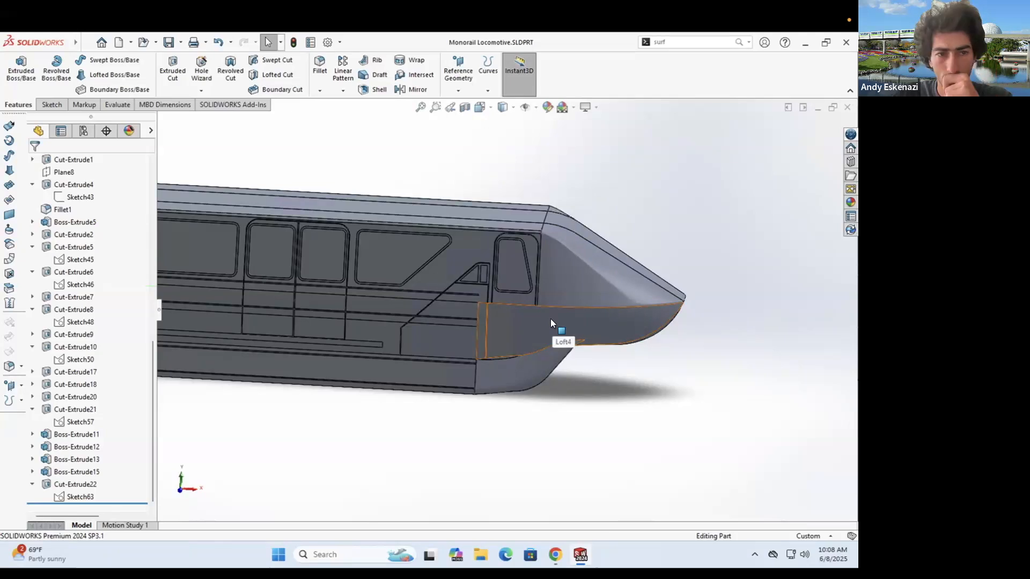
# - Start a new sketch on Plane8
pyautogui.click(52, 104)
pyautogui.click(16, 66)
pyautogui.scroll(3, 188, 234)
pyautogui.click(161, 115)
pyautogui.click(214, 468)
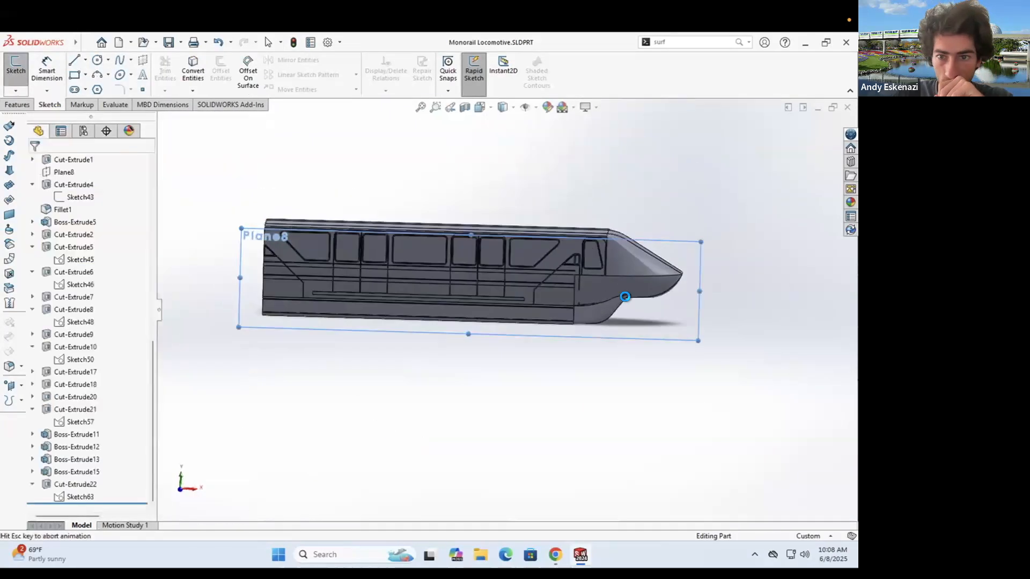
# - Draw the door outline lines near the nose, aligning the right line with the body edge
pyautogui.press('l')
pyautogui.moveTo(433, 277); pyautogui.dragTo(433, 384)
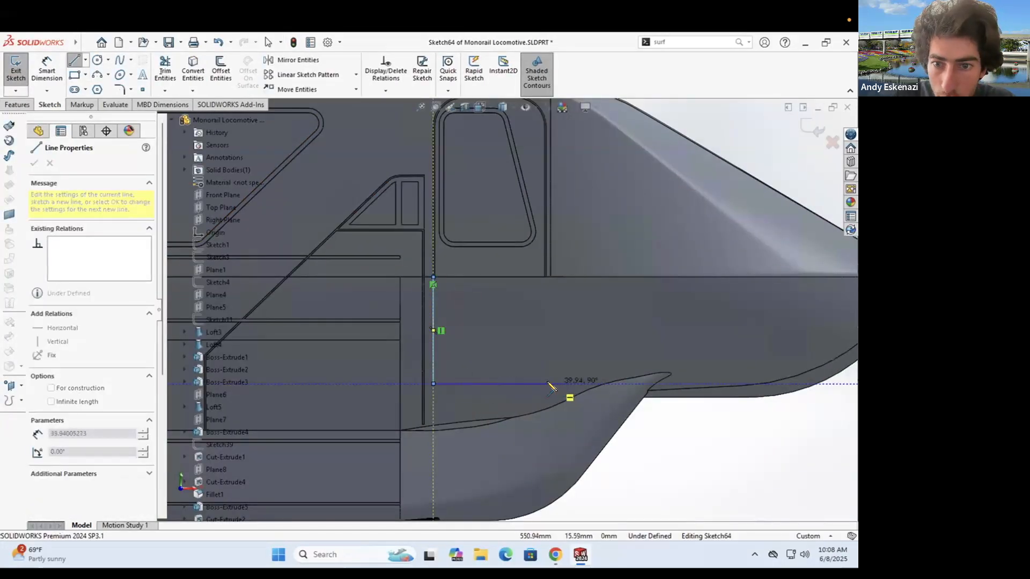
pyautogui.click(548, 383)
pyautogui.scroll(-4, 560, 270)
pyautogui.click(531, 297)
pyautogui.press('Escape')
pyautogui.scroll(4, 508, 314)
pyautogui.click(517, 343)
pyautogui.scroll(-6, 518, 292)
pyautogui.keyDown('ctrl'); pyautogui.click(509, 322); pyautogui.keyUp('ctrl')
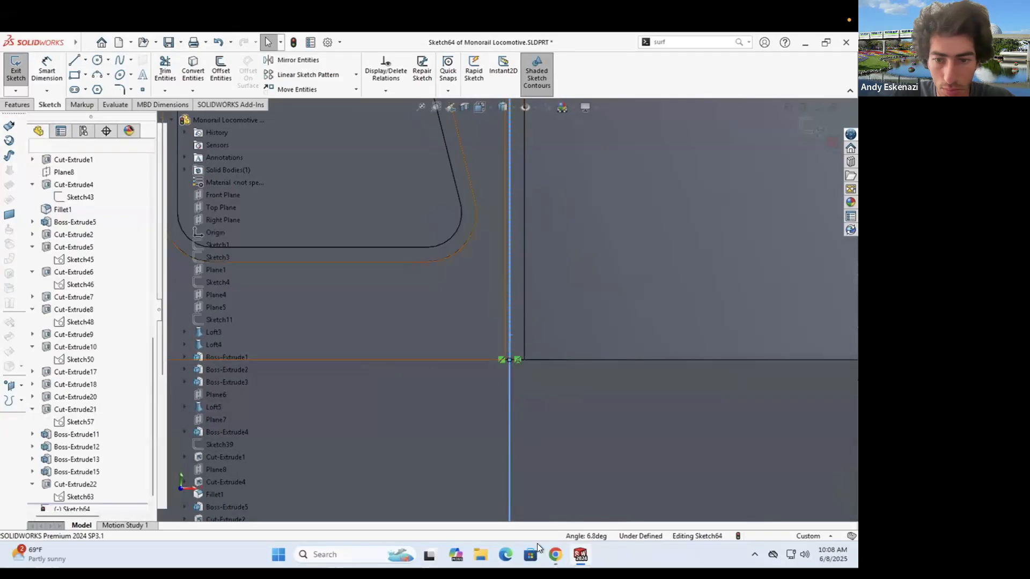
# - Pull the bottom line toward the skirt and dimension the outline height to 40 mm
pyautogui.click(555, 555)
pyautogui.click(580, 554)
pyautogui.scroll(6, 529, 367)
pyautogui.moveTo(519, 361); pyautogui.dragTo(519, 373)
pyautogui.press('Escape')
pyautogui.press('d')
pyautogui.click(547, 329)
pyautogui.click(576, 334)
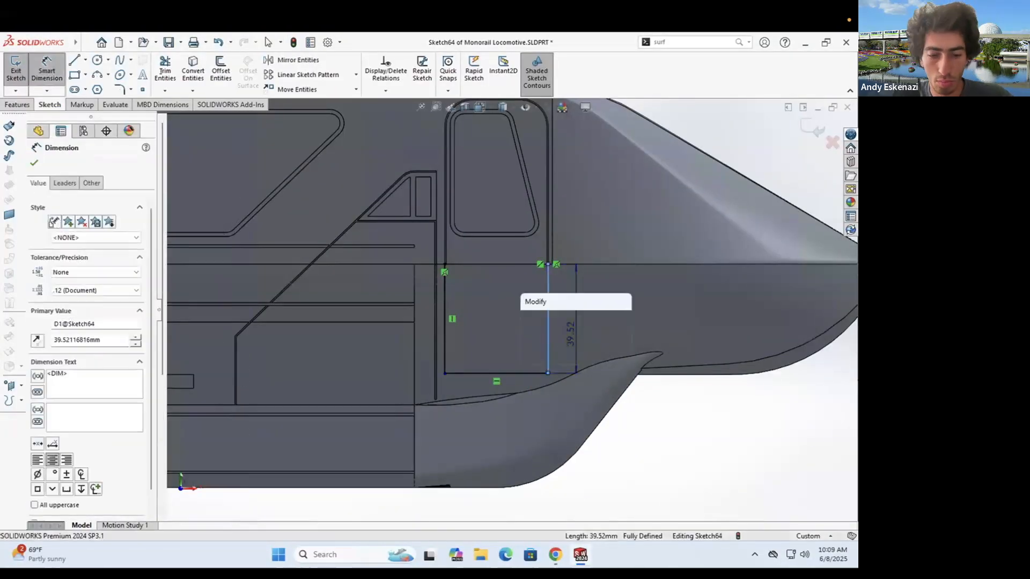
pyautogui.write('40')
pyautogui.press('Return')
# - Offset the whole connected outline
pyautogui.scroll(-5, 442, 258)
pyautogui.click(220, 71)
pyautogui.click(53, 231)
pyautogui.scroll(2, 442, 296)
pyautogui.doubleClick(64, 196)
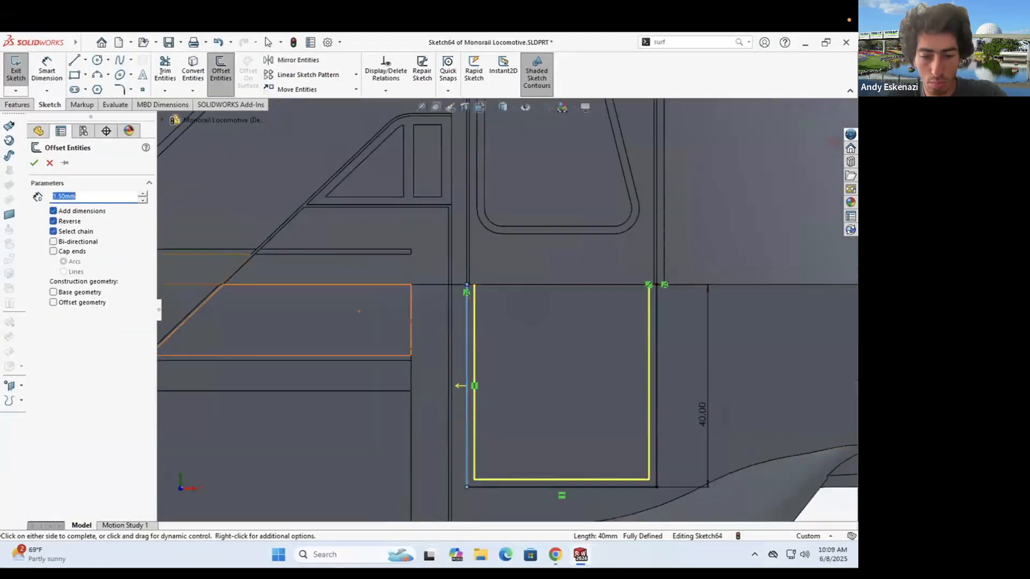
pyautogui.press('Return')
pyautogui.click(74, 60)
pyautogui.scroll(-5, 469, 289)
# - Draw short lines closing the left gap at the door edge, then undo them
pyautogui.click(455, 274)
pyautogui.click(464, 274)
pyautogui.scroll(5, 470, 288)
pyautogui.scroll(-5, 652, 286)
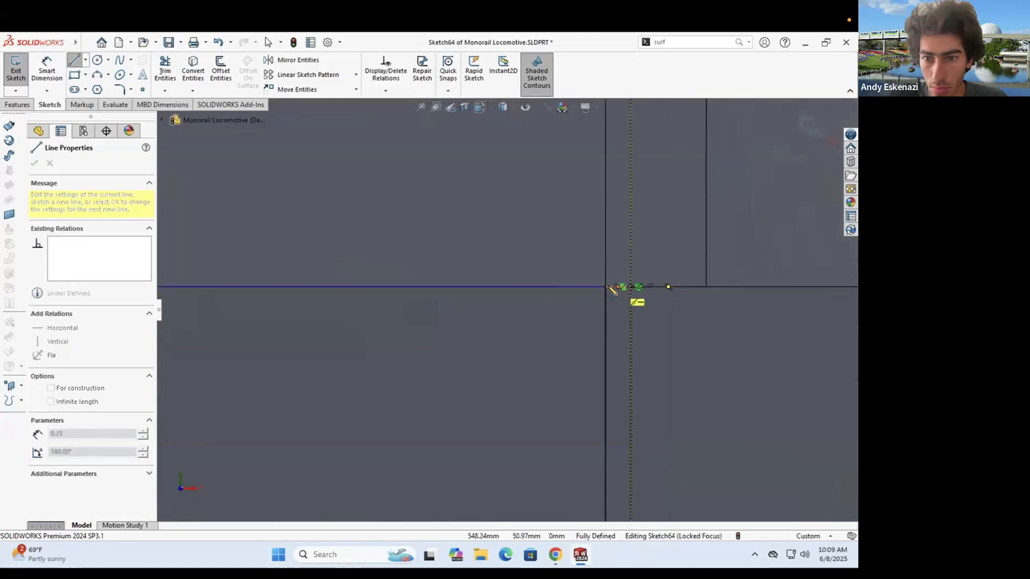
pyautogui.doubleClick(607, 287)
pyautogui.scroll(8, 606, 288)
pyautogui.scroll(-2, 517, 389)
pyautogui.scroll(3, 558, 412)
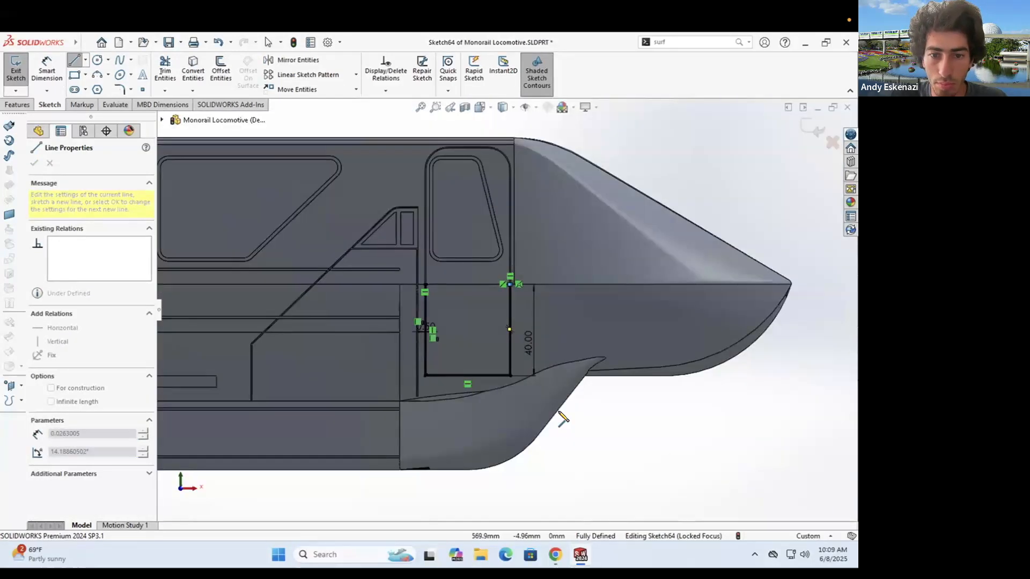
pyautogui.hotkey('ctrl', 'z')
pyautogui.hotkey('ctrl', 'z')
pyautogui.scroll(-3, 509, 365)
# - Round the outline's corners with an R10 sketch fillet and change the door height to 35 mm
pyautogui.press('Escape')
pyautogui.click(119, 90)
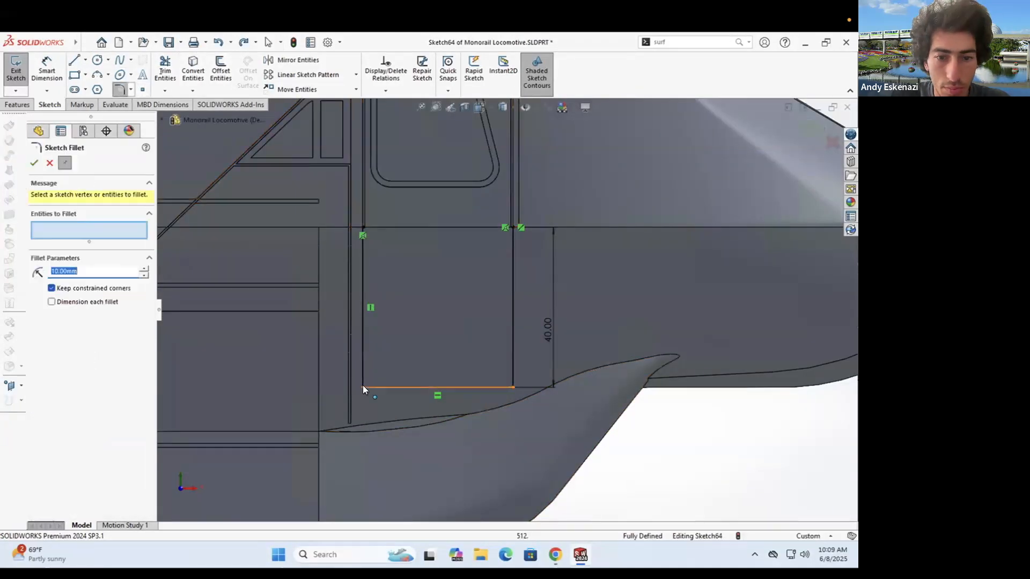
pyautogui.doubleClick(547, 329)
pyautogui.write('45')
pyautogui.press('Return')
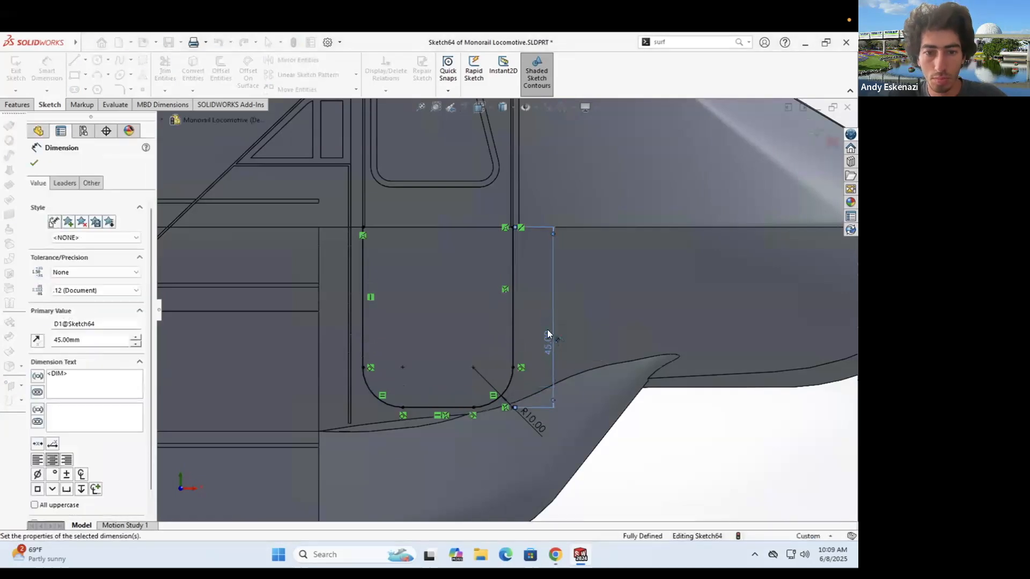
pyautogui.scroll(5, 547, 329)
pyautogui.doubleClick(507, 304)
pyautogui.write('35')
pyautogui.press('Return')
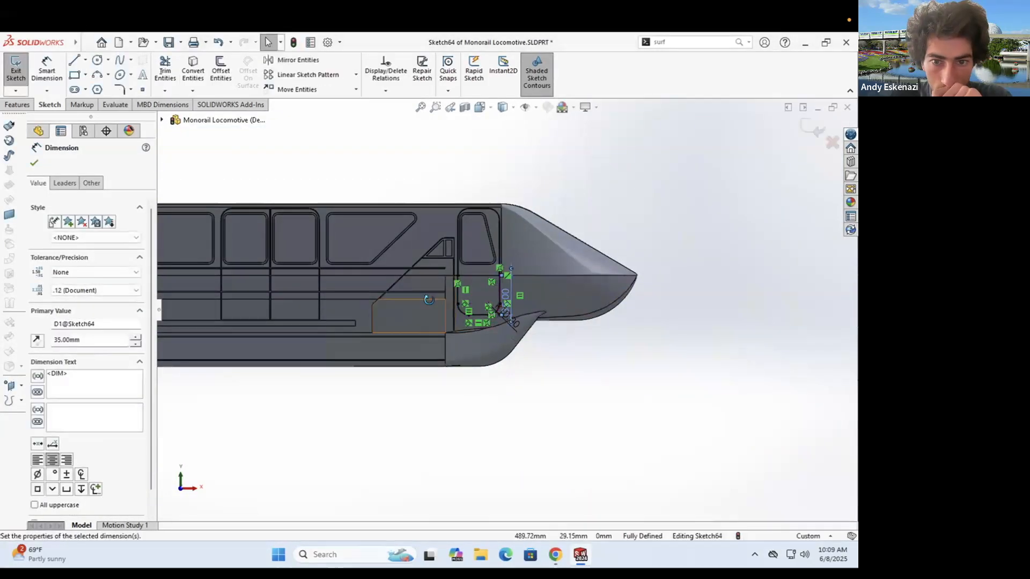
# - Offset the door outline by 0.50 mm
pyautogui.moveTo(429, 300); pyautogui.dragTo(436, 301, button='middle')
pyautogui.scroll(-8, 464, 277)
pyautogui.click(221, 71)
pyautogui.click(33, 164)
pyautogui.press('l')
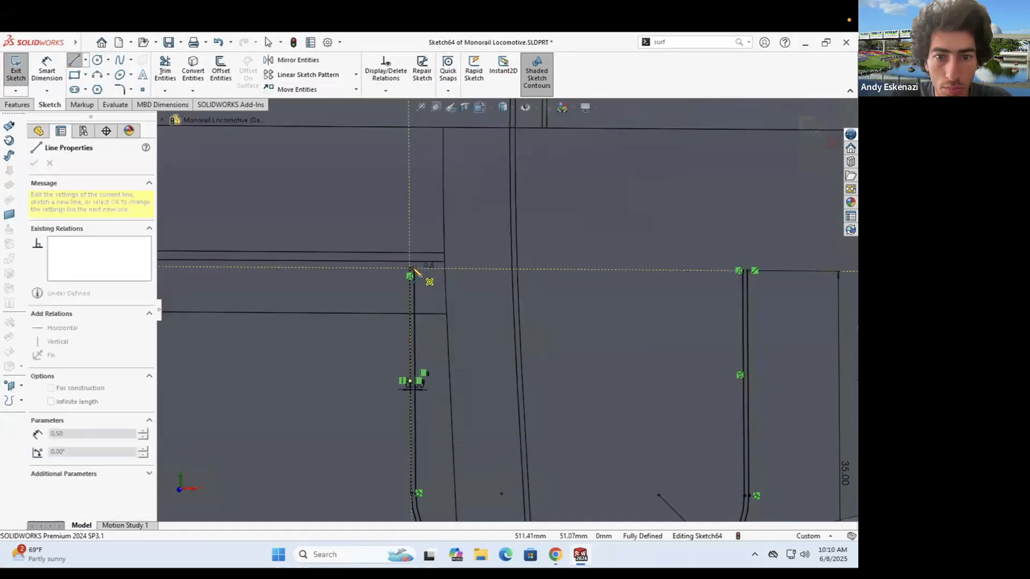
pyautogui.press('Escape')
# - Try an Extruded Cut starting from the nose side face, flip it, and cancel the failed cut
pyautogui.click(18, 105)
pyautogui.click(175, 80)
pyautogui.scroll(8, 322, 242)
pyautogui.click(98, 198)
pyautogui.click(81, 213)
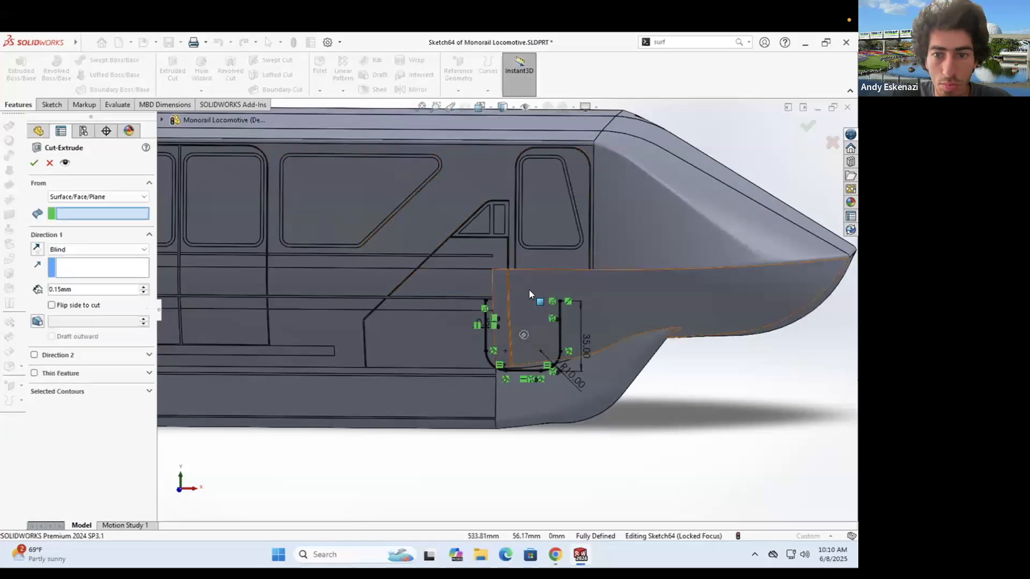
pyautogui.click(529, 291)
pyautogui.click(33, 163)
pyautogui.click(24, 61)
pyautogui.moveTo(500, 250); pyautogui.dragTo(549, 274, button='middle')
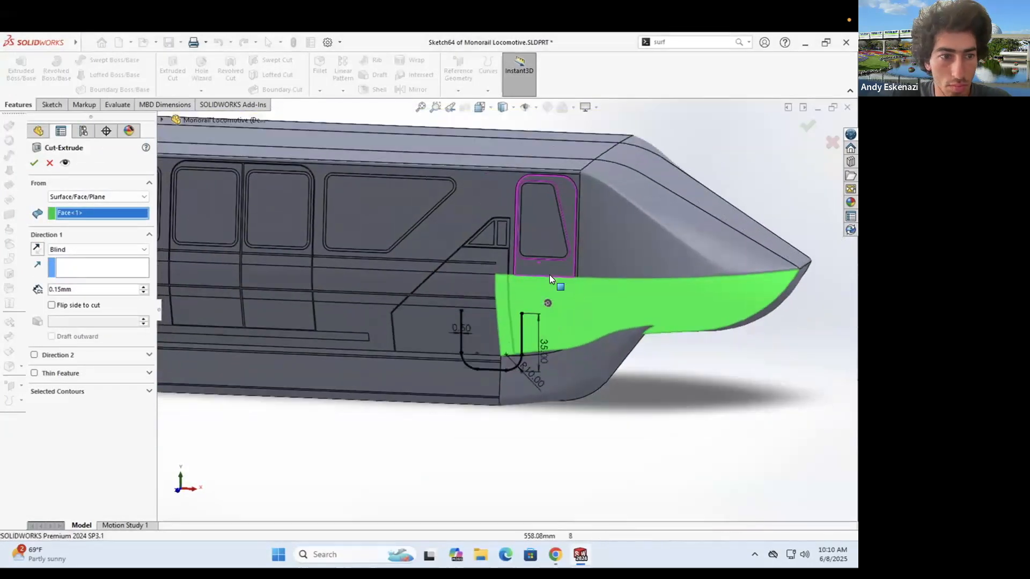
pyautogui.scroll(-3, 552, 275)
pyautogui.click(52, 305)
pyautogui.click(50, 163)
# - Restart the Extruded Cut with the door outline chosen as the contour
pyautogui.click(174, 67)
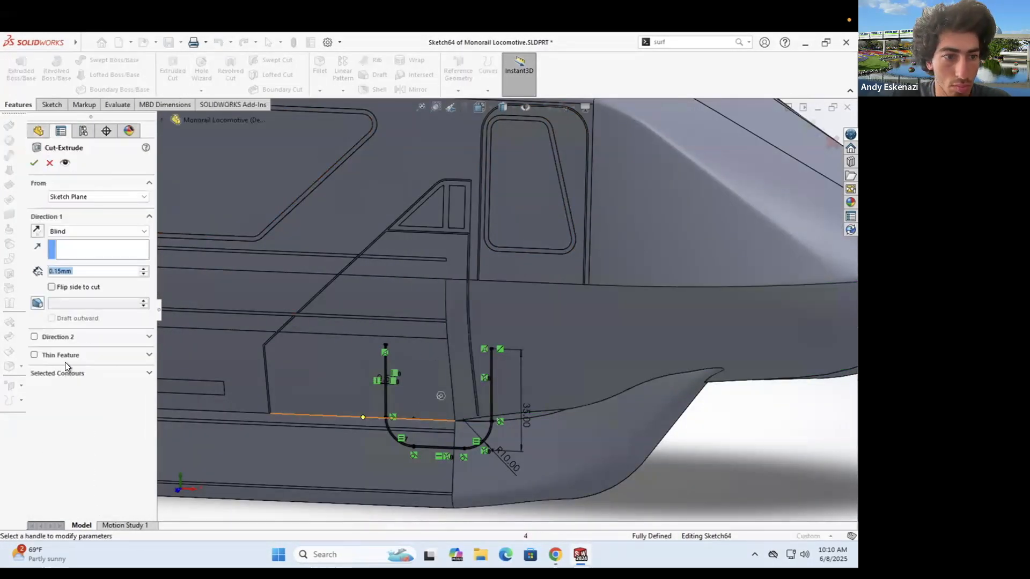
pyautogui.click(65, 373)
pyautogui.scroll(-8, 387, 358)
pyautogui.scroll(5, 330, 317)
pyautogui.click(480, 330)
pyautogui.scroll(-3, 472, 329)
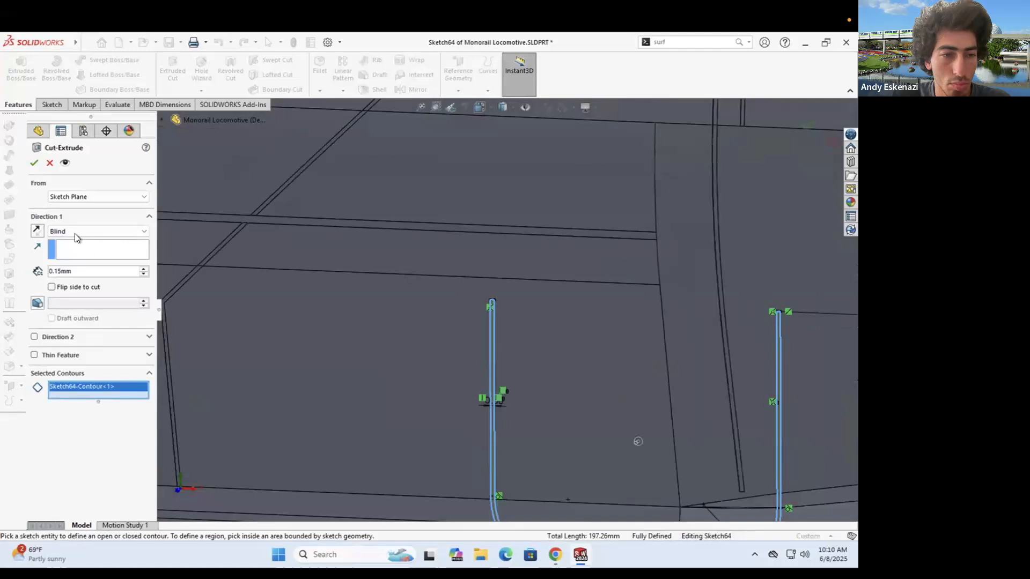
# - Start the cut from the side face and cut 0.15 mm in both directions
pyautogui.click(75, 200)
pyautogui.click(102, 213)
pyautogui.click(742, 257)
pyautogui.scroll(3, 742, 256)
pyautogui.scroll(-3, 543, 256)
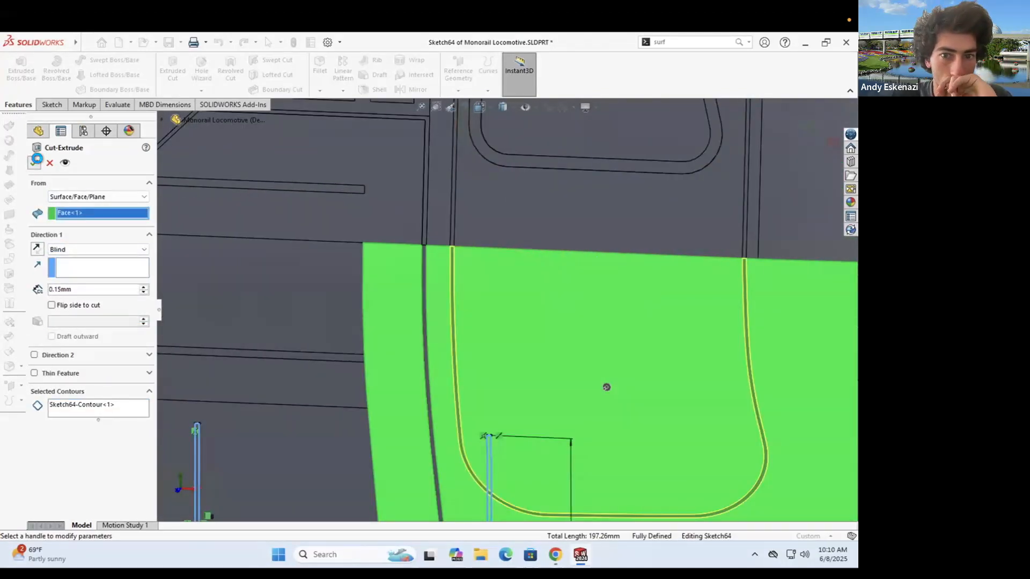
pyautogui.click(37, 159)
pyautogui.click(34, 355)
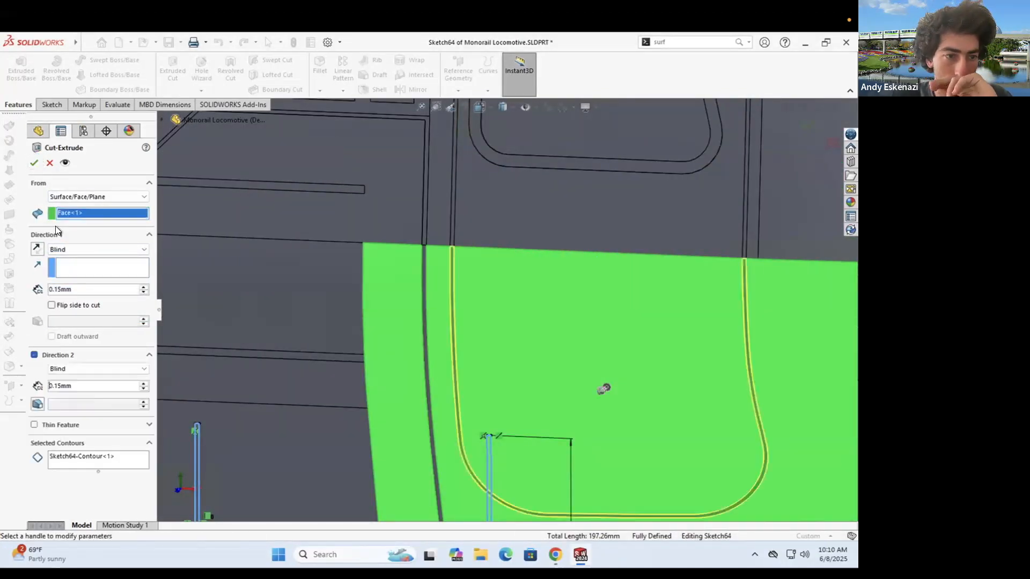
pyautogui.click(34, 162)
# - Orbit the locomotive and compare the door groove with the monorail reference photo
pyautogui.moveTo(540, 312); pyautogui.dragTo(563, 351, button='middle')
pyautogui.click(554, 555)
pyautogui.click(554, 552)
pyautogui.scroll(3, 503, 274)
pyautogui.moveTo(495, 364); pyautogui.dragTo(483, 386, button='middle')
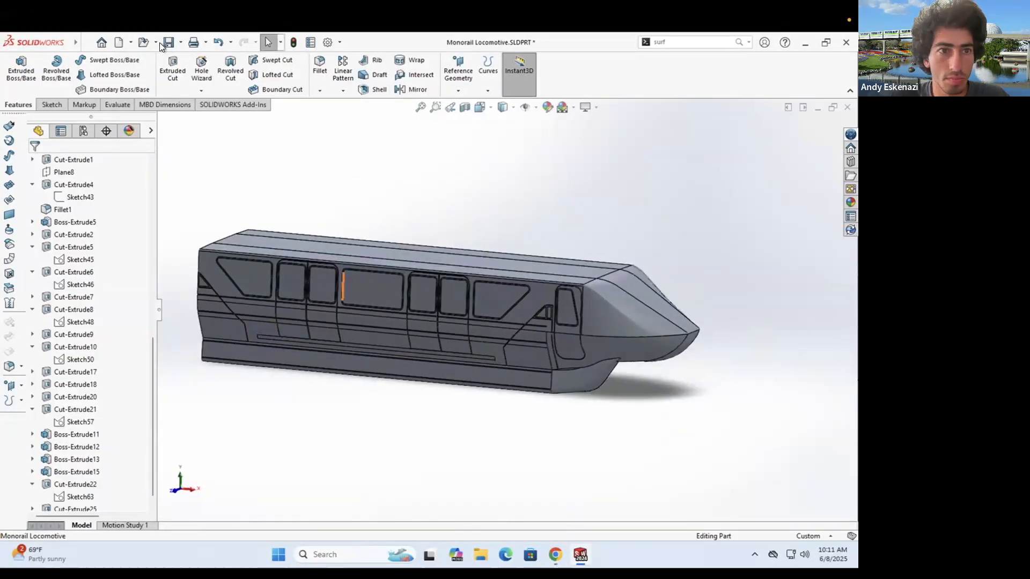
pyautogui.scroll(2, 650, 271)
pyautogui.moveTo(646, 266)
pyautogui.mouseDown(button='middle')
pyautogui.moveTo(637, 257)
pyautogui.moveTo(557, 308)
pyautogui.moveTo(531, 308)
pyautogui.moveTo(536, 317)
pyautogui.moveTo(519, 307)
pyautogui.moveTo(515, 273)
pyautogui.moveTo(539, 271)
pyautogui.mouseUp(button='middle')
pyautogui.scroll(-4, 556, 310)
pyautogui.click(555, 554)
pyautogui.hotkey('alt', 'Tab')
pyautogui.press('Escape')
pyautogui.scroll(4, 514, 315)
pyautogui.click(17, 106)
pyautogui.scroll(1, 511, 306)
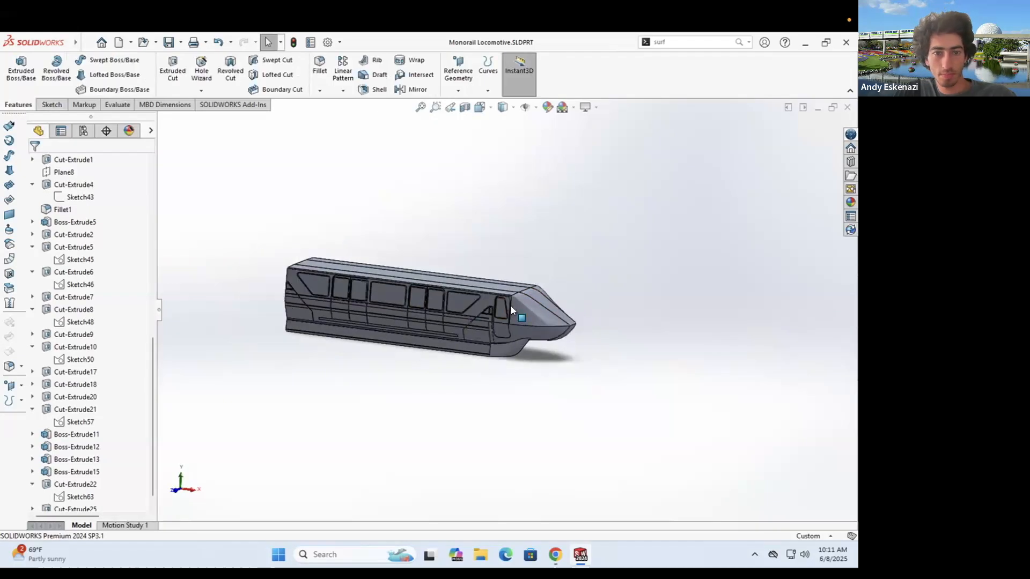
# - Create reference Plane9 based on the locomotive's nose end face
pyautogui.click(468, 105)
pyautogui.click(298, 280)
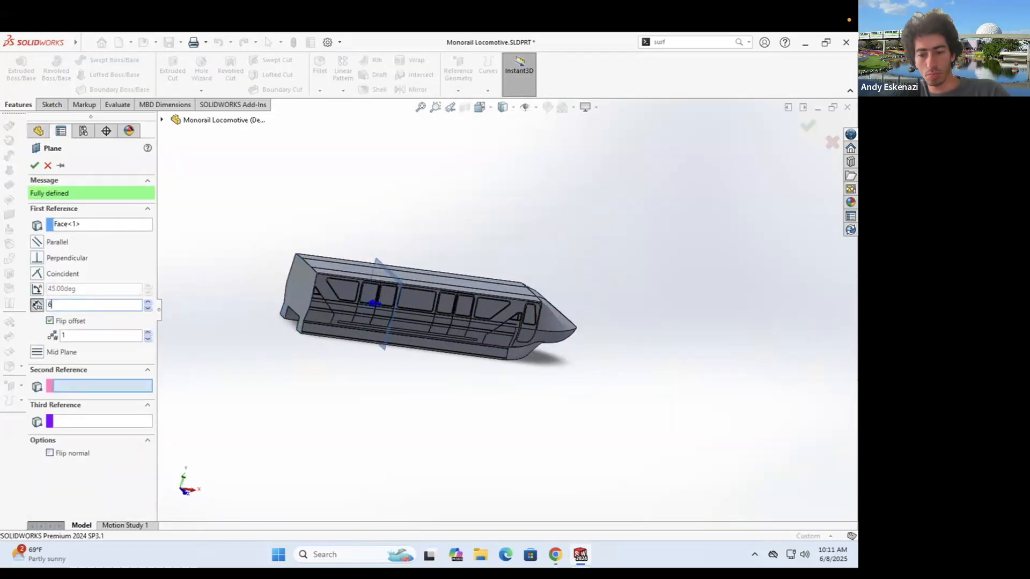
pyautogui.moveTo(472, 328); pyautogui.dragTo(407, 343, button='middle')
pyautogui.click(35, 166)
# - Start a new sketch on Plane9 and turn the view to face the nose front-on
pyautogui.press('Escape')
pyautogui.click(52, 104)
pyautogui.click(16, 69)
pyautogui.click(442, 378)
pyautogui.moveTo(509, 382)
pyautogui.mouseDown(button='middle')
pyautogui.moveTo(482, 387)
pyautogui.moveTo(510, 403)
pyautogui.mouseUp(button='middle')
pyautogui.scroll(-3, 484, 387)
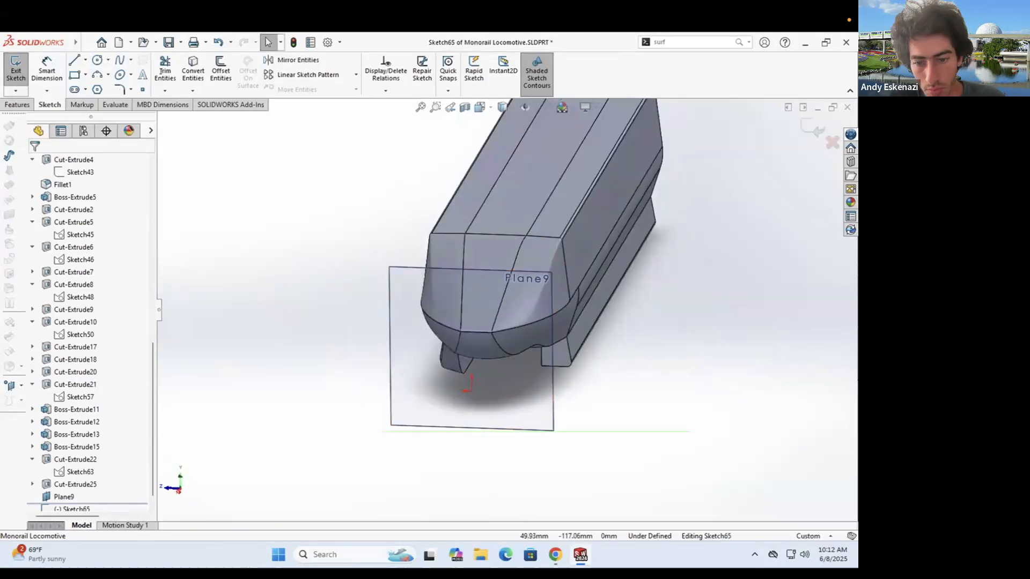
pyautogui.click(555, 555)
pyautogui.click(580, 555)
pyautogui.moveTo(555, 287)
pyautogui.mouseDown(button='middle')
pyautogui.moveTo(575, 259)
pyautogui.moveTo(503, 248)
pyautogui.moveTo(574, 211)
pyautogui.moveTo(505, 261)
pyautogui.mouseUp(button='middle')
pyautogui.scroll(-3, 506, 261)
# - Draw a slanted side line, a vertical centerline from the origin, and a horizontal line
pyautogui.click(74, 60)
pyautogui.click(355, 370)
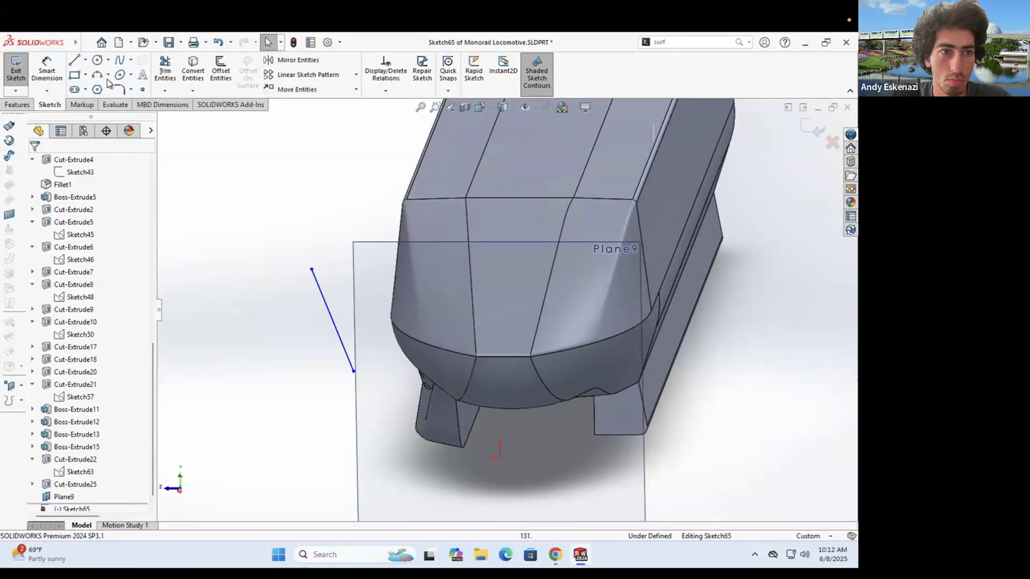
pyautogui.click(500, 458)
pyautogui.click(500, 270)
pyautogui.press('Escape')
pyautogui.scroll(2, 504, 290)
pyautogui.moveTo(517, 268); pyautogui.dragTo(546, 281, button='middle')
pyautogui.scroll(-2, 546, 282)
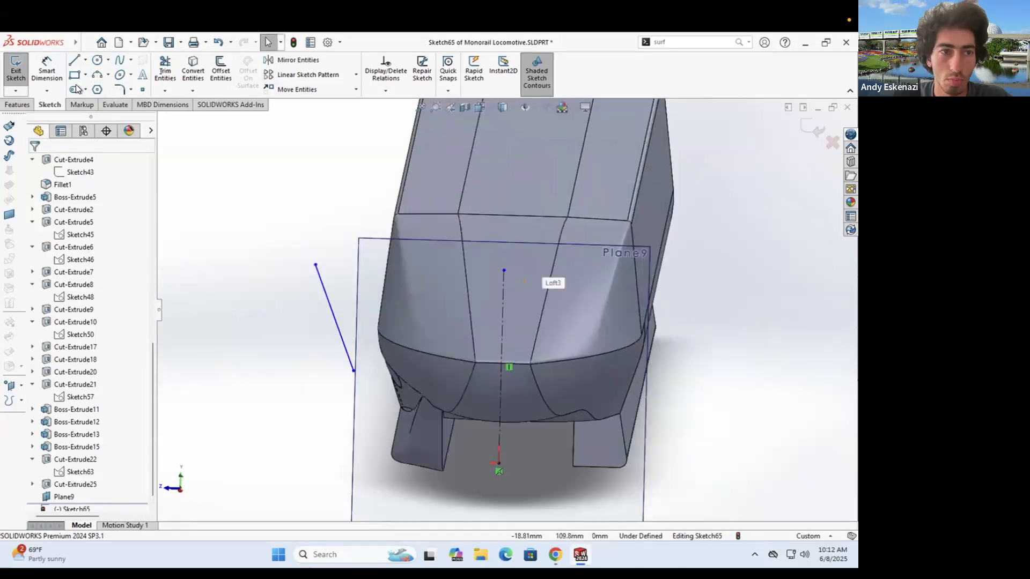
pyautogui.click(74, 60)
pyautogui.click(354, 371)
pyautogui.click(499, 376)
# - Make the horizontal line construction geometry and convert the nose's front edge into the sketch
pyautogui.rightClick(492, 375)
pyautogui.click(519, 330)
pyautogui.scroll(3, 504, 327)
pyautogui.click(191, 73)
pyautogui.click(501, 339)
pyautogui.click(33, 163)
pyautogui.scroll(-3, 488, 293)
# - Turn the copied front edge into construction geometry and move the horizontal construction line upward
pyautogui.click(192, 73)
pyautogui.click(502, 343)
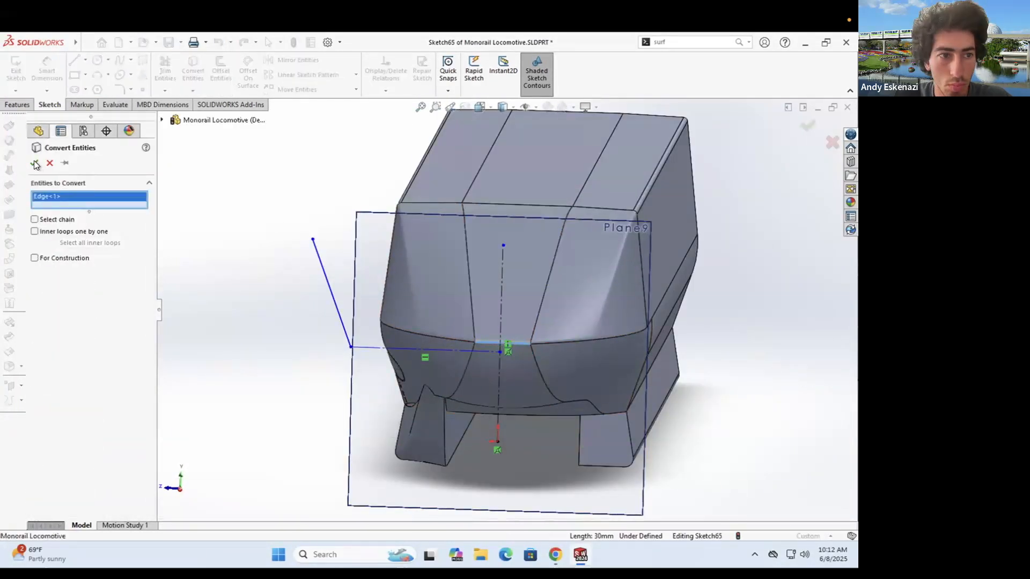
pyautogui.click(34, 163)
pyautogui.rightClick(496, 347)
pyautogui.click(504, 333)
pyautogui.moveTo(487, 351)
pyautogui.mouseDown()
pyautogui.moveTo(523, 257)
pyautogui.moveTo(504, 230)
pyautogui.moveTo(524, 258)
pyautogui.mouseUp()
pyautogui.click(34, 163)
# - Convert the upper edge as a construction line and make the centerline's top endpoint coincident with it
pyautogui.click(193, 70)
pyautogui.click(507, 204)
pyautogui.click(34, 163)
pyautogui.rightClick(527, 230)
pyautogui.click(535, 213)
pyautogui.click(501, 257)
pyautogui.keyDown('ctrl'); pyautogui.click(536, 232); pyautogui.keyUp('ctrl')
pyautogui.click(53, 359)
pyautogui.click(33, 163)
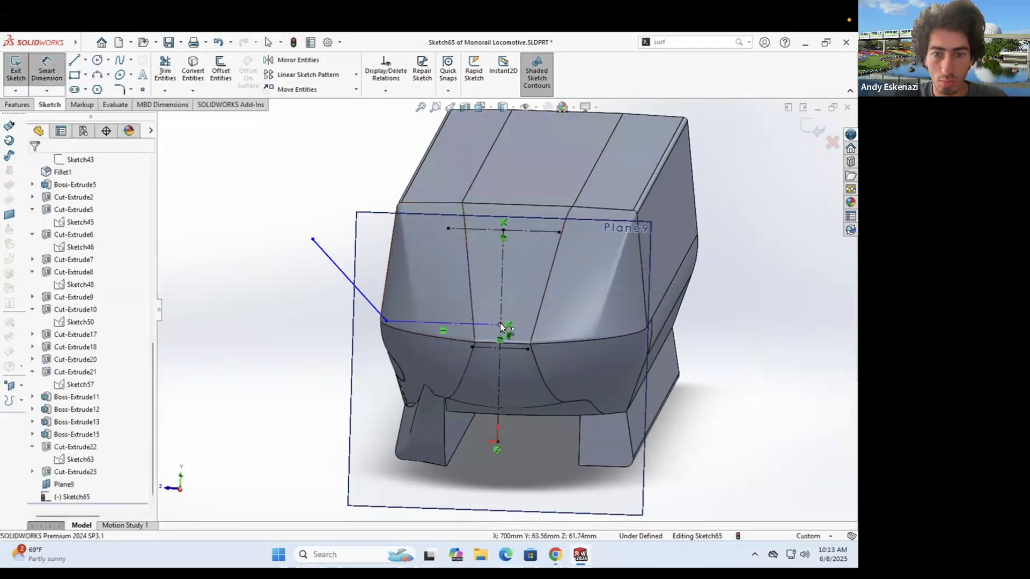
# - Dimension the sketch with a 10 mm vertical distance, 50 mm width and 120° angle
pyautogui.click(569, 332)
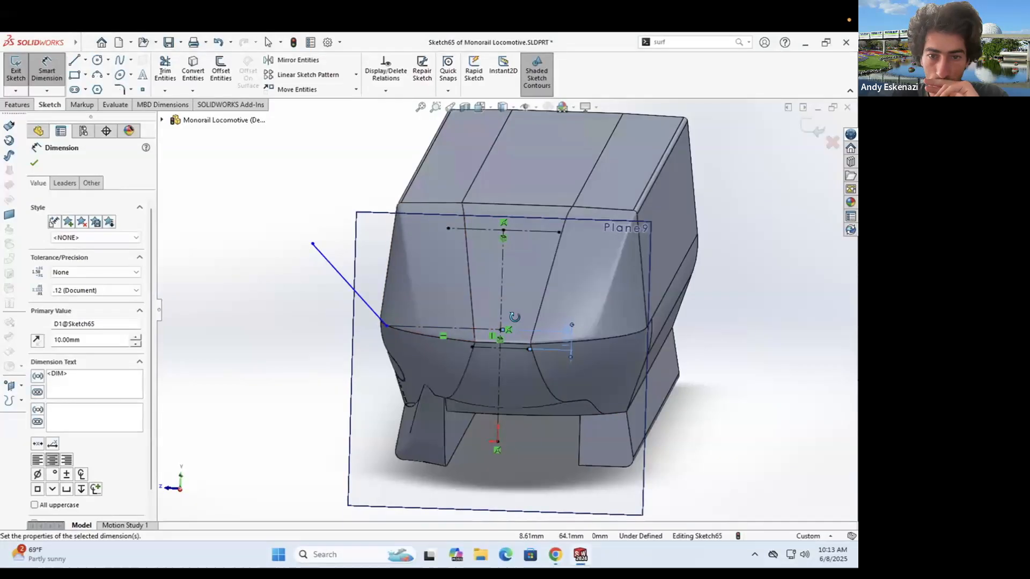
pyautogui.moveTo(569, 330)
pyautogui.mouseDown(button='middle')
pyautogui.moveTo(631, 288)
pyautogui.moveTo(563, 341)
pyautogui.mouseUp(button='middle')
pyautogui.click(495, 434)
pyautogui.write('50')
pyautogui.press('Return')
pyautogui.click(468, 369)
pyautogui.click(422, 355)
pyautogui.click(443, 347)
pyautogui.write('120')
pyautogui.press('Return')
# - Add a 10 mm point-to-line distance, discarding the over-defining dimension
pyautogui.moveTo(502, 303); pyautogui.dragTo(432, 287, button='middle')
pyautogui.scroll(3, 432, 288)
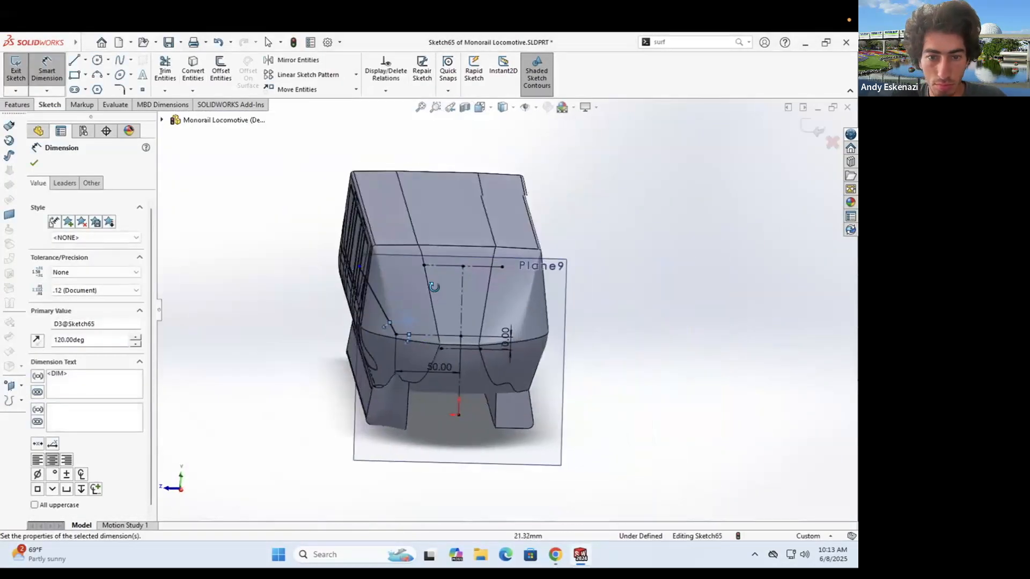
pyautogui.scroll(-1, 433, 287)
pyautogui.scroll(-4, 456, 285)
pyautogui.click(46, 70)
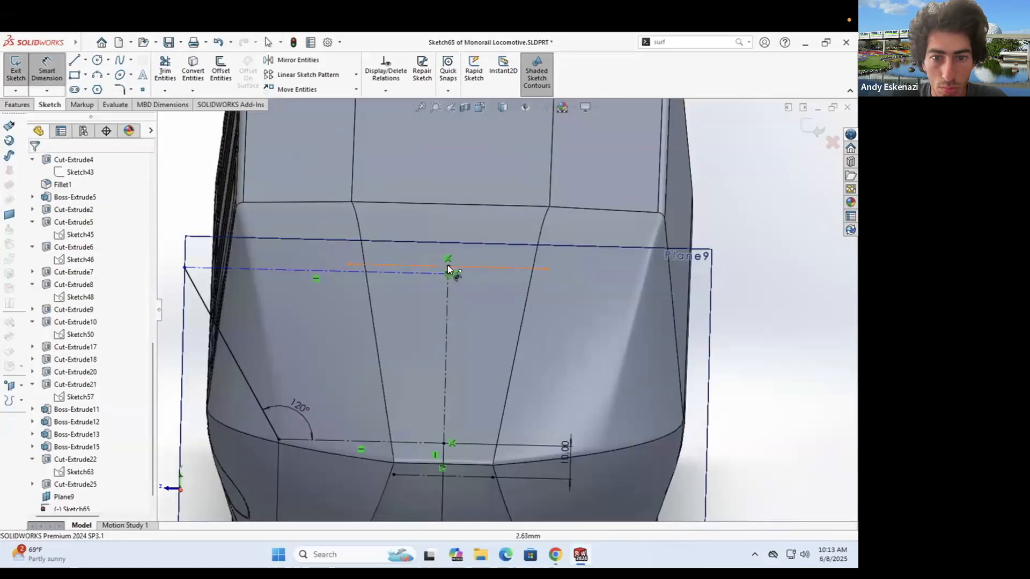
pyautogui.click(448, 263)
pyautogui.scroll(-8, 450, 265)
pyautogui.click(460, 281)
pyautogui.click(485, 263)
pyautogui.write('10')
pyautogui.press('Return')
pyautogui.scroll(9, 476, 300)
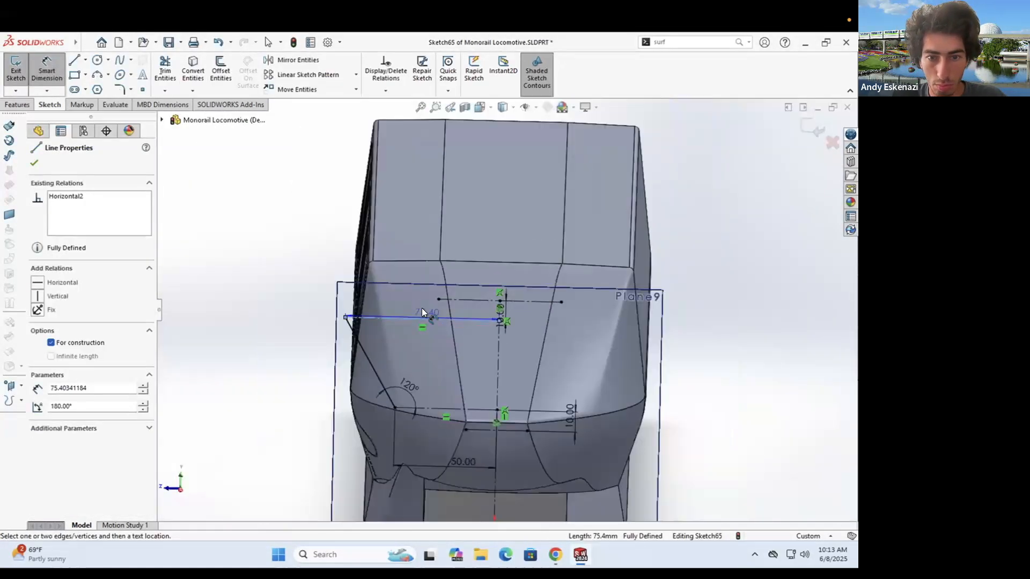
pyautogui.scroll(-2, 421, 311)
pyautogui.click(422, 309)
# - Try a 3-point arc along the lower front edge, then undo the misplaced arc
pyautogui.click(509, 341)
pyautogui.moveTo(509, 341); pyautogui.dragTo(522, 351, button='middle')
pyautogui.click(97, 75)
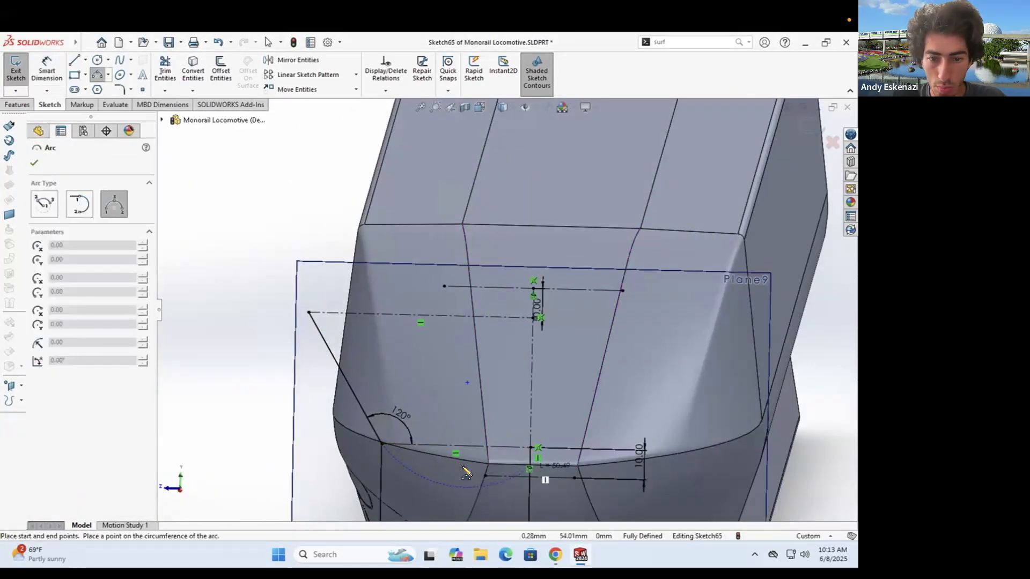
pyautogui.click(453, 465)
pyautogui.scroll(3, 483, 316)
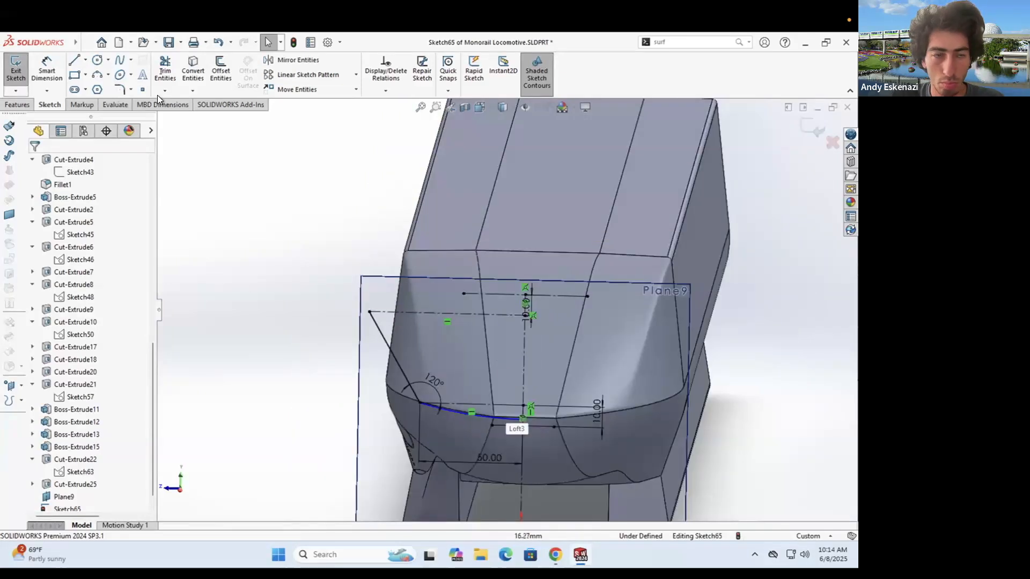
pyautogui.press('Escape')
pyautogui.hotkey('ctrl', 'z')
# - Mirror the side lines across the vertical centreline
pyautogui.click(383, 336)
pyautogui.click(298, 60)
pyautogui.click(429, 313)
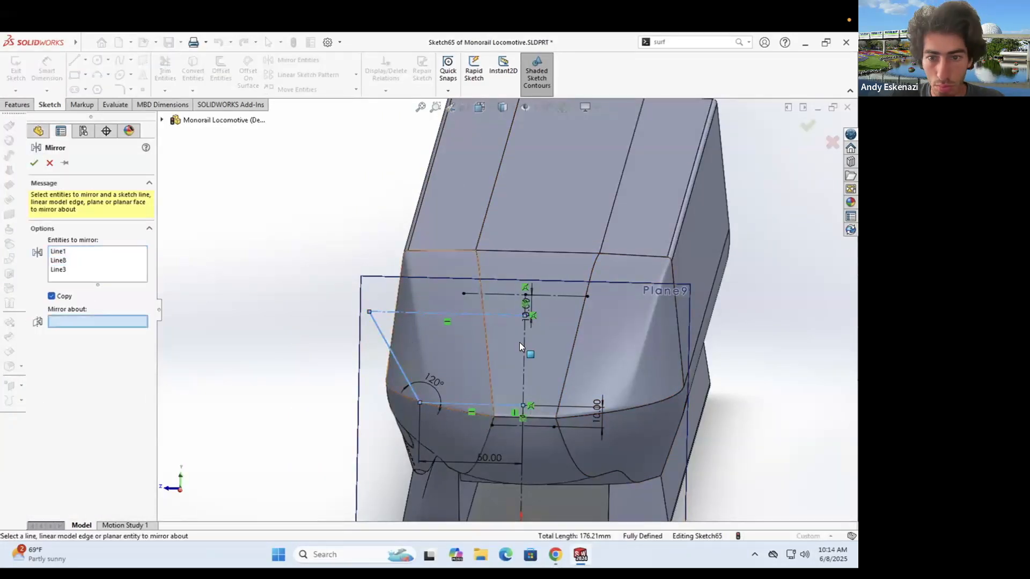
pyautogui.click(97, 75)
# - Draw 3-point arcs closing the top and bottom of the nose outline
pyautogui.click(516, 304)
pyautogui.scroll(-1, 555, 300)
pyautogui.click(392, 424)
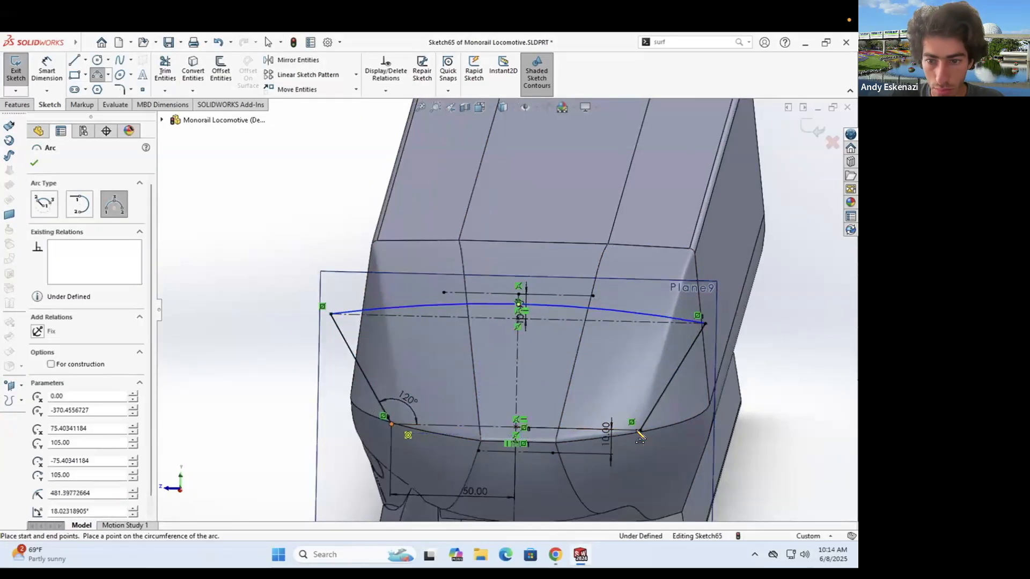
pyautogui.click(640, 430)
pyautogui.click(515, 448)
pyautogui.press('Escape')
# - Dimension the radii of the top and bottom arcs
pyautogui.click(439, 306)
pyautogui.click(453, 322)
pyautogui.press('Return')
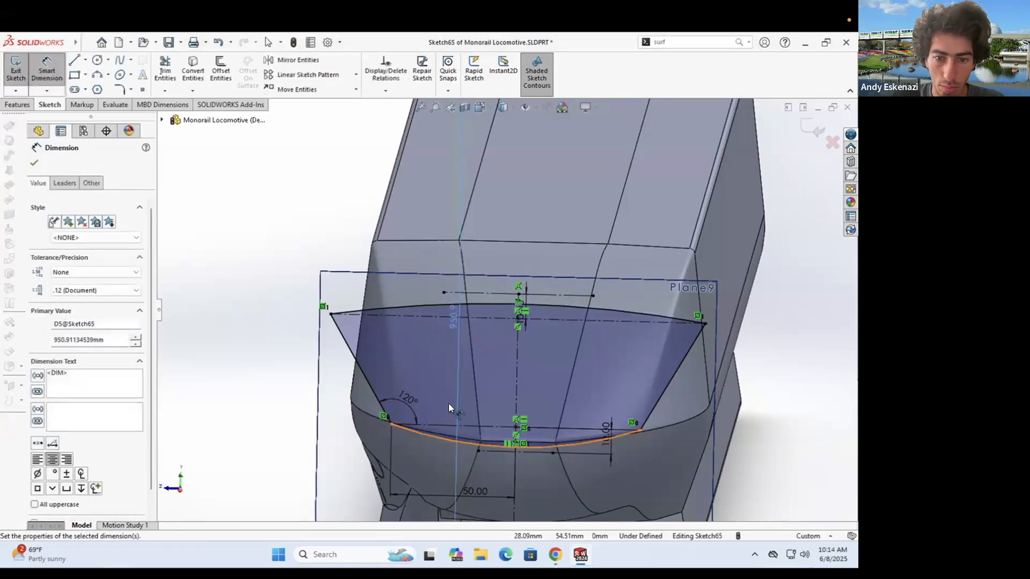
pyautogui.click(449, 439)
pyautogui.click(450, 385)
pyautogui.press('Return')
pyautogui.press('Escape')
pyautogui.moveTo(472, 328)
pyautogui.mouseDown(button='middle')
pyautogui.moveTo(631, 310)
pyautogui.moveTo(514, 321)
pyautogui.moveTo(533, 335)
pyautogui.moveTo(515, 334)
pyautogui.mouseUp(button='middle')
# - Exit Sketch65 and preview a 0.15 mm Wrap of it across three nose faces
pyautogui.click(16, 70)
pyautogui.click(18, 104)
pyautogui.click(412, 60)
pyautogui.click(646, 301)
pyautogui.click(676, 295)
pyautogui.scroll(-2, 269, 320)
pyautogui.moveTo(304, 363); pyautogui.dragTo(357, 334, button='middle')
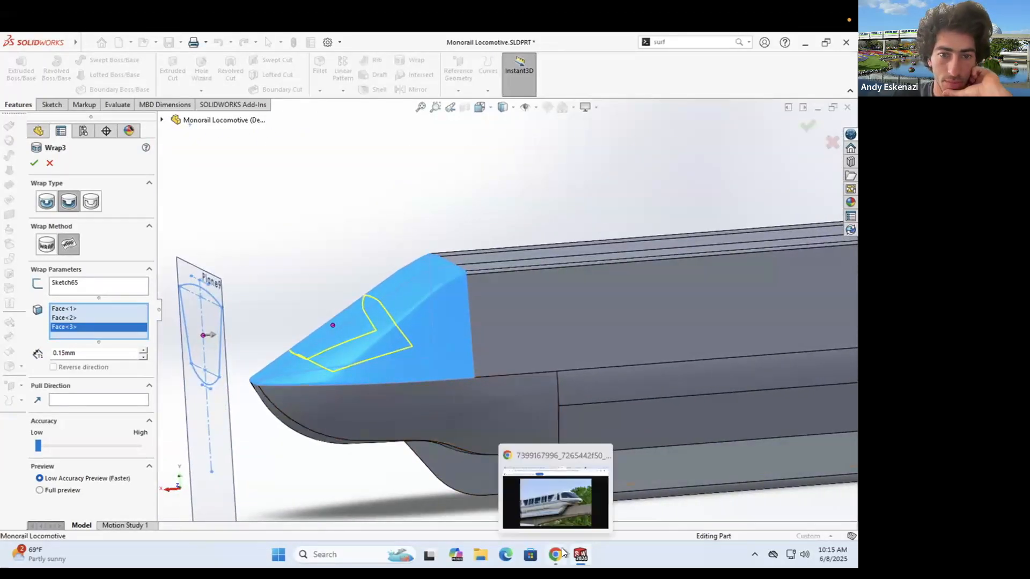
# - Cancel the wrap and start a trial extruded cut from Sketch65 up to the middle nose face
pyautogui.moveTo(411, 378); pyautogui.dragTo(547, 370, button='middle')
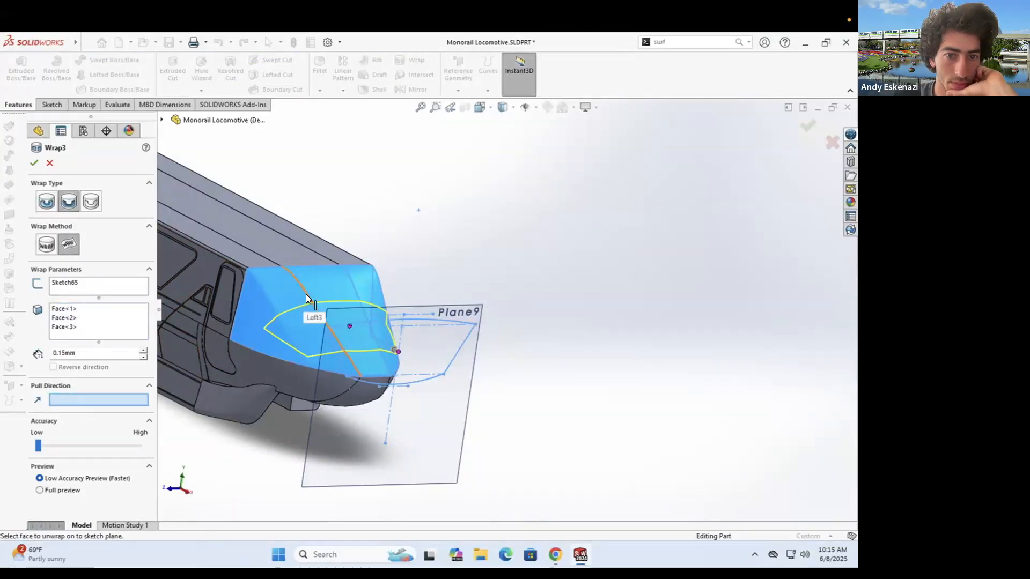
pyautogui.click(50, 163)
pyautogui.click(52, 104)
pyautogui.click(20, 104)
pyautogui.click(173, 70)
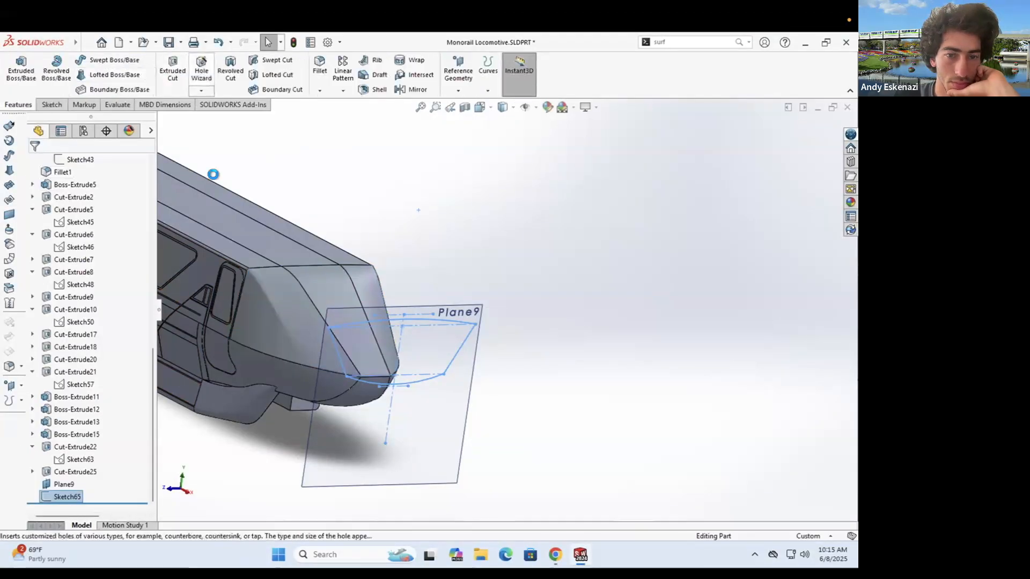
pyautogui.click(87, 231)
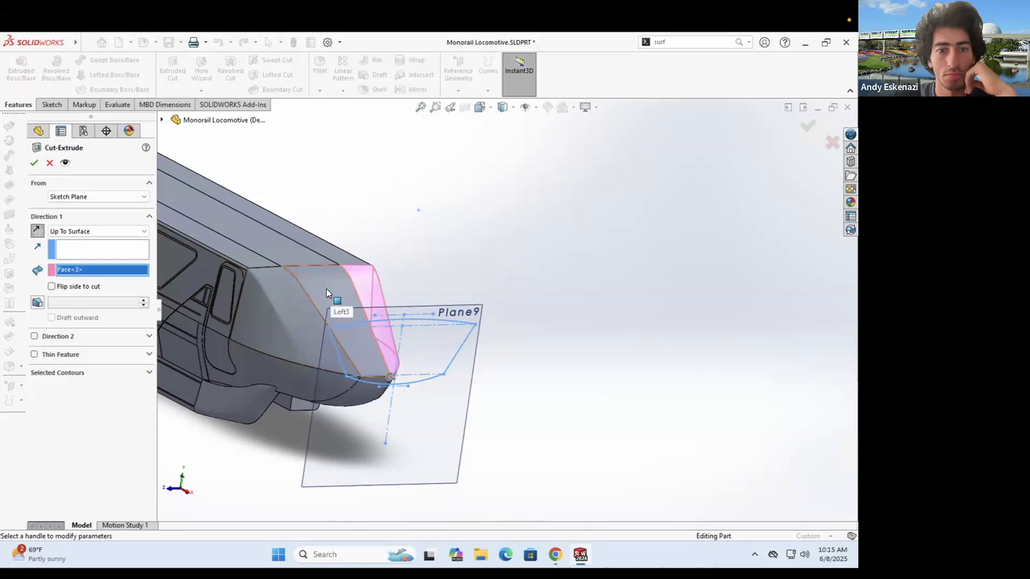
pyautogui.click(326, 289)
# - Try starting the cut from a nose face surface with a fixed depth, then cancel it
pyautogui.scroll(1, 326, 288)
pyautogui.click(85, 197)
pyautogui.click(83, 214)
pyautogui.click(363, 295)
pyautogui.click(85, 250)
pyautogui.click(80, 259)
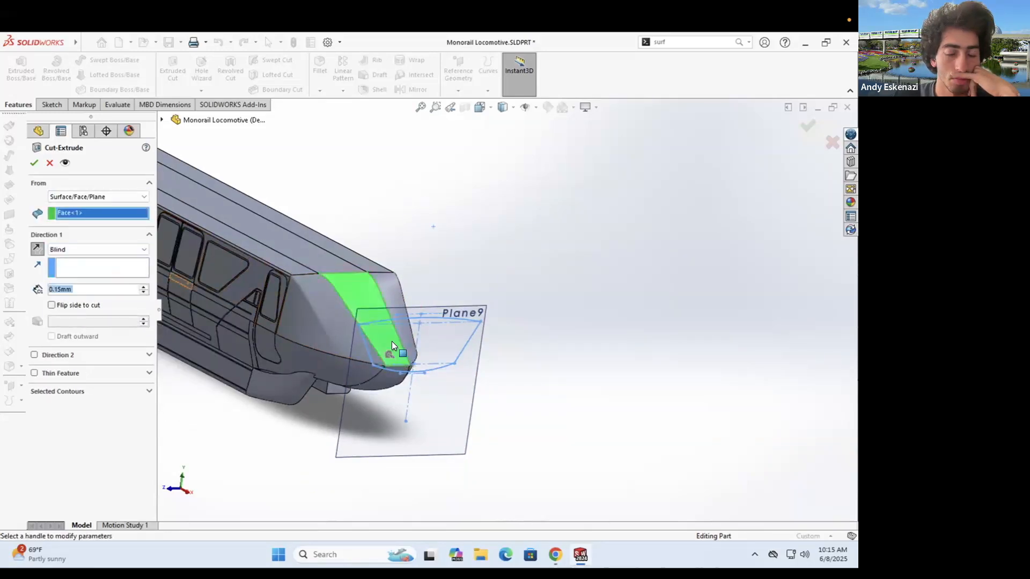
pyautogui.moveTo(392, 341); pyautogui.dragTo(321, 301, button='middle')
pyautogui.scroll(-1, 320, 301)
pyautogui.press('Escape')
# - Reopen Sketch65 to review it and exit again without changes
pyautogui.click(52, 105)
pyautogui.click(16, 70)
pyautogui.moveTo(284, 261)
pyautogui.mouseDown(button='middle')
pyautogui.moveTo(269, 219)
pyautogui.moveTo(370, 247)
pyautogui.mouseUp(button='middle')
pyautogui.click(16, 70)
pyautogui.scroll(3, 415, 310)
pyautogui.scroll(-3, 415, 310)
# - Start Sketch66 on Plane9 and convert the nose face outline into two lines and two splines
pyautogui.click(19, 70)
pyautogui.click(319, 386)
pyautogui.scroll(1, 322, 375)
pyautogui.moveTo(407, 343)
pyautogui.mouseDown(button='middle')
pyautogui.moveTo(342, 323)
pyautogui.moveTo(335, 341)
pyautogui.mouseUp(button='middle')
pyautogui.scroll(-3, 284, 300)
pyautogui.click(193, 74)
pyautogui.click(388, 279)
pyautogui.click(35, 163)
pyautogui.scroll(1, 407, 290)
pyautogui.moveTo(407, 289); pyautogui.dragTo(537, 258, button='middle')
# - Make the converted outline construction geometry and convert both arcs into Sketch66
pyautogui.rightClick(618, 232)
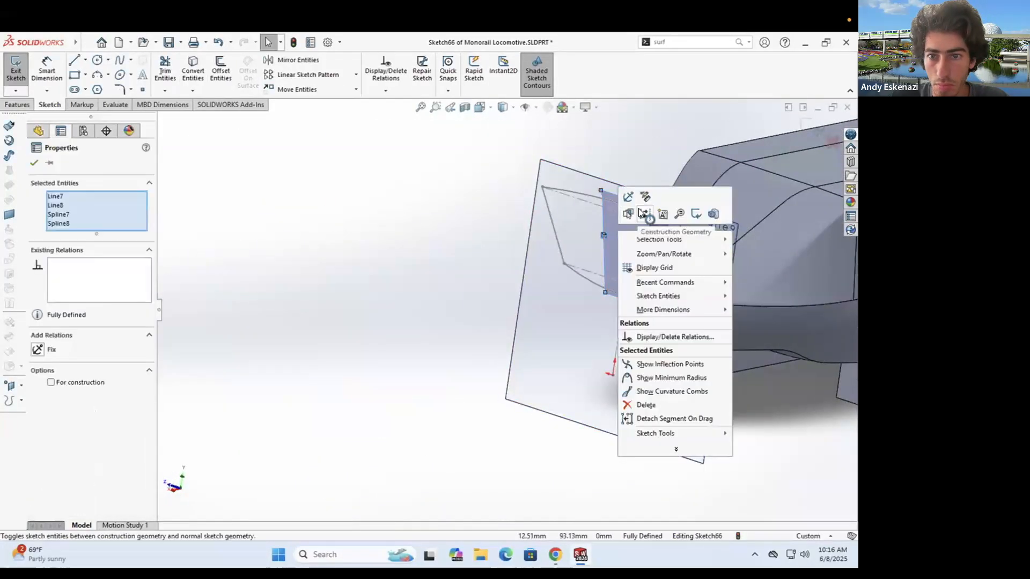
pyautogui.click(643, 213)
pyautogui.scroll(-4, 670, 184)
pyautogui.click(193, 74)
pyautogui.click(34, 163)
pyautogui.scroll(5, 617, 311)
pyautogui.moveTo(618, 311); pyautogui.dragTo(656, 307, button='middle')
pyautogui.scroll(-6, 559, 295)
# - Draw two lines joining the upper arc to the lower arc
pyautogui.click(75, 61)
pyautogui.click(405, 399)
pyautogui.click(408, 206)
pyautogui.press('Escape')
pyautogui.click(77, 62)
pyautogui.click(586, 252)
pyautogui.click(504, 425)
pyautogui.press('Escape')
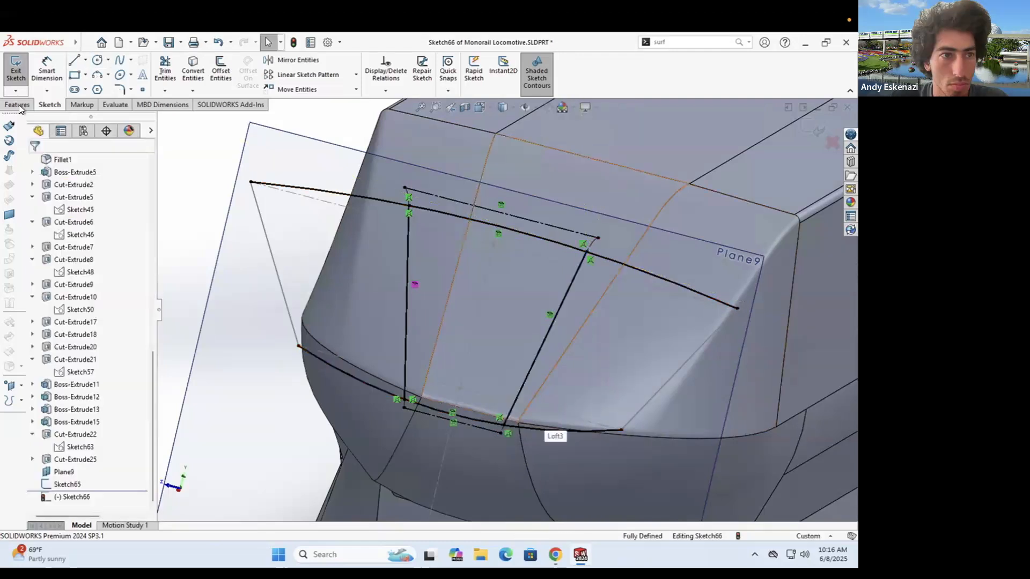
# - Trim away the upper arc's left part and right overhang
pyautogui.click(165, 70)
pyautogui.click(322, 192)
pyautogui.click(616, 263)
# - Try an extruded cut from Sketch66 starting at the sketch plane with draft, then cancel it
pyautogui.click(18, 105)
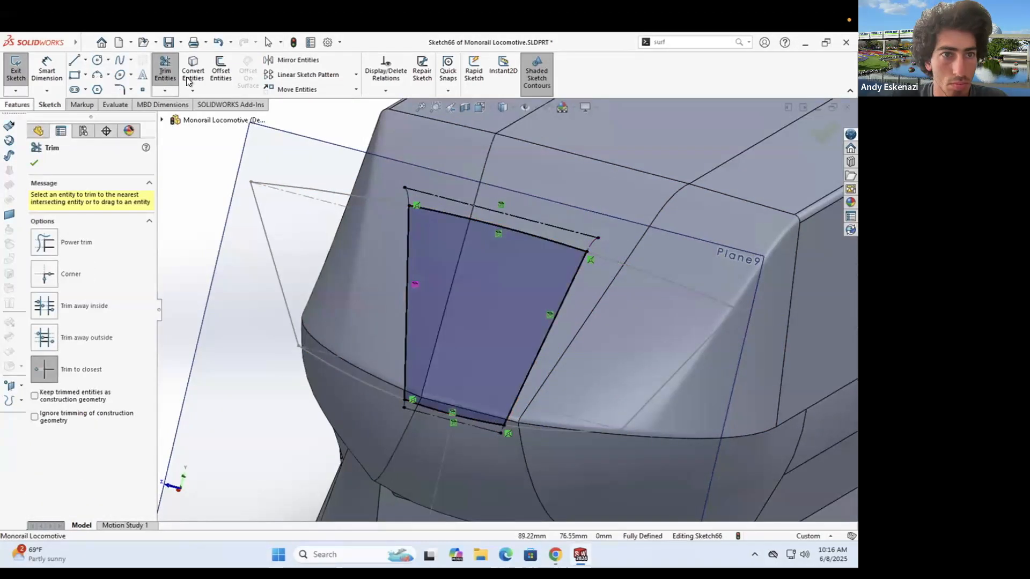
pyautogui.click(172, 70)
pyautogui.click(534, 310)
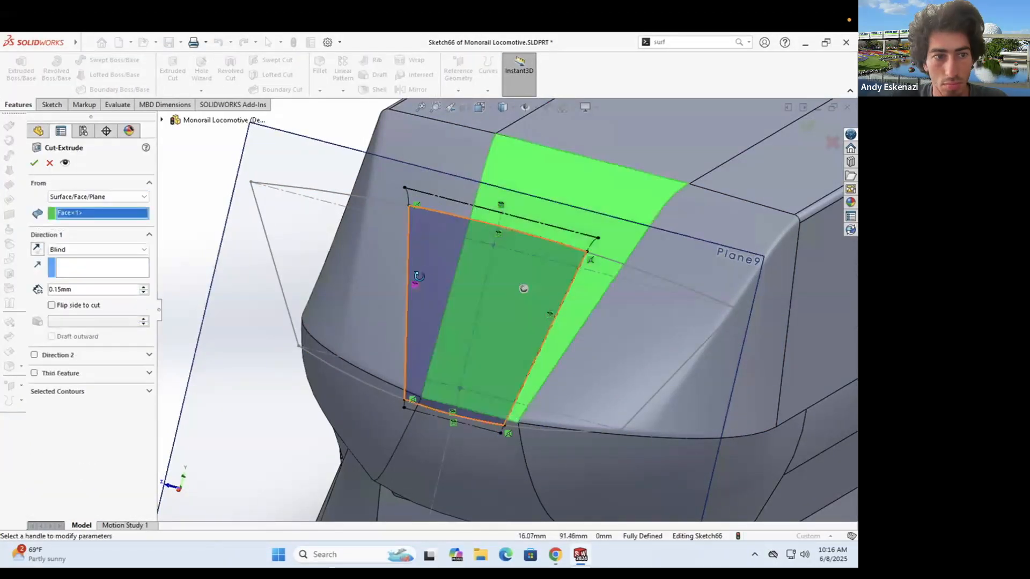
pyautogui.moveTo(534, 310); pyautogui.dragTo(364, 279, button='middle')
pyautogui.scroll(3, 419, 268)
pyautogui.moveTo(429, 268); pyautogui.dragTo(368, 343, button='middle')
pyautogui.scroll(-2, 322, 316)
pyautogui.click(81, 197)
pyautogui.click(76, 207)
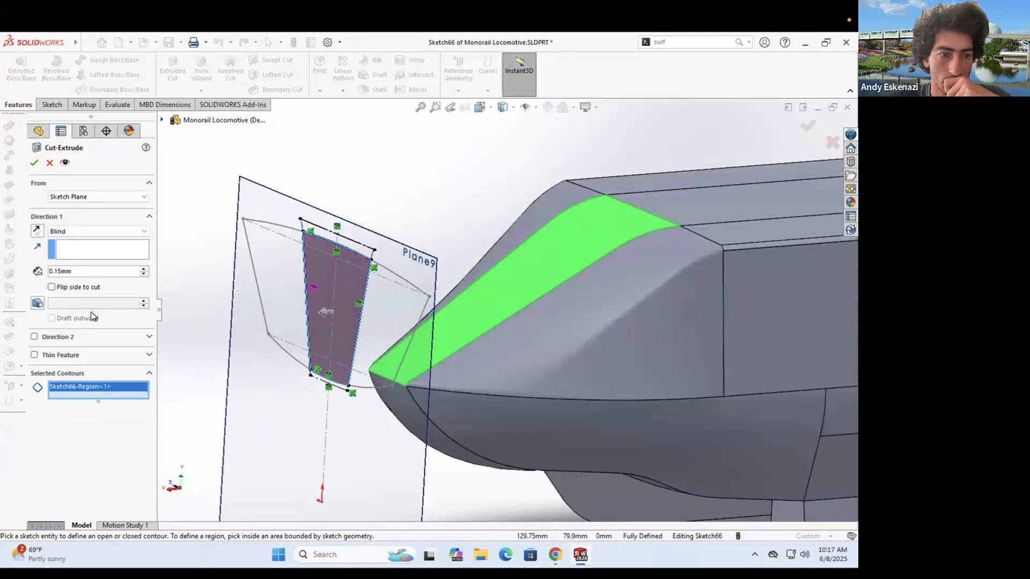
pyautogui.click(40, 304)
pyautogui.press('Escape')
# - Exit Sketch66 and reopen Sketch65 for editing
pyautogui.moveTo(394, 325)
pyautogui.mouseDown(button='middle')
pyautogui.moveTo(499, 329)
pyautogui.moveTo(478, 374)
pyautogui.moveTo(498, 393)
pyautogui.moveTo(492, 401)
pyautogui.mouseUp(button='middle')
pyautogui.scroll(-5, 478, 375)
pyautogui.click(47, 107)
pyautogui.click(16, 66)
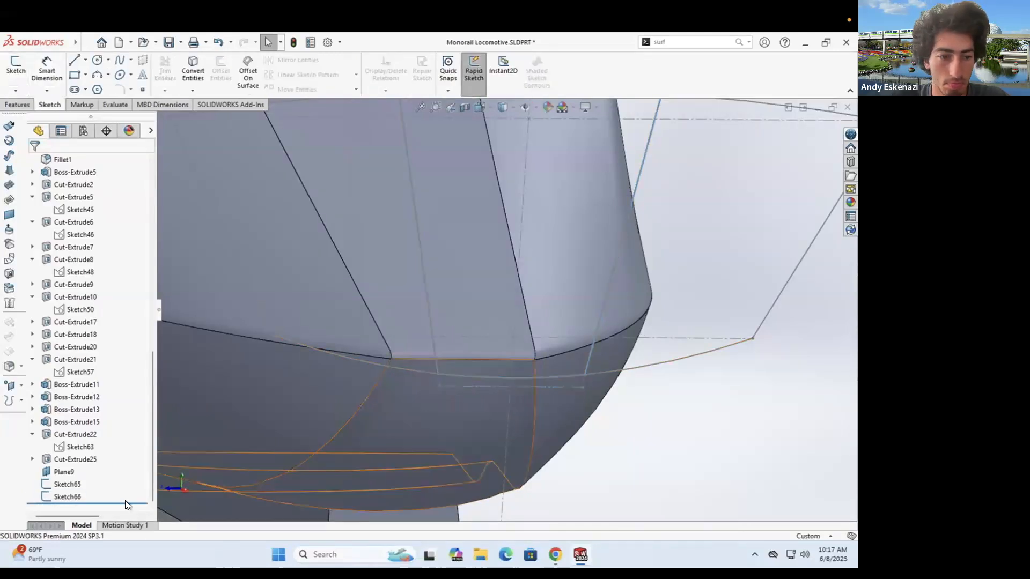
pyautogui.scroll(2, 167, 509)
pyautogui.rightClick(54, 485)
pyautogui.click(63, 297)
# - In Sketch65, change the arc radius to 200 and the D5 dimension to 100
pyautogui.scroll(-7, 710, 303)
pyautogui.moveTo(710, 303)
pyautogui.mouseDown(button='middle')
pyautogui.moveTo(545, 292)
pyautogui.moveTo(541, 371)
pyautogui.mouseUp(button='middle')
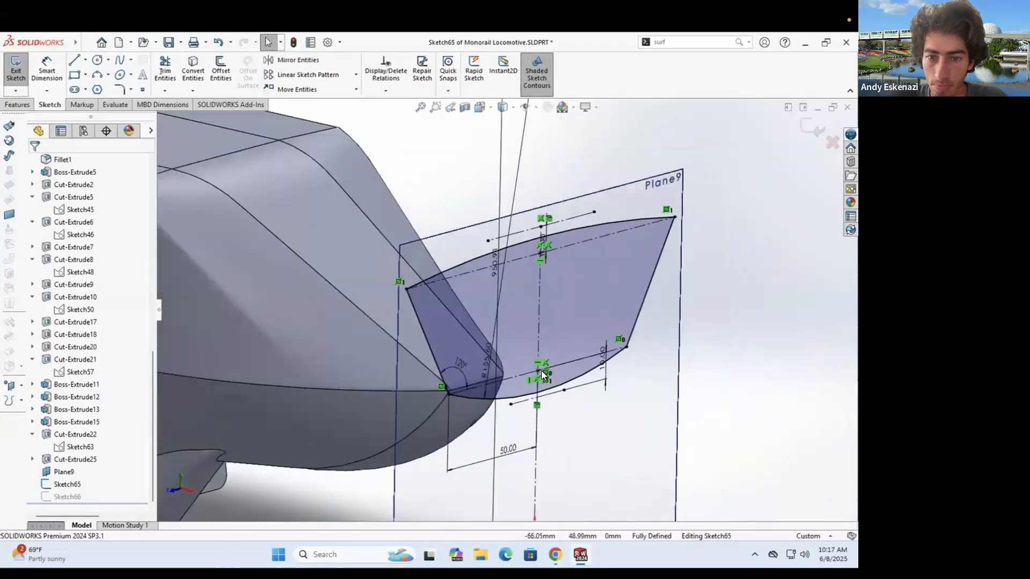
pyautogui.scroll(-1, 542, 372)
pyautogui.click(448, 357)
pyautogui.doubleClick(445, 358)
pyautogui.write('200')
pyautogui.press('Return')
pyautogui.doubleClick(454, 239)
pyautogui.write('100')
pyautogui.press('Return')
# - Undo, set D5 to 1500 mm and the arc radius to 300, then exit Sketch65
pyautogui.hotkey('ctrl', 'z')
pyautogui.doubleClick(455, 240)
pyautogui.write('1000')
pyautogui.press('Return')
pyautogui.doubleClick(457, 239)
pyautogui.write('1500')
pyautogui.press('Return')
pyautogui.doubleClick(432, 340)
pyautogui.write('300')
pyautogui.press('Return')
pyautogui.hotkey('ctrl', 'b')
# - Start an extruded cut from Sketch66 set to Up To Surface on the sloped nose face
pyautogui.rightClick(466, 334)
pyautogui.click(478, 334)
pyautogui.scroll(5, 528, 272)
pyautogui.moveTo(528, 272)
pyautogui.mouseDown(button='middle')
pyautogui.moveTo(618, 323)
pyautogui.moveTo(644, 320)
pyautogui.mouseUp(button='middle')
pyautogui.scroll(-5, 675, 321)
pyautogui.click(19, 104)
pyautogui.click(172, 68)
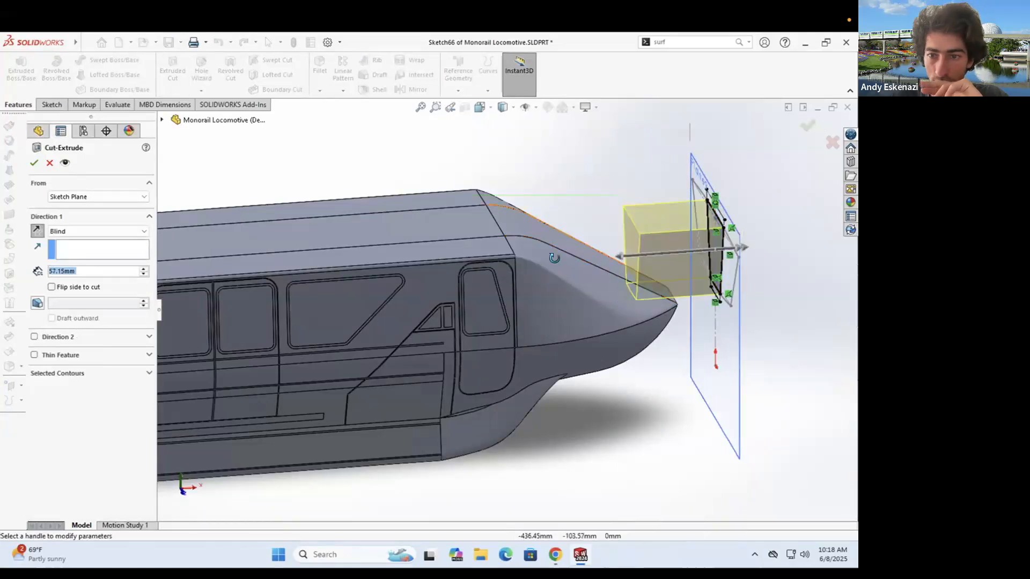
pyautogui.moveTo(553, 258); pyautogui.dragTo(515, 247, button='middle')
pyautogui.scroll(-4, 536, 250)
pyautogui.click(98, 231)
pyautogui.click(80, 278)
pyautogui.click(530, 260)
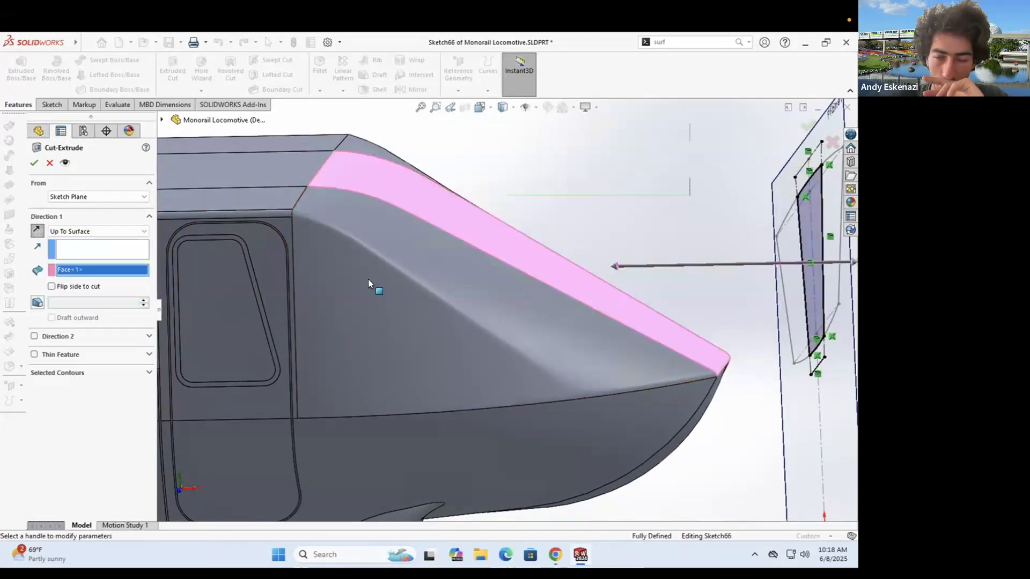
# - Select the sketch region as the cut contour, start from a surface, and switch to Blind
pyautogui.scroll(3, 558, 292)
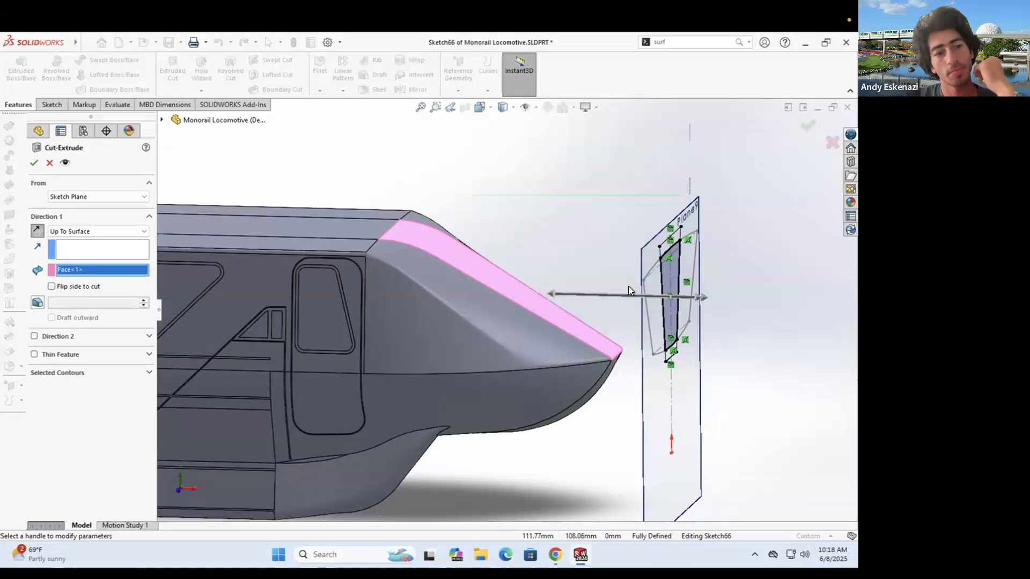
pyautogui.click(89, 372)
pyautogui.click(667, 314)
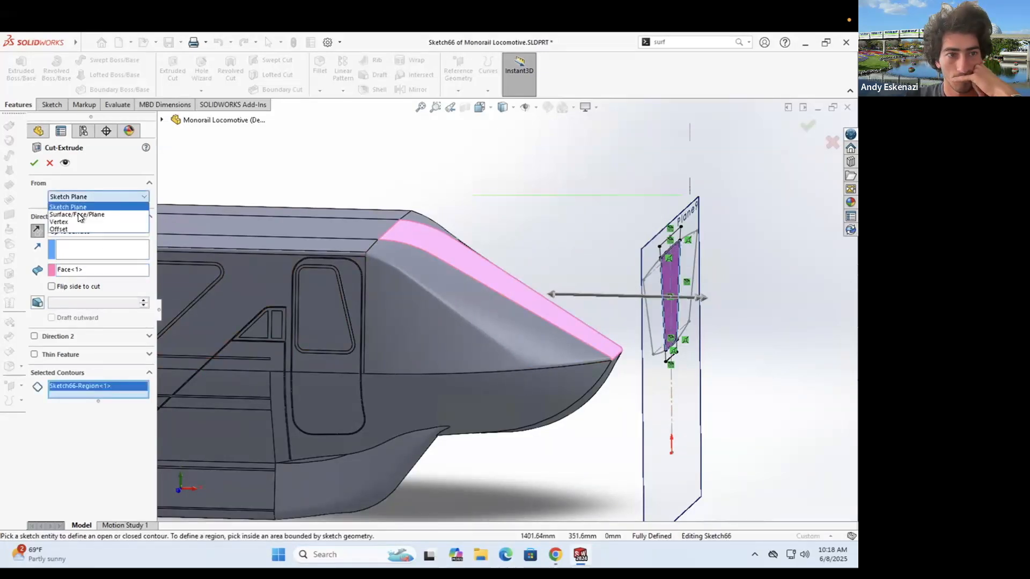
pyautogui.click(79, 214)
pyautogui.click(69, 250)
pyautogui.click(64, 259)
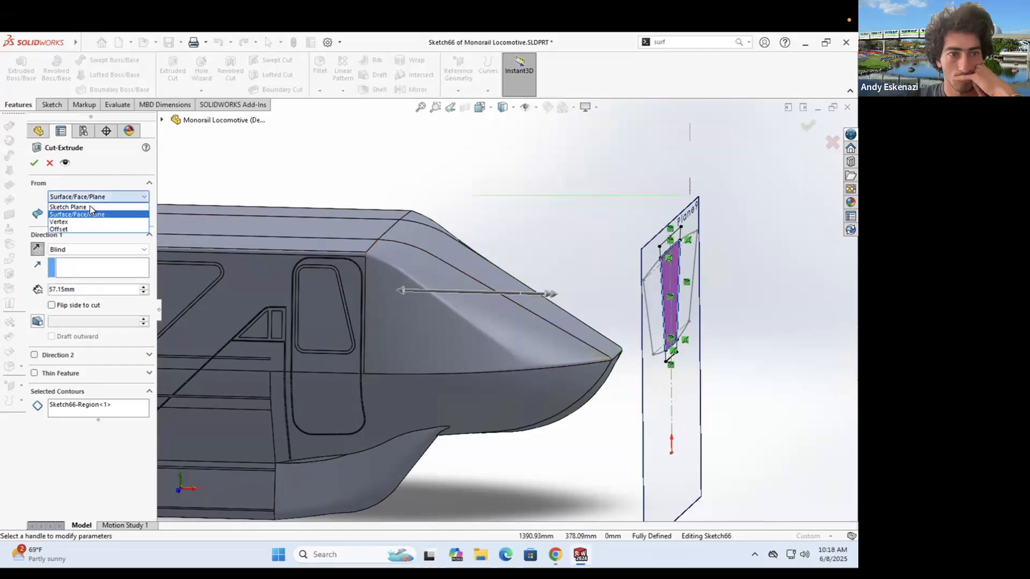
# - Try Offset From Surface on the nose face, then Blind at 137.15 mm, and cancel the cut
pyautogui.click(68, 207)
pyautogui.click(74, 231)
pyautogui.click(80, 275)
pyautogui.click(540, 298)
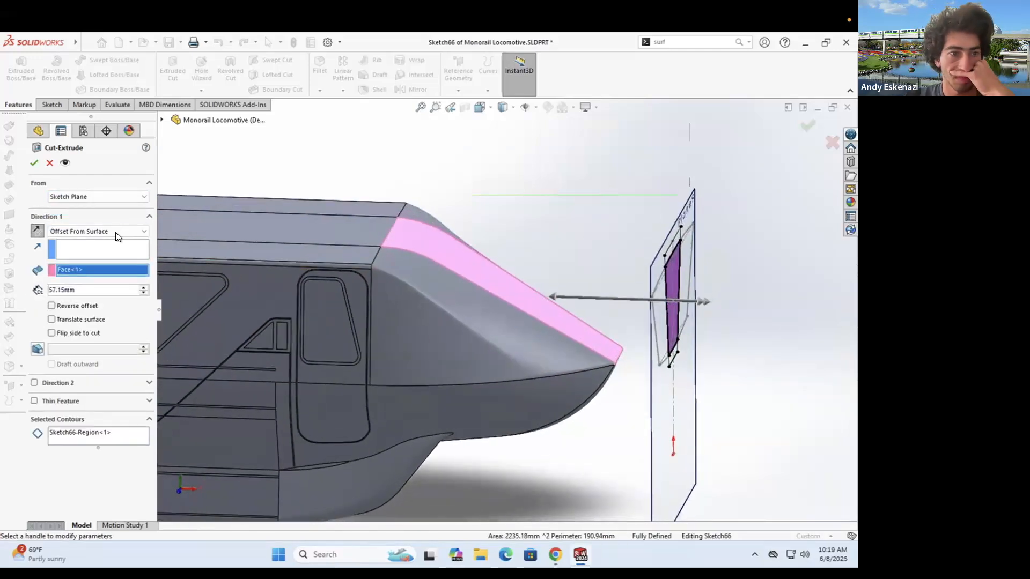
pyautogui.click(116, 234)
pyautogui.click(104, 241)
pyautogui.moveTo(552, 297); pyautogui.dragTo(396, 291)
pyautogui.moveTo(399, 300)
pyautogui.mouseDown(button='middle')
pyautogui.moveTo(390, 310)
pyautogui.moveTo(253, 294)
pyautogui.moveTo(423, 317)
pyautogui.mouseUp(button='middle')
pyautogui.click(50, 163)
# - Exit Sketch66 and dismiss the new sketch prompt
pyautogui.click(52, 104)
pyautogui.doubleClick(16, 69)
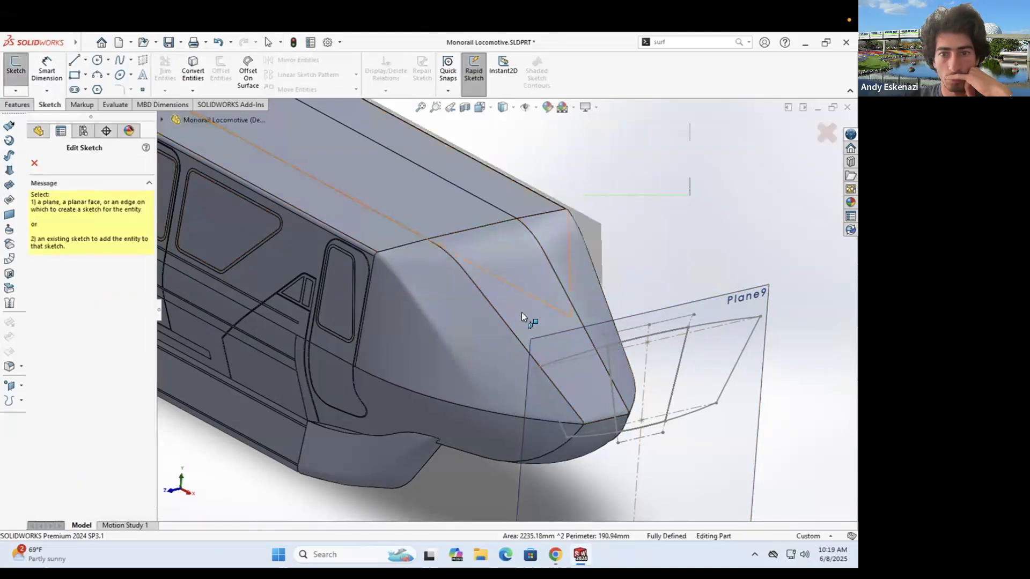
pyautogui.click(34, 163)
pyautogui.click(16, 90)
pyautogui.moveTo(595, 346)
pyautogui.mouseDown(button='middle')
pyautogui.moveTo(622, 357)
pyautogui.moveTo(483, 317)
pyautogui.mouseUp(button='middle')
pyautogui.click(27, 104)
pyautogui.click(35, 163)
# - Delete Sketch65 and Sketch66 from the FeatureManager tree
pyautogui.click(529, 317)
pyautogui.click(607, 276)
pyautogui.moveTo(607, 276); pyautogui.dragTo(545, 240, button='middle')
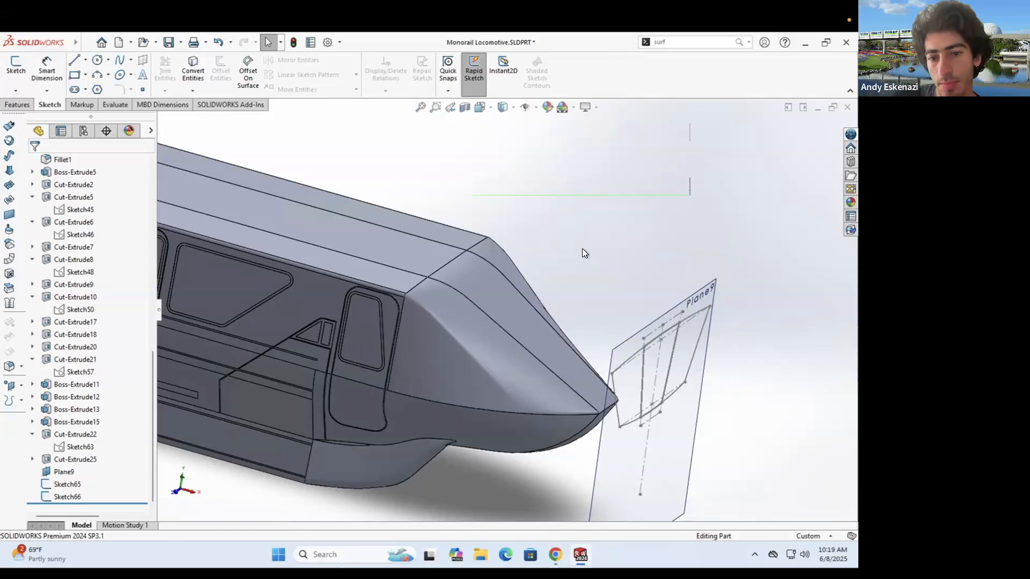
pyautogui.scroll(1, 35, 112)
pyautogui.click(492, 230)
pyautogui.rightClick(63, 497)
# - Delete Plane9 from the model tree
pyautogui.click(86, 419)
pyautogui.click(493, 231)
pyautogui.scroll(1, 671, 386)
pyautogui.scroll(-1, 643, 402)
# - Create Plane10 offset 10 mm from Plane4
pyautogui.click(19, 105)
pyautogui.click(457, 75)
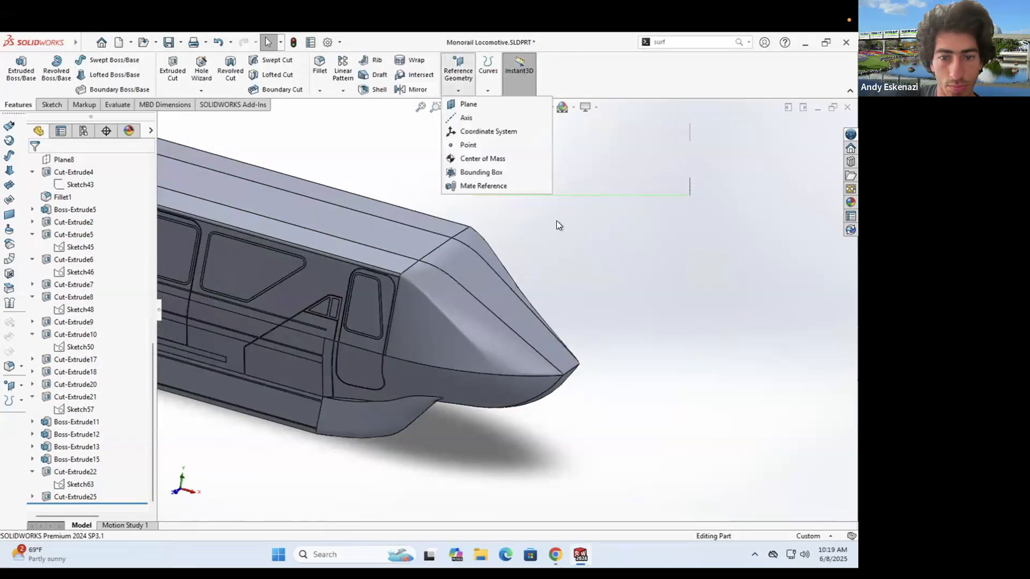
pyautogui.click(468, 104)
pyautogui.click(170, 119)
pyautogui.scroll(-6, 226, 480)
pyautogui.scroll(7, 453, 410)
pyautogui.scroll(2, 211, 205)
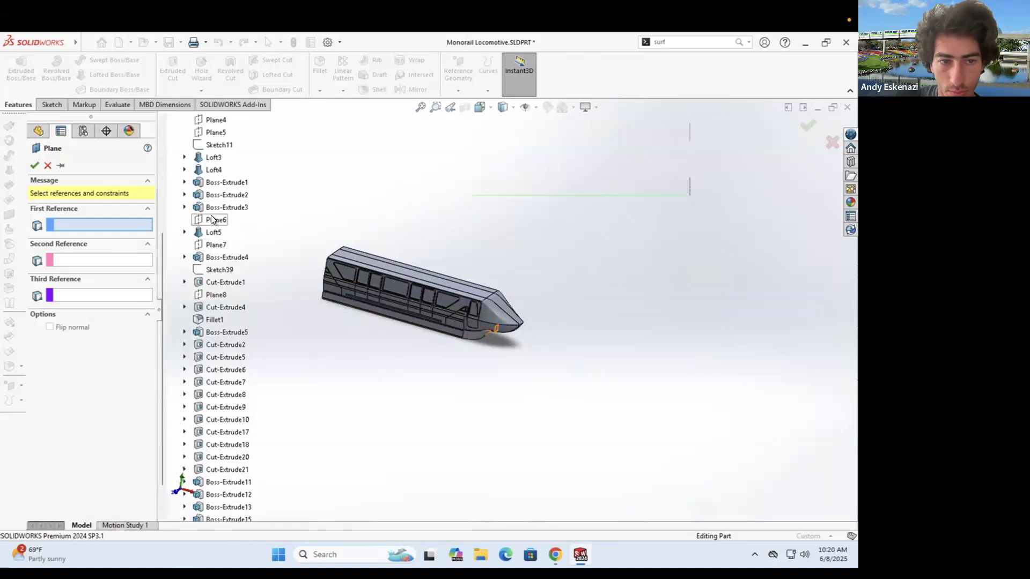
pyautogui.click(216, 157)
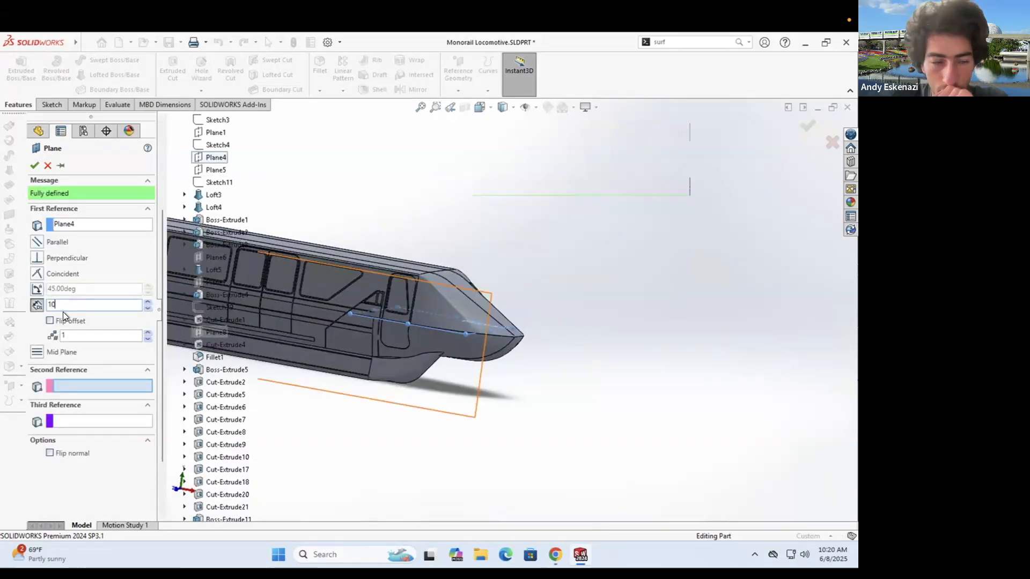
pyautogui.moveTo(475, 312); pyautogui.dragTo(462, 313, button='middle')
pyautogui.scroll(-4, 416, 320)
pyautogui.moveTo(313, 297); pyautogui.dragTo(334, 298, button='middle')
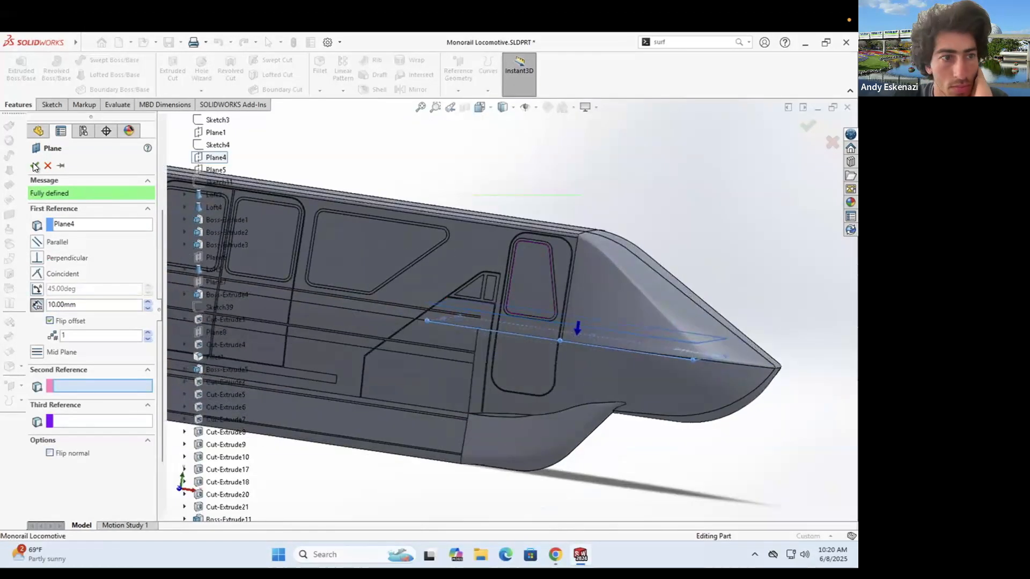
pyautogui.click(35, 166)
# - Create Plane11 offset from Plane10
pyautogui.press('Return')
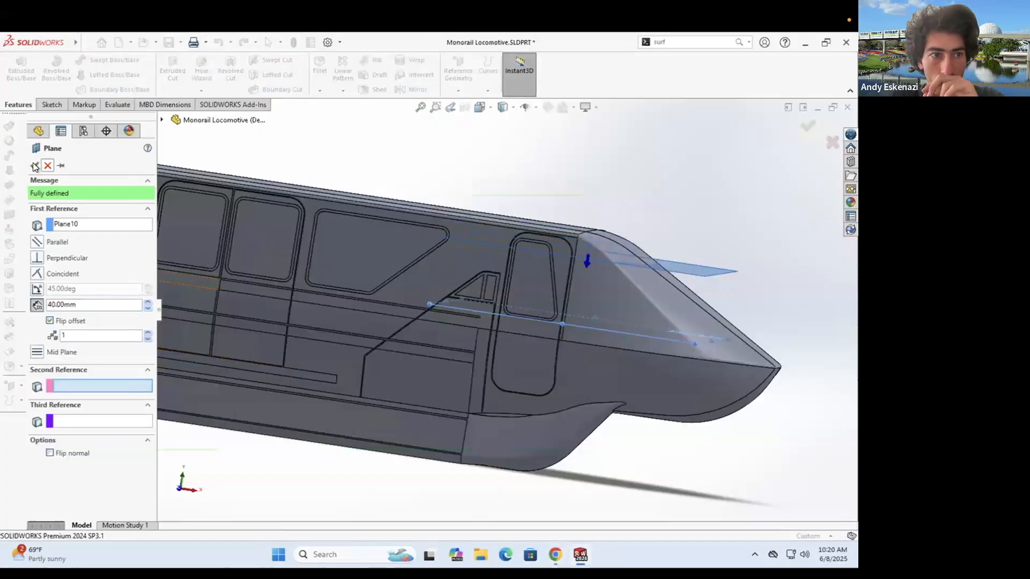
pyautogui.click(35, 165)
pyautogui.scroll(3, 518, 292)
pyautogui.moveTo(581, 293)
pyautogui.mouseDown(button='middle')
pyautogui.moveTo(547, 314)
pyautogui.moveTo(551, 336)
pyautogui.mouseUp(button='middle')
# - Start Sketch67 on the new plane and begin Convert Entities on model edges
pyautogui.click(45, 104)
pyautogui.click(15, 70)
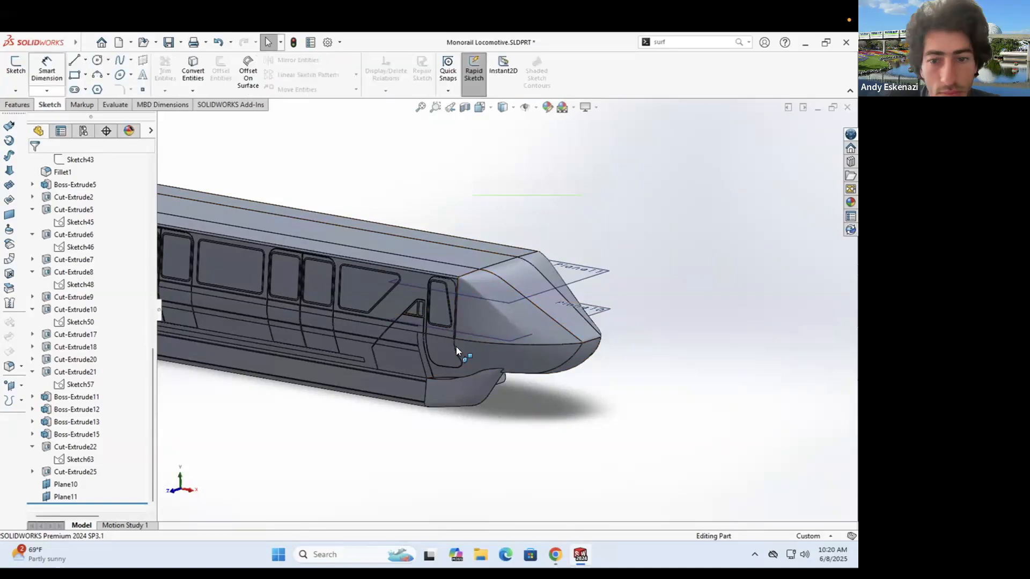
pyautogui.click(455, 346)
pyautogui.moveTo(379, 421)
pyautogui.mouseDown(button='middle')
pyautogui.moveTo(535, 406)
pyautogui.moveTo(526, 458)
pyautogui.moveTo(501, 403)
pyautogui.moveTo(538, 381)
pyautogui.moveTo(509, 309)
pyautogui.moveTo(494, 321)
pyautogui.moveTo(478, 271)
pyautogui.moveTo(443, 298)
pyautogui.mouseUp(button='middle')
pyautogui.scroll(-3, 535, 406)
pyautogui.click(193, 70)
pyautogui.scroll(4, 502, 404)
pyautogui.scroll(-3, 506, 303)
# - Convert three nose edges into Sketch67 with Convert Entities
pyautogui.scroll(-4, 466, 308)
pyautogui.scroll(1, 429, 291)
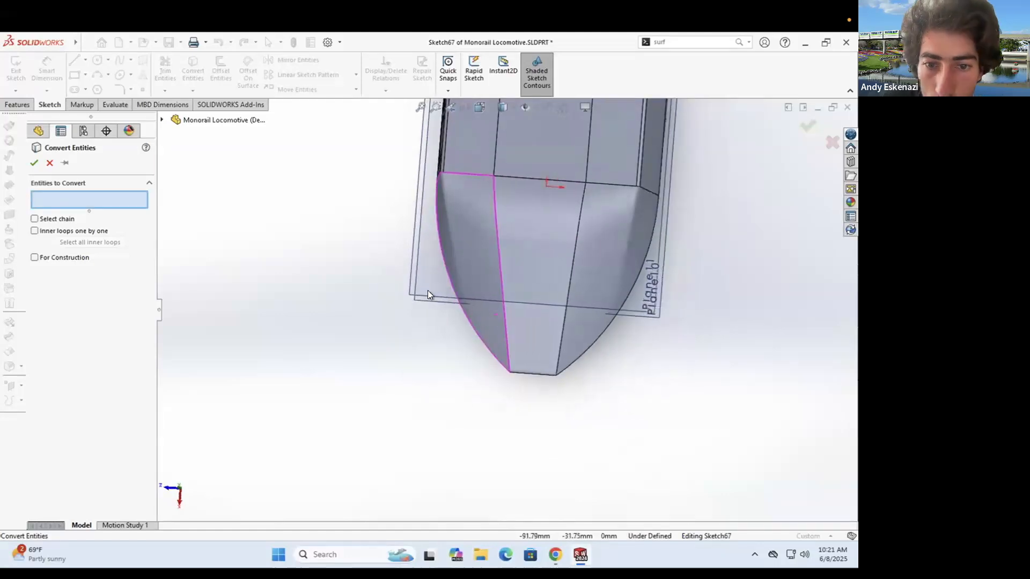
pyautogui.click(49, 163)
pyautogui.moveTo(529, 300); pyautogui.dragTo(565, 246, button='middle')
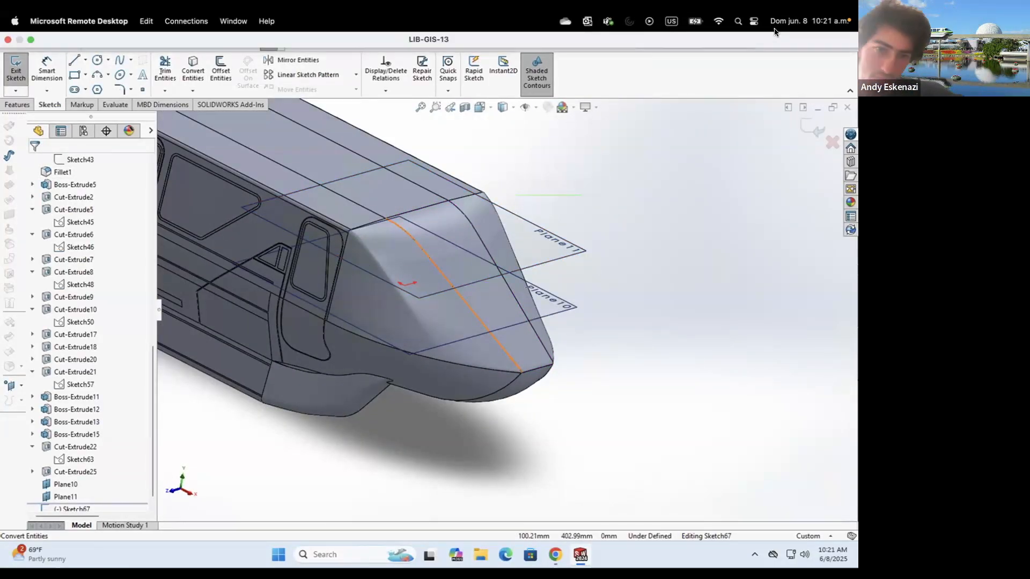
pyautogui.moveTo(371, 268)
pyautogui.mouseDown(button='middle')
pyautogui.moveTo(402, 347)
pyautogui.moveTo(386, 271)
pyautogui.mouseUp(button='middle')
pyautogui.scroll(-3, 386, 270)
pyautogui.click(421, 347)
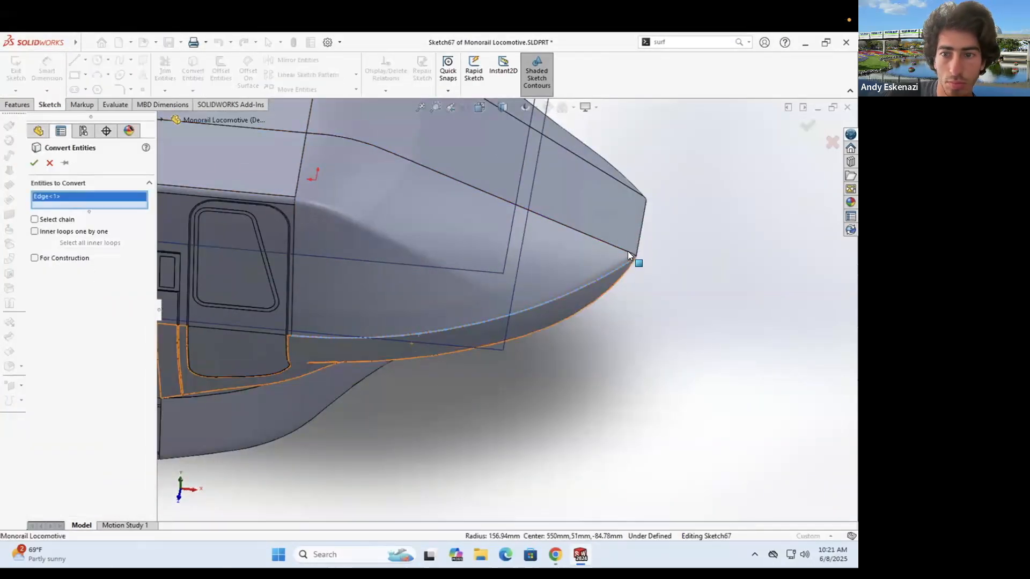
pyautogui.click(634, 253)
pyautogui.scroll(-5, 639, 177)
pyautogui.click(604, 248)
pyautogui.click(34, 163)
pyautogui.scroll(5, 440, 258)
# - Turn the converted arc, line and spline into construction geometry
pyautogui.moveTo(499, 386); pyautogui.dragTo(459, 387, button='middle')
pyautogui.click(460, 385)
pyautogui.scroll(-1, 467, 391)
pyautogui.rightClick(496, 390)
pyautogui.click(525, 324)
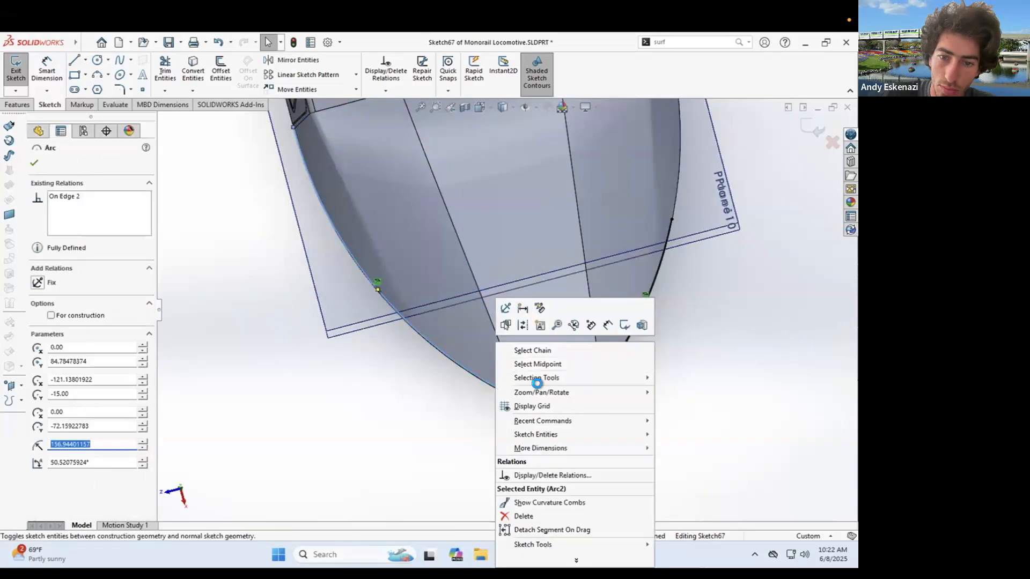
pyautogui.rightClick(538, 396)
pyautogui.click(567, 352)
pyautogui.rightClick(612, 366)
pyautogui.click(639, 310)
pyautogui.scroll(5, 574, 354)
# - Review the converted nose sketch from a higher angle, then bring up the reference photo
pyautogui.moveTo(555, 285); pyautogui.dragTo(532, 200, button='middle')
pyautogui.scroll(-3, 521, 199)
pyautogui.moveTo(400, 258)
pyautogui.mouseDown(button='middle')
pyautogui.moveTo(349, 207)
pyautogui.moveTo(397, 268)
pyautogui.mouseUp(button='middle')
pyautogui.hotkey('alt', 'Tab')
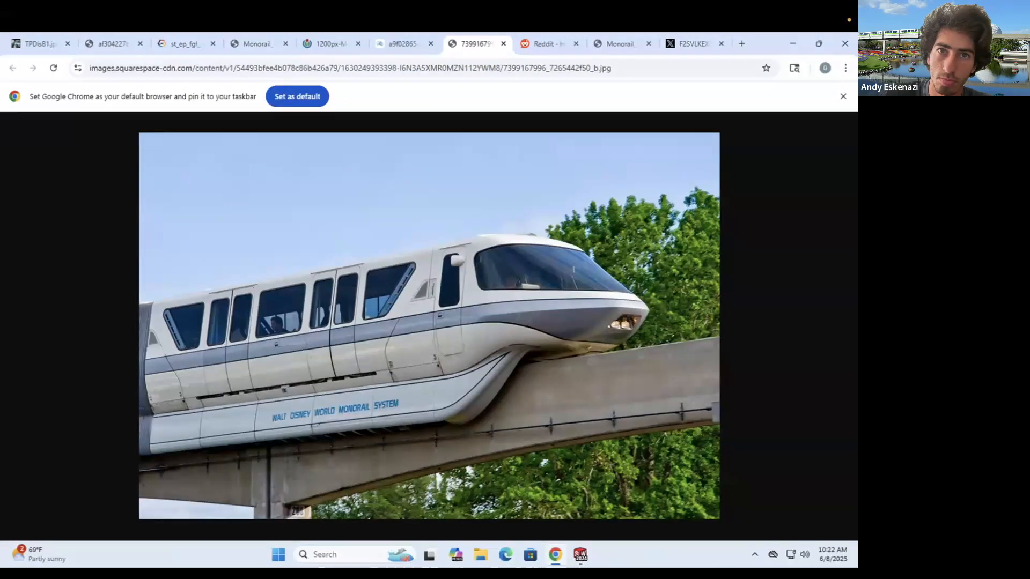
# - Compare the nose against the monorail photo, orbiting the model to the photo's angle
pyautogui.hotkey('alt', 'Tab')
pyautogui.hotkey('alt', 'Tab')
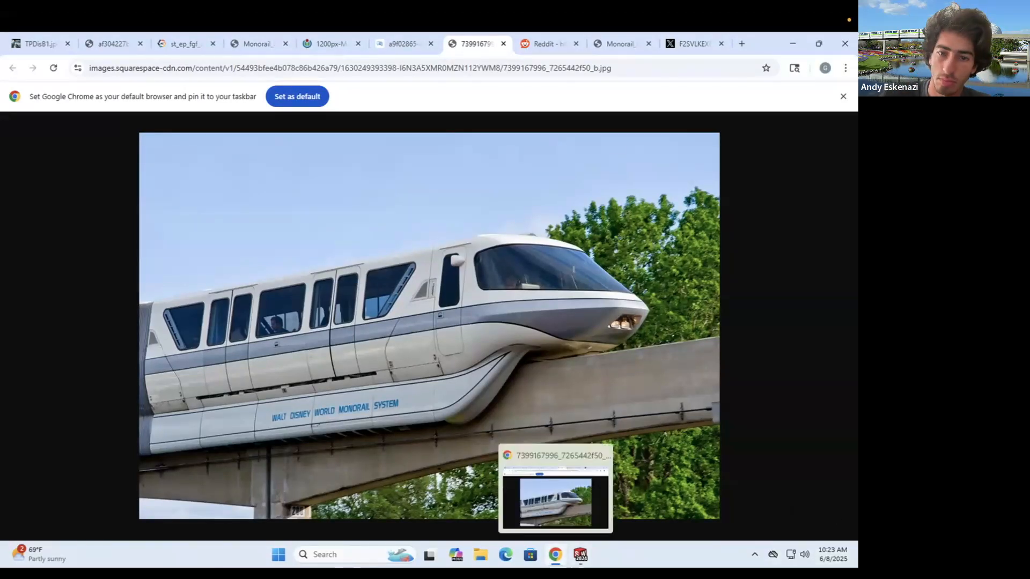
pyautogui.click(555, 555)
pyautogui.moveTo(539, 397); pyautogui.dragTo(453, 295, button='middle')
pyautogui.hotkey('alt', 'Tab')
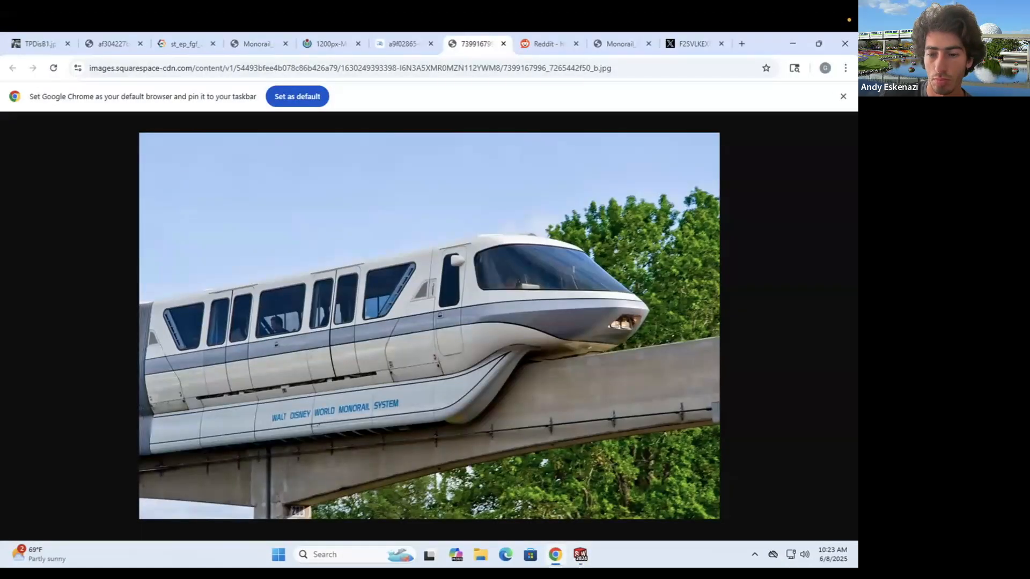
pyautogui.click(557, 554)
# - Draw a short line starting on the construction arc at the nose
pyautogui.moveTo(432, 320); pyautogui.dragTo(424, 358, button='middle')
pyautogui.scroll(-2, 423, 358)
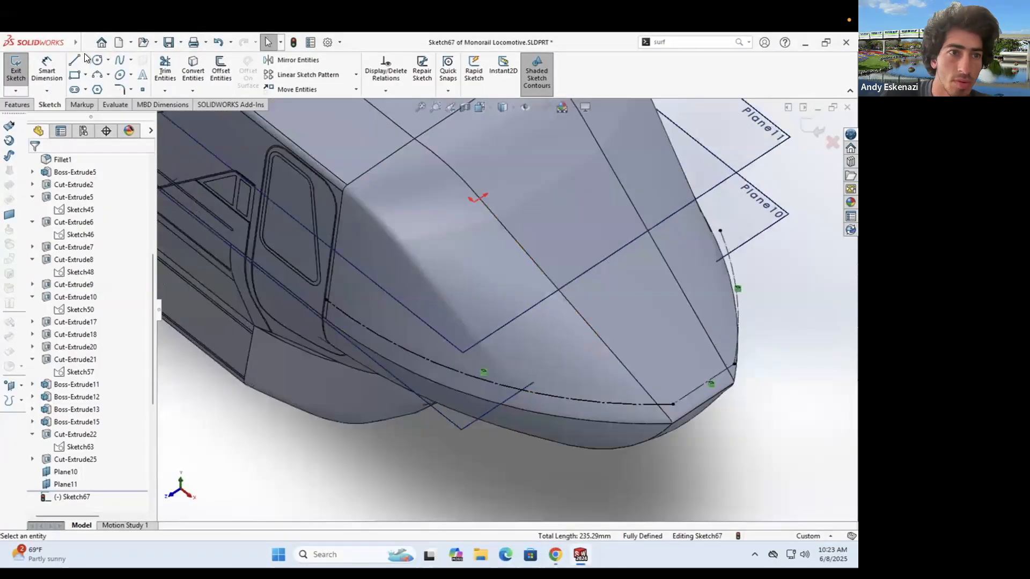
pyautogui.click(75, 60)
pyautogui.click(356, 322)
pyautogui.click(369, 310)
pyautogui.press('Escape')
pyautogui.scroll(-4, 368, 311)
pyautogui.scroll(4, 370, 311)
pyautogui.moveTo(457, 309)
pyautogui.mouseDown(button='middle')
pyautogui.moveTo(399, 229)
pyautogui.moveTo(453, 292)
pyautogui.moveTo(456, 312)
pyautogui.mouseUp(button='middle')
pyautogui.scroll(-1, 456, 314)
pyautogui.scroll(-3, 466, 352)
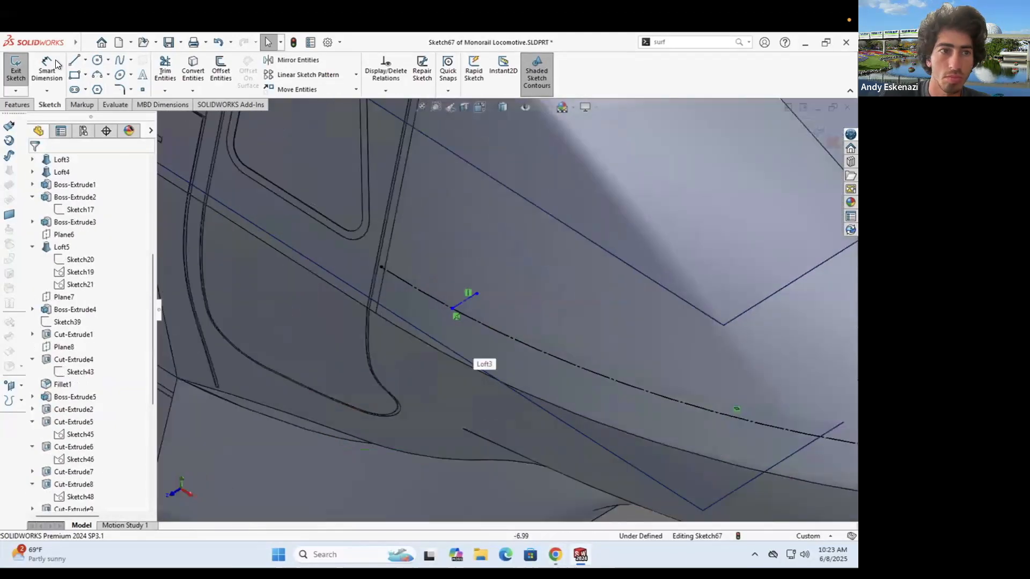
# - Dimension the short line's length to 1 mm
pyautogui.click(47, 69)
pyautogui.click(464, 303)
pyautogui.click(464, 311)
pyautogui.write('.5')
pyautogui.press('Return')
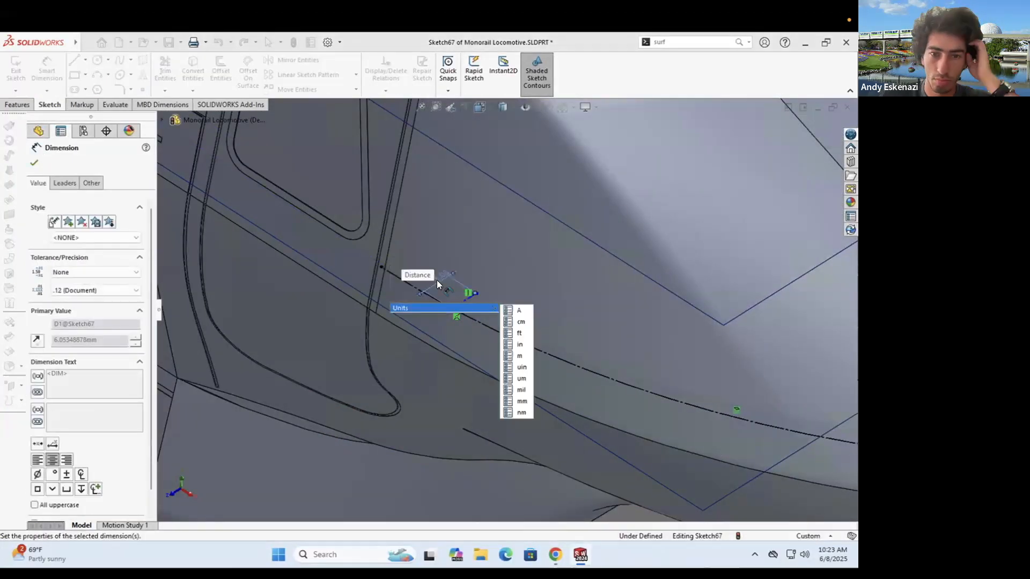
pyautogui.scroll(-8, 424, 286)
pyautogui.doubleClick(425, 305)
pyautogui.write('1')
pyautogui.press('Return')
# - Dimension the short line 15 mm from the arc's endpoint
pyautogui.click(230, 197)
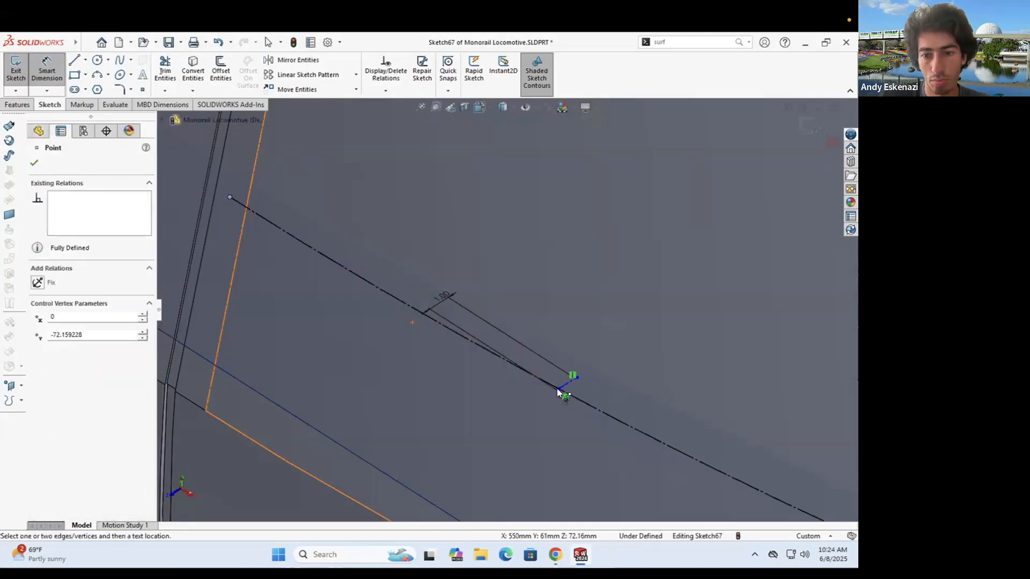
pyautogui.click(558, 389)
pyautogui.click(380, 397)
pyautogui.write('15')
pyautogui.press('Return')
pyautogui.scroll(12, 533, 295)
pyautogui.scroll(-6, 511, 289)
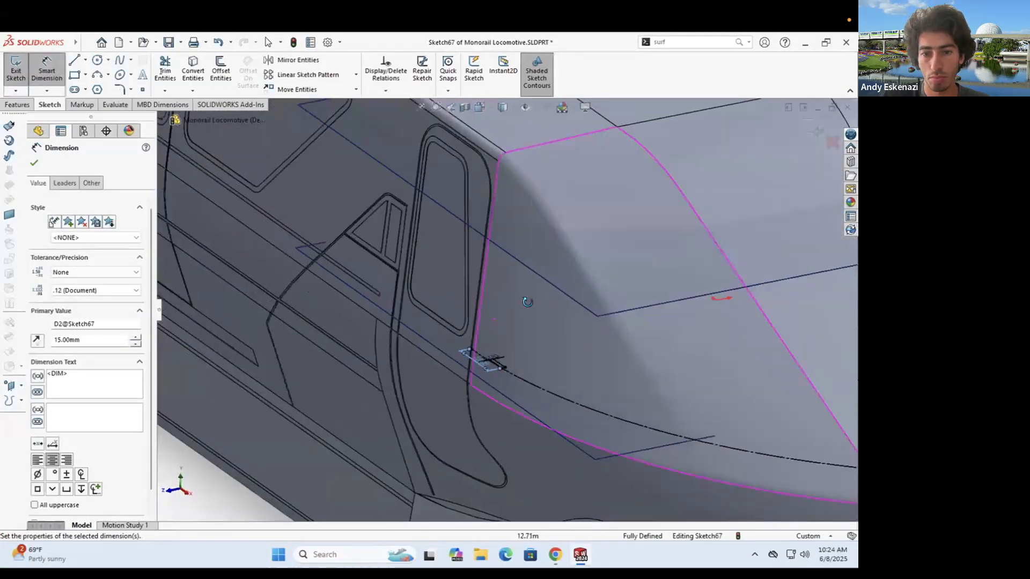
pyautogui.moveTo(540, 331); pyautogui.dragTo(499, 316, button='middle')
pyautogui.scroll(-3, 499, 317)
# - Add a centerline from the short line's endpoint and dimension its length
pyautogui.click(85, 60)
pyautogui.click(102, 88)
pyautogui.scroll(-6, 479, 362)
pyautogui.click(591, 464)
pyautogui.click(46, 72)
pyautogui.click(441, 411)
pyautogui.click(401, 440)
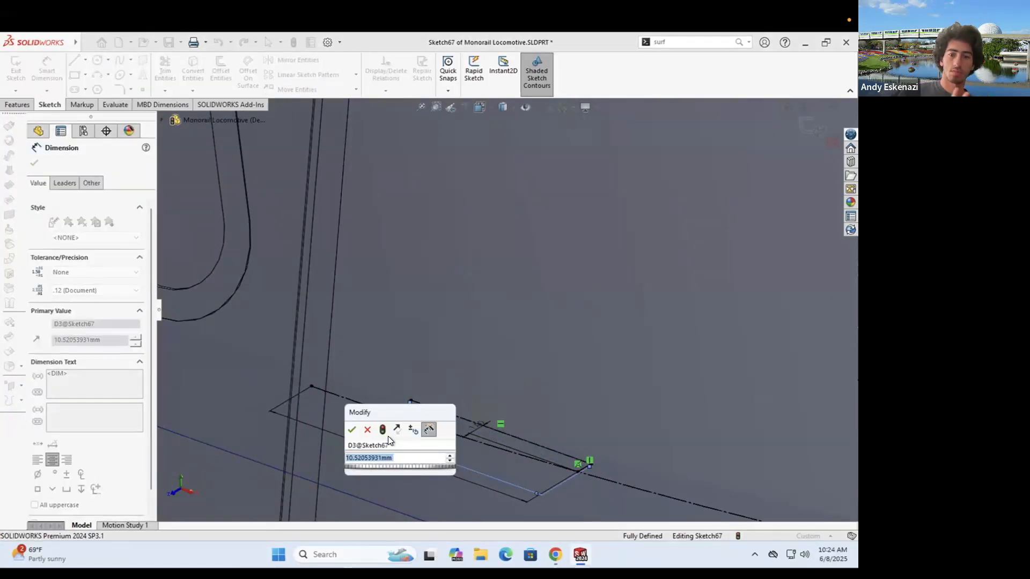
pyautogui.click(351, 430)
pyautogui.scroll(9, 612, 352)
pyautogui.press('Escape')
# - Draw a centerline from the nose endpoint, then delete it as misplaced
pyautogui.click(85, 60)
pyautogui.click(92, 75)
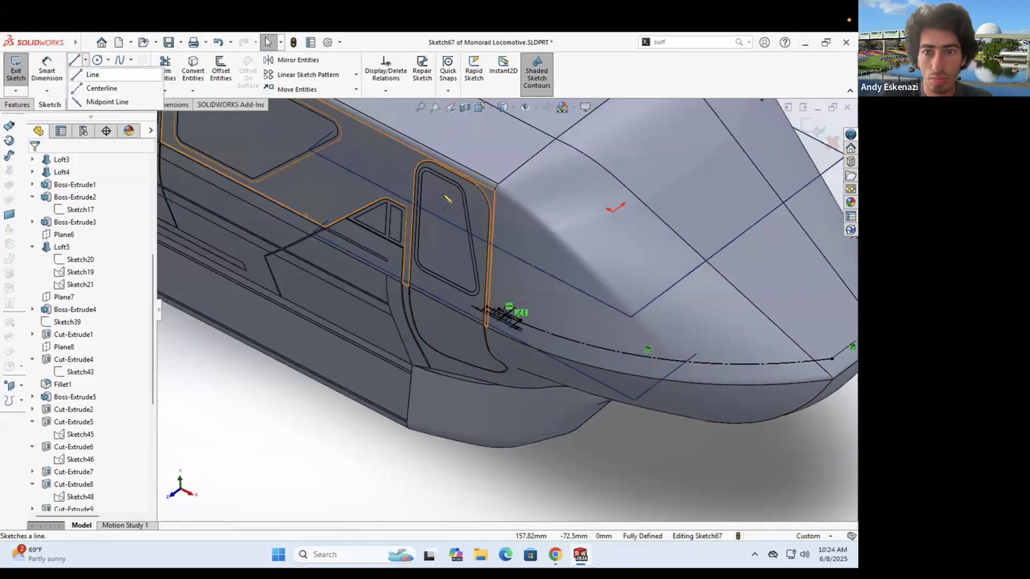
pyautogui.press('Escape')
pyautogui.scroll(4, 591, 291)
pyautogui.scroll(-4, 643, 276)
pyautogui.click(85, 60)
pyautogui.click(102, 88)
pyautogui.click(693, 396)
pyautogui.click(471, 246)
pyautogui.press('Escape')
pyautogui.moveTo(499, 289)
pyautogui.mouseDown(button='middle')
pyautogui.moveTo(546, 341)
pyautogui.moveTo(542, 408)
pyautogui.moveTo(529, 379)
pyautogui.moveTo(533, 346)
pyautogui.mouseUp(button='middle')
pyautogui.rightClick(540, 333)
pyautogui.click(563, 496)
# - Redraw a short centerline at the nose and dimension its length
pyautogui.click(85, 60)
pyautogui.click(102, 89)
pyautogui.click(730, 301)
pyautogui.click(788, 308)
pyautogui.press('Escape')
pyautogui.click(46, 69)
pyautogui.click(762, 304)
pyautogui.click(777, 328)
pyautogui.press('Escape')
# - Check the monorail reference photo against the completed sketch
pyautogui.scroll(-1, 529, 378)
pyautogui.hotkey('alt', 'Tab')
pyautogui.hotkey('alt', 'Tab')
pyautogui.scroll(-1, 536, 345)
pyautogui.scroll(-4, 739, 342)
pyautogui.scroll(3, 735, 342)
pyautogui.scroll(-4, 351, 341)
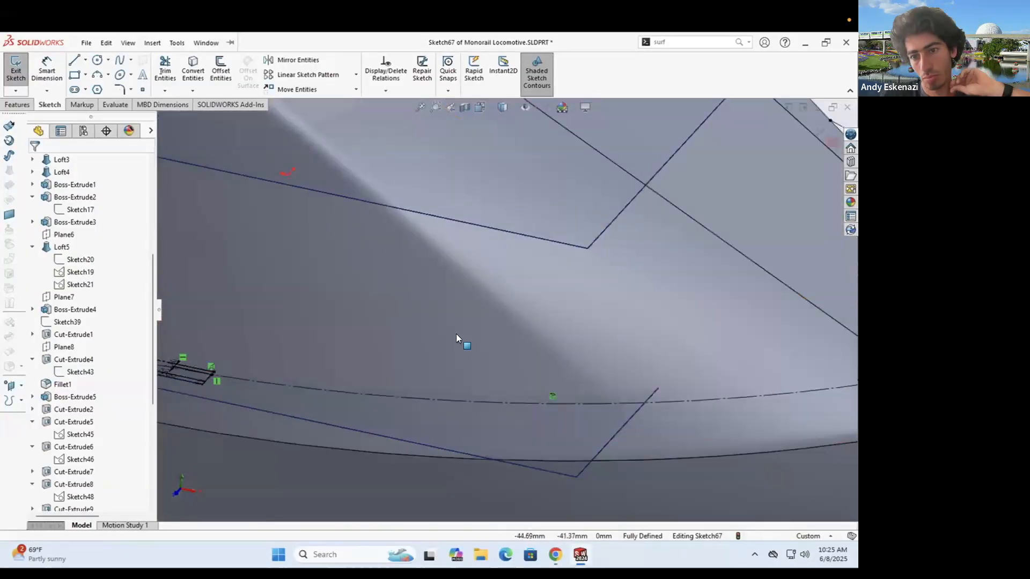
pyautogui.scroll(3, 526, 328)
# - Close Sketch67 and create Plane12 through a point and a line at the nose
pyautogui.scroll(-3, 300, 341)
pyautogui.scroll(-4, 376, 359)
pyautogui.click(16, 71)
pyautogui.click(18, 105)
pyautogui.click(458, 90)
pyautogui.click(470, 104)
pyautogui.click(402, 332)
pyautogui.click(374, 324)
pyautogui.click(34, 165)
# - Begin a new sketch on Plane12 and orbit toward the front of the nose
pyautogui.click(51, 105)
pyautogui.click(16, 71)
pyautogui.scroll(8, 366, 253)
pyautogui.moveTo(365, 253); pyautogui.dragTo(429, 279, button='middle')
pyautogui.scroll(-5, 465, 338)
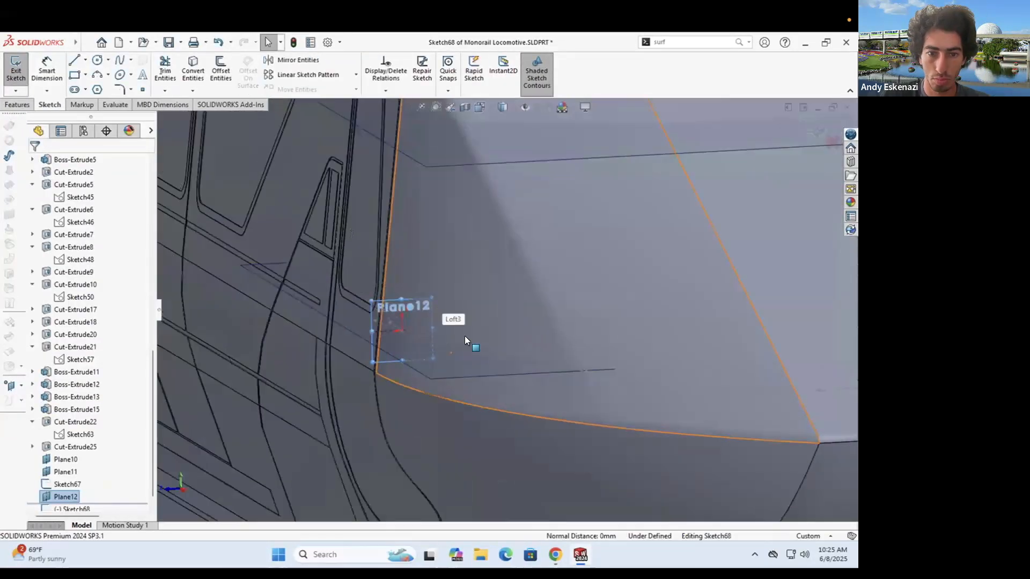
pyautogui.scroll(3, 464, 338)
pyautogui.moveTo(488, 266); pyautogui.dragTo(557, 317, button='middle')
pyautogui.scroll(-4, 482, 332)
# - Draw a vertical centerline from Plane12's origin and dimension it 5 mm
pyautogui.click(86, 60)
pyautogui.click(102, 88)
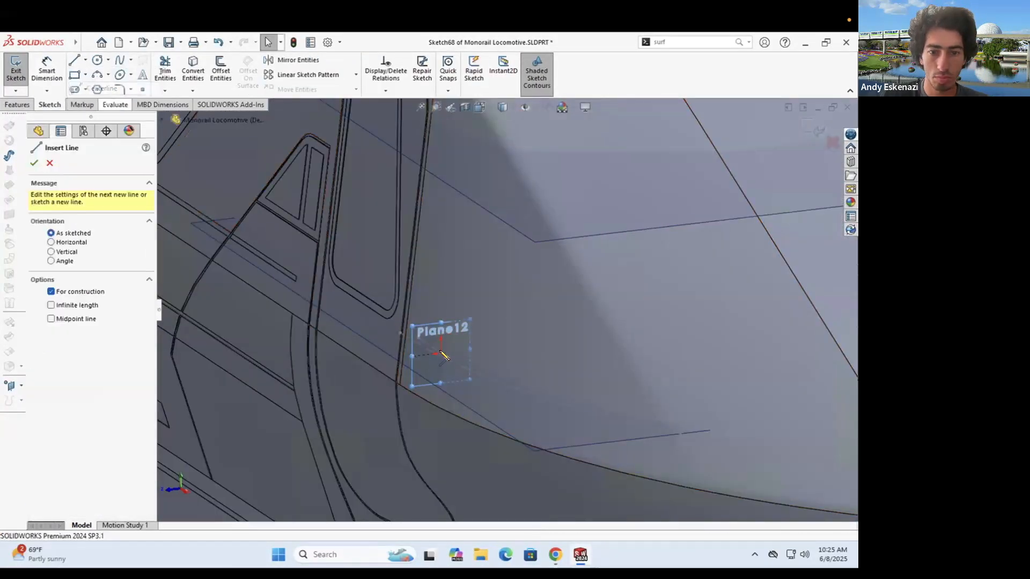
pyautogui.click(441, 353)
pyautogui.click(442, 324)
pyautogui.press('Escape')
pyautogui.click(46, 70)
pyautogui.click(442, 339)
pyautogui.click(521, 342)
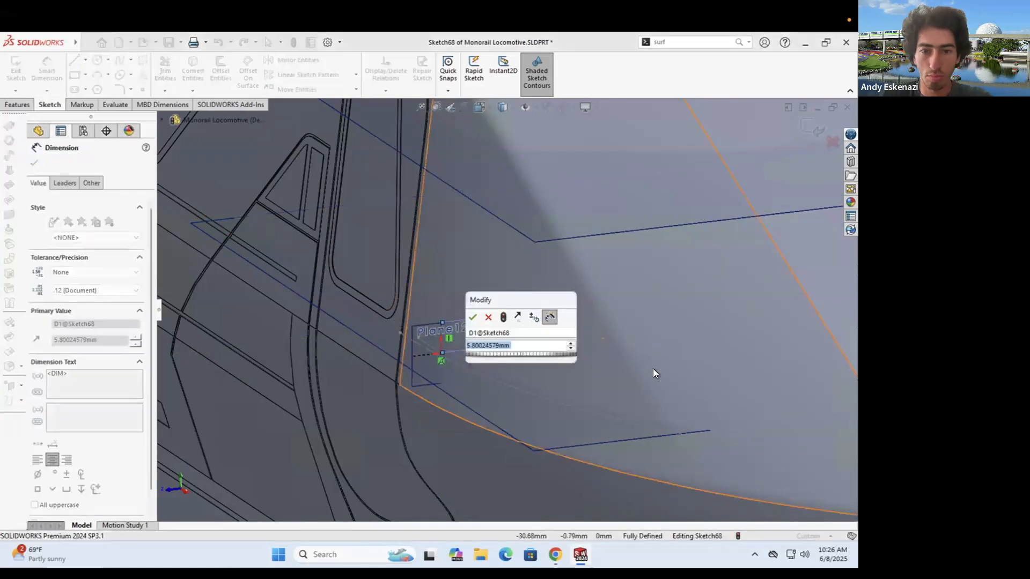
pyautogui.write('5')
pyautogui.press('Return')
# - Draw a vertical line from the centerline's top end and make it construction geometry
pyautogui.click(451, 327)
pyautogui.scroll(5, 549, 288)
pyautogui.moveTo(549, 287); pyautogui.dragTo(528, 236, button='middle')
pyautogui.click(527, 239)
pyautogui.scroll(-3, 527, 329)
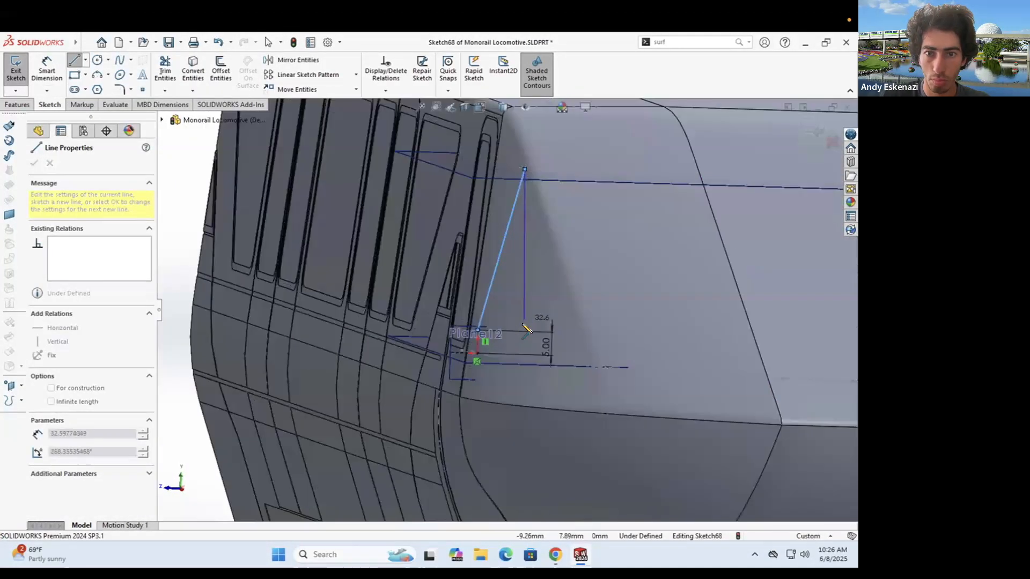
pyautogui.rightClick(522, 241)
pyautogui.click(547, 232)
# - Join the lower endpoints with a centerline and make the two lines perpendicular
pyautogui.click(85, 60)
pyautogui.click(102, 88)
pyautogui.click(477, 330)
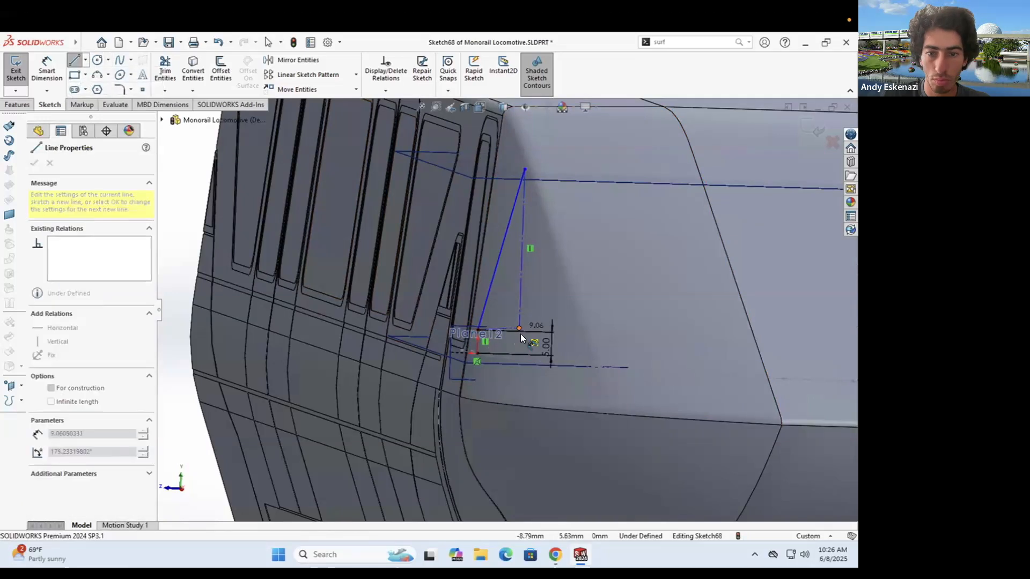
pyautogui.click(518, 328)
pyautogui.press('Escape')
pyautogui.scroll(-4, 524, 341)
pyautogui.click(501, 312)
pyautogui.keyDown('ctrl'); pyautogui.click(425, 330); pyautogui.keyUp('ctrl')
pyautogui.click(47, 70)
# - Dimension the vertical centerline 35 mm and the horizontal centerline 10 mm
pyautogui.click(513, 269)
pyautogui.click(552, 256)
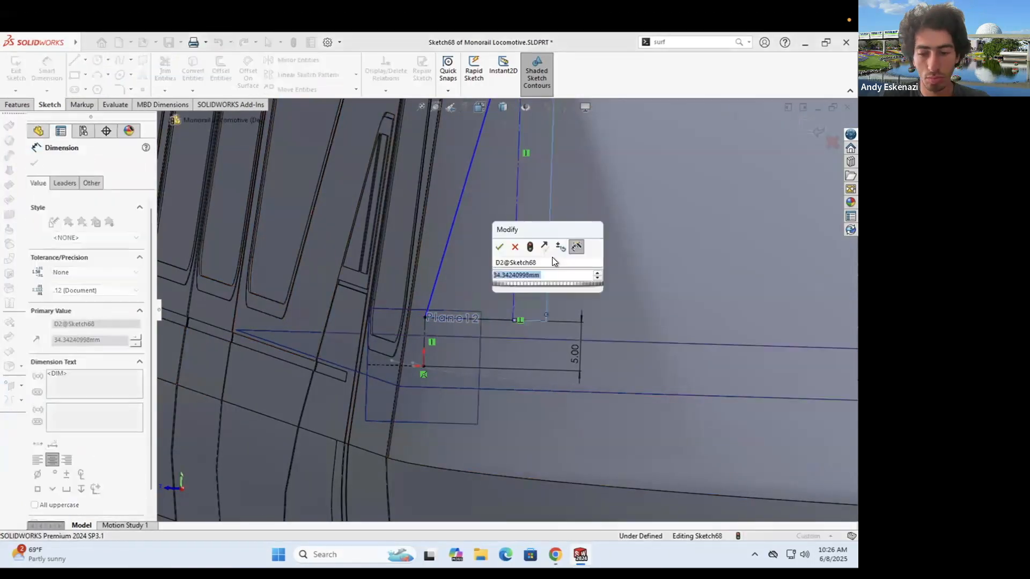
pyautogui.write('35')
pyautogui.press('Return')
pyautogui.scroll(5, 497, 257)
pyautogui.scroll(-4, 491, 321)
pyautogui.click(510, 281)
pyautogui.click(518, 307)
pyautogui.write('10')
pyautogui.press('Return')
pyautogui.scroll(5, 516, 311)
pyautogui.moveTo(531, 199); pyautogui.dragTo(532, 205, button='middle')
pyautogui.scroll(-3, 532, 205)
# - Close the profile with straight lines, give its top edge 20 mm, and exit Sketch68
pyautogui.click(74, 60)
pyautogui.click(513, 234)
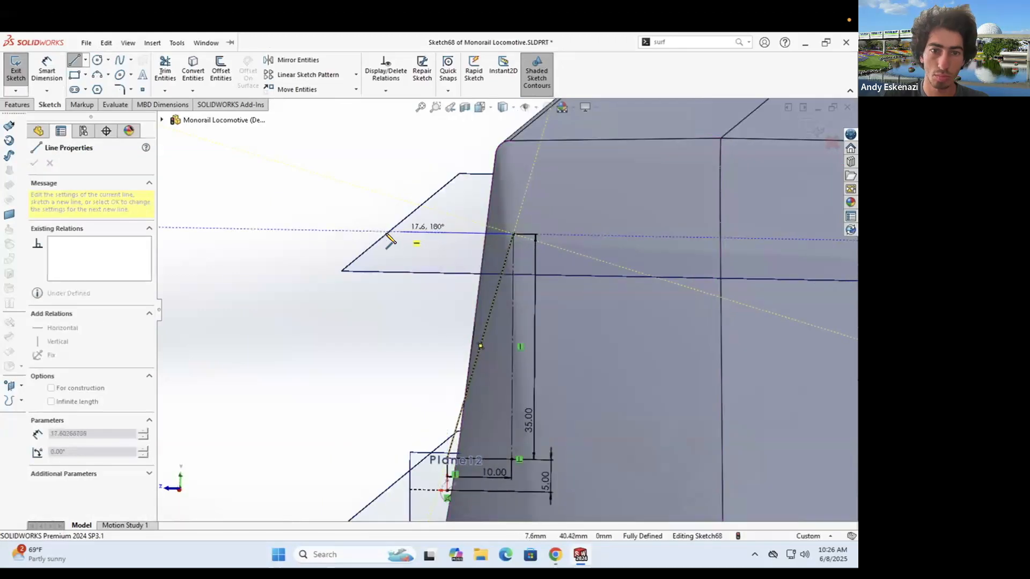
pyautogui.moveTo(376, 445)
pyautogui.mouseDown(button='middle')
pyautogui.moveTo(389, 441)
pyautogui.moveTo(385, 431)
pyautogui.mouseUp(button='middle')
pyautogui.click(384, 437)
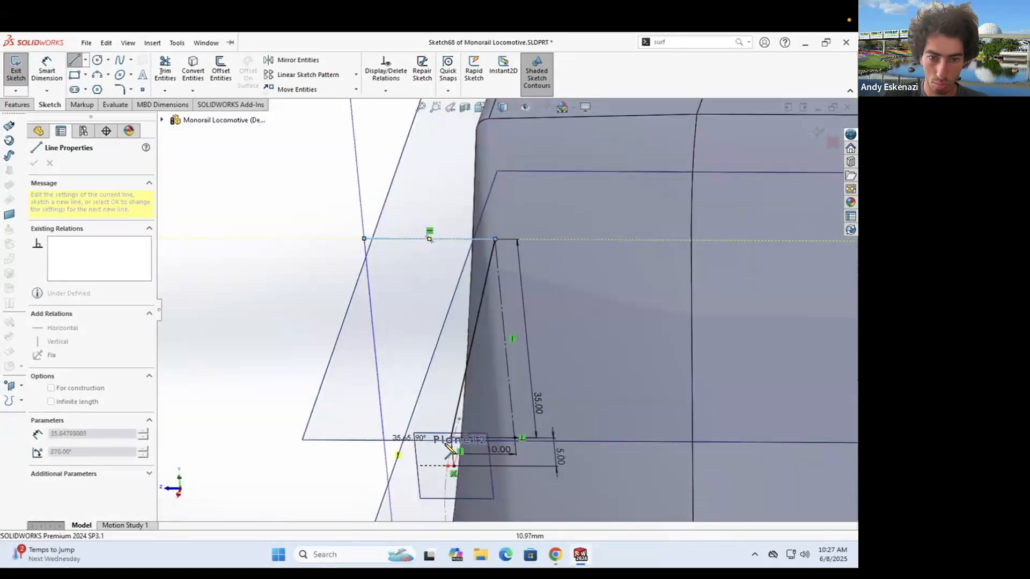
pyautogui.click(452, 437)
pyautogui.moveTo(447, 300); pyautogui.dragTo(467, 315, button='middle')
pyautogui.click(47, 70)
pyautogui.click(480, 293)
pyautogui.click(478, 265)
pyautogui.write('20')
pyautogui.press('Return')
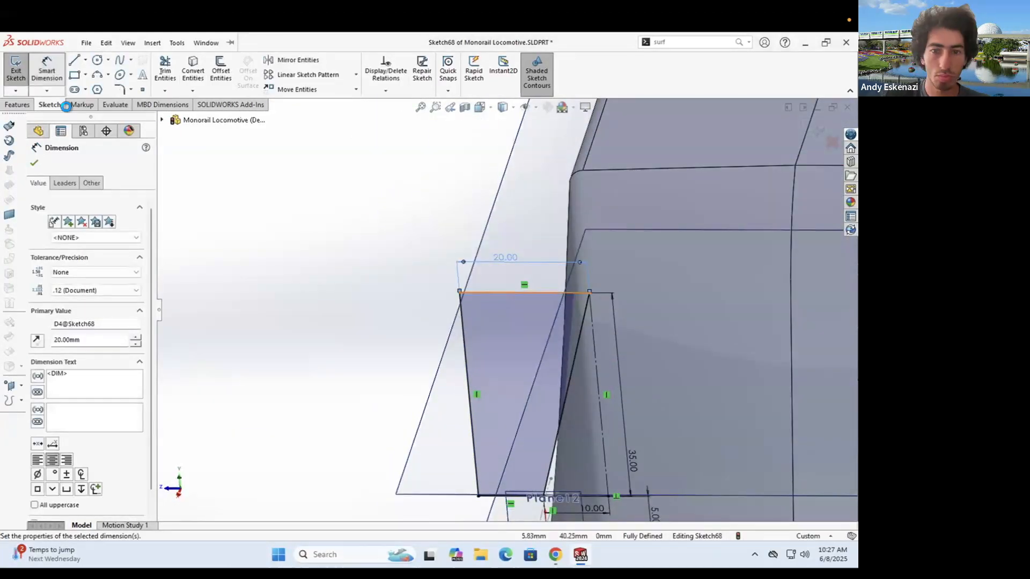
pyautogui.click(15, 69)
pyautogui.scroll(1, 529, 371)
# - Change Sketch67's short line length to 3 mm
pyautogui.moveTo(528, 371)
pyautogui.mouseDown(button='middle')
pyautogui.moveTo(529, 322)
pyautogui.moveTo(509, 361)
pyautogui.mouseUp(button='middle')
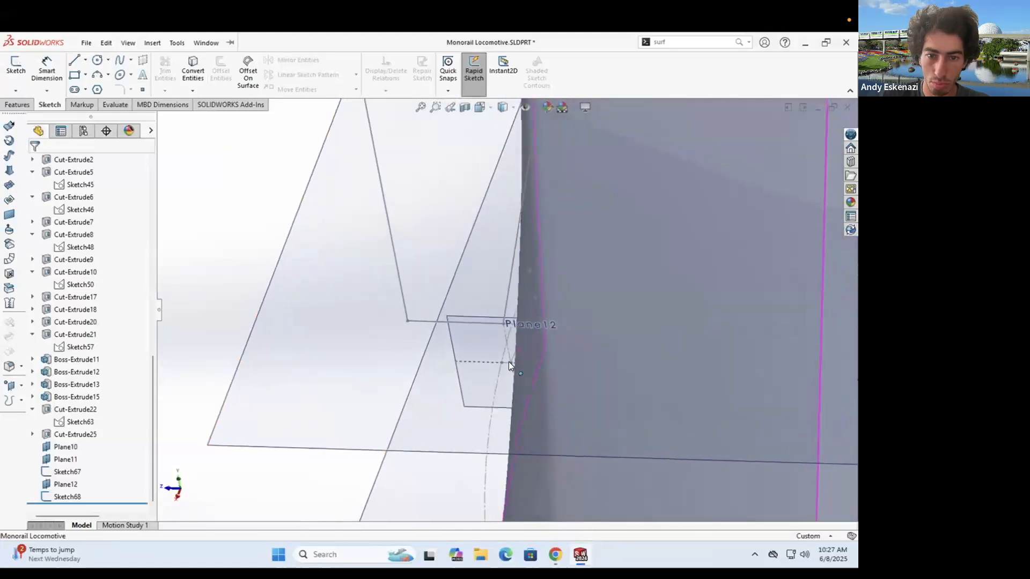
pyautogui.rightClick(501, 346)
pyautogui.click(510, 310)
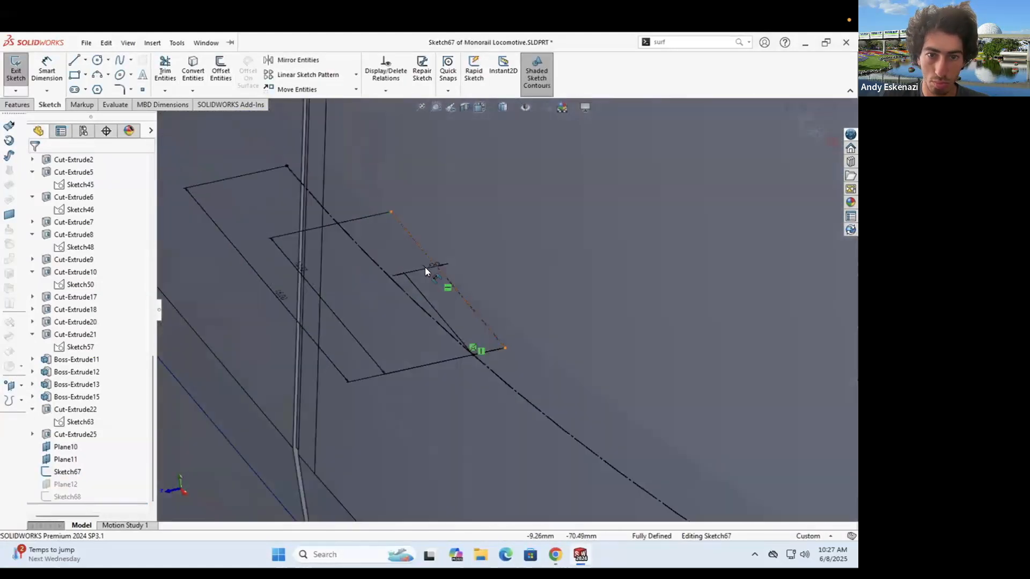
pyautogui.doubleClick(425, 267)
pyautogui.write('3')
pyautogui.press('Return')
pyautogui.click(16, 69)
# - In Sketch68, try 18 on the top edge then undo back to 20, and set the lower dimension to 8
pyautogui.moveTo(499, 257)
pyautogui.mouseDown(button='middle')
pyautogui.moveTo(482, 241)
pyautogui.moveTo(470, 246)
pyautogui.mouseUp(button='middle')
pyautogui.scroll(2, 452, 155)
pyautogui.click(452, 154)
pyautogui.moveTo(443, 200)
pyautogui.mouseDown(button='middle')
pyautogui.moveTo(373, 264)
pyautogui.moveTo(327, 236)
pyautogui.mouseUp(button='middle')
pyautogui.scroll(-8, 330, 241)
pyautogui.doubleClick(277, 180)
pyautogui.write('18')
pyautogui.press('Return')
pyautogui.hotkey('ctrl', 'z')
pyautogui.scroll(5, 408, 301)
pyautogui.doubleClick(430, 466)
pyautogui.write('8')
pyautogui.press('Return')
pyautogui.hotkey('ctrl', 'b')
pyautogui.moveTo(456, 314)
pyautogui.mouseDown(button='middle')
pyautogui.moveTo(455, 338)
pyautogui.moveTo(582, 399)
pyautogui.moveTo(465, 367)
pyautogui.moveTo(475, 372)
pyautogui.moveTo(649, 392)
pyautogui.moveTo(642, 395)
pyautogui.mouseUp(button='middle')
pyautogui.scroll(6, 582, 400)
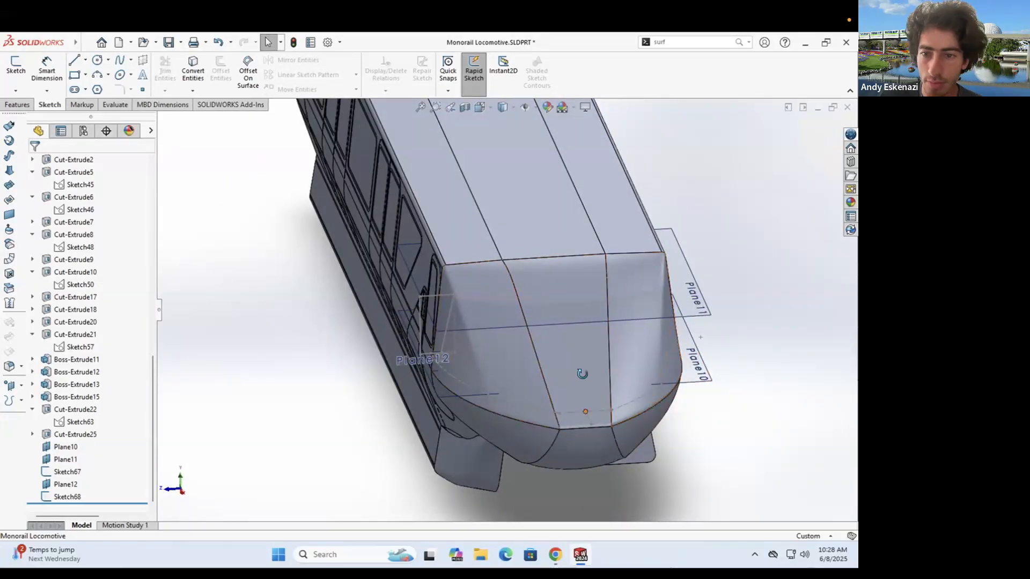
# - Start a new sketch on Plane12 at the locomotive's nose
pyautogui.moveTo(581, 372); pyautogui.dragTo(544, 370, button='middle')
pyautogui.click(14, 73)
pyautogui.scroll(-5, 467, 381)
pyautogui.moveTo(468, 380)
pyautogui.mouseDown(button='middle')
pyautogui.moveTo(397, 300)
pyautogui.moveTo(549, 294)
pyautogui.mouseUp(button='middle')
pyautogui.click(349, 244)
pyautogui.scroll(6, 429, 279)
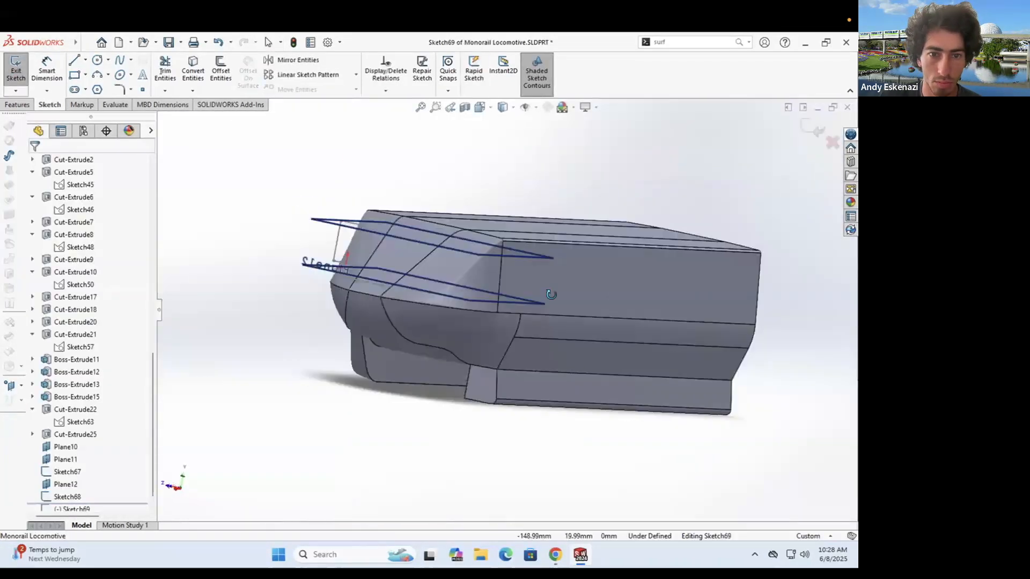
pyautogui.scroll(-6, 408, 300)
pyautogui.moveTo(407, 301); pyautogui.dragTo(439, 349, button='middle')
# - Draw a vertical line from Plane12's origin, coincident with Sketch67's point, dimensioned 34.92 mm
pyautogui.click(74, 59)
pyautogui.scroll(4, 483, 332)
pyautogui.click(490, 350)
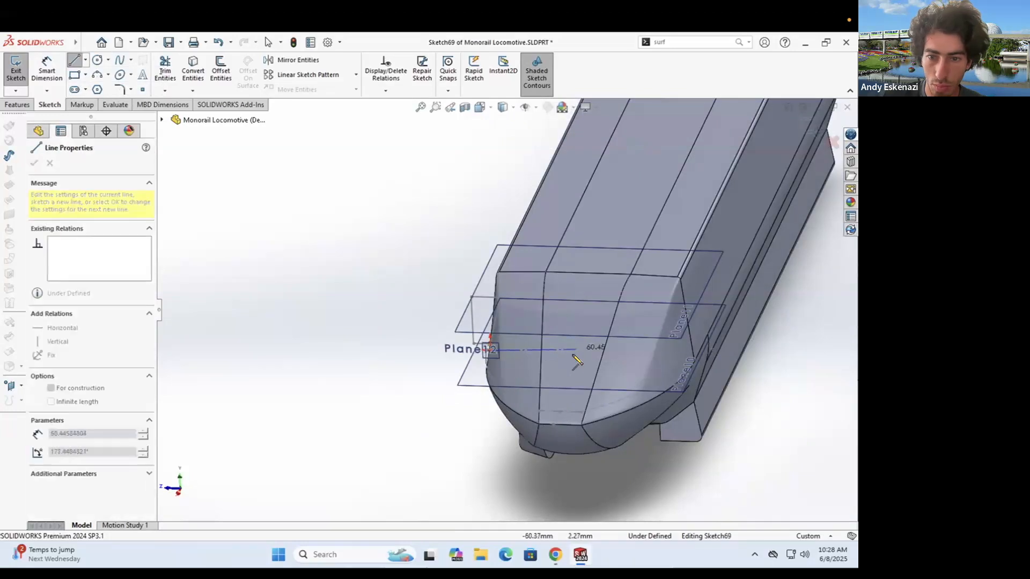
pyautogui.click(569, 307)
pyautogui.press('Escape')
pyautogui.click(558, 411)
pyautogui.keyDown('ctrl'); pyautogui.click(573, 353); pyautogui.keyUp('ctrl')
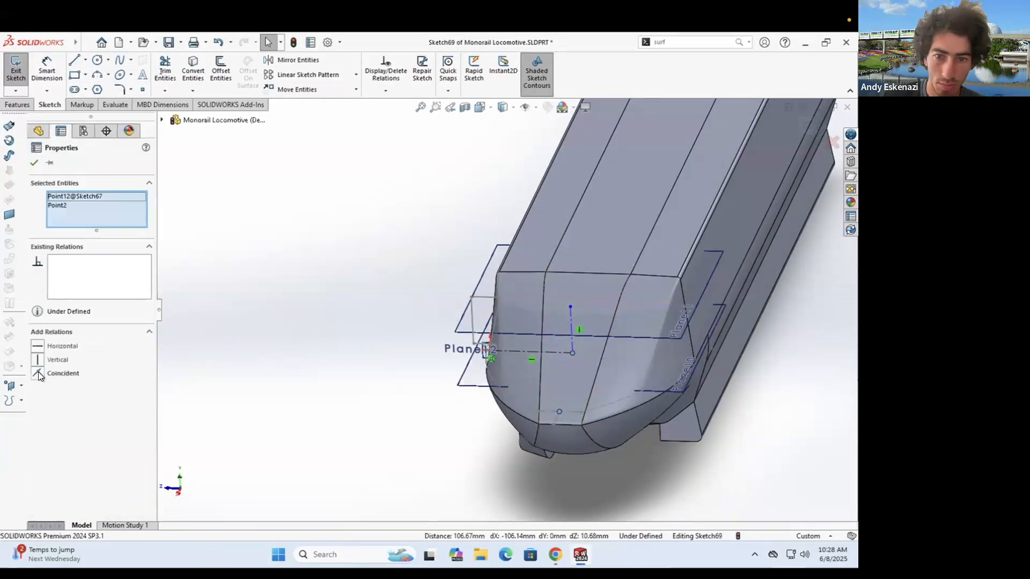
pyautogui.click(37, 372)
pyautogui.click(47, 70)
pyautogui.click(586, 322)
pyautogui.click(646, 320)
pyautogui.press('Return')
# - Convert Sketch68's profile lines into the sketch
pyautogui.scroll(-4, 514, 313)
pyautogui.click(193, 69)
pyautogui.click(446, 278)
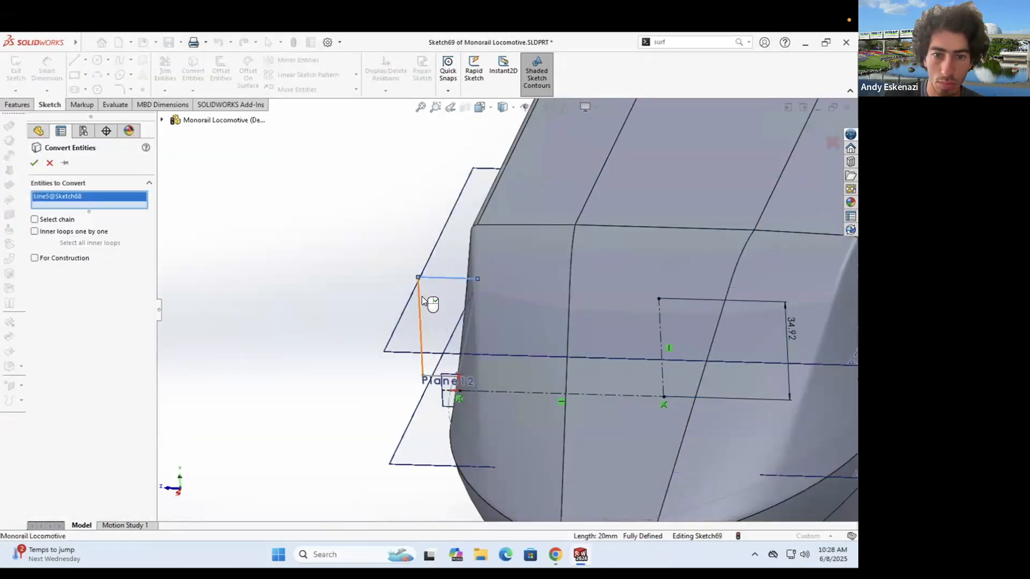
pyautogui.rightClick(423, 373)
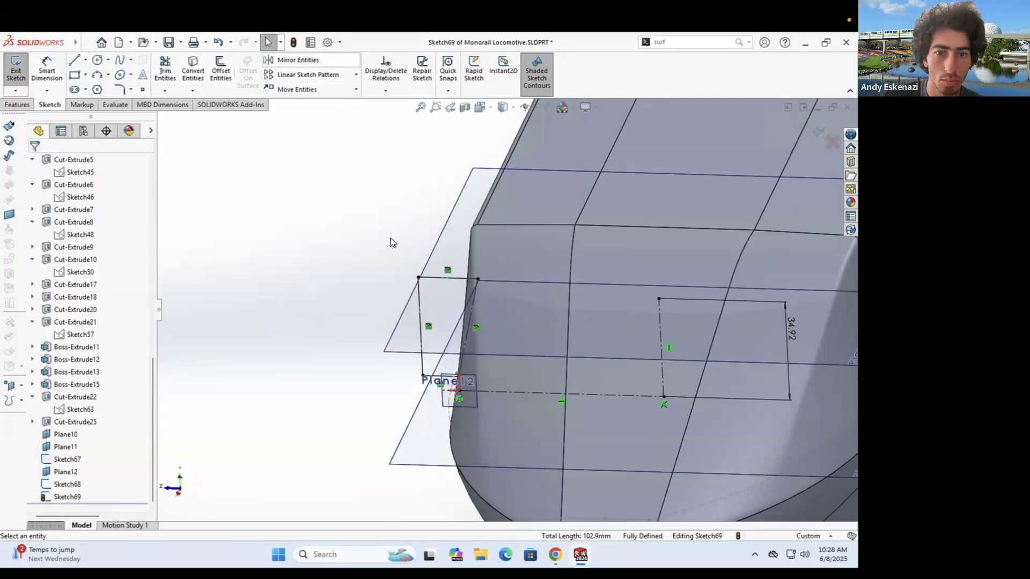
# - Mirror the four converted lines across the vertical centerline
pyautogui.click(420, 305)
pyautogui.click(450, 277)
pyautogui.click(471, 324)
pyautogui.click(437, 376)
pyautogui.click(74, 332)
pyautogui.click(660, 338)
pyautogui.click(34, 162)
# - Close the mirrored profile with a line and exit Sketch69
pyautogui.scroll(-2, 697, 300)
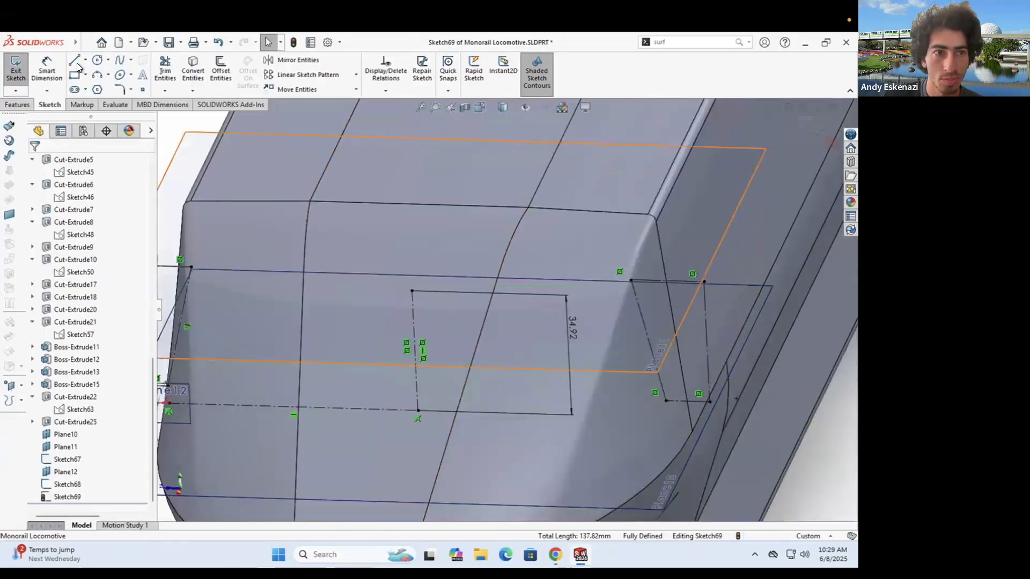
pyautogui.click(76, 61)
pyautogui.click(631, 279)
pyautogui.click(666, 401)
pyautogui.click(630, 279)
pyautogui.press('Escape')
pyautogui.scroll(5, 665, 315)
pyautogui.moveTo(590, 321); pyautogui.dragTo(654, 300, button='middle')
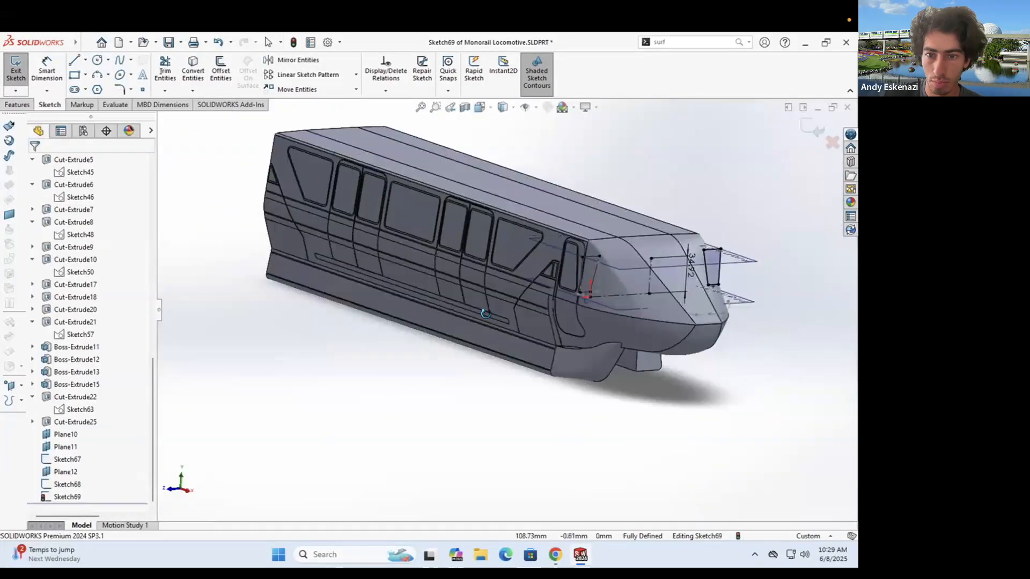
pyautogui.click(16, 70)
pyautogui.scroll(-4, 697, 268)
# - Edit 3DSketch3 and draw a first spline from the profile plane around the nose edge
pyautogui.press('Escape')
pyautogui.click(21, 110)
pyautogui.click(120, 60)
pyautogui.scroll(-3, 443, 370)
pyautogui.moveTo(444, 370); pyautogui.dragTo(407, 365, button='middle')
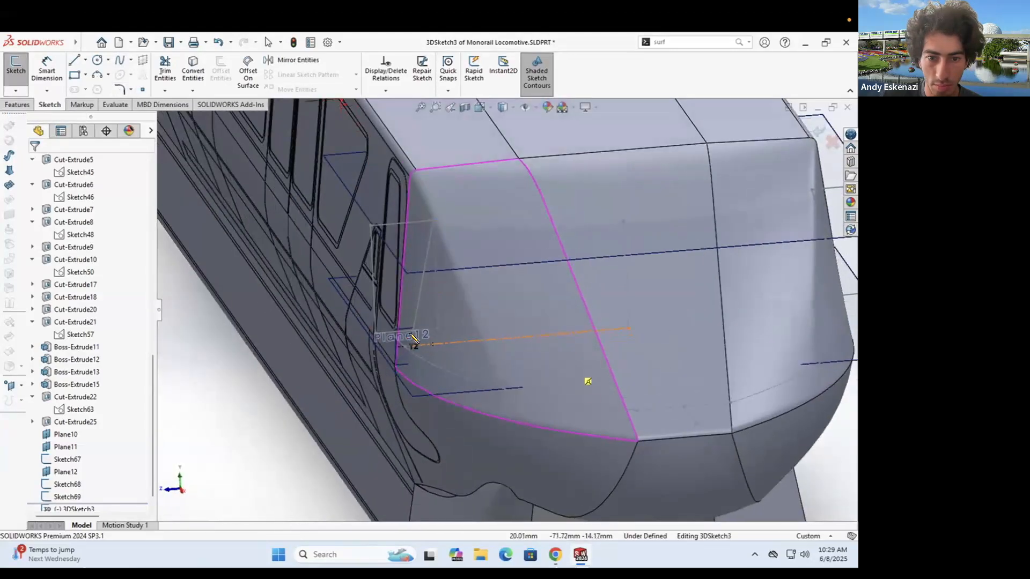
pyautogui.click(412, 330)
pyautogui.click(730, 403)
pyautogui.scroll(4, 697, 375)
pyautogui.moveTo(632, 328); pyautogui.dragTo(611, 325, button='middle')
pyautogui.scroll(-2, 660, 306)
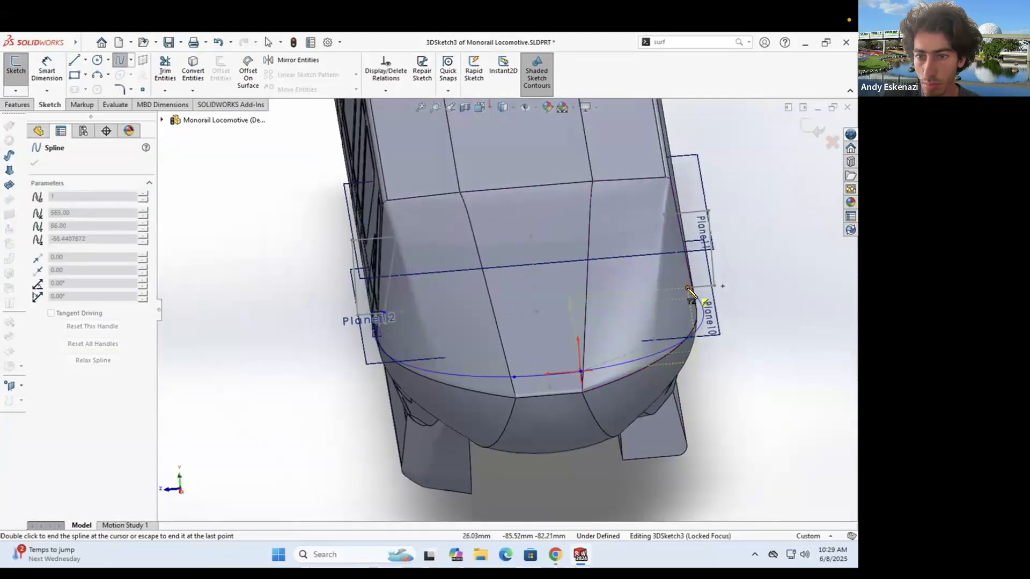
pyautogui.doubleClick(691, 292)
# - Draw two more splines across the nose, ending one at the nose-edge endpoint
pyautogui.moveTo(430, 347); pyautogui.dragTo(439, 418, button='middle')
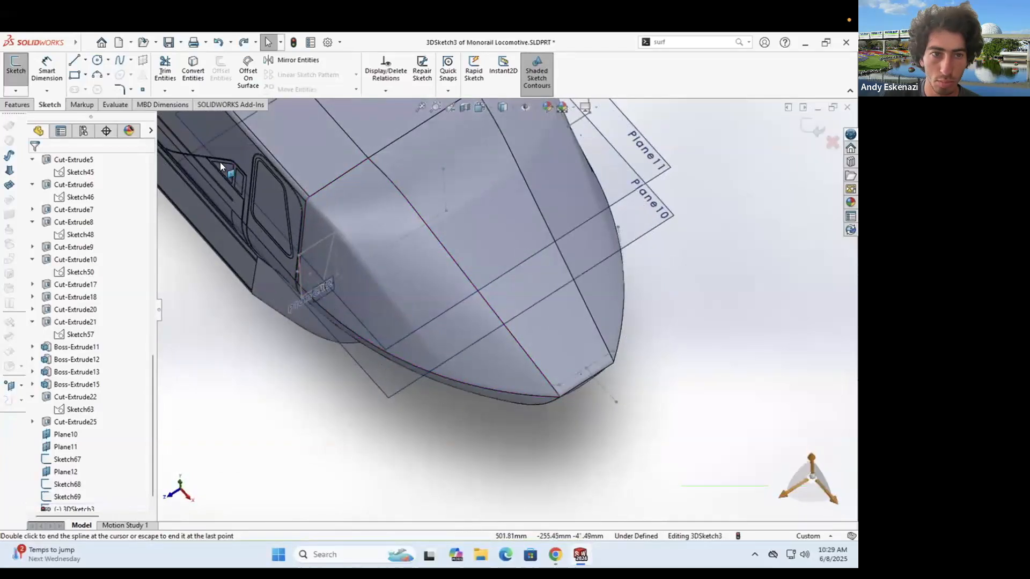
pyautogui.moveTo(379, 320); pyautogui.dragTo(386, 307, button='middle')
pyautogui.click(120, 60)
pyautogui.click(334, 303)
pyautogui.click(546, 359)
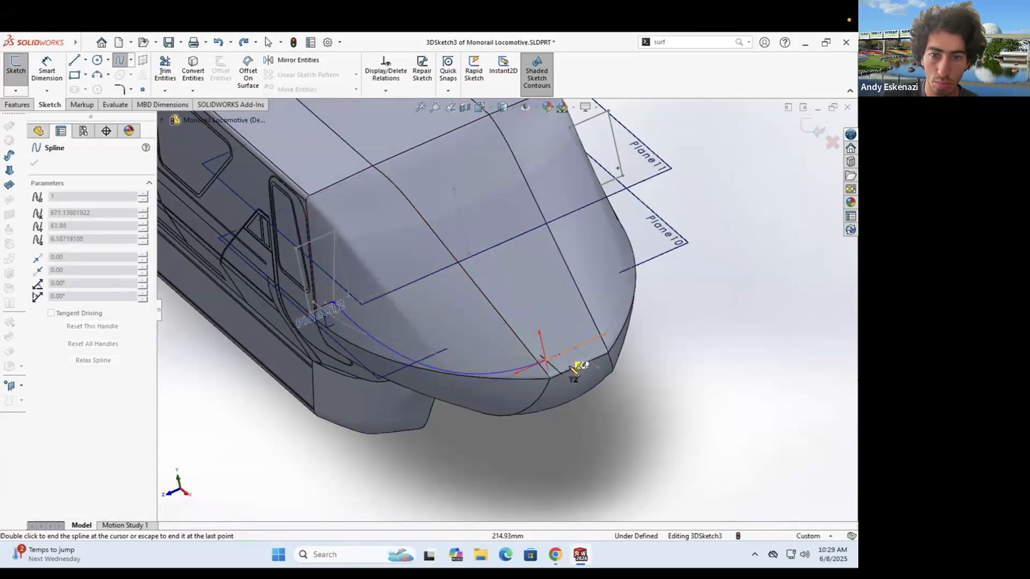
pyautogui.press('Escape')
pyautogui.click(118, 60)
pyautogui.click(334, 267)
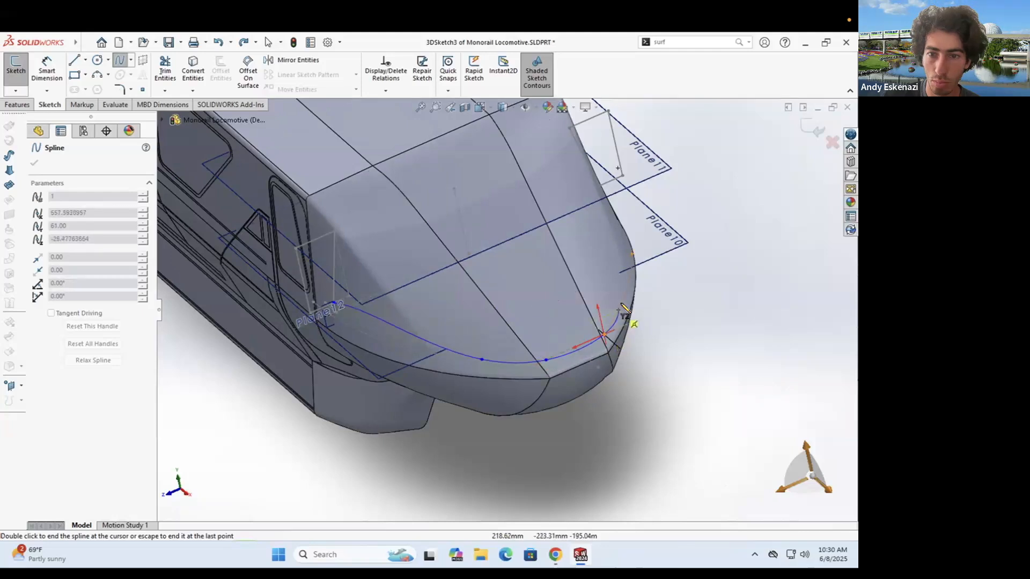
pyautogui.click(600, 186)
pyautogui.press('Escape')
# - Reposition the spline endpoints and join them with a construction centerline
pyautogui.moveTo(479, 314); pyautogui.dragTo(469, 352, button='middle')
pyautogui.moveTo(456, 344); pyautogui.dragTo(414, 318)
pyautogui.moveTo(619, 325); pyautogui.dragTo(651, 291)
pyautogui.press('Escape')
pyautogui.click(85, 60)
pyautogui.click(99, 89)
pyautogui.click(414, 319)
pyautogui.click(651, 290)
pyautogui.press('Escape')
# - Make the centerline parallel to the other sketch line, undoing a stray extra line
pyautogui.moveTo(415, 319); pyautogui.dragTo(431, 330)
pyautogui.press('Escape')
pyautogui.click(522, 317)
pyautogui.keyDown('ctrl'); pyautogui.click(538, 368); pyautogui.keyUp('ctrl')
pyautogui.click(36, 371)
pyautogui.press('Escape')
pyautogui.click(76, 57)
pyautogui.click(542, 311)
pyautogui.click(561, 363)
pyautogui.press('Escape')
pyautogui.hotkey('ctrl', 'z')
# - Add a centerline from the spline's midpoint to the other centerline's midpoint
pyautogui.moveTo(507, 398); pyautogui.dragTo(541, 359, button='middle')
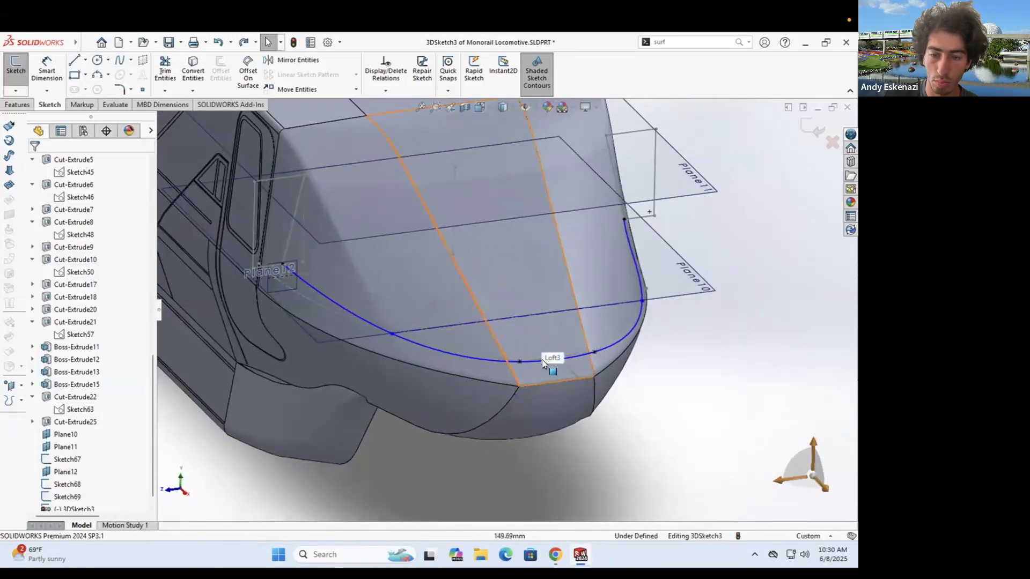
pyautogui.scroll(-1, 544, 360)
pyautogui.click(85, 60)
pyautogui.click(99, 89)
pyautogui.click(557, 356)
pyautogui.click(504, 295)
pyautogui.press('Escape')
pyautogui.press('Escape')
# - Exit 3DSketch3, leaving it under defined
pyautogui.scroll(1, 429, 268)
pyautogui.moveTo(338, 290)
pyautogui.mouseDown(button='middle')
pyautogui.moveTo(325, 259)
pyautogui.moveTo(230, 252)
pyautogui.moveTo(257, 283)
pyautogui.moveTo(284, 274)
pyautogui.moveTo(465, 286)
pyautogui.moveTo(343, 308)
pyautogui.mouseUp(button='middle')
pyautogui.scroll(-1, 343, 308)
pyautogui.click(16, 68)
# - Try a lofted cut with Sketch68 and Sketch69 as profiles and 3DSketch3 as guide, then cancel
pyautogui.click(23, 104)
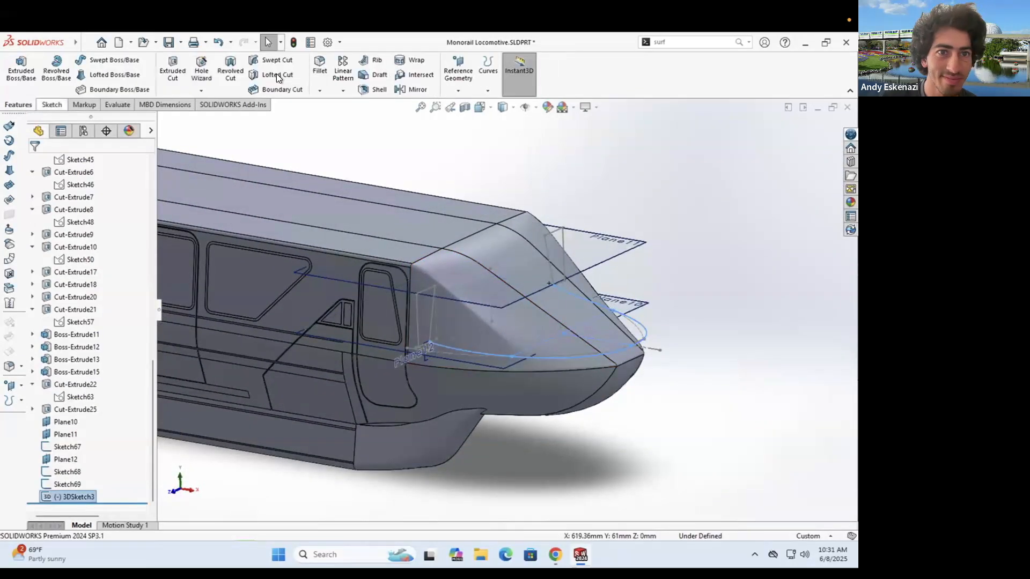
pyautogui.click(277, 75)
pyautogui.click(417, 306)
pyautogui.click(561, 248)
pyautogui.moveTo(561, 247)
pyautogui.mouseDown(button='middle')
pyautogui.moveTo(426, 336)
pyautogui.moveTo(596, 347)
pyautogui.moveTo(521, 392)
pyautogui.moveTo(539, 188)
pyautogui.moveTo(315, 246)
pyautogui.mouseUp(button='middle')
pyautogui.rightClick(80, 323)
pyautogui.click(102, 339)
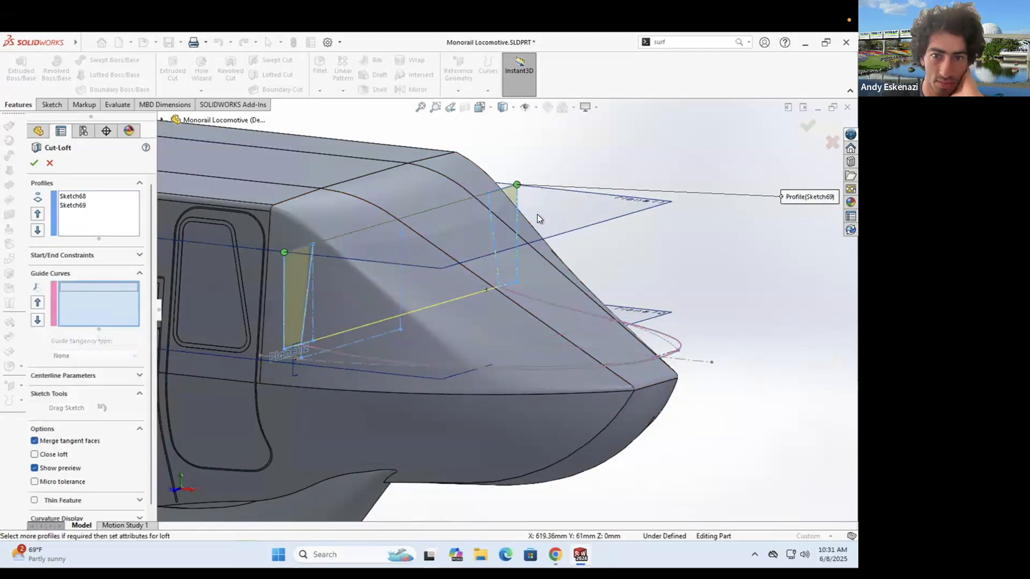
pyautogui.click(332, 353)
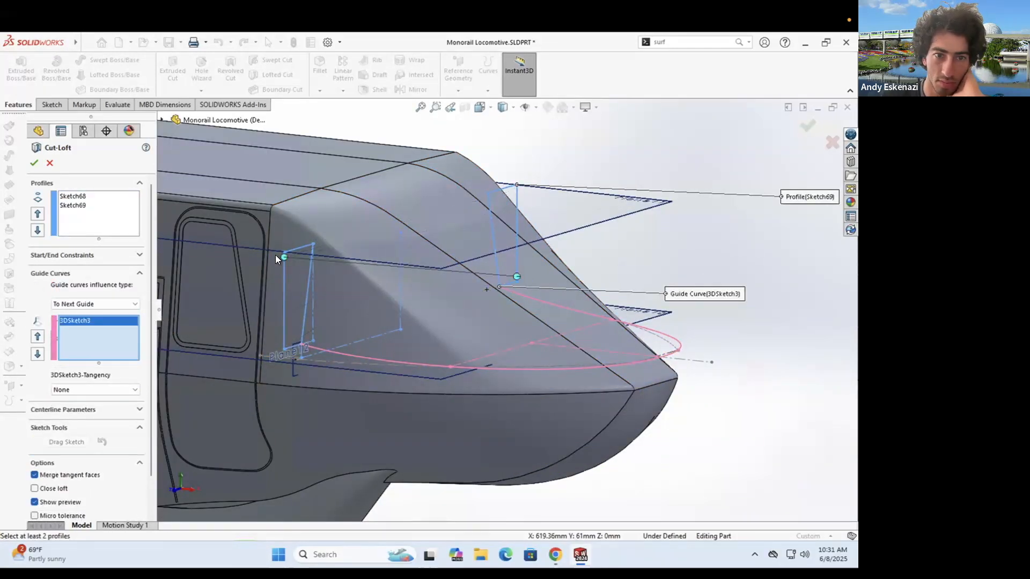
pyautogui.click(50, 163)
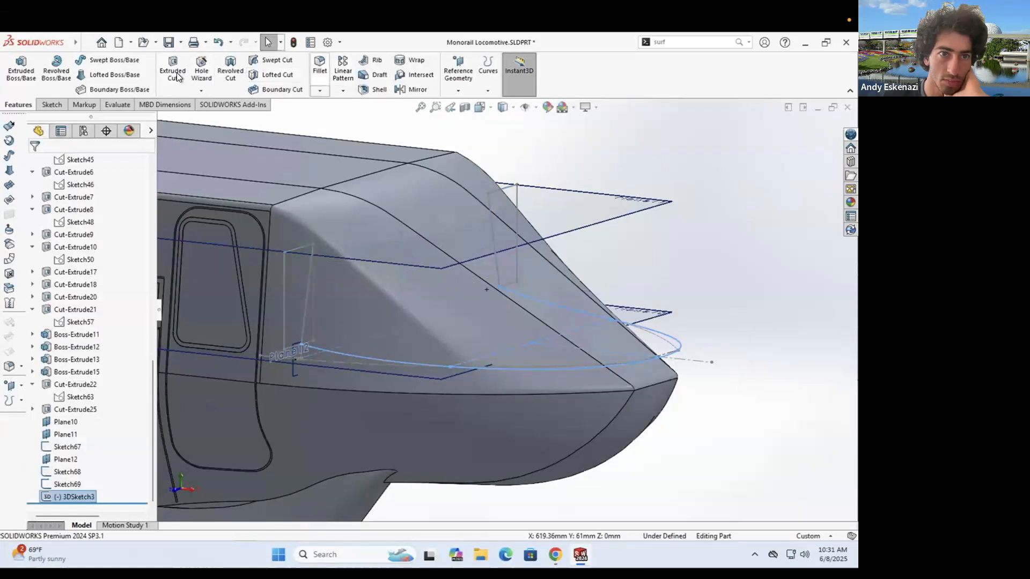
# - Restart the lofted cut and clear the guide curve selections
pyautogui.rightClick(107, 339)
pyautogui.click(128, 346)
pyautogui.click(283, 312)
pyautogui.rightClick(77, 334)
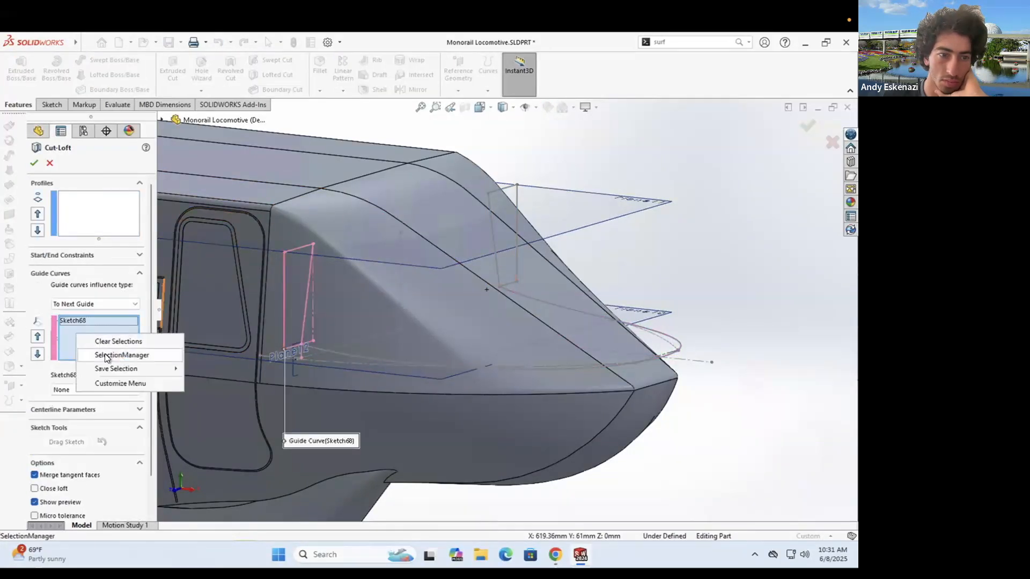
pyautogui.click(104, 353)
pyautogui.rightClick(79, 343)
pyautogui.click(100, 350)
pyautogui.click(86, 209)
# - Pick the first loft profile sketch from the feature tree
pyautogui.click(283, 273)
pyautogui.click(578, 118)
pyautogui.click(80, 202)
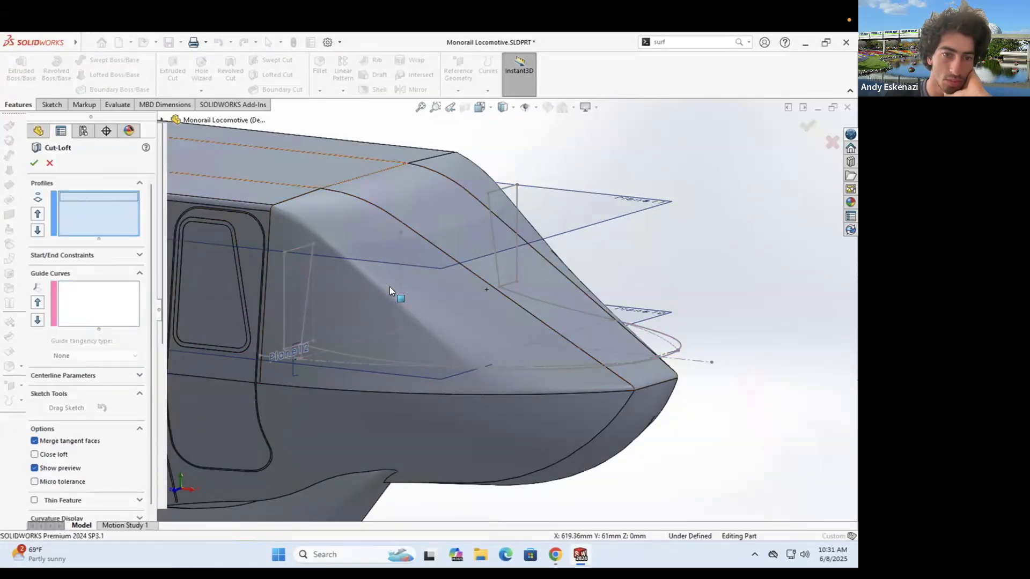
pyautogui.scroll(10, 393, 294)
pyautogui.click(162, 120)
pyautogui.scroll(-10, 214, 321)
pyautogui.scroll(-10, 518, 276)
pyautogui.click(99, 304)
pyautogui.scroll(3, 499, 439)
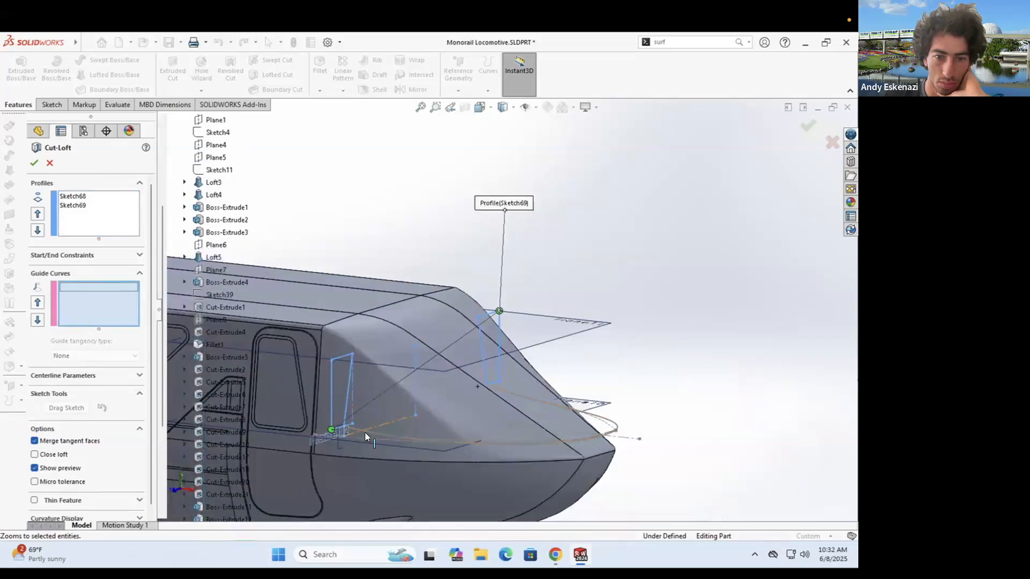
# - Add 3DSketch3 as the guide and Sketch69 as second profile, then cancel the lofted cut
pyautogui.click(364, 430)
pyautogui.click(364, 429)
pyautogui.click(98, 219)
pyautogui.scroll(-5, 224, 472)
pyautogui.click(220, 494)
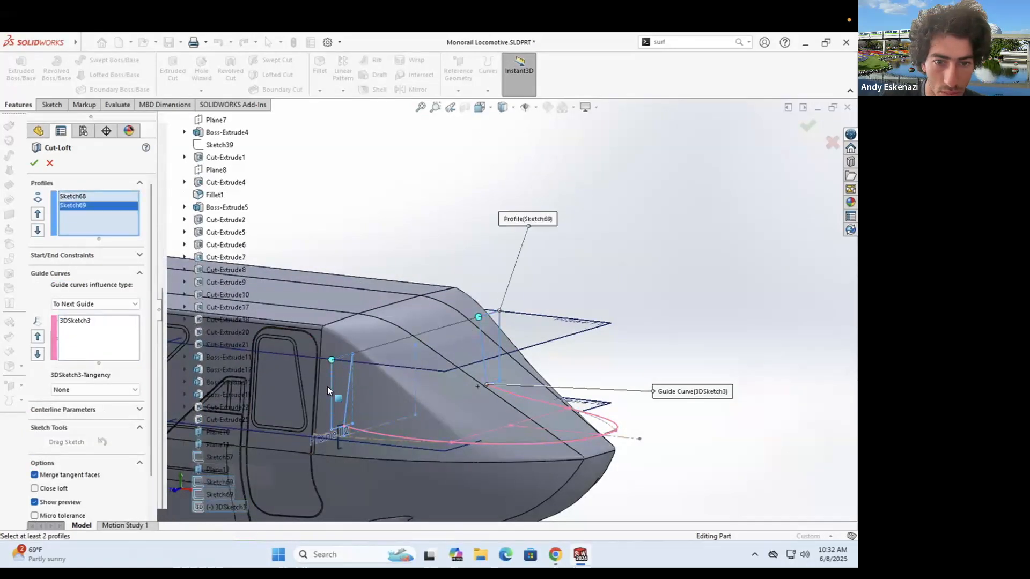
pyautogui.scroll(4, 558, 304)
pyautogui.click(49, 163)
# - Start Sketch70 on a plane across the nose, viewed face-on
pyautogui.scroll(4, 481, 340)
pyautogui.scroll(-5, 480, 340)
pyautogui.moveTo(504, 327)
pyautogui.mouseDown(button='middle')
pyautogui.moveTo(548, 289)
pyautogui.moveTo(472, 241)
pyautogui.moveTo(465, 259)
pyautogui.mouseUp(button='middle')
pyautogui.scroll(-3, 558, 268)
pyautogui.click(52, 104)
pyautogui.click(16, 70)
pyautogui.click(480, 299)
pyautogui.moveTo(398, 356); pyautogui.dragTo(421, 333, button='middle')
pyautogui.scroll(-5, 421, 332)
pyautogui.moveTo(421, 332)
pyautogui.mouseDown(button='middle')
pyautogui.moveTo(417, 344)
pyautogui.moveTo(413, 268)
pyautogui.mouseUp(button='middle')
# - Draw a 3 Point Arc across the nose and try a 60 mm radius dimension, then undo it
pyautogui.click(98, 75)
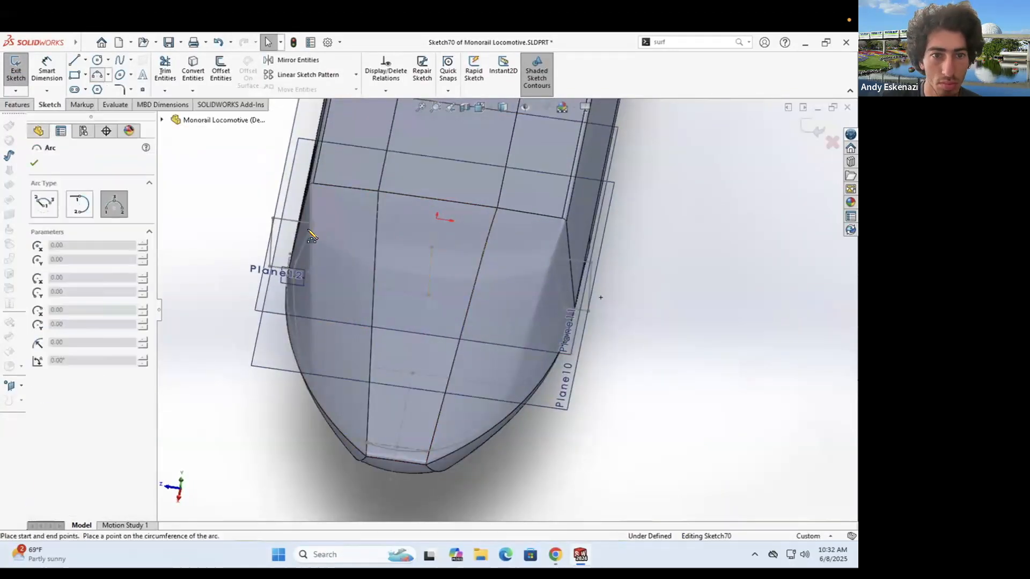
pyautogui.click(403, 323)
pyautogui.press('Escape')
pyautogui.click(46, 69)
pyautogui.click(386, 317)
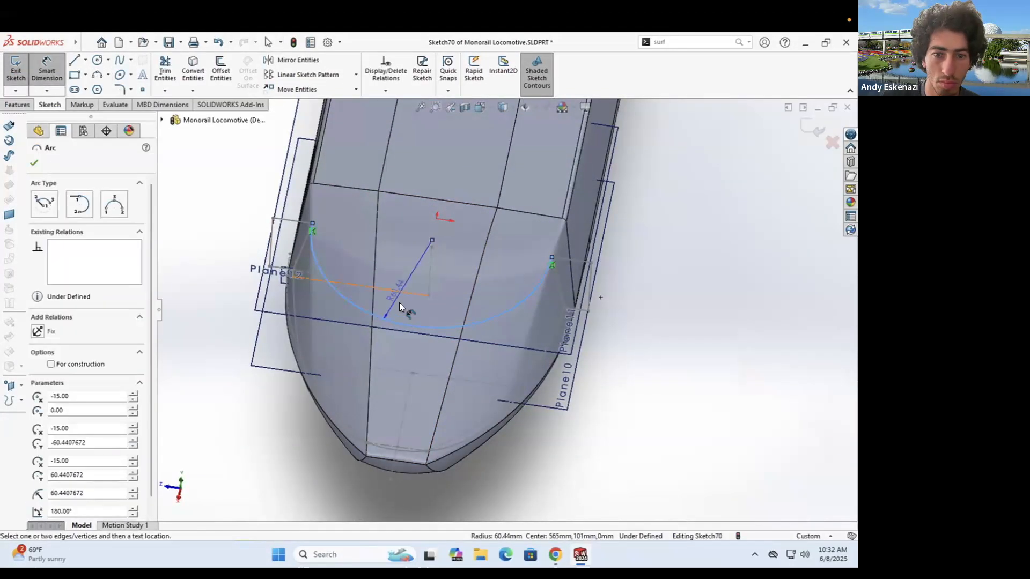
pyautogui.click(400, 306)
pyautogui.write('60')
pyautogui.press('Return')
pyautogui.click(487, 296)
pyautogui.press('Escape')
pyautogui.hotkey('ctrl', 'z')
# - Drag the arc to hug the top of the nose and exit Sketch70
pyautogui.click(428, 327)
pyautogui.press('Escape')
pyautogui.moveTo(432, 322); pyautogui.dragTo(466, 295, button='middle')
pyautogui.moveTo(464, 297); pyautogui.dragTo(464, 296)
pyautogui.rightClick(540, 381)
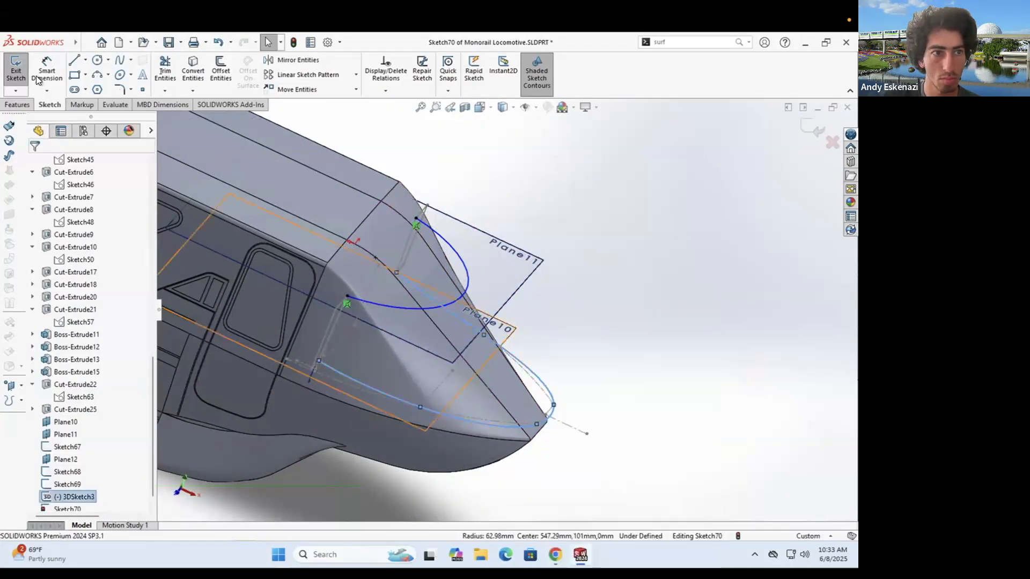
pyautogui.click(19, 74)
# - Open 3DSketch3's options, check a monorail reference photo, and orbit around the nose
pyautogui.rightClick(545, 421)
pyautogui.click(577, 483)
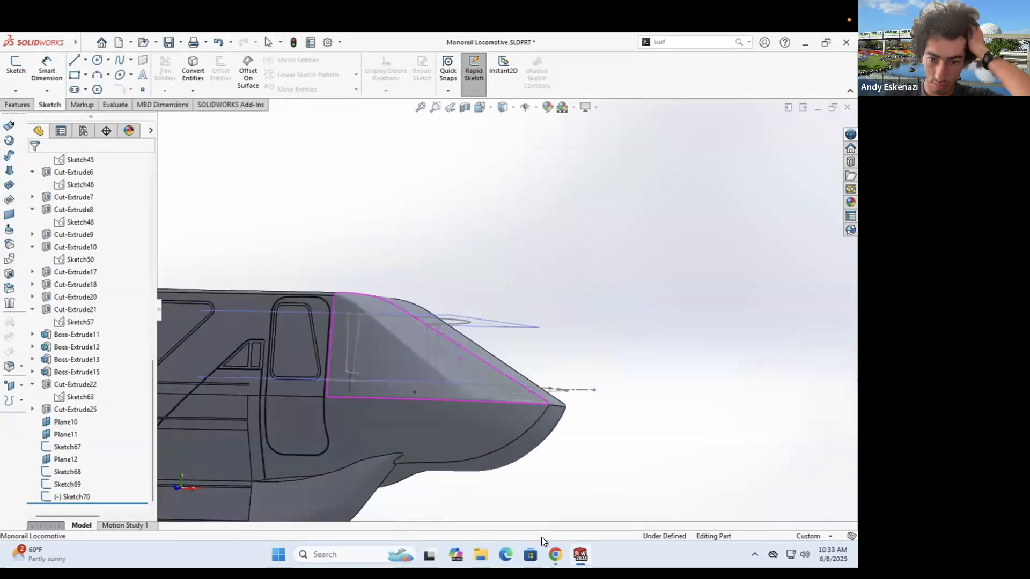
pyautogui.click(555, 554)
pyautogui.click(555, 554)
pyautogui.moveTo(415, 363); pyautogui.dragTo(380, 395, button='middle')
pyautogui.scroll(-3, 525, 382)
pyautogui.moveTo(528, 381); pyautogui.dragTo(482, 348, button='middle')
pyautogui.moveTo(301, 364)
pyautogui.mouseDown(button='middle')
pyautogui.moveTo(664, 288)
pyautogui.moveTo(376, 343)
pyautogui.mouseUp(button='middle')
# - Start a lofted cut with guides Sketch70 and 3DSketch3 and profiles Sketch68 and Sketch69
pyautogui.click(18, 105)
pyautogui.click(276, 74)
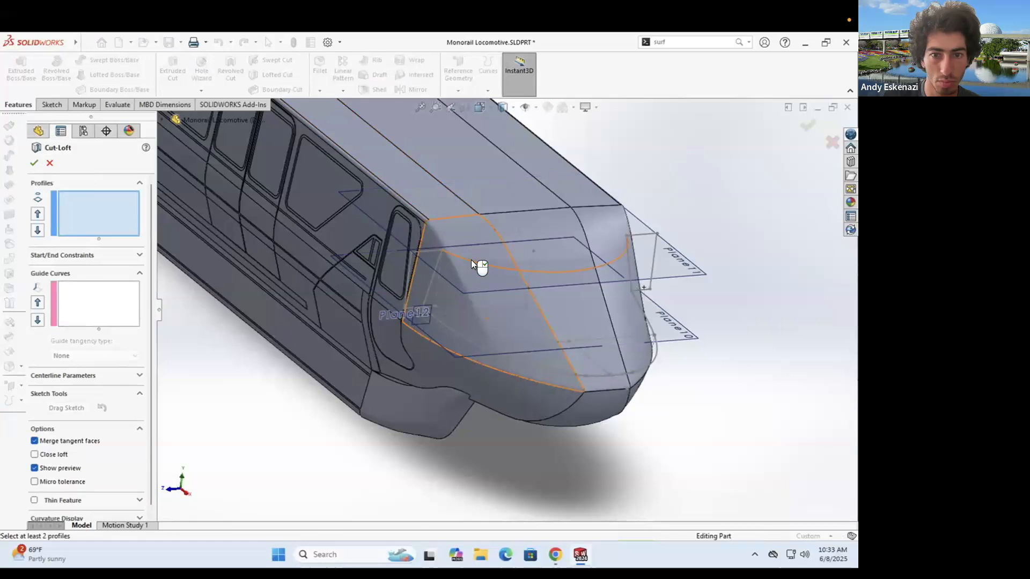
pyautogui.click(471, 260)
pyautogui.click(446, 325)
pyautogui.click(423, 255)
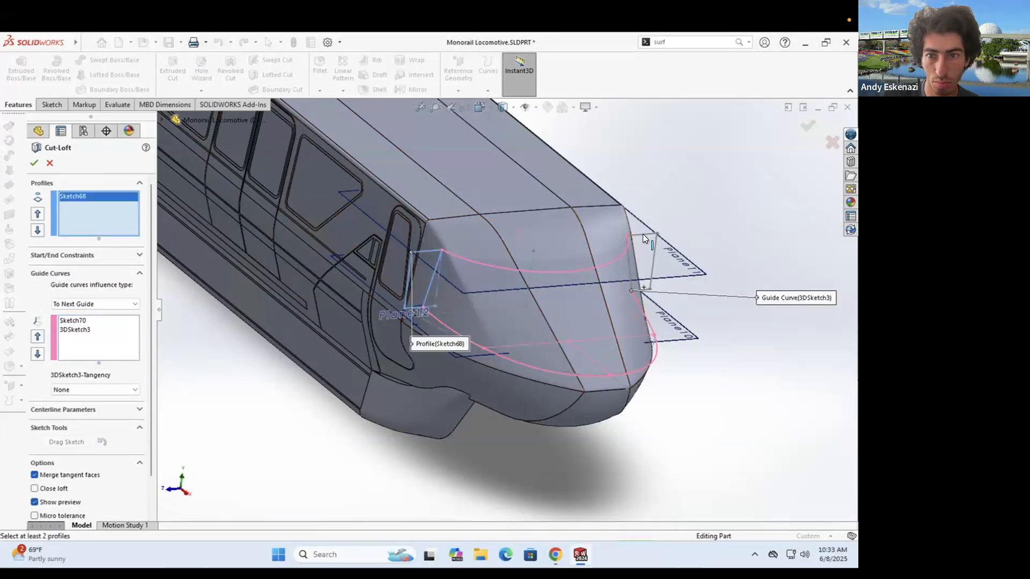
pyautogui.moveTo(642, 234)
pyautogui.mouseDown(button='middle')
pyautogui.moveTo(687, 233)
pyautogui.moveTo(678, 247)
pyautogui.mouseUp(button='middle')
pyautogui.click(678, 258)
pyautogui.click(678, 258)
pyautogui.click(672, 290)
pyautogui.click(669, 290)
pyautogui.click(679, 236)
# - Set the guide curve influence to Global, check the preview, and accept Cut-Loft1
pyautogui.moveTo(629, 316); pyautogui.dragTo(450, 309, button='middle')
pyautogui.click(102, 305)
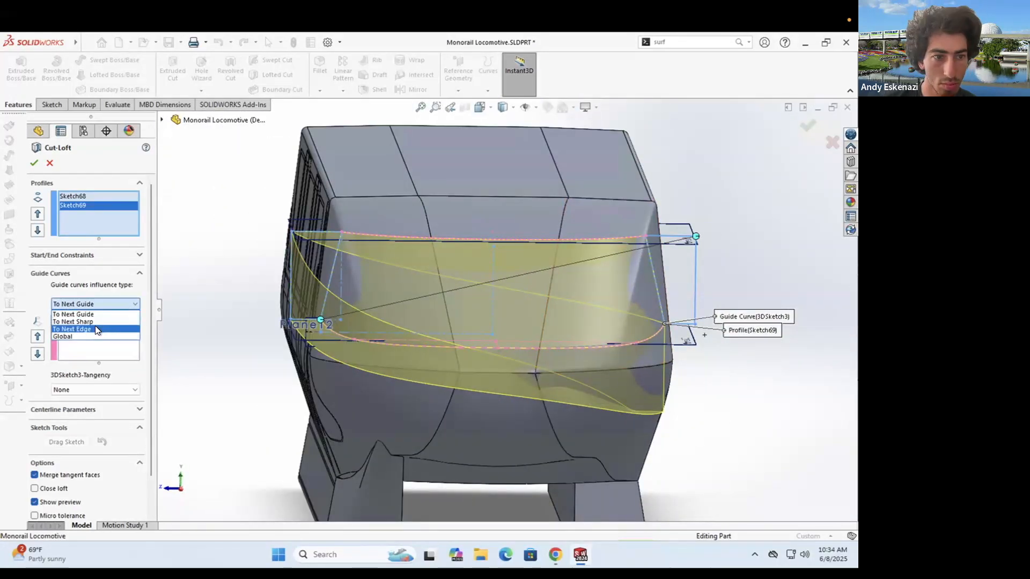
pyautogui.click(63, 336)
pyautogui.moveTo(450, 309); pyautogui.dragTo(344, 346, button='middle')
pyautogui.scroll(2, 322, 356)
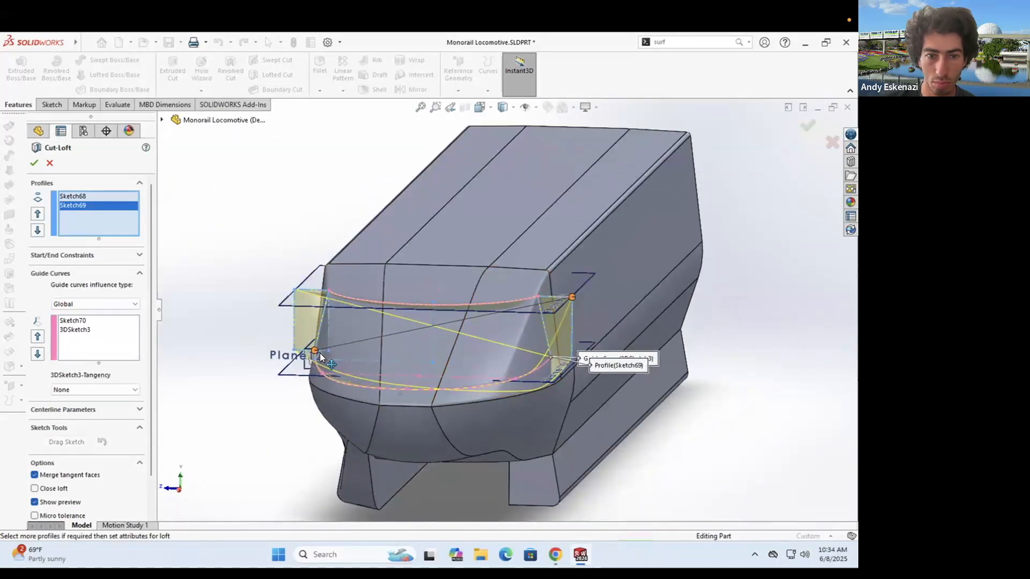
pyautogui.scroll(2, 573, 304)
pyautogui.moveTo(568, 305); pyautogui.dragTo(634, 330, button='middle')
pyautogui.scroll(-3, 686, 329)
pyautogui.scroll(-2, 634, 330)
pyautogui.click(35, 164)
# - Reopen Cut-Loft1 with Edit Feature and accept it again unchanged
pyautogui.scroll(3, 517, 293)
pyautogui.moveTo(517, 294); pyautogui.dragTo(580, 316, button='middle')
pyautogui.moveTo(546, 223); pyautogui.dragTo(431, 316, button='middle')
pyautogui.rightClick(70, 497)
pyautogui.click(83, 270)
pyautogui.scroll(-2, 504, 327)
pyautogui.scroll(4, 395, 367)
pyautogui.scroll(-4, 485, 344)
pyautogui.click(34, 163)
# - Inspect the cut nose from angled and side views and bring up Cut-Loft1's context menu
pyautogui.moveTo(500, 374); pyautogui.dragTo(482, 264, button='middle')
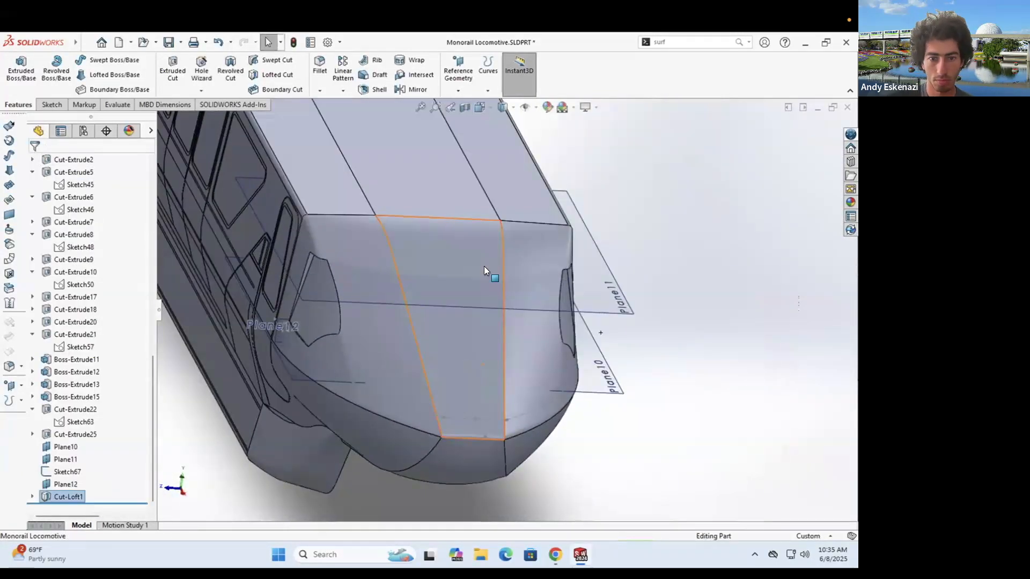
pyautogui.moveTo(422, 307)
pyautogui.mouseDown(button='middle')
pyautogui.moveTo(536, 296)
pyautogui.moveTo(468, 279)
pyautogui.moveTo(451, 370)
pyautogui.mouseUp(button='middle')
pyautogui.scroll(-4, 466, 333)
pyautogui.rightClick(449, 379)
pyautogui.rightClick(54, 497)
# - Delete Cut-Loft1 and the 3D guide sketch
pyautogui.click(85, 368)
pyautogui.click(505, 235)
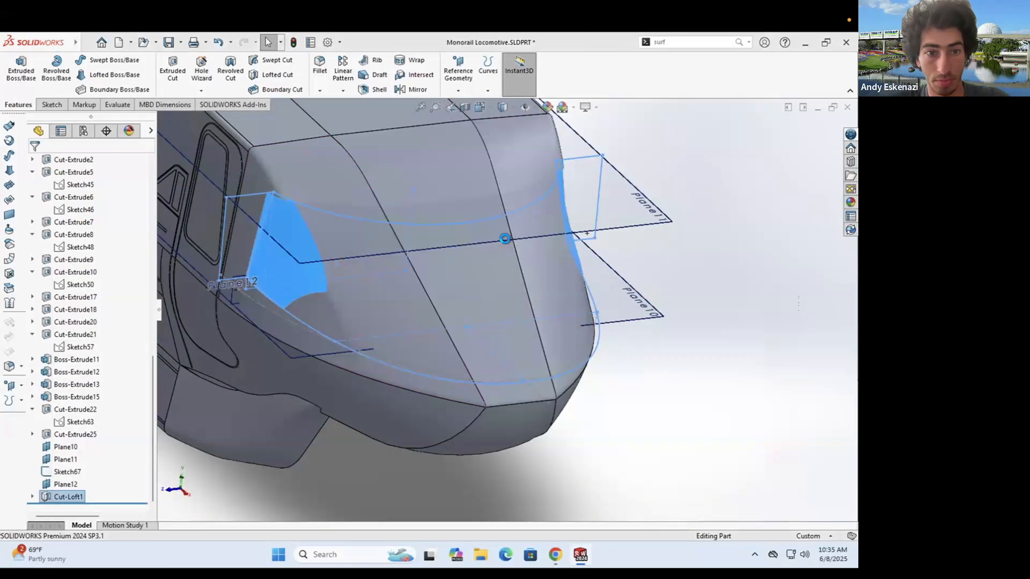
pyautogui.rightClick(312, 329)
pyautogui.click(352, 448)
pyautogui.click(505, 235)
# - Create Plane13 through a line of Sketch68 and a line of Sketch67
pyautogui.click(458, 67)
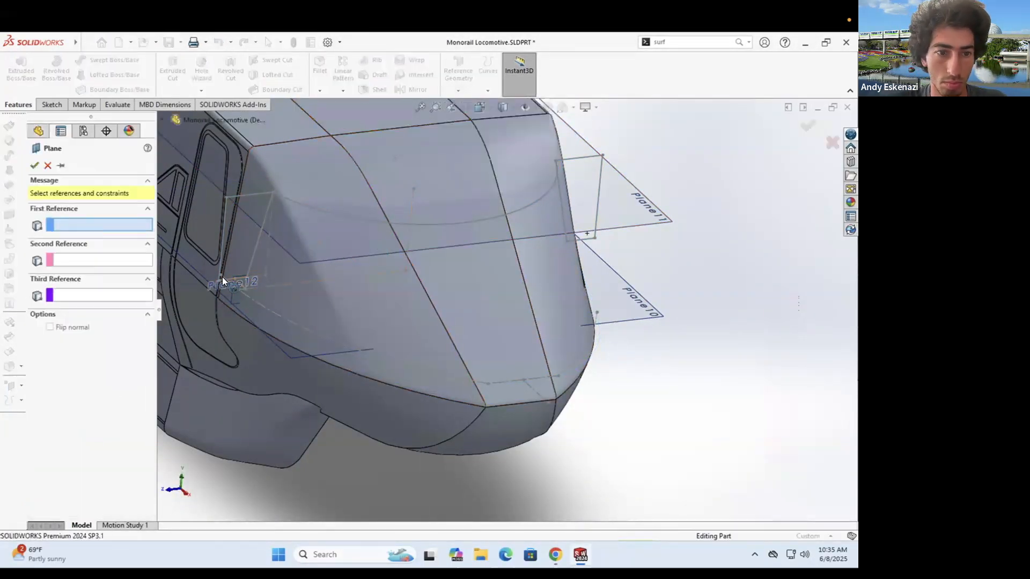
pyautogui.click(223, 281)
pyautogui.click(509, 382)
pyautogui.scroll(3, 440, 324)
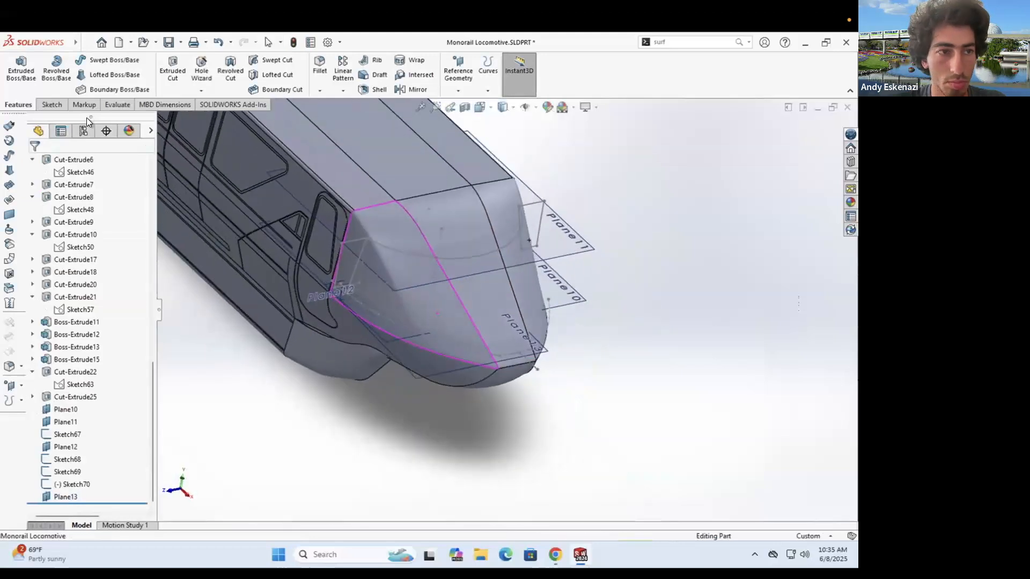
pyautogui.click(52, 104)
# - Start Sketch71 on Plane13 and convert the nose edge into construction geometry
pyautogui.click(16, 69)
pyautogui.click(400, 375)
pyautogui.moveTo(368, 425); pyautogui.dragTo(515, 349, button='middle')
pyautogui.scroll(-5, 514, 349)
pyautogui.moveTo(514, 348)
pyautogui.mouseDown(button='middle')
pyautogui.moveTo(571, 326)
pyautogui.moveTo(477, 226)
pyautogui.moveTo(568, 285)
pyautogui.moveTo(558, 295)
pyautogui.moveTo(607, 283)
pyautogui.moveTo(597, 295)
pyautogui.moveTo(579, 273)
pyautogui.mouseUp(button='middle')
pyautogui.click(193, 70)
pyautogui.click(437, 295)
pyautogui.click(34, 162)
pyautogui.scroll(-5, 385, 238)
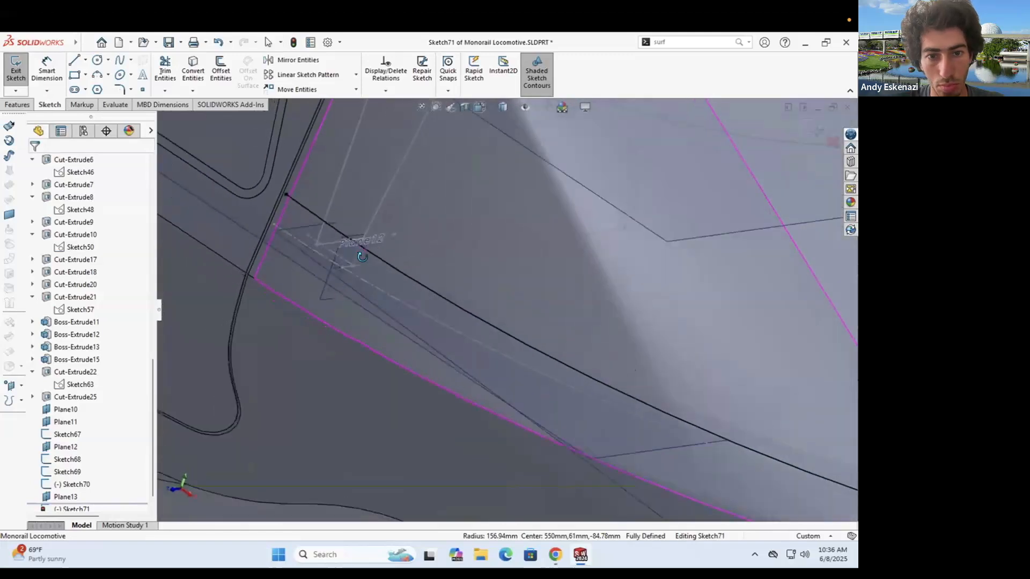
pyautogui.click(453, 292)
# - Draw a four-point spline around the lower nose
pyautogui.click(479, 276)
pyautogui.moveTo(478, 275)
pyautogui.mouseDown(button='middle')
pyautogui.moveTo(474, 312)
pyautogui.moveTo(424, 272)
pyautogui.mouseUp(button='middle')
pyautogui.press('s')
pyautogui.scroll(-3, 421, 270)
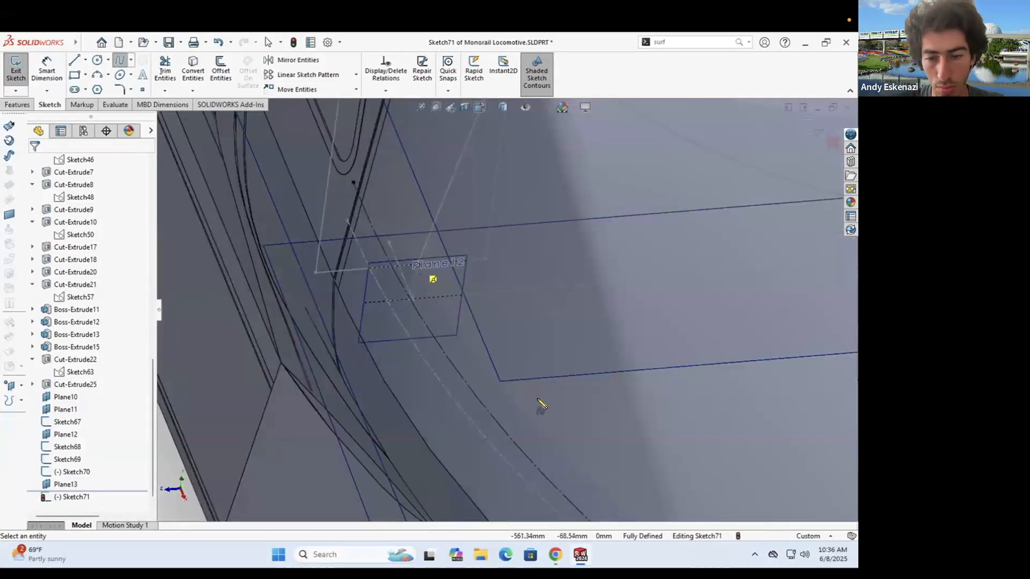
pyautogui.click(416, 264)
pyautogui.scroll(8, 418, 266)
pyautogui.click(530, 357)
pyautogui.click(599, 402)
pyautogui.click(648, 412)
pyautogui.press('Escape')
pyautogui.scroll(-4, 621, 397)
pyautogui.moveTo(601, 386); pyautogui.dragTo(573, 380, button='middle')
pyautogui.scroll(3, 537, 344)
# - Add a centerline from the spline's end, dimensioned 60.00 mm
pyautogui.click(85, 60)
pyautogui.click(101, 87)
pyautogui.click(595, 369)
pyautogui.click(590, 283)
pyautogui.press('Escape')
pyautogui.click(48, 72)
pyautogui.click(592, 322)
pyautogui.click(632, 323)
# - Mirror the spline about the centerline
pyautogui.click(298, 61)
pyautogui.click(422, 251)
pyautogui.click(97, 303)
pyautogui.click(586, 317)
pyautogui.click(33, 162)
pyautogui.scroll(3, 622, 258)
pyautogui.moveTo(622, 257); pyautogui.dragTo(614, 191, button='middle')
# - Exit Sketch71 and start a new lofted cut, abandoning a swept cut
pyautogui.click(16, 71)
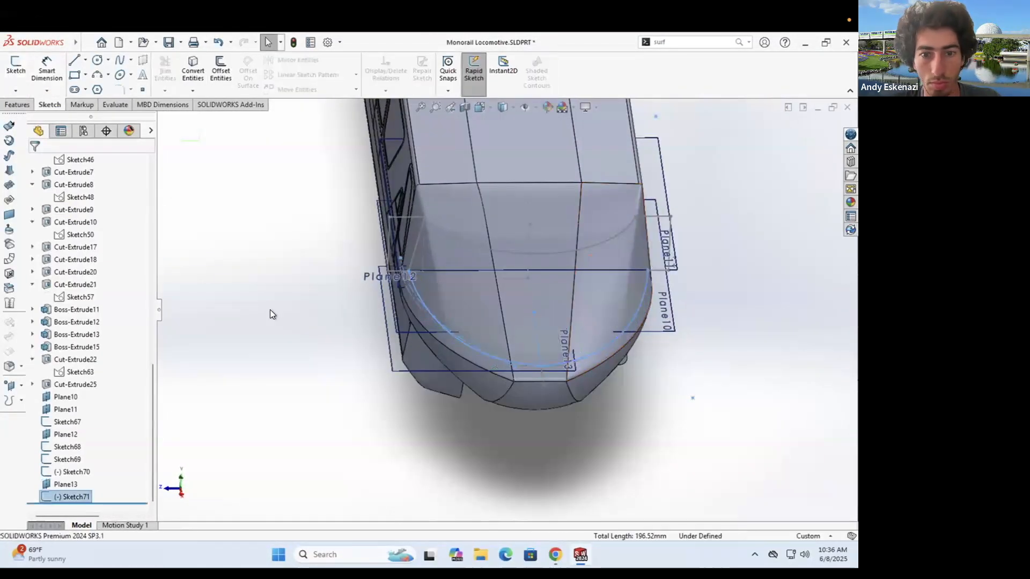
pyautogui.click(272, 315)
pyautogui.moveTo(494, 328); pyautogui.dragTo(570, 304, button='middle')
pyautogui.click(19, 105)
pyautogui.click(271, 60)
pyautogui.click(48, 160)
pyautogui.click(277, 74)
# - Try a lofted cut with Sketch71 and Sketch70 as guide curves, then cancel the preview
pyautogui.click(374, 324)
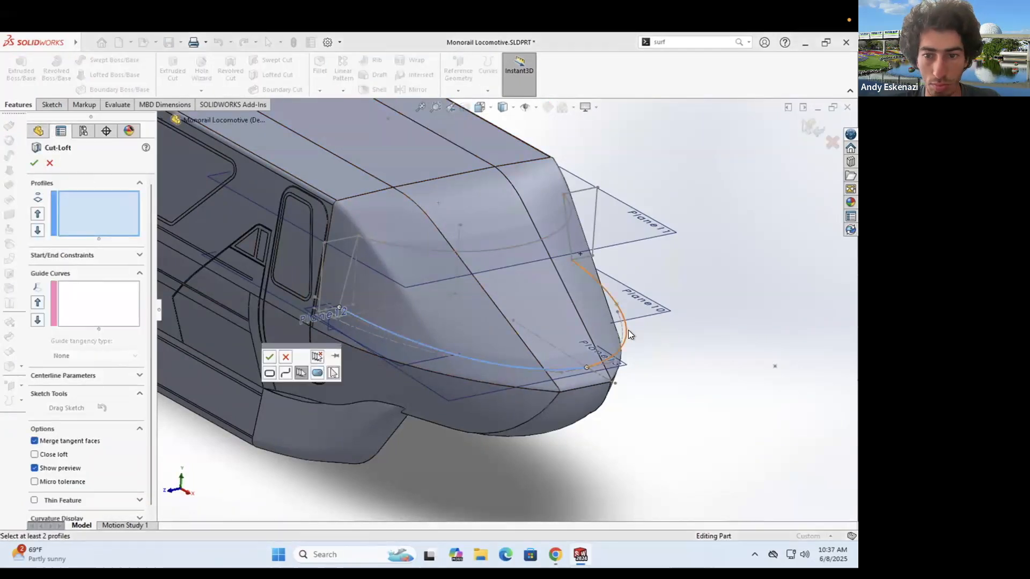
pyautogui.click(268, 356)
pyautogui.rightClick(98, 213)
pyautogui.click(142, 224)
pyautogui.click(98, 304)
pyautogui.click(385, 328)
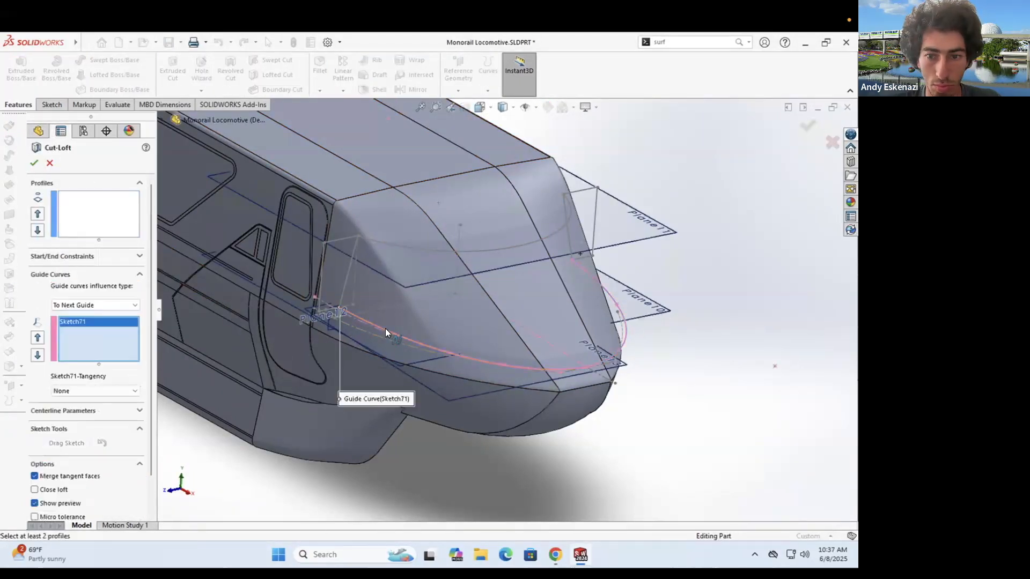
pyautogui.click(446, 252)
pyautogui.click(343, 238)
pyautogui.click(585, 187)
pyautogui.moveTo(586, 188)
pyautogui.mouseDown(button='middle')
pyautogui.moveTo(410, 244)
pyautogui.moveTo(449, 267)
pyautogui.mouseUp(button='middle')
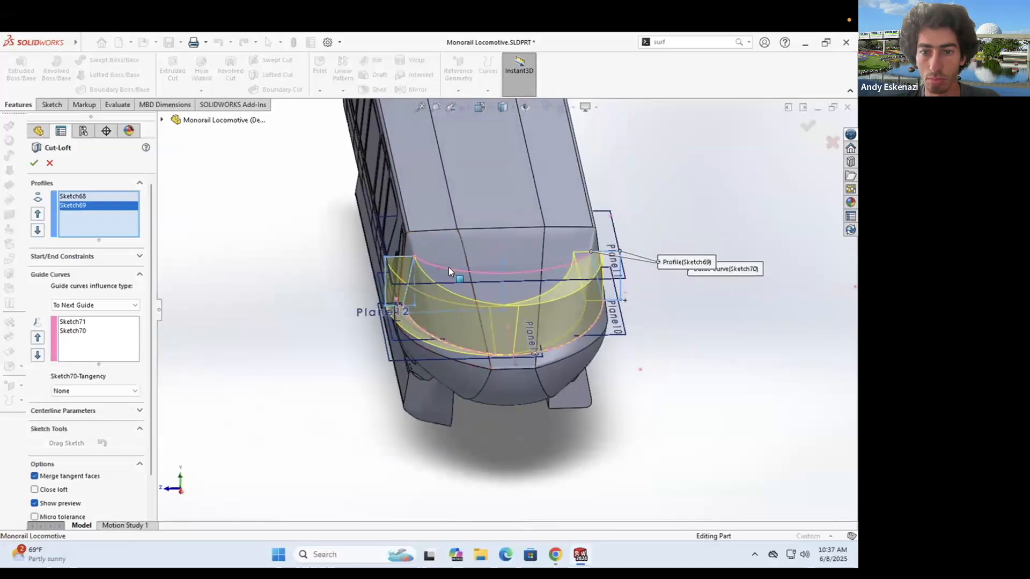
pyautogui.press('Escape')
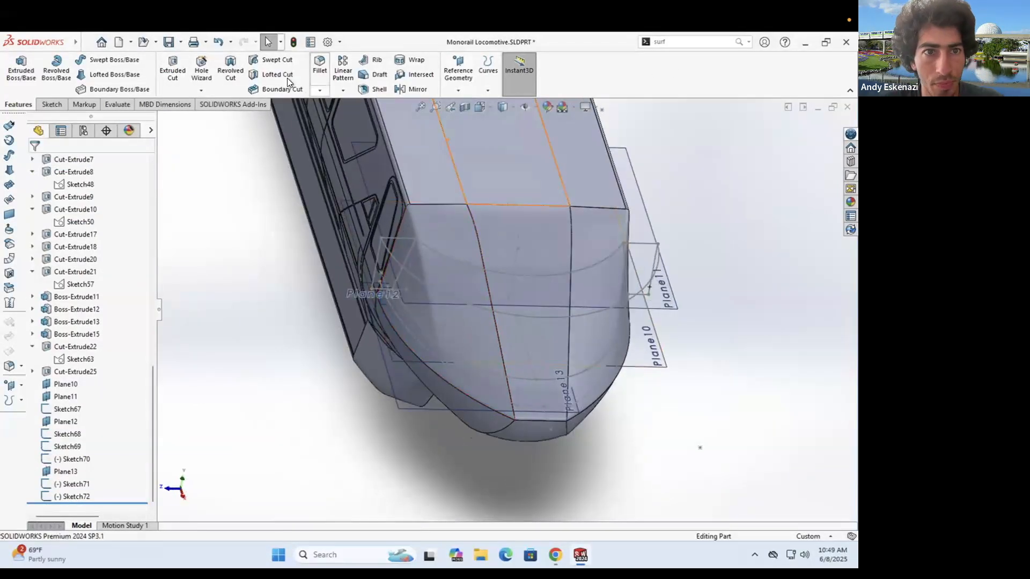
pyautogui.press('Return')
# - Create Cut-Loft3 on the nose from two profile sketches and three guide curves
pyautogui.click(475, 358)
pyautogui.click(500, 313)
pyautogui.click(592, 263)
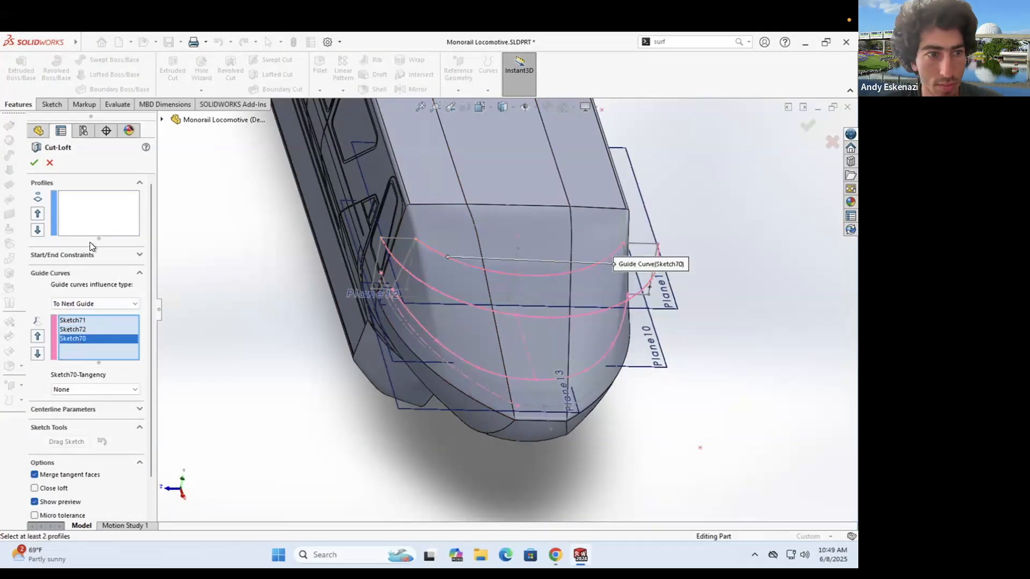
pyautogui.click(93, 224)
pyautogui.click(411, 239)
pyautogui.click(641, 244)
pyautogui.click(34, 162)
pyautogui.moveTo(418, 322); pyautogui.dragTo(332, 319, button='middle')
pyautogui.scroll(2, 458, 343)
pyautogui.scroll(2, 365, 319)
# - Delete Cut-Loft3 from the feature tree
pyautogui.rightClick(69, 497)
pyautogui.click(98, 368)
pyautogui.click(500, 230)
pyautogui.moveTo(526, 329); pyautogui.dragTo(542, 322, button='middle')
# - Start a sketch for the arc, then exit the empty Sketch73
pyautogui.click(607, 292)
pyautogui.click(615, 279)
pyautogui.moveTo(615, 279)
pyautogui.mouseDown(button='middle')
pyautogui.moveTo(531, 431)
pyautogui.moveTo(356, 345)
pyautogui.mouseUp(button='middle')
pyautogui.scroll(-4, 531, 431)
pyautogui.click(97, 75)
pyautogui.moveTo(268, 290)
pyautogui.mouseDown(button='middle')
pyautogui.moveTo(344, 304)
pyautogui.moveTo(425, 271)
pyautogui.mouseUp(button='middle')
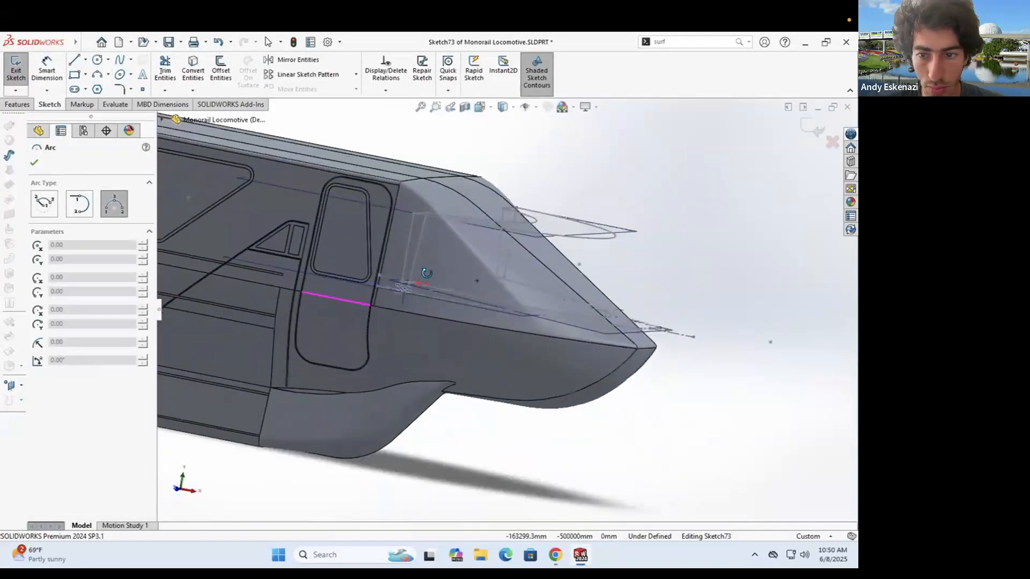
pyautogui.scroll(-1, 425, 272)
pyautogui.click(15, 70)
# - Open and close a sketch on Plane10, then hide Plane10
pyautogui.rightClick(397, 295)
pyautogui.click(421, 283)
pyautogui.click(16, 70)
pyautogui.moveTo(322, 321)
pyautogui.mouseDown(button='middle')
pyautogui.moveTo(356, 271)
pyautogui.moveTo(343, 325)
pyautogui.mouseUp(button='middle')
pyautogui.scroll(-3, 349, 294)
pyautogui.scroll(2, 343, 325)
pyautogui.scroll(-2, 281, 304)
pyautogui.rightClick(279, 301)
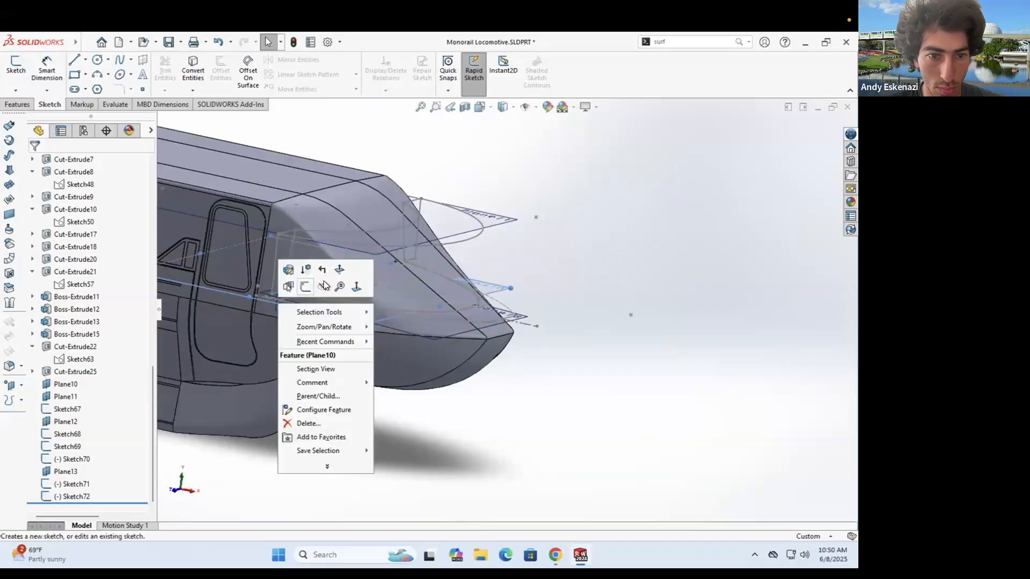
pyautogui.click(324, 284)
# - In Sketch75 on Plane13, draw a downward 3-point arc of about 80.98mm radius across the nose
pyautogui.click(16, 70)
pyautogui.click(526, 321)
pyautogui.moveTo(446, 391); pyautogui.dragTo(483, 300, button='middle')
pyautogui.scroll(-4, 483, 300)
pyautogui.click(97, 75)
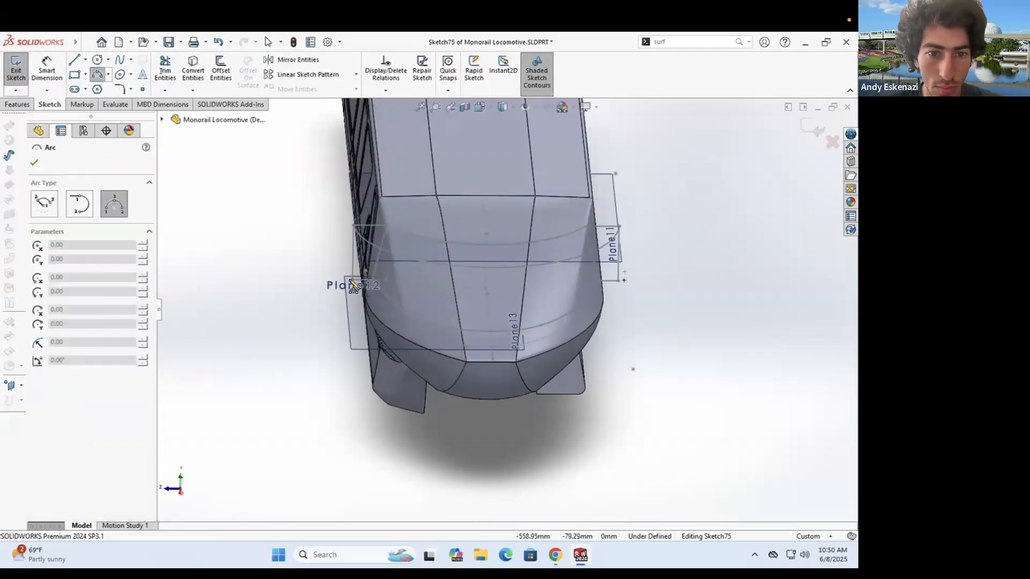
pyautogui.click(352, 279)
pyautogui.click(618, 281)
pyautogui.click(552, 341)
pyautogui.press('Escape')
pyautogui.moveTo(444, 344); pyautogui.dragTo(446, 333)
pyautogui.moveTo(445, 334); pyautogui.dragTo(501, 314, button='middle')
pyautogui.scroll(-3, 501, 314)
pyautogui.press('Escape')
pyautogui.click(16, 69)
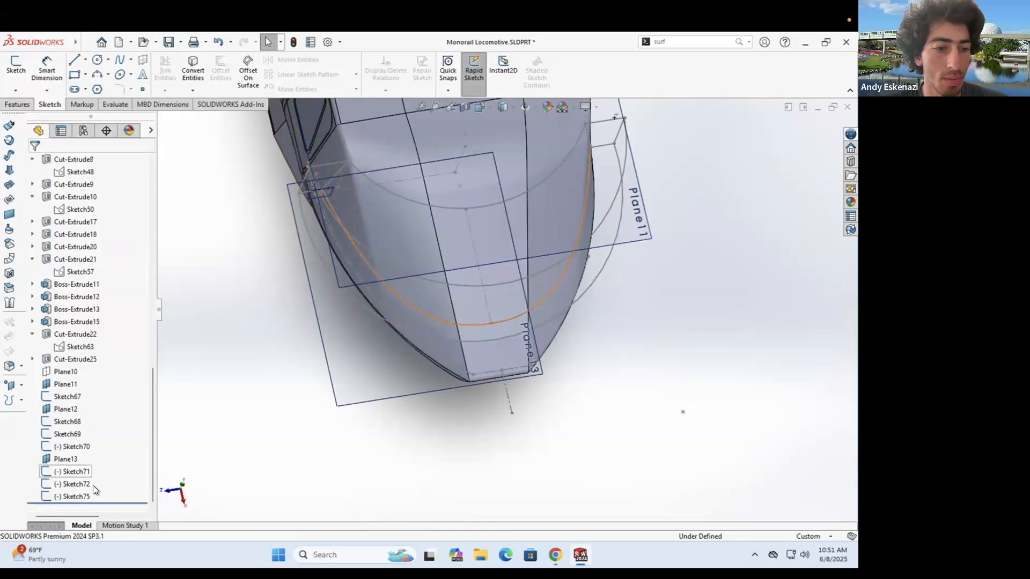
# - Start a lofted cut with Sketch75, 71, 72 and 70 as guide curves
pyautogui.click(18, 104)
pyautogui.click(273, 74)
pyautogui.click(517, 379)
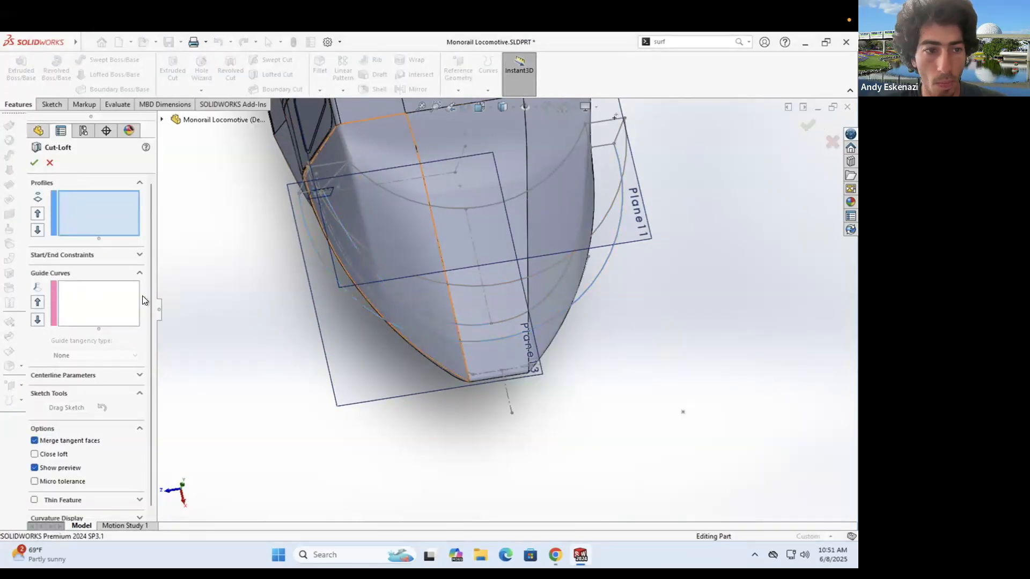
pyautogui.click(99, 303)
pyautogui.click(475, 341)
pyautogui.click(476, 325)
pyautogui.moveTo(476, 325); pyautogui.dragTo(456, 273, button='middle')
pyautogui.click(452, 259)
# - Use Sketch68 and Sketch69 as profiles and accept Cut-Loft4
pyautogui.click(456, 212)
pyautogui.click(83, 219)
pyautogui.click(341, 177)
pyautogui.click(613, 169)
pyautogui.click(33, 163)
pyautogui.moveTo(429, 333); pyautogui.dragTo(638, 347, button='middle')
pyautogui.scroll(-4, 509, 327)
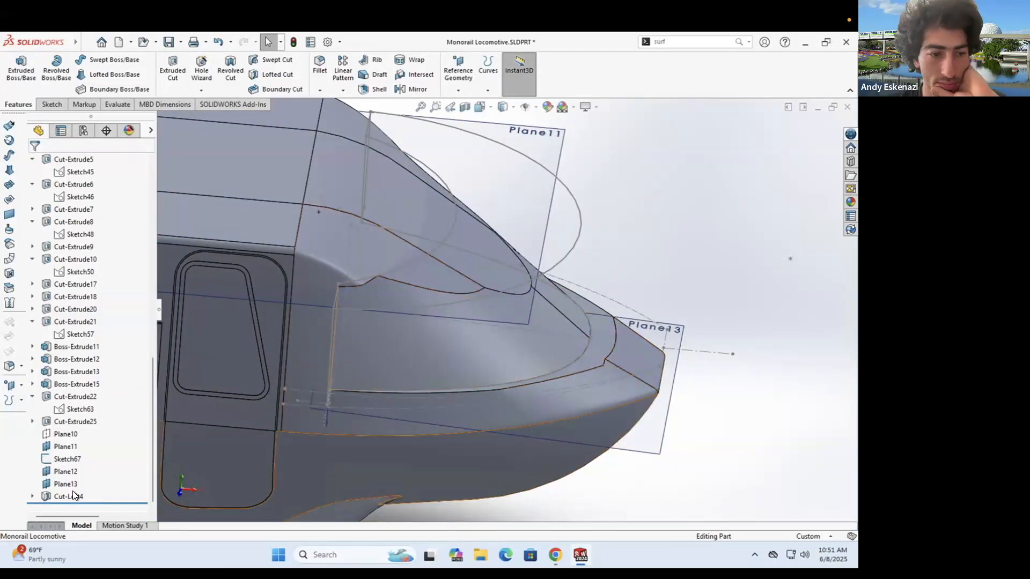
# - Edit Sketch71, drag three of its spline points, then exit to rebuild the cut
pyautogui.click(32, 496)
pyautogui.rightClick(80, 472)
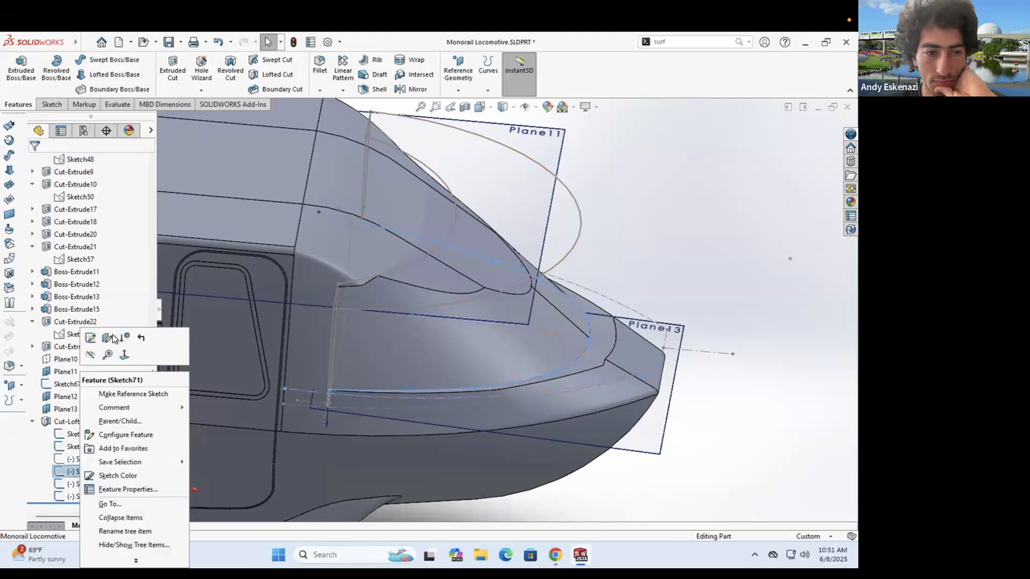
pyautogui.click(112, 335)
pyautogui.scroll(-7, 364, 303)
pyautogui.moveTo(463, 290); pyautogui.dragTo(417, 296)
pyautogui.scroll(5, 429, 288)
pyautogui.scroll(-1, 497, 228)
pyautogui.moveTo(497, 228); pyautogui.dragTo(483, 224)
pyautogui.keyDown('ctrl'); pyautogui.moveTo(559, 155); pyautogui.dragTo(522, 231, button='middle'); pyautogui.keyUp('ctrl')
pyautogui.moveTo(520, 232); pyautogui.dragTo(540, 223)
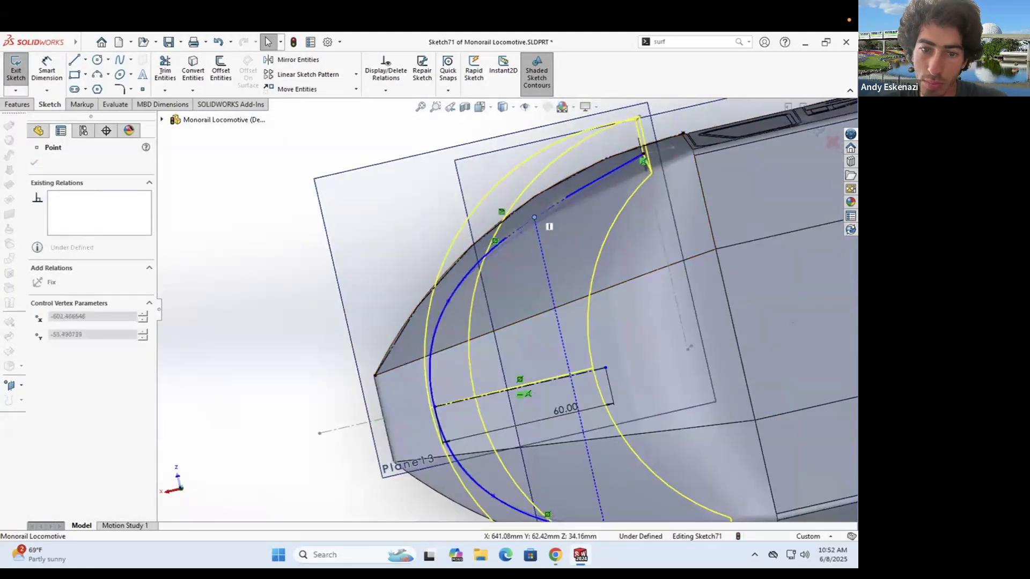
pyautogui.click(819, 131)
pyautogui.scroll(3, 470, 305)
pyautogui.moveTo(501, 371)
pyautogui.mouseDown(button='middle')
pyautogui.moveTo(647, 289)
pyautogui.moveTo(735, 303)
pyautogui.moveTo(537, 379)
pyautogui.mouseUp(button='middle')
pyautogui.scroll(-4, 488, 358)
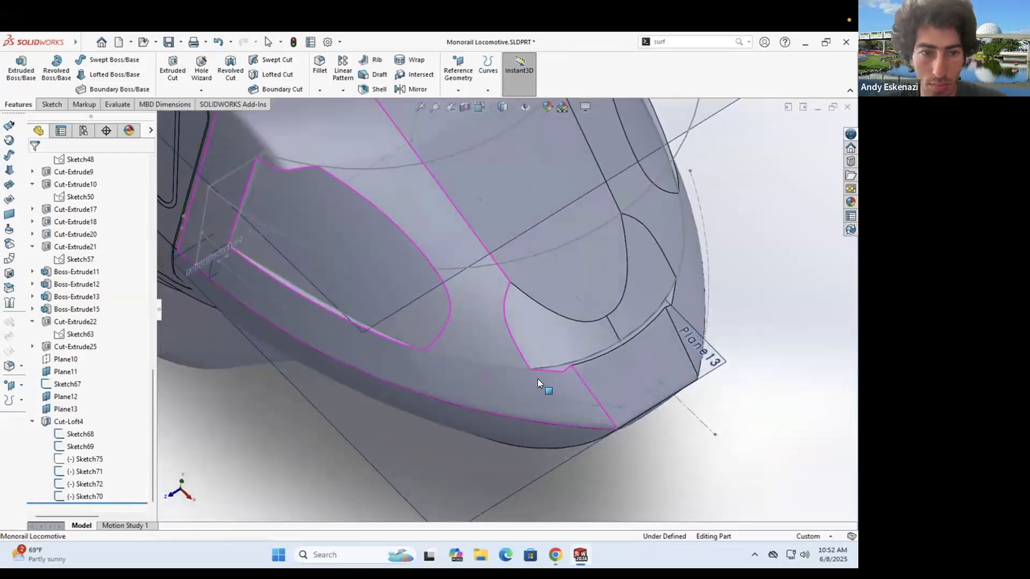
# - Reopen Sketch71 and insert an extra point on the guide spline
pyautogui.rightClick(379, 331)
pyautogui.click(394, 297)
pyautogui.moveTo(393, 455)
pyautogui.mouseDown(button='middle')
pyautogui.moveTo(349, 445)
pyautogui.moveTo(344, 429)
pyautogui.mouseUp(button='middle')
pyautogui.scroll(-6, 343, 349)
pyautogui.rightClick(395, 353)
pyautogui.press('Escape')
pyautogui.rightClick(422, 320)
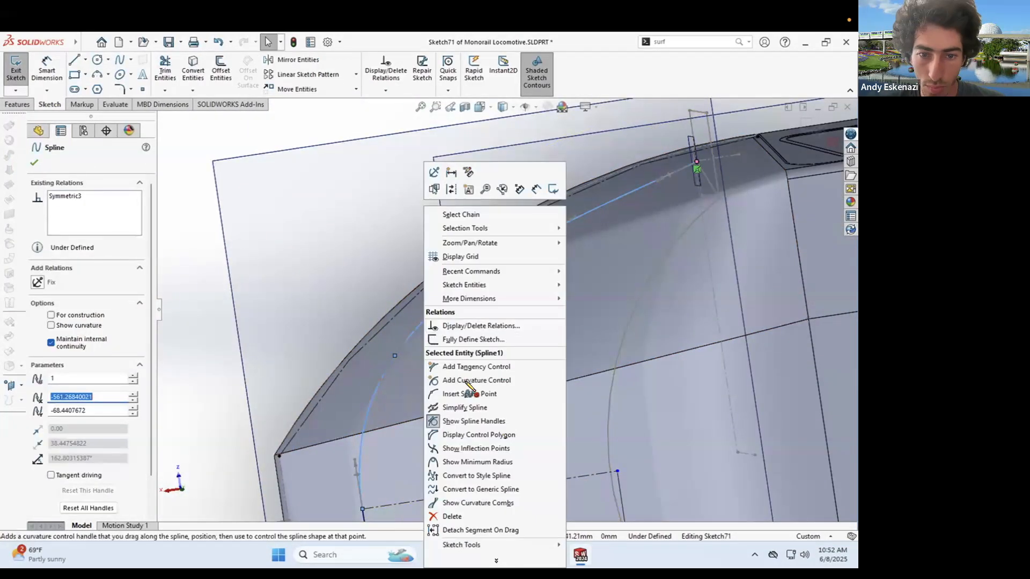
pyautogui.click(468, 393)
pyautogui.scroll(4, 488, 317)
pyautogui.click(472, 308)
pyautogui.press('Escape')
pyautogui.scroll(-3, 470, 309)
pyautogui.click(468, 312)
pyautogui.scroll(-3, 548, 250)
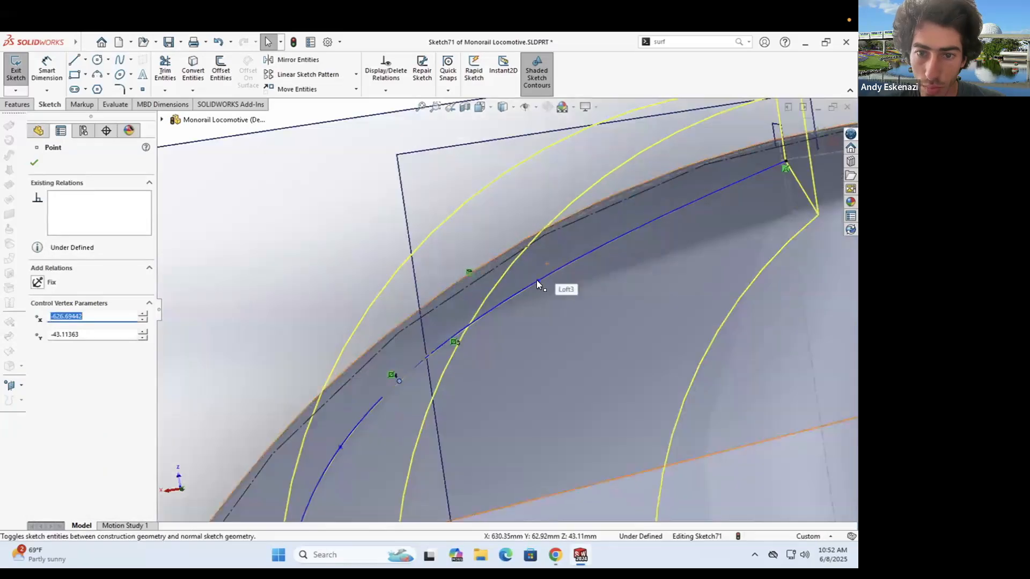
# - Drag spline points to reshape the curve, undo the bad moves, and exit the sketch
pyautogui.moveTo(541, 273); pyautogui.dragTo(536, 273)
pyautogui.moveTo(400, 378); pyautogui.dragTo(403, 379)
pyautogui.moveTo(594, 243); pyautogui.dragTo(539, 276)
pyautogui.hotkey('ctrl', 'z')
pyautogui.scroll(4, 523, 292)
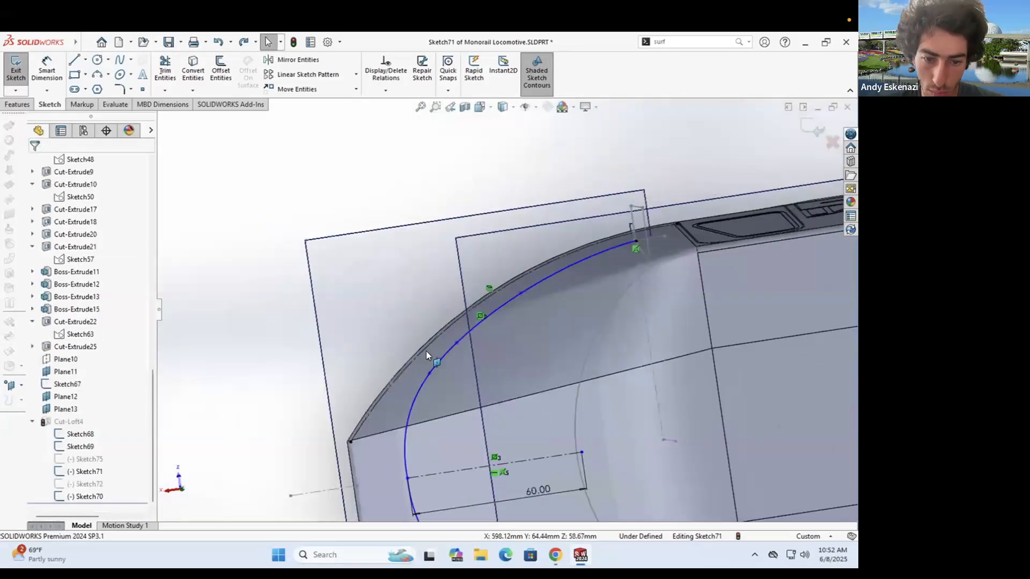
pyautogui.scroll(-3, 423, 407)
pyautogui.moveTo(422, 440); pyautogui.dragTo(421, 440)
pyautogui.hotkey('ctrl', 'z')
pyautogui.moveTo(442, 285); pyautogui.dragTo(442, 304)
pyautogui.hotkey('ctrl', 'z')
pyautogui.click(15, 68)
pyautogui.scroll(3, 496, 338)
pyautogui.moveTo(558, 210)
pyautogui.mouseDown(button='middle')
pyautogui.moveTo(562, 201)
pyautogui.moveTo(578, 349)
pyautogui.moveTo(445, 268)
pyautogui.moveTo(424, 358)
pyautogui.moveTo(573, 304)
pyautogui.moveTo(450, 356)
pyautogui.moveTo(587, 208)
pyautogui.mouseUp(button='middle')
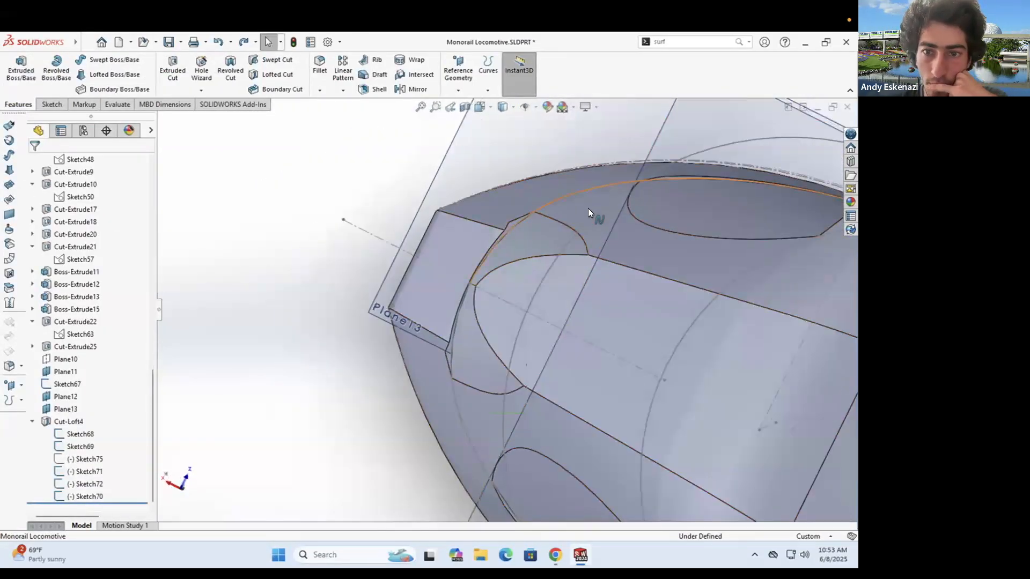
pyautogui.scroll(3, 507, 238)
# - Edit Sketch71 again, move five spline control points, and rebuild Cut-Loft4
pyautogui.rightClick(510, 237)
pyautogui.click(521, 205)
pyautogui.scroll(8, 336, 330)
pyautogui.moveTo(336, 330); pyautogui.dragTo(370, 300, button='middle')
pyautogui.scroll(-9, 464, 300)
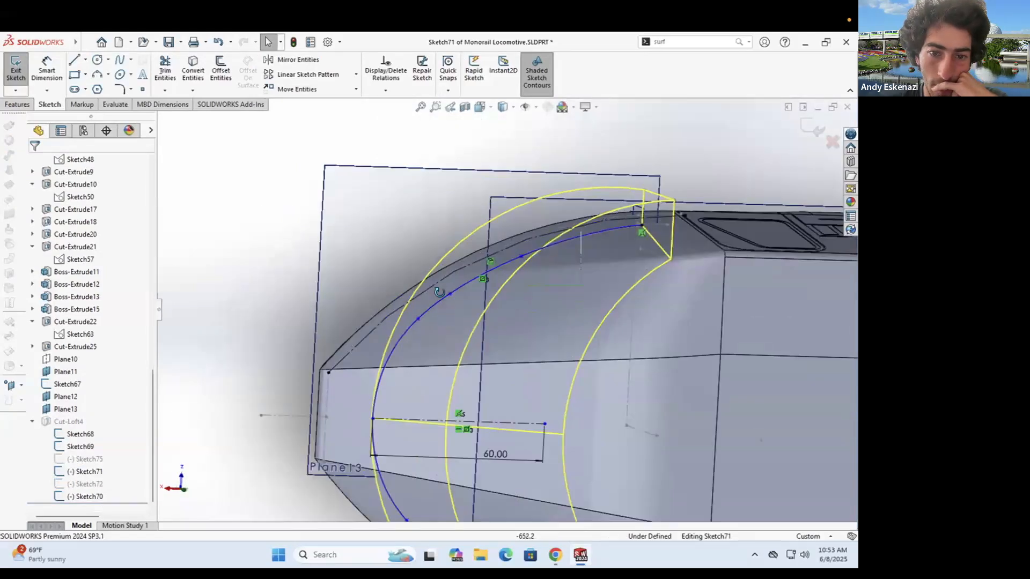
pyautogui.moveTo(461, 304)
pyautogui.mouseDown()
pyautogui.moveTo(481, 284)
pyautogui.moveTo(482, 301)
pyautogui.moveTo(403, 348)
pyautogui.moveTo(464, 292)
pyautogui.moveTo(392, 339)
pyautogui.moveTo(411, 343)
pyautogui.mouseUp()
pyautogui.scroll(-1, 471, 293)
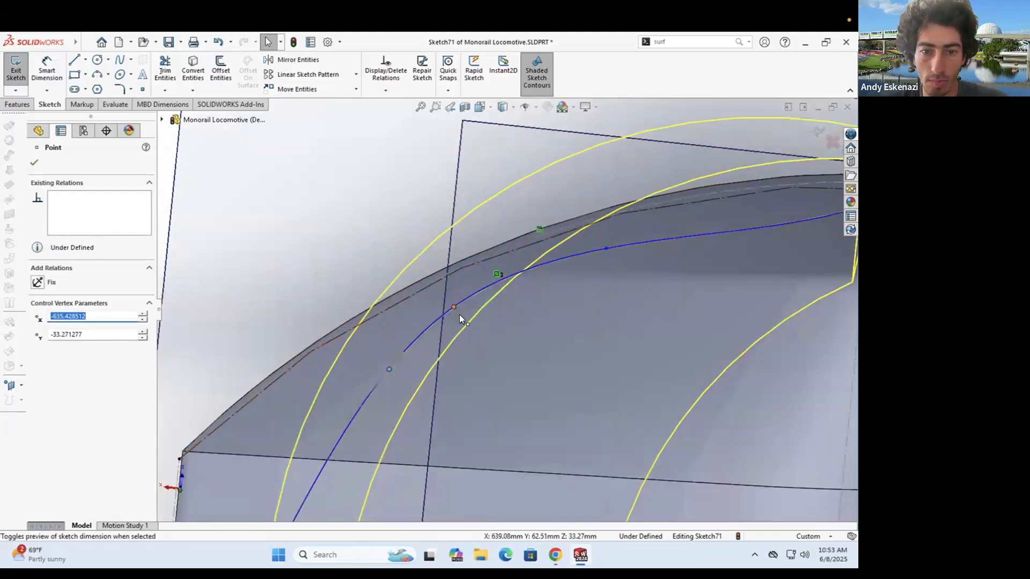
pyautogui.moveTo(455, 307); pyautogui.dragTo(460, 313)
pyautogui.moveTo(387, 369); pyautogui.dragTo(384, 378)
pyautogui.moveTo(606, 249); pyautogui.dragTo(609, 246)
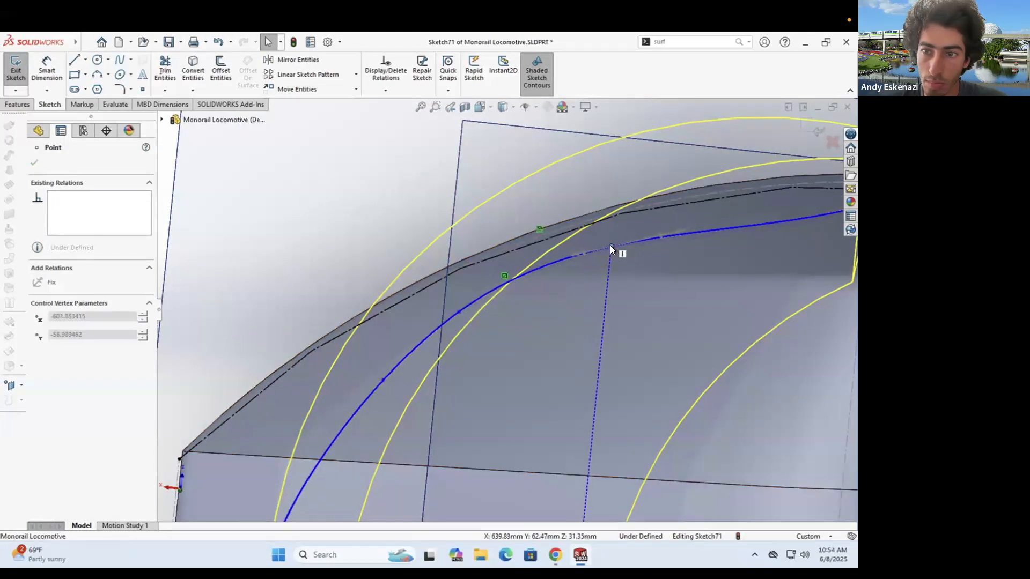
pyautogui.hotkey('ctrl', 'b')
pyautogui.moveTo(532, 294)
pyautogui.mouseDown(button='middle')
pyautogui.moveTo(574, 234)
pyautogui.moveTo(522, 361)
pyautogui.mouseUp(button='middle')
pyautogui.scroll(3, 522, 361)
pyautogui.scroll(-2, 522, 361)
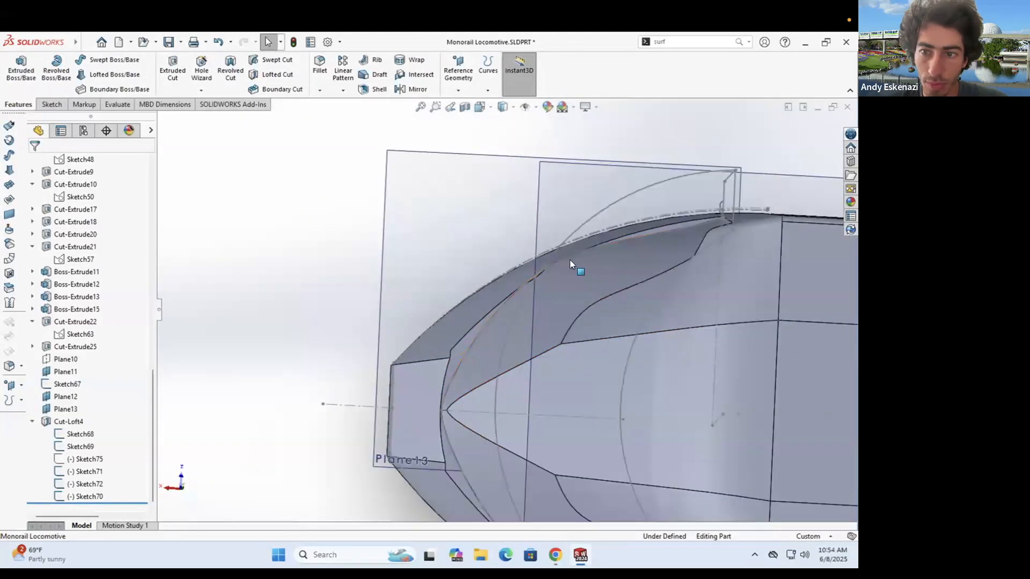
# - Reopen Sketch71, start and cancel an extra spline, then rebuild the nose cut
pyautogui.rightClick(482, 322)
pyautogui.click(492, 292)
pyautogui.moveTo(360, 284); pyautogui.dragTo(368, 370, button='middle')
pyautogui.scroll(-7, 368, 364)
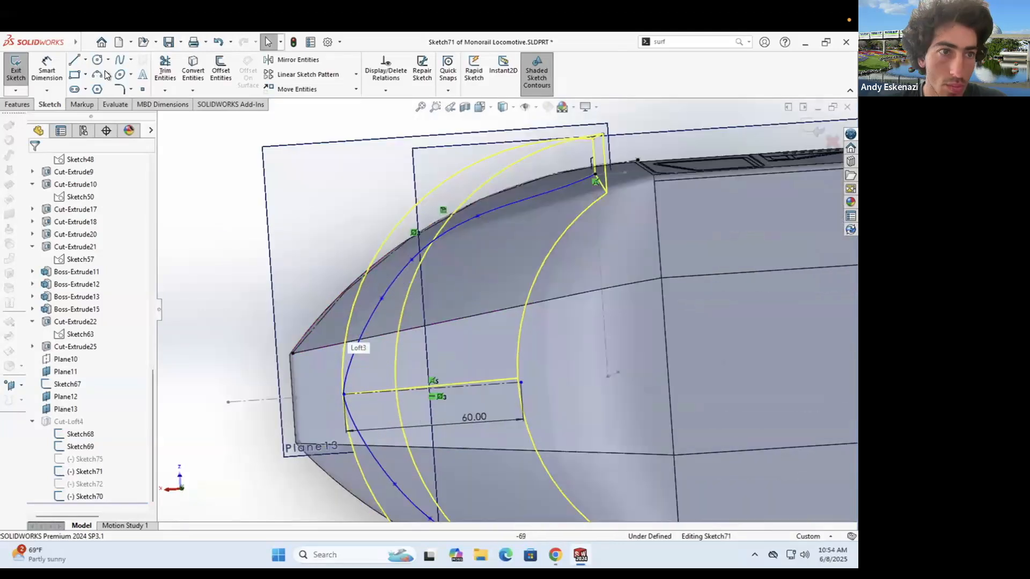
pyautogui.click(120, 60)
pyautogui.scroll(-3, 322, 381)
pyautogui.click(369, 400)
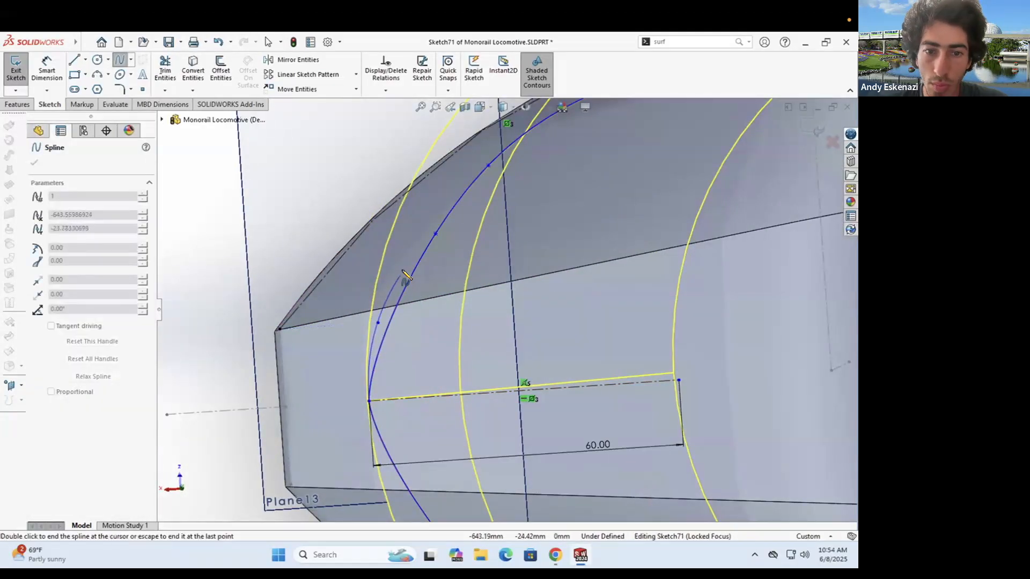
pyautogui.press('Escape')
pyautogui.moveTo(404, 333); pyautogui.dragTo(538, 234, button='middle')
pyautogui.hotkey('ctrl', 'b')
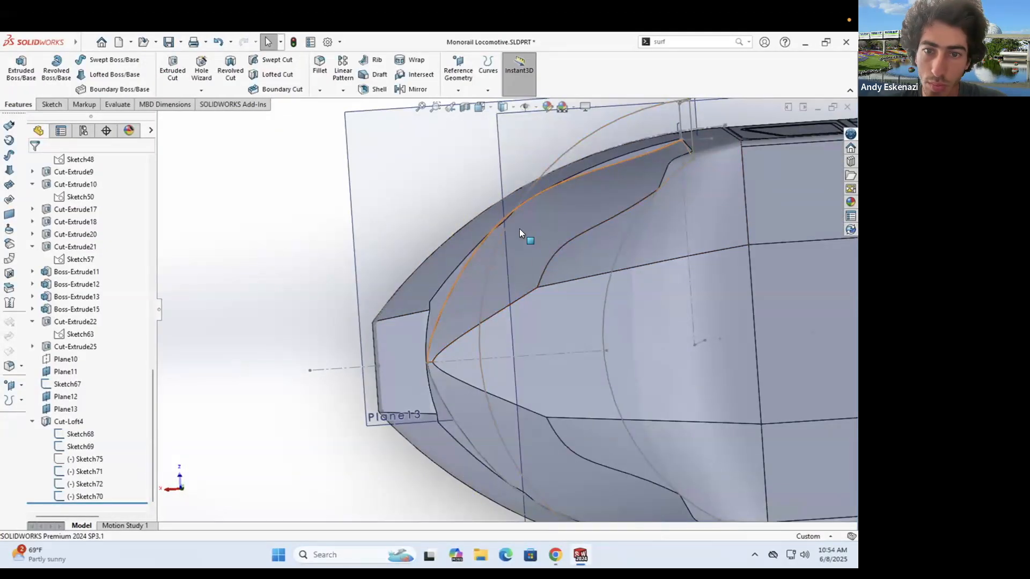
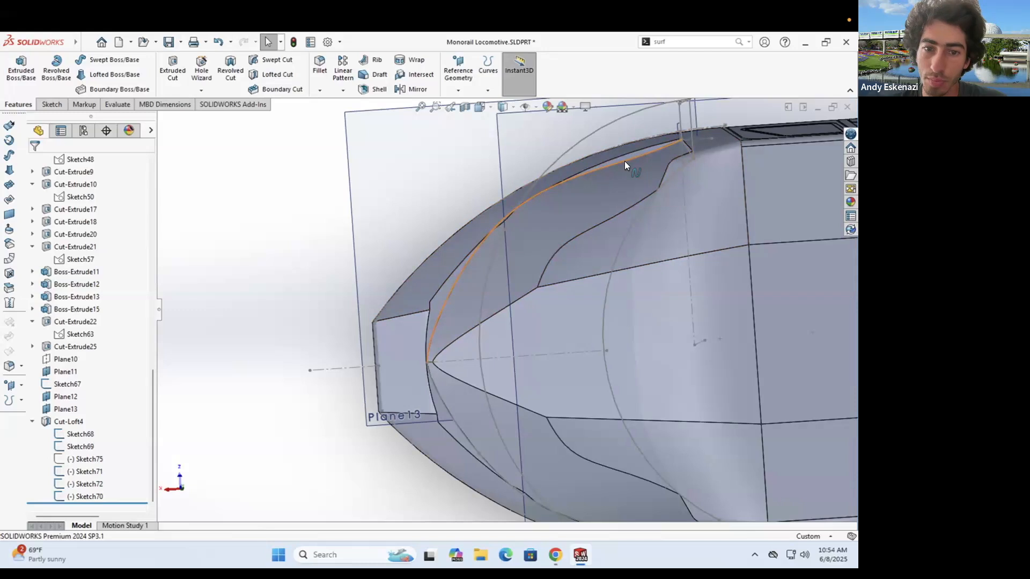
# - Edit the nose guide curve sketch and insert a new point on the guide spline
pyautogui.click(21, 70)
pyautogui.press('Escape')
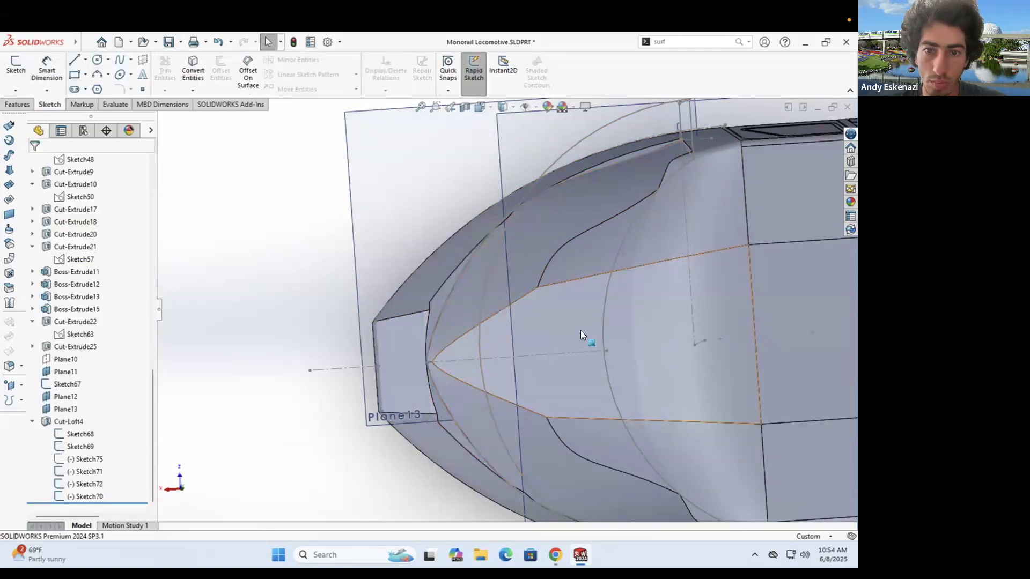
pyautogui.rightClick(457, 283)
pyautogui.click(467, 252)
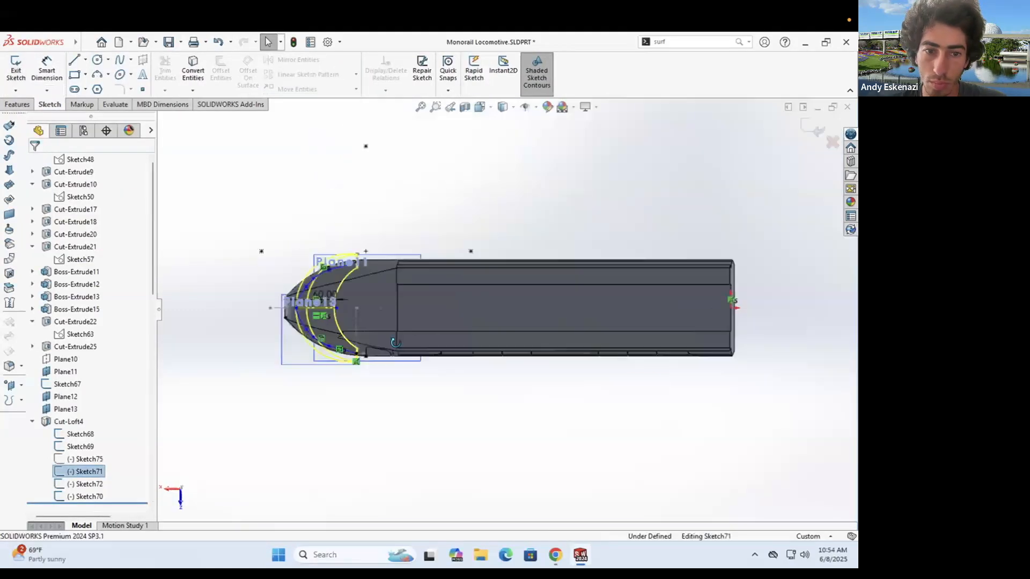
pyautogui.scroll(-5, 300, 252)
pyautogui.moveTo(407, 290); pyautogui.dragTo(423, 314, button='middle')
pyautogui.rightClick(430, 317)
pyautogui.click(459, 393)
pyautogui.scroll(-5, 410, 326)
pyautogui.press('Escape')
# - Drag the new spline point left to reshape the guide, then exit and rebuild
pyautogui.moveTo(461, 304); pyautogui.dragTo(425, 301)
pyautogui.scroll(5, 429, 303)
pyautogui.moveTo(430, 306); pyautogui.dragTo(444, 328, button='middle')
pyautogui.scroll(-3, 444, 330)
pyautogui.moveTo(498, 283)
pyautogui.mouseDown()
pyautogui.moveTo(424, 319)
pyautogui.moveTo(426, 311)
pyautogui.mouseUp()
pyautogui.doubleClick(445, 252)
# - Reopen the guide sketch, nudge two spline points slightly, and rebuild the cut loft
pyautogui.moveTo(446, 255)
pyautogui.mouseDown(button='middle')
pyautogui.moveTo(514, 289)
pyautogui.moveTo(536, 315)
pyautogui.moveTo(437, 321)
pyautogui.moveTo(424, 306)
pyautogui.mouseUp(button='middle')
pyautogui.scroll(4, 536, 315)
pyautogui.scroll(-3, 424, 306)
pyautogui.doubleClick(512, 268)
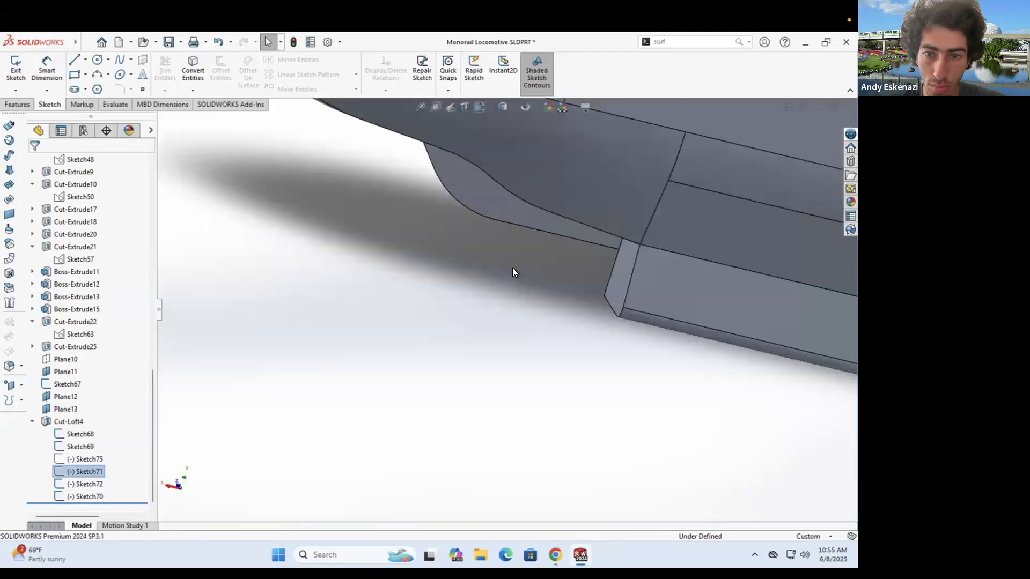
pyautogui.scroll(5, 513, 268)
pyautogui.moveTo(512, 268); pyautogui.dragTo(385, 294, button='middle')
pyautogui.scroll(-5, 385, 294)
pyautogui.moveTo(437, 286); pyautogui.dragTo(439, 284)
pyautogui.moveTo(381, 313); pyautogui.dragTo(383, 317)
pyautogui.doubleClick(452, 298)
# - In the guide sketch, undo a trial point move and reposition the spline's end point
pyautogui.moveTo(452, 298)
pyautogui.mouseDown(button='middle')
pyautogui.moveTo(508, 276)
pyautogui.moveTo(427, 397)
pyautogui.moveTo(308, 340)
pyautogui.moveTo(398, 387)
pyautogui.moveTo(446, 317)
pyautogui.mouseUp(button='middle')
pyautogui.scroll(5, 508, 276)
pyautogui.scroll(-4, 428, 398)
pyautogui.scroll(3, 308, 340)
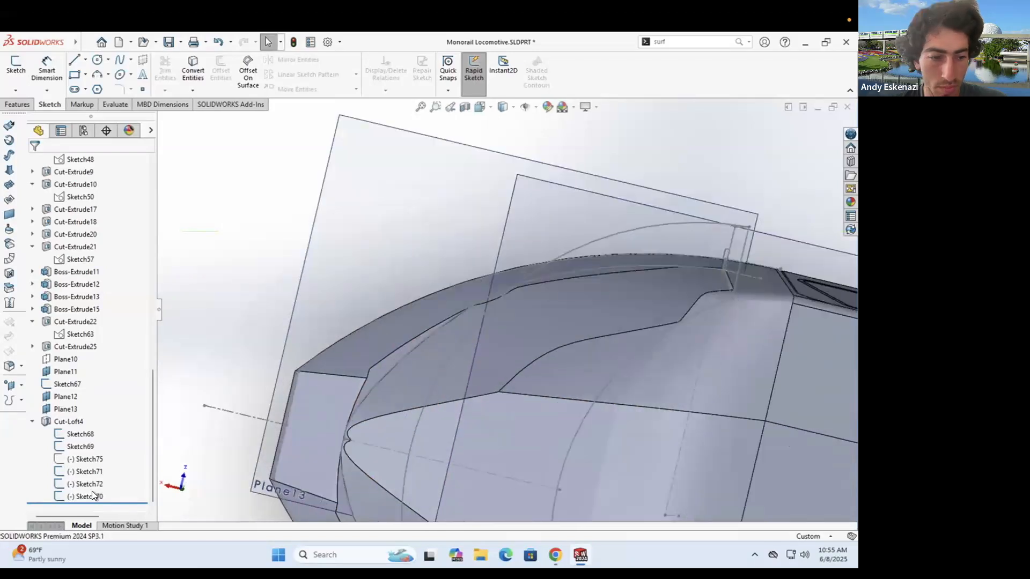
pyautogui.doubleClick(446, 316)
pyautogui.scroll(-6, 249, 276)
pyautogui.moveTo(458, 295); pyautogui.dragTo(443, 298)
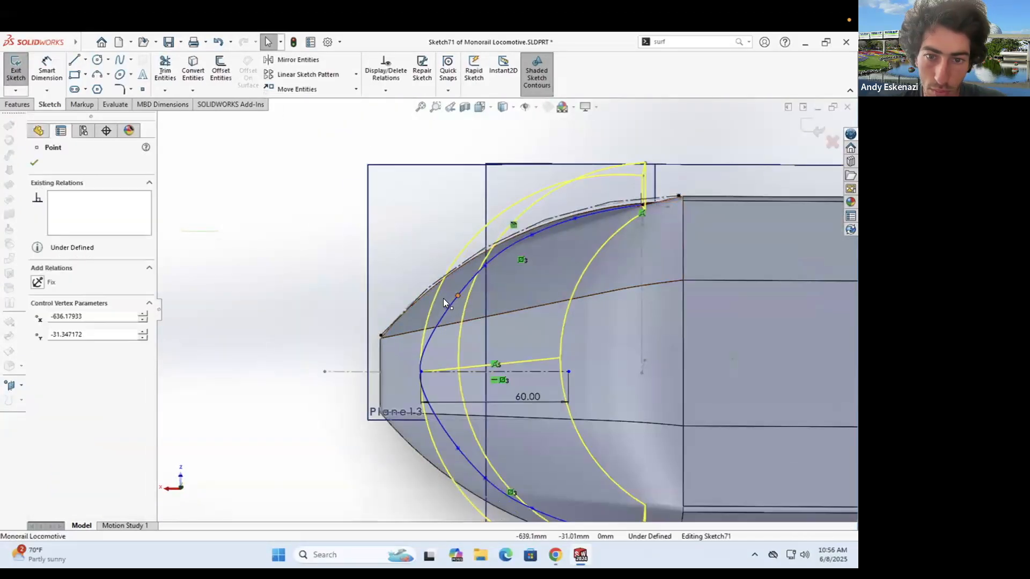
pyautogui.hotkey('ctrl', 'z')
pyautogui.moveTo(421, 371)
pyautogui.mouseDown()
pyautogui.moveTo(410, 371)
pyautogui.moveTo(435, 348)
pyautogui.moveTo(429, 328)
pyautogui.mouseUp()
pyautogui.rightClick(426, 333)
pyautogui.click(453, 350)
# - Insert a spline point and make the two splines tangent at the nose; dismiss the rebuild error
pyautogui.scroll(-4, 427, 335)
pyautogui.click(416, 350)
pyautogui.click(413, 407)
pyautogui.keyDown('ctrl'); pyautogui.click(413, 420); pyautogui.keyUp('ctrl')
pyautogui.click(38, 348)
pyautogui.press('Escape')
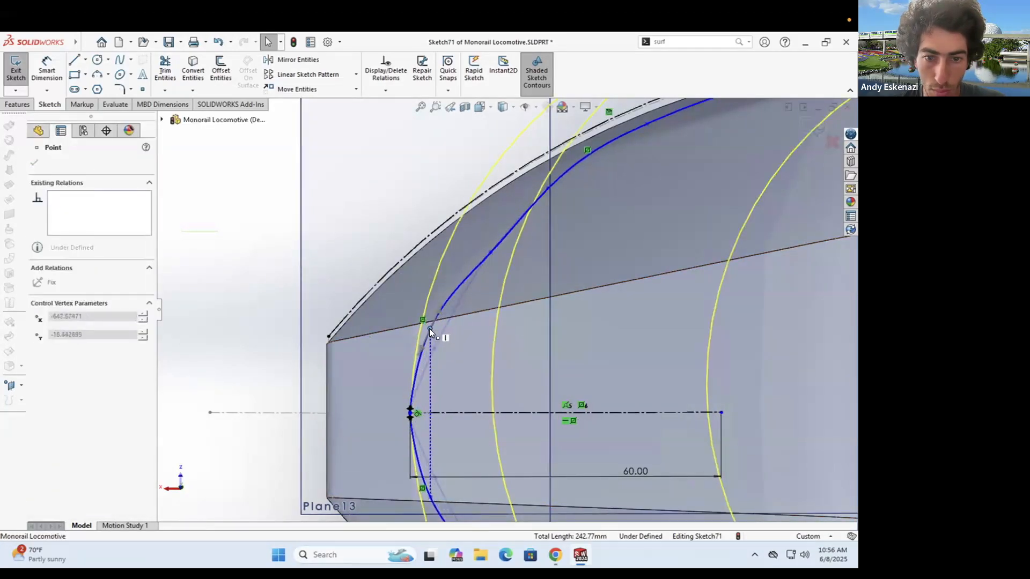
pyautogui.press('Escape')
pyautogui.click(15, 69)
pyautogui.click(349, 129)
# - Undo the change that broke the rebuild and exit the guide sketch
pyautogui.moveTo(439, 384)
pyautogui.mouseDown(button='middle')
pyautogui.moveTo(461, 375)
pyautogui.moveTo(321, 439)
pyautogui.moveTo(300, 376)
pyautogui.mouseUp(button='middle')
pyautogui.hotkey('ctrl', 'z')
pyautogui.scroll(8, 461, 375)
pyautogui.scroll(-5, 328, 409)
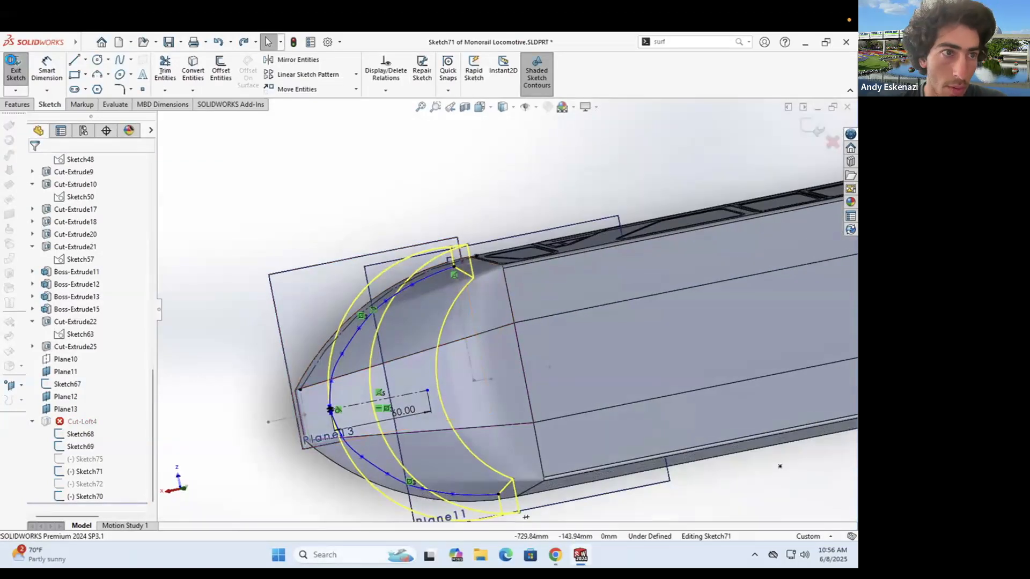
pyautogui.click(16, 69)
# - Open Cut-Loft4 to inspect its loft profiles, then cancel without changes
pyautogui.rightClick(75, 421)
pyautogui.click(84, 221)
pyautogui.moveTo(343, 322)
pyautogui.mouseDown(button='middle')
pyautogui.moveTo(486, 315)
pyautogui.moveTo(410, 290)
pyautogui.mouseUp(button='middle')
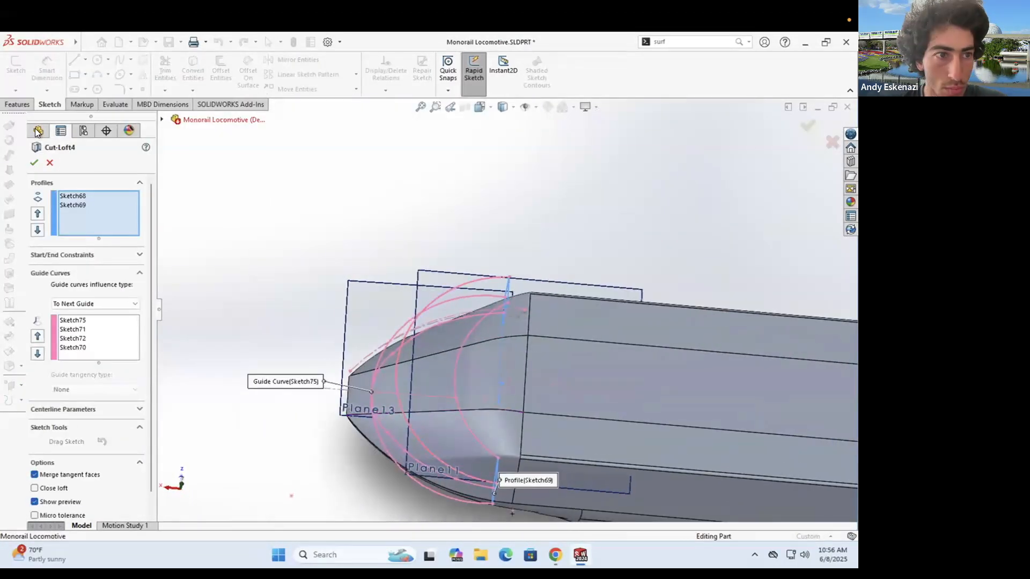
pyautogui.click(49, 163)
# - Reshape the arc in Sketch75 of Cut-Loft4 and rebuild
pyautogui.click(32, 496)
pyautogui.rightClick(86, 459)
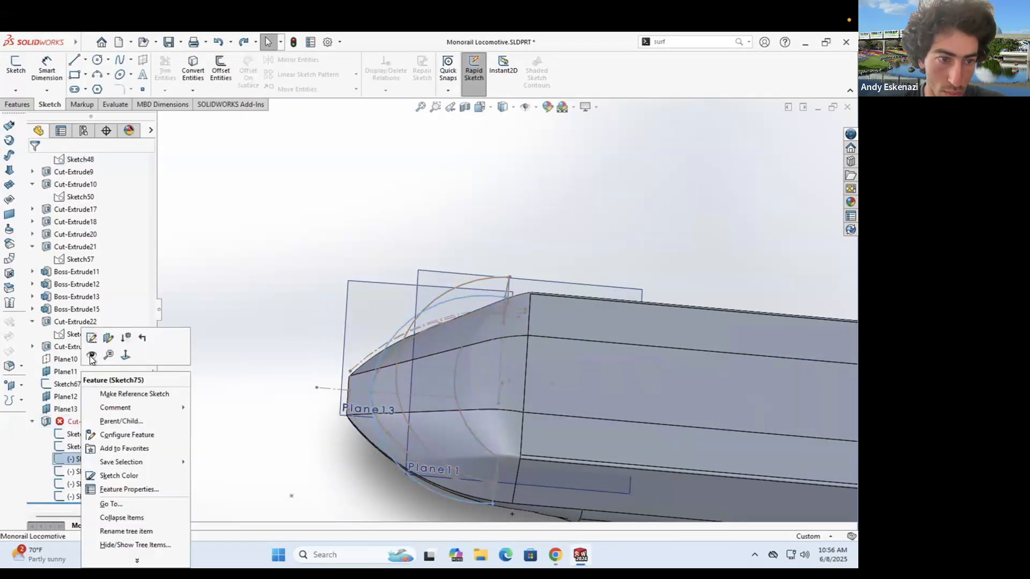
pyautogui.click(91, 345)
pyautogui.scroll(5, 319, 265)
pyautogui.moveTo(321, 269); pyautogui.dragTo(312, 273)
pyautogui.click(16, 68)
# - Inspect the nose tip, then move one guide spline control vertex left and rebuild
pyautogui.scroll(5, 482, 279)
pyautogui.moveTo(483, 279)
pyautogui.mouseDown(button='middle')
pyautogui.moveTo(660, 280)
pyautogui.moveTo(590, 350)
pyautogui.moveTo(565, 209)
pyautogui.moveTo(577, 257)
pyautogui.mouseUp(button='middle')
pyautogui.scroll(-8, 590, 349)
pyautogui.scroll(7, 576, 257)
pyautogui.moveTo(576, 258)
pyautogui.mouseDown(button='middle')
pyautogui.moveTo(666, 403)
pyautogui.moveTo(563, 317)
pyautogui.moveTo(526, 402)
pyautogui.moveTo(571, 314)
pyautogui.moveTo(508, 410)
pyautogui.mouseUp(button='middle')
pyautogui.scroll(-5, 563, 317)
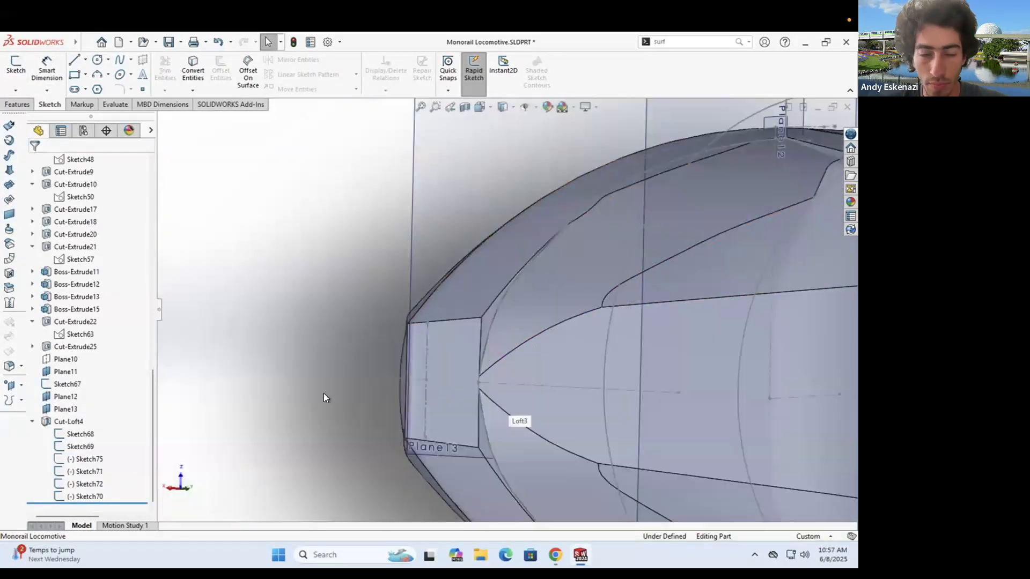
pyautogui.rightClick(492, 311)
pyautogui.click(501, 276)
pyautogui.scroll(-5, 343, 349)
pyautogui.moveTo(376, 354)
pyautogui.mouseDown(button='middle')
pyautogui.moveTo(429, 344)
pyautogui.moveTo(448, 304)
pyautogui.mouseUp(button='middle')
pyautogui.scroll(-5, 448, 304)
pyautogui.moveTo(449, 305)
pyautogui.mouseDown()
pyautogui.moveTo(436, 308)
pyautogui.moveTo(437, 298)
pyautogui.mouseUp()
pyautogui.click(16, 72)
# - Nudge two guide spline control vertices and rebuild with Ctrl+B
pyautogui.scroll(5, 457, 245)
pyautogui.moveTo(457, 245)
pyautogui.mouseDown(button='middle')
pyautogui.moveTo(526, 224)
pyautogui.moveTo(474, 329)
pyautogui.mouseUp(button='middle')
pyautogui.scroll(-4, 473, 325)
pyautogui.rightClick(490, 266)
pyautogui.click(501, 232)
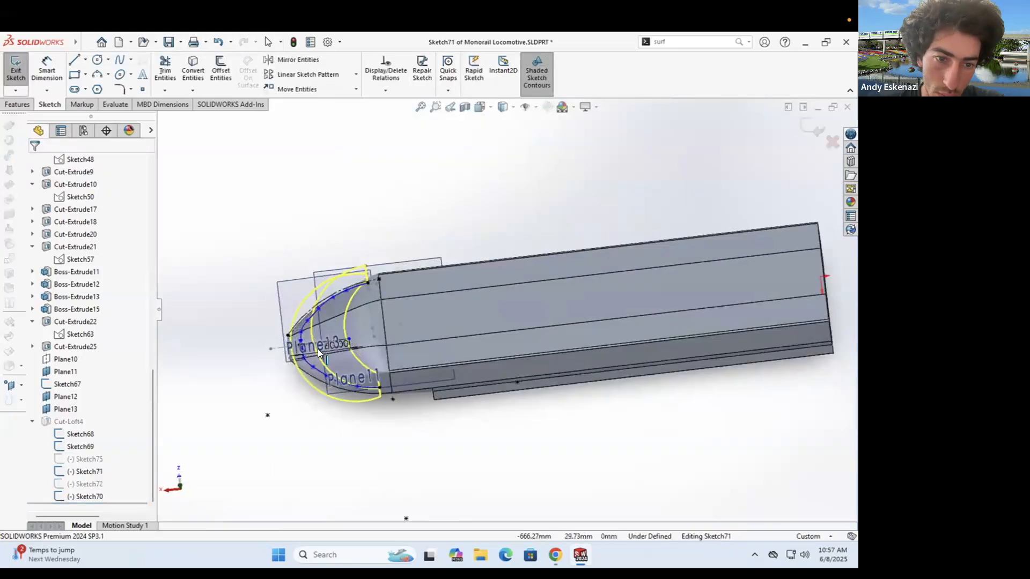
pyautogui.click(474, 251)
pyautogui.moveTo(525, 168); pyautogui.dragTo(528, 164)
pyautogui.moveTo(474, 251); pyautogui.dragTo(478, 254)
pyautogui.scroll(6, 563, 234)
pyautogui.scroll(-4, 563, 234)
pyautogui.hotkey('ctrl', 'b')
# - From a front view of the nose, nudge one guide spline vertex and rebuild
pyautogui.moveTo(447, 388)
pyautogui.mouseDown(button='middle')
pyautogui.moveTo(517, 452)
pyautogui.moveTo(449, 440)
pyautogui.moveTo(448, 367)
pyautogui.moveTo(481, 329)
pyautogui.moveTo(474, 337)
pyautogui.mouseUp(button='middle')
pyautogui.scroll(-4, 449, 437)
pyautogui.scroll(4, 449, 368)
pyautogui.click(474, 339)
pyautogui.click(491, 313)
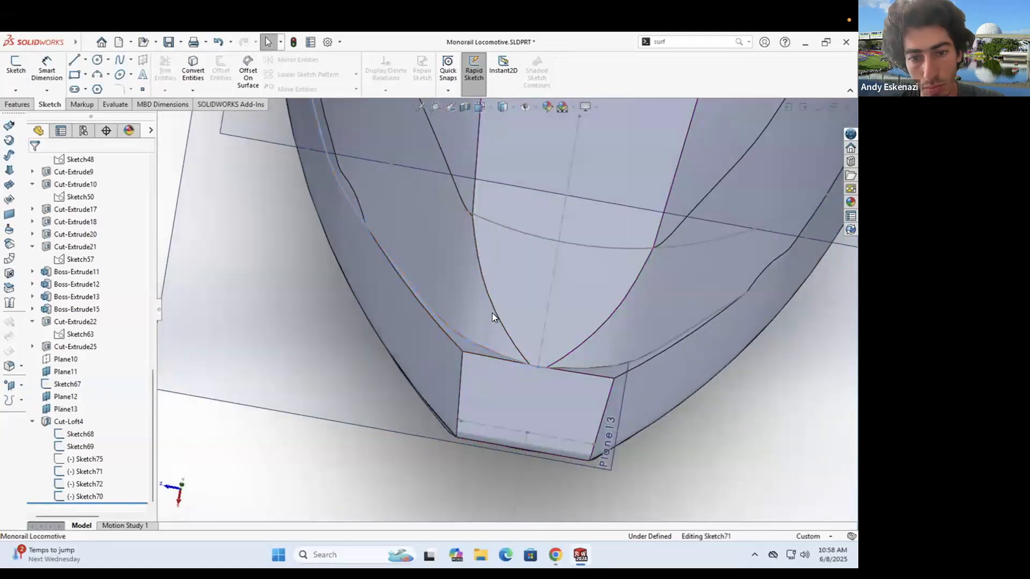
pyautogui.scroll(6, 358, 413)
pyautogui.moveTo(359, 414); pyautogui.dragTo(407, 315, button='middle')
pyautogui.scroll(-8, 407, 318)
pyautogui.scroll(-3, 413, 344)
pyautogui.moveTo(446, 299); pyautogui.dragTo(436, 309)
pyautogui.scroll(5, 437, 308)
pyautogui.click(16, 70)
# - Lower the right spline vertex and move the left vertex down-left, then rebuild
pyautogui.scroll(2, 532, 361)
pyautogui.moveTo(532, 362)
pyautogui.mouseDown(button='middle')
pyautogui.moveTo(383, 262)
pyautogui.moveTo(403, 276)
pyautogui.mouseUp(button='middle')
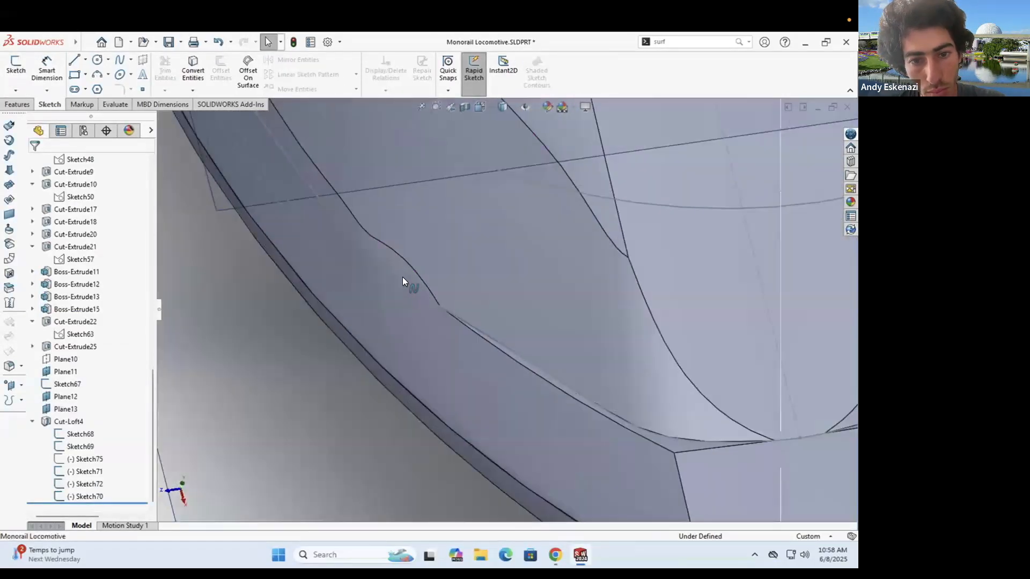
pyautogui.click(450, 311)
pyautogui.click(472, 284)
pyautogui.moveTo(467, 286); pyautogui.dragTo(404, 267, button='middle')
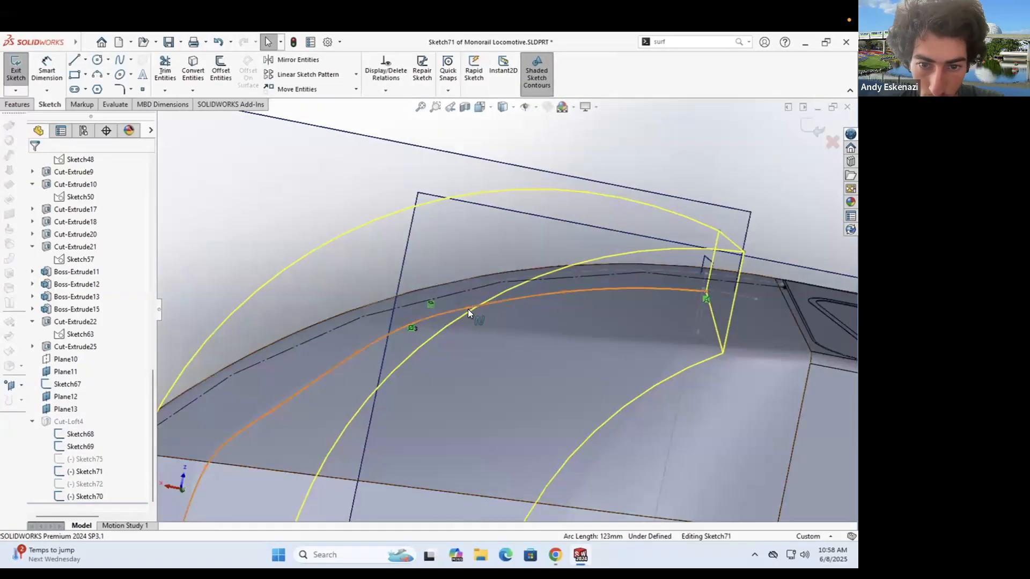
pyautogui.click(469, 308)
pyautogui.moveTo(467, 319); pyautogui.dragTo(470, 314)
pyautogui.moveTo(279, 384); pyautogui.dragTo(296, 379)
pyautogui.click(360, 353)
pyautogui.click(813, 128)
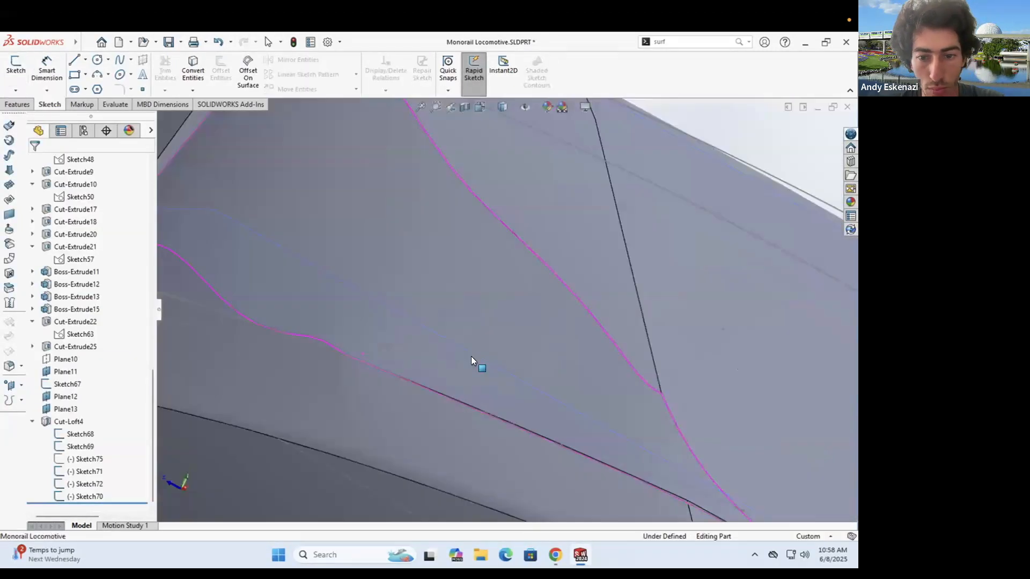
# - Make the guide spline tangent to the centerline
pyautogui.scroll(3, 471, 356)
pyautogui.moveTo(412, 313)
pyautogui.mouseDown(button='middle')
pyautogui.moveTo(372, 185)
pyautogui.moveTo(522, 210)
pyautogui.mouseUp(button='middle')
pyautogui.click(521, 210)
pyautogui.click(541, 173)
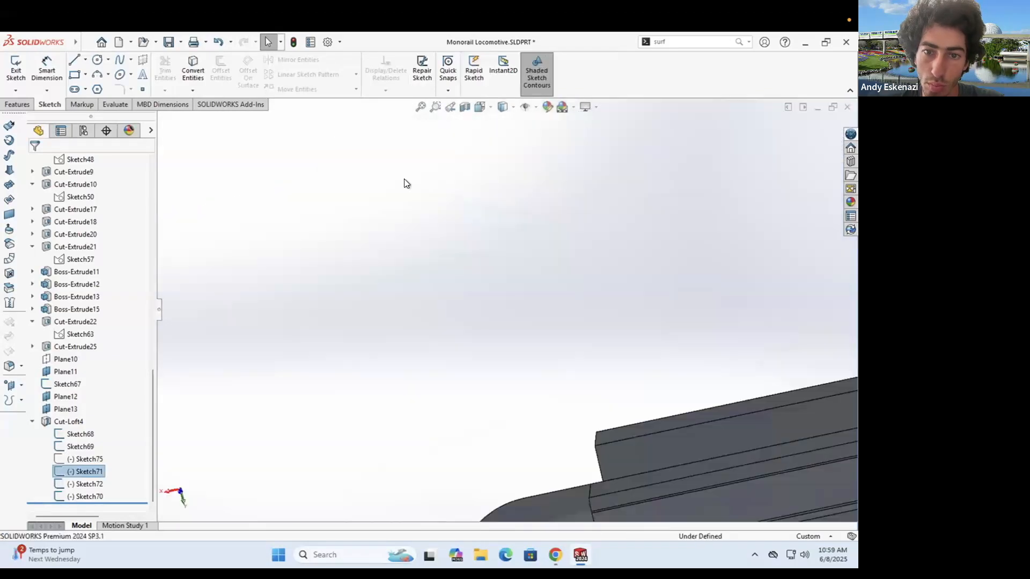
pyautogui.scroll(7, 404, 179)
pyautogui.scroll(-8, 454, 243)
pyautogui.click(458, 249)
pyautogui.keyDown('ctrl'); pyautogui.click(525, 261); pyautogui.keyUp('ctrl')
pyautogui.click(38, 358)
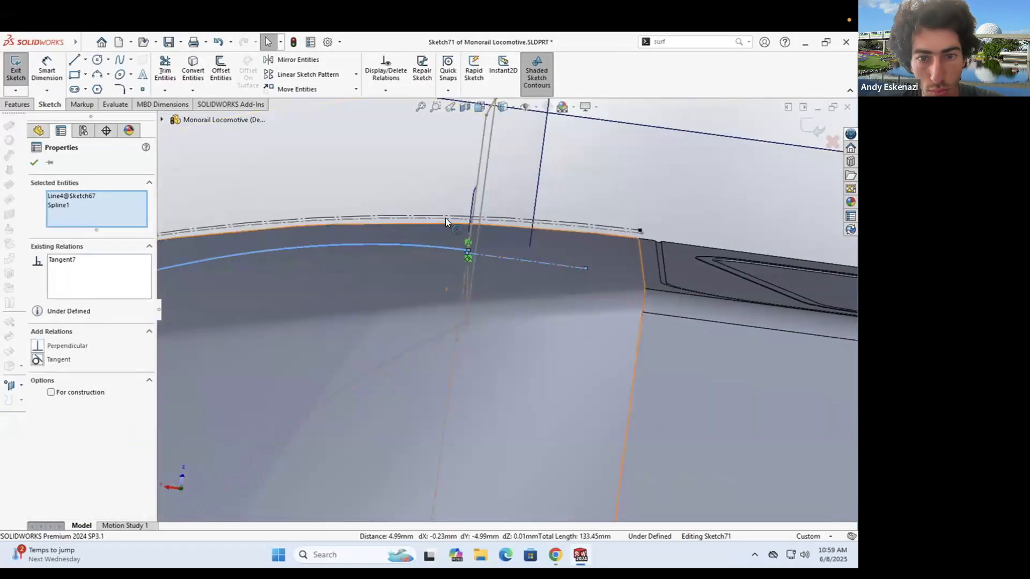
pyautogui.click(445, 215)
# - Insert a new point on the guide spline and rebuild the cut
pyautogui.scroll(4, 445, 218)
pyautogui.rightClick(410, 278)
pyautogui.click(459, 394)
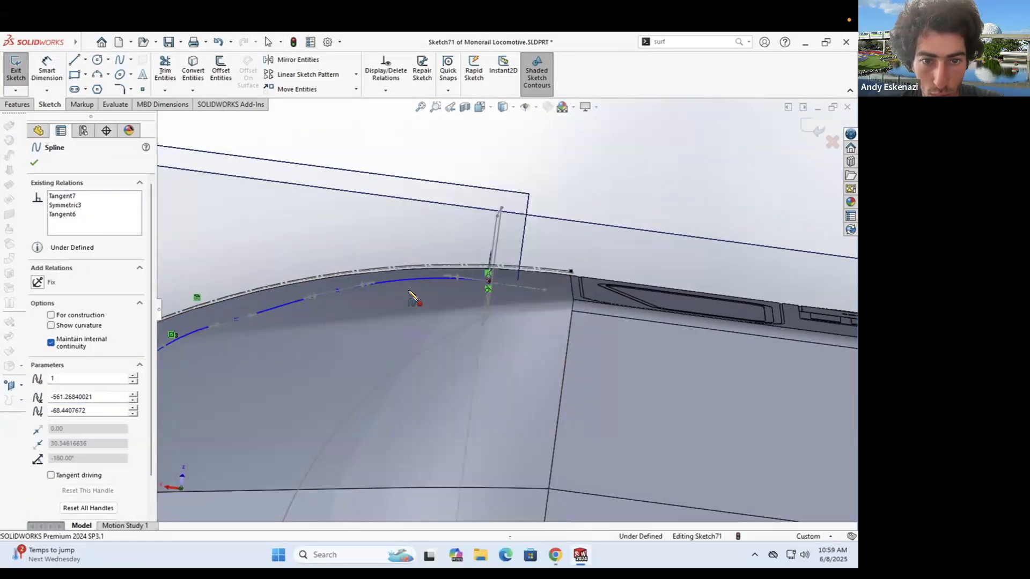
pyautogui.click(422, 284)
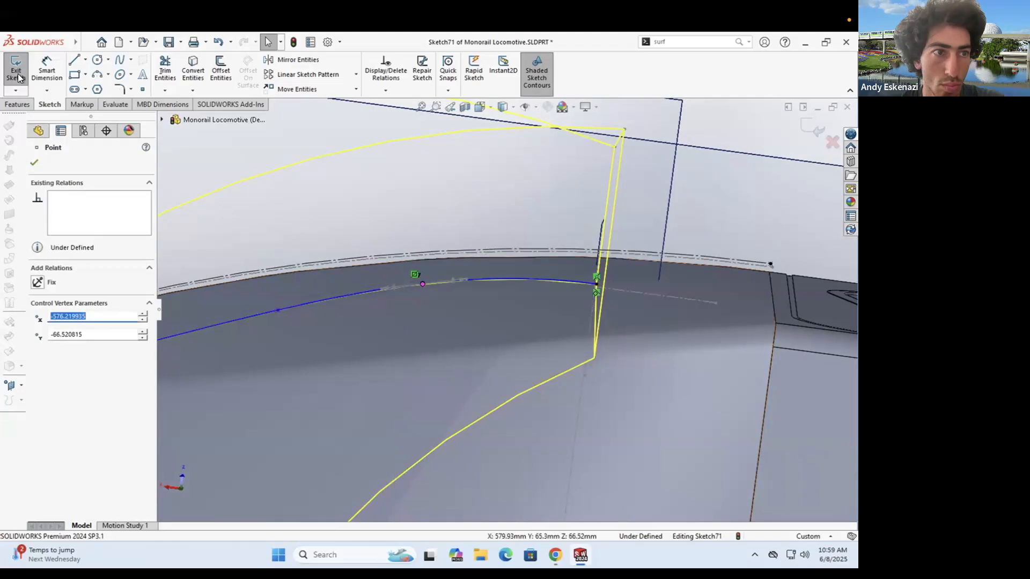
pyautogui.click(15, 73)
# - Add a curvature control to the guide spline and rebuild
pyautogui.scroll(4, 454, 322)
pyautogui.moveTo(453, 325)
pyautogui.mouseDown(button='middle')
pyautogui.moveTo(388, 324)
pyautogui.moveTo(367, 272)
pyautogui.moveTo(413, 295)
pyautogui.moveTo(464, 401)
pyautogui.mouseUp(button='middle')
pyautogui.scroll(-1, 463, 405)
pyautogui.rightClick(440, 405)
pyautogui.click(427, 316)
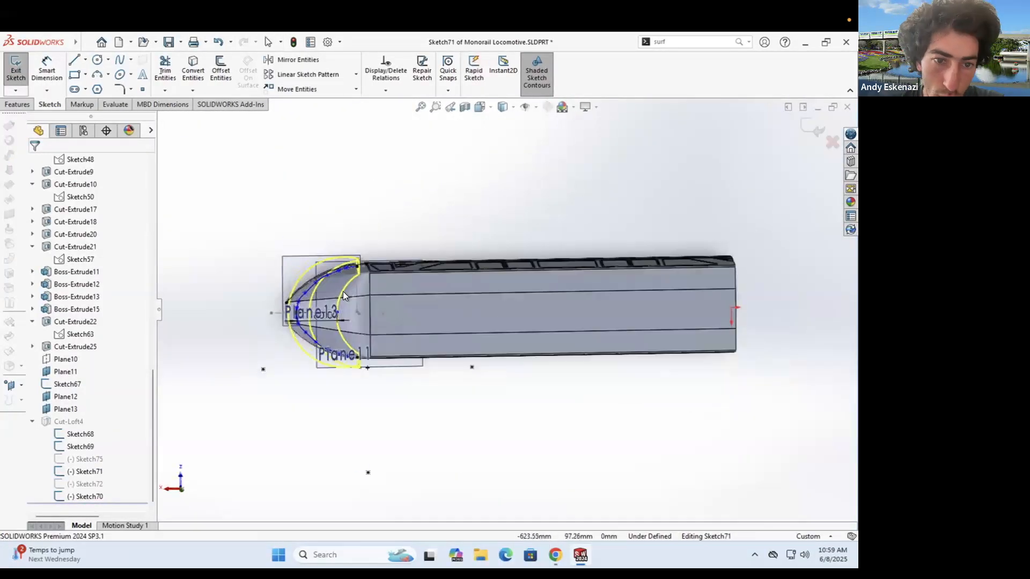
pyautogui.scroll(-5, 343, 291)
pyautogui.rightClick(462, 298)
pyautogui.click(504, 380)
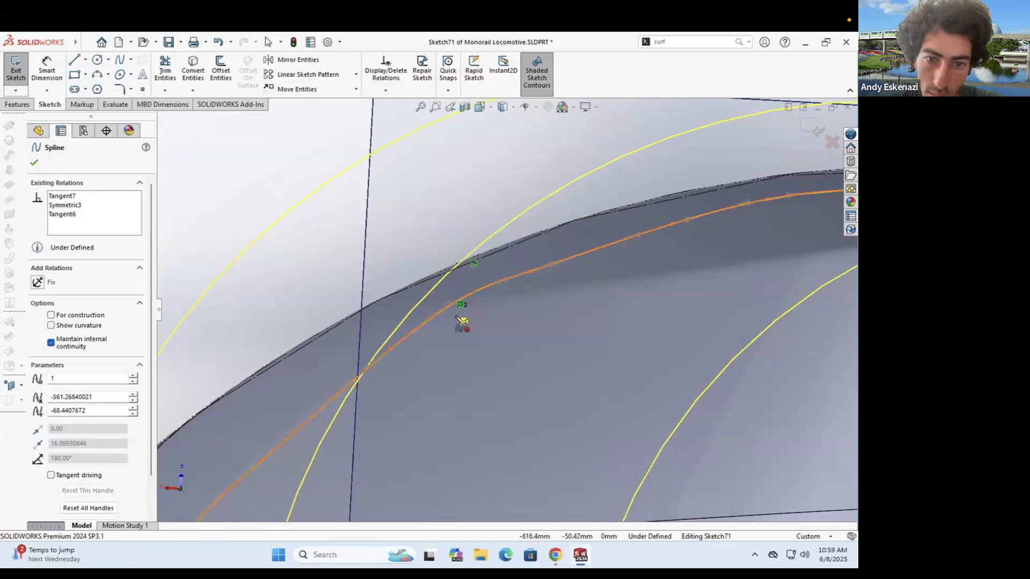
pyautogui.click(450, 309)
pyautogui.moveTo(453, 306); pyautogui.dragTo(523, 238, button='middle')
pyautogui.click(15, 70)
# - Move a guide spline vertex right along the nose edge and rebuild
pyautogui.moveTo(315, 358)
pyautogui.mouseDown(button='middle')
pyautogui.moveTo(441, 308)
pyautogui.moveTo(437, 379)
pyautogui.moveTo(456, 325)
pyautogui.moveTo(513, 295)
pyautogui.moveTo(340, 329)
pyautogui.moveTo(418, 300)
pyautogui.mouseUp(button='middle')
pyautogui.scroll(-2, 441, 308)
pyautogui.scroll(6, 438, 351)
pyautogui.scroll(3, 487, 296)
pyautogui.scroll(-5, 528, 262)
pyautogui.rightClick(529, 263)
pyautogui.click(537, 228)
pyautogui.scroll(6, 468, 211)
pyautogui.moveTo(468, 210); pyautogui.dragTo(403, 292, button='middle')
pyautogui.scroll(-6, 413, 288)
pyautogui.moveTo(423, 287); pyautogui.dragTo(512, 270)
pyautogui.click(812, 127)
# - Lower a guide spline control vertex slightly and rebuild
pyautogui.moveTo(512, 343)
pyautogui.mouseDown(button='middle')
pyautogui.moveTo(455, 356)
pyautogui.moveTo(263, 296)
pyautogui.moveTo(343, 343)
pyautogui.mouseUp(button='middle')
pyautogui.scroll(-5, 642, 372)
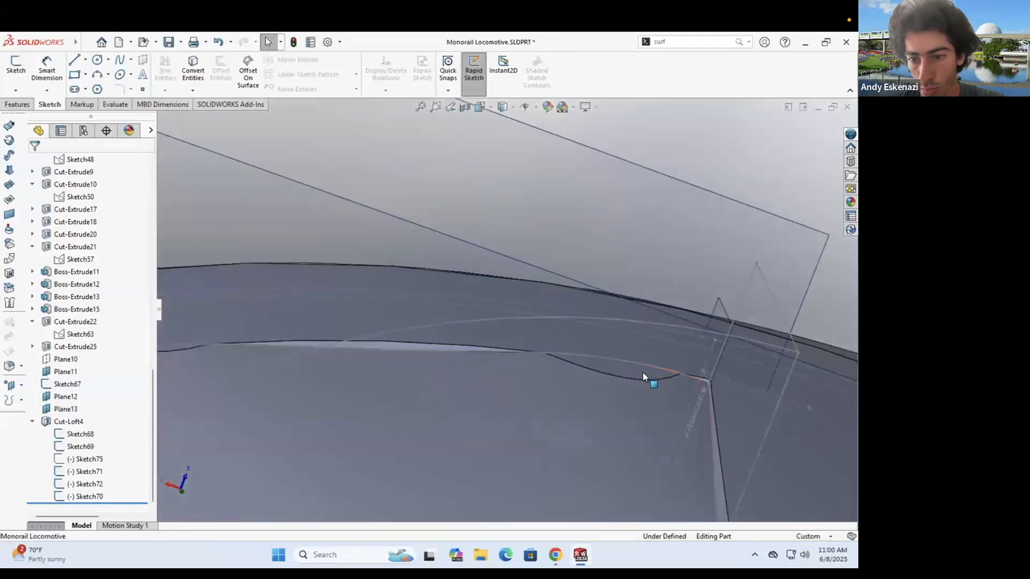
pyautogui.rightClick(589, 354)
pyautogui.click(596, 319)
pyautogui.scroll(6, 433, 249)
pyautogui.scroll(-5, 332, 273)
pyautogui.moveTo(356, 267); pyautogui.dragTo(322, 306)
pyautogui.scroll(-4, 231, 289)
pyautogui.click(815, 129)
# - Lower the point at the spline's other end and rebuild the cut
pyautogui.moveTo(590, 328)
pyautogui.mouseDown(button='middle')
pyautogui.moveTo(628, 374)
pyautogui.moveTo(356, 278)
pyautogui.moveTo(390, 322)
pyautogui.mouseUp(button='middle')
pyautogui.scroll(6, 627, 375)
pyautogui.scroll(-8, 390, 323)
pyautogui.rightClick(389, 321)
pyautogui.click(394, 283)
pyautogui.scroll(8, 427, 259)
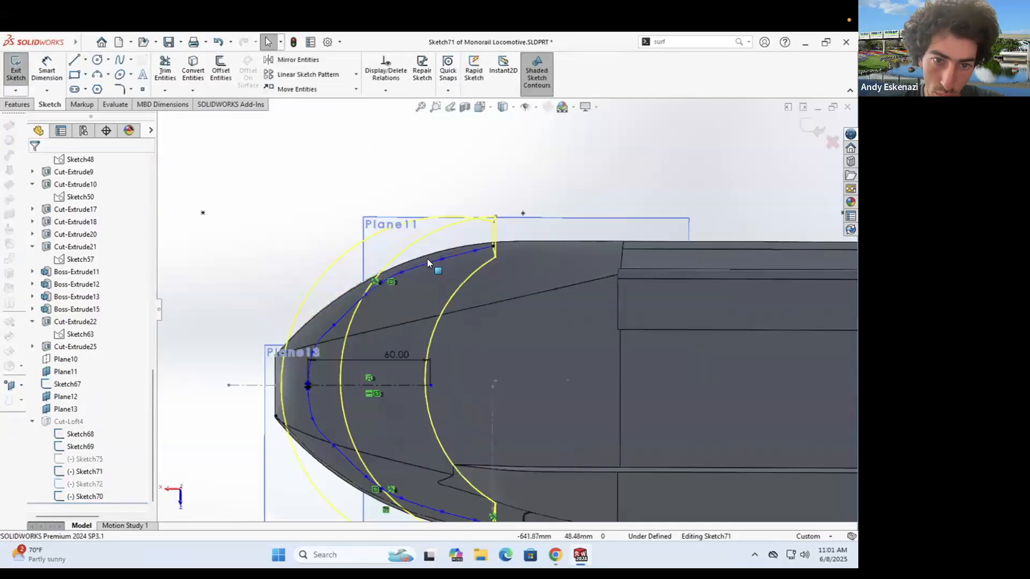
pyautogui.scroll(-4, 253, 276)
pyautogui.moveTo(477, 376)
pyautogui.mouseDown(button='middle')
pyautogui.moveTo(488, 481)
pyautogui.moveTo(447, 316)
pyautogui.mouseUp(button='middle')
pyautogui.scroll(3, 448, 315)
pyautogui.scroll(4, 447, 311)
pyautogui.scroll(-8, 462, 242)
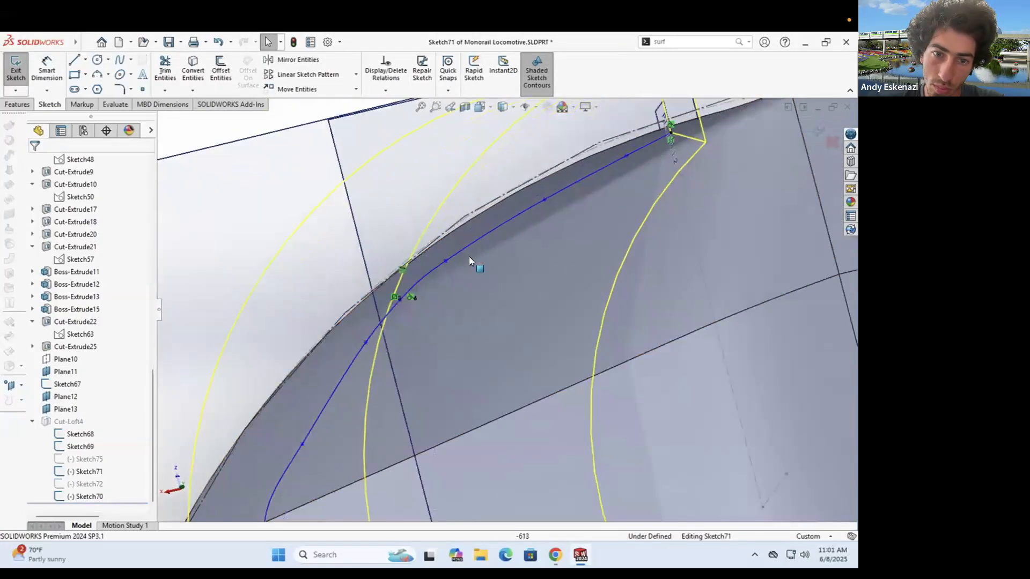
pyautogui.moveTo(444, 262); pyautogui.dragTo(466, 292)
pyautogui.scroll(-4, 447, 270)
pyautogui.click(17, 70)
# - Inspect the rebuilt locomotive from the side and save the part
pyautogui.scroll(4, 419, 257)
pyautogui.moveTo(418, 257)
pyautogui.mouseDown(button='middle')
pyautogui.moveTo(473, 288)
pyautogui.moveTo(389, 247)
pyautogui.moveTo(397, 231)
pyautogui.mouseUp(button='middle')
pyautogui.scroll(5, 474, 287)
pyautogui.scroll(5, 613, 328)
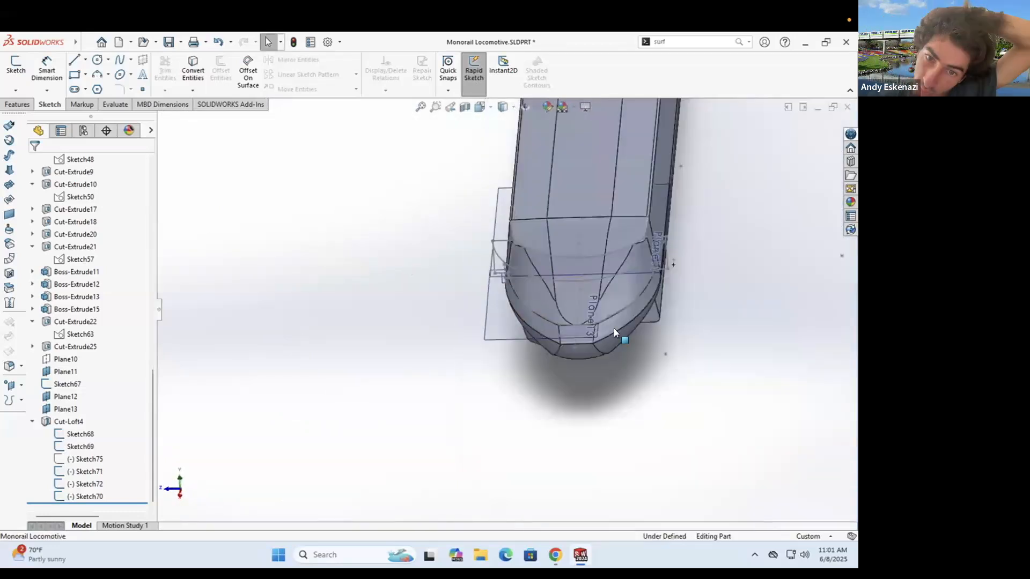
pyautogui.scroll(-8, 568, 327)
pyautogui.scroll(8, 527, 299)
pyautogui.moveTo(547, 177); pyautogui.dragTo(574, 230, button='middle')
pyautogui.click(168, 42)
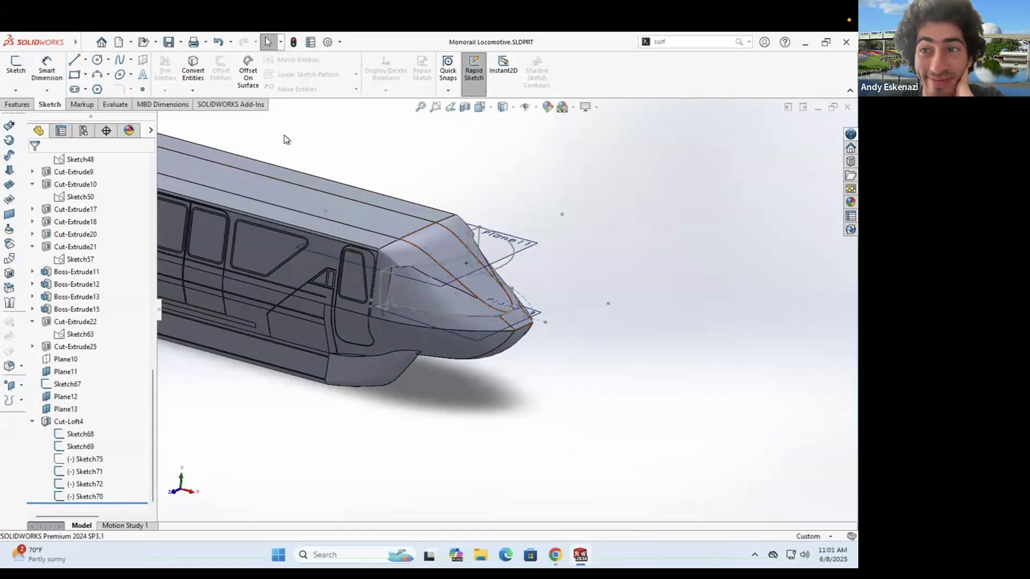
pyautogui.scroll(-5, 353, 312)
# - Flatten the lower nose arc in Sketch70 and rebuild
pyautogui.moveTo(417, 254)
pyautogui.mouseDown(button='middle')
pyautogui.moveTo(355, 273)
pyautogui.moveTo(465, 215)
pyautogui.mouseUp(button='middle')
pyautogui.click(89, 496)
pyautogui.click(99, 467)
pyautogui.scroll(6, 462, 322)
pyautogui.moveTo(466, 349)
pyautogui.mouseDown(button='middle')
pyautogui.moveTo(434, 433)
pyautogui.moveTo(461, 364)
pyautogui.mouseUp(button='middle')
pyautogui.scroll(-6, 376, 316)
pyautogui.moveTo(531, 337); pyautogui.dragTo(529, 315)
pyautogui.click(26, 70)
pyautogui.moveTo(441, 327)
pyautogui.mouseDown(button='middle')
pyautogui.moveTo(528, 386)
pyautogui.moveTo(536, 359)
pyautogui.mouseUp(button='middle')
pyautogui.moveTo(362, 262)
pyautogui.mouseDown(button='middle')
pyautogui.moveTo(340, 318)
pyautogui.moveTo(334, 290)
pyautogui.mouseUp(button='middle')
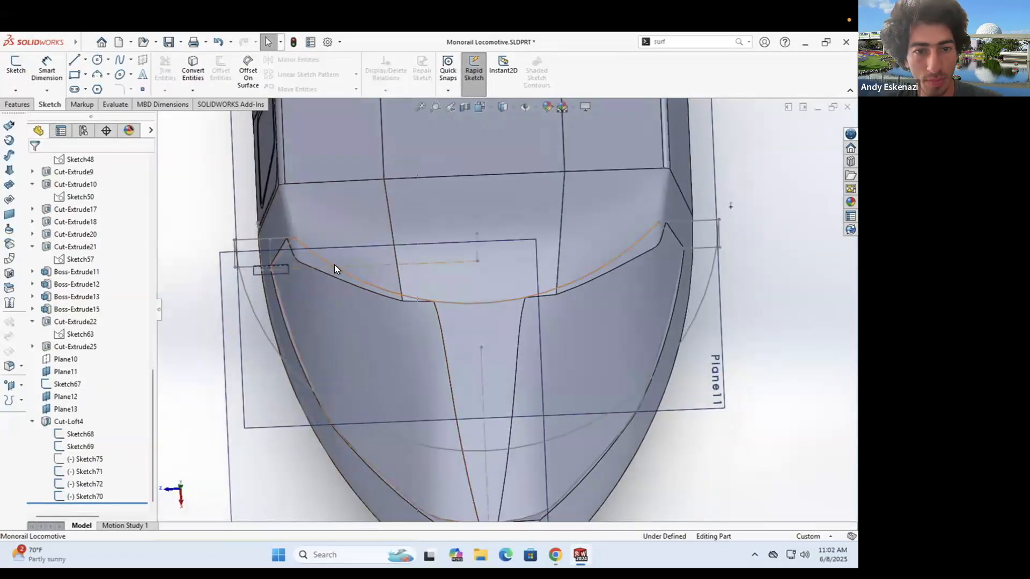
pyautogui.rightClick(334, 265)
# - In Sketch70, try and delete a centerline from the arc to the origin, then raise the arc slightly
pyautogui.click(336, 234)
pyautogui.scroll(5, 429, 333)
pyautogui.moveTo(439, 343)
pyautogui.mouseDown(button='middle')
pyautogui.moveTo(506, 428)
pyautogui.moveTo(483, 331)
pyautogui.mouseUp(button='middle')
pyautogui.scroll(-4, 506, 428)
pyautogui.click(85, 61)
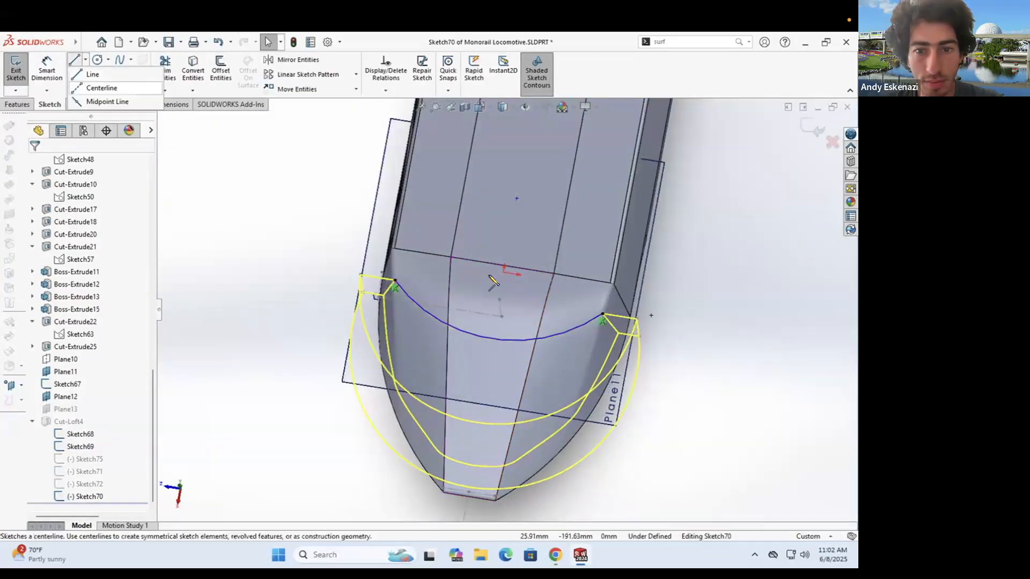
pyautogui.click(104, 87)
pyautogui.click(488, 337)
pyautogui.click(501, 272)
pyautogui.press('Escape')
pyautogui.scroll(-2, 500, 277)
pyautogui.click(497, 304)
pyautogui.press('Delete')
pyautogui.moveTo(485, 367); pyautogui.dragTo(495, 353)
pyautogui.click(15, 69)
# - View Sketch70 square-on and adjust the nose arc shape, then rebuild
pyautogui.moveTo(496, 353)
pyautogui.mouseDown(button='middle')
pyautogui.moveTo(510, 299)
pyautogui.moveTo(633, 272)
pyautogui.moveTo(582, 230)
pyautogui.moveTo(481, 274)
pyautogui.moveTo(627, 294)
pyautogui.moveTo(618, 368)
pyautogui.moveTo(338, 251)
pyautogui.moveTo(430, 234)
pyautogui.moveTo(420, 274)
pyautogui.moveTo(563, 304)
pyautogui.moveTo(537, 331)
pyautogui.mouseUp(button='middle')
pyautogui.scroll(4, 633, 272)
pyautogui.scroll(-4, 632, 272)
pyautogui.scroll(-5, 627, 293)
pyautogui.rightClick(548, 278)
pyautogui.click(548, 278)
pyautogui.scroll(5, 481, 273)
pyautogui.moveTo(480, 273); pyautogui.dragTo(515, 305, button='middle')
pyautogui.scroll(-6, 508, 322)
pyautogui.moveTo(508, 318); pyautogui.dragTo(508, 315)
pyautogui.click(16, 65)
# - Hide Sketch70 and look at the underside of the nose
pyautogui.scroll(6, 482, 300)
pyautogui.moveTo(483, 300)
pyautogui.mouseDown(button='middle')
pyautogui.moveTo(472, 314)
pyautogui.moveTo(482, 332)
pyautogui.mouseUp(button='middle')
pyautogui.rightClick(455, 281)
pyautogui.click(484, 270)
pyautogui.moveTo(476, 398); pyautogui.dragTo(489, 431, button='middle')
pyautogui.moveTo(502, 379)
pyautogui.mouseDown(button='middle')
pyautogui.moveTo(497, 297)
pyautogui.moveTo(480, 268)
pyautogui.mouseUp(button='middle')
pyautogui.scroll(-4, 472, 268)
# - Hide the big arc sketch, left sketch, Plane13, Sketch69 and Plane11
pyautogui.rightClick(375, 233)
pyautogui.click(436, 204)
pyautogui.rightClick(207, 326)
pyautogui.click(269, 298)
pyautogui.rightClick(221, 295)
pyautogui.rightClick(207, 327)
pyautogui.click(269, 298)
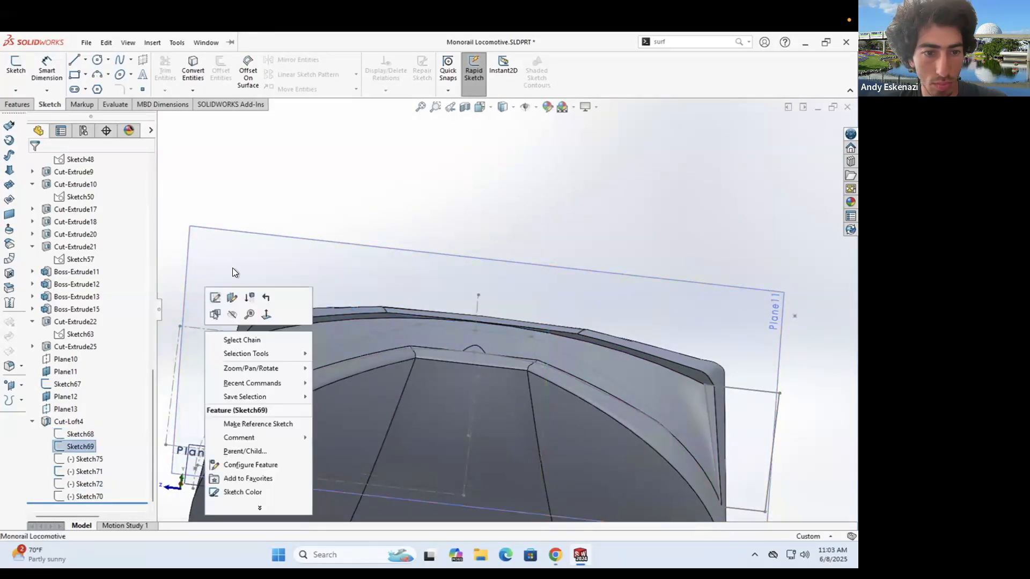
pyautogui.rightClick(210, 228)
pyautogui.click(267, 192)
pyautogui.rightClick(478, 304)
pyautogui.click(538, 274)
pyautogui.scroll(2, 506, 311)
pyautogui.scroll(6, 489, 344)
# - Nudge the Sketch70 nose guide arc slightly and rebuild the part
pyautogui.moveTo(493, 322); pyautogui.dragTo(362, 285, button='middle')
pyautogui.scroll(-4, 540, 279)
pyautogui.scroll(-4, 362, 284)
pyautogui.moveTo(407, 336); pyautogui.dragTo(470, 298, button='middle')
pyautogui.scroll(-3, 470, 298)
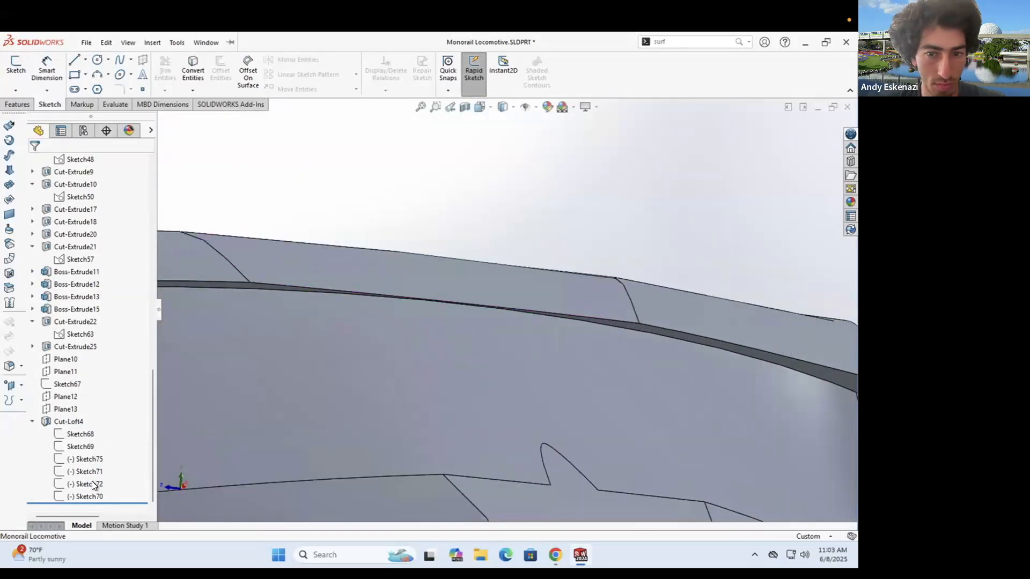
pyautogui.rightClick(85, 496)
pyautogui.scroll(6, 421, 342)
pyautogui.moveTo(429, 327); pyautogui.dragTo(471, 352, button='middle')
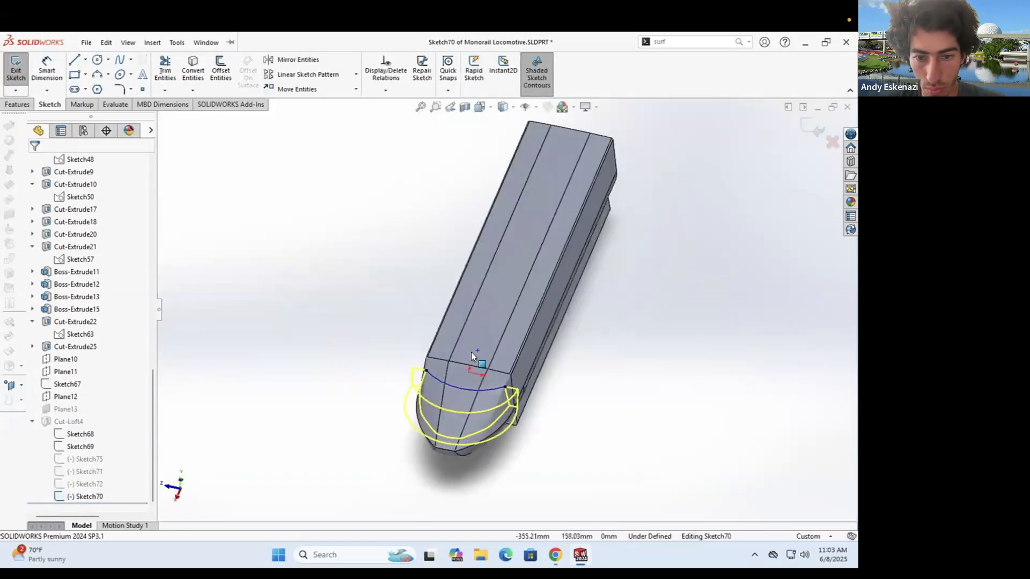
pyautogui.scroll(-6, 467, 378)
pyautogui.moveTo(429, 305); pyautogui.dragTo(429, 300)
pyautogui.hotkey('ctrl', 'b')
pyautogui.scroll(5, 423, 306)
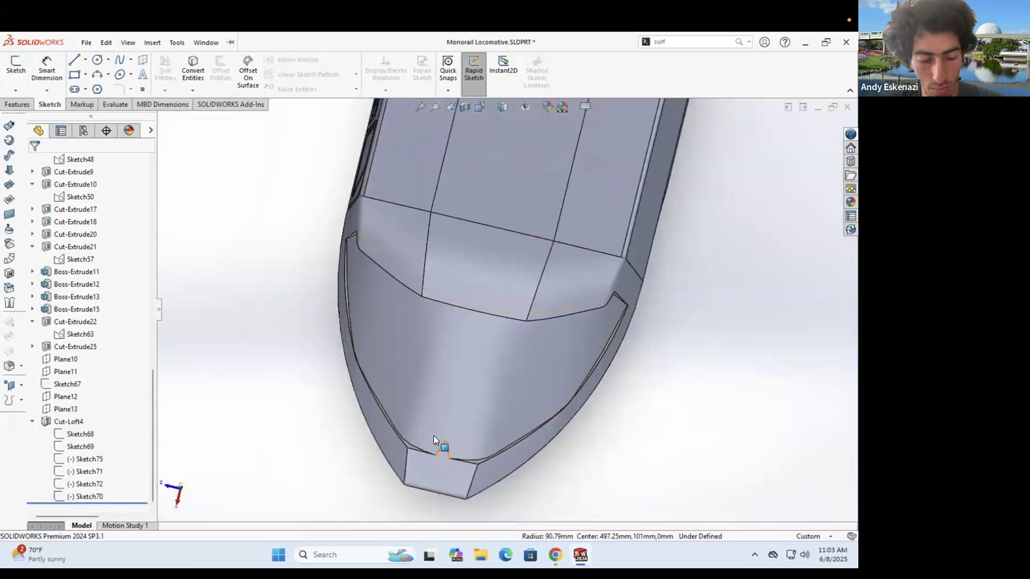
pyautogui.moveTo(446, 449)
pyautogui.mouseDown(button='middle')
pyautogui.moveTo(457, 453)
pyautogui.moveTo(484, 329)
pyautogui.mouseUp(button='middle')
# - Change the Sketch71 guide line dimension from 60 mm to 59 mm and exit the sketch
pyautogui.click(503, 263)
pyautogui.press('Escape')
pyautogui.rightClick(86, 472)
pyautogui.click(92, 338)
pyautogui.scroll(6, 461, 301)
pyautogui.moveTo(472, 451); pyautogui.dragTo(448, 401, button='middle')
pyautogui.scroll(-8, 440, 316)
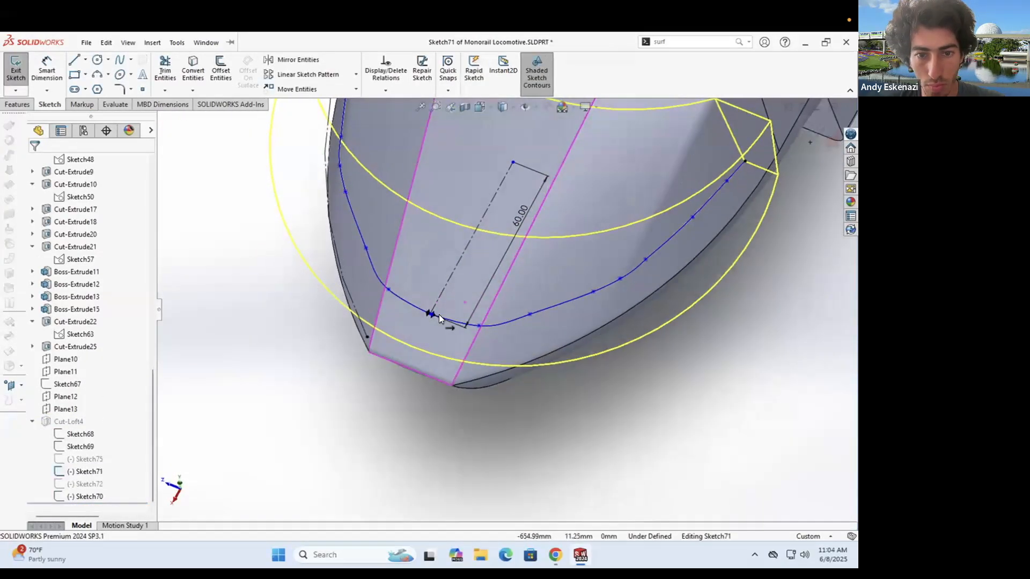
pyautogui.doubleClick(552, 208)
pyautogui.press('Escape')
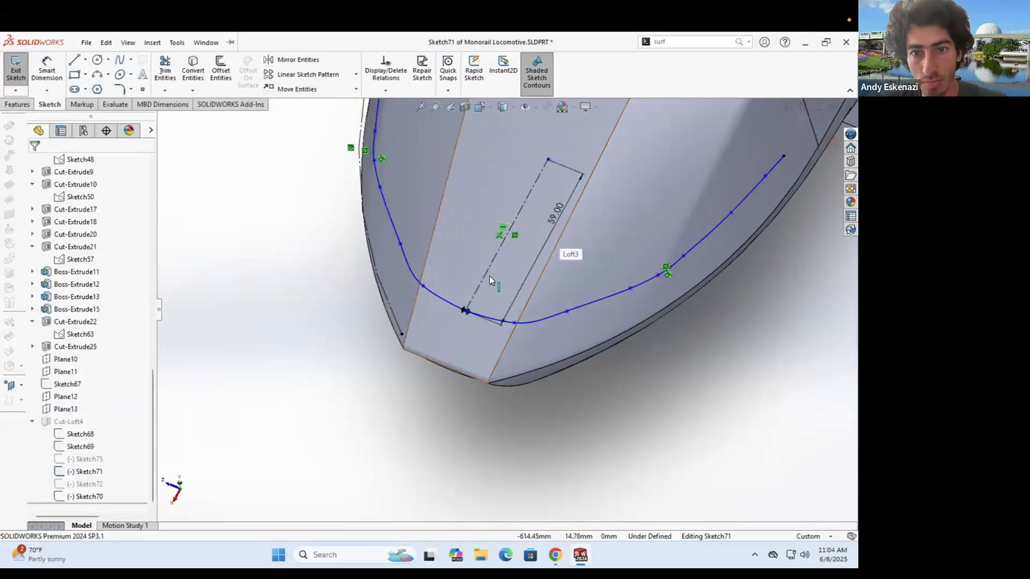
pyautogui.scroll(-10, 465, 308)
pyautogui.click(431, 312)
pyautogui.scroll(8, 430, 321)
pyautogui.click(22, 79)
# - Inspect the updated nose and side door from several angles, then save the part
pyautogui.scroll(6, 515, 324)
pyautogui.moveTo(518, 327)
pyautogui.mouseDown(button='middle')
pyautogui.moveTo(510, 260)
pyautogui.moveTo(643, 263)
pyautogui.mouseUp(button='middle')
pyautogui.scroll(2, 510, 260)
pyautogui.scroll(-8, 466, 321)
pyautogui.moveTo(467, 327); pyautogui.dragTo(473, 383, button='middle')
pyautogui.scroll(-5, 496, 333)
pyautogui.scroll(7, 494, 258)
pyautogui.moveTo(515, 258); pyautogui.dragTo(580, 322, button='middle')
pyautogui.scroll(-2, 501, 294)
pyautogui.scroll(-3, 504, 295)
pyautogui.scroll(5, 579, 322)
pyautogui.moveTo(365, 295); pyautogui.dragTo(423, 247, button='middle')
pyautogui.hotkey('ctrl', 's')
# - Start a new sketch (Sketch76) on the windshield corner face
pyautogui.scroll(-5, 460, 340)
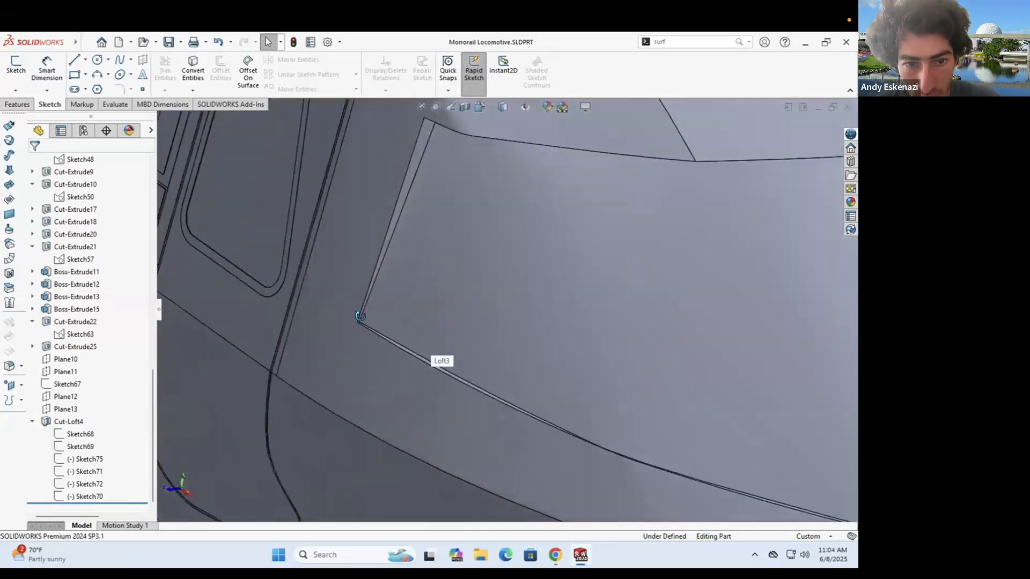
pyautogui.moveTo(432, 338); pyautogui.dragTo(480, 344, button='middle')
pyautogui.scroll(5, 483, 326)
pyautogui.scroll(-8, 474, 325)
pyautogui.moveTo(363, 288); pyautogui.dragTo(384, 282, button='middle')
pyautogui.click(16, 66)
pyautogui.click(391, 251)
pyautogui.moveTo(378, 226)
pyautogui.mouseDown(button='middle')
pyautogui.moveTo(520, 269)
pyautogui.moveTo(504, 311)
pyautogui.mouseUp(button='middle')
pyautogui.scroll(-4, 520, 270)
pyautogui.scroll(5, 536, 263)
pyautogui.scroll(-5, 504, 360)
pyautogui.scroll(-8, 475, 320)
pyautogui.moveTo(499, 359); pyautogui.dragTo(509, 273, button='middle')
pyautogui.scroll(6, 483, 317)
# - Draw a slot profile at the windshield corner
pyautogui.scroll(-9, 521, 307)
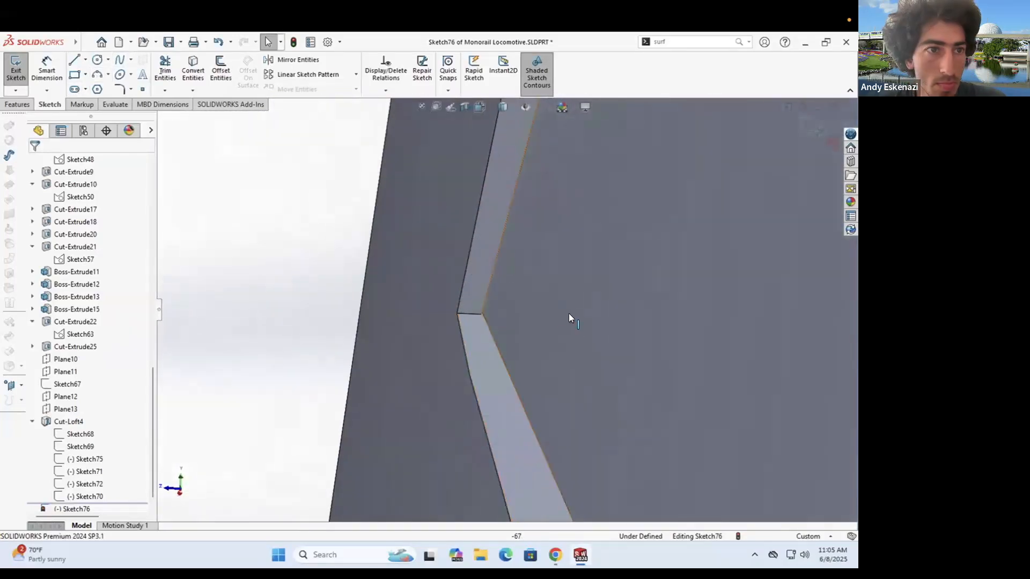
pyautogui.click(75, 89)
pyautogui.click(457, 313)
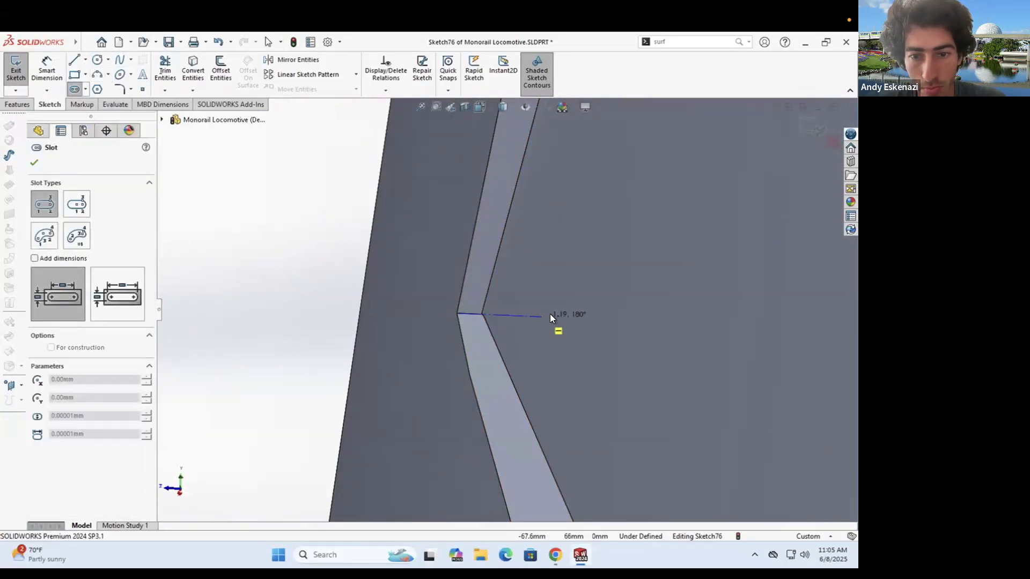
pyautogui.click(544, 317)
pyautogui.click(544, 327)
pyautogui.press('Escape')
# - Dimension the slot with a 0.2 width and a length of 1
pyautogui.click(47, 69)
pyautogui.click(474, 304)
pyautogui.click(474, 324)
pyautogui.click(593, 317)
pyautogui.write('0.02')
pyautogui.press('Return')
pyautogui.doubleClick(589, 317)
pyautogui.write('0.2')
pyautogui.press('Return')
pyautogui.click(516, 323)
pyautogui.click(524, 346)
pyautogui.write('1')
# - Try sweeping the slot along a front edge of the nose, then cancel it
pyautogui.click(17, 105)
pyautogui.click(110, 60)
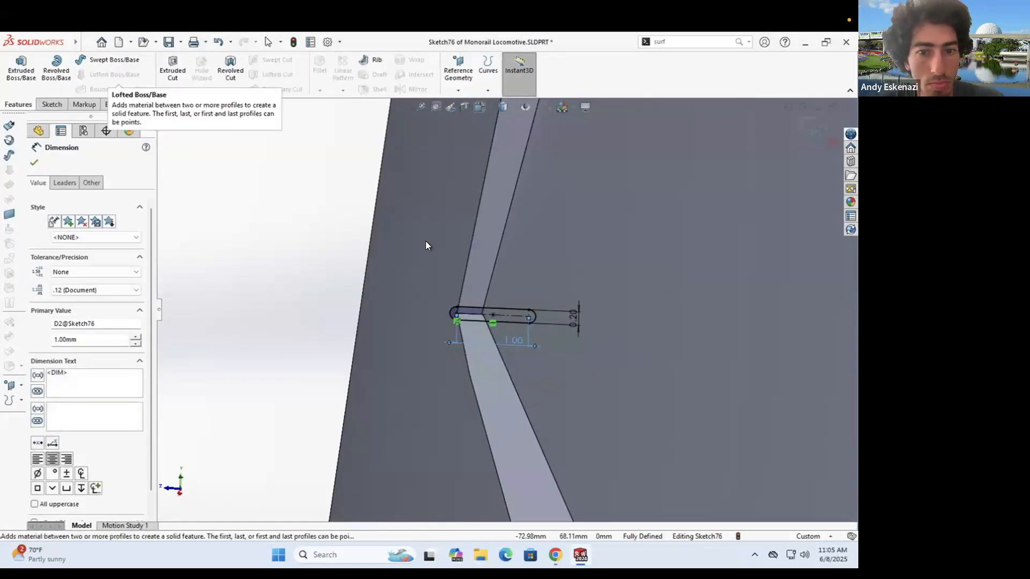
pyautogui.click(465, 350)
pyautogui.scroll(10, 586, 382)
pyautogui.scroll(-8, 610, 367)
pyautogui.click(524, 296)
pyautogui.scroll(4, 511, 307)
pyautogui.click(50, 162)
# - Reopen the slot sketch, view the whole nose, and exit the sketch
pyautogui.click(67, 508)
pyautogui.click(81, 478)
pyautogui.scroll(4, 400, 316)
pyautogui.moveTo(327, 295)
pyautogui.mouseDown(button='middle')
pyautogui.moveTo(400, 287)
pyautogui.moveTo(402, 302)
pyautogui.mouseUp(button='middle')
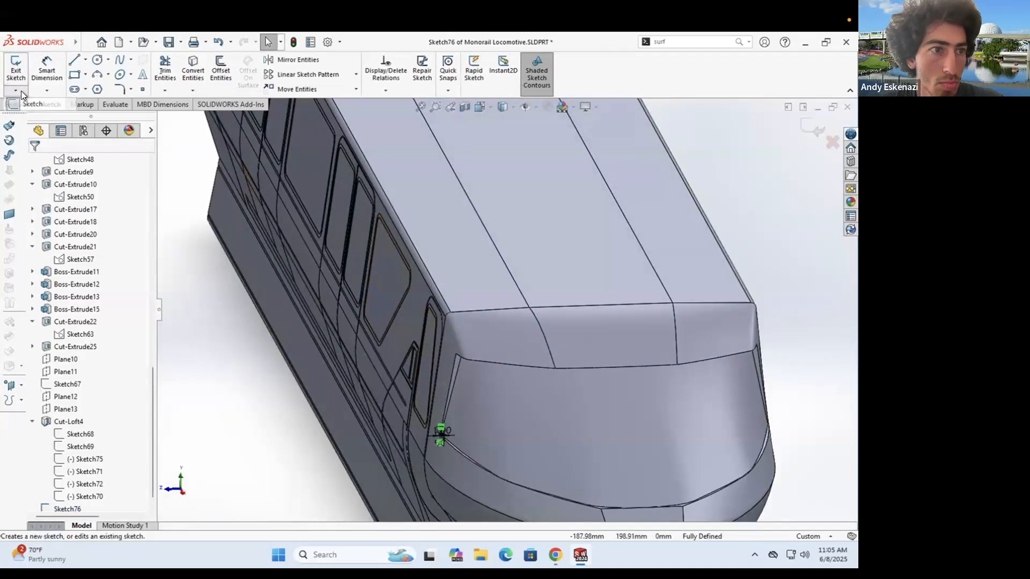
pyautogui.click(16, 70)
# - Create a 3D sketch converting the three windshield recess edges
pyautogui.click(16, 90)
pyautogui.click(33, 118)
pyautogui.scroll(-5, 507, 464)
pyautogui.click(193, 69)
pyautogui.click(403, 396)
pyautogui.scroll(-4, 514, 456)
pyautogui.click(740, 392)
pyautogui.scroll(6, 585, 354)
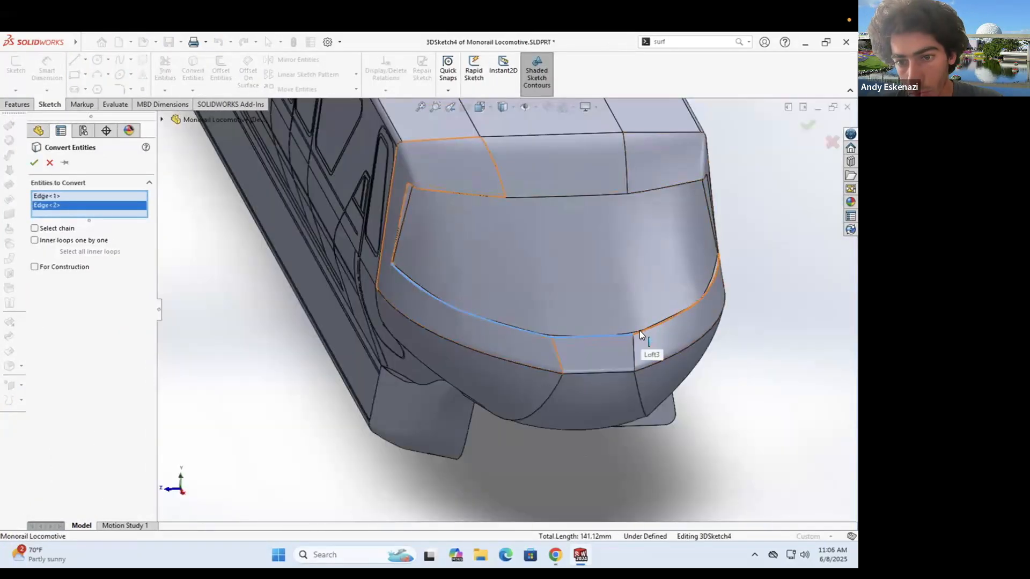
pyautogui.scroll(-4, 692, 278)
pyautogui.click(638, 323)
pyautogui.click(35, 163)
pyautogui.scroll(3, 375, 301)
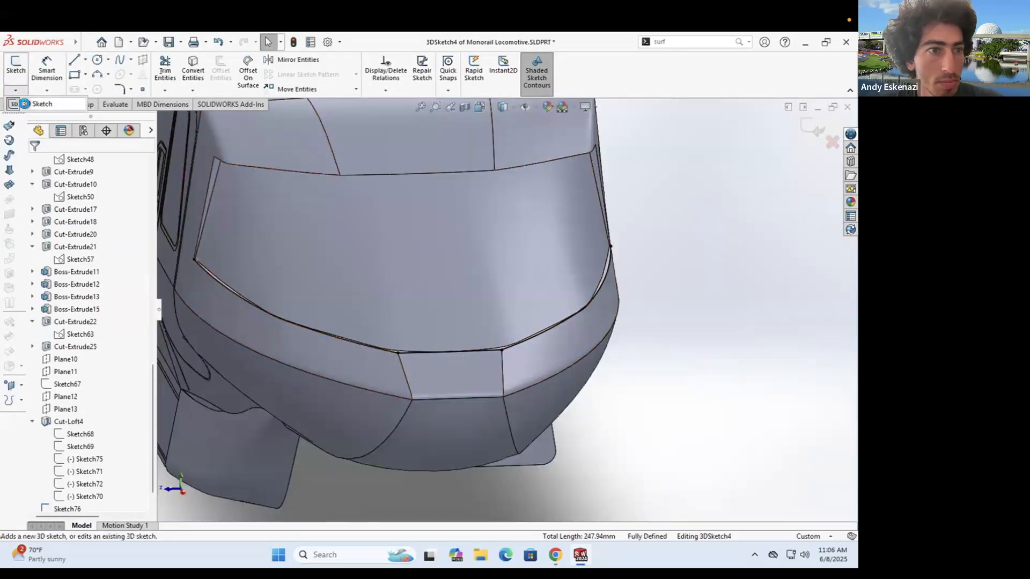
pyautogui.click(16, 70)
# - Sweep the slot sketch profile along the 3D sketch path to create Sweep3
pyautogui.click(17, 105)
pyautogui.click(114, 75)
pyautogui.click(50, 163)
pyautogui.click(114, 60)
pyautogui.scroll(-10, 200, 263)
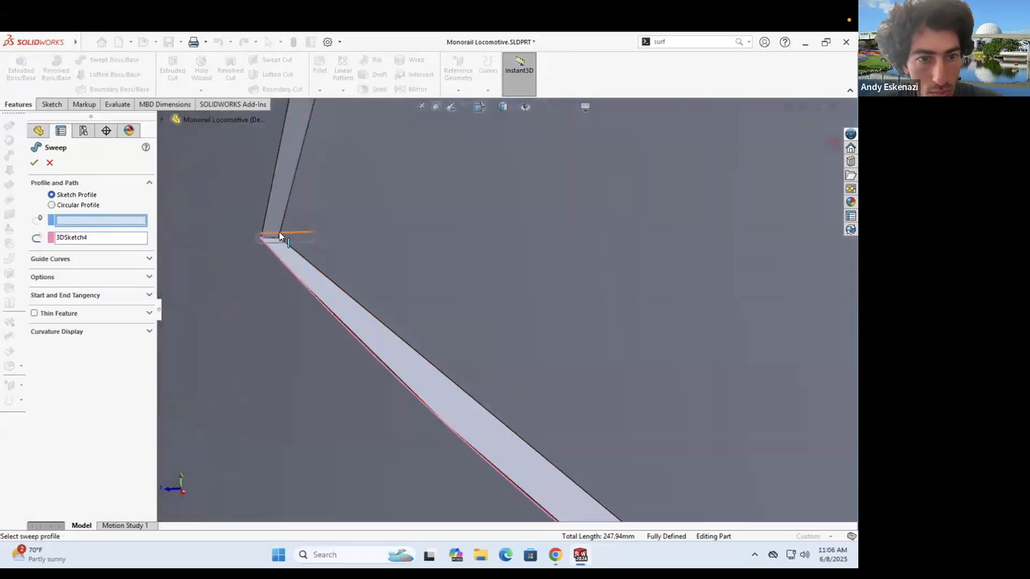
pyautogui.click(280, 234)
pyautogui.scroll(12, 282, 276)
pyautogui.click(34, 162)
# - Save the part and inspect the new trim line at the windshield corner
pyautogui.scroll(-1, 395, 263)
pyautogui.moveTo(394, 261); pyautogui.dragTo(429, 252, button='middle')
pyautogui.scroll(-7, 531, 317)
pyautogui.click(799, 498)
pyautogui.scroll(1, 576, 288)
pyautogui.scroll(6, 575, 288)
pyautogui.moveTo(483, 322); pyautogui.dragTo(552, 298, button='middle')
pyautogui.scroll(-8, 461, 241)
pyautogui.moveTo(498, 241); pyautogui.dragTo(460, 216, button='middle')
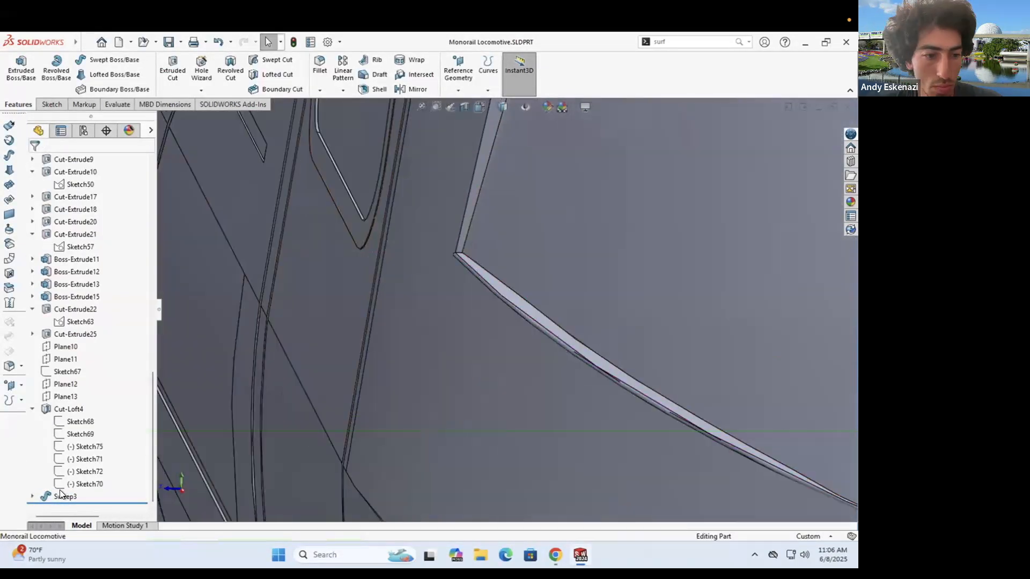
# - Edit Sweep3's slot profile to a 0.5 height and rebuild
pyautogui.click(32, 496)
pyautogui.rightClick(69, 484)
pyautogui.click(77, 379)
pyautogui.scroll(6, 257, 273)
pyautogui.moveTo(252, 276); pyautogui.dragTo(284, 270, button='middle')
pyautogui.scroll(-8, 474, 340)
pyautogui.scroll(-4, 475, 340)
pyautogui.doubleClick(481, 339)
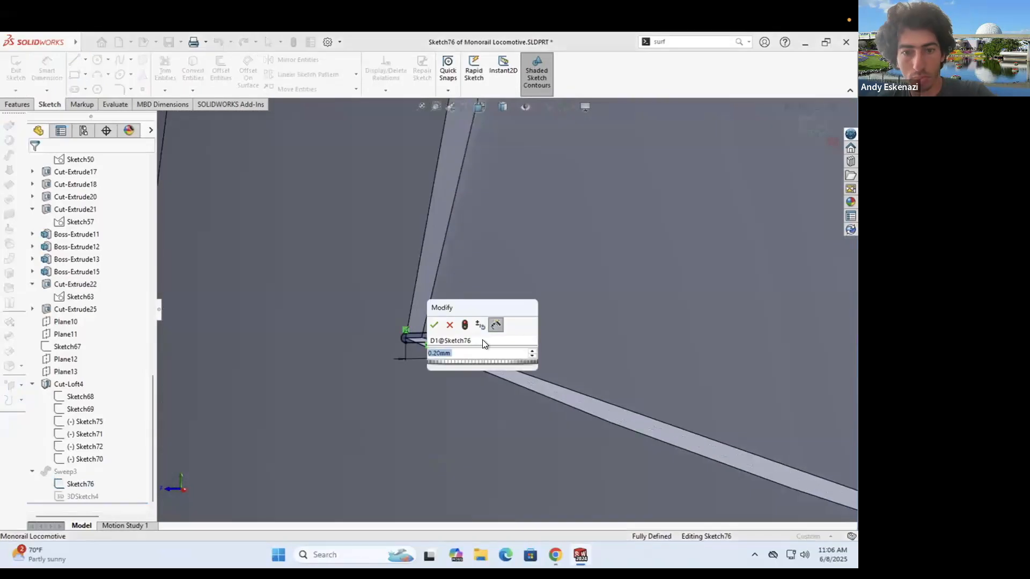
pyautogui.write('1')
pyautogui.press('Return')
pyautogui.doubleClick(478, 335)
pyautogui.write('.5')
pyautogui.press('Return')
pyautogui.hotkey('ctrl', 'b')
pyautogui.scroll(10, 436, 268)
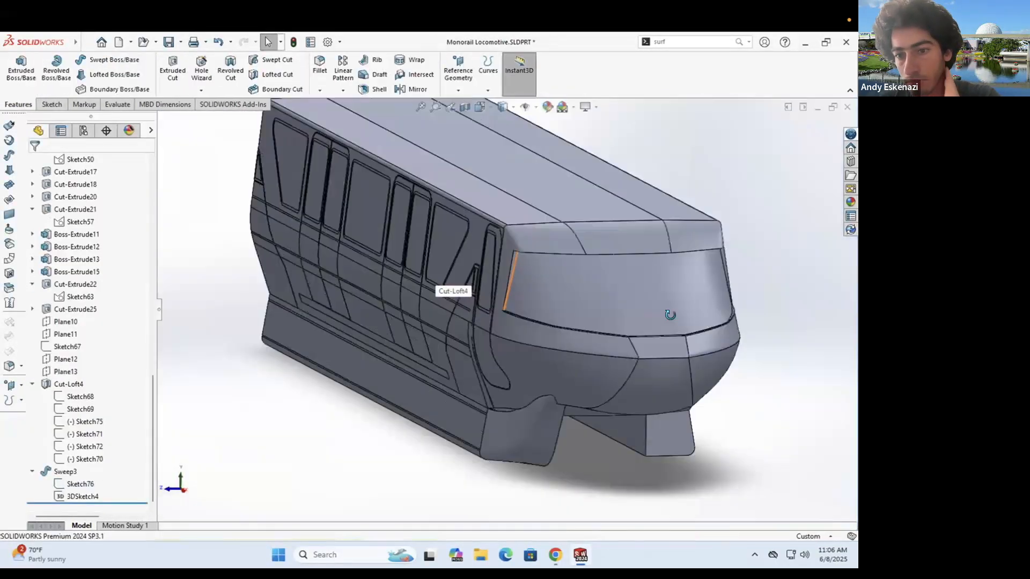
# - Change the slot profile to length 2 and width 0.75, then rebuild the sweep
pyautogui.scroll(-10, 466, 370)
pyautogui.scroll(-4, 471, 378)
pyautogui.moveTo(471, 378); pyautogui.dragTo(428, 243, button='middle')
pyautogui.scroll(6, 518, 378)
pyautogui.scroll(4, 511, 331)
pyautogui.scroll(-6, 354, 207)
pyautogui.rightClick(73, 486)
pyautogui.click(85, 338)
pyautogui.scroll(-10, 316, 287)
pyautogui.scroll(-2, 291, 313)
pyautogui.doubleClick(293, 314)
pyautogui.write('2')
pyautogui.press('Return')
pyautogui.doubleClick(487, 275)
pyautogui.write('.75')
pyautogui.press('Return')
pyautogui.click(16, 69)
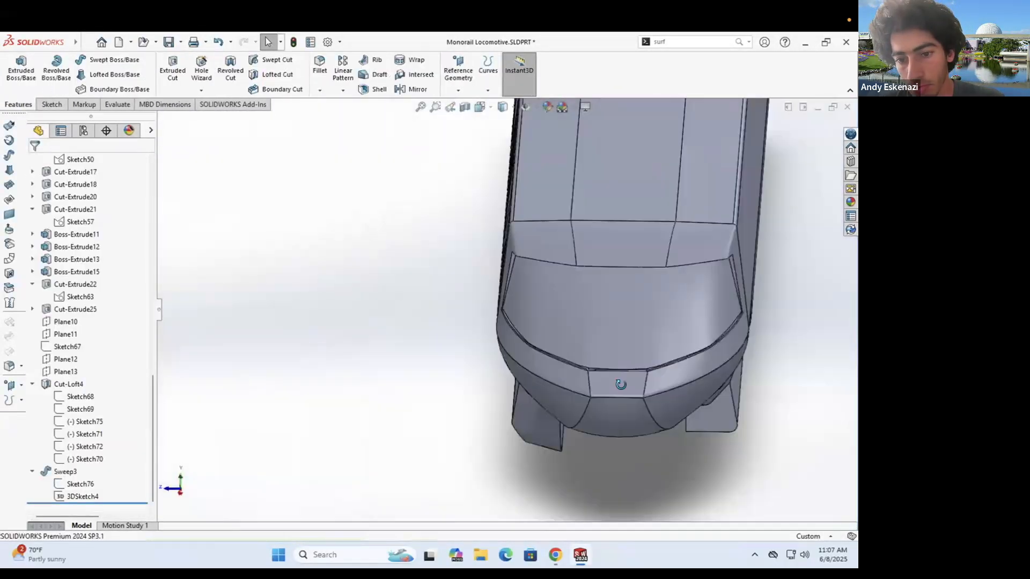
# - Lengthen the slot profile to 3, rebuild, and view the nose from the front three-quarter
pyautogui.scroll(-5, 542, 312)
pyautogui.click(80, 496)
pyautogui.rightClick(76, 481)
pyautogui.click(85, 339)
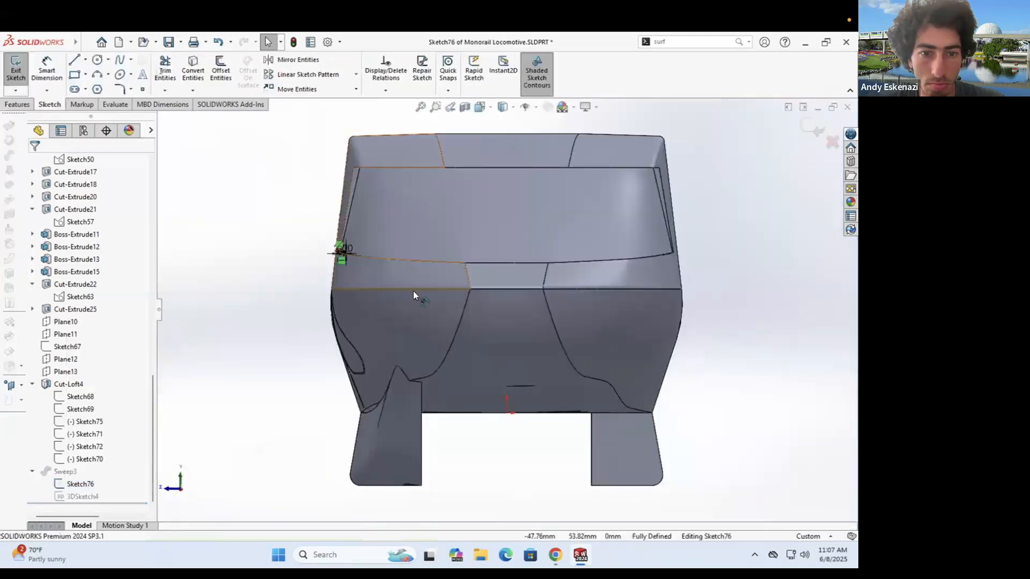
pyautogui.scroll(-10, 344, 247)
pyautogui.doubleClick(375, 348)
pyautogui.write('3')
pyautogui.press('Return')
pyautogui.click(22, 61)
pyautogui.scroll(10, 501, 351)
pyautogui.moveTo(640, 344); pyautogui.dragTo(465, 285, button='middle')
pyautogui.scroll(-5, 605, 336)
pyautogui.scroll(6, 606, 336)
pyautogui.scroll(-4, 403, 327)
pyautogui.scroll(-4, 464, 285)
pyautogui.scroll(-3, 424, 271)
# - Sketch a slot on the windshield recess face at its upper-left corner
pyautogui.click(52, 105)
pyautogui.click(16, 69)
pyautogui.scroll(6, 393, 246)
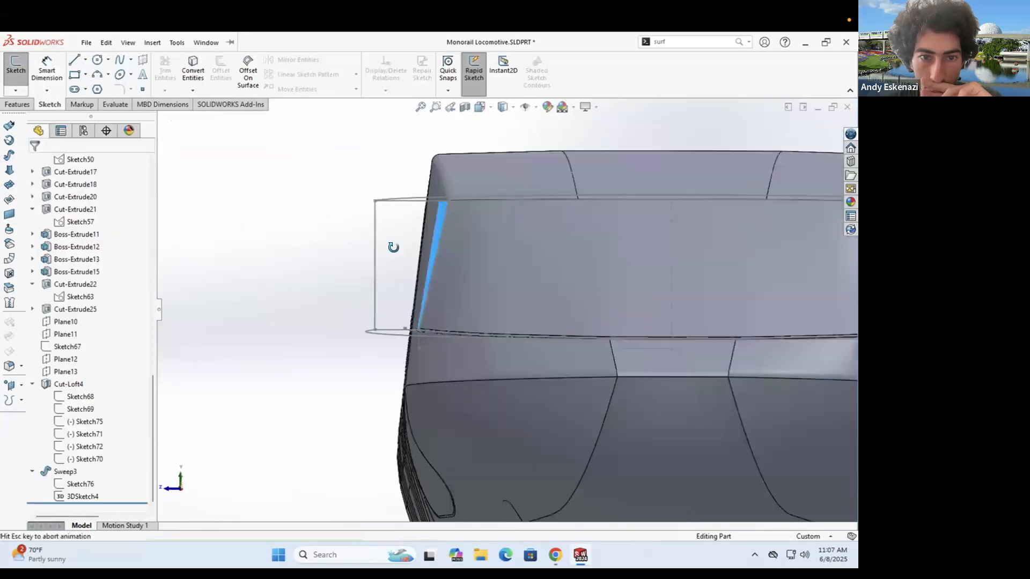
pyautogui.click(393, 246)
pyautogui.moveTo(393, 246); pyautogui.dragTo(670, 323, button='middle')
pyautogui.scroll(-5, 616, 293)
pyautogui.moveTo(616, 293); pyautogui.dragTo(610, 298, button='middle')
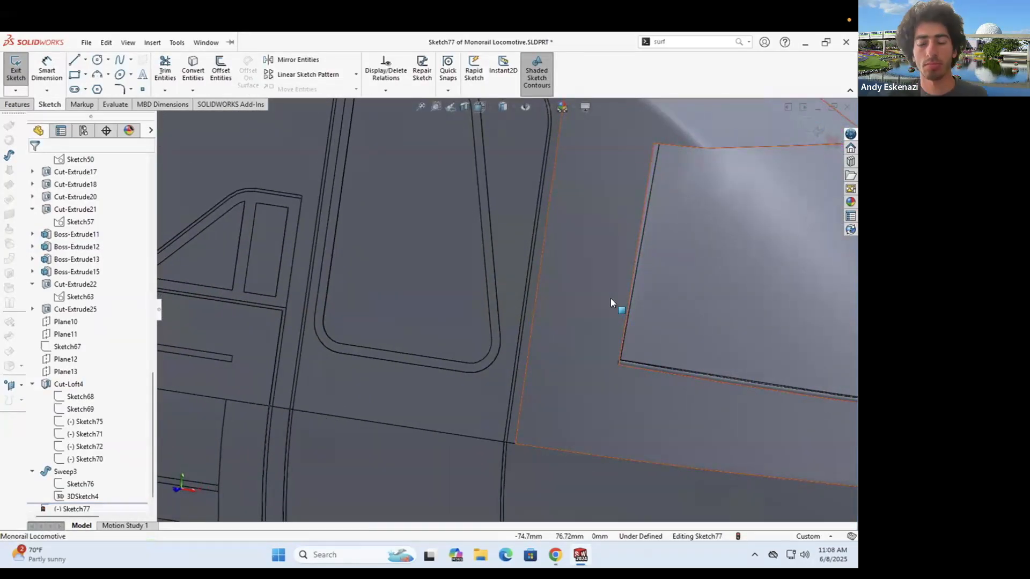
pyautogui.moveTo(539, 263); pyautogui.dragTo(532, 188, button='middle')
pyautogui.scroll(4, 563, 211)
pyautogui.scroll(-4, 532, 268)
pyautogui.click(74, 90)
pyautogui.click(521, 265)
pyautogui.click(569, 266)
pyautogui.click(570, 272)
pyautogui.press('Escape')
pyautogui.scroll(-4, 582, 262)
# - Dimension the slot with a 0.75 height and a 4 length, then close the sketch
pyautogui.click(47, 68)
pyautogui.click(531, 285)
pyautogui.click(607, 297)
pyautogui.write('0.75')
pyautogui.press('Return')
pyautogui.click(515, 280)
pyautogui.click(476, 310)
pyautogui.write('4')
pyautogui.press('Return')
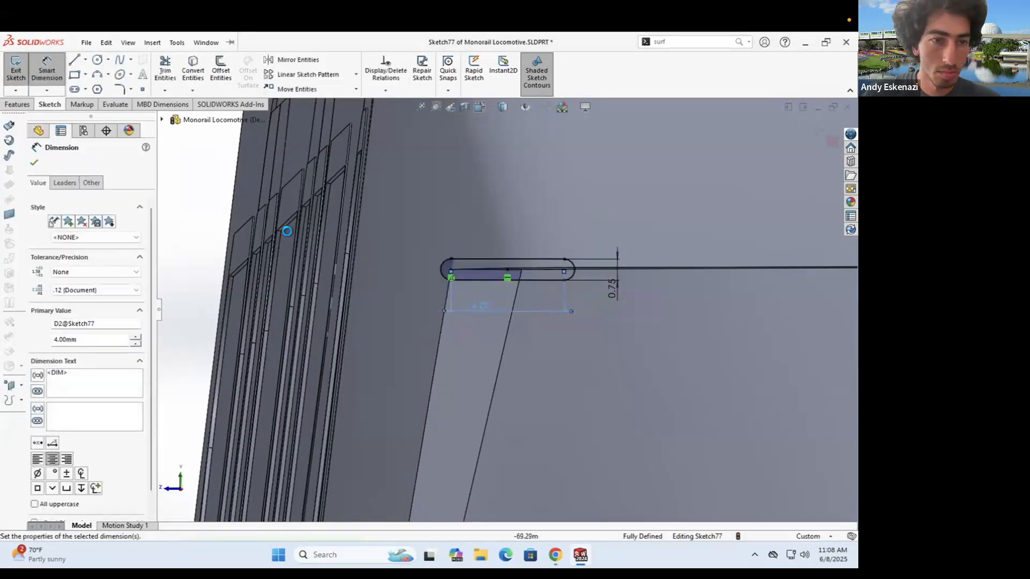
pyautogui.click(23, 68)
# - Convert the three top recess edges into a new path sketch
pyautogui.click(23, 68)
pyautogui.click(514, 249)
pyautogui.scroll(8, 514, 248)
pyautogui.moveTo(546, 274)
pyautogui.mouseDown(button='middle')
pyautogui.moveTo(536, 406)
pyautogui.moveTo(509, 344)
pyautogui.mouseUp(button='middle')
pyautogui.scroll(-5, 424, 273)
pyautogui.scroll(-4, 424, 273)
pyautogui.click(193, 70)
pyautogui.click(411, 274)
pyautogui.click(592, 278)
pyautogui.scroll(1, 592, 278)
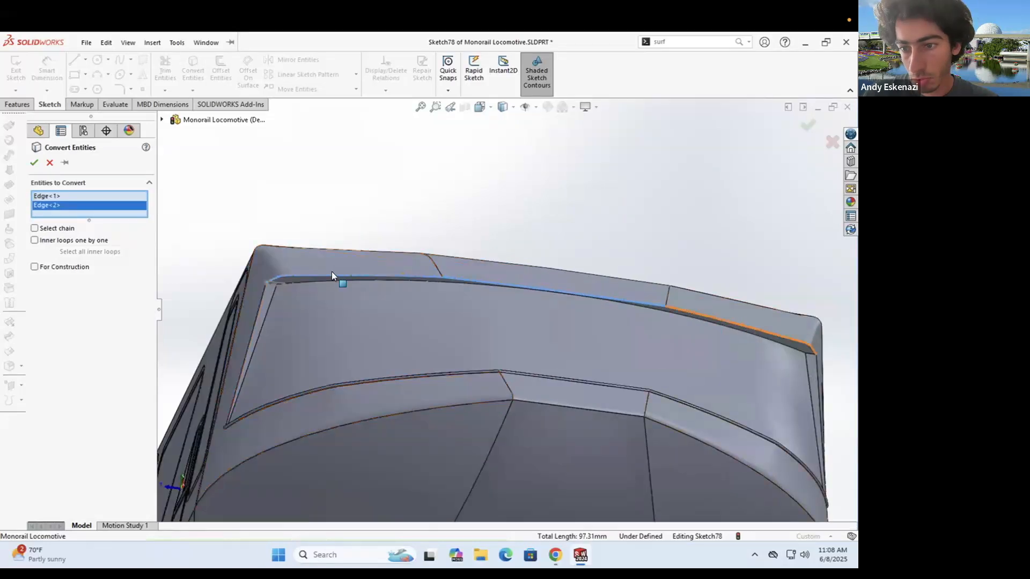
pyautogui.click(697, 313)
pyautogui.click(37, 162)
pyautogui.scroll(2, 404, 310)
pyautogui.moveTo(404, 310); pyautogui.dragTo(398, 285, button='middle')
pyautogui.scroll(-4, 387, 284)
pyautogui.click(16, 70)
# - Sweep the slot profile along the top recess edges to create Sweep4
pyautogui.click(17, 104)
pyautogui.click(110, 60)
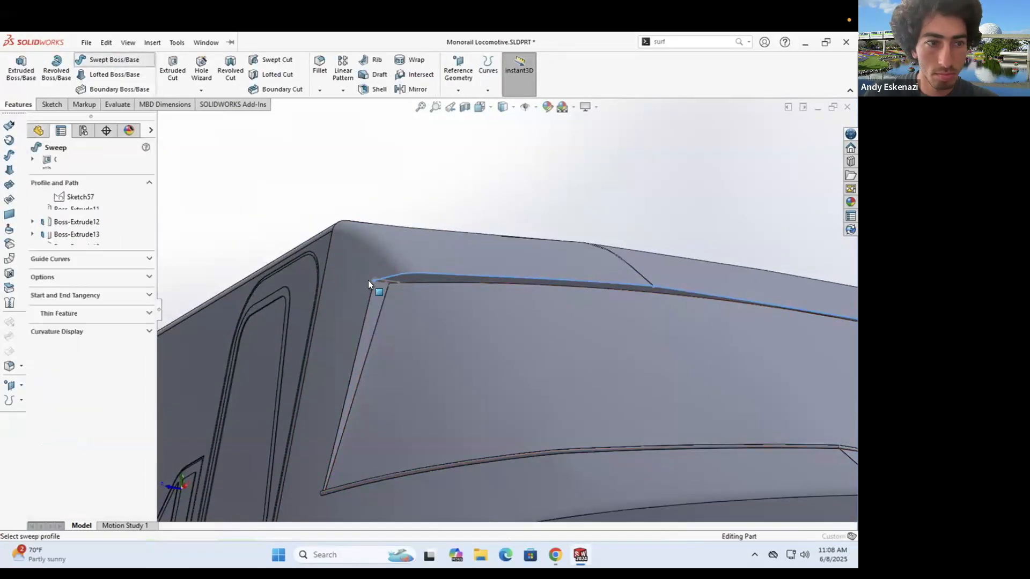
pyautogui.scroll(-5, 369, 281)
pyautogui.click(403, 284)
pyautogui.scroll(8, 507, 307)
pyautogui.moveTo(506, 307); pyautogui.dragTo(536, 344, button='middle')
pyautogui.click(34, 162)
pyautogui.scroll(-5, 477, 295)
pyautogui.moveTo(482, 289)
pyautogui.mouseDown(button='middle')
pyautogui.moveTo(513, 193)
pyautogui.moveTo(345, 398)
pyautogui.moveTo(363, 365)
pyautogui.moveTo(493, 398)
pyautogui.mouseUp(button='middle')
pyautogui.scroll(-3, 344, 398)
pyautogui.scroll(3, 363, 364)
pyautogui.scroll(5, 389, 366)
pyautogui.moveTo(388, 366); pyautogui.dragTo(596, 317, button='middle')
pyautogui.scroll(4, 535, 310)
pyautogui.scroll(-4, 549, 320)
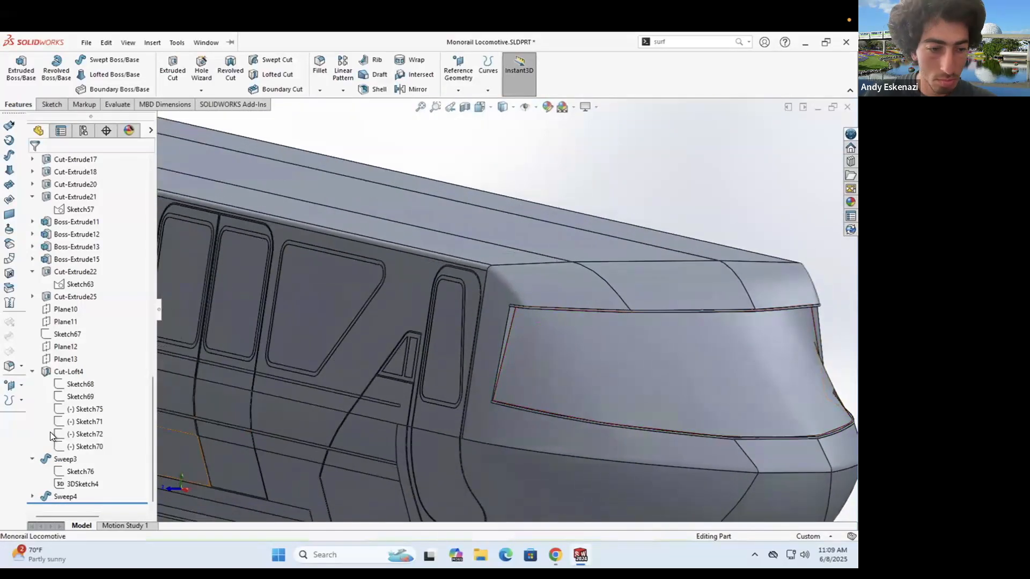
# - Review the 3D path sketch and re-confirm the first slot's dimension, rebuilding the sweeps
pyautogui.rightClick(71, 484)
pyautogui.click(79, 336)
pyautogui.scroll(-8, 506, 402)
pyautogui.click(16, 75)
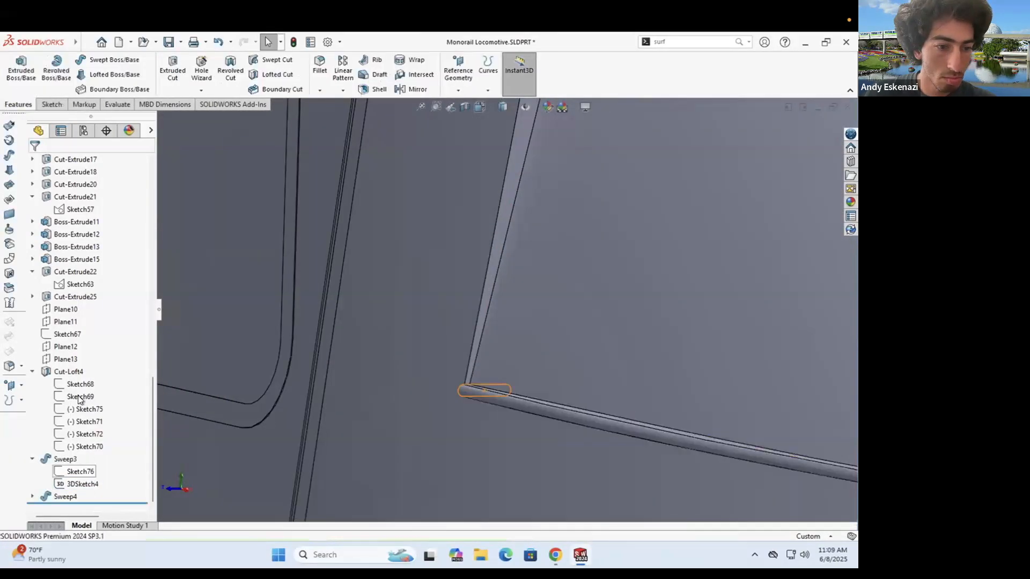
pyautogui.rightClick(79, 472)
pyautogui.click(80, 336)
pyautogui.moveTo(411, 308); pyautogui.dragTo(455, 316, button='middle')
pyautogui.scroll(-8, 456, 317)
pyautogui.doubleClick(479, 318)
pyautogui.press('Return')
pyautogui.scroll(4, 474, 317)
pyautogui.click(18, 74)
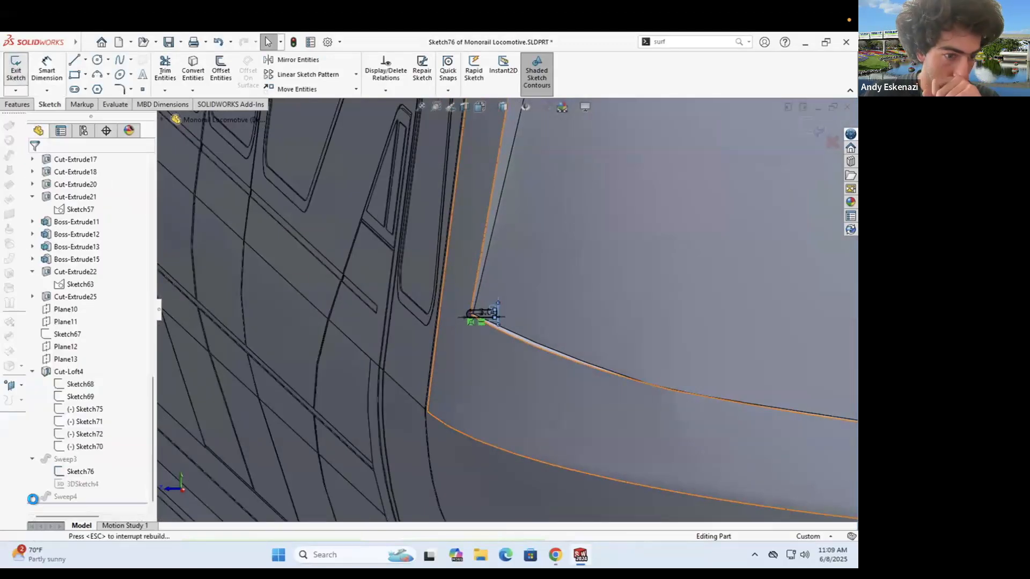
# - Change Sketch77's slot to length 6 and height 1 and rebuild the sweep
pyautogui.scroll(6, 450, 332)
pyautogui.rightClick(80, 484)
pyautogui.click(80, 336)
pyautogui.scroll(-10, 359, 163)
pyautogui.doubleClick(361, 290)
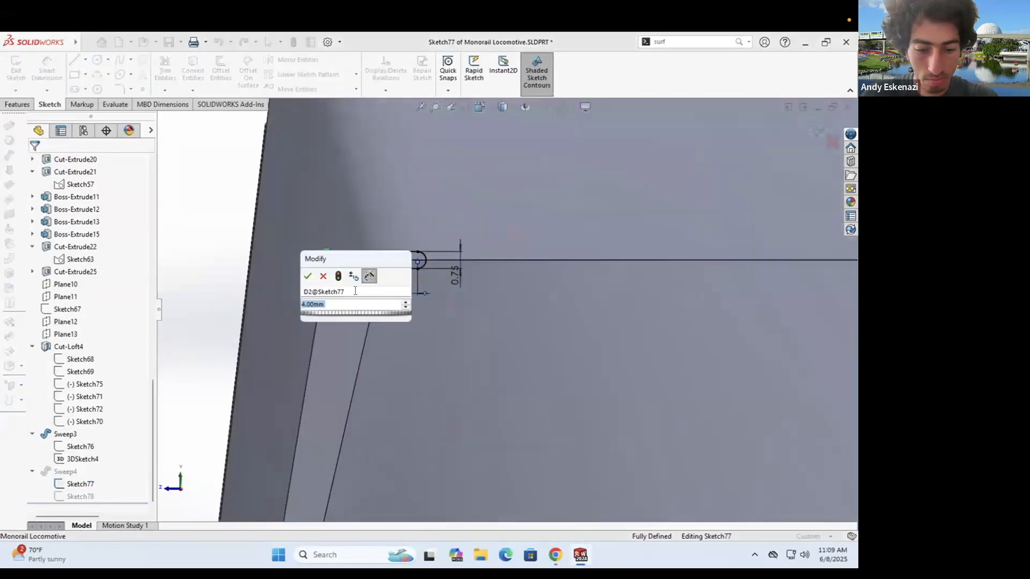
pyautogui.write('6')
pyautogui.press('Return')
pyautogui.doubleClick(500, 274)
pyautogui.write('1')
pyautogui.press('Return')
pyautogui.click(16, 75)
pyautogui.scroll(8, 397, 268)
pyautogui.moveTo(514, 322)
pyautogui.mouseDown(button='middle')
pyautogui.moveTo(618, 365)
pyautogui.moveTo(722, 336)
pyautogui.mouseUp(button='middle')
pyautogui.scroll(-6, 721, 337)
pyautogui.moveTo(606, 282); pyautogui.dragTo(556, 340, button='middle')
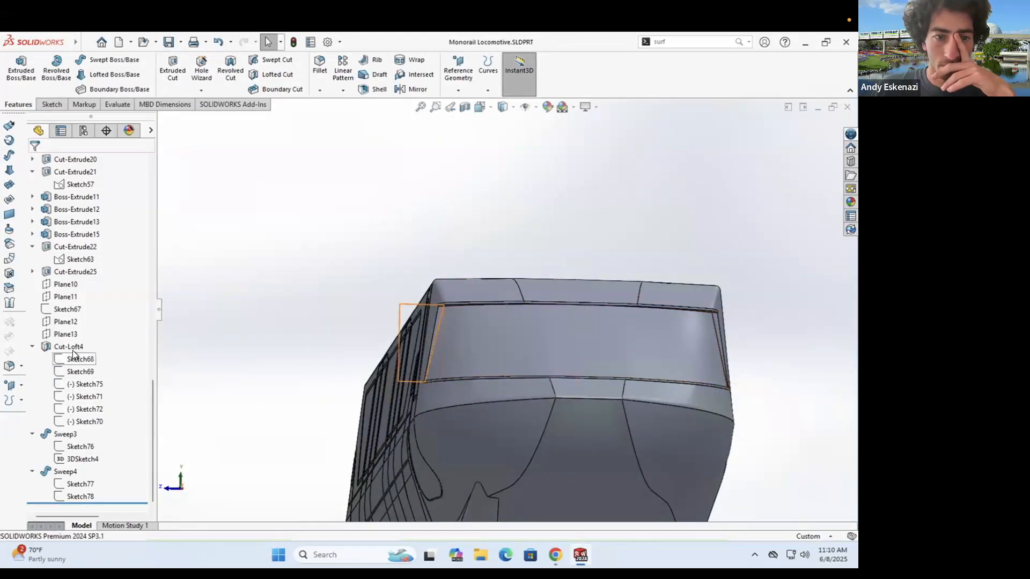
# - In Sketch70, add a vertical centerline at the arc midpoint and a spline from the arc's left end to it
pyautogui.rightClick(79, 416)
pyautogui.click(87, 337)
pyautogui.scroll(-5, 526, 338)
pyautogui.moveTo(433, 478)
pyautogui.mouseDown(button='middle')
pyautogui.moveTo(526, 338)
pyautogui.moveTo(472, 327)
pyautogui.mouseUp(button='middle')
pyautogui.click(86, 60)
pyautogui.click(105, 87)
pyautogui.click(486, 305)
pyautogui.click(486, 232)
pyautogui.press('Escape')
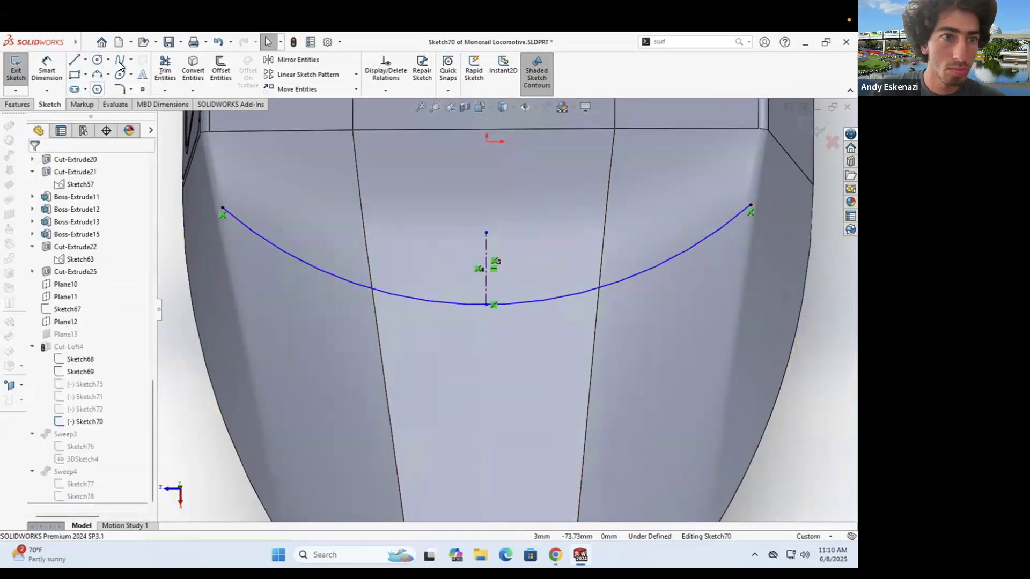
pyautogui.click(120, 60)
pyautogui.click(222, 208)
pyautogui.click(250, 242)
pyautogui.click(346, 289)
pyautogui.click(486, 305)
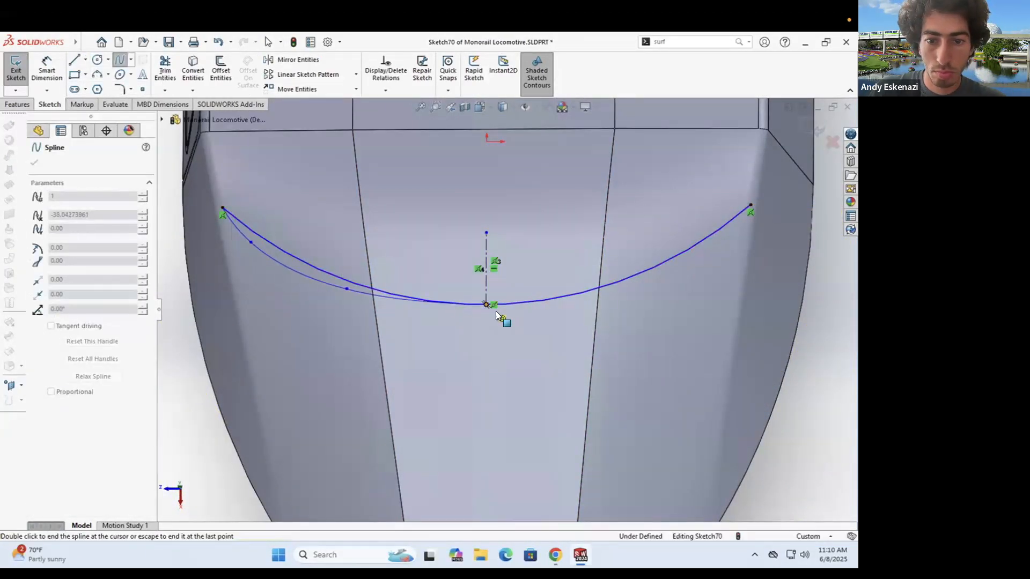
pyautogui.press('Escape')
# - Mirror the spline across the centerline, make both splines tangent, and set the arc to construction
pyautogui.click(386, 298)
pyautogui.click(97, 304)
pyautogui.click(485, 275)
pyautogui.click(34, 162)
pyautogui.click(454, 304)
pyautogui.keyDown('ctrl'); pyautogui.click(582, 297); pyautogui.keyUp('ctrl')
pyautogui.click(38, 346)
pyautogui.press('Escape')
pyautogui.rightClick(377, 291)
pyautogui.click(406, 274)
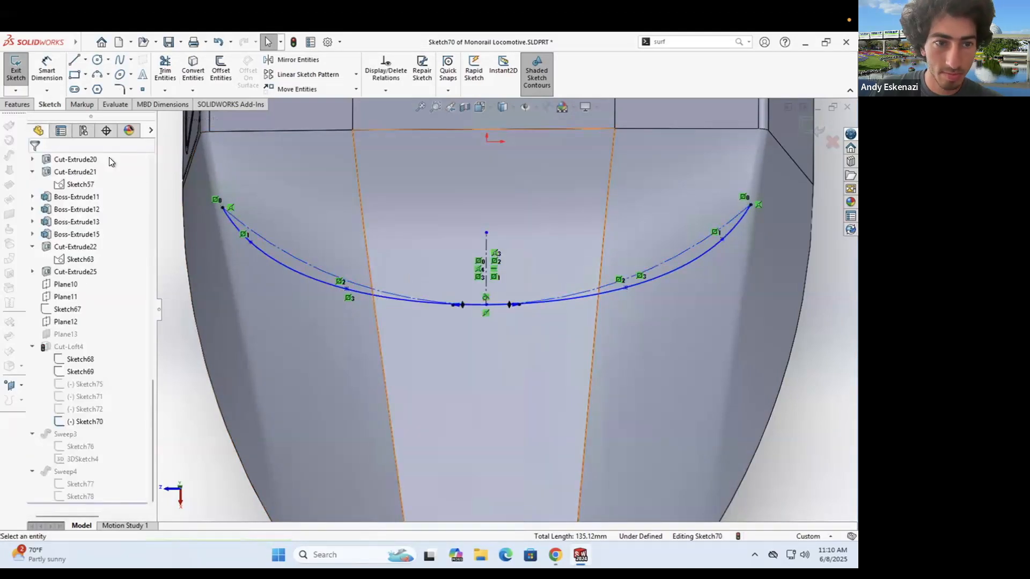
pyautogui.click(16, 68)
# - Edit the Cut-Loft4 feature with the nose underside in view
pyautogui.moveTo(377, 244)
pyautogui.mouseDown(button='middle')
pyautogui.moveTo(384, 166)
pyautogui.moveTo(370, 134)
pyautogui.mouseUp(button='middle')
pyautogui.click(69, 348)
pyautogui.moveTo(344, 241)
pyautogui.mouseDown(button='middle')
pyautogui.moveTo(383, 299)
pyautogui.moveTo(377, 279)
pyautogui.mouseUp(button='middle')
pyautogui.scroll(5, 377, 279)
pyautogui.rightClick(70, 347)
pyautogui.click(79, 265)
pyautogui.scroll(-4, 402, 257)
pyautogui.moveTo(359, 195)
pyautogui.mouseDown(button='middle')
pyautogui.moveTo(402, 257)
pyautogui.moveTo(396, 225)
pyautogui.mouseUp(button='middle')
# - Remove and re-add Sketch70 as Cut-Loft4's fourth guide curve, then inspect the rebuilt nose trim
pyautogui.click(121, 321)
pyautogui.click(102, 330)
pyautogui.click(92, 347)
pyautogui.scroll(3, 413, 268)
pyautogui.moveTo(413, 273)
pyautogui.mouseDown(button='middle')
pyautogui.moveTo(424, 376)
pyautogui.moveTo(411, 277)
pyautogui.mouseUp(button='middle')
pyautogui.rightClick(80, 349)
pyautogui.click(100, 370)
pyautogui.click(448, 209)
pyautogui.click(33, 162)
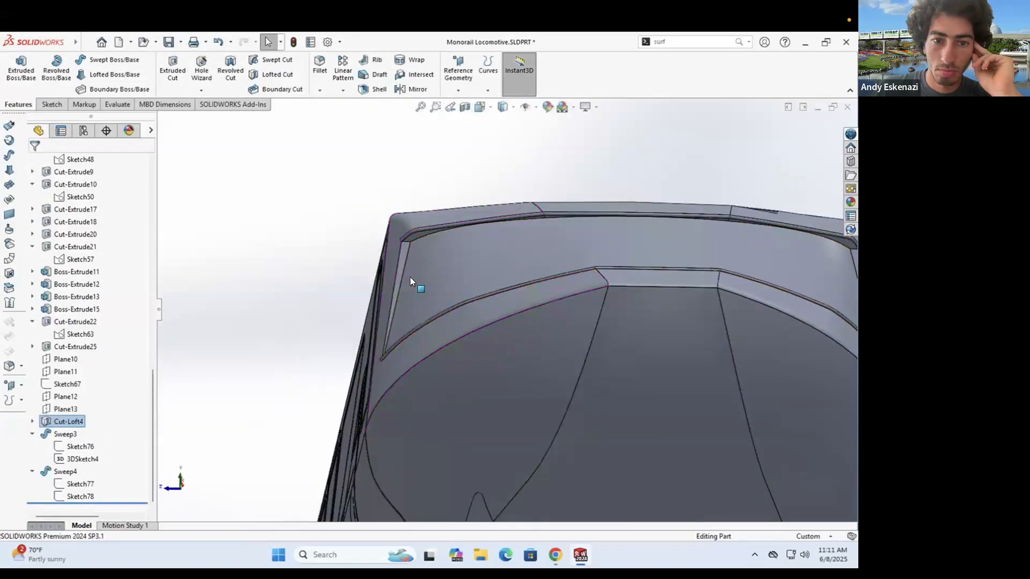
pyautogui.scroll(-4, 409, 278)
pyautogui.moveTo(364, 349); pyautogui.dragTo(352, 314, button='middle')
pyautogui.scroll(5, 351, 313)
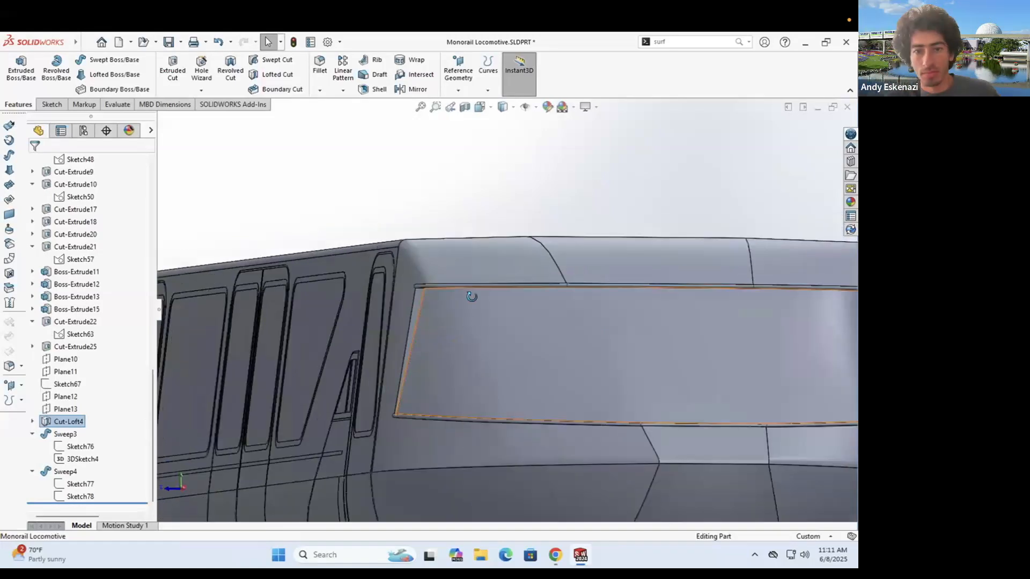
pyautogui.scroll(-4, 602, 283)
pyautogui.scroll(4, 713, 303)
pyautogui.moveTo(461, 268); pyautogui.dragTo(444, 292, button='middle')
pyautogui.scroll(-4, 454, 306)
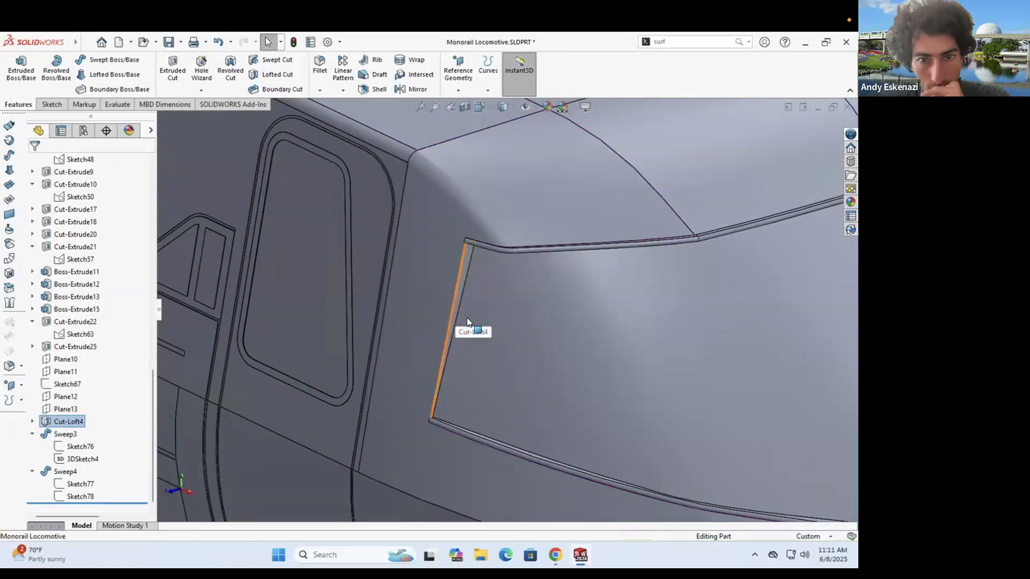
# - Convert the Cut-Loft4 face edges into a sketch and trial a 10 mm extruded cut, then cancel it
pyautogui.click(519, 336)
pyautogui.click(466, 256)
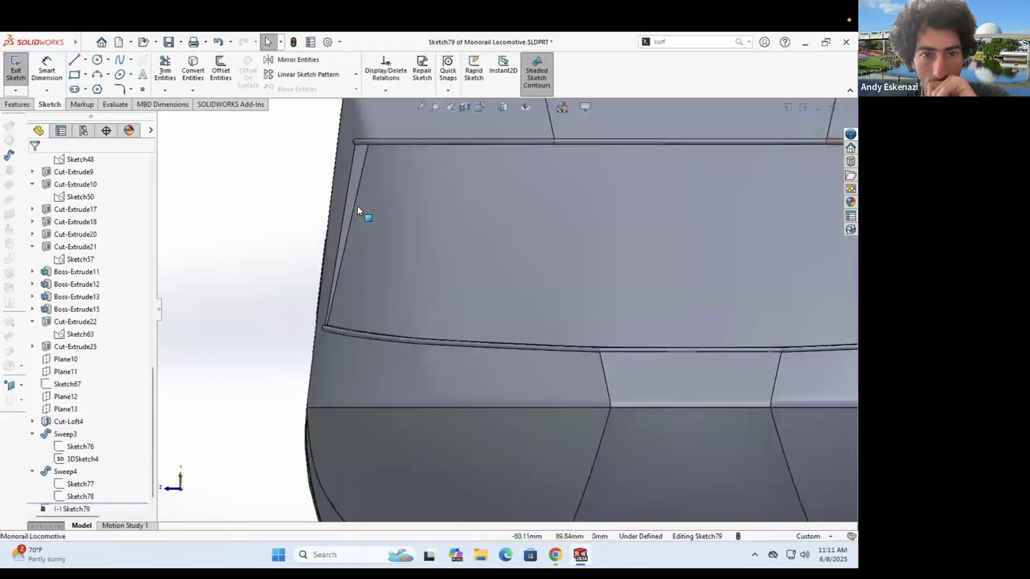
pyautogui.moveTo(384, 230); pyautogui.dragTo(151, 90, button='middle')
pyautogui.click(353, 223)
pyautogui.click(34, 163)
pyautogui.click(19, 104)
pyautogui.click(172, 69)
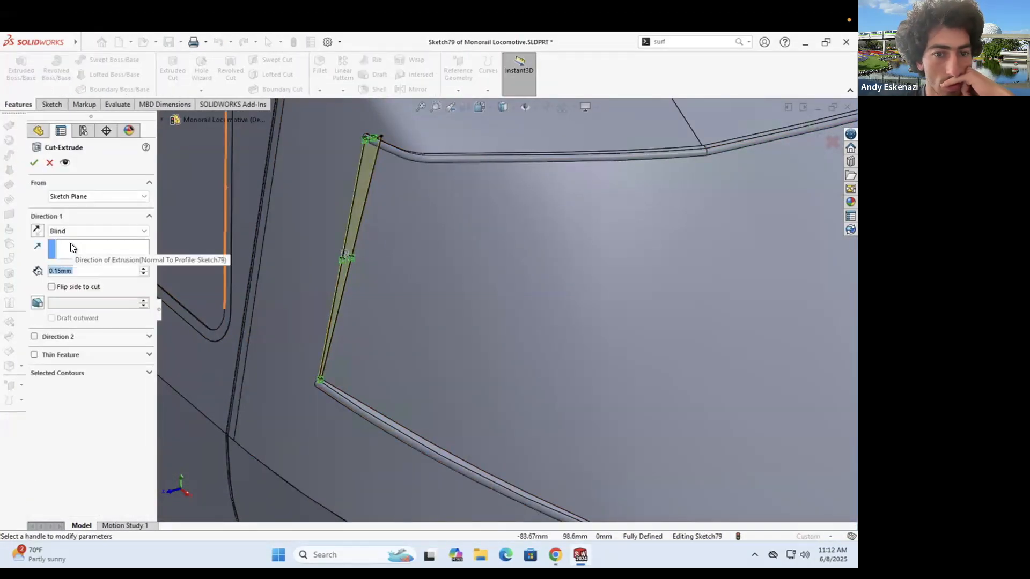
pyautogui.write('10')
pyautogui.scroll(2, 451, 215)
pyautogui.moveTo(447, 201); pyautogui.dragTo(504, 199, button='middle')
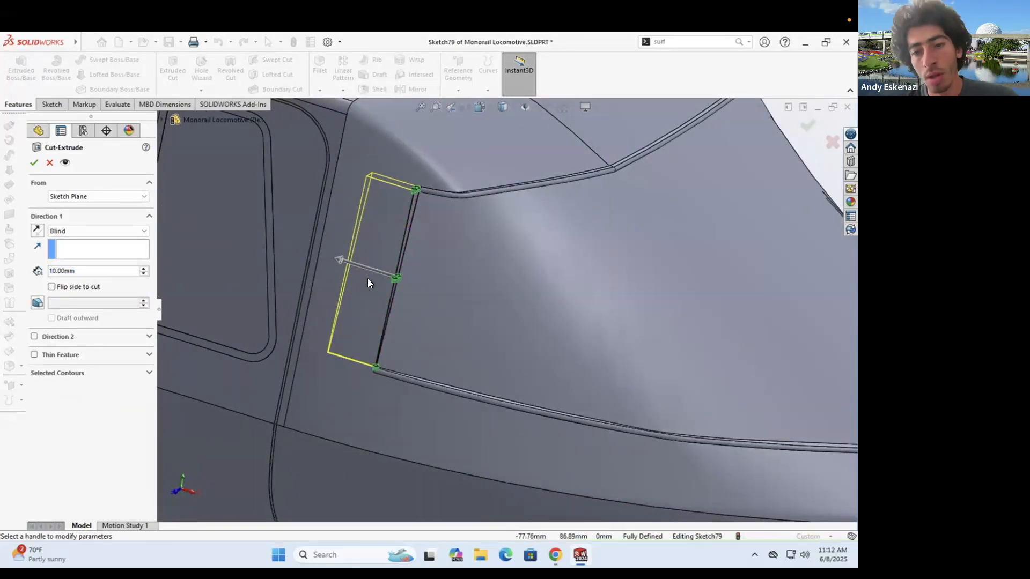
pyautogui.press('Escape')
pyautogui.scroll(-5, 391, 149)
pyautogui.moveTo(391, 148); pyautogui.dragTo(394, 126, button='middle')
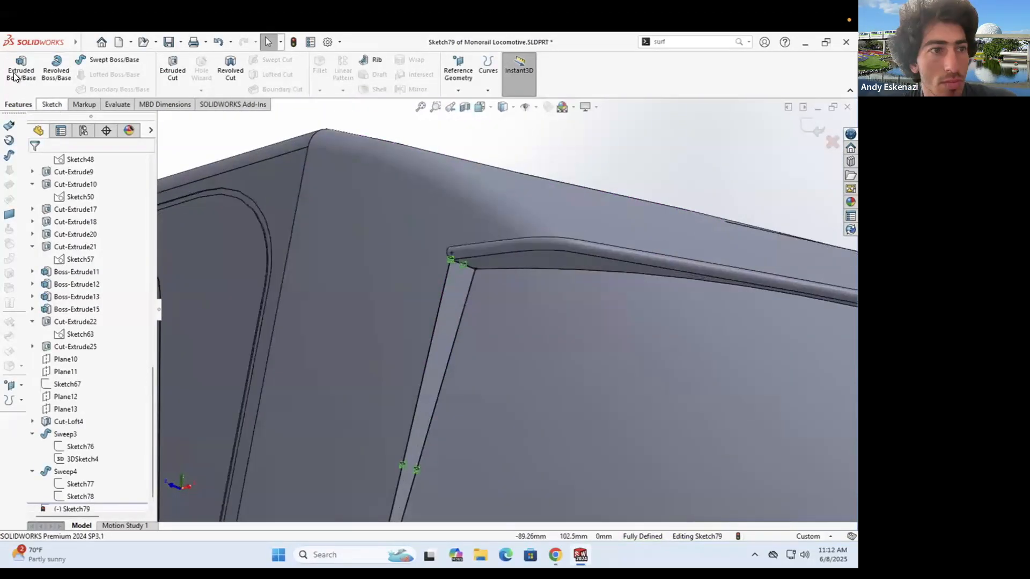
# - Start a new face sketch with two wedge lines, constraining the upper line to the curved model edge
pyautogui.click(52, 104)
pyautogui.click(16, 70)
pyautogui.click(472, 252)
pyautogui.click(16, 70)
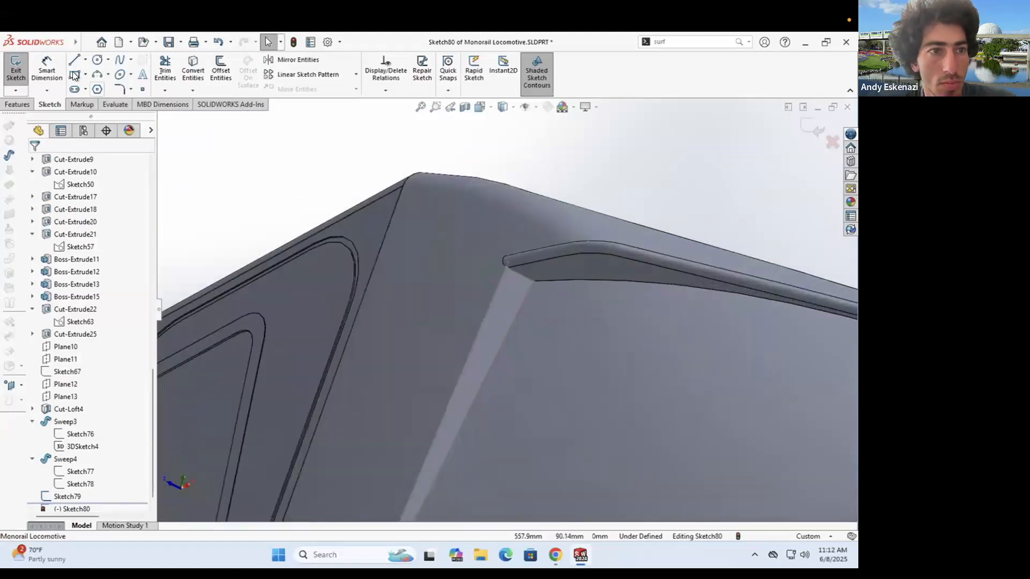
pyautogui.click(437, 296)
pyautogui.click(507, 267)
pyautogui.press('Escape')
pyautogui.moveTo(507, 260)
pyautogui.mouseDown(button='middle')
pyautogui.moveTo(513, 237)
pyautogui.moveTo(505, 281)
pyautogui.moveTo(520, 291)
pyautogui.mouseUp(button='middle')
pyautogui.click(521, 294)
pyautogui.keyDown('ctrl'); pyautogui.click(499, 295); pyautogui.keyUp('ctrl')
pyautogui.click(63, 334)
pyautogui.click(386, 279)
pyautogui.moveTo(386, 278)
pyautogui.mouseDown(button='middle')
pyautogui.moveTo(469, 235)
pyautogui.moveTo(452, 398)
pyautogui.moveTo(495, 400)
pyautogui.moveTo(466, 419)
pyautogui.moveTo(483, 298)
pyautogui.moveTo(509, 225)
pyautogui.mouseUp(button='middle')
# - Close the wedge triangle, dimension its line to 10 mm, and exit Sketch80
pyautogui.press('l')
pyautogui.scroll(-5, 509, 282)
pyautogui.click(484, 305)
pyautogui.click(502, 288)
pyautogui.press('Escape')
pyautogui.scroll(7, 494, 322)
pyautogui.scroll(-2, 495, 401)
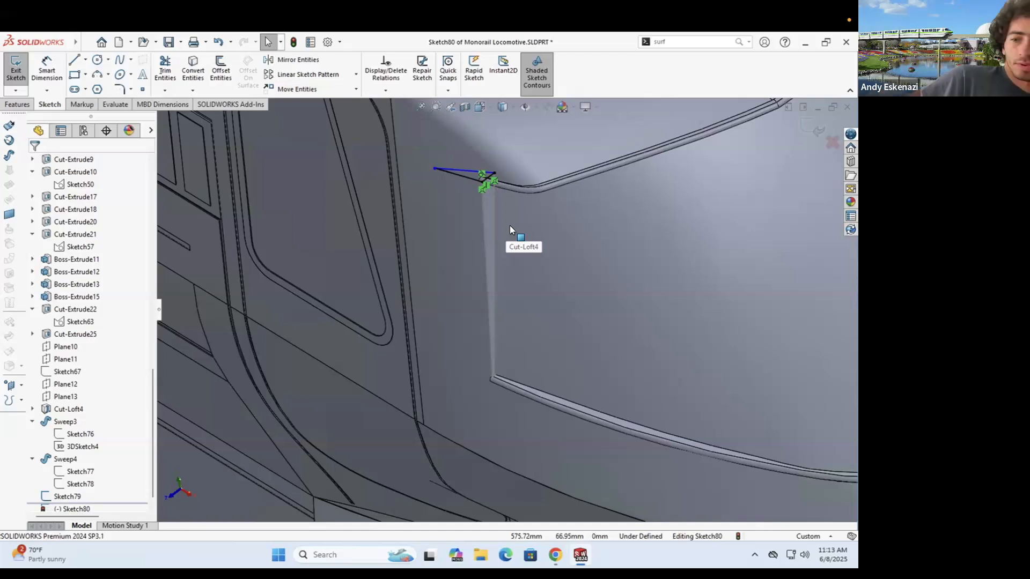
pyautogui.click(459, 175)
pyautogui.click(465, 208)
pyautogui.write('10')
pyautogui.press('Return')
pyautogui.moveTo(482, 220)
pyautogui.mouseDown(button='middle')
pyautogui.moveTo(533, 258)
pyautogui.moveTo(472, 246)
pyautogui.moveTo(402, 273)
pyautogui.moveTo(444, 226)
pyautogui.mouseUp(button='middle')
pyautogui.press('Escape')
pyautogui.scroll(-5, 480, 224)
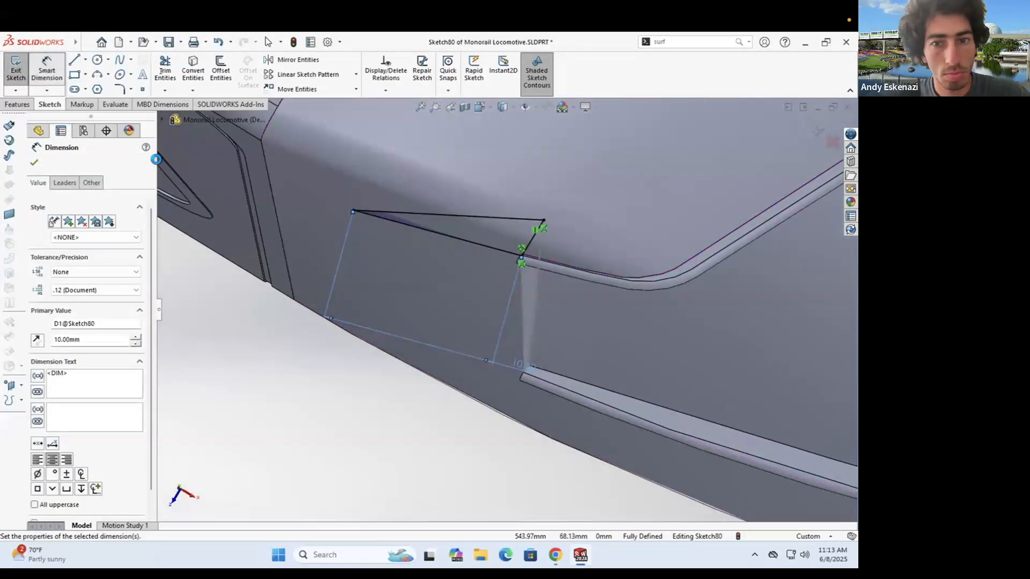
pyautogui.click(16, 71)
# - Start Sketch81 on the lower plane and draw a line at the trim's lower corner
pyautogui.click(539, 381)
pyautogui.click(16, 70)
pyautogui.moveTo(638, 320); pyautogui.dragTo(606, 268, button='middle')
pyautogui.scroll(-6, 545, 345)
pyautogui.scroll(-5, 560, 333)
pyautogui.click(560, 337)
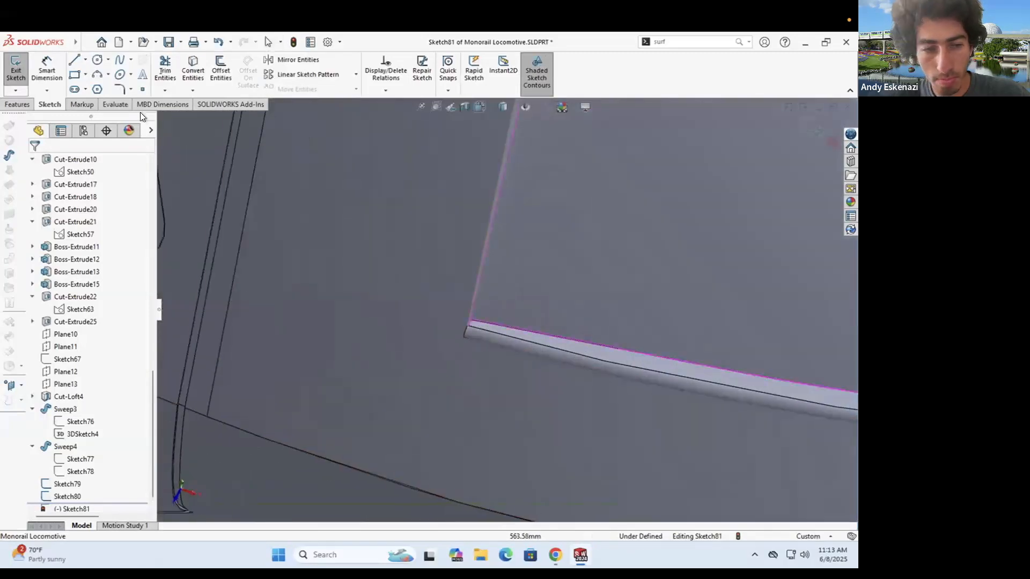
pyautogui.press('Escape')
pyautogui.click(430, 318)
# - Make the Sketch81 line tangent to the model edge and dimension it 10 mm
pyautogui.keyDown('ctrl'); pyautogui.click(486, 330); pyautogui.keyUp('ctrl')
pyautogui.click(38, 358)
pyautogui.press('Escape')
pyautogui.click(46, 70)
pyautogui.click(397, 306)
pyautogui.click(483, 376)
pyautogui.write('10')
pyautogui.press('Return')
pyautogui.press('Escape')
pyautogui.moveTo(326, 362); pyautogui.dragTo(337, 304, button='middle')
pyautogui.scroll(-4, 336, 304)
pyautogui.scroll(5, 337, 304)
# - Create Cut-Loft5 as a lofted cut between Sketch81 and the wedge sketch
pyautogui.click(17, 103)
pyautogui.click(21, 67)
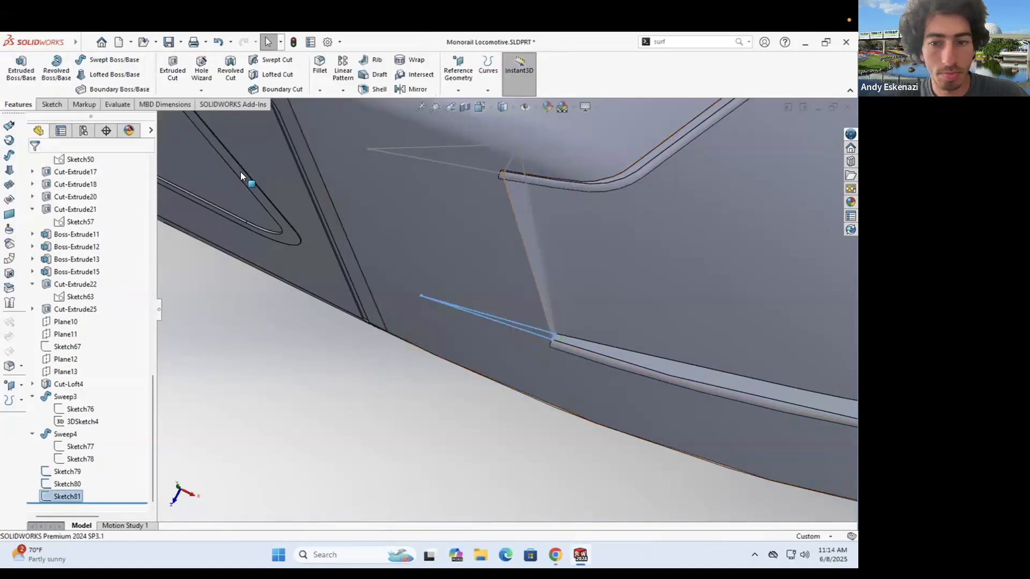
pyautogui.click(277, 60)
pyautogui.press('Escape')
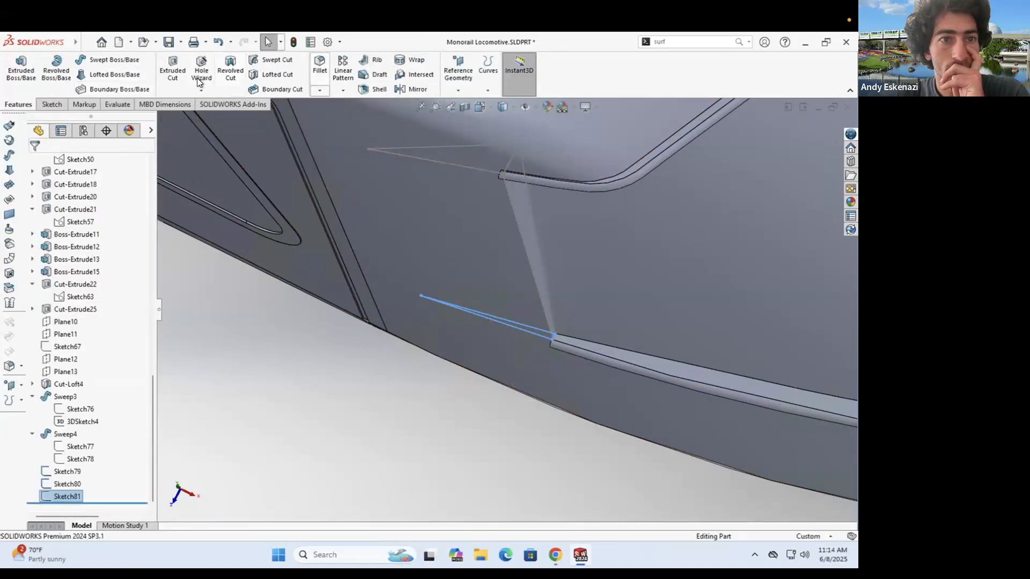
pyautogui.click(398, 148)
pyautogui.moveTo(465, 193); pyautogui.dragTo(429, 206, button='middle')
pyautogui.click(35, 163)
pyautogui.moveTo(523, 177); pyautogui.dragTo(485, 336, button='middle')
pyautogui.scroll(-1, 486, 336)
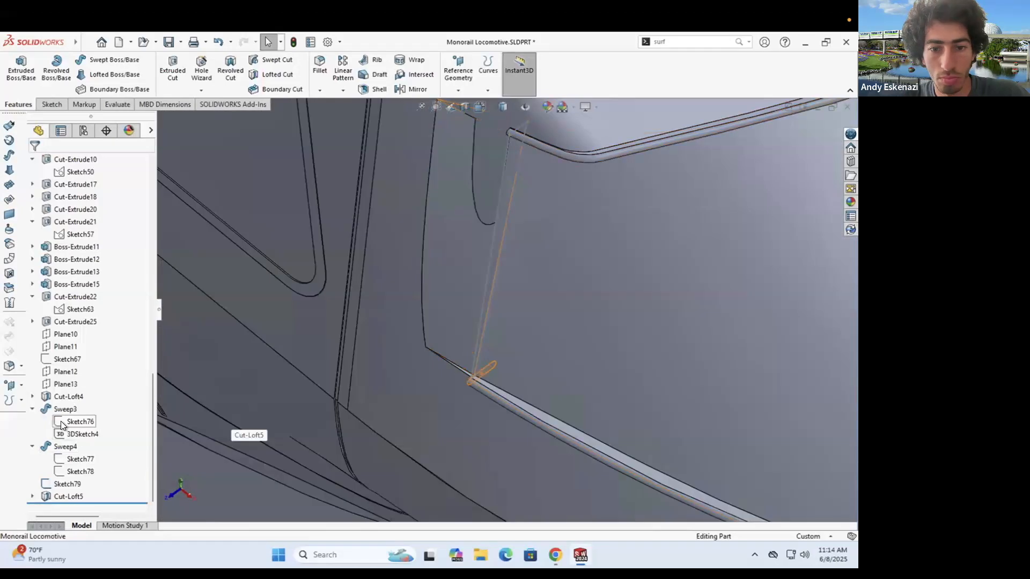
# - Edit Sketch80 and turn its straight line into construction geometry
pyautogui.click(33, 496)
pyautogui.rightClick(73, 495)
pyautogui.click(83, 337)
pyautogui.scroll(5, 407, 362)
pyautogui.scroll(-8, 654, 349)
pyautogui.rightClick(450, 314)
pyautogui.click(473, 300)
# - Draw a 3-point arc in its place, dimension it, and rebuild Cut-Loft5
pyautogui.click(97, 75)
pyautogui.click(394, 328)
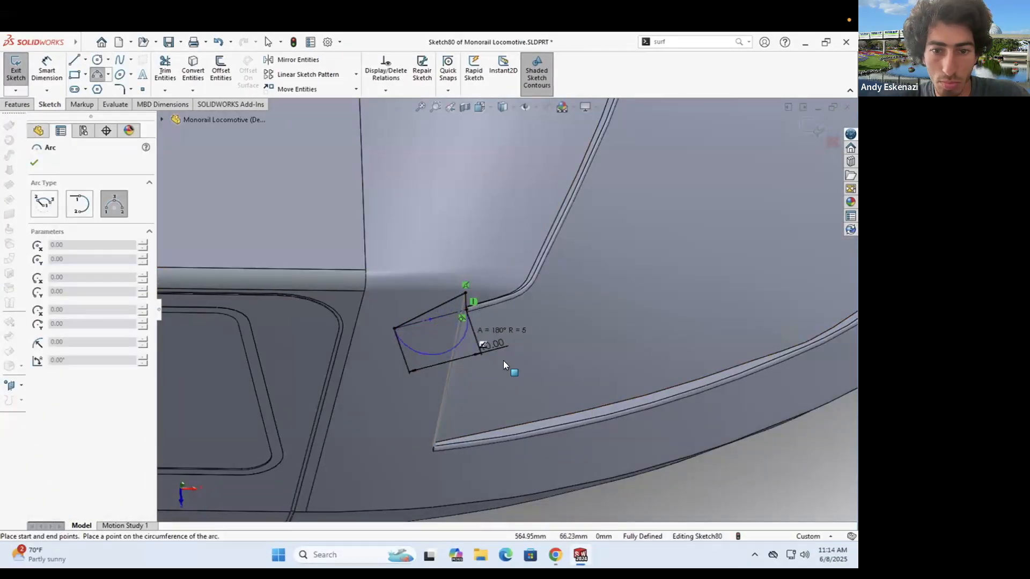
pyautogui.click(437, 355)
pyautogui.click(46, 70)
pyautogui.click(414, 350)
pyautogui.click(378, 327)
pyautogui.press('Return')
pyautogui.click(16, 70)
pyautogui.moveTo(411, 288)
pyautogui.mouseDown(button='middle')
pyautogui.moveTo(329, 129)
pyautogui.moveTo(414, 262)
pyautogui.moveTo(417, 207)
pyautogui.moveTo(425, 331)
pyautogui.mouseUp(button='middle')
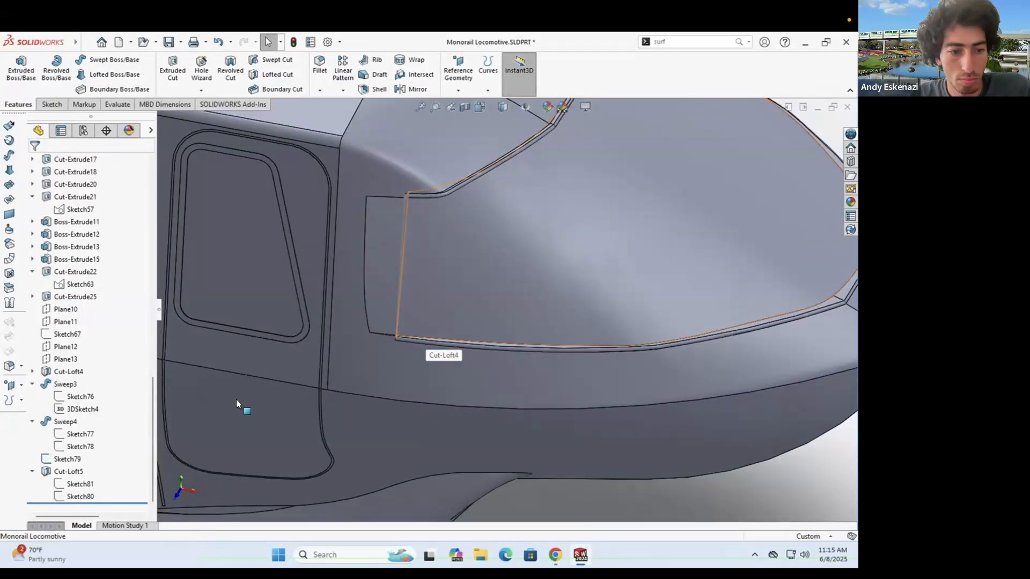
# - Change Sketch81's 10 mm dimension to 8 mm and rebuild the groove
pyautogui.rightClick(80, 483)
pyautogui.click(83, 337)
pyautogui.moveTo(532, 326); pyautogui.dragTo(529, 299, button='middle')
pyautogui.doubleClick(555, 357)
pyautogui.write('8')
pyautogui.press('Return')
pyautogui.click(21, 78)
pyautogui.moveTo(375, 301); pyautogui.dragTo(343, 188, button='middle')
# - Reduce the Sketch81 dimension further to 5 mm
pyautogui.rightClick(80, 483)
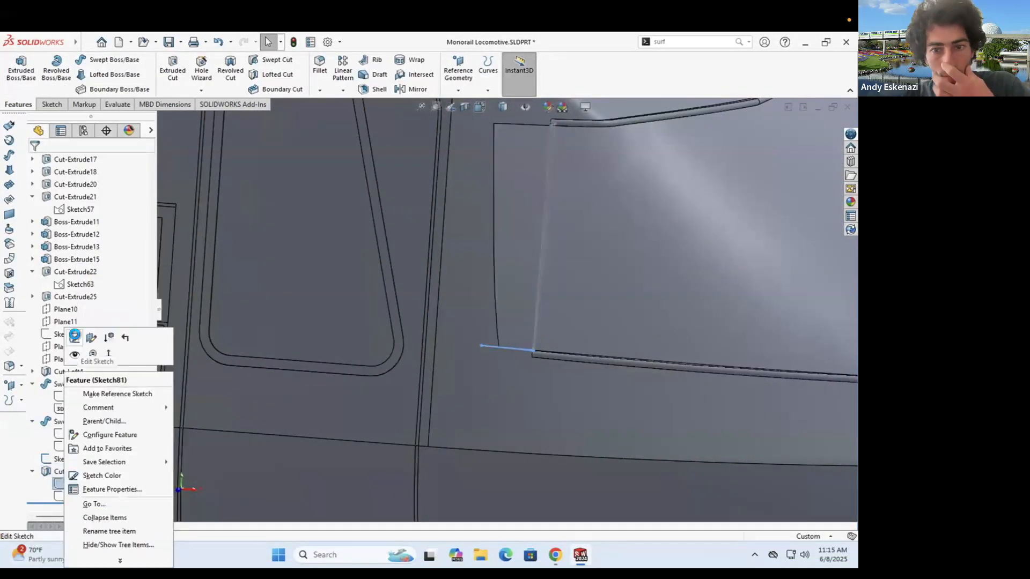
pyautogui.click(75, 336)
pyautogui.doubleClick(555, 363)
pyautogui.write('5')
pyautogui.press('Return')
pyautogui.click(20, 77)
pyautogui.moveTo(531, 263)
pyautogui.mouseDown(button='middle')
pyautogui.moveTo(513, 242)
pyautogui.moveTo(510, 257)
pyautogui.mouseUp(button='middle')
# - Reduce the Sketch81 dimension again to 3 mm for a narrower groove
pyautogui.rightClick(74, 480)
pyautogui.click(77, 336)
pyautogui.scroll(-8, 603, 336)
pyautogui.doubleClick(506, 308)
pyautogui.write('3')
pyautogui.press('Return')
pyautogui.click(20, 77)
pyautogui.scroll(3, 488, 257)
# - Inspect the thinner groove at the panel corner and save the part
pyautogui.moveTo(494, 266); pyautogui.dragTo(514, 307, button='middle')
pyautogui.press('Escape')
pyautogui.scroll(-6, 509, 300)
pyautogui.moveTo(429, 300)
pyautogui.mouseDown(button='middle')
pyautogui.moveTo(397, 276)
pyautogui.moveTo(462, 300)
pyautogui.moveTo(510, 245)
pyautogui.moveTo(551, 272)
pyautogui.moveTo(536, 289)
pyautogui.mouseUp(button='middle')
pyautogui.scroll(4, 504, 303)
pyautogui.scroll(3, 504, 300)
pyautogui.hotkey('ctrl', 's')
# - Compare with the reference photo and orbit around the panel's upper and lower corners
pyautogui.click(555, 555)
pyautogui.click(555, 555)
pyautogui.scroll(-6, 499, 290)
pyautogui.moveTo(504, 322); pyautogui.dragTo(545, 399, button='middle')
pyautogui.scroll(5, 545, 395)
pyautogui.scroll(-5, 508, 219)
pyautogui.moveTo(508, 219)
pyautogui.mouseDown(button='middle')
pyautogui.moveTo(498, 299)
pyautogui.moveTo(513, 239)
pyautogui.mouseUp(button='middle')
pyautogui.scroll(-4, 499, 298)
pyautogui.scroll(6, 513, 240)
pyautogui.scroll(-6, 489, 486)
pyautogui.moveTo(489, 486); pyautogui.dragTo(517, 374, button='middle')
pyautogui.scroll(6, 519, 376)
pyautogui.moveTo(533, 207); pyautogui.dragTo(490, 228, button='middle')
pyautogui.scroll(6, 394, 293)
pyautogui.scroll(-6, 494, 284)
pyautogui.moveTo(491, 287); pyautogui.dragTo(526, 287, button='middle')
pyautogui.scroll(-5, 514, 278)
pyautogui.scroll(5, 515, 279)
pyautogui.scroll(4, 510, 268)
pyautogui.scroll(-4, 508, 215)
pyautogui.moveTo(491, 240); pyautogui.dragTo(511, 193, button='middle')
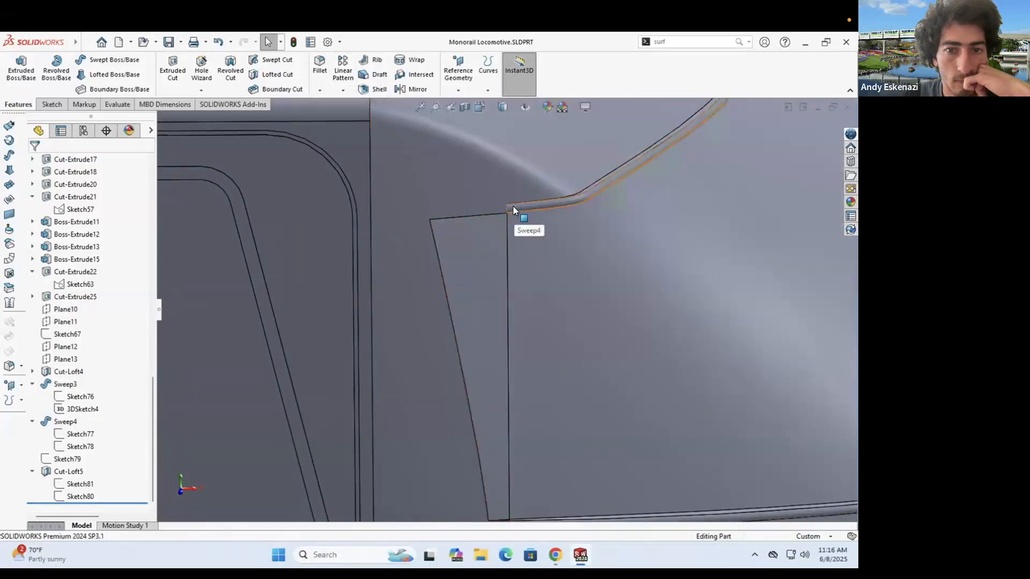
# - Build 3DSketch5 by converting the triangular panel's top and side edges in a 3D sketch
pyautogui.click(52, 105)
pyautogui.click(15, 66)
pyautogui.click(471, 257)
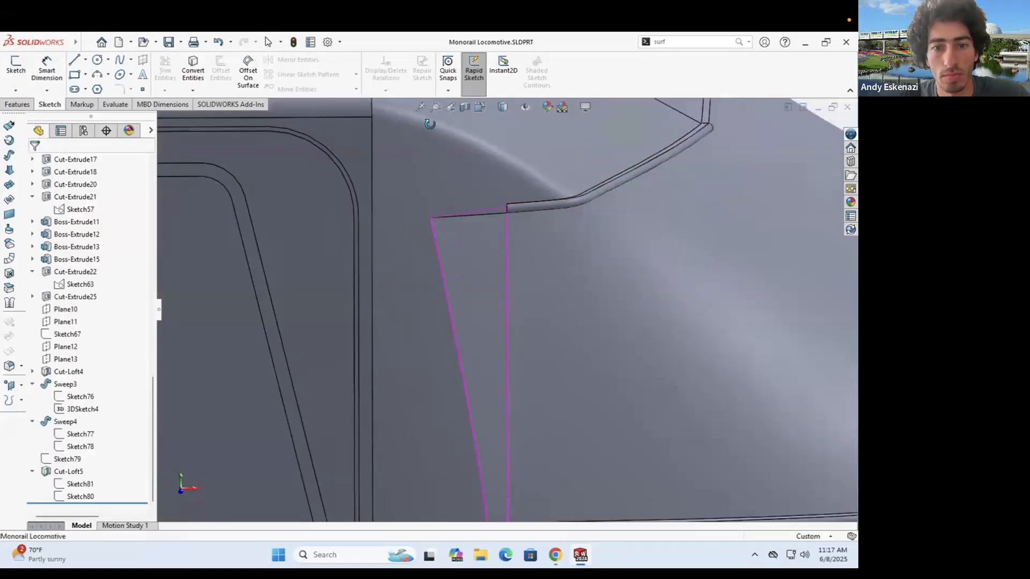
pyautogui.click(193, 70)
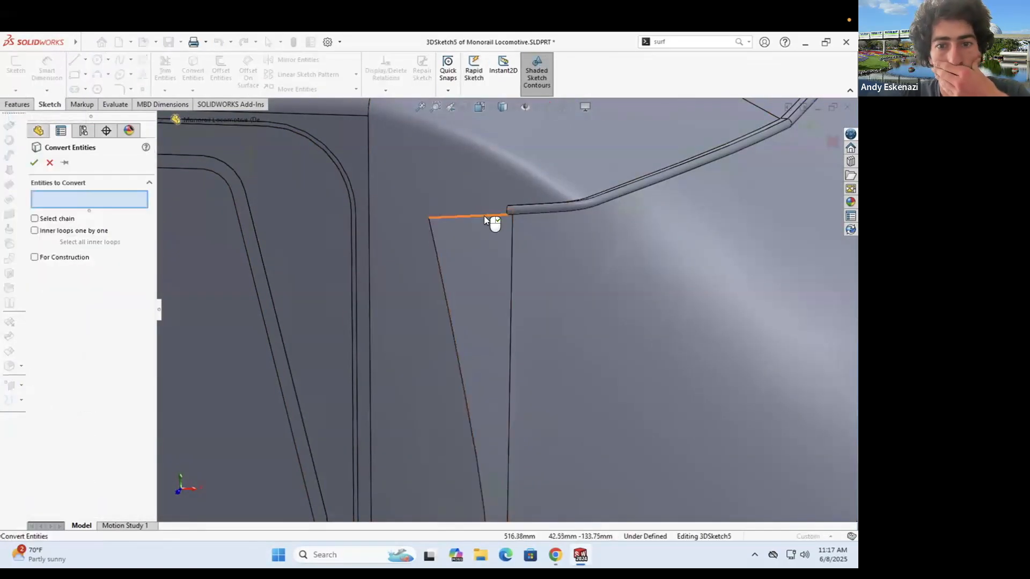
pyautogui.click(484, 215)
pyautogui.scroll(3, 498, 300)
pyautogui.click(484, 401)
pyautogui.scroll(-4, 482, 424)
pyautogui.click(543, 278)
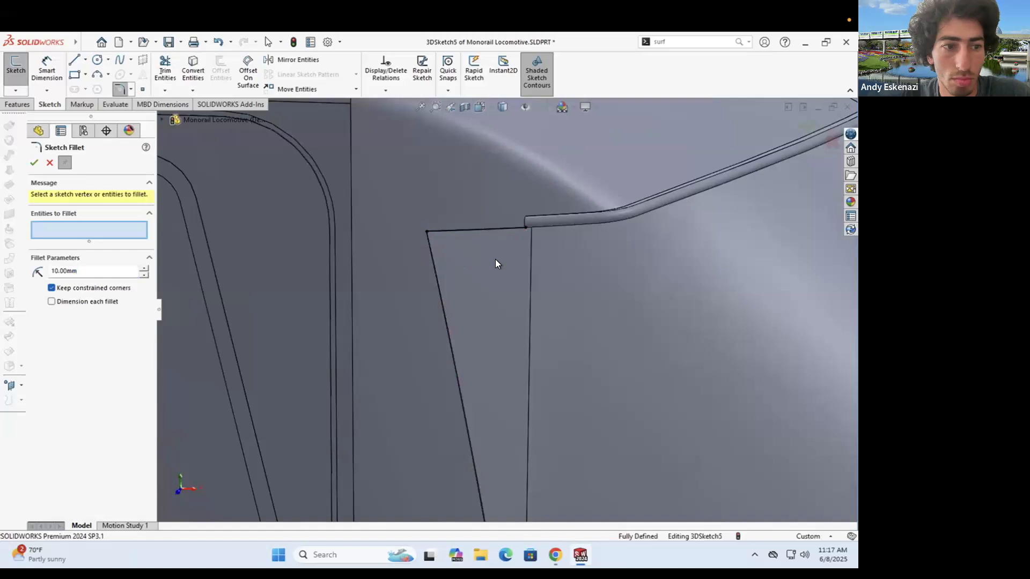
pyautogui.scroll(-4, 491, 252)
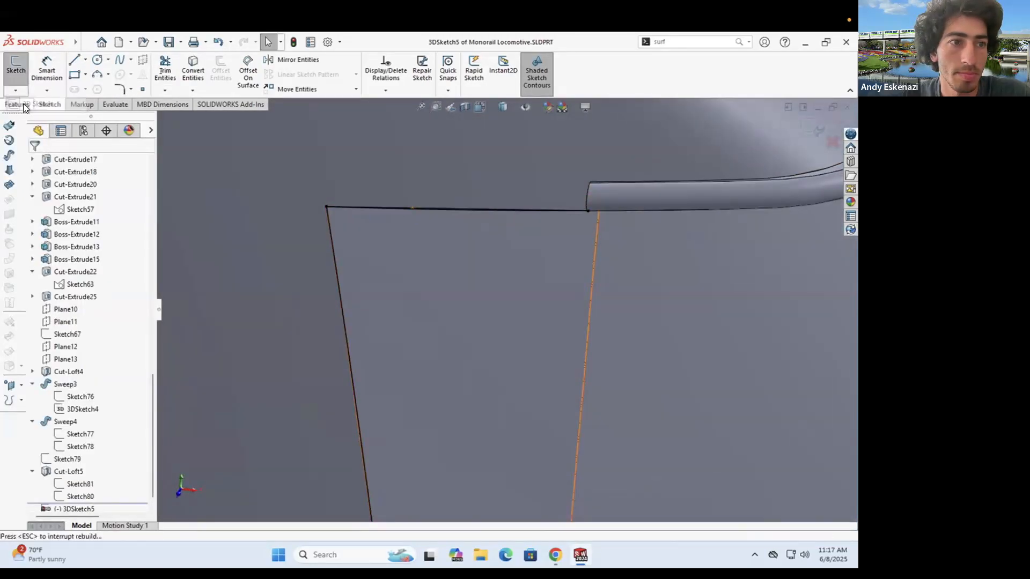
pyautogui.click(24, 104)
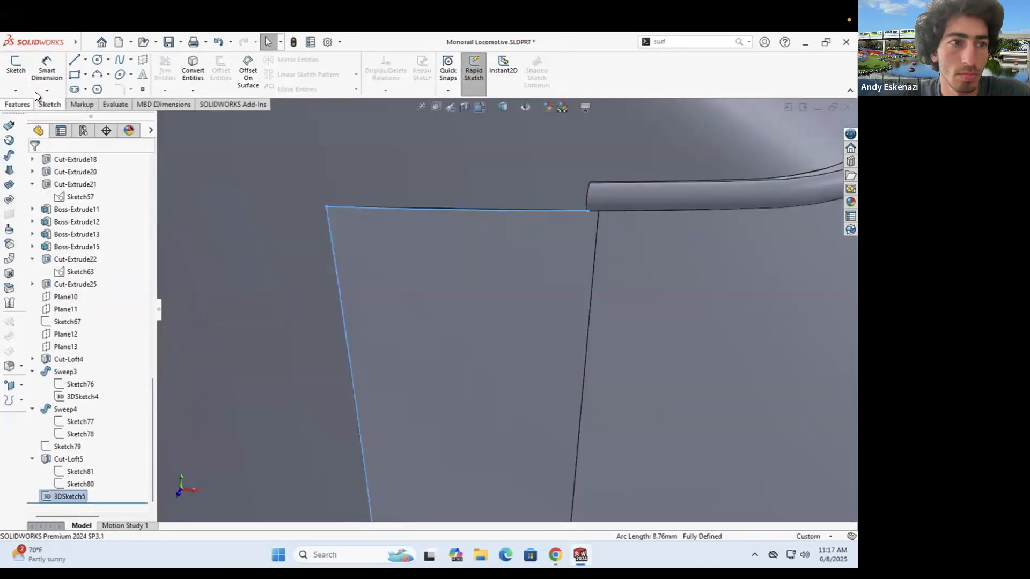
# - Trial a sweep of Face<1> along 3DSketch5, aligned with the end faces, and inspect the preview
pyautogui.click(110, 60)
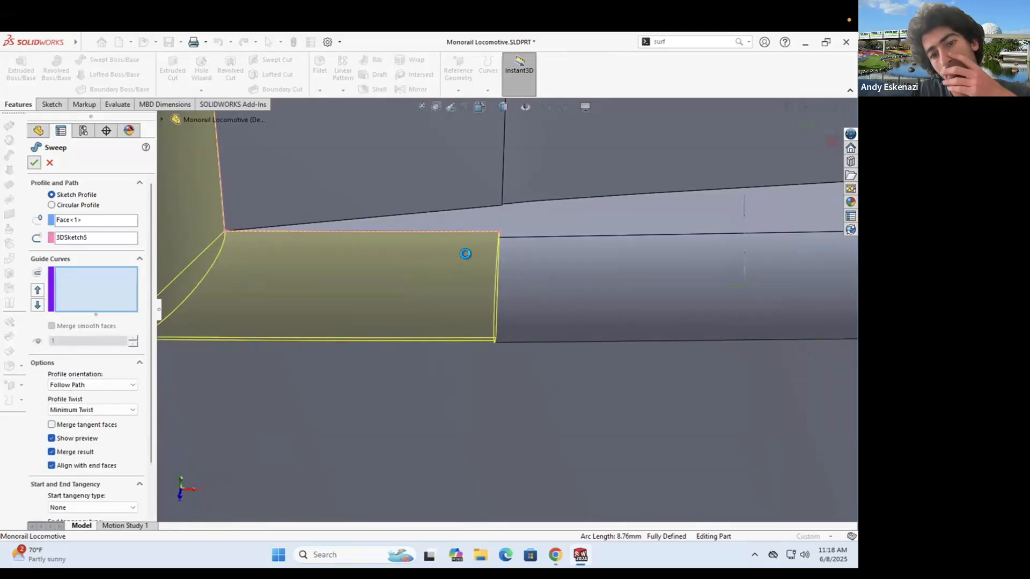
pyautogui.scroll(2, 483, 301)
pyautogui.moveTo(485, 300); pyautogui.dragTo(466, 290, button='middle')
pyautogui.scroll(-2, 466, 300)
pyautogui.click(74, 465)
pyautogui.moveTo(439, 429)
pyautogui.mouseDown(button='middle')
pyautogui.moveTo(441, 356)
pyautogui.moveTo(452, 418)
pyautogui.mouseUp(button='middle')
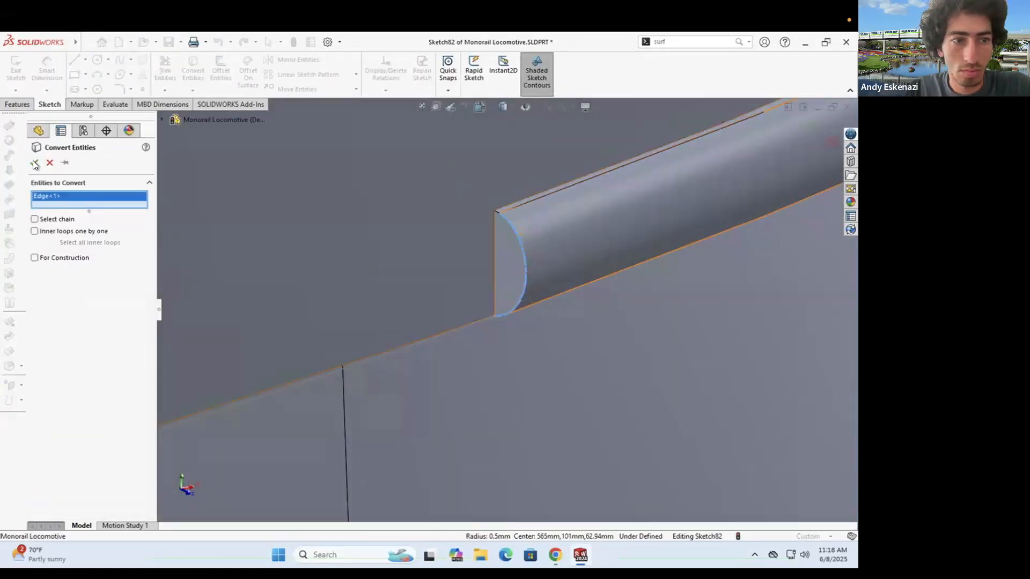
# - In Sketch82, convert the trim's end edge and add a line parallel to the short model edge
pyautogui.click(34, 162)
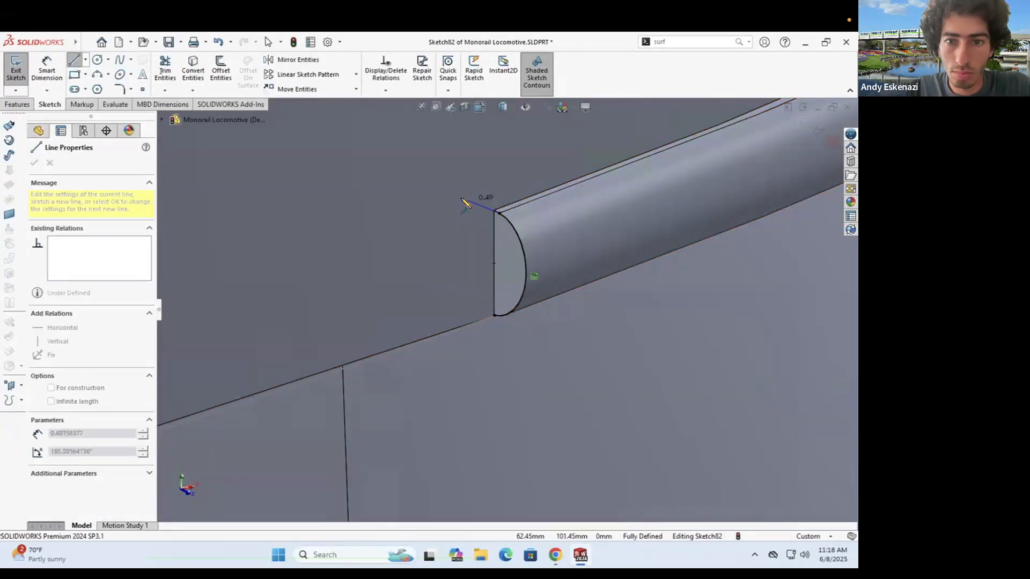
pyautogui.click(74, 61)
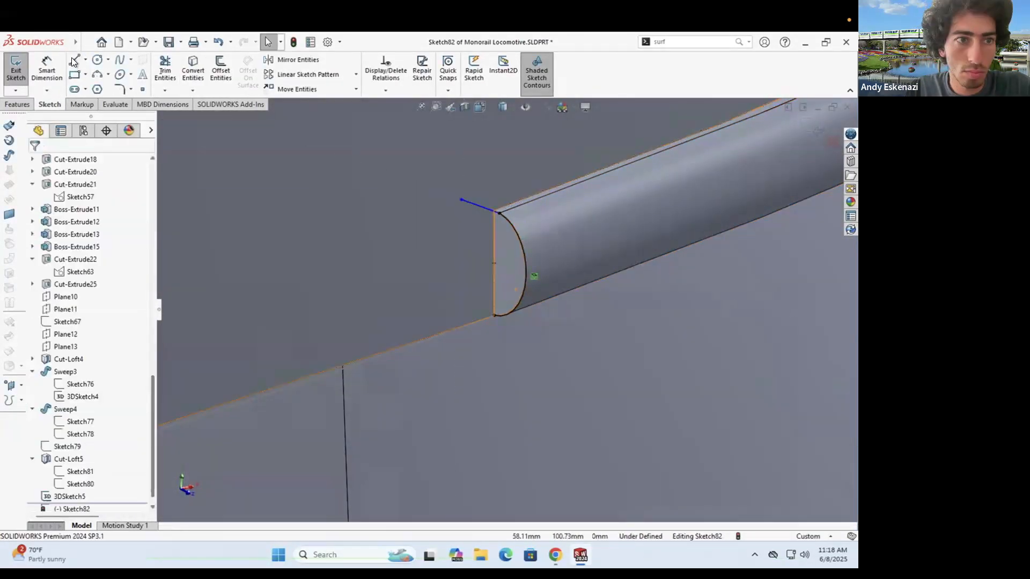
pyautogui.click(461, 201)
pyautogui.press('Escape')
pyautogui.click(479, 206)
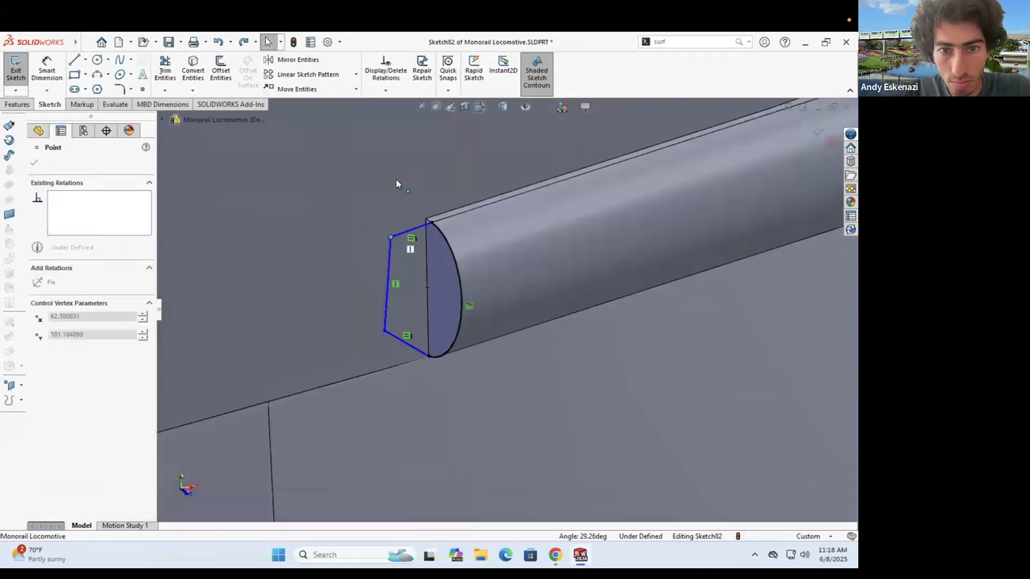
pyautogui.press('Escape')
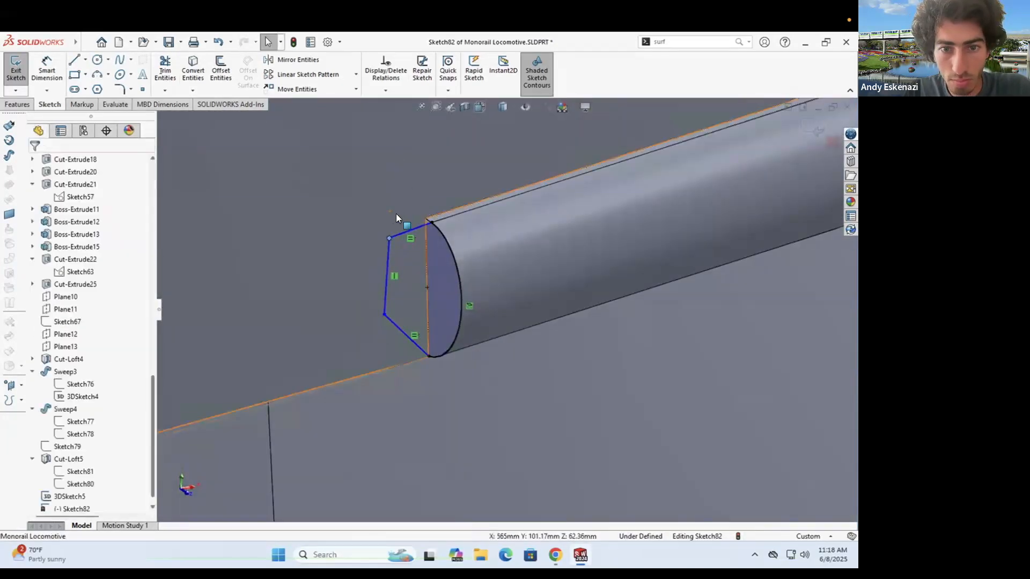
pyautogui.scroll(5, 427, 221)
pyautogui.click(459, 252)
pyautogui.keyDown('ctrl'); pyautogui.click(461, 254); pyautogui.keyUp('ctrl')
pyautogui.click(70, 354)
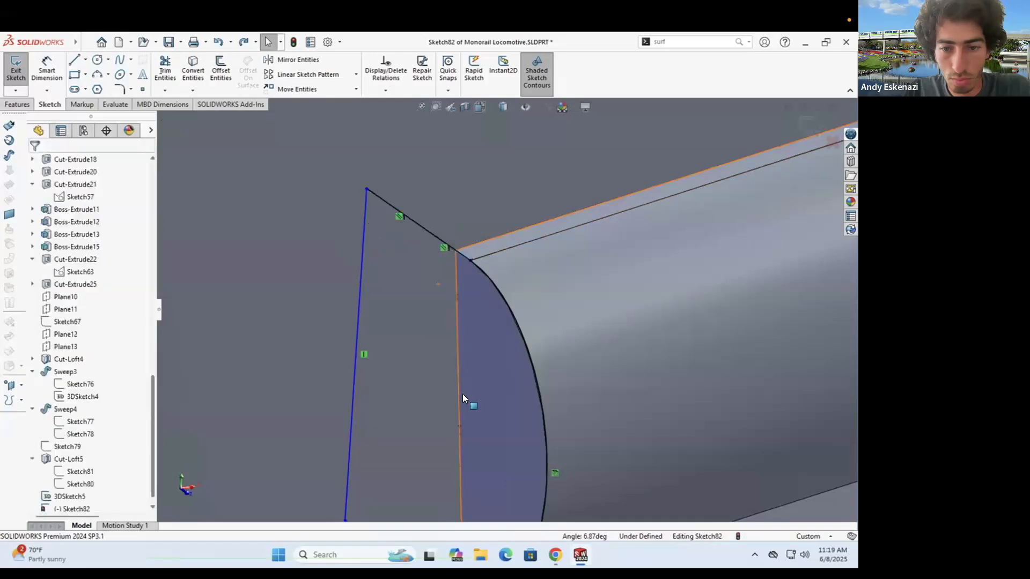
pyautogui.scroll(-5, 463, 393)
pyautogui.click(444, 394)
pyautogui.moveTo(469, 410); pyautogui.dragTo(489, 383, button='middle')
# - Dimension the Sketch82 profile lines to 0.39 and 0.47, then exit the sketch
pyautogui.click(47, 71)
pyautogui.click(592, 210)
pyautogui.click(551, 178)
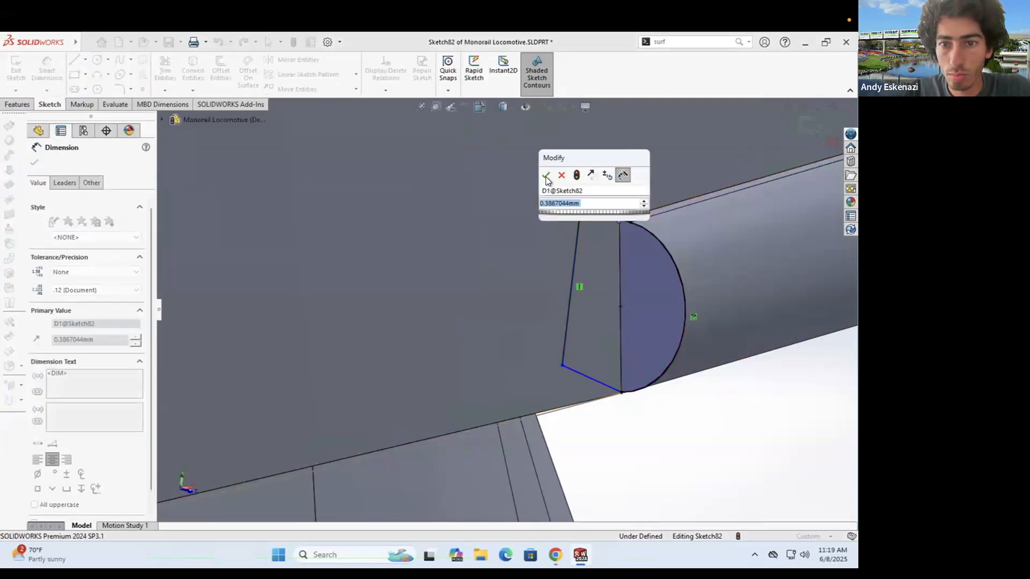
pyautogui.click(546, 176)
pyautogui.click(583, 375)
pyautogui.click(456, 355)
pyautogui.click(447, 351)
pyautogui.press('Escape')
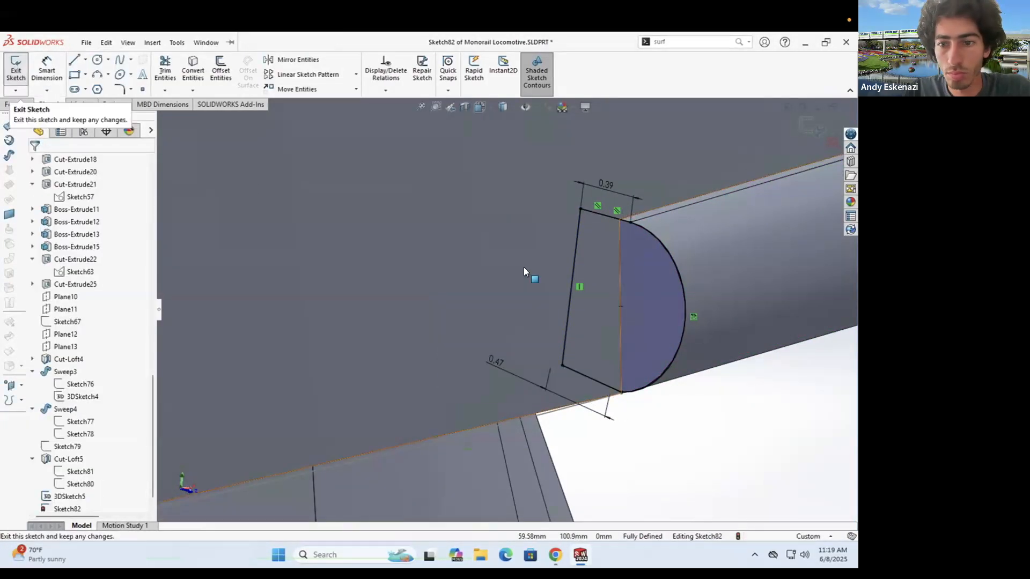
pyautogui.click(12, 75)
# - Sweep the Sketch82 profile along 3DSketch5 to create Sweep7 on the nose
pyautogui.click(24, 104)
pyautogui.click(110, 60)
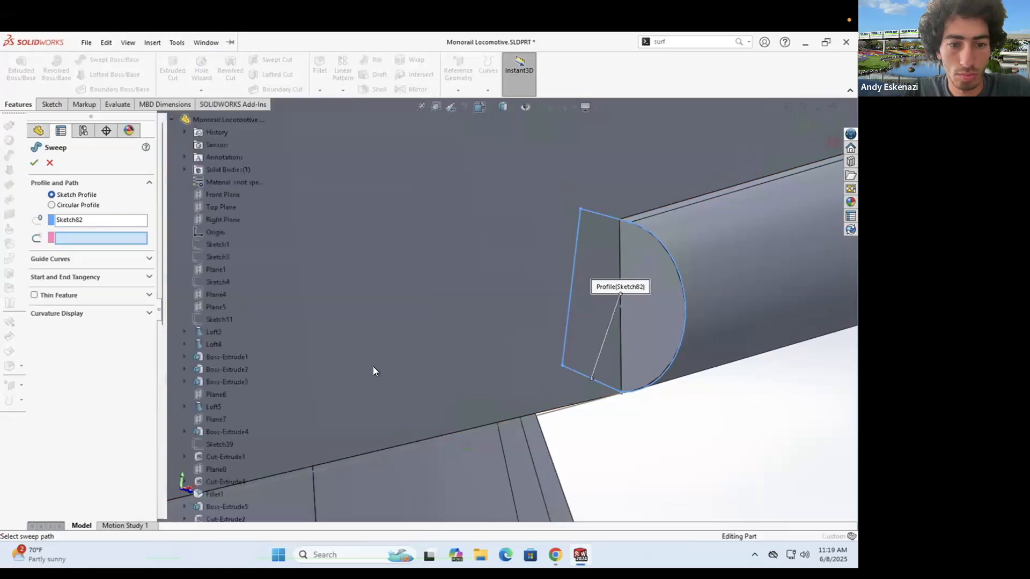
pyautogui.scroll(8, 373, 366)
pyautogui.scroll(-10, 221, 502)
pyautogui.click(221, 495)
pyautogui.scroll(4, 507, 350)
pyautogui.scroll(-6, 506, 346)
pyautogui.scroll(5, 433, 162)
pyautogui.scroll(-7, 458, 279)
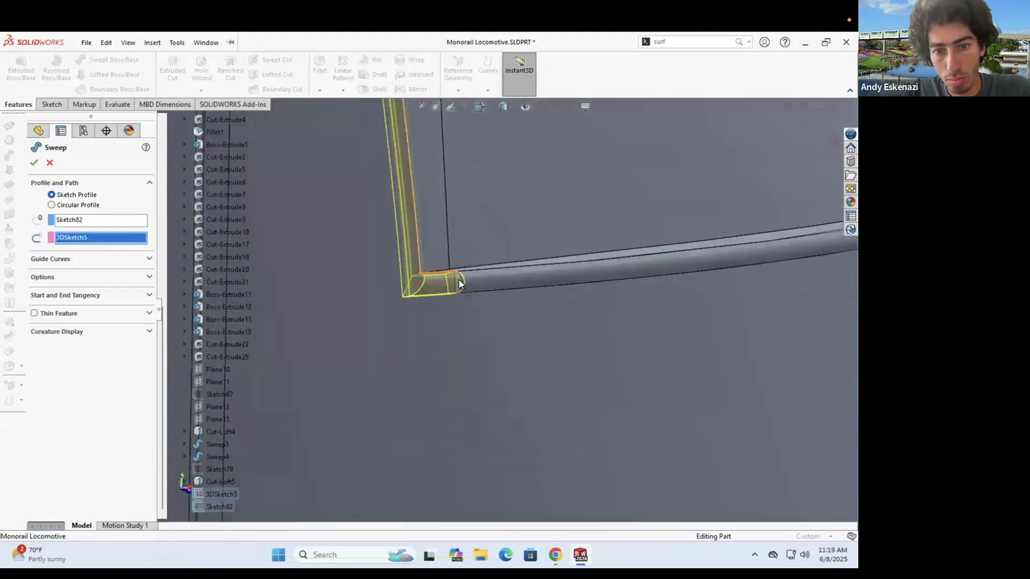
pyautogui.scroll(-3, 458, 279)
pyautogui.click(43, 277)
pyautogui.click(33, 162)
pyautogui.scroll(-8, 411, 325)
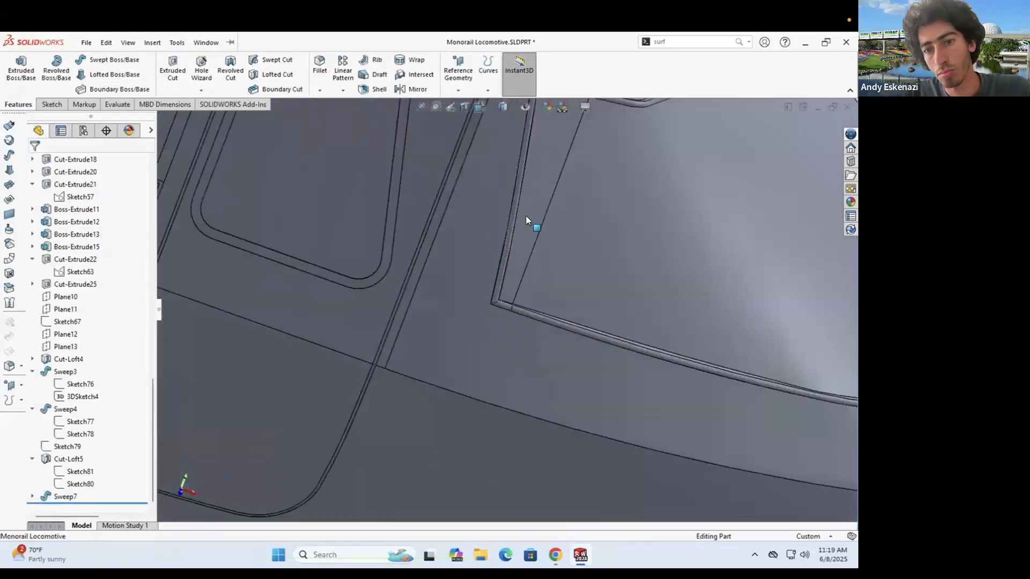
pyautogui.moveTo(525, 216); pyautogui.dragTo(455, 232, button='middle')
# - Expand Sweep7 in the tree, then delete the Sweep7 feature
pyautogui.scroll(-3, 455, 233)
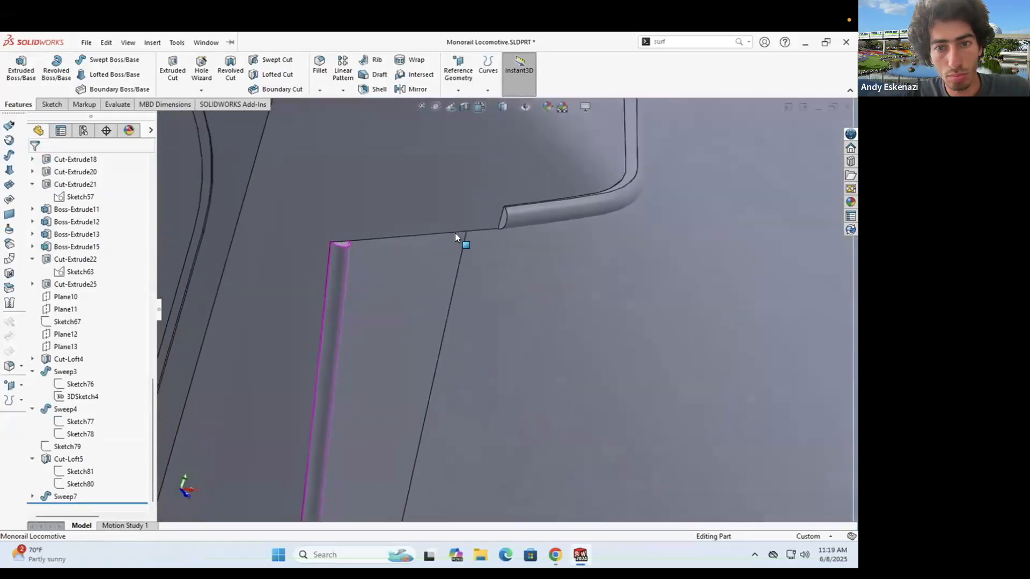
pyautogui.scroll(-3, 456, 233)
pyautogui.doubleClick(75, 494)
pyautogui.click(75, 494)
pyautogui.scroll(10, 483, 333)
pyautogui.press('Escape')
pyautogui.moveTo(459, 375)
pyautogui.mouseDown(button='middle')
pyautogui.moveTo(495, 370)
pyautogui.moveTo(559, 400)
pyautogui.moveTo(504, 314)
pyautogui.mouseUp(button='middle')
pyautogui.rightClick(65, 472)
pyautogui.click(94, 380)
pyautogui.click(498, 229)
pyautogui.scroll(-5, 482, 305)
pyautogui.scroll(-6, 486, 450)
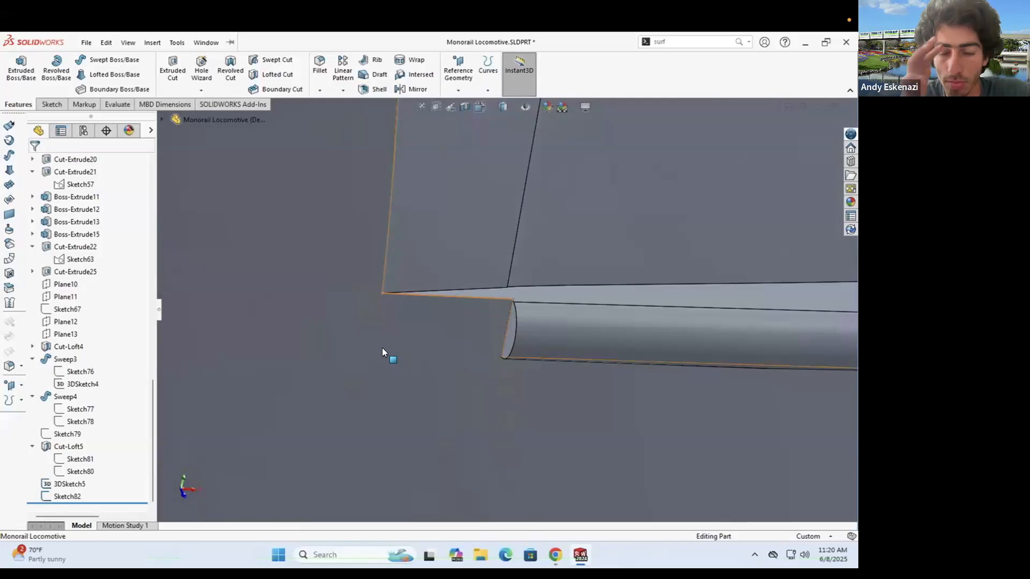
# - Delete the leftover 3DSketch5 and Sketch82 sketches
pyautogui.rightClick(70, 484)
pyautogui.click(93, 407)
pyautogui.click(497, 230)
pyautogui.scroll(5, 362, 349)
pyautogui.click(51, 104)
pyautogui.scroll(-5, 510, 171)
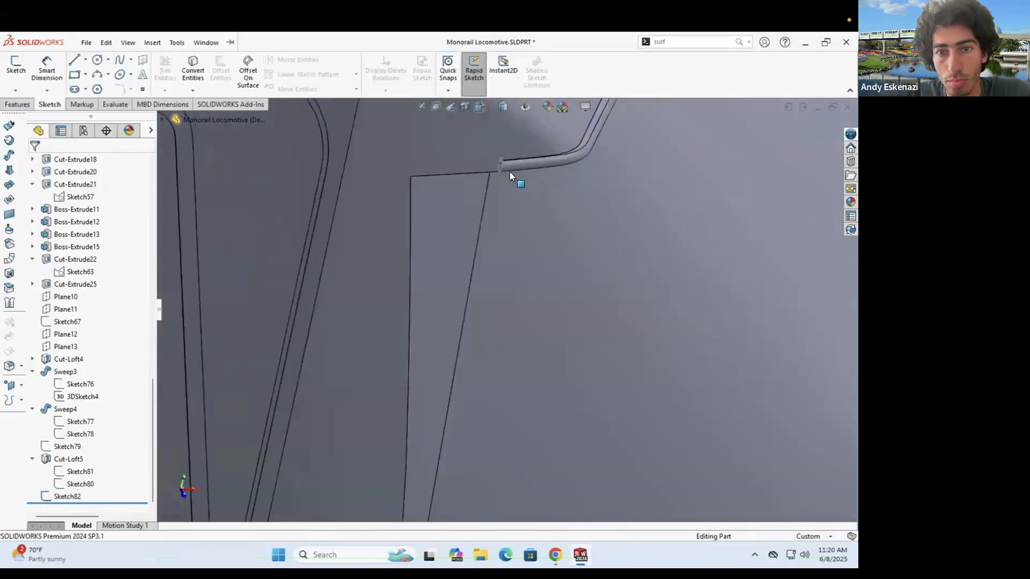
pyautogui.scroll(-7, 510, 172)
pyautogui.rightClick(444, 168)
pyautogui.click(470, 300)
pyautogui.click(501, 237)
pyautogui.scroll(5, 483, 263)
pyautogui.moveTo(444, 271)
pyautogui.mouseDown(button='middle')
pyautogui.moveTo(421, 276)
pyautogui.moveTo(424, 290)
pyautogui.mouseUp(button='middle')
pyautogui.scroll(-4, 424, 290)
# - Finish 3DSketch6 and sweep the end-face profile along it, creating Sweep8
pyautogui.click(17, 86)
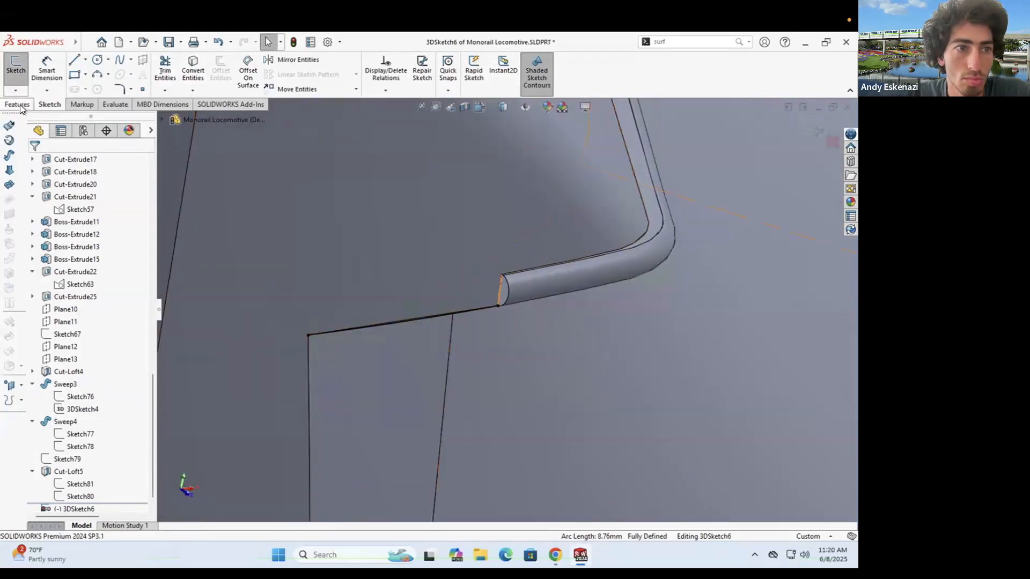
pyautogui.click(504, 289)
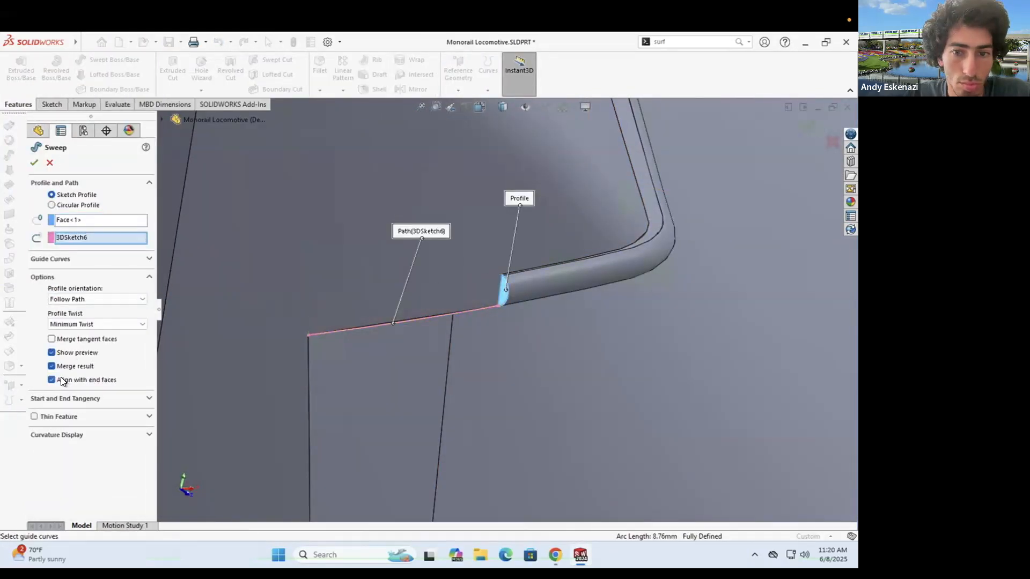
pyautogui.click(34, 162)
pyautogui.scroll(10, 335, 302)
pyautogui.scroll(-12, 500, 398)
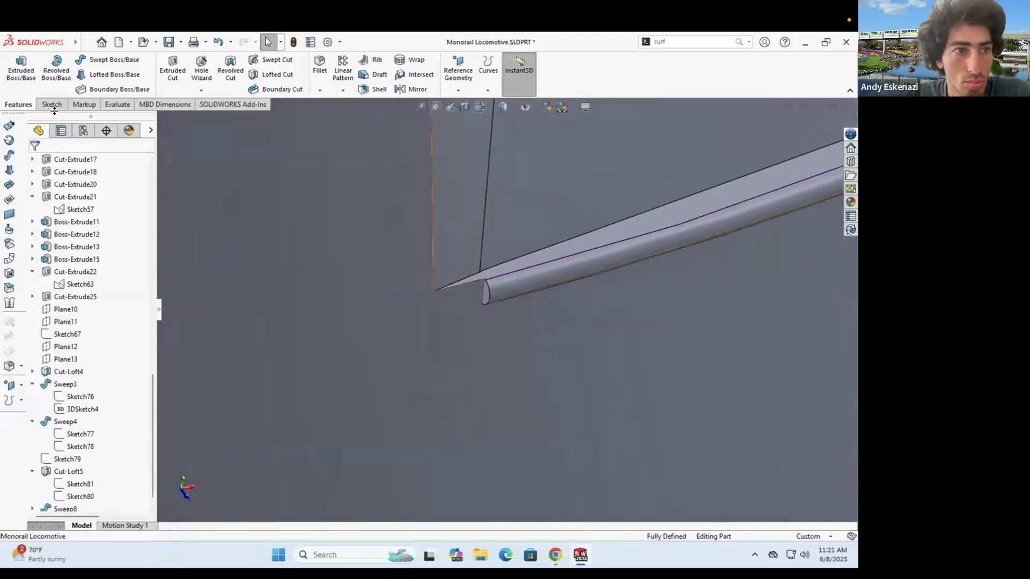
# - Preview a sweep along 3DSketch7, cancel it, and briefly reopen 3DSketch7
pyautogui.click(111, 59)
pyautogui.moveTo(413, 312); pyautogui.dragTo(309, 317, button='middle')
pyautogui.click(50, 163)
pyautogui.rightClick(294, 301)
pyautogui.click(301, 270)
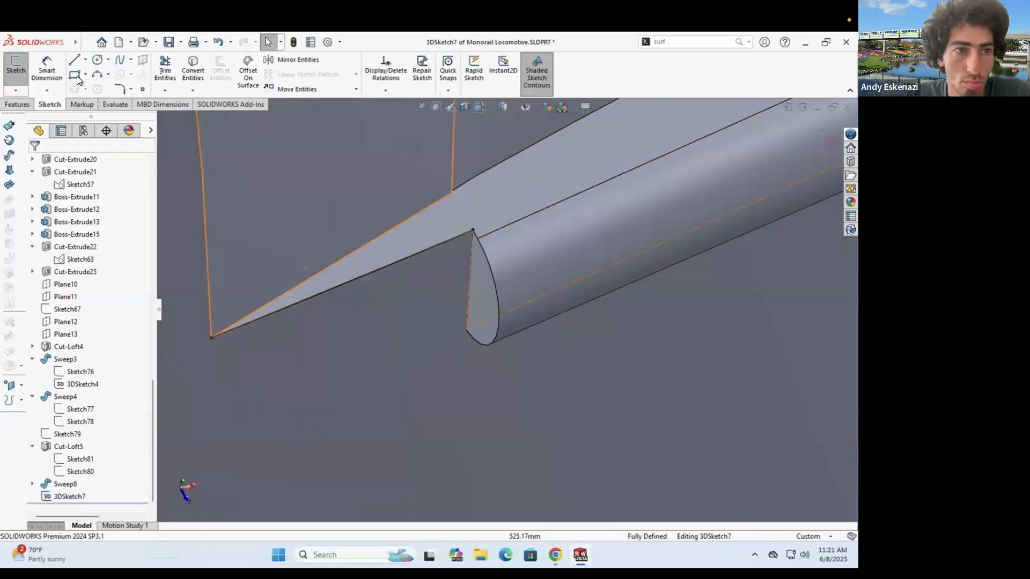
pyautogui.click(73, 59)
pyautogui.click(211, 338)
pyautogui.scroll(3, 517, 309)
pyautogui.click(15, 70)
# - Start Sketch83 on the rail's small end face and convert its edges into the sketch
pyautogui.click(27, 102)
pyautogui.scroll(-3, 512, 255)
pyautogui.click(52, 104)
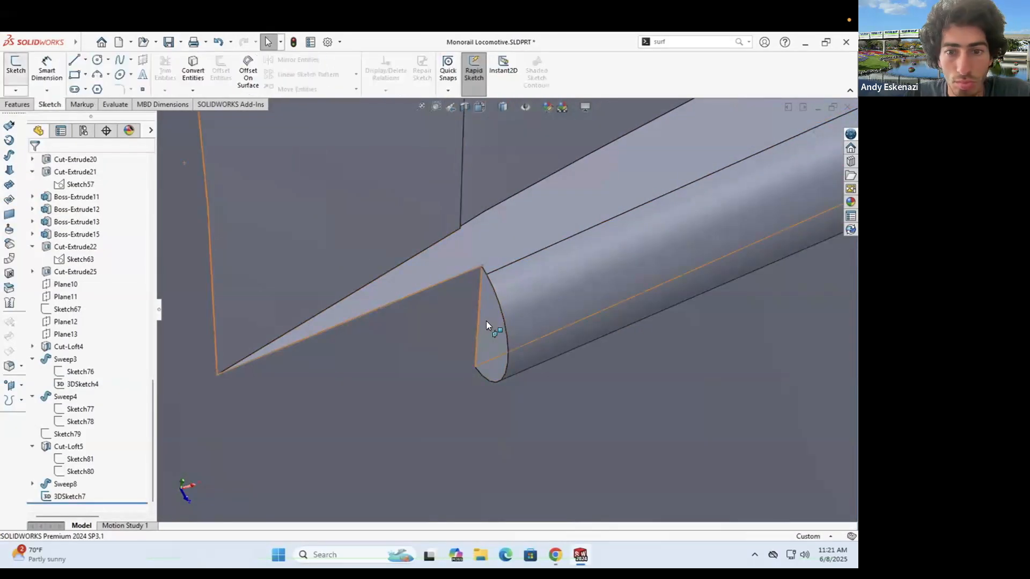
pyautogui.click(486, 321)
pyautogui.click(15, 69)
pyautogui.moveTo(537, 347)
pyautogui.mouseDown(button='middle')
pyautogui.moveTo(604, 233)
pyautogui.moveTo(533, 290)
pyautogui.mouseUp(button='middle')
pyautogui.scroll(-3, 604, 233)
pyautogui.scroll(-10, 533, 290)
pyautogui.click(192, 70)
pyautogui.click(445, 316)
pyautogui.rightClick(439, 301)
pyautogui.rightClick(435, 302)
pyautogui.press('Escape')
pyautogui.scroll(-4, 454, 271)
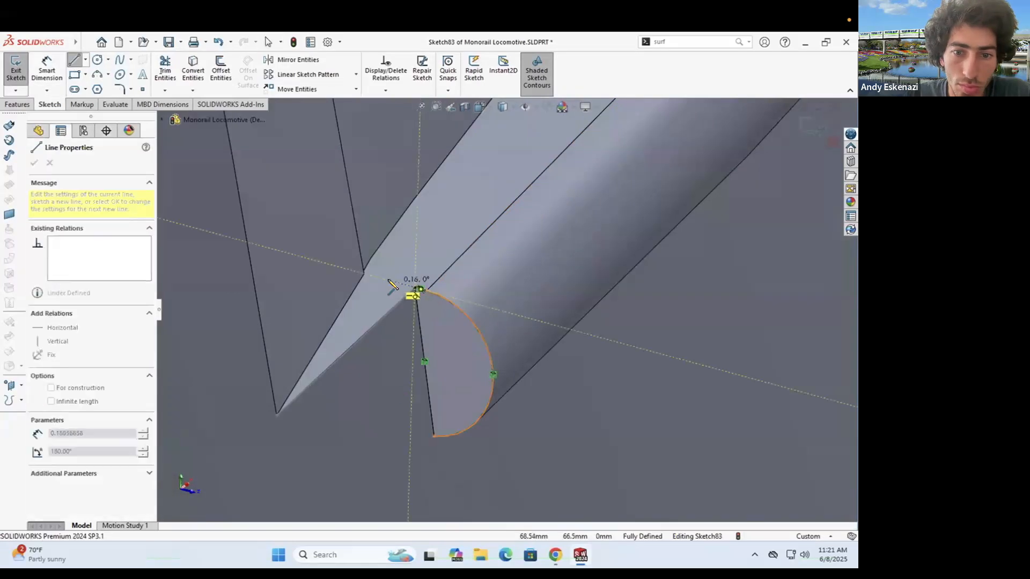
# - Close the profile with two lines and dimension the bottom line to 0.17
pyautogui.click(410, 430)
pyautogui.click(434, 437)
pyautogui.press('Escape')
pyautogui.click(47, 69)
pyautogui.click(422, 434)
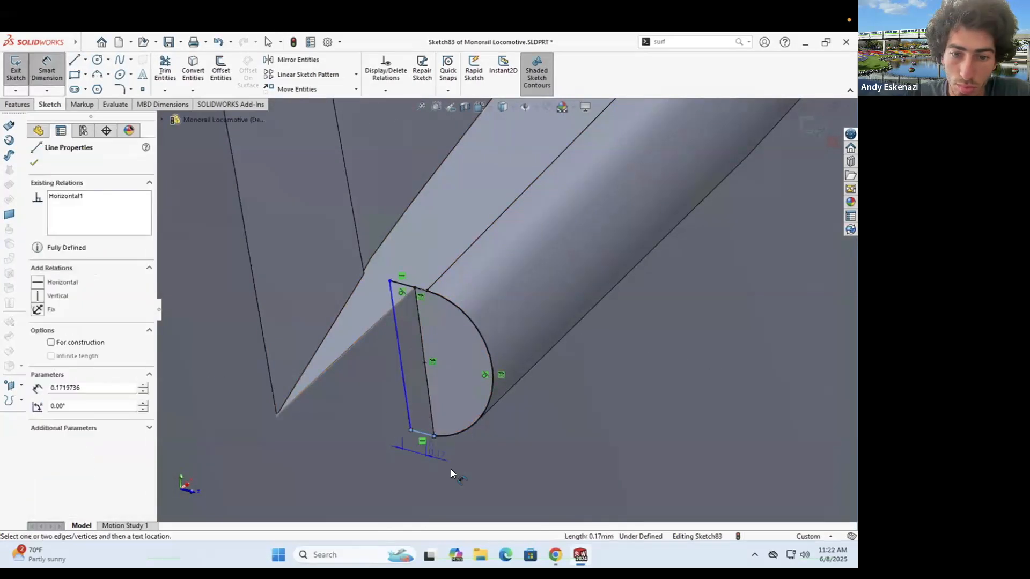
pyautogui.click(439, 456)
pyautogui.press('Return')
# - Sweep Sketch83 along the adjoining lower edge, creating Sweep10
pyautogui.click(348, 348)
pyautogui.click(35, 163)
pyautogui.scroll(10, 375, 327)
pyautogui.moveTo(375, 327); pyautogui.dragTo(478, 267, button='middle')
pyautogui.scroll(3, 478, 267)
pyautogui.scroll(-3, 455, 166)
# - Try a 0.1 fillet on the window edge, then cancel it
pyautogui.scroll(-3, 456, 167)
pyautogui.click(320, 90)
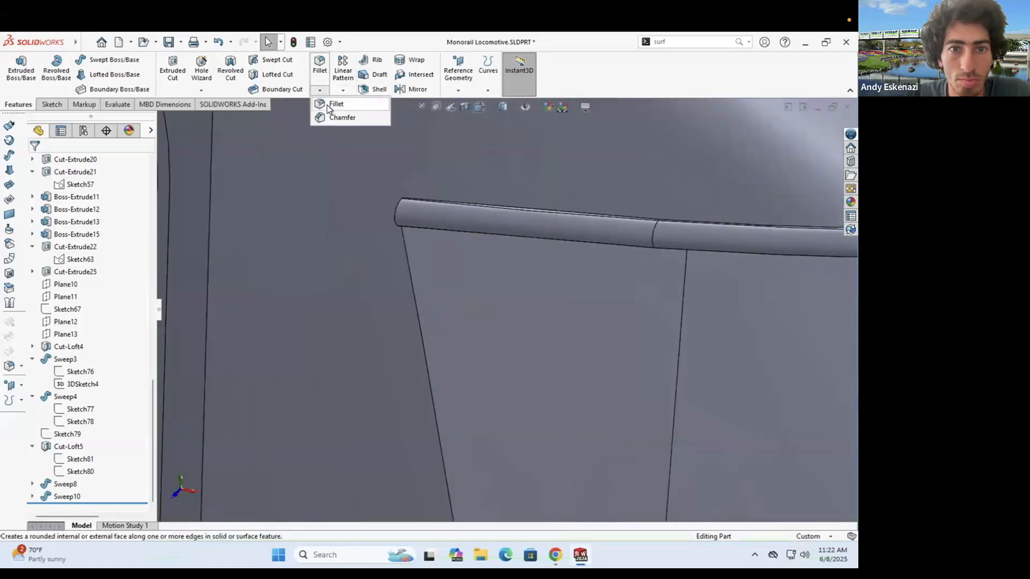
pyautogui.click(327, 104)
pyautogui.write('0.1')
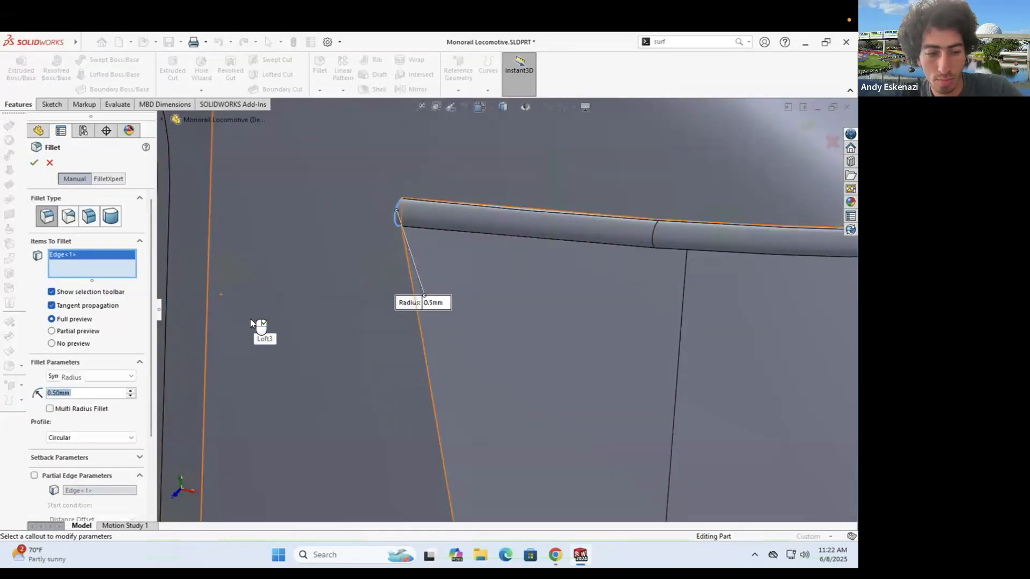
pyautogui.scroll(-3, 408, 236)
pyautogui.click(50, 165)
# - Turn the model to a level side view and start a sketch on the side face by the door
pyautogui.scroll(8, 503, 265)
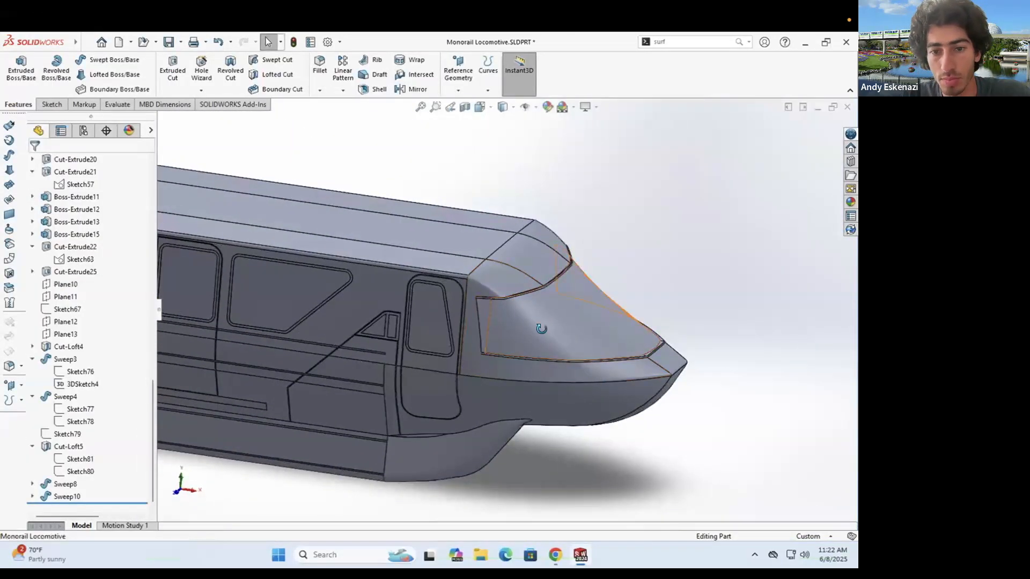
pyautogui.scroll(2, 378, 163)
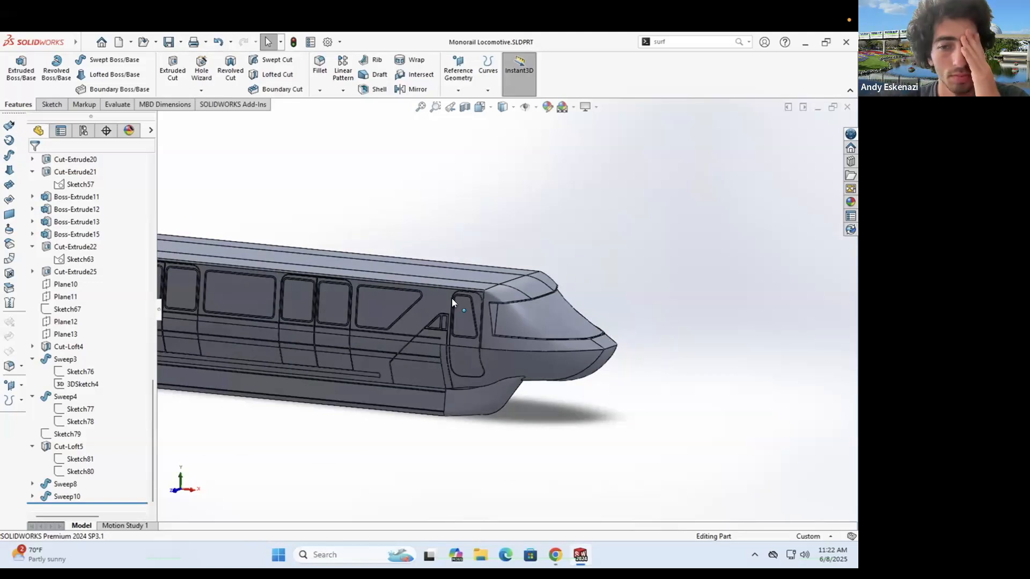
pyautogui.moveTo(451, 298); pyautogui.dragTo(425, 323, button='middle')
pyautogui.scroll(4, 425, 324)
pyautogui.scroll(-4, 498, 337)
pyautogui.moveTo(490, 329); pyautogui.dragTo(501, 343, button='middle')
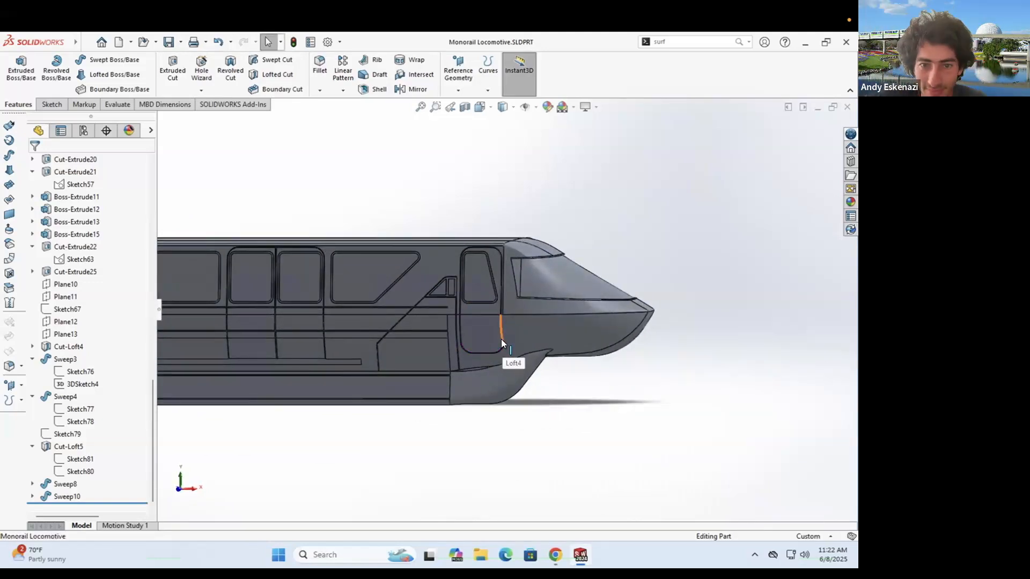
pyautogui.click(52, 105)
pyautogui.click(15, 70)
pyautogui.click(444, 313)
# - Draw a thin rectangle for the slot and make its long edge collinear with the body edge
pyautogui.scroll(-3, 448, 344)
pyautogui.scroll(-9, 475, 268)
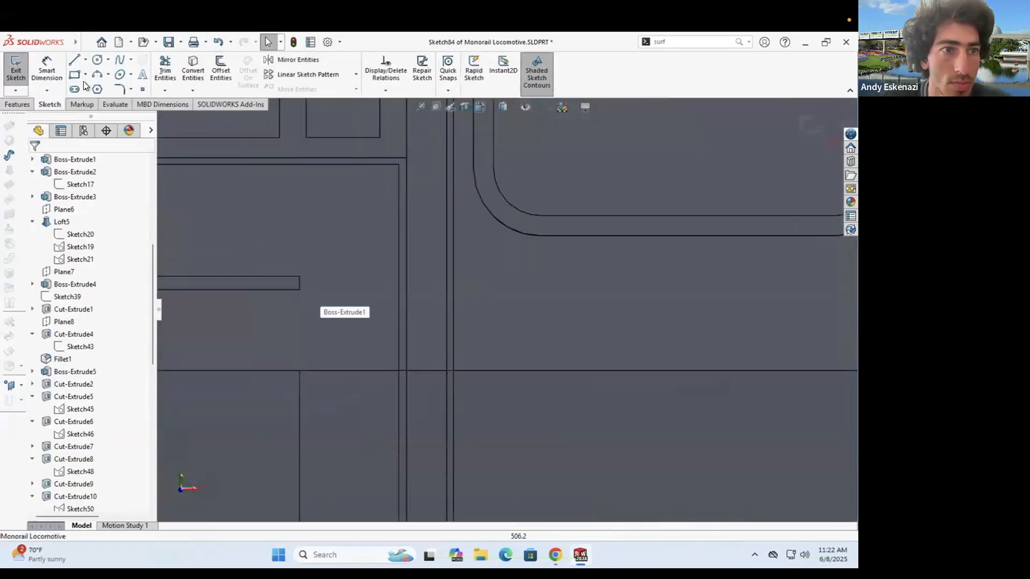
pyautogui.click(75, 75)
pyautogui.click(299, 276)
pyautogui.scroll(5, 375, 287)
pyautogui.click(689, 303)
pyautogui.press('Escape')
pyautogui.scroll(-5, 429, 303)
pyautogui.click(451, 303)
pyautogui.keyDown('ctrl'); pyautogui.click(384, 298); pyautogui.keyUp('ctrl')
pyautogui.click(38, 347)
# - Extruded-cut the rectangle Up To Surface, ending at the chosen face
pyautogui.click(34, 162)
pyautogui.click(18, 105)
pyautogui.click(172, 69)
pyautogui.click(98, 231)
pyautogui.click(81, 279)
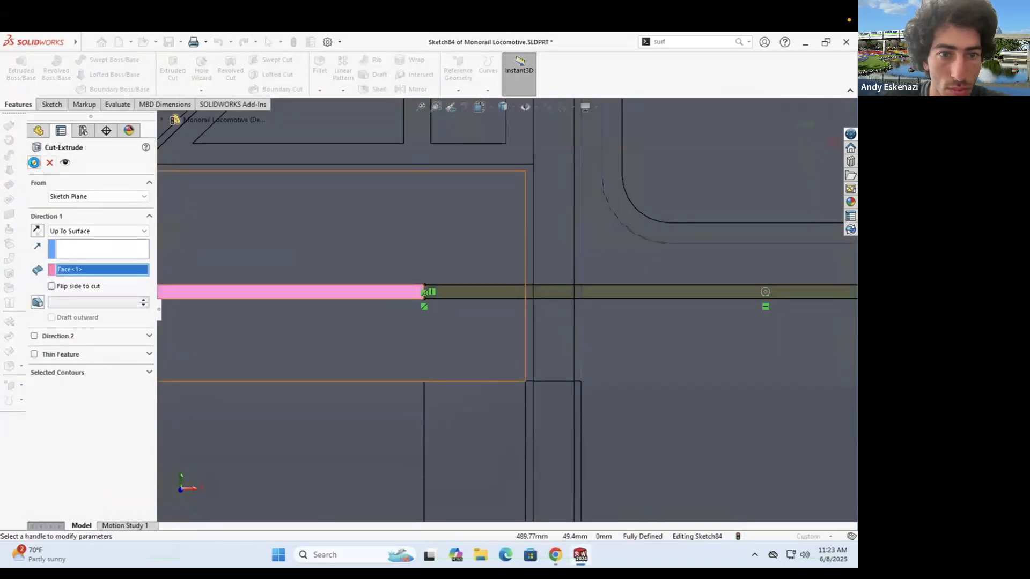
pyautogui.click(33, 162)
# - Inspect the new slot cut and compare it with the monorail reference photo in Chrome
pyautogui.scroll(5, 519, 301)
pyautogui.scroll(-9, 519, 301)
pyautogui.scroll(8, 550, 317)
pyautogui.moveTo(550, 317)
pyautogui.mouseDown(button='middle')
pyautogui.moveTo(523, 323)
pyautogui.moveTo(538, 313)
pyautogui.mouseUp(button='middle')
pyautogui.scroll(5, 524, 323)
pyautogui.scroll(-6, 374, 299)
pyautogui.scroll(8, 375, 299)
pyautogui.scroll(-6, 378, 290)
pyautogui.scroll(9, 377, 290)
pyautogui.scroll(-9, 538, 313)
pyautogui.scroll(5, 520, 300)
pyautogui.scroll(8, 290, 235)
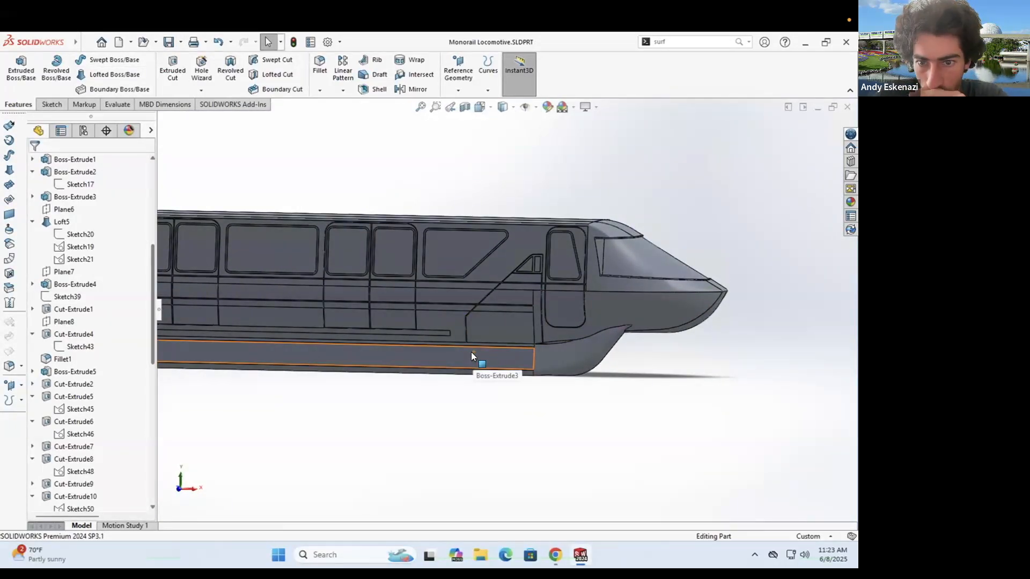
pyautogui.click(556, 554)
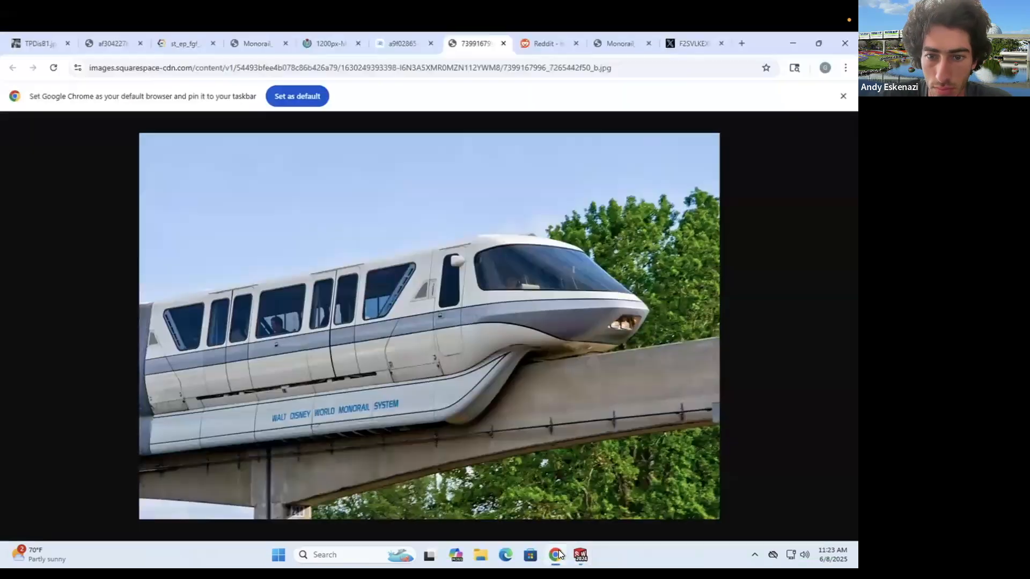
pyautogui.click(557, 554)
pyautogui.scroll(3, 535, 273)
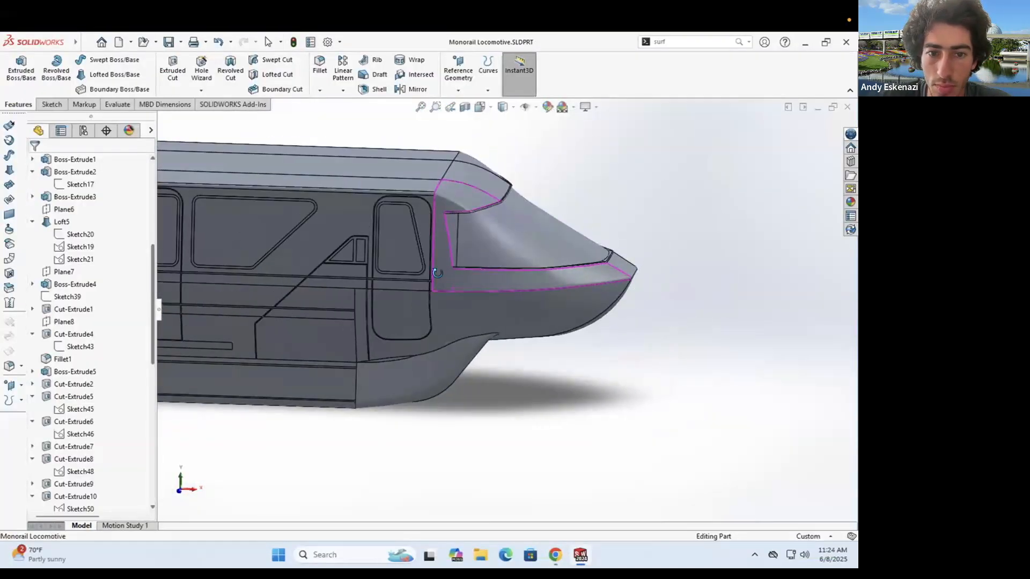
pyautogui.scroll(-5, 606, 305)
pyautogui.scroll(-5, 616, 304)
pyautogui.moveTo(616, 305); pyautogui.dragTo(519, 275, button='middle')
pyautogui.scroll(-3, 573, 291)
pyautogui.scroll(5, 485, 340)
pyautogui.scroll(-1, 485, 340)
pyautogui.click(556, 555)
pyautogui.click(557, 555)
pyautogui.scroll(6, 474, 335)
pyautogui.moveTo(474, 335); pyautogui.dragTo(543, 384, button='middle')
pyautogui.scroll(-5, 587, 283)
pyautogui.scroll(-3, 515, 282)
pyautogui.moveTo(436, 297); pyautogui.dragTo(531, 198, button='middle')
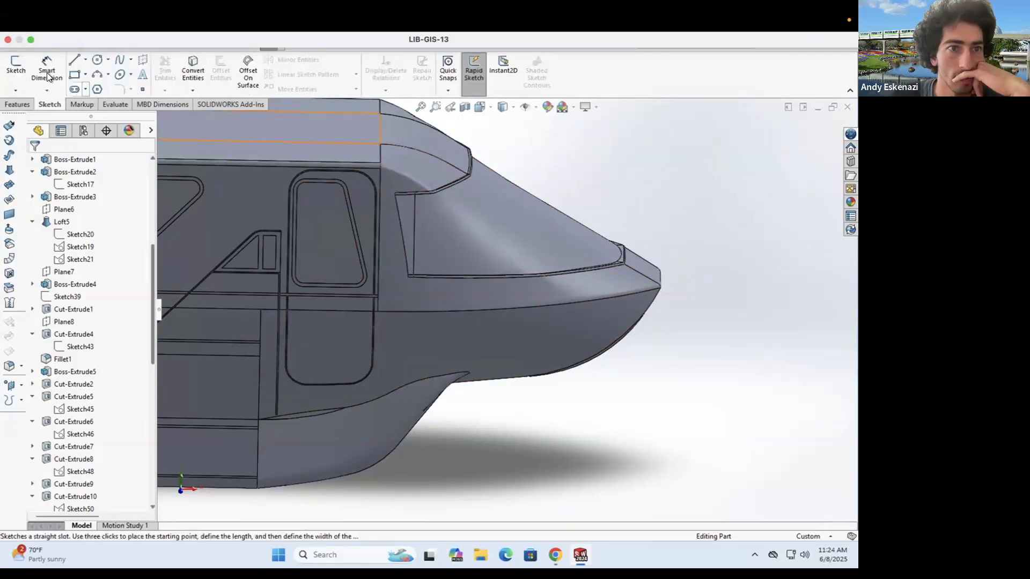
pyautogui.click(17, 104)
pyautogui.click(458, 90)
pyautogui.click(469, 108)
pyautogui.scroll(-5, 383, 286)
pyautogui.moveTo(383, 286); pyautogui.dragTo(284, 292, button='middle')
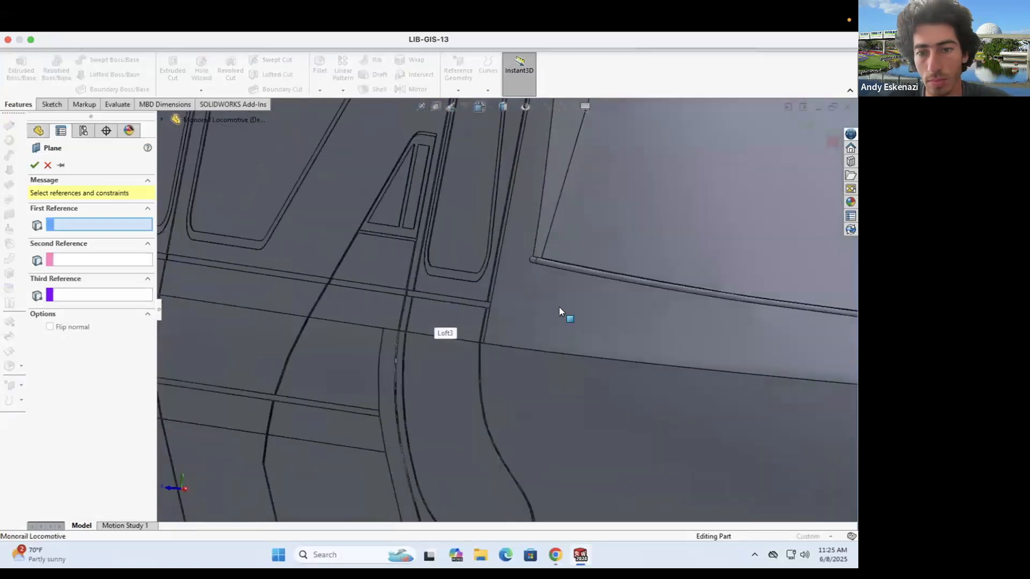
pyautogui.scroll(6, 559, 308)
pyautogui.scroll(-3, 543, 304)
pyautogui.moveTo(520, 286); pyautogui.dragTo(536, 338, button='middle')
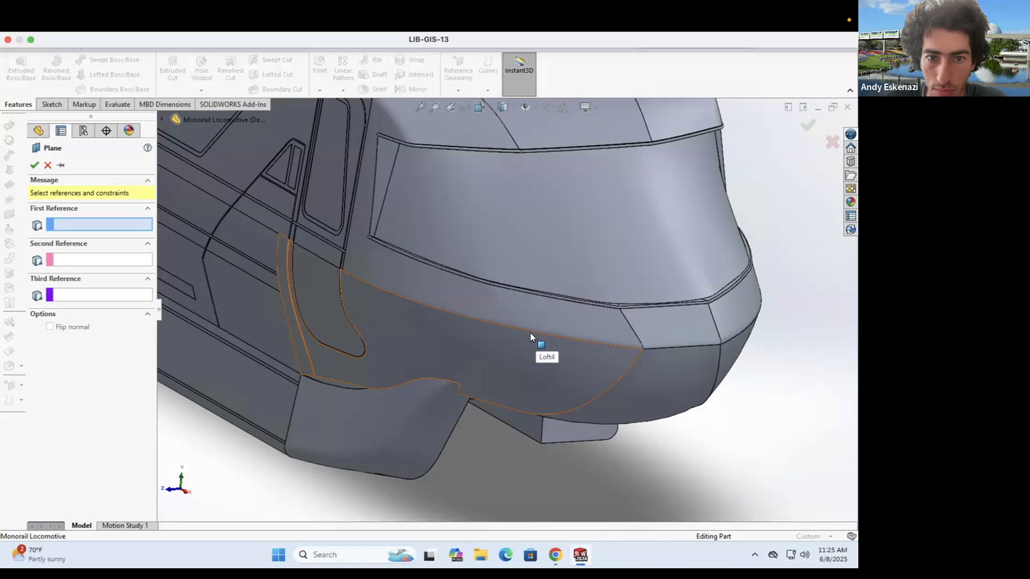
pyautogui.scroll(5, 529, 333)
pyautogui.moveTo(530, 333); pyautogui.dragTo(570, 248, button='middle')
pyautogui.press('Escape')
pyautogui.click(52, 104)
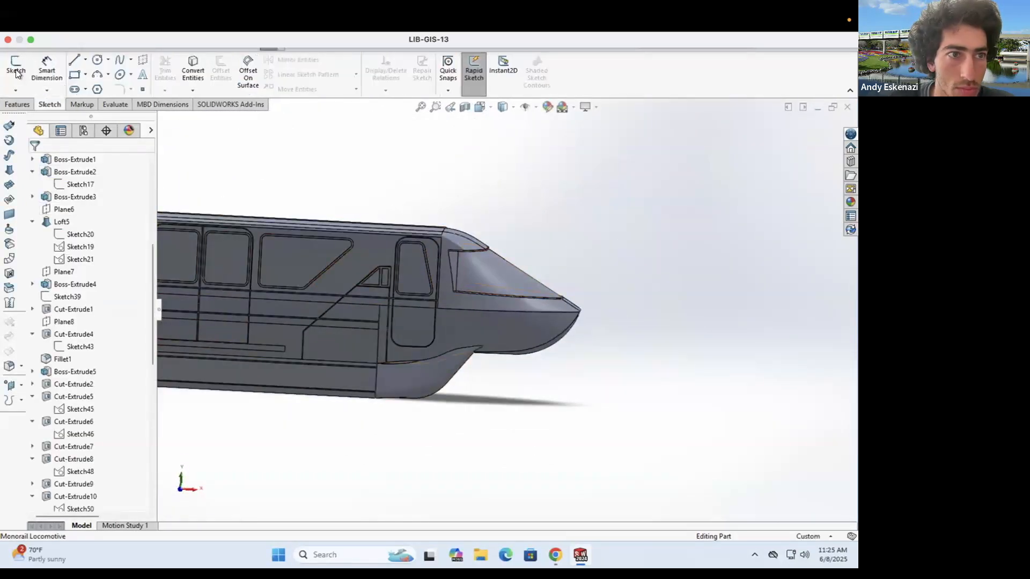
pyautogui.scroll(-9, 94, 348)
# - Start a sketch on Plane8 and view it from the front
pyautogui.click(51, 105)
pyautogui.click(16, 67)
pyautogui.click(164, 117)
pyautogui.scroll(5, 504, 309)
pyautogui.click(210, 470)
pyautogui.scroll(-5, 472, 313)
pyautogui.moveTo(601, 322)
pyautogui.mouseDown(button='middle')
pyautogui.moveTo(573, 352)
pyautogui.moveTo(586, 315)
pyautogui.mouseUp(button='middle')
pyautogui.scroll(3, 586, 315)
pyautogui.hotkey('ctrl', '8')
pyautogui.scroll(-6, 750, 299)
# - Convert the horizontal nose edge and a second nose edge into the sketch
pyautogui.click(536, 319)
pyautogui.click(191, 71)
pyautogui.scroll(-8, 418, 301)
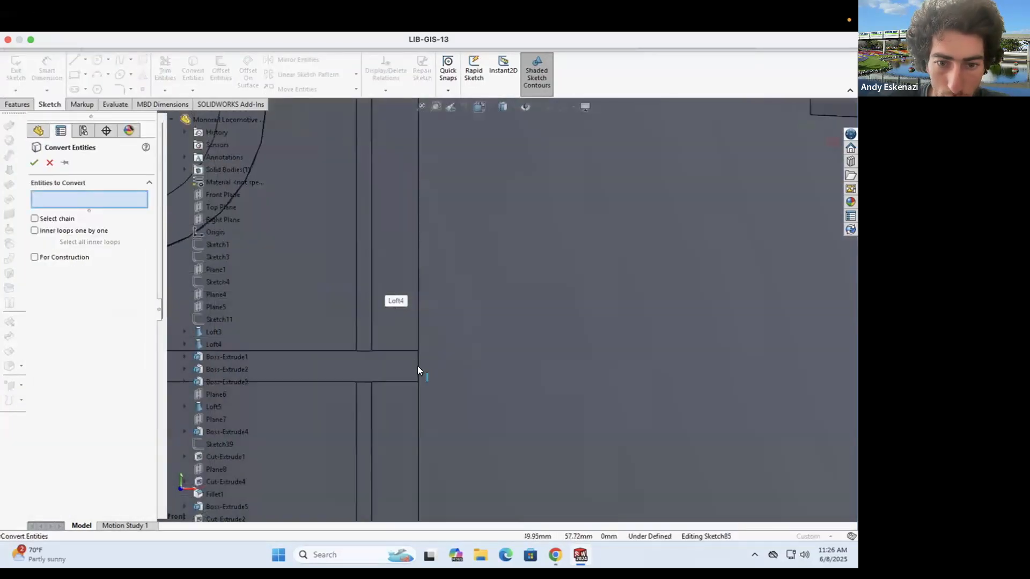
pyautogui.click(34, 162)
pyautogui.scroll(6, 499, 311)
pyautogui.click(192, 73)
pyautogui.click(796, 302)
pyautogui.click(34, 162)
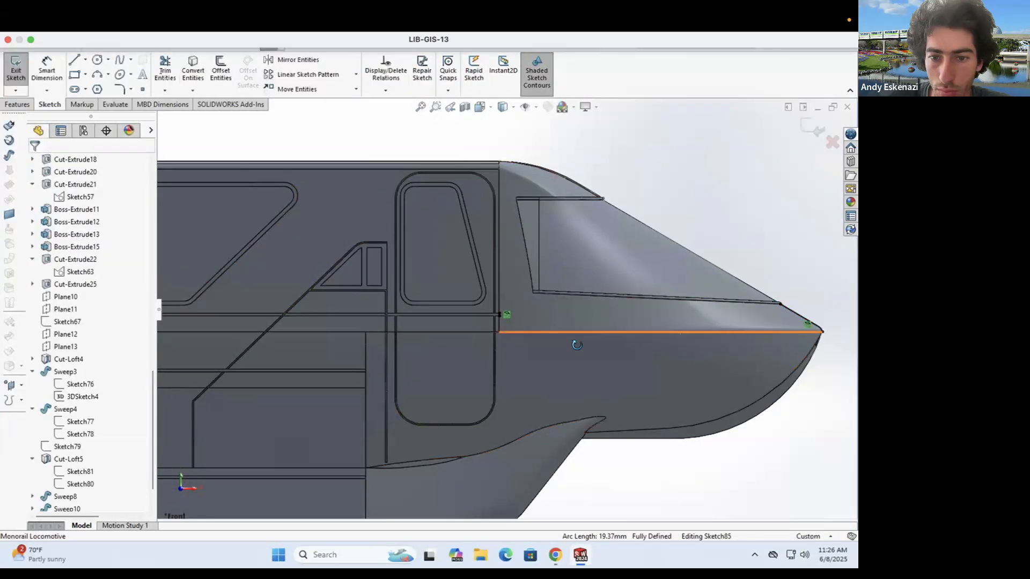
pyautogui.moveTo(579, 345); pyautogui.dragTo(471, 323, button='middle')
pyautogui.scroll(-4, 268, 256)
# - Draw a long line along the lower side of the nose
pyautogui.click(74, 59)
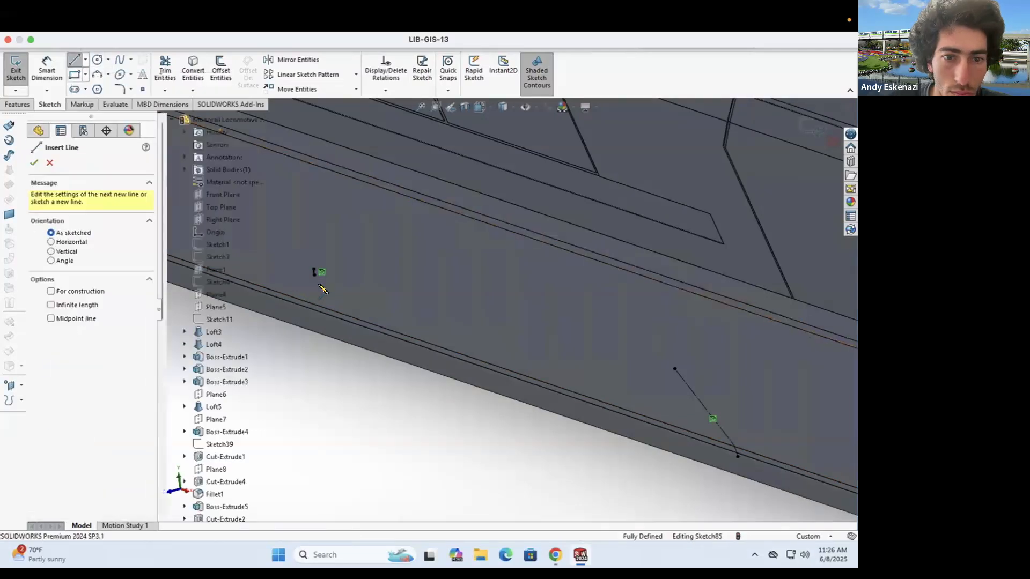
pyautogui.click(704, 407)
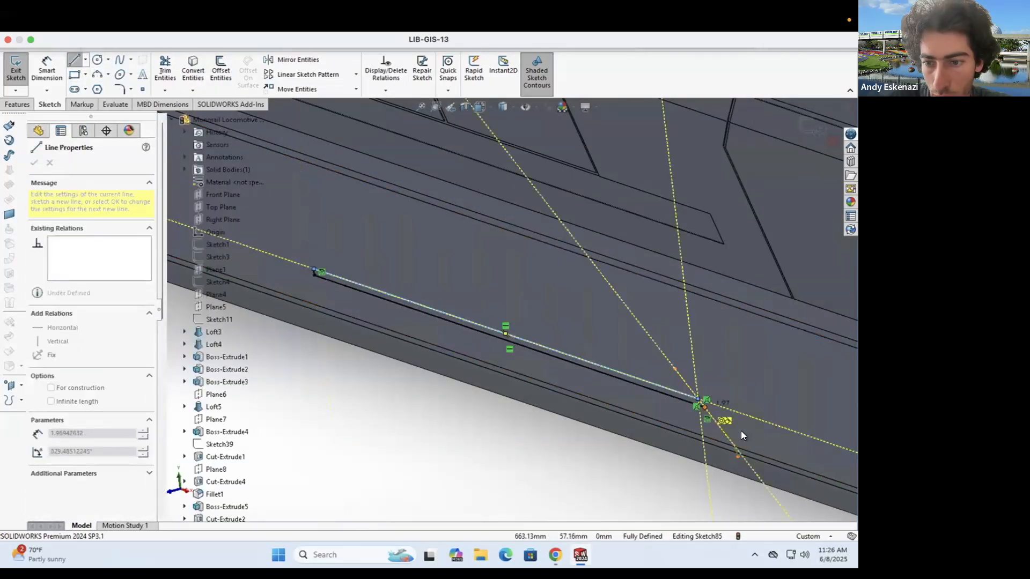
pyautogui.press('Escape')
pyautogui.scroll(5, 472, 359)
pyautogui.moveTo(471, 359); pyautogui.dragTo(536, 322, button='middle')
# - Extruded-cut the line as a thin trim cut, keeping all bodies
pyautogui.click(17, 105)
pyautogui.click(172, 69)
pyautogui.moveTo(728, 279); pyautogui.dragTo(761, 281, button='middle')
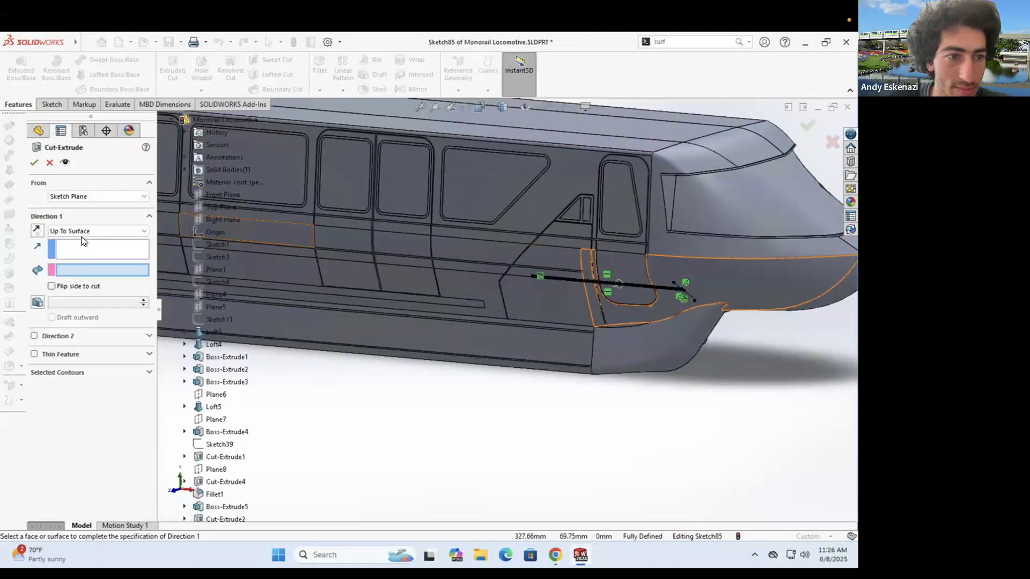
pyautogui.click(34, 163)
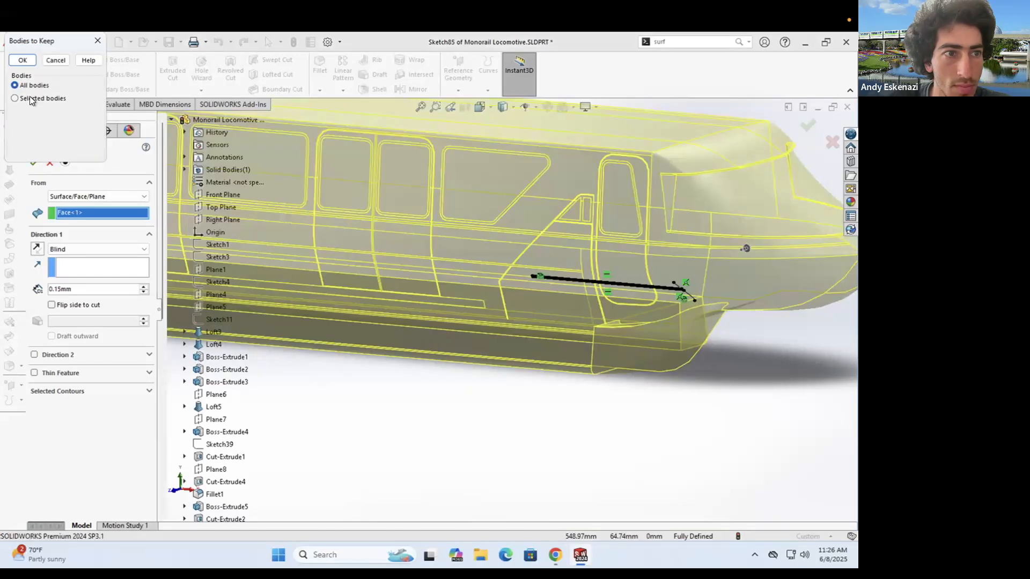
pyautogui.click(29, 60)
pyautogui.scroll(-8, 719, 245)
pyautogui.scroll(8, 314, 249)
pyautogui.scroll(-4, 584, 305)
# - Check the groove corner on the nose, then edit and re-accept Cut-Extrude27
pyautogui.moveTo(583, 305); pyautogui.dragTo(611, 299, button='middle')
pyautogui.scroll(-6, 611, 299)
pyautogui.scroll(8, 612, 299)
pyautogui.moveTo(209, 306); pyautogui.dragTo(602, 304, button='middle')
pyautogui.scroll(6, 635, 334)
pyautogui.scroll(-3, 690, 315)
pyautogui.scroll(-7, 601, 304)
pyautogui.scroll(8, 391, 283)
pyautogui.moveTo(302, 200); pyautogui.dragTo(410, 217, button='middle')
pyautogui.scroll(-7, 410, 217)
pyautogui.scroll(-4, 504, 230)
pyautogui.moveTo(504, 229)
pyautogui.mouseDown(button='middle')
pyautogui.moveTo(579, 268)
pyautogui.moveTo(386, 200)
pyautogui.moveTo(391, 236)
pyautogui.mouseUp(button='middle')
pyautogui.scroll(-4, 579, 268)
pyautogui.scroll(-1, 69, 483)
pyautogui.rightClick(65, 497)
pyautogui.click(73, 271)
pyautogui.click(34, 351)
pyautogui.click(37, 161)
# - Start a new sketch near the groove strip, then cancel it
pyautogui.scroll(8, 495, 331)
pyautogui.scroll(4, 495, 331)
pyautogui.moveTo(510, 322); pyautogui.dragTo(485, 305, button='middle')
pyautogui.click(59, 107)
pyautogui.click(16, 68)
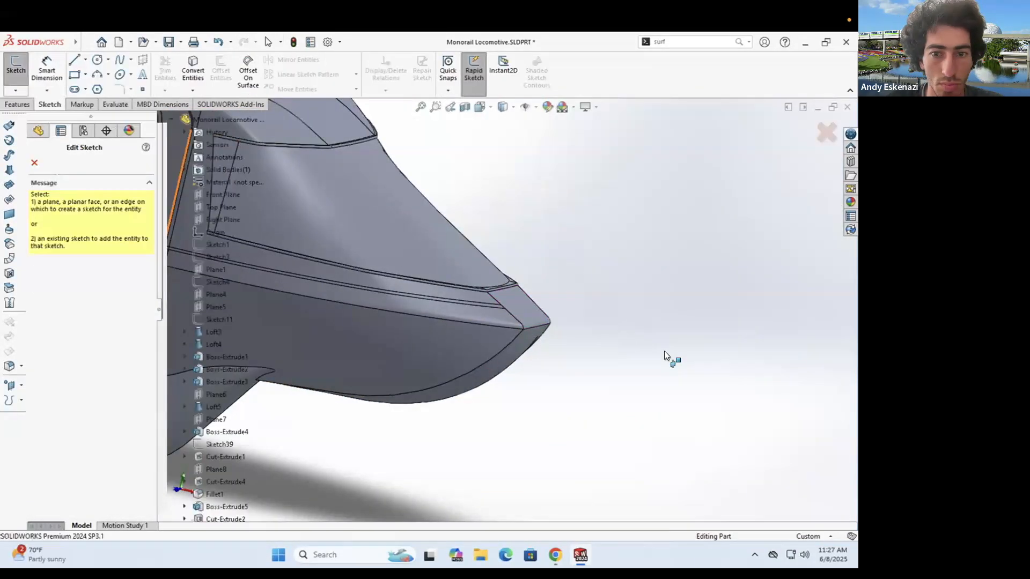
pyautogui.scroll(12, 643, 354)
pyautogui.scroll(-5, 225, 424)
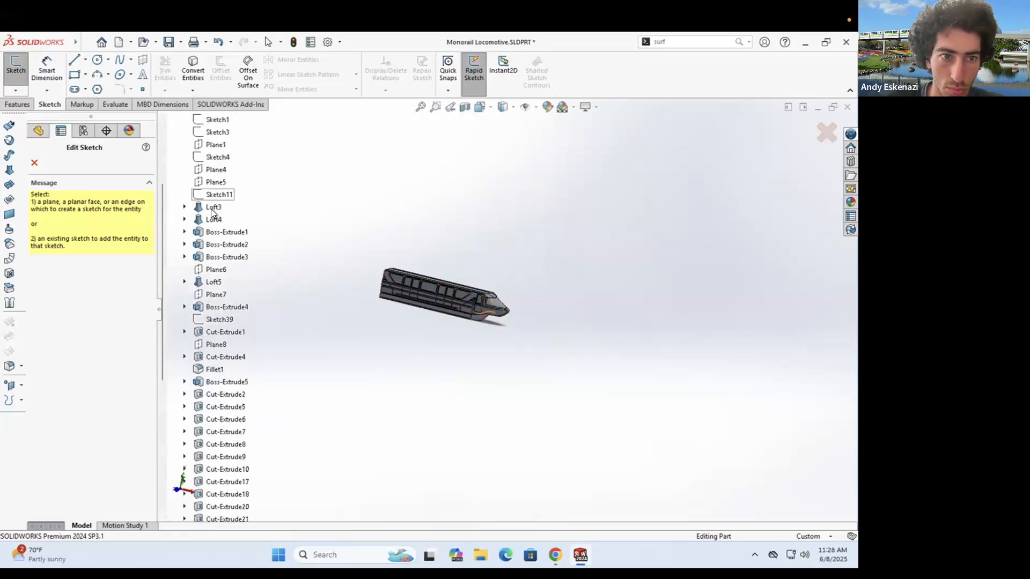
pyautogui.press('Escape')
# - Create Plane14 offset 700 mm from the locomotive's end face
pyautogui.moveTo(390, 262); pyautogui.dragTo(408, 265, button='middle')
pyautogui.scroll(-1, 395, 278)
pyautogui.click(395, 287)
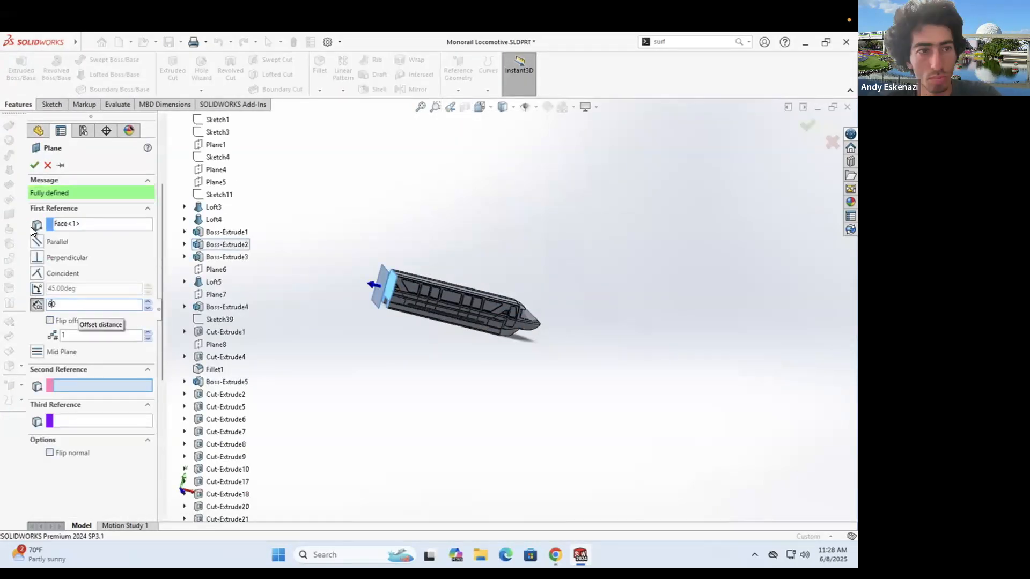
pyautogui.write('700')
pyautogui.click(34, 165)
# - Accept Plane14 and start a new sketch on it, turned toward the nose
pyautogui.scroll(-5, 567, 313)
pyautogui.click(52, 104)
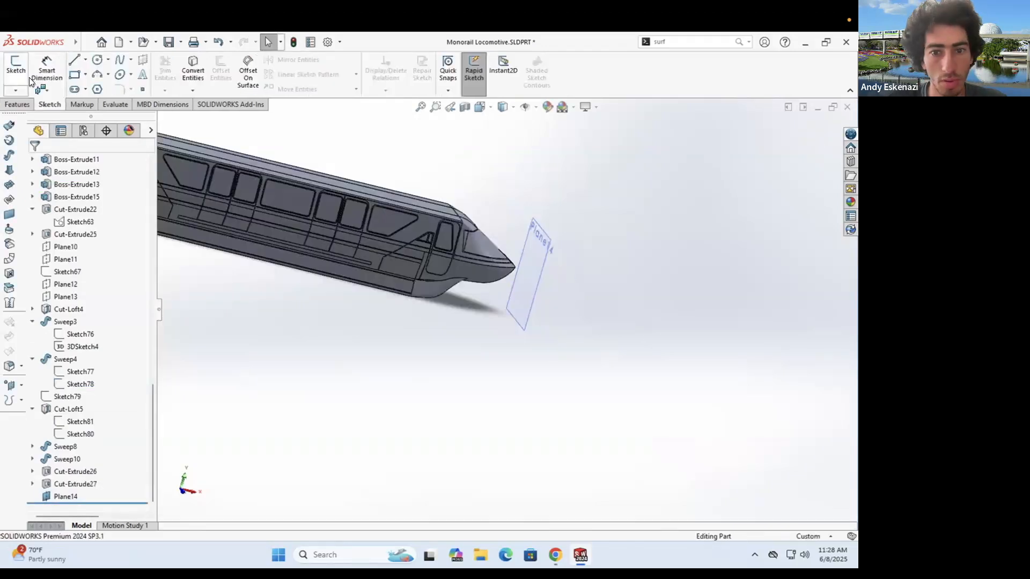
pyautogui.click(21, 73)
pyautogui.click(535, 290)
pyautogui.moveTo(537, 294); pyautogui.dragTo(620, 375, button='middle')
pyautogui.scroll(-4, 620, 375)
# - Convert two nose edges into the sketch with Convert Entities
pyautogui.click(193, 70)
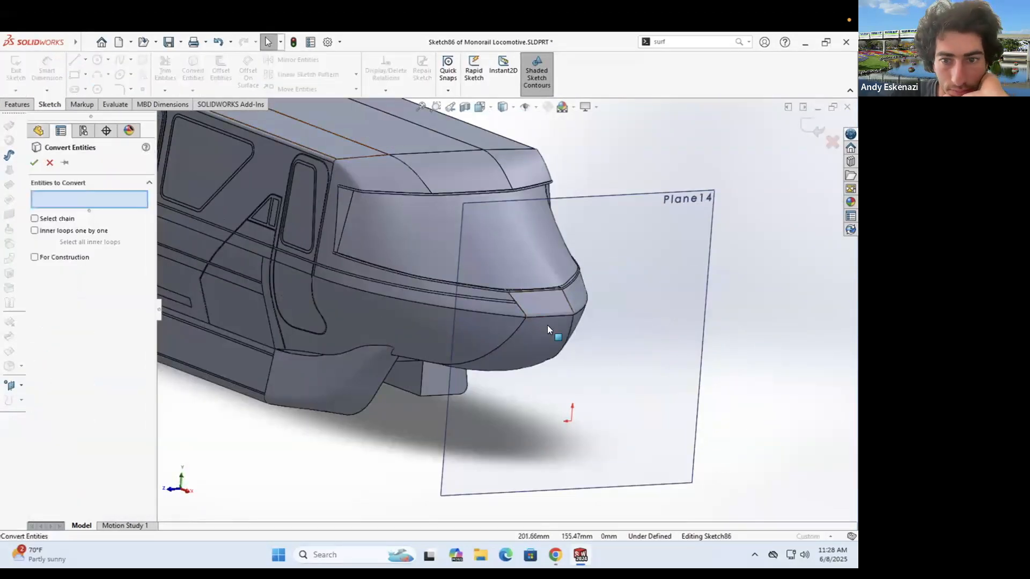
pyautogui.moveTo(547, 325); pyautogui.dragTo(600, 316, button='middle')
pyautogui.scroll(-6, 398, 259)
pyautogui.scroll(5, 498, 311)
pyautogui.click(499, 311)
pyautogui.click(492, 301)
pyautogui.click(34, 162)
# - Convert the nose face edges into the sketch as well
pyautogui.scroll(4, 526, 351)
pyautogui.moveTo(525, 351)
pyautogui.mouseDown(button='middle')
pyautogui.moveTo(470, 358)
pyautogui.moveTo(370, 346)
pyautogui.mouseUp(button='middle')
pyautogui.click(192, 70)
pyautogui.click(554, 311)
# - Turn the converted nose lines, including Line3, into construction geometry
pyautogui.click(34, 162)
pyautogui.rightClick(537, 334)
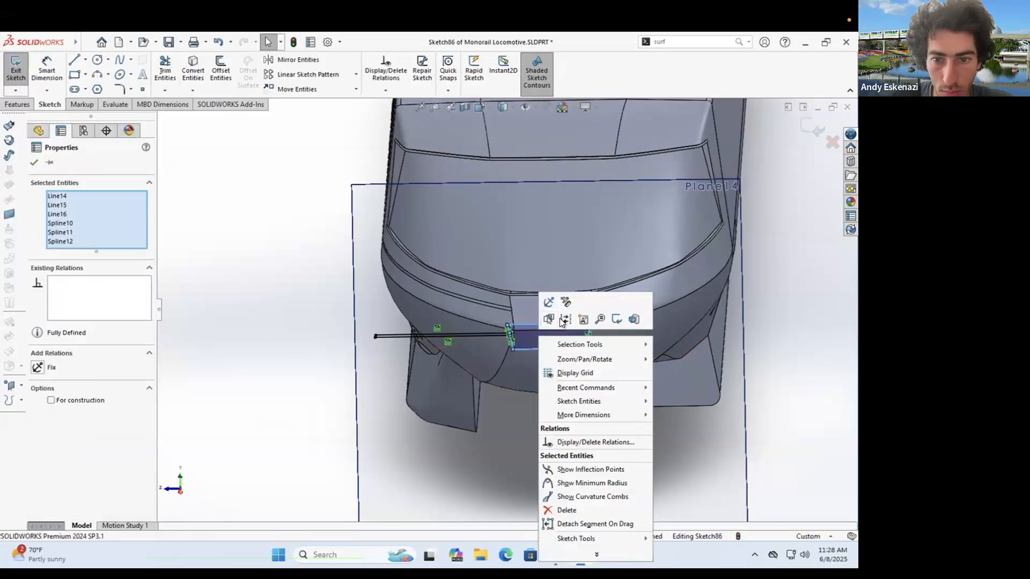
pyautogui.rightClick(486, 334)
pyautogui.click(513, 316)
pyautogui.scroll(-7, 499, 331)
pyautogui.rightClick(501, 309)
pyautogui.click(527, 291)
pyautogui.scroll(-4, 515, 301)
# - Draw a straight line across the nose between the left and right sketch corners
pyautogui.click(75, 59)
pyautogui.scroll(-4, 421, 424)
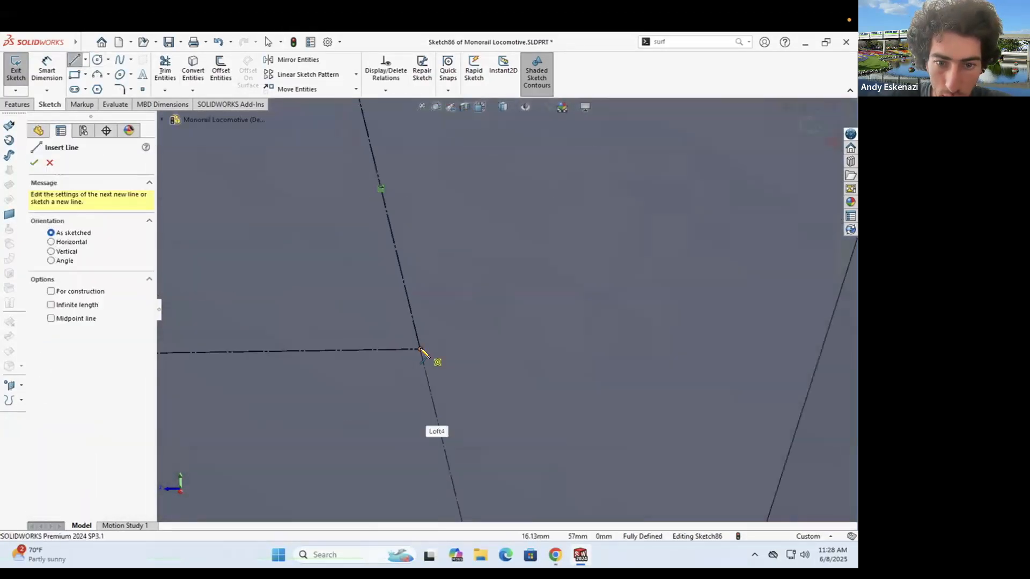
pyautogui.click(383, 299)
pyautogui.scroll(8, 502, 326)
pyautogui.click(747, 306)
pyautogui.press('Escape')
pyautogui.scroll(-7, 515, 304)
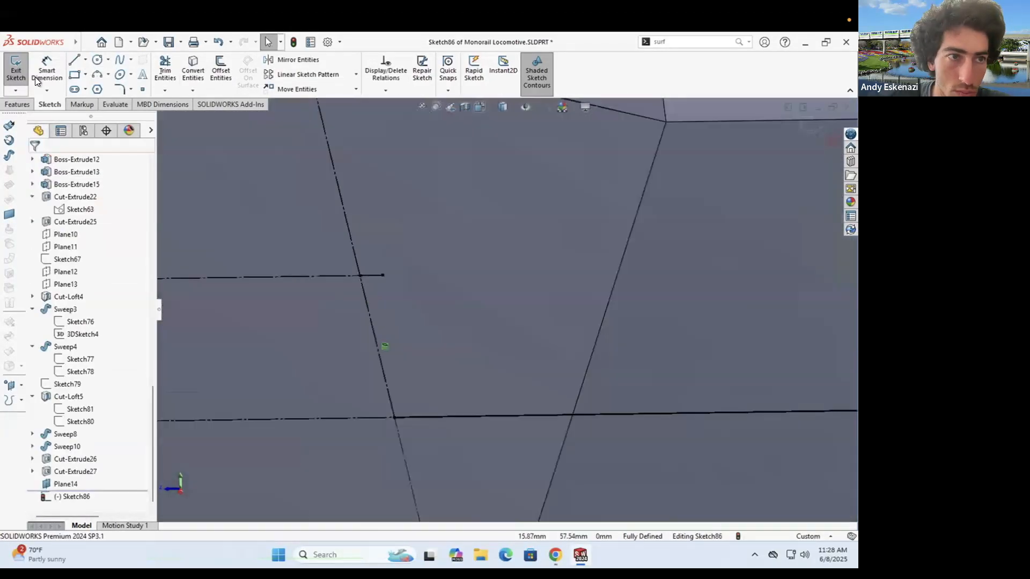
pyautogui.click(363, 277)
pyautogui.scroll(6, 363, 278)
# - Create Cut-Extrude28 as a thin cut starting from the nose face surface
pyautogui.click(11, 105)
pyautogui.click(172, 69)
pyautogui.click(98, 196)
pyautogui.click(73, 214)
pyautogui.click(582, 229)
pyautogui.click(34, 162)
pyautogui.scroll(6, 581, 232)
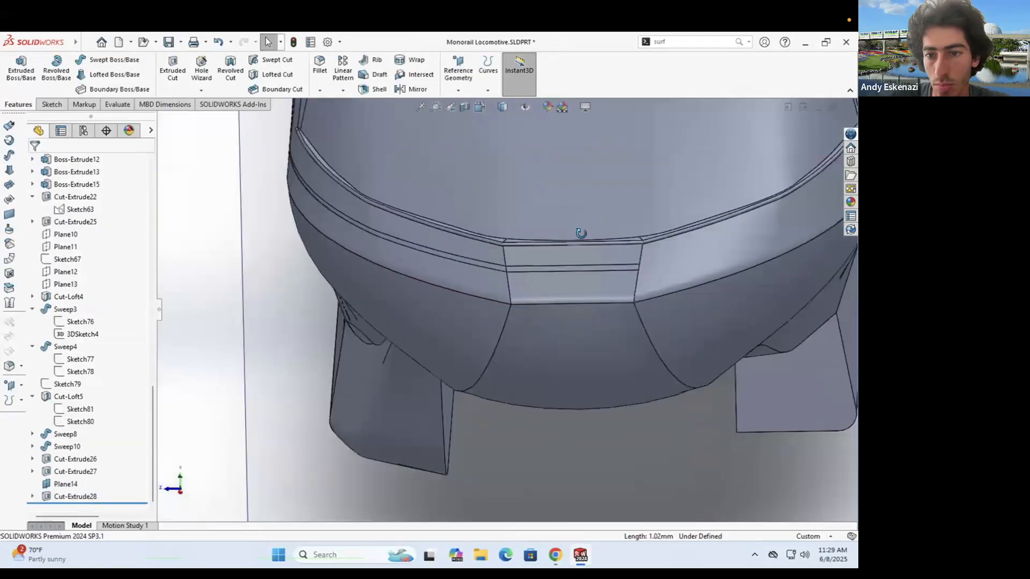
pyautogui.moveTo(581, 232); pyautogui.dragTo(660, 252, button='middle')
# - Hide Plane14 in the viewport
pyautogui.rightClick(606, 280)
pyautogui.click(639, 267)
pyautogui.moveTo(600, 290); pyautogui.dragTo(576, 298, button='middle')
pyautogui.scroll(3, 576, 298)
pyautogui.scroll(-4, 549, 308)
# - Show Plane14 again from the feature tree, view the whole train, and save the part
pyautogui.rightClick(78, 483)
pyautogui.click(80, 298)
pyautogui.scroll(2, 551, 378)
pyautogui.moveTo(551, 378); pyautogui.dragTo(439, 197, button='middle')
pyautogui.hotkey('ctrl', 's')
# - After checking the reference photo, sketch two parallel lines along the lower nose on Plane14
pyautogui.click(555, 555)
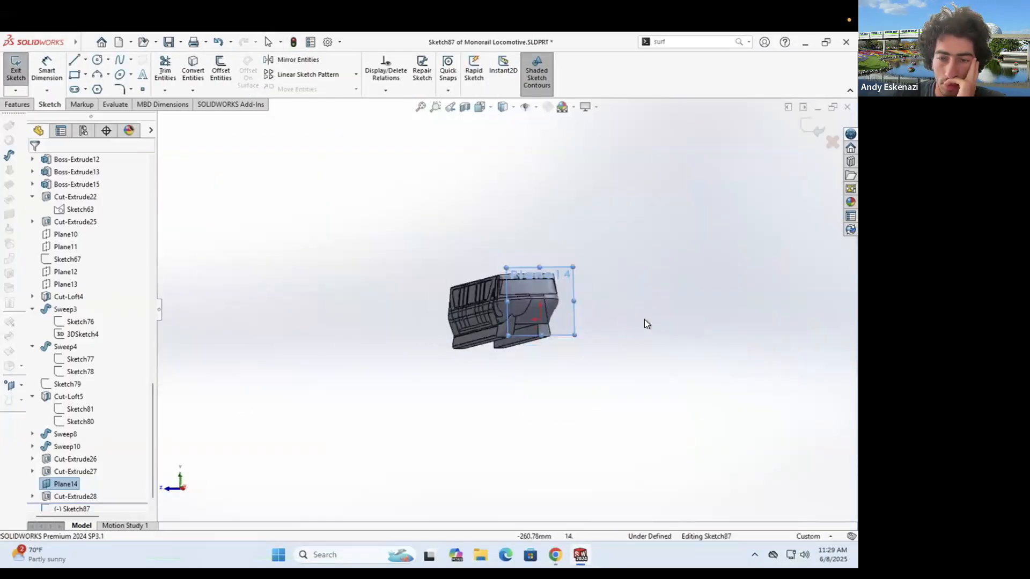
pyautogui.click(422, 289)
pyautogui.rightClick(429, 293)
pyautogui.moveTo(456, 298); pyautogui.dragTo(401, 348, button='middle')
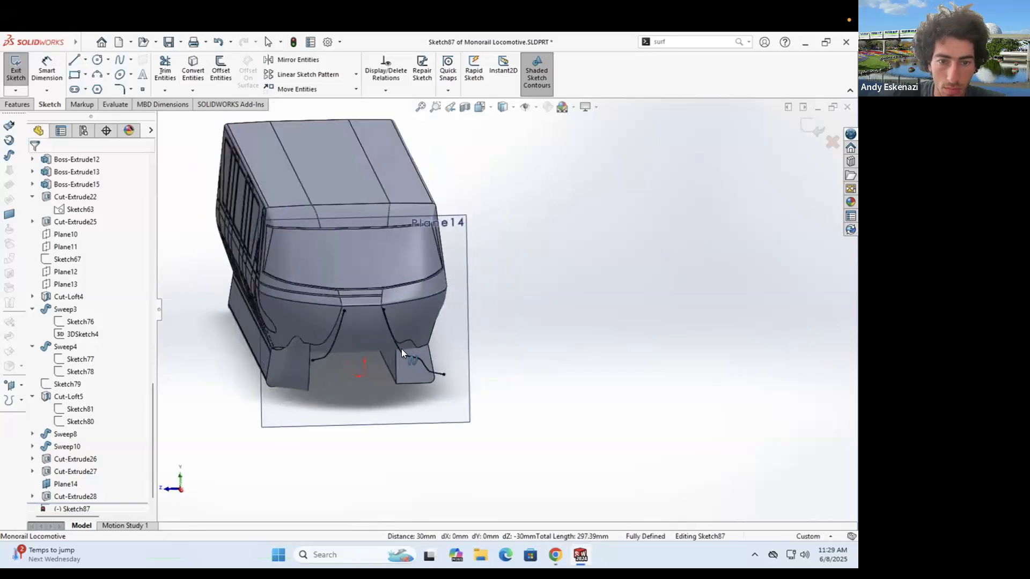
pyautogui.scroll(2, 433, 317)
pyautogui.scroll(-5, 434, 320)
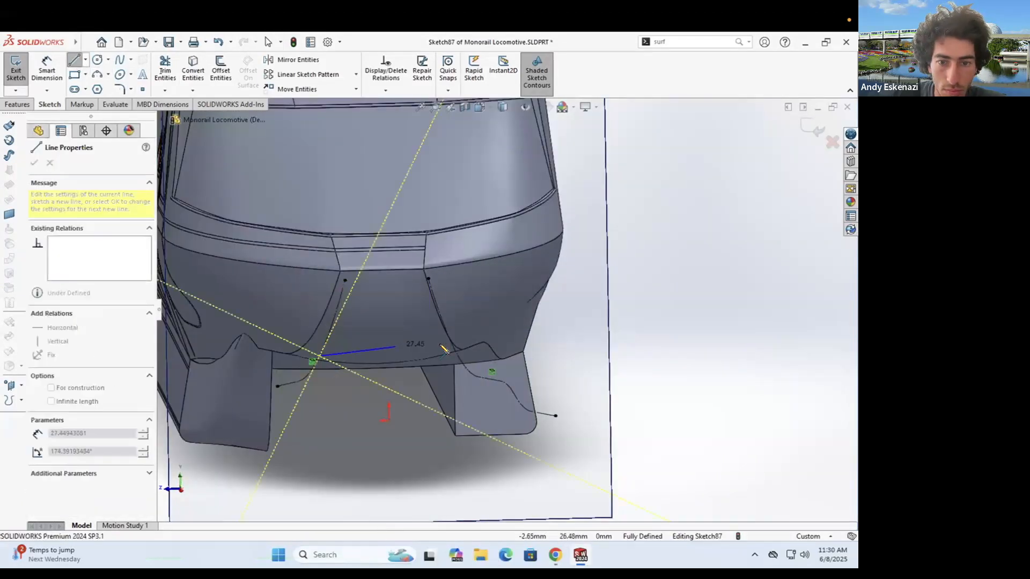
pyautogui.doubleClick(456, 353)
pyautogui.scroll(-3, 275, 363)
pyautogui.click(662, 353)
pyautogui.press('Escape')
# - Add a construction centerline across the tops of the left and right nose curves
pyautogui.click(177, 43)
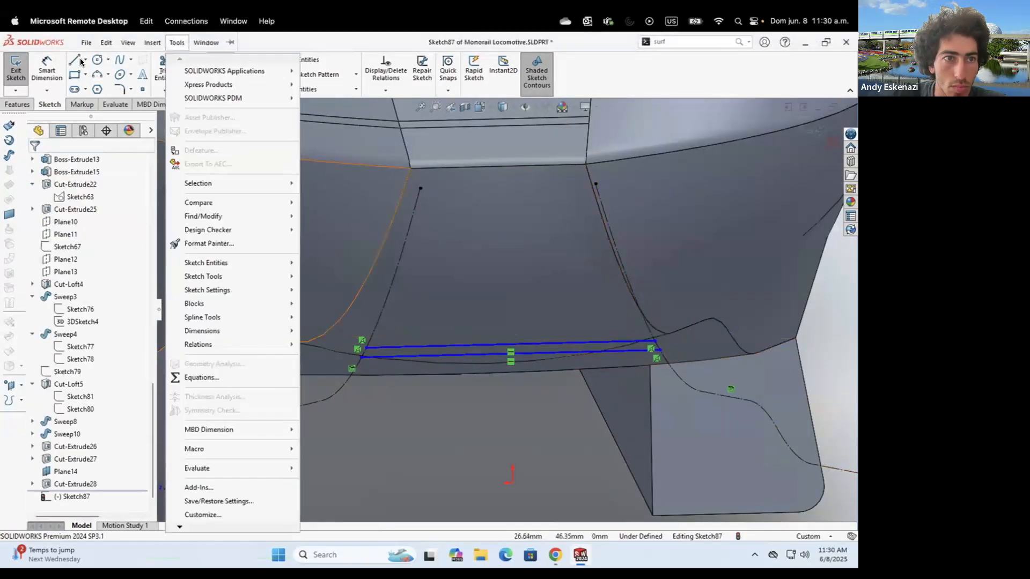
pyautogui.click(85, 59)
pyautogui.click(109, 88)
pyautogui.click(420, 188)
pyautogui.click(596, 184)
pyautogui.press('Escape')
pyautogui.press('Return')
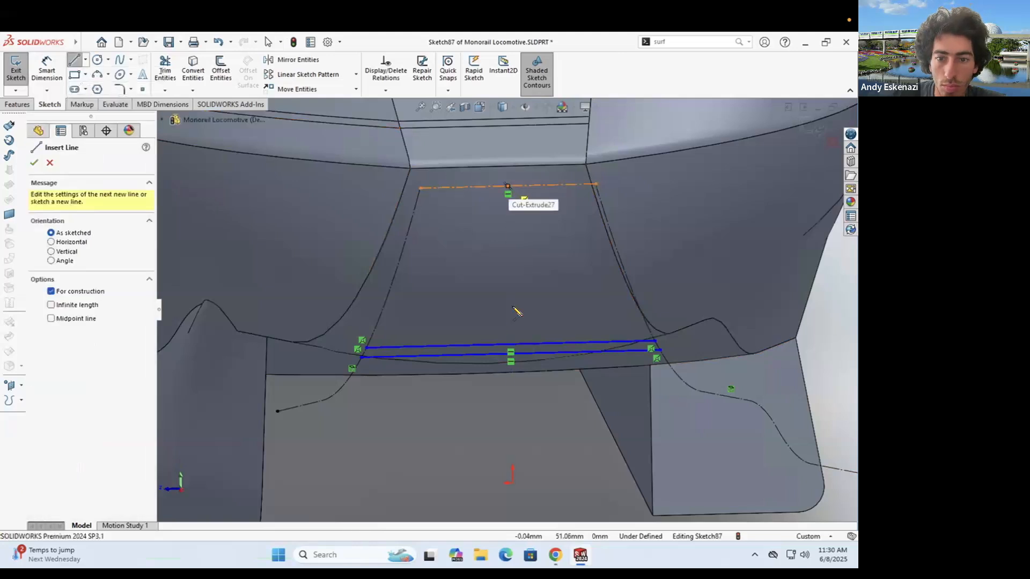
pyautogui.press('d')
pyautogui.scroll(-1, 530, 335)
pyautogui.scroll(2, 530, 332)
pyautogui.press('Escape')
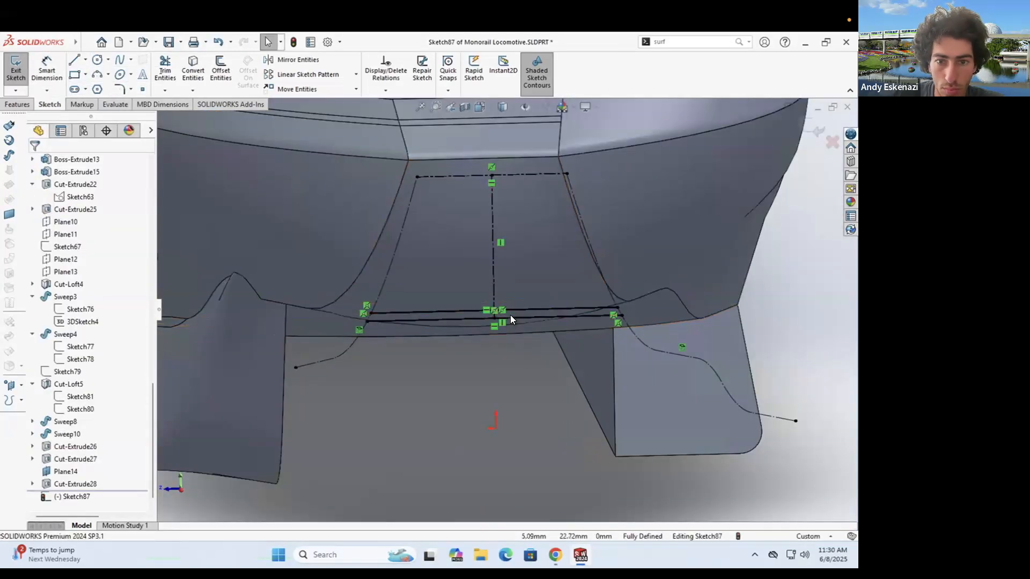
# - Delete the stray vertical centerlines and move the lower line downward
pyautogui.click(494, 315)
pyautogui.press('Delete')
pyautogui.click(494, 298)
pyautogui.press('Delete')
pyautogui.rightClick(493, 311)
pyautogui.click(494, 311)
pyautogui.moveTo(502, 318); pyautogui.dragTo(460, 330)
# - Dimension the two parallel lines 1 mm apart
pyautogui.press('d')
pyautogui.click(455, 310)
pyautogui.click(793, 317)
pyautogui.write('1')
pyautogui.press('Return')
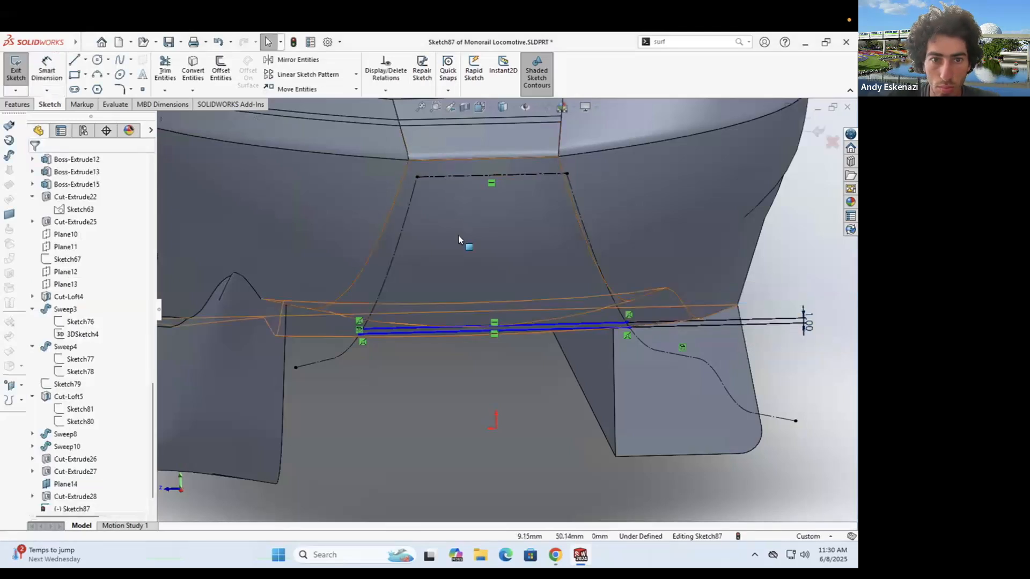
# - Dimension the upper line 25 mm from the top centerline
pyautogui.click(45, 71)
pyautogui.click(498, 201)
pyautogui.click(517, 383)
pyautogui.click(700, 317)
pyautogui.write('25')
pyautogui.press('Return')
# - Change the centerline-to-line distance to 35 mm, then to 32 mm
pyautogui.scroll(5, 552, 309)
pyautogui.moveTo(510, 289); pyautogui.dragTo(617, 337, button='middle')
pyautogui.scroll(-8, 618, 337)
pyautogui.doubleClick(533, 280)
pyautogui.write('35')
pyautogui.press('Return')
pyautogui.scroll(4, 440, 384)
pyautogui.press('Escape')
pyautogui.moveTo(370, 328); pyautogui.dragTo(316, 328, button='middle')
pyautogui.scroll(-5, 508, 324)
pyautogui.doubleClick(508, 324)
pyautogui.write('32')
pyautogui.press('Return')
# - Convert the left and right construction splines into regular sketch geometry
pyautogui.scroll(-4, 319, 397)
pyautogui.click(74, 59)
pyautogui.scroll(-3, 327, 296)
pyautogui.click(192, 70)
pyautogui.scroll(-4, 396, 273)
pyautogui.press('Escape')
pyautogui.rightClick(367, 313)
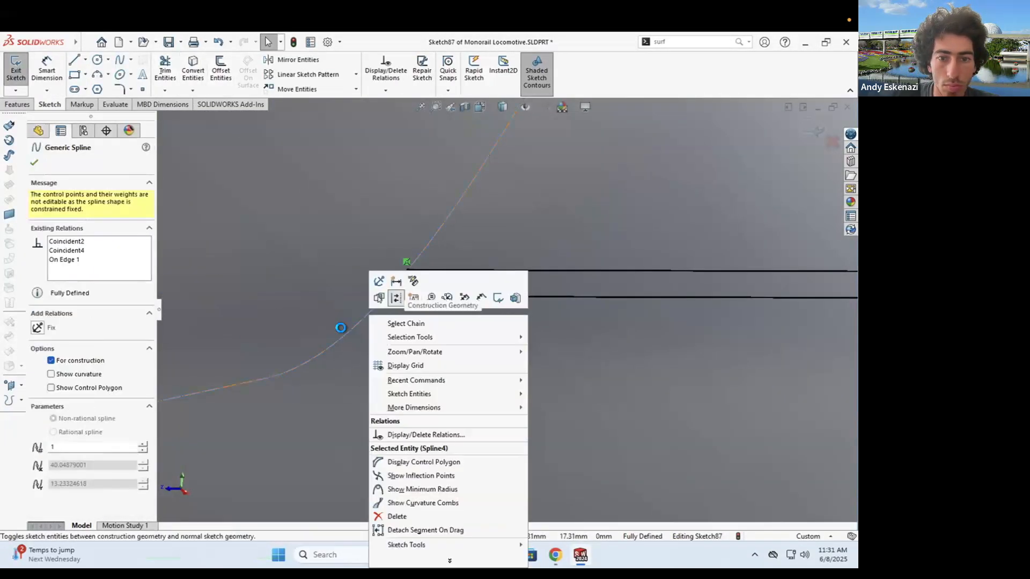
pyautogui.click(395, 296)
pyautogui.scroll(8, 507, 310)
pyautogui.rightClick(704, 269)
pyautogui.click(725, 255)
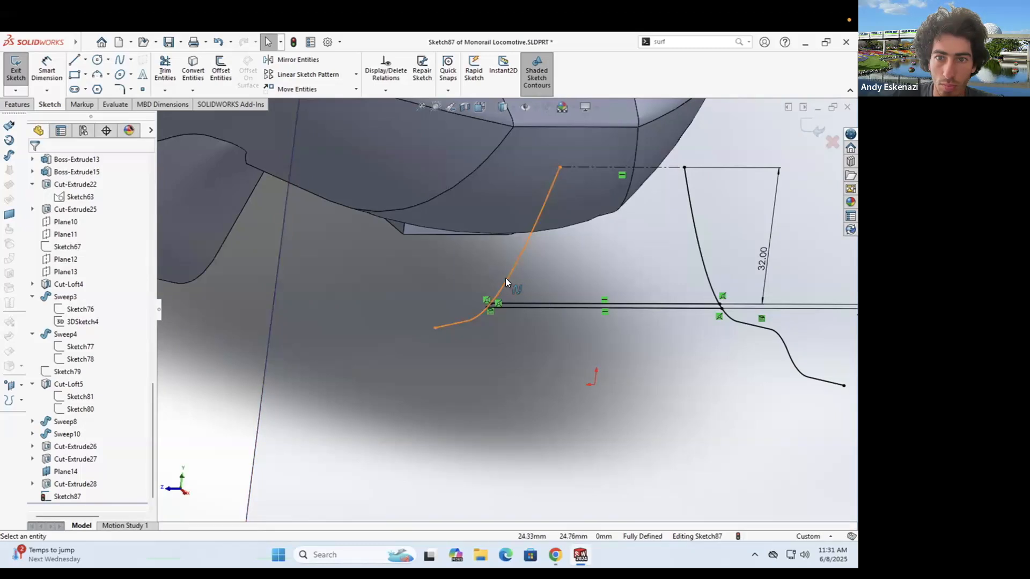
# - Replace the dimensioned construction line with a model edge copied into the sketch
pyautogui.rightClick(587, 168)
pyautogui.click(614, 306)
pyautogui.click(371, 293)
pyautogui.click(193, 70)
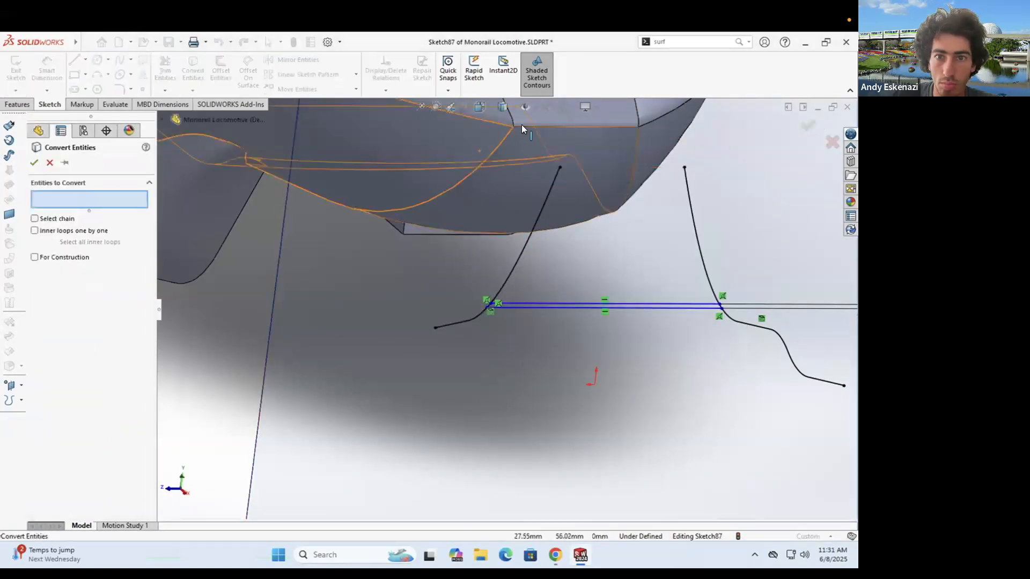
pyautogui.click(545, 127)
pyautogui.press('Return')
pyautogui.rightClick(588, 168)
pyautogui.click(612, 153)
# - Dimension the copied top line 32 mm from the lower line and trim the extra curve segments
pyautogui.click(51, 73)
pyautogui.click(590, 167)
pyautogui.click(570, 304)
pyautogui.click(728, 261)
pyautogui.click(668, 252)
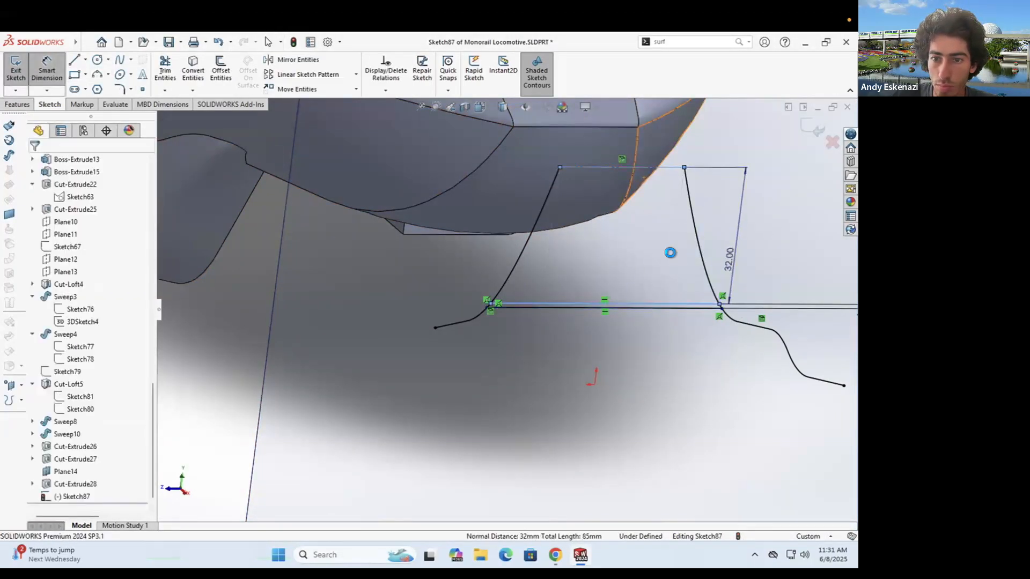
pyautogui.click(164, 70)
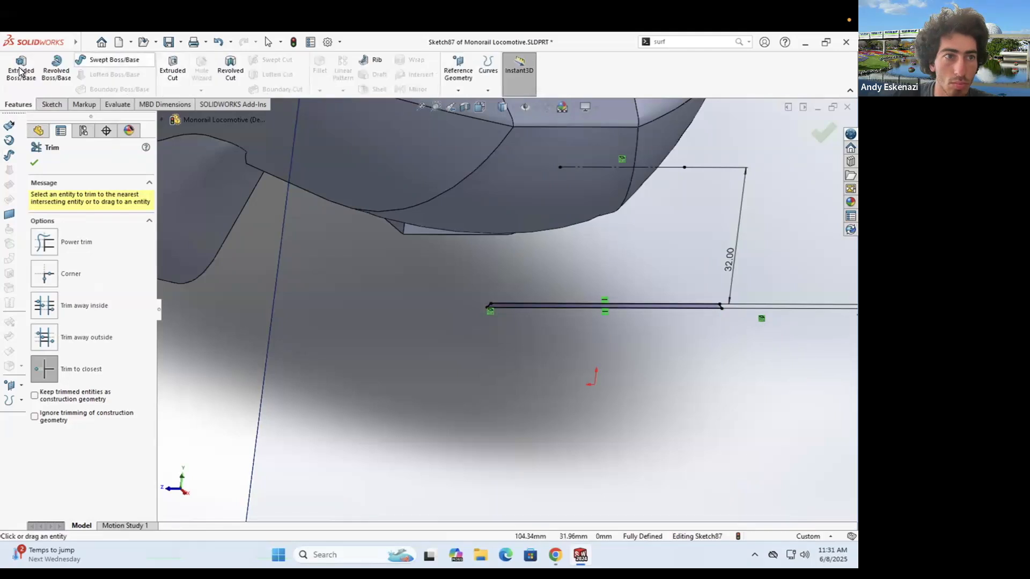
# - Extrude the strip 0.15 mm Blind from the nose face as Boss-Extrude16
pyautogui.click(20, 71)
pyautogui.click(67, 259)
pyautogui.click(536, 185)
pyautogui.moveTo(536, 185); pyautogui.dragTo(430, 265, button='middle')
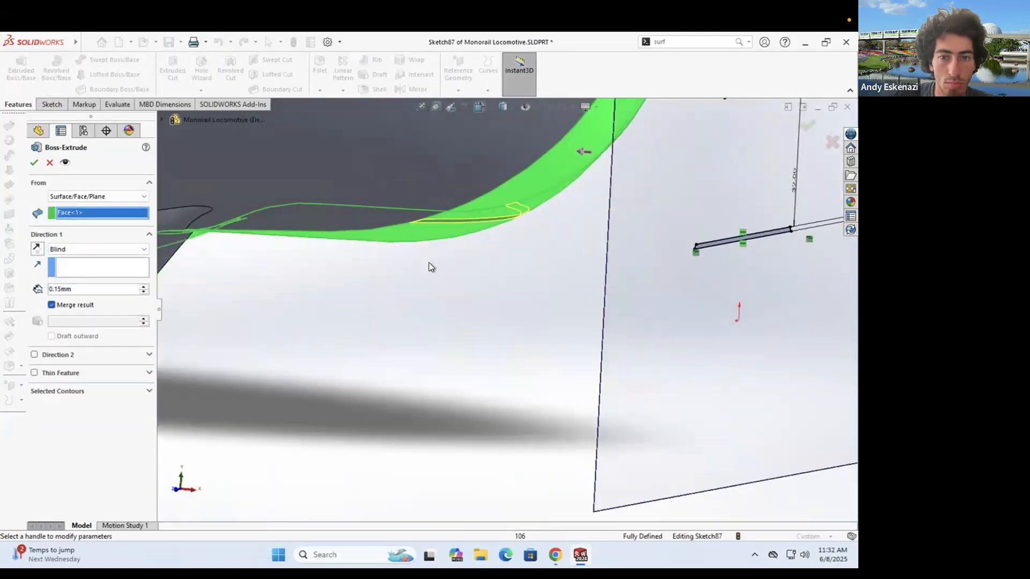
pyautogui.scroll(5, 450, 295)
pyautogui.scroll(-3, 493, 300)
pyautogui.scroll(-1, 517, 306)
pyautogui.click(34, 162)
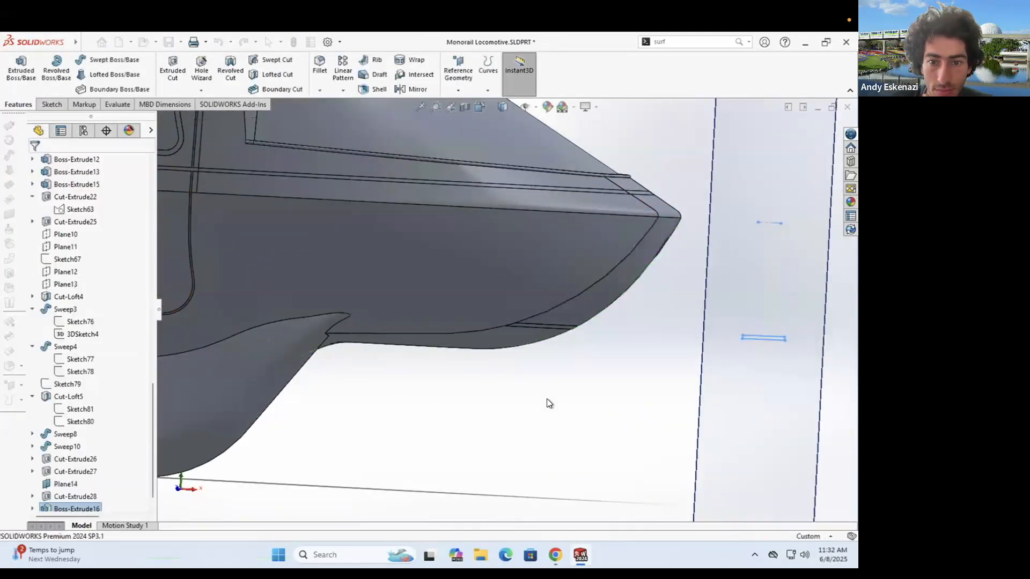
# - Orbit around the nose to inspect the new trim strip against the reference photo
pyautogui.click(547, 402)
pyautogui.scroll(-6, 493, 332)
pyautogui.moveTo(463, 370); pyautogui.dragTo(450, 319, button='middle')
pyautogui.scroll(10, 435, 273)
pyautogui.scroll(-5, 616, 354)
pyautogui.scroll(2, 617, 375)
pyautogui.click(555, 554)
pyautogui.click(554, 553)
# - Hide Plane14 to clear the view of the lower nose
pyautogui.moveTo(519, 333); pyautogui.dragTo(542, 336, button='middle')
pyautogui.rightClick(715, 350)
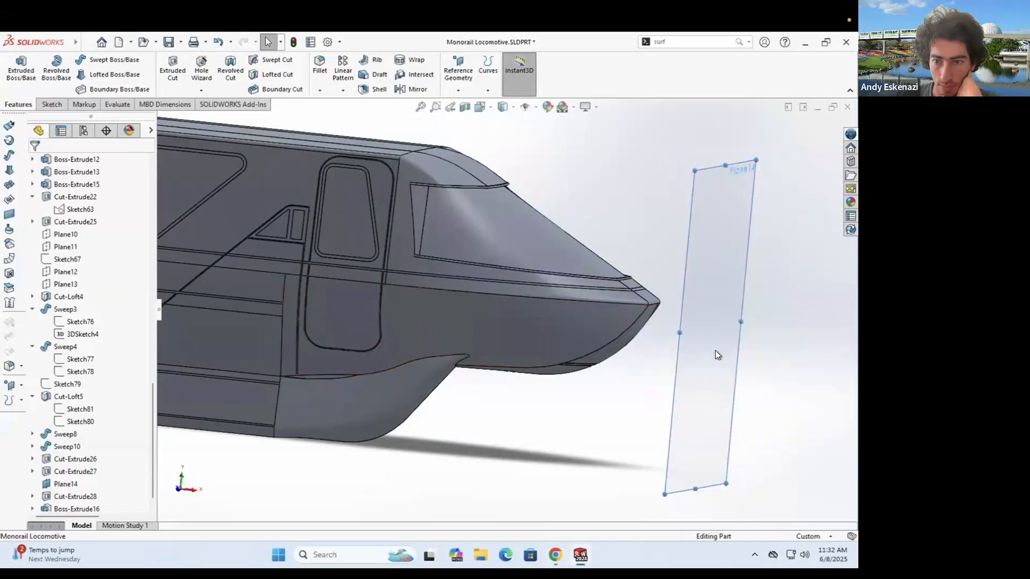
pyautogui.click(761, 351)
pyautogui.scroll(4, 565, 331)
pyautogui.scroll(-2, 565, 330)
pyautogui.scroll(5, 513, 285)
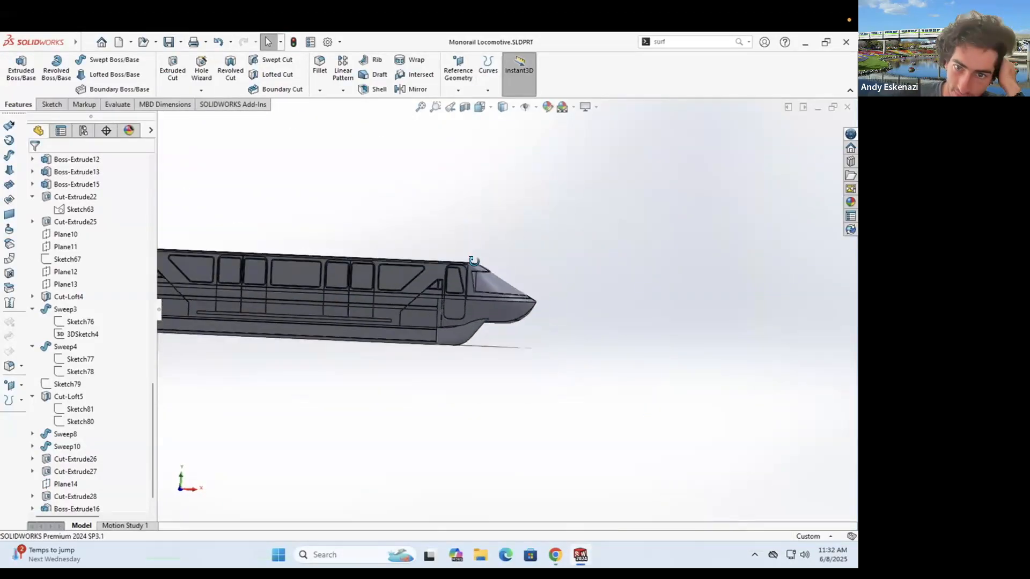
pyautogui.scroll(-4, 483, 297)
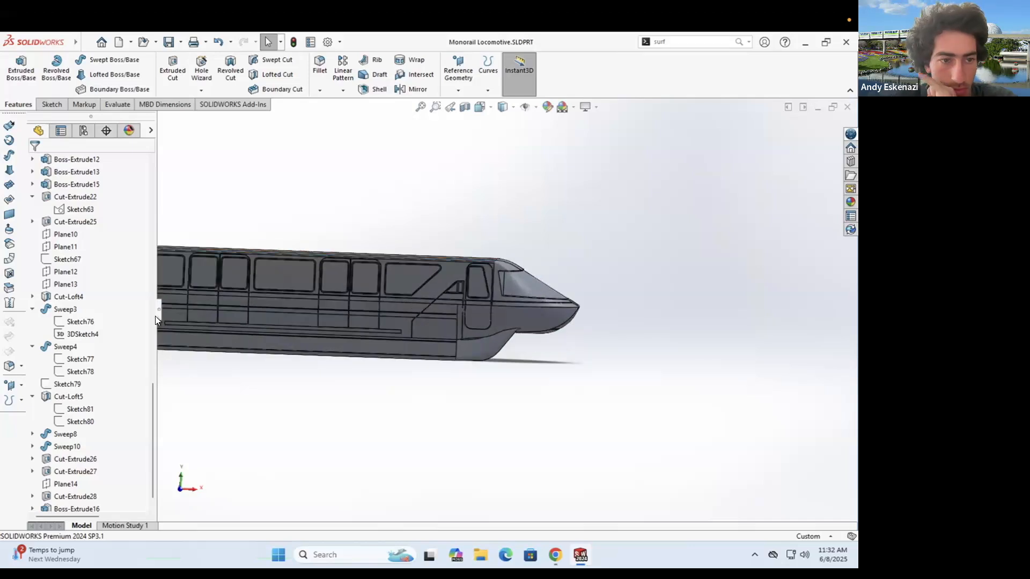
pyautogui.scroll(4, 336, 238)
pyautogui.scroll(-8, 509, 311)
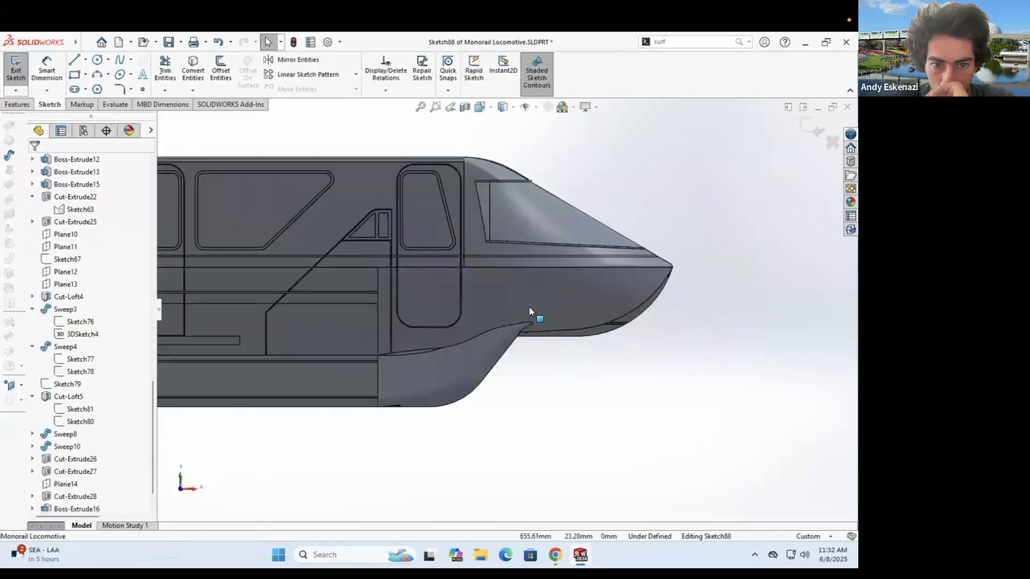
# - Draw a line along the nose side from the vertical edge, then an arc from its end
pyautogui.press('l')
pyautogui.scroll(-4, 321, 283)
pyautogui.click(317, 285)
pyautogui.scroll(3, 594, 296)
pyautogui.click(579, 297)
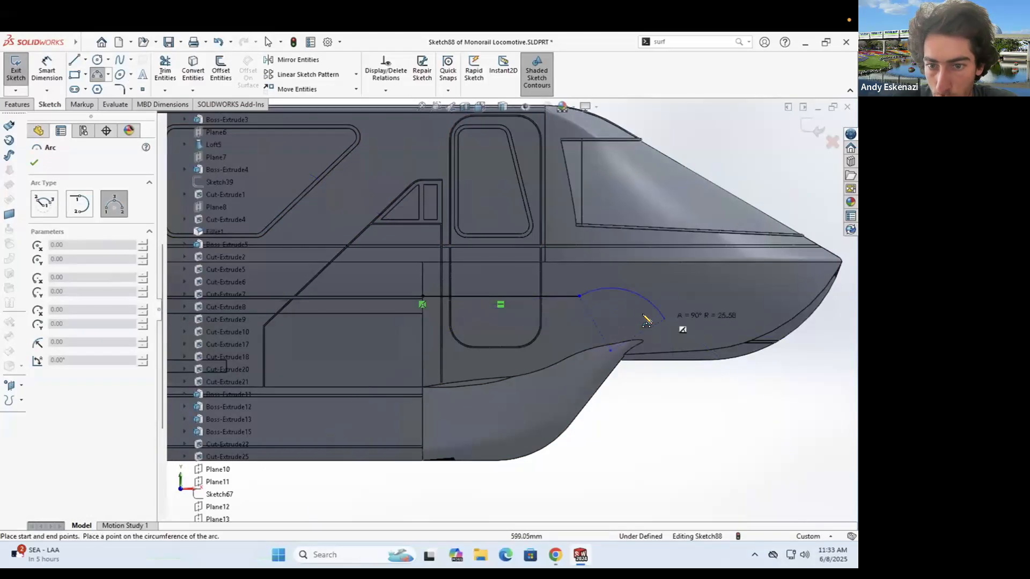
pyautogui.click(668, 322)
pyautogui.click(621, 303)
pyautogui.scroll(-8, 766, 342)
# - Convert the small nose edges into the sketch
pyautogui.click(194, 70)
pyautogui.scroll(3, 670, 322)
pyautogui.moveTo(659, 300); pyautogui.dragTo(582, 329, button='middle')
pyautogui.scroll(-8, 529, 318)
pyautogui.press('Return')
pyautogui.scroll(10, 536, 330)
pyautogui.scroll(-5, 483, 323)
pyautogui.scroll(4, 482, 323)
pyautogui.scroll(-3, 381, 300)
# - Add a second arc starting at the first arc's end to form an S-curve
pyautogui.press('a')
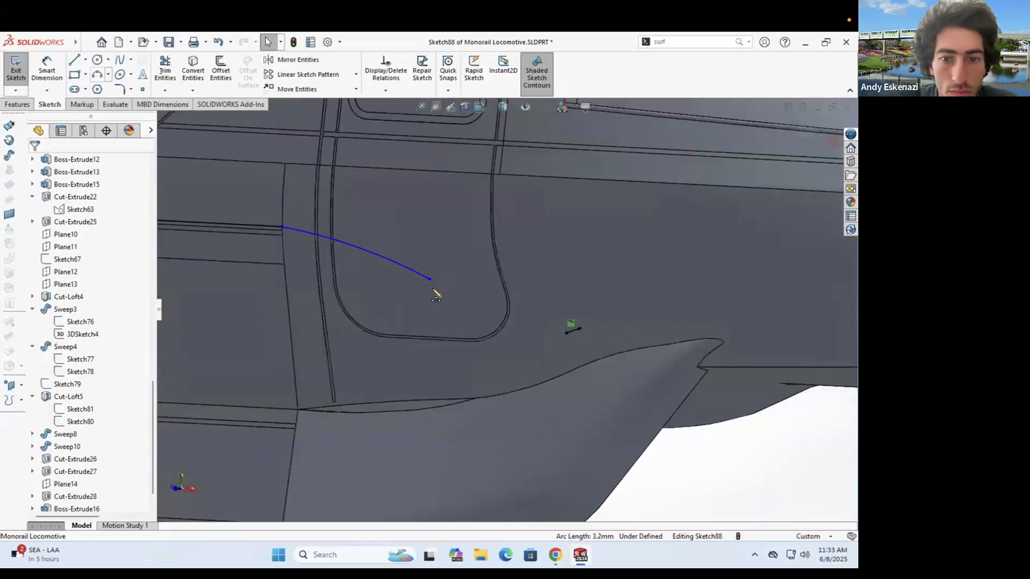
pyautogui.click(429, 280)
pyautogui.click(580, 328)
pyautogui.click(485, 313)
pyautogui.press('Escape')
pyautogui.keyDown('ctrl'); pyautogui.click(397, 263); pyautogui.keyUp('ctrl')
pyautogui.click(50, 356)
pyautogui.press('Escape')
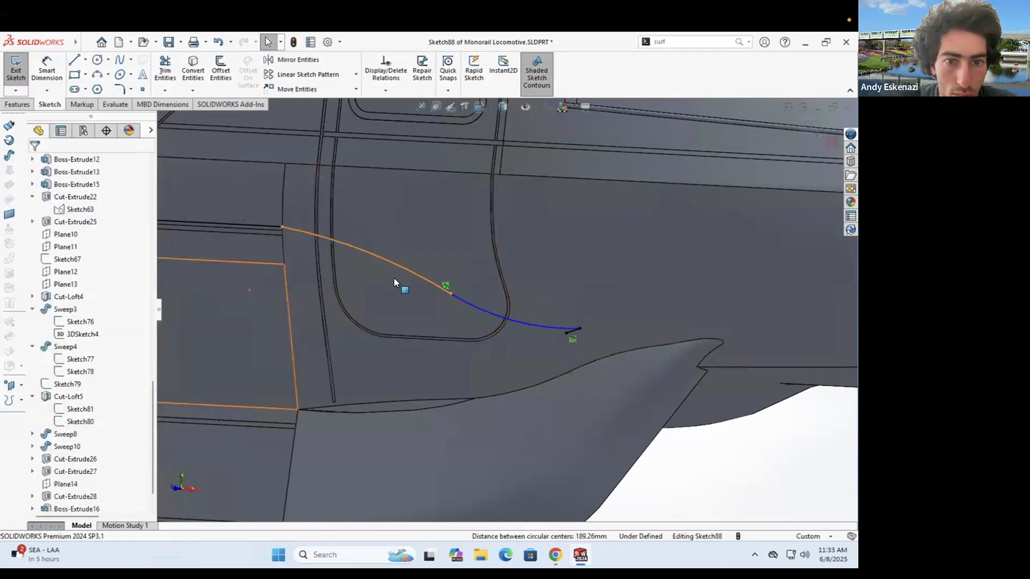
# - Make the first arc tangent to the horizontal line and move the shared endpoint right
pyautogui.click(390, 264)
pyautogui.scroll(-3, 327, 252)
pyautogui.keyDown('ctrl'); pyautogui.click(328, 251); pyautogui.keyUp('ctrl')
pyautogui.click(52, 354)
pyautogui.press('Escape')
pyautogui.moveTo(276, 253); pyautogui.dragTo(388, 253)
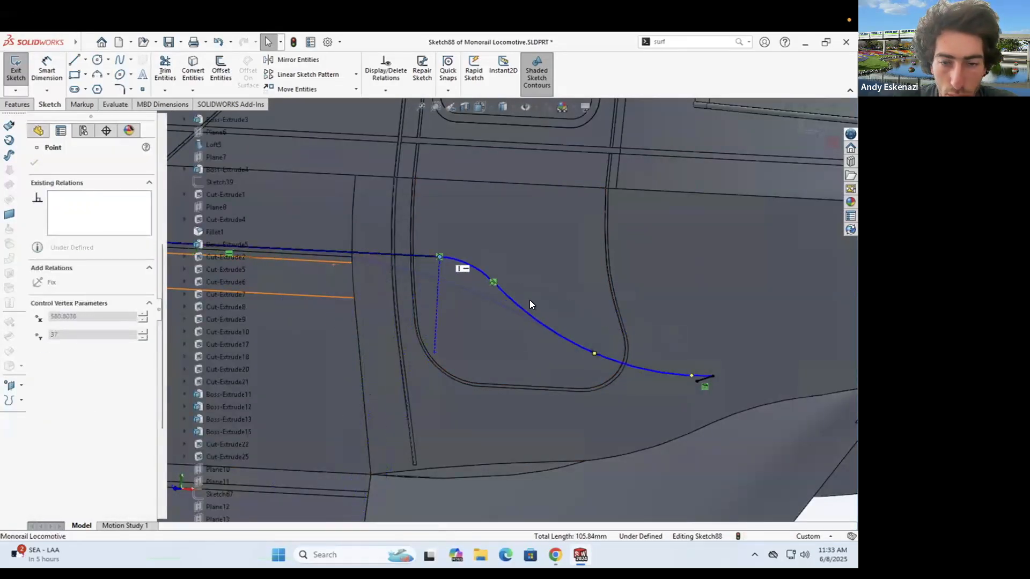
pyautogui.scroll(5, 515, 309)
pyautogui.scroll(3, 355, 307)
# - Reshape the S-curve and its right end while checking the monorail reference photo
pyautogui.moveTo(355, 307); pyautogui.dragTo(397, 349, button='middle')
pyautogui.scroll(-5, 617, 387)
pyautogui.moveTo(470, 311); pyautogui.dragTo(504, 316, button='middle')
pyautogui.scroll(-4, 587, 339)
pyautogui.moveTo(587, 338); pyautogui.dragTo(521, 315)
pyautogui.scroll(6, 568, 354)
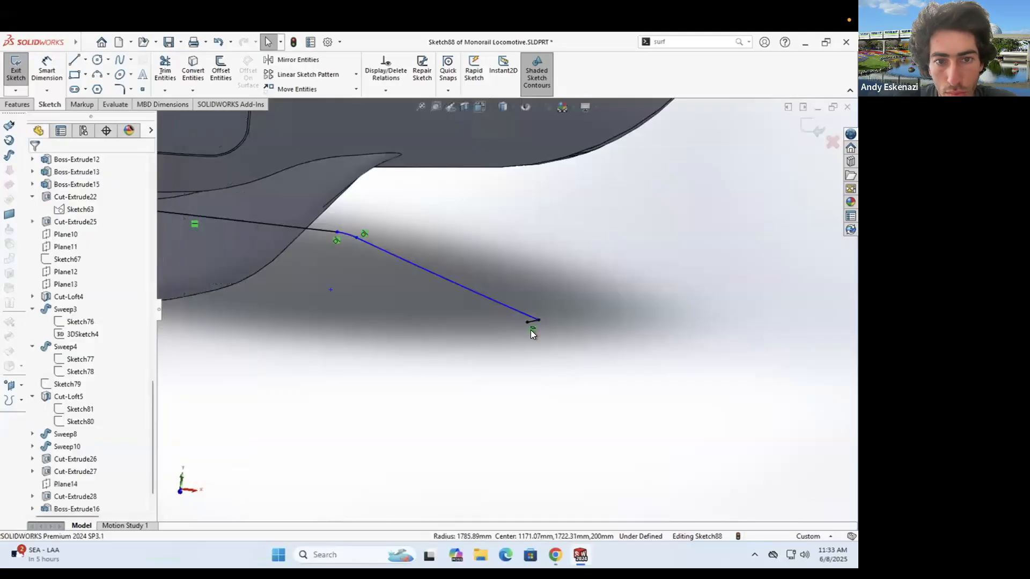
pyautogui.scroll(-4, 530, 305)
pyautogui.click(556, 554)
pyautogui.click(556, 554)
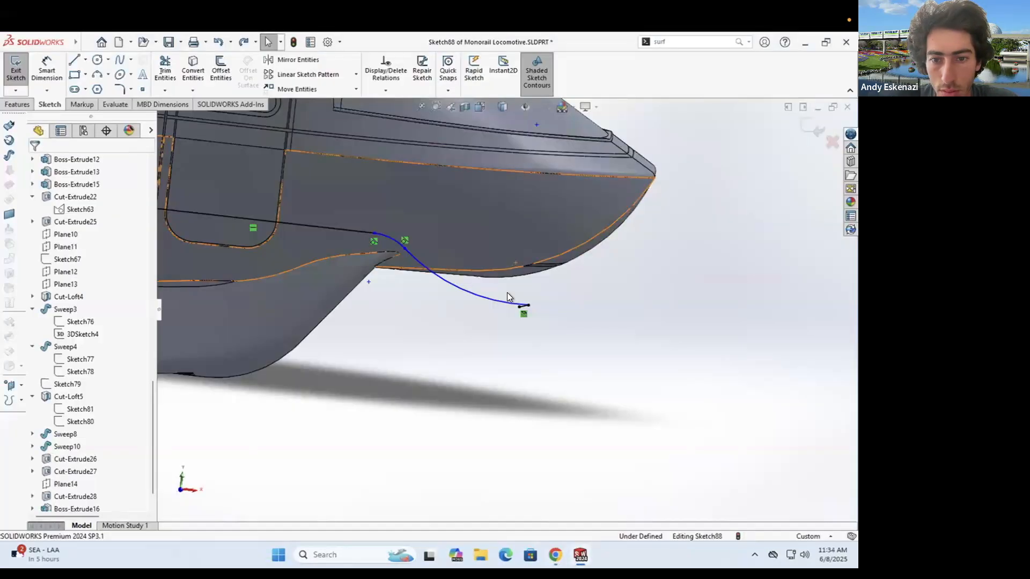
# - Dimension the curve with two 30 mm distances
pyautogui.click(357, 231)
pyautogui.click(537, 313)
pyautogui.click(458, 374)
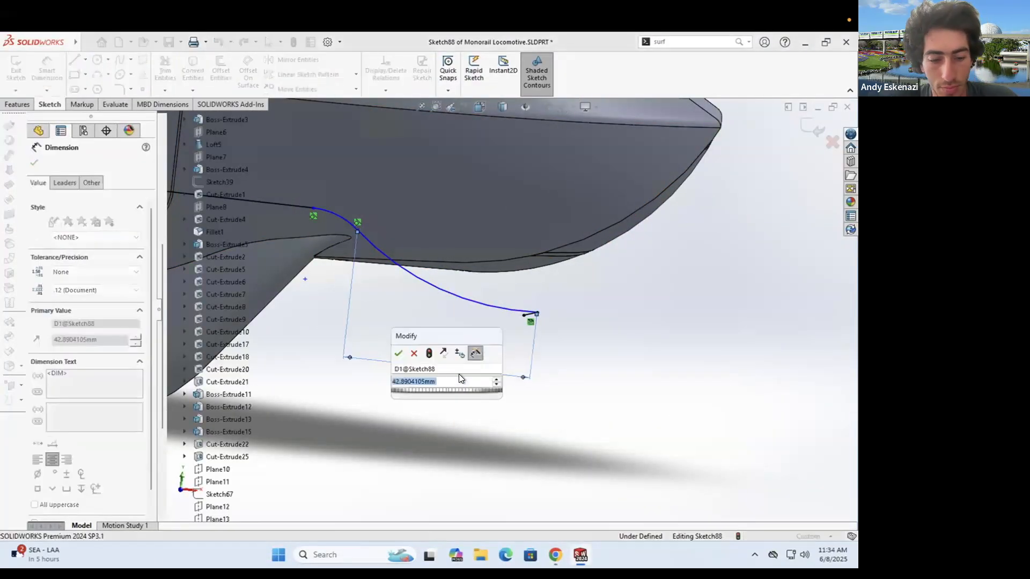
pyautogui.write('30')
pyautogui.press('Return')
pyautogui.click(413, 236)
pyautogui.click(370, 215)
pyautogui.click(368, 344)
pyautogui.write('30')
pyautogui.press('Return')
pyautogui.press('Escape')
# - Raise the middle joint and dimension the joint-to-end vertical distance as 10
pyautogui.moveTo(404, 314); pyautogui.dragTo(412, 255)
pyautogui.click(46, 70)
pyautogui.click(411, 255)
pyautogui.click(537, 313)
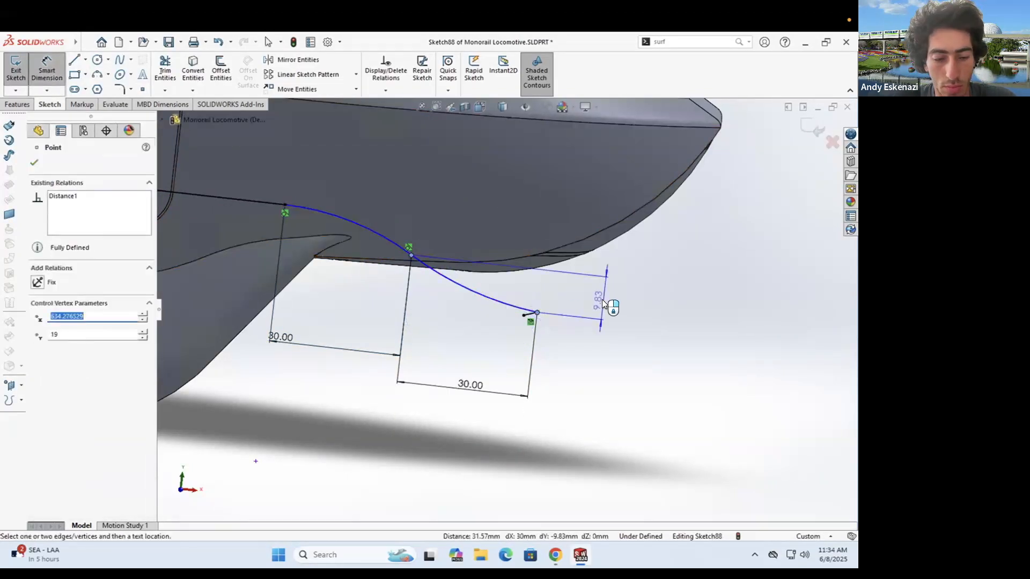
pyautogui.click(602, 300)
pyautogui.write('10')
pyautogui.press('Return')
pyautogui.scroll(3, 668, 349)
pyautogui.scroll(-2, 182, 276)
# - Offset the S-curve to create a parallel copy for the thin strip
pyautogui.click(220, 70)
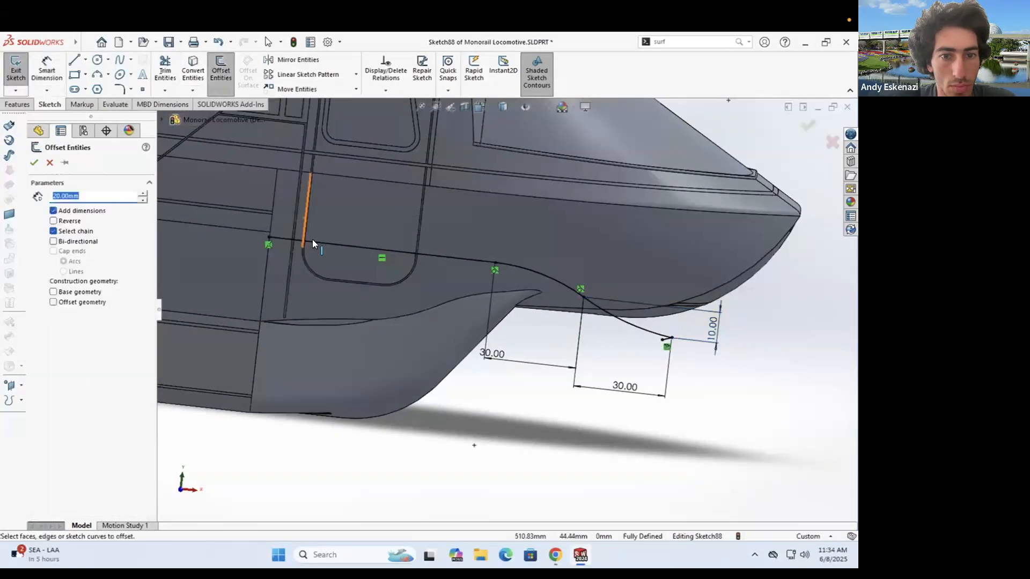
pyautogui.moveTo(341, 235); pyautogui.dragTo(371, 245, button='middle')
pyautogui.press('Return')
pyautogui.scroll(-3, 840, 375)
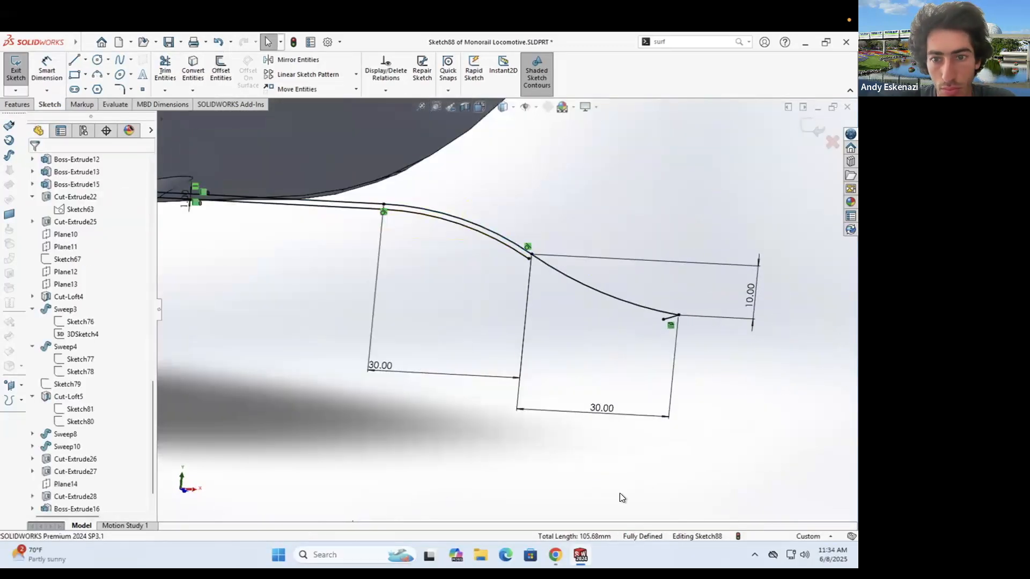
# - Join the two curves at one end with a 3-point arc tangent to the curve
pyautogui.click(558, 553)
pyautogui.click(580, 555)
pyautogui.scroll(-3, 708, 292)
pyautogui.click(97, 74)
pyautogui.click(362, 245)
pyautogui.click(594, 352)
pyautogui.click(471, 320)
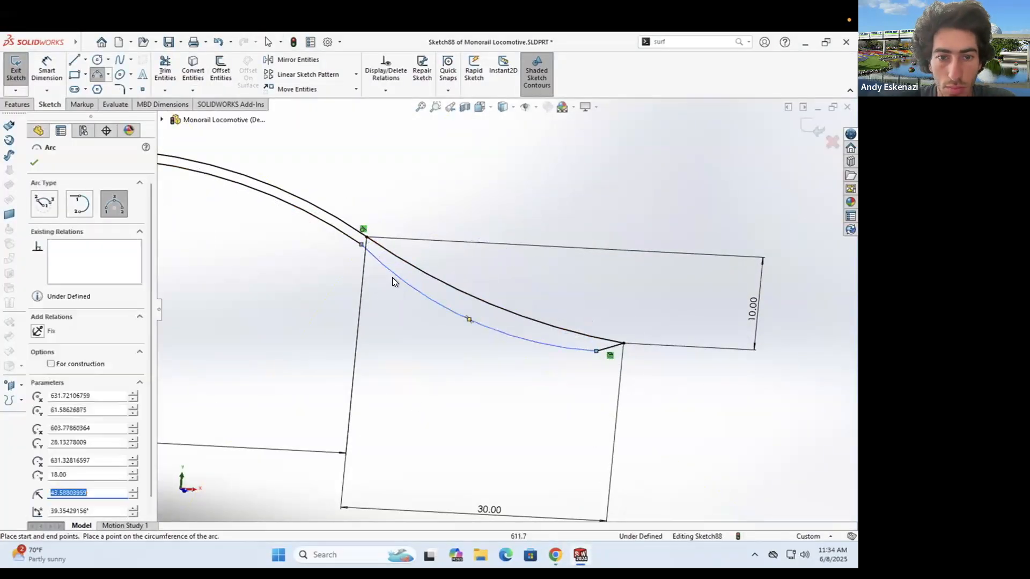
pyautogui.press('Escape')
pyautogui.keyDown('ctrl'); pyautogui.click(321, 220); pyautogui.keyUp('ctrl')
pyautogui.click(46, 343)
pyautogui.scroll(6, 483, 277)
pyautogui.scroll(-5, 242, 247)
# - Close the other end of the strip with a short line and exit the sketch
pyautogui.click(74, 60)
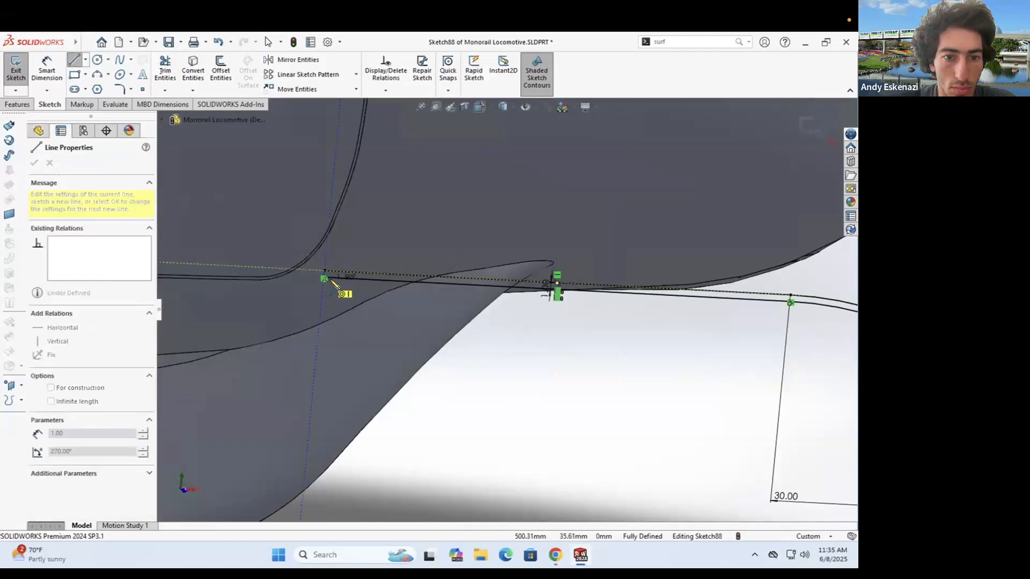
pyautogui.click(325, 278)
pyautogui.scroll(-5, 315, 284)
pyautogui.press('Escape')
pyautogui.scroll(10, 333, 292)
pyautogui.moveTo(394, 309); pyautogui.dragTo(435, 330, button='middle')
pyautogui.scroll(-4, 412, 307)
pyautogui.scroll(4, 416, 308)
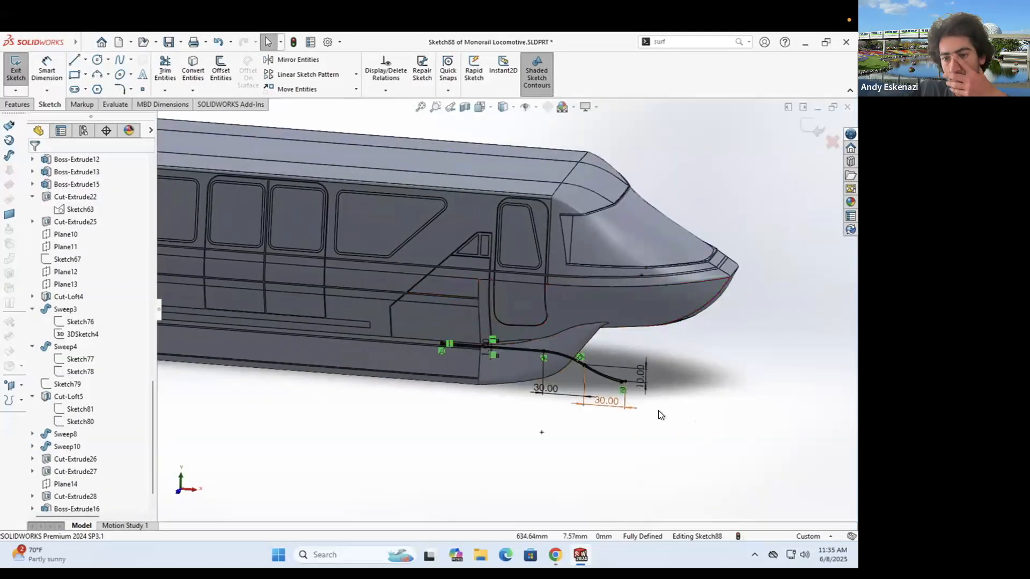
pyautogui.click(16, 69)
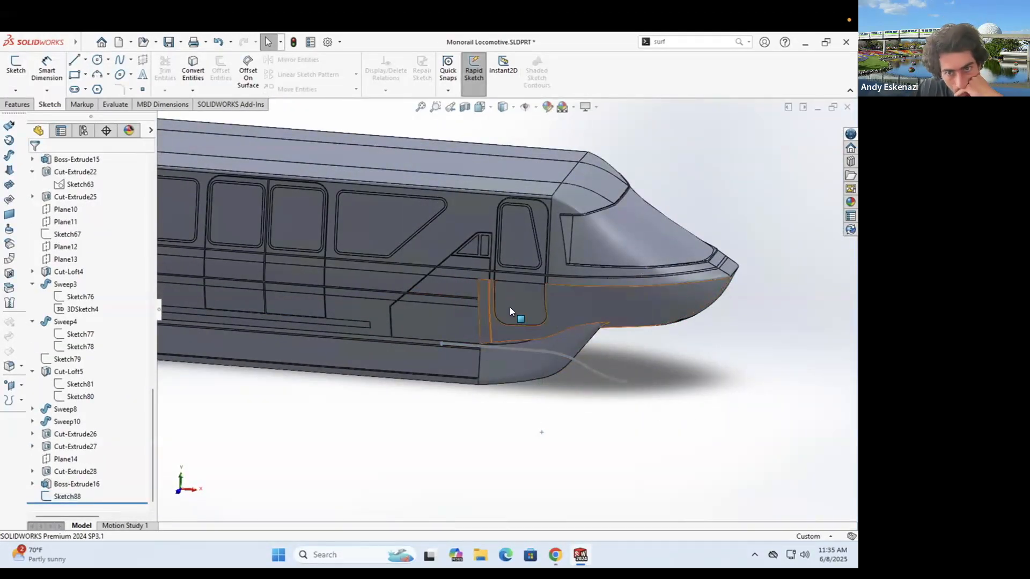
pyautogui.scroll(-2, 512, 312)
pyautogui.rightClick(476, 352)
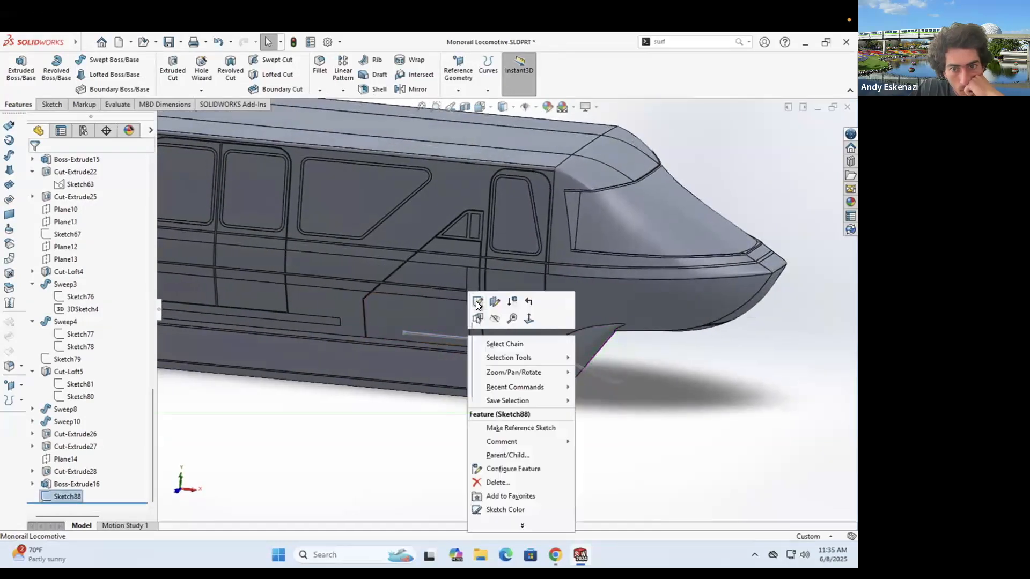
pyautogui.click(476, 301)
pyautogui.click(93, 196)
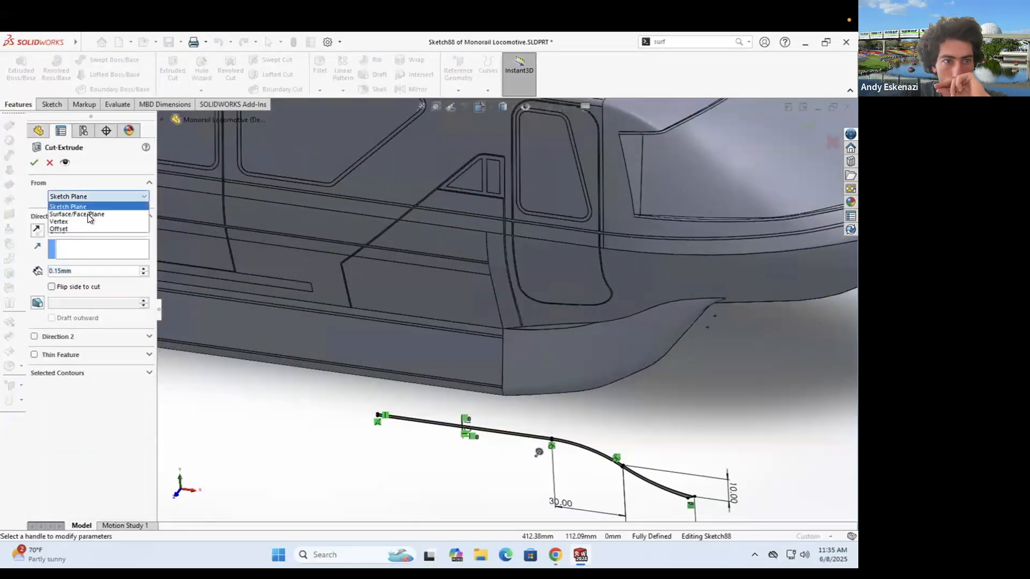
pyautogui.click(624, 275)
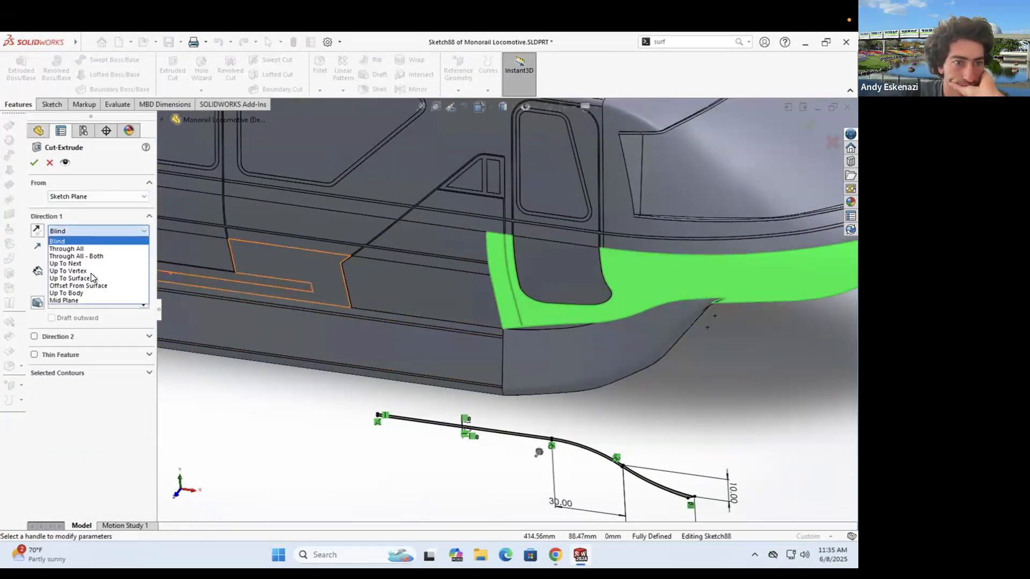
pyautogui.click(86, 285)
pyautogui.click(547, 291)
pyautogui.click(50, 162)
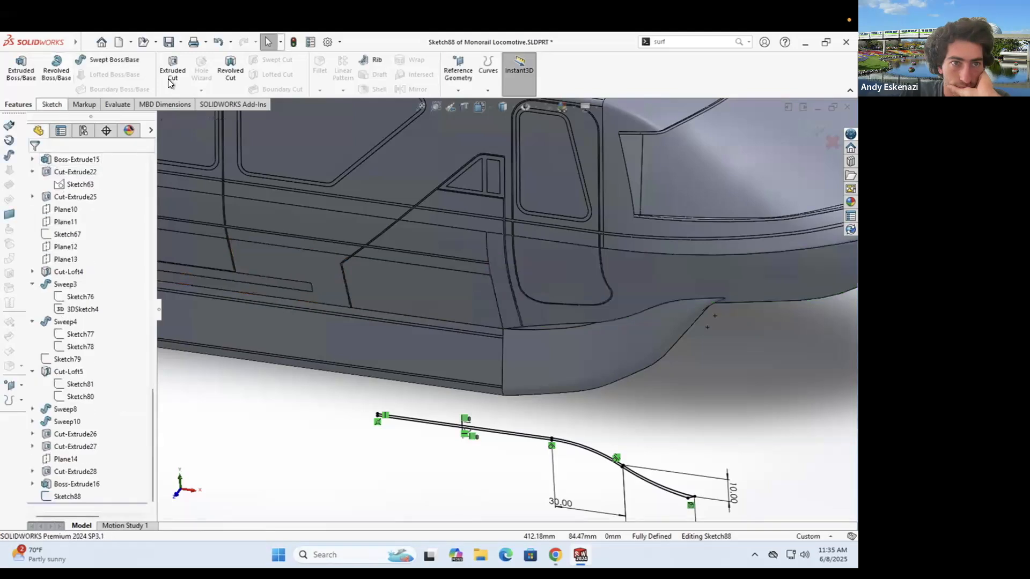
pyautogui.click(172, 70)
pyautogui.scroll(-9, 405, 426)
pyautogui.click(406, 363)
pyautogui.click(66, 231)
pyautogui.click(86, 285)
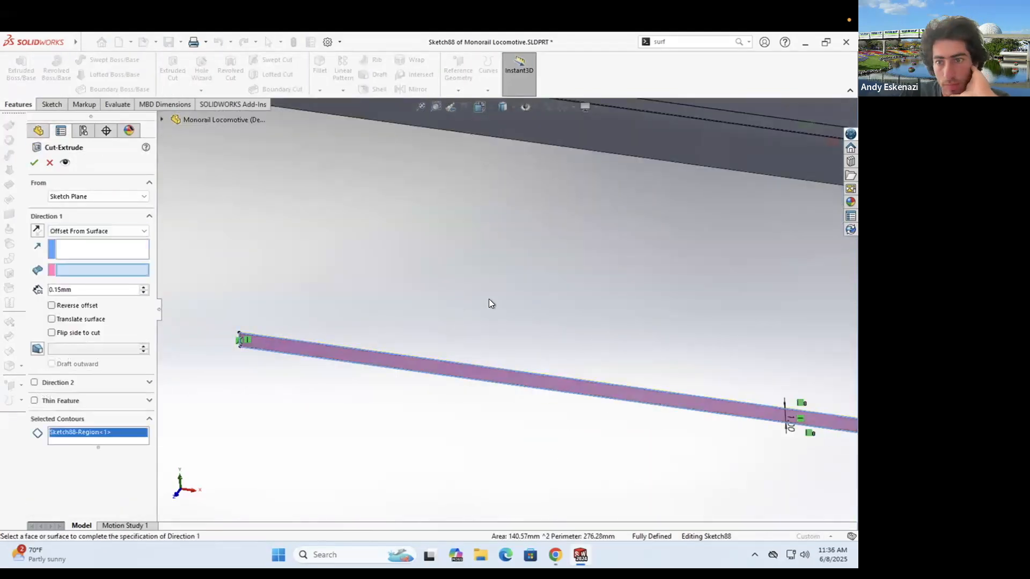
pyautogui.scroll(12, 504, 308)
pyautogui.click(596, 234)
pyautogui.moveTo(633, 229); pyautogui.dragTo(628, 205, button='middle')
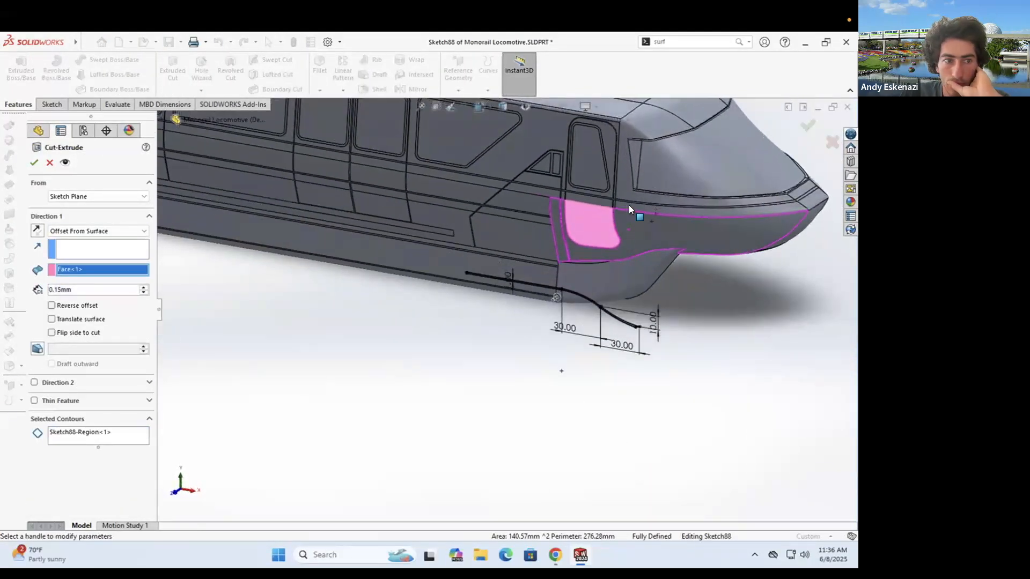
pyautogui.scroll(-4, 628, 206)
pyautogui.click(78, 235)
pyautogui.click(81, 240)
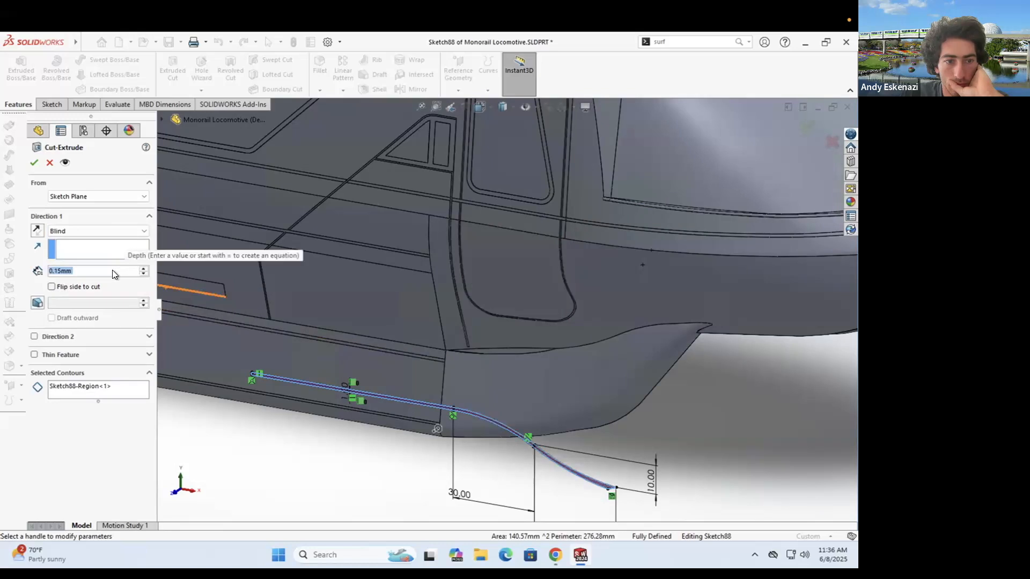
pyautogui.moveTo(674, 334); pyautogui.dragTo(708, 311)
pyautogui.moveTo(437, 228); pyautogui.dragTo(447, 259, button='middle')
pyautogui.scroll(-3, 322, 289)
pyautogui.scroll(4, 321, 290)
pyautogui.moveTo(322, 290); pyautogui.dragTo(433, 292, button='middle')
pyautogui.scroll(2, 429, 304)
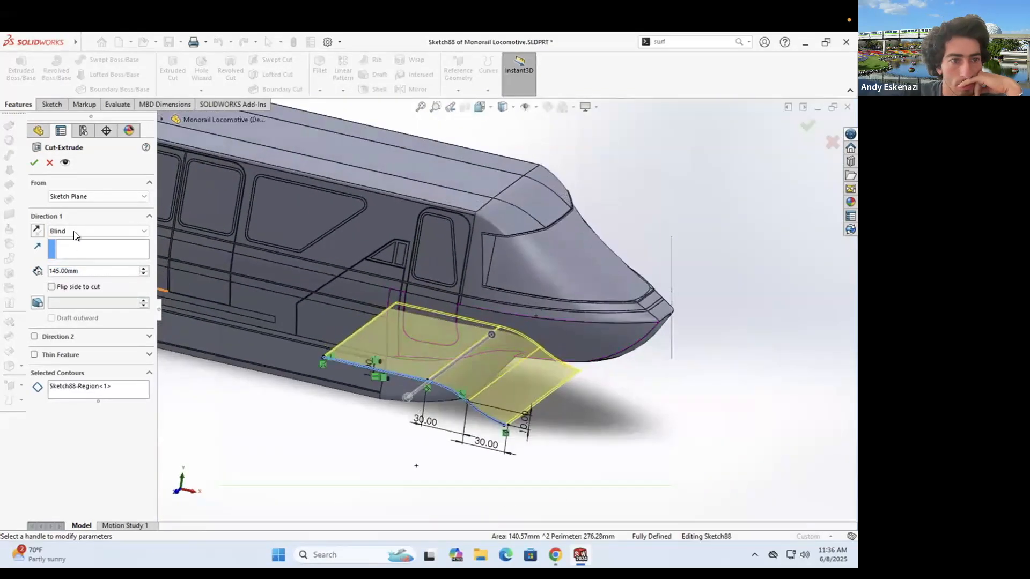
pyautogui.click(86, 280)
pyautogui.click(49, 162)
# - Cancel the pending cut and reorder the history so Cut-Extrude22 sits below Cut-Extrude25
pyautogui.click(52, 105)
pyautogui.click(16, 66)
pyautogui.scroll(-8, 439, 292)
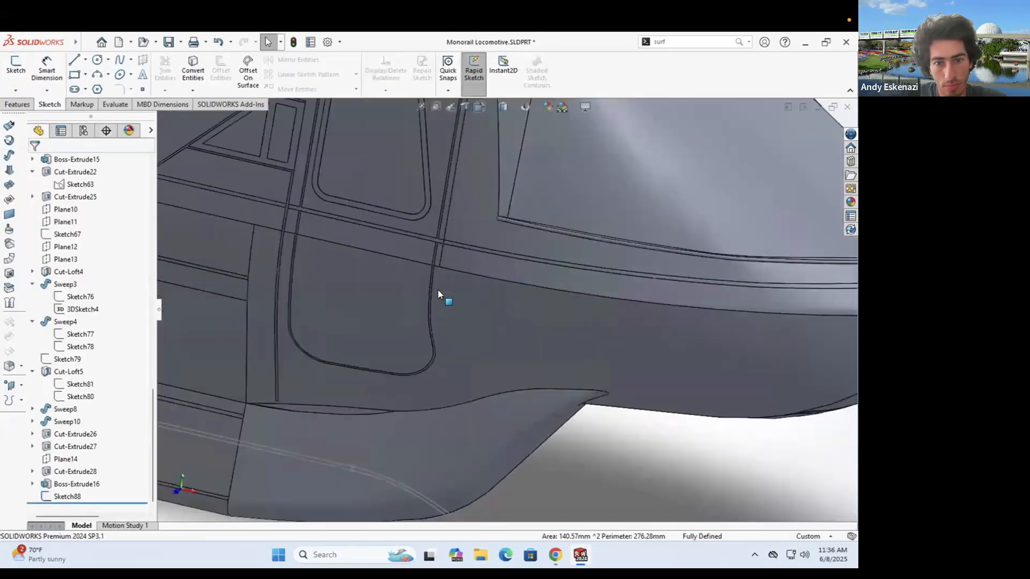
pyautogui.scroll(8, 484, 272)
pyautogui.click(75, 197)
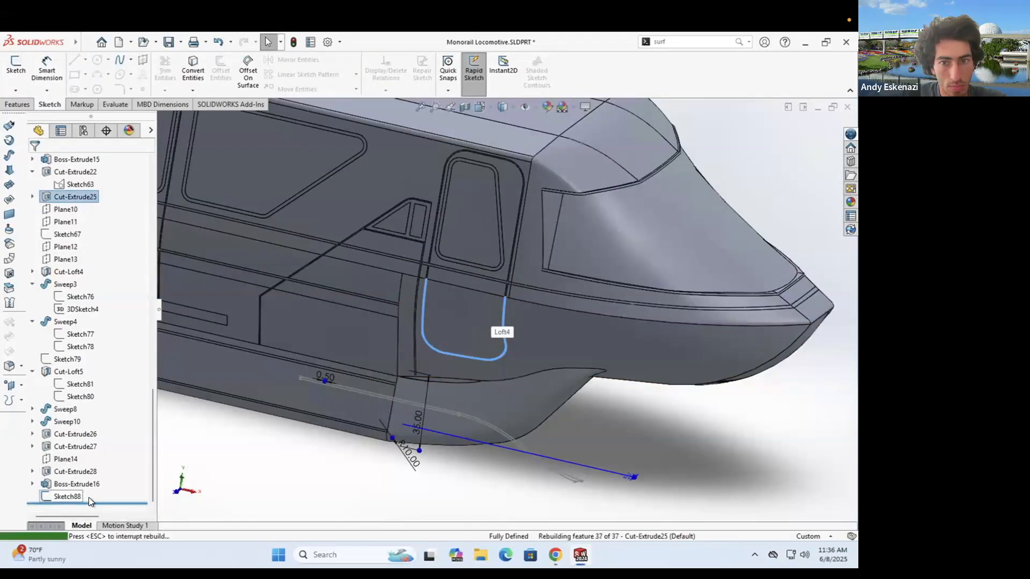
pyautogui.scroll(-9, 418, 294)
pyautogui.click(443, 266)
pyautogui.scroll(9, 438, 279)
pyautogui.moveTo(75, 172); pyautogui.dragTo(87, 491)
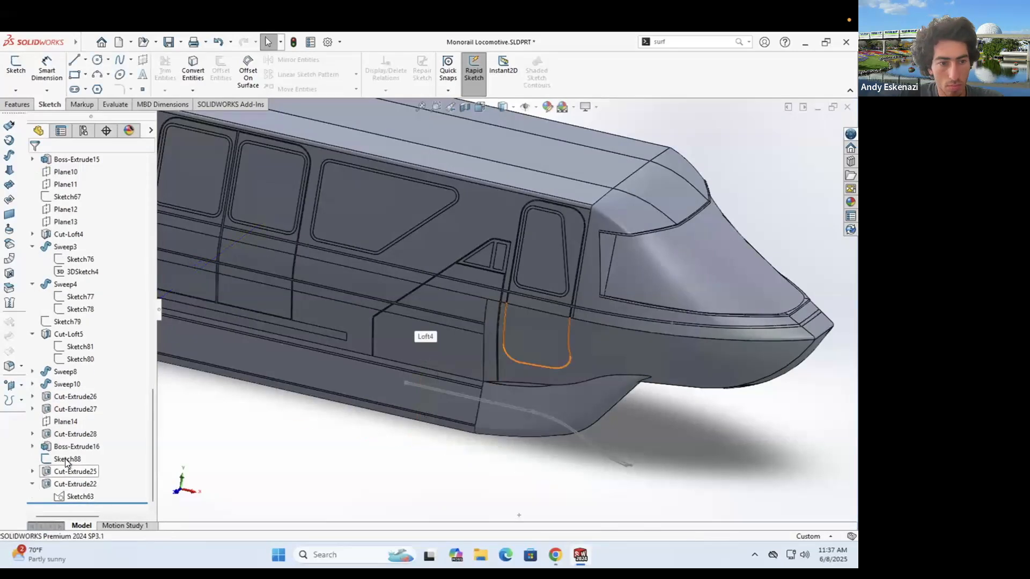
# - Reopen Sketch88 for editing
pyautogui.rightClick(65, 463)
pyautogui.click(75, 292)
pyautogui.scroll(-4, 569, 339)
pyautogui.click(20, 104)
# - Try an extruded cut starting from the hull side surface, then cancel it
pyautogui.click(172, 71)
pyautogui.click(87, 198)
pyautogui.click(83, 213)
pyautogui.click(645, 310)
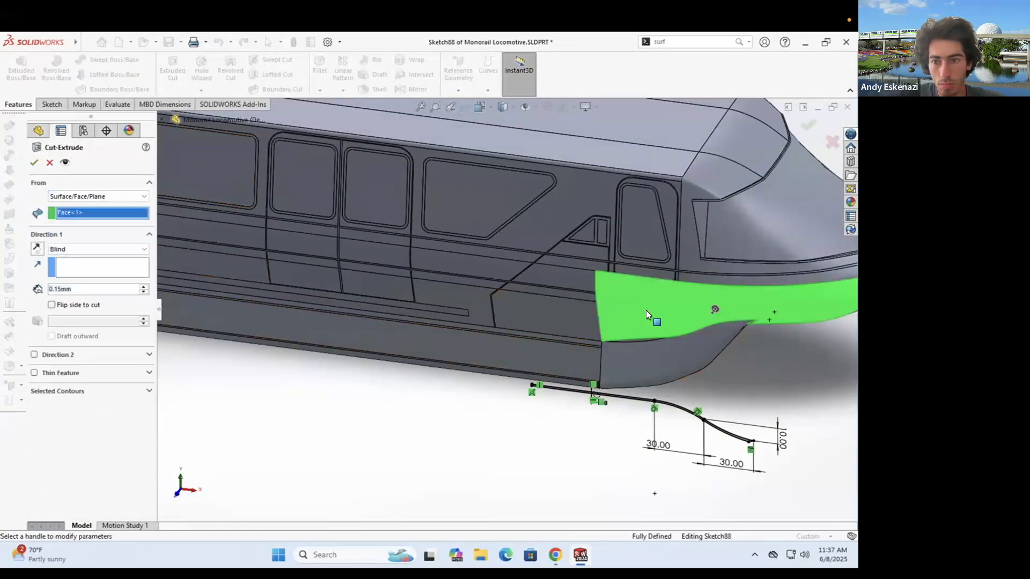
pyautogui.scroll(5, 646, 310)
pyautogui.scroll(-10, 642, 355)
pyautogui.scroll(5, 544, 326)
pyautogui.scroll(-3, 536, 243)
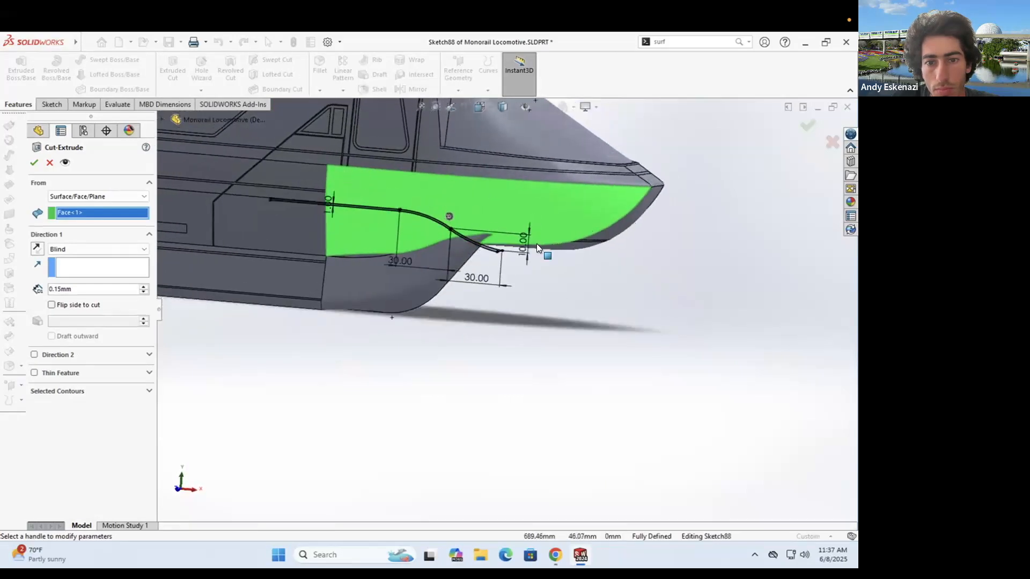
pyautogui.press('Escape')
pyautogui.scroll(-8, 506, 239)
# - Delete both end arcs of the strip in Sketch88
pyautogui.rightClick(473, 307)
pyautogui.click(502, 494)
pyautogui.rightClick(454, 315)
pyautogui.click(484, 504)
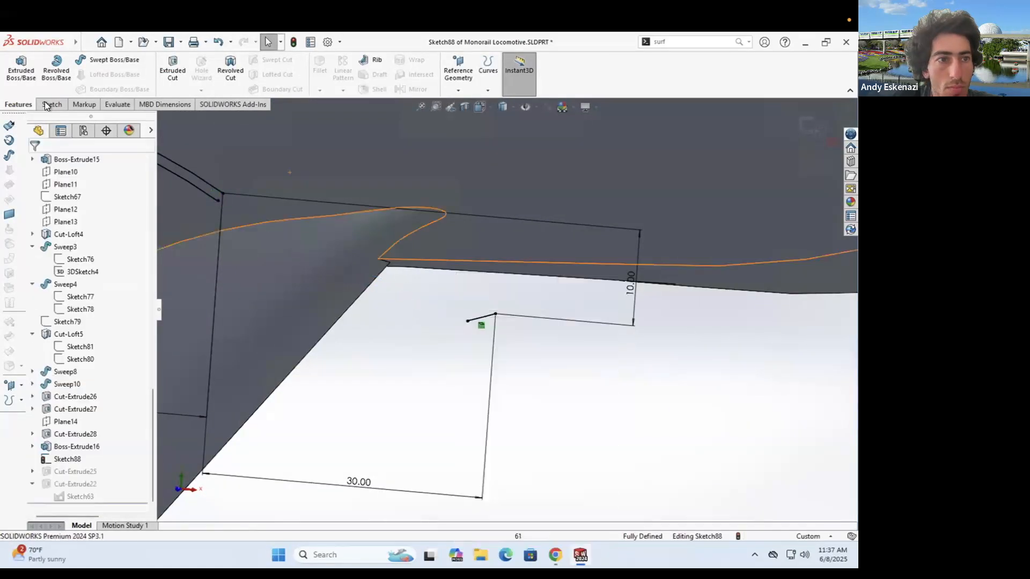
# - Convert the nose edge into the sketch and remove the extra short segment
pyautogui.click(47, 105)
pyautogui.click(192, 70)
pyautogui.scroll(4, 710, 269)
pyautogui.scroll(4, 643, 293)
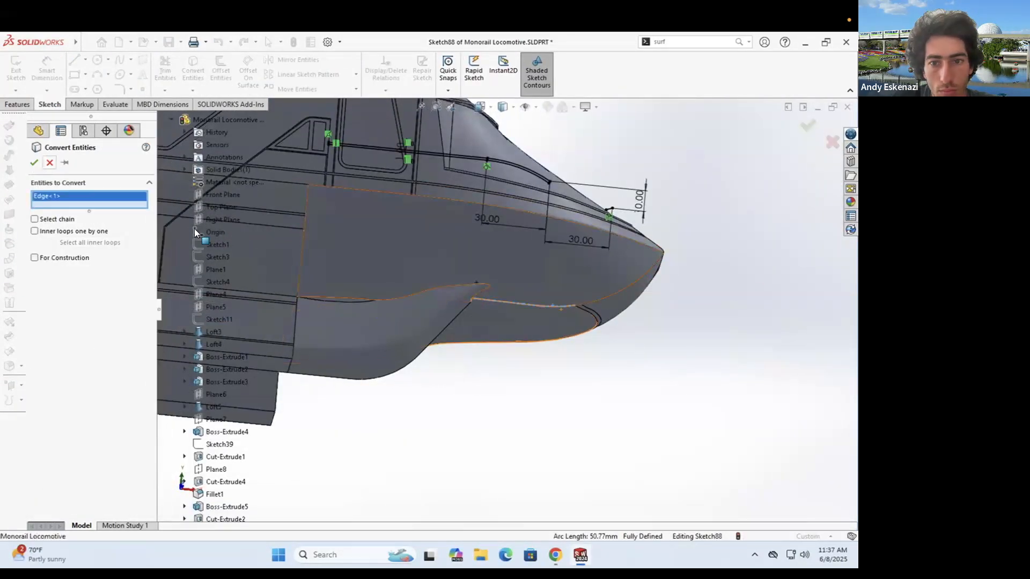
pyautogui.click(34, 162)
pyautogui.moveTo(582, 236); pyautogui.dragTo(558, 281, button='middle')
pyautogui.scroll(-10, 556, 288)
pyautogui.rightClick(457, 336)
pyautogui.click(488, 519)
pyautogui.click(192, 69)
pyautogui.scroll(8, 585, 334)
pyautogui.click(584, 335)
# - Draw a three-point arc joining the strip curve to the nose curve, plus a small closing arc
pyautogui.click(35, 162)
pyautogui.scroll(-3, 490, 290)
pyautogui.click(97, 74)
pyautogui.click(320, 229)
pyautogui.click(531, 324)
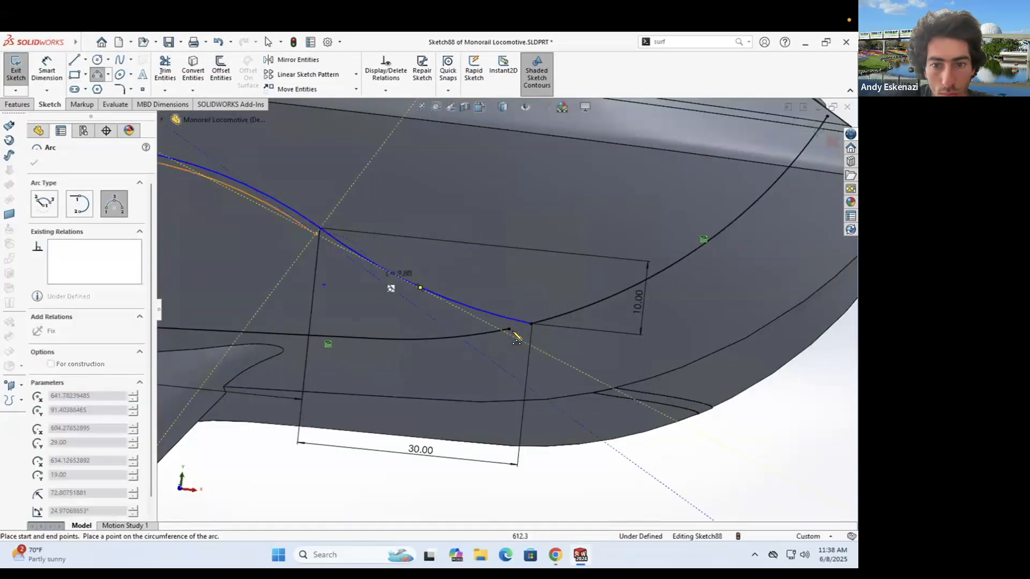
pyautogui.click(447, 317)
pyautogui.press('Escape')
pyautogui.press('l')
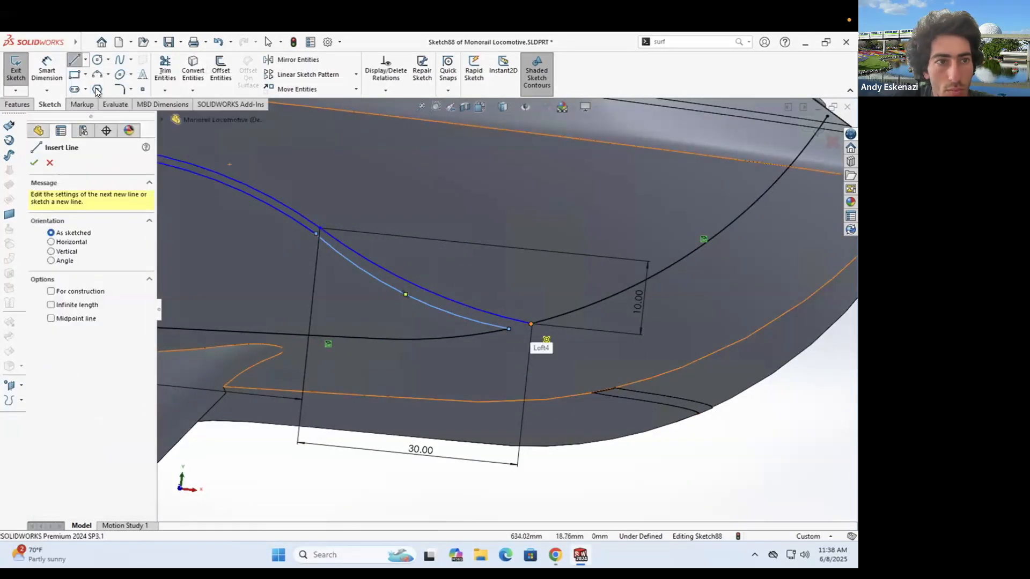
pyautogui.click(521, 327)
pyautogui.press('Escape')
# - Make the small arc tangent to the nose curve and the strip's arc pairs tangent
pyautogui.scroll(-4, 528, 332)
pyautogui.click(504, 326)
pyautogui.keyDown('ctrl'); pyautogui.click(558, 300); pyautogui.keyUp('ctrl')
pyautogui.click(38, 361)
pyautogui.click(230, 173)
pyautogui.keyDown('ctrl'); pyautogui.click(301, 223); pyautogui.keyUp('ctrl')
pyautogui.click(38, 361)
pyautogui.click(289, 229)
pyautogui.keyDown('ctrl'); pyautogui.click(231, 183); pyautogui.keyUp('ctrl')
pyautogui.click(38, 360)
# - Start dimensioning a strip arc against its adjoining line, then undo the change
pyautogui.scroll(5, 401, 261)
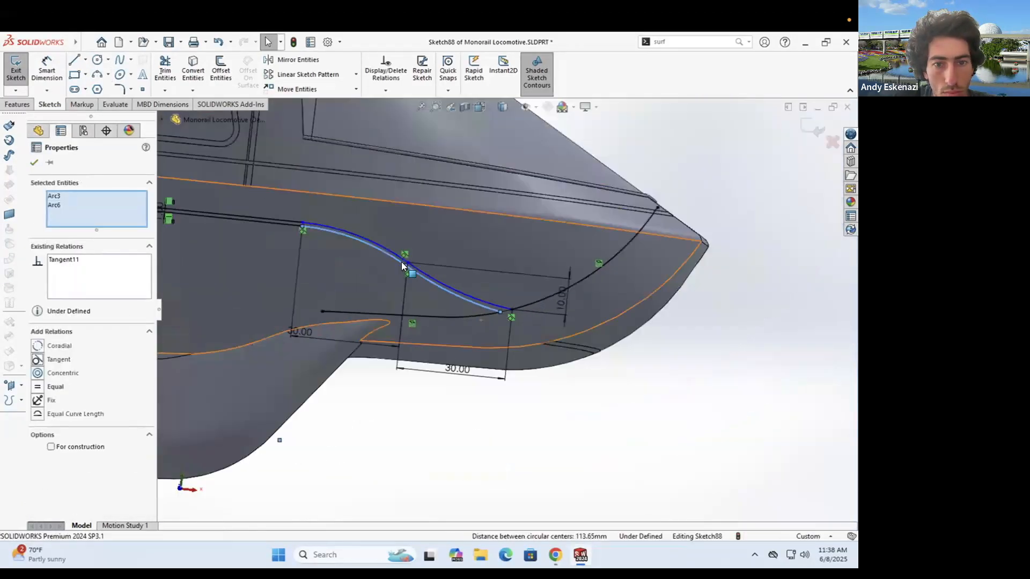
pyautogui.scroll(-2, 370, 262)
pyautogui.click(300, 214)
pyautogui.keyDown('ctrl'); pyautogui.click(260, 208); pyautogui.keyUp('ctrl')
pyautogui.press('d')
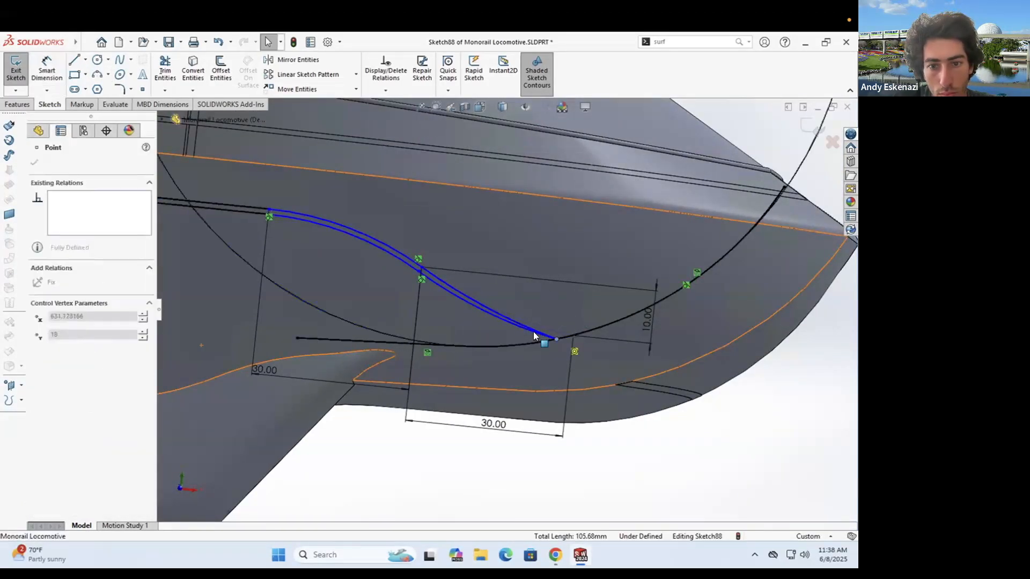
pyautogui.hotkey('ctrl', 'z')
# - Turn the two spline segments into construction geometry
pyautogui.rightClick(508, 329)
pyautogui.click(535, 294)
pyautogui.rightClick(631, 280)
pyautogui.click(658, 266)
pyautogui.click(17, 105)
pyautogui.click(172, 69)
# - Set the cut to start from the hull face surface, then cancel it
pyautogui.click(96, 197)
pyautogui.click(81, 215)
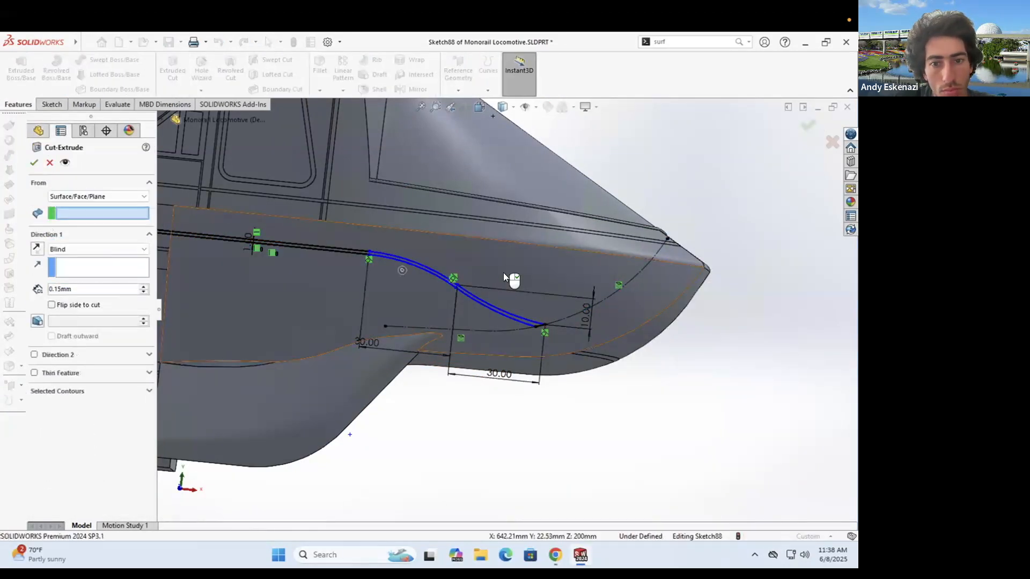
pyautogui.click(509, 279)
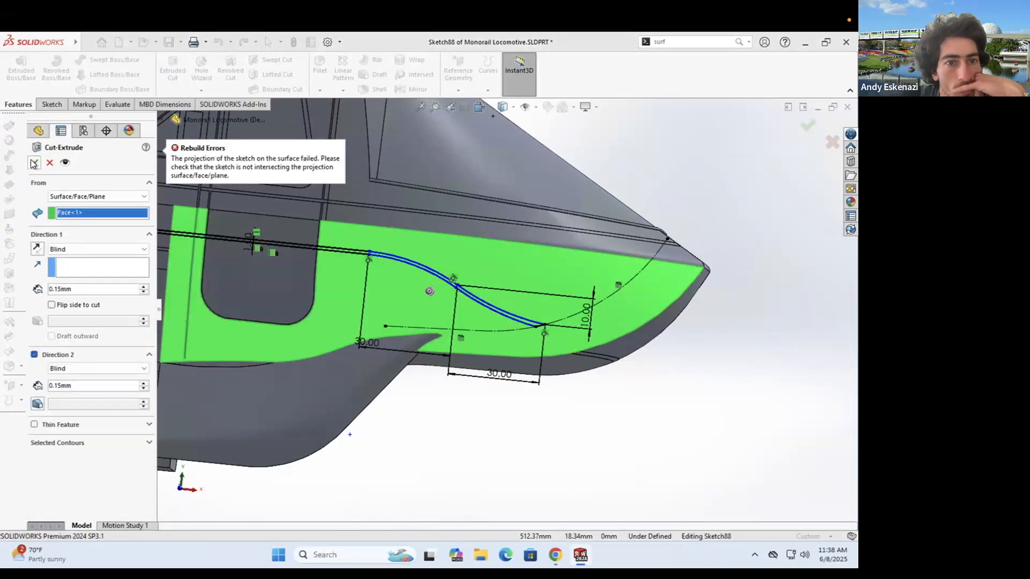
pyautogui.scroll(-6, 543, 333)
pyautogui.press('Escape')
# - Close the strip profile with a straight line after discarding a trial arc
pyautogui.rightClick(485, 297)
pyautogui.click(52, 104)
pyautogui.click(97, 75)
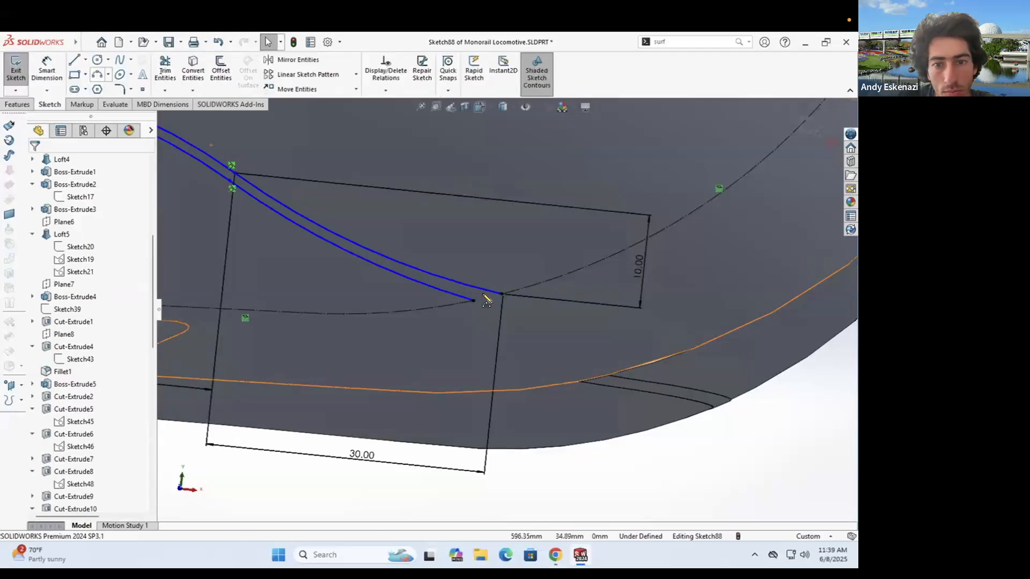
pyautogui.click(474, 300)
pyautogui.click(502, 294)
pyautogui.click(492, 310)
pyautogui.press('Escape')
pyautogui.scroll(-4, 498, 300)
pyautogui.hotkey('ctrl', 'z')
pyautogui.click(75, 59)
pyautogui.click(448, 300)
pyautogui.click(506, 286)
# - Try a cut starting from the Loft4 nose face, cancel it, and close the strip sketch
pyautogui.scroll(5, 506, 289)
pyautogui.click(18, 104)
pyautogui.click(172, 70)
pyautogui.click(98, 196)
pyautogui.click(80, 212)
pyautogui.click(408, 223)
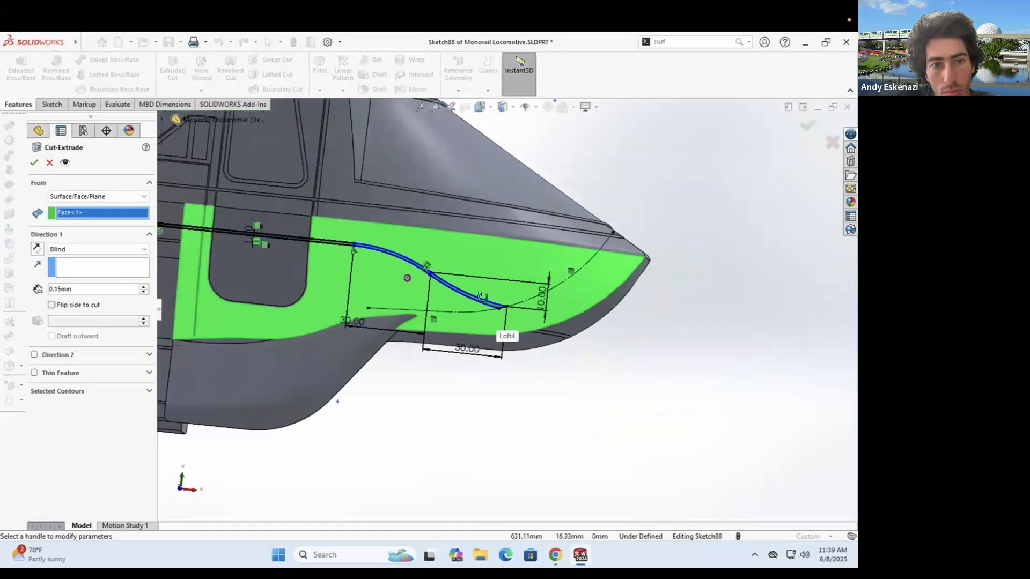
pyautogui.scroll(-5, 357, 245)
pyautogui.click(428, 263)
pyautogui.scroll(5, 508, 325)
pyautogui.press('Escape')
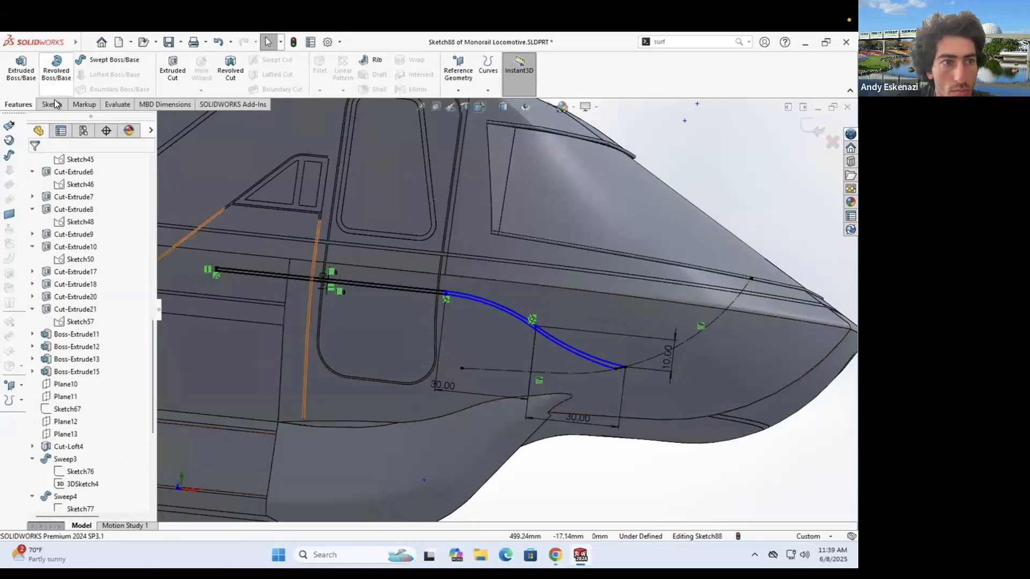
pyautogui.click(54, 102)
pyautogui.click(16, 68)
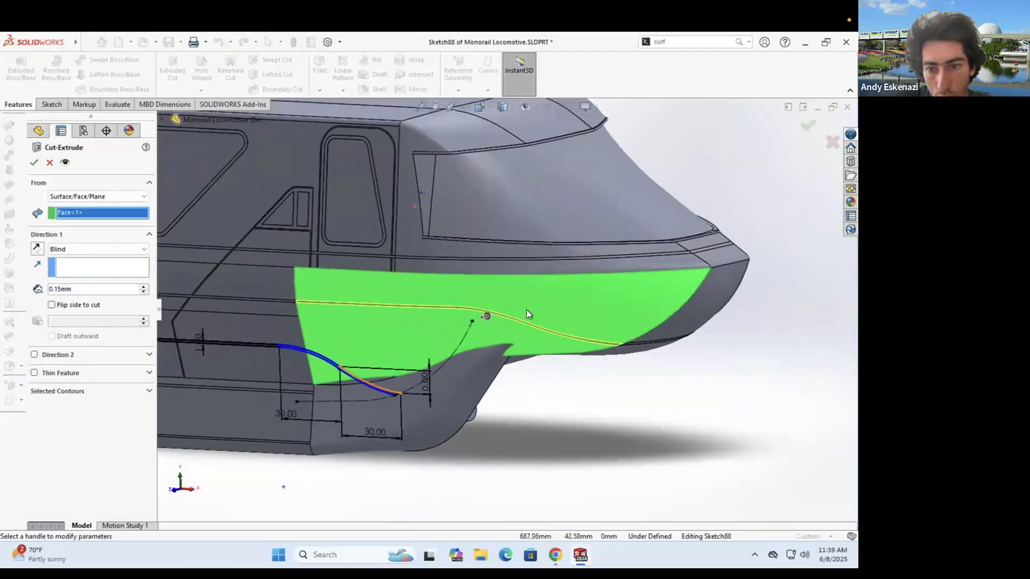
# - Confirm a two-direction cut and orbit to inspect the locomotive's side sketch
pyautogui.scroll(8, 402, 352)
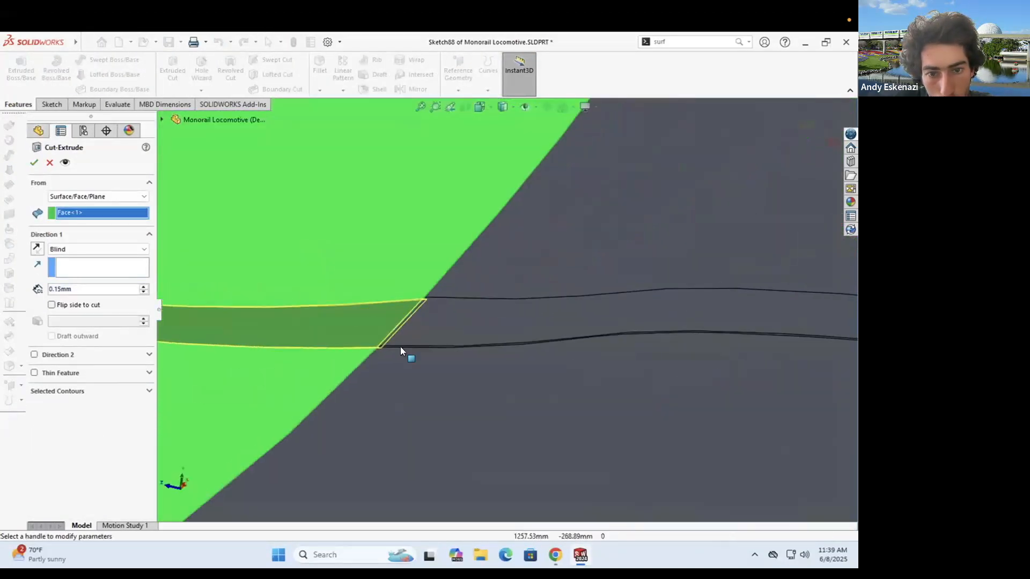
pyautogui.moveTo(378, 369); pyautogui.dragTo(403, 374, button='middle')
pyautogui.click(33, 354)
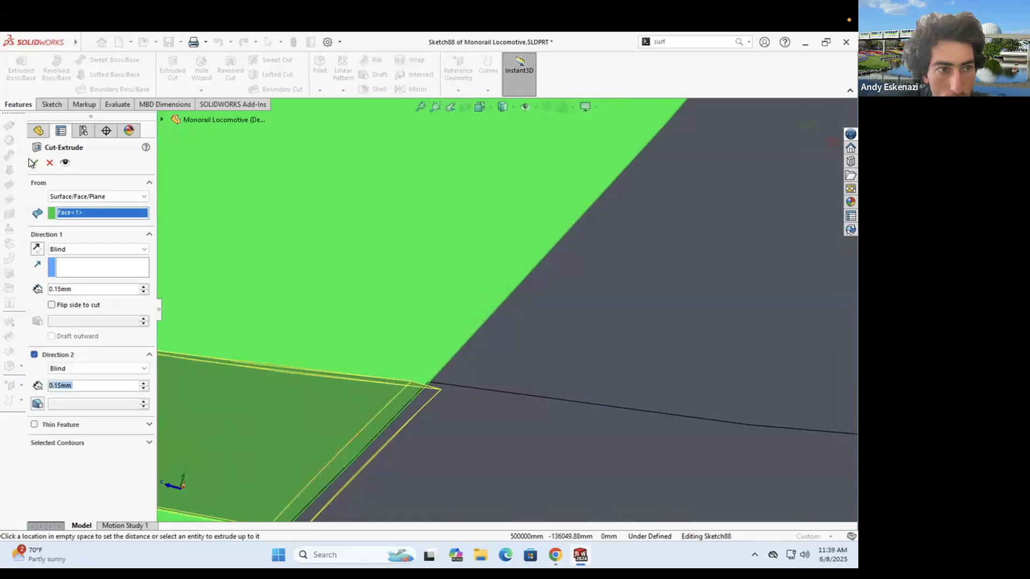
pyautogui.click(32, 163)
pyautogui.scroll(-6, 408, 358)
pyautogui.scroll(3, 503, 317)
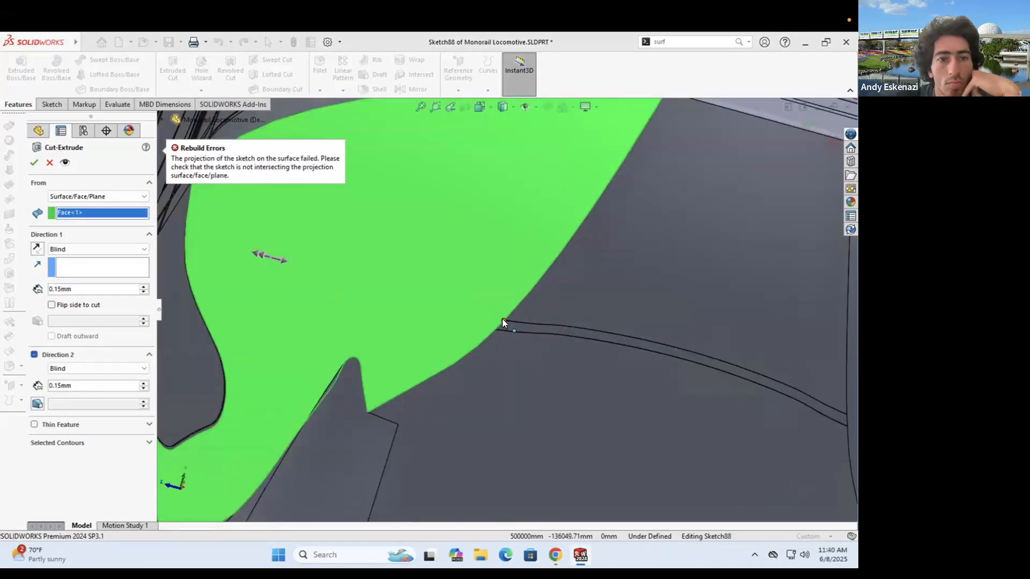
pyautogui.scroll(-8, 352, 255)
pyautogui.moveTo(353, 255)
pyautogui.mouseDown(button='middle')
pyautogui.moveTo(519, 339)
pyautogui.moveTo(570, 381)
pyautogui.moveTo(575, 406)
pyautogui.mouseUp(button='middle')
pyautogui.scroll(3, 373, 312)
pyautogui.moveTo(488, 338)
pyautogui.mouseDown(button='middle')
pyautogui.moveTo(654, 246)
pyautogui.moveTo(617, 301)
pyautogui.mouseUp(button='middle')
# - Delete the stray Boss-Extrude16 feature
pyautogui.click(63, 458)
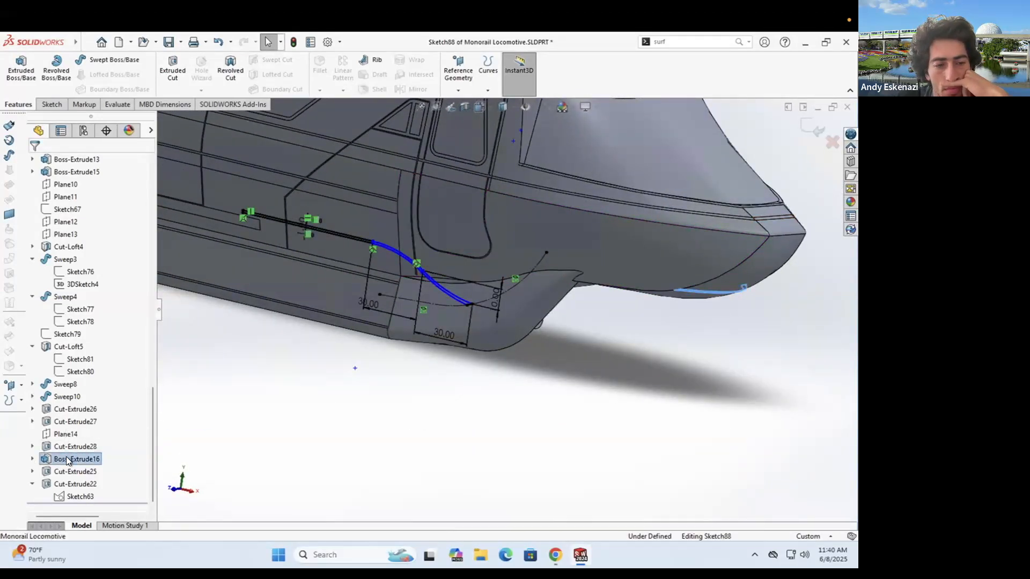
pyautogui.moveTo(118, 496)
pyautogui.mouseDown()
pyautogui.moveTo(101, 501)
pyautogui.moveTo(69, 445)
pyautogui.mouseUp()
pyautogui.click(15, 70)
pyautogui.rightClick(64, 433)
pyautogui.click(92, 381)
pyautogui.click(498, 228)
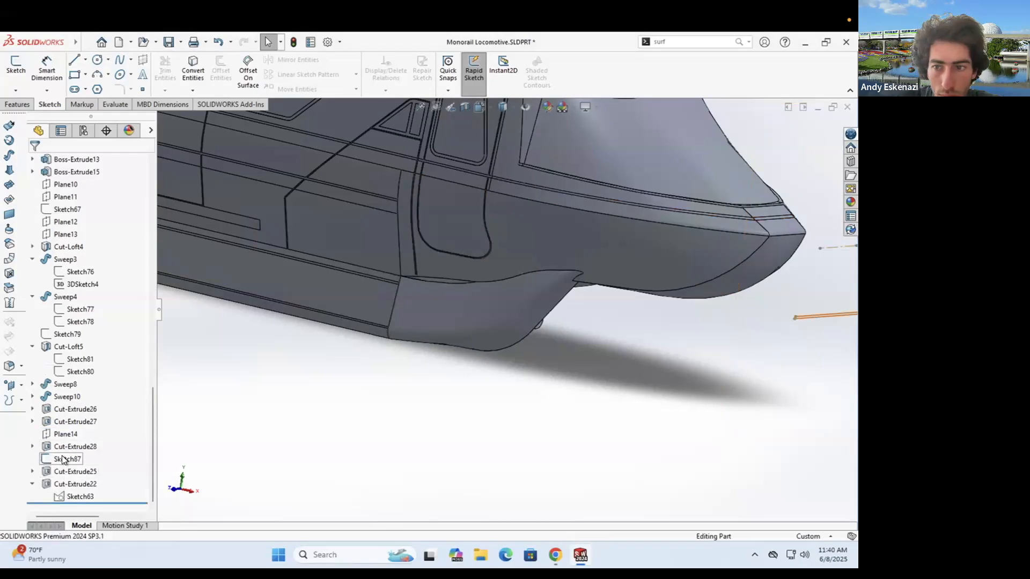
# - Cut Sketch87's strip 0.15 mm deep starting from the hull face
pyautogui.rightClick(63, 459)
pyautogui.click(70, 295)
pyautogui.click(17, 104)
pyautogui.click(172, 69)
pyautogui.moveTo(487, 340); pyautogui.dragTo(630, 292, button='middle')
pyautogui.scroll(-3, 631, 292)
pyautogui.click(98, 197)
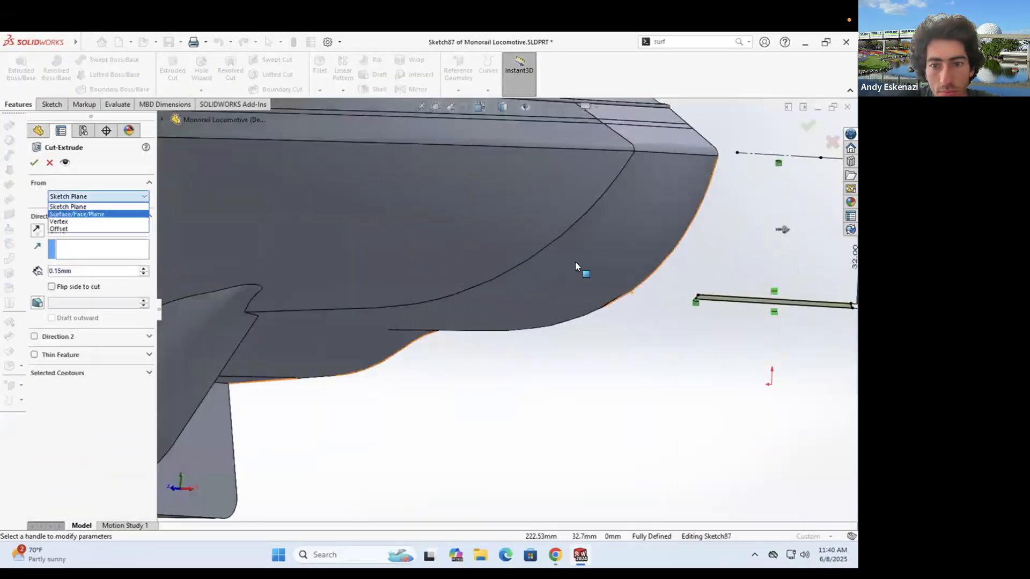
pyautogui.click(575, 265)
pyautogui.scroll(-4, 456, 293)
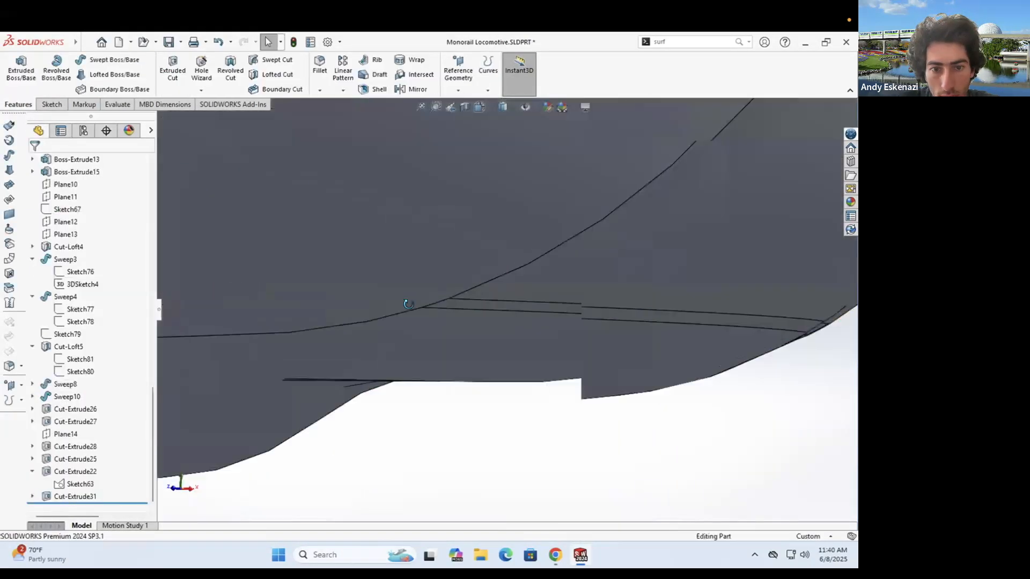
pyautogui.scroll(-5, 411, 301)
pyautogui.moveTo(391, 305); pyautogui.dragTo(321, 316, button='middle')
pyautogui.scroll(8, 498, 348)
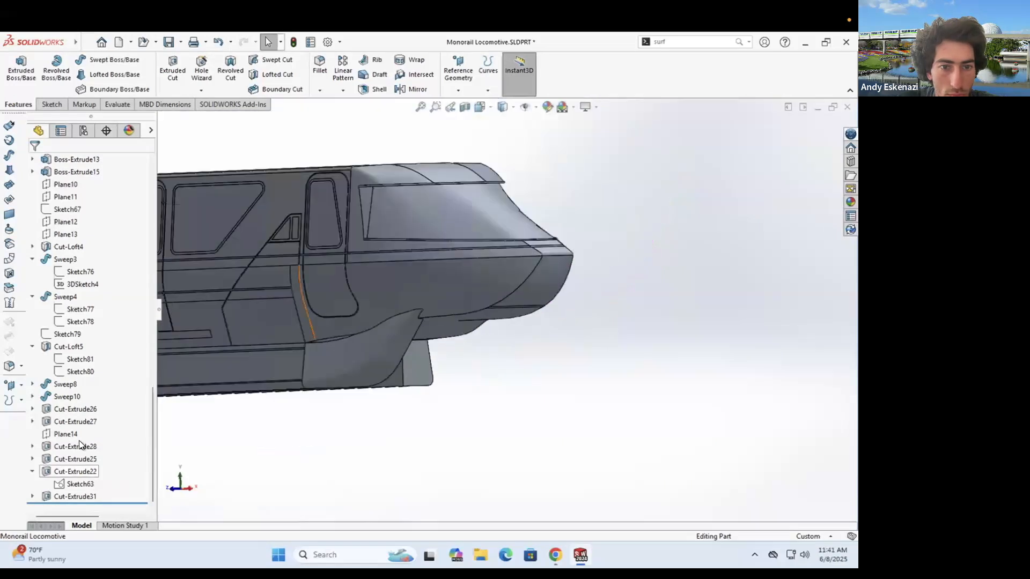
# - Roll the feature history back to before Cut-Extrude22
pyautogui.moveTo(410, 343); pyautogui.dragTo(446, 368, button='middle')
pyautogui.scroll(5, 445, 368)
pyautogui.click(51, 104)
# - Try a sketch on Plane8 with Convert Entities, then exit it without changes
pyautogui.click(16, 67)
pyautogui.scroll(4, 228, 332)
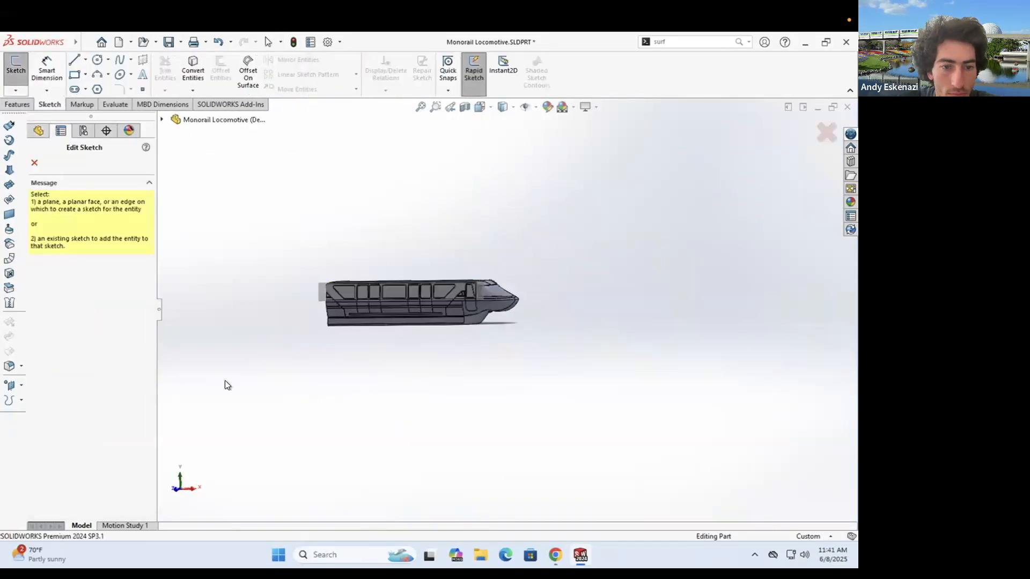
pyautogui.click(212, 195)
pyautogui.scroll(-9, 623, 284)
pyautogui.scroll(-1, 606, 306)
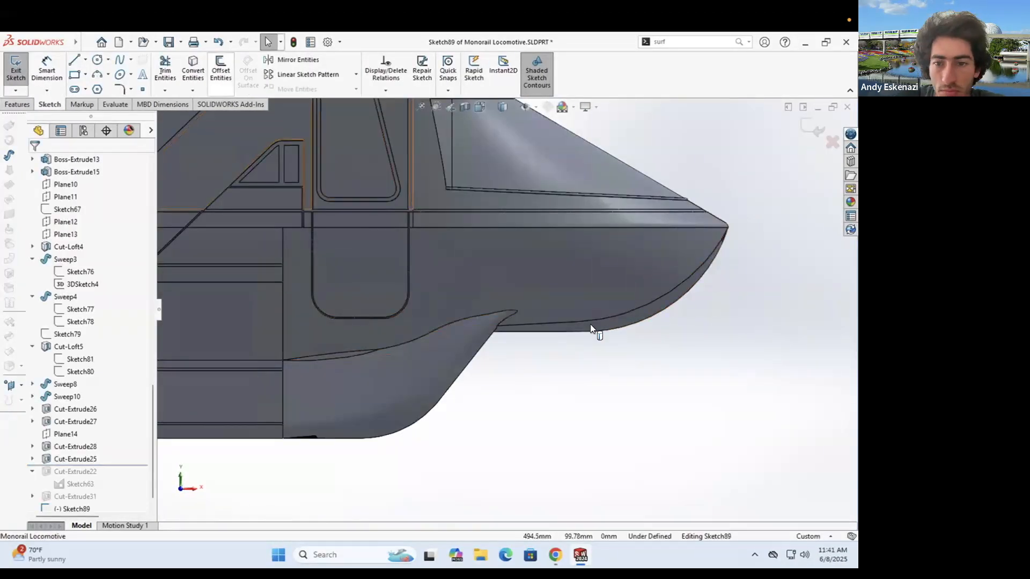
pyautogui.click(193, 69)
pyautogui.moveTo(692, 354); pyautogui.dragTo(654, 333, button='middle')
pyautogui.scroll(4, 654, 332)
pyautogui.click(20, 75)
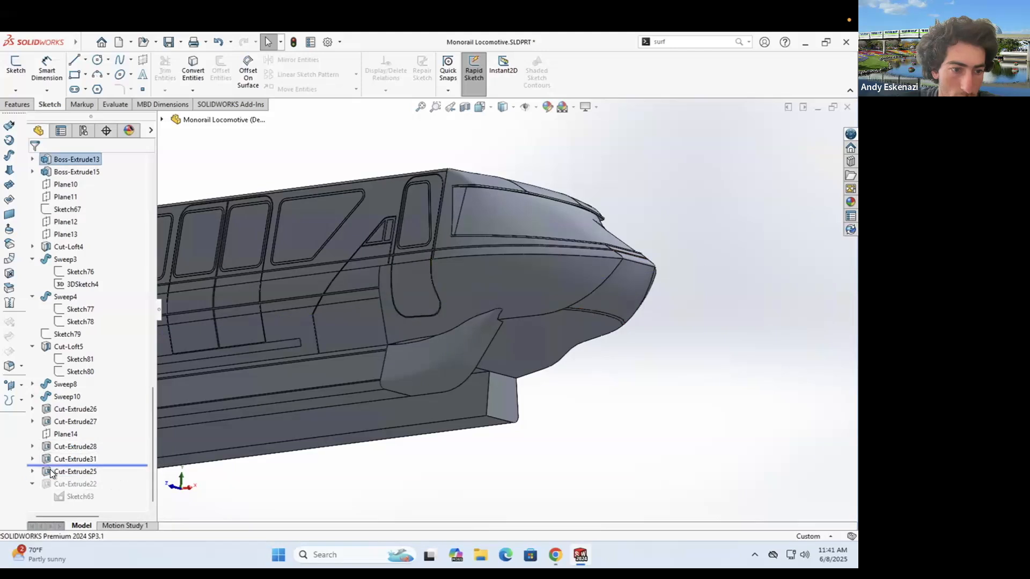
# - Start a new sketch on the plane and project the nose edge into it
pyautogui.click(17, 67)
pyautogui.scroll(10, 231, 364)
pyautogui.click(223, 195)
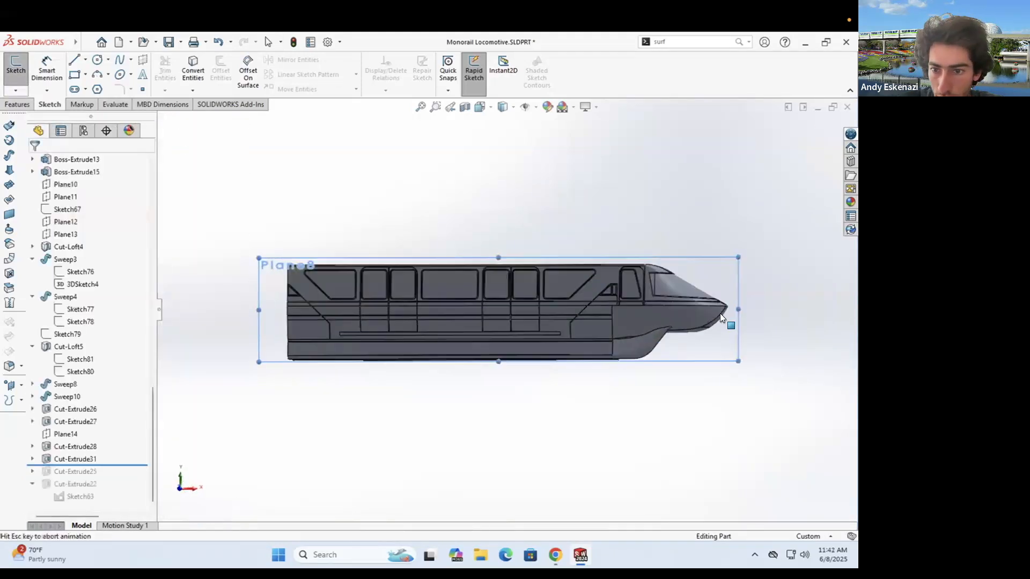
pyautogui.scroll(-5, 720, 313)
pyautogui.click(193, 70)
pyautogui.click(541, 347)
pyautogui.click(34, 163)
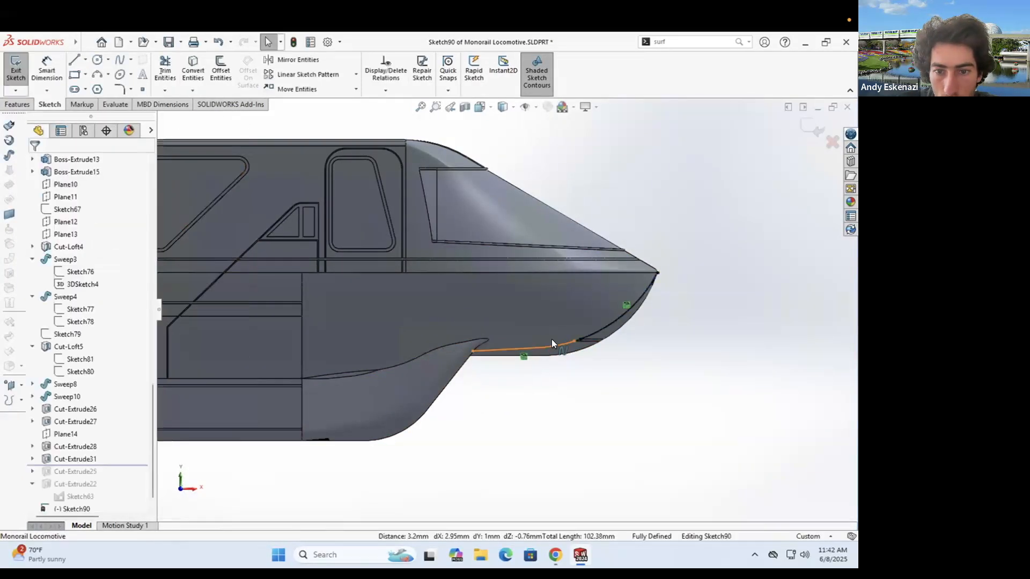
pyautogui.scroll(-1, 638, 319)
# - Draw the horizontal trim line along the lower nose
pyautogui.click(74, 60)
pyautogui.scroll(3, 507, 311)
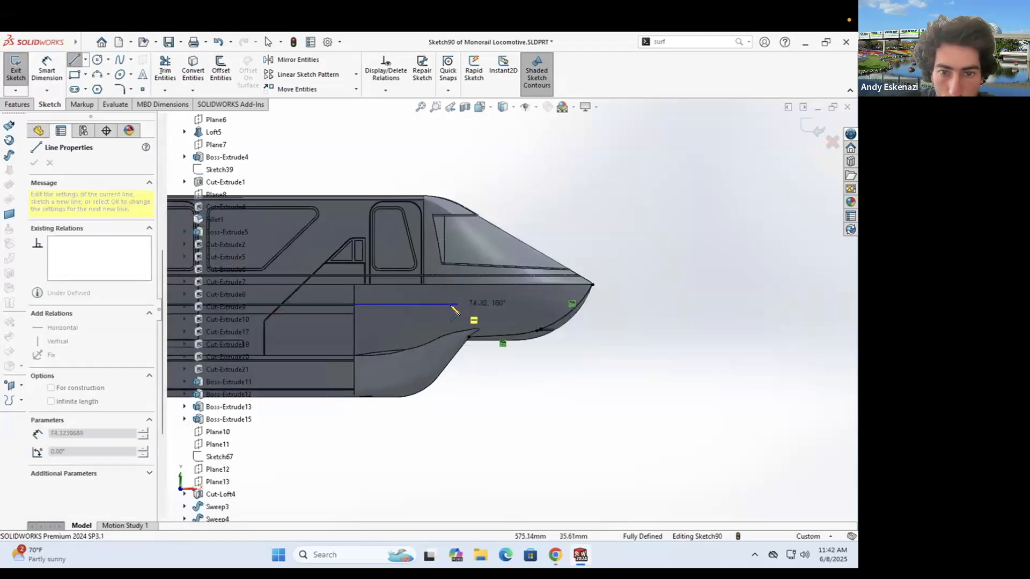
pyautogui.click(451, 305)
pyautogui.press('Escape')
pyautogui.scroll(-3, 437, 304)
pyautogui.scroll(-3, 252, 304)
pyautogui.scroll(5, 539, 306)
pyautogui.scroll(-3, 654, 303)
# - Add two three-point arcs forming an S-curve and make them tangent
pyautogui.click(97, 74)
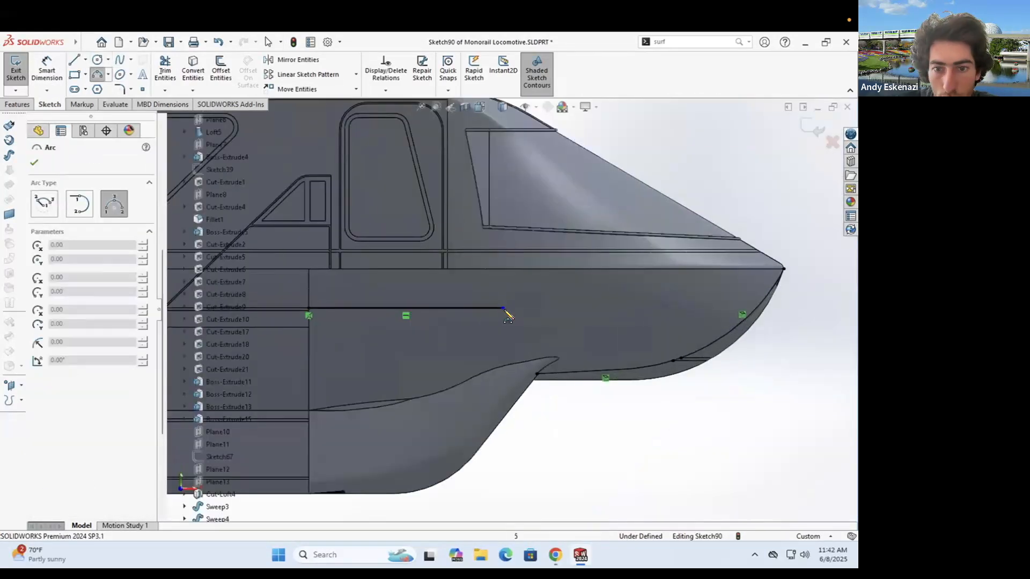
pyautogui.scroll(-5, 619, 329)
pyautogui.click(505, 304)
pyautogui.click(595, 329)
pyautogui.click(808, 421)
pyautogui.click(681, 367)
pyautogui.press('Escape')
pyautogui.click(748, 395)
pyautogui.click(34, 369)
pyautogui.press('Escape')
# - Dimension the first horizontal span of the curve to 30
pyautogui.click(575, 319)
pyautogui.scroll(4, 536, 314)
pyautogui.press('Escape')
pyautogui.click(47, 70)
pyautogui.click(646, 361)
pyautogui.click(603, 344)
pyautogui.click(614, 274)
pyautogui.write('30')
pyautogui.press('Return')
pyautogui.press('Escape')
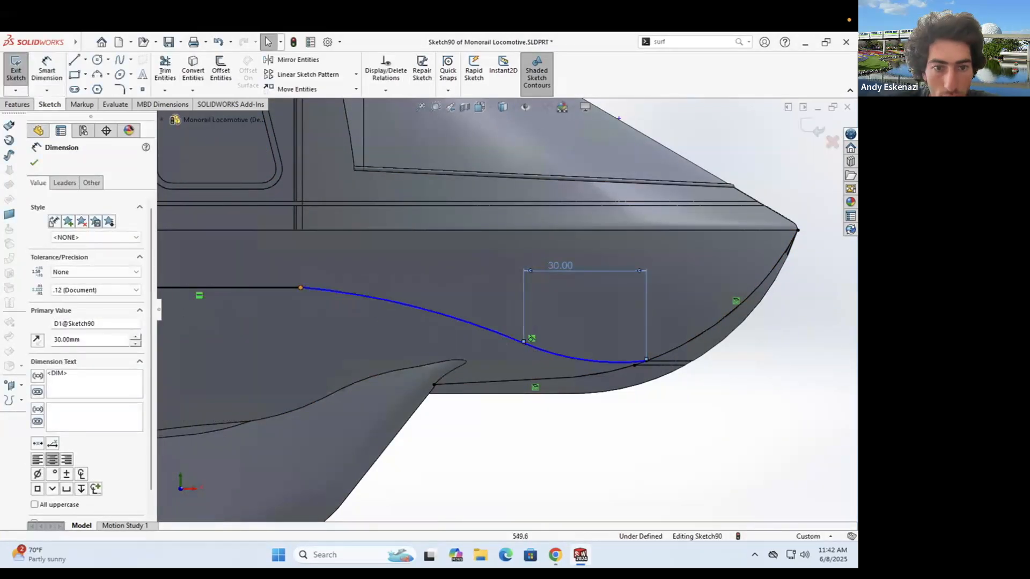
# - Add a second 30 horizontal dimension and make the line tangent to the left arc
pyautogui.click(300, 288)
pyautogui.click(524, 343)
pyautogui.click(424, 265)
pyautogui.write('30')
pyautogui.press('Return')
pyautogui.click(429, 298)
pyautogui.keyDown('ctrl'); pyautogui.click(373, 288); pyautogui.keyUp('ctrl')
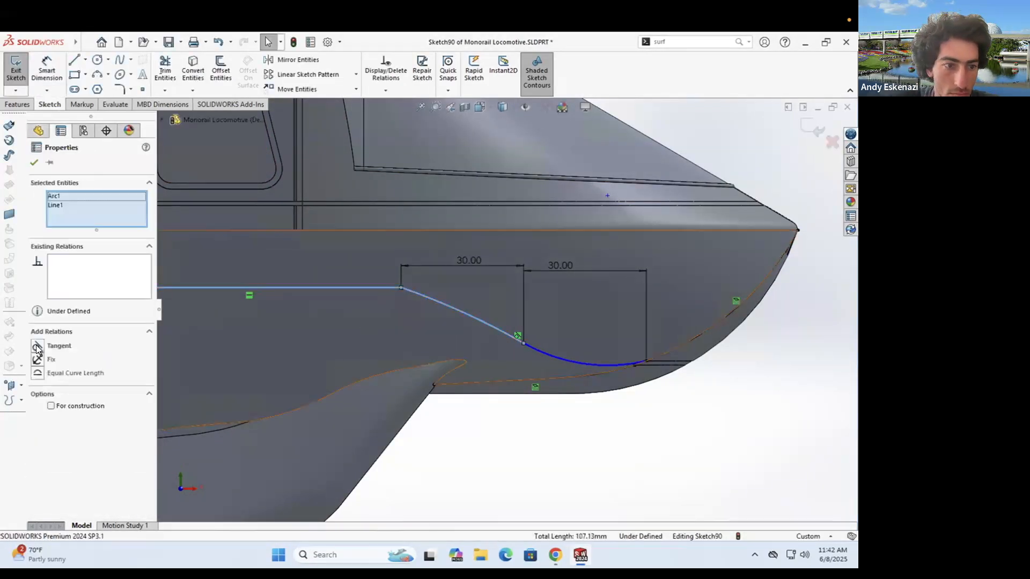
pyautogui.click(36, 347)
# - Drag the curve's end point left to reshape the trim curve
pyautogui.scroll(3, 505, 309)
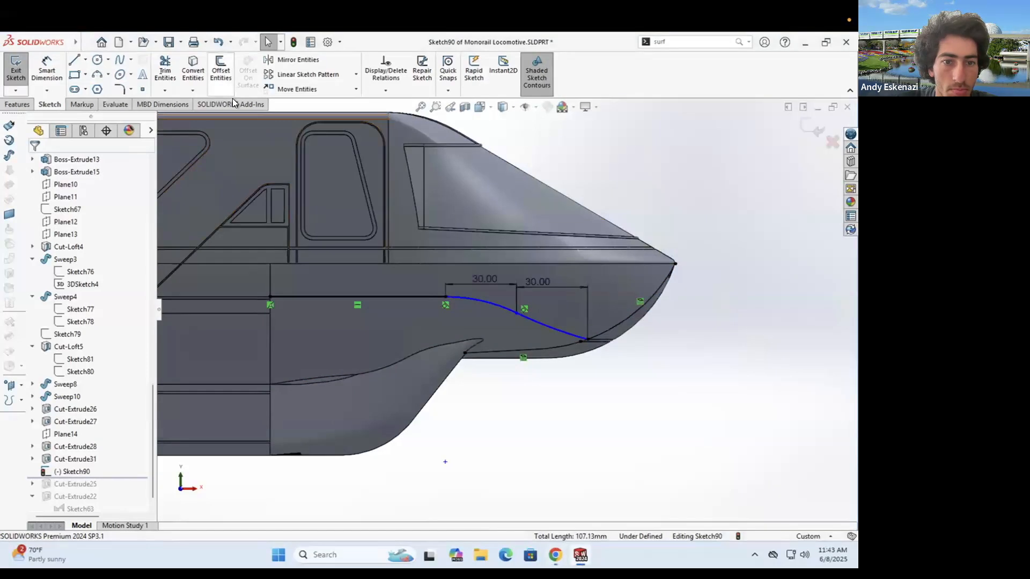
pyautogui.click(221, 69)
pyautogui.scroll(-2, 423, 297)
pyautogui.click(432, 296)
pyautogui.press('Escape')
pyautogui.scroll(-2, 663, 339)
pyautogui.click(363, 277)
pyautogui.moveTo(661, 366); pyautogui.dragTo(587, 341)
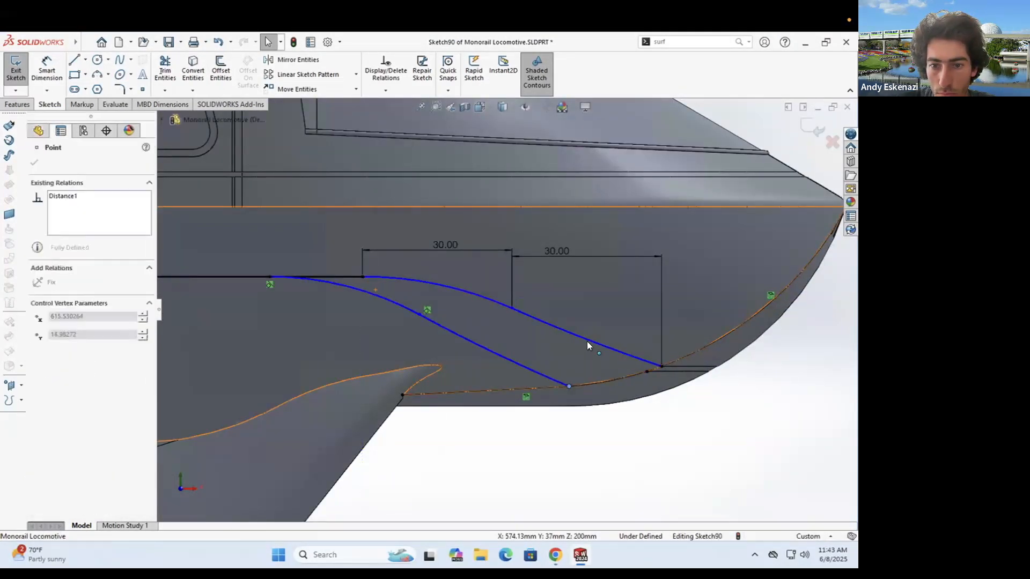
pyautogui.press('Escape')
pyautogui.scroll(-2, 696, 380)
pyautogui.scroll(2, 691, 360)
pyautogui.scroll(-8, 697, 338)
# - Join the two end points with a short line and offset the trim curve into a double line
pyautogui.press('a')
pyautogui.click(408, 354)
pyautogui.press('Escape')
pyautogui.press('l')
pyautogui.click(408, 353)
pyautogui.click(477, 330)
pyautogui.press('Escape')
pyautogui.scroll(8, 477, 328)
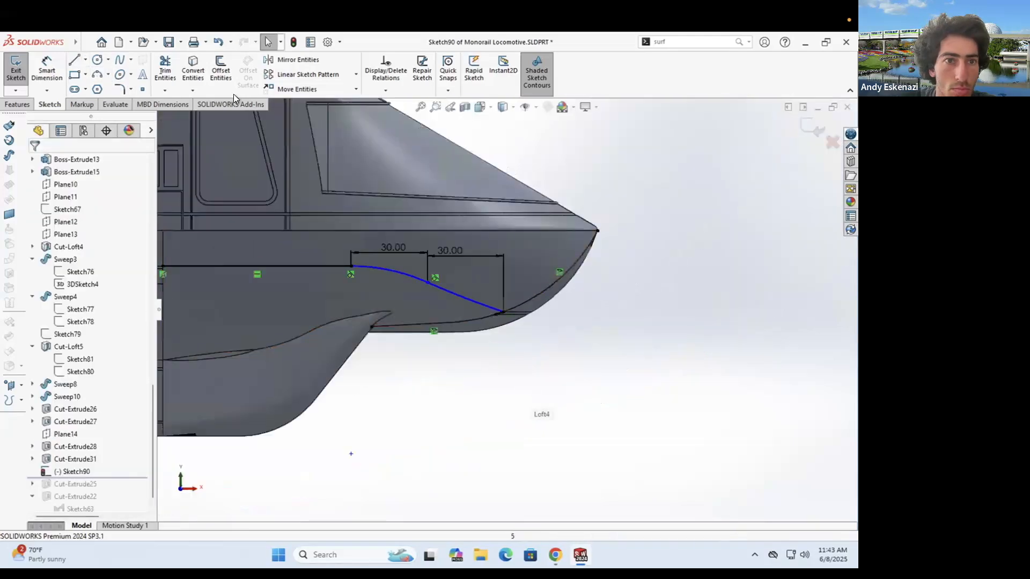
pyautogui.click(221, 70)
pyautogui.click(34, 163)
# - Add a lower three-point arc and make the two lower arcs tangent
pyautogui.press('a')
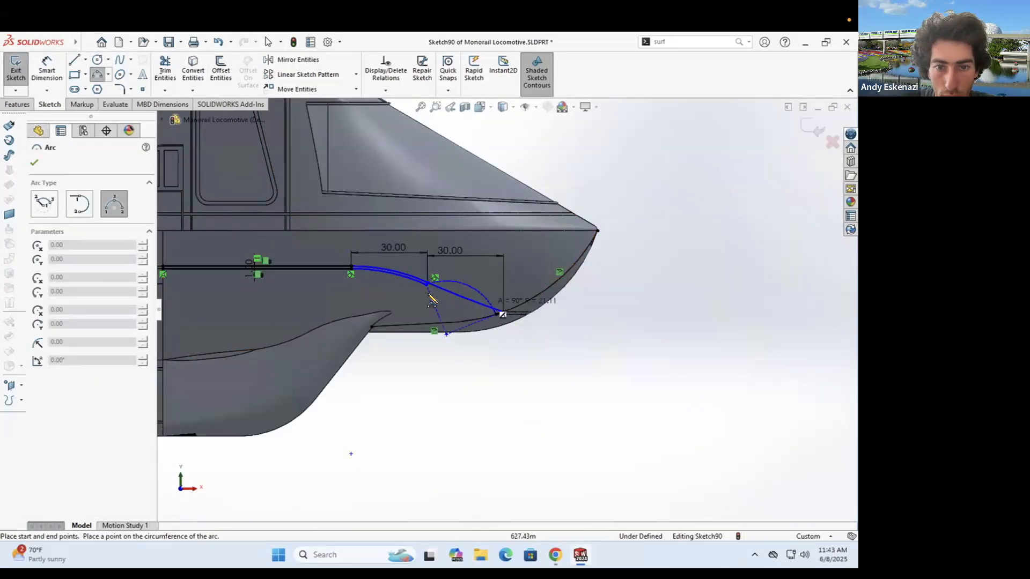
pyautogui.scroll(-8, 451, 293)
pyautogui.click(491, 318)
pyautogui.press('Escape')
pyautogui.keyDown('ctrl'); pyautogui.click(318, 241); pyautogui.keyUp('ctrl')
pyautogui.click(37, 358)
pyautogui.press('Escape')
pyautogui.scroll(6, 506, 309)
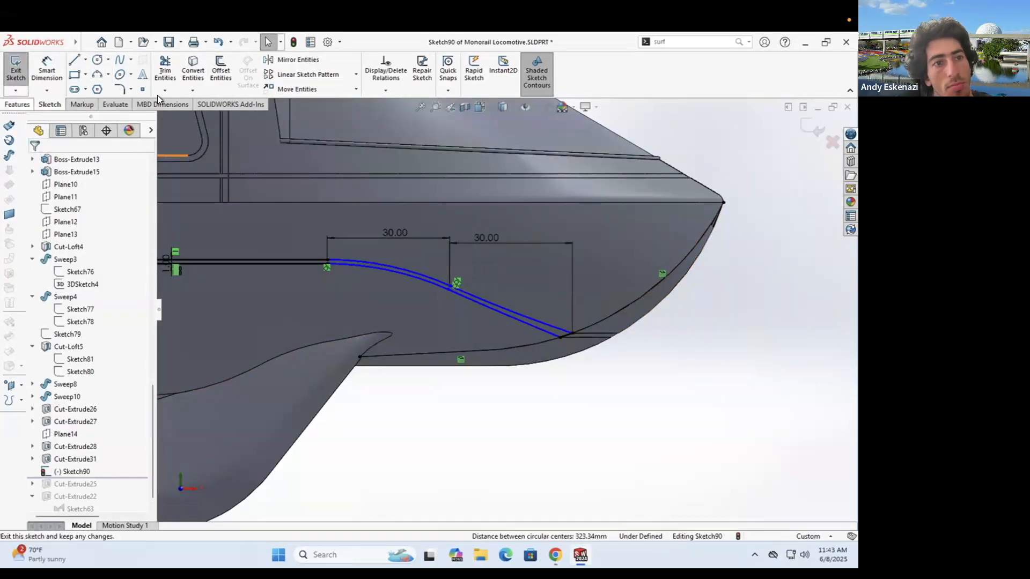
# - Launch a cut from the trim sketch, cancelling once to check the view, then restarting it
pyautogui.click(17, 104)
pyautogui.click(172, 69)
pyautogui.scroll(7, 442, 272)
pyautogui.moveTo(443, 272); pyautogui.dragTo(345, 292, button='middle')
pyautogui.click(49, 163)
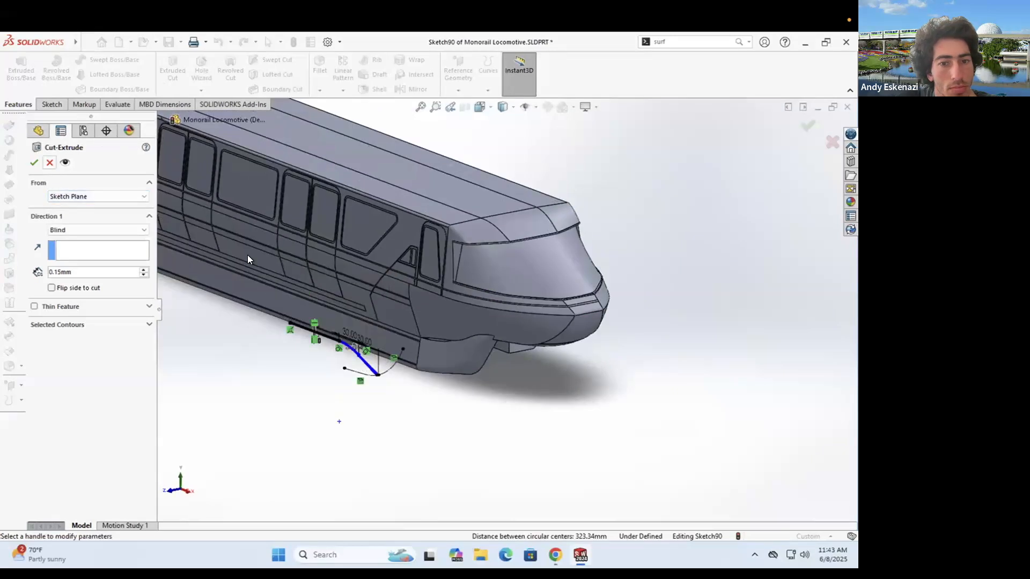
pyautogui.scroll(-3, 311, 356)
pyautogui.click(14, 106)
pyautogui.click(173, 70)
# - Edit Sketch90 and trial an extruded cut pulled to 150.15 mm, then cancel it
pyautogui.click(32, 162)
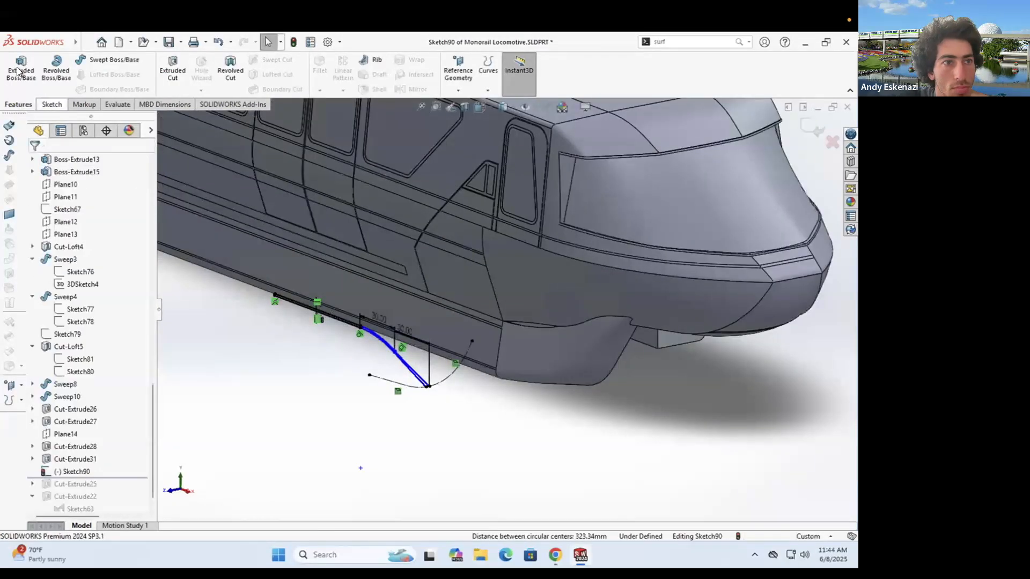
pyautogui.click(75, 471)
pyautogui.scroll(4, 410, 320)
pyautogui.moveTo(375, 316)
pyautogui.mouseDown(button='middle')
pyautogui.moveTo(410, 320)
pyautogui.moveTo(375, 343)
pyautogui.mouseUp(button='middle')
pyautogui.click(16, 65)
pyautogui.click(17, 104)
pyautogui.click(172, 70)
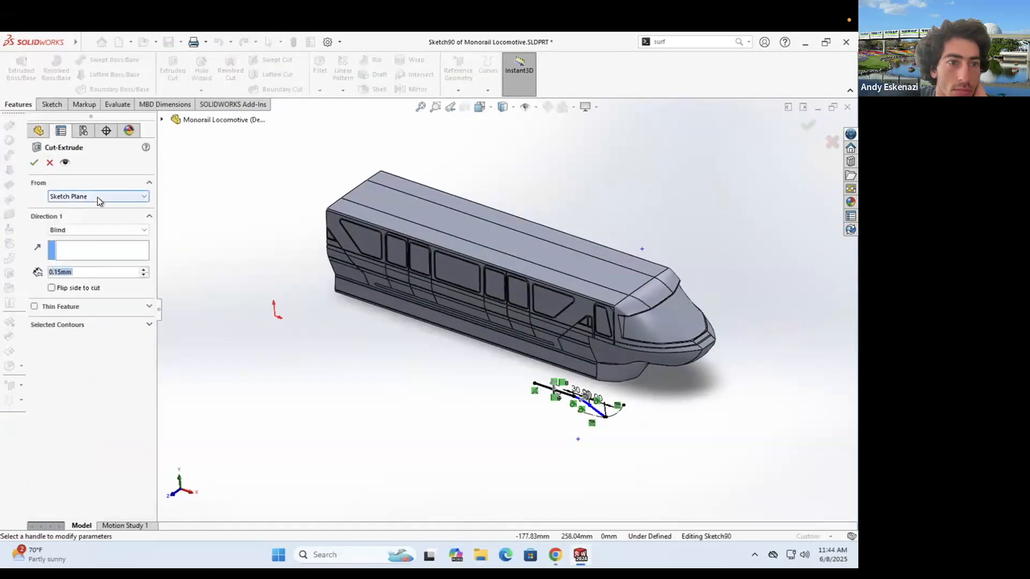
pyautogui.scroll(-5, 610, 378)
pyautogui.moveTo(508, 426); pyautogui.dragTo(674, 330)
pyautogui.scroll(-5, 461, 444)
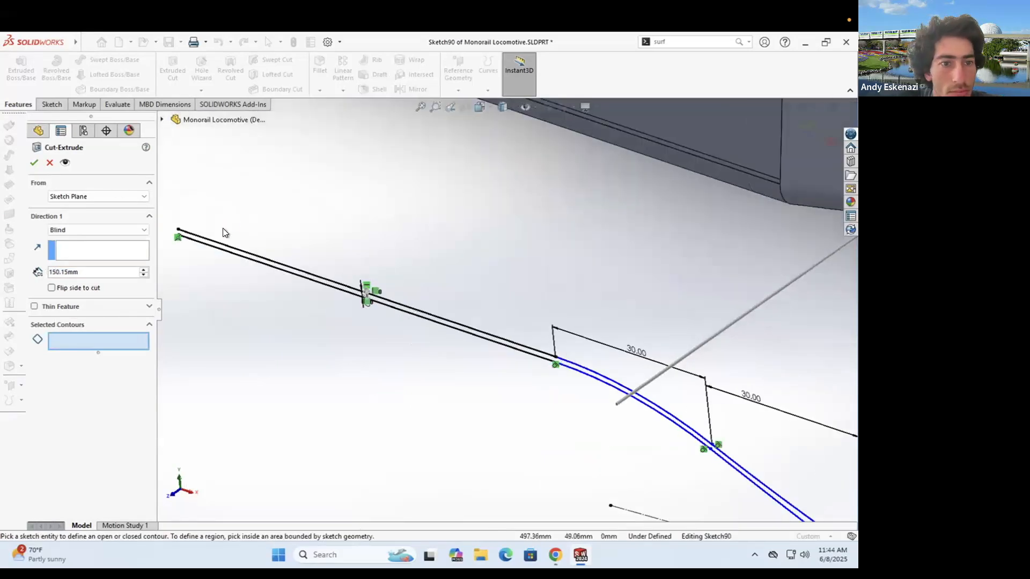
pyautogui.click(52, 104)
# - Close Sketch90's left end with a line and start a cut from the hull surface face
pyautogui.click(73, 61)
pyautogui.click(177, 230)
pyautogui.scroll(-4, 171, 234)
pyautogui.click(222, 240)
pyautogui.click(18, 104)
pyautogui.click(172, 69)
pyautogui.click(98, 196)
pyautogui.click(71, 213)
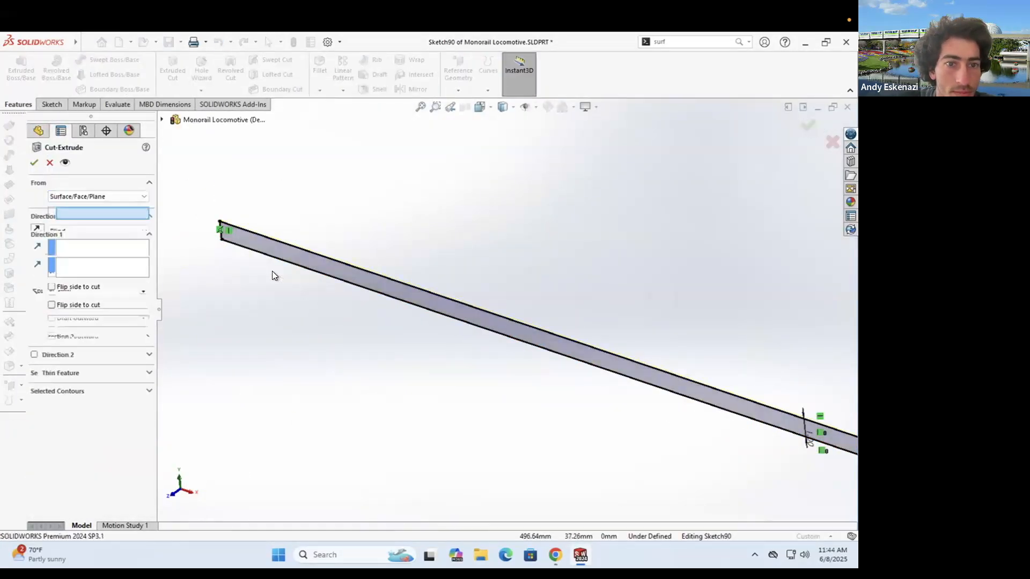
pyautogui.scroll(8, 273, 275)
pyautogui.click(681, 215)
# - Reverse the cut, add a second direction, and accept it keeping all bodies
pyautogui.moveTo(590, 253); pyautogui.dragTo(523, 236, button='middle')
pyautogui.scroll(-5, 703, 297)
pyautogui.click(37, 248)
pyautogui.click(34, 355)
pyautogui.click(35, 162)
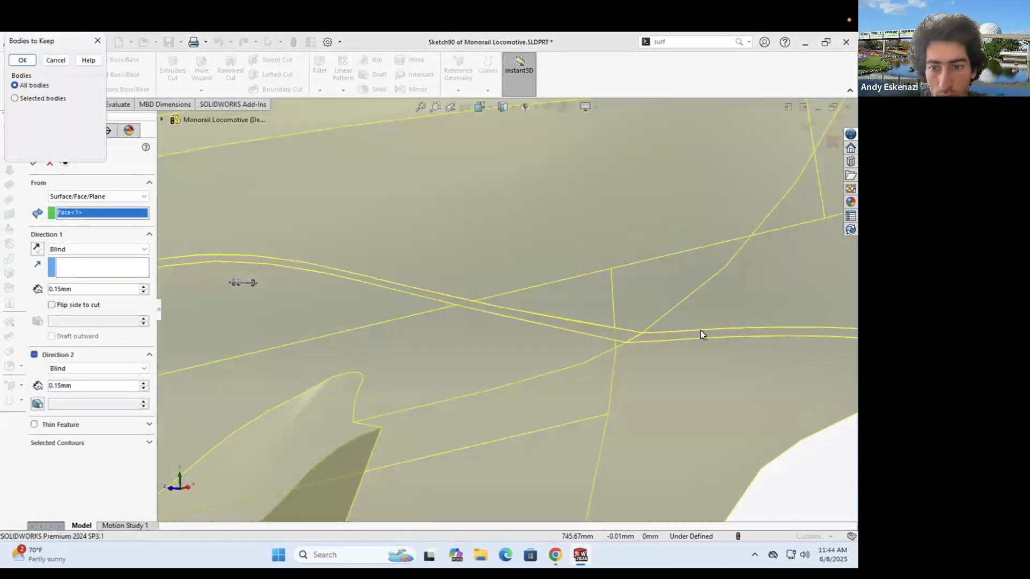
pyautogui.click(23, 60)
# - Orbit around the cut corner and turn the short line into construction geometry
pyautogui.scroll(-5, 654, 314)
pyautogui.middleClick(507, 332)
pyautogui.scroll(-3, 508, 333)
pyautogui.moveTo(507, 332); pyautogui.dragTo(468, 271, button='middle')
pyautogui.scroll(3, 456, 293)
pyautogui.scroll(-1, 30, 456)
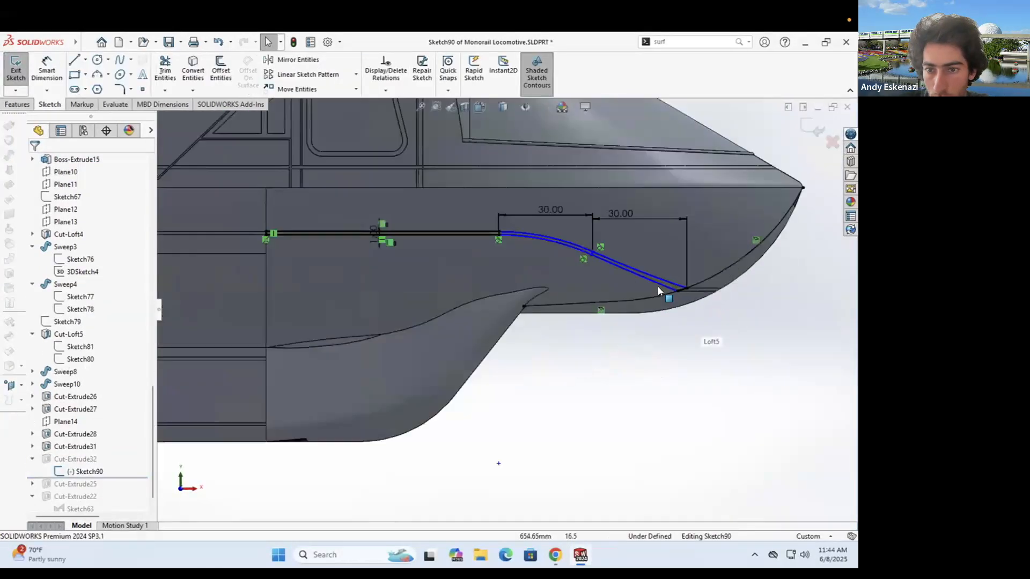
pyautogui.scroll(-8, 665, 292)
pyautogui.rightClick(599, 298)
pyautogui.click(628, 286)
pyautogui.scroll(-3, 616, 293)
# - Add an arc at the lower corner tangent to the adjacent curve and exit the sketch
pyautogui.click(97, 74)
pyautogui.click(485, 339)
pyautogui.click(616, 295)
pyautogui.click(579, 331)
pyautogui.press('Escape')
pyautogui.click(610, 311)
pyautogui.keyDown('ctrl'); pyautogui.click(649, 282); pyautogui.keyUp('ctrl')
pyautogui.click(35, 347)
pyautogui.click(34, 162)
pyautogui.click(17, 67)
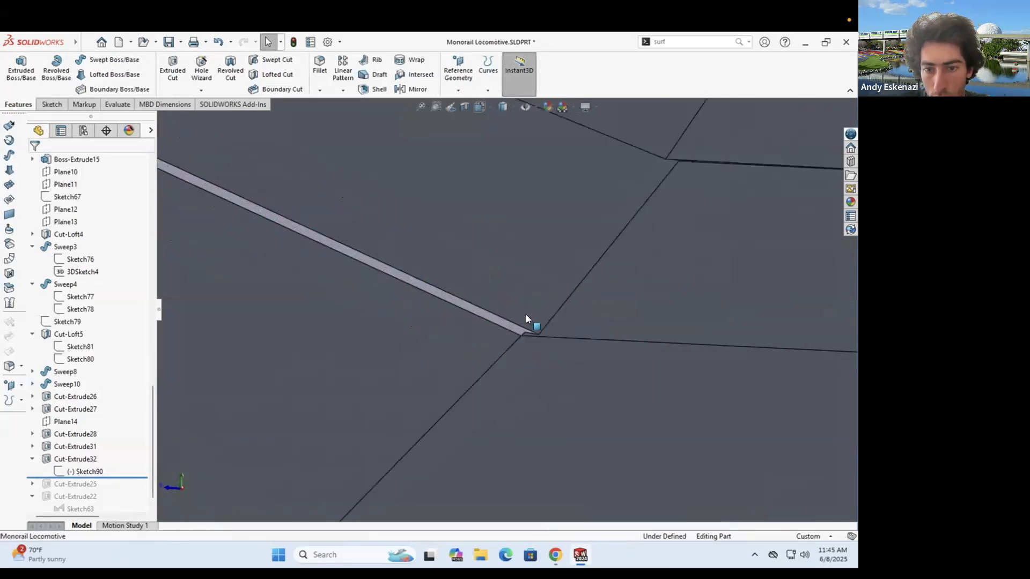
# - Orbit and zoom to inspect the nose underside and lower side panel
pyautogui.scroll(10, 522, 340)
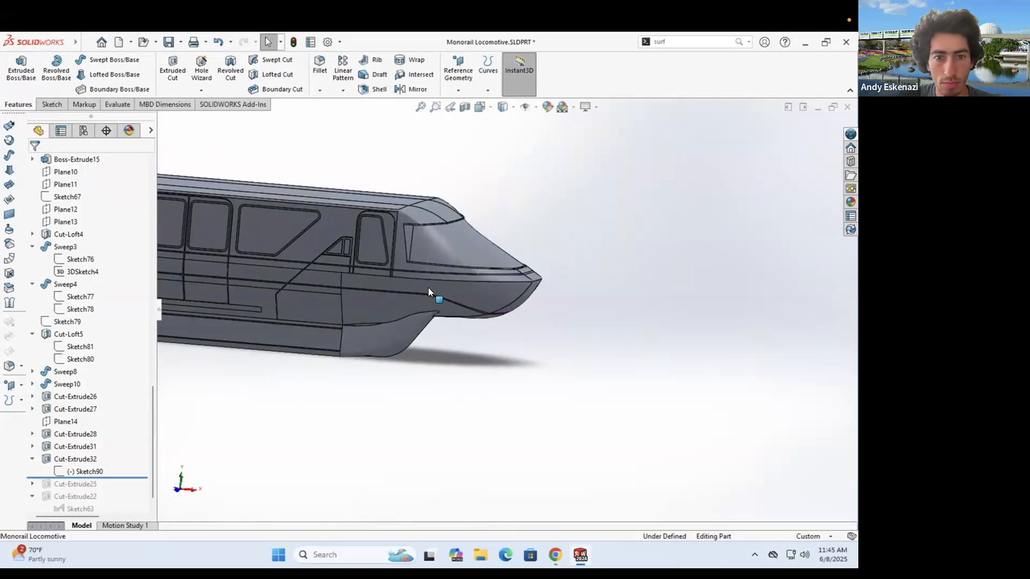
pyautogui.moveTo(429, 288); pyautogui.dragTo(443, 354, button='middle')
pyautogui.scroll(3, 548, 303)
pyautogui.scroll(-1, 127, 462)
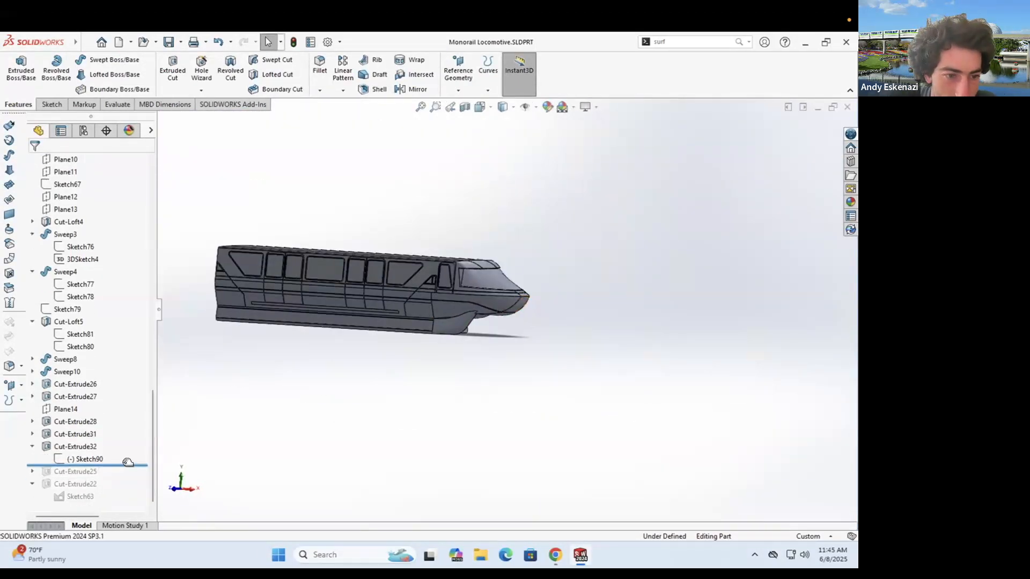
pyautogui.scroll(-8, 471, 309)
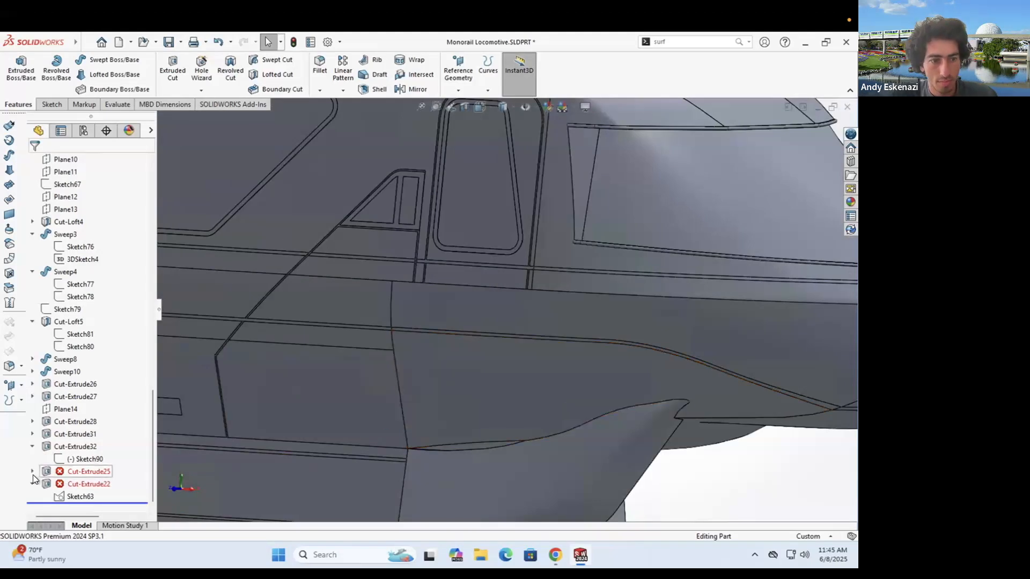
# - Convert two model edges into Sketch64 behind Cut-Extrude25 and exit past the rebuild error
pyautogui.rightClick(76, 475)
pyautogui.click(83, 343)
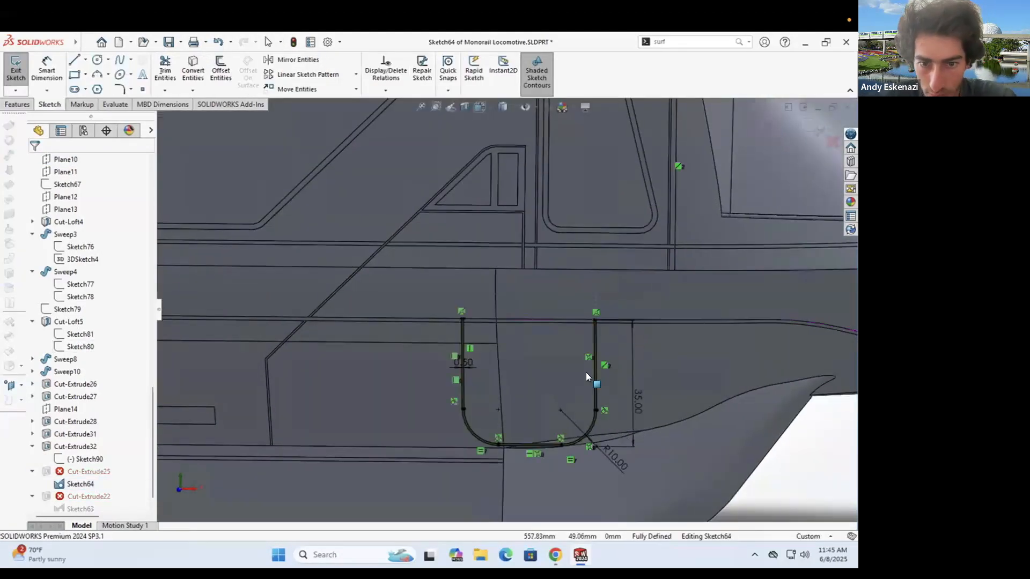
pyautogui.click(193, 70)
pyautogui.click(532, 318)
pyautogui.click(506, 323)
pyautogui.click(36, 162)
pyautogui.scroll(-2, 572, 360)
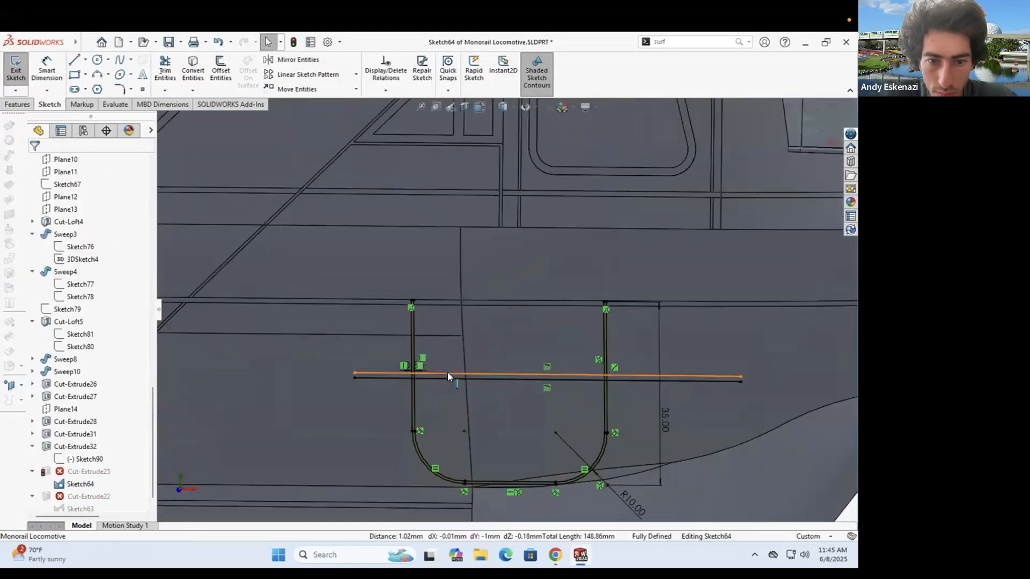
pyautogui.click(16, 70)
pyautogui.click(453, 297)
# - Delete the failing Cut-Extrude25 while keeping its sketch
pyautogui.rightClick(88, 471)
pyautogui.click(118, 378)
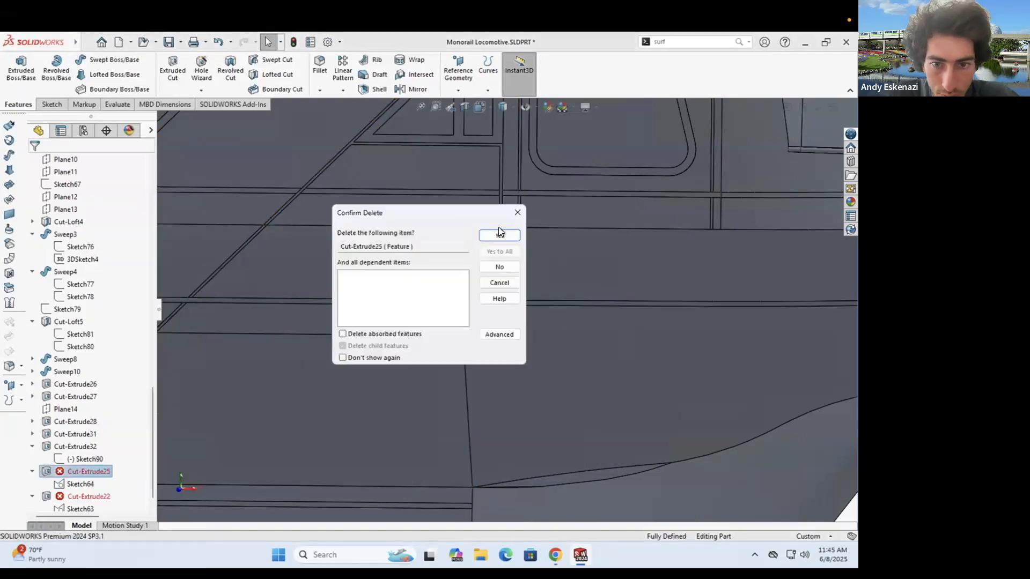
pyautogui.click(499, 234)
pyautogui.scroll(-5, 621, 333)
# - Convert two horizontal model edges into Sketch63 and leave the sketch
pyautogui.click(192, 70)
pyautogui.click(504, 311)
pyautogui.click(504, 317)
pyautogui.click(37, 163)
pyautogui.click(16, 70)
pyautogui.click(454, 297)
# - Delete the failing Cut-Extrude22 and turn the model toward the nose side
pyautogui.rightClick(88, 484)
pyautogui.click(118, 381)
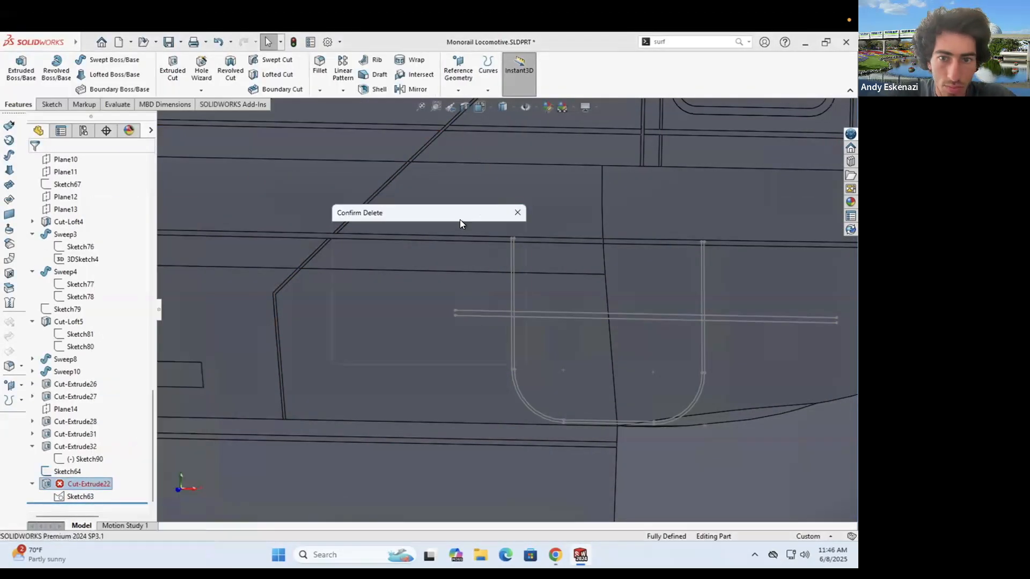
pyautogui.click(499, 234)
pyautogui.scroll(6, 499, 319)
pyautogui.moveTo(496, 333); pyautogui.dragTo(437, 364, button='middle')
# - Start a sketch on Plane13 and convert the Sketch64 lines into it
pyautogui.click(52, 104)
pyautogui.click(16, 70)
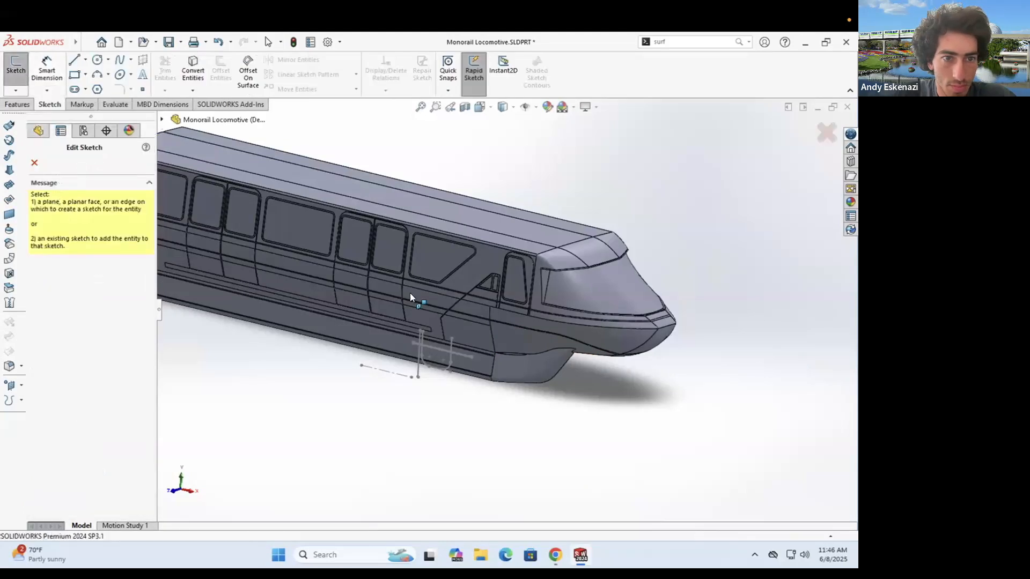
pyautogui.click(217, 320)
pyautogui.scroll(-8, 620, 316)
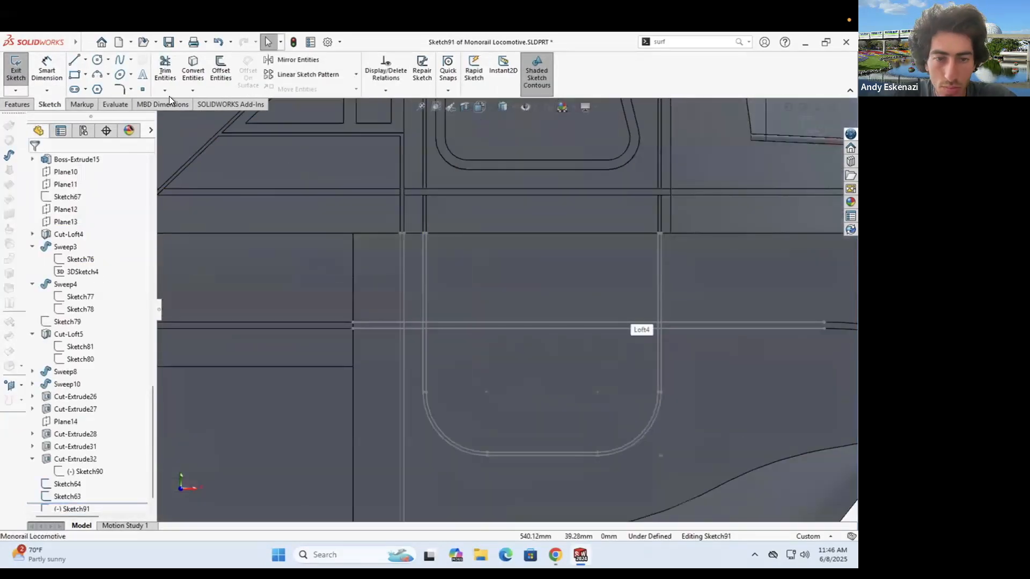
pyautogui.click(193, 70)
pyautogui.scroll(-2, 403, 248)
pyautogui.click(471, 380)
pyautogui.scroll(3, 508, 309)
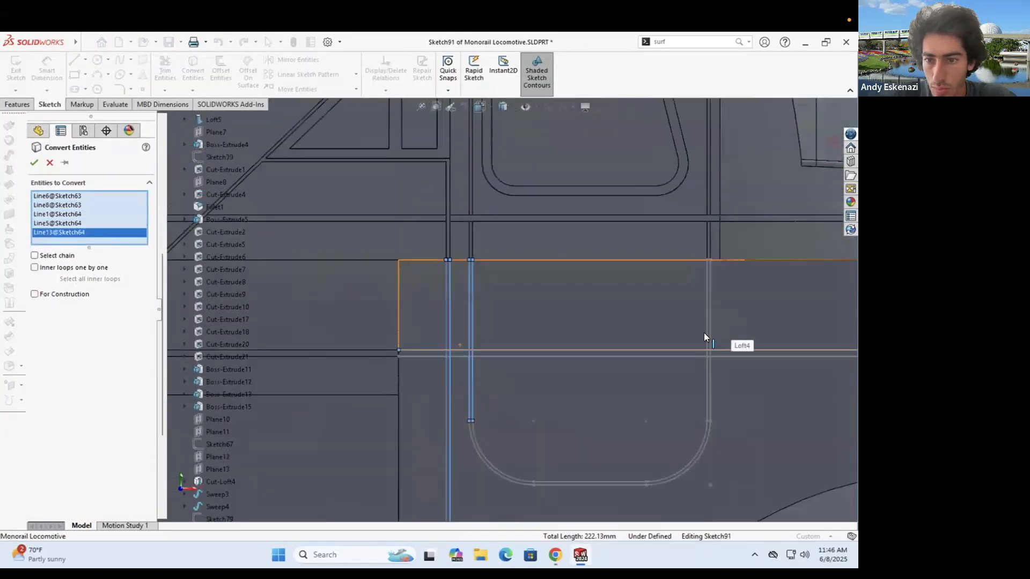
pyautogui.click(34, 163)
# - Trim the extra segments at both corners and one leftover segment
pyautogui.press('t')
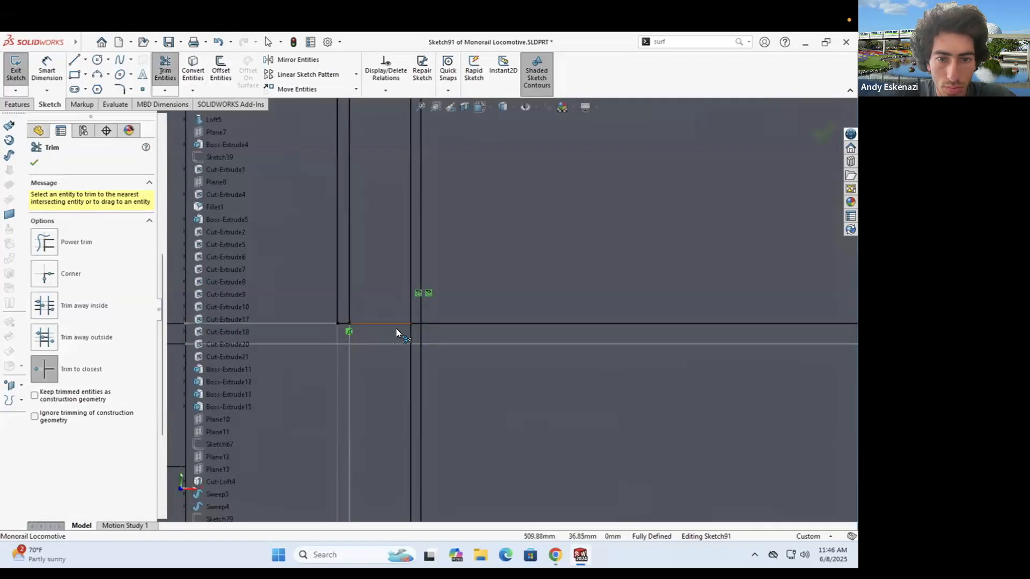
pyautogui.click(429, 322)
pyautogui.click(421, 348)
pyautogui.scroll(6, 429, 338)
pyautogui.scroll(-4, 751, 322)
pyautogui.click(645, 349)
pyautogui.scroll(4, 639, 348)
pyautogui.scroll(-5, 535, 235)
# - Close the right-hand contour with a short line
pyautogui.click(72, 60)
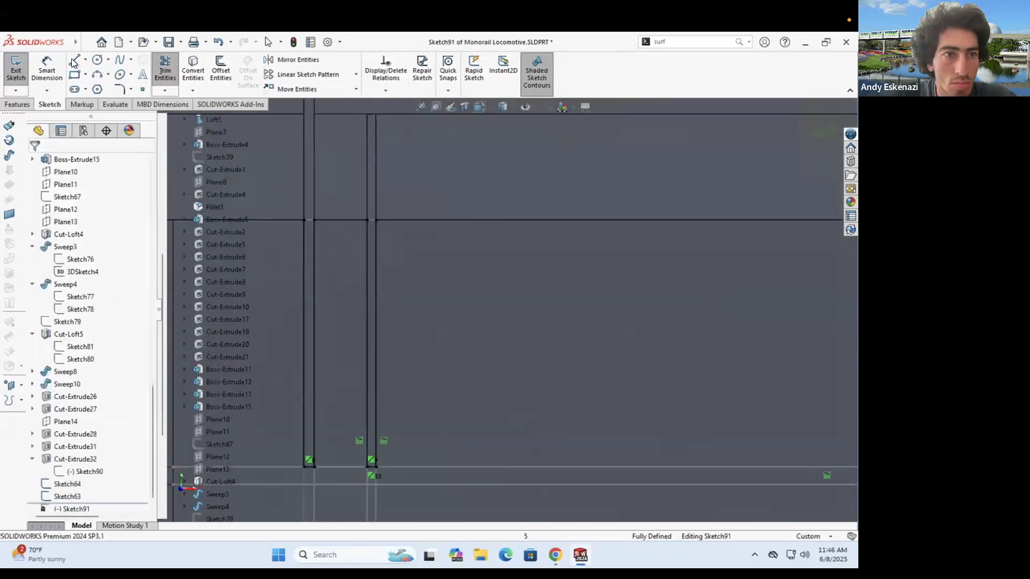
pyautogui.scroll(4, 752, 289)
pyautogui.scroll(-4, 708, 293)
pyautogui.click(559, 263)
pyautogui.click(568, 262)
pyautogui.scroll(5, 547, 290)
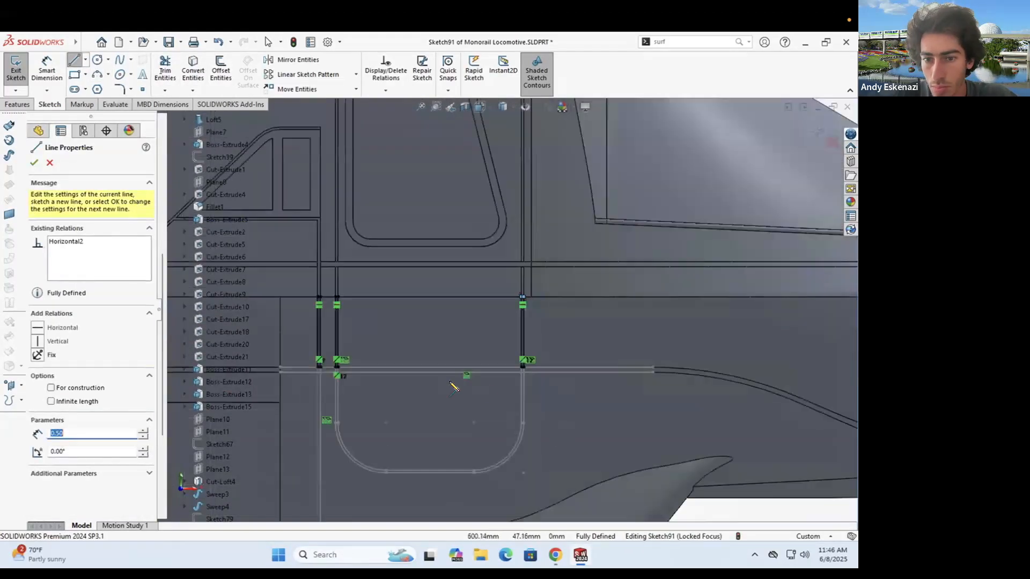
# - Extrude-cut Sketch91 0.15 mm from the body's surface face and inspect the grooves
pyautogui.click(17, 105)
pyautogui.click(172, 69)
pyautogui.click(75, 197)
pyautogui.click(72, 214)
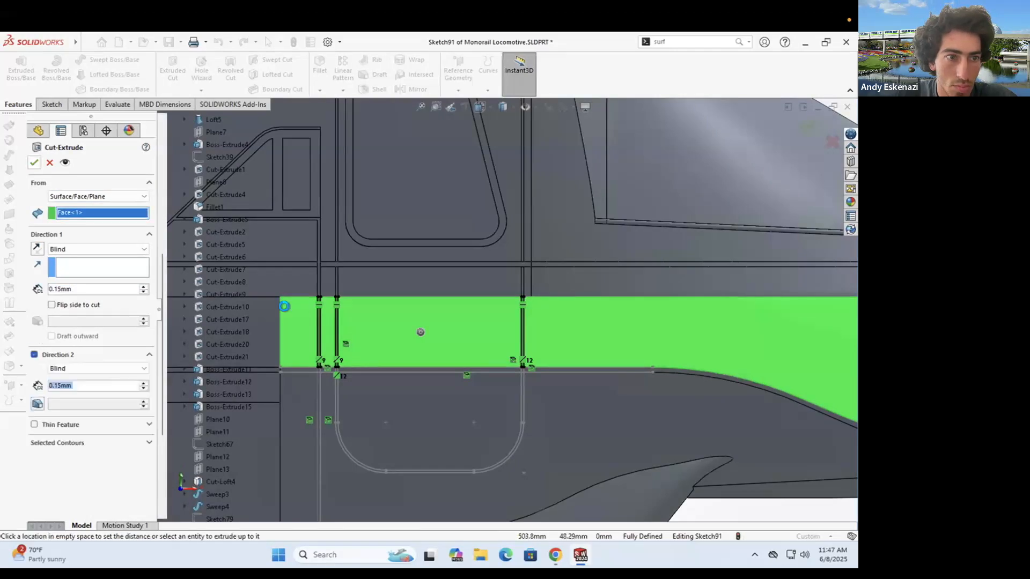
pyautogui.scroll(5, 598, 247)
pyautogui.moveTo(606, 241); pyautogui.dragTo(571, 260, button='middle')
pyautogui.scroll(-5, 557, 263)
pyautogui.scroll(-4, 450, 223)
pyautogui.scroll(4, 500, 285)
pyautogui.scroll(6, 499, 284)
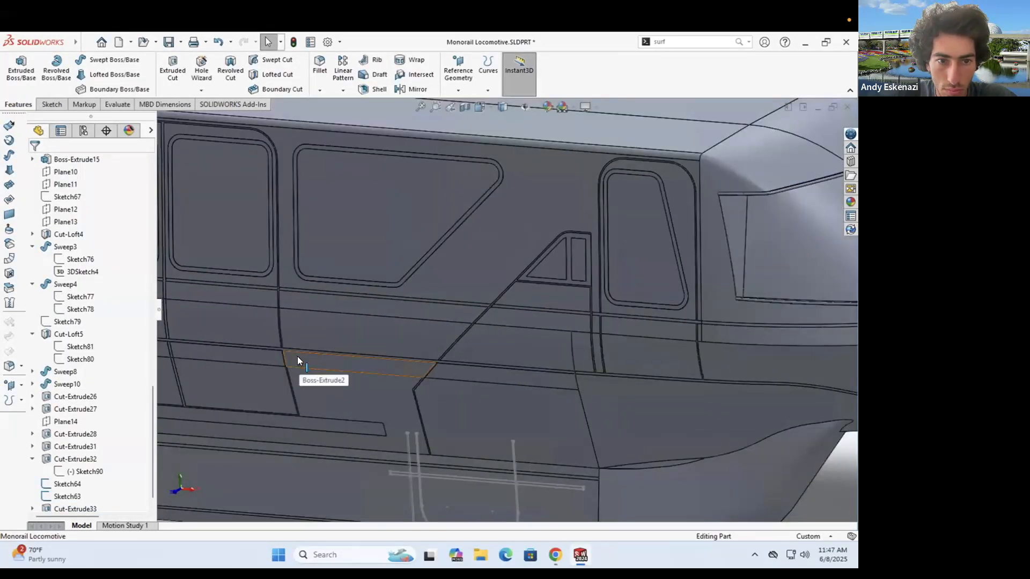
pyautogui.scroll(-8, 297, 356)
# - Edit Cut-Extrude20 and Cut-Extrude5, confirming their 0.15 mm cut depth
pyautogui.rightClick(462, 229)
pyautogui.click(472, 250)
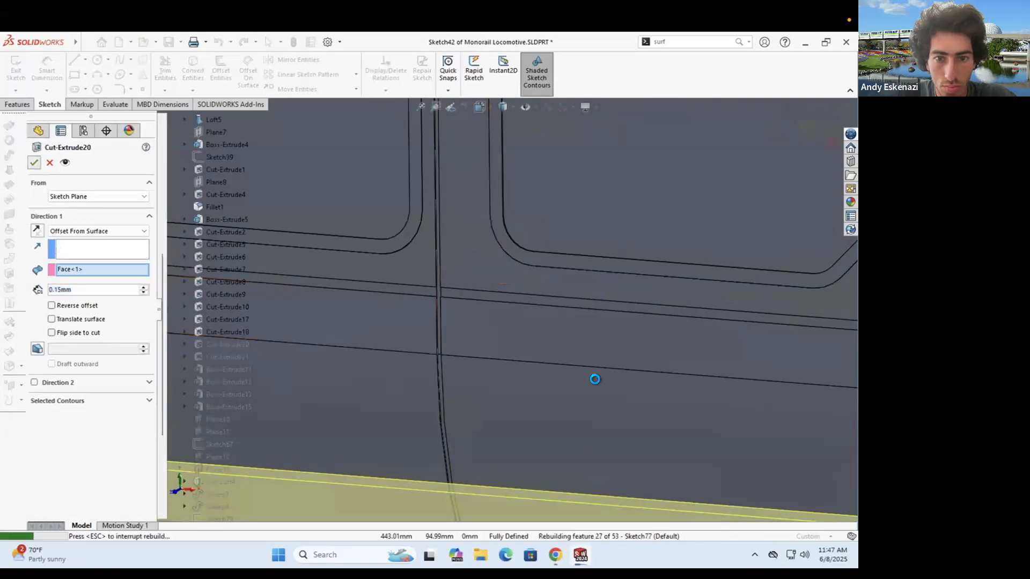
pyautogui.scroll(3, 400, 391)
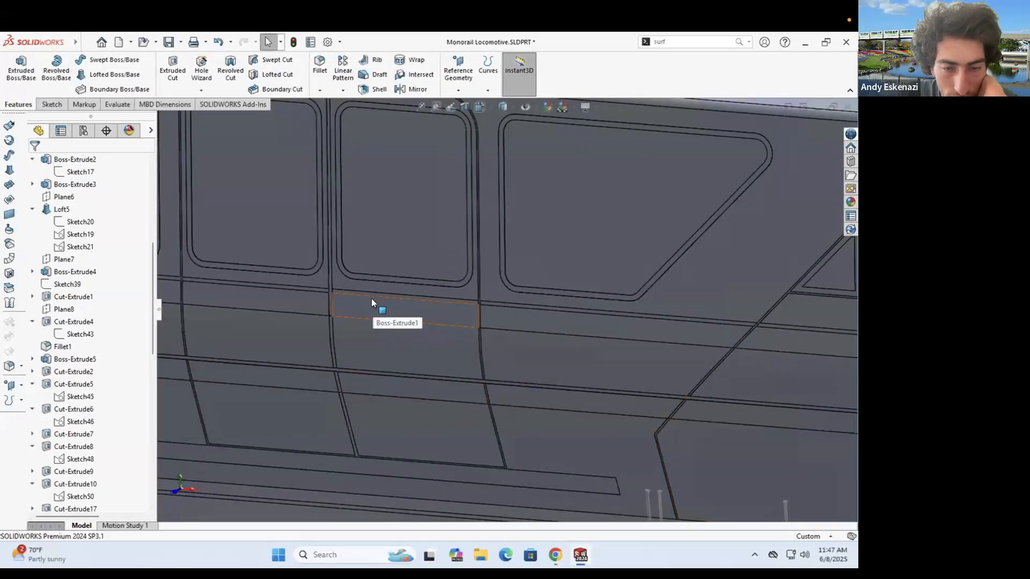
pyautogui.scroll(-4, 371, 300)
pyautogui.click(354, 276)
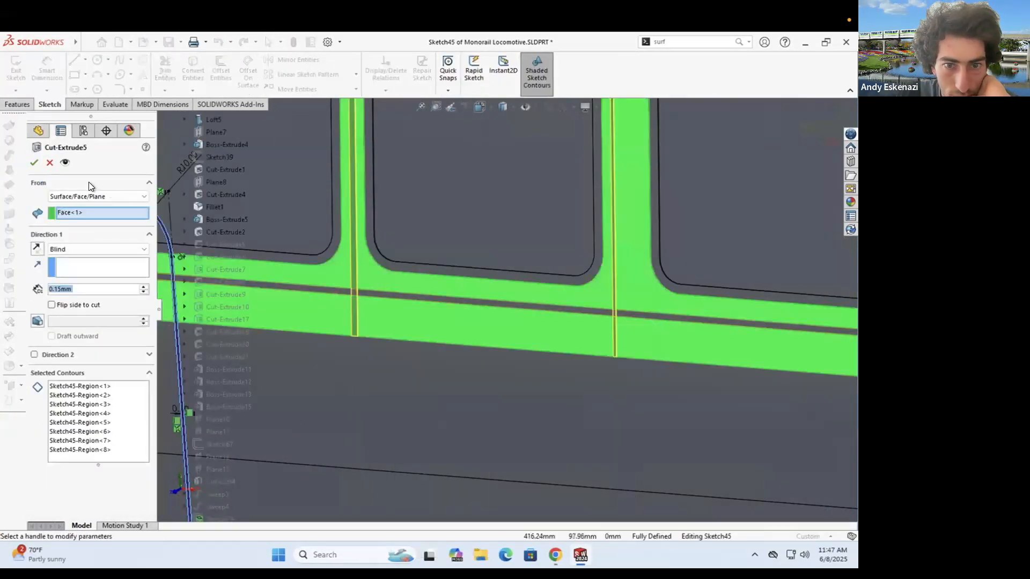
pyautogui.click(33, 159)
pyautogui.scroll(4, 605, 319)
pyautogui.scroll(-4, 265, 291)
pyautogui.scroll(5, 531, 316)
pyautogui.scroll(-4, 371, 299)
# - Re-edit the Cut-Extrude6 groove, then begin a new sketch
pyautogui.rightClick(436, 241)
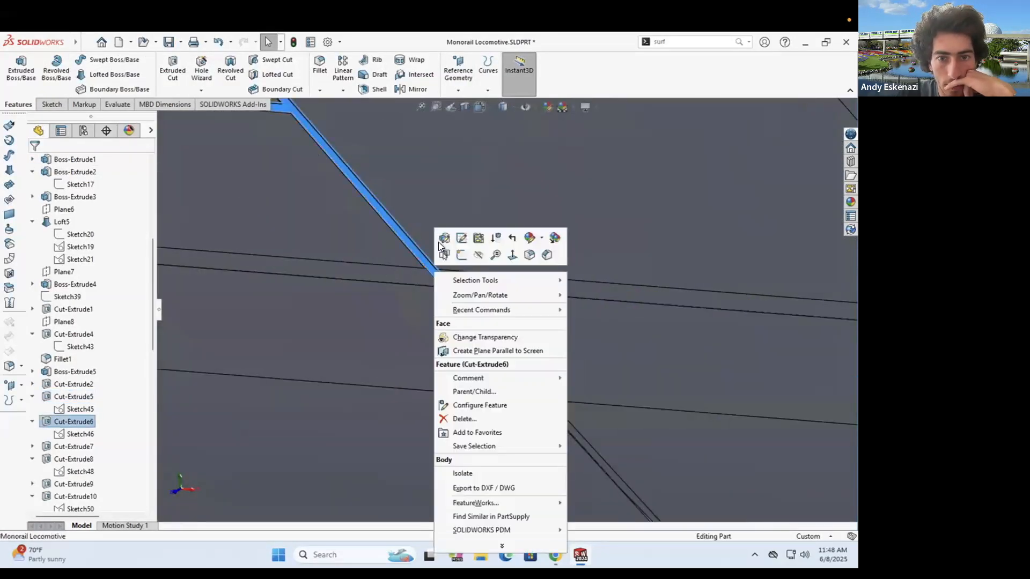
pyautogui.click(448, 238)
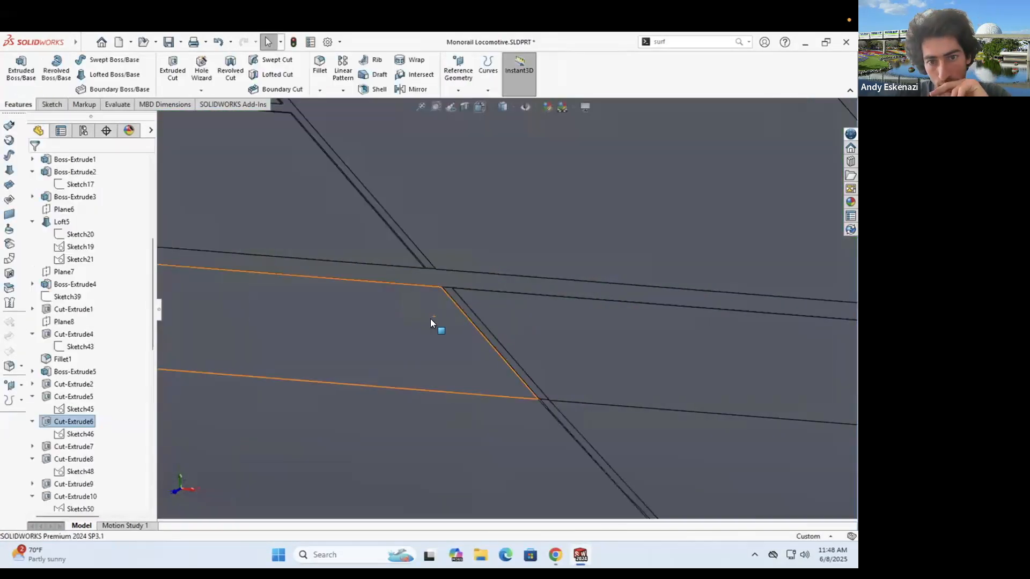
pyautogui.scroll(5, 529, 310)
pyautogui.scroll(-5, 736, 454)
pyautogui.scroll(2, 485, 331)
pyautogui.scroll(5, 645, 301)
pyautogui.scroll(-5, 400, 306)
pyautogui.scroll(2, 628, 316)
pyautogui.scroll(-4, 663, 332)
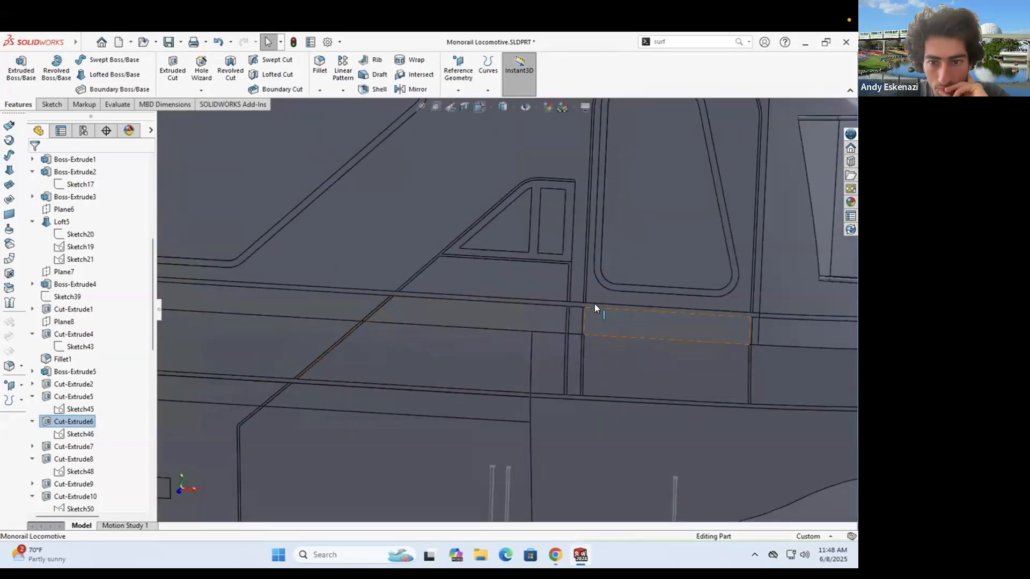
pyautogui.click(52, 105)
pyautogui.click(16, 70)
# - Start Sketch92 and convert the U-shaped slot edges and bottom line into it
pyautogui.click(558, 366)
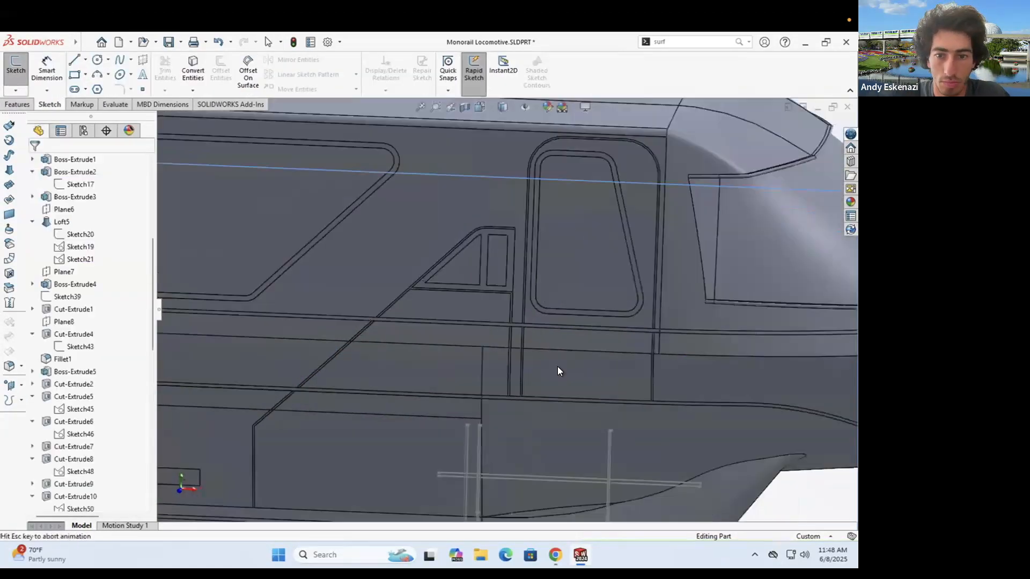
pyautogui.scroll(-5, 356, 320)
pyautogui.click(420, 276)
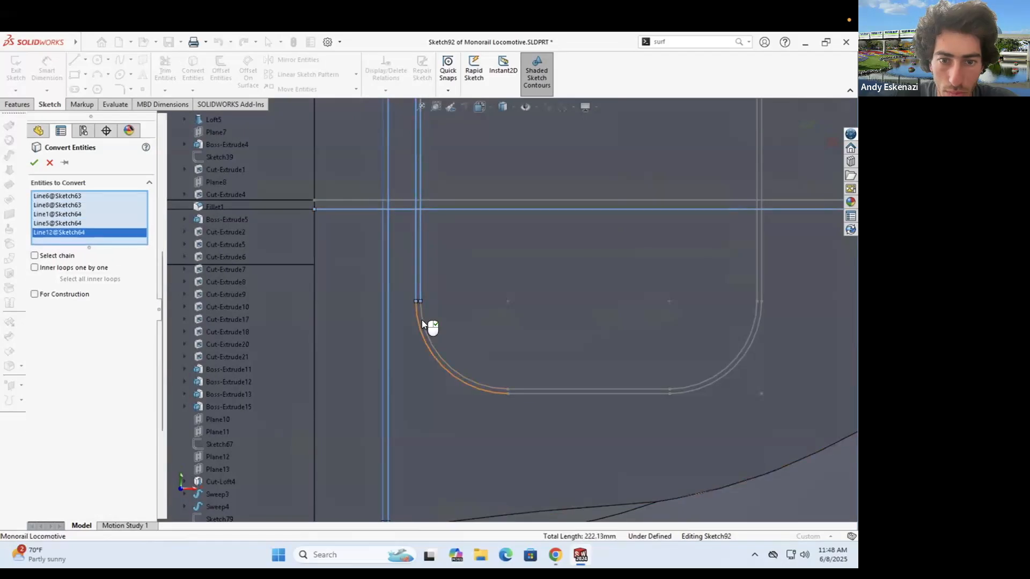
pyautogui.click(422, 320)
pyautogui.click(536, 389)
pyautogui.click(617, 393)
pyautogui.click(683, 388)
pyautogui.click(698, 391)
pyautogui.click(757, 279)
pyautogui.scroll(4, 470, 378)
pyautogui.scroll(-10, 452, 408)
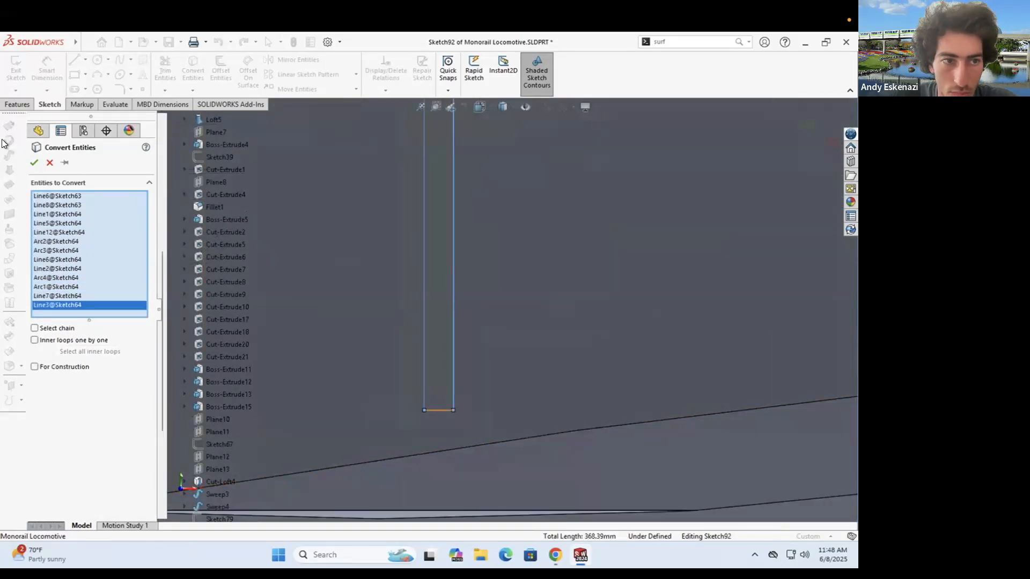
pyautogui.click(439, 409)
pyautogui.press('Return')
# - Trim the extra segments at the intersections and draw a short line closing the gap
pyautogui.click(165, 70)
pyautogui.scroll(10, 478, 279)
pyautogui.scroll(-5, 422, 217)
pyautogui.scroll(5, 342, 248)
pyautogui.scroll(-6, 616, 284)
pyautogui.click(617, 288)
pyautogui.scroll(6, 618, 308)
pyautogui.click(75, 60)
pyautogui.scroll(-9, 300, 237)
pyautogui.scroll(3, 321, 276)
pyautogui.moveTo(368, 283); pyautogui.dragTo(450, 282)
pyautogui.scroll(6, 482, 287)
pyautogui.scroll(-7, 668, 301)
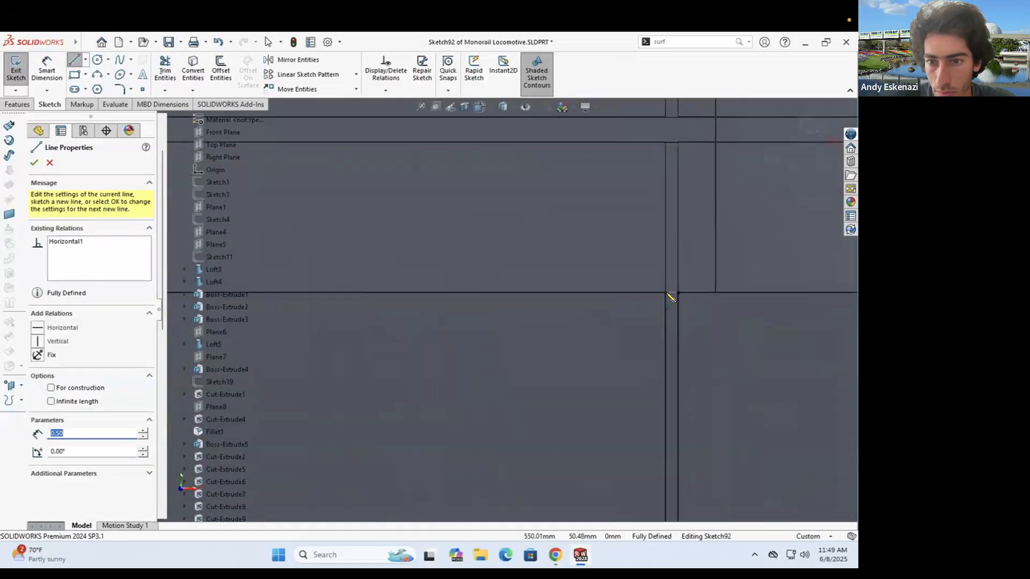
# - Try an Extruded Cut starting from the lower side face, then cancel it
pyautogui.click(10, 128)
pyautogui.scroll(3, 544, 281)
pyautogui.click(95, 230)
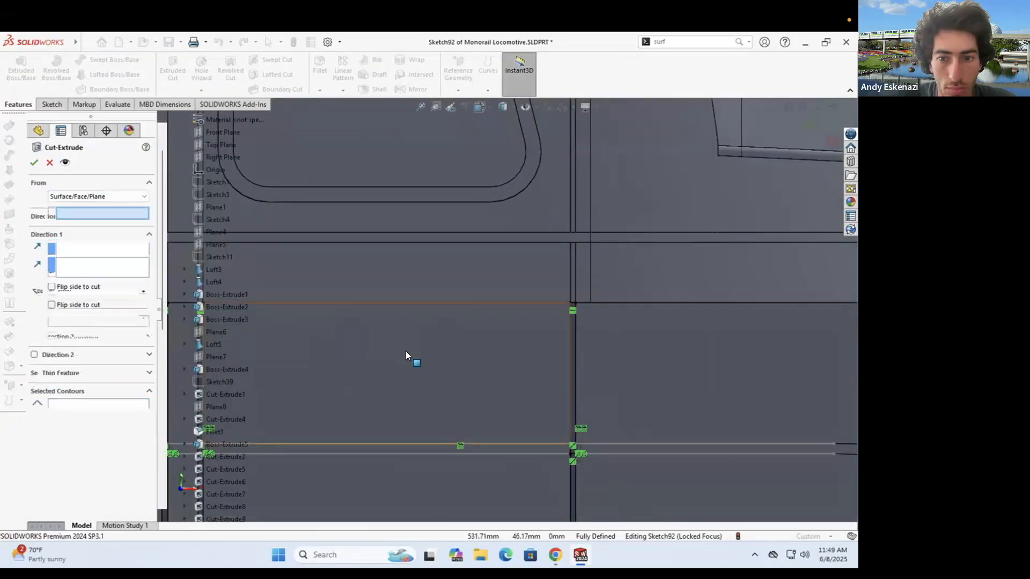
pyautogui.click(405, 351)
pyautogui.scroll(7, 406, 350)
pyautogui.moveTo(528, 301); pyautogui.dragTo(495, 318, button='middle')
pyautogui.scroll(-3, 496, 317)
pyautogui.click(495, 317)
pyautogui.scroll(3, 493, 322)
pyautogui.click(480, 349)
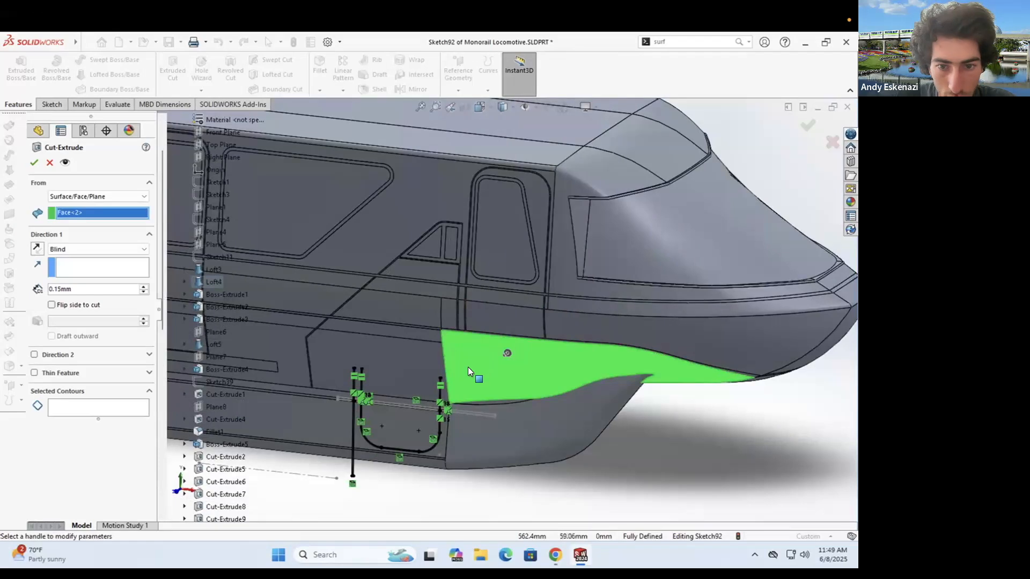
pyautogui.press('Escape')
# - Trim away the left slot line and draw a short cap line across the slot end
pyautogui.scroll(5, 391, 378)
pyautogui.click(52, 106)
pyautogui.click(164, 70)
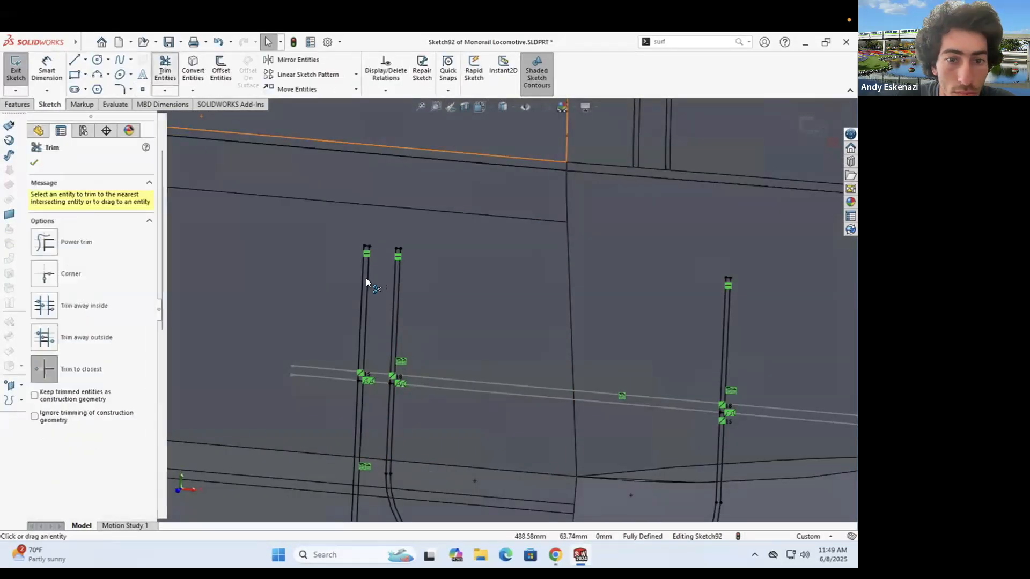
pyautogui.click(365, 278)
pyautogui.scroll(-5, 365, 278)
pyautogui.scroll(6, 596, 316)
pyautogui.scroll(-4, 696, 329)
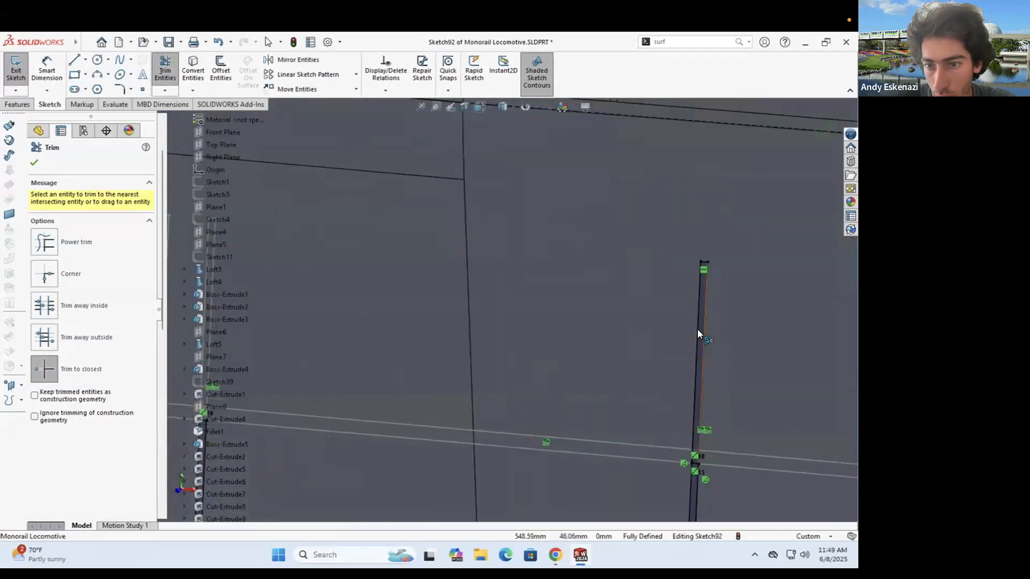
pyautogui.click(74, 60)
pyautogui.scroll(3, 515, 322)
pyautogui.click(552, 496)
pyautogui.click(561, 497)
pyautogui.press('Escape')
# - Cut the sketch 0.15 mm from the lower side face, hide Sketch92, and show the front view
pyautogui.scroll(6, 515, 321)
pyautogui.click(19, 105)
pyautogui.click(172, 70)
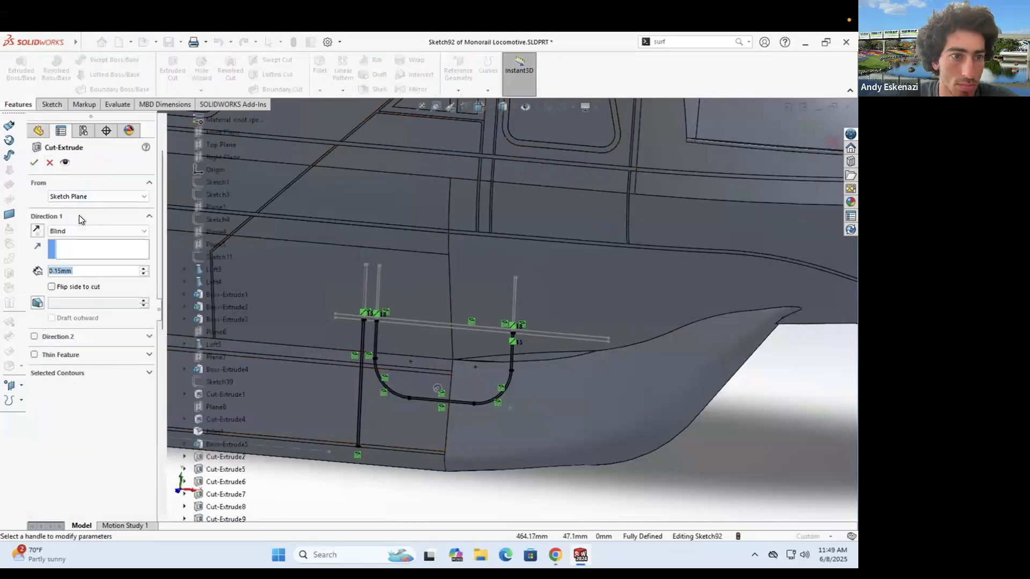
pyautogui.click(546, 279)
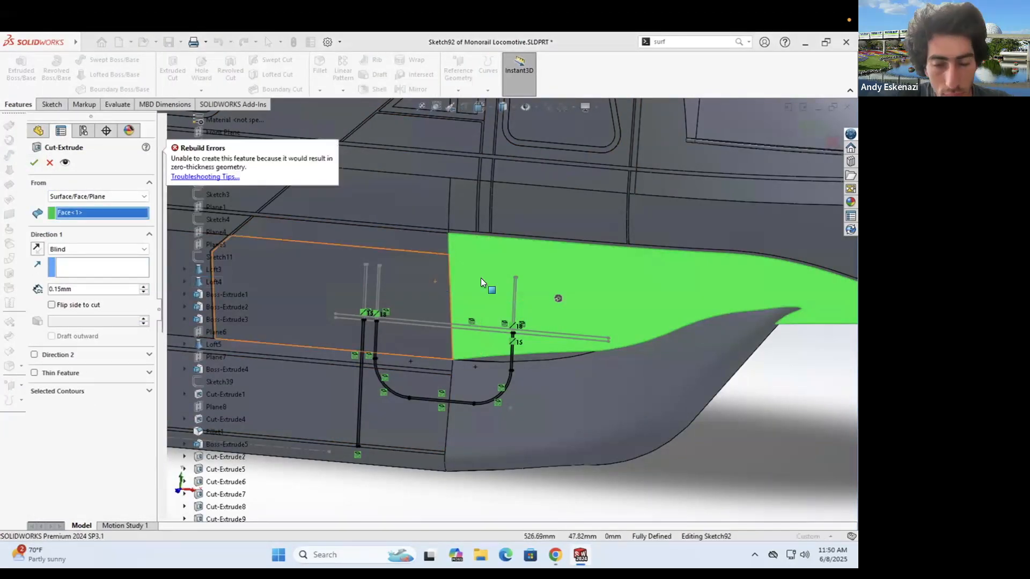
pyautogui.scroll(-2, 483, 279)
pyautogui.rightClick(555, 352)
pyautogui.click(580, 331)
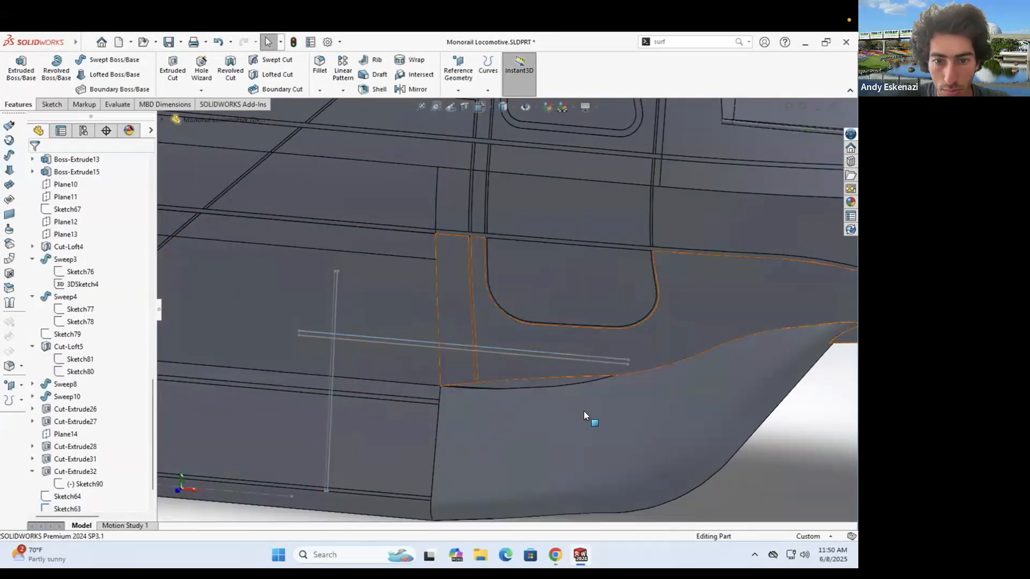
pyautogui.hotkey('ctrl', '1')
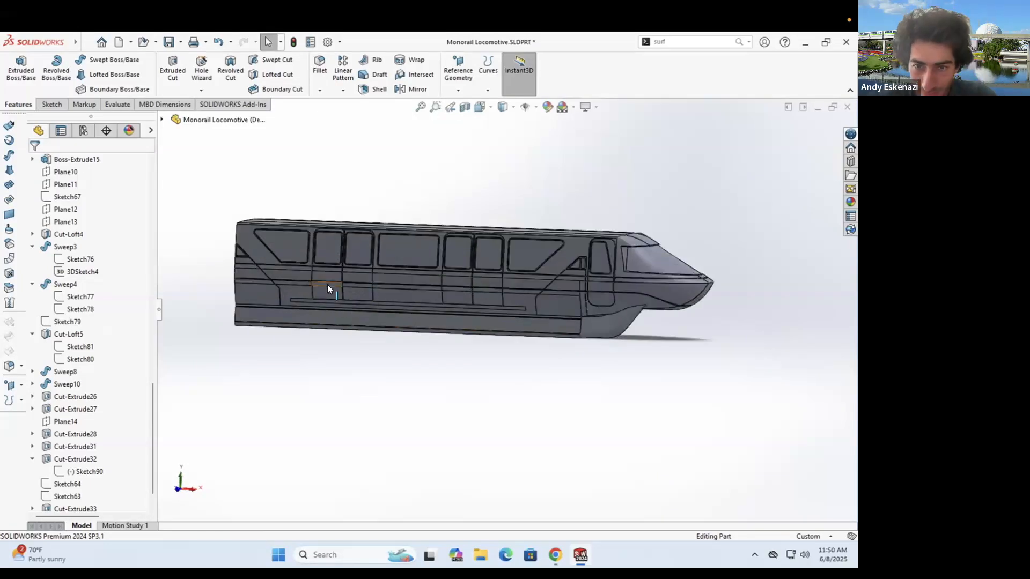
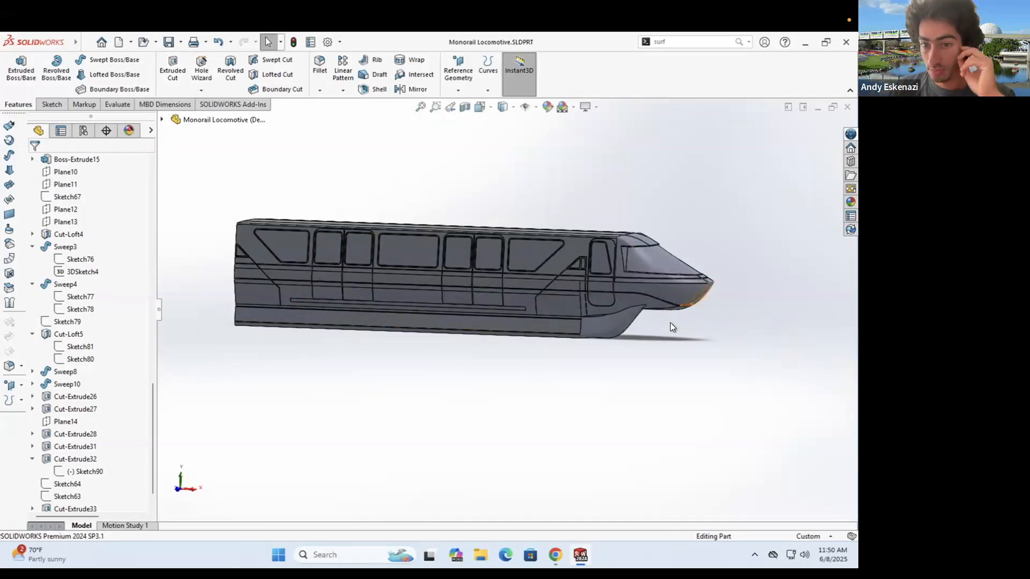
# - Start a new sketch (Sketch93) on the locomotive nose's side face
pyautogui.scroll(-3, 671, 322)
pyautogui.scroll(4, 414, 283)
pyautogui.click(50, 104)
pyautogui.click(294, 266)
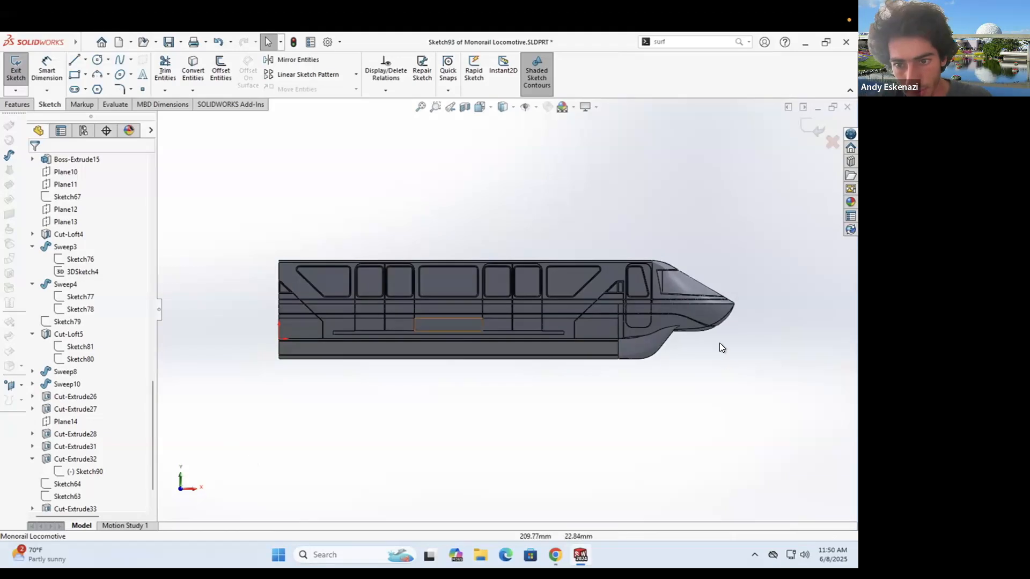
pyautogui.scroll(-2, 719, 348)
pyautogui.scroll(-5, 643, 327)
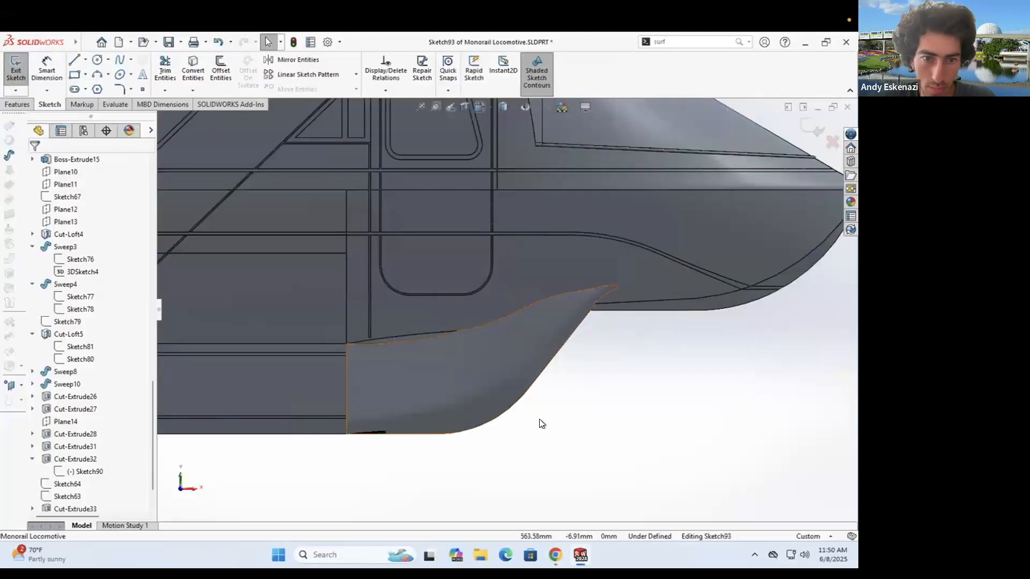
# - Convert four lower nose fin edges into the sketch with Convert Entities
pyautogui.press('c')
pyautogui.click(341, 353)
pyautogui.click(333, 417)
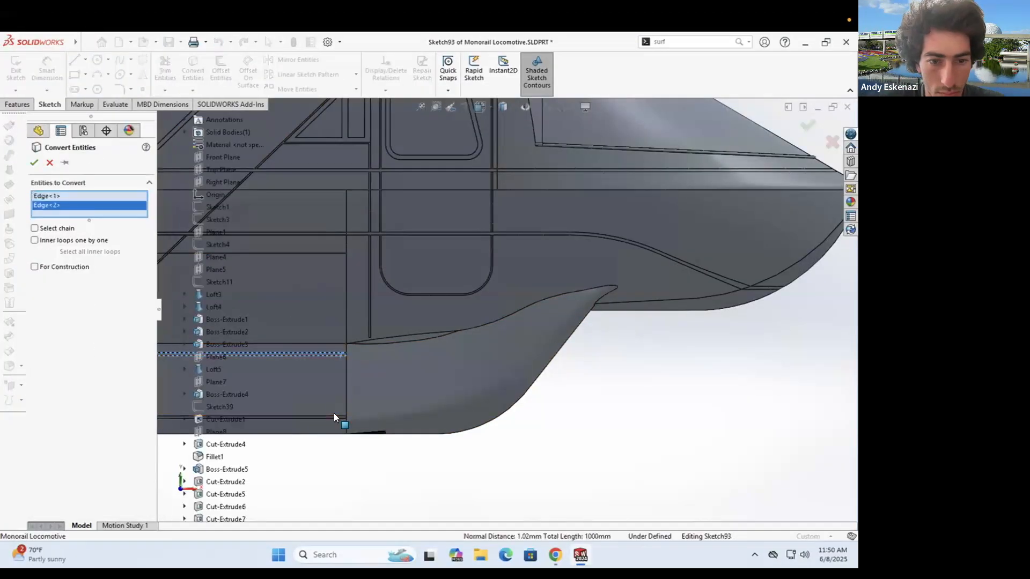
pyautogui.click(333, 417)
pyautogui.scroll(-6, 333, 424)
pyautogui.click(368, 371)
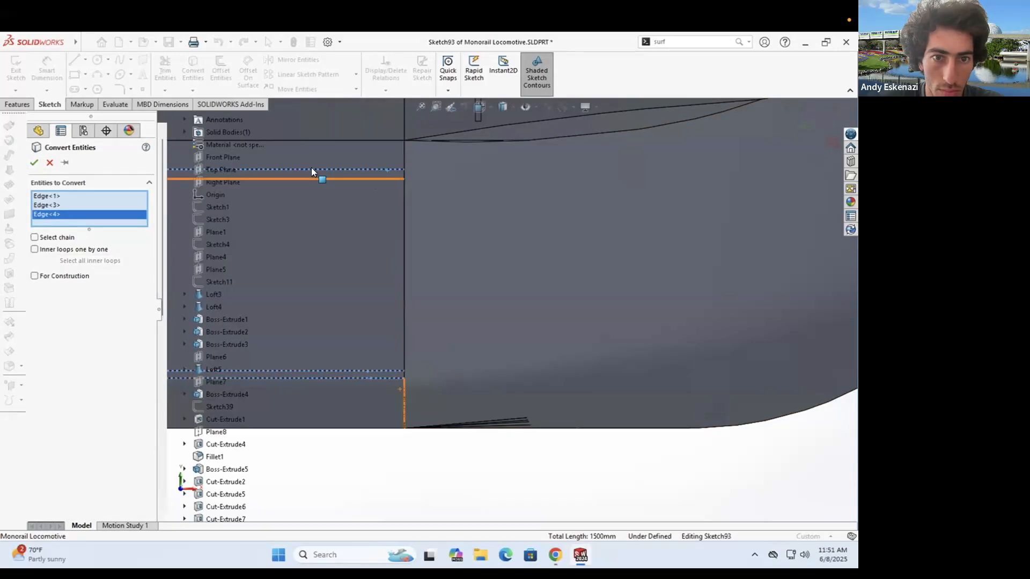
pyautogui.click(311, 177)
pyautogui.press('Return')
pyautogui.scroll(6, 499, 301)
pyautogui.moveTo(489, 276)
pyautogui.mouseDown(button='middle')
pyautogui.moveTo(474, 337)
pyautogui.moveTo(456, 351)
pyautogui.mouseUp(button='middle')
# - Turn the four converted fin lines into construction geometry
pyautogui.click(427, 342)
pyautogui.keyDown('ctrl'); pyautogui.click(426, 344); pyautogui.keyUp('ctrl')
pyautogui.scroll(-7, 465, 379)
pyautogui.keyDown('ctrl'); pyautogui.click(464, 353); pyautogui.keyUp('ctrl')
pyautogui.keyDown('ctrl'); pyautogui.click(463, 360); pyautogui.keyUp('ctrl')
pyautogui.rightClick(450, 296)
pyautogui.click(482, 281)
pyautogui.press('l')
pyautogui.press('Escape')
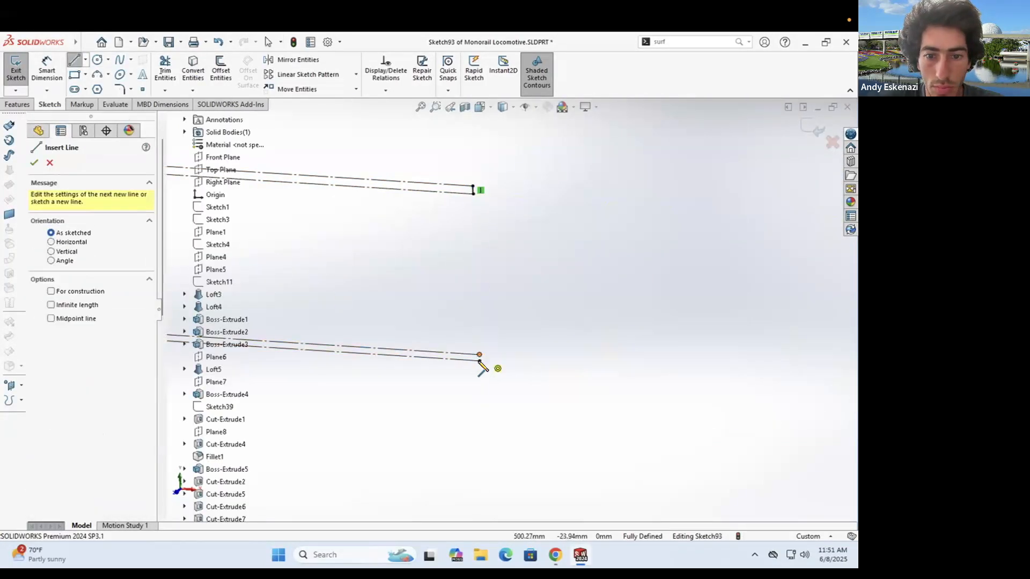
pyautogui.press('Escape')
pyautogui.scroll(5, 565, 290)
# - Convert a curve along the nose's lower skirt, then undo the extra curve
pyautogui.press('c')
pyautogui.click(598, 249)
pyautogui.click(500, 292)
pyautogui.scroll(3, 494, 297)
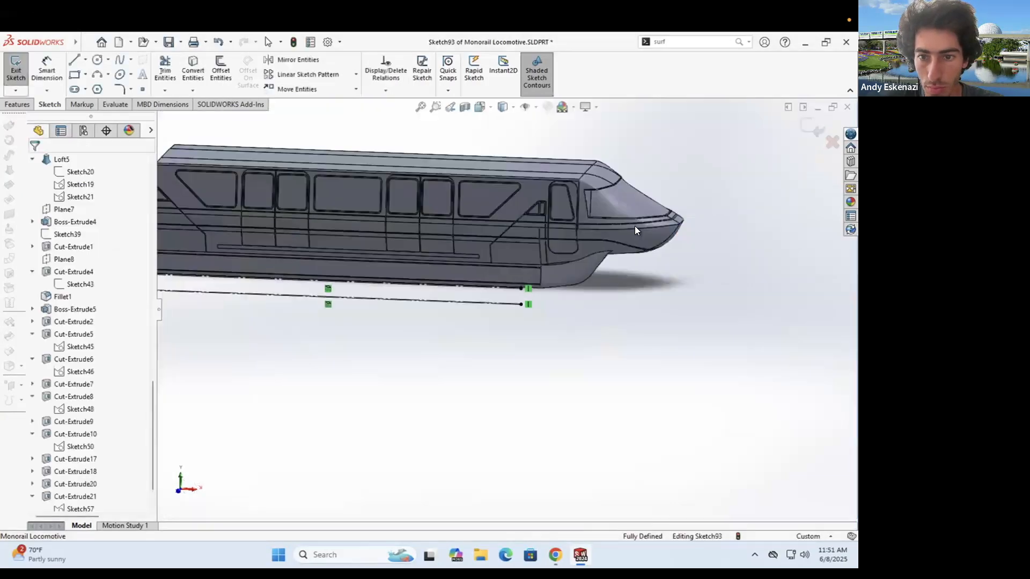
pyautogui.scroll(-7, 602, 247)
pyautogui.press('c')
pyautogui.click(34, 163)
pyautogui.scroll(3, 504, 297)
pyautogui.scroll(-2, 504, 297)
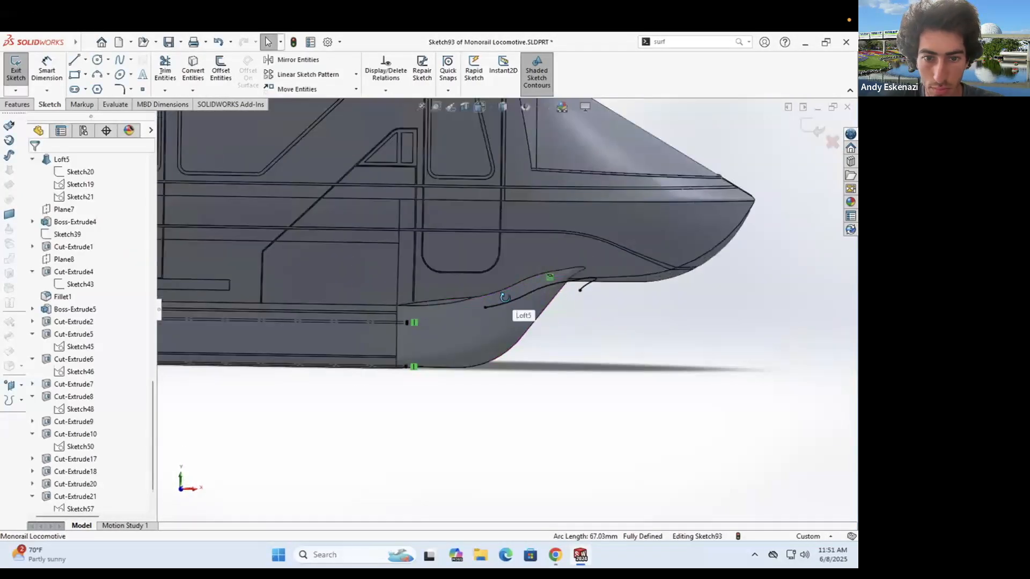
pyautogui.hotkey('ctrl', 'z')
pyautogui.scroll(-2, 504, 307)
pyautogui.click(97, 75)
pyautogui.click(357, 330)
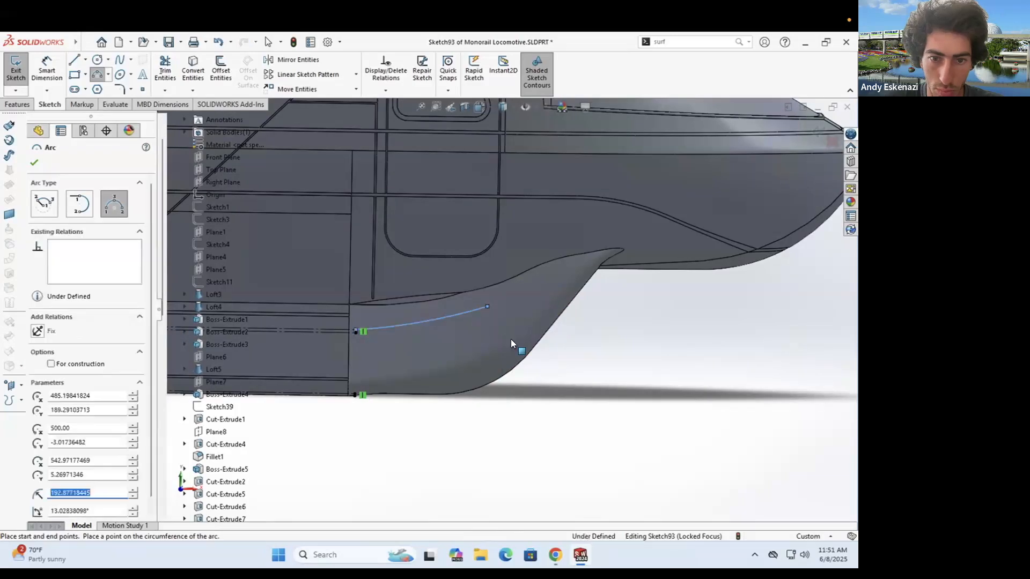
# - Place a trial arc against the reference photo, then undo the misplaced arc
pyautogui.click(556, 555)
pyautogui.click(565, 280)
pyautogui.click(518, 297)
pyautogui.press('Escape')
pyautogui.moveTo(487, 306); pyautogui.dragTo(482, 303)
pyautogui.click(565, 279)
pyautogui.click(500, 296)
pyautogui.hotkey('ctrl', 'z')
pyautogui.hotkey('ctrl', 'z')
# - Draw a 3 Point Arc from the skirt line to the fin tip and reposition its endpoints
pyautogui.scroll(-2, 516, 326)
pyautogui.click(98, 75)
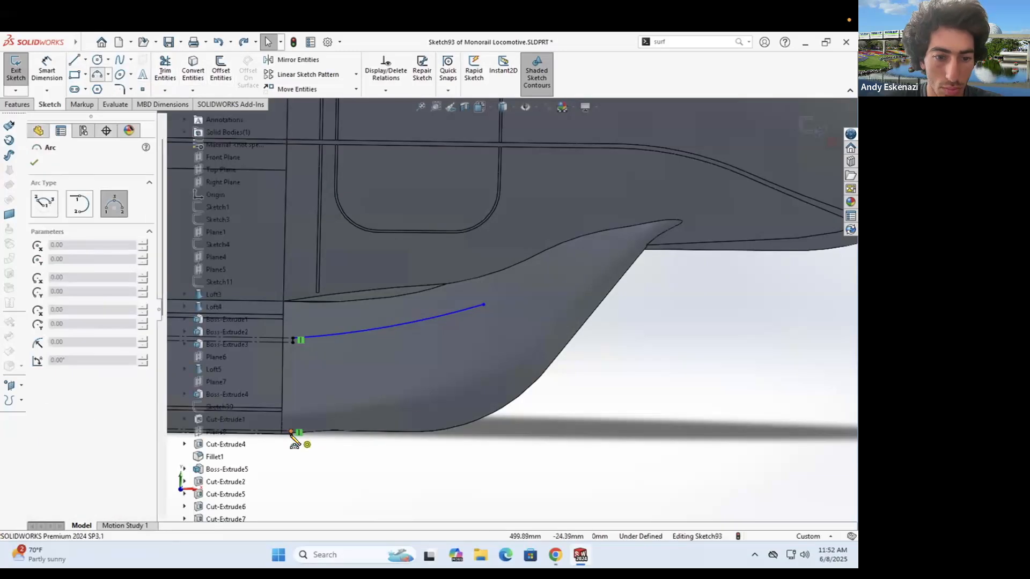
pyautogui.click(291, 433)
pyautogui.click(489, 390)
pyautogui.click(440, 410)
pyautogui.click(560, 555)
pyautogui.click(559, 551)
pyautogui.press('Escape')
pyautogui.moveTo(483, 305); pyautogui.dragTo(568, 267)
pyautogui.moveTo(489, 390); pyautogui.dragTo(493, 355)
# - Add a second arc between those endpoints, tangent to the lower arc, and adjust its ends
pyautogui.click(97, 75)
pyautogui.click(494, 355)
pyautogui.click(567, 267)
pyautogui.click(538, 312)
pyautogui.press('Escape')
pyautogui.click(525, 320)
pyautogui.keyDown('ctrl'); pyautogui.click(476, 366); pyautogui.keyUp('ctrl')
pyautogui.click(459, 316)
pyautogui.moveTo(568, 267); pyautogui.dragTo(577, 276)
pyautogui.moveTo(487, 359); pyautogui.dragTo(460, 368)
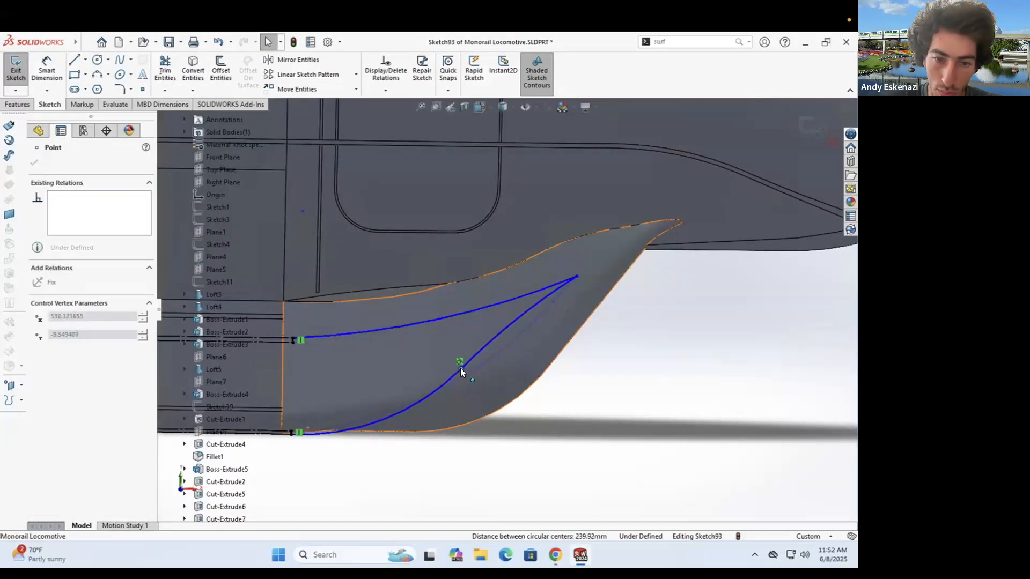
pyautogui.scroll(2, 442, 342)
pyautogui.scroll(-2, 418, 333)
# - Draw the upper and lower inner arcs from the skirt line to the fin tip
pyautogui.click(97, 75)
pyautogui.click(335, 331)
pyautogui.click(559, 294)
pyautogui.click(456, 323)
pyautogui.press('Escape')
pyautogui.click(97, 75)
pyautogui.click(335, 423)
pyautogui.click(497, 352)
pyautogui.click(455, 386)
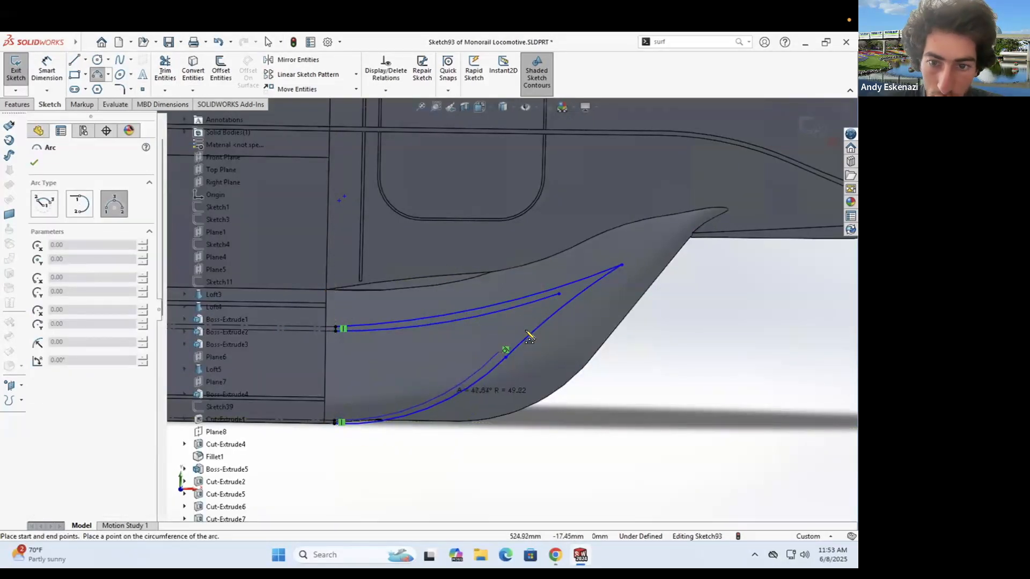
pyautogui.click(498, 352)
pyautogui.click(558, 294)
pyautogui.click(525, 322)
pyautogui.press('Escape')
# - Make the two new arcs tangent and the upper arc tangent to the centerline
pyautogui.click(477, 370)
pyautogui.keyDown('ctrl'); pyautogui.click(516, 331); pyautogui.keyUp('ctrl')
pyautogui.click(37, 360)
pyautogui.click(604, 289)
pyautogui.click(467, 318)
pyautogui.keyDown('ctrl'); pyautogui.click(312, 329); pyautogui.keyUp('ctrl')
pyautogui.click(38, 346)
# - Dimension the gap between the upper arcs at 41.64
pyautogui.scroll(-1, 563, 291)
pyautogui.moveTo(556, 294); pyautogui.dragTo(546, 302)
pyautogui.click(455, 324)
pyautogui.keyDown('ctrl'); pyautogui.click(449, 313); pyautogui.keyUp('ctrl')
pyautogui.click(46, 69)
pyautogui.click(409, 321)
pyautogui.click(421, 298)
pyautogui.press('Escape')
pyautogui.press('Escape')
# - Try a concentric relation on the upper arcs, undo it, and use tangent-to-centerline instead
pyautogui.scroll(-1, 499, 365)
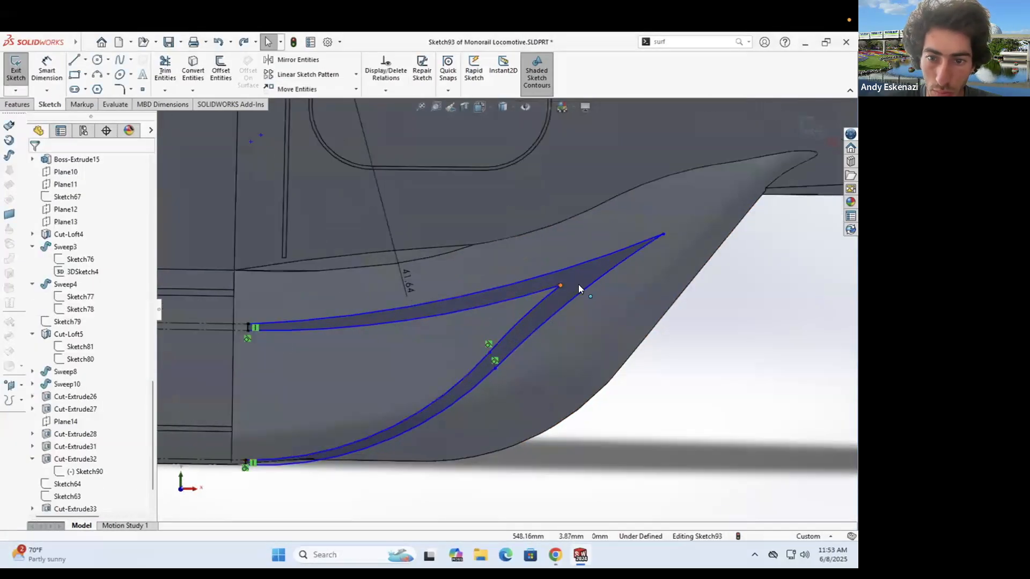
pyautogui.click(492, 362)
pyautogui.click(587, 275)
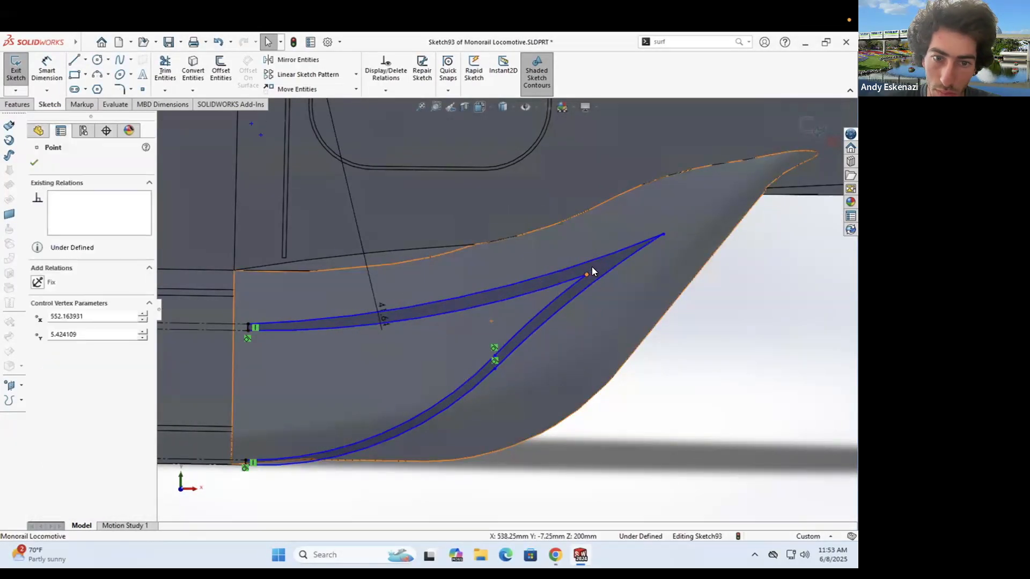
pyautogui.moveTo(495, 356); pyautogui.dragTo(489, 353)
pyautogui.click(444, 313)
pyautogui.keyDown('ctrl'); pyautogui.click(443, 301); pyautogui.keyUp('ctrl')
pyautogui.click(38, 374)
pyautogui.hotkey('ctrl', 'z')
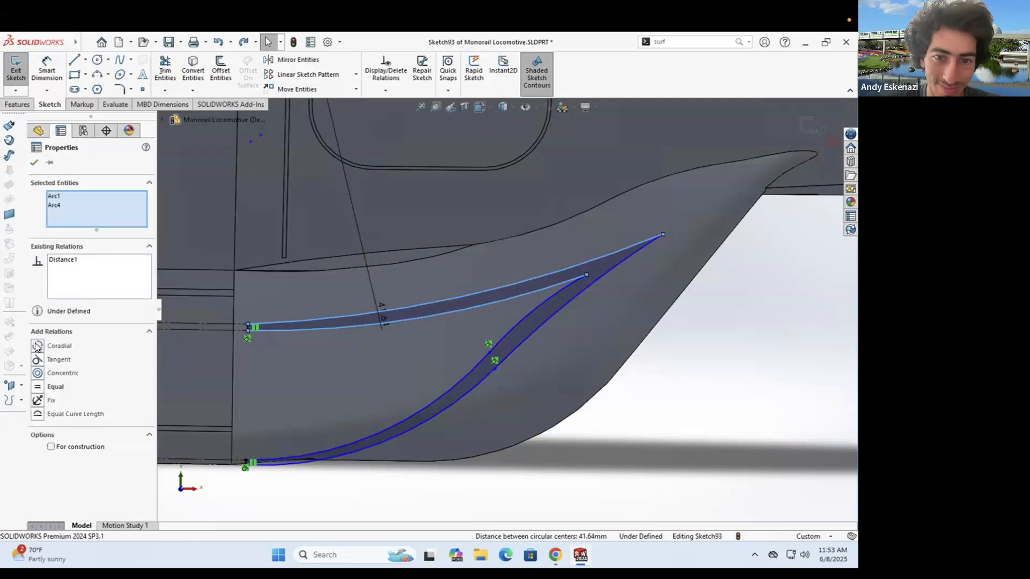
pyautogui.click(80, 260)
pyautogui.press('Escape')
pyautogui.click(279, 323)
pyautogui.keyDown('ctrl'); pyautogui.click(214, 324); pyautogui.keyUp('ctrl')
pyautogui.click(37, 347)
# - Drag the stripe's junction and outer tip points into shape toward the fin tip
pyautogui.moveTo(586, 274); pyautogui.dragTo(581, 291)
pyautogui.hotkey('ctrl', 'z')
pyautogui.click(585, 274)
pyautogui.moveTo(732, 233); pyautogui.dragTo(662, 237)
pyautogui.hotkey('ctrl', 'z')
pyautogui.hotkey('ctrl', 'z')
pyautogui.moveTo(584, 272); pyautogui.dragTo(591, 271)
pyautogui.moveTo(491, 354)
pyautogui.mouseDown()
pyautogui.moveTo(501, 365)
pyautogui.moveTo(490, 355)
pyautogui.mouseUp()
pyautogui.moveTo(663, 234); pyautogui.dragTo(661, 236)
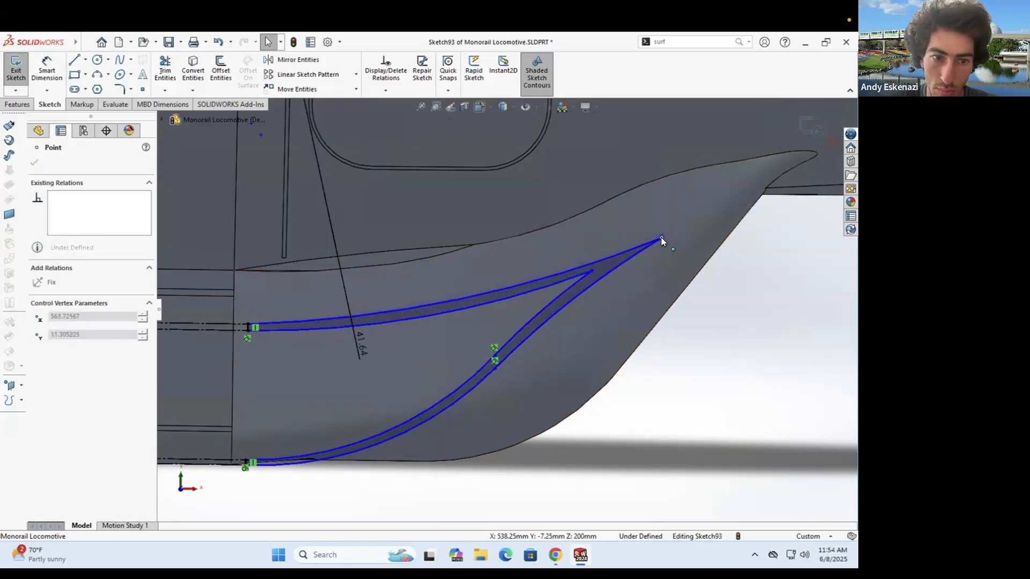
pyautogui.press('Escape')
# - Nudge the inner junction point and orbit to check the forked stripe on the nose
pyautogui.scroll(-6, 518, 307)
pyautogui.moveTo(529, 295); pyautogui.dragTo(510, 319, button='middle')
pyautogui.scroll(9, 511, 317)
pyautogui.moveTo(500, 291)
pyautogui.mouseDown()
pyautogui.moveTo(505, 302)
pyautogui.moveTo(508, 292)
pyautogui.mouseUp()
pyautogui.press('Escape')
pyautogui.scroll(-10, 519, 299)
pyautogui.moveTo(519, 299); pyautogui.dragTo(512, 319, button='middle')
# - Begin an extruded cut starting from the lower fin face, with the stripe region as the contour
pyautogui.click(15, 105)
pyautogui.click(173, 70)
pyautogui.click(88, 231)
pyautogui.click(78, 198)
pyautogui.click(78, 213)
pyautogui.click(487, 304)
pyautogui.scroll(1, 460, 322)
pyautogui.click(74, 392)
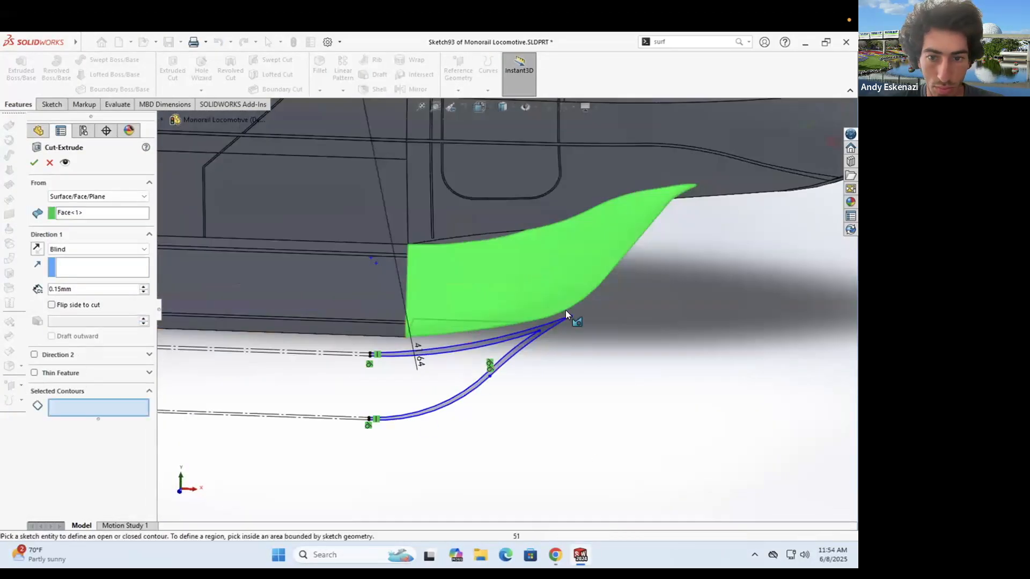
pyautogui.click(563, 314)
pyautogui.scroll(-4, 476, 298)
pyautogui.moveTo(476, 298)
pyautogui.mouseDown(button='middle')
pyautogui.moveTo(429, 297)
pyautogui.moveTo(475, 296)
pyautogui.moveTo(472, 343)
pyautogui.mouseUp(button='middle')
pyautogui.scroll(-3, 474, 295)
# - Try starting the cut from the sketch plane at 177.15 mm depth, then cancel it
pyautogui.click(75, 198)
pyautogui.click(73, 206)
pyautogui.moveTo(468, 333); pyautogui.dragTo(507, 263)
pyautogui.scroll(5, 510, 284)
pyautogui.moveTo(518, 295)
pyautogui.mouseDown(button='middle')
pyautogui.moveTo(512, 273)
pyautogui.moveTo(610, 315)
pyautogui.moveTo(540, 331)
pyautogui.mouseUp(button='middle')
pyautogui.scroll(-5, 539, 331)
pyautogui.scroll(5, 499, 326)
pyautogui.press('Escape')
# - Pull the lower stripe curve's endpoint further left in the sketch
pyautogui.moveTo(511, 331); pyautogui.dragTo(465, 337)
pyautogui.scroll(3, 490, 341)
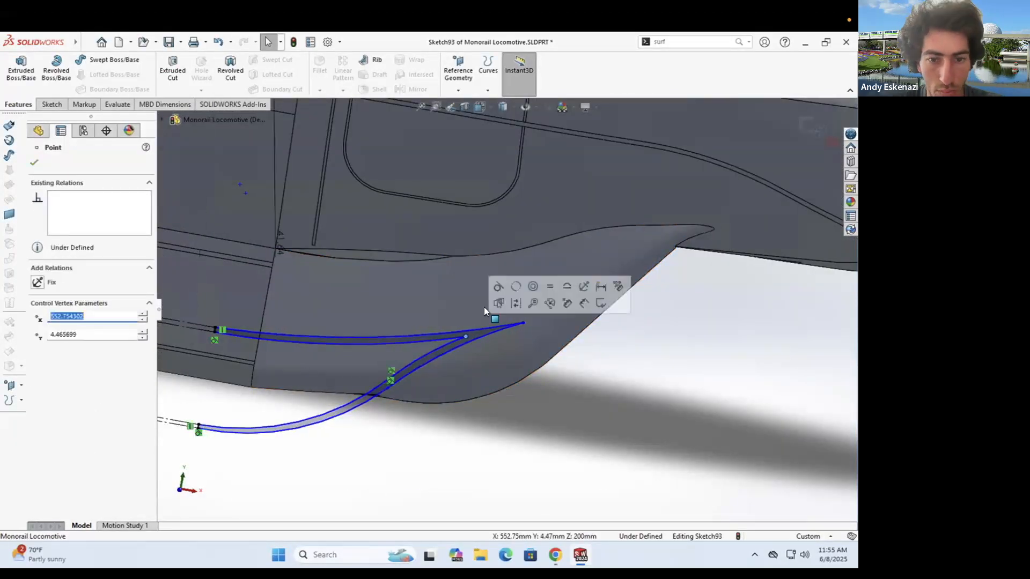
pyautogui.scroll(-4, 504, 310)
pyautogui.press('Escape')
# - Restart the extruded cut from the sketch plane, ending up to the fin face
pyautogui.click(20, 104)
pyautogui.click(172, 70)
pyautogui.click(107, 197)
pyautogui.click(96, 213)
pyautogui.click(497, 306)
pyautogui.scroll(-5, 497, 306)
pyautogui.moveTo(497, 306)
pyautogui.mouseDown(button='middle')
pyautogui.moveTo(379, 294)
pyautogui.moveTo(525, 323)
pyautogui.moveTo(464, 288)
pyautogui.moveTo(483, 307)
pyautogui.mouseUp(button='middle')
pyautogui.click(99, 198)
pyautogui.click(94, 207)
pyautogui.click(86, 231)
pyautogui.click(89, 278)
pyautogui.click(477, 315)
# - End the cut 0.15 mm offset from the fin surface, reverse the offset, and confirm
pyautogui.scroll(5, 478, 316)
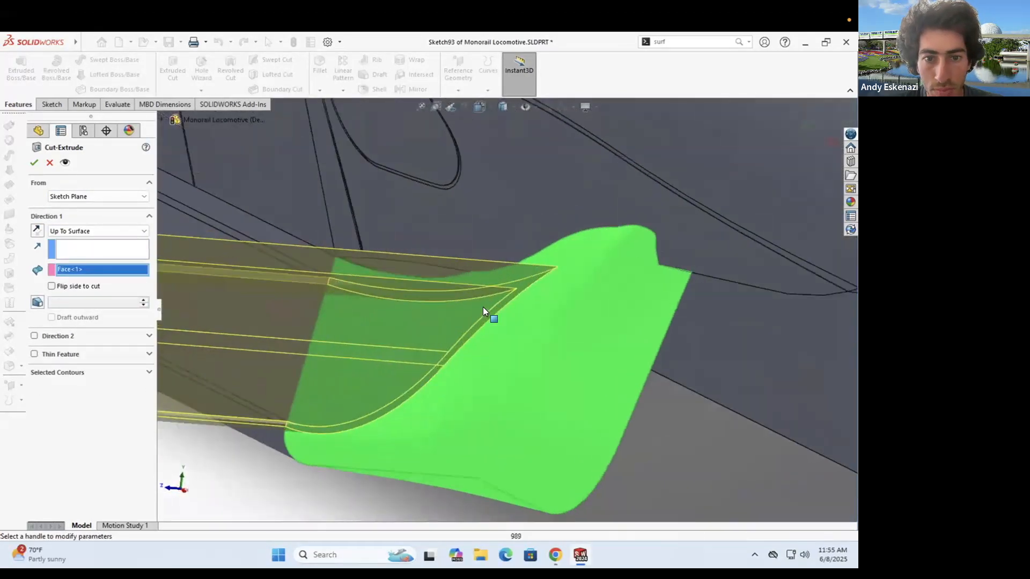
pyautogui.click(143, 231)
pyautogui.click(81, 285)
pyautogui.click(34, 163)
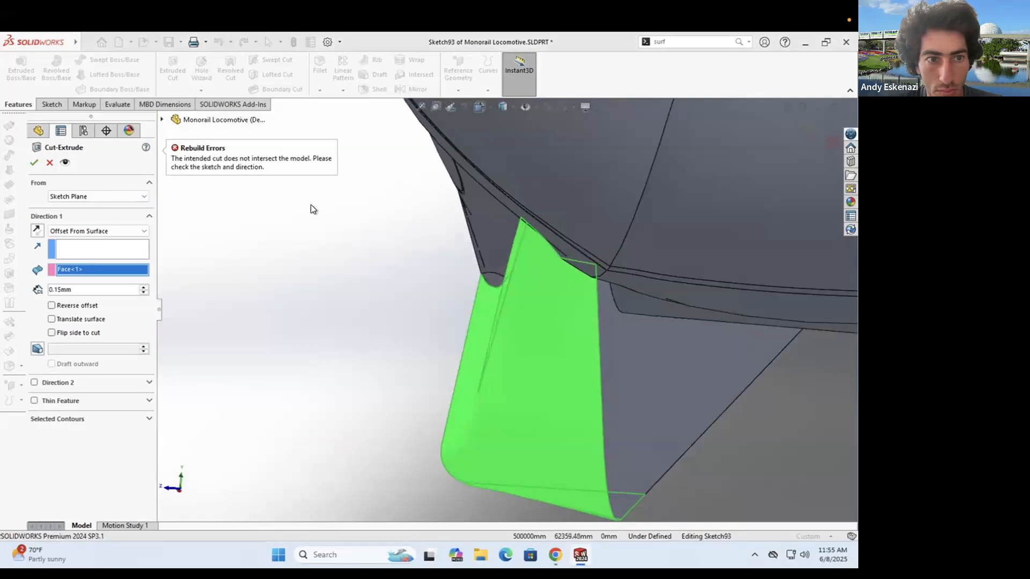
pyautogui.moveTo(346, 244); pyautogui.dragTo(355, 258, button='middle')
pyautogui.click(52, 306)
pyautogui.click(35, 162)
pyautogui.moveTo(537, 332); pyautogui.dragTo(635, 358, button='middle')
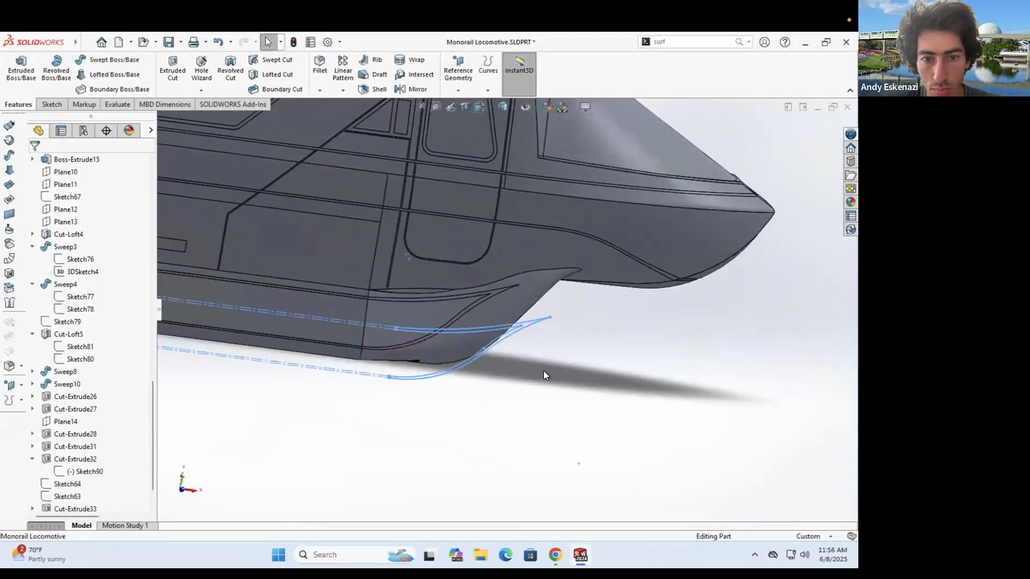
# - Inspect the finished groove on the nose and bring up options for Cut-Extrude37
pyautogui.click(543, 371)
pyautogui.scroll(3, 518, 274)
pyautogui.moveTo(516, 267); pyautogui.dragTo(506, 303, button='middle')
pyautogui.scroll(-2, 506, 304)
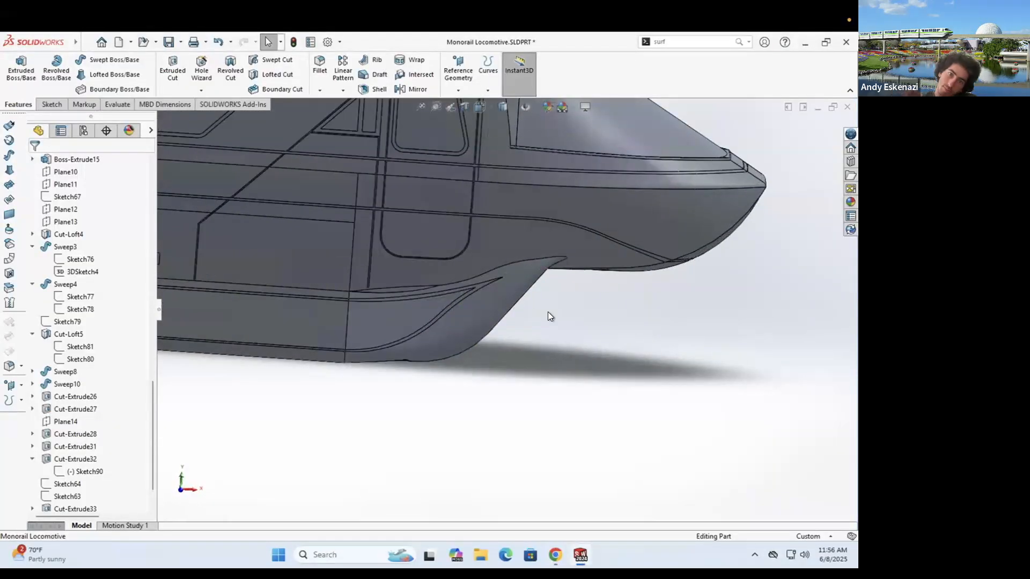
pyautogui.scroll(-2, 49, 468)
pyautogui.rightClick(67, 483)
# - Edit the stripe sketch Sketch93 and set the left-end-to-tip horizontal distance to 70
pyautogui.click(86, 283)
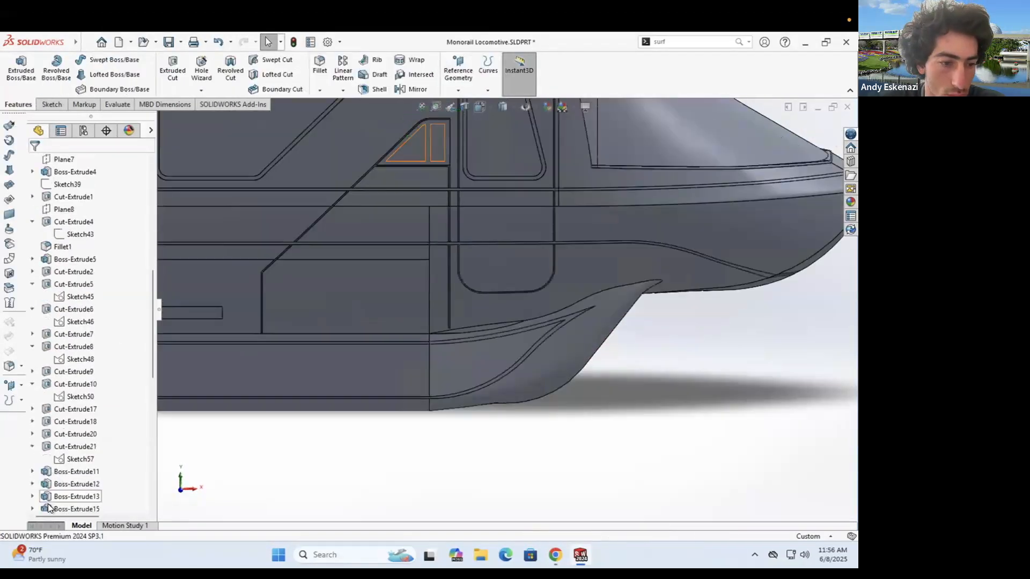
pyautogui.rightClick(81, 335)
pyautogui.click(85, 340)
pyautogui.scroll(-3, 508, 312)
pyautogui.click(335, 341)
pyautogui.click(529, 304)
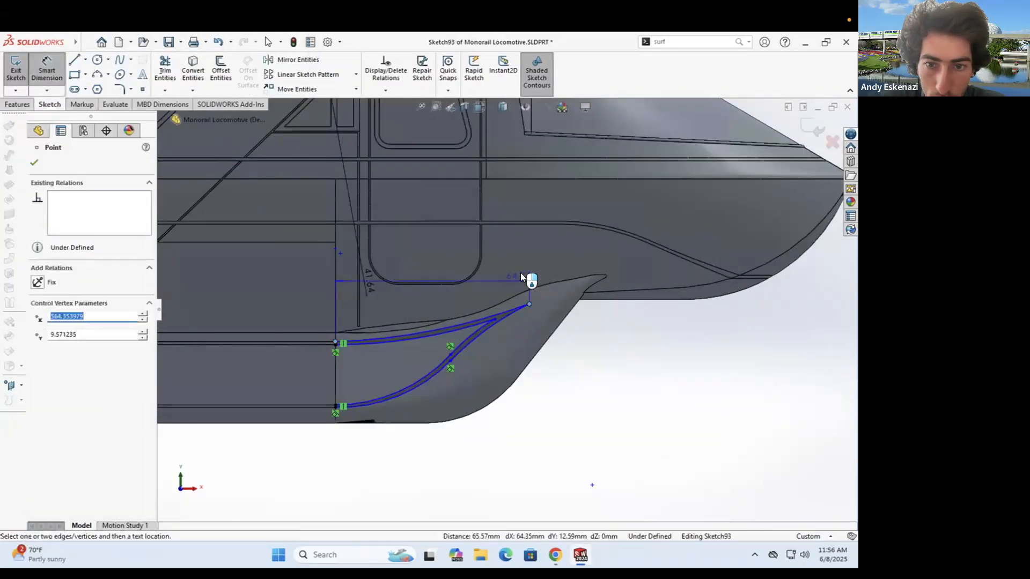
pyautogui.click(536, 272)
pyautogui.write('70')
pyautogui.press('Return')
# - Add a 12 vertical dimension at the stripe tip and shift the outer curve junction right
pyautogui.click(545, 297)
pyautogui.click(335, 341)
pyautogui.click(622, 321)
pyautogui.write('12')
pyautogui.press('Return')
pyautogui.press('Escape')
pyautogui.scroll(-5, 495, 326)
pyautogui.moveTo(497, 318)
pyautogui.mouseDown()
pyautogui.moveTo(490, 346)
pyautogui.moveTo(504, 331)
pyautogui.mouseUp()
pyautogui.scroll(6, 455, 369)
pyautogui.scroll(-2, 517, 331)
# - Dimension the lower-left end to the inner curve point at 55 horizontally
pyautogui.click(49, 73)
pyautogui.click(497, 332)
pyautogui.click(309, 406)
pyautogui.click(377, 461)
pyautogui.write('55')
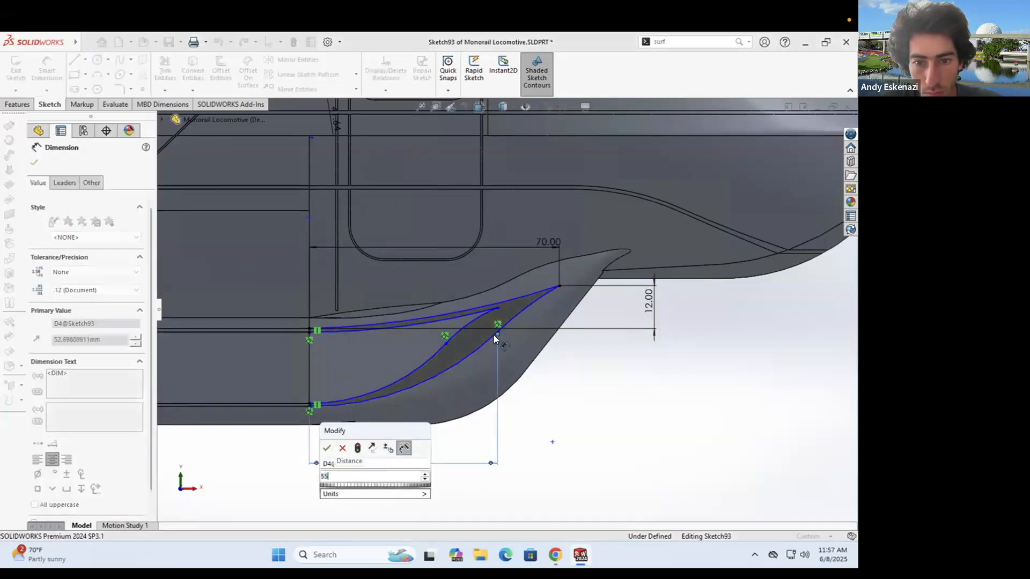
pyautogui.press('Return')
pyautogui.press('Escape')
# - Drag the inner curve points rightward to reshape the inner edge of the stripe
pyautogui.moveTo(446, 344); pyautogui.dragTo(487, 332)
pyautogui.scroll(-3, 486, 296)
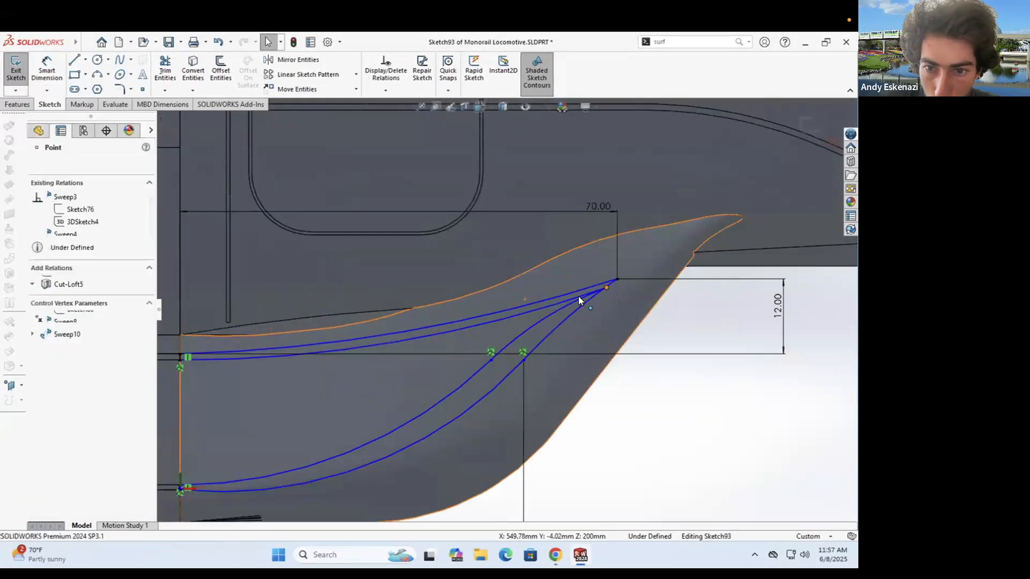
pyautogui.moveTo(578, 296); pyautogui.dragTo(582, 295)
pyautogui.moveTo(490, 361); pyautogui.dragTo(511, 360)
pyautogui.moveTo(567, 301); pyautogui.dragTo(570, 302)
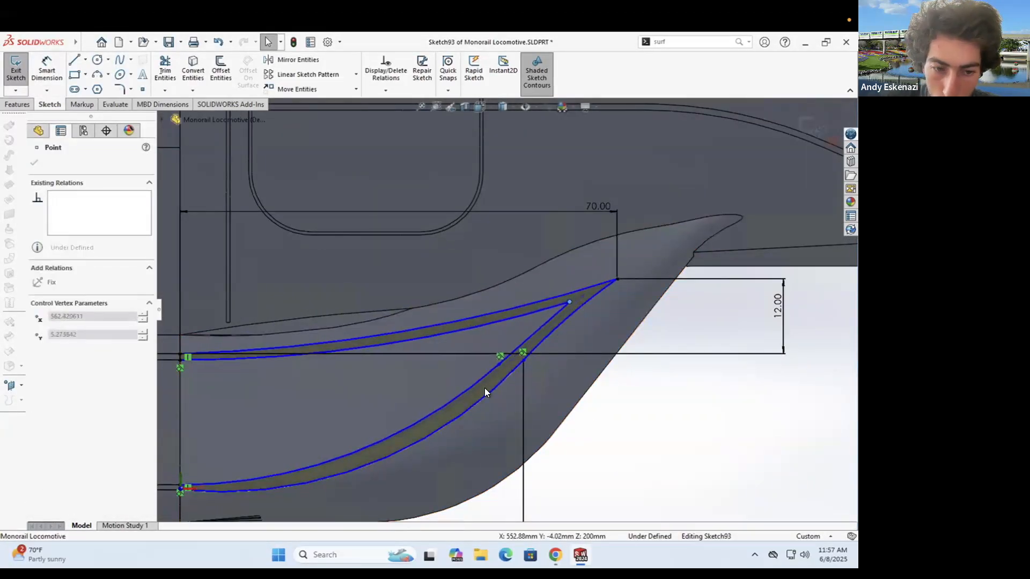
pyautogui.press('Escape')
pyautogui.scroll(2, 486, 386)
pyautogui.click(304, 417)
pyautogui.keyDown('ctrl'); pyautogui.click(224, 421); pyautogui.keyUp('ctrl')
pyautogui.press('Escape')
pyautogui.scroll(-3, 553, 314)
# - Draw a short vertical centerline between the inner and outer curve points and dimension it
pyautogui.click(85, 60)
pyautogui.moveTo(472, 322); pyautogui.dragTo(506, 298)
pyautogui.click(85, 59)
pyautogui.click(99, 87)
pyautogui.click(507, 316)
pyautogui.click(507, 299)
pyautogui.press('Escape')
pyautogui.scroll(-4, 552, 311)
pyautogui.click(47, 70)
pyautogui.click(427, 290)
pyautogui.click(545, 288)
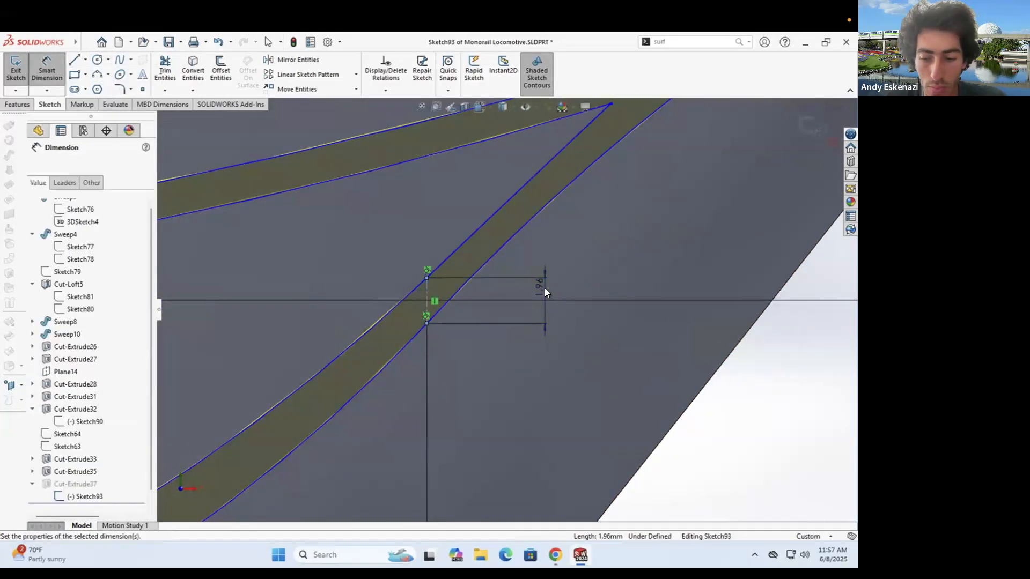
# - Try a 1 mm centerline length, undo it, and align the inner point above the outer point
pyautogui.write('1')
pyautogui.scroll(8, 509, 305)
pyautogui.scroll(-3, 552, 220)
pyautogui.click(86, 60)
pyautogui.click(99, 87)
pyautogui.press('Escape')
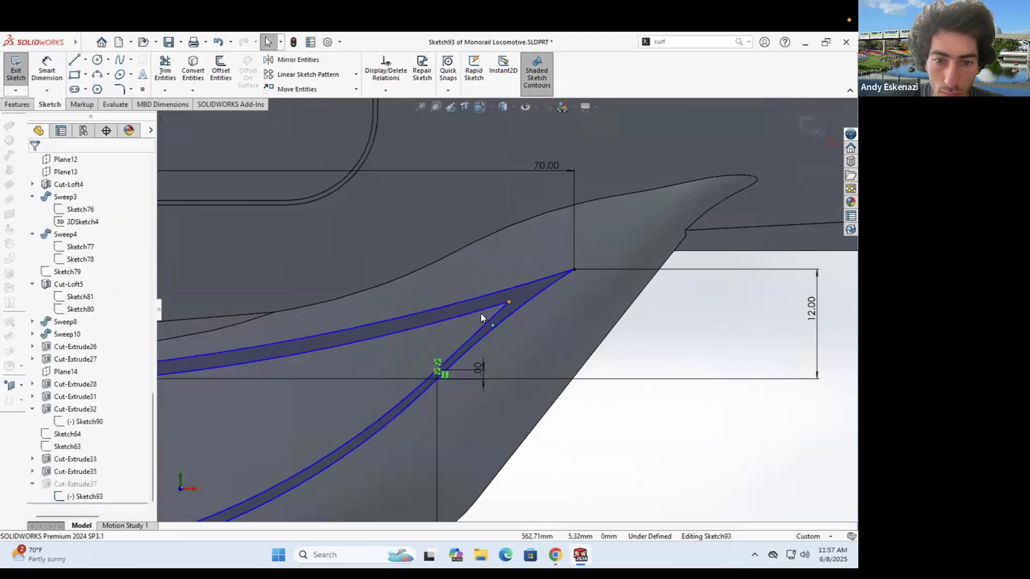
pyautogui.click(483, 311)
pyautogui.hotkey('ctrl', 'z')
pyautogui.hotkey('ctrl', 'z')
pyautogui.hotkey('ctrl', 'z')
pyautogui.hotkey('ctrl', 'z')
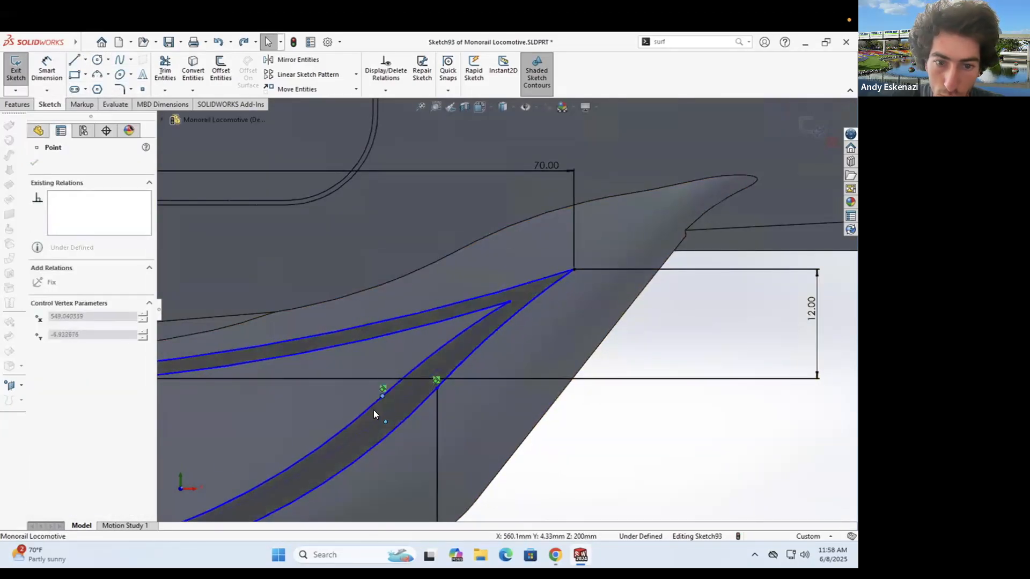
pyautogui.moveTo(385, 399); pyautogui.dragTo(383, 413)
pyautogui.press('Escape')
# - Add 65 and 50 horizontal dimensions and a 4 mm vertical dimension D7 between curve points
pyautogui.scroll(4, 569, 310)
pyautogui.click(59, 81)
pyautogui.click(231, 344)
pyautogui.click(516, 301)
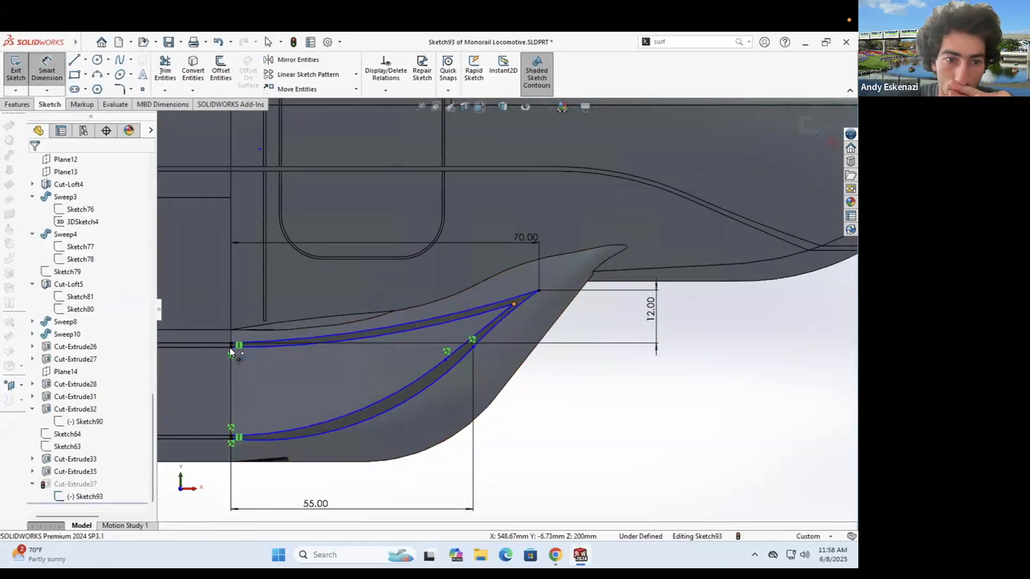
pyautogui.click(368, 285)
pyautogui.click(235, 437)
pyautogui.click(451, 356)
pyautogui.click(375, 441)
pyautogui.click(516, 299)
pyautogui.click(540, 291)
pyautogui.click(556, 297)
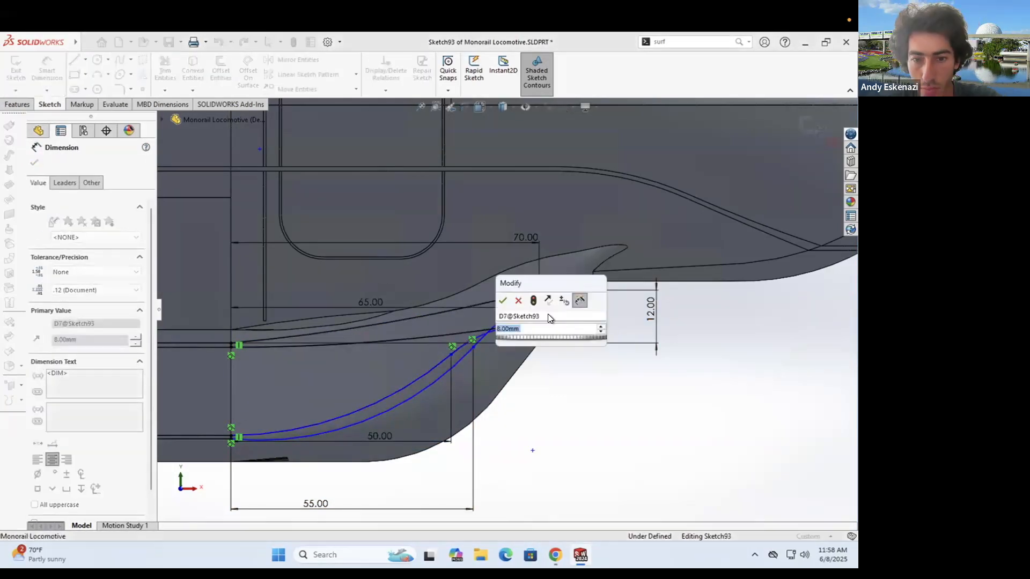
pyautogui.write('4')
pyautogui.press('Return')
# - Change D7 to 2, the 65.00 length to 60, and the 6.00 dimension to 5
pyautogui.doubleClick(551, 309)
pyautogui.write('2')
pyautogui.press('Return')
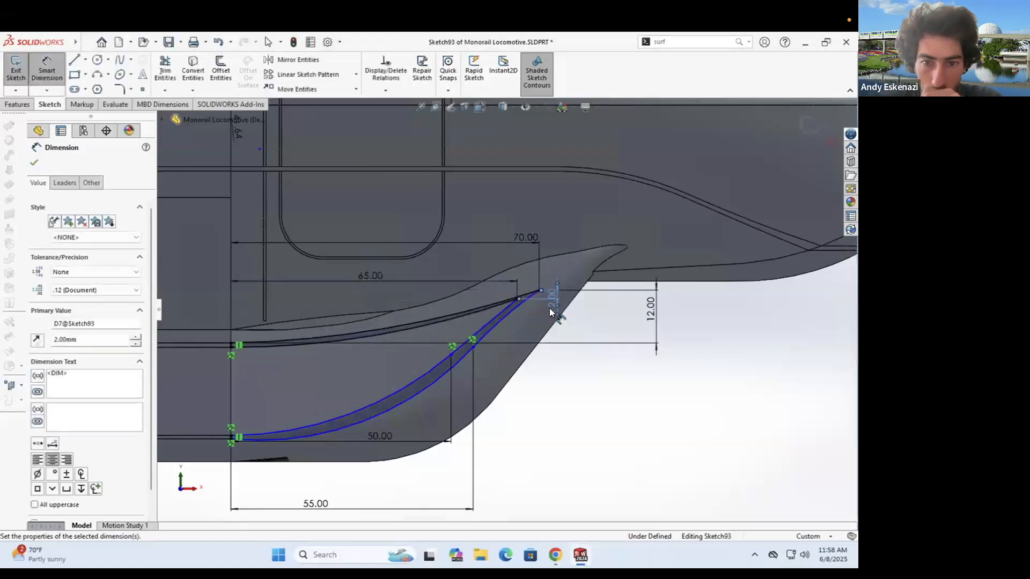
pyautogui.doubleClick(370, 276)
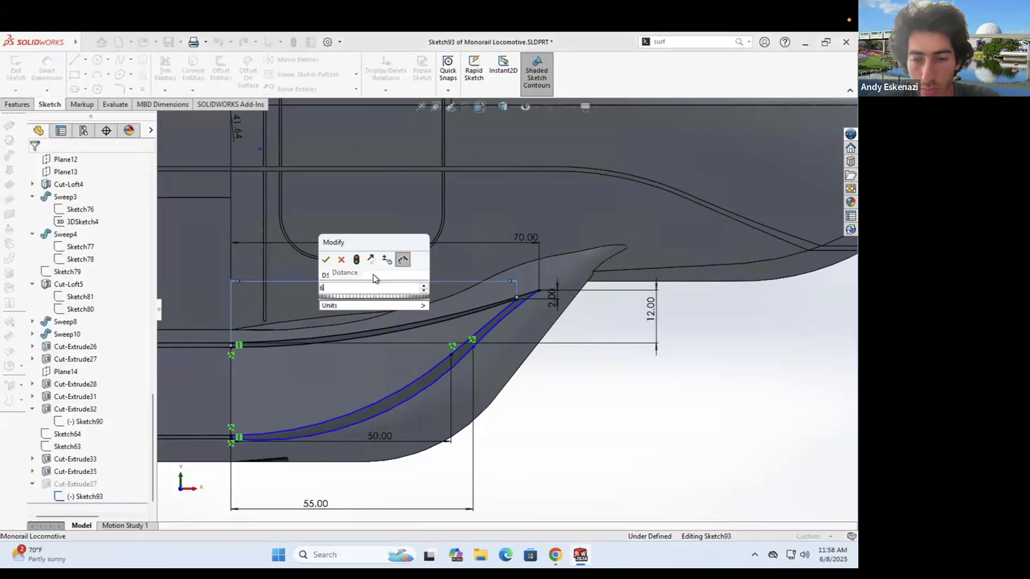
pyautogui.write('60')
pyautogui.press('Return')
pyautogui.doubleClick(529, 302)
pyautogui.write('5')
pyautogui.press('Return')
pyautogui.press('Escape')
# - Reshape the stripe curves by dragging the spline tangent points to new positions
pyautogui.click(455, 348)
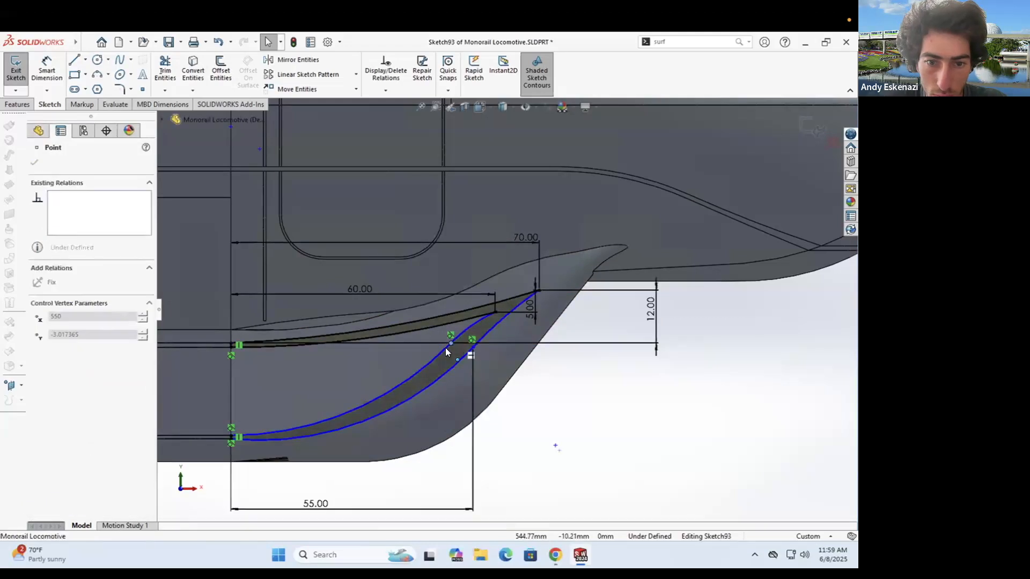
pyautogui.scroll(-3, 438, 355)
pyautogui.moveTo(409, 355); pyautogui.dragTo(451, 333)
pyautogui.scroll(2, 474, 316)
pyautogui.rightClick(410, 352)
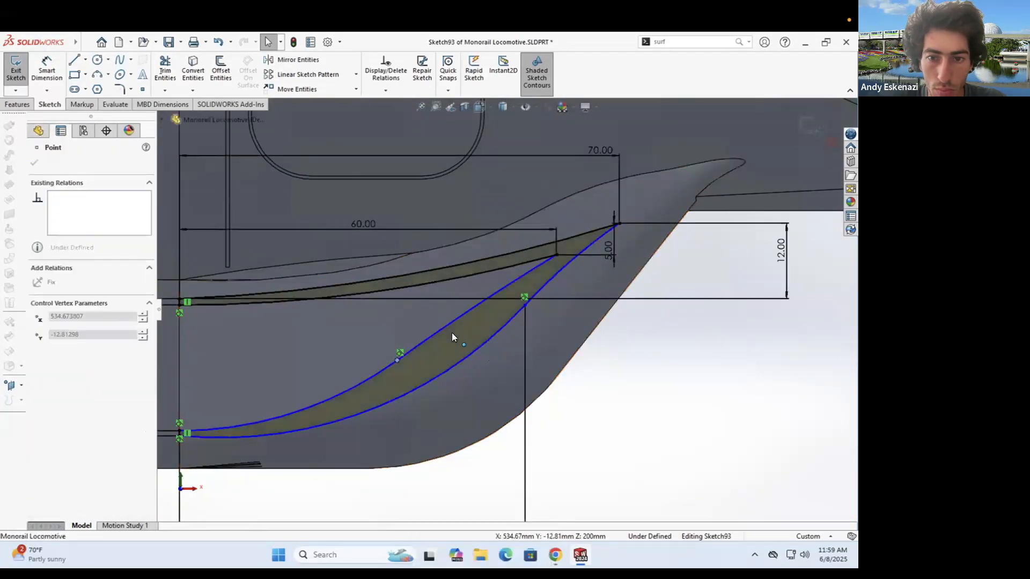
pyautogui.scroll(2, 474, 358)
pyautogui.moveTo(474, 358); pyautogui.dragTo(474, 325, button='right')
# - Add a 45 horizontal dimension to a spline point; undo the invalid 15 vertical dimension
pyautogui.click(279, 397)
pyautogui.click(468, 328)
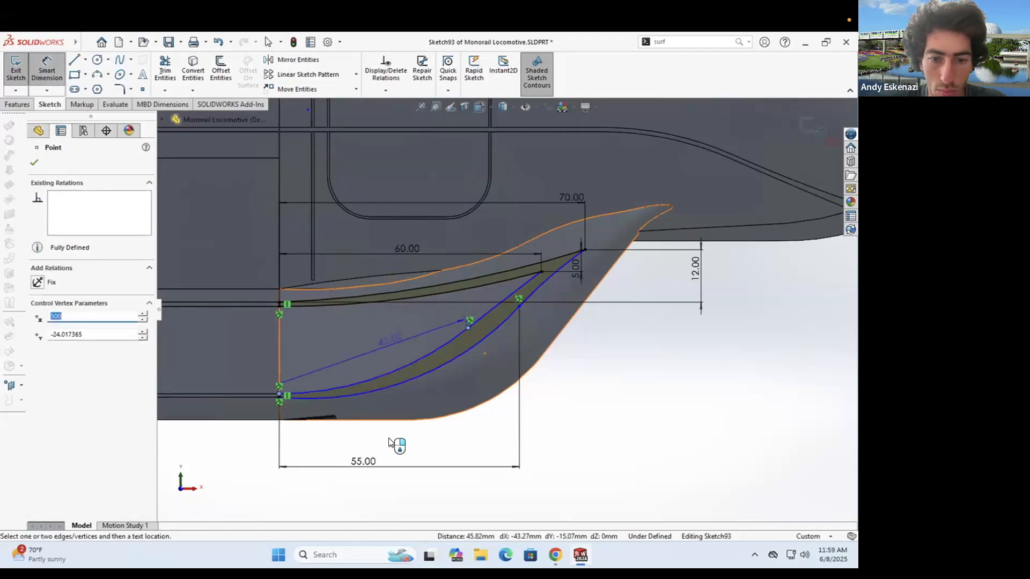
pyautogui.click(388, 436)
pyautogui.write('45')
pyautogui.press('Return')
pyautogui.click(278, 393)
pyautogui.click(279, 394)
pyautogui.click(252, 359)
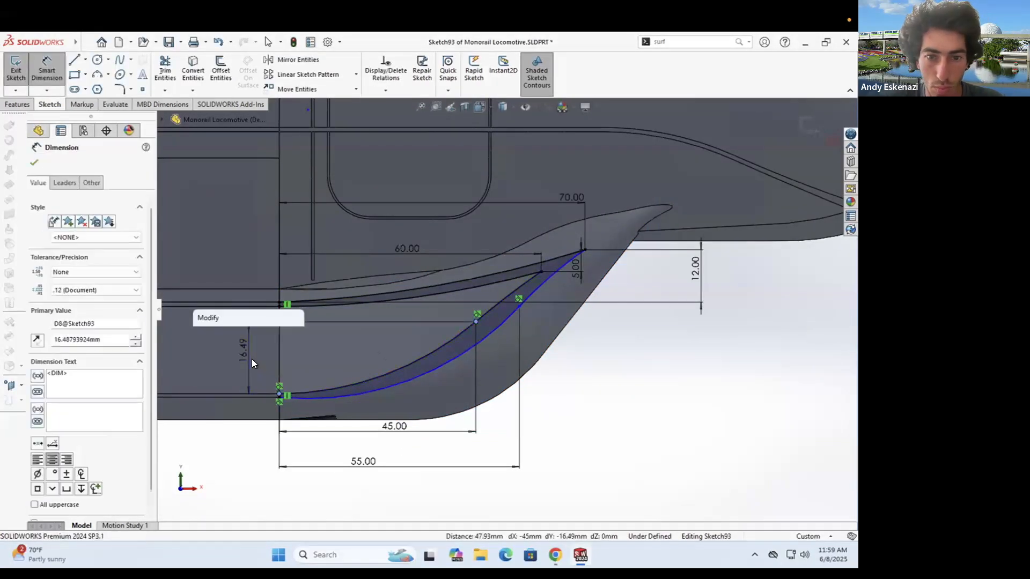
pyautogui.write('15')
pyautogui.press('Return')
pyautogui.click(498, 292)
pyautogui.hotkey('ctrl', 'z')
pyautogui.hotkey('ctrl', 'z')
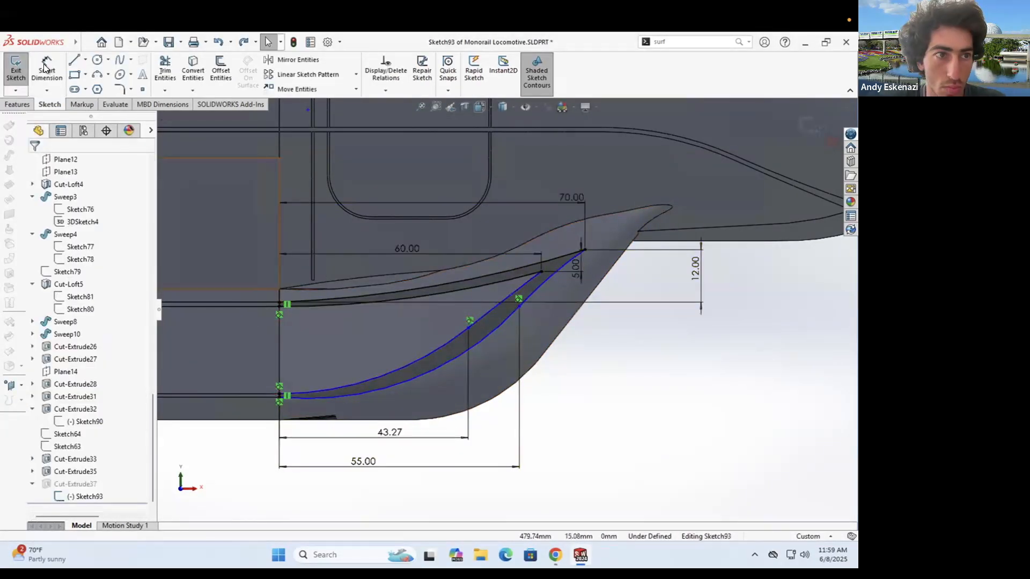
pyautogui.click(519, 299)
# - Rebuild the part to check the cut, then reopen Sketch93 for editing
pyautogui.hotkey('ctrl', 'b')
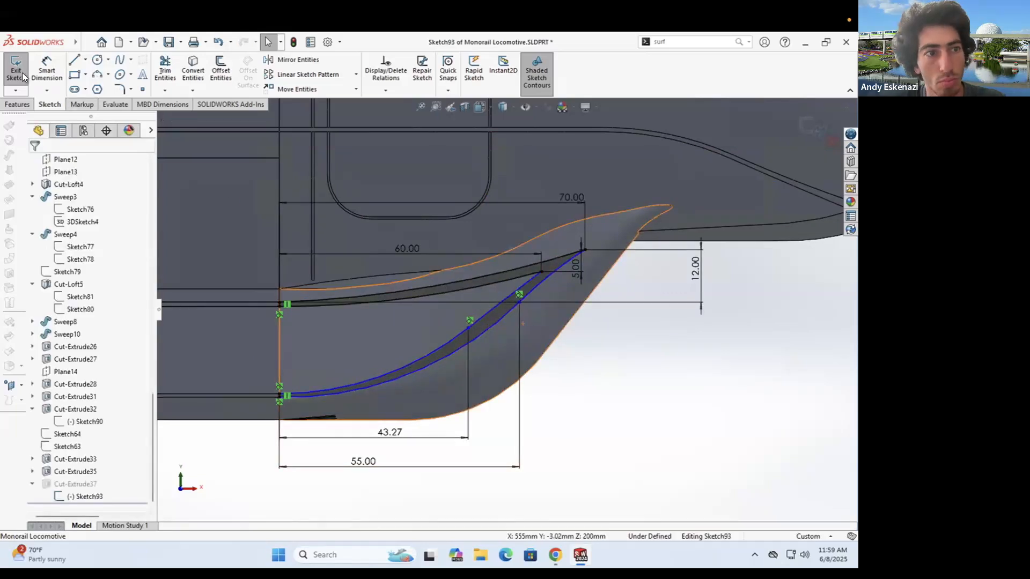
pyautogui.scroll(7, 527, 330)
pyautogui.moveTo(563, 348); pyautogui.dragTo(544, 357, button='middle')
pyautogui.scroll(-5, 564, 338)
pyautogui.rightClick(84, 496)
pyautogui.click(94, 338)
# - Delete the 55.00 dimension and drag the freed spline point to reshape the curve
pyautogui.moveTo(515, 339)
pyautogui.mouseDown()
pyautogui.moveTo(505, 370)
pyautogui.moveTo(514, 312)
pyautogui.moveTo(515, 370)
pyautogui.mouseUp()
pyautogui.rightClick(579, 372)
pyautogui.click(606, 393)
pyautogui.moveTo(580, 307); pyautogui.dragTo(524, 358)
pyautogui.click(308, 435)
pyautogui.keyDown('ctrl'); pyautogui.click(273, 423); pyautogui.keyUp('ctrl')
pyautogui.click(40, 350)
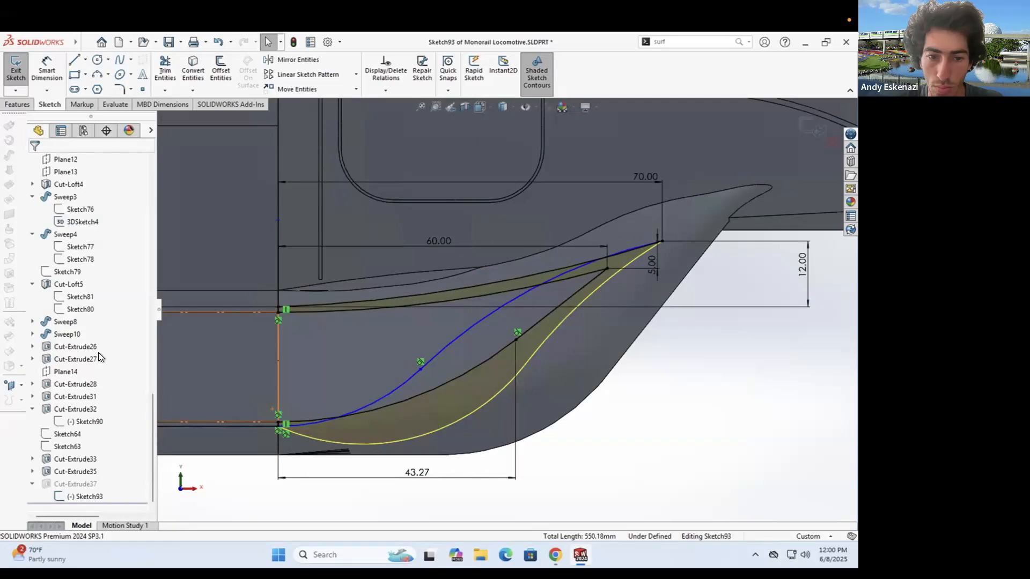
pyautogui.hotkey('ctrl', 'z')
# - Delete the 43.27 dimension, move the inner curve point, and set the end offset to 4.50
pyautogui.scroll(1, 515, 345)
pyautogui.moveTo(465, 403)
pyautogui.mouseDown()
pyautogui.moveTo(448, 388)
pyautogui.moveTo(574, 305)
pyautogui.moveTo(565, 305)
pyautogui.mouseUp()
pyautogui.click(513, 400)
pyautogui.press('Delete')
pyautogui.moveTo(513, 335); pyautogui.dragTo(557, 306)
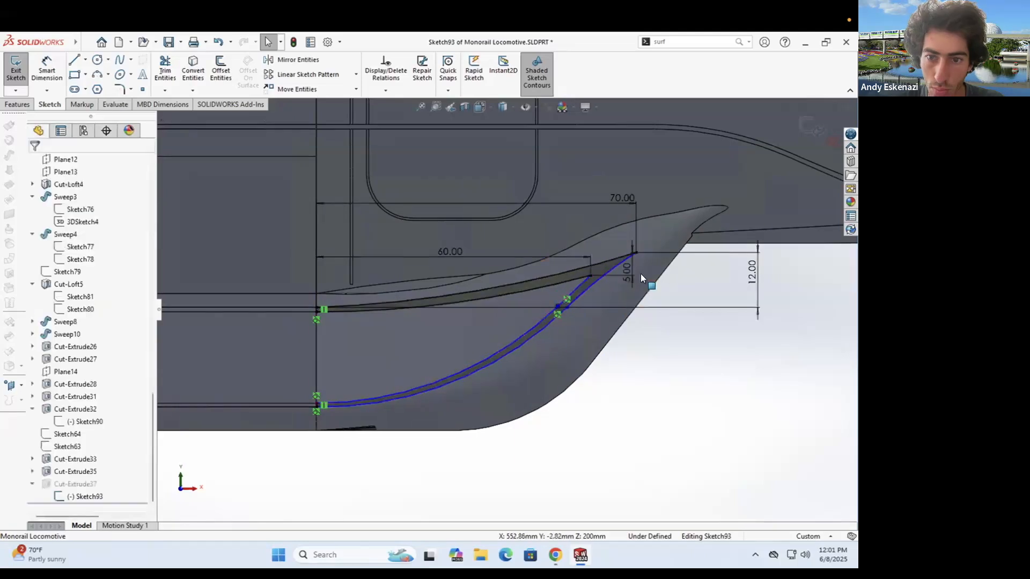
pyautogui.doubleClick(627, 273)
pyautogui.write('4.5')
pyautogui.press('Return')
# - Exit Sketch93 and rebuild Cut-Extrude37 with the slimmer curved stripe
pyautogui.scroll(-3, 595, 289)
pyautogui.hotkey('ctrl', 'b')
pyautogui.scroll(7, 607, 275)
pyautogui.scroll(-3, 488, 351)
# - Save the part after viewing the nose and checking the monorail reference photo
pyautogui.scroll(7, 577, 276)
pyautogui.moveTo(550, 269); pyautogui.dragTo(525, 285, button='middle')
pyautogui.scroll(-1, 415, 264)
pyautogui.click(169, 42)
pyautogui.scroll(4, 536, 275)
pyautogui.scroll(-3, 423, 271)
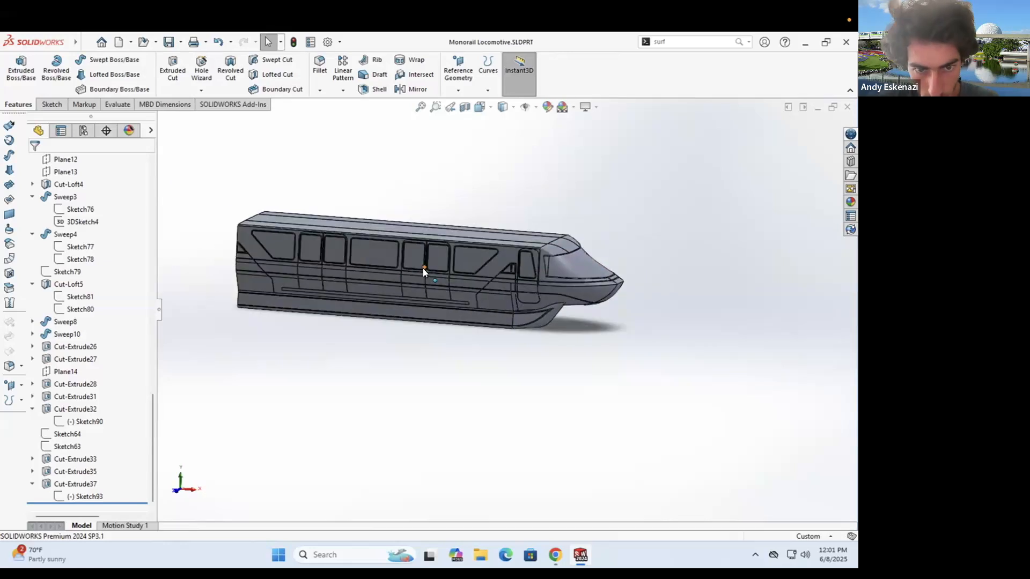
pyautogui.click(549, 550)
pyautogui.click(548, 549)
pyautogui.scroll(-10, 387, 242)
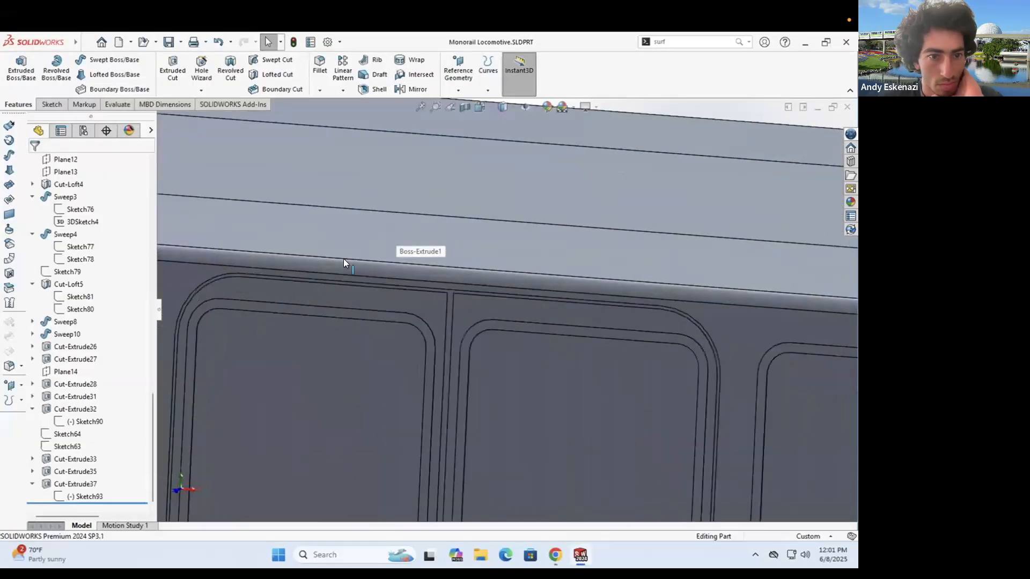
# - Start a new sketch on the car body's side face
pyautogui.click(50, 105)
pyautogui.click(16, 69)
pyautogui.click(200, 273)
pyautogui.scroll(-12, 364, 256)
# - Draw two short vertical centerlines on the side face above the doors
pyautogui.click(85, 59)
pyautogui.click(105, 88)
pyautogui.scroll(4, 455, 298)
pyautogui.scroll(-5, 615, 300)
pyautogui.click(613, 305)
pyautogui.click(613, 288)
pyautogui.press('Escape')
pyautogui.click(85, 59)
pyautogui.click(105, 87)
pyautogui.scroll(-8, 570, 314)
pyautogui.click(568, 313)
pyautogui.click(568, 300)
pyautogui.press('Escape')
# - Add a third short vertical centerline at the right door
pyautogui.click(86, 59)
pyautogui.click(104, 88)
pyautogui.scroll(8, 726, 288)
pyautogui.scroll(-10, 794, 294)
pyautogui.click(597, 304)
pyautogui.click(598, 295)
pyautogui.press('Escape')
# - Draw a center-point rectangle centered at the top of a centerline
pyautogui.click(85, 75)
pyautogui.click(107, 102)
pyautogui.click(555, 297)
pyautogui.click(770, 301)
pyautogui.press('Escape')
# - Dimension the rectangle's width at 30 mm
pyautogui.click(47, 70)
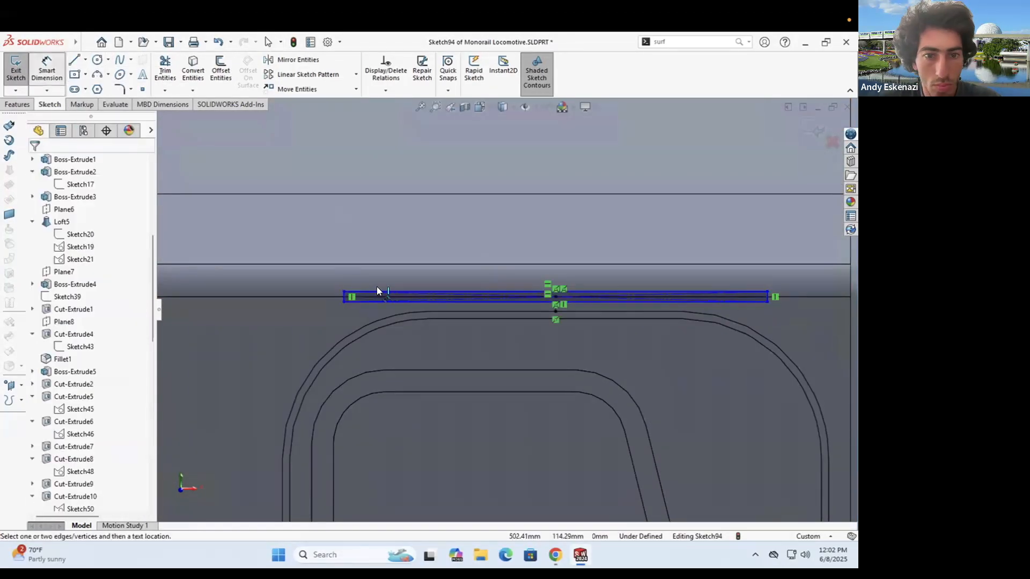
pyautogui.click(378, 291)
pyautogui.click(400, 267)
pyautogui.write('30')
pyautogui.press('Return')
pyautogui.scroll(-4, 281, 312)
pyautogui.click(558, 547)
pyautogui.click(558, 547)
pyautogui.scroll(4, 515, 306)
pyautogui.press('Escape')
# - Change the rectangle width to 50 mm, then settle on 40 mm
pyautogui.doubleClick(511, 270)
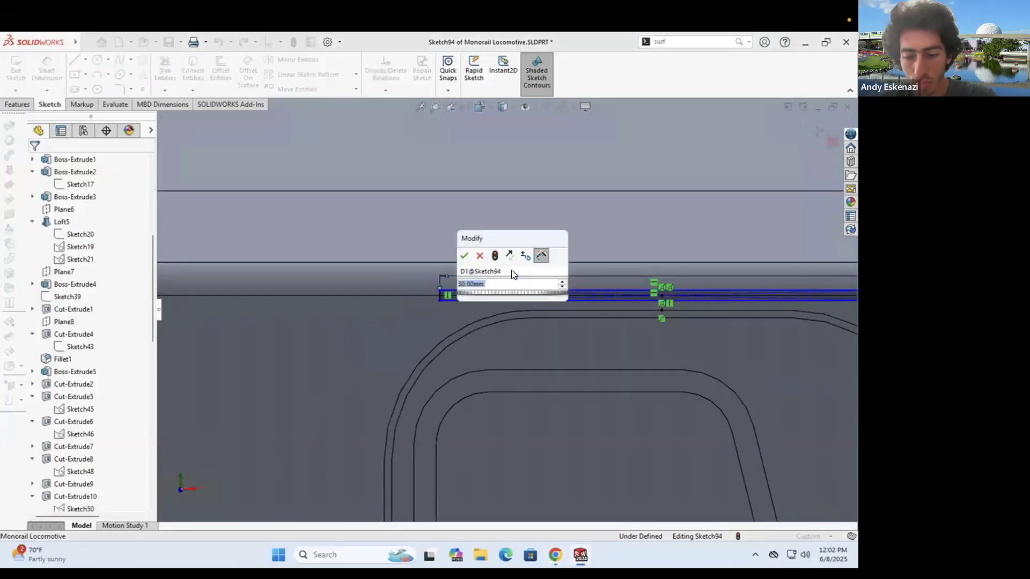
pyautogui.write('50')
pyautogui.press('Return')
pyautogui.scroll(3, 509, 311)
pyautogui.doubleClick(447, 282)
pyautogui.write('40')
pyautogui.press('Return')
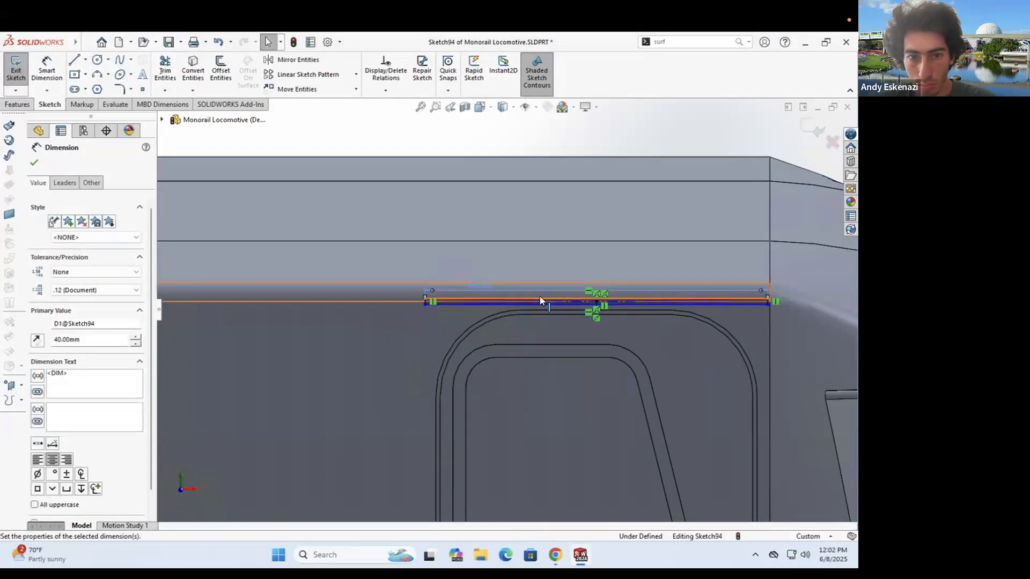
# - Dimension the rectangle's height at 1 mm
pyautogui.scroll(-10, 437, 303)
pyautogui.click(46, 69)
pyautogui.click(402, 340)
pyautogui.click(363, 337)
pyautogui.write('1')
pyautogui.press('Return')
pyautogui.scroll(10, 451, 296)
# - Reduce the strip height to 0.5 mm after comparing with the reference photo
pyautogui.click(555, 551)
pyautogui.click(556, 551)
pyautogui.scroll(-6, 510, 306)
pyautogui.doubleClick(450, 324)
pyautogui.write('.5')
pyautogui.press('Return')
pyautogui.scroll(12, 589, 309)
pyautogui.scroll(-10, 309, 309)
# - Draw a second center-point rectangle across the car side
pyautogui.click(74, 74)
pyautogui.click(299, 311)
pyautogui.scroll(3, 495, 311)
pyautogui.scroll(-4, 776, 315)
pyautogui.click(731, 315)
pyautogui.press('d')
# - Give the second rectangle a 2 mm horizontal offset and 0.5 mm height
pyautogui.click(730, 316)
pyautogui.click(615, 383)
pyautogui.press('Escape')
pyautogui.click(645, 496)
pyautogui.click(697, 365)
pyautogui.write('2')
pyautogui.press('Return')
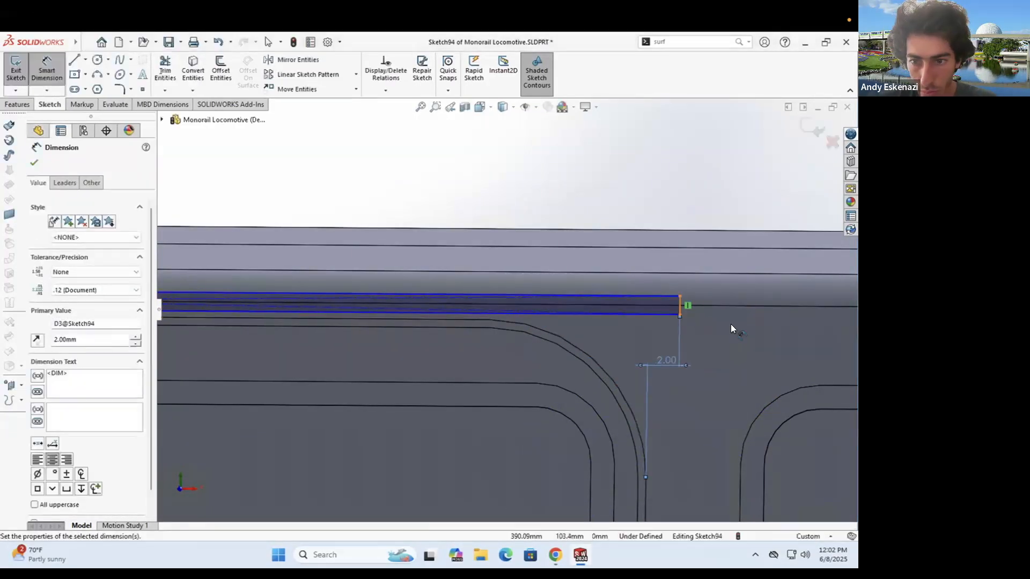
pyautogui.click(678, 307)
pyautogui.click(722, 320)
pyautogui.write('.5')
pyautogui.press('Return')
pyautogui.press('Escape')
# - Set a 2 mm offset from the sketch point to the window arc
pyautogui.scroll(-4, 608, 313)
pyautogui.click(452, 263)
pyautogui.press('d')
pyautogui.click(492, 372)
pyautogui.click(475, 366)
pyautogui.write('2')
pyautogui.press('Return')
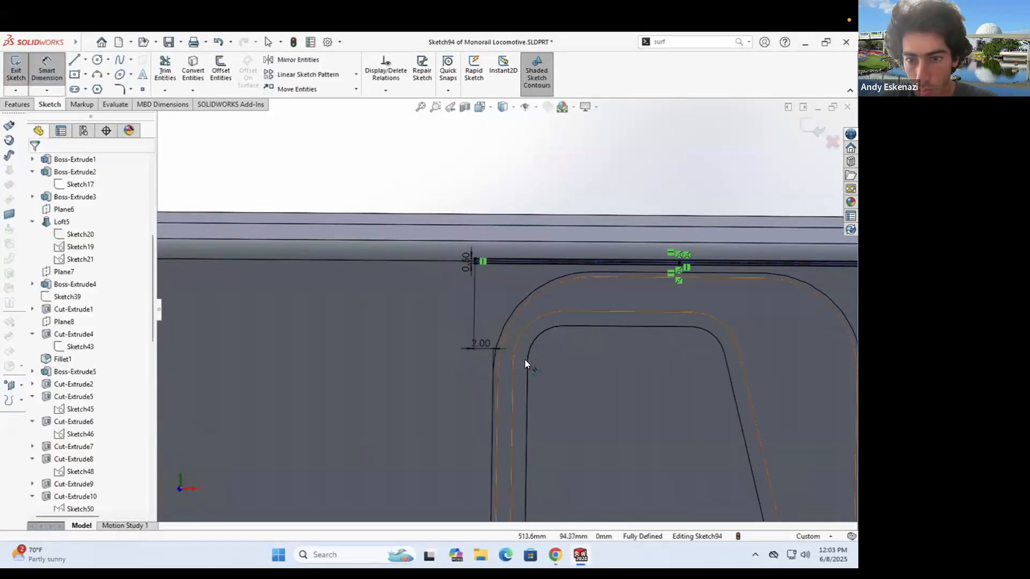
pyautogui.scroll(4, 558, 363)
pyautogui.press('Escape')
# - Begin another rectangle at the sketch point, then cancel it and clear the selection
pyautogui.scroll(6, 703, 370)
pyautogui.scroll(-8, 185, 308)
pyautogui.press('r')
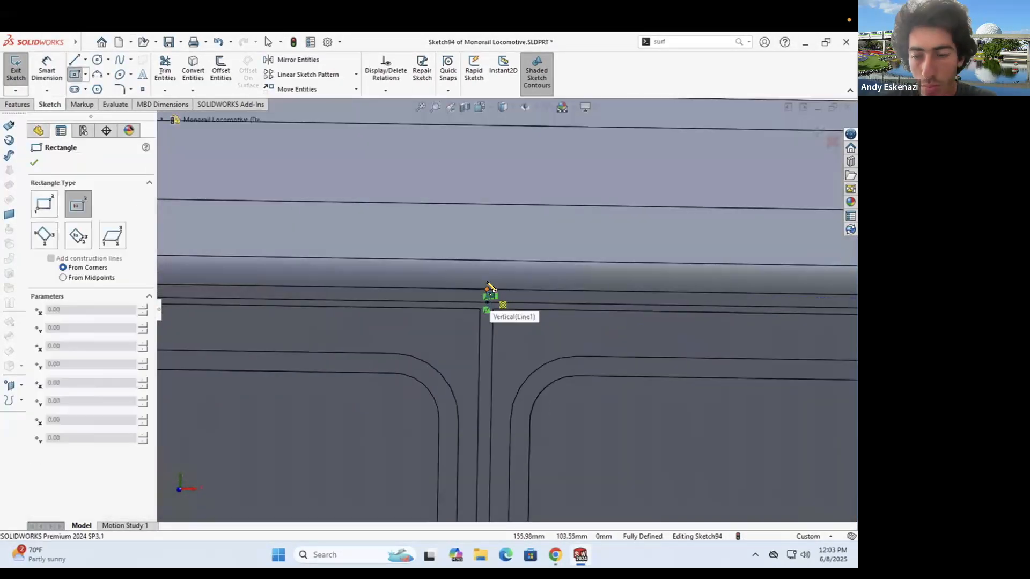
pyautogui.click(489, 300)
pyautogui.scroll(5, 498, 301)
pyautogui.scroll(-7, 657, 315)
pyautogui.press('Escape')
pyautogui.scroll(9, 648, 307)
pyautogui.scroll(-4, 730, 331)
pyautogui.click(731, 332)
pyautogui.press('Escape')
pyautogui.scroll(4, 786, 345)
pyautogui.scroll(-5, 418, 294)
pyautogui.scroll(-6, 416, 297)
# - Draw a third center-point rectangle to the door's right side, 0.5 mm tall
pyautogui.press('r')
pyautogui.click(459, 307)
pyautogui.scroll(8, 501, 311)
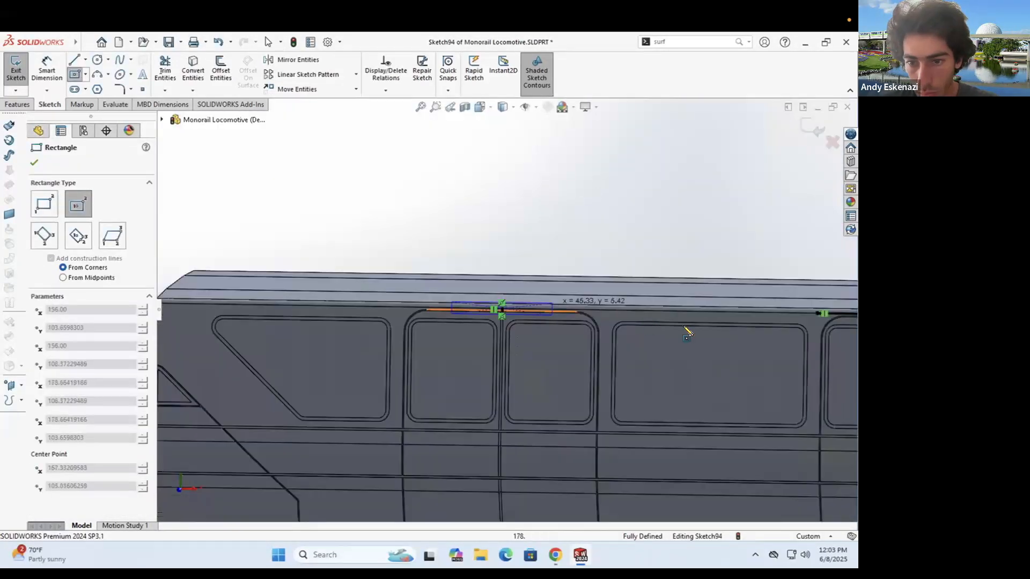
pyautogui.scroll(-8, 609, 316)
pyautogui.click(637, 332)
pyautogui.press('d')
pyautogui.click(674, 331)
pyautogui.write('.5')
pyautogui.press('Return')
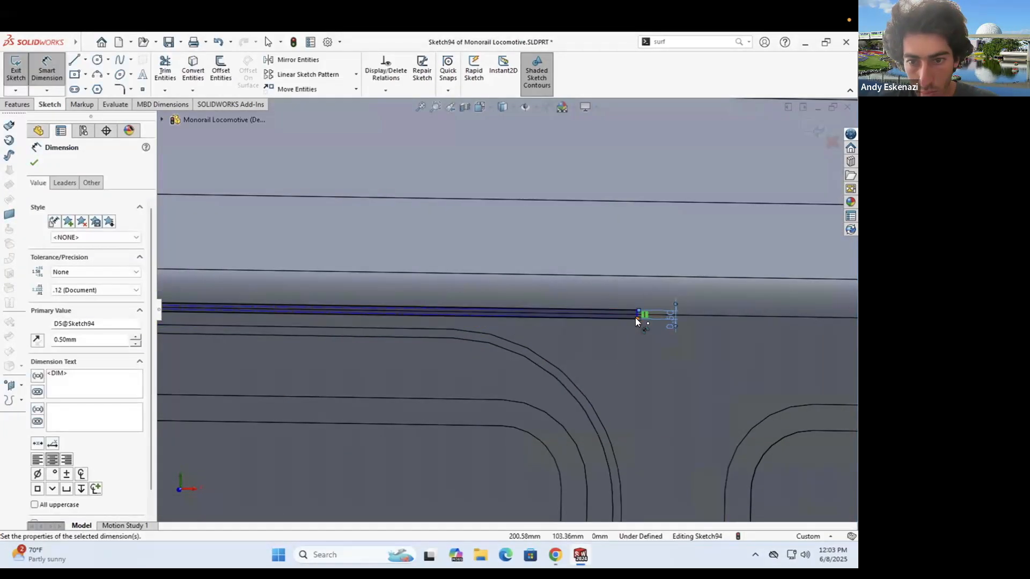
pyautogui.press('Escape')
# - Stretch the third strip rightward and set a 2 mm gap to the door edge
pyautogui.moveTo(637, 319); pyautogui.dragTo(698, 323)
pyautogui.press('d')
pyautogui.click(621, 499)
pyautogui.scroll(3, 617, 477)
pyautogui.click(606, 449)
pyautogui.write('2')
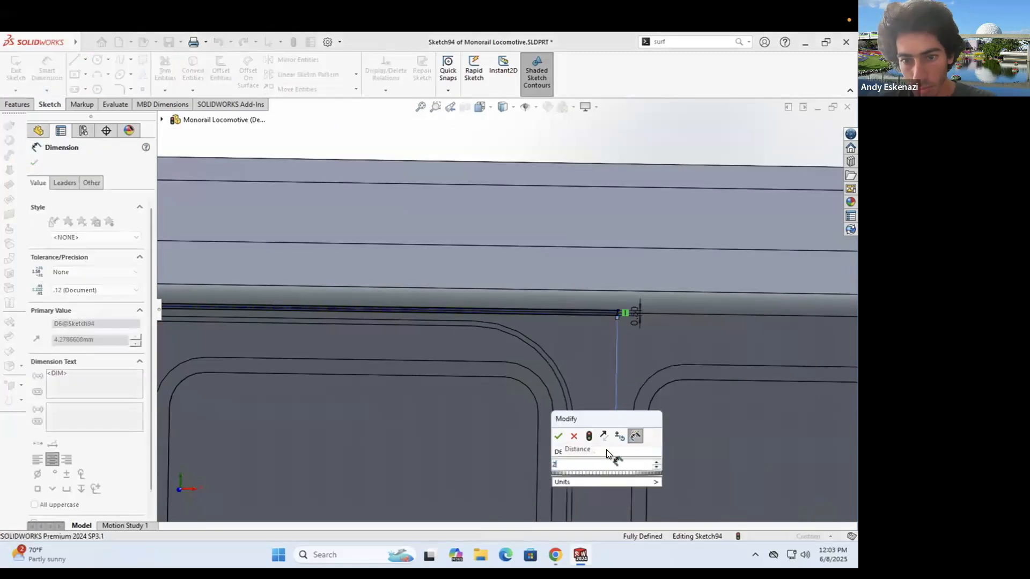
pyautogui.press('Return')
pyautogui.press('Escape')
pyautogui.click(18, 105)
pyautogui.click(33, 74)
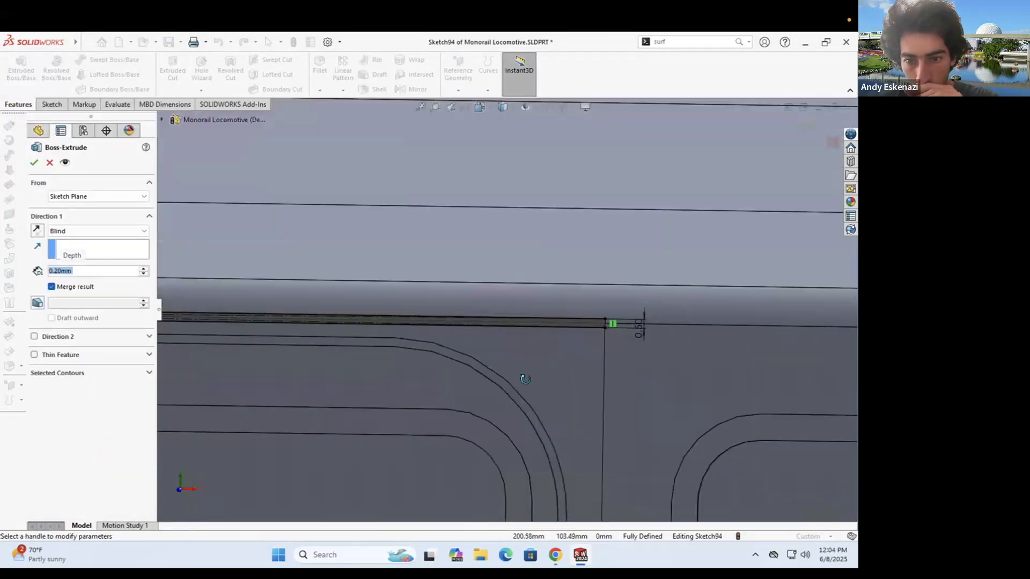
# - Extrude the strip in a second direction with a 20° draft and accept Boss-Extrude17
pyautogui.click(34, 336)
pyautogui.click(37, 385)
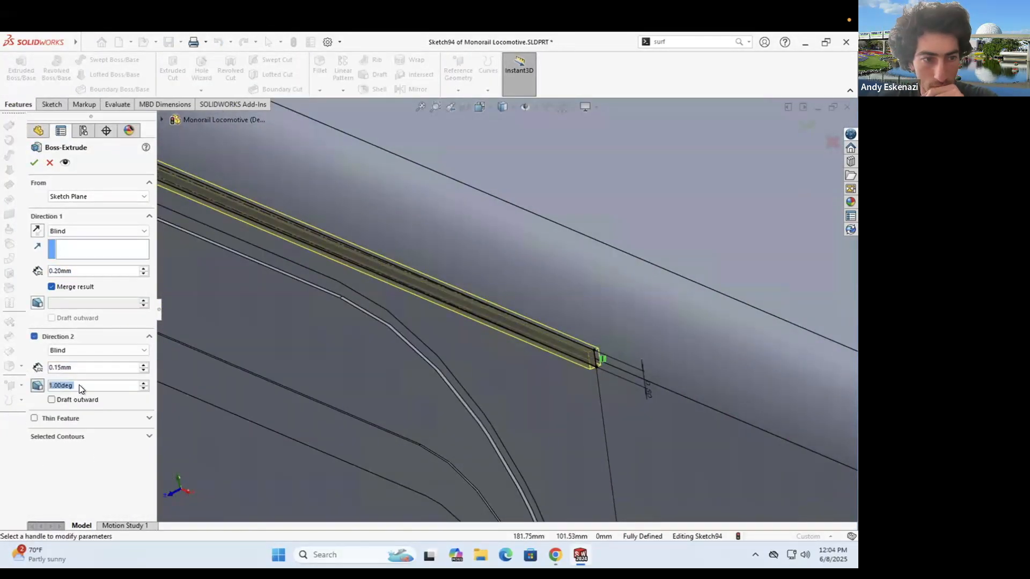
pyautogui.click(39, 391)
pyautogui.click(37, 303)
pyautogui.write('10')
pyautogui.press('Return')
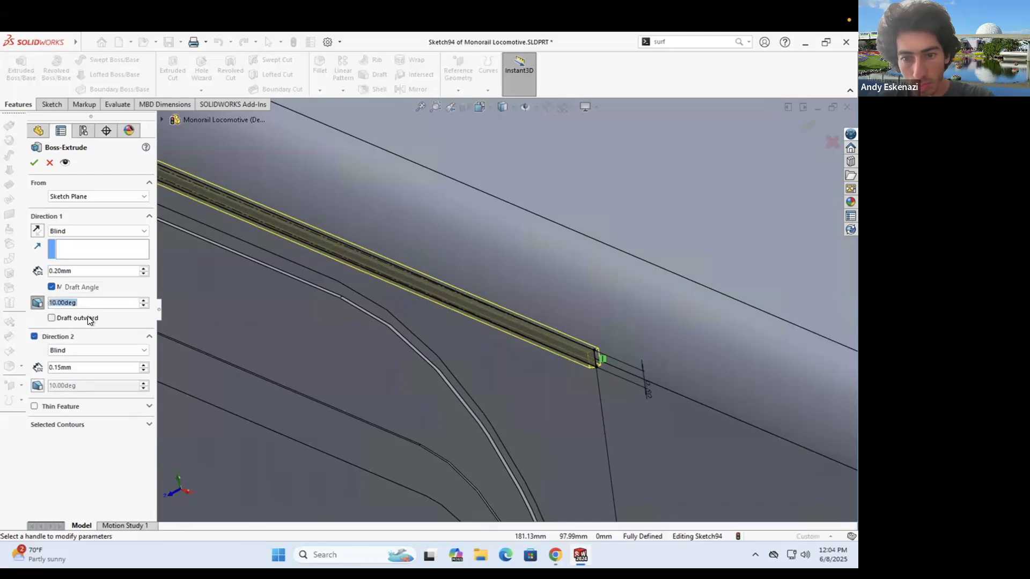
pyautogui.write('20')
pyautogui.press('Return')
pyautogui.click(33, 162)
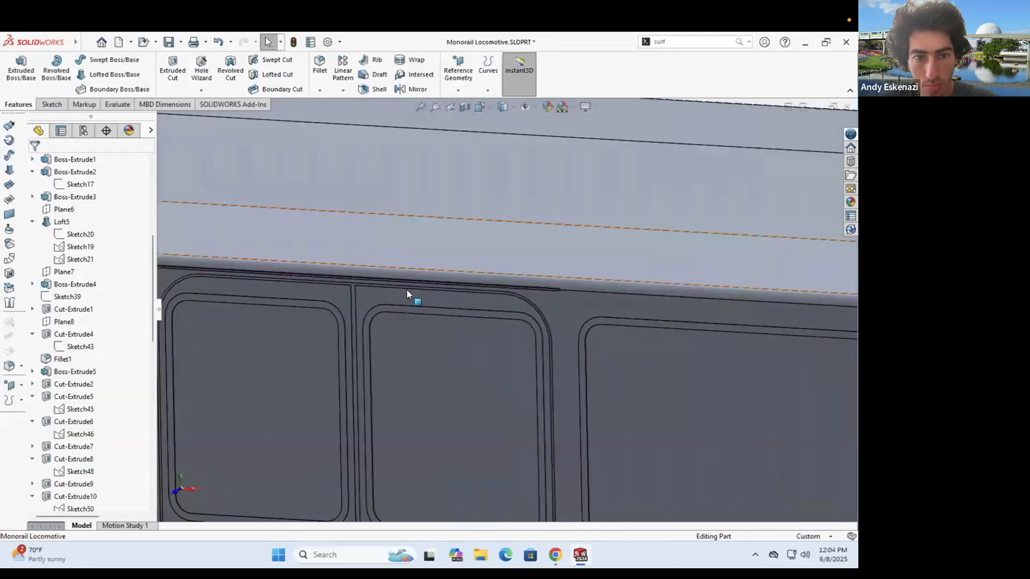
# - Edit Sketch94 and change the first 0.50 dimension to 1 mm
pyautogui.scroll(-14, 81, 461)
pyautogui.click(32, 496)
pyautogui.rightClick(71, 497)
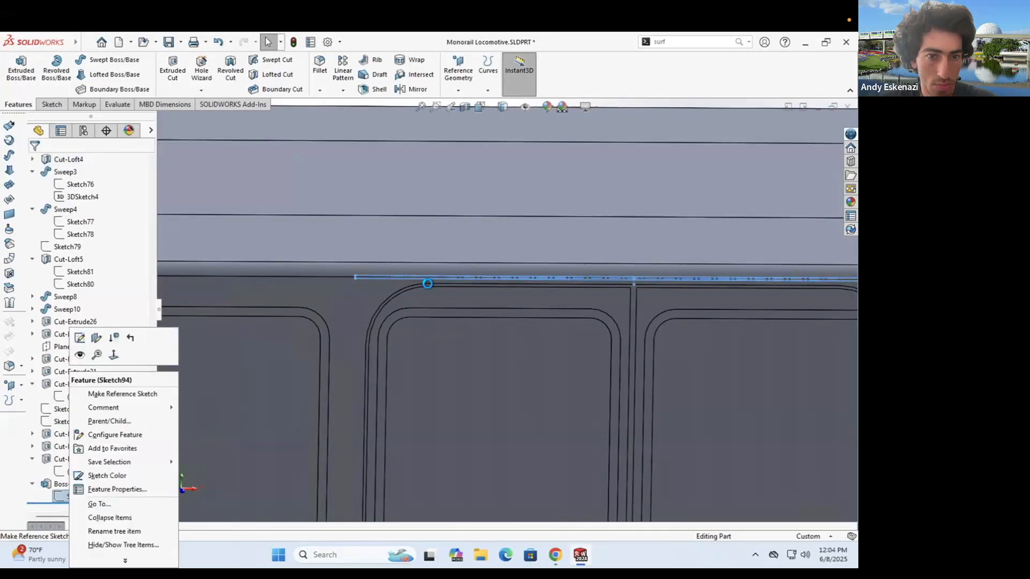
pyautogui.click(76, 338)
pyautogui.scroll(-8, 571, 287)
pyautogui.doubleClick(497, 273)
pyautogui.write('1')
pyautogui.press('Return')
# - Change the other two 0.50 dimensions to 1 mm and rebuild the extrusion
pyautogui.scroll(7, 498, 279)
pyautogui.doubleClick(699, 295)
pyautogui.write('1')
pyautogui.press('Return')
pyautogui.scroll(-8, 826, 309)
pyautogui.doubleClick(585, 300)
pyautogui.write('1')
pyautogui.press('Return')
pyautogui.click(15, 70)
# - Save the Monorail Locomotive part and bring up the monorail reference photo
pyautogui.moveTo(553, 306)
pyautogui.mouseDown(button='middle')
pyautogui.moveTo(521, 323)
pyautogui.moveTo(577, 320)
pyautogui.moveTo(569, 315)
pyautogui.mouseUp(button='middle')
pyautogui.scroll(6, 568, 314)
pyautogui.scroll(10, 569, 315)
pyautogui.scroll(-3, 438, 312)
pyautogui.moveTo(437, 312)
pyautogui.mouseDown(button='middle')
pyautogui.moveTo(484, 301)
pyautogui.moveTo(456, 317)
pyautogui.mouseUp(button='middle')
pyautogui.click(169, 43)
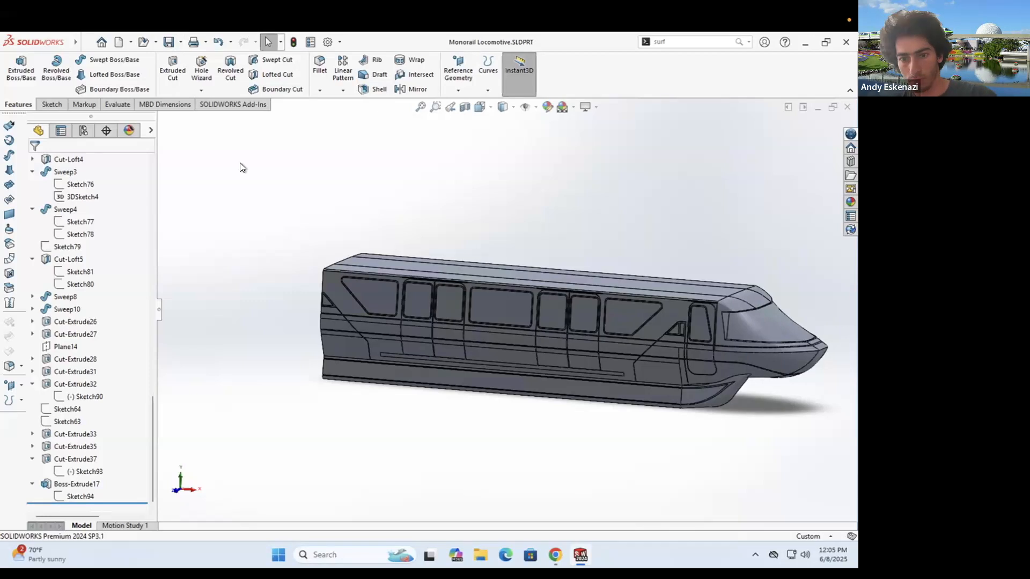
pyautogui.click(555, 555)
# - Sketch on the window face a diagonal line parallel to the window edge
pyautogui.scroll(-5, 338, 287)
pyautogui.click(547, 548)
pyautogui.click(547, 548)
pyautogui.click(52, 104)
pyautogui.click(16, 69)
pyautogui.click(366, 321)
pyautogui.scroll(-7, 258, 268)
pyautogui.click(306, 242)
pyautogui.click(553, 479)
pyautogui.press('Escape')
pyautogui.click(440, 371)
pyautogui.keyDown('ctrl'); pyautogui.click(399, 378); pyautogui.keyUp('ctrl')
pyautogui.click(59, 388)
pyautogui.press('Escape')
# - Convert the window's corner arc into the sketch with Convert Entities
pyautogui.click(193, 70)
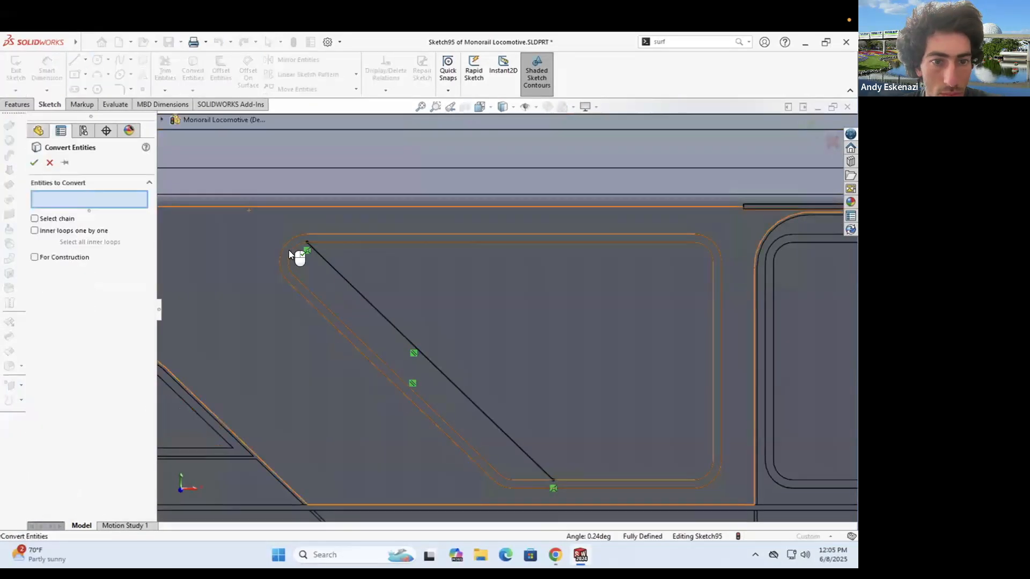
pyautogui.press('Escape')
pyautogui.scroll(-2, 543, 506)
pyautogui.click(193, 69)
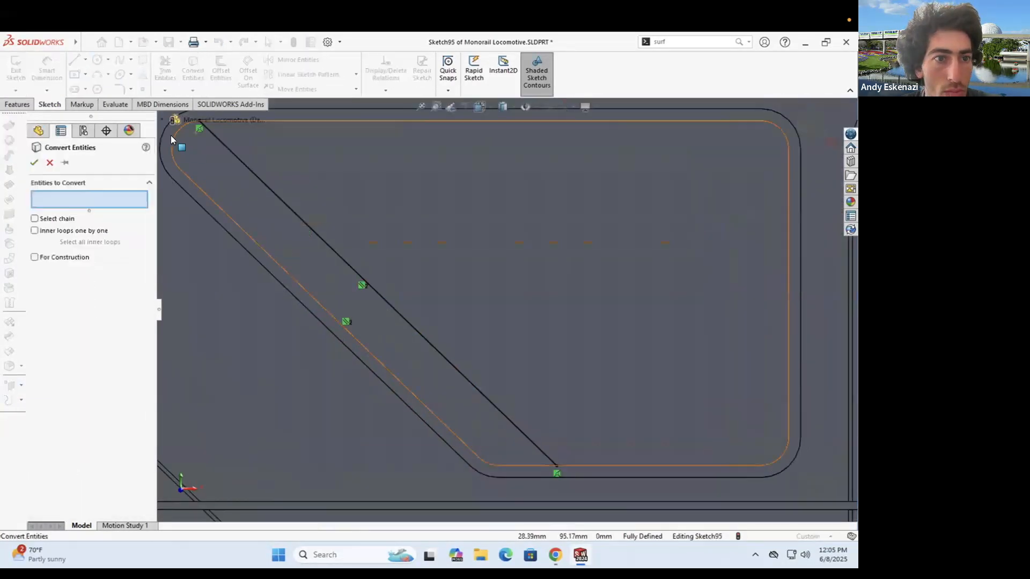
pyautogui.scroll(-2, 488, 460)
pyautogui.click(530, 396)
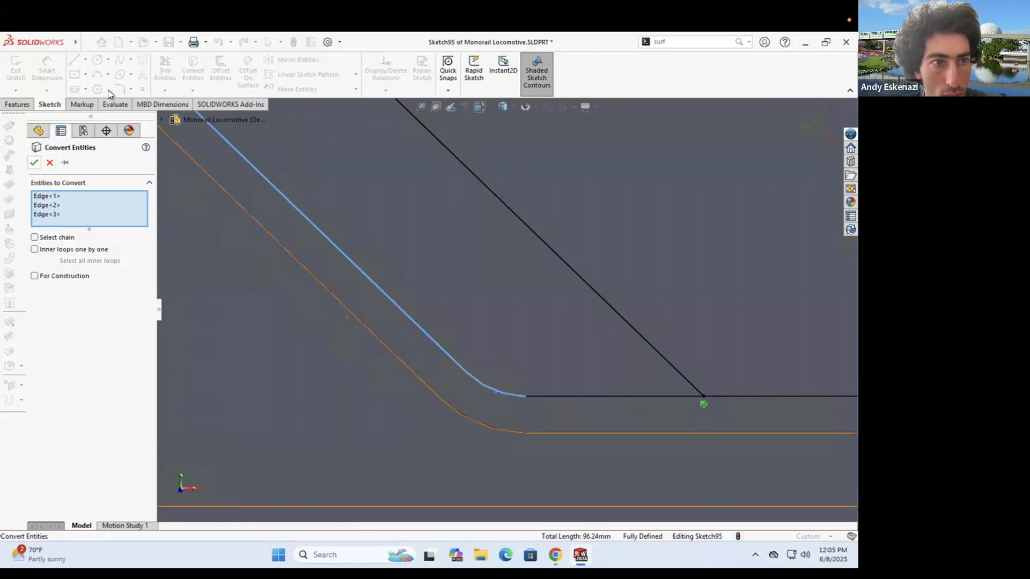
pyautogui.click(75, 60)
# - Close the profile with a line and add a centerline
pyautogui.click(526, 396)
pyautogui.click(703, 396)
pyautogui.press('Escape')
pyautogui.scroll(8, 506, 323)
pyautogui.click(86, 60)
pyautogui.click(105, 89)
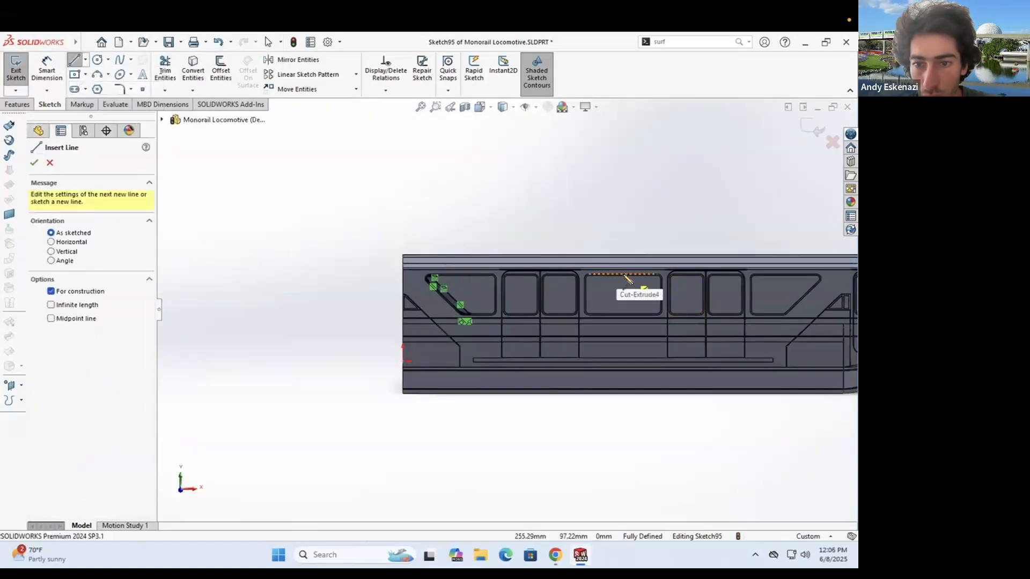
pyautogui.click(622, 336)
pyautogui.press('Escape')
pyautogui.click(298, 60)
# - Mirror the strip about the centerline
pyautogui.scroll(-5, 340, 297)
pyautogui.click(122, 341)
pyautogui.scroll(5, 508, 309)
pyautogui.click(796, 317)
pyautogui.click(34, 162)
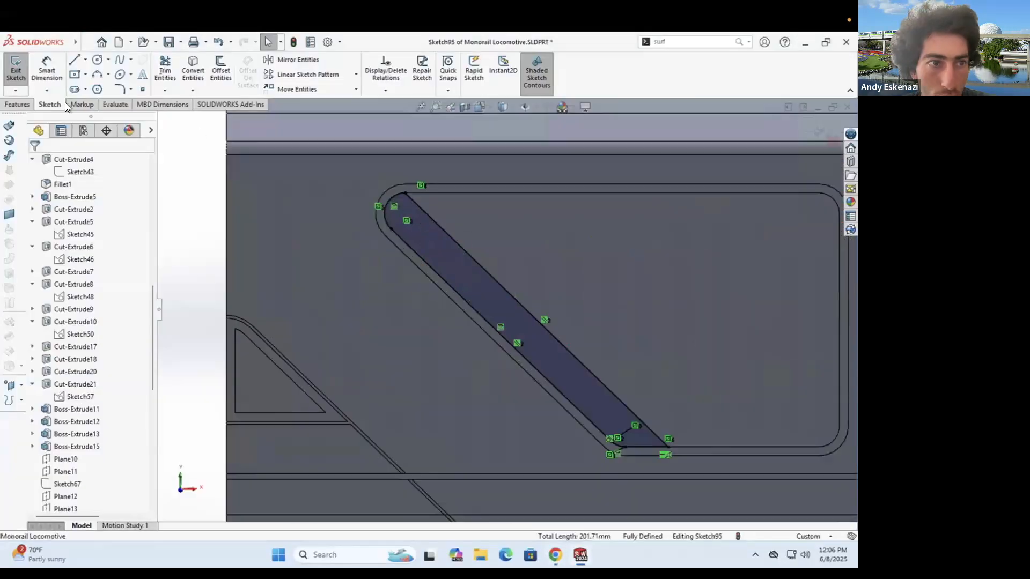
# - Extrude the strip to a depth of 0.5 mm
pyautogui.moveTo(438, 248); pyautogui.dragTo(420, 239, button='middle')
pyautogui.scroll(-5, 420, 239)
pyautogui.doubleClick(104, 271)
pyautogui.write('0.5')
pyautogui.press('Return')
pyautogui.click(36, 165)
# - Try extruding the strip in two directions, then undo the failed extrusion
pyautogui.moveTo(465, 195); pyautogui.dragTo(456, 236, button='middle')
pyautogui.scroll(-5, 455, 236)
pyautogui.scroll(5, 450, 351)
pyautogui.moveTo(449, 351); pyautogui.dragTo(461, 305, button='middle')
pyautogui.click(34, 337)
pyautogui.click(35, 163)
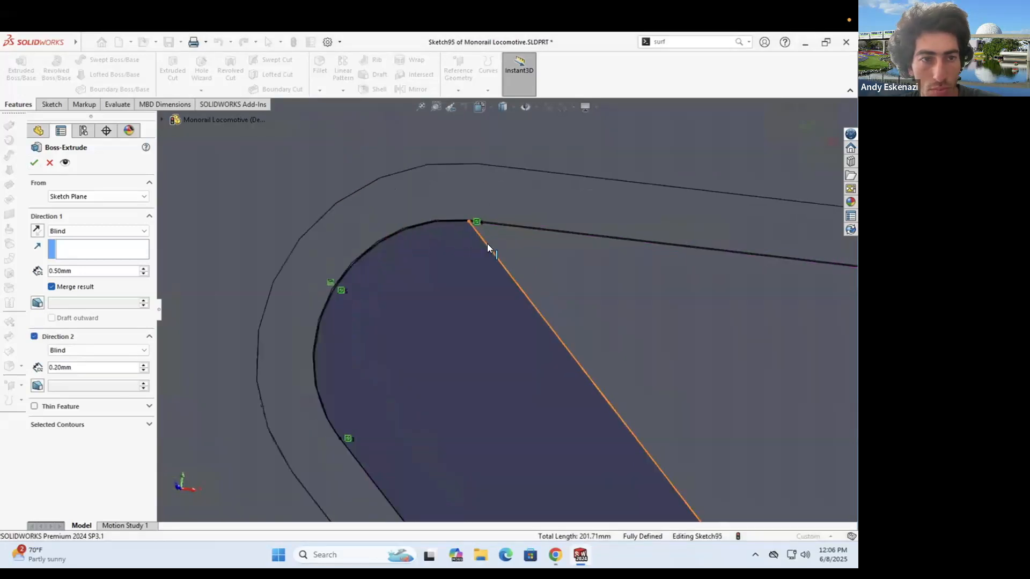
pyautogui.scroll(10, 373, 309)
pyautogui.hotkey('ctrl', 'z')
# - Attempt an offset of the strip's corner lines and arc, then cancel it
pyautogui.scroll(-10, 563, 410)
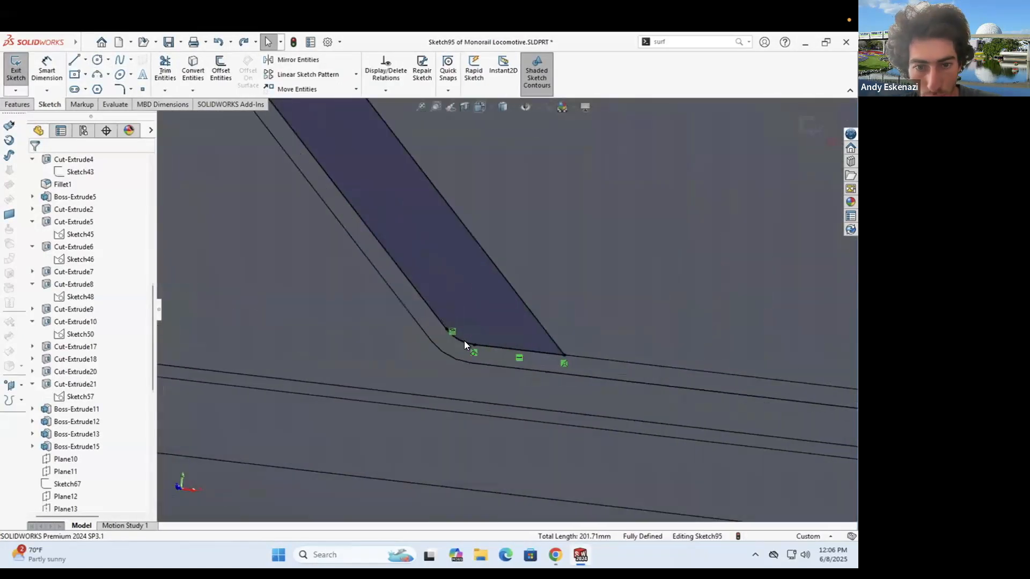
pyautogui.press('o')
pyautogui.click(490, 354)
pyautogui.click(452, 344)
pyautogui.click(414, 308)
pyautogui.scroll(10, 414, 309)
pyautogui.scroll(-10, 405, 185)
pyautogui.click(438, 263)
pyautogui.press('Escape')
# - Offset the strip's top corner arc and adjoining line with Offset Entities
pyautogui.click(194, 74)
pyautogui.click(219, 74)
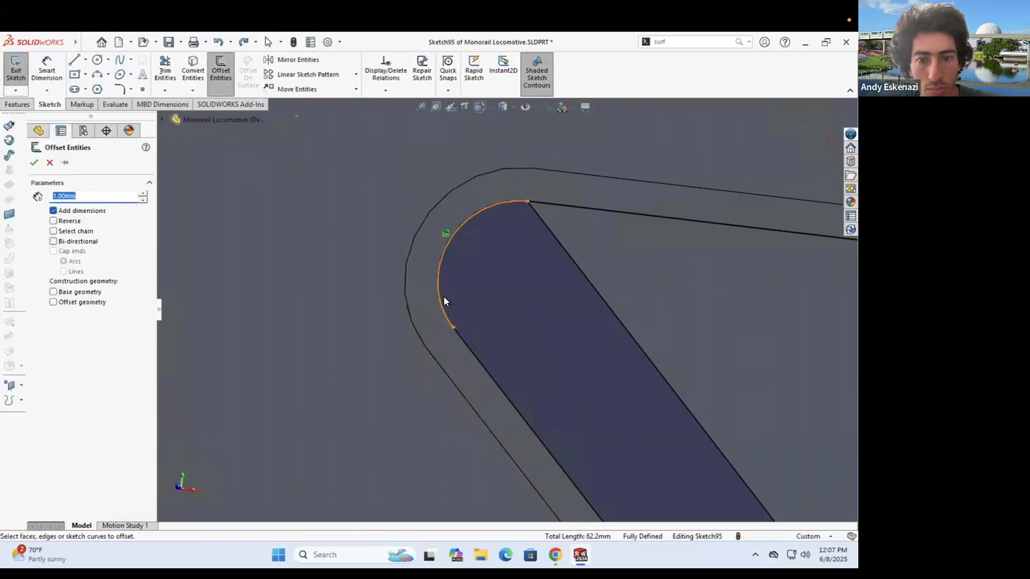
pyautogui.click(442, 297)
pyautogui.click(489, 372)
pyautogui.scroll(10, 574, 406)
pyautogui.scroll(-8, 575, 403)
pyautogui.click(34, 162)
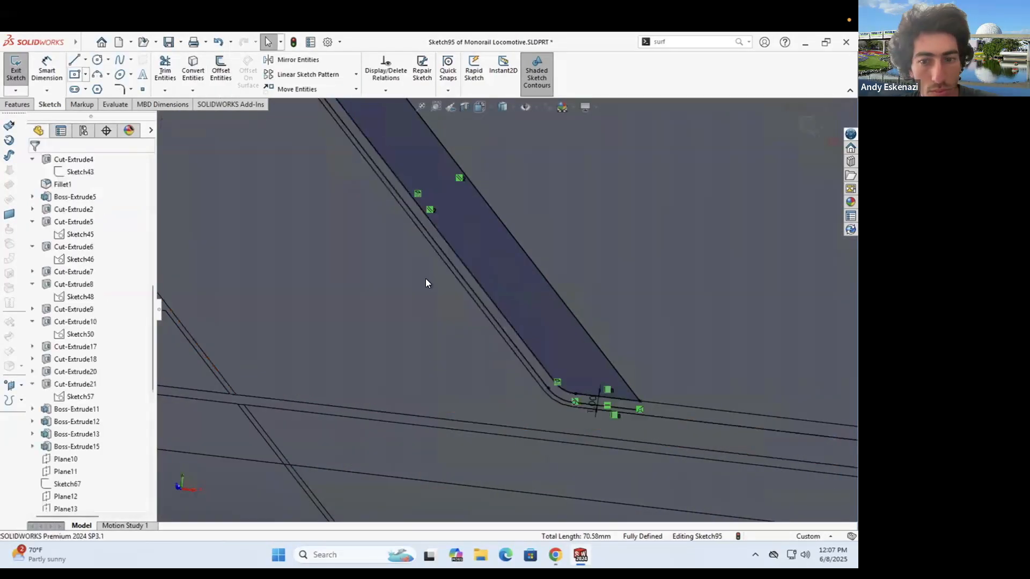
pyautogui.scroll(-5, 646, 420)
# - Close off the strip's bottom and top corners with lines
pyautogui.press('l')
pyautogui.click(632, 372)
pyautogui.click(631, 401)
pyautogui.scroll(10, 630, 398)
pyautogui.scroll(-10, 402, 157)
pyautogui.click(364, 184)
# - Boss-extrude the sketch's two closed regions
pyautogui.click(17, 105)
pyautogui.click(21, 70)
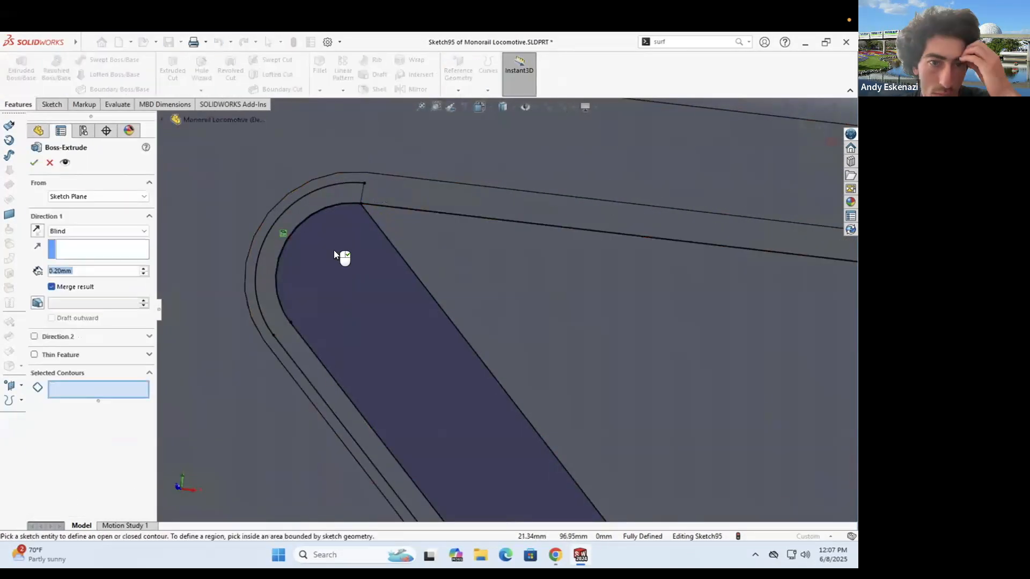
pyautogui.click(334, 250)
pyautogui.click(266, 262)
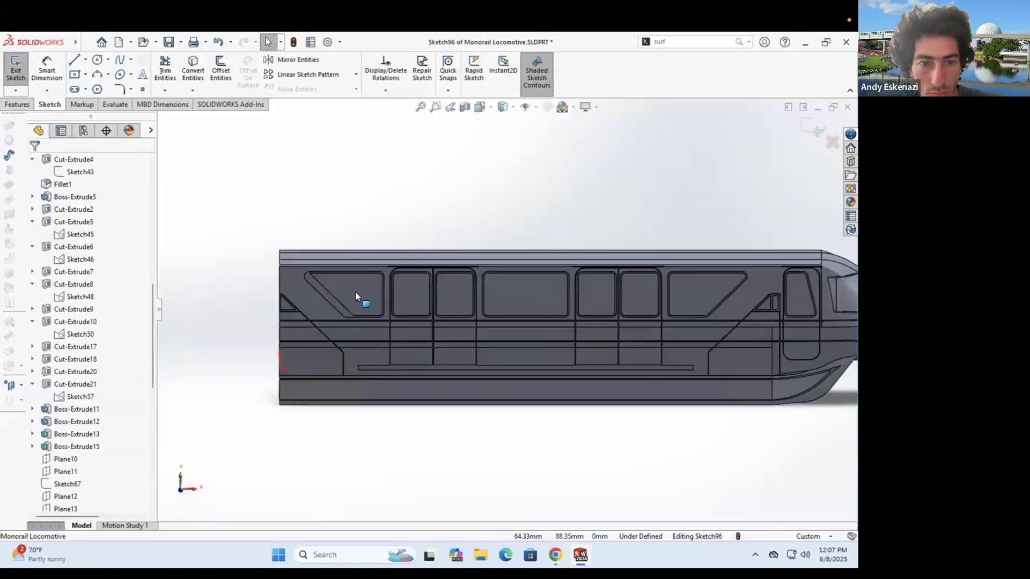
pyautogui.scroll(8, 356, 296)
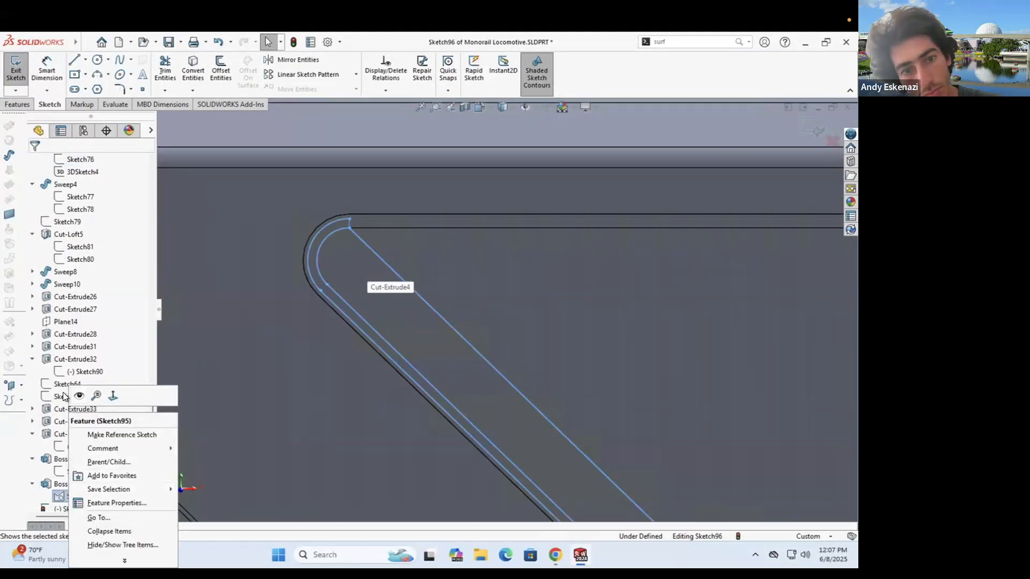
# - Convert Sketch95's lower line and corner curve into a new sketch
pyautogui.click(78, 397)
pyautogui.scroll(-2, 350, 188)
pyautogui.click(193, 71)
pyautogui.click(362, 258)
pyautogui.click(331, 252)
pyautogui.click(336, 346)
pyautogui.scroll(4, 527, 375)
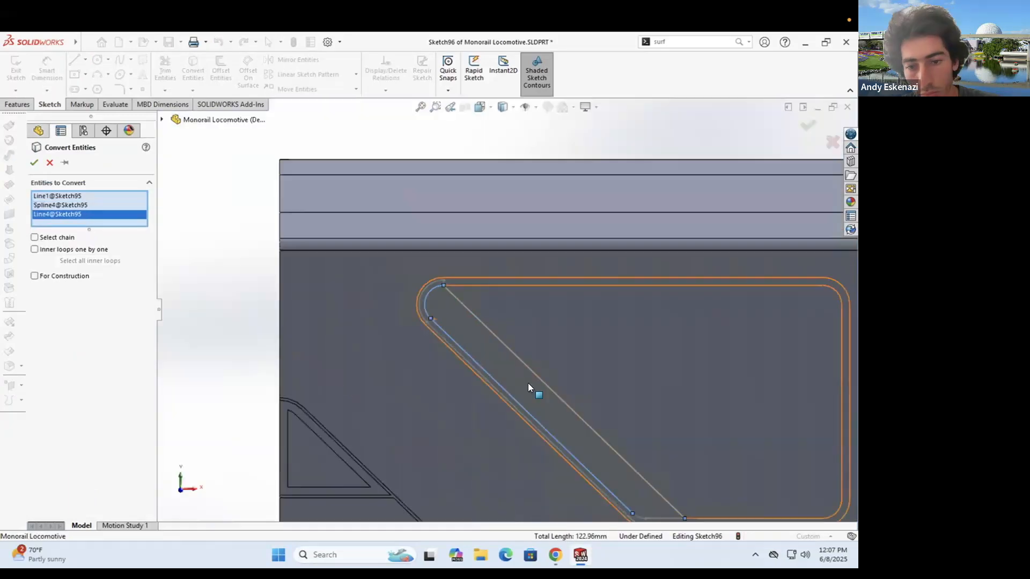
pyautogui.scroll(-3, 527, 385)
pyautogui.click(34, 162)
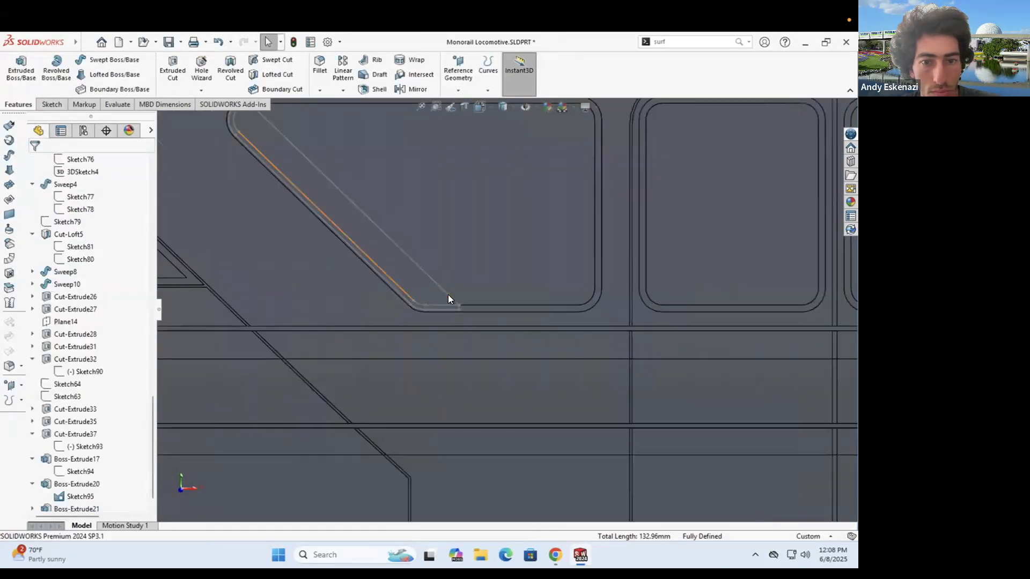
pyautogui.scroll(-3, 439, 245)
pyautogui.scroll(3, 437, 249)
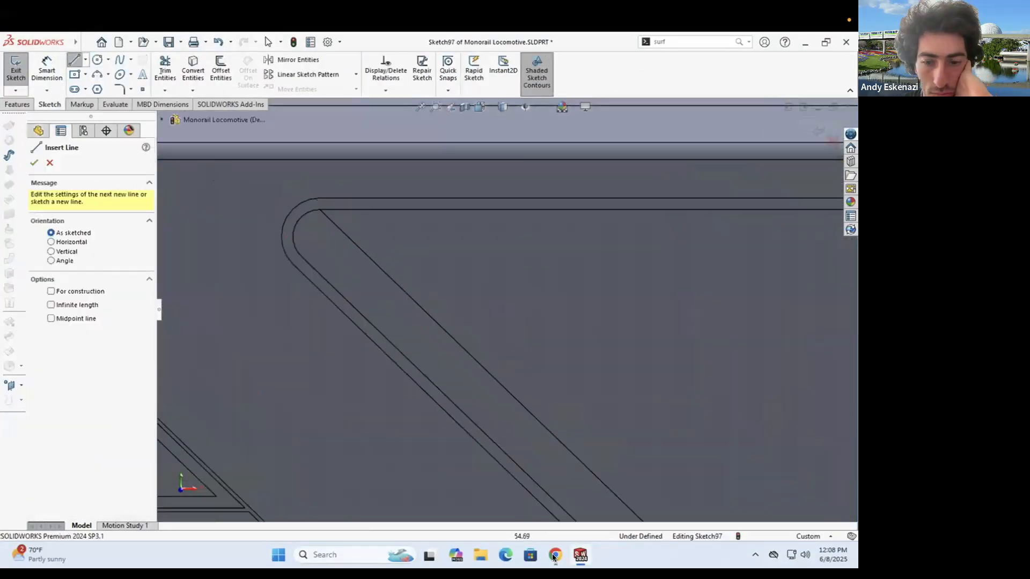
# - Check the monorail reference photo, then delete the unwanted vertical line from the sketch
pyautogui.click(554, 557)
pyautogui.click(580, 556)
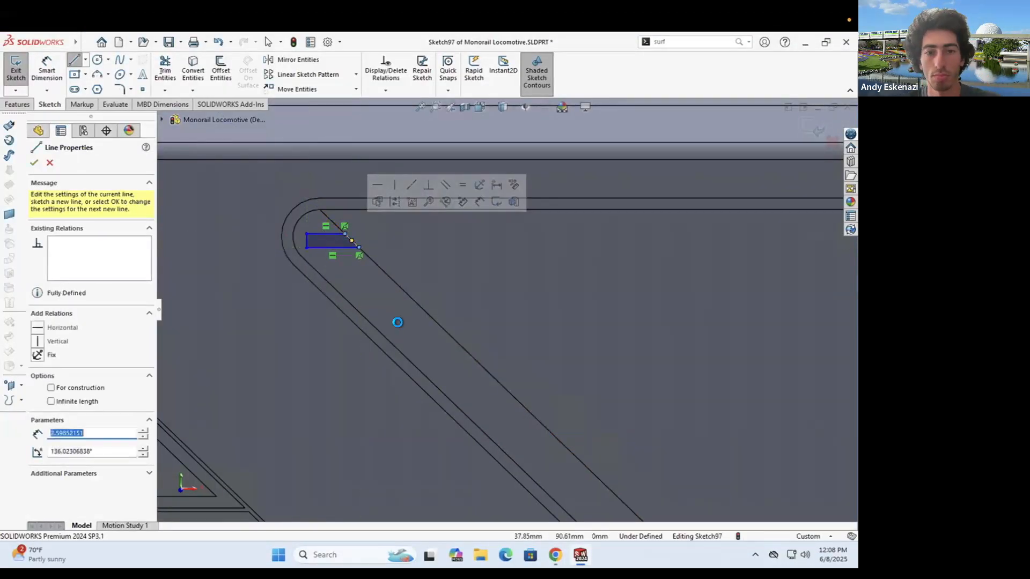
pyautogui.press('Escape')
pyautogui.click(555, 557)
pyautogui.click(580, 555)
pyautogui.rightClick(306, 240)
pyautogui.click(333, 414)
# - Draw a diagonal centerline from the short line's end down to the strip's lower end
pyautogui.moveTo(306, 248); pyautogui.dragTo(319, 249)
pyautogui.click(82, 42)
pyautogui.click(85, 60)
pyautogui.click(98, 88)
pyautogui.click(319, 249)
pyautogui.scroll(4, 483, 241)
pyautogui.scroll(-3, 545, 370)
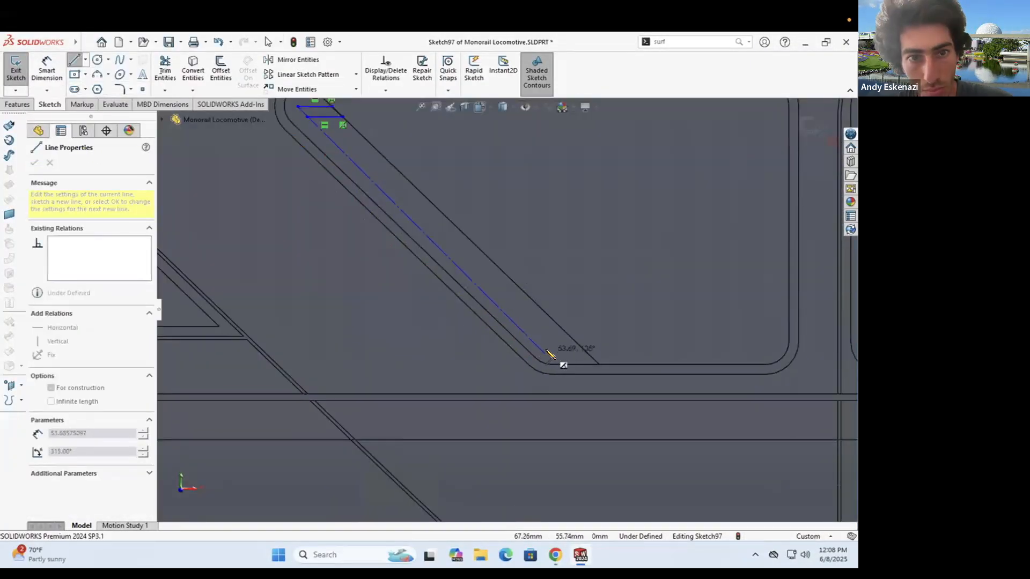
pyautogui.click(582, 348)
pyautogui.press('Escape')
# - Add a short bottom line, make the diagonal a parallel construction line, and snap the line ends onto it
pyautogui.click(483, 286)
pyautogui.click(51, 342)
pyautogui.keyDown('ctrl'); pyautogui.click(482, 310); pyautogui.keyUp('ctrl')
pyautogui.click(515, 279)
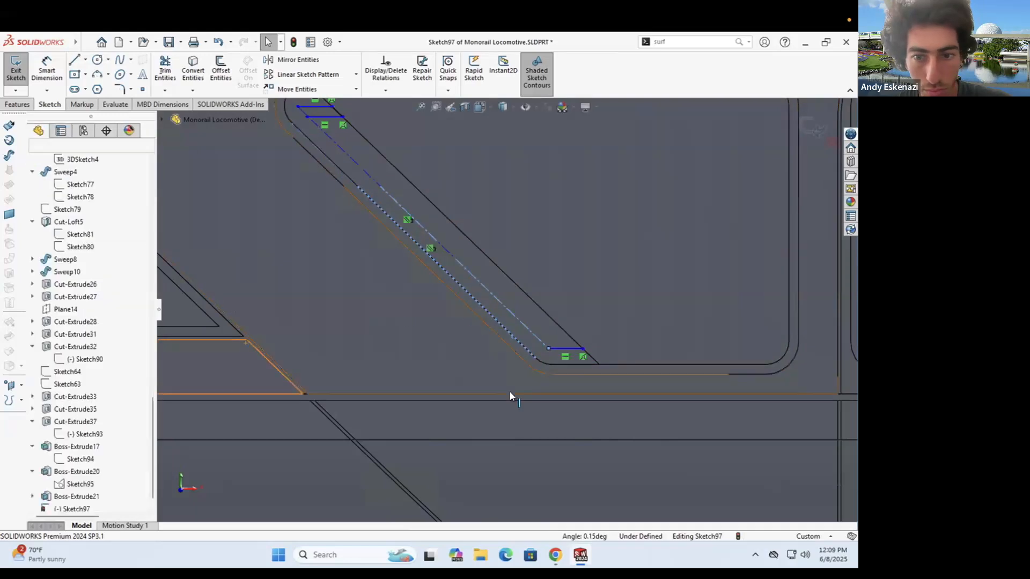
pyautogui.scroll(3, 510, 395)
pyautogui.scroll(-5, 397, 231)
pyautogui.moveTo(413, 226); pyautogui.dragTo(414, 227)
pyautogui.scroll(-3, 400, 215)
pyautogui.click(47, 70)
# - Dimension the short line pair spacing to 1.50 and add a vertical offset dimension
pyautogui.click(434, 227)
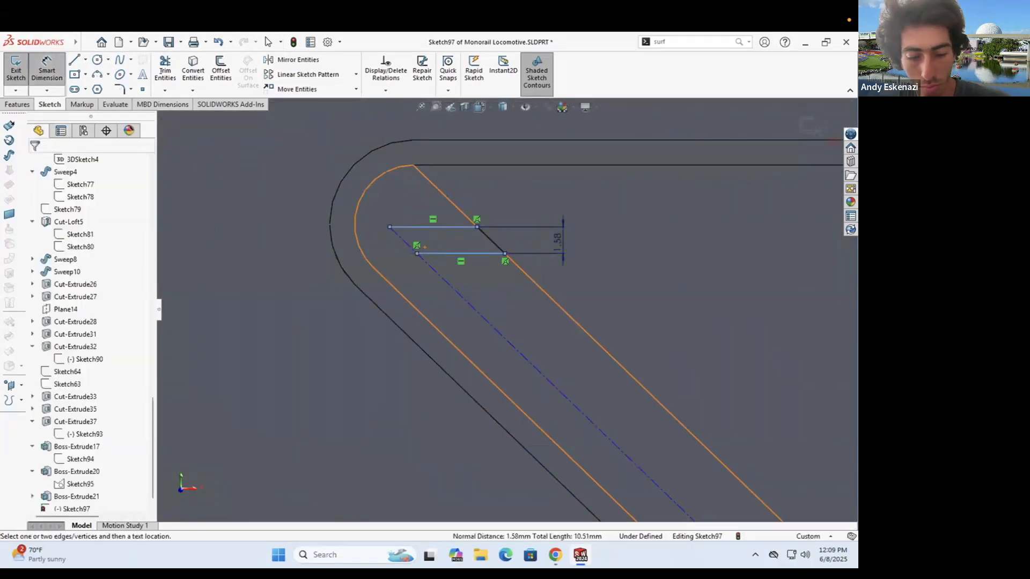
pyautogui.click(560, 242)
pyautogui.write('1.5')
pyautogui.press('Return')
pyautogui.scroll(-2, 419, 189)
pyautogui.click(377, 245)
pyautogui.click(566, 213)
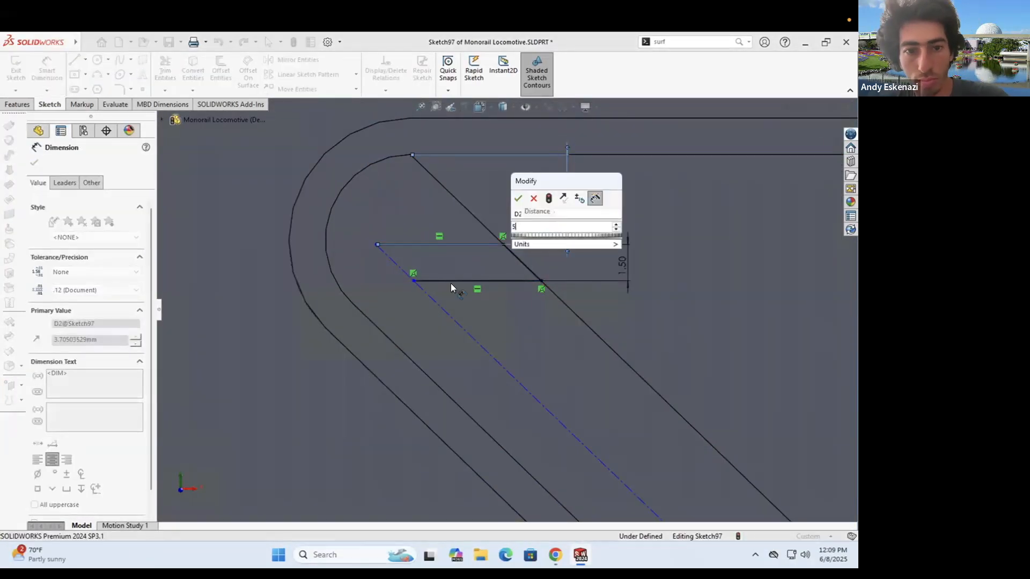
pyautogui.press('Return')
pyautogui.scroll(6, 500, 306)
pyautogui.scroll(-2, 473, 258)
# - Change the offset dimension to 3.00 and dimension the bottom short line 3.00 from the strip corner
pyautogui.doubleClick(473, 257)
pyautogui.write('3')
pyautogui.press('Return')
pyautogui.scroll(2, 483, 284)
pyautogui.scroll(-2, 697, 445)
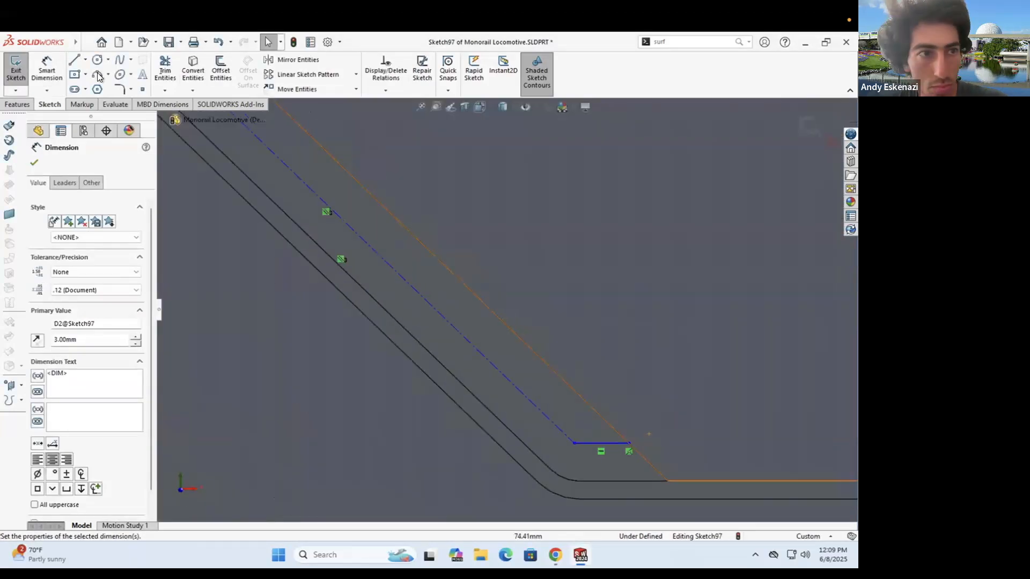
pyautogui.click(627, 481)
pyautogui.click(627, 443)
pyautogui.click(706, 453)
pyautogui.write('3')
pyautogui.press('Return')
pyautogui.scroll(-2, 260, 102)
pyautogui.scroll(2, 279, 161)
# - Review the diagonal centerline and the lower end's 5.00 dimension against the monorail reference photo
pyautogui.click(366, 213)
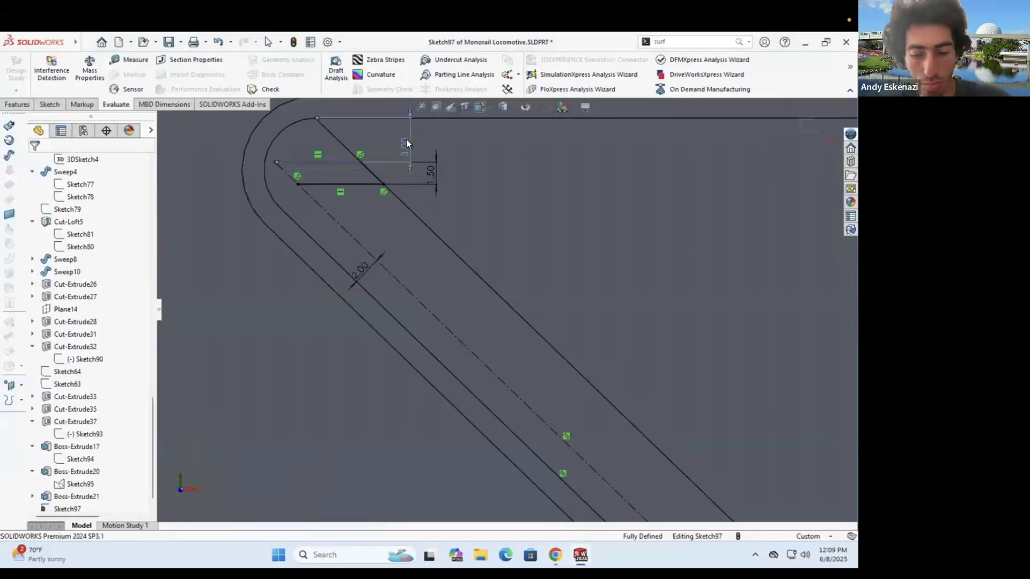
pyautogui.click(411, 150)
pyautogui.scroll(3, 510, 301)
pyautogui.click(556, 554)
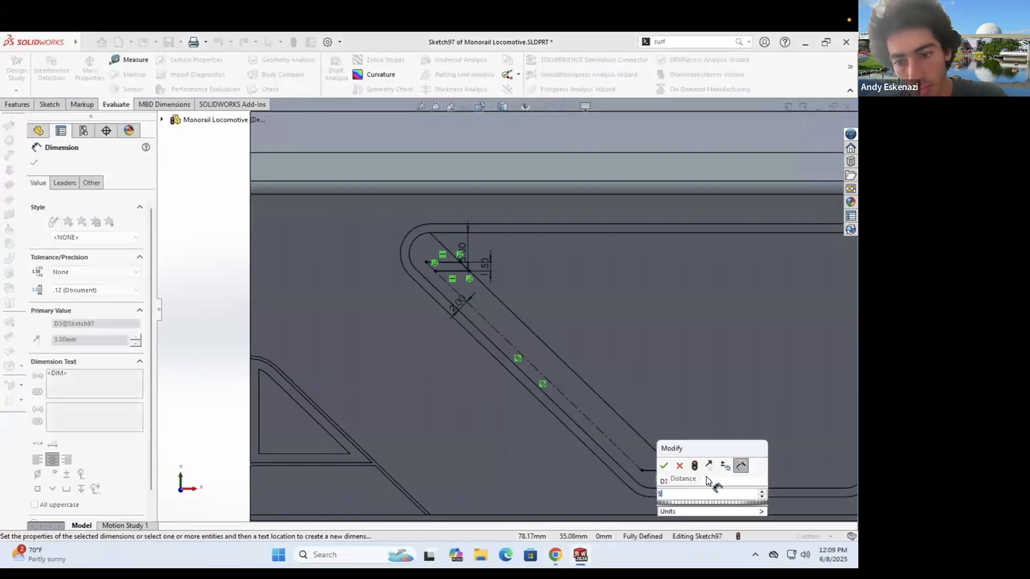
pyautogui.scroll(3, 595, 412)
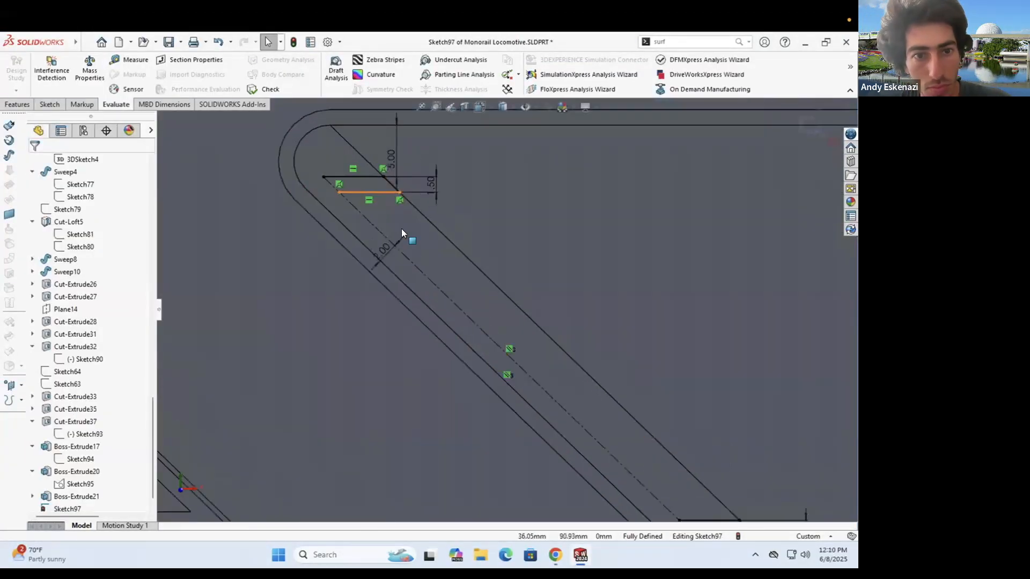
# - Draw a short line at the strip's lower end and dimension its pair spacing 1.50
pyautogui.scroll(3, 509, 312)
pyautogui.scroll(-2, 637, 475)
pyautogui.click(50, 104)
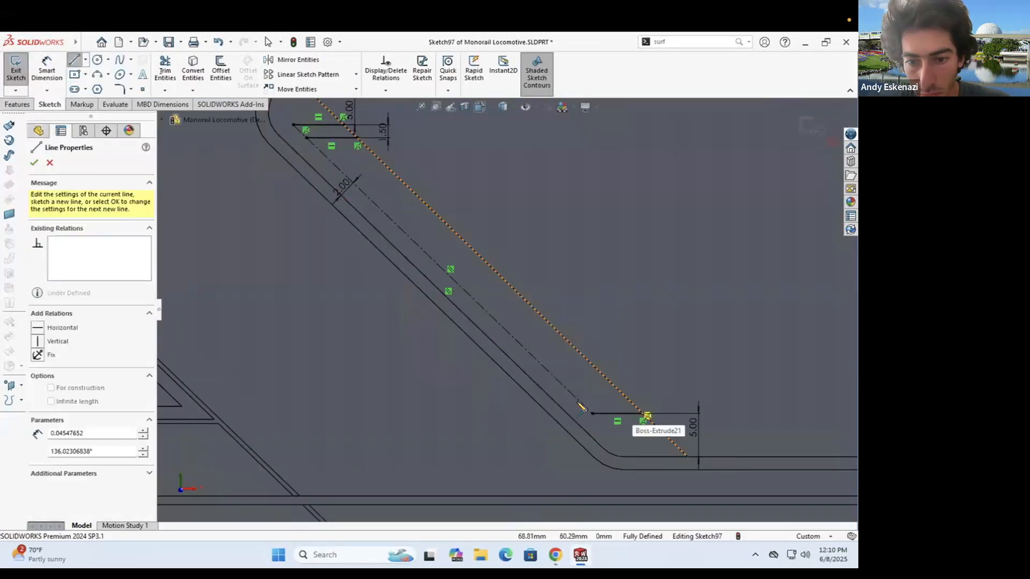
pyautogui.click(579, 402)
pyautogui.press('Escape')
pyautogui.scroll(-3, 658, 428)
pyautogui.click(665, 386)
pyautogui.write('1.5')
pyautogui.press('Return')
pyautogui.scroll(4, 564, 320)
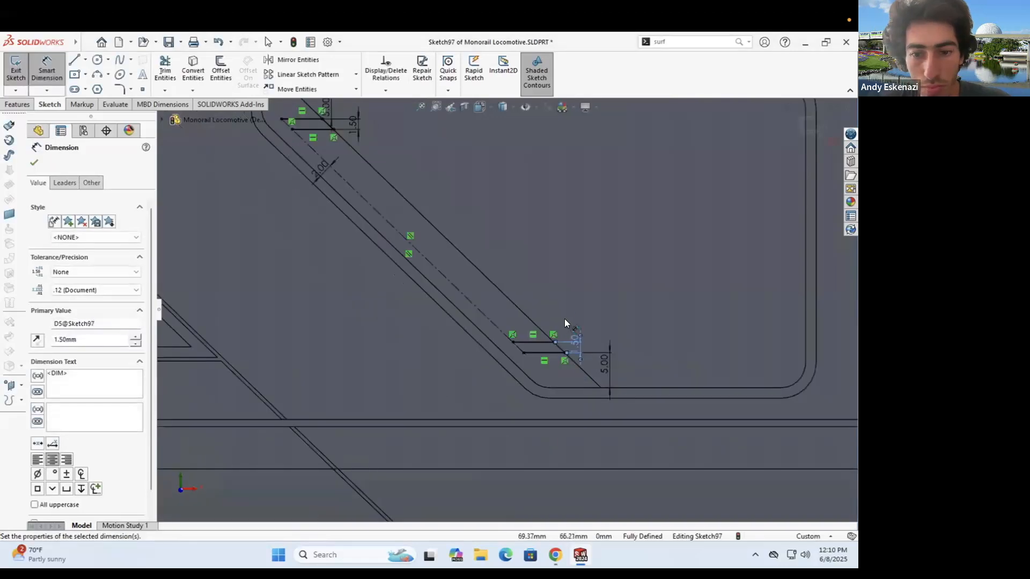
pyautogui.press('Escape')
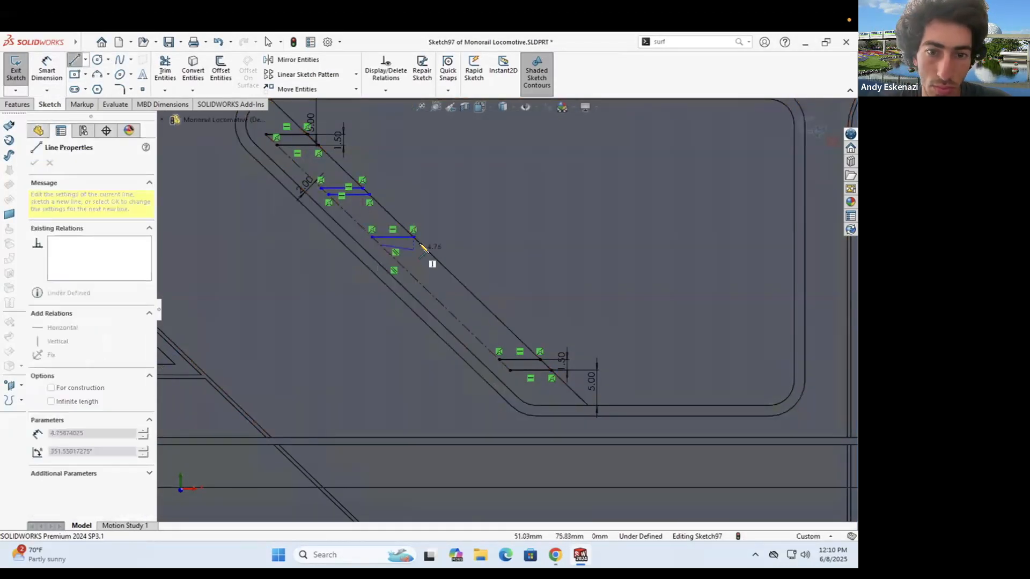
pyautogui.press('l')
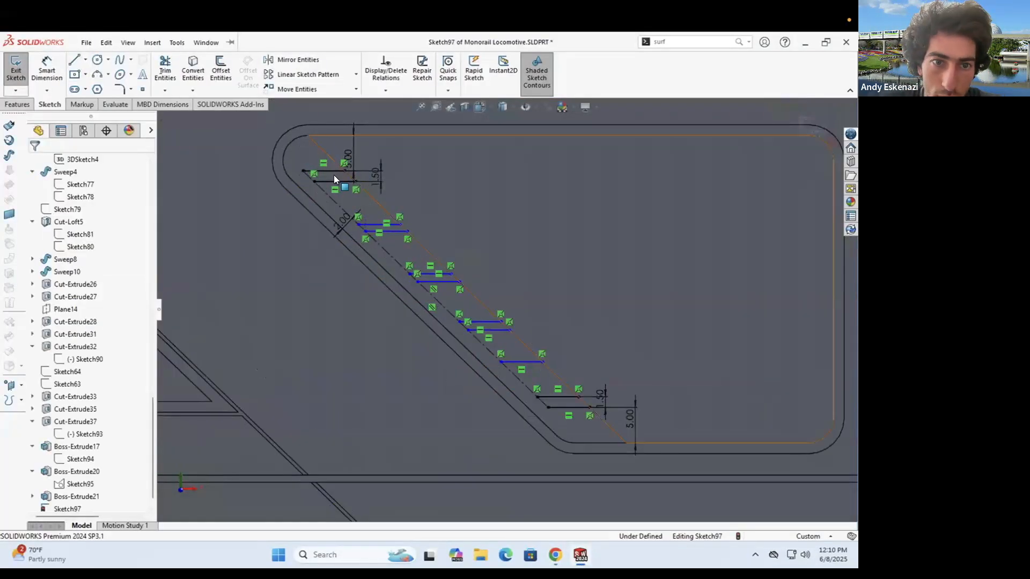
# - Delete the stray upper short line with its dimension, the small diagonal segment, and the extra bottom line
pyautogui.rightClick(335, 180)
pyautogui.click(372, 352)
pyautogui.click(408, 322)
pyautogui.scroll(-3, 352, 157)
pyautogui.rightClick(351, 190)
pyautogui.click(386, 363)
pyautogui.scroll(4, 598, 420)
pyautogui.scroll(-2, 598, 419)
pyautogui.rightClick(592, 416)
pyautogui.click(625, 517)
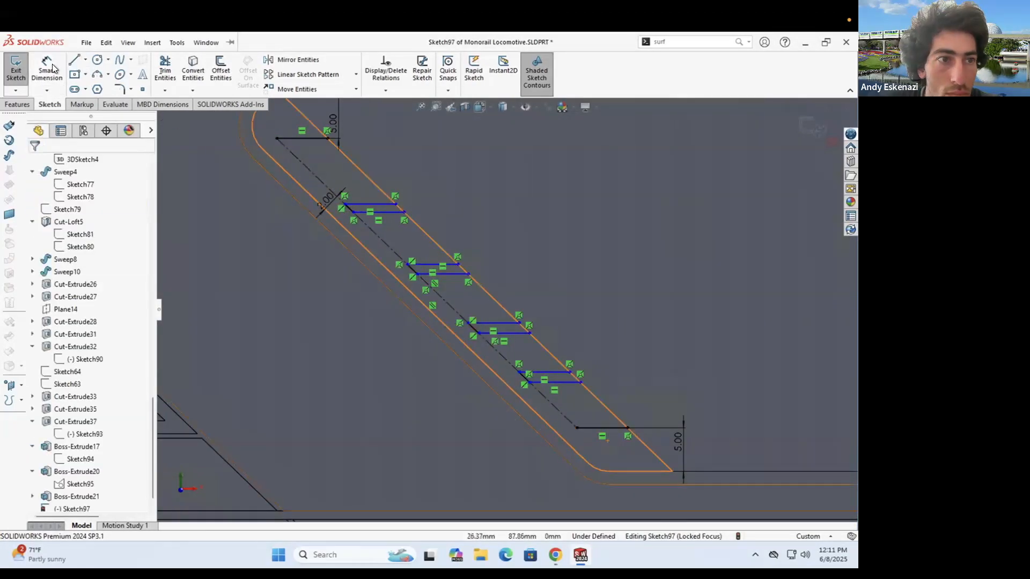
# - Dimension the top and second line pairs to 1.50 spacing
pyautogui.click(402, 212)
pyautogui.click(454, 206)
pyautogui.write('1.5')
pyautogui.press('Return')
pyautogui.click(457, 264)
pyautogui.click(468, 274)
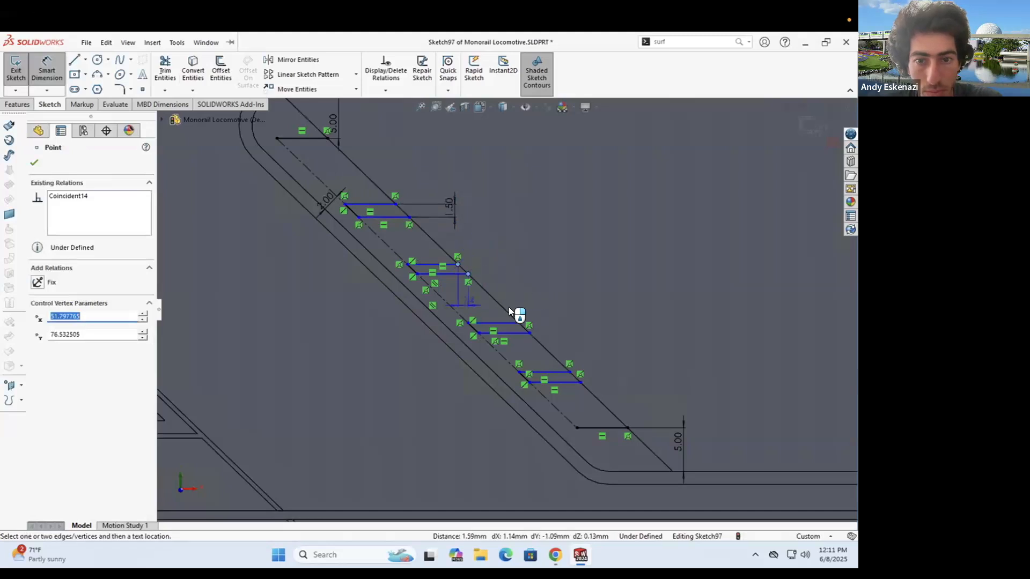
pyautogui.click(339, 267)
pyautogui.write('1.5')
pyautogui.press('Return')
# - Dimension the third and fourth pairs to 1.50 and change the 1.17 dimension to 1.50
pyautogui.click(530, 333)
pyautogui.click(519, 322)
pyautogui.click(593, 330)
pyautogui.write('1.5')
pyautogui.press('Return')
pyautogui.press('Escape')
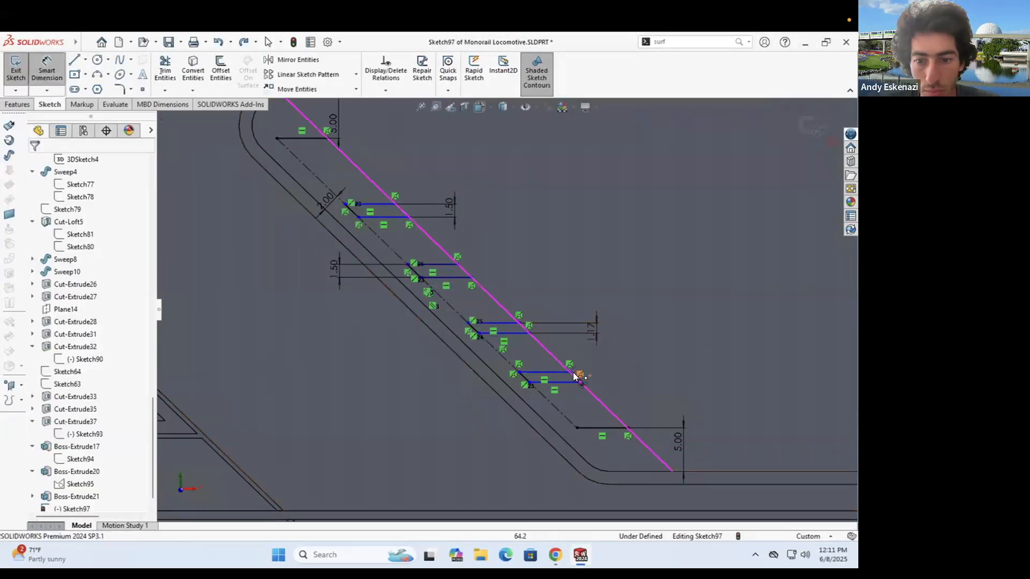
pyautogui.click(398, 378)
pyautogui.write('1.5')
pyautogui.press('Return')
pyautogui.press('Escape')
pyautogui.doubleClick(591, 333)
pyautogui.write('1.5')
pyautogui.press('Return')
# - Draw construction centerline connectors between the midpoints of successive line pairs
pyautogui.click(101, 88)
pyautogui.click(384, 216)
pyautogui.click(433, 264)
pyautogui.press('Escape')
pyautogui.click(94, 91)
pyautogui.click(507, 337)
pyautogui.click(544, 372)
pyautogui.press('Escape')
pyautogui.click(602, 428)
pyautogui.press('Escape')
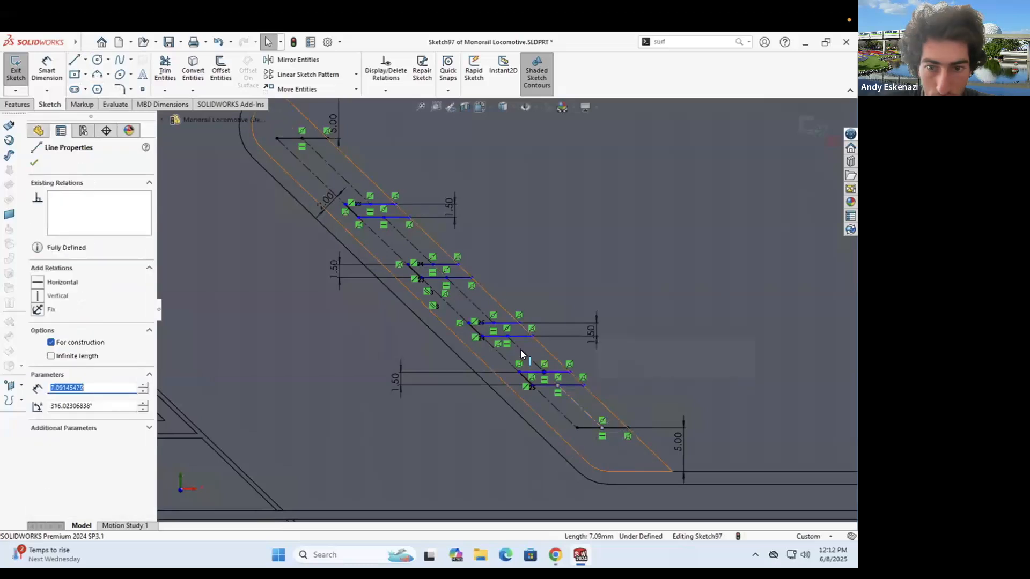
pyautogui.hotkey('ctrl', 'z')
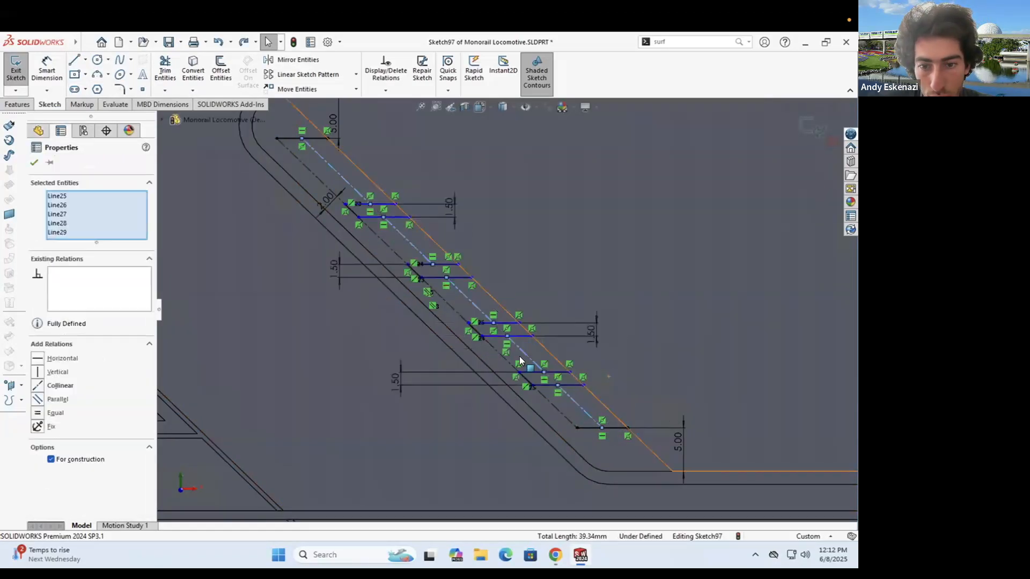
pyautogui.press('Escape')
# - Reposition the line pairs along the strip and make the connectors equal length
pyautogui.moveTo(490, 322); pyautogui.dragTo(485, 315)
pyautogui.moveTo(370, 204); pyautogui.dragTo(358, 192)
pyautogui.click(411, 244)
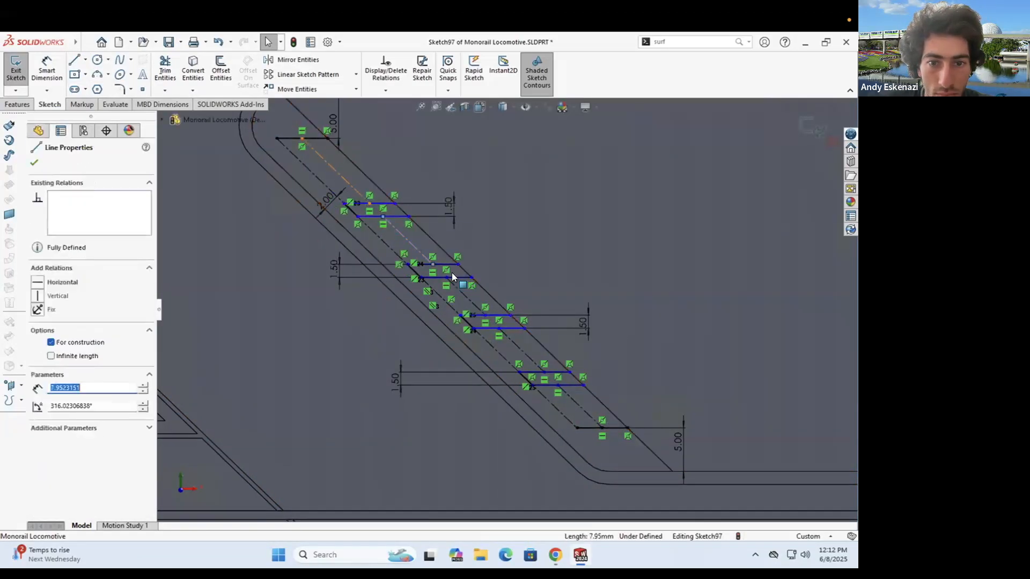
pyautogui.moveTo(511, 368); pyautogui.dragTo(465, 307)
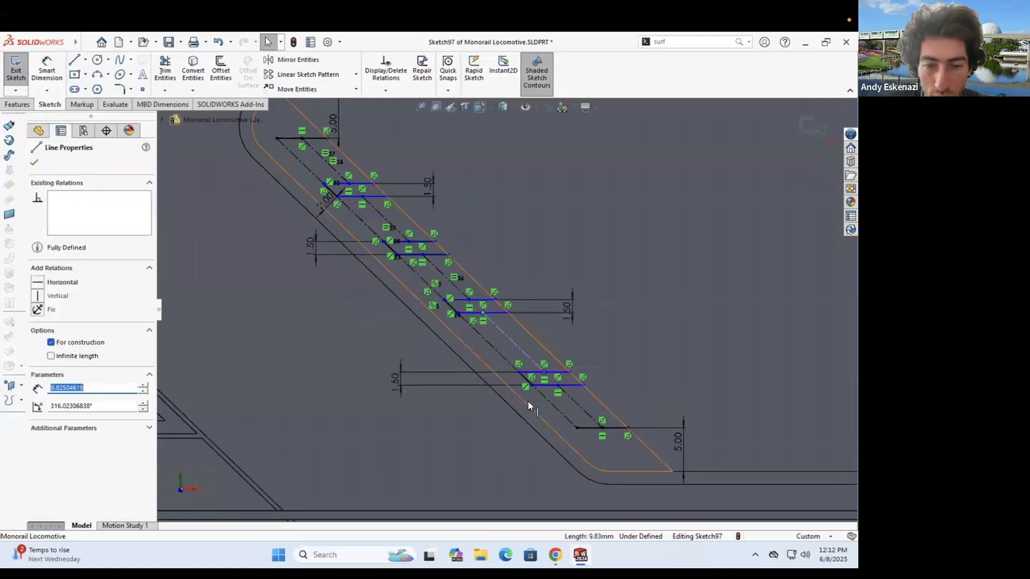
pyautogui.keyDown('ctrl'); pyautogui.click(580, 406); pyautogui.keyUp('ctrl')
pyautogui.click(39, 413)
pyautogui.press('Escape')
pyautogui.click(490, 321)
pyautogui.keyDown('ctrl'); pyautogui.click(447, 276); pyautogui.keyUp('ctrl')
pyautogui.click(38, 414)
pyautogui.press('Escape')
# - Draw a line joining the top pair's end to the bottom pair's end
pyautogui.scroll(2, 410, 200)
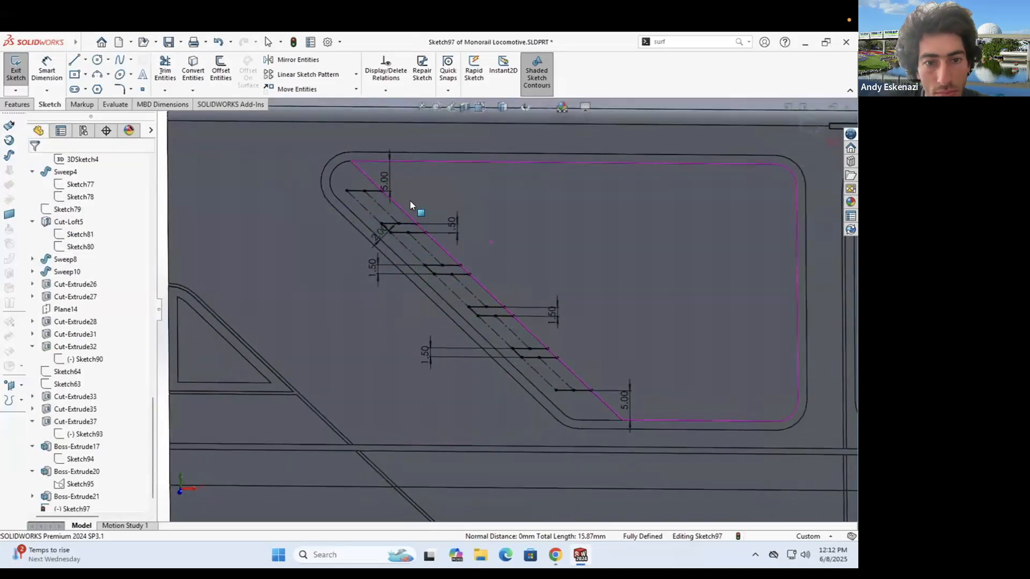
pyautogui.scroll(-4, 389, 180)
pyautogui.press('l')
pyautogui.scroll(-3, 321, 177)
pyautogui.click(301, 268)
pyautogui.scroll(6, 513, 306)
pyautogui.scroll(-4, 639, 472)
pyautogui.click(642, 429)
pyautogui.press('Escape')
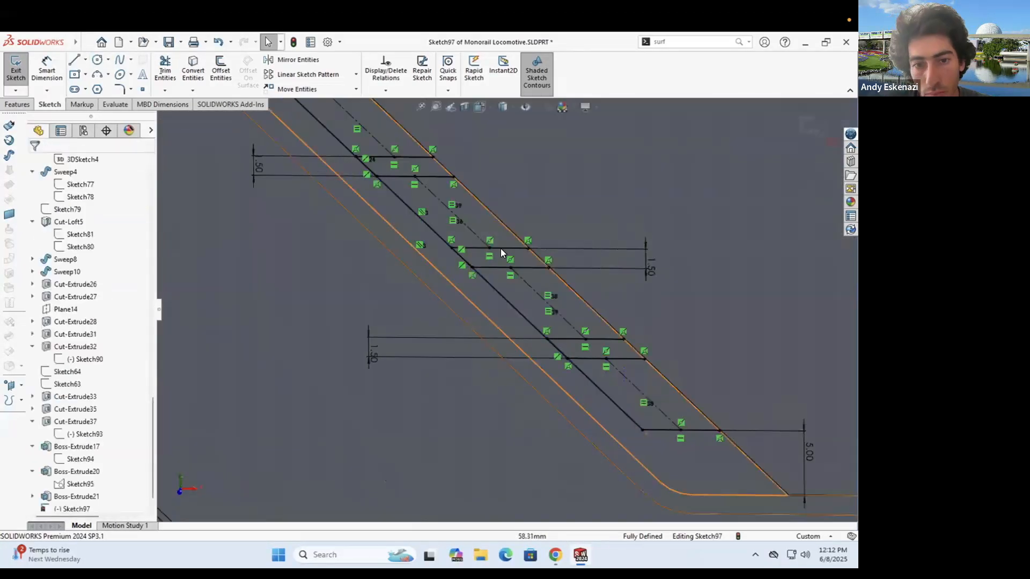
pyautogui.scroll(5, 500, 249)
pyautogui.scroll(-4, 456, 155)
pyautogui.scroll(-2, 355, 206)
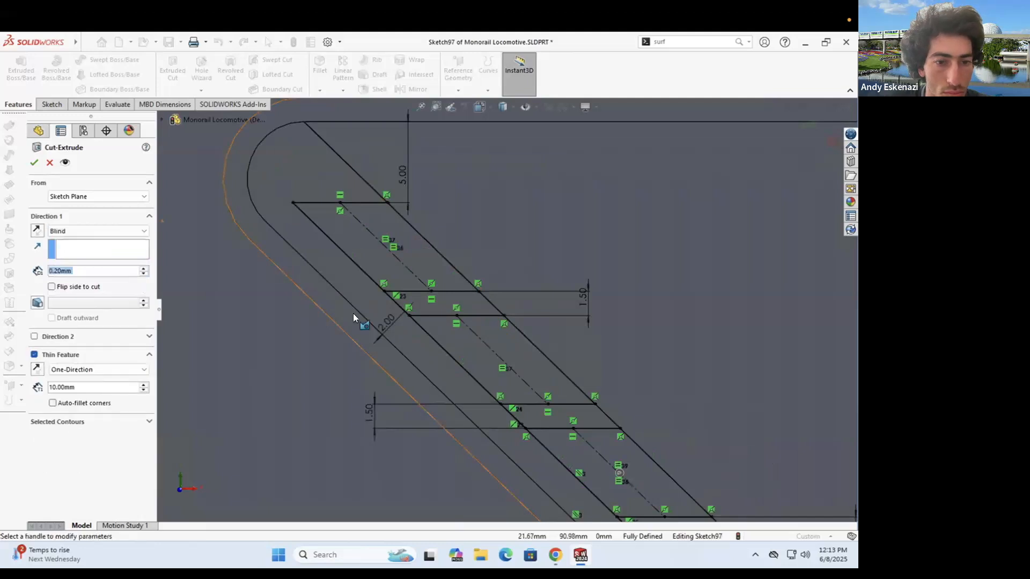
# - Select the five strip regions on the locomotive side for the cut
pyautogui.click(371, 244)
pyautogui.scroll(3, 496, 316)
pyautogui.click(507, 338)
pyautogui.click(582, 398)
pyautogui.moveTo(492, 321); pyautogui.dragTo(468, 302, button='middle')
pyautogui.click(397, 284)
pyautogui.click(455, 341)
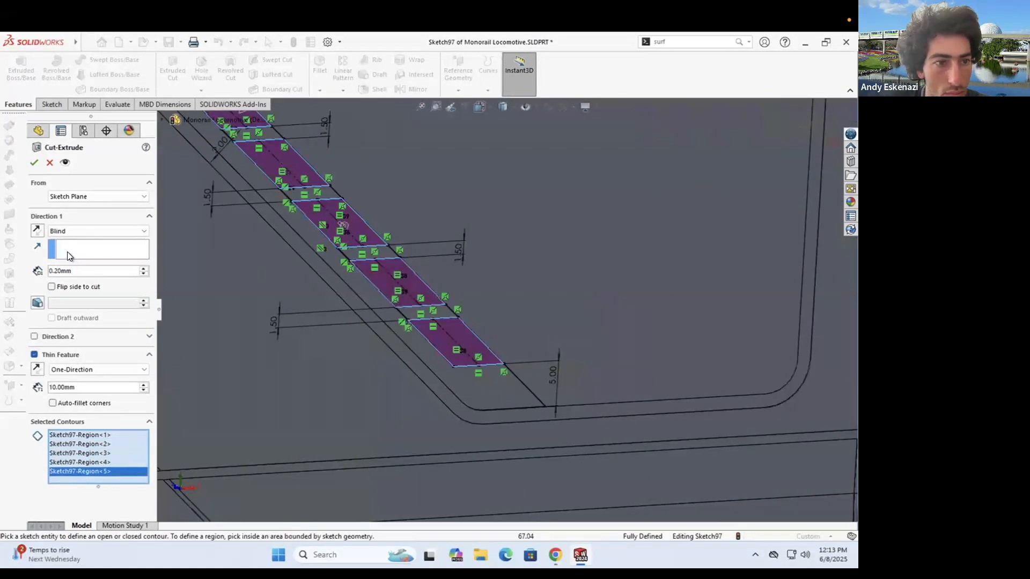
# - Turn off Thin Feature and accept the 0.20 mm blind solid cut (Cut-Extrude38)
pyautogui.click(34, 162)
pyautogui.scroll(4, 431, 423)
pyautogui.moveTo(431, 424); pyautogui.dragTo(425, 370, button='middle')
pyautogui.scroll(-5, 419, 202)
pyautogui.click(34, 354)
pyautogui.scroll(-3, 485, 208)
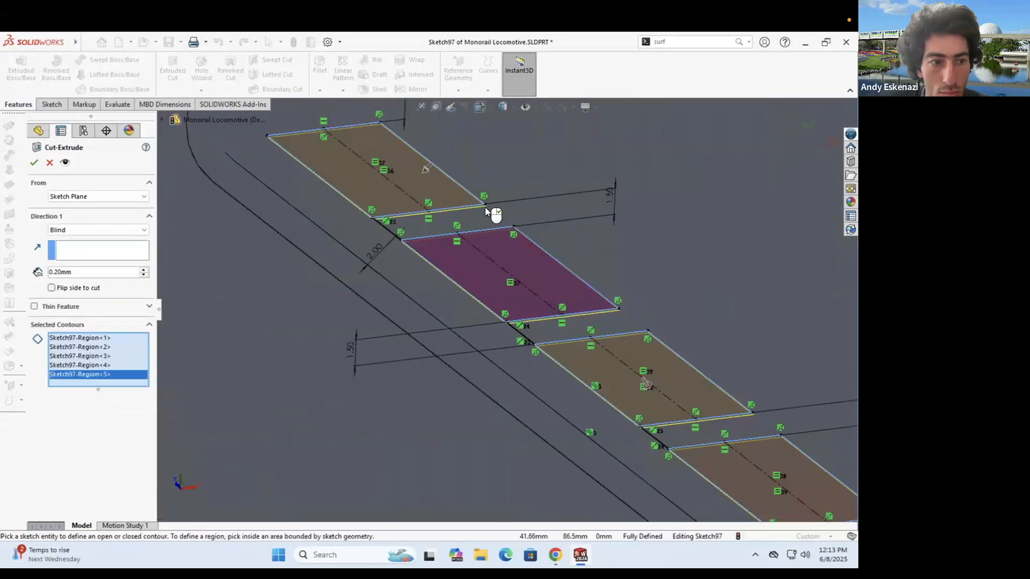
pyautogui.click(34, 163)
# - Save the part with the new strip recesses
pyautogui.scroll(5, 440, 289)
pyautogui.scroll(-5, 436, 266)
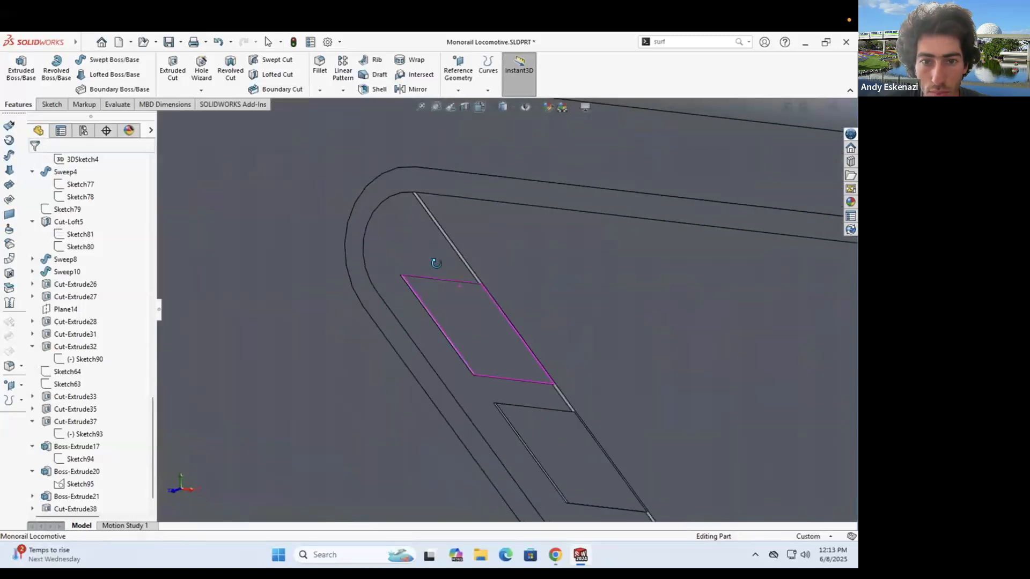
pyautogui.scroll(-3, 371, 108)
pyautogui.scroll(6, 420, 358)
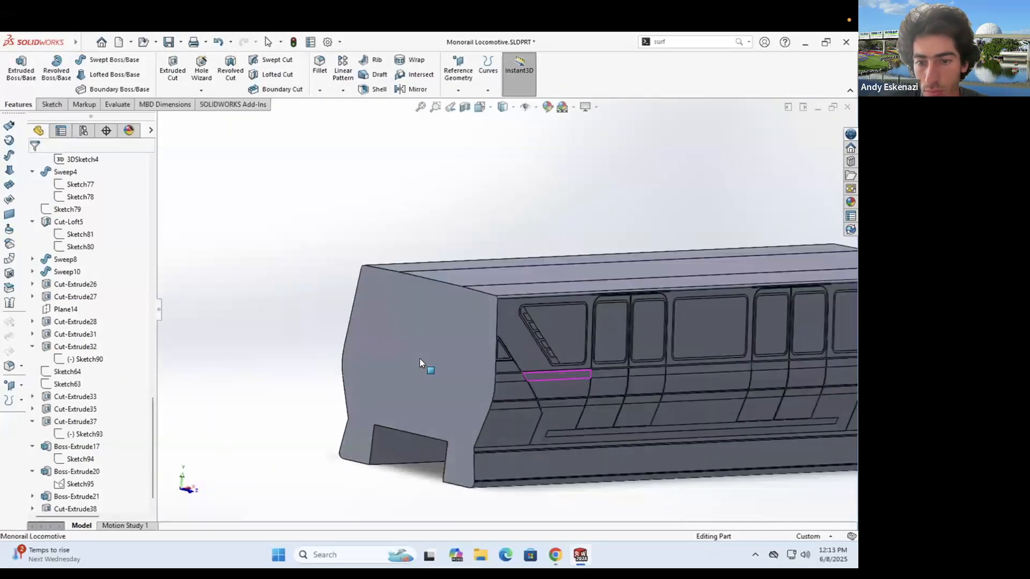
pyautogui.scroll(-6, 631, 276)
pyautogui.hotkey('ctrl', 's')
pyautogui.scroll(6, 631, 275)
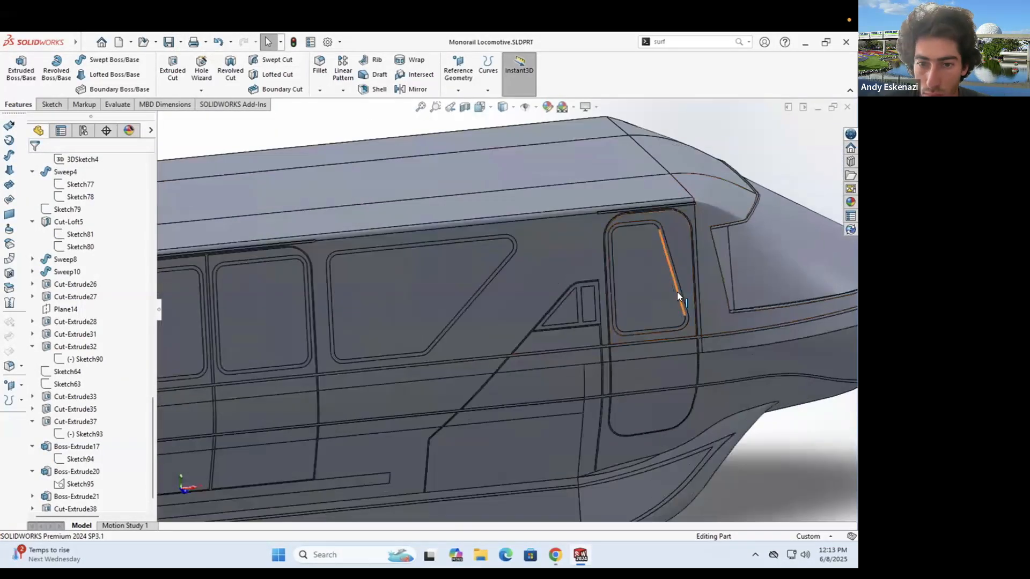
# - Compare the model with the monorail reference photo, then begin a new reference plane
pyautogui.click(555, 555)
pyautogui.click(580, 555)
pyautogui.scroll(-5, 388, 313)
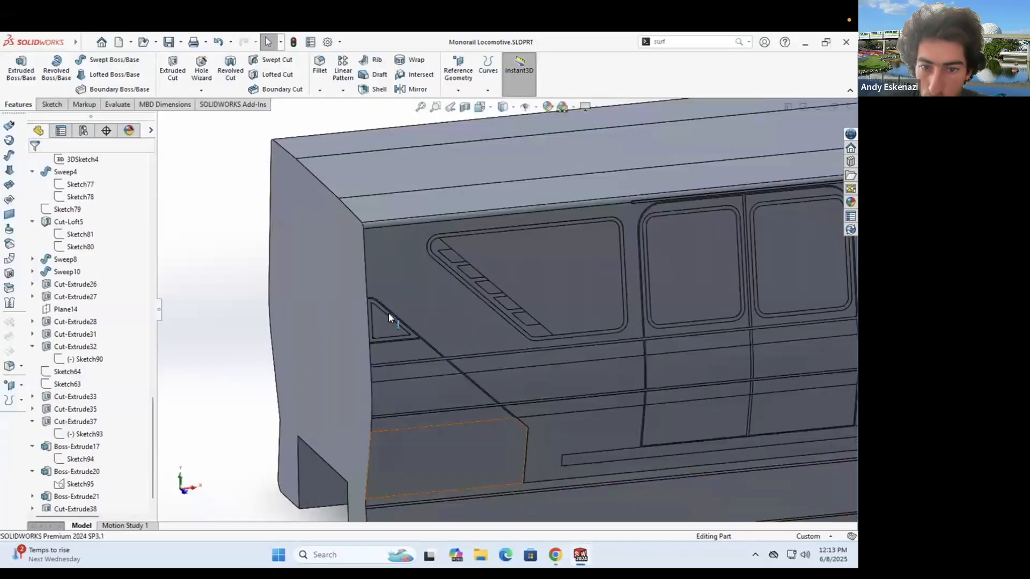
pyautogui.scroll(5, 388, 313)
pyautogui.scroll(-4, 725, 316)
pyautogui.moveTo(488, 332); pyautogui.dragTo(462, 368, button='middle')
pyautogui.scroll(5, 513, 222)
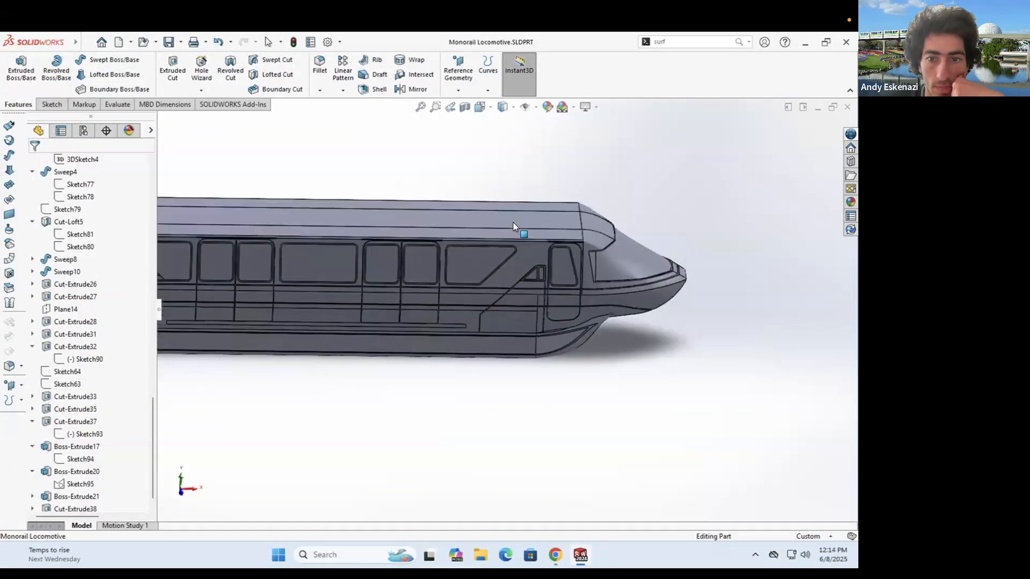
pyautogui.click(458, 89)
pyautogui.click(472, 102)
# - Create Plane15 offset 30 from the rear face, flipped to sit inside the car
pyautogui.click(341, 292)
pyautogui.doubleClick(67, 304)
pyautogui.write('30')
pyautogui.press('Return')
pyautogui.click(74, 319)
pyautogui.click(34, 165)
# - Mirror the side features across Plane15 to create Mirror4
pyautogui.click(422, 90)
pyautogui.scroll(-8, 349, 310)
pyautogui.click(163, 119)
pyautogui.scroll(8, 531, 321)
pyautogui.scroll(-15, 228, 462)
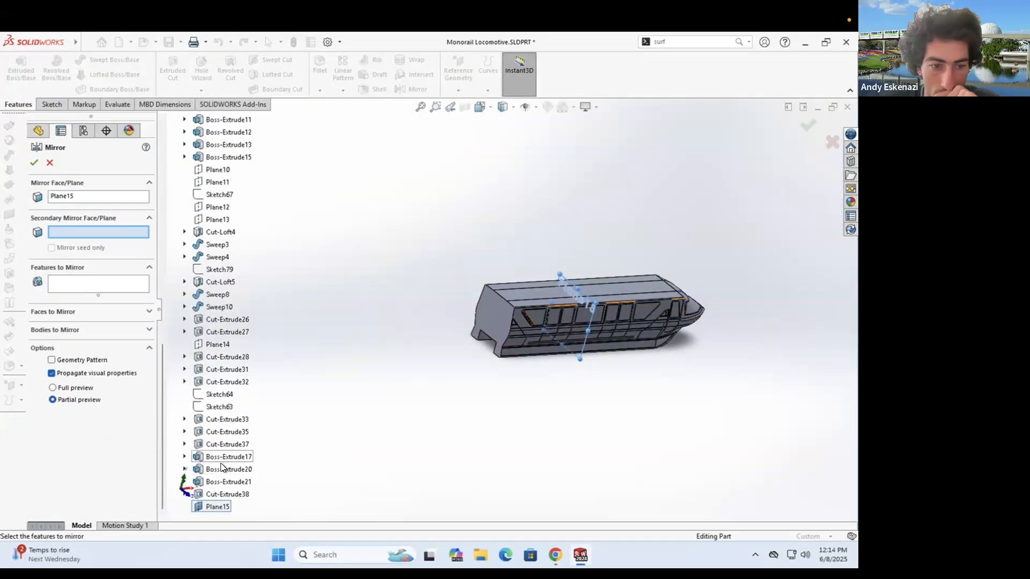
pyautogui.press('Return')
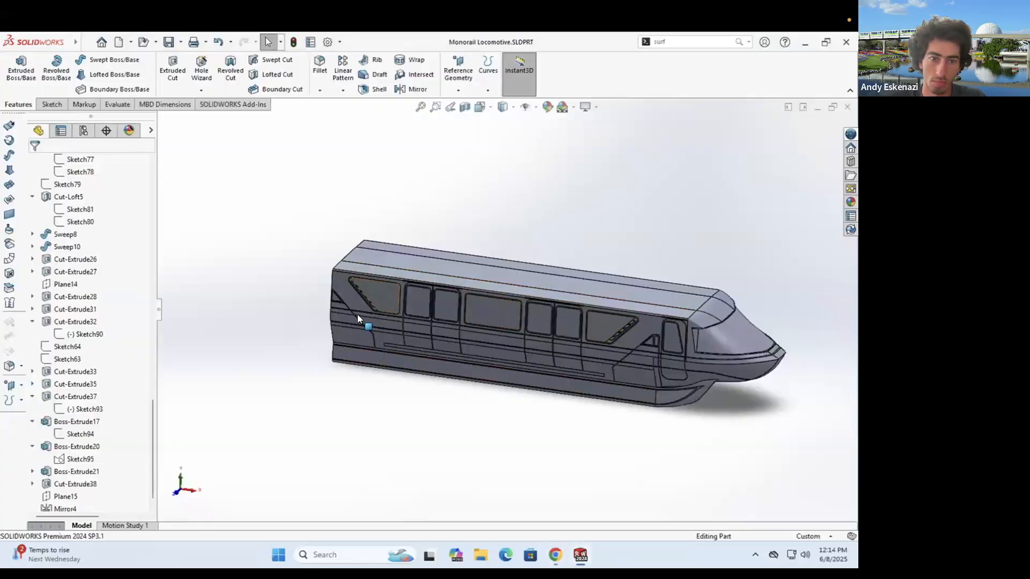
# - Open the appearance colour editor for a face of the mirrored geometry
pyautogui.scroll(-4, 351, 292)
pyautogui.rightClick(354, 284)
pyautogui.click(455, 240)
pyautogui.click(476, 289)
pyautogui.scroll(1, 324, 303)
# - Close the first colour editor and set Boss-Extrude1 to white
pyautogui.click(704, 170)
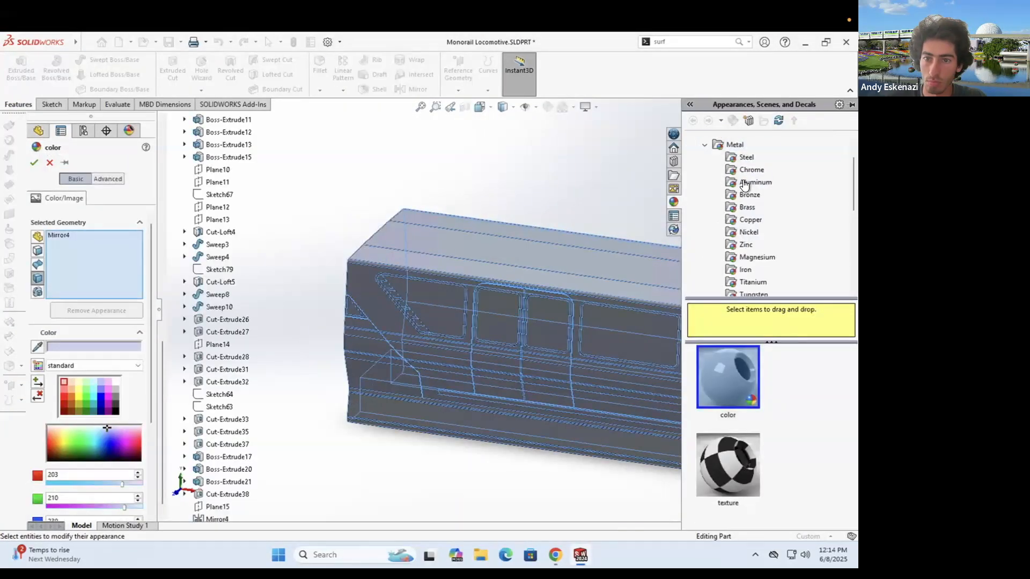
pyautogui.click(49, 163)
pyautogui.scroll(-2, 351, 279)
pyautogui.rightClick(408, 313)
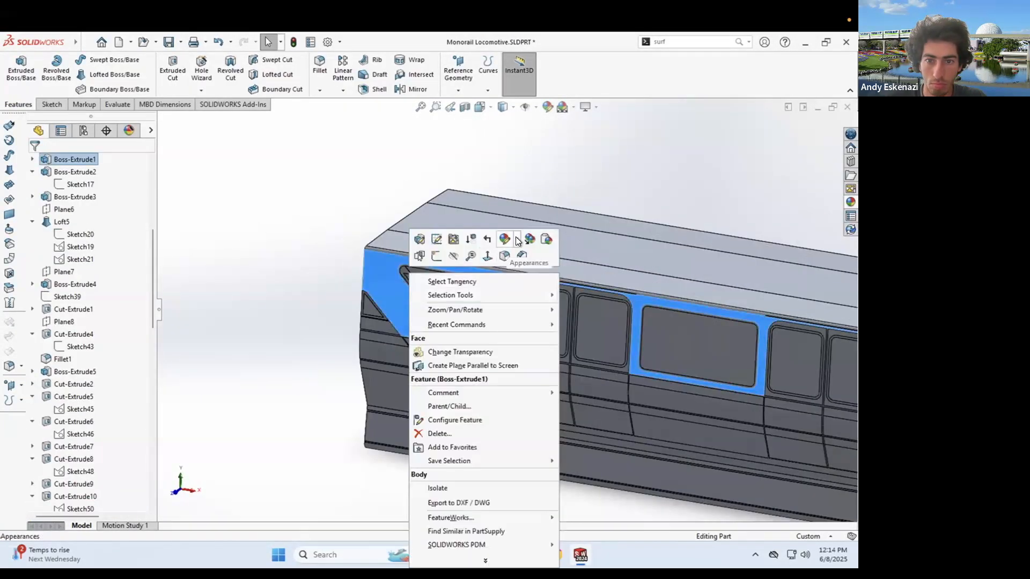
pyautogui.click(515, 240)
pyautogui.click(536, 290)
pyautogui.click(115, 382)
# - Add Boss-Extrude2, Boss-Extrude3 and the nose lofts to the white colour and accept it
pyautogui.scroll(-2, 386, 295)
pyautogui.scroll(-2, 356, 371)
pyautogui.scroll(2, 475, 415)
pyautogui.scroll(-4, 476, 416)
pyautogui.click(474, 413)
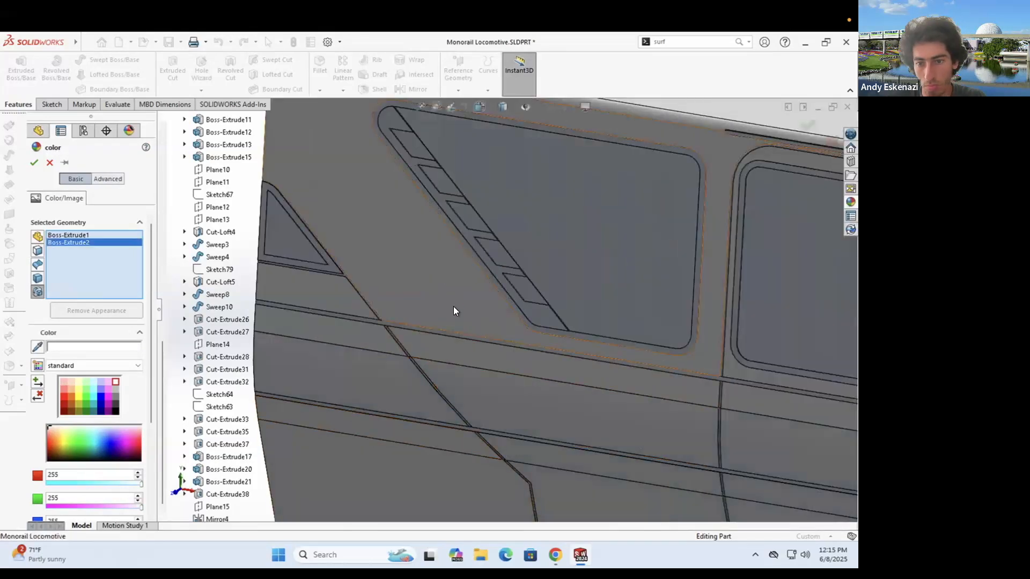
pyautogui.scroll(6, 472, 303)
pyautogui.click(492, 371)
pyautogui.scroll(6, 492, 370)
pyautogui.scroll(-6, 657, 349)
pyautogui.click(642, 307)
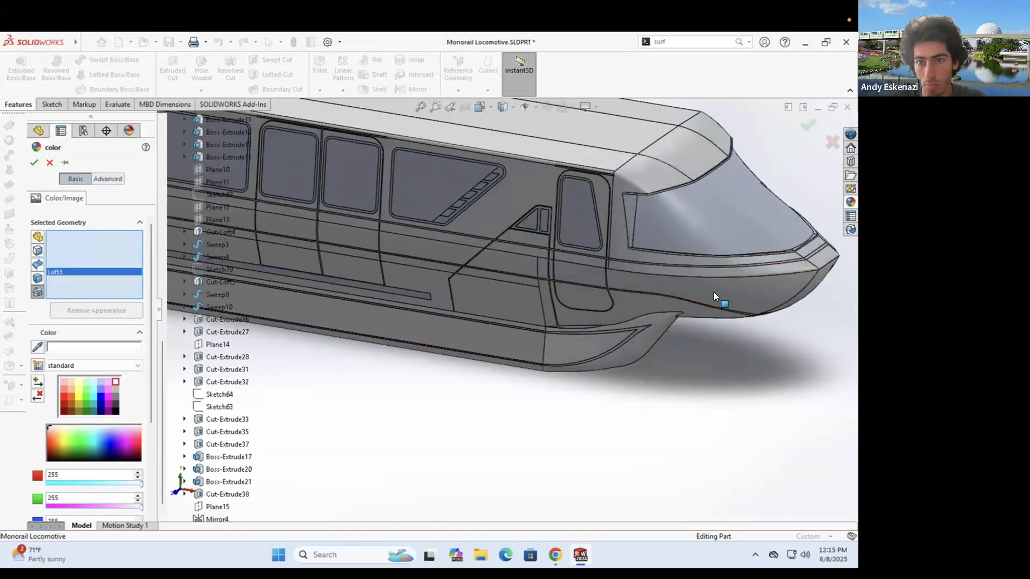
pyautogui.moveTo(643, 322); pyautogui.dragTo(708, 387, button='middle')
pyautogui.scroll(4, 709, 388)
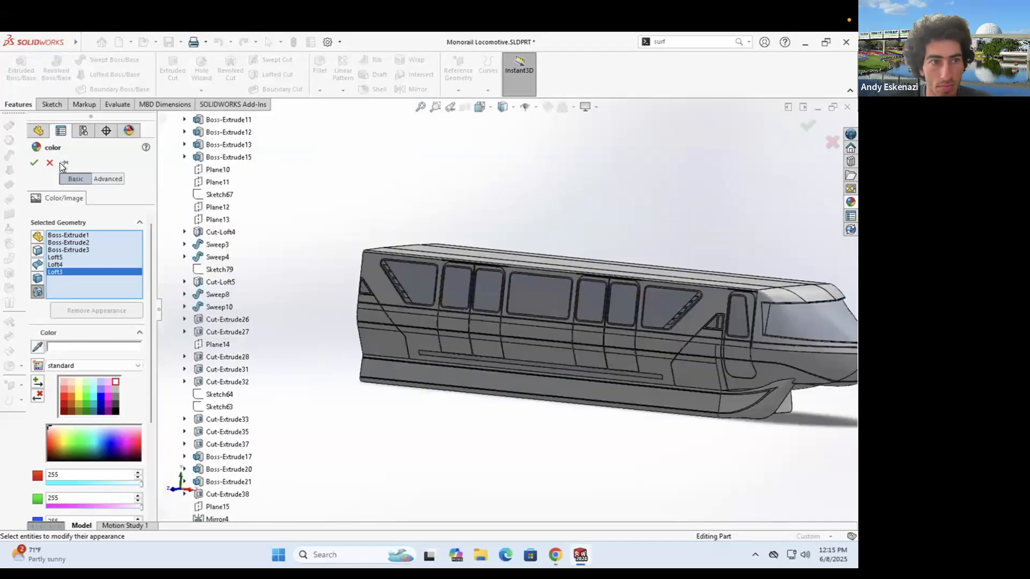
pyautogui.click(34, 163)
# - Start a dark grey (64,64,64) colour on the window trim, covering Cut-Extrude5, Sweep4 and Sweep8
pyautogui.scroll(-6, 408, 260)
pyautogui.scroll(-6, 584, 316)
pyautogui.rightClick(518, 257)
pyautogui.click(616, 223)
pyautogui.click(639, 275)
pyautogui.scroll(8, 385, 291)
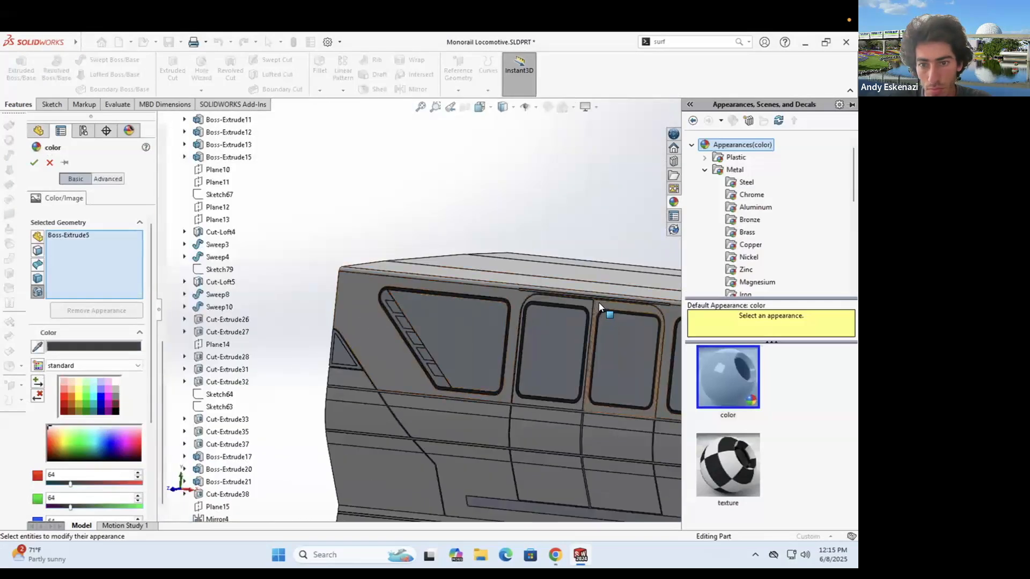
pyautogui.click(555, 555)
pyautogui.click(555, 555)
pyautogui.scroll(-6, 612, 332)
pyautogui.scroll(5, 612, 333)
pyautogui.click(536, 325)
pyautogui.scroll(3, 704, 345)
pyautogui.scroll(-4, 541, 282)
pyautogui.scroll(3, 541, 282)
pyautogui.scroll(-2, 794, 351)
pyautogui.scroll(-5, 595, 309)
pyautogui.click(563, 284)
pyautogui.click(493, 279)
pyautogui.scroll(4, 490, 284)
pyautogui.scroll(-4, 482, 385)
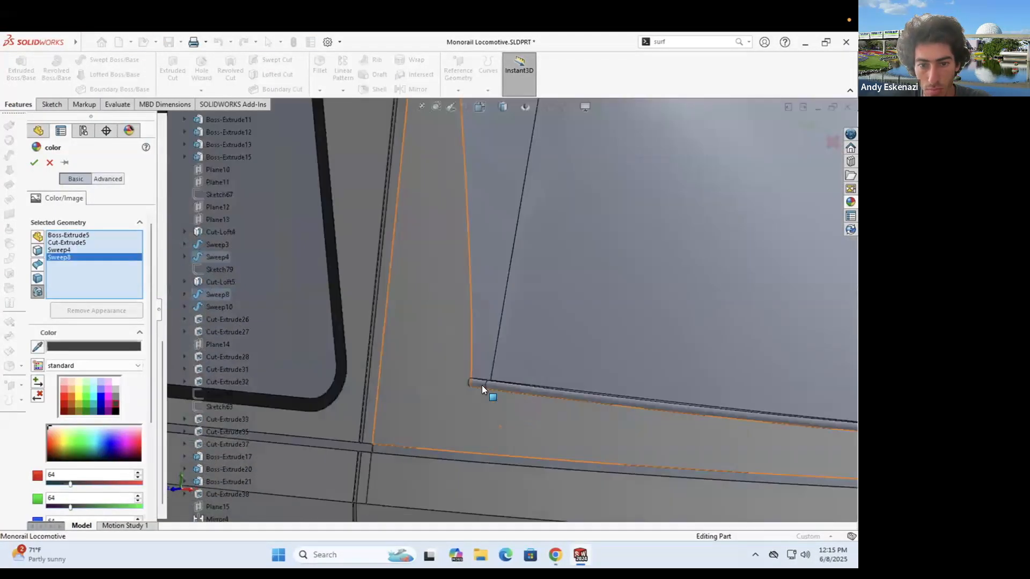
# - Add Cut-Extrude27, 28, 31, 32, 2, 20, 33 and 35 to the dark grey colouring
pyautogui.moveTo(500, 425); pyautogui.dragTo(504, 454, button='middle')
pyautogui.scroll(5, 523, 332)
pyautogui.click(555, 555)
pyautogui.click(555, 555)
pyautogui.scroll(-5, 625, 369)
pyautogui.click(625, 369)
pyautogui.scroll(5, 625, 369)
pyautogui.scroll(-3, 551, 380)
pyautogui.click(580, 320)
pyautogui.scroll(4, 551, 381)
pyautogui.scroll(-5, 465, 338)
pyautogui.click(469, 340)
pyautogui.click(424, 326)
pyautogui.scroll(5, 391, 301)
pyautogui.scroll(-5, 440, 273)
pyautogui.click(489, 248)
pyautogui.click(385, 490)
pyautogui.click(502, 426)
pyautogui.scroll(-5, 499, 424)
pyautogui.click(487, 396)
pyautogui.scroll(5, 482, 386)
# - Add Cut-Extrude7, 6, 8 and 18 to the dark grey and accept the colour
pyautogui.click(450, 340)
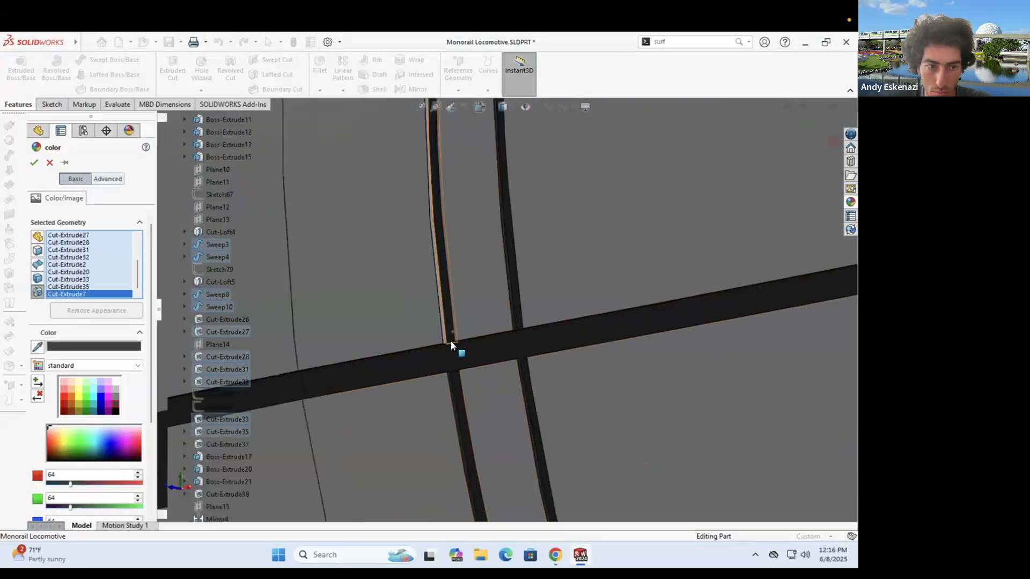
pyautogui.scroll(-5, 450, 344)
pyautogui.click(449, 354)
pyautogui.scroll(5, 451, 393)
pyautogui.scroll(-5, 472, 351)
pyautogui.click(470, 355)
pyautogui.scroll(5, 472, 348)
pyautogui.scroll(-5, 486, 292)
pyautogui.click(497, 354)
pyautogui.scroll(5, 531, 366)
pyautogui.scroll(-5, 336, 285)
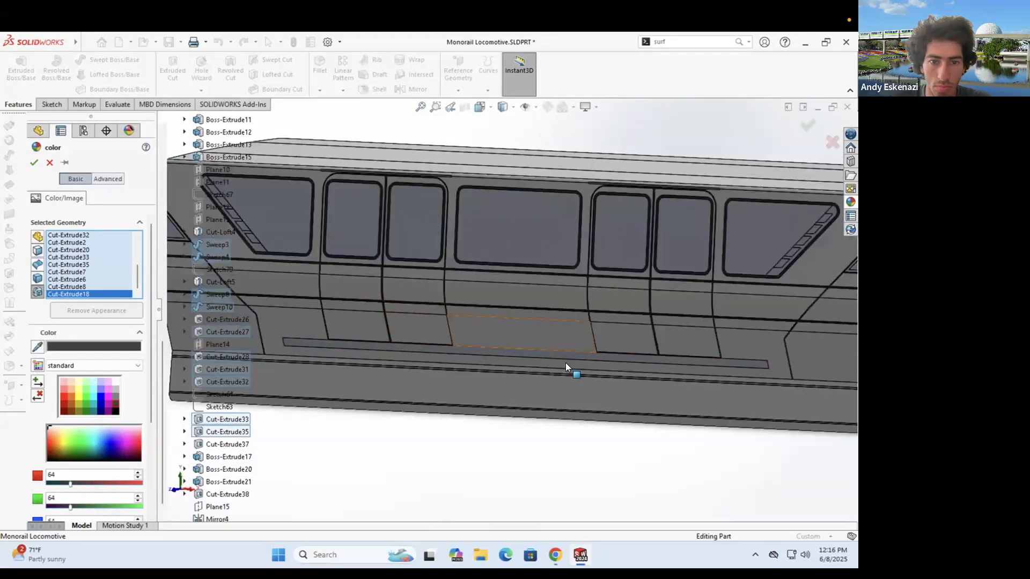
pyautogui.scroll(3, 488, 354)
pyautogui.click(34, 162)
# - Colour one side band face pale cyan
pyautogui.scroll(-5, 386, 304)
pyautogui.rightClick(390, 304)
pyautogui.click(487, 240)
pyautogui.click(504, 267)
pyautogui.click(100, 386)
pyautogui.click(91, 387)
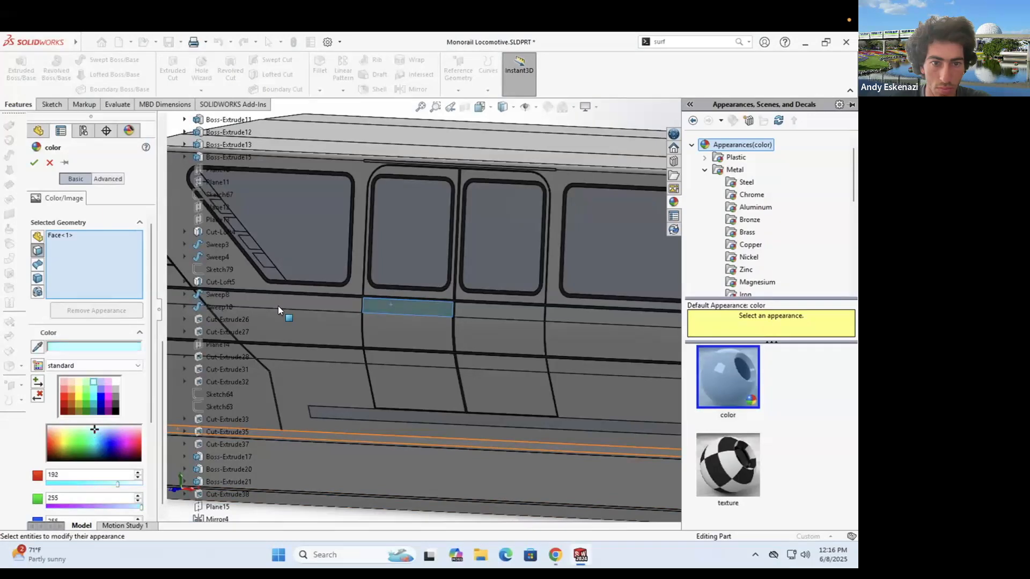
# - Add the side band faces along the car to the pale cyan appearance
pyautogui.click(278, 307)
pyautogui.click(316, 327)
pyautogui.click(407, 332)
pyautogui.click(599, 333)
pyautogui.scroll(3, 505, 313)
pyautogui.scroll(-5, 321, 314)
pyautogui.click(322, 329)
pyautogui.scroll(-5, 675, 243)
pyautogui.click(675, 242)
pyautogui.scroll(5, 670, 301)
pyautogui.scroll(-4, 681, 304)
pyautogui.click(684, 311)
pyautogui.click(658, 333)
pyautogui.click(733, 343)
pyautogui.click(793, 353)
pyautogui.scroll(-4, 697, 343)
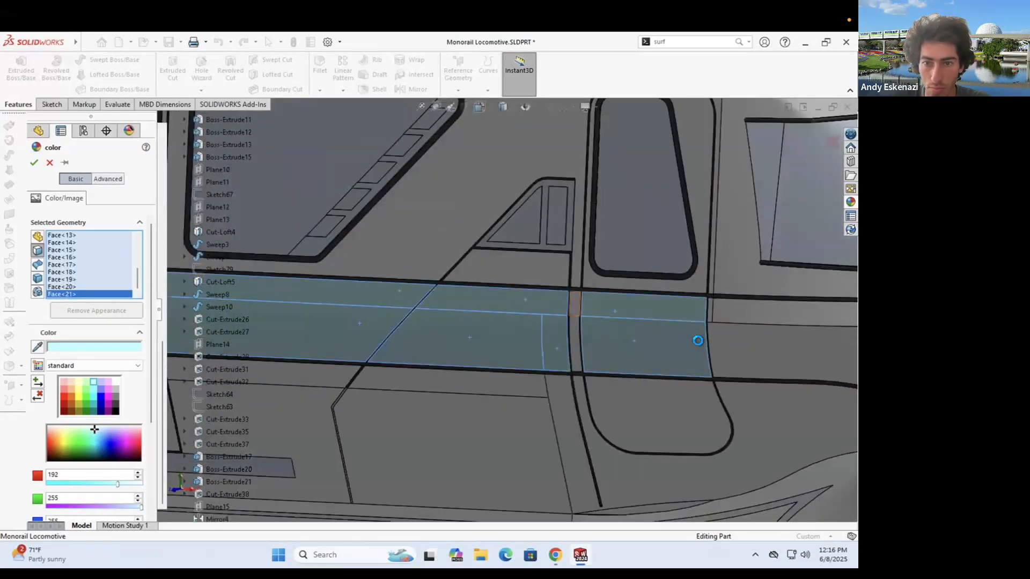
# - Add the nose band faces to the cyan appearance and accept it
pyautogui.click(574, 304)
pyautogui.click(576, 343)
pyautogui.click(772, 348)
pyautogui.scroll(-4, 710, 310)
pyautogui.click(703, 302)
pyautogui.scroll(5, 663, 314)
pyautogui.click(753, 371)
pyautogui.click(767, 332)
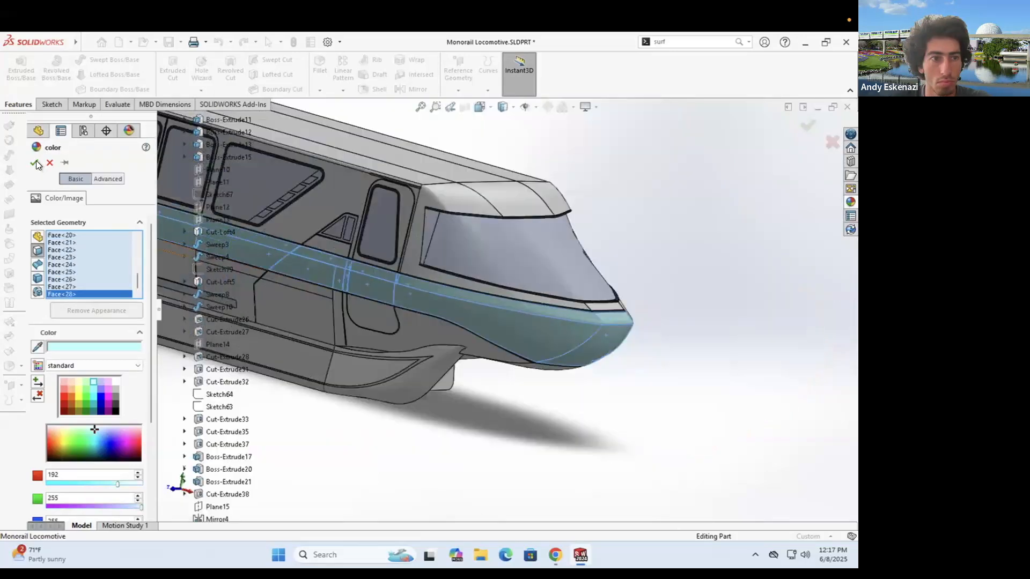
pyautogui.click(36, 163)
# - Give a window face the pale lavender colour 192,192,255, checking the reference photo
pyautogui.scroll(5, 427, 285)
pyautogui.moveTo(375, 300); pyautogui.dragTo(410, 300, button='middle')
pyautogui.scroll(-3, 268, 263)
pyautogui.rightClick(678, 311)
pyautogui.click(760, 255)
pyautogui.click(777, 270)
pyautogui.click(101, 389)
pyautogui.click(556, 555)
pyautogui.click(580, 555)
pyautogui.click(101, 382)
pyautogui.scroll(2, 359, 359)
pyautogui.scroll(-4, 558, 309)
# - Add the remaining side windows to the lavender colour and accept it
pyautogui.click(571, 333)
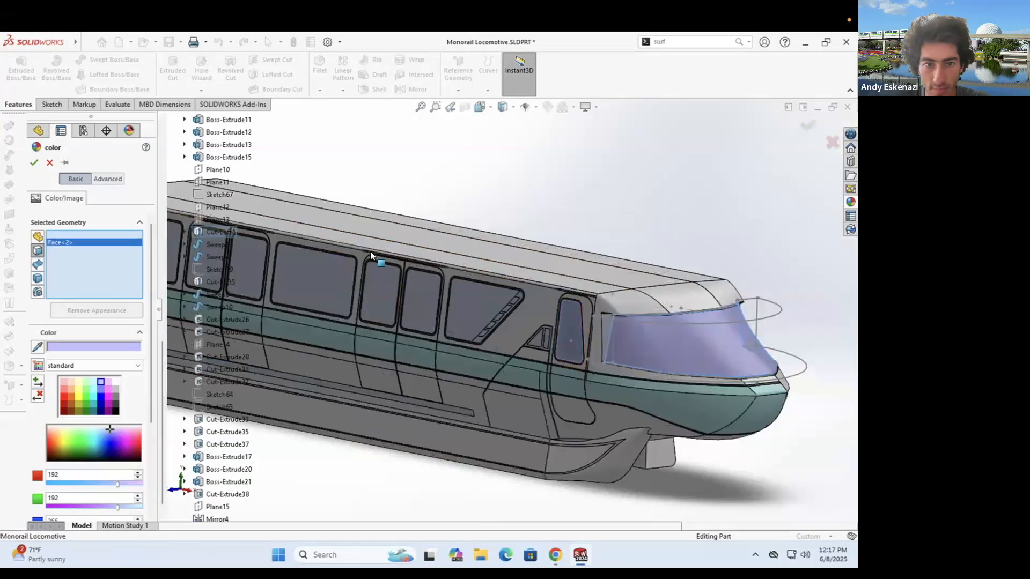
pyautogui.click(472, 308)
pyautogui.click(381, 280)
pyautogui.click(327, 269)
pyautogui.scroll(-6, 325, 272)
pyautogui.click(384, 273)
pyautogui.click(268, 244)
pyautogui.click(35, 162)
# - Colour the Cut-Extrude5 seam light grey 192
pyautogui.scroll(8, 508, 313)
pyautogui.scroll(10, 597, 334)
pyautogui.rightClick(257, 263)
pyautogui.click(351, 234)
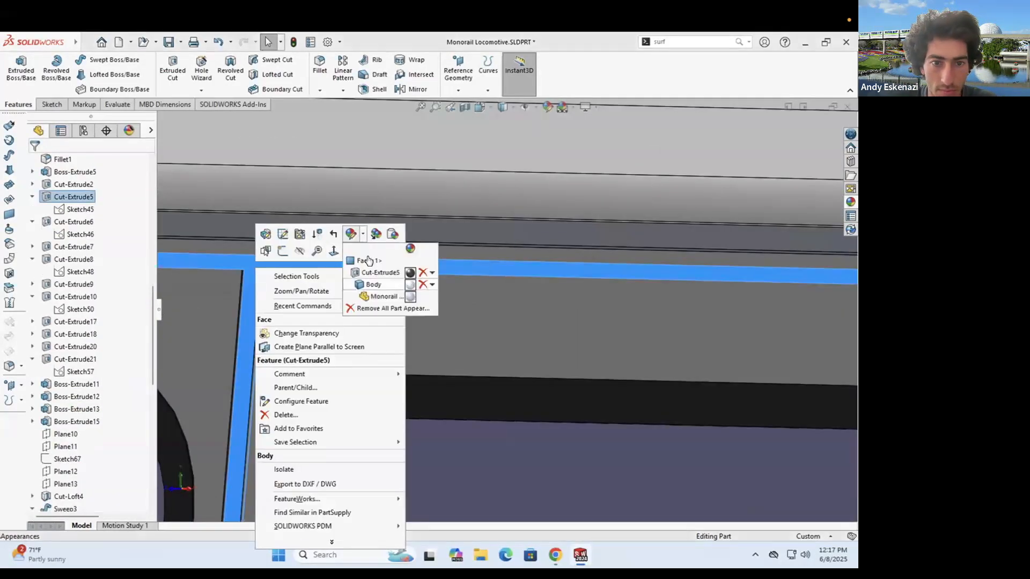
pyautogui.click(368, 261)
pyautogui.press('Escape')
pyautogui.rightClick(309, 261)
pyautogui.click(406, 229)
pyautogui.click(427, 269)
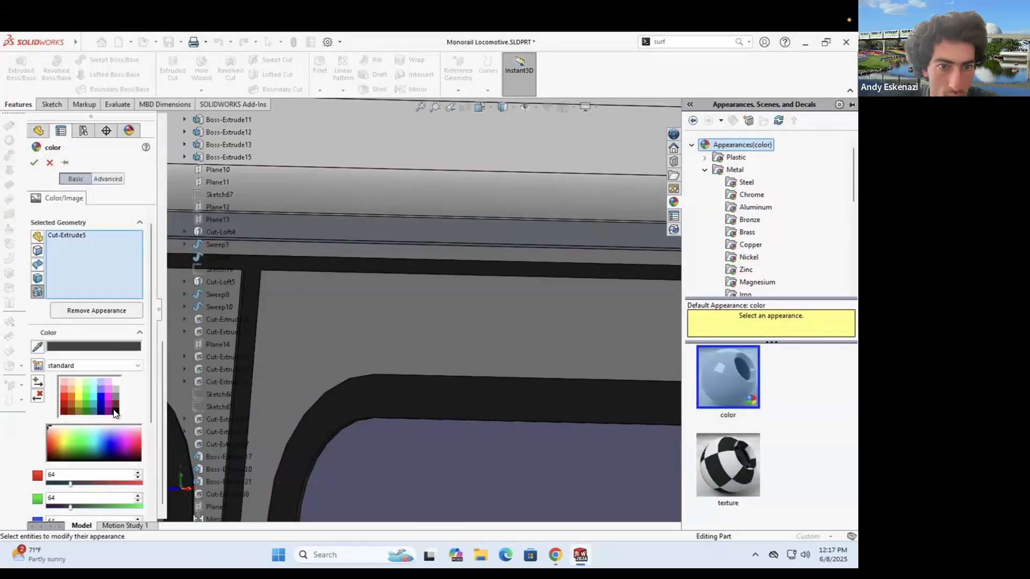
pyautogui.click(114, 411)
pyautogui.scroll(5, 478, 303)
pyautogui.click(114, 389)
pyautogui.scroll(7, 469, 278)
pyautogui.scroll(-10, 449, 367)
# - Add seam cuts Cut-Extrude6, 10, 8, 18 and one more to the grey colour
pyautogui.click(532, 391)
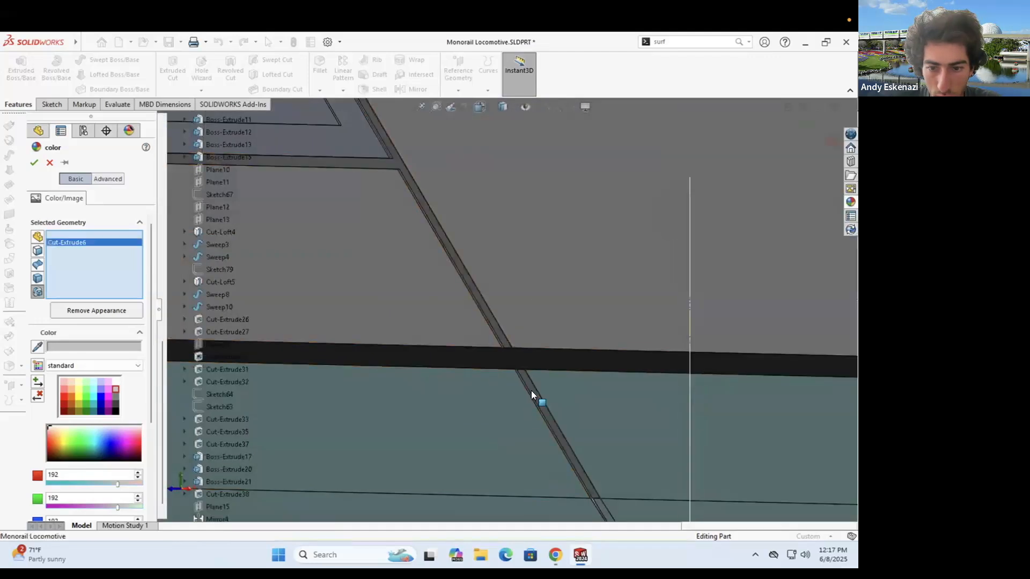
pyautogui.scroll(7, 487, 361)
pyautogui.scroll(-7, 486, 300)
pyautogui.click(490, 281)
pyautogui.scroll(7, 509, 322)
pyautogui.scroll(-7, 582, 411)
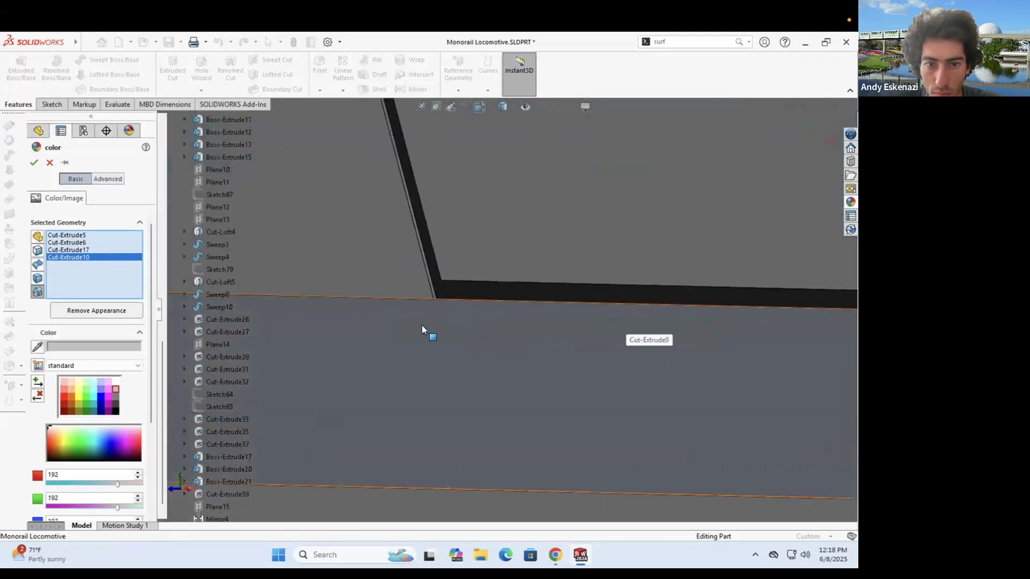
pyautogui.click(421, 325)
pyautogui.scroll(6, 482, 311)
pyautogui.scroll(-7, 546, 268)
pyautogui.click(547, 233)
pyautogui.scroll(9, 585, 249)
pyautogui.scroll(-12, 544, 294)
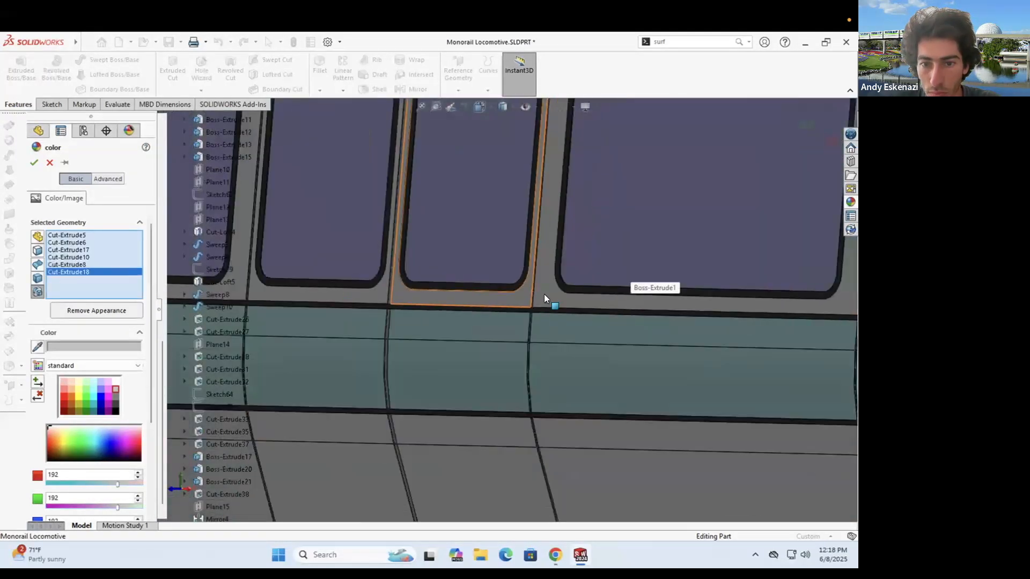
pyautogui.click(479, 346)
pyautogui.scroll(6, 444, 347)
pyautogui.scroll(5, 442, 338)
pyautogui.scroll(-5, 443, 365)
pyautogui.scroll(4, 402, 306)
pyautogui.scroll(-6, 522, 336)
pyautogui.scroll(7, 527, 337)
pyautogui.scroll(-5, 568, 349)
pyautogui.scroll(6, 579, 339)
pyautogui.scroll(-6, 651, 215)
# - Add Cut-Extrude33, 7 and 35 to the light grey seam colour and accept it
pyautogui.click(556, 179)
pyautogui.click(556, 181)
pyautogui.moveTo(556, 181); pyautogui.dragTo(665, 301, button='middle')
pyautogui.scroll(5, 698, 343)
pyautogui.scroll(-6, 793, 445)
pyautogui.click(612, 377)
pyautogui.scroll(9, 606, 370)
pyautogui.scroll(5, 557, 322)
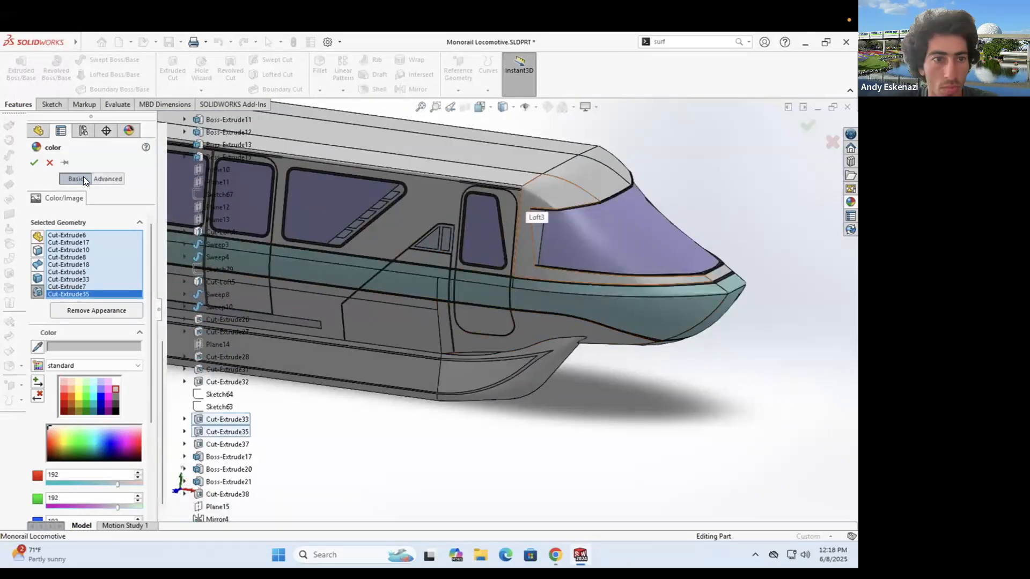
pyautogui.click(35, 163)
# - Bring up the roof edge's appearance options, then cancel without recolouring
pyautogui.scroll(-4, 525, 188)
pyautogui.scroll(-3, 502, 251)
pyautogui.rightClick(523, 258)
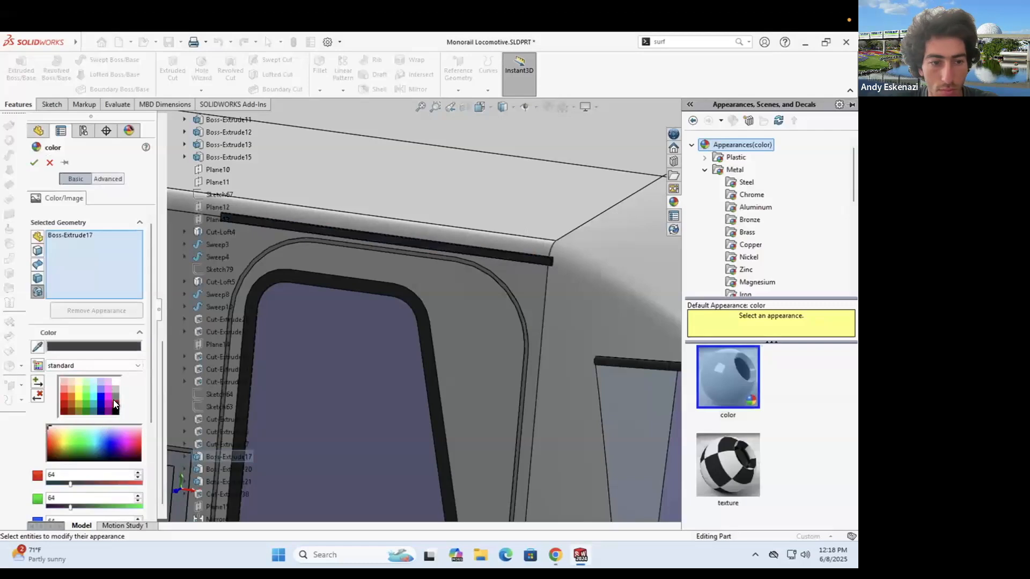
pyautogui.press('Escape')
pyautogui.scroll(8, 526, 354)
# - Round the four underside recess corner edges with a 2 mm fillet
pyautogui.scroll(-8, 435, 337)
pyautogui.rightClick(516, 325)
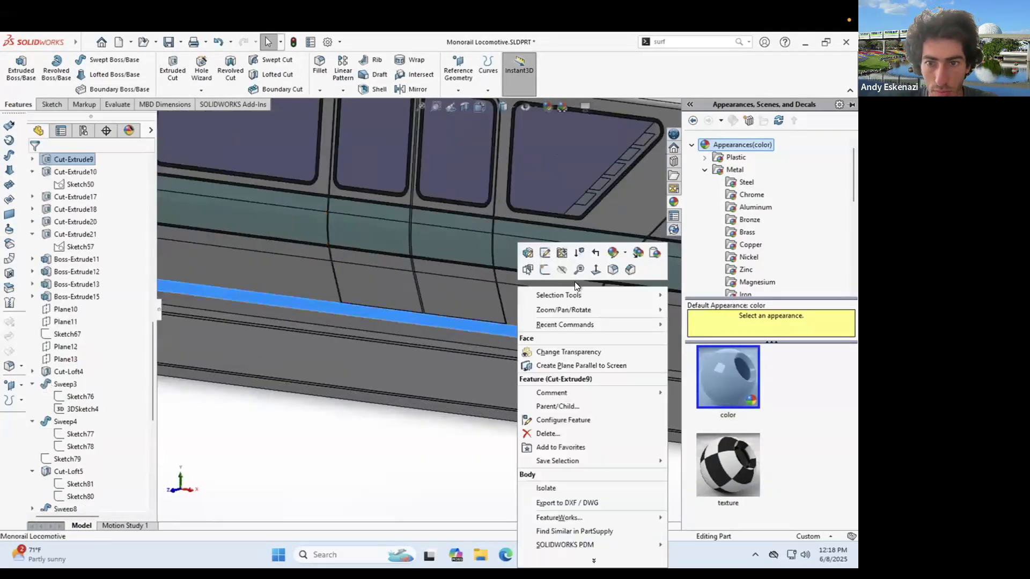
pyautogui.press('Escape')
pyautogui.scroll(-8, 546, 293)
pyautogui.scroll(-5, 547, 293)
pyautogui.click(320, 65)
pyautogui.click(489, 320)
pyautogui.scroll(-5, 488, 320)
pyautogui.scroll(8, 639, 343)
pyautogui.click(640, 343)
pyautogui.scroll(5, 639, 343)
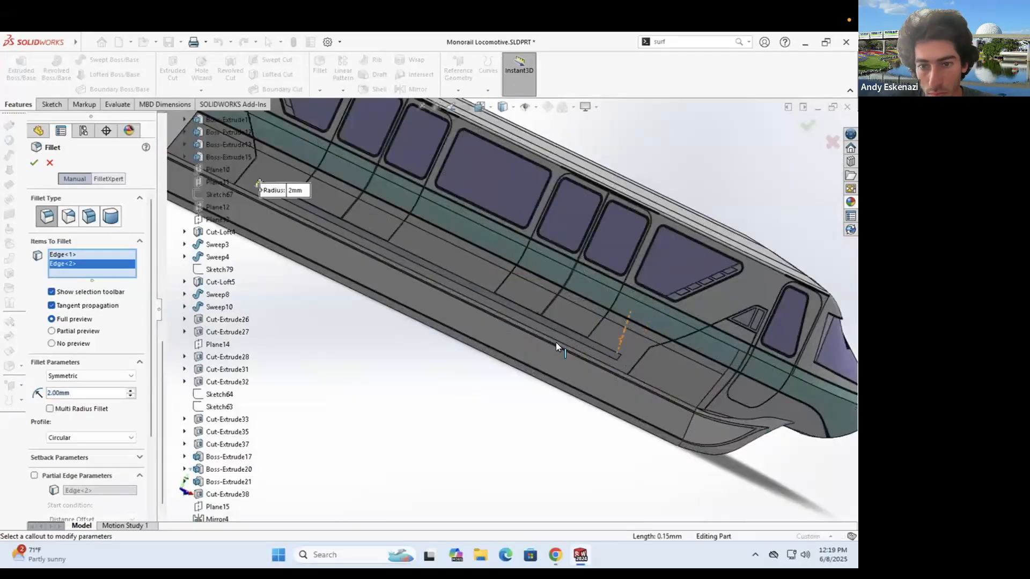
pyautogui.scroll(-10, 555, 342)
pyautogui.scroll(-5, 454, 343)
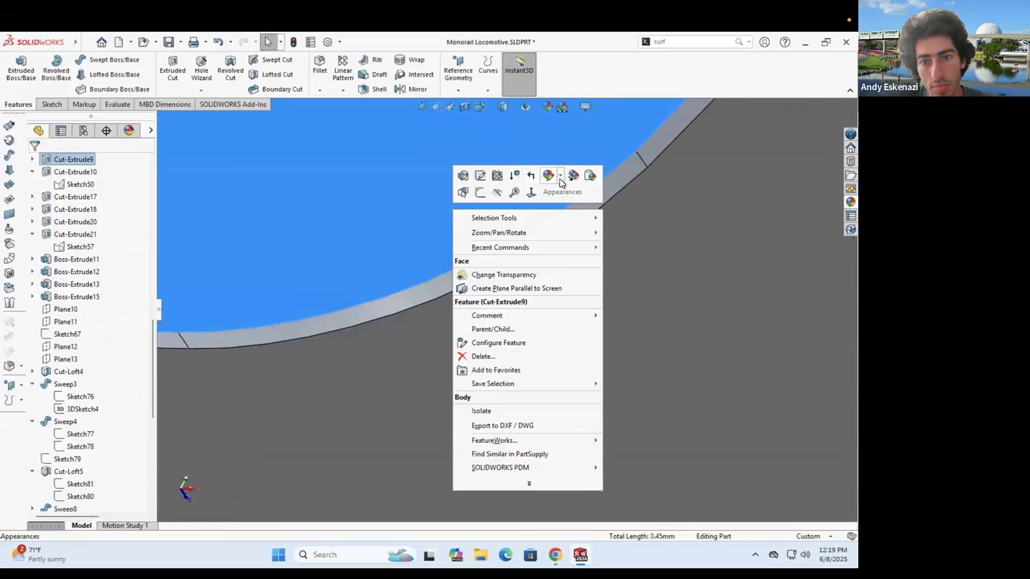
pyautogui.click(563, 177)
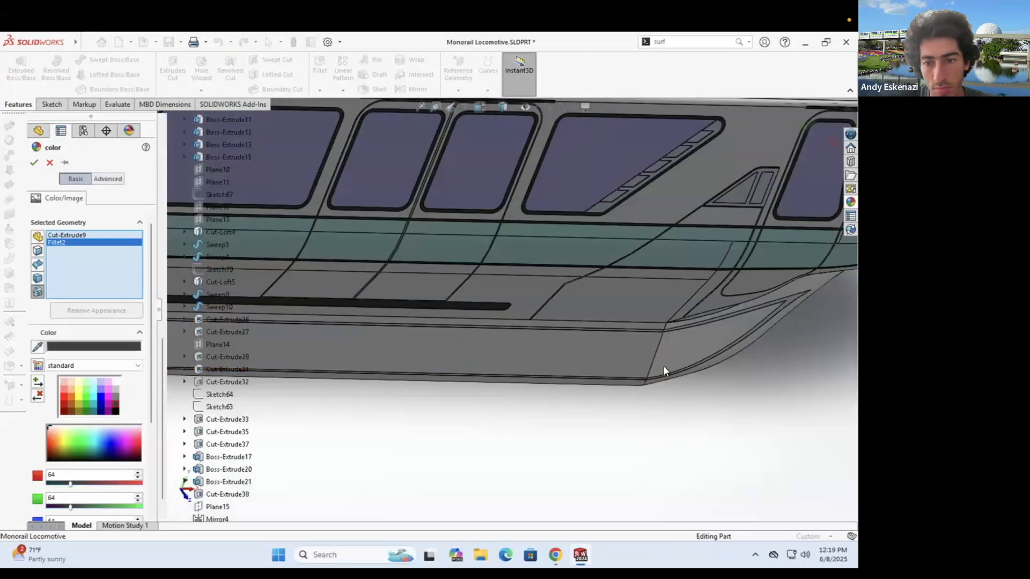
# - Colour Cut-Extrude9 and Fillet2 dark grey
pyautogui.scroll(-10, 616, 353)
pyautogui.click(503, 365)
pyautogui.click(515, 349)
pyautogui.scroll(12, 514, 349)
pyautogui.click(34, 163)
# - Edit the colour of a side body face and check the monorail reference photo
pyautogui.scroll(2, 532, 281)
pyautogui.moveTo(532, 285); pyautogui.dragTo(519, 329, button='middle')
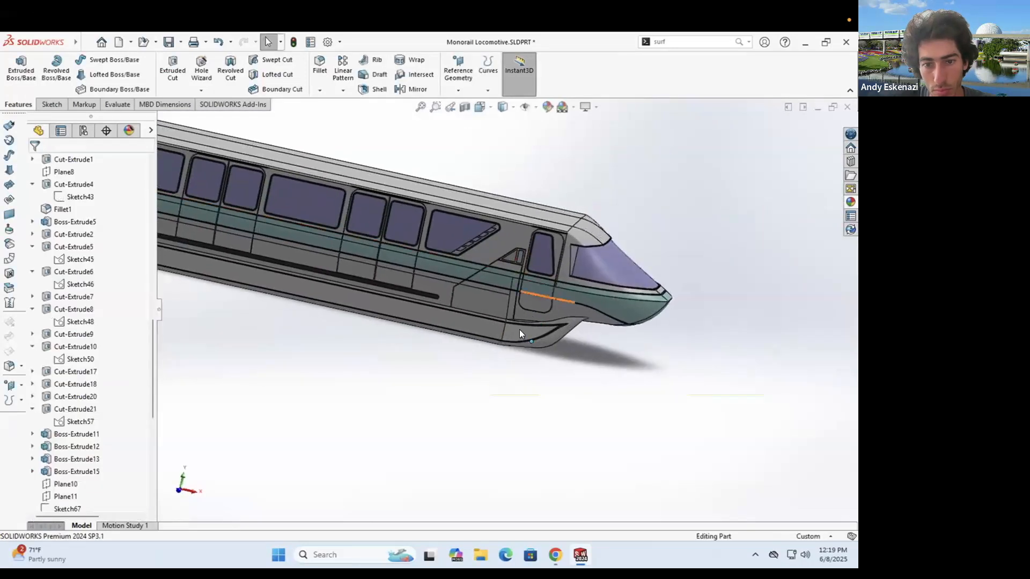
pyautogui.rightClick(490, 339)
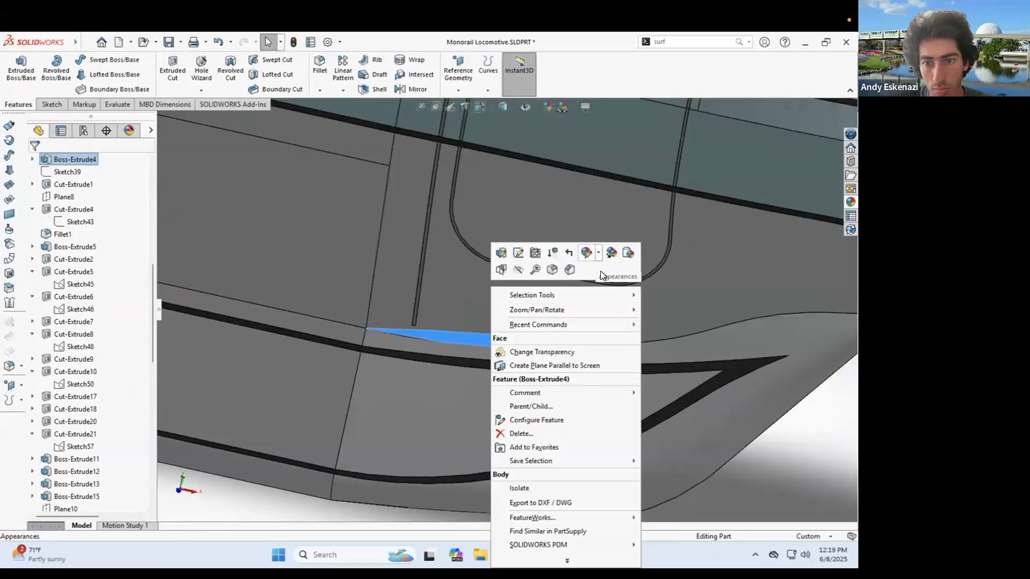
pyautogui.click(600, 271)
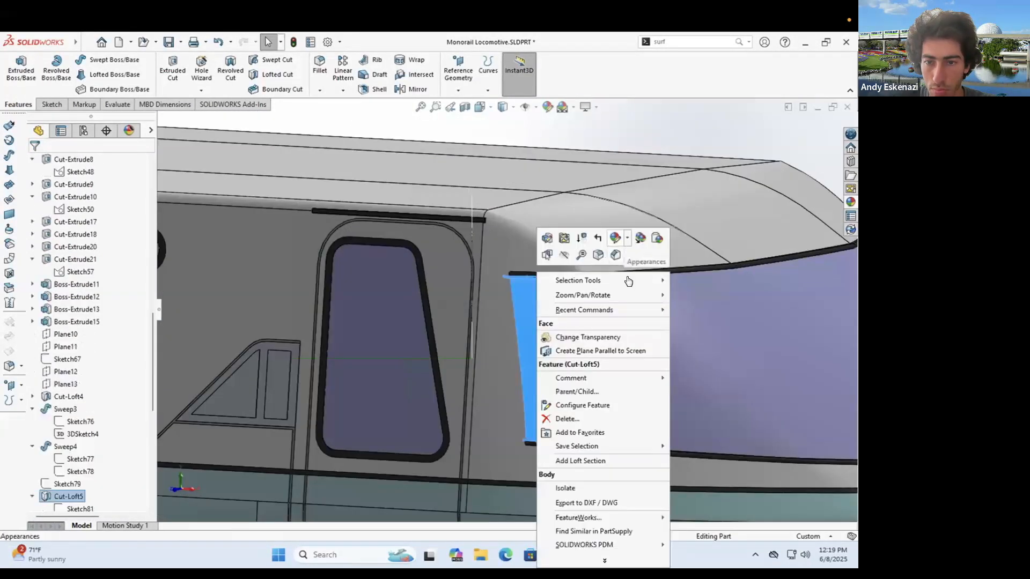
pyautogui.click(643, 236)
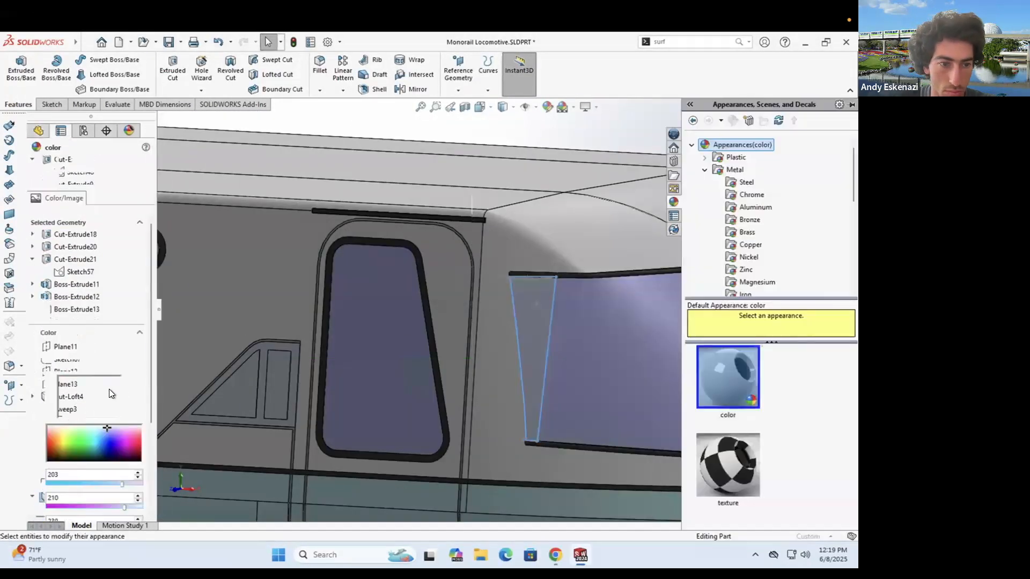
pyautogui.scroll(10, 485, 298)
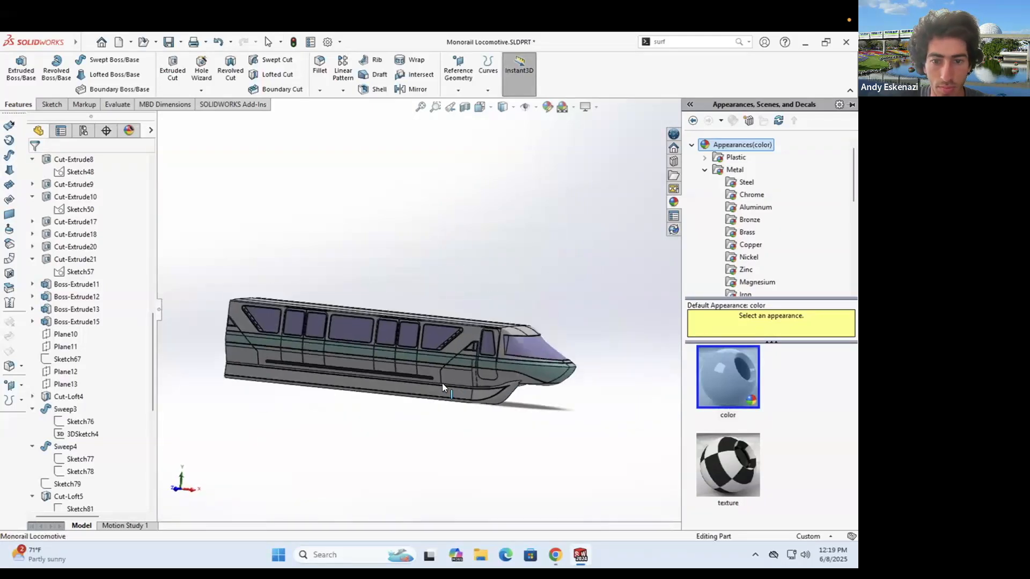
pyautogui.click(555, 555)
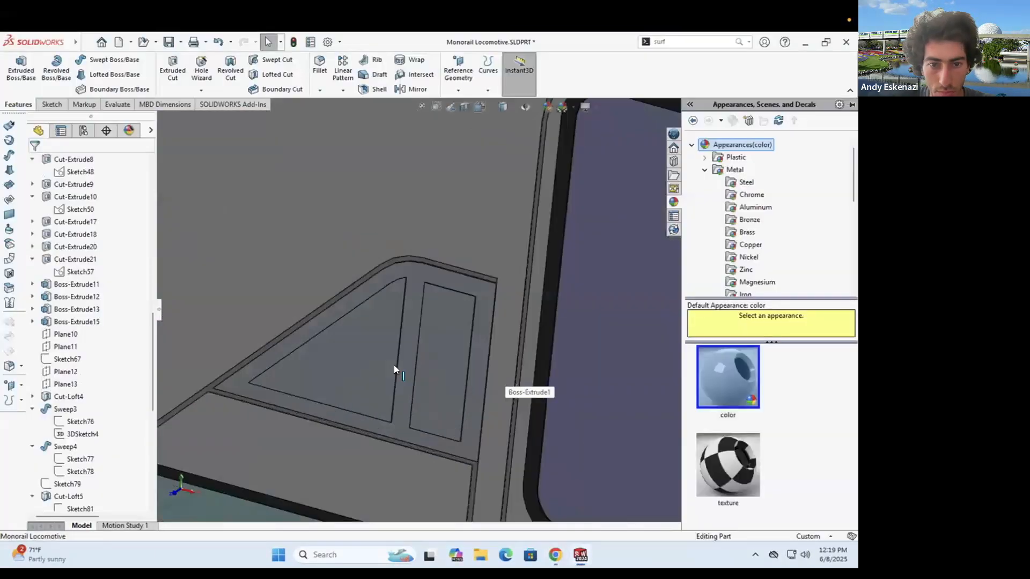
# - Recolour the window trim features grey
pyautogui.rightClick(394, 365)
pyautogui.click(529, 289)
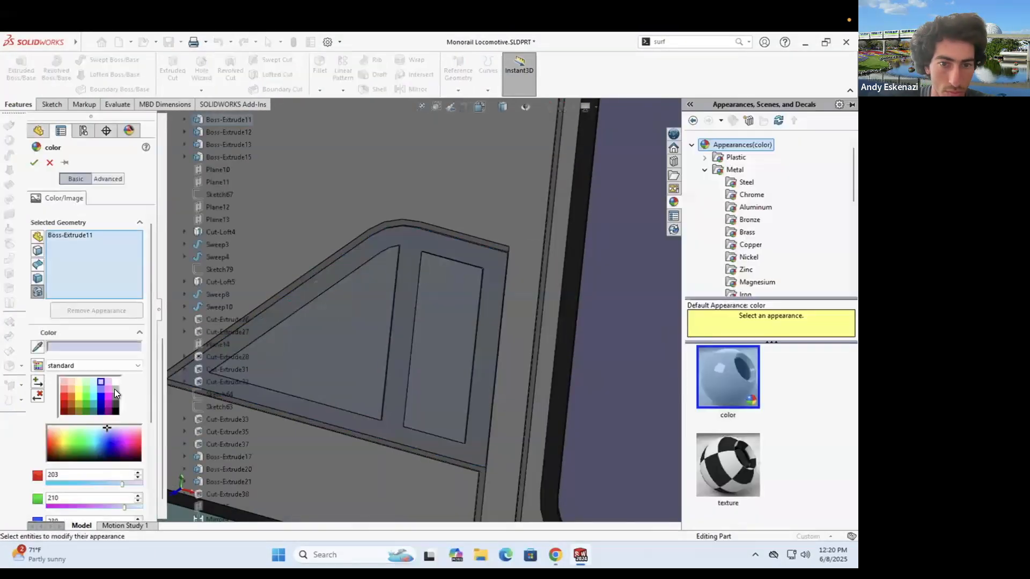
pyautogui.scroll(5, 388, 274)
pyautogui.click(555, 554)
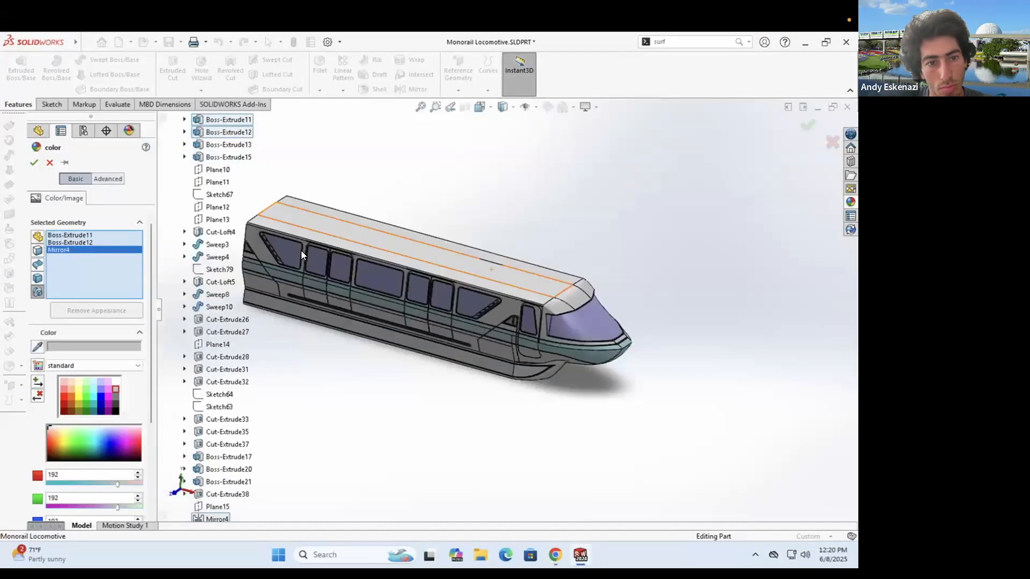
pyautogui.scroll(-10, 273, 241)
pyautogui.click(33, 163)
pyautogui.scroll(-1, 316, 227)
# - Colour the louvred window features Cut-Extrude38 and Mirror4 white
pyautogui.rightClick(317, 226)
pyautogui.click(414, 194)
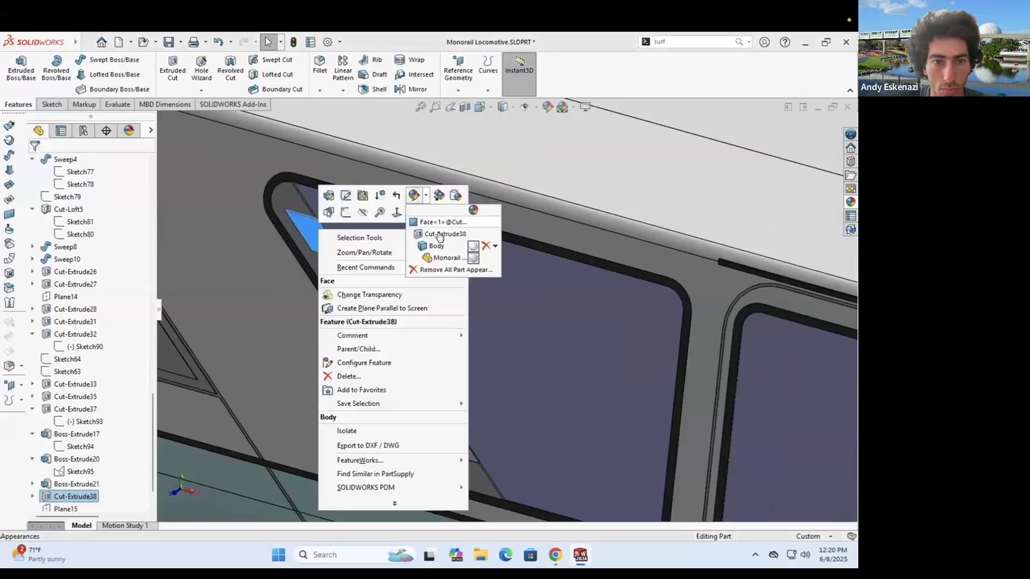
pyautogui.click(444, 233)
pyautogui.scroll(8, 428, 289)
pyautogui.scroll(-6, 539, 356)
pyautogui.click(508, 344)
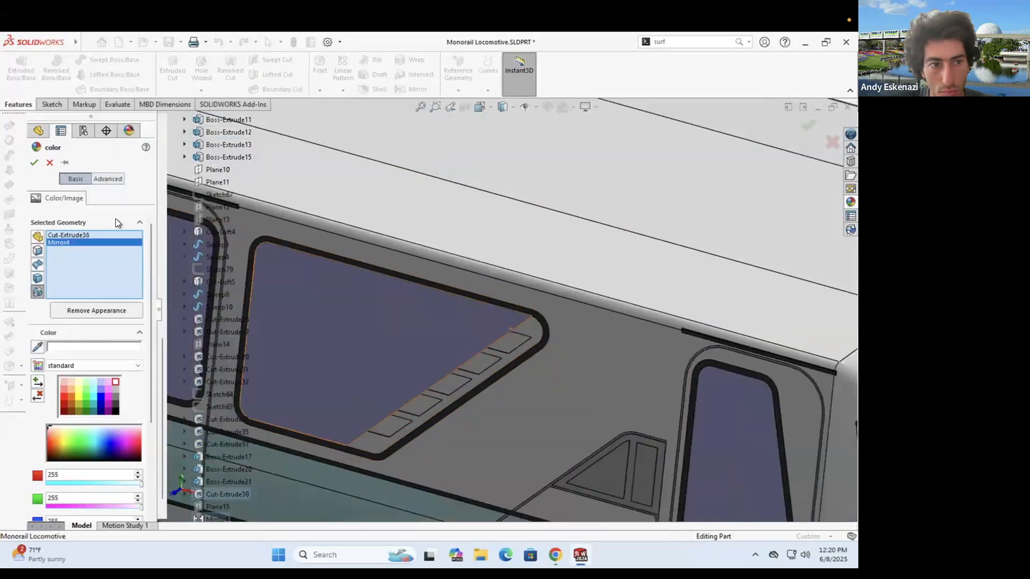
pyautogui.click(34, 163)
pyautogui.rightClick(502, 342)
pyautogui.click(582, 240)
# - Give the right-side louvre slats 128 mid grey, selecting four slat faces
pyautogui.click(595, 270)
pyautogui.click(115, 397)
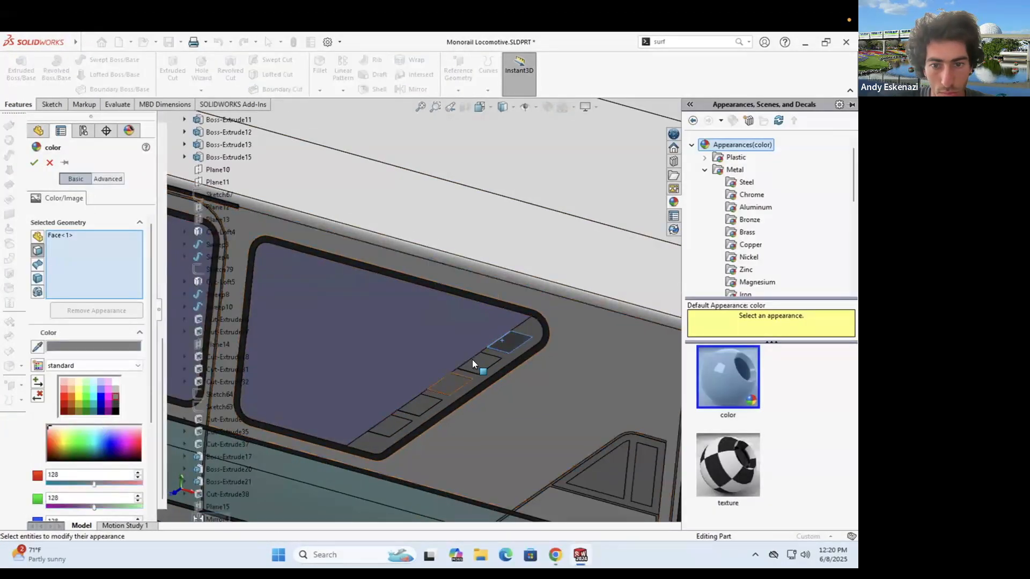
pyautogui.click(477, 363)
pyautogui.click(449, 384)
pyautogui.click(420, 406)
pyautogui.click(389, 426)
pyautogui.scroll(8, 509, 317)
pyautogui.scroll(-10, 256, 249)
# - Add the five left-window louvre faces and apply the mid grey colour
pyautogui.click(403, 202)
pyautogui.click(448, 268)
pyautogui.click(487, 334)
pyautogui.click(528, 398)
pyautogui.click(589, 465)
pyautogui.scroll(6, 462, 257)
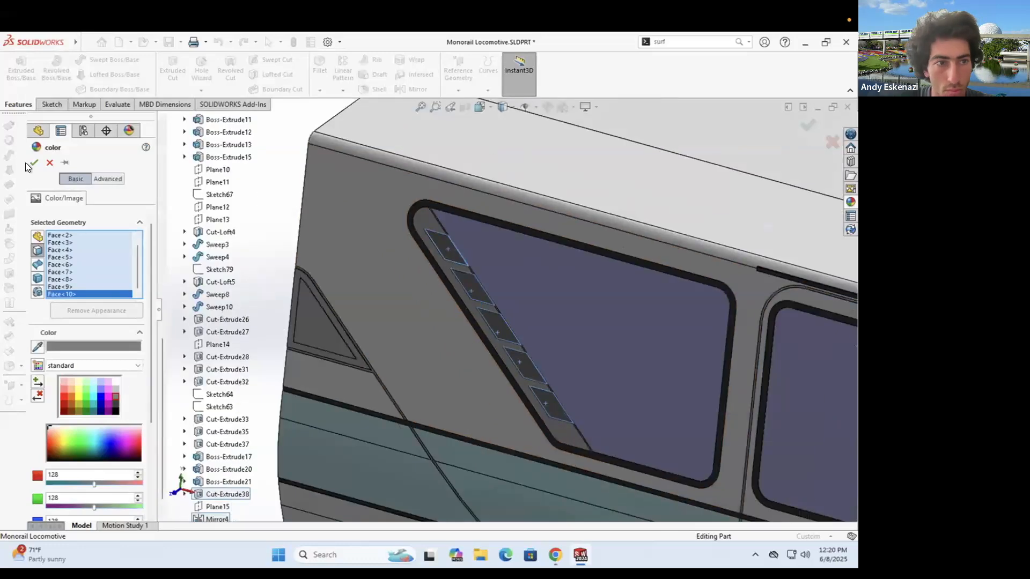
pyautogui.click(34, 163)
pyautogui.moveTo(643, 260); pyautogui.dragTo(536, 321, button='middle')
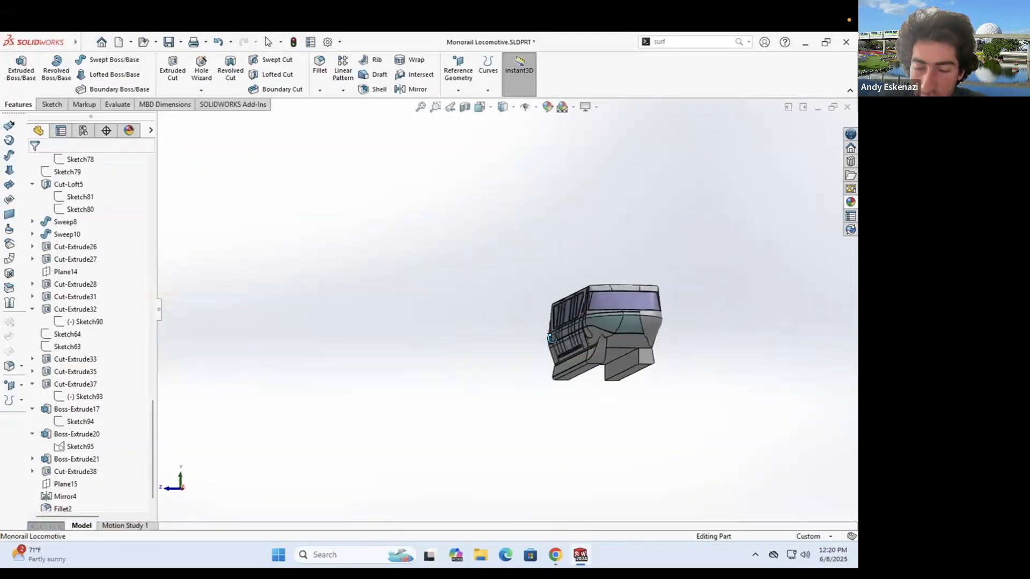
pyautogui.moveTo(631, 304); pyautogui.dragTo(483, 279, button='middle')
pyautogui.scroll(-3, 573, 236)
# - Apply a new colour to the Boss-Extrude12 window feature
pyautogui.scroll(3, 483, 257)
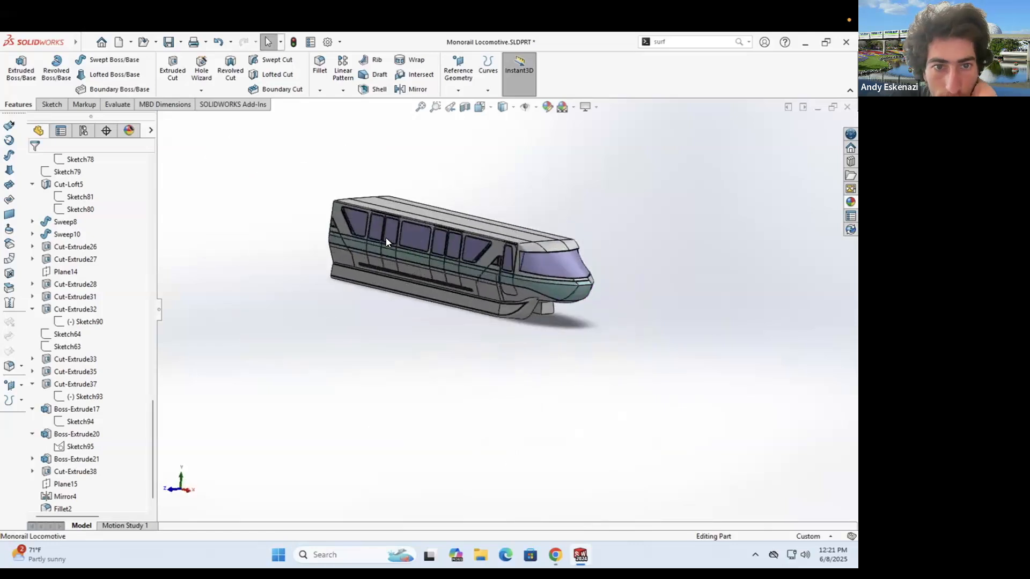
pyautogui.scroll(-10, 348, 237)
pyautogui.scroll(-3, 429, 266)
pyautogui.rightClick(429, 267)
pyautogui.click(525, 233)
pyautogui.click(545, 273)
pyautogui.click(118, 389)
pyautogui.click(34, 162)
# - Colour a window face and a triangular recess light cyan
pyautogui.rightClick(438, 278)
pyautogui.click(535, 245)
pyautogui.click(553, 272)
pyautogui.click(92, 382)
pyautogui.scroll(6, 397, 297)
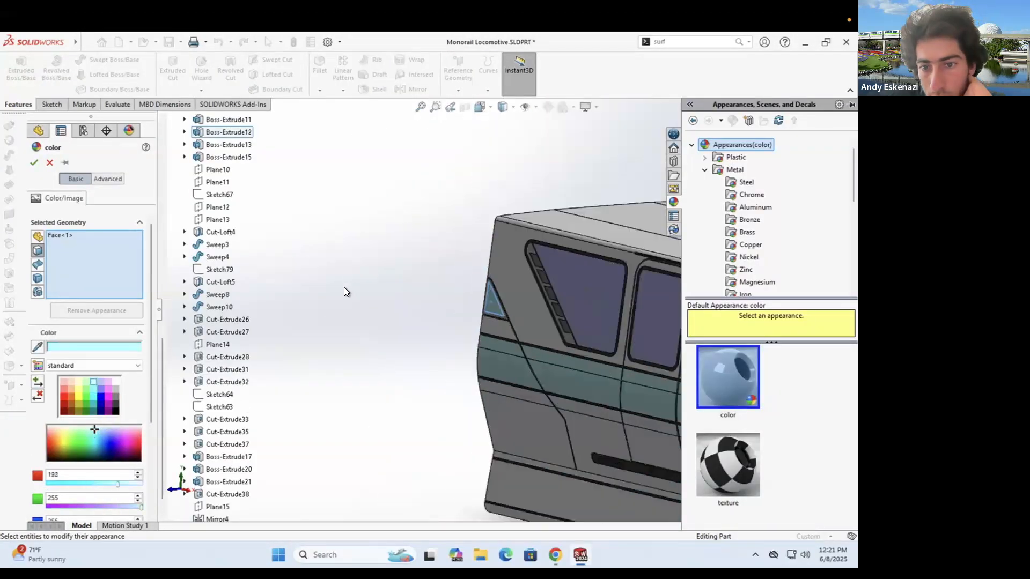
pyautogui.moveTo(343, 288); pyautogui.dragTo(549, 319, button='middle')
pyautogui.click(530, 310)
pyautogui.click(33, 162)
# - Inspect the recess and compare it against the monorail reference photo
pyautogui.scroll(8, 458, 312)
pyautogui.moveTo(458, 312)
pyautogui.mouseDown(button='middle')
pyautogui.moveTo(496, 309)
pyautogui.moveTo(472, 322)
pyautogui.mouseUp(button='middle')
pyautogui.scroll(-2, 466, 323)
pyautogui.click(552, 559)
pyautogui.click(580, 555)
pyautogui.scroll(-8, 599, 325)
# - Colour the front, rear and other triangular recess faces dark grey
pyautogui.rightClick(488, 282)
pyautogui.click(583, 247)
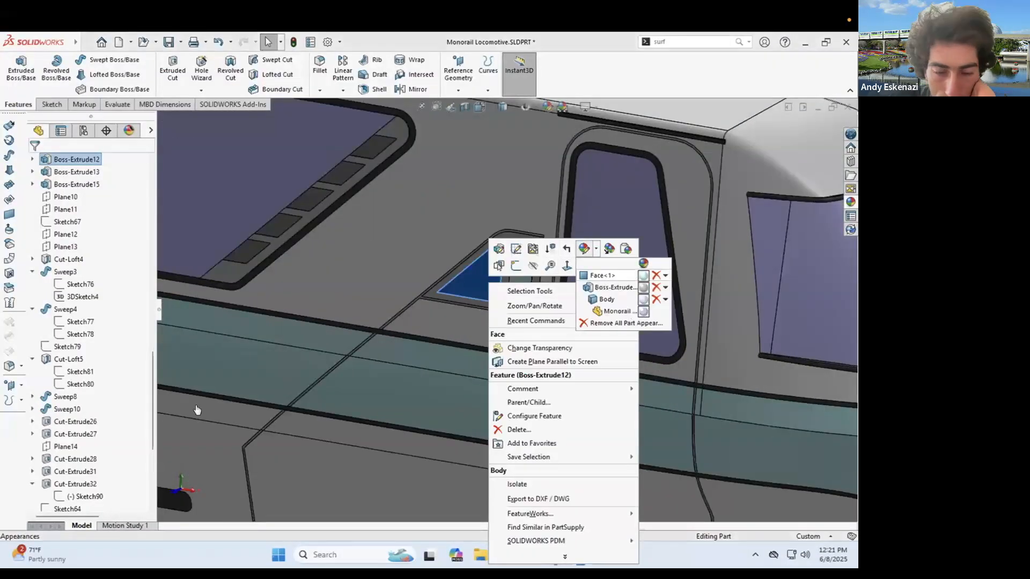
pyautogui.click(605, 274)
pyautogui.click(115, 396)
pyautogui.click(520, 274)
pyautogui.scroll(8, 558, 355)
pyautogui.scroll(-8, 394, 296)
pyautogui.click(398, 300)
pyautogui.click(34, 162)
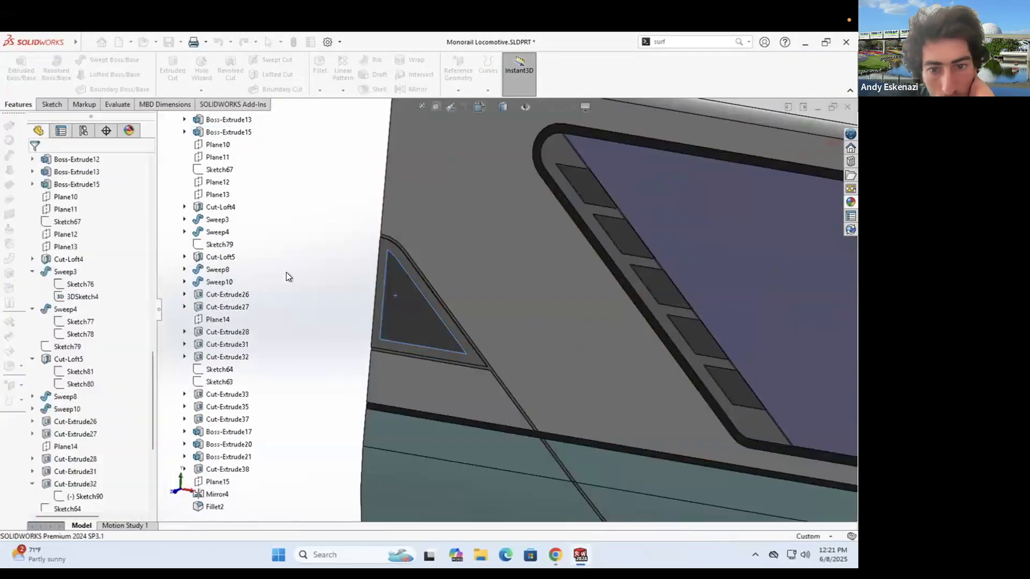
# - Check the recoloured locomotive and save the part
pyautogui.scroll(8, 439, 289)
pyautogui.scroll(-3, 691, 370)
pyautogui.moveTo(692, 370); pyautogui.dragTo(667, 363, button='middle')
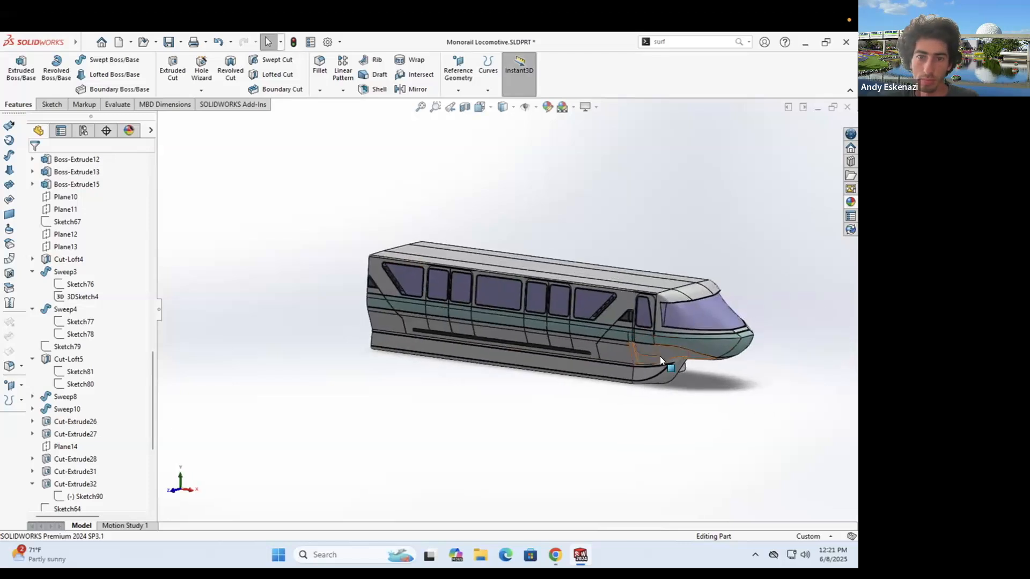
pyautogui.scroll(-3, 667, 363)
pyautogui.click(169, 42)
# - Add a 2 mm fillet, Fillet3, to the nose fin's lower underside edge
pyautogui.moveTo(590, 376); pyautogui.dragTo(421, 308, button='middle')
pyautogui.scroll(-3, 455, 287)
pyautogui.click(320, 67)
pyautogui.click(458, 316)
pyautogui.scroll(-6, 457, 316)
pyautogui.scroll(8, 509, 356)
pyautogui.moveTo(509, 356); pyautogui.dragTo(433, 301, button='middle')
pyautogui.click(34, 163)
pyautogui.scroll(-8, 533, 341)
# - Begin a second fillet on two curved edges, then cancel it
pyautogui.click(320, 67)
pyautogui.click(512, 487)
pyautogui.click(513, 494)
pyautogui.scroll(-3, 514, 385)
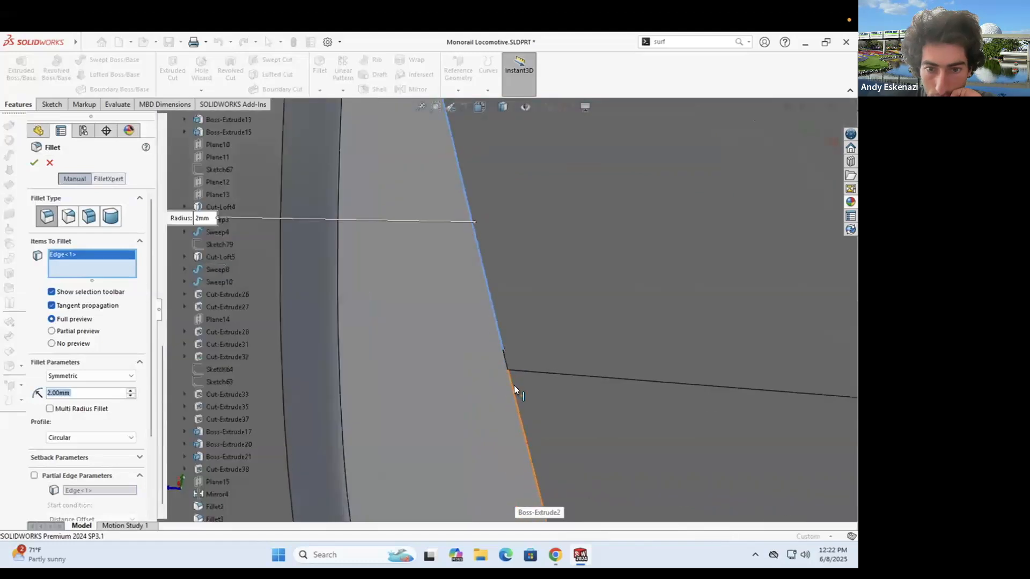
pyautogui.scroll(9, 504, 204)
pyautogui.press('Escape')
# - Colour the Fillet3 face, save the part, and open the monorail photo in Chrome
pyautogui.rightClick(487, 342)
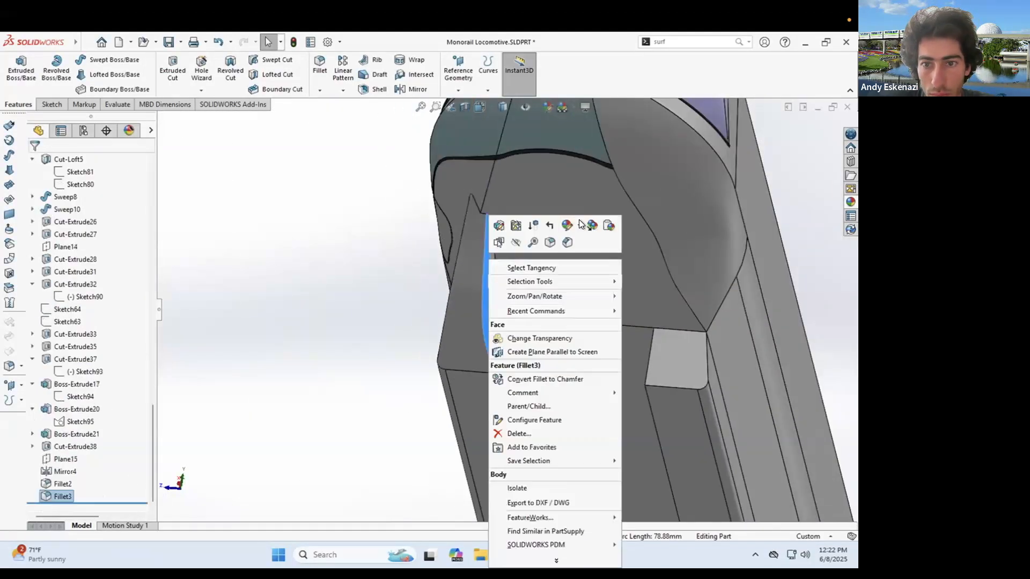
pyautogui.click(569, 241)
pyautogui.click(590, 266)
pyautogui.click(111, 391)
pyautogui.click(33, 163)
pyautogui.scroll(10, 506, 344)
pyautogui.moveTo(506, 386); pyautogui.dragTo(691, 375, button='middle')
pyautogui.click(168, 42)
pyautogui.click(555, 551)
pyautogui.click(542, 43)
# - View the orange monorail photo, then select the lower skirt faces for recolouring
pyautogui.click(481, 41)
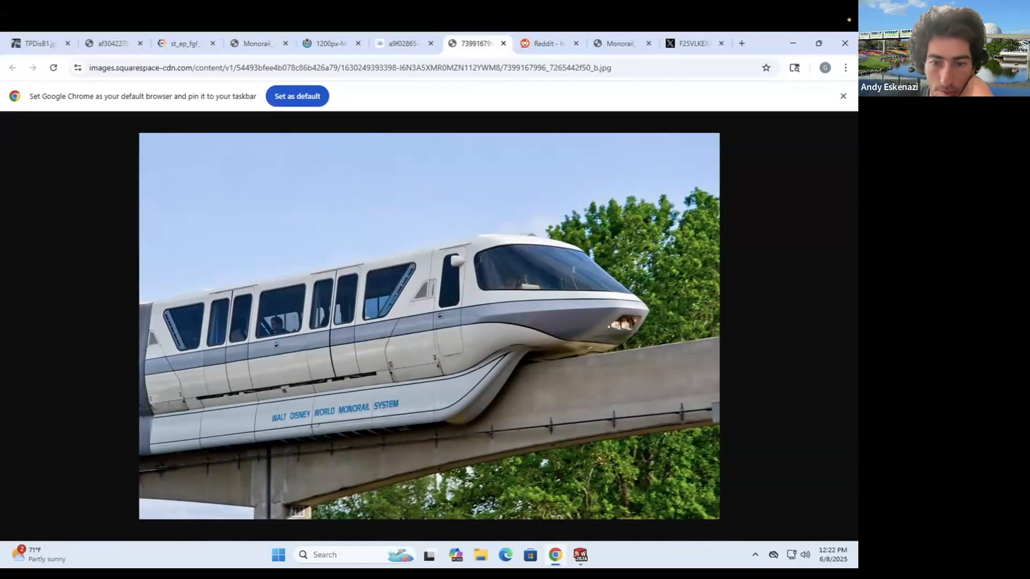
pyautogui.click(403, 47)
pyautogui.click(580, 554)
pyautogui.scroll(-9, 341, 336)
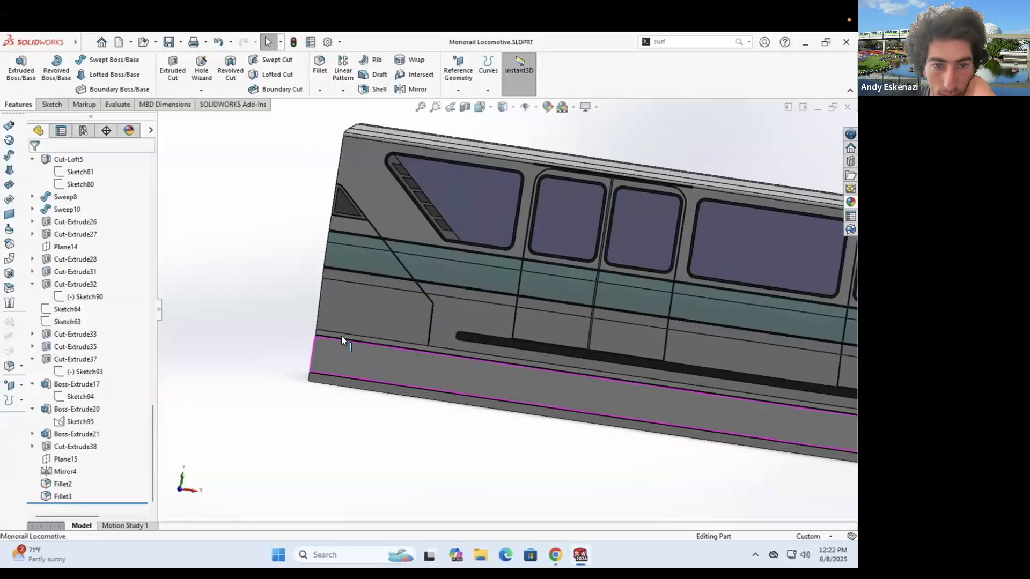
pyautogui.rightClick(360, 316)
pyautogui.click(377, 393)
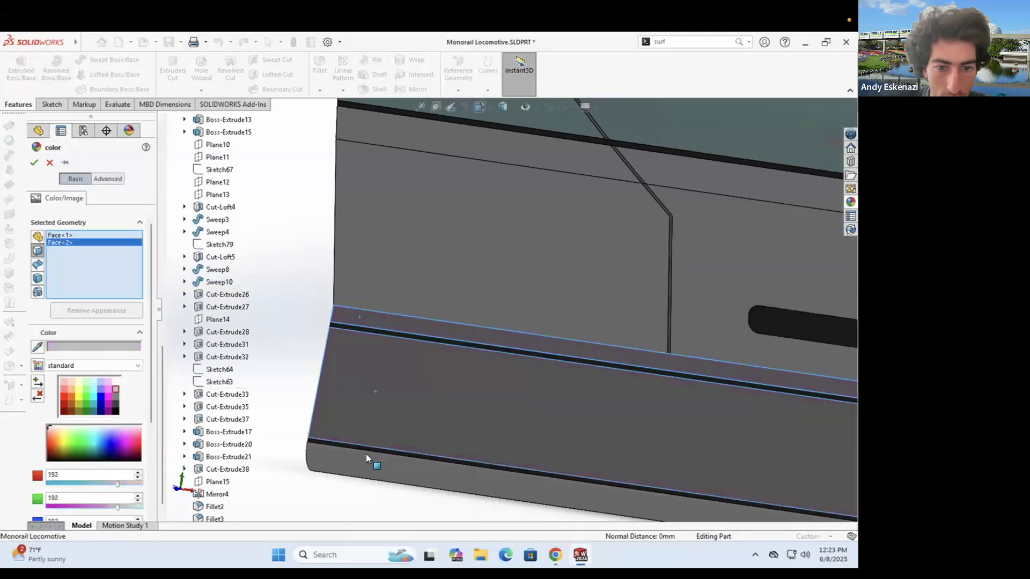
pyautogui.click(366, 456)
# - Add the outer nose and swoosh panel faces and apply light grey
pyautogui.moveTo(394, 382); pyautogui.dragTo(339, 369, button='middle')
pyautogui.scroll(5, 339, 369)
pyautogui.scroll(-5, 661, 248)
pyautogui.click(661, 248)
pyautogui.click(622, 298)
pyautogui.moveTo(713, 328); pyautogui.dragTo(586, 338, button='middle')
pyautogui.click(600, 372)
pyautogui.scroll(7, 601, 372)
pyautogui.click(34, 162)
# - Give the swoosh face its own new colour
pyautogui.moveTo(691, 303); pyautogui.dragTo(641, 333, button='middle')
pyautogui.scroll(3, 641, 333)
pyautogui.scroll(-5, 641, 334)
pyautogui.rightClick(589, 344)
pyautogui.click(678, 236)
pyautogui.click(673, 135)
pyautogui.click(96, 415)
pyautogui.click(33, 163)
pyautogui.scroll(5, 456, 290)
# - Start a new sketch on the Front Plane
pyautogui.moveTo(429, 268); pyautogui.dragTo(456, 281, button='middle')
pyautogui.scroll(-1, 455, 282)
pyautogui.moveTo(321, 251)
pyautogui.mouseDown(button='middle')
pyautogui.moveTo(447, 257)
pyautogui.moveTo(376, 257)
pyautogui.moveTo(505, 315)
pyautogui.mouseUp(button='middle')
pyautogui.scroll(3, 98, 246)
pyautogui.click(71, 235)
pyautogui.click(52, 105)
pyautogui.click(16, 70)
# - Sketch a line rectangle over half of the rear end face
pyautogui.click(16, 70)
pyautogui.click(514, 311)
pyautogui.click(16, 70)
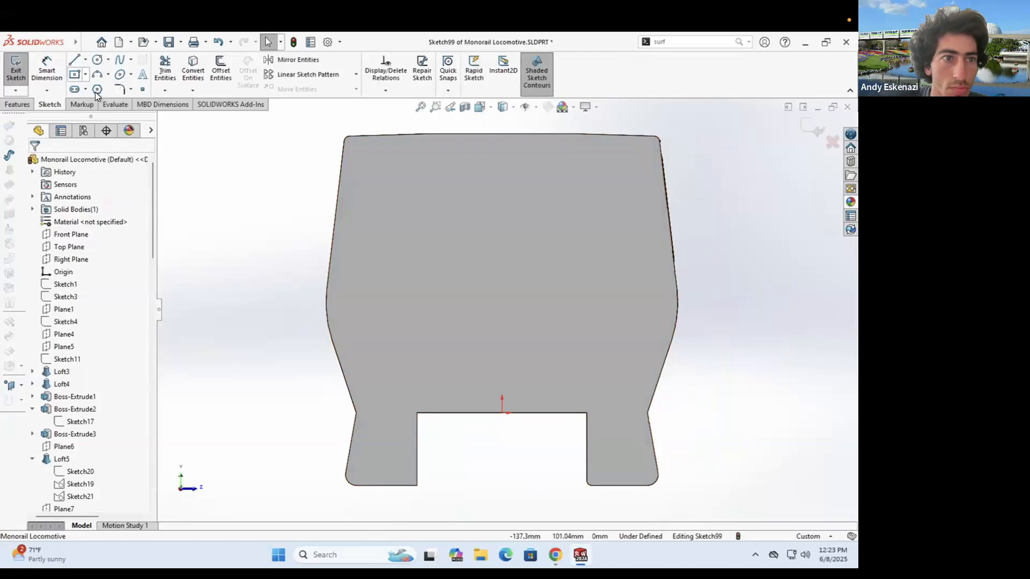
pyautogui.click(501, 134)
pyautogui.scroll(3, 504, 310)
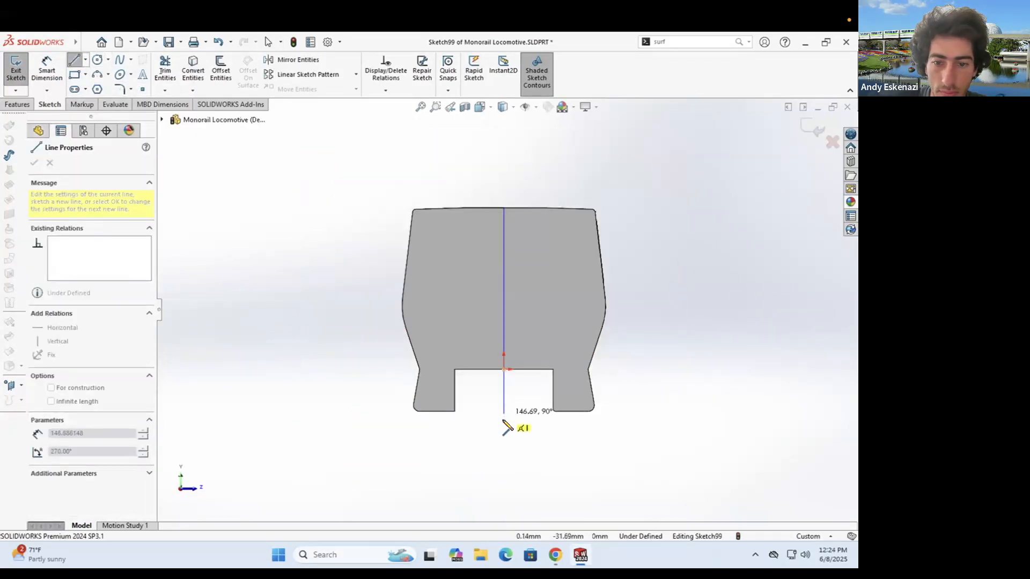
pyautogui.click(504, 195)
pyautogui.press('Escape')
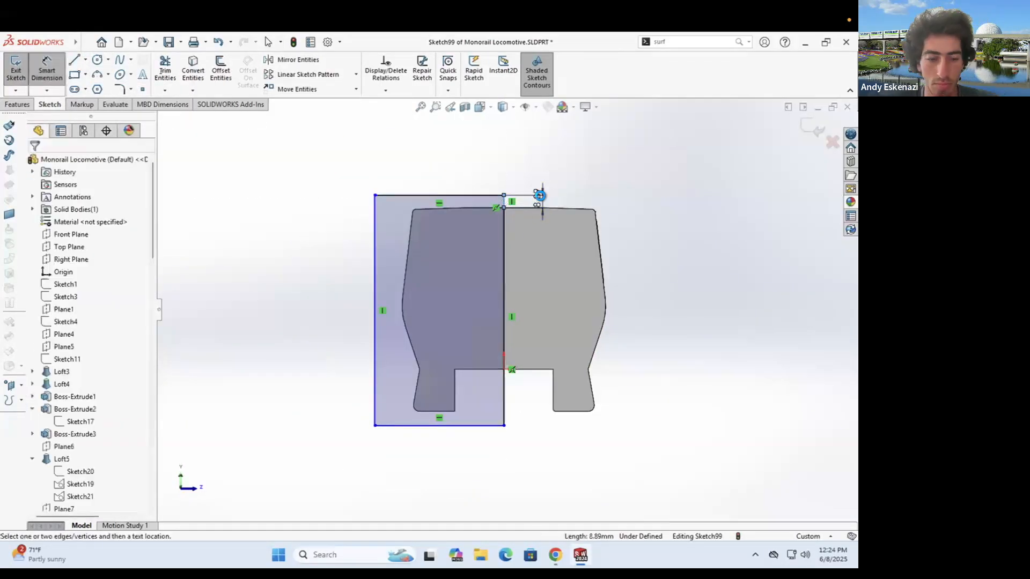
# - Dimension the rectangle with a 10 mm top offset, 100 mm width and 150 mm height
pyautogui.write('10')
pyautogui.press('Return')
pyautogui.click(453, 194)
pyautogui.click(436, 164)
pyautogui.write('100')
pyautogui.press('Return')
pyautogui.click(504, 389)
pyautogui.click(521, 398)
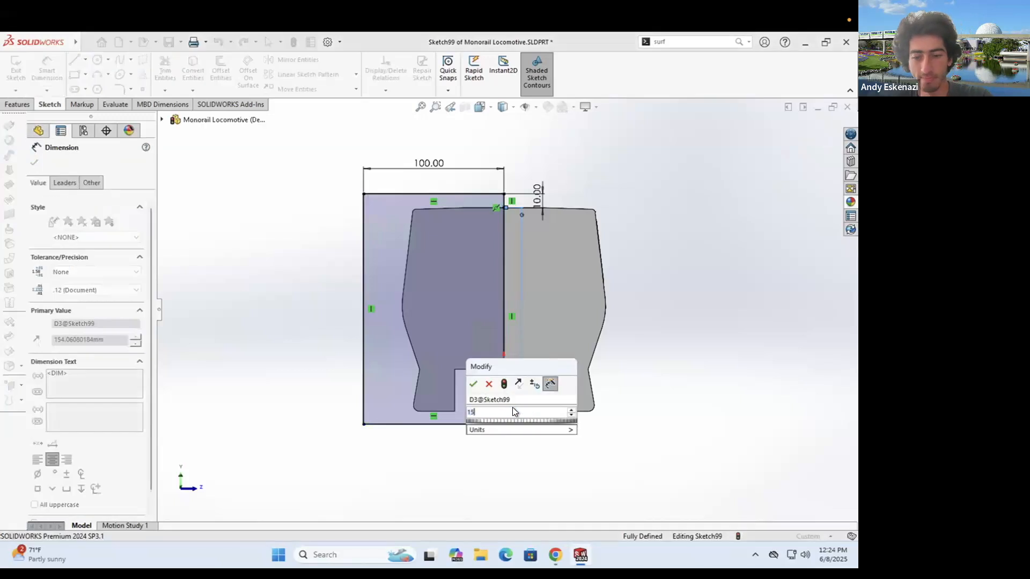
pyautogui.write('0')
pyautogui.press('Return')
# - Start an Extruded Cut from the rectangle, then cancel it
pyautogui.click(17, 105)
pyautogui.click(172, 70)
pyautogui.click(82, 196)
pyautogui.click(47, 162)
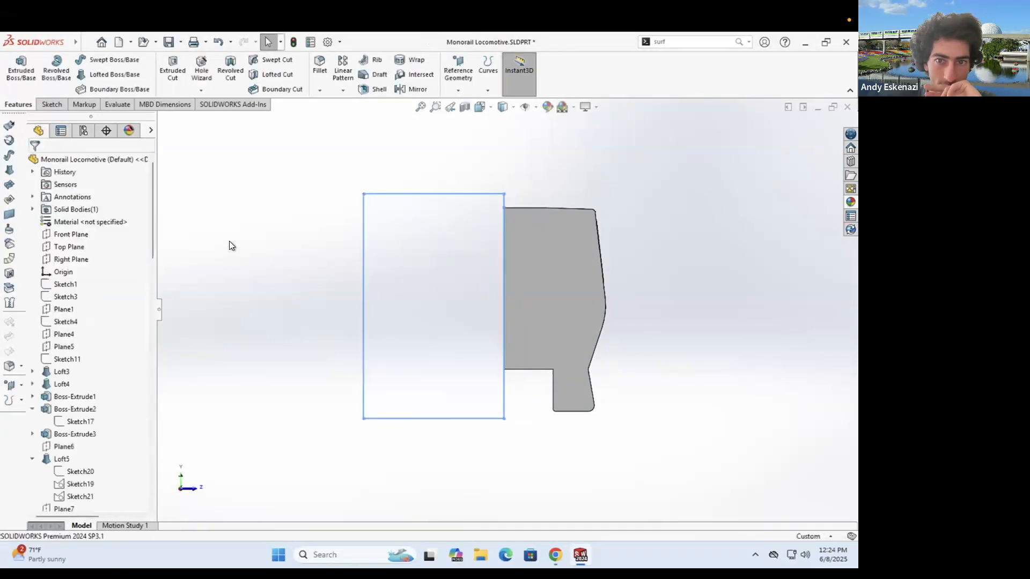
# - Mirror the body about the centre face, then orbit to a front view
pyautogui.click(408, 90)
pyautogui.click(64, 328)
pyautogui.click(538, 344)
pyautogui.click(99, 197)
pyautogui.moveTo(483, 268); pyautogui.dragTo(322, 268, button='middle')
pyautogui.click(461, 300)
pyautogui.click(35, 163)
pyautogui.moveTo(383, 293); pyautogui.dragTo(464, 279, button='middle')
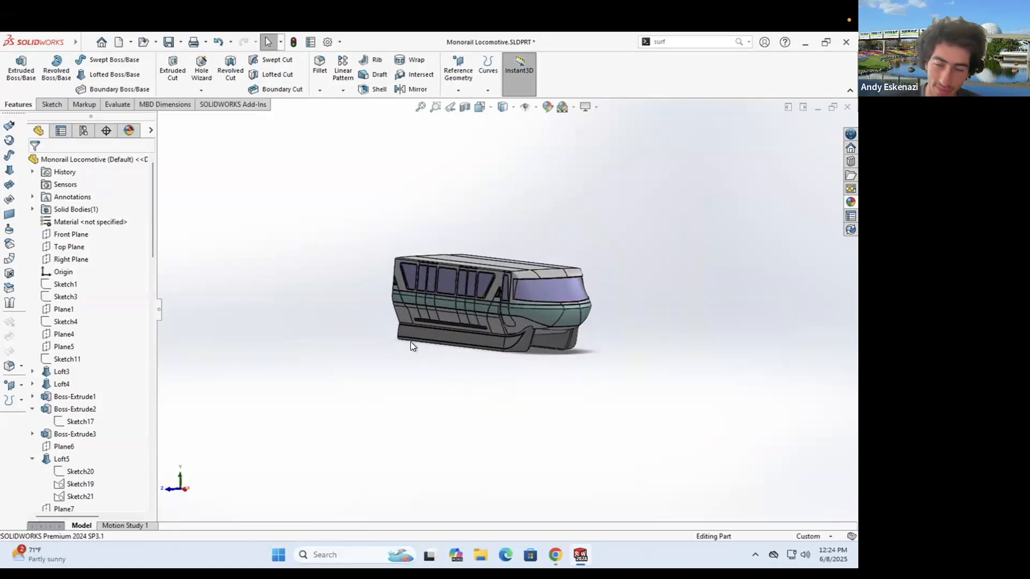
pyautogui.scroll(-4, 429, 343)
pyautogui.moveTo(633, 343); pyautogui.dragTo(593, 344, button='middle')
# - Check the monorail reference photo, then start a sketch on the cab door face
pyautogui.click(555, 555)
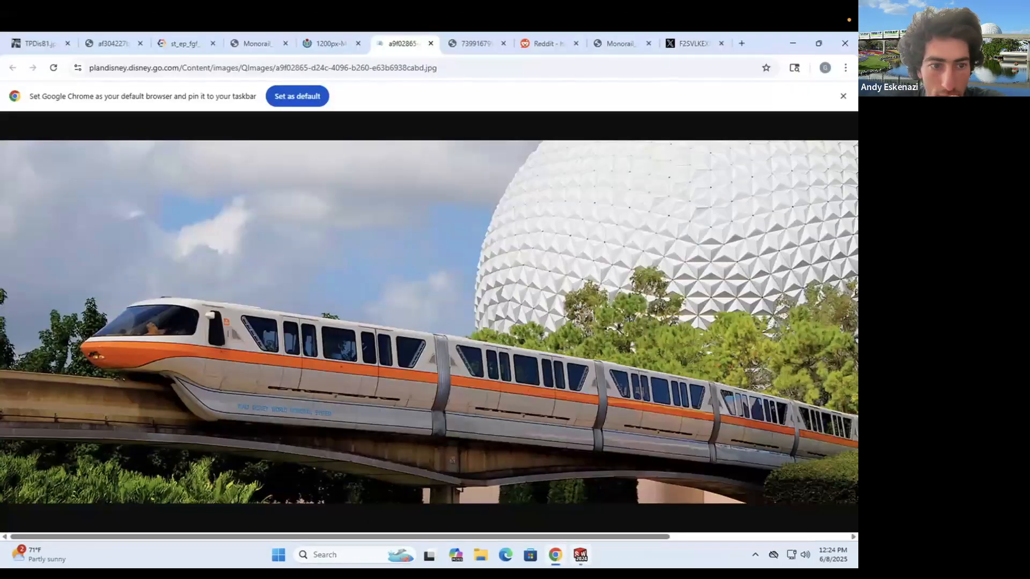
pyautogui.click(580, 554)
pyautogui.moveTo(554, 232); pyautogui.dragTo(699, 287, button='middle')
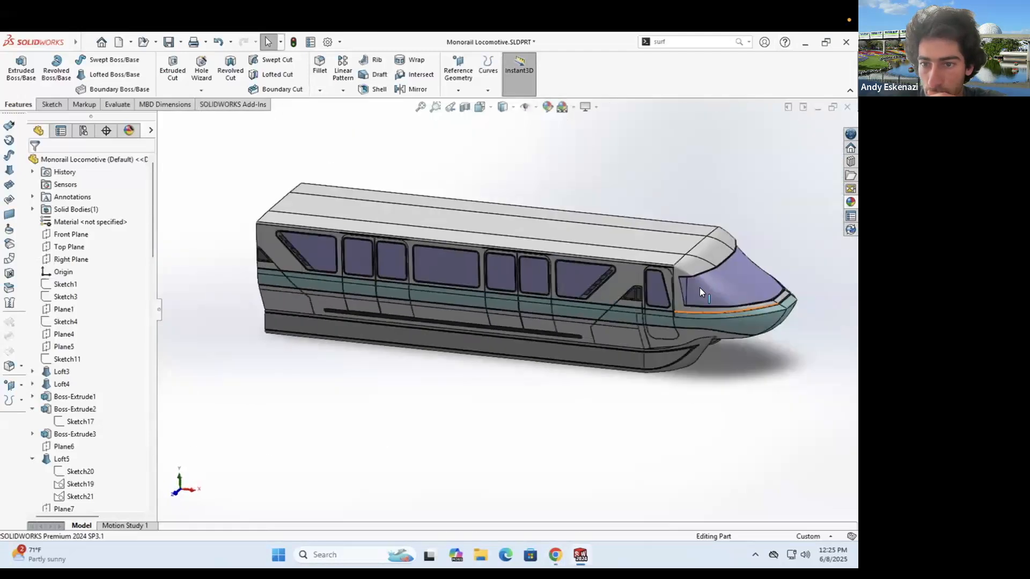
pyautogui.scroll(-8, 667, 280)
pyautogui.click(45, 105)
pyautogui.click(15, 69)
pyautogui.click(622, 293)
pyautogui.scroll(-5, 563, 292)
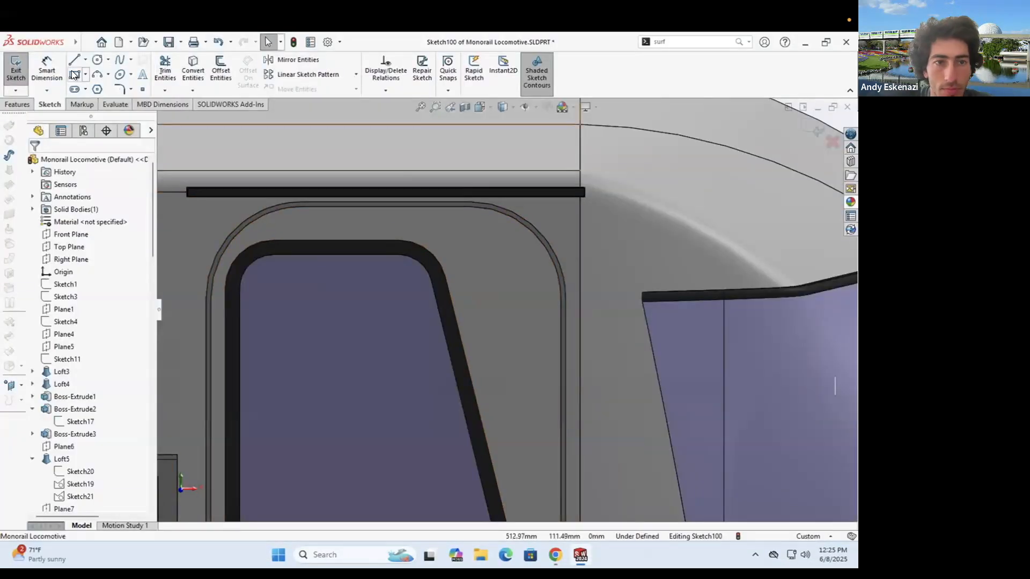
# - Draw a small rectangle beside the door window
pyautogui.click(74, 75)
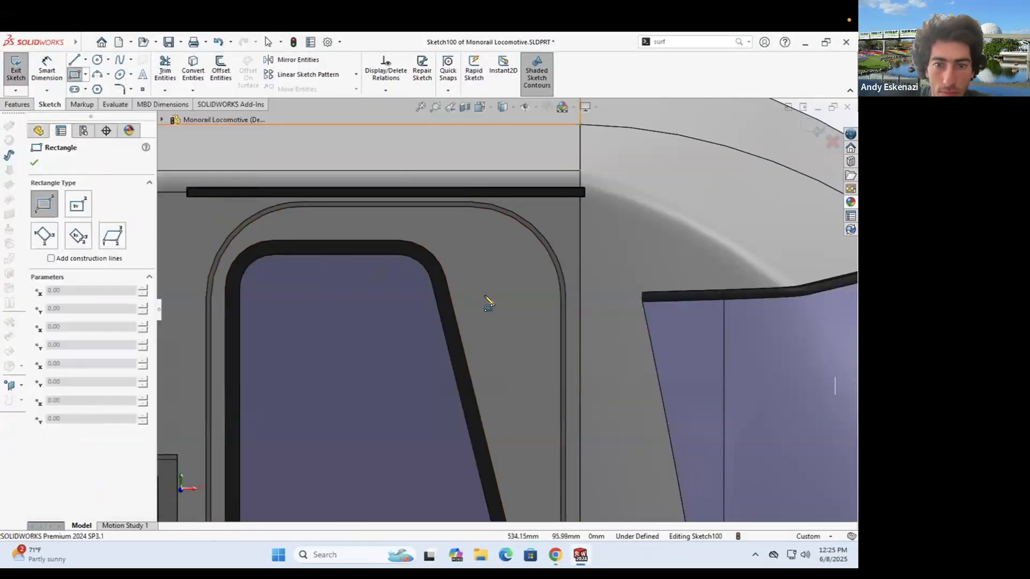
pyautogui.press('Escape')
pyautogui.click(555, 556)
pyautogui.click(555, 556)
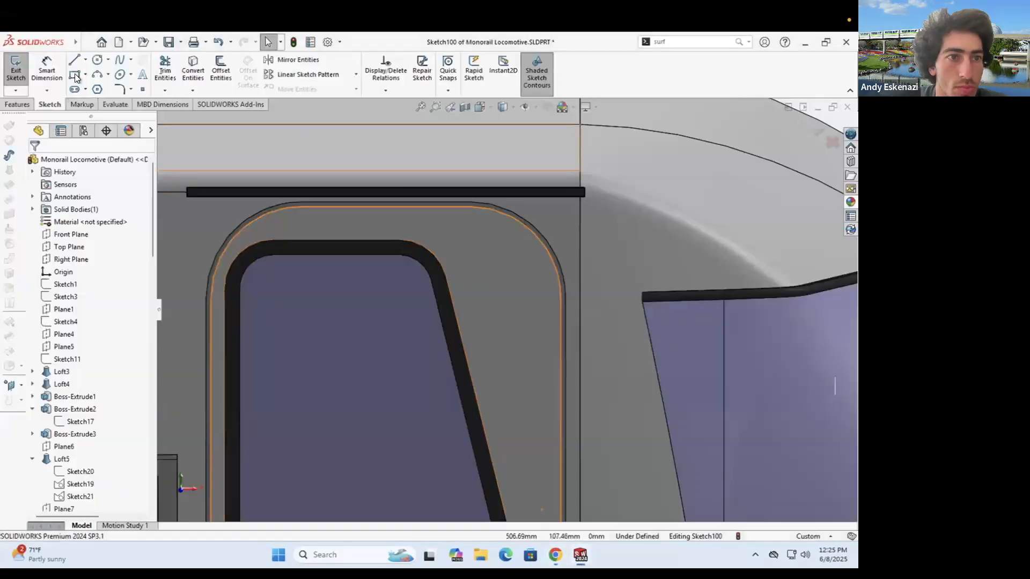
pyautogui.click(508, 349)
pyautogui.press('Escape')
# - Dimension the rectangle 9.00 from the door frame with a 5.00 height
pyautogui.click(469, 205)
pyautogui.click(489, 297)
pyautogui.click(477, 313)
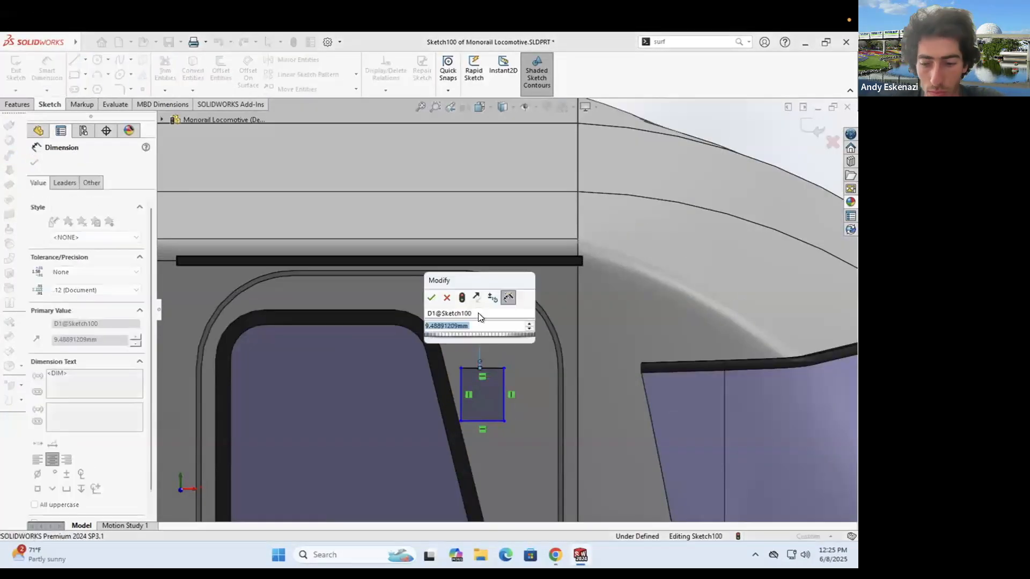
pyautogui.write('9')
pyautogui.press('Return')
pyautogui.scroll(-3, 478, 370)
pyautogui.click(523, 388)
pyautogui.click(556, 390)
pyautogui.write('5')
pyautogui.press('Return')
# - Add a 5.00 horizontal offset and a 4.50 width to the rectangle
pyautogui.scroll(2, 536, 347)
pyautogui.click(552, 449)
pyautogui.write('5')
pyautogui.press('Return')
pyautogui.click(478, 408)
pyautogui.click(483, 429)
pyautogui.write('4.5')
pyautogui.press('Return')
# - Round the rectangle's right end with a three-point arc and exit the sketch
pyautogui.moveTo(502, 406); pyautogui.dragTo(515, 449, button='middle')
pyautogui.press('a')
pyautogui.click(548, 404)
pyautogui.click(16, 67)
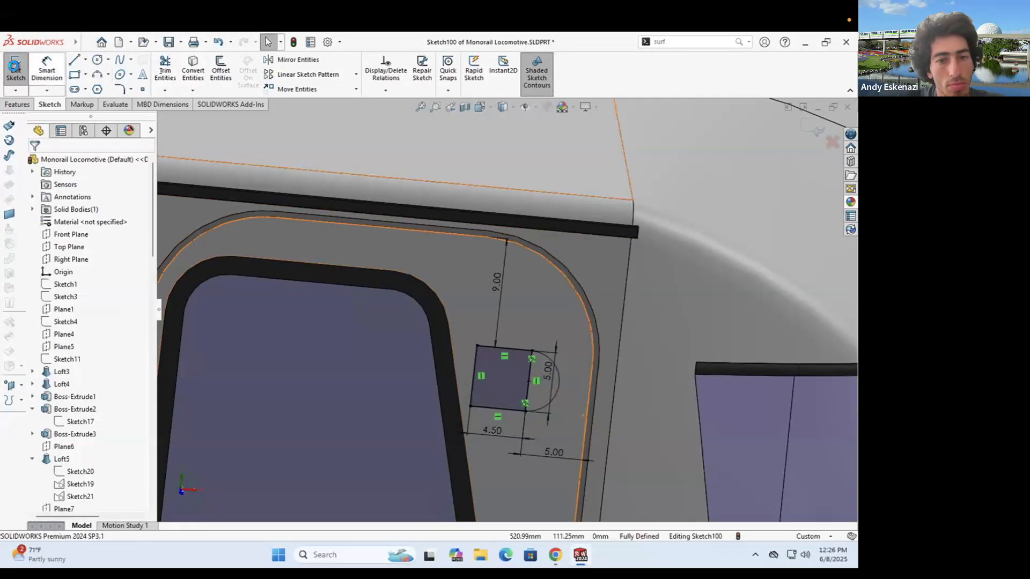
# - Create Plane16 through the sketch corner point and start a sketch on it
pyautogui.click(464, 105)
pyautogui.click(526, 412)
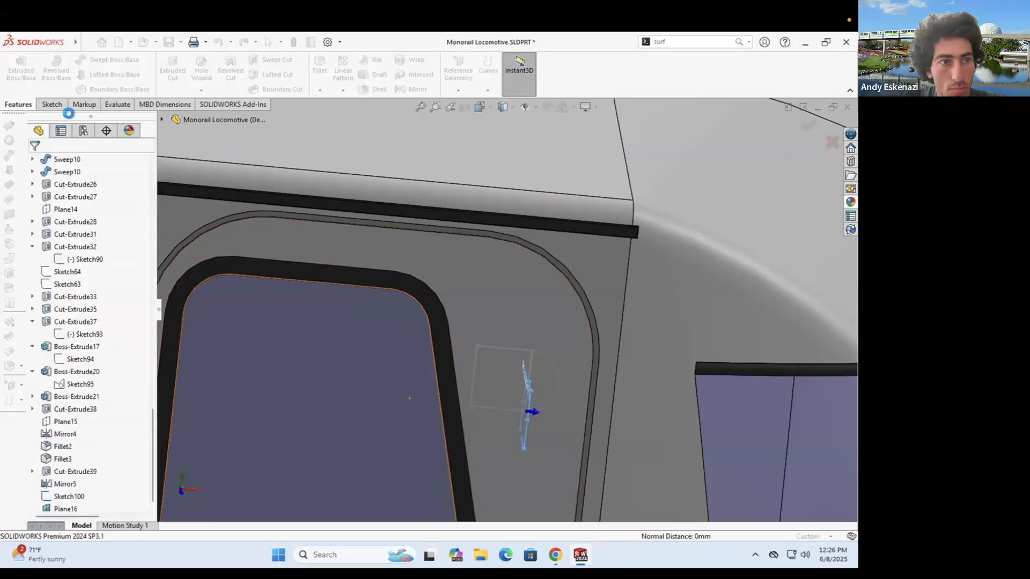
pyautogui.click(52, 104)
pyautogui.click(16, 67)
pyautogui.scroll(-5, 328, 198)
pyautogui.moveTo(343, 215); pyautogui.dragTo(394, 257, button='middle')
pyautogui.scroll(-5, 413, 268)
pyautogui.moveTo(429, 287); pyautogui.dragTo(419, 258, button='middle')
# - Draw the vertical and short perpendicular lines of the profile on Plane16
pyautogui.press('a')
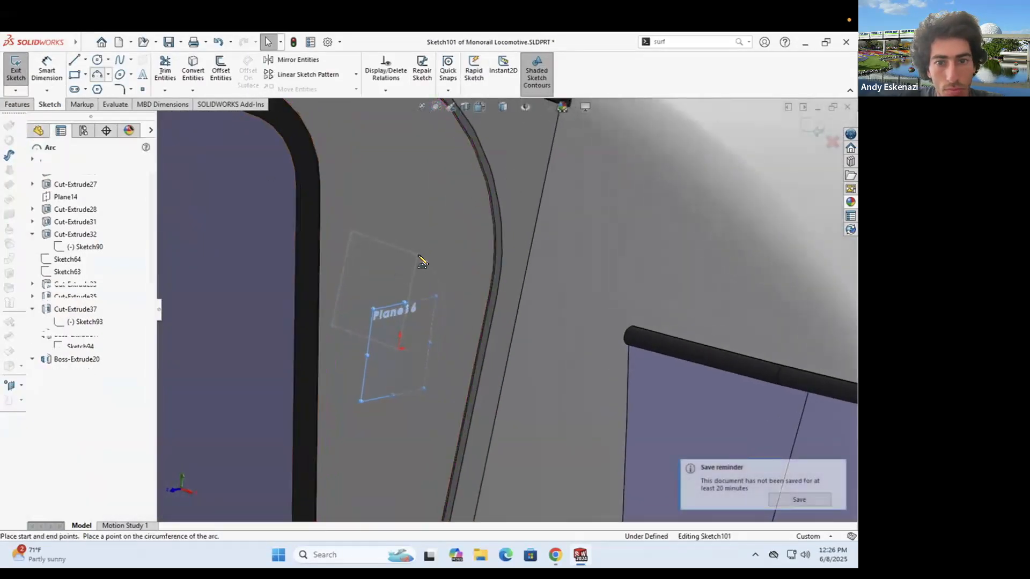
pyautogui.click(419, 257)
pyautogui.press('l')
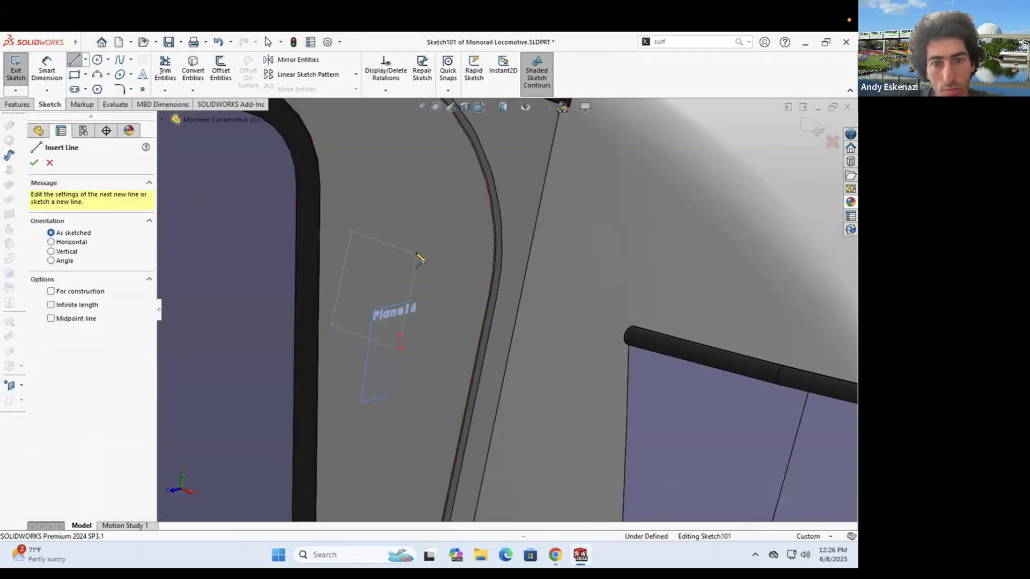
pyautogui.press('Escape')
pyautogui.press('l')
pyautogui.click(398, 349)
pyautogui.moveTo(389, 343); pyautogui.dragTo(370, 338, button='middle')
pyautogui.click(363, 346)
pyautogui.press('Escape')
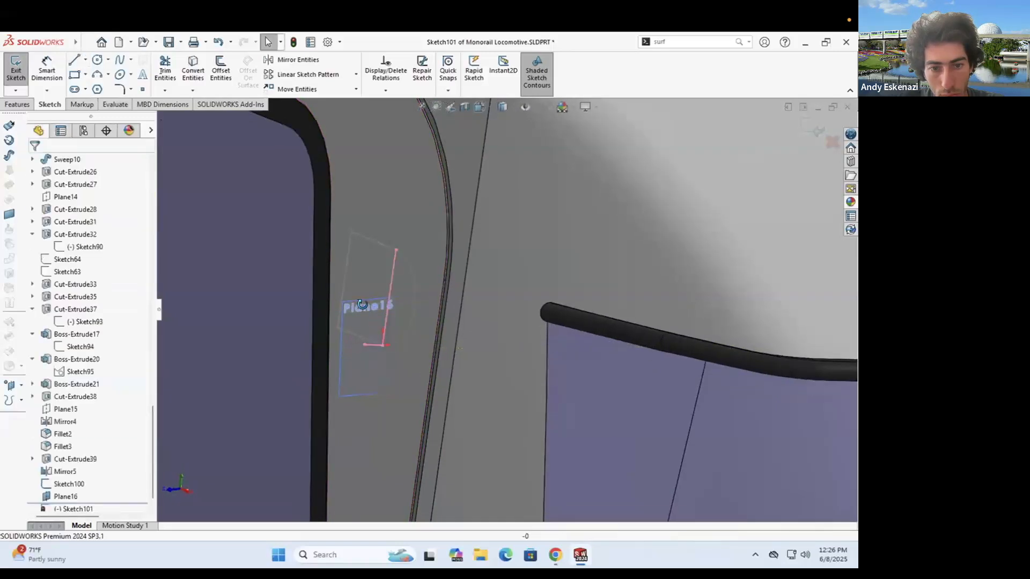
# - Close the half-round profile with a three-point arc from the upper line's end
pyautogui.scroll(-4, 370, 303)
pyautogui.press('a')
pyautogui.click(401, 184)
pyautogui.press('Escape')
pyautogui.press('a')
pyautogui.click(401, 183)
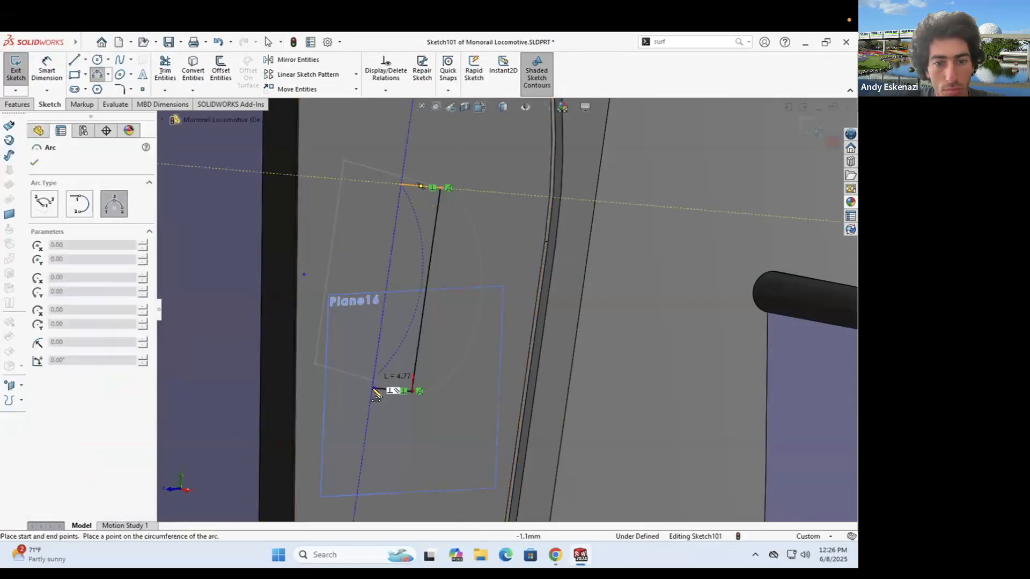
pyautogui.click(304, 323)
pyautogui.press('Escape')
# - Dimension the short upper line to 1 mm
pyautogui.click(47, 70)
pyautogui.click(423, 186)
pyautogui.click(439, 146)
pyautogui.write('1')
pyautogui.press('Return')
pyautogui.click(16, 70)
# - Try a loft using the half-round loop as a profile, then cancel it
pyautogui.click(115, 75)
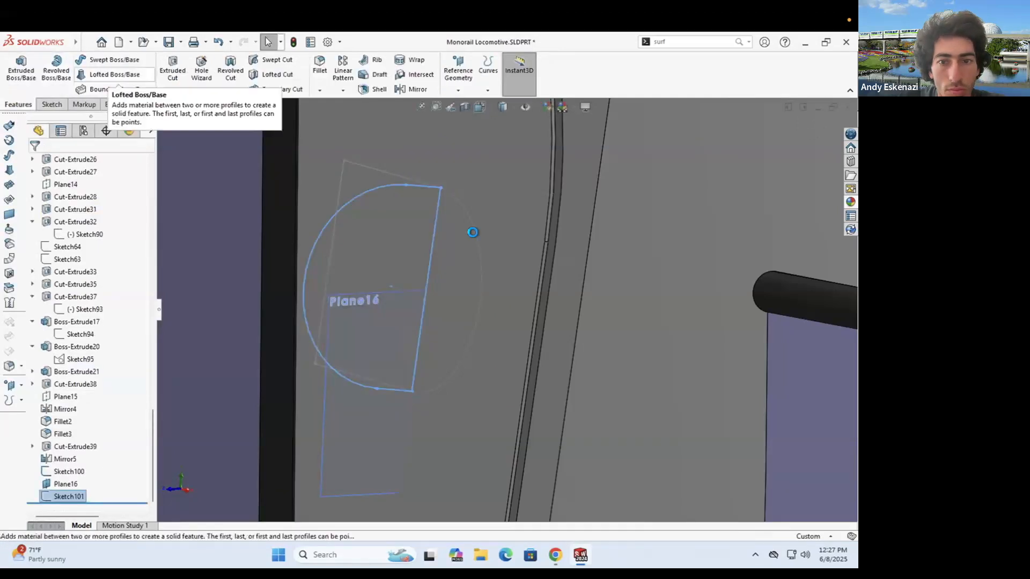
pyautogui.rightClick(101, 216)
pyautogui.click(433, 228)
pyautogui.moveTo(430, 255); pyautogui.dragTo(477, 354, button='middle')
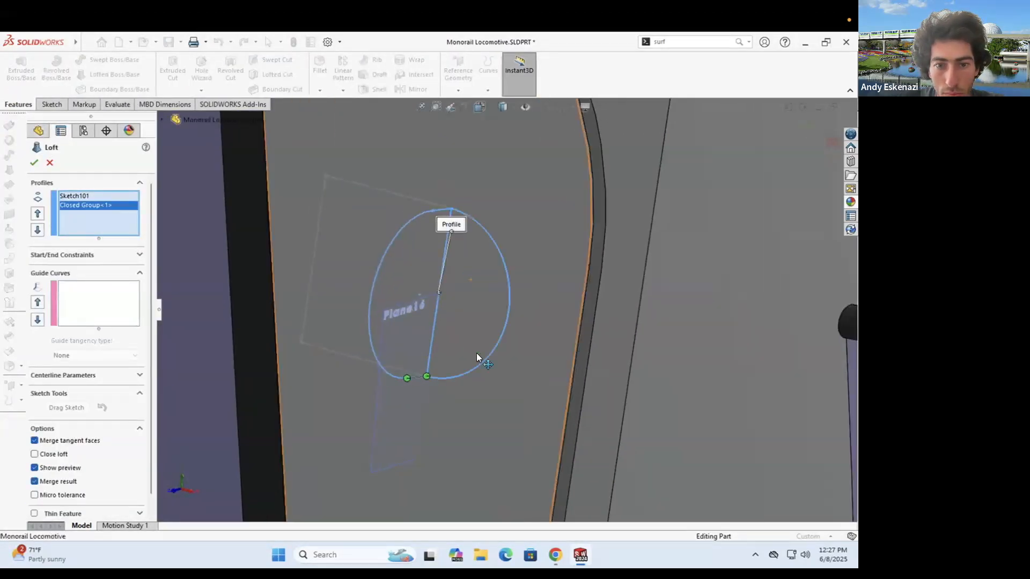
pyautogui.moveTo(461, 317); pyautogui.dragTo(484, 224, button='middle')
pyautogui.press('Escape')
pyautogui.moveTo(442, 315)
pyautogui.mouseDown(button='middle')
pyautogui.moveTo(444, 236)
pyautogui.moveTo(451, 297)
pyautogui.mouseUp(button='middle')
# - Retry the loft after revisiting the rectangle sketch, cancel, and reopen Sketch100 for editing
pyautogui.rightClick(377, 235)
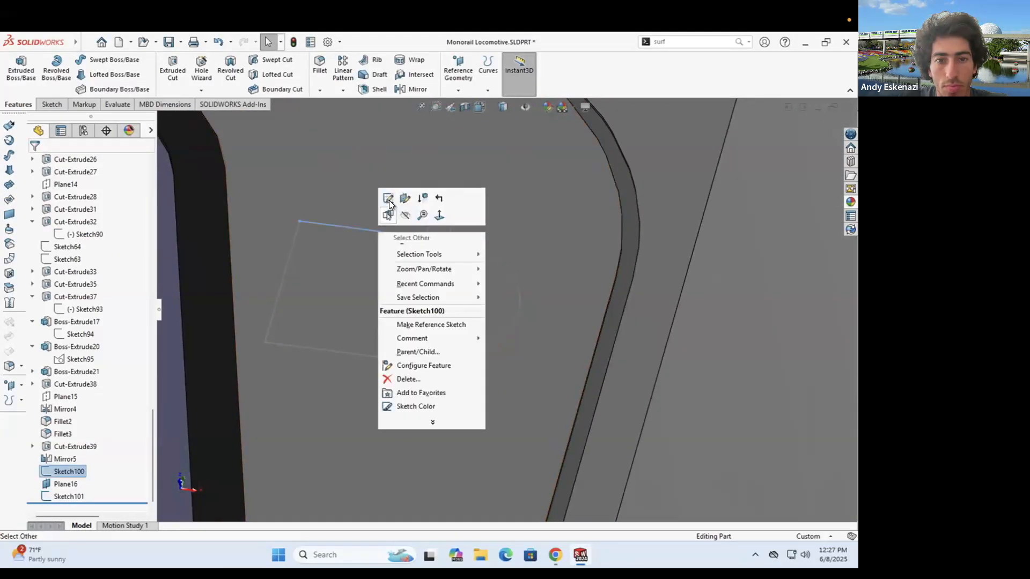
pyautogui.click(388, 199)
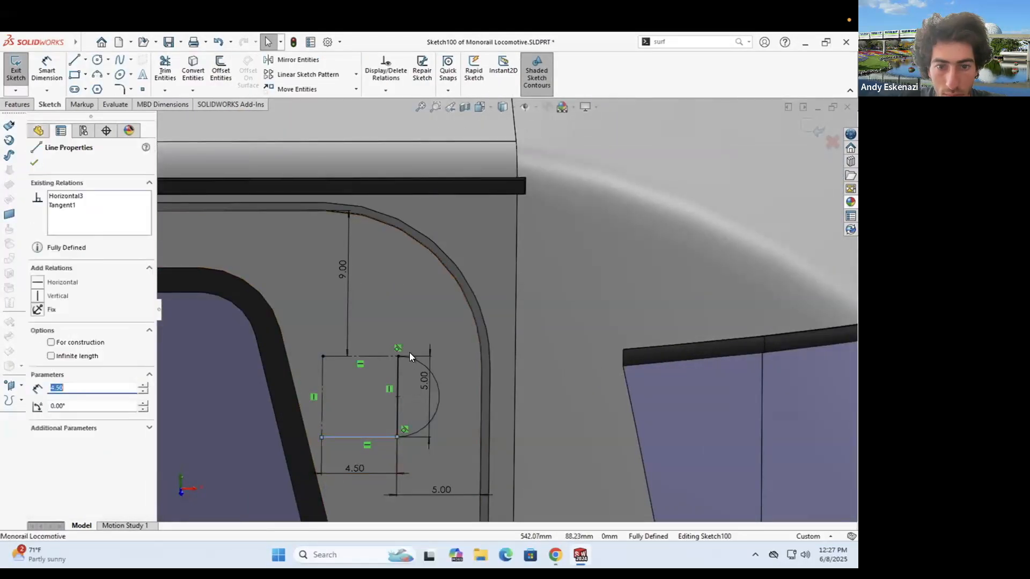
pyautogui.click(15, 68)
pyautogui.moveTo(450, 379)
pyautogui.mouseDown(button='middle')
pyautogui.moveTo(418, 382)
pyautogui.moveTo(389, 297)
pyautogui.moveTo(448, 356)
pyautogui.moveTo(465, 343)
pyautogui.mouseUp(button='middle')
pyautogui.click(114, 74)
pyautogui.press('Escape')
pyautogui.rightClick(496, 351)
pyautogui.click(501, 322)
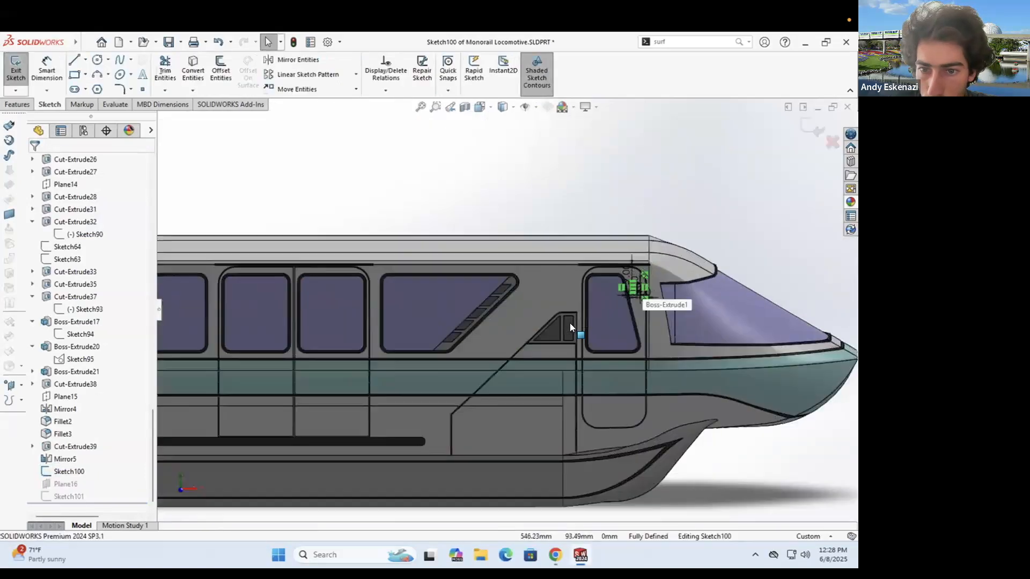
pyautogui.scroll(-8, 625, 286)
# - Create reference plane Plane17 through Point8, perpendicular to Line4
pyautogui.click(18, 71)
pyautogui.scroll(-3, 472, 279)
pyautogui.moveTo(477, 294); pyautogui.dragTo(443, 305, button='middle')
pyautogui.click(457, 74)
pyautogui.click(470, 104)
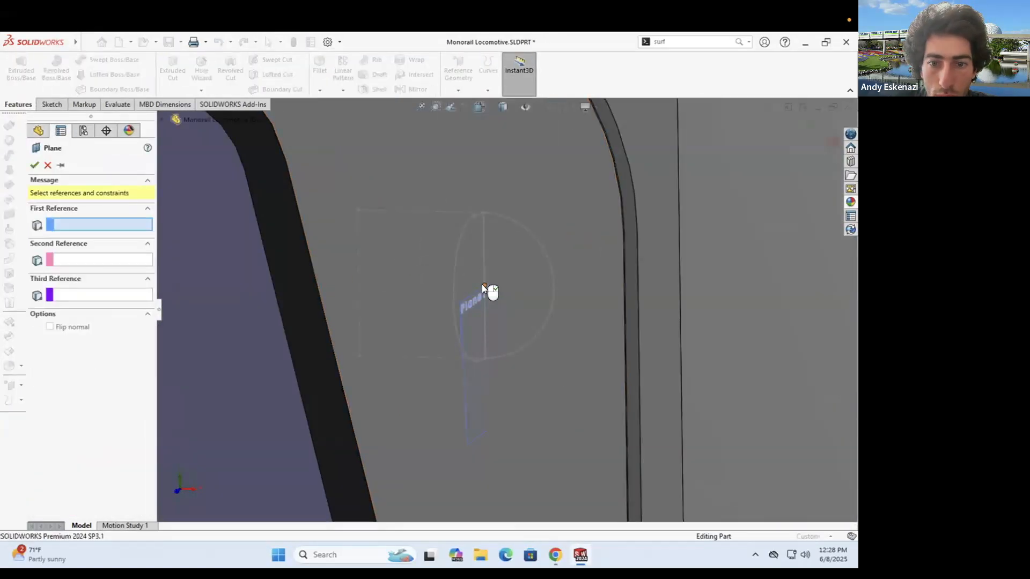
pyautogui.click(32, 165)
# - Start Sketch102 on Plane17 and orbit the view around the new sketch
pyautogui.click(52, 105)
pyautogui.click(16, 70)
pyautogui.scroll(15, 590, 322)
pyautogui.scroll(-15, 590, 322)
pyautogui.moveTo(563, 235); pyautogui.dragTo(588, 288, button='middle')
pyautogui.scroll(-1, 589, 289)
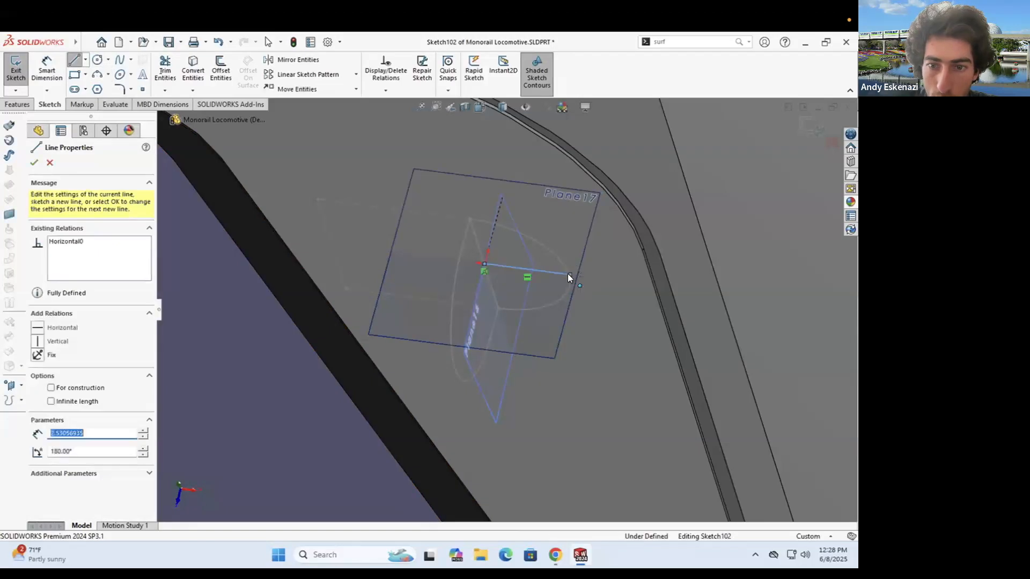
pyautogui.press('Escape')
pyautogui.moveTo(448, 275); pyautogui.dragTo(524, 258, button='middle')
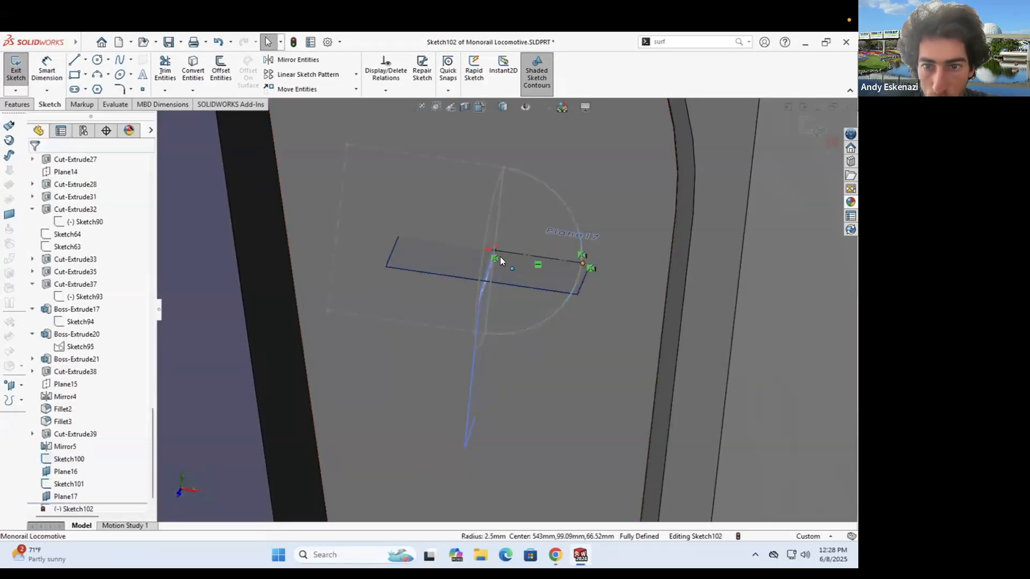
# - Dimension the horizontal line in Sketch102 to 2.50
pyautogui.click(50, 70)
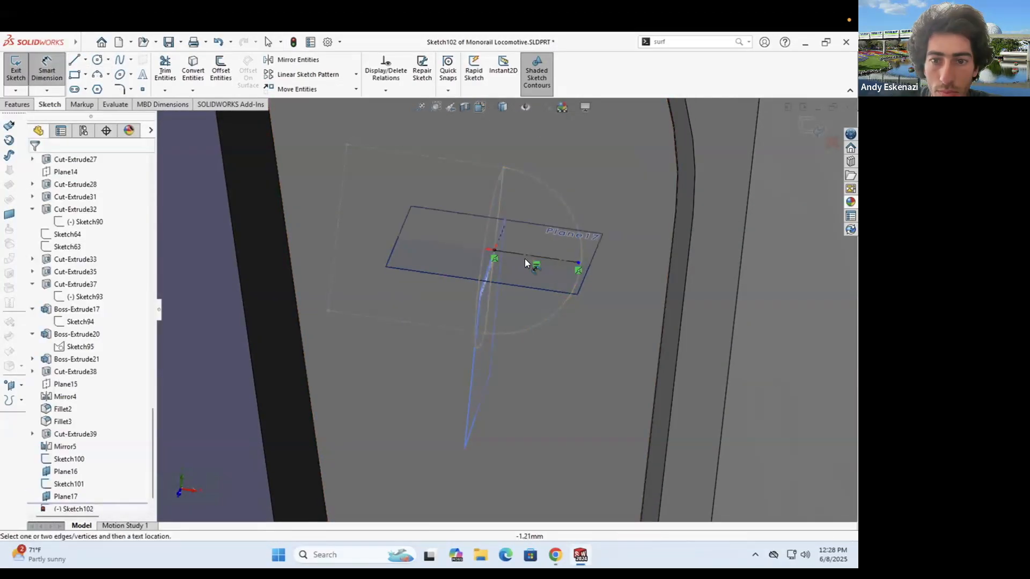
pyautogui.click(524, 259)
pyautogui.click(532, 287)
pyautogui.press('Return')
pyautogui.press('Escape')
pyautogui.moveTo(531, 286); pyautogui.dragTo(461, 343, button='middle')
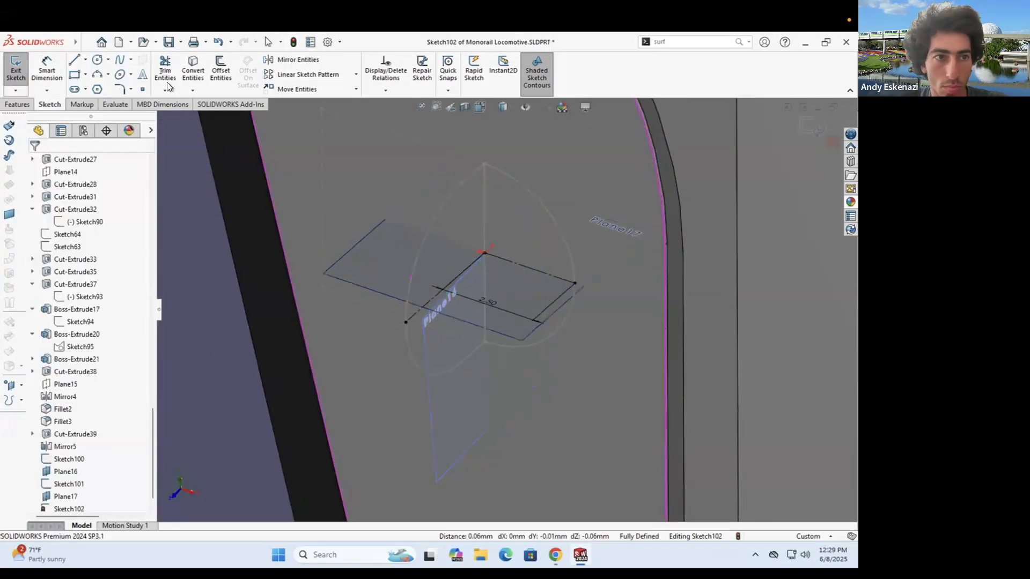
# - Add a short vertical line and an arc through the line ends, then undo the arc
pyautogui.click(554, 302)
pyautogui.press('Escape')
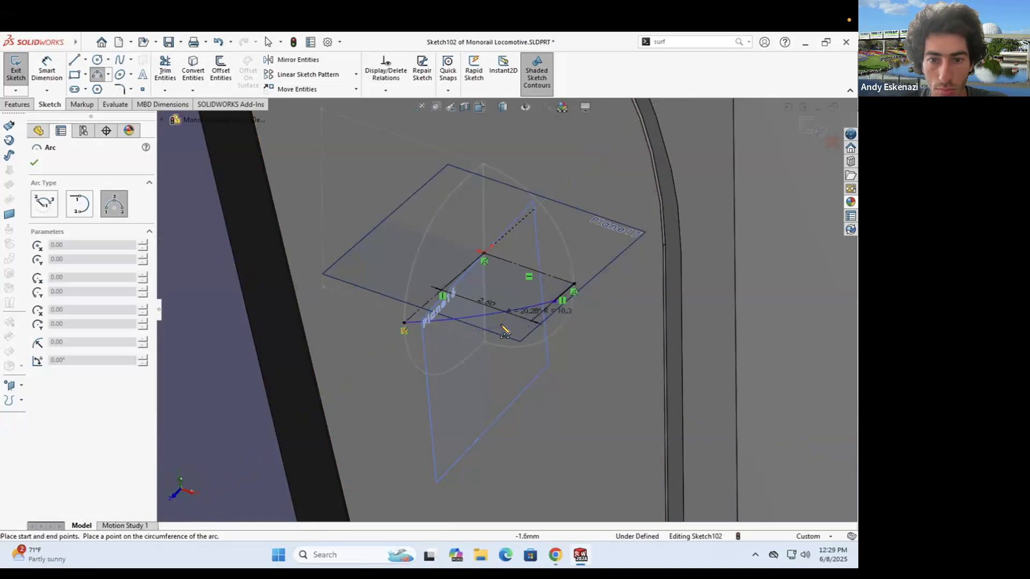
pyautogui.click(504, 331)
pyautogui.press('Escape')
pyautogui.hotkey('ctrl', 'z')
# - Delete the short line, exit Sketch102, and bring up options for the half-round Sketch101
pyautogui.rightClick(565, 291)
pyautogui.press('Delete')
pyautogui.rightClick(569, 259)
pyautogui.press('Escape')
pyautogui.rightClick(406, 287)
pyautogui.doubleClick(411, 261)
pyautogui.rightClick(415, 258)
# - Reopen Sketch101 and make its old arc, vertical line and bottom line construction geometry
pyautogui.click(428, 236)
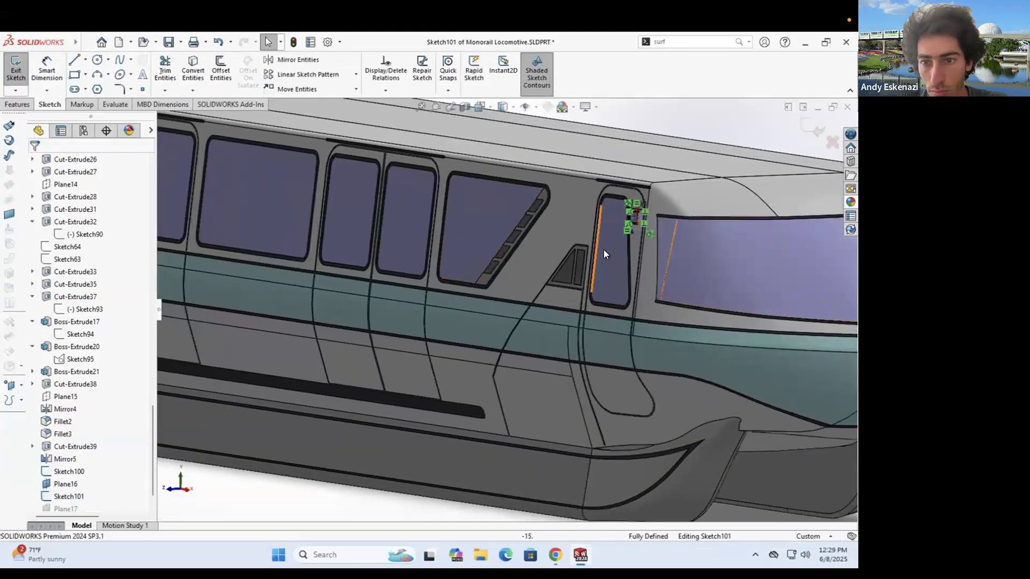
pyautogui.rightClick(439, 302)
pyautogui.click(462, 283)
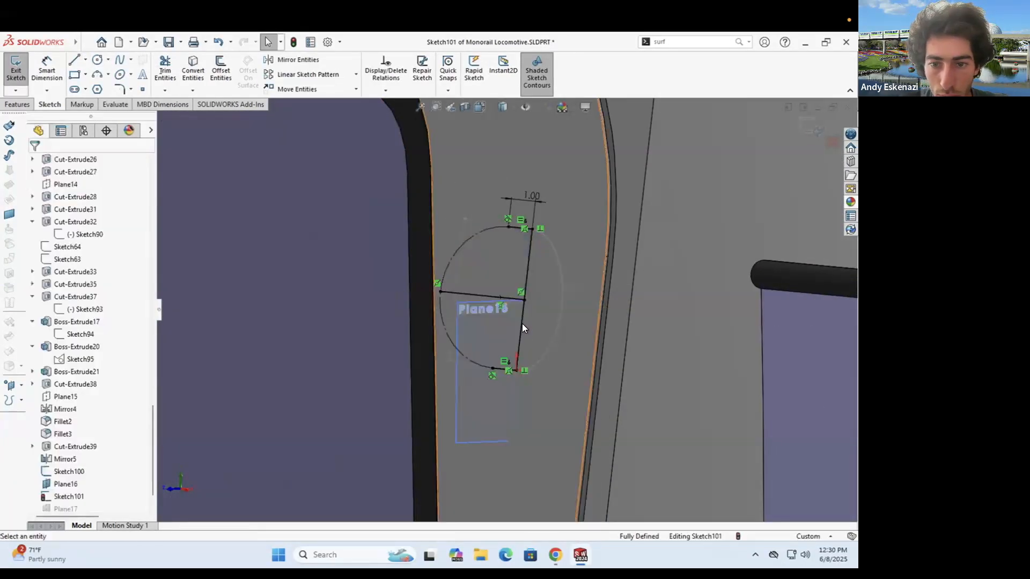
pyautogui.rightClick(522, 323)
pyautogui.click(546, 304)
pyautogui.scroll(-5, 513, 375)
pyautogui.rightClick(491, 358)
pyautogui.click(514, 339)
pyautogui.click(98, 74)
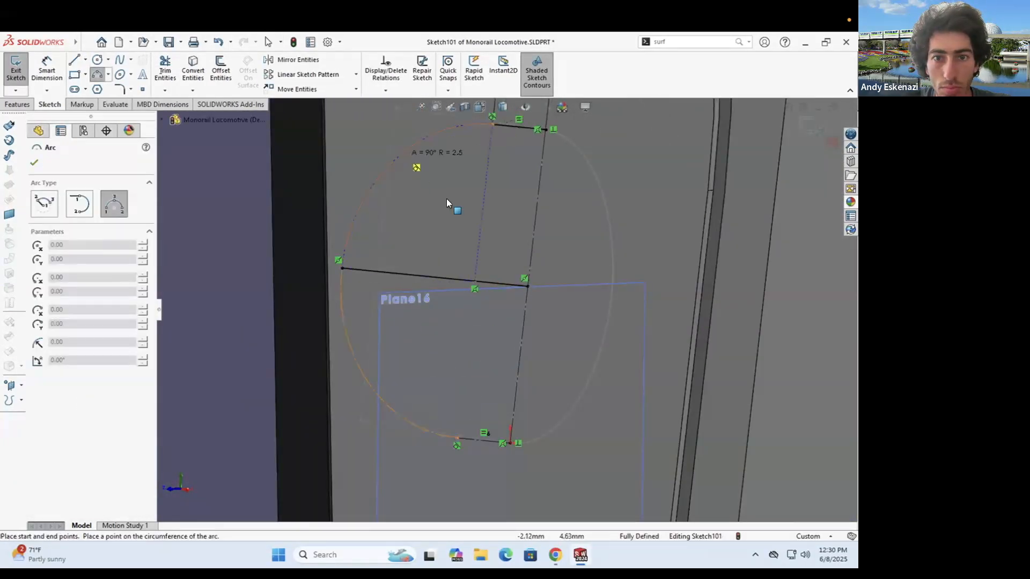
# - Draw a new arc and an axis line across the half-round profile
pyautogui.click(407, 159)
pyautogui.click(74, 59)
pyautogui.click(546, 129)
pyautogui.click(527, 287)
pyautogui.click(18, 105)
# - Revolve the half-round profile 360° about Line4 to form Revolve1
pyautogui.click(56, 69)
pyautogui.click(462, 279)
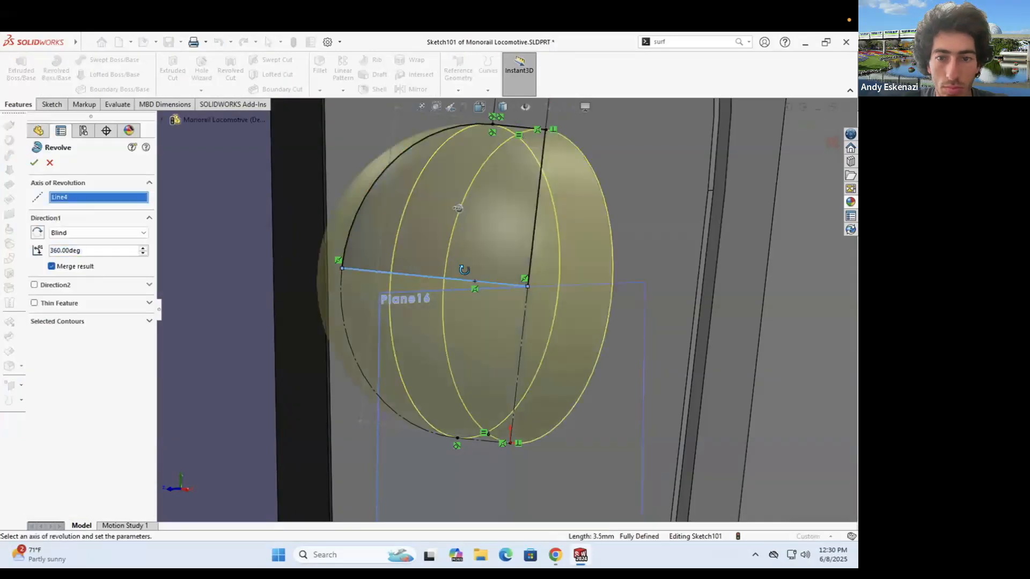
pyautogui.moveTo(464, 270); pyautogui.dragTo(528, 280, button='middle')
pyautogui.scroll(2, 528, 280)
pyautogui.click(87, 249)
pyautogui.click(34, 163)
# - Sketch Sketch103 on the handle and extrude it 4.50 mm as Boss-Extrude22
pyautogui.scroll(2, 593, 288)
pyautogui.moveTo(592, 289); pyautogui.dragTo(528, 314, button='middle')
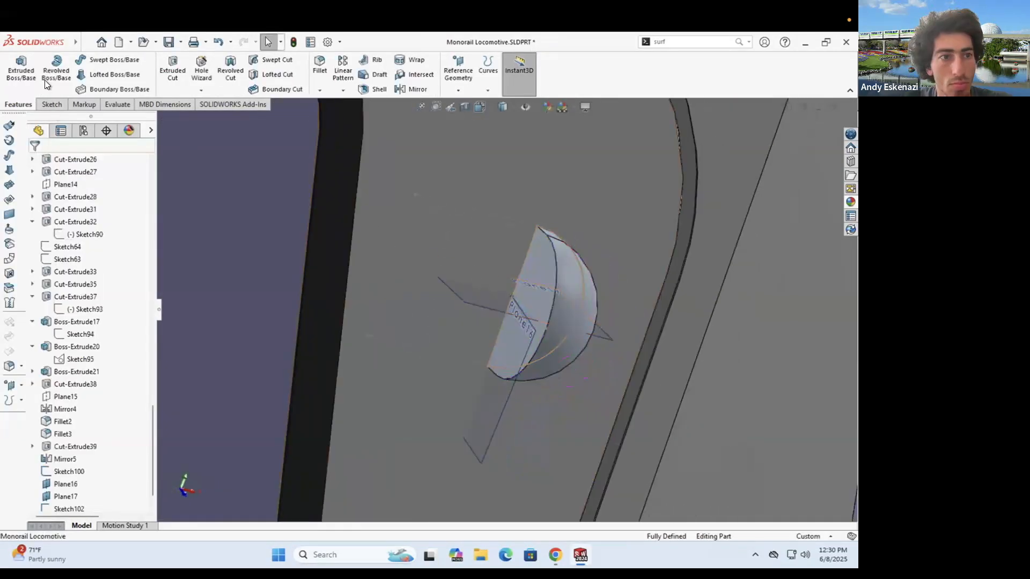
pyautogui.click(529, 314)
pyautogui.scroll(5, 556, 200)
pyautogui.moveTo(556, 201); pyautogui.dragTo(771, 216, button='middle')
pyautogui.scroll(5, 771, 216)
pyautogui.scroll(5, 771, 215)
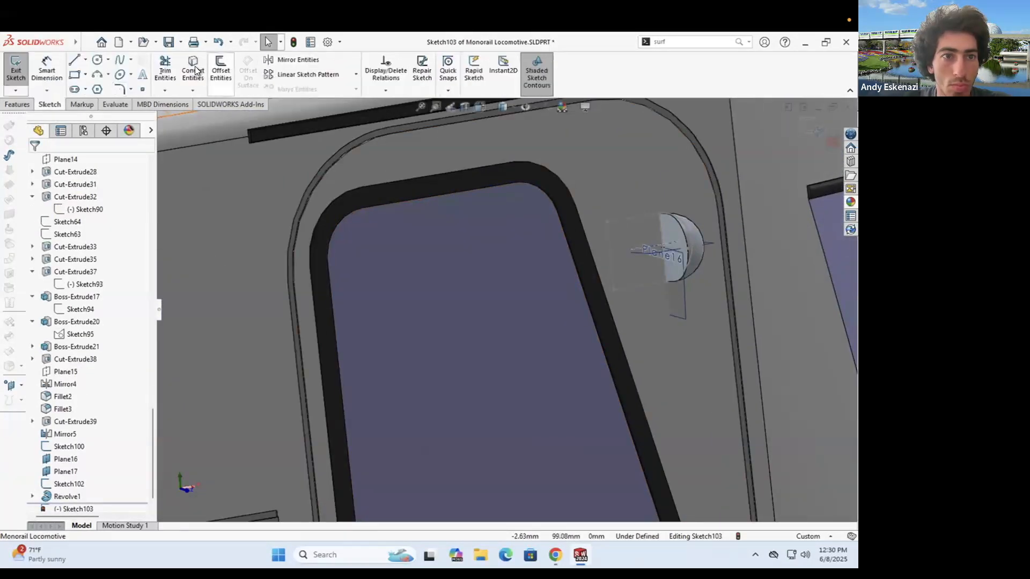
pyautogui.scroll(-3, 690, 223)
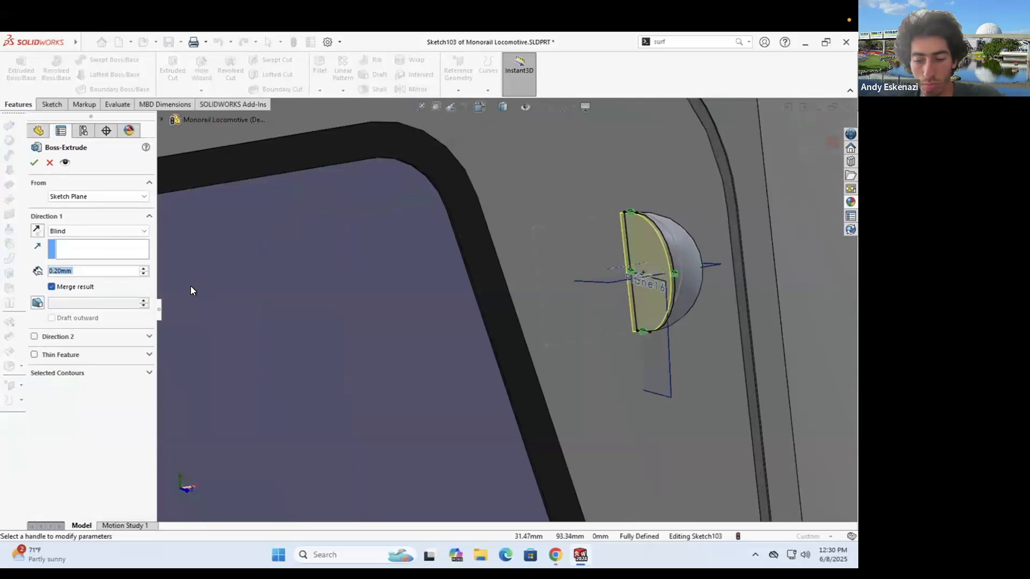
pyautogui.click(35, 163)
# - Hide Plane16, Plane17 and Sketch102
pyautogui.rightClick(668, 337)
pyautogui.click(709, 323)
pyautogui.rightClick(711, 264)
pyautogui.click(751, 249)
pyautogui.rightClick(661, 266)
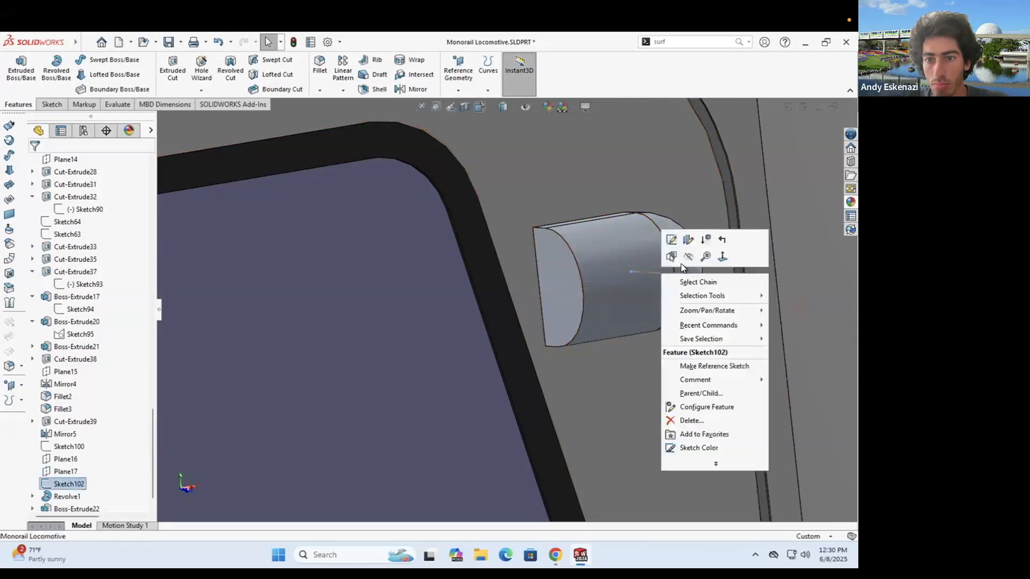
pyautogui.click(687, 256)
# - Open the handle body's appearance settings, then close them without changes
pyautogui.rightClick(658, 269)
pyautogui.click(752, 240)
pyautogui.scroll(3, 463, 293)
pyautogui.press('Escape')
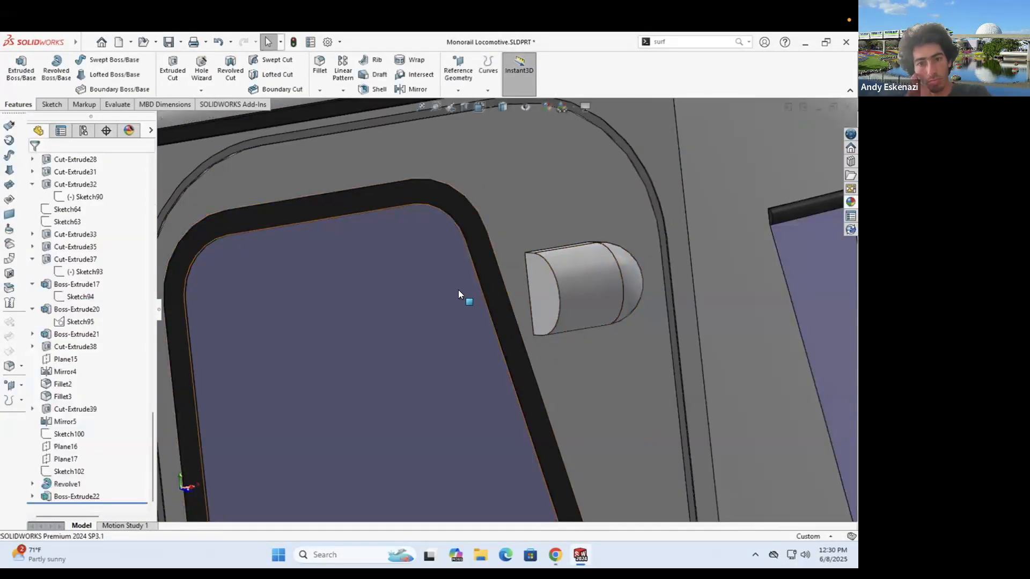
pyautogui.scroll(10, 489, 290)
pyautogui.scroll(-2, 489, 289)
# - Move Mirror5 below Boss-Extrude22 in the feature tree and check the mirrored handle
pyautogui.moveTo(47, 421); pyautogui.dragTo(76, 500)
pyautogui.moveTo(606, 329); pyautogui.dragTo(622, 343, button='middle')
pyautogui.scroll(-5, 472, 319)
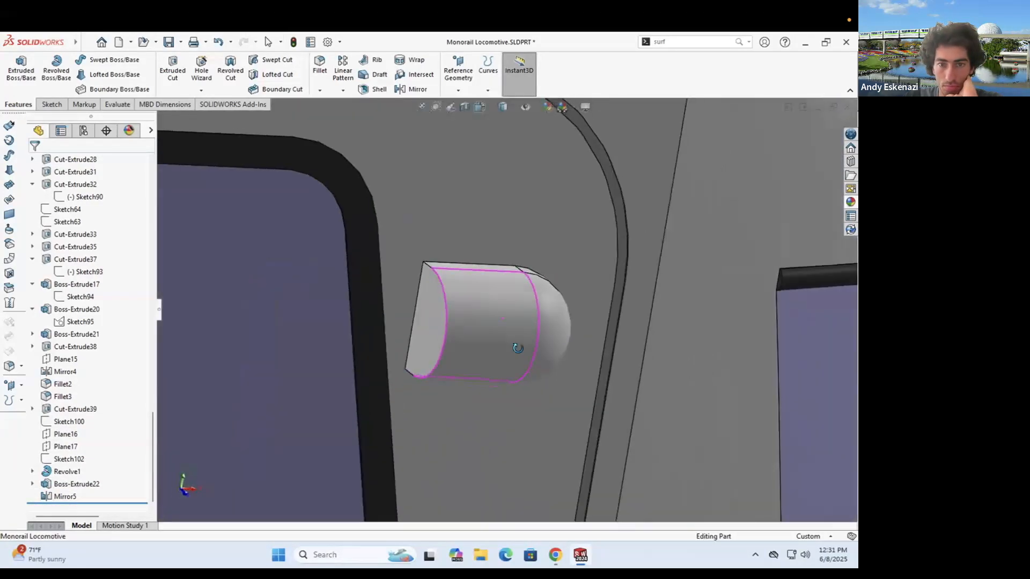
pyautogui.scroll(3, 515, 416)
# - Compare against the monorail reference photo, then expand Boss-Extrude22 to show its sketch
pyautogui.click(555, 554)
pyautogui.click(555, 553)
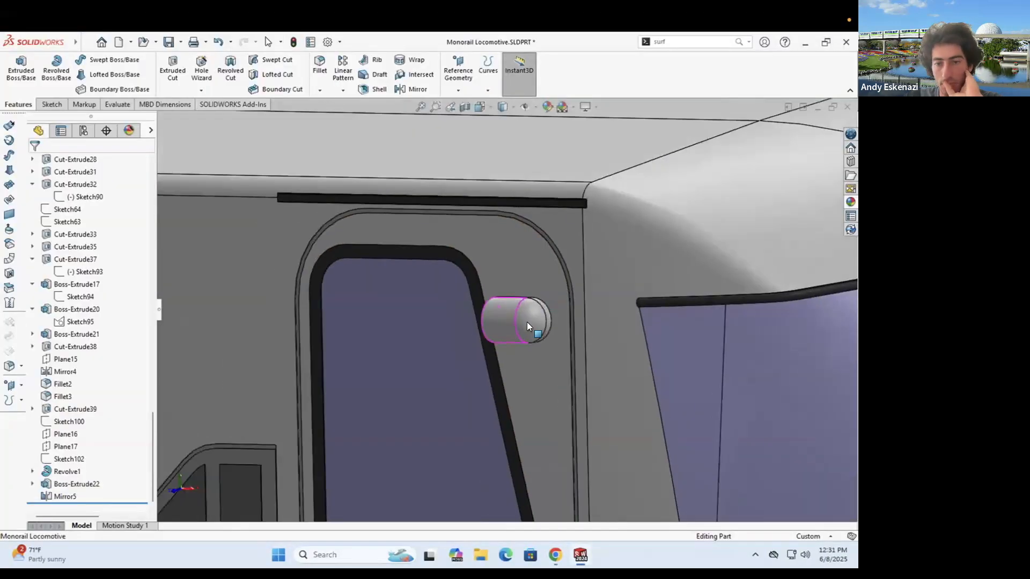
pyautogui.scroll(8, 526, 322)
pyautogui.scroll(-2, 437, 347)
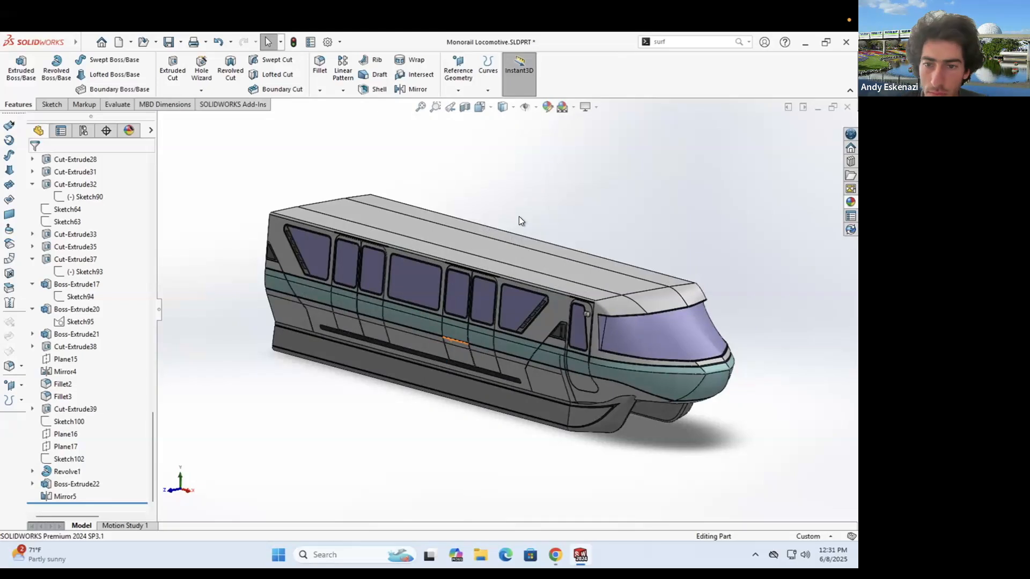
pyautogui.scroll(-8, 603, 292)
pyautogui.moveTo(603, 293); pyautogui.dragTo(633, 300, button='middle')
pyautogui.click(32, 485)
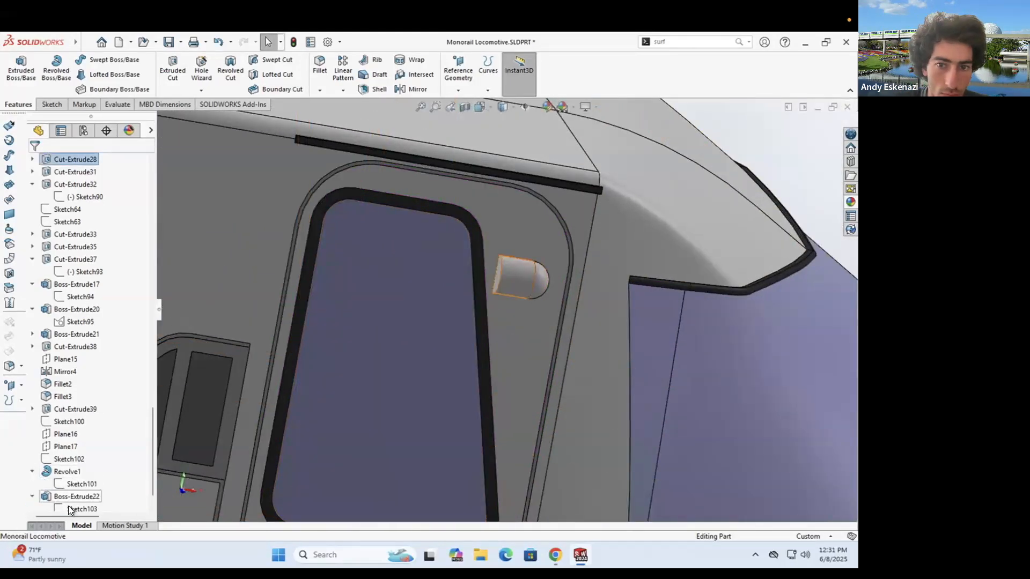
# - Review Sketch103 and Sketch102 in the tree, collapse Revolve1, and rotate to the handle's side
pyautogui.click(68, 508)
pyautogui.click(15, 70)
pyautogui.click(68, 433)
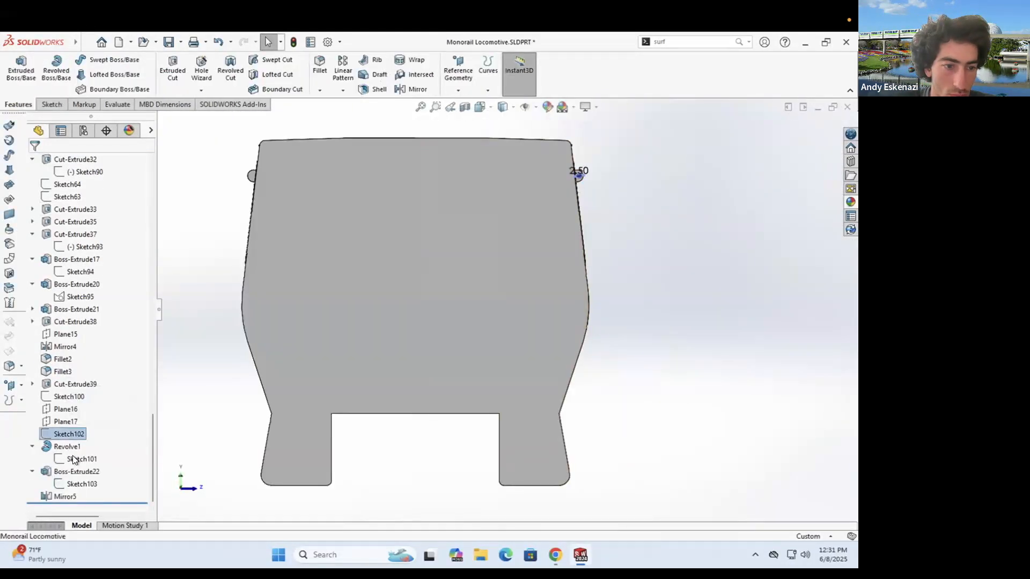
pyautogui.click(32, 446)
pyautogui.moveTo(558, 300); pyautogui.dragTo(372, 315, button='middle')
pyautogui.scroll(4, 372, 315)
pyautogui.scroll(-8, 416, 349)
pyautogui.scroll(-5, 416, 349)
# - Edit Sketch100 and change the half-round piece's 5.00 height to 7.00
pyautogui.rightClick(69, 409)
pyautogui.click(72, 295)
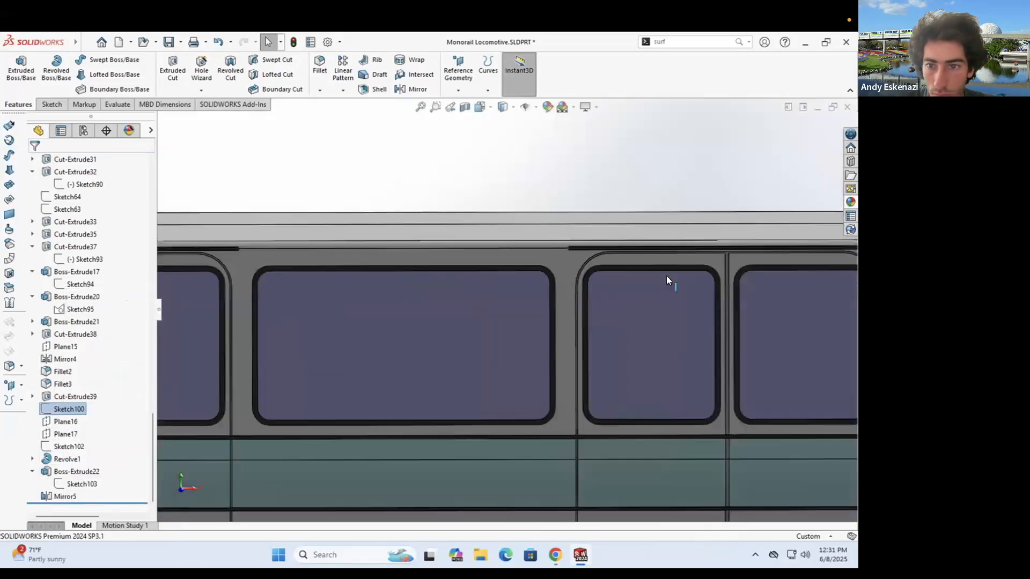
pyautogui.scroll(-8, 519, 291)
pyautogui.write('7')
pyautogui.press('Return')
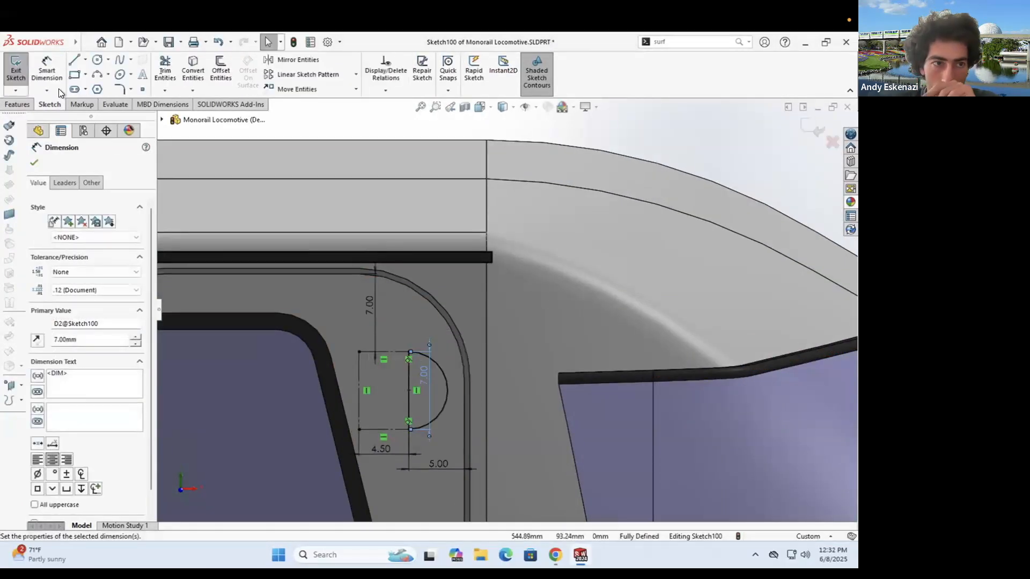
pyautogui.click(16, 71)
# - Give the half-round piece's face a dark colour
pyautogui.scroll(5, 332, 296)
pyautogui.moveTo(552, 317)
pyautogui.mouseDown(button='middle')
pyautogui.moveTo(512, 346)
pyautogui.moveTo(536, 343)
pyautogui.mouseUp(button='middle')
pyautogui.scroll(3, 508, 352)
pyautogui.scroll(5, 596, 391)
pyautogui.scroll(-10, 525, 314)
pyautogui.rightClick(529, 346)
pyautogui.click(629, 252)
pyautogui.click(640, 279)
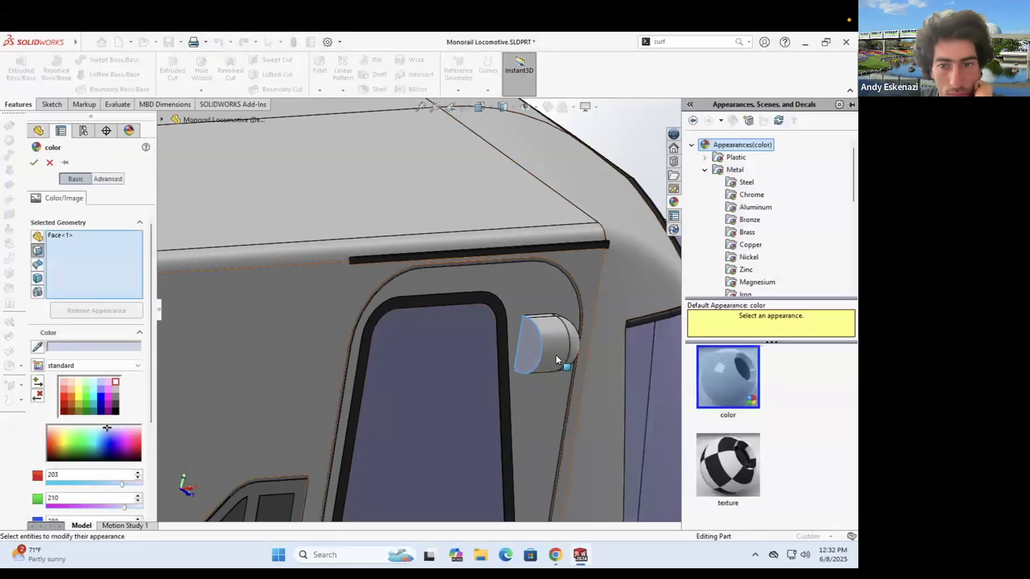
pyautogui.click(115, 404)
# - Add the matching piece's face on the other side and accept the dark appearance
pyautogui.scroll(8, 418, 268)
pyautogui.moveTo(429, 300); pyautogui.dragTo(388, 233, button='middle')
pyautogui.scroll(-8, 388, 232)
pyautogui.click(449, 243)
pyautogui.click(34, 162)
# - Browse the reference images in the browser and enlarge the monorail photo
pyautogui.moveTo(462, 322); pyautogui.dragTo(554, 395, button='middle')
pyautogui.moveTo(486, 257); pyautogui.dragTo(429, 236, button='middle')
pyautogui.scroll(6, 365, 186)
pyautogui.click(555, 555)
pyautogui.click(476, 44)
pyautogui.click(557, 45)
pyautogui.click(620, 44)
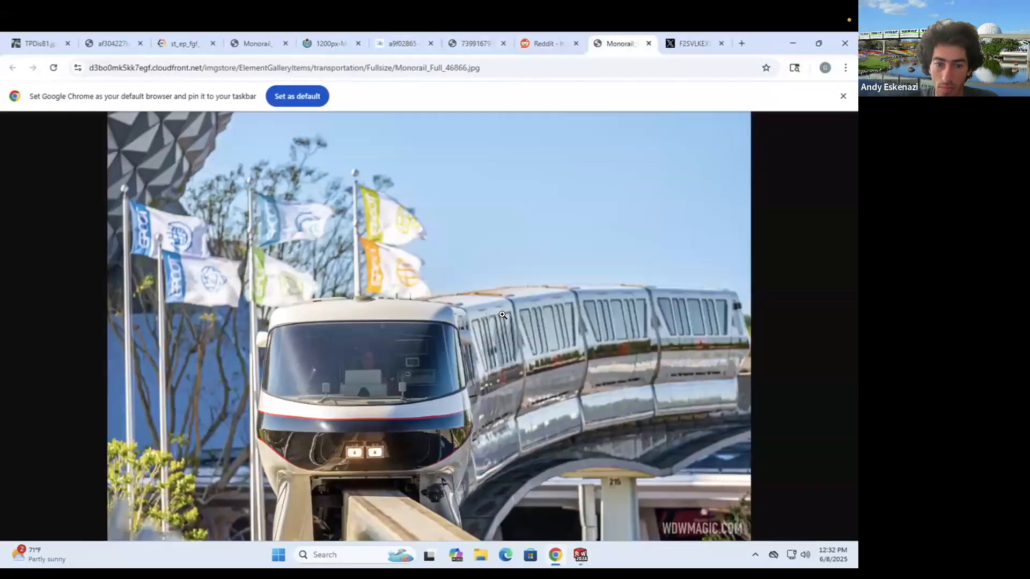
pyautogui.click(354, 502)
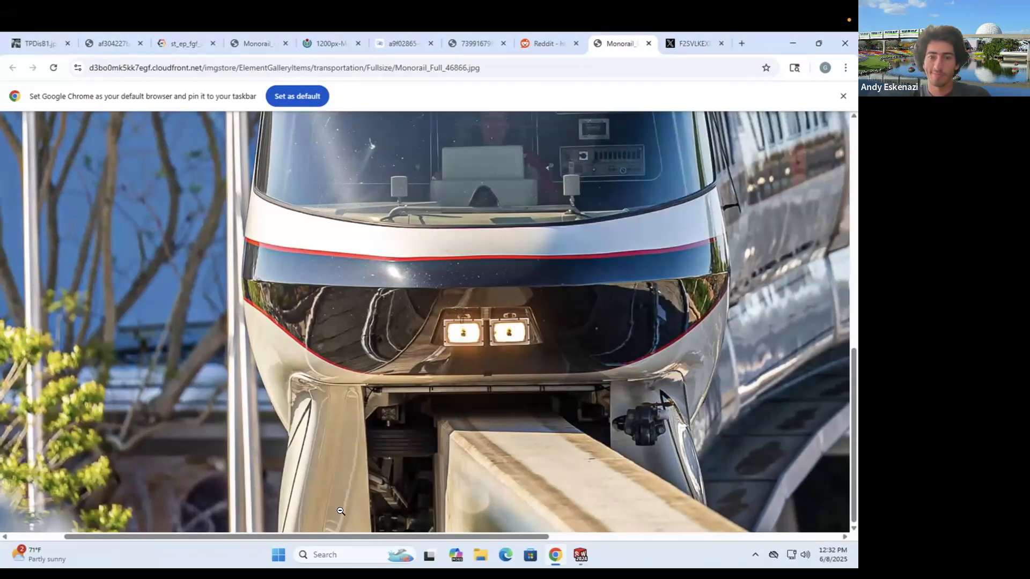
# - Return to the model, orbit to an angled side view, and recheck the reference photo
pyautogui.click(790, 44)
pyautogui.moveTo(424, 321)
pyautogui.mouseDown(button='middle')
pyautogui.moveTo(451, 342)
pyautogui.moveTo(415, 322)
pyautogui.moveTo(437, 324)
pyautogui.moveTo(386, 345)
pyautogui.moveTo(403, 370)
pyautogui.mouseUp(button='middle')
pyautogui.click(557, 561)
pyautogui.click(790, 44)
pyautogui.scroll(-4, 416, 322)
# - Start a new sketch on the locomotive's underside face
pyautogui.click(57, 104)
pyautogui.click(15, 70)
pyautogui.click(442, 360)
pyautogui.scroll(-2, 611, 322)
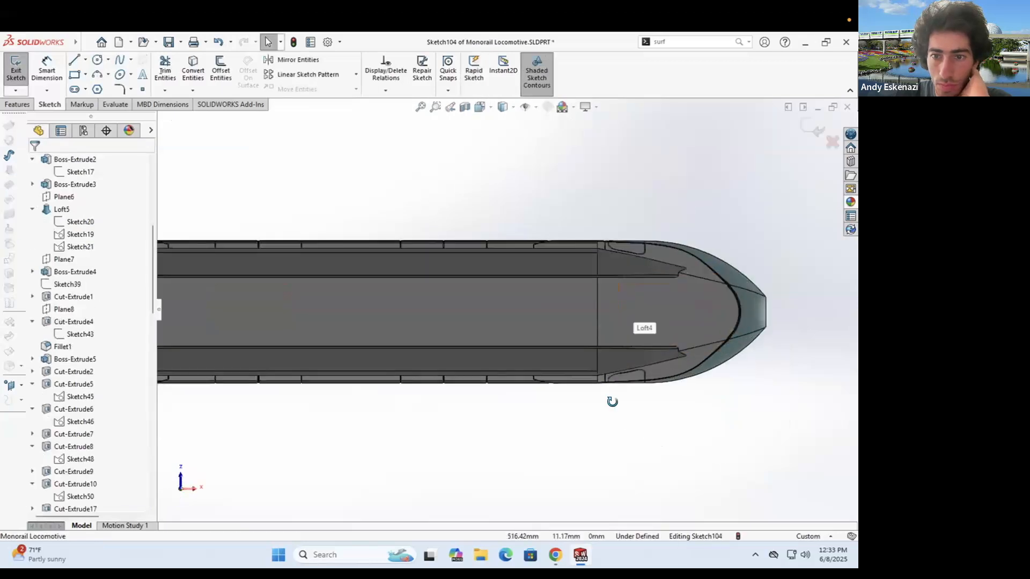
pyautogui.moveTo(611, 402); pyautogui.dragTo(603, 327, button='middle')
# - Draw a horizontal centerline and dimension its length to 75 mm
pyautogui.click(86, 60)
pyautogui.click(102, 88)
pyautogui.click(592, 316)
pyautogui.click(496, 316)
pyautogui.press('Escape')
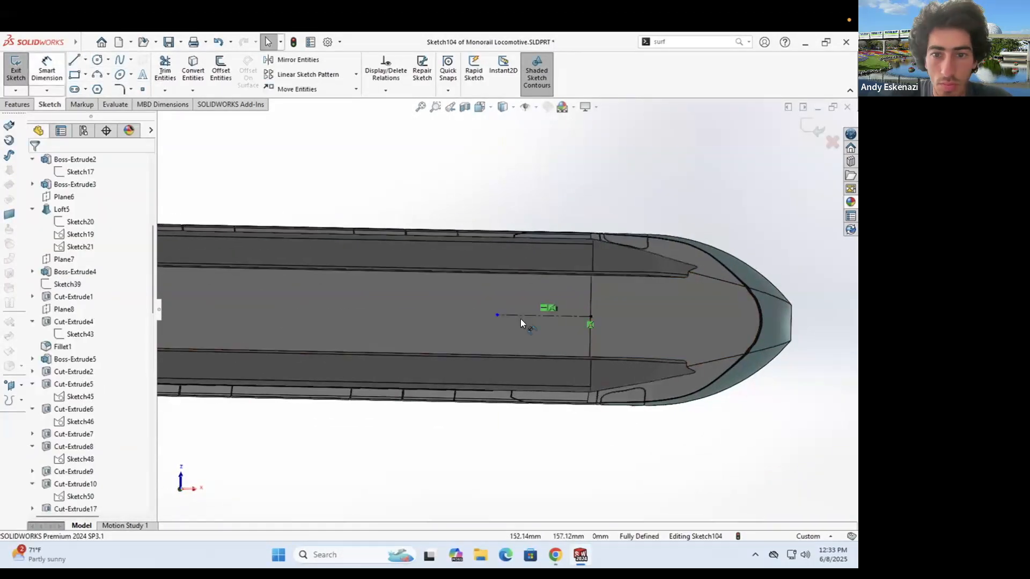
pyautogui.click(46, 70)
pyautogui.click(530, 316)
pyautogui.click(538, 450)
pyautogui.write('75')
pyautogui.press('Return')
pyautogui.scroll(3, 375, 302)
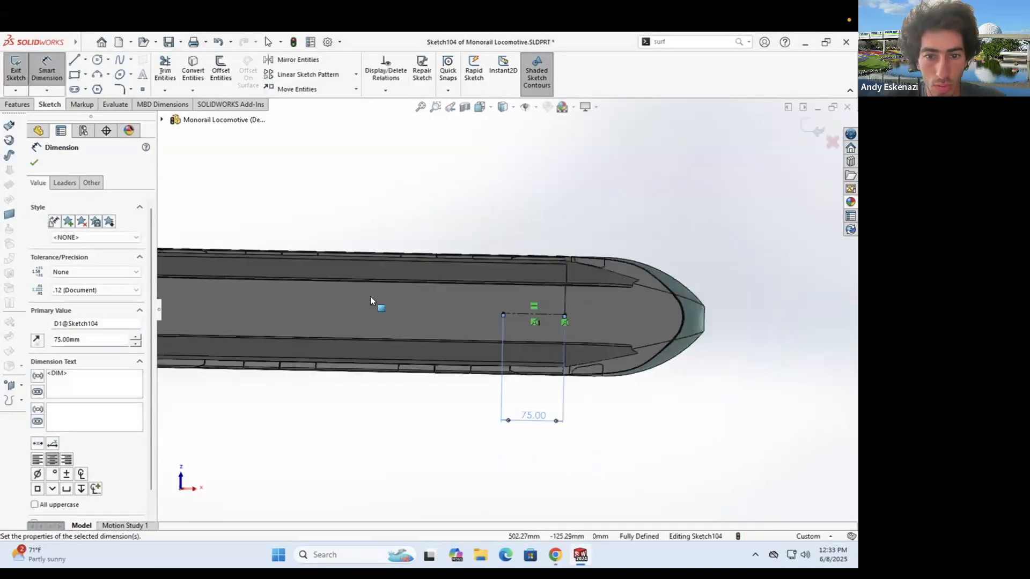
pyautogui.press('Escape')
# - Add a centerline from the origin and make the two end segments equal
pyautogui.click(85, 59)
pyautogui.click(102, 87)
pyautogui.click(249, 311)
pyautogui.press('Escape')
pyautogui.click(85, 60)
pyautogui.click(102, 87)
pyautogui.click(250, 311)
pyautogui.click(301, 312)
pyautogui.click(542, 317)
pyautogui.click(554, 317)
pyautogui.keyDown('ctrl'); pyautogui.click(284, 312); pyautogui.keyUp('ctrl')
pyautogui.click(38, 417)
# - Draw a centre rectangle on the centerline midpoint with a 30 mm width
pyautogui.click(85, 75)
pyautogui.click(102, 102)
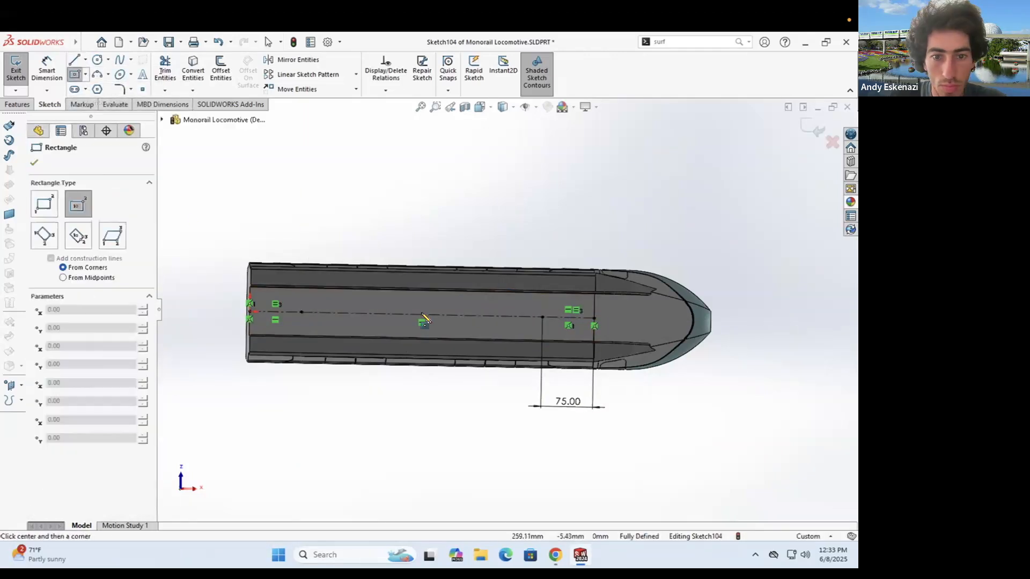
pyautogui.click(421, 314)
pyautogui.scroll(-4, 595, 307)
pyautogui.click(550, 294)
pyautogui.press('Escape')
pyautogui.click(47, 70)
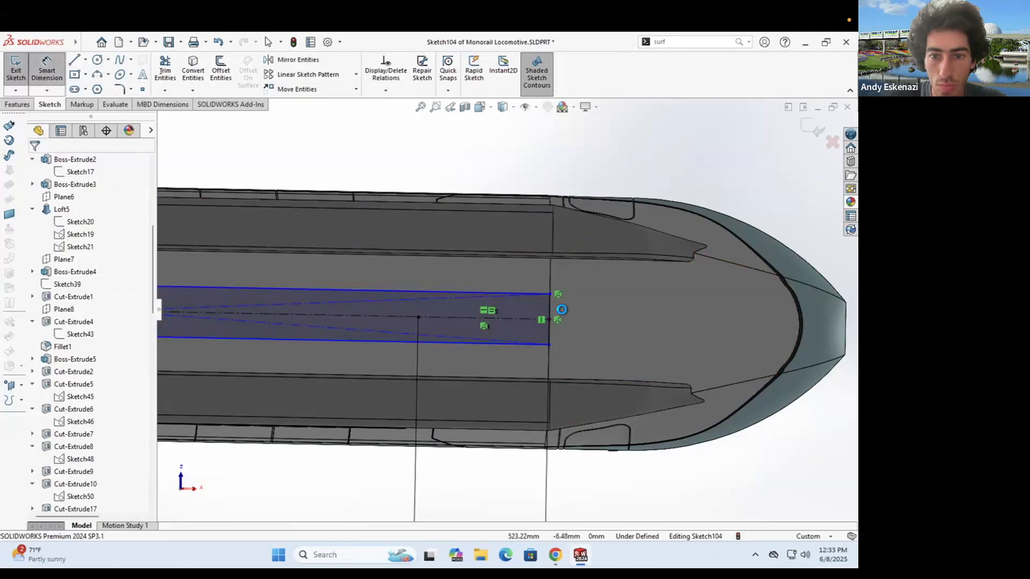
pyautogui.click(550, 307)
pyautogui.click(602, 315)
pyautogui.write('30')
pyautogui.press('Return')
pyautogui.moveTo(441, 313); pyautogui.dragTo(540, 287, button='middle')
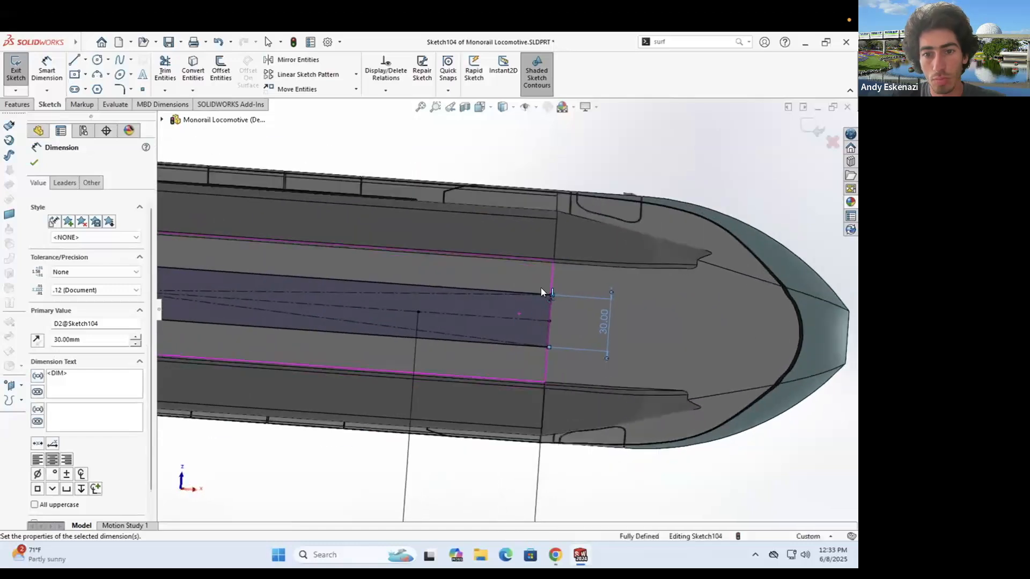
pyautogui.press('Escape')
# - Add an Equal relation between the two circles
pyautogui.scroll(-1, 448, 284)
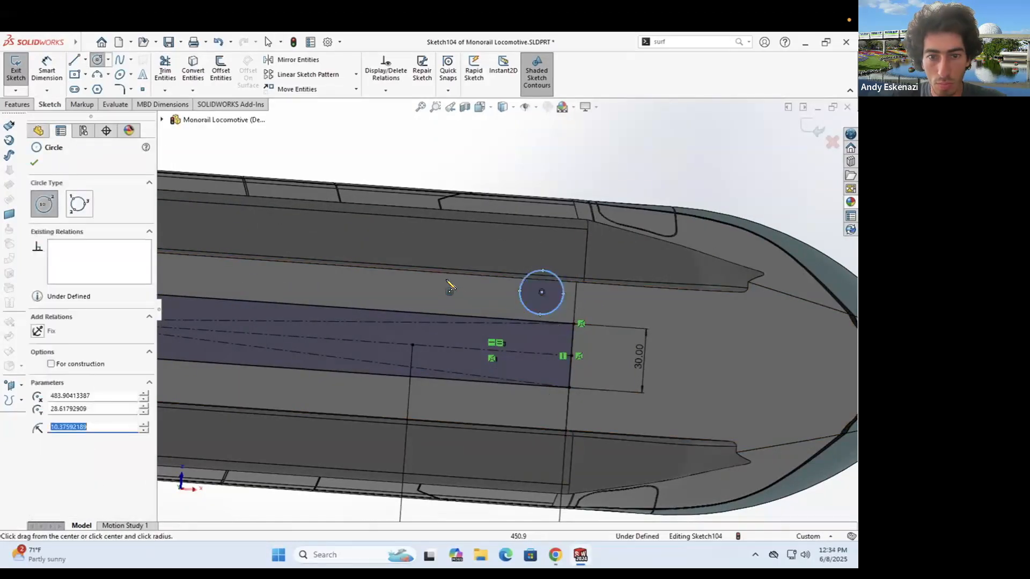
pyautogui.scroll(-3, 504, 312)
pyautogui.press('l')
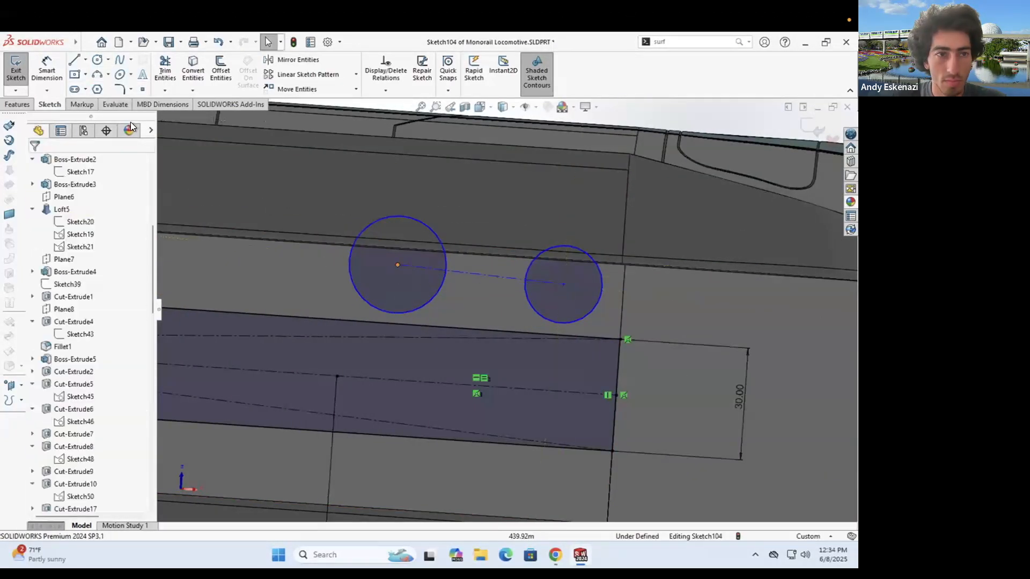
pyautogui.click(38, 386)
pyautogui.click(432, 293)
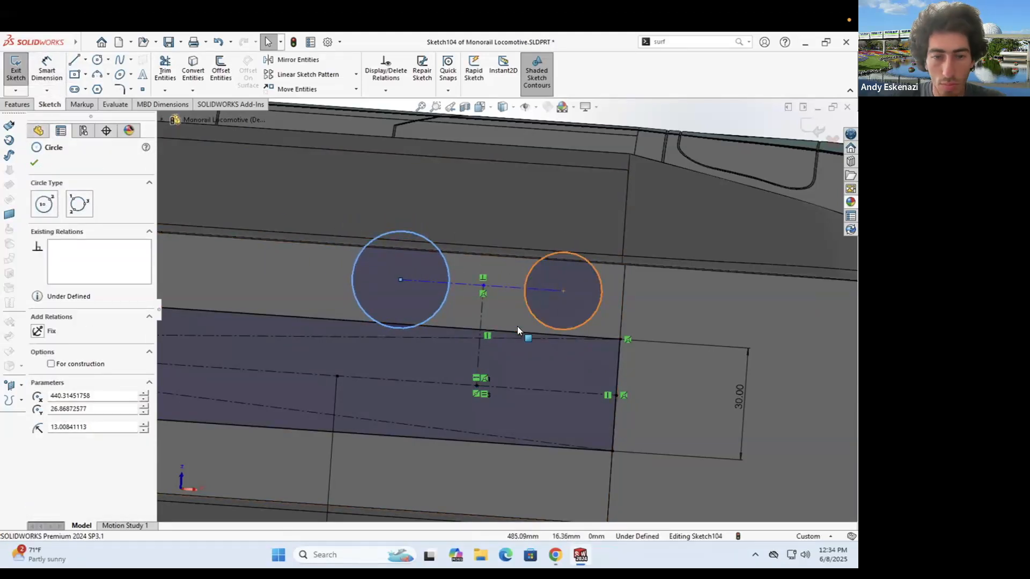
pyautogui.click(37, 397)
# - Draw a construction line along the circles' bottoms, positioned just above the body edge
pyautogui.press('Escape')
pyautogui.click(86, 60)
pyautogui.click(100, 87)
pyautogui.click(400, 328)
pyautogui.click(563, 340)
pyautogui.press('Escape')
pyautogui.scroll(-3, 493, 329)
pyautogui.moveTo(493, 335); pyautogui.dragTo(494, 322)
# - Dimension the construction line 1 mm from the body edge and the vertical line 24 mm
pyautogui.click(47, 69)
pyautogui.click(521, 325)
pyautogui.click(525, 332)
pyautogui.click(749, 322)
pyautogui.write('1')
pyautogui.press('Return')
pyautogui.click(471, 302)
pyautogui.click(528, 356)
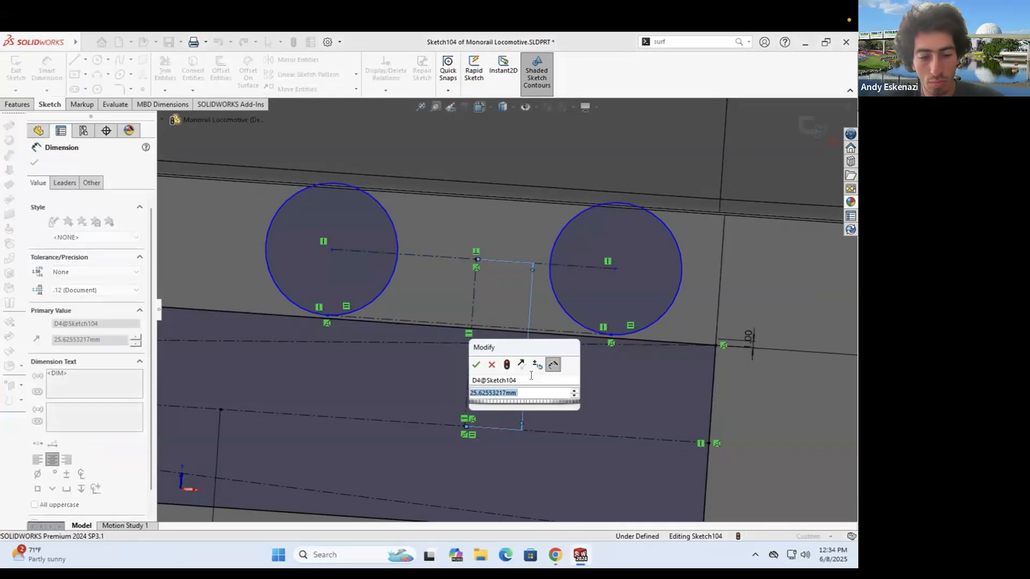
pyautogui.write('24')
pyautogui.press('Return')
pyautogui.press('Escape')
# - Set the circle centre spacing to 40 mm and slide both circles right
pyautogui.click(669, 278)
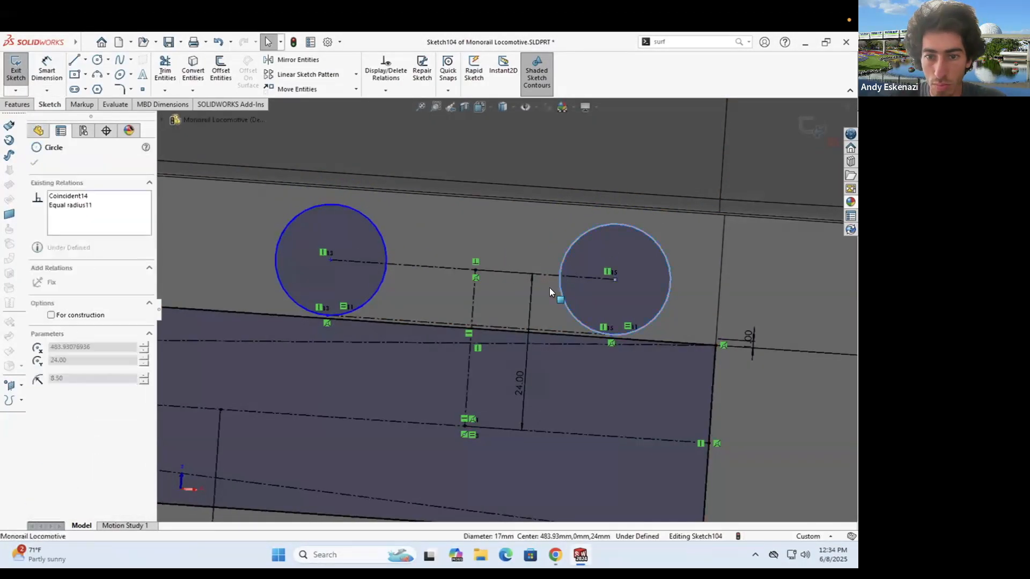
pyautogui.press('Escape')
pyautogui.scroll(2, 468, 285)
pyautogui.click(462, 278)
pyautogui.click(476, 254)
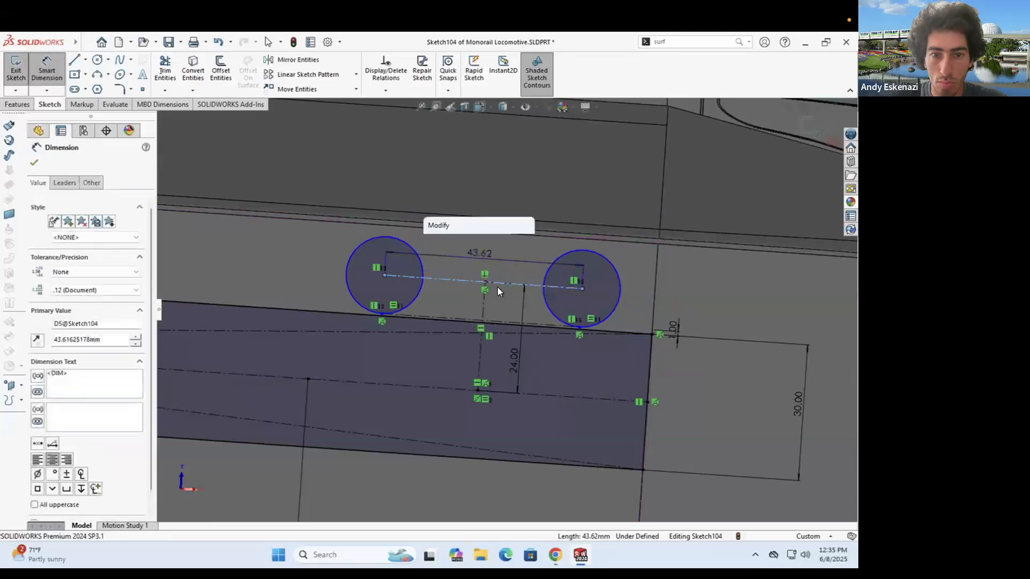
pyautogui.write('40')
pyautogui.press('Return')
pyautogui.press('Escape')
pyautogui.moveTo(384, 273); pyautogui.dragTo(505, 284)
# - Make the centre line's midpoint coincident with the vertical line's endpoint; change 24 mm to 30 mm
pyautogui.click(503, 283)
pyautogui.click(498, 282)
pyautogui.keyDown('ctrl'); pyautogui.click(484, 282); pyautogui.keyUp('ctrl')
pyautogui.click(39, 373)
pyautogui.click(34, 162)
pyautogui.doubleClick(515, 365)
pyautogui.write('30')
pyautogui.press('Return')
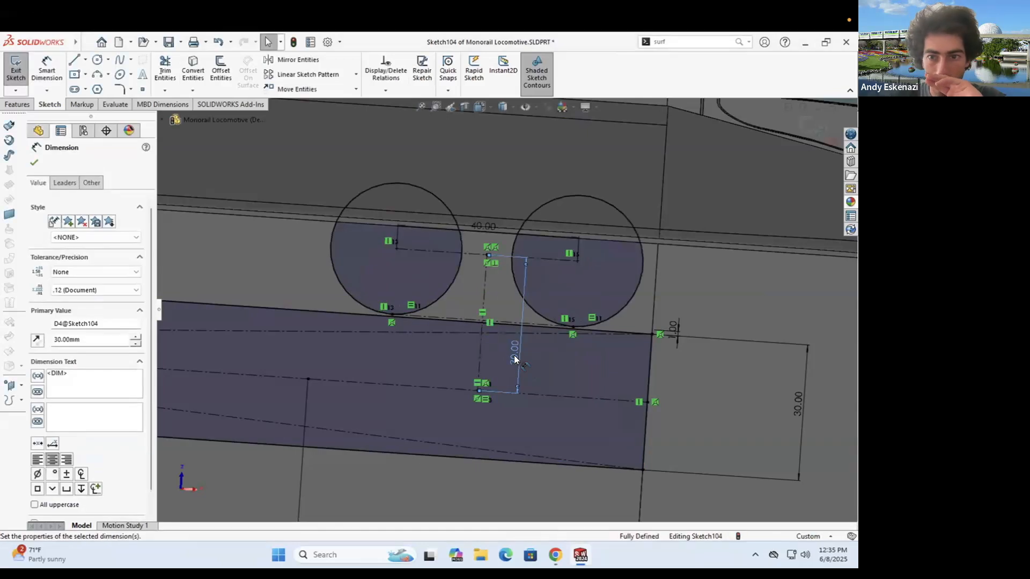
# - Compare the sketch with the monorail reference photo and view it face-on
pyautogui.moveTo(519, 375); pyautogui.dragTo(547, 322, button='middle')
pyautogui.scroll(5, 496, 306)
pyautogui.scroll(-5, 489, 317)
pyautogui.rightClick(558, 333)
pyautogui.press('Escape')
pyautogui.scroll(4, 536, 283)
pyautogui.moveTo(532, 285); pyautogui.dragTo(455, 214, button='middle')
pyautogui.click(555, 555)
pyautogui.click(555, 555)
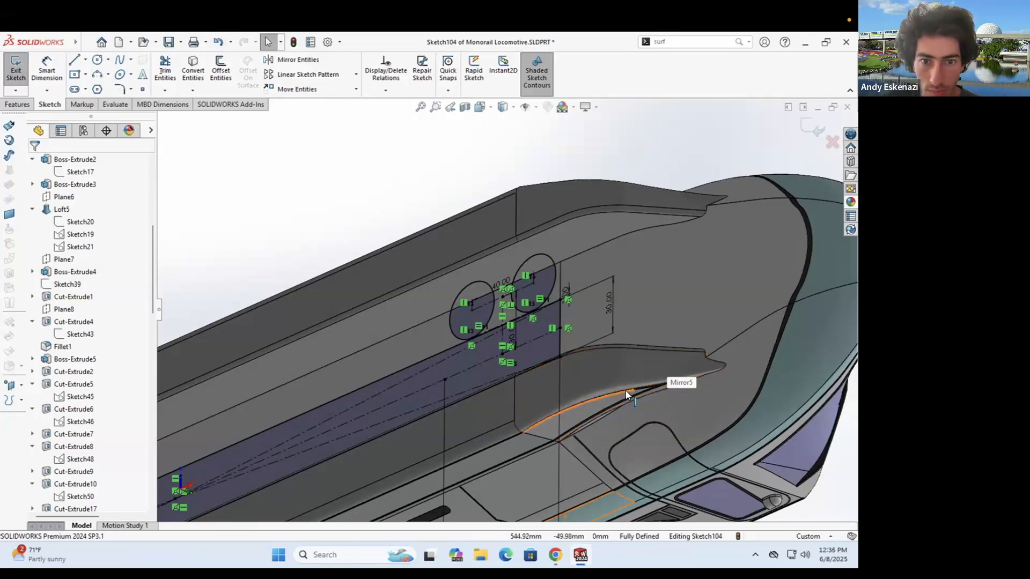
pyautogui.hotkey('ctrl', '8')
pyautogui.scroll(3, 408, 172)
pyautogui.moveTo(418, 177)
pyautogui.mouseDown(button='middle')
pyautogui.moveTo(501, 232)
pyautogui.moveTo(482, 214)
pyautogui.mouseUp(button='middle')
# - Reopen Sketch104 and set up an Extruded Boss/Base of both circles
pyautogui.rightClick(75, 496)
pyautogui.click(88, 296)
pyautogui.scroll(-3, 462, 317)
pyautogui.moveTo(584, 236); pyautogui.dragTo(592, 288, button='middle')
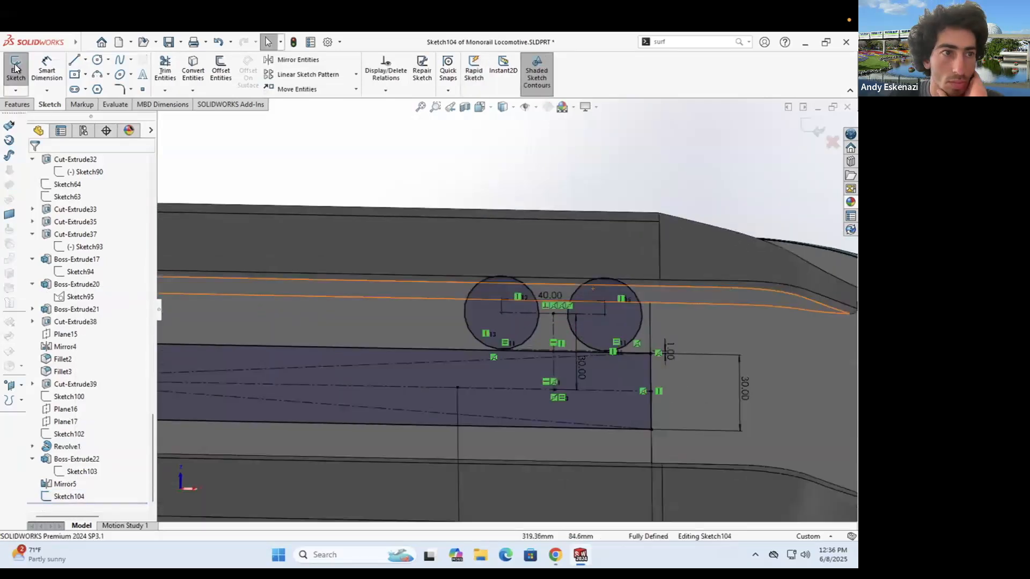
pyautogui.click(17, 104)
pyautogui.click(21, 70)
pyautogui.click(514, 322)
pyautogui.click(581, 323)
pyautogui.moveTo(581, 323); pyautogui.dragTo(520, 327, button='middle')
pyautogui.scroll(-2, 520, 326)
pyautogui.moveTo(423, 334)
pyautogui.mouseDown(button='middle')
pyautogui.moveTo(383, 270)
pyautogui.moveTo(456, 316)
pyautogui.mouseUp(button='middle')
# - Try Surface start and offset-from-surface end conditions, then revert to sketch plane and blind depth
pyautogui.click(69, 197)
pyautogui.click(69, 214)
pyautogui.click(70, 196)
pyautogui.click(71, 207)
pyautogui.click(82, 231)
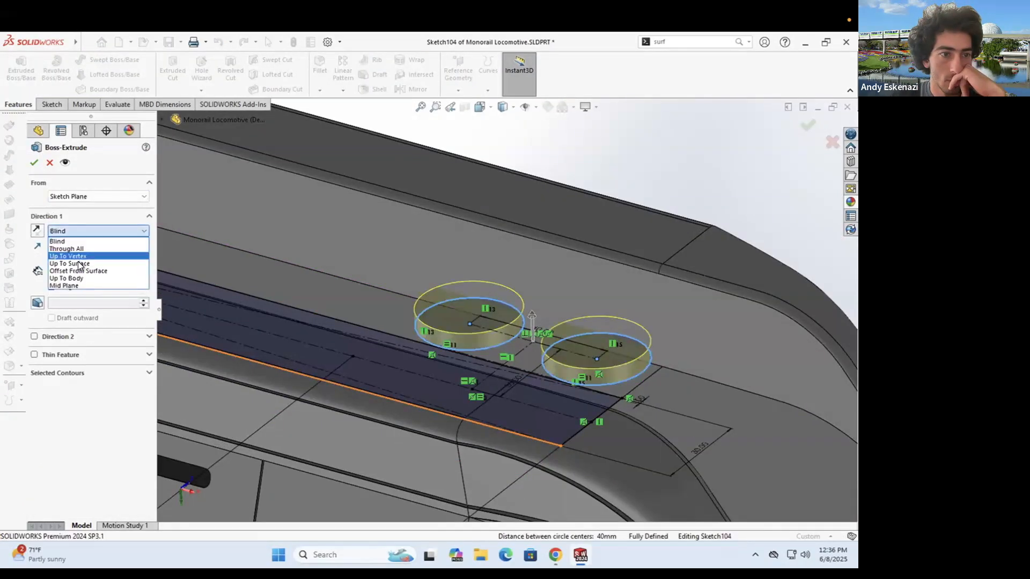
pyautogui.click(89, 271)
pyautogui.click(214, 268)
pyautogui.click(110, 230)
pyautogui.click(96, 241)
# - Extrude the two bosses 10 mm deep, starting 5 mm offset from the sketch plane
pyautogui.click(85, 196)
pyautogui.click(78, 229)
pyautogui.click(84, 212)
pyautogui.doubleClick(85, 212)
pyautogui.write('5')
pyautogui.moveTo(520, 317)
pyautogui.mouseDown(button='middle')
pyautogui.moveTo(471, 259)
pyautogui.moveTo(480, 287)
pyautogui.moveTo(475, 250)
pyautogui.mouseUp(button='middle')
pyautogui.doubleClick(73, 214)
pyautogui.write('10.00mm')
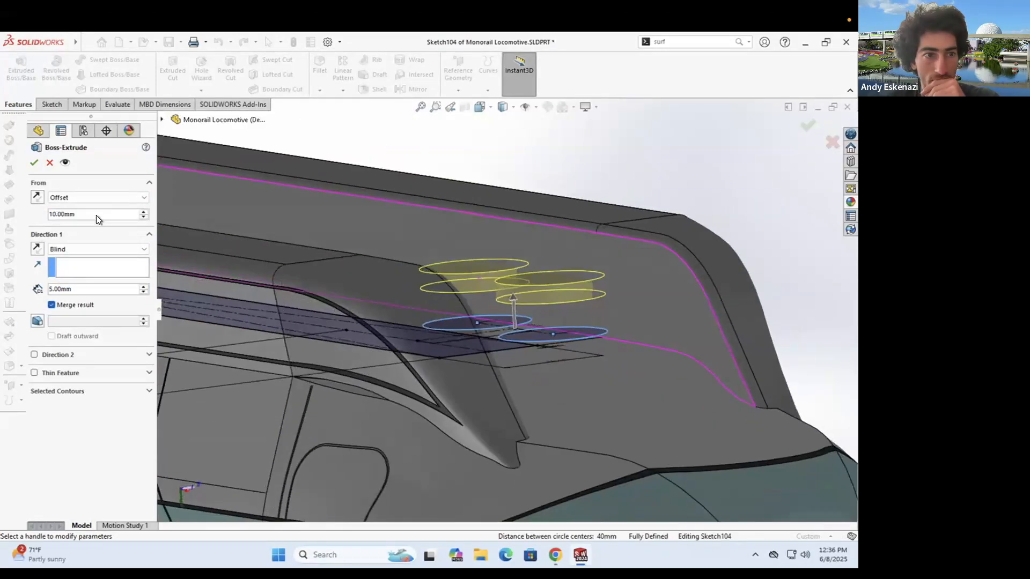
pyautogui.doubleClick(76, 214)
pyautogui.write('5')
pyautogui.press('Return')
pyautogui.moveTo(426, 284)
pyautogui.mouseDown(button='middle')
pyautogui.moveTo(382, 308)
pyautogui.moveTo(421, 293)
pyautogui.mouseUp(button='middle')
pyautogui.doubleClick(98, 286)
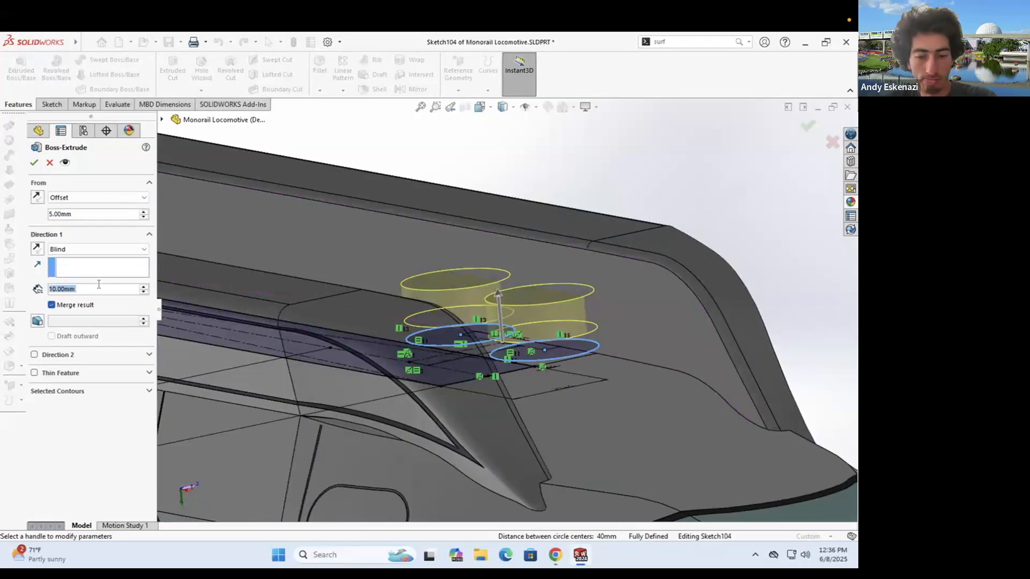
pyautogui.press('Return')
# - Fillet the top edges of both new bosses after abandoning a chamfer attempt
pyautogui.moveTo(538, 241); pyautogui.dragTo(568, 274, button='middle')
pyautogui.click(320, 90)
pyautogui.click(335, 118)
pyautogui.click(436, 294)
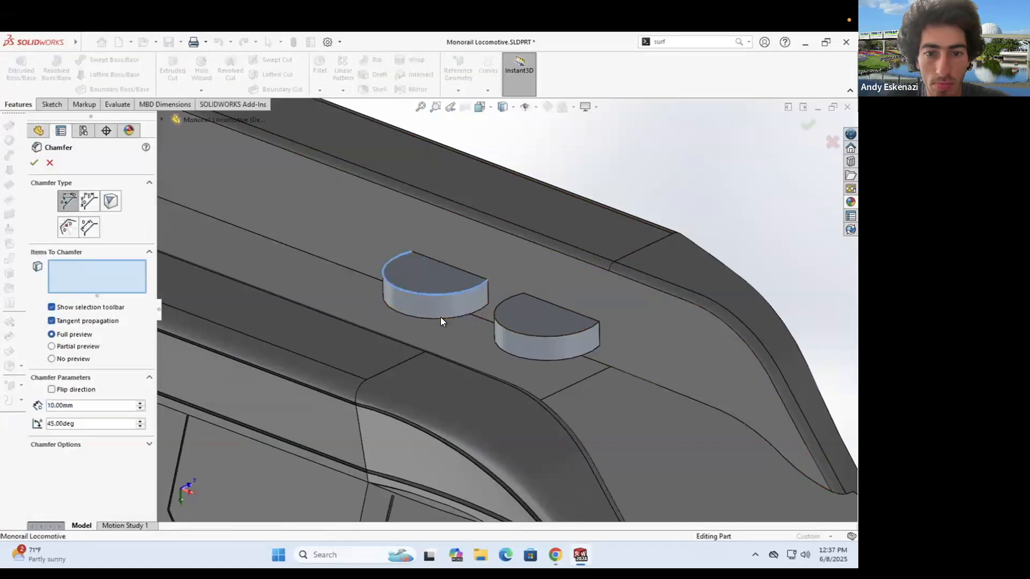
pyautogui.click(437, 317)
pyautogui.click(503, 349)
pyautogui.press('Escape')
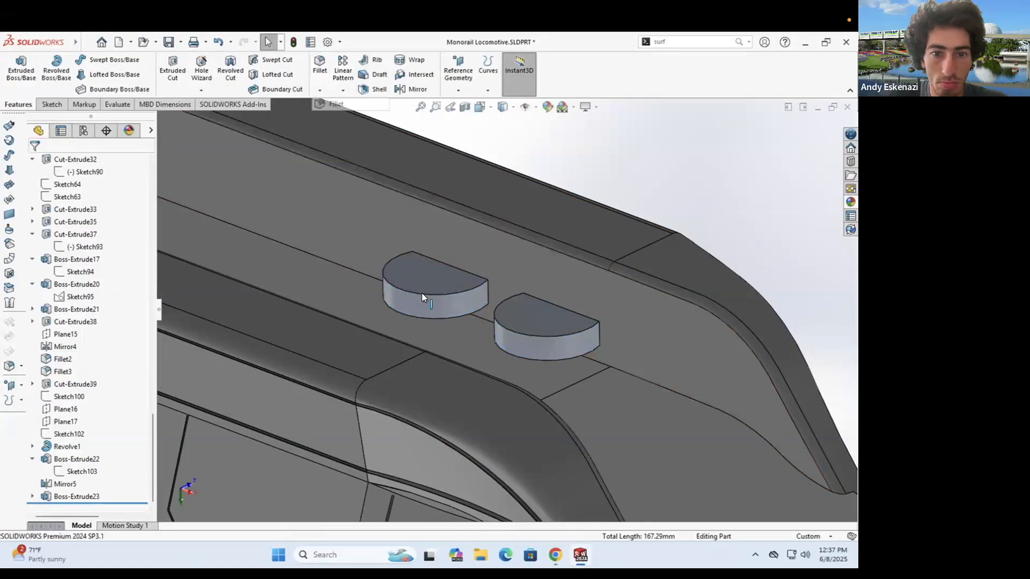
pyautogui.click(422, 293)
pyautogui.click(521, 356)
pyautogui.press('Return')
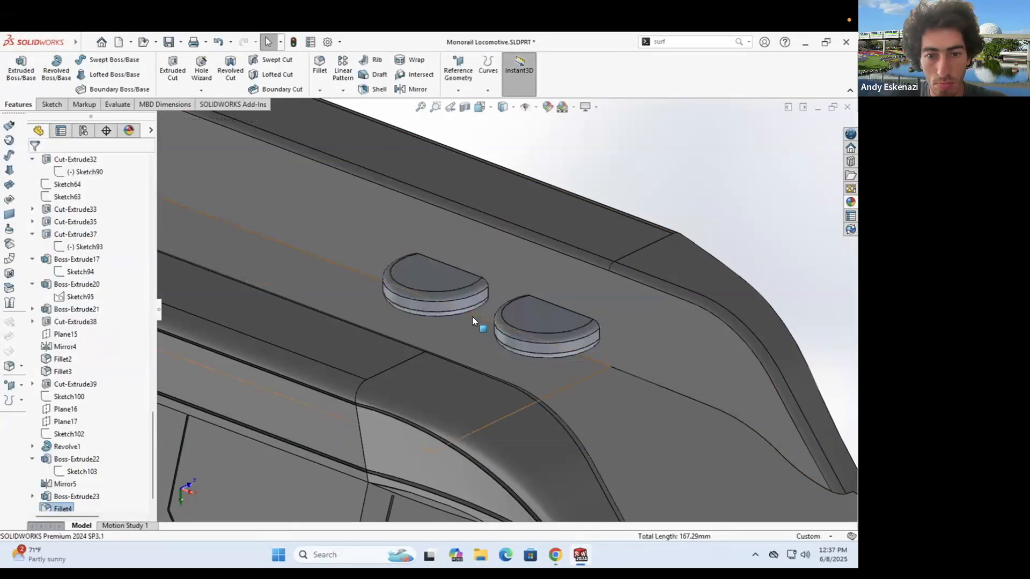
pyautogui.scroll(6, 475, 322)
pyautogui.moveTo(65, 471); pyautogui.dragTo(85, 483)
pyautogui.scroll(-8, 499, 309)
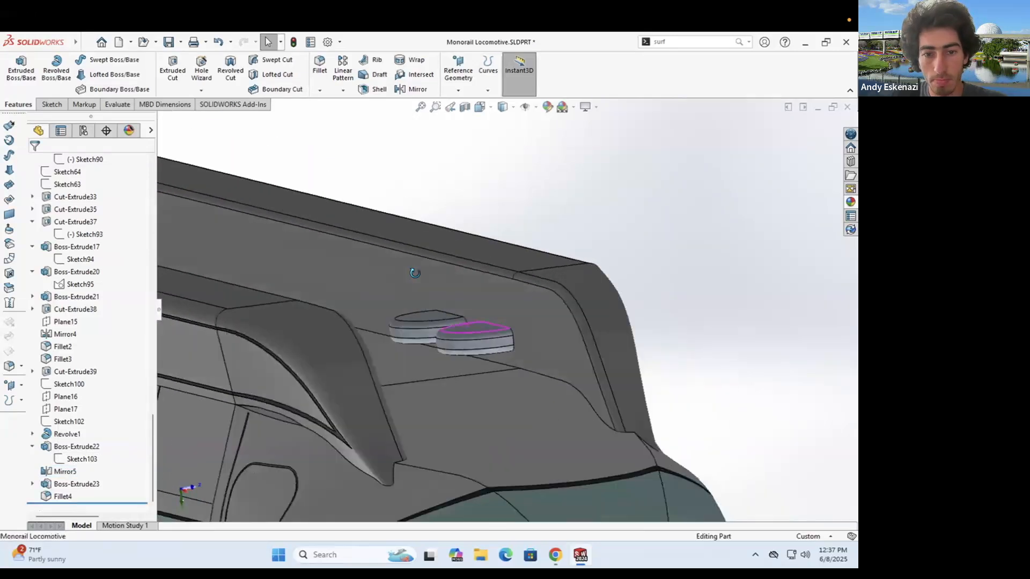
pyautogui.scroll(-1, 485, 355)
# - Start a sketch on the underside boss face and view it face-on
pyautogui.press('s')
pyautogui.click(368, 273)
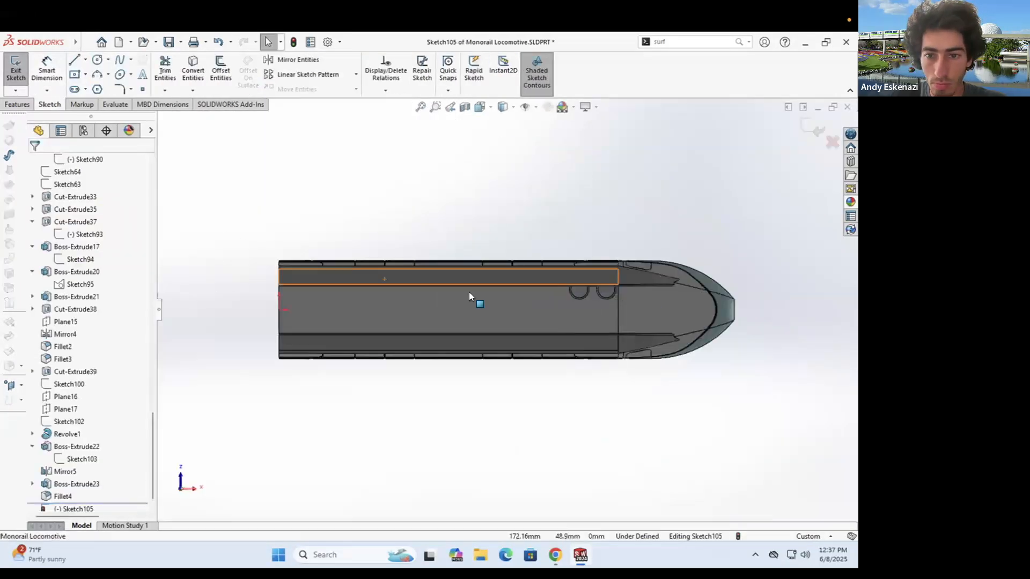
pyautogui.scroll(-9, 616, 290)
pyautogui.press('c')
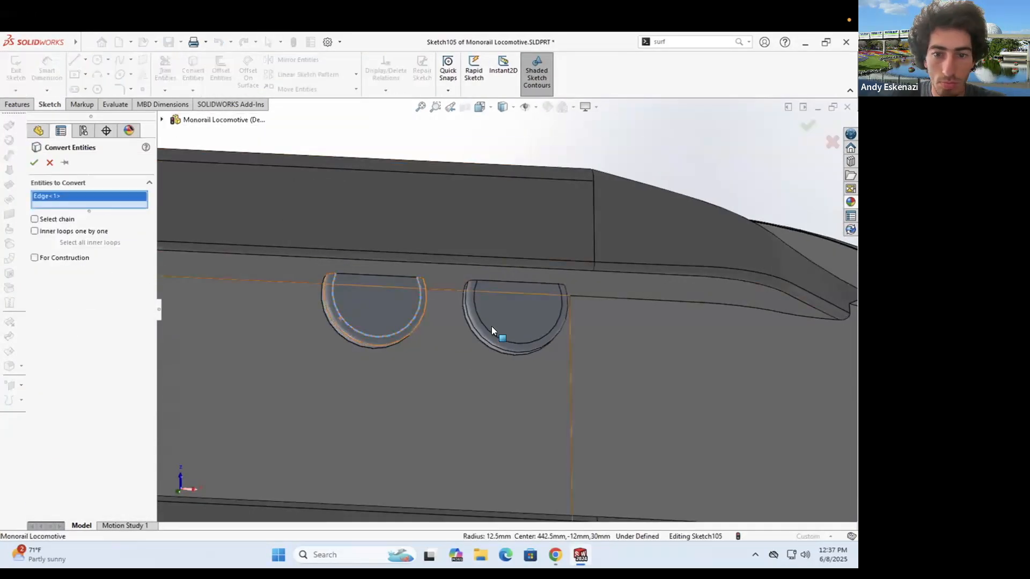
pyautogui.click(487, 326)
# - Draw a circle on each boss and dimension both at 15 mm diameter
pyautogui.click(97, 60)
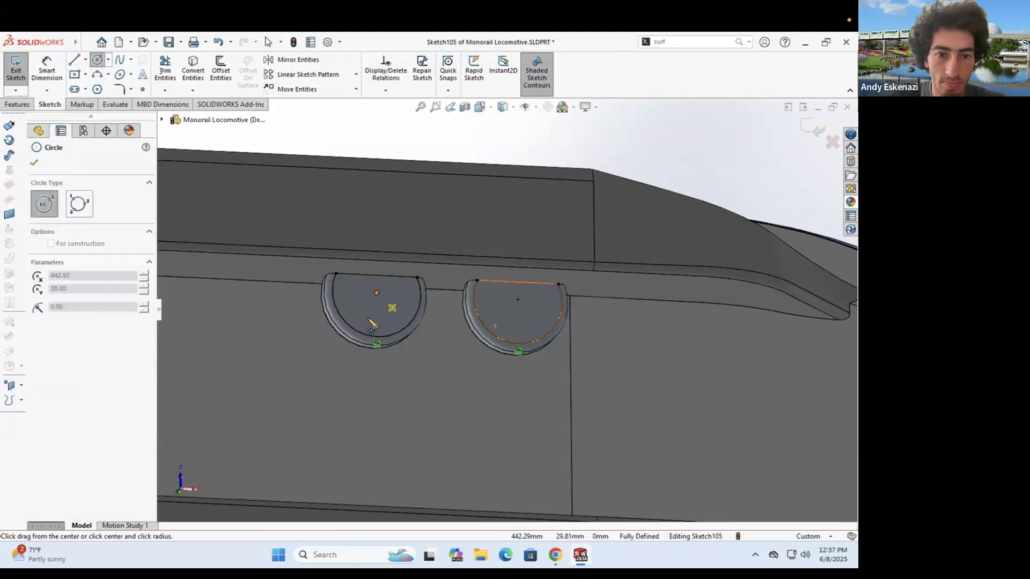
pyautogui.click(377, 293)
pyautogui.click(407, 294)
pyautogui.click(517, 299)
pyautogui.click(545, 301)
pyautogui.click(47, 70)
pyautogui.click(348, 309)
pyautogui.click(292, 344)
pyautogui.press('Return')
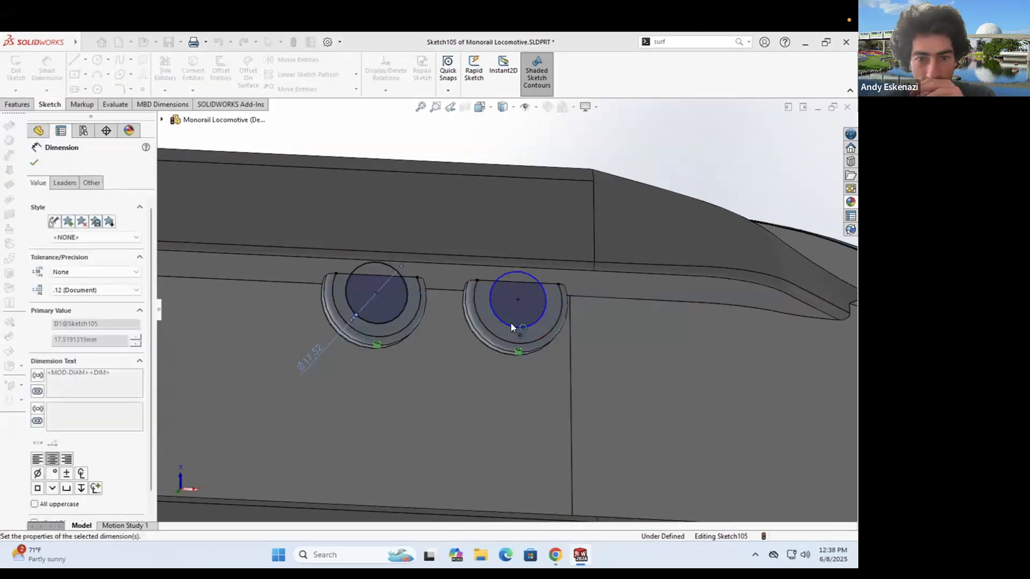
pyautogui.click(511, 323)
pyautogui.click(503, 410)
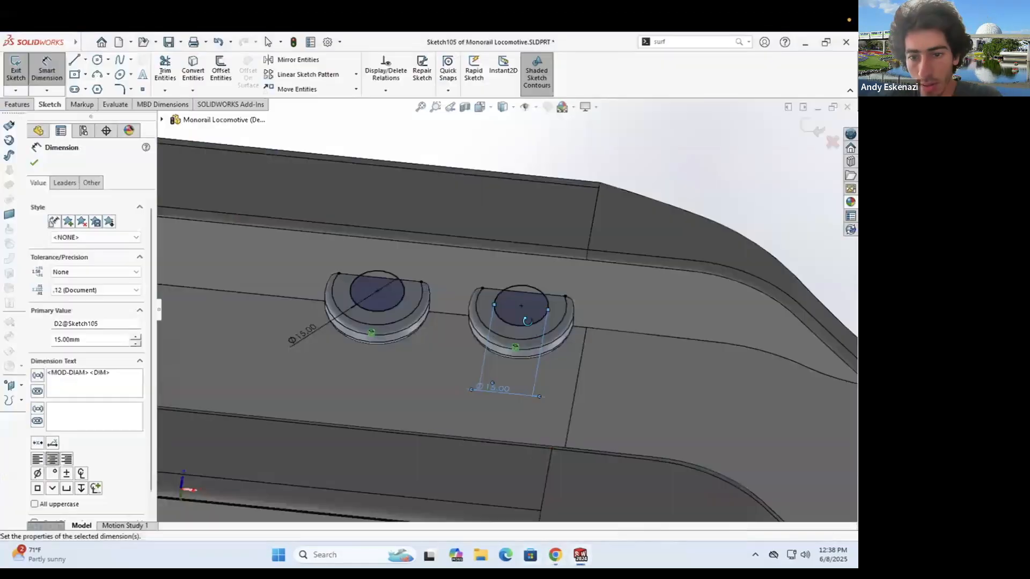
# - Extrude the two 15 mm circles into raised discs and chamfer their edges
pyautogui.moveTo(471, 252); pyautogui.dragTo(461, 330, button='middle')
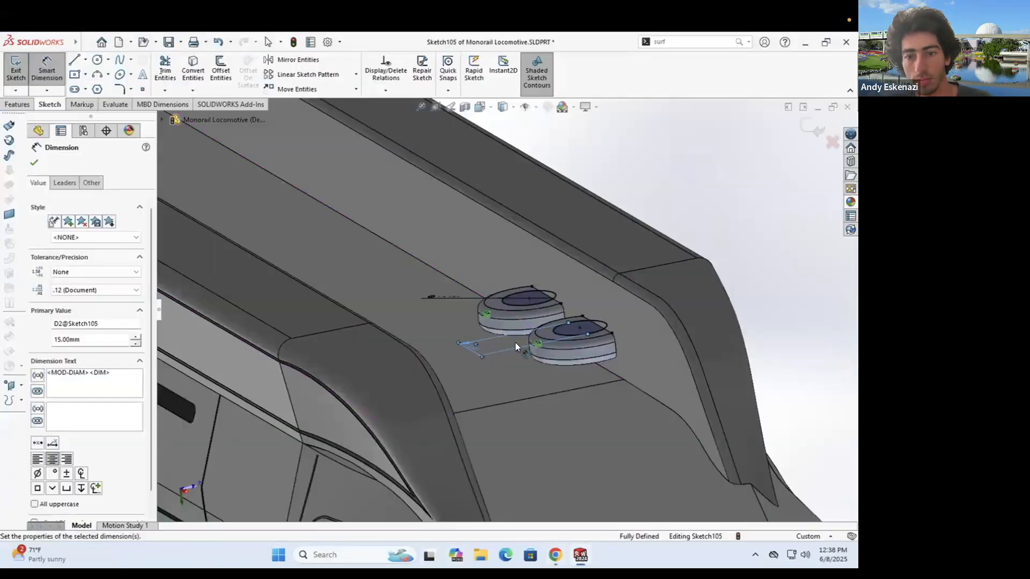
pyautogui.moveTo(515, 342); pyautogui.dragTo(549, 336, button='middle')
pyautogui.scroll(-4, 549, 336)
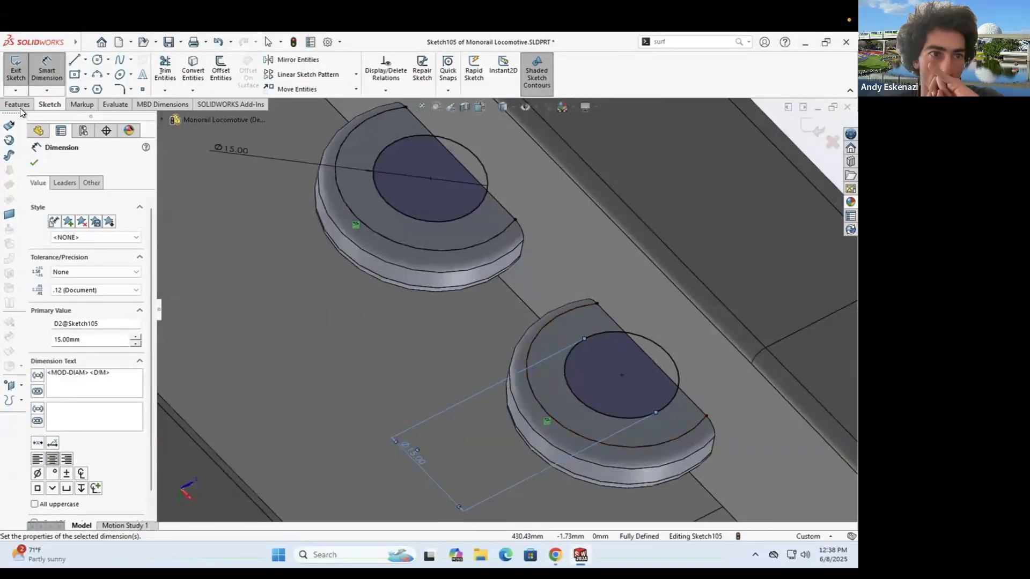
pyautogui.click(20, 106)
pyautogui.click(20, 70)
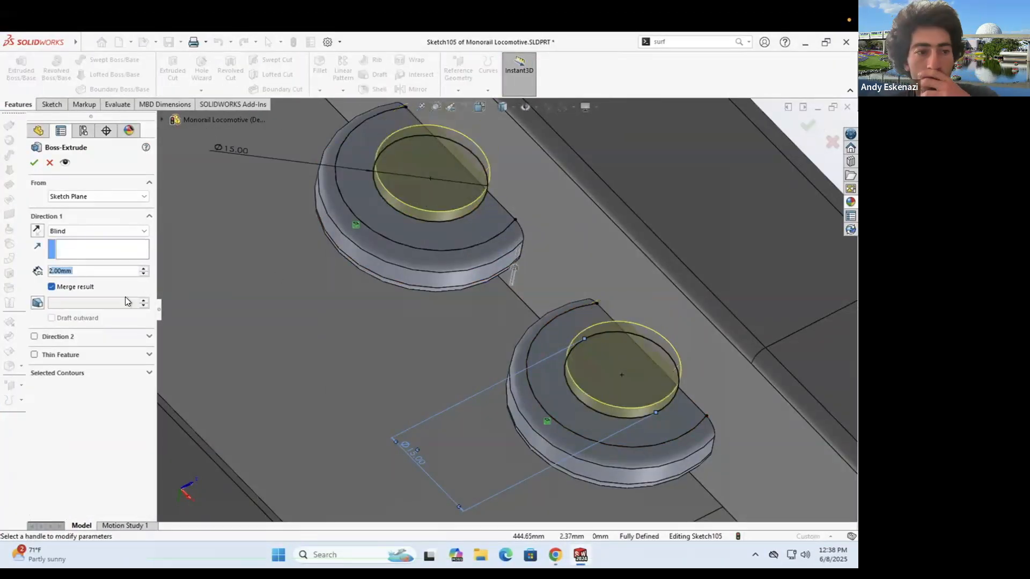
pyautogui.click(44, 338)
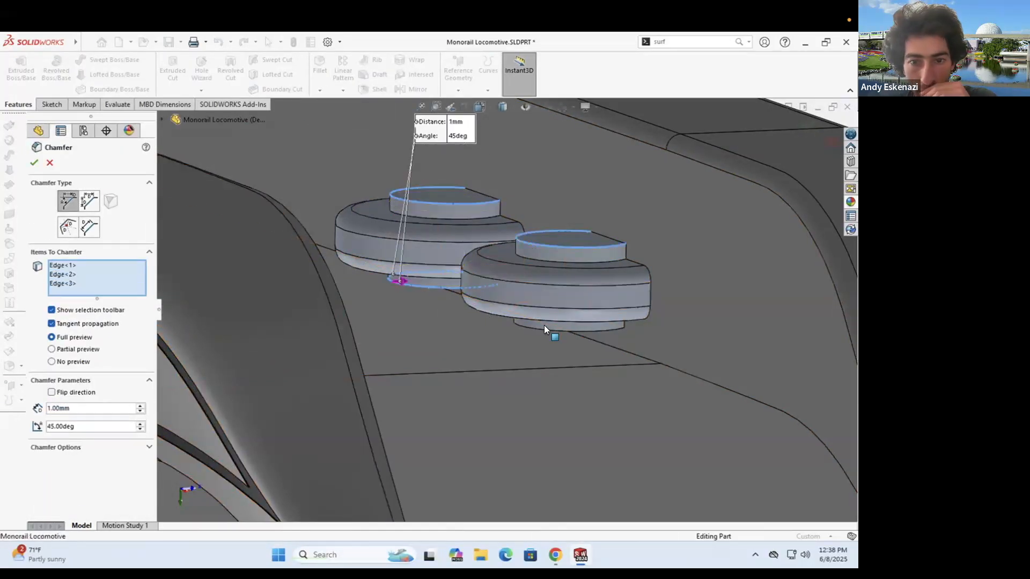
pyautogui.click(545, 328)
pyautogui.press('Return')
pyautogui.scroll(4, 535, 248)
pyautogui.moveTo(535, 248); pyautogui.dragTo(551, 297, button='middle')
pyautogui.click(537, 556)
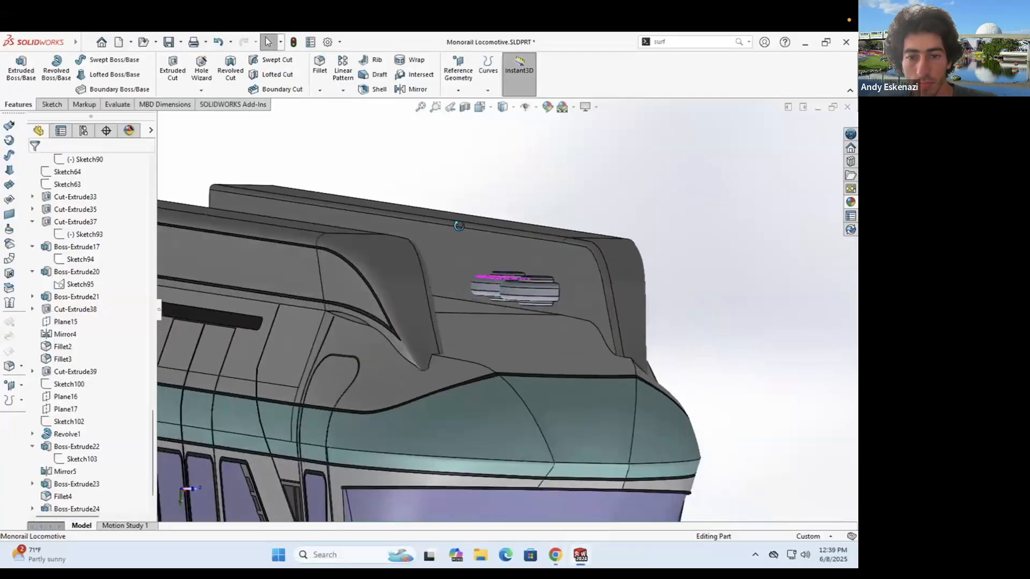
pyautogui.scroll(-5, 535, 320)
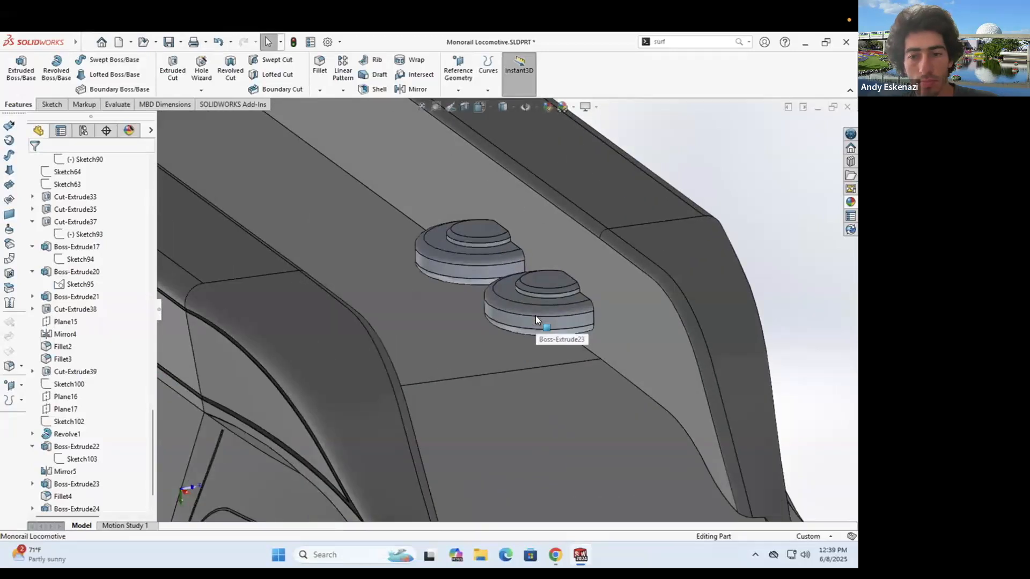
pyautogui.moveTo(537, 310); pyautogui.dragTo(505, 289, button='middle')
pyautogui.scroll(3, 505, 289)
pyautogui.scroll(-2, 505, 288)
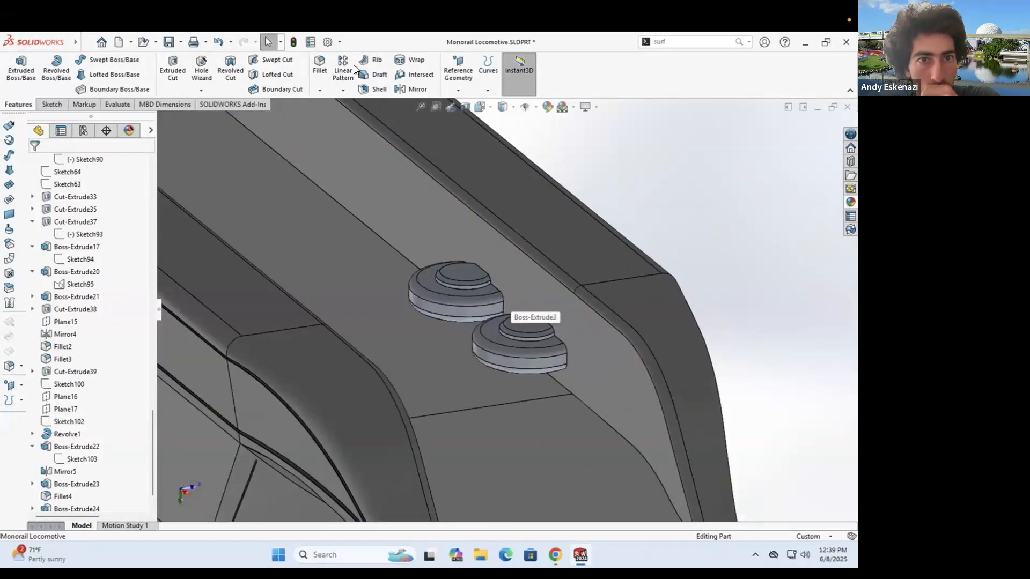
# - Linear-pattern Boss-Extrude23, Boss-Extrude24, the chamfer and fillet along a long body edge
pyautogui.click(345, 69)
pyautogui.scroll(-6, 464, 280)
pyautogui.click(464, 279)
pyautogui.rightClick(95, 195)
pyautogui.click(119, 214)
pyautogui.click(93, 430)
pyautogui.click(425, 281)
pyautogui.click(411, 300)
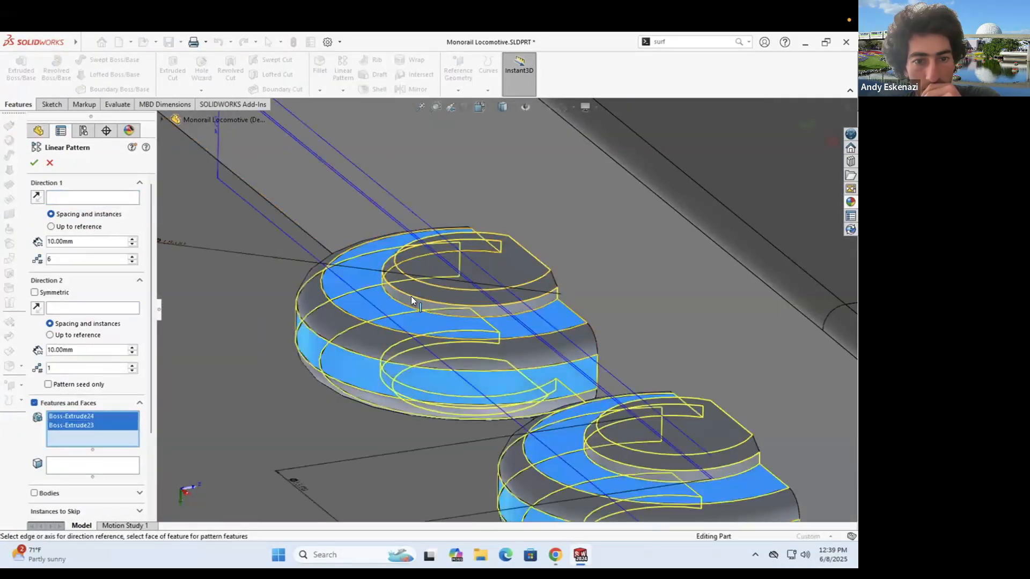
pyautogui.click(412, 289)
pyautogui.click(364, 335)
pyautogui.scroll(10, 284, 209)
pyautogui.click(388, 187)
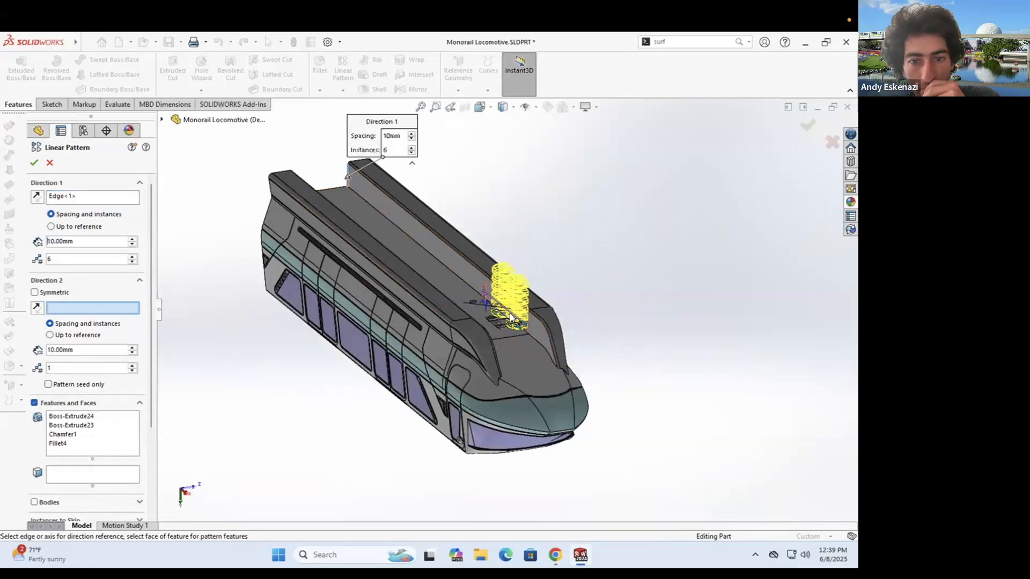
# - Give the linear pattern 2 instances at 13 mm spacing and accept it
pyautogui.scroll(-6, 509, 300)
pyautogui.doubleClick(74, 259)
pyautogui.write('2')
pyautogui.moveTo(567, 328); pyautogui.dragTo(574, 285, button='middle')
pyautogui.doubleClick(79, 350)
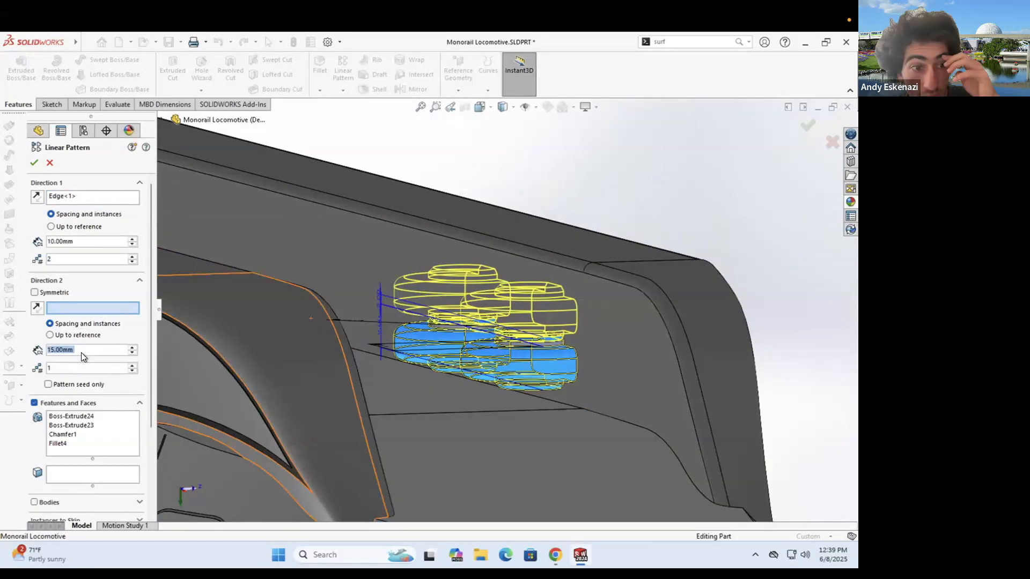
pyautogui.write('12')
pyautogui.press('Return')
pyautogui.moveTo(472, 316); pyautogui.dragTo(461, 278, button='middle')
pyautogui.click(34, 162)
# - Start a new sketch on the inner wall face and view it face-on
pyautogui.moveTo(581, 165)
pyautogui.mouseDown(button='middle')
pyautogui.moveTo(457, 243)
pyautogui.moveTo(521, 291)
pyautogui.moveTo(484, 329)
pyautogui.mouseUp(button='middle')
pyautogui.scroll(-5, 457, 258)
pyautogui.scroll(4, 485, 329)
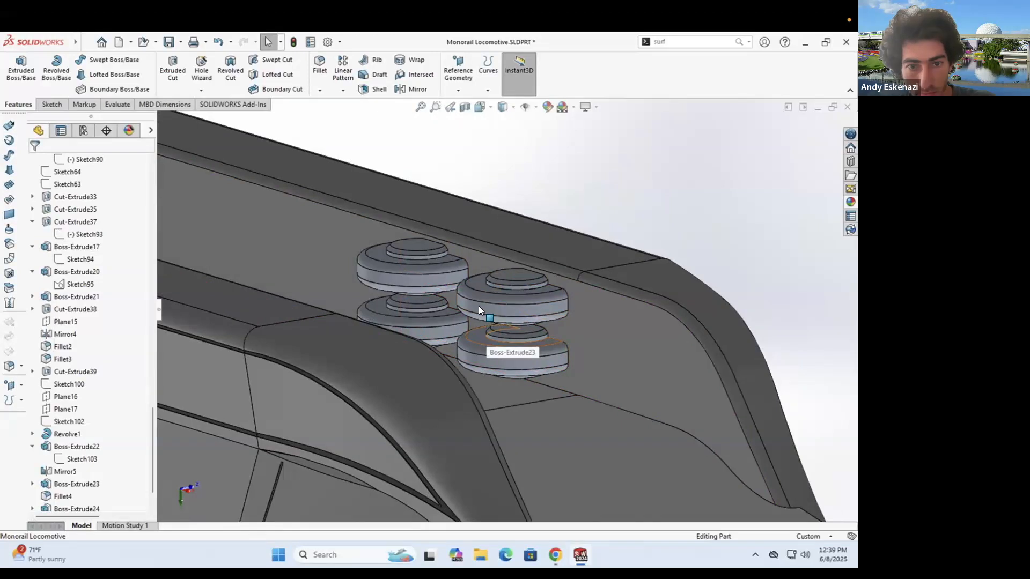
pyautogui.click(52, 105)
pyautogui.click(16, 69)
pyautogui.click(414, 330)
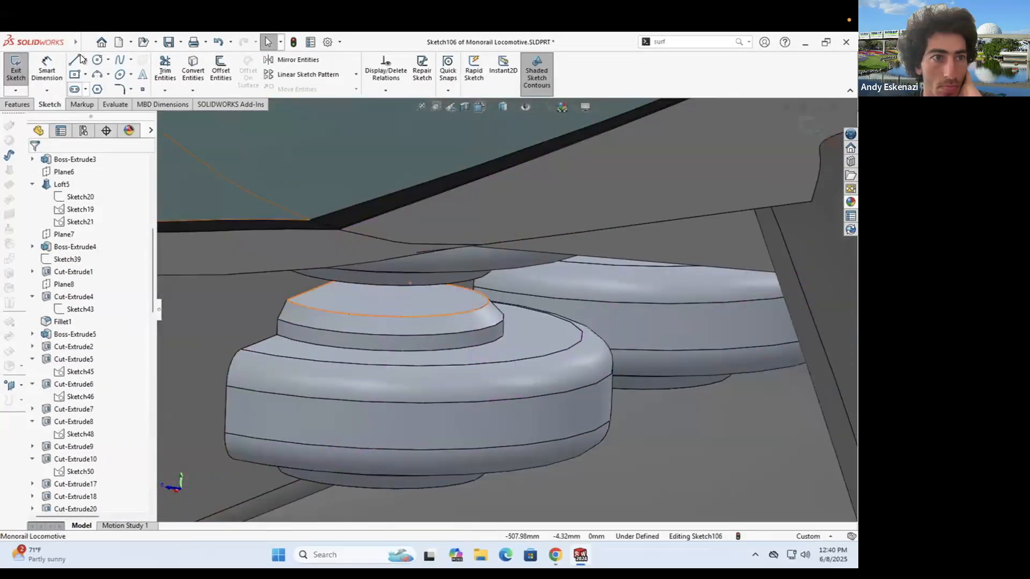
# - Draw lines between the left wheel hubs and between the right wheel hubs
pyautogui.click(80, 57)
pyautogui.moveTo(333, 263)
pyautogui.mouseDown(button='middle')
pyautogui.moveTo(340, 269)
pyautogui.moveTo(314, 256)
pyautogui.mouseUp(button='middle')
pyautogui.moveTo(313, 254); pyautogui.dragTo(313, 291)
pyautogui.moveTo(333, 300)
pyautogui.mouseDown(button='middle')
pyautogui.moveTo(391, 324)
pyautogui.moveTo(437, 268)
pyautogui.moveTo(515, 263)
pyautogui.mouseUp(button='middle')
pyautogui.moveTo(689, 279); pyautogui.dragTo(688, 316)
pyautogui.press('Escape')
# - Draw a corner rectangle between the construction lines and a small rectangle at the left
pyautogui.click(85, 75)
pyautogui.click(110, 88)
pyautogui.press('Escape')
pyautogui.moveTo(498, 300); pyautogui.dragTo(279, 258, button='middle')
pyautogui.click(75, 74)
pyautogui.moveTo(330, 286)
pyautogui.mouseDown(button='middle')
pyautogui.moveTo(306, 199)
pyautogui.moveTo(317, 244)
pyautogui.moveTo(418, 258)
pyautogui.mouseUp(button='middle')
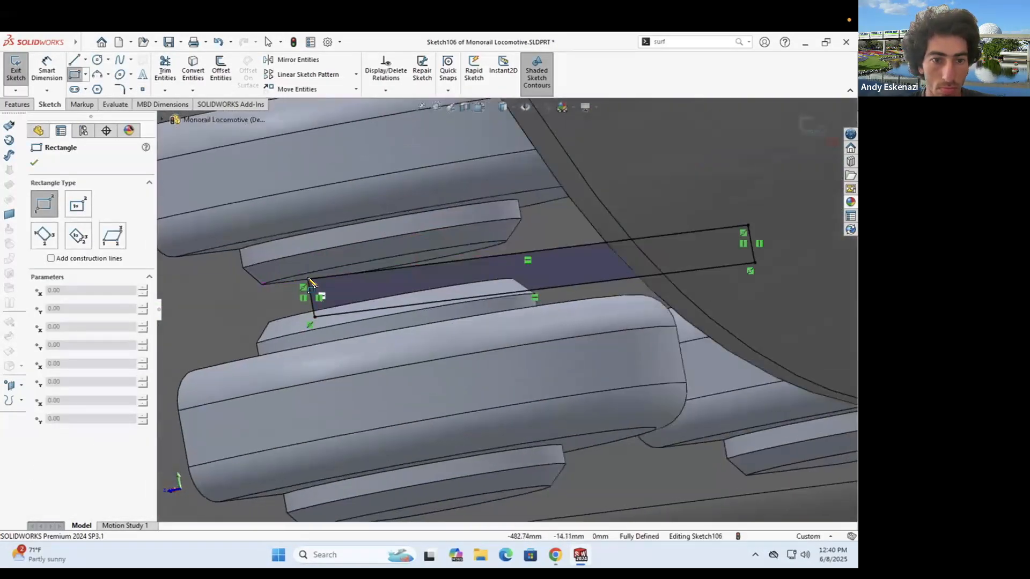
pyautogui.moveTo(309, 279); pyautogui.dragTo(280, 323)
# - Add a small right rectangle and make both small rectangles' bottom lines collinear with the long bottom line
pyautogui.press('Escape')
pyautogui.click(299, 323)
pyautogui.keyDown('ctrl'); pyautogui.click(335, 315); pyautogui.keyUp('ctrl')
pyautogui.click(67, 371)
pyautogui.click(75, 74)
pyautogui.moveTo(748, 225); pyautogui.dragTo(801, 249)
pyautogui.press('Escape')
pyautogui.click(772, 251)
pyautogui.keyDown('ctrl'); pyautogui.click(733, 267); pyautogui.keyUp('ctrl')
pyautogui.click(67, 371)
pyautogui.click(46, 70)
# - Dimension the right and left small rectangles at 4 mm each
pyautogui.click(778, 260)
pyautogui.click(785, 291)
pyautogui.write('4')
pyautogui.press('Return')
pyautogui.scroll(6, 511, 343)
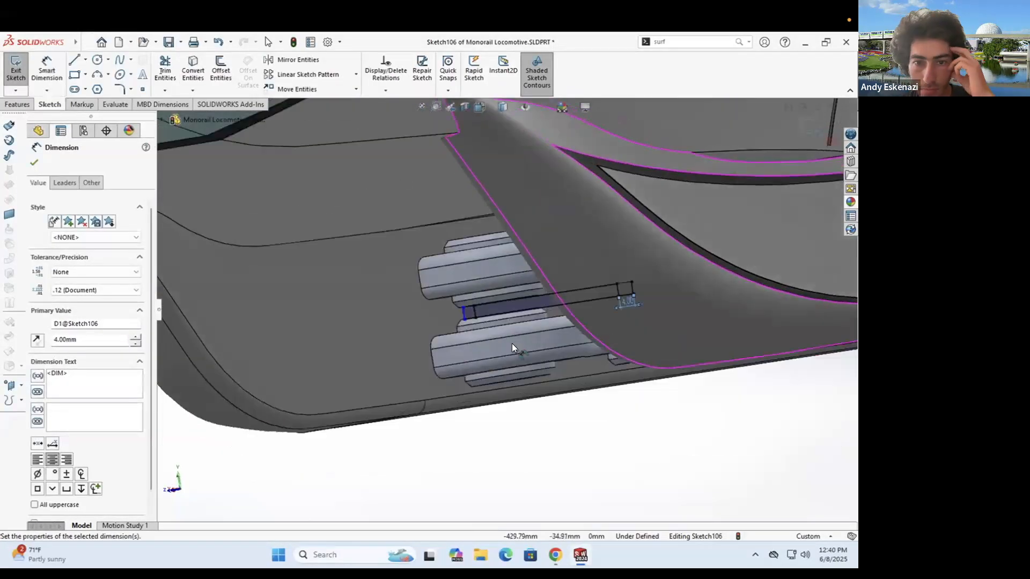
pyautogui.scroll(-6, 469, 307)
pyautogui.click(380, 203)
pyautogui.click(414, 211)
pyautogui.write('4')
pyautogui.press('Return')
pyautogui.press('Escape')
pyautogui.scroll(5, 460, 418)
pyautogui.click(501, 362)
pyautogui.scroll(-1, 819, 417)
pyautogui.press('Escape')
pyautogui.moveTo(814, 417); pyautogui.dragTo(772, 410, button='middle')
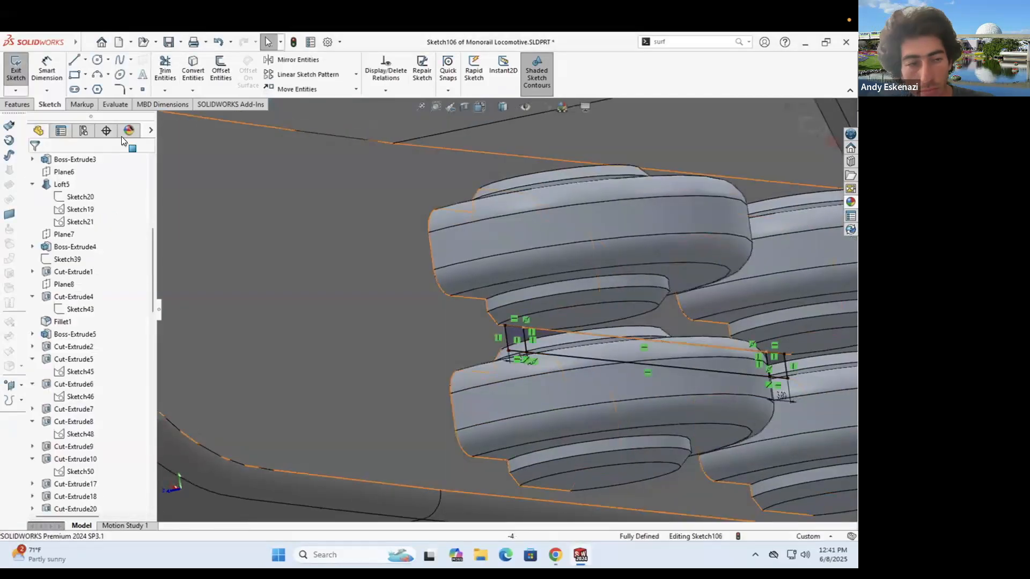
# - Boss-Extrude the three rectangle regions into the 7 mm connector bar
pyautogui.click(19, 104)
pyautogui.click(21, 70)
pyautogui.scroll(3, 515, 343)
pyautogui.click(487, 358)
pyautogui.click(582, 340)
pyautogui.moveTo(582, 340); pyautogui.dragTo(519, 338, button='middle')
pyautogui.scroll(5, 519, 338)
pyautogui.click(519, 322)
pyautogui.doubleClick(105, 270)
pyautogui.write('5')
pyautogui.press('Return')
pyautogui.scroll(-10, 515, 287)
pyautogui.scroll(6, 799, 299)
pyautogui.moveTo(799, 299); pyautogui.dragTo(370, 287, button='middle')
pyautogui.scroll(5, 370, 287)
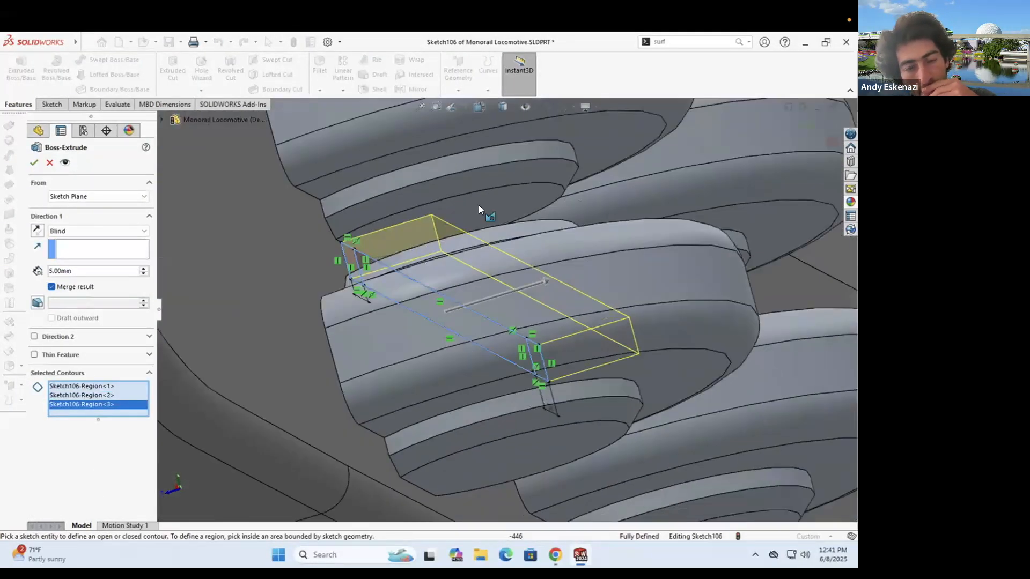
pyautogui.scroll(-4, 458, 186)
pyautogui.moveTo(457, 186); pyautogui.dragTo(489, 312, button='middle')
pyautogui.scroll(3, 489, 312)
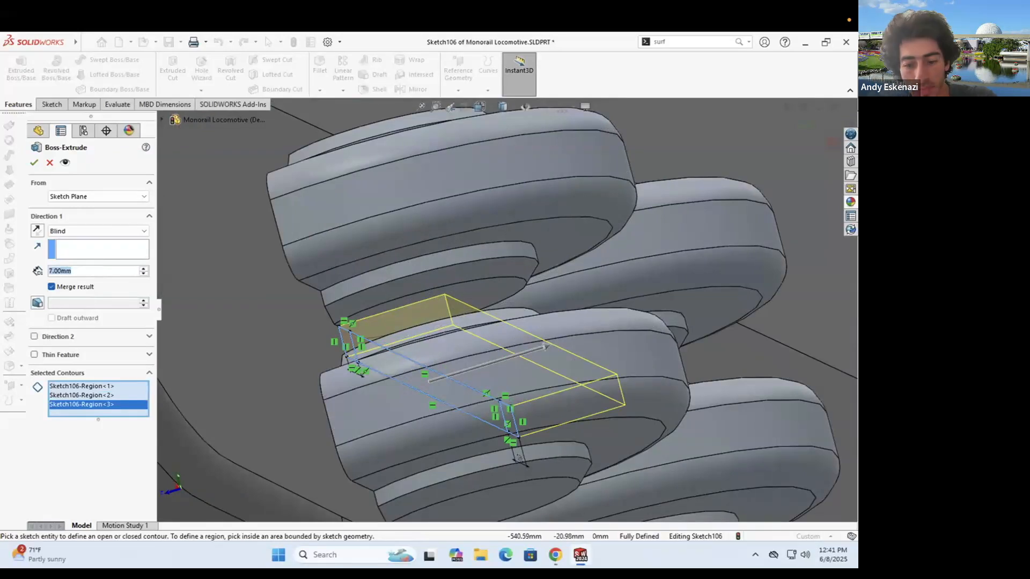
# - Fillet the connector bar edge with a 5 mm radius
pyautogui.click(319, 66)
pyautogui.click(466, 306)
pyautogui.doubleClick(62, 393)
pyautogui.write('5')
pyautogui.press('Return')
pyautogui.scroll(-3, 509, 322)
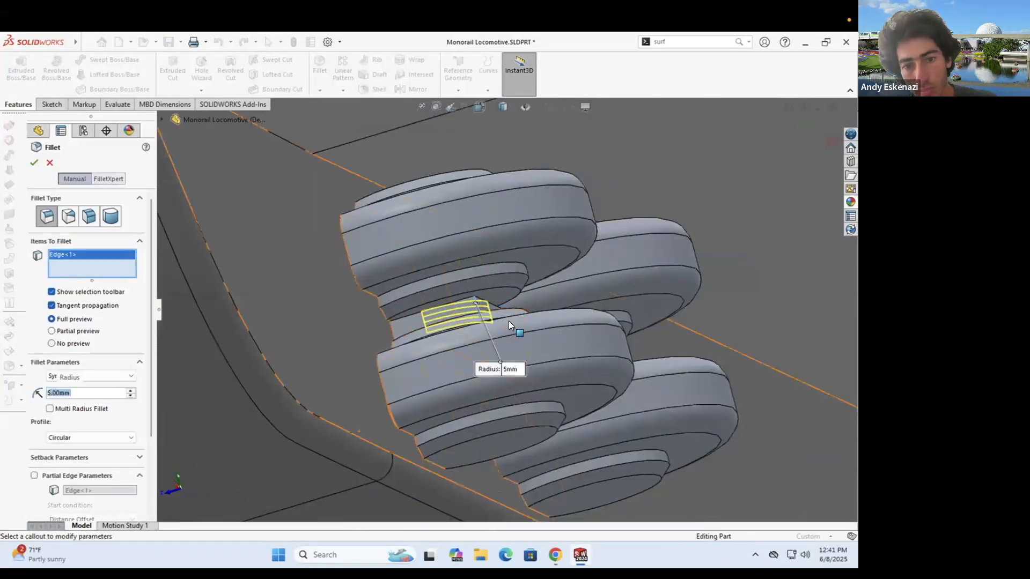
pyautogui.moveTo(508, 321); pyautogui.dragTo(605, 298, button='middle')
pyautogui.press('Return')
# - Orbit around the finished connector to view the lower wheel's top face
pyautogui.moveTo(523, 231); pyautogui.dragTo(491, 276, button='middle')
pyautogui.scroll(-3, 511, 292)
pyautogui.scroll(-2, 498, 336)
pyautogui.moveTo(499, 339); pyautogui.dragTo(518, 360, button='middle')
pyautogui.moveTo(518, 301)
pyautogui.mouseDown(button='middle')
pyautogui.moveTo(494, 340)
pyautogui.moveTo(519, 314)
pyautogui.mouseUp(button='middle')
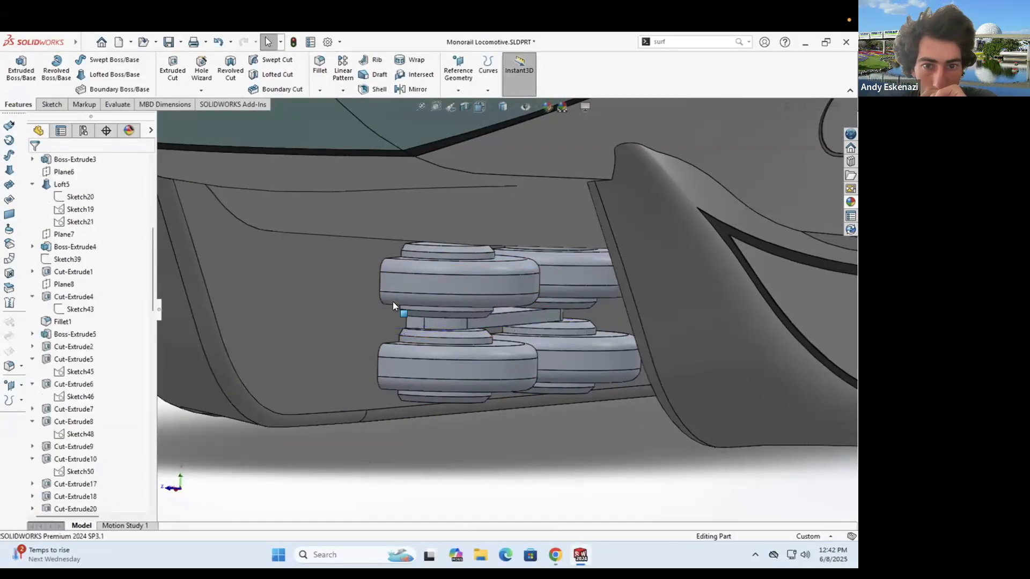
pyautogui.moveTo(393, 301); pyautogui.dragTo(392, 281, button='middle')
pyautogui.moveTo(392, 281); pyautogui.dragTo(376, 228, button='right')
pyautogui.moveTo(376, 228); pyautogui.dragTo(437, 276, button='middle')
pyautogui.scroll(-7, 441, 278)
# - Sketch on the wheel's top face and convert the disc's edges, including its circular edge
pyautogui.click(426, 269)
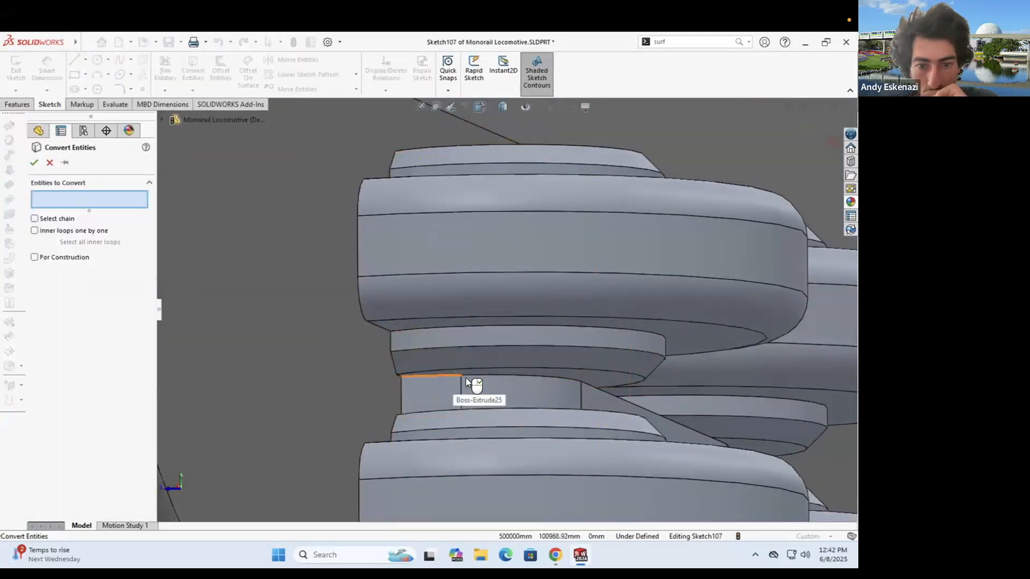
pyautogui.click(446, 374)
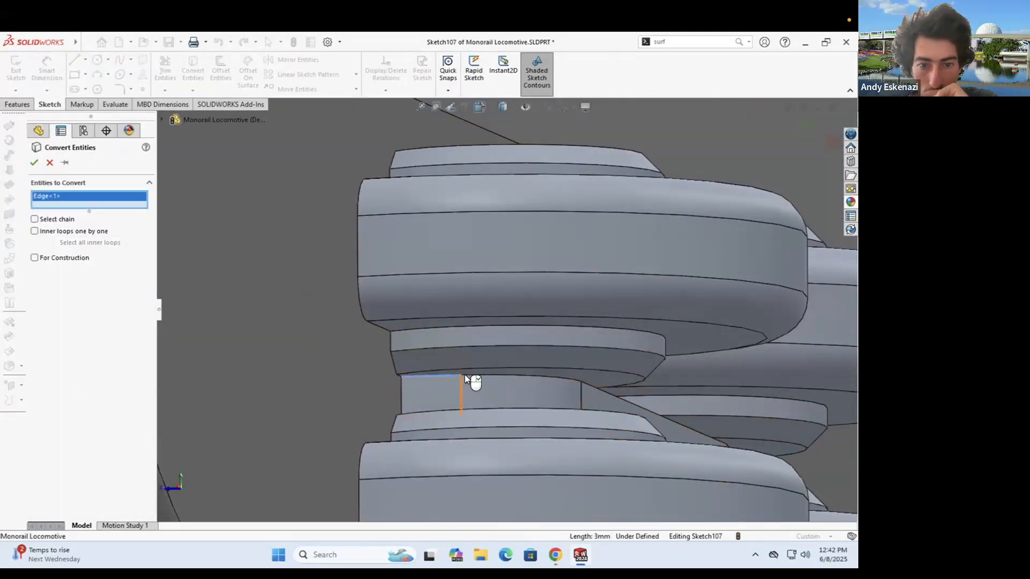
pyautogui.click(563, 375)
pyautogui.scroll(-4, 563, 382)
pyautogui.click(323, 366)
pyautogui.click(347, 366)
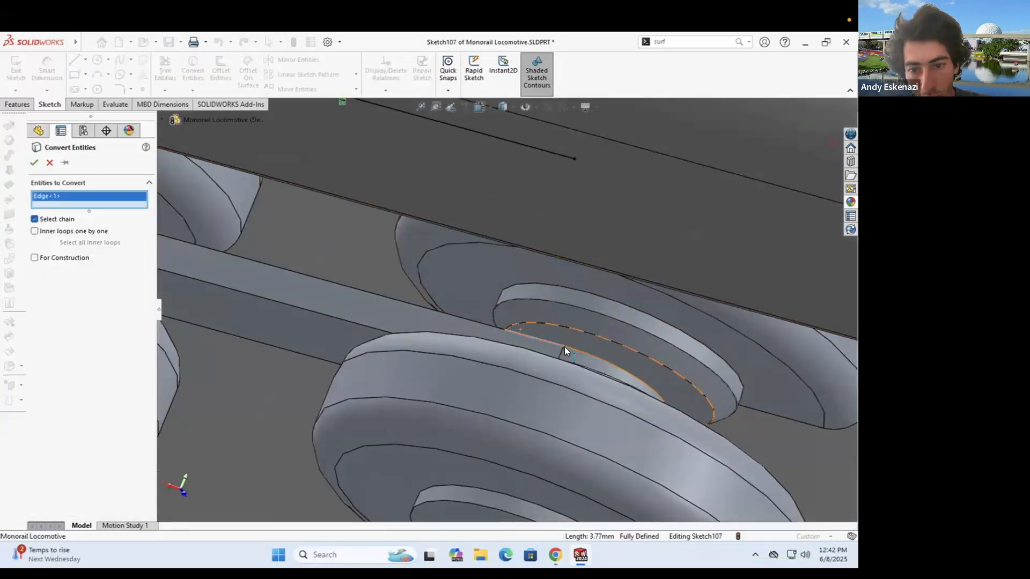
pyautogui.click(694, 410)
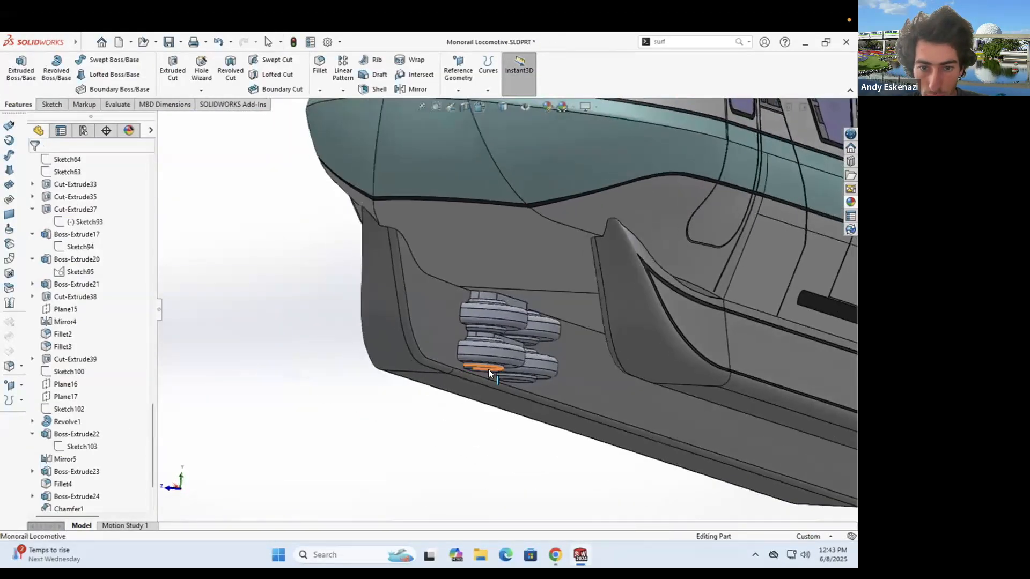
pyautogui.moveTo(488, 368); pyautogui.dragTo(491, 306, button='middle')
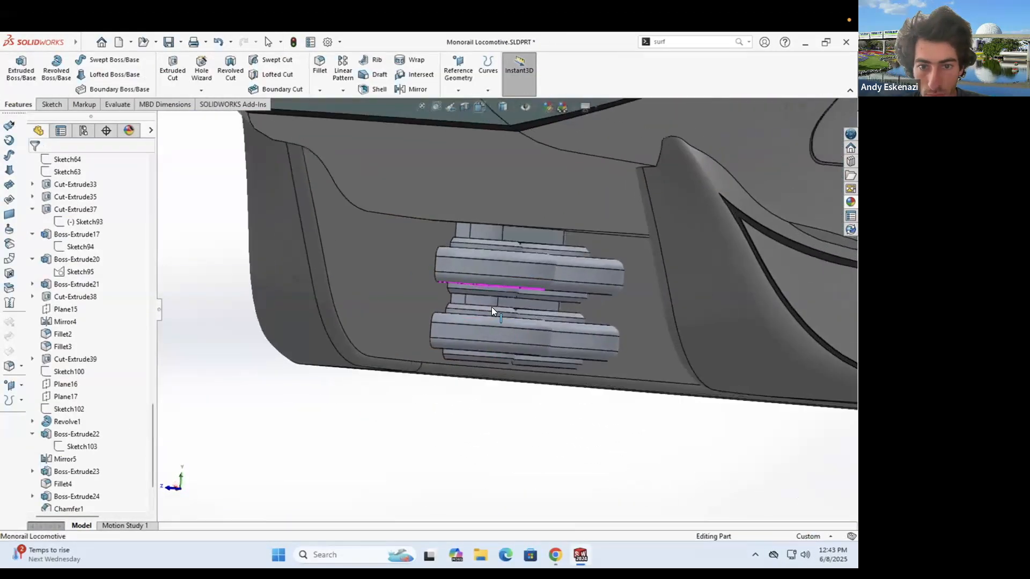
pyautogui.scroll(-5, 491, 307)
# - Select the new extrusion's face and edit the Boss-Extrude23 feature
pyautogui.click(487, 172)
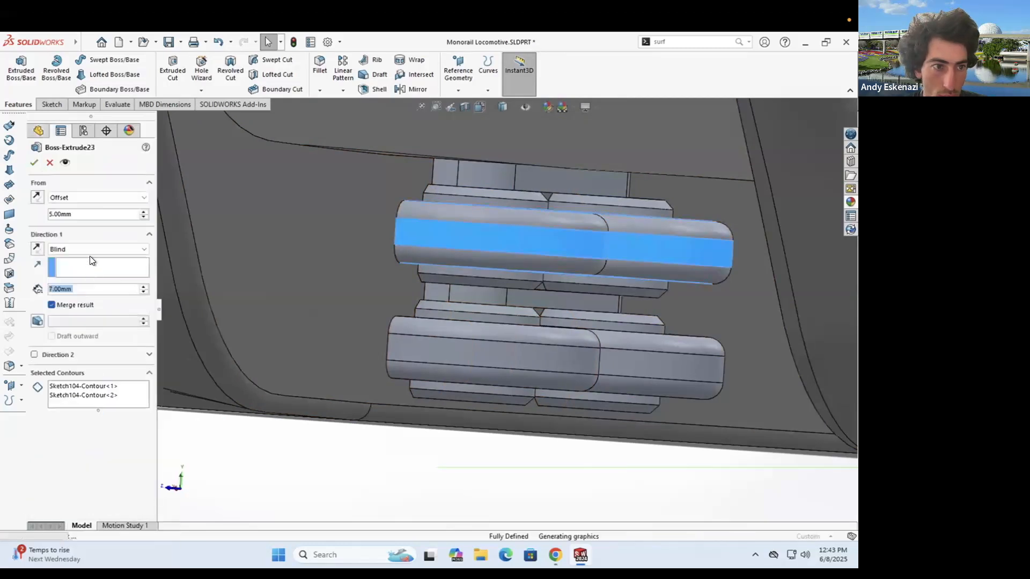
pyautogui.scroll(-3, 486, 246)
pyautogui.rightClick(63, 409)
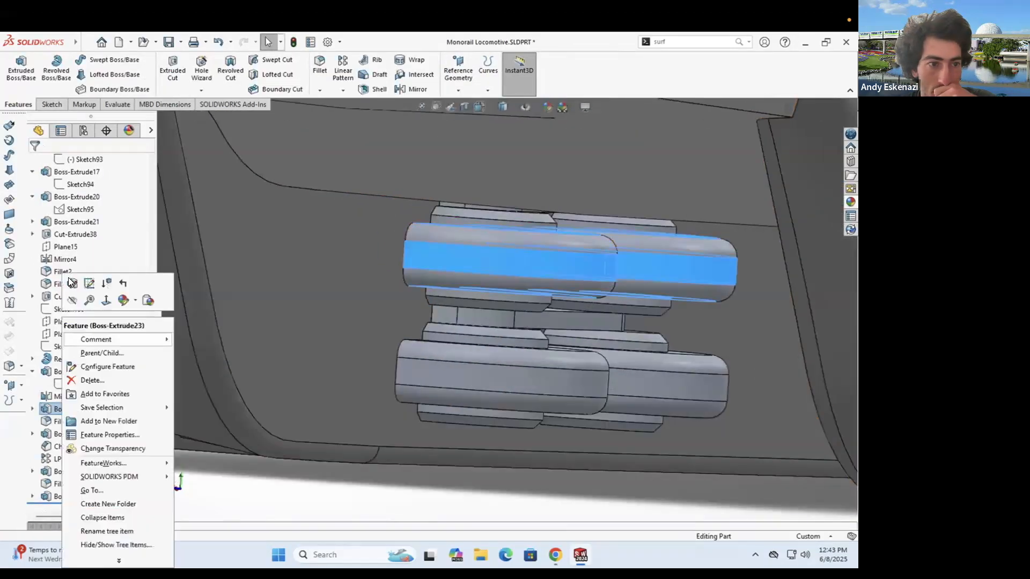
pyautogui.click(71, 282)
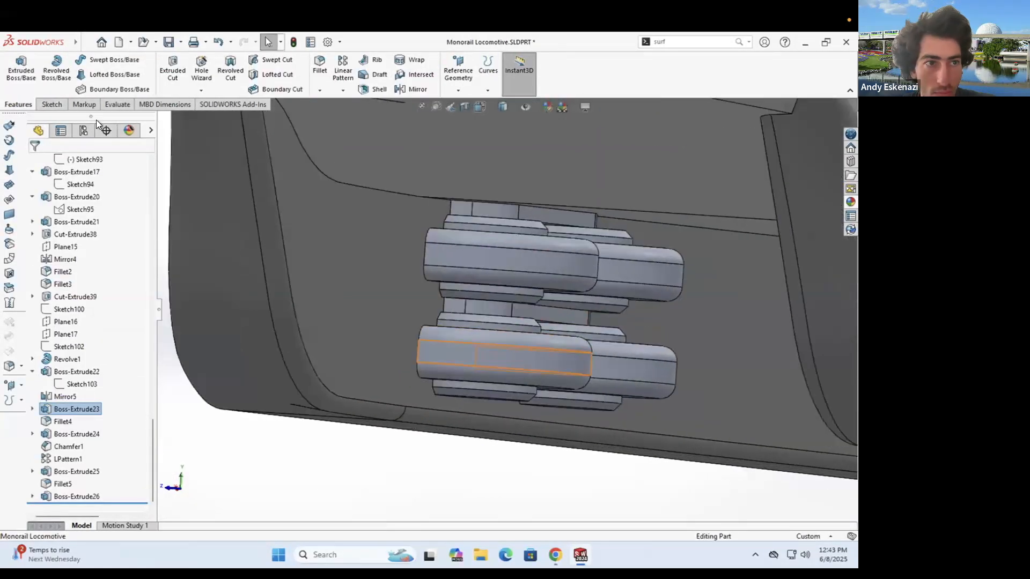
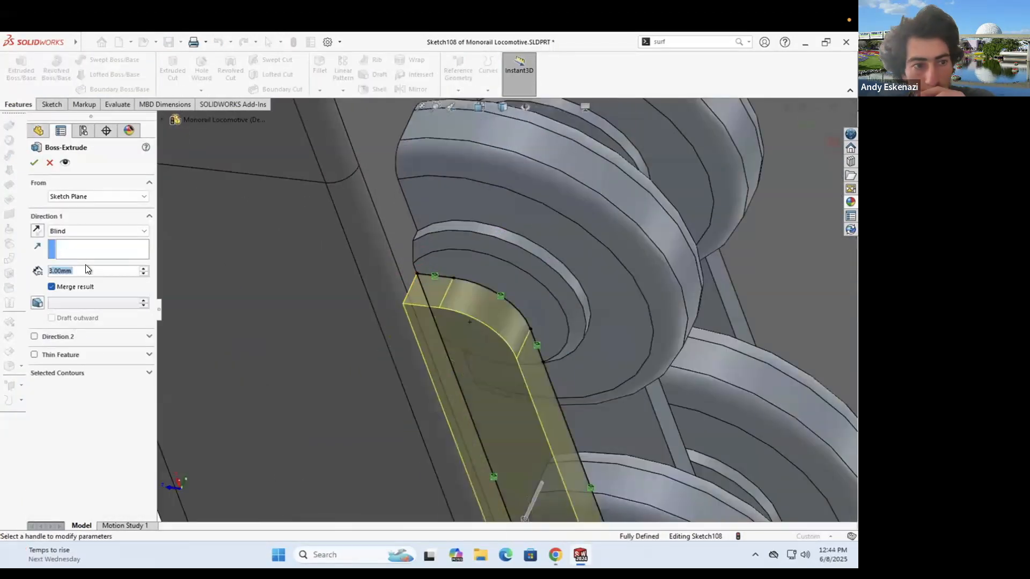
# - Accept the rounded end-plate extrusion and orbit the truck to show its plate face
pyautogui.click(37, 165)
pyautogui.scroll(5, 448, 270)
pyautogui.moveTo(448, 270); pyautogui.dragTo(645, 378, button='middle')
pyautogui.scroll(-3, 524, 290)
pyautogui.scroll(3, 460, 223)
pyautogui.scroll(-3, 644, 377)
pyautogui.moveTo(481, 350); pyautogui.dragTo(542, 379, button='middle')
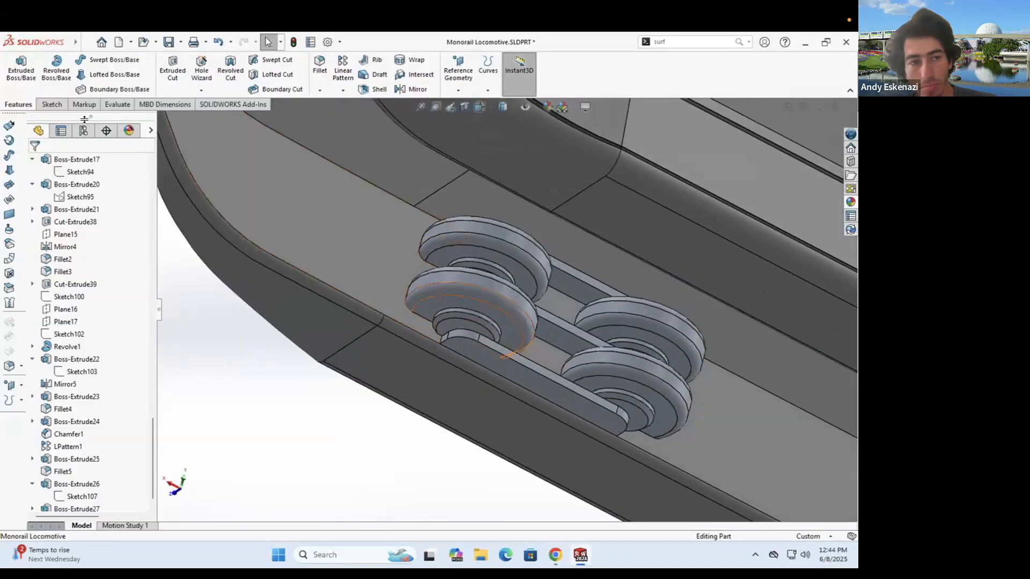
pyautogui.moveTo(468, 323); pyautogui.dragTo(546, 267, button='middle')
# - Start a sketch on the plate face and draw a vertical centerline
pyautogui.click(544, 381)
pyautogui.moveTo(515, 315)
pyautogui.mouseDown(button='middle')
pyautogui.moveTo(634, 346)
pyautogui.moveTo(485, 306)
pyautogui.moveTo(434, 317)
pyautogui.mouseUp(button='middle')
pyautogui.scroll(-5, 484, 307)
pyautogui.scroll(-4, 485, 307)
pyautogui.click(85, 60)
pyautogui.click(104, 87)
pyautogui.click(431, 397)
pyautogui.click(430, 361)
pyautogui.press('Escape')
pyautogui.moveTo(430, 361); pyautogui.dragTo(430, 332, button='middle')
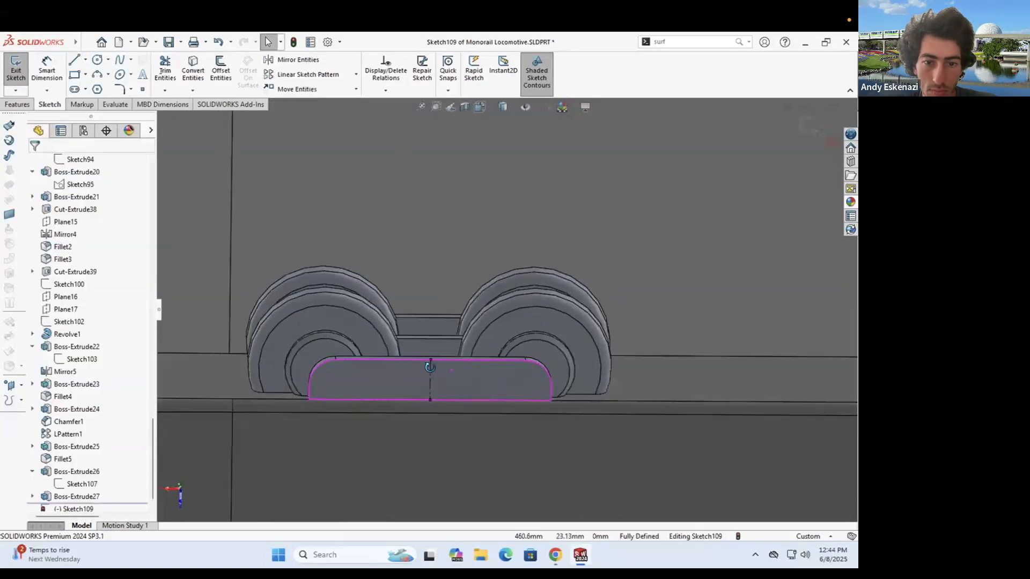
# - Draw a 5 mm wide rectangle on the plate and extrude it into a crossbar
pyautogui.click(94, 74)
pyautogui.click(448, 361)
pyautogui.click(47, 70)
pyautogui.click(437, 354)
pyautogui.click(430, 327)
pyautogui.write('5')
pyautogui.press('Return')
pyautogui.click(18, 104)
pyautogui.click(21, 69)
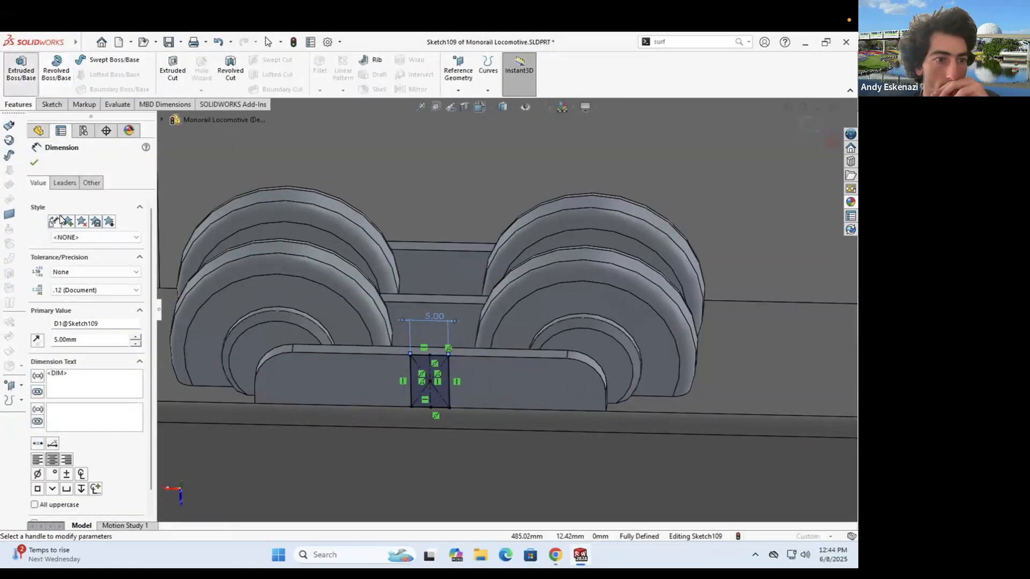
pyautogui.moveTo(463, 272); pyautogui.dragTo(429, 271, button='middle')
# - Begin a chamfer on the crossbar, selecting its first edges
pyautogui.click(427, 278)
pyautogui.click(473, 264)
pyautogui.click(484, 326)
# - Chamfer all eight crossbar edges at 1 mm, 45°
pyautogui.moveTo(472, 324); pyautogui.dragTo(482, 352, button='middle')
pyautogui.click(412, 317)
pyautogui.scroll(-5, 394, 320)
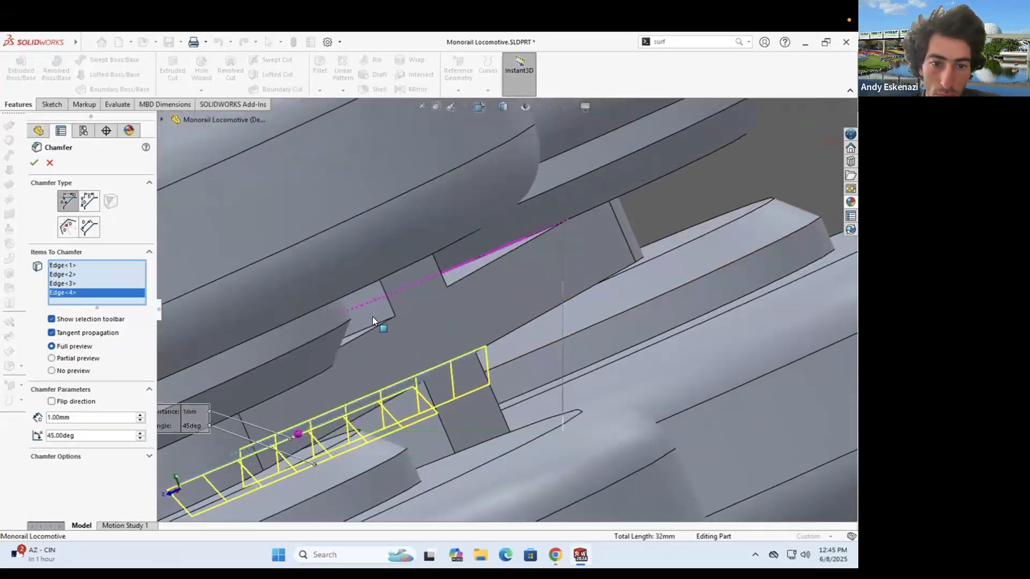
pyautogui.click(373, 317)
pyautogui.scroll(6, 469, 336)
pyautogui.click(538, 302)
pyautogui.moveTo(538, 302); pyautogui.dragTo(437, 315, button='middle')
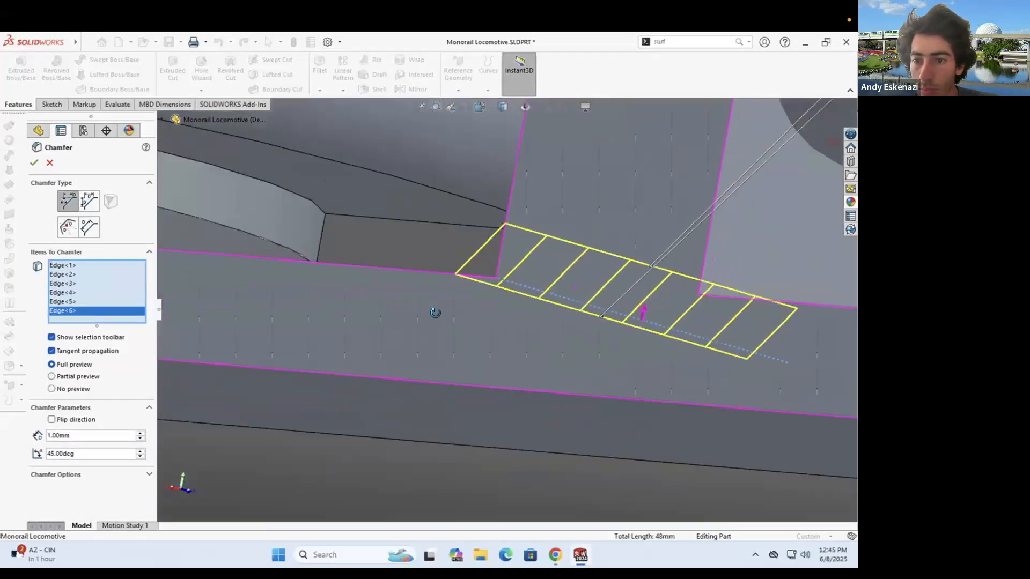
pyautogui.scroll(5, 436, 314)
pyautogui.scroll(-5, 552, 298)
pyautogui.click(531, 318)
pyautogui.scroll(5, 531, 318)
pyautogui.moveTo(531, 319); pyautogui.dragTo(311, 273, button='middle')
pyautogui.click(471, 204)
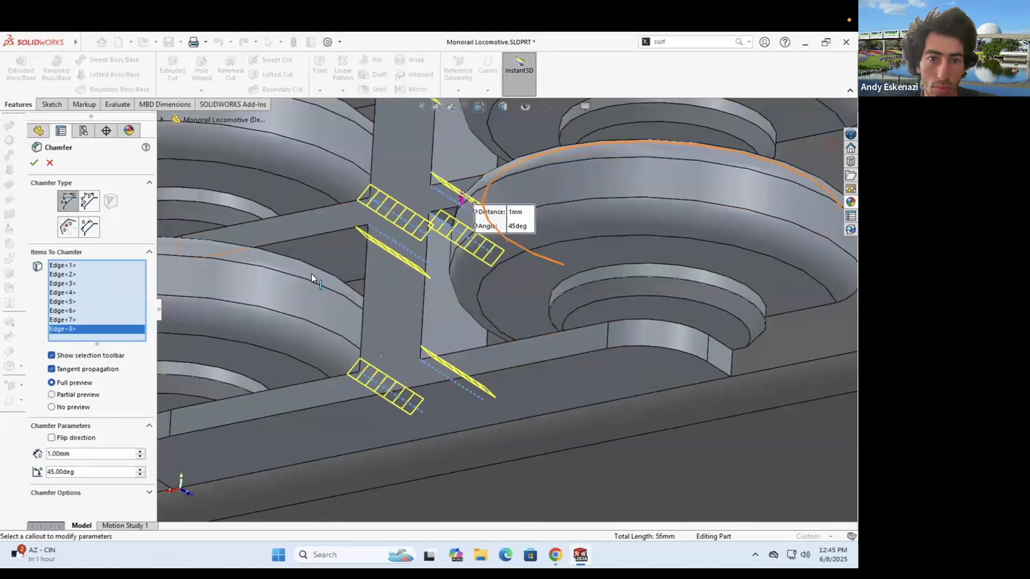
pyautogui.click(38, 166)
# - Colour the end plate, Boss-Extrude25 and the other plates dark grey
pyautogui.scroll(-5, 473, 246)
pyautogui.moveTo(473, 247); pyautogui.dragTo(483, 208, button='middle')
pyautogui.click(500, 323)
pyautogui.scroll(4, 523, 302)
pyautogui.click(510, 255)
pyautogui.click(542, 279)
pyautogui.click(115, 397)
pyautogui.click(442, 296)
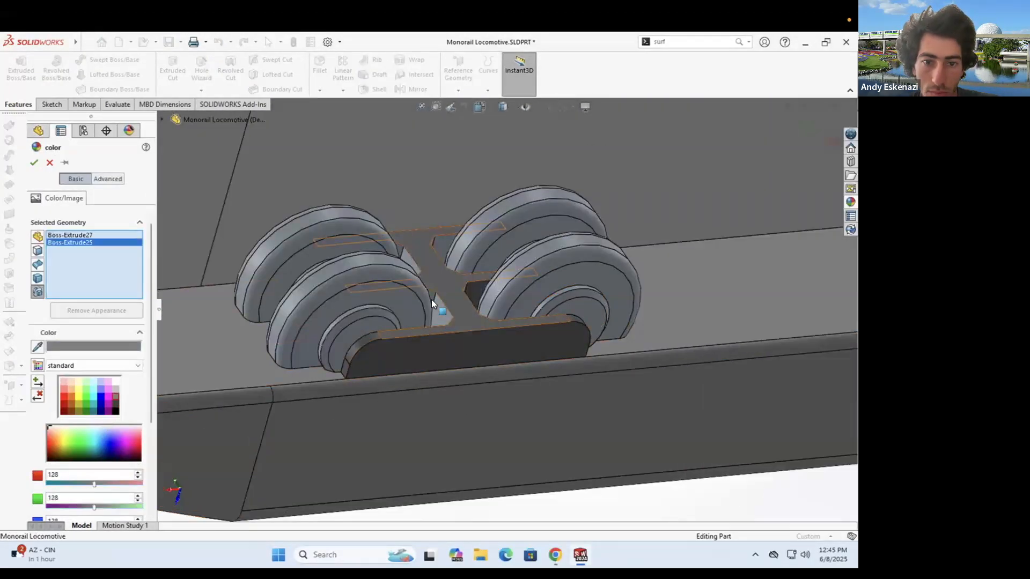
pyautogui.click(440, 249)
pyautogui.moveTo(440, 248); pyautogui.dragTo(472, 250, button='middle')
pyautogui.click(34, 162)
# - Colour the fillets, Boss-Extrude23 wheels and the patterned wheels dark grey
pyautogui.rightClick(261, 258)
pyautogui.click(342, 244)
pyautogui.click(375, 267)
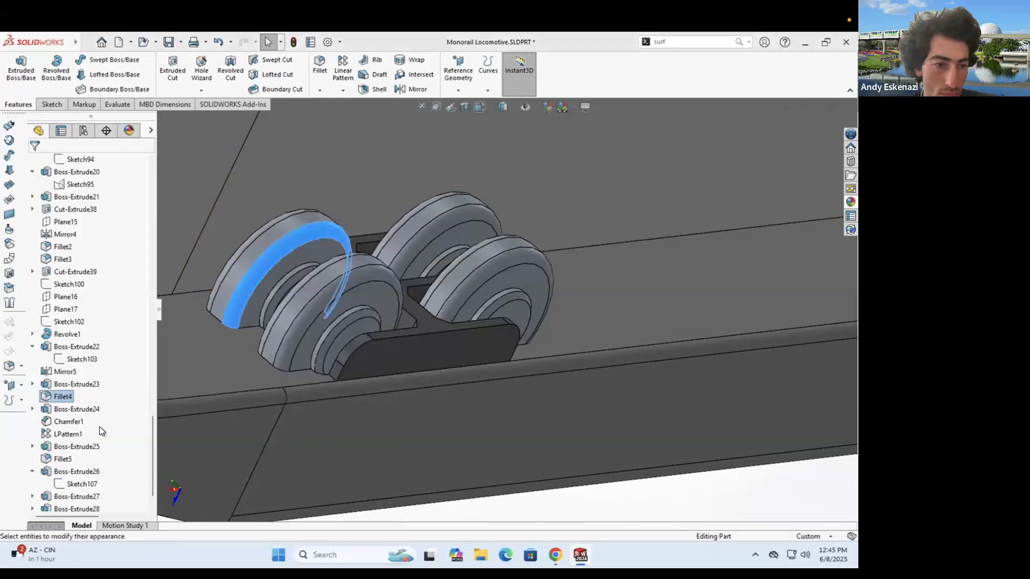
pyautogui.click(115, 396)
pyautogui.click(245, 307)
pyautogui.click(283, 351)
pyautogui.click(34, 162)
# - Make the front wheel hub faces light grey
pyautogui.scroll(4, 316, 334)
pyautogui.rightClick(323, 355)
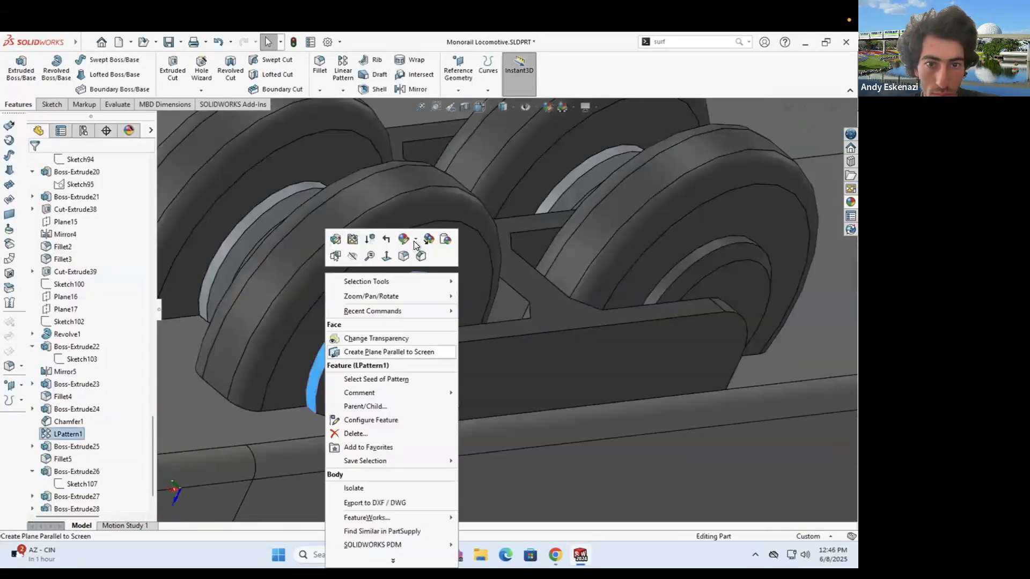
pyautogui.click(412, 240)
pyautogui.click(431, 255)
pyautogui.click(115, 389)
pyautogui.click(344, 338)
pyautogui.click(391, 327)
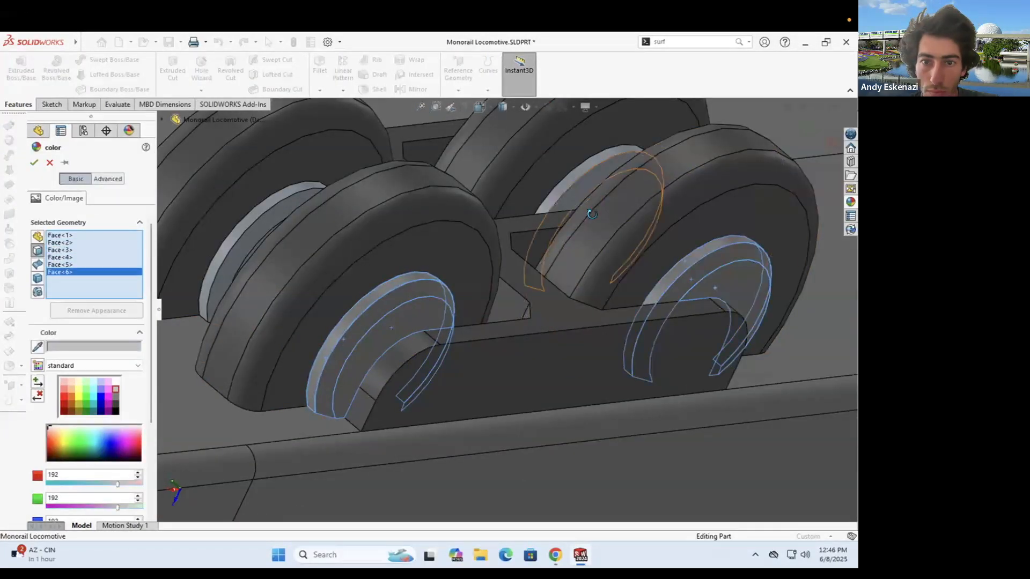
# - Add the three rear right hub faces to the light grey colour
pyautogui.moveTo(592, 214); pyautogui.dragTo(610, 216, button='middle')
pyautogui.click(548, 182)
pyautogui.click(564, 188)
pyautogui.click(578, 189)
pyautogui.moveTo(409, 293); pyautogui.dragTo(605, 274, button='middle')
pyautogui.scroll(5, 548, 357)
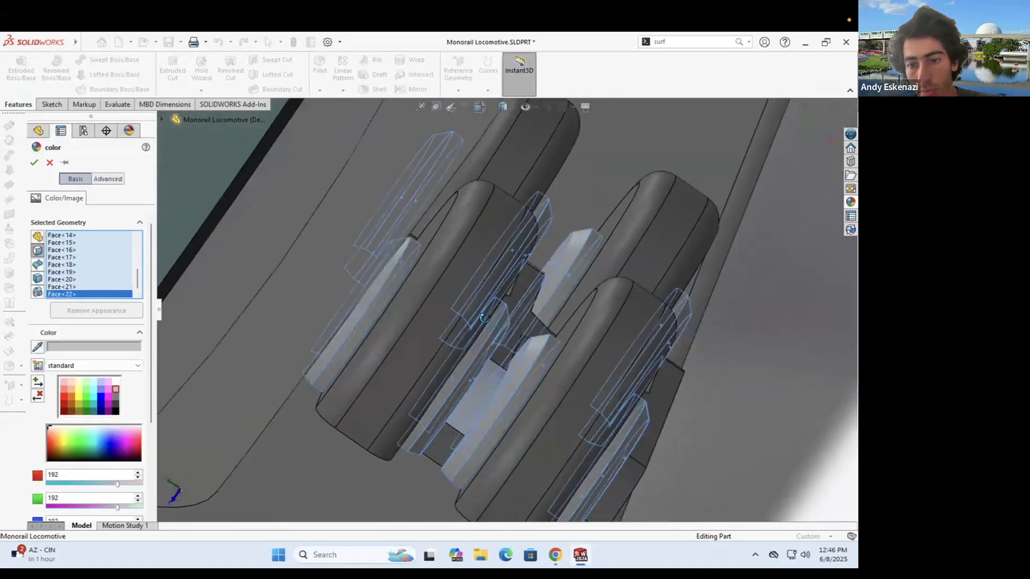
pyautogui.moveTo(541, 343); pyautogui.dragTo(429, 252, button='middle')
pyautogui.scroll(-5, 375, 268)
pyautogui.scroll(-3, 504, 207)
pyautogui.scroll(8, 504, 207)
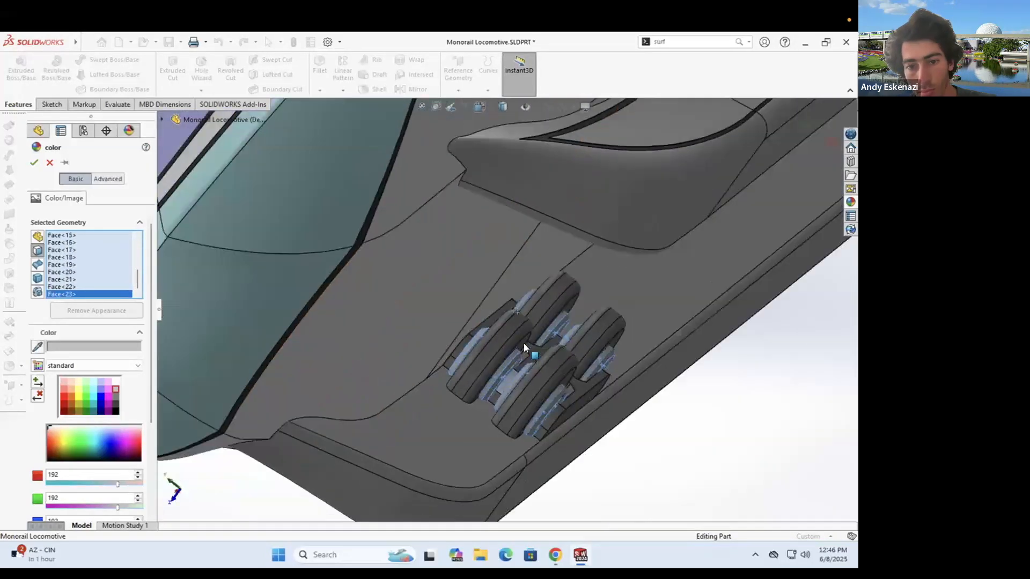
pyautogui.moveTo(523, 343); pyautogui.dragTo(568, 300, button='middle')
pyautogui.click(34, 162)
# - Bring up the colour settings for the hub bracket's Fillet5 face
pyautogui.scroll(4, 507, 332)
pyautogui.scroll(-4, 511, 345)
pyautogui.rightClick(513, 346)
pyautogui.press('Escape')
pyautogui.scroll(5, 544, 343)
pyautogui.moveTo(547, 337)
pyautogui.mouseDown(button='middle')
pyautogui.moveTo(558, 307)
pyautogui.moveTo(546, 317)
pyautogui.mouseUp(button='middle')
pyautogui.scroll(-5, 544, 322)
pyautogui.rightClick(546, 331)
pyautogui.click(627, 226)
pyautogui.click(649, 265)
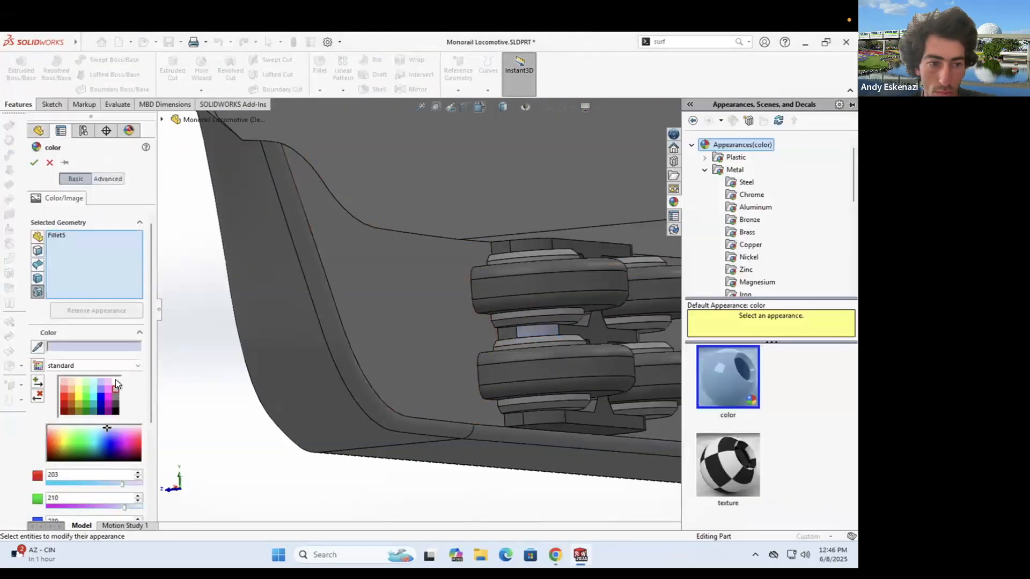
# - Apply the bracket colour to Boss-Extrude25, Boss-Extrude27, Chamfer2 and Boss-Extrude28 too
pyautogui.click(530, 248)
pyautogui.click(526, 415)
pyautogui.moveTo(531, 413); pyautogui.dragTo(578, 308, button='middle')
pyautogui.click(579, 307)
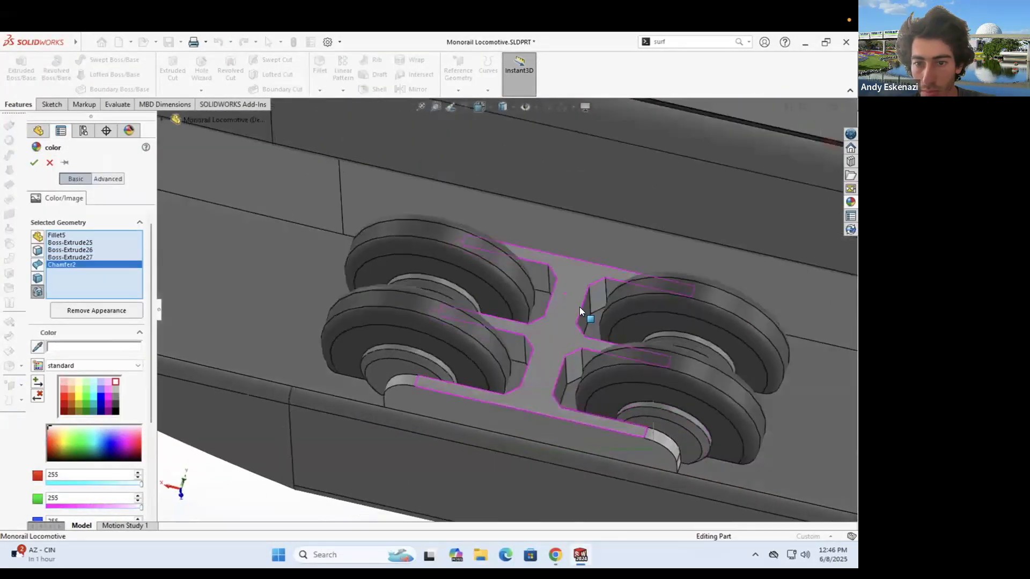
pyautogui.scroll(-2, 578, 309)
pyautogui.click(562, 443)
pyautogui.moveTo(562, 440); pyautogui.dragTo(441, 295, button='middle')
pyautogui.click(35, 162)
# - Save the recoloured wheel truck part
pyautogui.scroll(8, 536, 295)
pyautogui.moveTo(515, 305); pyautogui.dragTo(568, 343, button='middle')
pyautogui.scroll(5, 555, 300)
pyautogui.click(169, 42)
# - Abandon a linear pattern and start a Mirror feature instead
pyautogui.moveTo(618, 386); pyautogui.dragTo(512, 302, button='middle')
pyautogui.scroll(2, 512, 301)
pyautogui.click(343, 68)
pyautogui.click(50, 162)
pyautogui.click(399, 90)
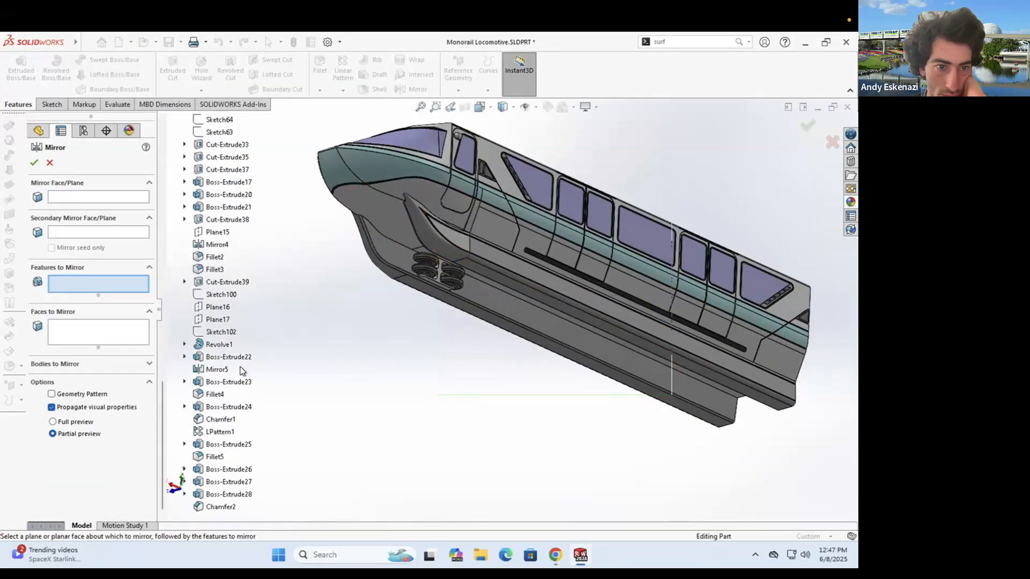
# - Mirror Boss-Extrude23, Fillet4, Boss-Extrude24 and Chamfer1 about Plane15 as Mirror6, and move Mirror5 below it
pyautogui.click(210, 383)
pyautogui.click(210, 395)
pyautogui.click(211, 408)
pyautogui.click(213, 420)
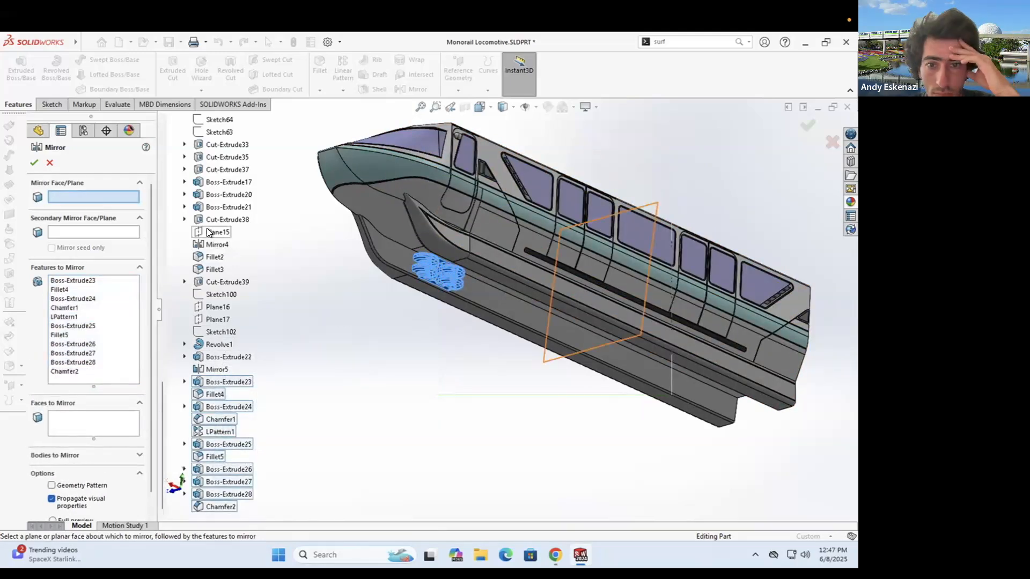
pyautogui.moveTo(514, 332)
pyautogui.mouseDown(button='middle')
pyautogui.moveTo(523, 306)
pyautogui.moveTo(499, 343)
pyautogui.mouseUp(button='middle')
pyautogui.scroll(-2, 115, 458)
pyautogui.moveTo(65, 334); pyautogui.dragTo(64, 491)
pyautogui.click(420, 349)
pyautogui.moveTo(419, 348)
pyautogui.mouseDown(button='middle')
pyautogui.moveTo(429, 343)
pyautogui.moveTo(403, 342)
pyautogui.mouseUp(button='middle')
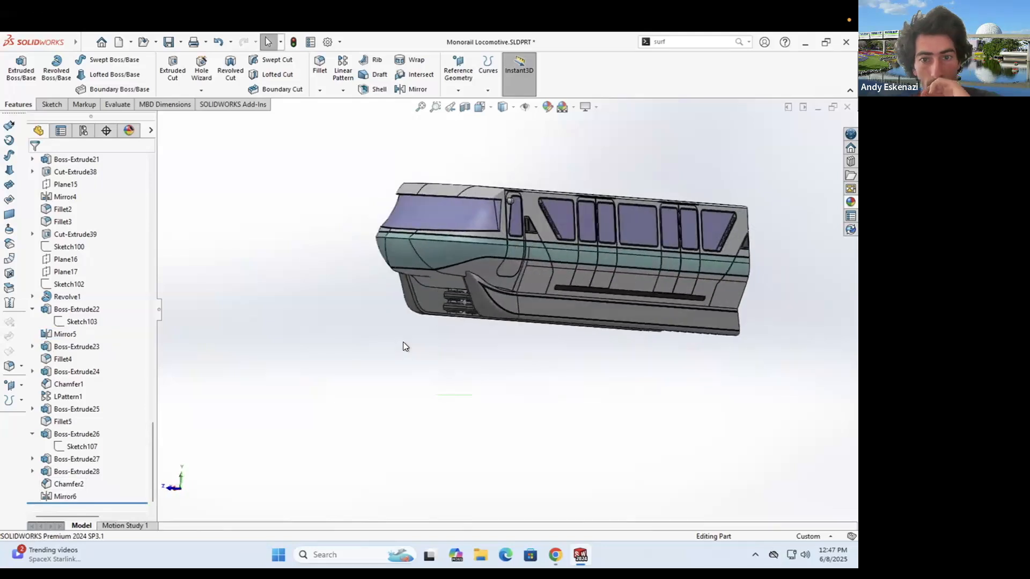
# - Create Mirror7 about Front Plane from Boss-Extrude23, Fillet4, Boss-Extrude24, Chamfer1, LPattern1 and Boss-Extrude25
pyautogui.click(411, 88)
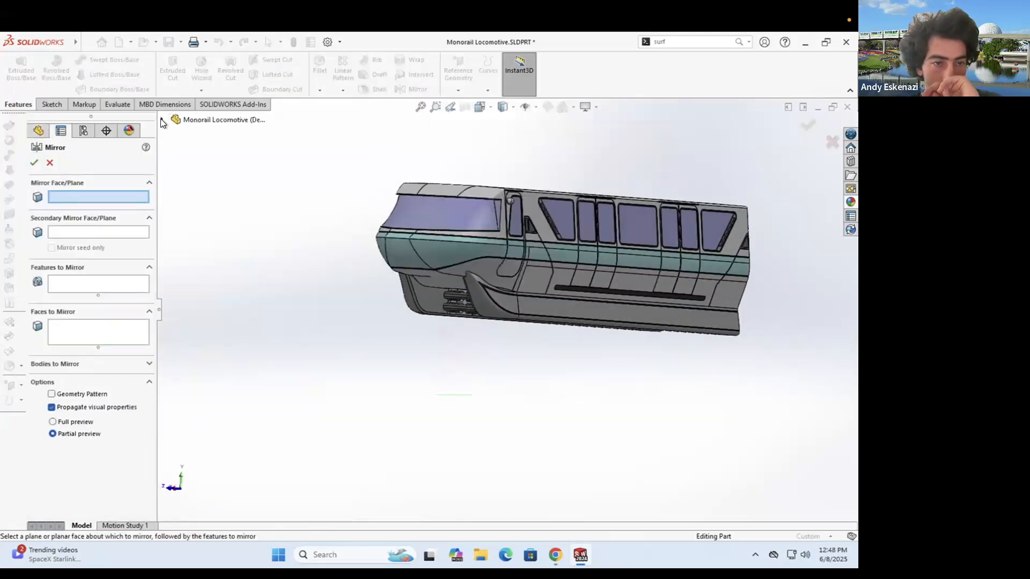
pyautogui.scroll(-3, 505, 311)
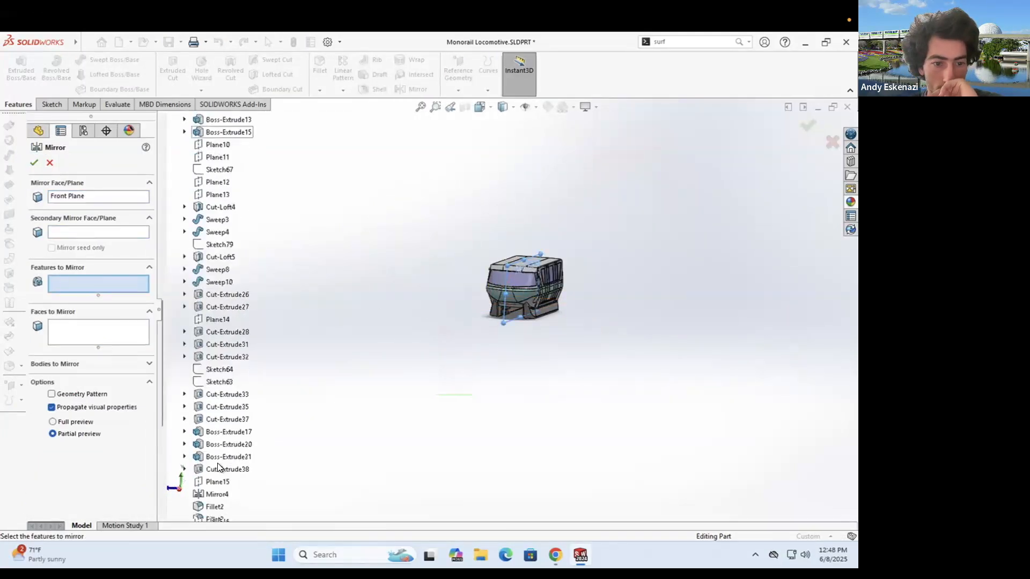
pyautogui.scroll(-7, 217, 466)
pyautogui.click(223, 369)
pyautogui.click(220, 381)
pyautogui.click(217, 394)
pyautogui.click(217, 406)
pyautogui.click(215, 418)
pyautogui.click(214, 432)
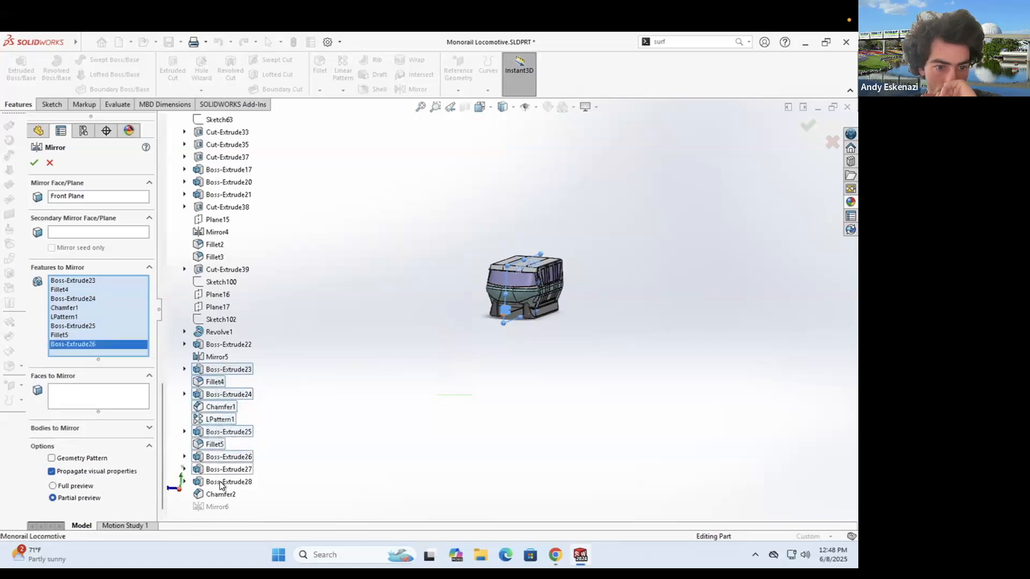
pyautogui.click(34, 162)
# - Reopen Mirror6's definition for editing
pyautogui.scroll(6, 527, 321)
pyautogui.moveTo(510, 277); pyautogui.dragTo(132, 490, button='middle')
pyautogui.scroll(-3, 470, 312)
pyautogui.rightClick(62, 494)
pyautogui.click(81, 290)
pyautogui.click(127, 354)
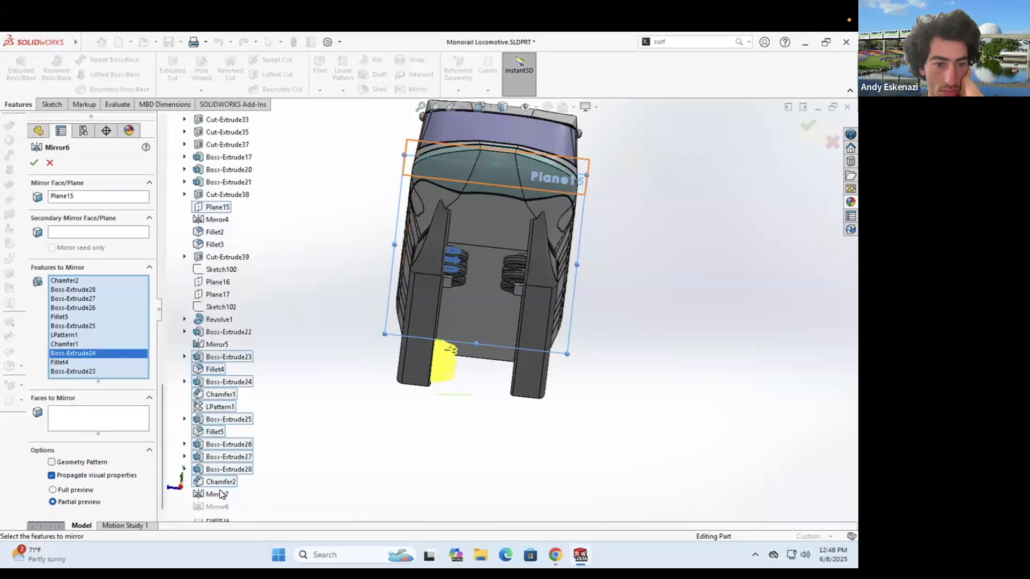
# - Colour the first mirrored wheel-truck faces grey 192
pyautogui.moveTo(490, 344); pyautogui.dragTo(536, 362, button='middle')
pyautogui.rightClick(496, 309)
pyautogui.click(592, 255)
pyautogui.click(597, 278)
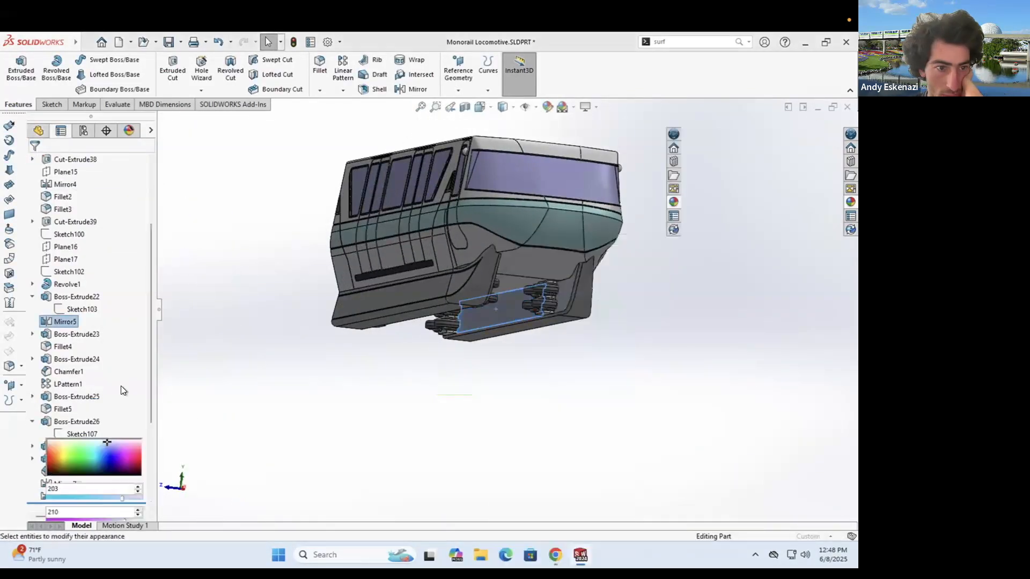
pyautogui.scroll(-6, 542, 295)
pyautogui.rightClick(442, 269)
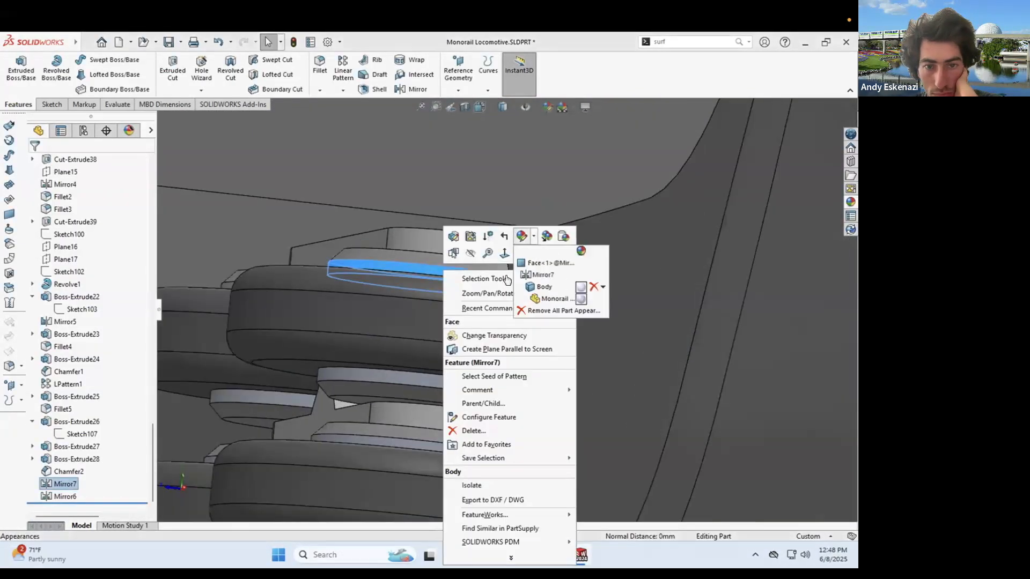
pyautogui.click(115, 389)
pyautogui.click(444, 382)
pyautogui.click(365, 440)
pyautogui.scroll(4, 365, 437)
pyautogui.click(377, 380)
pyautogui.click(400, 300)
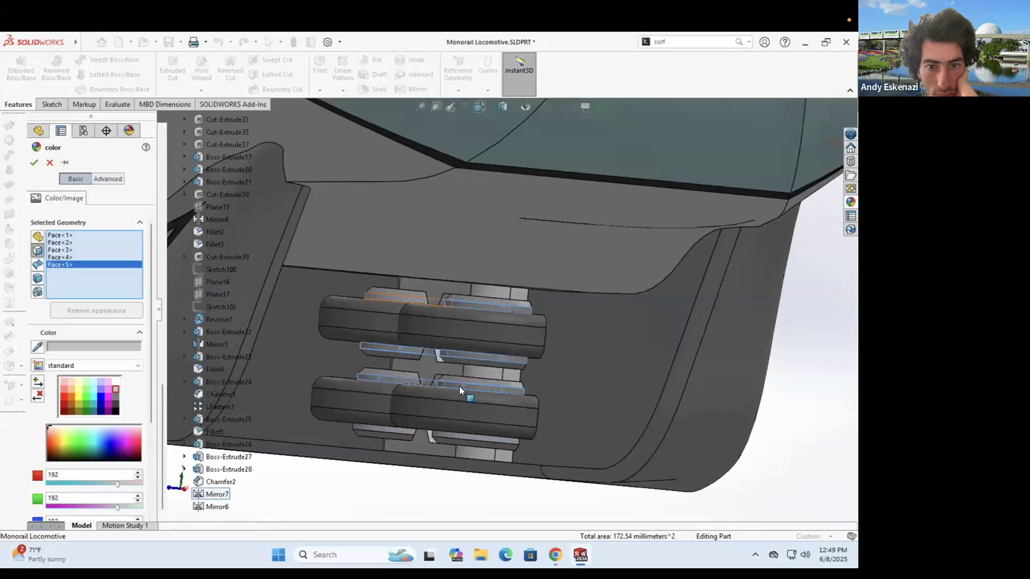
# - Add the remaining mirrored faces, including the other truck, to the grey colour and apply it
pyautogui.scroll(-4, 392, 431)
pyautogui.click(406, 422)
pyautogui.scroll(8, 514, 404)
pyautogui.click(344, 321)
pyautogui.scroll(-8, 422, 305)
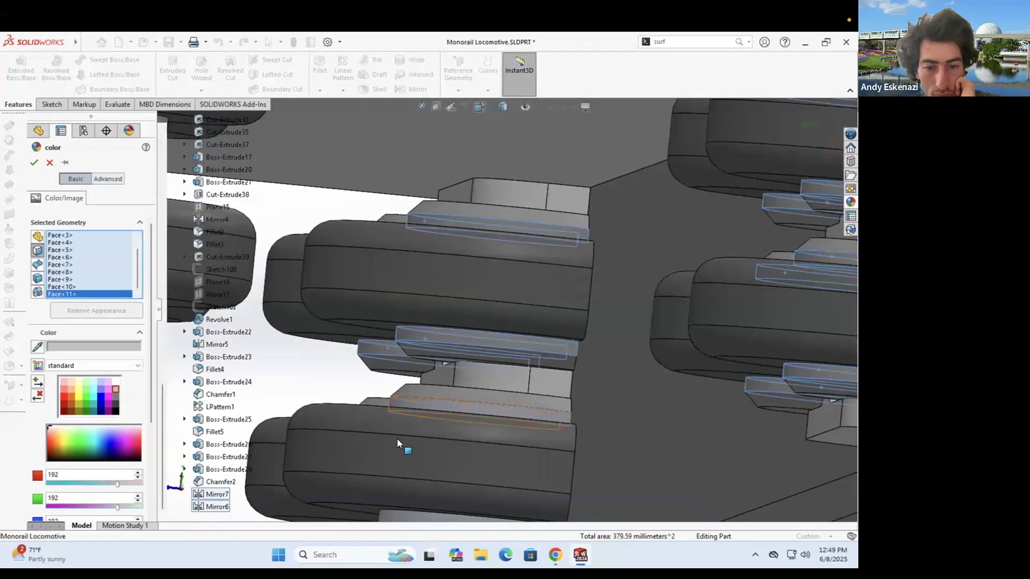
pyautogui.scroll(2, 398, 444)
pyautogui.click(440, 444)
pyautogui.click(405, 446)
pyautogui.click(416, 358)
pyautogui.click(423, 236)
pyautogui.scroll(6, 420, 252)
pyautogui.moveTo(429, 344); pyautogui.dragTo(472, 322, button='middle')
pyautogui.click(298, 350)
pyautogui.click(34, 162)
# - Save the part
pyautogui.moveTo(343, 300); pyautogui.dragTo(477, 281, button='middle')
pyautogui.scroll(8, 413, 275)
pyautogui.scroll(-2, 475, 300)
pyautogui.click(165, 39)
# - Recolour two Mirror5 faces at the train's rear grey
pyautogui.moveTo(370, 227); pyautogui.dragTo(479, 214, button='middle')
pyautogui.scroll(-6, 392, 398)
pyautogui.rightClick(434, 375)
pyautogui.click(537, 240)
pyautogui.click(555, 256)
pyautogui.click(117, 392)
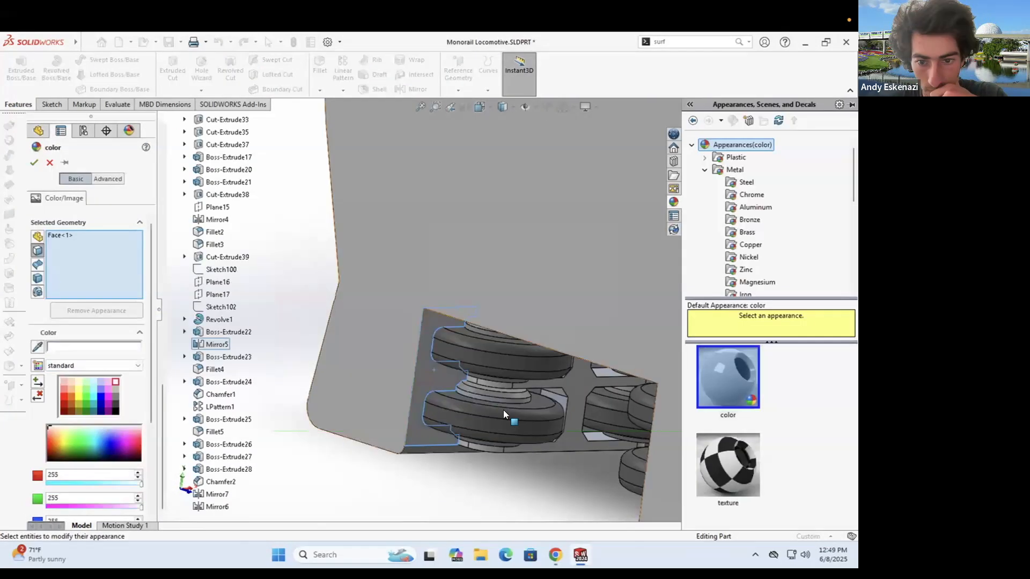
pyautogui.moveTo(503, 410); pyautogui.dragTo(496, 400, button='middle')
pyautogui.click(494, 401)
pyautogui.click(34, 163)
# - Select several Mirror6 wheel faces and start recolouring them grey
pyautogui.scroll(-5, 606, 421)
pyautogui.moveTo(607, 421); pyautogui.dragTo(616, 273, button='middle')
pyautogui.rightClick(528, 289)
pyautogui.click(614, 239)
pyautogui.click(636, 264)
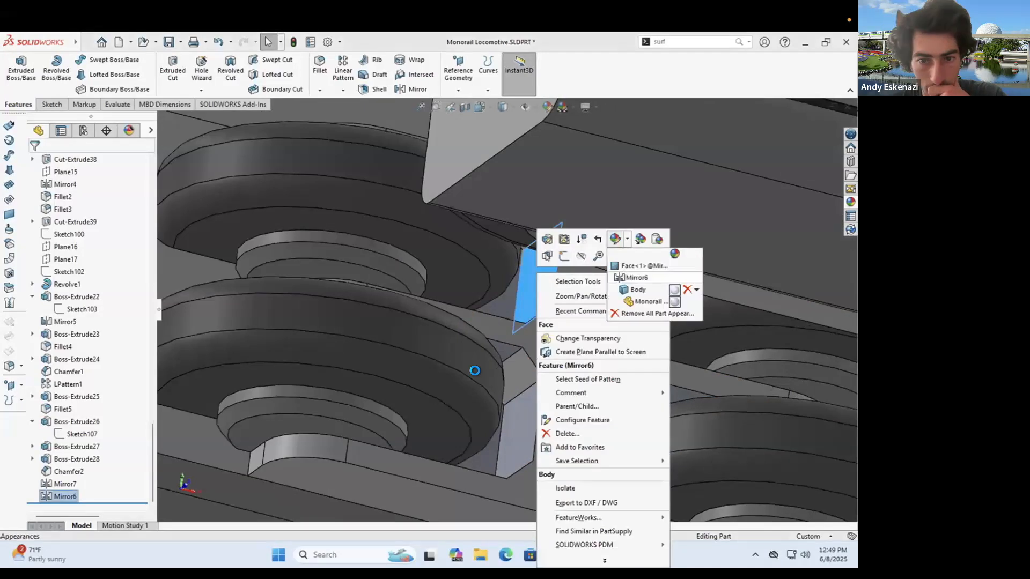
pyautogui.click(522, 414)
pyautogui.click(508, 352)
# - Add the second truck's faces to the grey recolour and apply it
pyautogui.moveTo(543, 392); pyautogui.dragTo(632, 218, button='middle')
pyautogui.click(595, 314)
pyautogui.scroll(5, 595, 315)
pyautogui.scroll(-6, 724, 195)
pyautogui.click(544, 238)
pyautogui.click(654, 317)
pyautogui.click(586, 350)
pyautogui.click(496, 282)
pyautogui.scroll(5, 530, 291)
pyautogui.moveTo(531, 294); pyautogui.dragTo(514, 365, button='middle')
pyautogui.click(33, 163)
pyautogui.scroll(6, 519, 370)
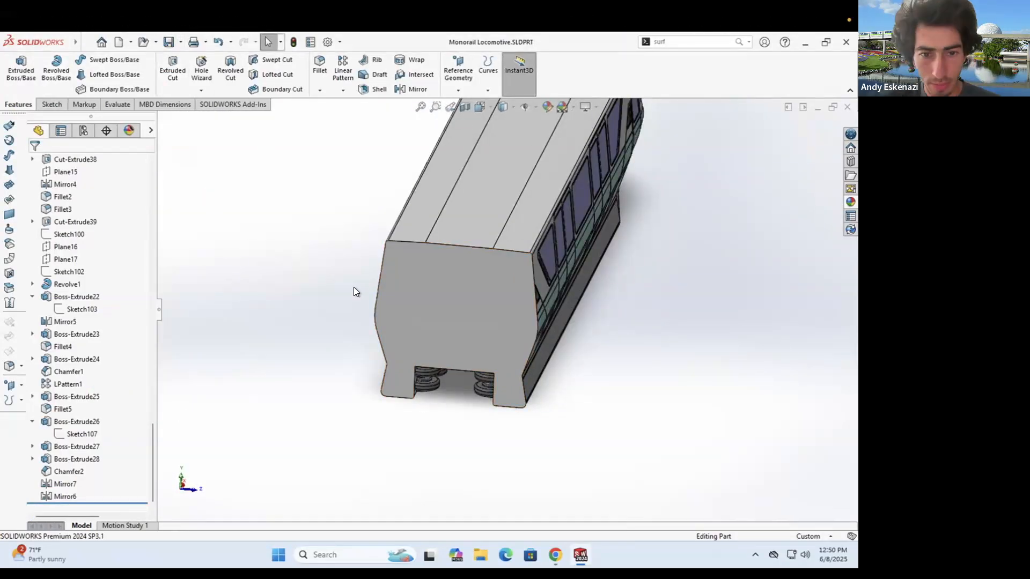
# - Start a sketch on the locomotive's front face and try offsetting it, dismissing the error
pyautogui.click(51, 104)
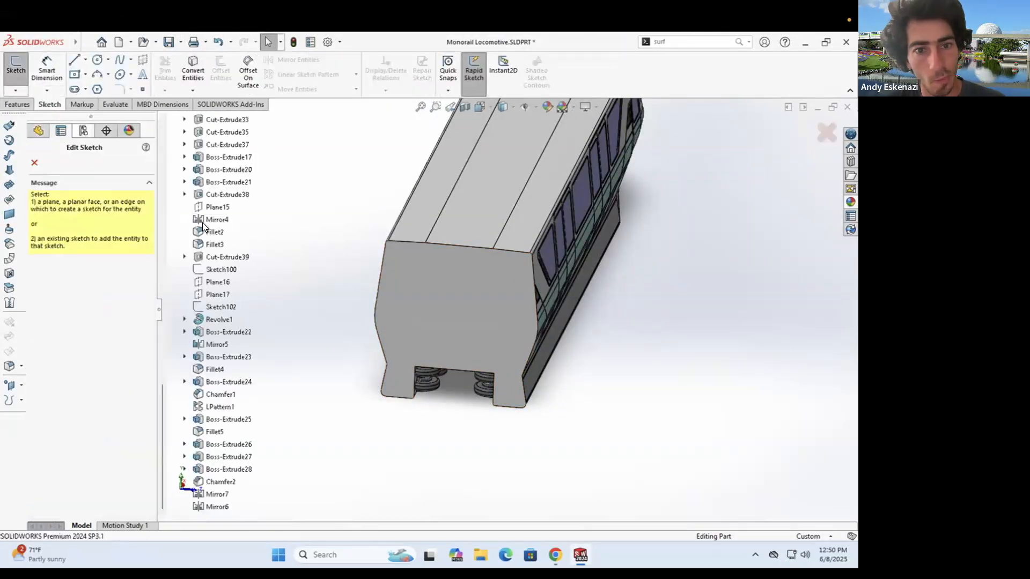
pyautogui.click(431, 322)
pyautogui.moveTo(491, 323); pyautogui.dragTo(377, 354, button='middle')
pyautogui.scroll(5, 376, 354)
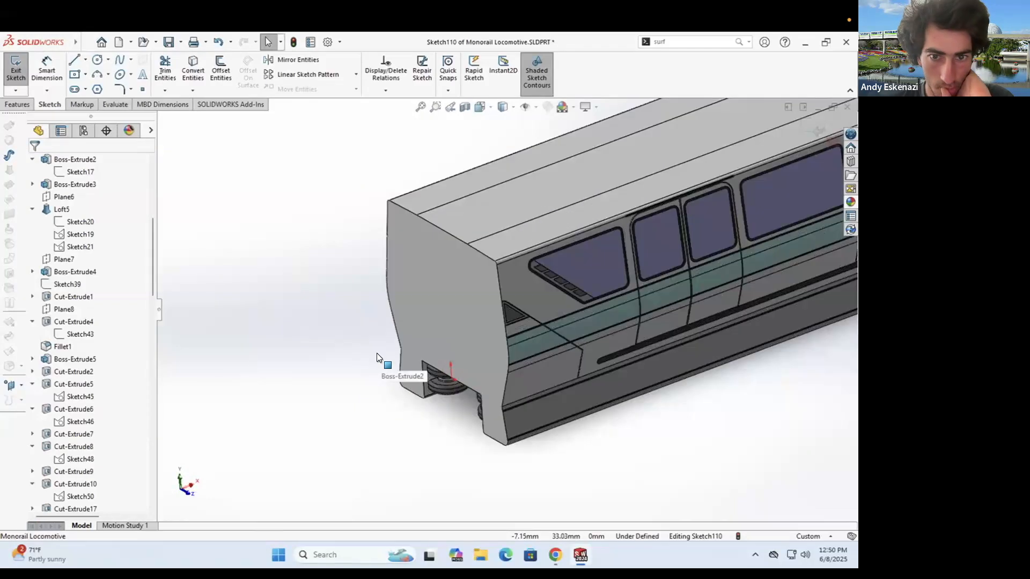
pyautogui.click(377, 353)
pyautogui.click(220, 70)
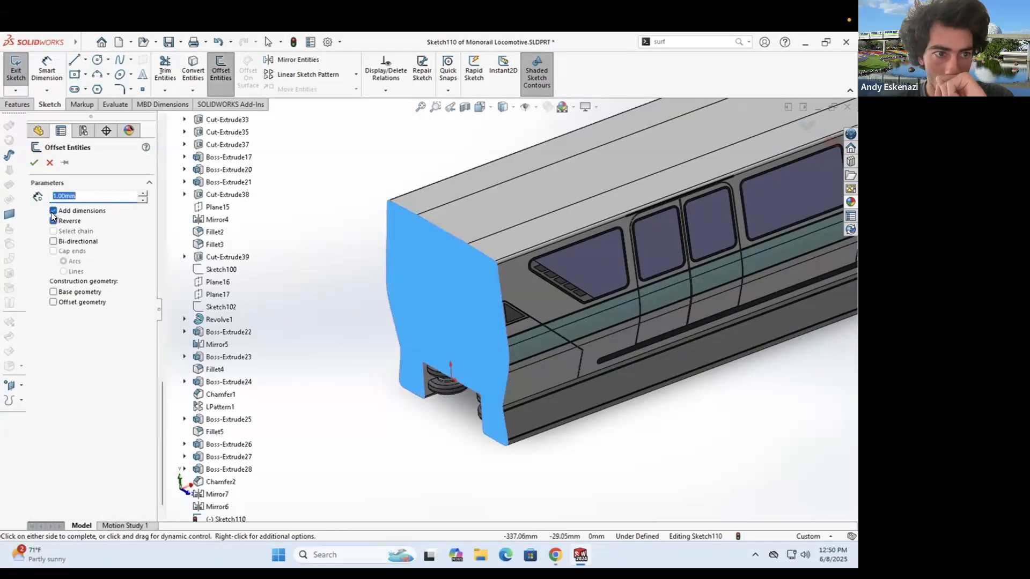
pyautogui.click(494, 294)
# - Leave the unfinished front-face sketch
pyautogui.scroll(4, 554, 388)
pyautogui.scroll(-1, 525, 268)
pyautogui.moveTo(525, 268); pyautogui.dragTo(563, 214, button='middle')
pyautogui.scroll(5, 504, 362)
pyautogui.scroll(-5, 416, 322)
pyautogui.click(15, 69)
pyautogui.scroll(-5, 416, 322)
pyautogui.scroll(5, 144, 282)
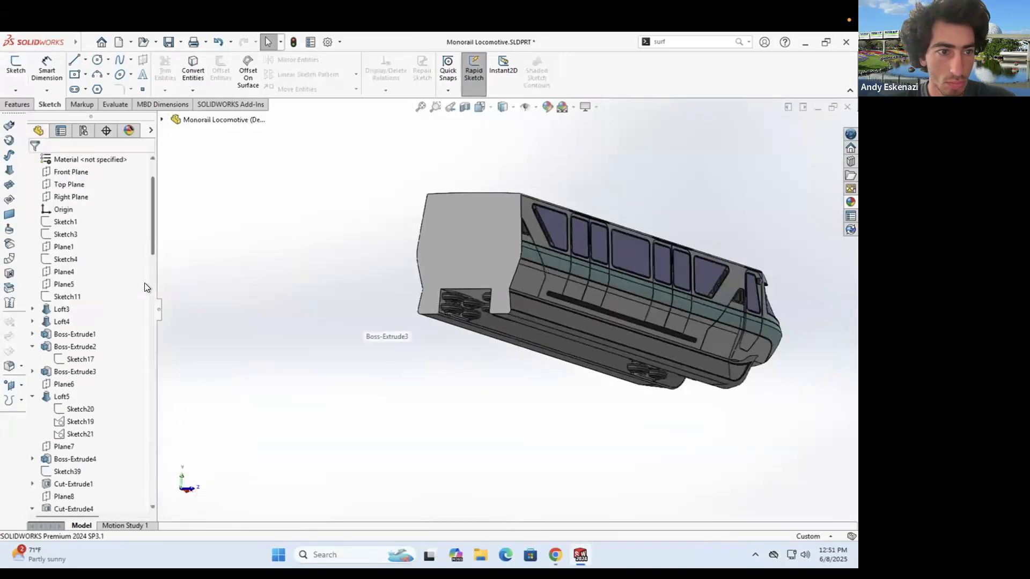
# - Start a new sketch on the front face, view it face-on, and convert its edges
pyautogui.click(62, 297)
pyautogui.click(11, 68)
pyautogui.click(81, 260)
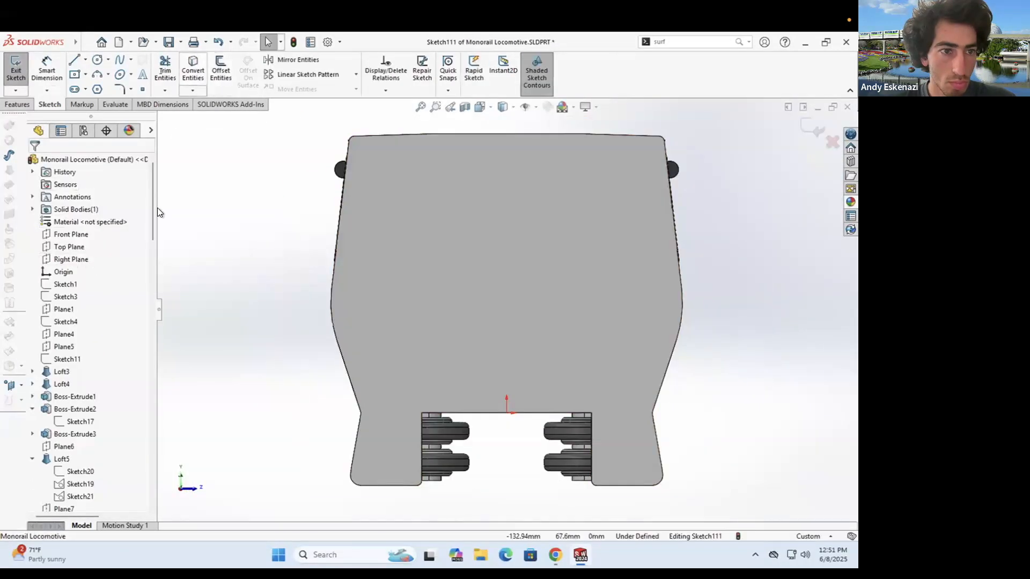
pyautogui.click(34, 162)
pyautogui.scroll(5, 471, 301)
pyautogui.moveTo(472, 300); pyautogui.dragTo(431, 346, button='middle')
pyautogui.scroll(-5, 450, 337)
pyautogui.scroll(4, 449, 336)
pyautogui.moveTo(343, 174); pyautogui.dragTo(549, 393)
# - Offset the whole converted front outline
pyautogui.click(221, 70)
pyautogui.scroll(-3, 468, 222)
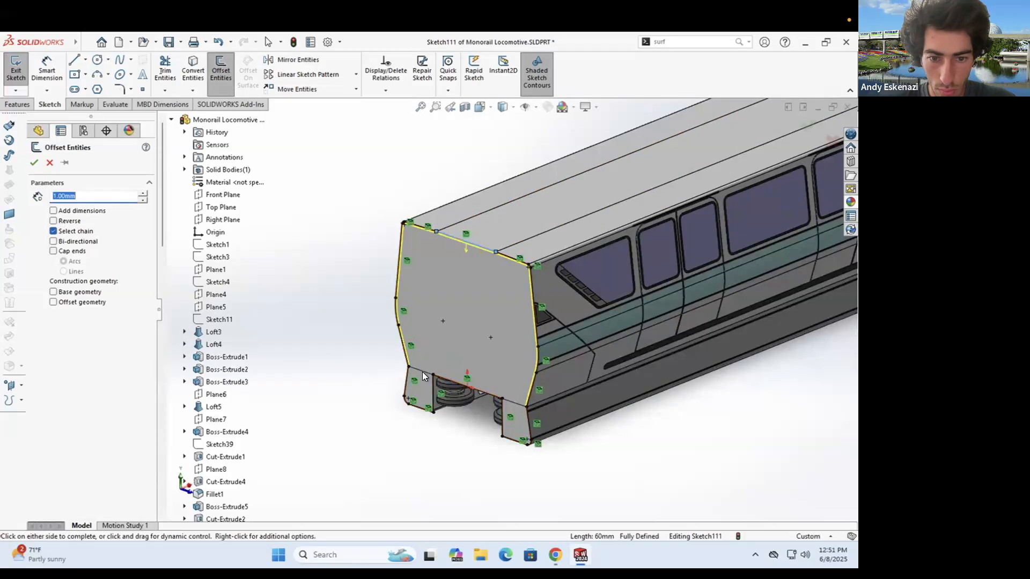
pyautogui.scroll(-3, 422, 372)
pyautogui.scroll(2, 437, 258)
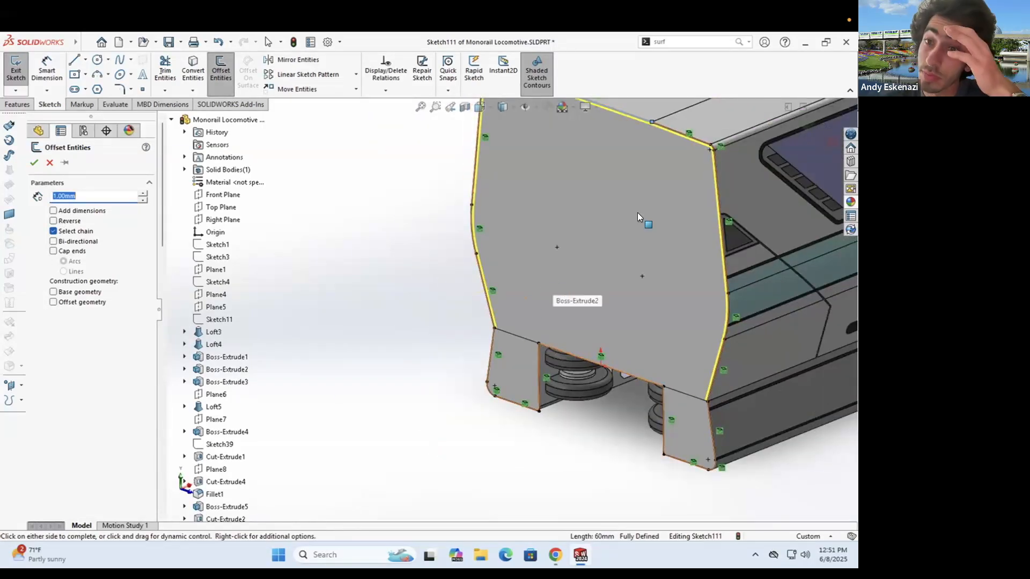
pyautogui.scroll(-4, 657, 229)
pyautogui.click(34, 162)
pyautogui.scroll(4, 557, 216)
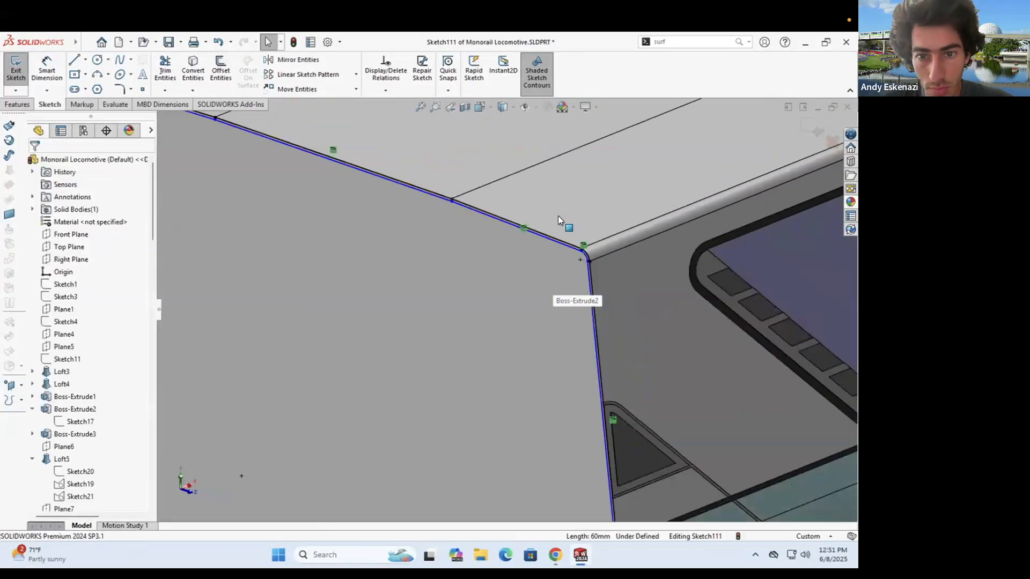
pyautogui.scroll(-4, 505, 368)
# - Offset the lower panel's edge chain as well
pyautogui.click(221, 66)
pyautogui.click(506, 360)
pyautogui.scroll(5, 531, 366)
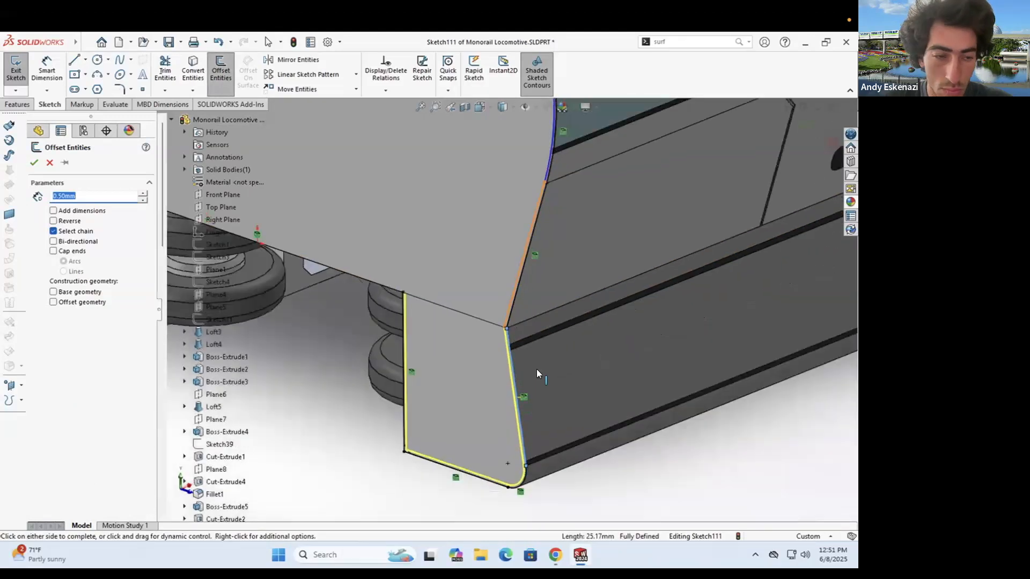
pyautogui.click(33, 163)
pyautogui.scroll(-8, 264, 236)
# - Draw short lines joining the offset endpoints at the corners
pyautogui.click(74, 59)
pyautogui.click(351, 237)
pyautogui.click(352, 247)
pyautogui.scroll(8, 386, 311)
pyautogui.scroll(-5, 739, 356)
pyautogui.scroll(-5, 798, 384)
pyautogui.click(763, 338)
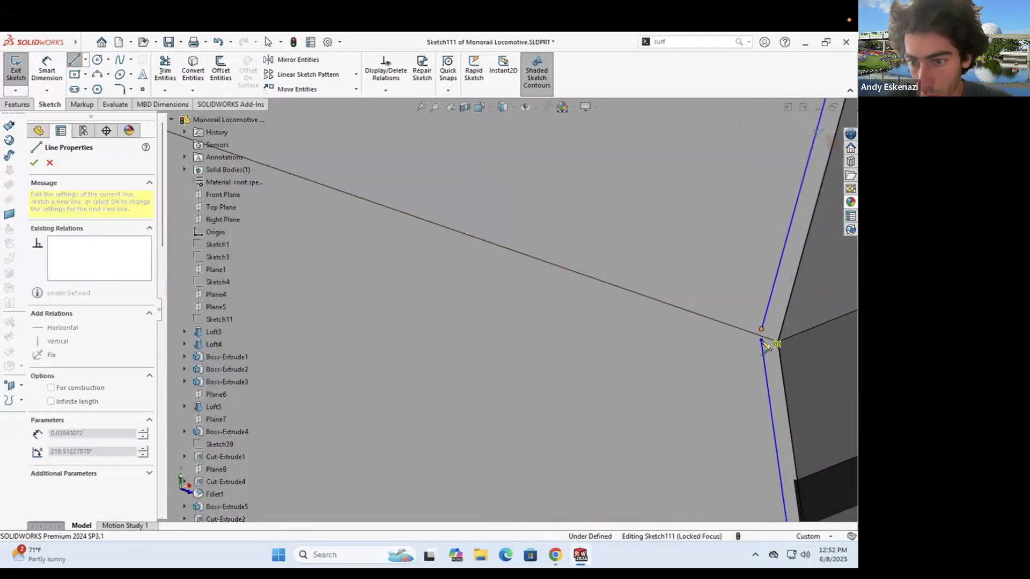
pyautogui.click(763, 343)
pyautogui.scroll(8, 750, 338)
pyautogui.scroll(-6, 352, 259)
# - Draw a line from the left corner endpoint across to the right corner
pyautogui.click(349, 288)
pyautogui.scroll(6, 375, 292)
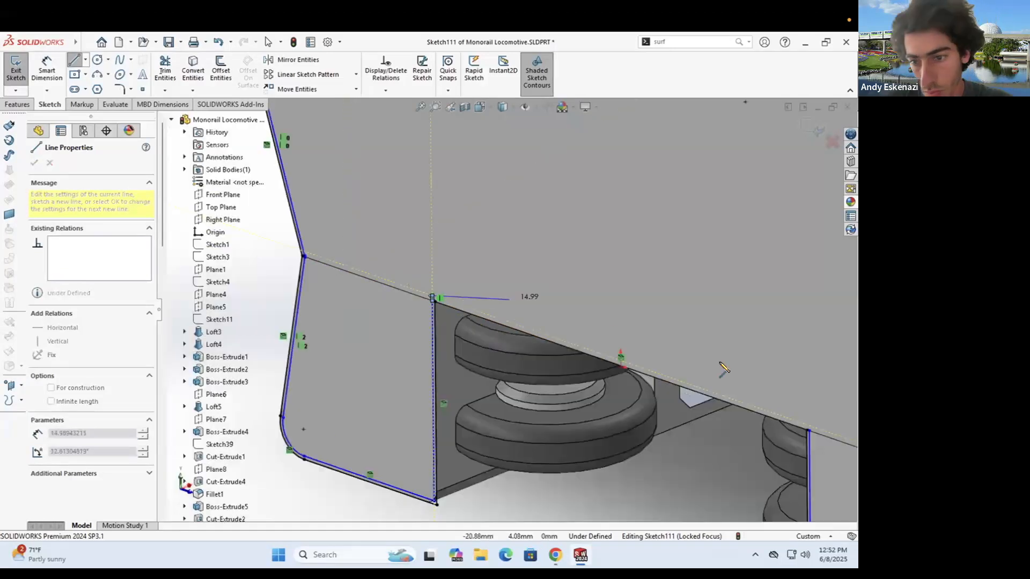
pyautogui.scroll(-5, 717, 397)
pyautogui.click(716, 397)
pyautogui.press('Escape')
pyautogui.scroll(8, 675, 387)
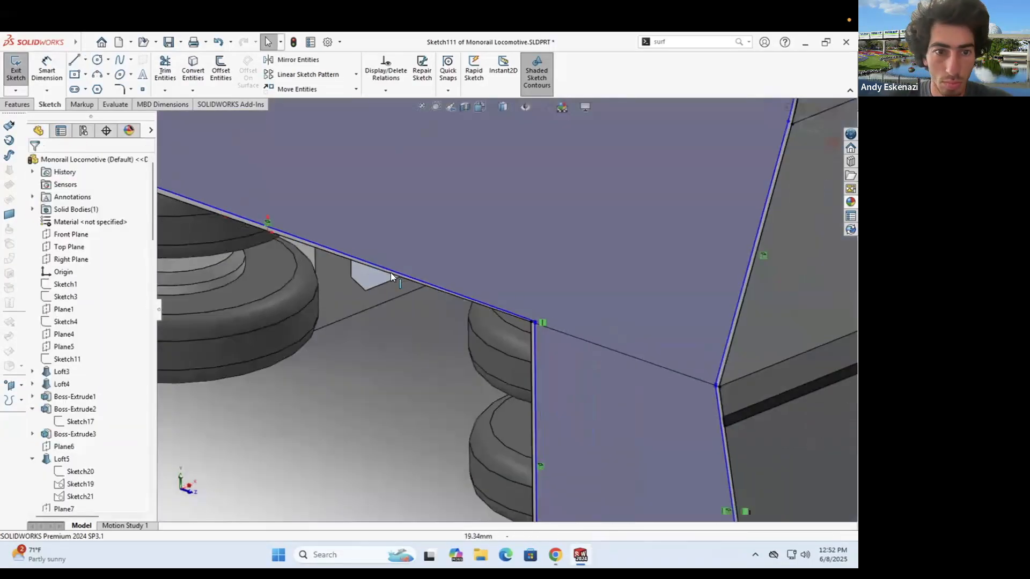
pyautogui.scroll(-6, 195, 202)
# - Make the two long lines parallel
pyautogui.click(47, 69)
pyautogui.click(333, 266)
pyautogui.click(365, 266)
pyautogui.press('Escape')
pyautogui.click(358, 267)
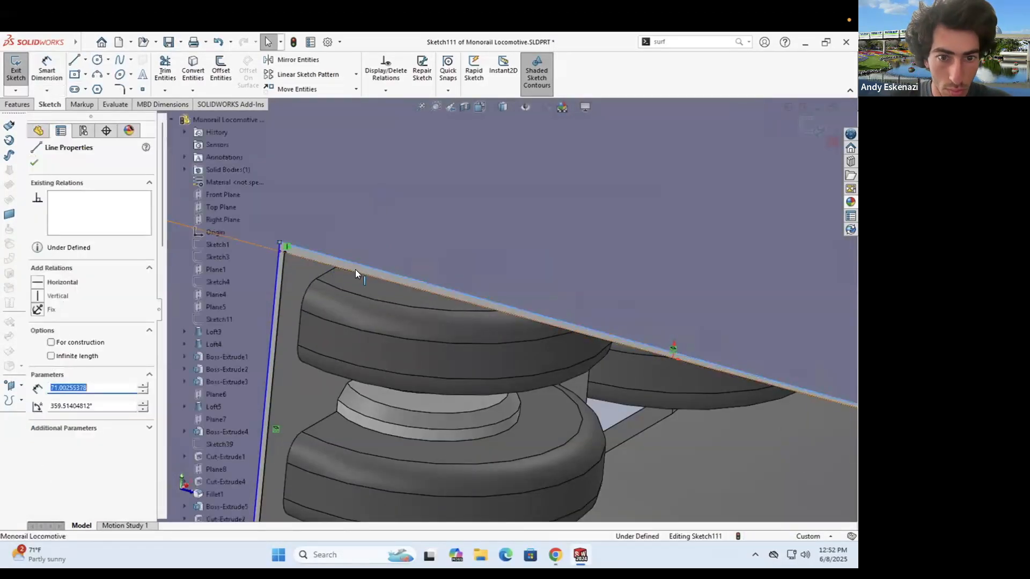
pyautogui.scroll(-4, 356, 270)
pyautogui.keyDown('ctrl'); pyautogui.click(358, 273); pyautogui.keyUp('ctrl')
# - Dimension the gap between the parallel lines as 0.2
pyautogui.click(57, 400)
pyautogui.click(47, 69)
pyautogui.click(253, 221)
pyautogui.click(252, 245)
pyautogui.click(294, 246)
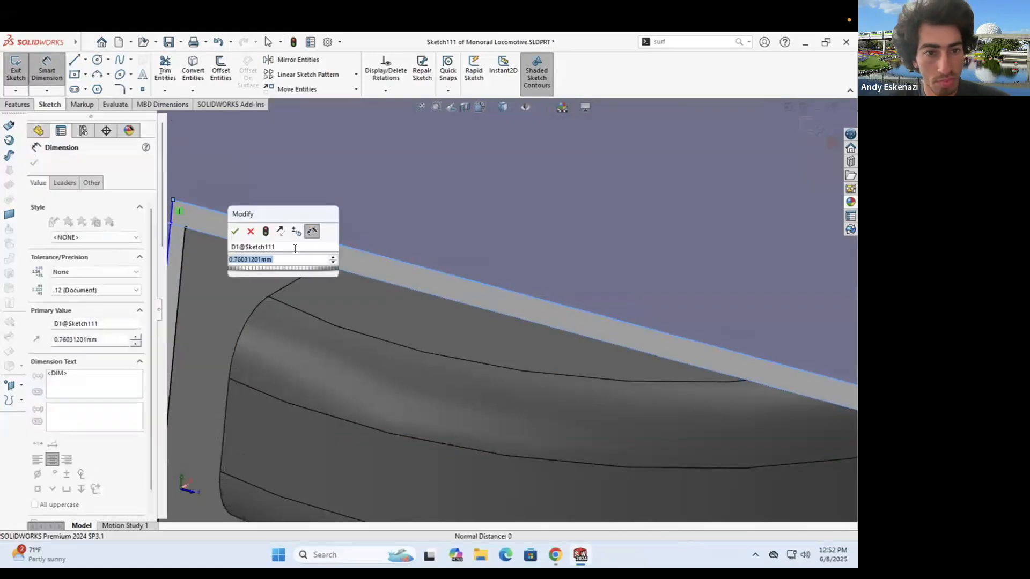
pyautogui.write('0.2')
pyautogui.press('Return')
pyautogui.press('Escape')
pyautogui.scroll(10, 494, 307)
# - Offset another edge chain, then undo that inner offset
pyautogui.click(418, 141)
pyautogui.scroll(-4, 521, 322)
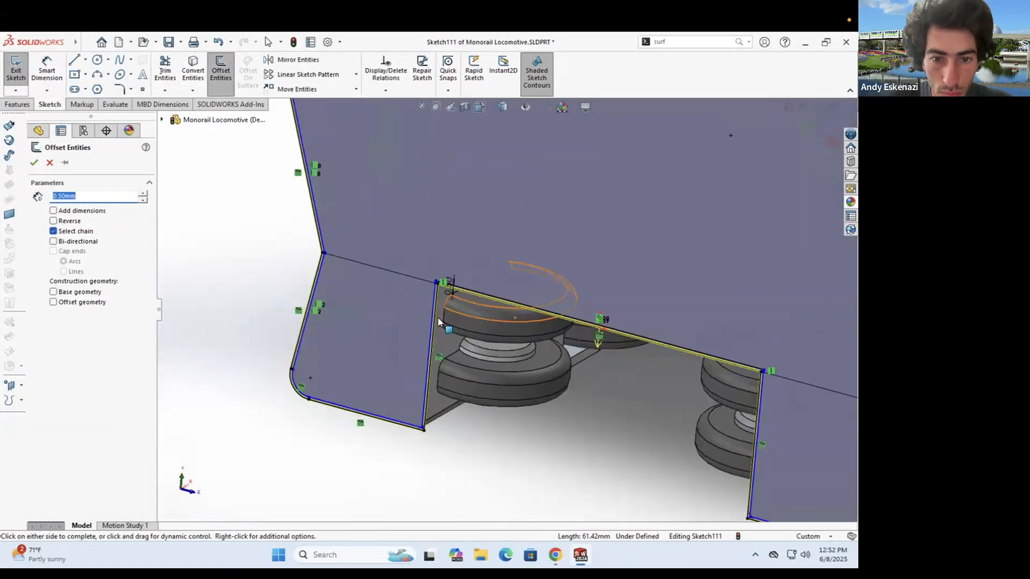
pyautogui.press('Return')
pyautogui.scroll(5, 372, 260)
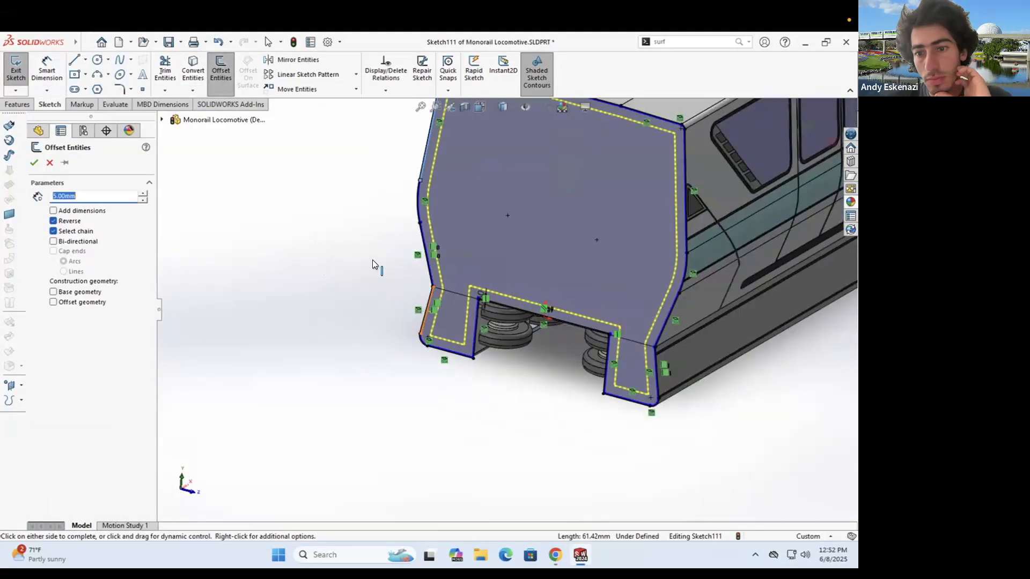
pyautogui.click(34, 163)
pyautogui.scroll(-3, 469, 145)
pyautogui.scroll(-4, 477, 241)
pyautogui.scroll(6, 469, 247)
pyautogui.scroll(-4, 572, 391)
pyautogui.scroll(4, 572, 391)
pyautogui.hotkey('ctrl', 'z')
# - Offset the left edge line by 4 mm
pyautogui.click(435, 310)
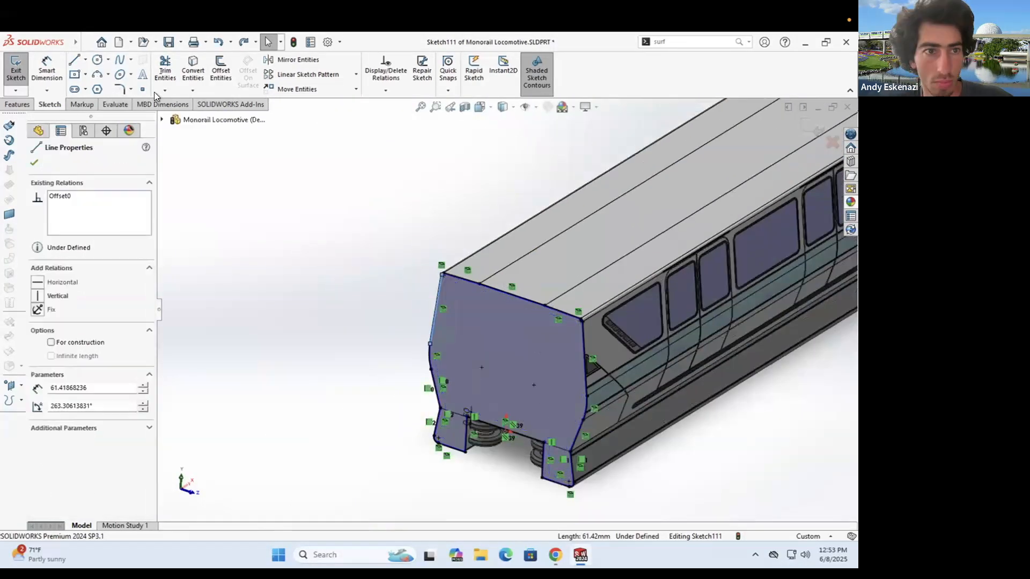
pyautogui.click(221, 70)
pyautogui.write('4')
pyautogui.press('Return')
pyautogui.scroll(-10, 491, 263)
pyautogui.scroll(10, 459, 281)
pyautogui.scroll(-5, 527, 391)
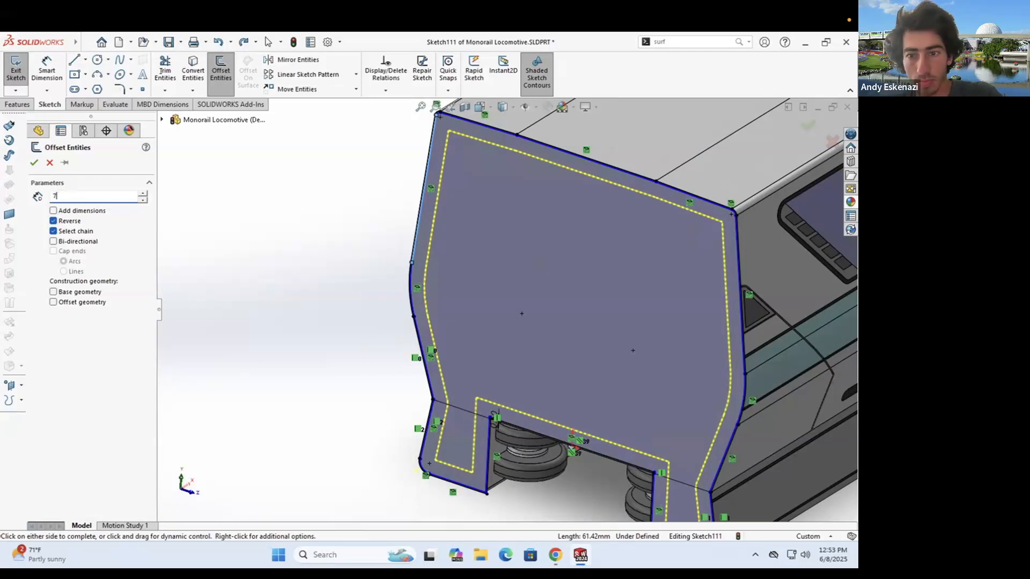
pyautogui.press('Return')
pyautogui.press('Return')
pyautogui.scroll(-15, 455, 177)
pyautogui.click(481, 285)
pyautogui.press('Escape')
pyautogui.scroll(10, 507, 290)
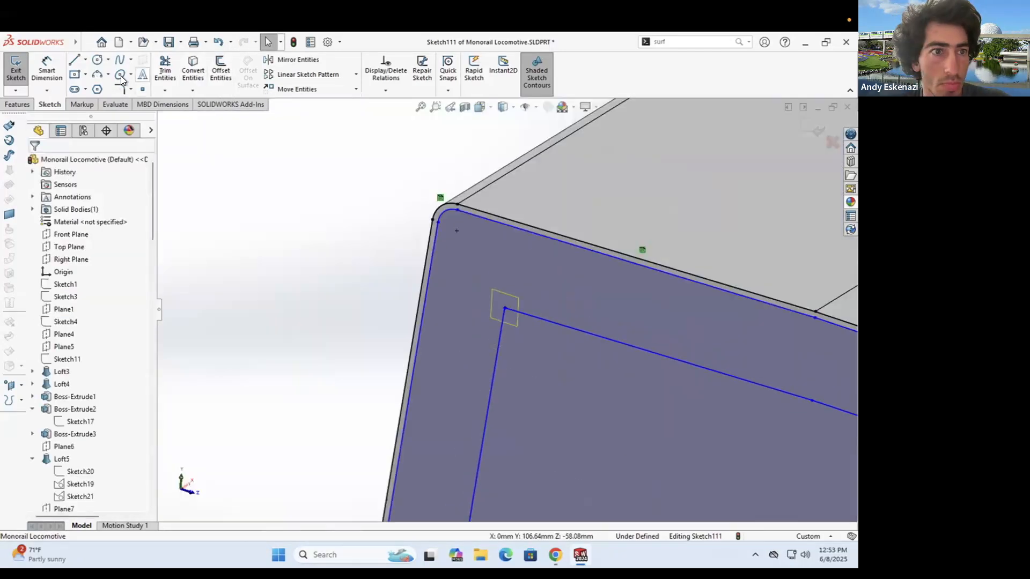
# - Try rounding the inner corner, then undo the offset lines
pyautogui.click(121, 87)
pyautogui.scroll(-5, 531, 326)
pyautogui.rightClick(506, 295)
pyautogui.press('Escape')
pyautogui.press('Escape')
pyautogui.rightClick(526, 302)
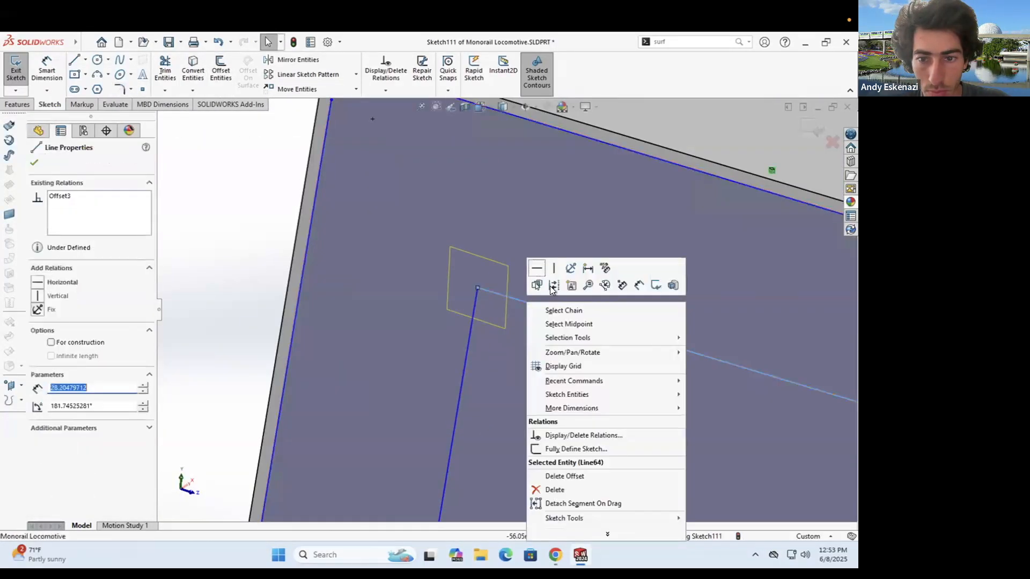
pyautogui.press('Escape')
pyautogui.press('Escape')
pyautogui.scroll(-3, 515, 300)
pyautogui.scroll(12, 412, 253)
pyautogui.hotkey('ctrl', 'z')
# - Offset the front edges by 7 mm, including the third edge
pyautogui.click(215, 77)
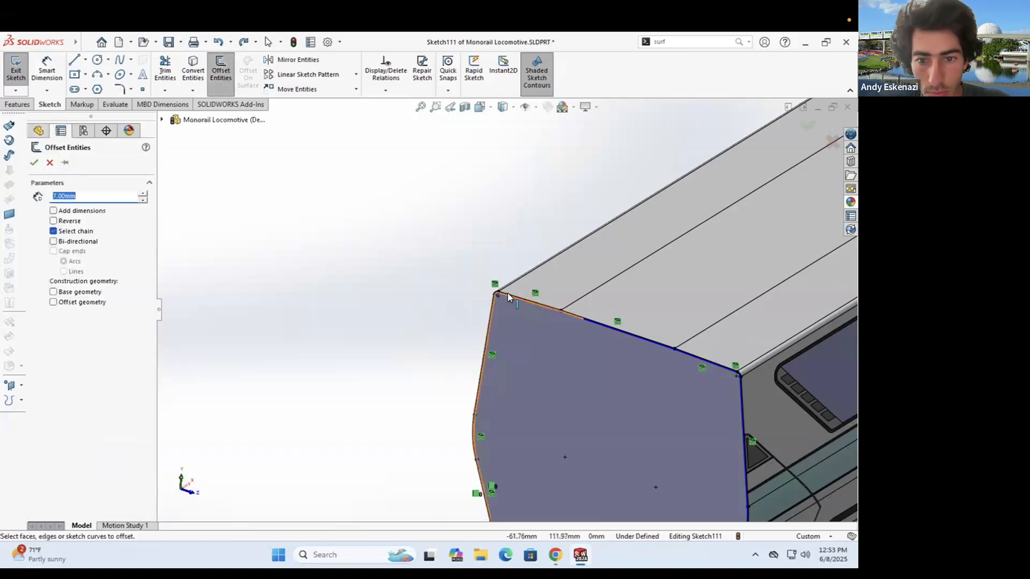
pyautogui.scroll(-3, 584, 322)
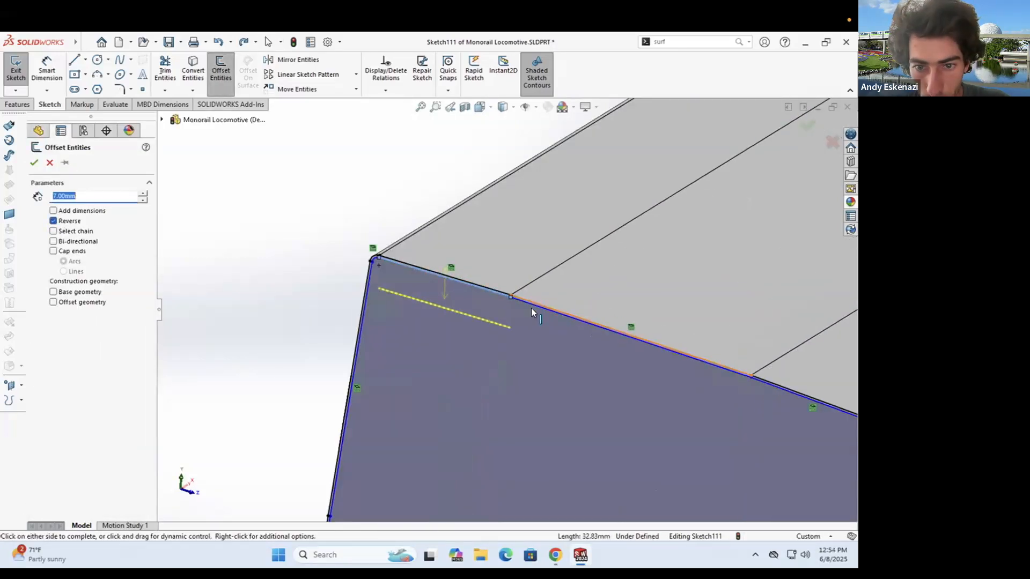
pyautogui.click(762, 383)
pyautogui.scroll(8, 762, 382)
pyautogui.moveTo(579, 354); pyautogui.dragTo(601, 356, button='middle')
pyautogui.scroll(-1, 483, 332)
pyautogui.click(34, 162)
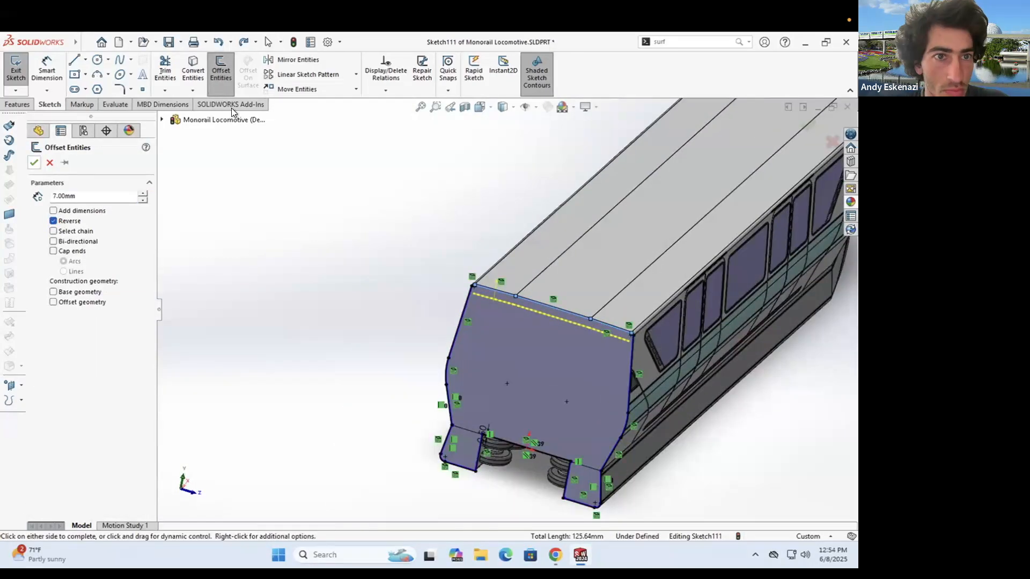
# - Offset the lower arc inward
pyautogui.click(220, 76)
pyautogui.scroll(-6, 467, 293)
pyautogui.click(393, 433)
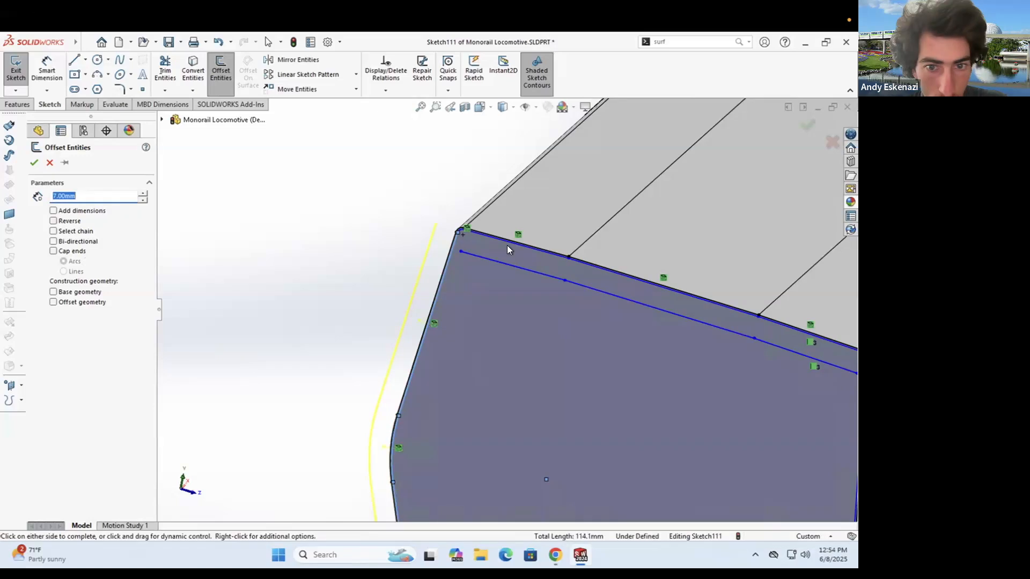
pyautogui.scroll(3, 508, 250)
pyautogui.scroll(-3, 429, 343)
pyautogui.click(53, 221)
pyautogui.click(34, 163)
# - Undo the last offset and redo the 7 mm edge offset
pyautogui.click(221, 75)
pyautogui.scroll(3, 397, 442)
pyautogui.scroll(-6, 431, 378)
pyautogui.hotkey('ctrl', 'z')
pyautogui.click(220, 75)
pyautogui.scroll(5, 430, 304)
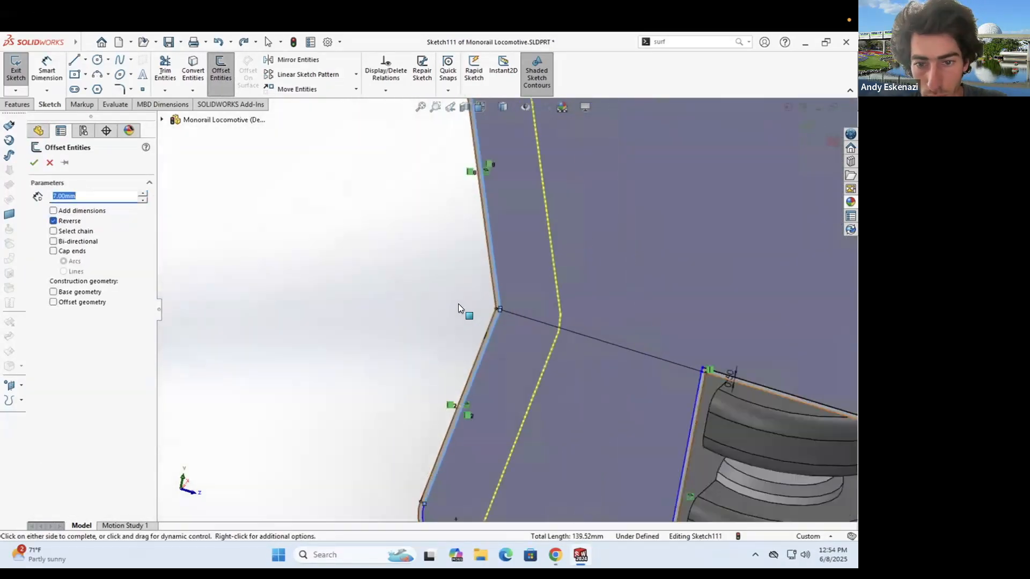
pyautogui.scroll(7, 377, 296)
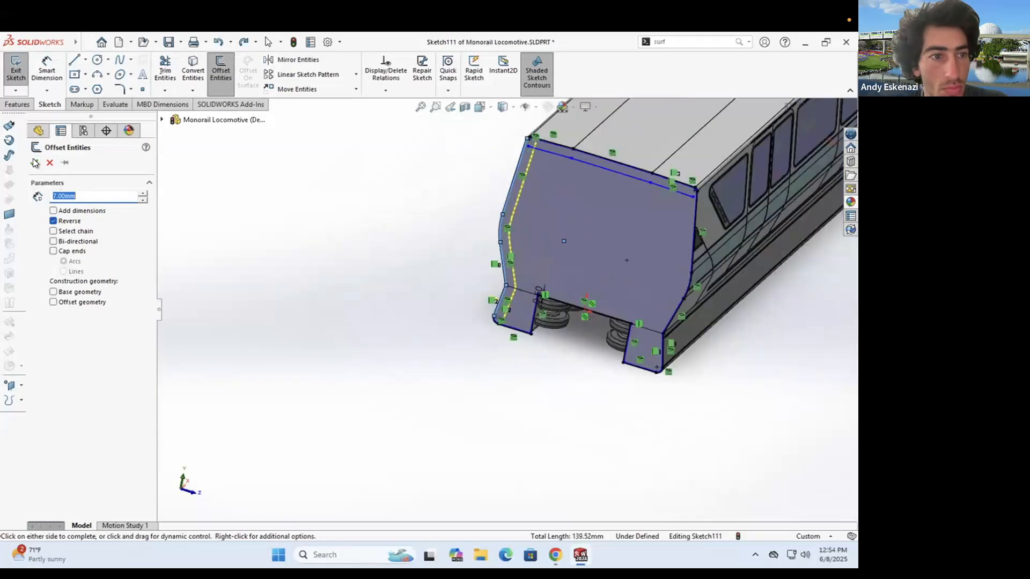
pyautogui.click(34, 162)
# - Offset the right side edge, arc, lower diagonal and vertical edge
pyautogui.click(220, 75)
pyautogui.scroll(-5, 697, 207)
pyautogui.scroll(-2, 652, 201)
pyautogui.click(632, 225)
pyautogui.scroll(3, 578, 381)
pyautogui.scroll(-3, 581, 467)
pyautogui.click(526, 452)
pyautogui.click(518, 465)
pyautogui.scroll(5, 512, 429)
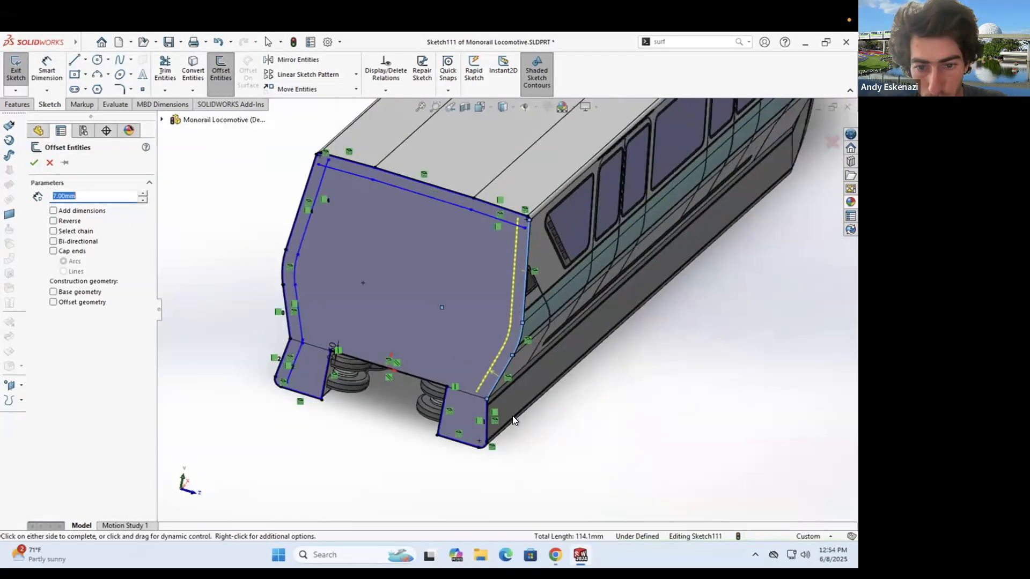
pyautogui.scroll(-9, 481, 394)
pyautogui.click(527, 303)
pyautogui.scroll(7, 545, 289)
pyautogui.click(36, 162)
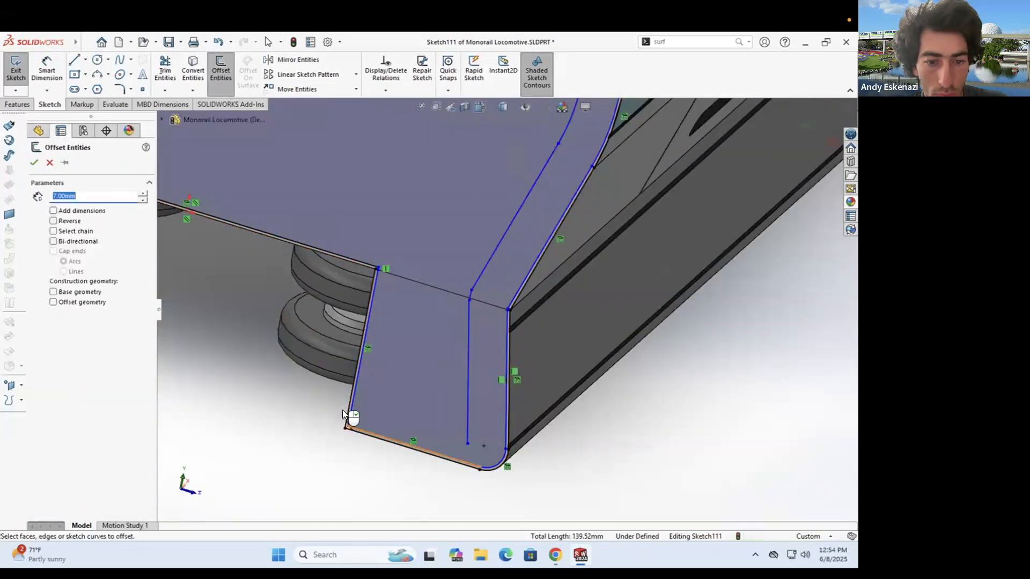
# - Offset the horizontal, left slanted and remaining edges down to the bottom edge
pyautogui.scroll(-7, 377, 272)
pyautogui.click(442, 264)
pyautogui.click(405, 249)
pyautogui.scroll(10, 403, 260)
pyautogui.scroll(-9, 377, 263)
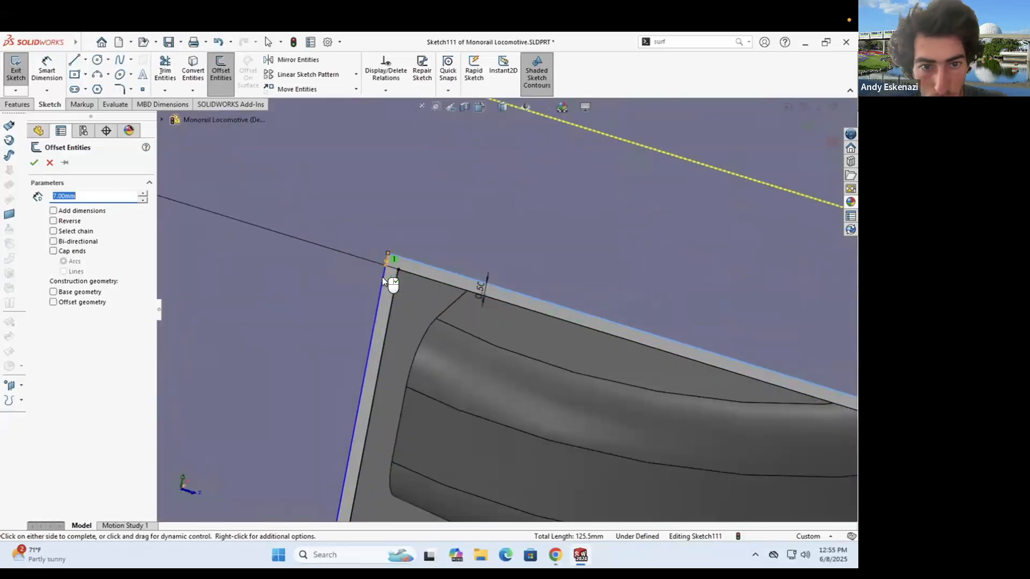
pyautogui.click(384, 275)
pyautogui.click(382, 304)
pyautogui.scroll(5, 375, 322)
pyautogui.click(337, 463)
pyautogui.click(35, 162)
# - Trim the crossing and overlapping stubs to close the contour
pyautogui.click(165, 70)
pyautogui.click(289, 400)
pyautogui.click(298, 417)
pyautogui.scroll(9, 510, 322)
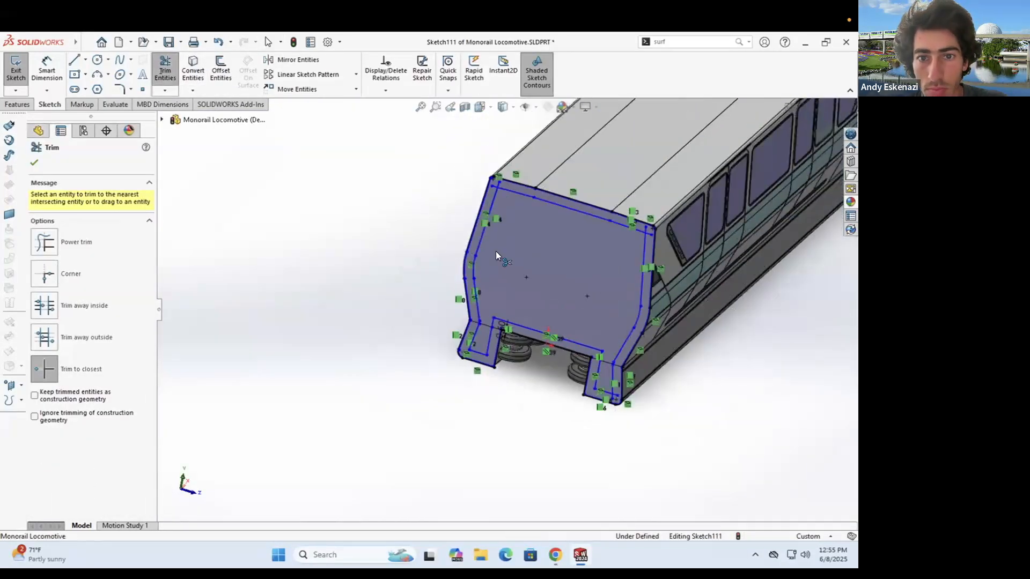
pyautogui.scroll(-6, 491, 209)
pyautogui.scroll(8, 462, 257)
pyautogui.scroll(-7, 531, 311)
pyautogui.click(532, 312)
pyautogui.scroll(-6, 469, 321)
pyautogui.click(468, 509)
pyautogui.scroll(7, 468, 504)
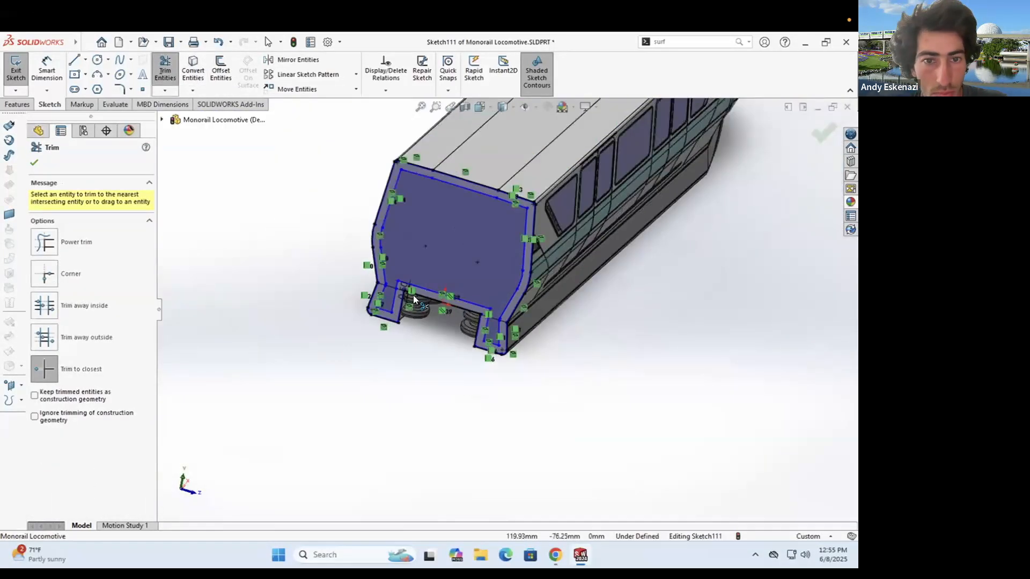
pyautogui.press('Escape')
pyautogui.scroll(-8, 378, 162)
# - Fillet the inner top-left and lower corners at 5 mm and exit the sketch
pyautogui.click(120, 90)
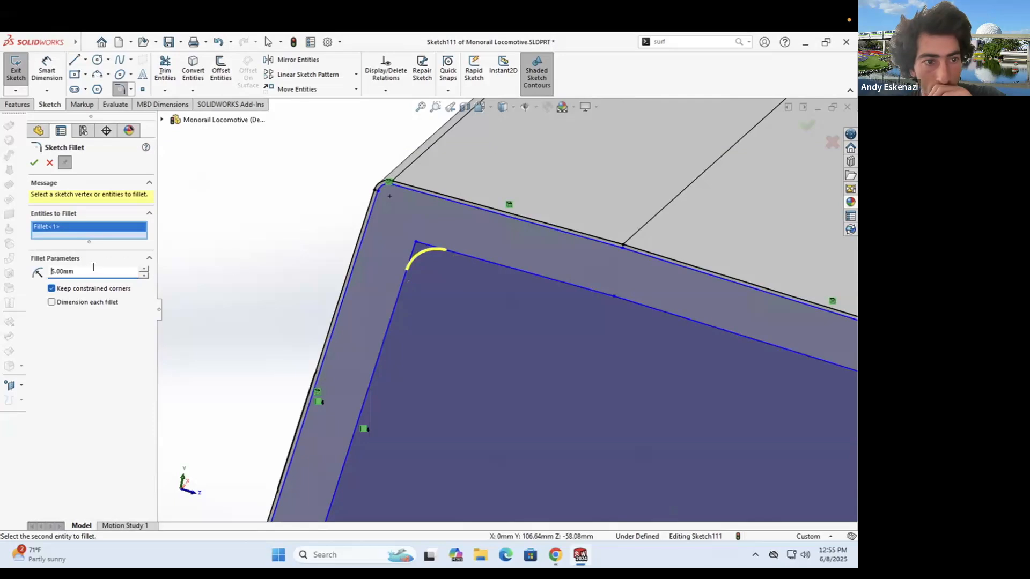
pyautogui.press('Escape')
pyautogui.click(416, 243)
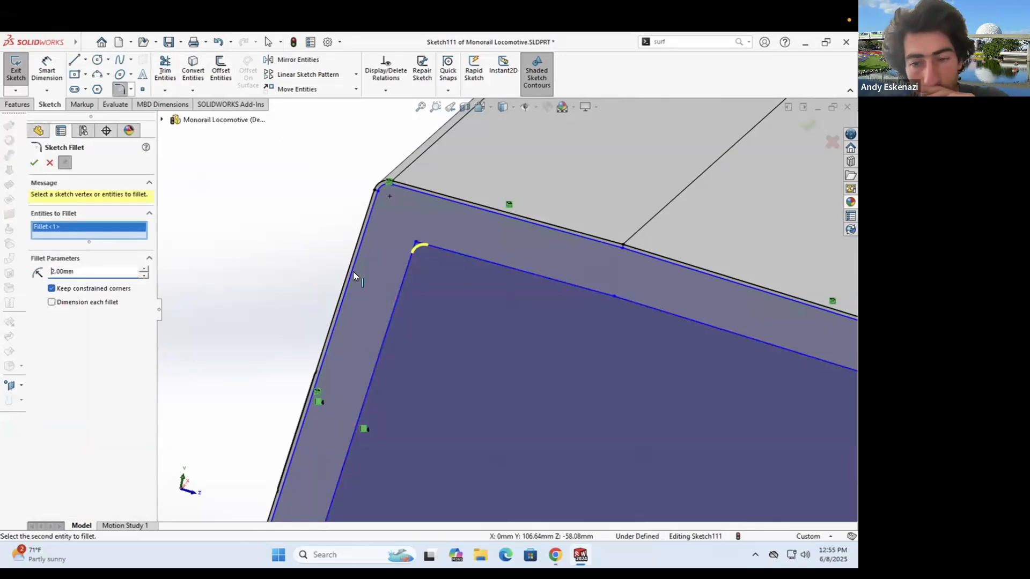
pyautogui.scroll(5, 568, 410)
pyautogui.scroll(-5, 487, 427)
pyautogui.click(487, 428)
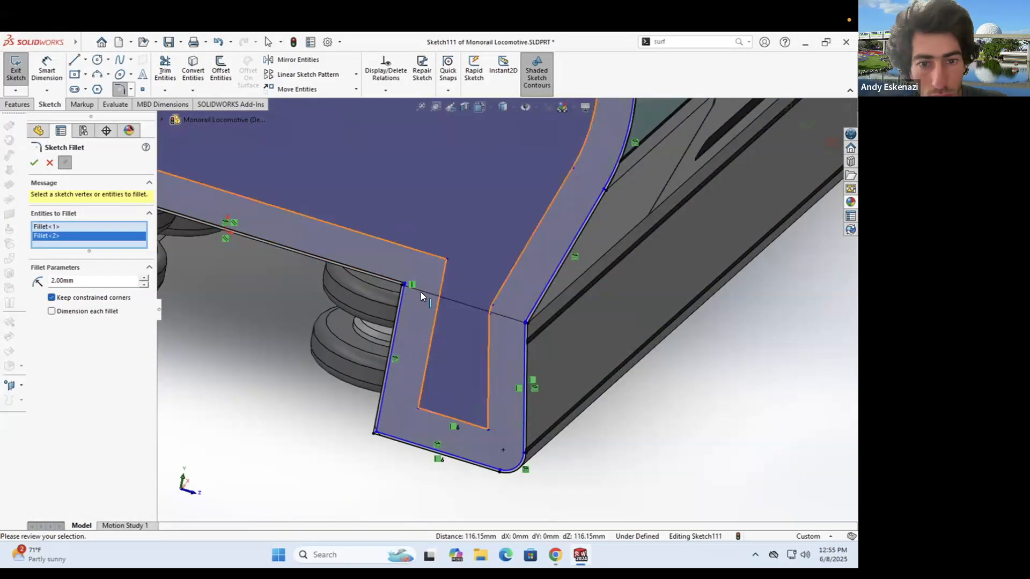
pyautogui.scroll(-4, 420, 293)
pyautogui.scroll(3, 571, 274)
pyautogui.click(34, 163)
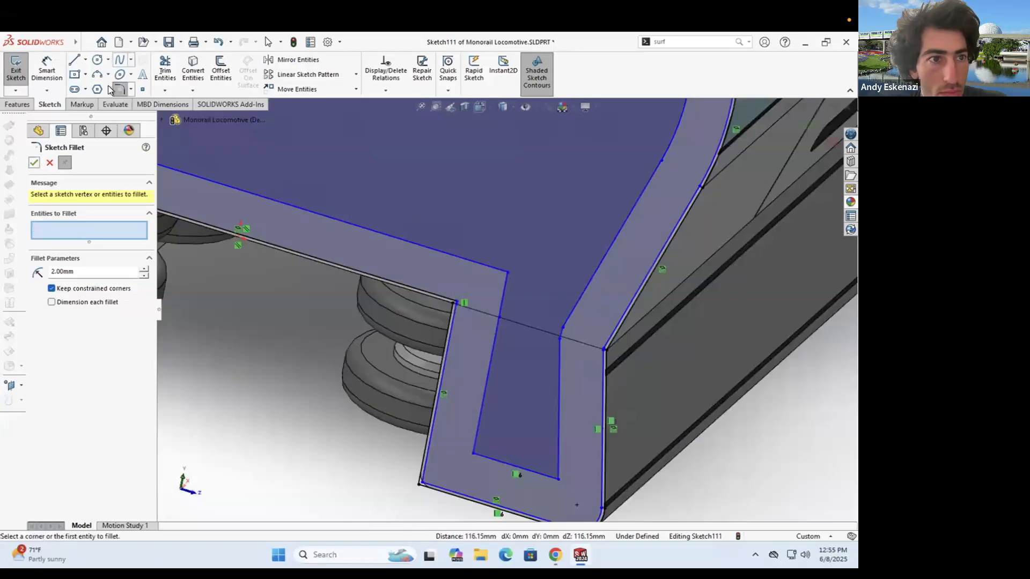
pyautogui.moveTo(452, 307); pyautogui.dragTo(341, 306, button='middle')
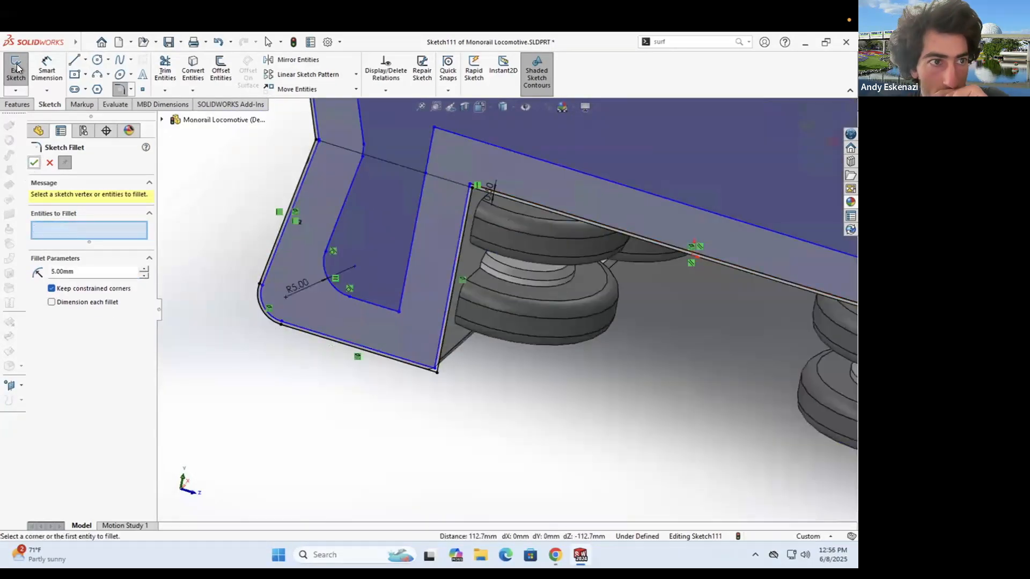
pyautogui.click(16, 66)
pyautogui.scroll(5, 239, 165)
# - Create Plane18 through the corner sketch point, normal to the outline line
pyautogui.scroll(-5, 581, 410)
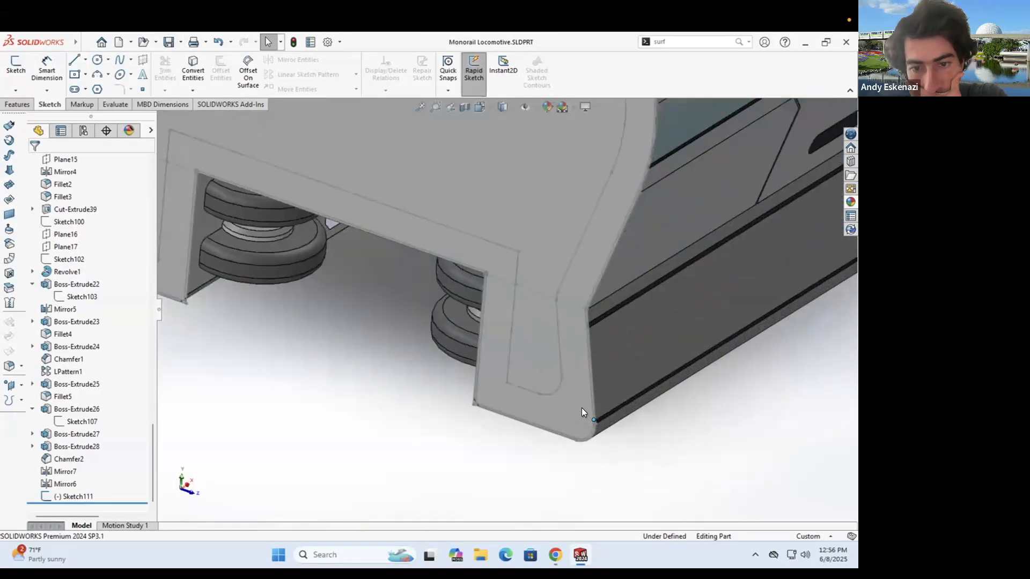
pyautogui.moveTo(514, 406); pyautogui.dragTo(477, 383, button='middle')
pyautogui.scroll(-1, 476, 384)
pyautogui.click(458, 89)
pyautogui.click(467, 104)
pyautogui.click(502, 371)
pyautogui.click(520, 377)
pyautogui.click(34, 165)
pyautogui.click(169, 43)
# - Start a sketch on Plane18 with a vertical line whose endpoint is pierced onto the outline path
pyautogui.click(52, 104)
pyautogui.click(16, 68)
pyautogui.moveTo(394, 335)
pyautogui.mouseDown(button='middle')
pyautogui.moveTo(444, 356)
pyautogui.moveTo(416, 316)
pyautogui.moveTo(468, 311)
pyautogui.moveTo(456, 312)
pyautogui.mouseUp(button='middle')
pyautogui.scroll(-5, 443, 354)
pyautogui.scroll(-6, 425, 318)
pyautogui.click(74, 60)
pyautogui.click(475, 293)
pyautogui.click(468, 376)
pyautogui.press('Escape')
pyautogui.click(467, 376)
pyautogui.keyDown('ctrl'); pyautogui.click(474, 389); pyautogui.keyUp('ctrl')
pyautogui.click(41, 345)
pyautogui.click(34, 163)
# - Draw the zigzag profile with a bottom centerline, making the lower and upper zigzag lines equal
pyautogui.click(74, 59)
pyautogui.click(492, 296)
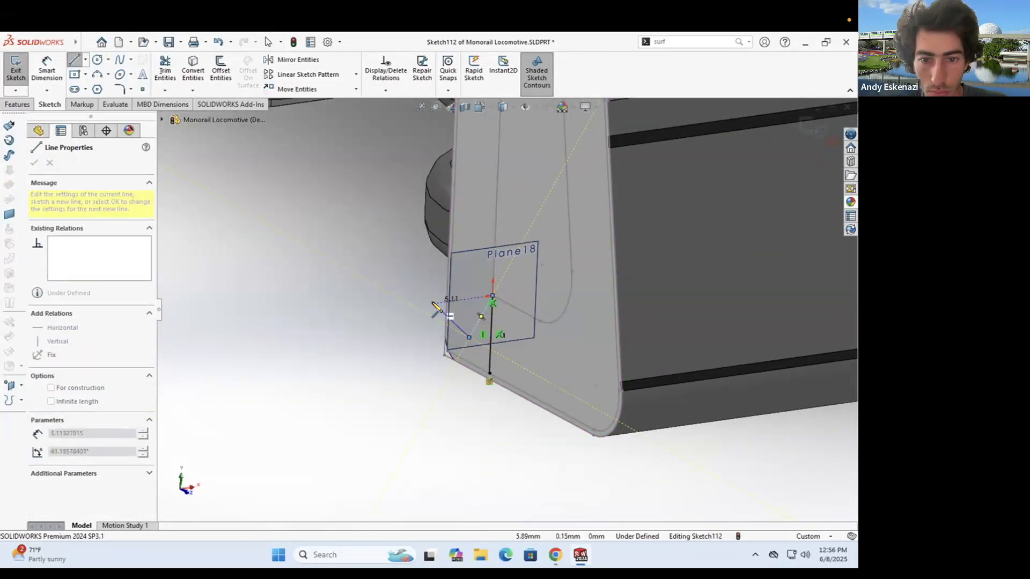
pyautogui.press('Escape')
pyautogui.moveTo(473, 341); pyautogui.dragTo(426, 375, button='middle')
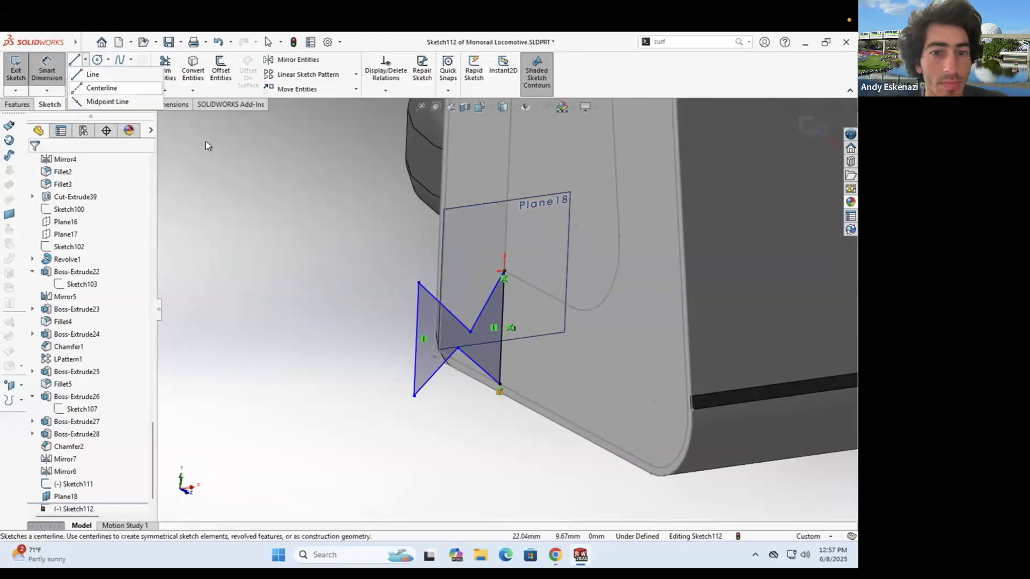
pyautogui.click(418, 283)
pyautogui.click(504, 270)
pyautogui.click(500, 384)
pyautogui.press('Escape')
pyautogui.click(445, 359)
pyautogui.keyDown('ctrl'); pyautogui.click(477, 364); pyautogui.keyUp('ctrl')
pyautogui.click(53, 415)
pyautogui.click(446, 310)
pyautogui.keyDown('ctrl'); pyautogui.click(486, 301); pyautogui.keyUp('ctrl')
pyautogui.click(52, 415)
pyautogui.moveTo(438, 344); pyautogui.dragTo(477, 330)
# - Add a vertical centerline between the inner points and a horizontal centerline from its midpoint
pyautogui.click(85, 59)
pyautogui.click(102, 86)
pyautogui.click(474, 324)
pyautogui.click(473, 348)
pyautogui.press('Escape')
pyautogui.click(85, 59)
pyautogui.click(102, 86)
pyautogui.click(473, 336)
pyautogui.click(502, 333)
pyautogui.press('Escape')
pyautogui.scroll(2, 505, 326)
pyautogui.scroll(-4, 506, 326)
# - Make the two right-hand zigzag lines equal in length
pyautogui.rightClick(496, 315)
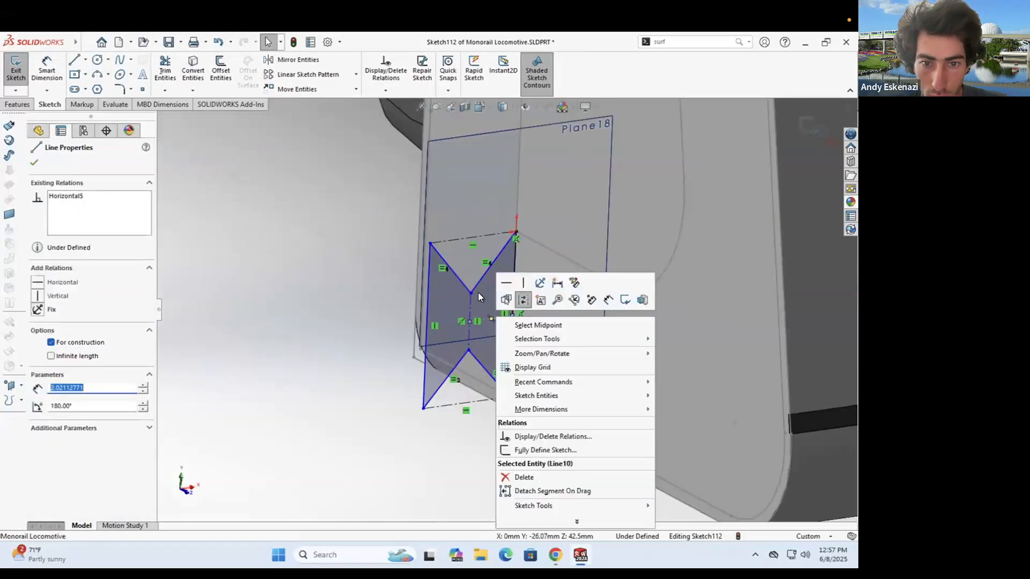
pyautogui.click(478, 285)
pyautogui.keyDown('ctrl'); pyautogui.click(480, 364); pyautogui.keyUp('ctrl')
pyautogui.click(52, 414)
# - Dimension the vertical centerline and the bottom construction line to 3 mm each
pyautogui.click(386, 346)
pyautogui.click(46, 70)
pyautogui.click(469, 308)
pyautogui.click(536, 321)
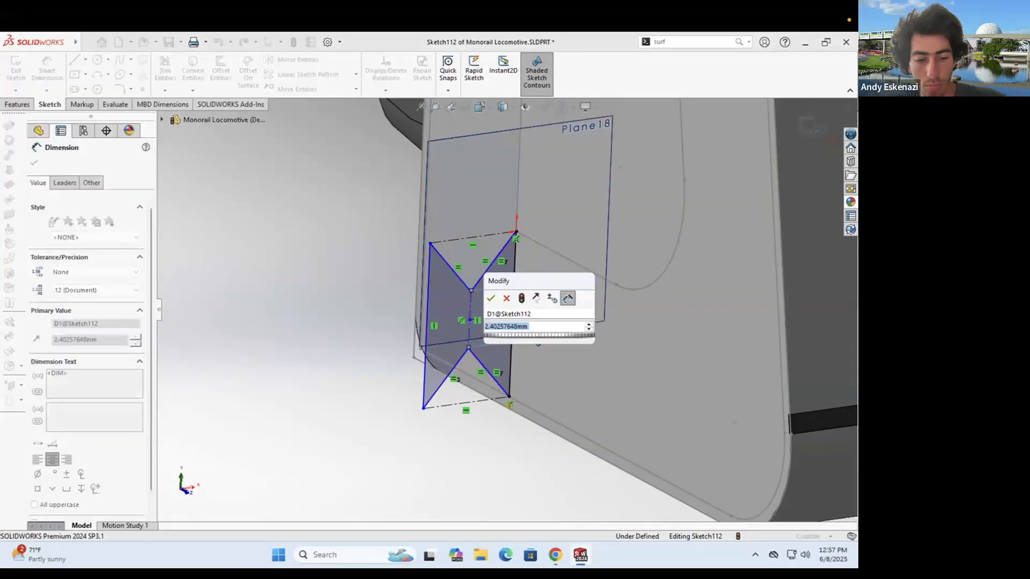
pyautogui.write('3')
pyautogui.press('Return')
pyautogui.click(456, 403)
pyautogui.click(468, 441)
pyautogui.write('3')
pyautogui.press('Return')
pyautogui.scroll(4, 494, 339)
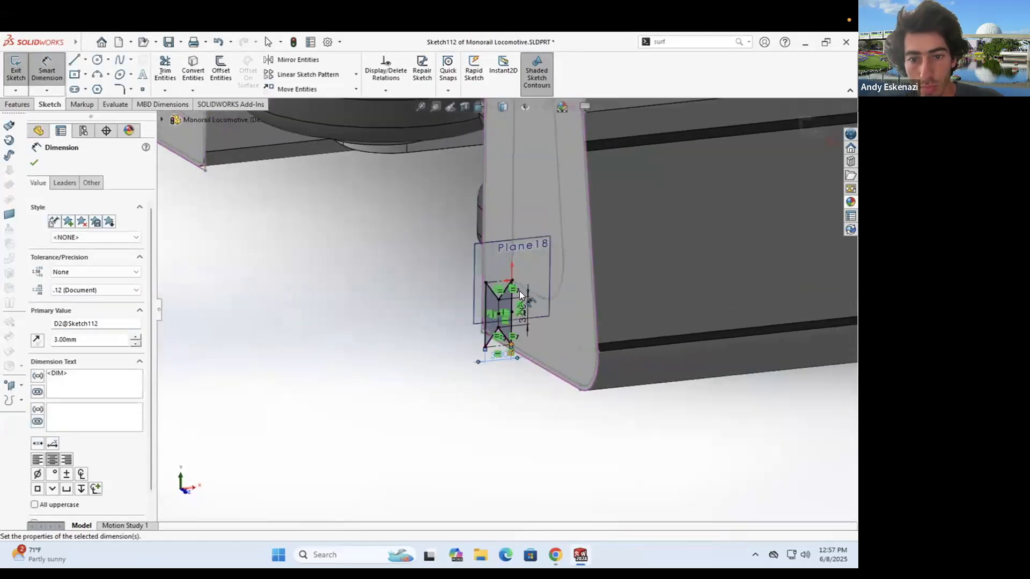
pyautogui.scroll(-3, 528, 292)
# - Start a sweep of the zigzag profile and build its path across the top and left corner of Sketch111
pyautogui.click(91, 60)
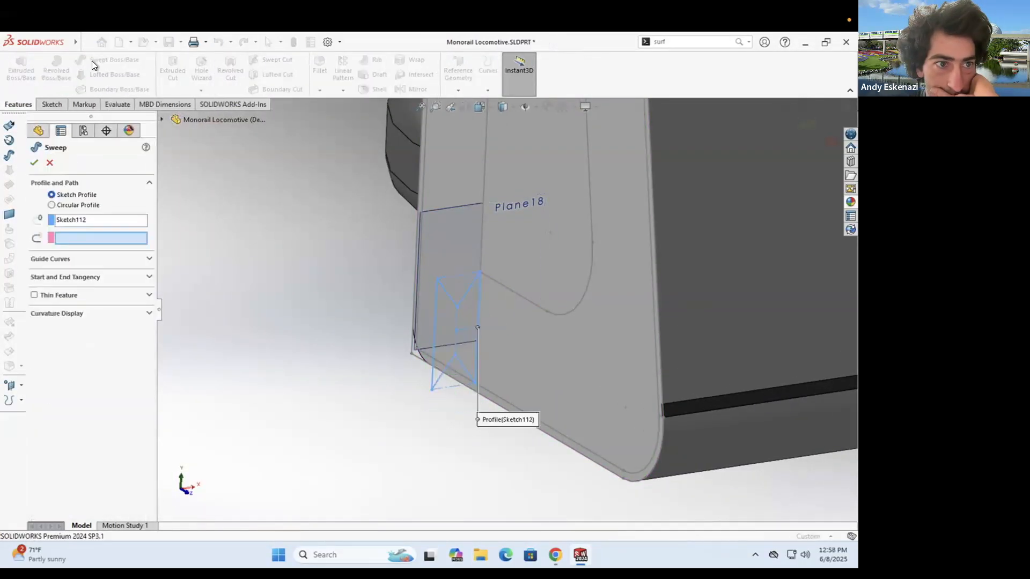
pyautogui.click(647, 473)
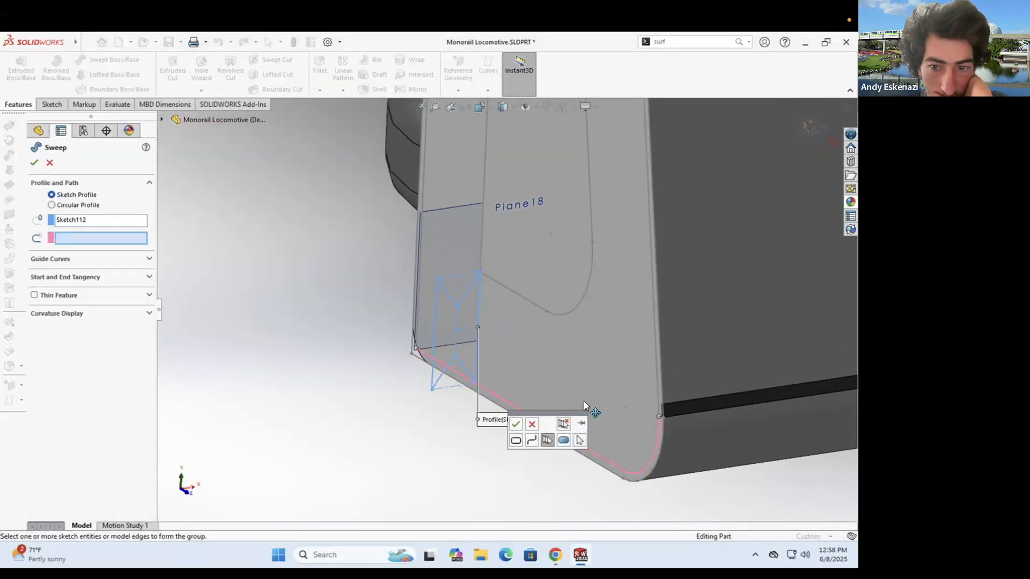
pyautogui.moveTo(639, 383); pyautogui.dragTo(629, 391, button='middle')
pyautogui.click(532, 424)
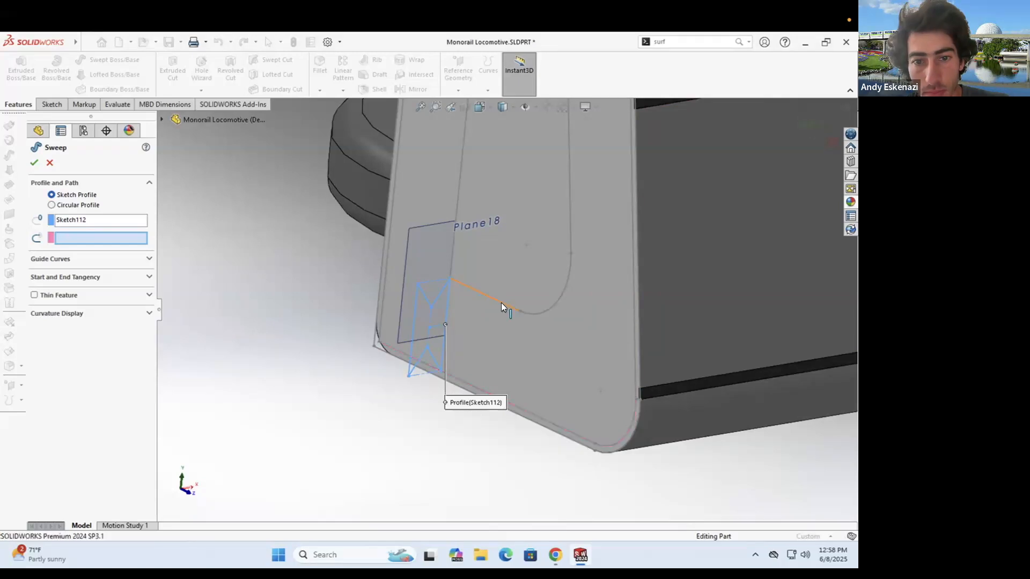
pyautogui.click(501, 303)
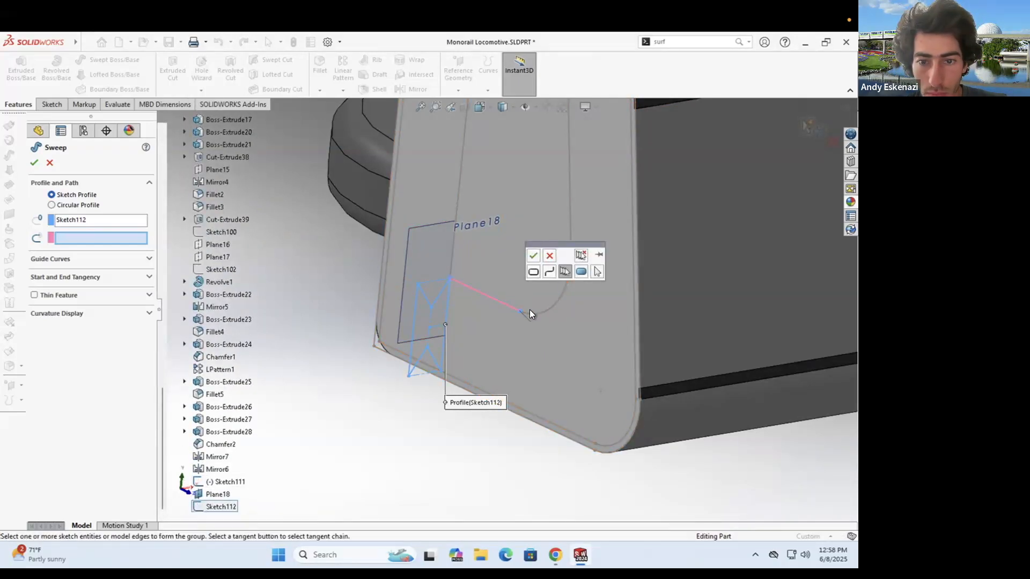
pyautogui.scroll(5, 532, 262)
pyautogui.scroll(-3, 511, 270)
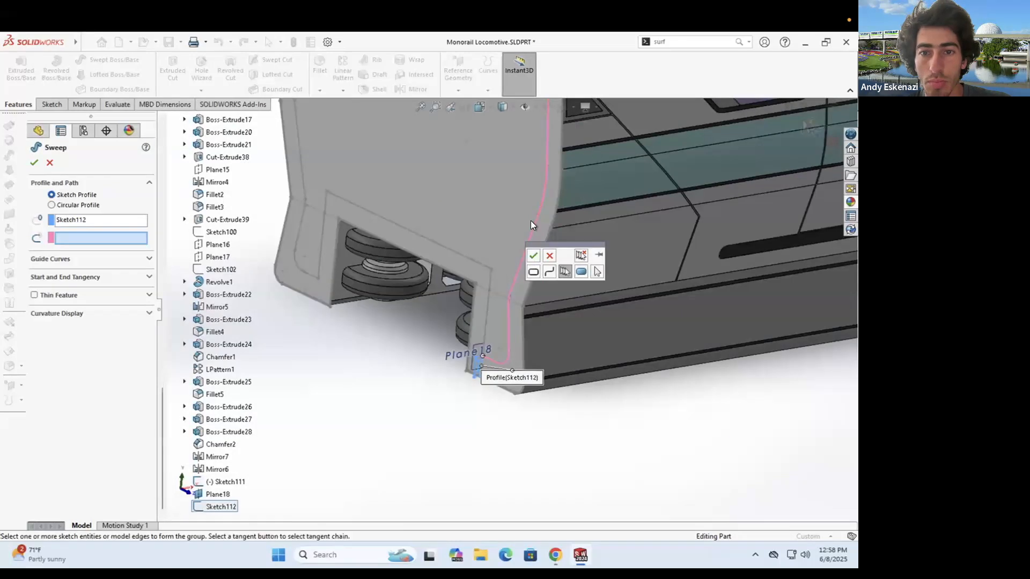
pyautogui.scroll(3, 529, 220)
pyautogui.scroll(-4, 586, 237)
pyautogui.click(446, 160)
pyautogui.scroll(4, 446, 160)
pyautogui.click(295, 152)
pyautogui.scroll(-4, 295, 152)
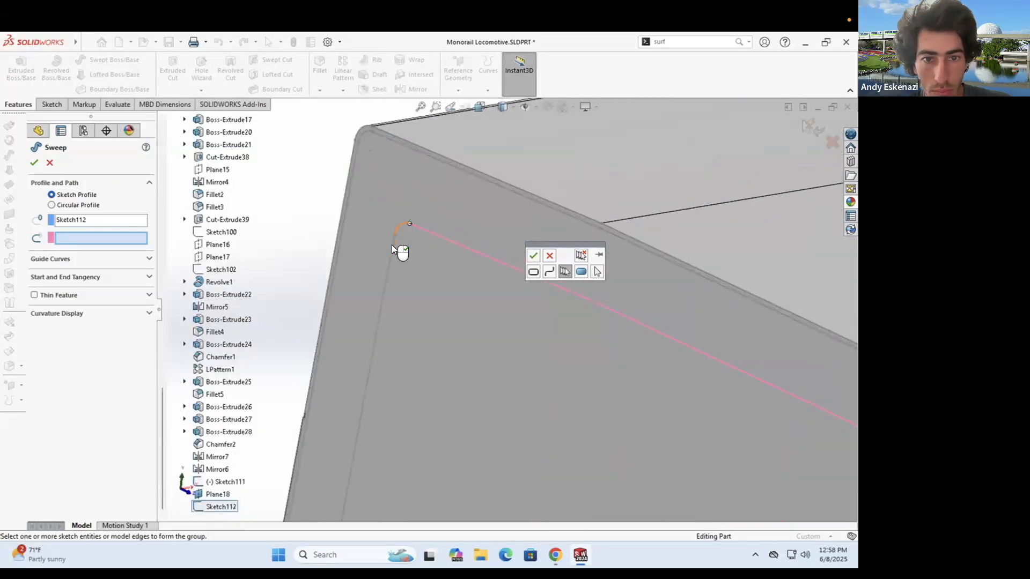
pyautogui.click(391, 244)
pyautogui.scroll(4, 392, 245)
pyautogui.scroll(-3, 459, 250)
pyautogui.click(457, 322)
# - Close the path down the left, along the bottom and up the right, then create Sweep11
pyautogui.click(460, 421)
pyautogui.scroll(-4, 460, 420)
pyautogui.click(469, 325)
pyautogui.scroll(-5, 462, 472)
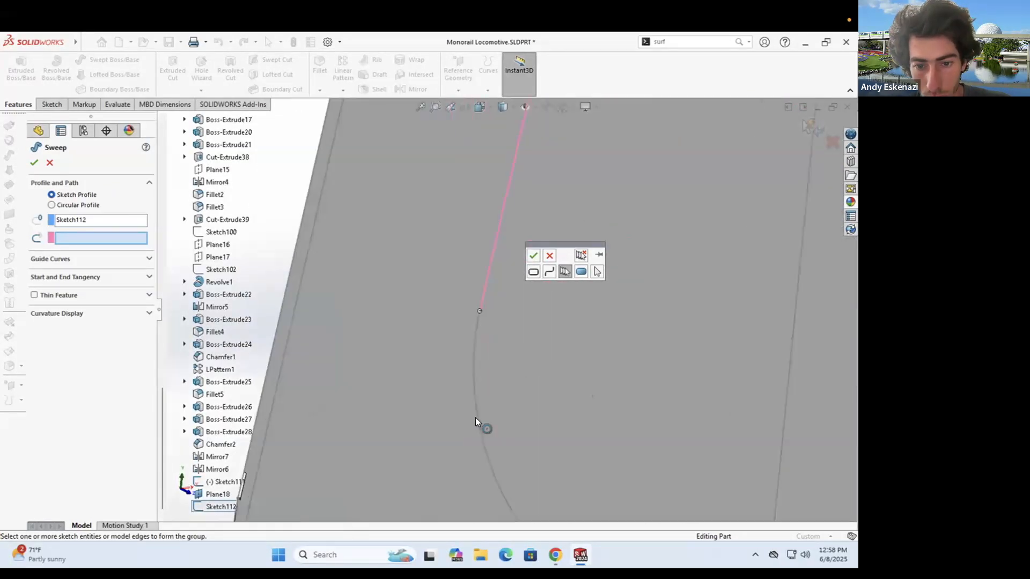
pyautogui.click(475, 417)
pyautogui.click(603, 459)
pyautogui.click(630, 448)
pyautogui.click(575, 214)
pyautogui.scroll(4, 576, 213)
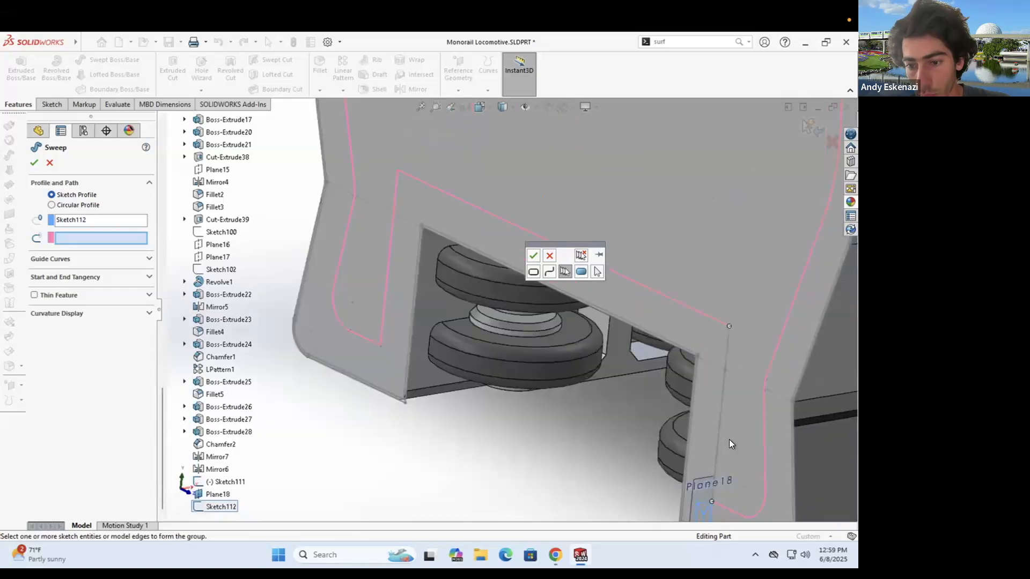
pyautogui.scroll(-4, 728, 439)
pyautogui.click(533, 257)
pyautogui.scroll(3, 593, 371)
pyautogui.click(35, 163)
pyautogui.moveTo(468, 411); pyautogui.dragTo(510, 416, button='middle')
# - Hide Plane18 and inspect the sweep around the corner
pyautogui.rightClick(601, 418)
pyautogui.click(643, 381)
pyautogui.scroll(-3, 606, 305)
pyautogui.moveTo(606, 301); pyautogui.dragTo(569, 306, button='middle')
pyautogui.scroll(-3, 569, 306)
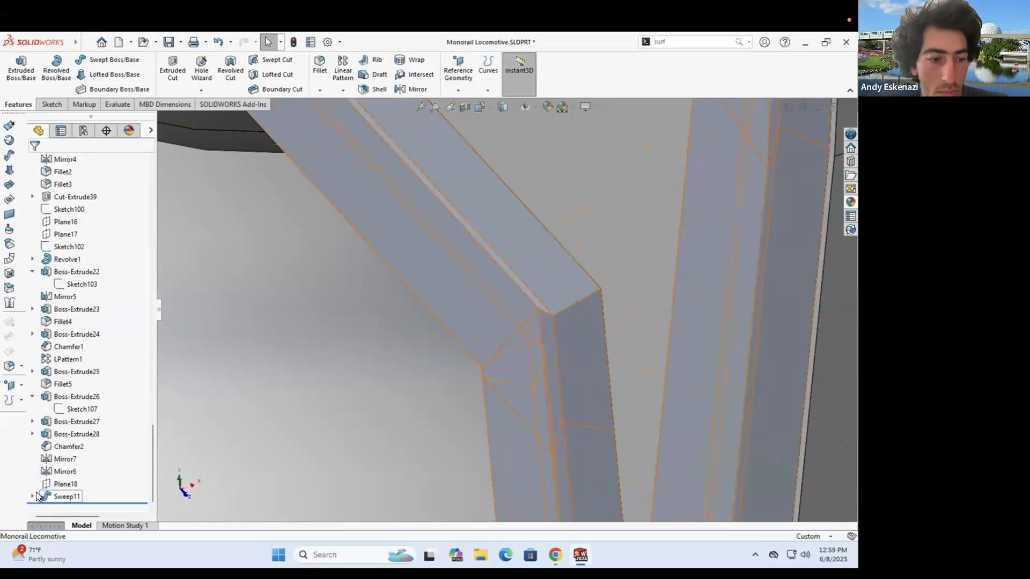
# - Open the path sketch Sketch111, then leave it and turn the view toward the profile
pyautogui.rightClick(81, 496)
pyautogui.click(89, 337)
pyautogui.scroll(-3, 628, 471)
pyautogui.moveTo(628, 467); pyautogui.dragTo(558, 434, button='middle')
pyautogui.click(14, 67)
pyautogui.moveTo(676, 332); pyautogui.dragTo(644, 348, button='middle')
pyautogui.scroll(-10, 640, 349)
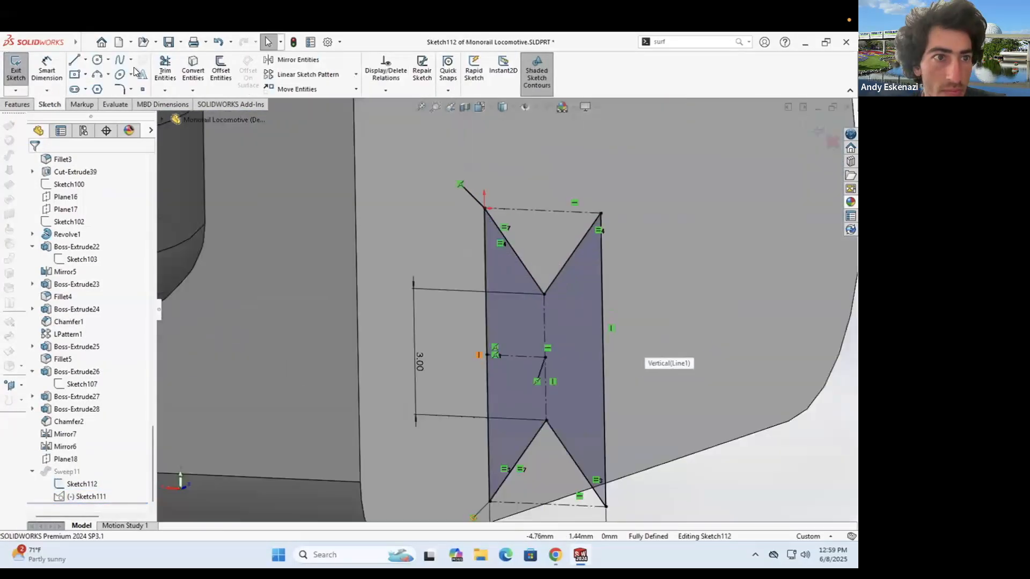
# - Try 1 mm sketch fillets on the profile's V points, accepting the relation warnings
pyautogui.click(119, 89)
pyautogui.click(545, 295)
pyautogui.write('1')
pyautogui.click(544, 294)
pyautogui.click(454, 299)
pyautogui.click(547, 420)
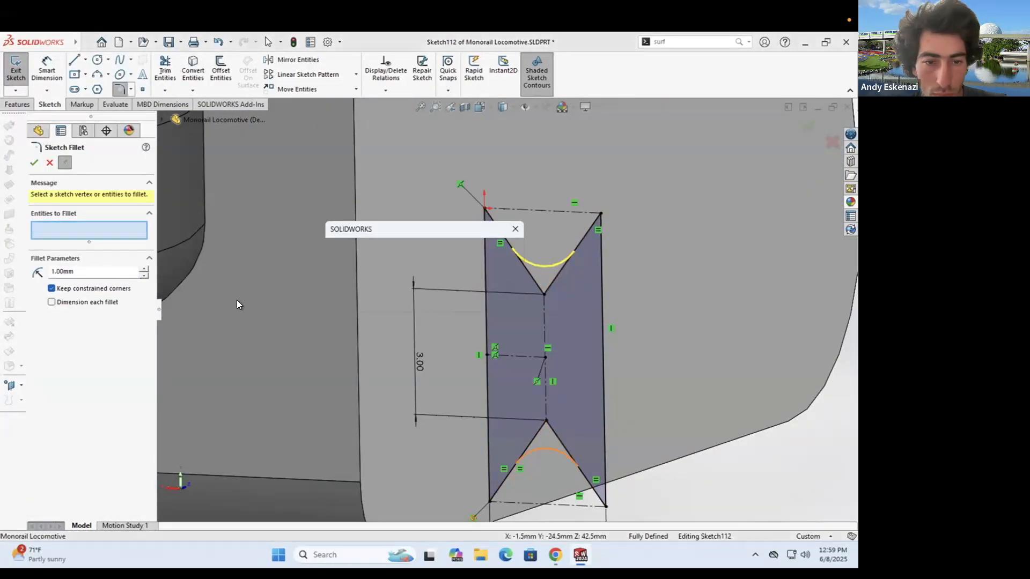
pyautogui.click(453, 300)
pyautogui.click(15, 67)
pyautogui.scroll(7, 600, 311)
# - Edit Sketch112 and round both V points with 1.00 mm fillets
pyautogui.rightClick(83, 483)
pyautogui.click(89, 337)
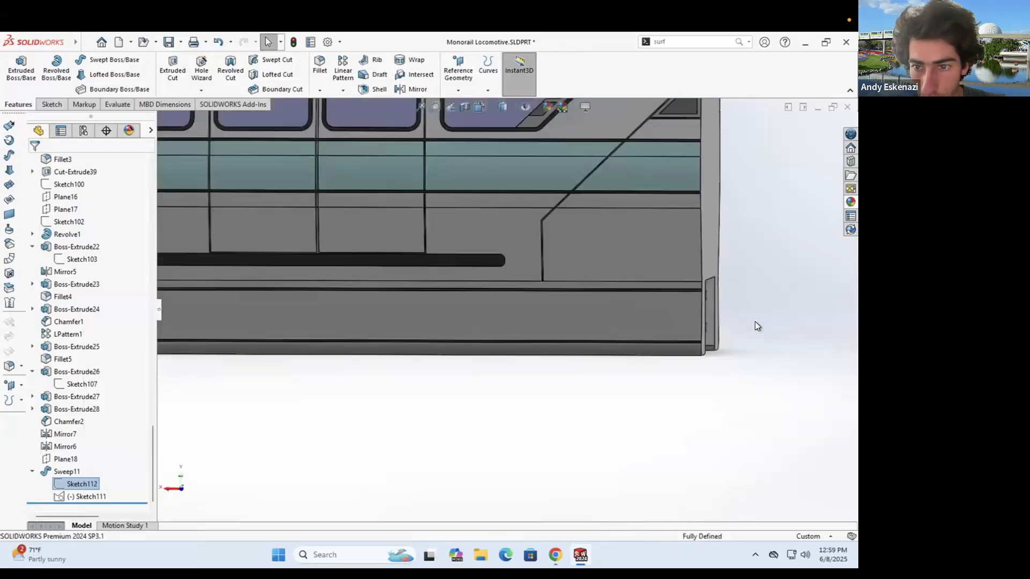
pyautogui.moveTo(755, 324); pyautogui.dragTo(692, 344, button='middle')
pyautogui.scroll(-10, 571, 308)
pyautogui.click(118, 89)
pyautogui.click(497, 333)
pyautogui.click(455, 301)
pyautogui.click(500, 405)
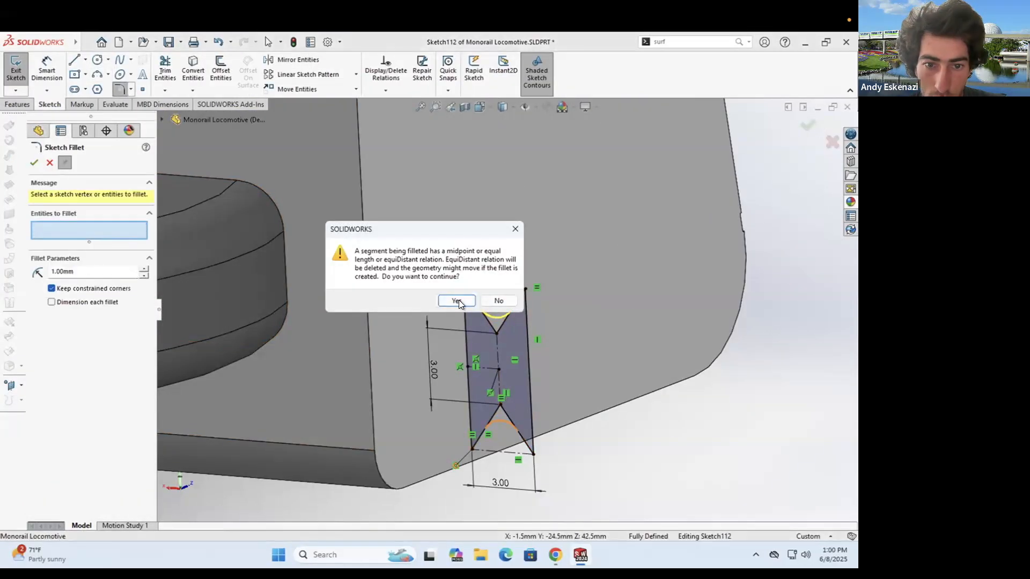
pyautogui.click(458, 302)
pyautogui.click(34, 163)
# - Exit the sketch and orbit to the rear face to see the rebuilt Sweep11
pyautogui.click(15, 67)
pyautogui.scroll(4, 499, 332)
pyautogui.moveTo(494, 332)
pyautogui.mouseDown(button='middle')
pyautogui.moveTo(432, 294)
pyautogui.moveTo(424, 322)
pyautogui.mouseUp(button='middle')
pyautogui.scroll(10, 456, 311)
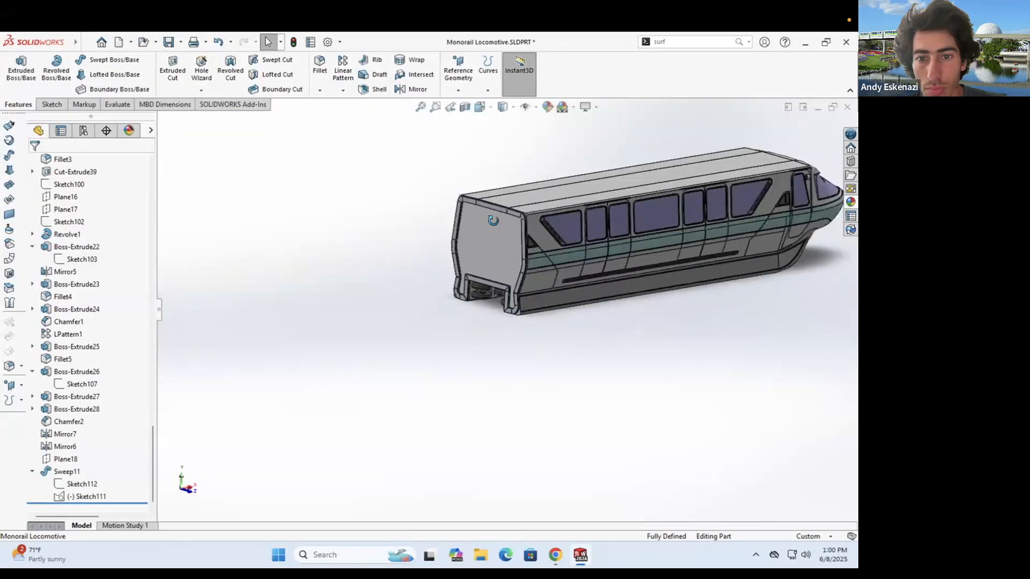
pyautogui.scroll(-5, 530, 213)
# - Create a linear pattern of Sweep11 with 3 instances (LPattern2)
pyautogui.click(342, 67)
pyautogui.scroll(-3, 461, 215)
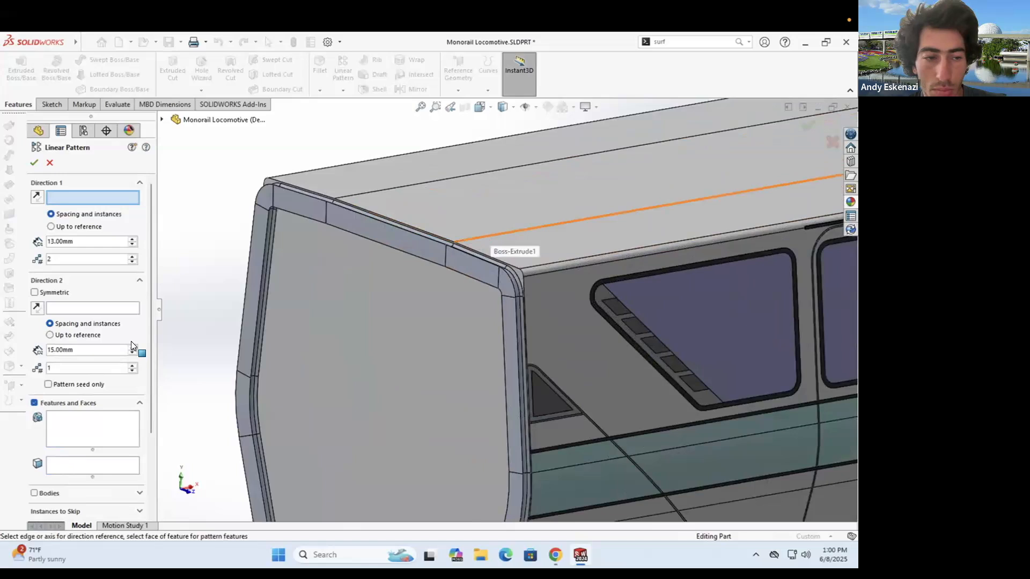
pyautogui.click(369, 228)
pyautogui.doubleClick(64, 242)
pyautogui.write('3')
pyautogui.click(69, 256)
pyautogui.moveTo(370, 190); pyautogui.dragTo(368, 209, button='middle')
pyautogui.scroll(-6, 483, 273)
pyautogui.moveTo(477, 278); pyautogui.dragTo(542, 317, button='middle')
pyautogui.click(34, 163)
# - Colour Sweep11 and LPattern2 a lighter shade of dark orange
pyautogui.scroll(8, 483, 290)
pyautogui.scroll(-8, 615, 438)
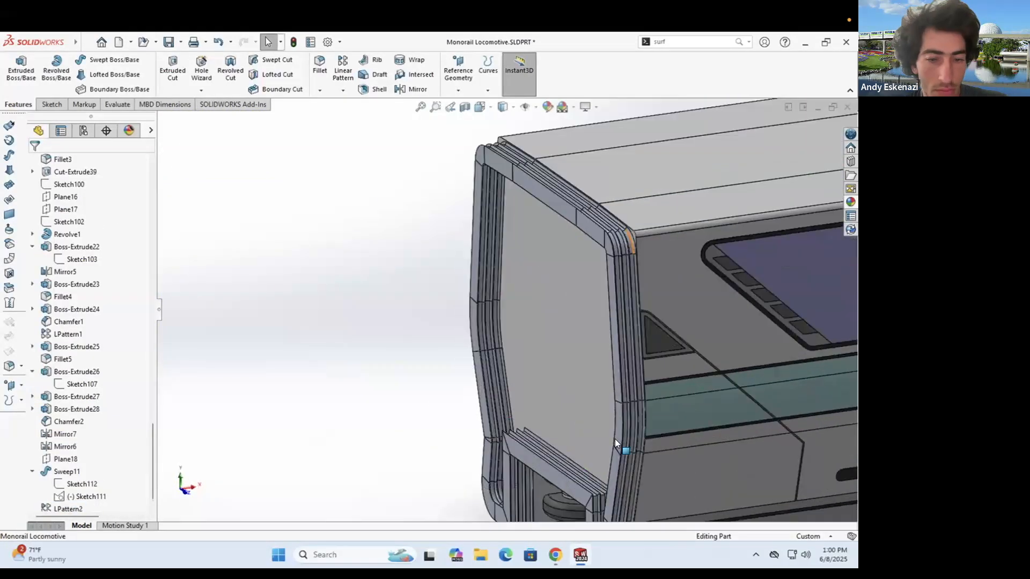
pyautogui.rightClick(675, 449)
pyautogui.click(760, 241)
pyautogui.click(781, 280)
pyautogui.click(72, 405)
pyautogui.scroll(5, 511, 249)
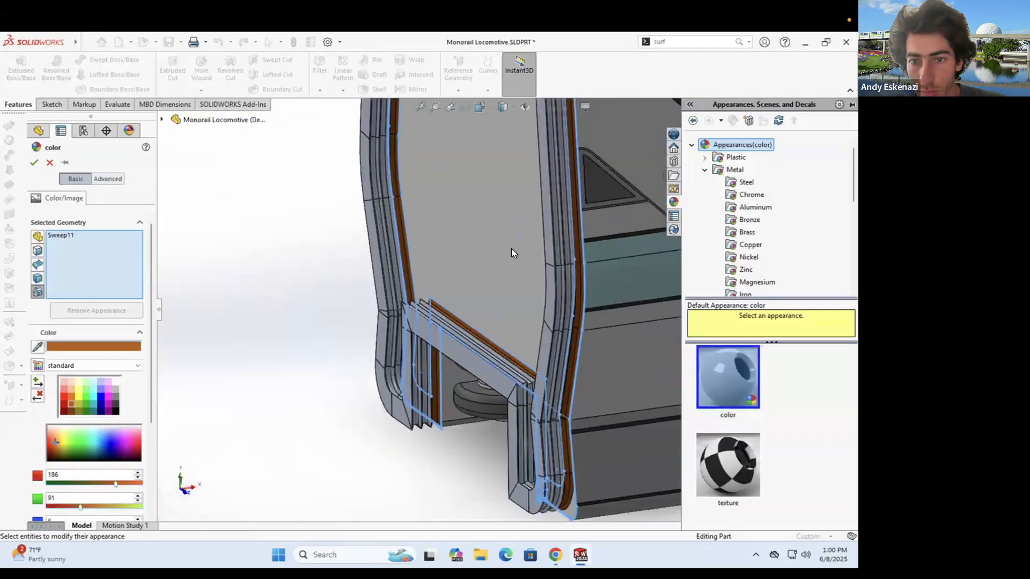
pyautogui.scroll(-6, 472, 236)
pyautogui.click(71, 397)
pyautogui.moveTo(452, 258); pyautogui.dragTo(432, 273, button='middle')
pyautogui.click(432, 274)
pyautogui.click(35, 163)
# - Orbit around the car to inspect the recoloured pattern from the side and rear corner
pyautogui.scroll(8, 481, 271)
pyautogui.moveTo(483, 300); pyautogui.dragTo(504, 345, button='middle')
pyautogui.scroll(3, 563, 338)
pyautogui.moveTo(568, 335); pyautogui.dragTo(600, 346, button='middle')
pyautogui.scroll(-9, 483, 276)
pyautogui.moveTo(467, 279); pyautogui.dragTo(513, 276, button='middle')
pyautogui.scroll(8, 513, 276)
pyautogui.moveTo(435, 340); pyautogui.dragTo(327, 306, button='middle')
pyautogui.scroll(-1, 290, 304)
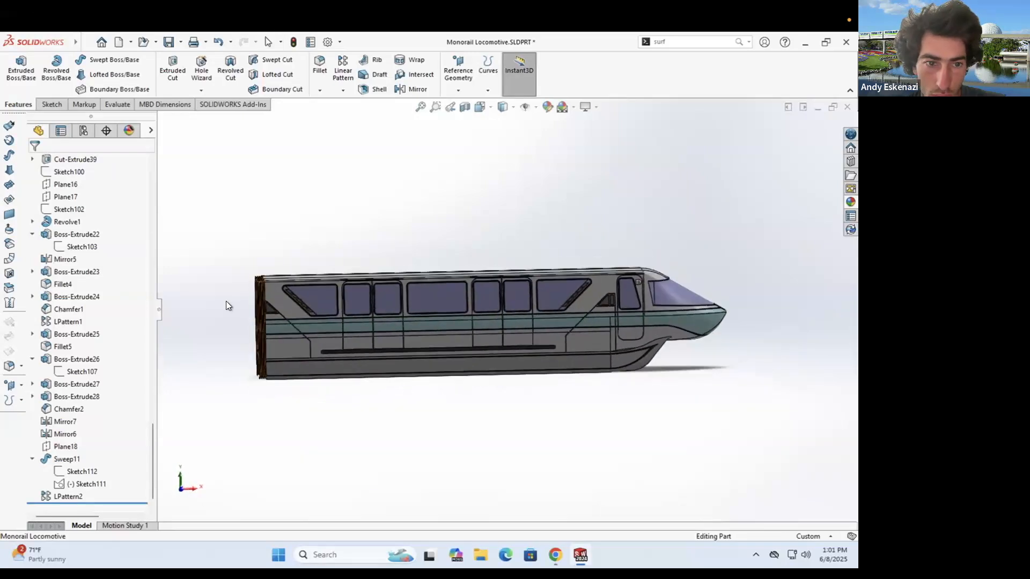
pyautogui.moveTo(226, 301); pyautogui.dragTo(289, 309, button='middle')
pyautogui.scroll(-9, 393, 255)
# - Open the appearance settings for the Boss-Extrude2 face
pyautogui.click(427, 284)
pyautogui.rightClick(435, 293)
pyautogui.click(530, 252)
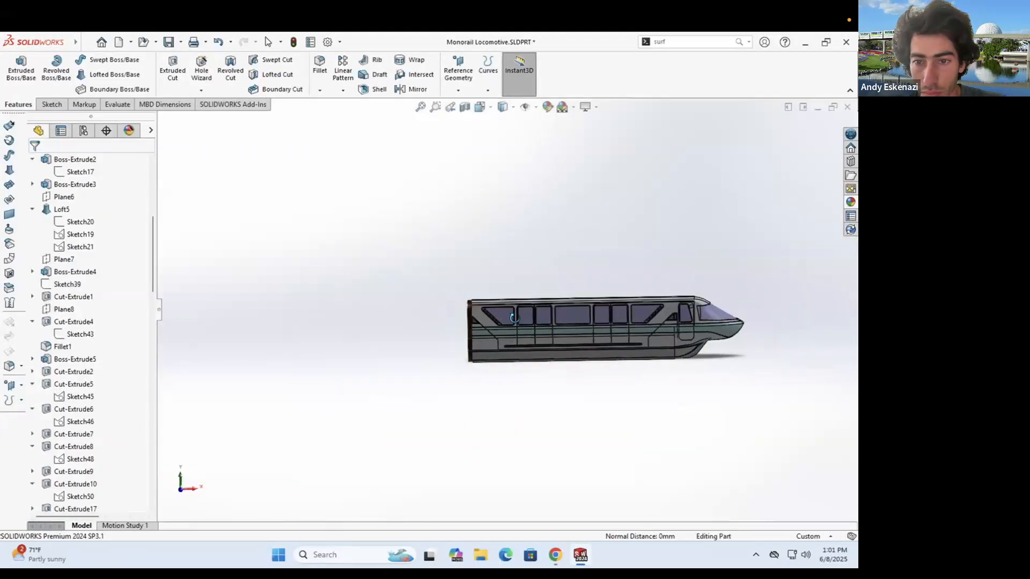
pyautogui.moveTo(513, 318); pyautogui.dragTo(231, 166, button='middle')
pyautogui.scroll(-3, 662, 332)
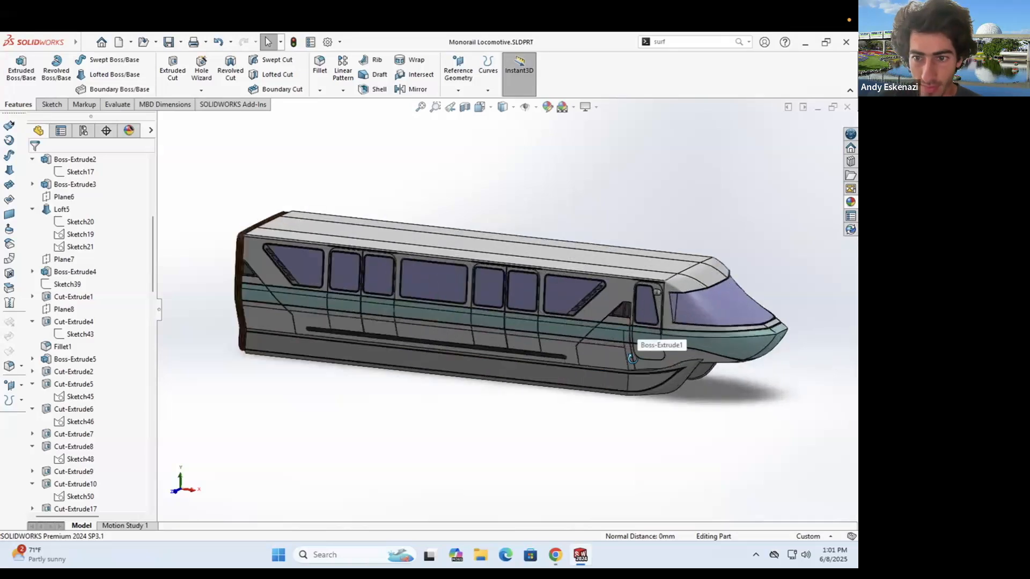
# - Save a copy of the part as Monorail Wagon.SLDPRT and open it
pyautogui.click(120, 181)
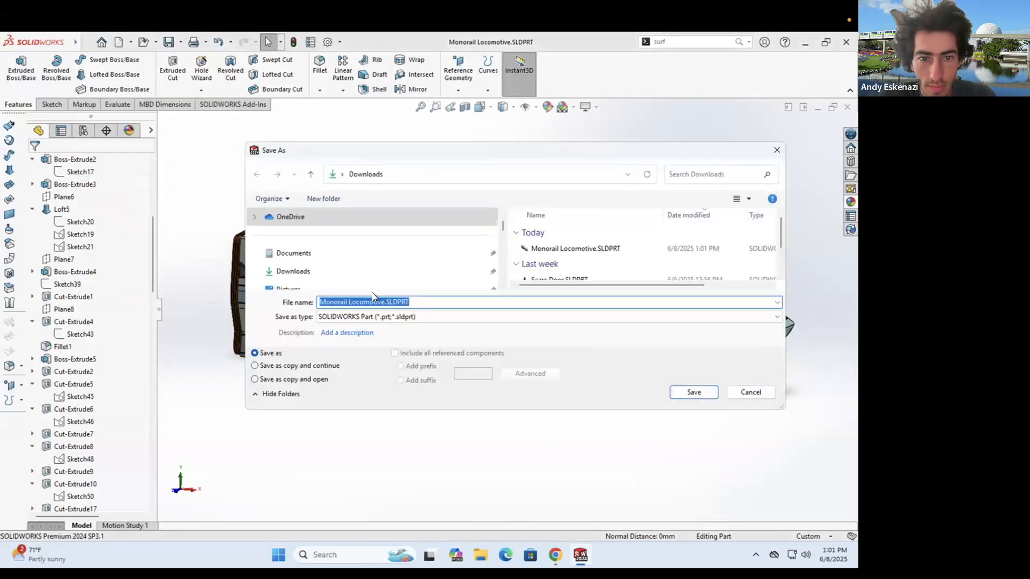
pyautogui.press('BackSpace')
pyautogui.press('BackSpace')
pyautogui.press('BackSpace')
pyautogui.press('BackSpace')
pyautogui.press('BackSpace')
pyautogui.press('BackSpace')
pyautogui.press('BackSpace')
pyautogui.press('BackSpace')
pyautogui.write('Wagon')
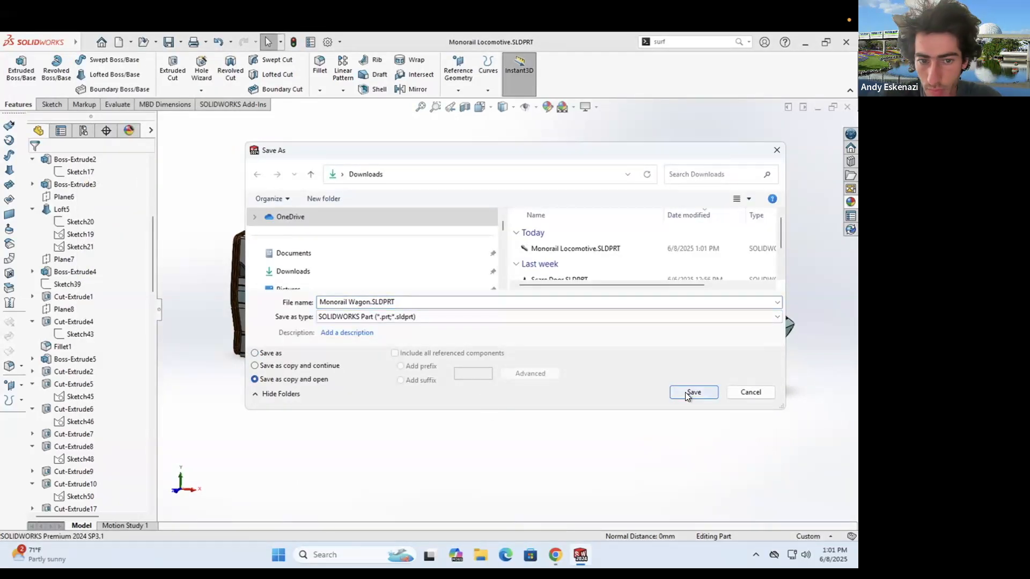
pyautogui.click(685, 391)
pyautogui.click(411, 259)
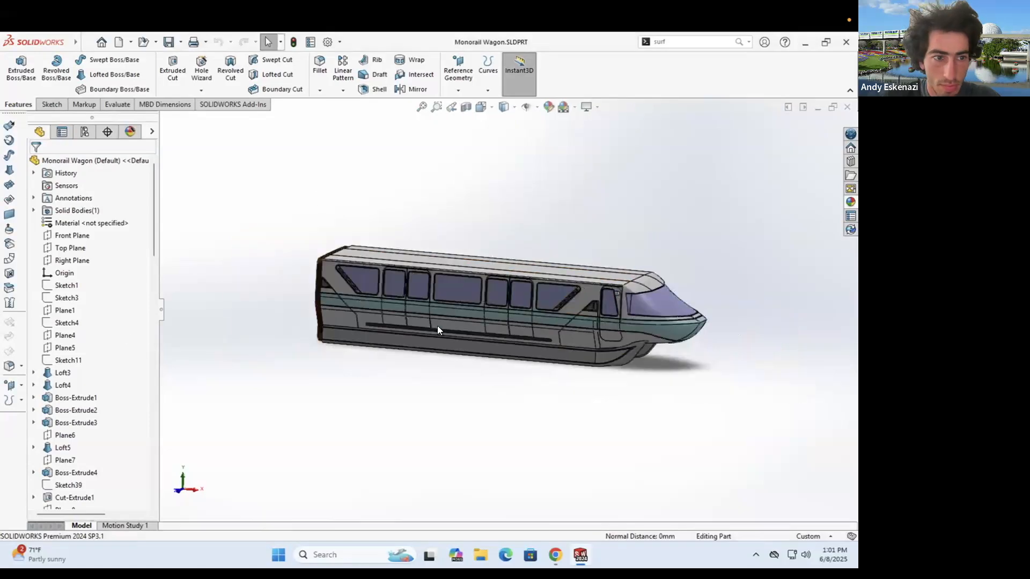
pyautogui.scroll(3, 529, 248)
pyautogui.moveTo(530, 248); pyautogui.dragTo(532, 249, button='middle')
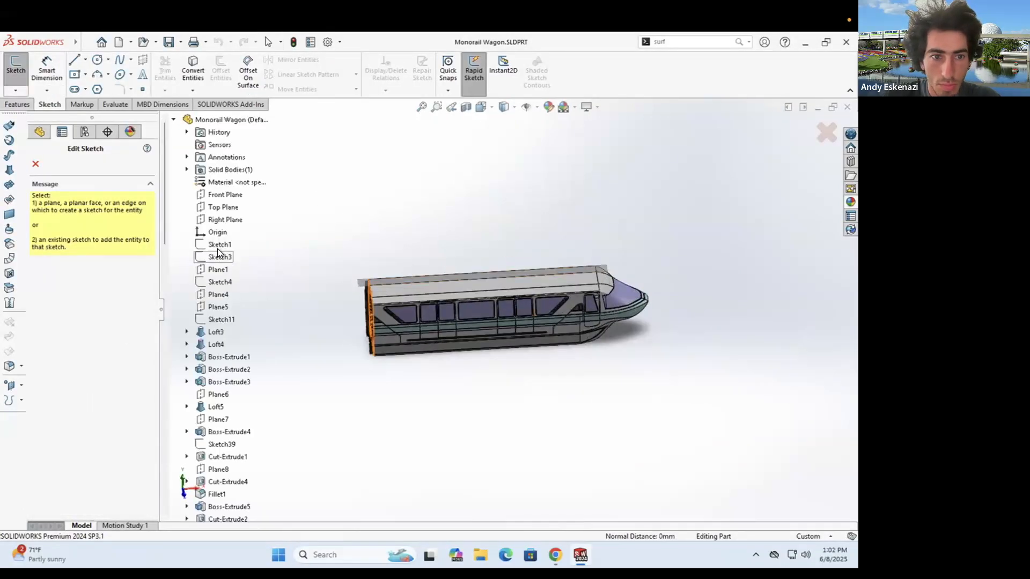
# - On the wagon's Plane15, draw a centre rectangle anchored at the origin
pyautogui.click(217, 169)
pyautogui.scroll(5, 501, 323)
pyautogui.click(74, 74)
pyautogui.click(507, 350)
pyautogui.click(623, 216)
# - Dimension the rectangle to 250 mm wide by 250 mm high
pyautogui.click(47, 70)
pyautogui.click(493, 191)
pyautogui.write('25')
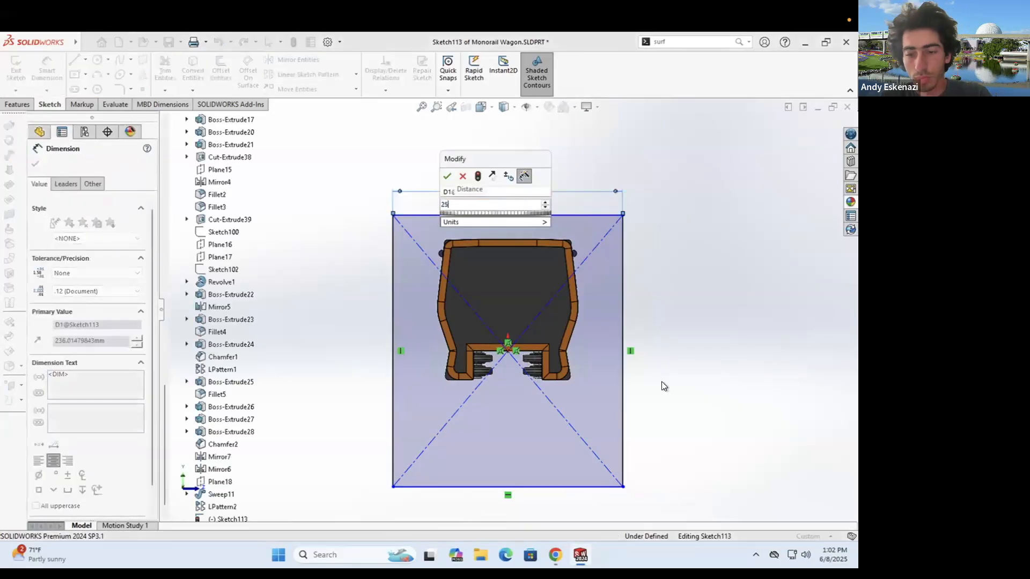
pyautogui.press('Return')
pyautogui.click(627, 322)
pyautogui.click(673, 323)
pyautogui.write('250')
pyautogui.press('Return')
pyautogui.press('Escape')
pyautogui.scroll(2, 489, 307)
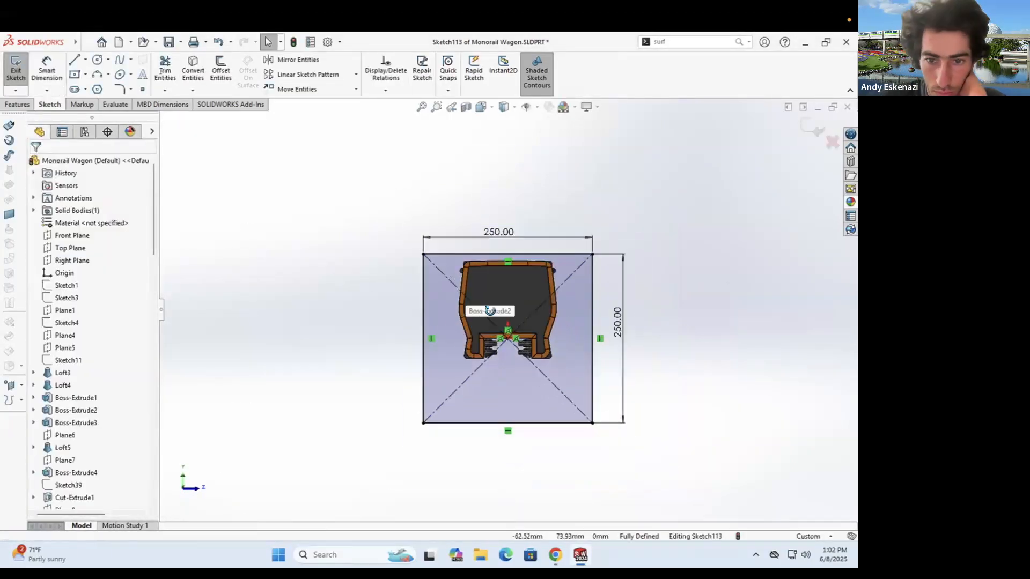
pyautogui.moveTo(489, 308); pyautogui.dragTo(494, 343, button='middle')
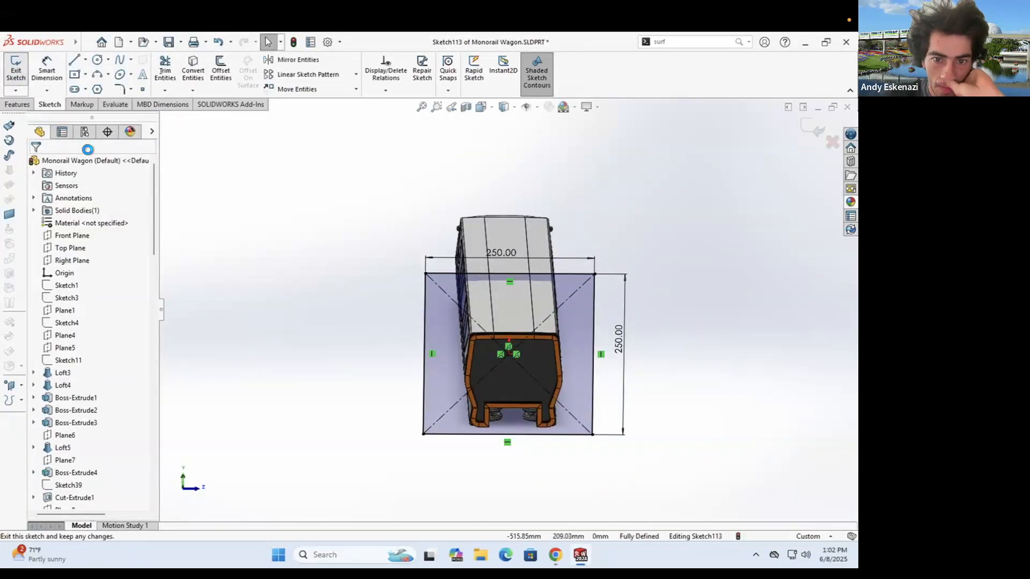
# - In the locomotive, start a sketch on the open end face with a construction line up from the origin
pyautogui.hotkey('ctrl', 'Tab')
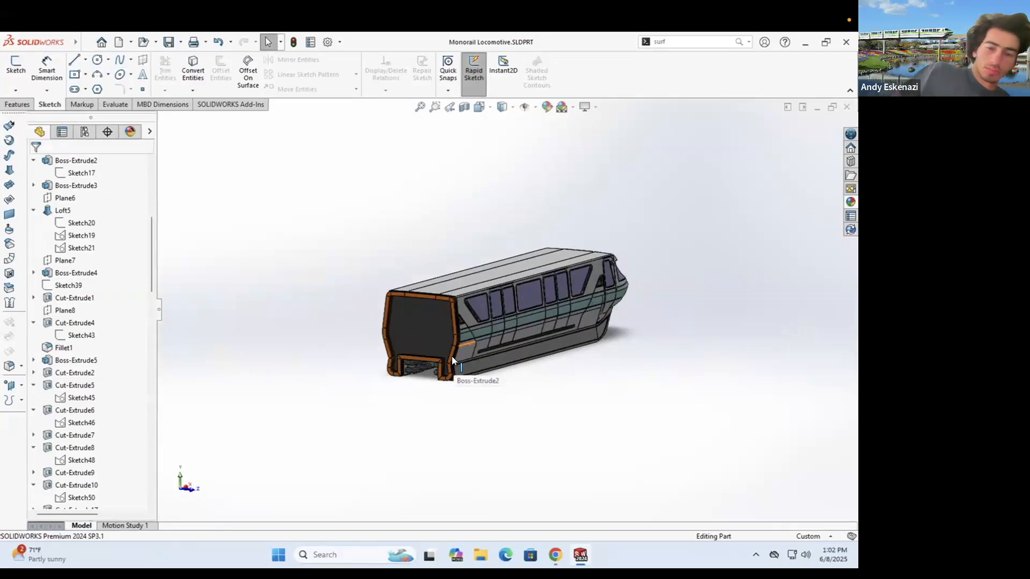
pyautogui.scroll(-2, 451, 356)
pyautogui.click(16, 66)
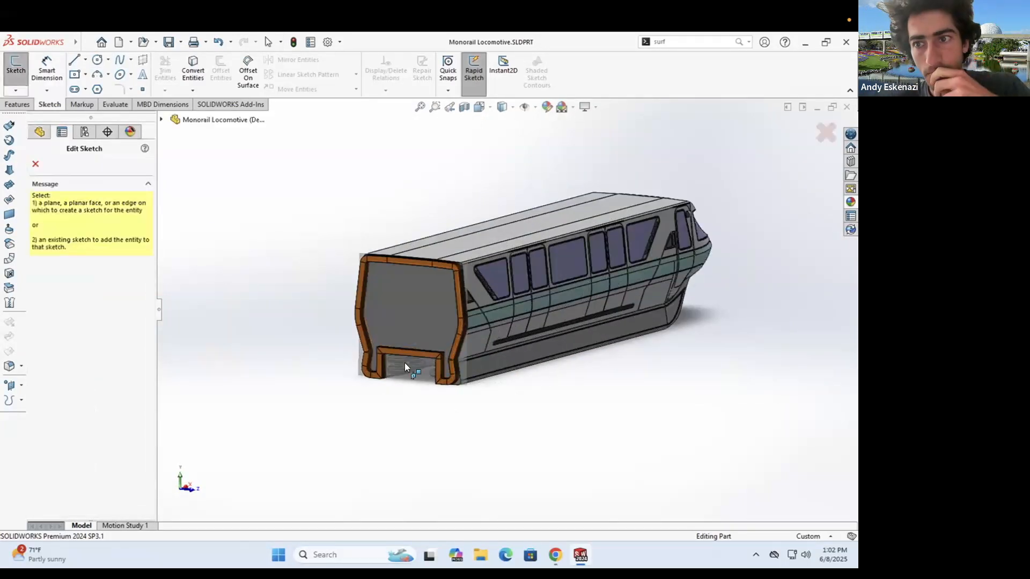
pyautogui.click(449, 280)
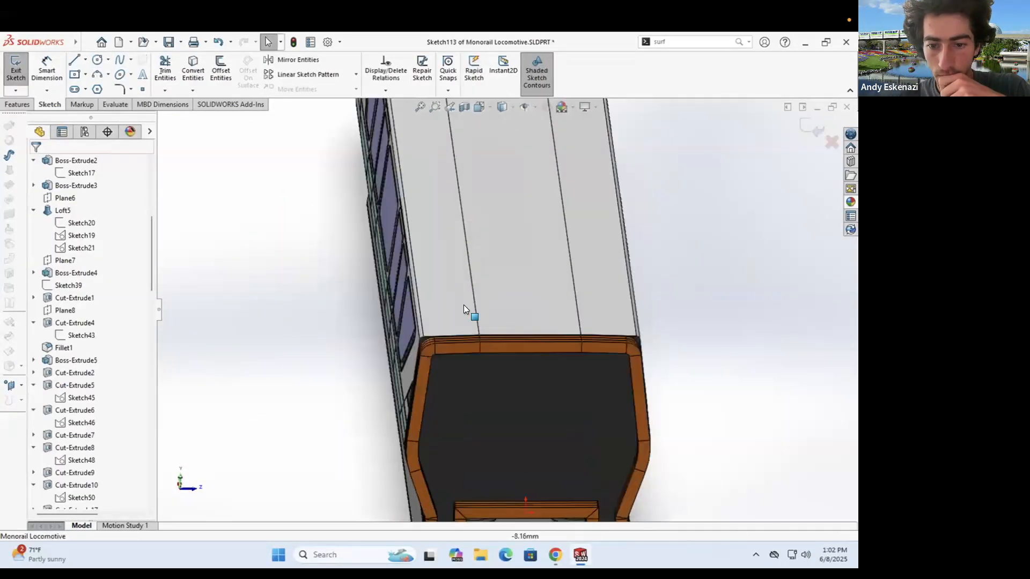
pyautogui.click(82, 59)
pyautogui.press('Escape')
pyautogui.moveTo(496, 240); pyautogui.dragTo(494, 214, button='middle')
pyautogui.click(492, 280)
pyautogui.hotkey('ctrl', 'z')
pyautogui.press('Escape')
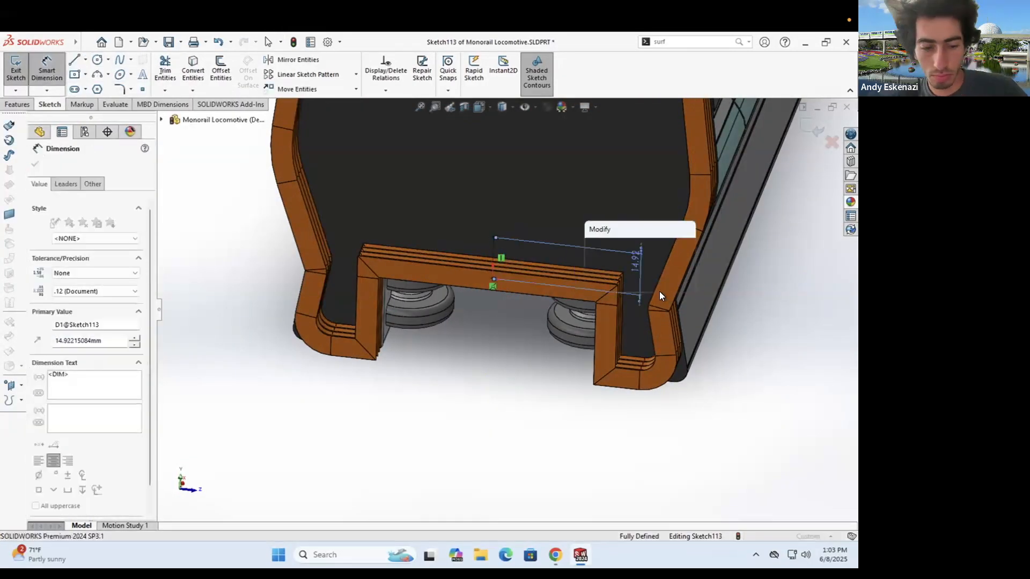
# - Draw a 25 × 5 mm centre rectangle on the construction line's top end
pyautogui.press('Return')
pyautogui.scroll(2, 481, 257)
pyautogui.click(479, 253)
pyautogui.click(535, 245)
pyautogui.click(36, 72)
pyautogui.click(495, 266)
pyautogui.click(478, 350)
pyautogui.write('25')
pyautogui.click(535, 259)
pyautogui.click(577, 269)
pyautogui.write('5')
pyautogui.click(18, 105)
# - Extrude the rectangle into a small block, Boss-Extrude29
pyautogui.click(21, 71)
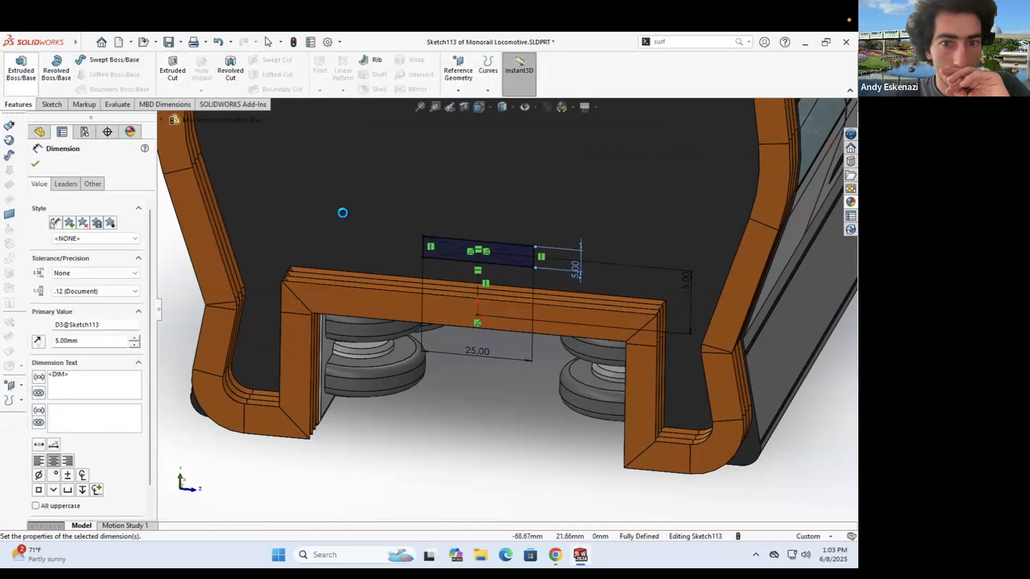
pyautogui.click(96, 232)
pyautogui.write('5')
pyautogui.scroll(5, 479, 300)
pyautogui.moveTo(528, 271); pyautogui.dragTo(477, 304, button='middle')
pyautogui.scroll(-4, 479, 304)
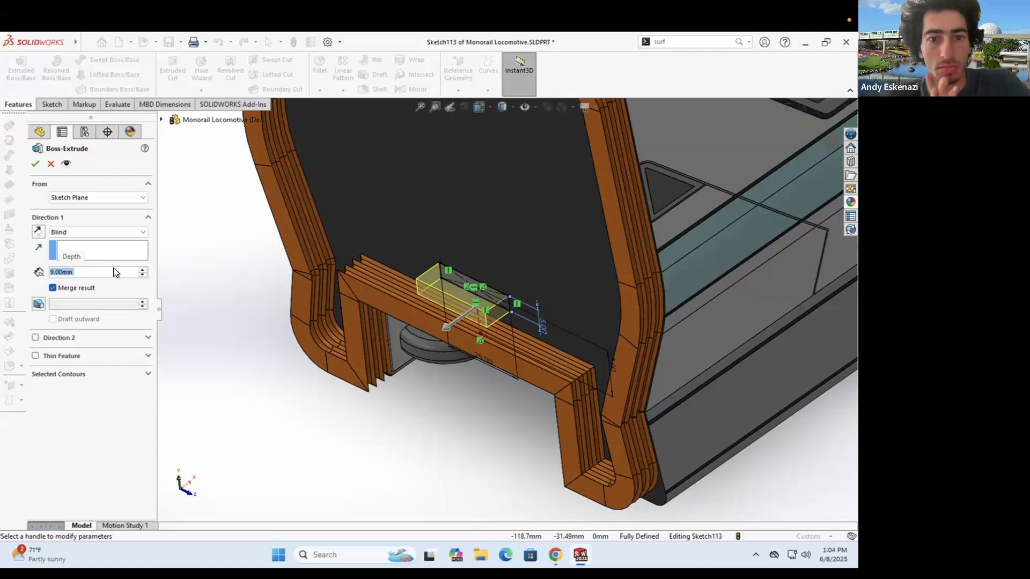
pyautogui.click(35, 164)
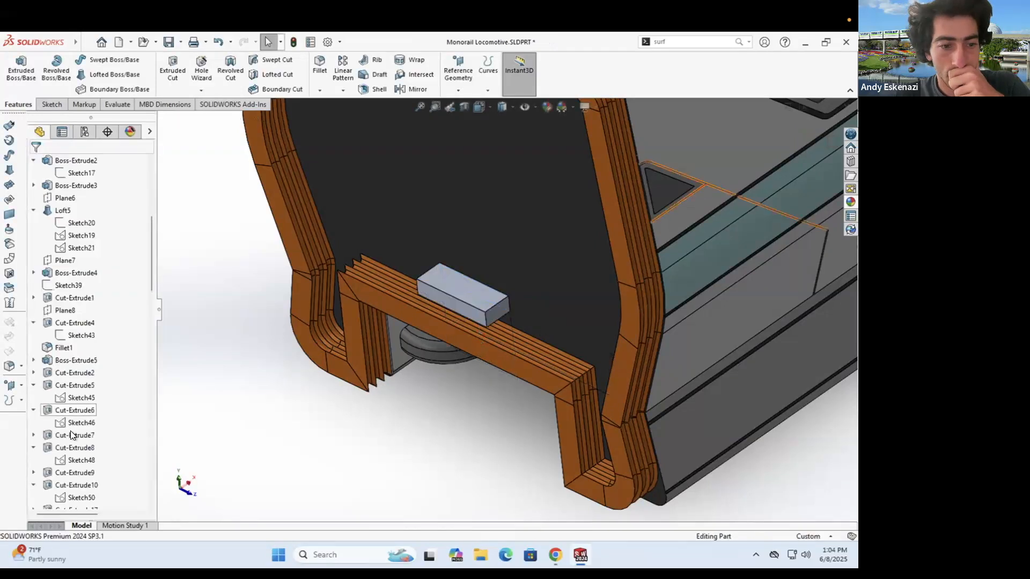
# - Edit the block's sketch, changing its 25 mm width to 15 mm
pyautogui.scroll(-3, 80, 491)
pyautogui.click(33, 497)
pyautogui.scroll(-1, 108, 436)
pyautogui.rightClick(81, 497)
pyautogui.click(89, 338)
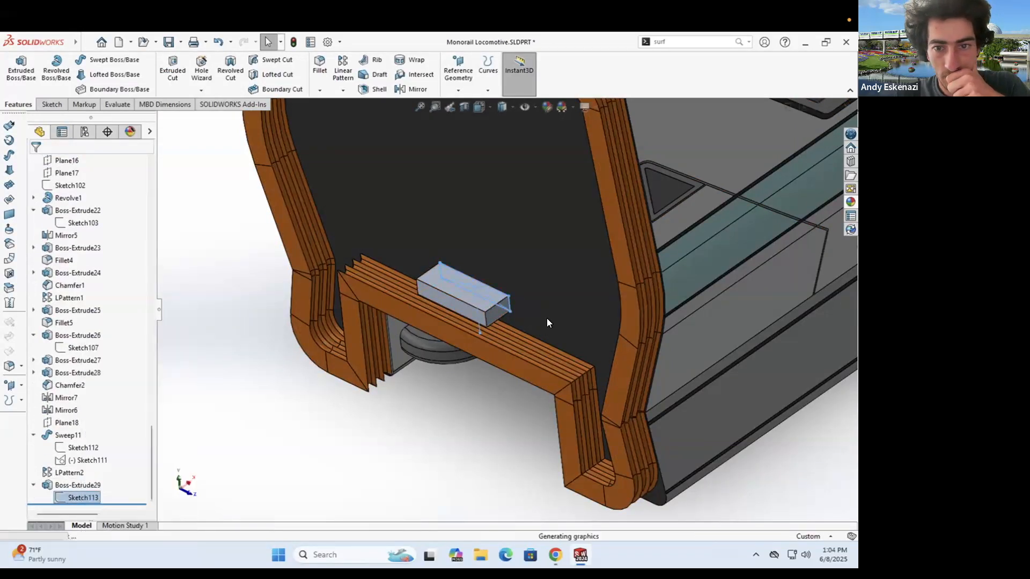
pyautogui.doubleClick(518, 466)
pyautogui.write('15')
pyautogui.press('Return')
pyautogui.click(16, 70)
pyautogui.scroll(5, 522, 356)
pyautogui.moveTo(521, 356); pyautogui.dragTo(472, 384, button='middle')
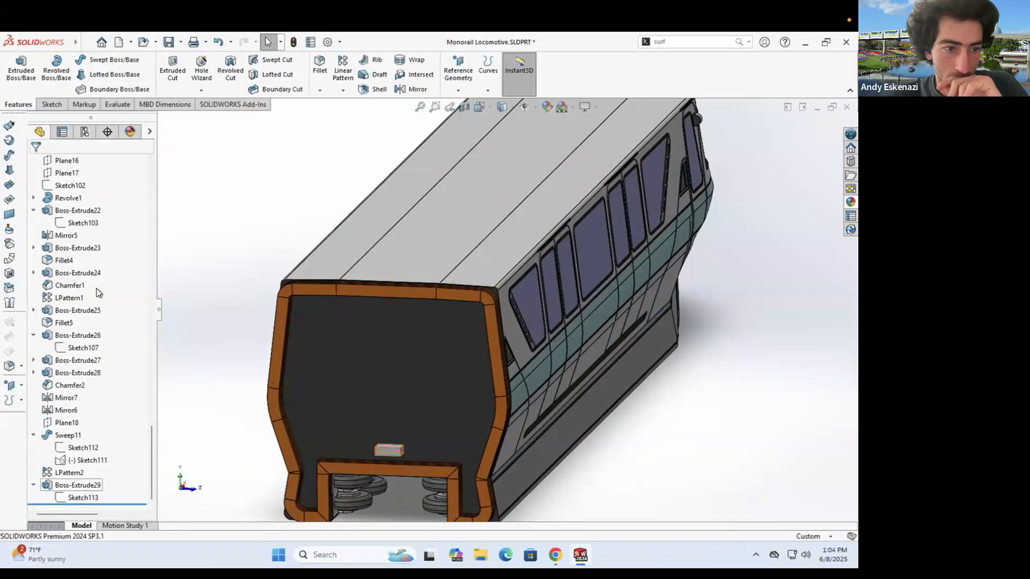
# - Re-confirm the block's extrude feature and select the block's top face
pyautogui.rightClick(79, 485)
pyautogui.click(85, 277)
pyautogui.click(35, 164)
pyautogui.scroll(-3, 478, 314)
pyautogui.moveTo(413, 340)
pyautogui.mouseDown(button='middle')
pyautogui.moveTo(477, 314)
pyautogui.moveTo(428, 359)
pyautogui.mouseUp(button='middle')
pyautogui.click(410, 358)
# - Sketch a 5 mm circle on the block's top face, 4.5 mm from the end
pyautogui.click(49, 104)
pyautogui.click(16, 69)
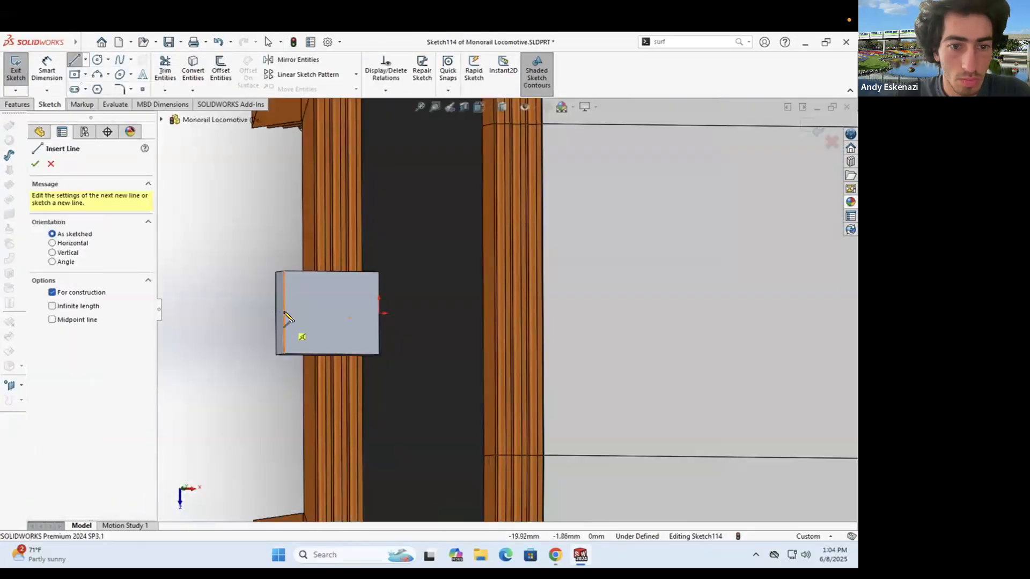
pyautogui.press('Escape')
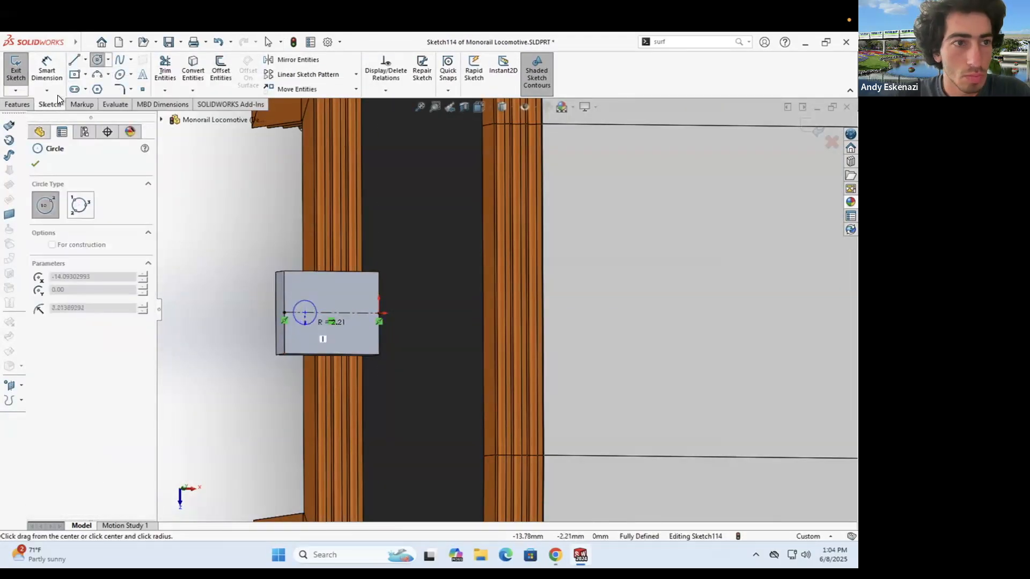
pyautogui.click(285, 312)
pyautogui.click(293, 399)
pyautogui.write('4.5')
pyautogui.press('Return')
pyautogui.click(300, 322)
pyautogui.click(243, 397)
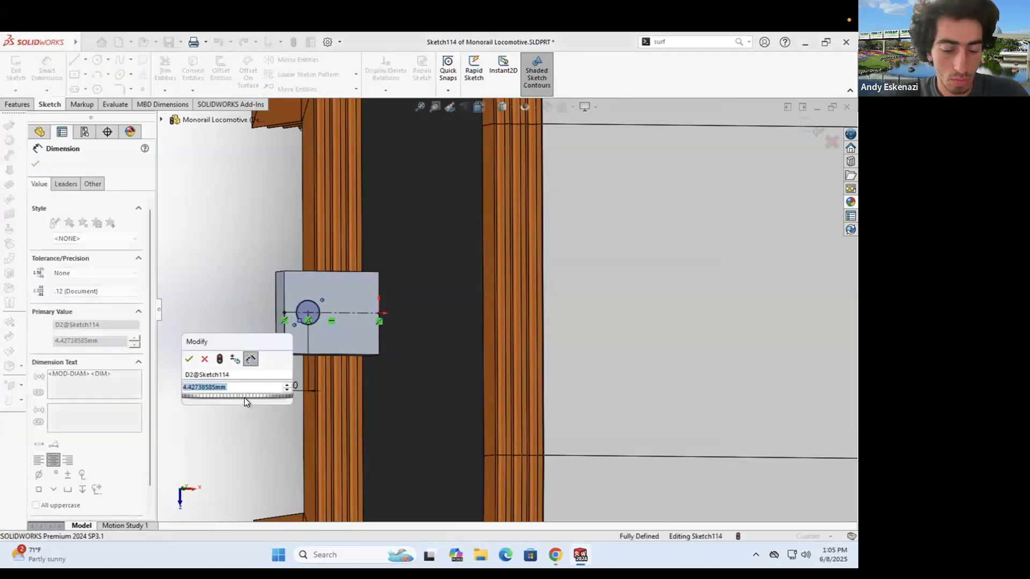
pyautogui.write('5')
pyautogui.press('Return')
# - Cut the 5 mm hole Through All the block
pyautogui.click(18, 105)
pyautogui.click(172, 70)
pyautogui.click(36, 165)
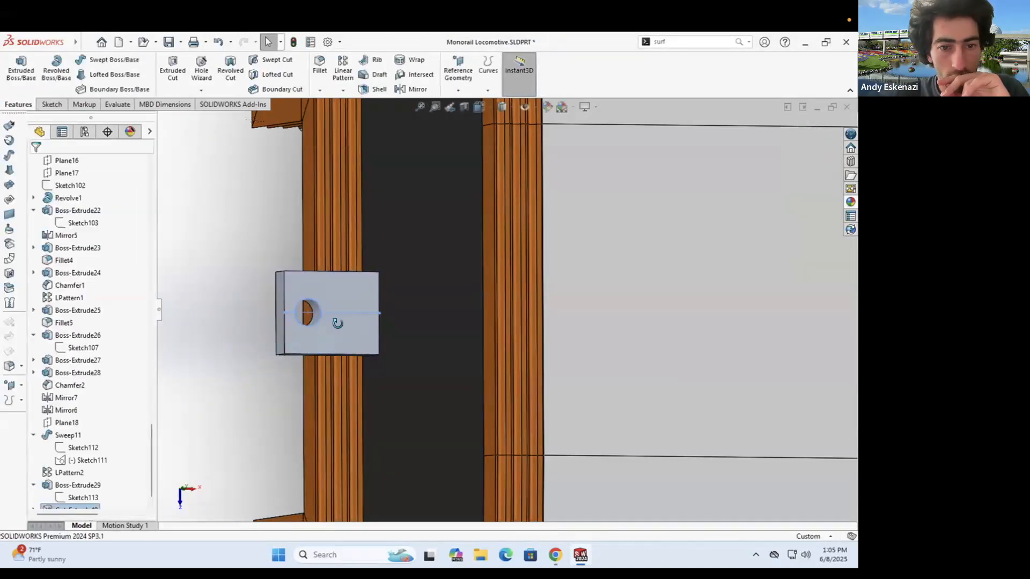
pyautogui.moveTo(336, 322); pyautogui.dragTo(370, 268, button='middle')
# - Round the block's end edges with 5 mm fillets and review its colour
pyautogui.click(294, 374)
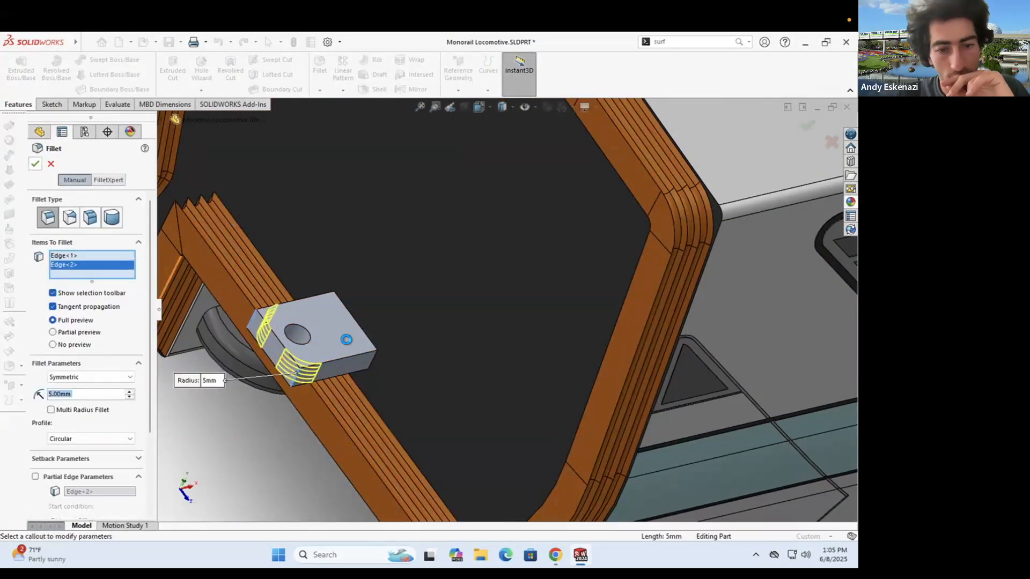
pyautogui.rightClick(345, 339)
pyautogui.click(444, 253)
pyautogui.click(462, 293)
pyautogui.moveTo(348, 274); pyautogui.dragTo(386, 369, button='middle')
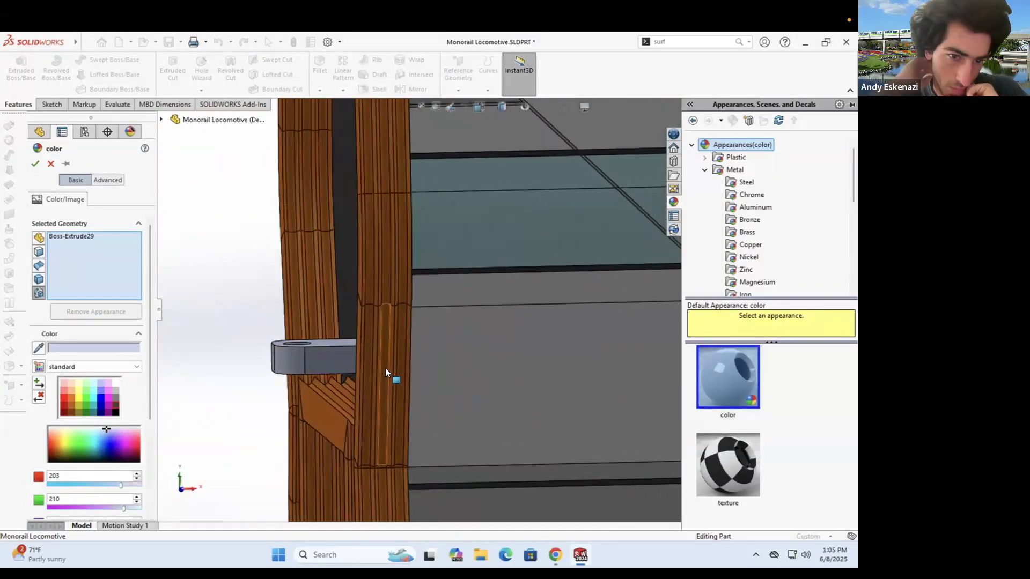
pyautogui.press('Escape')
pyautogui.scroll(4, 271, 252)
pyautogui.moveTo(370, 290); pyautogui.dragTo(518, 349, button='middle')
pyautogui.scroll(-3, 518, 348)
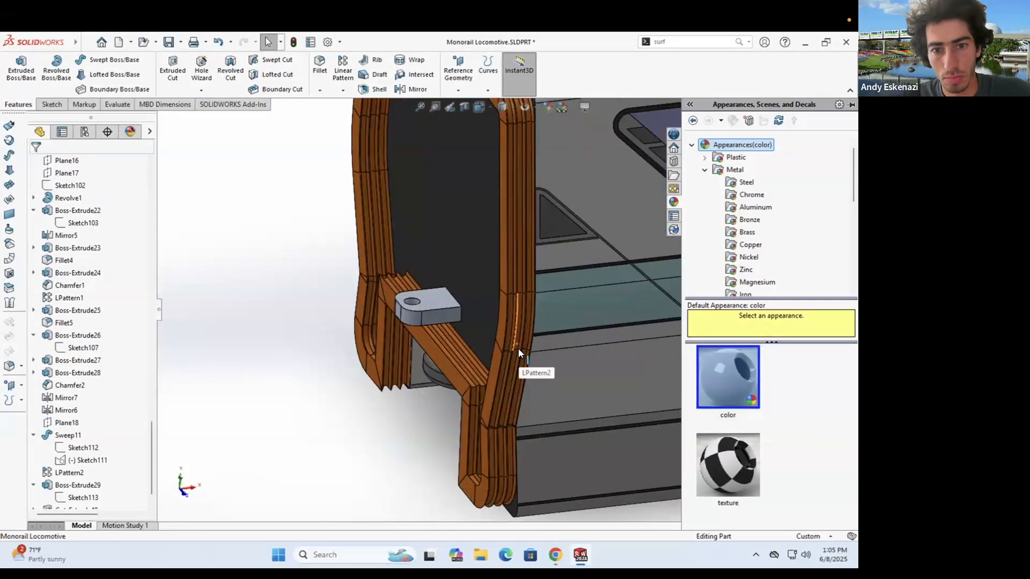
# - Save the locomotive part and switch to the Monorail Wagon window
pyautogui.click(168, 42)
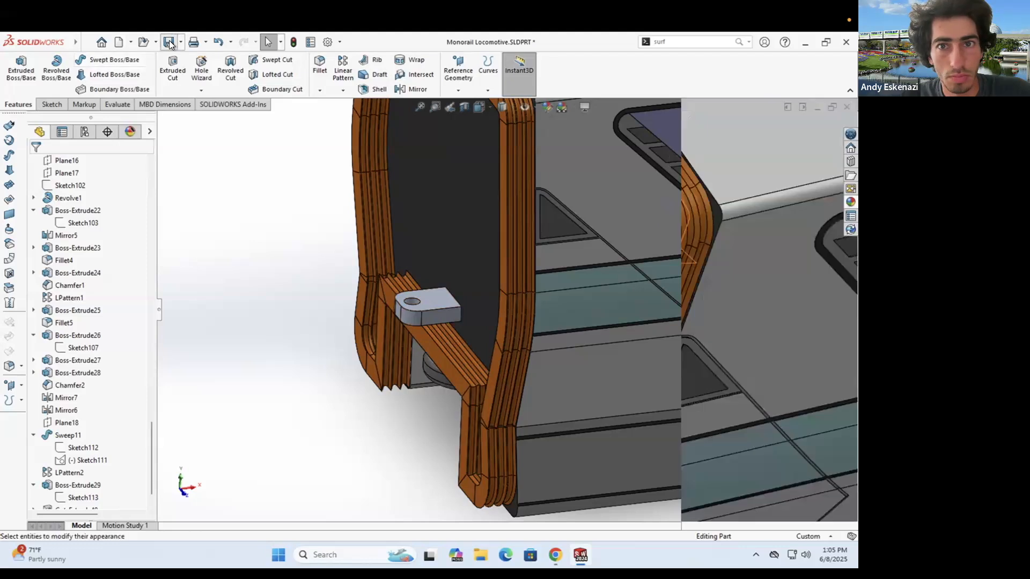
pyautogui.moveTo(580, 554)
pyautogui.click(638, 494)
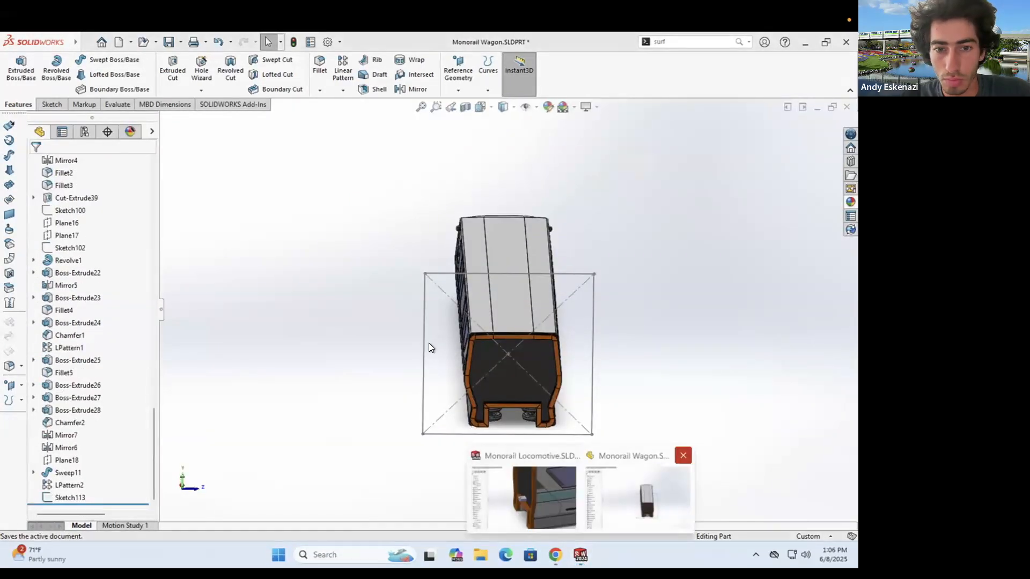
# - Create a new assembly from the locomotive part, placing it at the origin
pyautogui.click(531, 493)
pyautogui.click(85, 42)
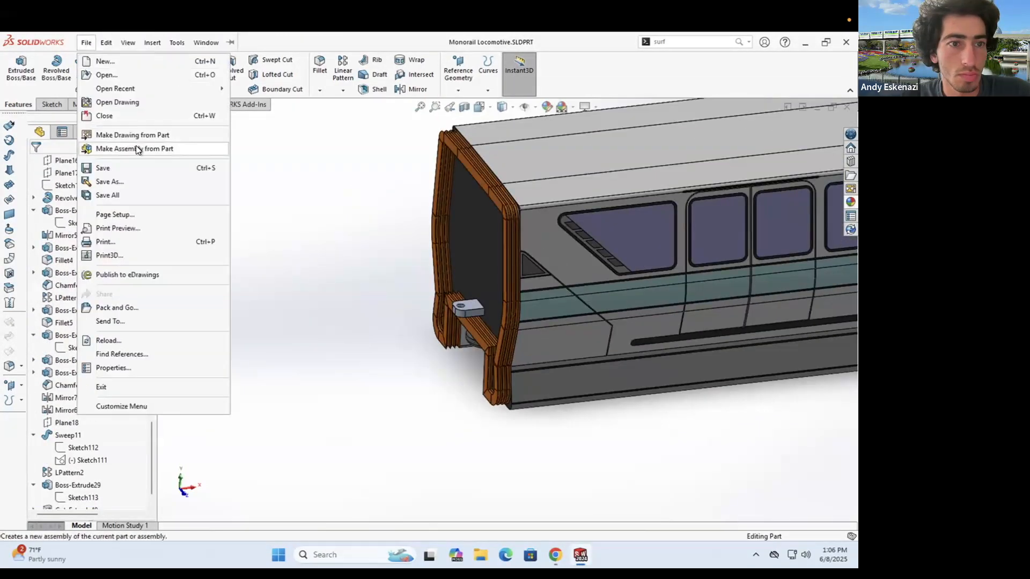
pyautogui.click(107, 60)
pyautogui.click(394, 308)
pyautogui.click(450, 471)
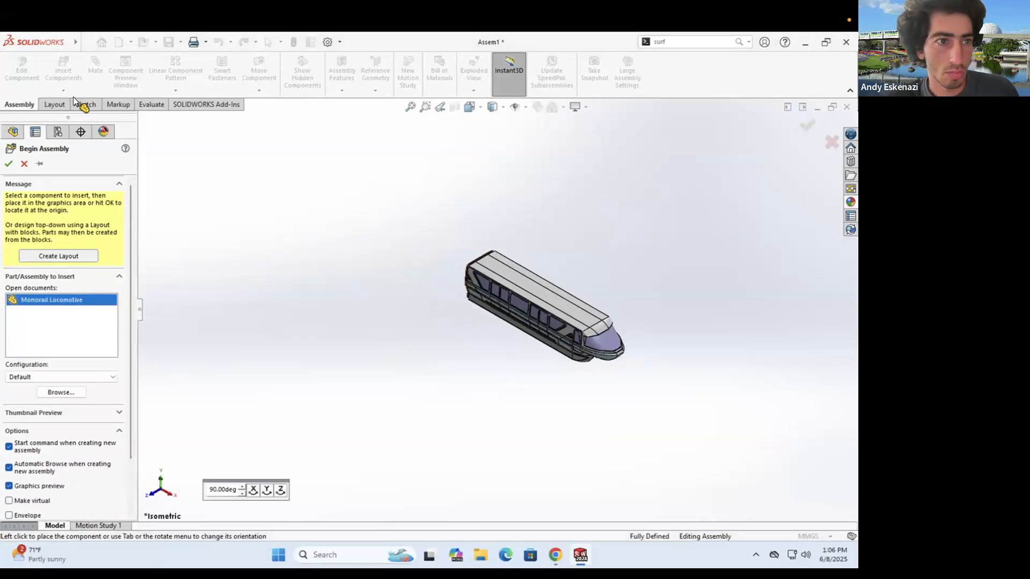
pyautogui.click(9, 164)
# - Insert a second locomotive and rotate it end to end
pyautogui.click(64, 70)
pyautogui.click(52, 299)
pyautogui.scroll(5, 349, 287)
pyautogui.click(327, 267)
pyautogui.moveTo(241, 189); pyautogui.dragTo(410, 333)
pyautogui.click(259, 90)
pyautogui.click(270, 115)
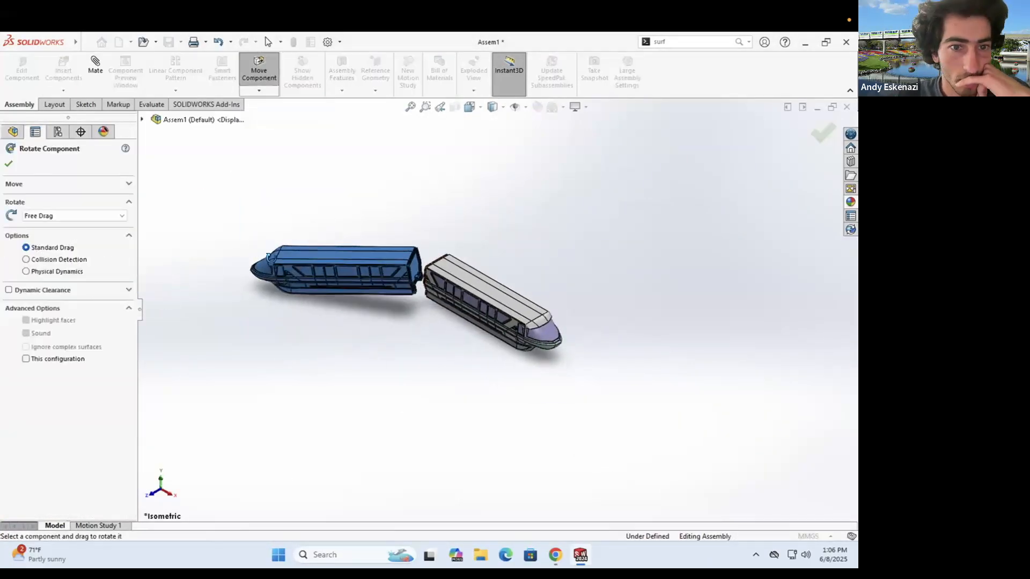
# - Mate the two couplers' hole edges concentric
pyautogui.click(96, 84)
pyautogui.scroll(-7, 418, 276)
pyautogui.scroll(-4, 499, 346)
pyautogui.click(469, 351)
pyautogui.scroll(3, 470, 351)
pyautogui.moveTo(478, 300); pyautogui.dragTo(499, 386, button='middle')
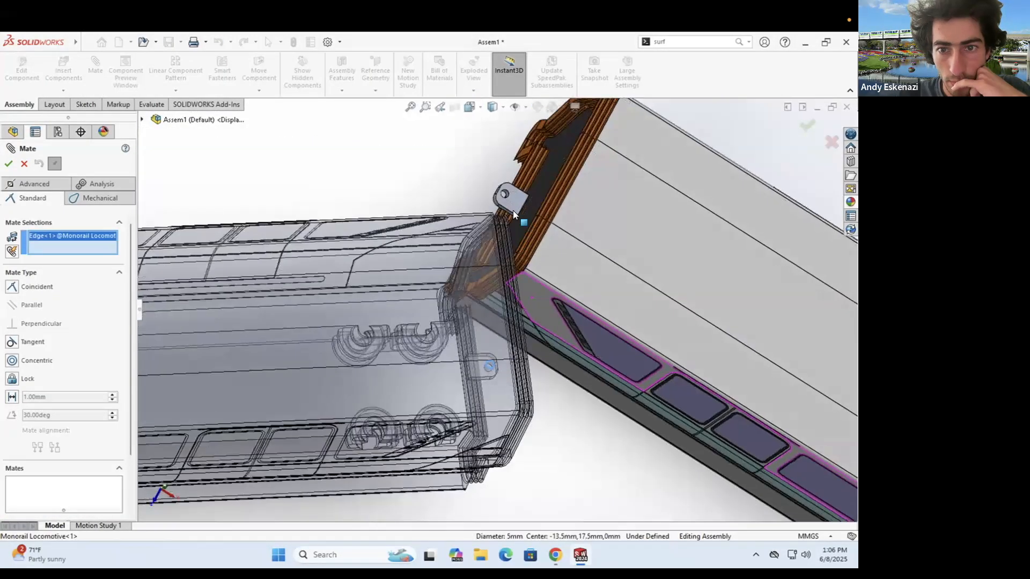
pyautogui.scroll(-4, 509, 209)
pyautogui.click(485, 197)
pyautogui.click(533, 191)
pyautogui.click(590, 191)
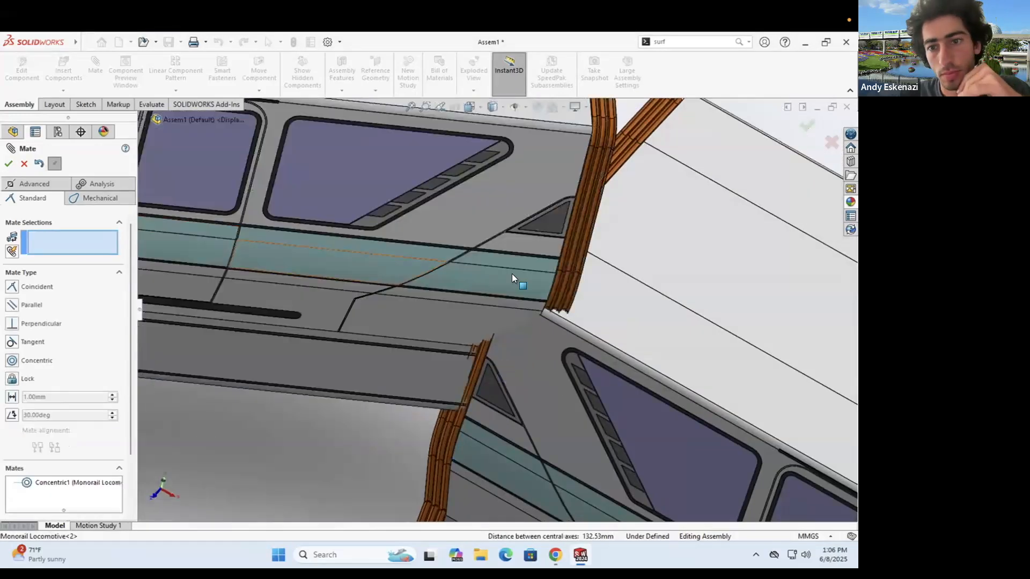
# - Add a coincident mate between the two locomotives' roof faces
pyautogui.scroll(4, 512, 274)
pyautogui.moveTo(512, 273); pyautogui.dragTo(542, 176, button='middle')
pyautogui.click(541, 176)
pyautogui.click(635, 316)
pyautogui.click(8, 163)
pyautogui.click(9, 163)
# - Swing the free locomotive into line and check the roof alignment at the coupling
pyautogui.moveTo(632, 414); pyautogui.dragTo(693, 340)
pyautogui.scroll(4, 694, 340)
pyautogui.moveTo(375, 303); pyautogui.dragTo(405, 268)
pyautogui.moveTo(445, 429); pyautogui.dragTo(568, 496, button='middle')
pyautogui.moveTo(219, 284); pyautogui.dragTo(225, 266)
pyautogui.moveTo(499, 316); pyautogui.dragTo(505, 262, button='middle')
pyautogui.scroll(-4, 523, 327)
pyautogui.moveTo(445, 370); pyautogui.dragTo(489, 328, button='middle')
pyautogui.scroll(5, 482, 348)
# - Change the locomotive block's extrusion depth to 8+4.5, then inspect the coupling in the assembly
pyautogui.moveTo(580, 555)
pyautogui.click(543, 493)
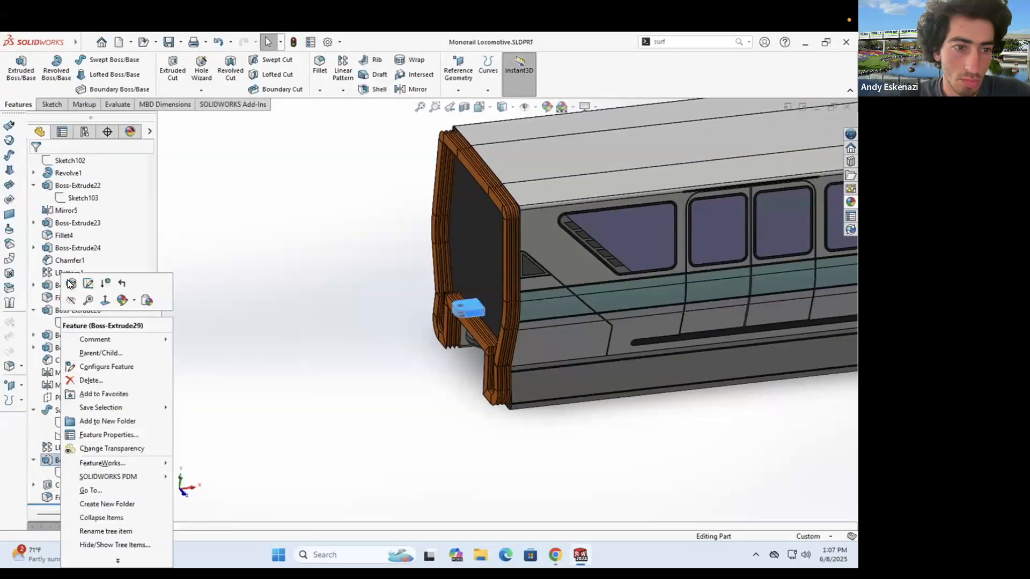
pyautogui.click(70, 284)
pyautogui.write('8+4.5')
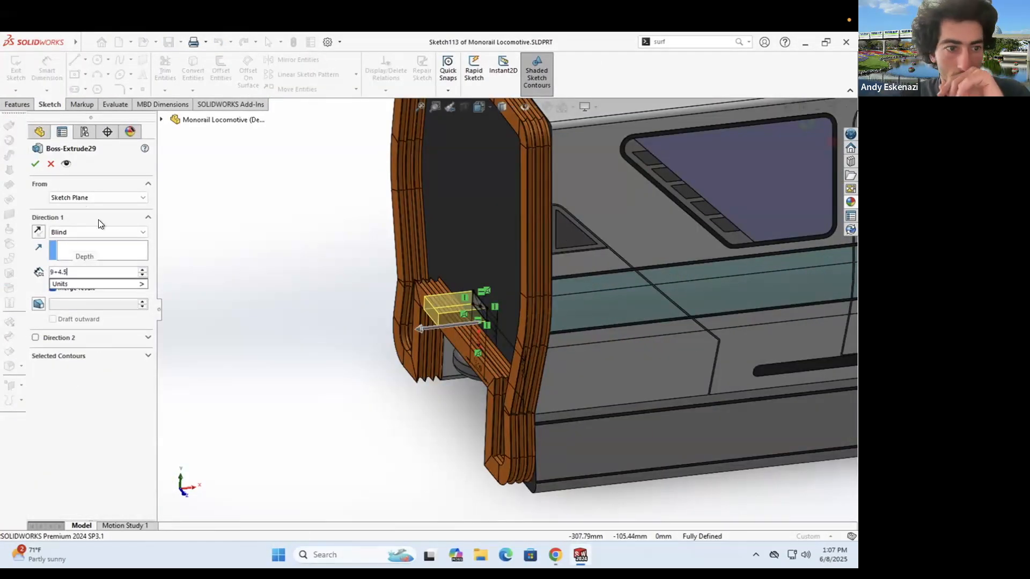
pyautogui.click(34, 162)
pyautogui.moveTo(580, 555)
pyautogui.click(638, 493)
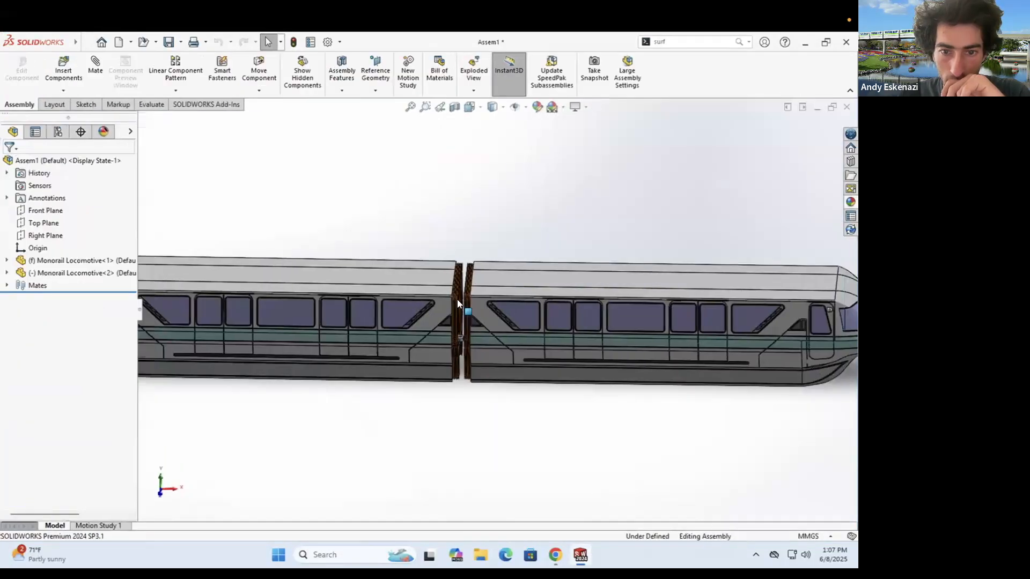
pyautogui.scroll(-5, 465, 315)
pyautogui.moveTo(467, 324); pyautogui.dragTo(483, 329, button='middle')
# - Save all modified documents, naming the assembly 'Monorail Assembly'
pyautogui.hotkey('ctrl', 's')
pyautogui.click(230, 207)
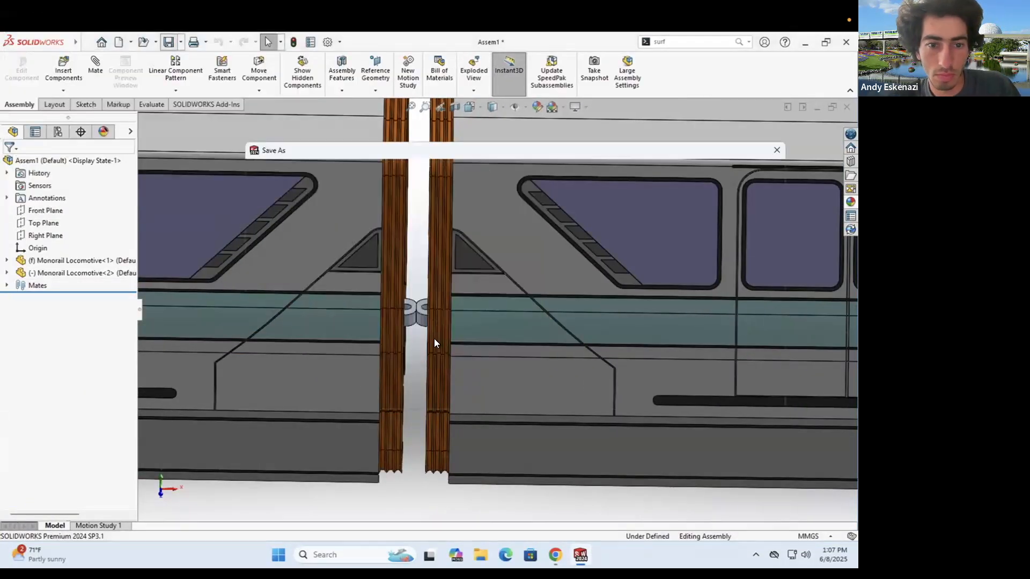
pyautogui.write('Monorail Assembly')
pyautogui.press('Return')
pyautogui.scroll(5, 499, 273)
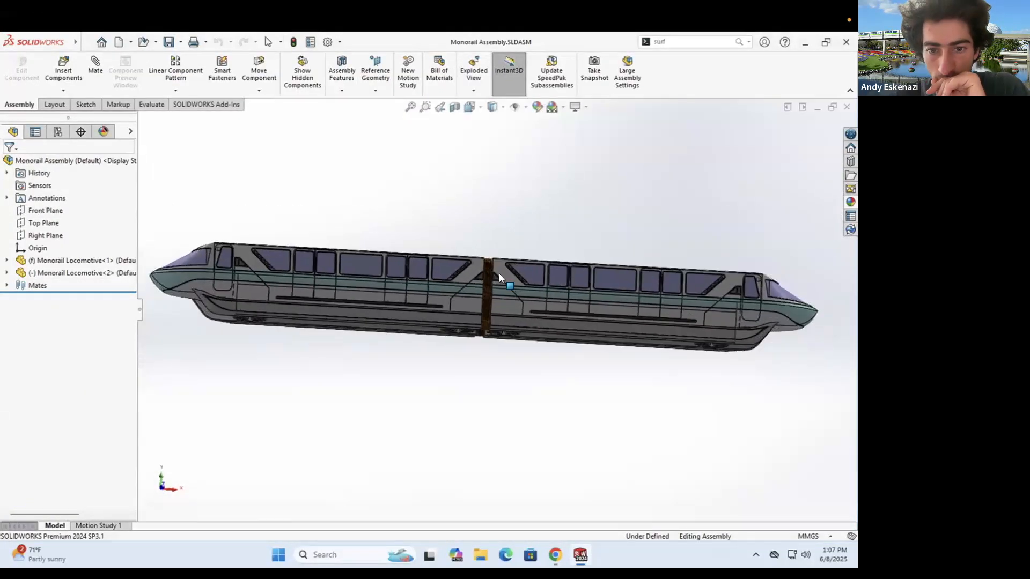
pyautogui.scroll(-8, 457, 239)
pyautogui.scroll(-3, 458, 231)
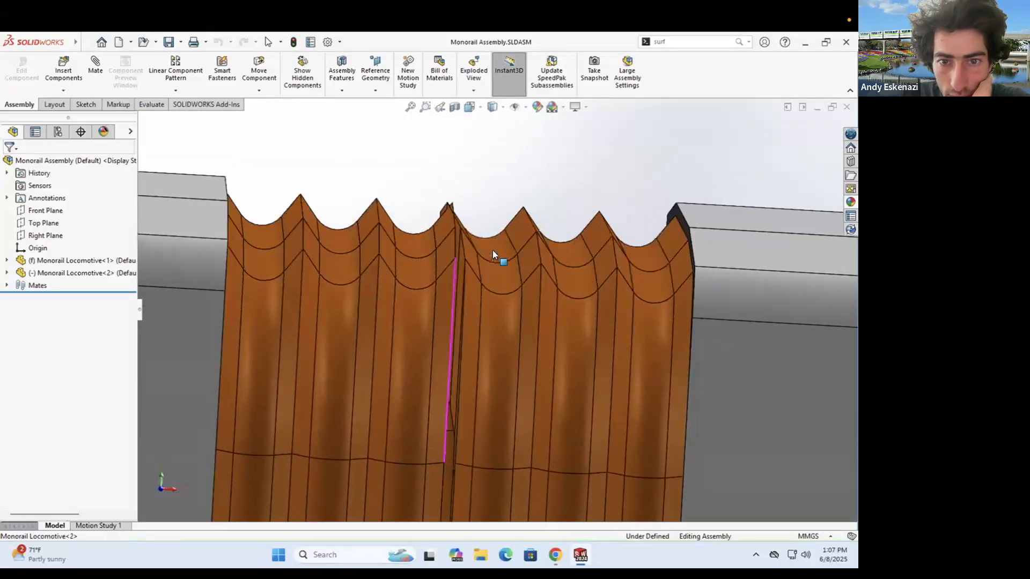
# - Save a copy of the locomotive part as 'Monorail Wagon', replacing the existing file
pyautogui.scroll(10, 488, 242)
pyautogui.click(529, 496)
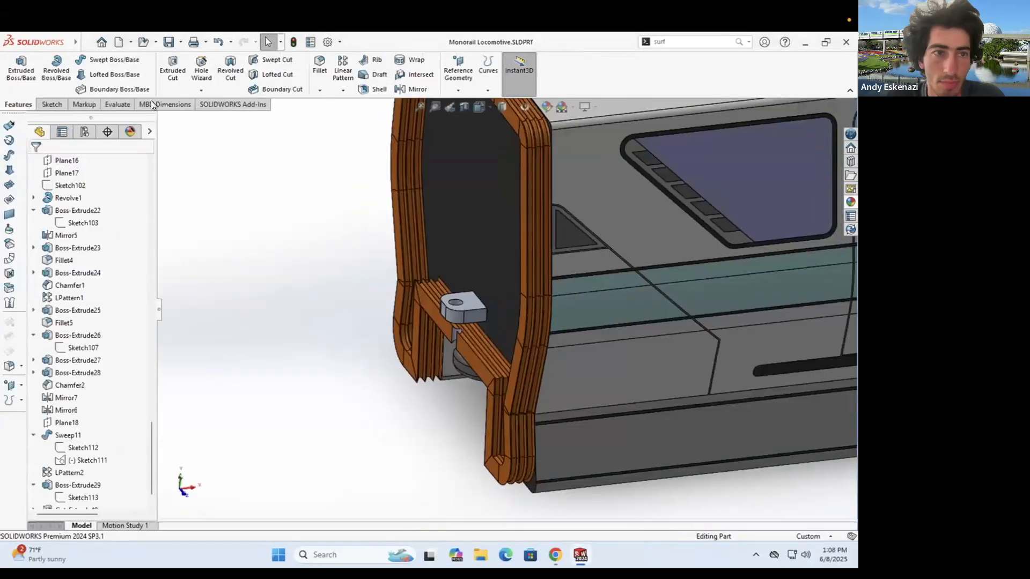
pyautogui.moveTo(87, 44)
pyautogui.click(105, 181)
pyautogui.click(372, 325)
pyautogui.click(382, 302)
pyautogui.press('BackSpace')
pyautogui.press('BackSpace')
pyautogui.press('BackSpace')
pyautogui.press('BackSpace')
pyautogui.press('BackSpace')
pyautogui.press('BackSpace')
pyautogui.press('BackSpace')
pyautogui.press('BackSpace')
pyautogui.press('BackSpace')
pyautogui.press('BackSpace')
pyautogui.write('Wagon')
pyautogui.press('Return')
pyautogui.click(464, 292)
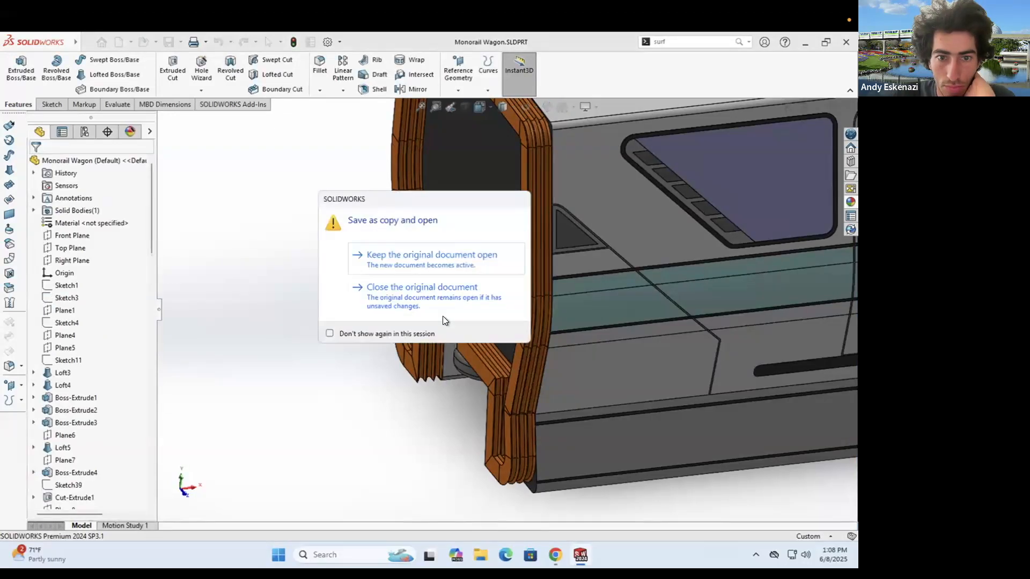
pyautogui.click(410, 256)
# - Review the hinge hole cut's end-condition settings without changing them
pyautogui.rightClick(453, 305)
pyautogui.click(463, 253)
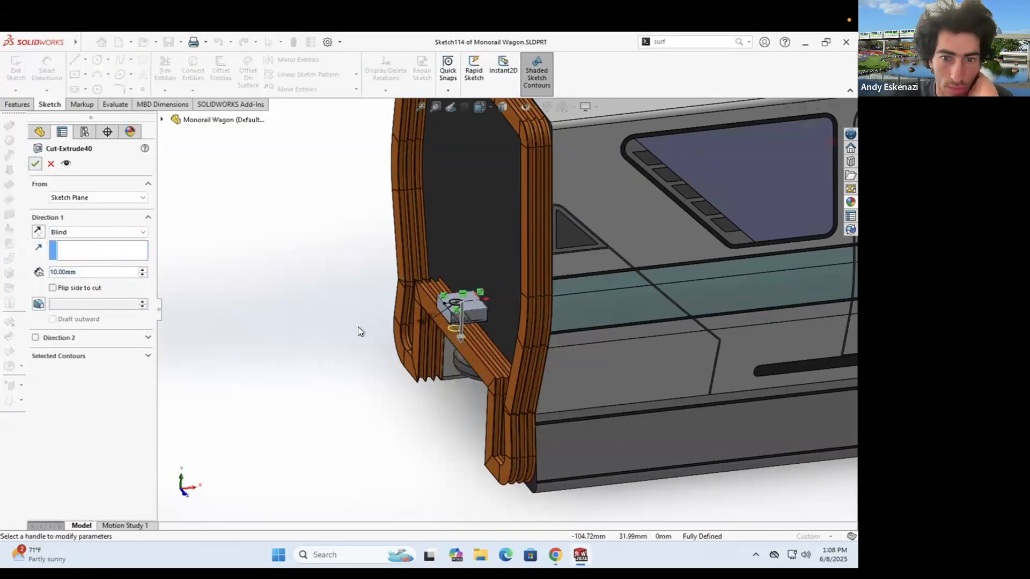
pyautogui.press('Escape')
pyautogui.rightClick(449, 302)
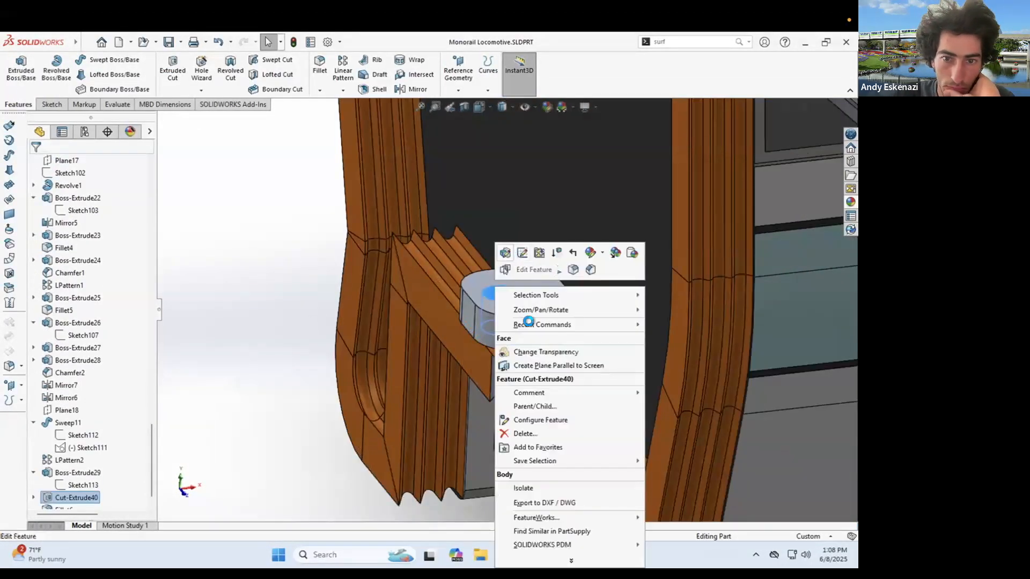
pyautogui.click(531, 268)
pyautogui.click(98, 232)
pyautogui.press('Escape')
pyautogui.click(805, 42)
# - In the Monorail Wagon part, sketch a center rectangle at the origin on Plane15
pyautogui.moveTo(581, 556)
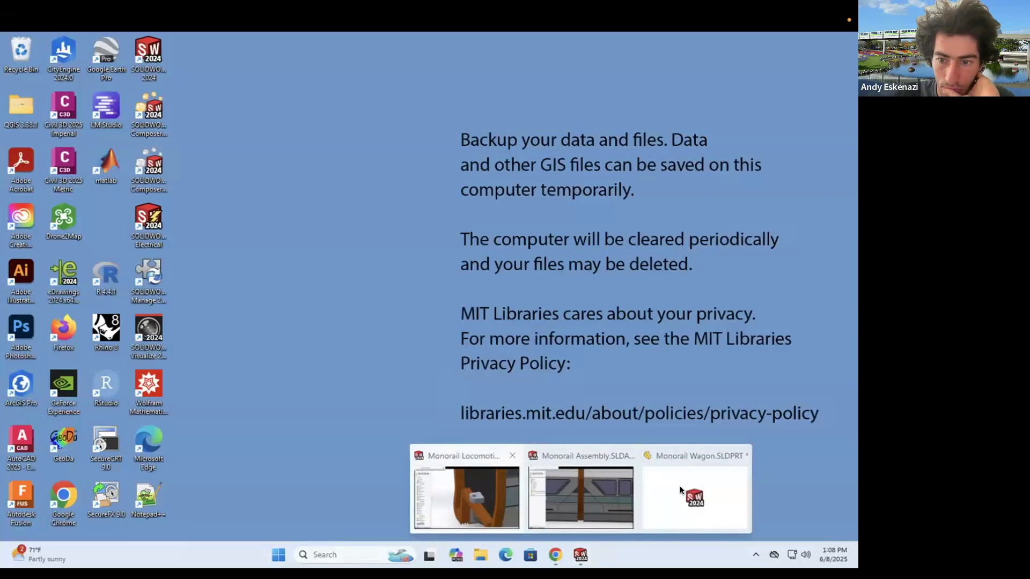
pyautogui.click(700, 504)
pyautogui.click(579, 553)
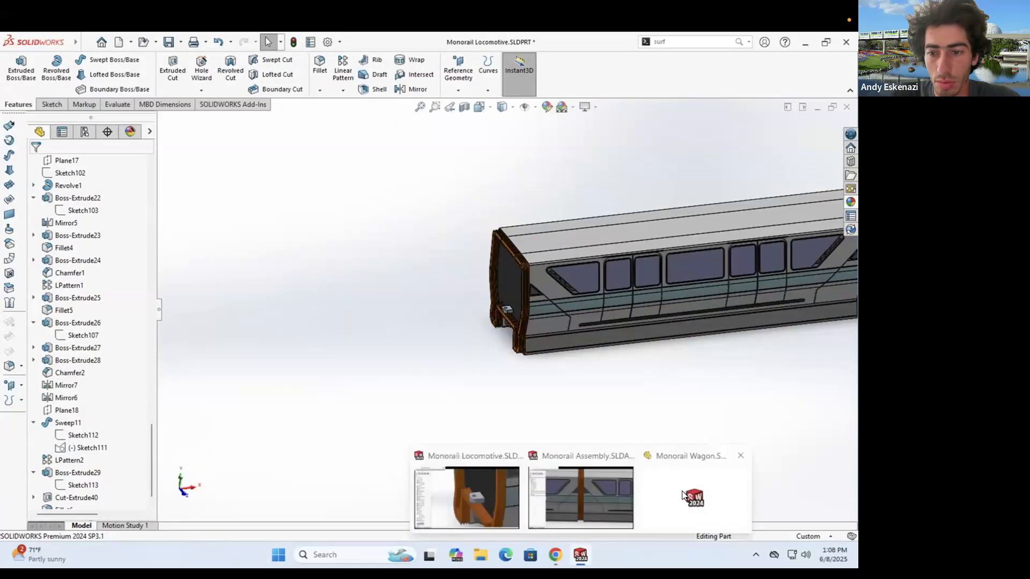
pyautogui.click(684, 496)
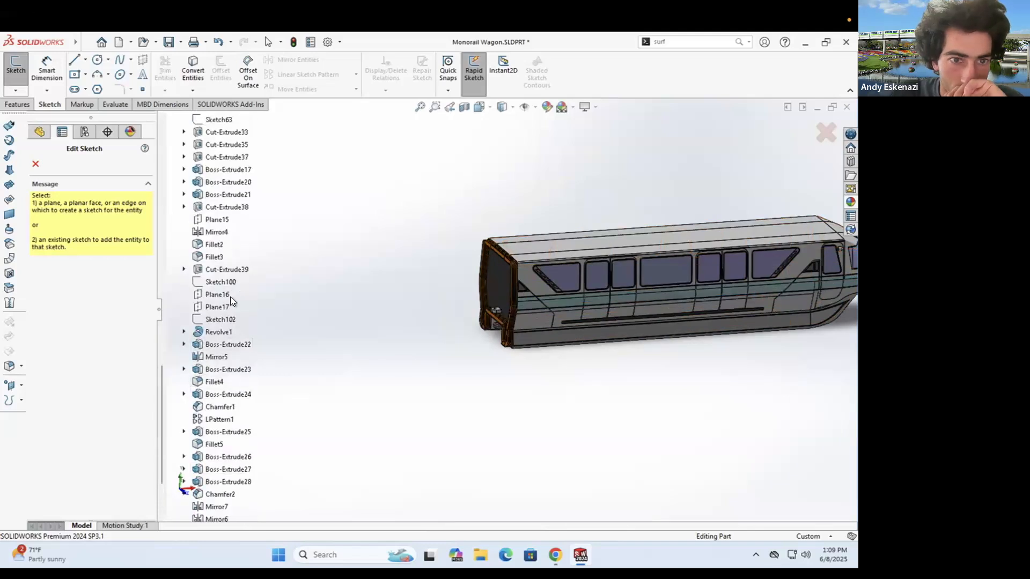
pyautogui.click(217, 220)
pyautogui.click(505, 413)
pyautogui.scroll(4, 590, 268)
pyautogui.click(629, 203)
pyautogui.click(47, 70)
# - Dimension the rectangle to 250 mm wide by 250 mm high
pyautogui.click(496, 203)
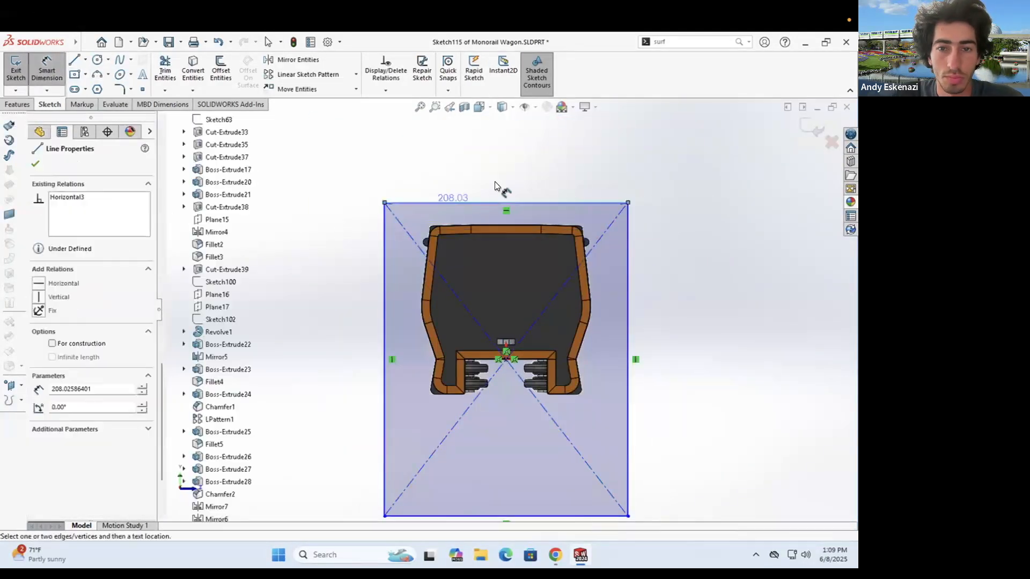
pyautogui.click(494, 180)
pyautogui.write('250')
pyautogui.press('Return')
pyautogui.click(652, 313)
pyautogui.click(681, 316)
pyautogui.write('250')
pyautogui.press('Return')
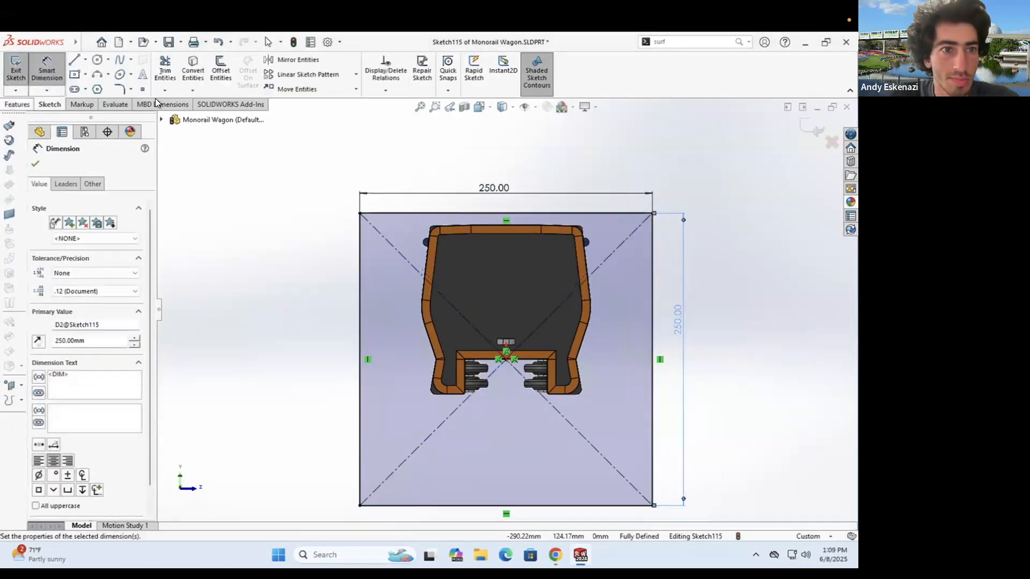
# - Extruded-cut the rectangle sketch to remove the wagon's front
pyautogui.click(18, 104)
pyautogui.click(172, 69)
pyautogui.click(32, 165)
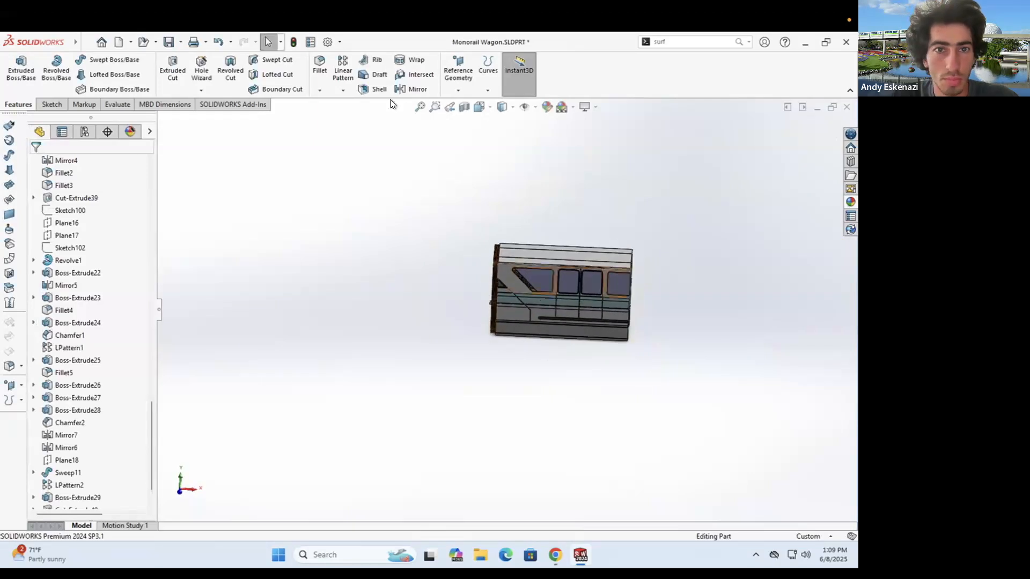
# - Mirror the wagon body about the chosen plane and save the part
pyautogui.click(413, 89)
pyautogui.click(63, 365)
pyautogui.click(536, 305)
pyautogui.click(35, 164)
pyautogui.moveTo(483, 352); pyautogui.dragTo(613, 301, button='middle')
pyautogui.scroll(-3, 612, 295)
pyautogui.click(168, 42)
# - Delete the locomotives' Concentric1 mate in the Monorail Assembly
pyautogui.moveTo(580, 552)
pyautogui.click(581, 504)
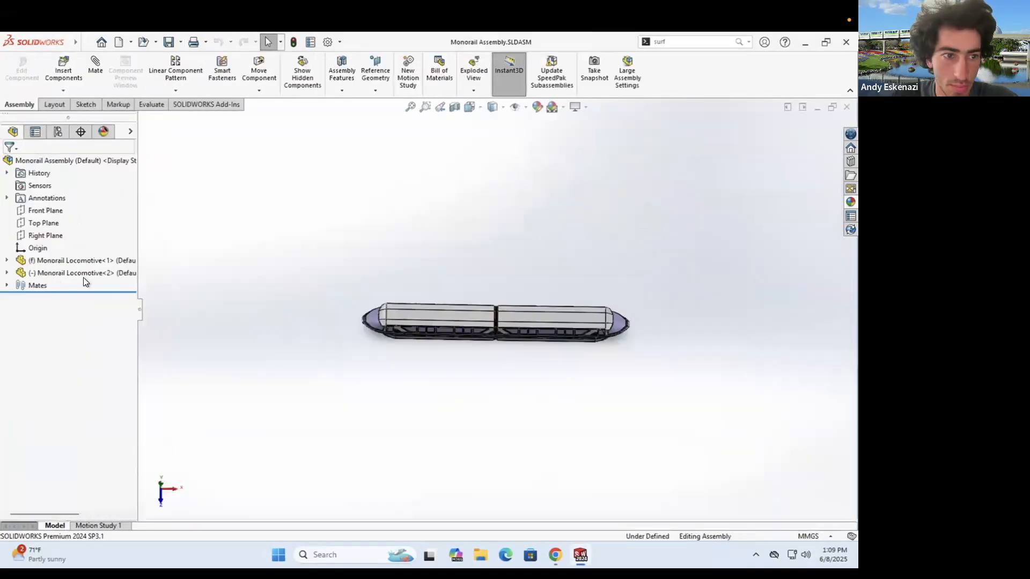
pyautogui.click(52, 296)
pyautogui.press('Delete')
pyautogui.press('Return')
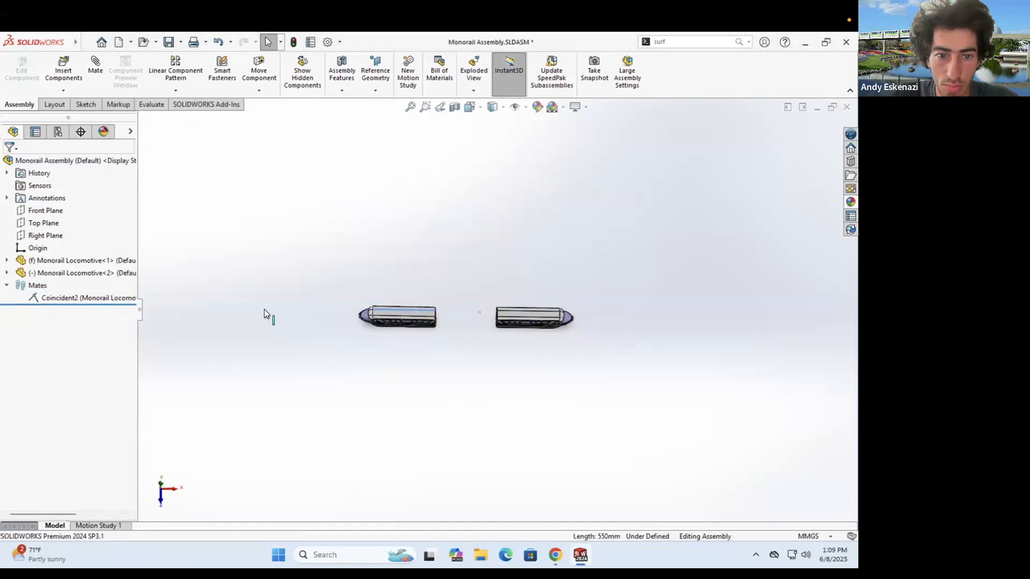
# - Insert a Monorail Wagon between the locomotives and paste a duplicate copy
pyautogui.click(63, 74)
pyautogui.click(46, 301)
pyautogui.click(408, 313)
pyautogui.scroll(2, 483, 307)
pyautogui.scroll(-8, 405, 313)
pyautogui.moveTo(437, 228); pyautogui.dragTo(764, 372)
pyautogui.scroll(3, 307, 297)
pyautogui.hotkey('ctrl', 'v')
pyautogui.scroll(-10, 485, 301)
# - Mate the two wagons with a concentric hinge-hole mate and a coincident top-face mate
pyautogui.click(96, 65)
pyautogui.scroll(-4, 521, 280)
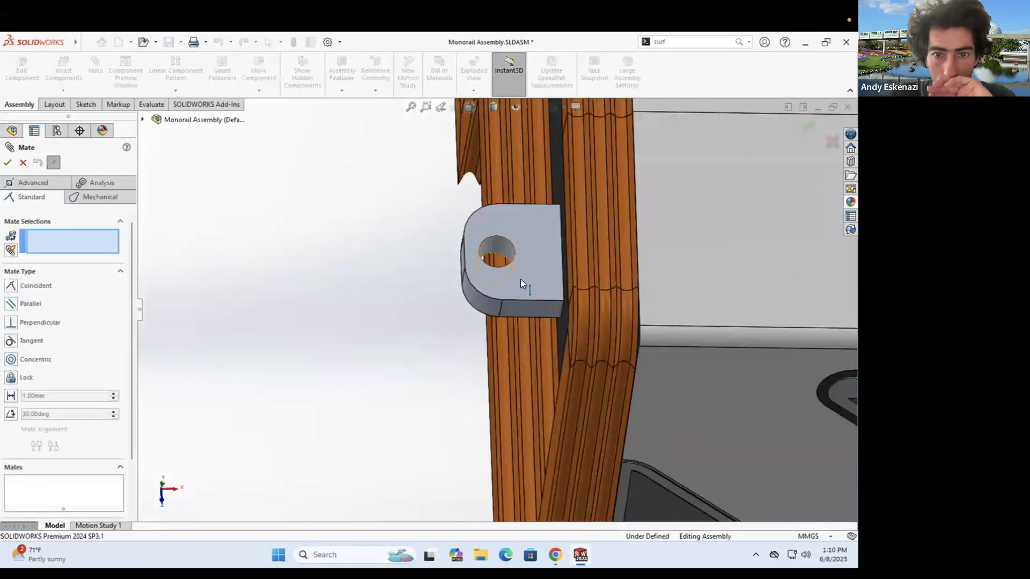
pyautogui.click(497, 250)
pyautogui.scroll(12, 496, 250)
pyautogui.moveTo(408, 274); pyautogui.dragTo(377, 273, button='middle')
pyautogui.scroll(-9, 275, 288)
pyautogui.click(275, 288)
pyautogui.click(7, 163)
pyautogui.scroll(10, 730, 304)
pyautogui.click(539, 307)
pyautogui.click(717, 317)
pyautogui.click(7, 163)
# - Box-select the wagon pair and move the wagons into line between the locomotives
pyautogui.press('Escape')
pyautogui.scroll(5, 560, 331)
pyautogui.moveTo(429, 258); pyautogui.dragTo(753, 386)
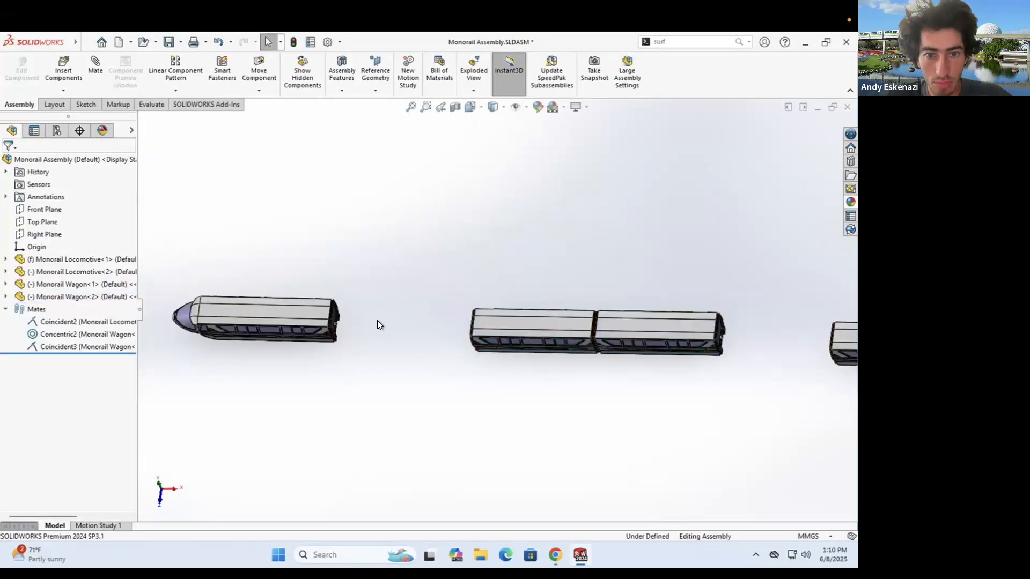
pyautogui.moveTo(228, 301); pyautogui.dragTo(437, 329)
pyautogui.scroll(-3, 252, 367)
pyautogui.moveTo(307, 332); pyautogui.dragTo(273, 265)
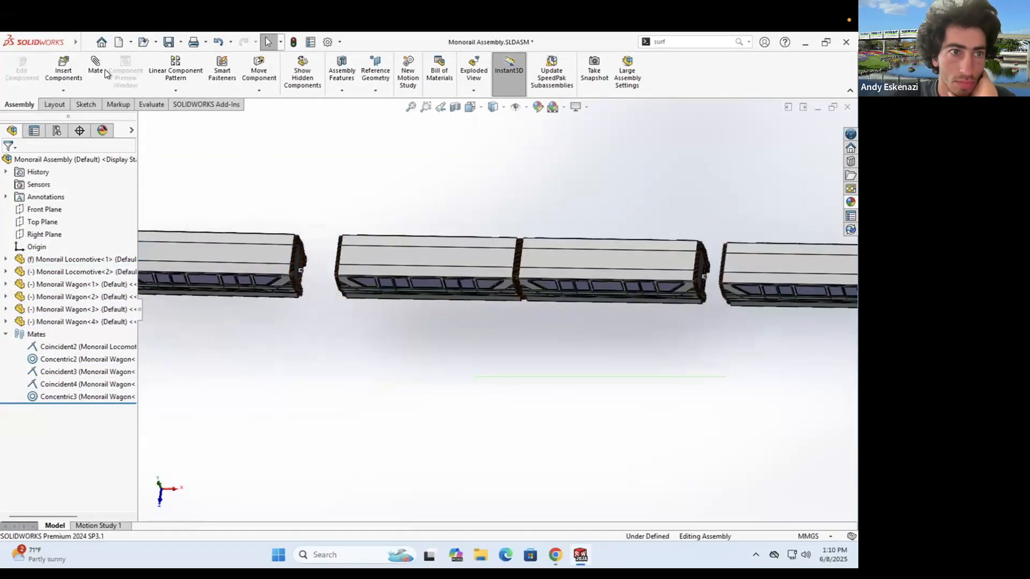
# - Mate the first wagon to the locomotive with concentric hinge and coincident top-face mates
pyautogui.click(95, 65)
pyautogui.scroll(-9, 327, 306)
pyautogui.click(340, 320)
pyautogui.scroll(4, 557, 306)
pyautogui.moveTo(558, 311); pyautogui.dragTo(605, 314, button='middle')
pyautogui.scroll(-6, 536, 319)
pyautogui.click(516, 320)
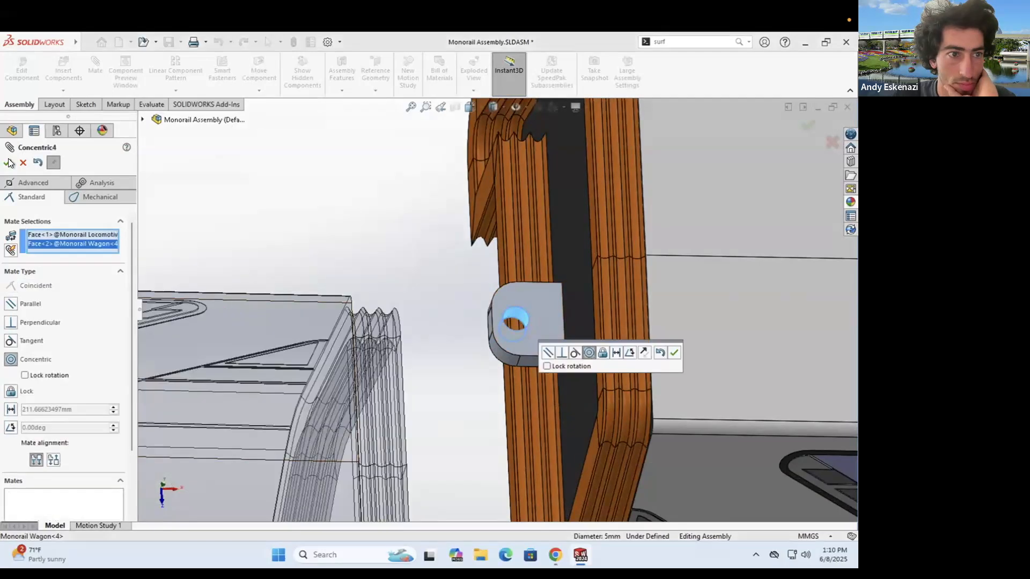
pyautogui.click(7, 163)
pyautogui.scroll(6, 496, 311)
pyautogui.click(426, 370)
pyautogui.click(595, 273)
pyautogui.click(727, 246)
# - Mate the next wagon pair with concentric hinge and coincident top-face mates
pyautogui.scroll(6, 473, 271)
pyautogui.scroll(-10, 472, 269)
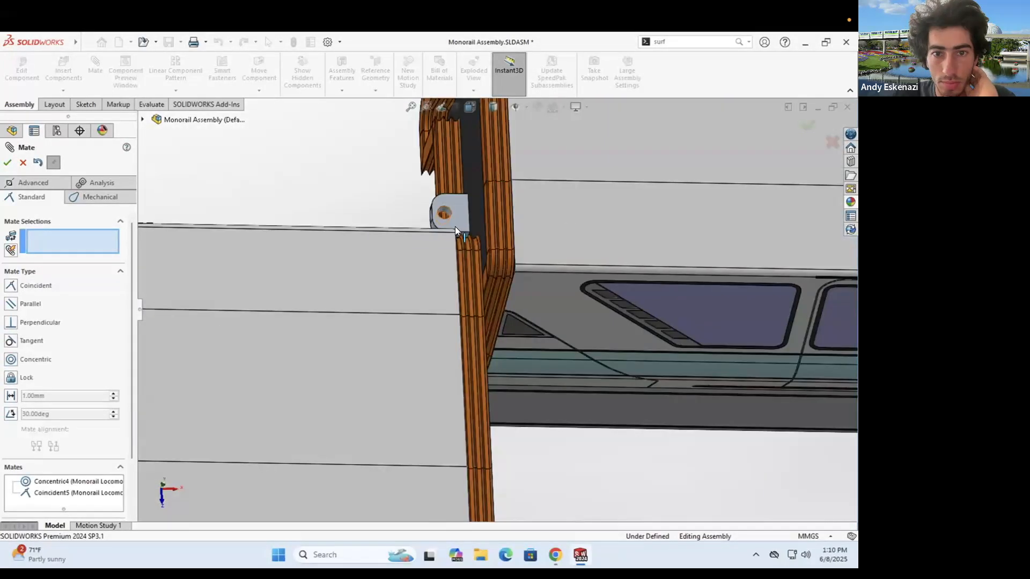
pyautogui.click(444, 212)
pyautogui.moveTo(483, 268); pyautogui.dragTo(429, 271, button='middle')
pyautogui.scroll(-3, 461, 322)
pyautogui.scroll(-4, 464, 346)
pyautogui.click(466, 339)
pyautogui.click(8, 162)
pyautogui.scroll(8, 456, 300)
pyautogui.click(563, 254)
pyautogui.click(384, 259)
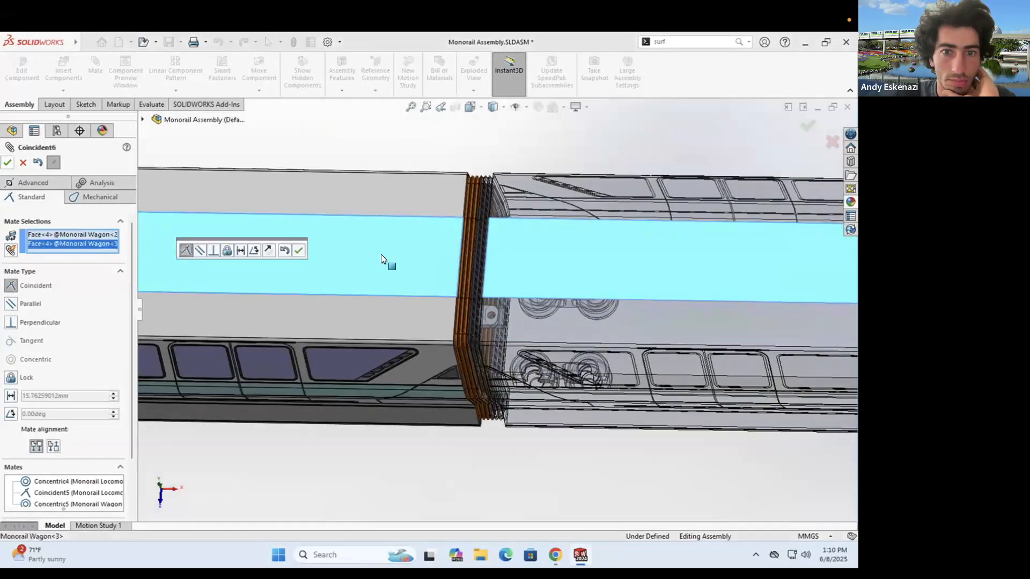
pyautogui.click(298, 248)
# - Mate the end wagon to the other locomotive with concentric hinge and coincident top-face mates
pyautogui.scroll(4, 474, 382)
pyautogui.scroll(-5, 629, 354)
pyautogui.click(559, 440)
pyautogui.scroll(5, 595, 314)
pyautogui.moveTo(596, 315); pyautogui.dragTo(561, 304, button='middle')
pyautogui.scroll(-8, 561, 303)
pyautogui.click(431, 298)
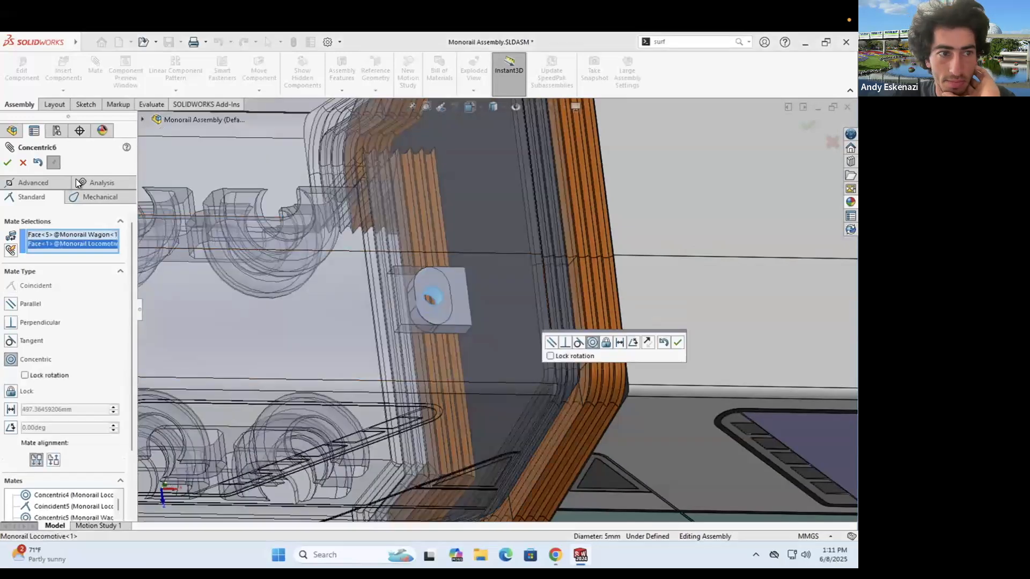
pyautogui.click(7, 162)
pyautogui.scroll(8, 463, 265)
pyautogui.click(462, 265)
pyautogui.click(579, 267)
pyautogui.click(7, 162)
pyautogui.click(8, 162)
# - Inspect the finished train and check another monorail reference photo
pyautogui.scroll(10, 482, 241)
pyautogui.moveTo(483, 241); pyautogui.dragTo(478, 199, button='middle')
pyautogui.scroll(-4, 574, 314)
pyautogui.moveTo(461, 273); pyautogui.dragTo(441, 295, button='middle')
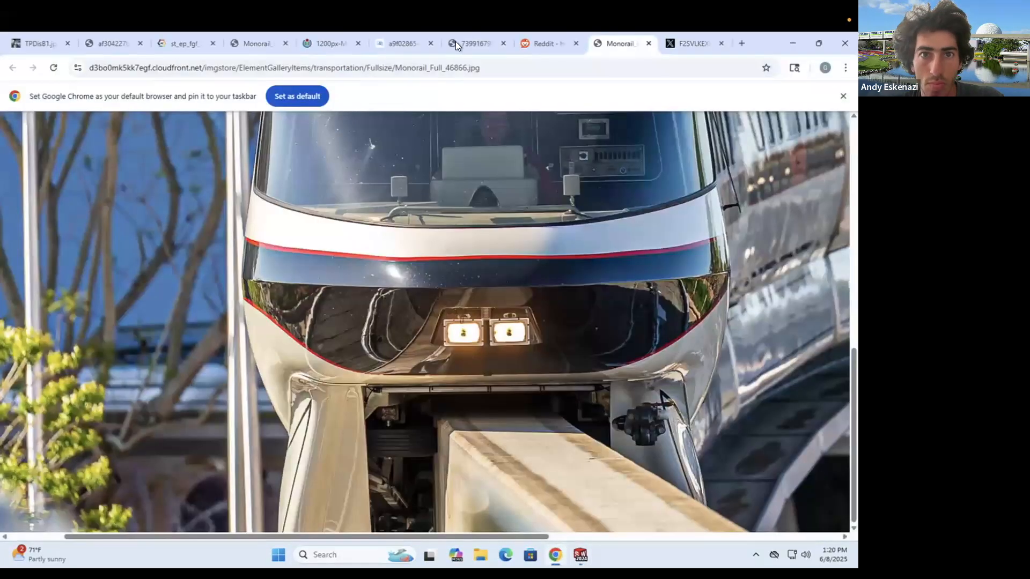
pyautogui.click(455, 41)
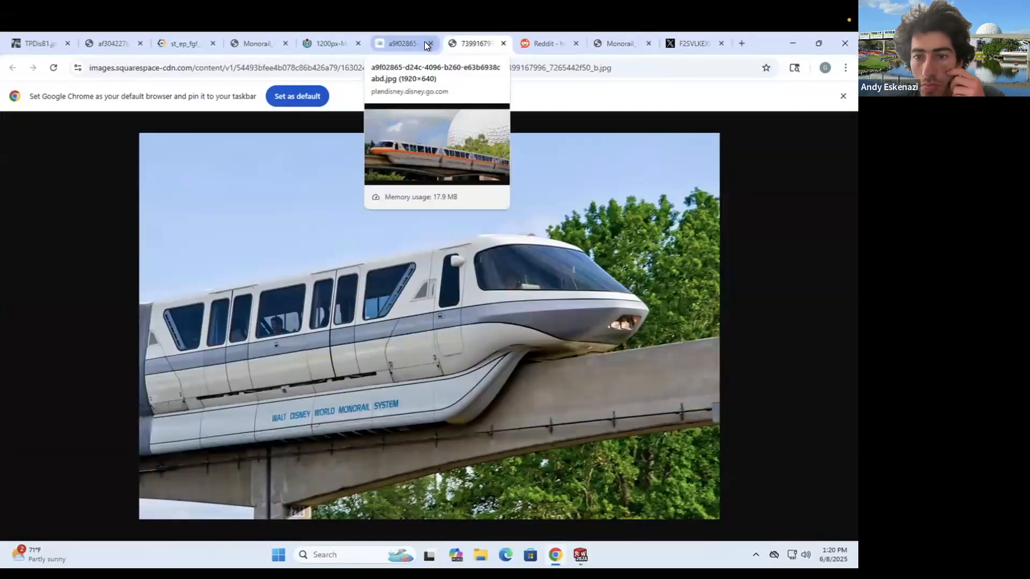
pyautogui.click(794, 43)
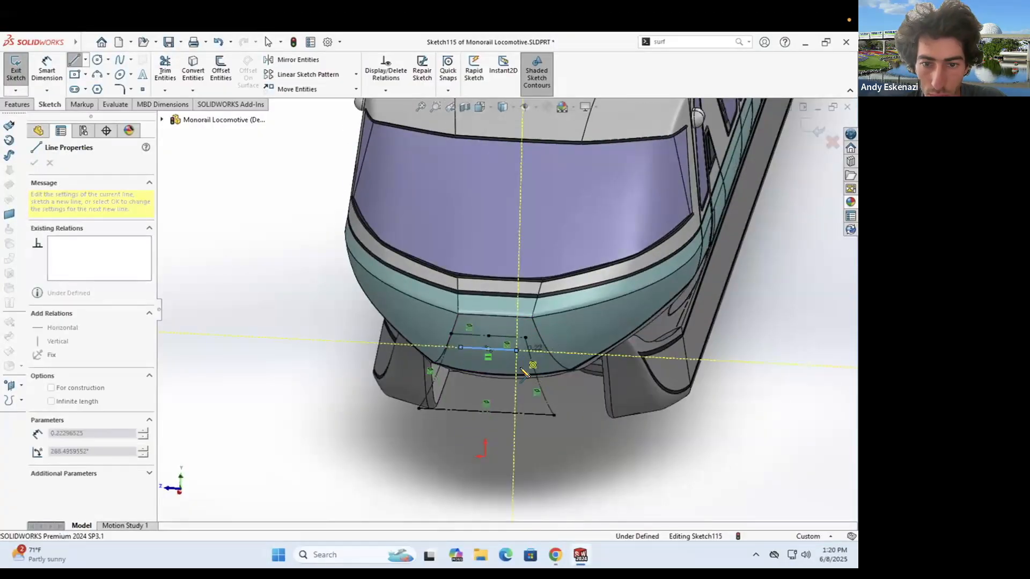
# - Finish drawing the trapezoid's lines on the locomotive's lower nose
pyautogui.click(524, 378)
pyautogui.scroll(-4, 522, 387)
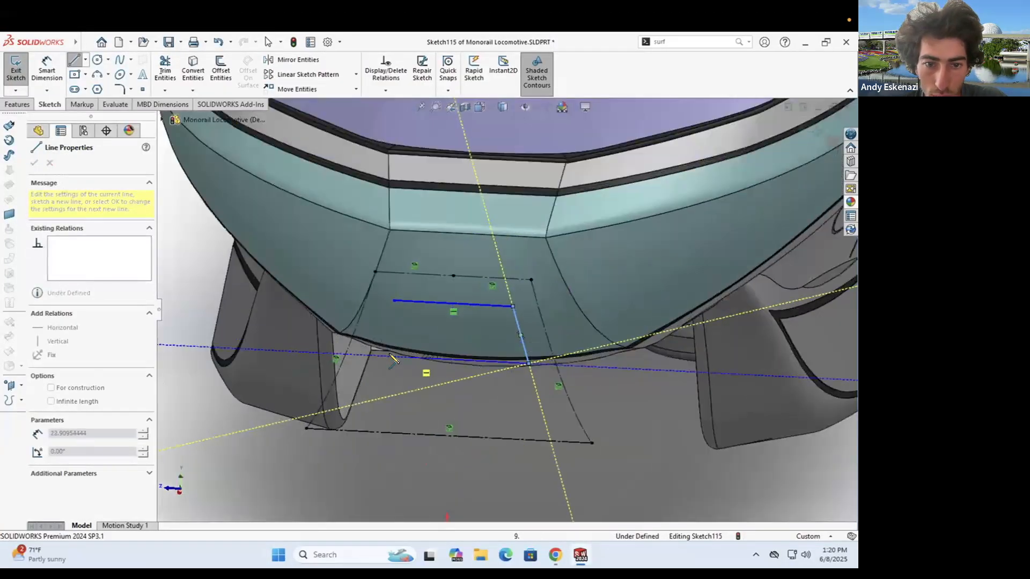
pyautogui.press('Escape')
pyautogui.scroll(10, 455, 295)
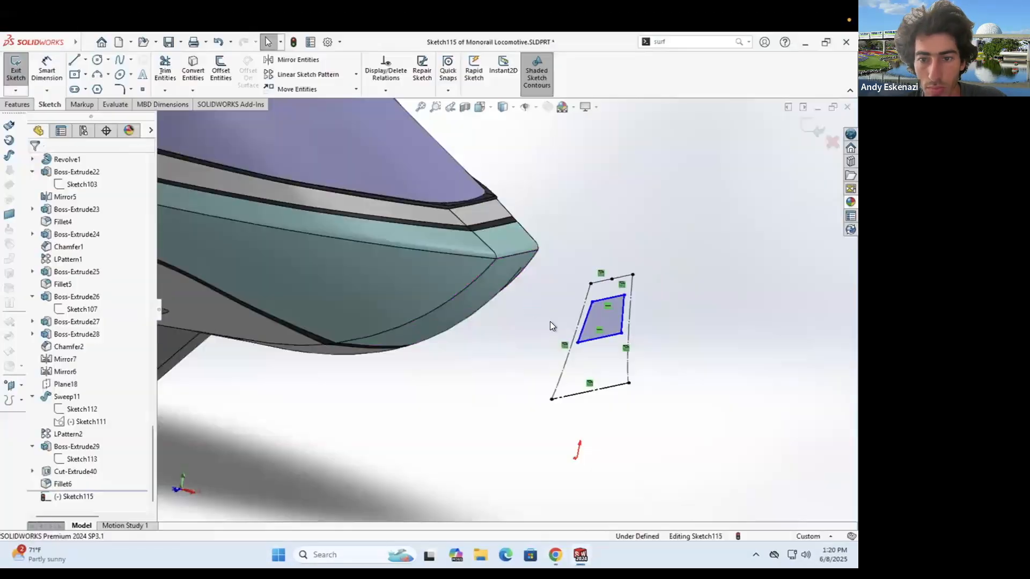
pyautogui.scroll(-10, 352, 301)
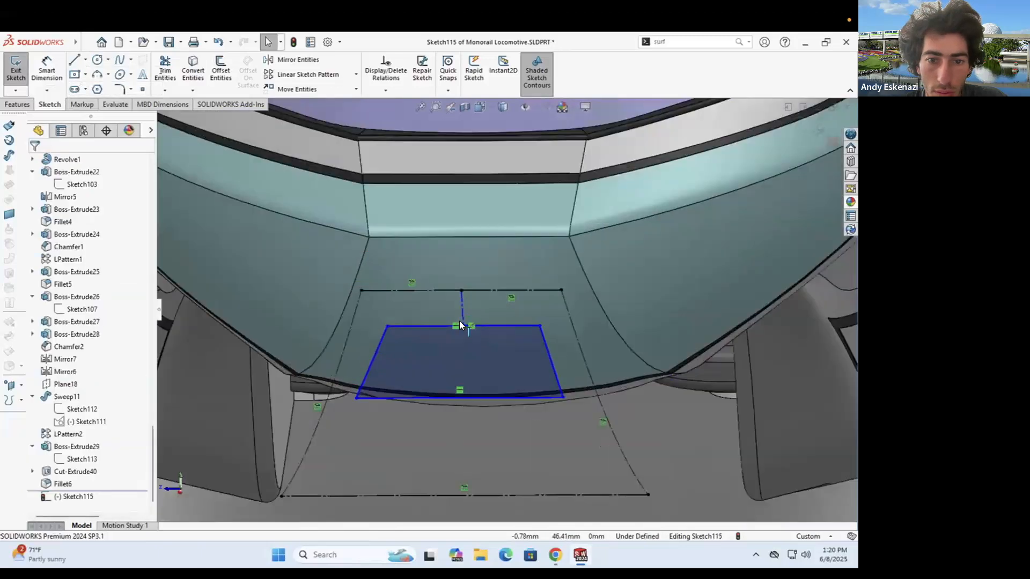
pyautogui.click(474, 283)
pyautogui.press('Escape')
# - Dimension the trapezoid with 5 mm, a 20 mm top line and a 30 mm bottom line
pyautogui.click(494, 306)
pyautogui.write('5')
pyautogui.press('Return')
pyautogui.click(520, 323)
pyautogui.click(477, 262)
pyautogui.write('20')
pyautogui.press('Return')
pyautogui.click(493, 410)
pyautogui.write('30')
pyautogui.press('Return')
pyautogui.press('Escape')
# - Make the slanted sides equal and add an 8 mm centerline across the trapezoid
pyautogui.click(552, 344)
pyautogui.keyDown('ctrl'); pyautogui.click(358, 364); pyautogui.keyUp('ctrl')
pyautogui.click(41, 418)
pyautogui.click(86, 59)
pyautogui.click(102, 88)
pyautogui.click(47, 69)
pyautogui.click(465, 355)
pyautogui.click(642, 364)
pyautogui.write('8')
pyautogui.press('Return')
# - Extruded-cut the trapezoid as a shallow recess into the nose and adjust a dimension
pyautogui.moveTo(536, 349); pyautogui.dragTo(611, 338, button='middle')
pyautogui.click(18, 104)
pyautogui.click(172, 70)
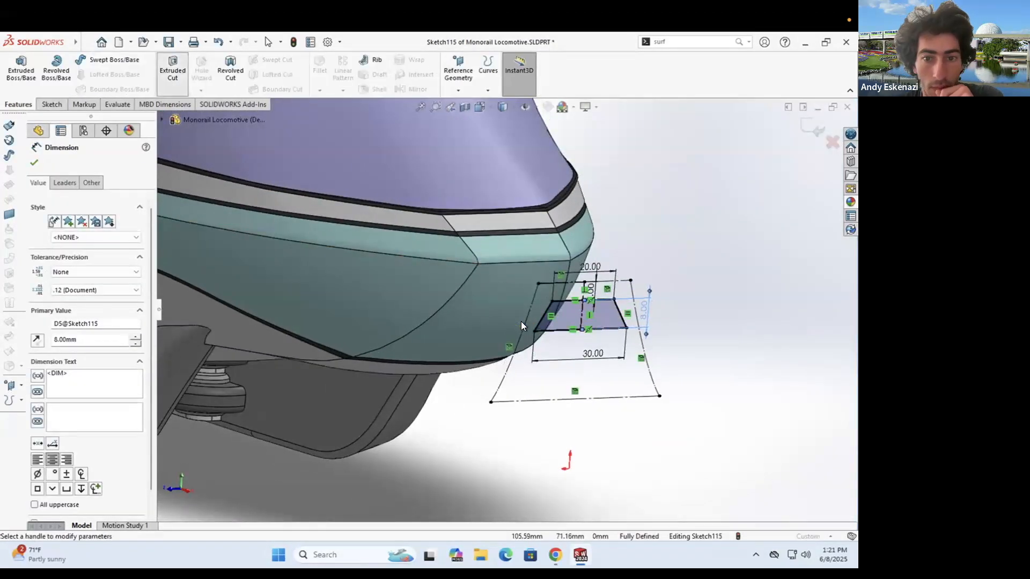
pyautogui.moveTo(485, 304); pyautogui.dragTo(545, 294, button='middle')
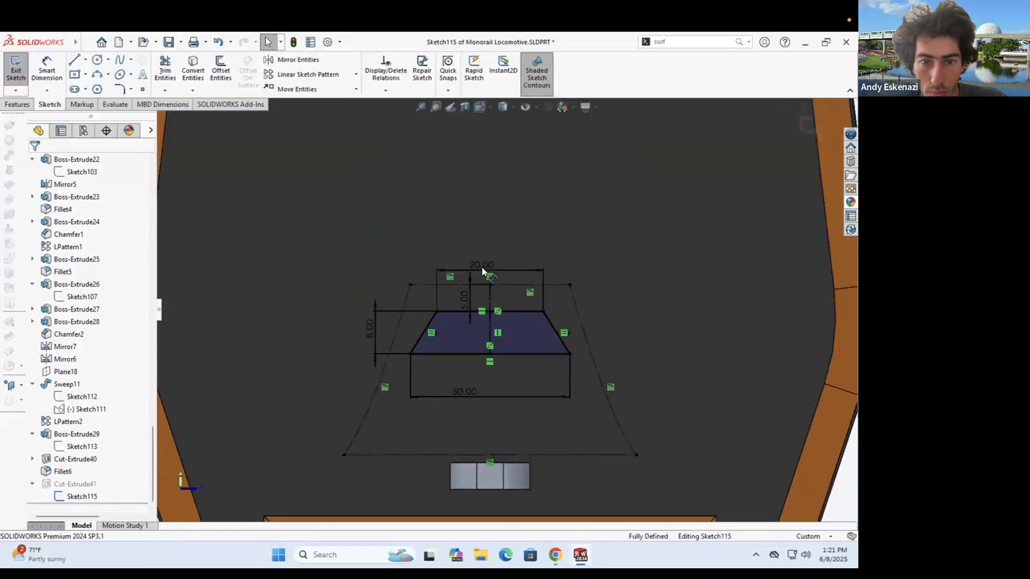
pyautogui.doubleClick(481, 267)
pyautogui.press('Return')
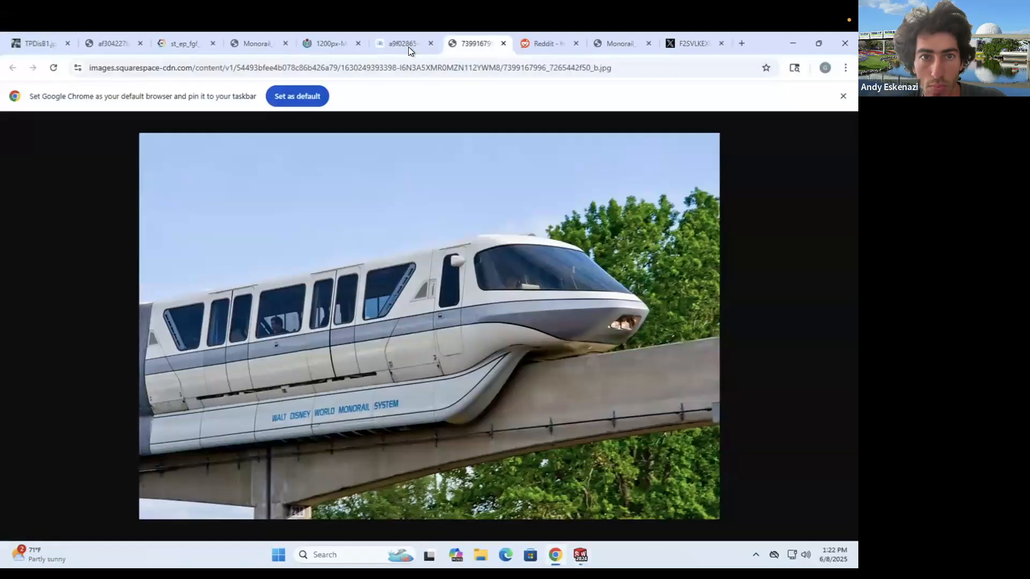
# - View the Epcot and coral monorail photos, then start a line sketch on the recess face
pyautogui.click(405, 48)
pyautogui.click(326, 40)
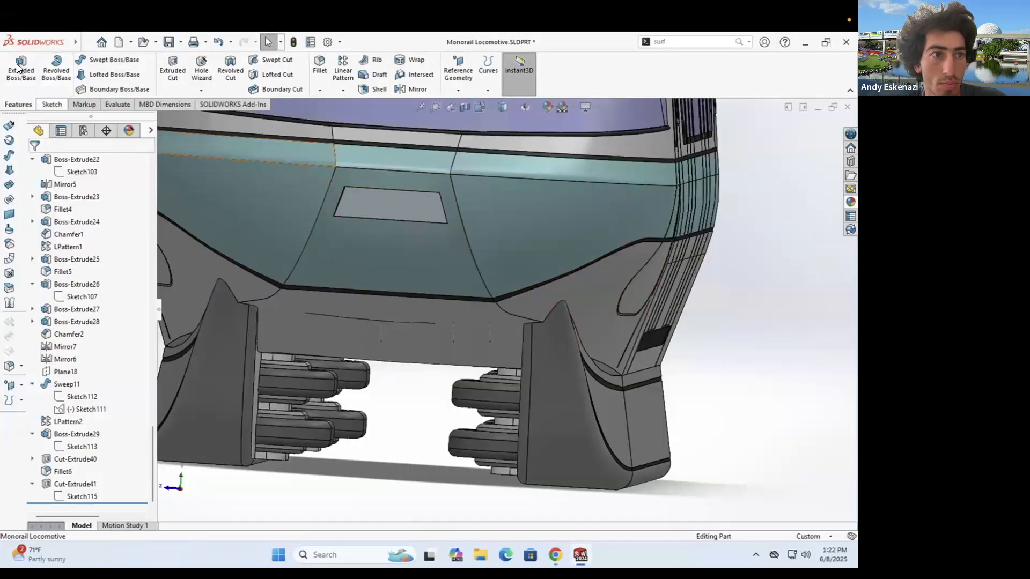
pyautogui.click(19, 68)
pyautogui.click(397, 207)
pyautogui.click(74, 60)
pyautogui.scroll(-6, 524, 311)
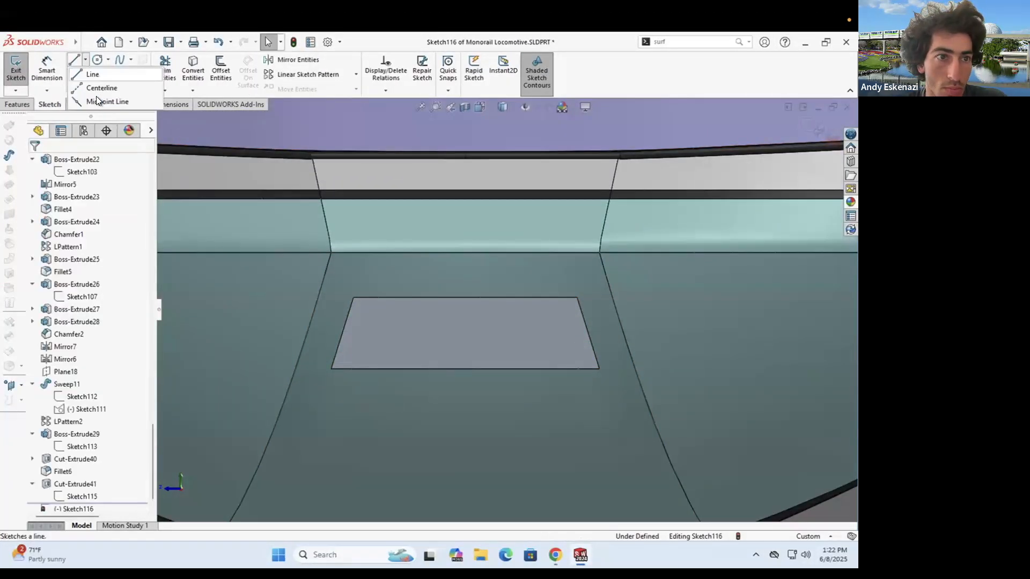
# - Draw horizontal and vertical centerlines and a center rectangle on the recess face
pyautogui.click(594, 354)
pyautogui.press('Escape')
pyautogui.click(85, 59)
pyautogui.click(107, 88)
pyautogui.click(465, 355)
pyautogui.click(465, 369)
pyautogui.moveTo(472, 355); pyautogui.dragTo(472, 348)
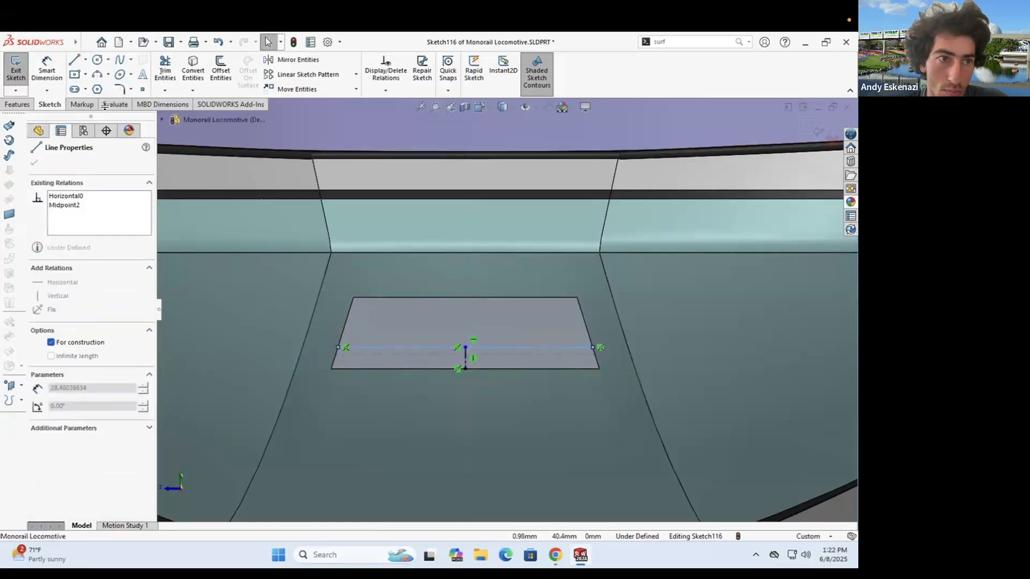
pyautogui.click(74, 75)
pyautogui.press('Escape')
pyautogui.scroll(-2, 385, 350)
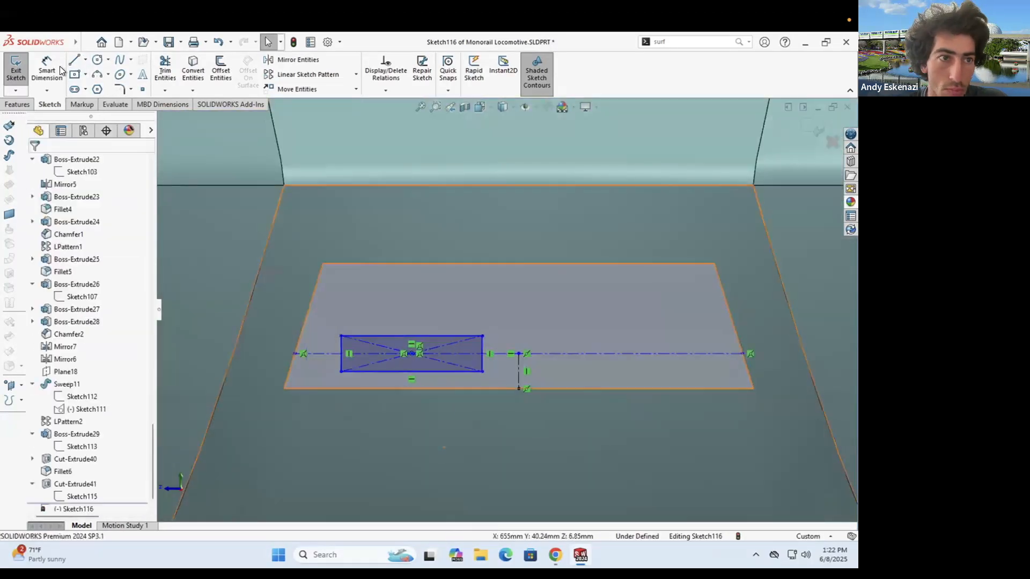
# - Dimension the rectangle's 2.00 left offset and 2.00 gap to the vertical centerline
pyautogui.click(518, 377)
pyautogui.click(498, 420)
pyautogui.write('2')
pyautogui.press('Return')
pyautogui.click(346, 372)
pyautogui.click(519, 371)
pyautogui.click(311, 419)
pyautogui.write('2')
pyautogui.press('Return')
pyautogui.press('Escape')
# - Set the rectangle height to 4.00 and the vertical centerline length to 3.00
pyautogui.moveTo(519, 289); pyautogui.dragTo(518, 351)
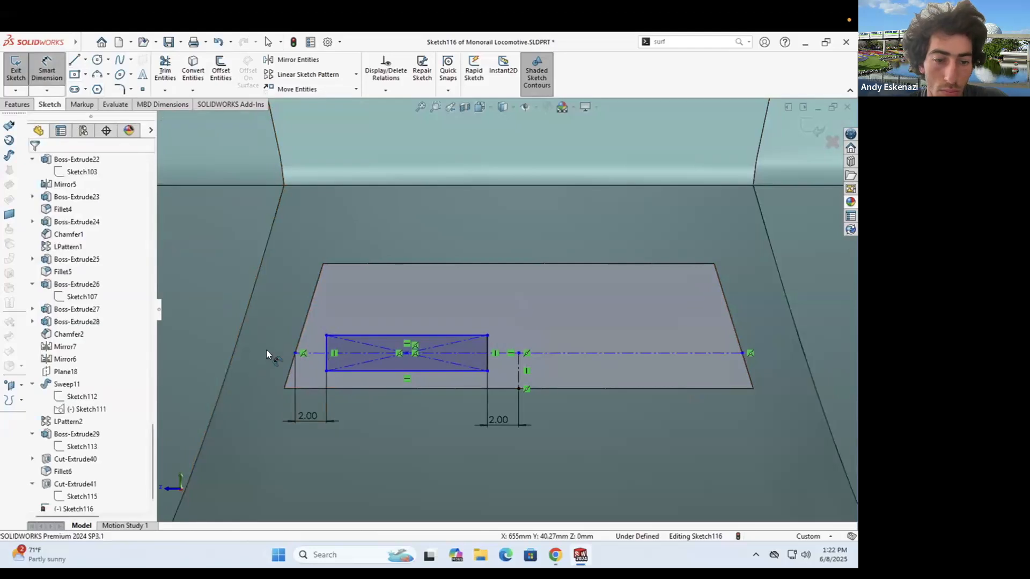
pyautogui.click(327, 346)
pyautogui.click(259, 351)
pyautogui.write('4')
pyautogui.press('Return')
pyautogui.click(518, 370)
pyautogui.click(538, 367)
pyautogui.write('3')
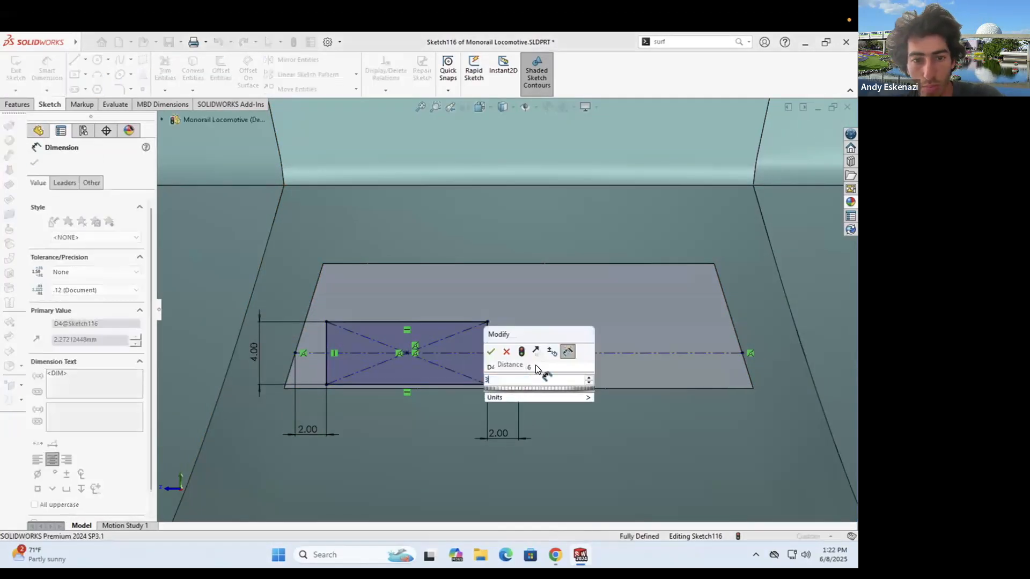
pyautogui.press('Return')
# - Mirror the rectangle across the vertical centerline
pyautogui.click(296, 61)
pyautogui.click(397, 326)
pyautogui.click(518, 365)
pyautogui.click(34, 163)
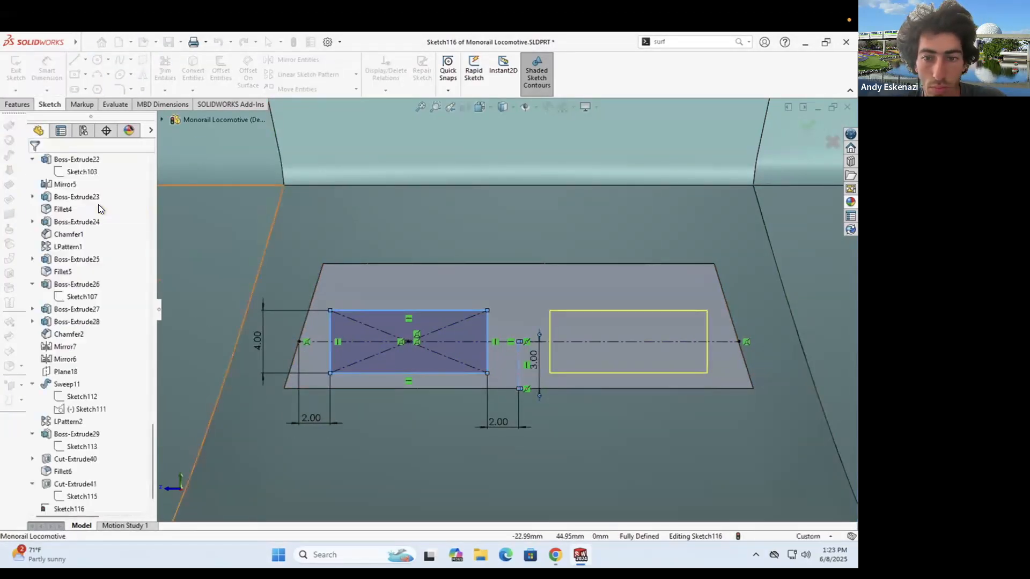
# - Round the slot corners with 1 mm fillets and offset the outlines by 0.50 mm
pyautogui.click(119, 89)
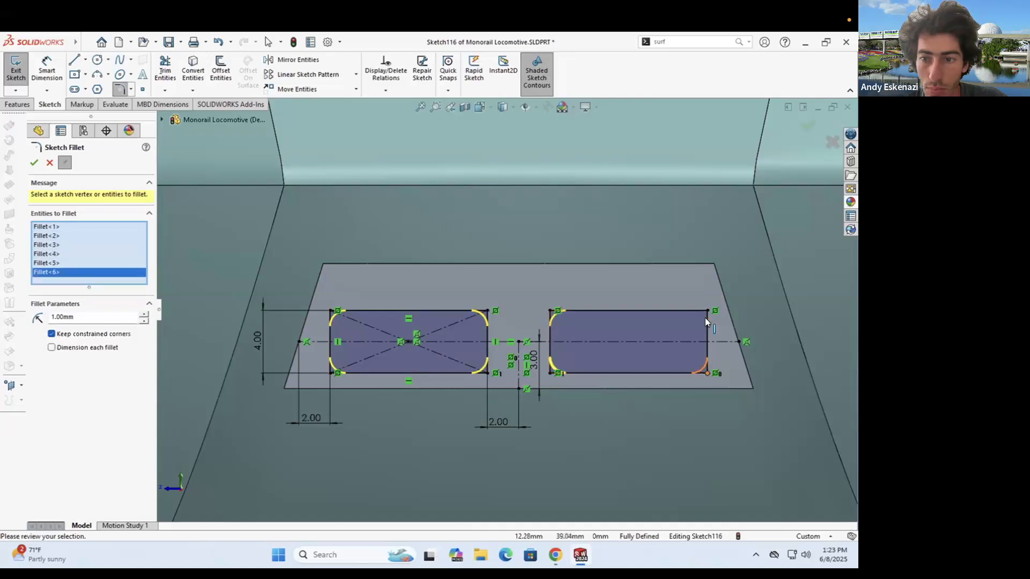
pyautogui.click(52, 105)
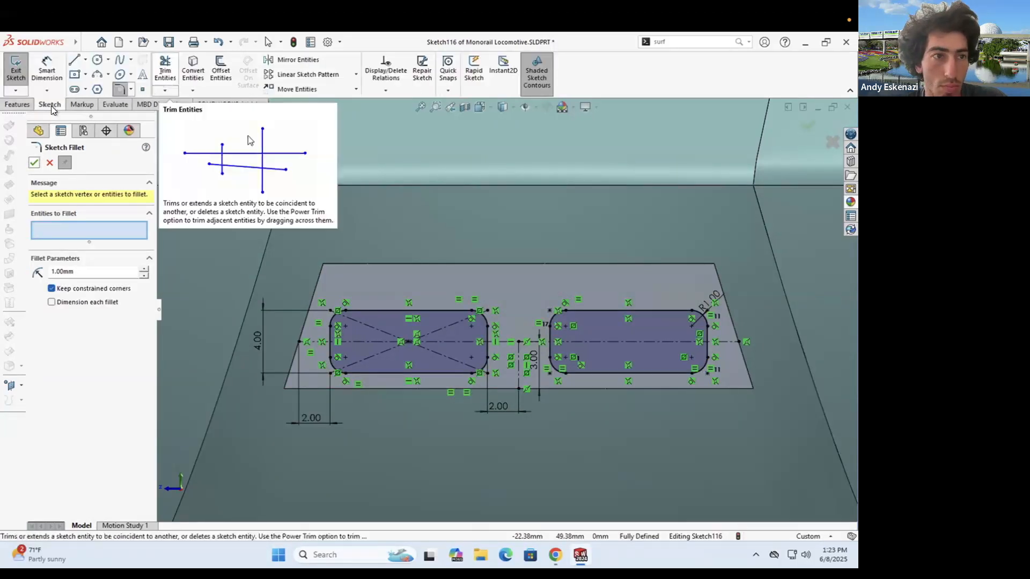
pyautogui.click(220, 70)
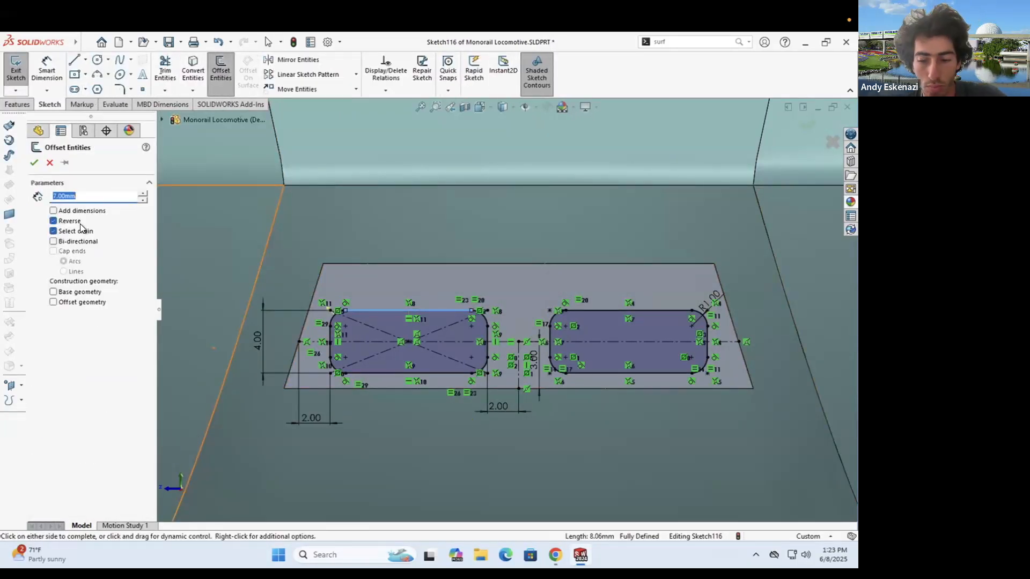
pyautogui.click(571, 315)
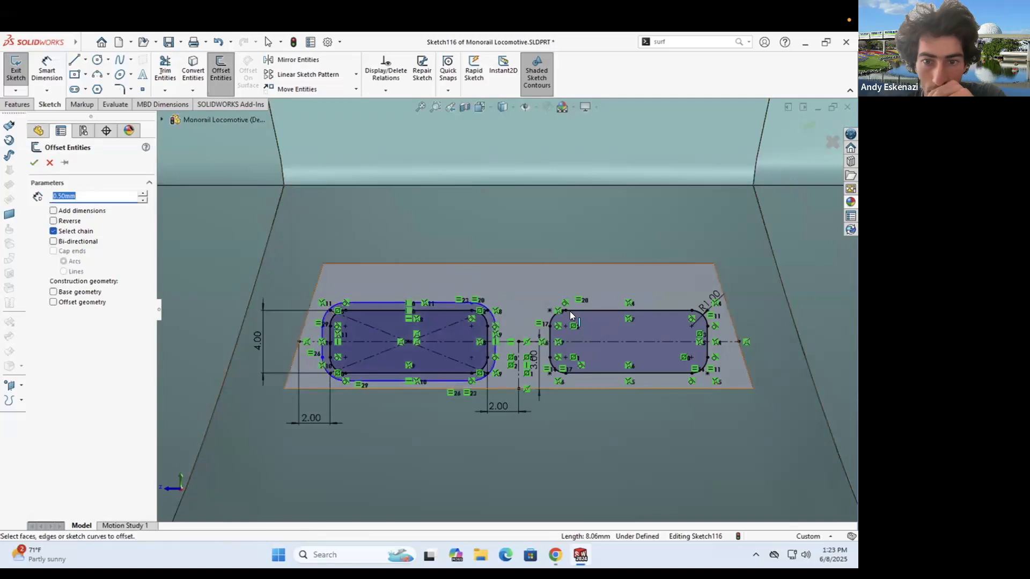
pyautogui.click(35, 163)
# - Extrude the headlight sketch 0.50 mm as a boss
pyautogui.click(18, 104)
pyautogui.click(21, 69)
pyautogui.write('0.5')
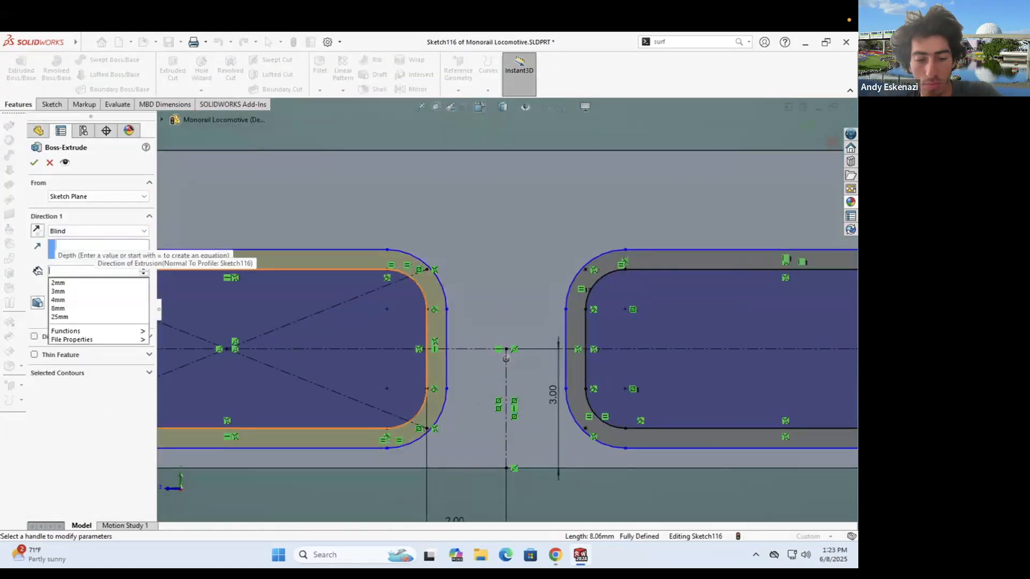
pyautogui.press('Return')
pyautogui.click(34, 162)
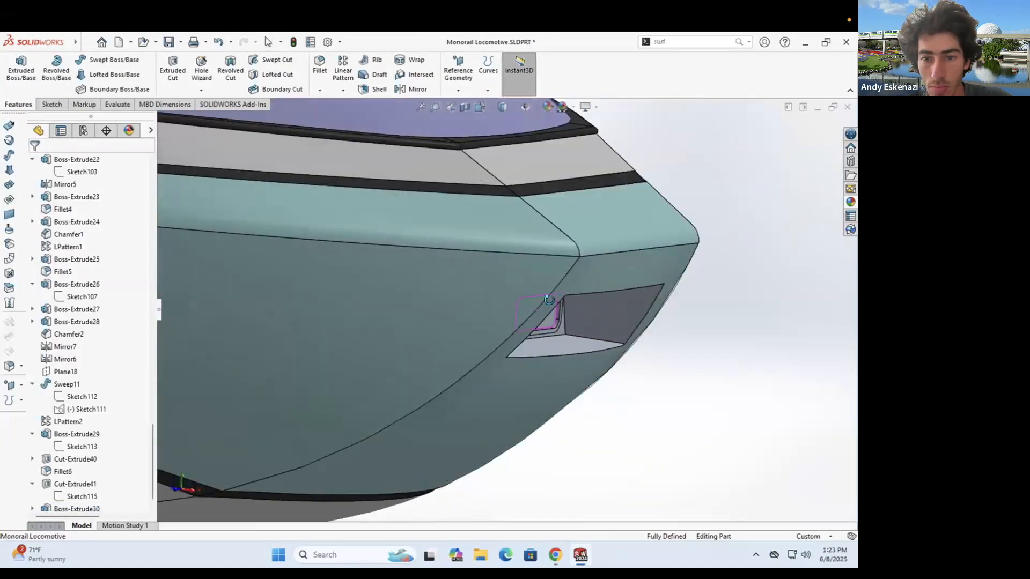
# - Rebuild the edited Cut-Extrude41 and turn the view to face the headlight recess
pyautogui.click(79, 483)
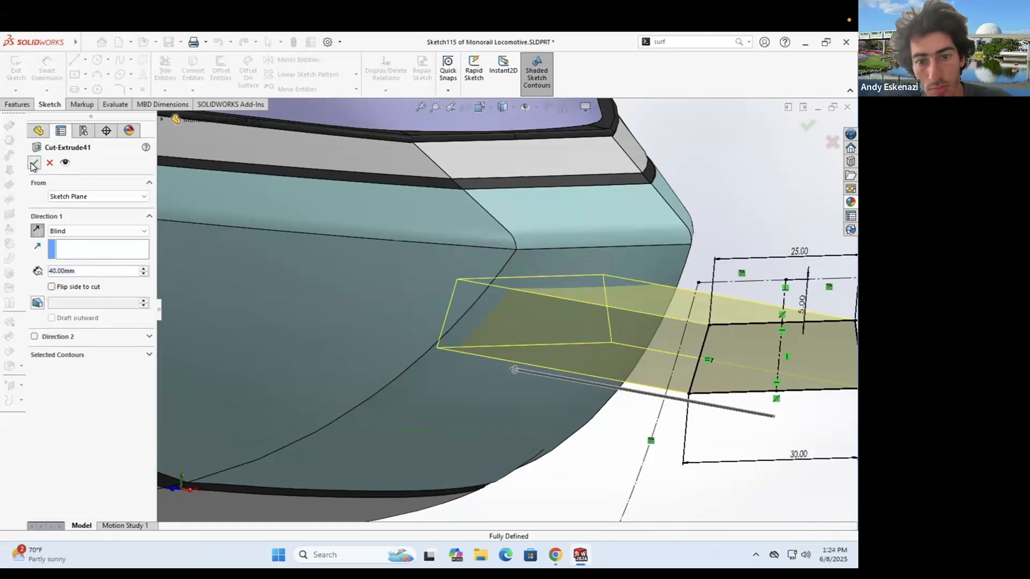
pyautogui.click(31, 163)
pyautogui.moveTo(485, 296); pyautogui.dragTo(448, 304, button='middle')
pyautogui.scroll(-5, 448, 304)
# - Fillet the headlight recess edges
pyautogui.click(319, 65)
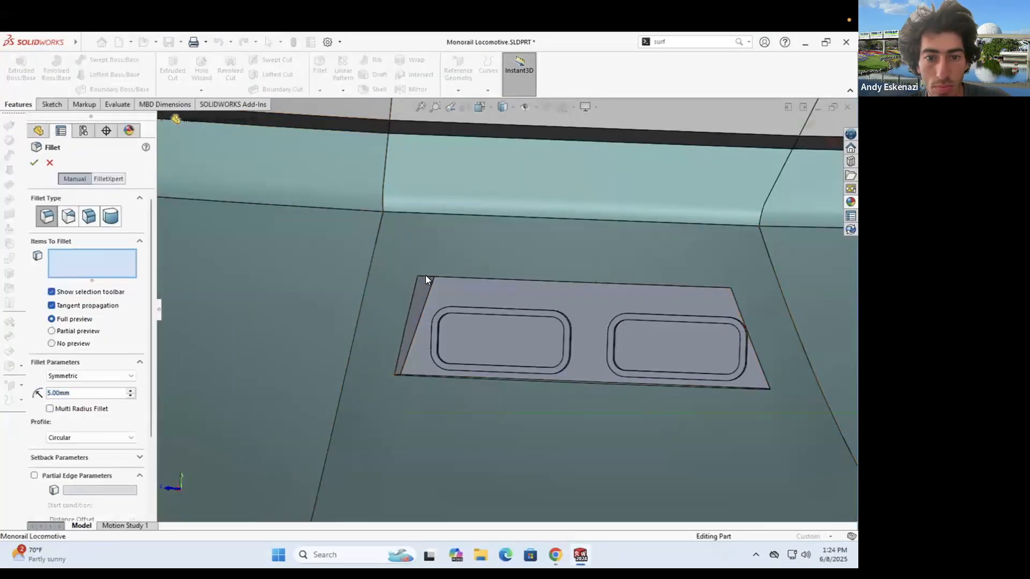
pyautogui.click(687, 290)
pyautogui.moveTo(686, 290); pyautogui.dragTo(314, 310, button='middle')
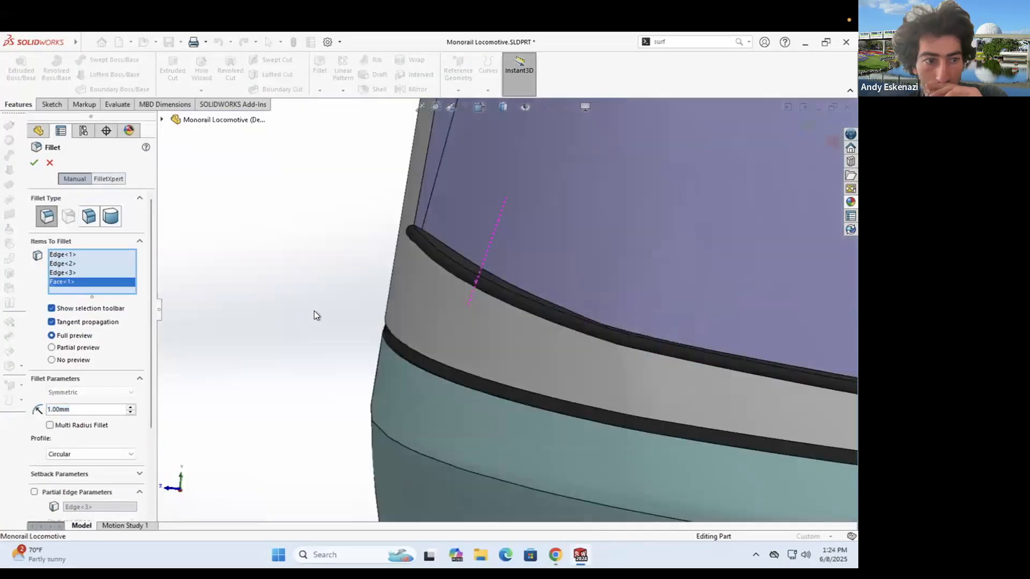
pyautogui.rightClick(74, 271)
pyautogui.click(92, 291)
pyautogui.scroll(5, 447, 390)
pyautogui.scroll(-6, 585, 397)
pyautogui.moveTo(590, 370); pyautogui.dragTo(557, 322, button='middle')
pyautogui.click(537, 322)
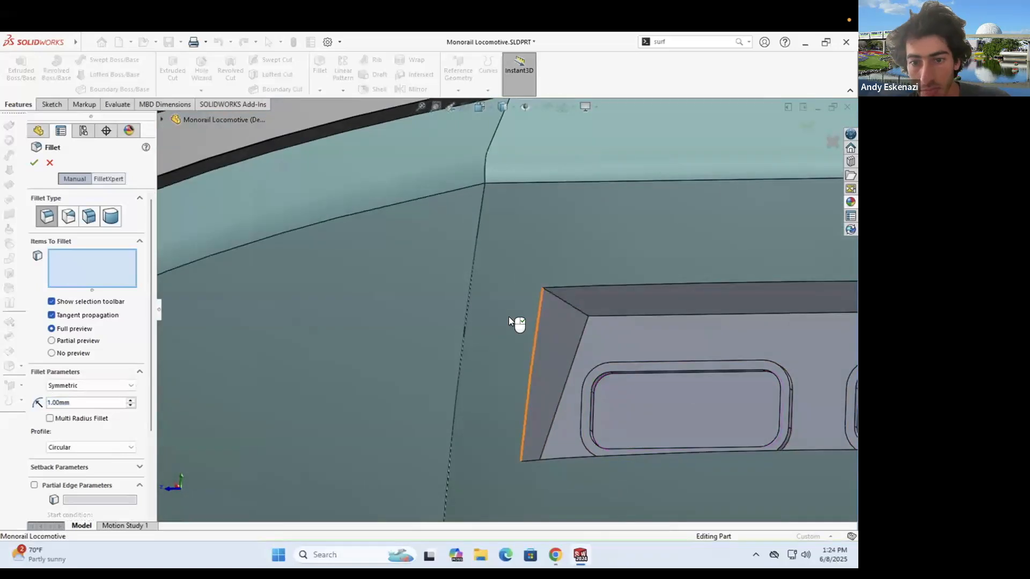
pyautogui.scroll(4, 509, 315)
pyautogui.press('Return')
# - Give the headlight rim faces a near-black appearance
pyautogui.moveTo(597, 355); pyautogui.dragTo(471, 302, button='middle')
pyautogui.scroll(4, 470, 302)
pyautogui.scroll(-4, 471, 306)
pyautogui.rightClick(471, 308)
pyautogui.click(579, 255)
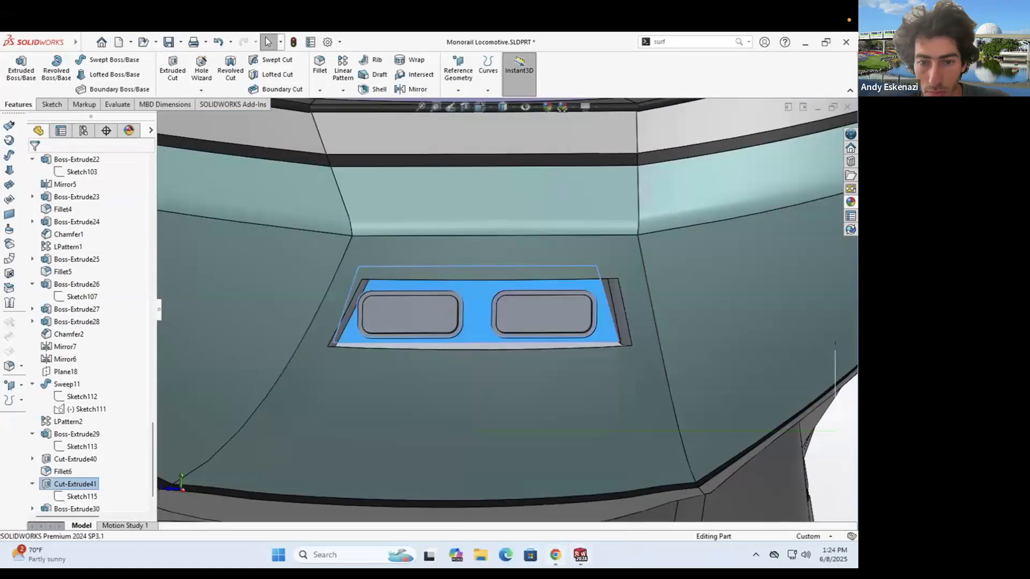
pyautogui.scroll(-4, 465, 311)
pyautogui.rightClick(446, 315)
pyautogui.click(555, 255)
pyautogui.click(566, 293)
pyautogui.click(119, 417)
pyautogui.press('Return')
# - Colour both headlight lens faces yellow
pyautogui.rightClick(336, 322)
pyautogui.click(445, 255)
pyautogui.click(453, 293)
pyautogui.click(80, 403)
pyautogui.click(580, 334)
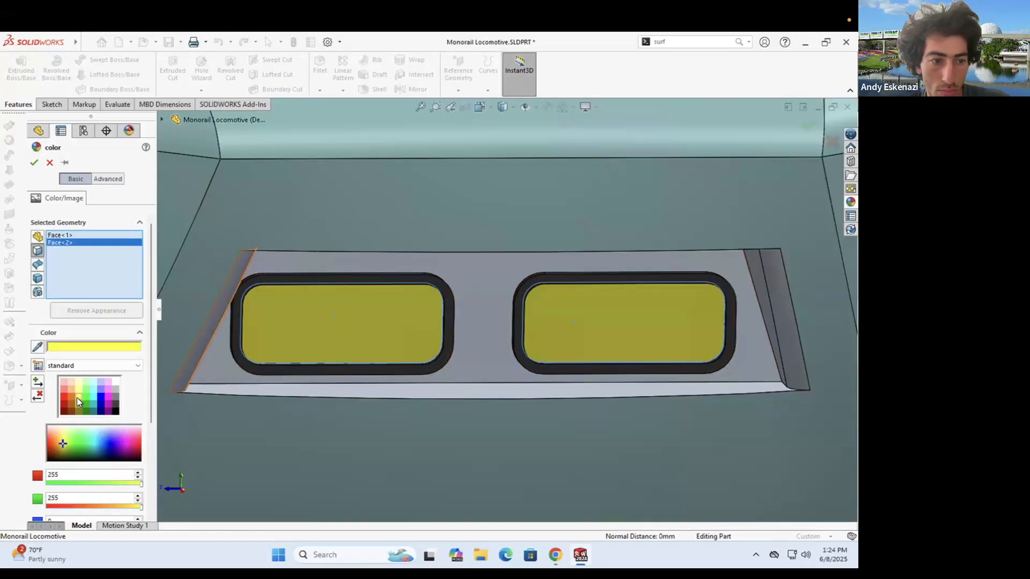
pyautogui.press('Return')
# - Colour the recess ledge and wall faces pale cyan
pyautogui.rightClick(475, 284)
pyautogui.click(570, 249)
pyautogui.click(598, 275)
pyautogui.click(93, 382)
pyautogui.click(256, 392)
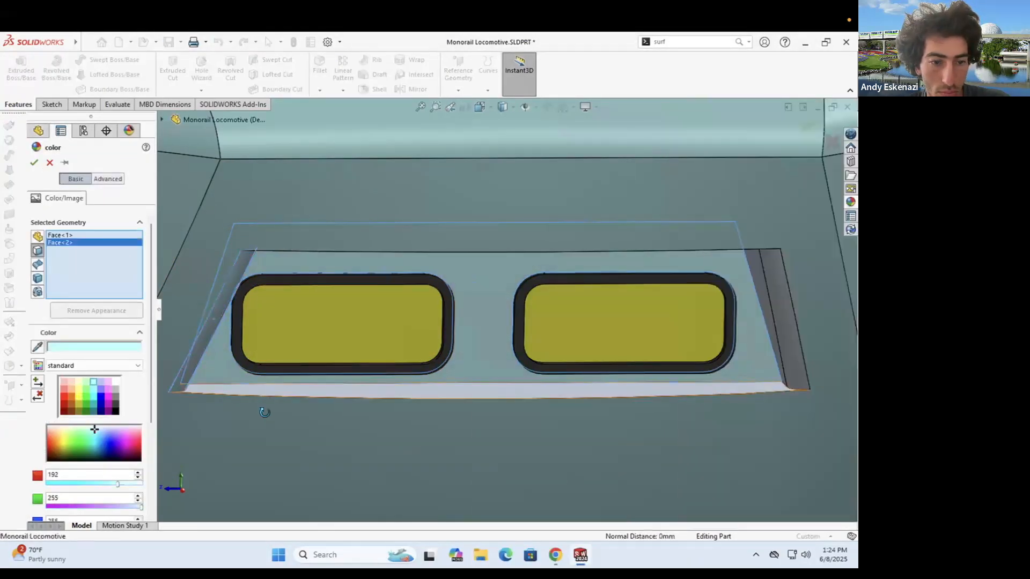
pyautogui.moveTo(264, 411); pyautogui.dragTo(252, 332, button='middle')
pyautogui.click(195, 271)
pyautogui.click(35, 164)
# - Inspect the coloured headlights and compare them against the monorail reference photos in Chrome
pyautogui.scroll(12, 505, 282)
pyautogui.moveTo(505, 280); pyautogui.dragTo(569, 286, button='middle')
pyautogui.scroll(-6, 560, 306)
pyautogui.click(555, 555)
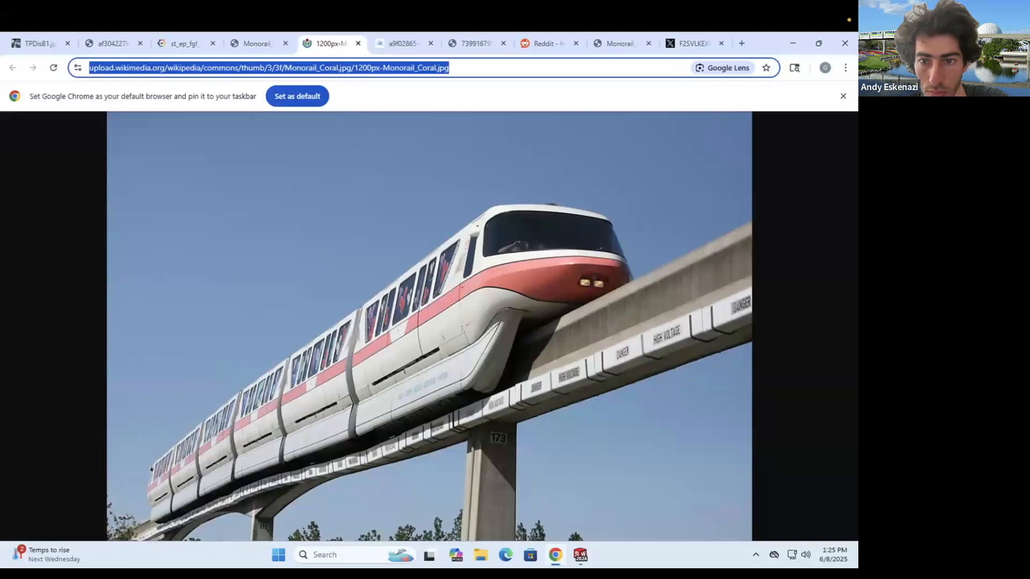
pyautogui.click(254, 49)
pyautogui.click(185, 49)
pyautogui.click(111, 47)
pyautogui.click(394, 47)
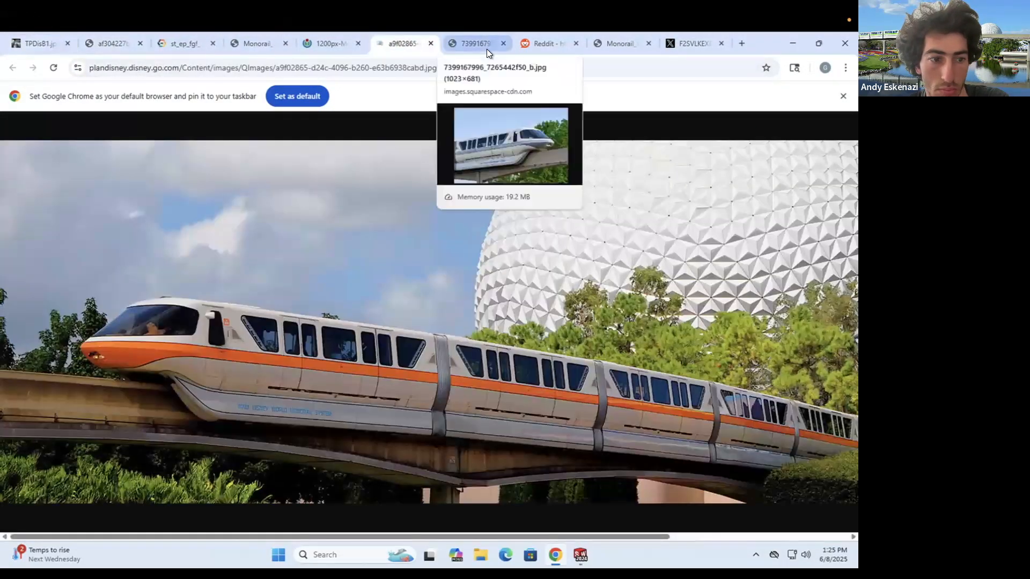
pyautogui.click(487, 49)
pyautogui.click(616, 43)
pyautogui.click(521, 49)
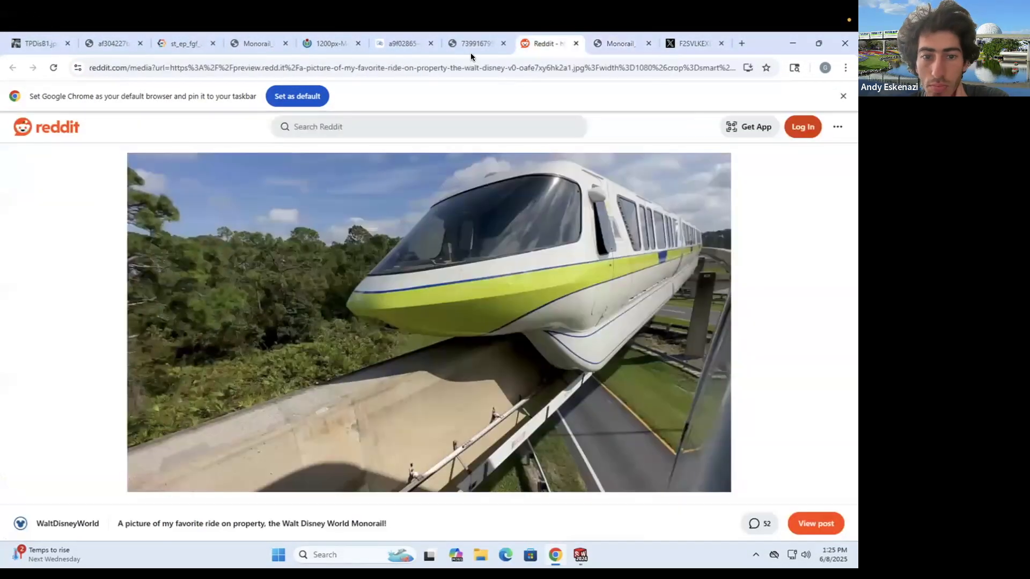
# - Return to the locomotive model and orbit it to view the front
pyautogui.click(792, 44)
pyautogui.moveTo(745, 308); pyautogui.dragTo(707, 310, button='middle')
pyautogui.scroll(7, 643, 319)
pyautogui.moveTo(579, 330); pyautogui.dragTo(616, 343, button='middle')
# - Set the Sketch115 vertical dimension to 15 and rebuild the model
pyautogui.scroll(-5, 616, 343)
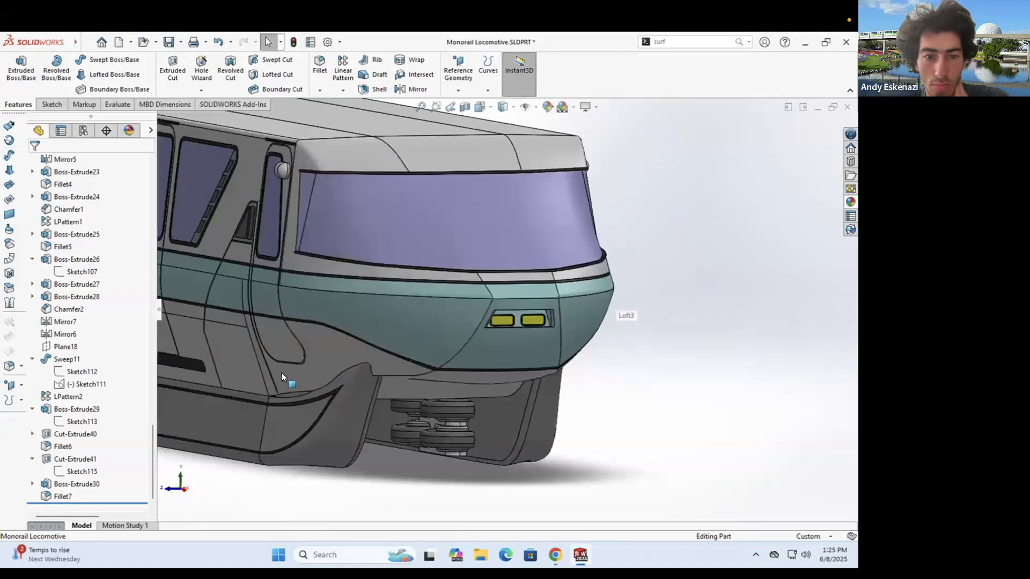
pyautogui.scroll(-4, 551, 327)
pyautogui.doubleClick(385, 303)
pyautogui.write('15')
pyautogui.press('Return')
pyautogui.click(554, 554)
pyautogui.click(555, 555)
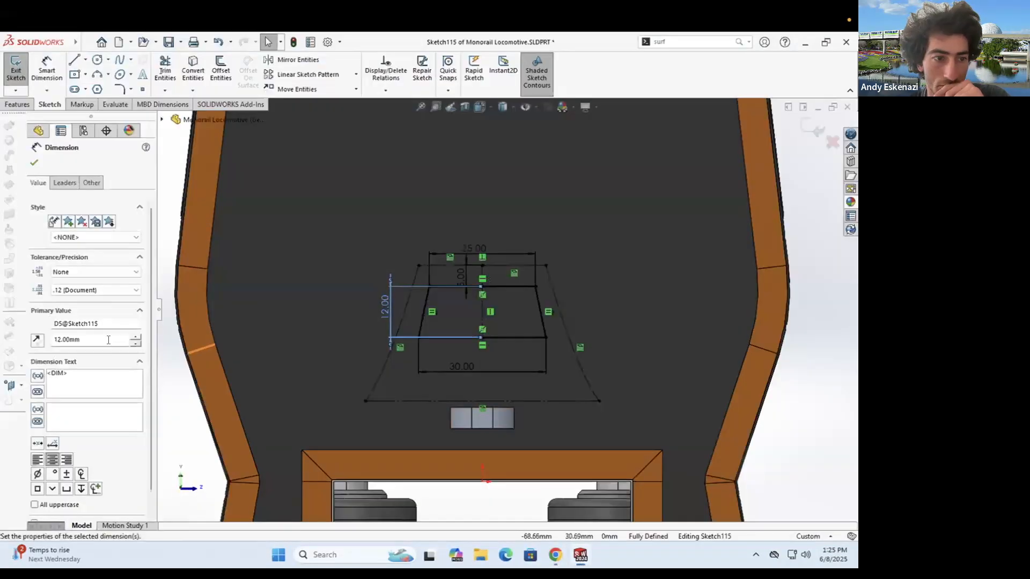
pyautogui.press('Escape')
pyautogui.hotkey('ctrl', 'b')
# - Orbit to the headlights and open Sketch116 for editing
pyautogui.scroll(6, 474, 294)
pyautogui.moveTo(474, 295)
pyautogui.mouseDown(button='middle')
pyautogui.moveTo(435, 284)
pyautogui.moveTo(532, 300)
pyautogui.moveTo(186, 448)
pyautogui.mouseUp(button='middle')
pyautogui.scroll(-5, 440, 300)
pyautogui.scroll(-5, 426, 342)
pyautogui.moveTo(426, 341); pyautogui.dragTo(523, 327, button='middle')
pyautogui.scroll(-1, 71, 471)
pyautogui.rightClick(71, 460)
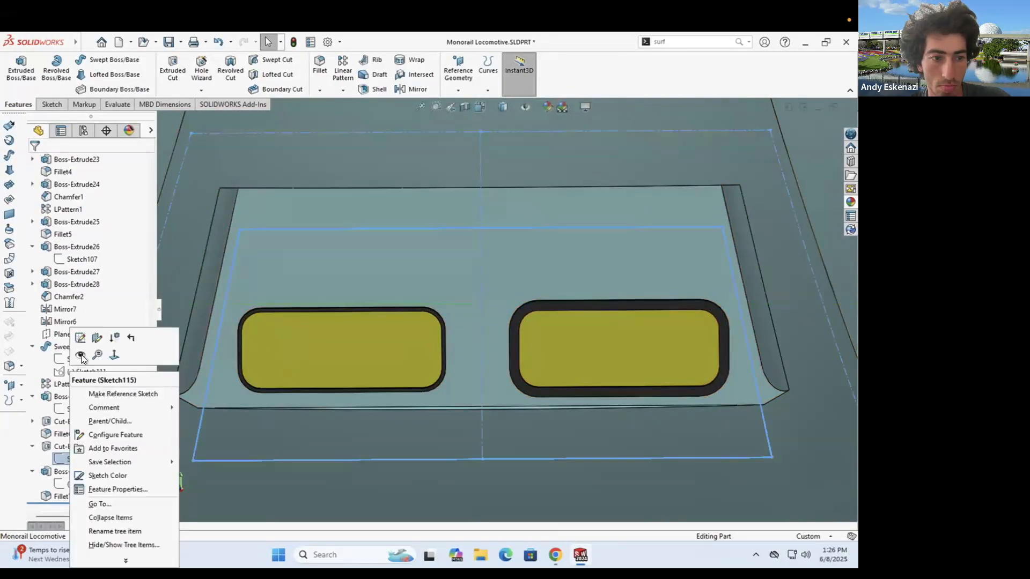
pyautogui.rightClick(70, 483)
pyautogui.click(79, 339)
pyautogui.scroll(-8, 399, 333)
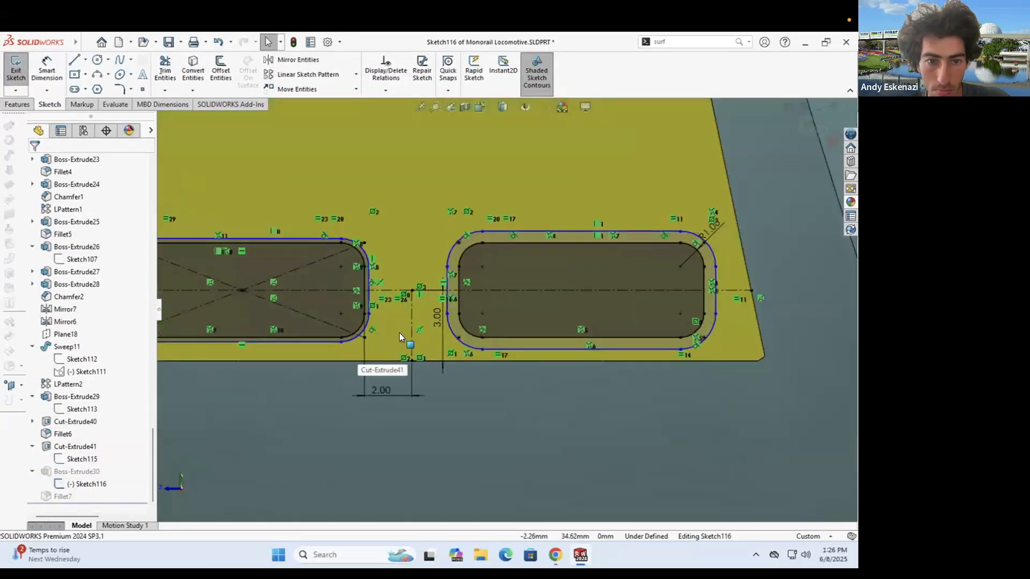
pyautogui.scroll(4, 508, 312)
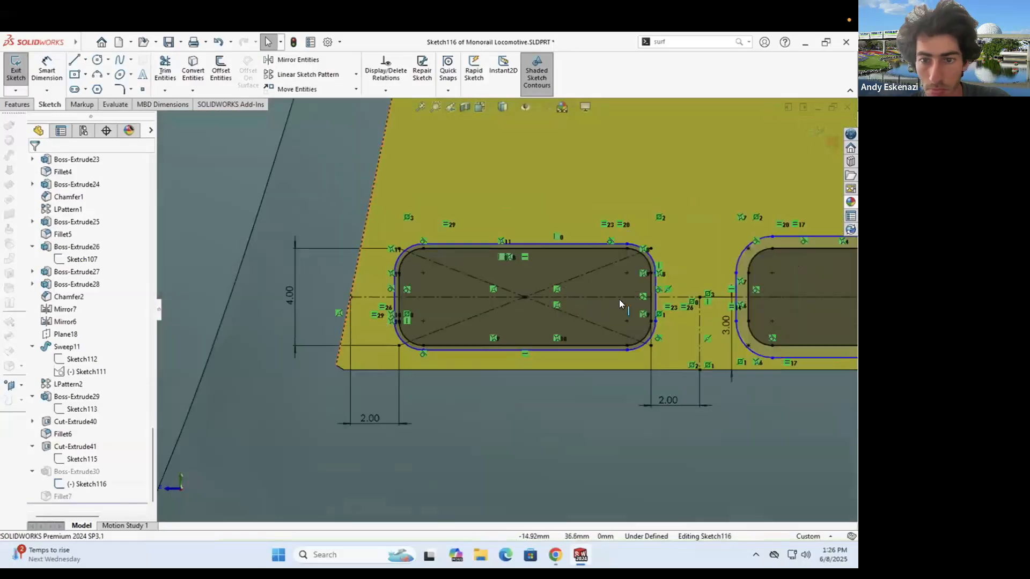
# - Delete the slot's old outer bottom line and bottom-left outer arc
pyautogui.click(642, 309)
pyautogui.press('Escape')
pyautogui.scroll(3, 490, 317)
pyautogui.scroll(-5, 490, 317)
pyautogui.rightClick(467, 348)
pyautogui.click(501, 515)
pyautogui.rightClick(397, 329)
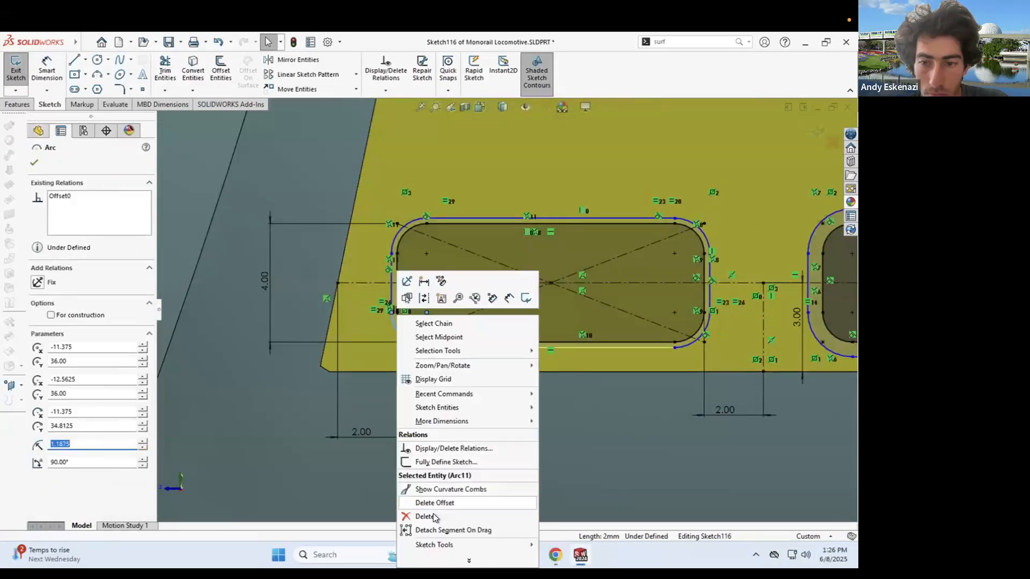
pyautogui.click(433, 515)
# - Delete the remaining old outer slot lines and arcs
pyautogui.click(394, 241)
pyautogui.keyDown('ctrl'); pyautogui.click(391, 284); pyautogui.keyUp('ctrl')
pyautogui.keyDown('ctrl'); pyautogui.click(486, 219); pyautogui.keyUp('ctrl')
pyautogui.keyDown('ctrl'); pyautogui.click(700, 230); pyautogui.keyUp('ctrl')
pyautogui.keyDown('ctrl'); pyautogui.click(710, 270); pyautogui.keyUp('ctrl')
pyautogui.keyDown('ctrl'); pyautogui.click(697, 341); pyautogui.keyUp('ctrl')
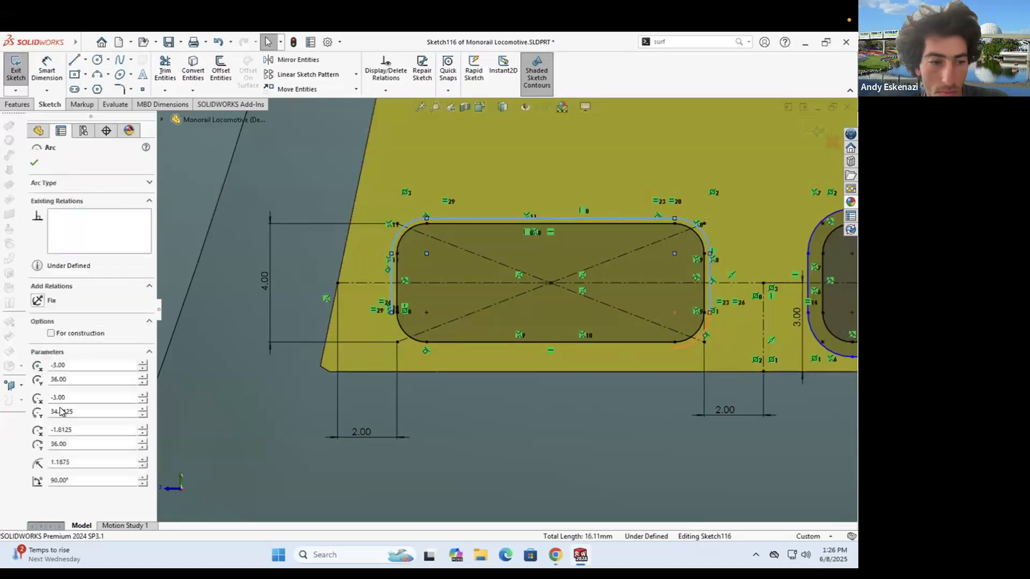
pyautogui.scroll(7, 391, 308)
pyautogui.rightClick(185, 339)
pyautogui.click(230, 515)
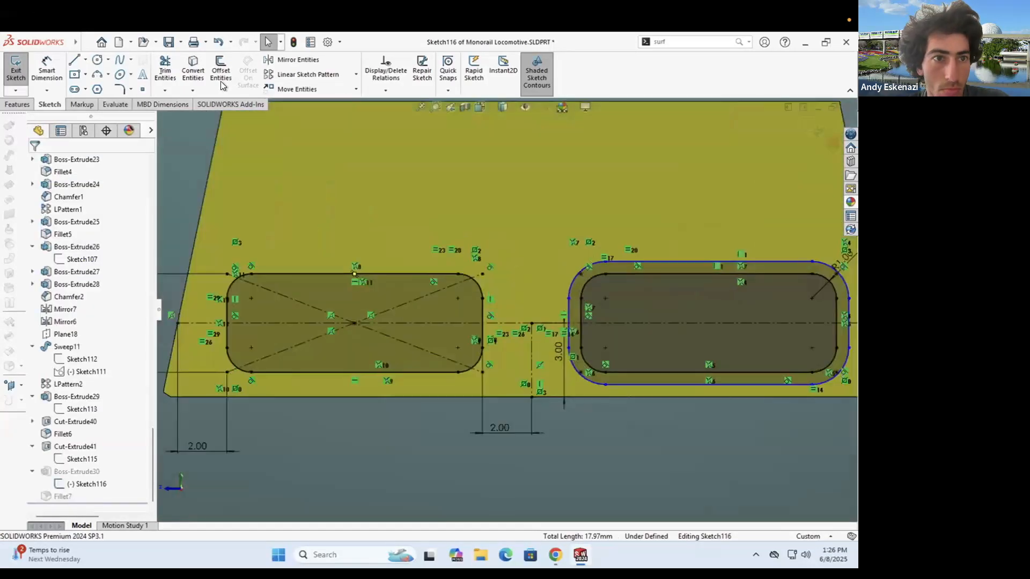
# - Offset the slot outlines again and set the slot dimensions to 5.00 and 4.00
pyautogui.click(220, 70)
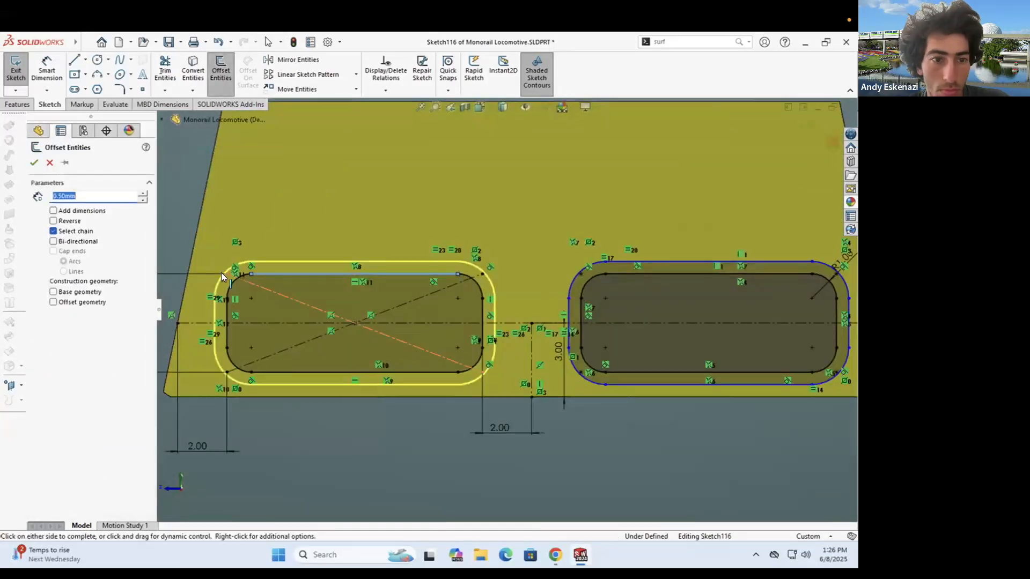
pyautogui.press('Return')
pyautogui.doubleClick(181, 320)
pyautogui.write('5')
pyautogui.press('Return')
pyautogui.doubleClick(550, 343)
pyautogui.write('4')
pyautogui.press('Return')
# - Change the slot dimensions to 4.50 and 5.50 and orbit to view the enlarged headlights
pyautogui.doubleClick(549, 315)
pyautogui.write('4.5')
pyautogui.press('Return')
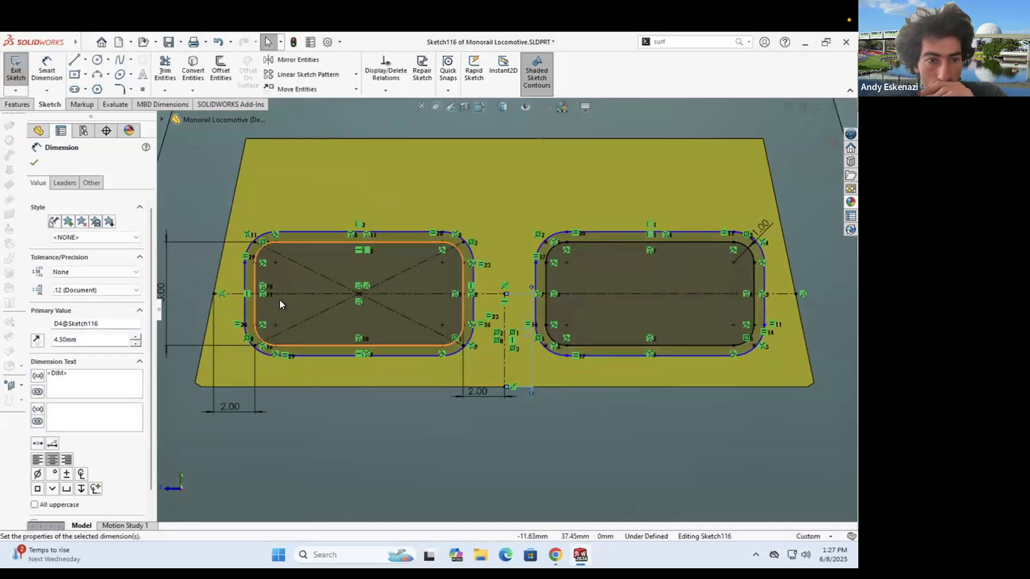
pyautogui.scroll(3, 268, 299)
pyautogui.doubleClick(261, 297)
pyautogui.write('5.5')
pyautogui.press('Return')
pyautogui.scroll(4, 396, 284)
pyautogui.moveTo(397, 284); pyautogui.dragTo(430, 260, button='middle')
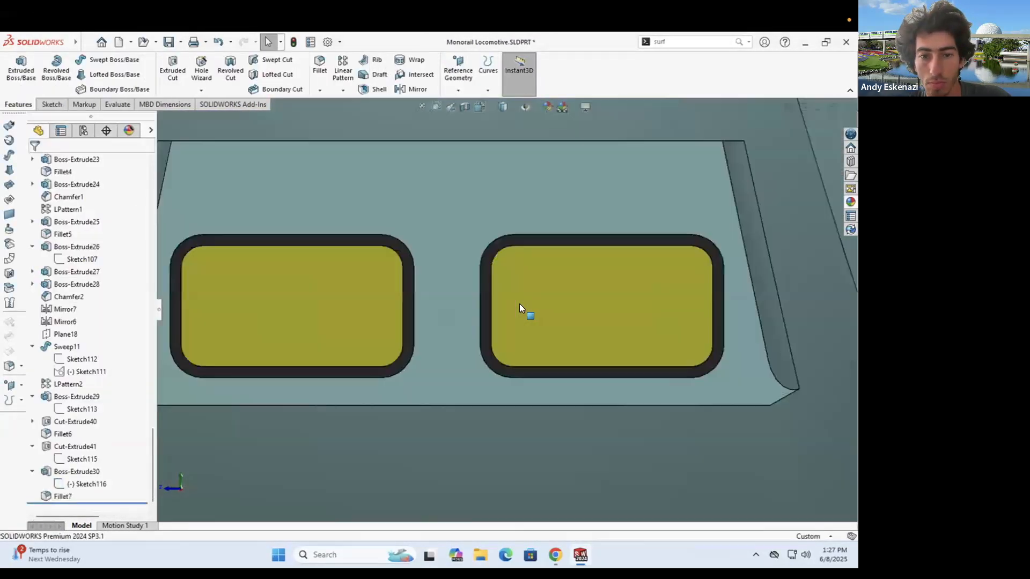
pyautogui.scroll(7, 519, 303)
pyautogui.moveTo(519, 304)
pyautogui.mouseDown(button='middle')
pyautogui.moveTo(510, 278)
pyautogui.moveTo(318, 368)
pyautogui.moveTo(400, 404)
pyautogui.moveTo(478, 345)
pyautogui.moveTo(448, 348)
pyautogui.mouseUp(button='middle')
pyautogui.scroll(-4, 461, 289)
pyautogui.scroll(2, 478, 346)
# - Remove an edge from Fillet7, then undo that change
pyautogui.click(64, 496)
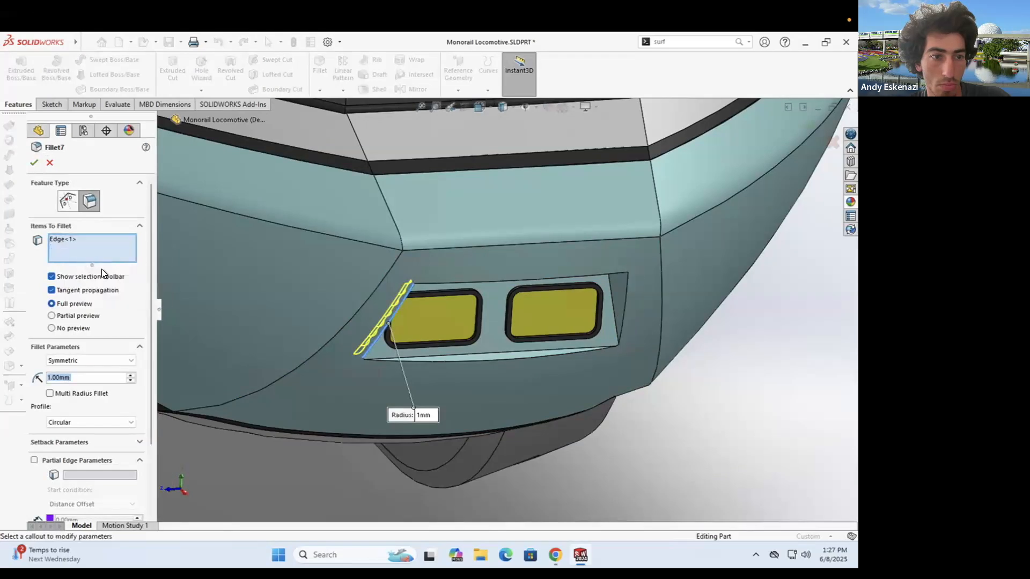
pyautogui.rightClick(79, 255)
pyautogui.click(102, 263)
pyautogui.click(34, 163)
pyautogui.moveTo(421, 291); pyautogui.dragTo(439, 326, button='middle')
pyautogui.hotkey('ctrl', 'z')
pyautogui.scroll(3, 512, 343)
pyautogui.moveTo(536, 349)
pyautogui.mouseDown(button='middle')
pyautogui.moveTo(512, 361)
pyautogui.moveTo(552, 322)
pyautogui.moveTo(541, 361)
pyautogui.mouseUp(button='middle')
pyautogui.scroll(-2, 515, 316)
# - Compare the locomotive with the side-view monorail reference photo
pyautogui.click(555, 555)
pyautogui.click(620, 44)
pyautogui.click(466, 44)
pyautogui.click(793, 43)
# - Set the Cut-Extrude41 headlight recess depth to 38 mm
pyautogui.click(543, 360)
pyautogui.click(589, 340)
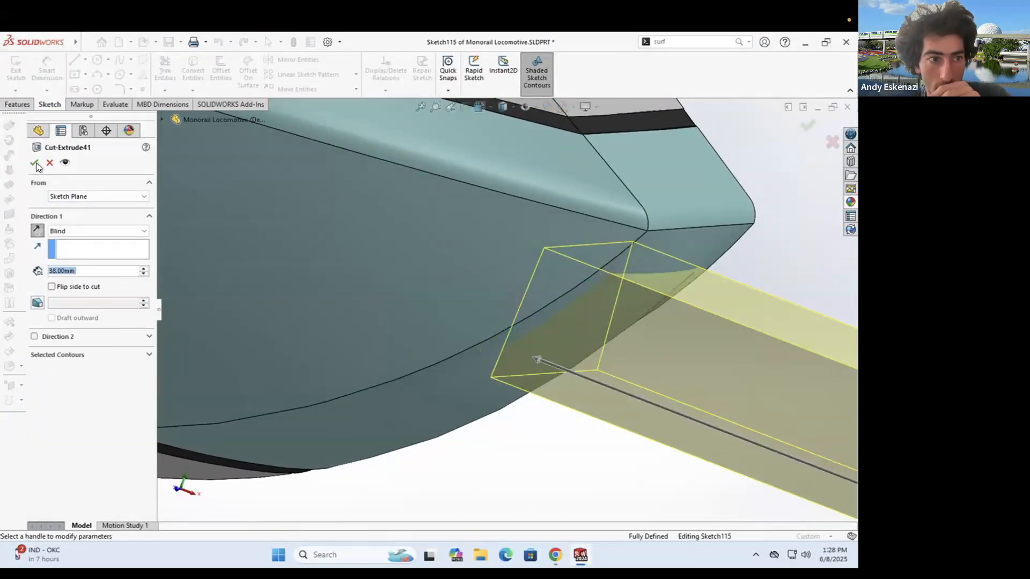
pyautogui.click(35, 163)
pyautogui.rightClick(84, 443)
pyautogui.click(92, 288)
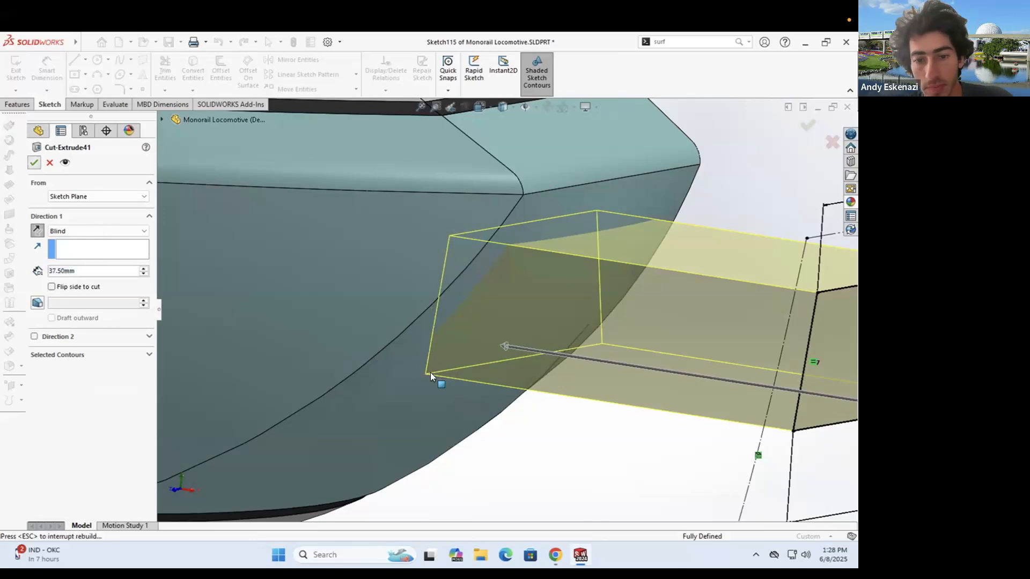
pyautogui.scroll(5, 528, 316)
pyautogui.moveTo(527, 316); pyautogui.dragTo(570, 311, button='middle')
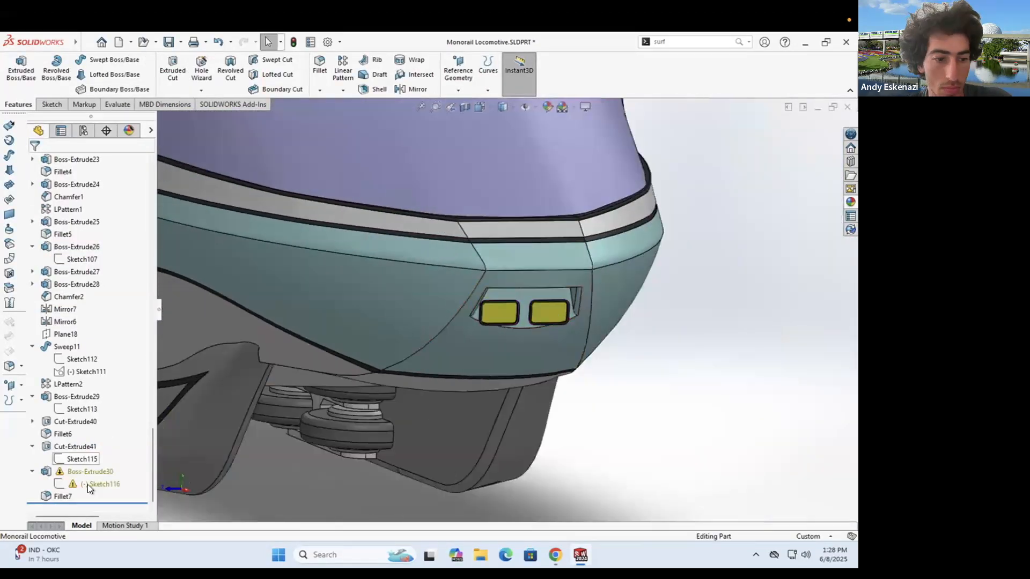
# - In Sketch116, replace the unwanted relation by placing the sketch point on the curved edge
pyautogui.rightClick(89, 485)
pyautogui.click(99, 235)
pyautogui.scroll(-10, 516, 321)
pyautogui.rightClick(453, 344)
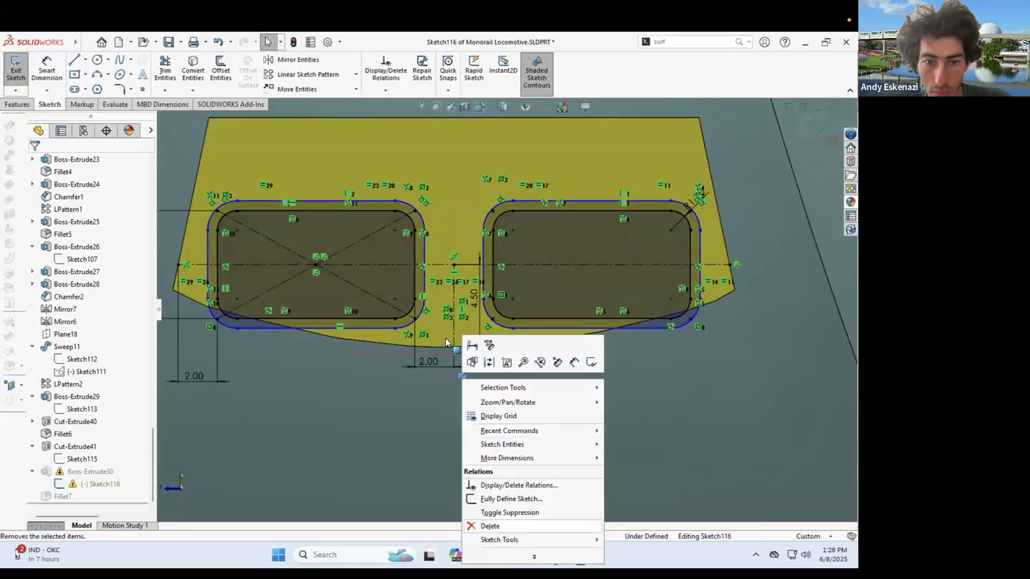
pyautogui.click(488, 524)
pyautogui.click(454, 353)
pyautogui.keyDown('ctrl'); pyautogui.click(410, 346); pyautogui.keyUp('ctrl')
pyautogui.click(55, 359)
pyautogui.hotkey('ctrl', 'z')
pyautogui.moveTo(454, 353); pyautogui.dragTo(455, 294)
pyautogui.keyDown('ctrl'); pyautogui.click(410, 346); pyautogui.keyUp('ctrl')
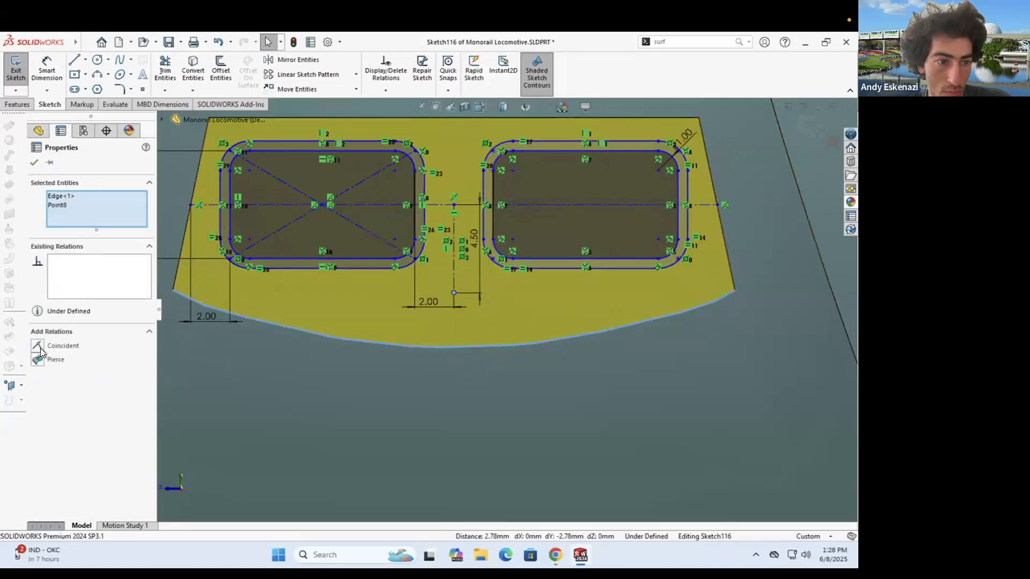
pyautogui.click(40, 346)
# - Change the 4.50 headlight dimension to 6, exit the sketch and review the headlights
pyautogui.doubleClick(472, 301)
pyautogui.write('6')
pyautogui.press('Return')
pyautogui.click(16, 70)
pyautogui.scroll(6, 427, 281)
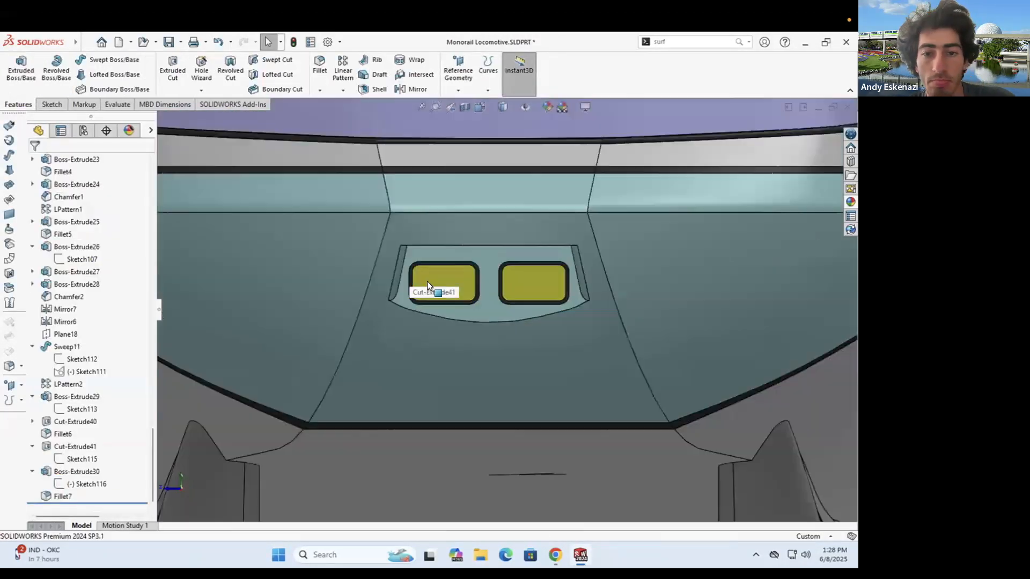
pyautogui.scroll(3, 427, 281)
pyautogui.moveTo(427, 281); pyautogui.dragTo(510, 302, button='middle')
pyautogui.click(555, 555)
pyautogui.click(555, 555)
pyautogui.scroll(-5, 448, 300)
pyautogui.moveTo(434, 321); pyautogui.dragTo(467, 331, button='middle')
pyautogui.scroll(6, 429, 317)
pyautogui.moveTo(375, 295); pyautogui.dragTo(482, 304, button='middle')
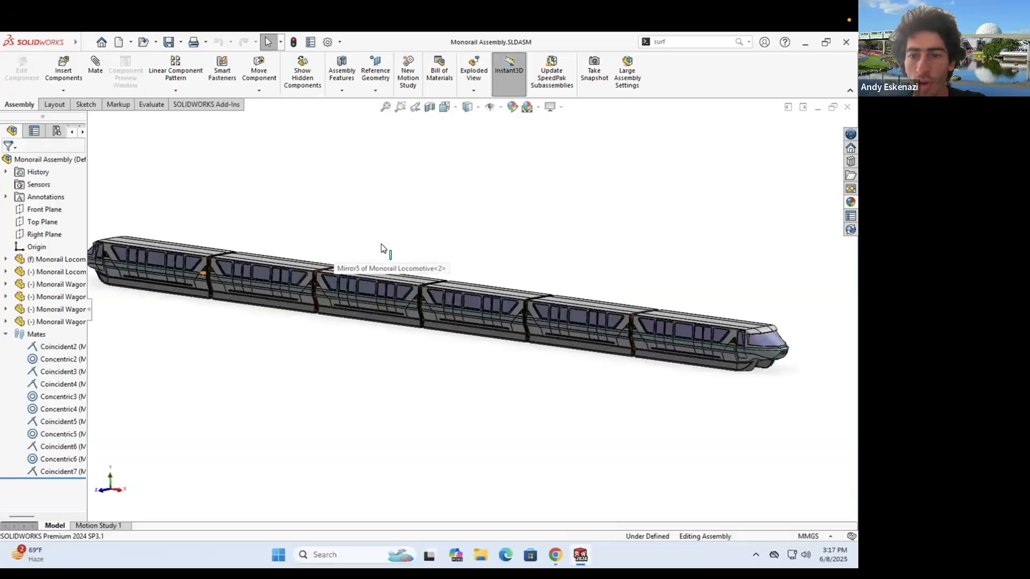
pyautogui.scroll(2, 482, 257)
# - Zoom and orbit around the six-car train to inspect its nose, sides and underside
pyautogui.scroll(-4, 491, 259)
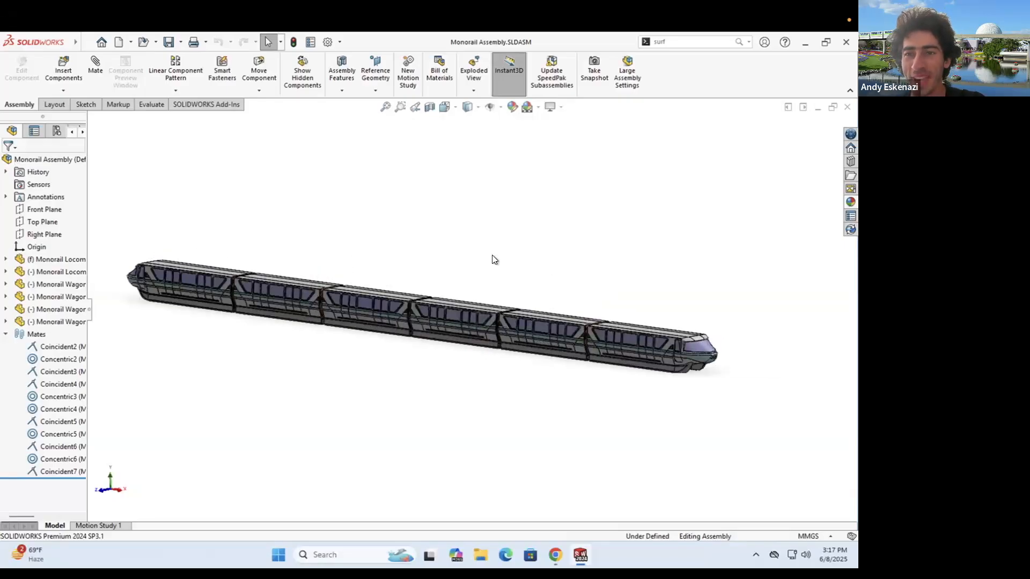
pyautogui.scroll(3, 309, 313)
pyautogui.scroll(-2, 311, 308)
pyautogui.moveTo(369, 276); pyautogui.dragTo(334, 258, button='middle')
pyautogui.scroll(-3, 473, 319)
pyautogui.moveTo(474, 327); pyautogui.dragTo(604, 319, button='middle')
pyautogui.scroll(-5, 606, 317)
pyautogui.scroll(5, 609, 322)
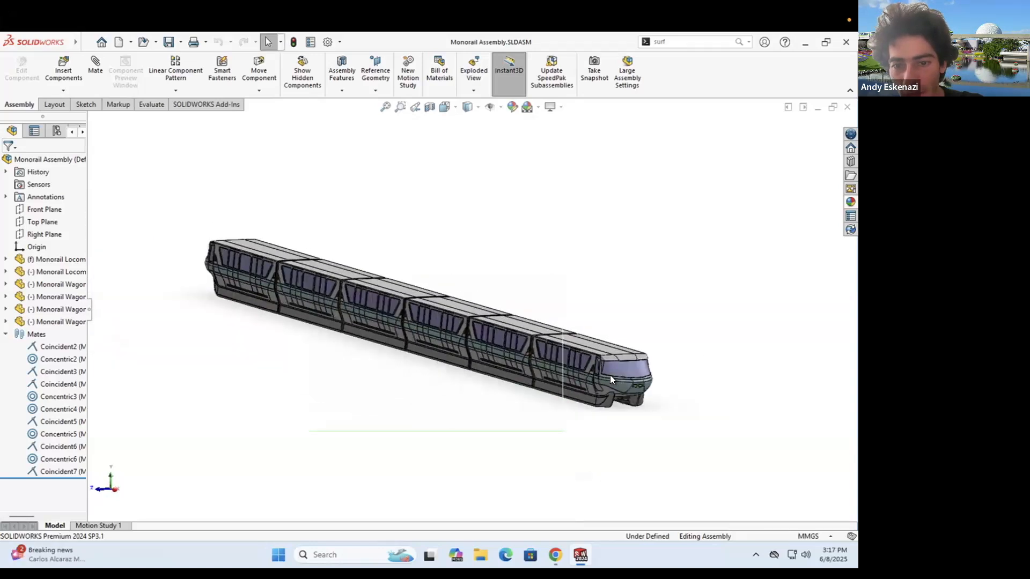
pyautogui.scroll(-4, 622, 362)
pyautogui.scroll(-5, 623, 356)
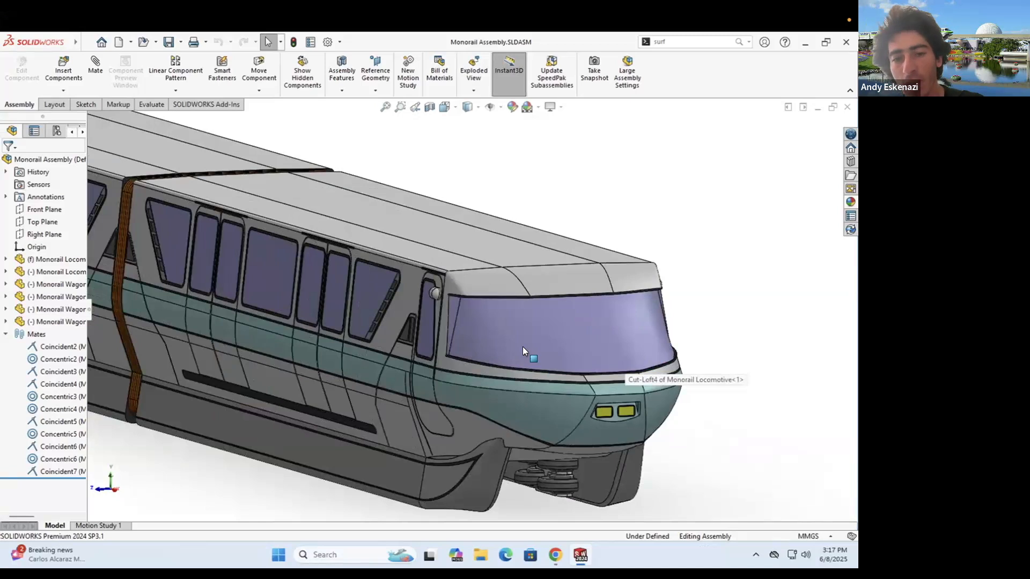
pyautogui.scroll(-1, 522, 346)
pyautogui.scroll(5, 524, 301)
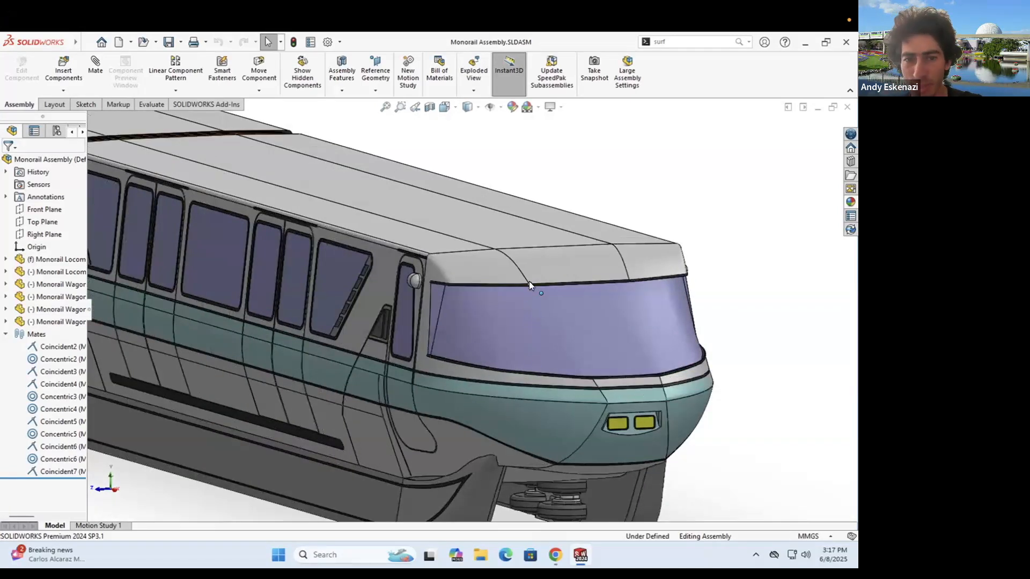
pyautogui.moveTo(505, 332); pyautogui.dragTo(566, 316, button='middle')
pyautogui.scroll(3, 461, 330)
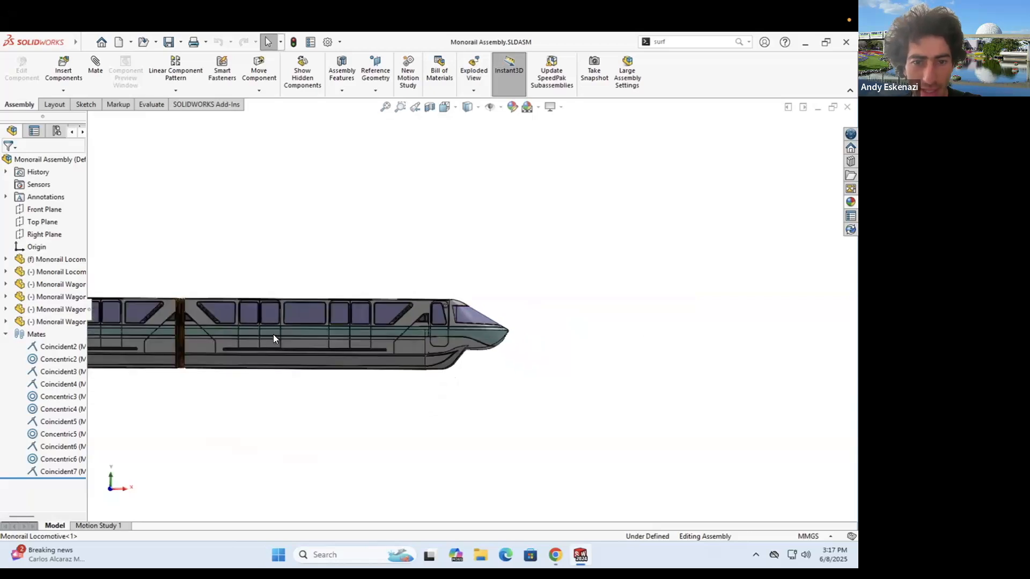
pyautogui.scroll(-2, 273, 334)
pyautogui.moveTo(559, 337); pyautogui.dragTo(450, 346, button='middle')
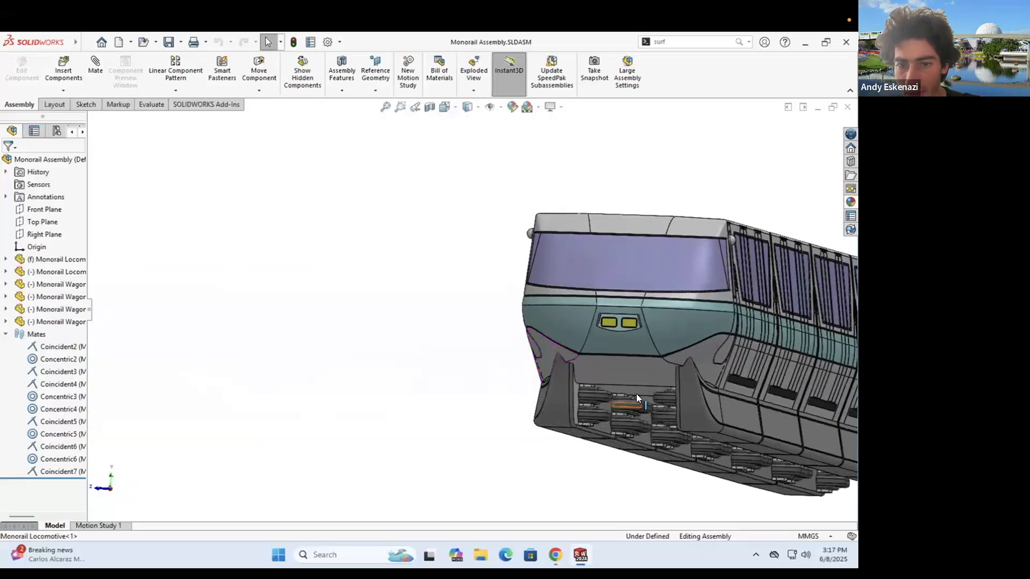
pyautogui.moveTo(614, 396); pyautogui.dragTo(614, 426, button='middle')
pyautogui.scroll(-3, 614, 427)
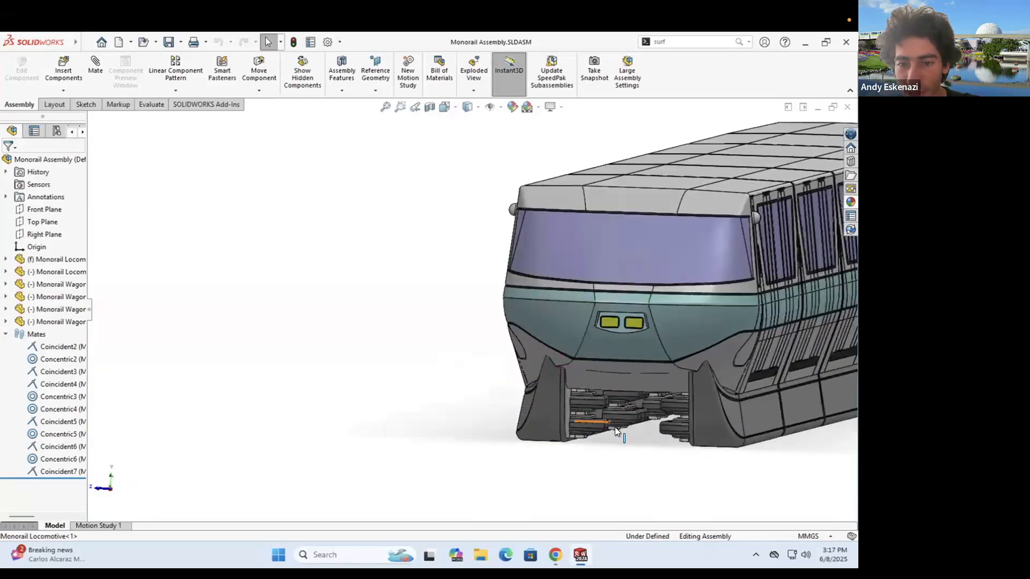
pyautogui.scroll(2, 624, 368)
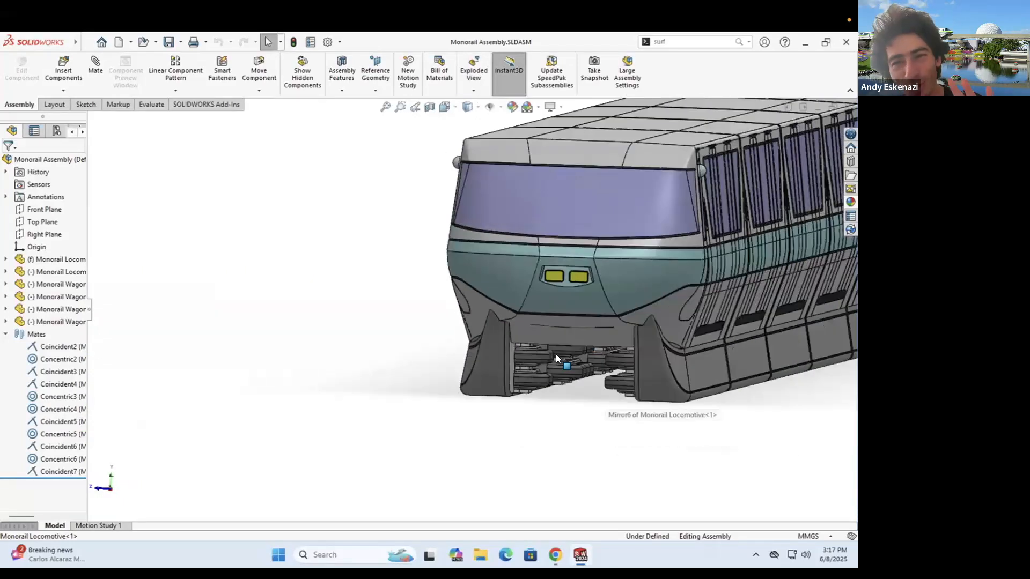
pyautogui.scroll(-4, 536, 356)
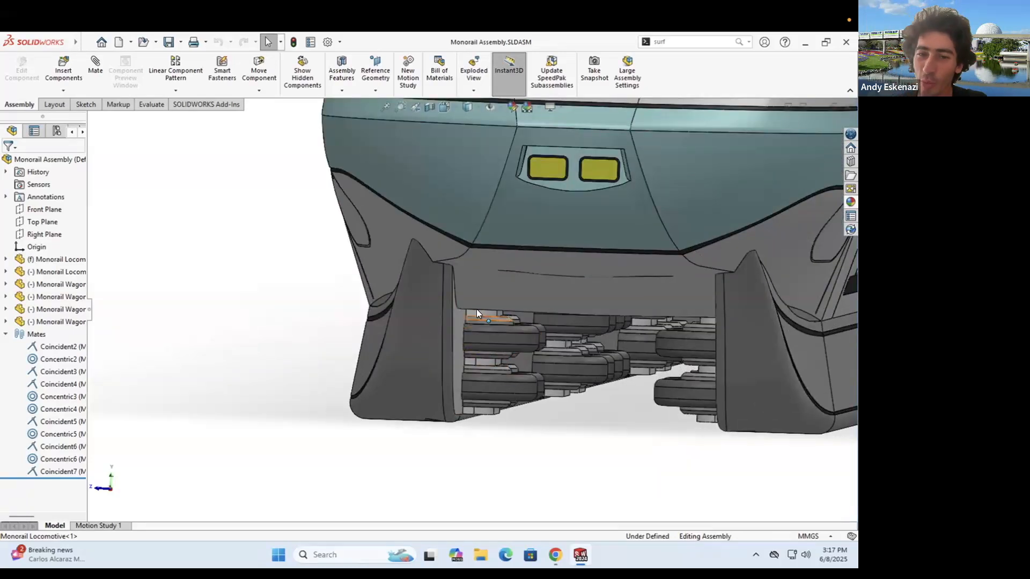
pyautogui.moveTo(446, 318)
pyautogui.mouseDown(button='middle')
pyautogui.moveTo(437, 315)
pyautogui.moveTo(444, 320)
pyautogui.mouseUp(button='middle')
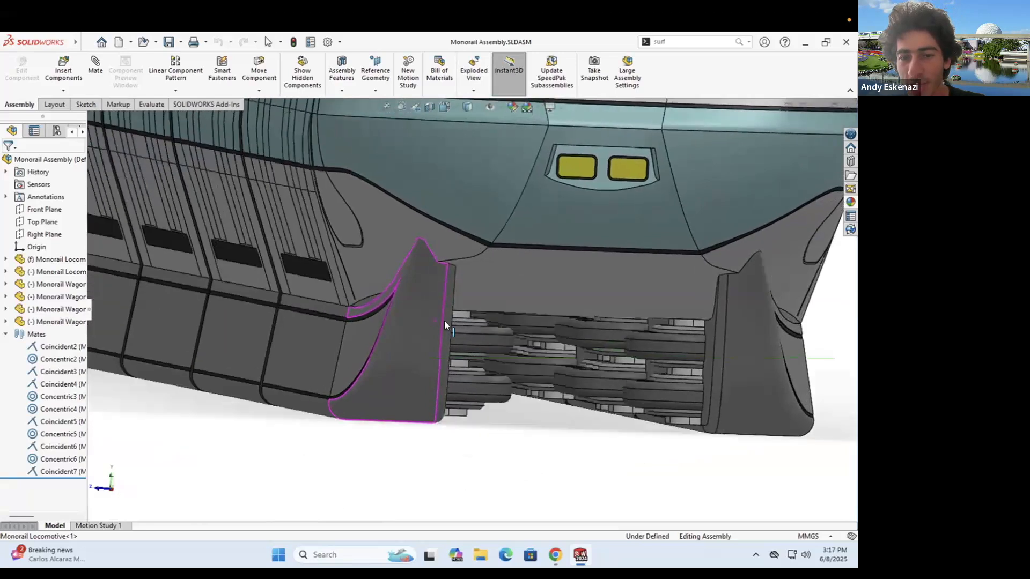
pyautogui.scroll(6, 554, 331)
pyautogui.moveTo(504, 259); pyautogui.dragTo(570, 216, button='middle')
pyautogui.scroll(3, 609, 333)
pyautogui.scroll(-2, 549, 256)
pyautogui.scroll(2, 609, 418)
pyautogui.scroll(-3, 608, 417)
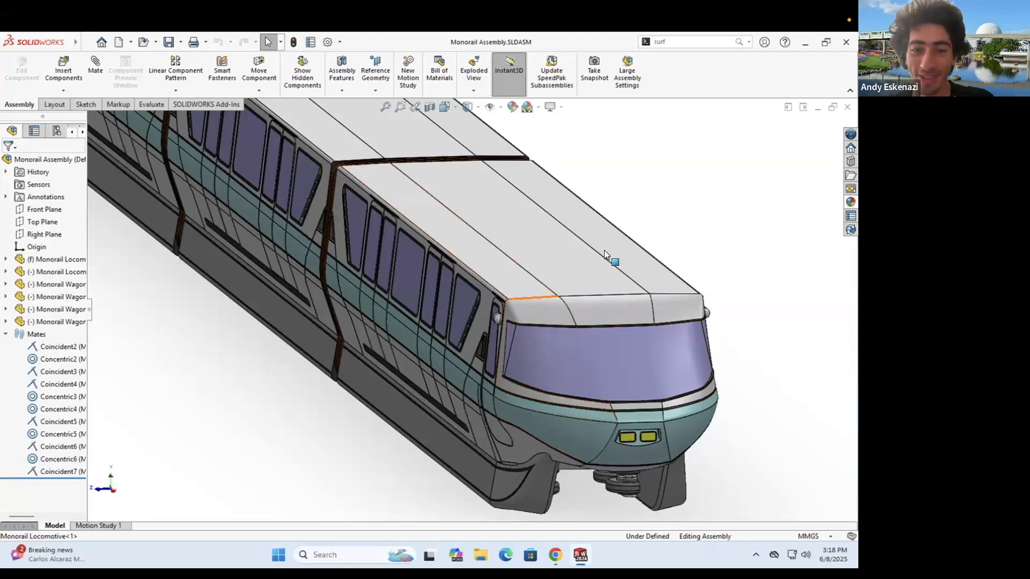
pyautogui.scroll(8, 605, 248)
# - Drag one wagon so the train bends at its hinge mates
pyautogui.moveTo(407, 278); pyautogui.dragTo(432, 238, button='middle')
pyautogui.scroll(3, 437, 241)
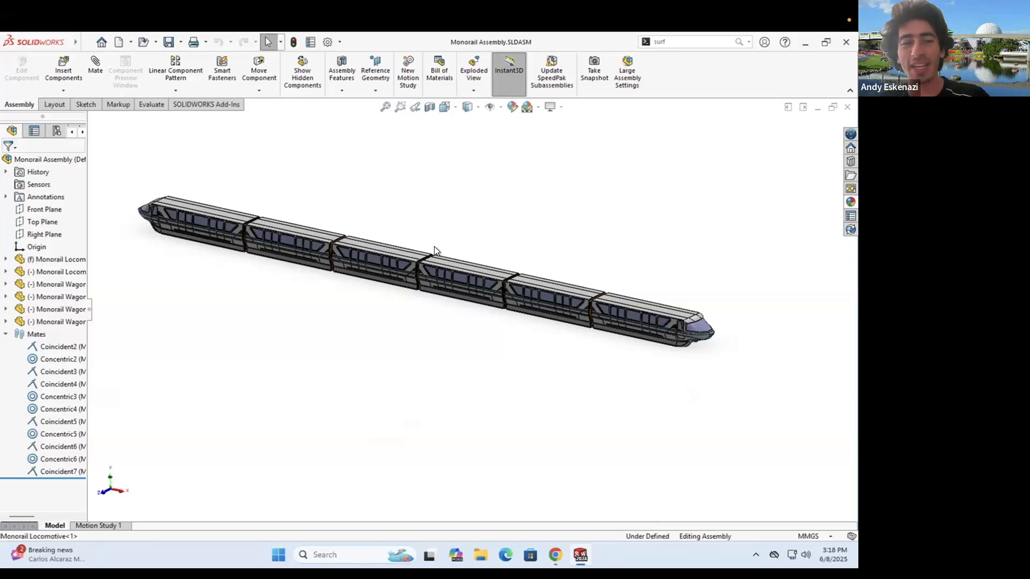
pyautogui.scroll(3, 466, 296)
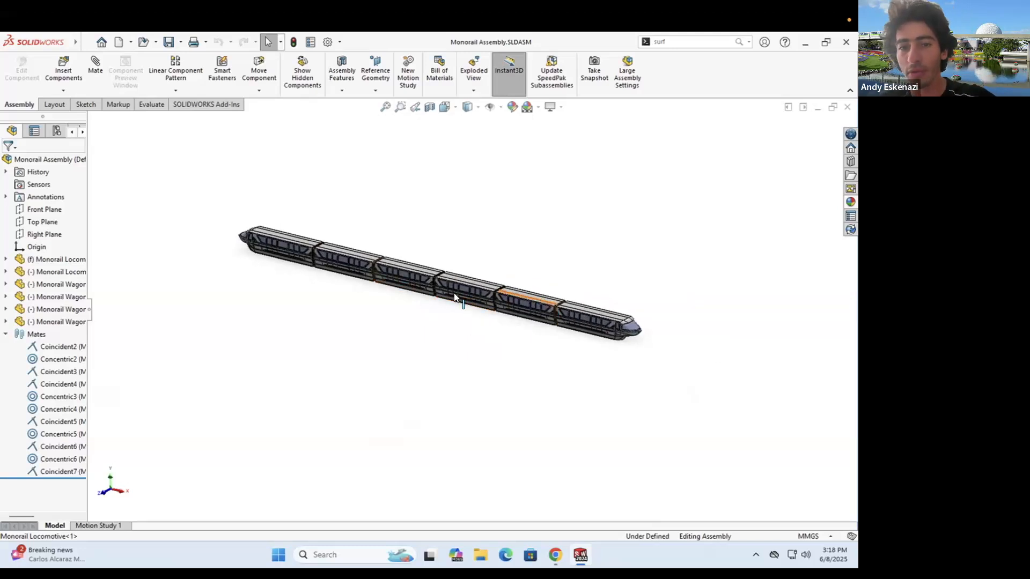
pyautogui.scroll(-3, 410, 290)
pyautogui.moveTo(207, 262); pyautogui.dragTo(225, 227)
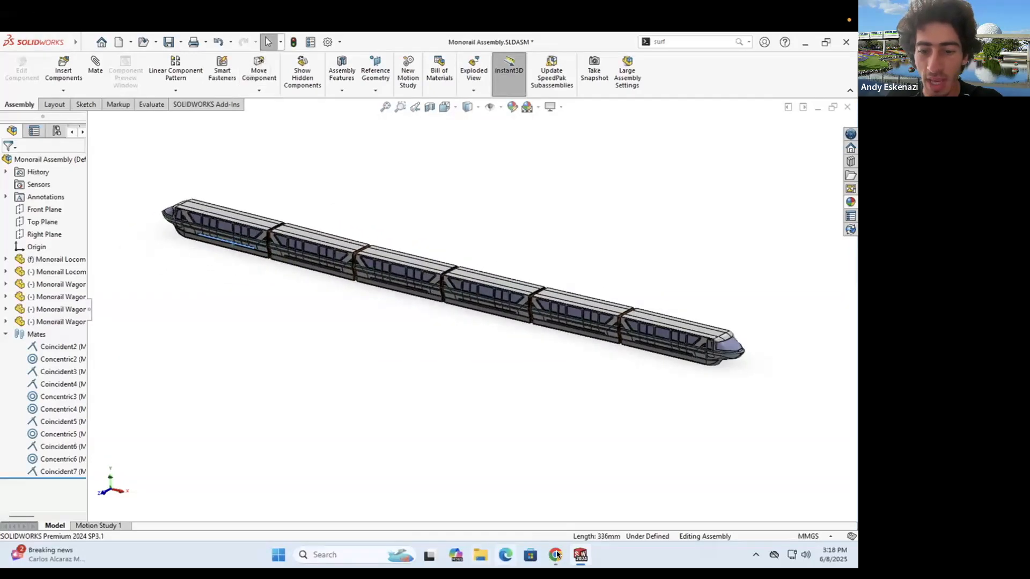
# - Bring up the Monorail Wagon part and orbit and zoom to inspect its end-frame hinge bracket
pyautogui.moveTo(570, 552)
pyautogui.click(654, 458)
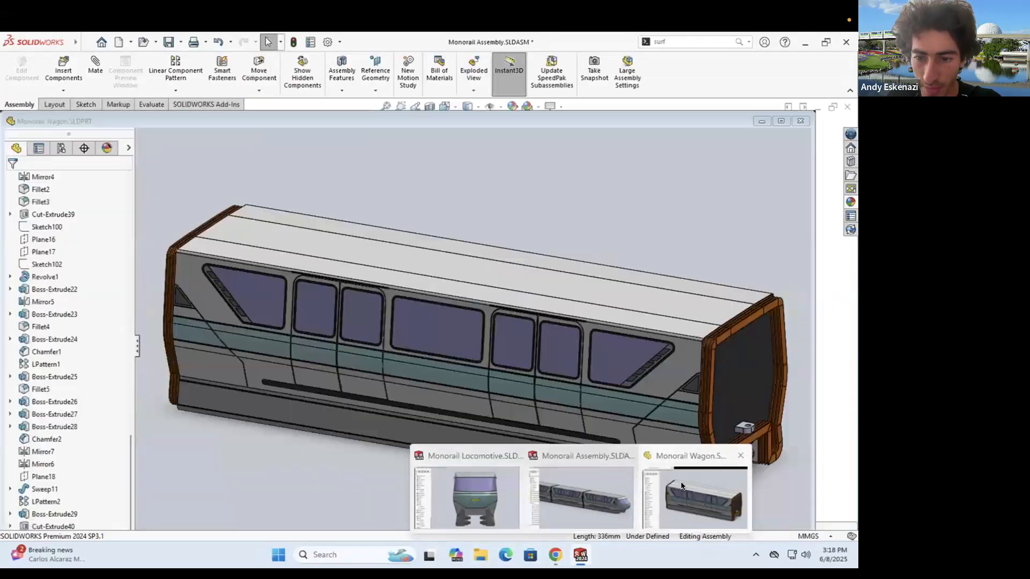
pyautogui.scroll(3, 656, 301)
pyautogui.scroll(-10, 545, 315)
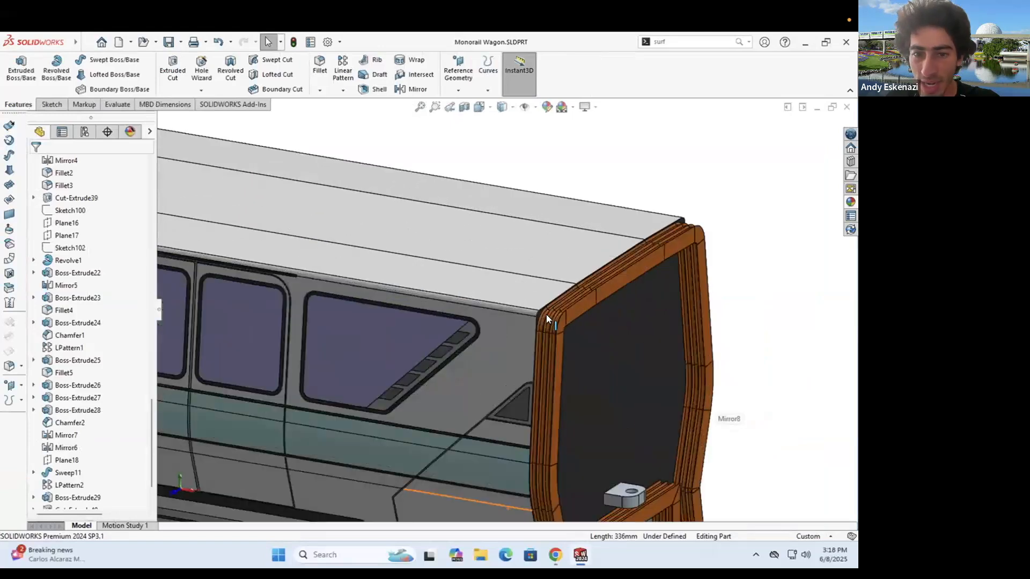
pyautogui.moveTo(558, 342)
pyautogui.mouseDown(button='middle')
pyautogui.moveTo(564, 322)
pyautogui.moveTo(570, 329)
pyautogui.mouseUp(button='middle')
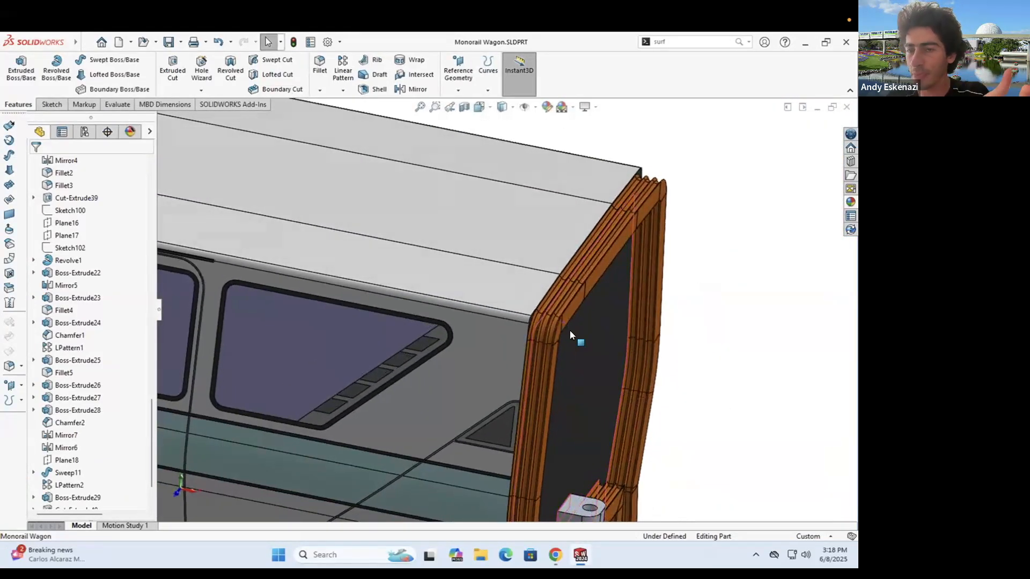
pyautogui.moveTo(575, 330); pyautogui.dragTo(557, 469, button='middle')
pyautogui.scroll(-6, 557, 468)
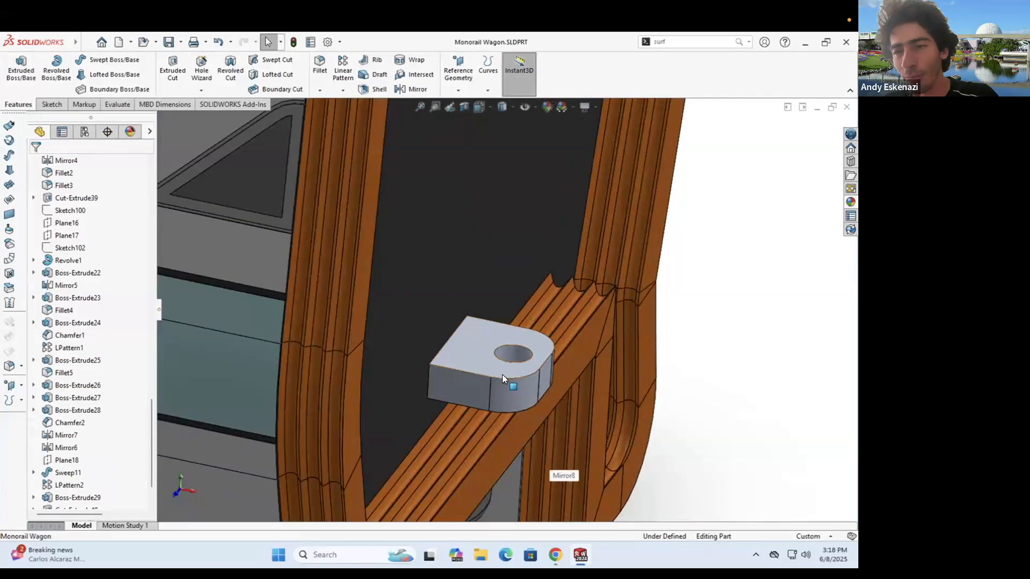
pyautogui.scroll(5, 482, 357)
pyautogui.moveTo(467, 352); pyautogui.dragTo(503, 343, button='middle')
pyautogui.scroll(3, 499, 342)
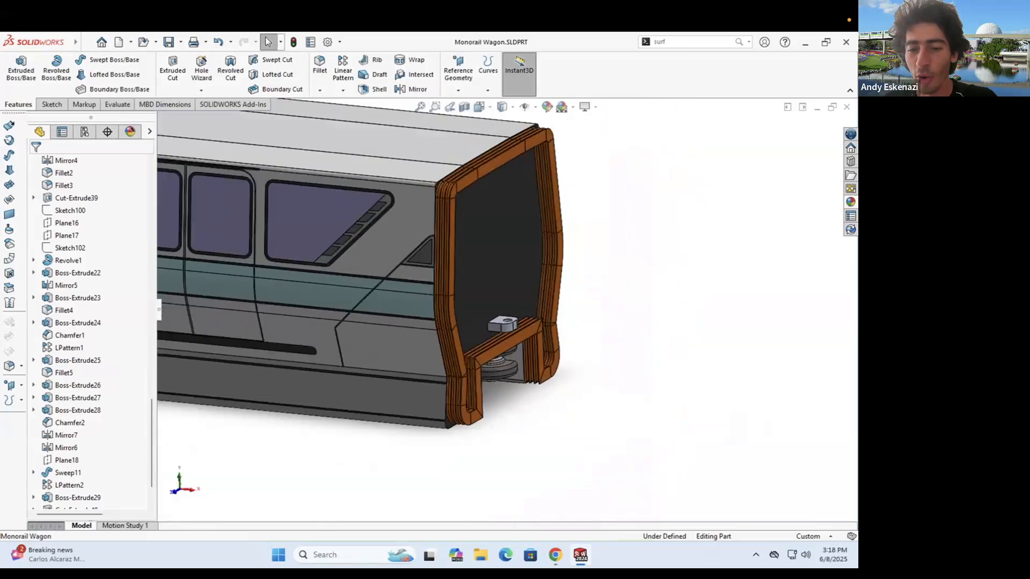
# - Return to the Monorail Assembly window
pyautogui.moveTo(581, 555)
pyautogui.moveTo(583, 507)
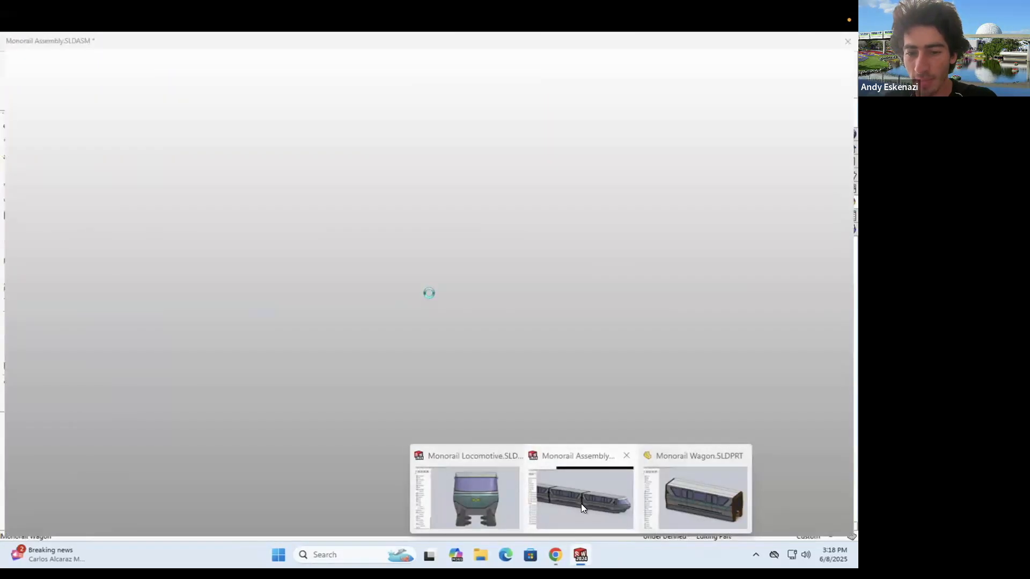
pyautogui.click(581, 503)
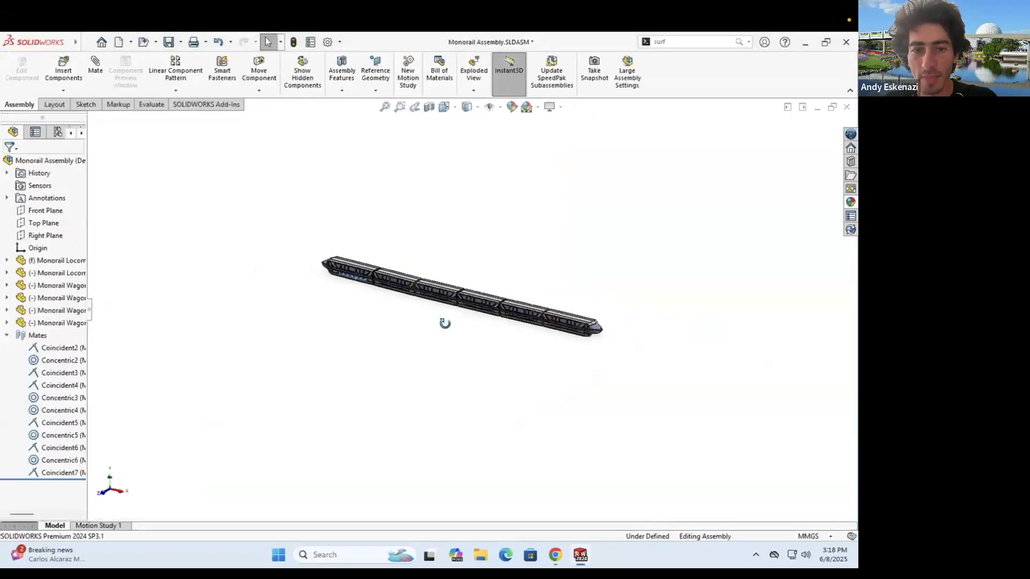
# - Drag the locomotive sideways so the six-car train bends at its hinges, then deselect it
pyautogui.scroll(-2, 344, 251)
pyautogui.moveTo(339, 238)
pyautogui.mouseDown()
pyautogui.moveTo(276, 319)
pyautogui.moveTo(320, 200)
pyautogui.moveTo(374, 156)
pyautogui.moveTo(390, 273)
pyautogui.moveTo(198, 241)
pyautogui.moveTo(195, 191)
pyautogui.mouseUp()
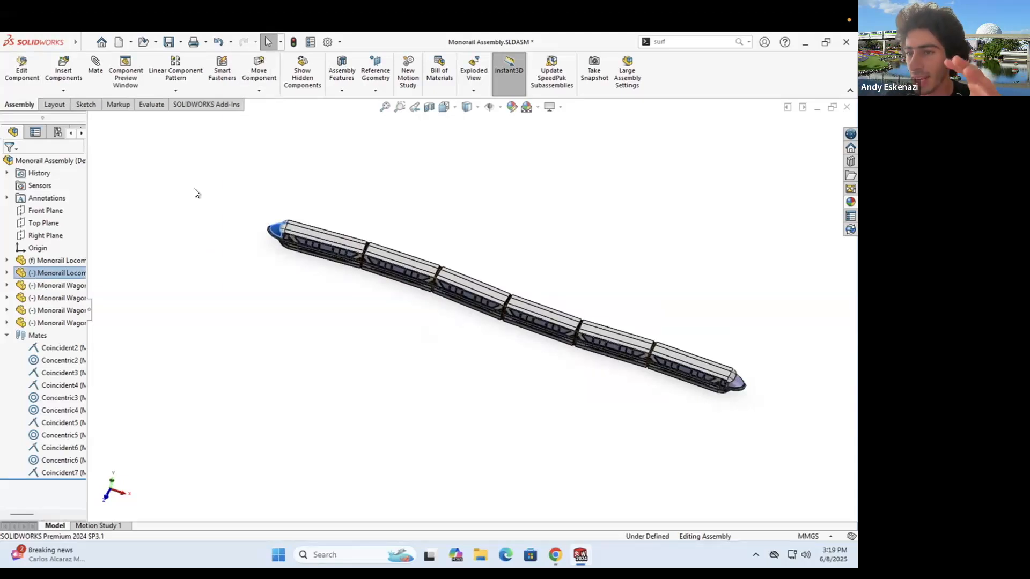
pyautogui.moveTo(521, 276); pyautogui.dragTo(604, 296, button='middle')
pyautogui.scroll(-2, 589, 367)
pyautogui.click(569, 367)
pyautogui.scroll(3, 595, 357)
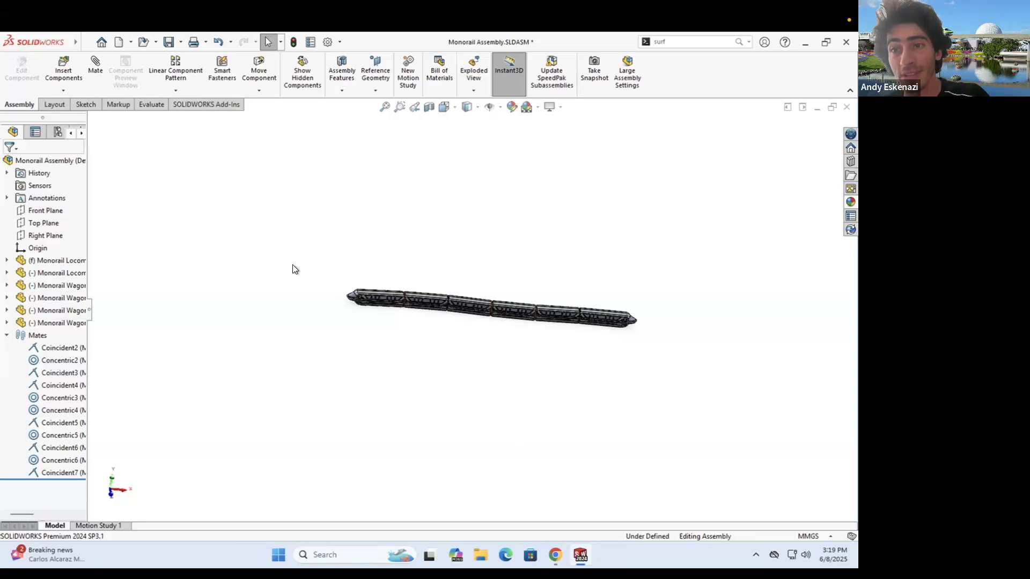
pyautogui.click(81, 42)
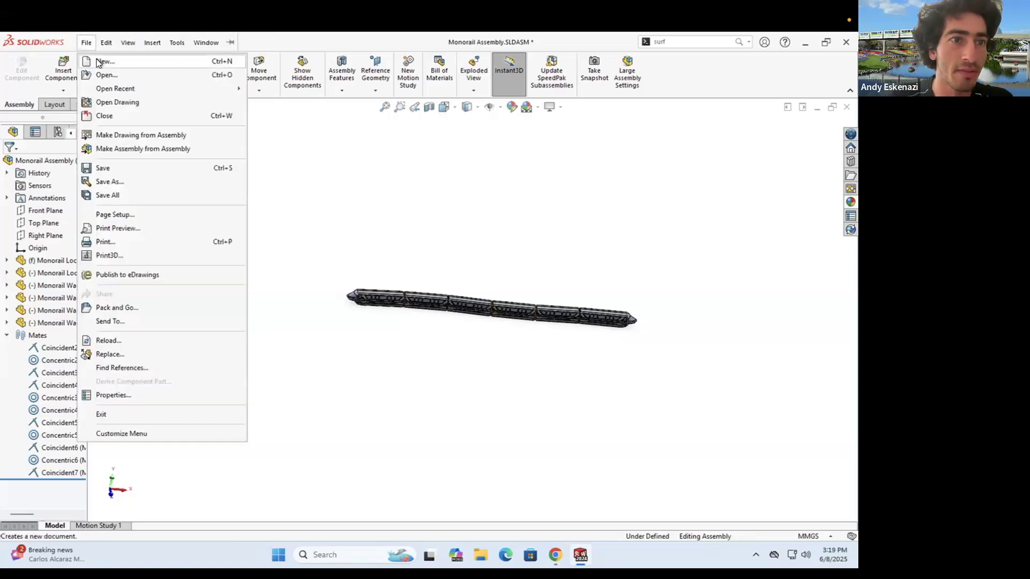
# - Create a new part and start a sketch on its Front Plane
pyautogui.click(95, 59)
pyautogui.click(449, 471)
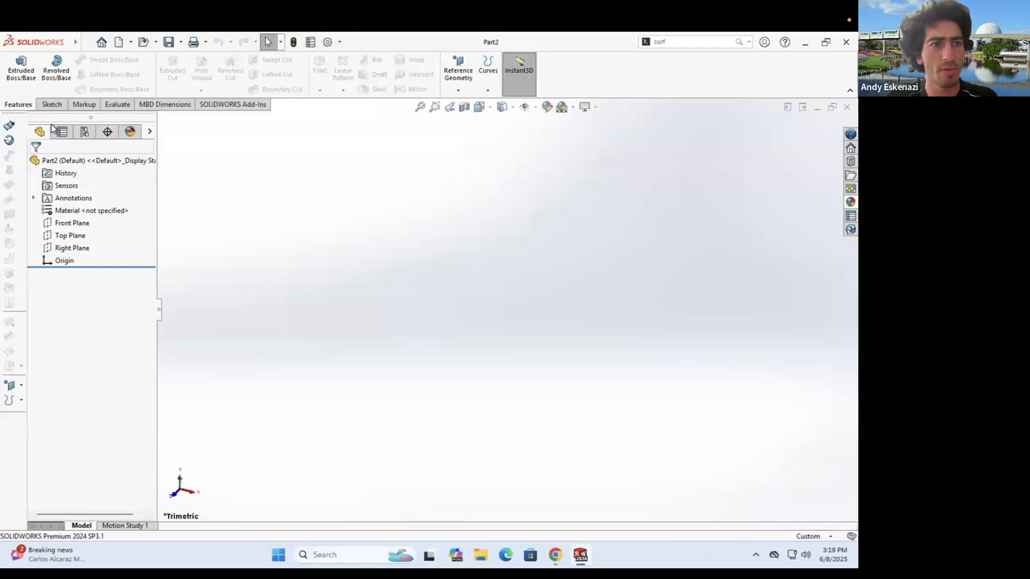
pyautogui.click(52, 104)
pyautogui.click(16, 65)
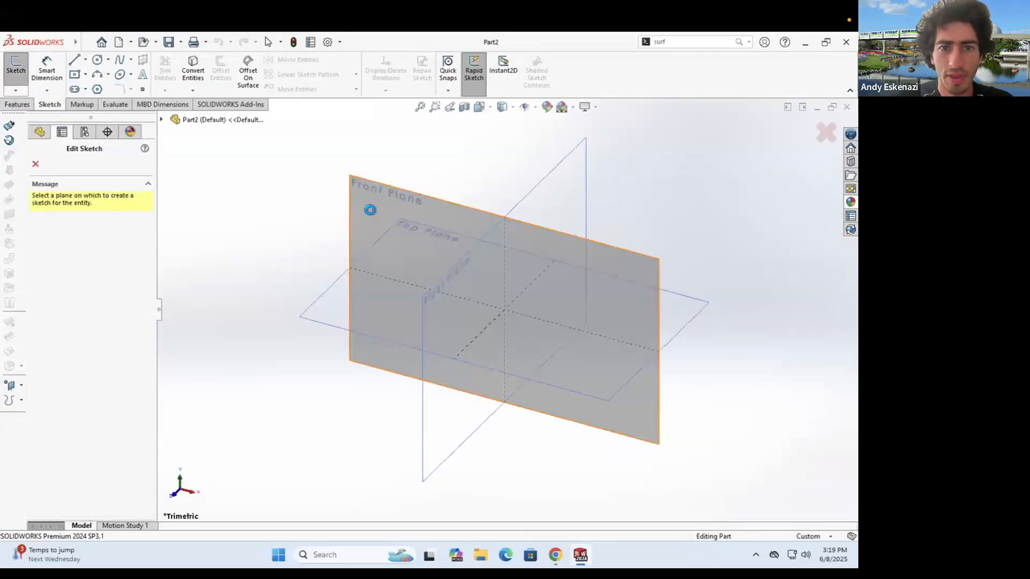
pyautogui.click(370, 210)
# - Draw a horizontal line to the right from the origin, then view the TPDisB1.jpg beam diagram
pyautogui.press('l')
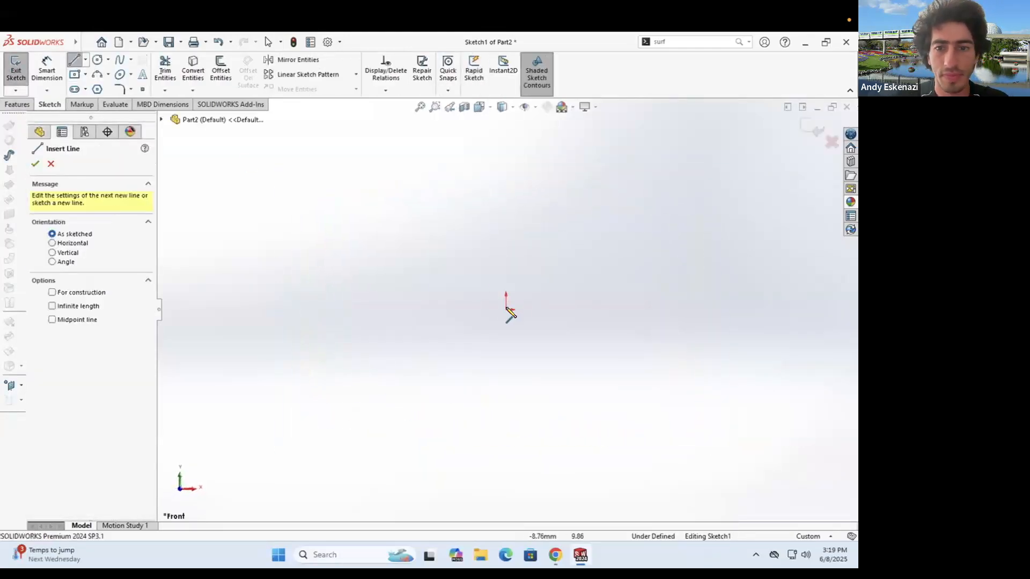
pyautogui.click(507, 309)
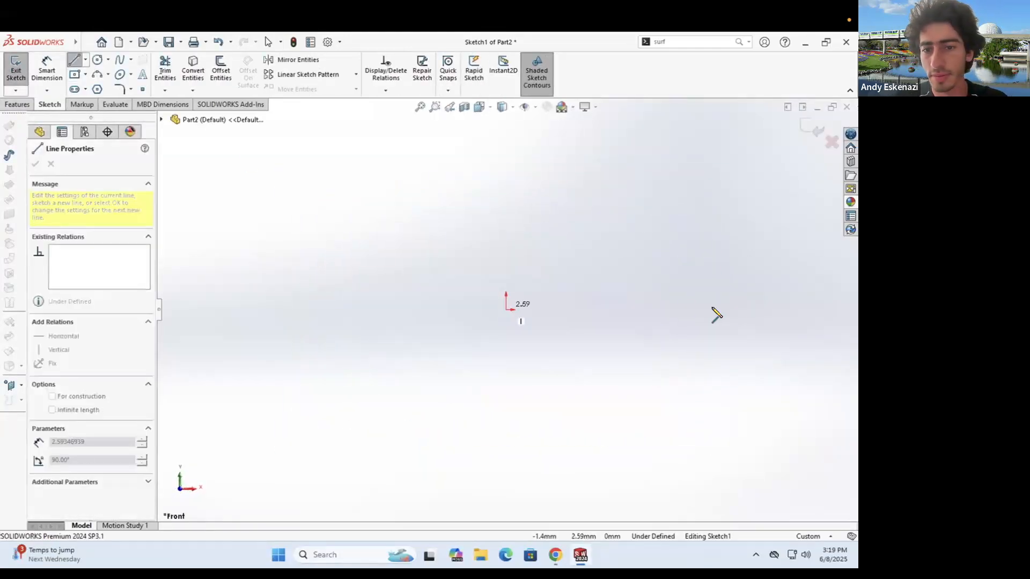
pyautogui.click(746, 310)
pyautogui.press('Escape')
pyautogui.click(555, 554)
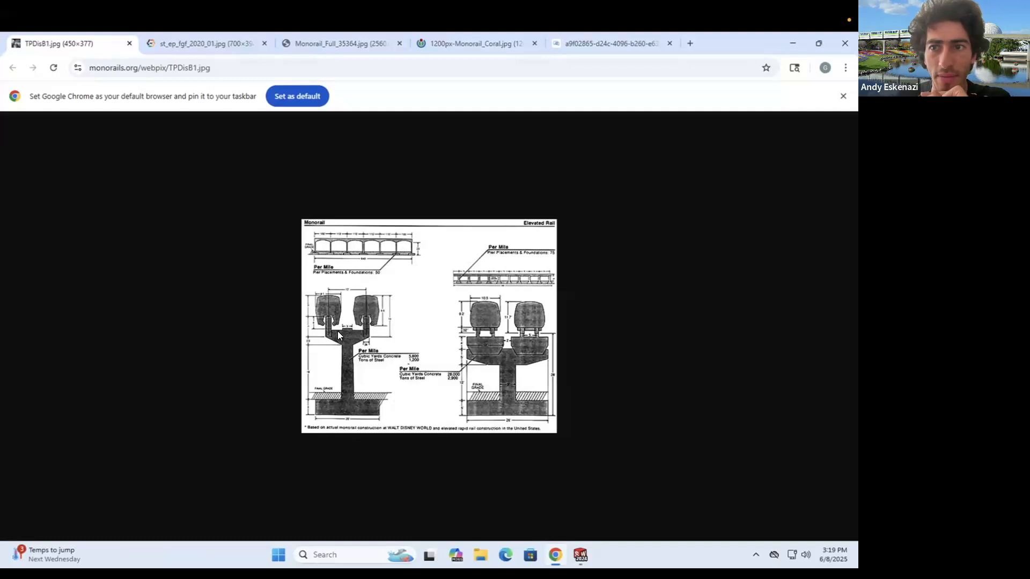
# - View the st_ep_fgf_2020_01.jpg monorail-on-beam photo in Chrome, then return to SOLIDWORKS
pyautogui.click(237, 49)
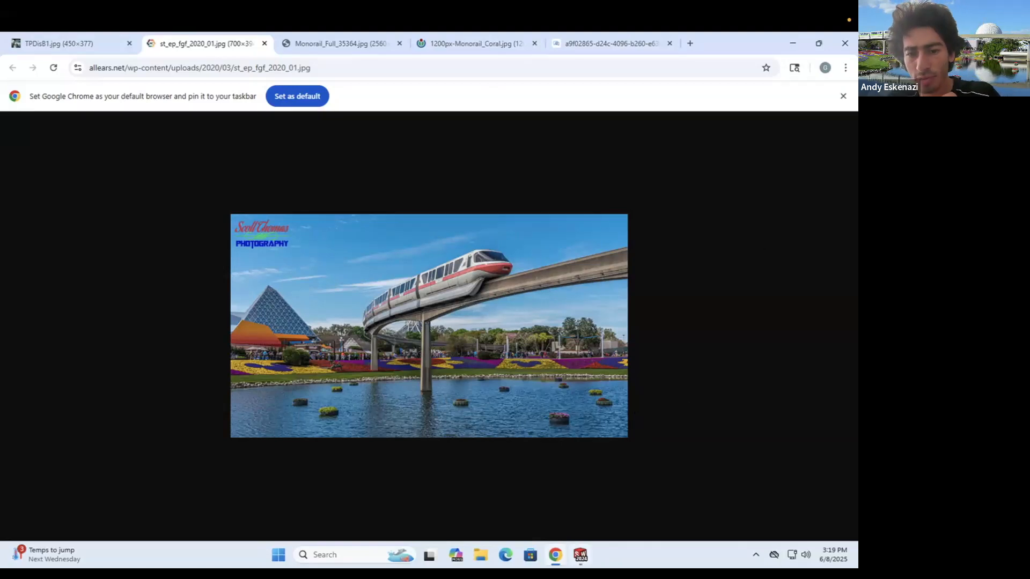
pyautogui.hotkey('alt', 'Tab')
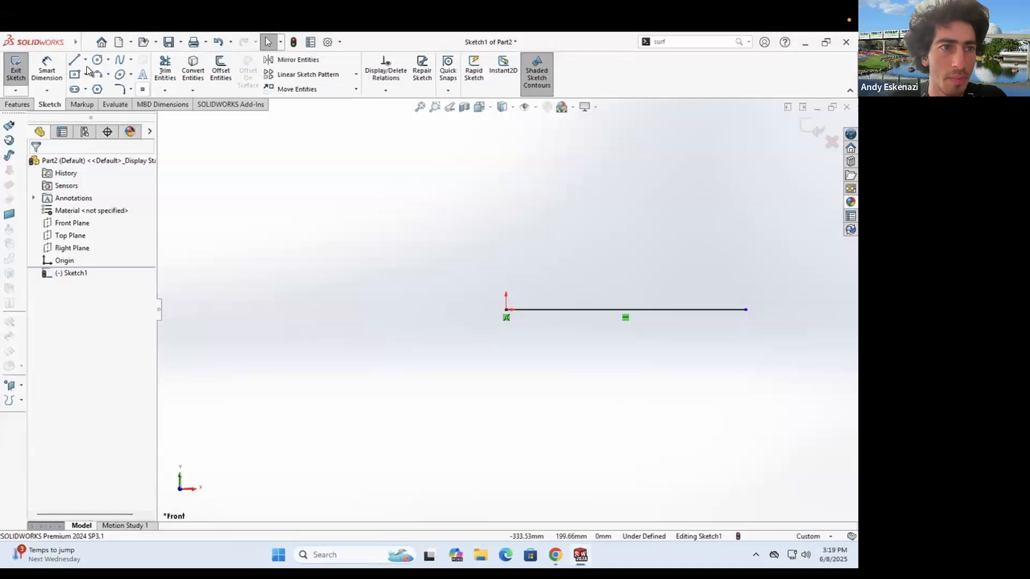
# - Dimension the horizontal line to 1500 mm
pyautogui.click(47, 70)
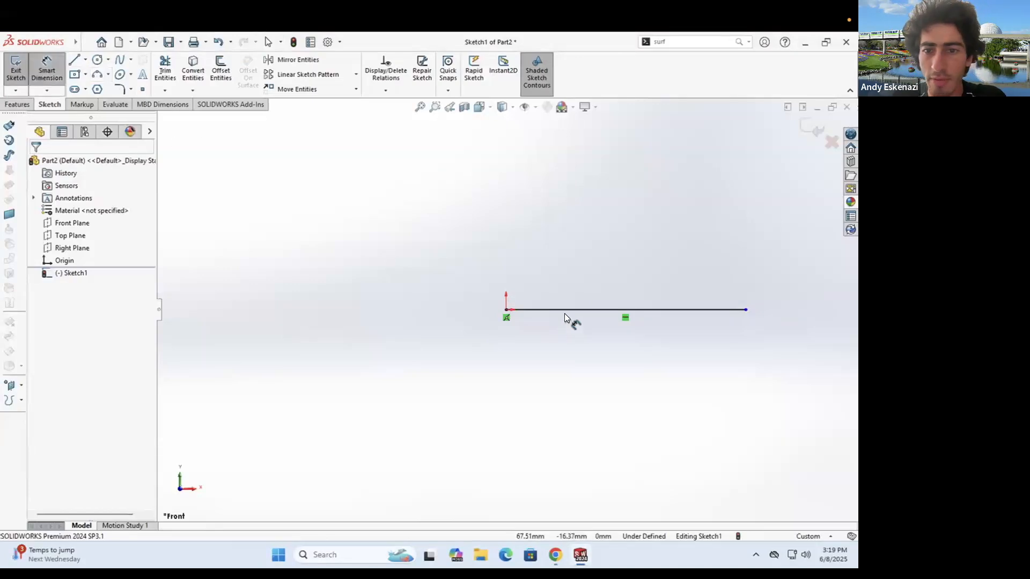
pyautogui.click(607, 270)
pyautogui.click(617, 260)
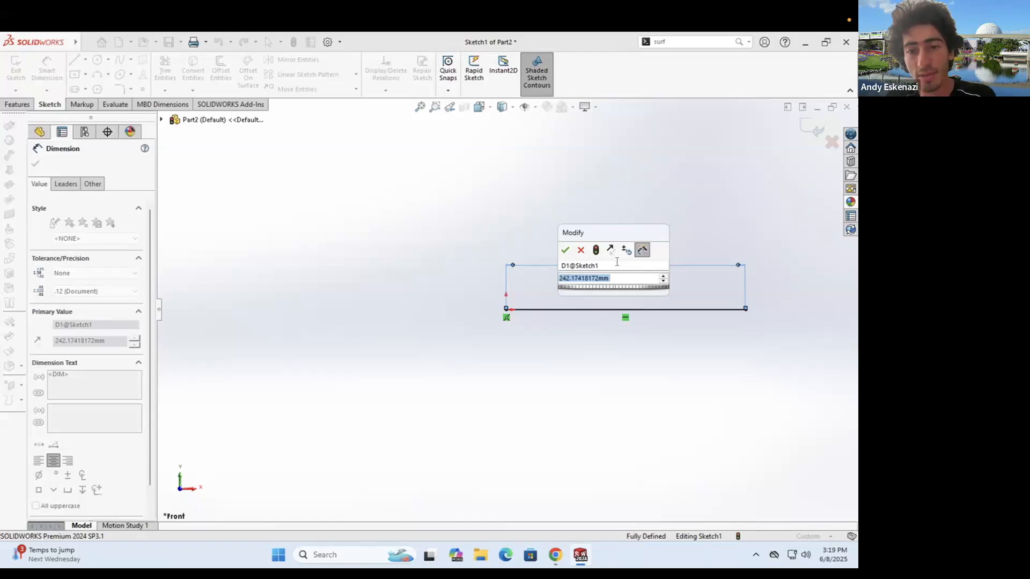
pyautogui.click(555, 555)
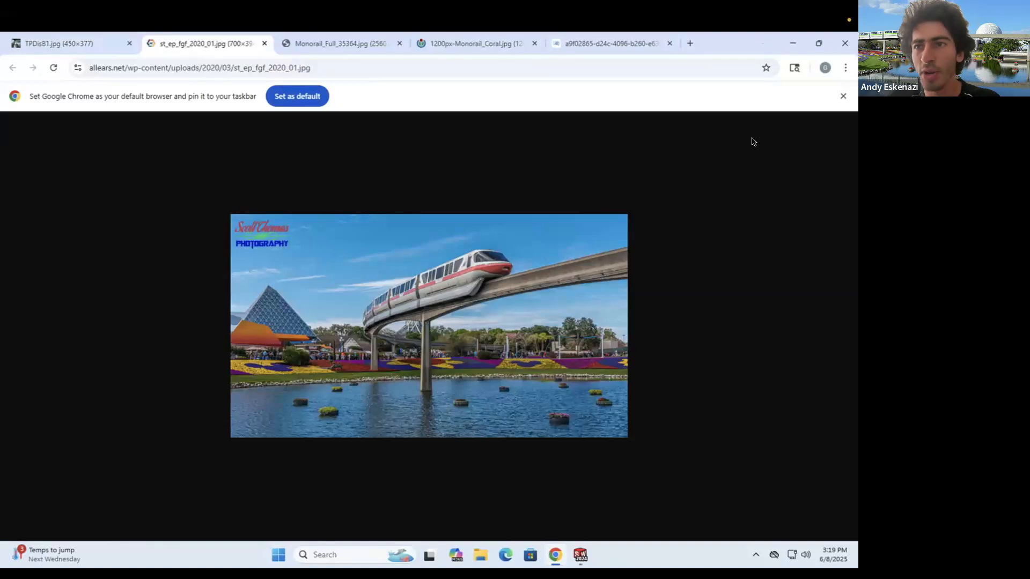
pyautogui.hotkey('alt', 'Tab')
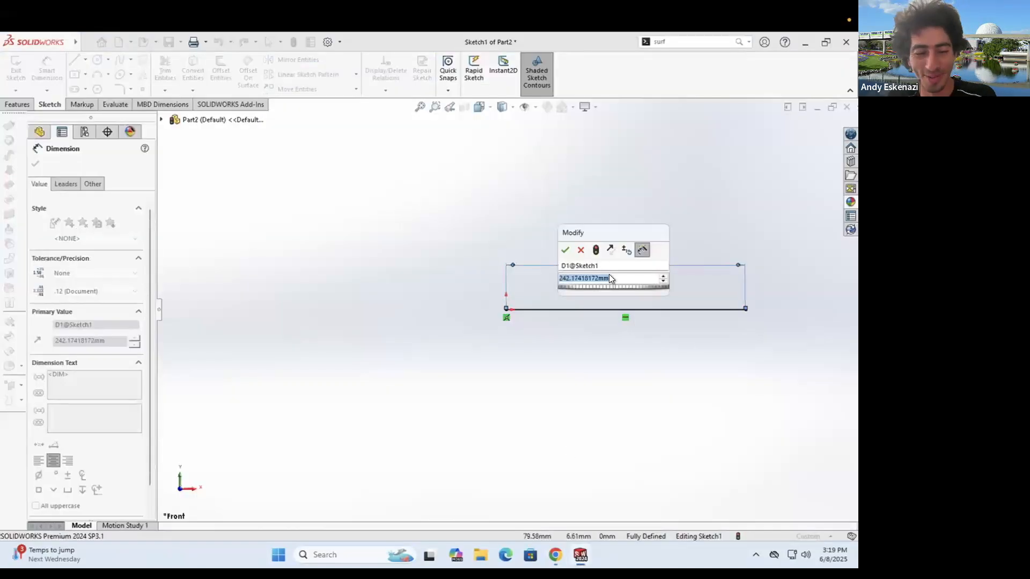
pyautogui.write('1500')
pyautogui.press('Return')
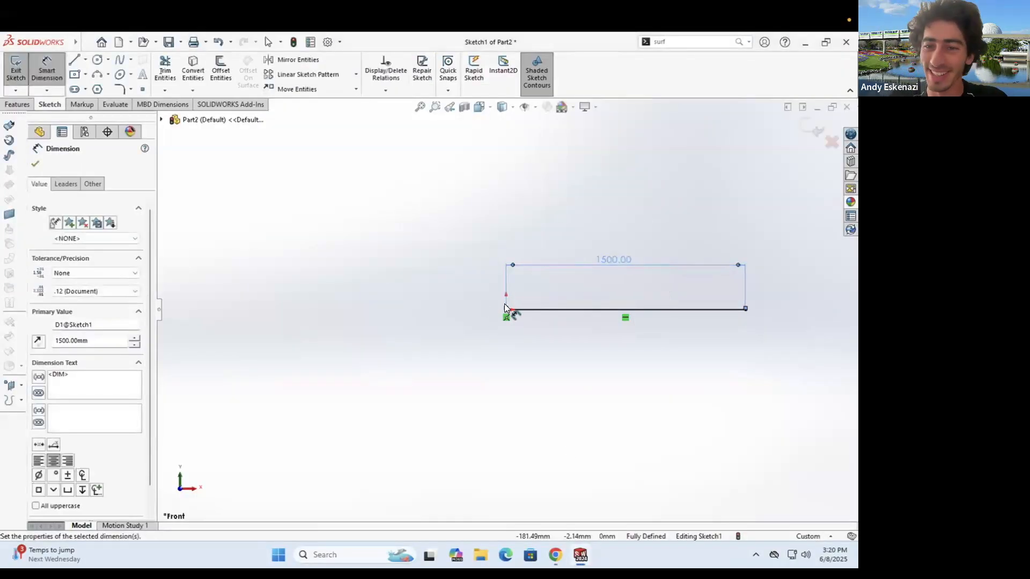
pyautogui.press('Escape')
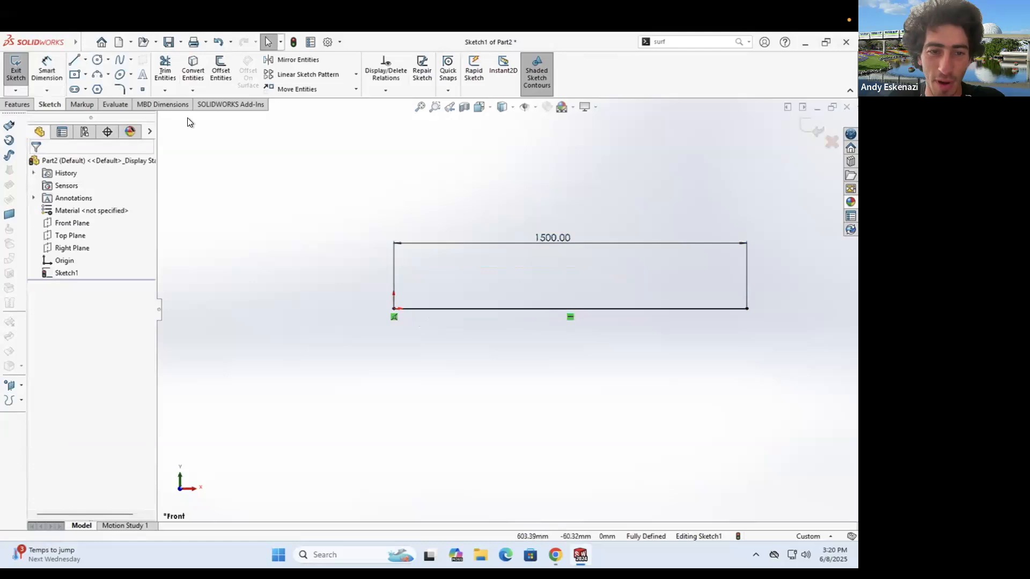
# - Draw a vertical line down from the line's left end at the origin
pyautogui.click(74, 59)
pyautogui.scroll(-3, 403, 321)
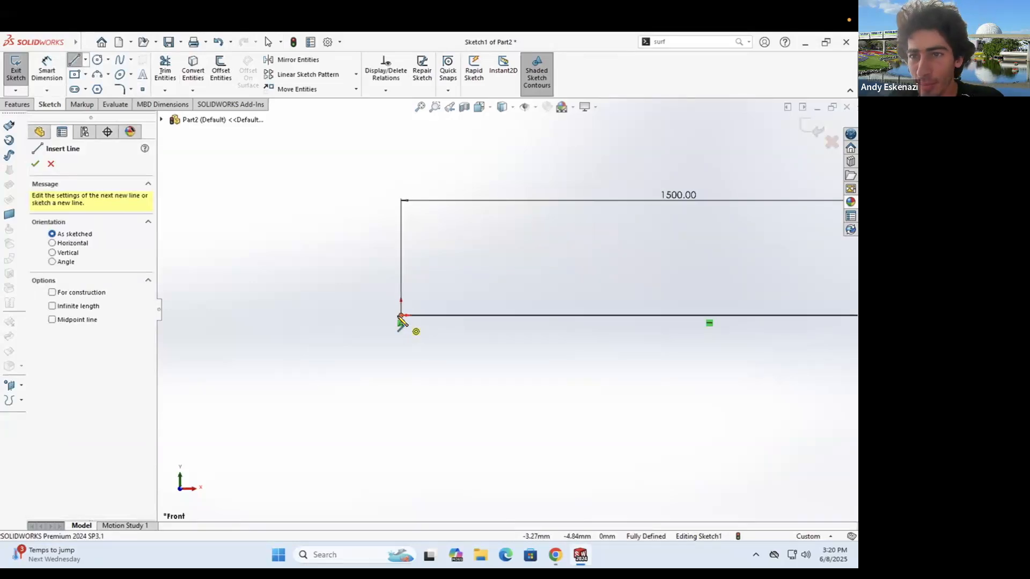
pyautogui.click(400, 315)
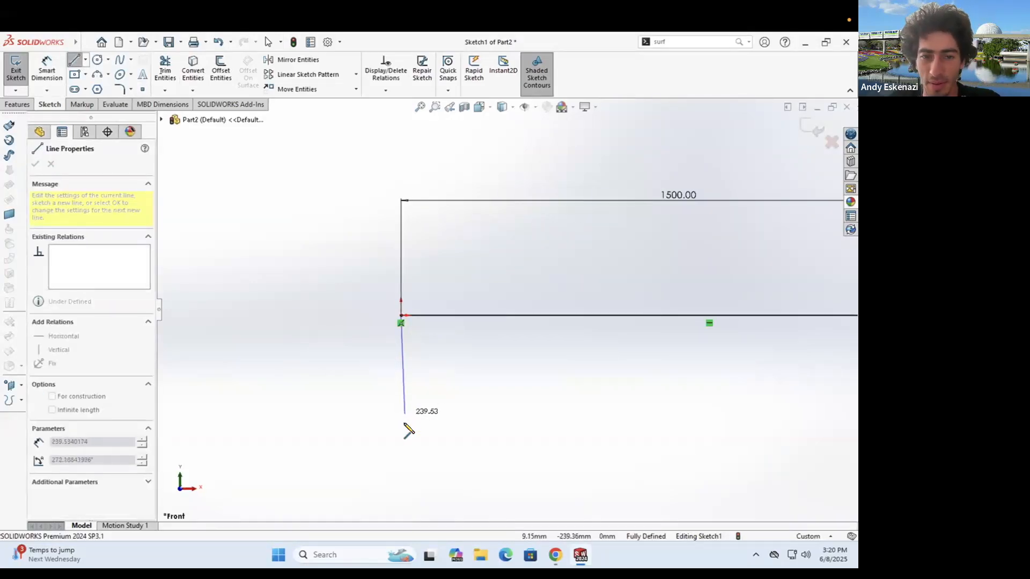
pyautogui.click(401, 451)
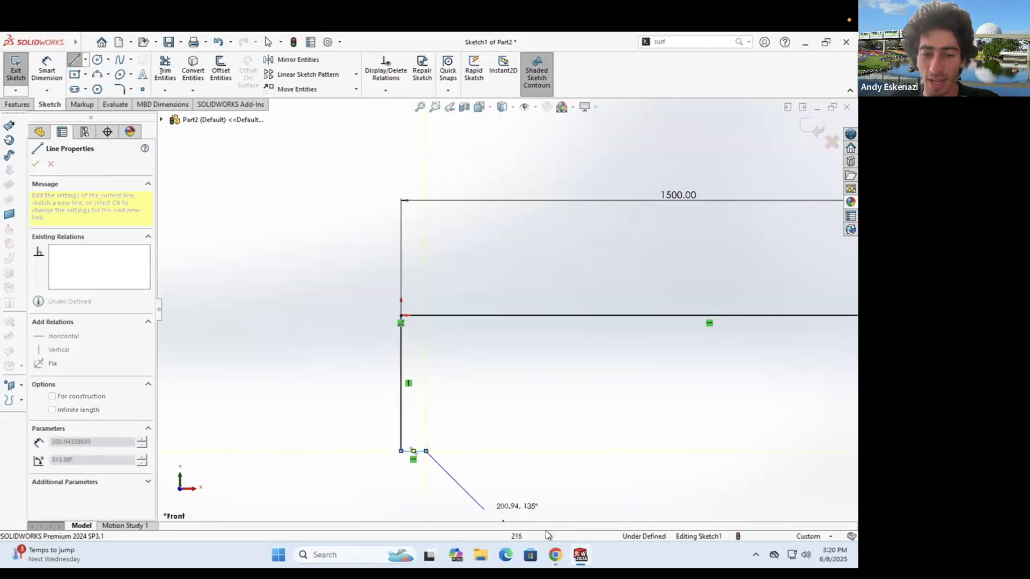
pyautogui.click(554, 555)
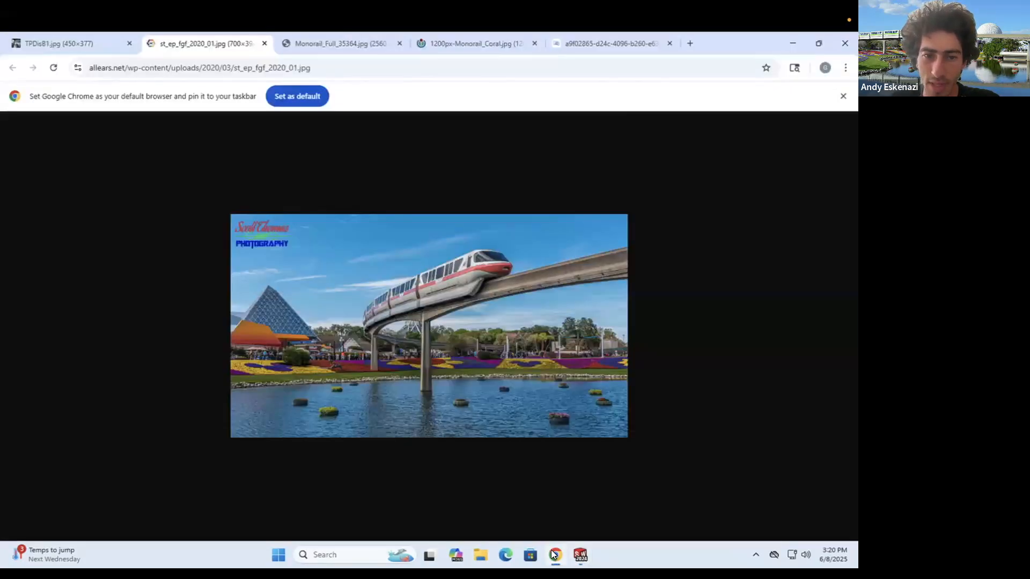
pyautogui.click(552, 550)
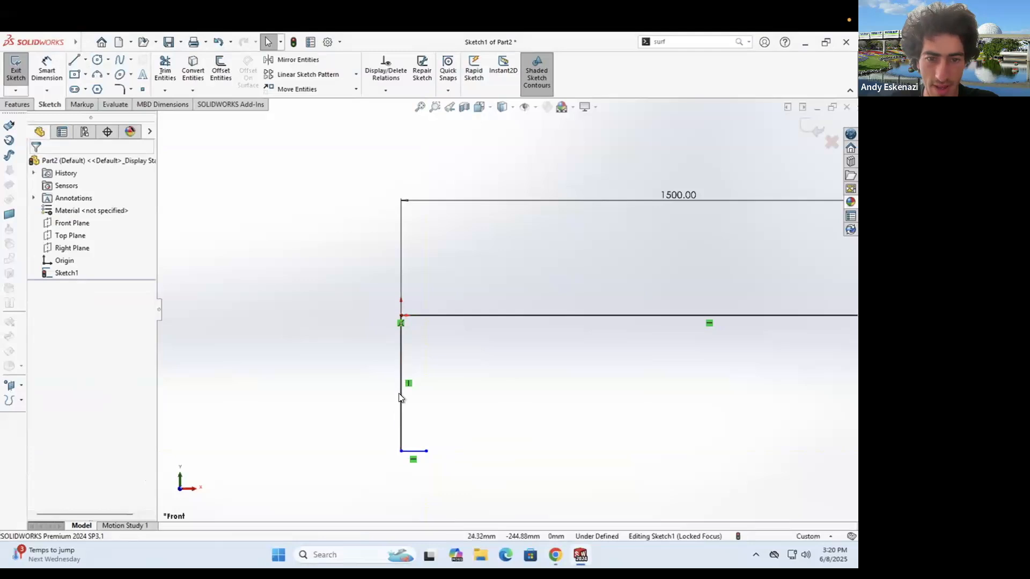
# - Shorten the vertical line and add a short horizontal stub at its bottom
pyautogui.click(399, 411)
pyautogui.moveTo(401, 451); pyautogui.dragTo(401, 356)
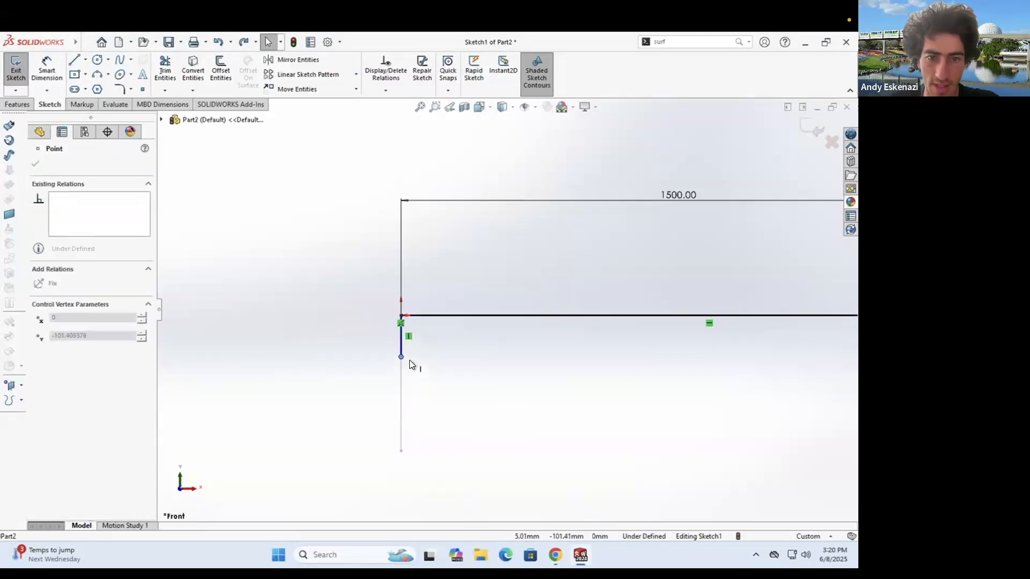
pyautogui.click(465, 386)
pyautogui.click(74, 61)
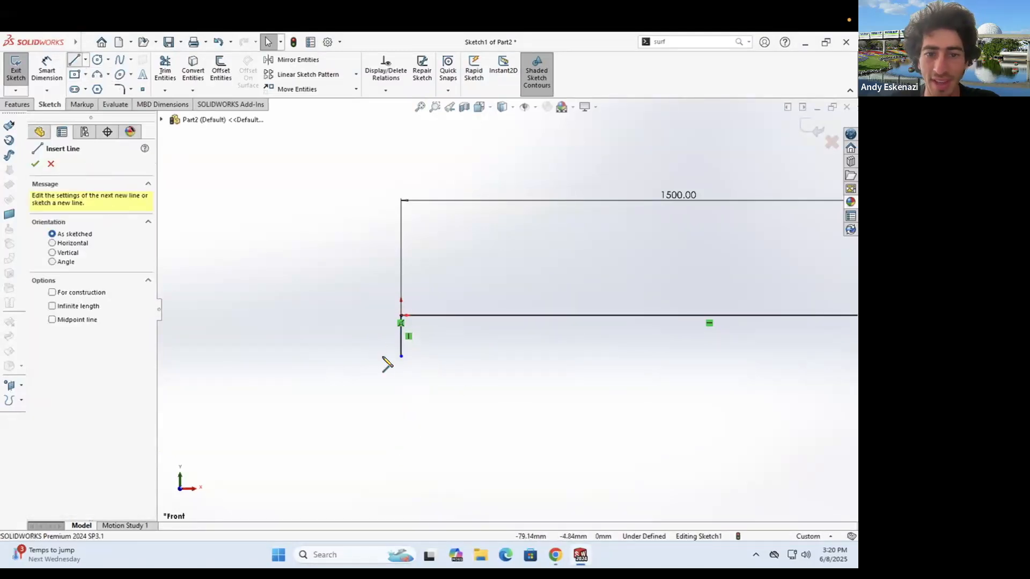
pyautogui.click(401, 356)
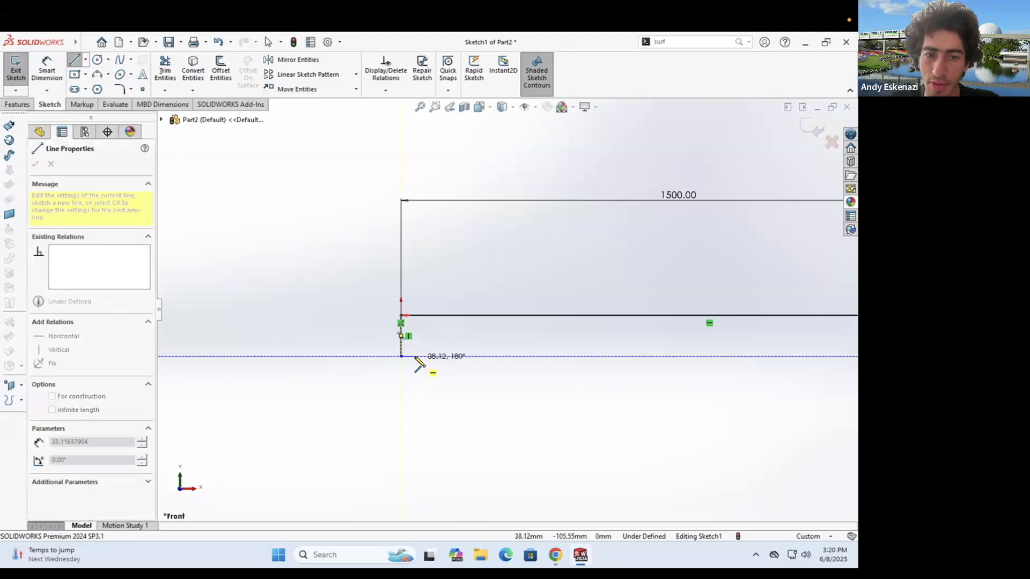
pyautogui.click(416, 357)
pyautogui.press('Escape')
# - Draw a short line down from the beam's lower-right corner
pyautogui.click(73, 61)
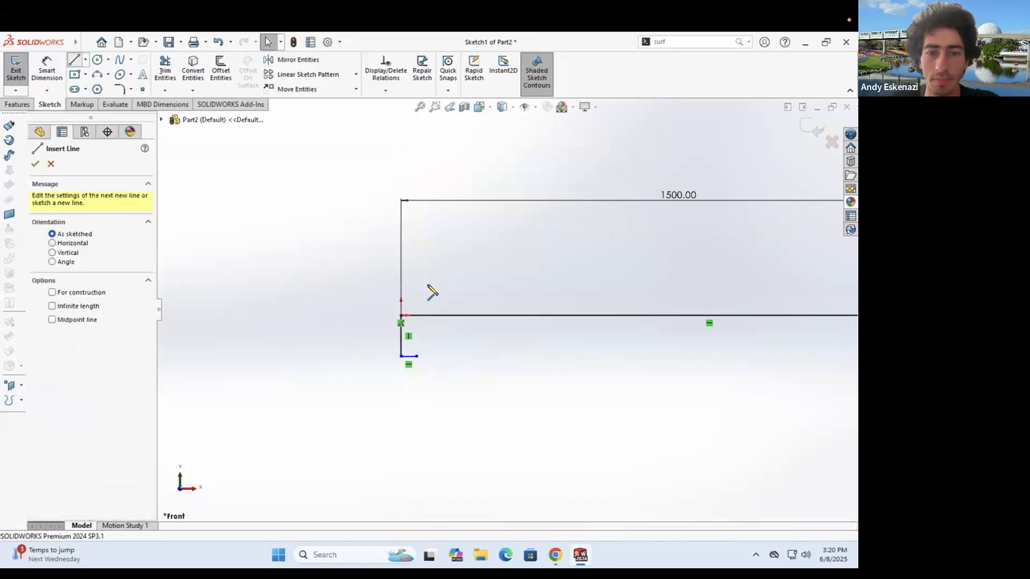
pyautogui.scroll(4, 713, 345)
pyautogui.scroll(-2, 677, 330)
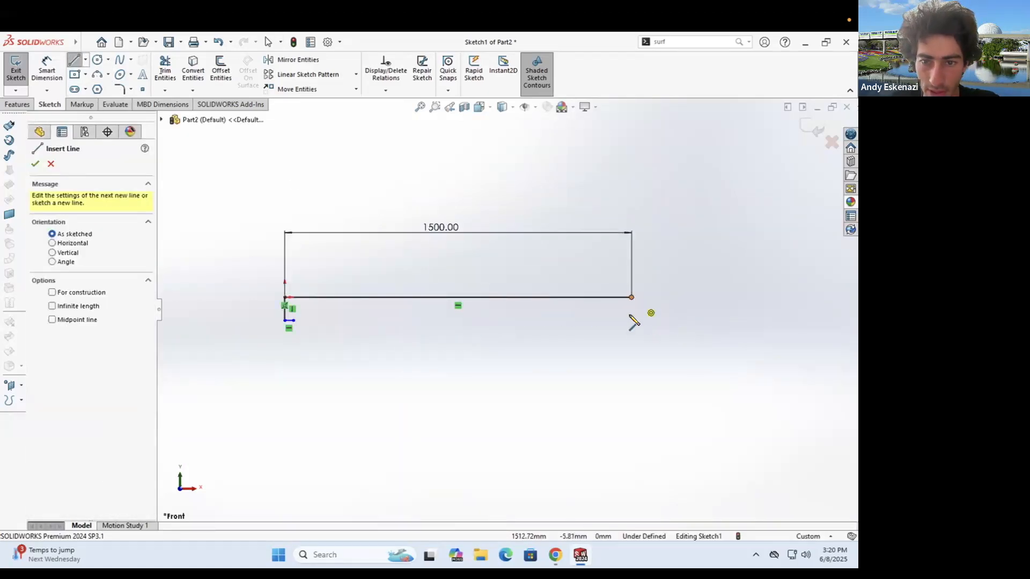
pyautogui.click(632, 298)
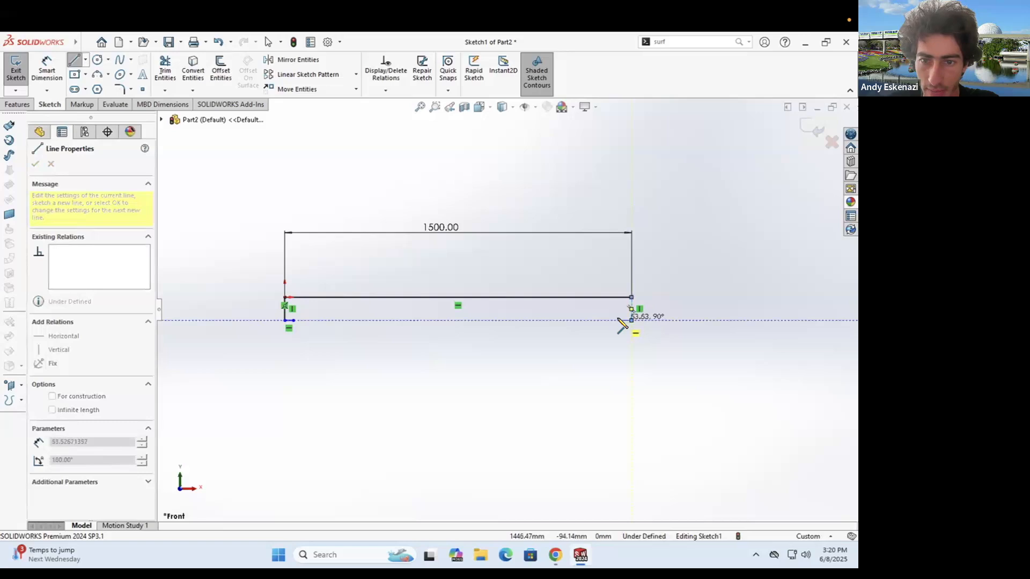
pyautogui.click(618, 320)
pyautogui.press('Escape')
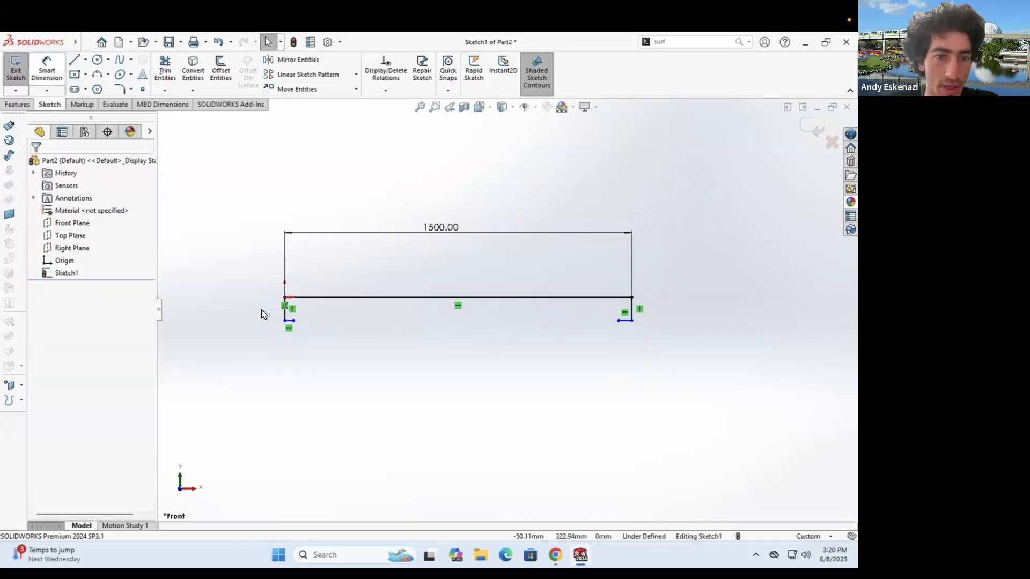
# - Make the two short stub lines equal in length
pyautogui.click(283, 311)
pyautogui.scroll(-1, 568, 301)
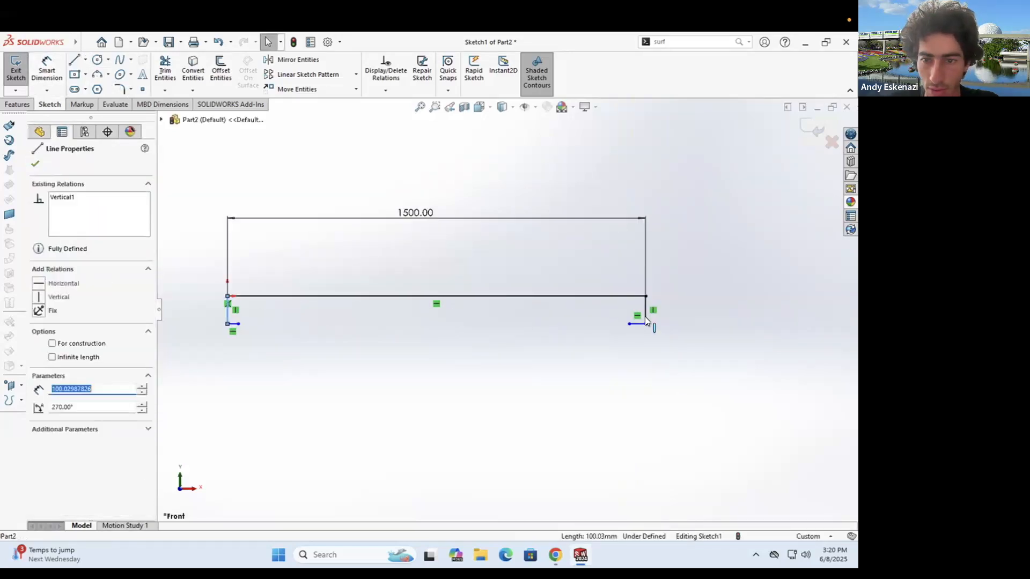
pyautogui.press('Escape')
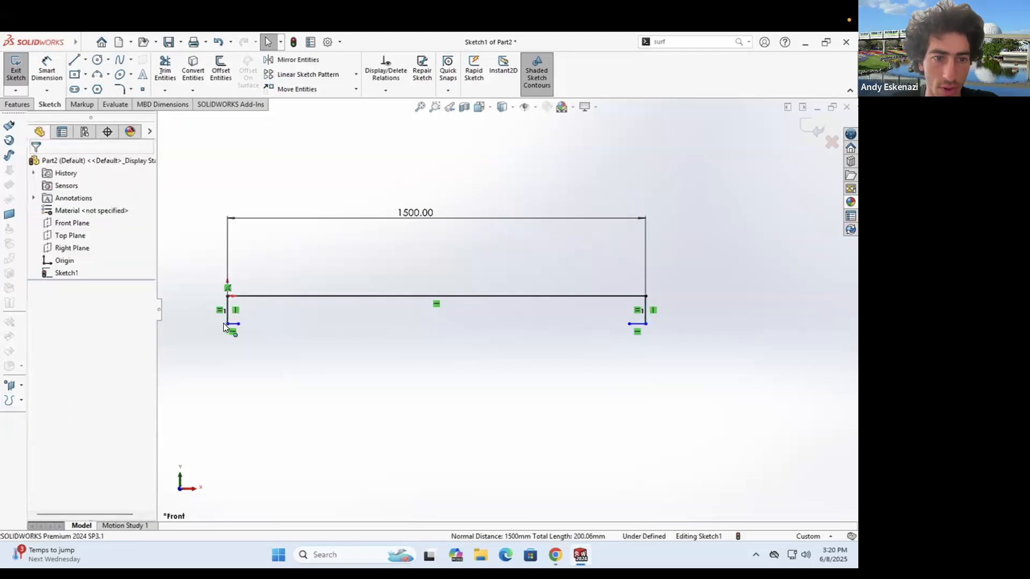
pyautogui.click(633, 324)
pyautogui.keyDown('ctrl'); pyautogui.click(636, 324); pyautogui.keyUp('ctrl')
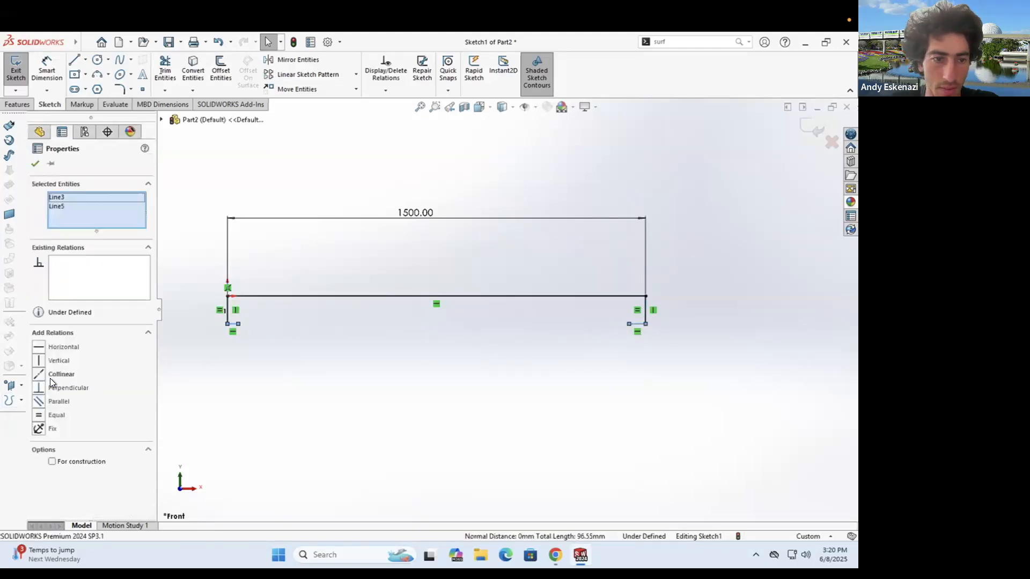
pyautogui.click(38, 414)
pyautogui.press('Escape')
# - Dimension the left vertical line to 100 mm tall
pyautogui.click(47, 70)
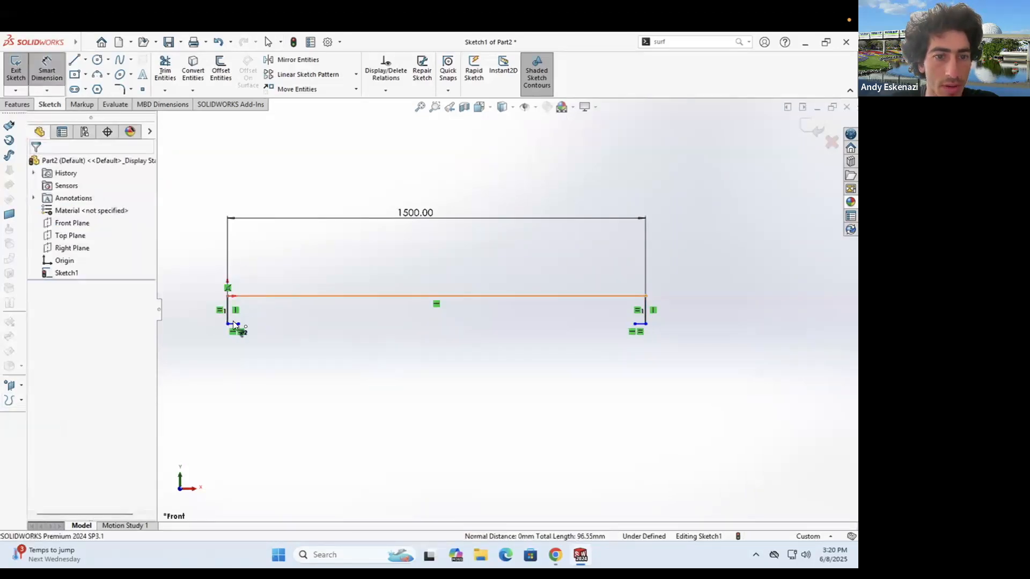
pyautogui.click(225, 317)
pyautogui.click(185, 307)
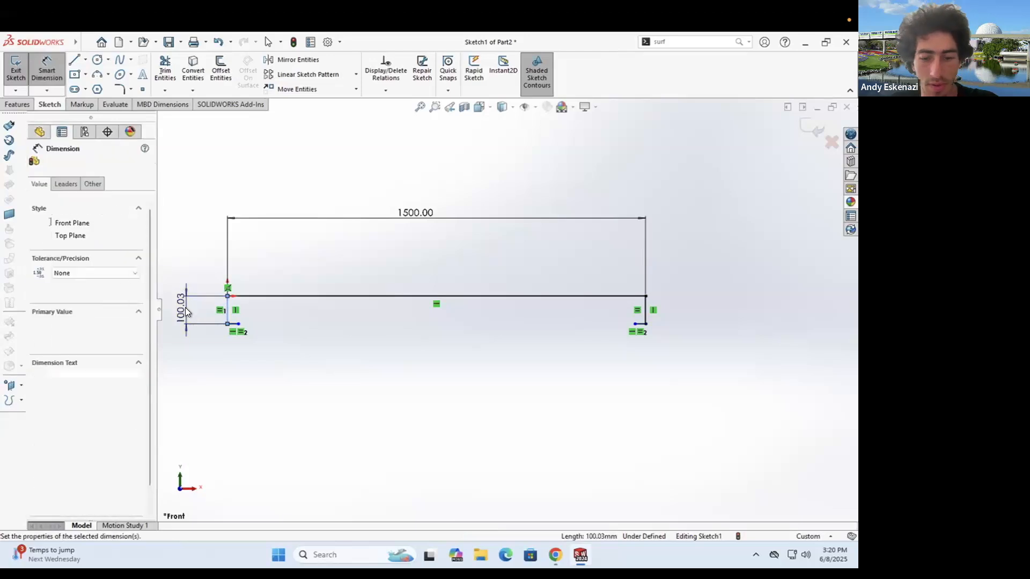
pyautogui.write('100.00mm')
pyautogui.press('Return')
pyautogui.press('f')
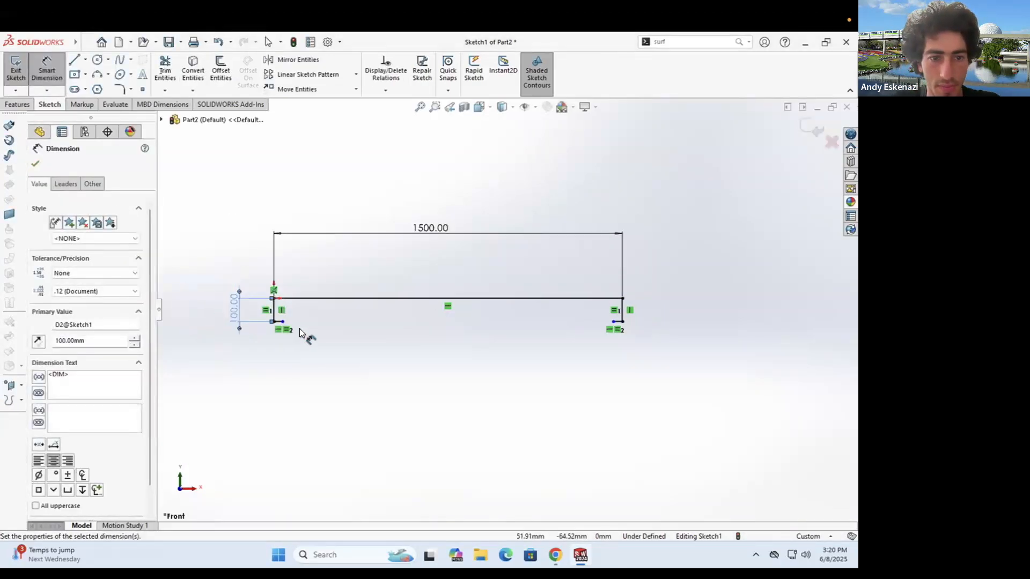
# - Dimension the short bottom line at 50 mm, then change it to 35 mm
pyautogui.scroll(-3, 320, 325)
pyautogui.click(347, 316)
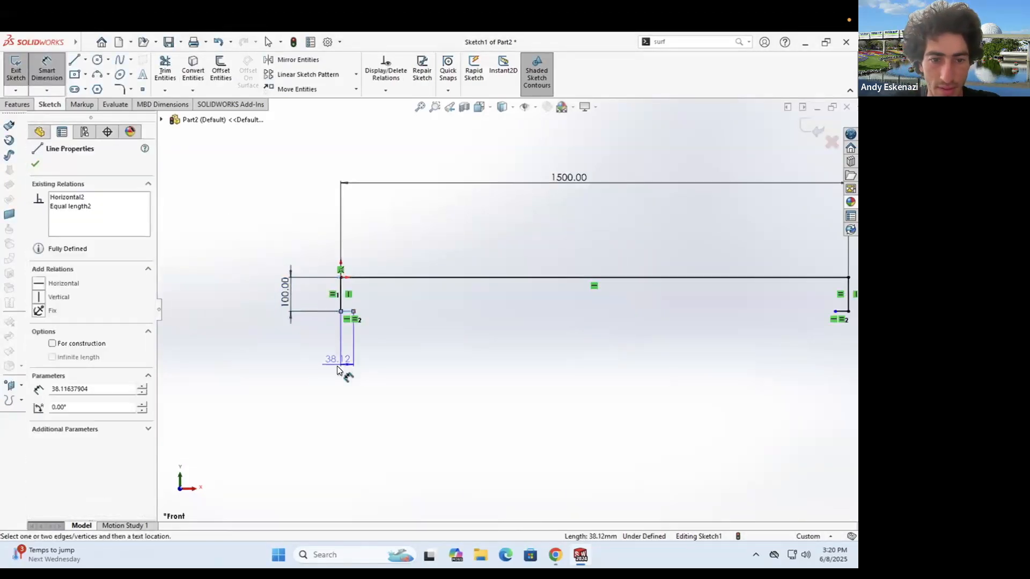
pyautogui.click(334, 364)
pyautogui.write('50')
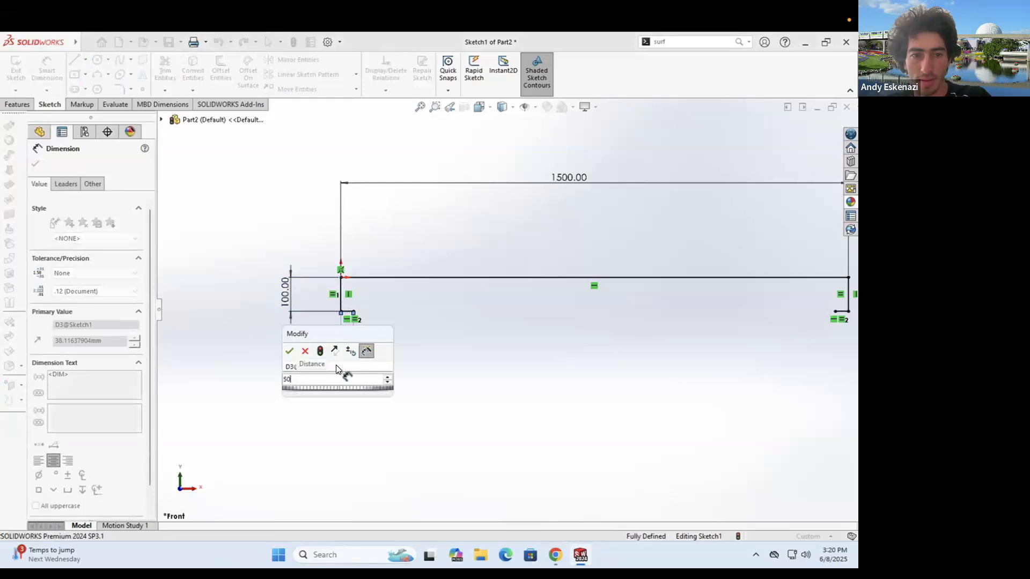
pyautogui.press('Return')
pyautogui.scroll(-3, 306, 336)
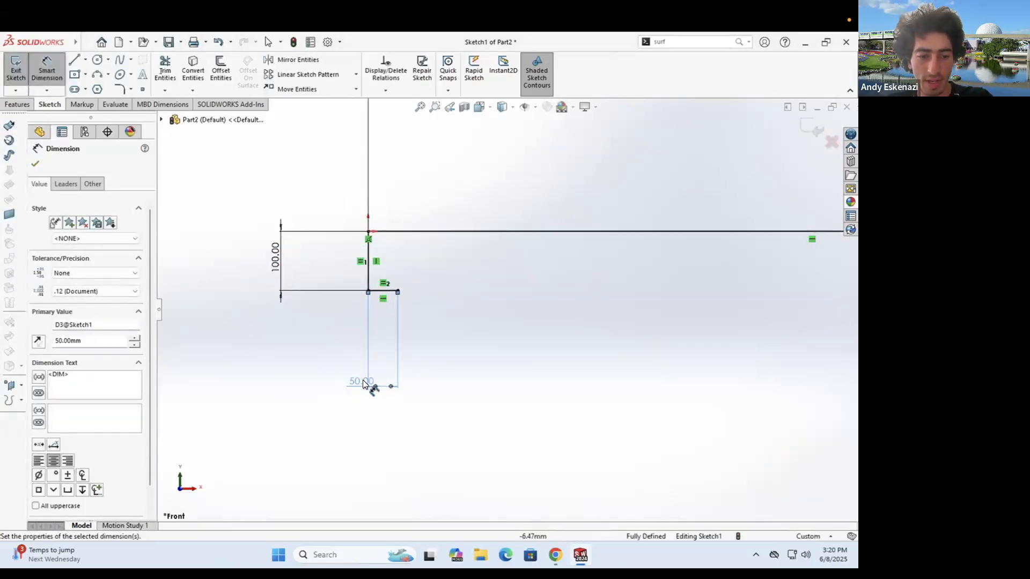
pyautogui.doubleClick(363, 381)
pyautogui.write('35')
pyautogui.press('Return')
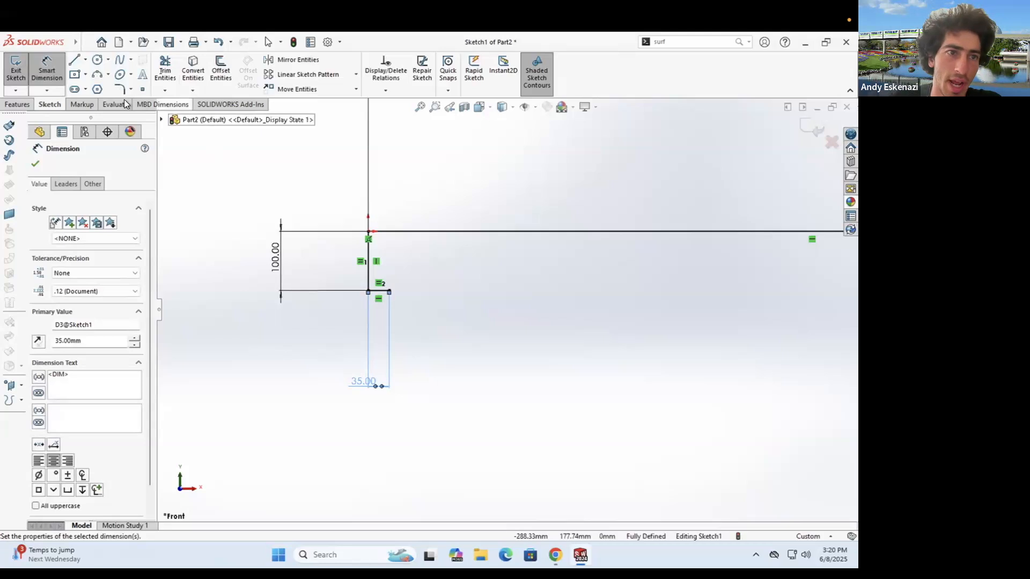
pyautogui.click(97, 76)
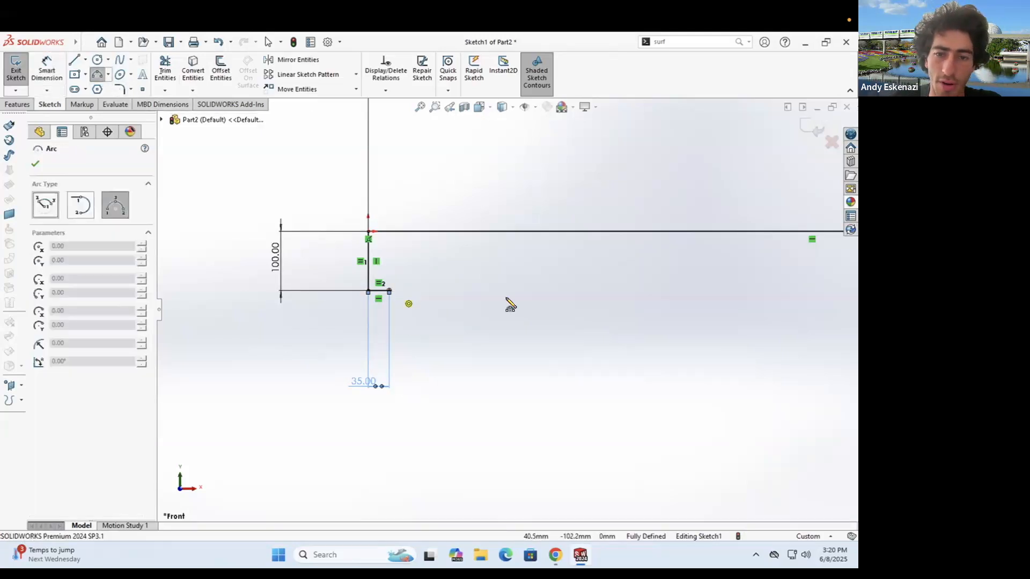
# - Draw a three-point arc from the short line's end to the right endpoint
pyautogui.click(389, 291)
pyautogui.scroll(6, 506, 299)
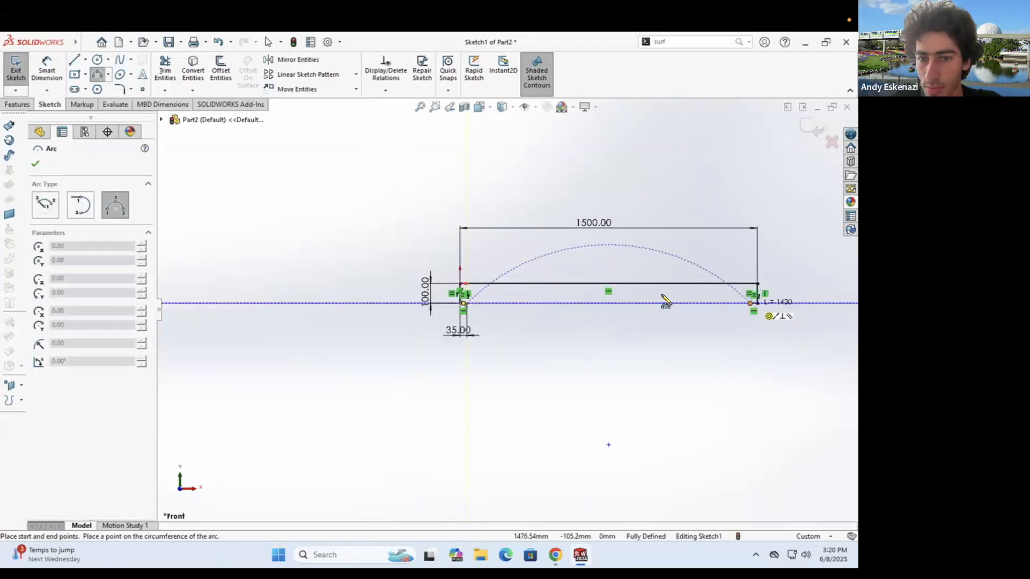
pyautogui.click(632, 296)
pyautogui.scroll(-3, 668, 311)
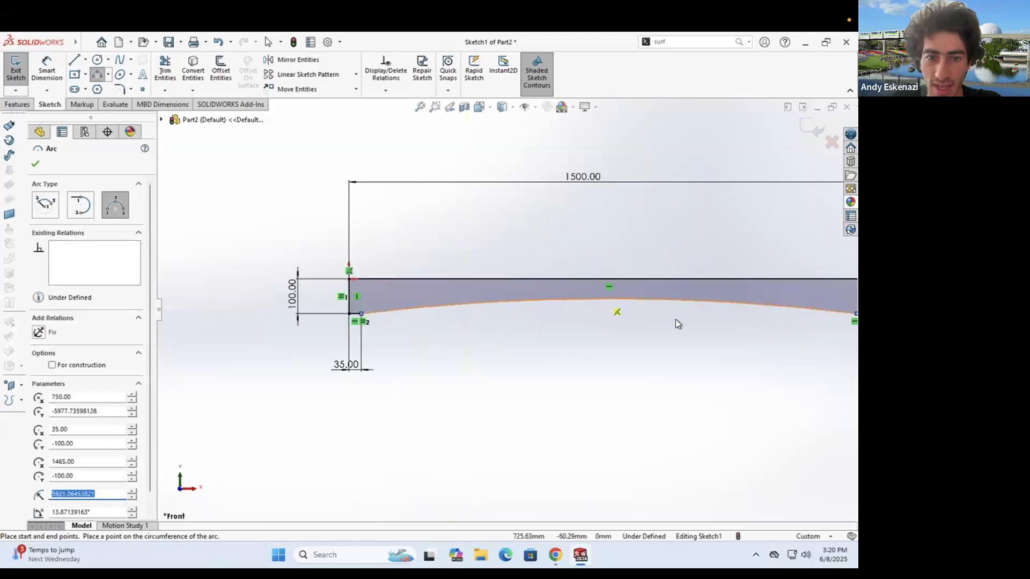
pyautogui.press('Escape')
# - Dimension the arc radius to 6000 mm, closing the beam profile
pyautogui.click(44, 76)
pyautogui.click(471, 301)
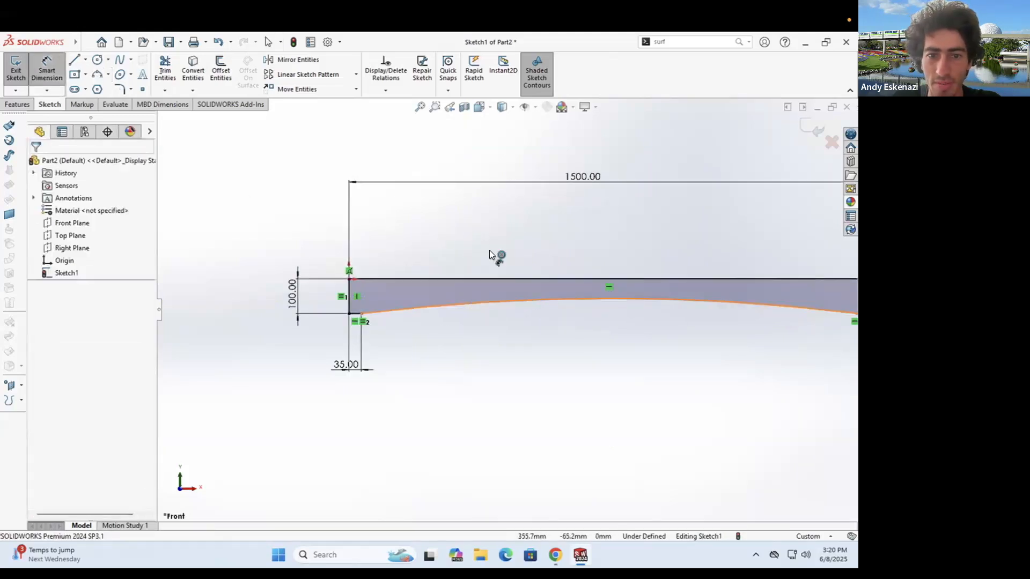
pyautogui.click(610, 265)
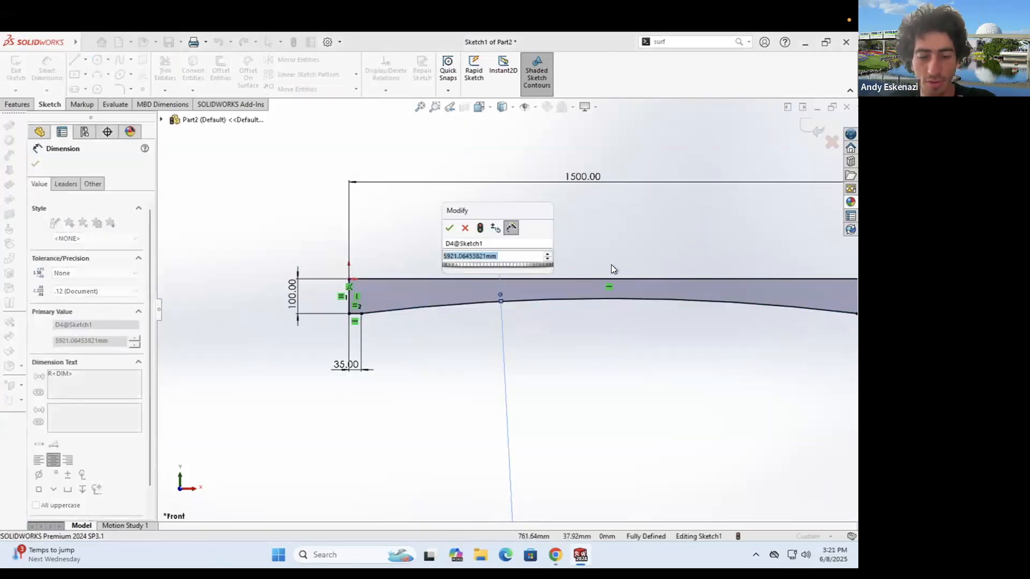
pyautogui.write('6000')
pyautogui.press('Return')
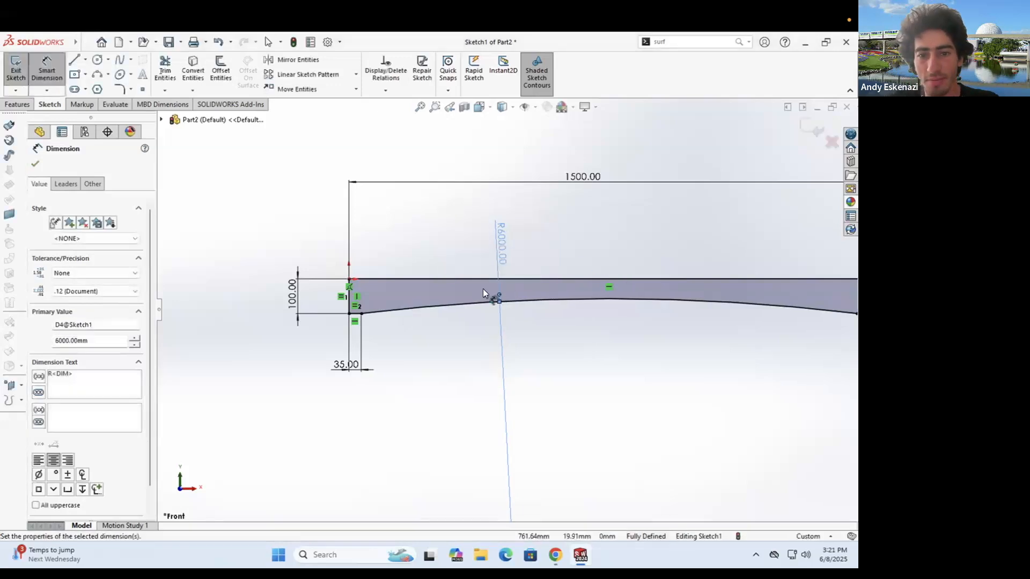
pyautogui.press('Escape')
pyautogui.scroll(5, 596, 295)
pyautogui.moveTo(588, 299); pyautogui.dragTo(528, 315, button='middle')
pyautogui.scroll(-3, 525, 312)
pyautogui.moveTo(420, 321); pyautogui.dragTo(420, 308, button='middle')
pyautogui.scroll(-3, 420, 307)
pyautogui.click(20, 105)
# - Extrude the beam profile 30 mm into a solid and orbit to inspect it
pyautogui.click(20, 78)
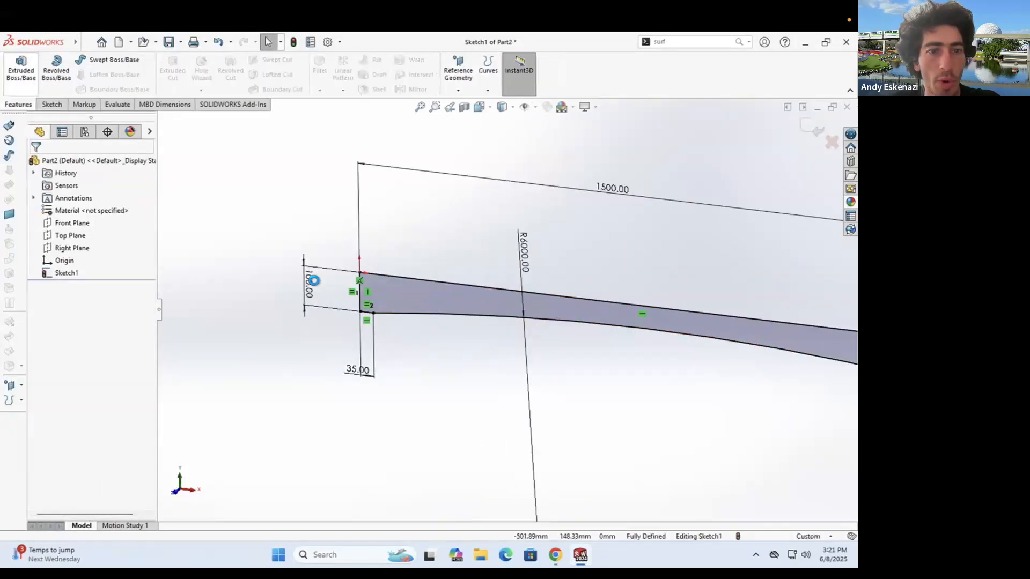
pyautogui.write('30')
pyautogui.press('Return')
pyautogui.click(37, 165)
pyautogui.moveTo(260, 316); pyautogui.dragTo(474, 339, button='middle')
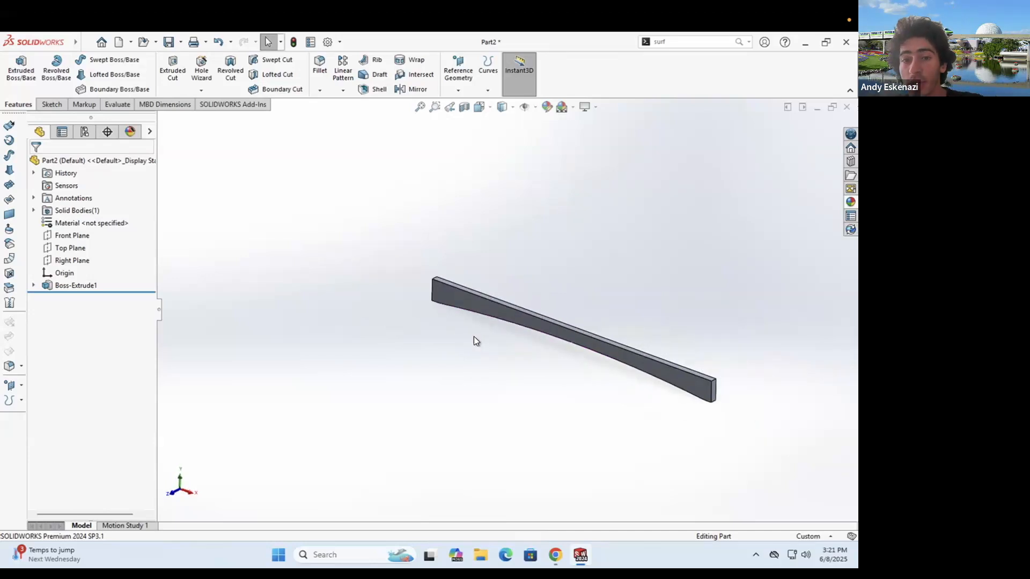
pyautogui.scroll(-5, 453, 299)
pyautogui.moveTo(454, 298); pyautogui.dragTo(448, 275, button='middle')
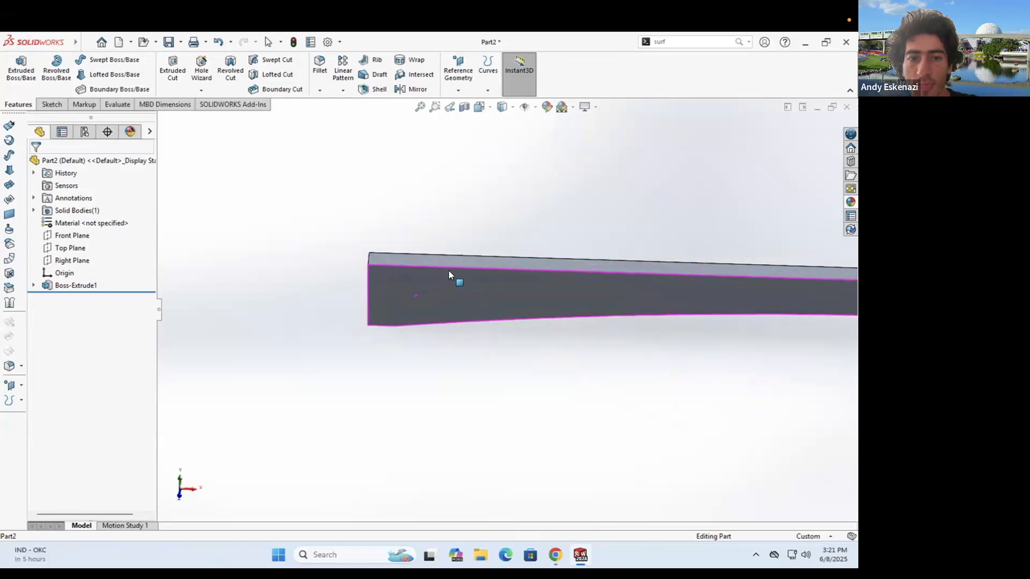
pyautogui.scroll(4, 449, 273)
pyautogui.moveTo(628, 296); pyautogui.dragTo(592, 296, button='middle')
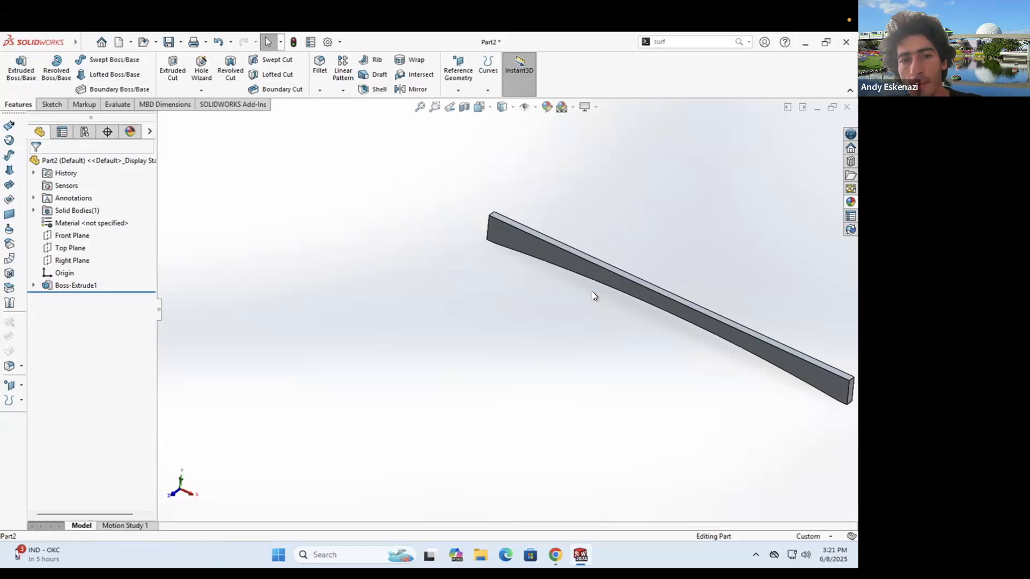
pyautogui.moveTo(545, 232); pyautogui.dragTo(568, 348, button='middle')
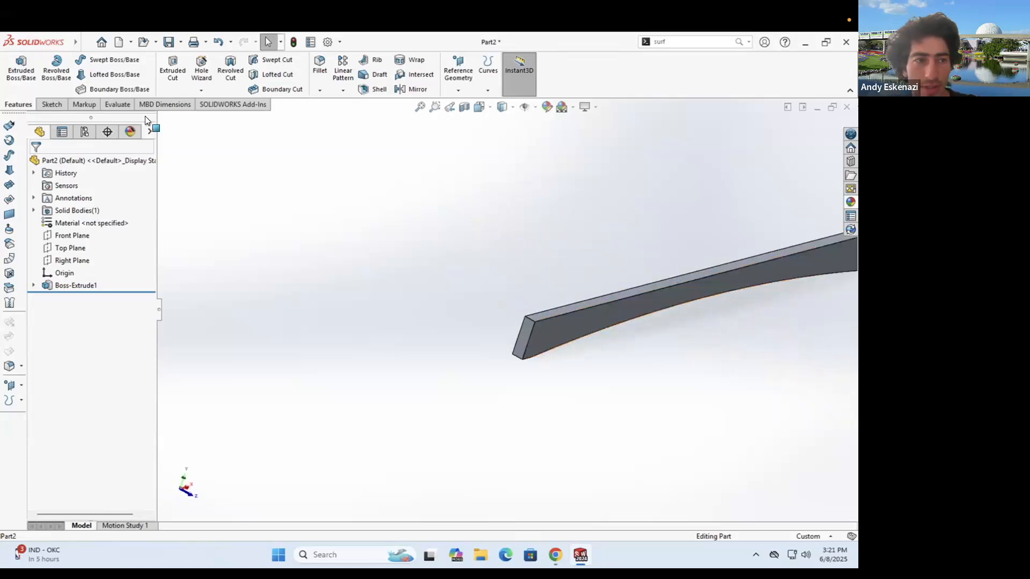
# - Start a new sketch and orbit to the beam's other side
pyautogui.click(52, 105)
pyautogui.click(19, 70)
pyautogui.moveTo(512, 282)
pyautogui.mouseDown(button='middle')
pyautogui.moveTo(375, 241)
pyautogui.moveTo(375, 282)
pyautogui.moveTo(375, 255)
pyautogui.moveTo(349, 223)
pyautogui.moveTo(336, 252)
pyautogui.mouseUp(button='middle')
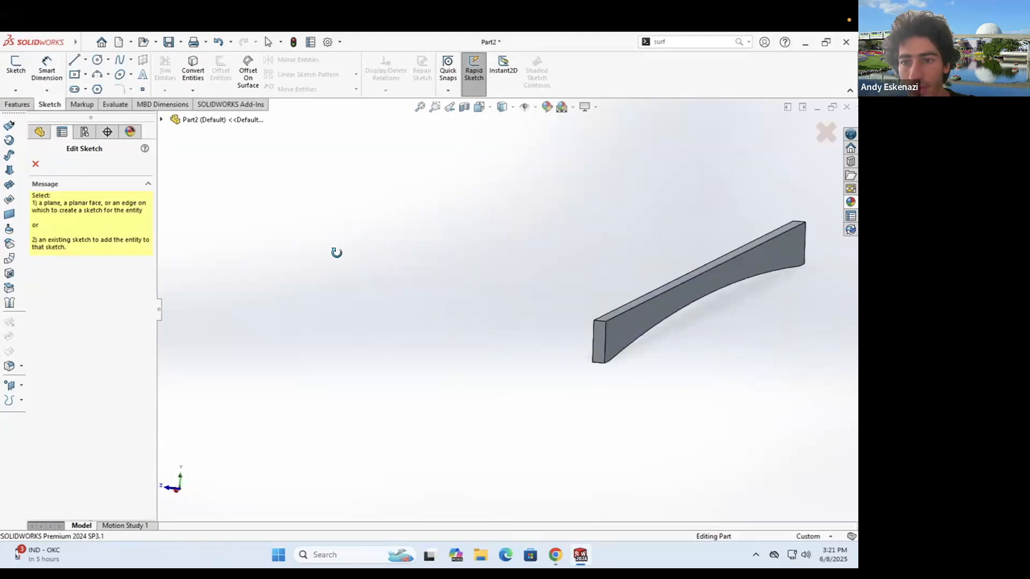
# - Start a new sketch on the beam's side face, undoing a first trial centerline
pyautogui.click(762, 271)
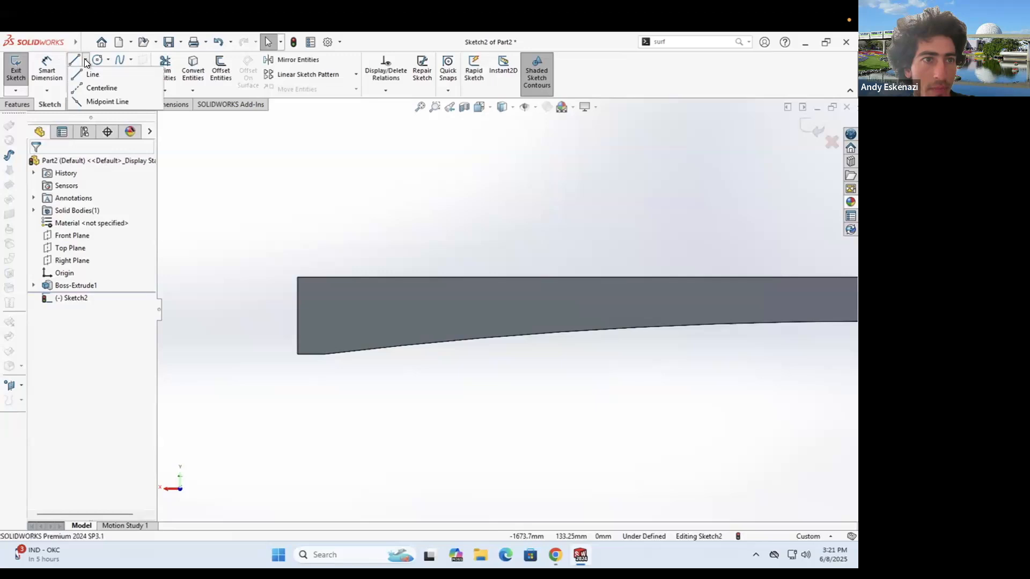
pyautogui.click(92, 86)
pyautogui.click(311, 354)
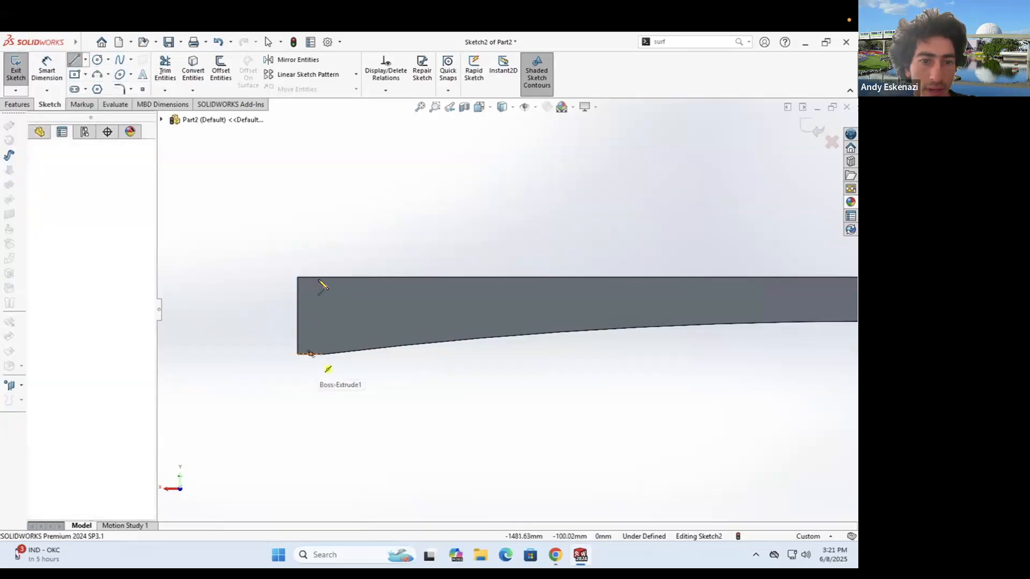
pyautogui.click(311, 277)
pyautogui.press('Escape')
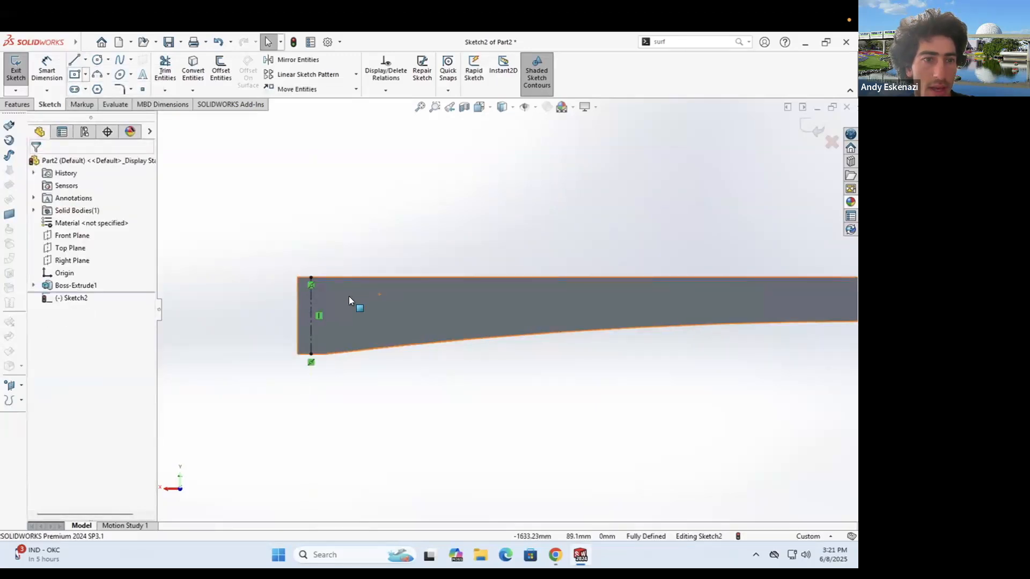
pyautogui.hotkey('ctrl', 'z')
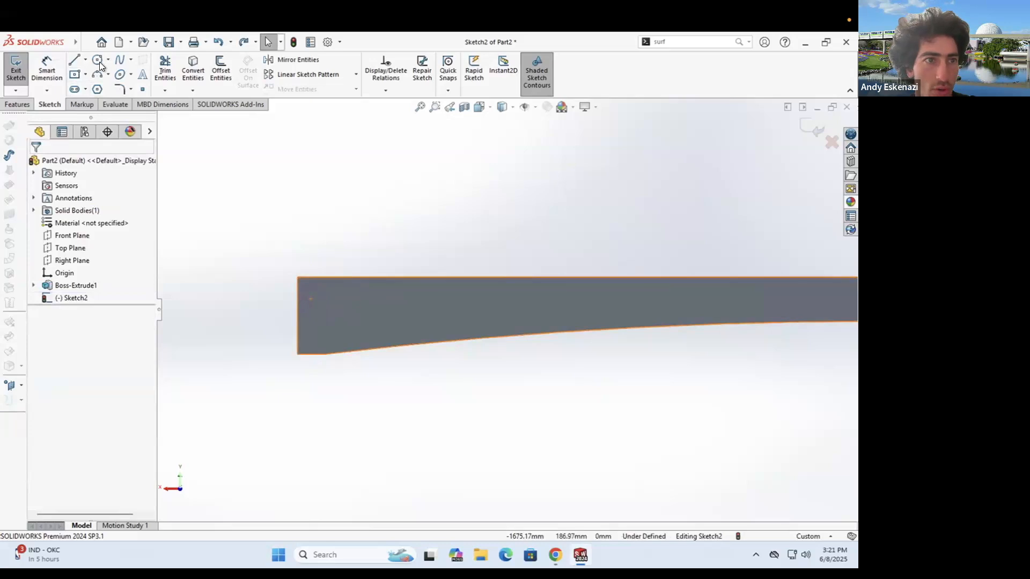
# - Draw a vertical centerline up from the bottom-left corner and dimension it 60 mm
pyautogui.click(85, 59)
pyautogui.click(92, 86)
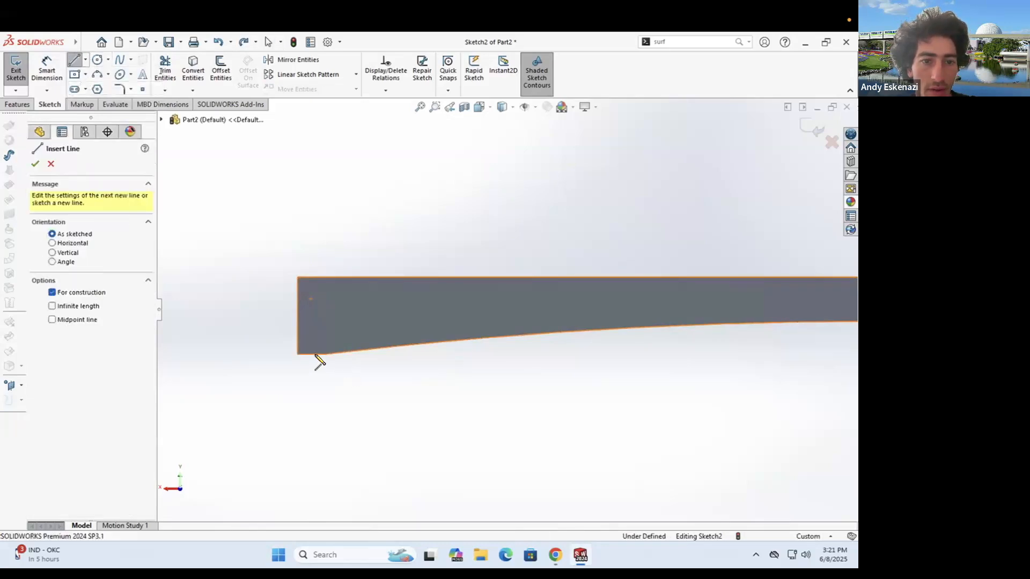
pyautogui.click(311, 354)
pyautogui.click(311, 308)
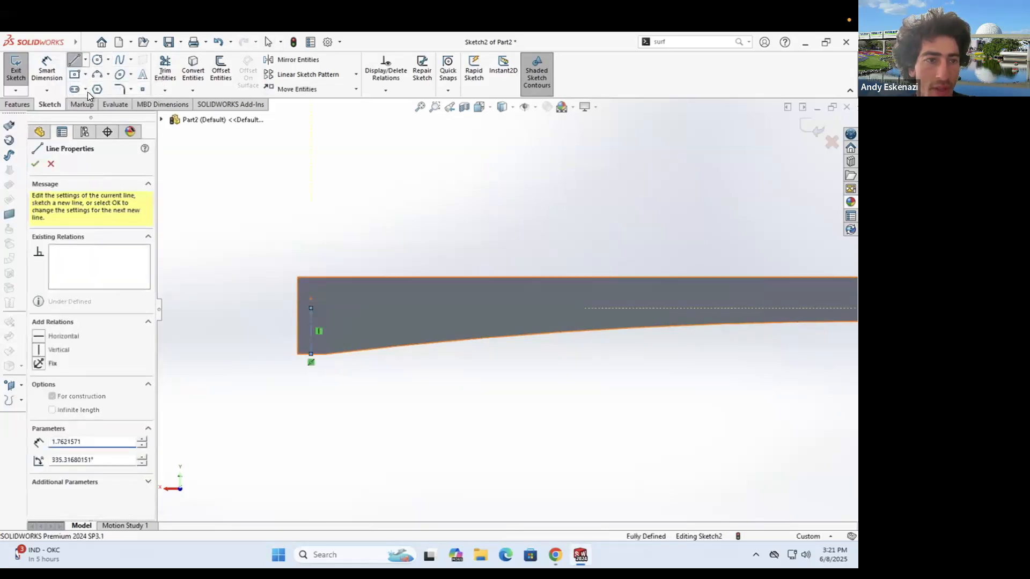
pyautogui.click(53, 76)
pyautogui.click(312, 339)
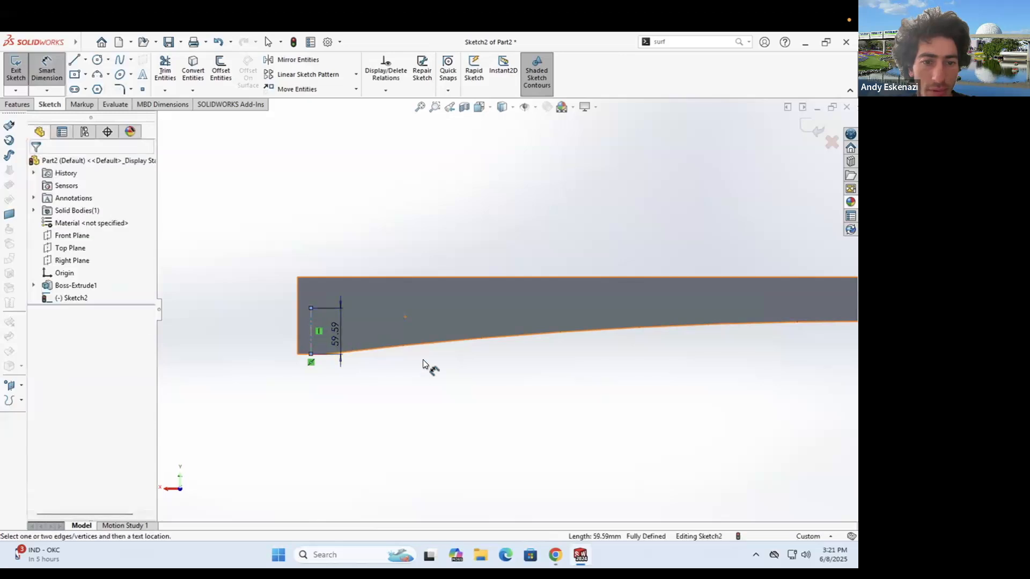
pyautogui.click(423, 364)
pyautogui.write('60')
pyautogui.press('Return')
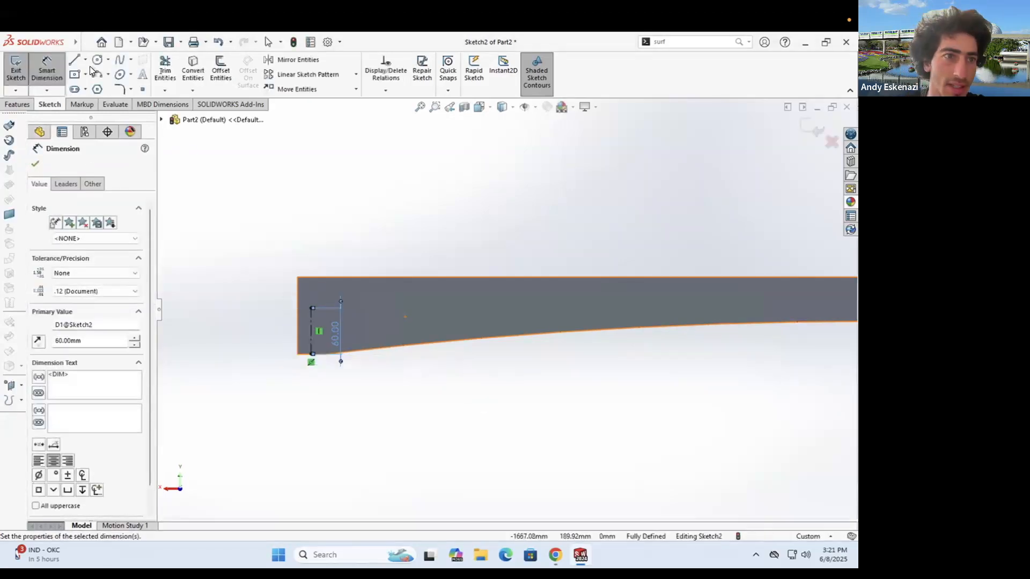
# - Draw a matching short vertical centerline at the beam's right end
pyautogui.click(85, 60)
pyautogui.click(95, 89)
pyautogui.scroll(5, 834, 321)
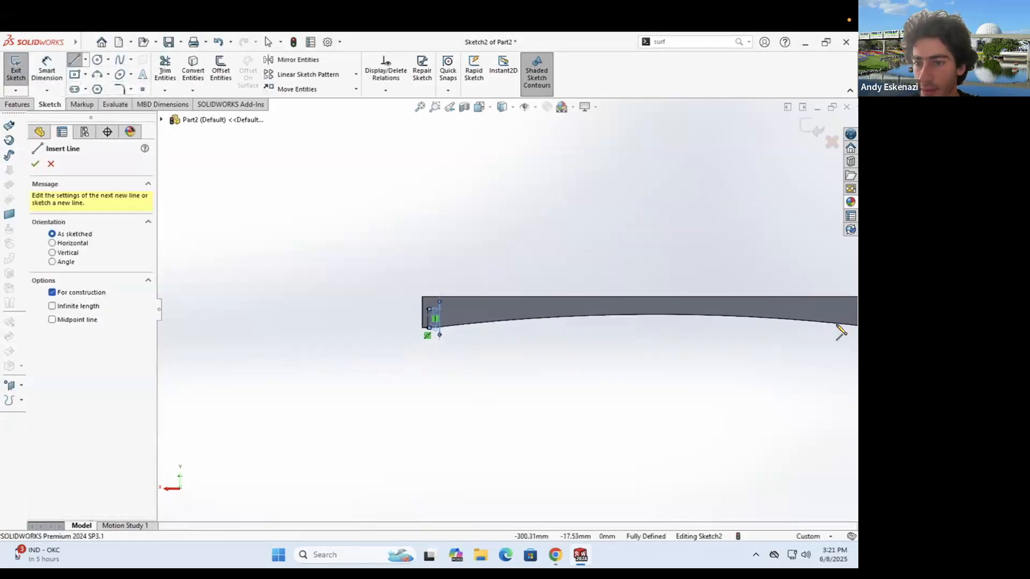
pyautogui.scroll(1, 835, 325)
pyautogui.scroll(-6, 706, 324)
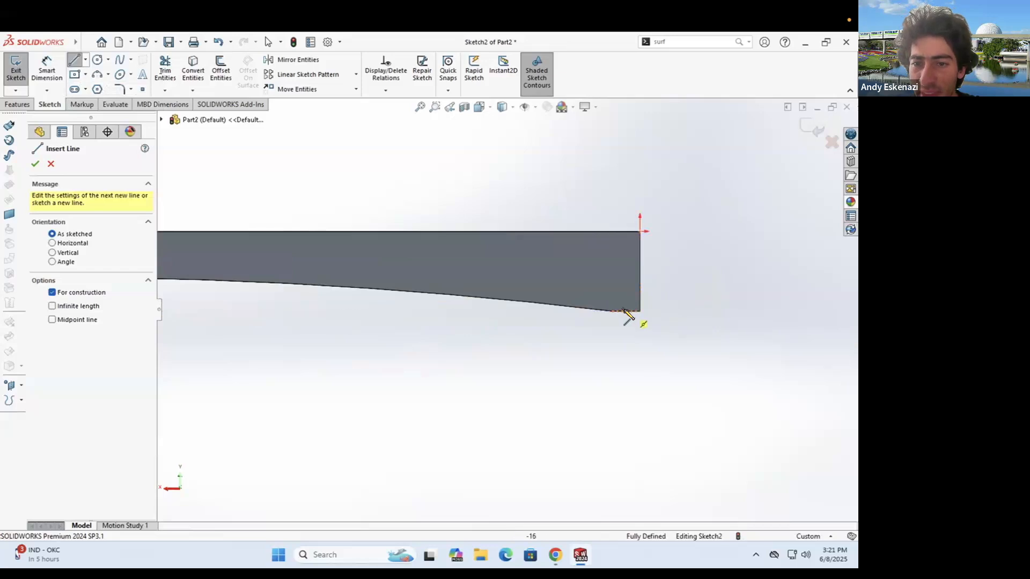
pyautogui.click(625, 311)
pyautogui.click(626, 277)
pyautogui.press('Escape')
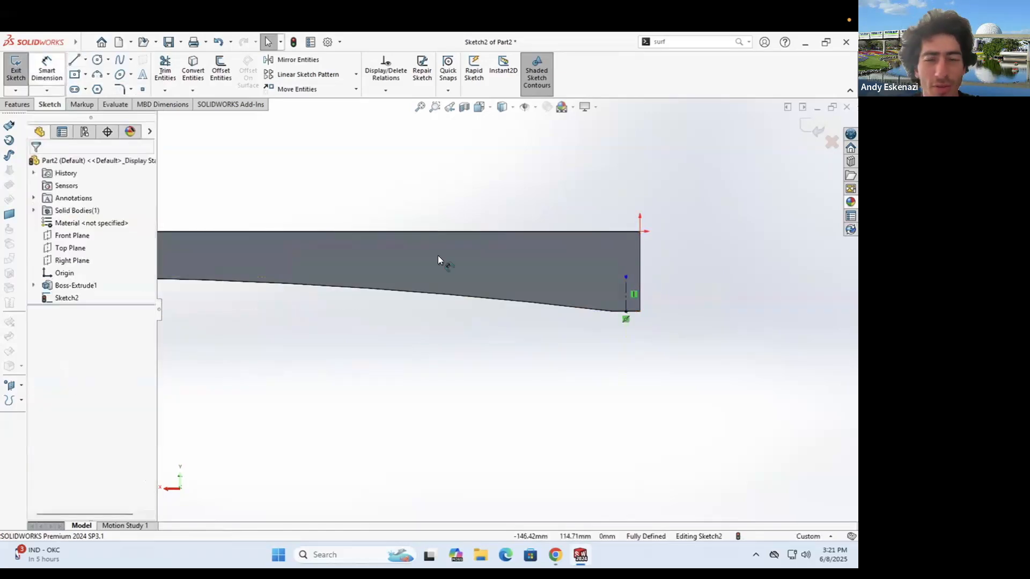
# - Make the two end centerlines equal, then begin a center rectangle on the left centerline
pyautogui.click(626, 301)
pyautogui.scroll(6, 505, 309)
pyautogui.scroll(2, 281, 304)
pyautogui.scroll(-7, 435, 310)
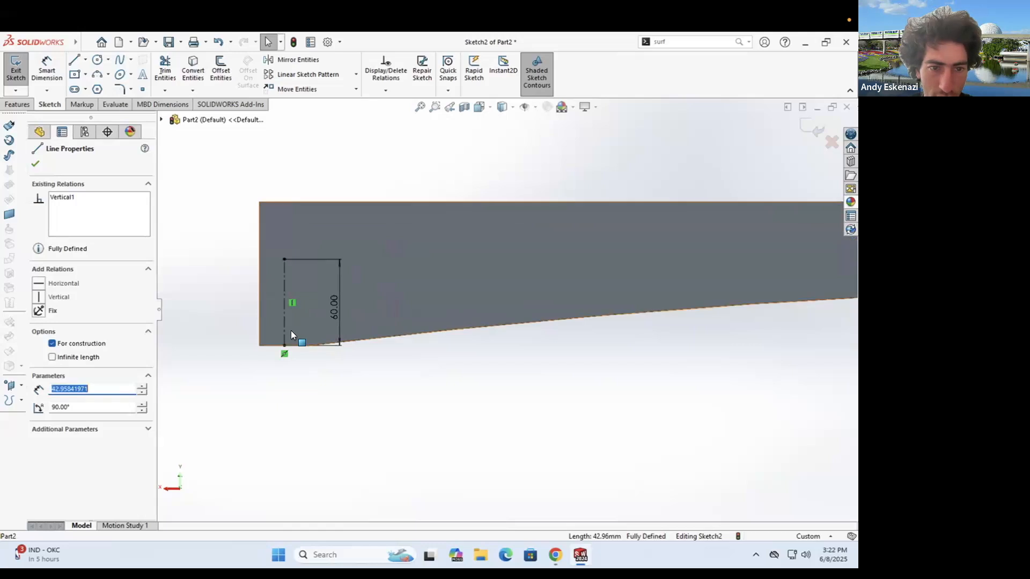
pyautogui.keyDown('ctrl'); pyautogui.click(285, 330); pyautogui.keyUp('ctrl')
pyautogui.click(39, 416)
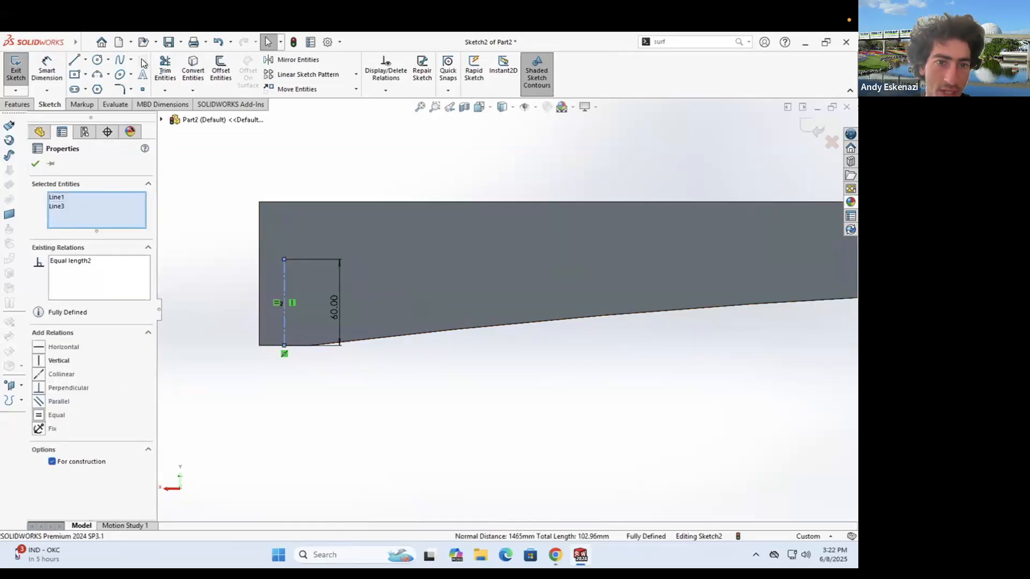
pyautogui.press('Escape')
pyautogui.click(74, 74)
pyautogui.click(285, 302)
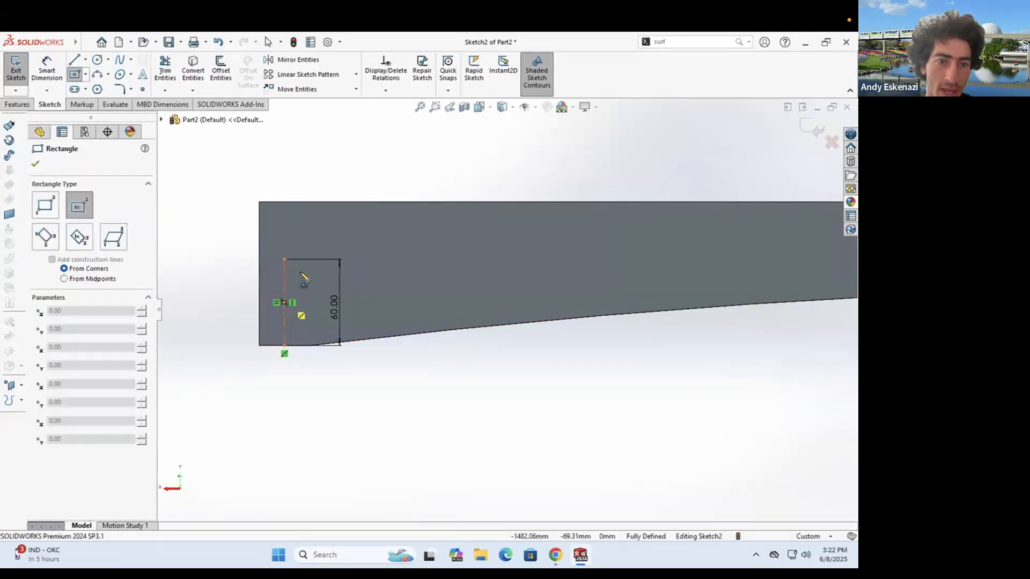
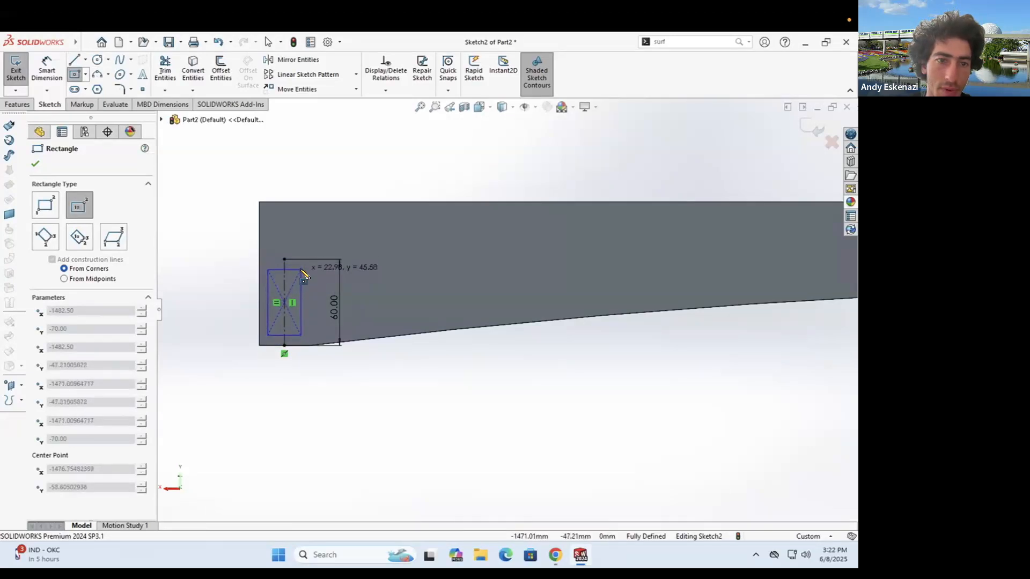
# - Finish the left-end rectangle and dimension it 25 mm wide and 60 mm tall
pyautogui.click(304, 260)
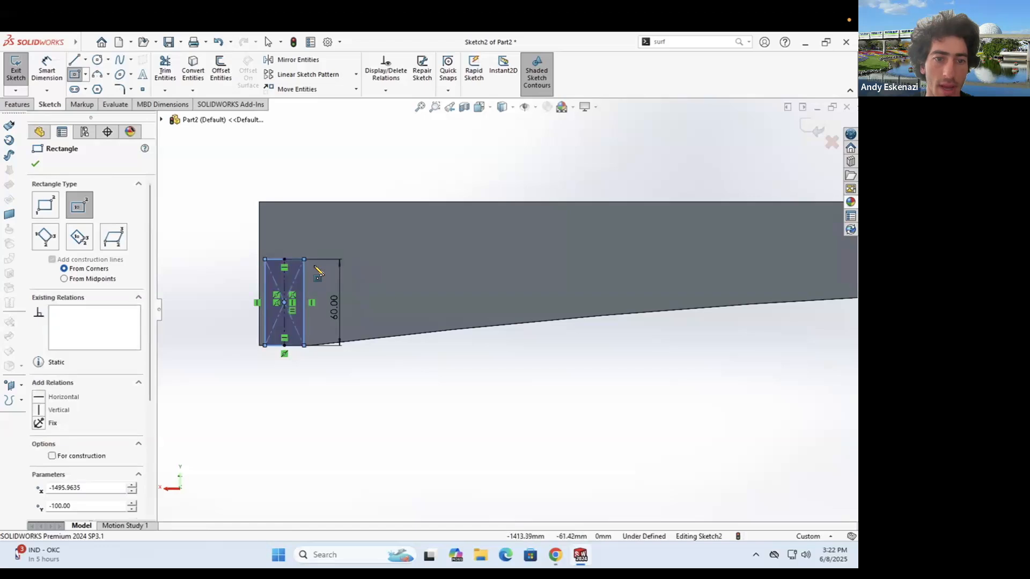
pyautogui.press('Escape')
pyautogui.scroll(3, 343, 271)
pyautogui.scroll(-5, 362, 272)
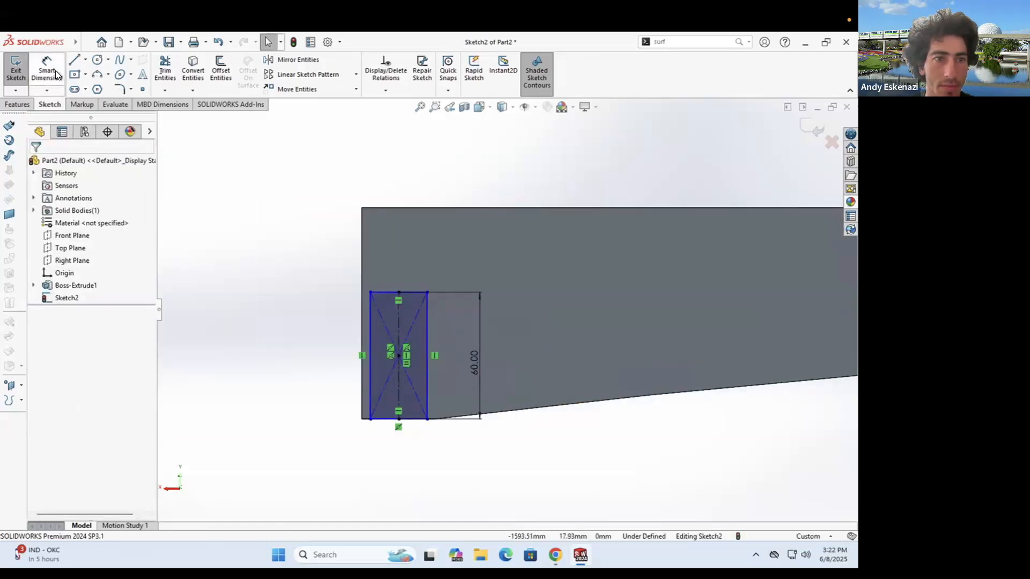
pyautogui.moveTo(450, 427); pyautogui.dragTo(411, 427, button='middle')
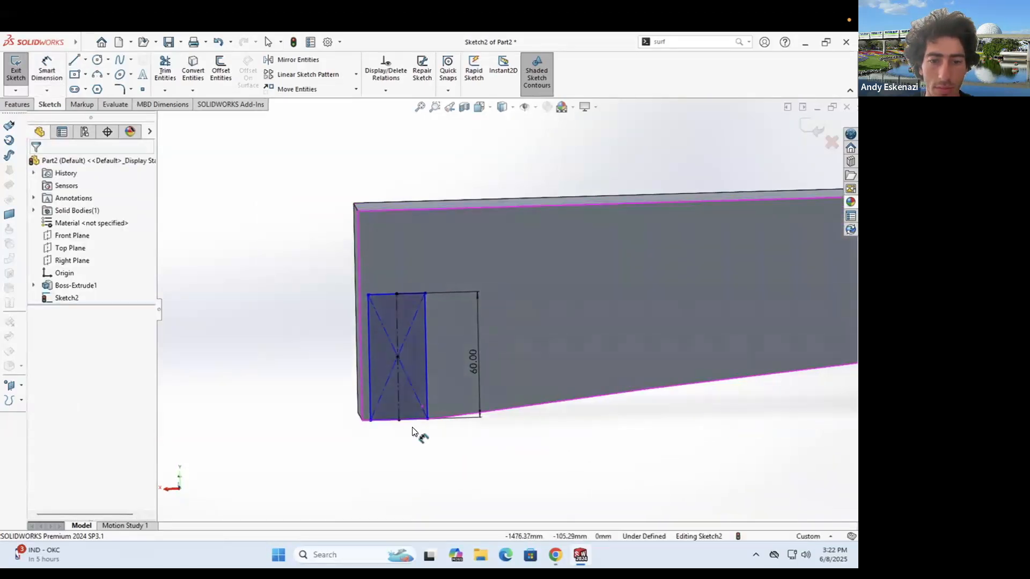
pyautogui.click(413, 422)
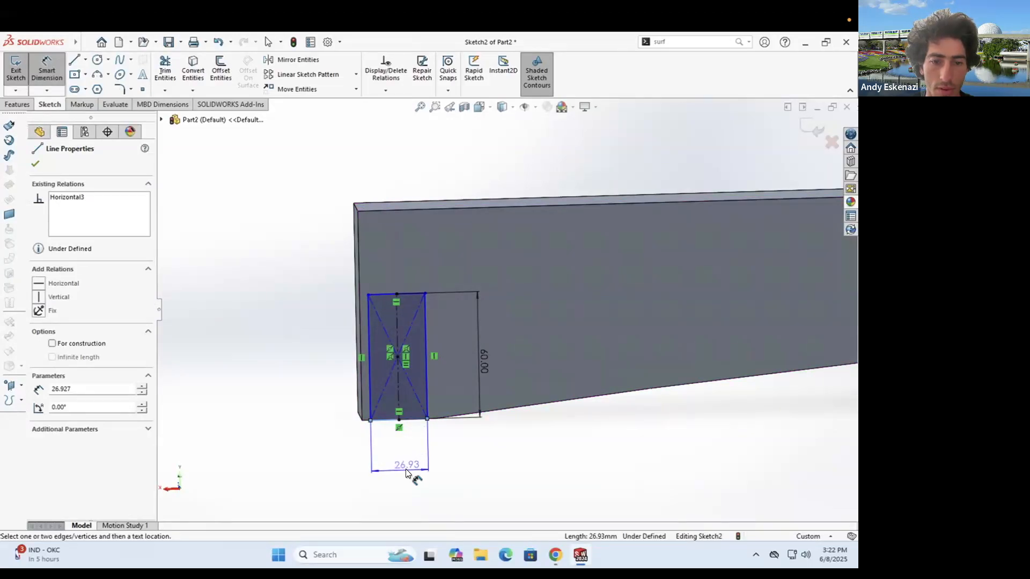
pyautogui.click(406, 469)
pyautogui.write('25')
pyautogui.press('Return')
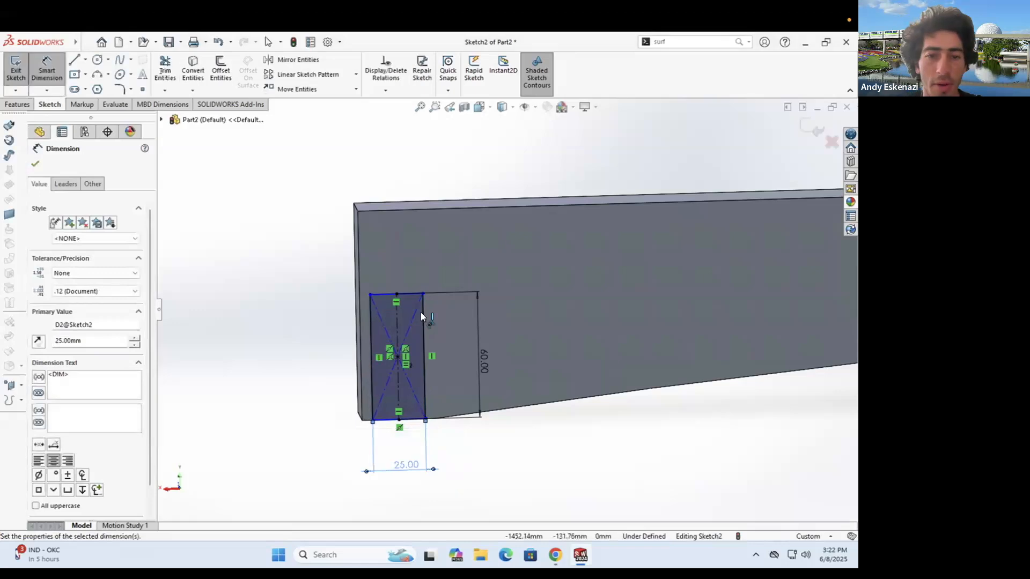
pyautogui.click(424, 322)
pyautogui.click(455, 340)
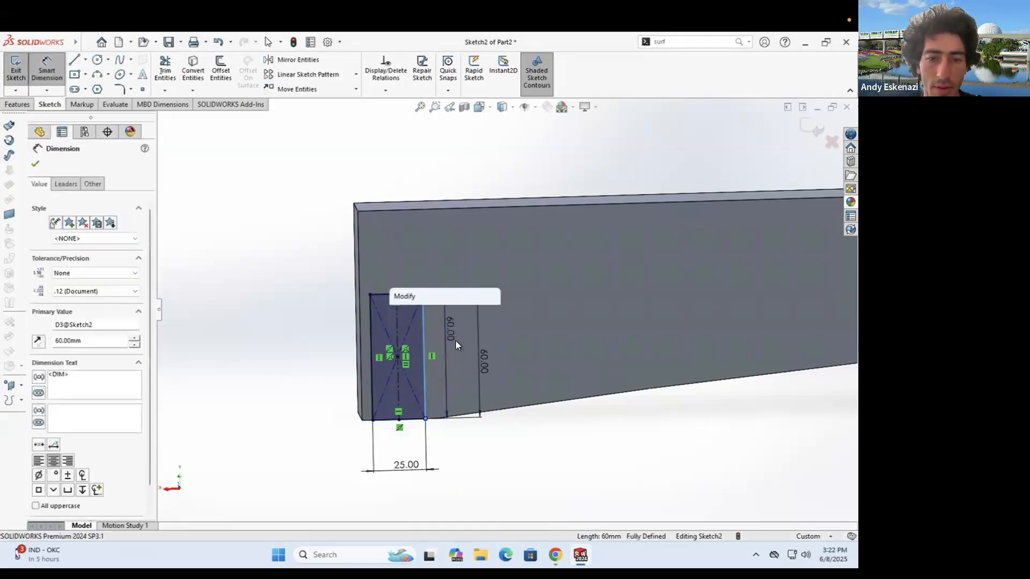
pyautogui.press('Return')
pyautogui.press('Escape')
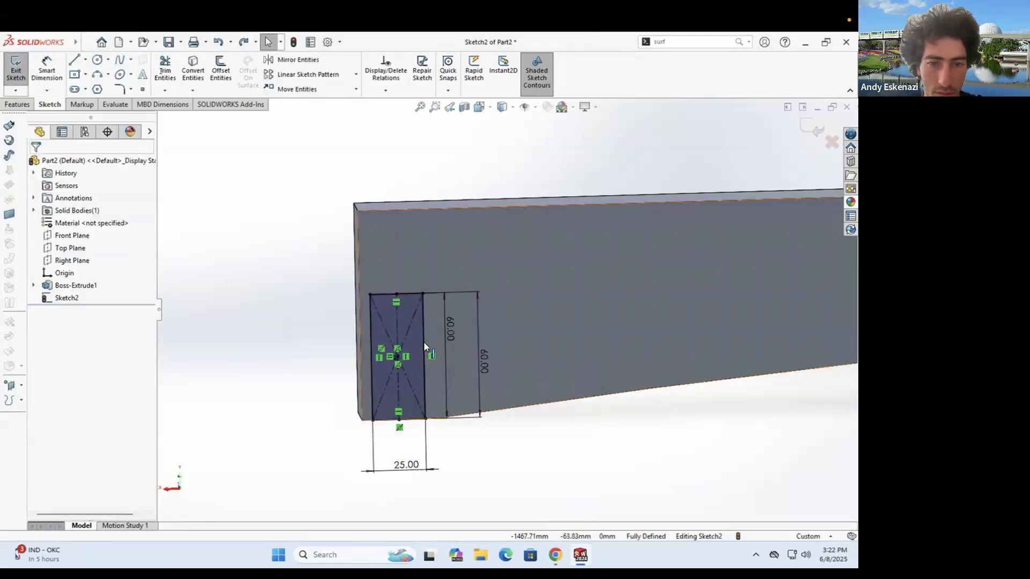
# - Undo the extra dimensions and make the rectangle's centerline equal to the other line to fully define it
pyautogui.hotkey('ctrl', 'z')
pyautogui.hotkey('ctrl', 'z')
pyautogui.click(397, 330)
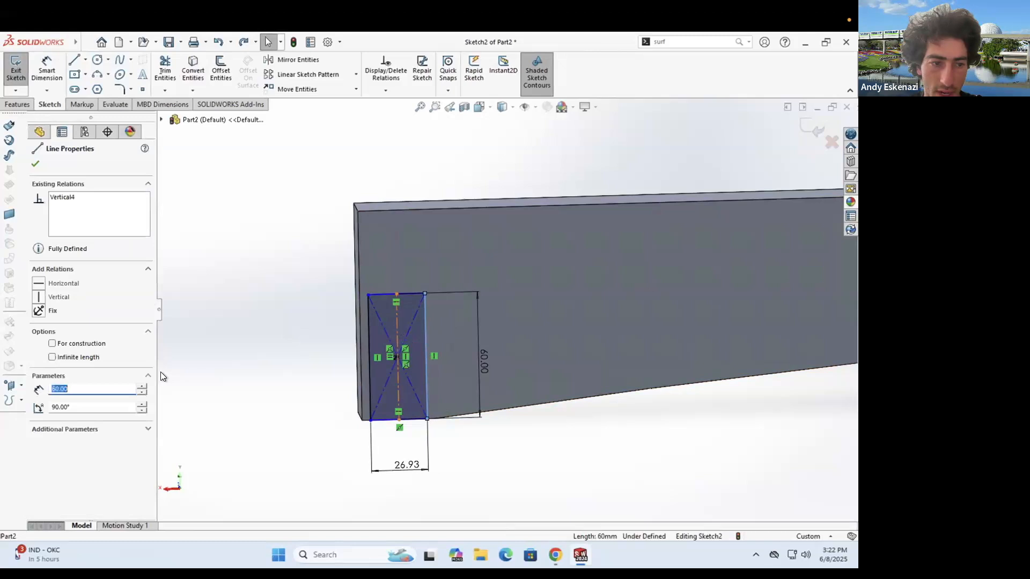
pyautogui.click(37, 417)
pyautogui.click(306, 443)
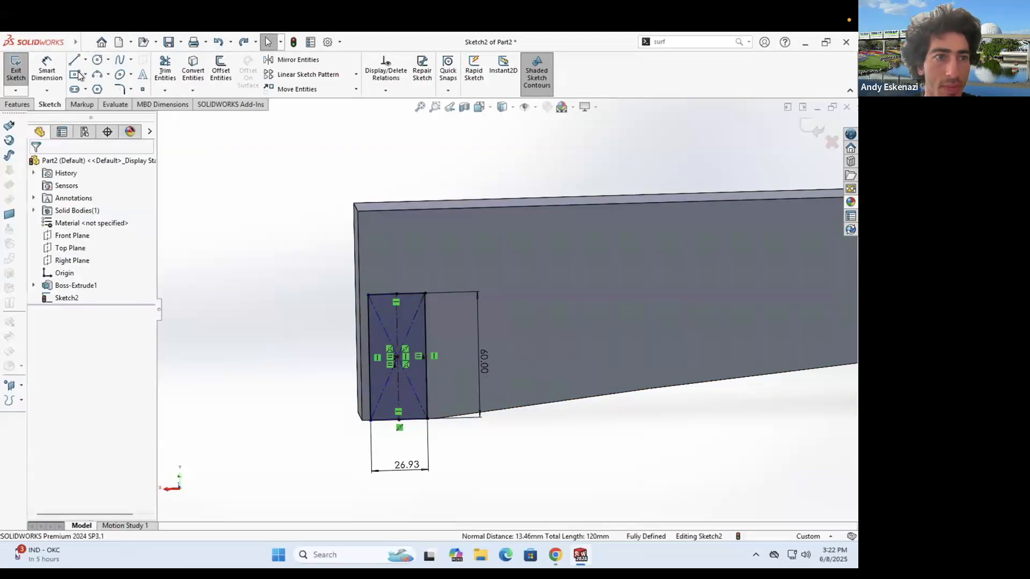
pyautogui.click(85, 59)
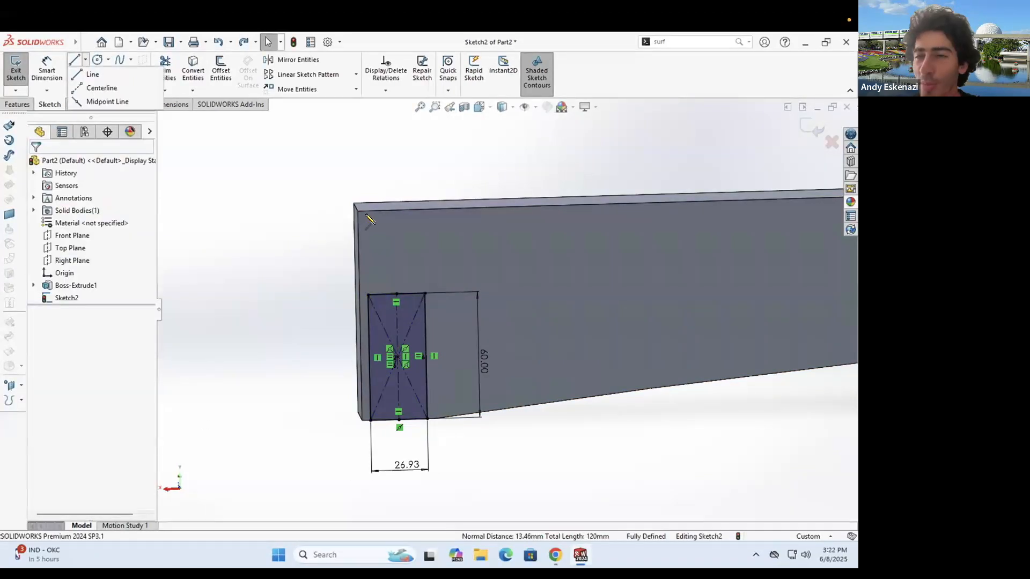
# - Draw a vertical centerline mid-beam and dimension it 150 mm
pyautogui.scroll(4, 388, 217)
pyautogui.scroll(4, 676, 294)
pyautogui.click(660, 293)
pyautogui.click(660, 328)
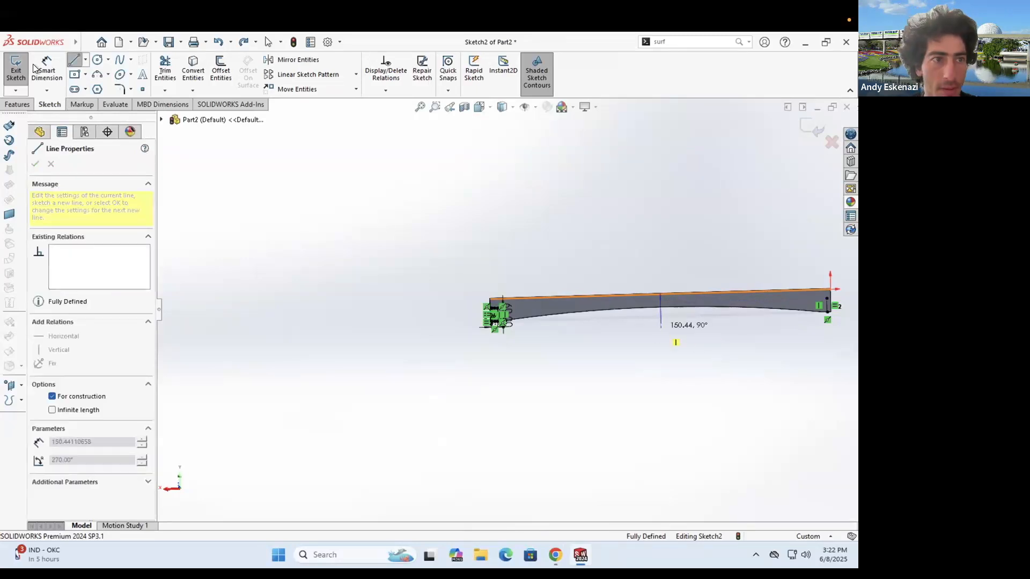
pyautogui.moveTo(666, 329); pyautogui.dragTo(675, 317, button='right')
pyautogui.click(665, 314)
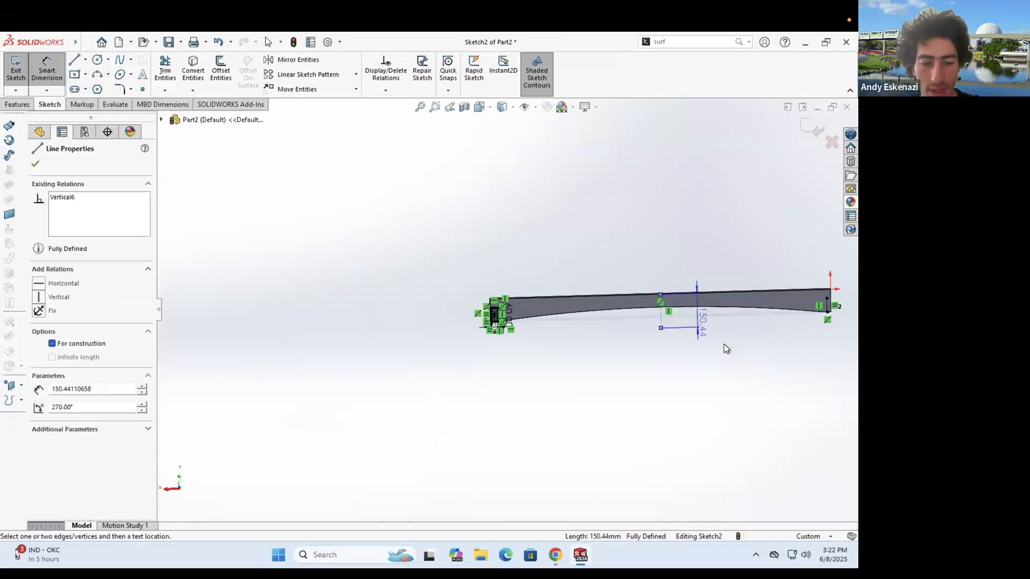
pyautogui.click(724, 345)
pyautogui.write('150')
pyautogui.press('Return')
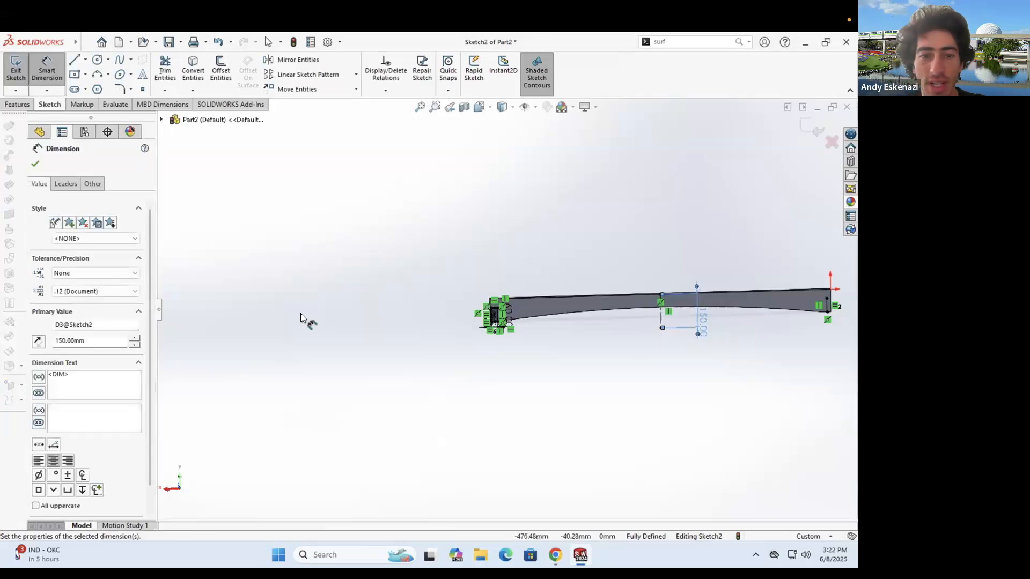
# - Mirror the four rectangle lines about the mid-beam centerline to the beam's right end
pyautogui.scroll(-2, 521, 312)
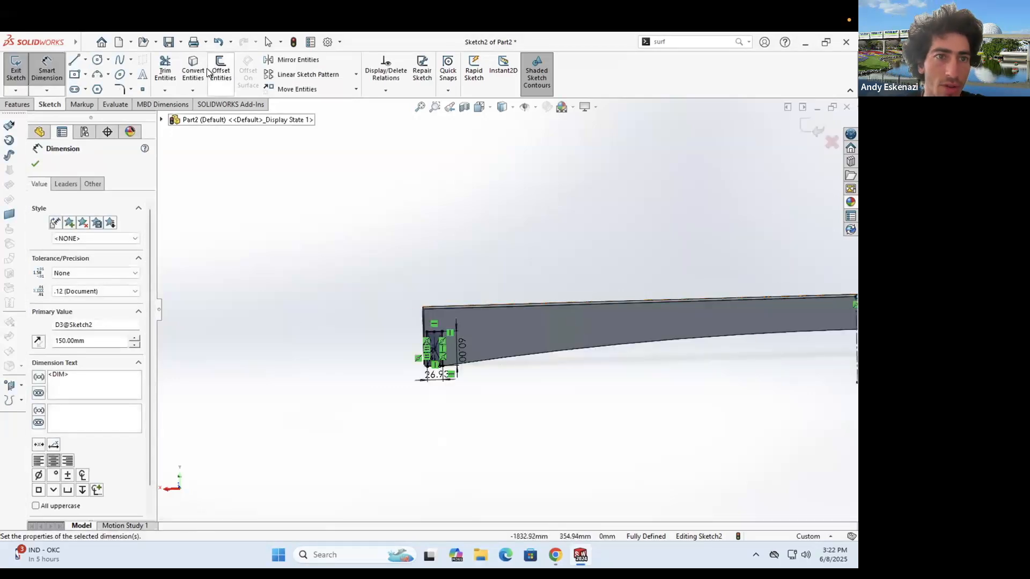
pyautogui.scroll(-5, 445, 352)
pyautogui.click(426, 322)
pyautogui.click(101, 327)
pyautogui.scroll(5, 335, 231)
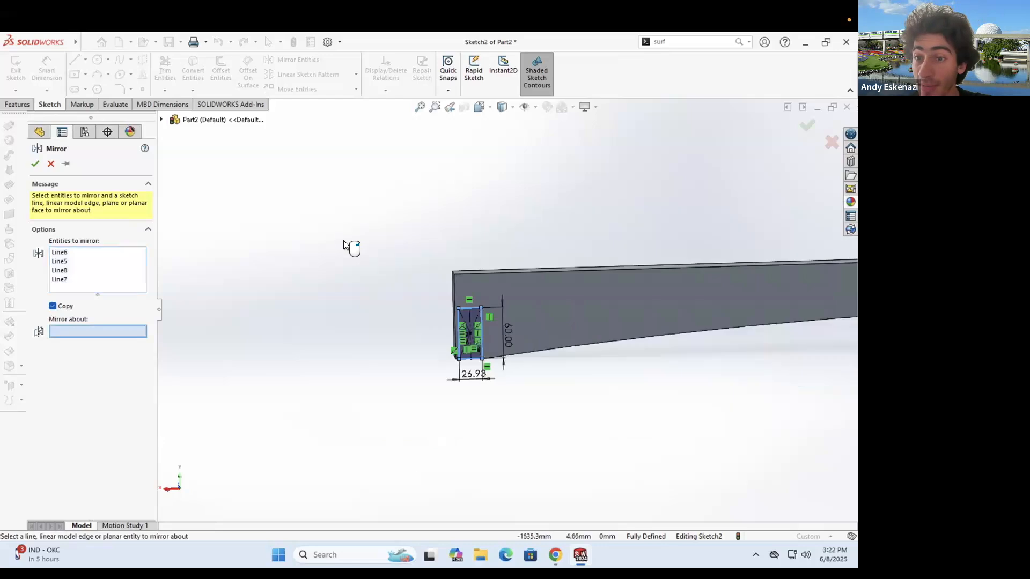
pyautogui.scroll(4, 756, 303)
pyautogui.scroll(-3, 776, 305)
pyautogui.click(782, 304)
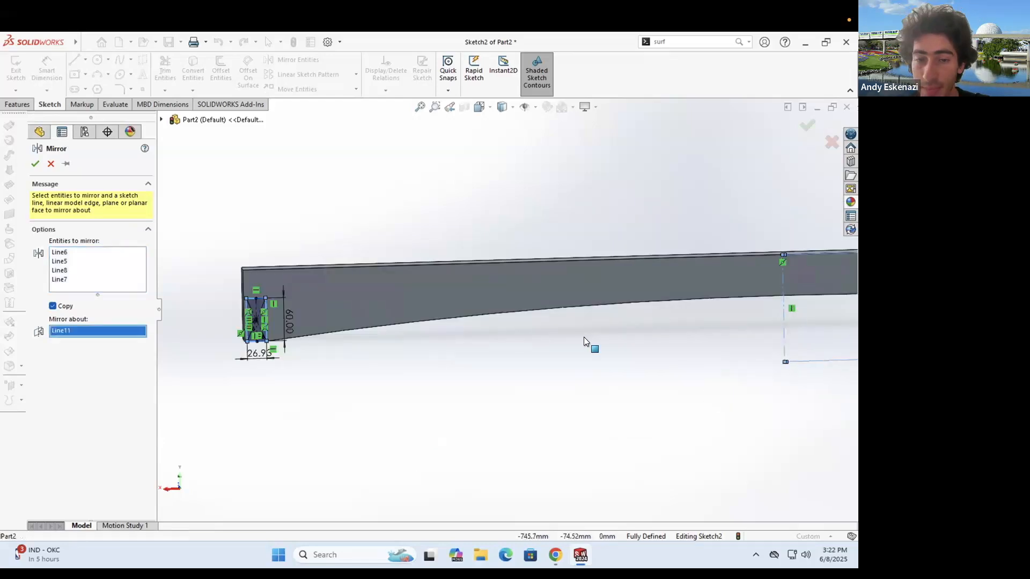
pyautogui.scroll(4, 532, 298)
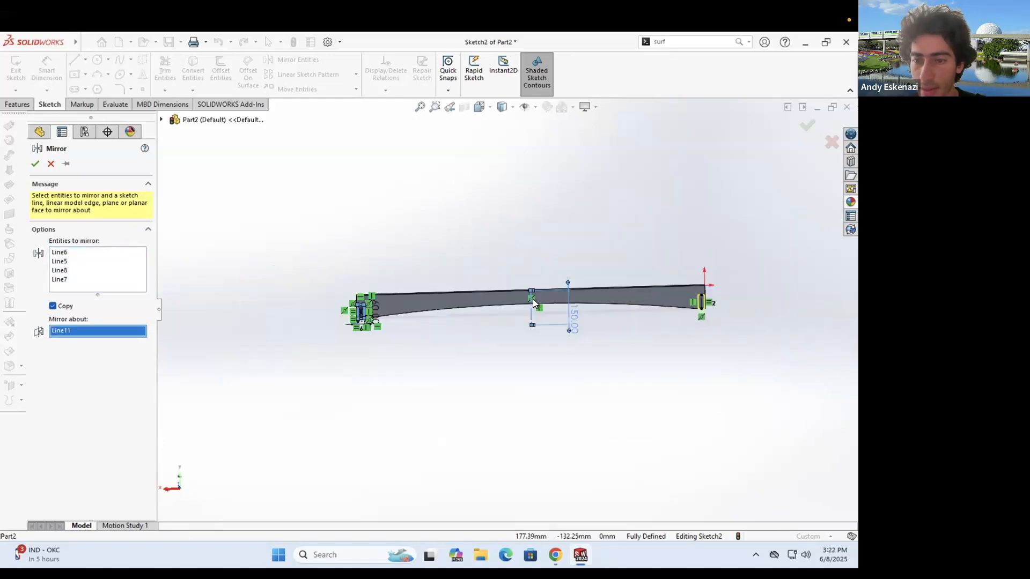
pyautogui.scroll(-2, 484, 284)
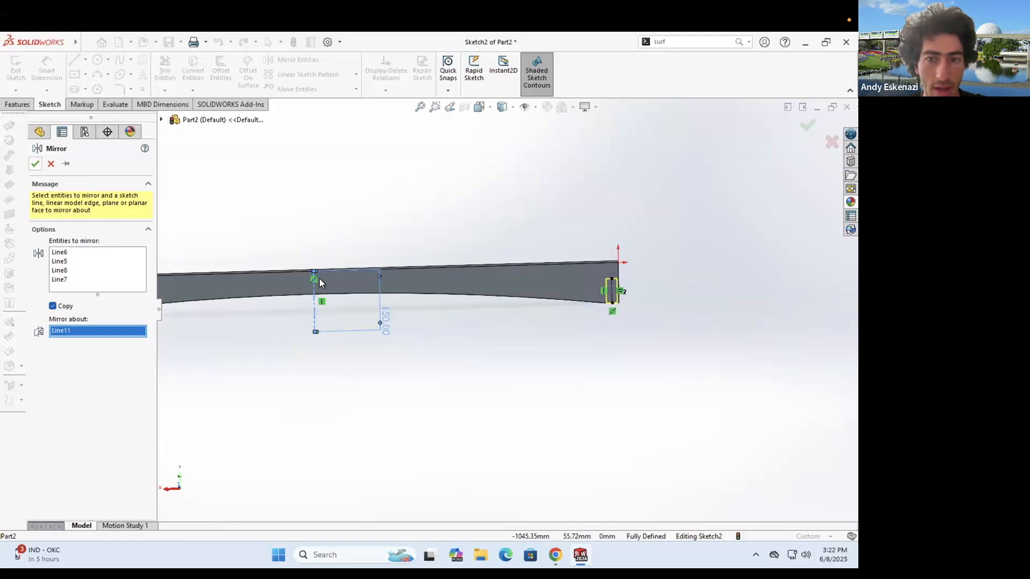
pyautogui.click(35, 164)
pyautogui.scroll(-3, 593, 321)
pyautogui.scroll(3, 218, 298)
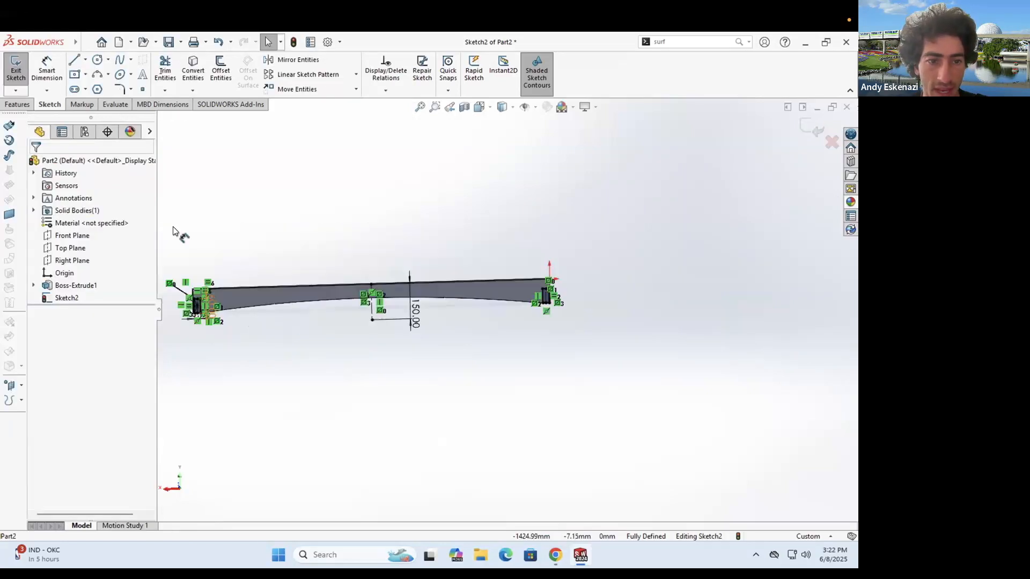
# - Extrude both end rectangles 250 mm Blind with Merge result as Boss-Extrude2
pyautogui.click(18, 104)
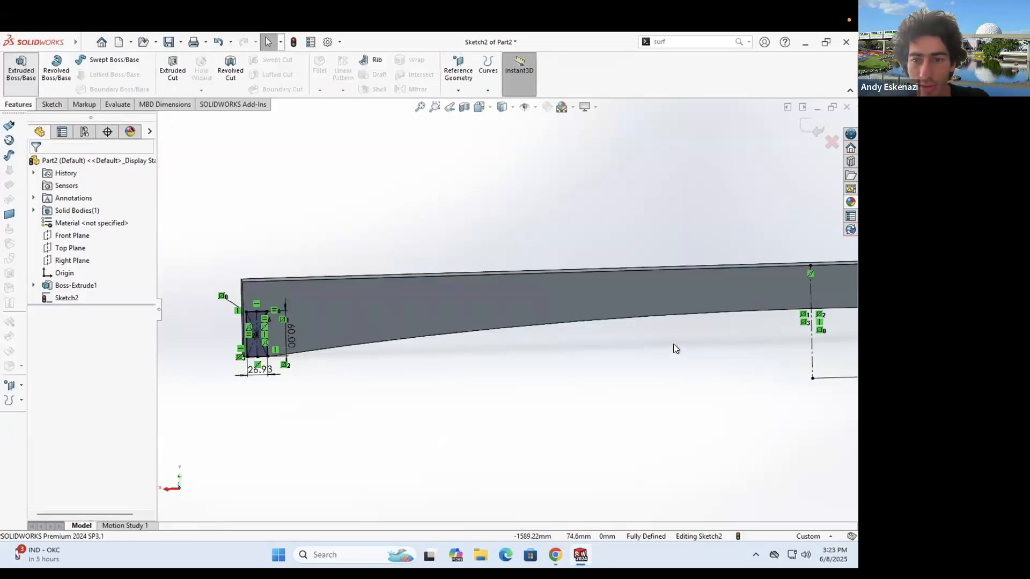
pyautogui.moveTo(673, 349); pyautogui.dragTo(352, 345, button='middle')
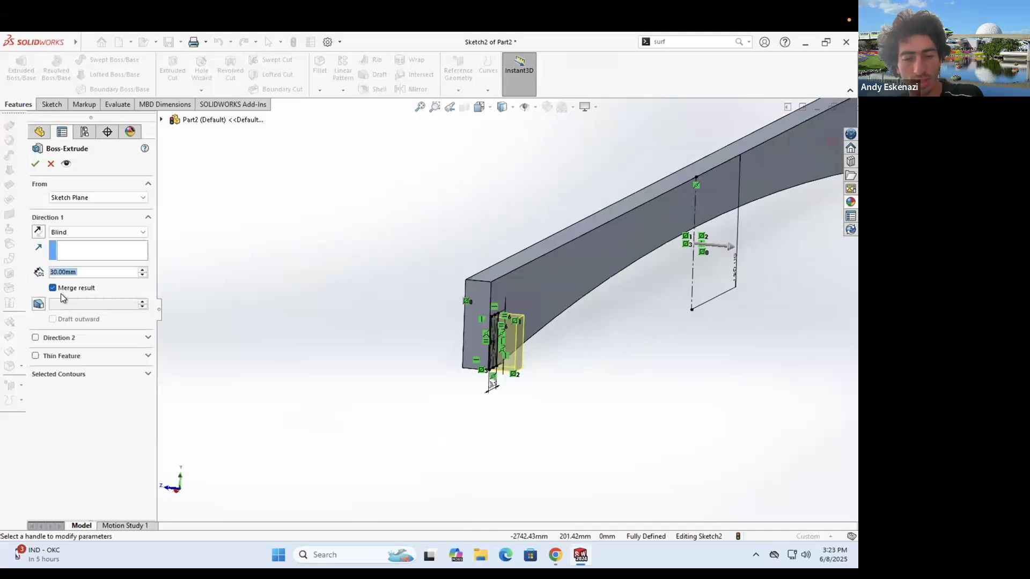
pyautogui.write('100')
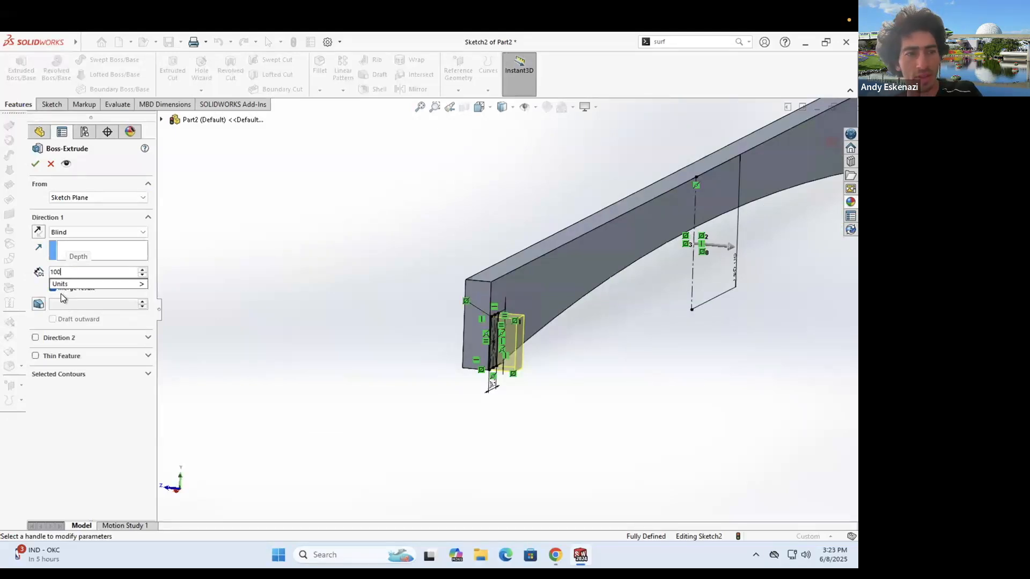
pyautogui.press('BackSpace')
pyautogui.press('BackSpace')
pyautogui.press('BackSpace')
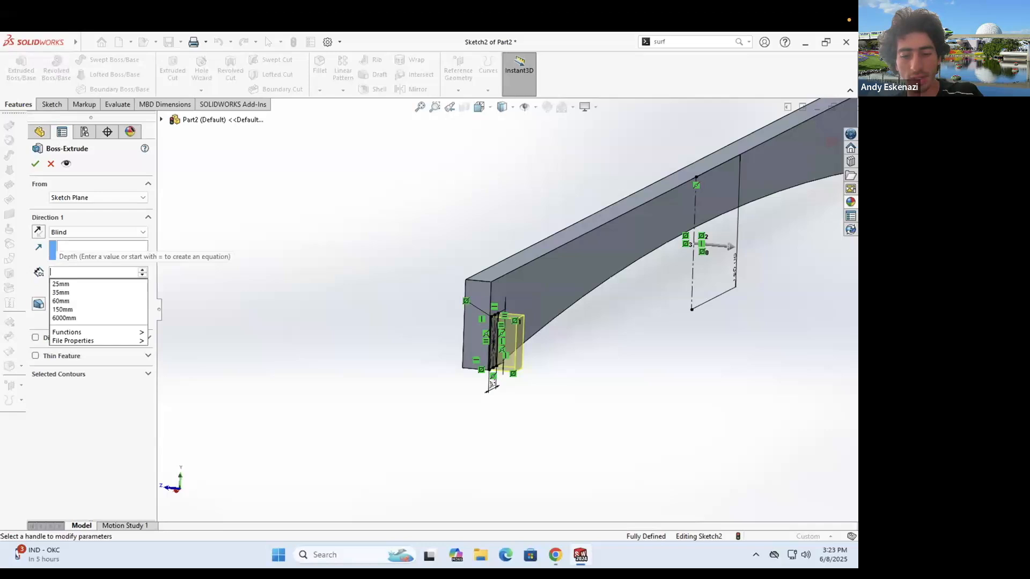
pyautogui.click(61, 294)
pyautogui.scroll(3, 573, 292)
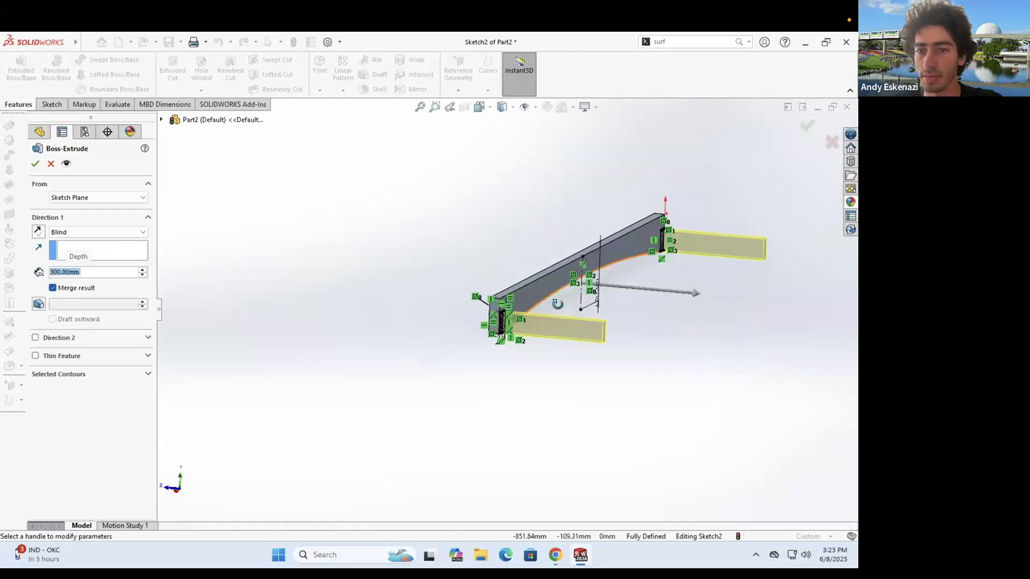
pyautogui.moveTo(557, 304); pyautogui.dragTo(555, 277, button='middle')
pyautogui.moveTo(522, 325); pyautogui.dragTo(337, 282, button='middle')
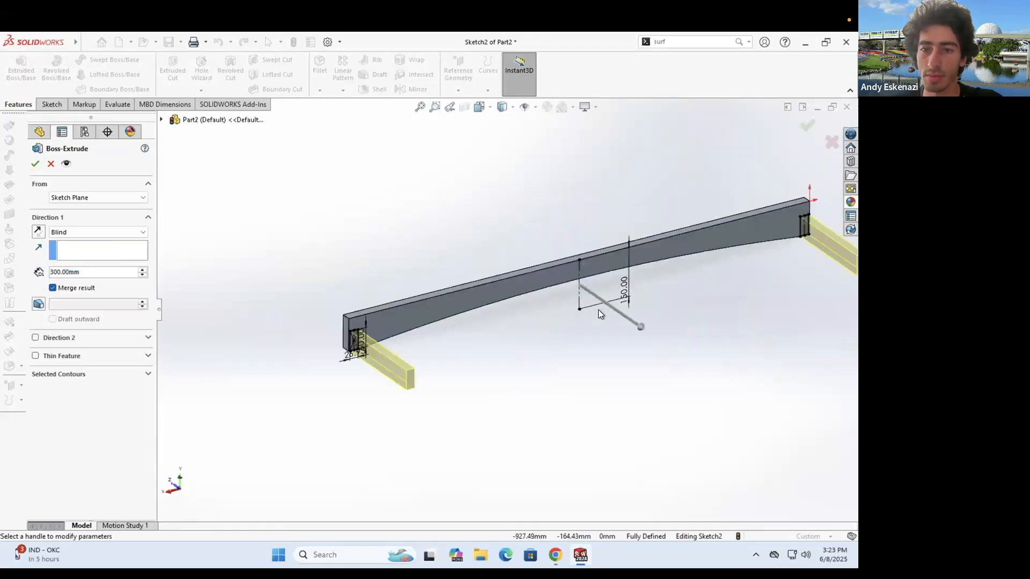
pyautogui.keyDown('ctrl'); pyautogui.moveTo(681, 300); pyautogui.dragTo(556, 298, button='middle'); pyautogui.keyUp('ctrl')
pyautogui.moveTo(260, 356); pyautogui.dragTo(269, 360, button='middle')
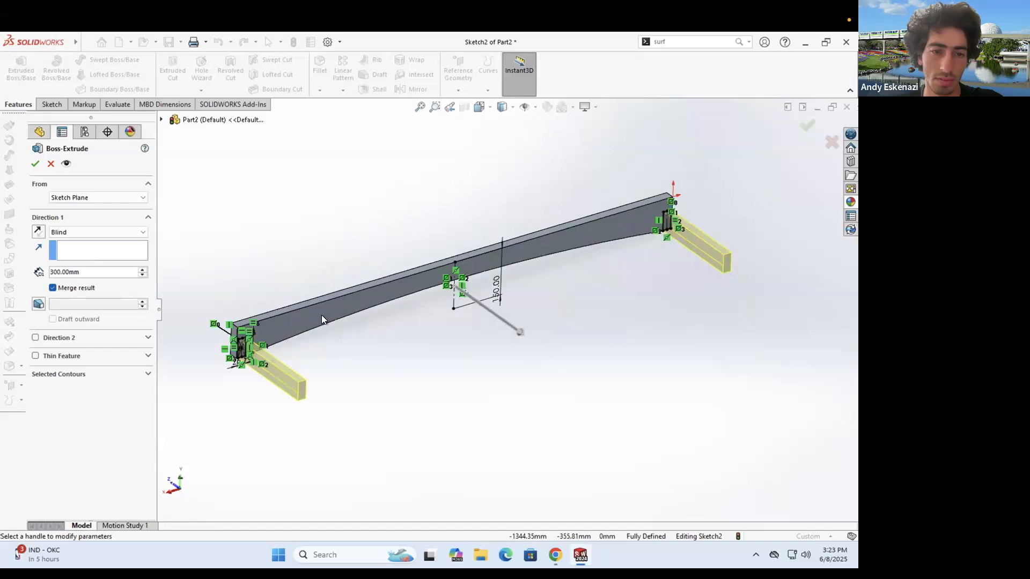
pyautogui.scroll(-5, 327, 317)
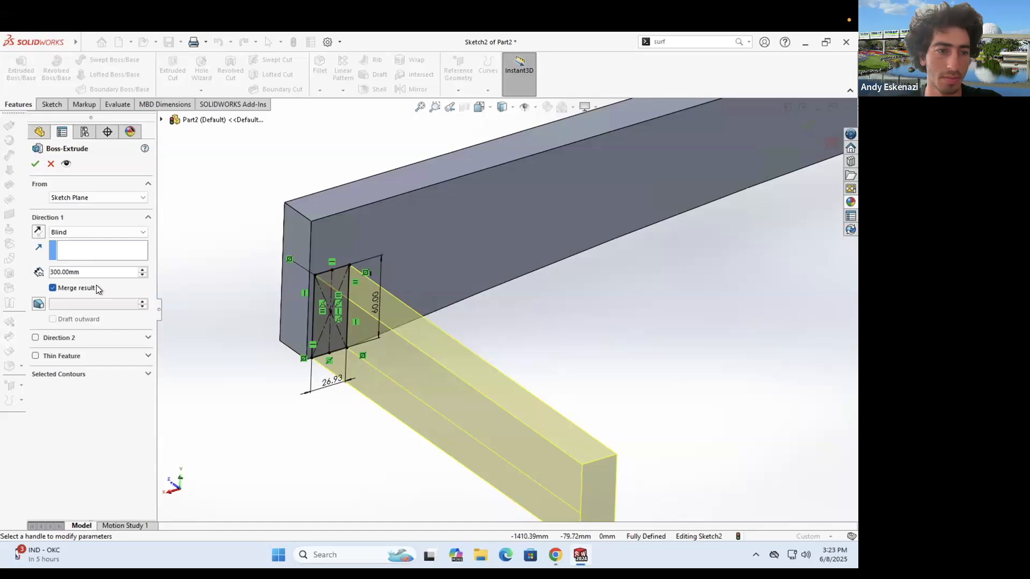
pyautogui.scroll(-1, 97, 273)
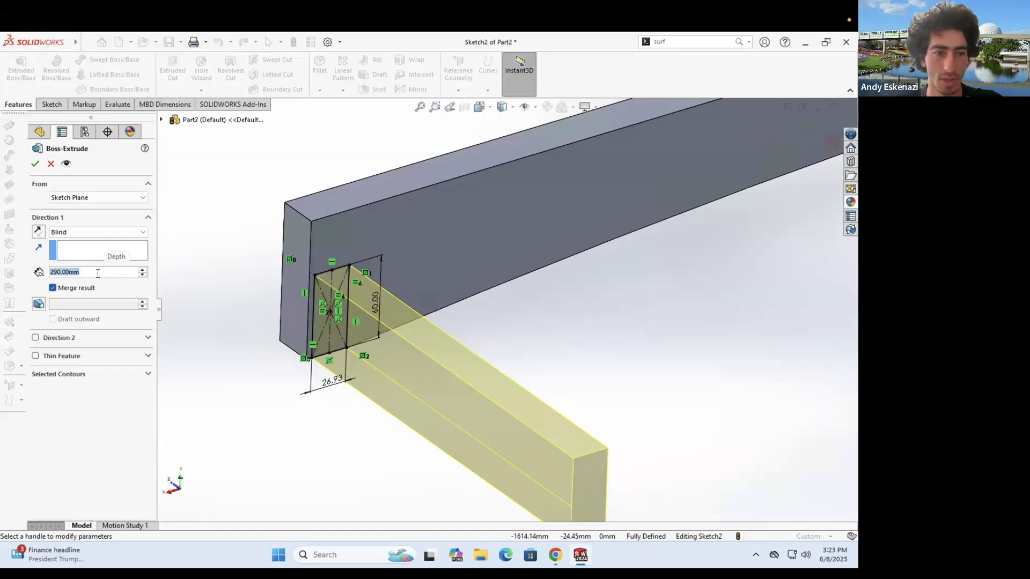
pyautogui.scroll(-4, 99, 274)
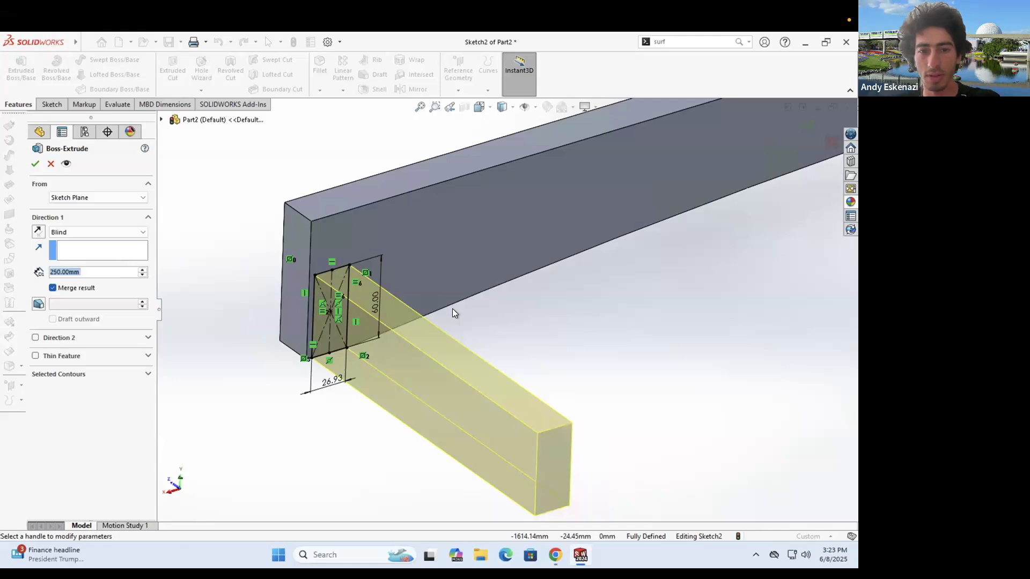
pyautogui.scroll(5, 563, 256)
pyautogui.moveTo(563, 255); pyautogui.dragTo(5, 154, button='middle')
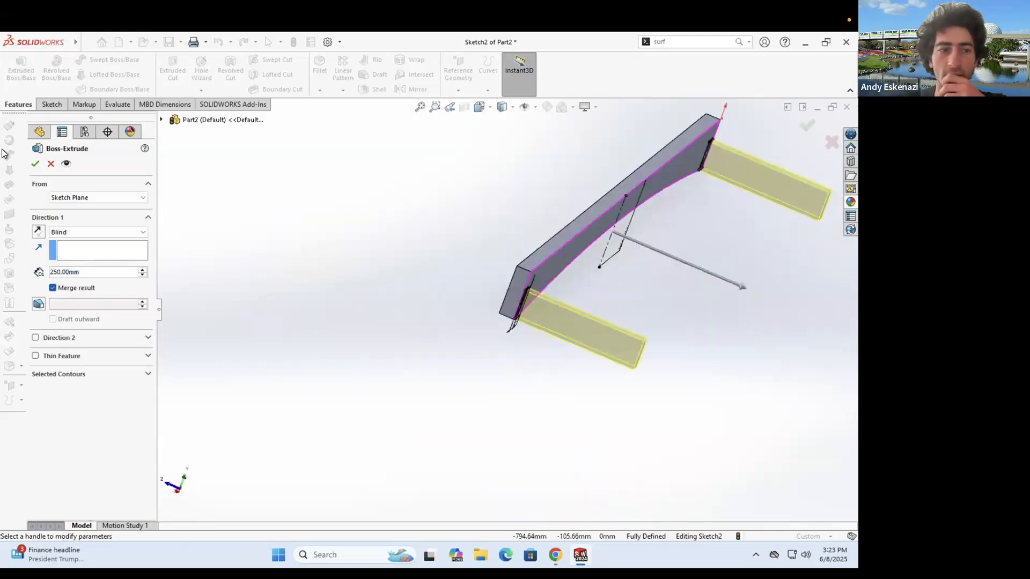
pyautogui.click(37, 164)
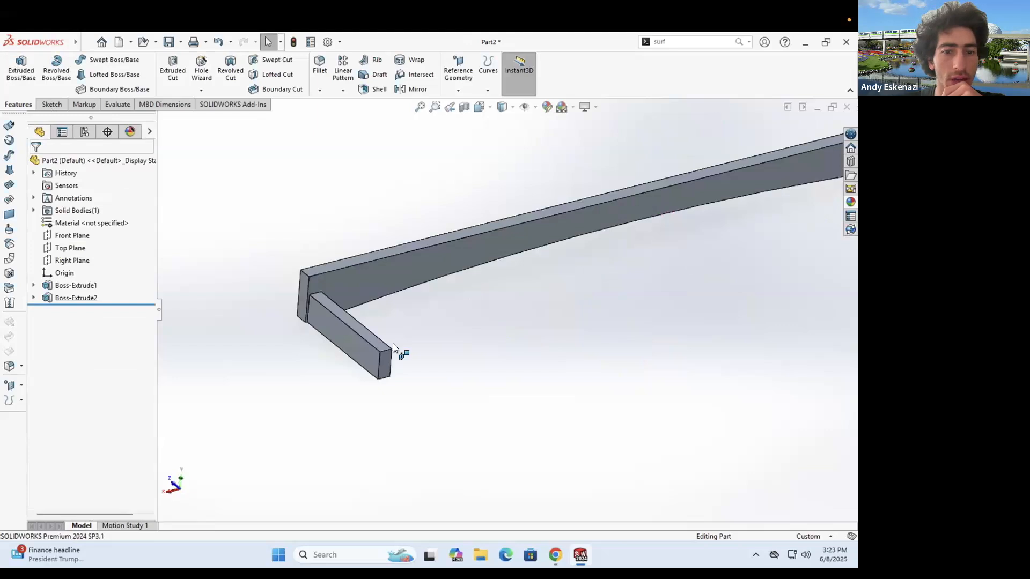
# - Convert the large face into a sketch and extrude it 30 mm as Boss-Extrude3
pyautogui.click(387, 356)
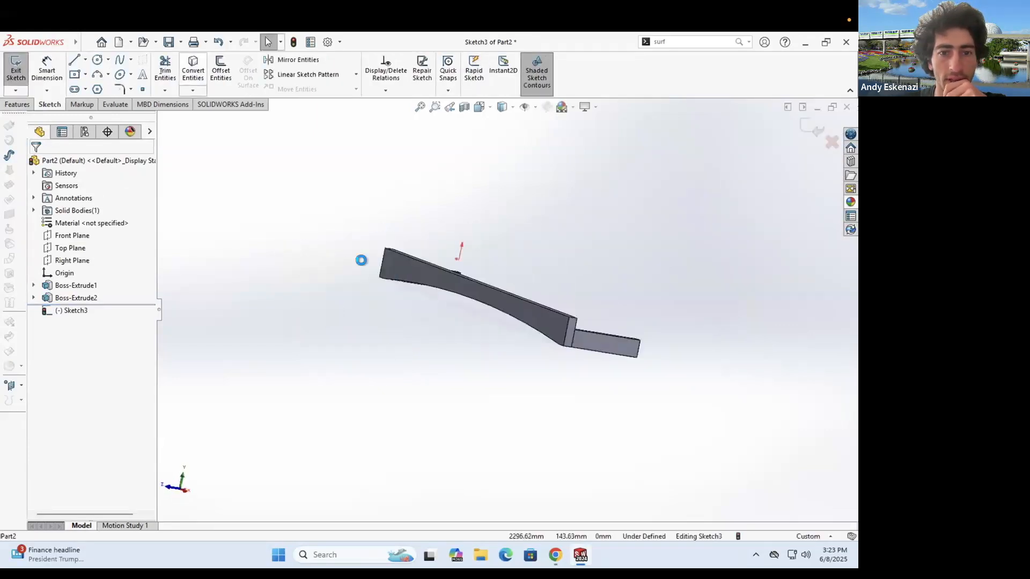
pyautogui.click(400, 269)
pyautogui.click(15, 104)
pyautogui.click(14, 78)
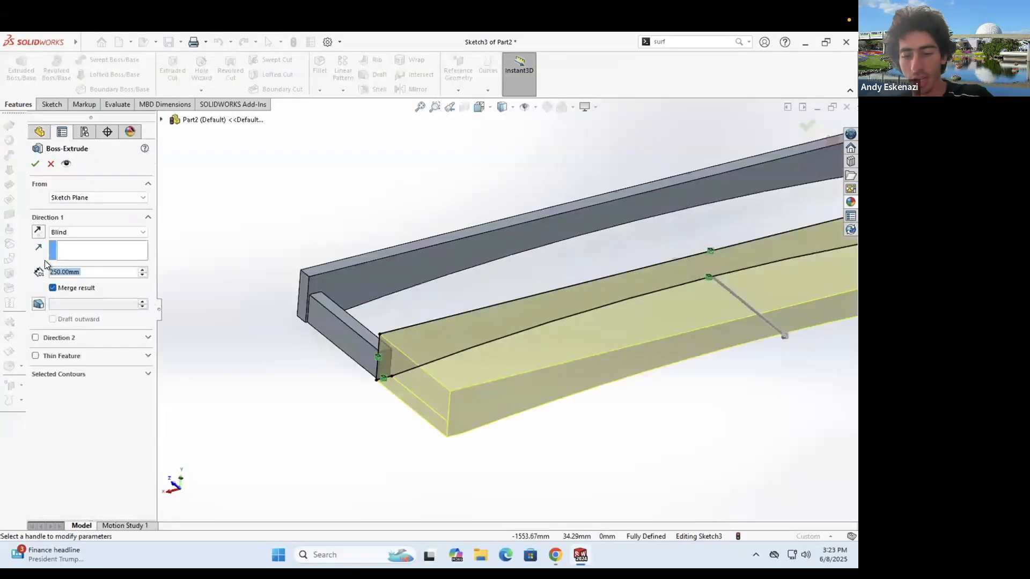
pyautogui.write('30')
pyautogui.press('Return')
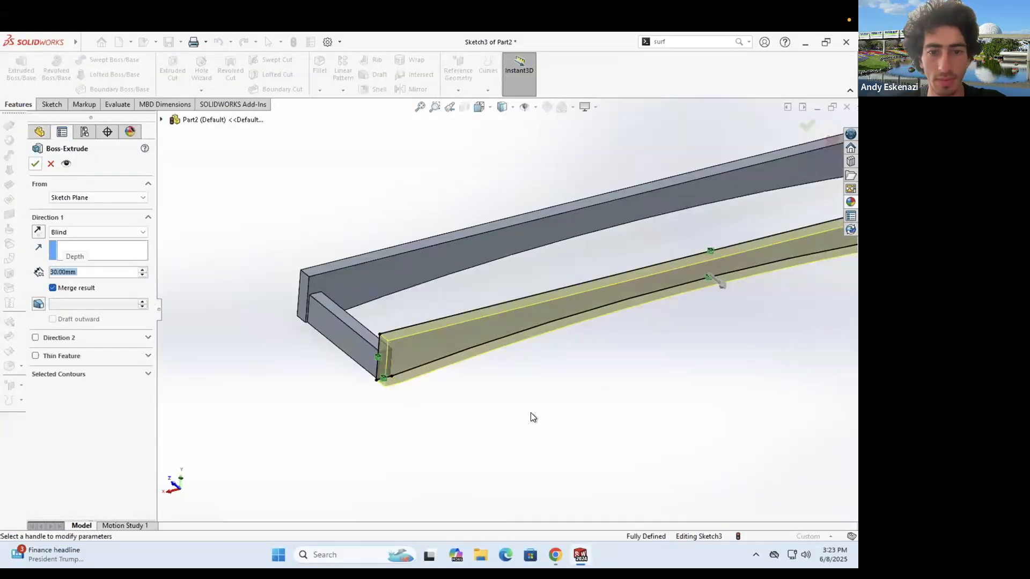
pyautogui.press('Return')
# - Start a sketch on the frame, then exit the empty sketch without adding anything
pyautogui.moveTo(500, 303); pyautogui.dragTo(479, 229, button='middle')
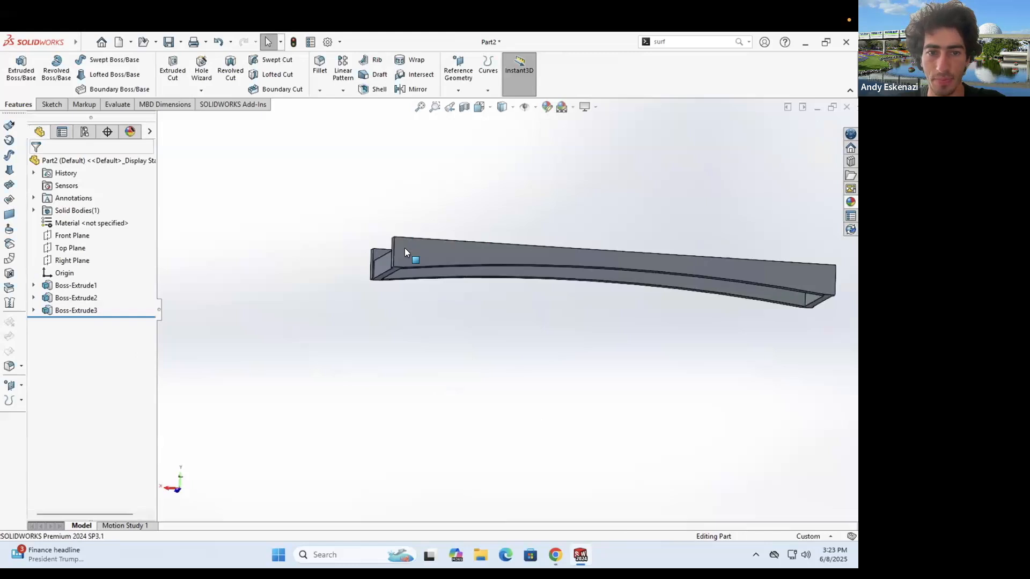
pyautogui.moveTo(405, 252); pyautogui.dragTo(422, 297, button='middle')
pyautogui.click(50, 102)
pyautogui.click(19, 71)
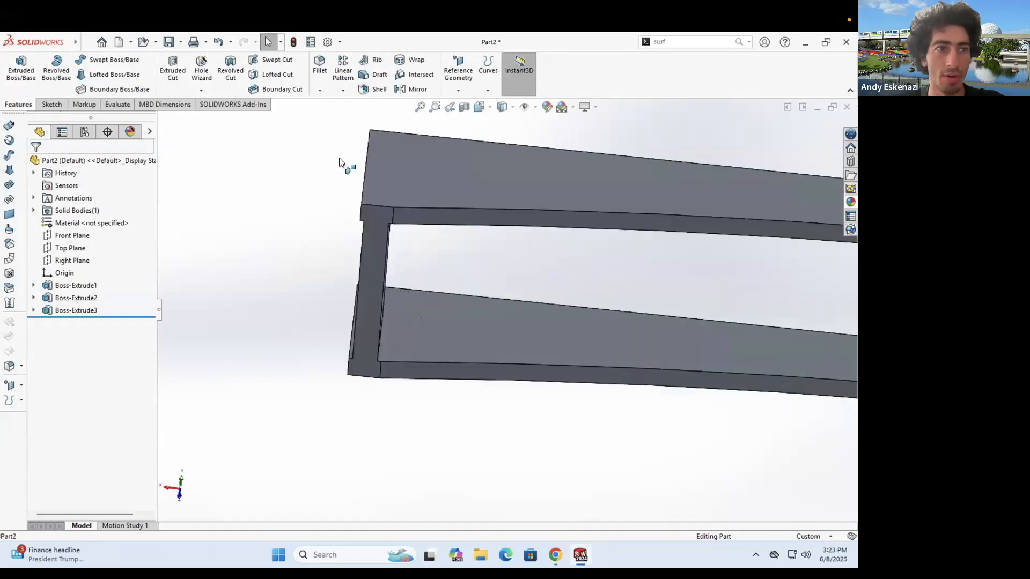
pyautogui.click(387, 219)
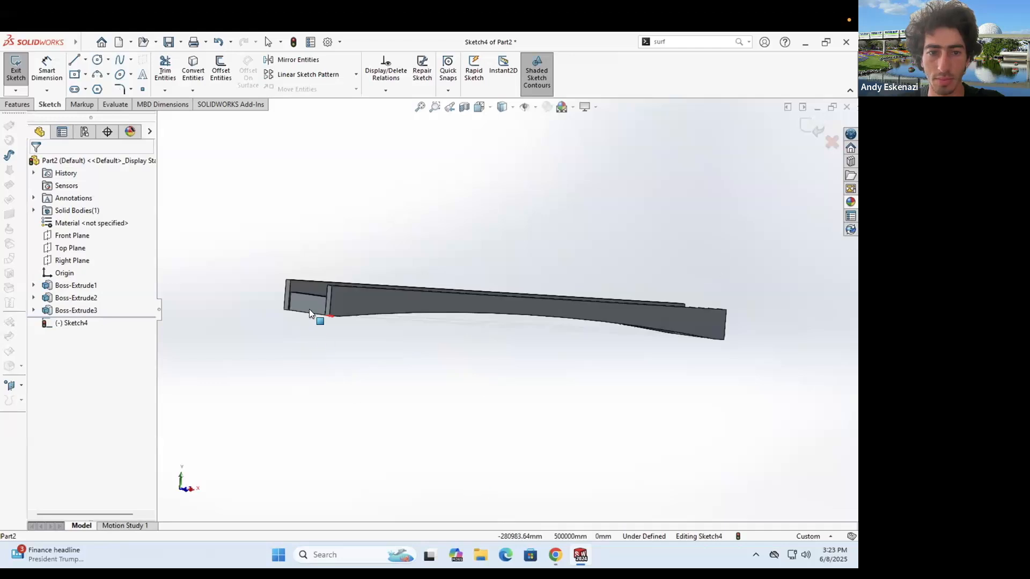
pyautogui.moveTo(362, 346); pyautogui.dragTo(352, 275, button='middle')
pyautogui.moveTo(436, 324)
pyautogui.mouseDown(button='middle')
pyautogui.moveTo(426, 291)
pyautogui.moveTo(430, 230)
pyautogui.moveTo(473, 334)
pyautogui.mouseUp(button='middle')
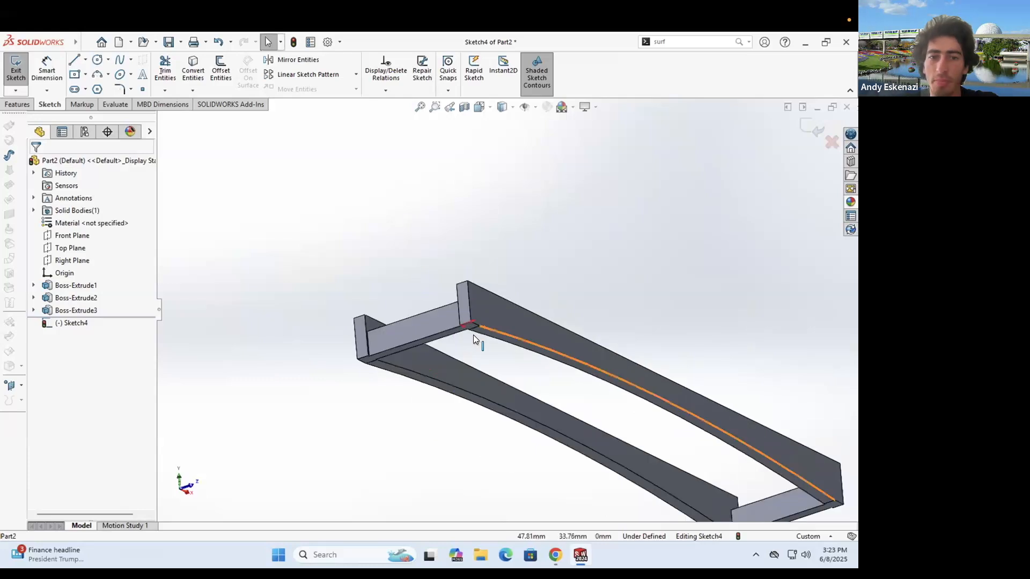
pyautogui.scroll(2, 485, 338)
pyautogui.scroll(-3, 433, 324)
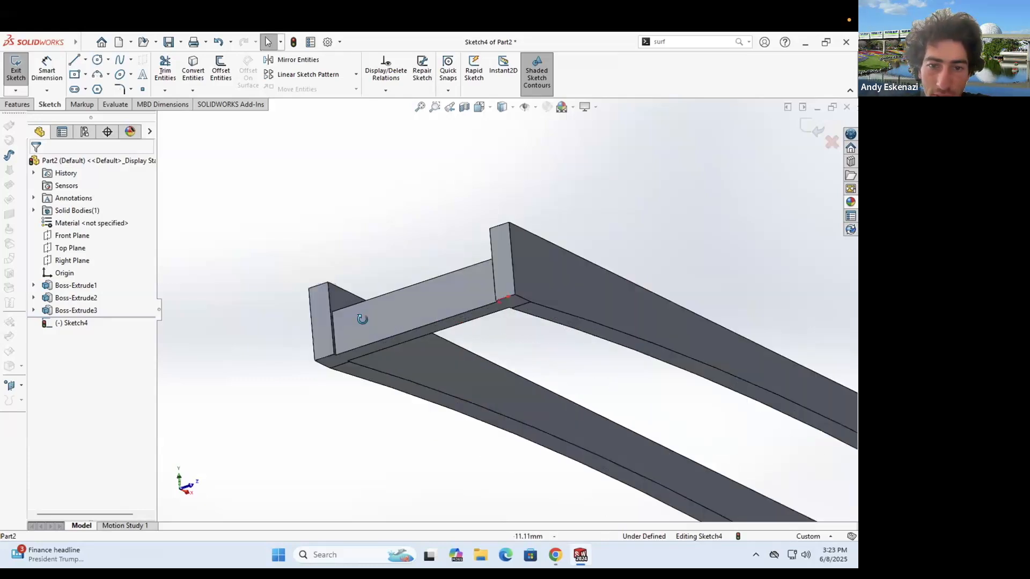
pyautogui.click(17, 75)
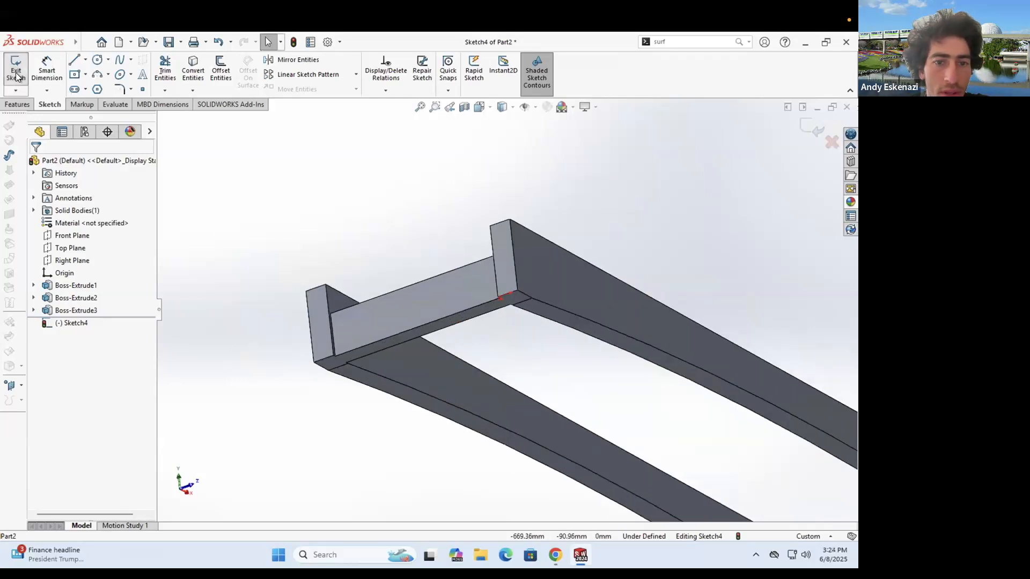
# - Start a sketch on the crossbar face and convert its upper edge into a line
pyautogui.click(17, 72)
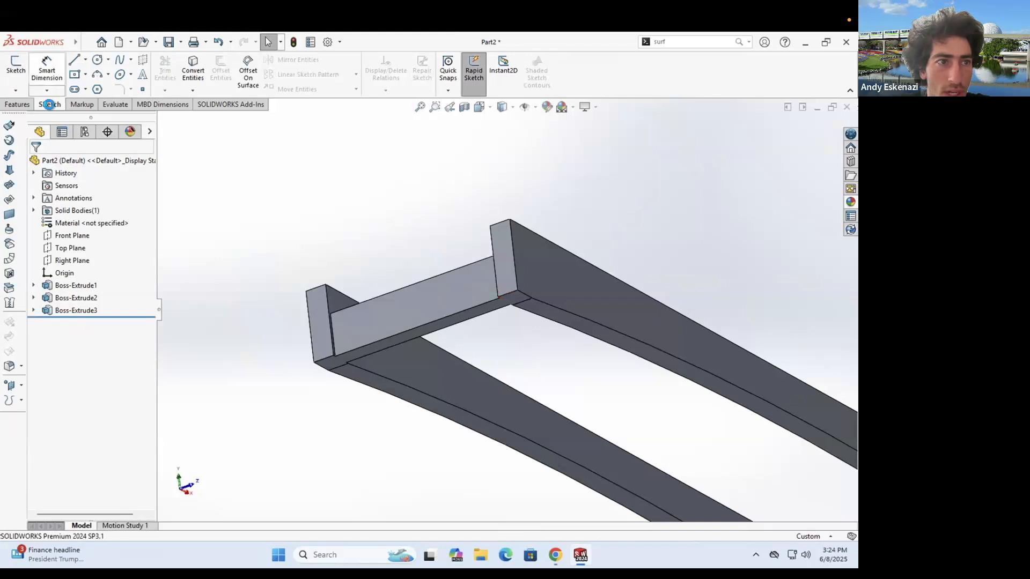
pyautogui.click(399, 335)
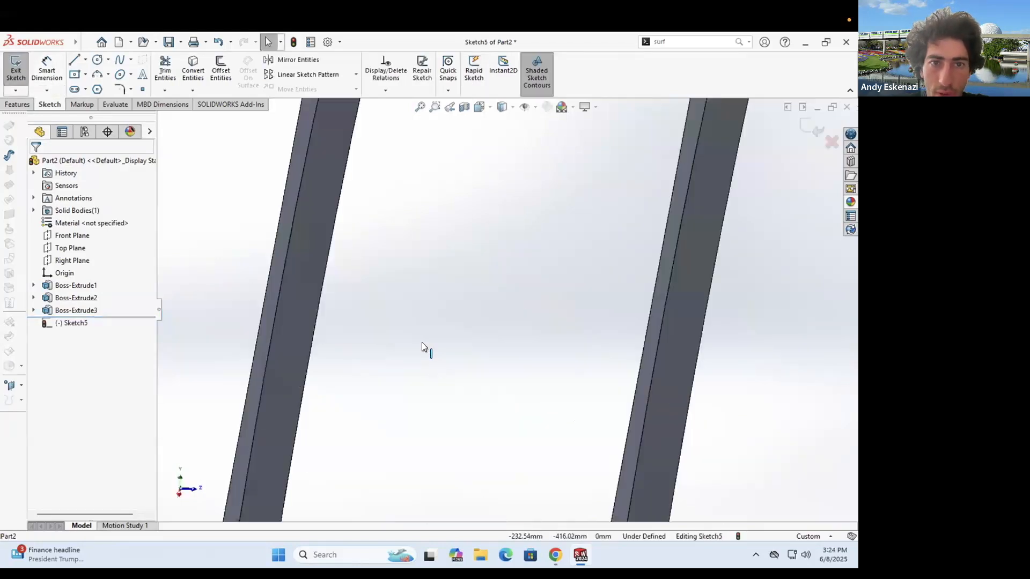
pyautogui.scroll(5, 512, 207)
pyautogui.scroll(-5, 519, 201)
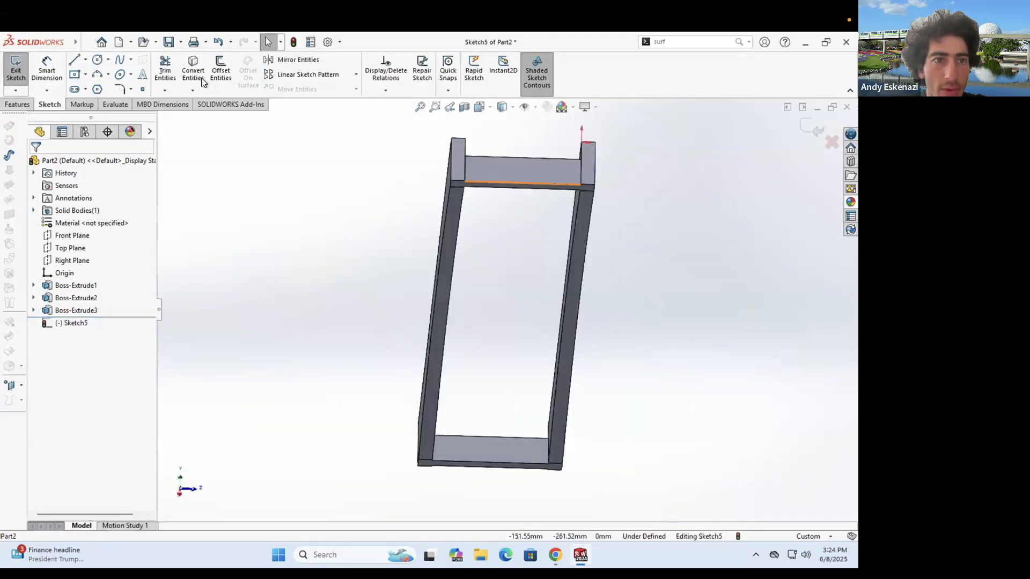
pyautogui.click(202, 78)
pyautogui.click(403, 294)
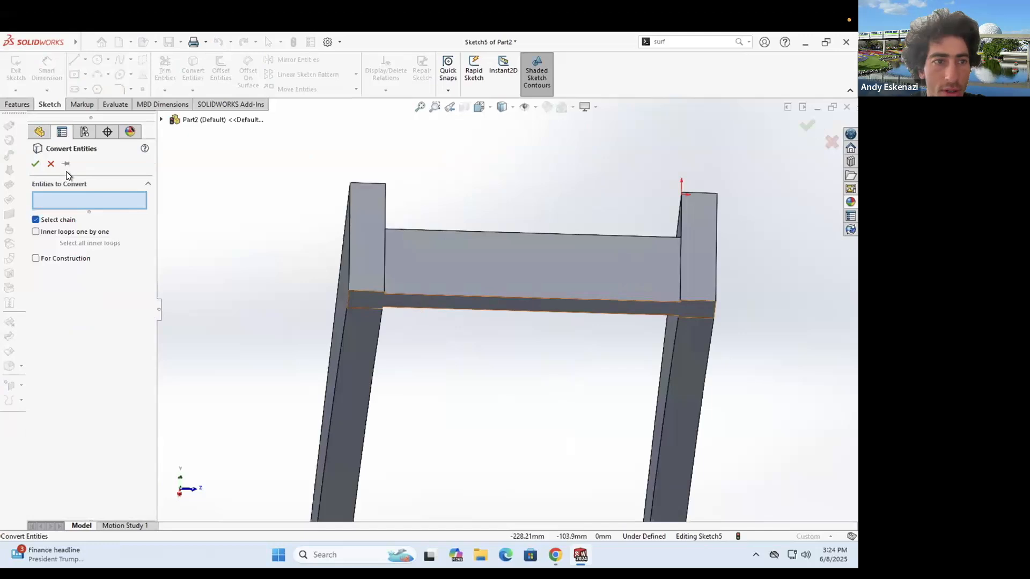
pyautogui.click(75, 61)
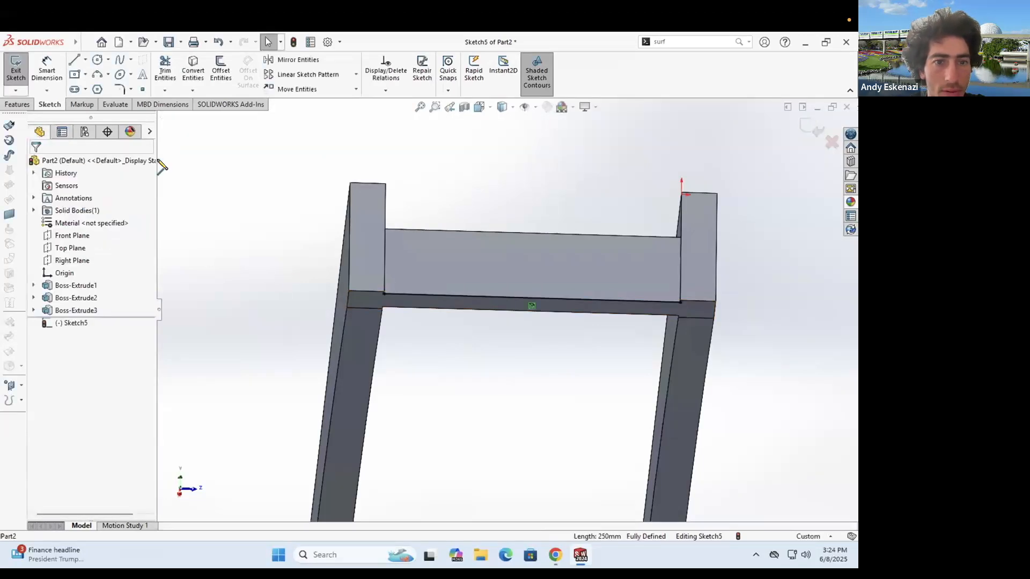
# - Draw a short line chain down from the crossbar's left end
pyautogui.click(350, 294)
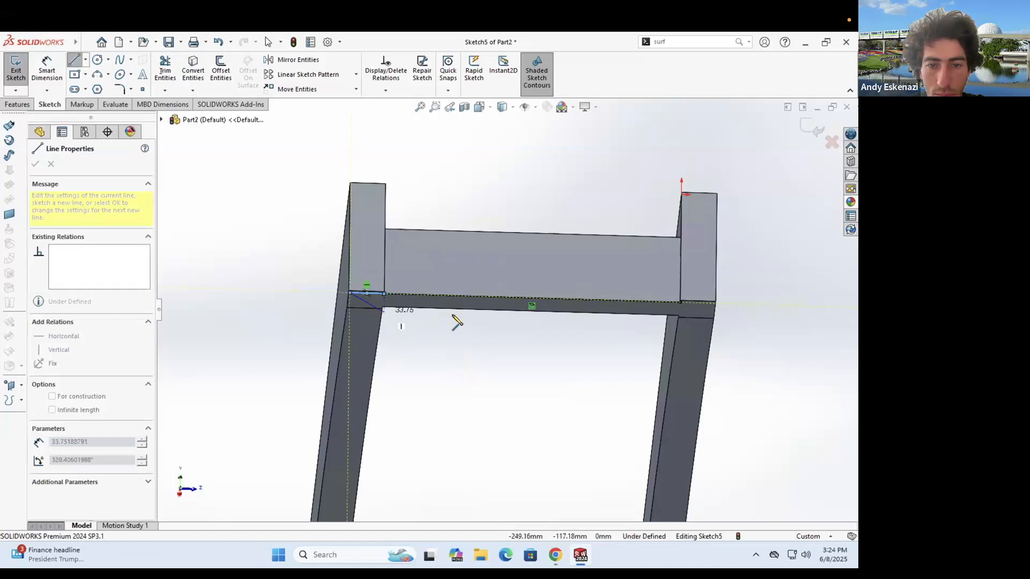
pyautogui.scroll(3, 440, 384)
pyautogui.moveTo(425, 361); pyautogui.dragTo(397, 345, button='middle')
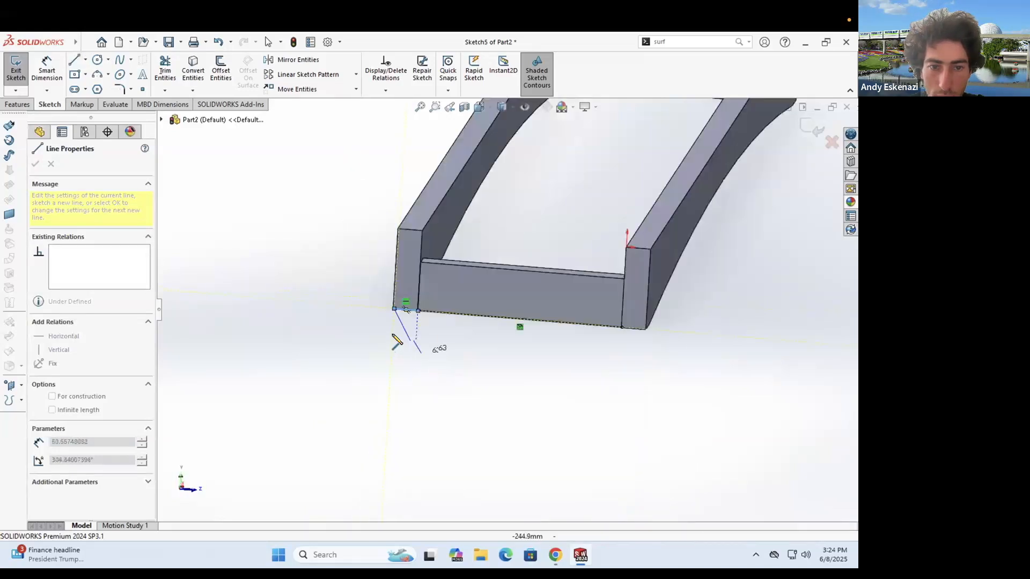
pyautogui.click(393, 335)
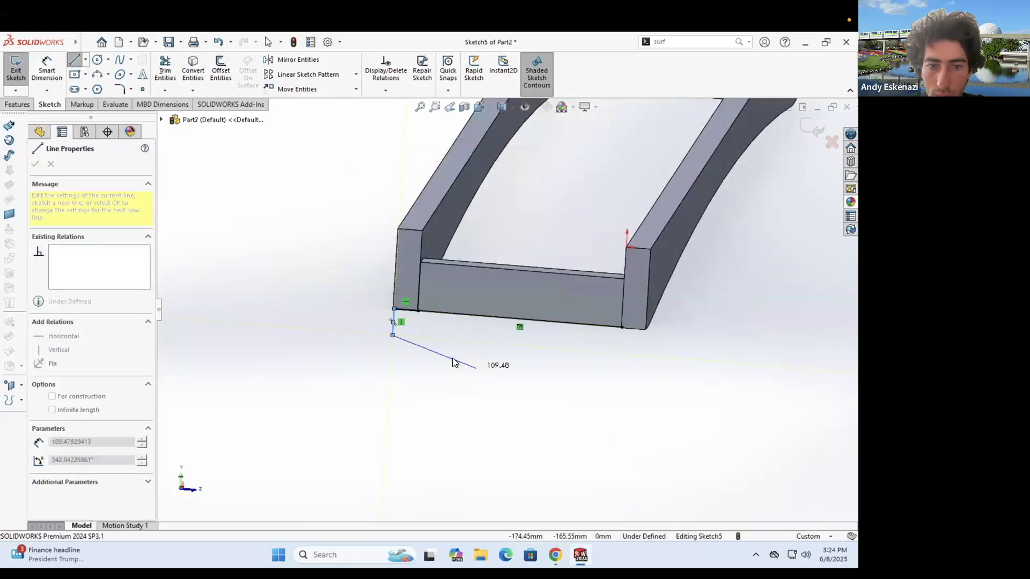
pyautogui.doubleClick(476, 368)
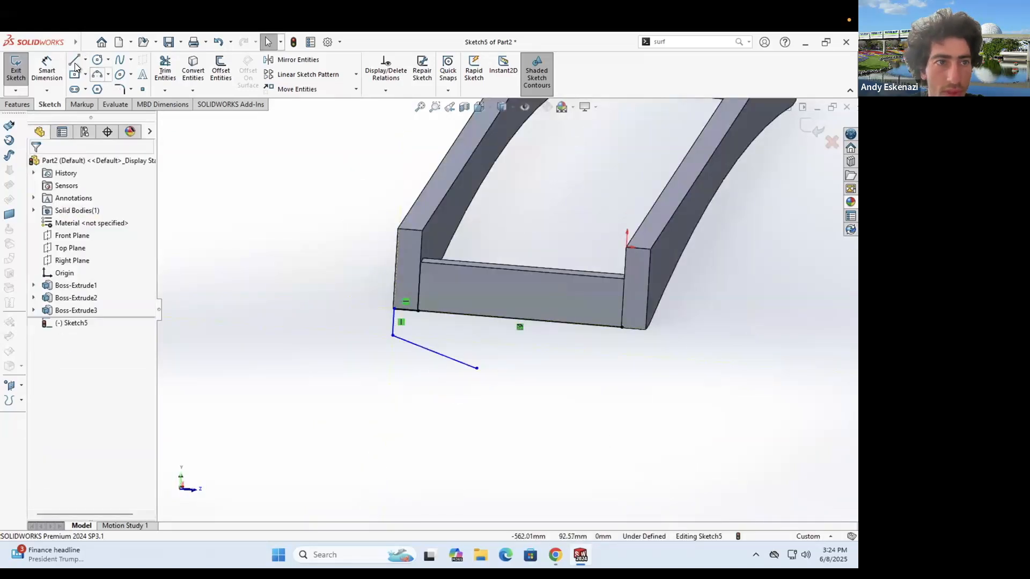
# - Draw a matching line chain from the crossbar's right end, checking the monorail reference photo
pyautogui.click(622, 327)
pyautogui.click(644, 329)
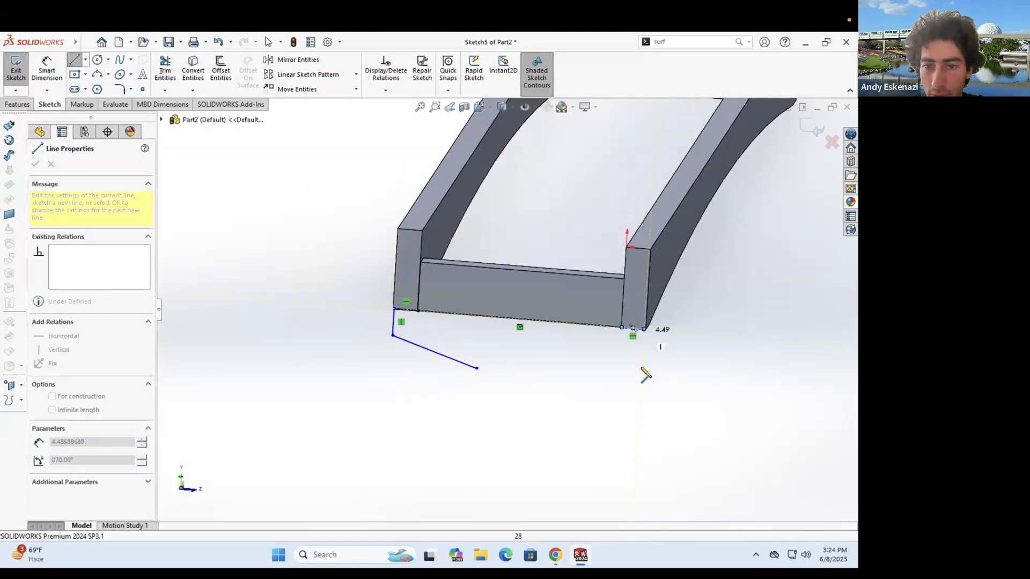
pyautogui.click(529, 374)
pyautogui.scroll(2, 559, 314)
pyautogui.click(555, 556)
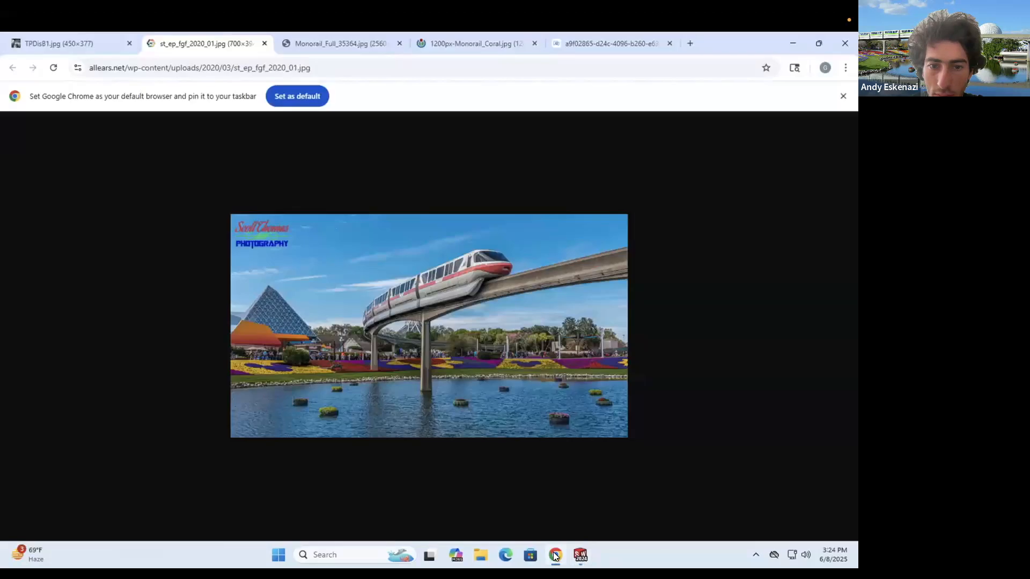
pyautogui.hotkey('alt', 'Tab')
# - Place the long downward line's end, then undo the unwanted line
pyautogui.scroll(2, 527, 437)
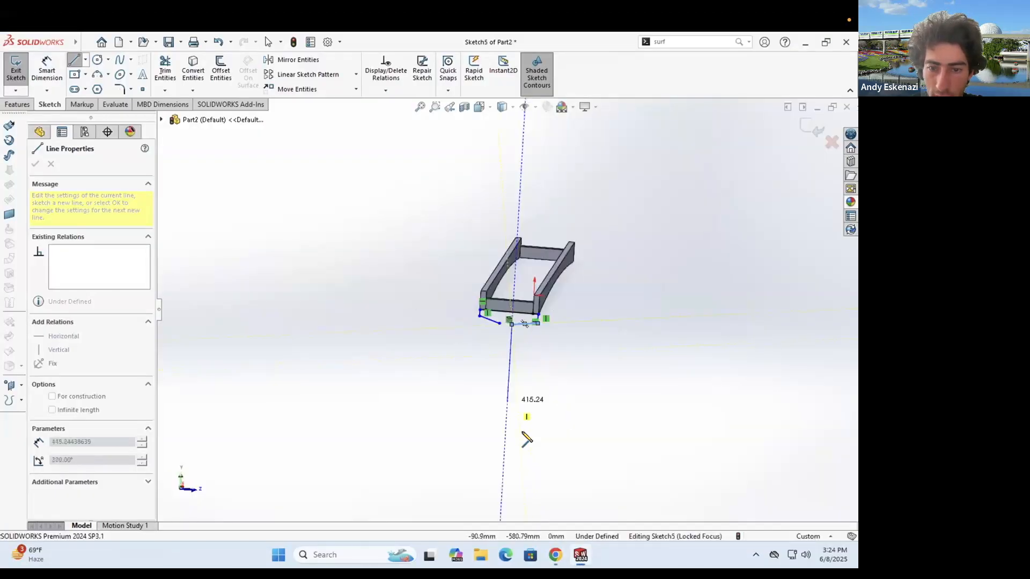
pyautogui.click(519, 433)
pyautogui.press('Escape')
pyautogui.moveTo(496, 376); pyautogui.dragTo(508, 340, button='middle')
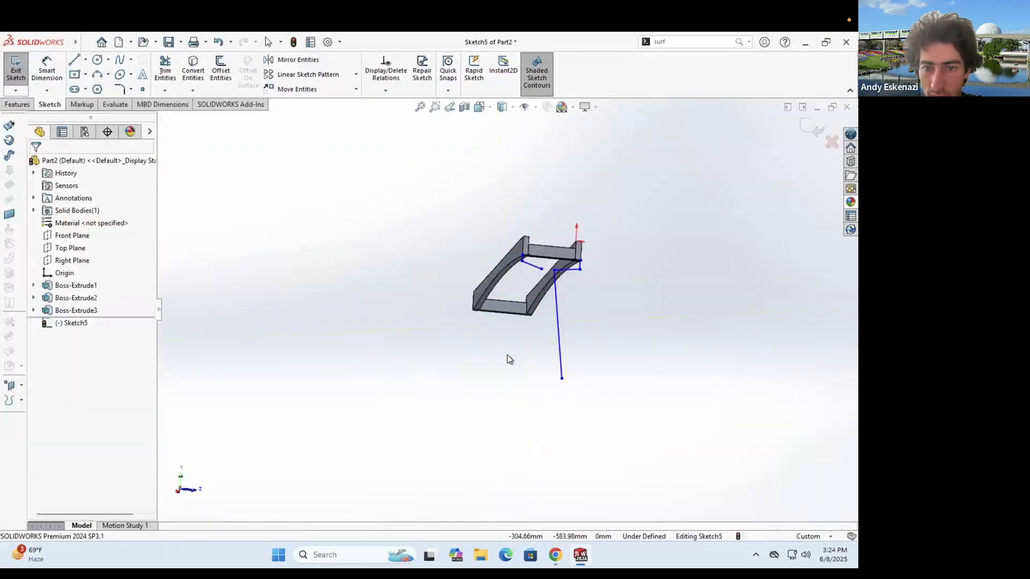
pyautogui.moveTo(558, 310); pyautogui.dragTo(561, 323, button='middle')
pyautogui.scroll(-3, 561, 322)
pyautogui.hotkey('ctrl', 'z')
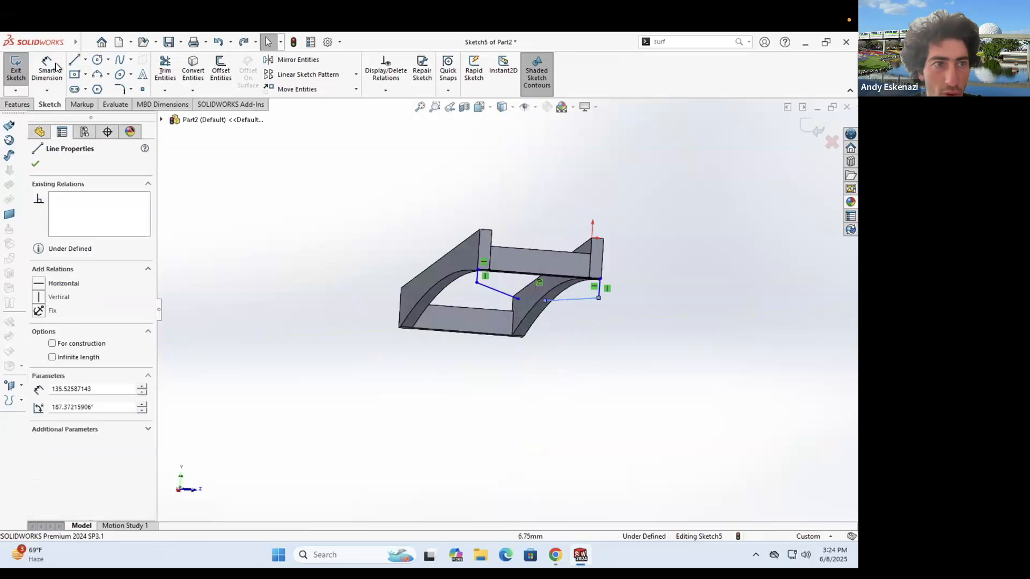
pyautogui.press('Escape')
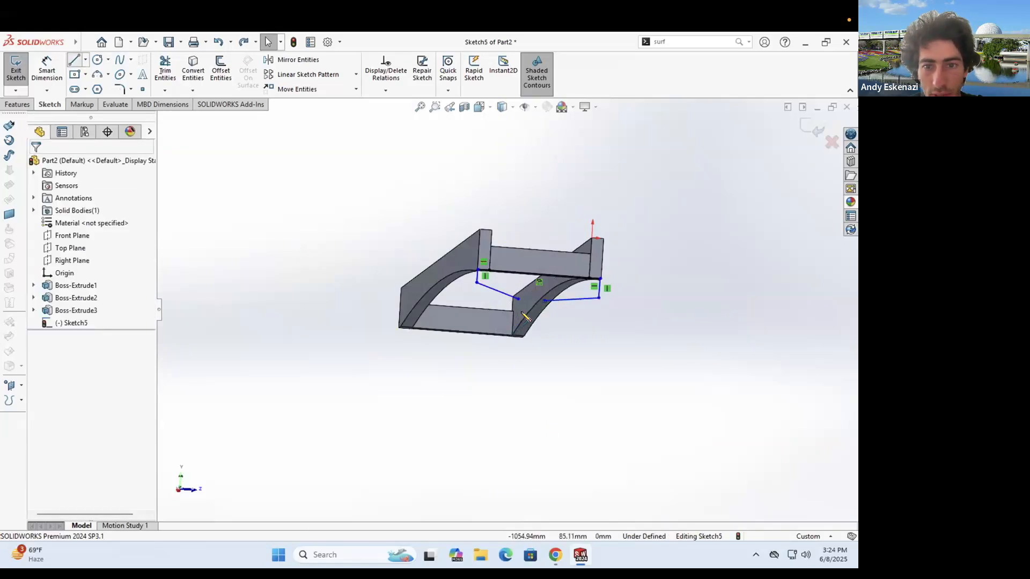
# - Draw a vertical centerline from the crossbar's midpoint and dimension its 483.06 length
pyautogui.click(92, 86)
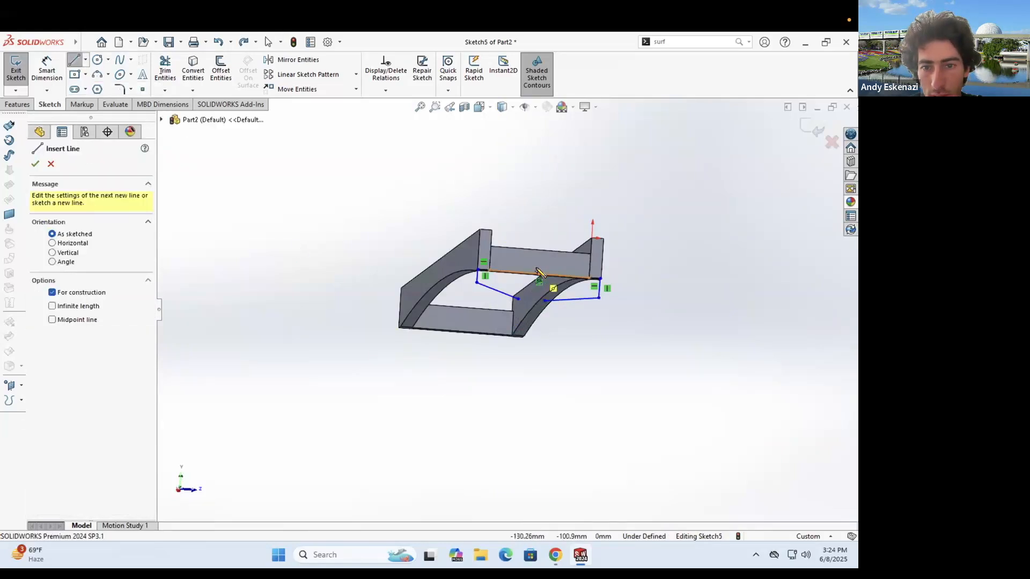
pyautogui.scroll(2, 523, 397)
pyautogui.click(523, 420)
pyautogui.press('Escape')
pyautogui.moveTo(538, 277); pyautogui.dragTo(531, 318, button='middle')
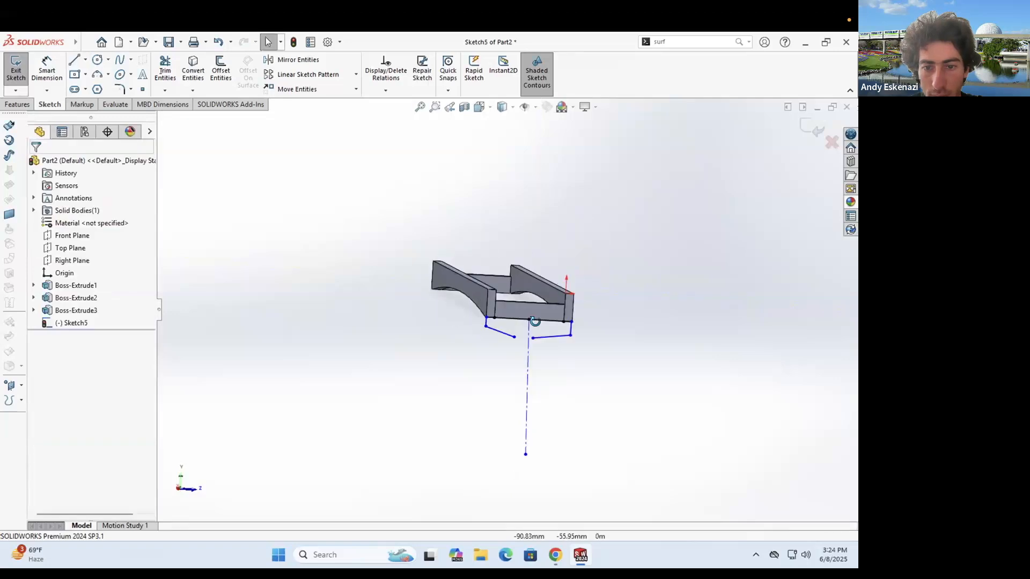
pyautogui.click(55, 69)
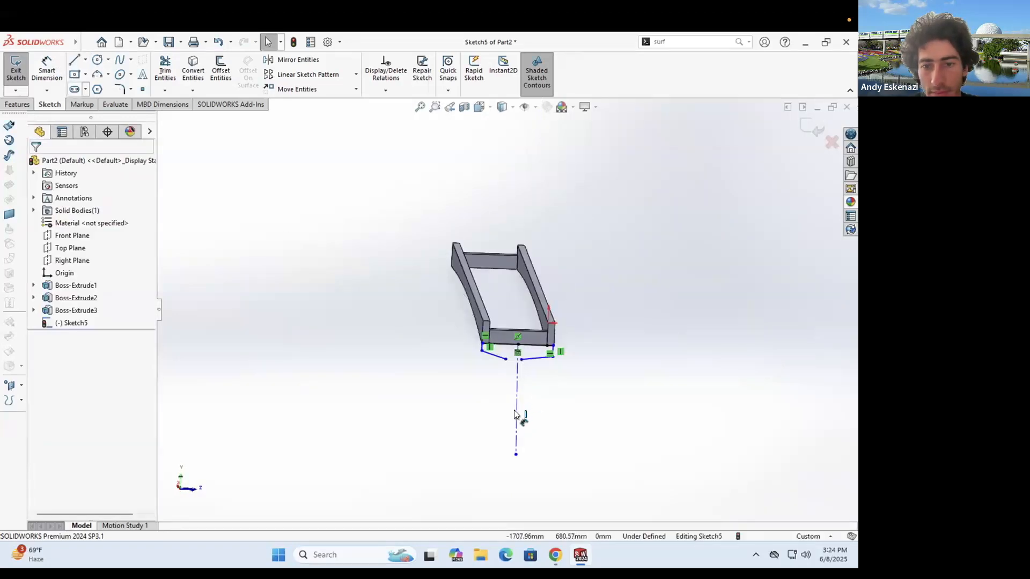
pyautogui.click(515, 410)
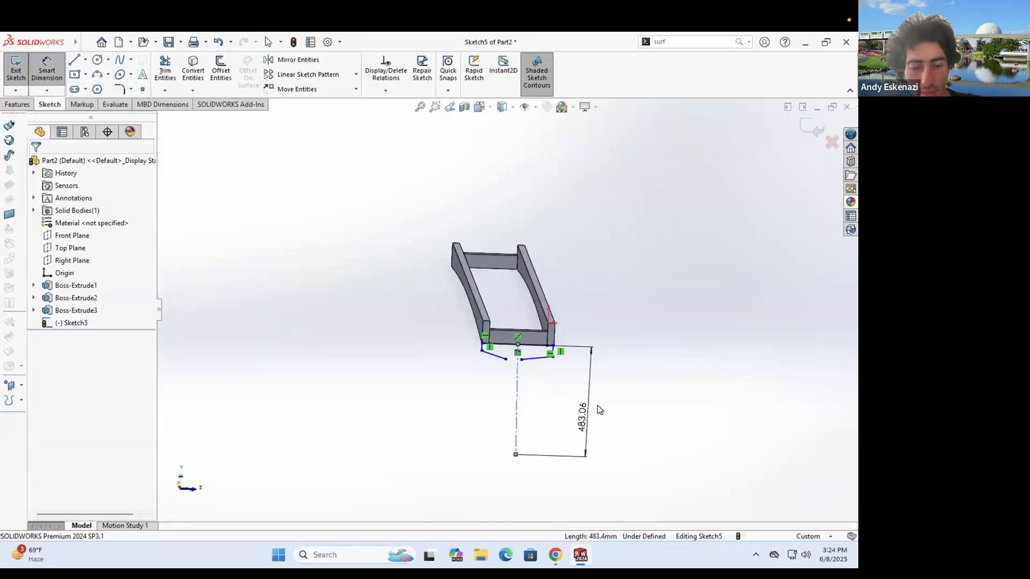
pyautogui.click(597, 406)
pyautogui.press('Return')
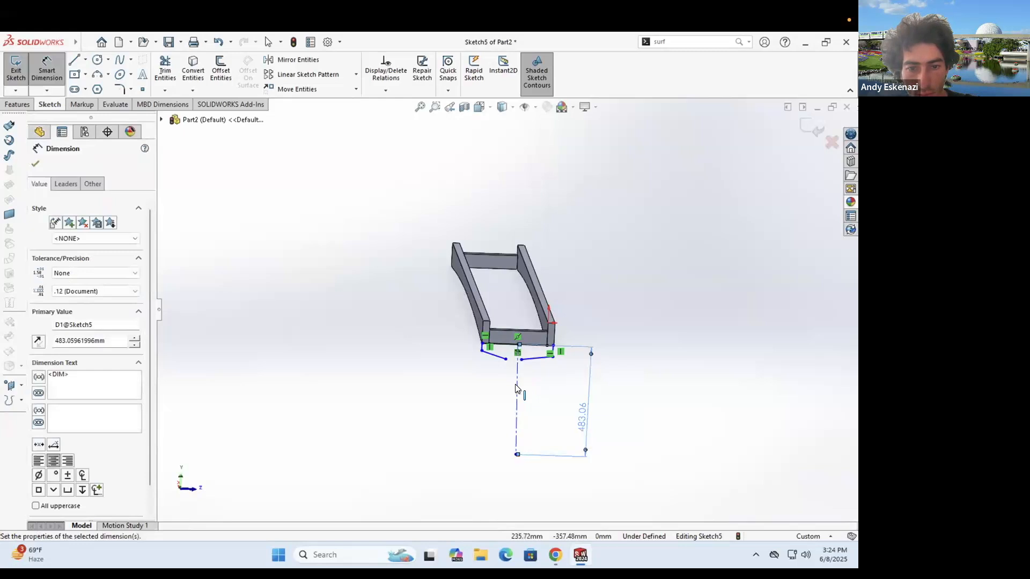
pyautogui.press('Escape')
# - Set the centerline's length dimension to 500 mm
pyautogui.click(517, 381)
pyautogui.scroll(-6, 487, 340)
pyautogui.keyDown('ctrl'); pyautogui.click(486, 339); pyautogui.keyUp('ctrl')
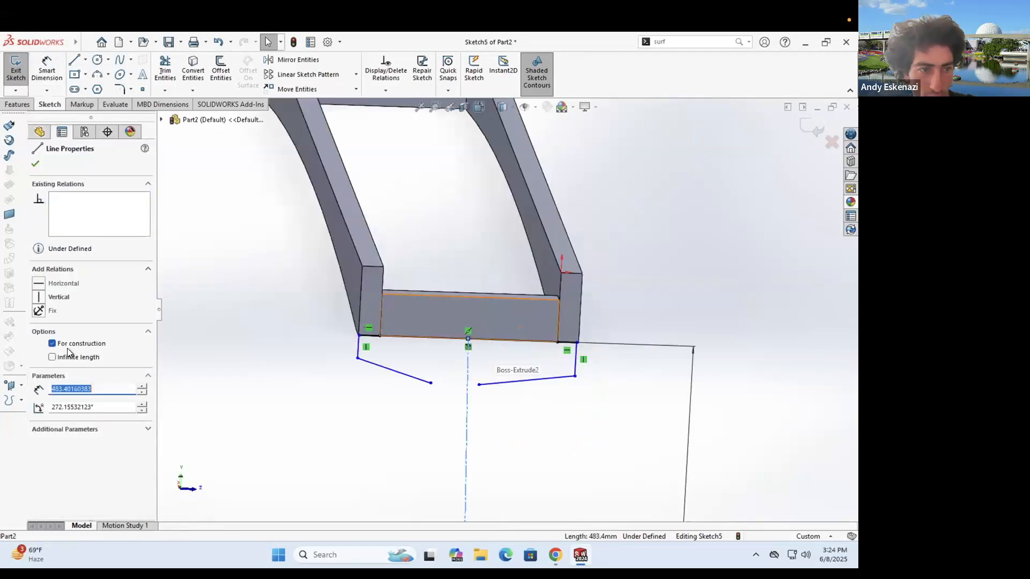
pyautogui.click(586, 428)
pyautogui.scroll(5, 586, 428)
pyautogui.doubleClick(587, 428)
pyautogui.write('500')
pyautogui.press('Return')
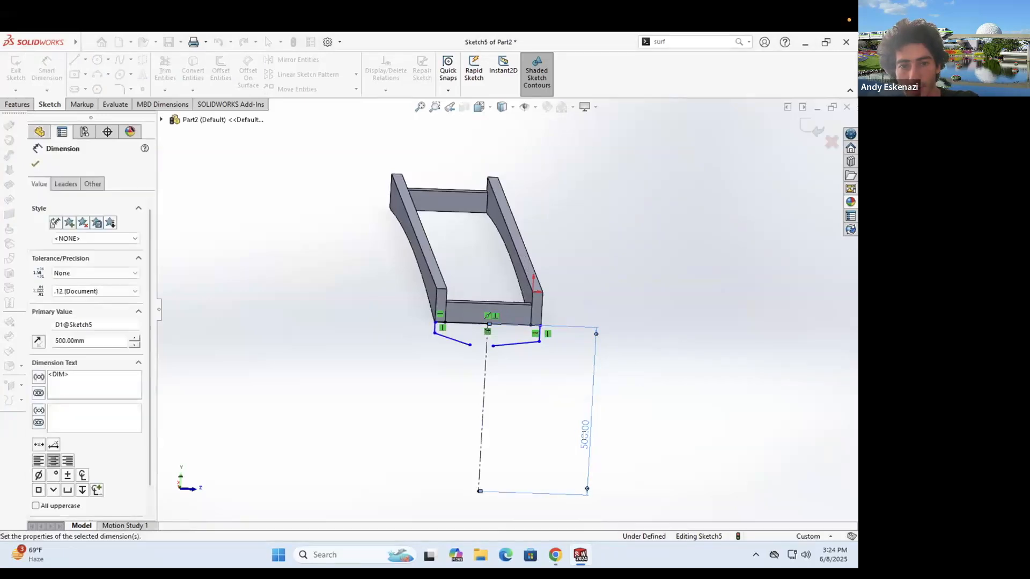
# - Change the centerline's 500 mm dimension to 600 mm
pyautogui.doubleClick(585, 435)
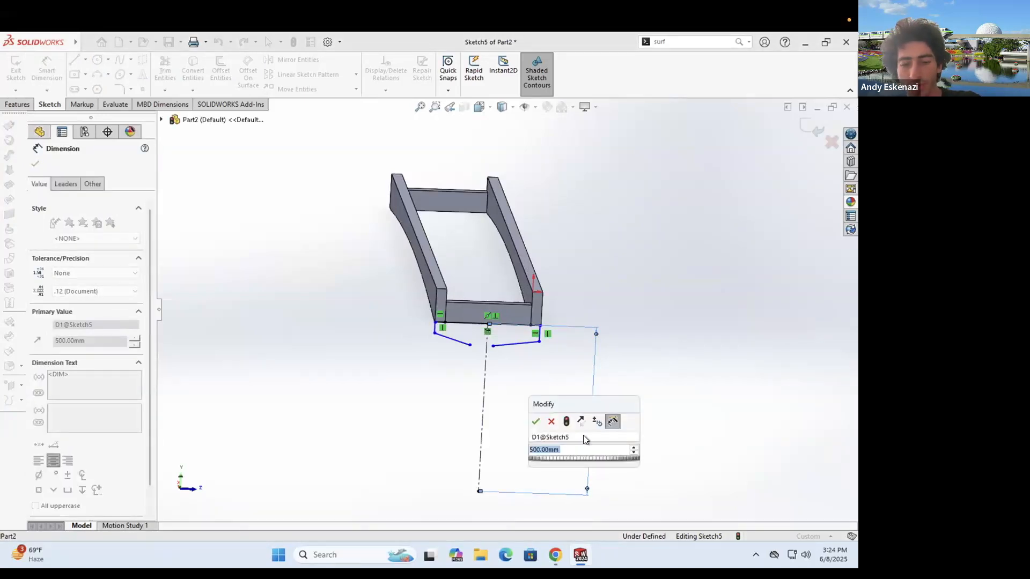
pyautogui.write('600')
pyautogui.press('Return')
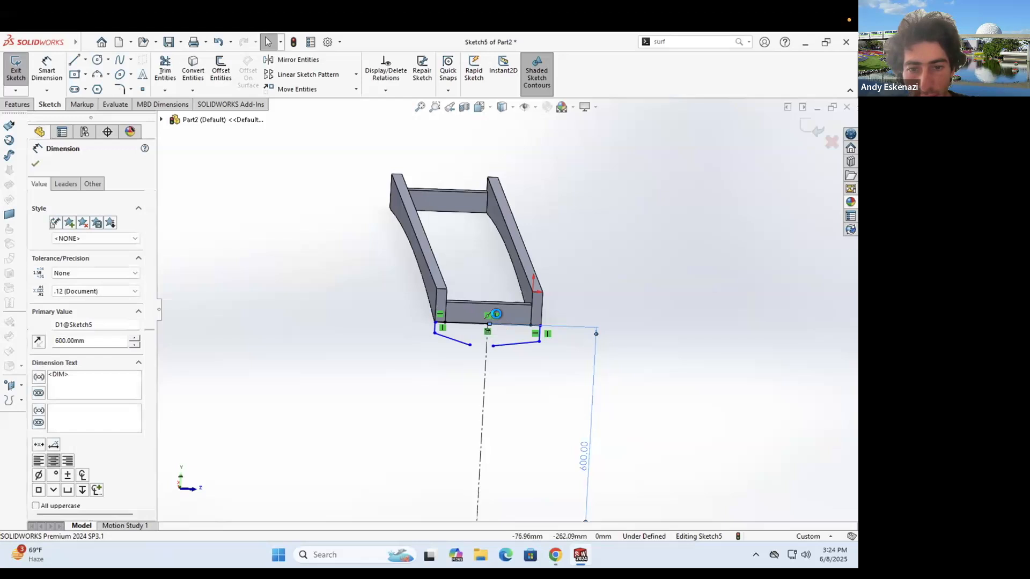
pyautogui.click(512, 421)
pyautogui.scroll(1, 512, 421)
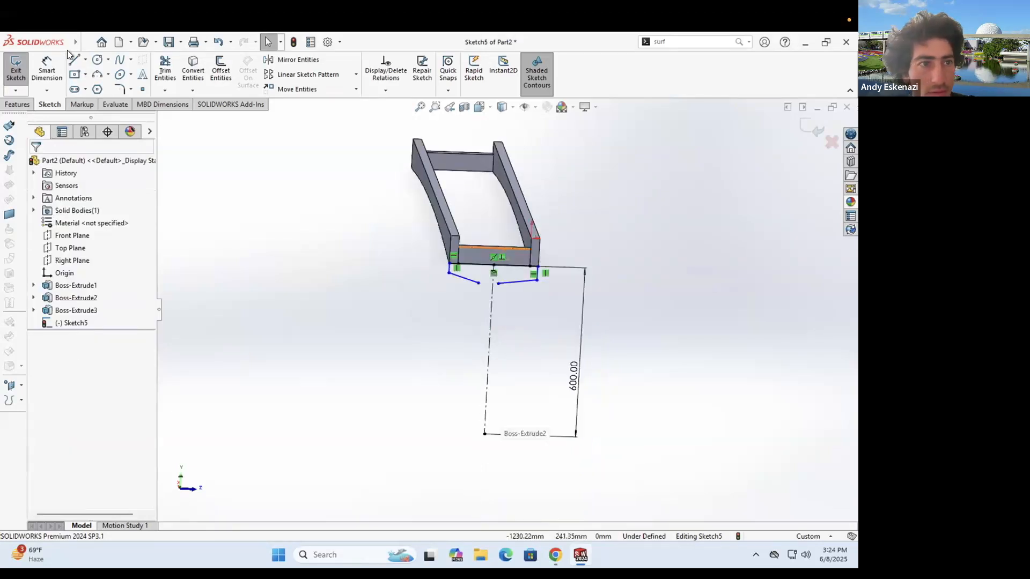
# - Draw the two tapered leg edges and close the outline into a shaded region
pyautogui.click(485, 433)
pyautogui.click(498, 283)
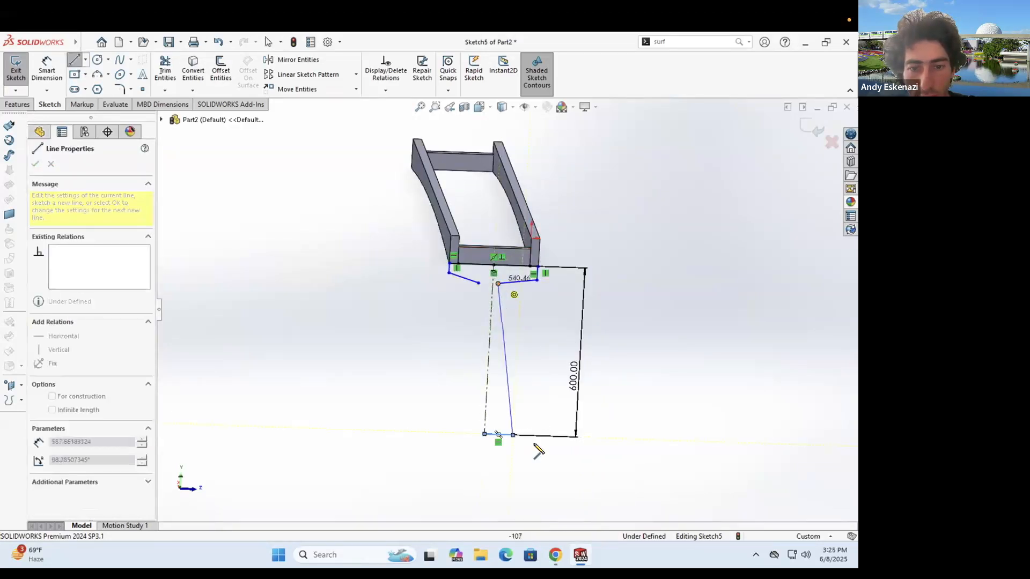
pyautogui.click(449, 433)
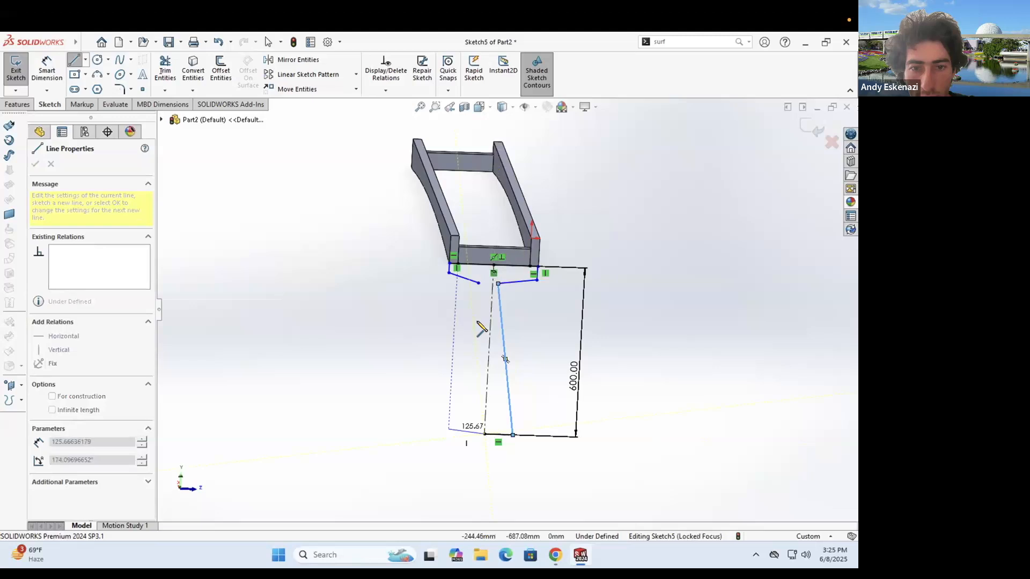
pyautogui.doubleClick(479, 283)
pyautogui.click(41, 68)
# - Dimension the leg's foot width at 50 mm and straighten the right leg's top endpoint
pyautogui.click(449, 432)
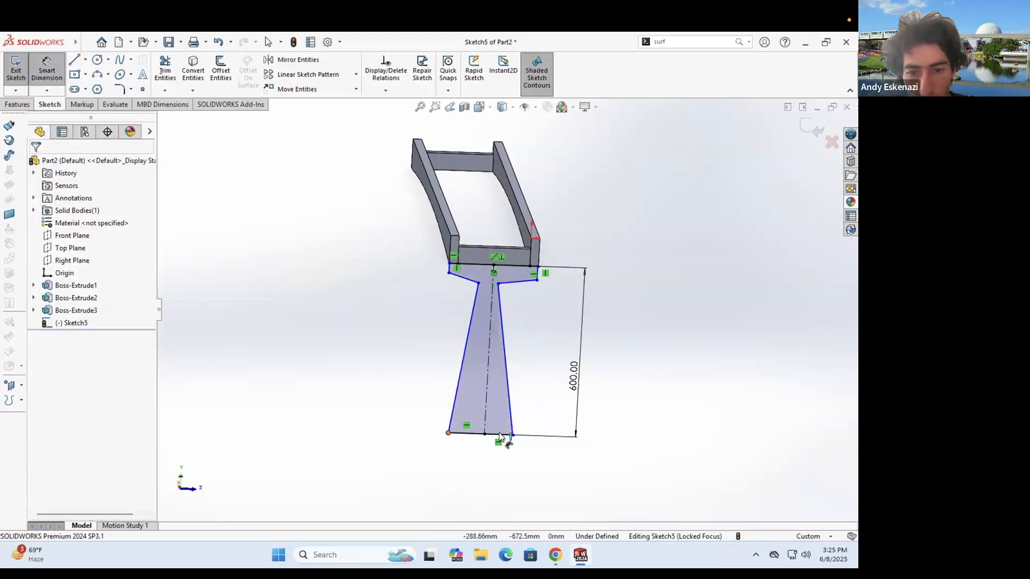
pyautogui.click(507, 479)
pyautogui.write('50')
pyautogui.press('Return')
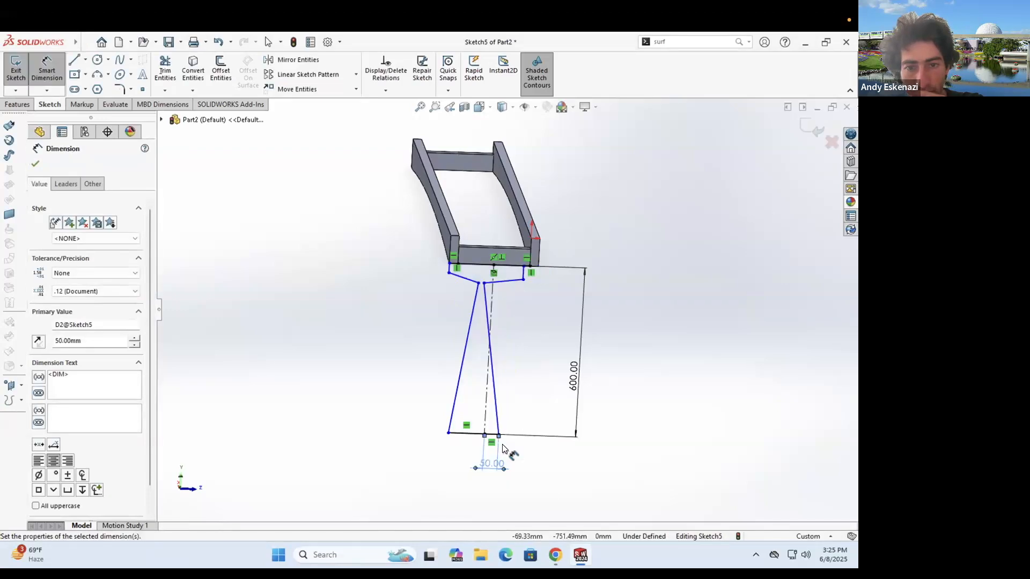
pyautogui.press('Escape')
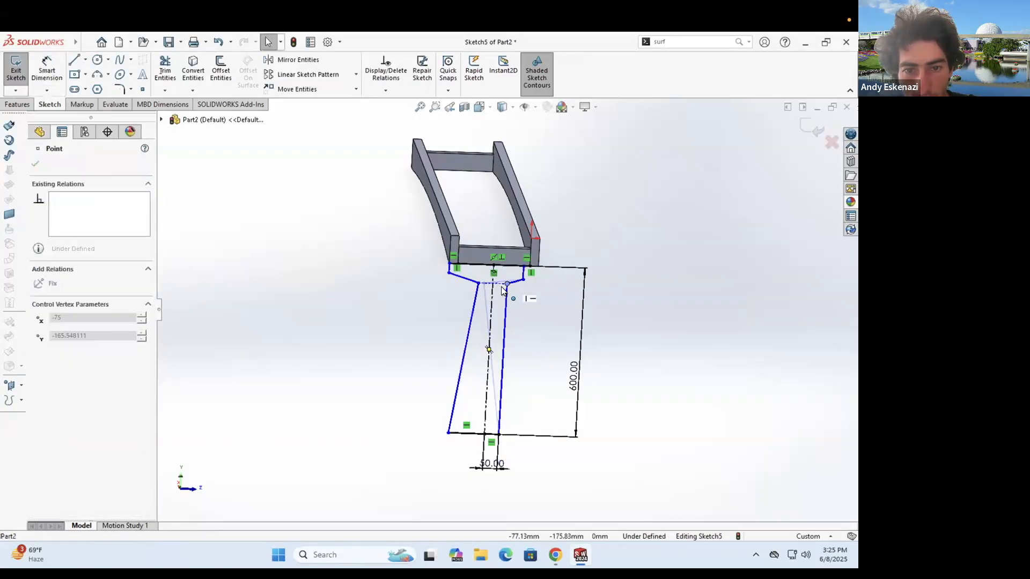
pyautogui.moveTo(484, 283)
pyautogui.mouseDown()
pyautogui.moveTo(509, 288)
pyautogui.moveTo(473, 282)
pyautogui.mouseUp()
pyautogui.scroll(-5, 509, 287)
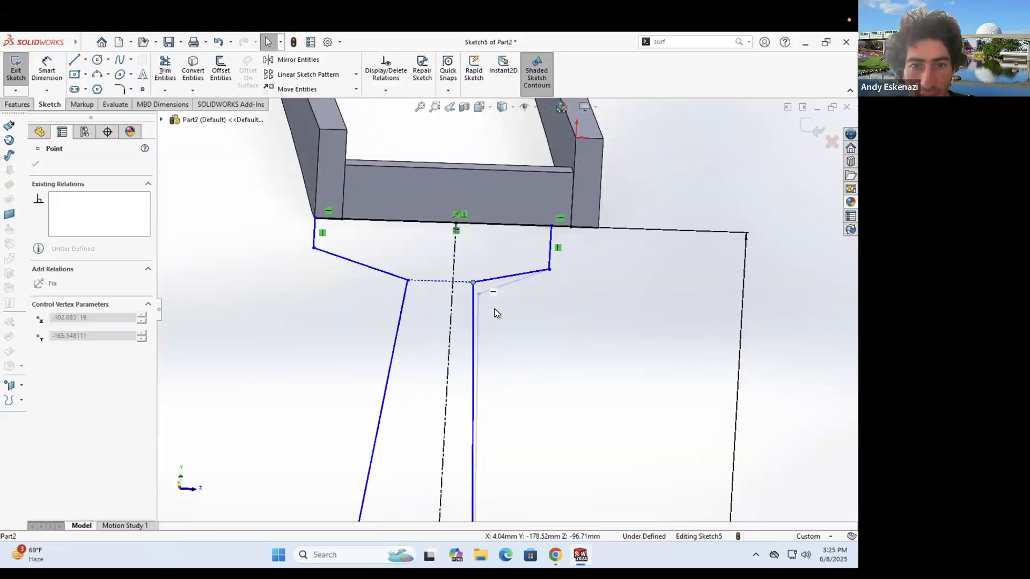
# - Add a centerline between the inner vertices and re-angle the plate edge
pyautogui.click(85, 59)
pyautogui.click(91, 88)
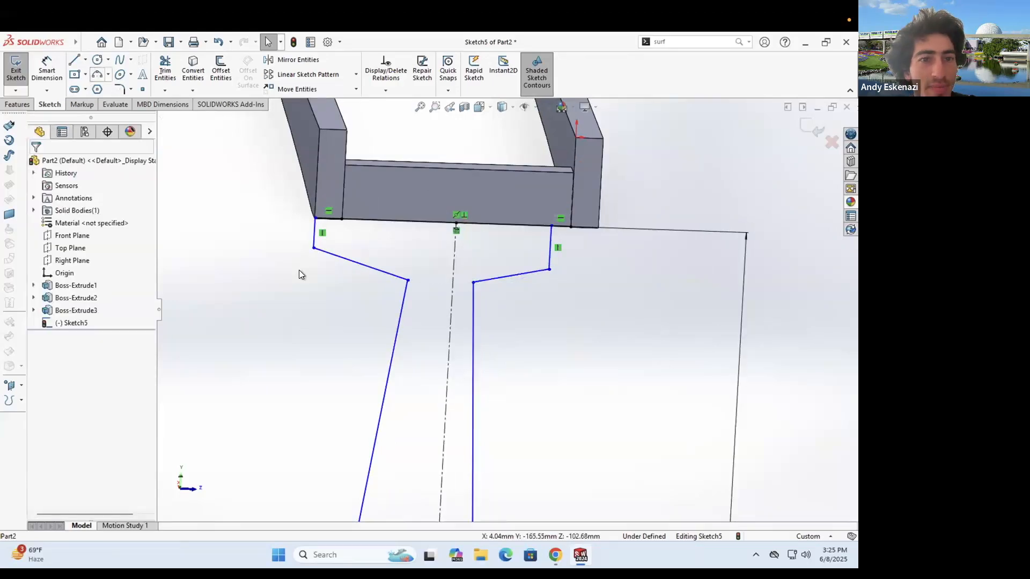
pyautogui.click(473, 282)
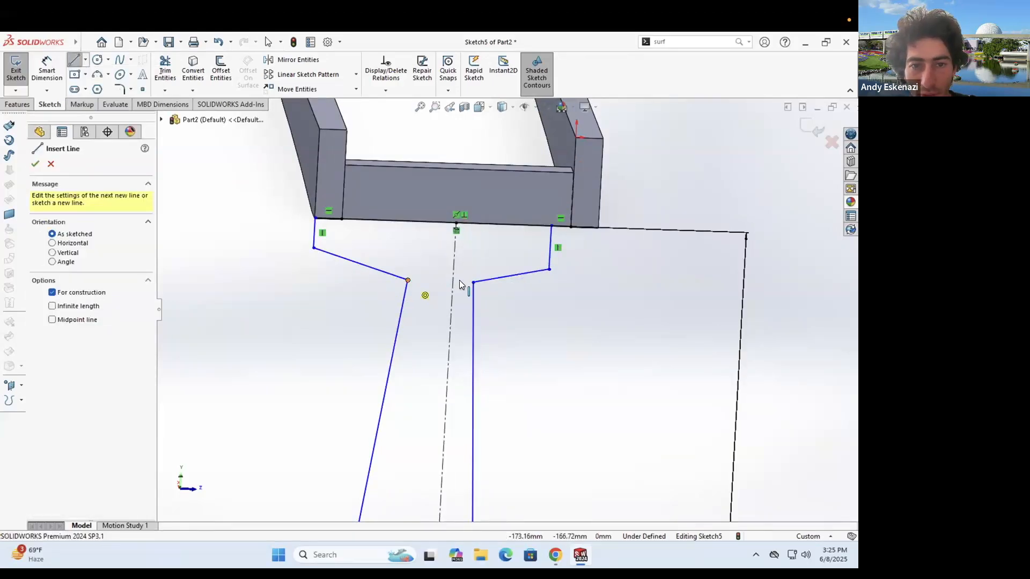
pyautogui.click(406, 279)
pyautogui.press('Escape')
pyautogui.moveTo(404, 279); pyautogui.dragTo(426, 282)
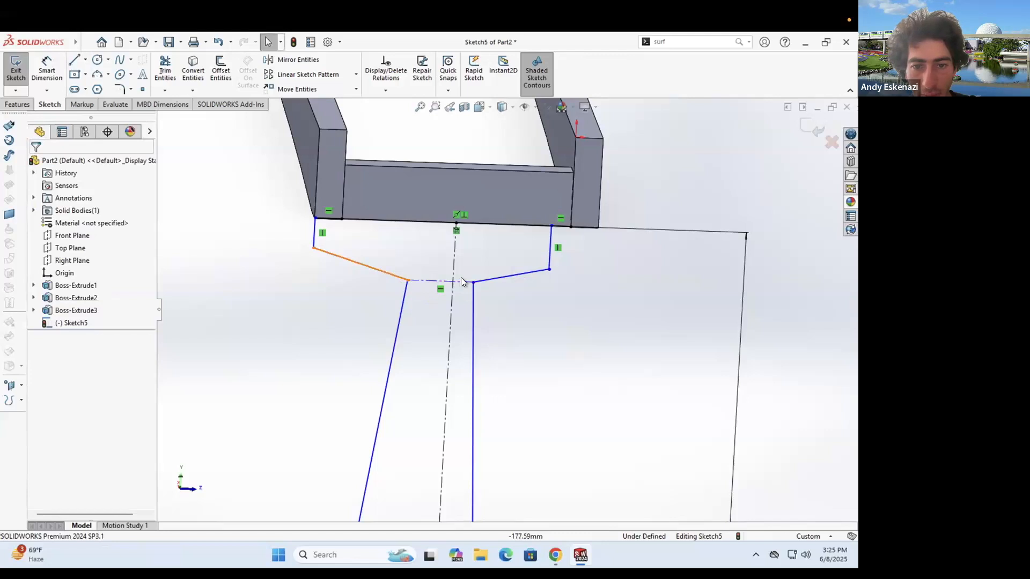
pyautogui.press('f')
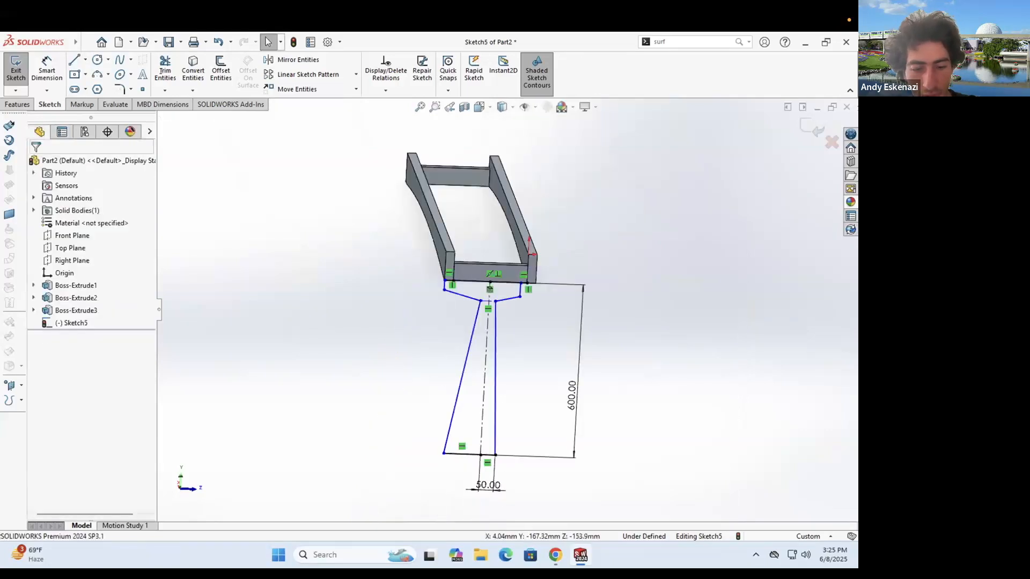
# - Change the foot width dimension to 75 mm
pyautogui.doubleClick(494, 488)
pyautogui.write('100')
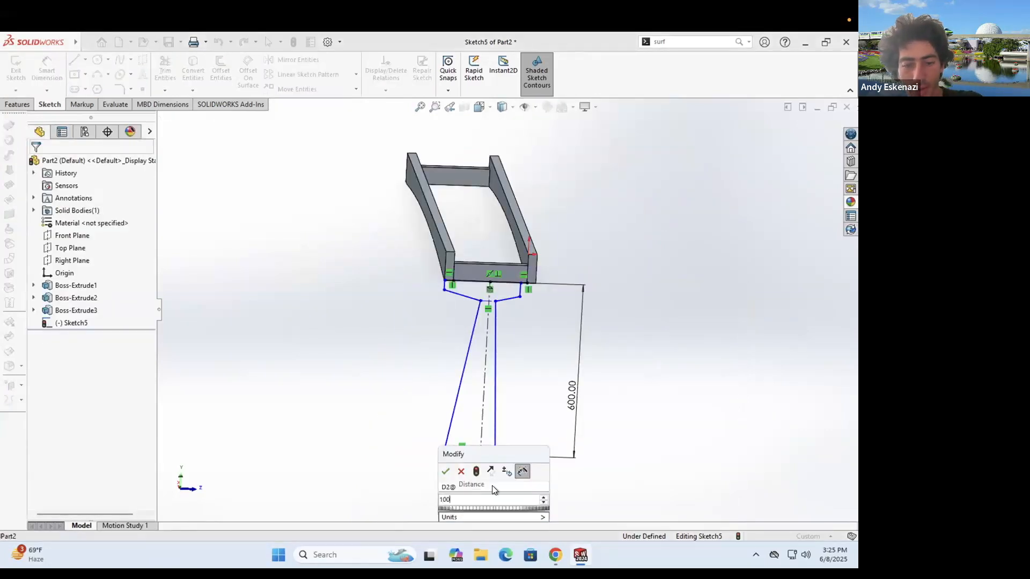
pyautogui.press('BackSpace')
pyautogui.press('BackSpace')
pyautogui.press('BackSpace')
pyautogui.write('75')
pyautogui.press('Return')
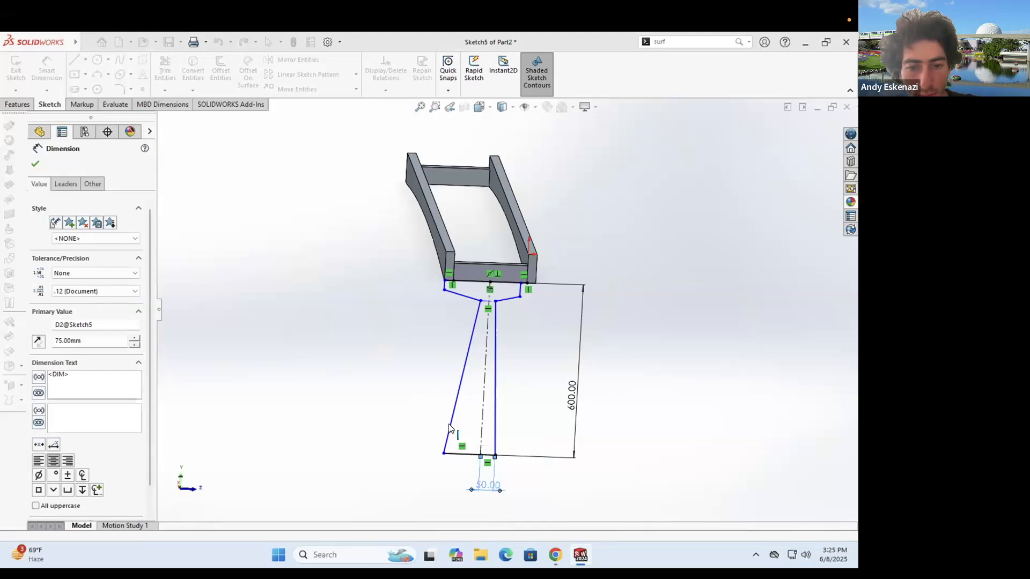
pyautogui.click(447, 460)
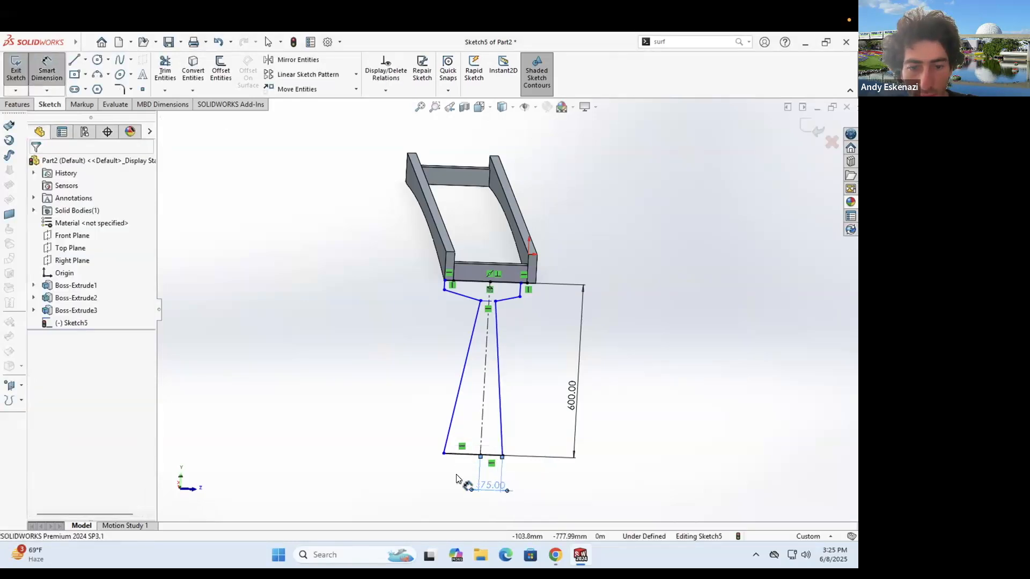
# - Dimension another sketch line of the leg to 75 mm
pyautogui.click(459, 454)
pyautogui.click(457, 471)
pyautogui.write('75')
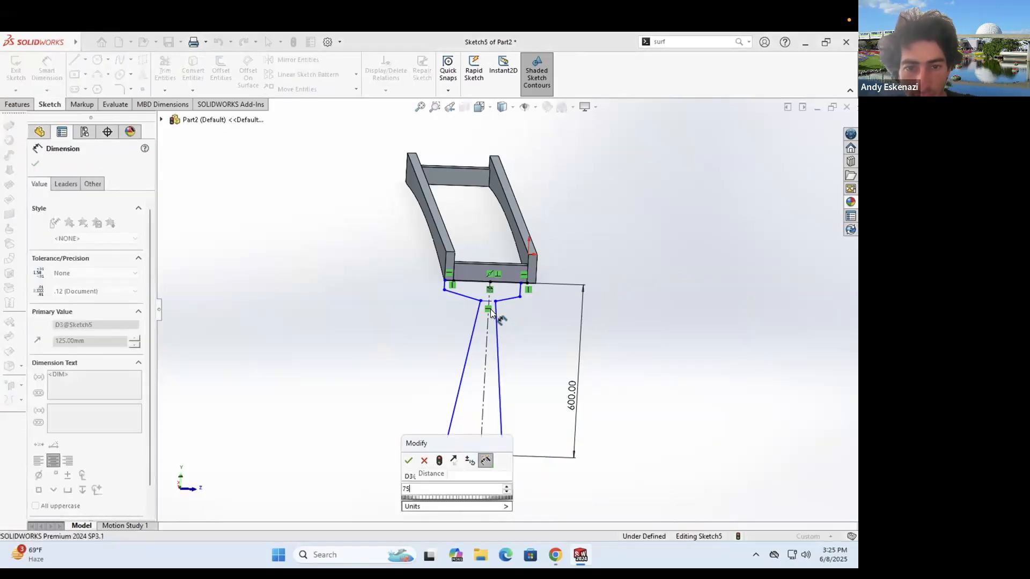
pyautogui.press('Return')
pyautogui.scroll(-6, 496, 310)
pyautogui.press('Escape')
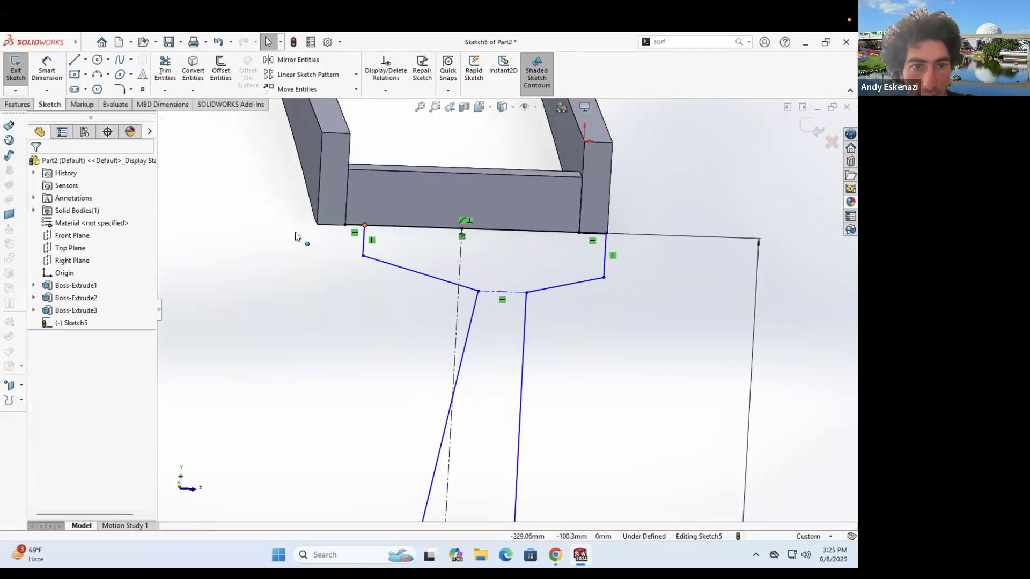
# - Drag the plate's left corner out and select the beam's left edge
pyautogui.moveTo(295, 232); pyautogui.dragTo(297, 232)
pyautogui.scroll(-2, 305, 229)
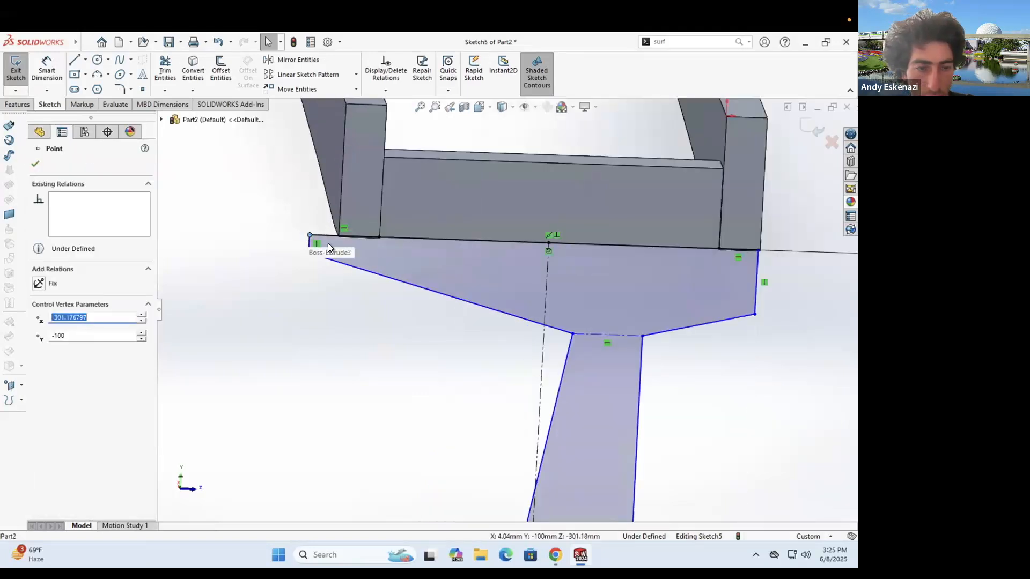
pyautogui.keyDown('ctrl'); pyautogui.click(332, 217); pyautogui.keyUp('ctrl')
# - Attach the plate's left sketch point to the beam edge
pyautogui.moveTo(350, 198); pyautogui.dragTo(360, 195, button='middle')
pyautogui.moveTo(308, 234); pyautogui.dragTo(326, 231)
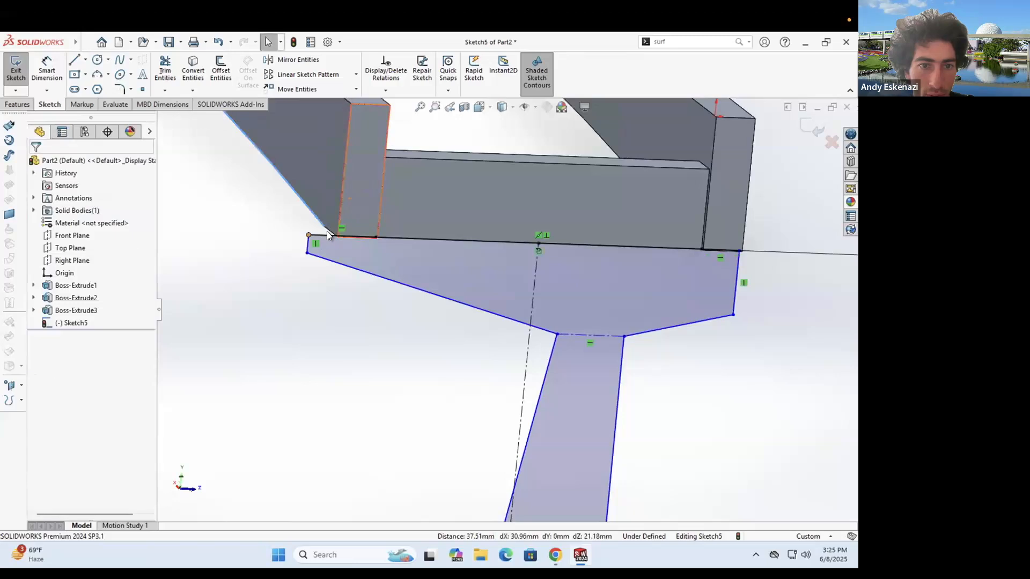
pyautogui.click(327, 231)
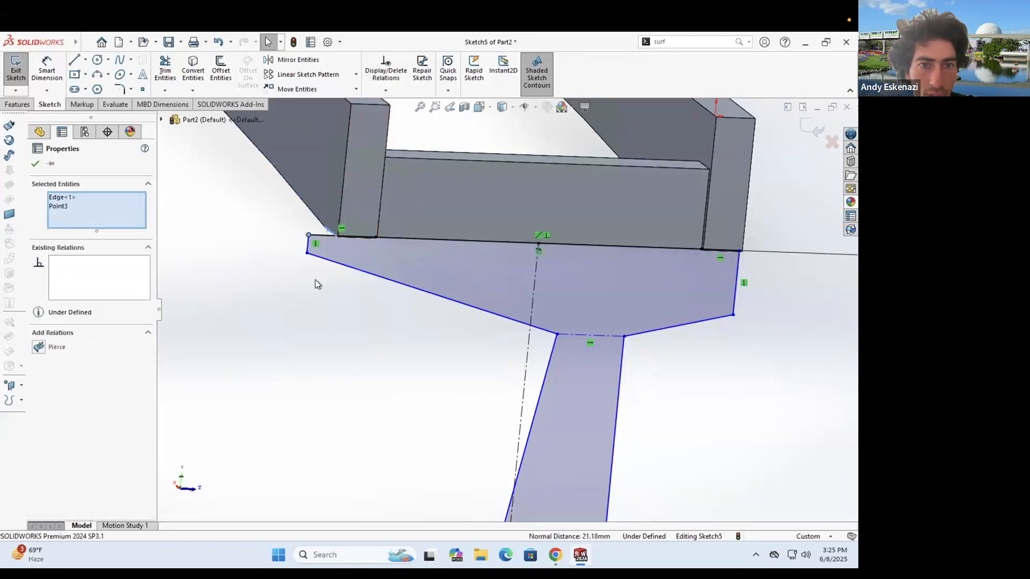
pyautogui.click(718, 261)
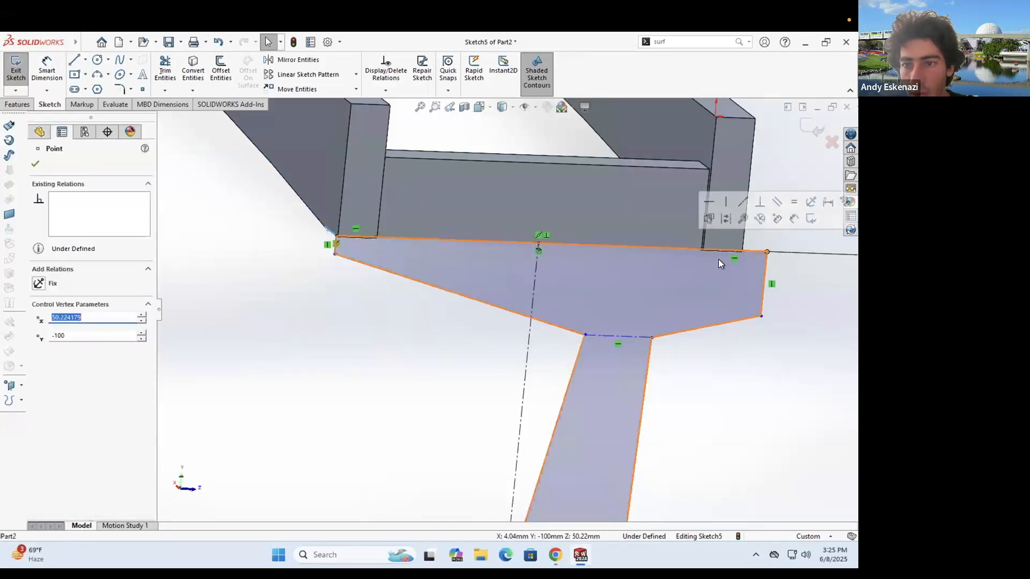
# - Make the two short vertical plate edges equal in length
pyautogui.moveTo(744, 247); pyautogui.dragTo(683, 249, button='middle')
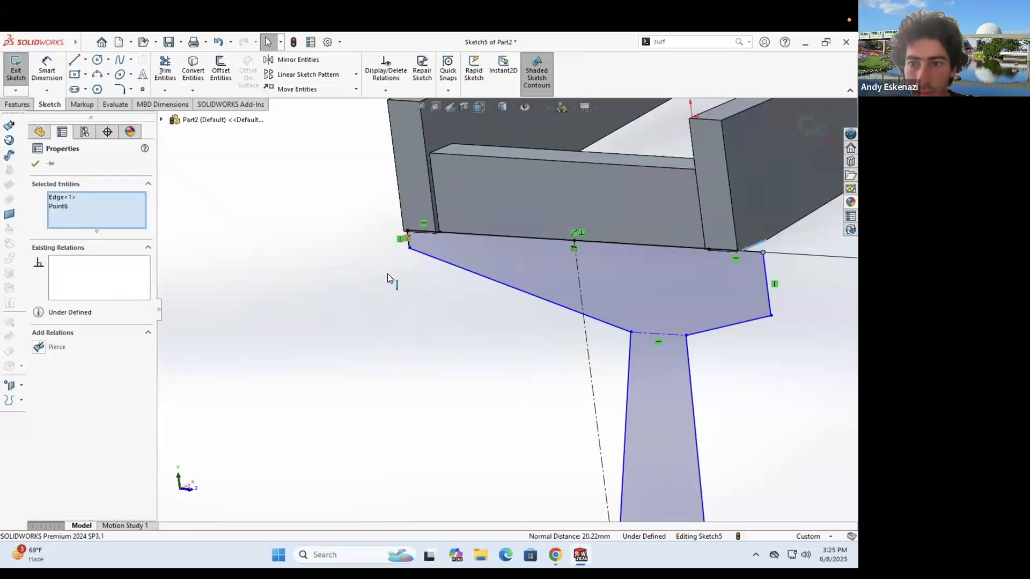
pyautogui.moveTo(533, 240); pyautogui.dragTo(552, 223, button='middle')
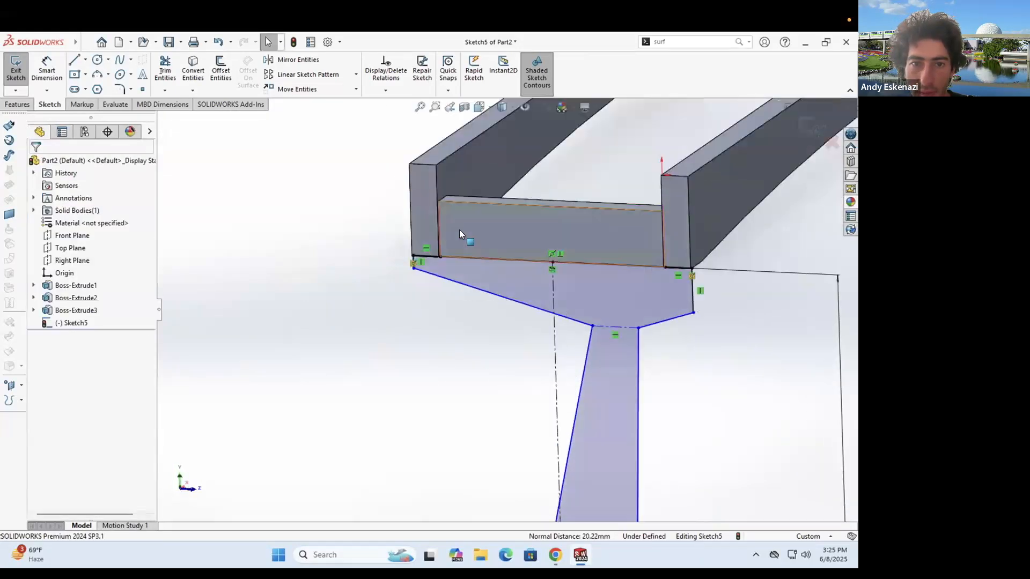
pyautogui.moveTo(474, 257); pyautogui.dragTo(556, 276, button='middle')
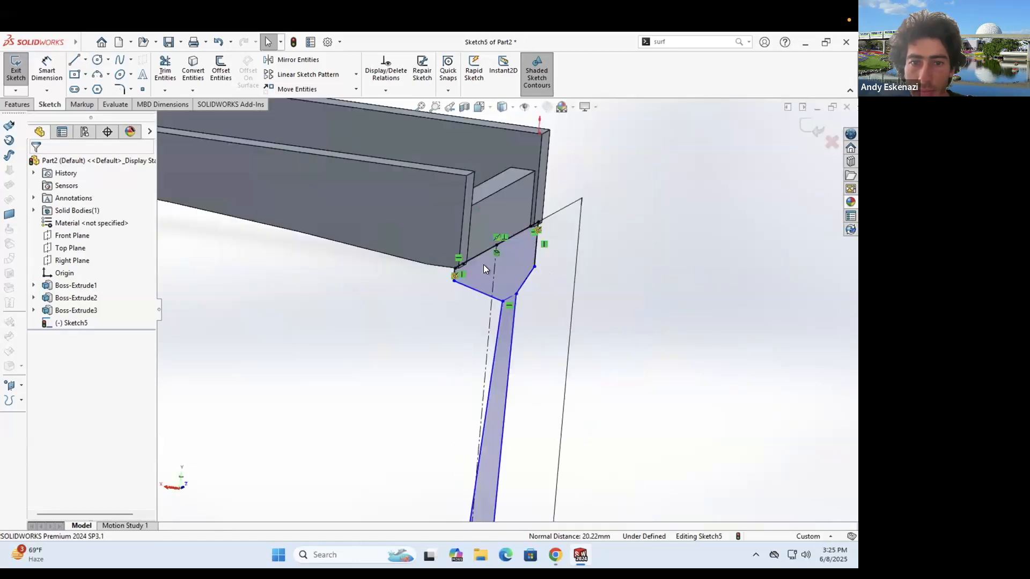
pyautogui.scroll(-3, 483, 260)
pyautogui.moveTo(419, 247)
pyautogui.mouseDown(button='middle')
pyautogui.moveTo(425, 279)
pyautogui.moveTo(407, 285)
pyautogui.mouseUp(button='middle')
pyautogui.click(407, 286)
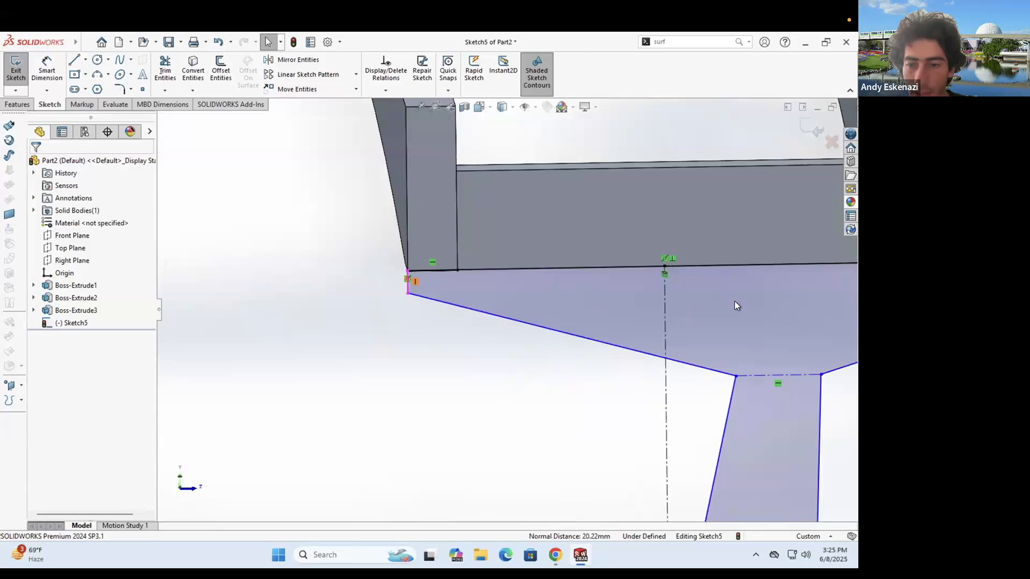
pyautogui.scroll(3, 734, 301)
pyautogui.scroll(-2, 713, 310)
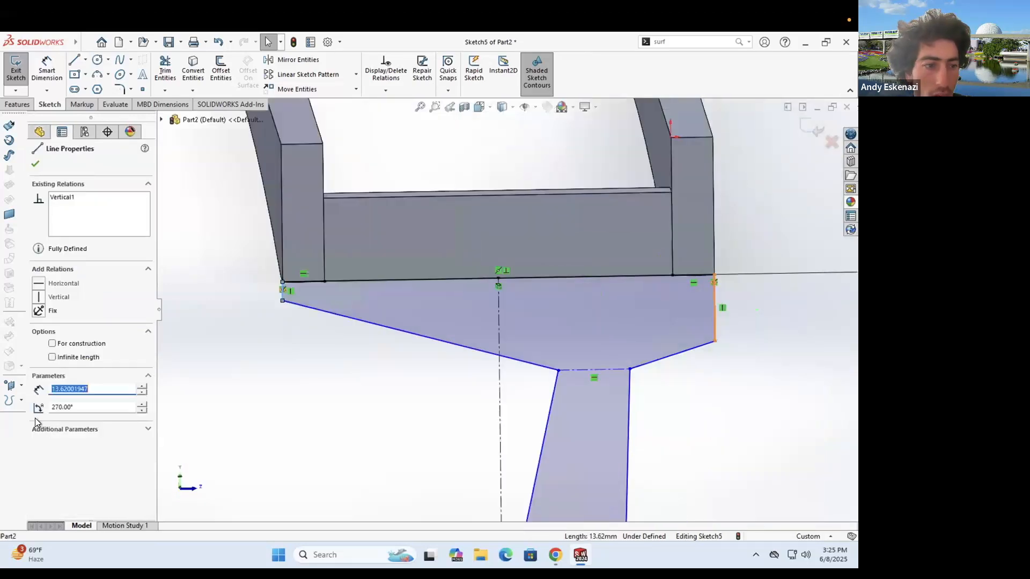
pyautogui.keyDown('ctrl'); pyautogui.click(715, 310); pyautogui.keyUp('ctrl')
pyautogui.click(56, 415)
pyautogui.press('Escape')
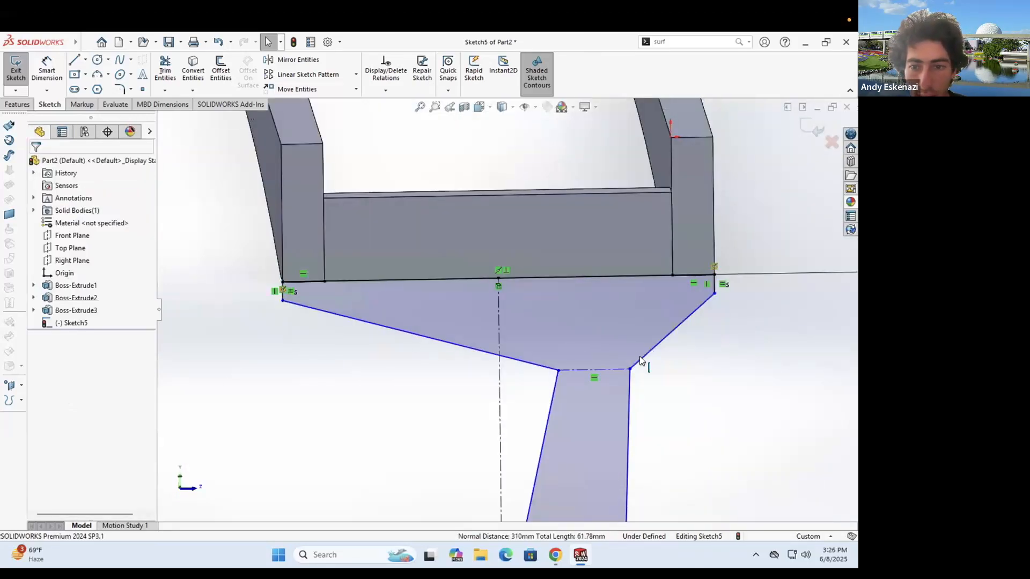
# - Make both slanted plate edges equal and shift the neck corner rightward
pyautogui.click(515, 359)
pyautogui.click(42, 416)
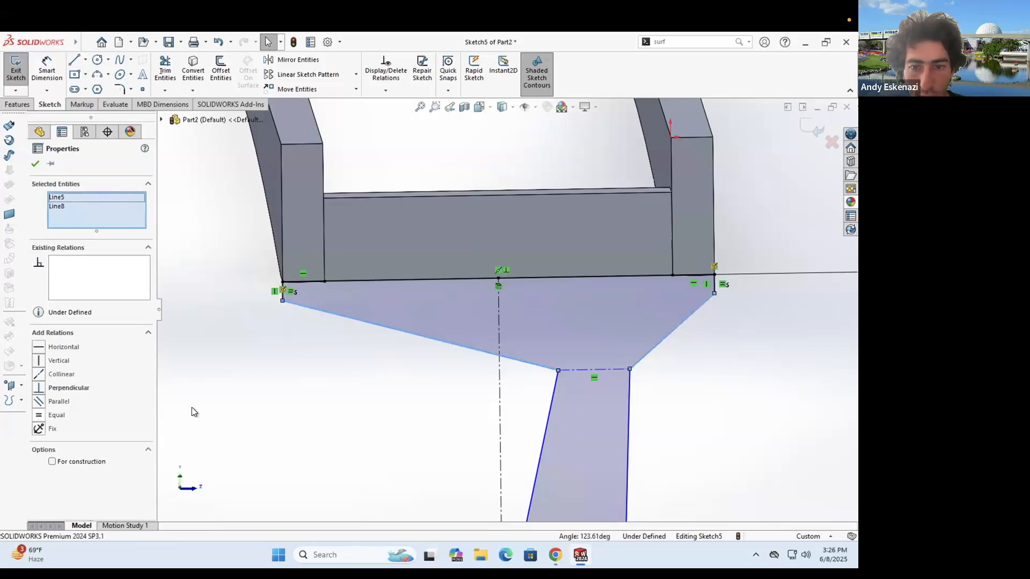
pyautogui.click(460, 378)
pyautogui.moveTo(373, 371); pyautogui.dragTo(477, 358)
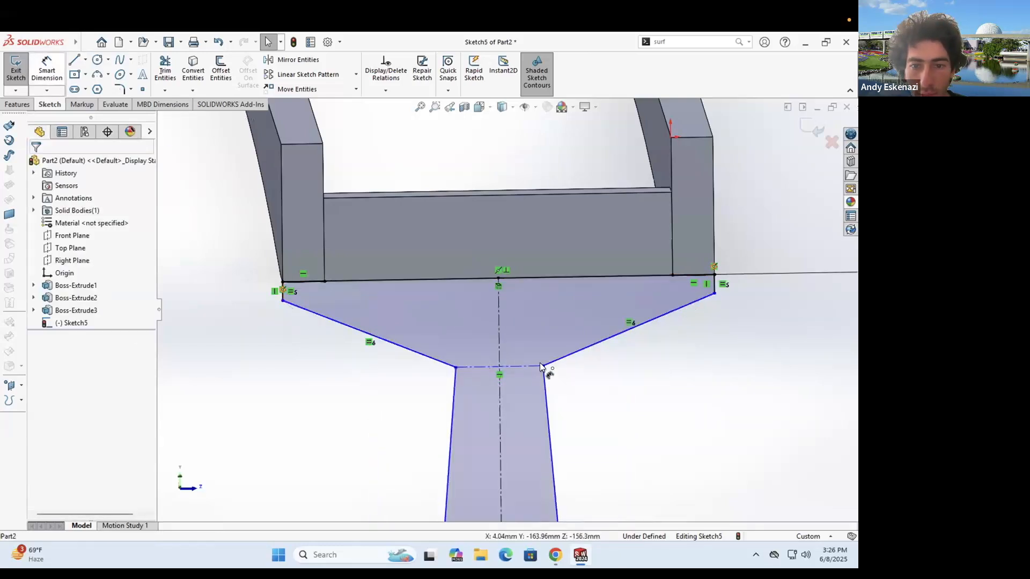
# - Dimension the taper depth 60, the side lines 15 and the neck width 50
pyautogui.moveTo(539, 364); pyautogui.dragTo(540, 280, button='right')
pyautogui.click(545, 277)
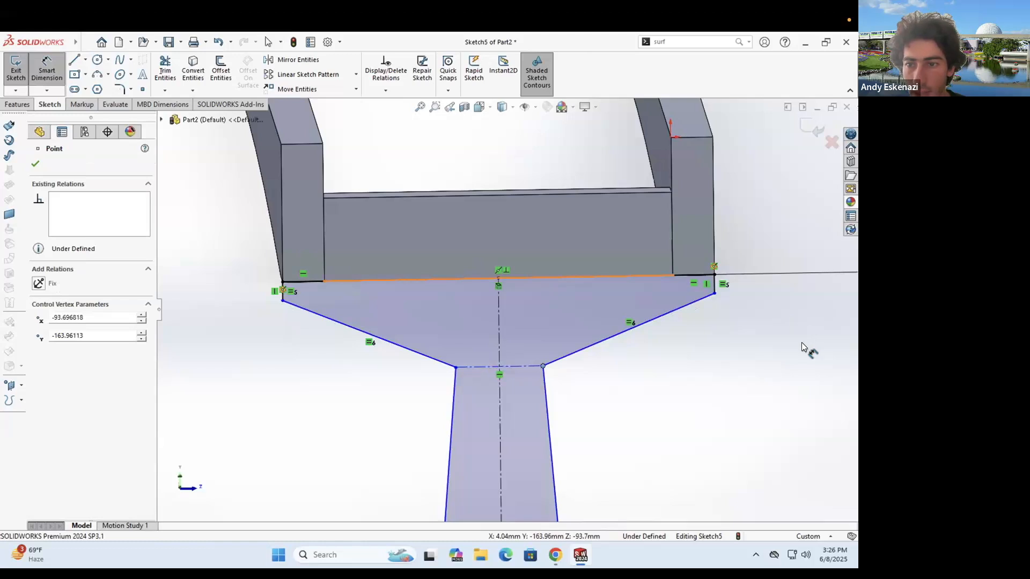
pyautogui.click(790, 352)
pyautogui.write('60')
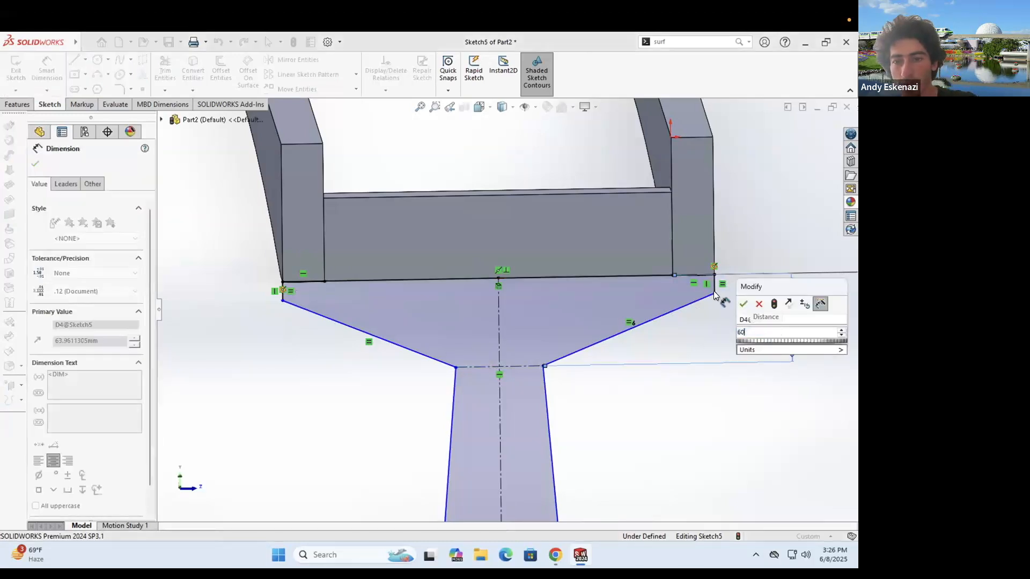
pyautogui.press('Return')
pyautogui.click(767, 286)
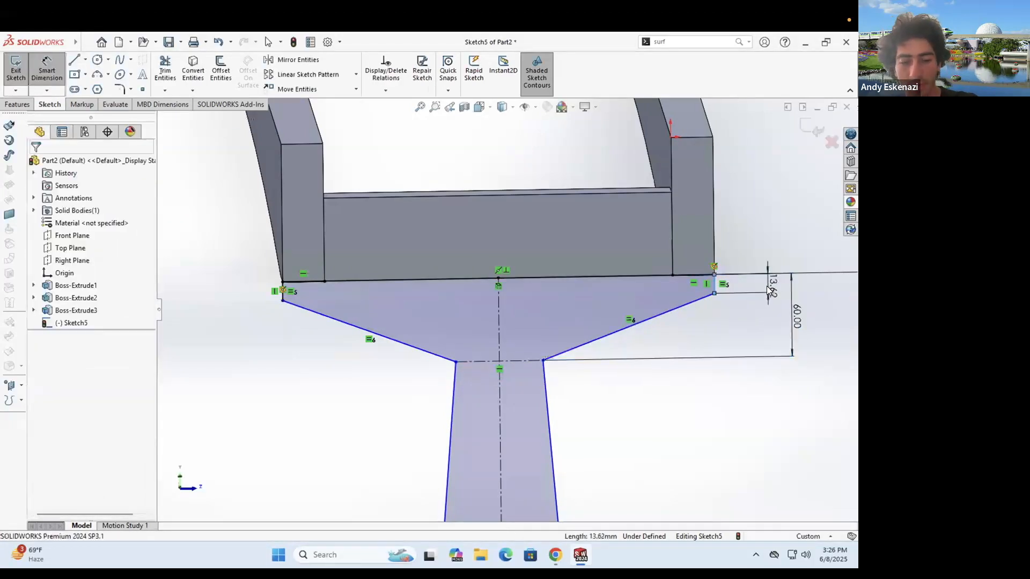
pyautogui.write('15')
pyautogui.press('Return')
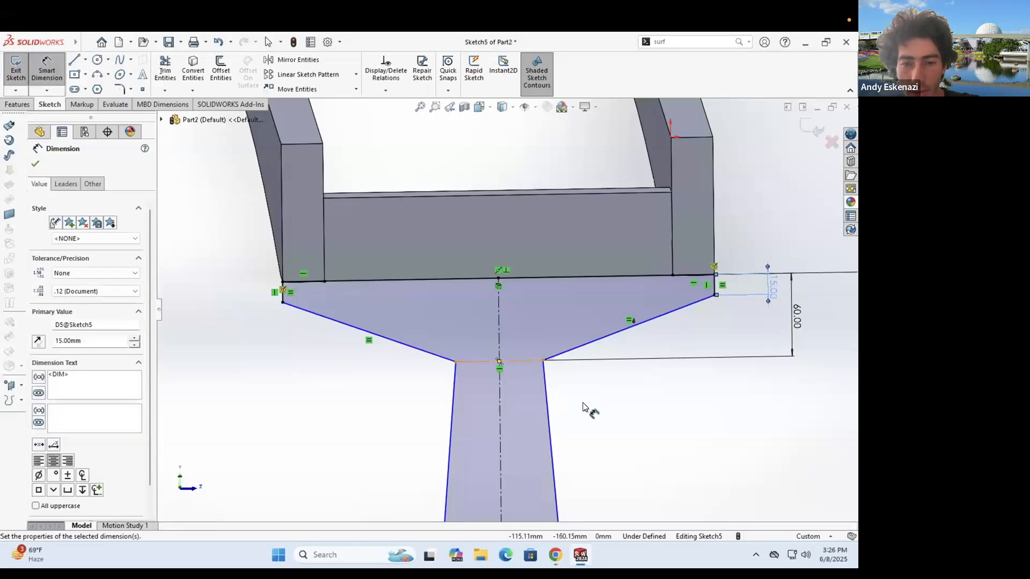
pyautogui.click(593, 399)
pyautogui.write('50')
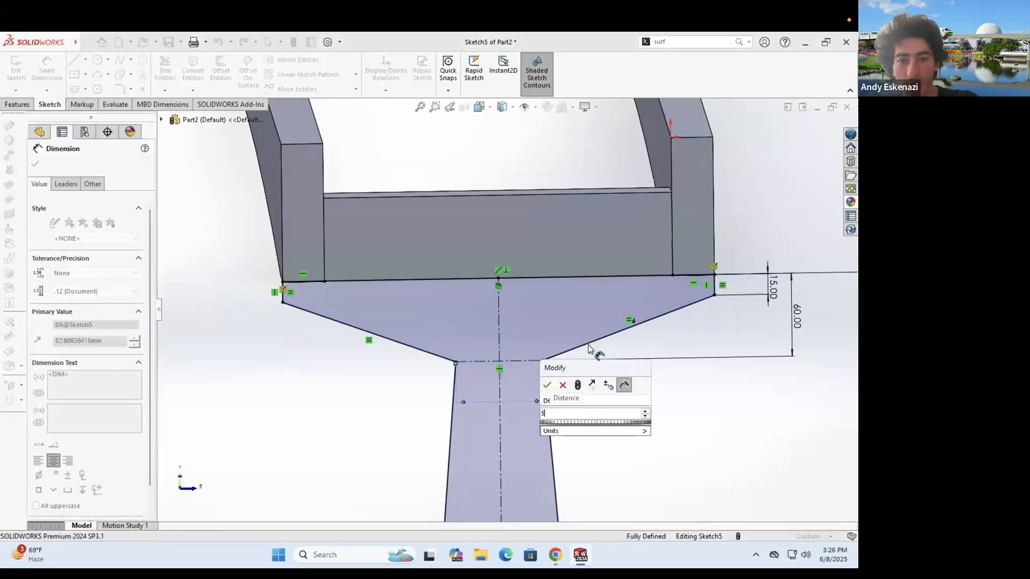
pyautogui.press('Return')
pyautogui.scroll(5, 505, 367)
pyautogui.moveTo(512, 336); pyautogui.dragTo(473, 360, button='middle')
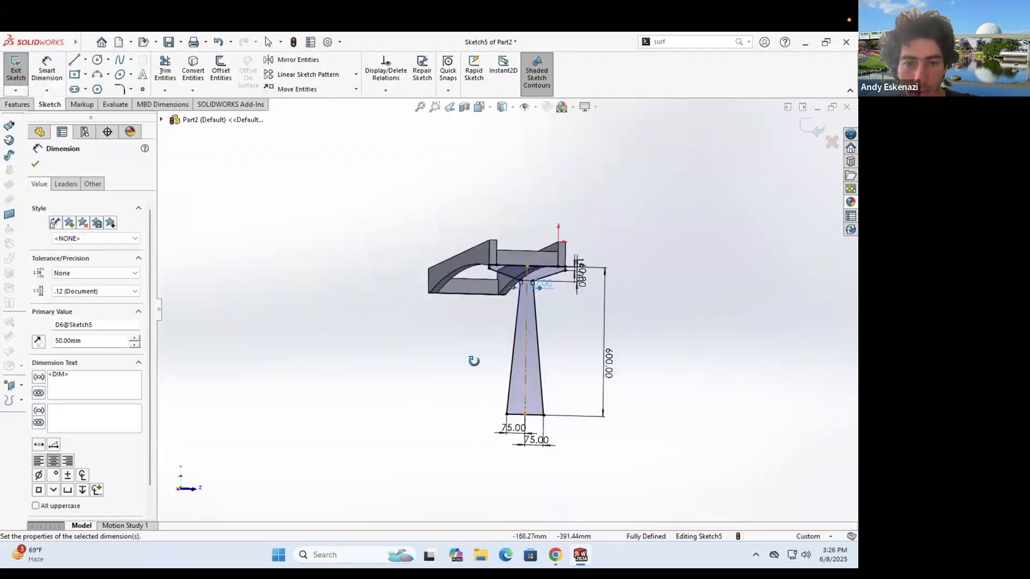
pyautogui.scroll(-5, 412, 304)
pyautogui.moveTo(411, 304); pyautogui.dragTo(375, 328, button='middle')
# - Extrude the sketch with Direction 1 Up To Surface at the beam face
pyautogui.click(13, 106)
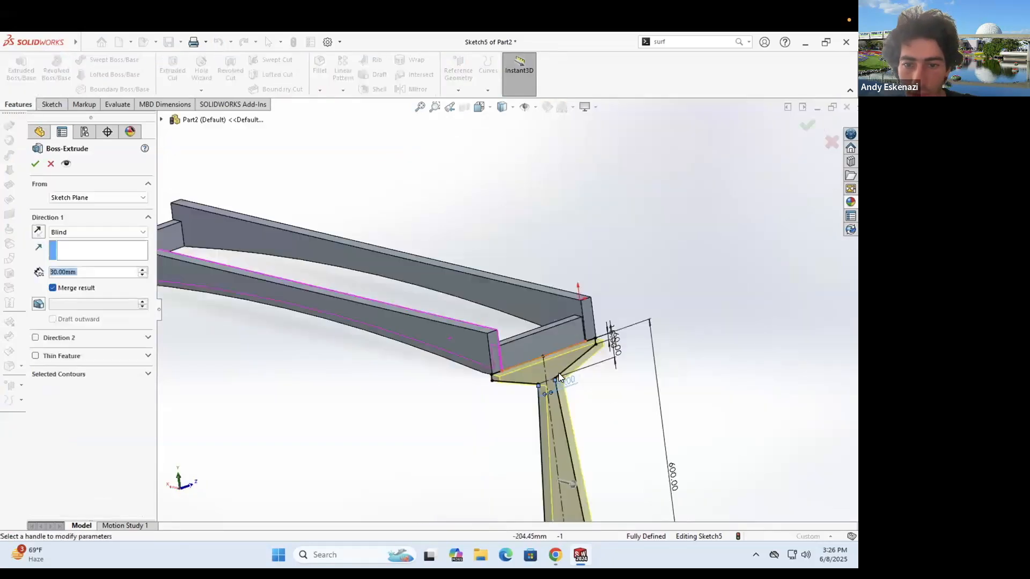
pyautogui.scroll(-3, 538, 358)
pyautogui.moveTo(538, 358); pyautogui.dragTo(520, 357, button='middle')
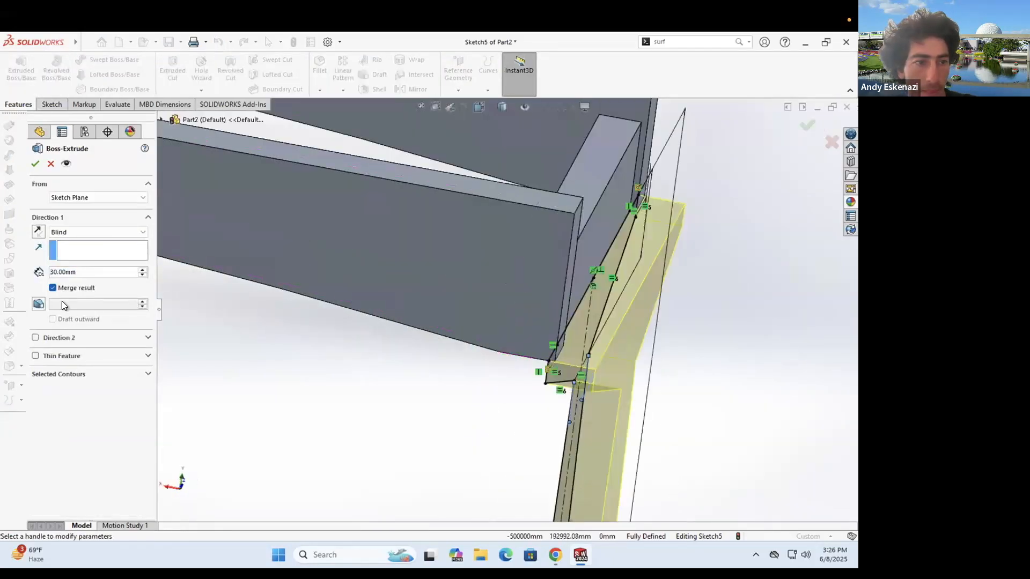
pyautogui.click(61, 236)
pyautogui.click(84, 263)
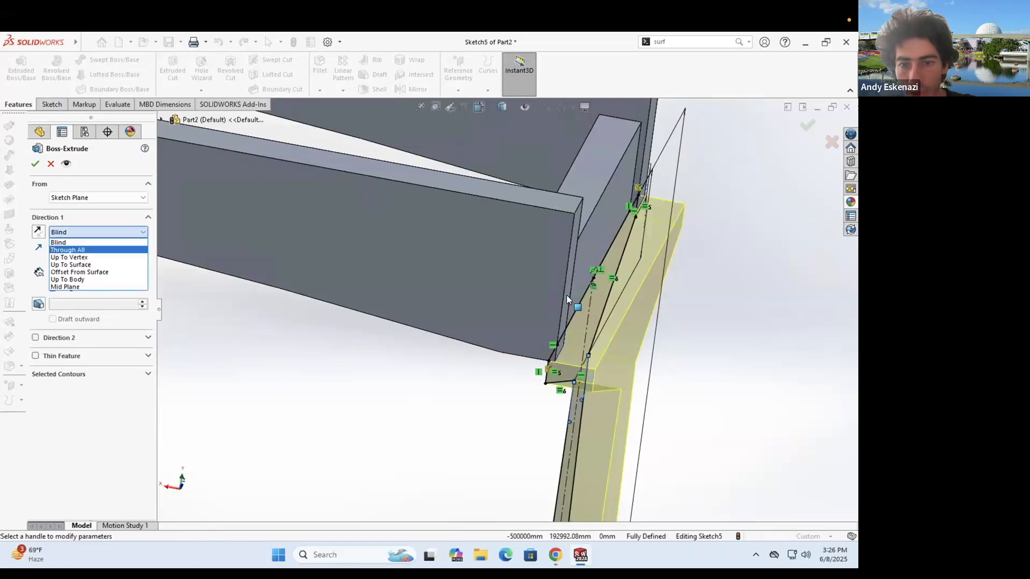
pyautogui.click(573, 307)
pyautogui.moveTo(525, 319); pyautogui.dragTo(646, 175, button='middle')
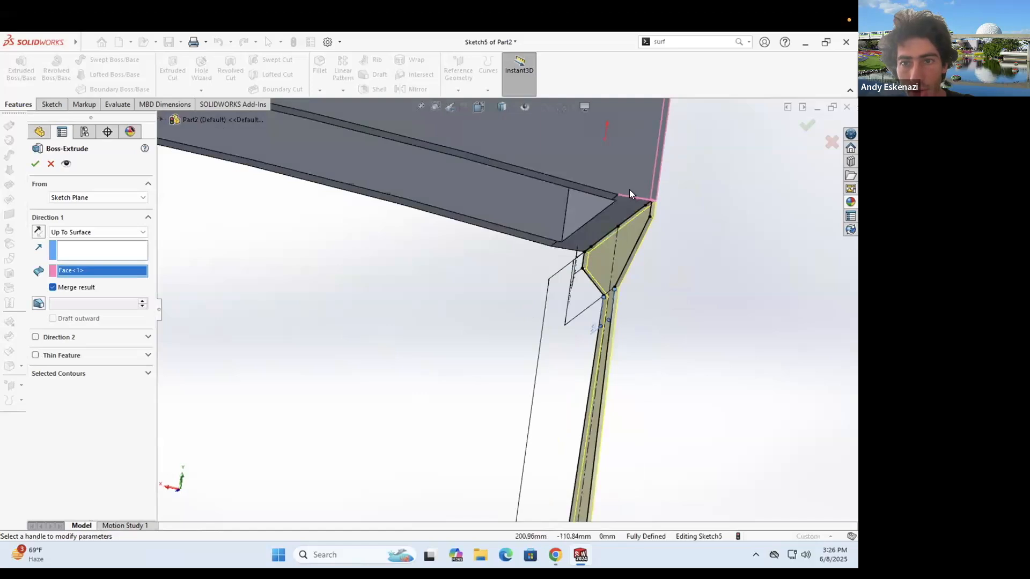
pyautogui.scroll(-2, 622, 196)
pyautogui.scroll(-3, 604, 221)
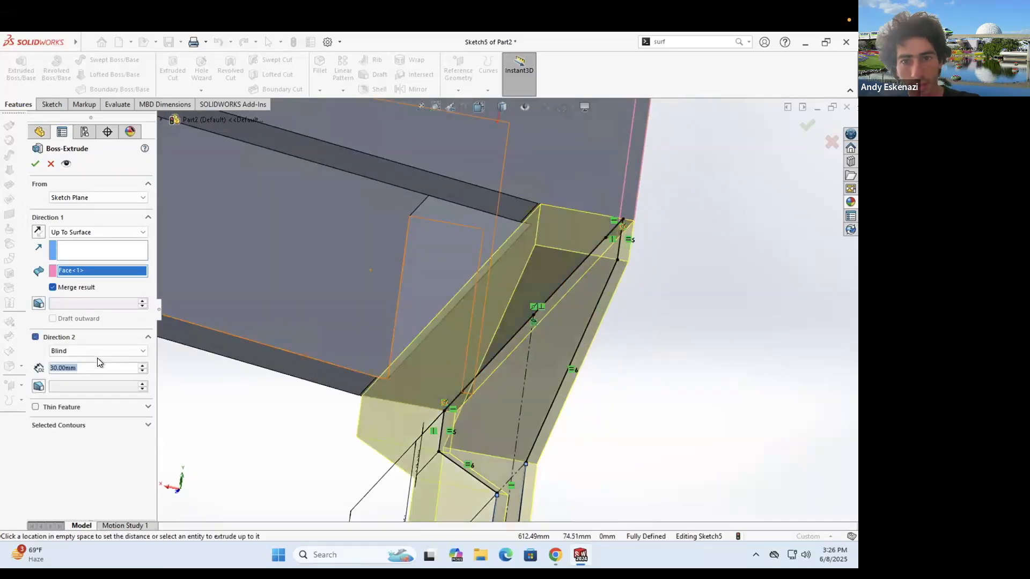
# - Set the second direction to 15 mm and accept the extrusion
pyautogui.write('15')
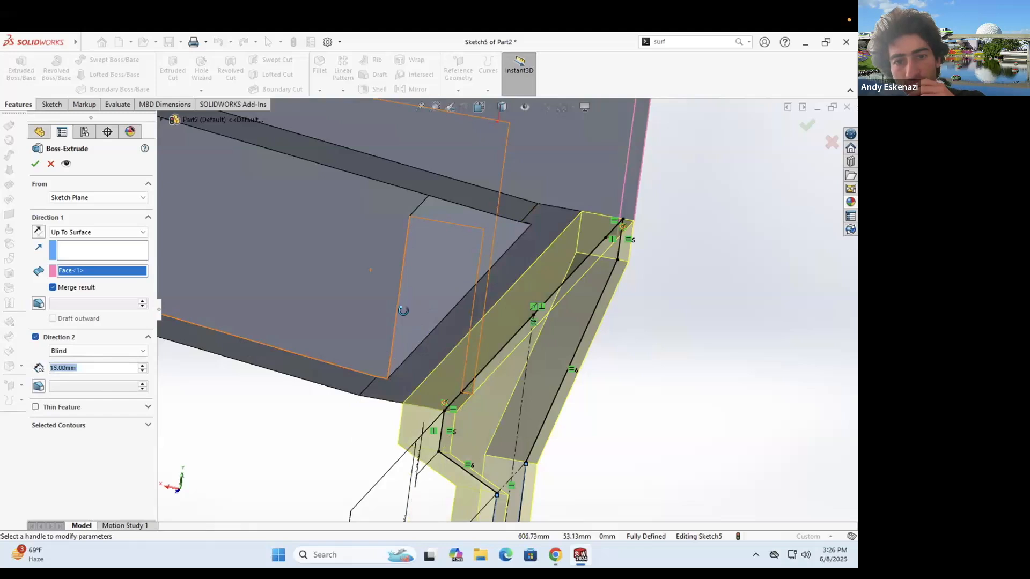
pyautogui.moveTo(405, 310); pyautogui.dragTo(409, 310, button='middle')
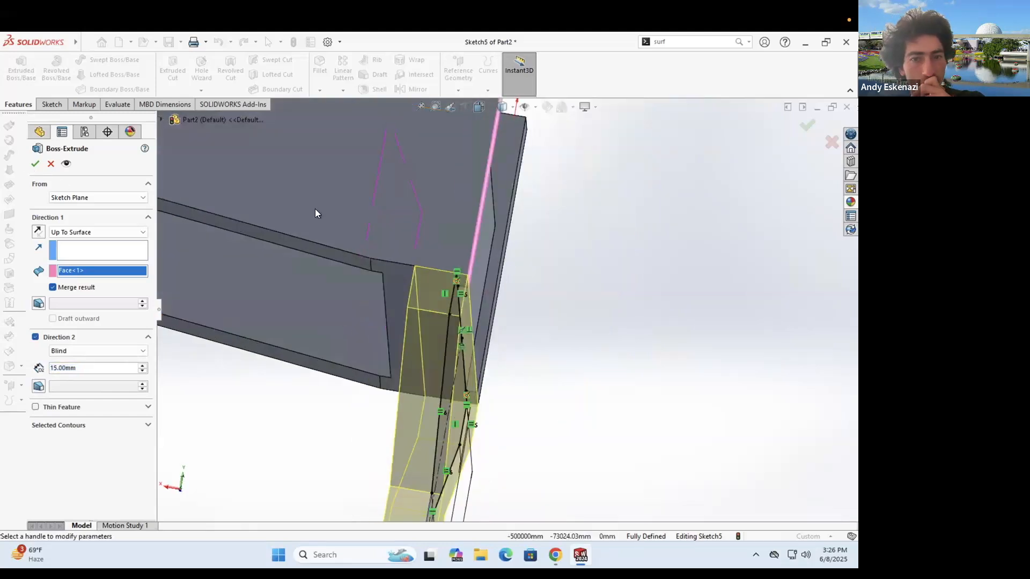
pyautogui.press('Return')
pyautogui.click(569, 288)
pyautogui.scroll(6, 509, 298)
pyautogui.moveTo(511, 300); pyautogui.dragTo(546, 301, button='middle')
pyautogui.scroll(5, 474, 355)
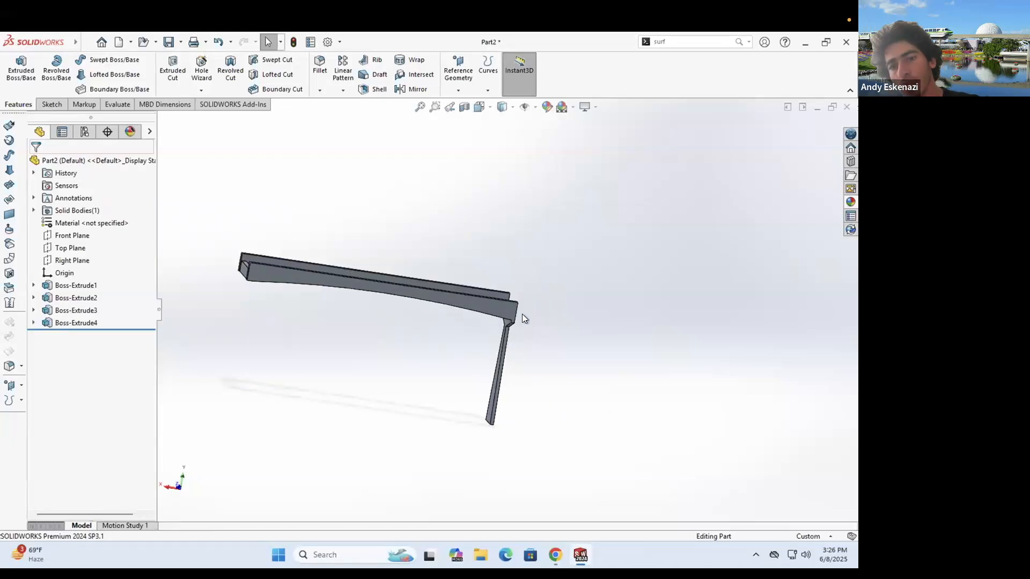
pyautogui.moveTo(498, 333); pyautogui.dragTo(571, 206, button='middle')
pyautogui.scroll(-3, 512, 319)
pyautogui.scroll(-5, 541, 257)
pyautogui.moveTo(555, 262); pyautogui.dragTo(537, 217, button='middle')
pyautogui.moveTo(502, 299); pyautogui.dragTo(518, 274, button='middle')
pyautogui.moveTo(488, 324); pyautogui.dragTo(463, 334, button='middle')
pyautogui.scroll(-1, 464, 334)
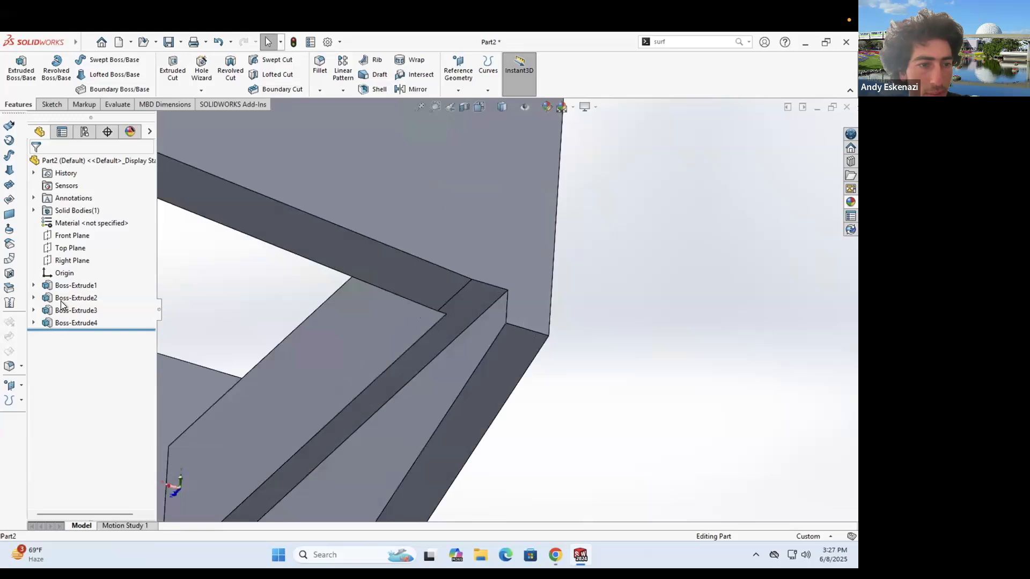
# - Reopen Boss-Extrude4, keeping Direction 1 ending at the surface
pyautogui.click(65, 323)
pyautogui.click(63, 279)
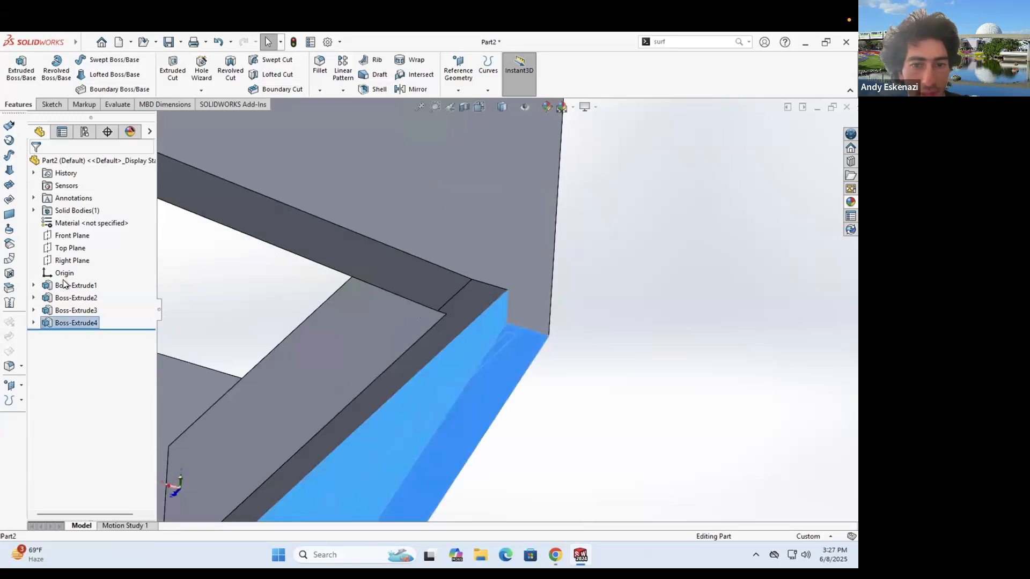
pyautogui.click(51, 232)
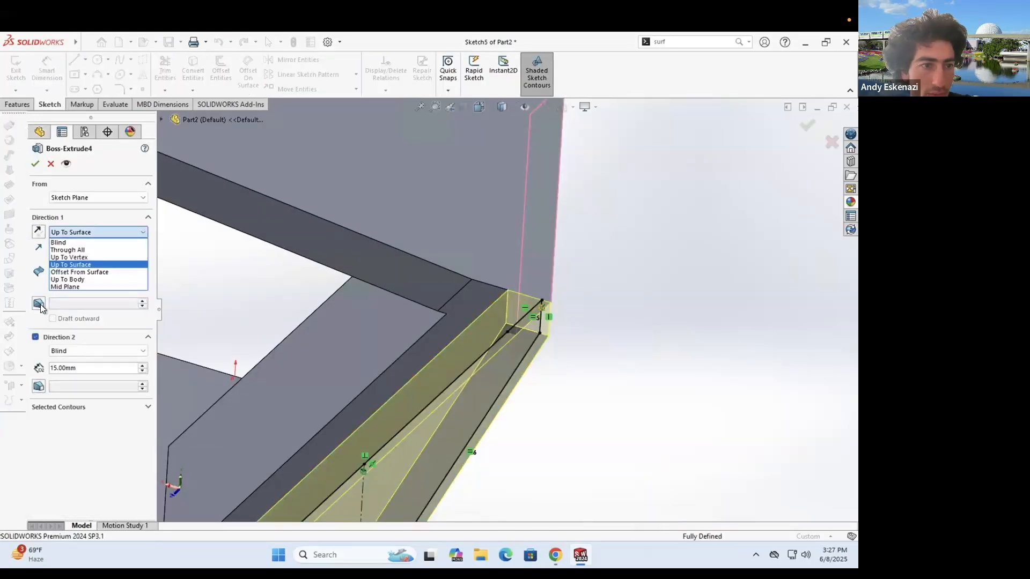
pyautogui.click(39, 304)
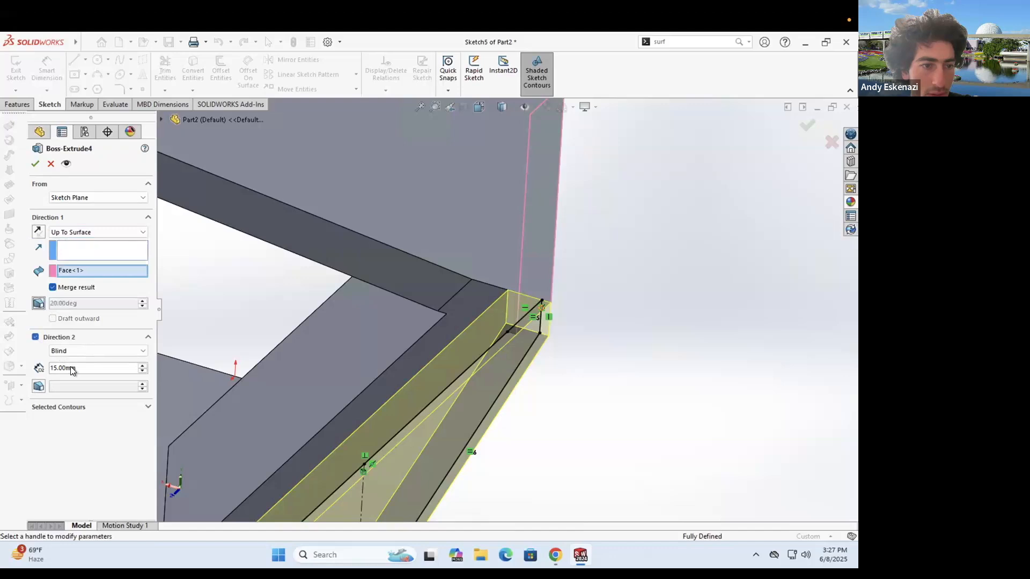
# - Make Direction 2 end at the beam's corner vertex and accept the edit
pyautogui.click(75, 350)
pyautogui.click(81, 384)
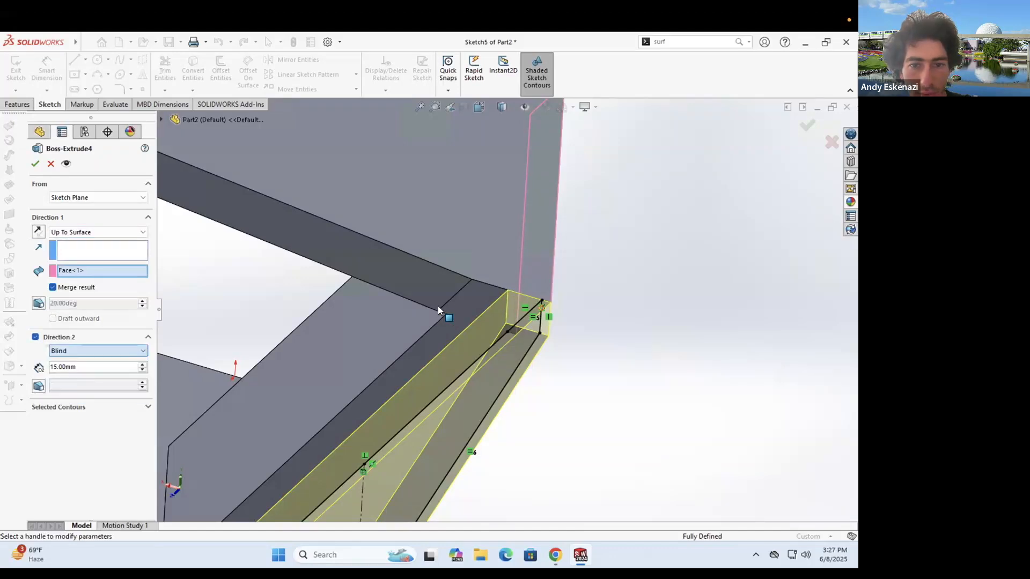
pyautogui.click(408, 319)
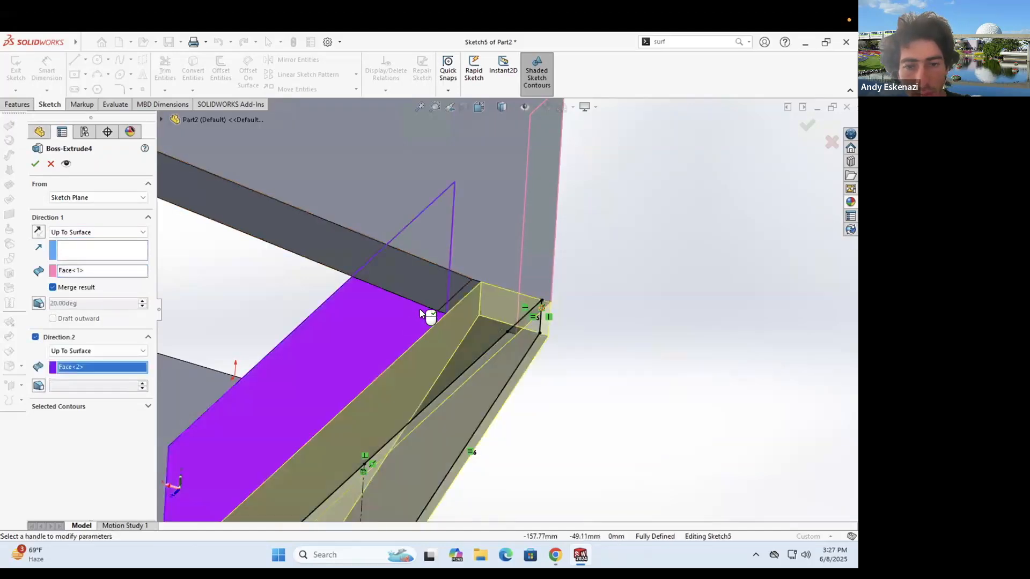
pyautogui.scroll(5, 420, 308)
pyautogui.scroll(-4, 468, 307)
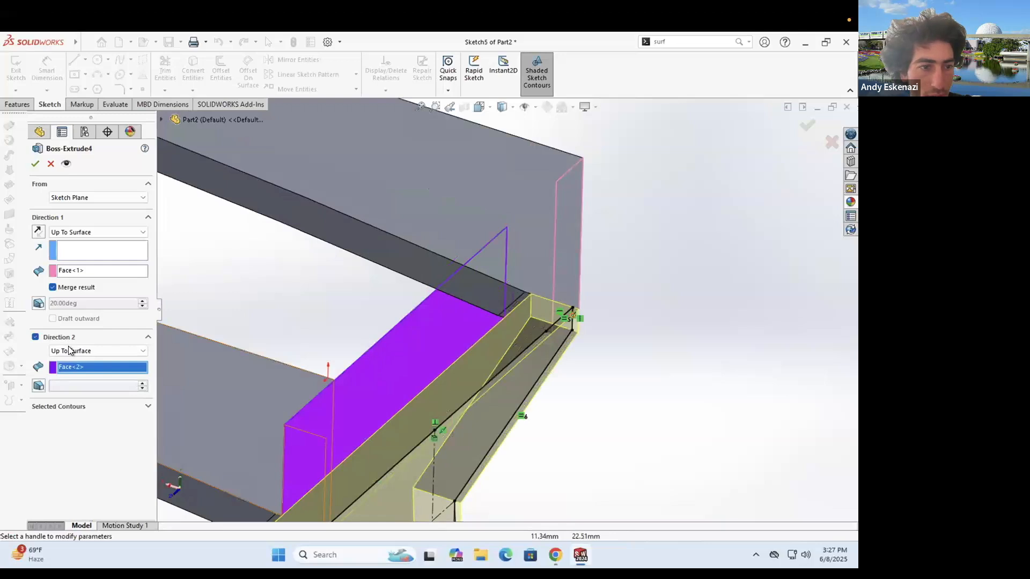
pyautogui.click(68, 351)
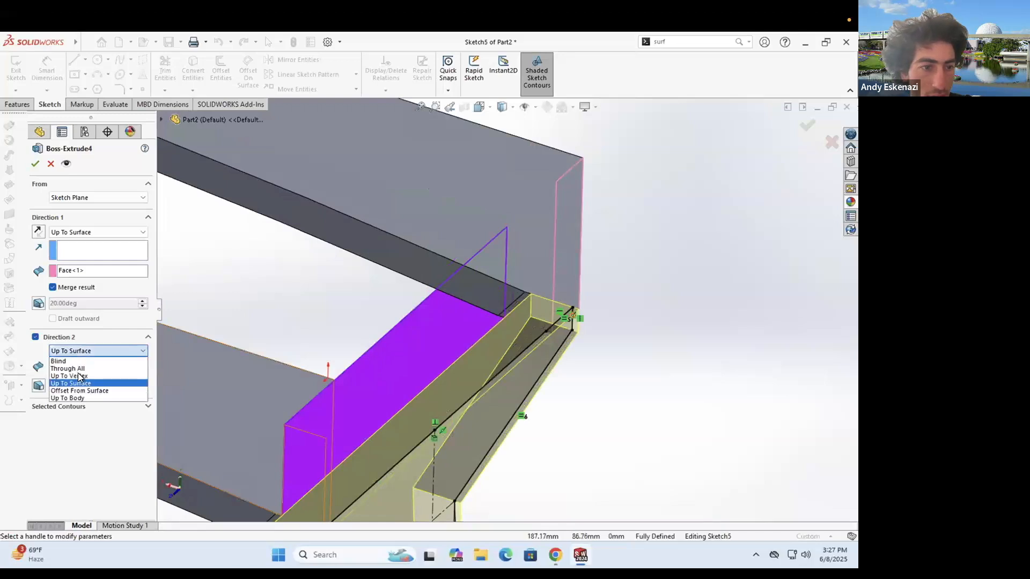
pyautogui.click(496, 314)
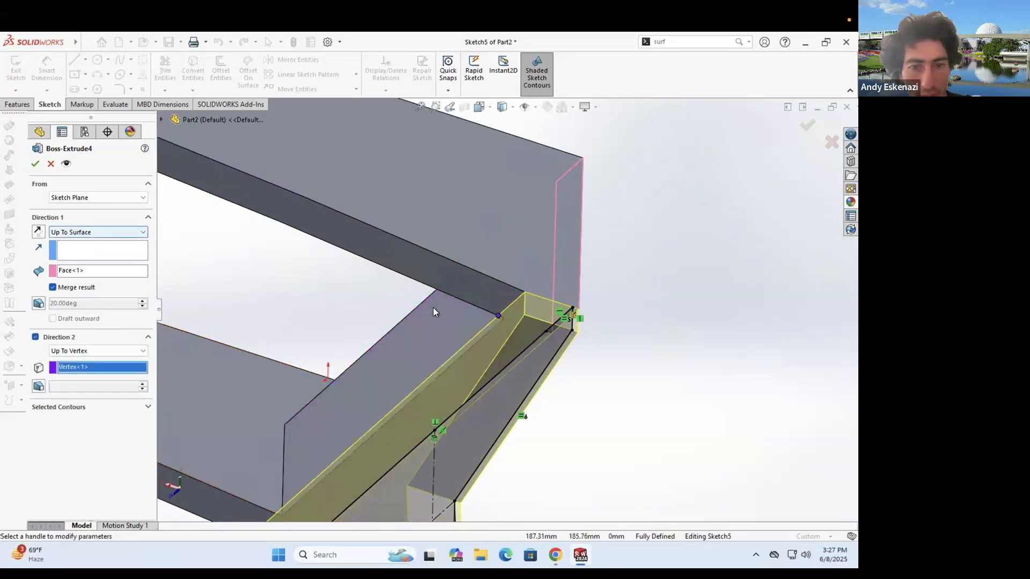
pyautogui.press('Return')
pyautogui.moveTo(546, 342); pyautogui.dragTo(478, 414, button='middle')
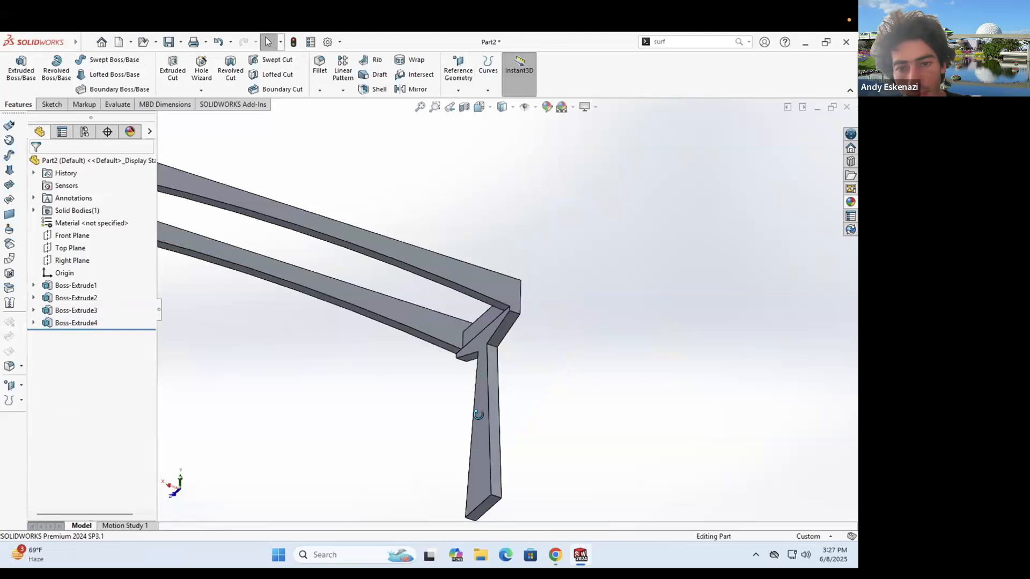
# - Orbit to a side view of the column base and start an Extruded Boss/Base
pyautogui.moveTo(558, 429); pyautogui.dragTo(529, 469, button='middle')
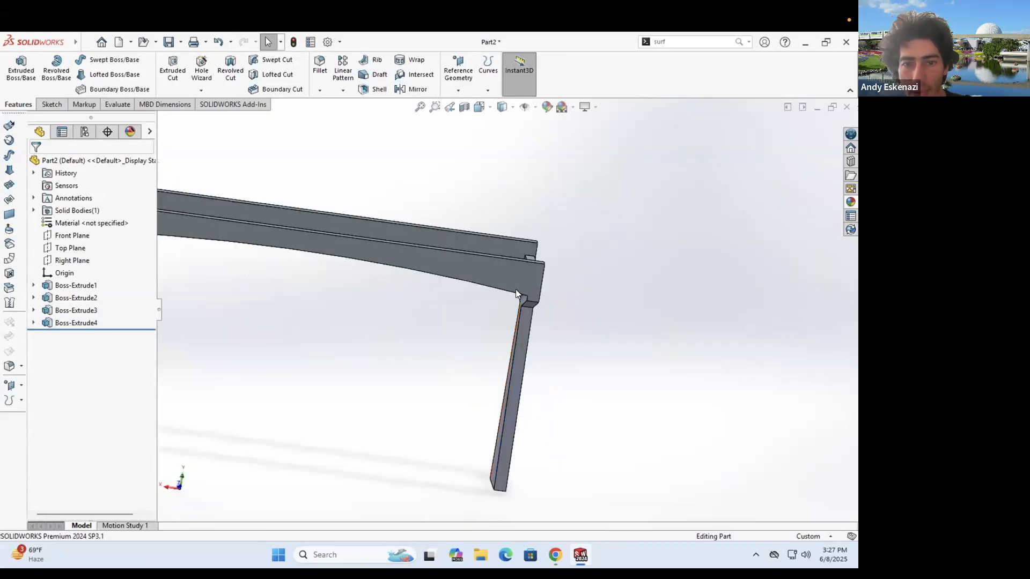
pyautogui.scroll(-5, 437, 262)
pyautogui.moveTo(436, 262); pyautogui.dragTo(451, 313, button='middle')
pyautogui.moveTo(476, 348); pyautogui.dragTo(492, 395, button='middle')
pyautogui.moveTo(410, 338); pyautogui.dragTo(384, 354, button='middle')
pyautogui.scroll(6, 384, 354)
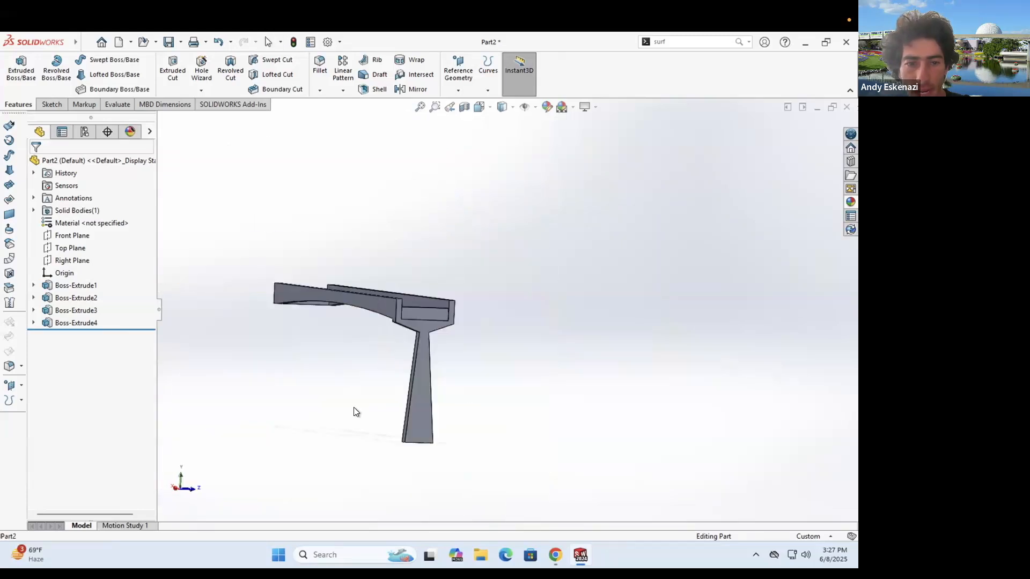
pyautogui.scroll(-6, 395, 407)
pyautogui.click(30, 73)
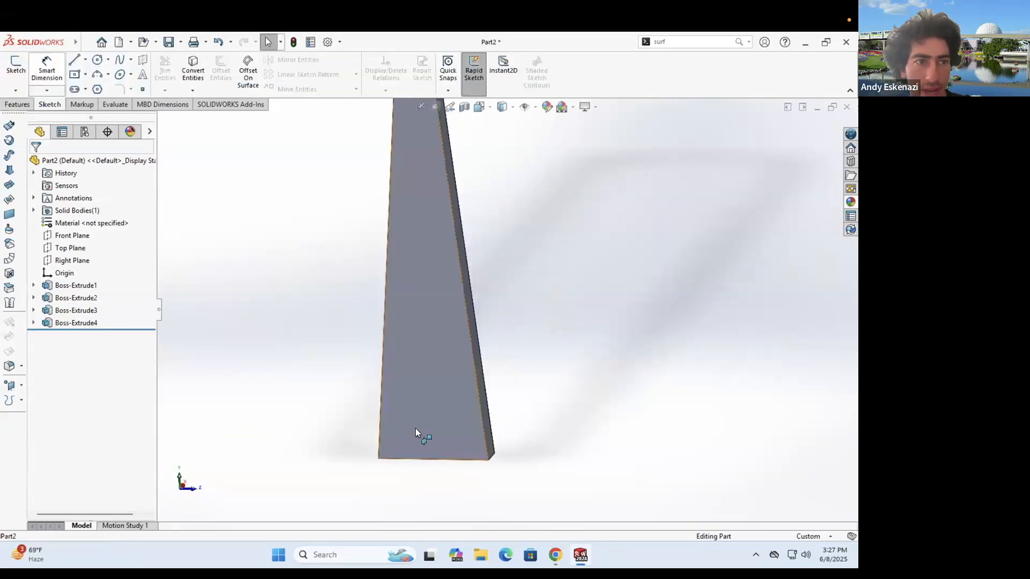
# - Sketch on the column's bottom face, drawing a closed rectangular line loop over the bracket
pyautogui.click(406, 460)
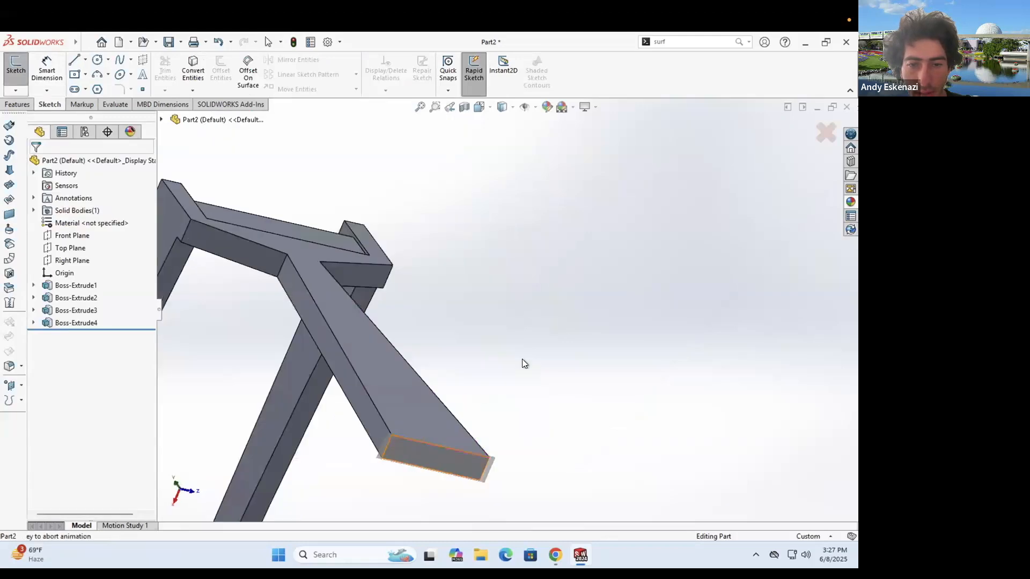
pyautogui.moveTo(317, 319); pyautogui.dragTo(321, 325, button='middle')
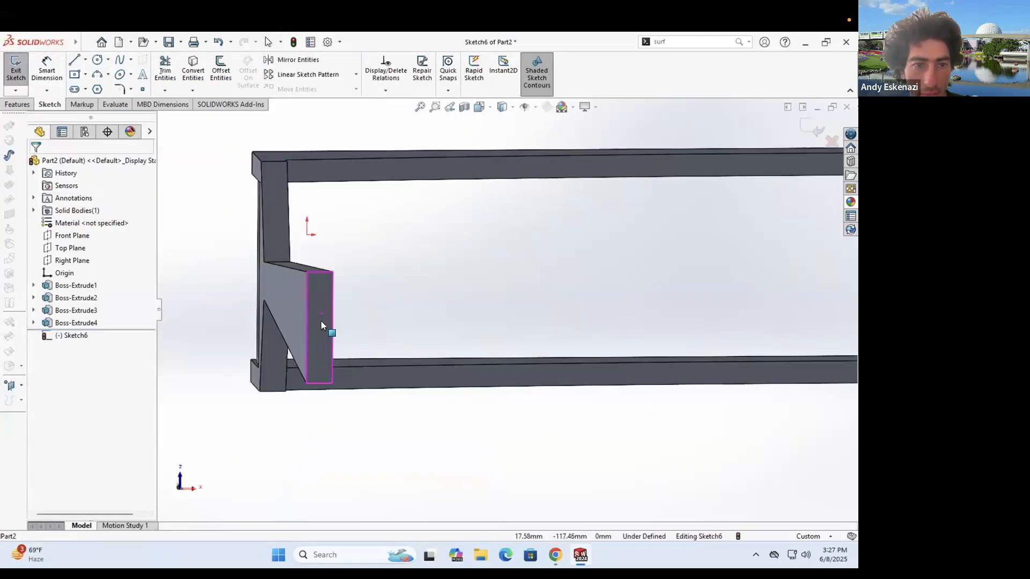
pyautogui.click(86, 74)
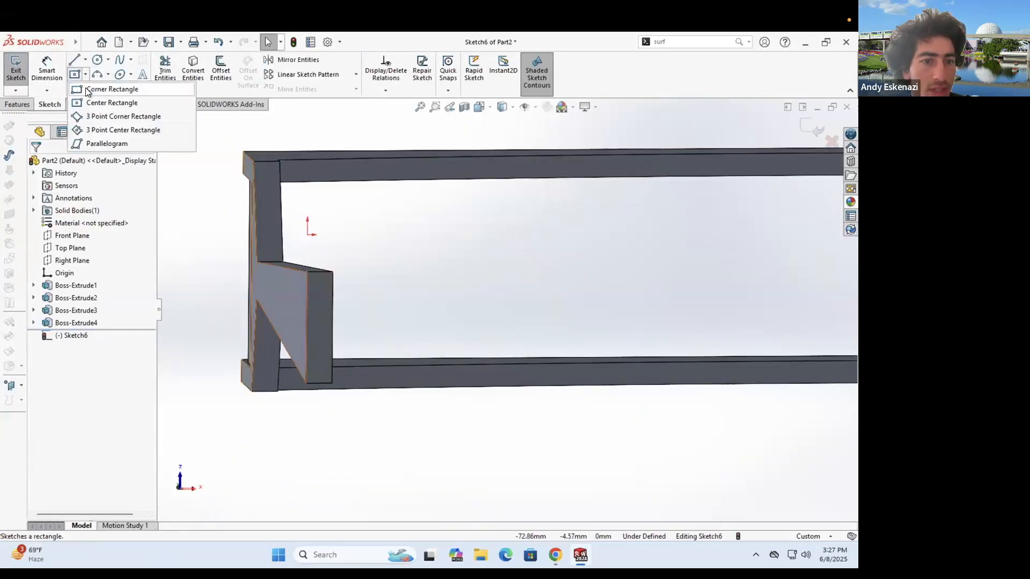
pyautogui.click(93, 85)
pyautogui.click(85, 60)
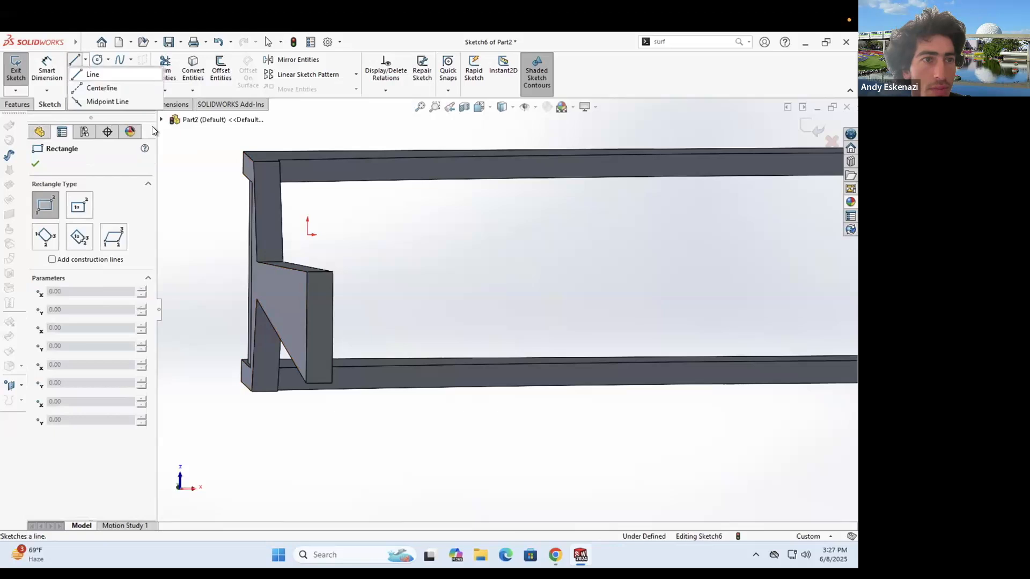
pyautogui.click(306, 274)
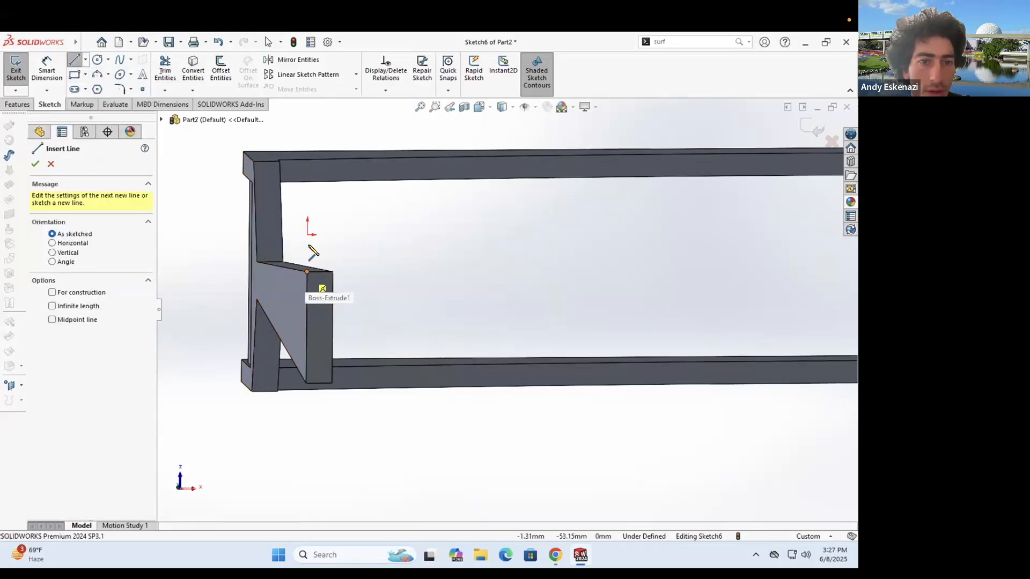
pyautogui.click(307, 247)
pyautogui.click(340, 246)
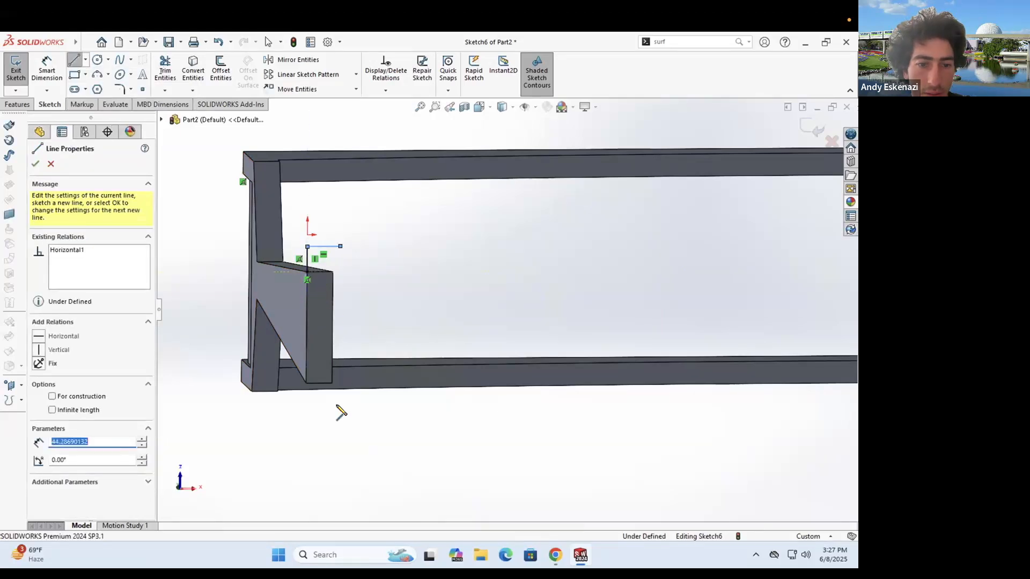
pyautogui.click(339, 404)
pyautogui.click(306, 406)
pyautogui.click(307, 383)
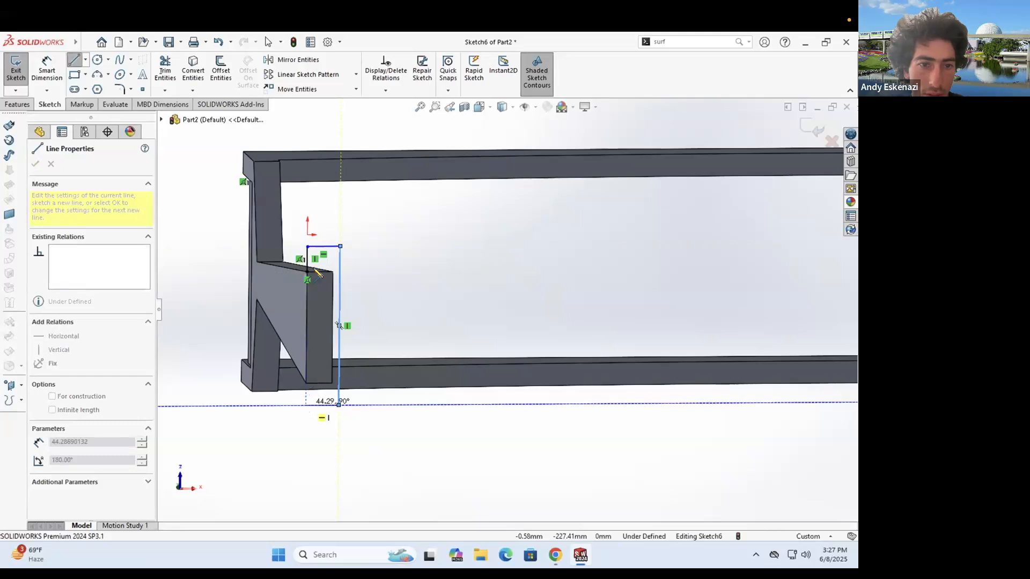
pyautogui.click(308, 273)
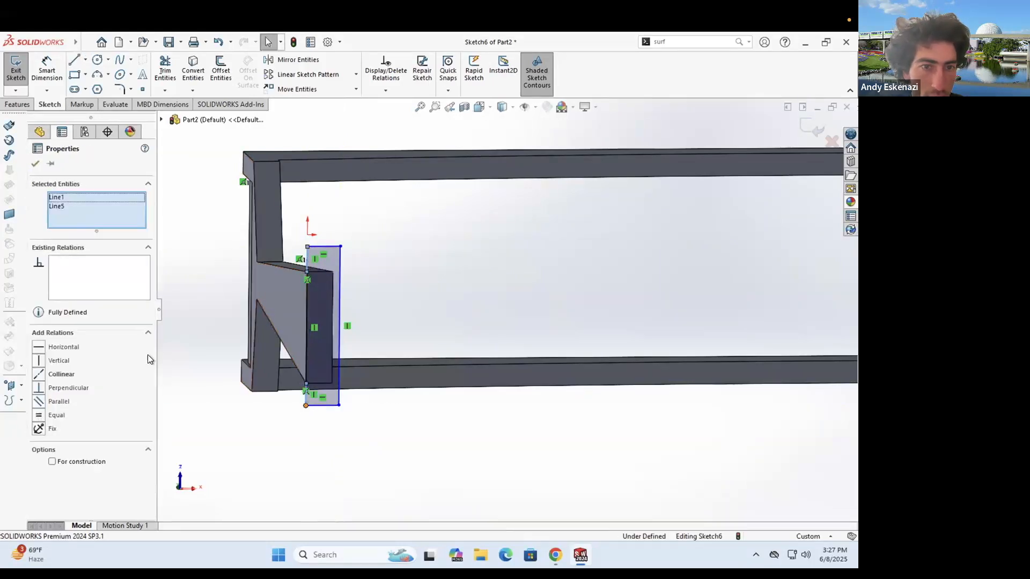
# - Make opposite lines equal and dimension the rectangle 50 mm wide and 30 mm offset
pyautogui.click(43, 415)
pyautogui.click(48, 72)
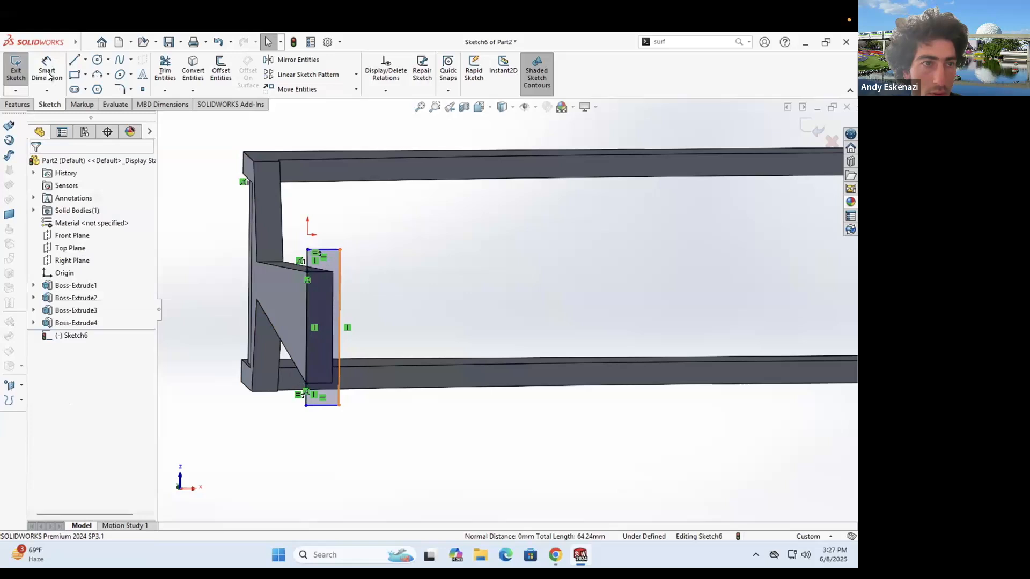
pyautogui.click(340, 234)
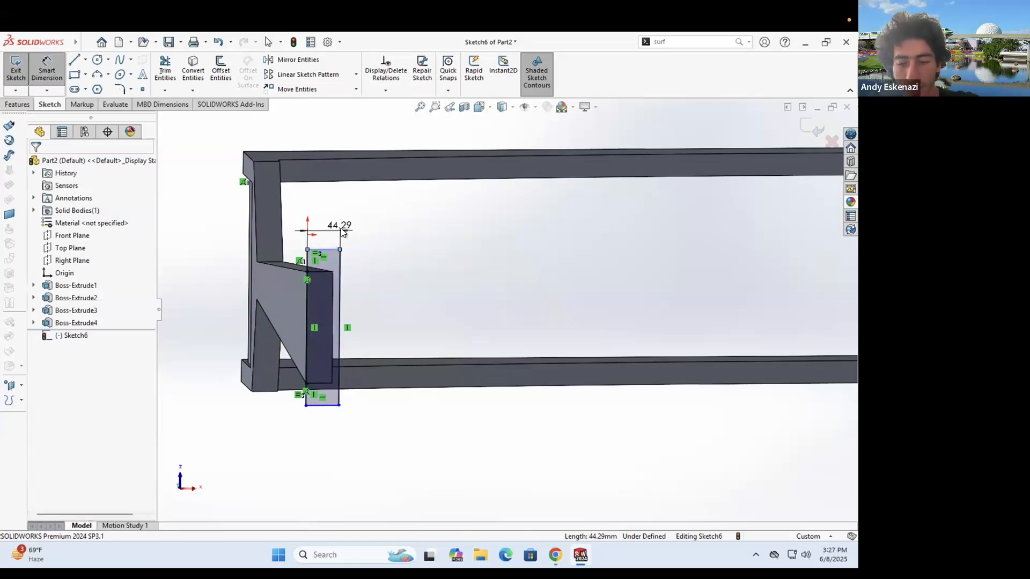
pyautogui.click(341, 232)
pyautogui.write('50')
pyautogui.press('Return')
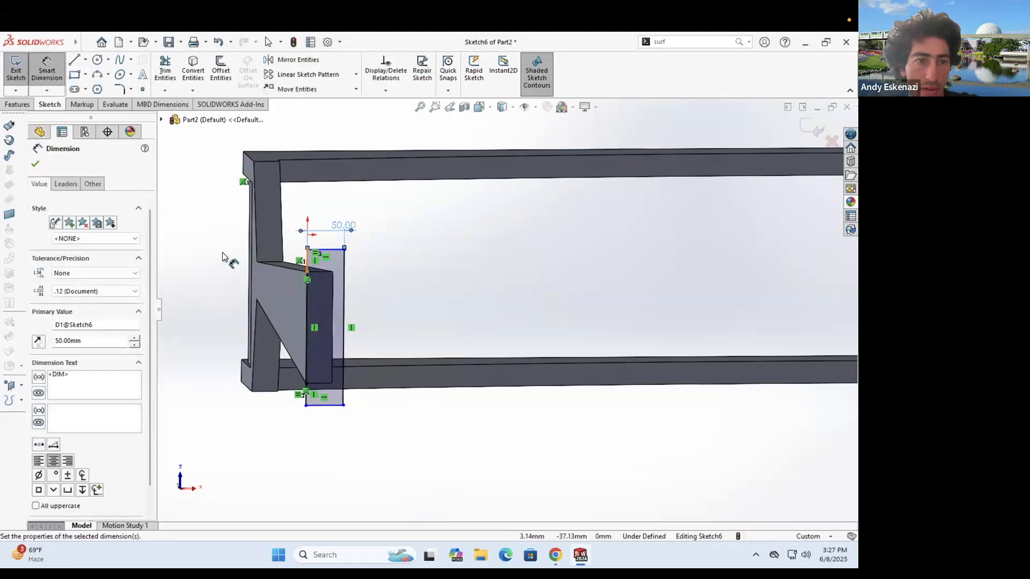
pyautogui.click(223, 255)
pyautogui.write('30')
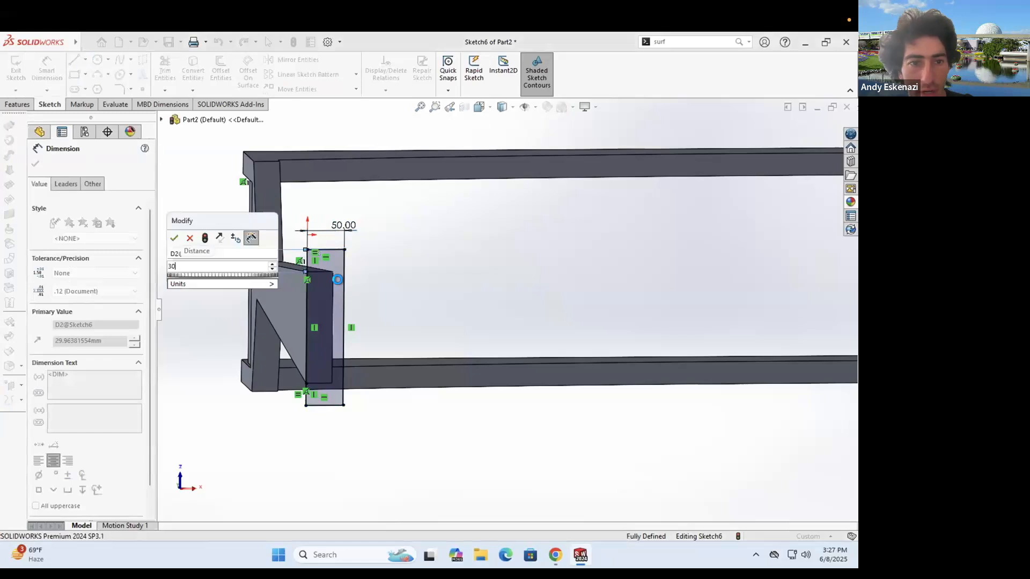
pyautogui.press('Return')
pyautogui.scroll(-3, 334, 270)
pyautogui.press('Escape')
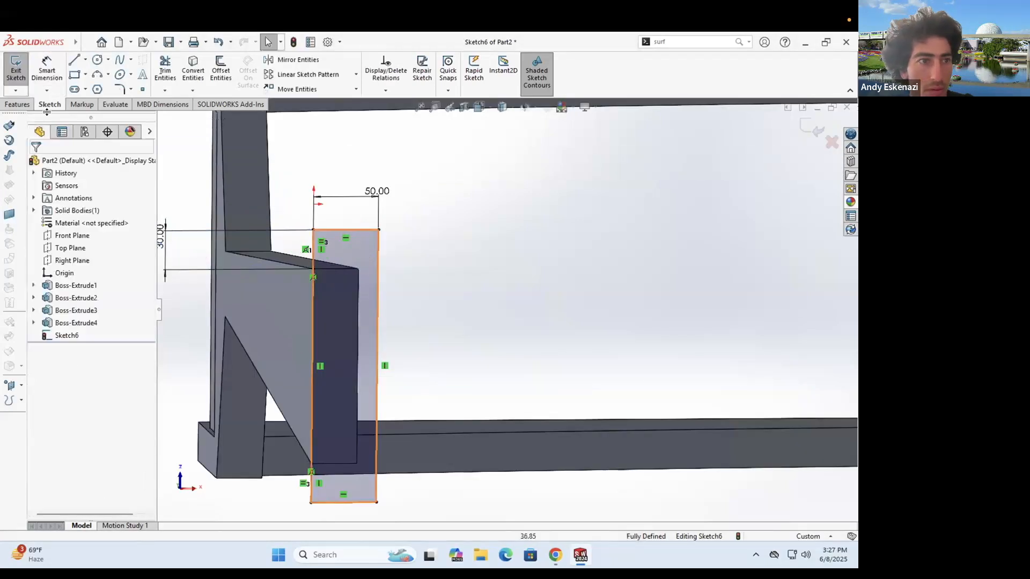
pyautogui.scroll(2, 502, 308)
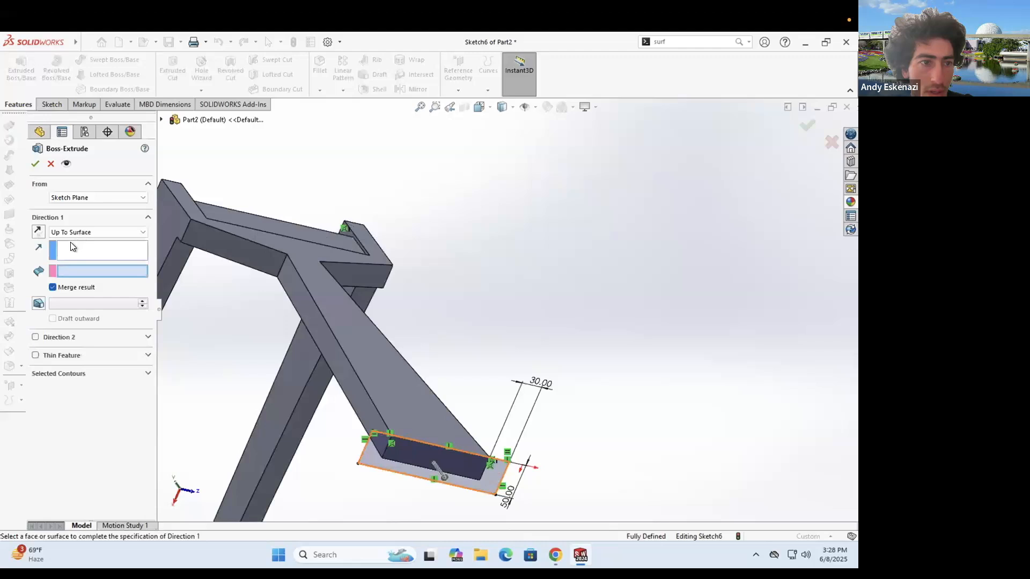
# - Extrude the foot plate under the leg to a blind depth of 10 mm
pyautogui.click(80, 231)
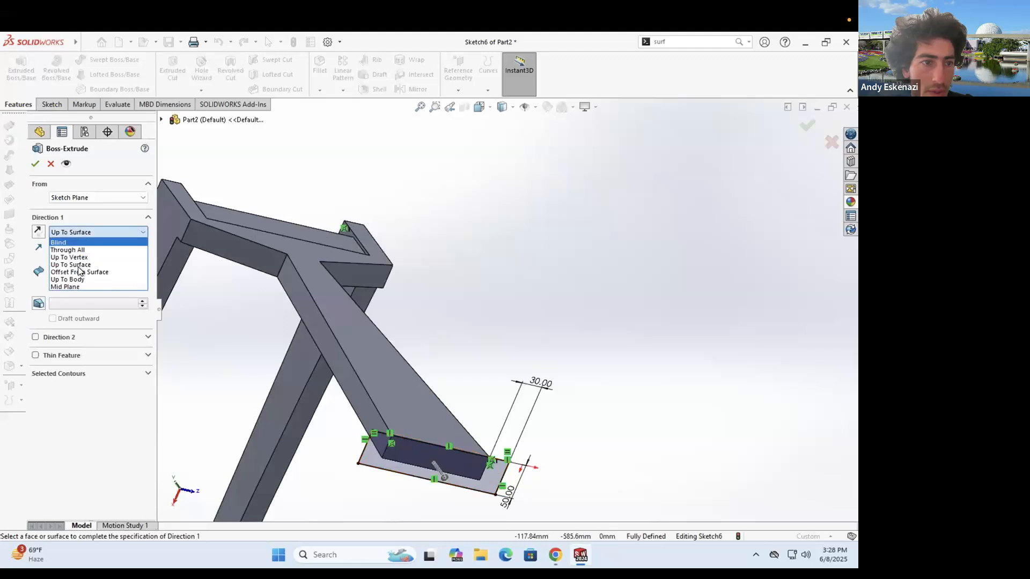
pyautogui.write('10')
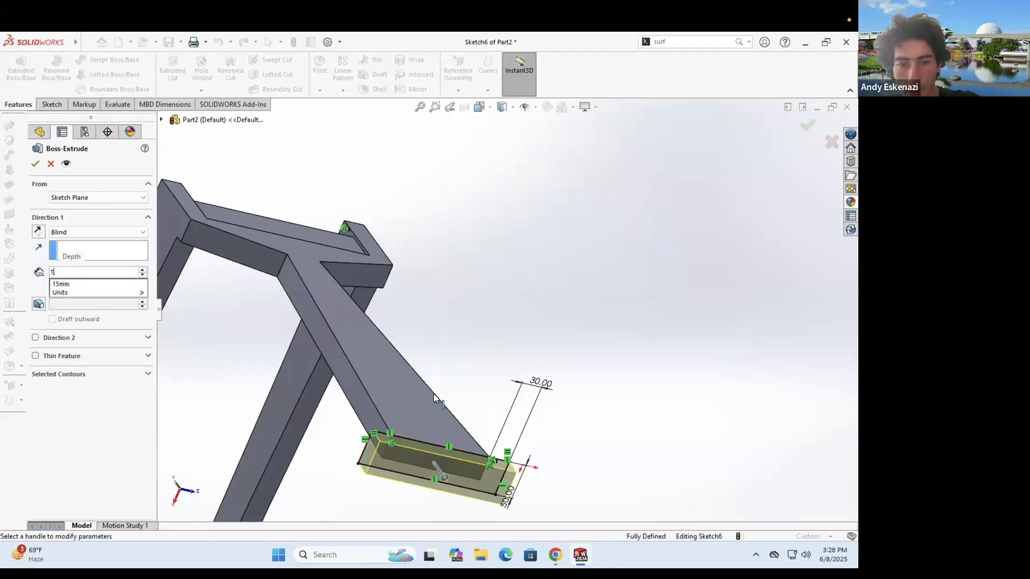
pyautogui.press('Return')
pyautogui.scroll(5, 442, 279)
pyautogui.moveTo(442, 280); pyautogui.dragTo(542, 370, button='middle')
pyautogui.moveTo(481, 381); pyautogui.dragTo(481, 327, button='middle')
pyautogui.scroll(-5, 437, 303)
pyautogui.scroll(-3, 362, 341)
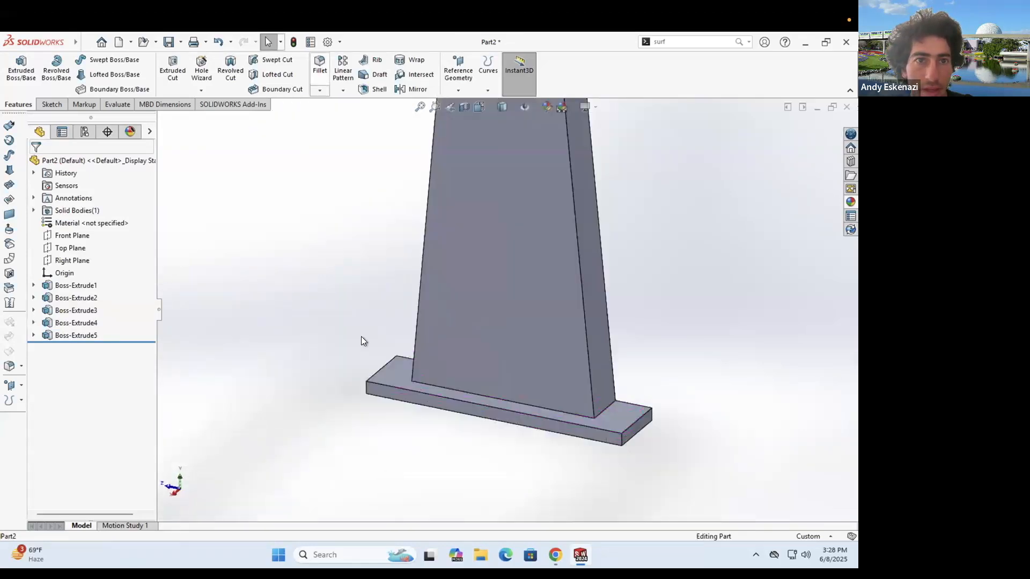
# - Round the foot plate's two end edges with a 30 mm fillet
pyautogui.click(619, 447)
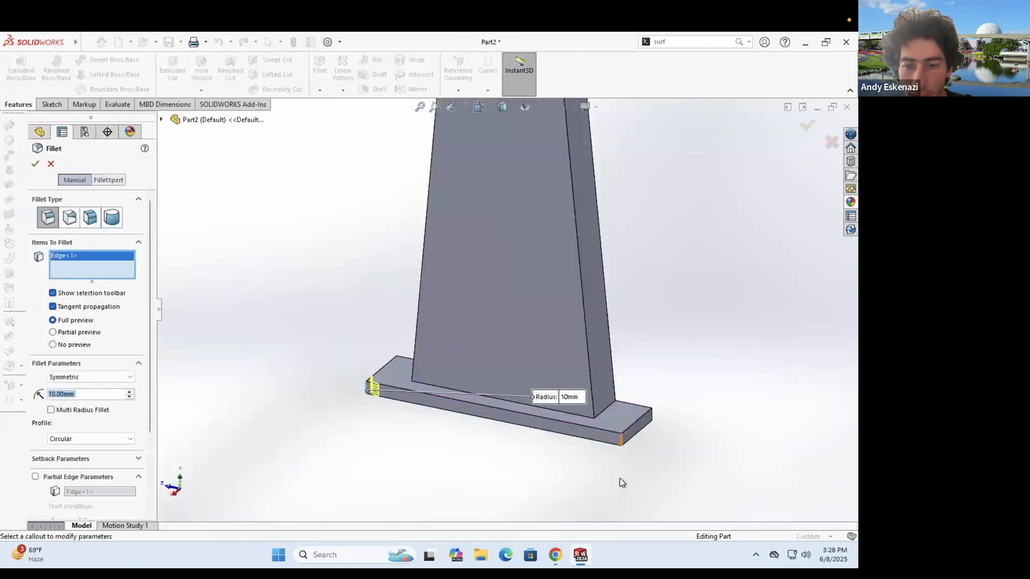
pyautogui.click(75, 398)
pyautogui.write('30')
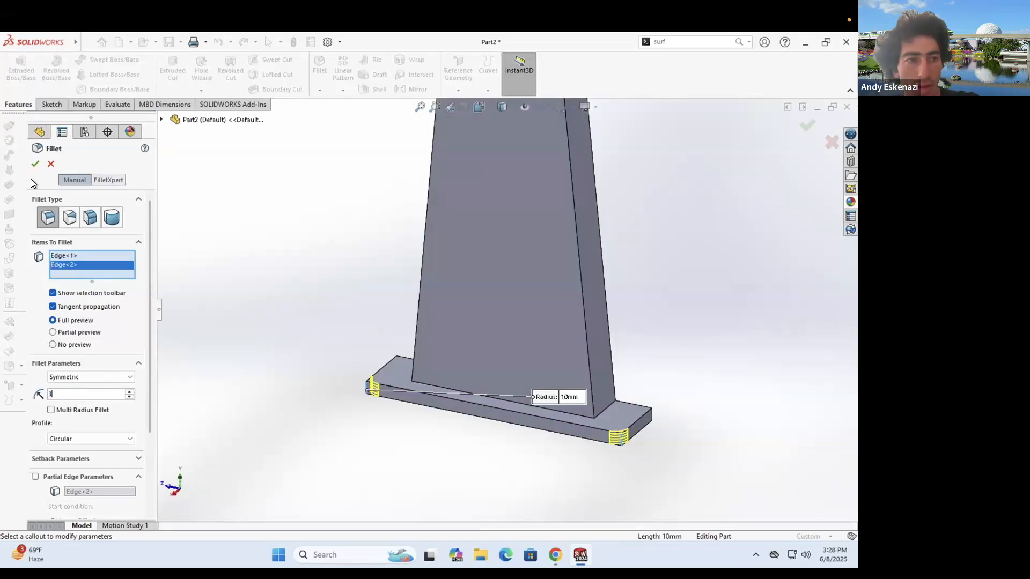
pyautogui.click(33, 164)
pyautogui.scroll(8, 496, 338)
pyautogui.moveTo(497, 338); pyautogui.dragTo(493, 295, button='middle')
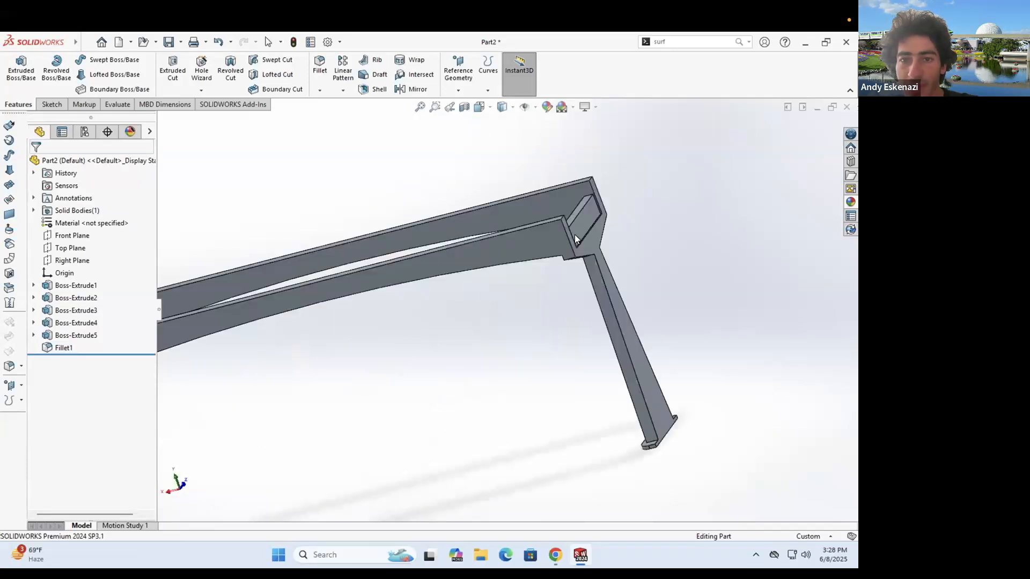
pyautogui.moveTo(575, 236); pyautogui.dragTo(403, 266, button='middle')
pyautogui.scroll(4, 504, 339)
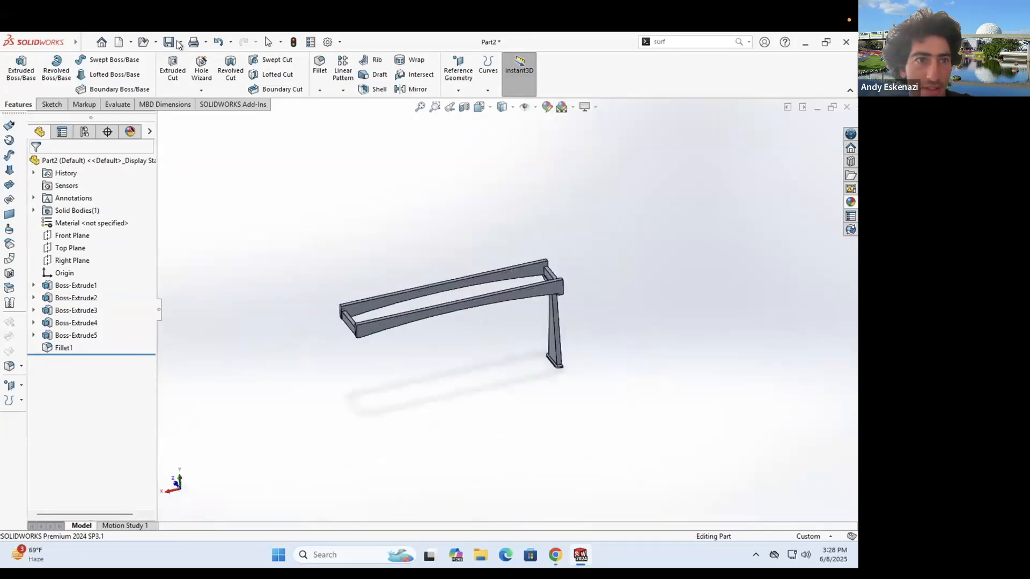
# - Save the frame part in Downloads under the name 'Monorail Rail'
pyautogui.scroll(-2, 541, 372)
pyautogui.hotkey('ctrl', 's')
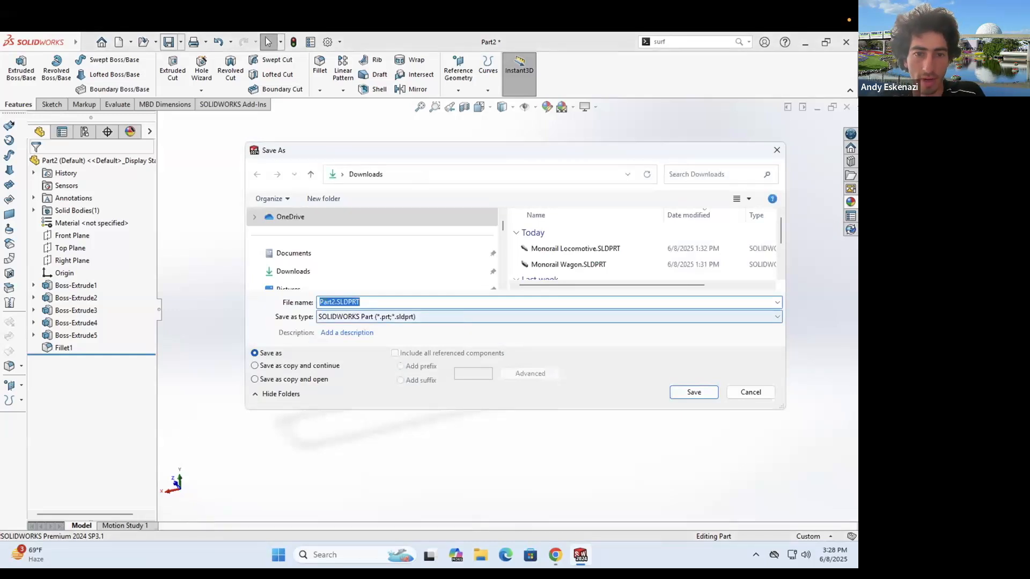
pyautogui.write('Ra')
pyautogui.press('BackSpace')
pyautogui.press('BackSpace')
pyautogui.write('Monorail Rail 1')
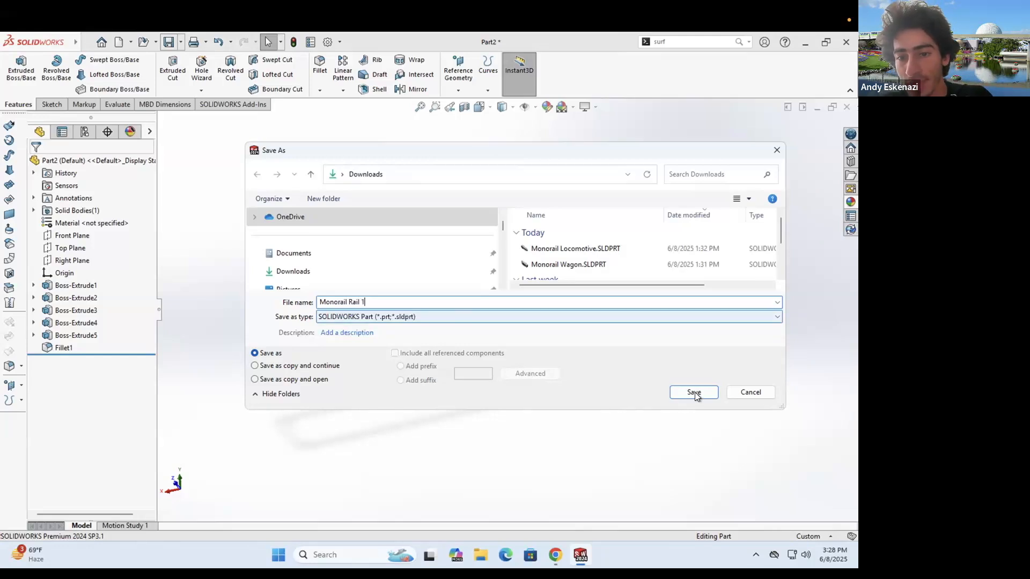
pyautogui.click(694, 392)
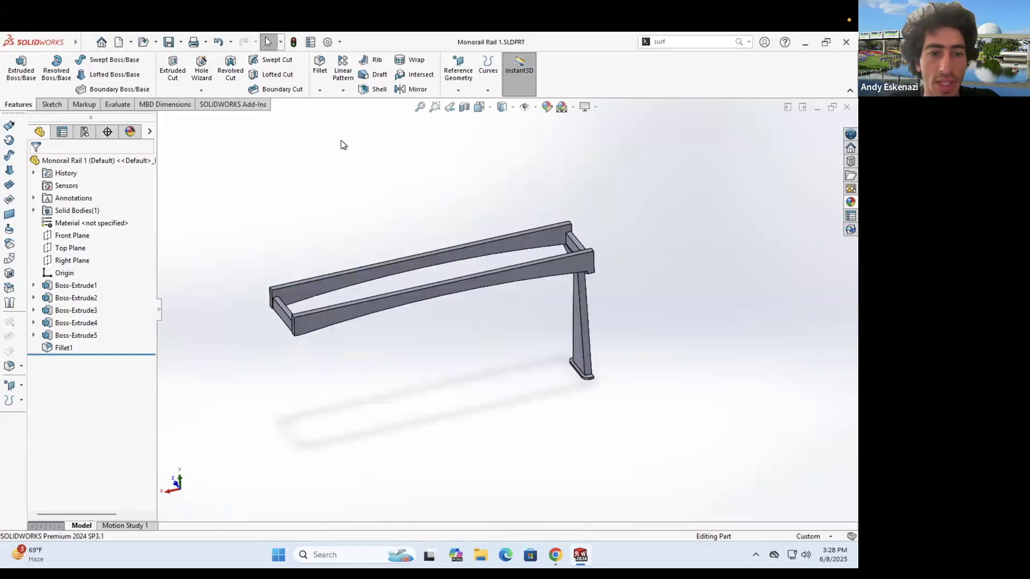
# - Create reference Plane1 midway between the rail frame's two outer end faces
pyautogui.click(459, 91)
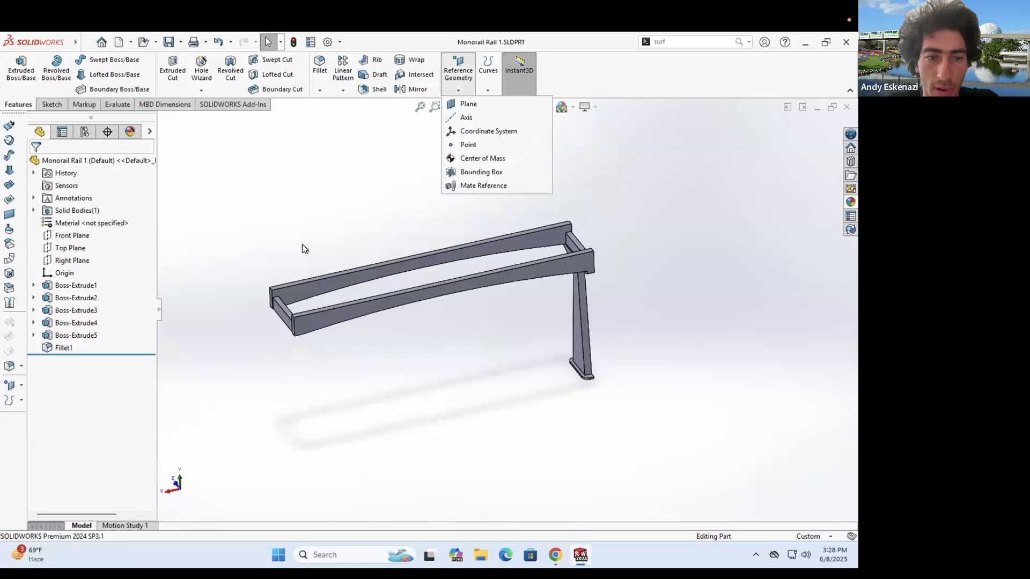
pyautogui.click(468, 103)
pyautogui.scroll(-3, 259, 233)
pyautogui.click(256, 234)
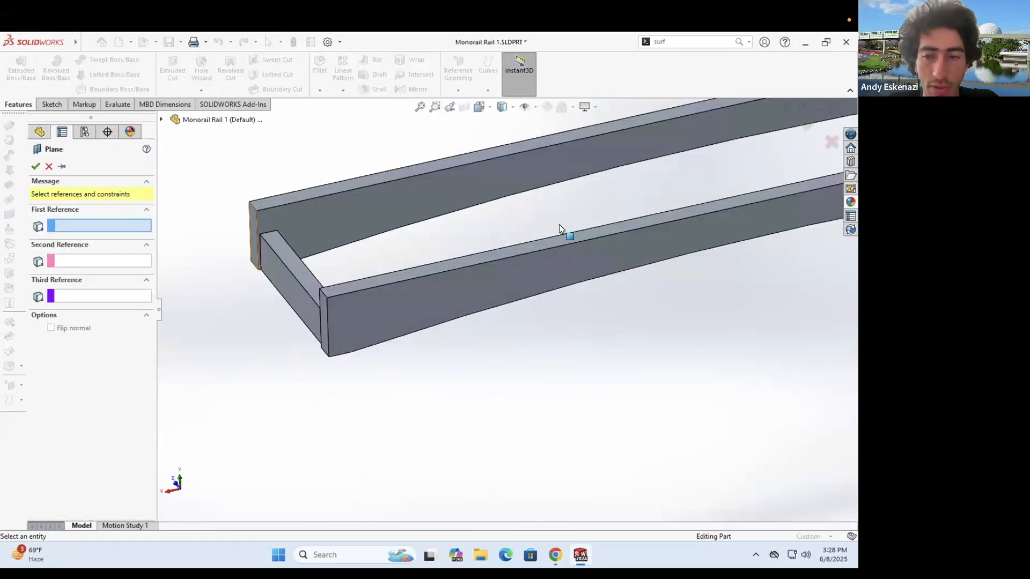
pyautogui.scroll(5, 734, 239)
pyautogui.scroll(-5, 731, 294)
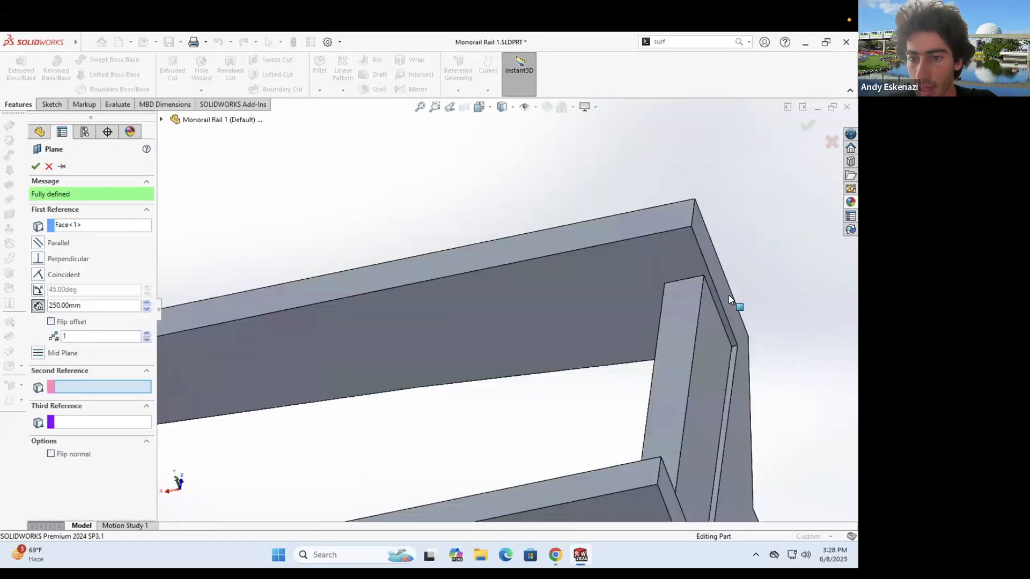
pyautogui.click(728, 296)
pyautogui.press('Return')
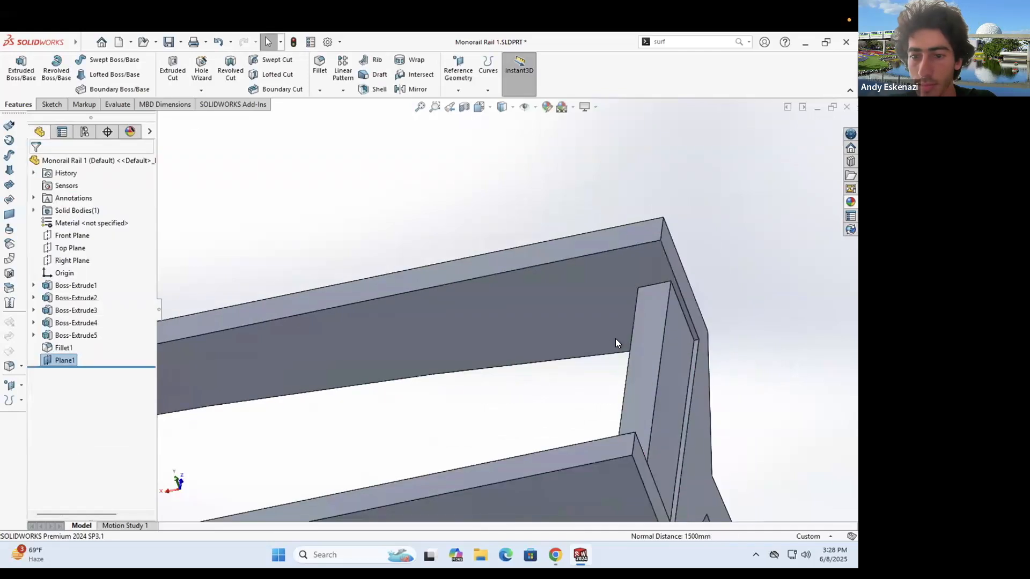
pyautogui.scroll(5, 422, 364)
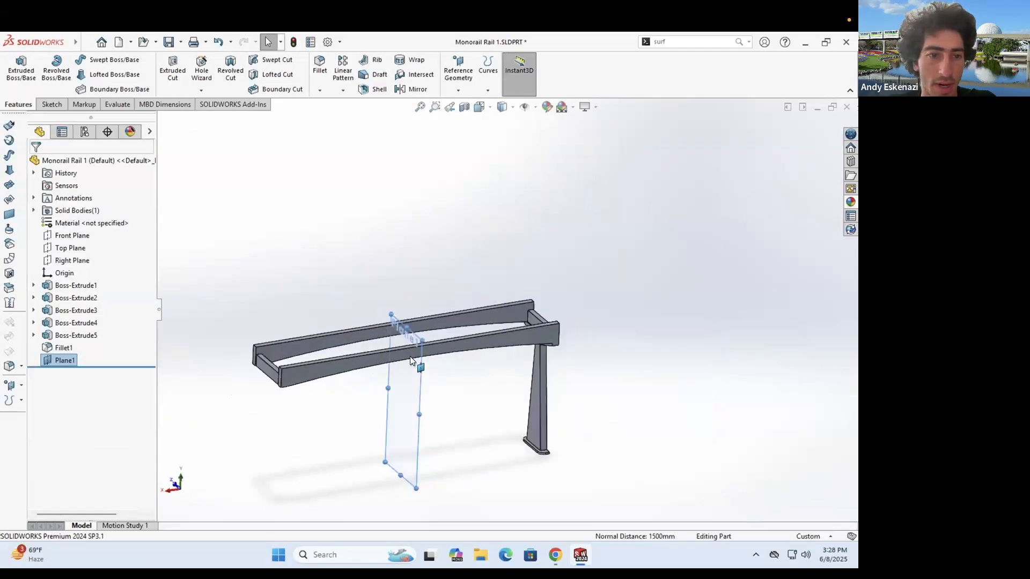
# - Attempt to mirror Boss-Extrude4, Boss-Extrude5 and Fillet1 across Plane1, then cancel after the error
pyautogui.click(403, 89)
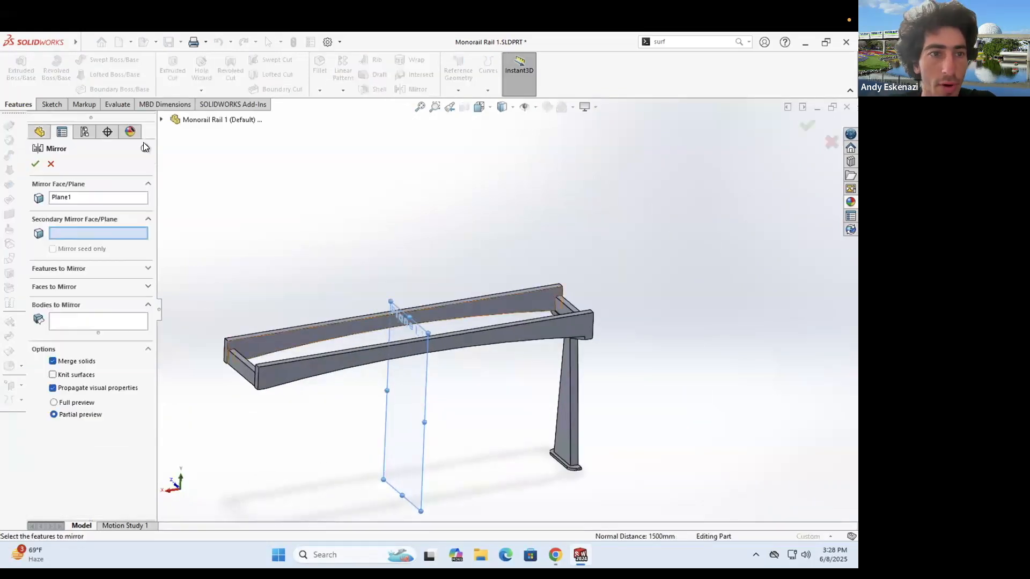
pyautogui.click(162, 120)
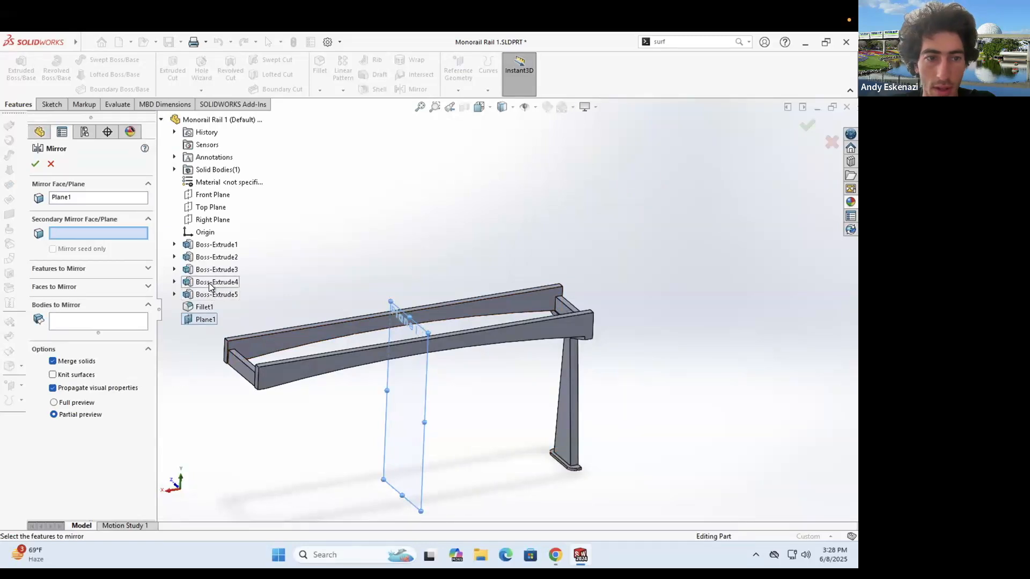
pyautogui.click(69, 268)
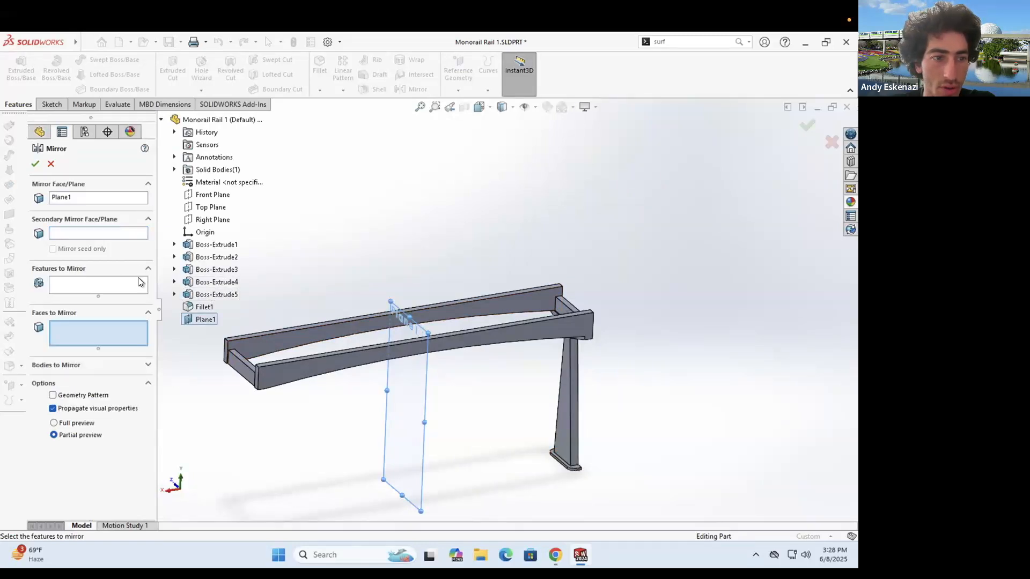
pyautogui.doubleClick(198, 286)
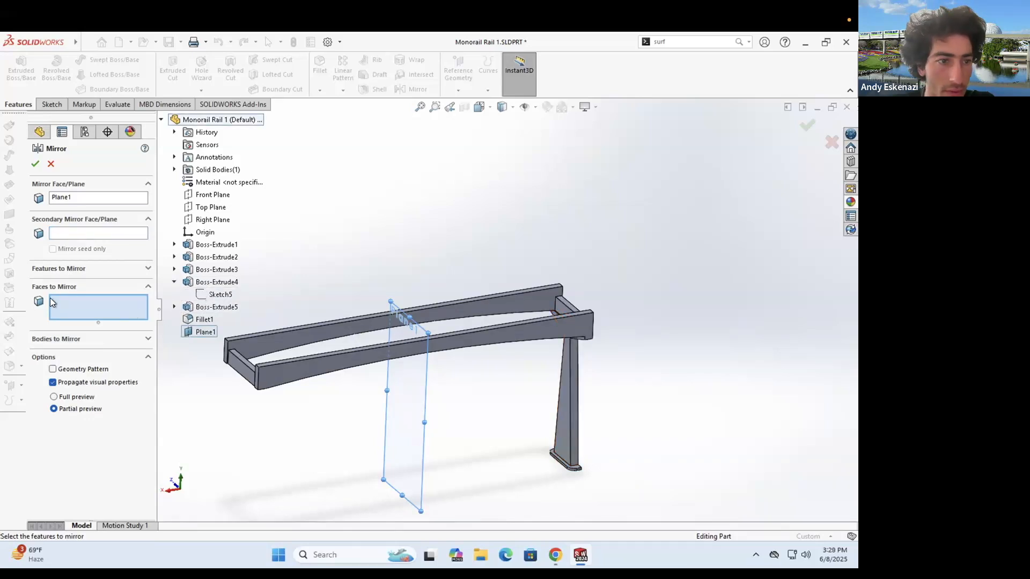
pyautogui.click(54, 267)
pyautogui.click(206, 284)
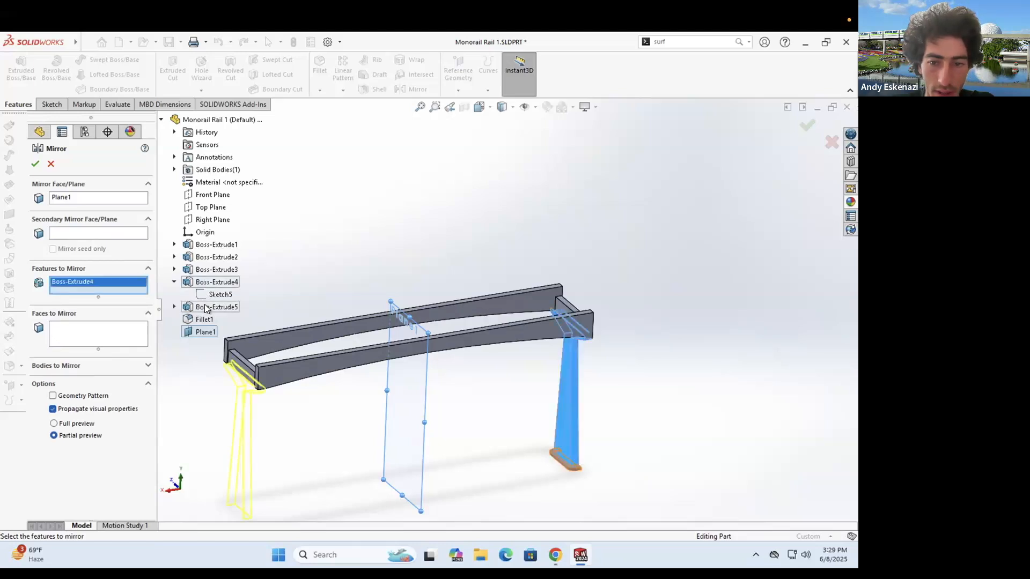
pyautogui.click(206, 308)
pyautogui.click(191, 320)
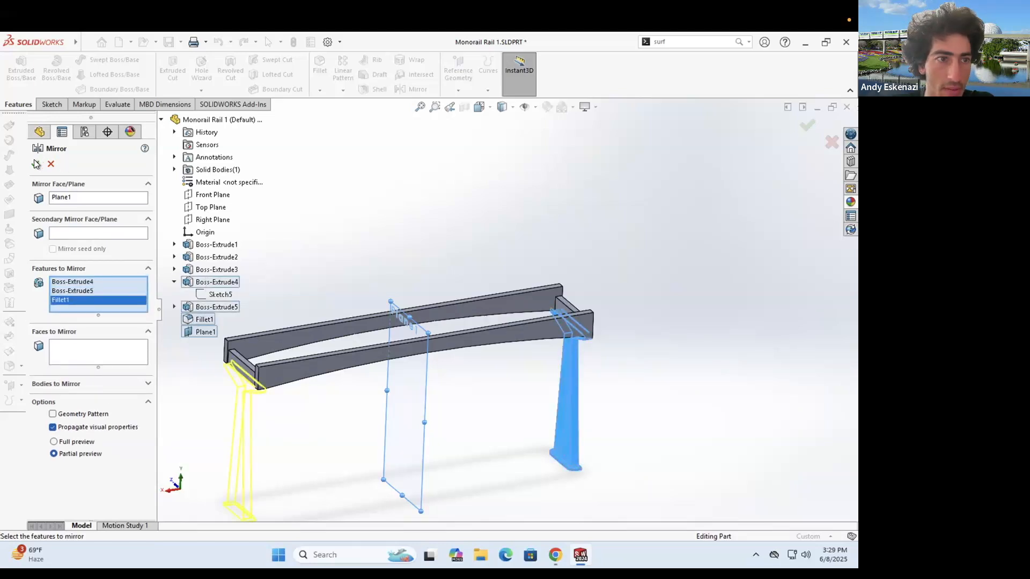
pyautogui.click(35, 163)
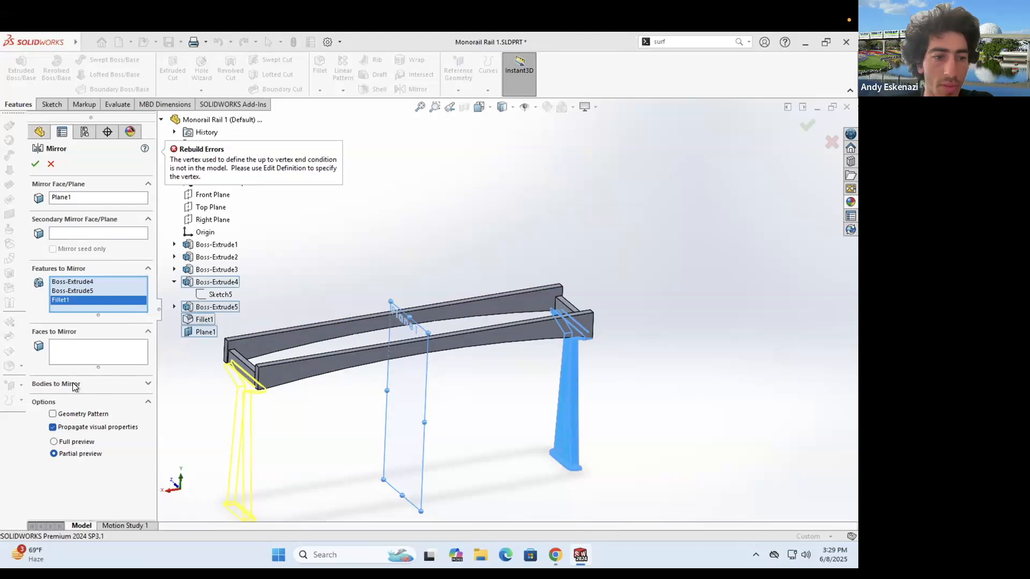
pyautogui.press('Escape')
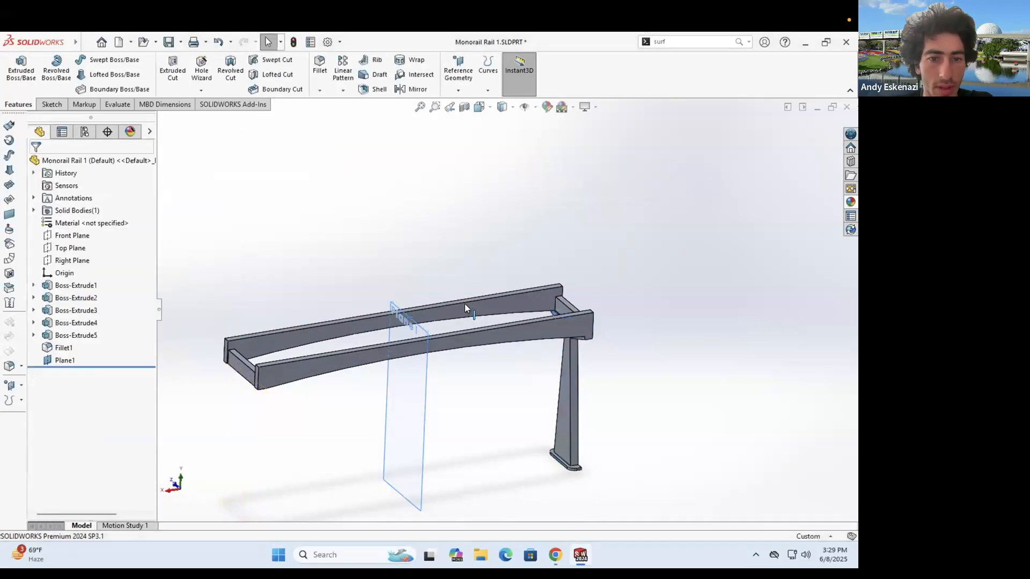
# - Sketch a rectangle on Plane1 with sides collinear to the frame's model edges
pyautogui.click(19, 71)
pyautogui.click(412, 418)
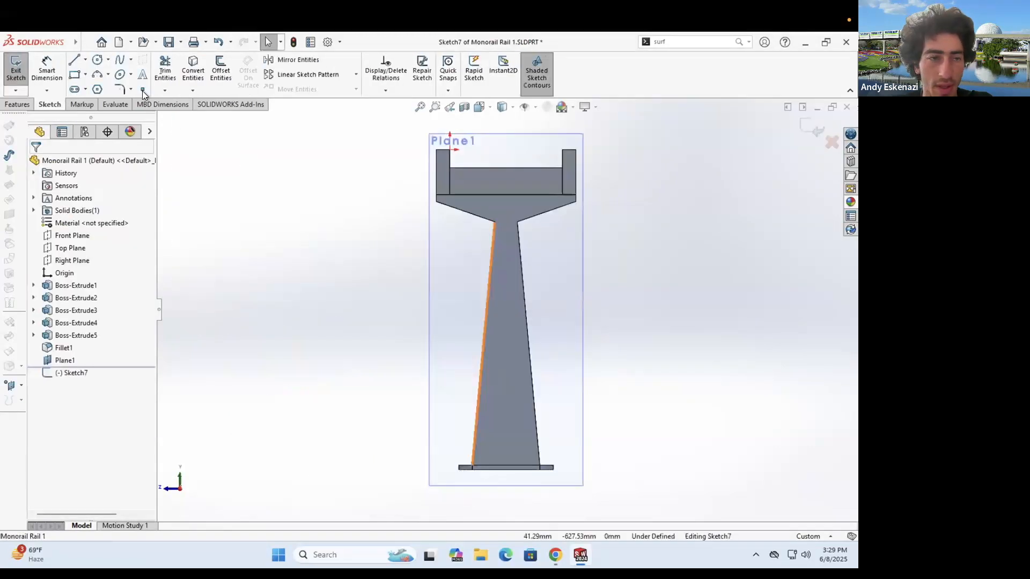
pyautogui.click(70, 74)
pyautogui.click(436, 150)
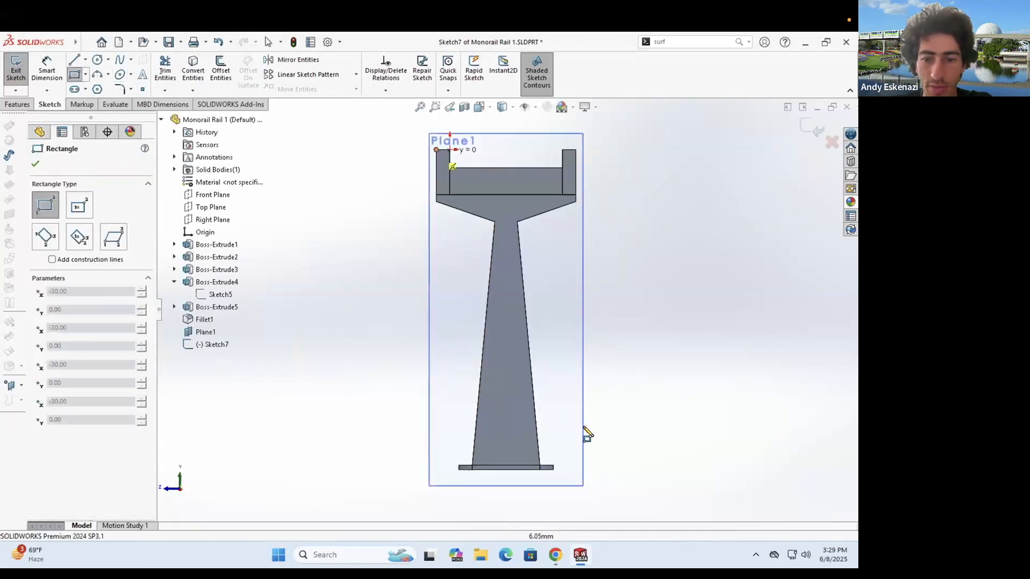
pyautogui.click(589, 474)
pyautogui.click(589, 217)
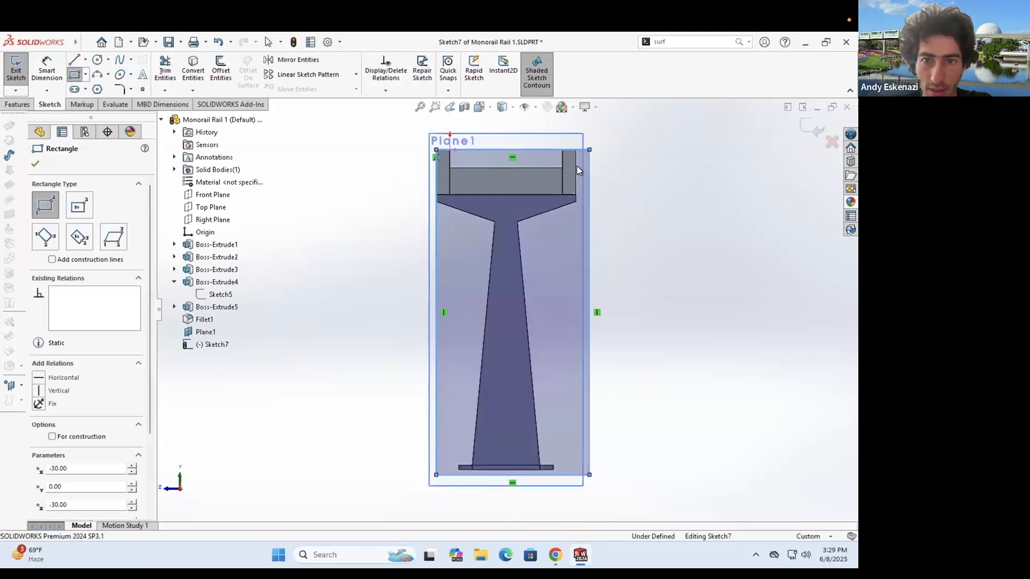
pyautogui.keyDown('ctrl'); pyautogui.click(576, 165); pyautogui.keyUp('ctrl')
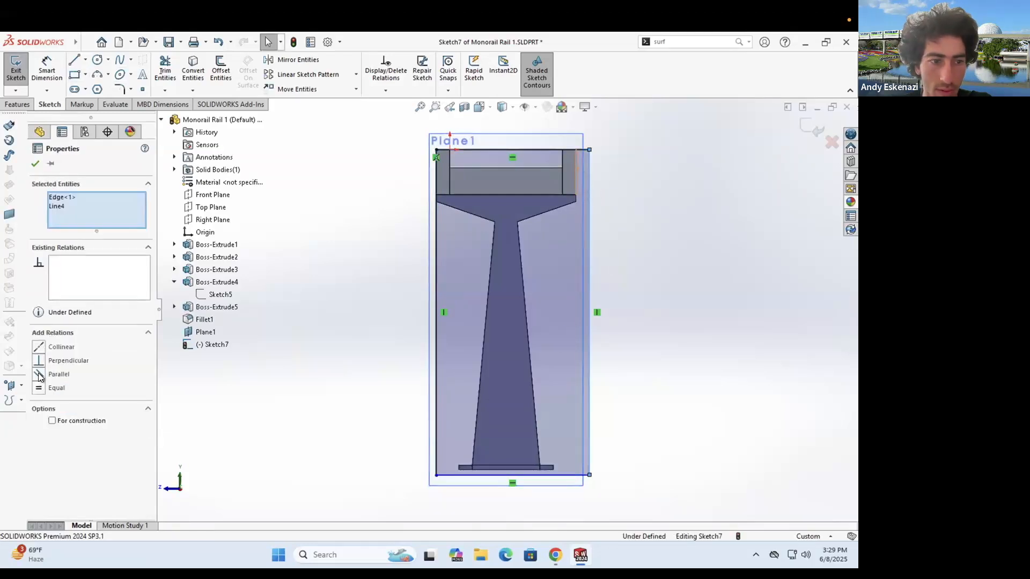
pyautogui.click(476, 471)
pyautogui.keyDown('ctrl'); pyautogui.click(477, 470); pyautogui.keyUp('ctrl')
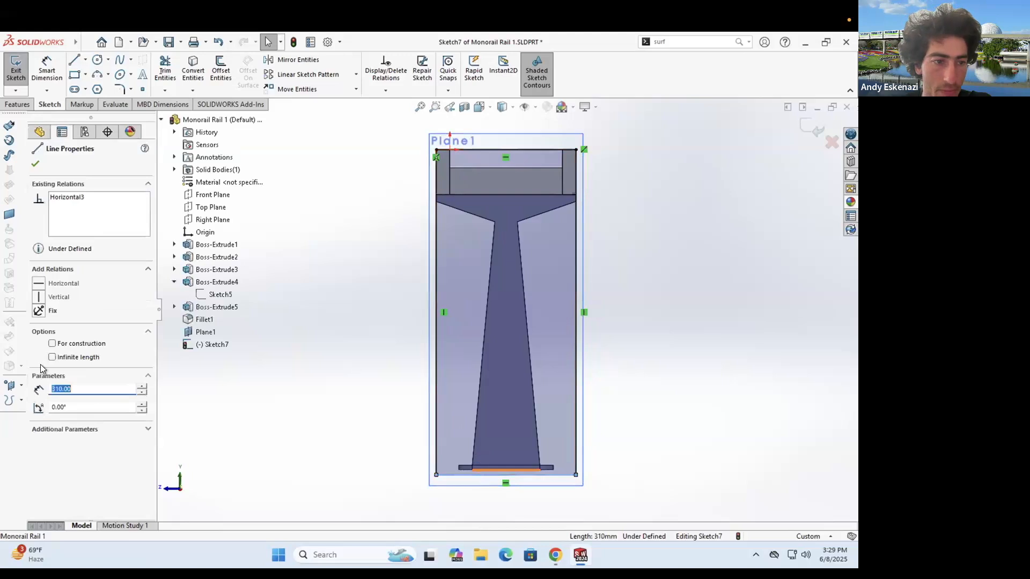
pyautogui.click(25, 106)
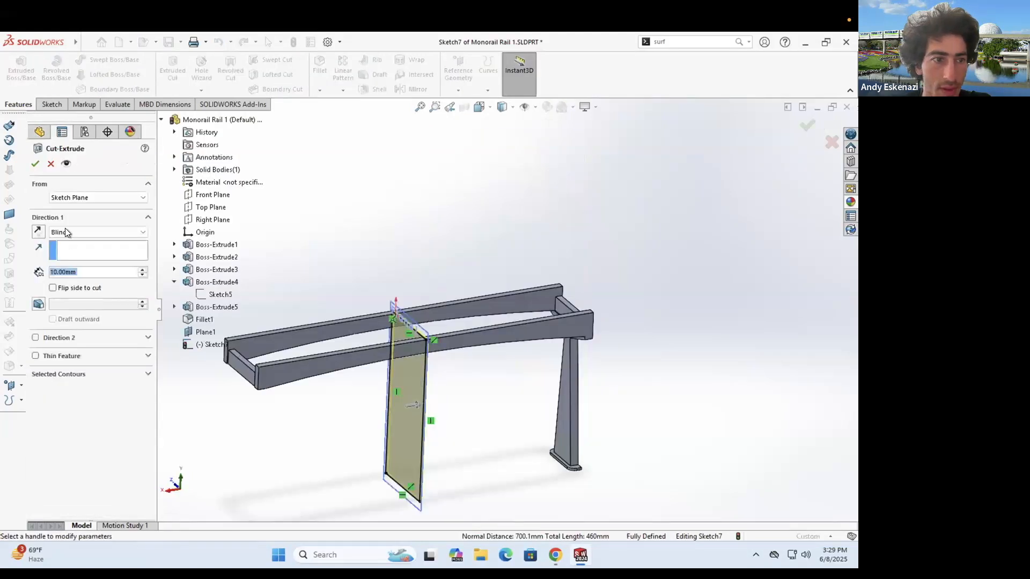
# - Cut Through All from the rectangle, flipped to remove the far rails, then hide Plane1
pyautogui.click(66, 230)
pyautogui.click(72, 249)
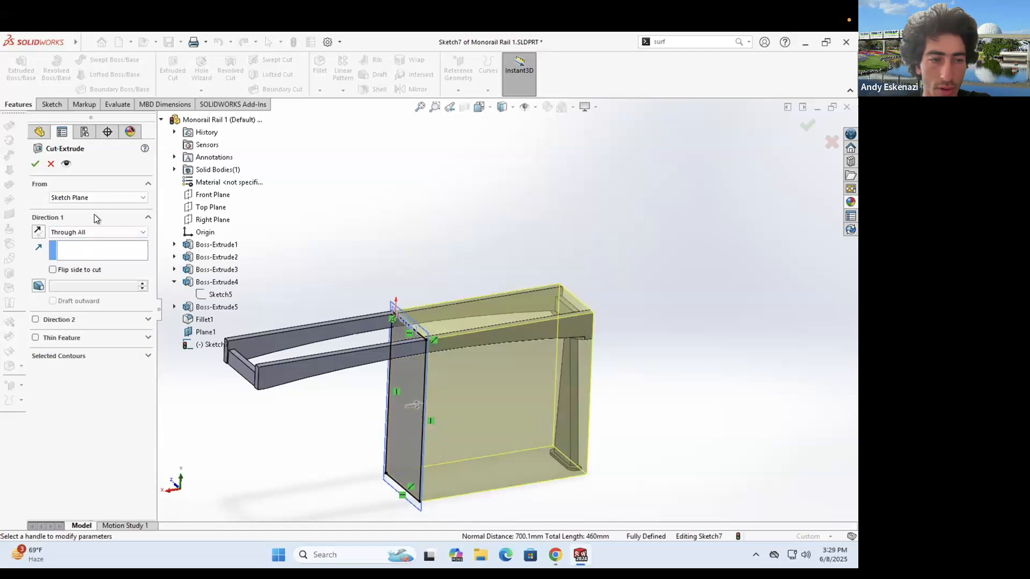
pyautogui.click(38, 232)
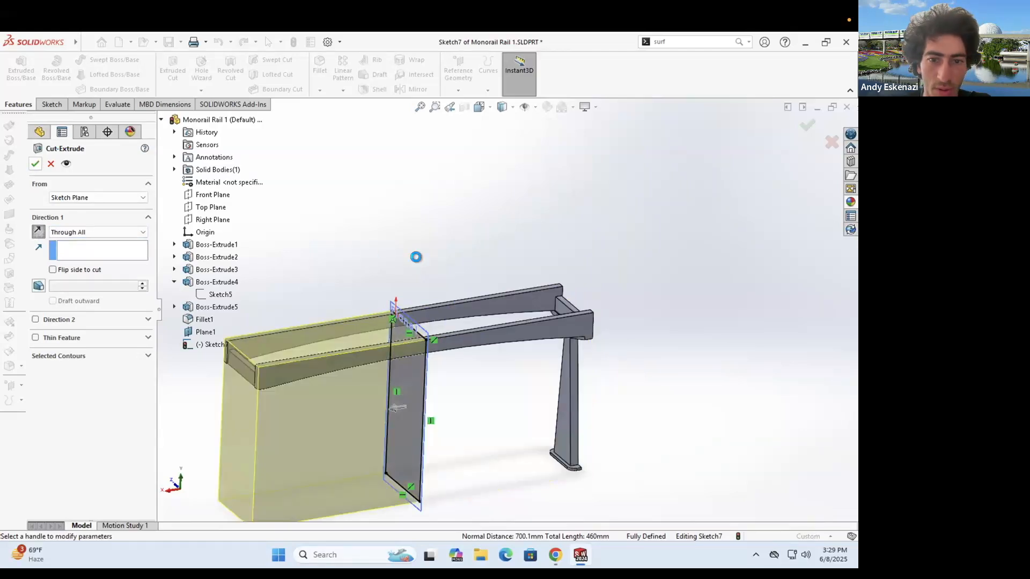
pyautogui.click(35, 164)
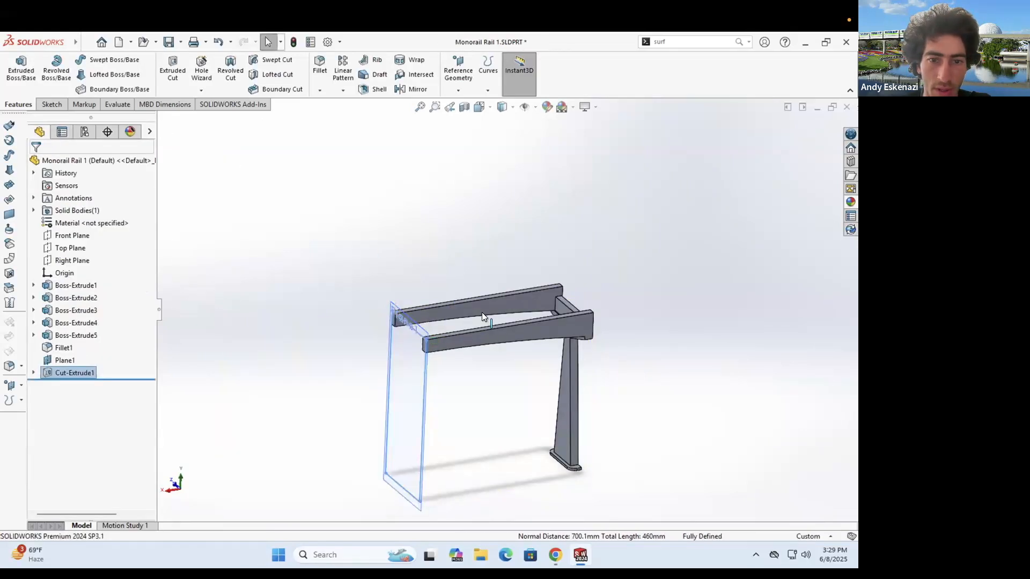
pyautogui.rightClick(410, 396)
pyautogui.click(454, 380)
pyautogui.scroll(-3, 434, 344)
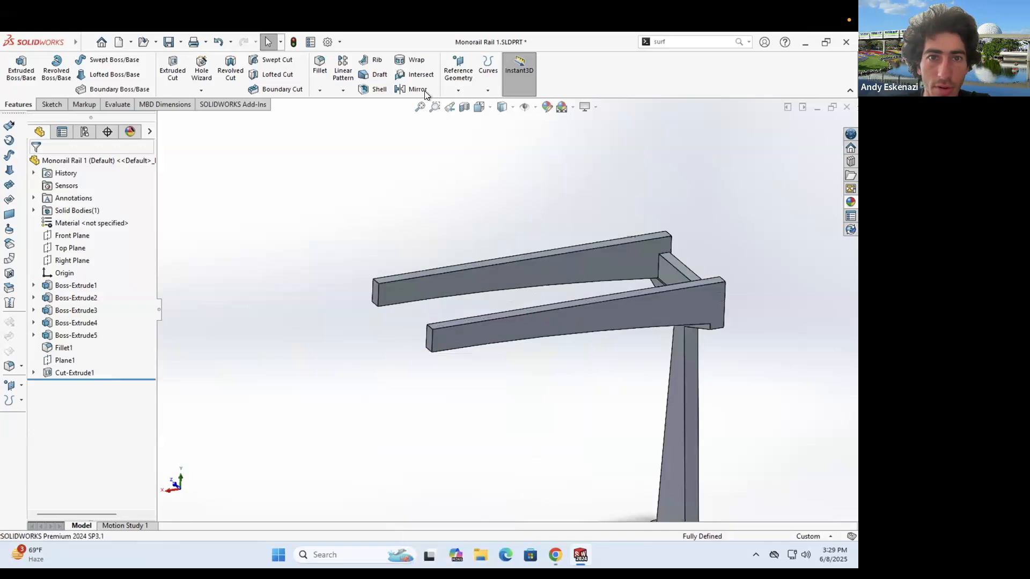
# - Mirror the trimmed half-frame body across Plane1 to create Mirror2
pyautogui.click(415, 89)
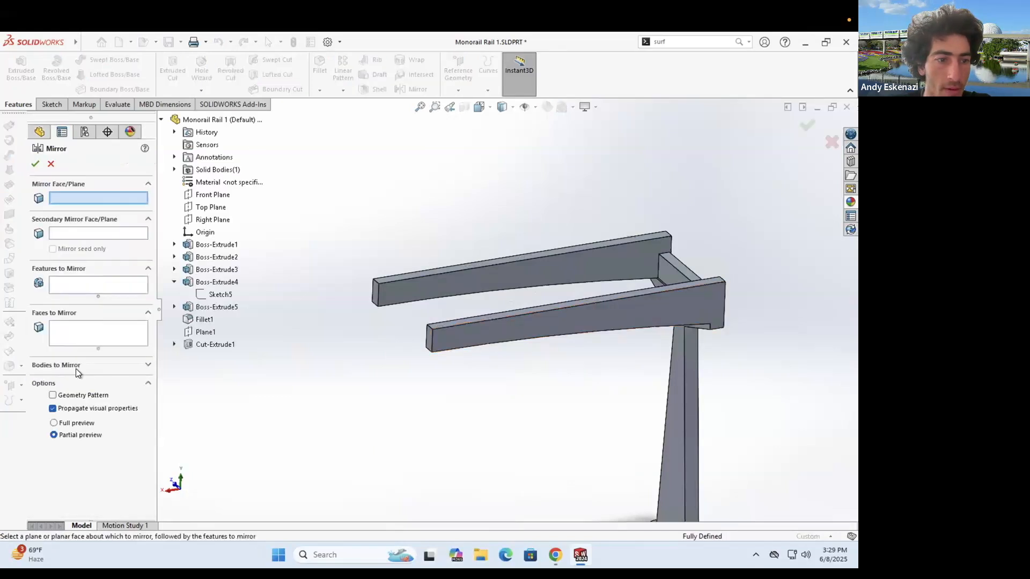
pyautogui.click(117, 364)
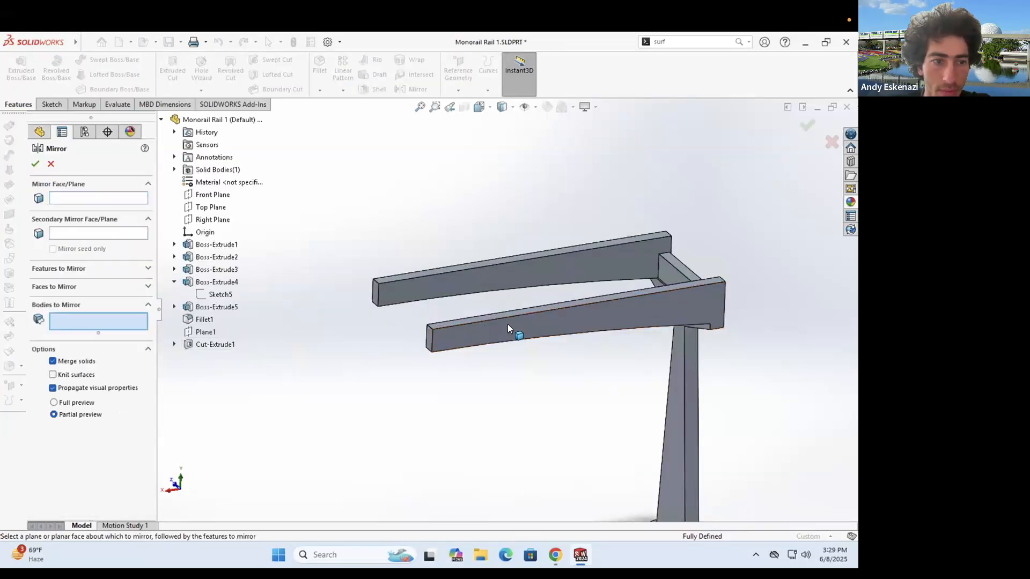
pyautogui.click(371, 298)
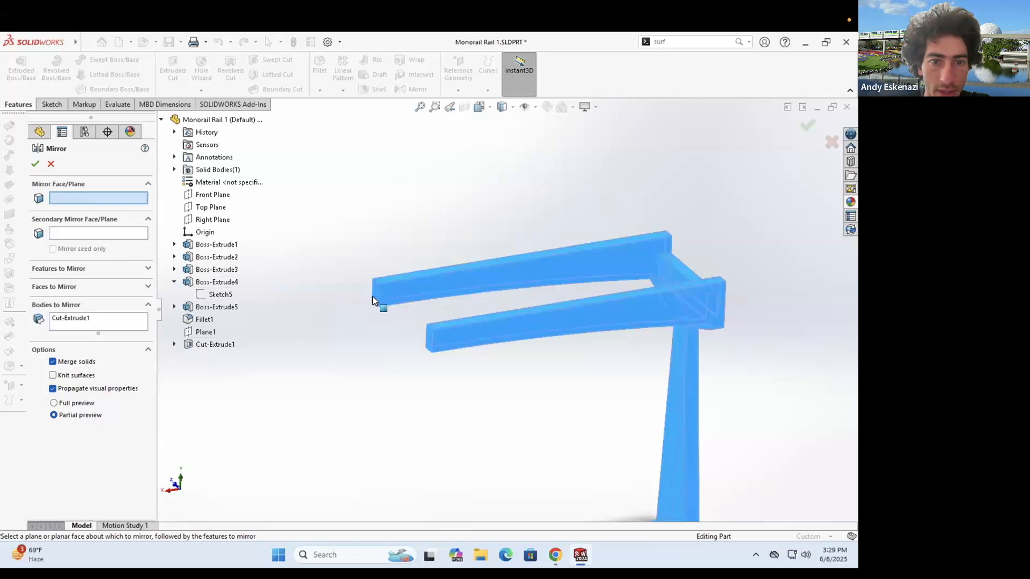
pyautogui.click(35, 163)
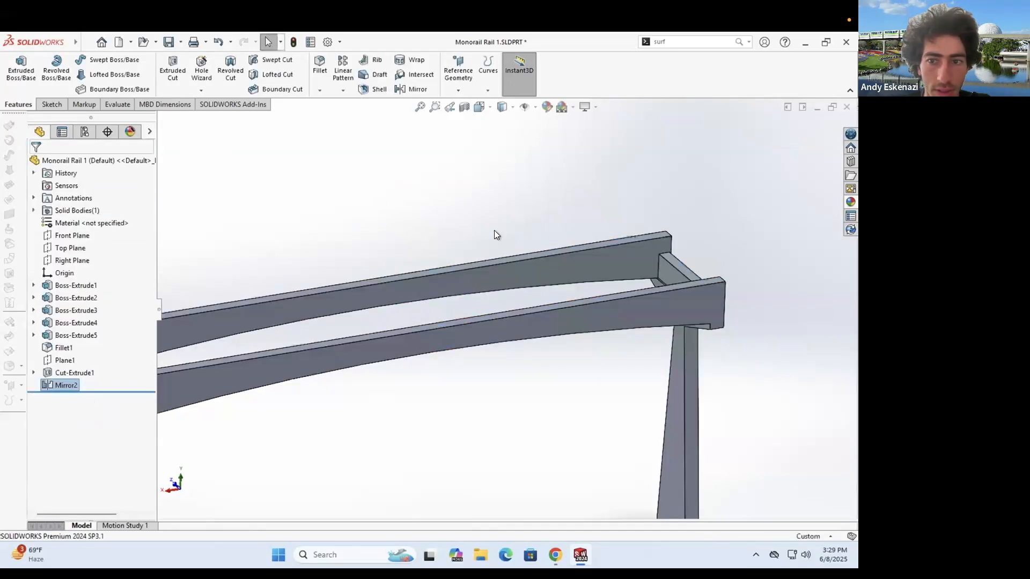
pyautogui.scroll(4, 426, 324)
pyautogui.moveTo(426, 323); pyautogui.dragTo(402, 316, button='middle')
# - Save the rail part and minimize it to preview the open documents
pyautogui.click(168, 42)
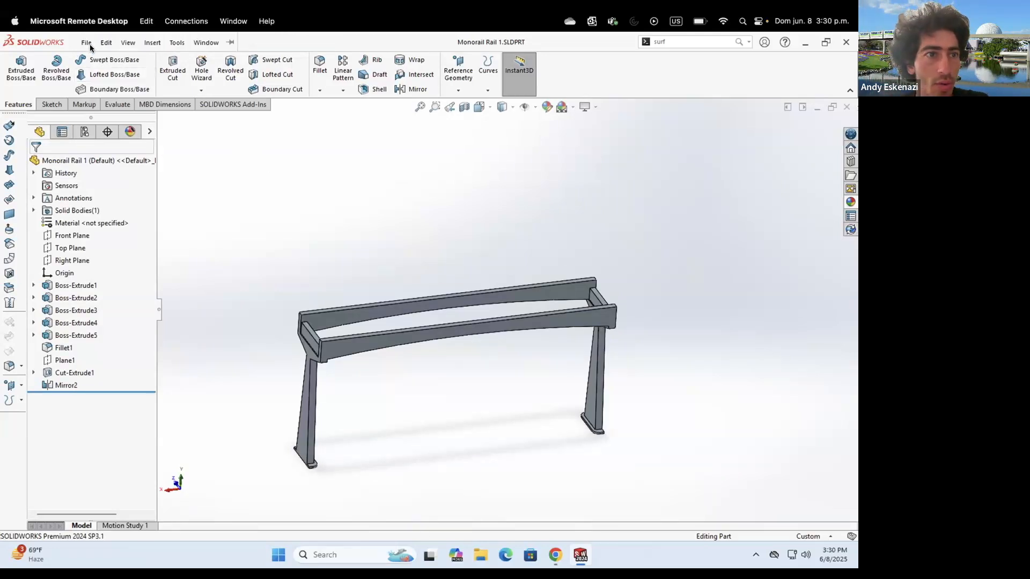
pyautogui.click(86, 42)
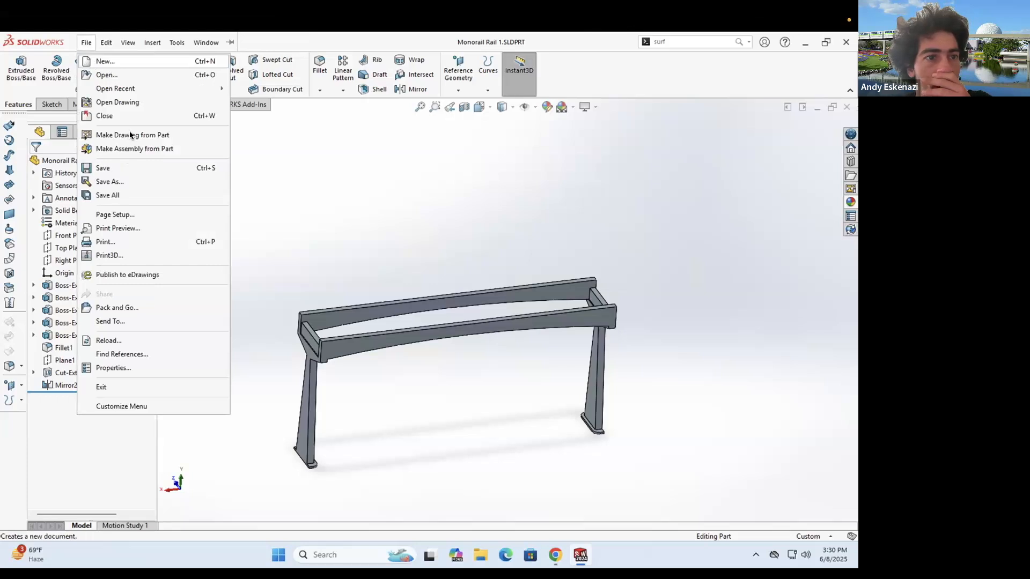
pyautogui.click(580, 557)
pyautogui.click(580, 557)
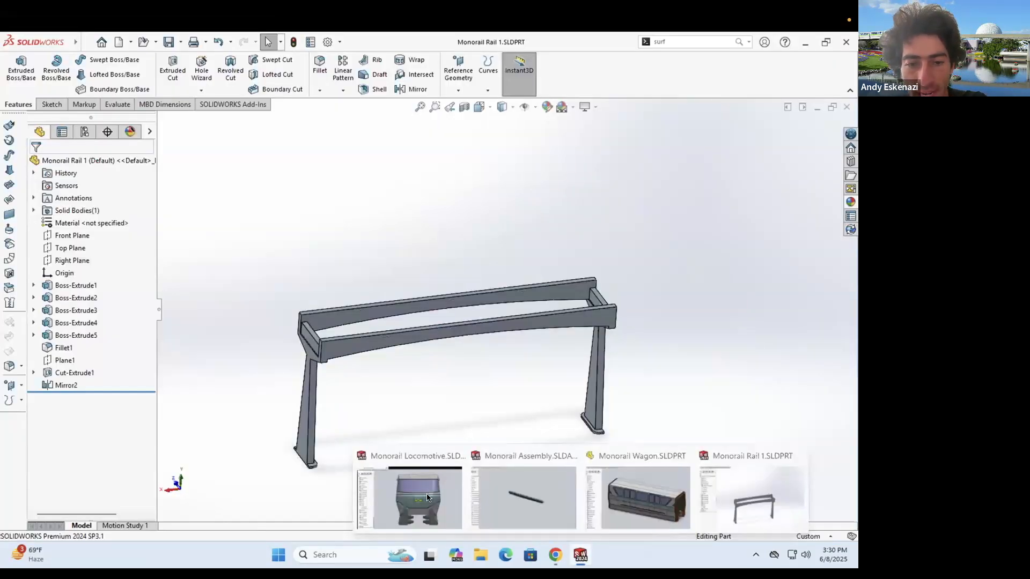
# - In Monorail Assembly, insert the Monorail Rail 1 frame beneath the train
pyautogui.click(524, 494)
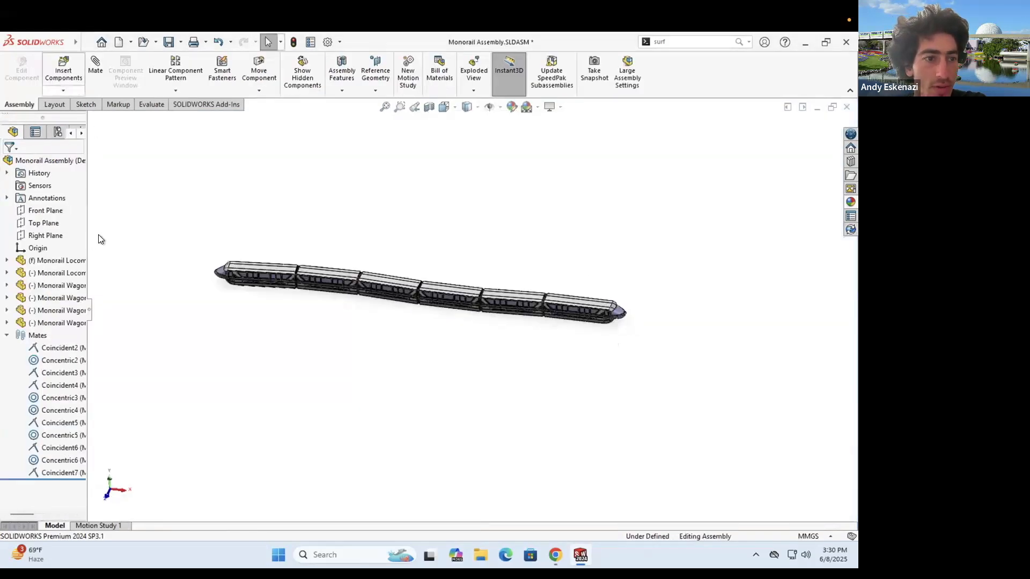
pyautogui.click(63, 90)
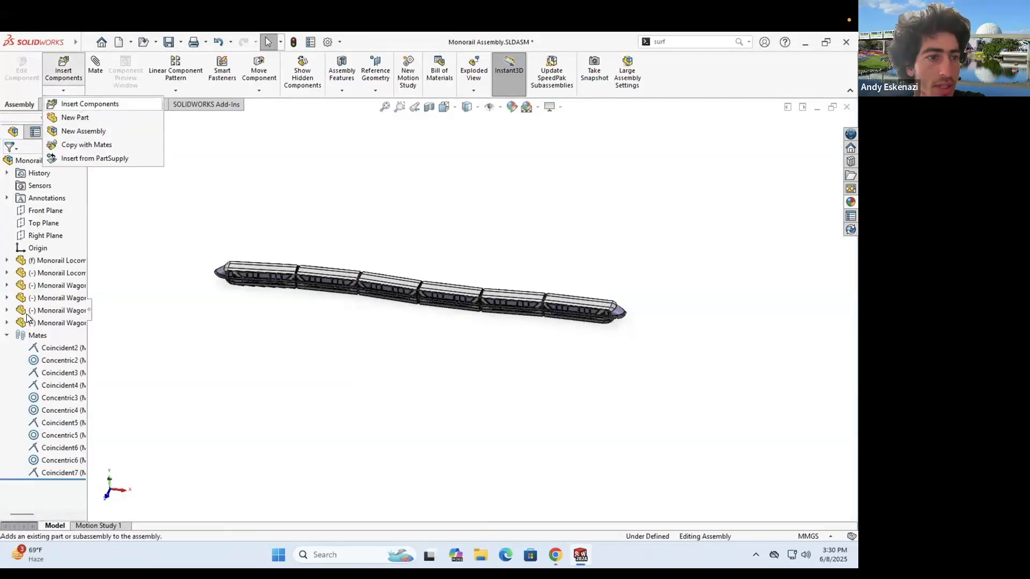
pyautogui.click(79, 104)
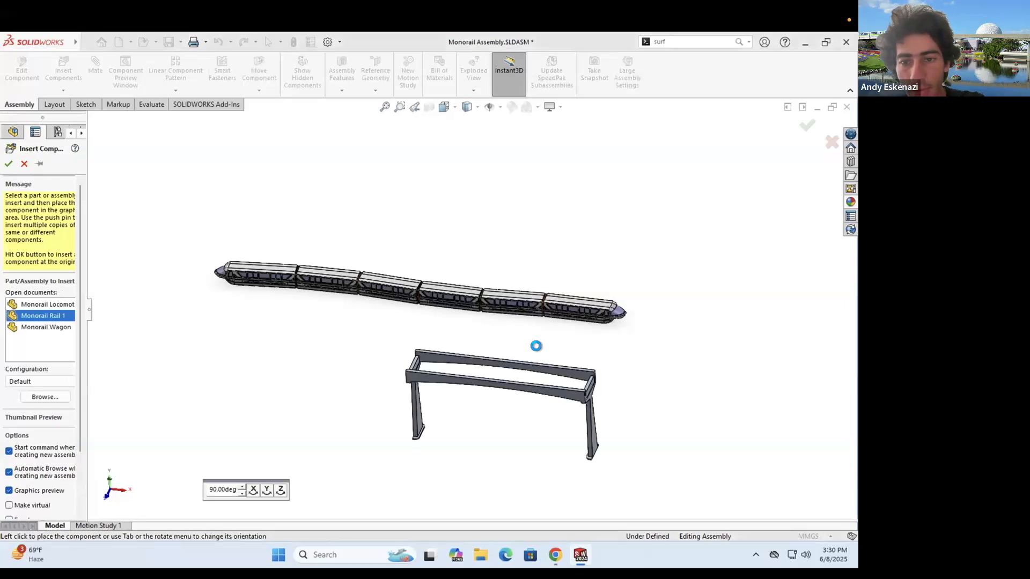
pyautogui.click(545, 416)
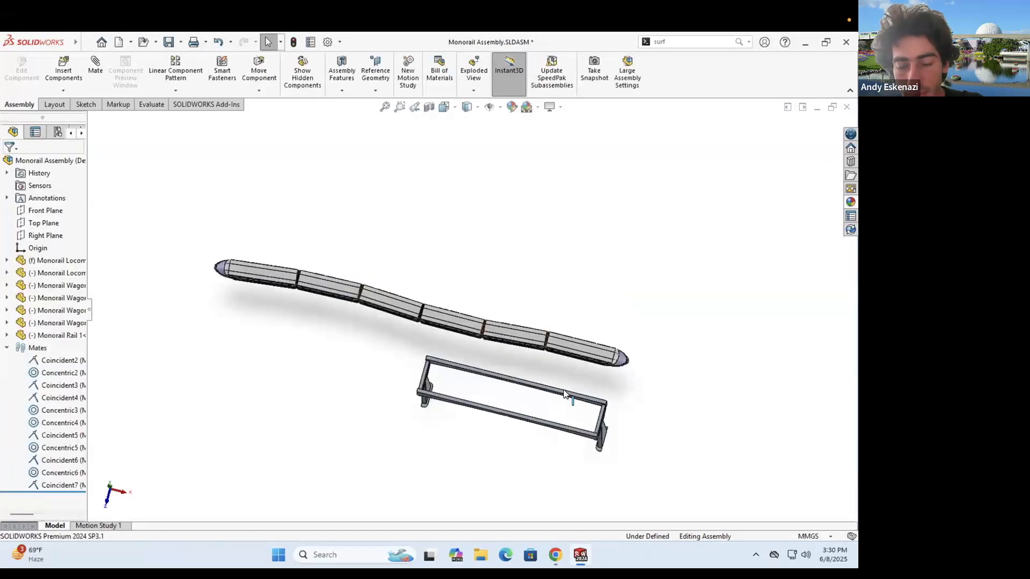
pyautogui.scroll(-4, 570, 399)
pyautogui.moveTo(498, 206); pyautogui.dragTo(463, 246, button='middle')
pyautogui.moveTo(489, 310); pyautogui.dragTo(494, 336, button='middle')
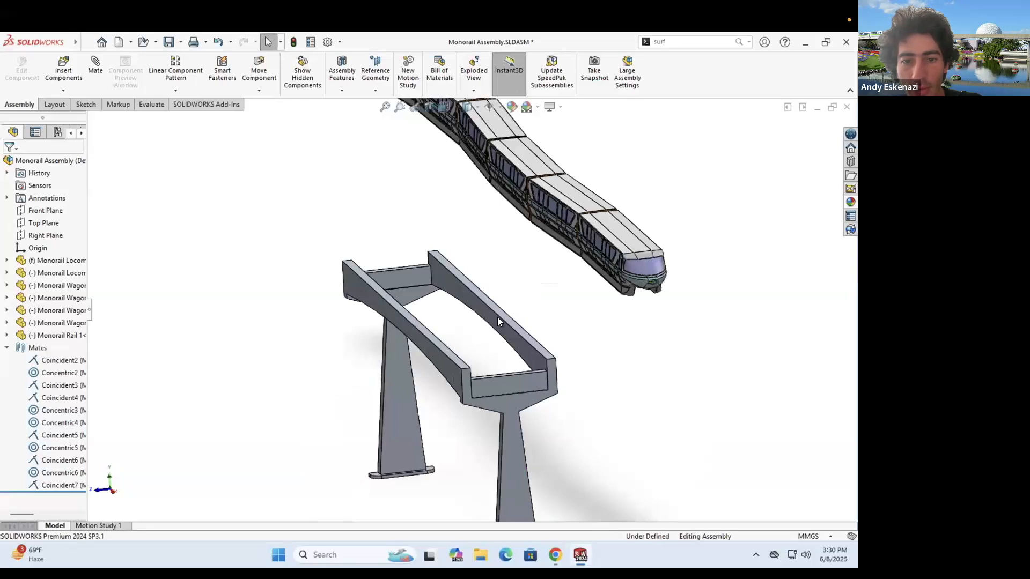
pyautogui.scroll(-2, 497, 317)
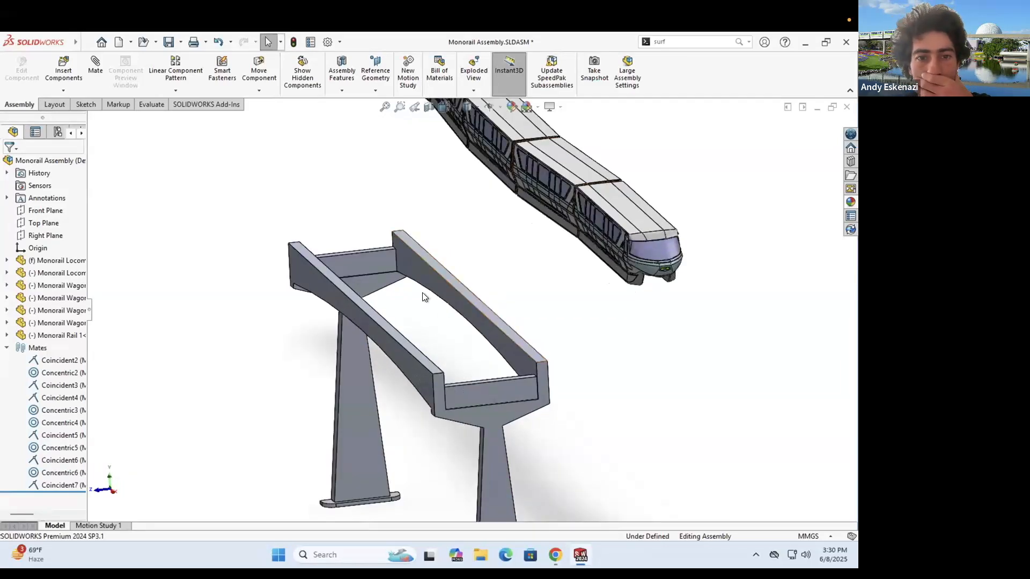
pyautogui.moveTo(417, 283)
pyautogui.mouseDown(button='middle')
pyautogui.moveTo(588, 305)
pyautogui.moveTo(547, 273)
pyautogui.moveTo(561, 291)
pyautogui.moveTo(663, 318)
pyautogui.mouseUp(button='middle')
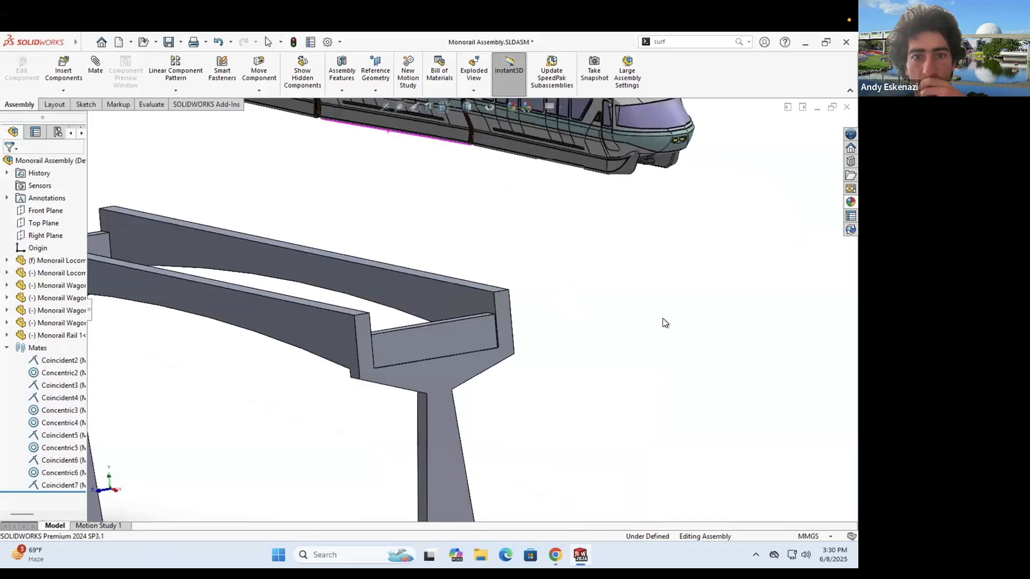
# - Paste a second Monorail Rail 1 frame copy into the assembly
pyautogui.press('f')
pyautogui.scroll(-5, 444, 338)
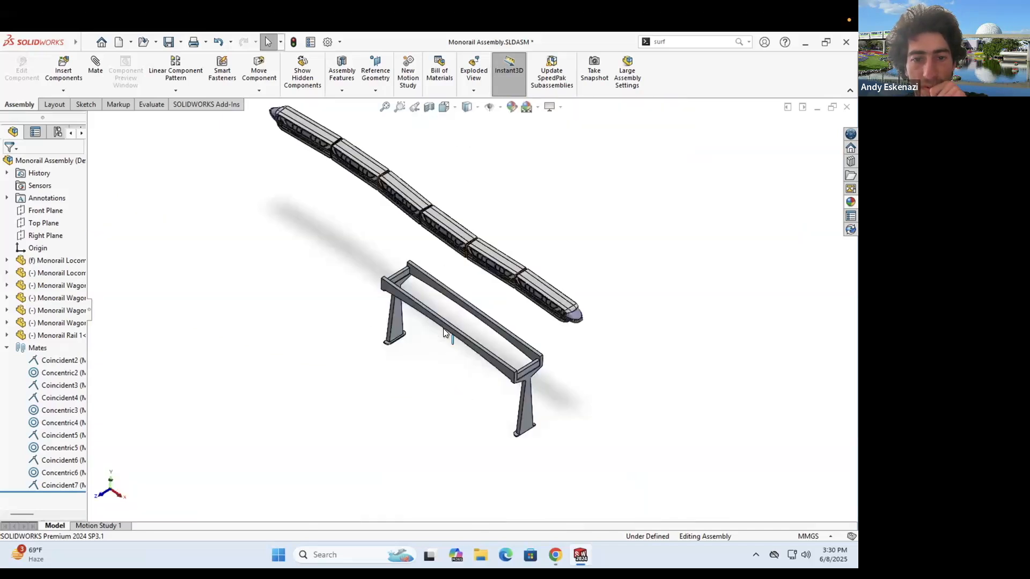
pyautogui.moveTo(342, 370); pyautogui.dragTo(448, 354, button='middle')
pyautogui.moveTo(416, 304); pyautogui.dragTo(492, 407, button='middle')
pyautogui.moveTo(408, 373); pyautogui.dragTo(384, 359, button='middle')
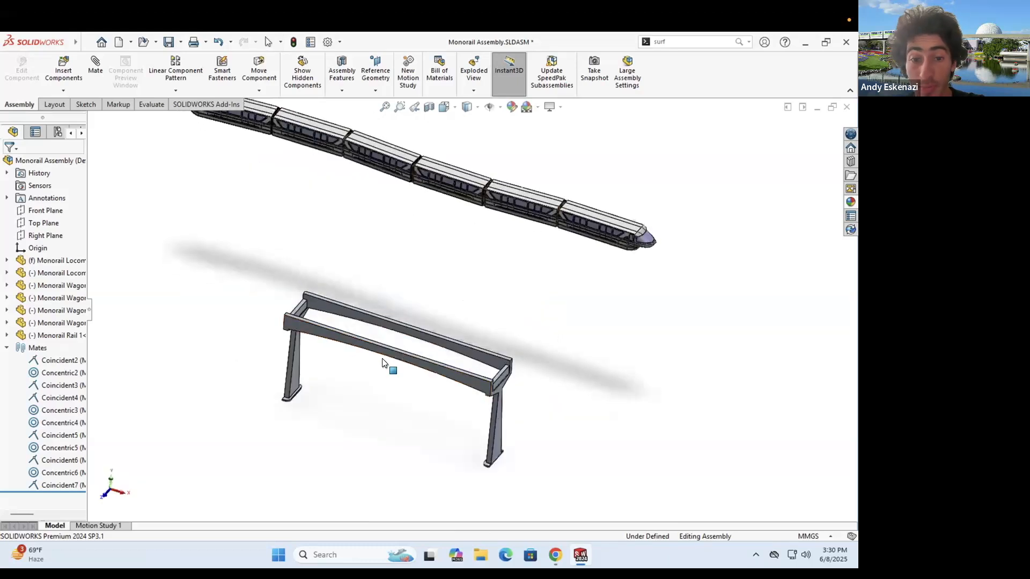
pyautogui.scroll(2, 540, 451)
pyautogui.moveTo(539, 449); pyautogui.dragTo(537, 446)
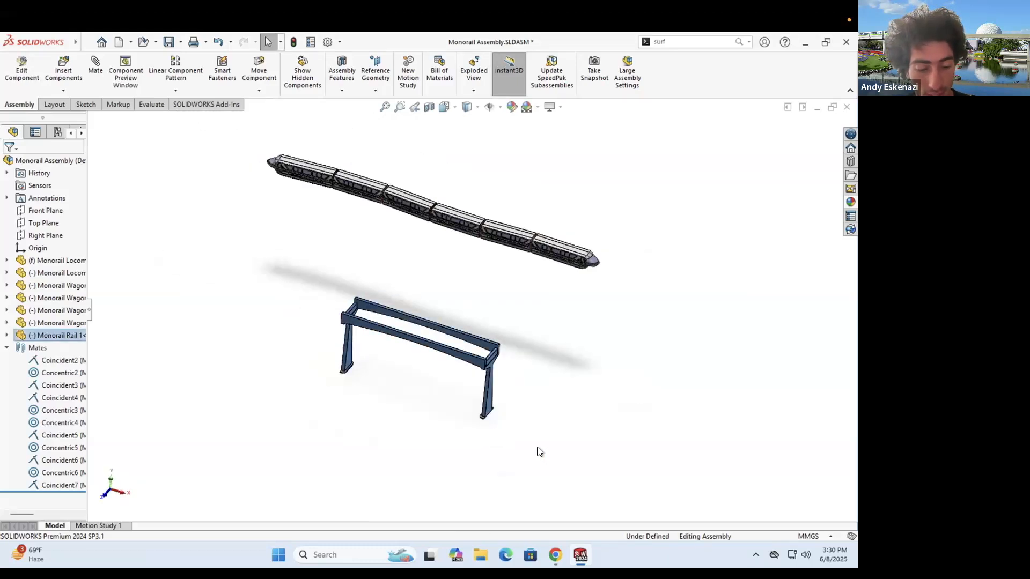
pyautogui.click(582, 435)
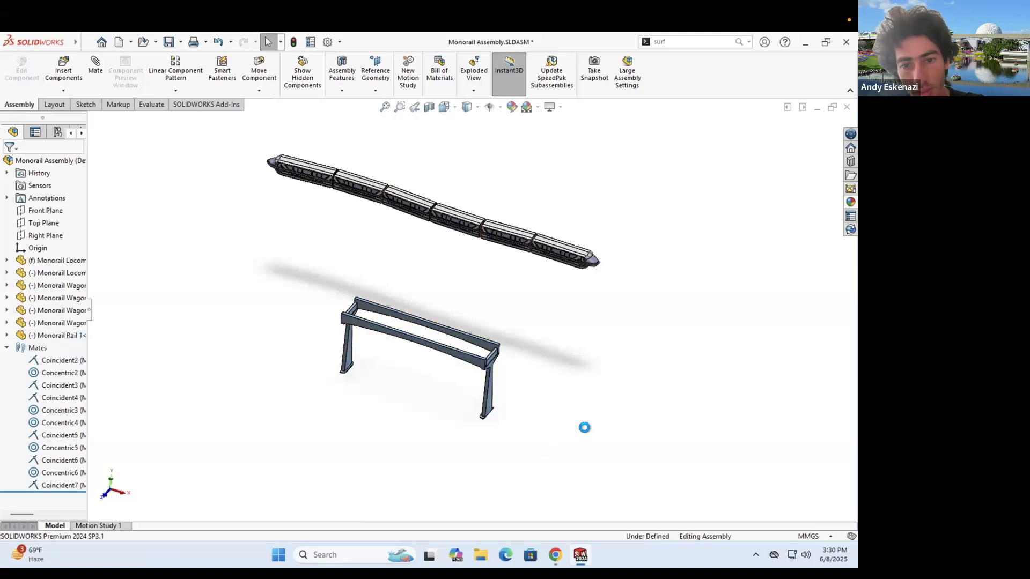
pyautogui.hotkey('ctrl', 'v')
pyautogui.scroll(-3, 544, 401)
# - Mate the two rail frames' end faces and beam side faces coincident
pyautogui.scroll(-4, 512, 352)
pyautogui.click(529, 314)
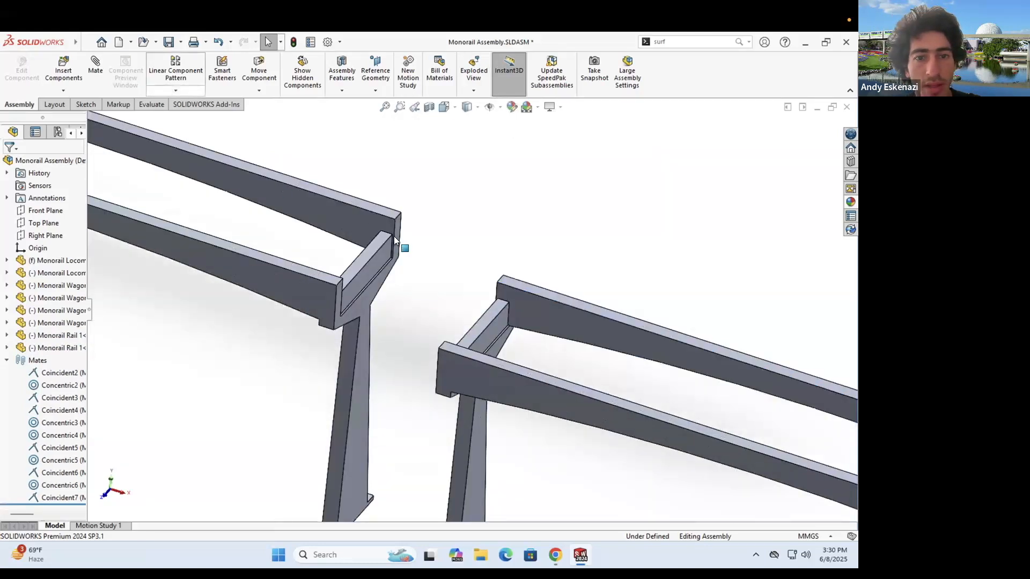
pyautogui.click(394, 239)
pyautogui.moveTo(431, 264); pyautogui.dragTo(495, 314, button='middle')
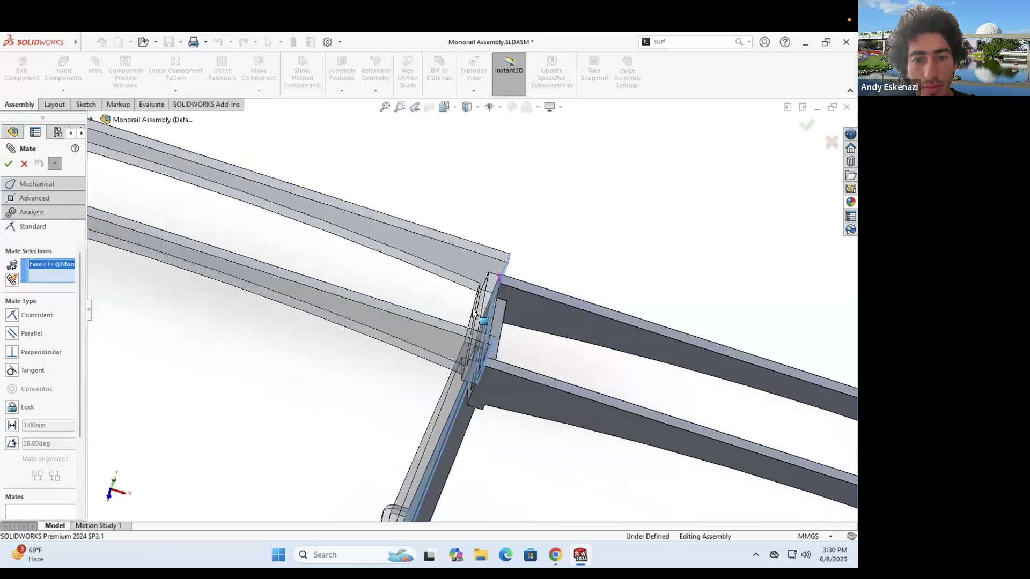
pyautogui.click(470, 342)
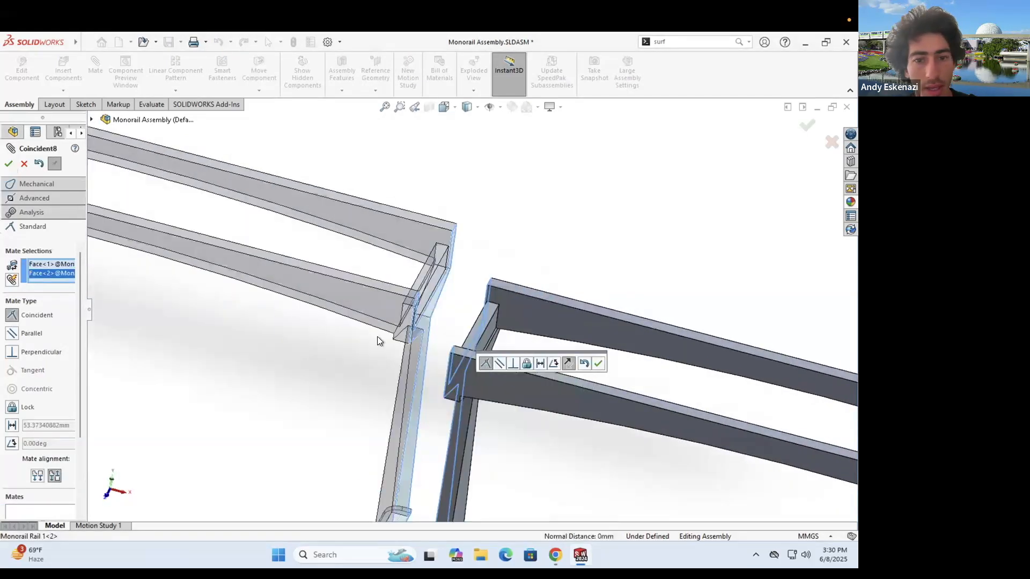
pyautogui.press('Return')
pyautogui.click(457, 368)
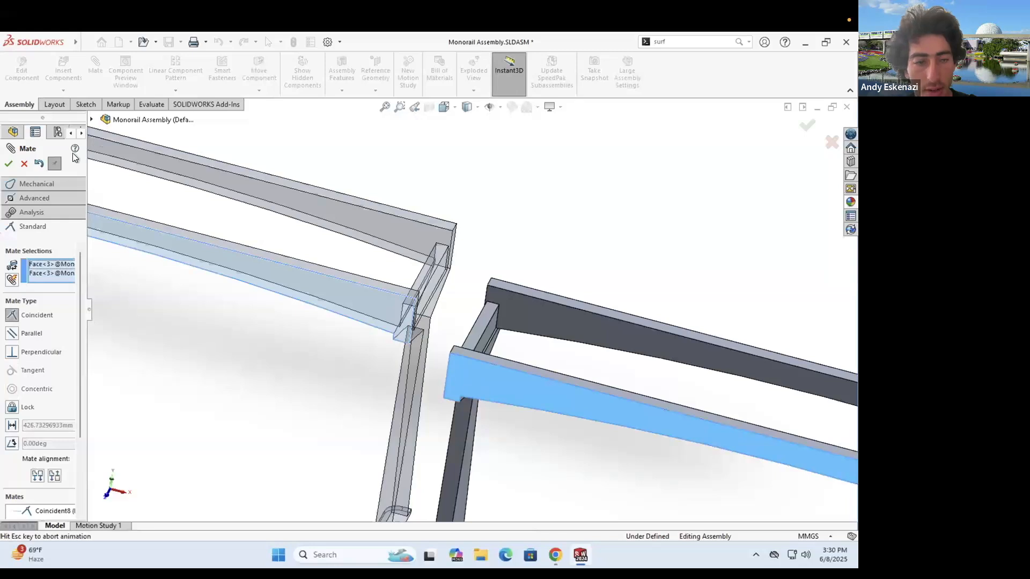
pyautogui.press('Return')
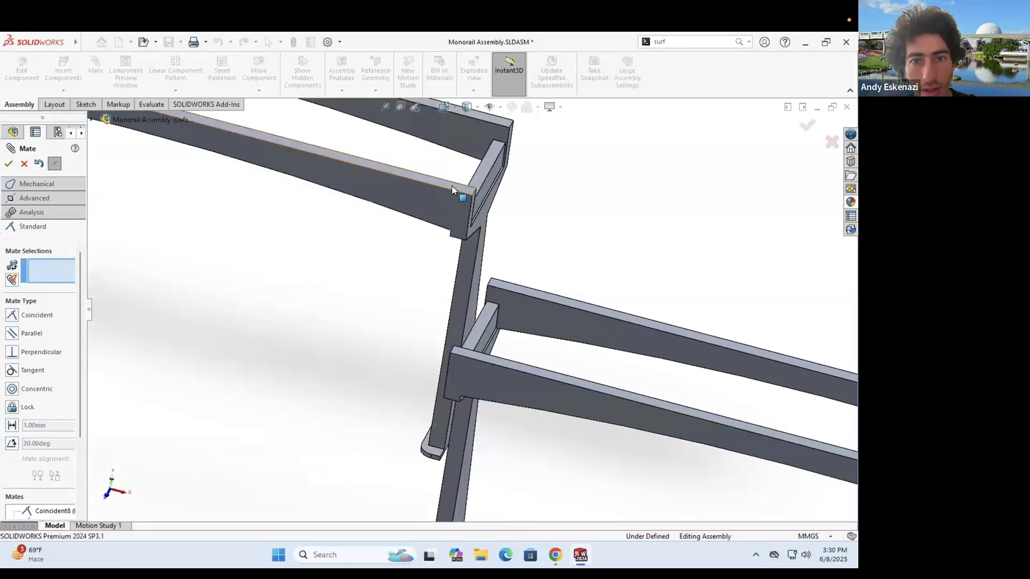
# - Level the two frames with a coincident mate on their top faces
pyautogui.click(471, 322)
pyautogui.click(469, 352)
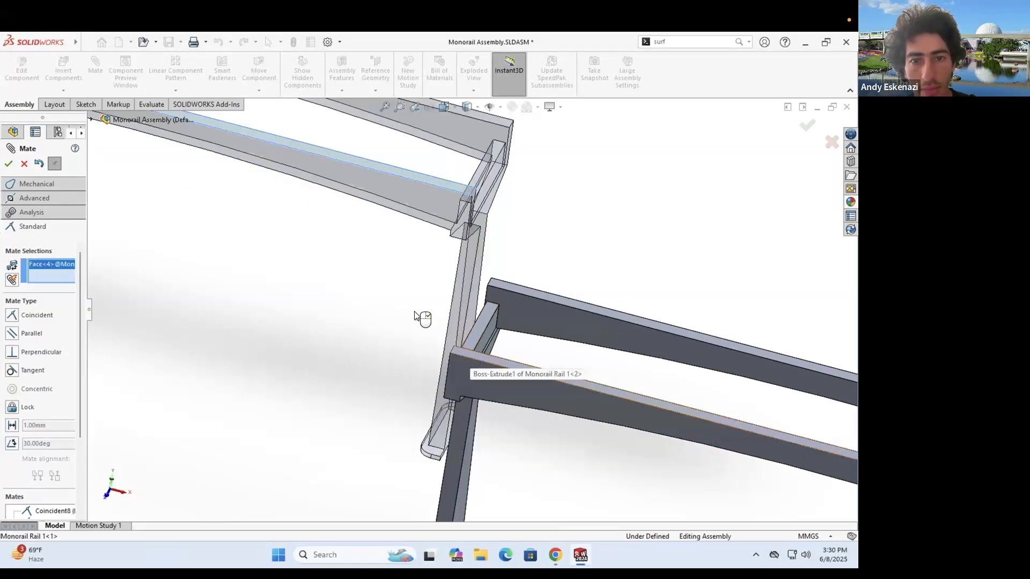
pyautogui.click(9, 167)
pyautogui.click(9, 167)
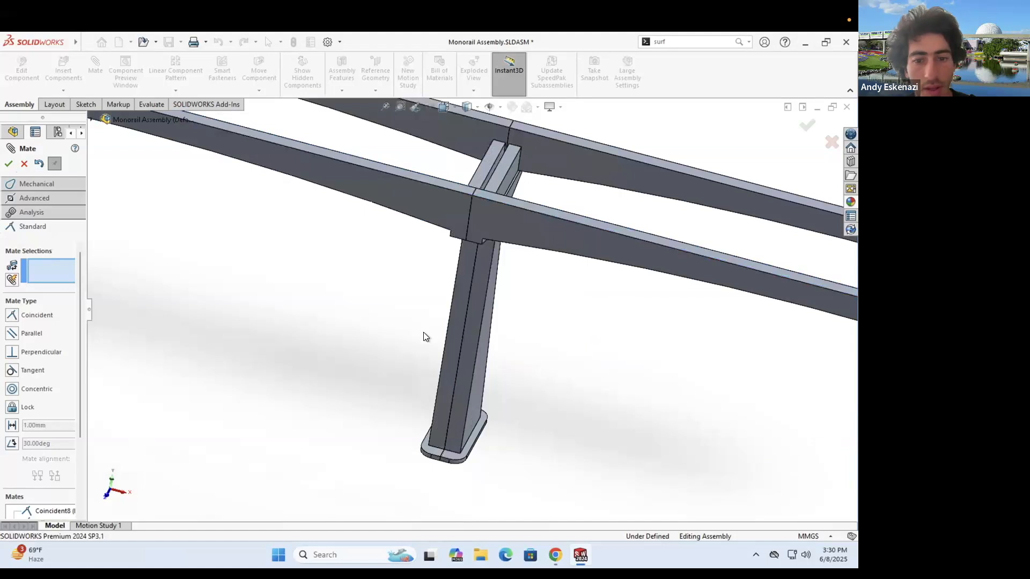
pyautogui.scroll(8, 486, 305)
pyautogui.moveTo(486, 305); pyautogui.dragTo(452, 294, button='middle')
pyautogui.scroll(-1, 462, 287)
pyautogui.scroll(-8, 453, 268)
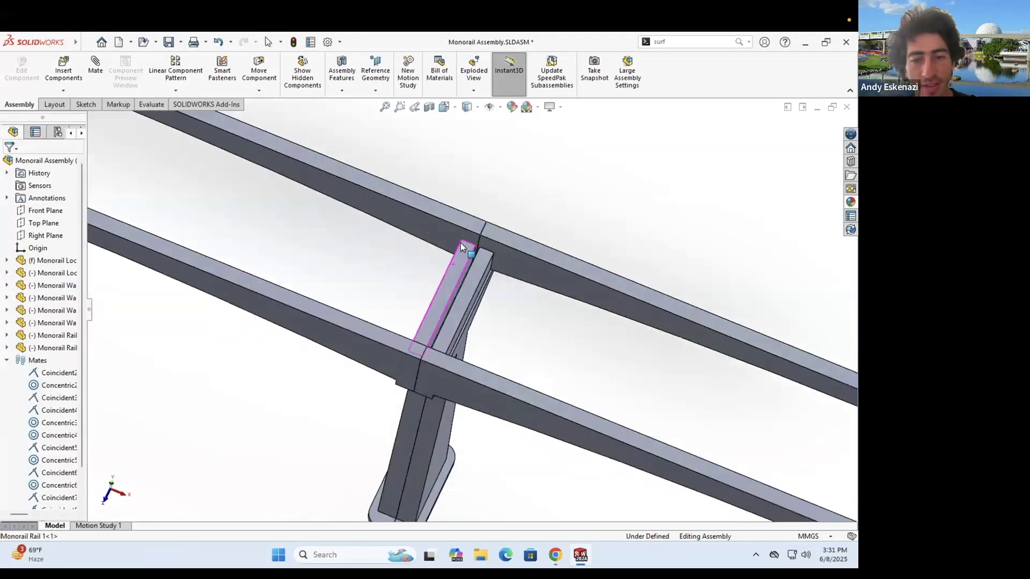
pyautogui.scroll(3, 460, 242)
pyautogui.scroll(5, 513, 340)
pyautogui.moveTo(513, 340); pyautogui.dragTo(490, 306, button='middle')
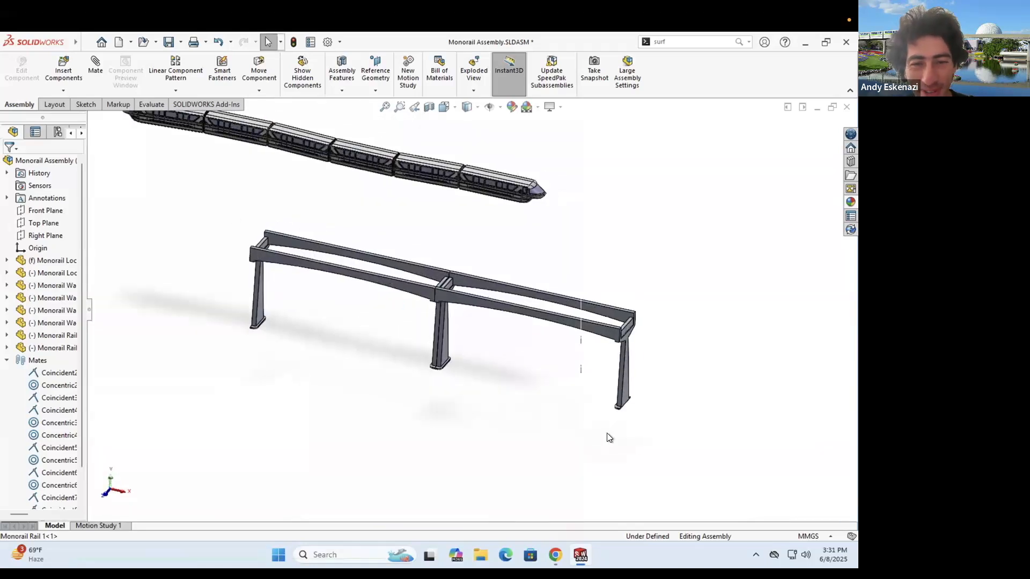
pyautogui.moveTo(671, 448); pyautogui.dragTo(670, 448)
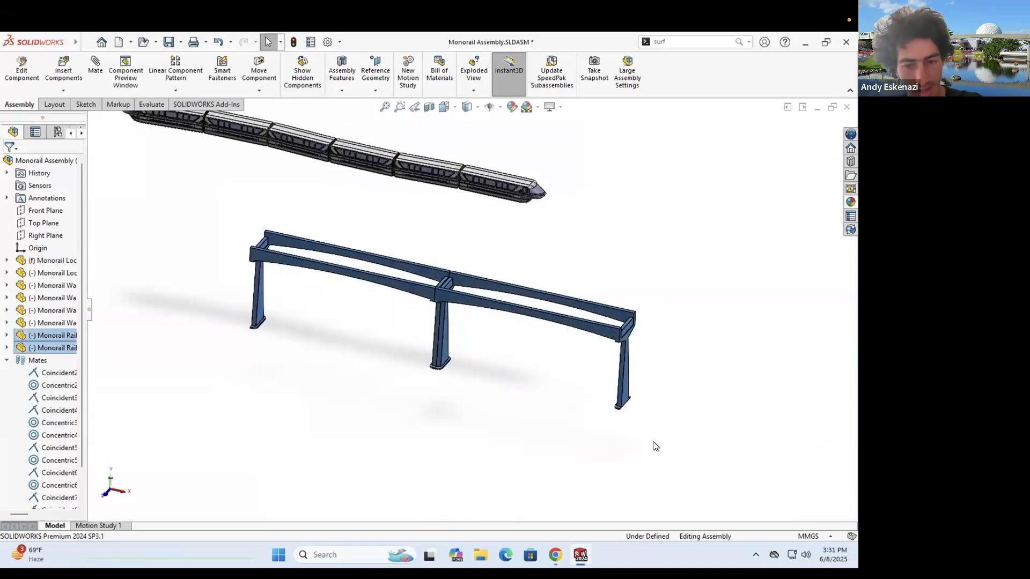
pyautogui.click(671, 365)
# - Paste a copy of the joined rail frames and mate its end face to the track end
pyautogui.scroll(4, 605, 339)
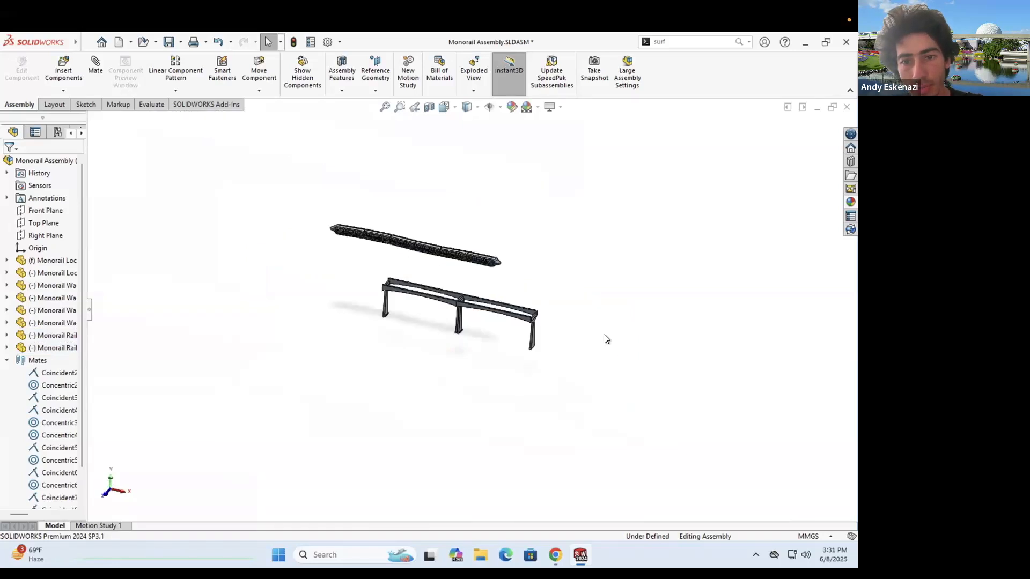
pyautogui.scroll(-3, 598, 338)
pyautogui.hotkey('ctrl', 'v')
pyautogui.moveTo(558, 378); pyautogui.dragTo(496, 331)
pyautogui.scroll(-5, 497, 335)
pyautogui.click(96, 67)
pyautogui.scroll(-5, 393, 304)
pyautogui.click(392, 304)
pyautogui.moveTo(560, 277); pyautogui.dragTo(595, 311, button='middle')
pyautogui.click(581, 302)
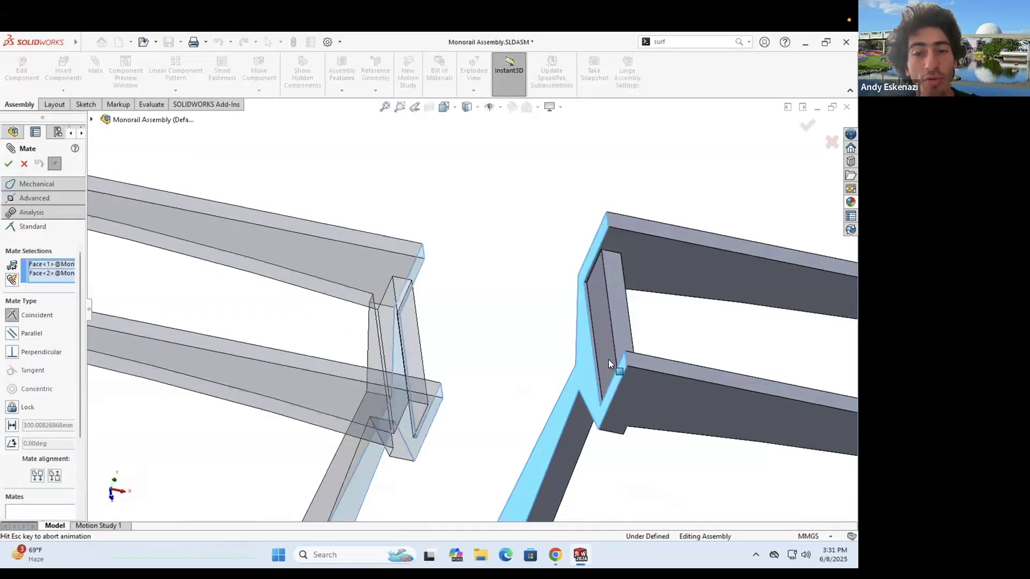
pyautogui.click(8, 163)
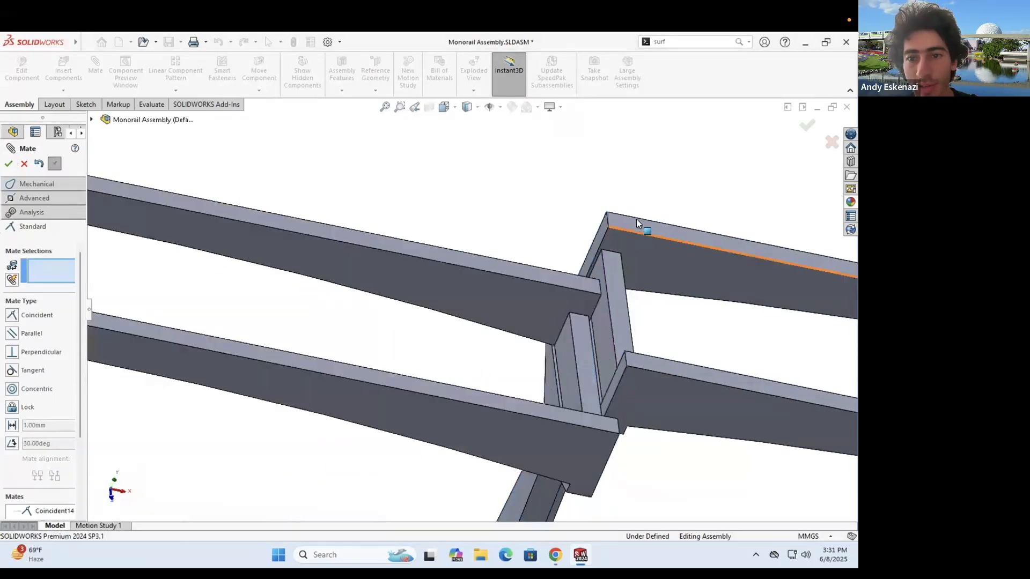
# - Add coincident mates on the copy's top and side beam faces, then fit the view
pyautogui.click(583, 286)
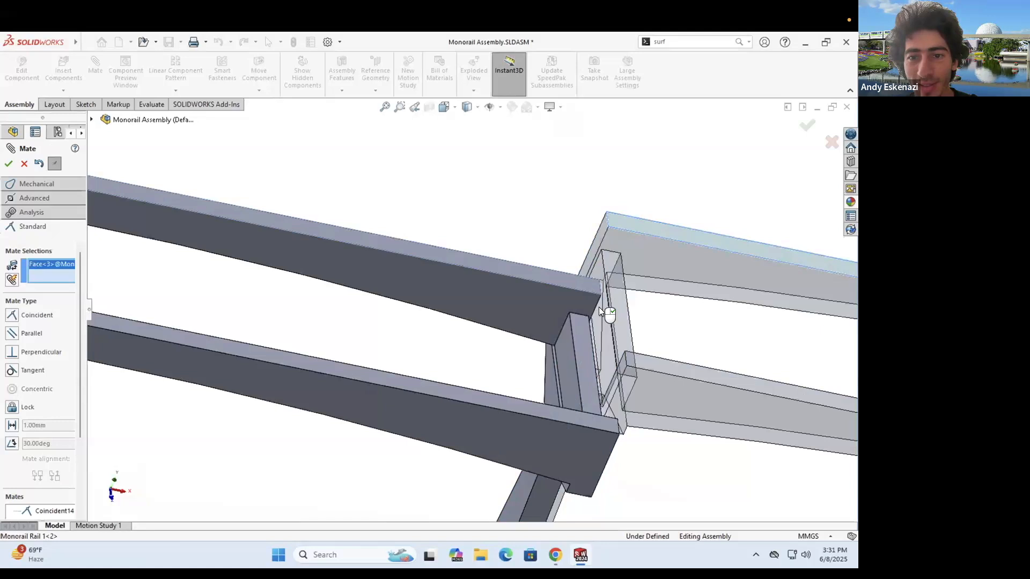
pyautogui.click(8, 163)
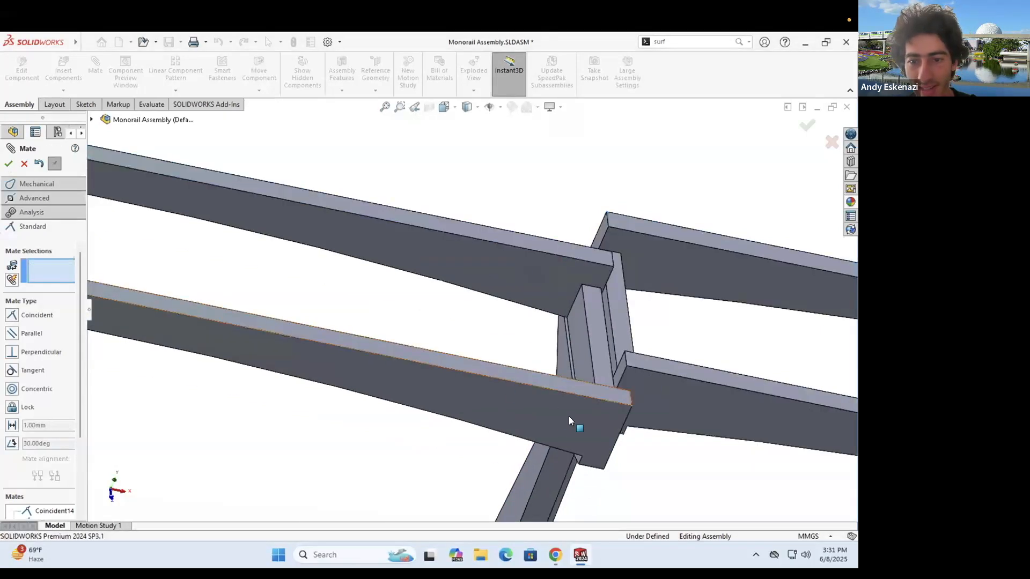
pyautogui.click(665, 413)
pyautogui.click(568, 416)
pyautogui.click(8, 163)
pyautogui.click(21, 163)
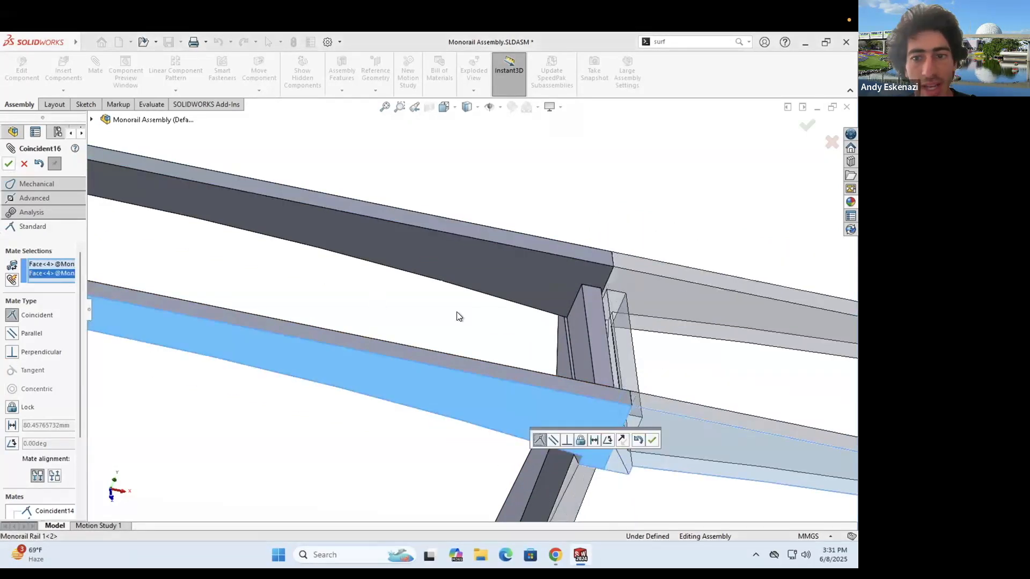
pyautogui.press('f')
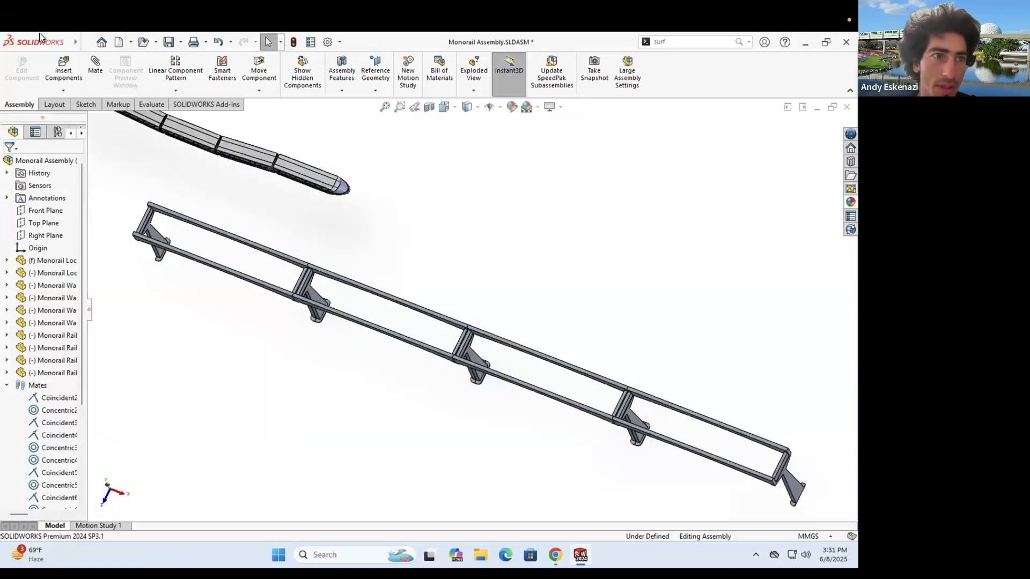
# - Insert a Monorail Locomotive, paste a second copy, and drag both over the track beams
pyautogui.click(62, 78)
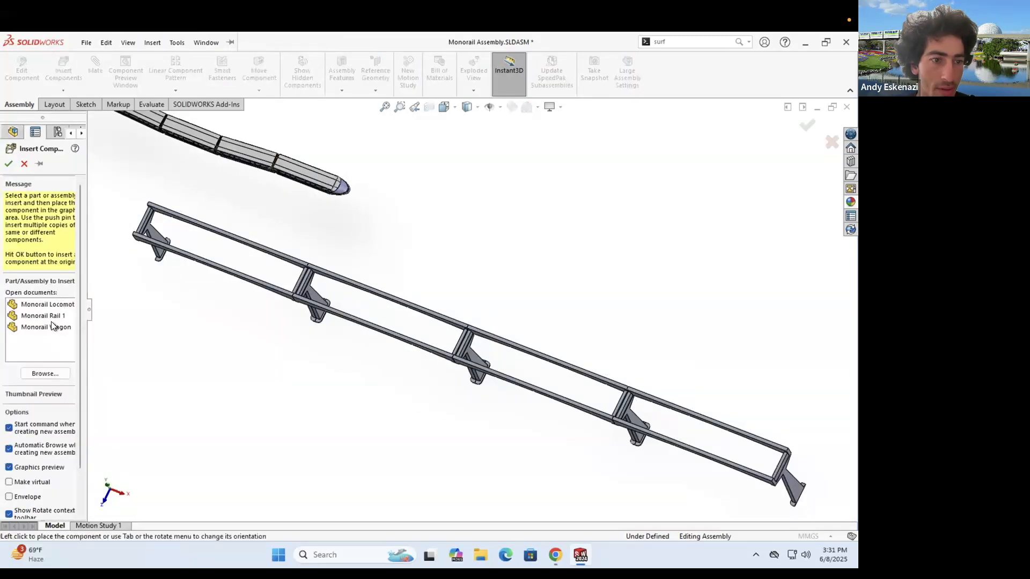
pyautogui.click(53, 309)
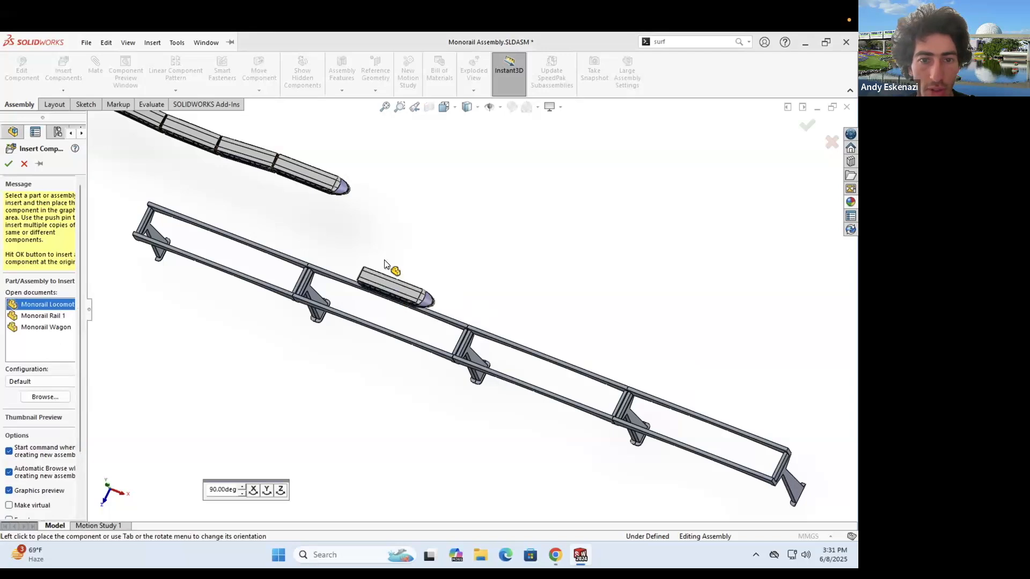
pyautogui.click(452, 295)
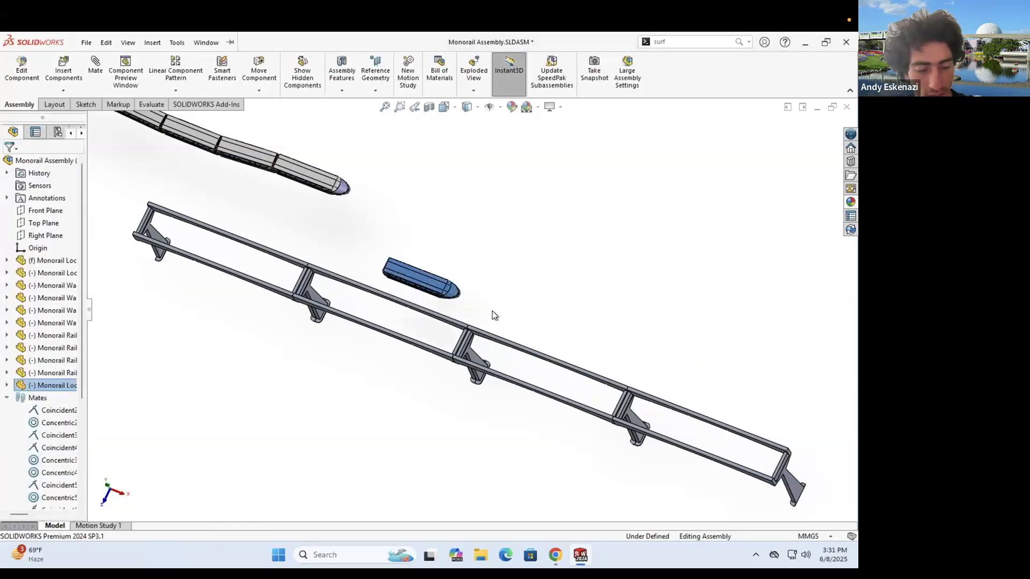
pyautogui.hotkey('ctrl', 'v')
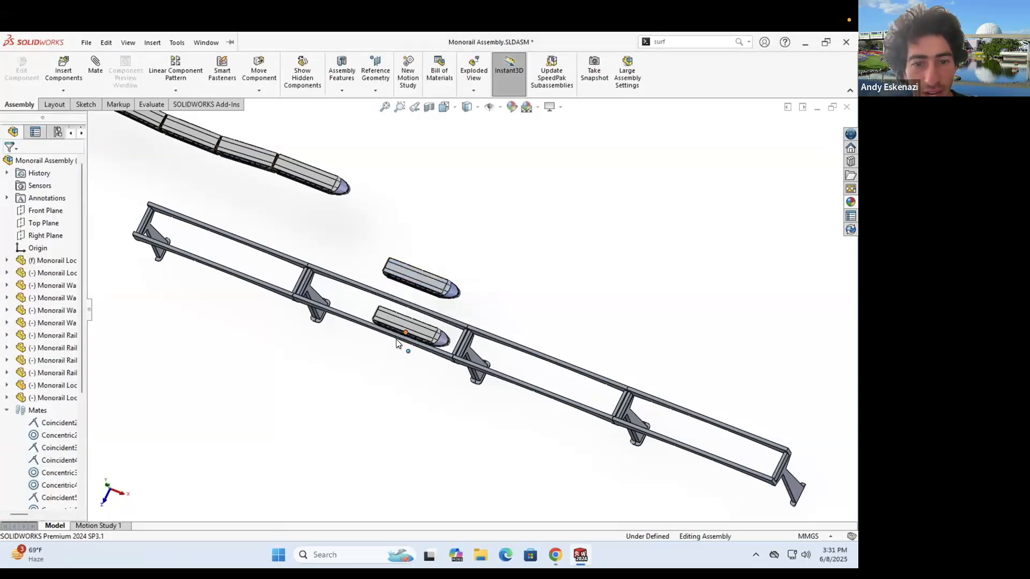
pyautogui.moveTo(397, 343); pyautogui.dragTo(498, 314)
pyautogui.moveTo(430, 312); pyautogui.dragTo(430, 312)
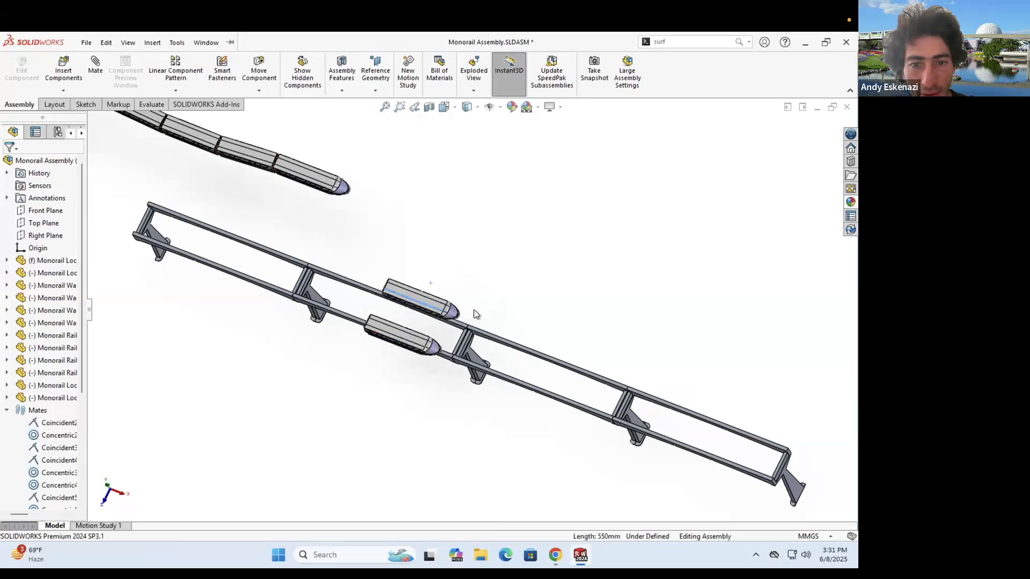
pyautogui.moveTo(440, 296); pyautogui.dragTo(513, 291, button='middle')
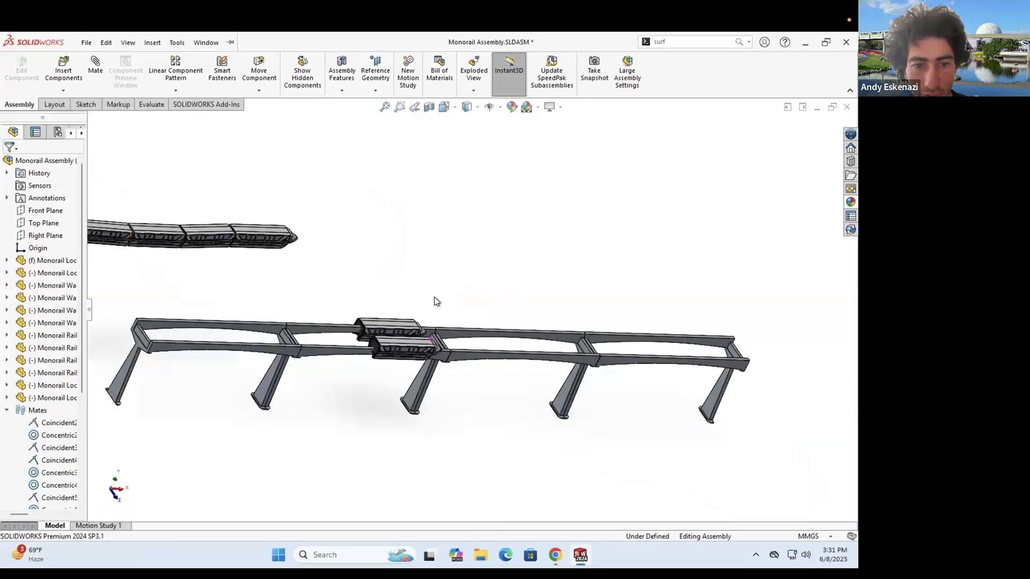
pyautogui.scroll(-3, 338, 383)
pyautogui.scroll(-4, 437, 284)
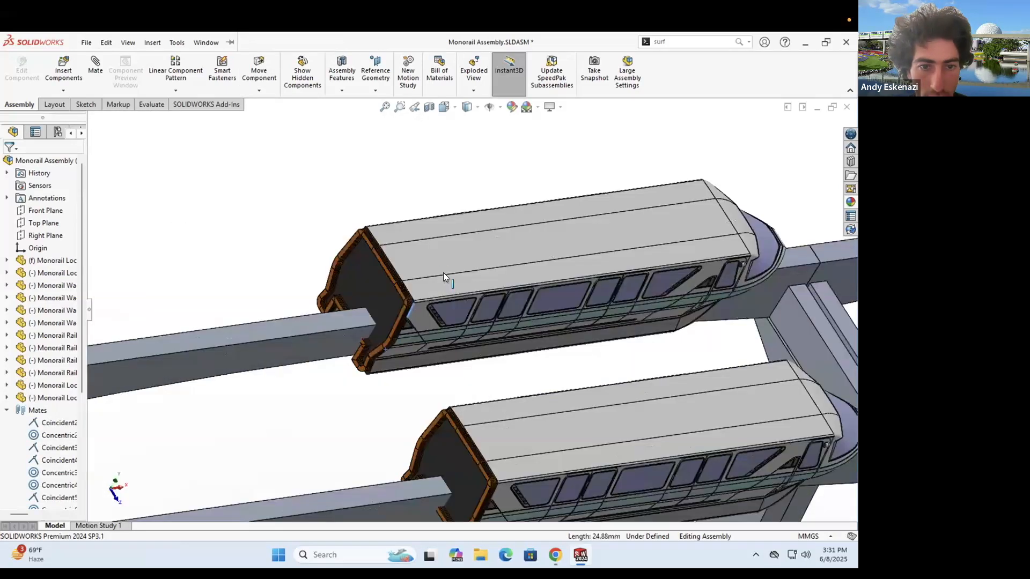
pyautogui.moveTo(377, 268); pyautogui.dragTo(387, 276)
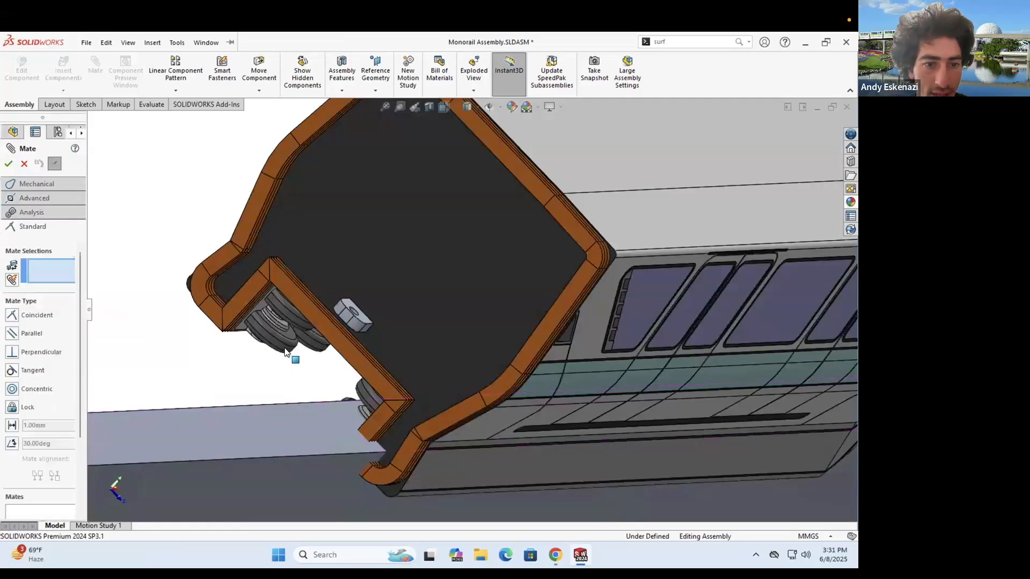
# - Mate a locomotive wheel tangent to the beam face, then select the beam side face and wheel
pyautogui.click(290, 410)
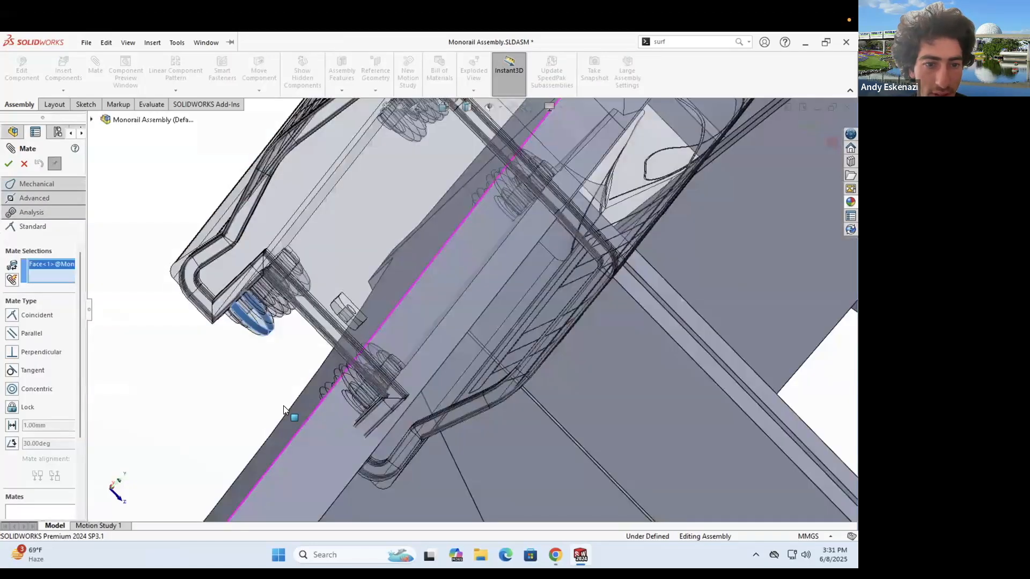
pyautogui.click(283, 405)
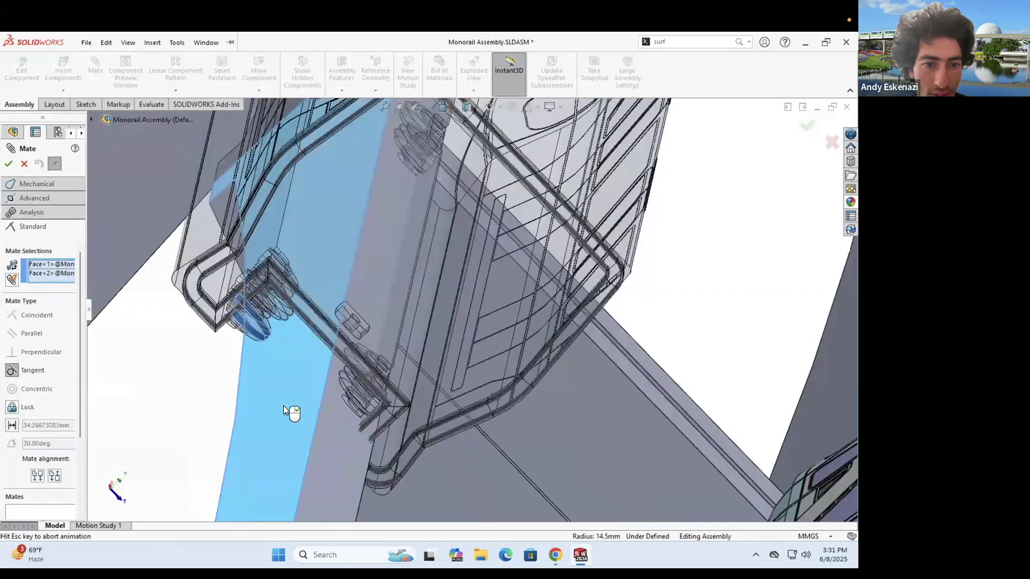
pyautogui.click(8, 165)
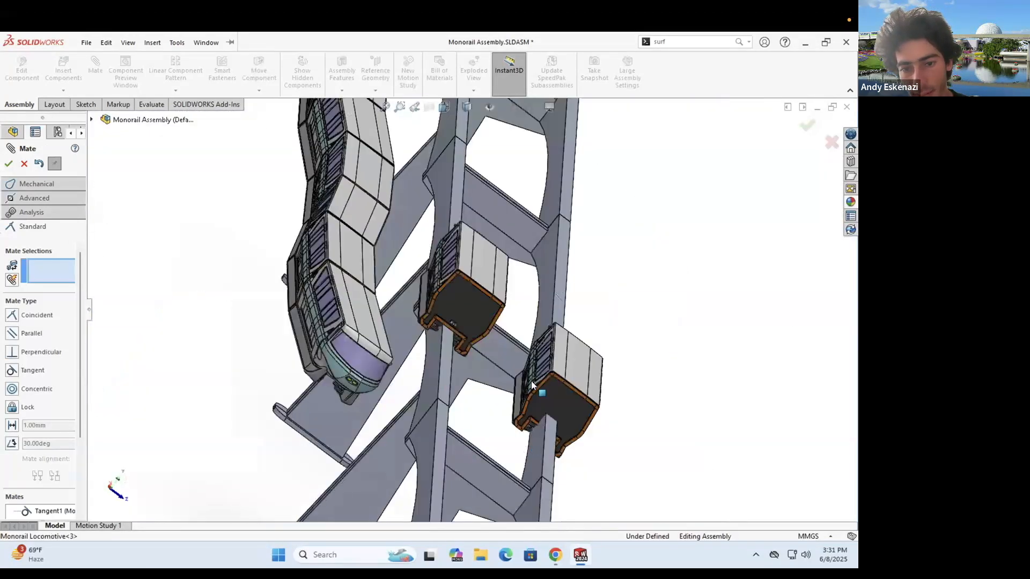
pyautogui.scroll(10, 532, 385)
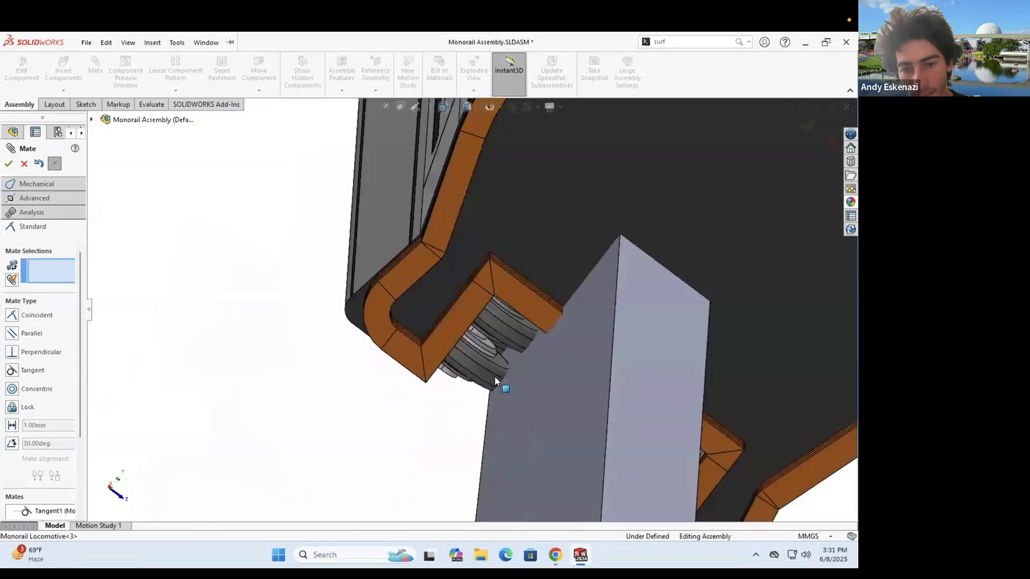
pyautogui.click(528, 400)
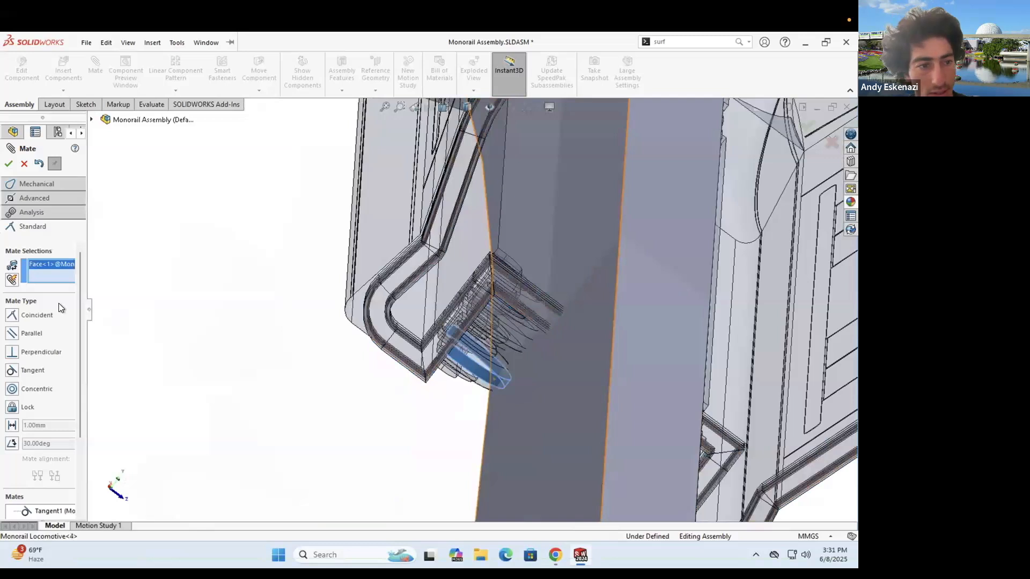
pyautogui.click(531, 375)
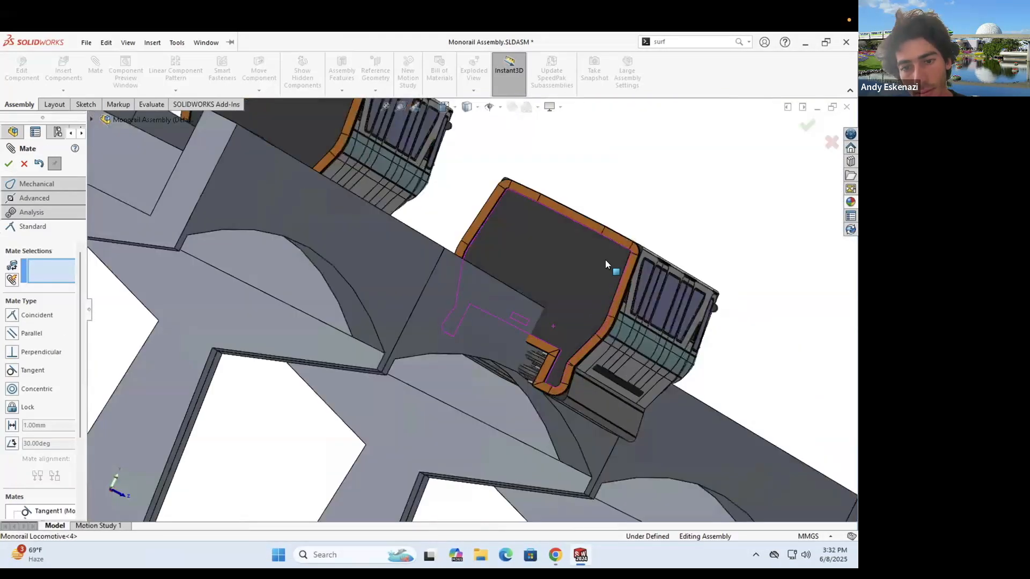
# - Hold the locomotive's underside face 1 mm off the beam face with a distance mate
pyautogui.scroll(5, 540, 309)
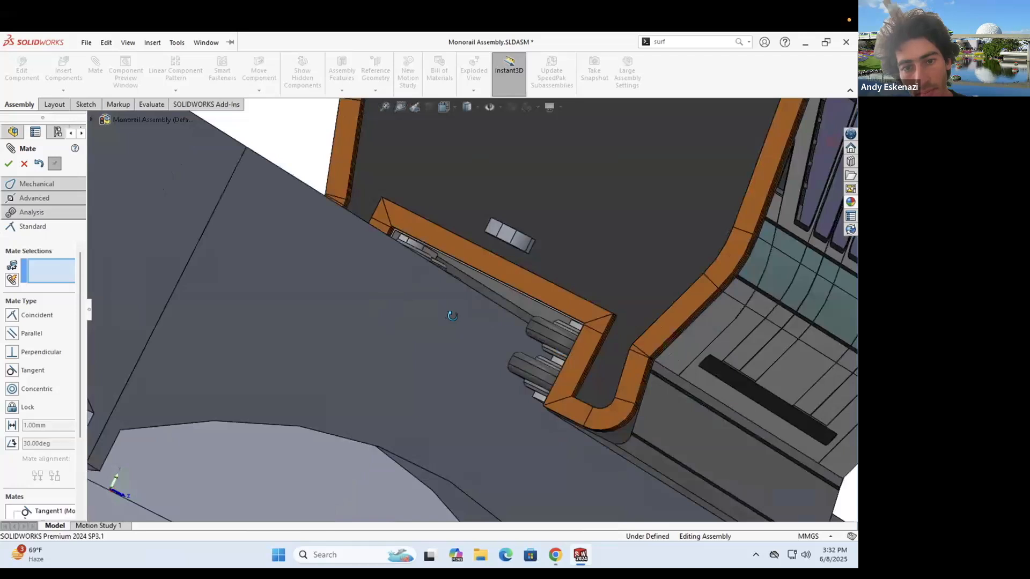
pyautogui.moveTo(452, 316); pyautogui.dragTo(482, 277, button='middle')
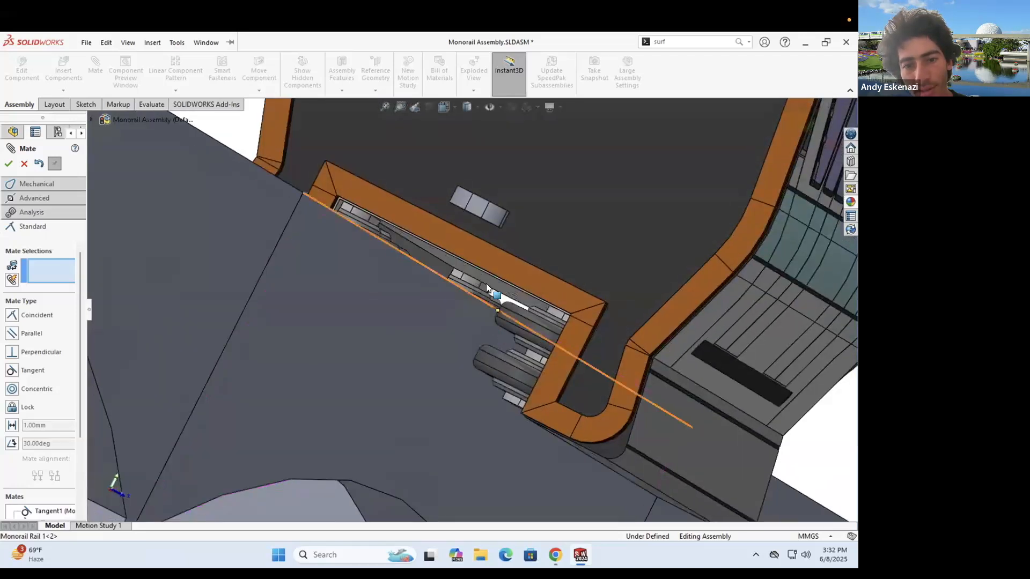
pyautogui.click(449, 285)
pyautogui.click(449, 268)
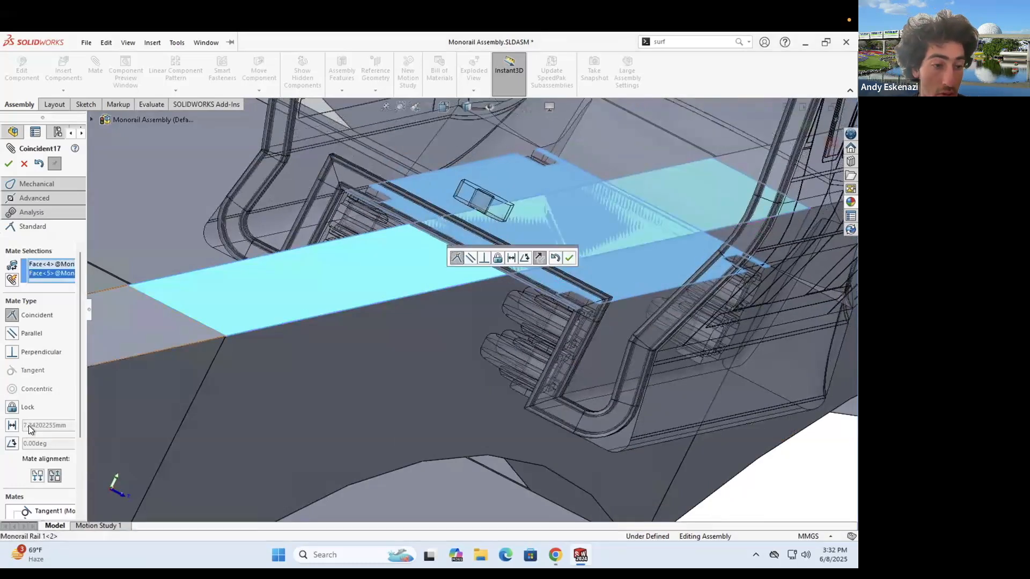
pyautogui.click(28, 426)
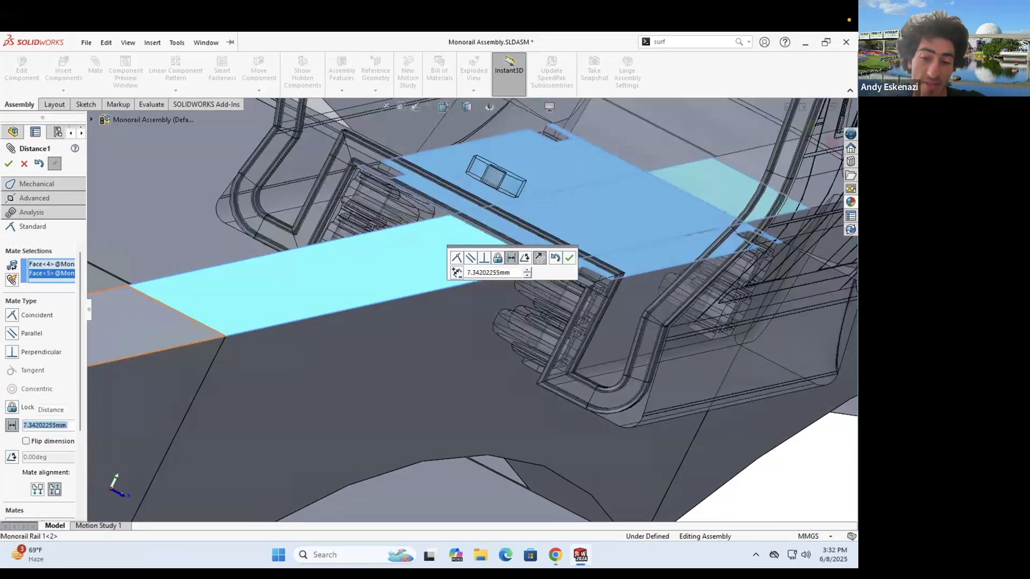
pyautogui.write('5')
pyautogui.press('Return')
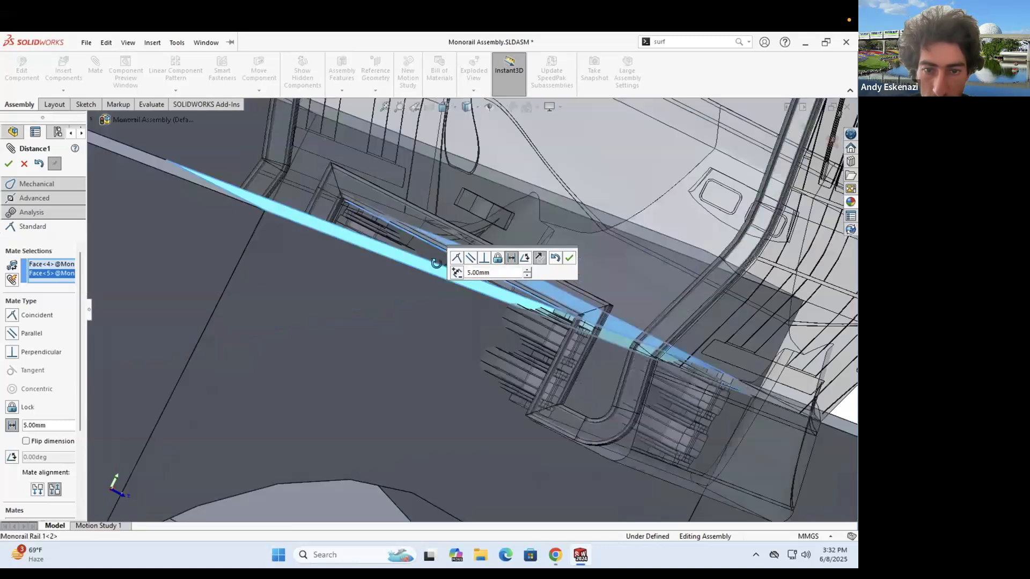
pyautogui.doubleClick(45, 425)
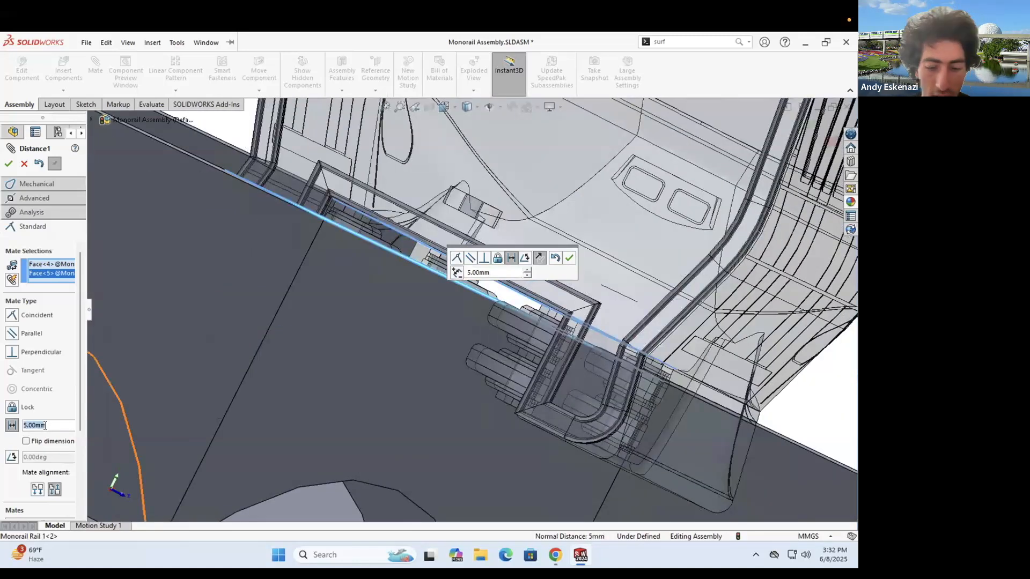
pyautogui.write('1')
pyautogui.press('Return')
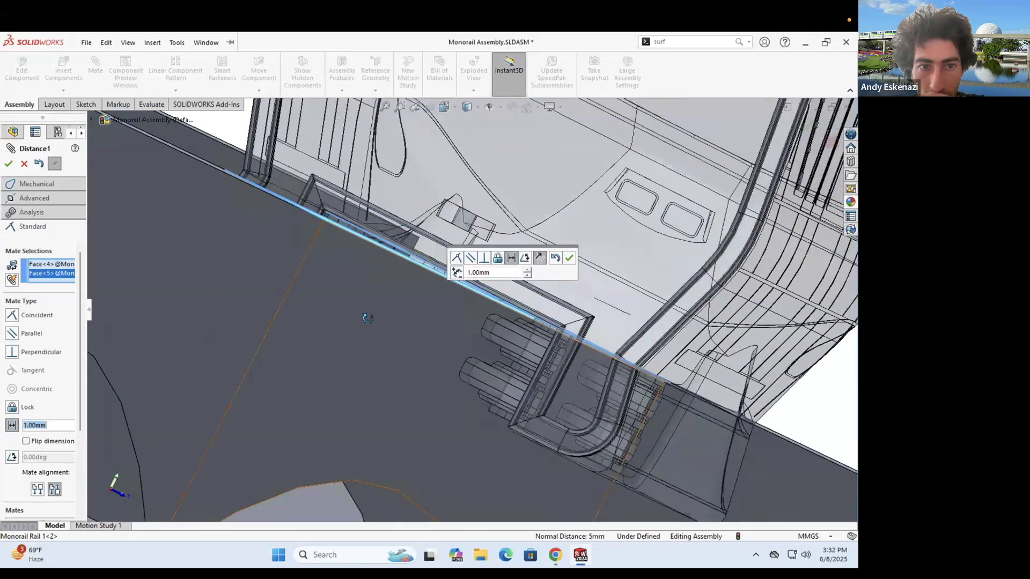
pyautogui.scroll(7, 237, 176)
pyautogui.click(7, 163)
pyautogui.moveTo(489, 298); pyautogui.dragTo(311, 208, button='middle')
pyautogui.scroll(4, 520, 336)
pyautogui.scroll(-4, 574, 332)
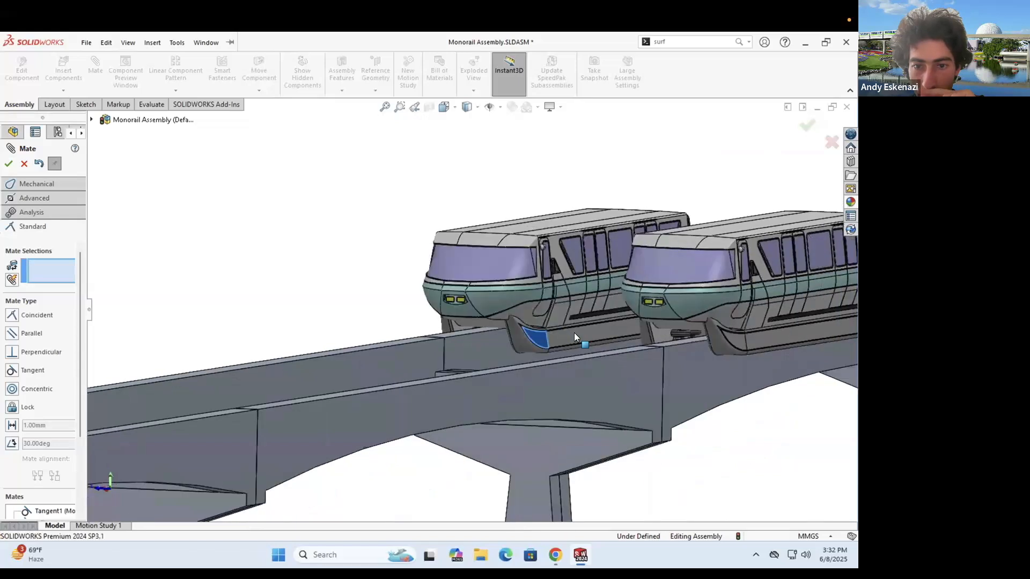
pyautogui.moveTo(600, 332); pyautogui.dragTo(594, 328)
# - Fix the rail frame in place
pyautogui.press('Escape')
pyautogui.scroll(8, 540, 322)
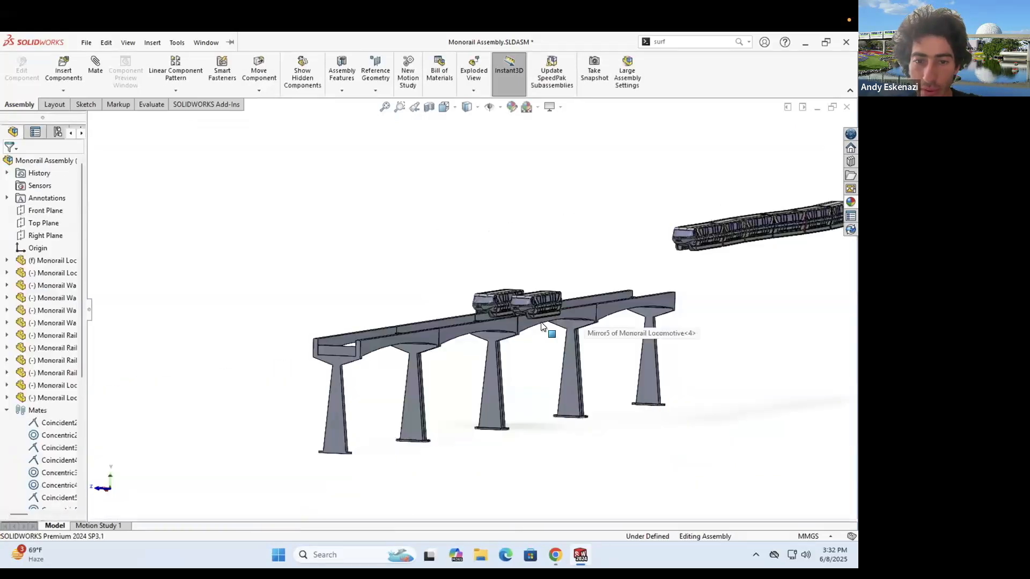
pyautogui.rightClick(585, 314)
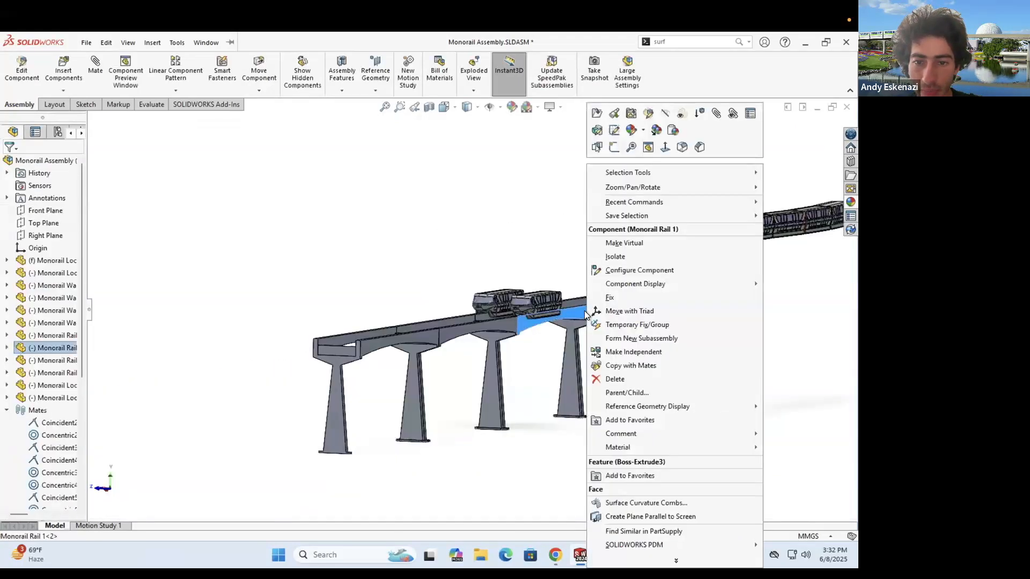
pyautogui.click(610, 298)
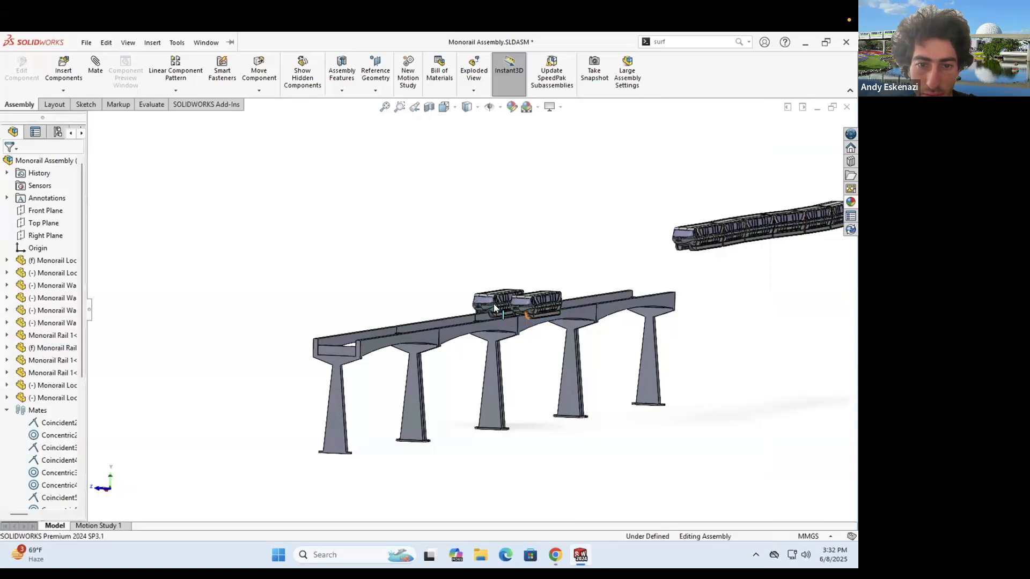
# - Slide the left locomotive along its rail, then undo the move
pyautogui.scroll(-6, 415, 311)
pyautogui.moveTo(350, 311); pyautogui.dragTo(328, 308)
pyautogui.moveTo(390, 271); pyautogui.dragTo(361, 280)
pyautogui.moveTo(360, 280); pyautogui.dragTo(582, 264, button='middle')
pyautogui.press('Escape')
pyautogui.hotkey('ctrl', 'z')
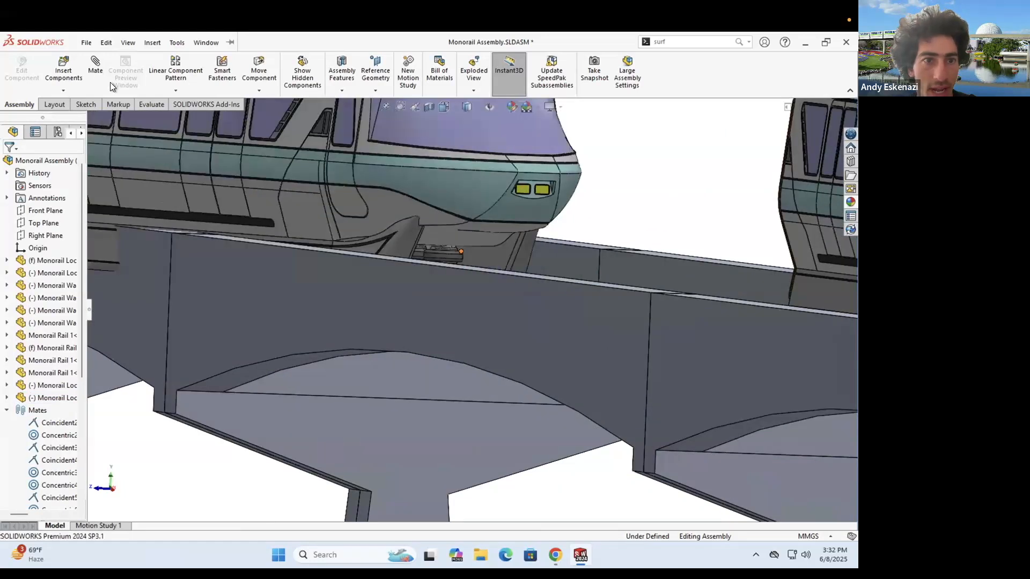
# - Add a parallel mate between the train's lower edge and the beam's side face
pyautogui.click(105, 80)
pyautogui.scroll(-4, 435, 320)
pyautogui.scroll(5, 437, 325)
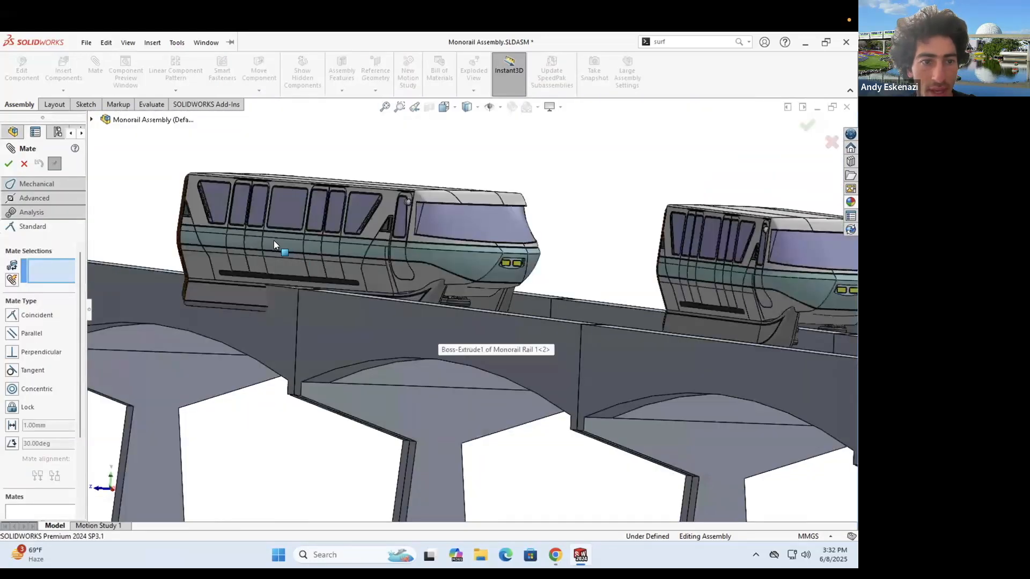
pyautogui.moveTo(268, 273); pyautogui.dragTo(344, 306, button='middle')
pyautogui.click(344, 301)
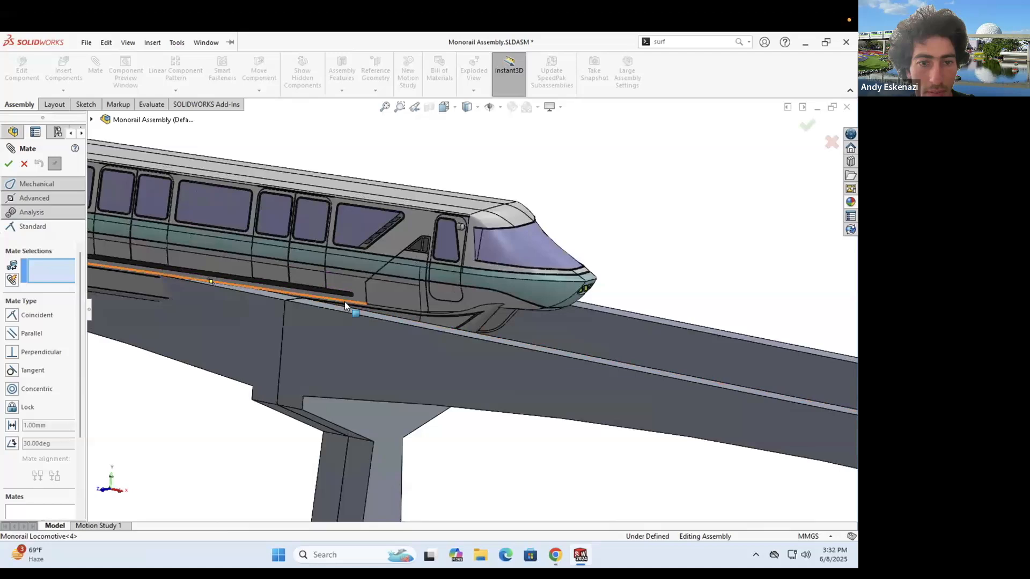
pyautogui.click(249, 328)
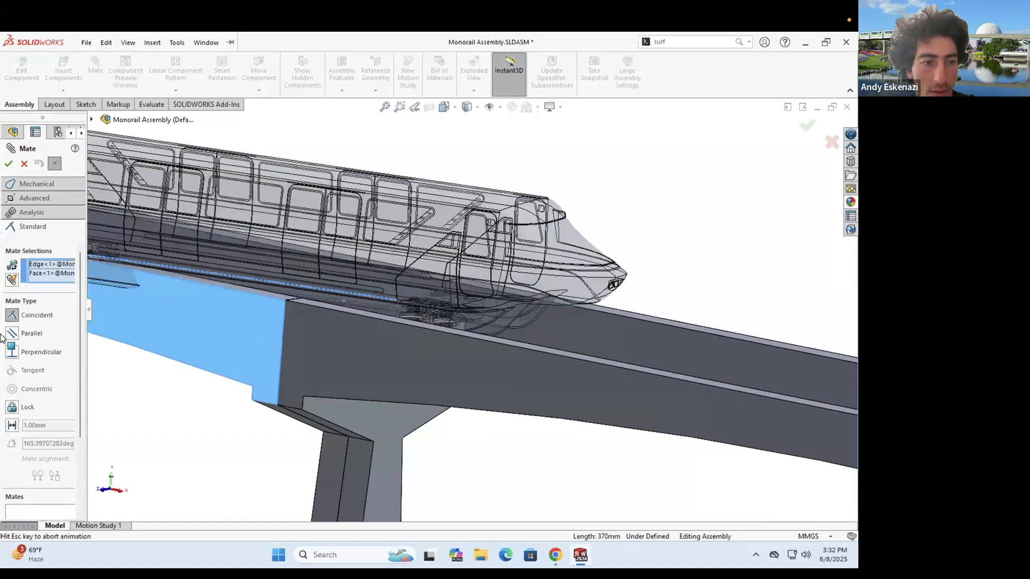
pyautogui.click(9, 164)
pyautogui.press('Escape')
# - Slide the front train along the rail and inspect both trains from several angles
pyautogui.scroll(4, 327, 295)
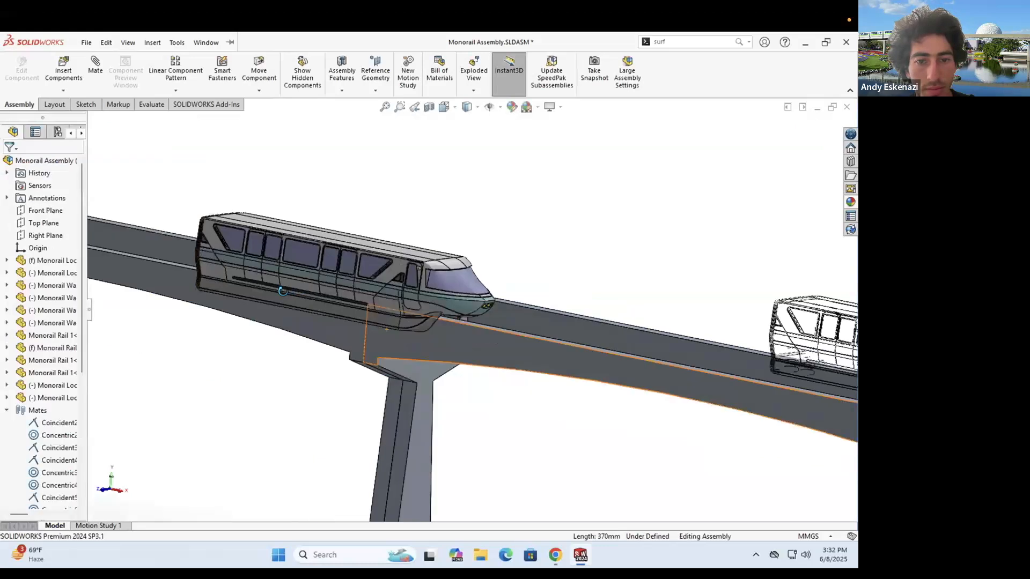
pyautogui.moveTo(292, 284); pyautogui.dragTo(280, 301, button='middle')
pyautogui.moveTo(392, 304); pyautogui.dragTo(321, 357, button='middle')
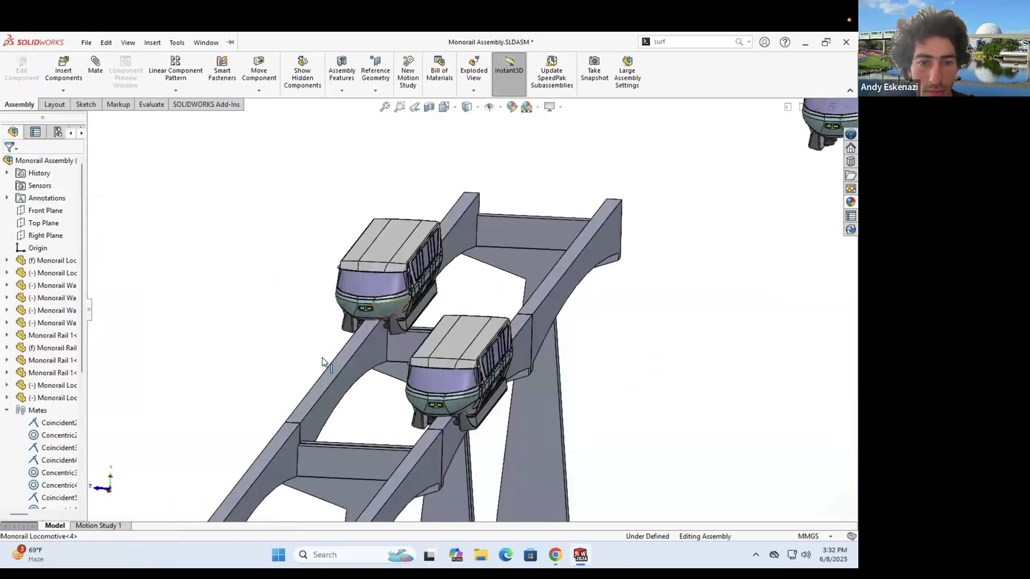
pyautogui.moveTo(274, 406); pyautogui.dragTo(315, 433)
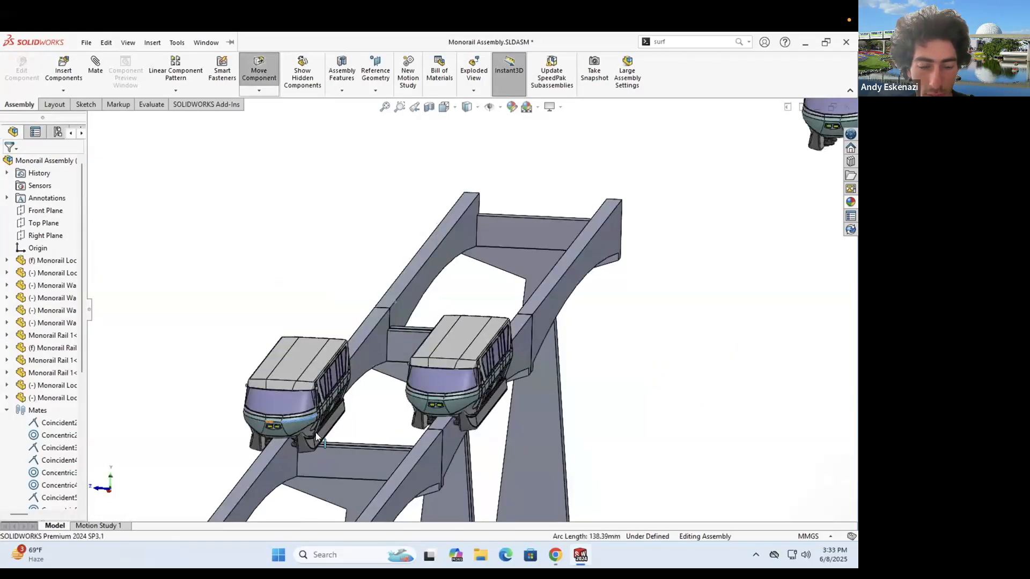
pyautogui.scroll(-5, 323, 328)
pyautogui.moveTo(320, 339); pyautogui.dragTo(328, 325, button='middle')
pyautogui.scroll(-4, 343, 337)
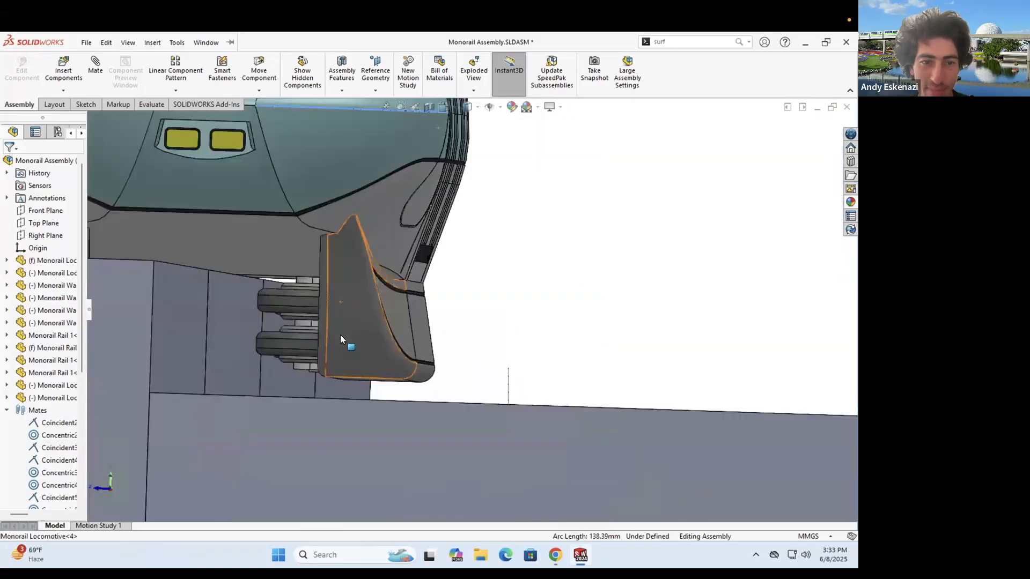
pyautogui.scroll(8, 388, 298)
pyautogui.moveTo(388, 300); pyautogui.dragTo(421, 285, button='middle')
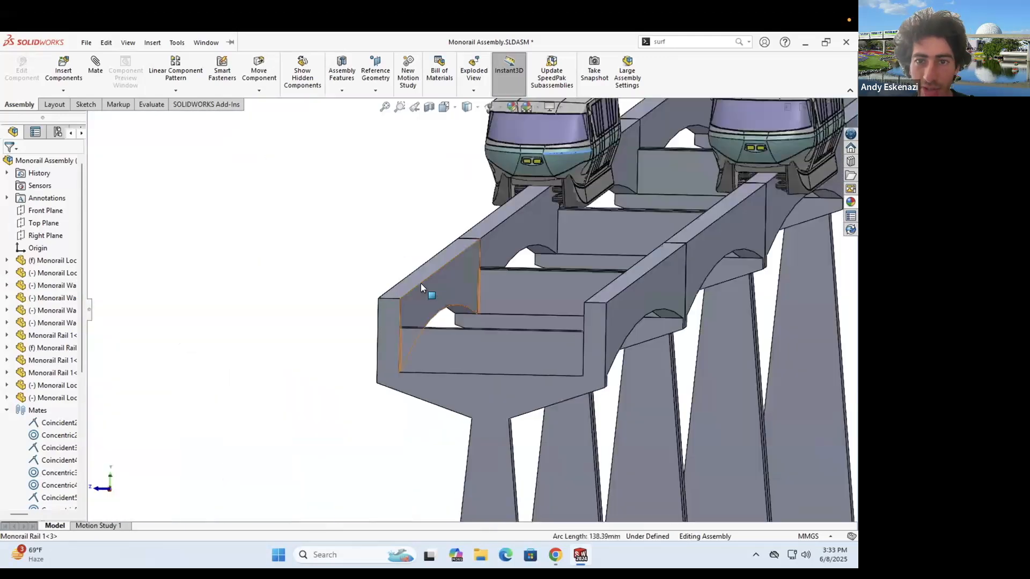
pyautogui.scroll(-2, 516, 242)
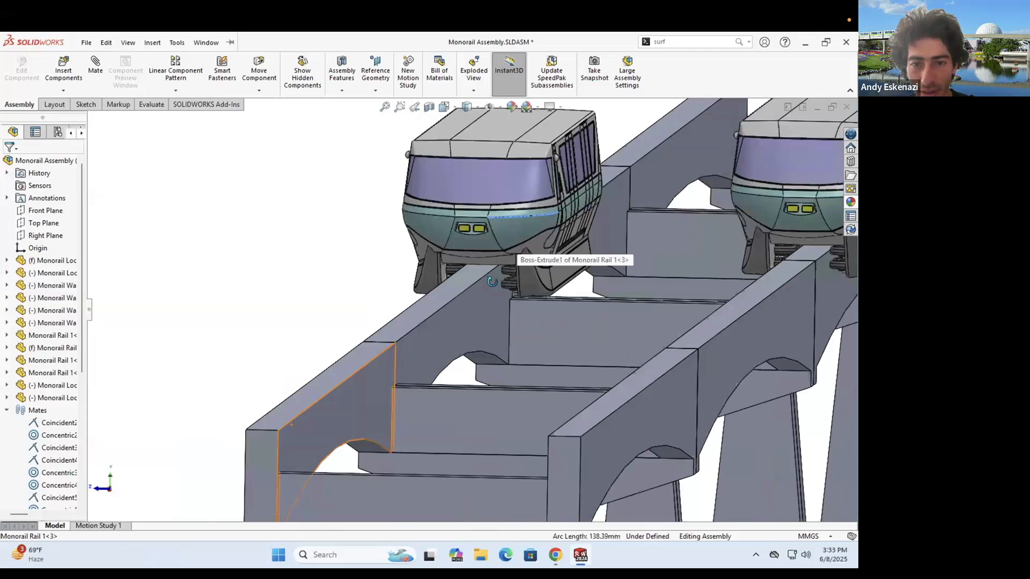
pyautogui.scroll(-2, 485, 290)
pyautogui.moveTo(488, 282); pyautogui.dragTo(490, 289, button='middle')
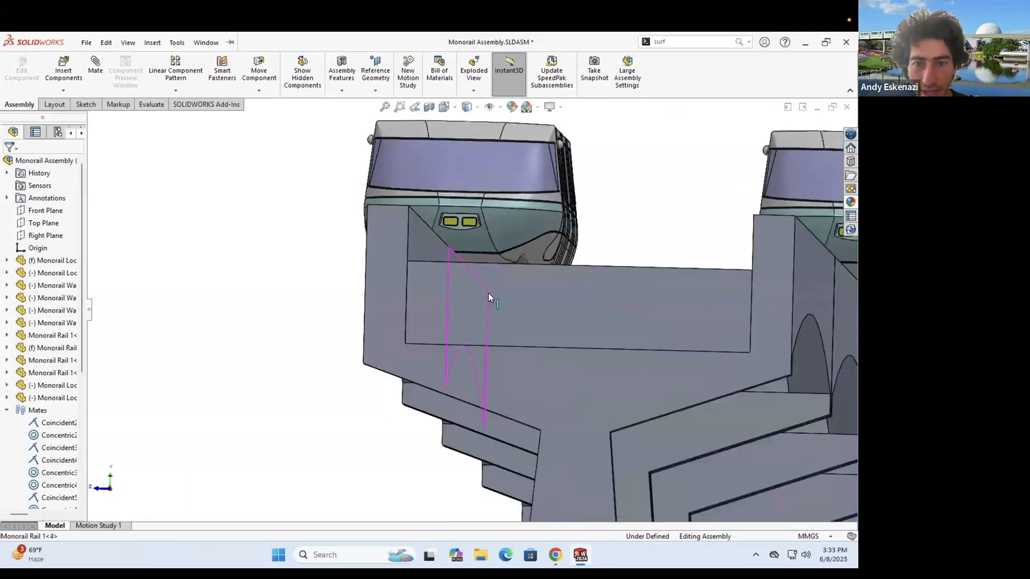
pyautogui.scroll(3, 489, 291)
pyautogui.scroll(3, 560, 307)
pyautogui.moveTo(559, 307); pyautogui.dragTo(361, 292, button='middle')
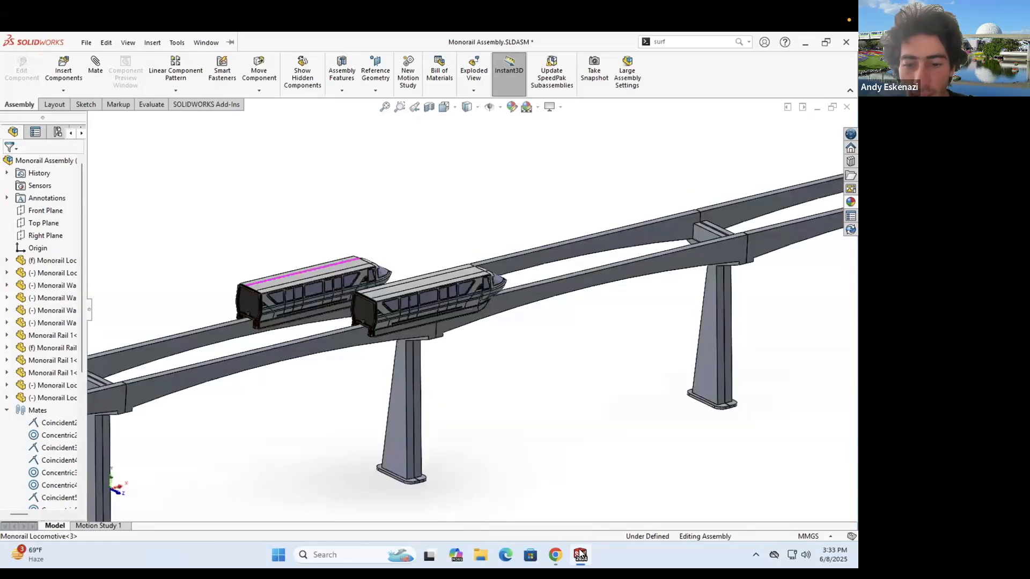
# - Open Monorail Rail 1.SLDPRT alone and select Boss-Extrude1 and Boss-Extrude2 in the feature tree
pyautogui.hotkey('ctrl', 's')
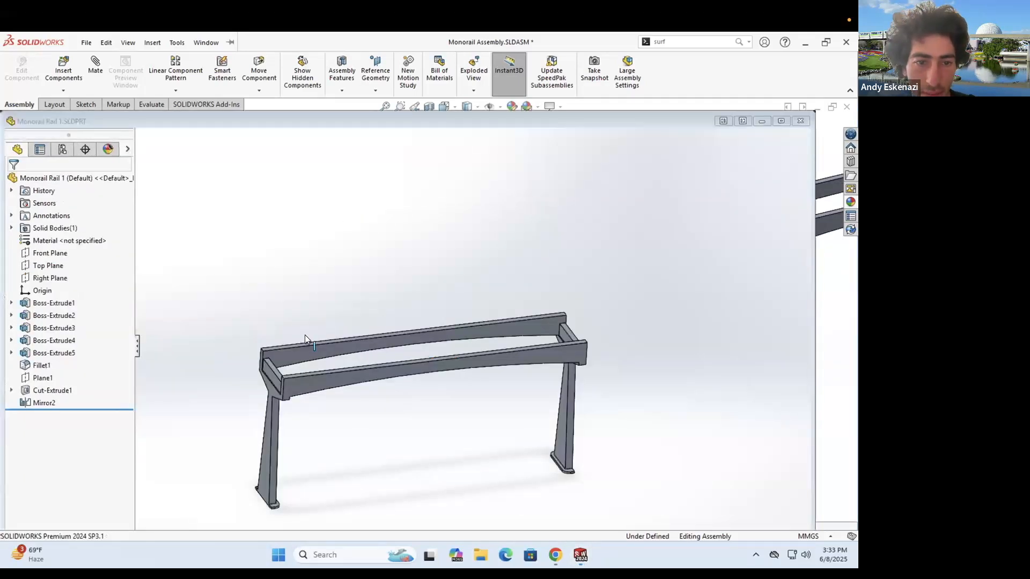
pyautogui.scroll(-3, 349, 339)
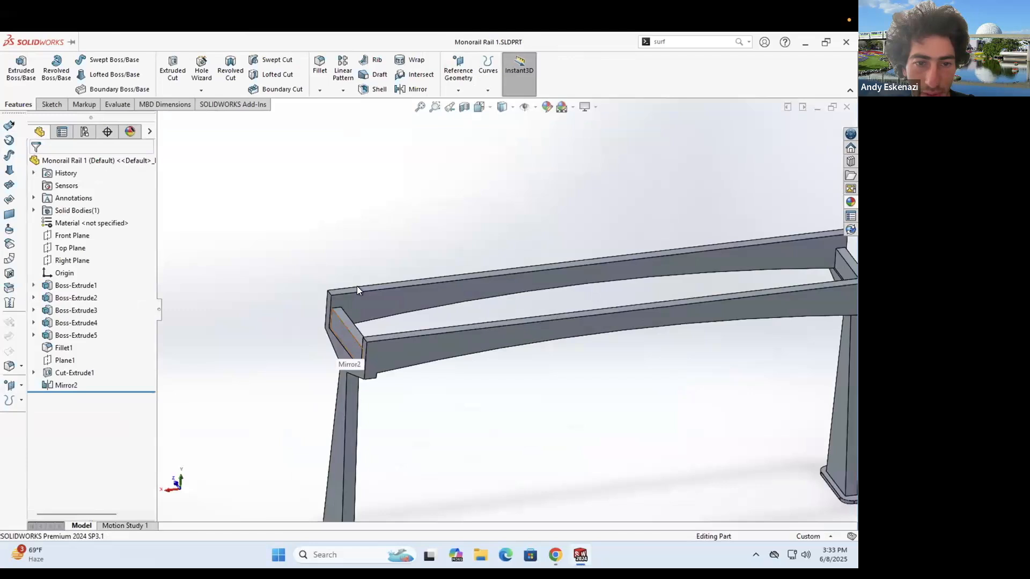
pyautogui.rightClick(359, 256)
pyautogui.click(76, 289)
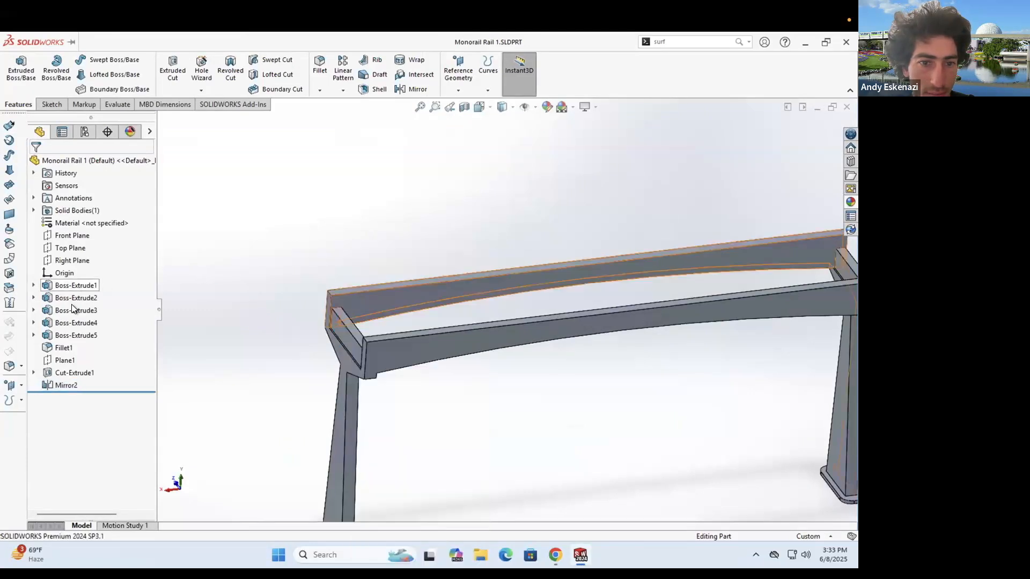
pyautogui.click(68, 300)
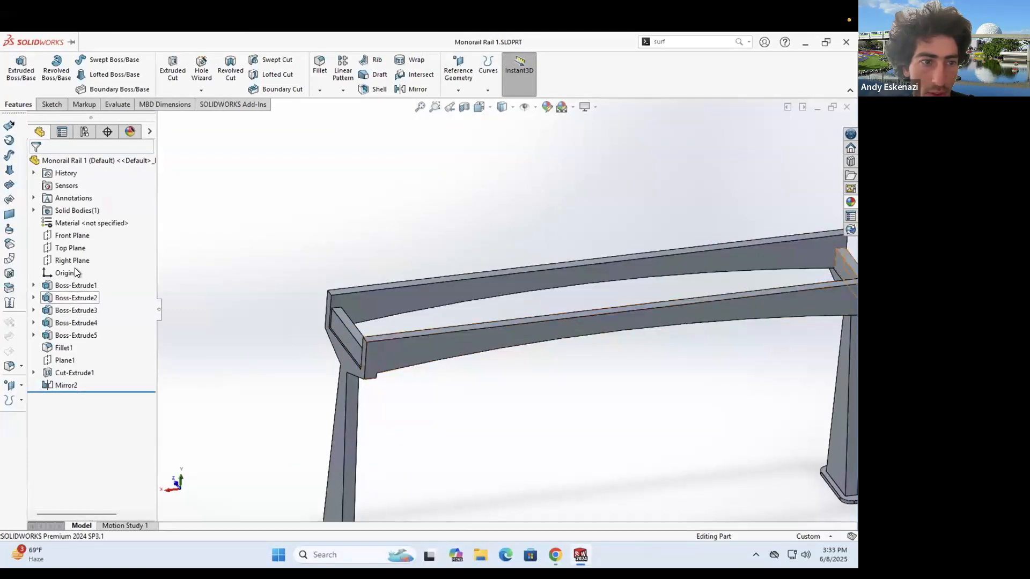
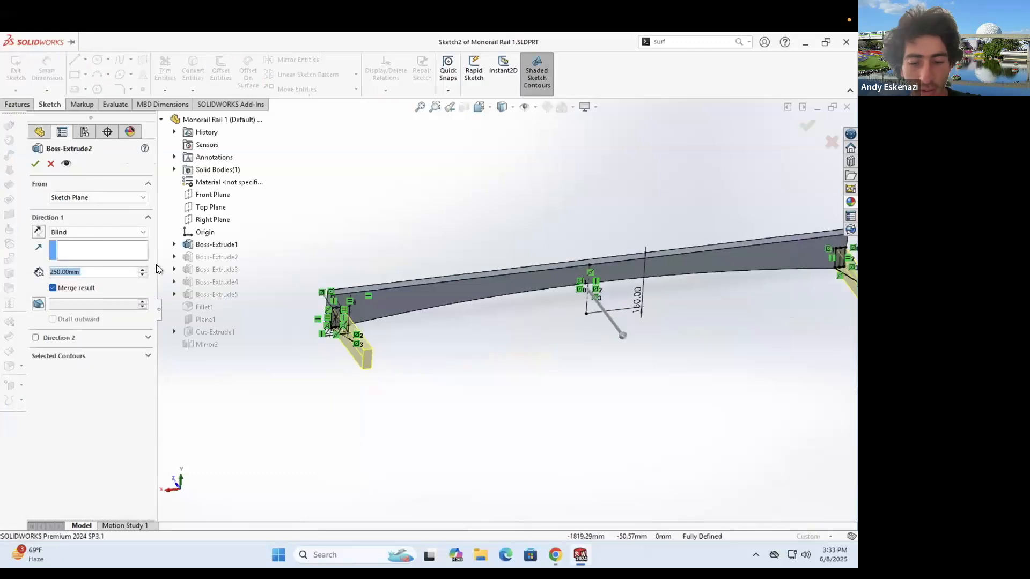
# - Change the Boss-Extrude2 Direction 1 depth from 250 mm to 200 mm
pyautogui.write('200')
pyautogui.press('Return')
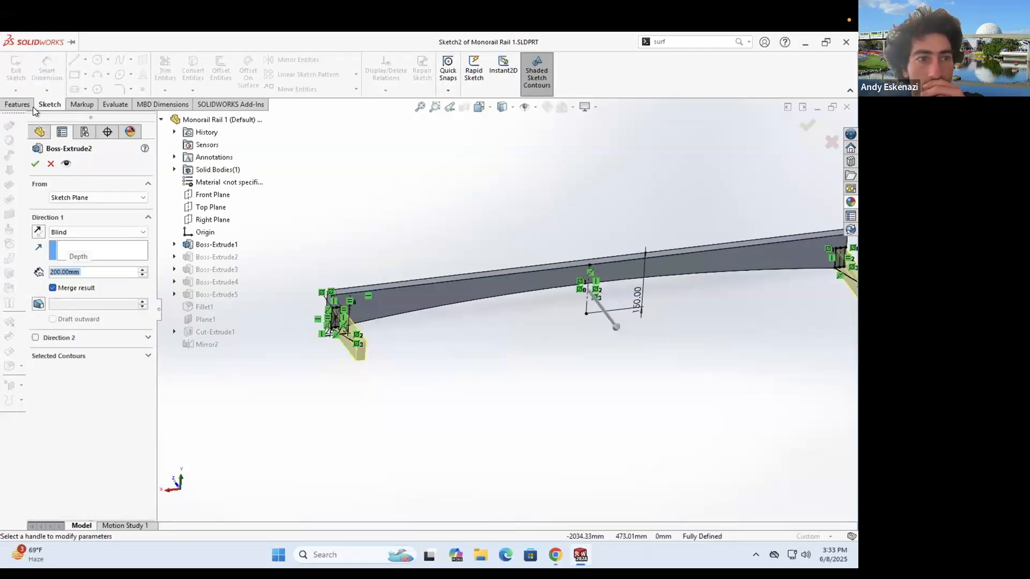
pyautogui.click(582, 561)
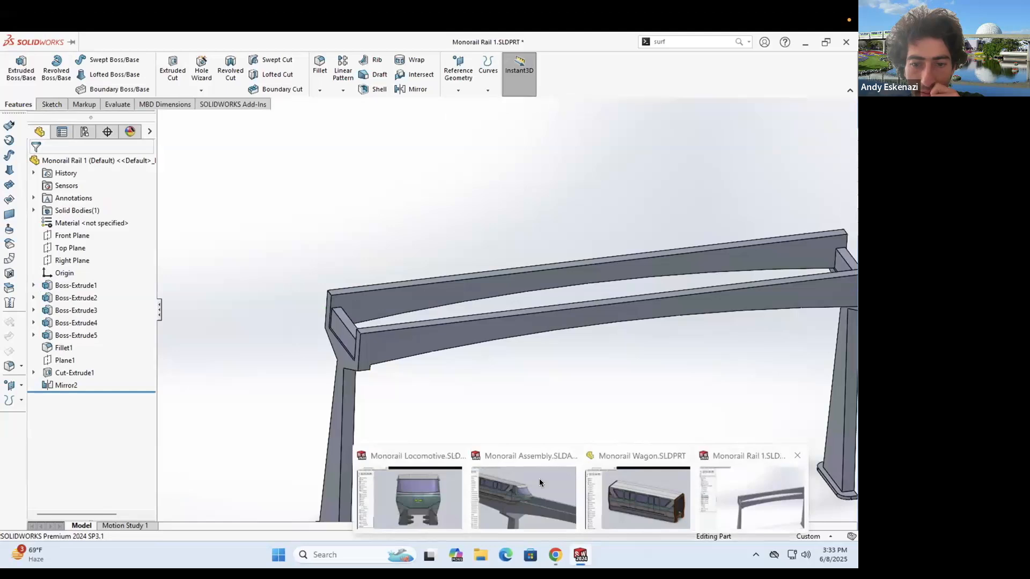
# - Rebuild the Monorail Assembly and orbit around the trains to check the shortened rails
pyautogui.click(525, 484)
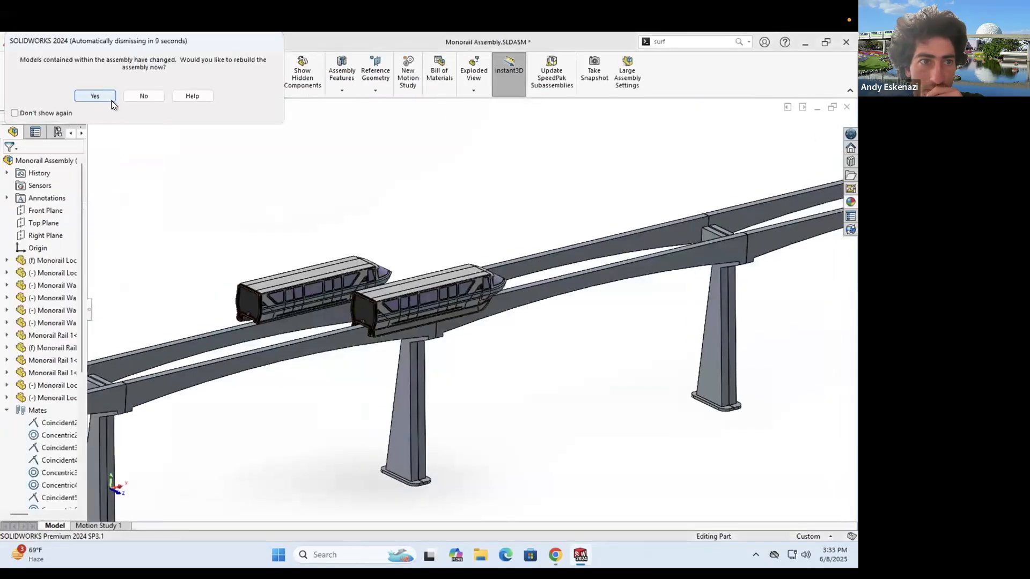
pyautogui.click(111, 100)
pyautogui.moveTo(398, 280)
pyautogui.mouseDown(button='middle')
pyautogui.moveTo(414, 276)
pyautogui.moveTo(385, 280)
pyautogui.mouseUp(button='middle')
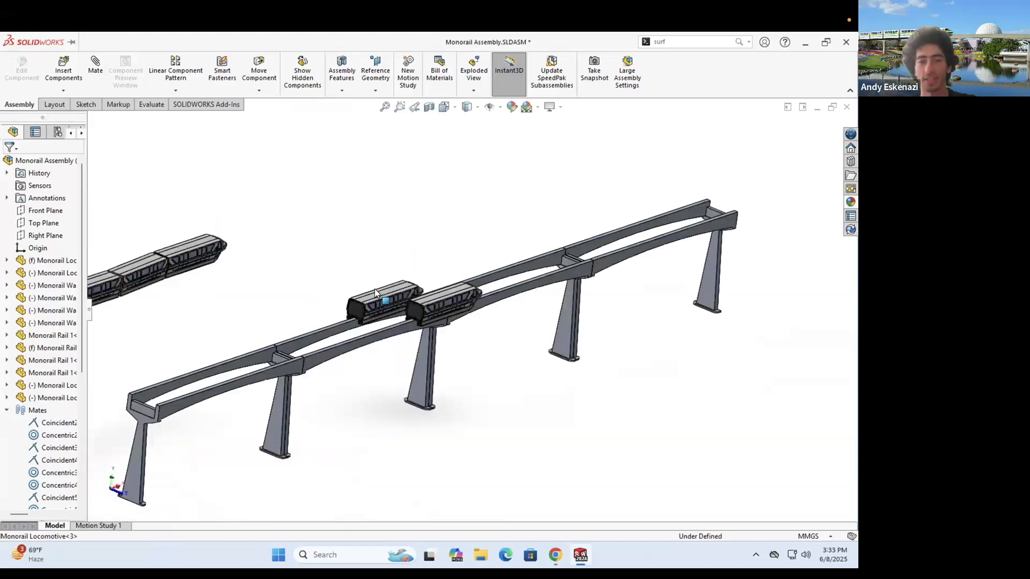
pyautogui.scroll(2, 379, 375)
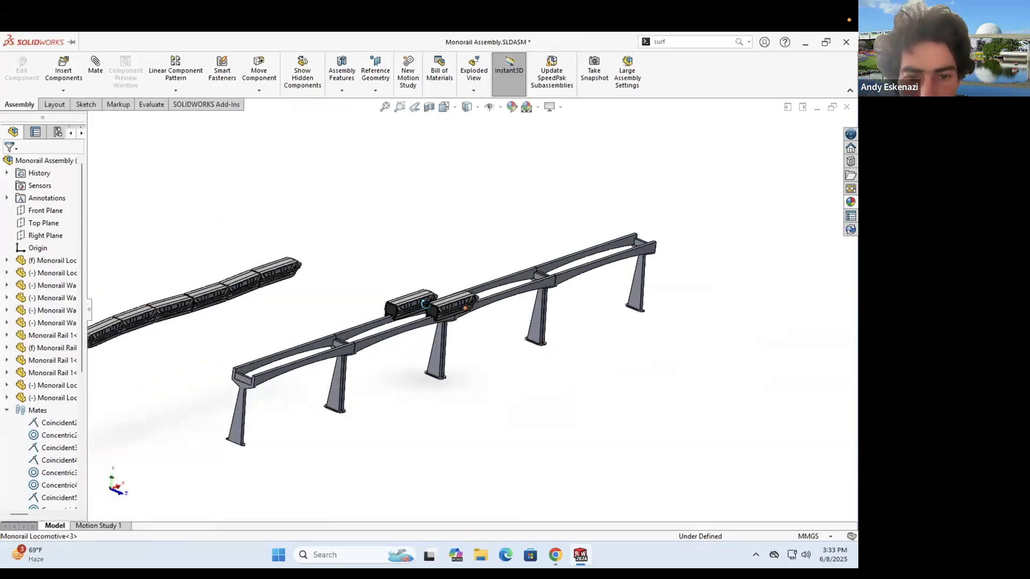
pyautogui.moveTo(379, 274); pyautogui.dragTo(299, 306, button='middle')
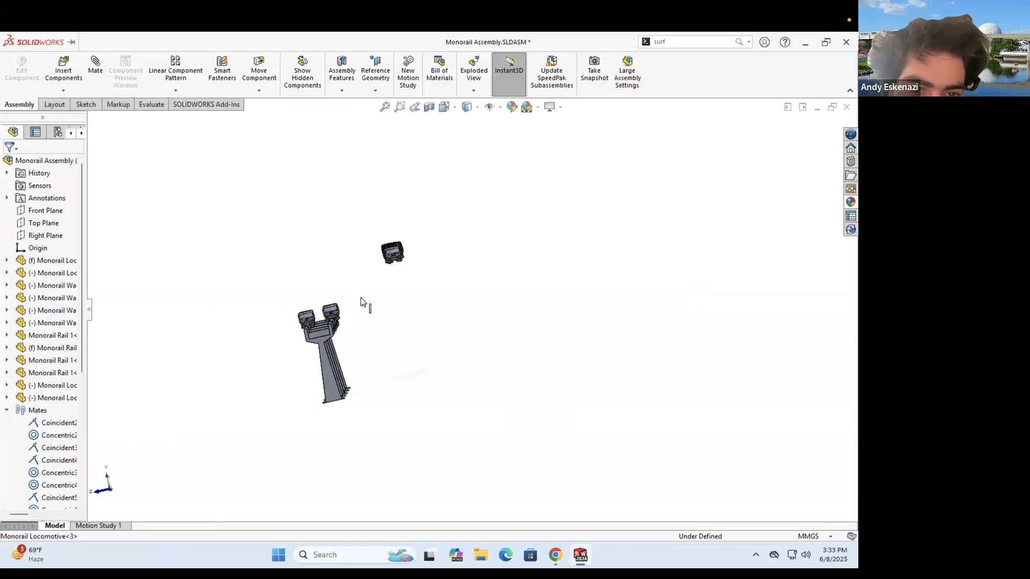
pyautogui.scroll(-2, 370, 302)
pyautogui.scroll(-4, 384, 305)
pyautogui.moveTo(384, 306); pyautogui.dragTo(314, 320, button='middle')
pyautogui.scroll(3, 413, 329)
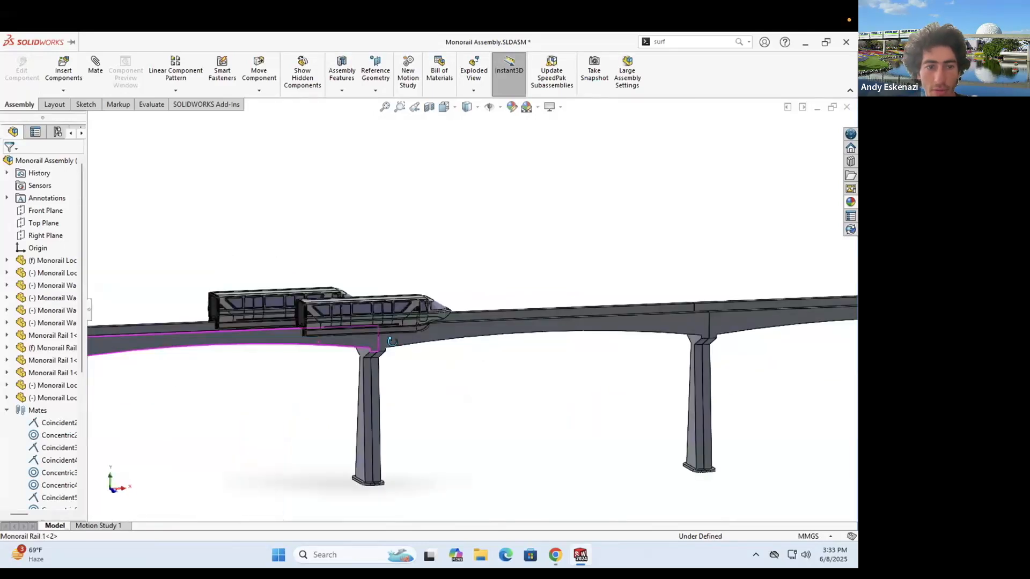
pyautogui.scroll(3, 392, 342)
# - Bring the Monorail Rail 1 part window back to the front
pyautogui.moveTo(580, 555)
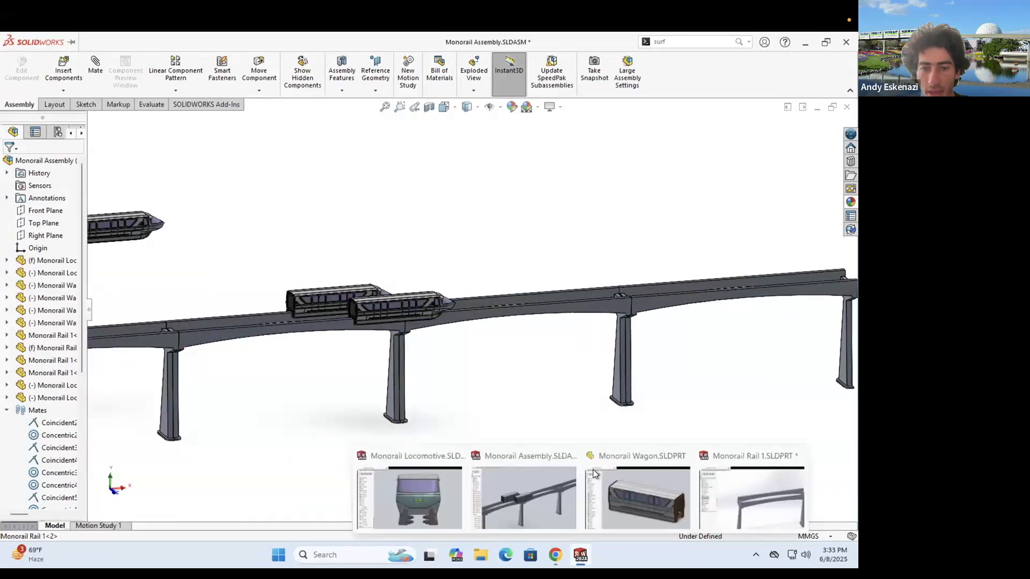
pyautogui.click(741, 502)
pyautogui.scroll(-3, 346, 257)
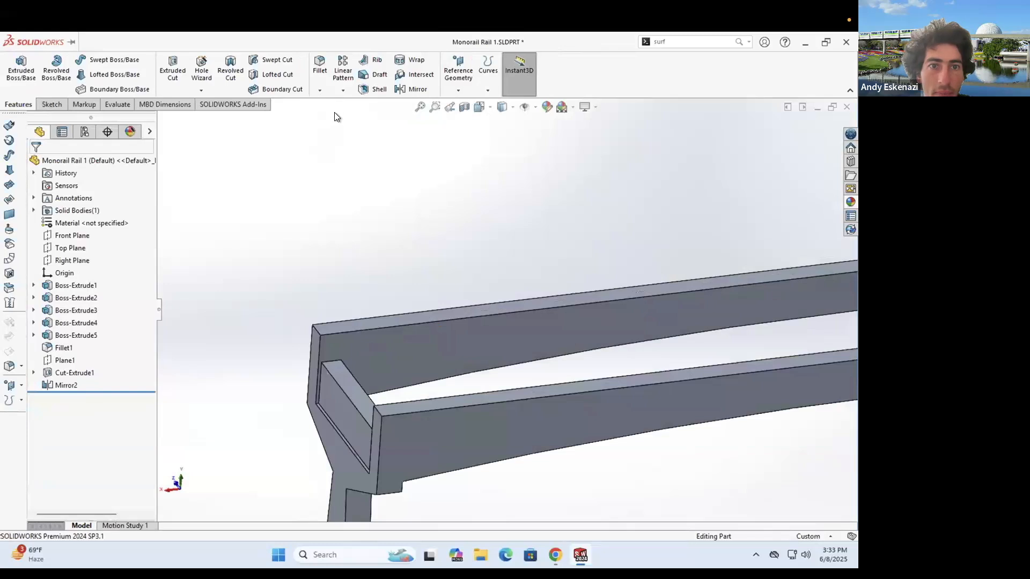
# - Chamfer the four long rail edges at 2 mm × 45° as Chamfer1
pyautogui.click(320, 90)
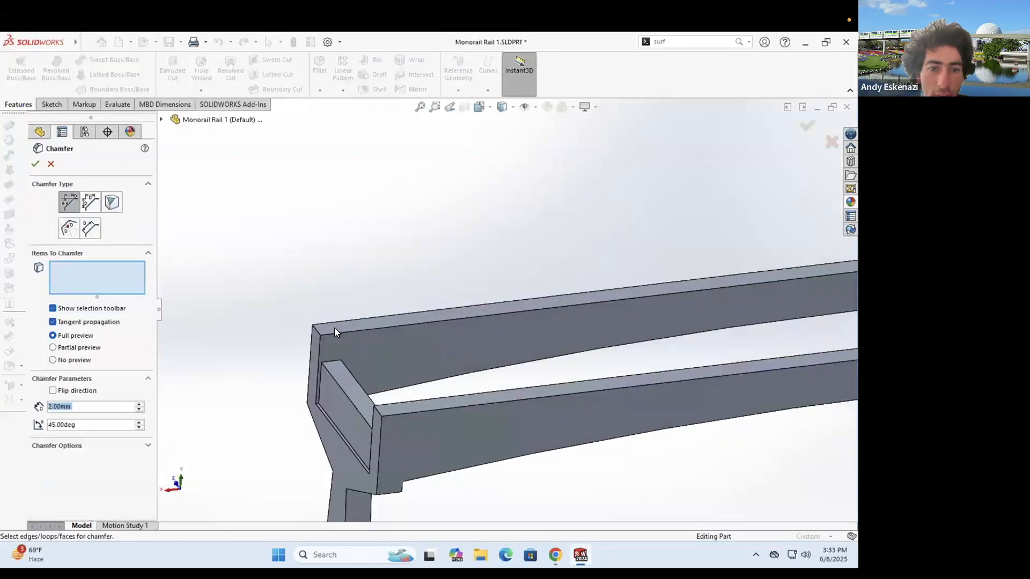
pyautogui.click(335, 331)
pyautogui.click(411, 403)
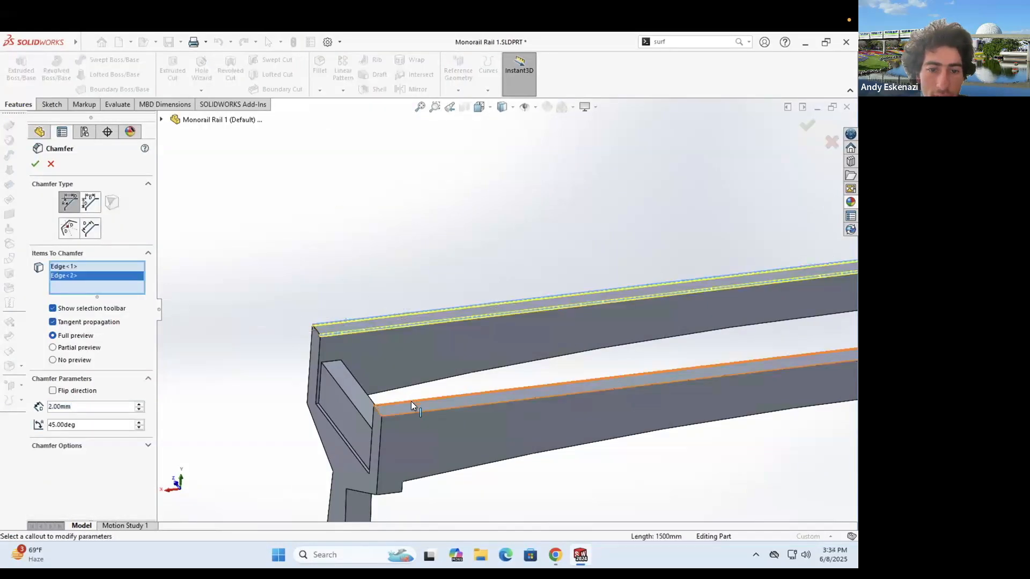
pyautogui.click(407, 414)
pyautogui.click(407, 416)
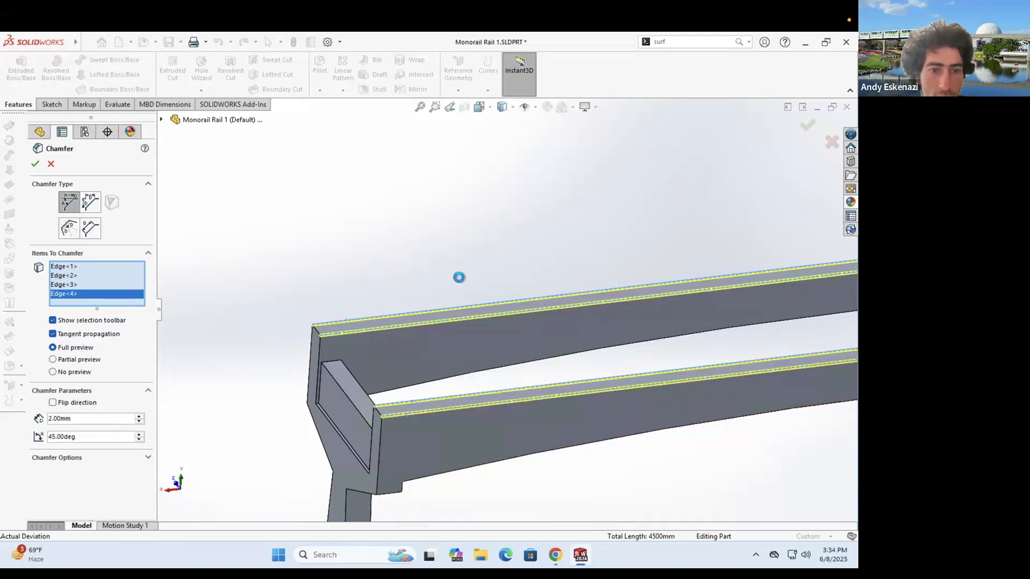
pyautogui.press('Return')
pyautogui.scroll(-5, 357, 348)
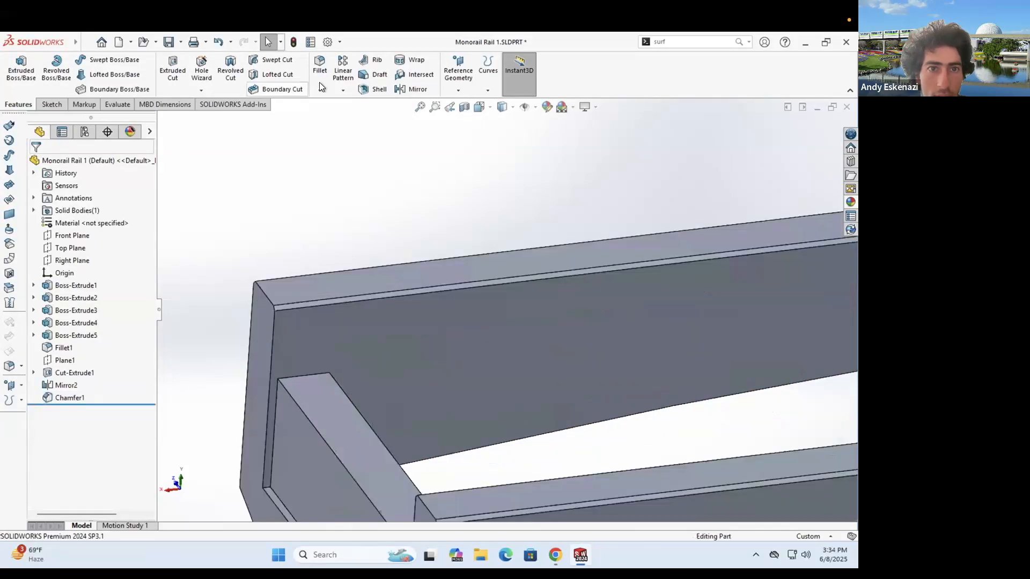
# - Add Chamfer2 at 2 mm × 45° on the three end crossbar edges
pyautogui.click(320, 90)
pyautogui.click(339, 115)
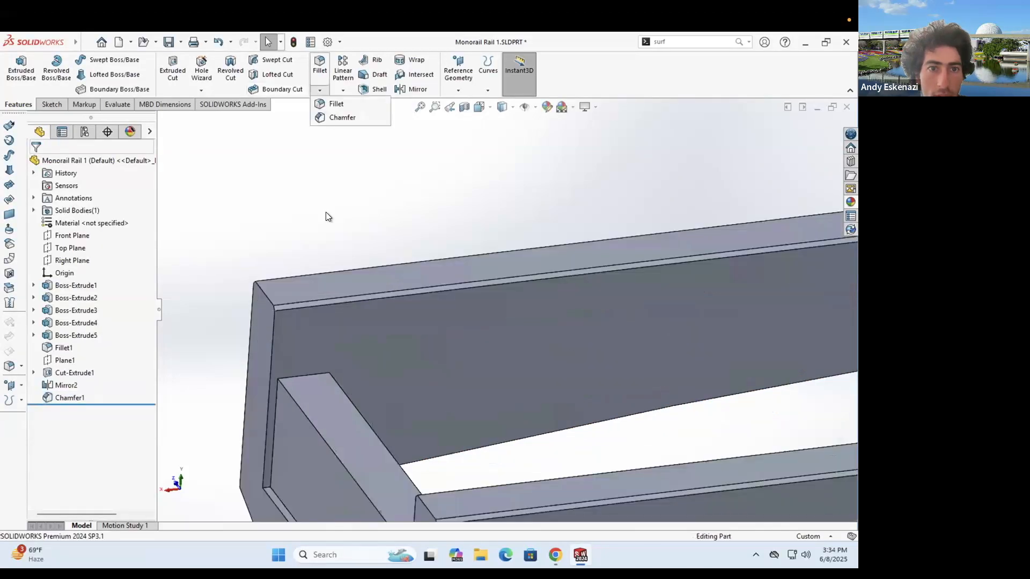
pyautogui.click(346, 391)
pyautogui.click(291, 376)
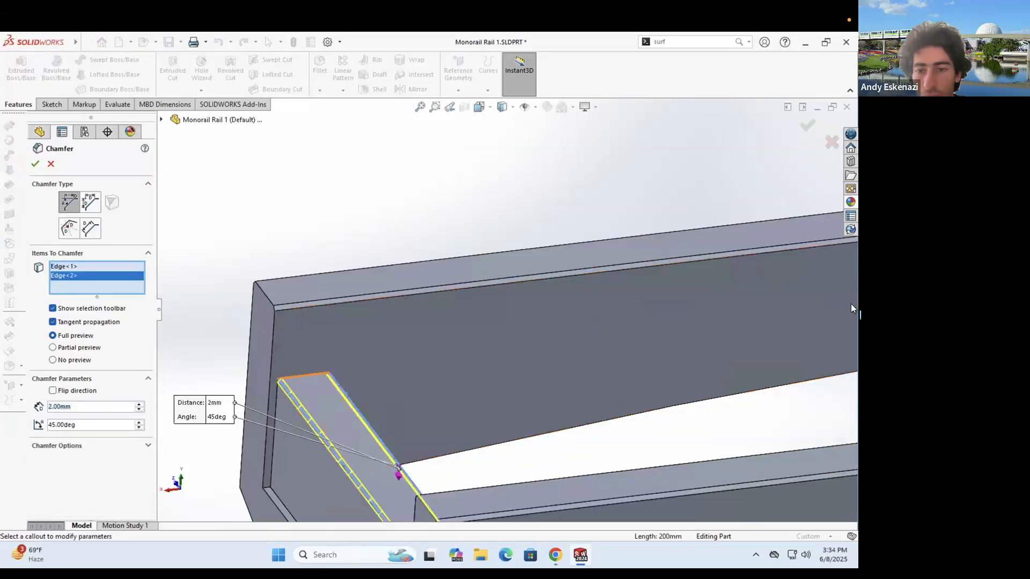
pyautogui.scroll(5, 577, 327)
pyautogui.scroll(-3, 614, 311)
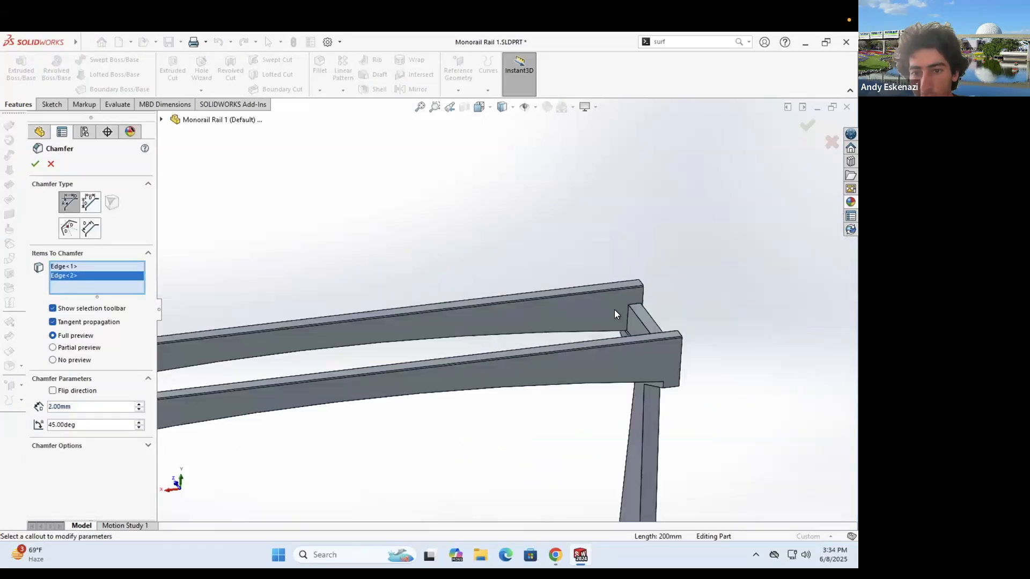
pyautogui.scroll(-4, 611, 242)
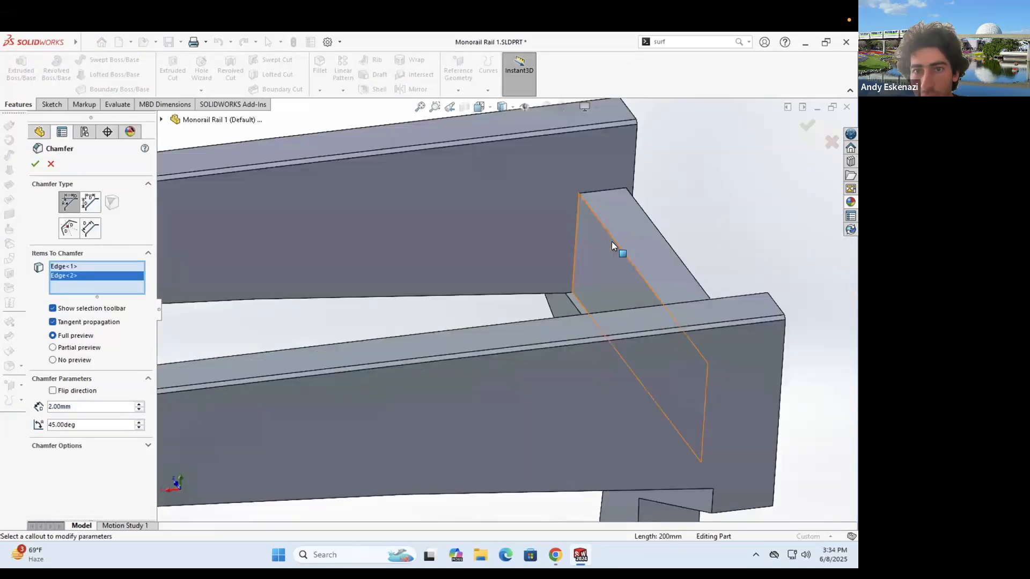
pyautogui.click(639, 202)
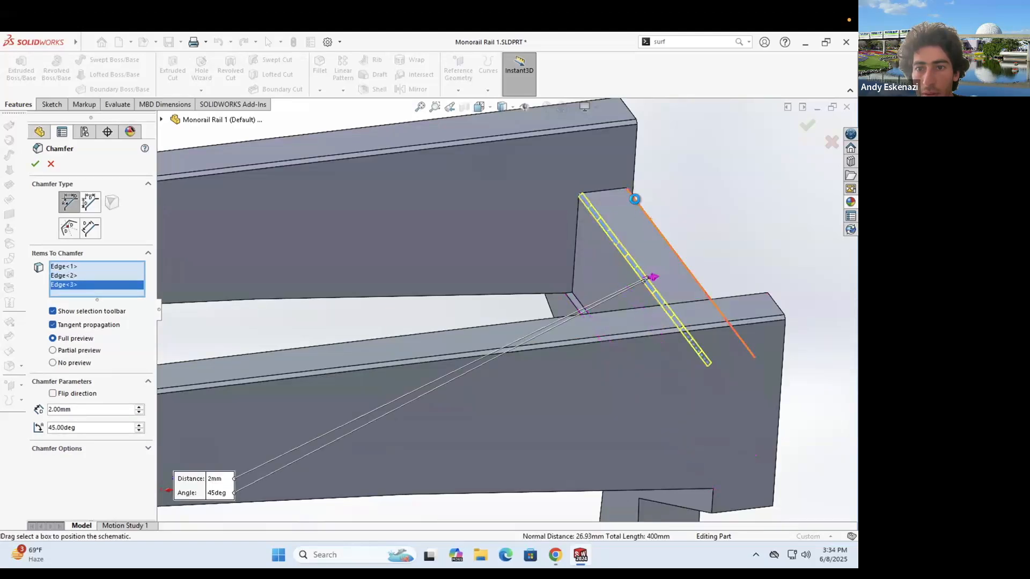
pyautogui.click(35, 163)
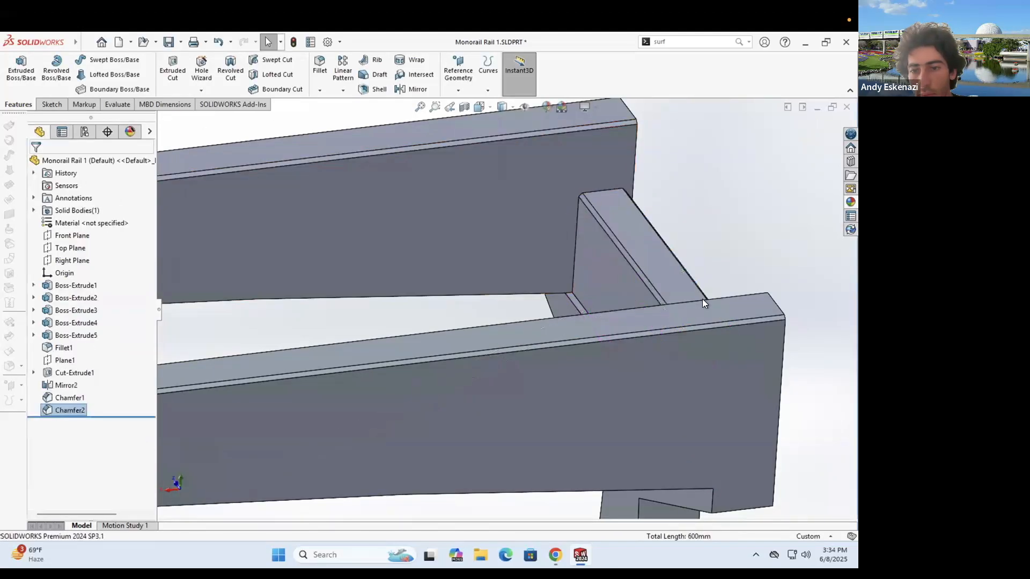
# - Select the six edges where the post meets the beam for a new chamfer
pyautogui.scroll(10, 430, 287)
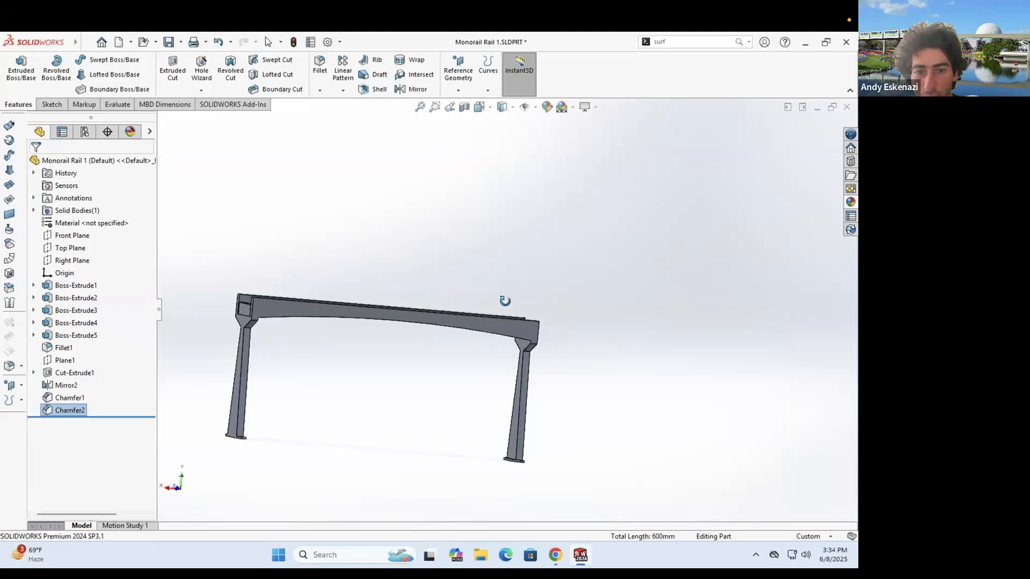
pyautogui.scroll(-4, 372, 404)
pyautogui.moveTo(372, 404); pyautogui.dragTo(277, 419, button='middle')
pyautogui.scroll(-5, 407, 436)
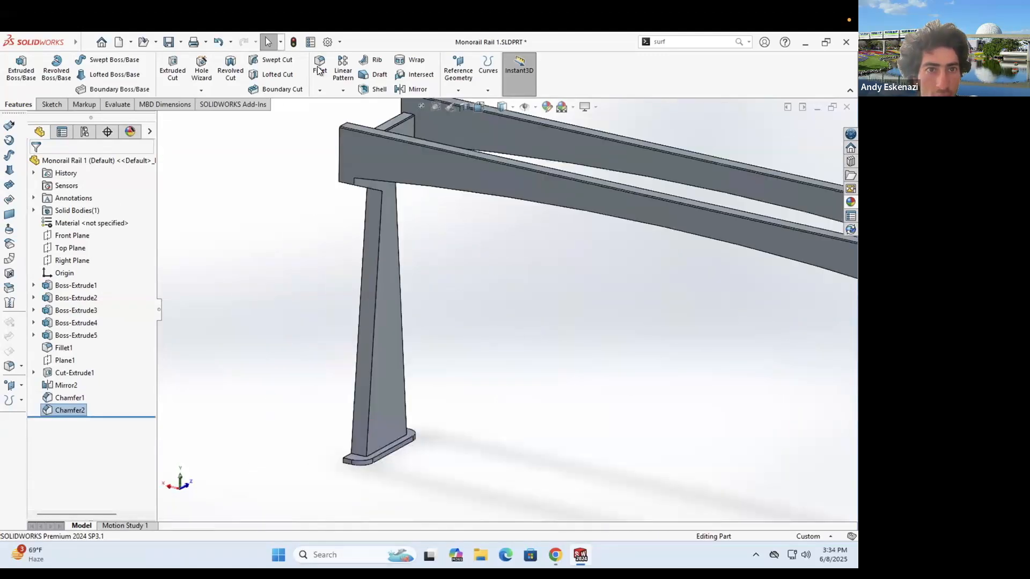
pyautogui.click(321, 81)
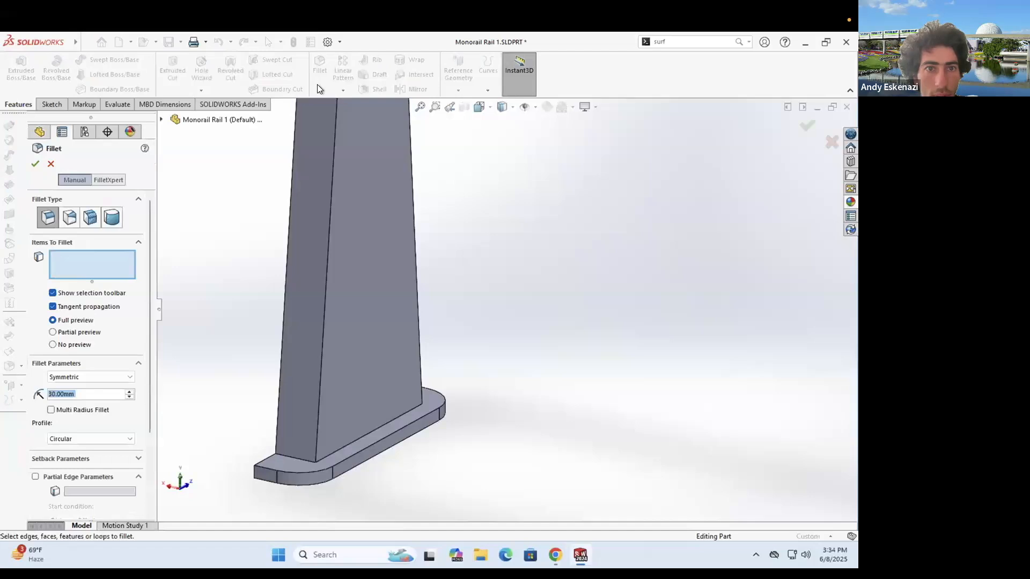
pyautogui.press('Escape')
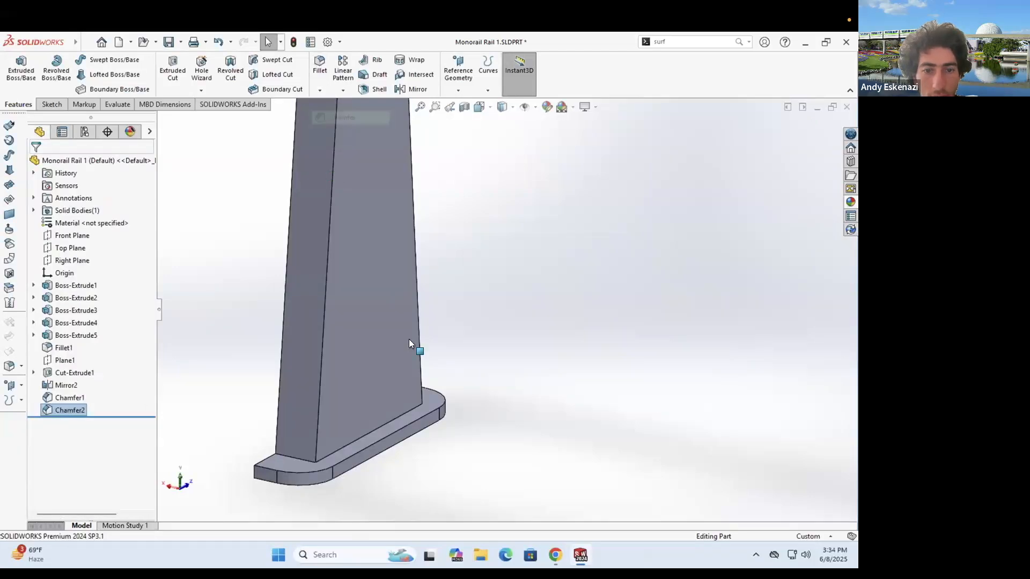
pyautogui.click(417, 328)
pyautogui.moveTo(468, 146); pyautogui.dragTo(446, 155, button='middle')
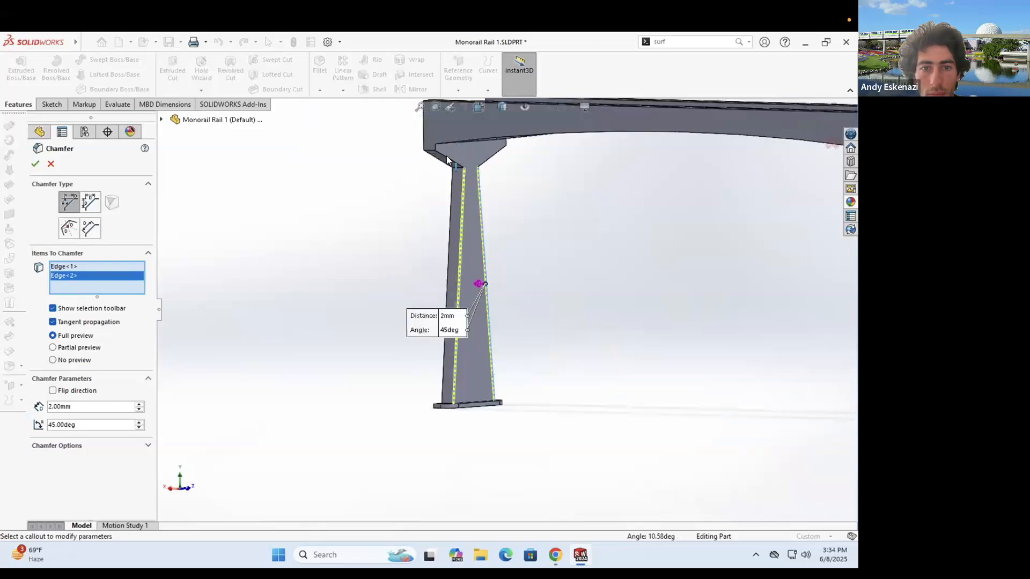
pyautogui.scroll(-3, 447, 219)
pyautogui.click(447, 219)
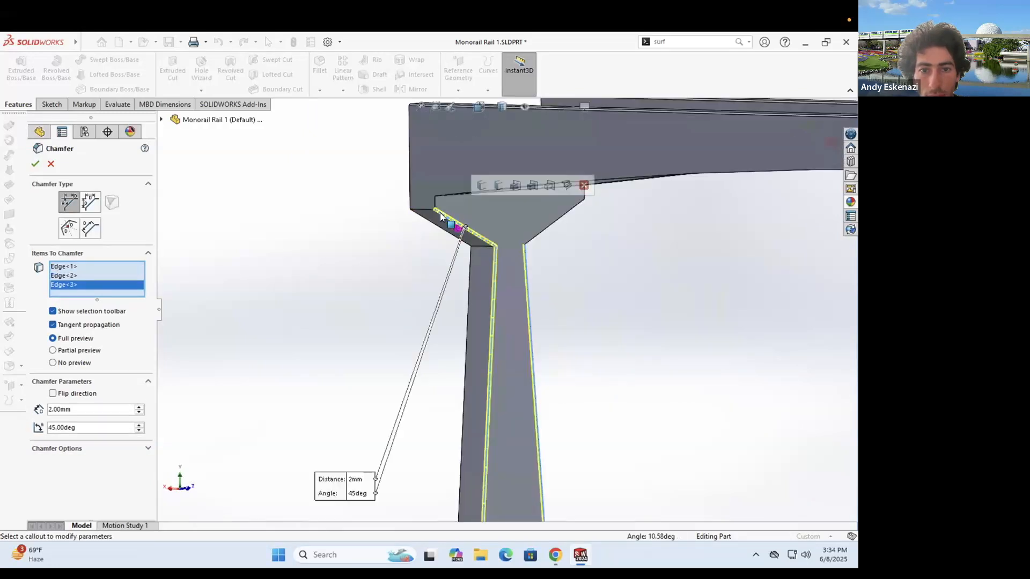
pyautogui.scroll(-3, 439, 213)
pyautogui.click(429, 212)
pyautogui.moveTo(471, 240); pyautogui.dragTo(407, 209, button='middle')
pyautogui.scroll(3, 426, 228)
pyautogui.click(638, 333)
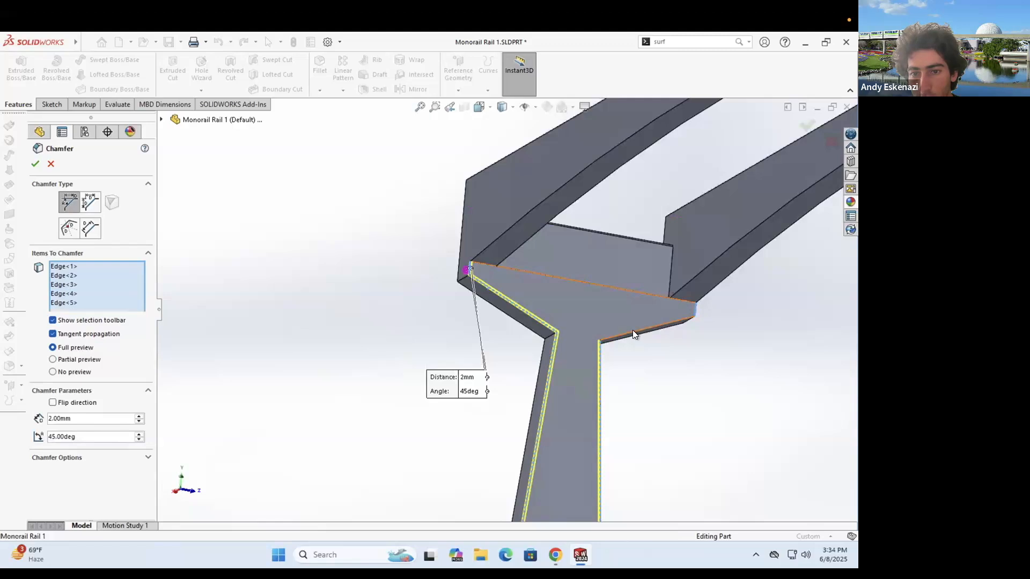
pyautogui.click(599, 336)
pyautogui.scroll(-3, 488, 330)
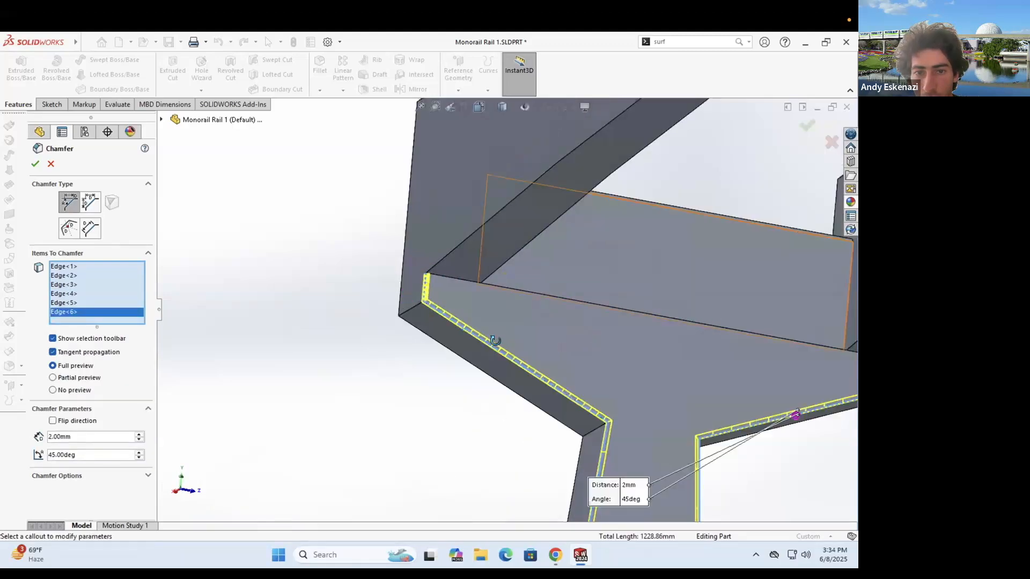
pyautogui.scroll(-2, 463, 268)
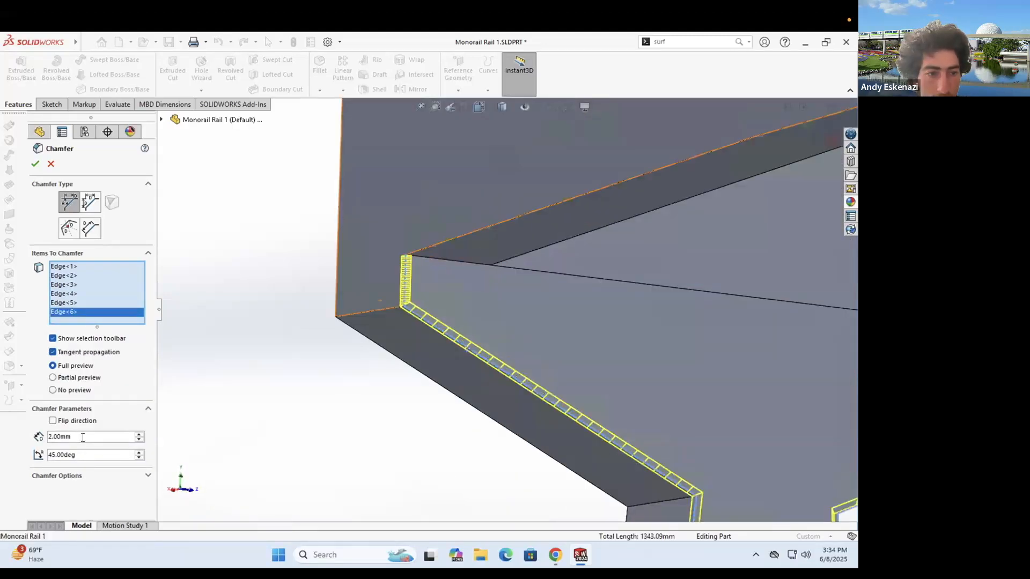
# - Set the chamfer distance to 5 mm at 45° to create Chamfer3
pyautogui.doubleClick(61, 436)
pyautogui.write('5')
pyautogui.scroll(4, 505, 309)
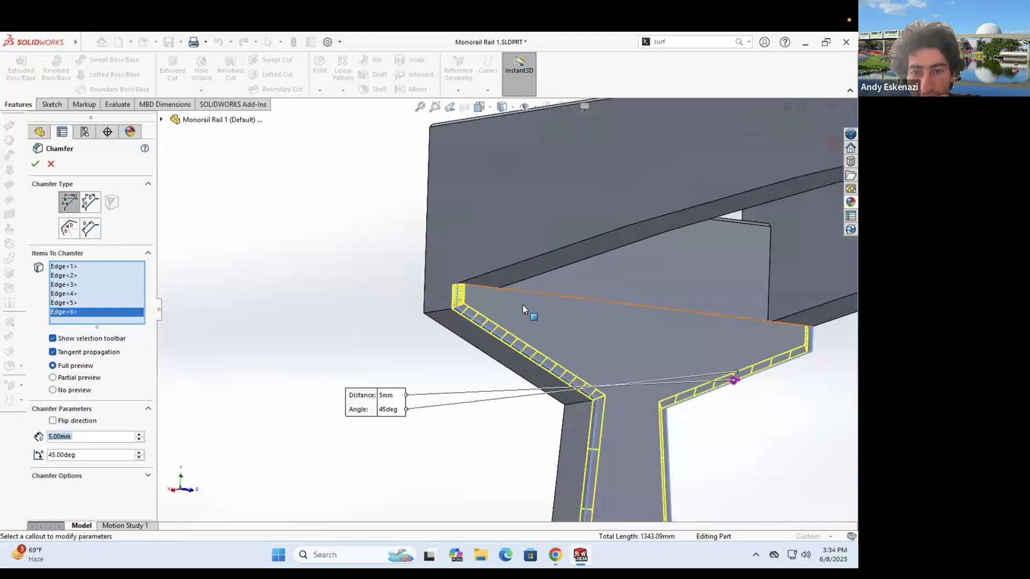
pyautogui.moveTo(550, 302); pyautogui.dragTo(423, 305, button='middle')
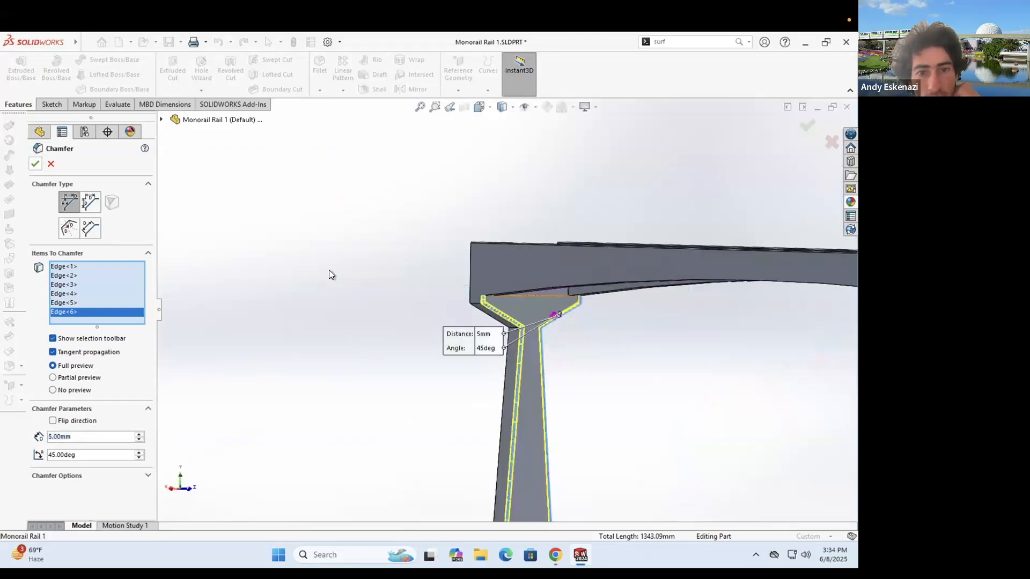
pyautogui.press('Return')
# - Orbit and zoom around the rail to inspect the chamfered junction and both posts
pyautogui.moveTo(381, 259); pyautogui.dragTo(380, 223, button='middle')
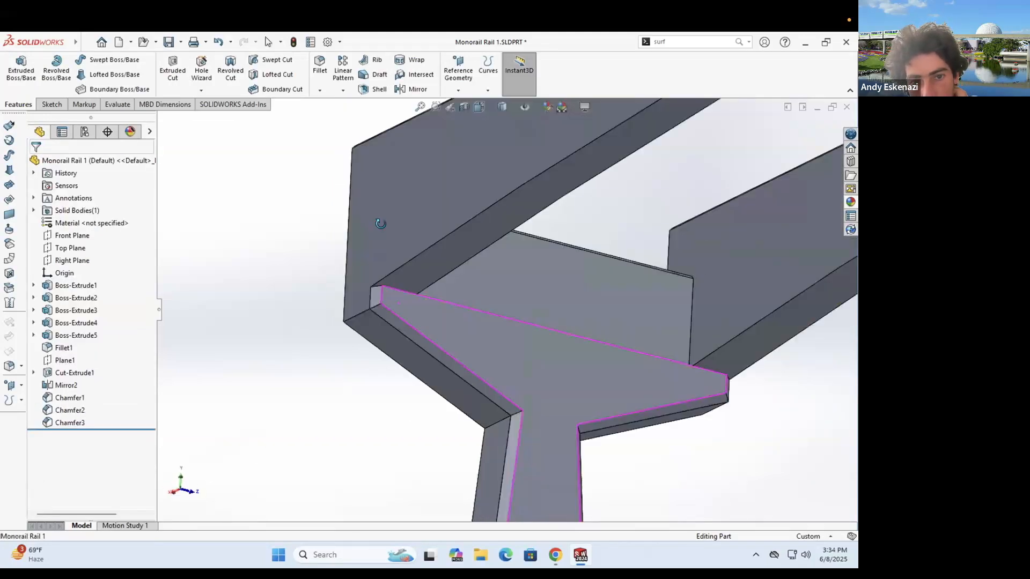
pyautogui.scroll(5, 384, 320)
pyautogui.moveTo(383, 320); pyautogui.dragTo(666, 365, button='middle')
pyautogui.scroll(5, 667, 337)
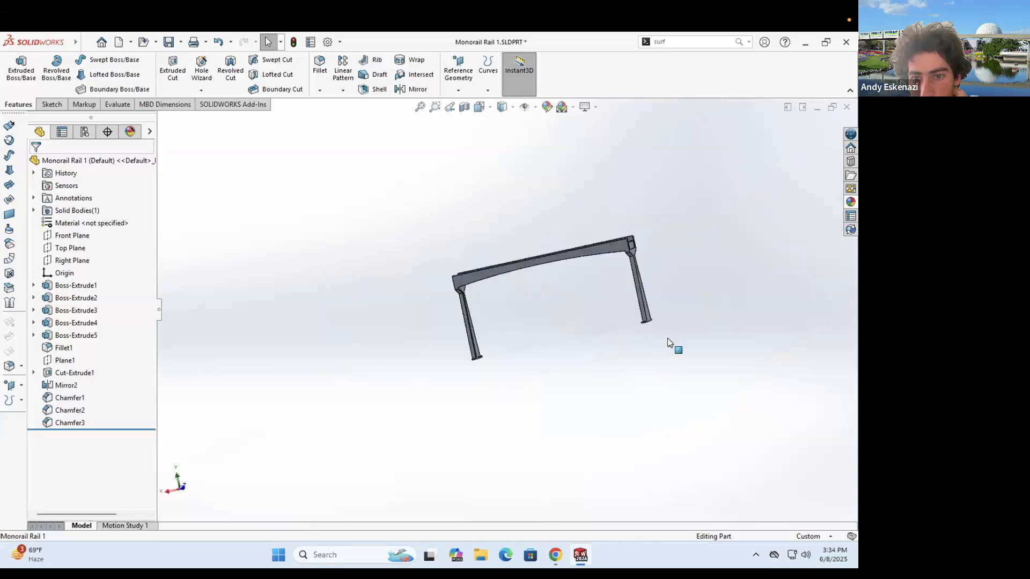
pyautogui.scroll(-5, 623, 327)
pyautogui.moveTo(623, 327); pyautogui.dragTo(312, 304, button='middle')
pyautogui.scroll(5, 317, 314)
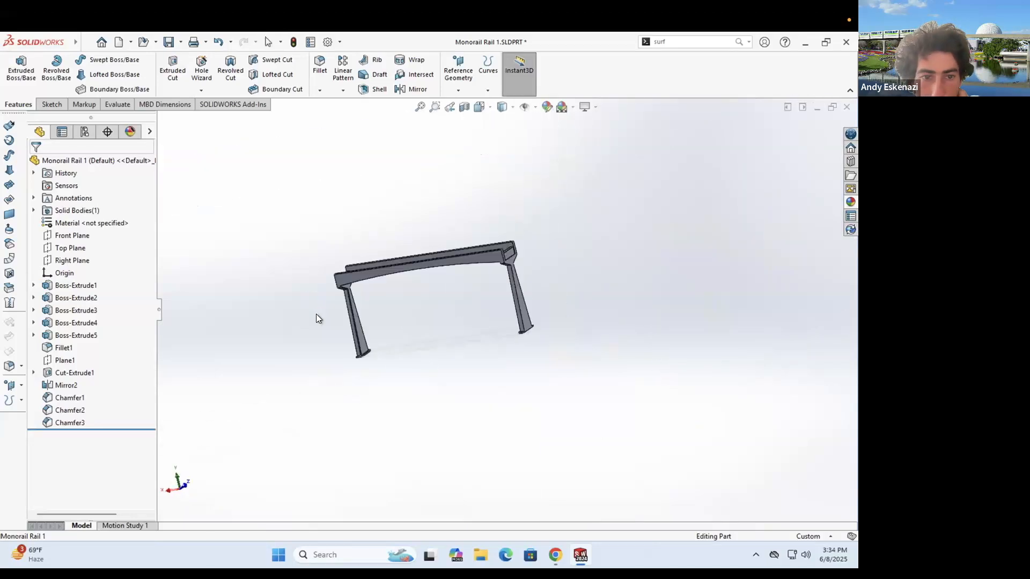
pyautogui.scroll(-5, 361, 266)
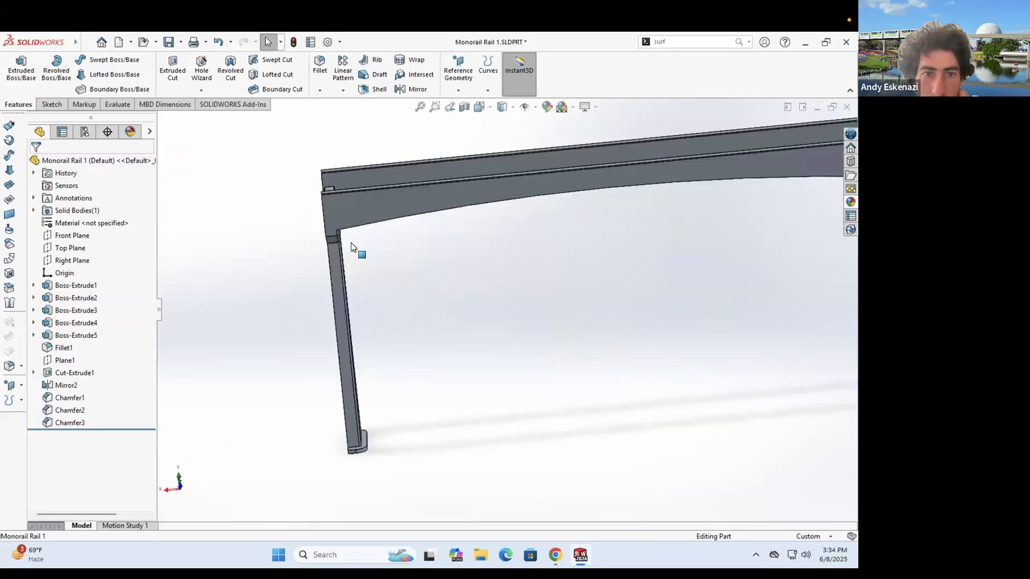
pyautogui.scroll(-2, 351, 246)
# - Redefine Chamfer3 at 2 mm and add the other post's five junction edges
pyautogui.click(68, 421)
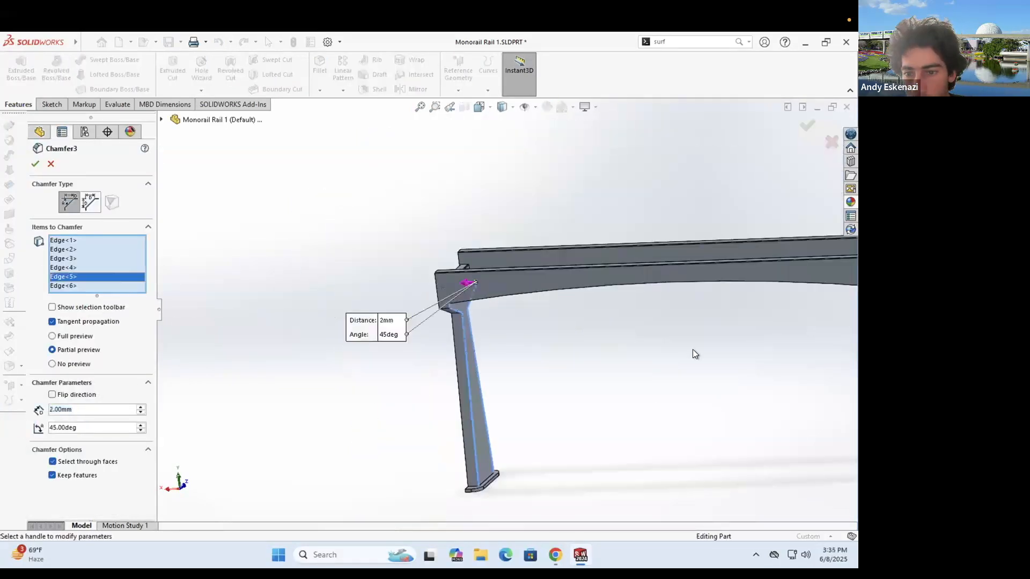
pyautogui.moveTo(574, 231); pyautogui.dragTo(602, 227, button='middle')
pyautogui.scroll(-5, 517, 164)
pyautogui.moveTo(518, 167); pyautogui.dragTo(449, 139, button='middle')
pyautogui.click(512, 213)
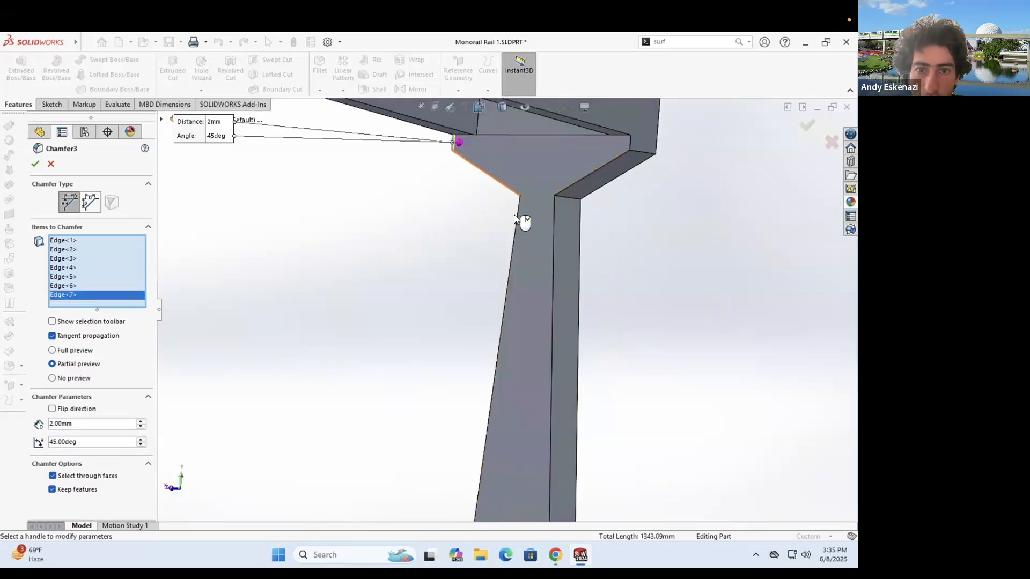
pyautogui.click(550, 215)
pyautogui.click(552, 212)
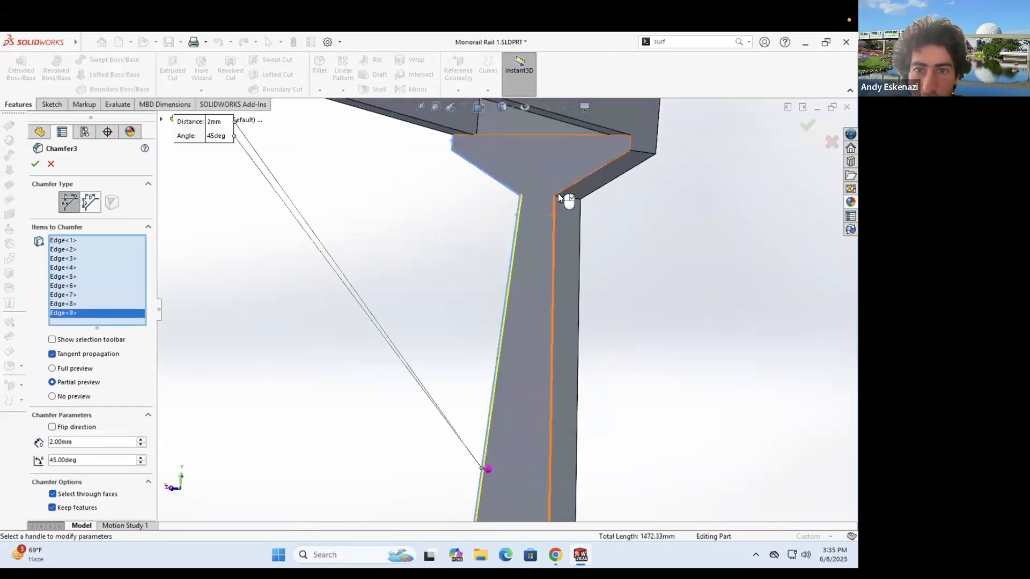
pyautogui.click(594, 169)
pyautogui.click(629, 142)
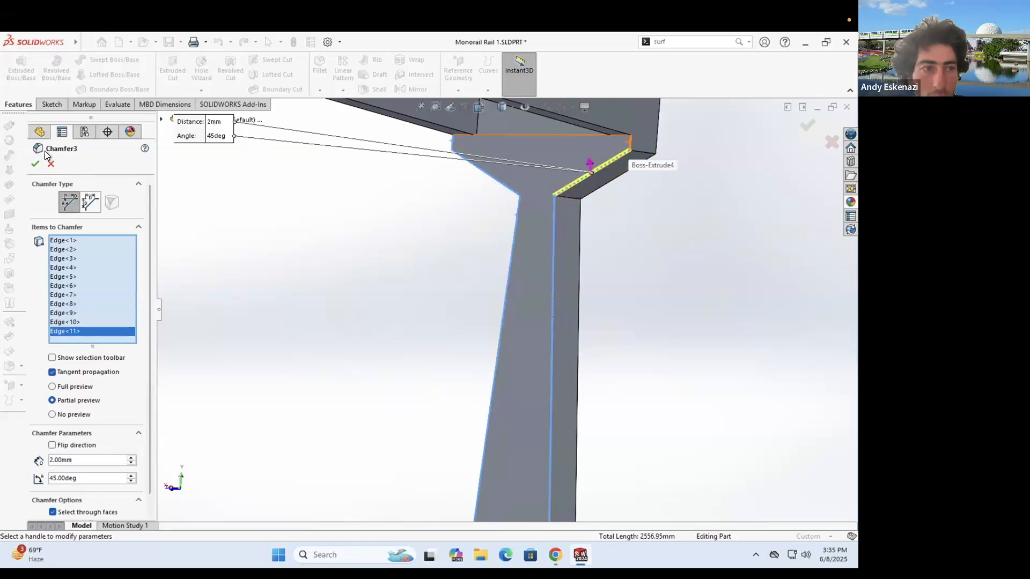
pyautogui.press('Return')
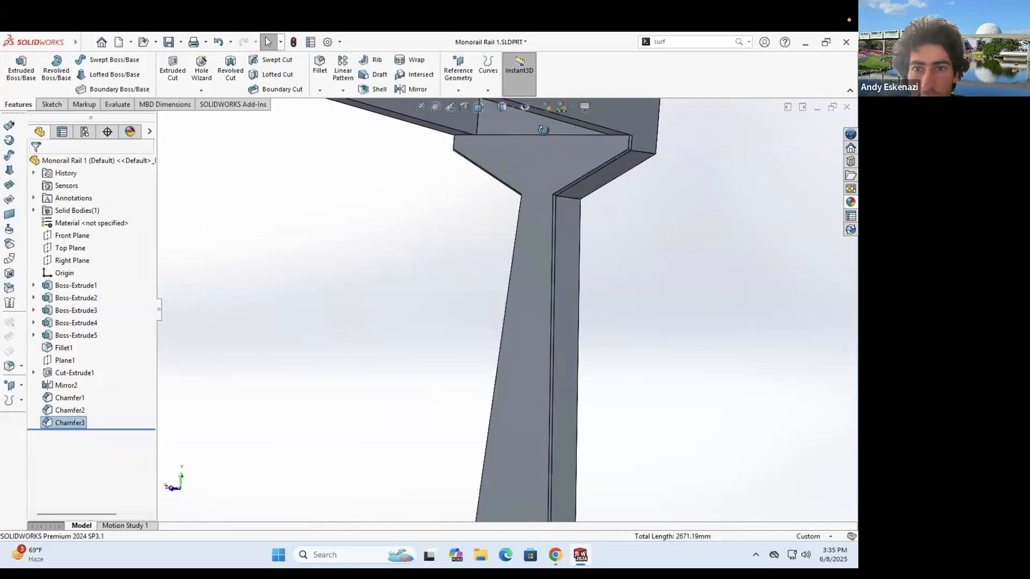
# - Fit the rail in view and orbit to inspect the new chamfered edges
pyautogui.moveTo(536, 135); pyautogui.dragTo(523, 211, button='middle')
pyautogui.press('f')
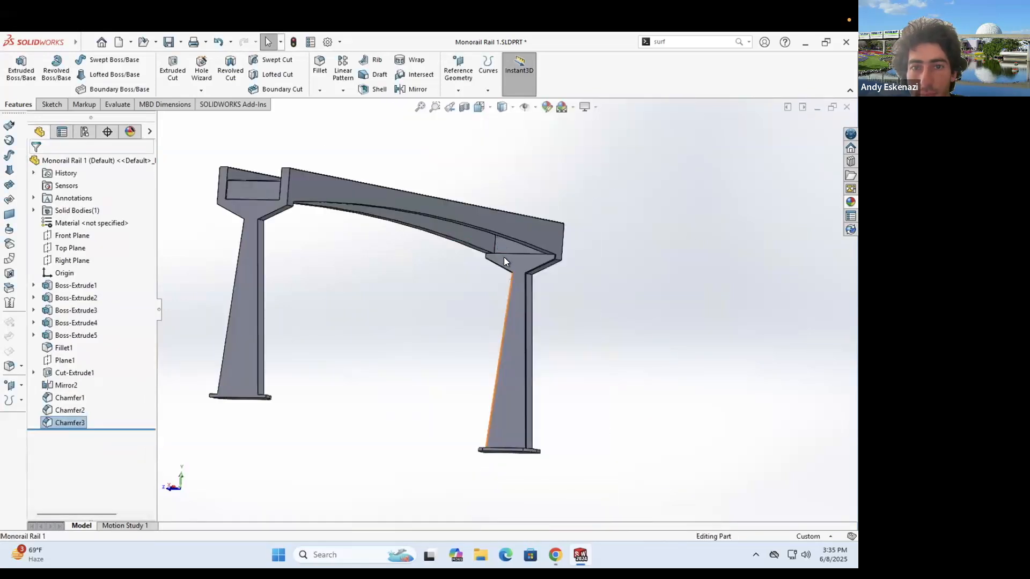
pyautogui.moveTo(503, 256); pyautogui.dragTo(372, 281, button='middle')
pyautogui.scroll(-5, 373, 291)
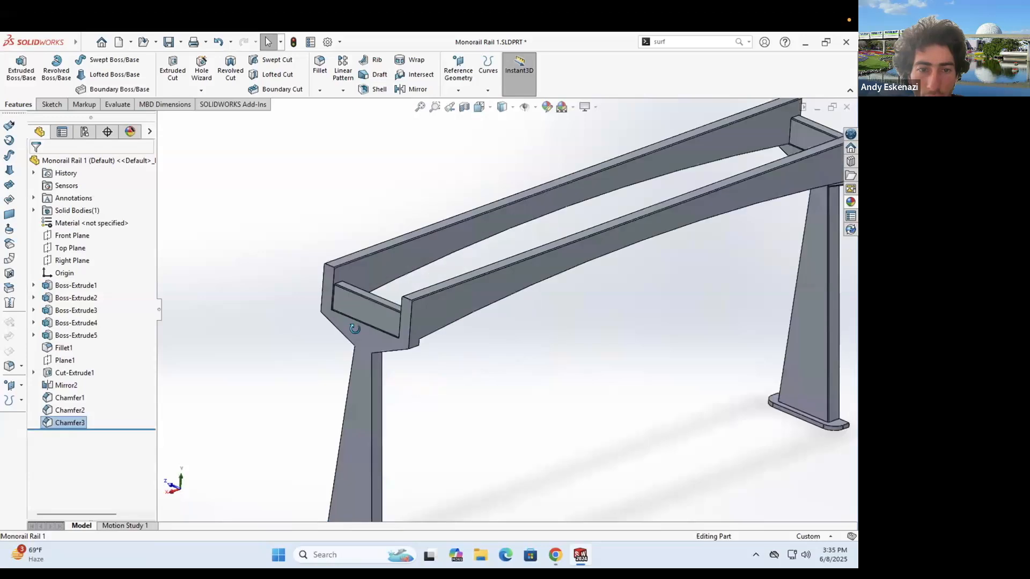
pyautogui.scroll(-2, 382, 328)
pyautogui.scroll(-2, 375, 338)
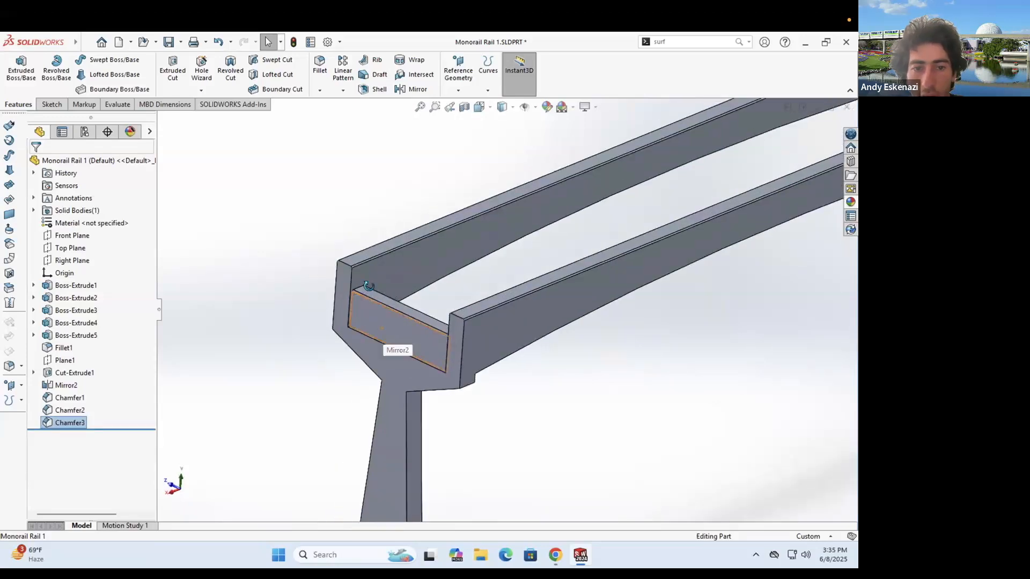
pyautogui.moveTo(381, 328); pyautogui.dragTo(455, 407, button='middle')
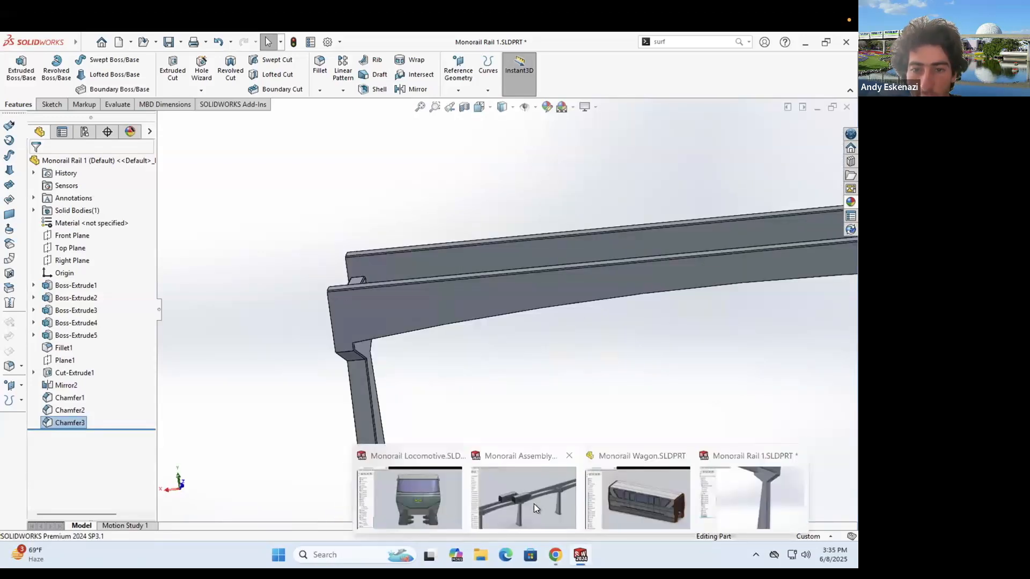
# - Rebuild the Monorail Assembly, check the chamfered rails under the train, then return to Monorail Rail 1
pyautogui.press('Return')
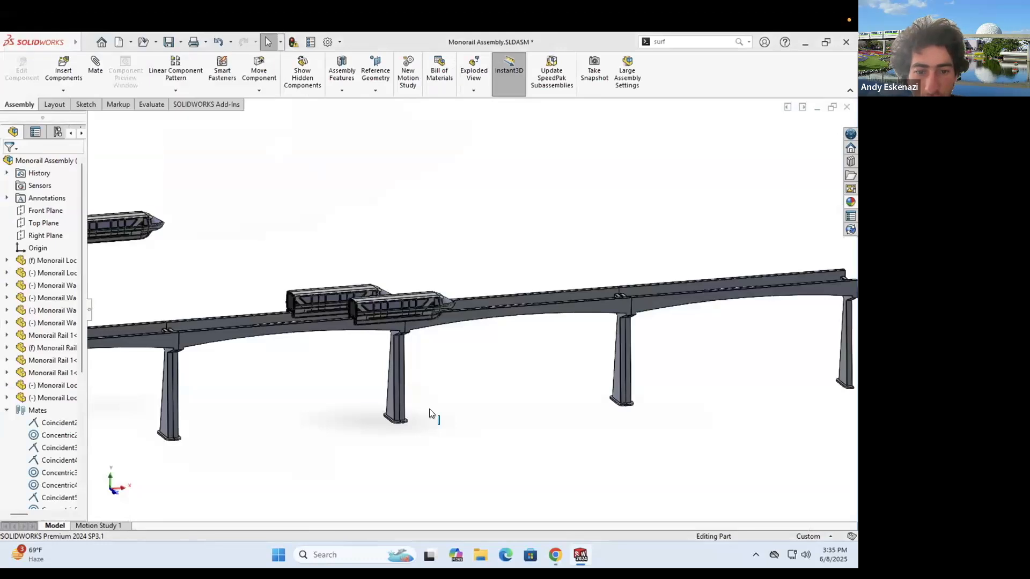
pyautogui.scroll(-5, 376, 389)
pyautogui.scroll(-3, 389, 362)
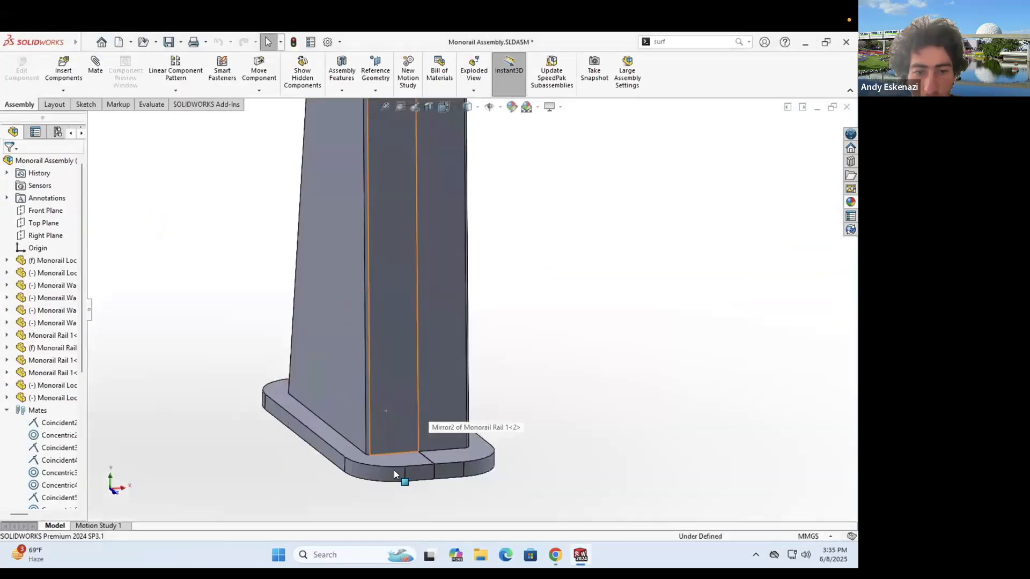
pyautogui.scroll(3, 444, 456)
pyautogui.scroll(6, 485, 218)
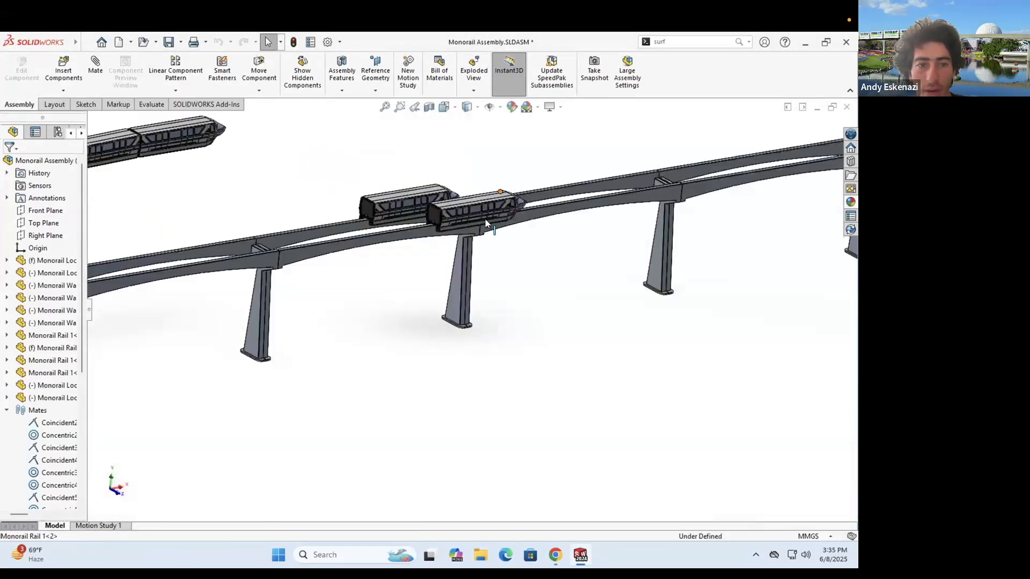
pyautogui.scroll(-3, 410, 256)
pyautogui.scroll(-3, 391, 226)
pyautogui.scroll(2, 455, 361)
pyautogui.scroll(-5, 450, 395)
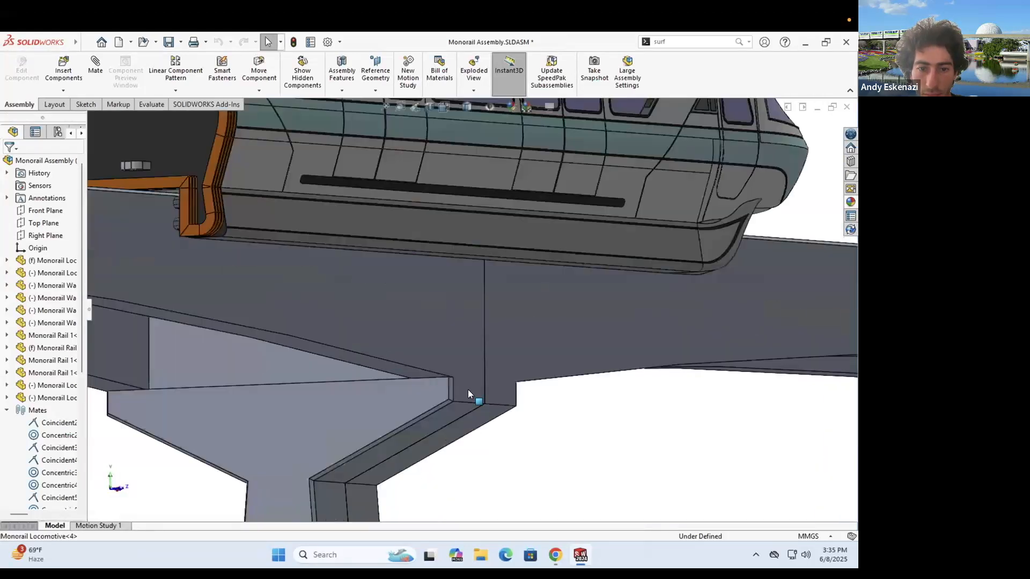
pyautogui.moveTo(393, 396); pyautogui.dragTo(415, 405, button='middle')
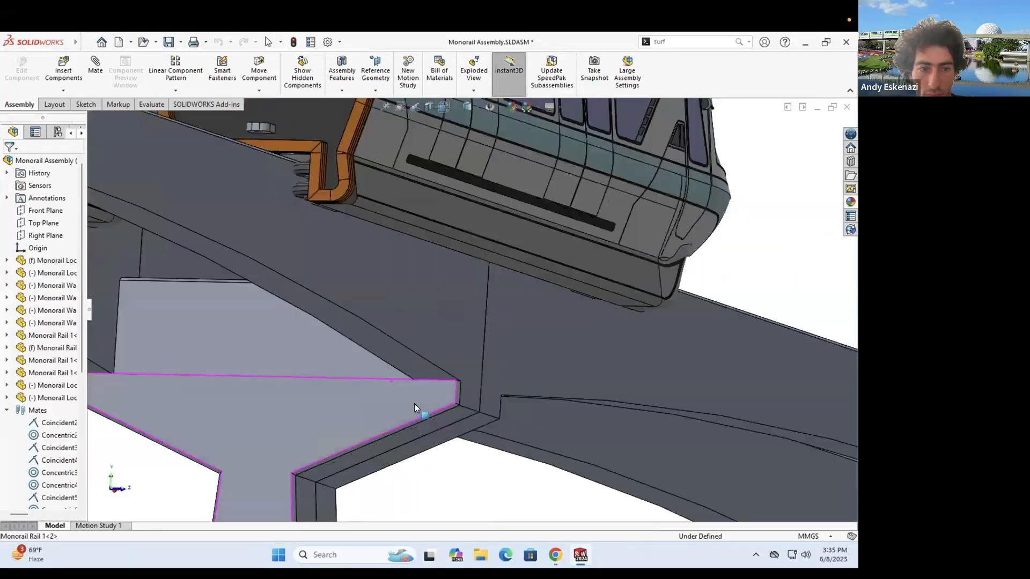
pyautogui.click(574, 552)
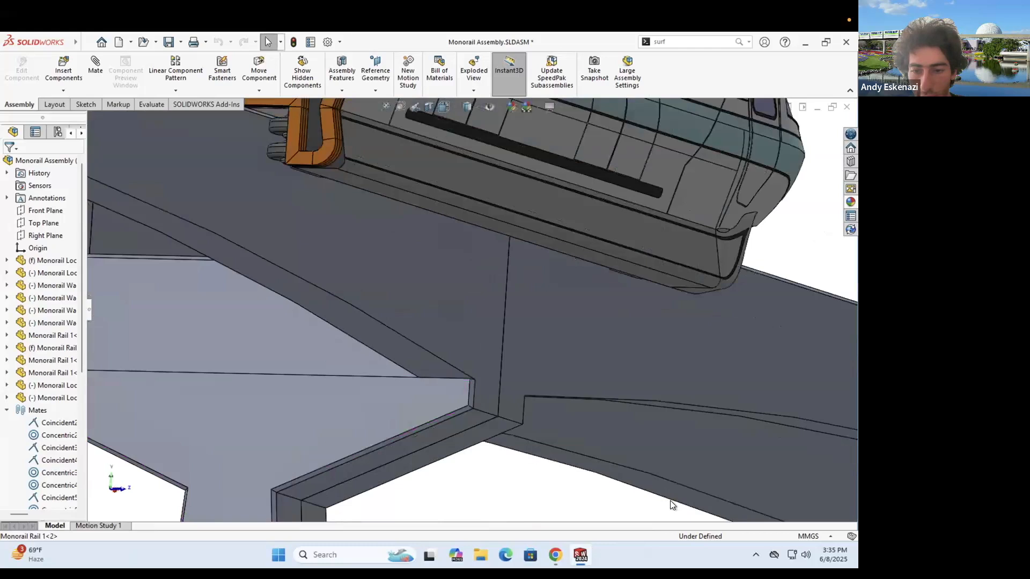
pyautogui.click(727, 493)
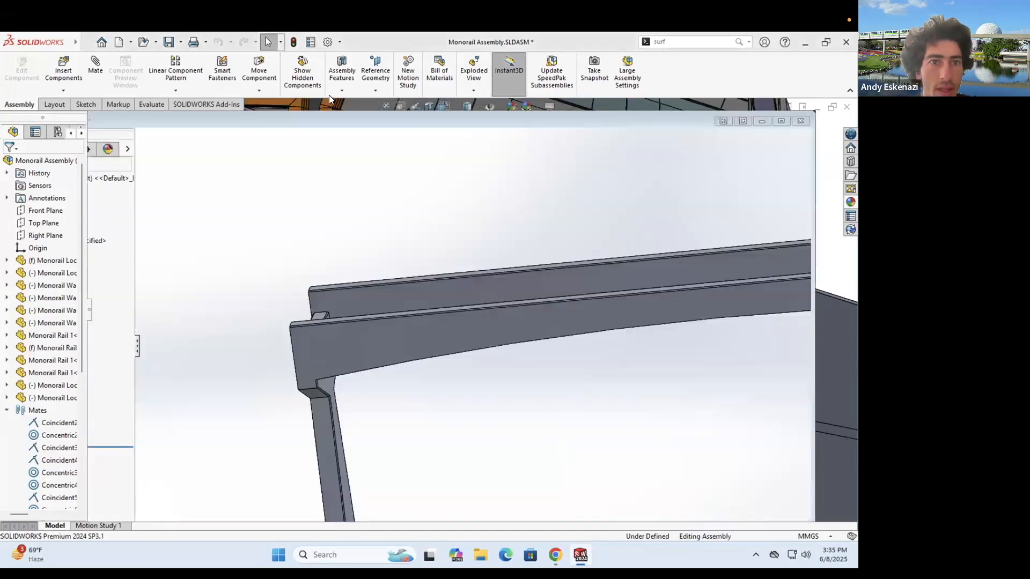
# - Start a 2 mm chamfer on the leg base plate edge
pyautogui.click(320, 90)
pyautogui.click(340, 117)
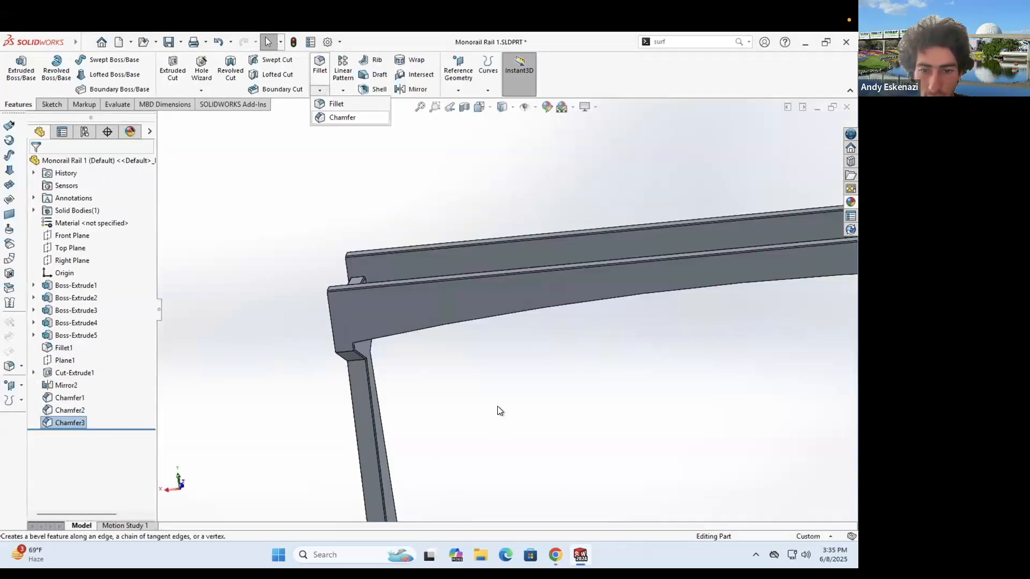
pyautogui.scroll(6, 498, 411)
pyautogui.scroll(-8, 311, 360)
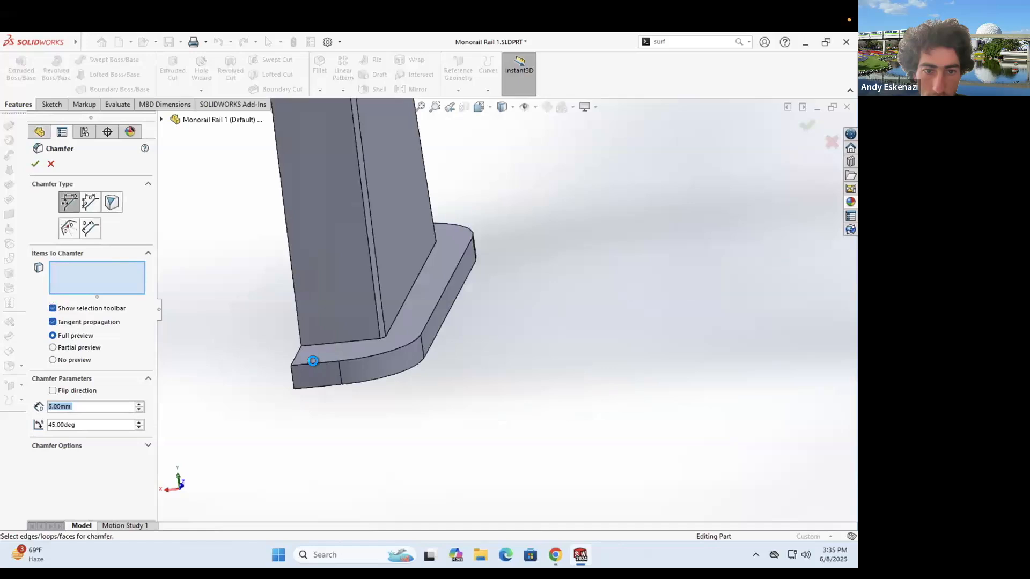
pyautogui.click(353, 356)
pyautogui.scroll(5, 426, 324)
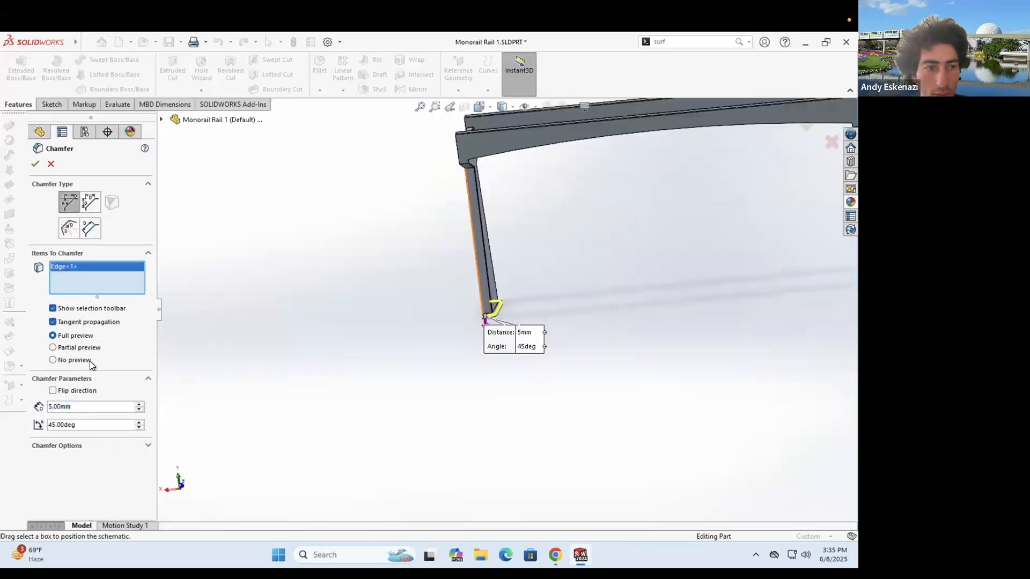
pyautogui.doubleClick(92, 406)
pyautogui.write('2')
pyautogui.press('Return')
# - Add the right leg foot's bottom edge to the 2 mm chamfer, making Chamfer4
pyautogui.scroll(-5, 618, 306)
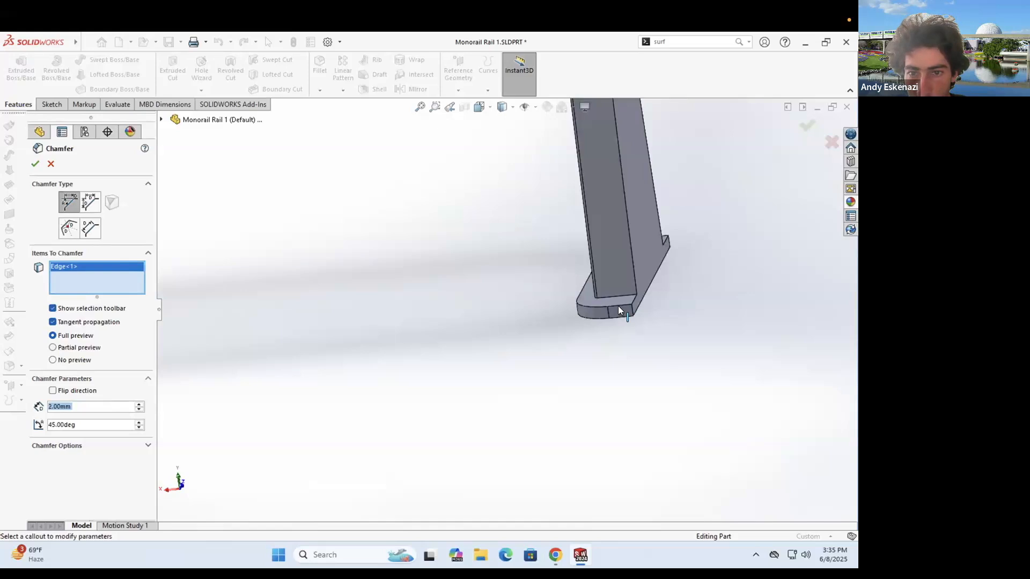
pyautogui.click(618, 305)
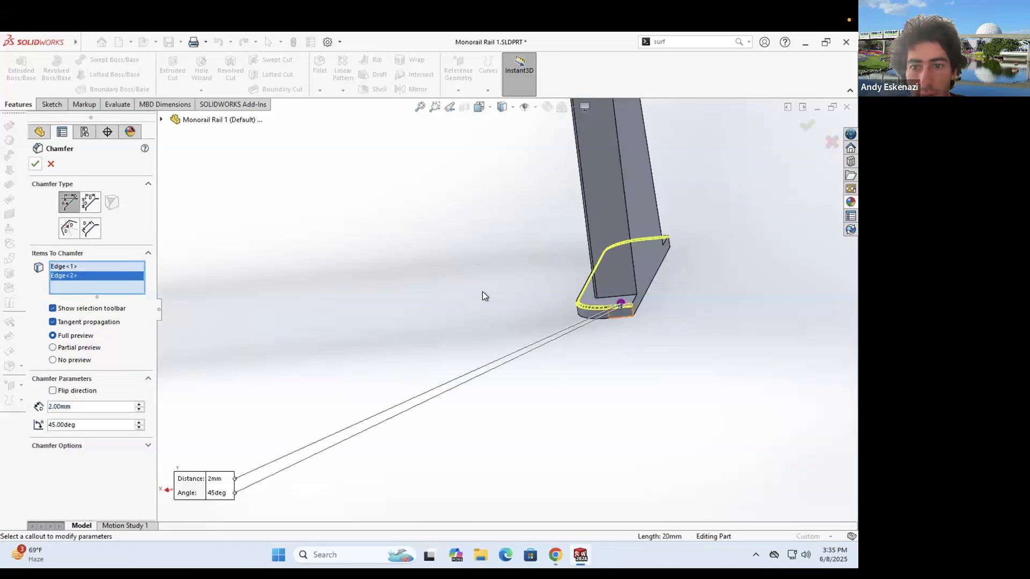
pyautogui.scroll(4, 483, 292)
pyautogui.moveTo(487, 281)
pyautogui.mouseDown(button='middle')
pyautogui.moveTo(506, 204)
pyautogui.moveTo(514, 243)
pyautogui.moveTo(492, 297)
pyautogui.mouseUp(button='middle')
pyautogui.scroll(4, 488, 206)
pyautogui.scroll(-5, 491, 297)
pyautogui.scroll(-5, 493, 286)
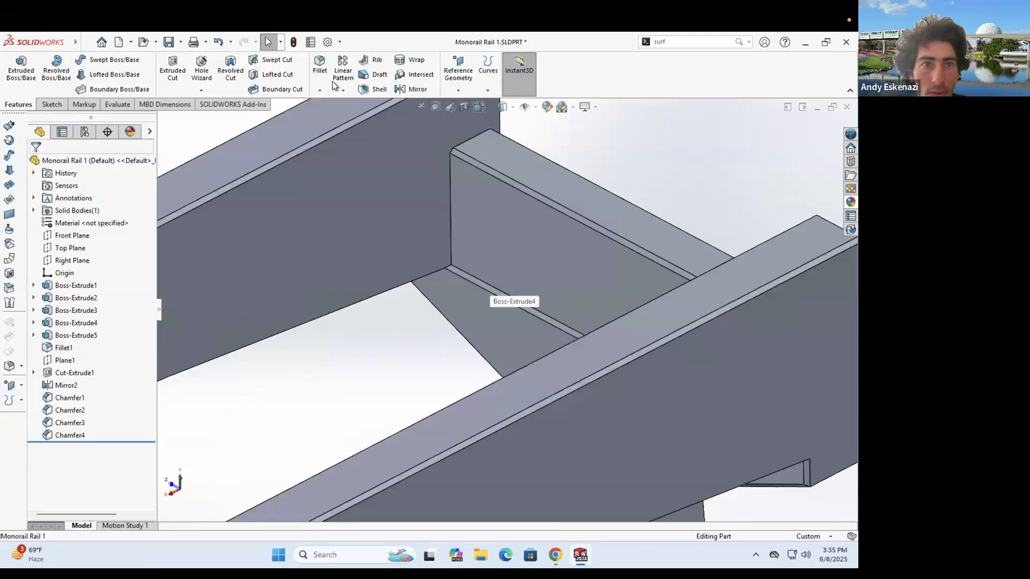
pyautogui.scroll(-4, 413, 270)
# - Apply another chamfer to the strip's lower edge and the crossbar's top edge
pyautogui.press('Return')
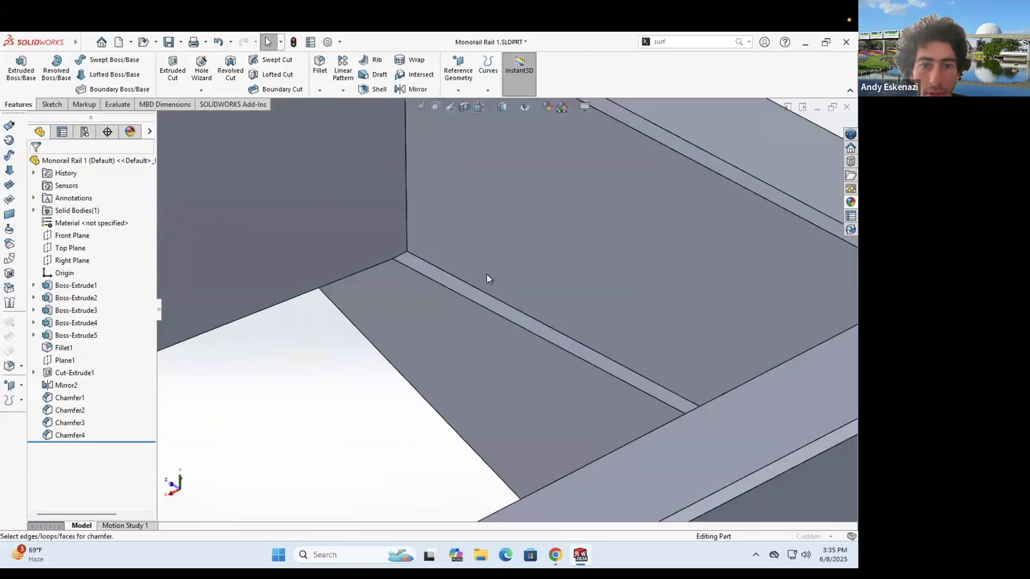
pyautogui.click(440, 285)
pyautogui.scroll(8, 450, 322)
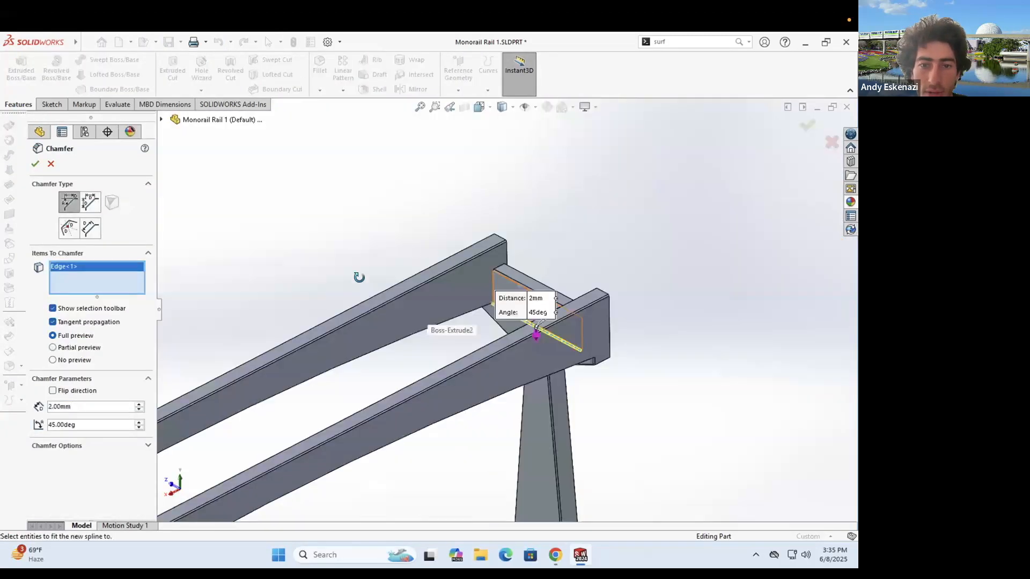
pyautogui.moveTo(454, 340); pyautogui.dragTo(268, 213, button='middle')
pyautogui.scroll(5, 261, 255)
pyautogui.scroll(-4, 338, 255)
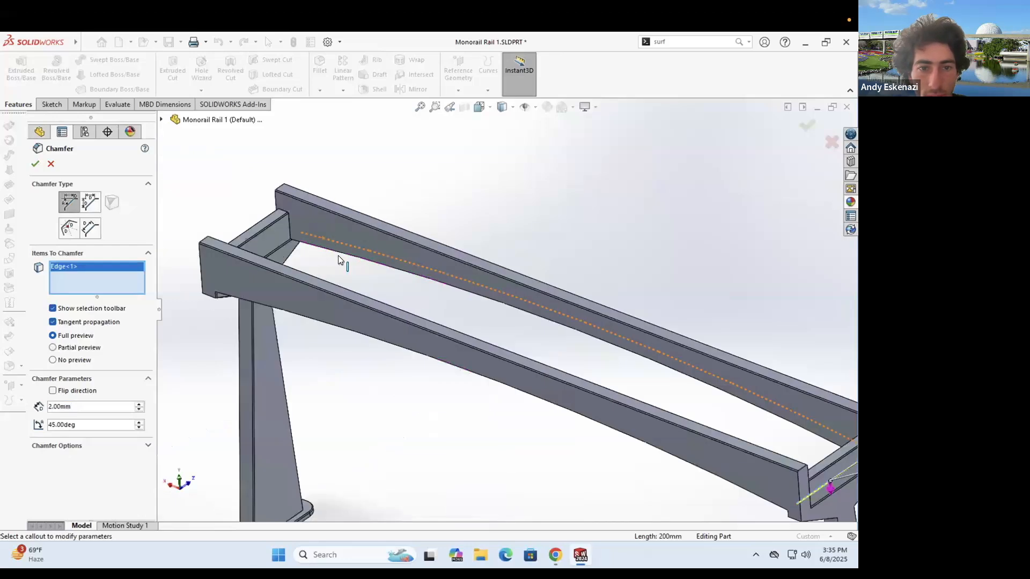
pyautogui.scroll(-3, 367, 291)
pyautogui.click(367, 290)
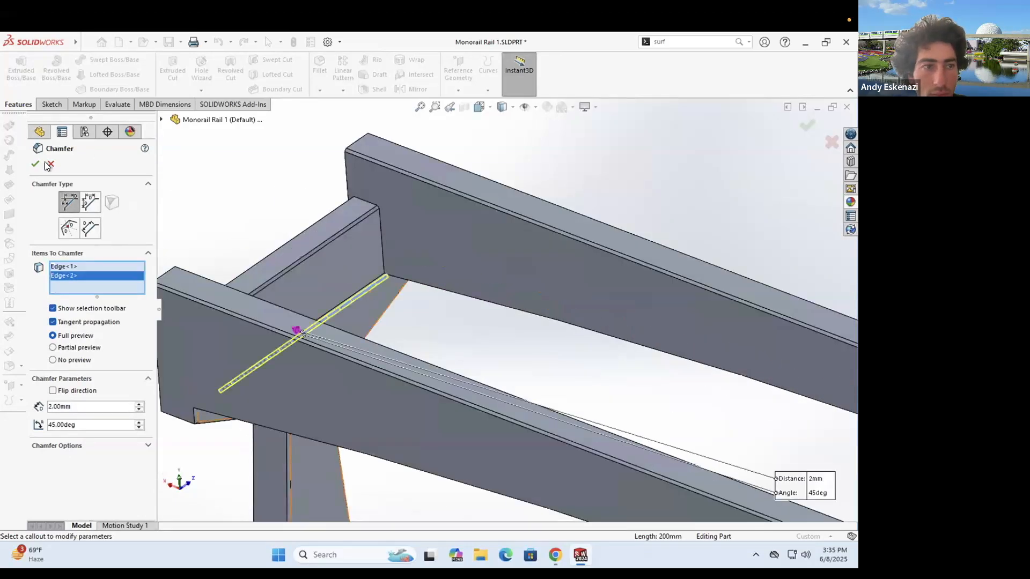
pyautogui.press('Return')
# - Inspect the rail's underside, then undo that last chamfer, Chamfer5
pyautogui.moveTo(385, 258); pyautogui.dragTo(374, 306, button='middle')
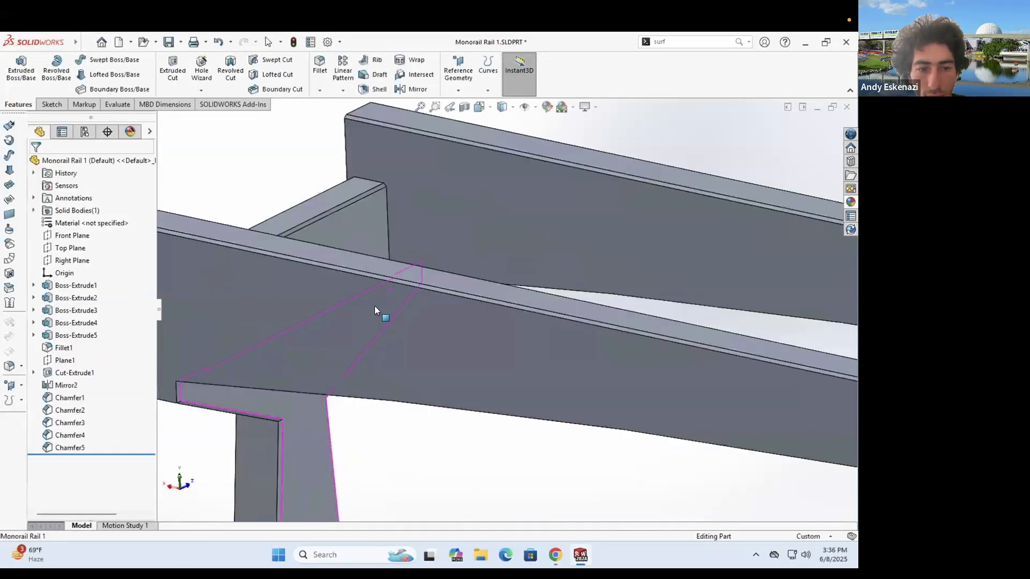
pyautogui.moveTo(391, 265); pyautogui.dragTo(324, 354, button='middle')
pyautogui.hotkey('ctrl', 'z')
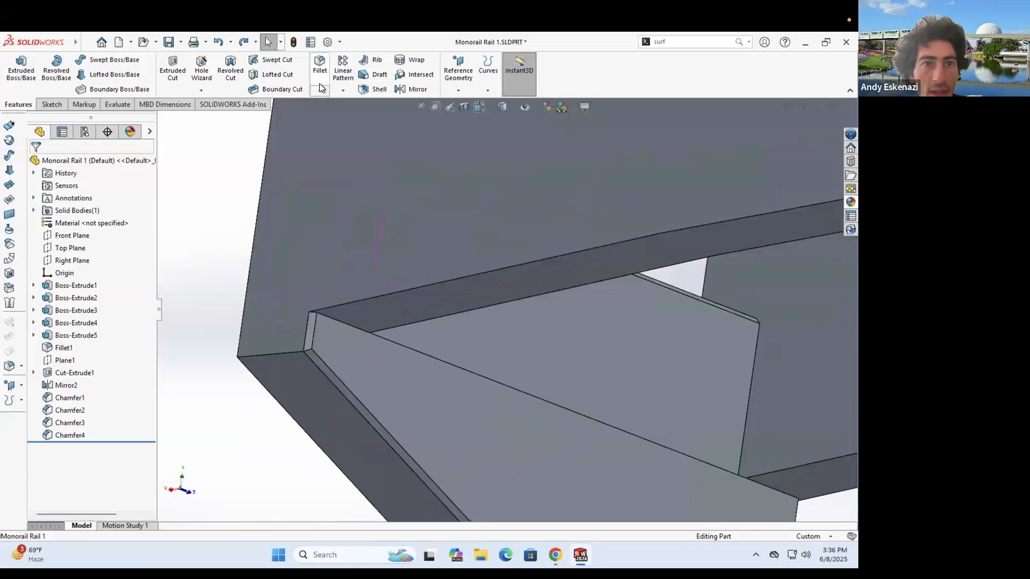
# - Chamfer four long rail-beam edges at 2 mm and 45° as Chamfer6
pyautogui.click(333, 118)
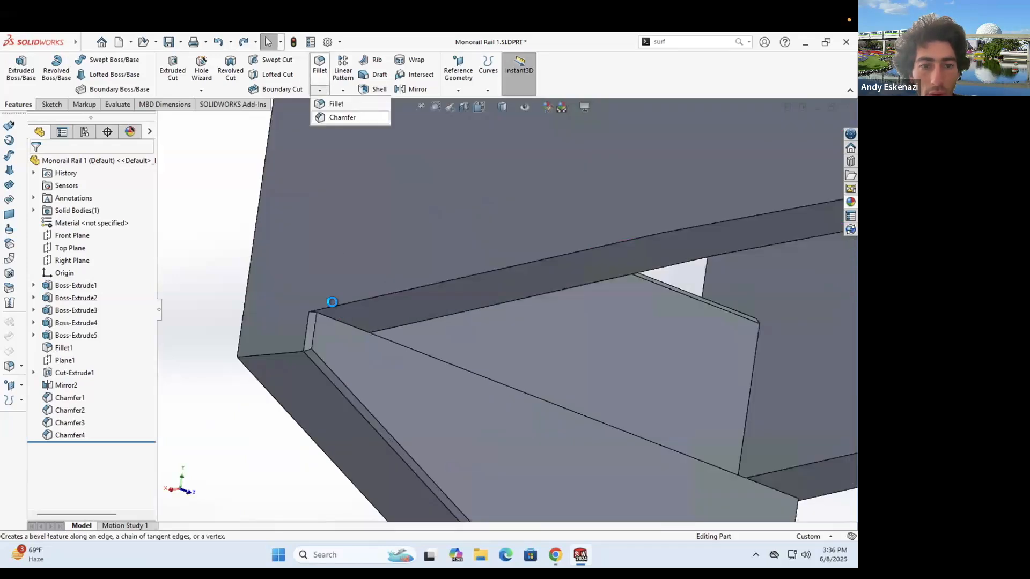
pyautogui.click(332, 302)
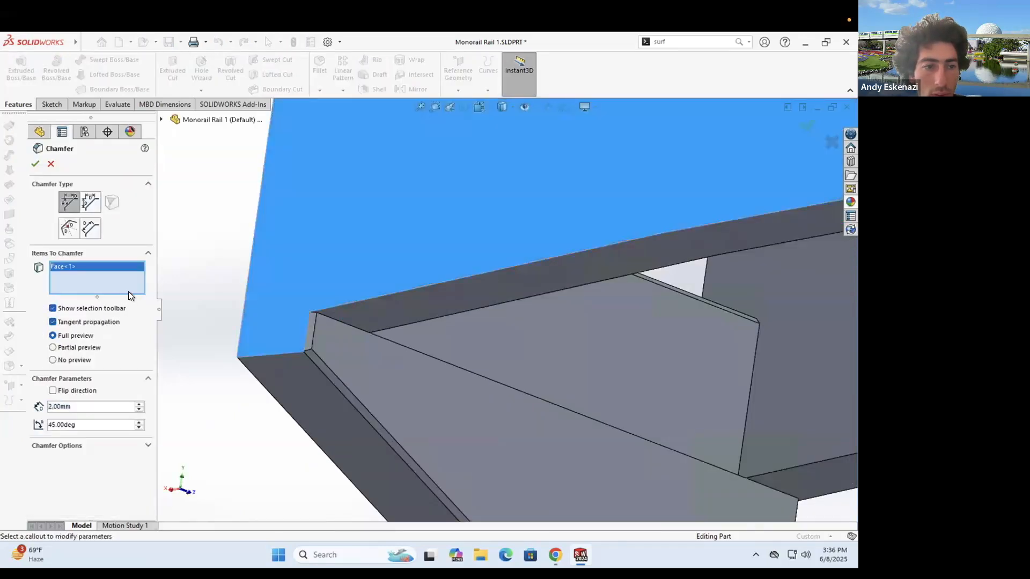
pyautogui.rightClick(127, 291)
pyautogui.click(139, 285)
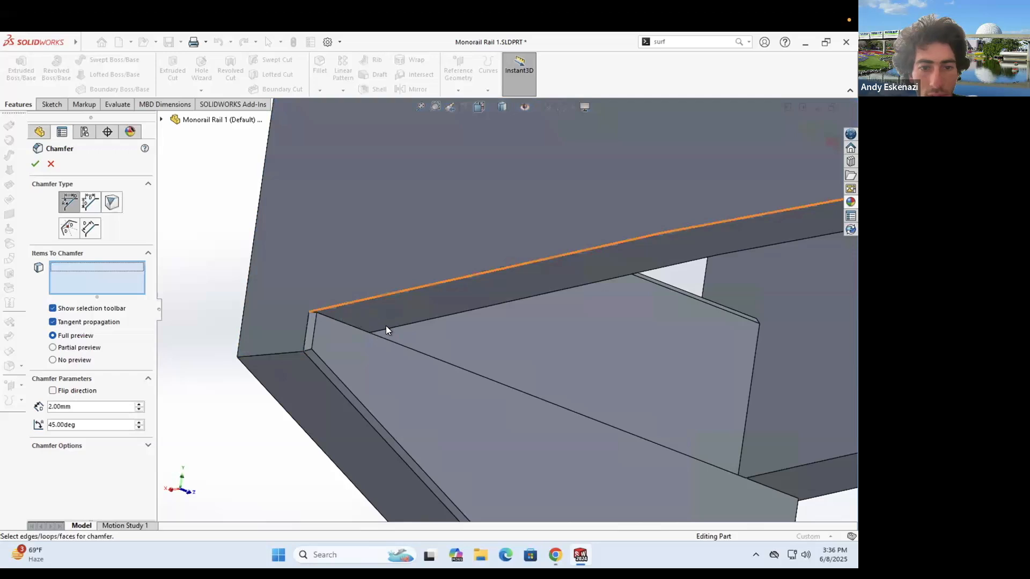
pyautogui.click(386, 327)
pyautogui.click(763, 473)
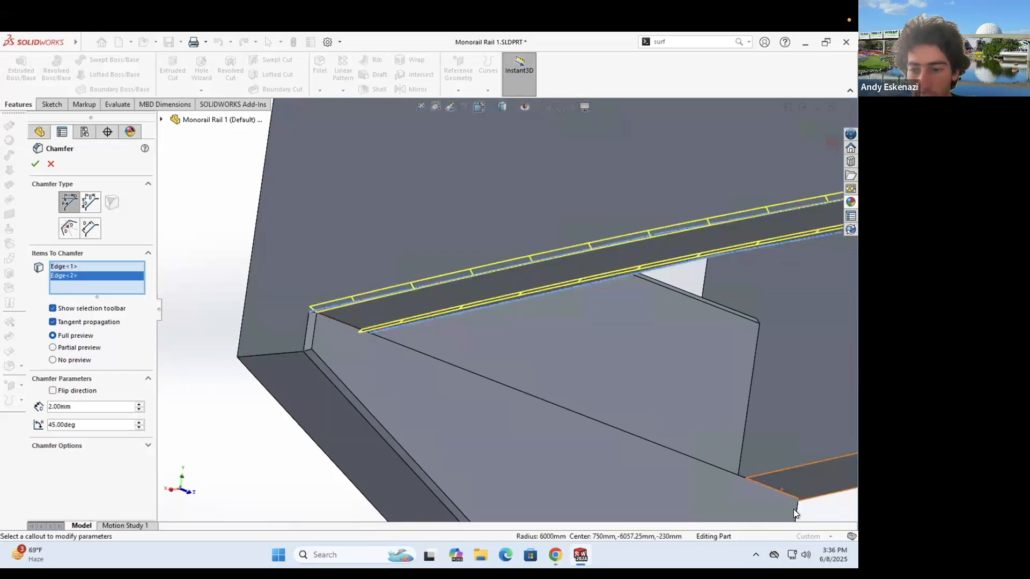
pyautogui.click(804, 499)
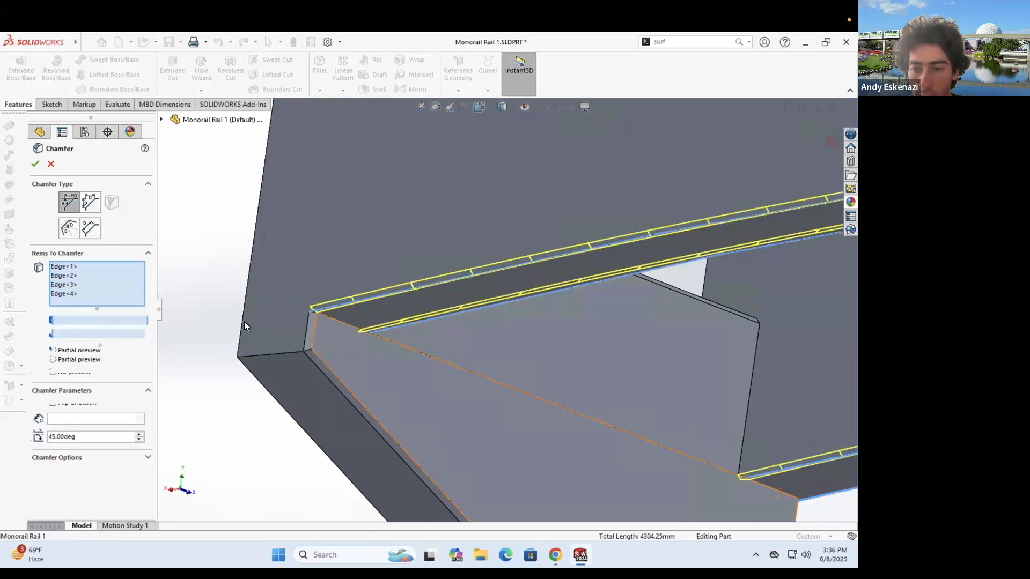
pyautogui.click(36, 165)
# - Orbit and zoom around the rail frame to inspect the new chamfers from several sides
pyautogui.moveTo(425, 345); pyautogui.dragTo(484, 343, button='middle')
pyautogui.scroll(5, 438, 344)
pyautogui.scroll(-5, 478, 323)
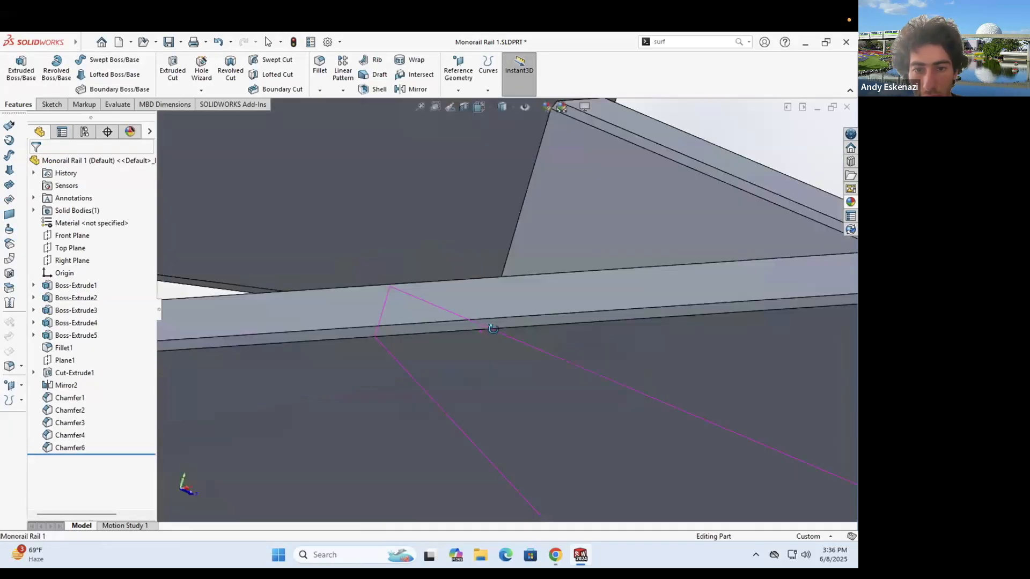
pyautogui.scroll(5, 467, 287)
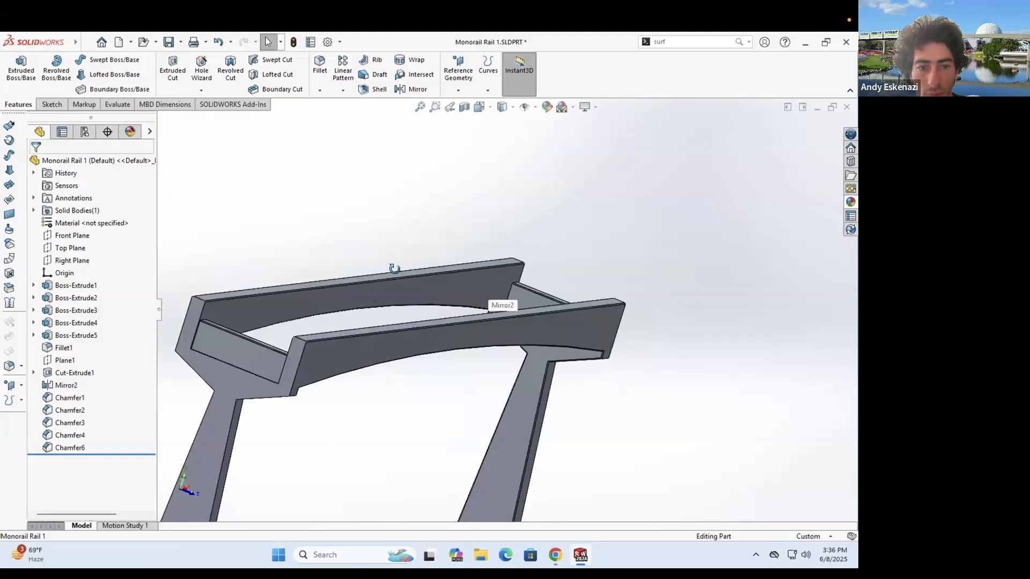
pyautogui.moveTo(452, 276); pyautogui.dragTo(363, 330, button='middle')
pyautogui.moveTo(333, 400)
pyautogui.mouseDown(button='middle')
pyautogui.moveTo(262, 395)
pyautogui.moveTo(319, 404)
pyautogui.moveTo(344, 397)
pyautogui.mouseUp(button='middle')
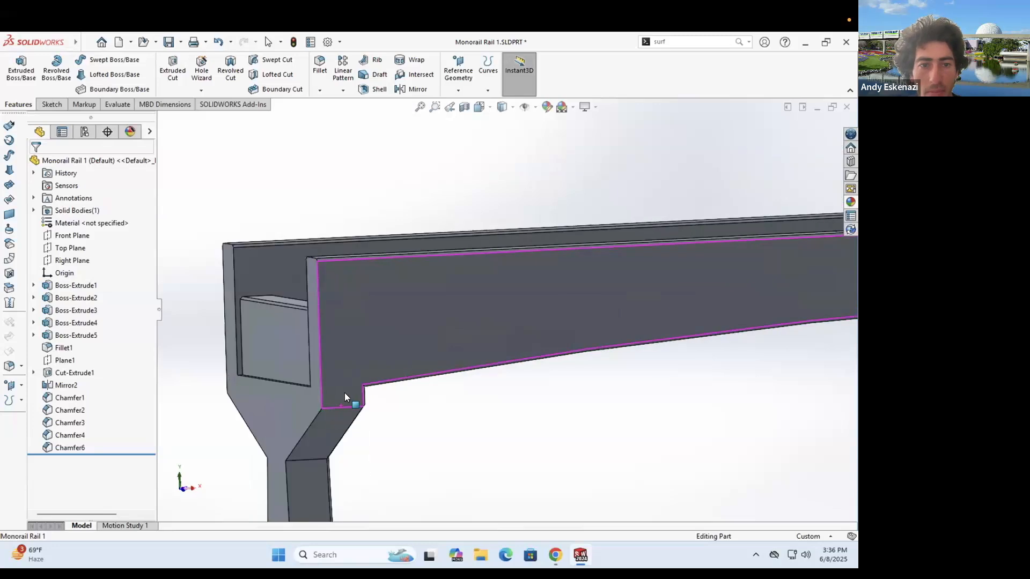
pyautogui.scroll(3, 259, 288)
pyautogui.moveTo(260, 287); pyautogui.dragTo(370, 267, button='middle')
pyautogui.moveTo(501, 308); pyautogui.dragTo(379, 239, button='middle')
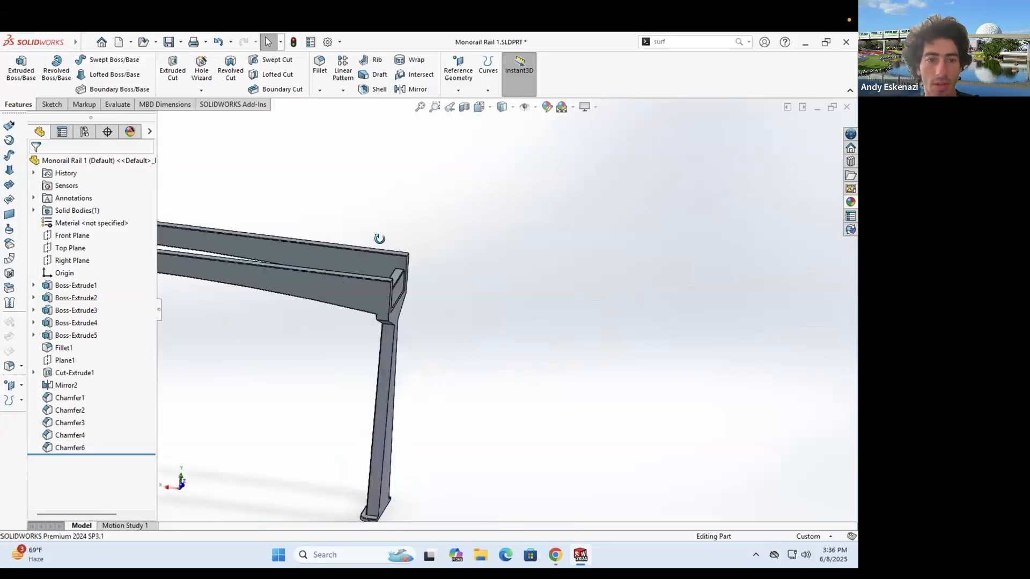
pyautogui.scroll(5, 388, 308)
pyautogui.moveTo(388, 307); pyautogui.dragTo(458, 322, button='middle')
# - Save the rail part, colour its whole body grey, and bring up the monorail assembly
pyautogui.click(169, 45)
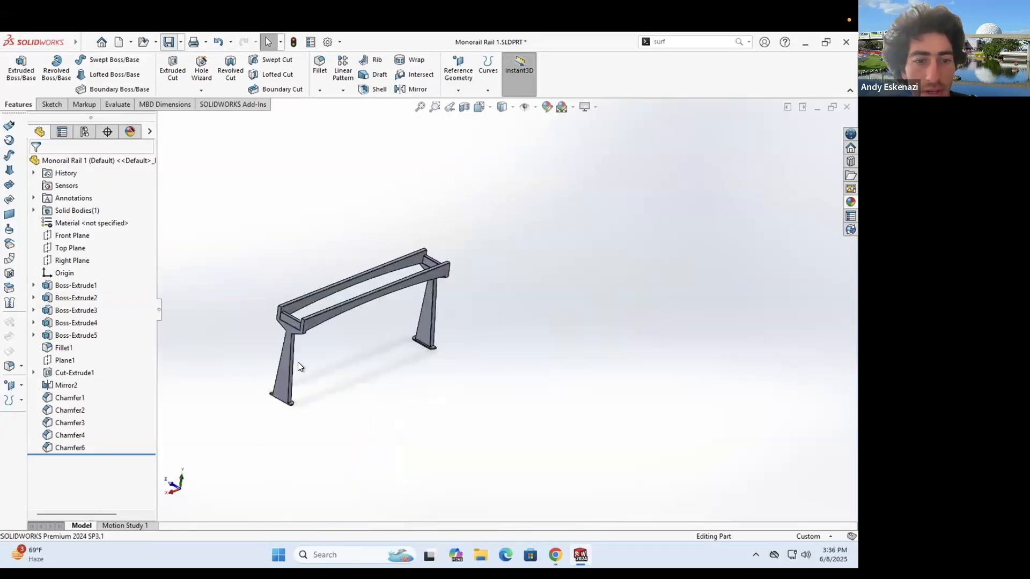
pyautogui.rightClick(285, 379)
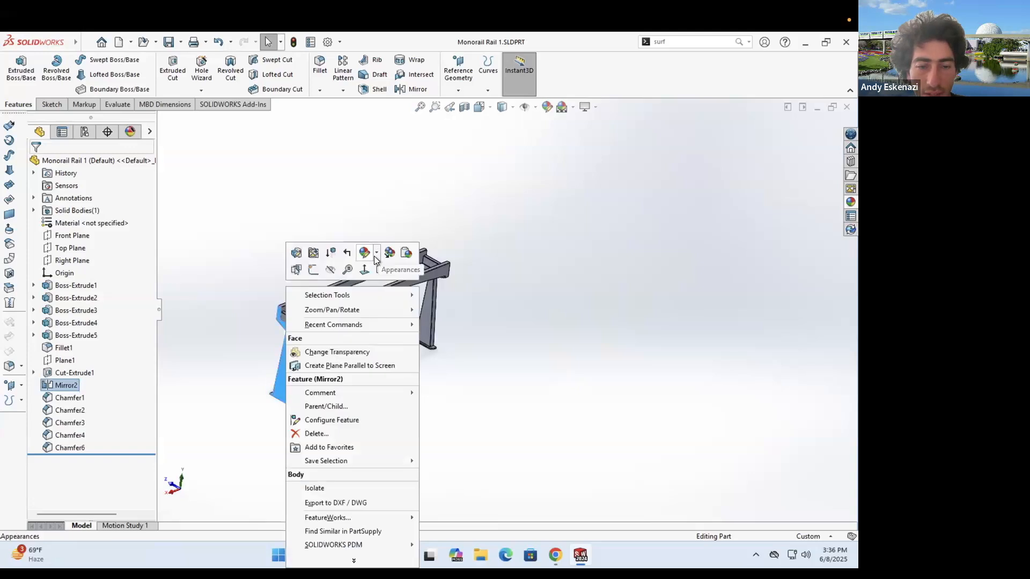
pyautogui.click(376, 253)
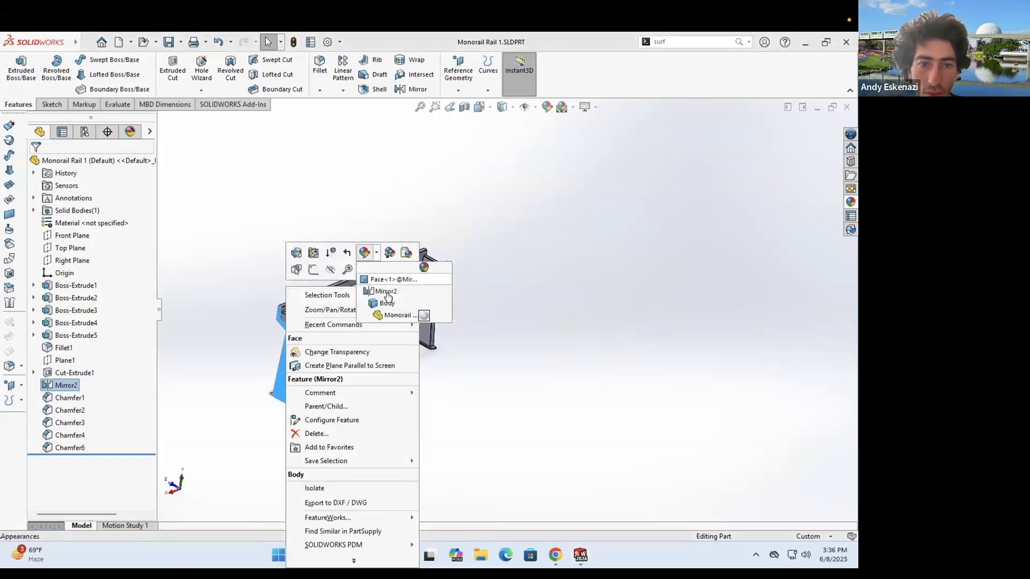
pyautogui.click(388, 303)
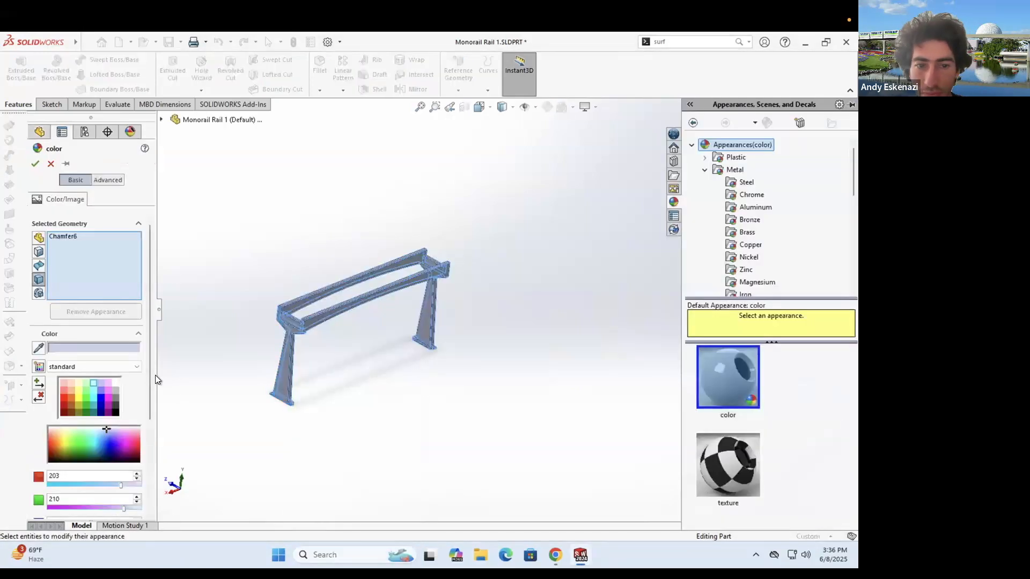
pyautogui.click(115, 389)
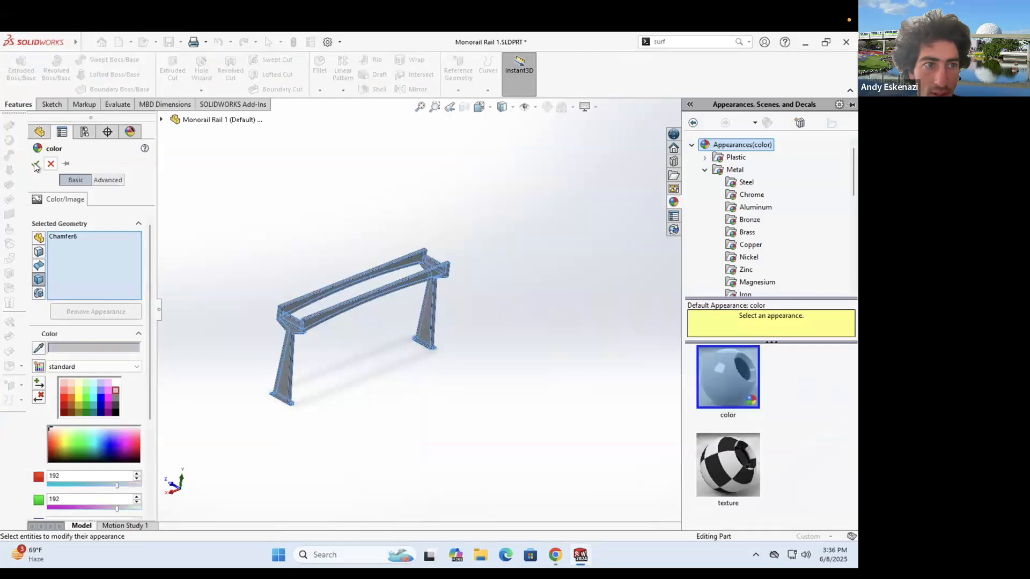
pyautogui.press('Return')
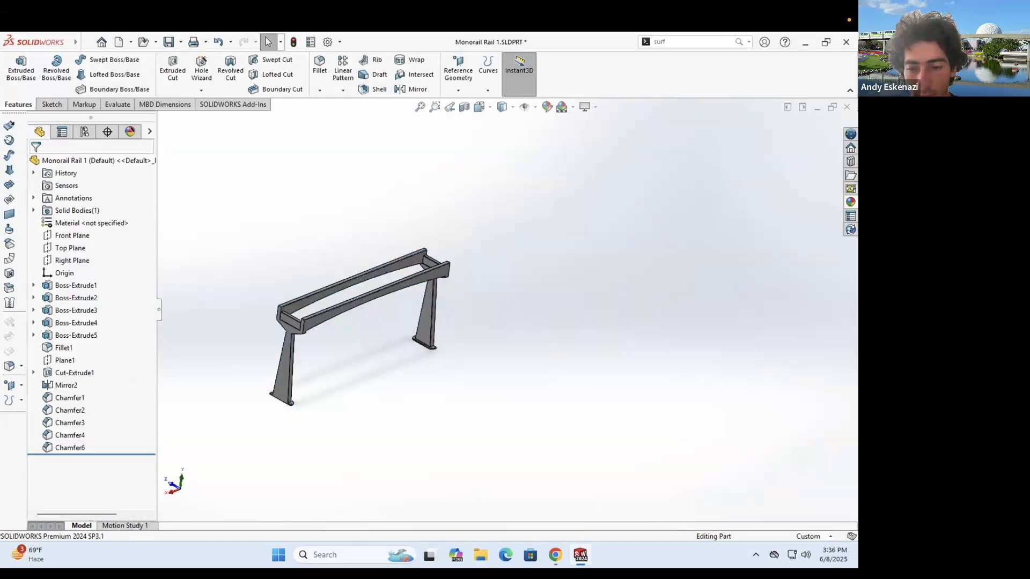
pyautogui.moveTo(580, 554)
pyautogui.click(510, 496)
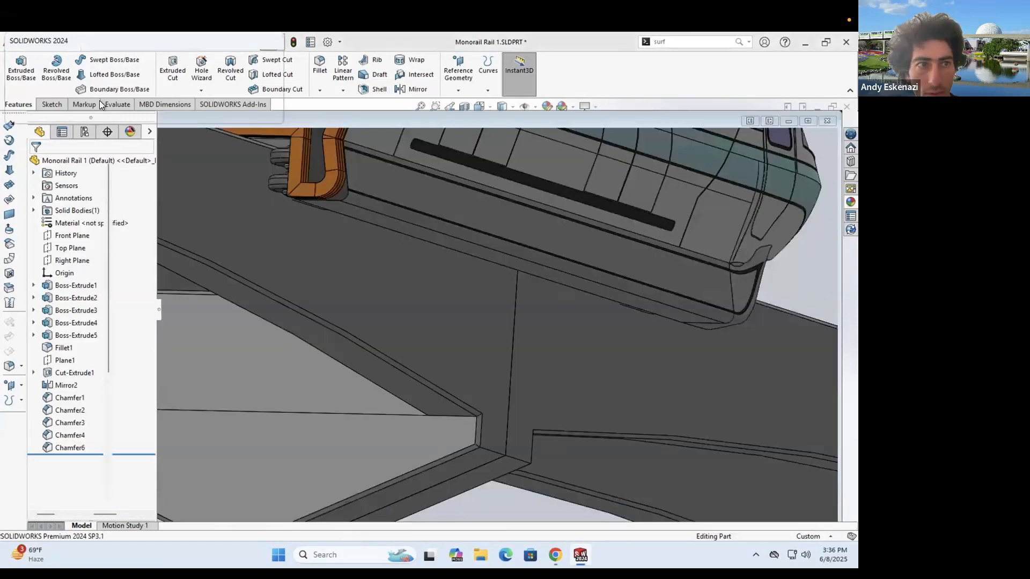
# - Rebuild the assembly with the updated rail and check the browser's monorail reference photo
pyautogui.press('Return')
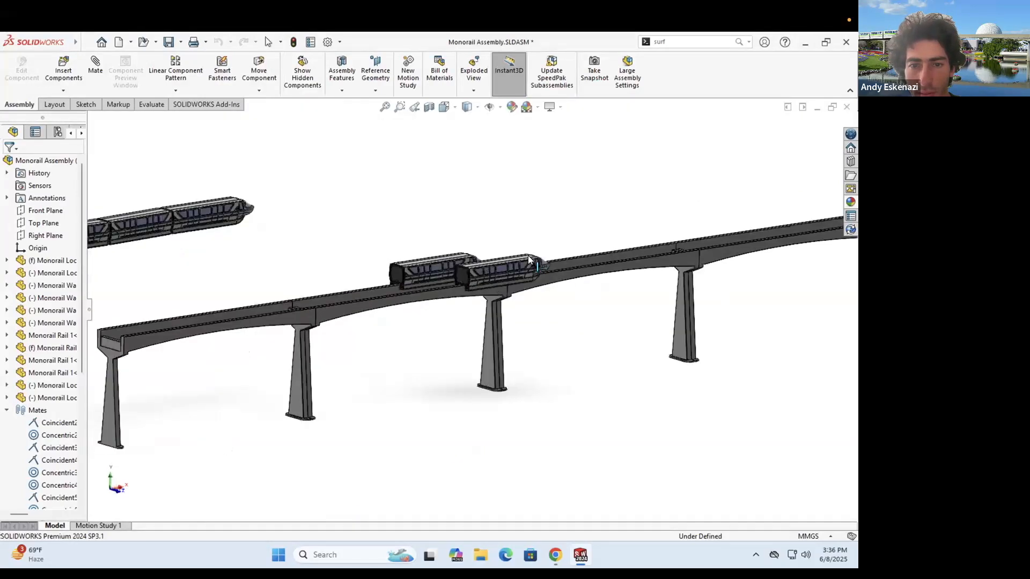
pyautogui.scroll(-2, 528, 256)
pyautogui.scroll(4, 564, 330)
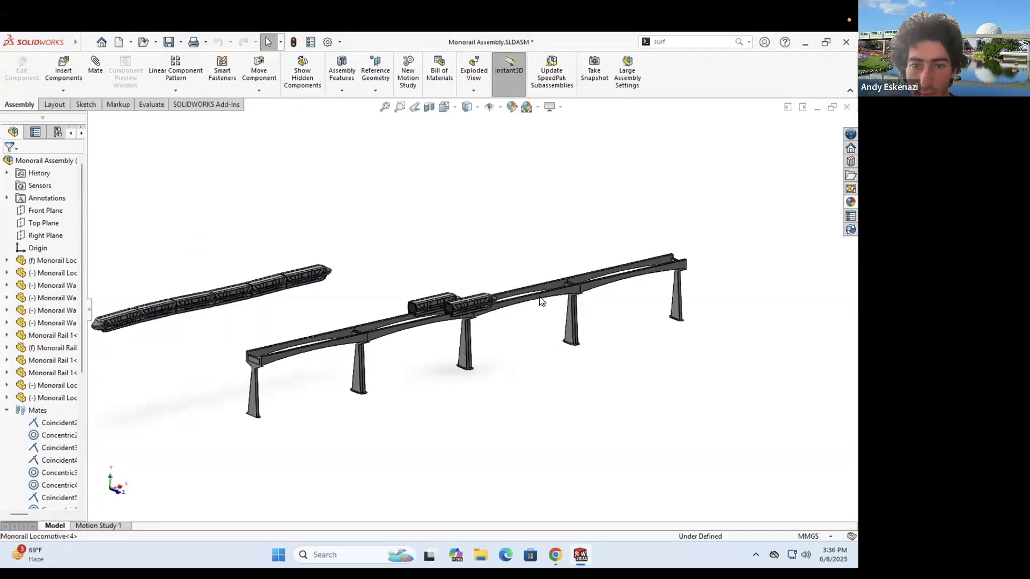
pyautogui.scroll(-2, 540, 301)
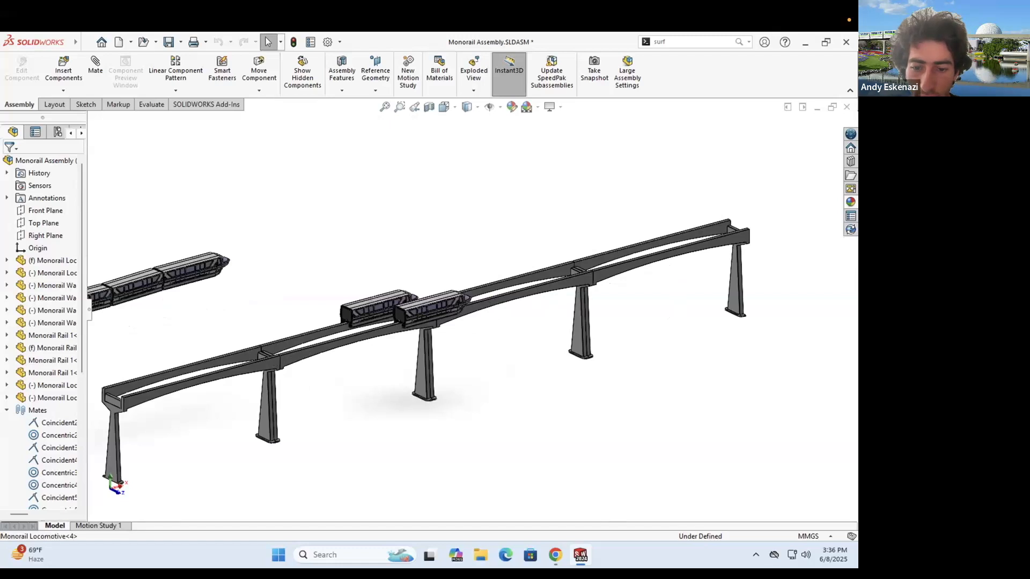
pyautogui.hotkey('alt', 'Tab')
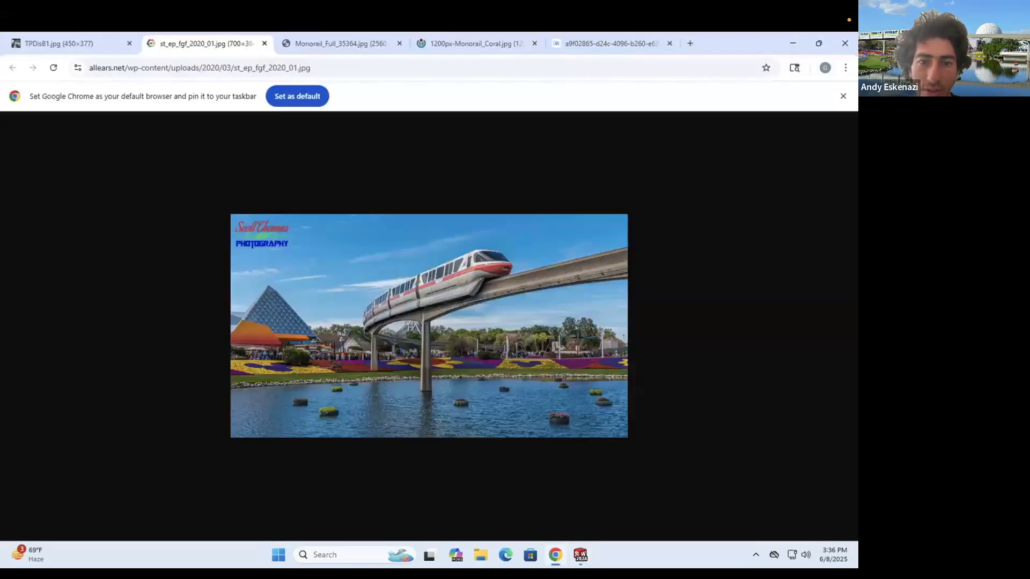
pyautogui.click(580, 555)
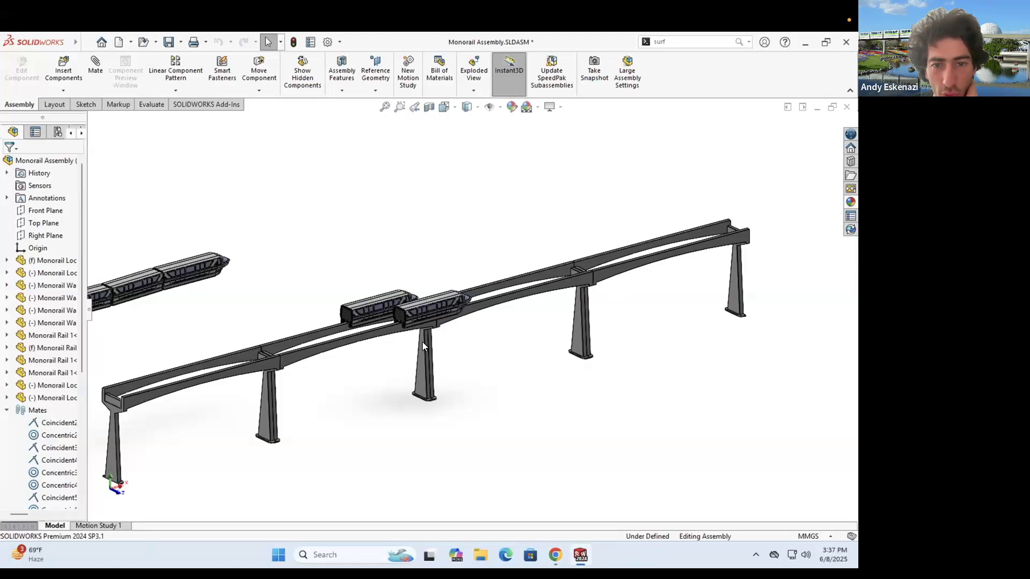
# - Zoom and orbit the assembly to view the grey rails from above and the side
pyautogui.scroll(3, 439, 327)
pyautogui.scroll(-3, 455, 309)
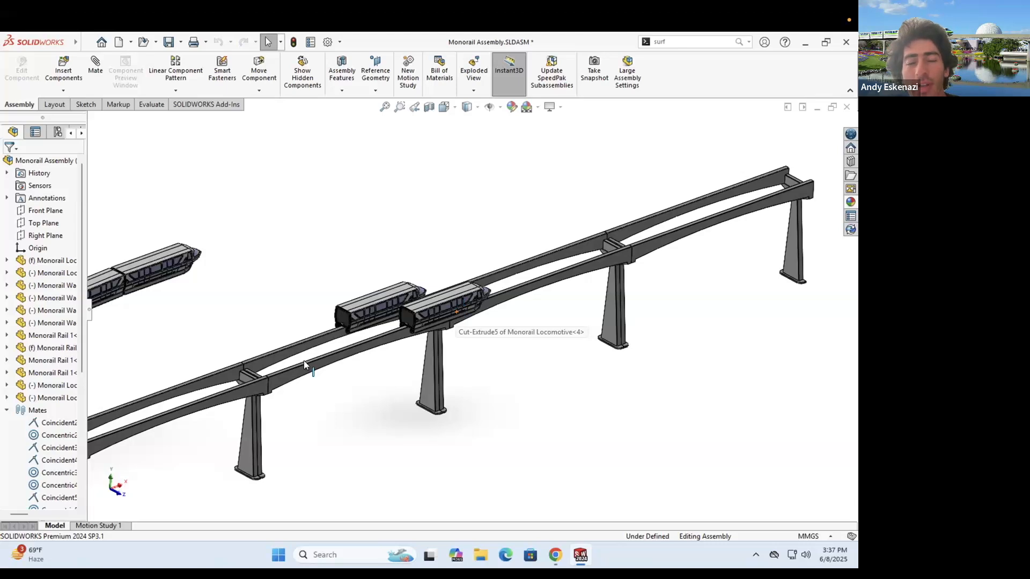
pyautogui.scroll(3, 531, 271)
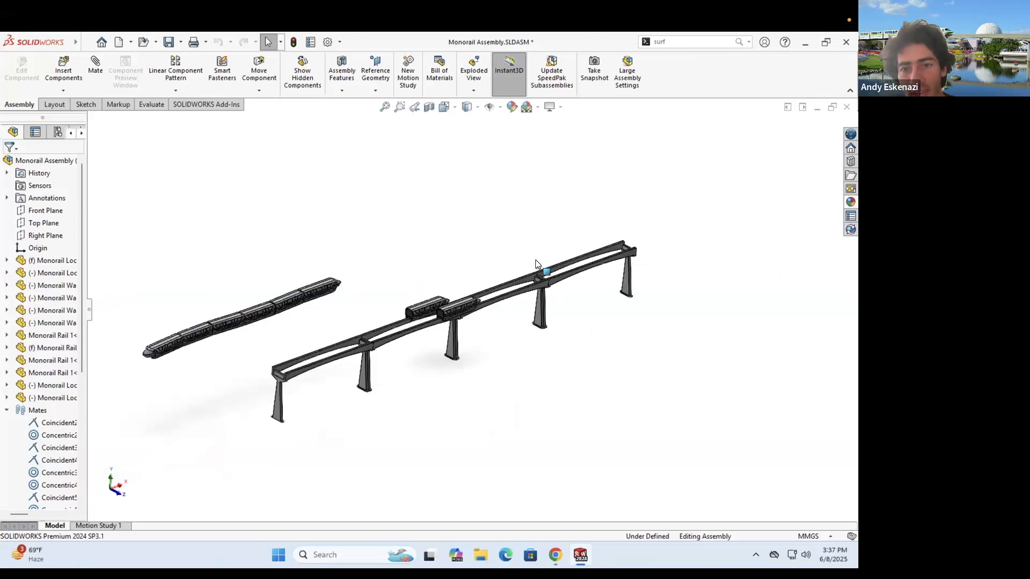
pyautogui.moveTo(548, 355); pyautogui.dragTo(513, 286, button='middle')
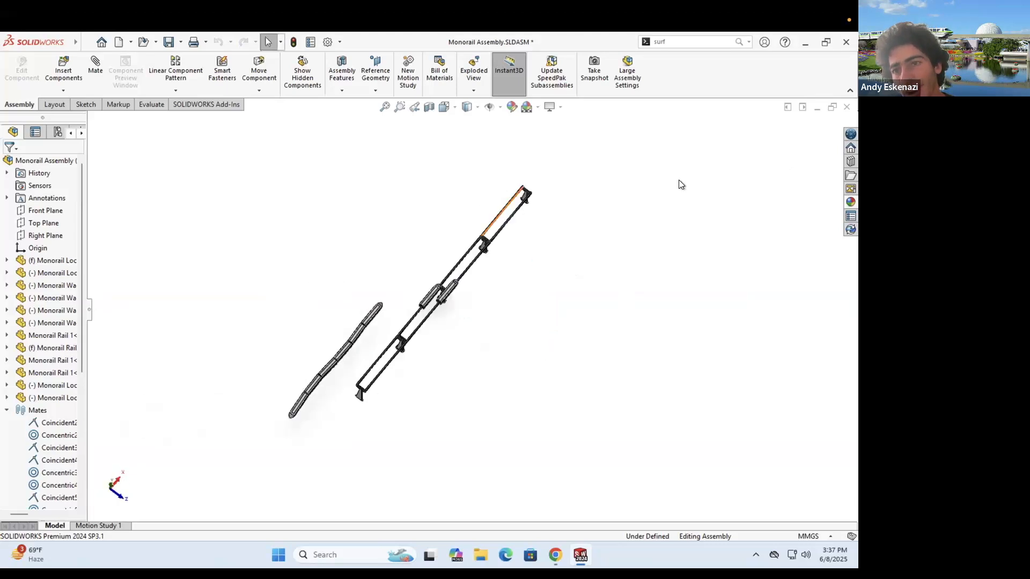
pyautogui.moveTo(493, 342); pyautogui.dragTo(495, 283, button='middle')
pyautogui.scroll(-4, 494, 285)
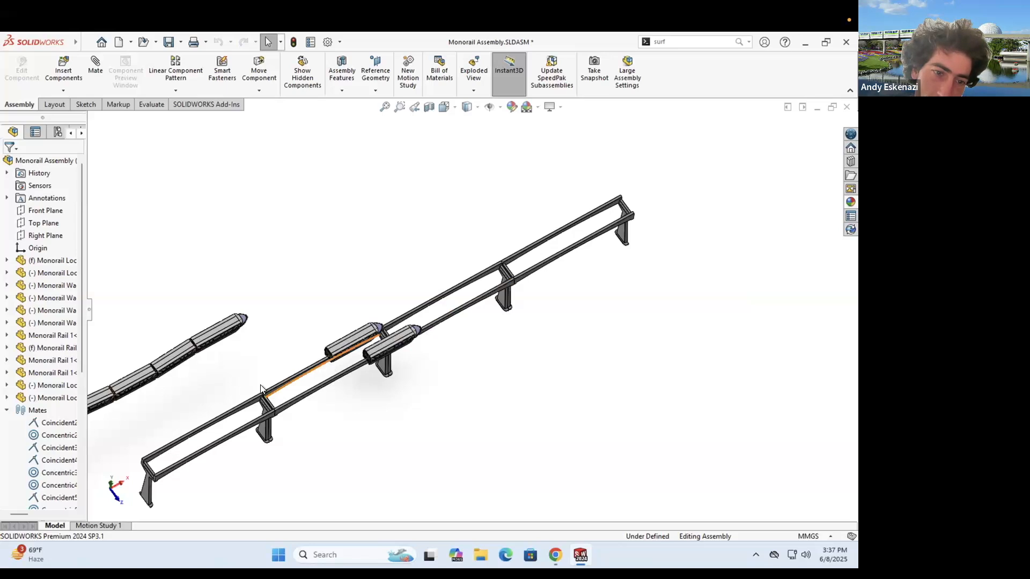
pyautogui.scroll(-3, 261, 390)
pyautogui.scroll(5, 499, 351)
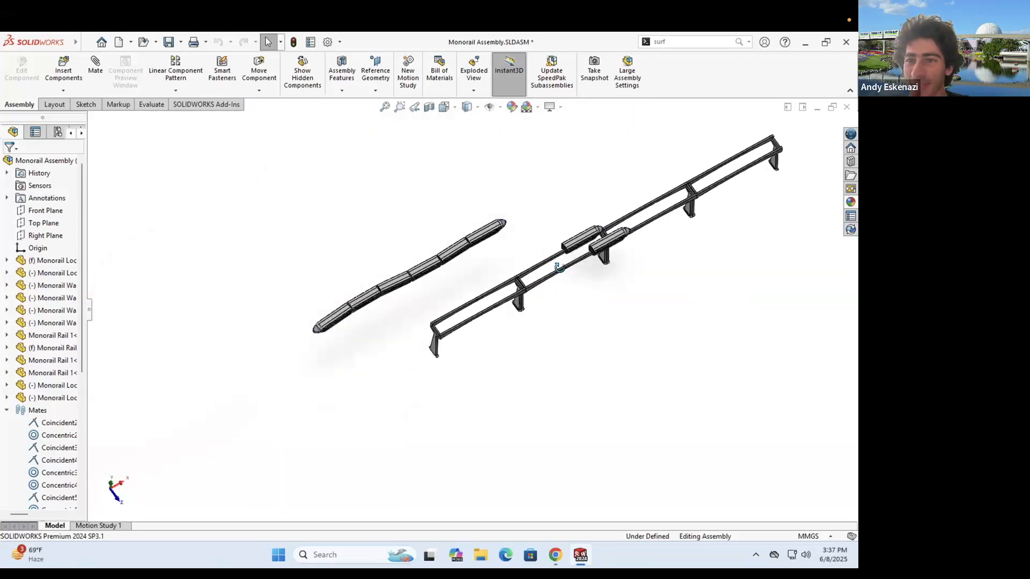
pyautogui.moveTo(559, 267); pyautogui.dragTo(561, 268, button='middle')
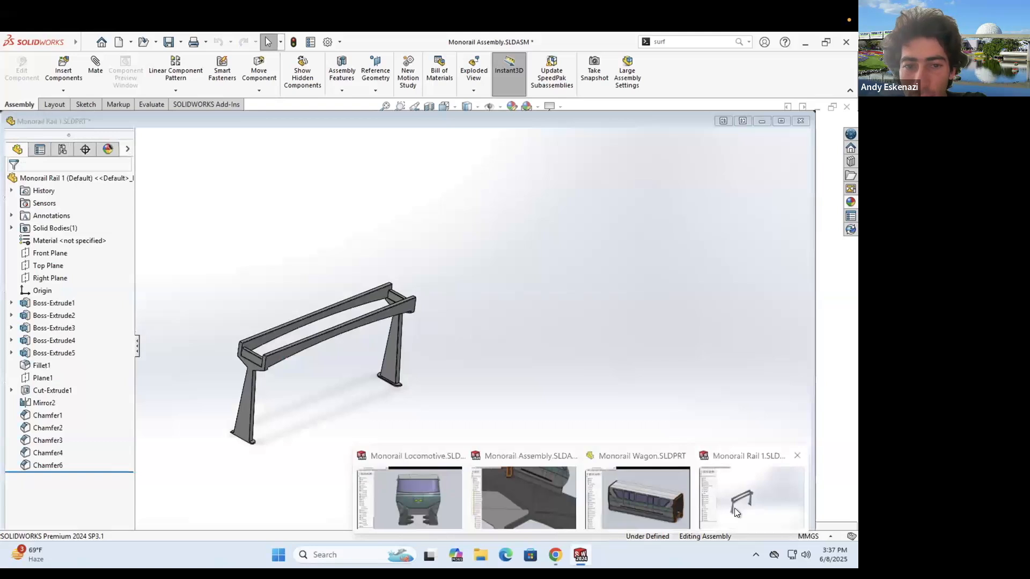
# - Back in Monorail Rail 1, start a new sketch on the rail's top face
pyautogui.click(734, 507)
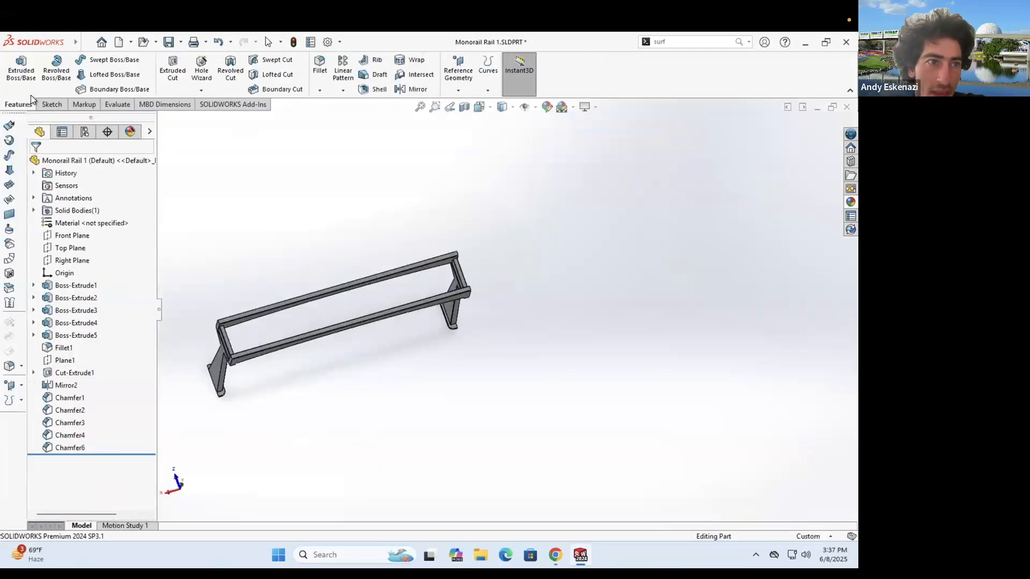
pyautogui.click(48, 101)
pyautogui.click(22, 68)
pyautogui.click(304, 322)
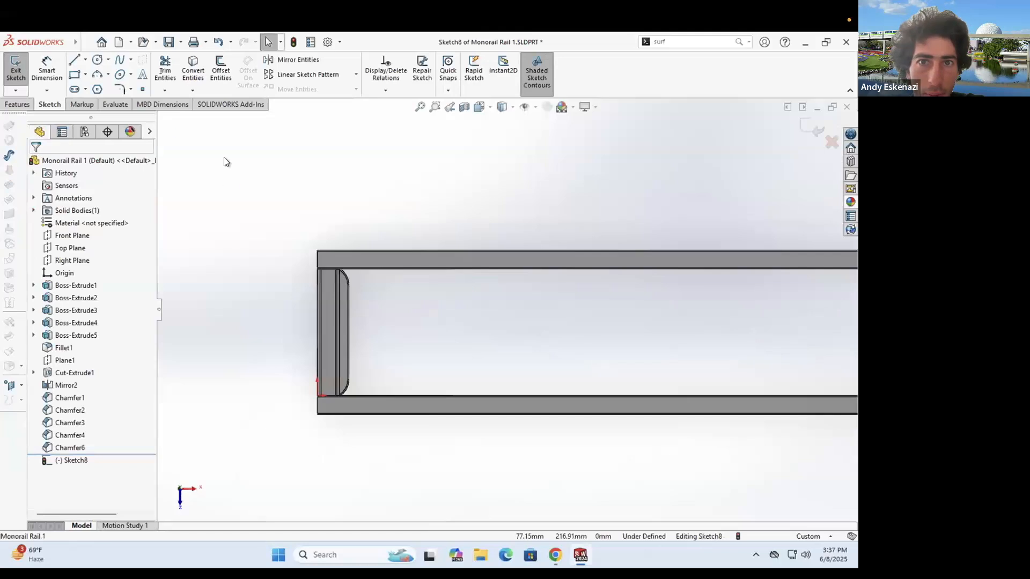
# - Draw lines along the outer edges of the upper and lower rail beams
pyautogui.click(77, 62)
pyautogui.click(261, 265)
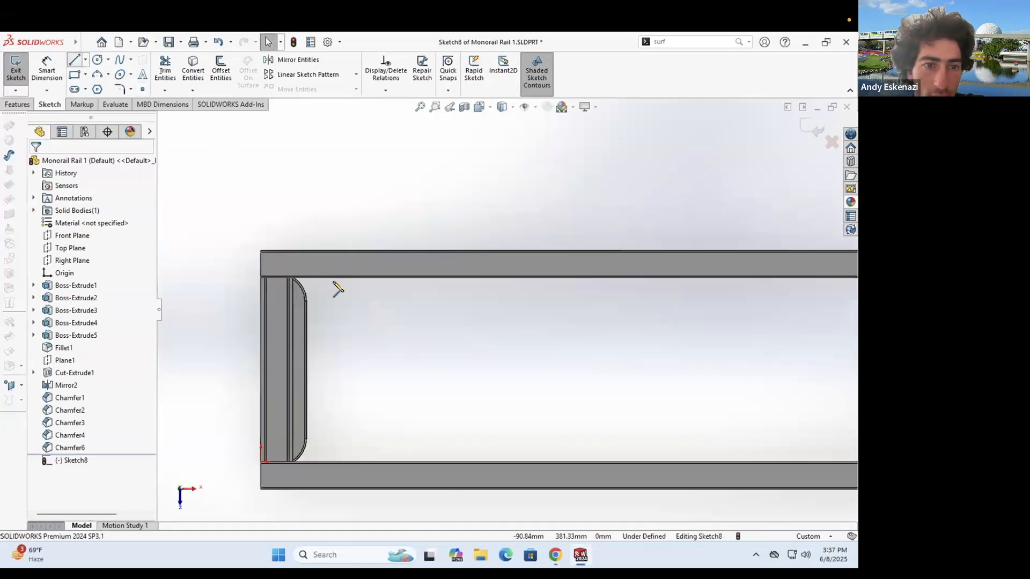
pyautogui.scroll(4, 449, 294)
pyautogui.scroll(6, 789, 300)
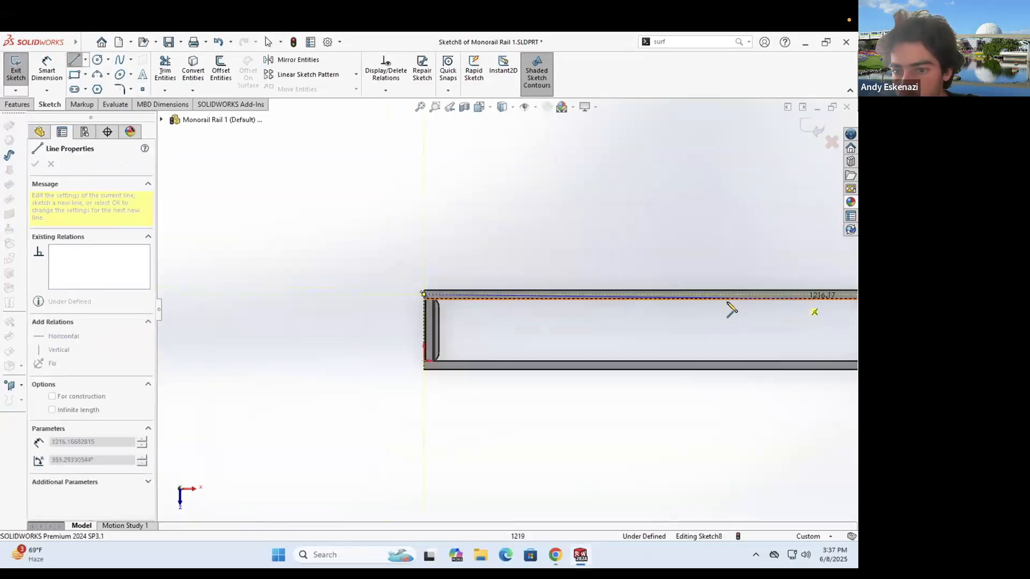
pyautogui.scroll(-7, 728, 302)
pyautogui.click(609, 301)
pyautogui.click(76, 59)
pyautogui.click(609, 427)
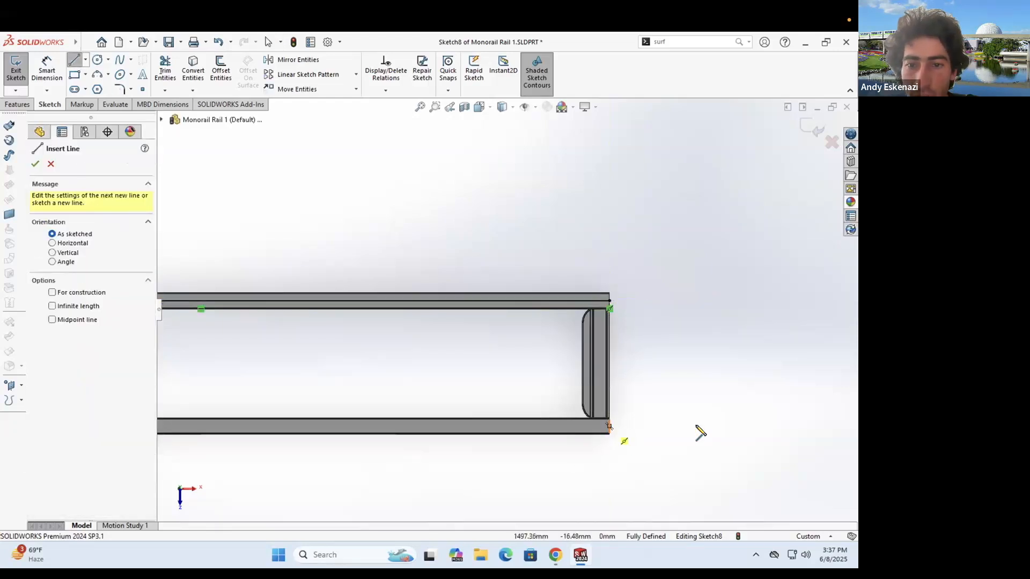
pyautogui.scroll(8, 697, 427)
pyautogui.scroll(-9, 345, 338)
pyautogui.click(364, 313)
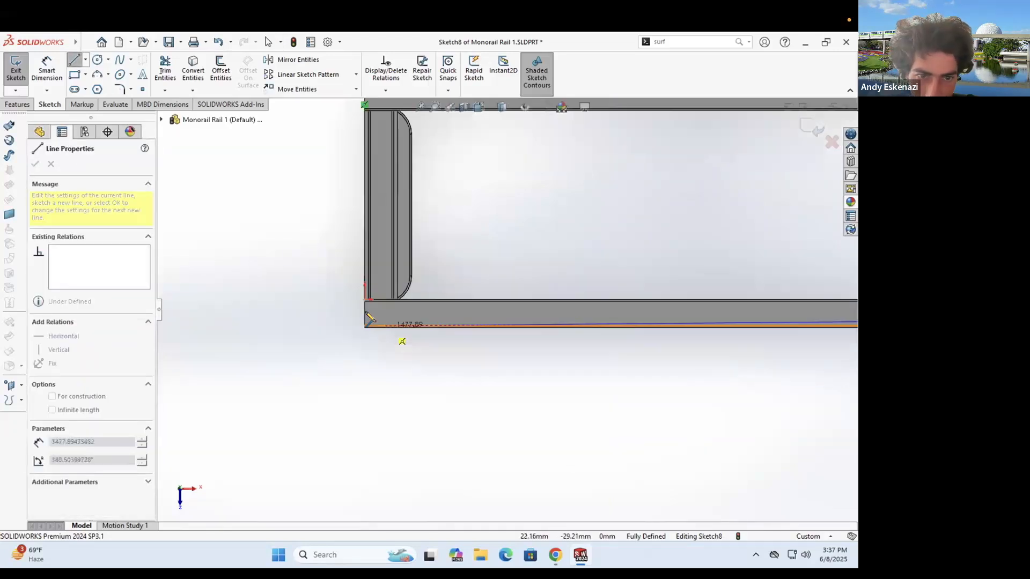
pyautogui.press('Escape')
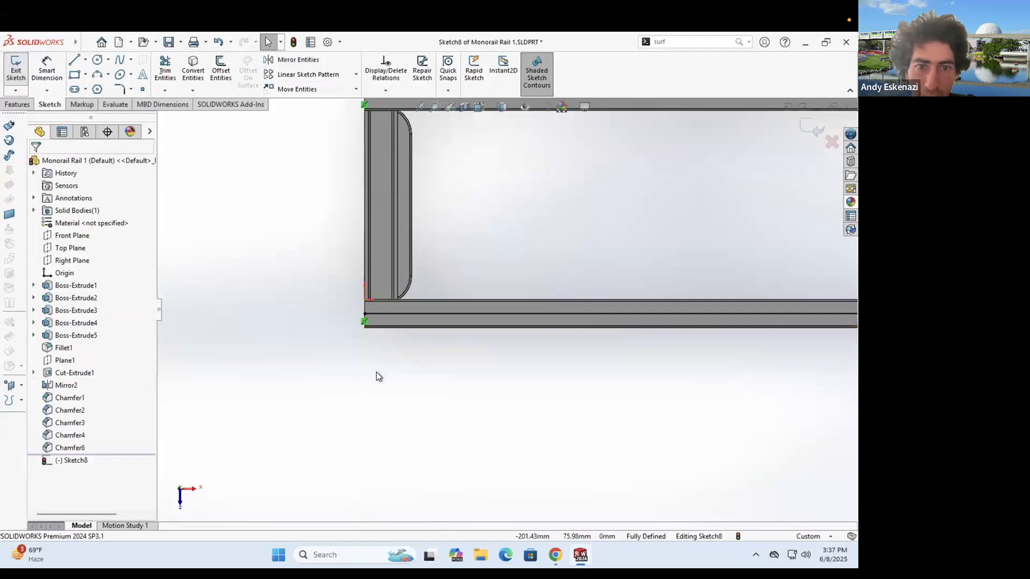
# - Exit Sketch8 and orbit the frame to review it
pyautogui.doubleClick(373, 382)
pyautogui.scroll(2, 484, 249)
pyautogui.moveTo(484, 249); pyautogui.dragTo(485, 141, button='middle')
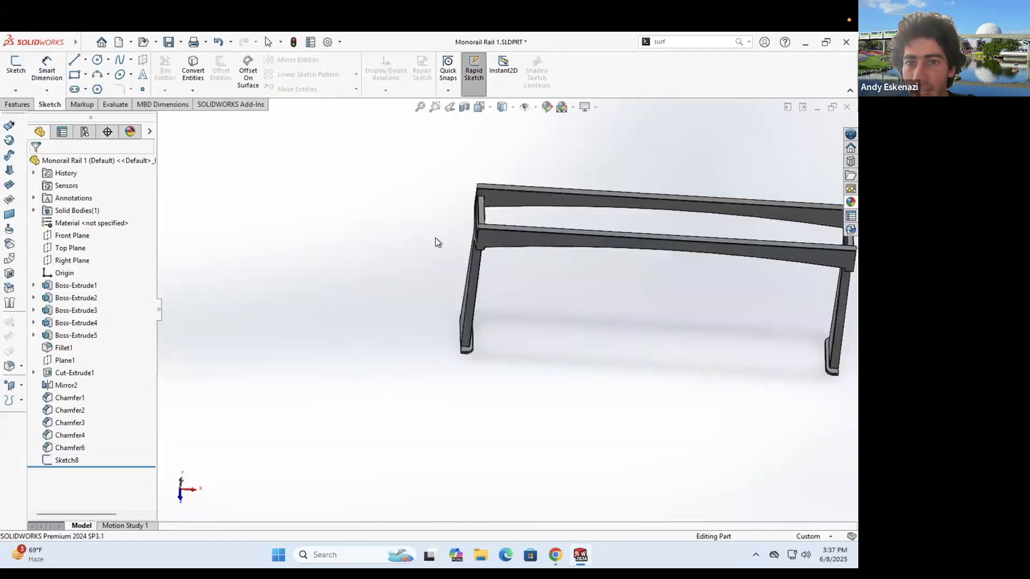
pyautogui.moveTo(610, 202); pyautogui.dragTo(626, 230, button='middle')
pyautogui.scroll(-1, 626, 230)
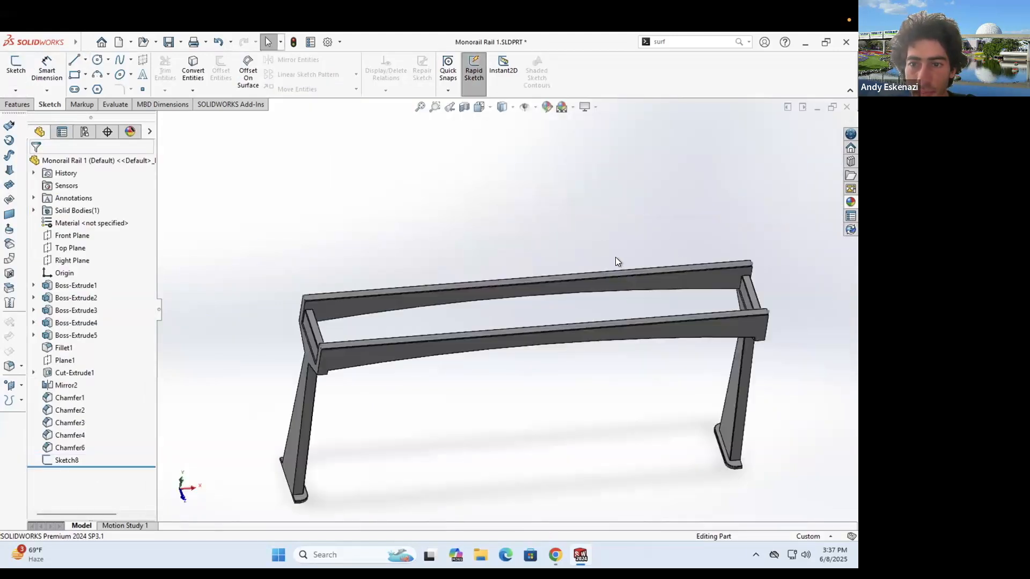
pyautogui.scroll(-1, 646, 264)
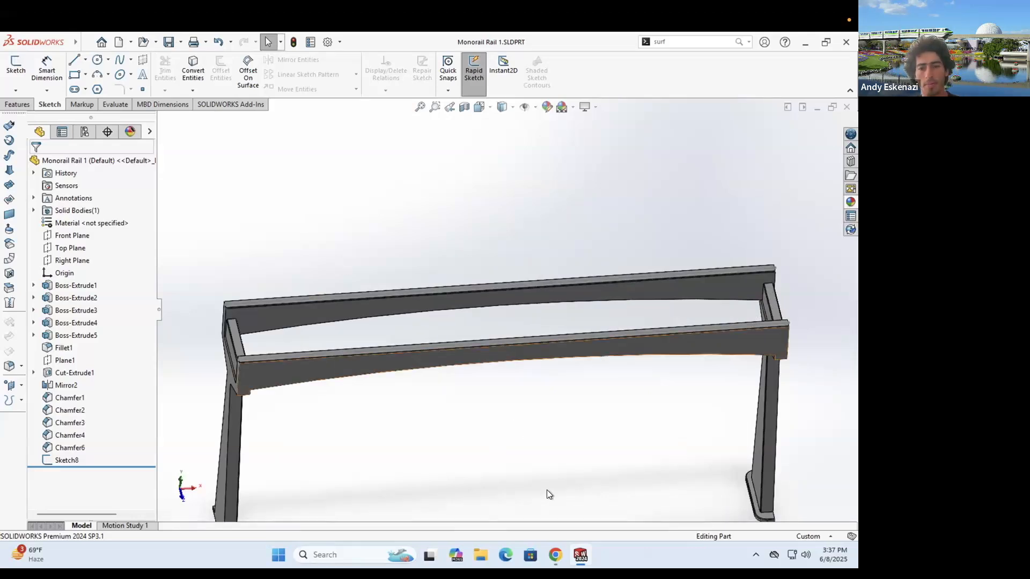
pyautogui.click(575, 549)
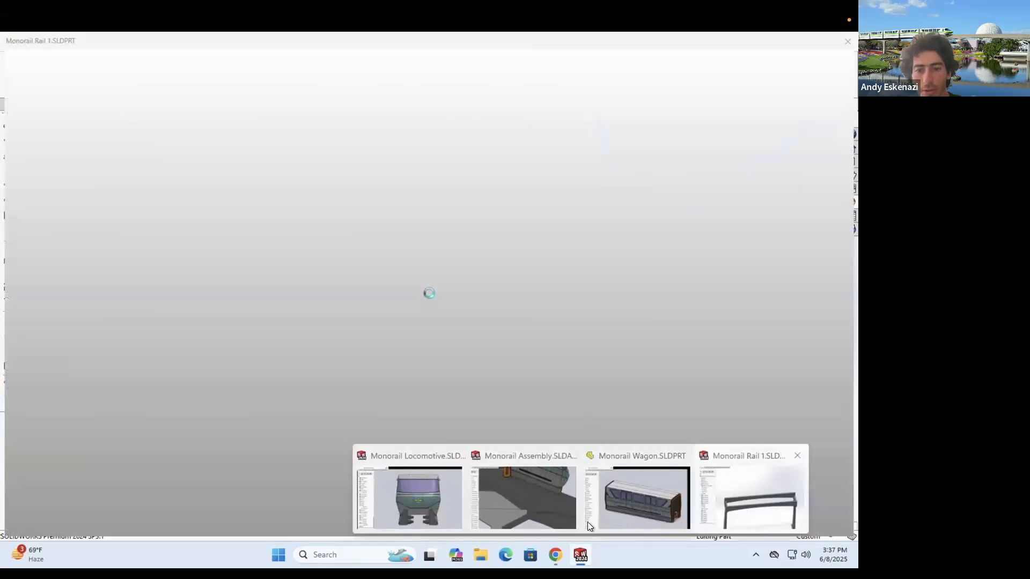
# - Switch to the Monorail Assembly and rebuild it with the changed rail
pyautogui.click(579, 552)
pyautogui.click(579, 553)
pyautogui.click(434, 504)
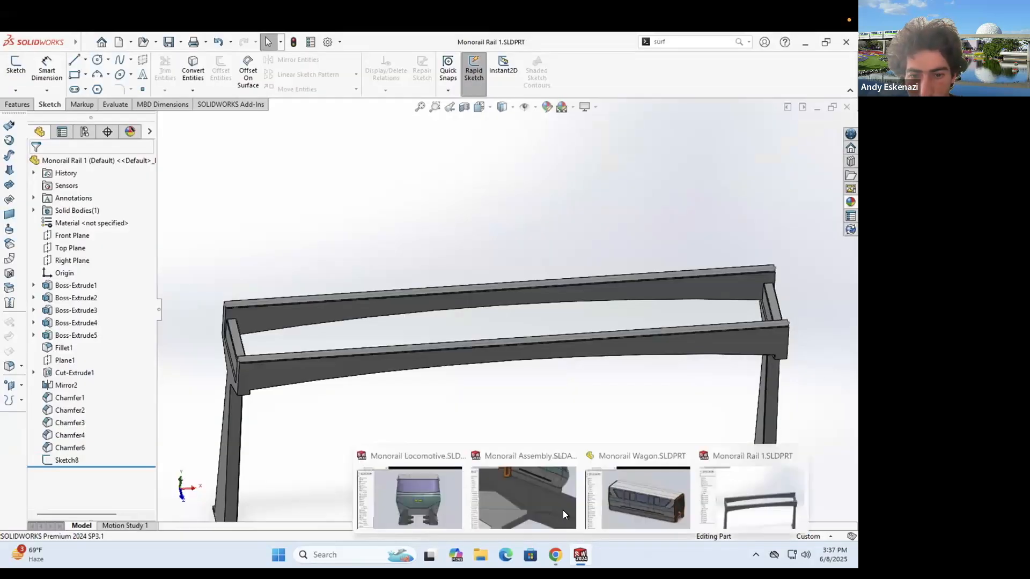
pyautogui.click(522, 496)
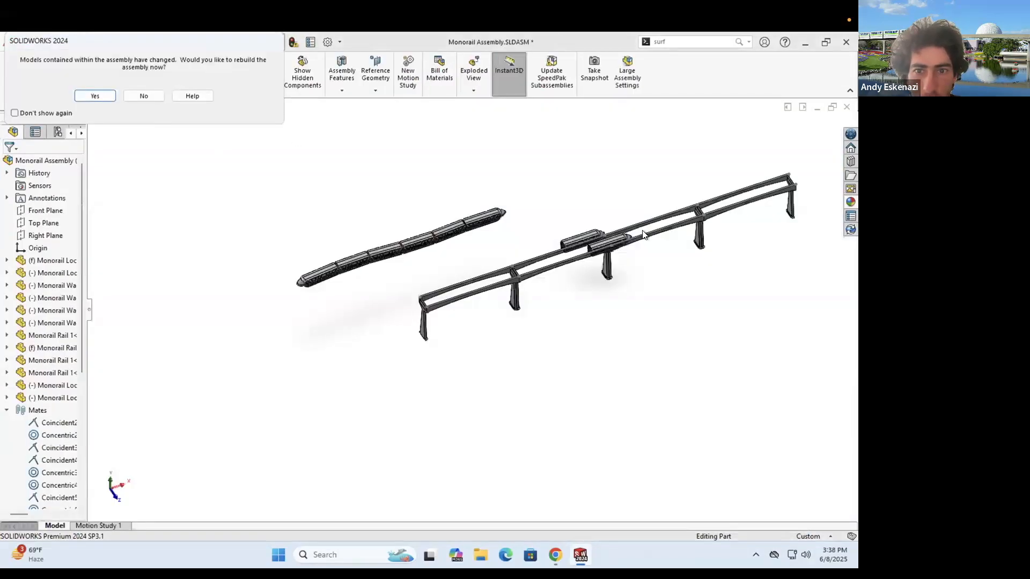
pyautogui.click(92, 96)
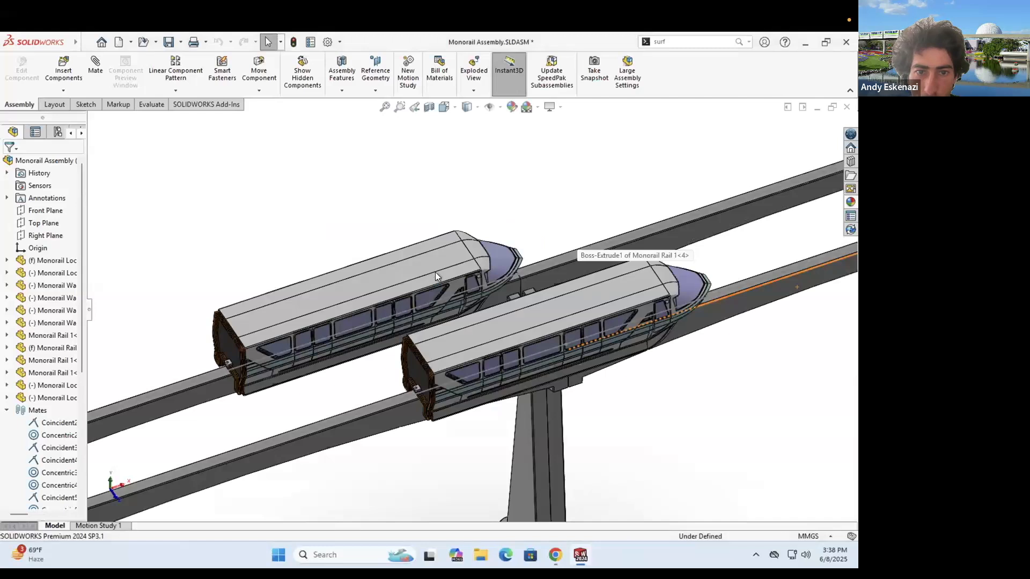
# - Delete both locomotives sitting on the rails, leaving the rail line empty
pyautogui.rightClick(435, 272)
pyautogui.click(458, 379)
pyautogui.click(491, 234)
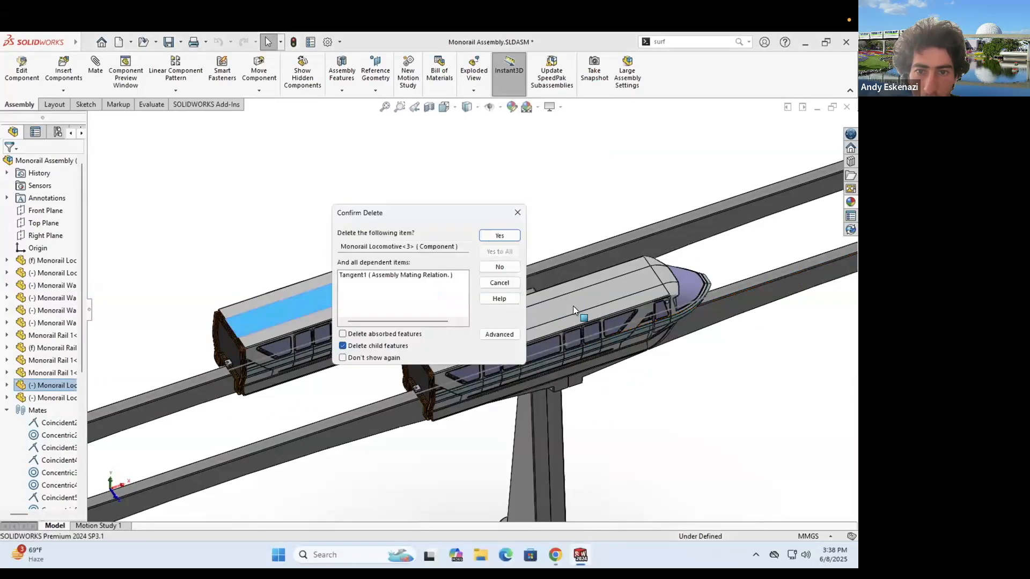
pyautogui.rightClick(614, 331)
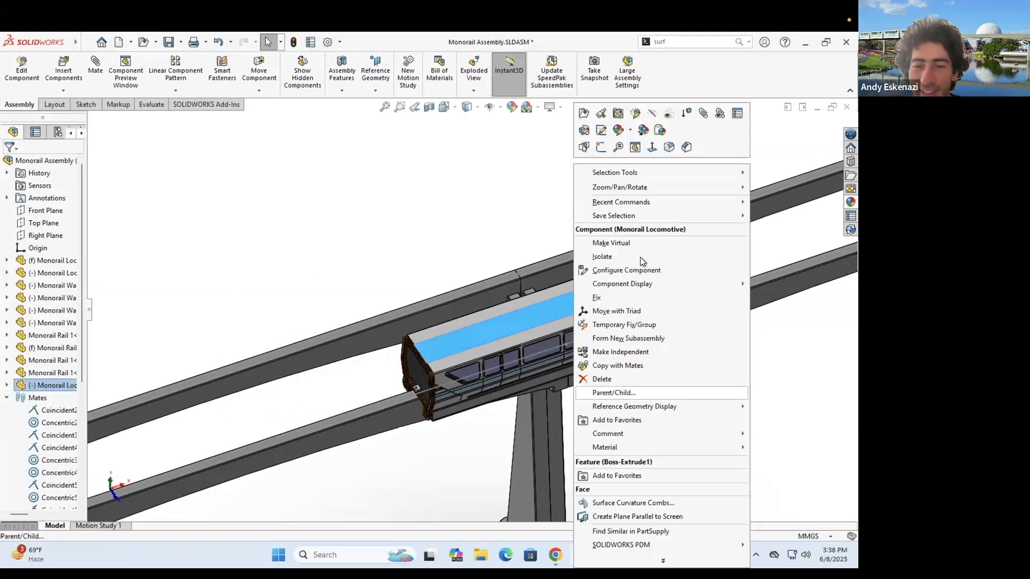
pyautogui.click(613, 379)
pyautogui.press('Return')
pyautogui.moveTo(496, 345)
pyautogui.mouseDown(button='middle')
pyautogui.moveTo(498, 329)
pyautogui.moveTo(500, 344)
pyautogui.mouseUp(button='middle')
pyautogui.scroll(-6, 497, 330)
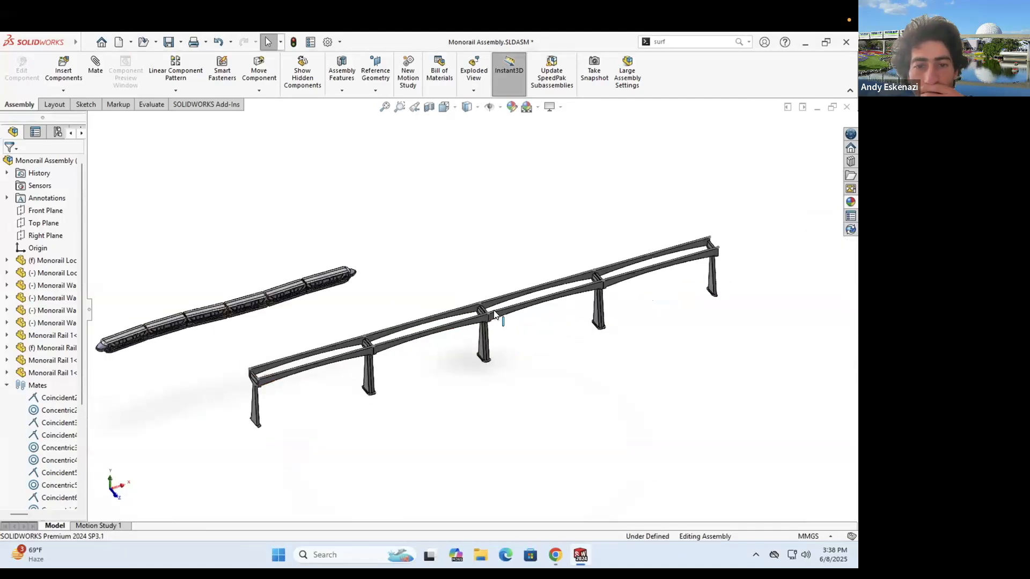
pyautogui.scroll(-6, 494, 314)
pyautogui.scroll(6, 665, 260)
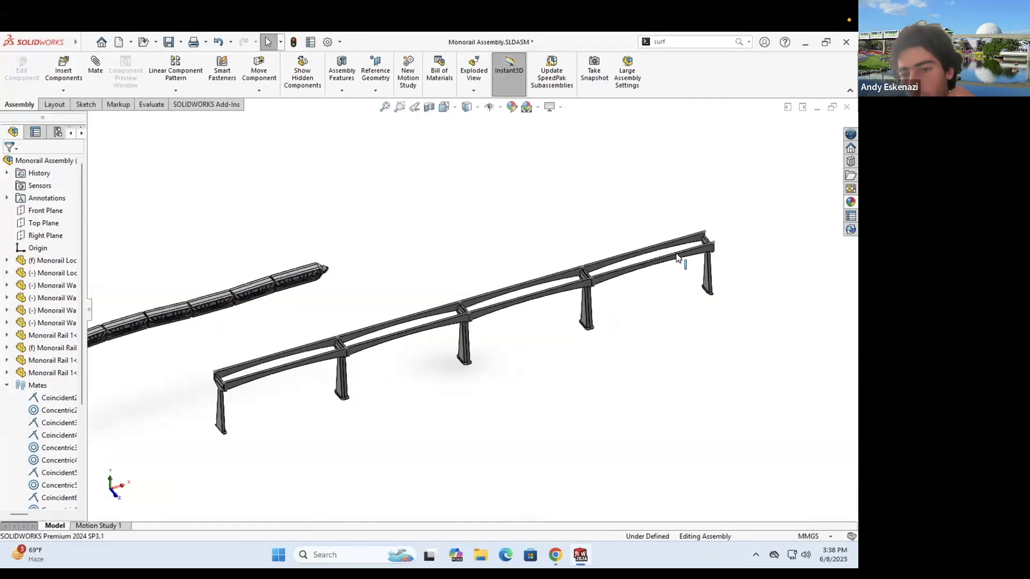
# - Save a copy of Monorail Rail 1 as Monorail Rail 2.SLDPRT, keeping the original open
pyautogui.moveTo(580, 555)
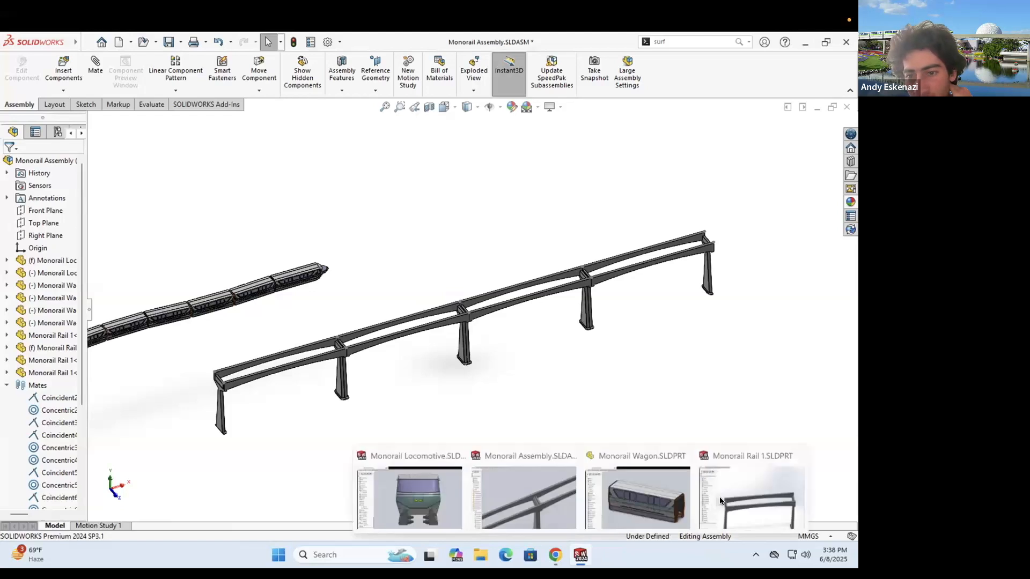
pyautogui.click(719, 497)
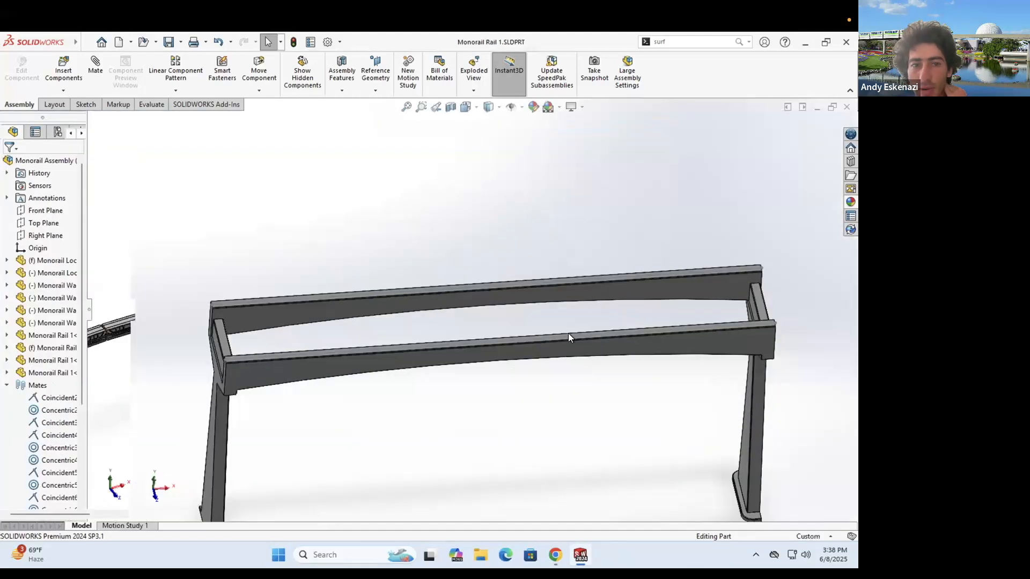
pyautogui.moveTo(78, 42)
pyautogui.hotkey('alt', 'f')
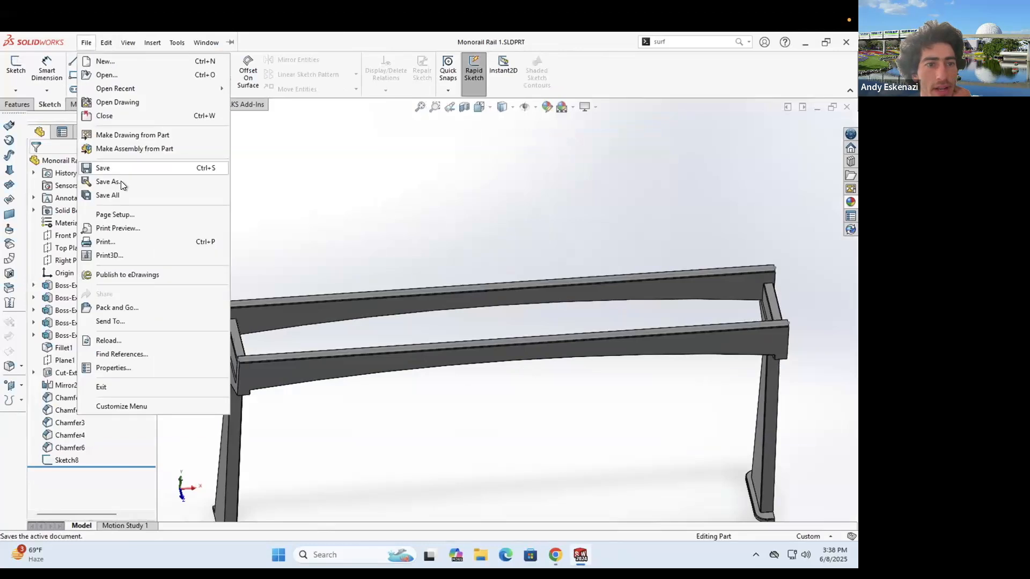
pyautogui.press('Return')
pyautogui.click(369, 322)
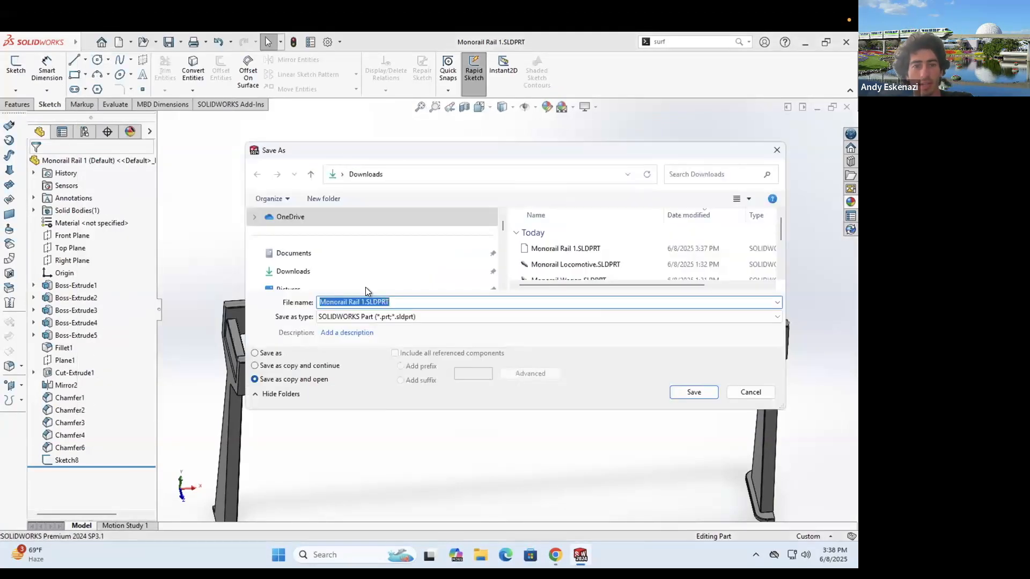
pyautogui.click(363, 302)
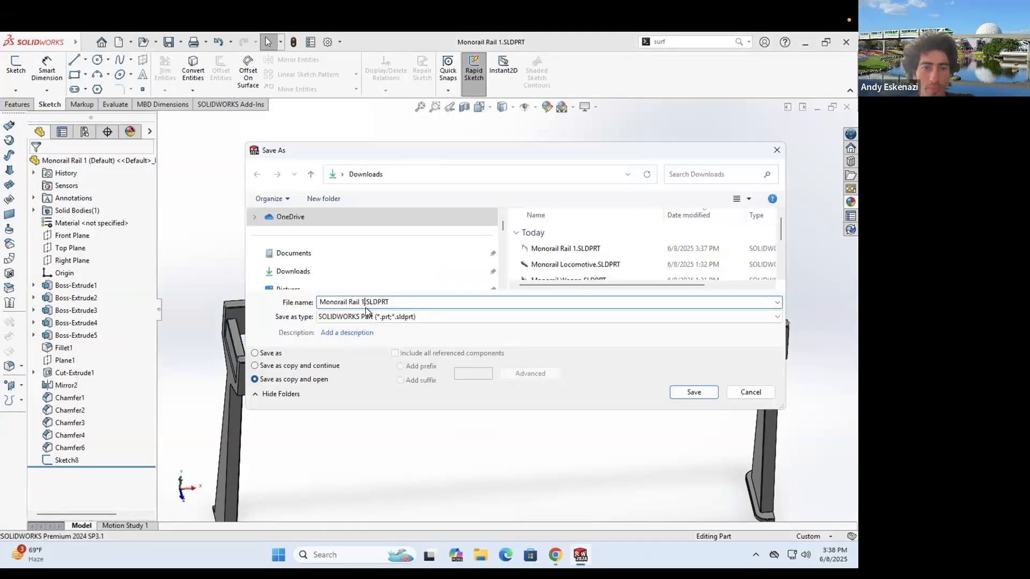
pyautogui.press('BackSpace')
pyautogui.write('2')
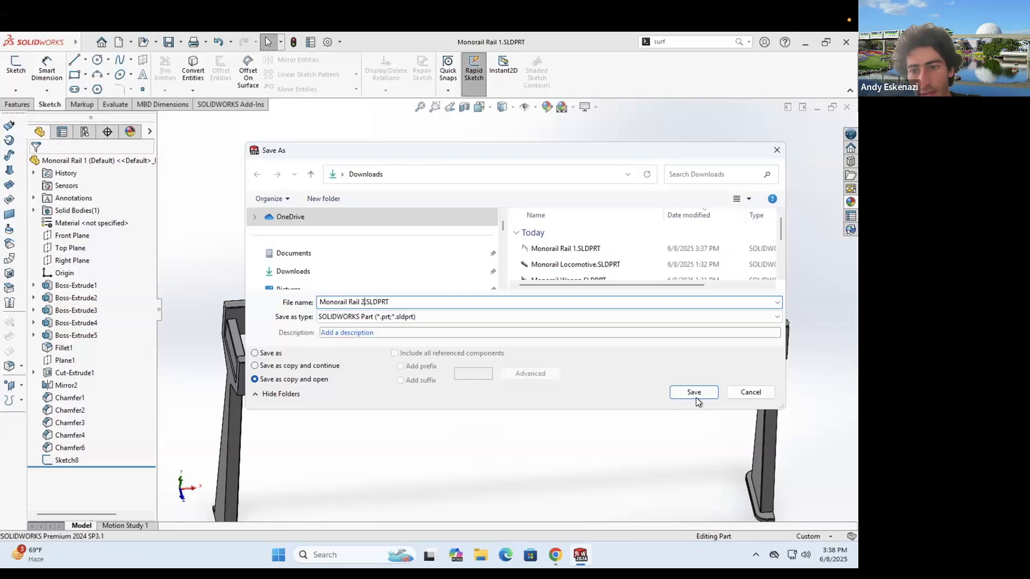
pyautogui.click(693, 392)
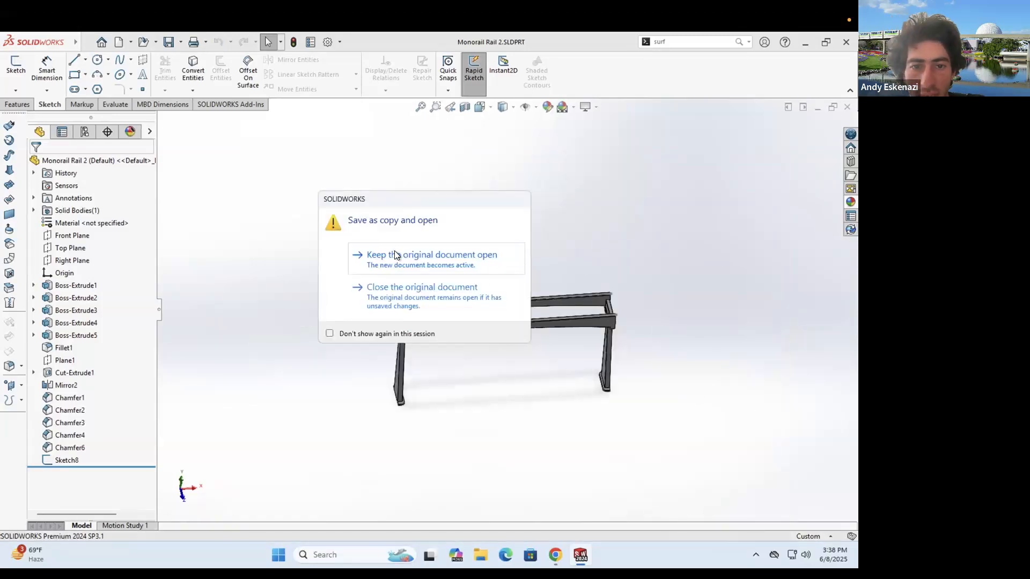
pyautogui.click(483, 259)
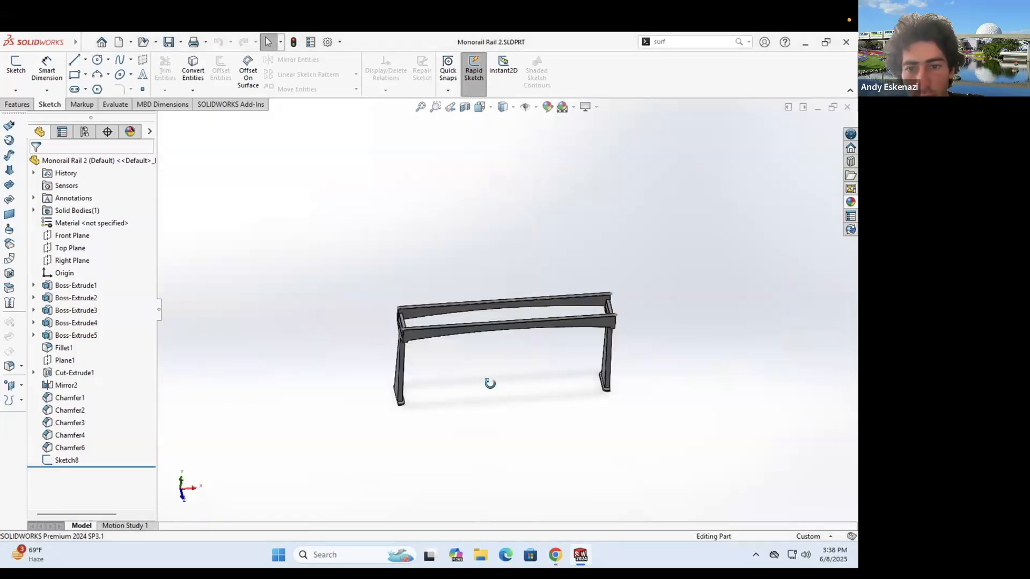
# - Start Sketch9 on the rail face at the frame's end
pyautogui.click(16, 67)
pyautogui.moveTo(535, 337); pyautogui.dragTo(535, 222, button='middle')
pyautogui.click(563, 221)
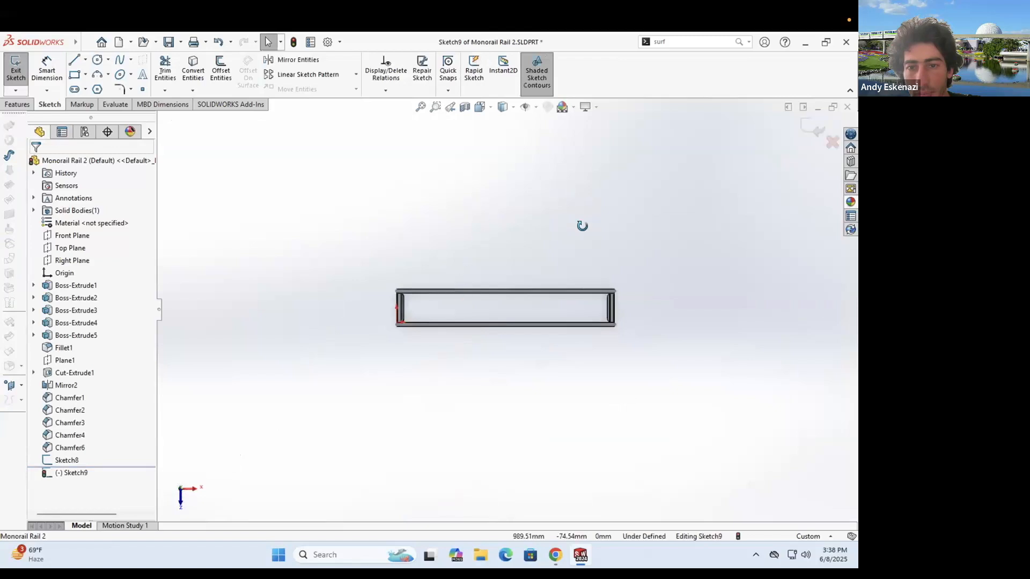
pyautogui.moveTo(545, 220); pyautogui.dragTo(533, 255, button='middle')
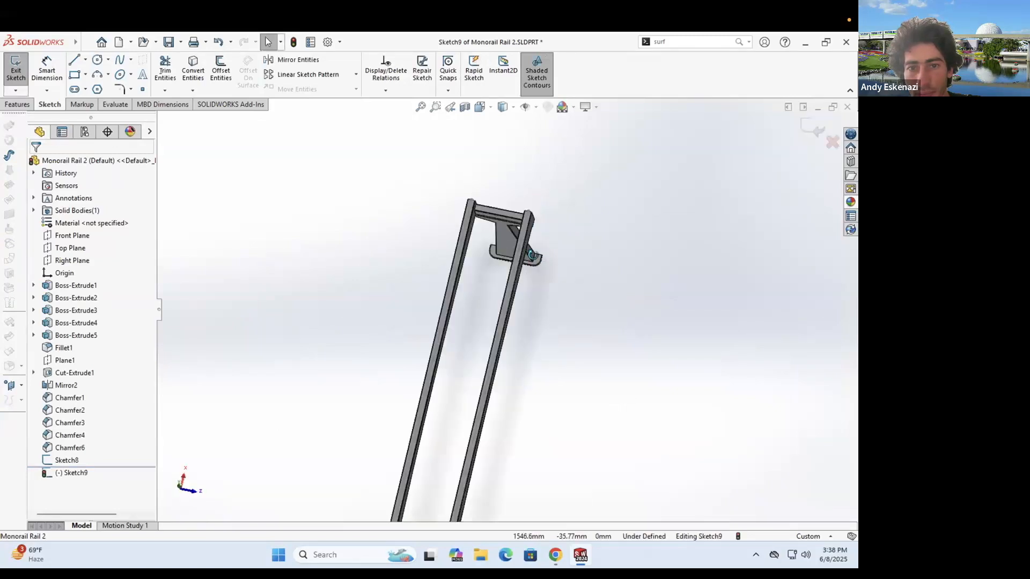
# - Draw a horizontal construction centerline from the frame's top corner far out to the right
pyautogui.click(85, 59)
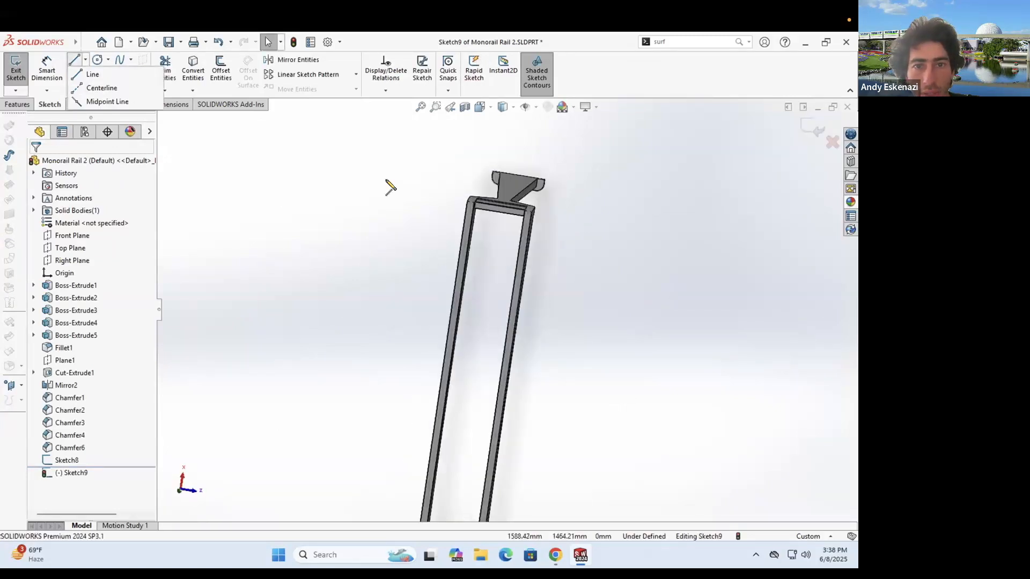
pyautogui.scroll(-3, 489, 235)
pyautogui.click(485, 243)
pyautogui.click(617, 263)
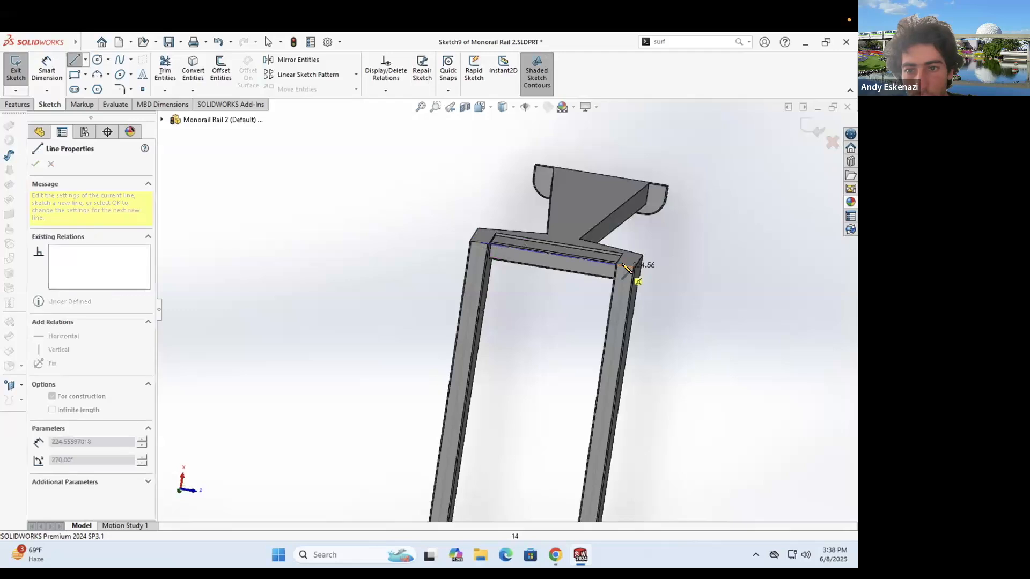
pyautogui.press('Escape')
pyautogui.moveTo(597, 231); pyautogui.dragTo(586, 267, button='middle')
pyautogui.scroll(5, 587, 266)
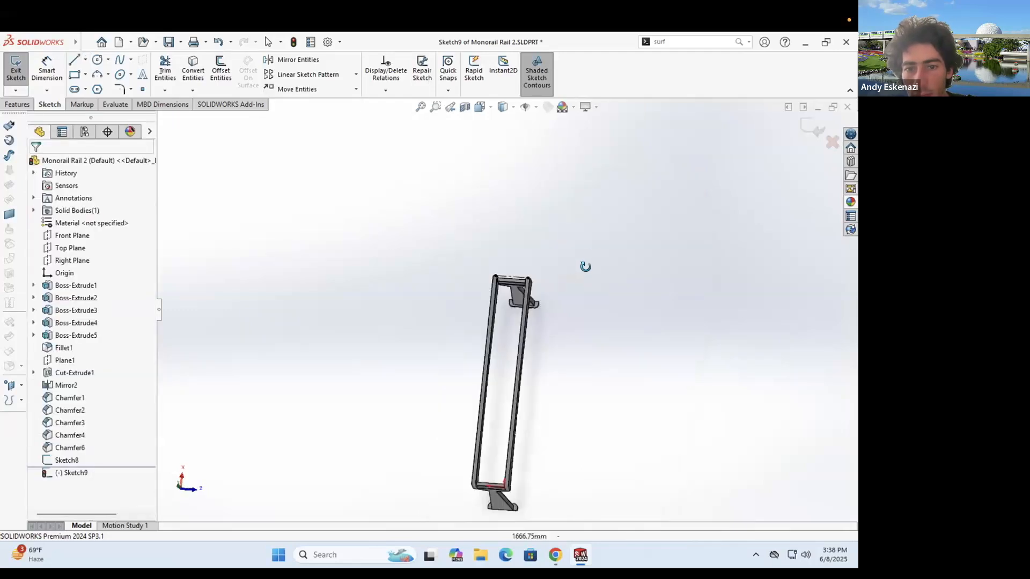
pyautogui.scroll(3, 652, 297)
pyautogui.click(88, 62)
pyautogui.click(95, 88)
pyautogui.click(260, 311)
pyautogui.click(696, 317)
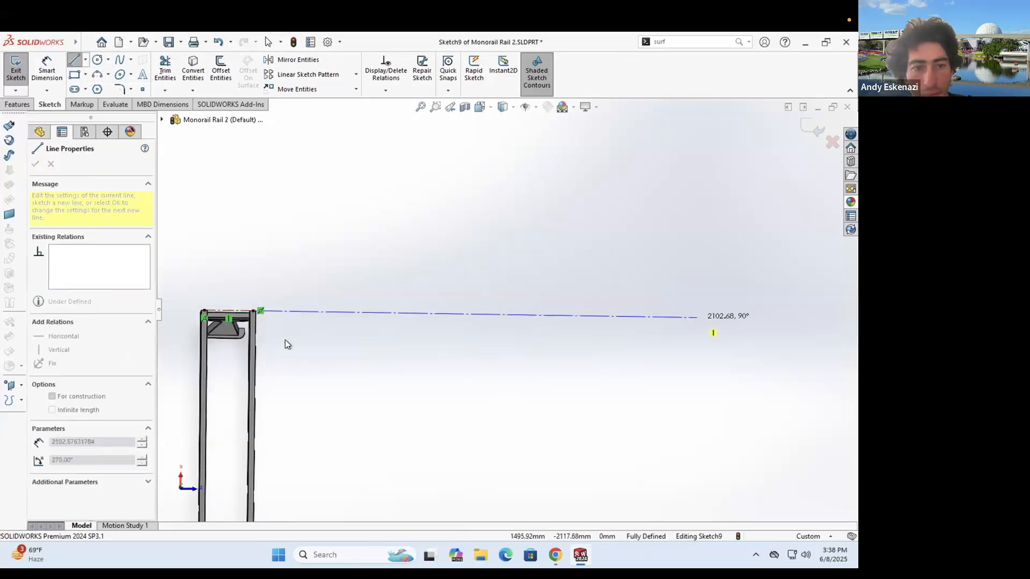
pyautogui.press('Escape')
pyautogui.scroll(-2, 270, 318)
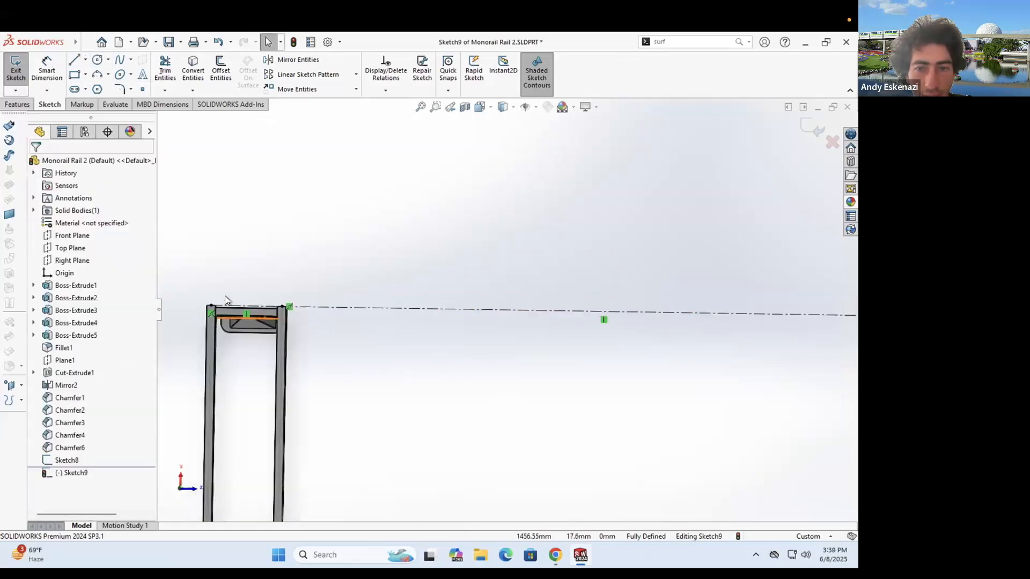
pyautogui.press('z')
pyautogui.click(97, 59)
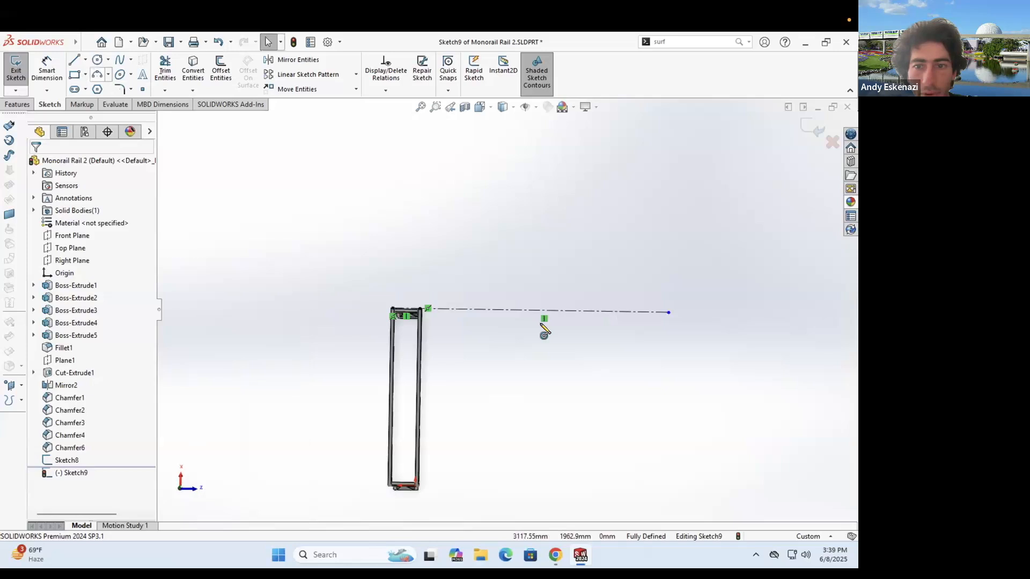
# - Draw a large circle centred on the centerline's far end reaching the frame corner
pyautogui.click(642, 311)
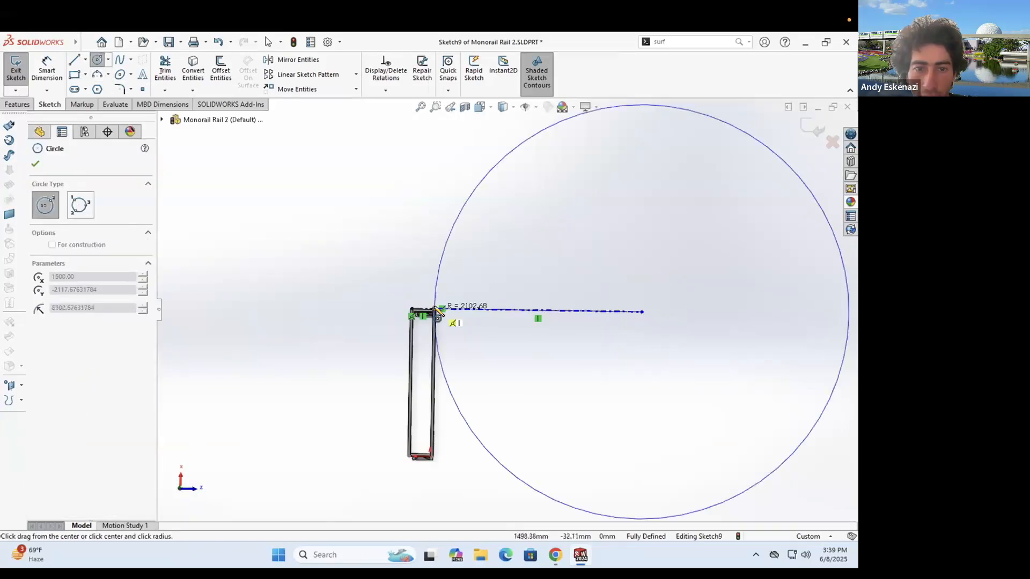
pyautogui.click(449, 334)
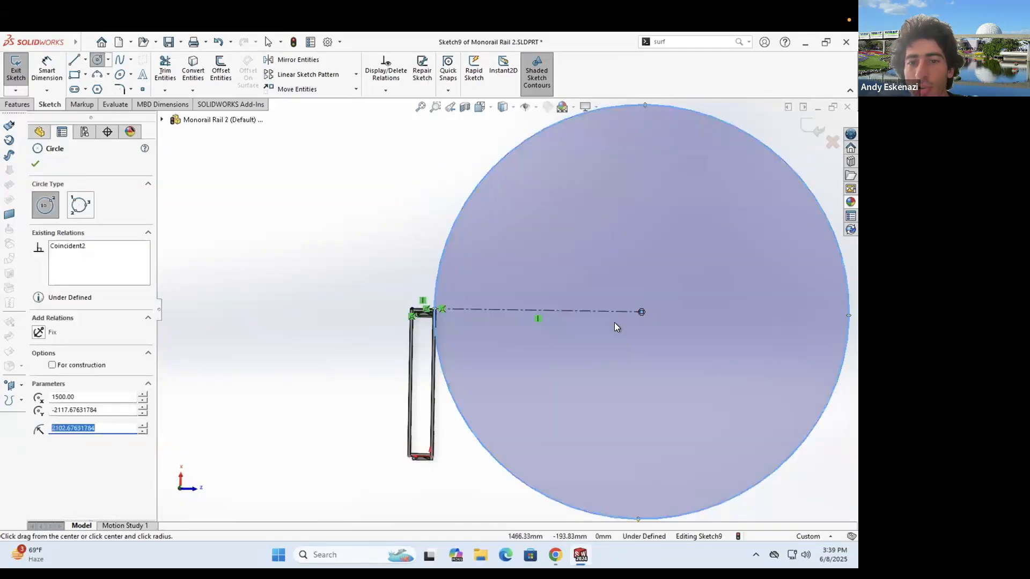
pyautogui.press('Escape')
pyautogui.press('z')
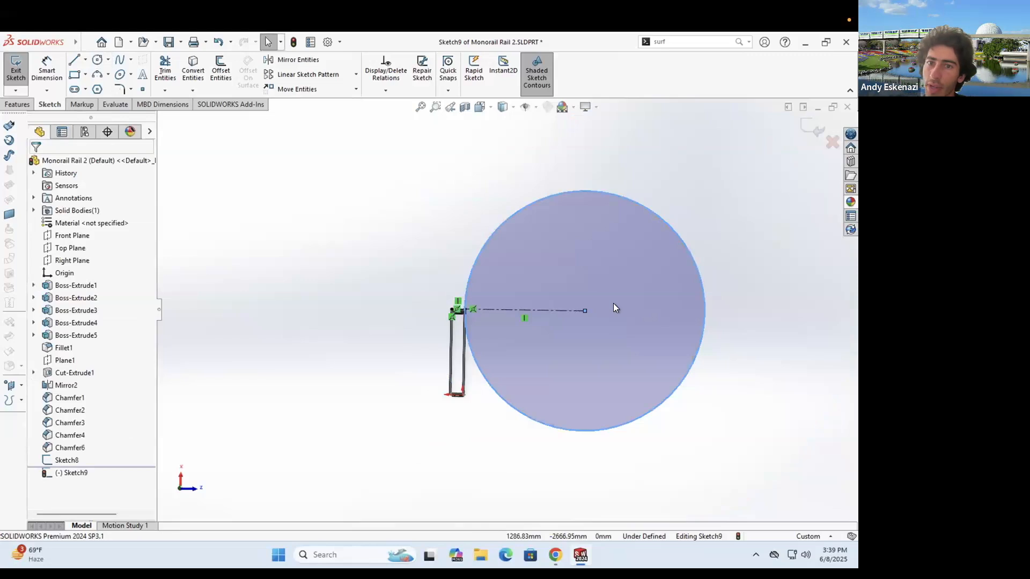
pyautogui.moveTo(585, 311); pyautogui.dragTo(629, 310)
pyautogui.press('Escape')
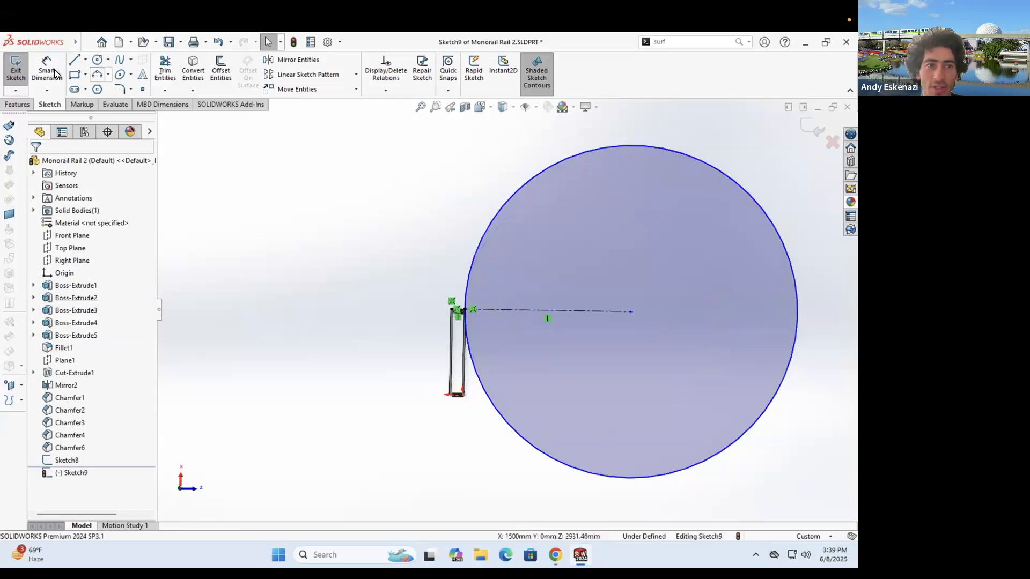
# - Dimension the centerline's length to 4000 mm
pyautogui.press('d')
pyautogui.click(535, 309)
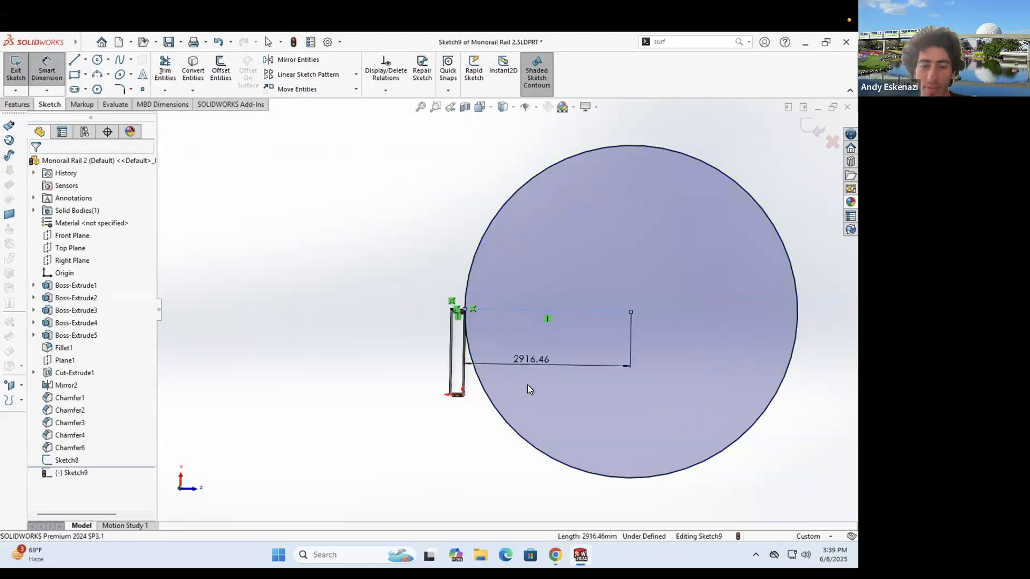
pyautogui.click(527, 385)
pyautogui.write('40')
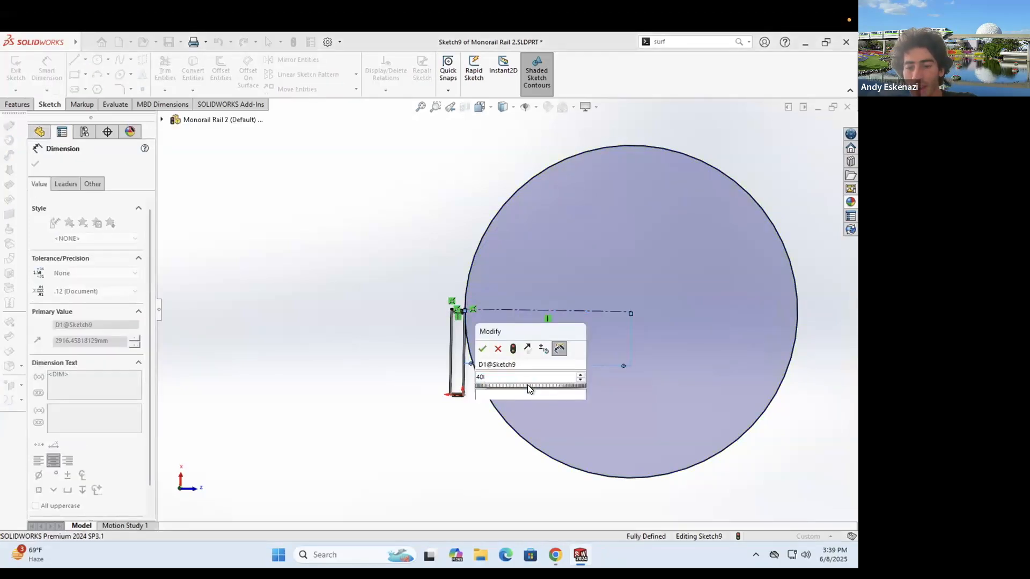
pyautogui.write('00')
pyautogui.press('Return')
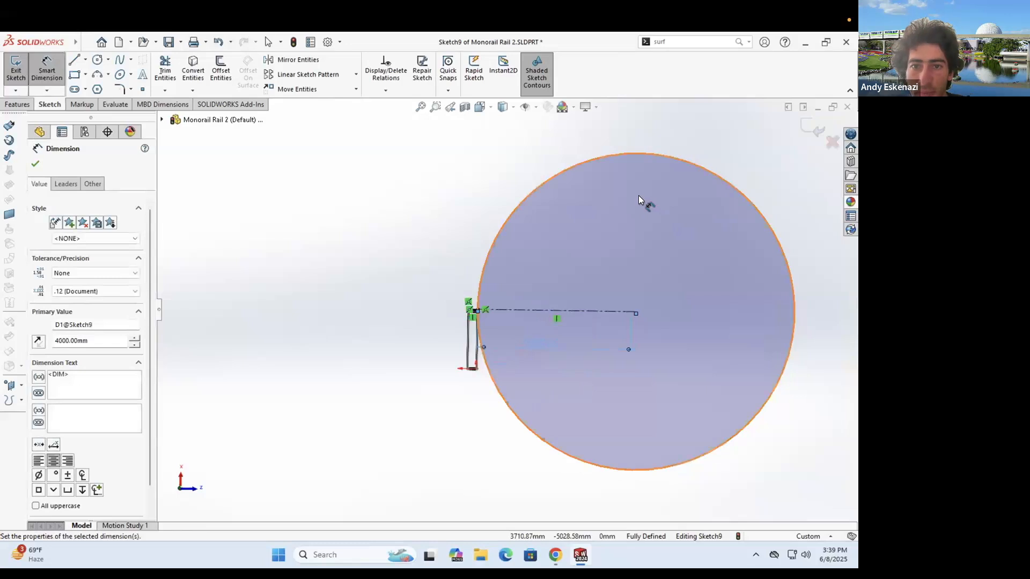
pyautogui.scroll(-2, 660, 215)
pyautogui.press('Escape')
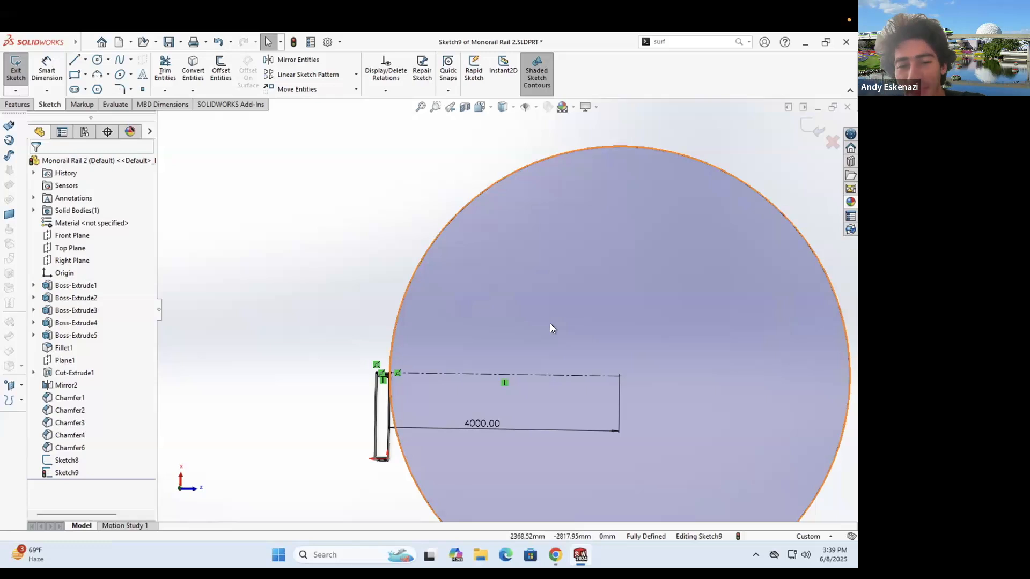
# - Delete the sketch line running along the top of the beam
pyautogui.scroll(-5, 419, 358)
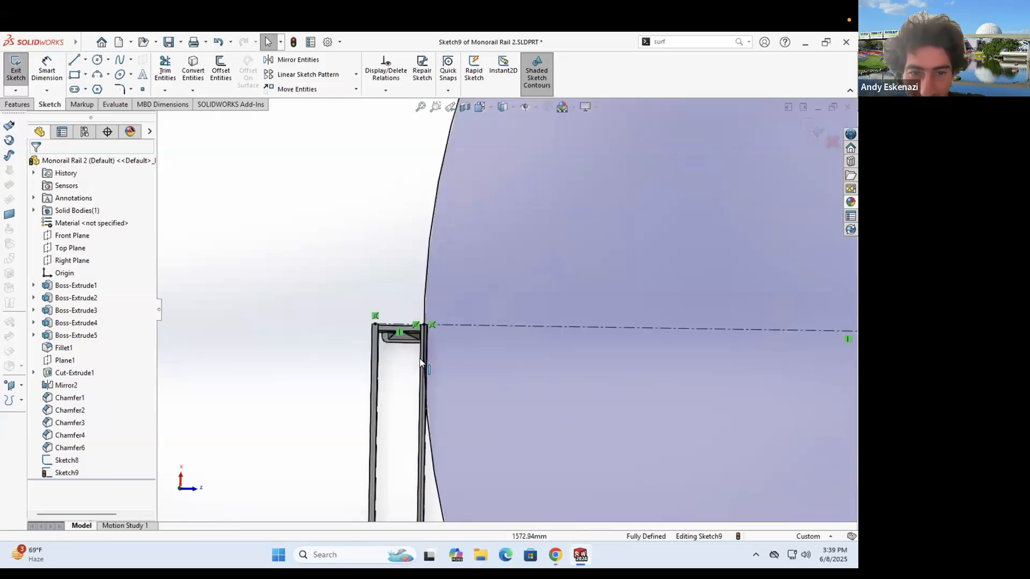
pyautogui.scroll(-2, 418, 356)
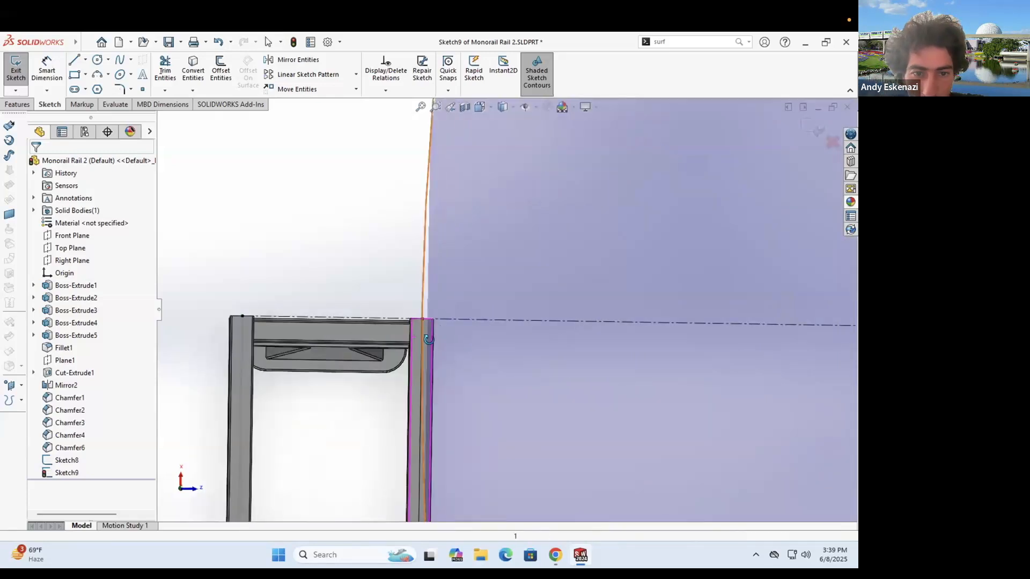
pyautogui.moveTo(426, 341); pyautogui.dragTo(423, 321, button='middle')
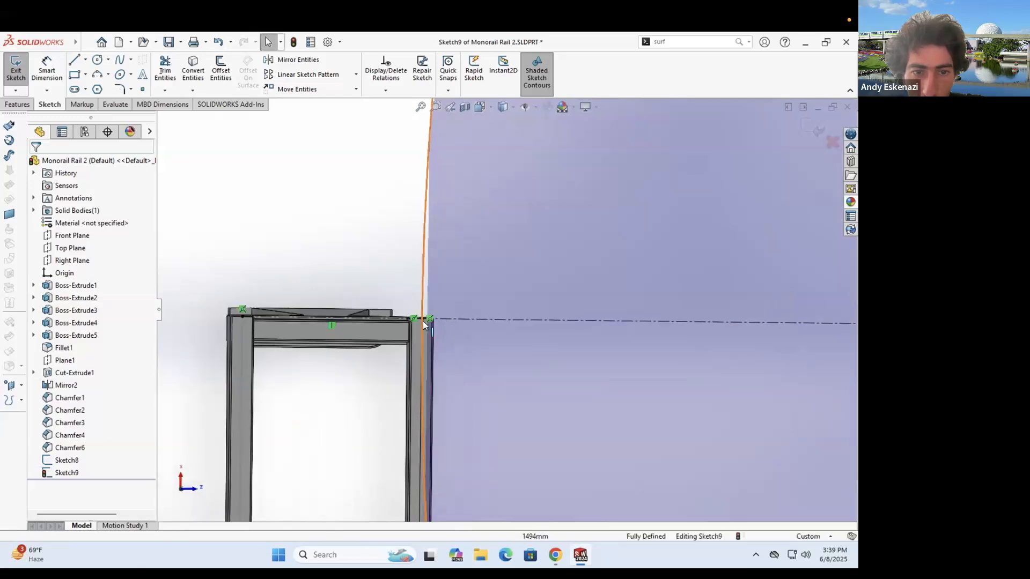
pyautogui.moveTo(320, 323); pyautogui.dragTo(280, 309, button='middle')
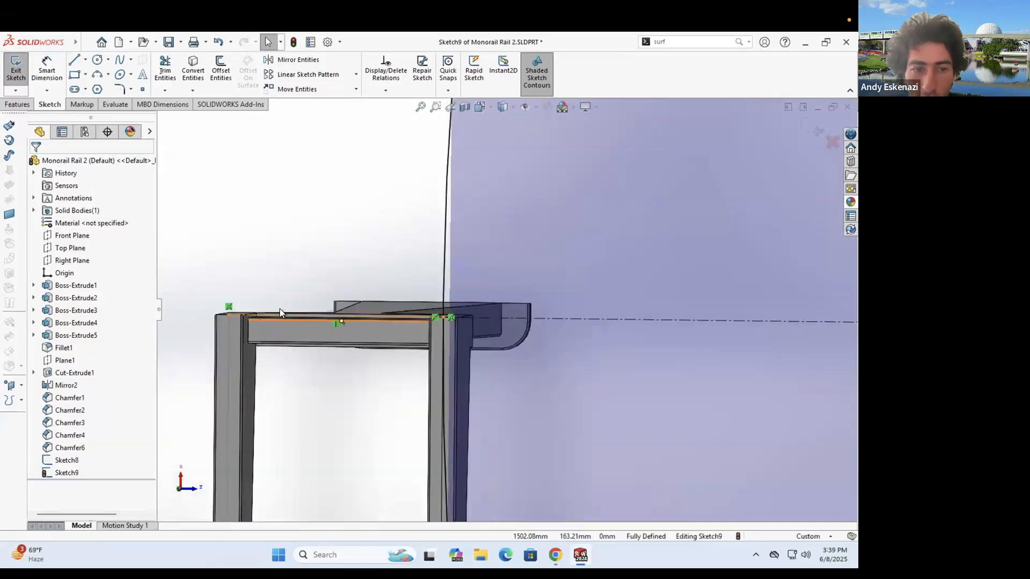
pyautogui.rightClick(436, 316)
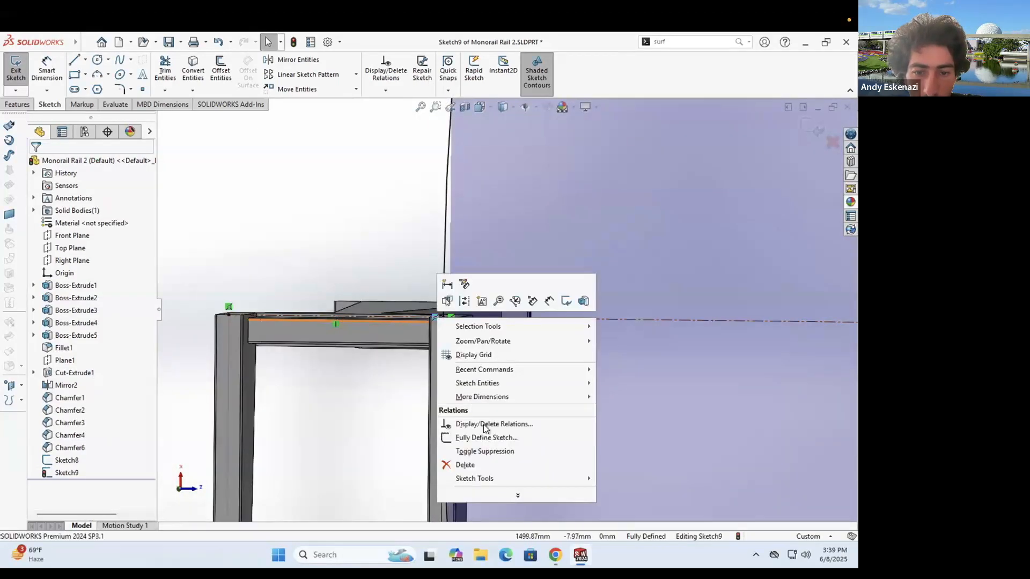
pyautogui.click(488, 463)
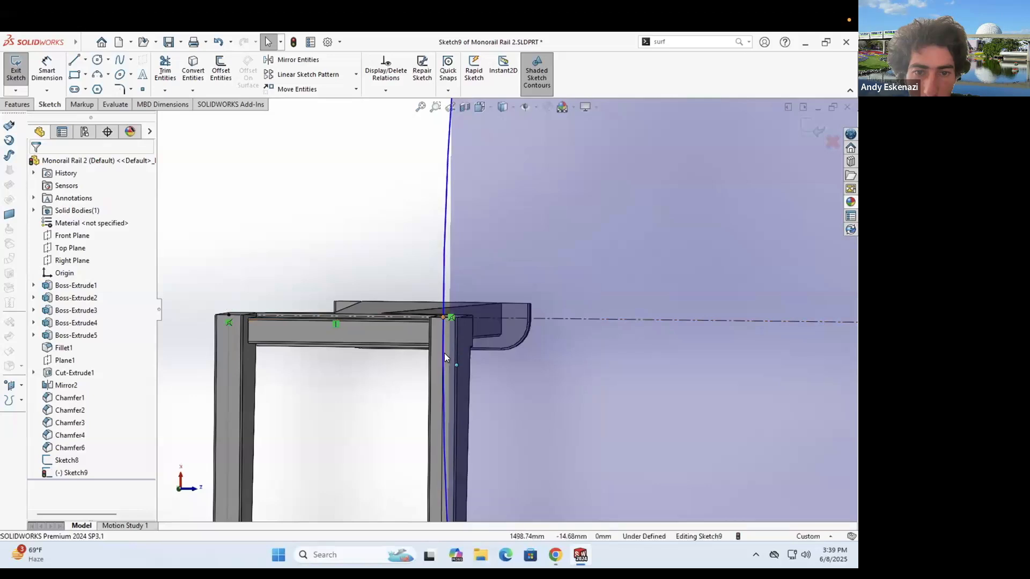
# - Drag the circle's edge past the rail end and move the centerline's left end down into the beam
pyautogui.moveTo(443, 317); pyautogui.dragTo(511, 318)
pyautogui.click(228, 320)
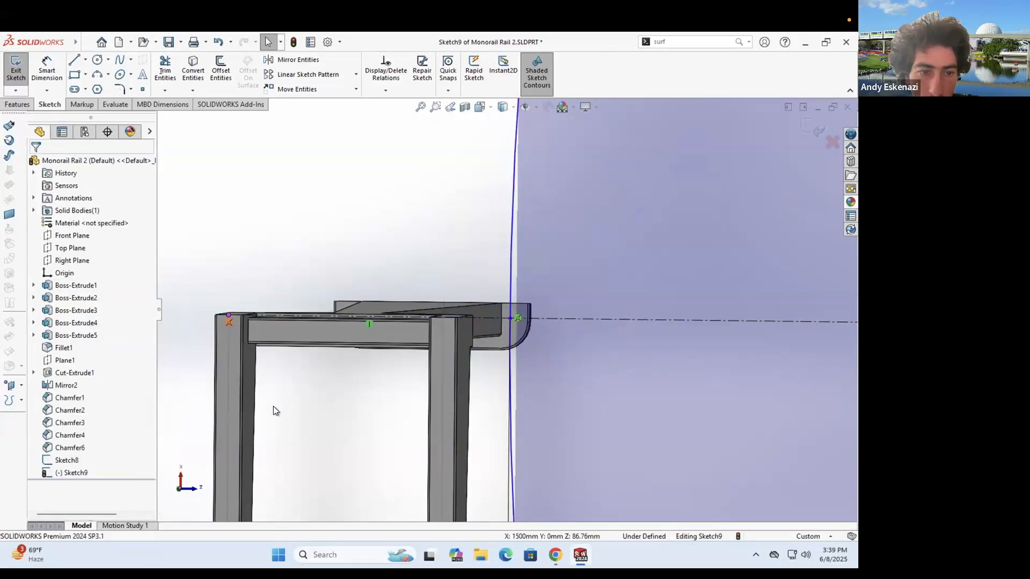
pyautogui.rightClick(229, 318)
pyautogui.click(228, 313)
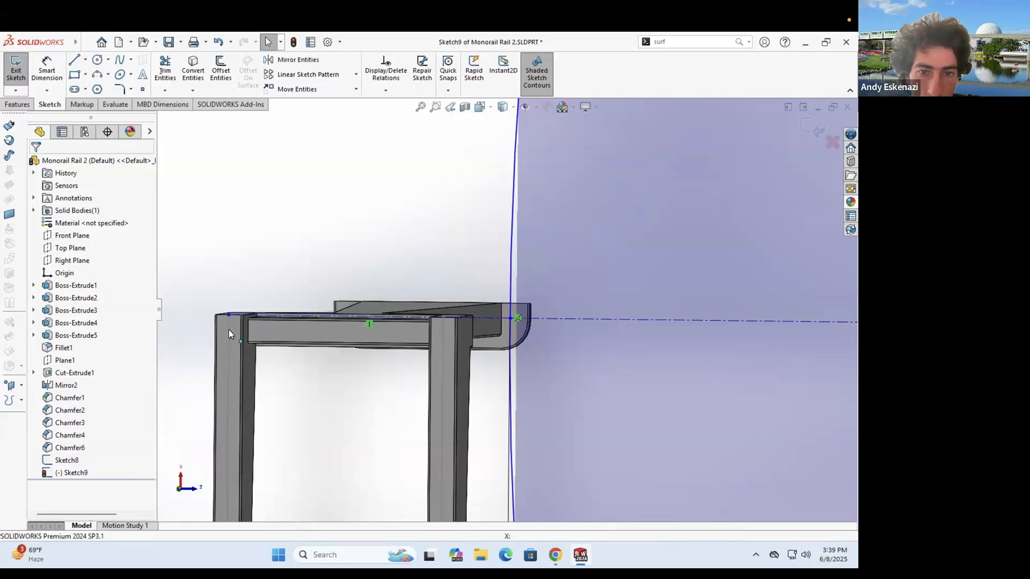
pyautogui.click(228, 315)
pyautogui.moveTo(228, 315); pyautogui.dragTo(231, 331)
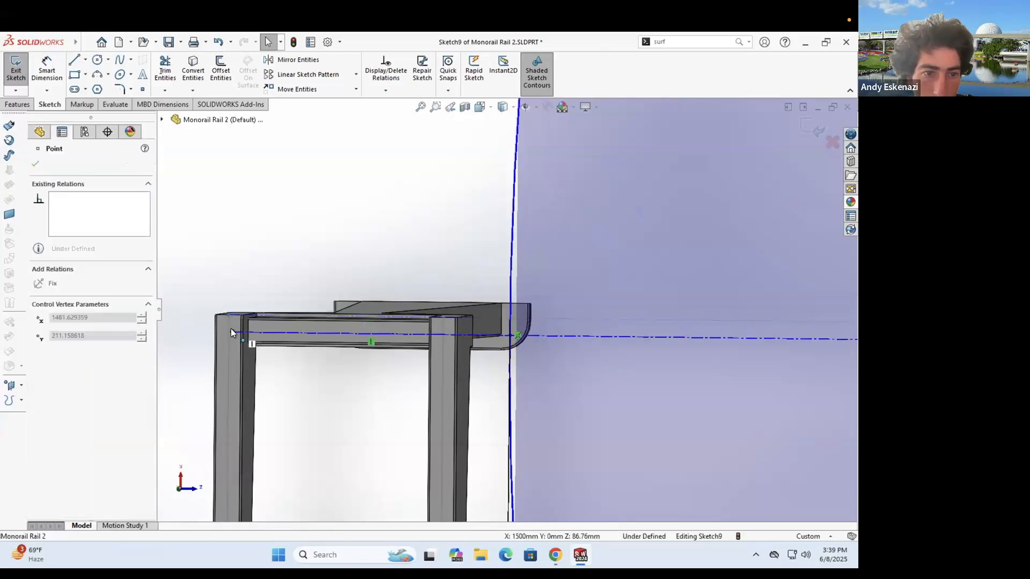
pyautogui.click(307, 284)
# - Draw a vertical centerline at the end column's top corner
pyautogui.scroll(-4, 307, 285)
pyautogui.click(85, 60)
pyautogui.click(100, 87)
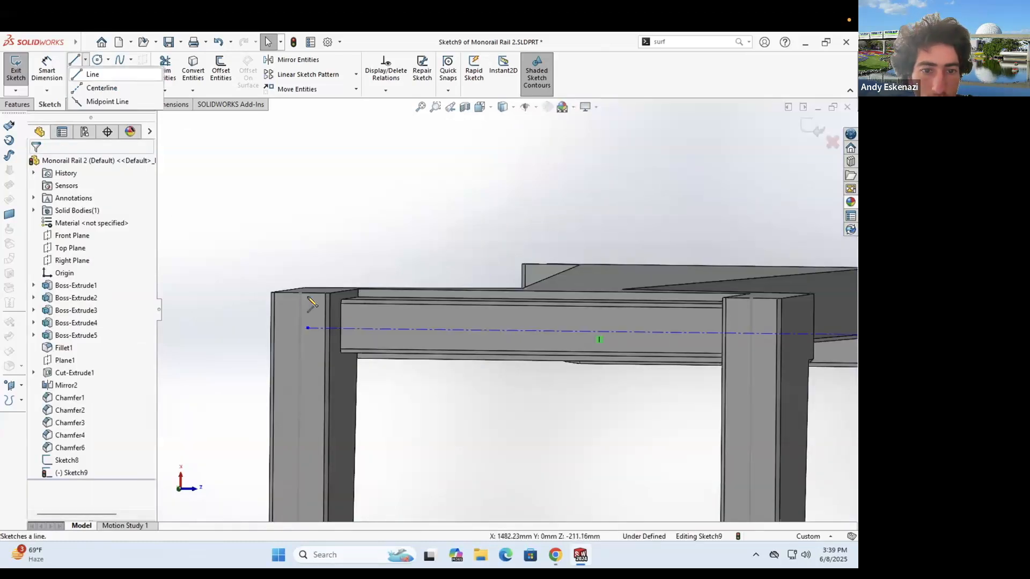
pyautogui.click(301, 358)
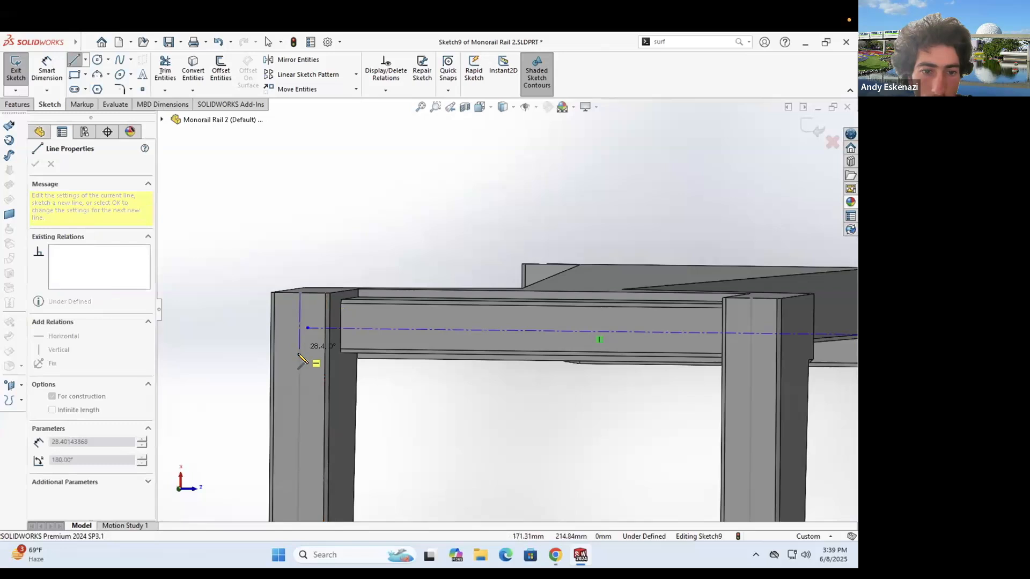
pyautogui.press('Escape')
pyautogui.moveTo(326, 346); pyautogui.dragTo(414, 346, button='middle')
# - Select the new vertical centerline together with the end column's edge
pyautogui.click(305, 343)
pyautogui.scroll(3, 326, 345)
pyautogui.moveTo(249, 362); pyautogui.dragTo(223, 324, button='middle')
pyautogui.keyDown('ctrl'); pyautogui.click(211, 325); pyautogui.keyUp('ctrl')
pyautogui.scroll(3, 304, 309)
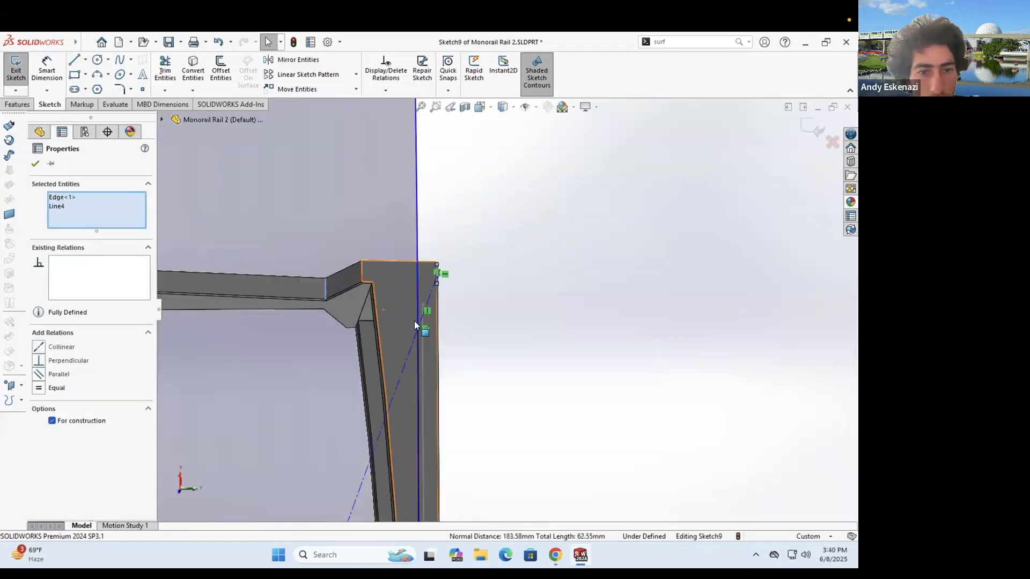
pyautogui.moveTo(423, 314); pyautogui.dragTo(387, 306, button='middle')
pyautogui.scroll(2, 387, 306)
# - Exit Sketch9 and return to the Monorail Rail 2 part with nothing selected
pyautogui.scroll(-2, 483, 298)
pyautogui.press('Escape')
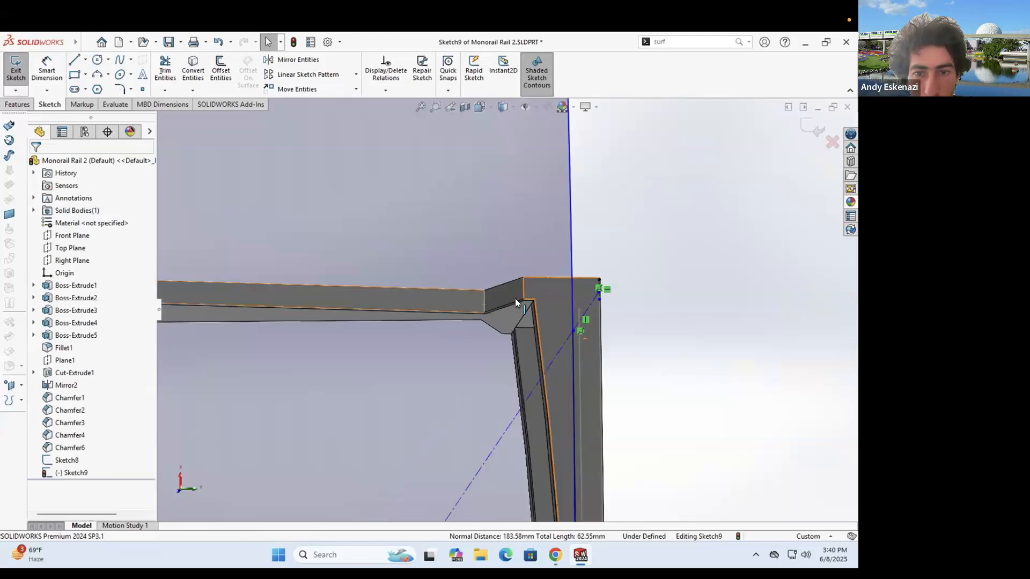
pyautogui.scroll(-3, 515, 298)
pyautogui.doubleClick(735, 355)
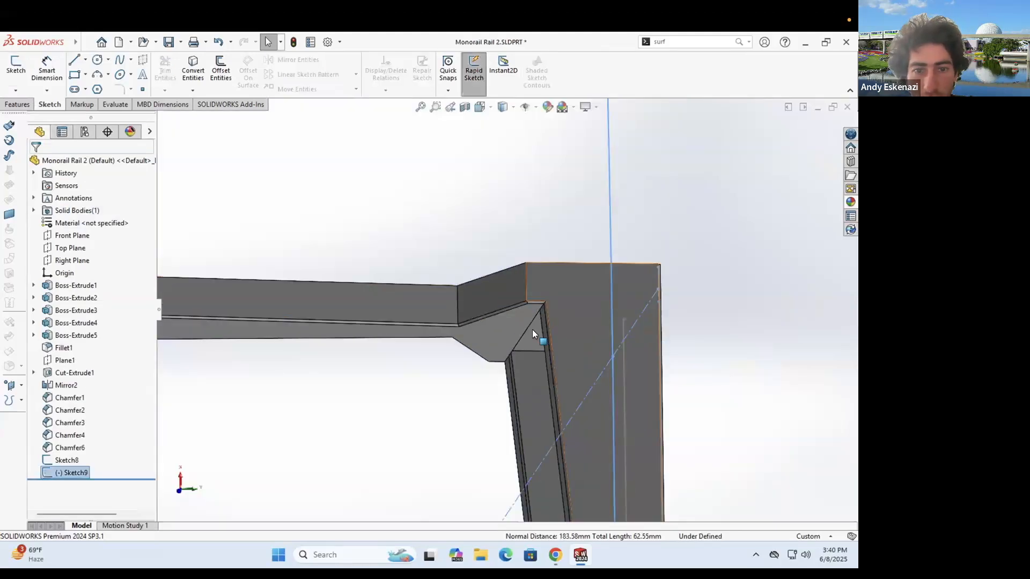
pyautogui.press('Escape')
pyautogui.scroll(3, 377, 309)
pyautogui.scroll(3, 592, 329)
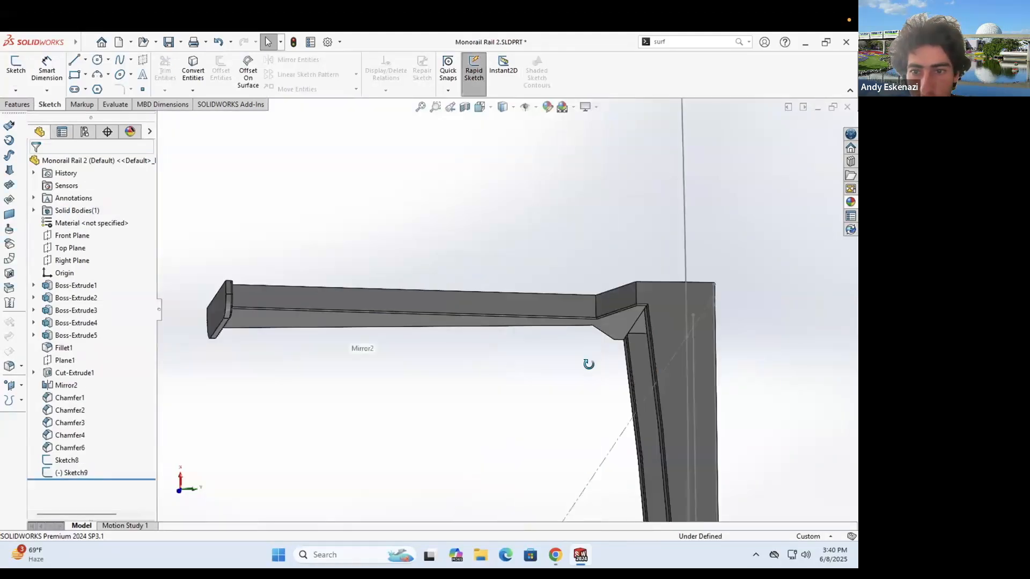
# - Open Boss-Extrude1 from the feature tree for editing
pyautogui.click(67, 284)
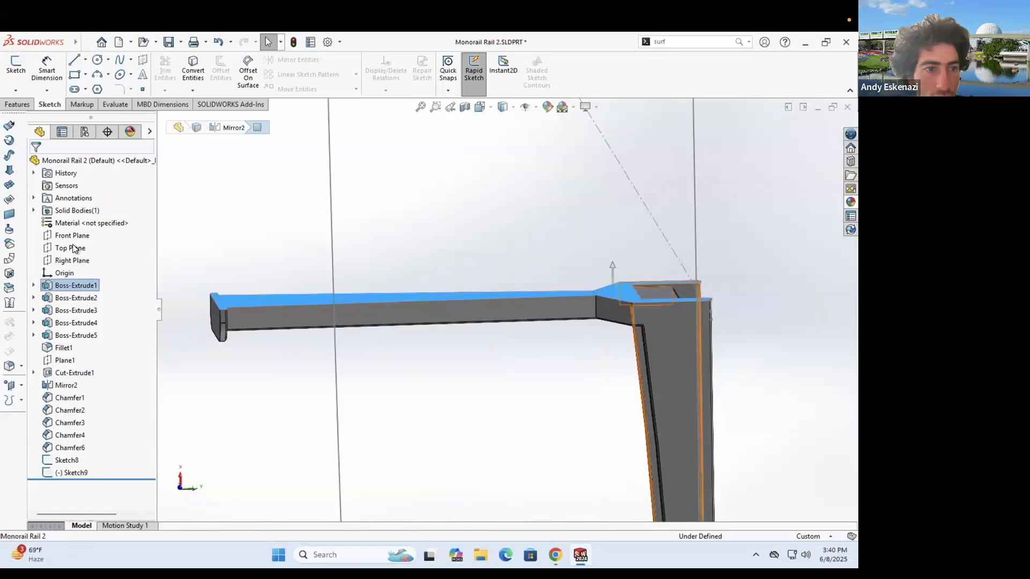
pyautogui.click(71, 242)
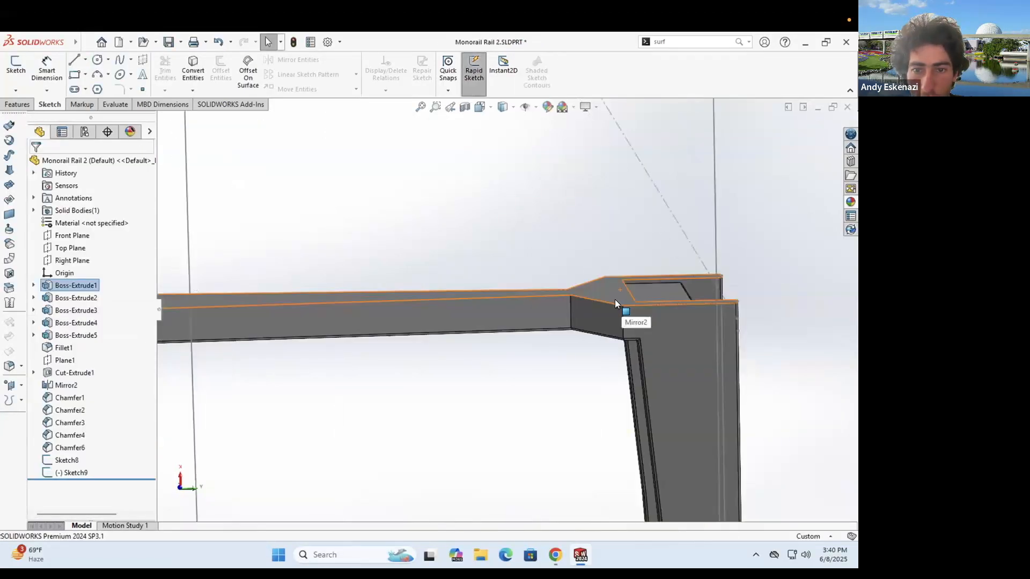
pyautogui.scroll(-1, 592, 301)
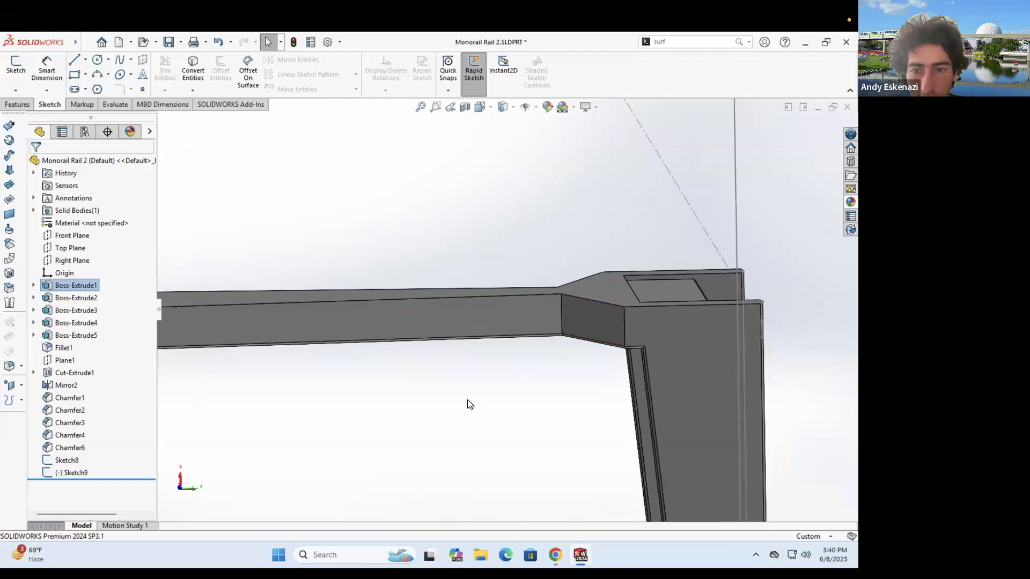
pyautogui.moveTo(678, 294); pyautogui.dragTo(662, 279, button='middle')
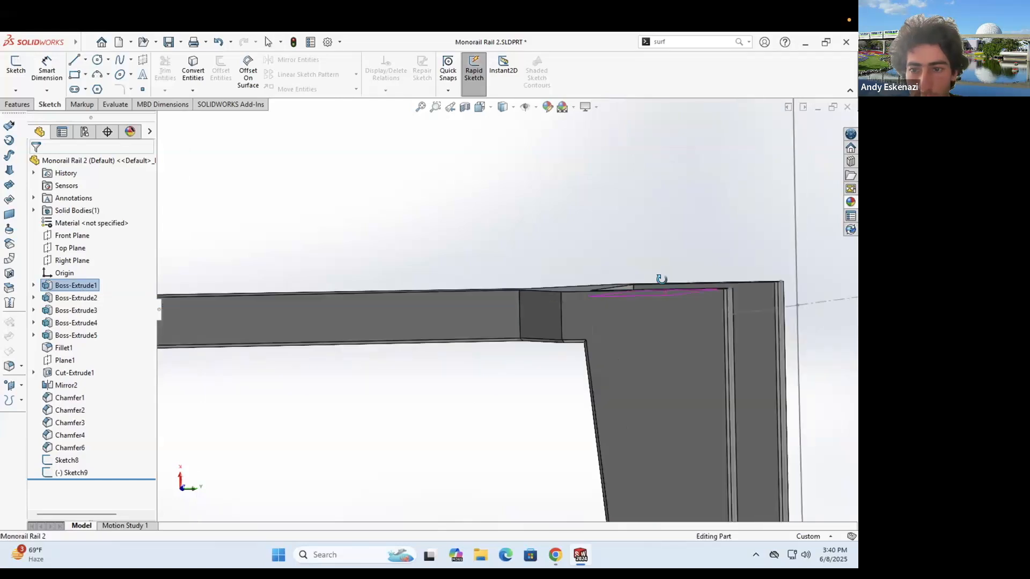
# - Review Sketch1's rail profile in edit mode, exit it, and bring up Sketch9's commands
pyautogui.rightClick(78, 298)
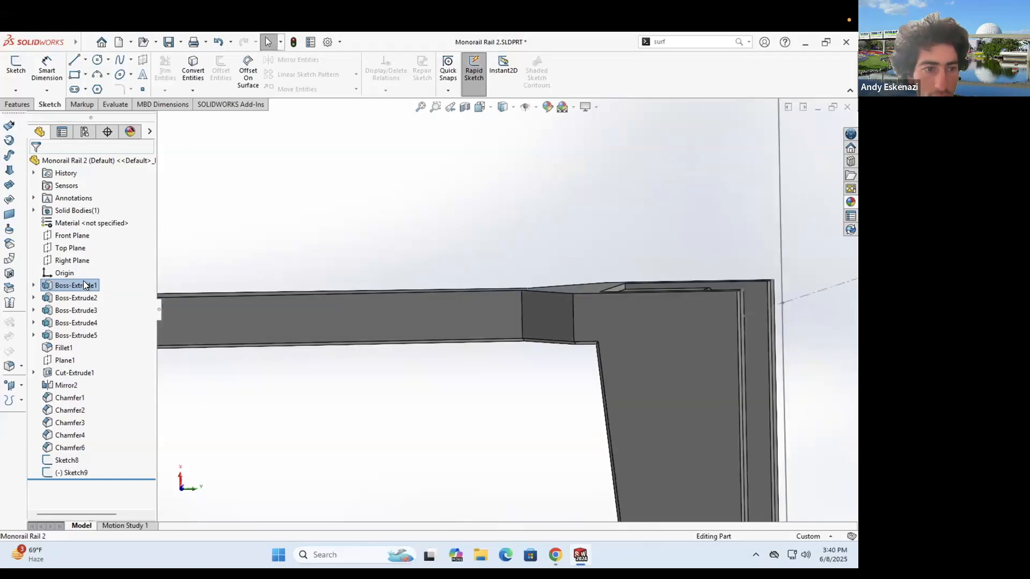
pyautogui.click(85, 264)
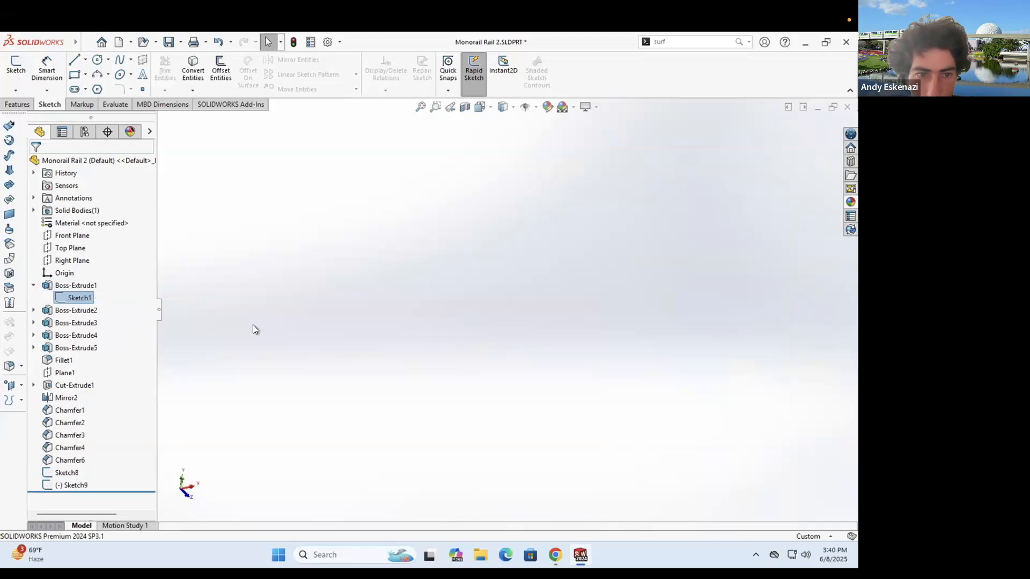
pyautogui.scroll(-1, 275, 321)
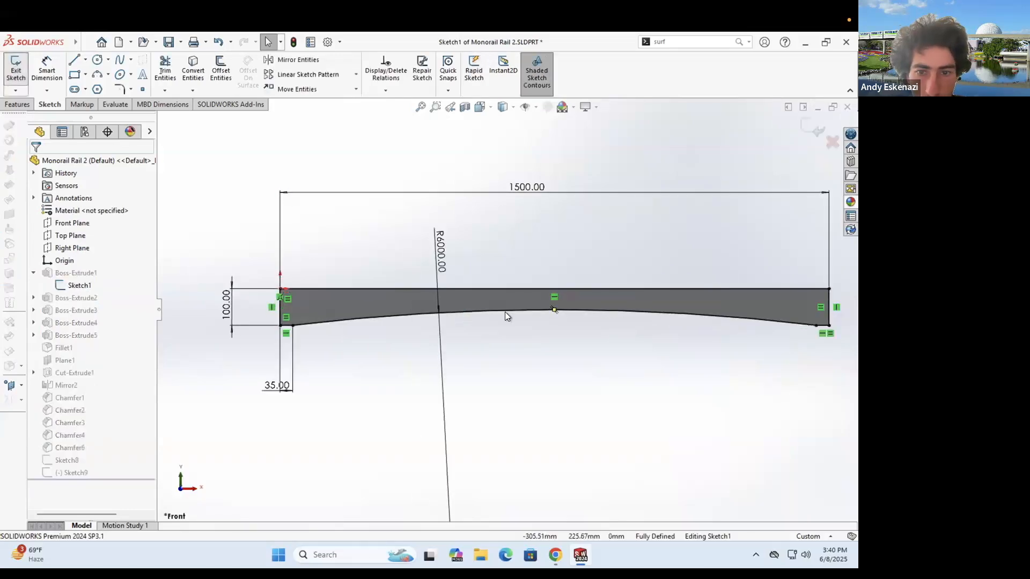
pyautogui.press('Escape')
pyautogui.moveTo(287, 301); pyautogui.dragTo(515, 258, button='middle')
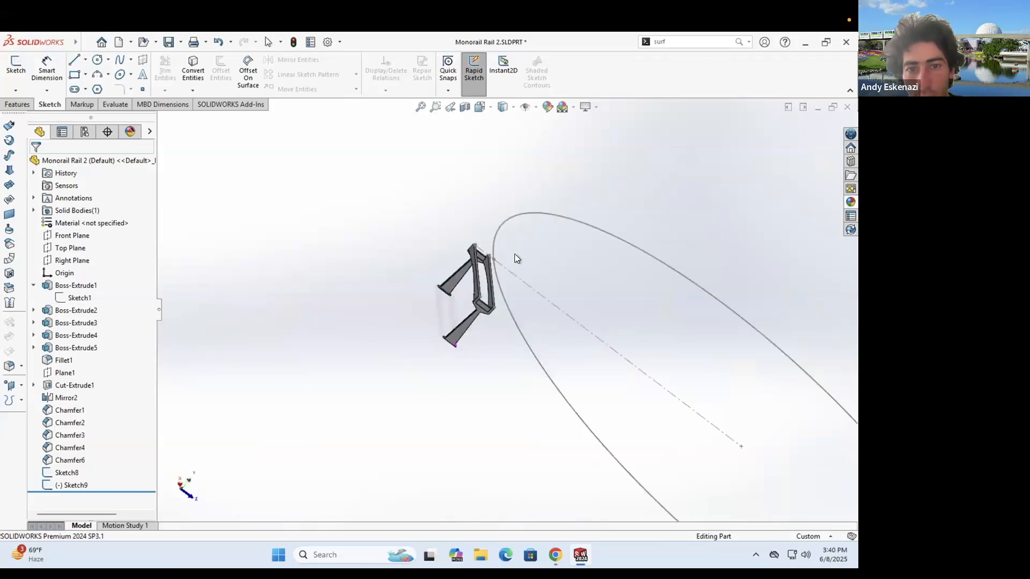
pyautogui.scroll(-3, 498, 224)
pyautogui.rightClick(490, 220)
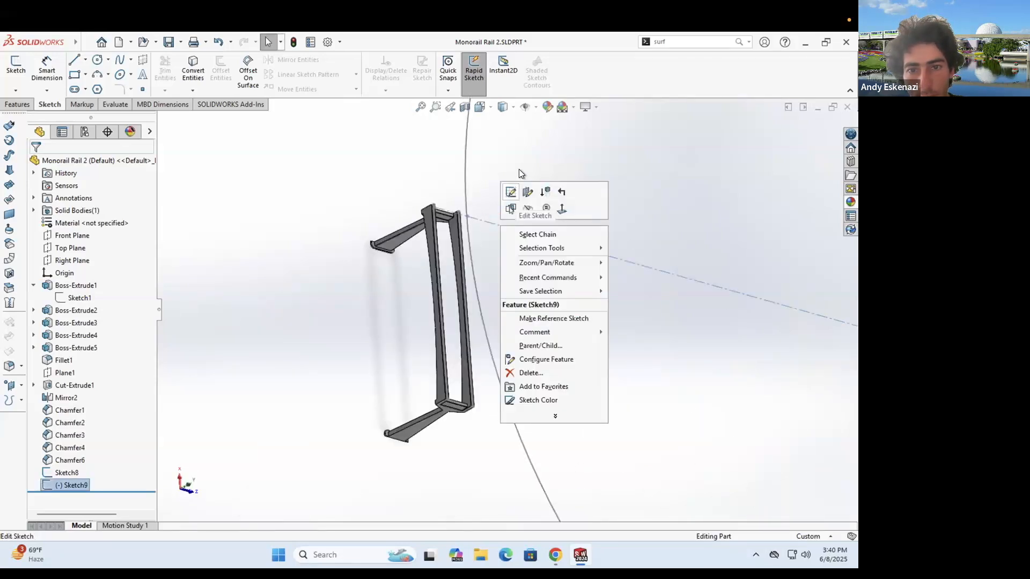
# - Edit Sketch9 and dimension the short horizontal line to 35
pyautogui.click(510, 192)
pyautogui.scroll(-12, 506, 138)
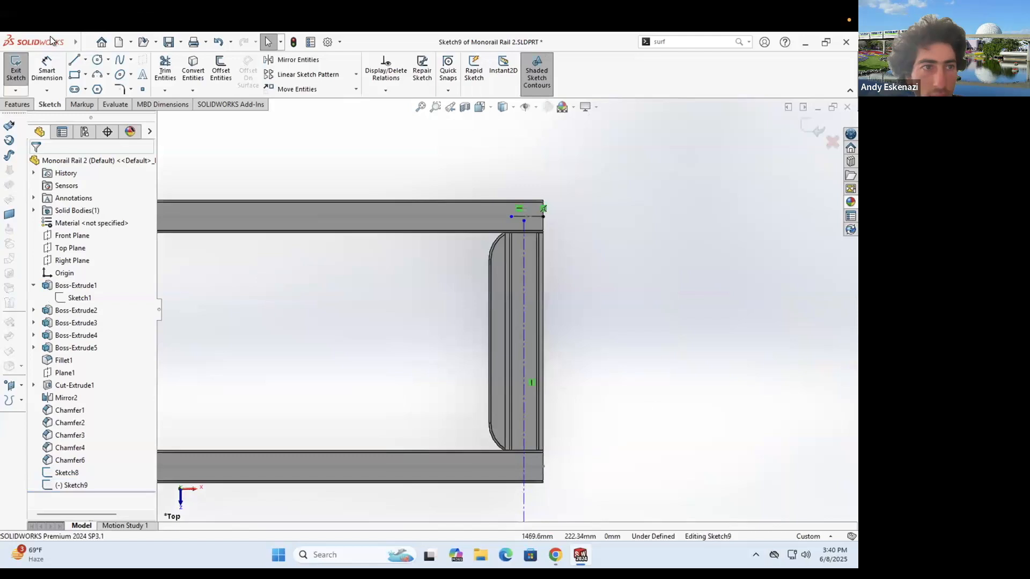
pyautogui.click(44, 65)
pyautogui.scroll(-1, 523, 214)
pyautogui.click(541, 230)
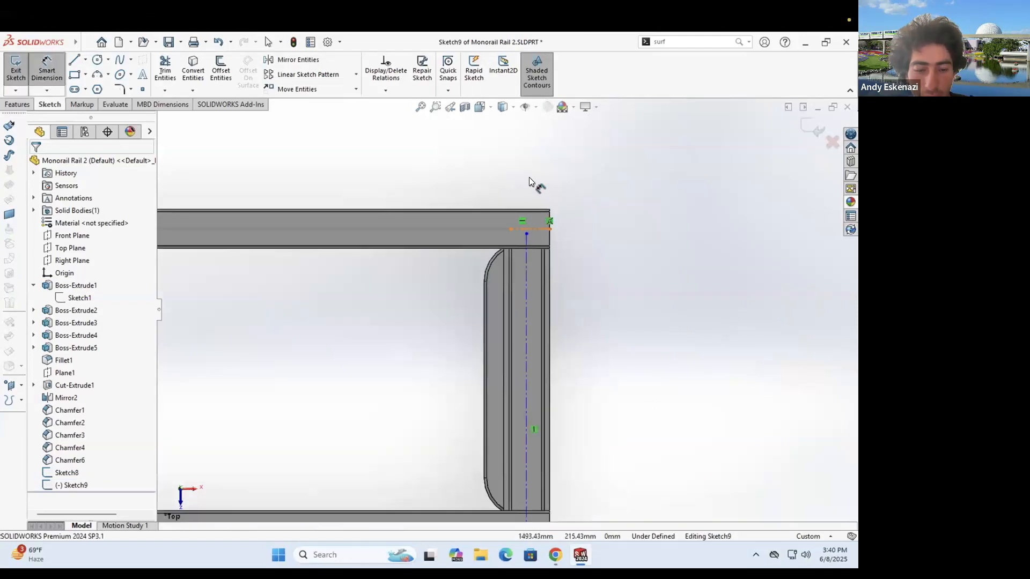
pyautogui.click(529, 181)
pyautogui.write('35')
pyautogui.press('Return')
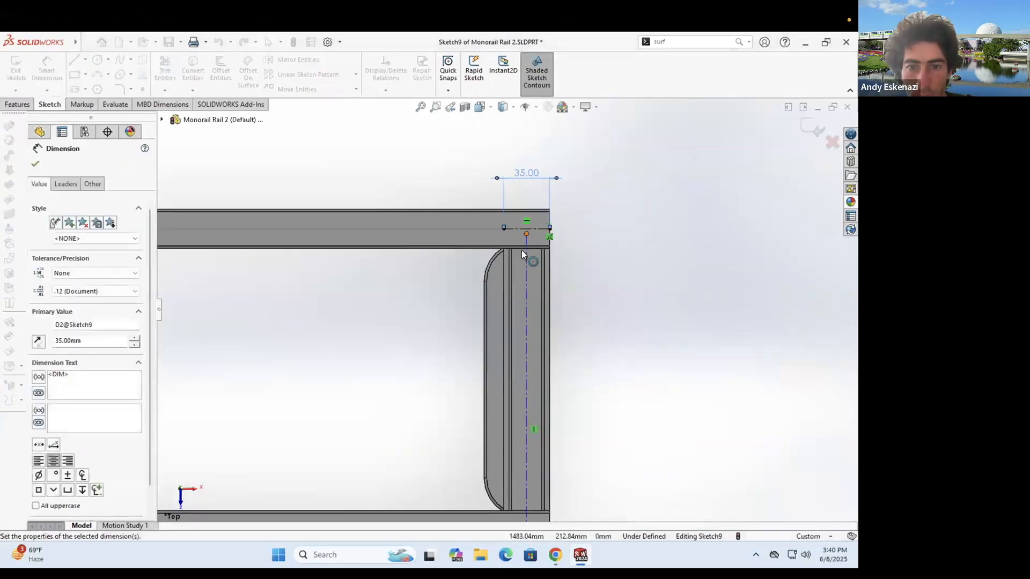
# - Move the long centreline's end point onto the post
pyautogui.scroll(3, 522, 246)
pyautogui.click(522, 242)
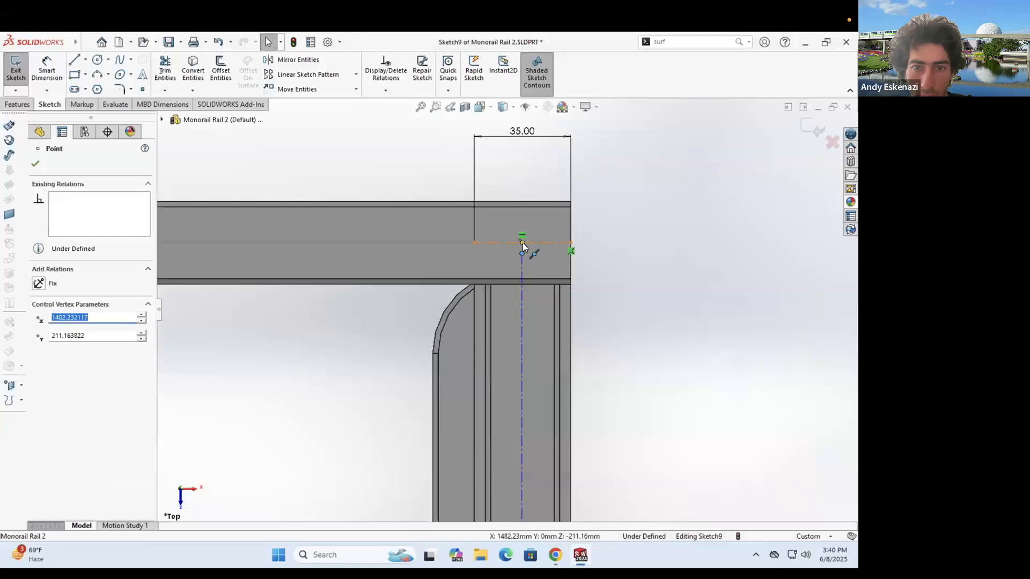
pyautogui.press('Escape')
pyautogui.scroll(-5, 513, 374)
pyautogui.moveTo(473, 327); pyautogui.dragTo(609, 259, button='middle')
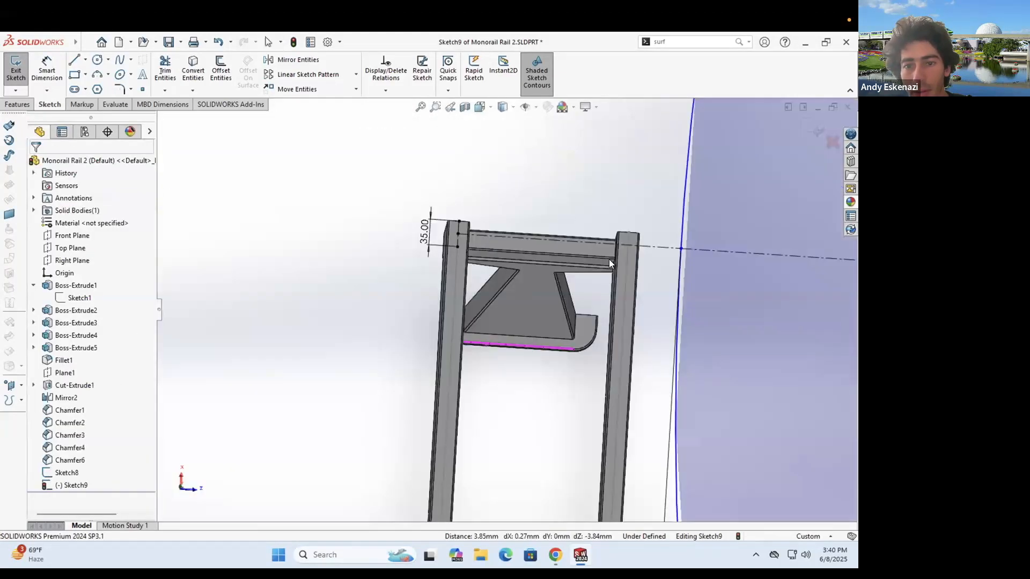
pyautogui.scroll(-3, 531, 322)
pyautogui.moveTo(533, 324)
pyautogui.mouseDown()
pyautogui.moveTo(504, 319)
pyautogui.moveTo(524, 320)
pyautogui.mouseUp()
pyautogui.click(499, 326)
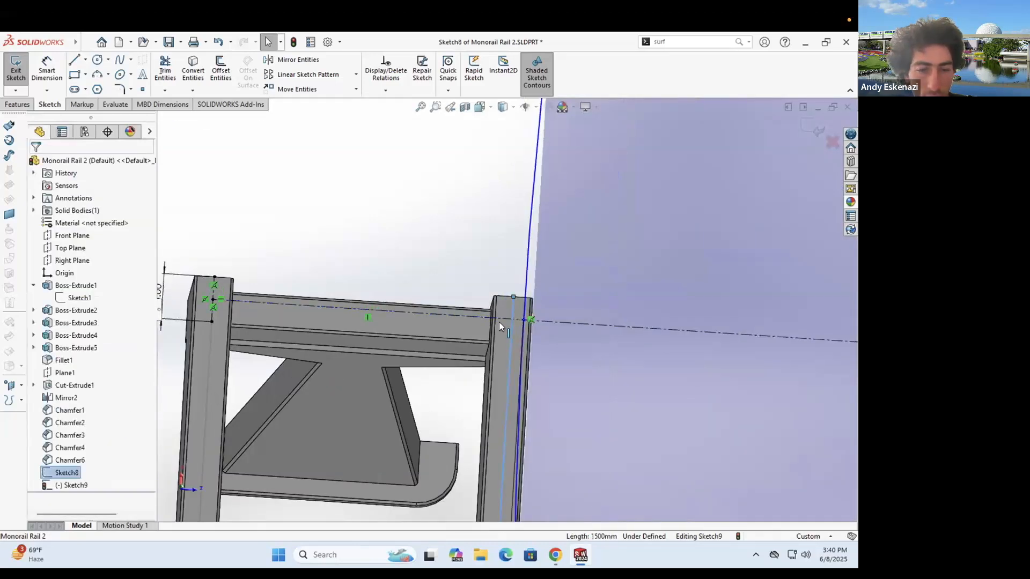
pyautogui.scroll(-2, 517, 297)
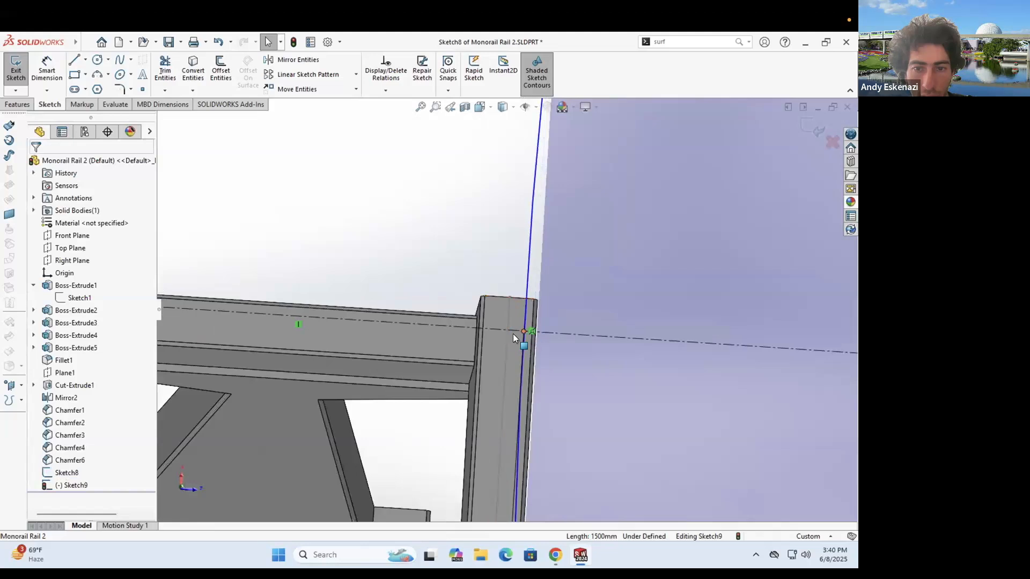
pyautogui.click(509, 336)
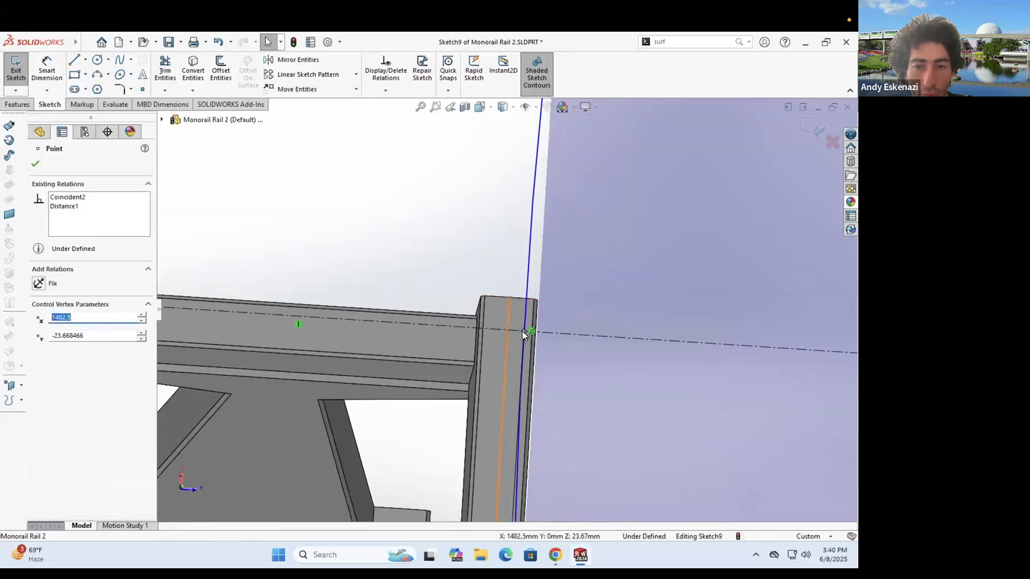
pyautogui.click(522, 330)
pyautogui.press('Escape')
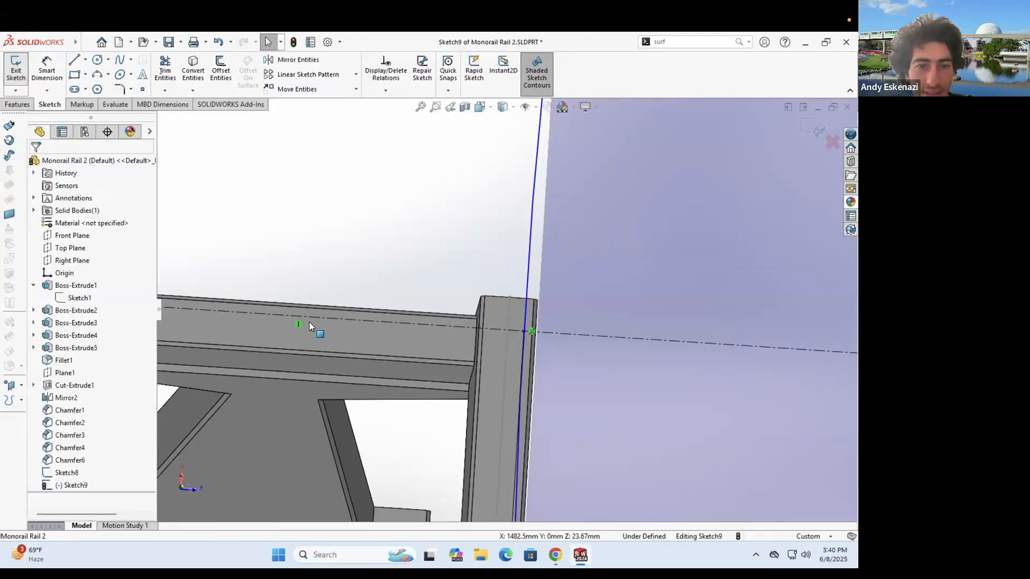
# - Try a 225 length dimension above the beam, then undo it
pyautogui.click(50, 71)
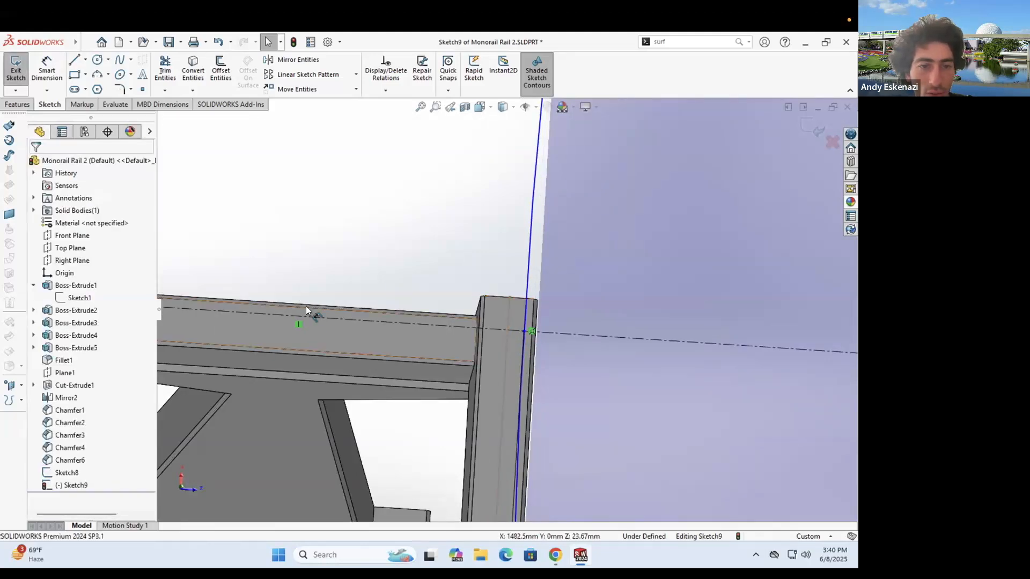
pyautogui.click(329, 225)
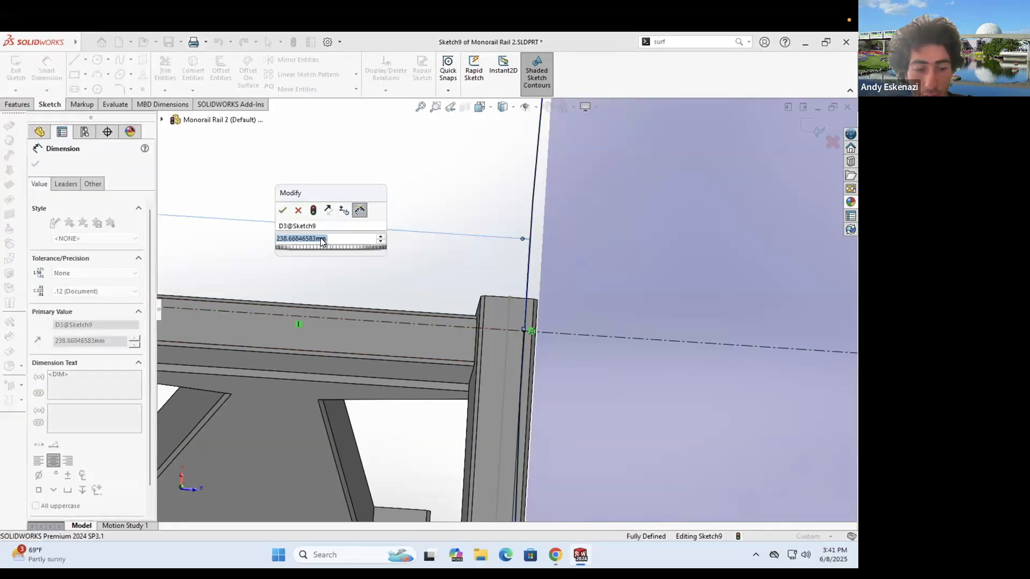
pyautogui.write('225')
pyautogui.press('Return')
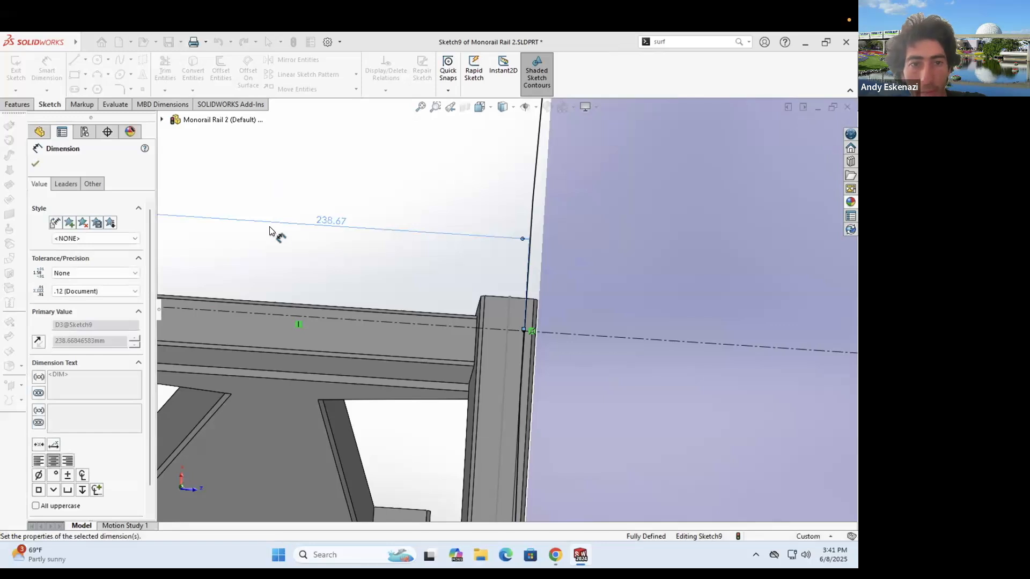
pyautogui.hotkey('ctrl', 'z')
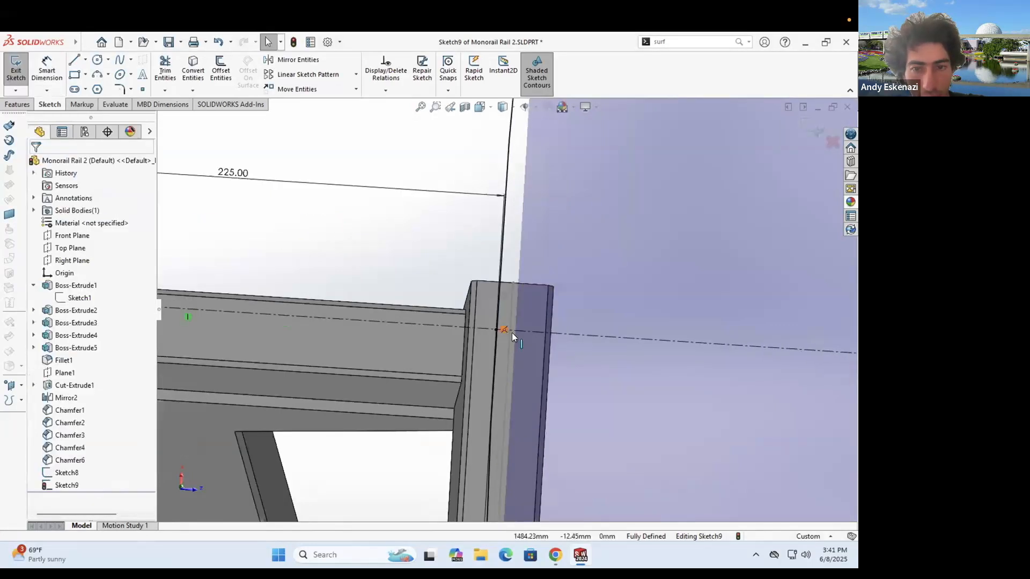
pyautogui.moveTo(575, 378); pyautogui.dragTo(533, 356, button='middle')
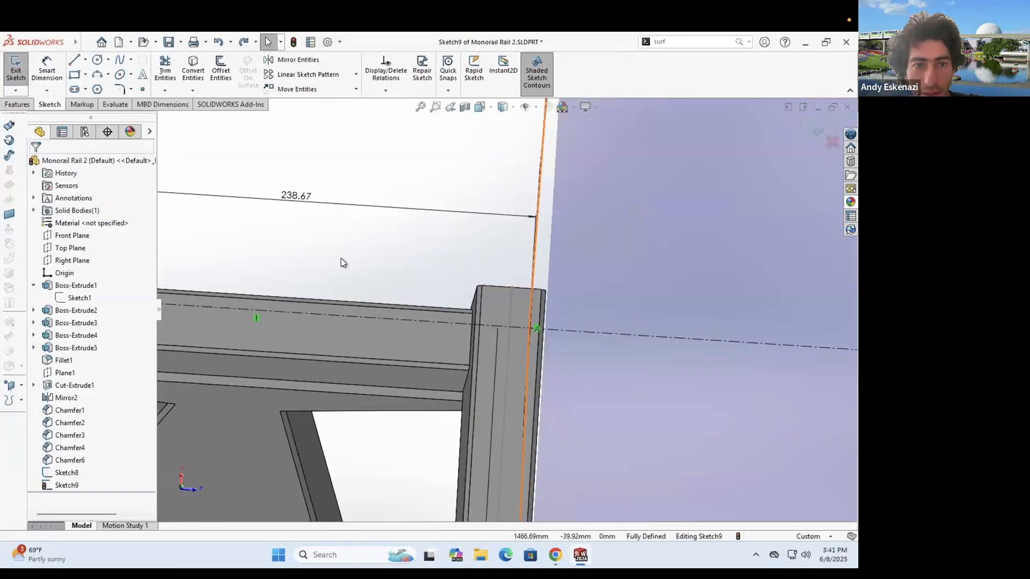
pyautogui.hotkey('ctrl', 'z')
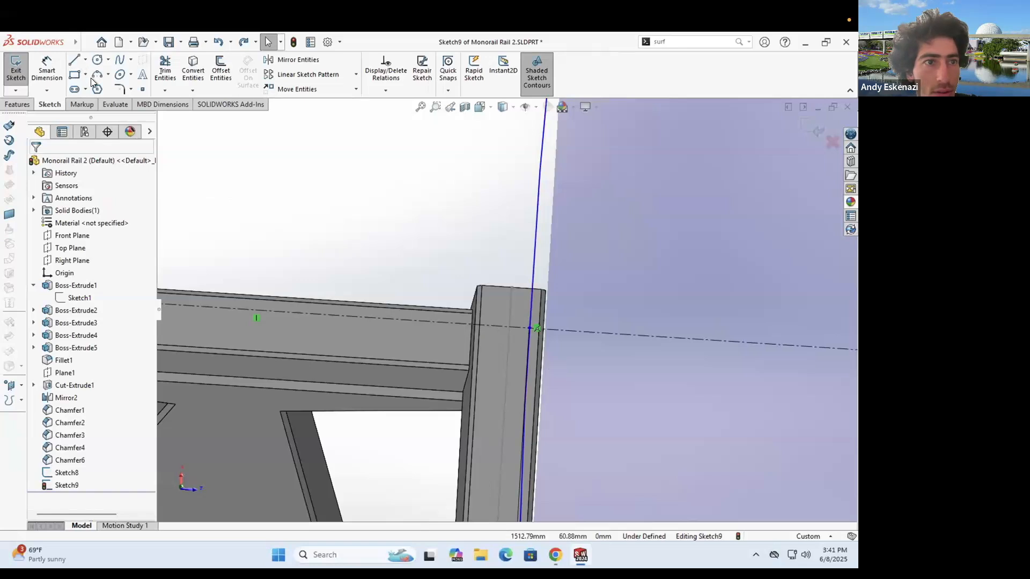
# - Draw a short construction centreline ending on the post, perpendicular to the long centreline
pyautogui.click(85, 60)
pyautogui.click(105, 87)
pyautogui.click(530, 329)
pyautogui.press('Escape')
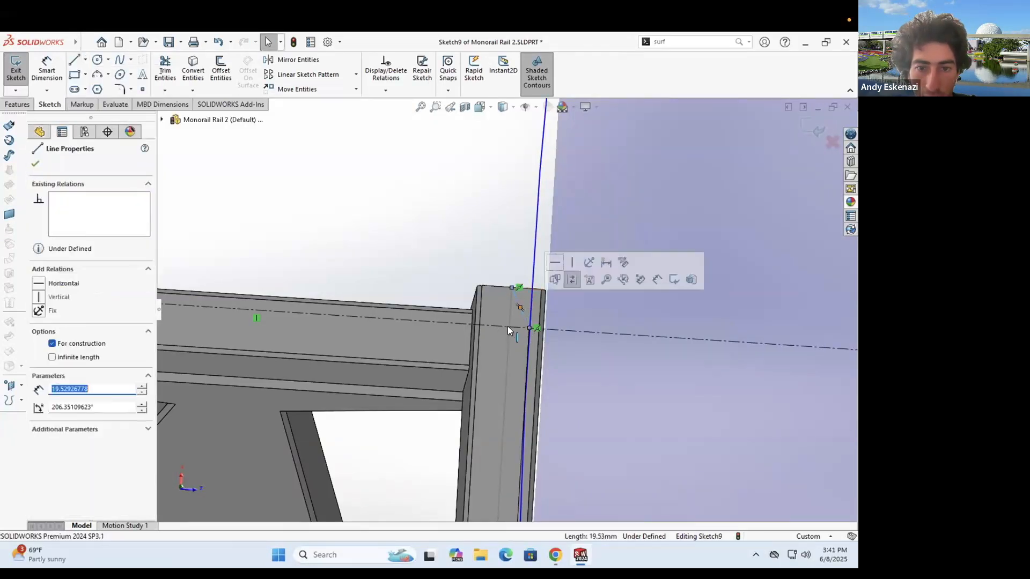
pyautogui.keyDown('ctrl'); pyautogui.click(507, 325); pyautogui.keyUp('ctrl')
pyautogui.click(522, 283)
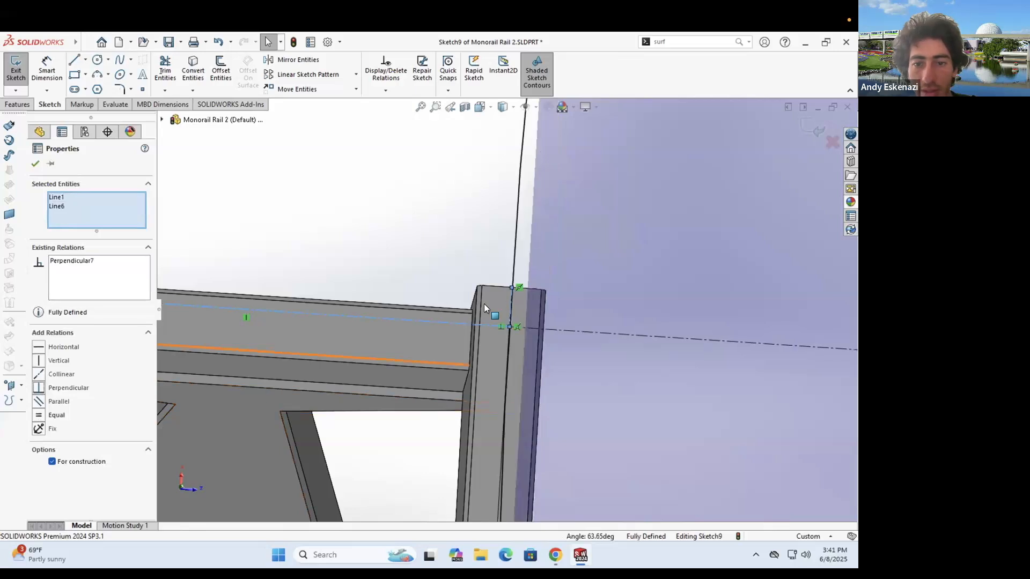
pyautogui.click(442, 294)
pyautogui.scroll(5, 431, 293)
# - Draw a concentric circle from the existing circle's centre through the rail frame corner
pyautogui.scroll(5, 404, 306)
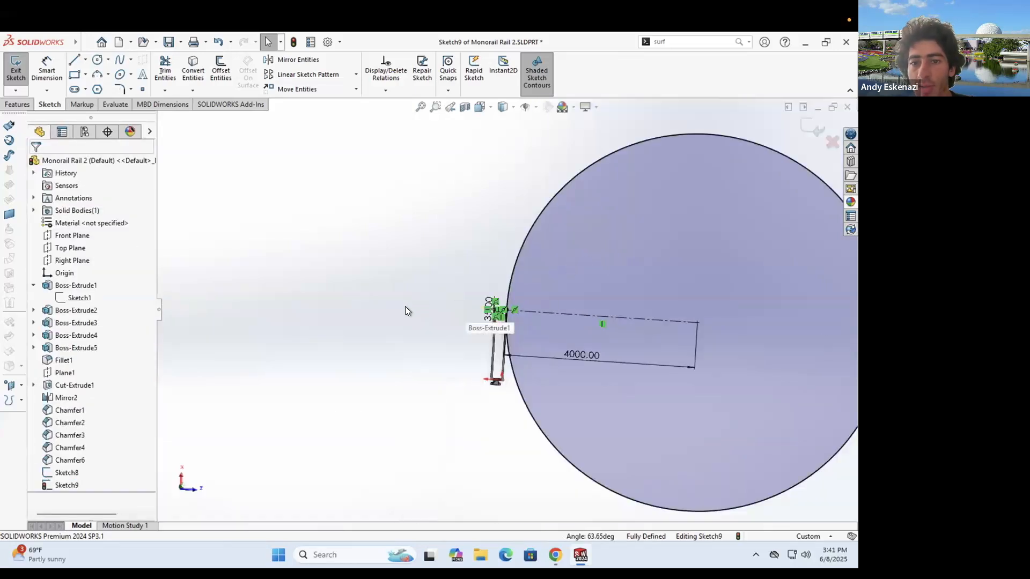
pyautogui.moveTo(558, 307); pyautogui.dragTo(561, 320, button='middle')
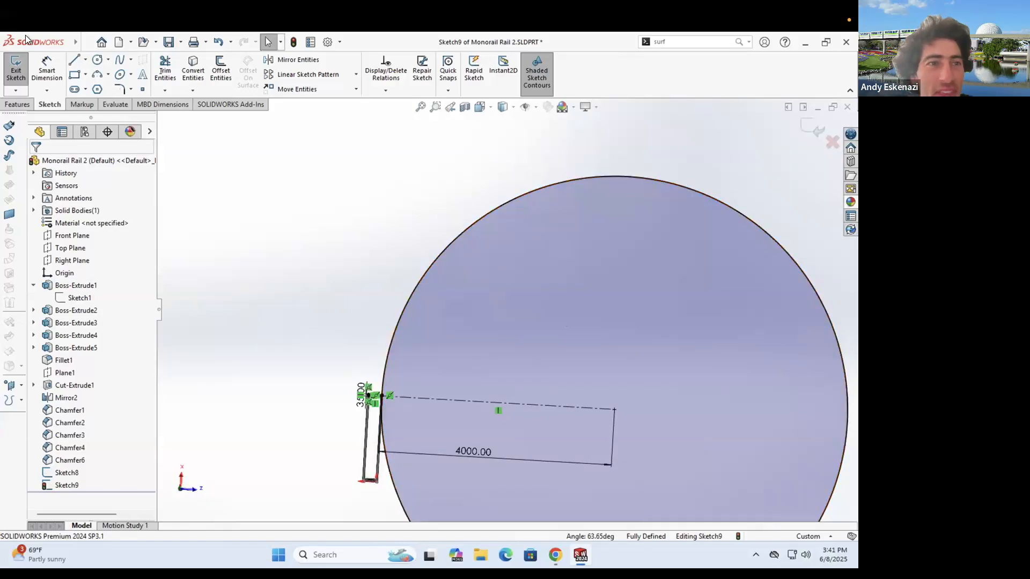
pyautogui.click(97, 60)
pyautogui.click(614, 410)
pyautogui.scroll(-3, 387, 323)
pyautogui.click(388, 323)
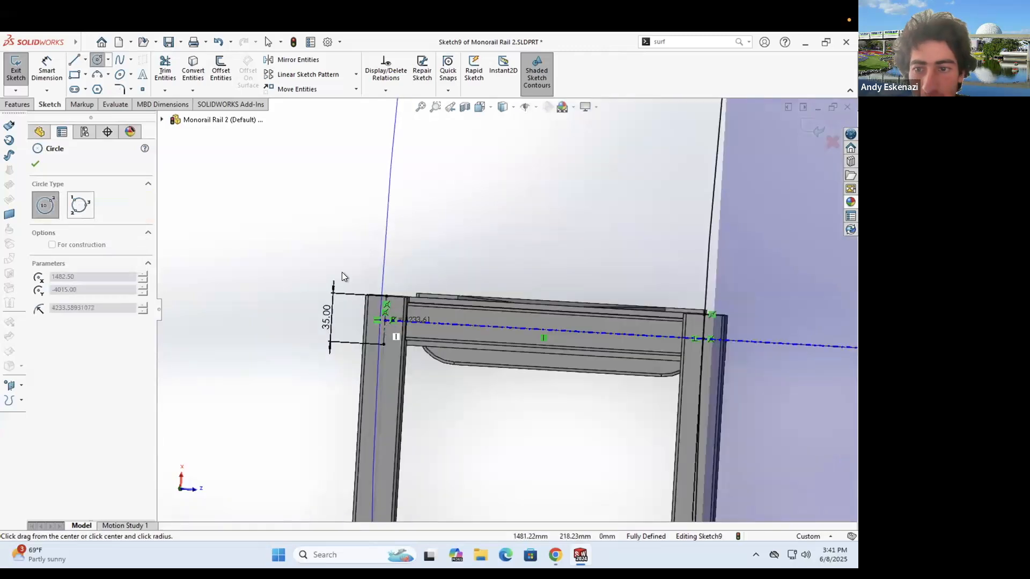
pyautogui.press('Escape')
pyautogui.scroll(6, 531, 365)
pyautogui.moveTo(582, 228)
pyautogui.mouseDown(button='middle')
pyautogui.moveTo(510, 226)
pyautogui.moveTo(592, 261)
pyautogui.mouseUp(button='middle')
pyautogui.scroll(-5, 419, 278)
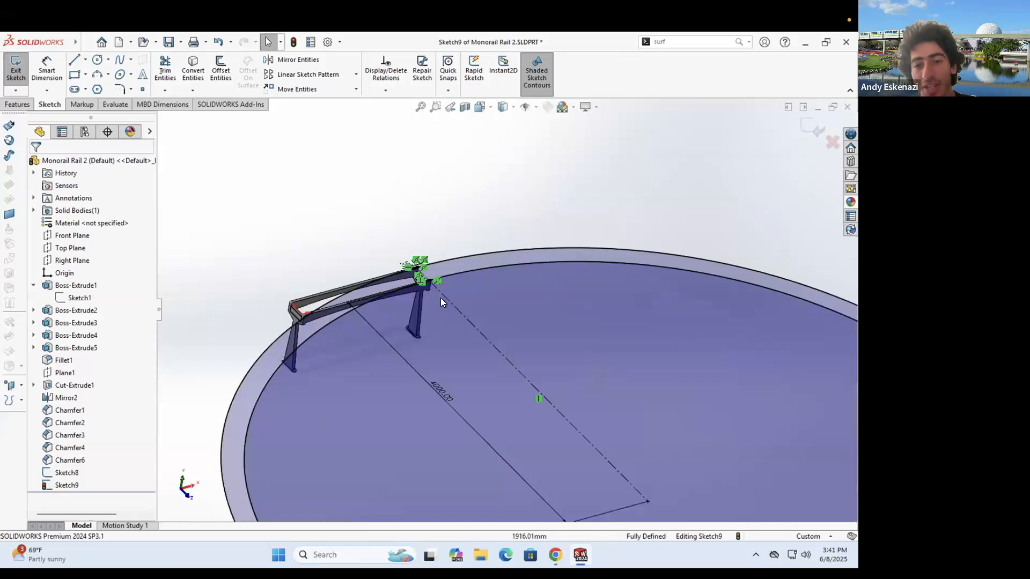
pyautogui.scroll(-3, 440, 298)
pyautogui.moveTo(597, 446); pyautogui.dragTo(589, 440, button='middle')
pyautogui.scroll(6, 589, 440)
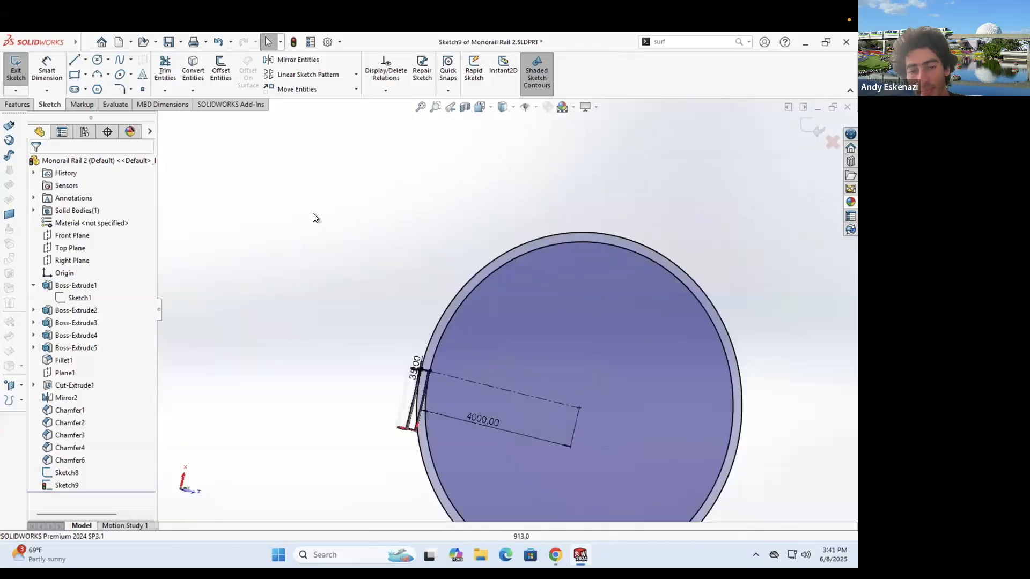
# - Draw construction lines from the circle centre to the top and upper-left rim
pyautogui.click(86, 60)
pyautogui.click(101, 88)
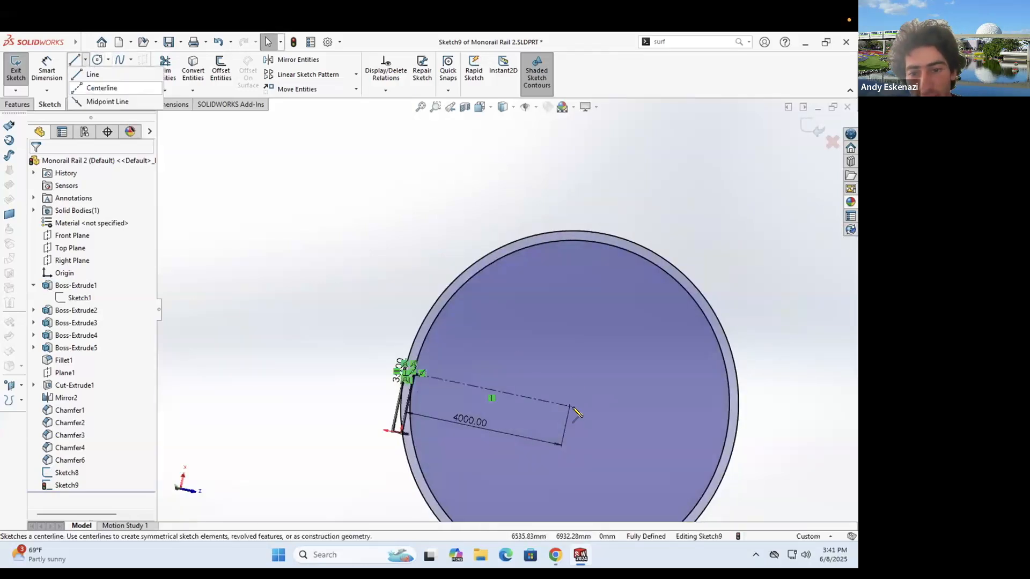
pyautogui.click(607, 234)
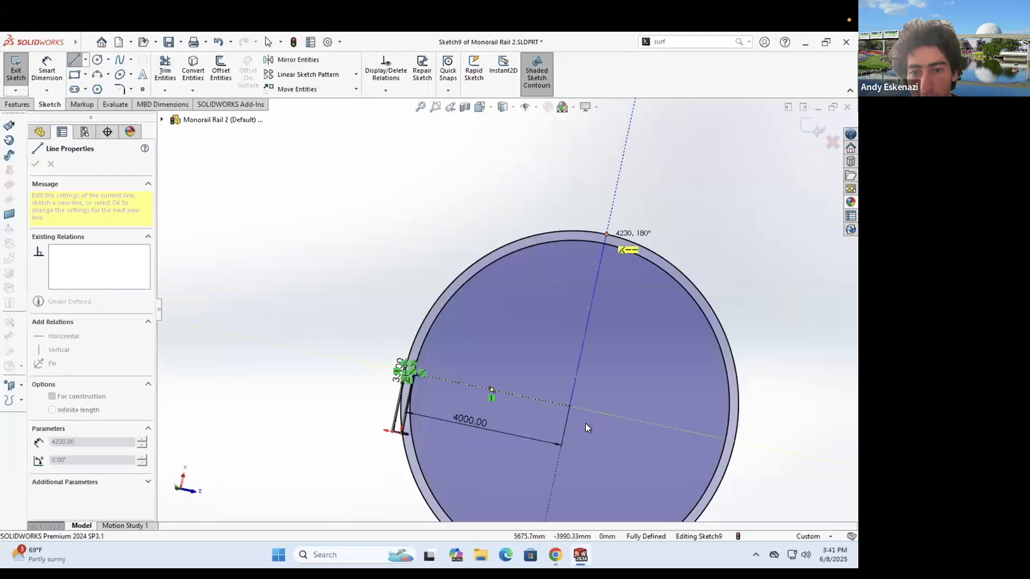
pyautogui.press('Escape')
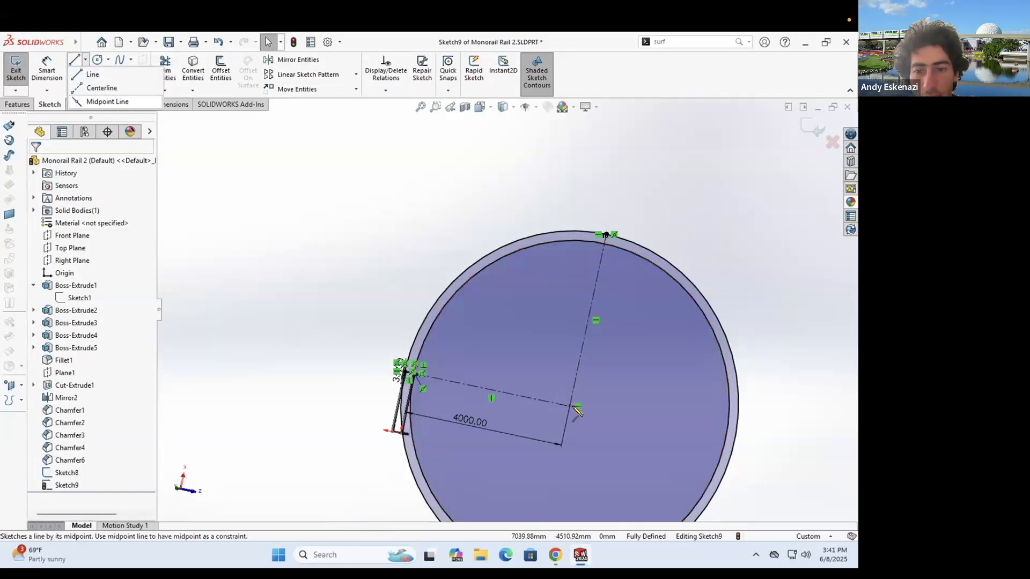
pyautogui.press('l')
pyautogui.click(441, 296)
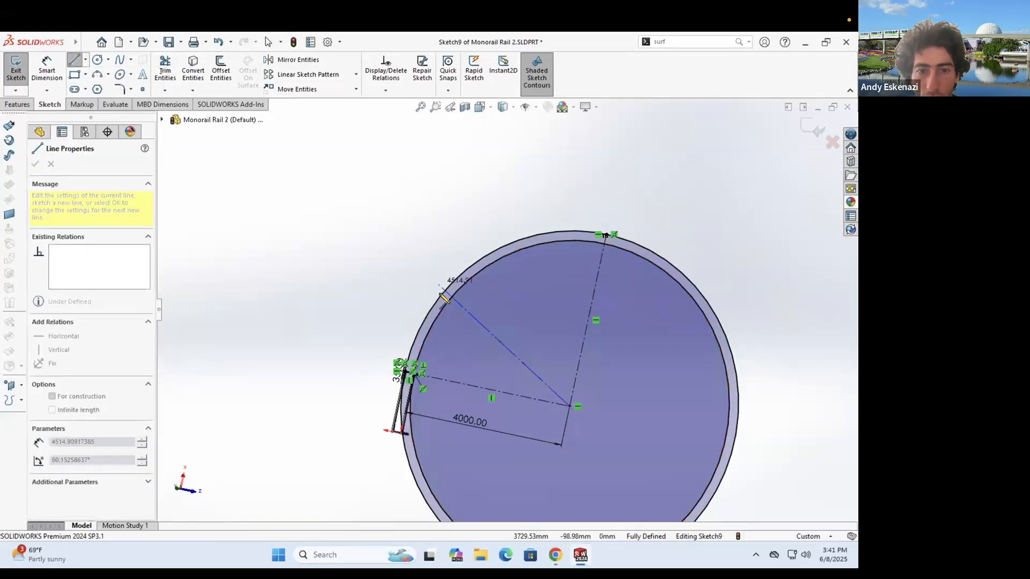
pyautogui.press('Escape')
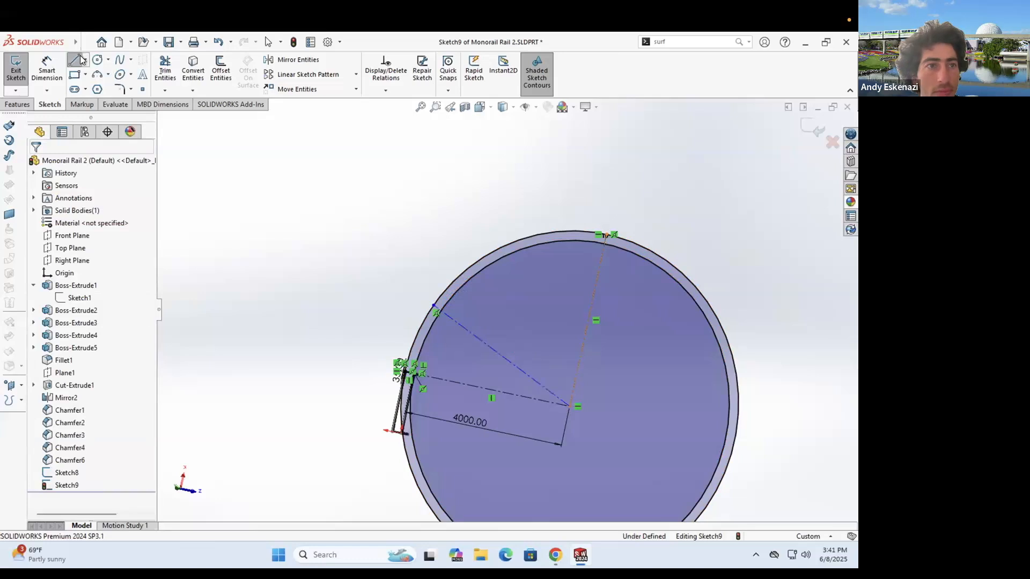
# - Add two more radial centerlines from the circle centre to the upper-left and top rim
pyautogui.click(85, 59)
pyautogui.click(570, 406)
pyautogui.click(481, 260)
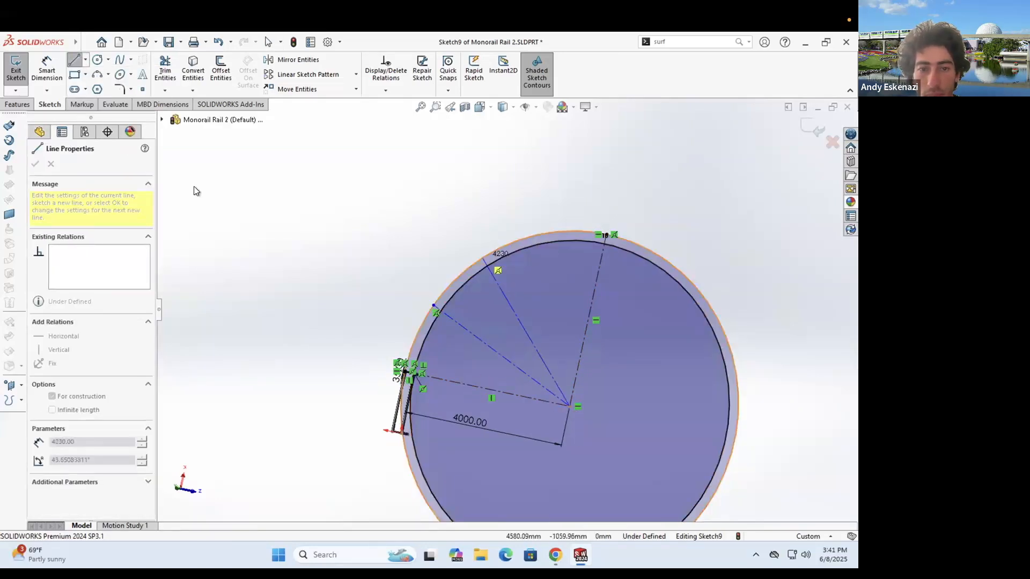
pyautogui.press('Escape')
pyautogui.click(87, 62)
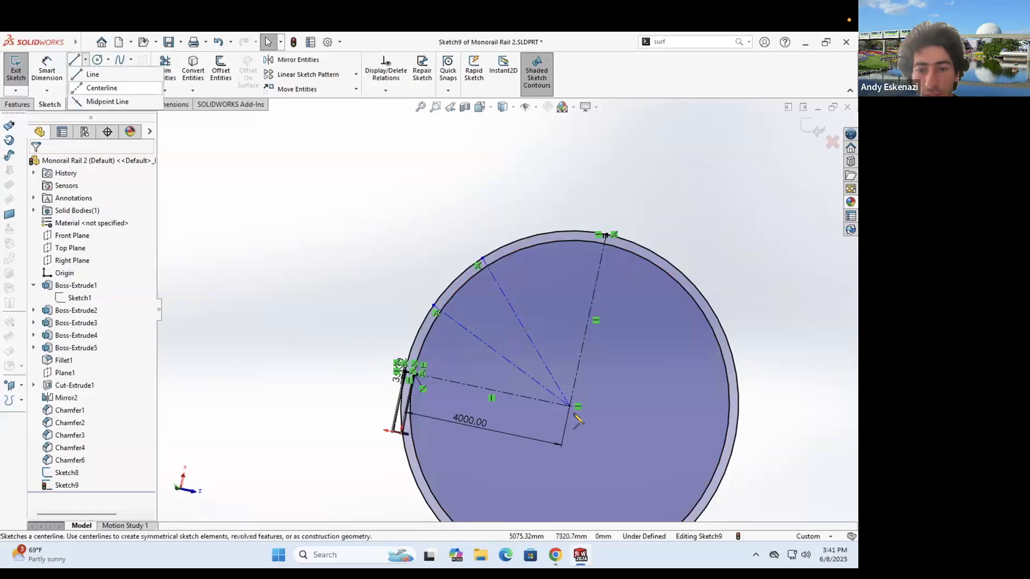
pyautogui.click(99, 87)
pyautogui.click(553, 232)
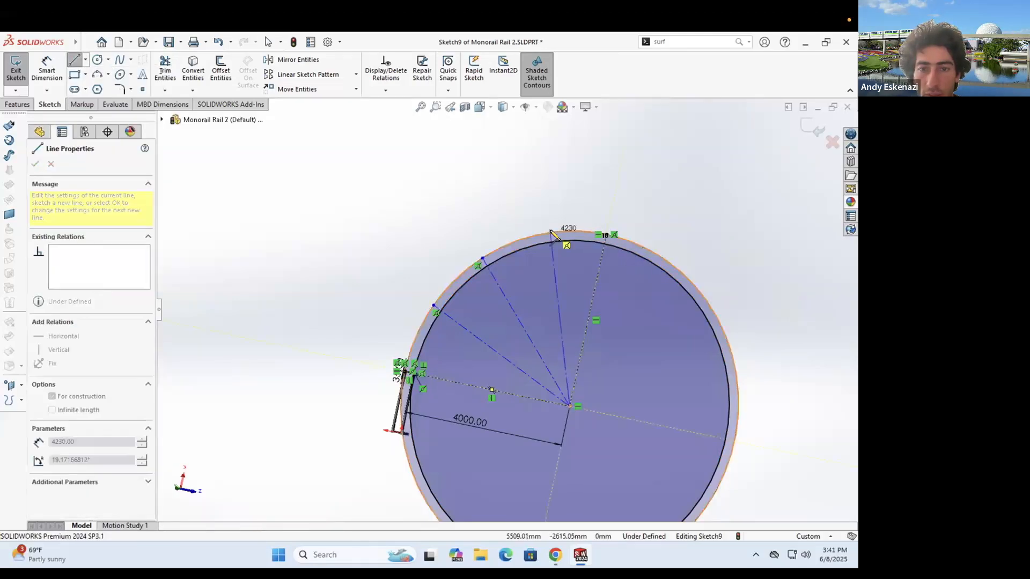
pyautogui.press('Escape')
# - Draw a centerline from the upper-left rim point to the frame end corner and check its length
pyautogui.scroll(-4, 444, 296)
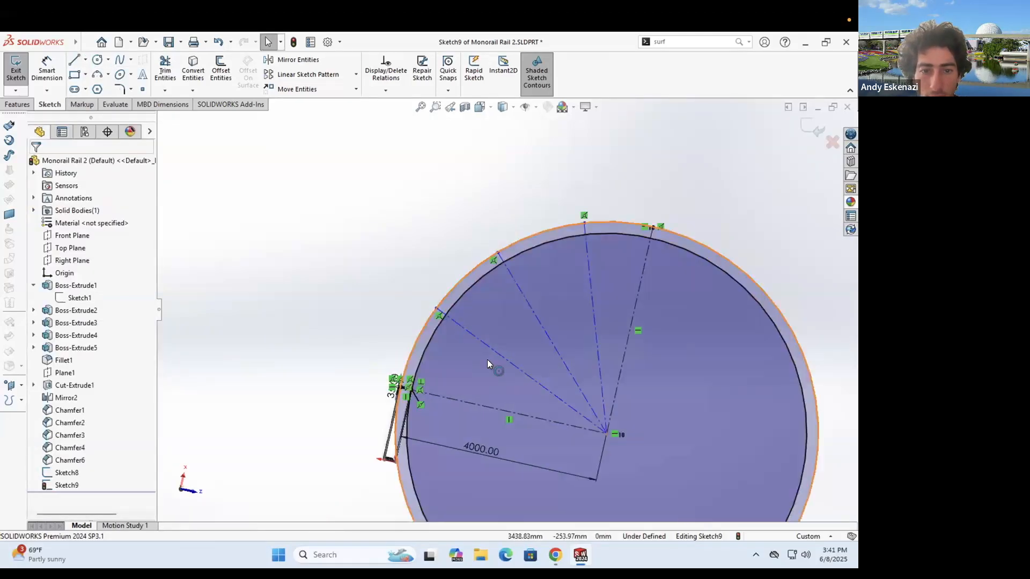
pyautogui.click(87, 62)
pyautogui.click(100, 87)
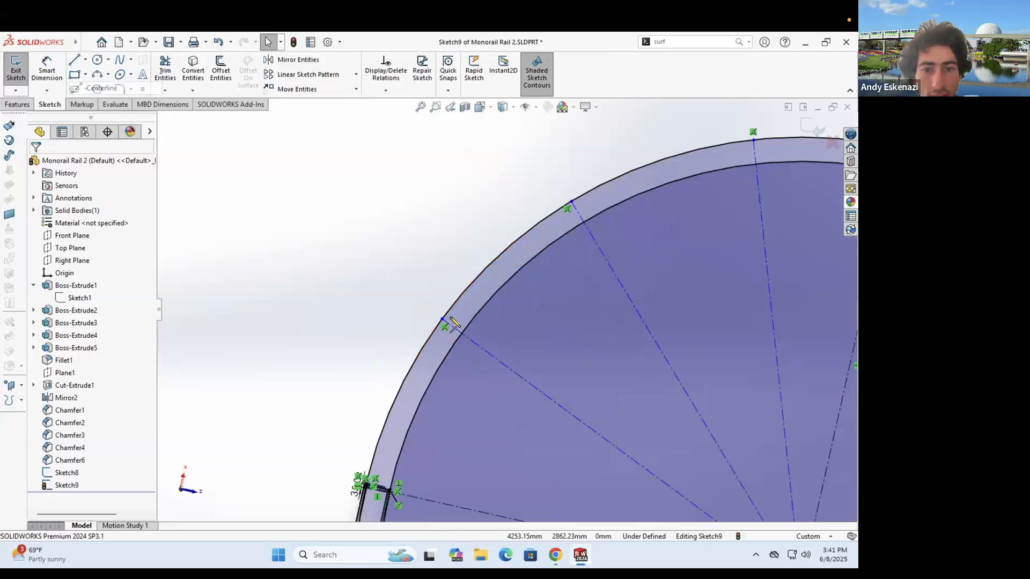
pyautogui.click(442, 319)
pyautogui.scroll(-7, 392, 482)
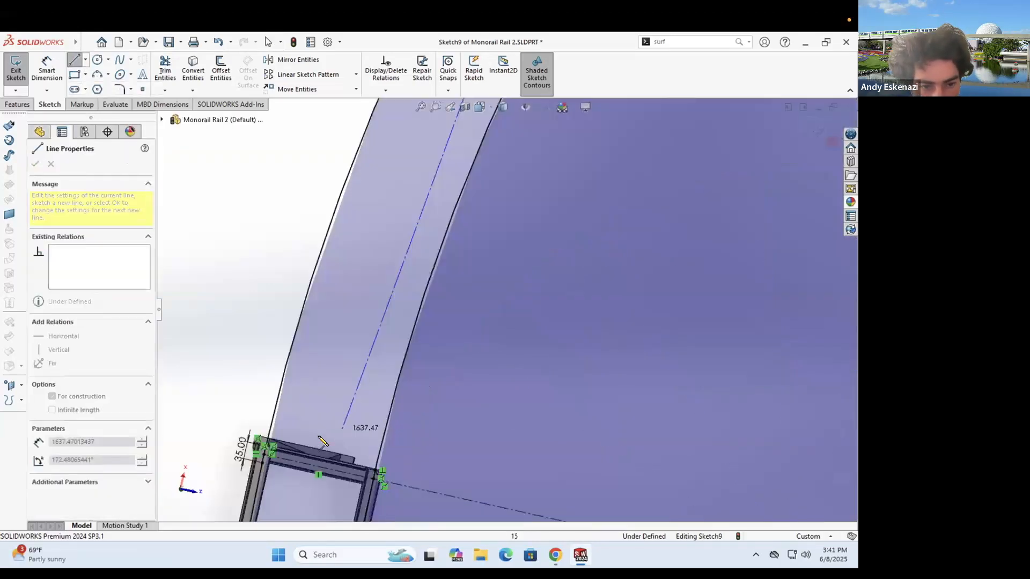
pyautogui.scroll(-4, 267, 439)
pyautogui.click(259, 414)
pyautogui.press('Escape')
pyautogui.scroll(3, 457, 304)
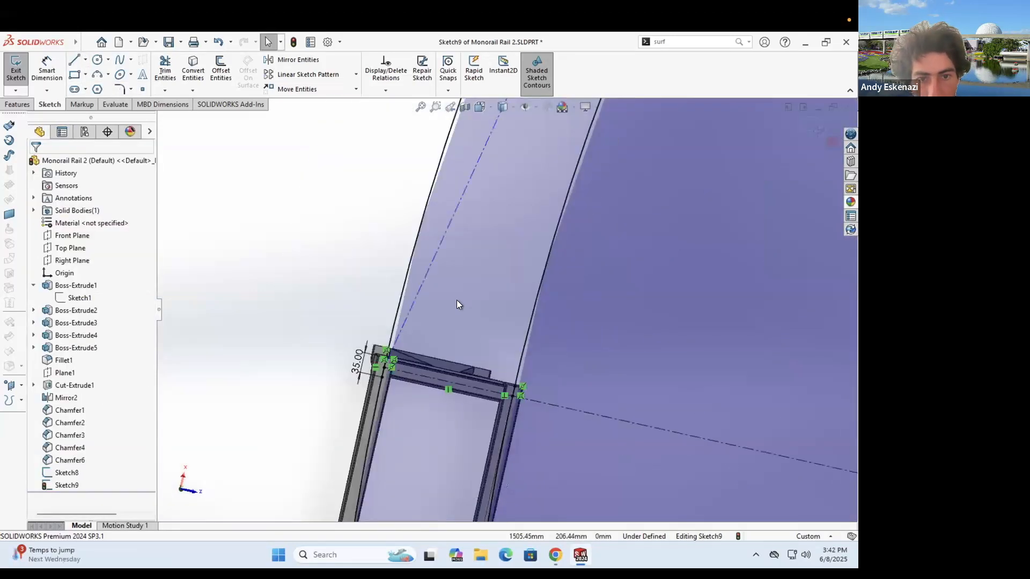
pyautogui.scroll(1, 433, 294)
pyautogui.click(422, 314)
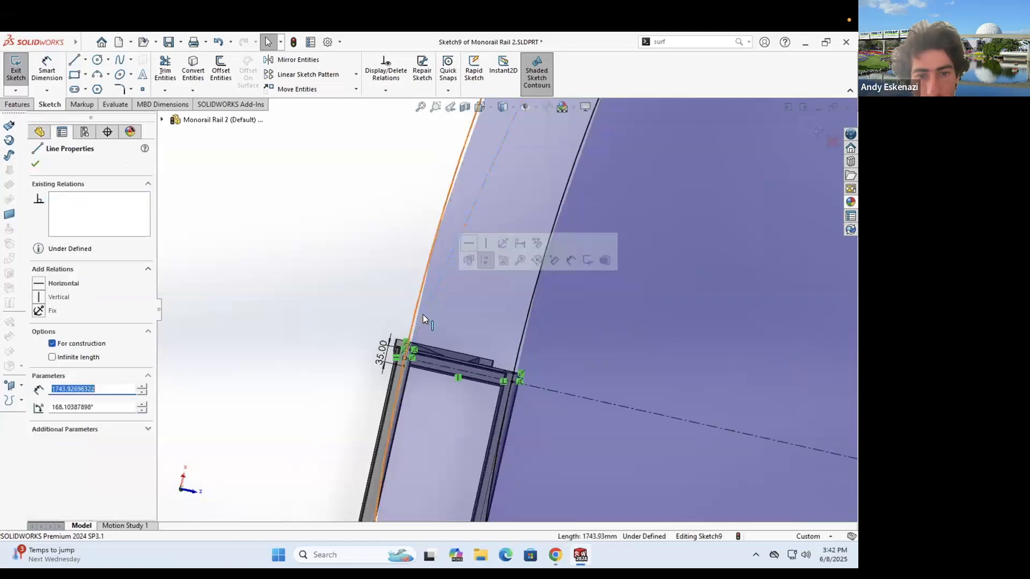
pyautogui.scroll(-2, 386, 328)
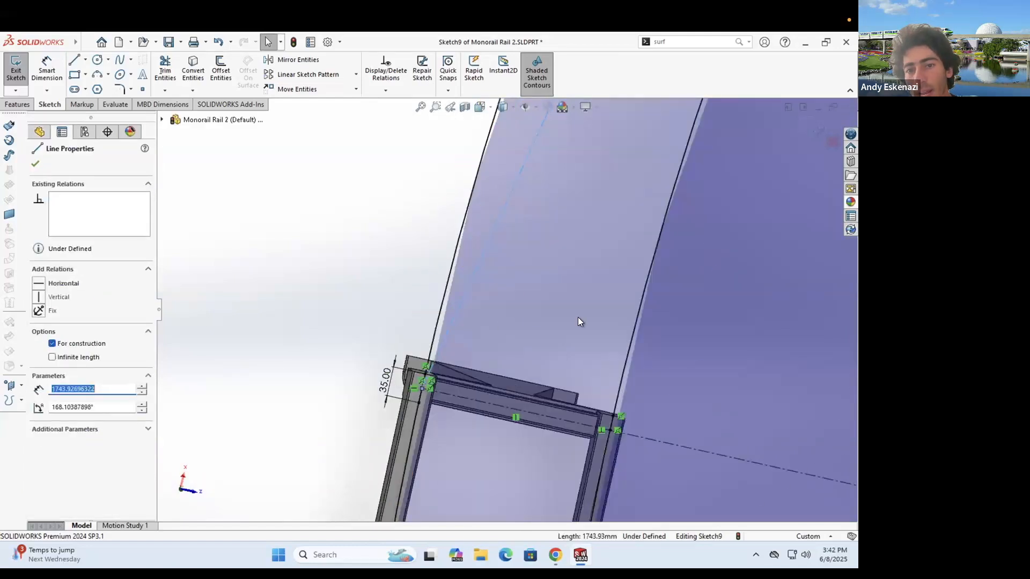
pyautogui.scroll(6, 577, 316)
pyautogui.press('Escape')
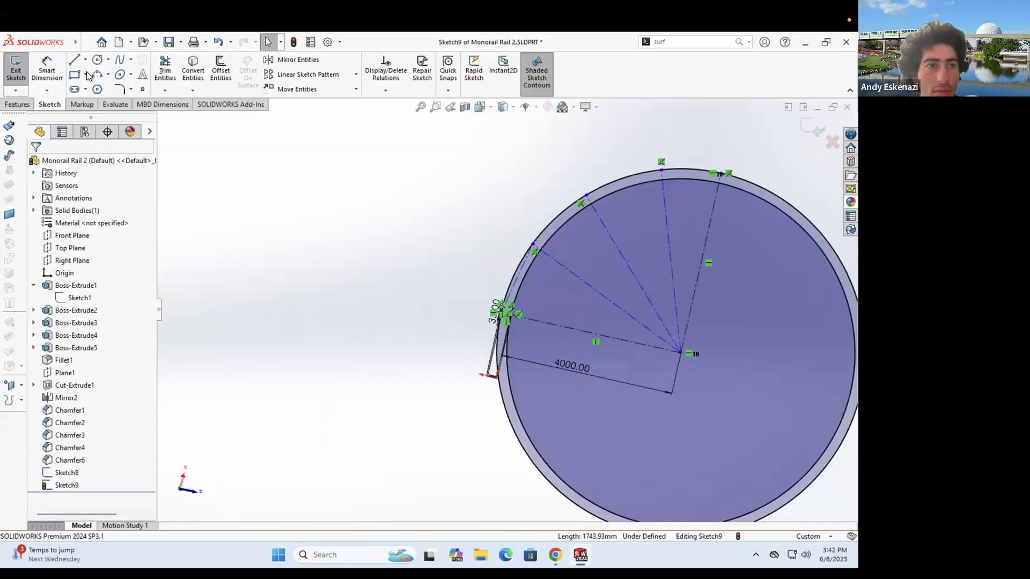
# - Dimension the first two pairs of adjacent radial centerlines at 22.5° each
pyautogui.click(52, 69)
pyautogui.click(610, 303)
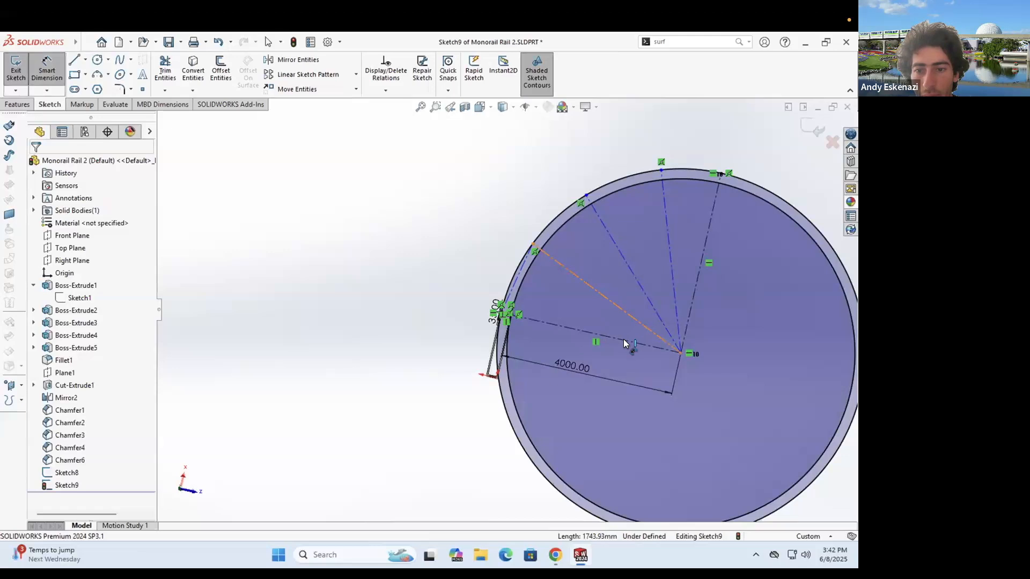
pyautogui.click(623, 339)
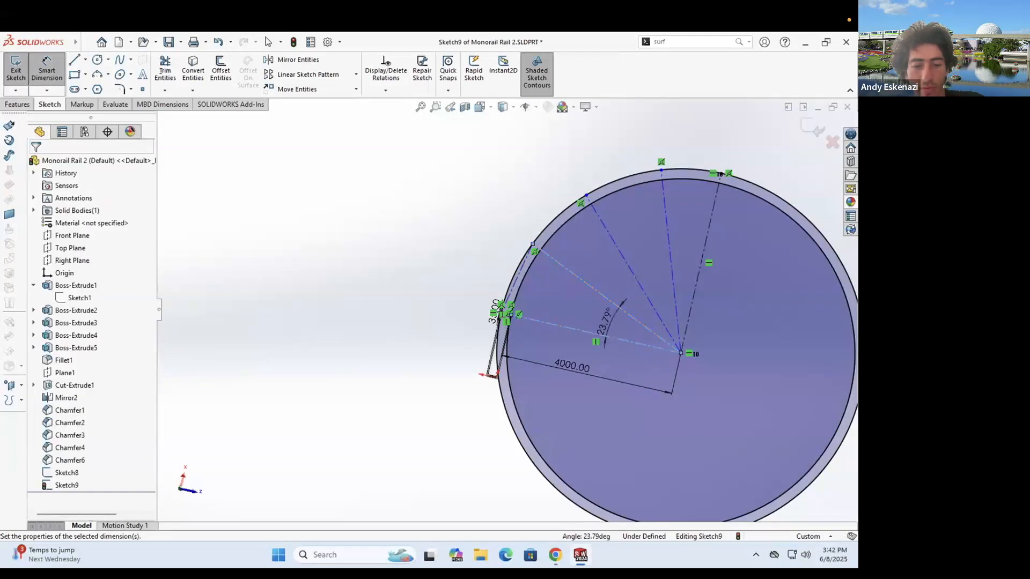
pyautogui.click(605, 322)
pyautogui.write('22.5')
pyautogui.press('Return')
pyautogui.click(634, 277)
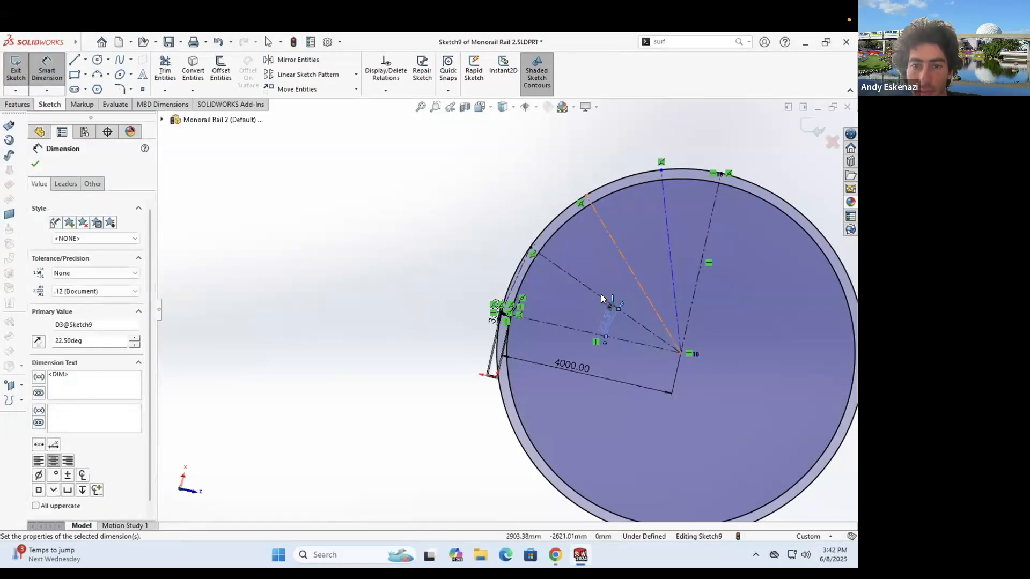
pyautogui.click(601, 296)
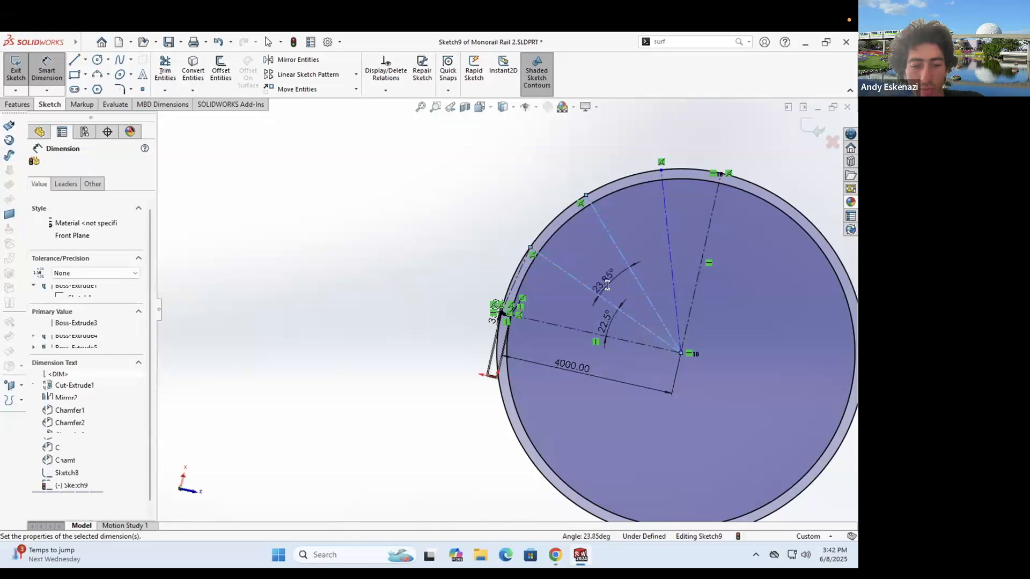
pyautogui.click(607, 284)
pyautogui.write('22.5')
pyautogui.press('Return')
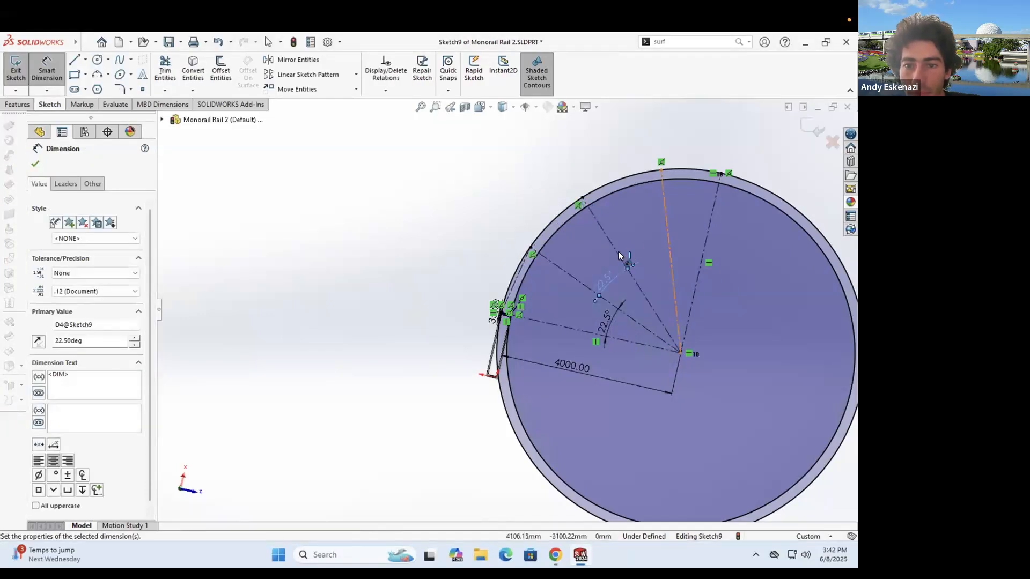
# - Add a third 22.5° angle and accept the fourth angle as a driven dimension
pyautogui.click(618, 254)
pyautogui.click(640, 258)
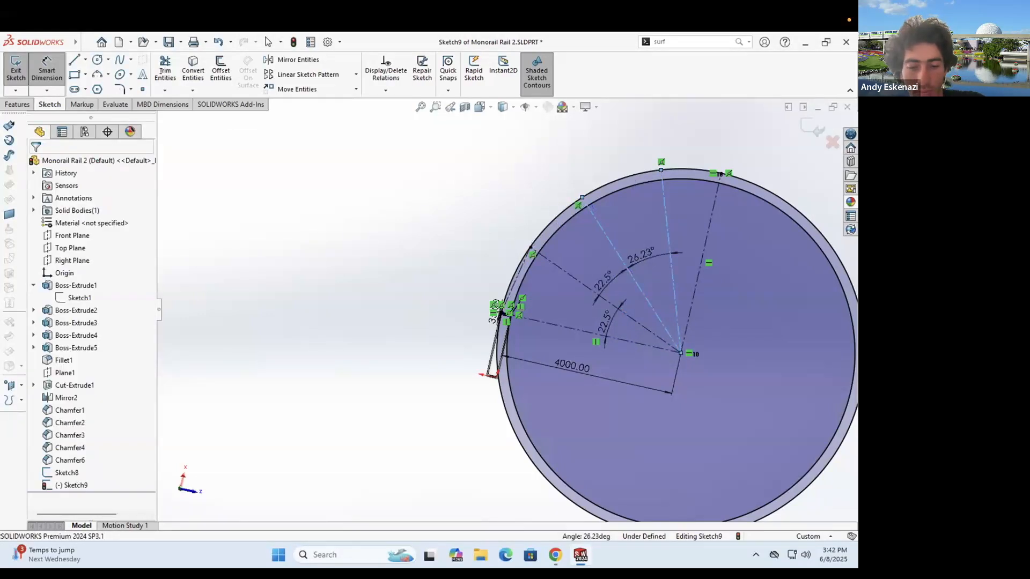
pyautogui.click(643, 258)
pyautogui.write('22.5')
pyautogui.press('Return')
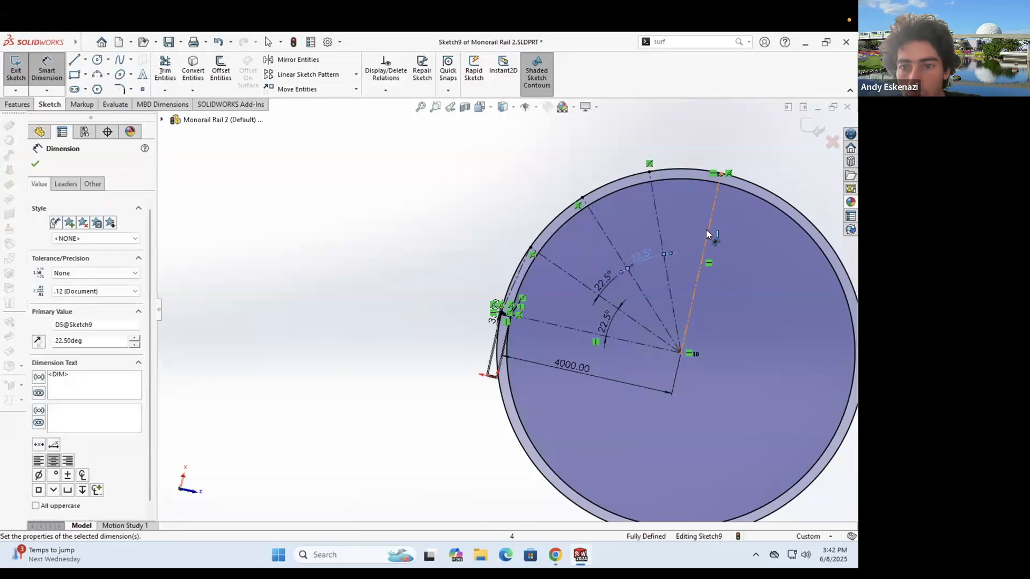
pyautogui.click(659, 229)
pyautogui.click(681, 244)
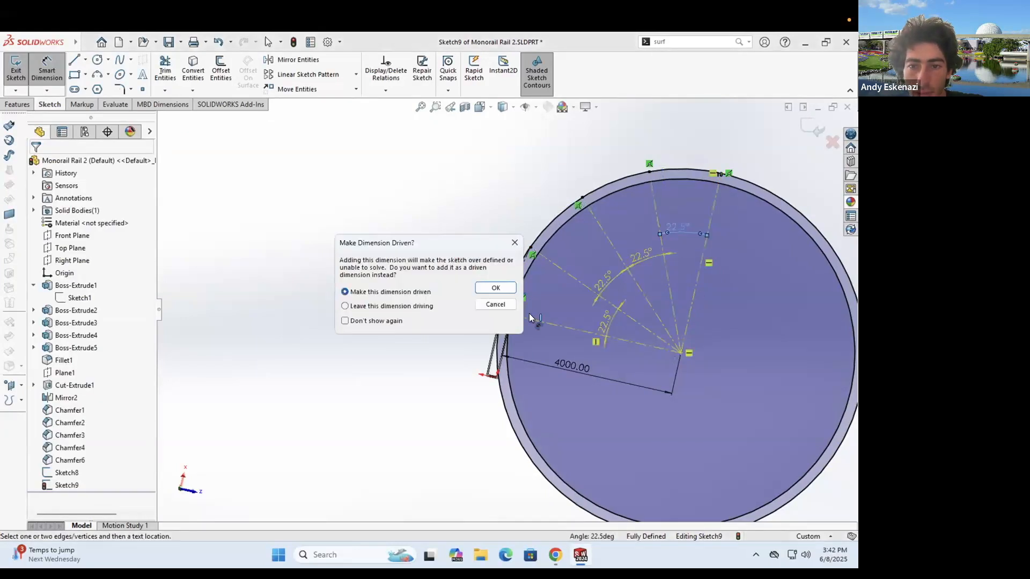
pyautogui.click(498, 303)
# - Check the length of the line running to the frame end
pyautogui.scroll(-5, 507, 281)
pyautogui.scroll(-1, 504, 278)
pyautogui.click(503, 279)
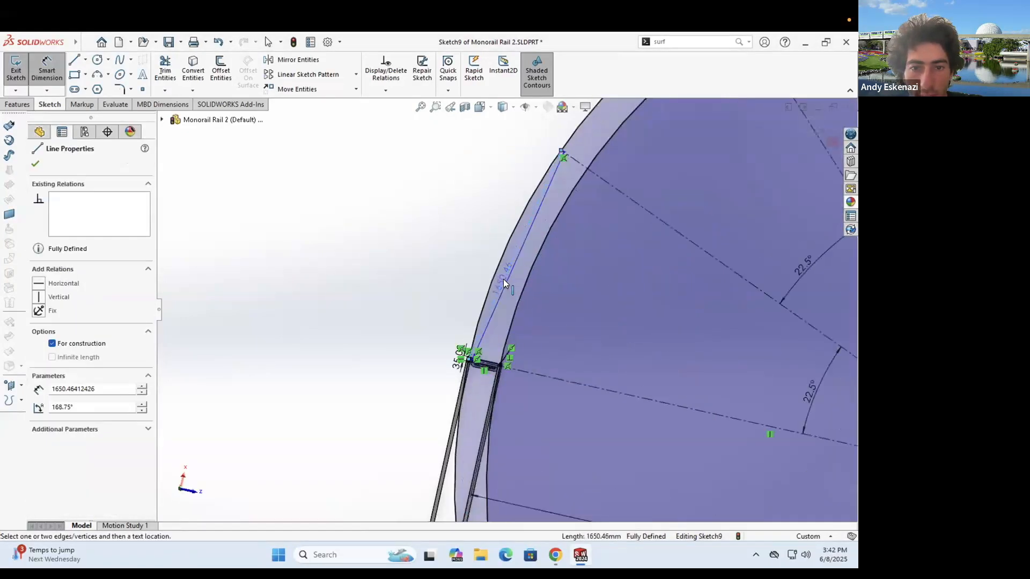
pyautogui.click(507, 282)
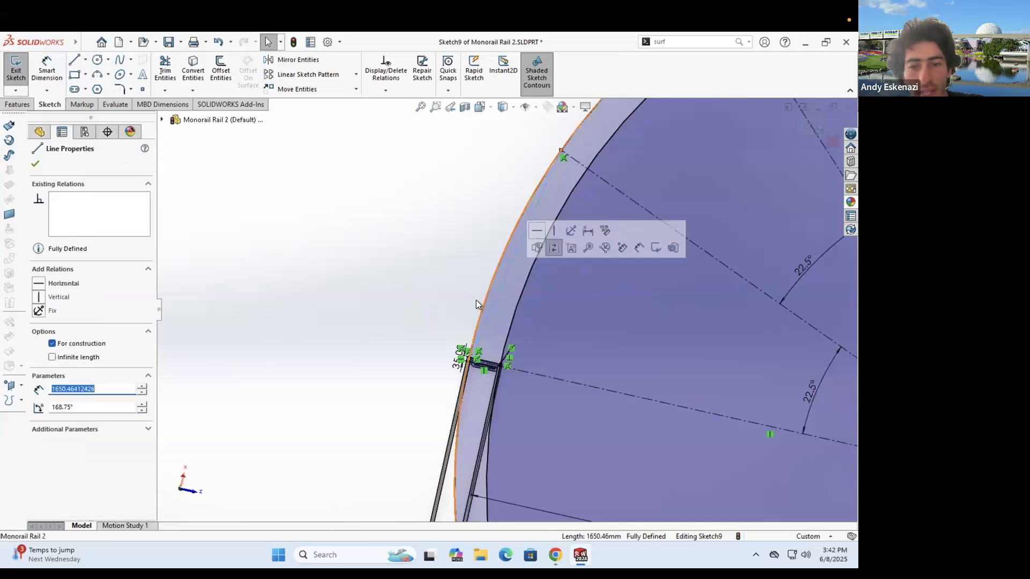
pyautogui.scroll(5, 515, 315)
pyautogui.click(498, 311)
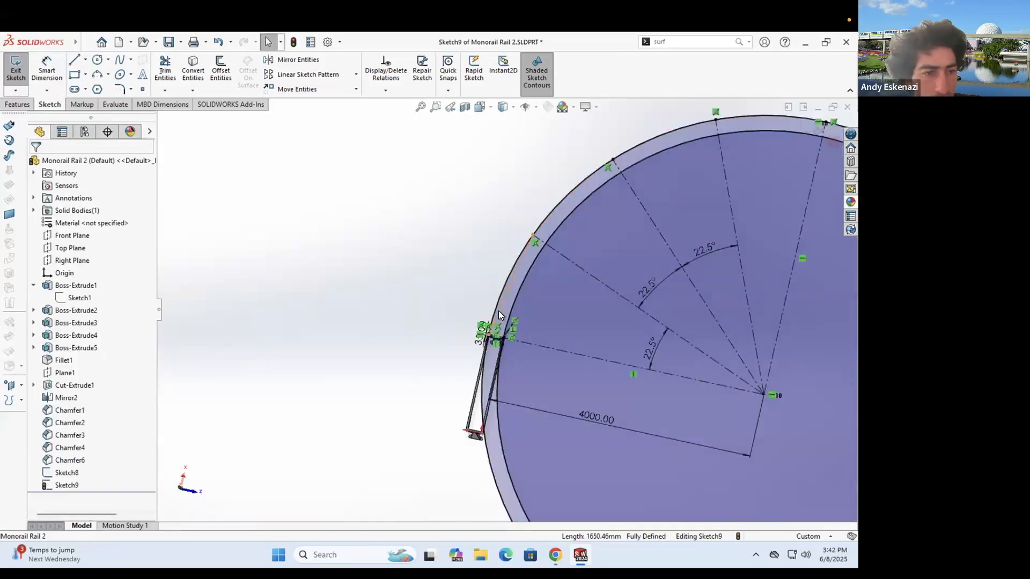
# - Orbit the model to inspect the bracket's legs and corner, briefly returning to the face-on view
pyautogui.click(497, 311)
pyautogui.press('Escape')
pyautogui.moveTo(522, 319); pyautogui.dragTo(564, 361, button='middle')
pyautogui.moveTo(460, 304); pyautogui.dragTo(541, 296, button='middle')
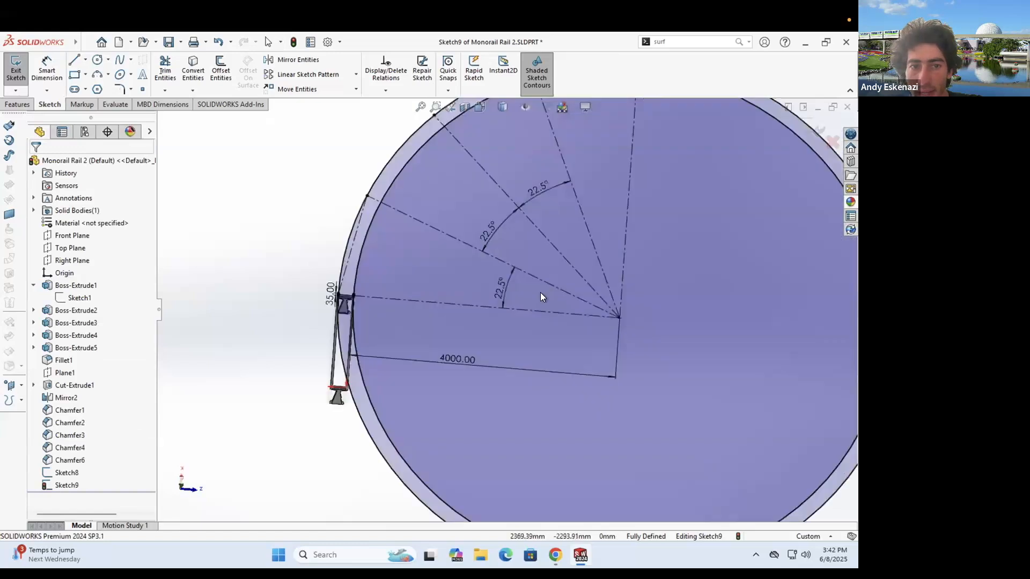
pyautogui.scroll(5, 485, 275)
pyautogui.moveTo(485, 275); pyautogui.dragTo(485, 298, button='middle')
pyautogui.hotkey('ctrl', '8')
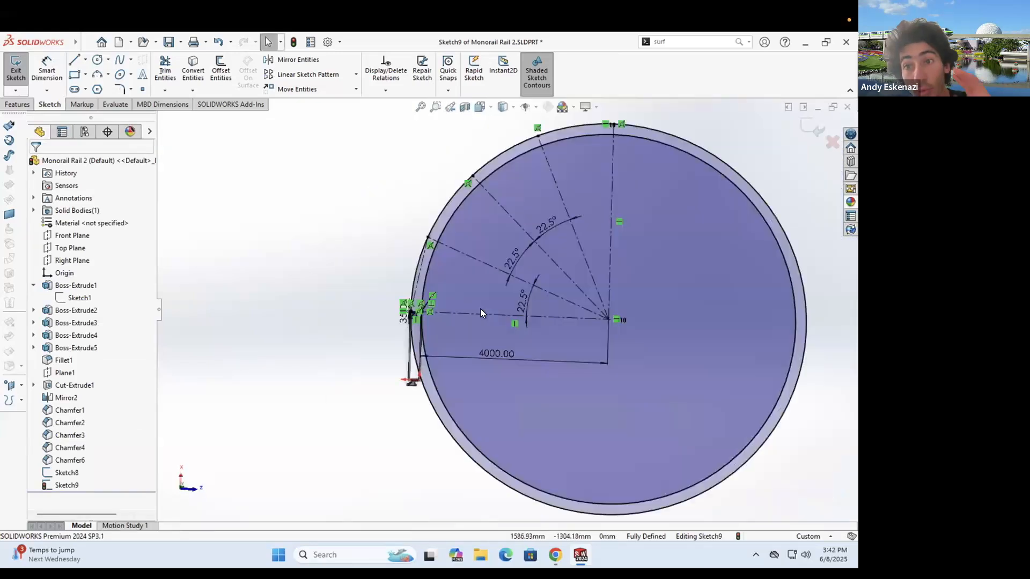
pyautogui.scroll(-3, 418, 295)
pyautogui.moveTo(414, 254)
pyautogui.mouseDown(button='middle')
pyautogui.moveTo(502, 176)
pyautogui.moveTo(558, 283)
pyautogui.moveTo(532, 291)
pyautogui.mouseUp(button='middle')
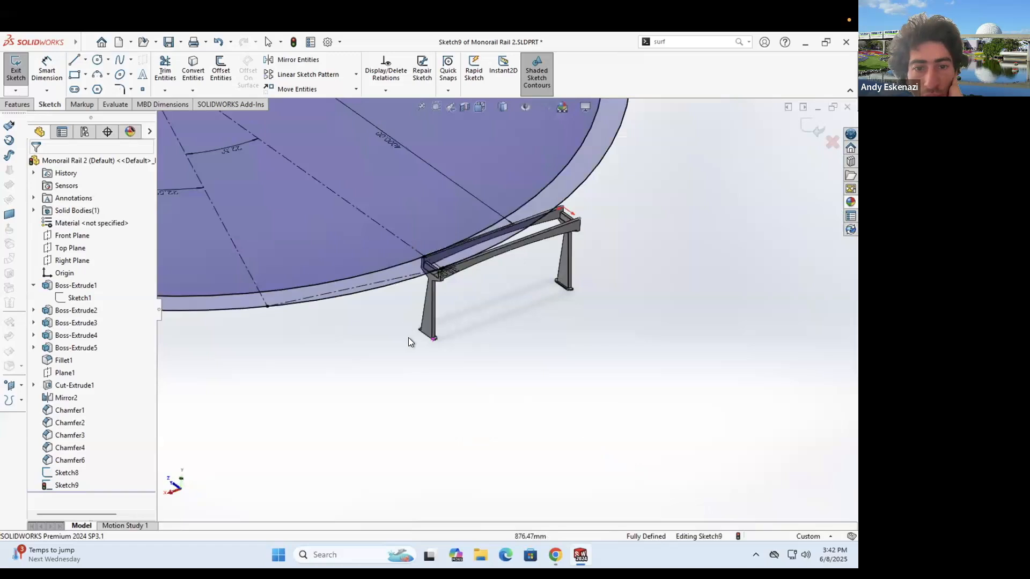
pyautogui.scroll(-3, 408, 336)
pyautogui.scroll(-3, 496, 336)
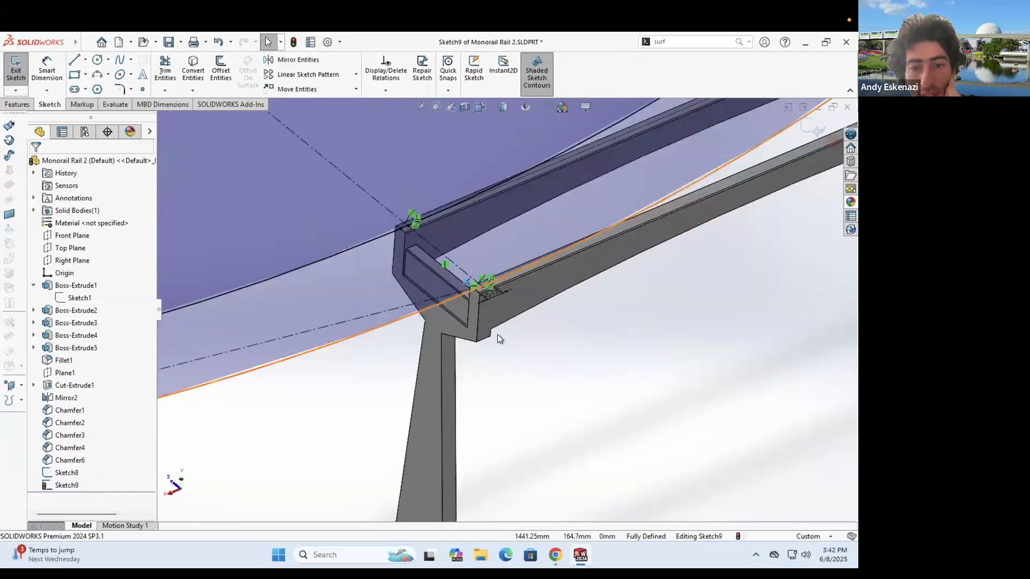
pyautogui.scroll(3, 486, 328)
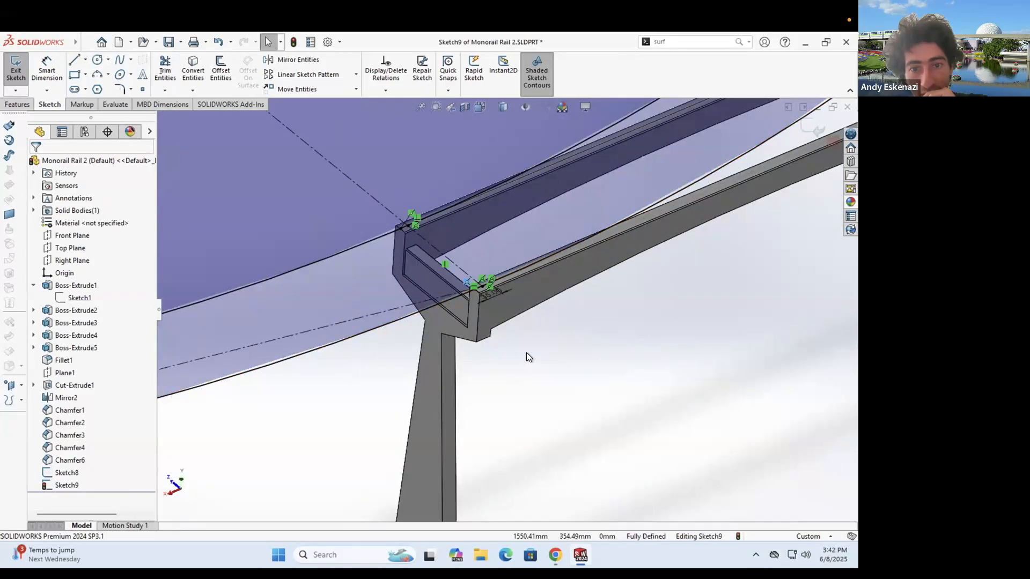
pyautogui.moveTo(444, 249); pyautogui.dragTo(490, 301, button='middle')
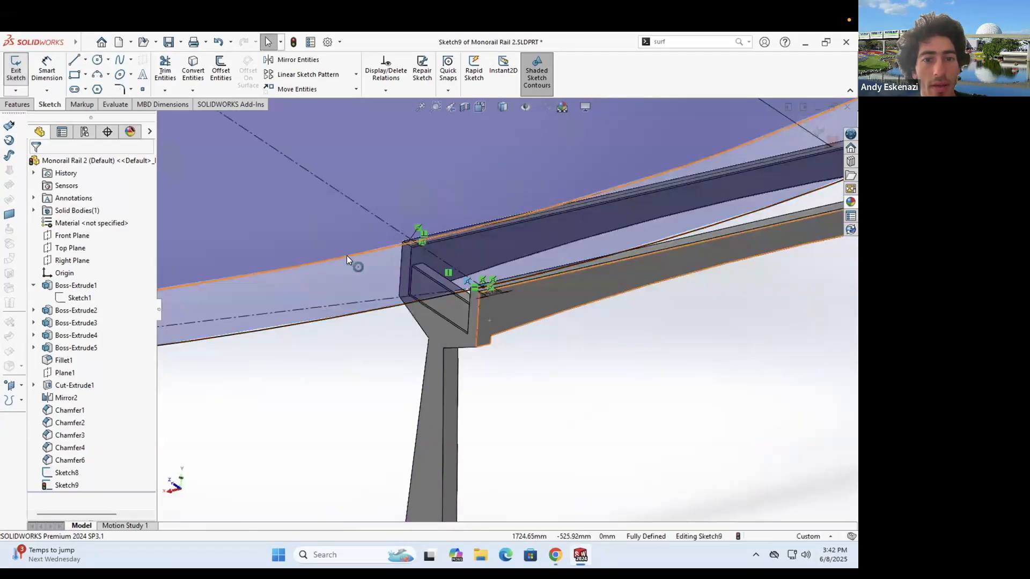
# - Convert the upper and lower sketch circles to construction geometry
pyautogui.rightClick(347, 256)
pyautogui.click(372, 243)
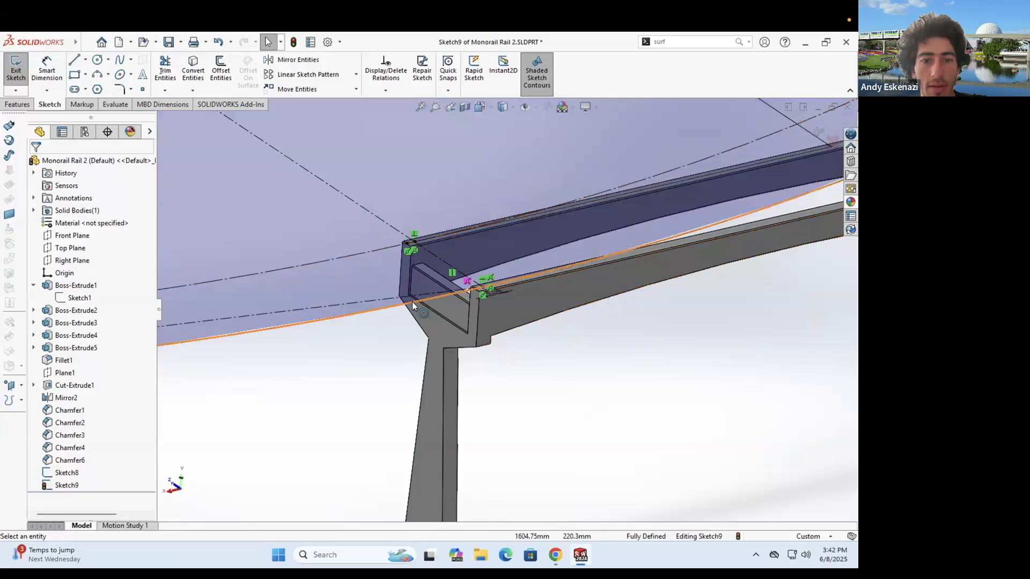
pyautogui.hotkey('ctrl', 'z')
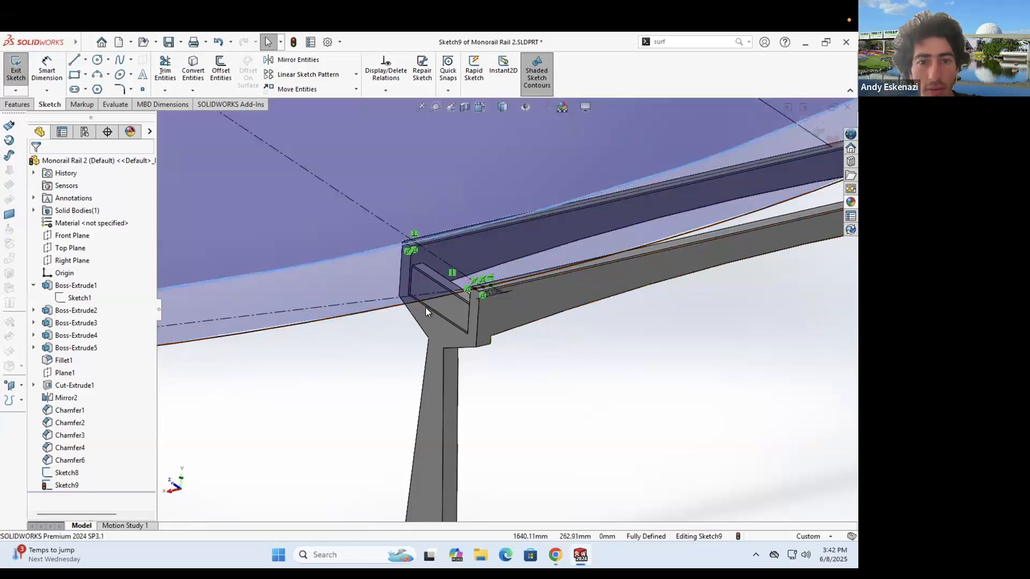
pyautogui.click(424, 299)
pyautogui.rightClick(375, 249)
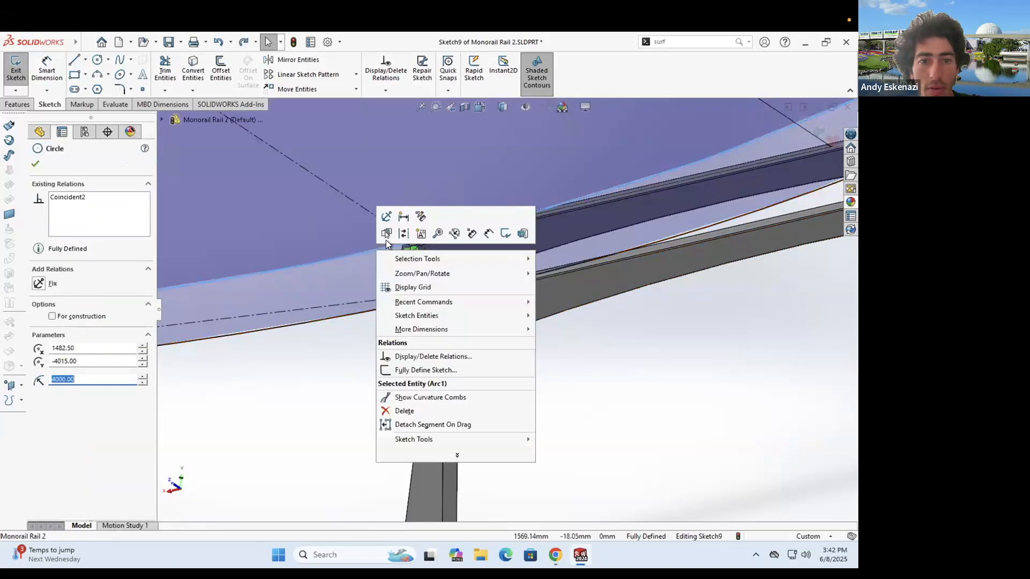
pyautogui.click(420, 301)
pyautogui.rightClick(437, 297)
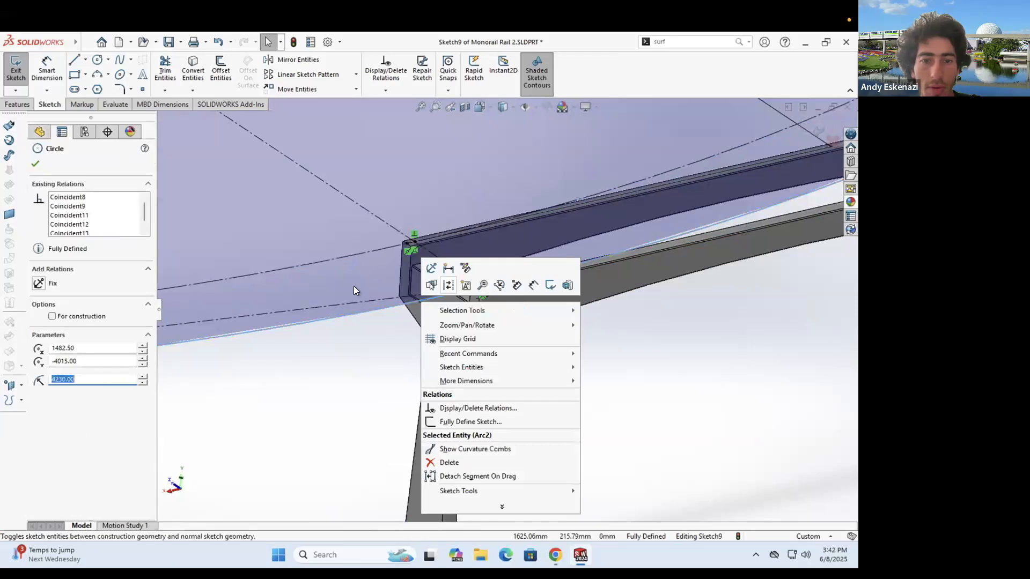
pyautogui.click(448, 285)
pyautogui.scroll(6, 345, 327)
# - Draw a trial three-point arc from the lower-left construction endpoint to the rail edge, then undo it
pyautogui.moveTo(254, 198); pyautogui.dragTo(257, 252, button='middle')
pyautogui.click(98, 75)
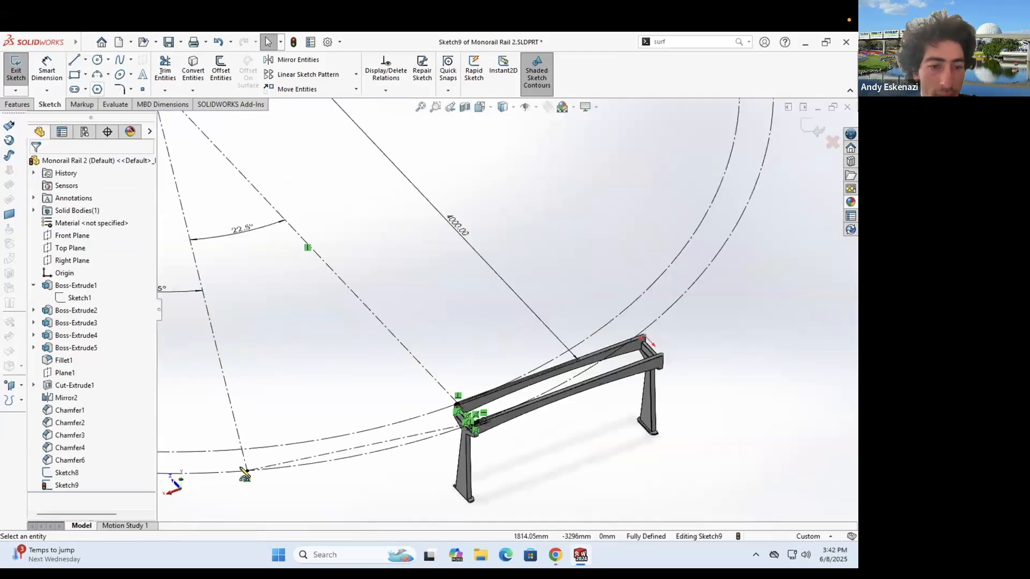
pyautogui.click(248, 473)
pyautogui.click(470, 426)
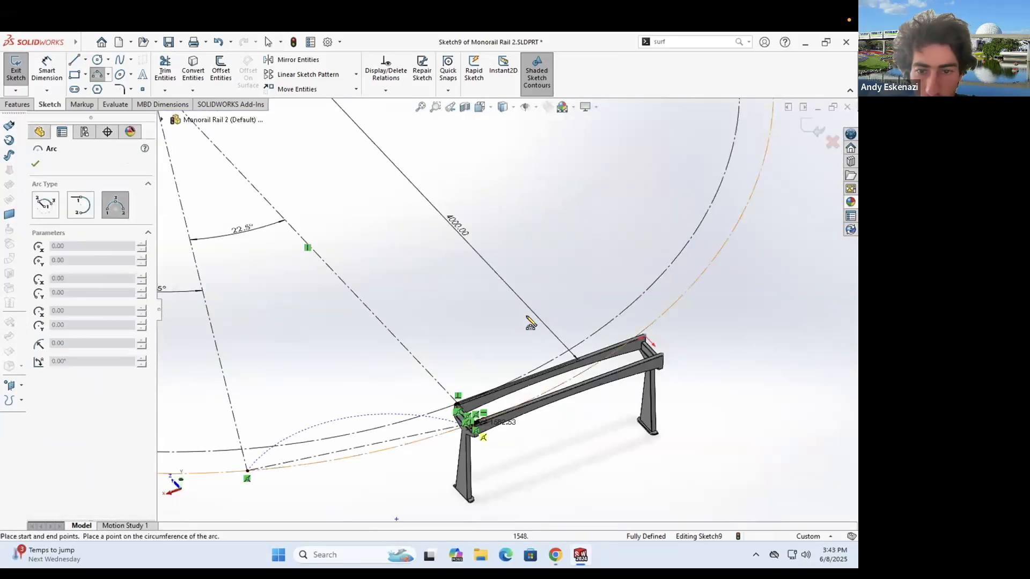
pyautogui.scroll(-3, 521, 339)
pyautogui.scroll(-2, 514, 351)
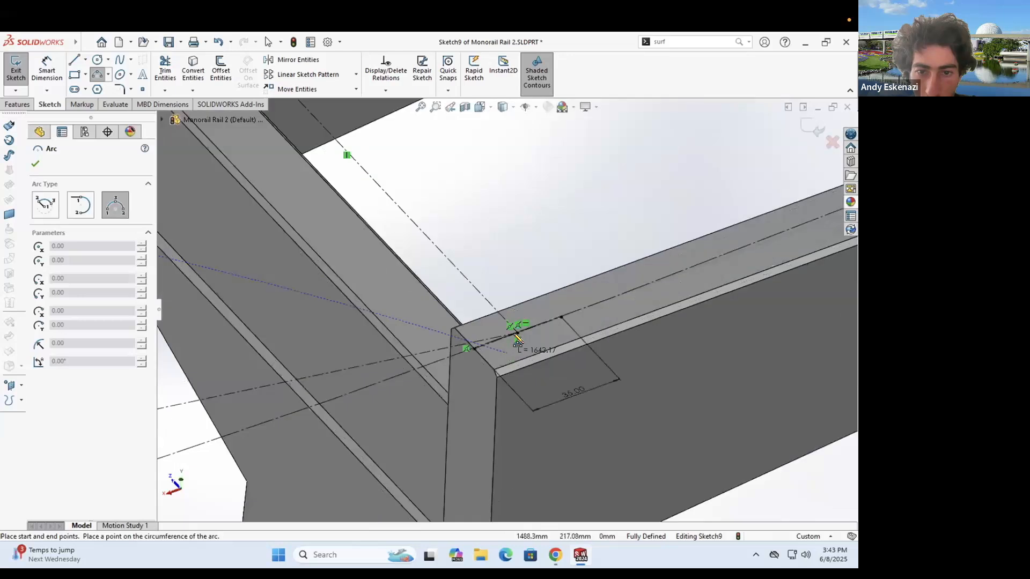
pyautogui.click(514, 335)
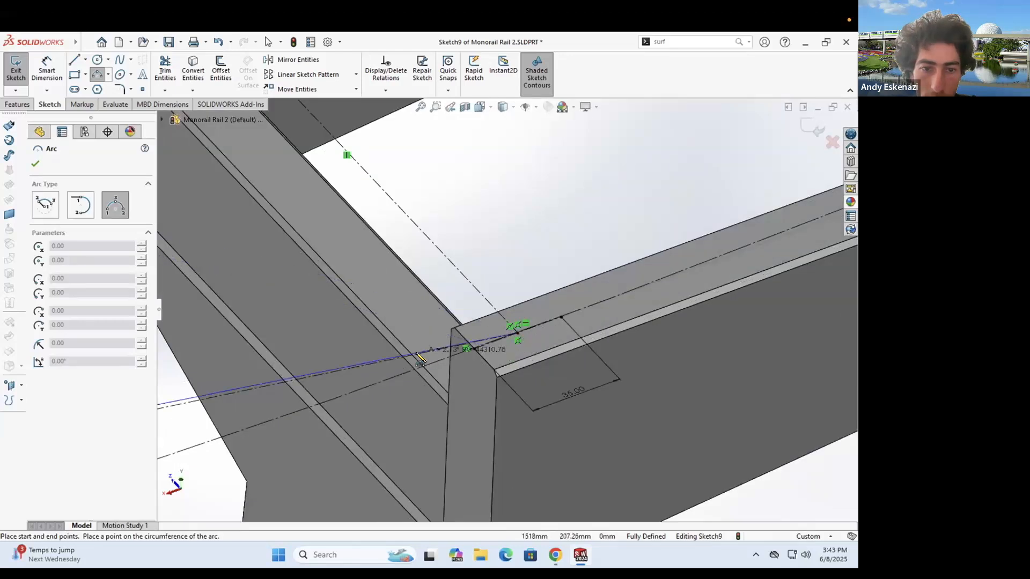
pyautogui.click(417, 356)
pyautogui.press('Escape')
pyautogui.scroll(5, 648, 355)
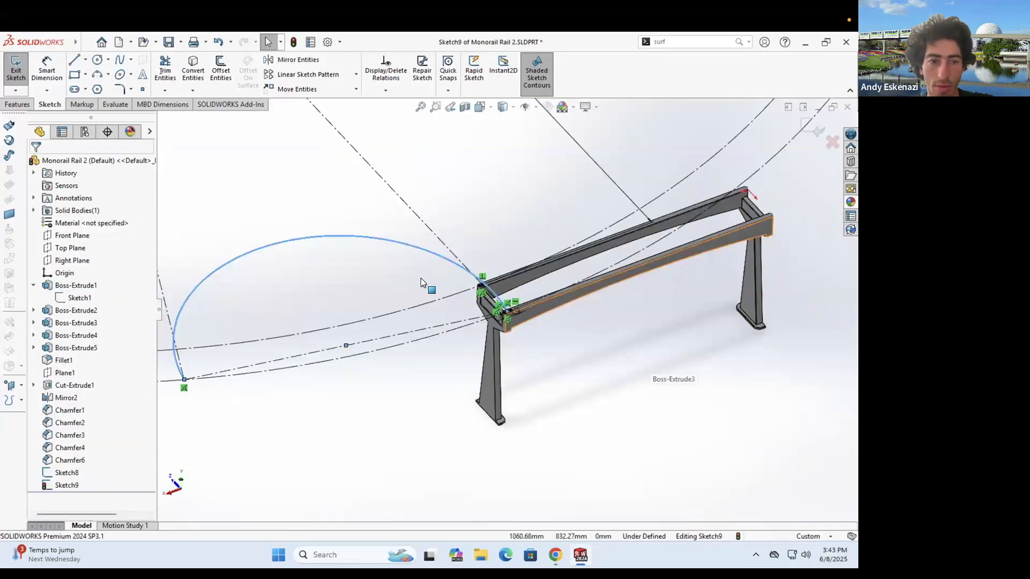
pyautogui.hotkey('ctrl', 'z')
pyautogui.scroll(2, 442, 346)
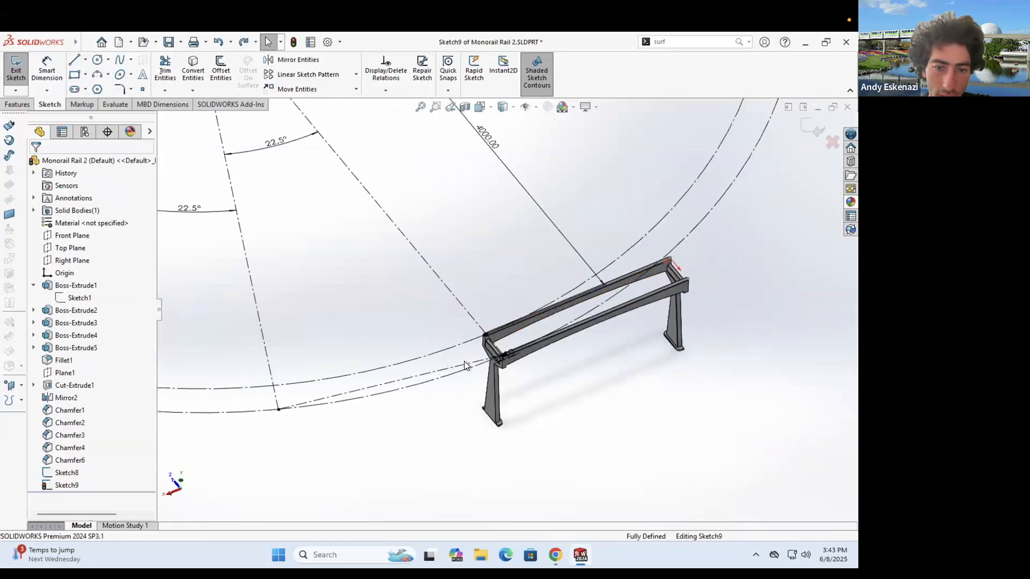
# - Redraw the three-point arc from the lower construction arc's end to the rail corner
pyautogui.click(95, 76)
pyautogui.click(256, 472)
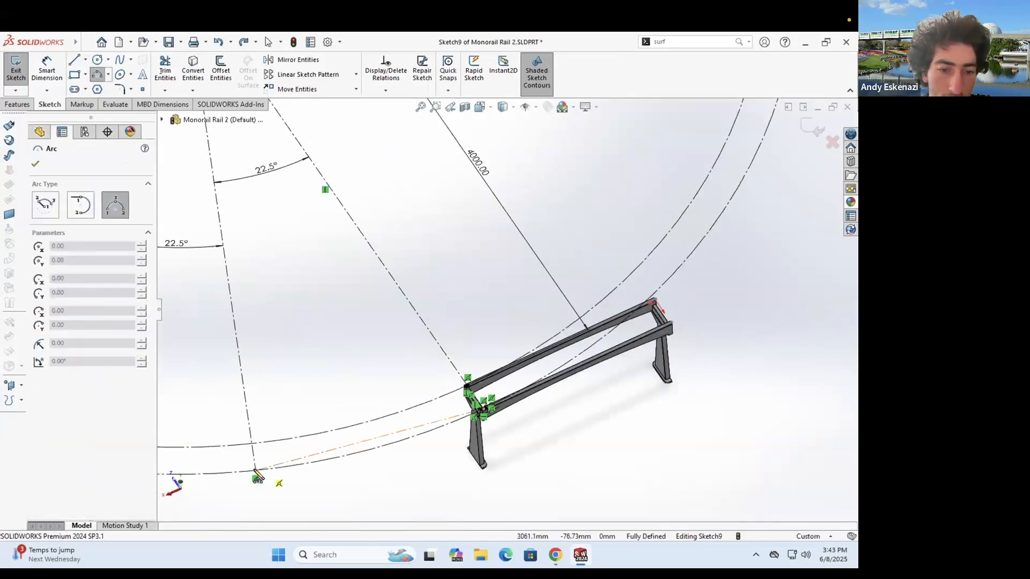
pyautogui.click(473, 414)
pyautogui.scroll(-5, 567, 328)
pyautogui.scroll(-1, 576, 322)
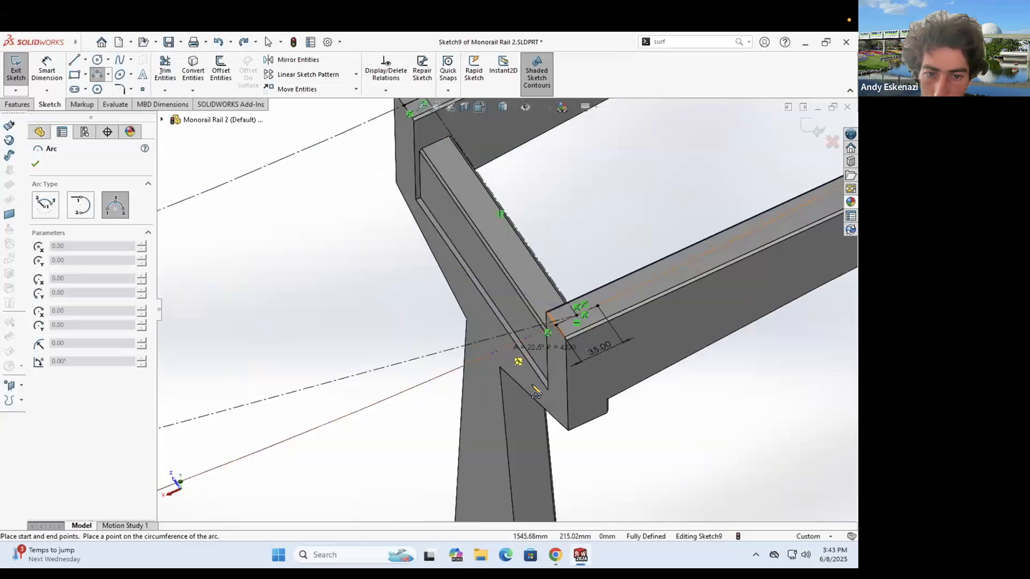
pyautogui.click(510, 352)
pyautogui.press('Escape')
pyautogui.scroll(5, 499, 317)
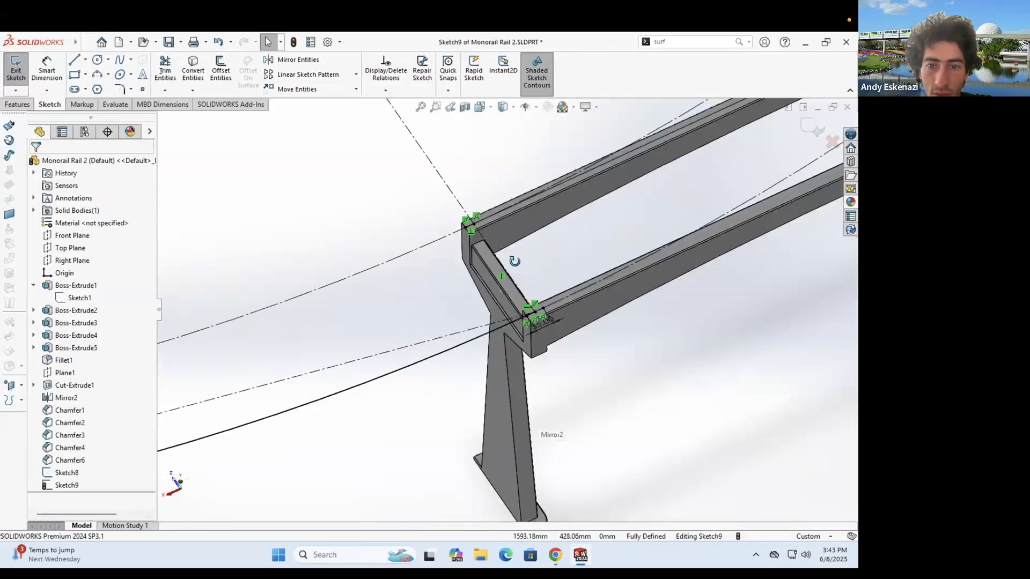
pyautogui.scroll(7, 513, 263)
pyautogui.scroll(-10, 512, 274)
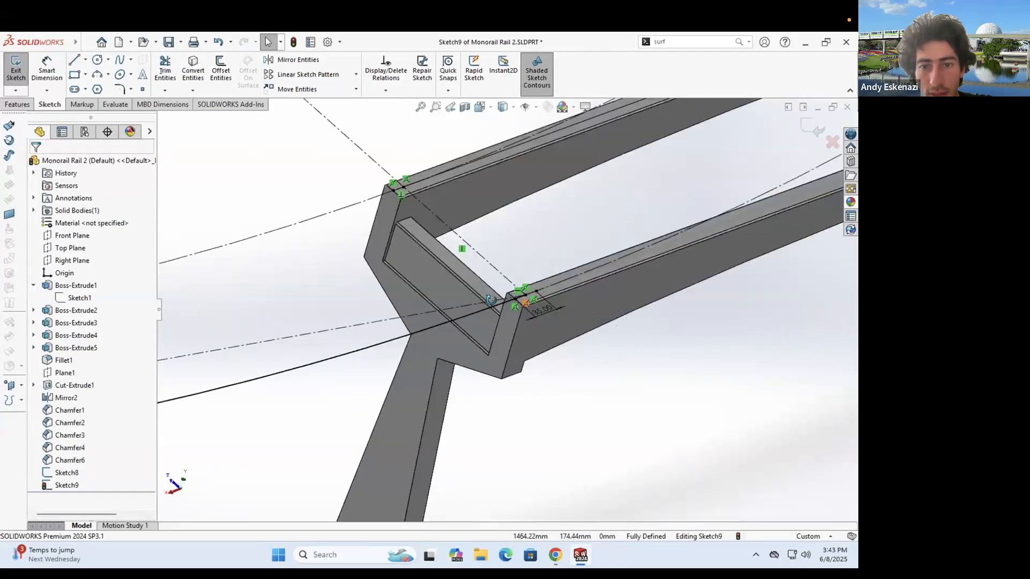
# - Orbit around the rail end and upper beam joint to inspect the new arc
pyautogui.moveTo(499, 322); pyautogui.dragTo(513, 387, button='middle')
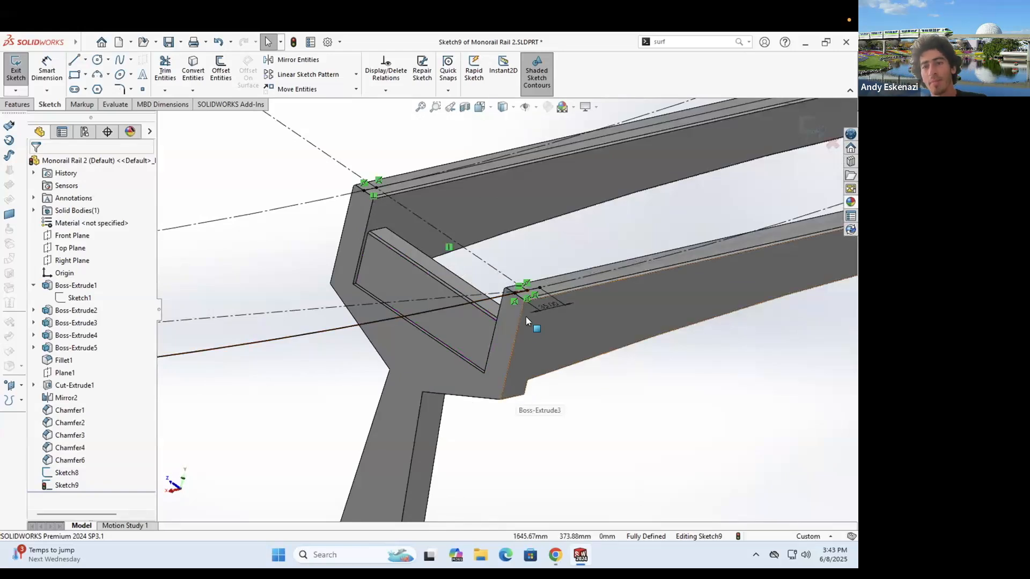
pyautogui.scroll(4, 484, 285)
pyautogui.moveTo(484, 285); pyautogui.dragTo(496, 305, button='middle')
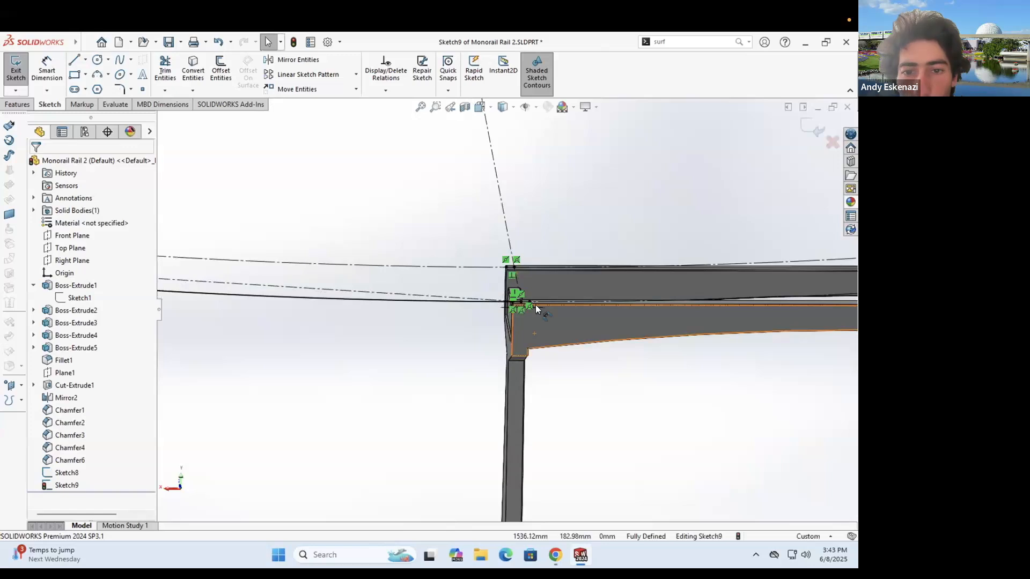
pyautogui.moveTo(526, 346); pyautogui.dragTo(519, 299, button='middle')
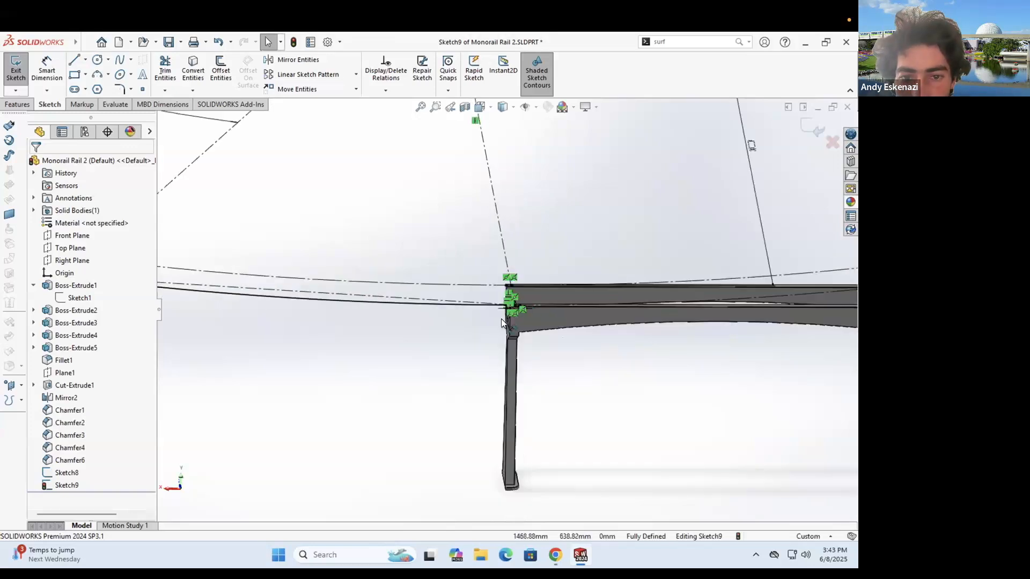
pyautogui.scroll(-2, 501, 323)
pyautogui.moveTo(500, 341); pyautogui.dragTo(420, 312, button='middle')
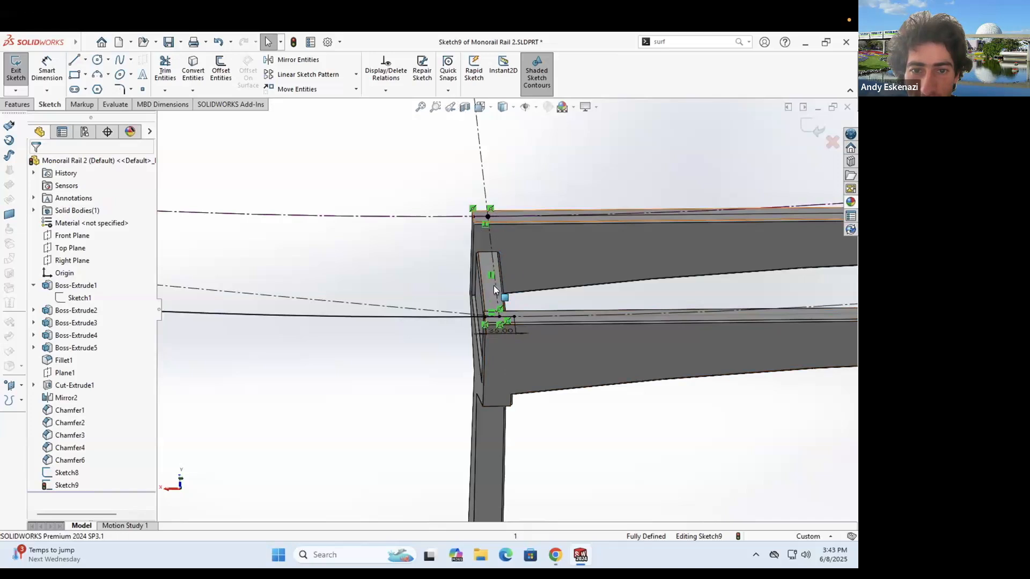
pyautogui.scroll(-4, 493, 210)
pyautogui.scroll(5, 469, 211)
pyautogui.moveTo(483, 316); pyautogui.dragTo(493, 364, button='middle')
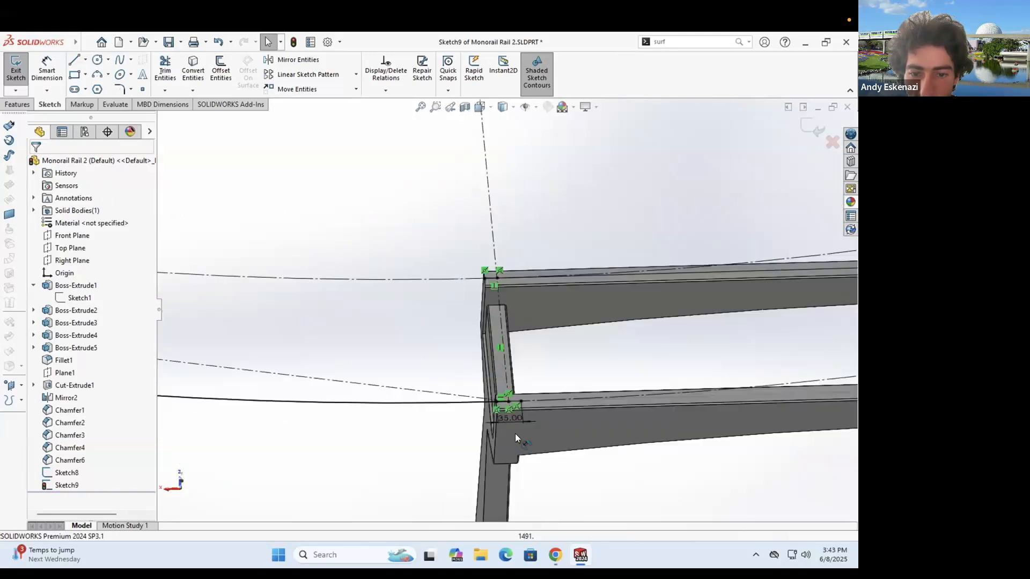
pyautogui.scroll(-2, 495, 387)
# - Delete the 35 mm dimension at the rail frame's end
pyautogui.rightClick(497, 384)
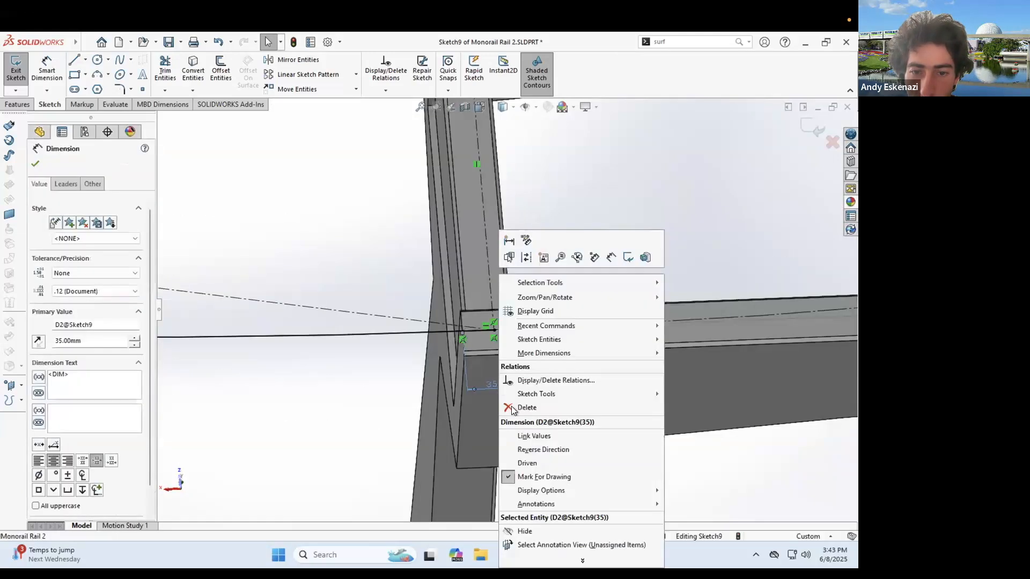
pyautogui.click(518, 407)
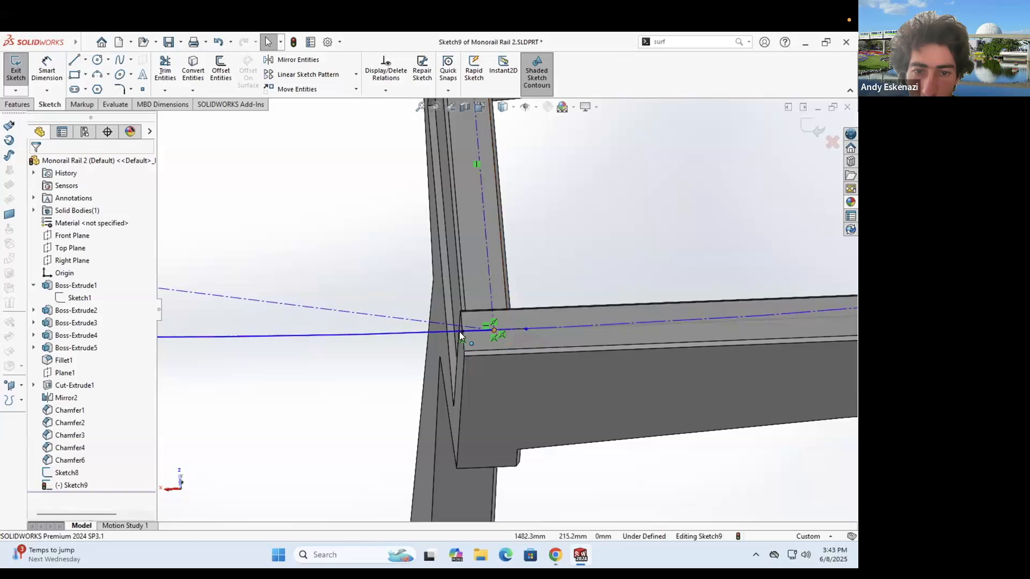
pyautogui.click(494, 330)
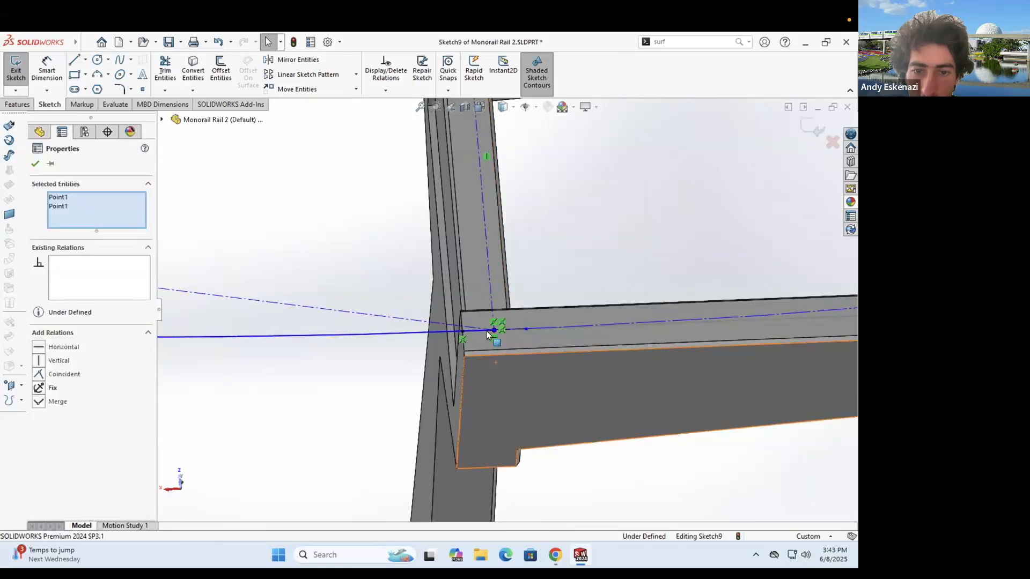
pyautogui.scroll(-6, 488, 331)
pyautogui.press('Escape')
pyautogui.scroll(-1, 494, 325)
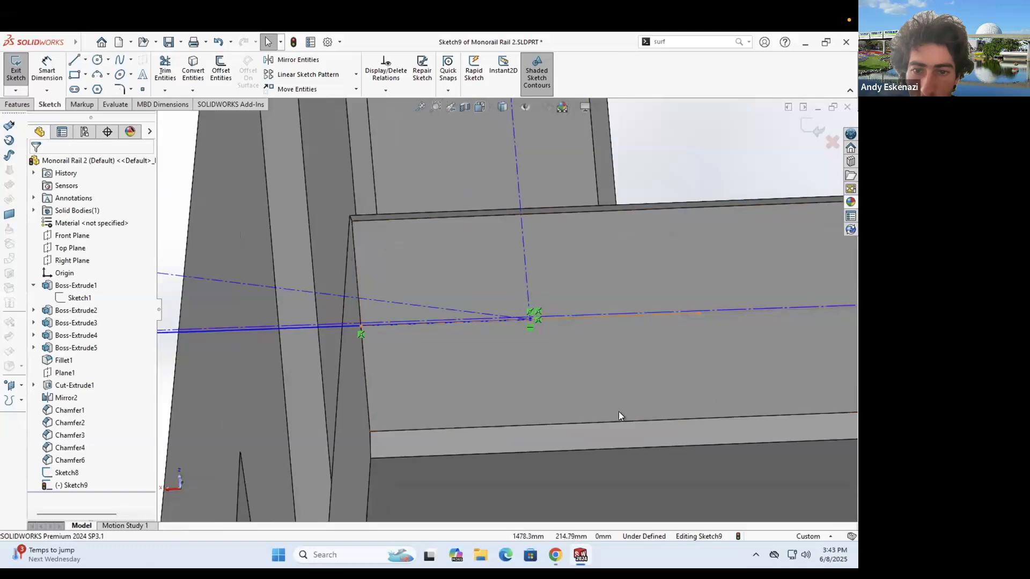
# - Delete the stray sketch line and the short leftover segment
pyautogui.rightClick(569, 315)
pyautogui.click(600, 475)
pyautogui.scroll(6, 526, 316)
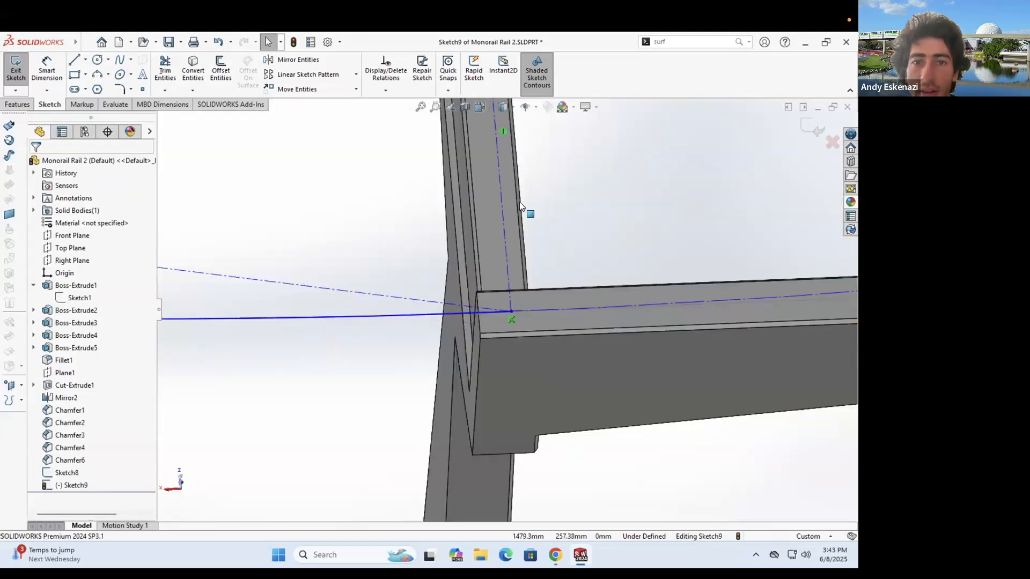
pyautogui.scroll(2, 491, 257)
pyautogui.scroll(-3, 471, 261)
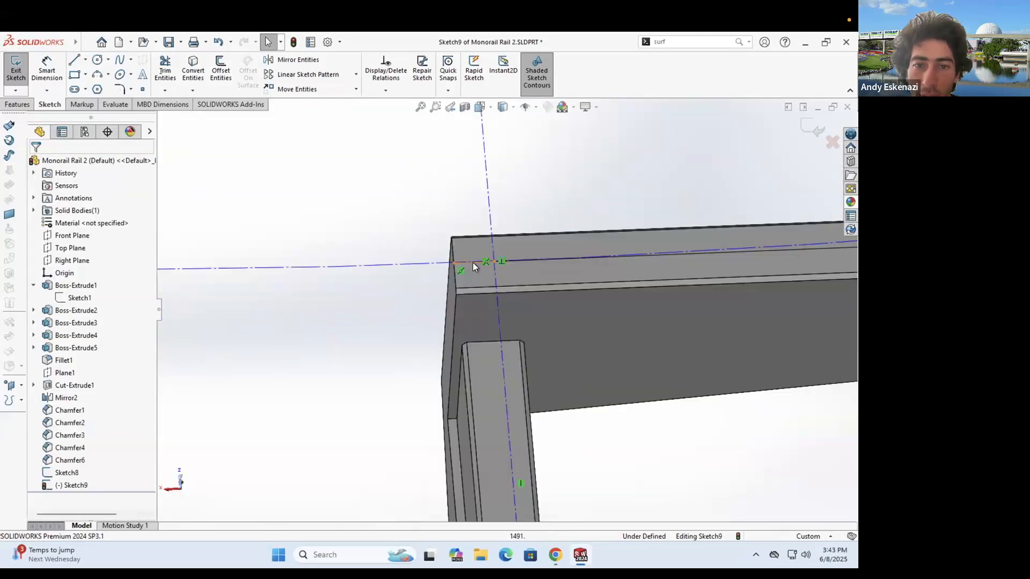
pyautogui.rightClick(469, 262)
pyautogui.click(502, 420)
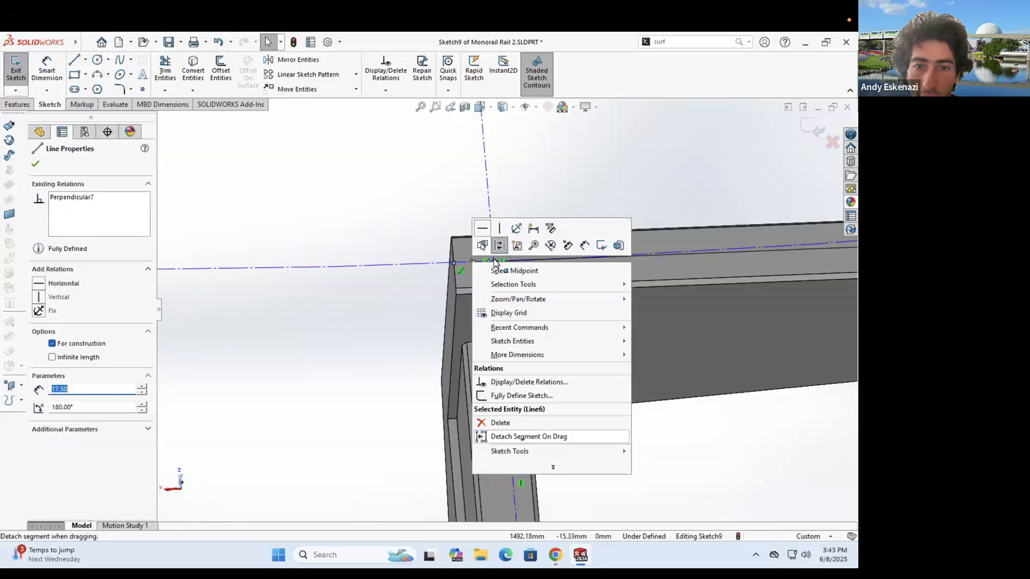
# - Drag the arc endpoint onto the lower rail point and check the finished rail path
pyautogui.click(453, 263)
pyautogui.scroll(3, 511, 391)
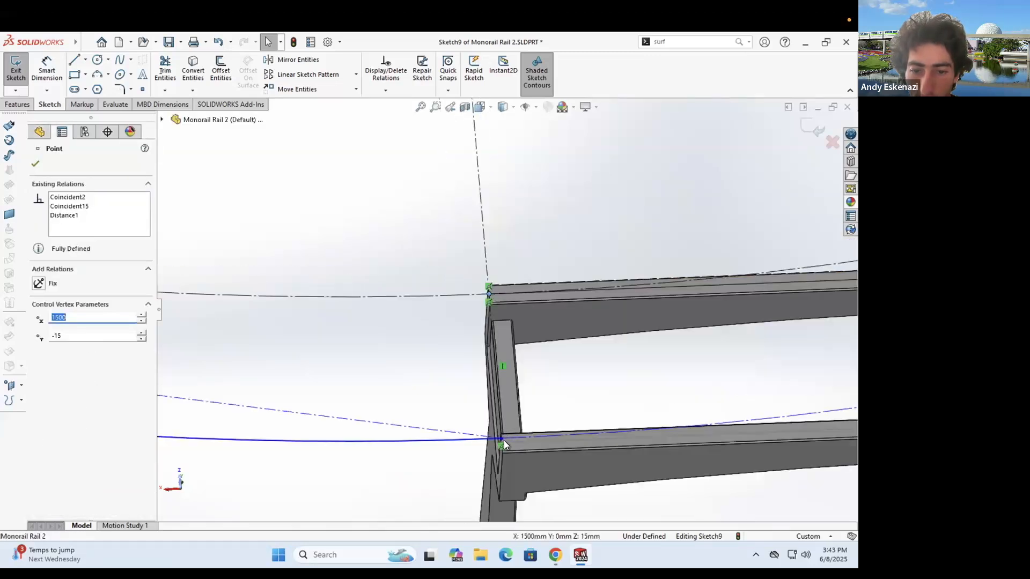
pyautogui.scroll(-3, 487, 354)
pyautogui.moveTo(485, 376); pyautogui.dragTo(487, 376)
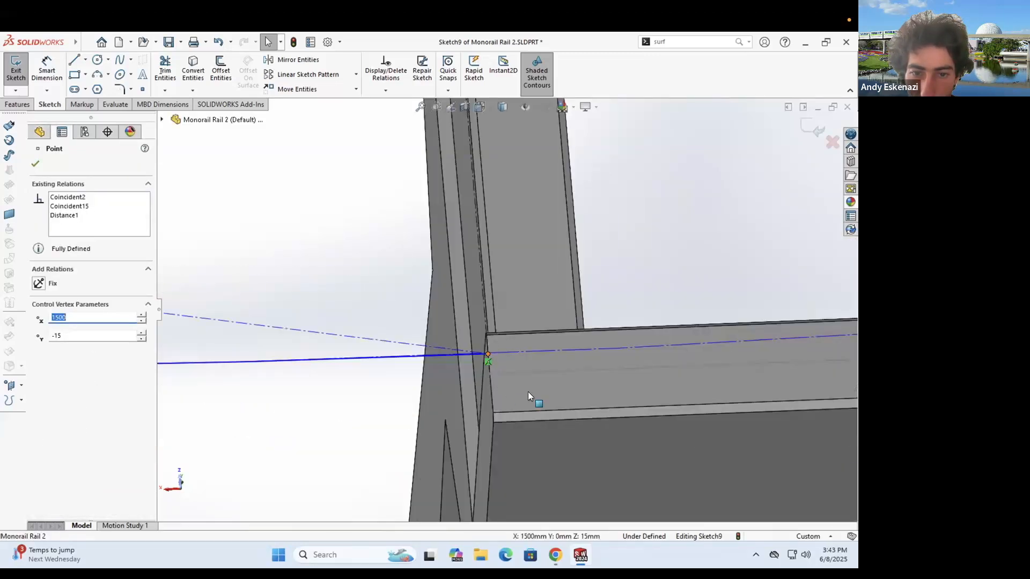
pyautogui.scroll(6, 528, 344)
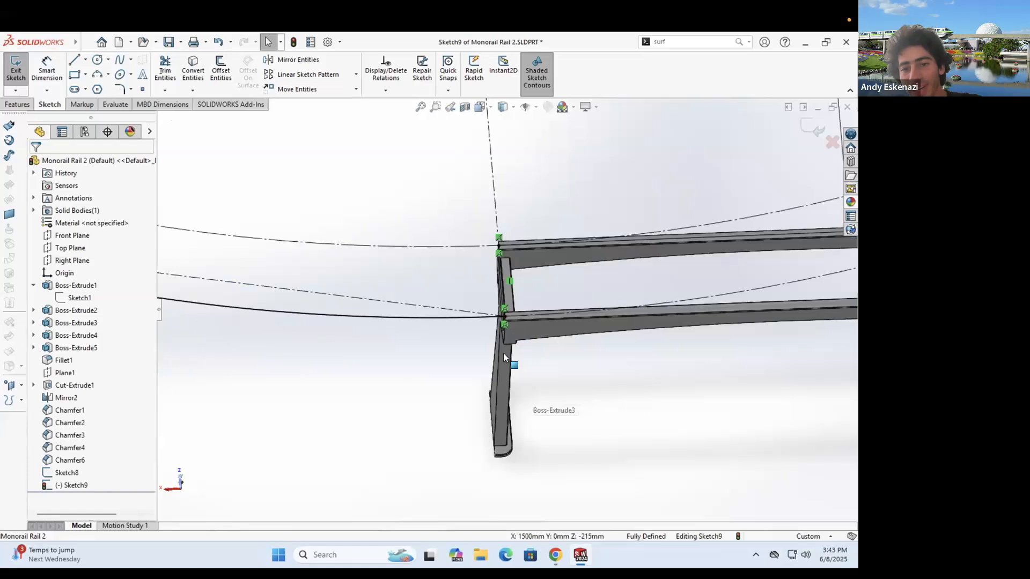
pyautogui.scroll(3, 507, 354)
pyautogui.moveTo(499, 258)
pyautogui.mouseDown(button='middle')
pyautogui.moveTo(513, 287)
pyautogui.moveTo(523, 273)
pyautogui.moveTo(502, 285)
pyautogui.mouseUp(button='middle')
pyautogui.scroll(-2, 500, 285)
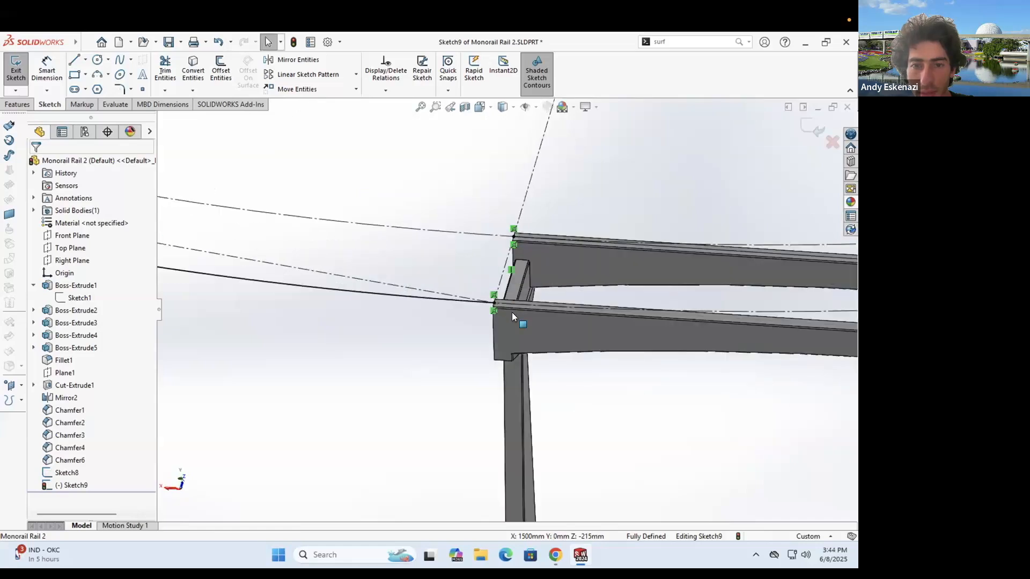
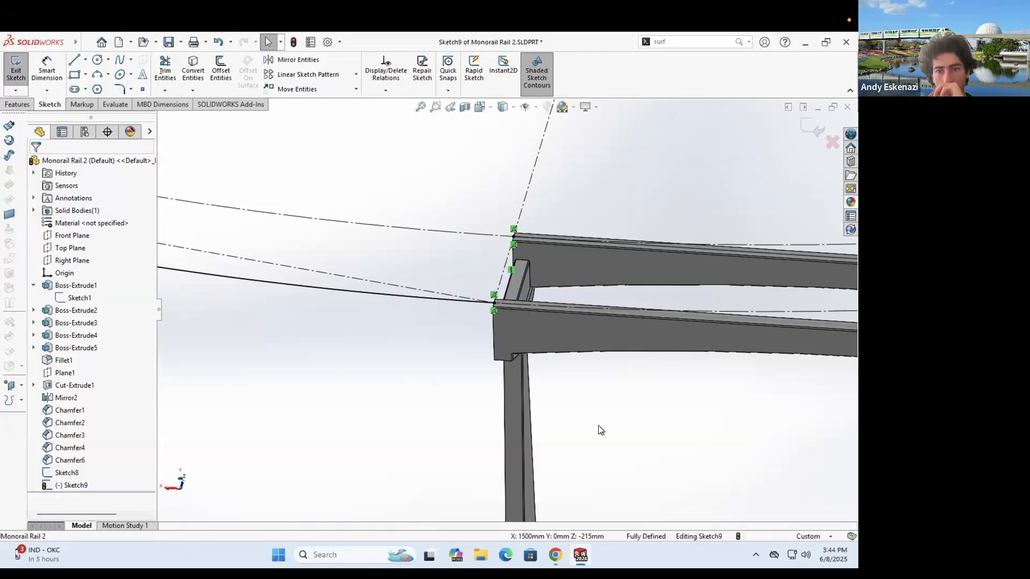
# - Exit Sketch9 and begin a new sketch on the rail face
pyautogui.click(15, 70)
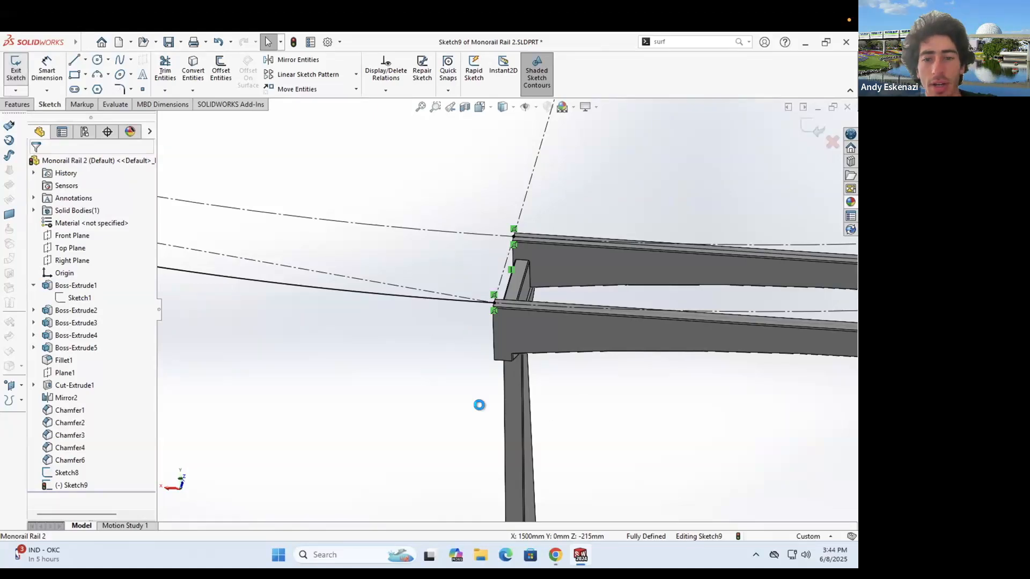
pyautogui.click(16, 67)
pyautogui.click(563, 317)
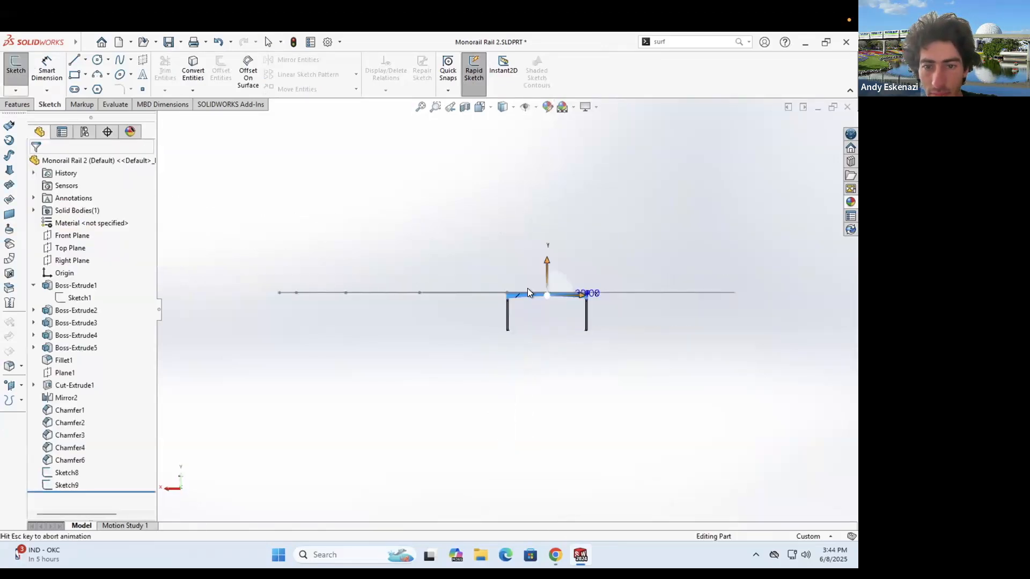
# - Draw a short line along the rail top and dimension it to 35 mm
pyautogui.scroll(-1, 484, 384)
pyautogui.click(76, 60)
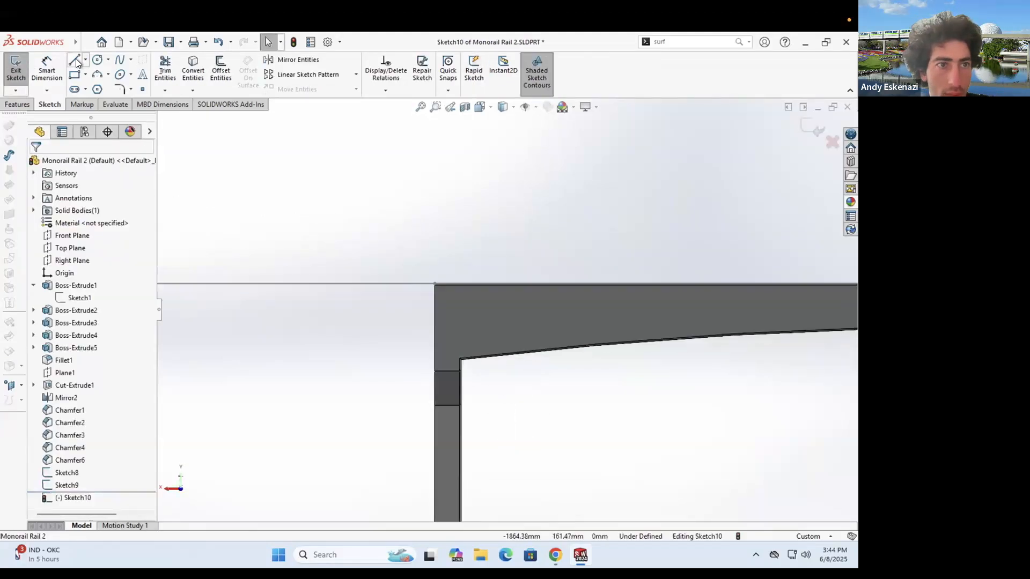
pyautogui.click(435, 284)
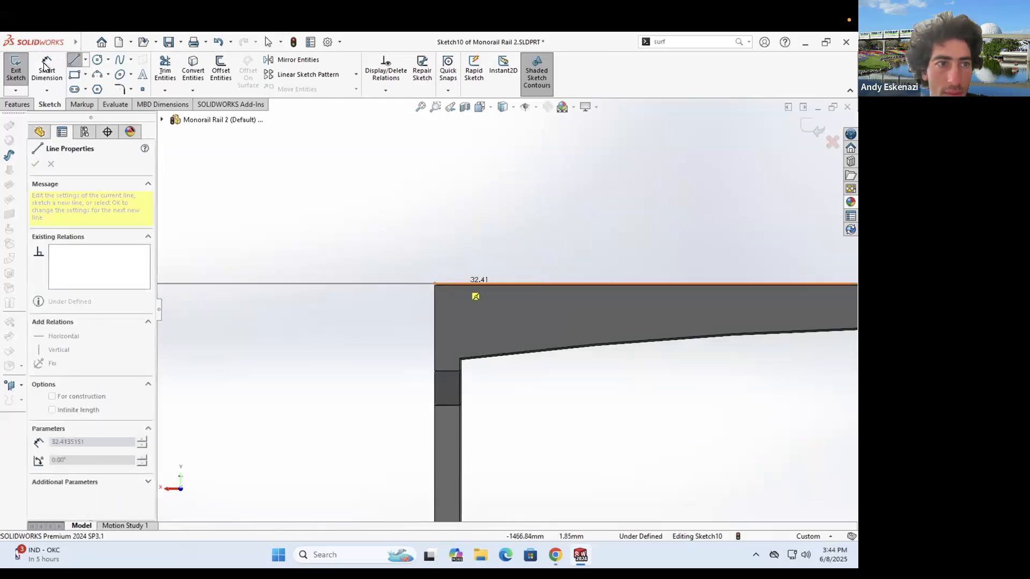
pyautogui.click(467, 284)
pyautogui.press('Escape')
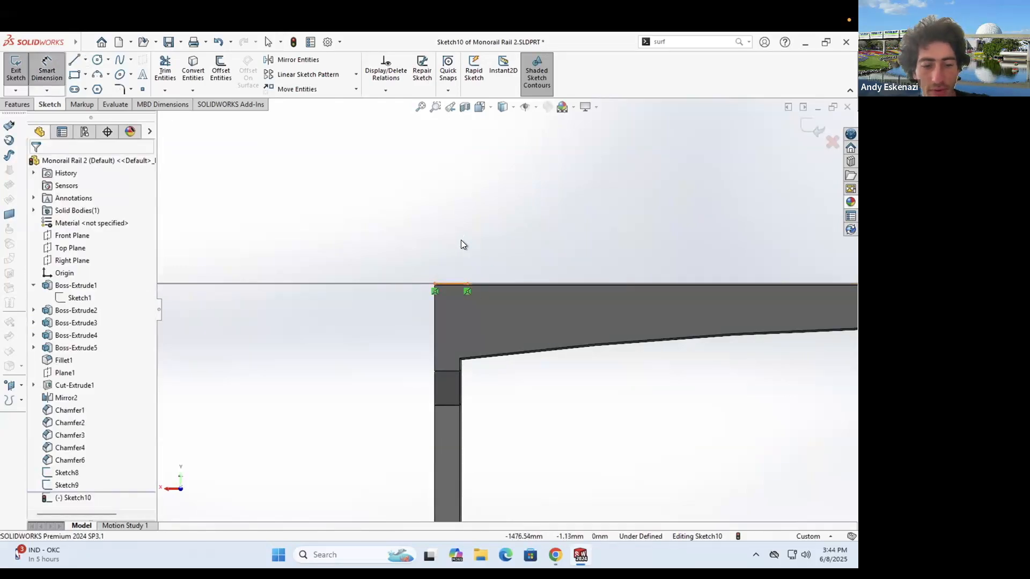
pyautogui.click(462, 240)
pyautogui.write('2')
pyautogui.press('BackSpace')
pyautogui.write('35')
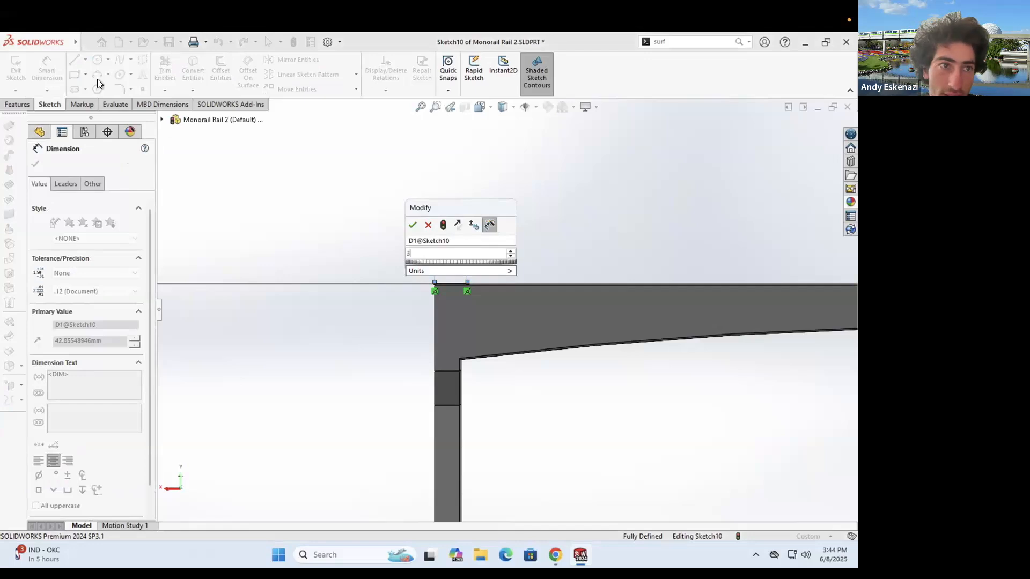
pyautogui.press('Return')
# - Draw a corner rectangle across the rail from the line's end, 300 mm tall
pyautogui.click(75, 74)
pyautogui.click(461, 282)
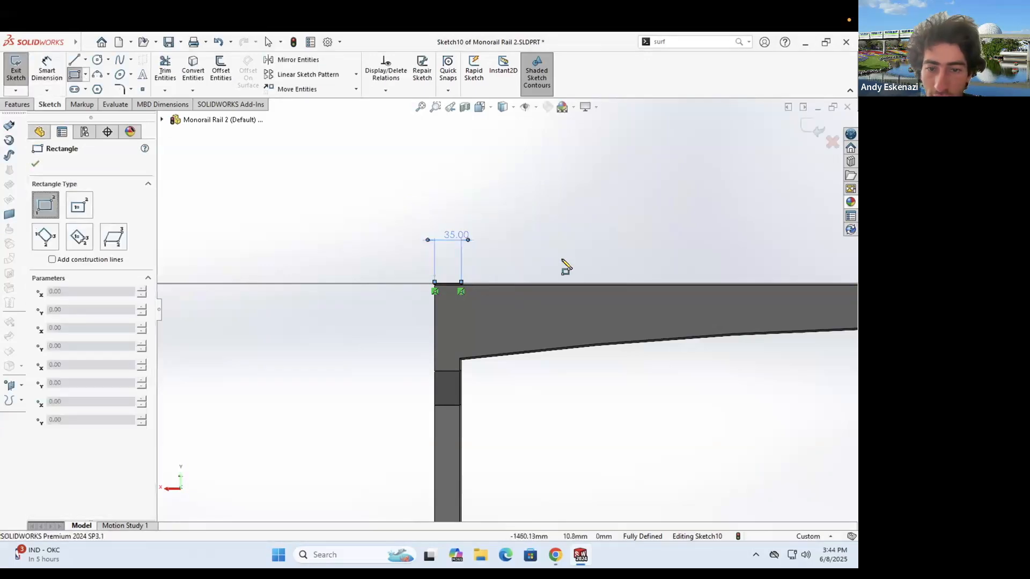
pyautogui.scroll(5, 563, 261)
pyautogui.scroll(3, 770, 397)
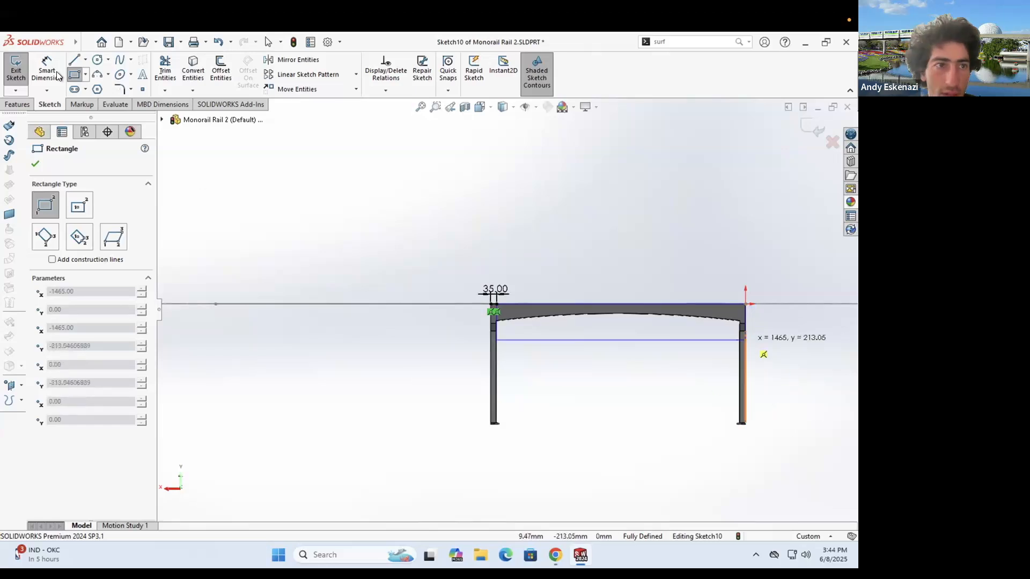
pyautogui.click(749, 340)
pyautogui.press('Escape')
pyautogui.click(745, 315)
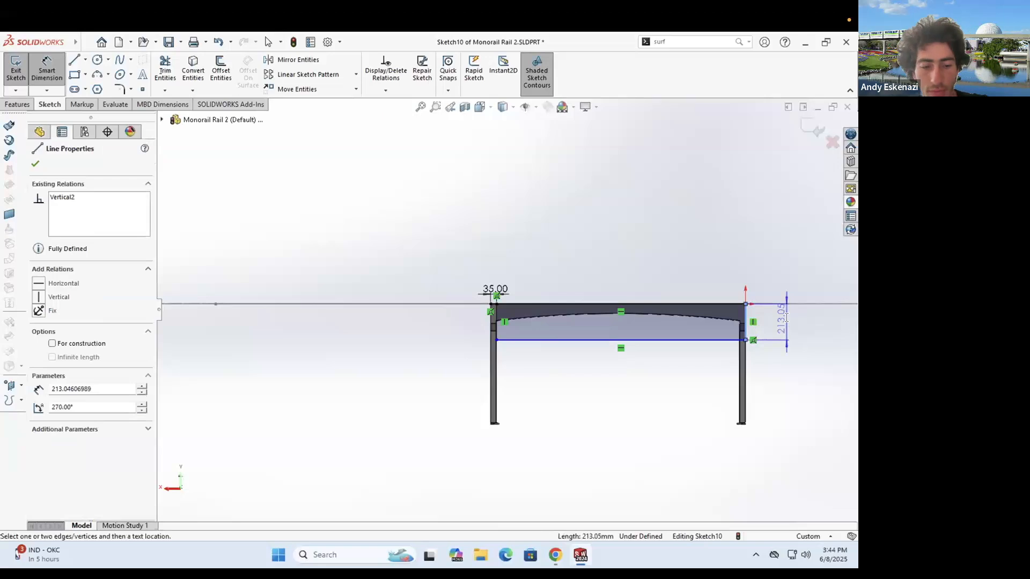
pyautogui.click(787, 324)
pyautogui.write('300')
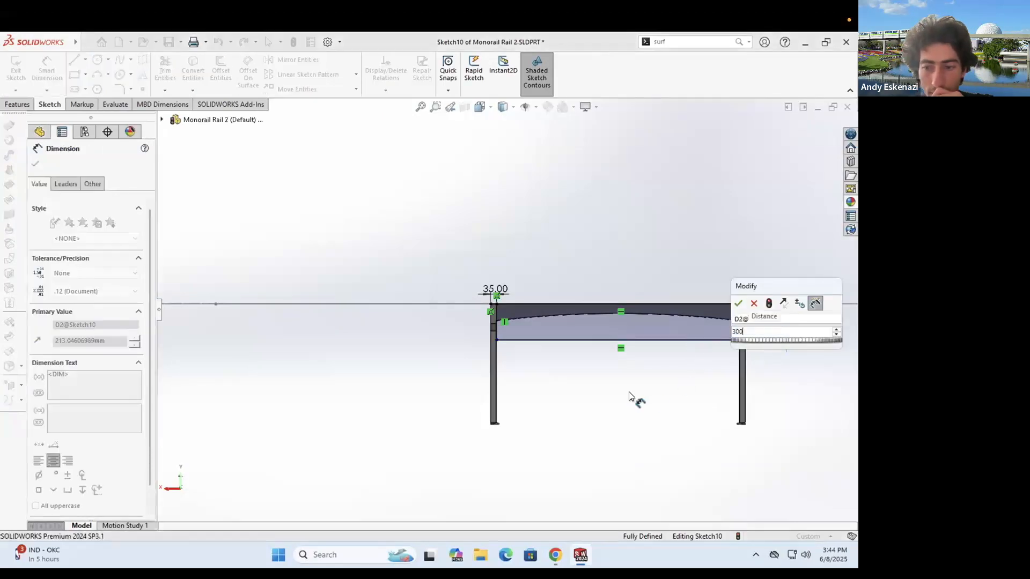
pyautogui.press('Return')
pyautogui.click(173, 70)
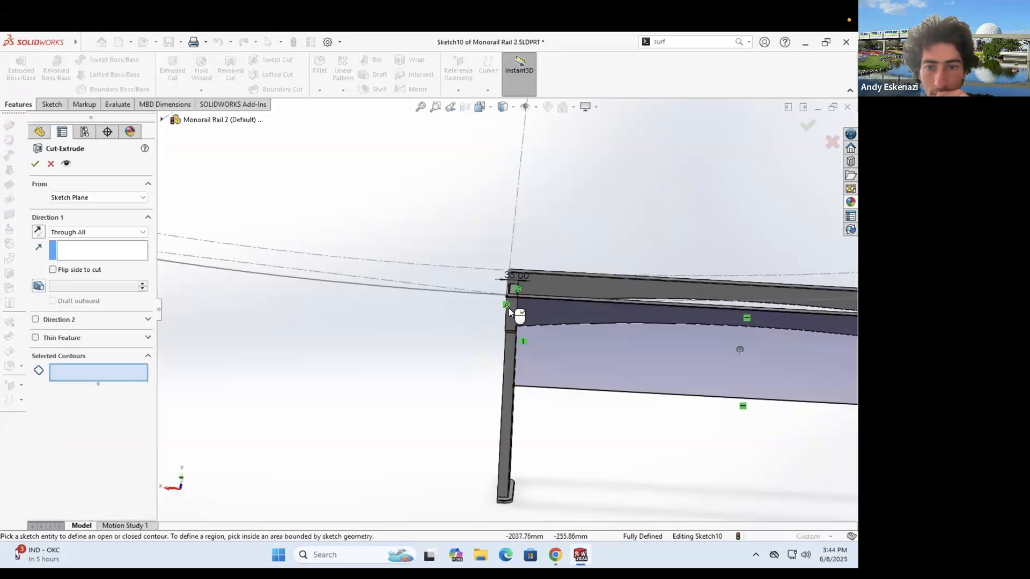
# - Cut the selected Sketch10 regions Through All, keeping all bodies
pyautogui.click(539, 310)
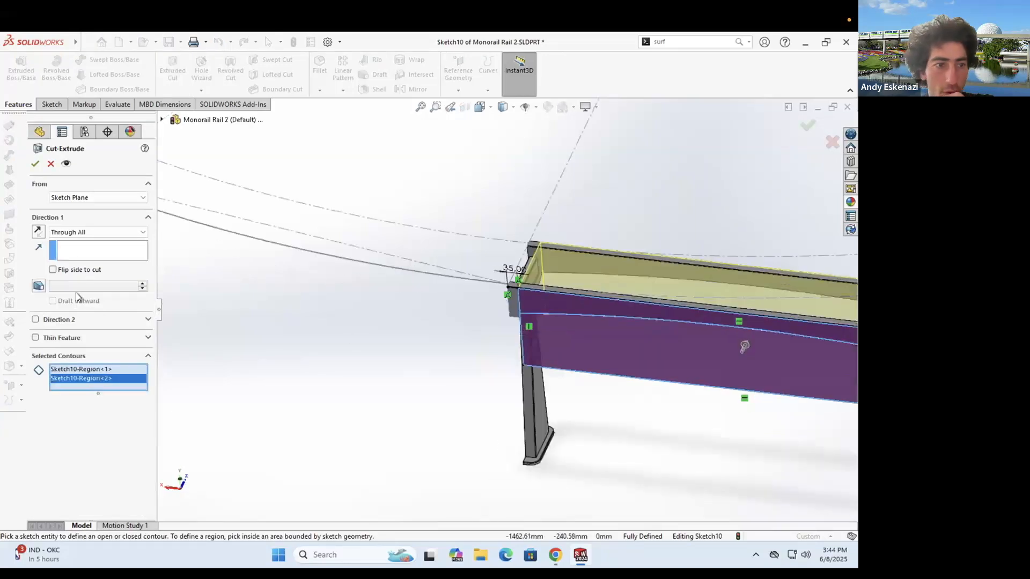
pyautogui.click(34, 164)
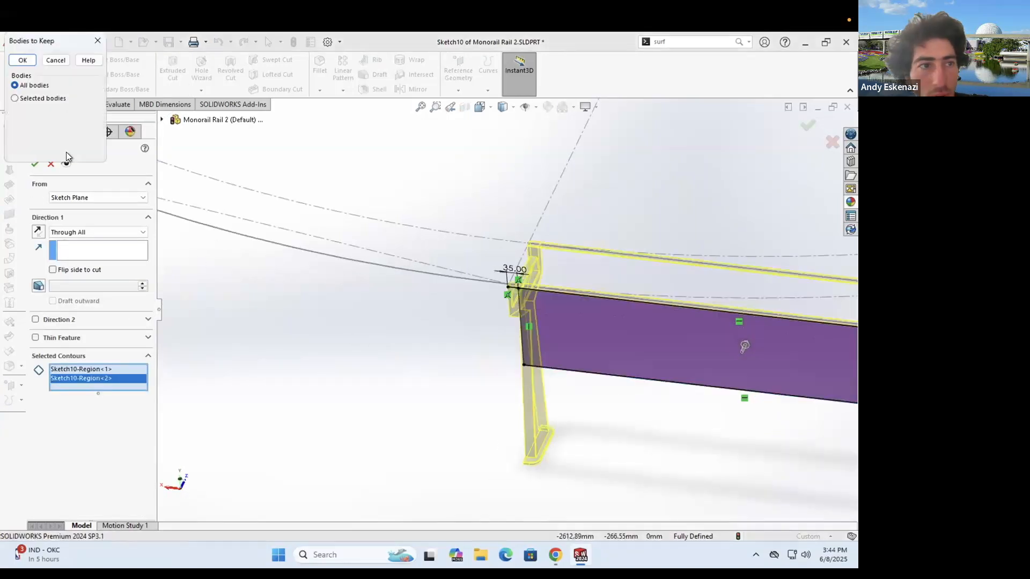
pyautogui.click(22, 60)
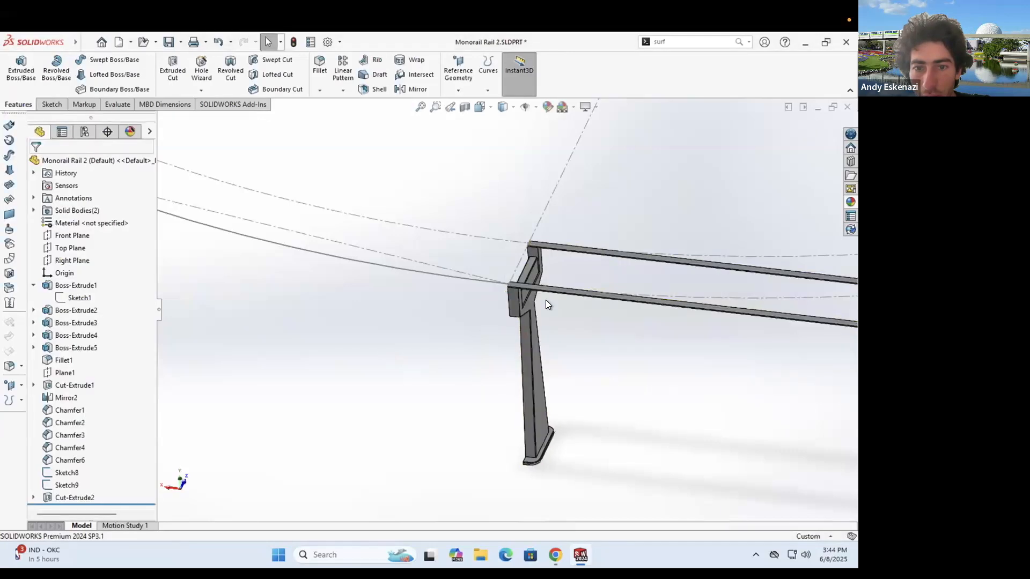
pyautogui.scroll(-4, 473, 258)
pyautogui.scroll(-2, 362, 275)
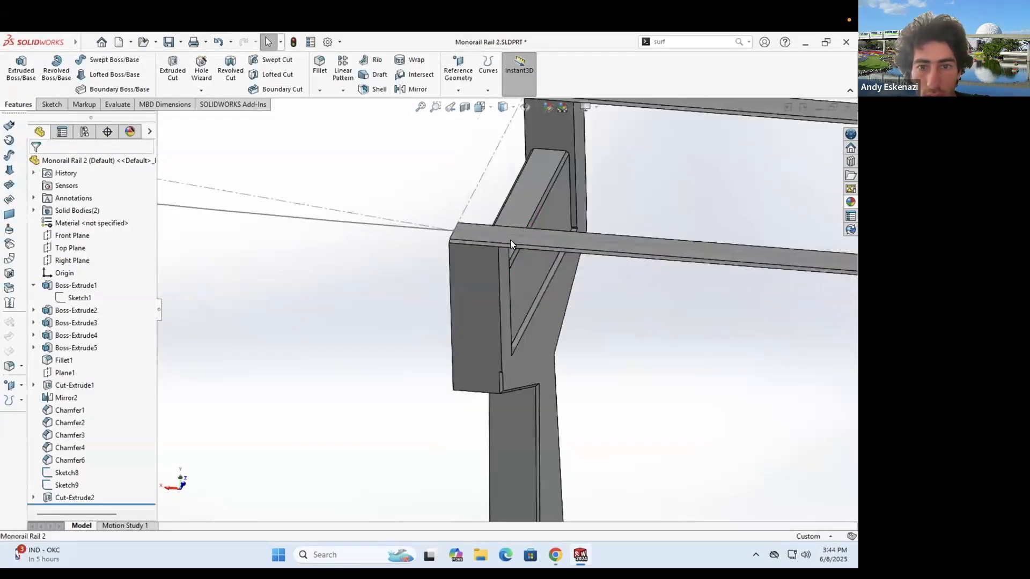
pyautogui.scroll(5, 533, 259)
pyautogui.moveTo(532, 237); pyautogui.dragTo(467, 241, button='middle')
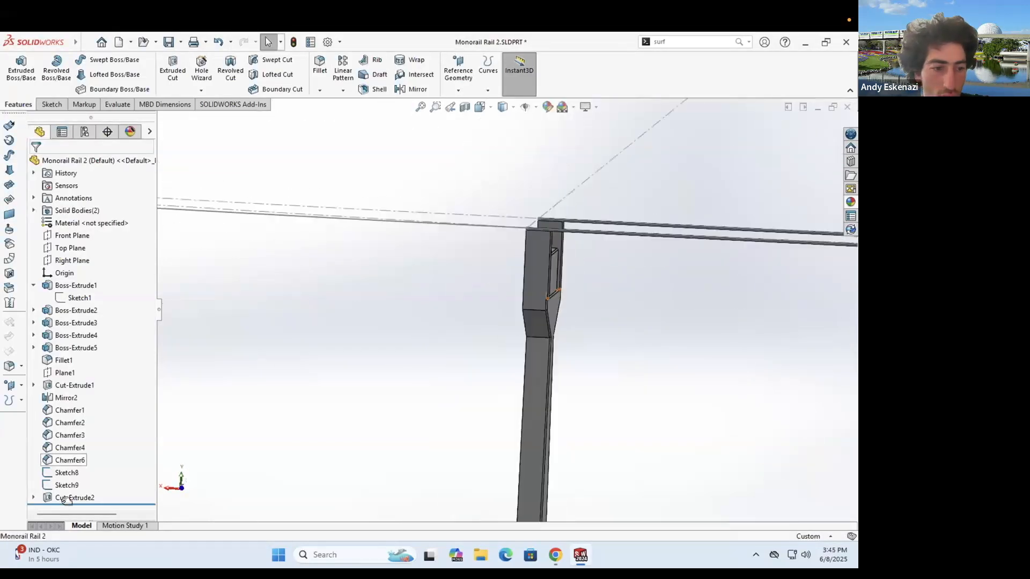
# - Edit Cut-Extrude2 to add Region<3> to the cut, keeping all bodies
pyautogui.click(52, 485)
pyautogui.click(72, 495)
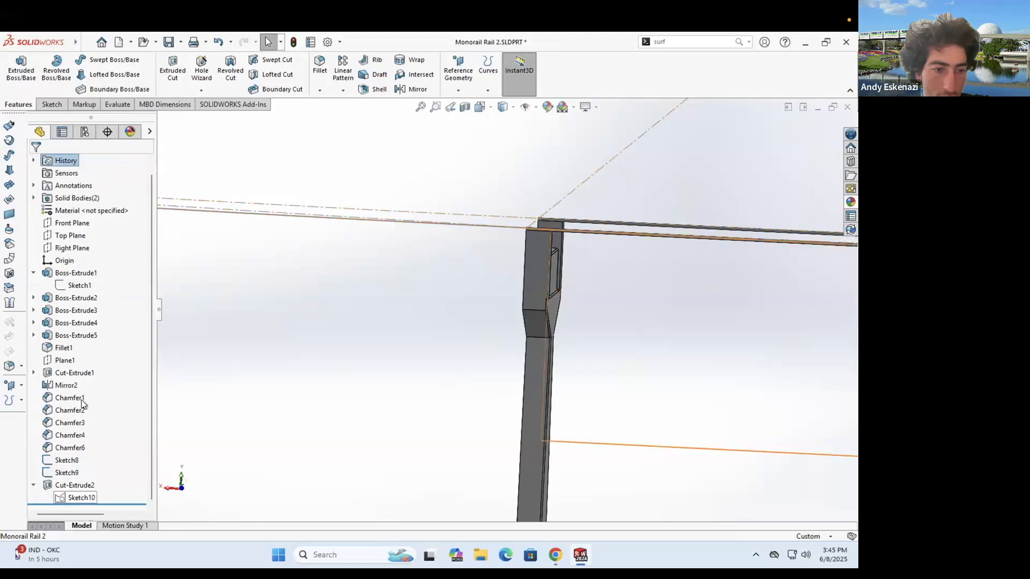
pyautogui.hotkey('ctrl', '8')
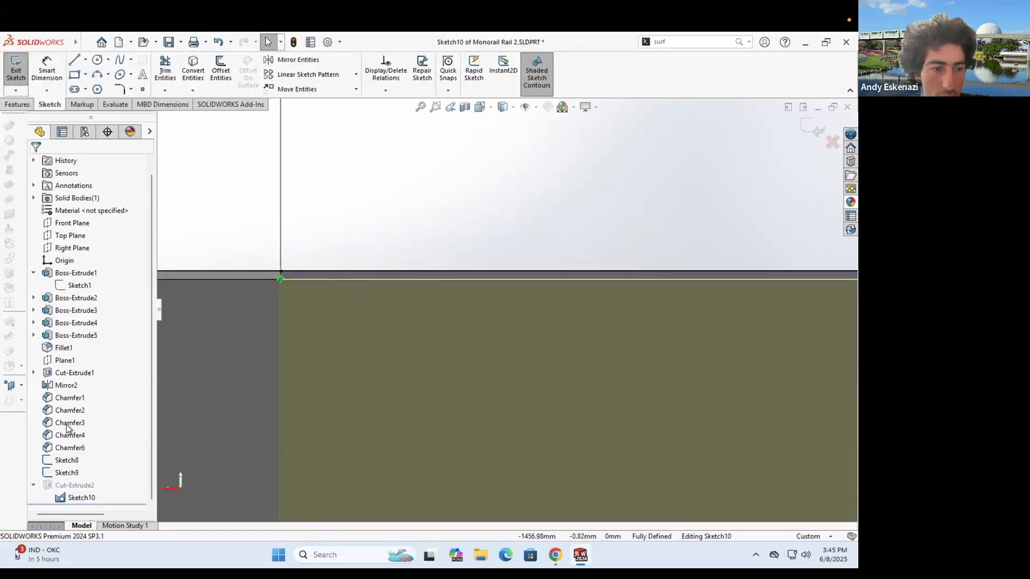
pyautogui.rightClick(95, 298)
pyautogui.click(327, 281)
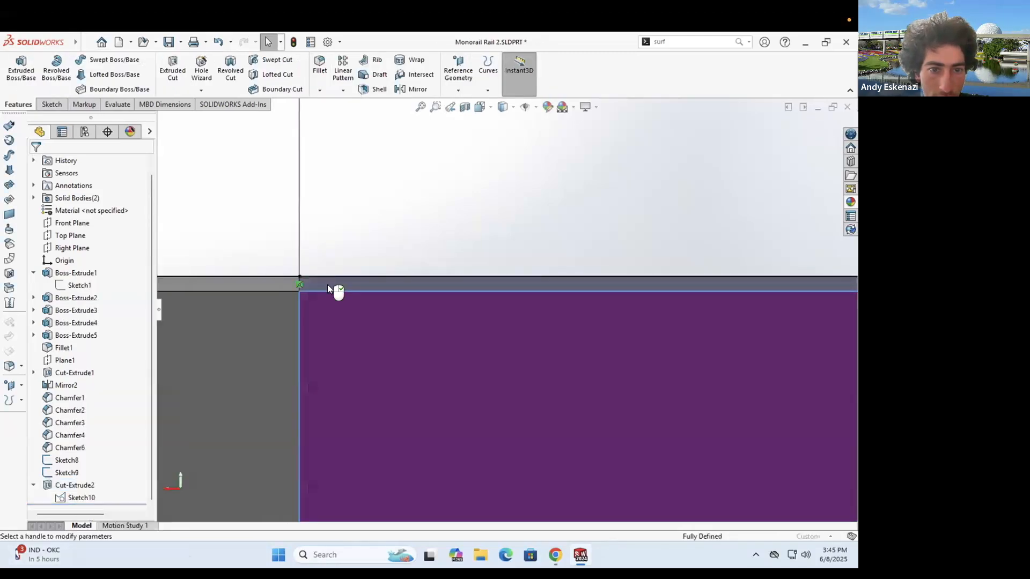
pyautogui.click(112, 362)
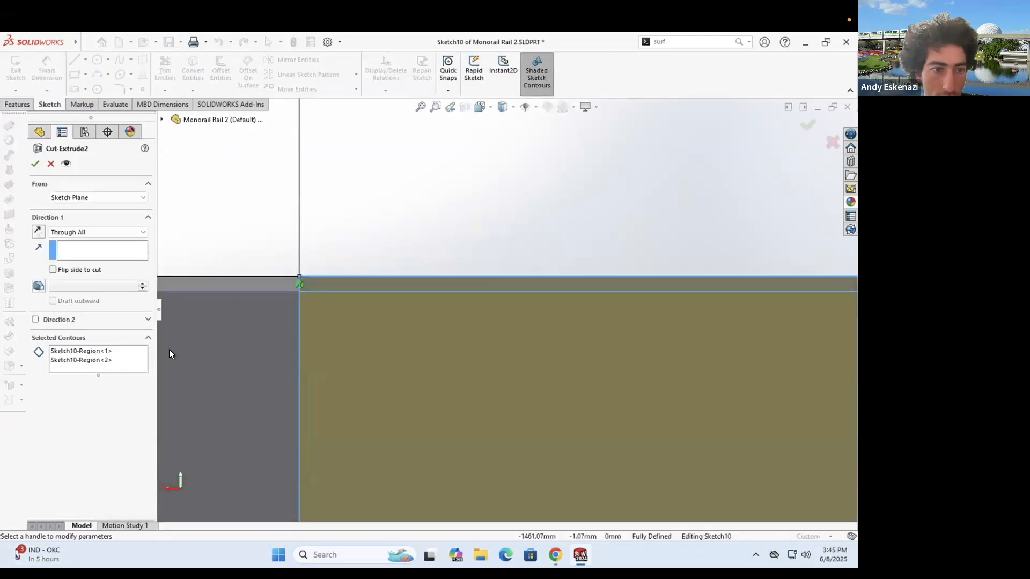
pyautogui.click(420, 387)
pyautogui.click(35, 164)
pyautogui.click(22, 61)
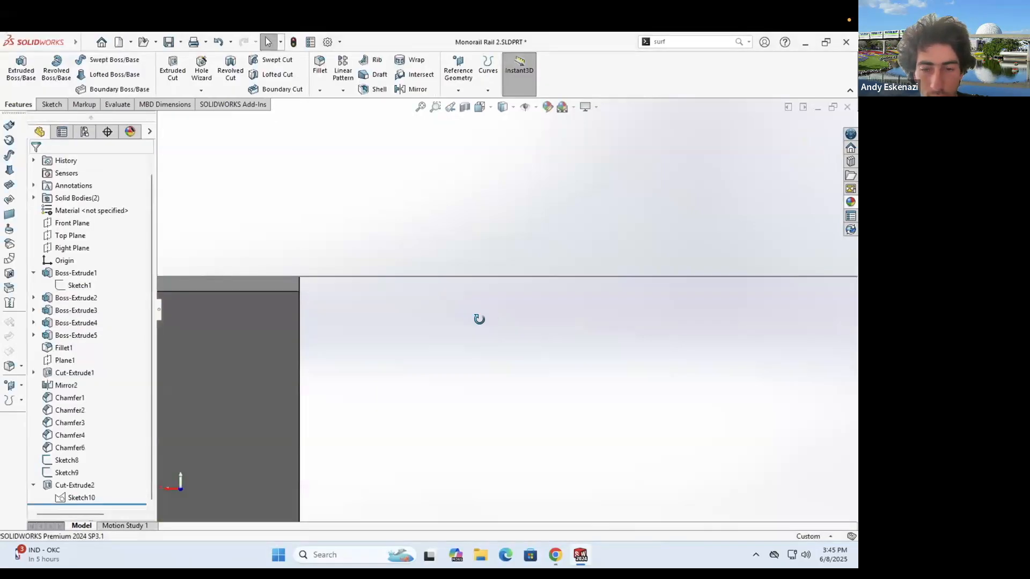
pyautogui.scroll(-5, 489, 322)
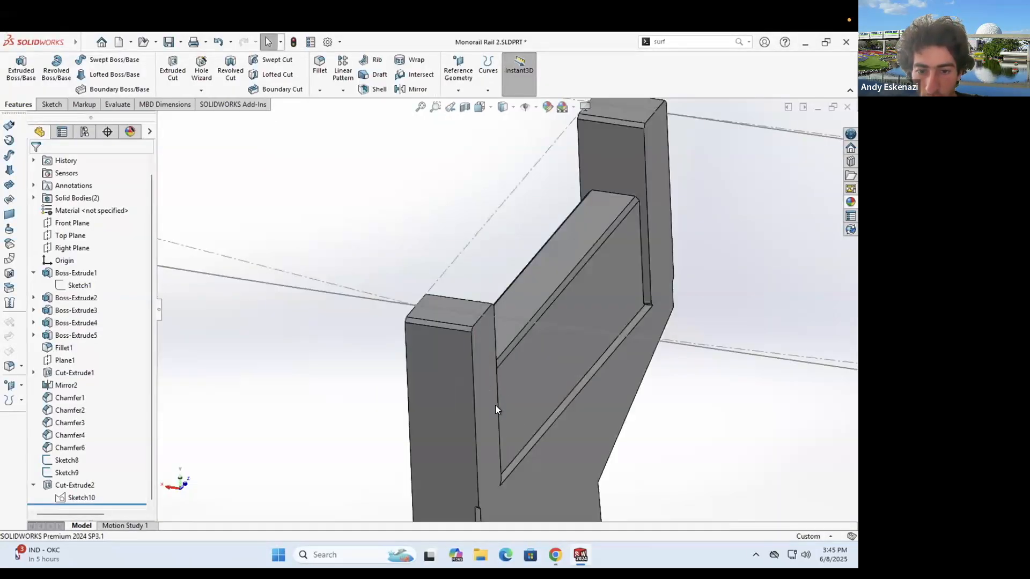
# - Delete Chamfer6 from the feature tree
pyautogui.scroll(5, 500, 335)
pyautogui.moveTo(501, 408); pyautogui.dragTo(487, 348, button='middle')
pyautogui.scroll(-5, 418, 352)
pyautogui.scroll(4, 497, 294)
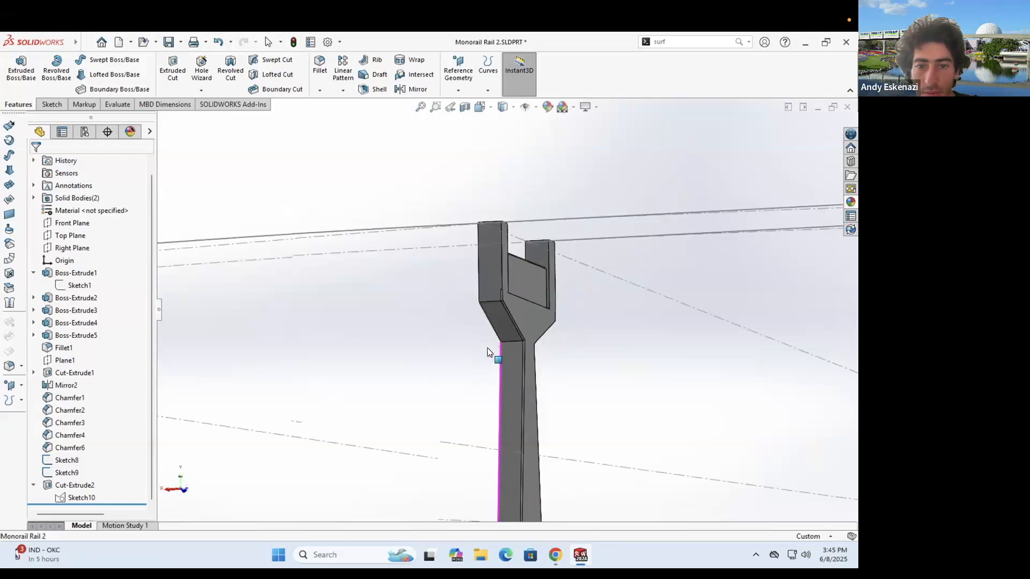
pyautogui.scroll(-3, 507, 288)
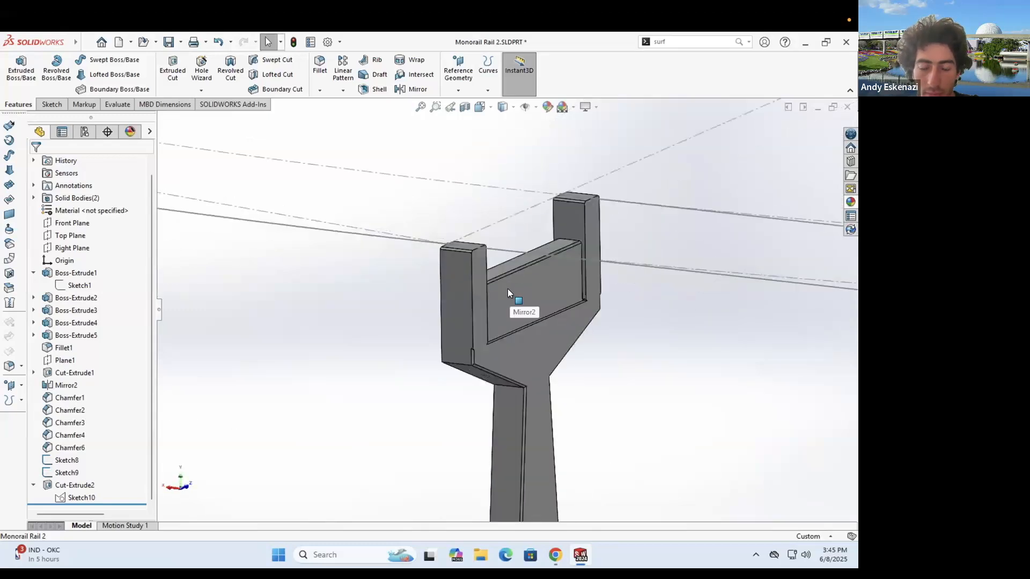
pyautogui.rightClick(70, 448)
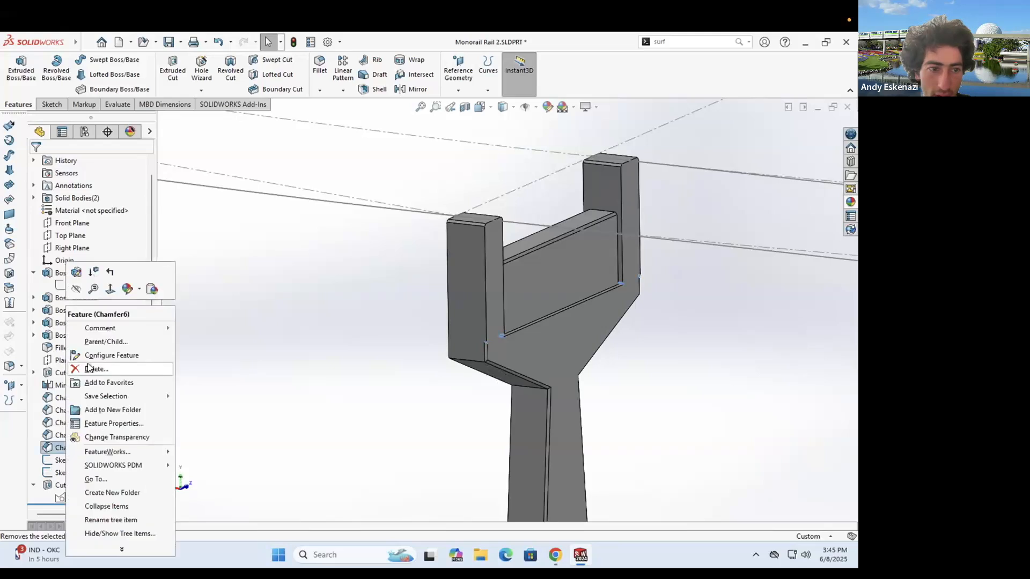
pyautogui.click(92, 369)
pyautogui.click(498, 234)
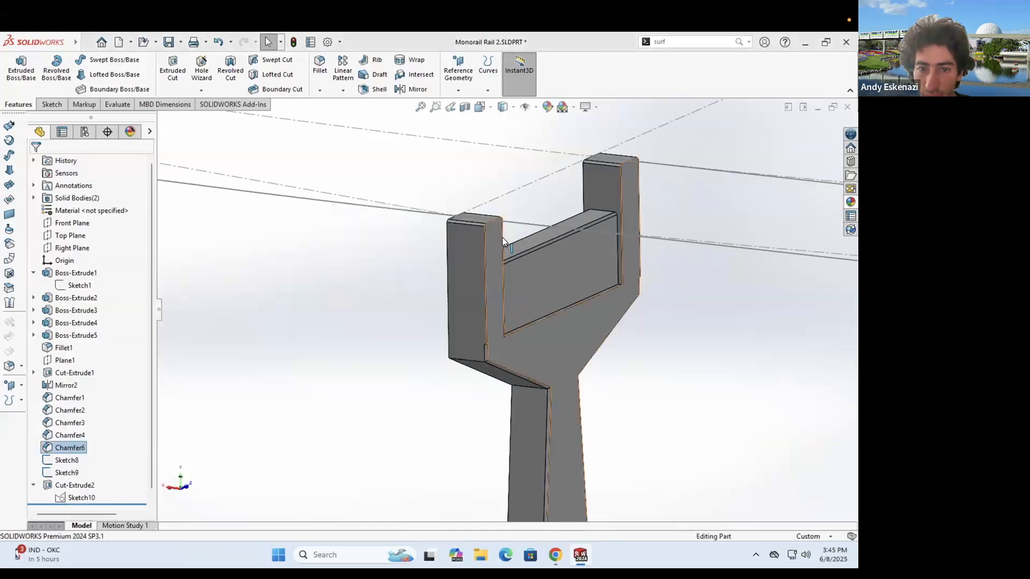
# - Turn to view the fork's stem from the side and start a new sketch
pyautogui.moveTo(522, 337)
pyautogui.mouseDown(button='middle')
pyautogui.moveTo(493, 292)
pyautogui.moveTo(512, 284)
pyautogui.moveTo(503, 296)
pyautogui.moveTo(475, 238)
pyautogui.moveTo(564, 272)
pyautogui.moveTo(495, 298)
pyautogui.moveTo(482, 326)
pyautogui.mouseUp(button='middle')
pyautogui.click(48, 103)
pyautogui.click(17, 67)
# - Place Sketch11 on the fork's front face
pyautogui.click(502, 305)
pyautogui.scroll(-10, 751, 296)
pyautogui.scroll(-4, 416, 284)
pyautogui.click(417, 354)
# - Convert the first post's top and left edges, dropping one wrongly picked edge
pyautogui.click(204, 67)
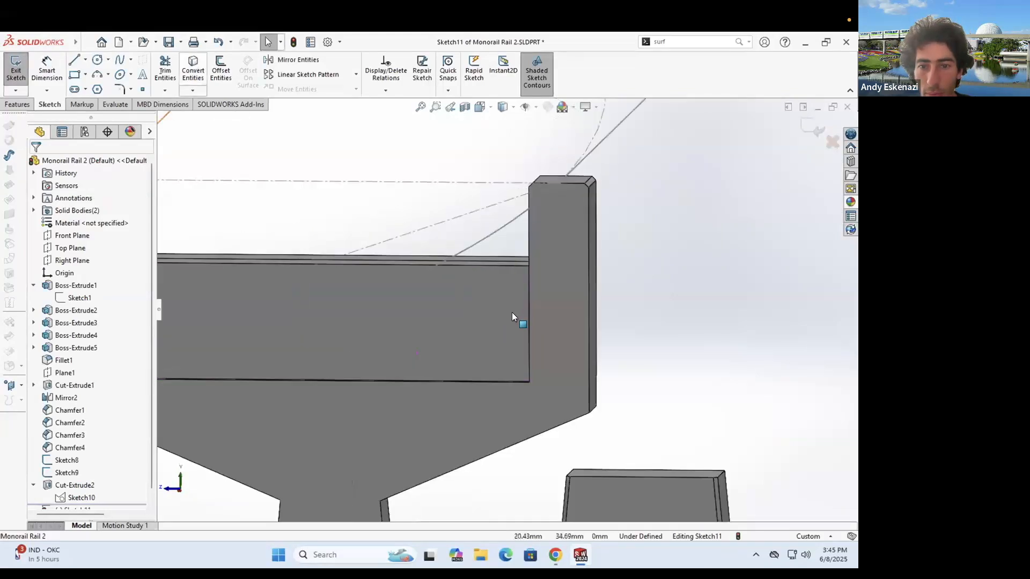
pyautogui.click(542, 199)
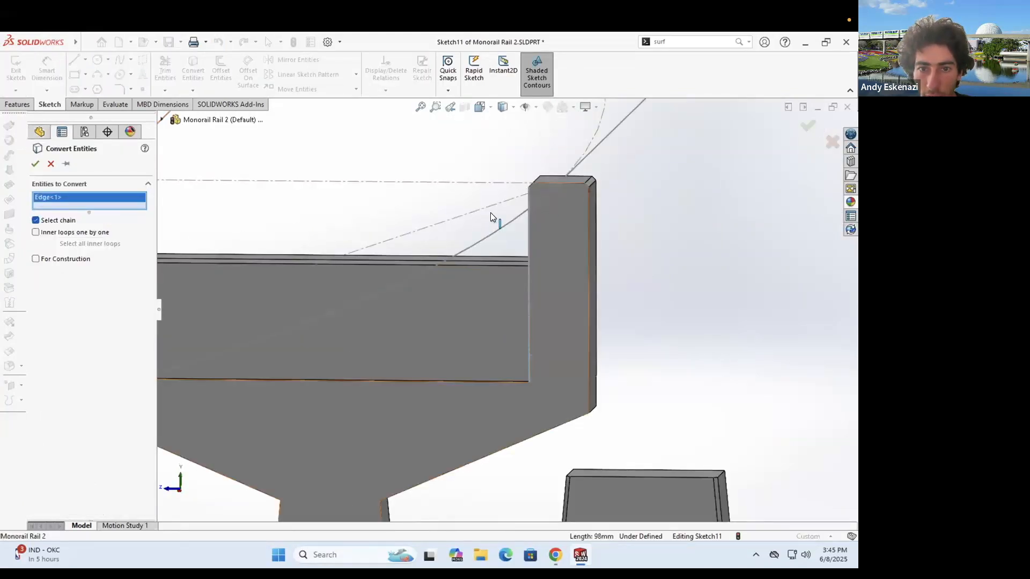
pyautogui.scroll(-4, 490, 212)
pyautogui.click(599, 207)
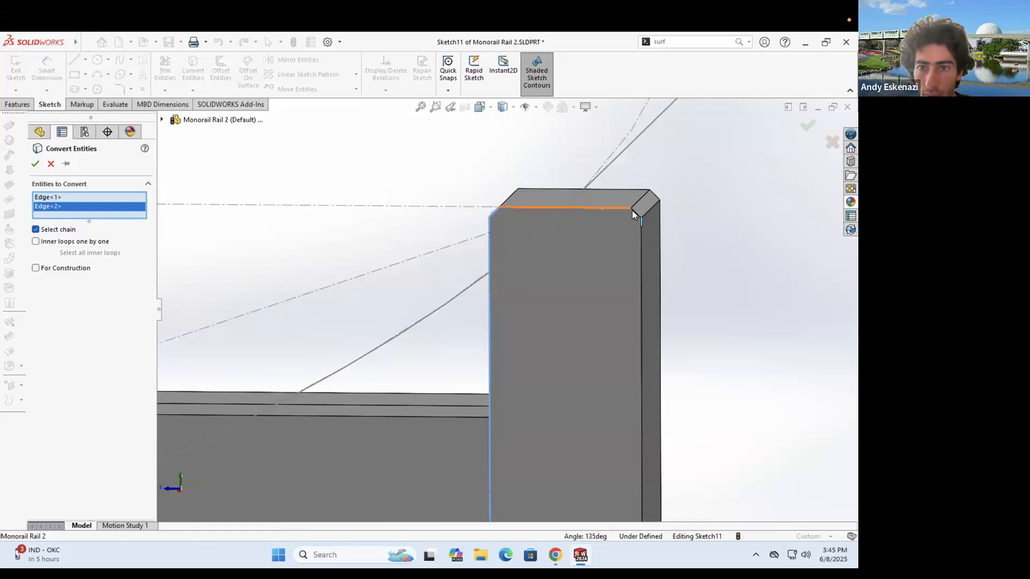
pyautogui.click(639, 224)
pyautogui.click(663, 230)
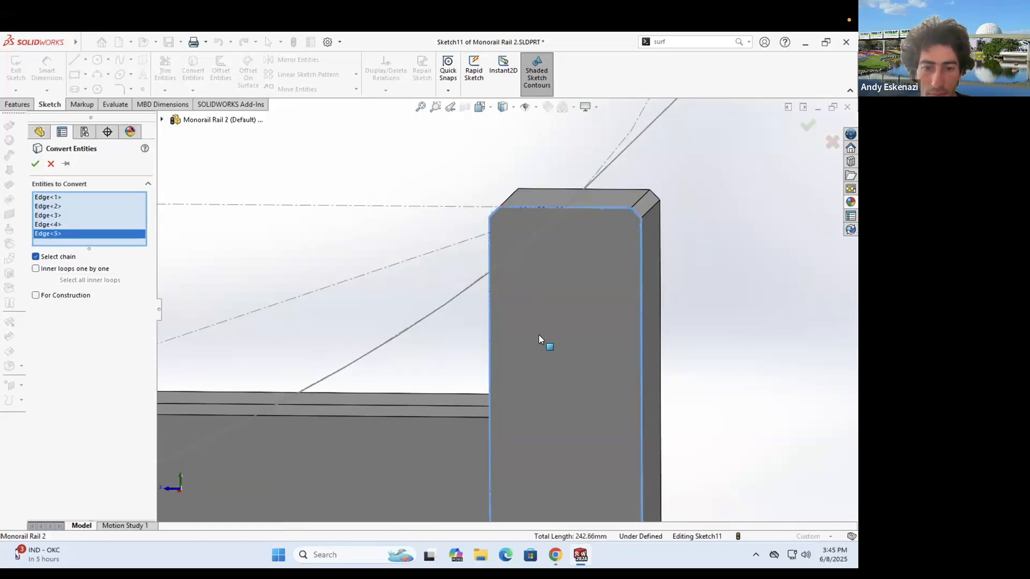
pyautogui.scroll(5, 539, 334)
pyautogui.click(549, 427)
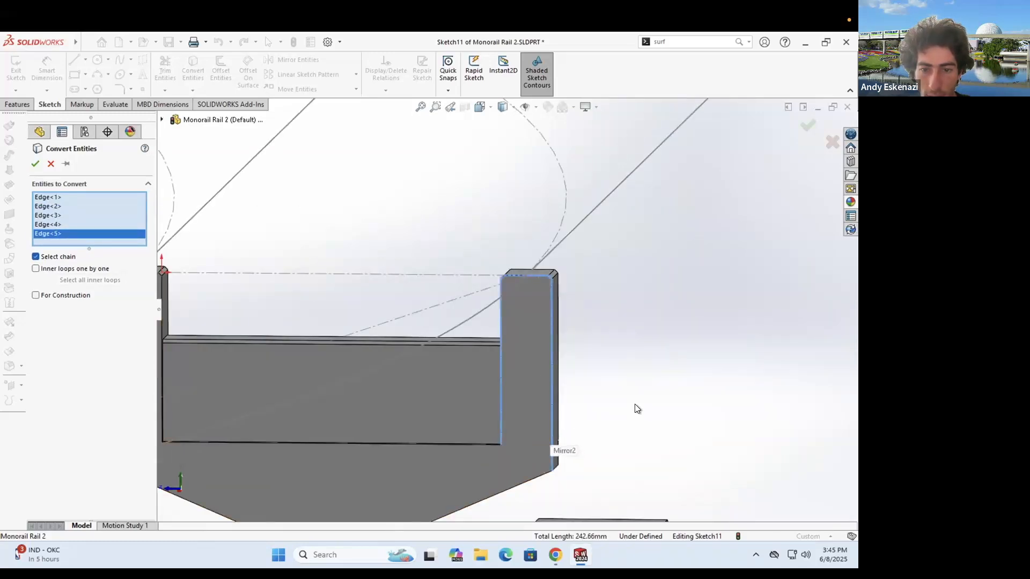
pyautogui.scroll(3, 504, 343)
pyautogui.scroll(-5, 396, 337)
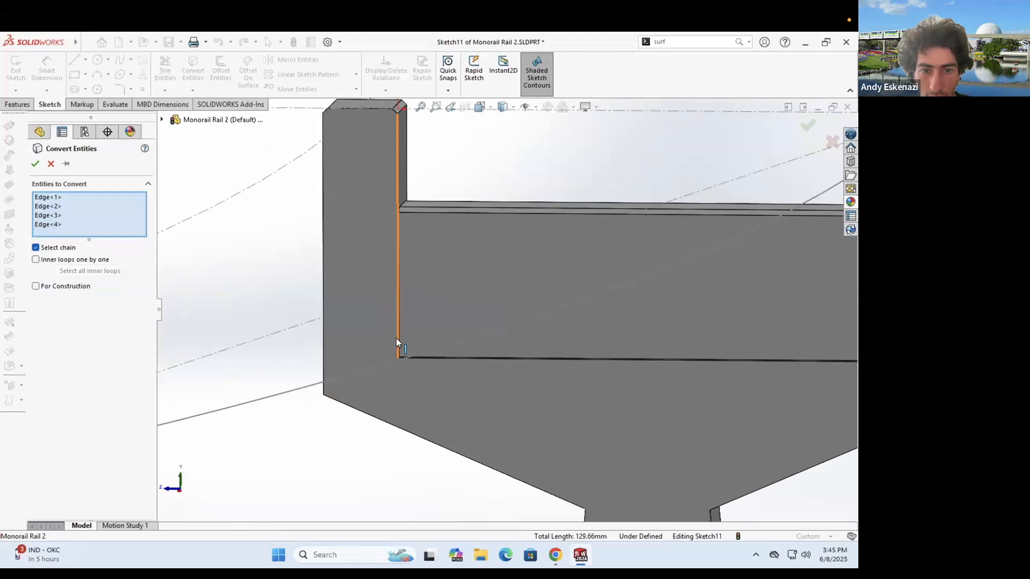
pyautogui.click(386, 141)
# - Add the post's top diagonal chamfer and left vertical edge, removing Edge<10>
pyautogui.scroll(4, 429, 199)
pyautogui.moveTo(466, 318); pyautogui.dragTo(476, 200, button='middle')
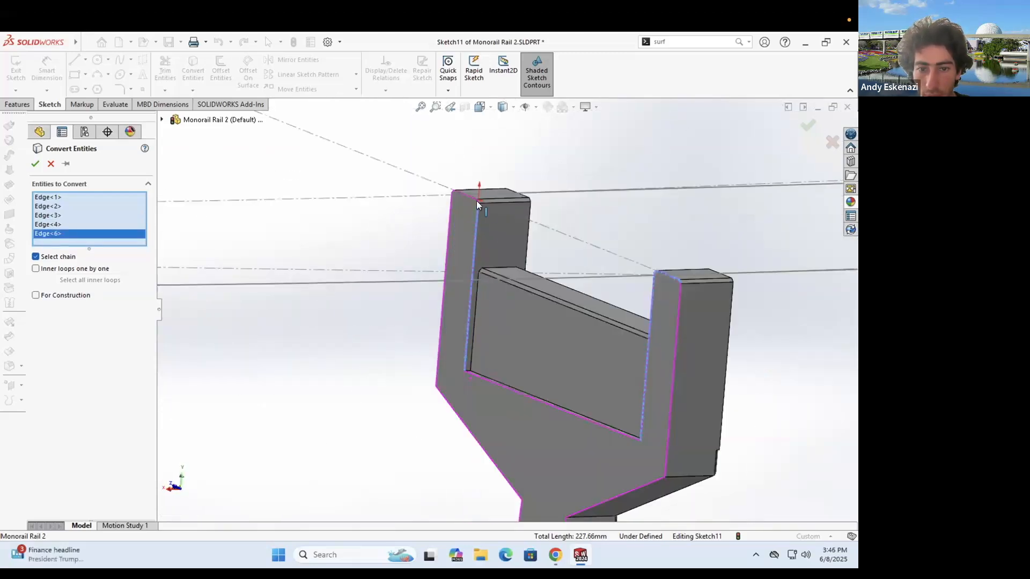
pyautogui.scroll(-3, 484, 252)
pyautogui.click(477, 241)
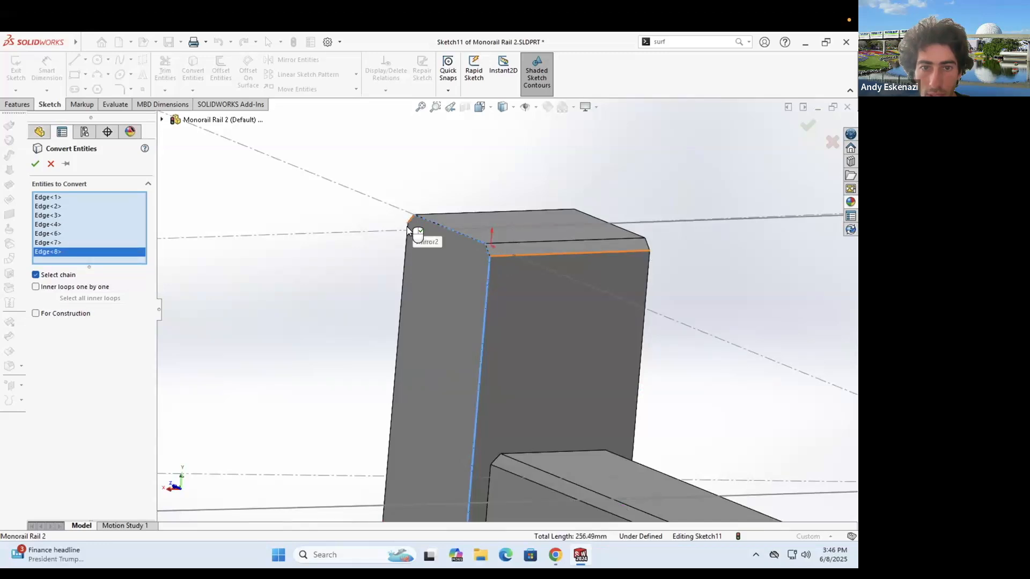
pyautogui.click(407, 250)
pyautogui.scroll(3, 456, 428)
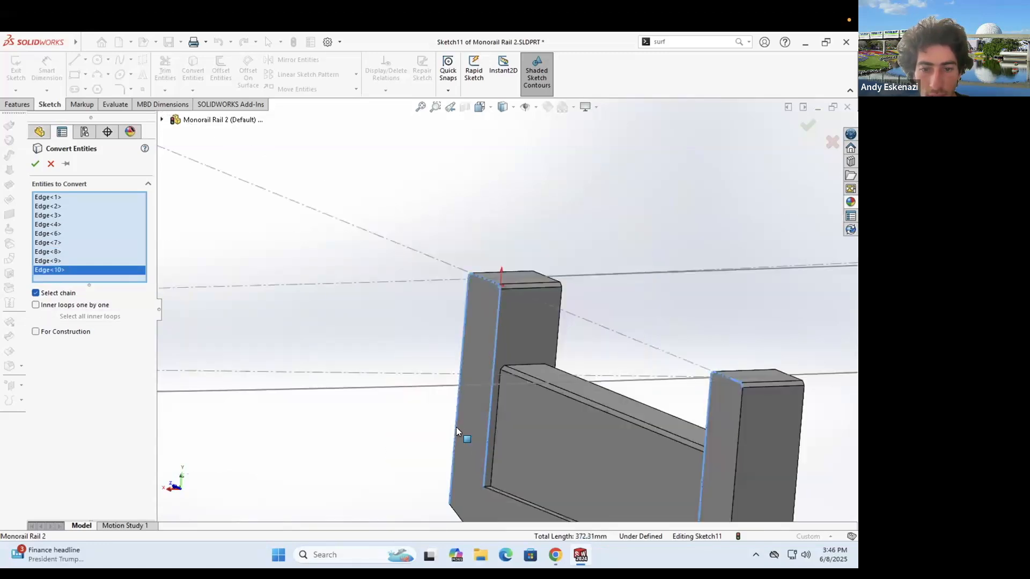
pyautogui.click(459, 405)
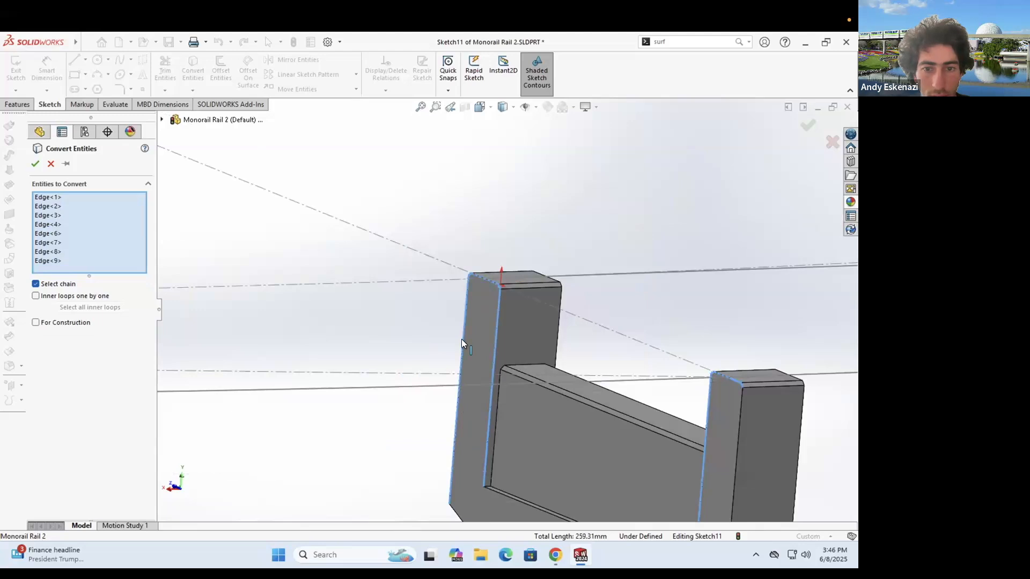
pyautogui.click(500, 363)
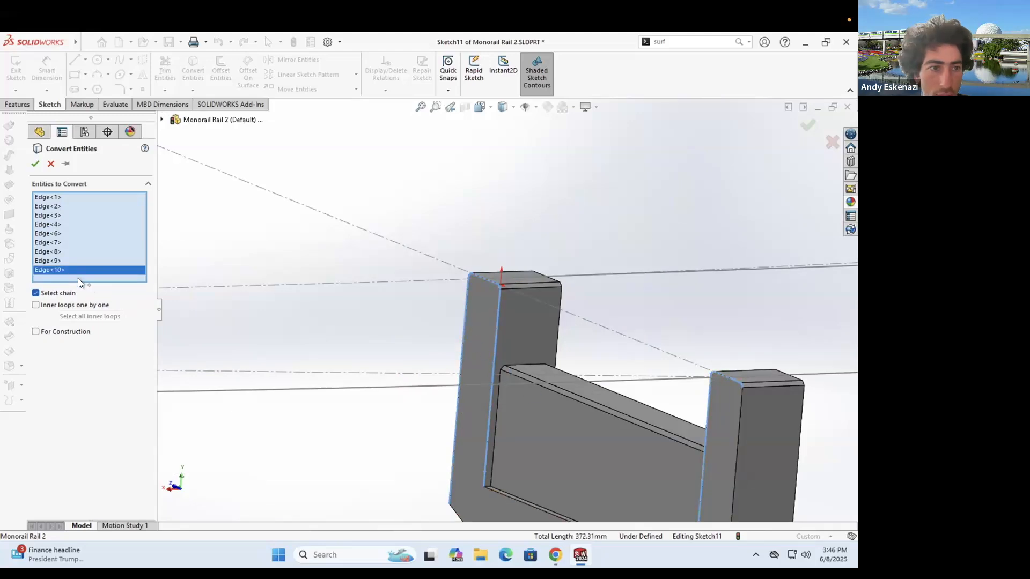
pyautogui.press('Delete')
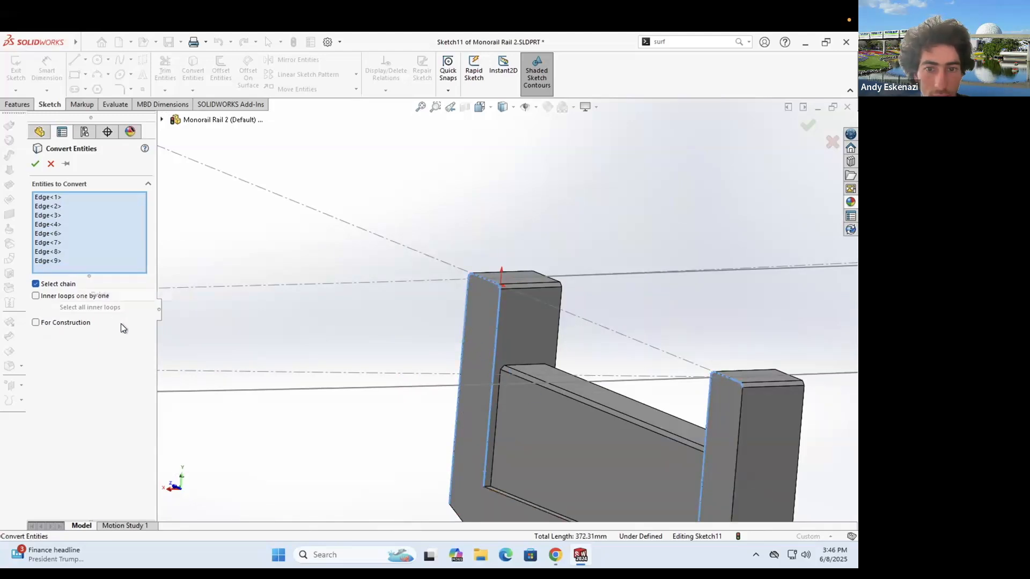
# - Remove Edge<9>, Edge<8> and Edge<7> from the edges to convert
pyautogui.rightClick(59, 261)
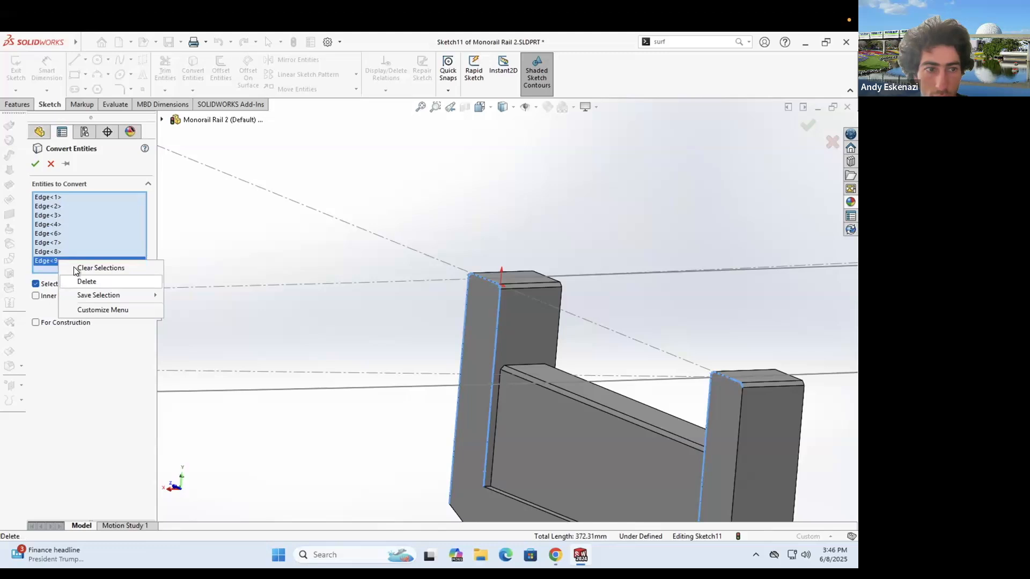
pyautogui.click(82, 281)
pyautogui.rightClick(56, 251)
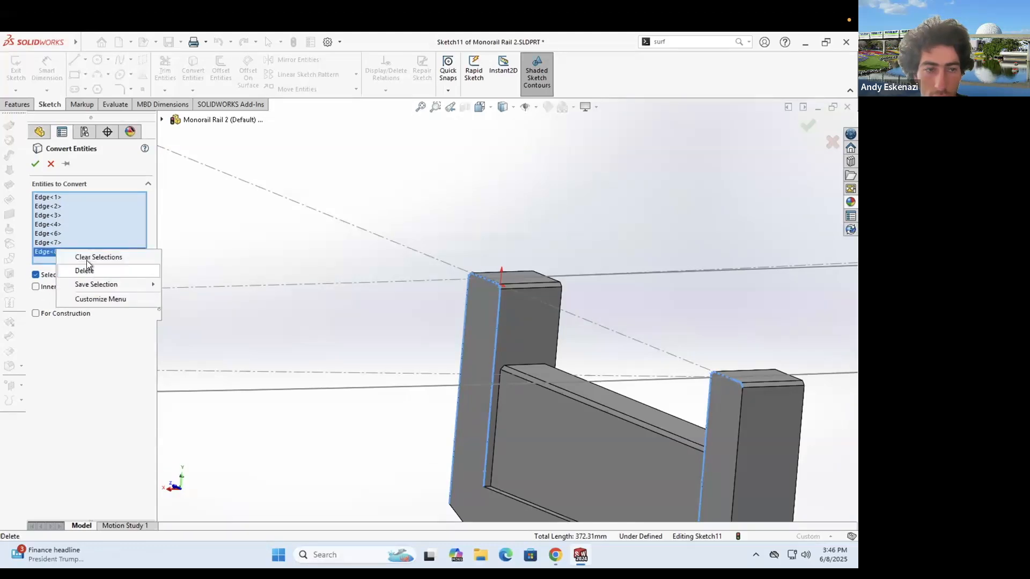
pyautogui.click(85, 268)
pyautogui.click(69, 242)
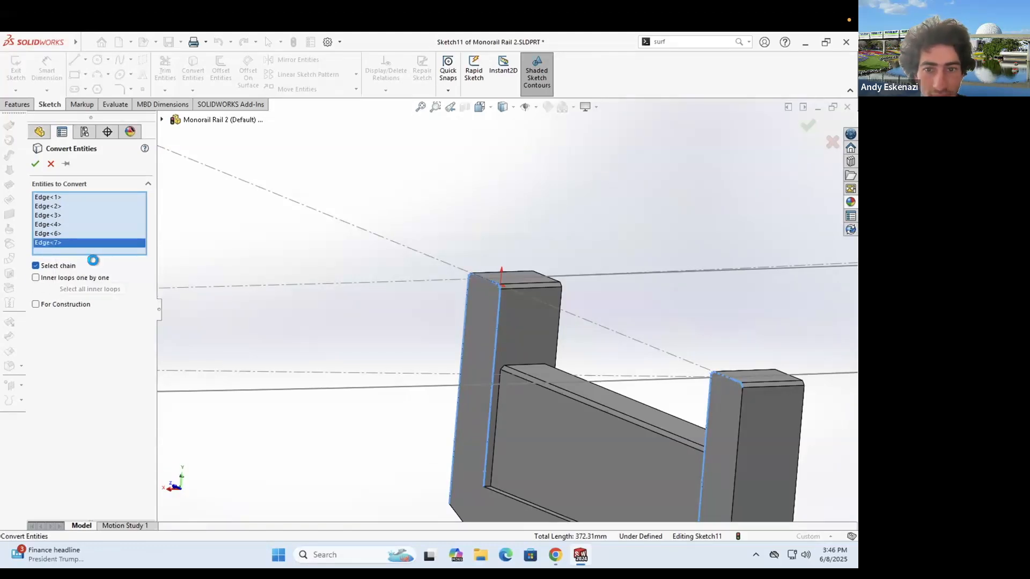
pyautogui.press('Delete')
pyautogui.rightClick(80, 234)
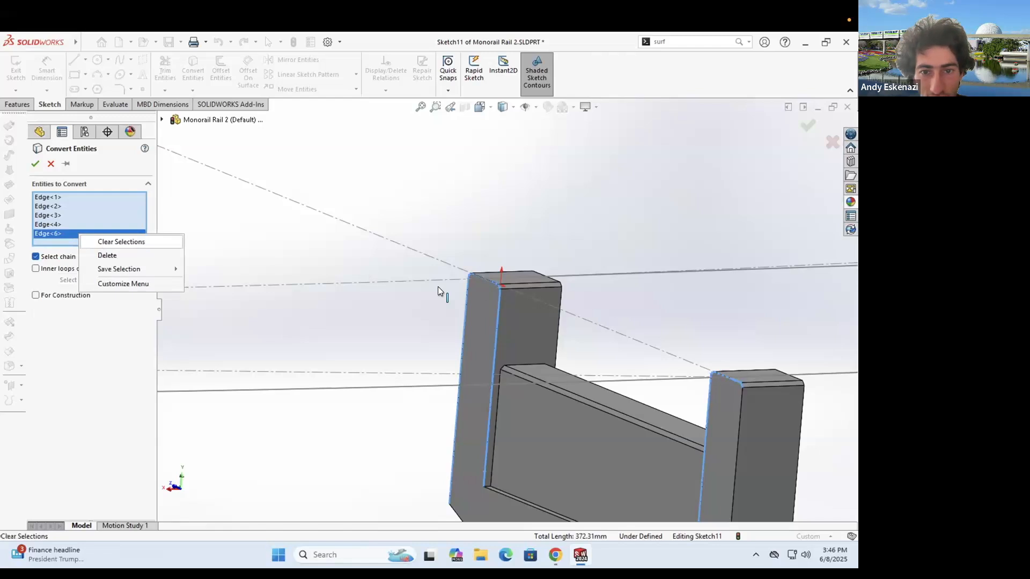
pyautogui.scroll(3, 437, 286)
pyautogui.scroll(2, 440, 289)
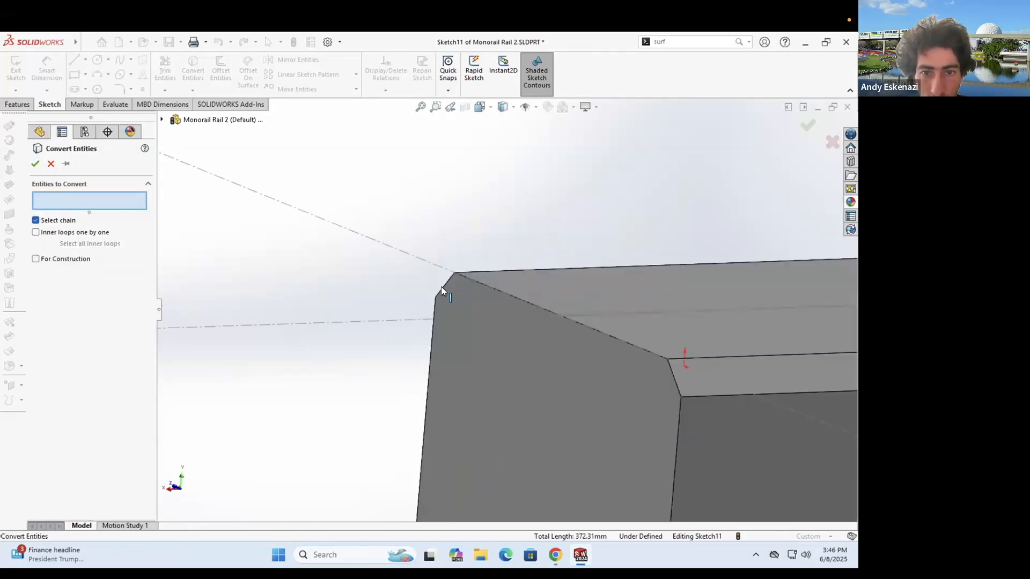
# - Add the chamfer and vertical edges of the right post and complete the conversion
pyautogui.click(467, 279)
pyautogui.click(660, 355)
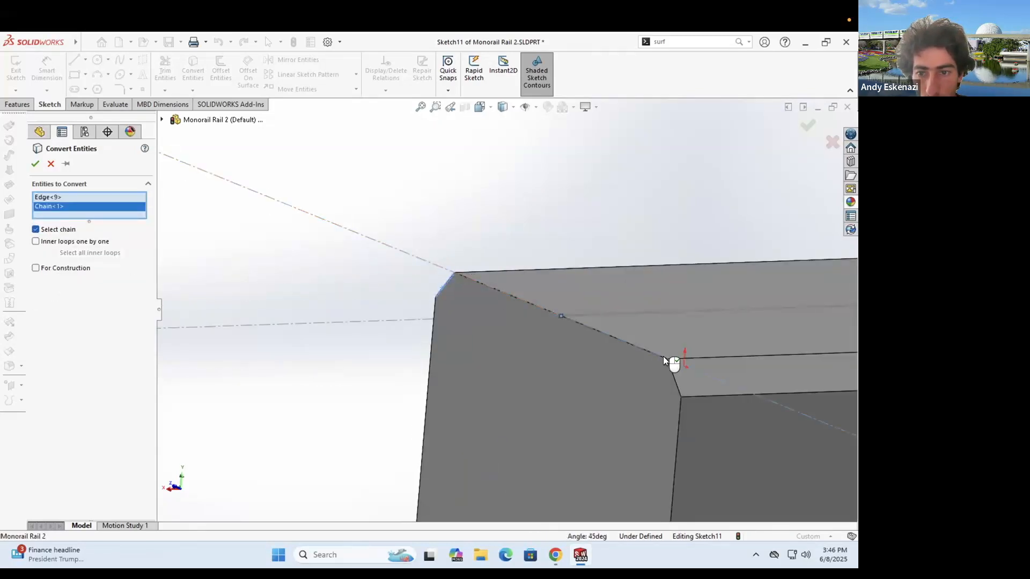
pyautogui.click(660, 355)
pyautogui.click(674, 378)
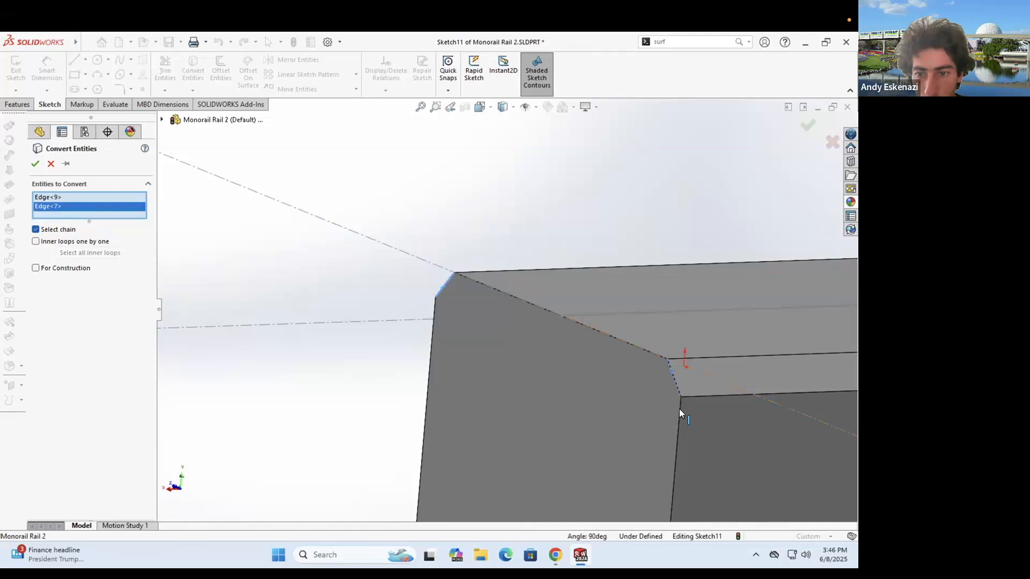
pyautogui.click(679, 408)
pyautogui.scroll(5, 545, 369)
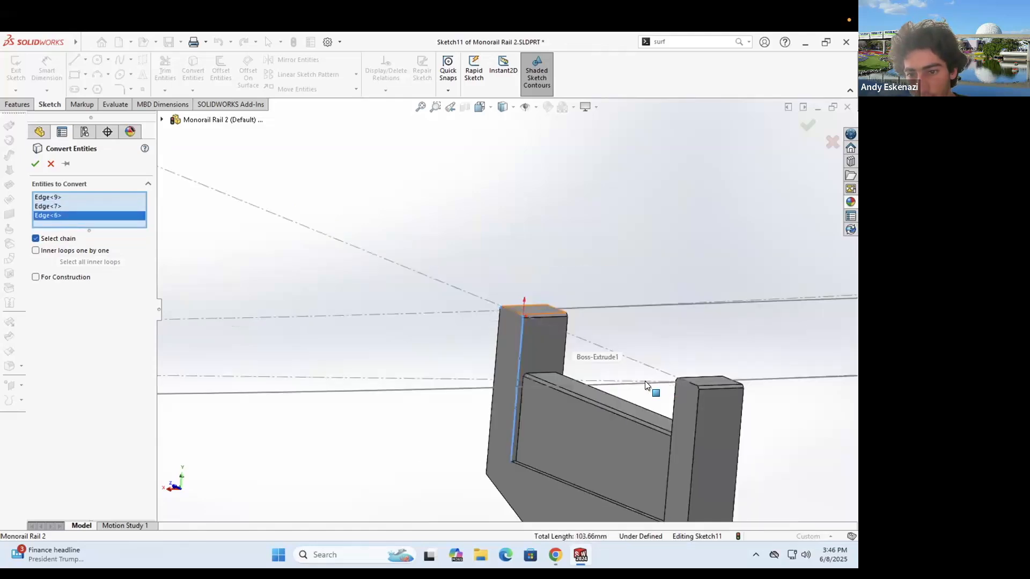
pyautogui.scroll(-5, 655, 373)
pyautogui.click(662, 357)
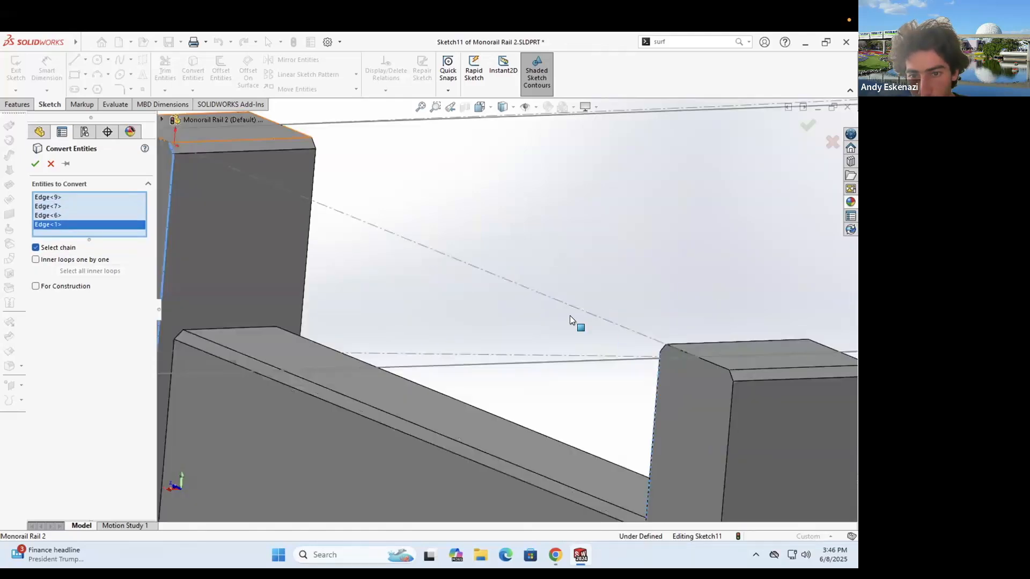
pyautogui.scroll(-4, 562, 315)
pyautogui.click(822, 406)
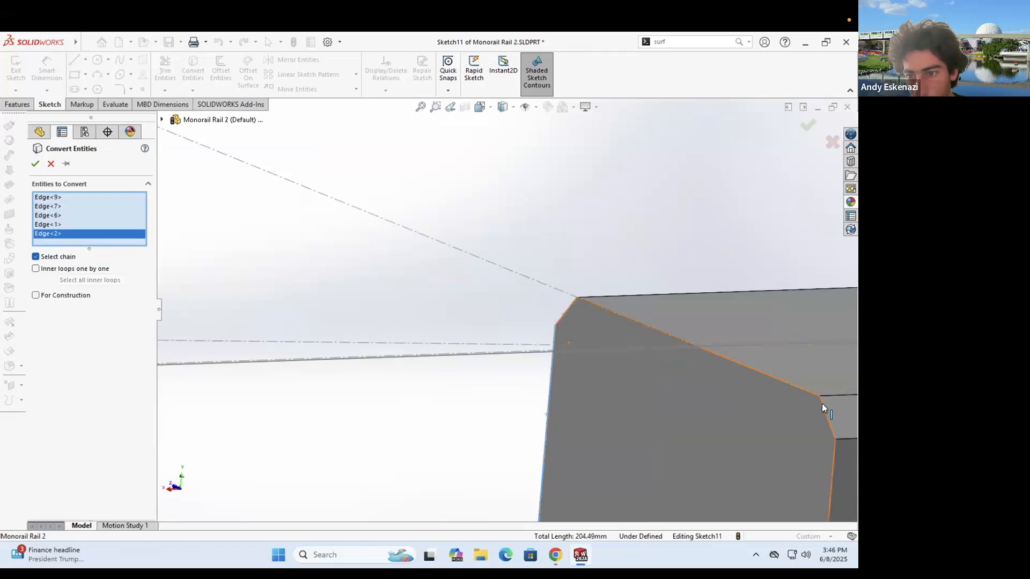
pyautogui.click(35, 163)
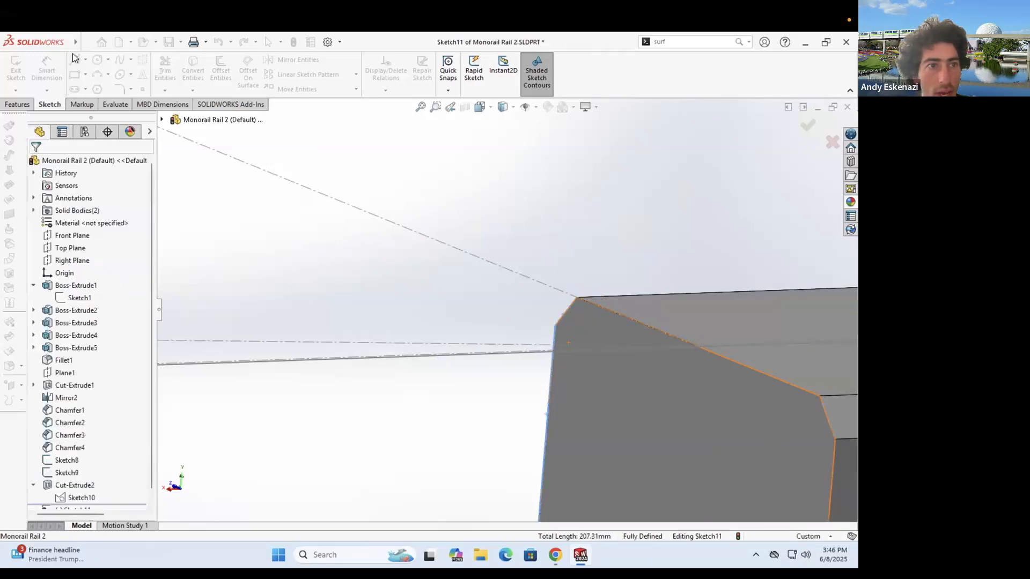
# - Draw a line along the sloped top edge and delete the stray corner sketch point
pyautogui.press('l')
pyautogui.click(577, 297)
pyautogui.click(820, 396)
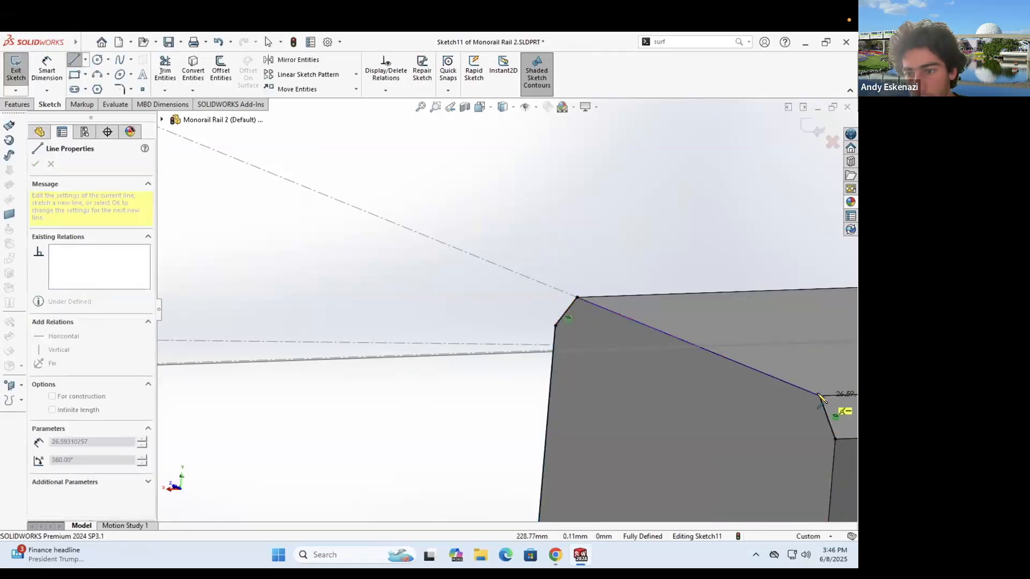
pyautogui.scroll(2, 674, 335)
pyautogui.press('Escape')
pyautogui.scroll(1, 595, 323)
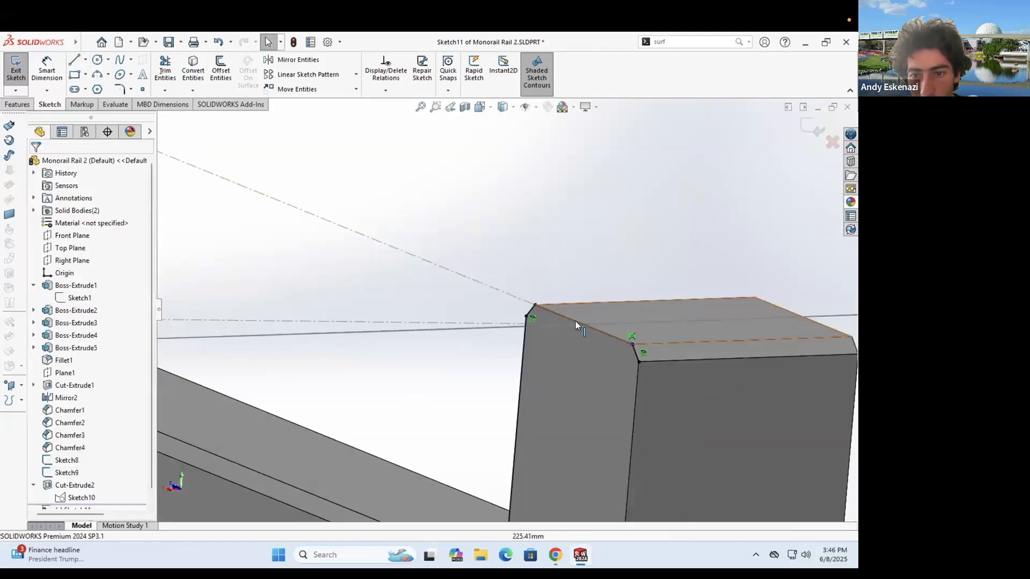
pyautogui.scroll(-3, 565, 304)
pyautogui.click(568, 307)
pyautogui.scroll(-2, 588, 321)
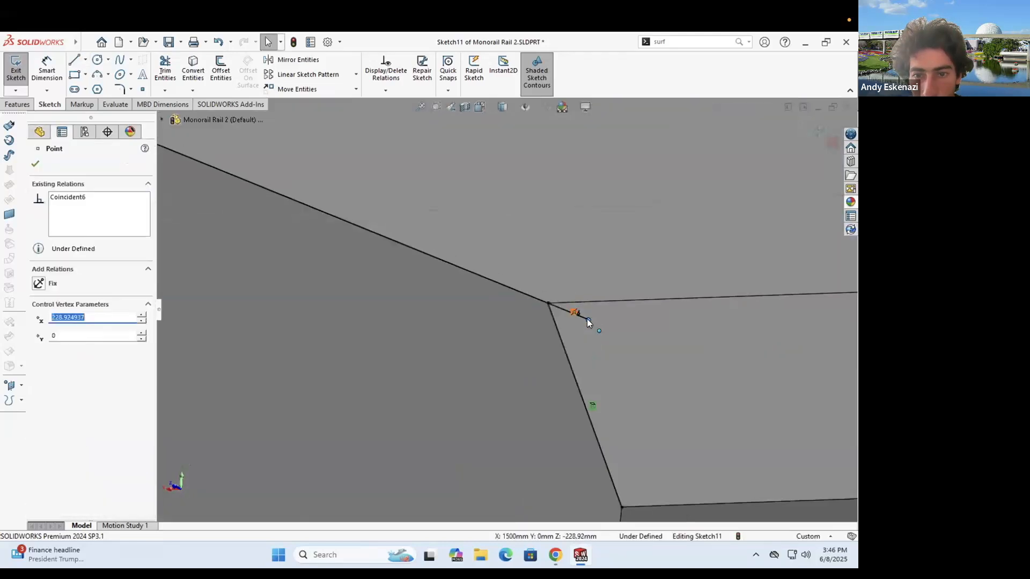
pyautogui.moveTo(559, 308); pyautogui.dragTo(547, 302)
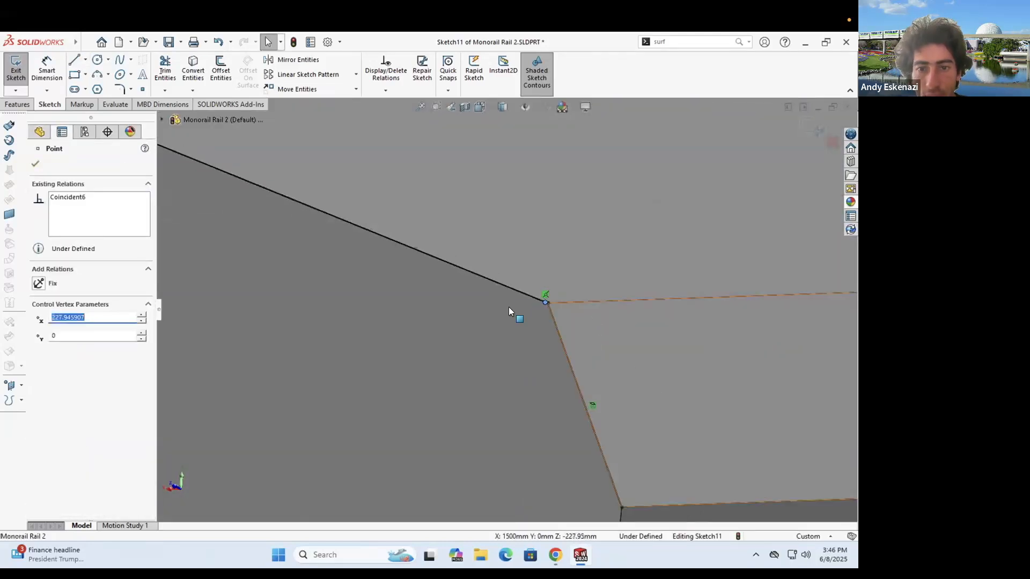
pyautogui.press('Escape')
pyautogui.scroll(-2, 550, 314)
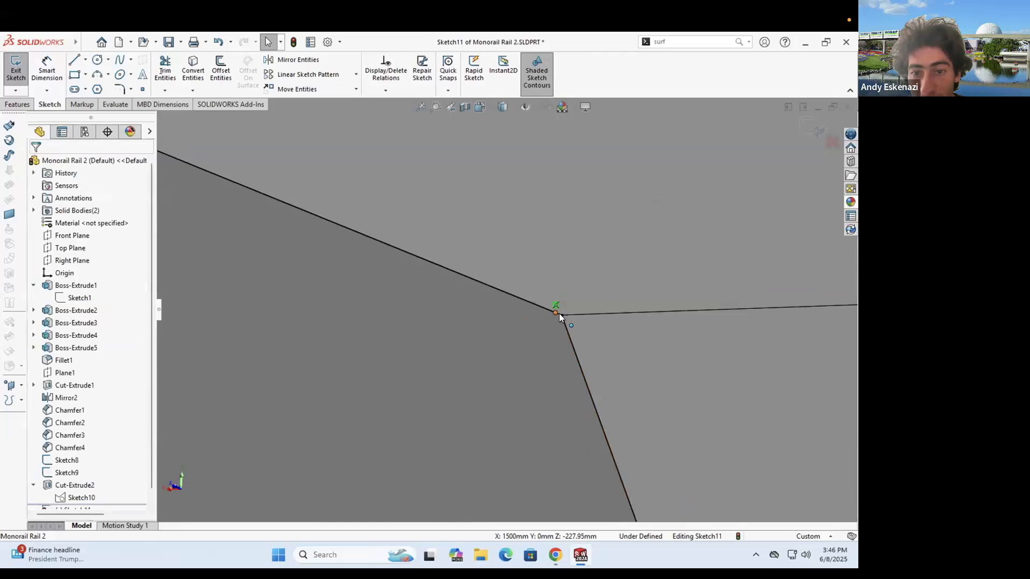
pyautogui.click(553, 315)
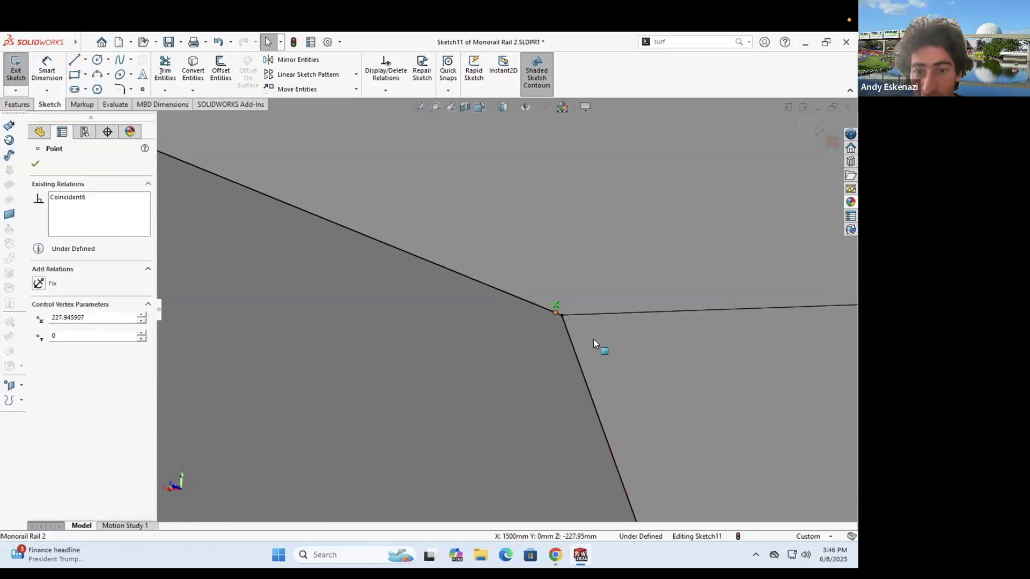
pyautogui.press('Delete')
# - Close the profile with lines through the block corners and the inner chamfer corner
pyautogui.click(74, 60)
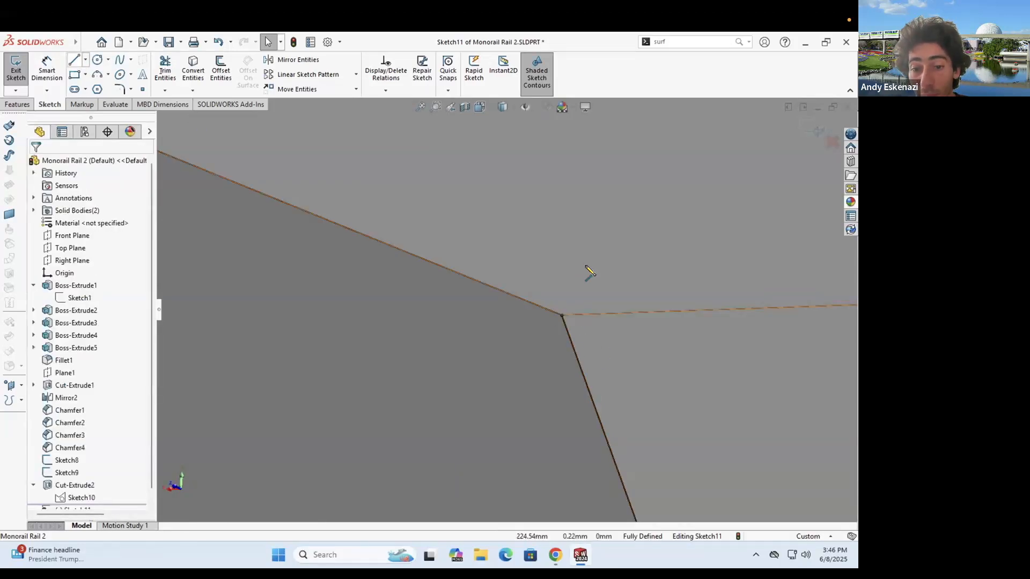
pyautogui.scroll(4, 590, 273)
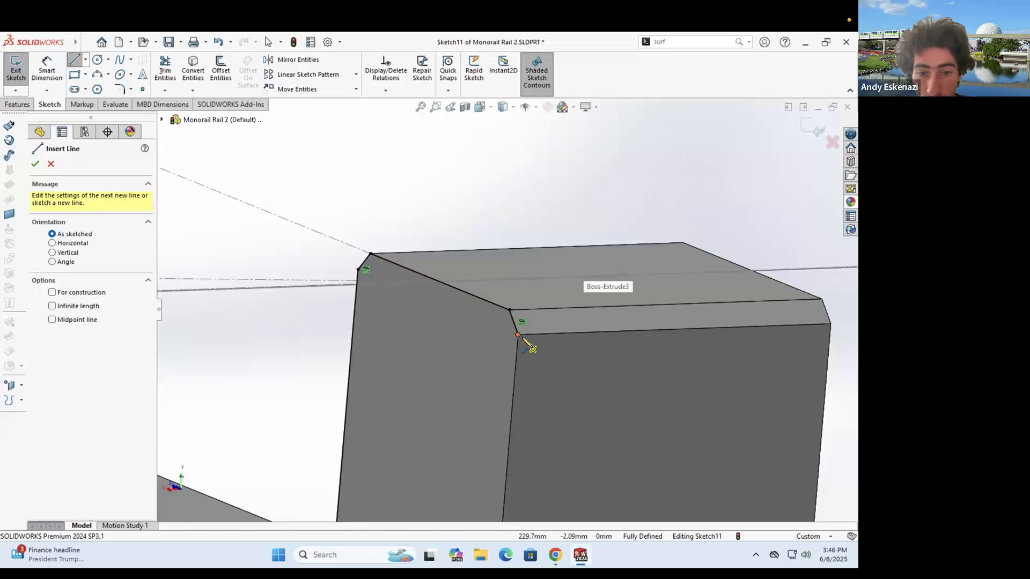
pyautogui.click(519, 335)
pyautogui.scroll(3, 497, 477)
pyautogui.scroll(2, 496, 472)
pyautogui.click(494, 468)
pyautogui.click(470, 458)
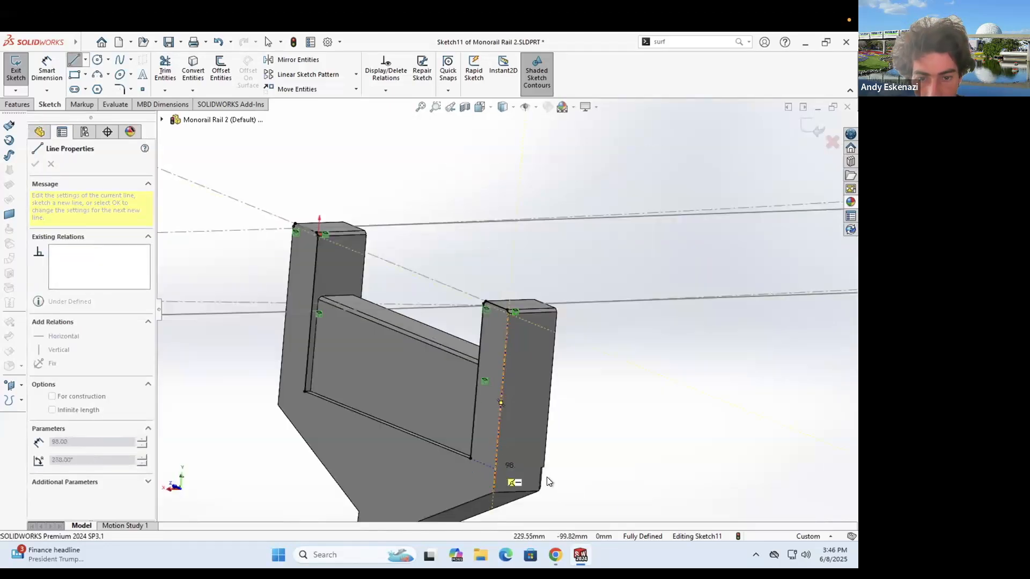
pyautogui.click(305, 392)
pyautogui.click(295, 226)
pyautogui.scroll(-3, 368, 230)
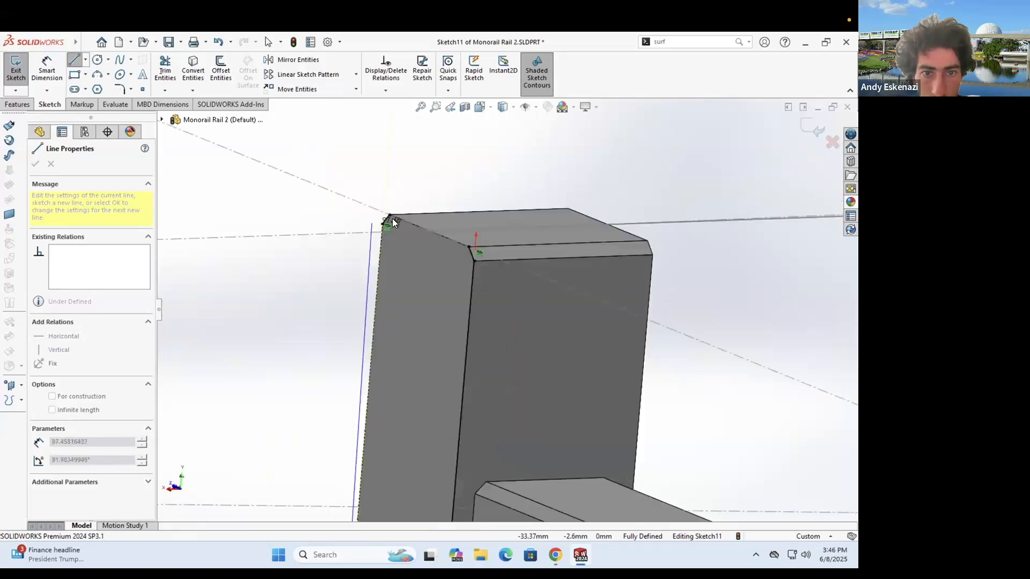
pyautogui.click(390, 220)
pyautogui.click(470, 246)
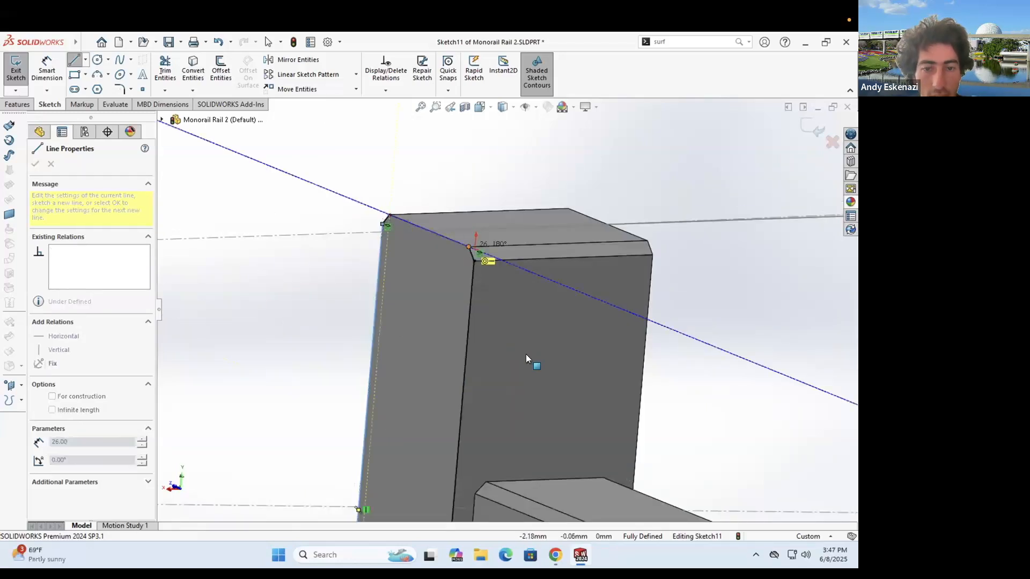
pyautogui.press('Escape')
# - Inspect the profile at the pillar top and begin an Extruded Boss
pyautogui.scroll(5, 525, 353)
pyautogui.scroll(4, 514, 375)
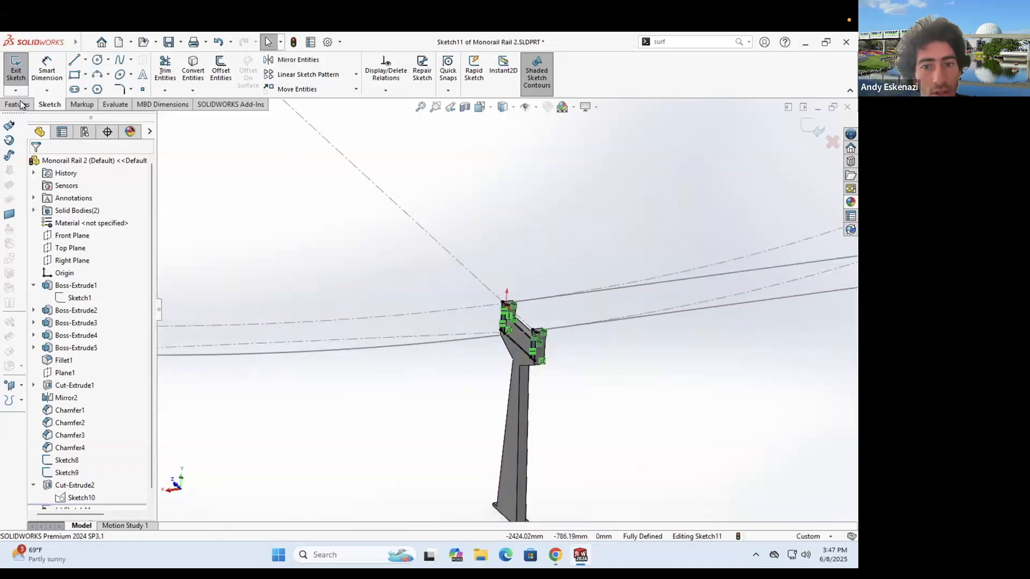
pyautogui.scroll(-5, 396, 298)
pyautogui.moveTo(384, 292)
pyautogui.mouseDown(button='middle')
pyautogui.moveTo(396, 298)
pyautogui.moveTo(437, 224)
pyautogui.mouseUp(button='middle')
pyautogui.scroll(4, 448, 291)
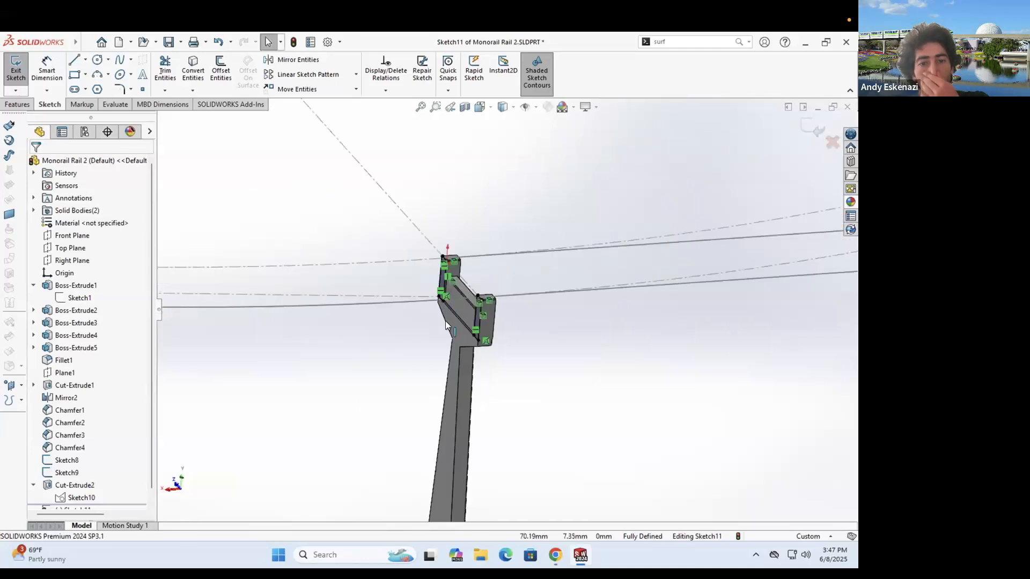
pyautogui.scroll(-2, 496, 314)
pyautogui.scroll(-2, 536, 370)
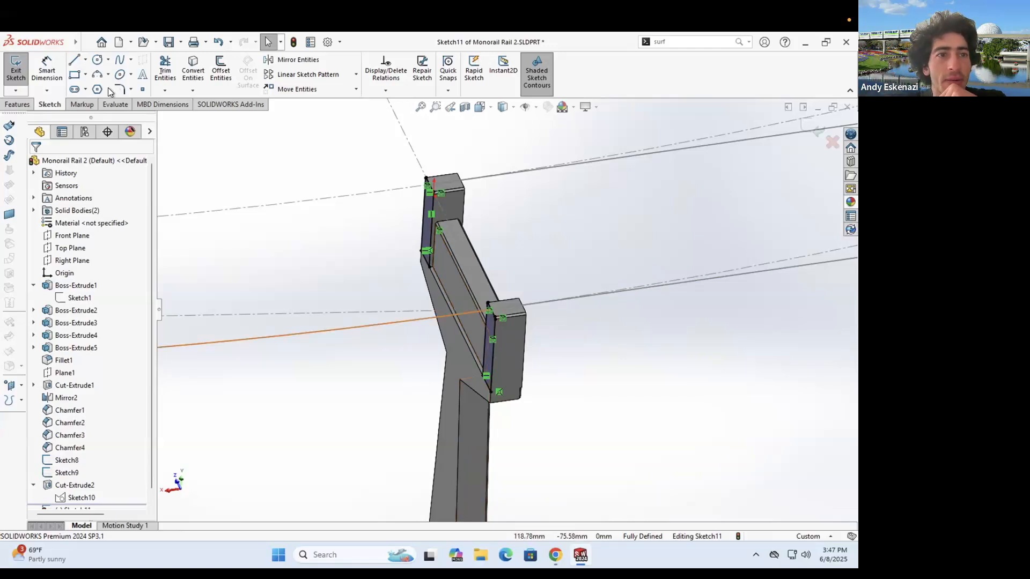
pyautogui.click(17, 104)
pyautogui.click(13, 68)
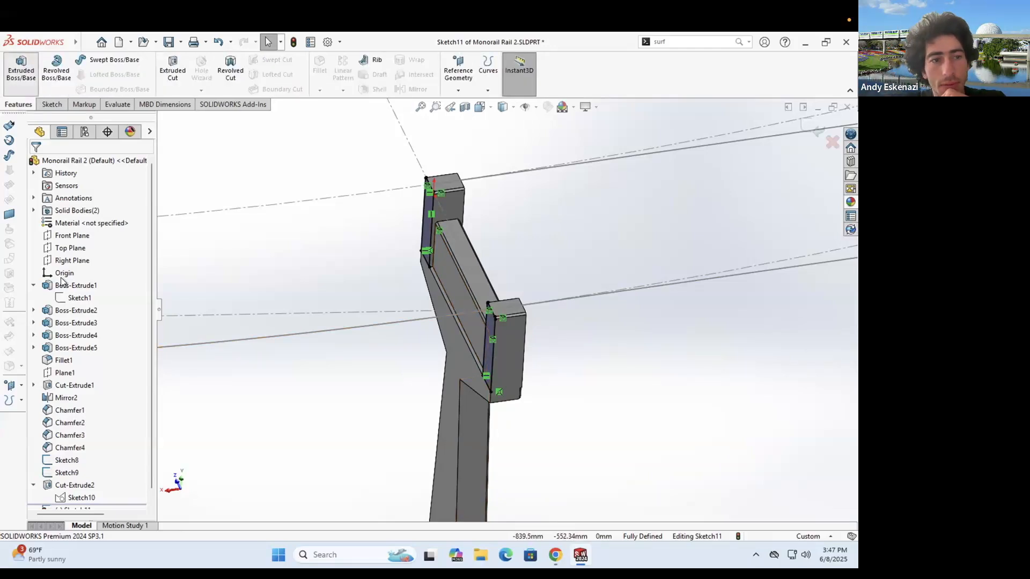
# - Replace the extrude with a sweep of the profile along the Sketch9 path, creating Sweep1
pyautogui.press('Escape')
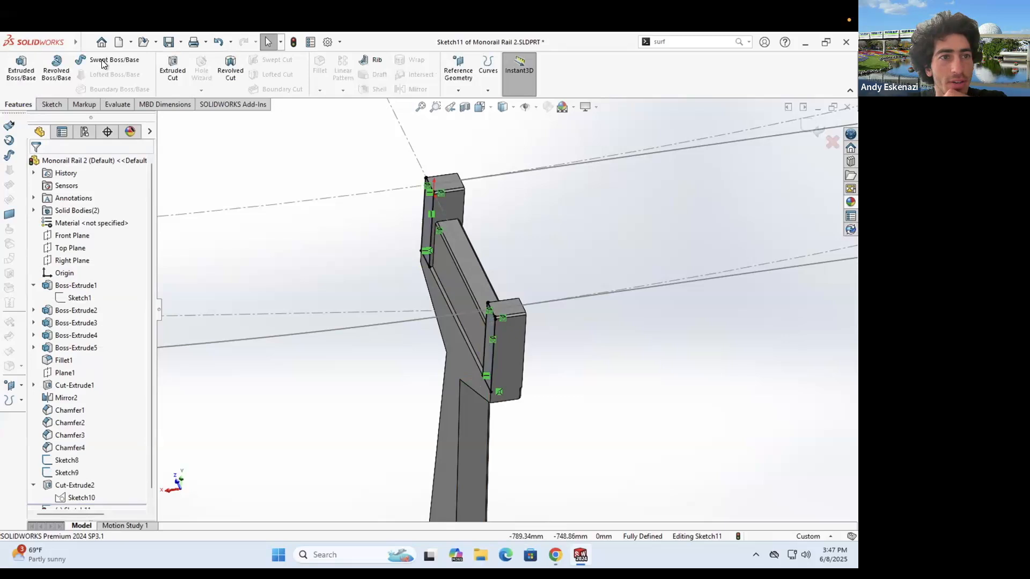
pyautogui.click(255, 337)
pyautogui.scroll(9, 484, 365)
pyautogui.moveTo(353, 327); pyautogui.dragTo(292, 407, button='middle')
pyautogui.scroll(-8, 350, 382)
pyautogui.scroll(-4, 320, 392)
pyautogui.click(37, 165)
# - Orbit and pan to inspect the swept rails, ending at a near-front view
pyautogui.scroll(5, 601, 370)
pyautogui.moveTo(580, 321); pyautogui.dragTo(583, 355, button='middle')
pyautogui.press('Escape')
pyautogui.scroll(2, 607, 330)
pyautogui.scroll(-2, 640, 316)
pyautogui.moveTo(639, 316); pyautogui.dragTo(551, 312, button='middle')
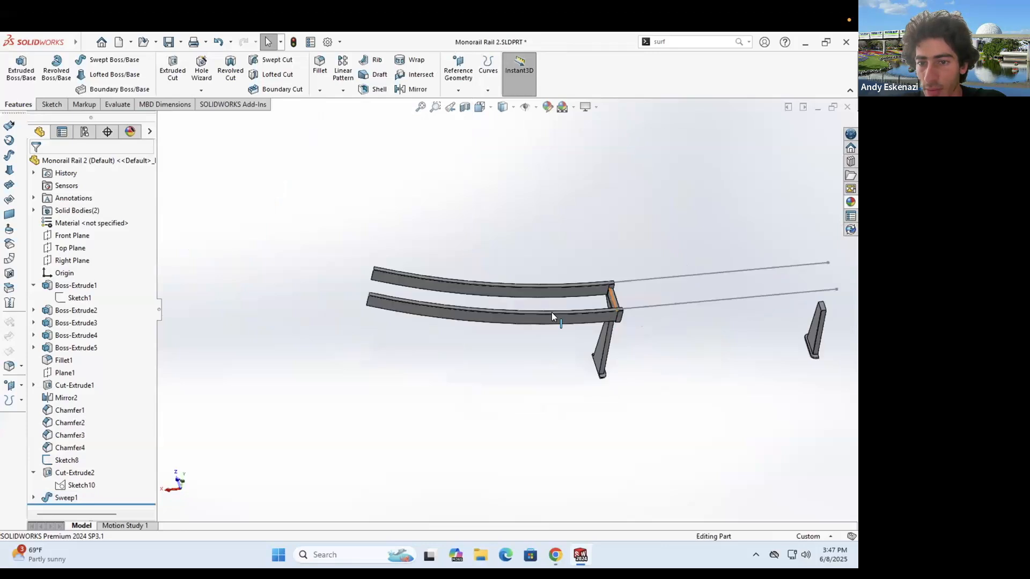
pyautogui.keyDown('ctrl'); pyautogui.moveTo(810, 318); pyautogui.dragTo(565, 316, button='middle'); pyautogui.keyUp('ctrl')
pyautogui.scroll(-1, 565, 317)
pyautogui.moveTo(550, 259); pyautogui.dragTo(542, 300, button='middle')
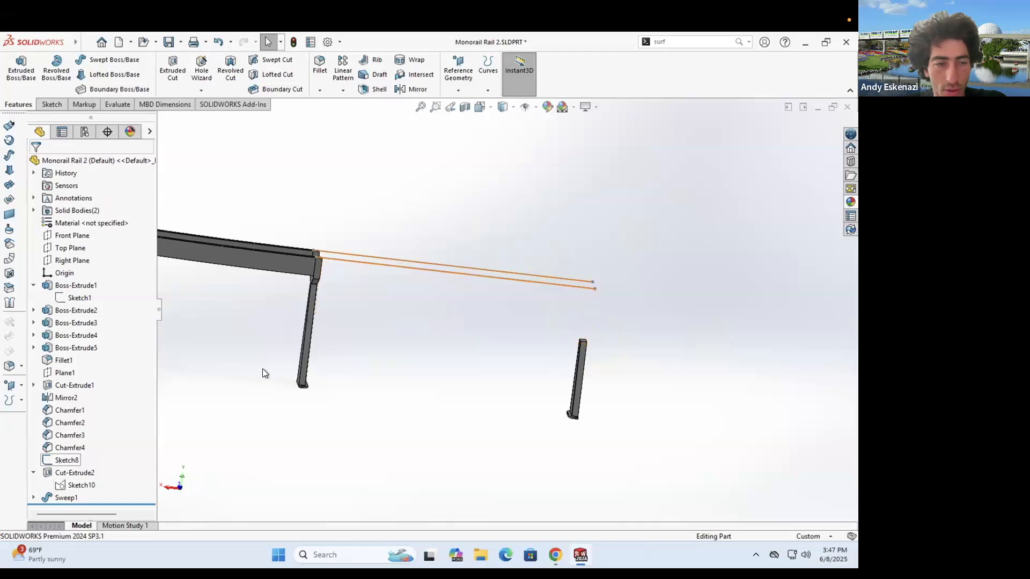
# - Sketch a rectangle on the Front Plane from the origin down past the leg
pyautogui.click(63, 235)
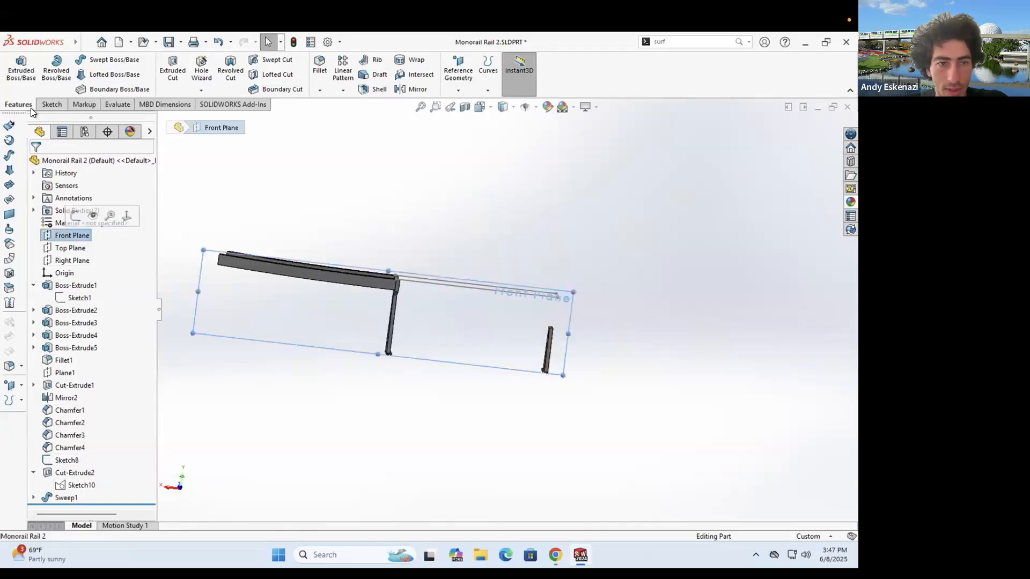
pyautogui.click(48, 104)
pyautogui.click(16, 67)
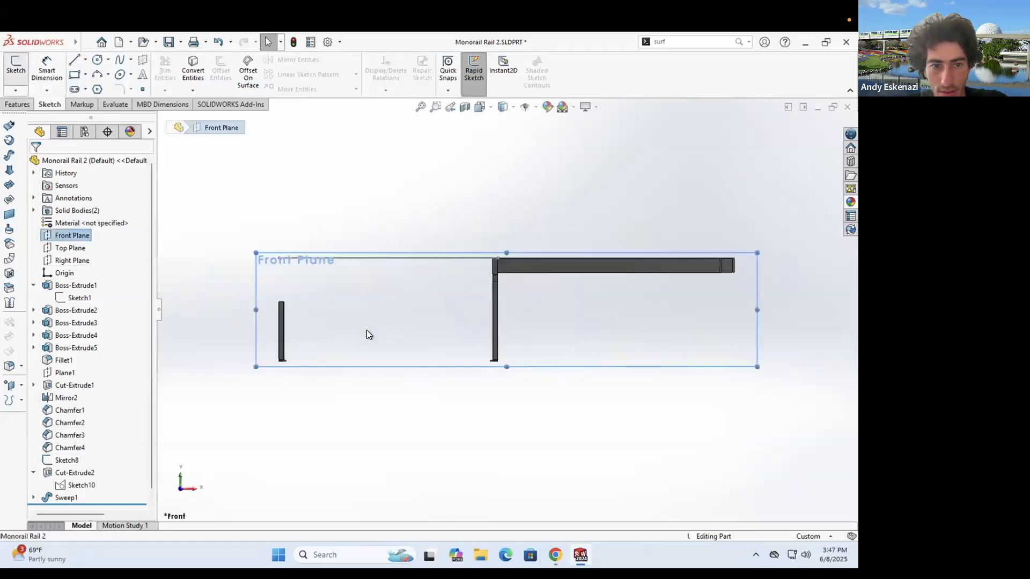
pyautogui.click(75, 74)
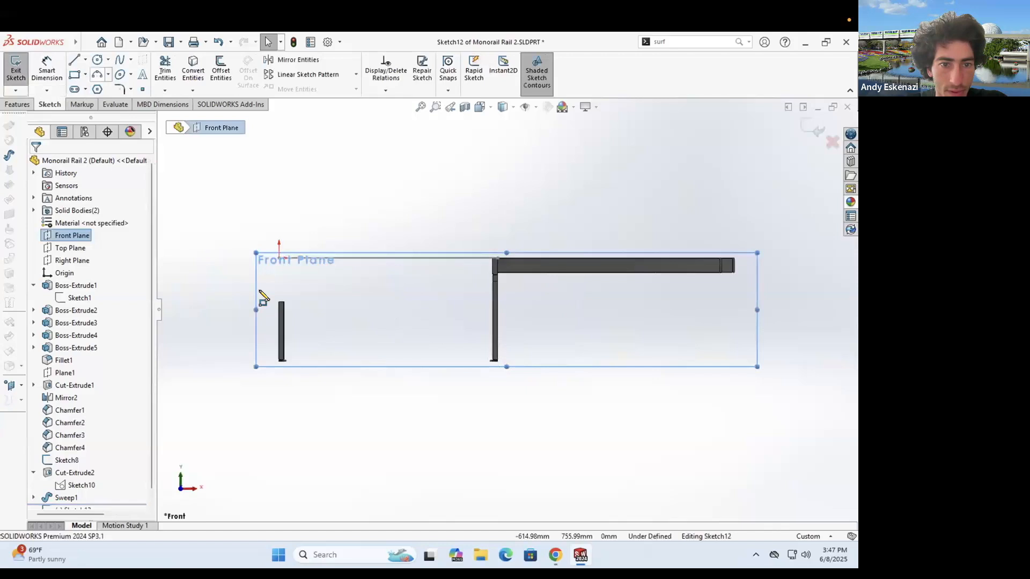
pyautogui.click(279, 258)
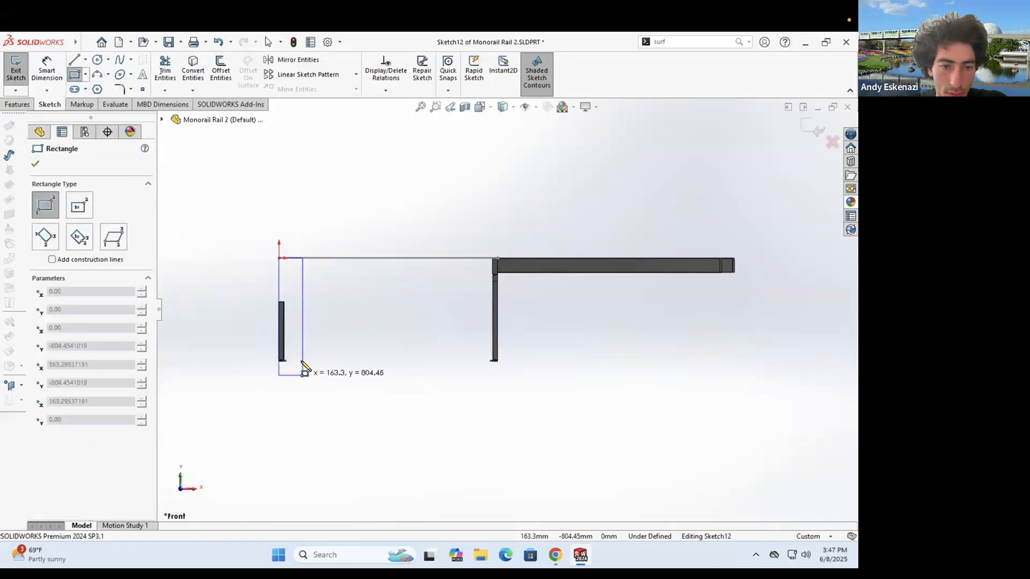
pyautogui.click(306, 362)
pyautogui.press('Escape')
# - Make the rectangle's bottom line collinear with the leg edge and dimension its width 182.75
pyautogui.scroll(-8, 378, 330)
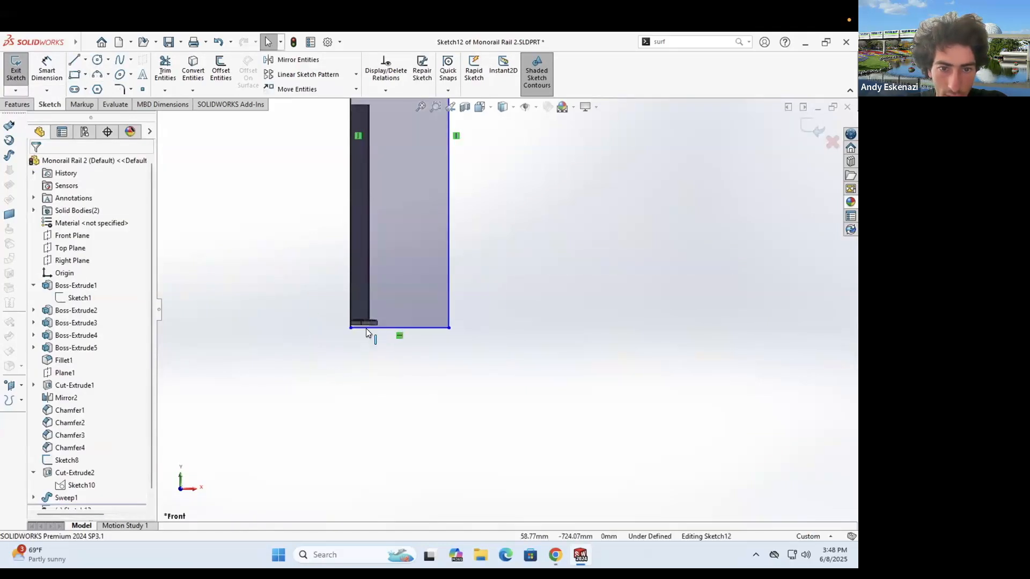
pyautogui.click(375, 329)
pyautogui.keyDown('ctrl'); pyautogui.click(375, 326); pyautogui.keyUp('ctrl')
pyautogui.scroll(-1, 333, 321)
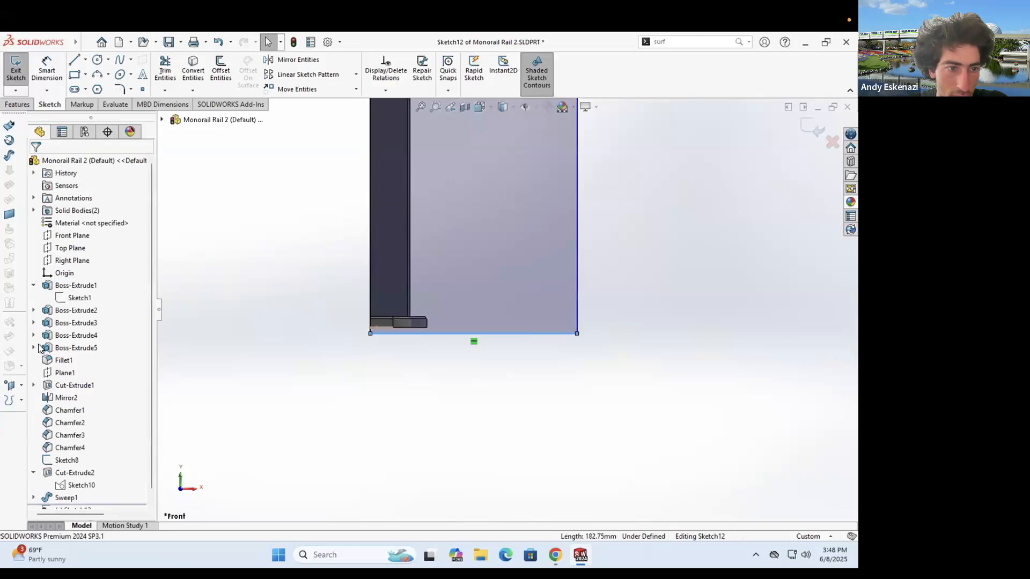
pyautogui.click(60, 346)
pyautogui.click(52, 74)
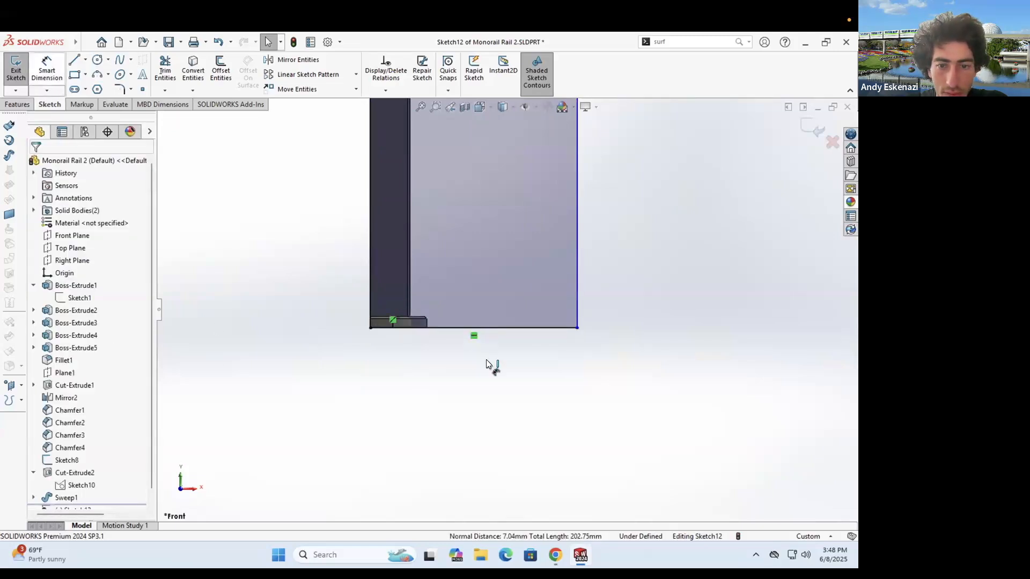
pyautogui.click(434, 344)
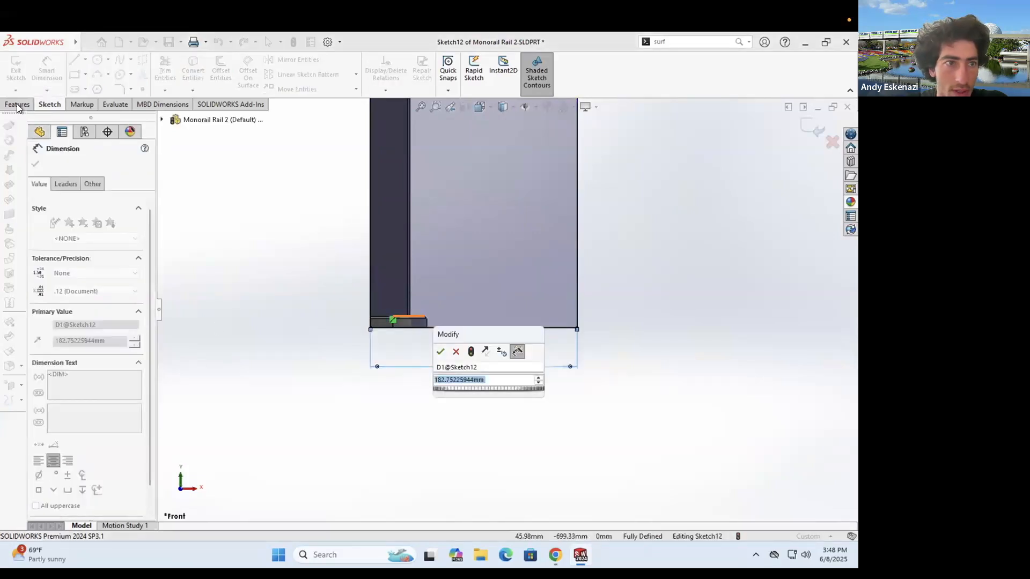
pyautogui.press('Return')
# - Extrude-cut the rectangle Through All in both directions, then hide Sketch8
pyautogui.click(185, 79)
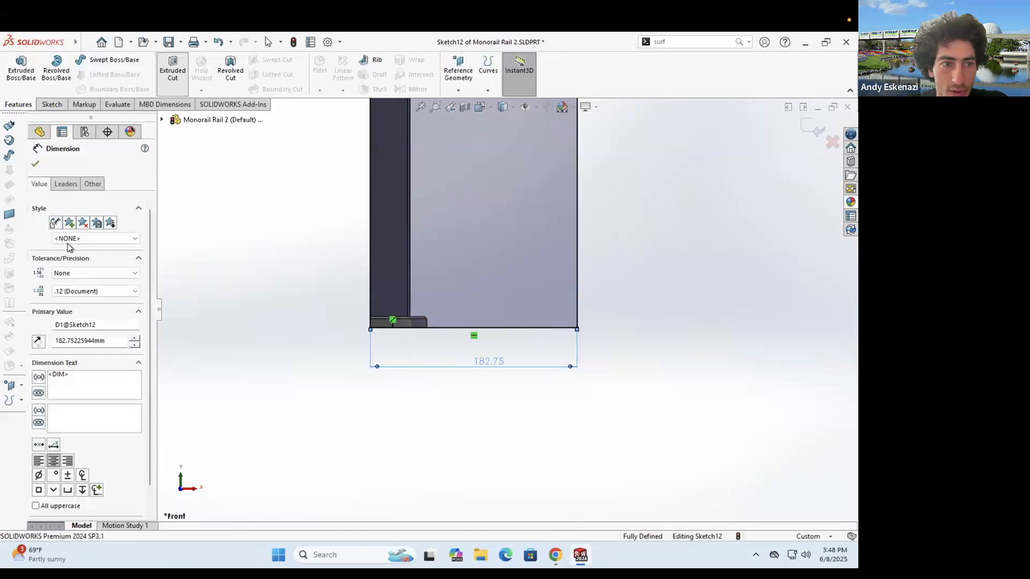
pyautogui.click(68, 330)
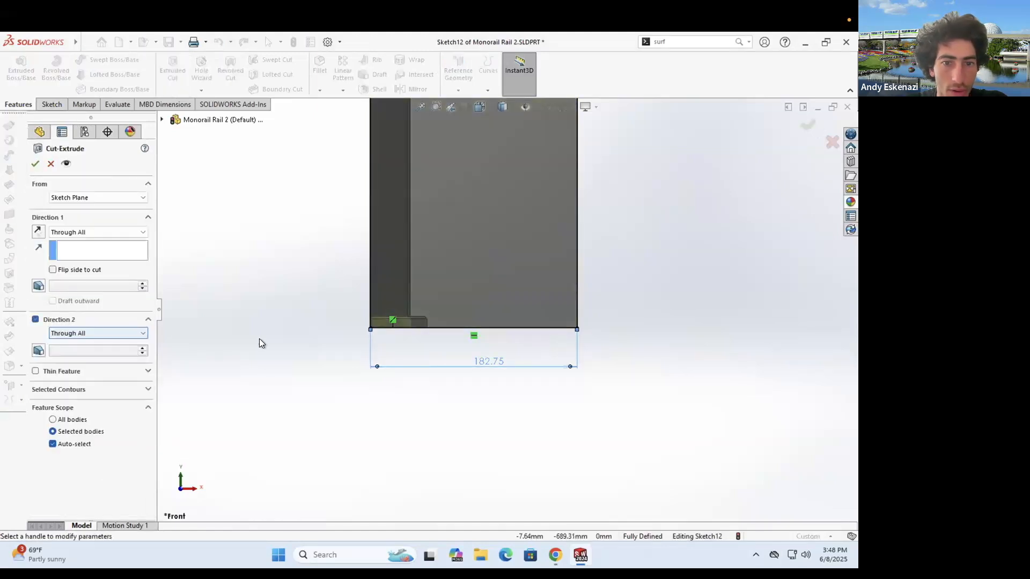
pyautogui.press('Return')
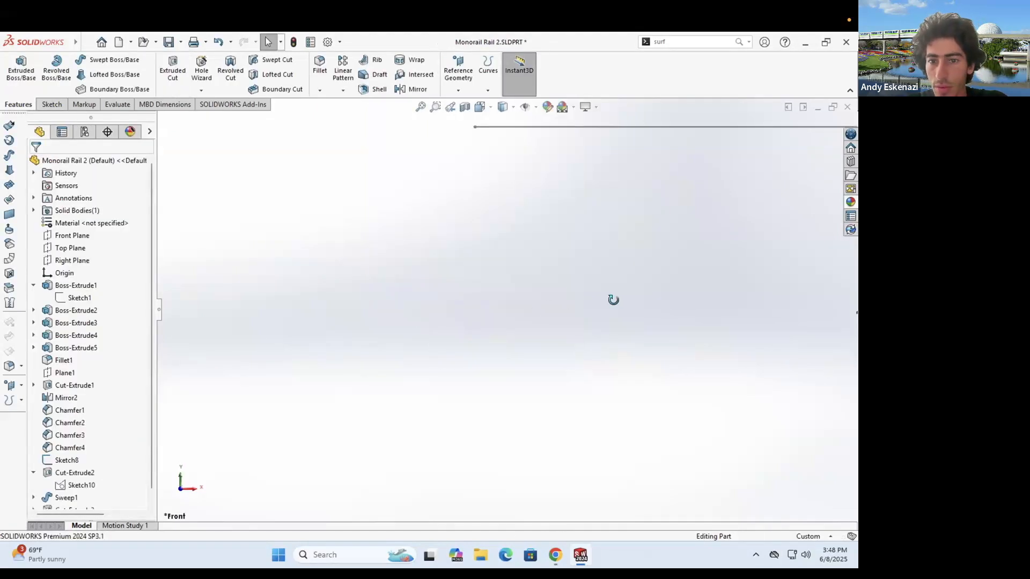
pyautogui.moveTo(689, 365); pyautogui.dragTo(584, 294, button='middle')
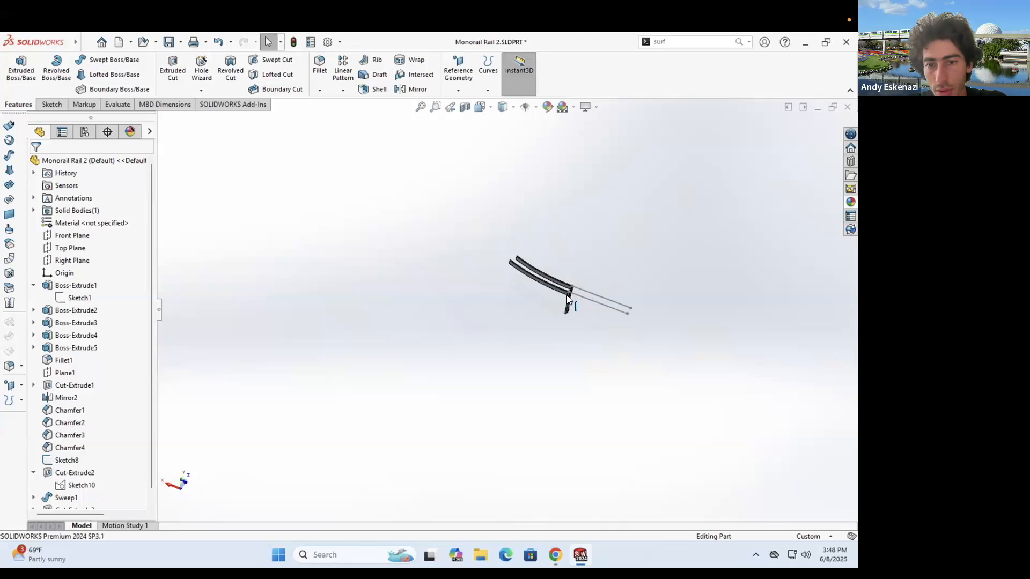
pyautogui.scroll(-3, 568, 295)
pyautogui.click(591, 281)
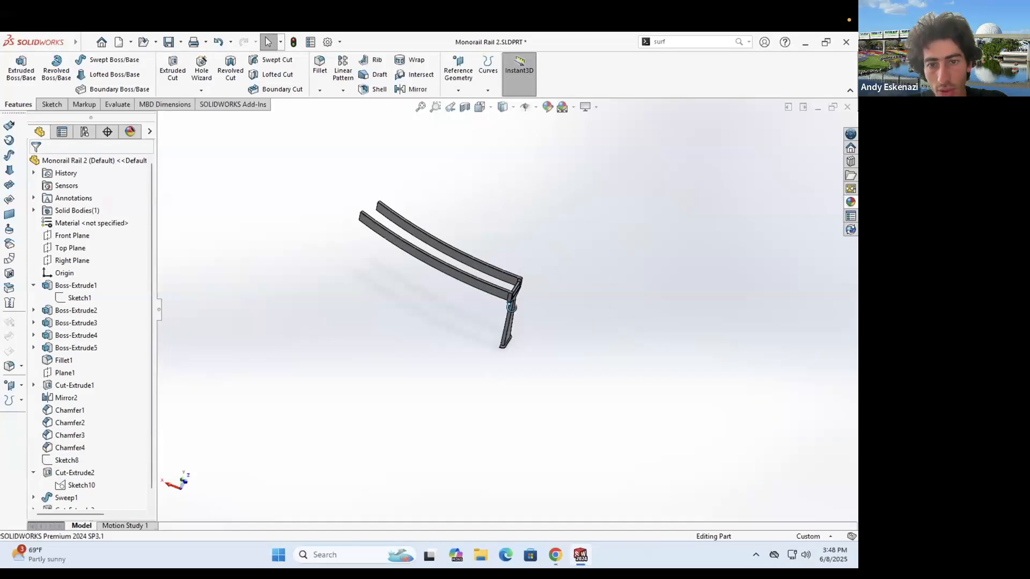
pyautogui.moveTo(509, 306); pyautogui.dragTo(502, 226, button='middle')
# - Delete the chamfer feature at the leg's corner (Chamfer3)
pyautogui.scroll(-5, 572, 252)
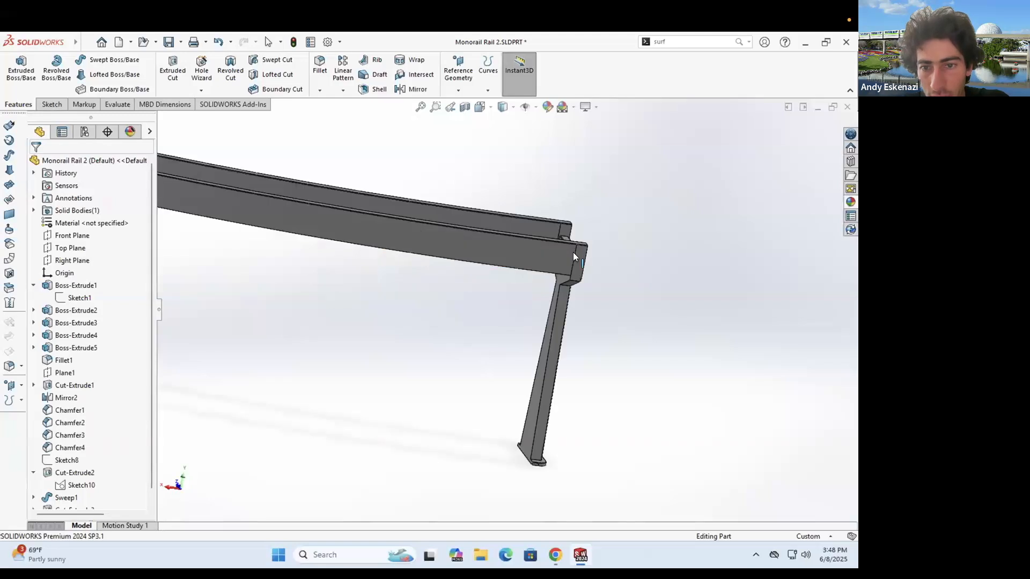
pyautogui.scroll(-3, 548, 309)
pyautogui.press('Left')
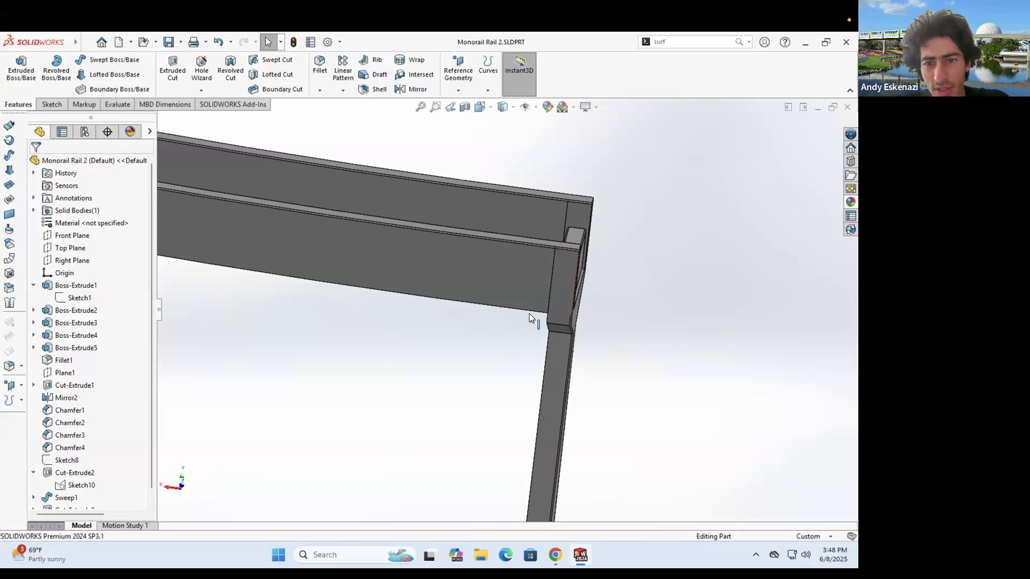
pyautogui.press('Left')
pyautogui.press('Left')
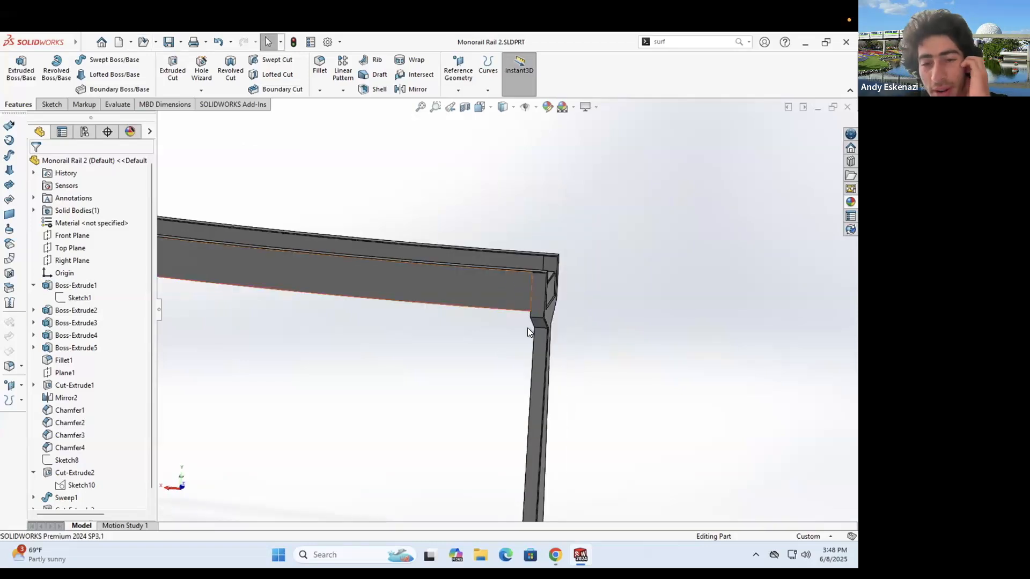
pyautogui.moveTo(540, 320); pyautogui.dragTo(538, 350, button='middle')
pyautogui.scroll(-4, 531, 325)
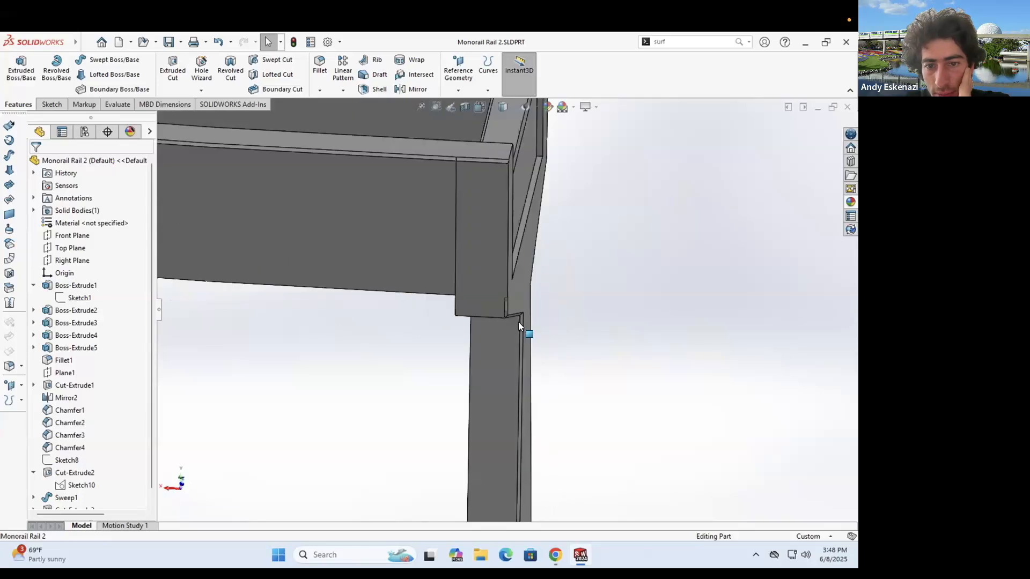
pyautogui.scroll(-3, 526, 313)
pyautogui.rightClick(526, 314)
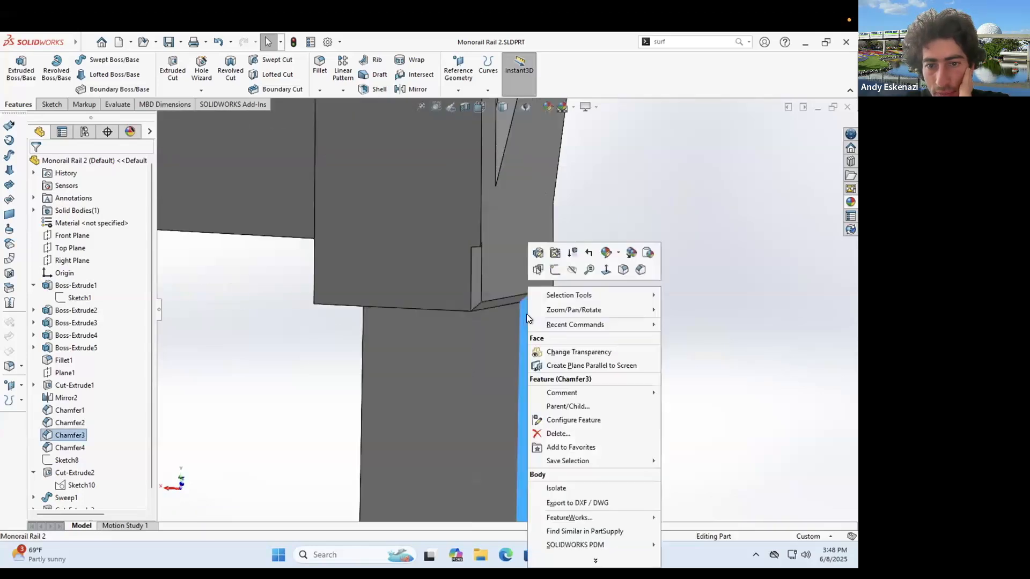
pyautogui.rightClick(52, 435)
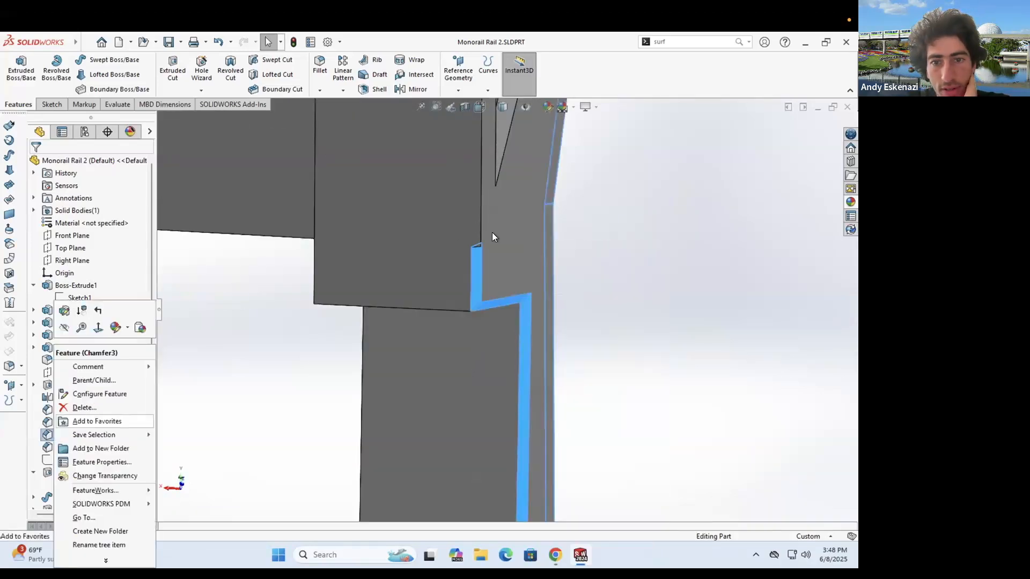
pyautogui.press('Delete')
pyautogui.press('Return')
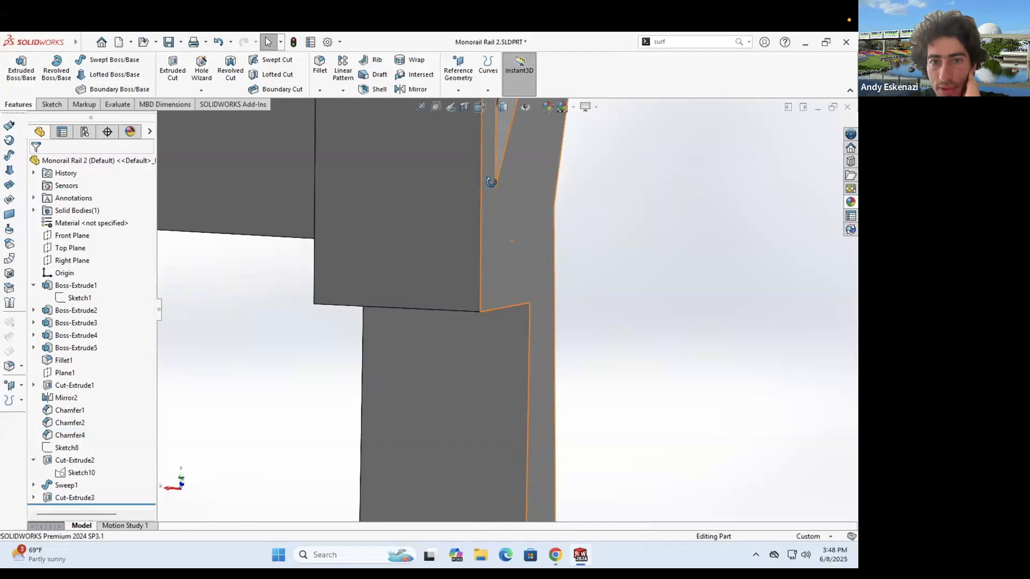
# - Delete the Chamfer4 feature from the face at the leg's foot
pyautogui.scroll(4, 486, 220)
pyautogui.moveTo(450, 340); pyautogui.dragTo(539, 281, button='middle')
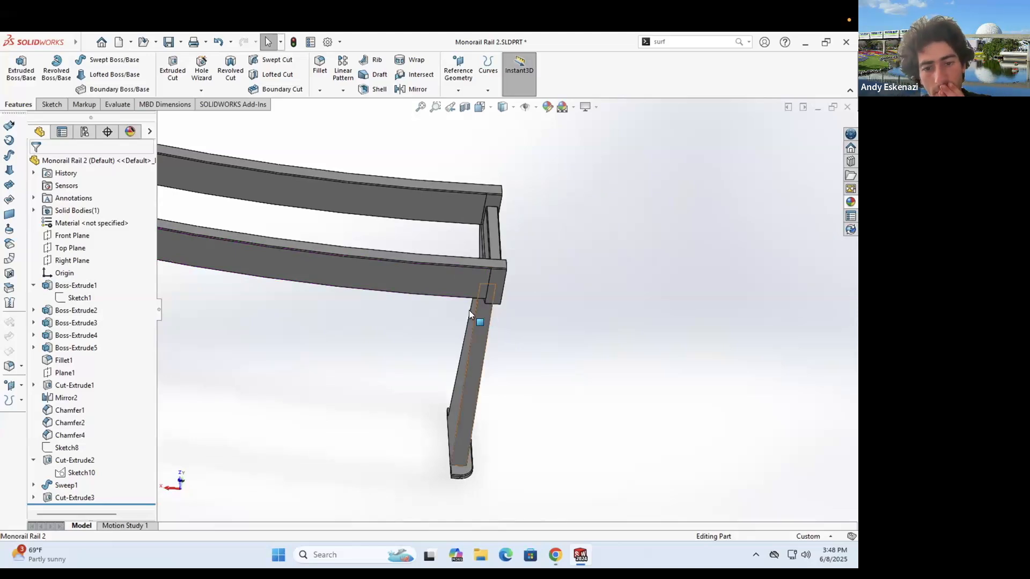
pyautogui.scroll(-3, 493, 380)
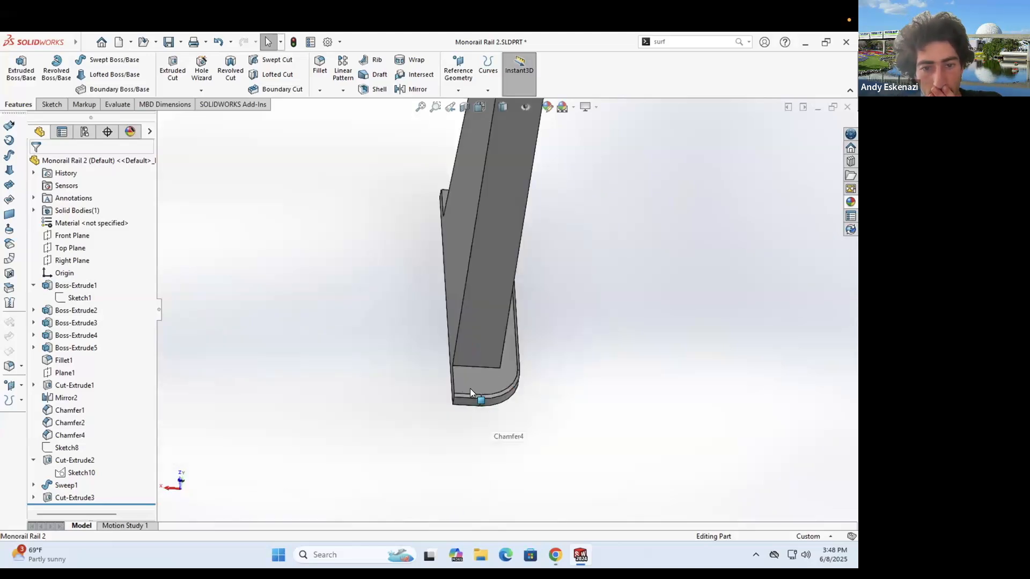
pyautogui.rightClick(470, 389)
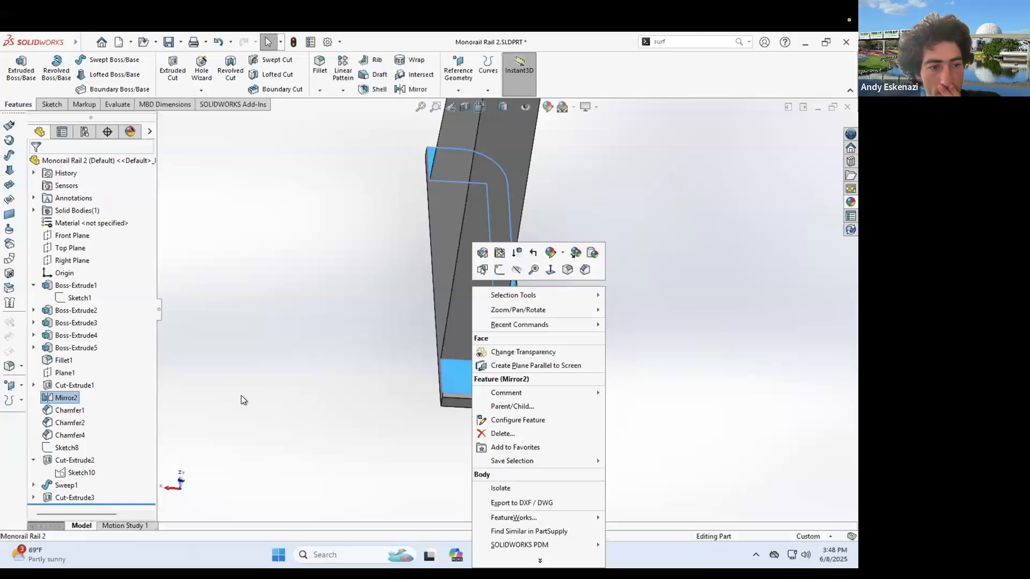
pyautogui.click(63, 360)
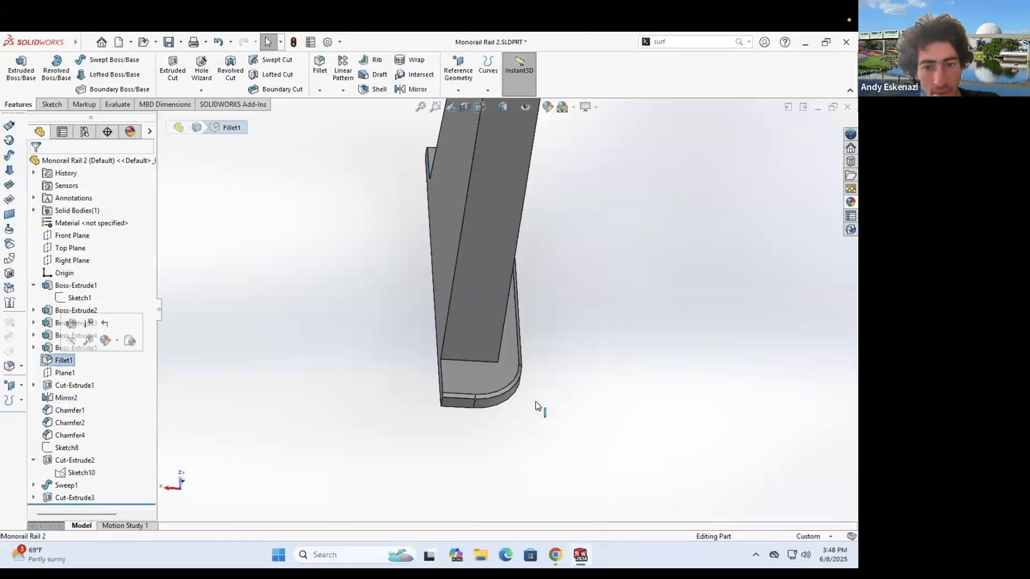
pyautogui.scroll(-2, 462, 379)
pyautogui.scroll(-3, 465, 375)
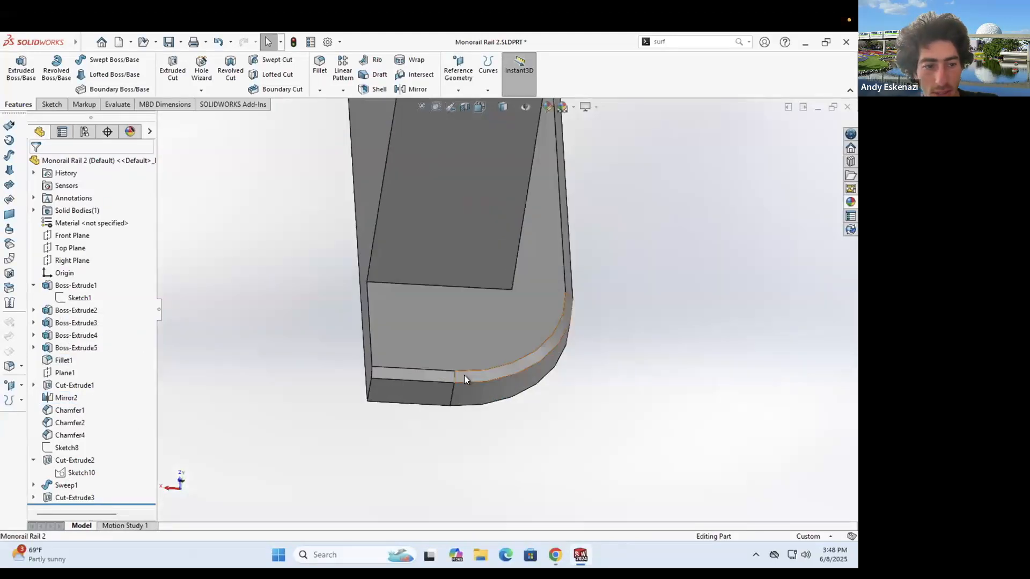
pyautogui.rightClick(464, 374)
pyautogui.press('Delete')
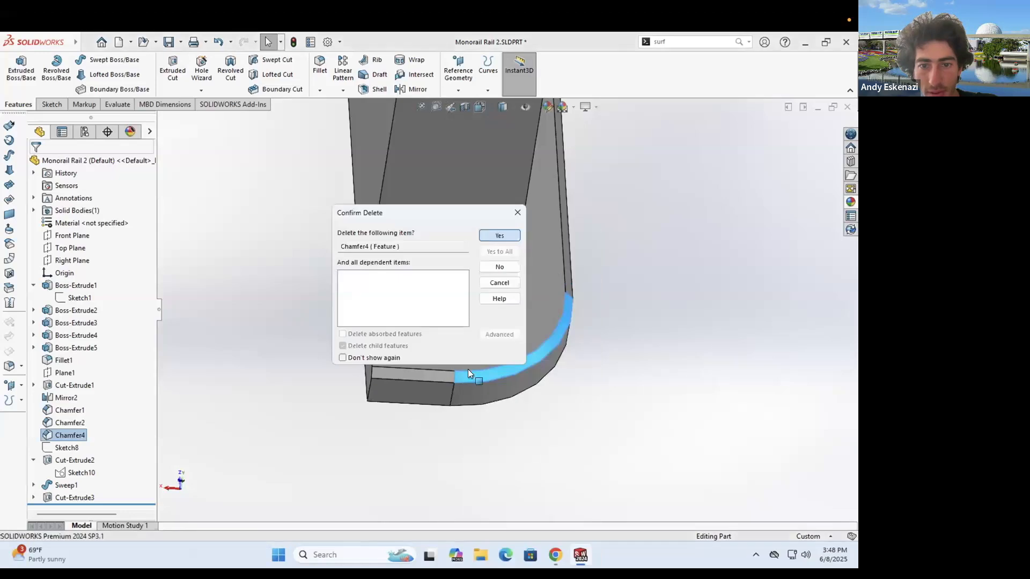
pyautogui.press('Return')
# - Delete Mirror2 with its dependents, then restore it and select it in the tree
pyautogui.rightClick(479, 389)
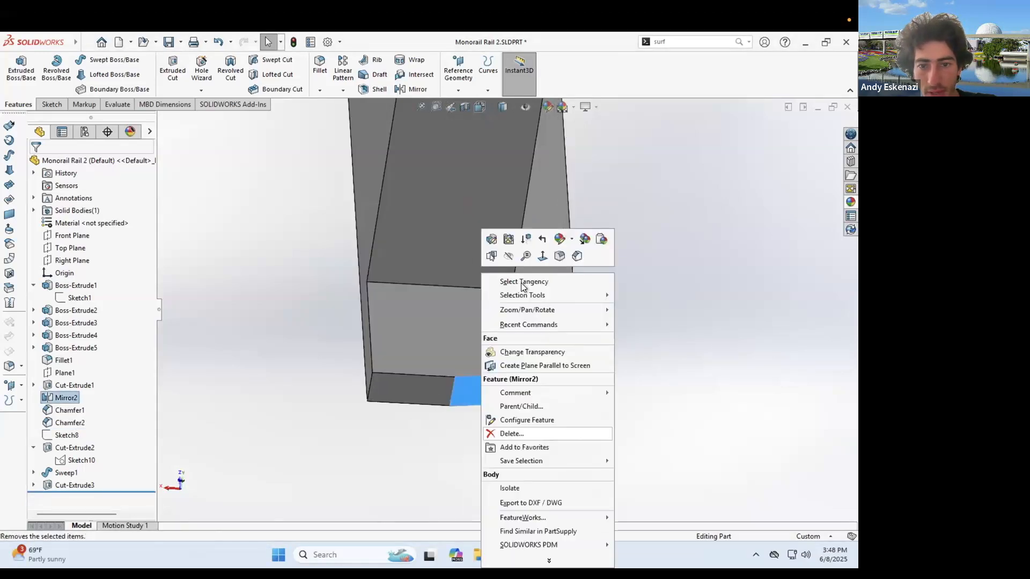
pyautogui.press('Delete')
pyautogui.click(498, 236)
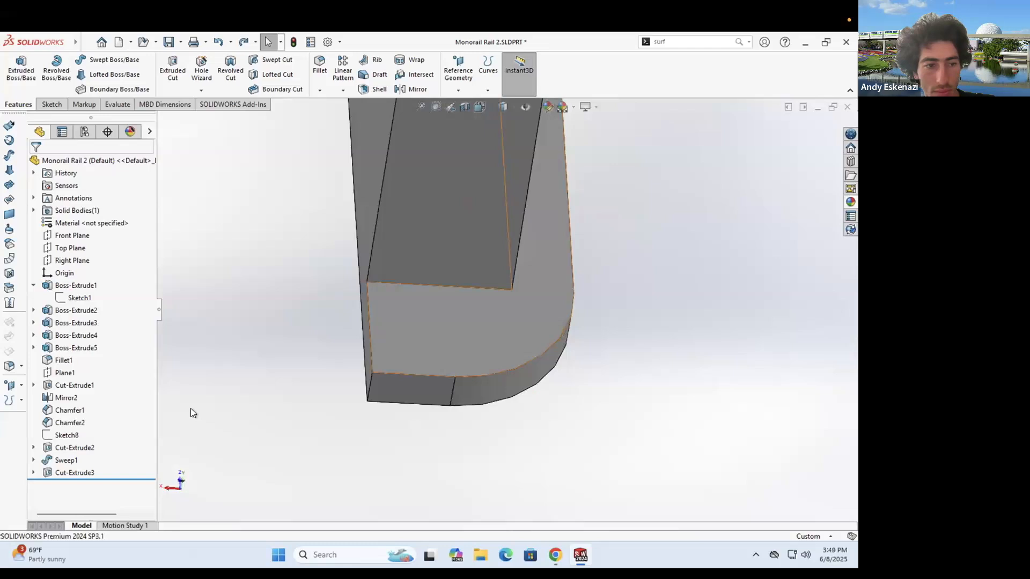
pyautogui.click(63, 397)
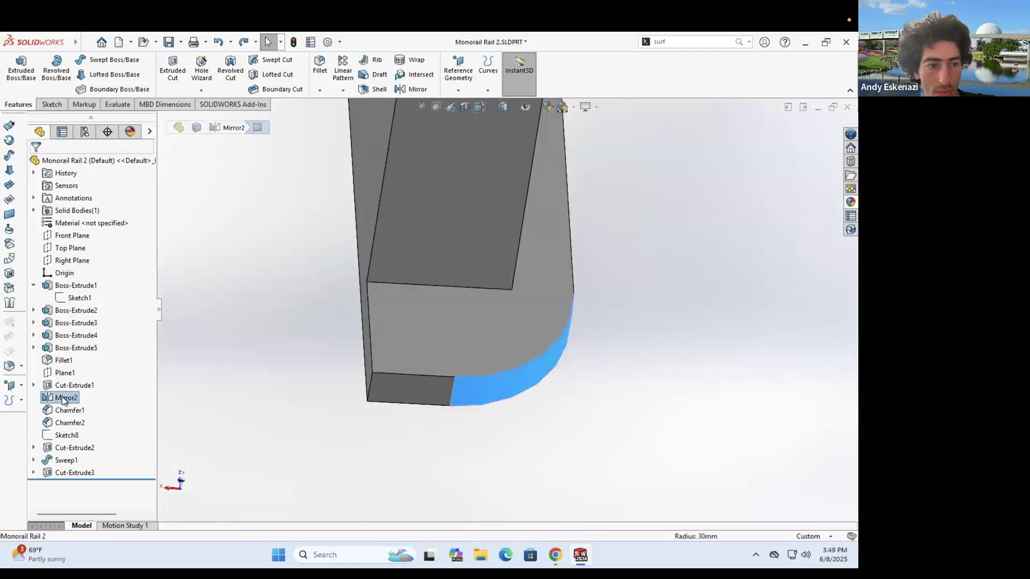
pyautogui.scroll(10, 503, 316)
pyautogui.moveTo(503, 317); pyautogui.dragTo(524, 337, button='middle')
pyautogui.click(556, 293)
pyautogui.scroll(-5, 491, 187)
pyautogui.moveTo(458, 225); pyautogui.dragTo(482, 211, button='middle')
pyautogui.moveTo(424, 285); pyautogui.dragTo(441, 248, button='middle')
pyautogui.moveTo(435, 294); pyautogui.dragTo(397, 261, button='middle')
pyautogui.scroll(-2, 498, 279)
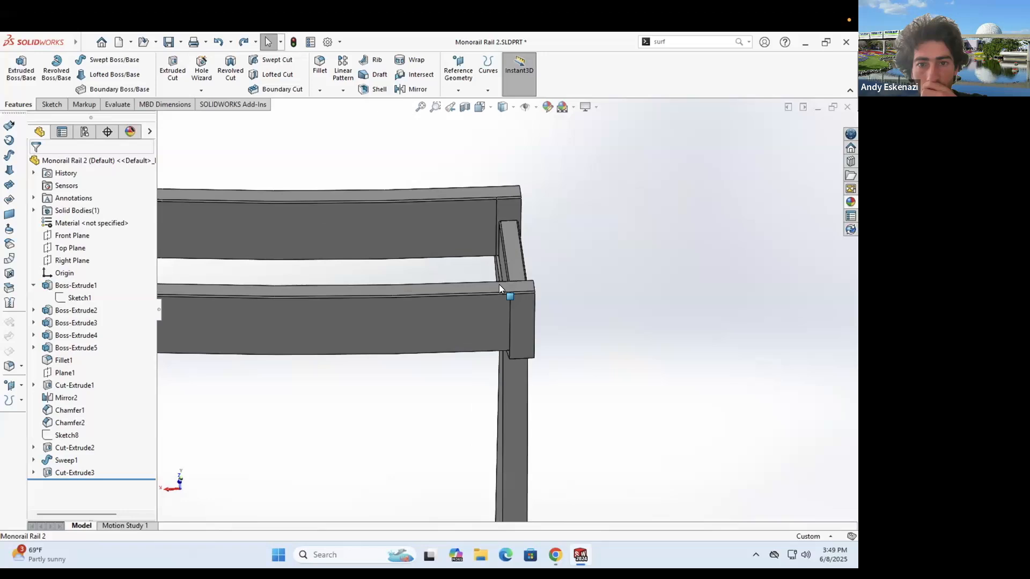
pyautogui.moveTo(499, 288); pyautogui.dragTo(462, 305, button='middle')
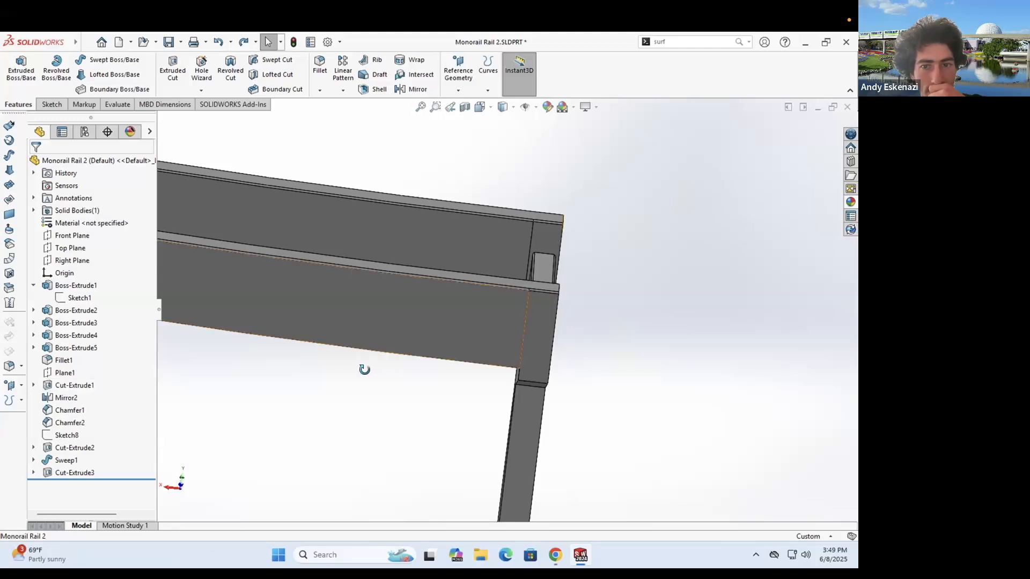
pyautogui.moveTo(375, 340); pyautogui.dragTo(411, 360, button='middle')
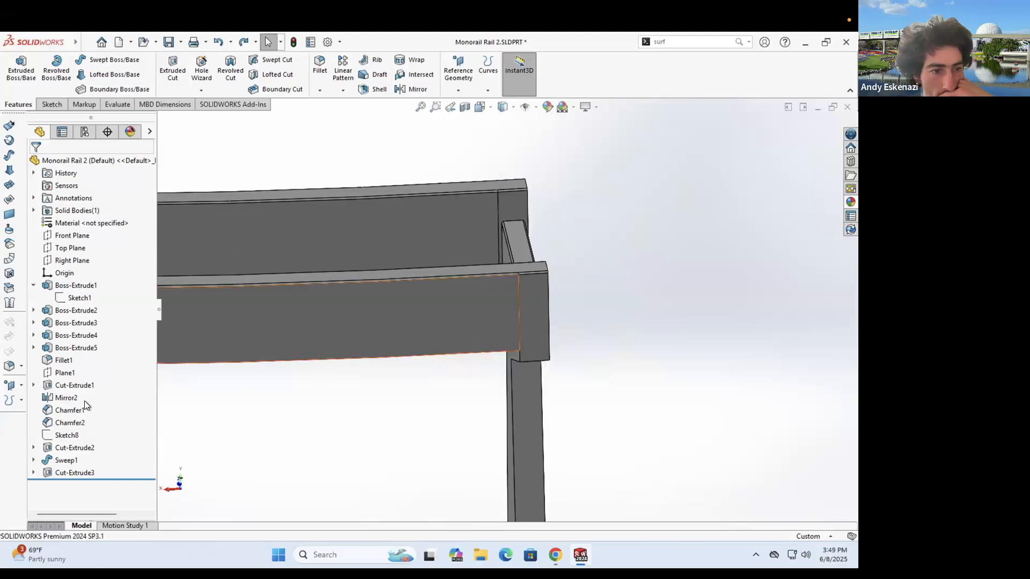
# - Expand Sweep1 and edit Sketch9, viewing it normal to the sketch plane
pyautogui.rightClick(59, 436)
pyautogui.click(33, 445)
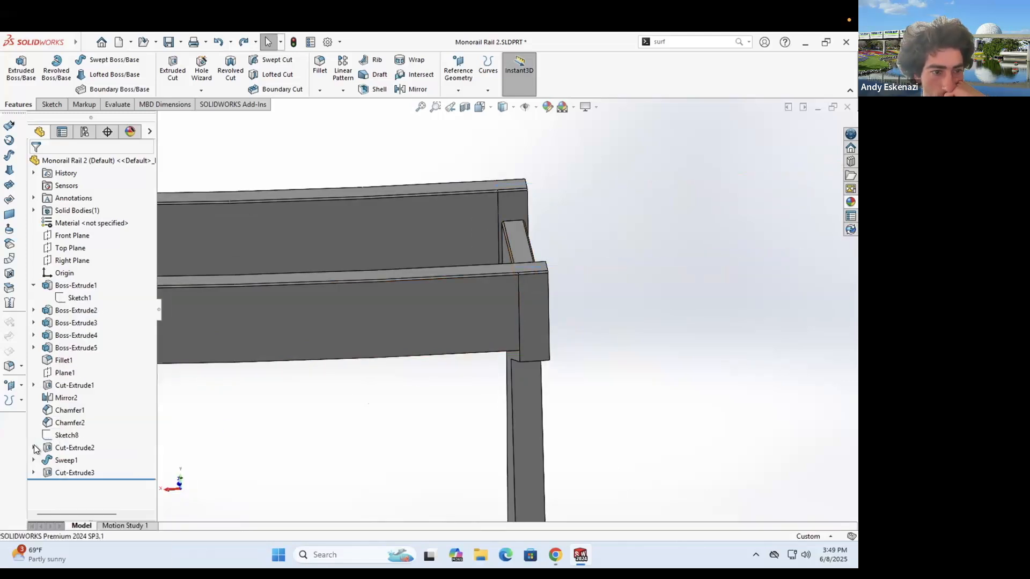
pyautogui.click(33, 473)
pyautogui.click(75, 497)
pyautogui.click(77, 338)
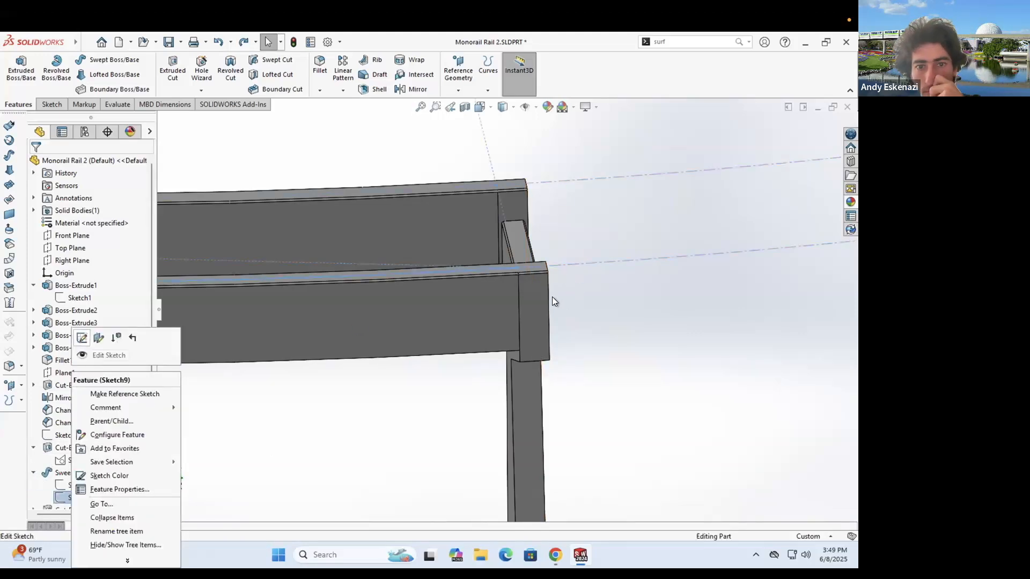
pyautogui.moveTo(615, 165)
pyautogui.mouseDown(button='middle')
pyautogui.moveTo(658, 320)
pyautogui.moveTo(475, 373)
pyautogui.moveTo(511, 431)
pyautogui.moveTo(455, 376)
pyautogui.moveTo(525, 359)
pyautogui.mouseUp(button='middle')
pyautogui.hotkey('ctrl', '8')
pyautogui.scroll(-10, 509, 412)
pyautogui.scroll(-1, 454, 376)
pyautogui.scroll(2, 447, 336)
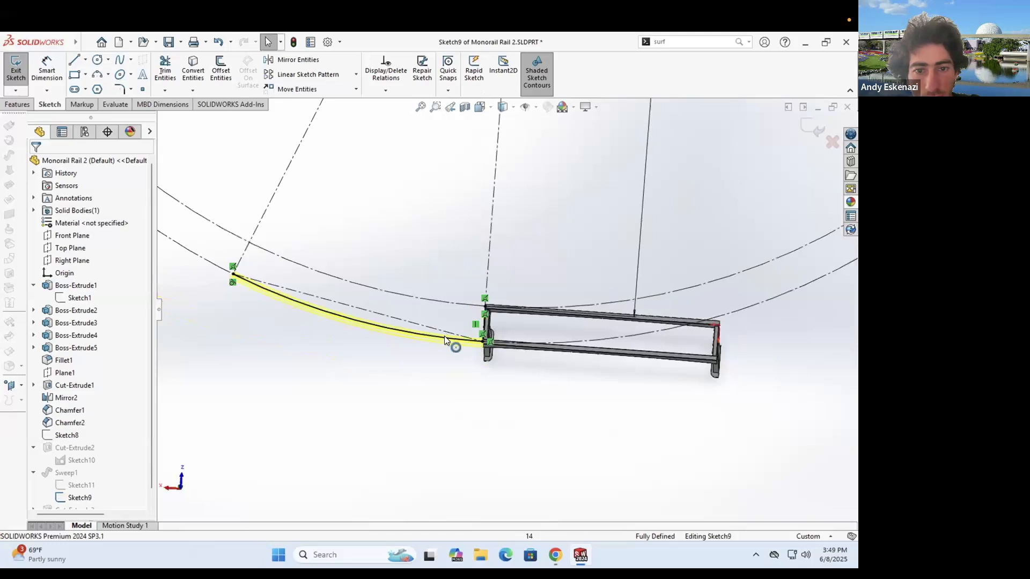
pyautogui.scroll(-1, 444, 336)
# - Add a centerline from the circle centre and dimension the angle between centerlines 22.5°
pyautogui.rightClick(445, 337)
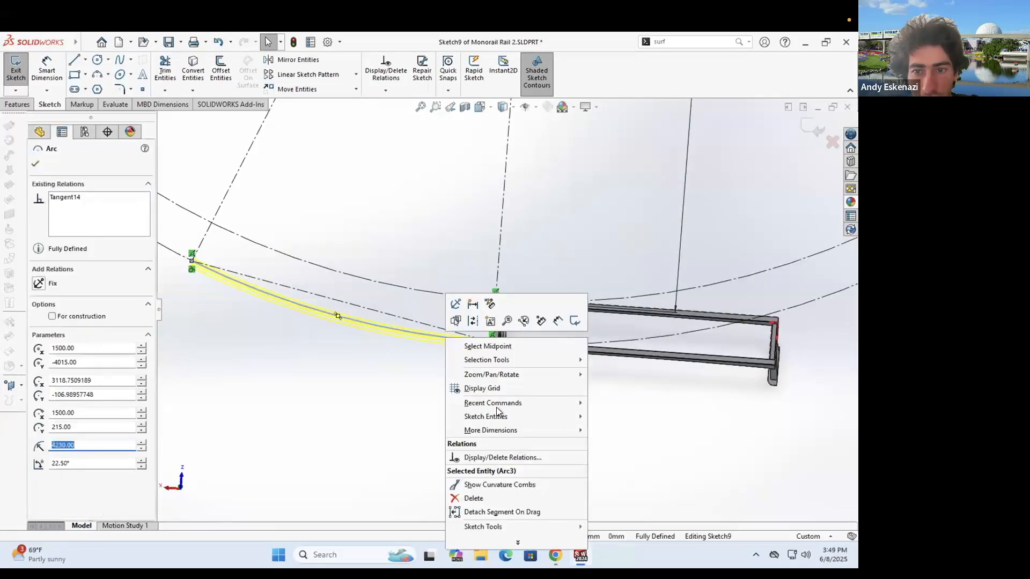
pyautogui.click(416, 403)
pyautogui.scroll(4, 340, 336)
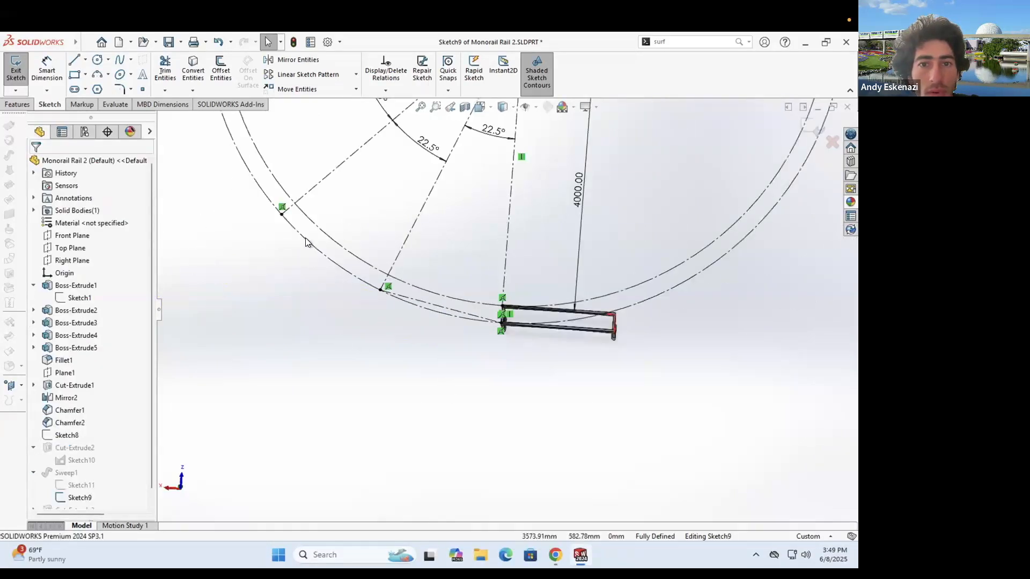
pyautogui.scroll(3, 303, 238)
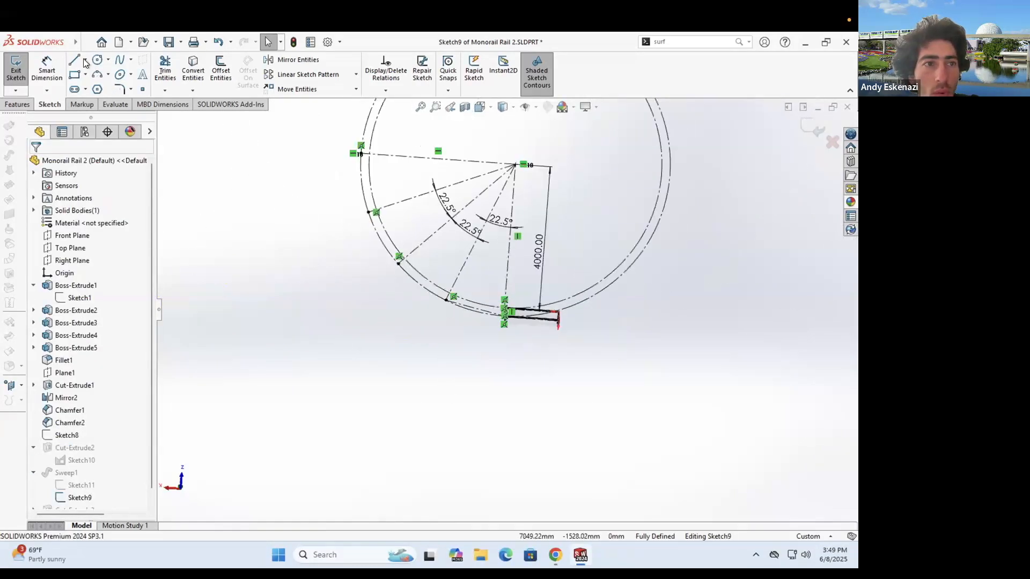
pyautogui.press('l')
pyautogui.click(515, 164)
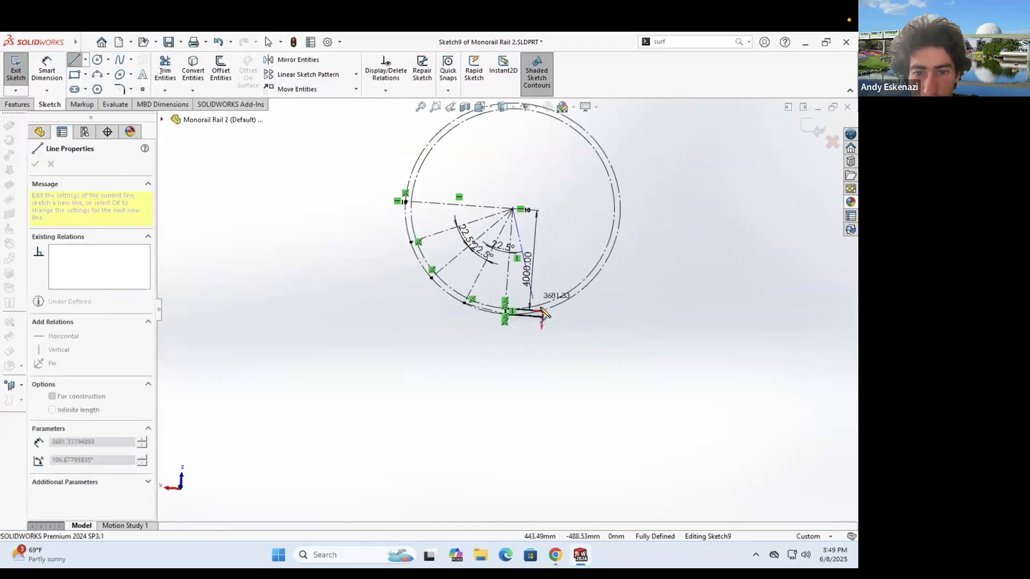
pyautogui.scroll(-4, 548, 310)
pyautogui.press('Escape')
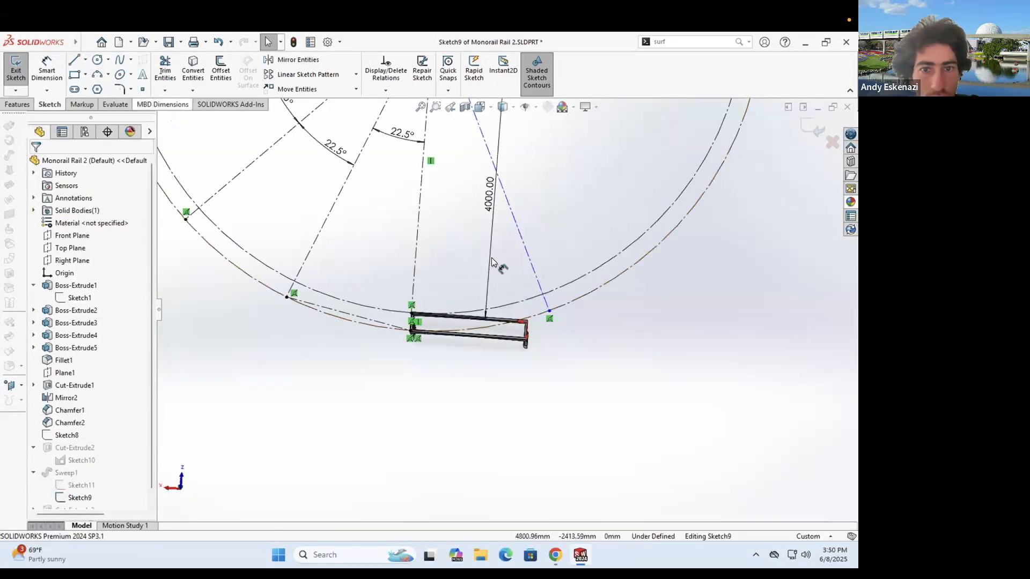
pyautogui.click(440, 246)
pyautogui.write('22')
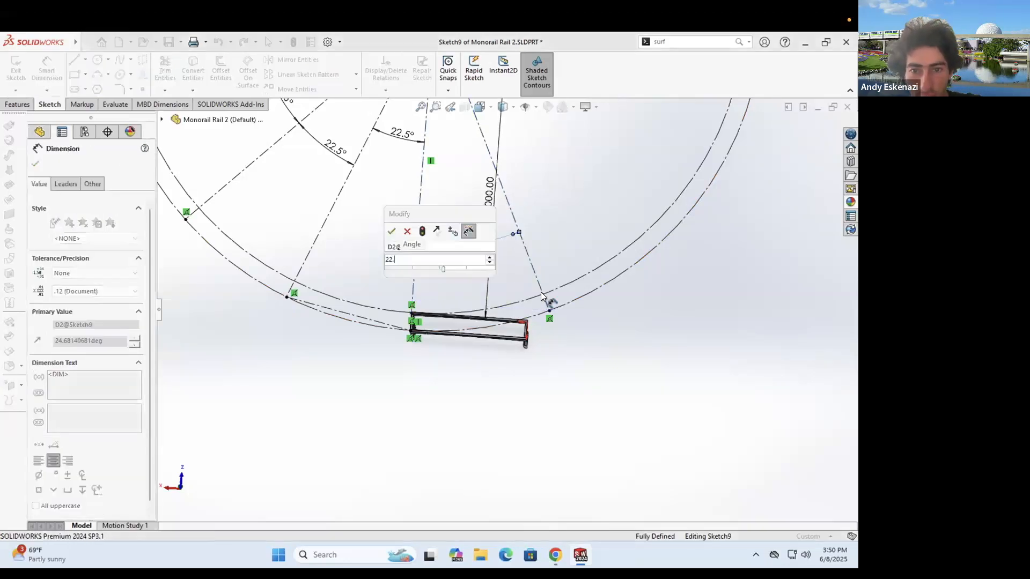
pyautogui.write('.5')
pyautogui.press('Return')
# - Draw a three-point arc from the rail's lower-left corner to the right endpoint
pyautogui.scroll(2, 303, 386)
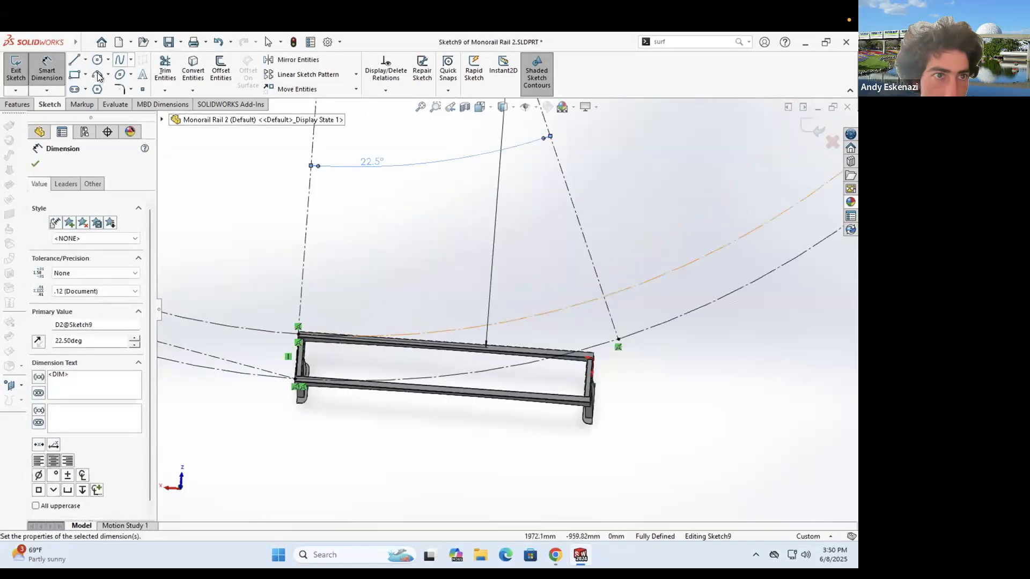
pyautogui.click(295, 380)
pyautogui.click(618, 339)
pyautogui.click(487, 369)
pyautogui.press('Escape')
pyautogui.scroll(2, 487, 369)
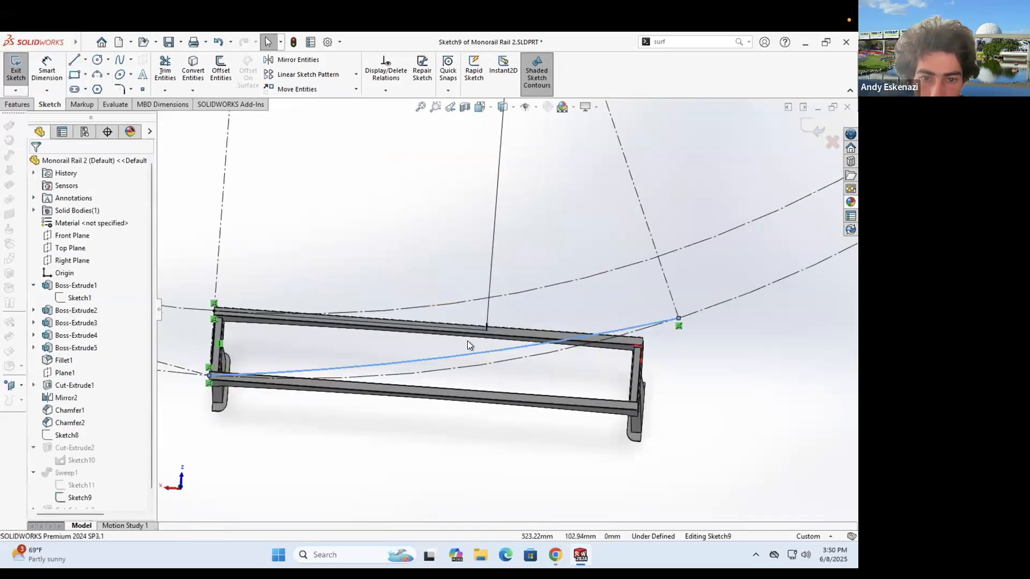
pyautogui.scroll(2, 470, 349)
# - Make the new arc tangent to the construction arc and exit the sketch to rebuild Sweep1
pyautogui.moveTo(470, 351); pyautogui.dragTo(473, 355)
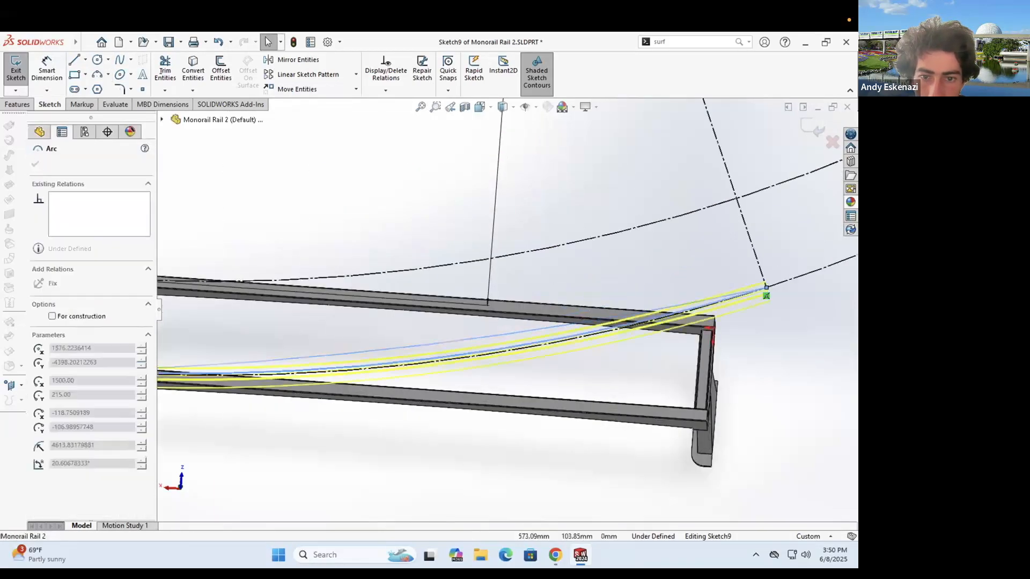
pyautogui.keyDown('ctrl'); pyautogui.click(493, 353); pyautogui.keyUp('ctrl')
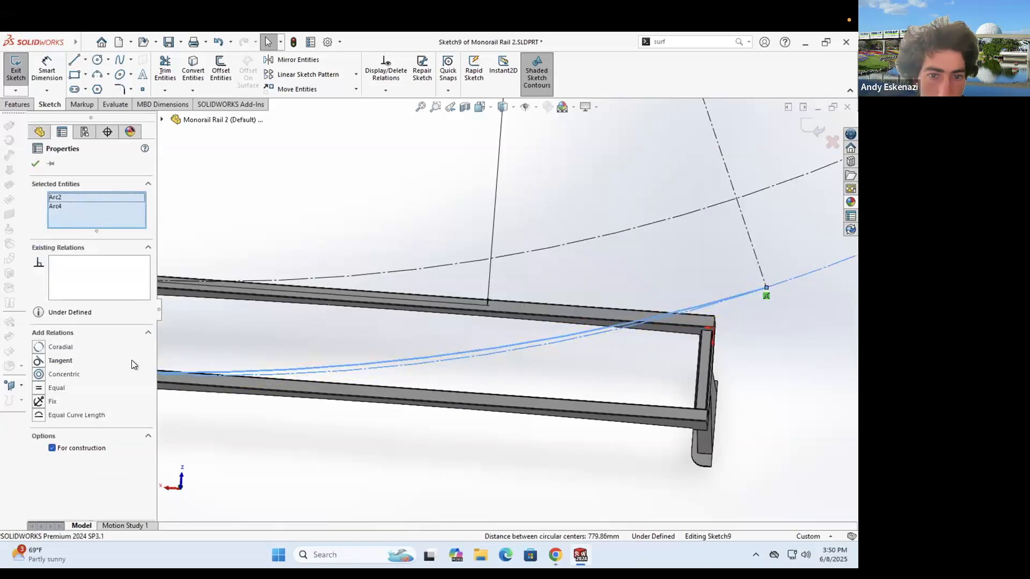
pyautogui.click(387, 340)
pyautogui.scroll(3, 386, 338)
pyautogui.moveTo(384, 318); pyautogui.dragTo(384, 269, button='middle')
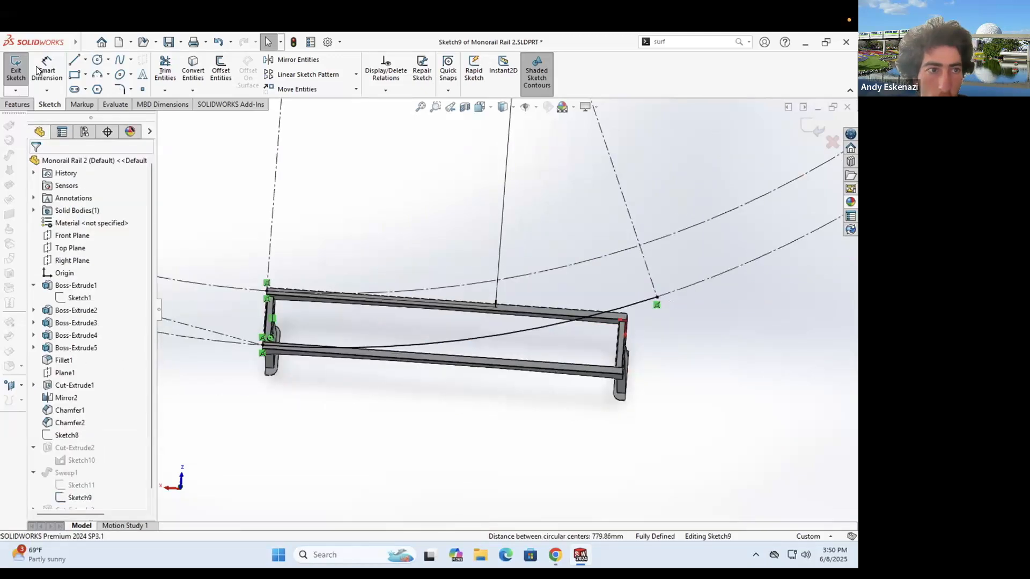
pyautogui.click(20, 73)
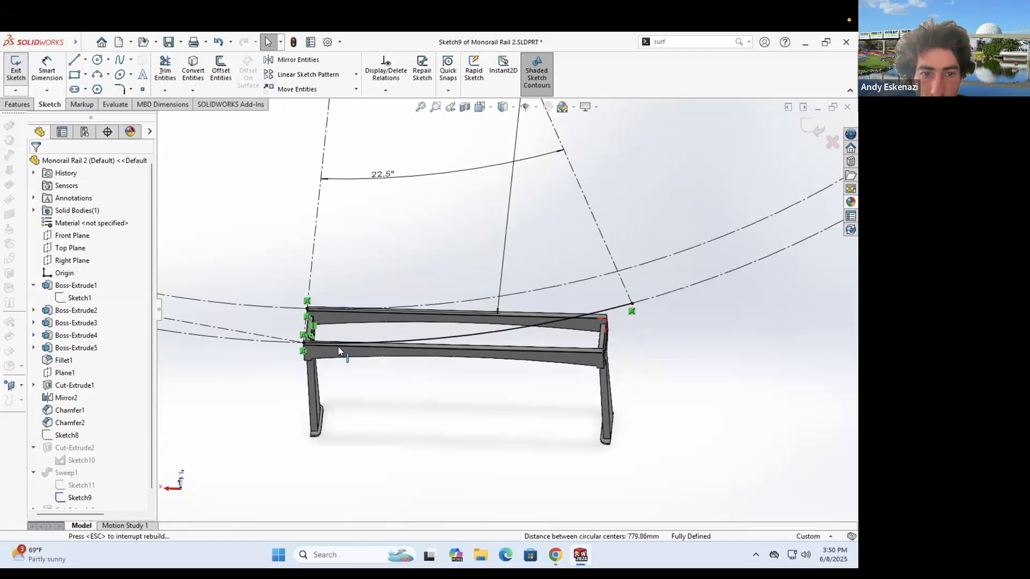
pyautogui.scroll(-5, 337, 276)
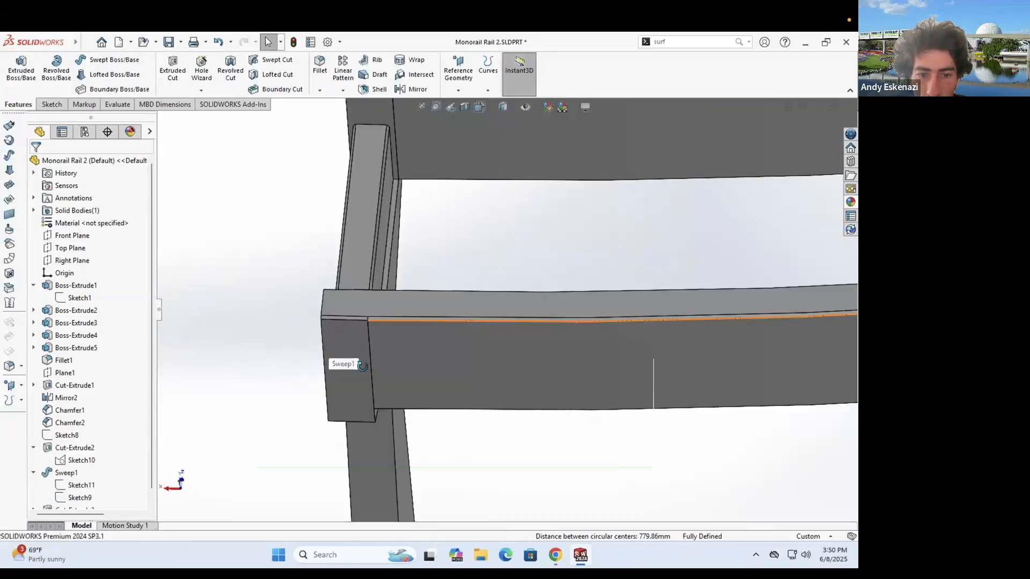
# - Orbit and zoom to view the top rail's left corner steeply from above
pyautogui.moveTo(288, 273); pyautogui.dragTo(372, 307, button='middle')
pyautogui.moveTo(374, 426); pyautogui.dragTo(386, 436, button='middle')
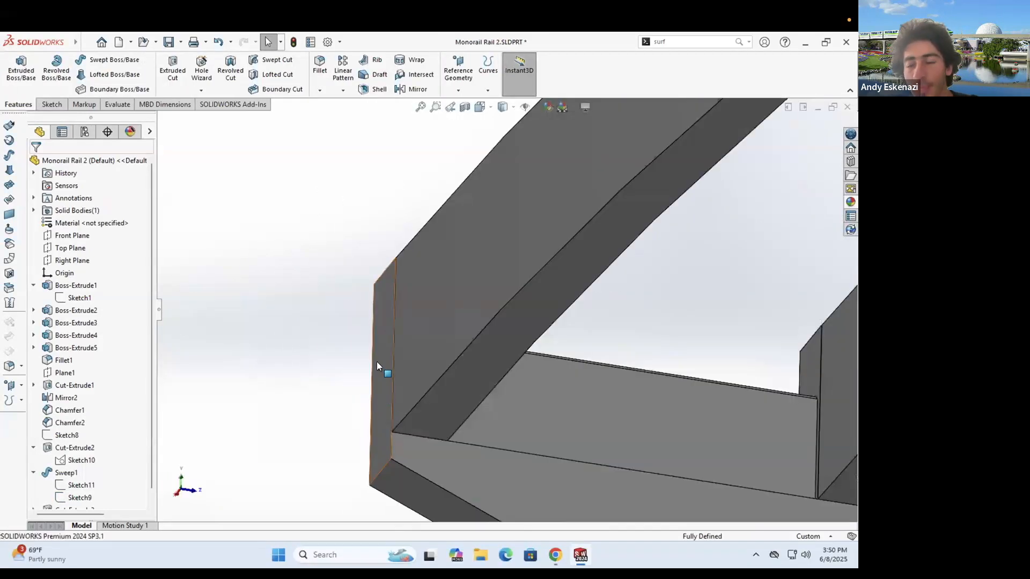
pyautogui.scroll(4, 492, 344)
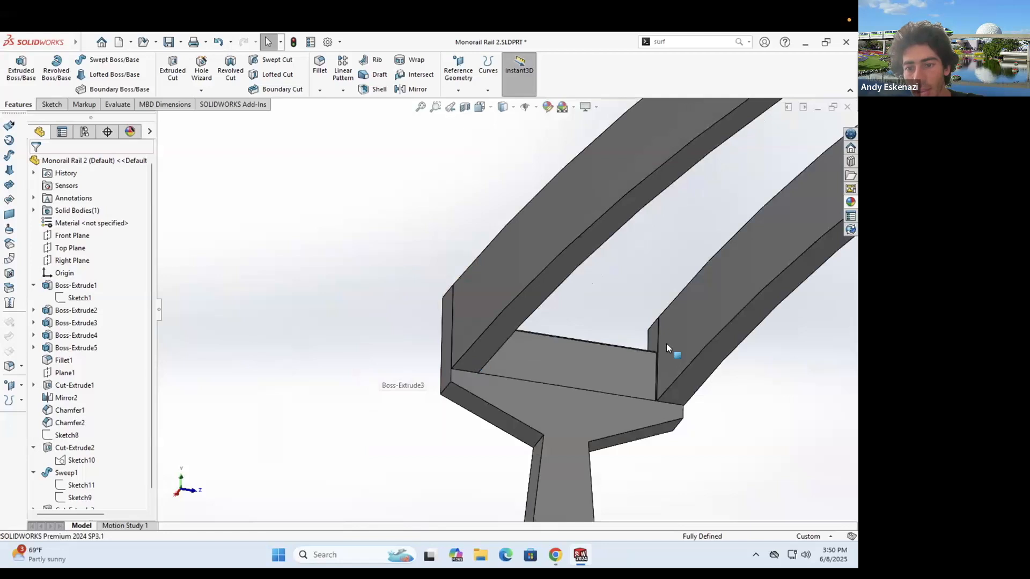
pyautogui.moveTo(619, 382); pyautogui.dragTo(640, 378, button='middle')
pyautogui.scroll(-4, 634, 402)
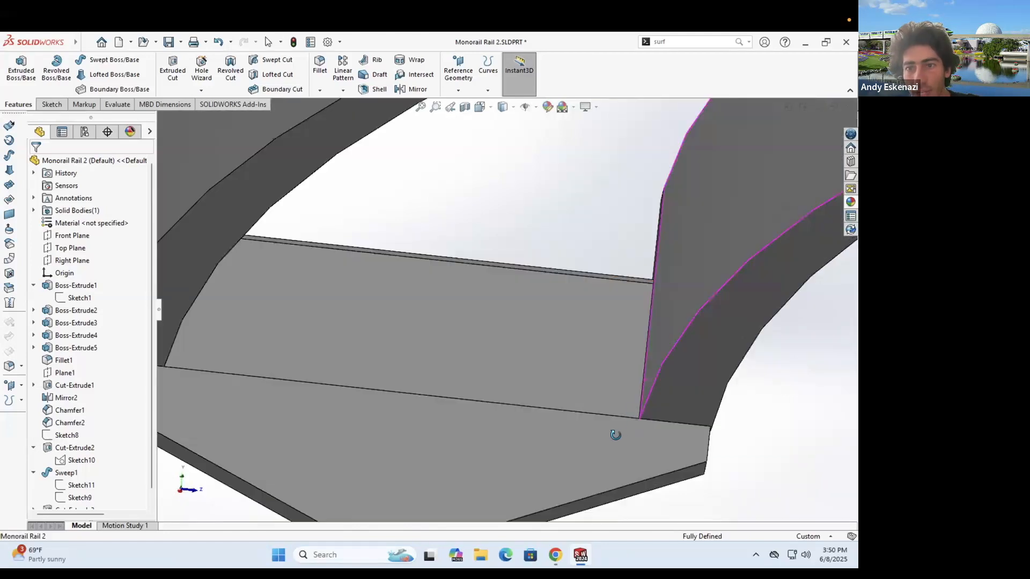
pyautogui.scroll(-1, 617, 433)
pyautogui.scroll(4, 680, 322)
pyautogui.moveTo(594, 340); pyautogui.dragTo(582, 365, button='middle')
# - Orbit through side and frontal views, ending looking down on both curved rails
pyautogui.moveTo(409, 205); pyautogui.dragTo(483, 298, button='middle')
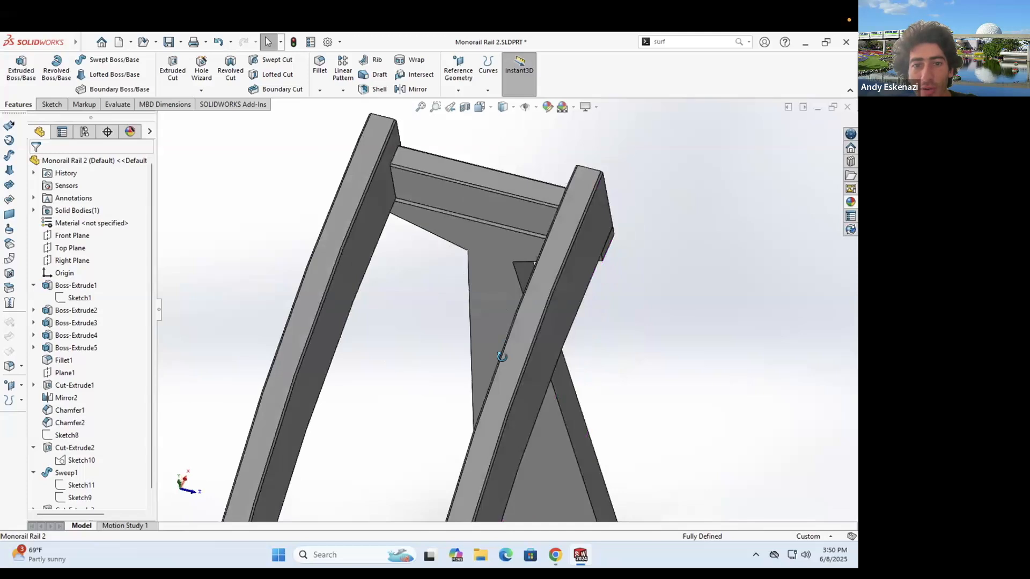
pyautogui.moveTo(502, 356); pyautogui.dragTo(430, 213, button='middle')
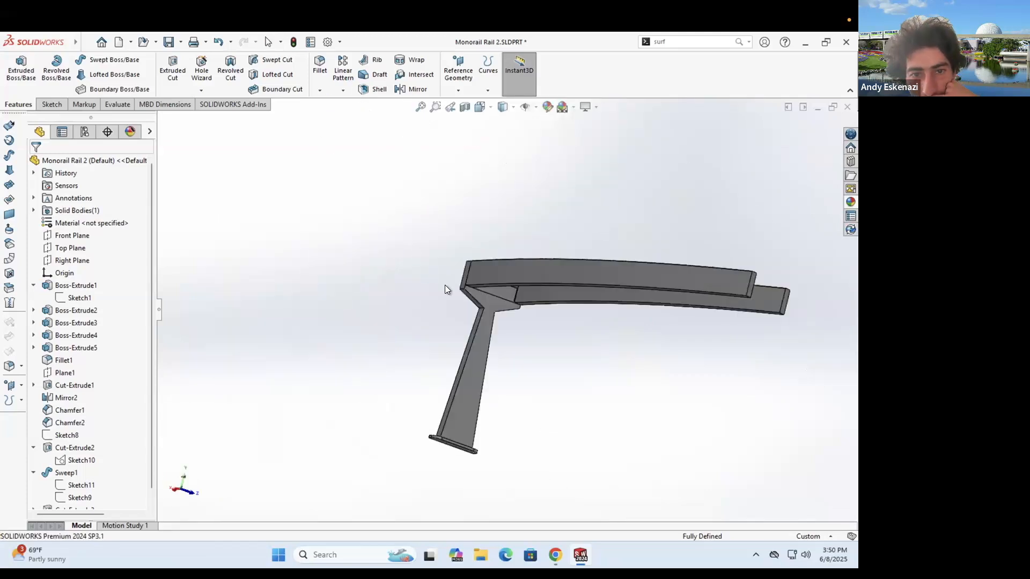
pyautogui.moveTo(445, 285); pyautogui.dragTo(465, 281, button='middle')
pyautogui.moveTo(587, 301); pyautogui.dragTo(524, 309, button='middle')
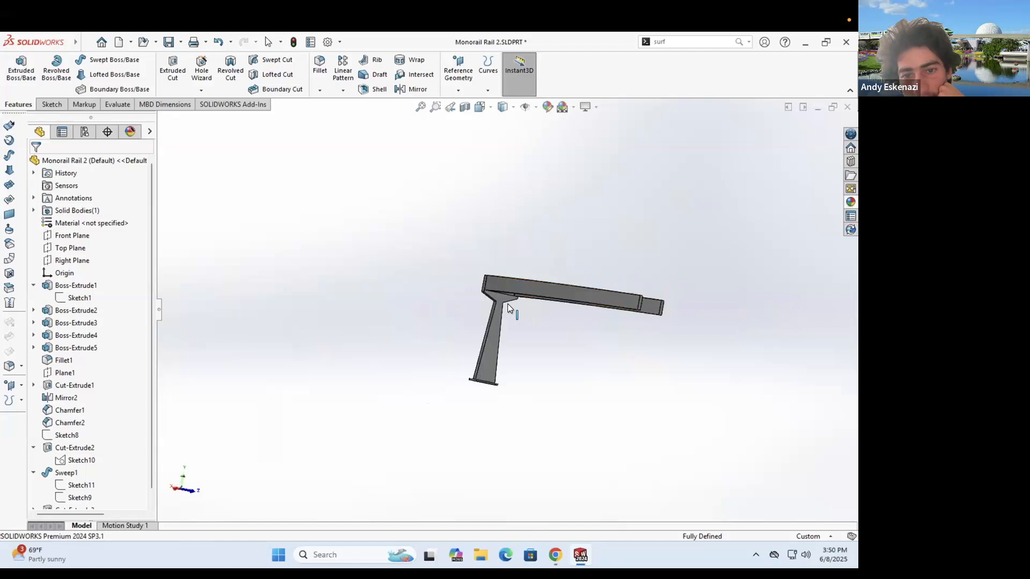
pyautogui.scroll(-3, 463, 393)
pyautogui.scroll(5, 539, 348)
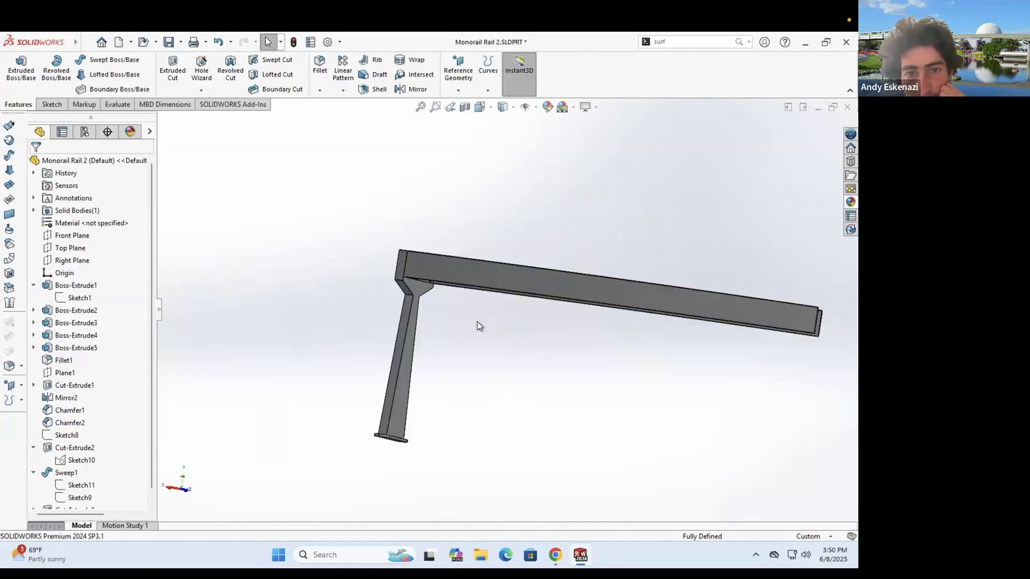
pyautogui.moveTo(567, 328); pyautogui.dragTo(783, 343, button='middle')
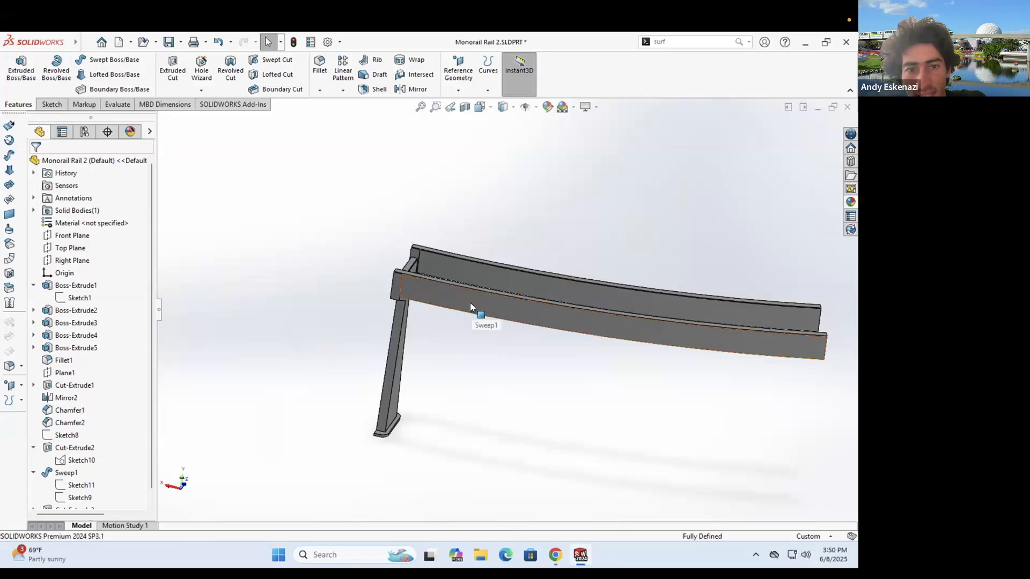
pyautogui.moveTo(481, 288); pyautogui.dragTo(400, 347, button='middle')
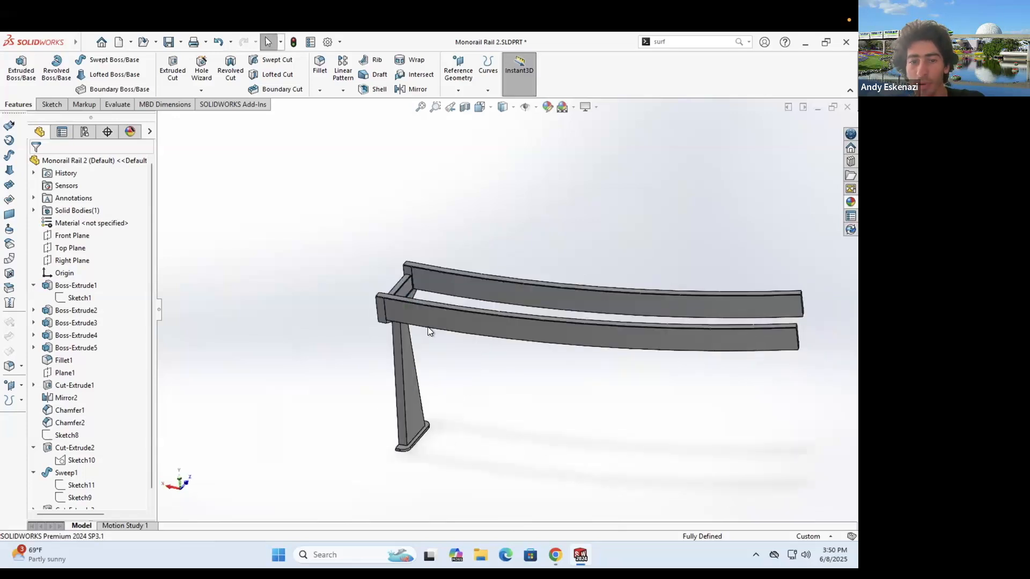
pyautogui.scroll(3, 483, 320)
pyautogui.moveTo(554, 372); pyautogui.dragTo(549, 437, button='middle')
# - Start Sketch13 on the upper rail's top face and draw a centerline between the lower rail's ends
pyautogui.scroll(-2, 523, 338)
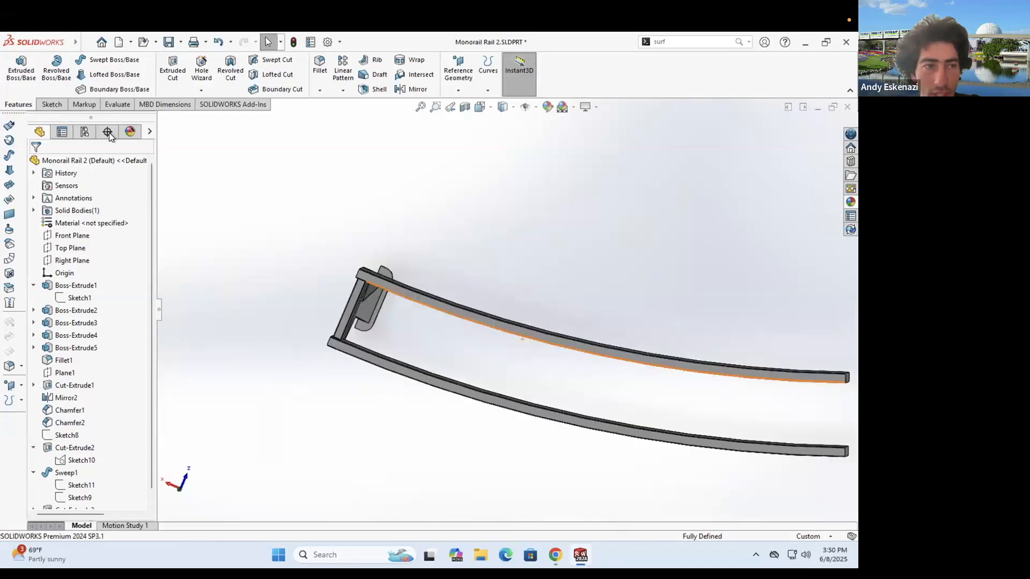
pyautogui.click(52, 104)
pyautogui.click(16, 67)
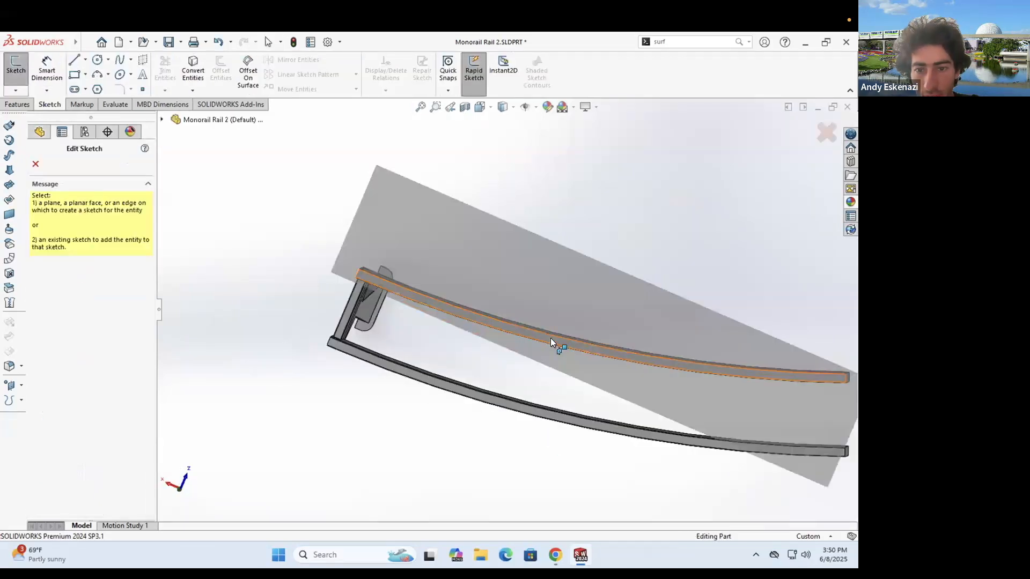
pyautogui.click(551, 338)
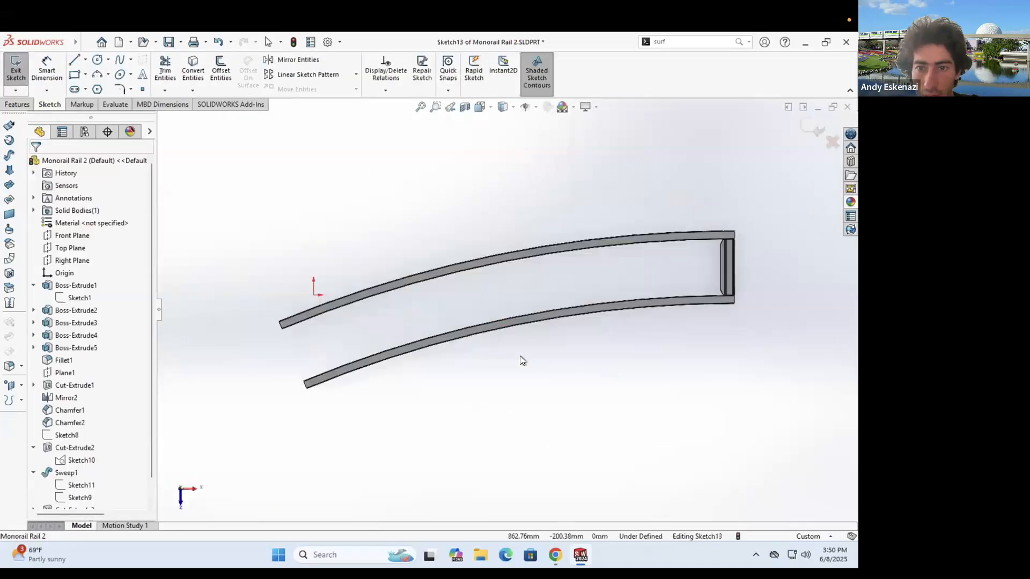
pyautogui.click(86, 59)
pyautogui.click(97, 87)
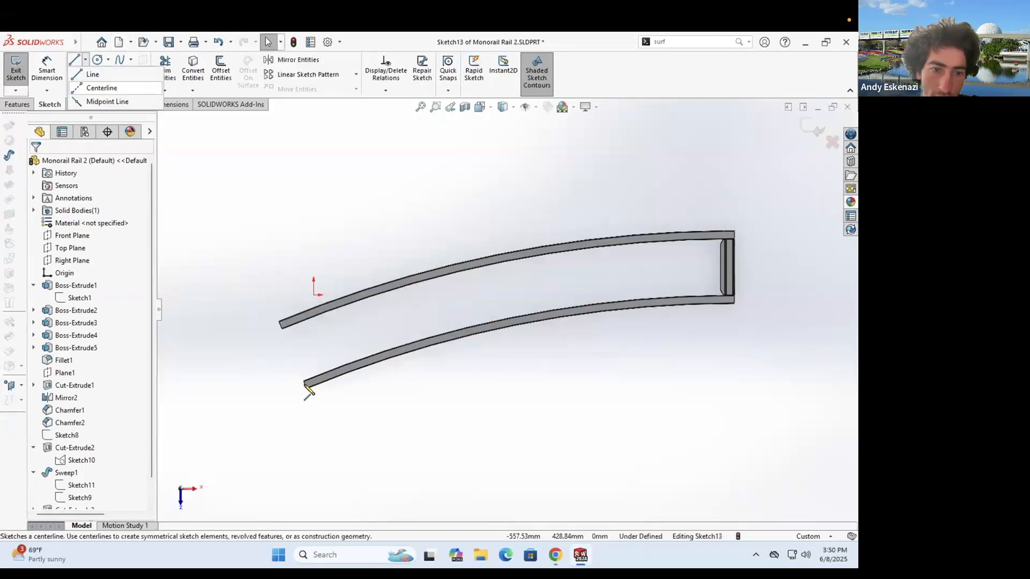
pyautogui.click(305, 385)
pyautogui.scroll(-5, 720, 301)
pyautogui.click(665, 311)
pyautogui.press('Escape')
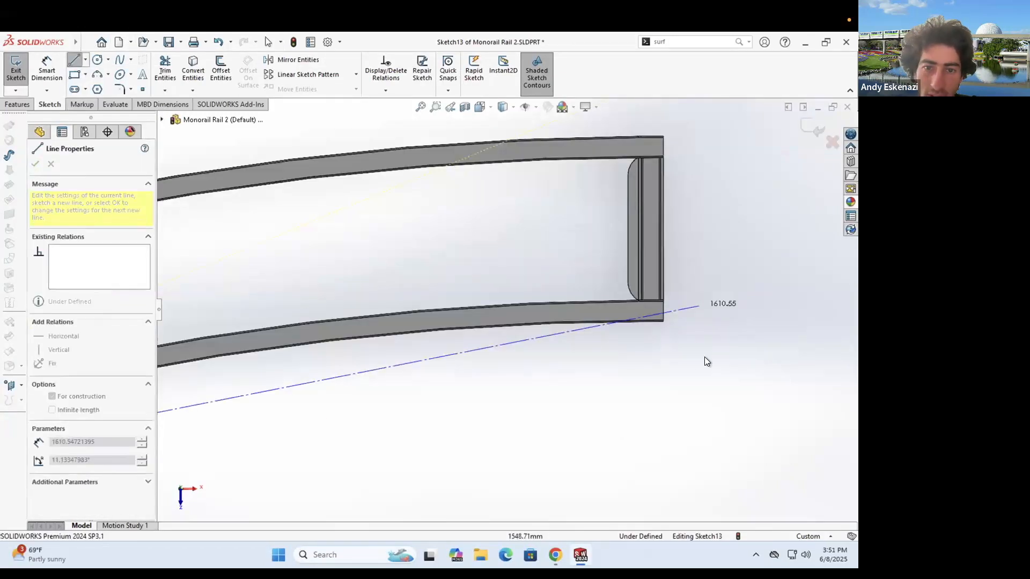
# - Add a centerline between the upper rail's ends plus a short connector, then exit the sketch
pyautogui.scroll(4, 704, 357)
pyautogui.click(74, 60)
pyautogui.scroll(2, 504, 310)
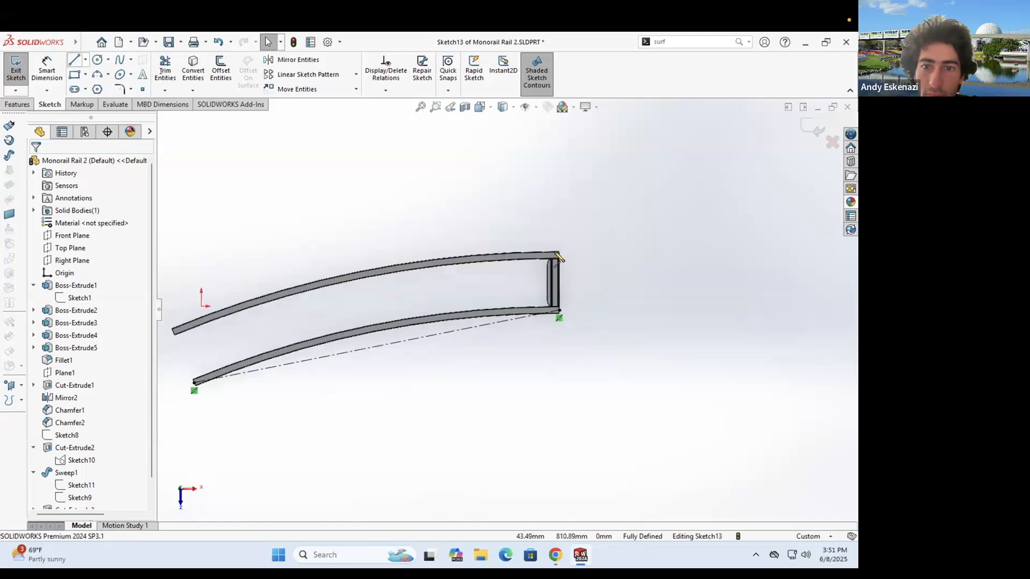
pyautogui.scroll(-6, 566, 243)
pyautogui.click(542, 288)
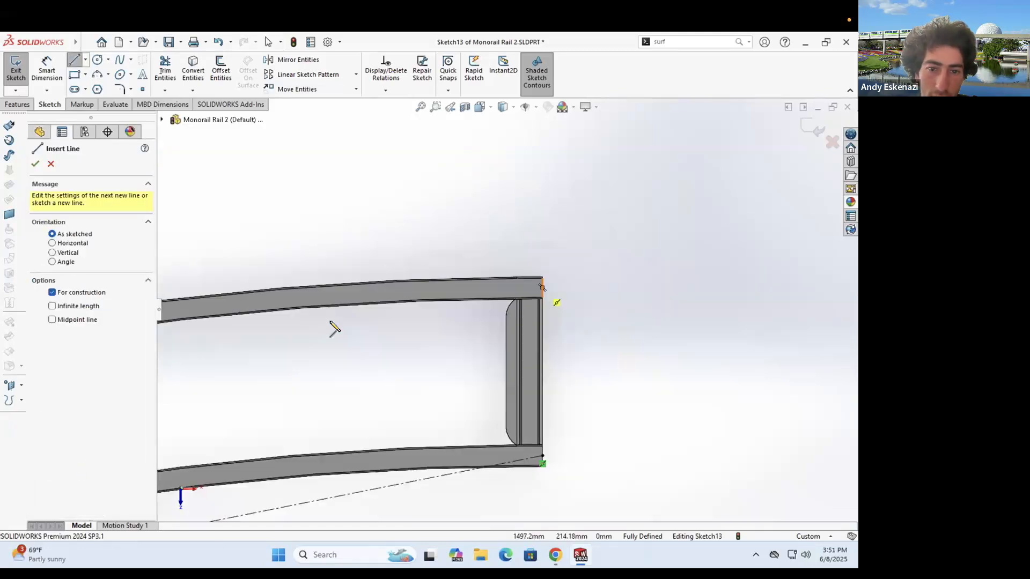
pyautogui.scroll(10, 337, 322)
pyautogui.scroll(-5, 357, 325)
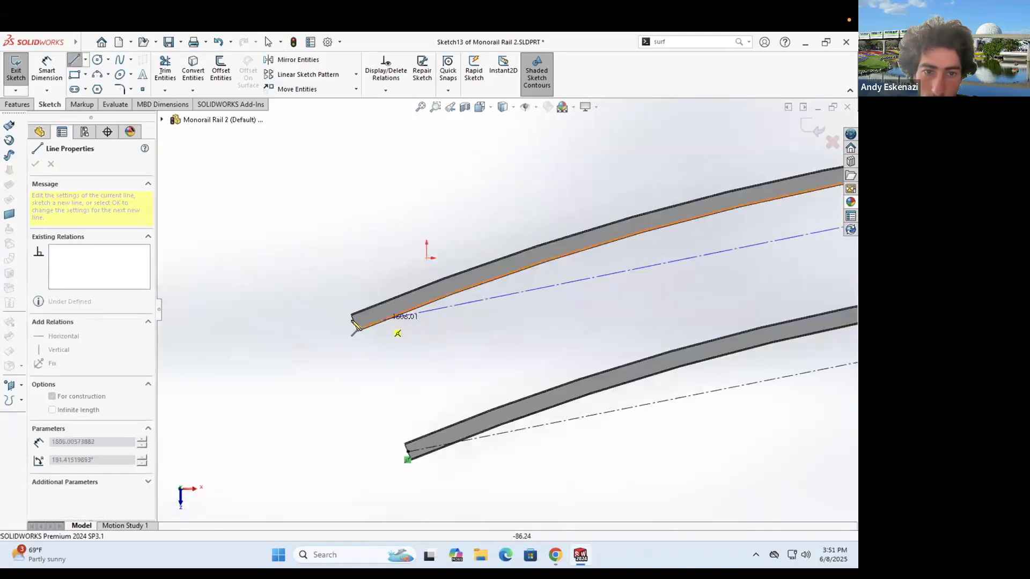
pyautogui.click(397, 362)
pyautogui.press('Escape')
pyautogui.scroll(6, 575, 300)
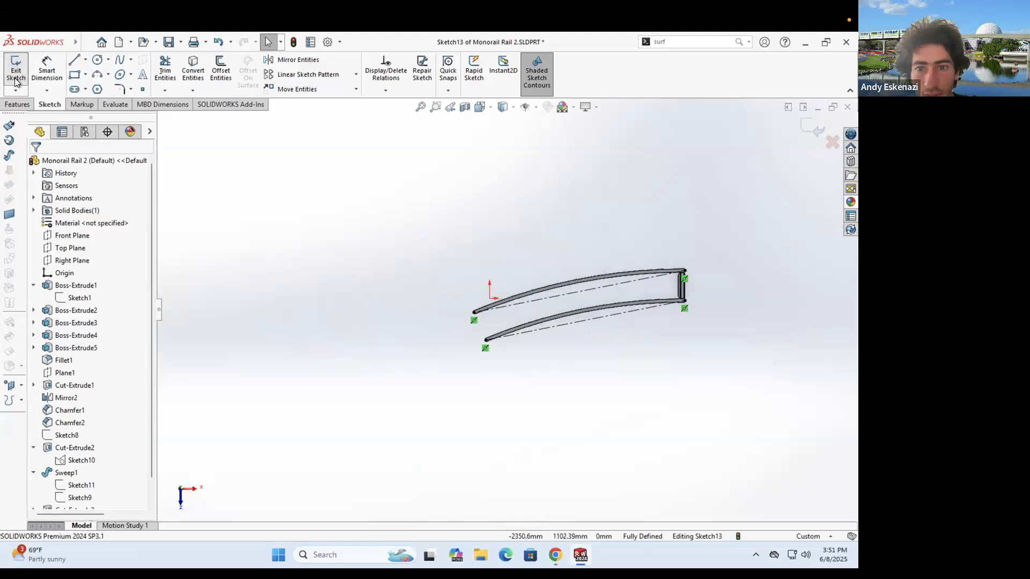
pyautogui.click(85, 60)
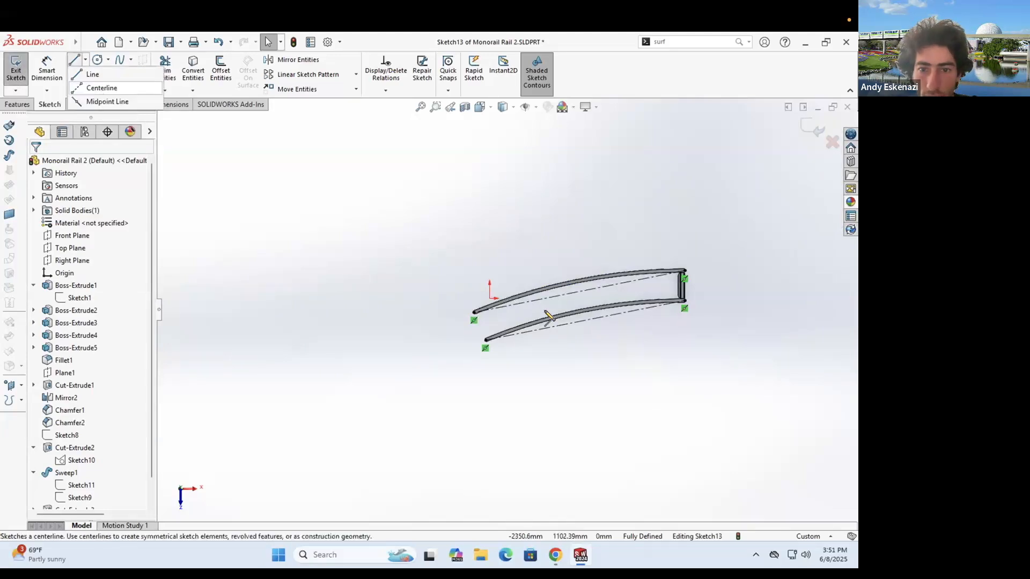
pyautogui.moveTo(581, 293); pyautogui.dragTo(585, 320)
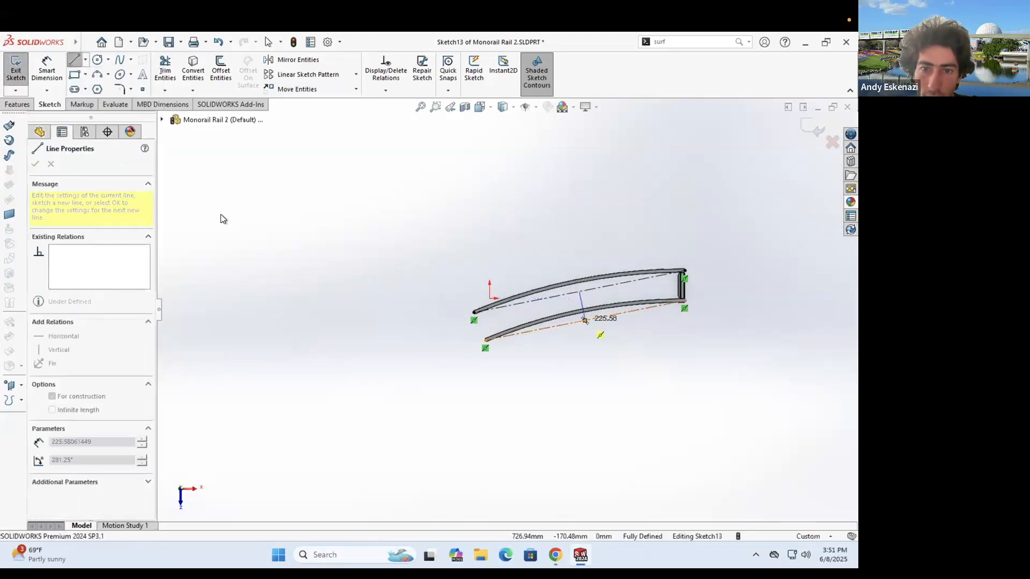
pyautogui.click(16, 70)
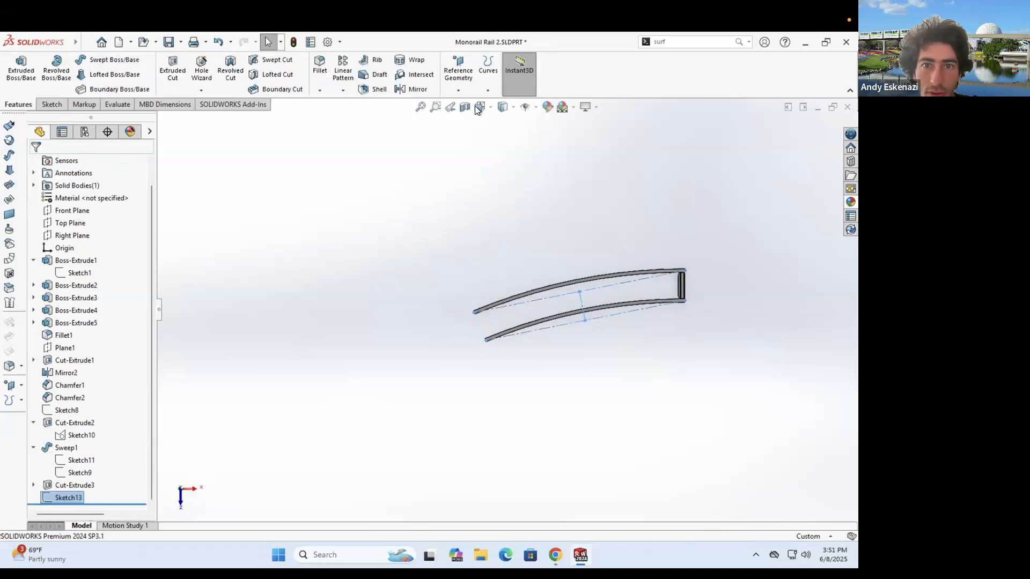
# - Create Plane2 through the centerline point, perpendicular to the centerline
pyautogui.press('p')
pyautogui.scroll(-5, 528, 311)
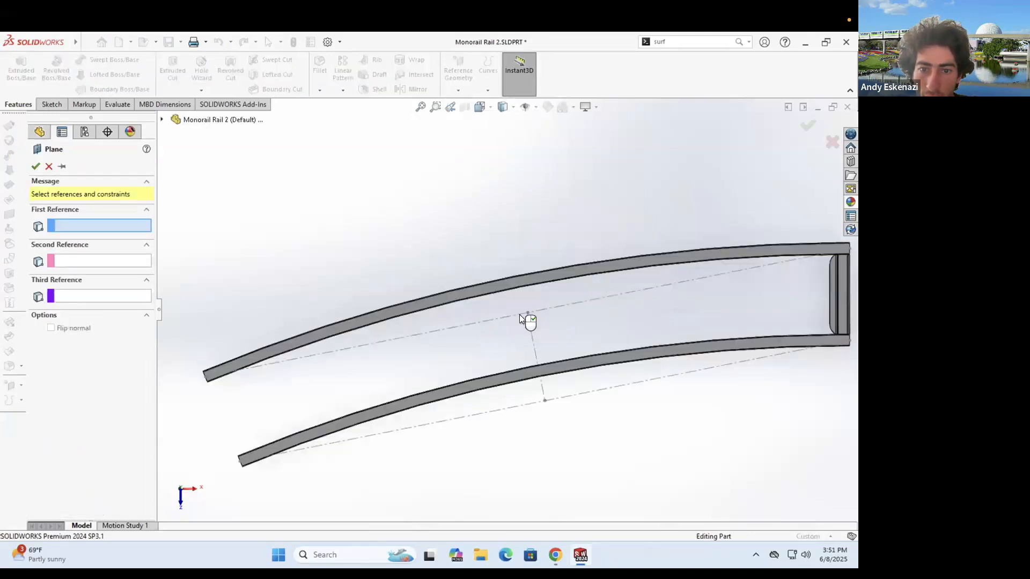
pyautogui.click(519, 317)
pyautogui.click(514, 315)
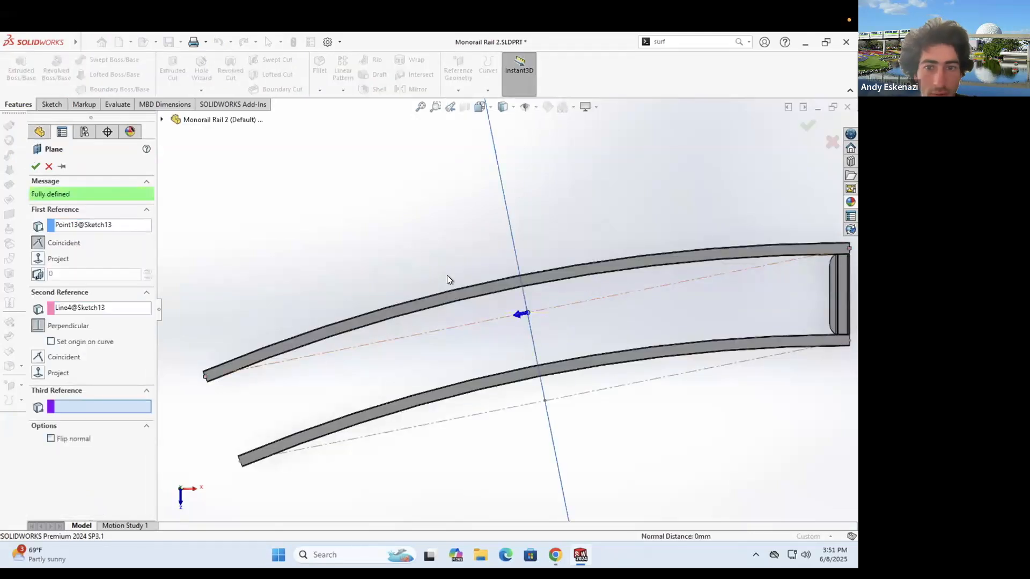
pyautogui.press('Return')
pyautogui.hotkey('ctrl', '8')
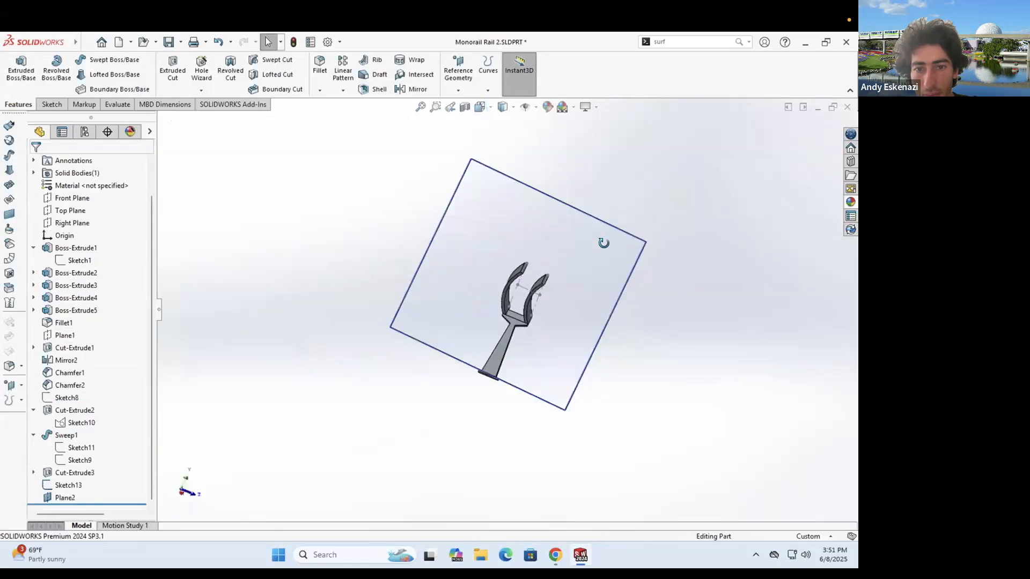
pyautogui.moveTo(559, 318); pyautogui.dragTo(535, 320, button='middle')
pyautogui.scroll(-2, 538, 319)
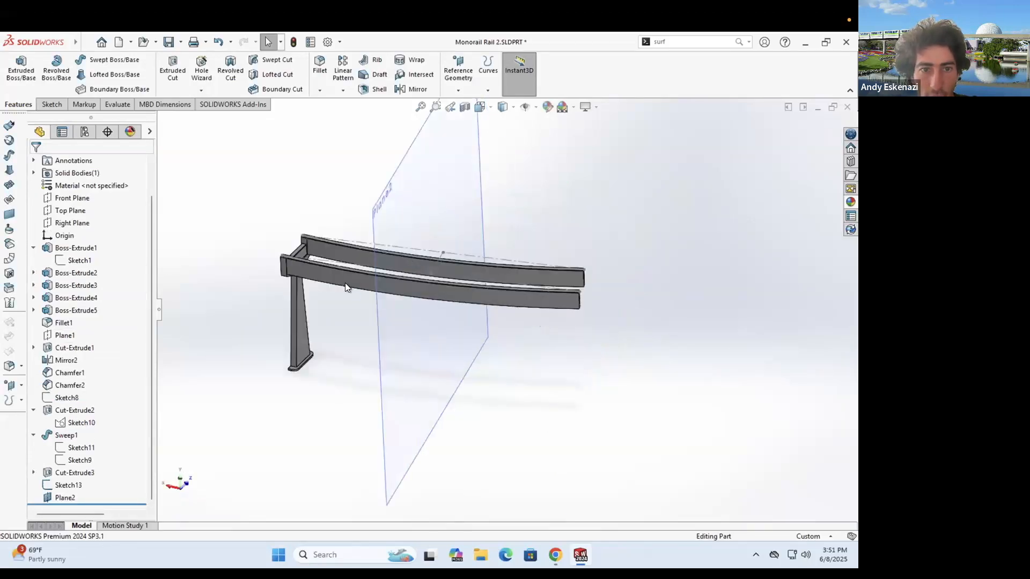
pyautogui.scroll(1, 348, 361)
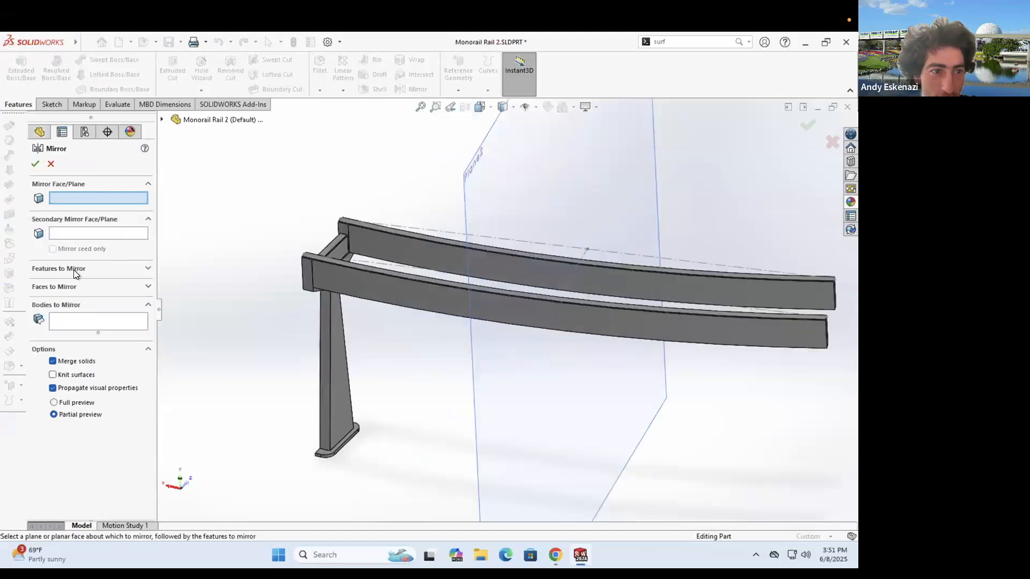
# - Cancel the Mirror command and start a new sketch on Plane2
pyautogui.click(73, 269)
pyautogui.scroll(3, 455, 297)
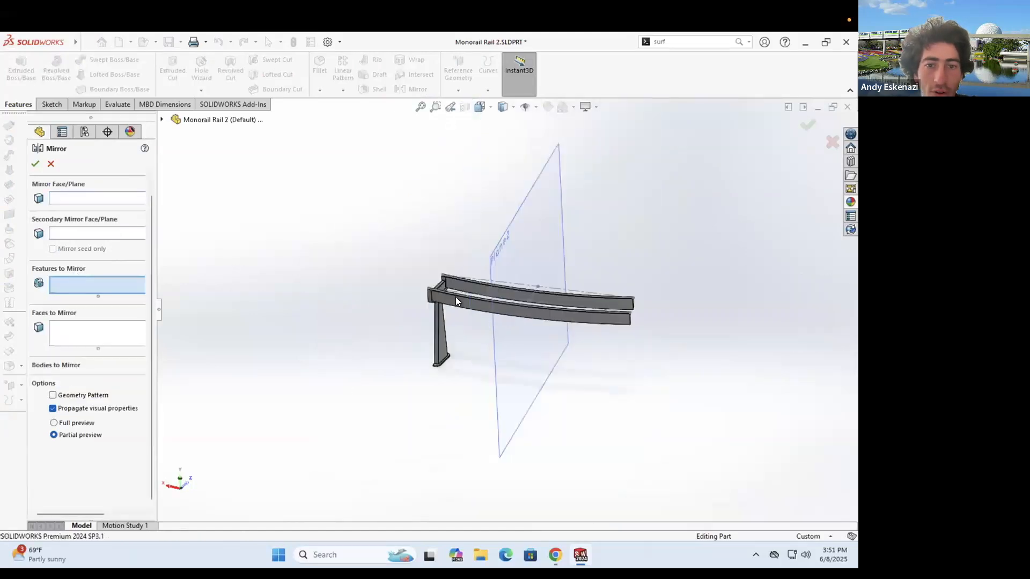
pyautogui.click(50, 164)
pyautogui.click(21, 78)
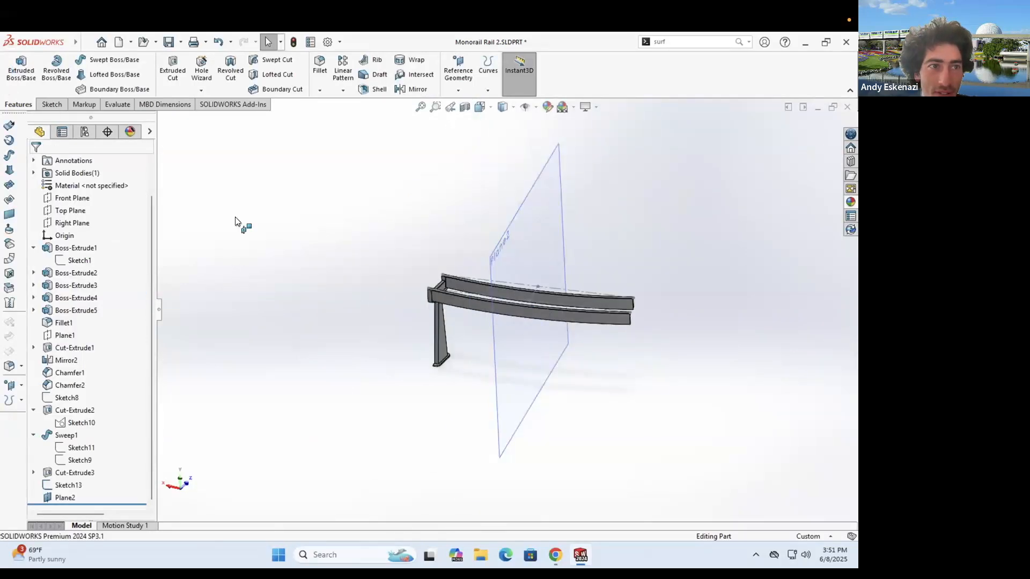
pyautogui.click(511, 356)
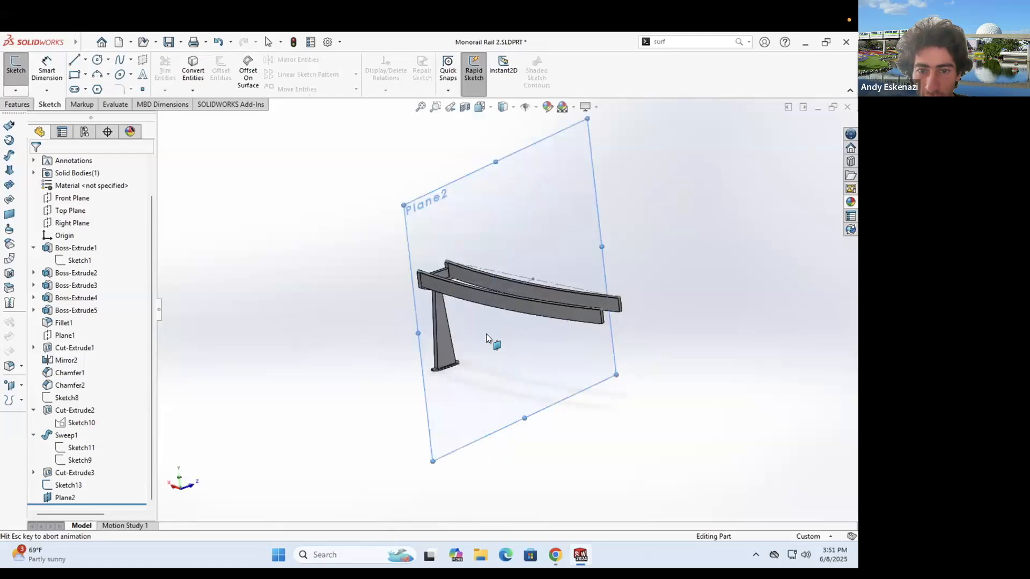
# - Draw a center rectangle across the rails, dimensioned 706.72 mm by 900 mm
pyautogui.moveTo(466, 385); pyautogui.dragTo(465, 434, button='middle')
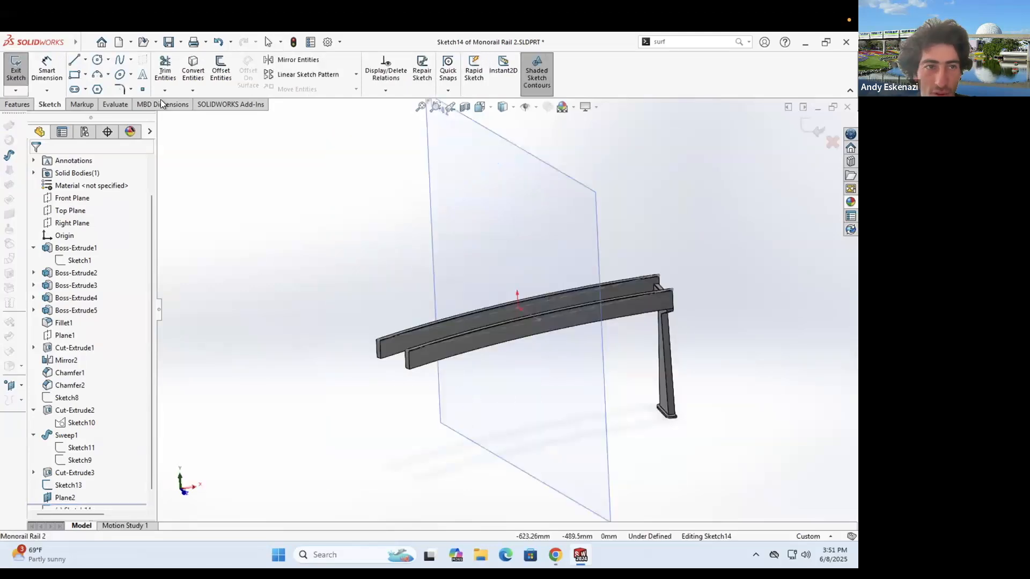
pyautogui.click(85, 76)
pyautogui.click(92, 98)
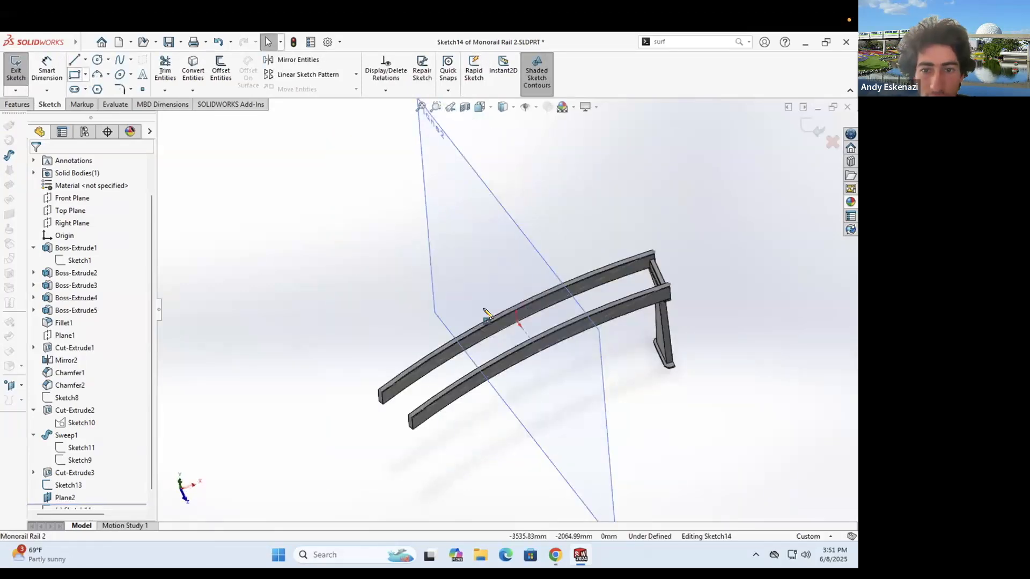
pyautogui.click(559, 338)
pyautogui.press('Escape')
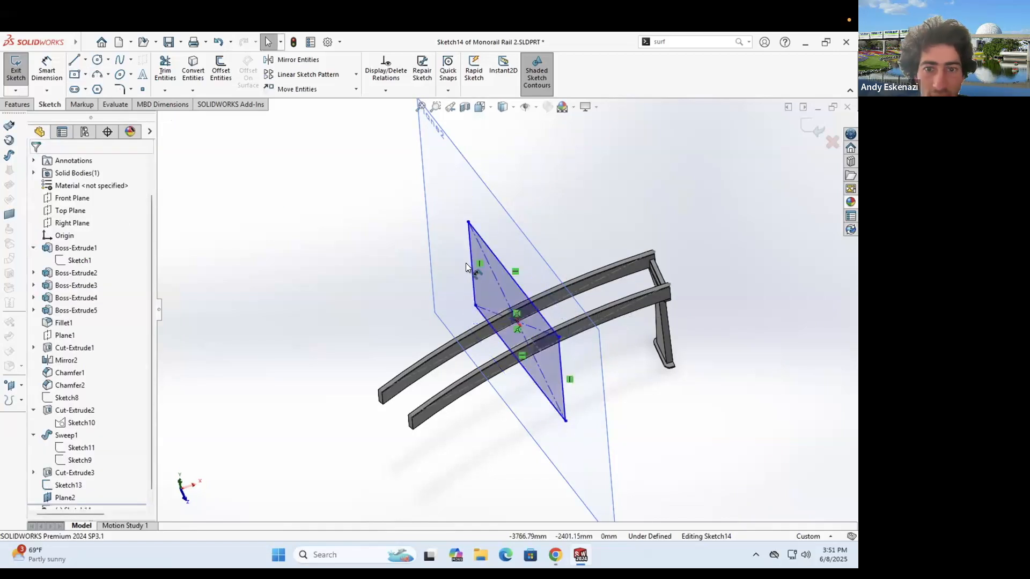
pyautogui.press('d')
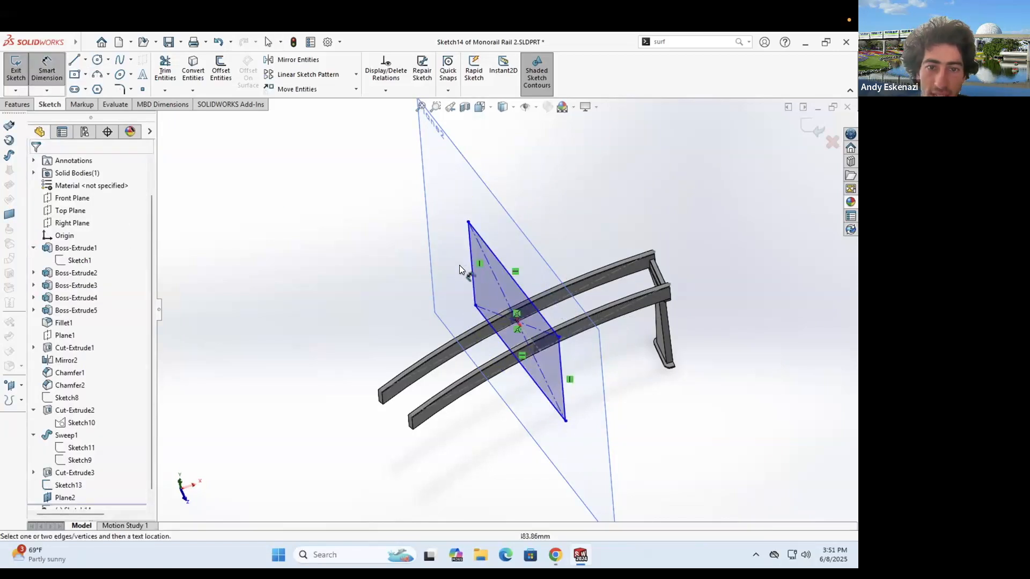
pyautogui.click(459, 265)
pyautogui.click(475, 278)
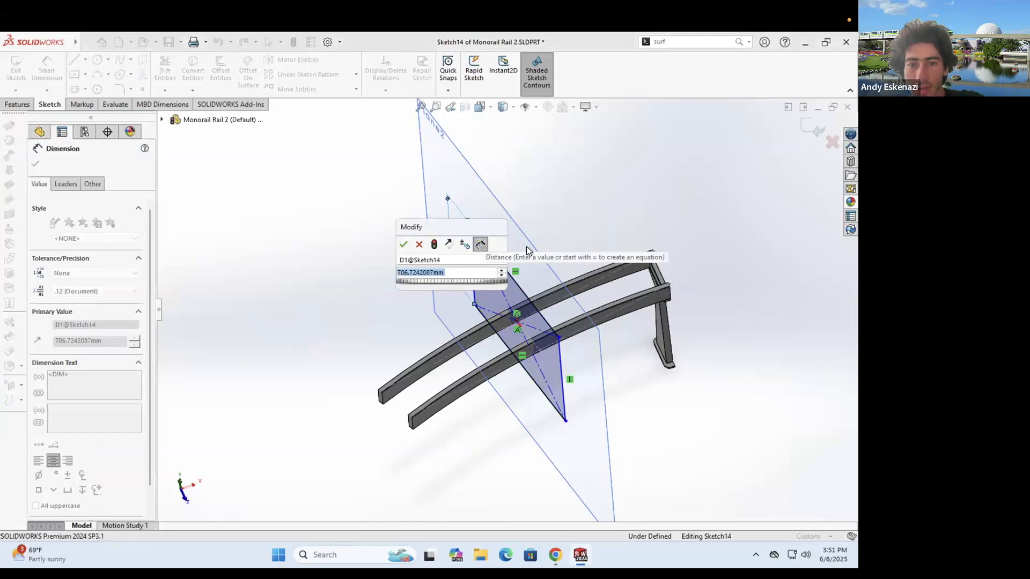
pyautogui.press('Return')
pyautogui.click(510, 275)
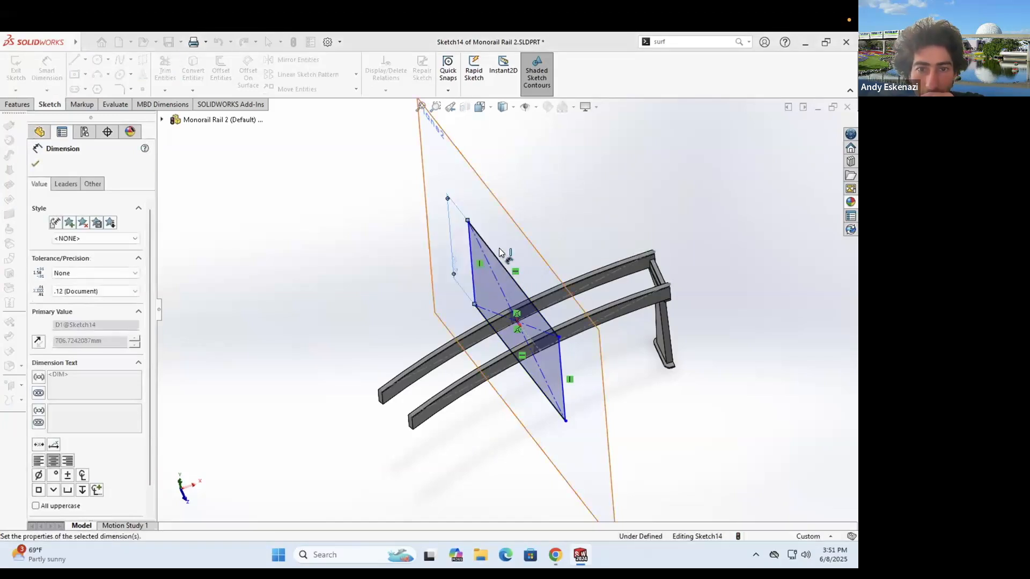
pyautogui.click(557, 281)
pyautogui.write('900')
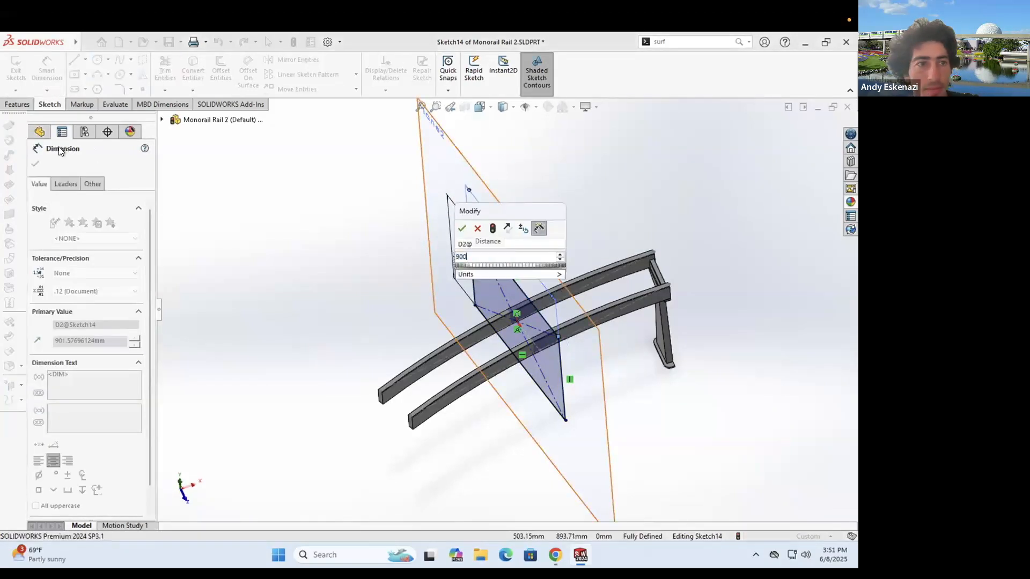
pyautogui.press('Return')
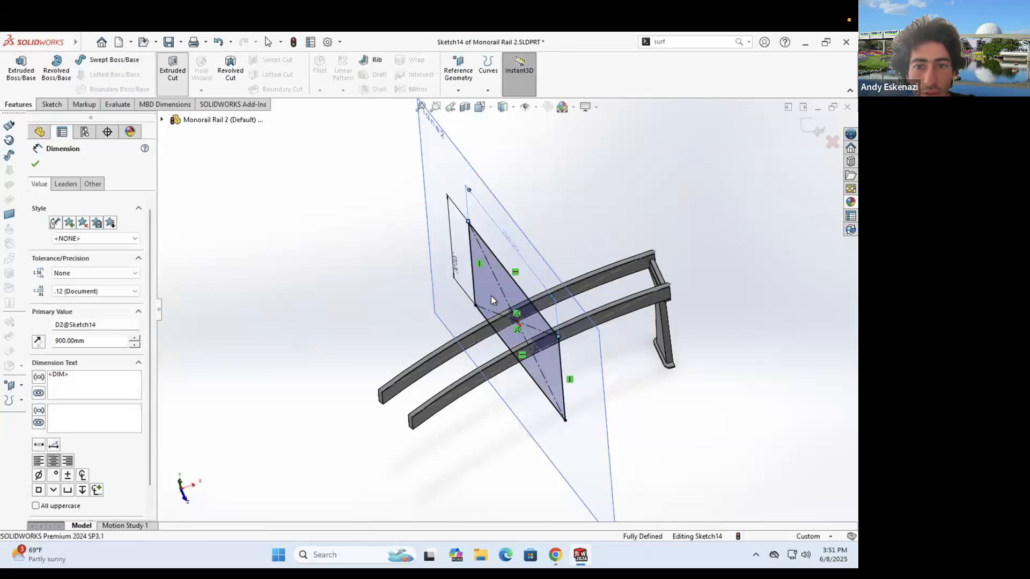
# - Extrude-cut the rectangle through the rails to trim them at Plane2
pyautogui.click(38, 232)
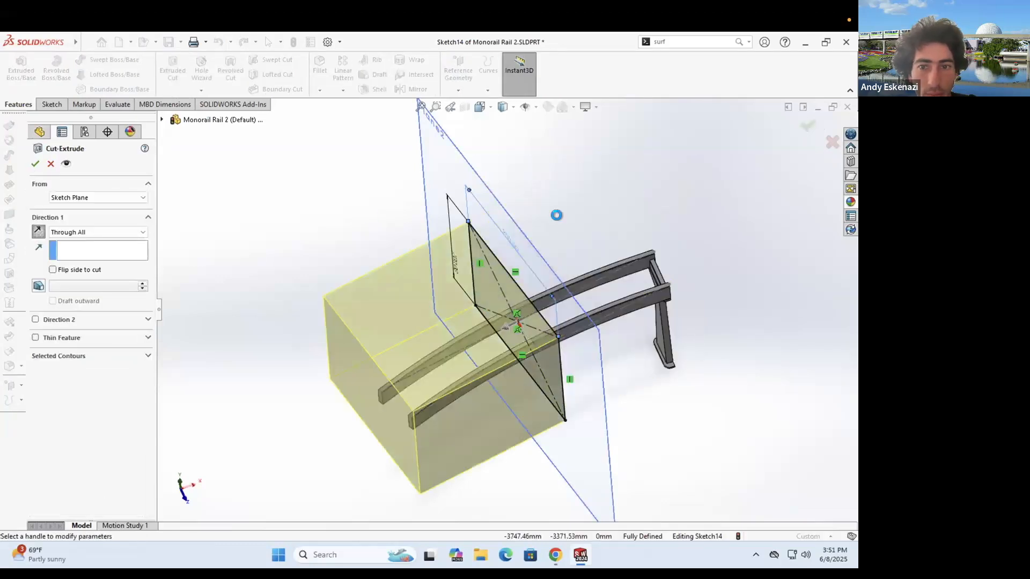
pyautogui.press('Return')
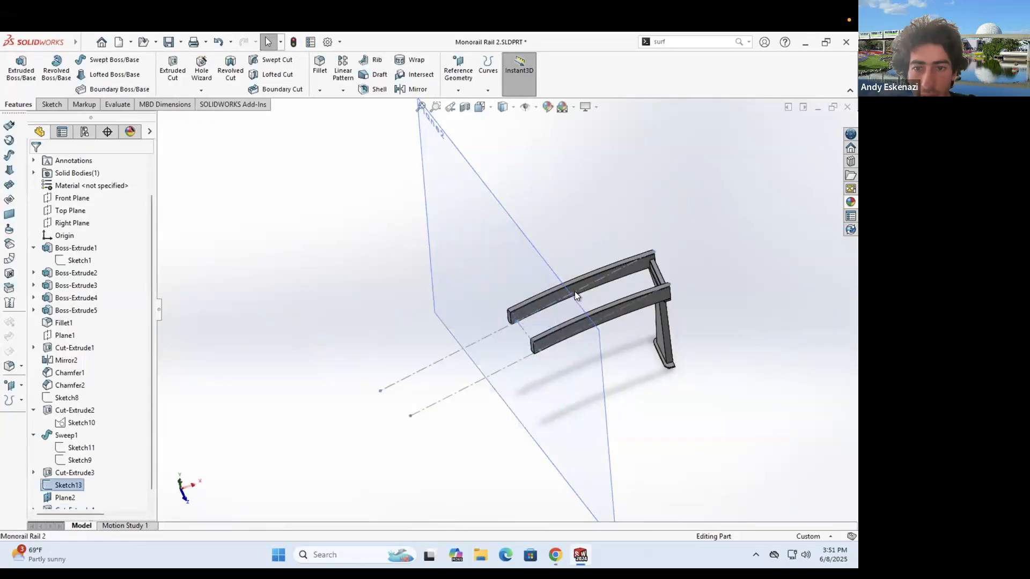
pyautogui.rightClick(601, 292)
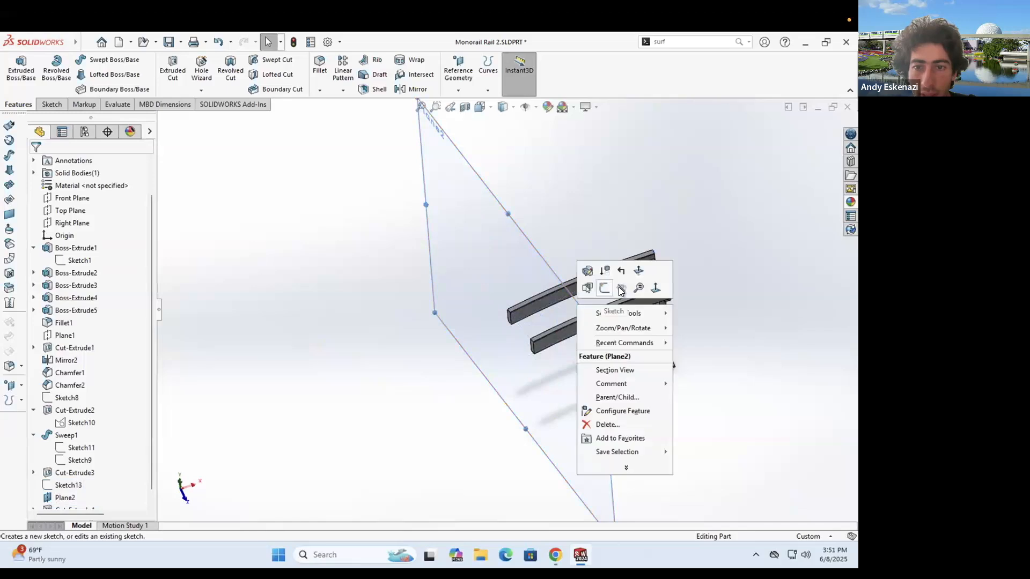
pyautogui.click(249, 146)
# - Mirror the rail body about the rail's cut end face
pyautogui.press('Return')
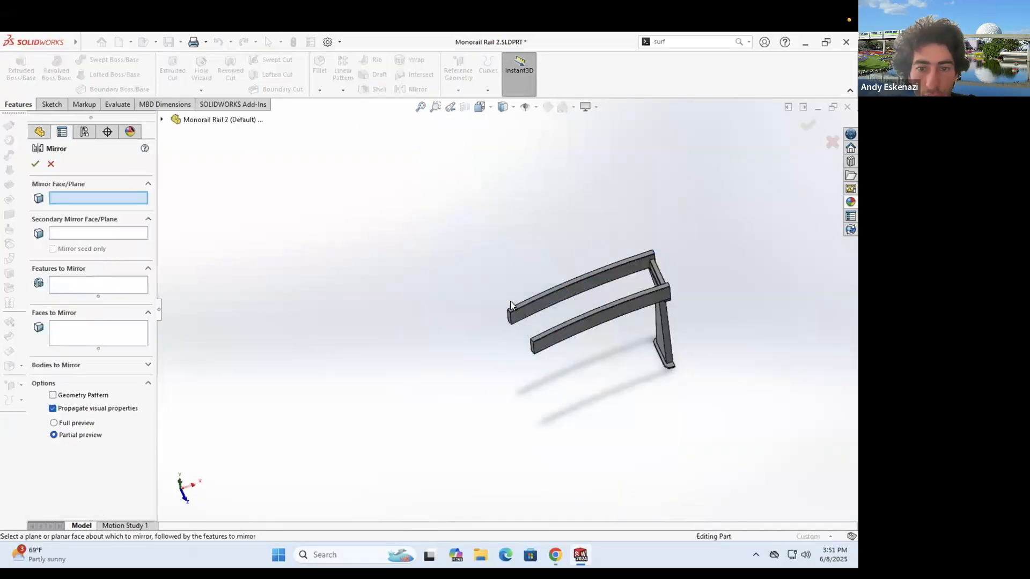
pyautogui.scroll(-5, 510, 347)
pyautogui.click(509, 348)
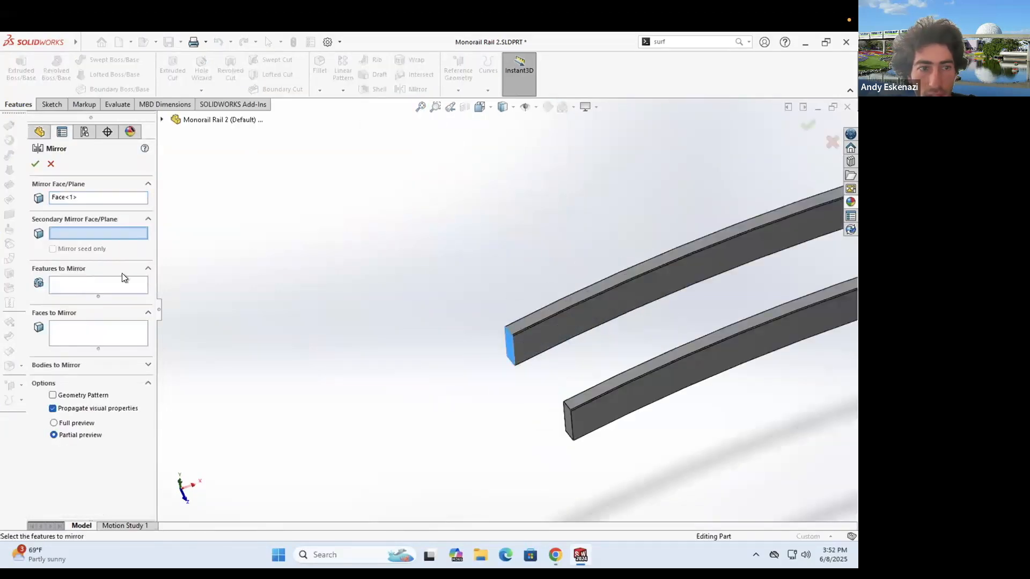
pyautogui.click(75, 365)
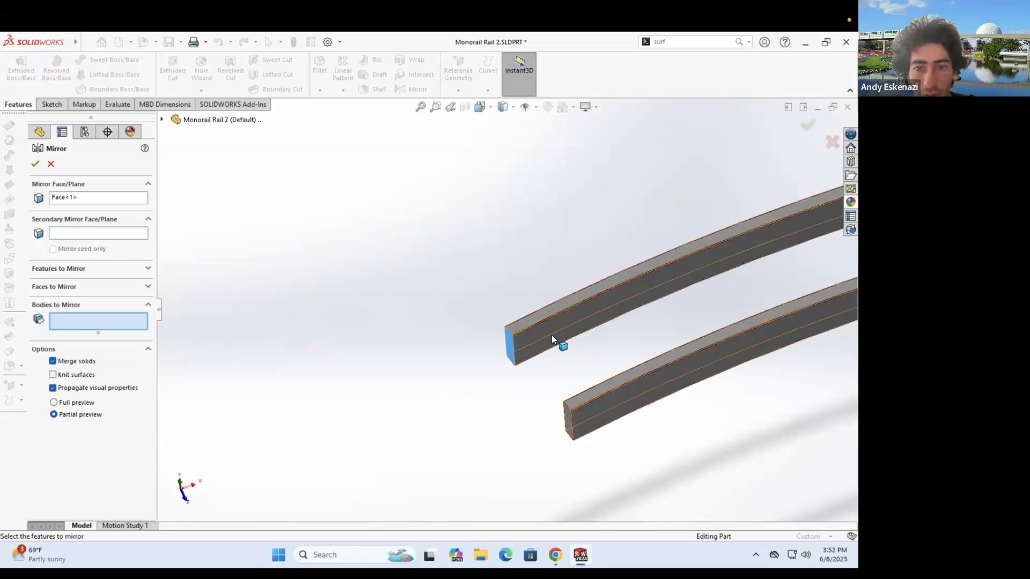
pyautogui.click(35, 163)
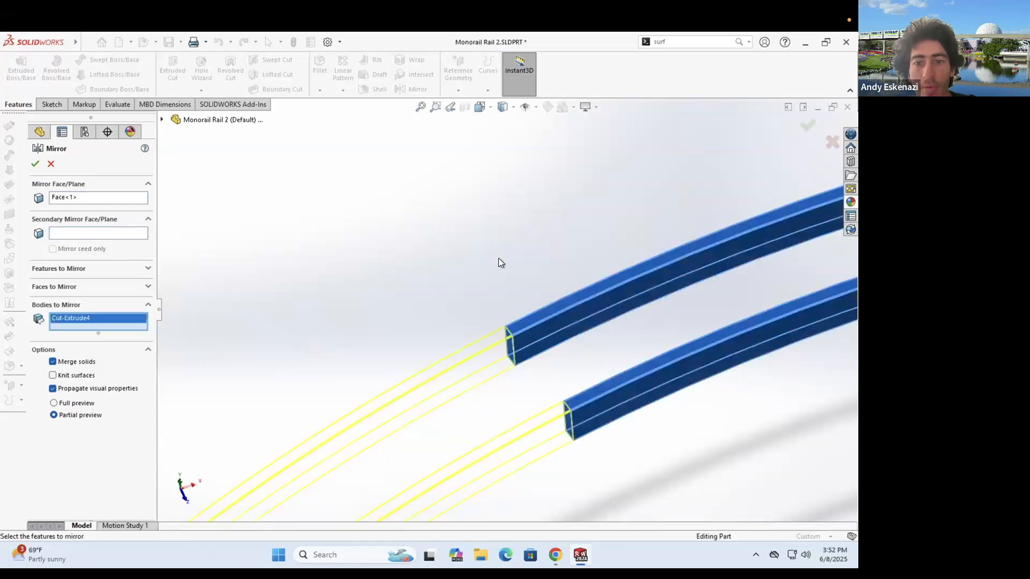
pyautogui.press('f')
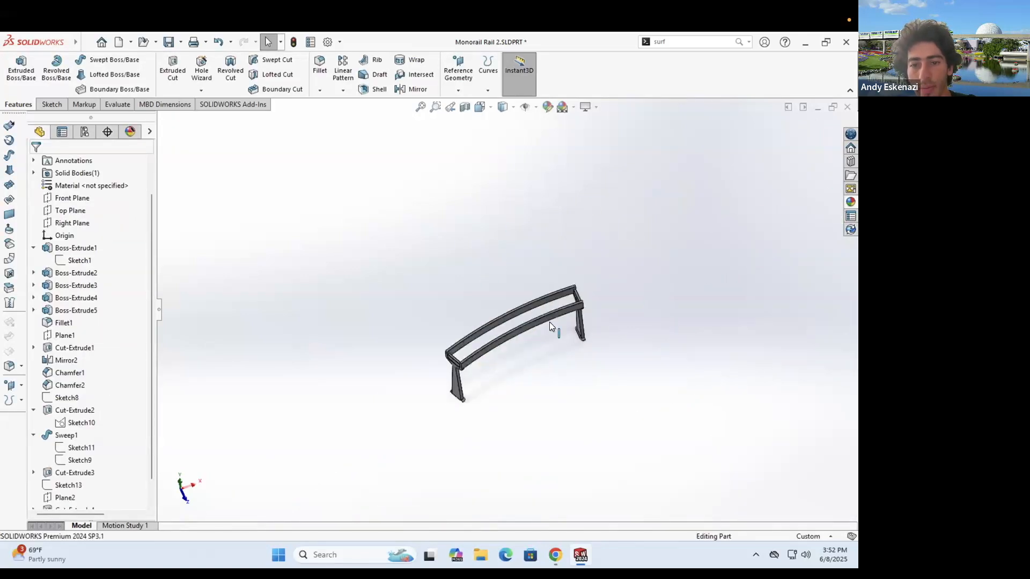
pyautogui.moveTo(552, 329); pyautogui.dragTo(535, 338, button='middle')
# - Save the part and orbit to view the rail from slightly above
pyautogui.scroll(-5, 536, 340)
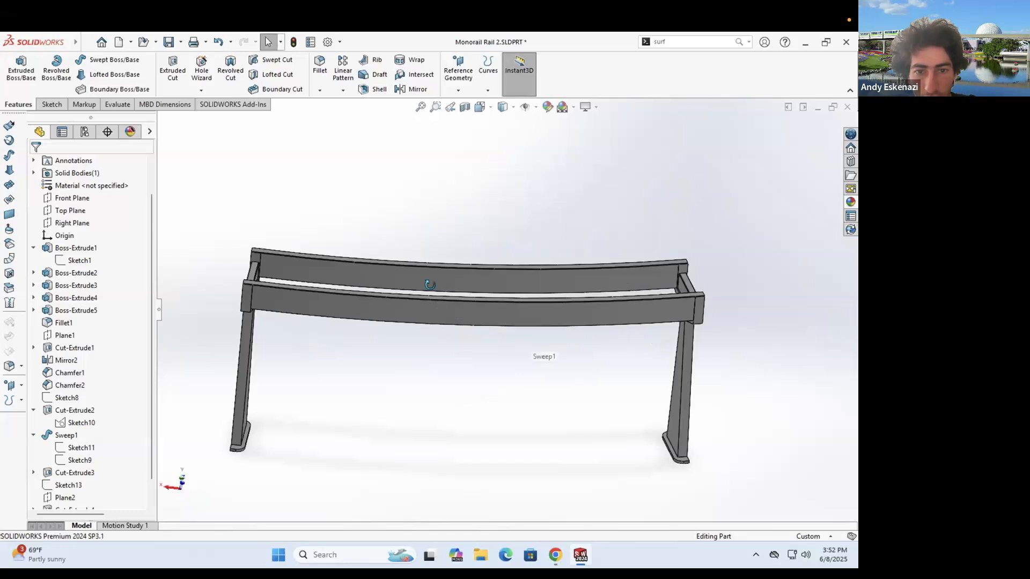
pyautogui.scroll(3, 431, 290)
pyautogui.scroll(-3, 301, 241)
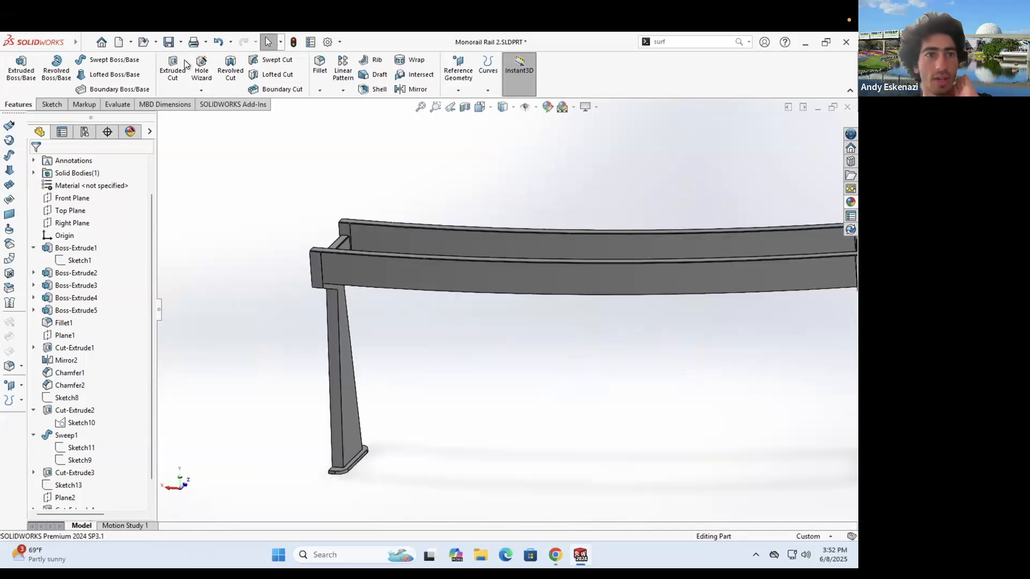
pyautogui.click(168, 42)
pyautogui.moveTo(364, 250); pyautogui.dragTo(462, 360, button='middle')
pyautogui.moveTo(479, 244); pyautogui.dragTo(494, 297, button='middle')
# - Reopen Sketch13 for editing to show its centerlines across the rails
pyautogui.scroll(-2, 643, 322)
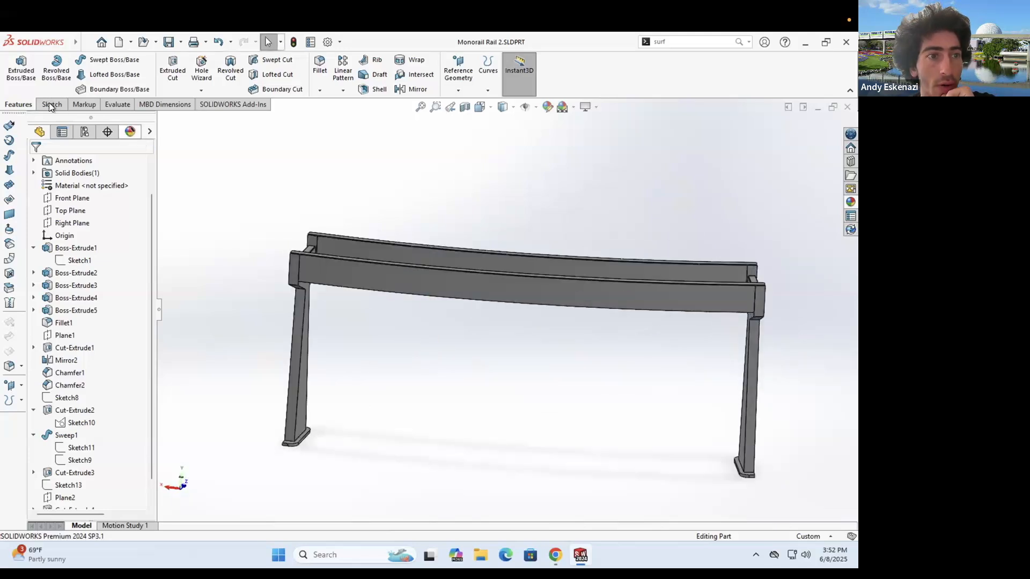
pyautogui.click(51, 104)
pyautogui.scroll(5, 542, 348)
pyautogui.moveTo(542, 298); pyautogui.dragTo(537, 356, button='middle')
pyautogui.click(511, 305)
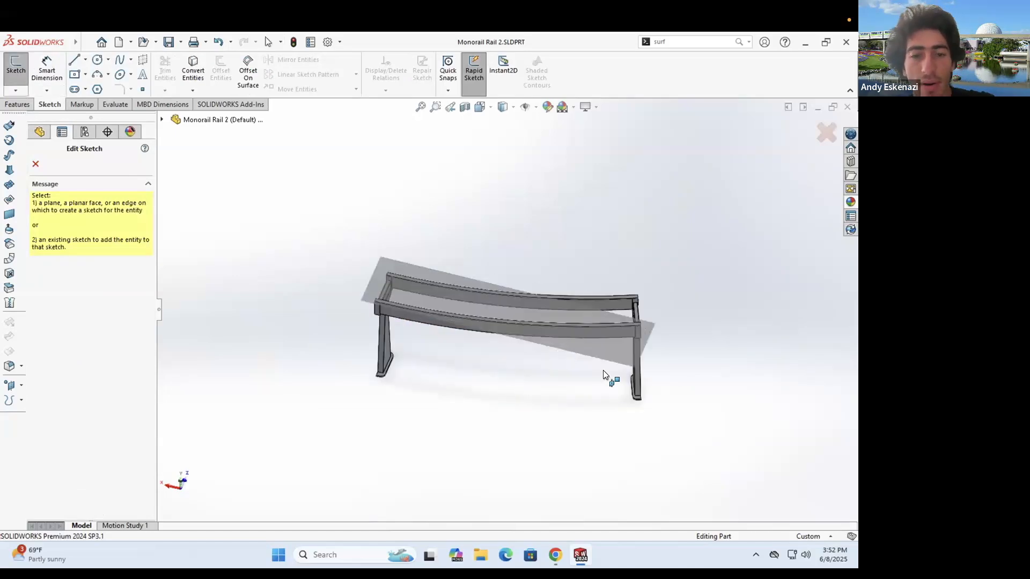
pyautogui.scroll(-1, 50, 477)
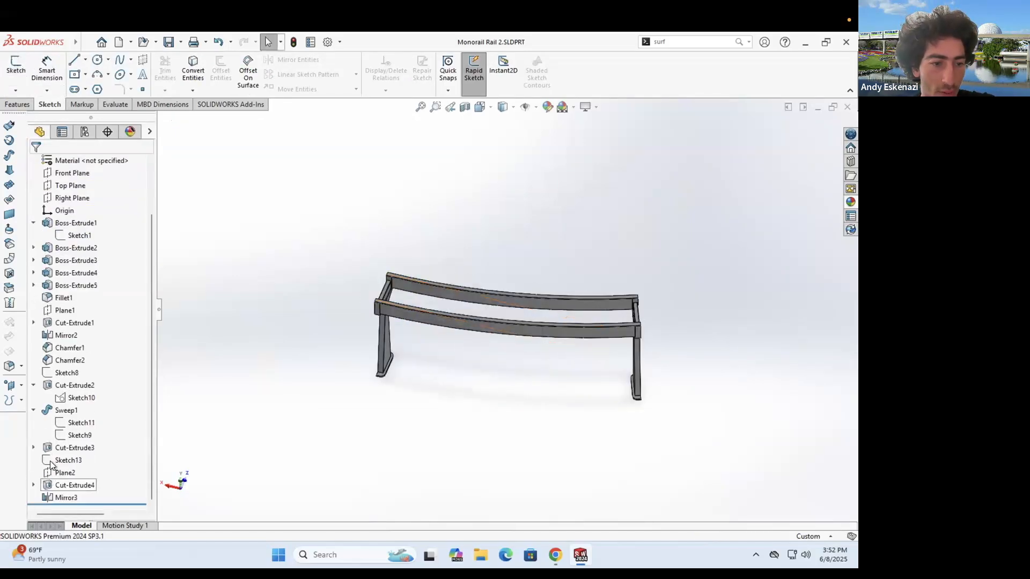
pyautogui.rightClick(49, 460)
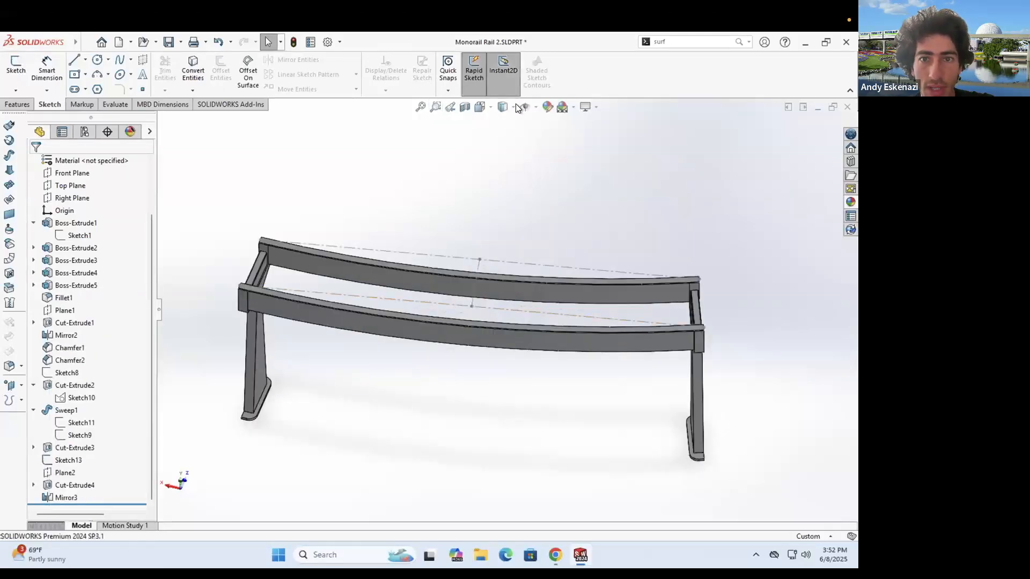
pyautogui.scroll(-3, 488, 284)
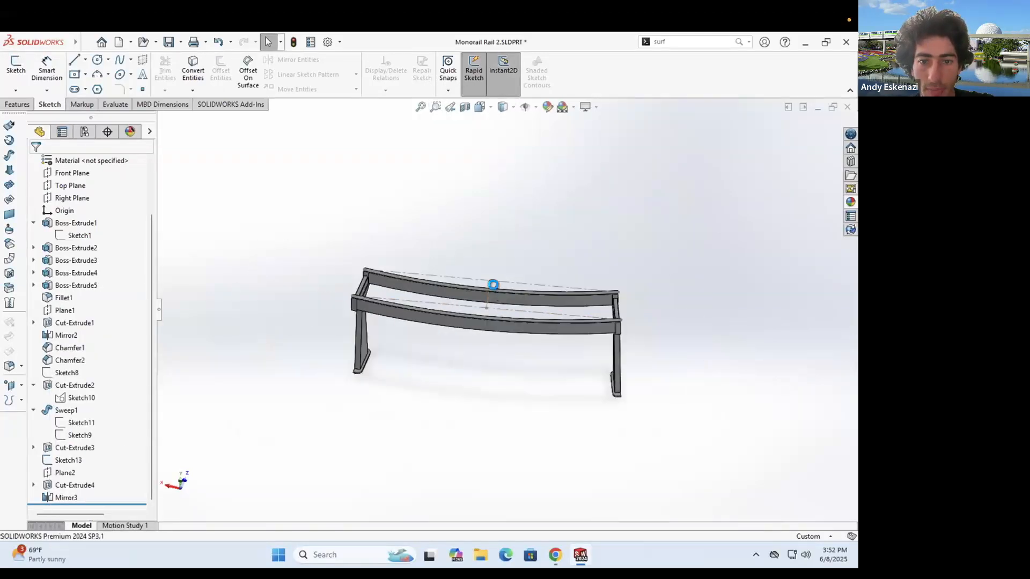
pyautogui.rightClick(490, 280)
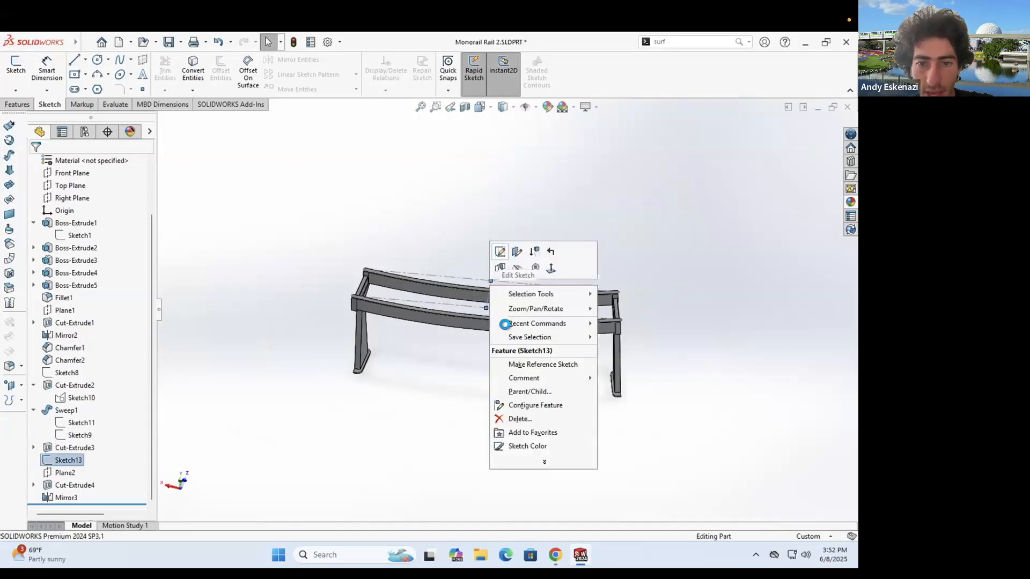
# - Draw a construction centreline up from the sketch point, dimension it to 400 mm, and exit
pyautogui.click(86, 60)
pyautogui.click(508, 280)
pyautogui.click(485, 162)
pyautogui.press('Escape')
pyautogui.click(48, 71)
pyautogui.click(494, 215)
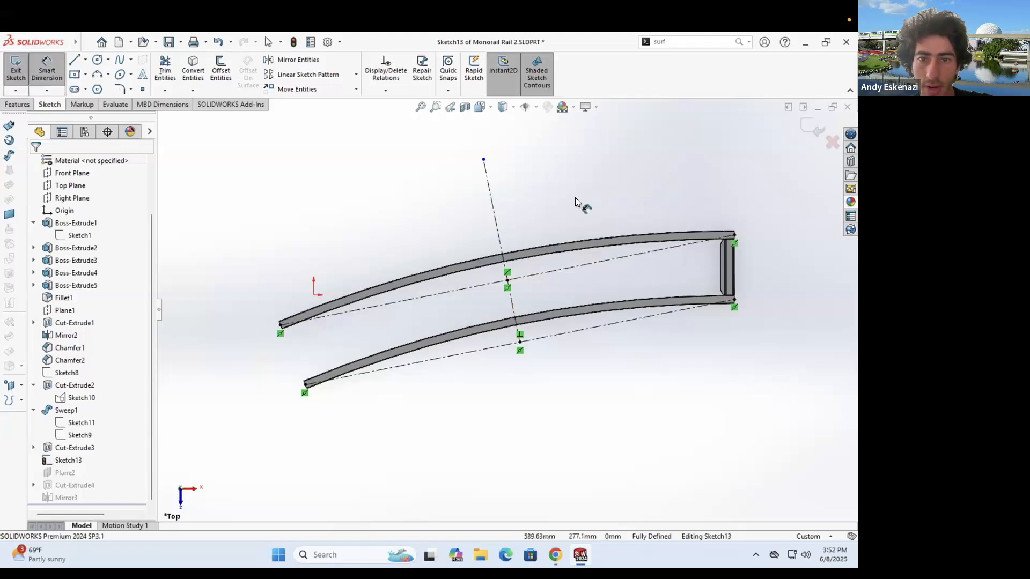
pyautogui.click(552, 224)
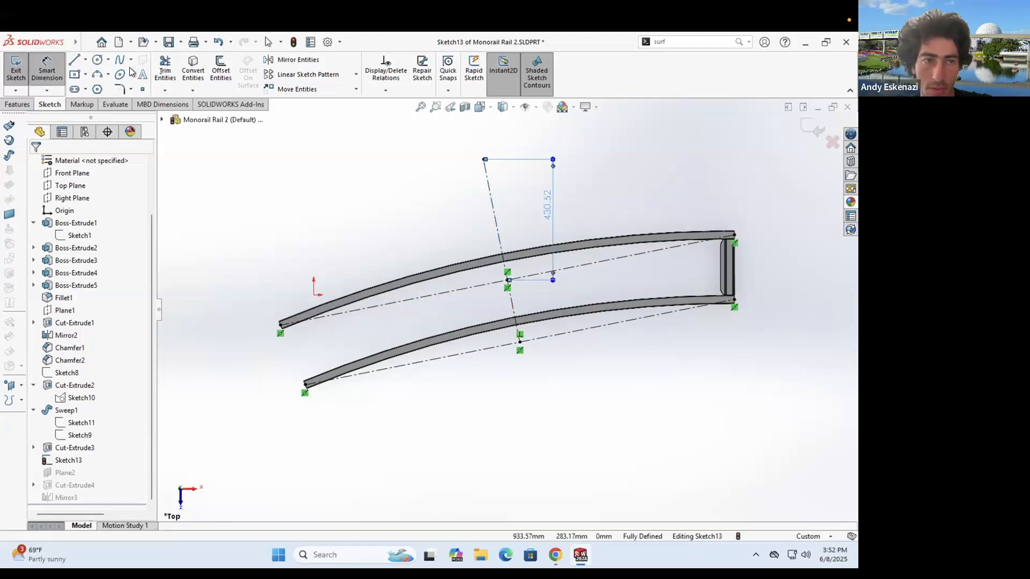
pyautogui.hotkey('ctrl', 'z')
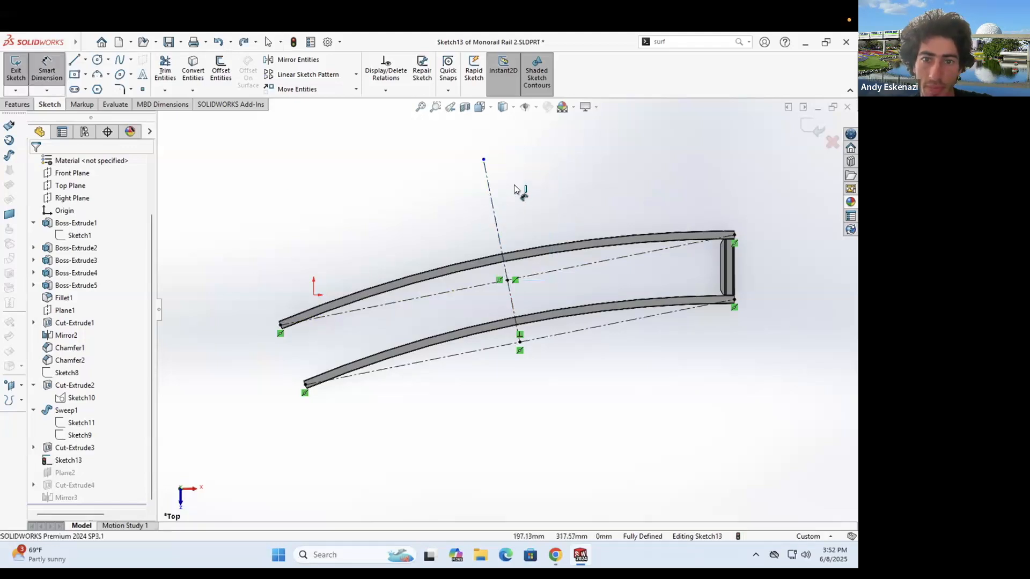
pyautogui.click(568, 140)
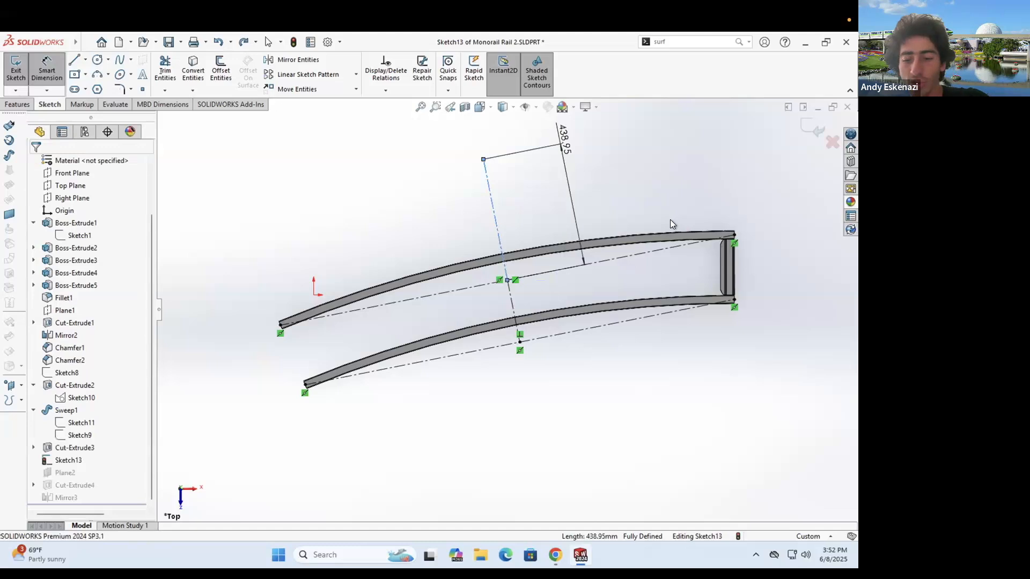
pyautogui.write('400')
pyautogui.press('Return')
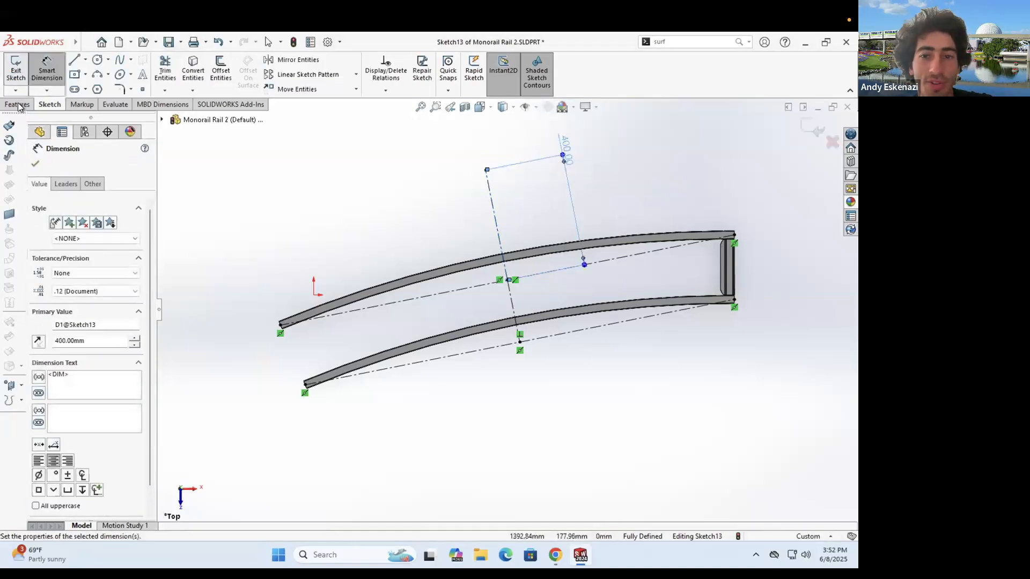
pyautogui.click(16, 72)
# - Create Plane3 through the 400 mm centreline's end point
pyautogui.click(458, 90)
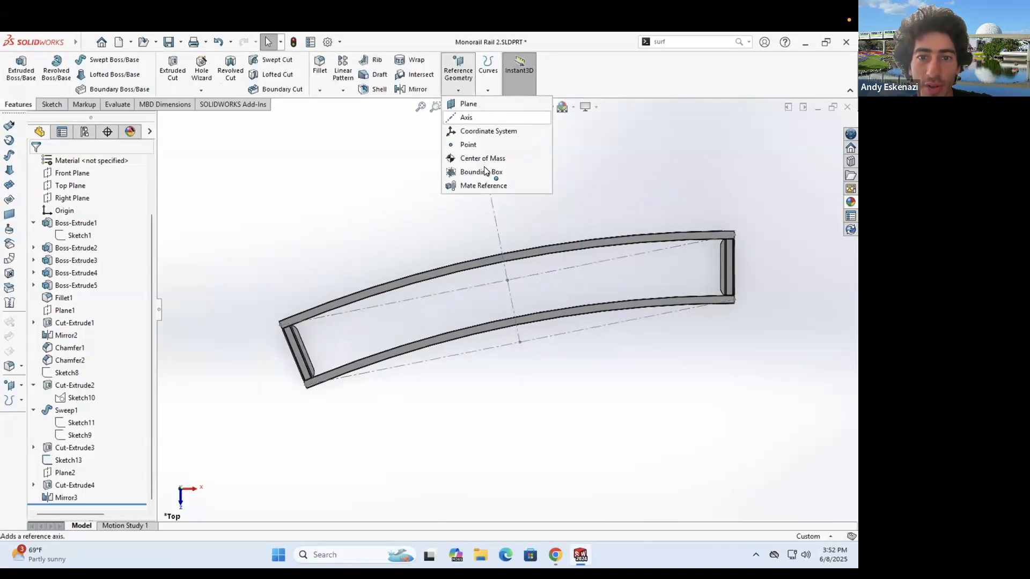
pyautogui.click(468, 103)
pyautogui.click(486, 170)
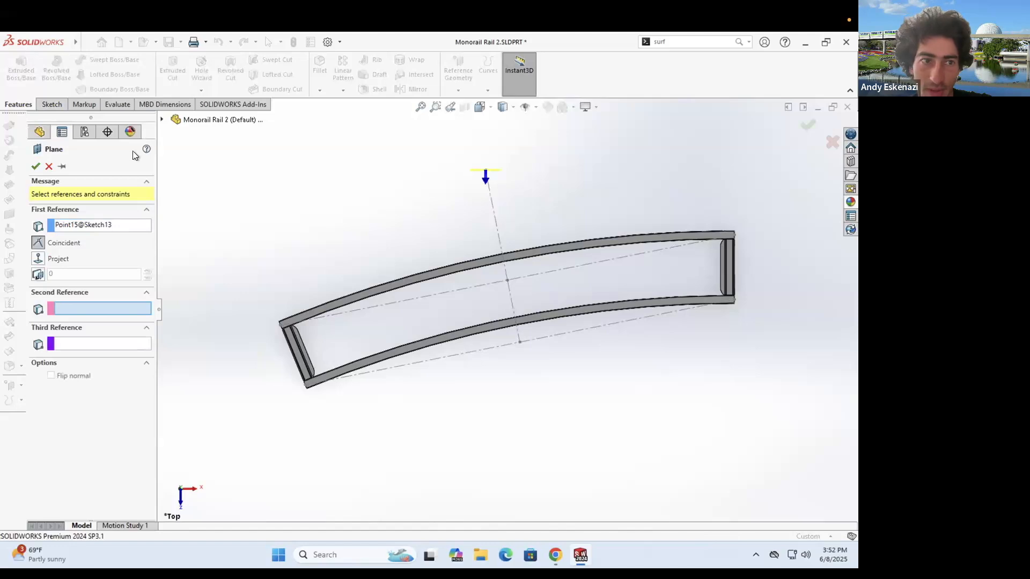
pyautogui.click(36, 165)
pyautogui.moveTo(430, 222); pyautogui.dragTo(605, 267, button='middle')
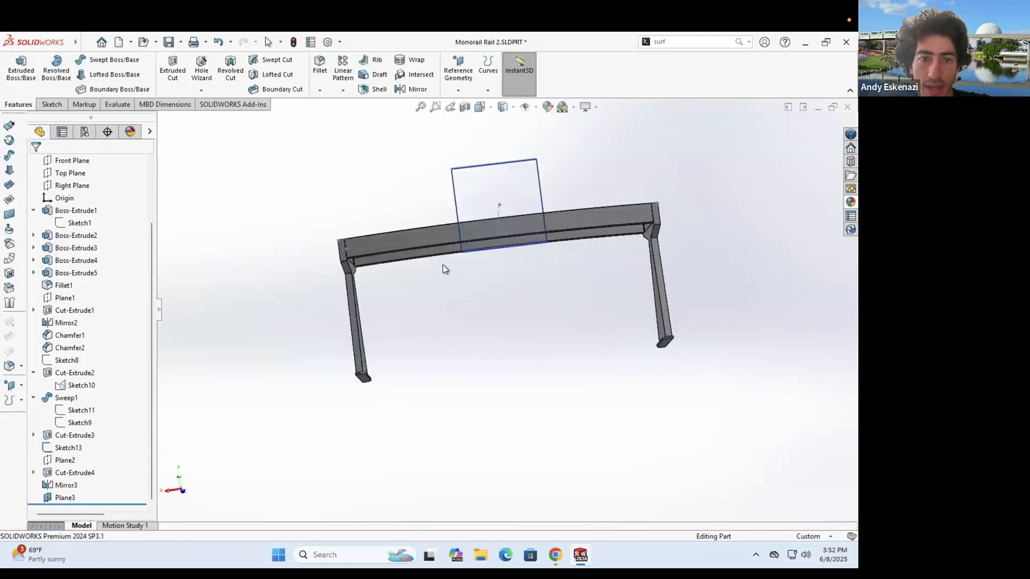
pyautogui.click(52, 104)
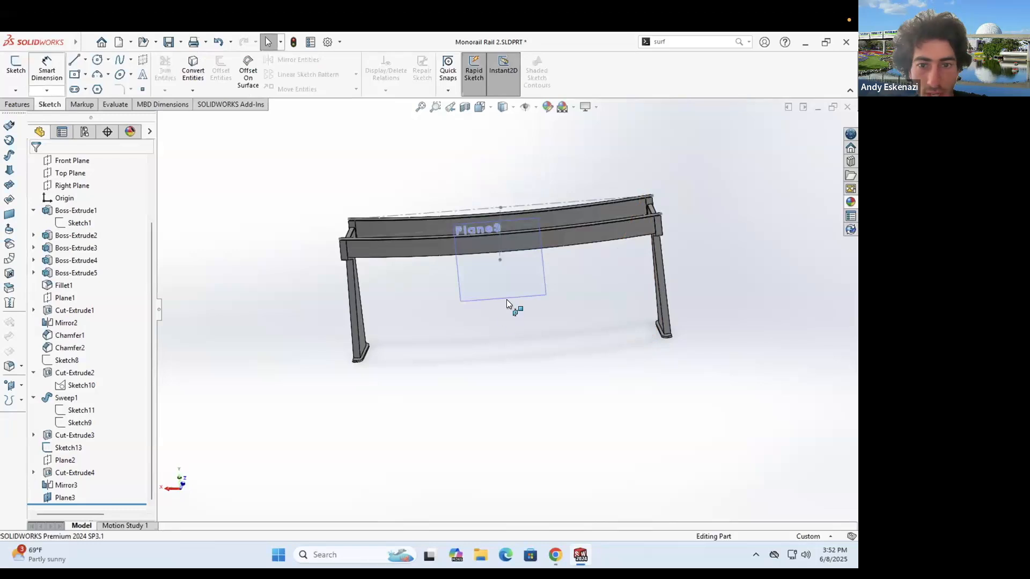
# - Start Sketch15 on Plane3 and make the converted rail edge line construction geometry
pyautogui.click(507, 250)
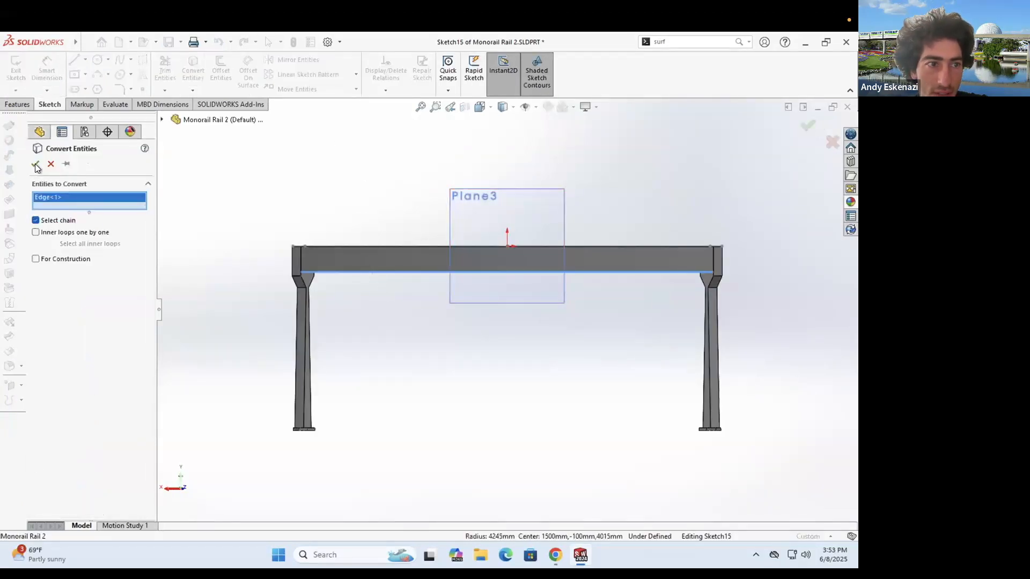
pyautogui.moveTo(383, 329)
pyautogui.mouseDown(button='middle')
pyautogui.moveTo(369, 339)
pyautogui.moveTo(376, 316)
pyautogui.mouseUp(button='middle')
pyautogui.rightClick(366, 322)
pyautogui.click(391, 305)
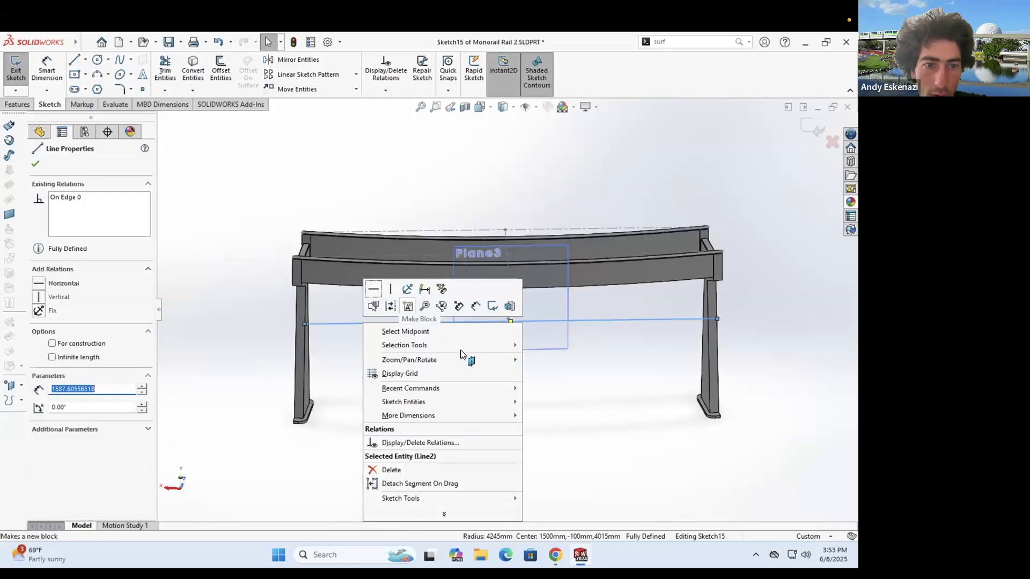
pyautogui.click(95, 78)
# - Draw a three-point arc between the line's ends and dimension its radius to 6000 mm
pyautogui.click(305, 324)
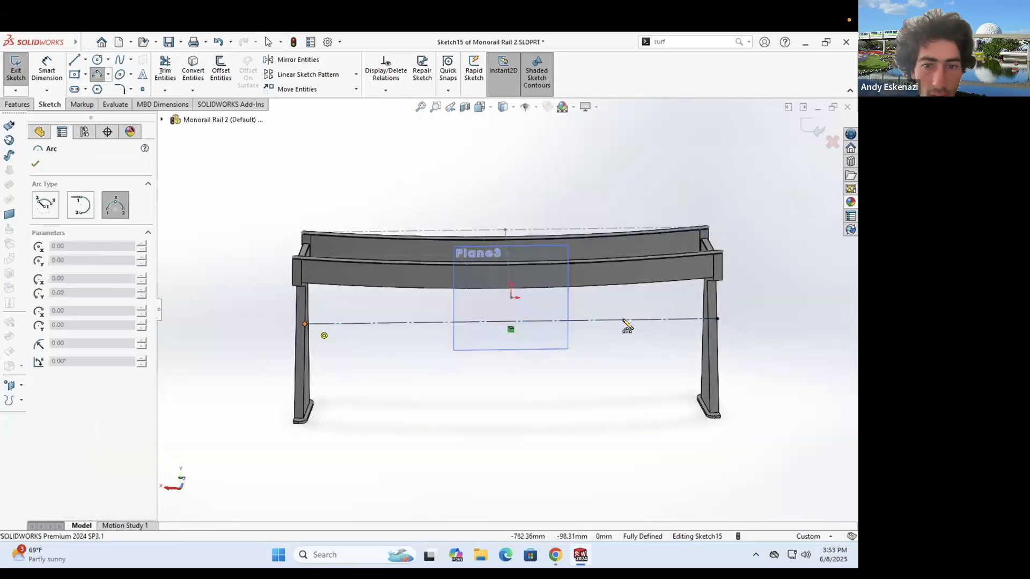
pyautogui.click(717, 318)
pyautogui.click(553, 298)
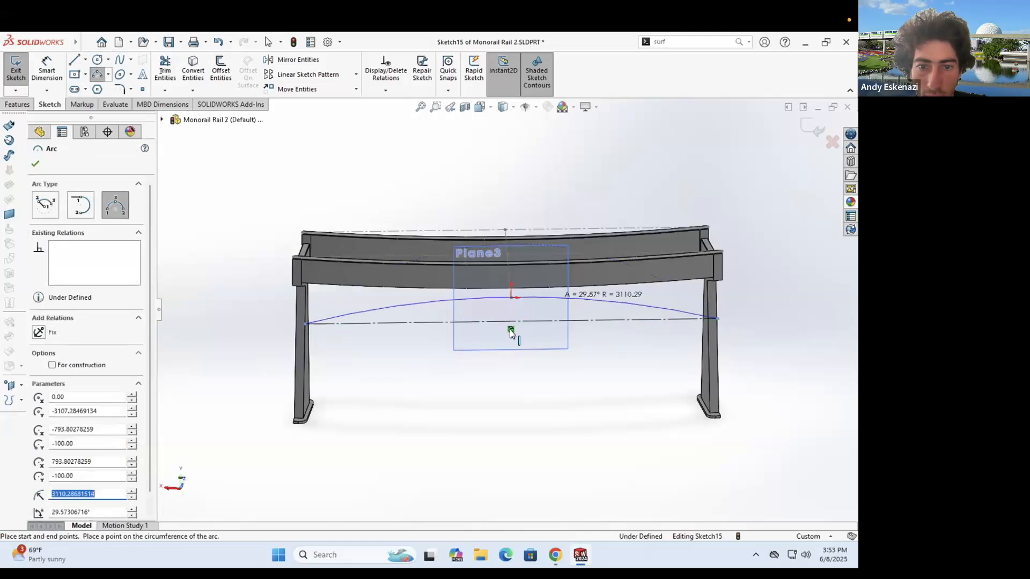
pyautogui.click(56, 86)
pyautogui.click(441, 302)
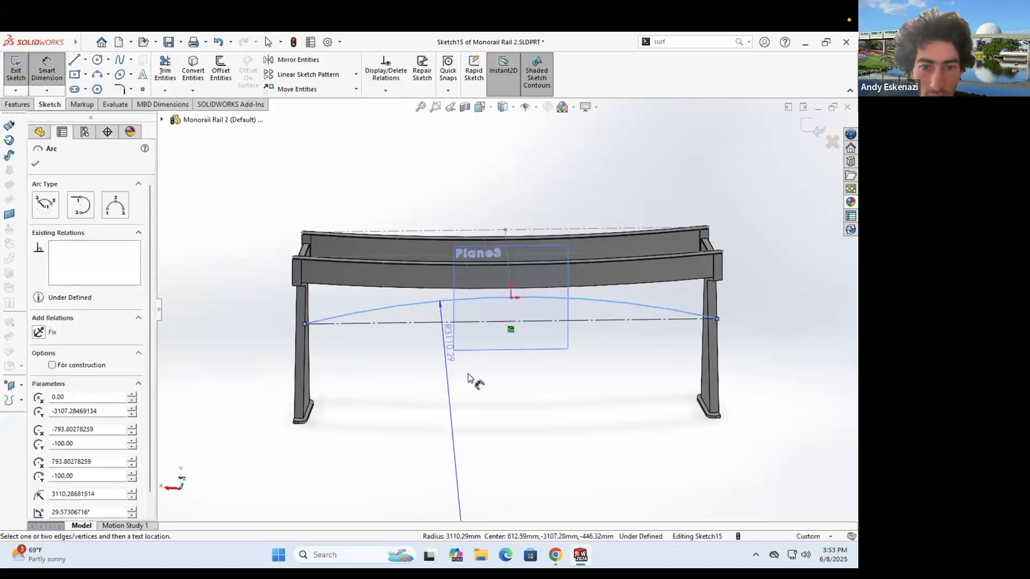
pyautogui.click(460, 363)
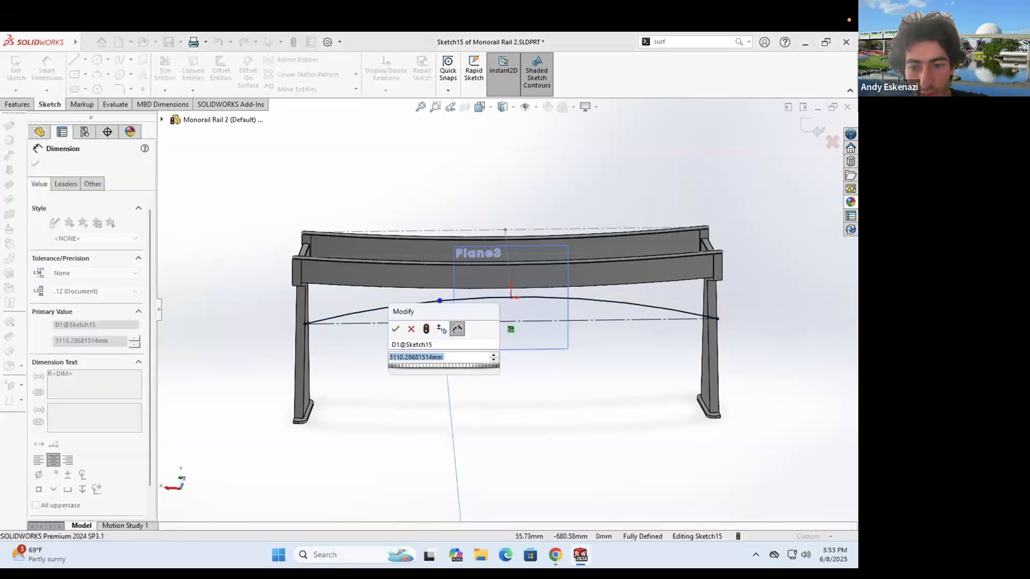
pyautogui.hotkey('alt', 'Tab')
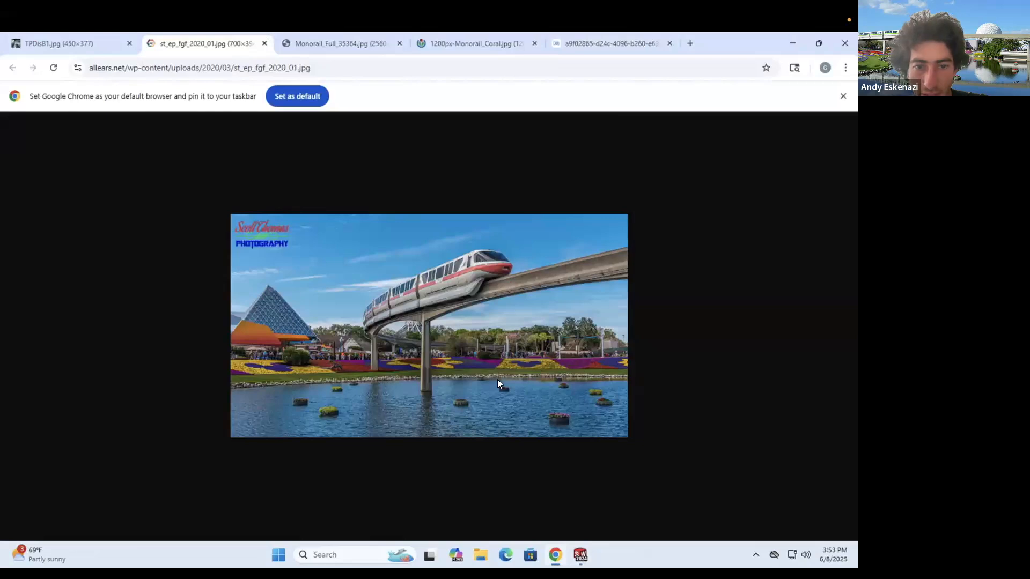
pyautogui.hotkey('alt', 'Tab')
pyautogui.click(430, 357)
pyautogui.write('6000')
pyautogui.press('Return')
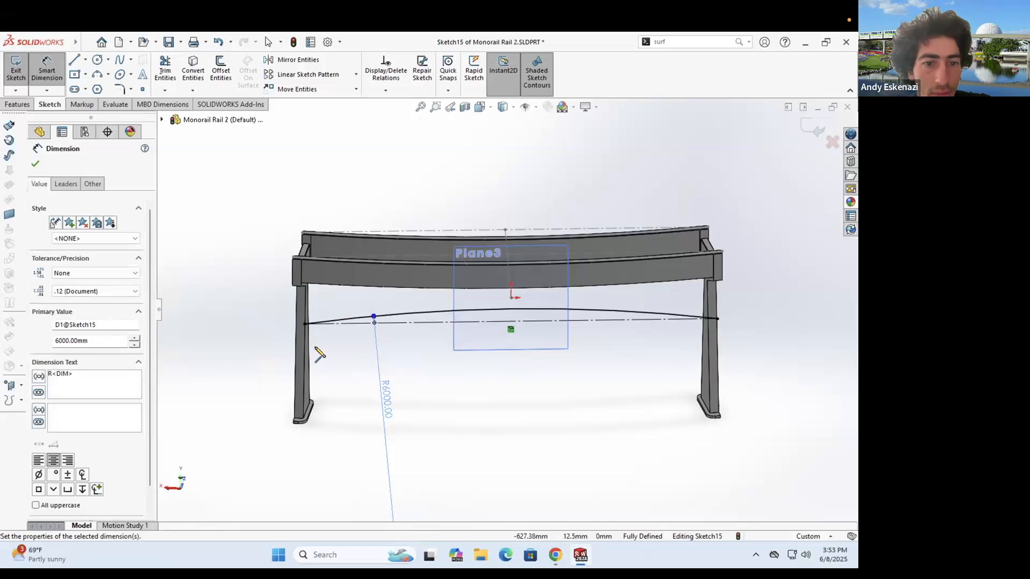
# - Draw a horizontal line between the legs in Sketch15
pyautogui.press('l')
pyautogui.moveTo(307, 325)
pyautogui.mouseDown()
pyautogui.moveTo(724, 333)
pyautogui.moveTo(717, 319)
pyautogui.mouseUp()
pyautogui.press('Escape')
# - Start an Extruded Cut from the arc sketch, beginning at a rail face
pyautogui.click(18, 105)
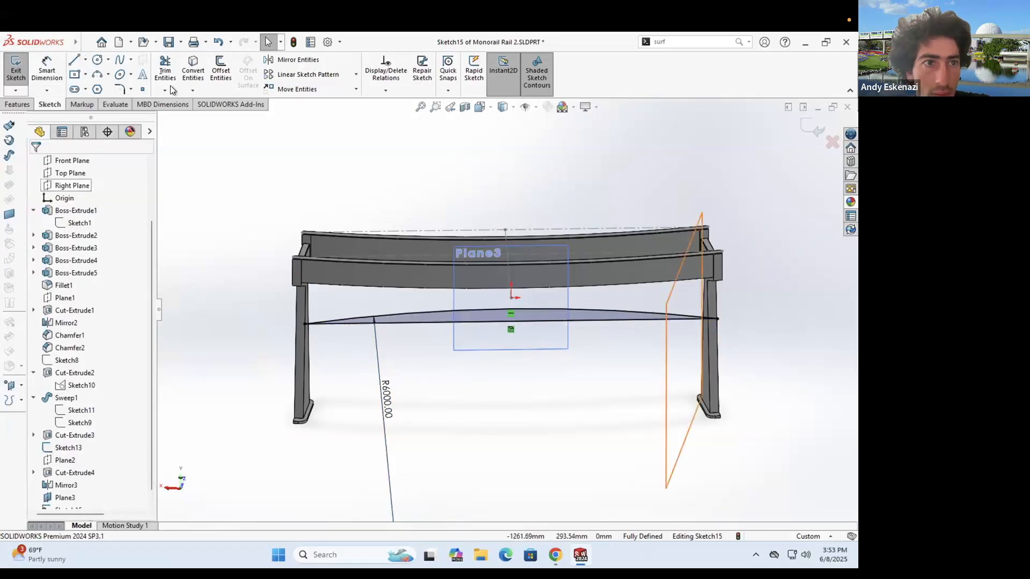
pyautogui.click(171, 84)
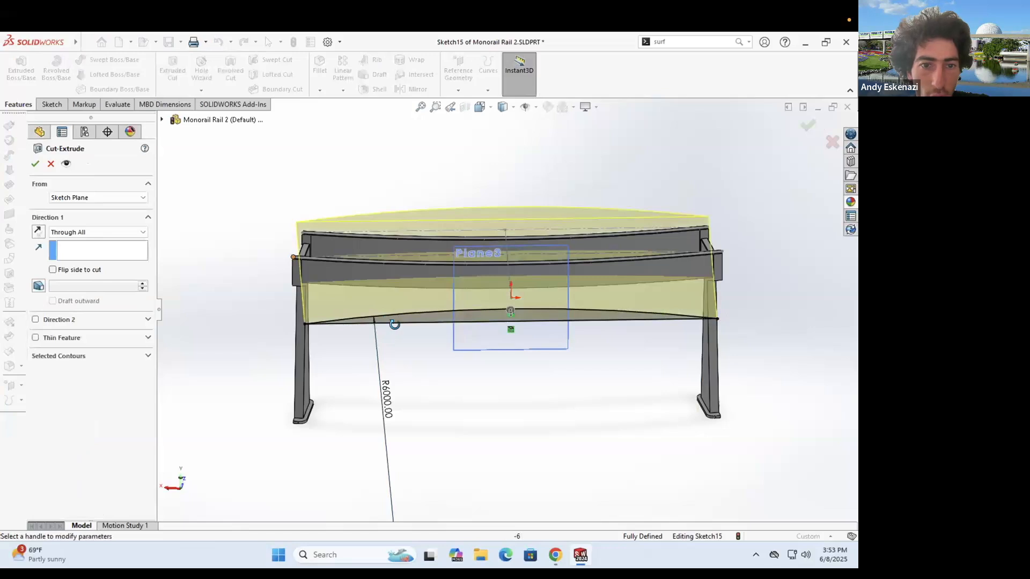
pyautogui.click(59, 232)
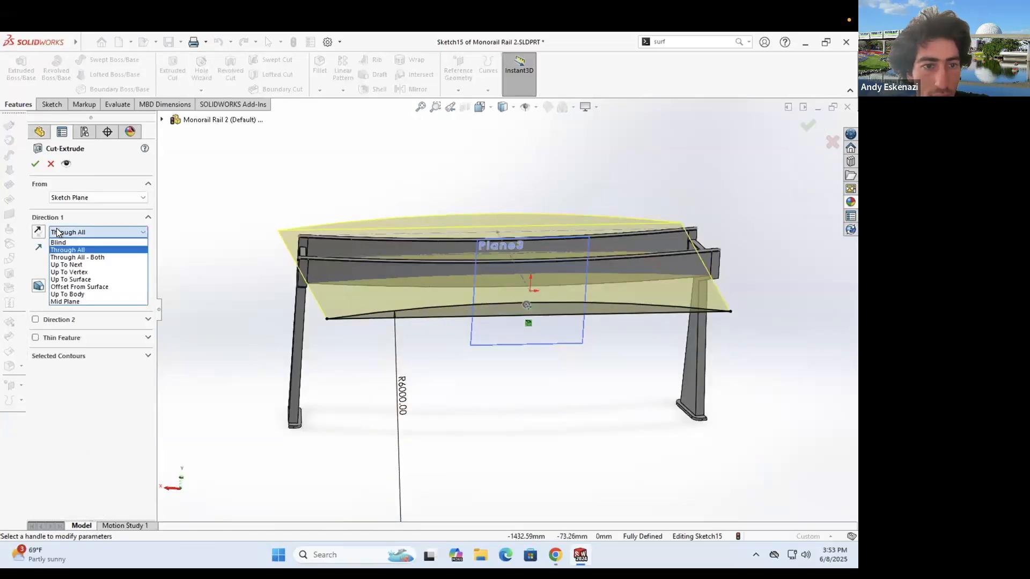
pyautogui.click(74, 200)
pyautogui.click(76, 211)
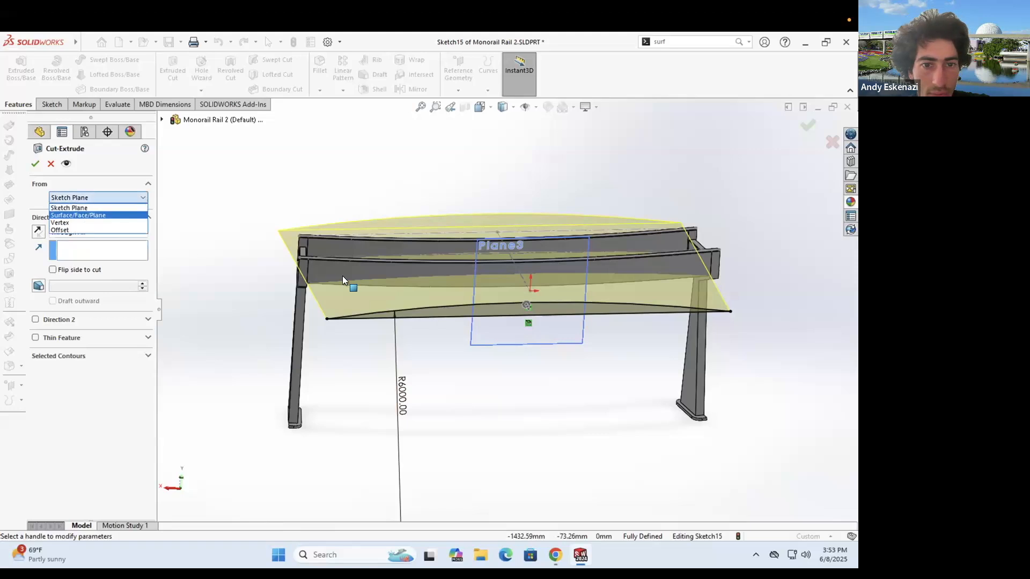
pyautogui.click(343, 274)
pyautogui.moveTo(413, 281); pyautogui.dragTo(362, 380, button='middle')
pyautogui.moveTo(337, 245); pyautogui.dragTo(461, 211, button='middle')
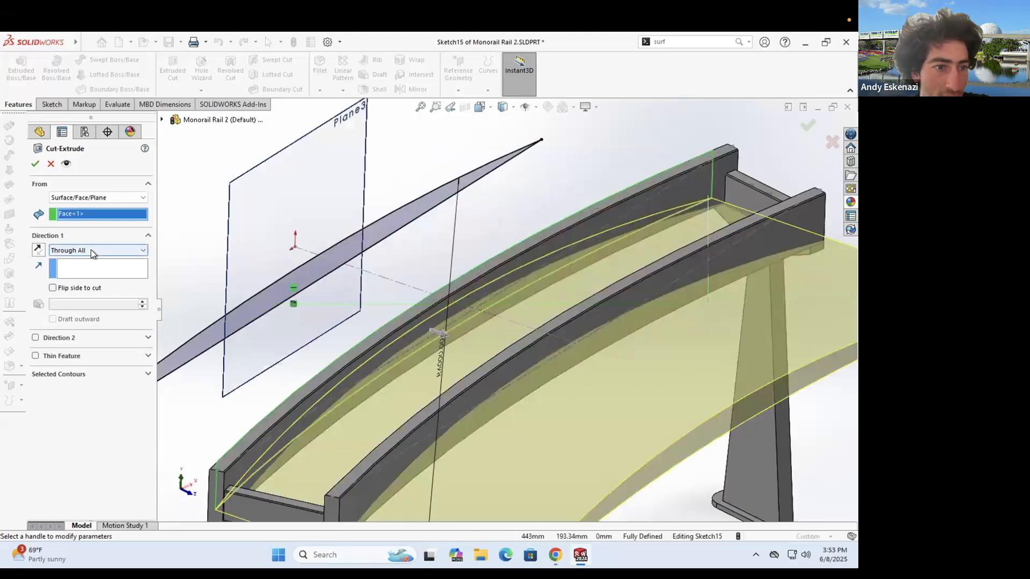
# - End the cut Up To Surface at the other rail face and apply it
pyautogui.click(92, 251)
pyautogui.press('Down')
pyautogui.press('Return')
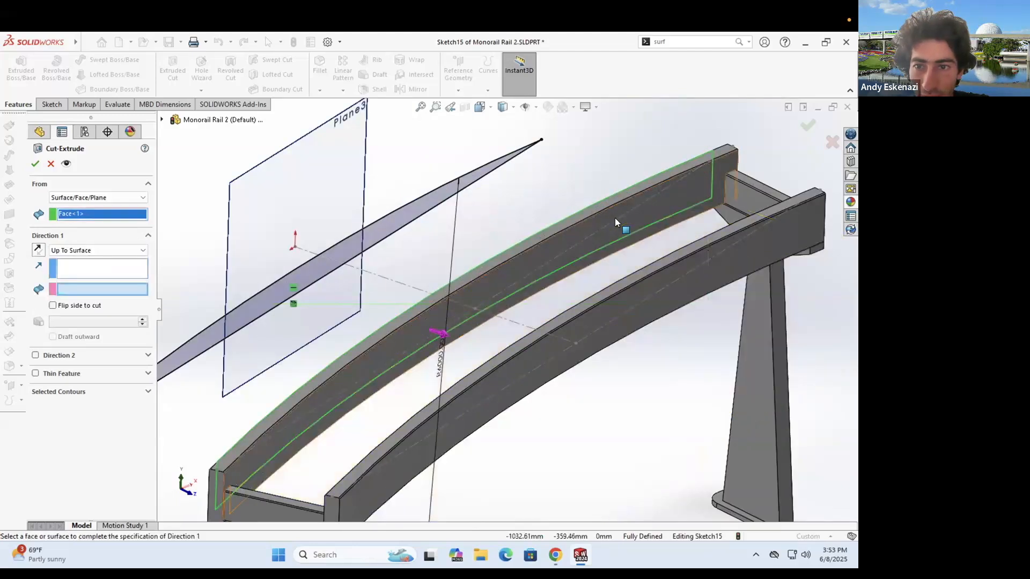
pyautogui.click(614, 218)
pyautogui.click(36, 164)
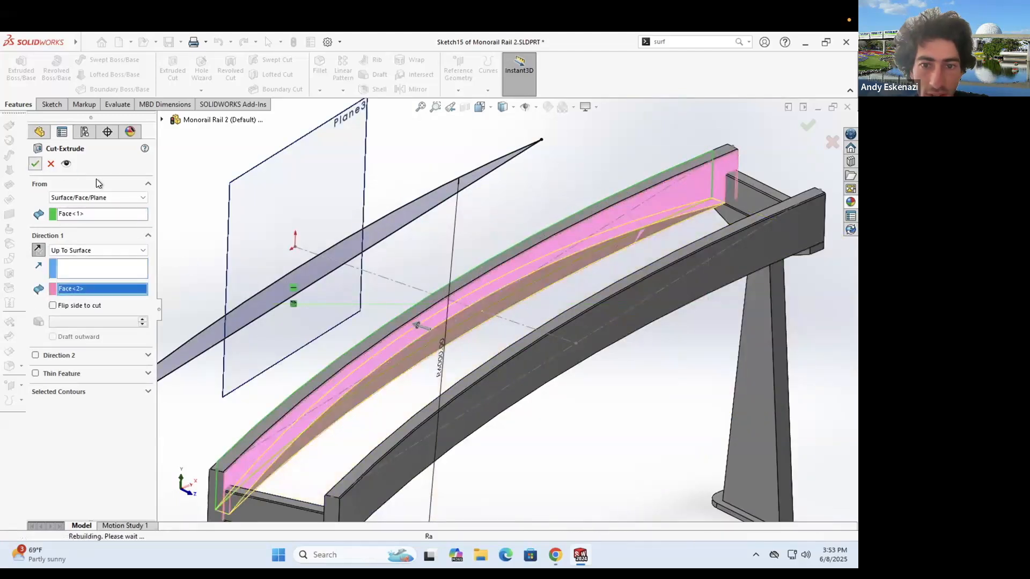
pyautogui.scroll(2, 551, 213)
pyautogui.moveTo(551, 212); pyautogui.dragTo(437, 363, button='middle')
pyautogui.scroll(3, 571, 318)
pyautogui.moveTo(571, 337); pyautogui.dragTo(547, 296, button='middle')
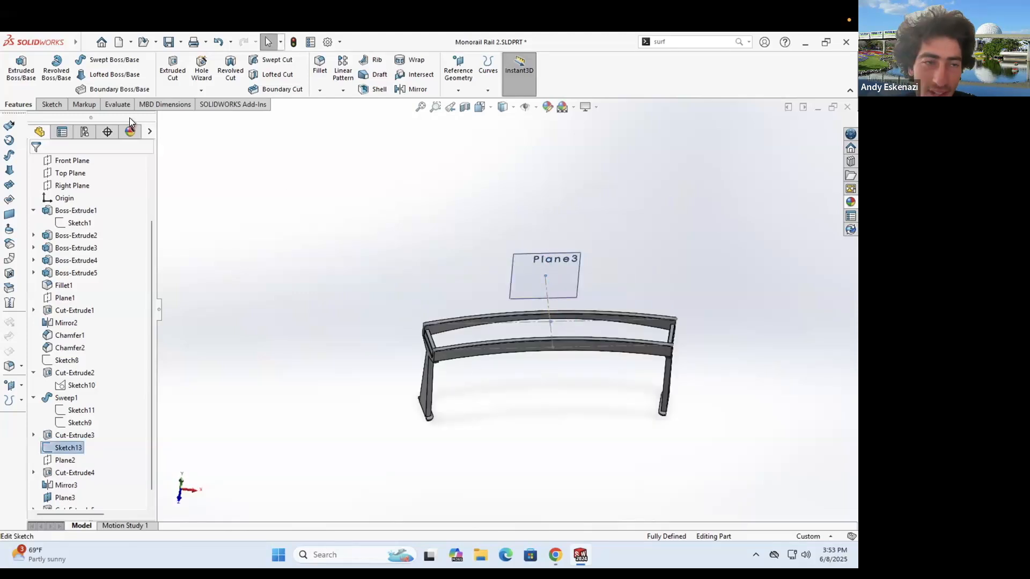
# - In Sketch13, draw a centerline below the lower rail, parallel to the upper construction line
pyautogui.click(84, 59)
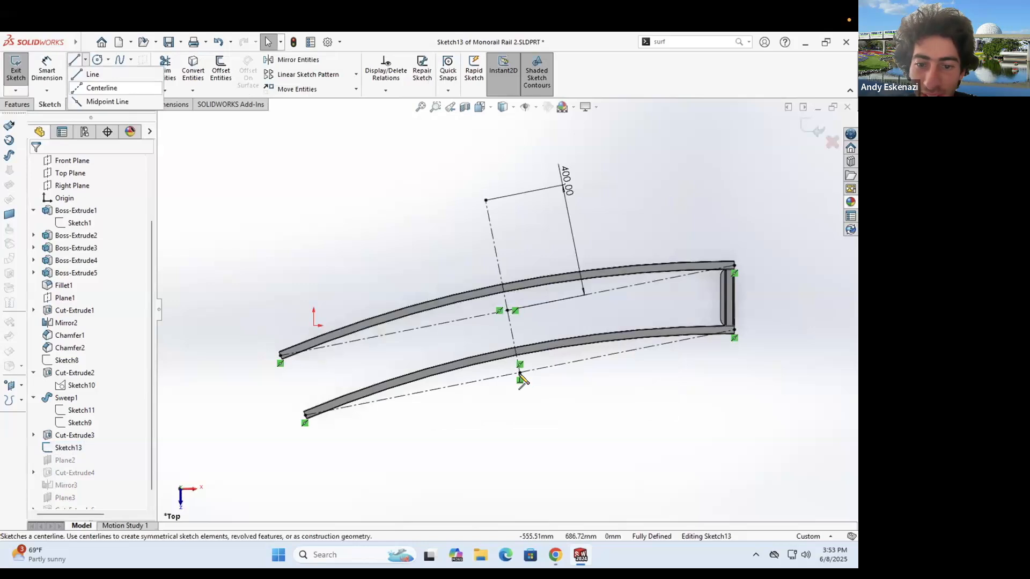
pyautogui.click(102, 78)
pyautogui.click(519, 372)
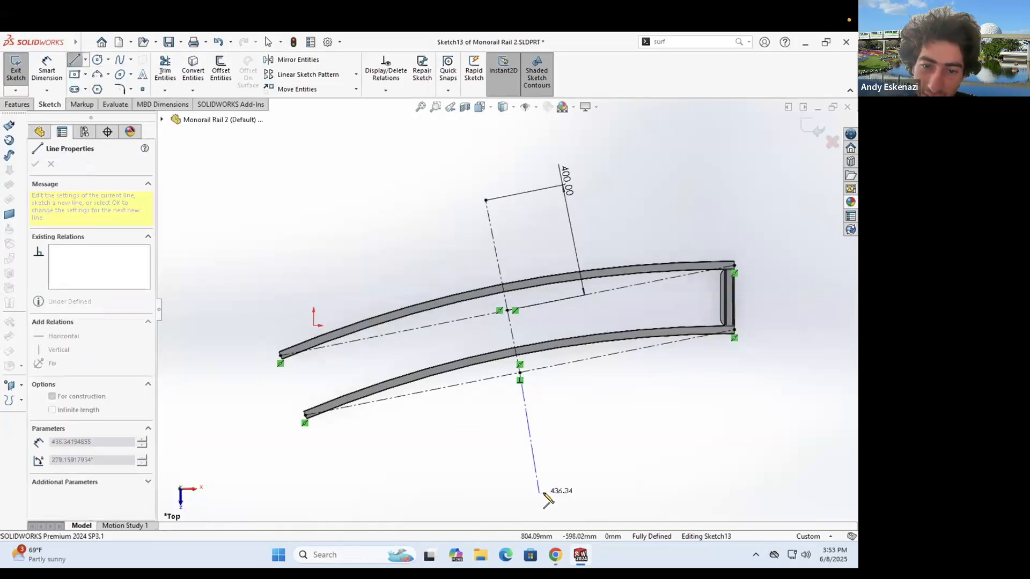
pyautogui.click(544, 493)
pyautogui.press('Escape')
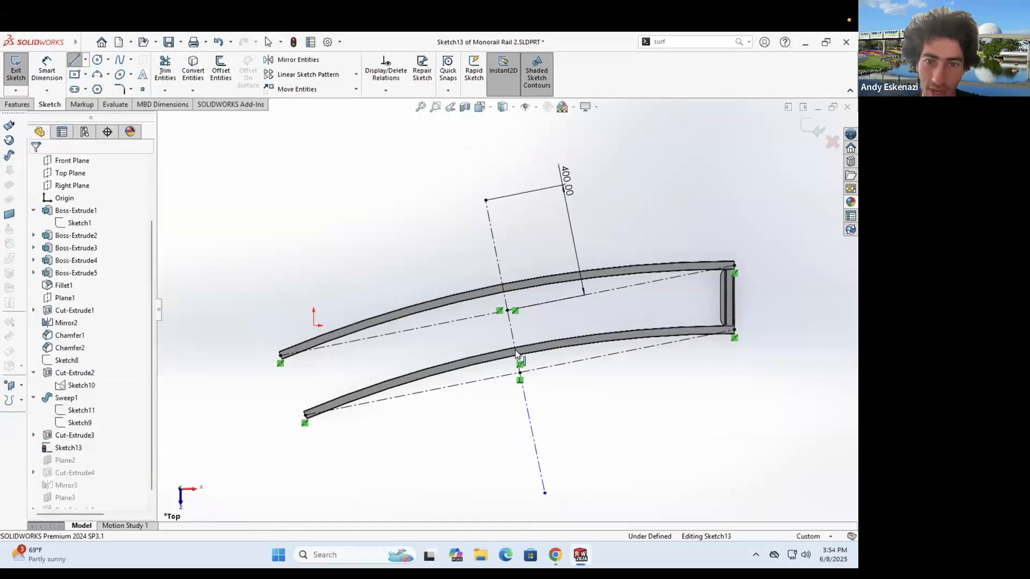
pyautogui.click(532, 425)
pyautogui.click(40, 402)
pyautogui.click(412, 453)
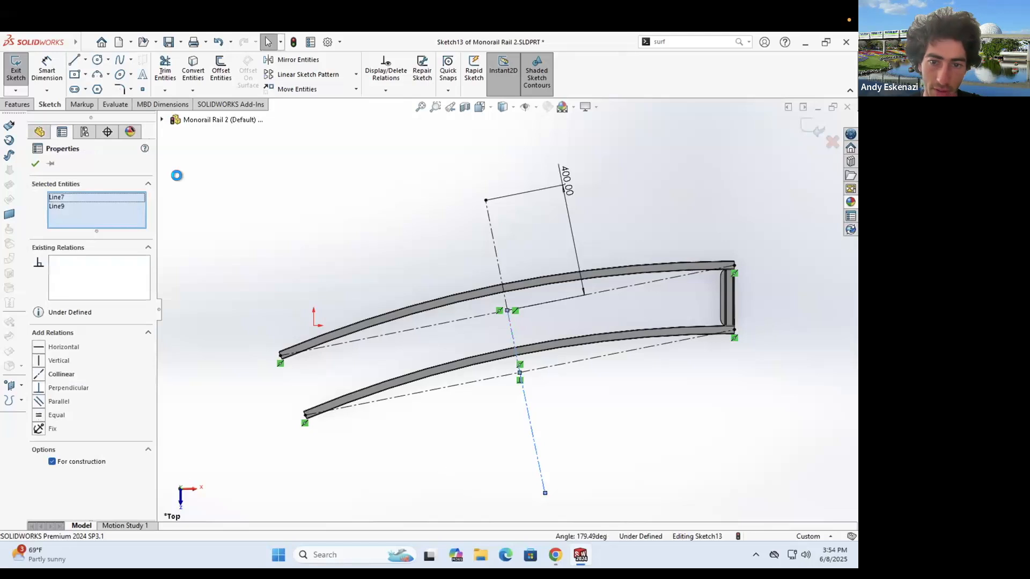
# - Dimension the new centerline to 400 mm and exit the sketch
pyautogui.click(45, 76)
pyautogui.click(539, 465)
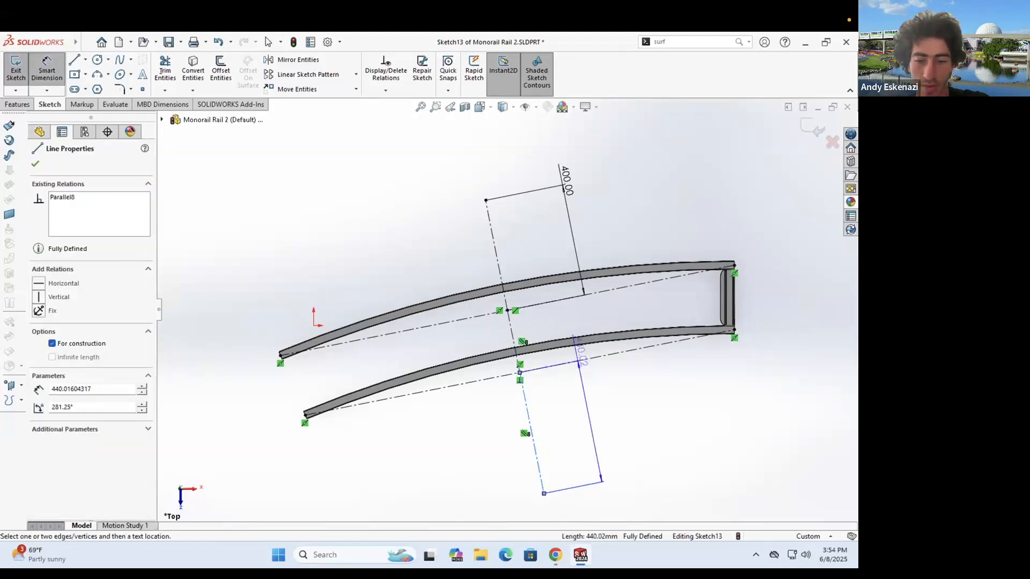
pyautogui.click(576, 355)
pyautogui.write('400')
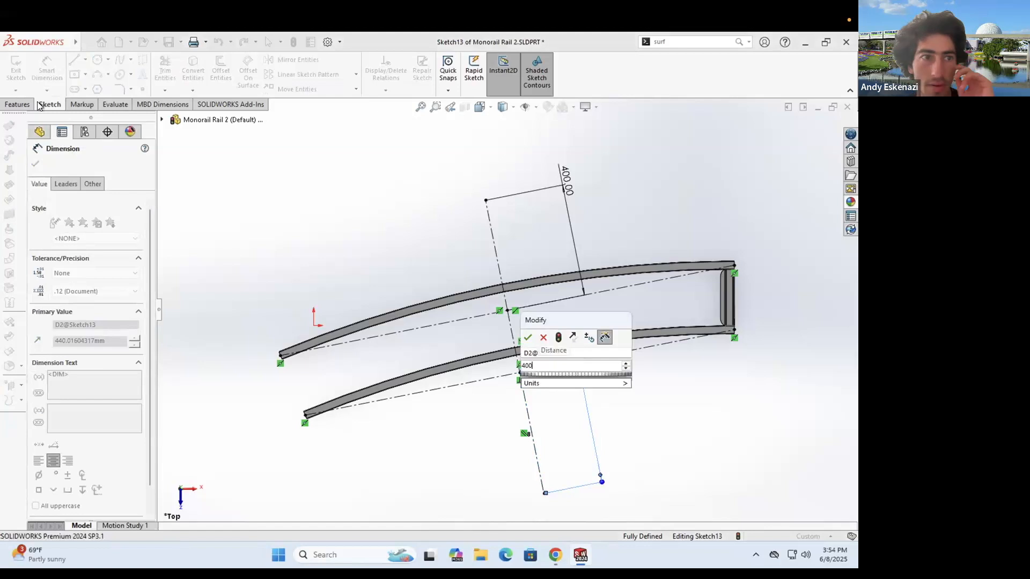
pyautogui.press('Return')
pyautogui.click(458, 91)
# - Create Plane4 at the new centerline's endpoint, using the centerline as a second reference
pyautogui.click(469, 107)
pyautogui.click(541, 482)
pyautogui.click(540, 472)
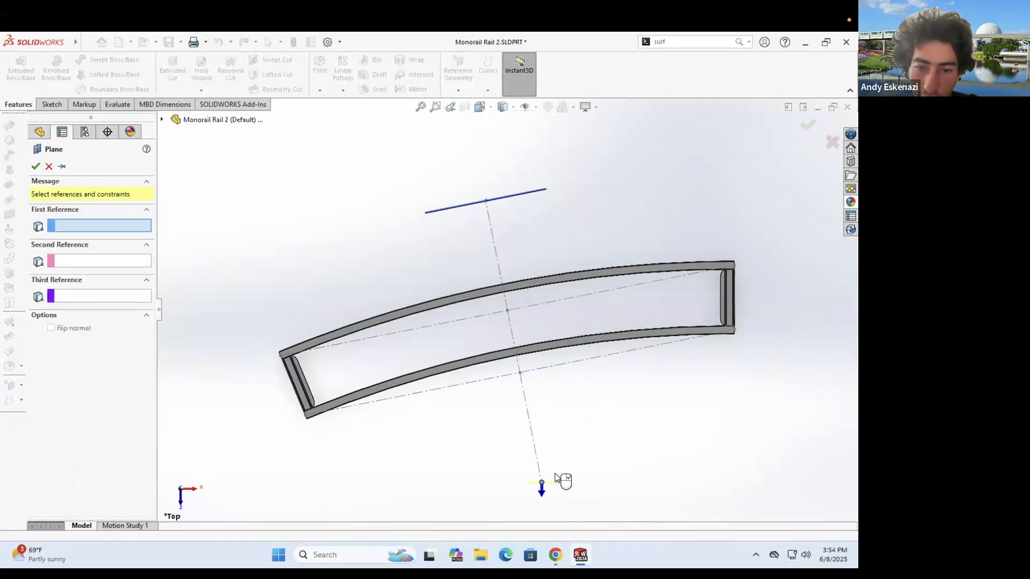
pyautogui.click(36, 167)
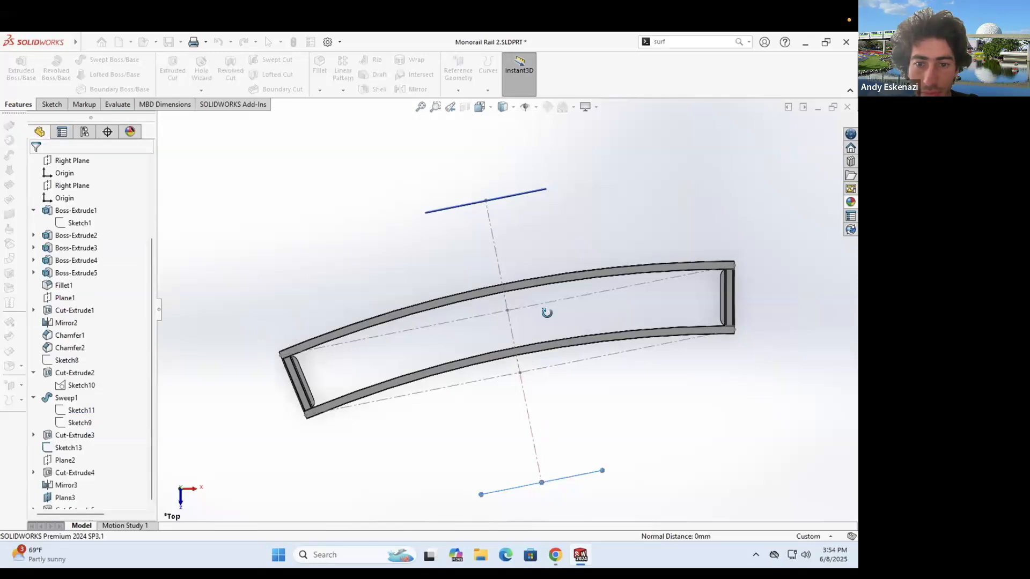
pyautogui.hotkey('ctrl', '1')
pyautogui.click(52, 104)
# - Start a sketch on Plane4 and try copying the rail's top edges and face, then cancel
pyautogui.click(16, 65)
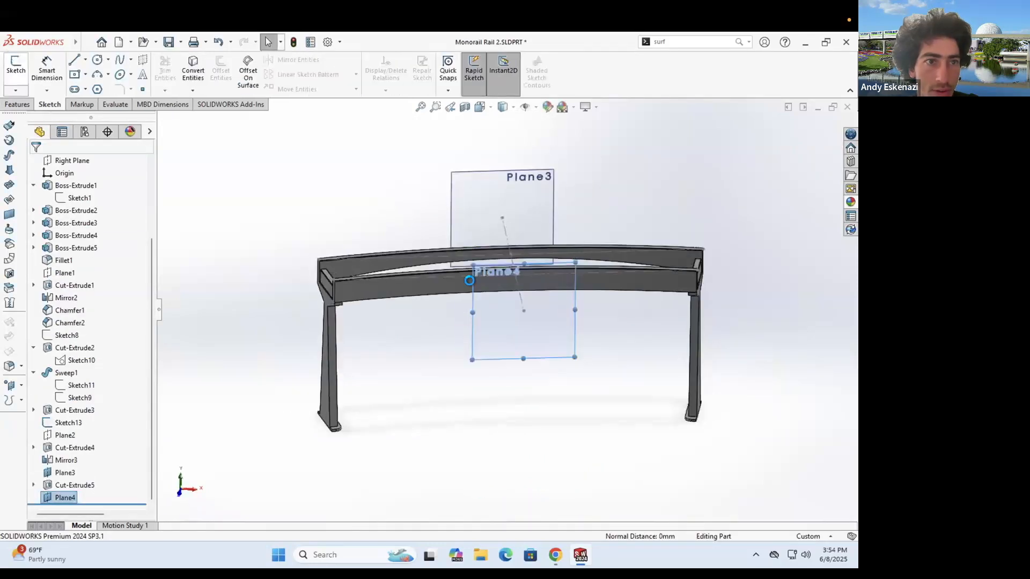
pyautogui.click(194, 71)
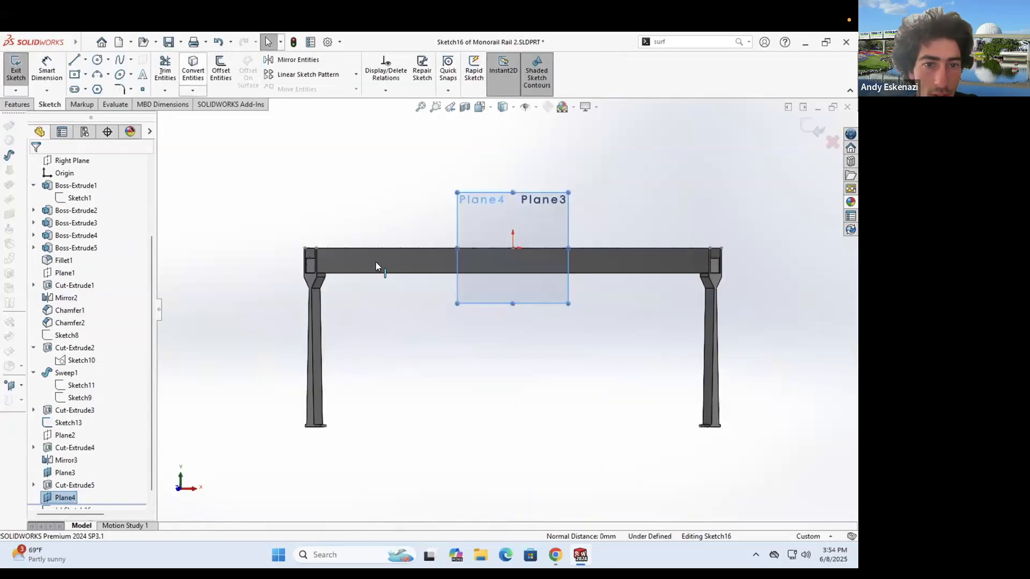
pyautogui.scroll(-5, 330, 269)
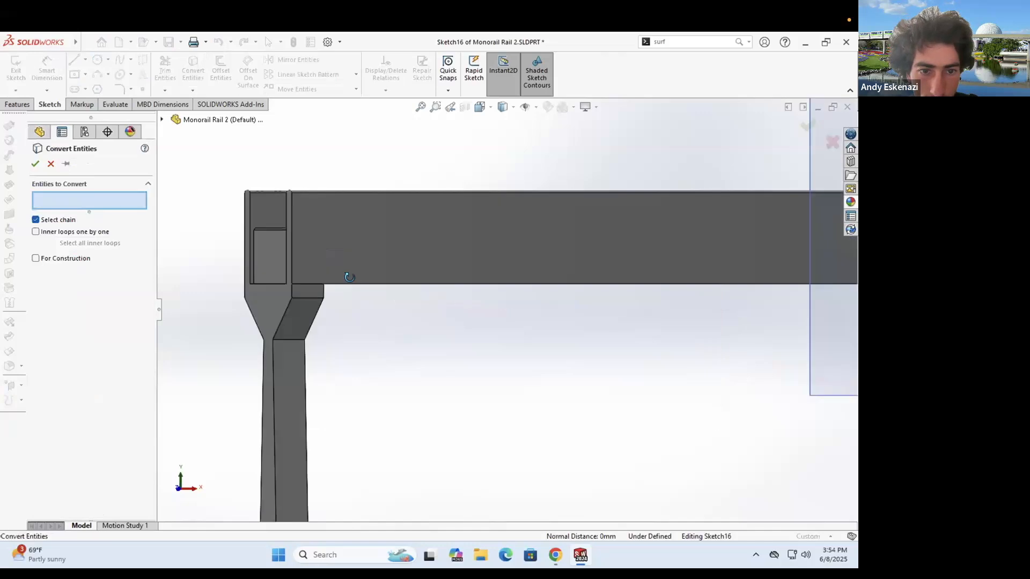
pyautogui.moveTo(344, 205); pyautogui.dragTo(358, 283, button='middle')
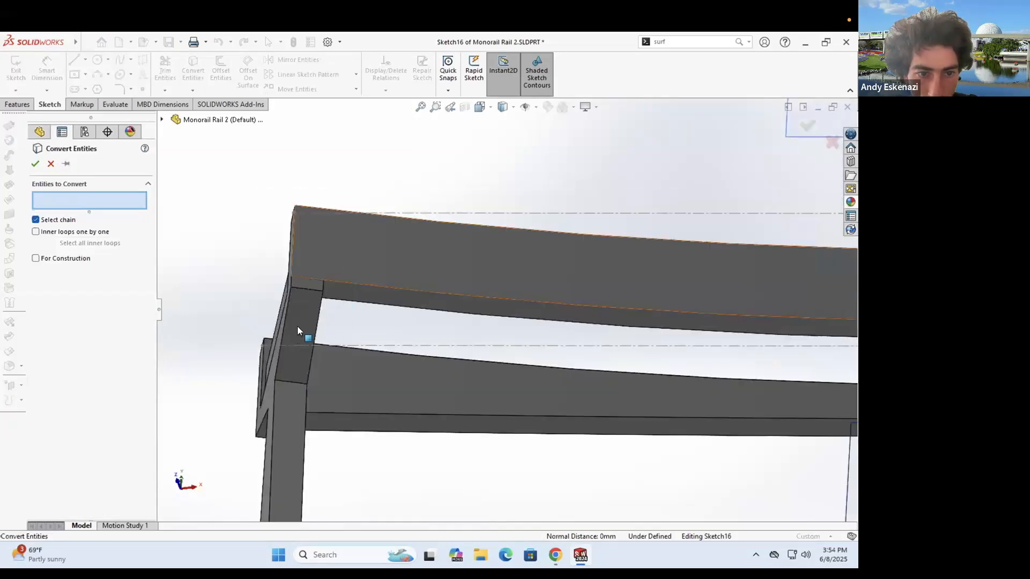
pyautogui.scroll(-5, 297, 326)
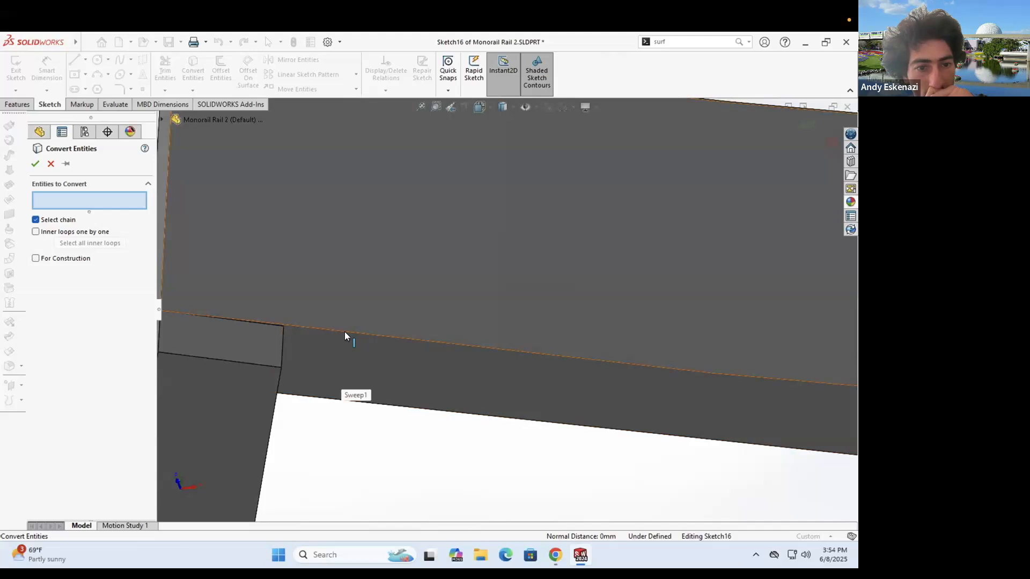
pyautogui.click(273, 325)
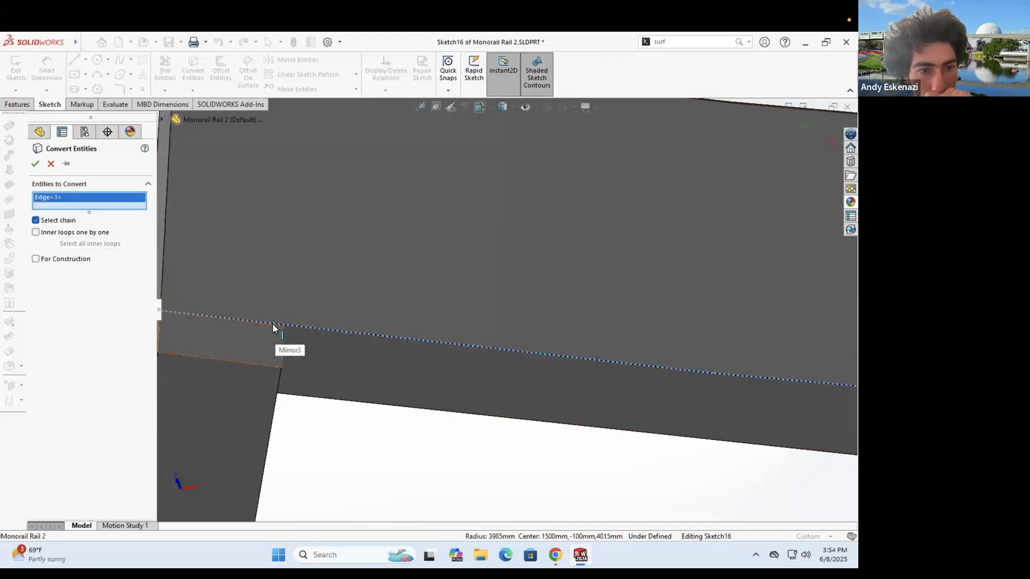
pyautogui.click(354, 332)
pyautogui.scroll(2, 426, 333)
pyautogui.scroll(5, 561, 312)
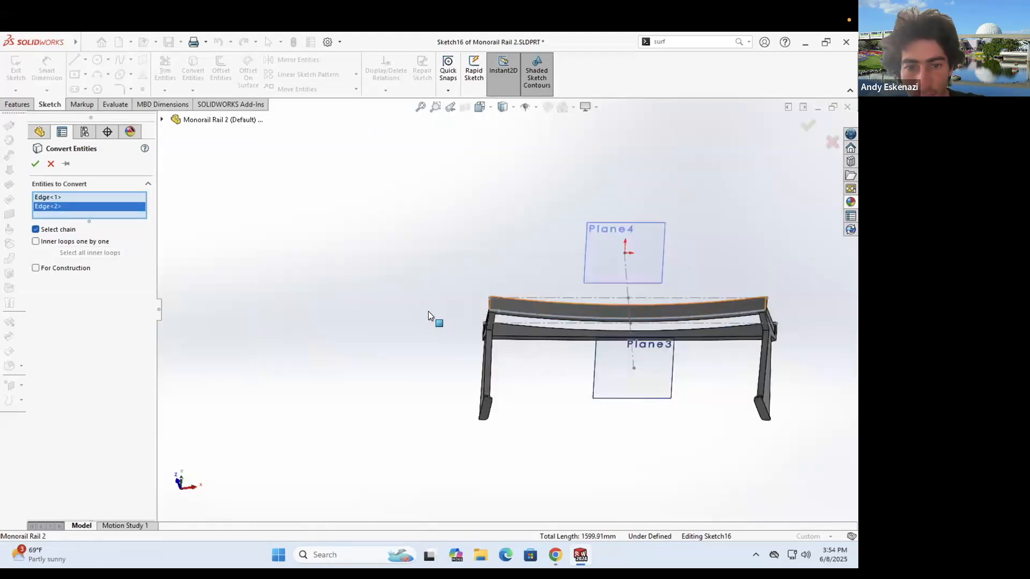
pyautogui.scroll(-5, 315, 293)
pyautogui.scroll(-2, 316, 290)
pyautogui.click(319, 286)
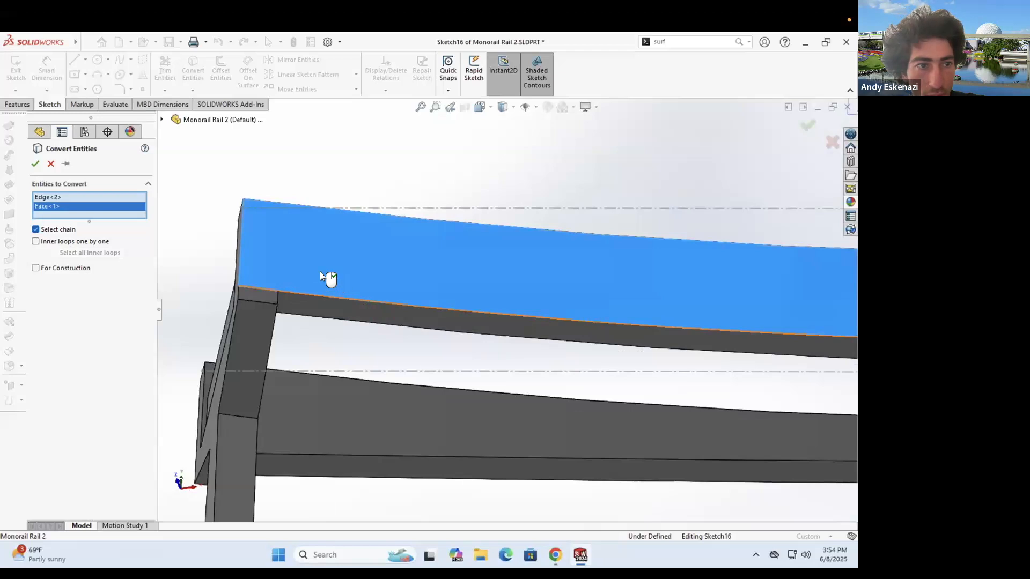
pyautogui.scroll(-3, 239, 287)
pyautogui.rightClick(82, 198)
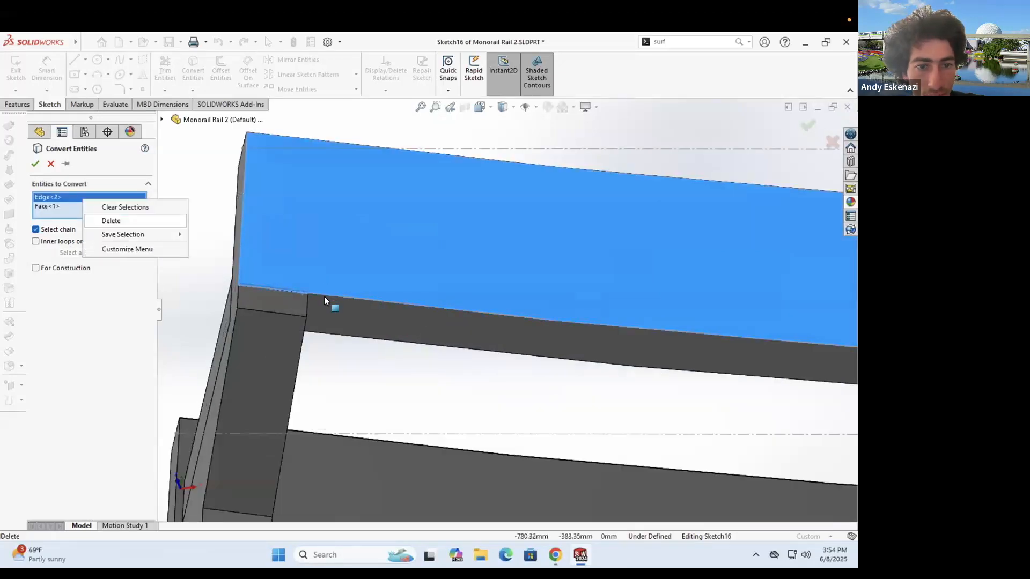
pyautogui.press('Escape')
pyautogui.scroll(-4, 338, 301)
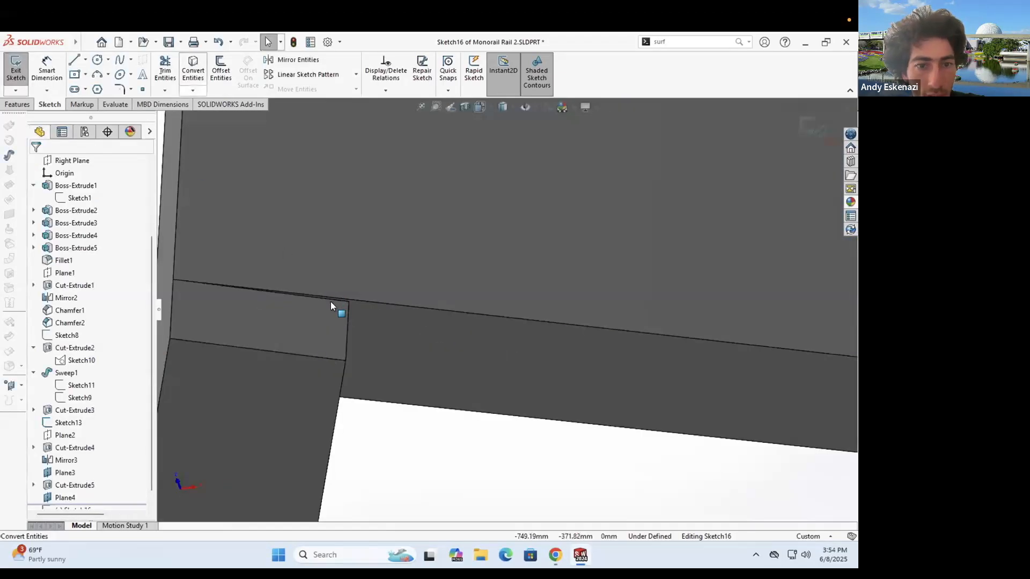
# - Copy the short edges at both rail ends into the sketch as construction lines
pyautogui.click(330, 298)
pyautogui.scroll(4, 395, 357)
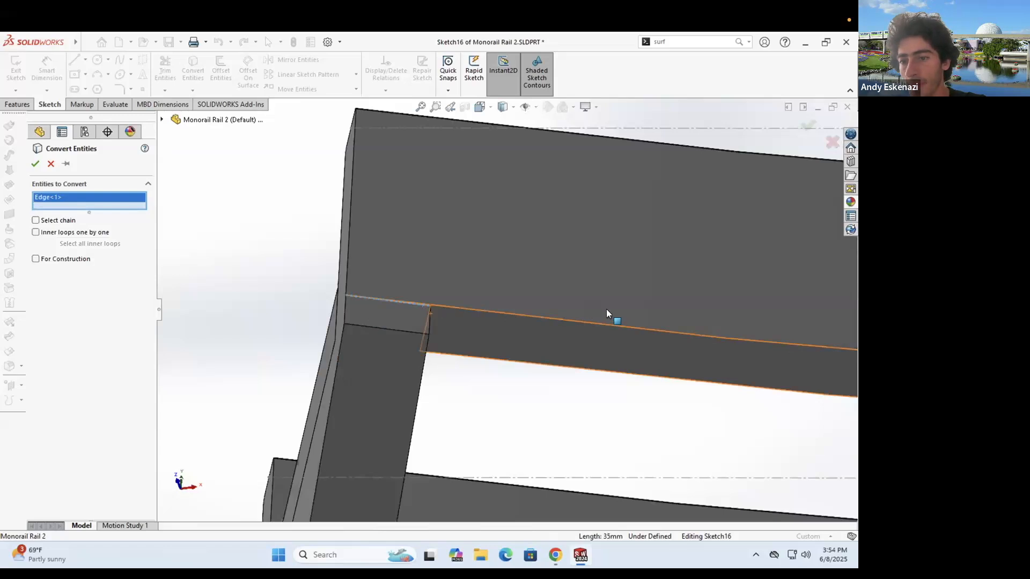
pyautogui.scroll(6, 763, 339)
pyautogui.scroll(-6, 570, 333)
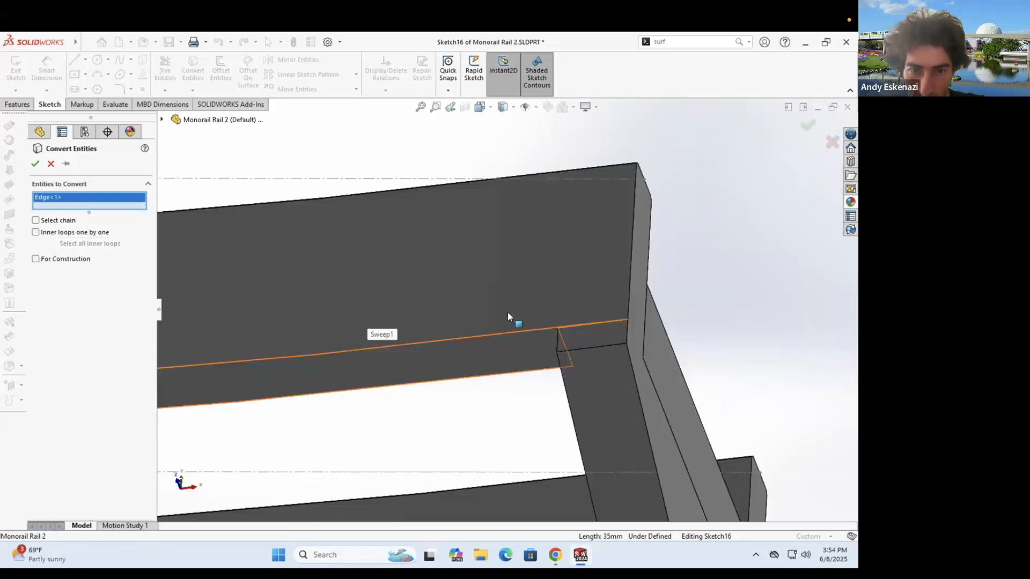
pyautogui.scroll(-3, 506, 311)
pyautogui.click(35, 162)
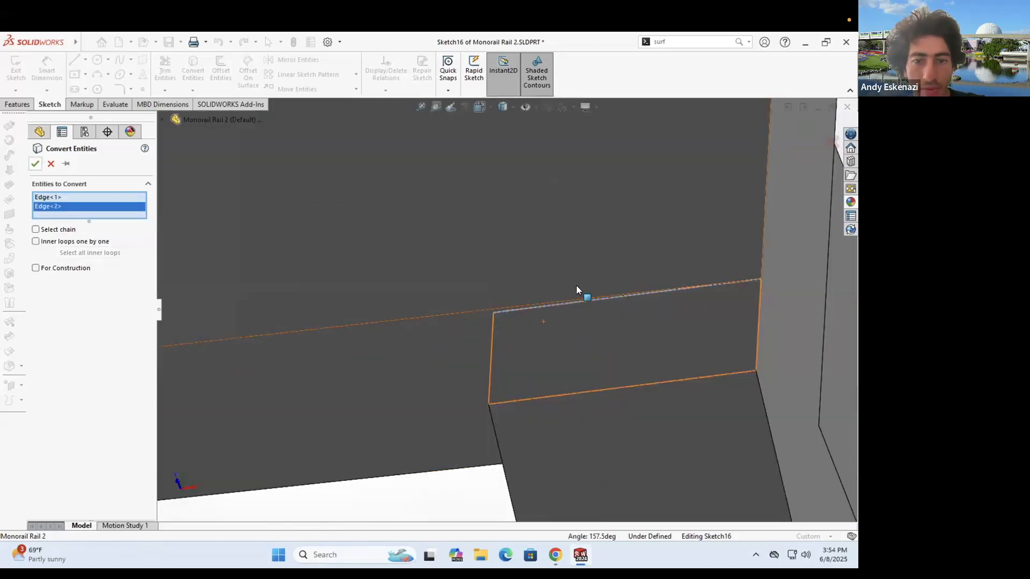
pyautogui.scroll(10, 455, 271)
pyautogui.moveTo(455, 273); pyautogui.dragTo(415, 475, button='middle')
pyautogui.scroll(4, 354, 399)
pyautogui.moveTo(264, 326); pyautogui.dragTo(512, 464)
pyautogui.rightClick(226, 226)
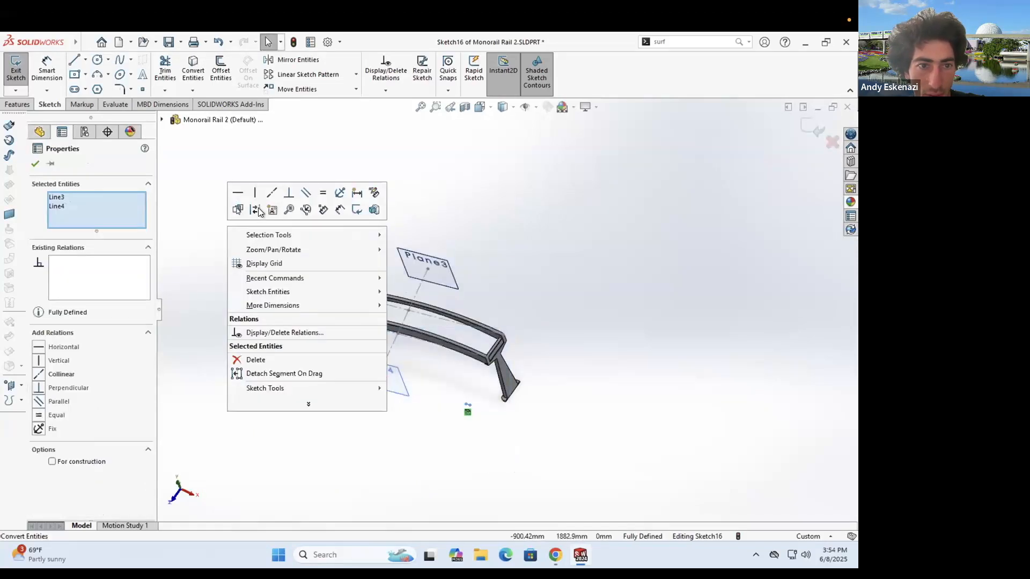
pyautogui.click(255, 210)
pyautogui.moveTo(386, 369); pyautogui.dragTo(439, 344, button='middle')
# - Draw a three-point arc between the two line ends and give it a 6000 mm radius
pyautogui.click(98, 75)
pyautogui.click(346, 383)
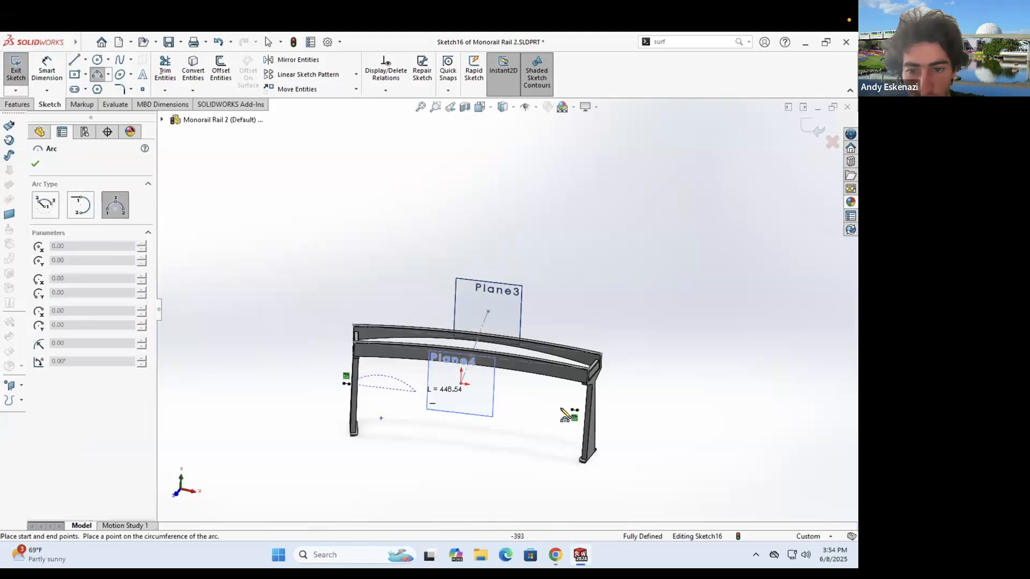
pyautogui.click(573, 410)
pyautogui.click(461, 381)
pyautogui.click(50, 74)
pyautogui.click(381, 378)
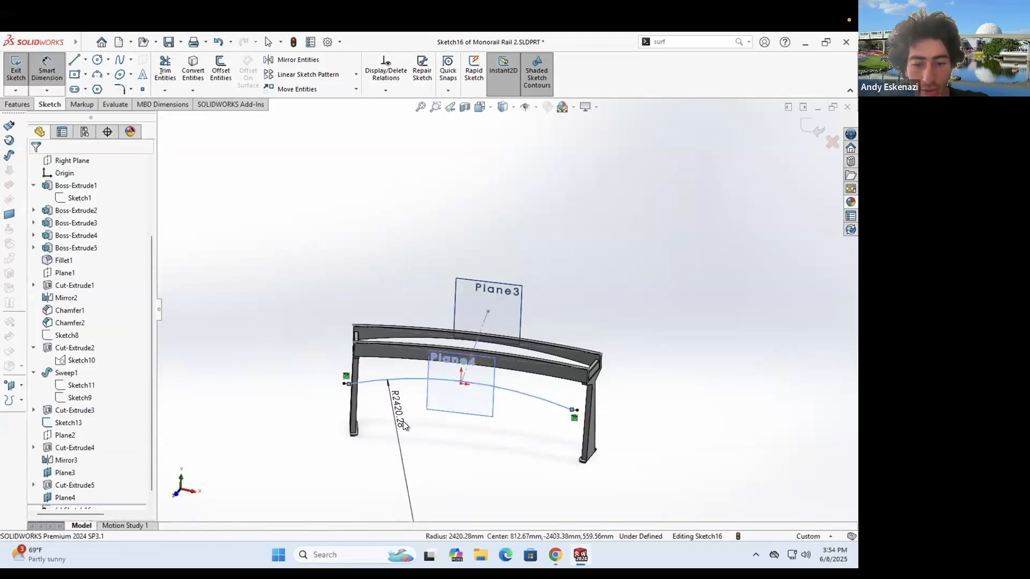
pyautogui.click(403, 420)
pyautogui.write('6000')
pyautogui.press('Return')
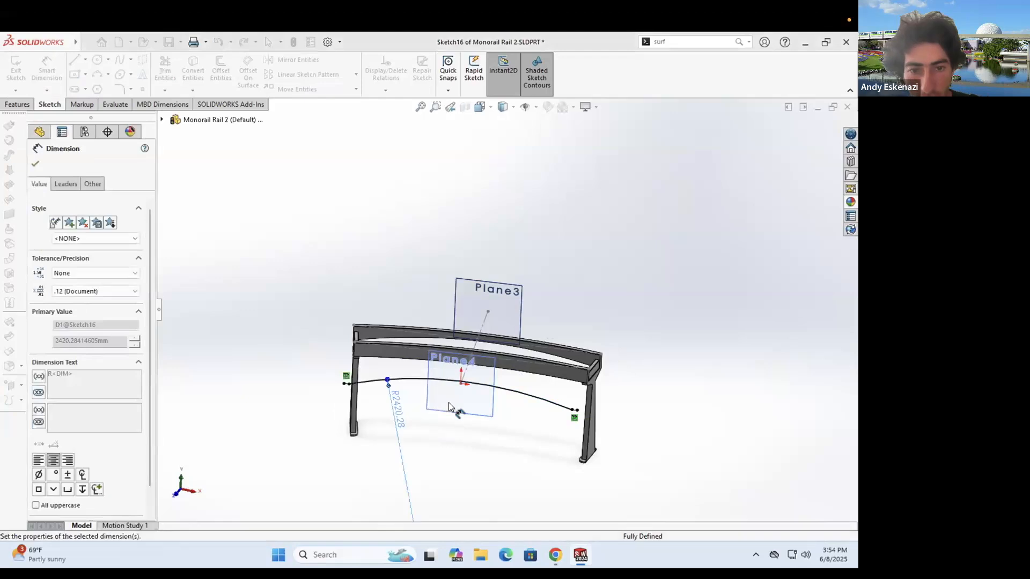
pyautogui.press('Escape')
pyautogui.scroll(-2, 383, 375)
# - Draw a straight line ending at the arc's right endpoint
pyautogui.click(71, 57)
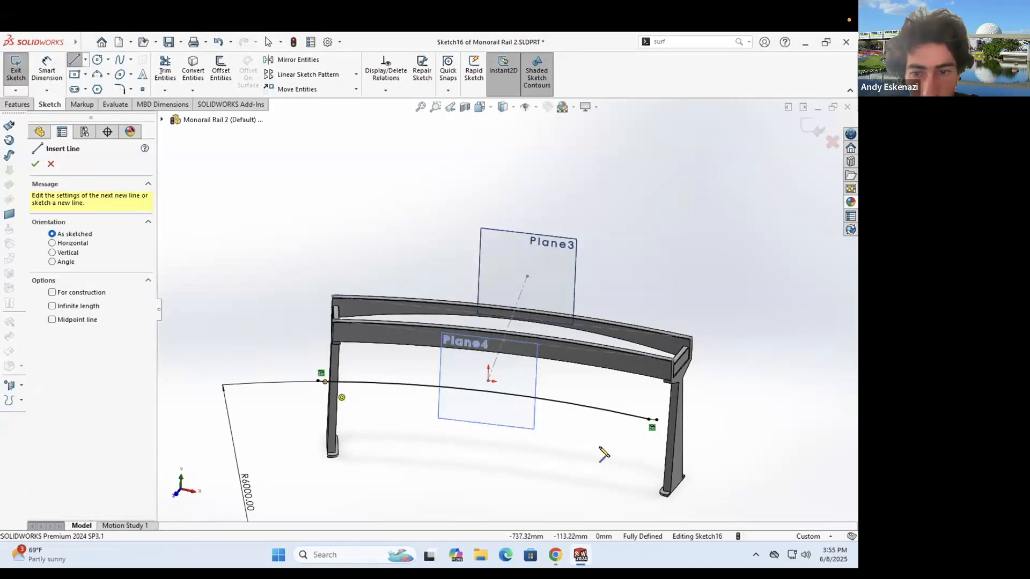
pyautogui.click(648, 420)
pyautogui.press('Escape')
pyautogui.scroll(1, 503, 395)
pyautogui.moveTo(503, 396); pyautogui.dragTo(660, 409, button='middle')
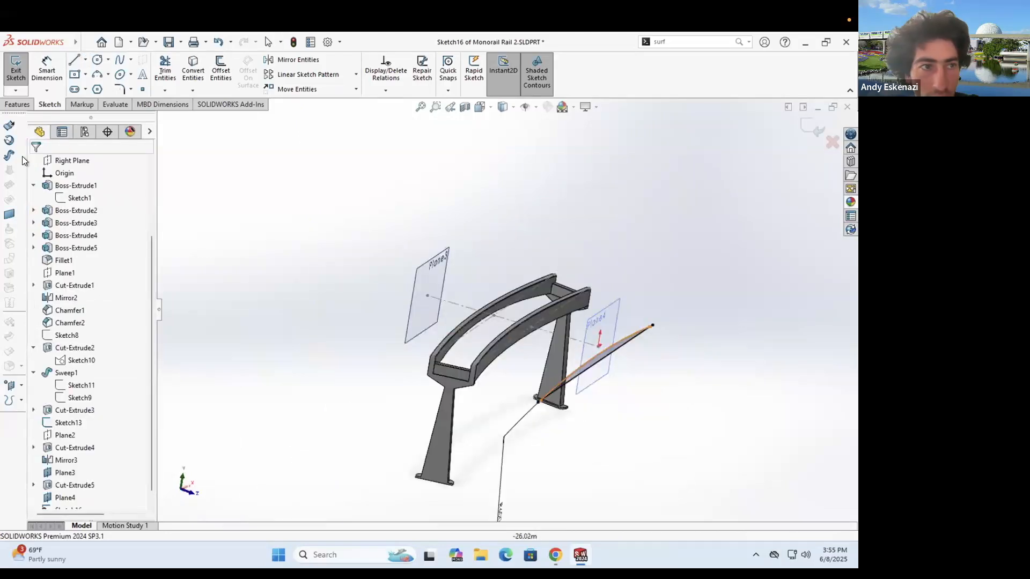
# - Begin an extruded cut from Sketch16 starting at the rail's inner face, up to the curved rail face
pyautogui.click(17, 105)
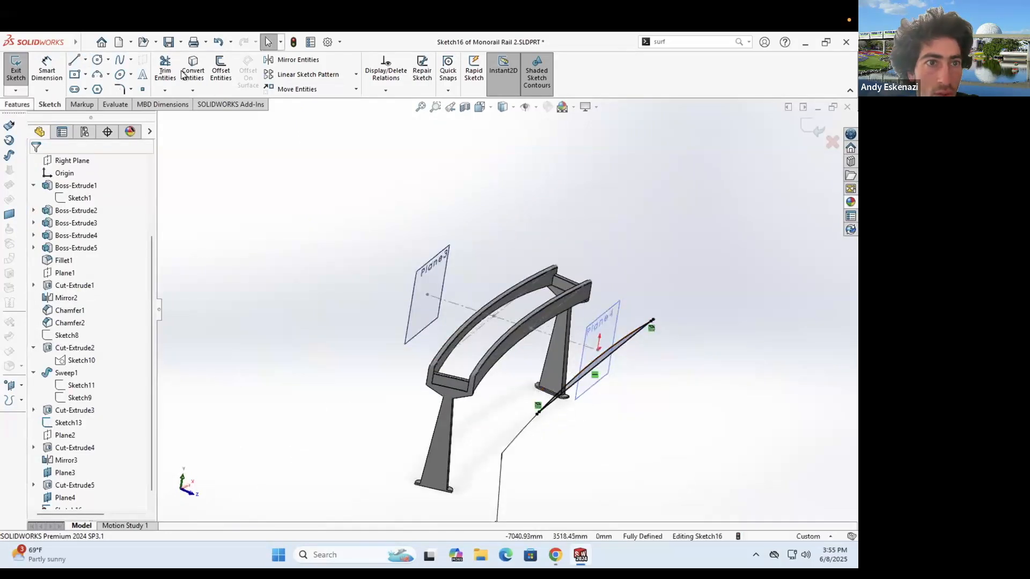
pyautogui.click(74, 197)
pyautogui.click(79, 208)
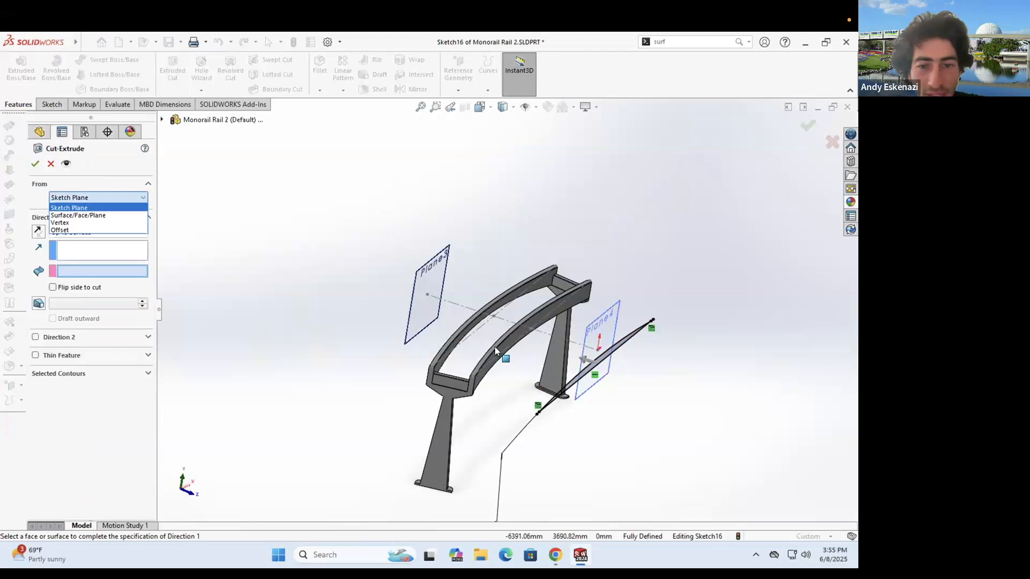
pyautogui.click(502, 350)
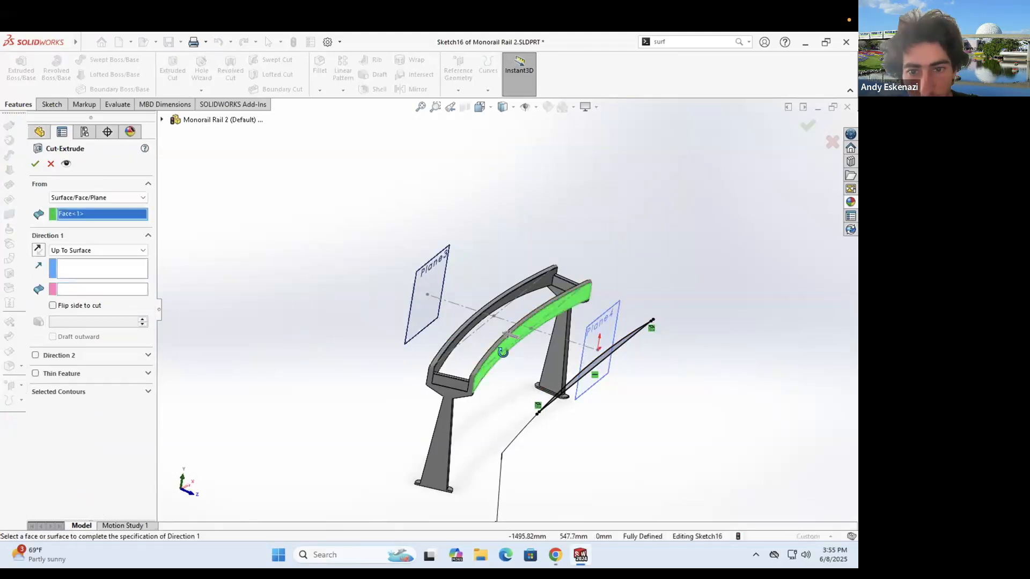
pyautogui.scroll(-3, 499, 343)
pyautogui.press('Up')
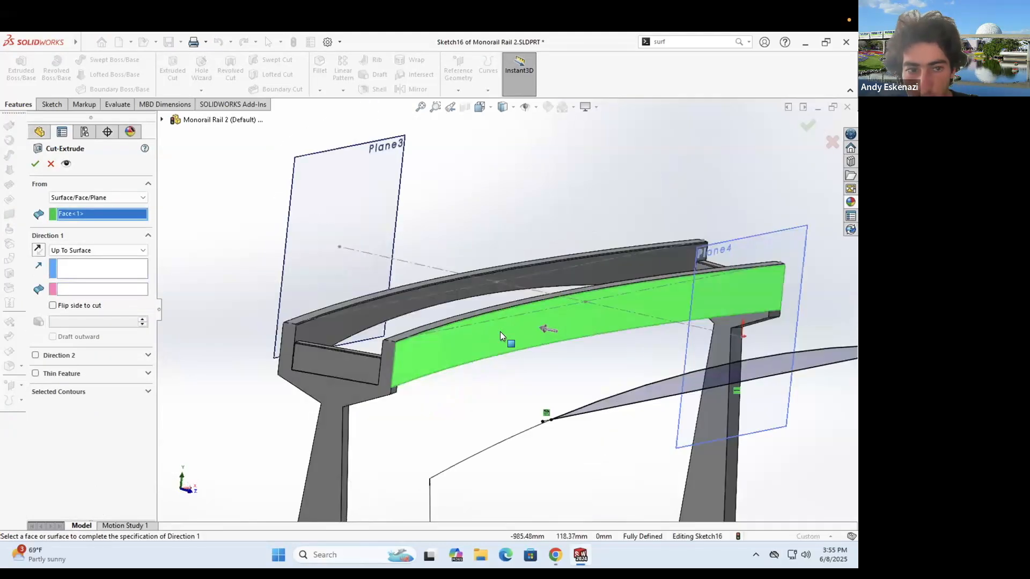
pyautogui.click(83, 271)
pyautogui.click(111, 286)
pyautogui.moveTo(605, 379); pyautogui.dragTo(32, 164, button='middle')
pyautogui.click(593, 369)
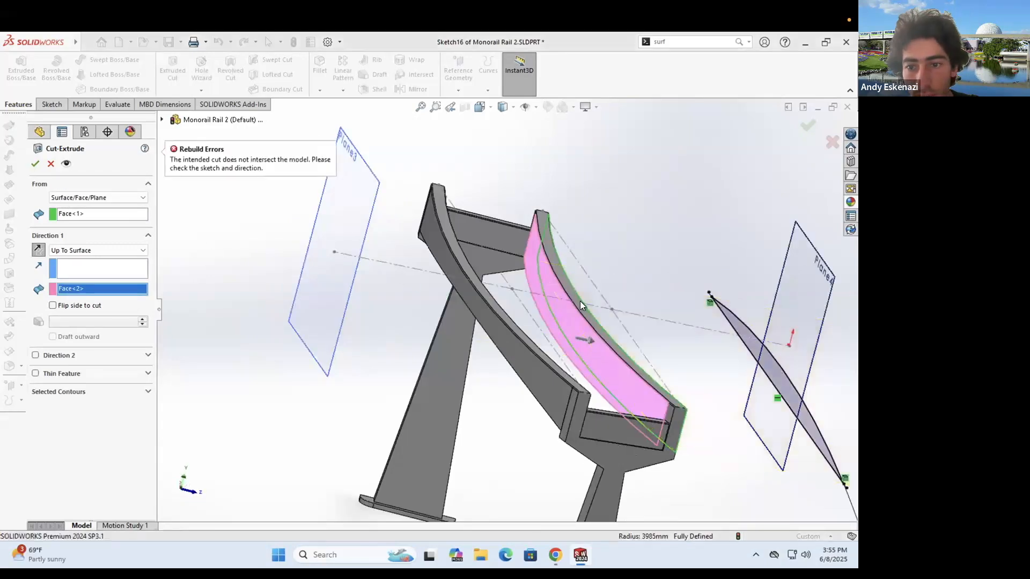
pyautogui.scroll(5, 591, 342)
pyautogui.moveTo(567, 311); pyautogui.dragTo(421, 321, button='middle')
pyautogui.scroll(-5, 410, 337)
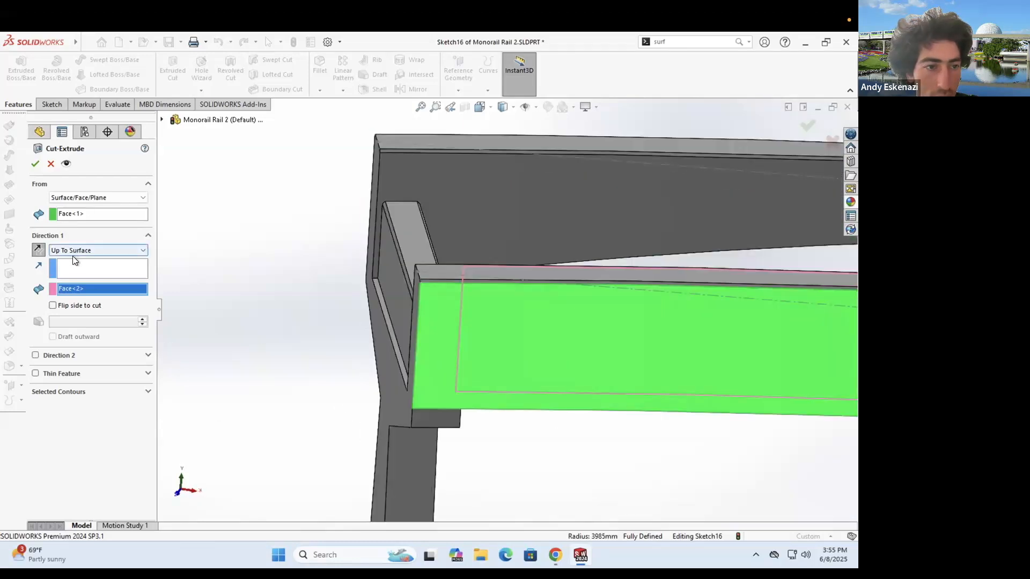
# - Try a fixed-depth cut and flip the cut direction
pyautogui.click(75, 256)
pyautogui.moveTo(478, 411); pyautogui.dragTo(471, 392, button='middle')
pyautogui.scroll(-5, 465, 405)
pyautogui.click(37, 252)
pyautogui.scroll(4, 632, 317)
pyautogui.moveTo(633, 320); pyautogui.dragTo(574, 241, button='middle')
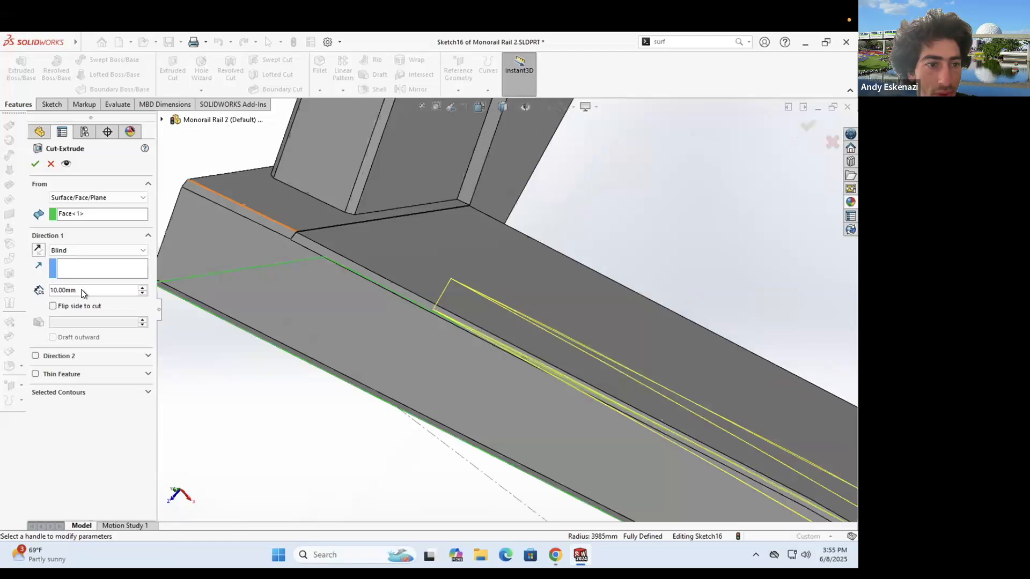
# - Set the cut Up To Surface at the beam's top face, reverse direction, and apply it
pyautogui.click(66, 250)
pyautogui.click(81, 298)
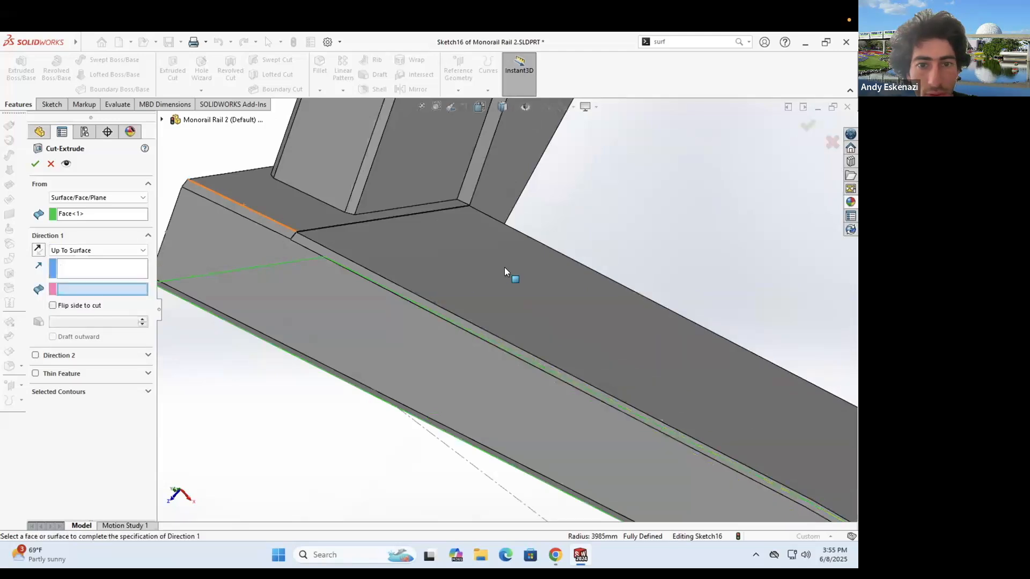
pyautogui.click(472, 226)
pyautogui.scroll(5, 474, 243)
pyautogui.moveTo(526, 327); pyautogui.dragTo(557, 326, button='middle')
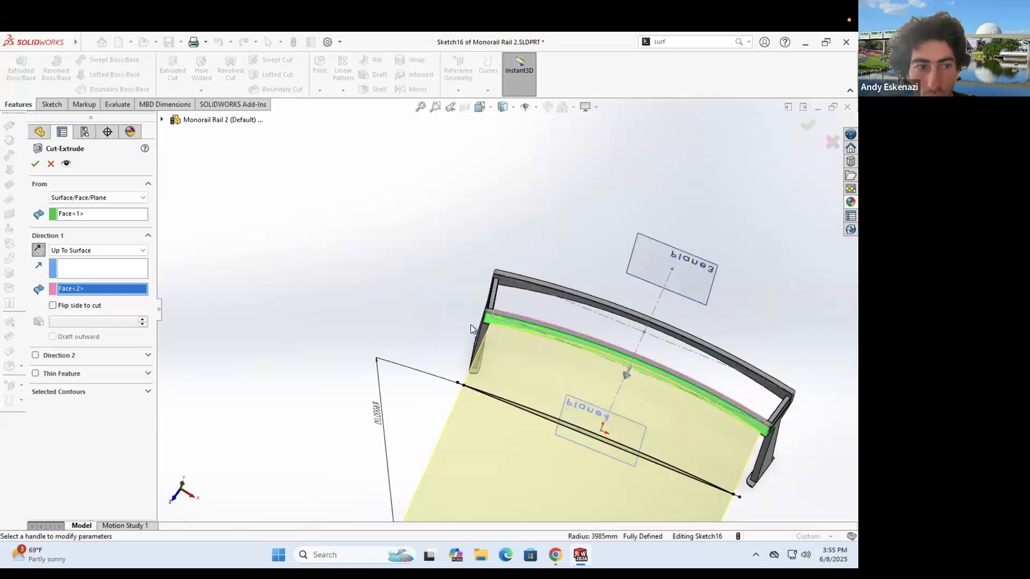
pyautogui.scroll(4, 471, 325)
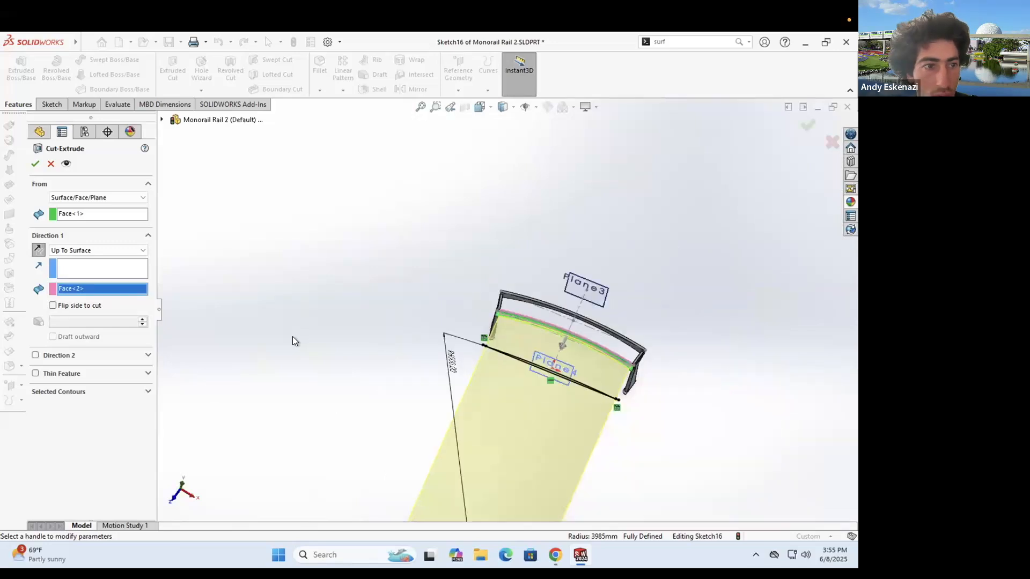
pyautogui.click(41, 250)
pyautogui.scroll(-5, 421, 354)
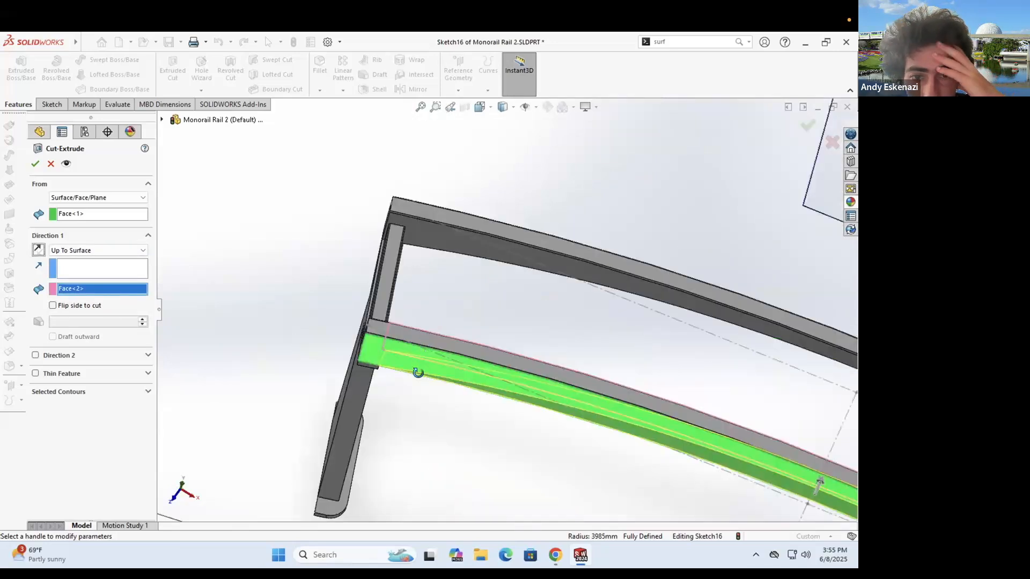
pyautogui.scroll(-2, 410, 382)
pyautogui.scroll(-5, 374, 328)
pyautogui.moveTo(432, 290)
pyautogui.mouseDown(button='middle')
pyautogui.moveTo(428, 326)
pyautogui.moveTo(446, 207)
pyautogui.moveTo(471, 310)
pyautogui.moveTo(439, 300)
pyautogui.mouseUp(button='middle')
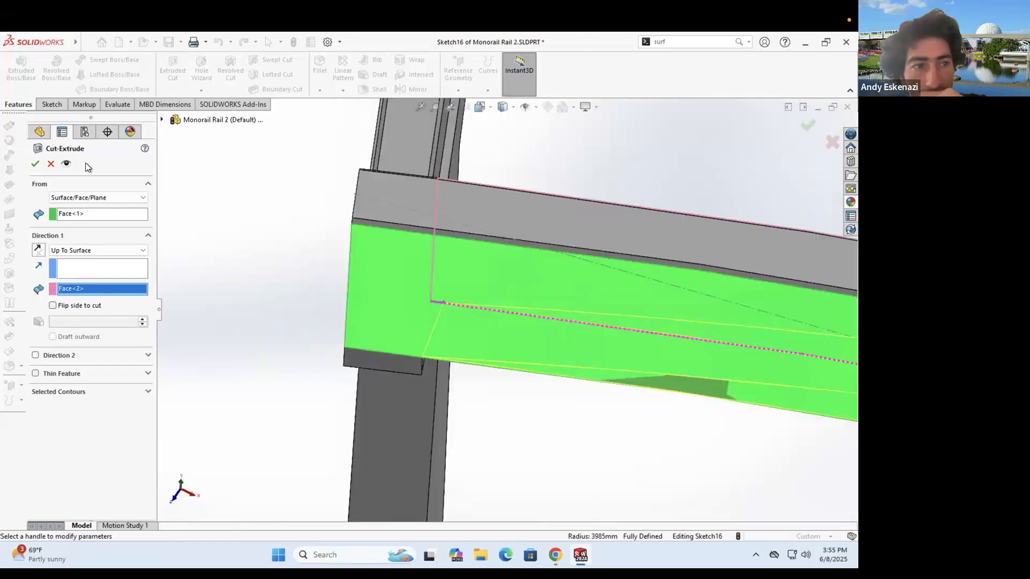
pyautogui.click(35, 164)
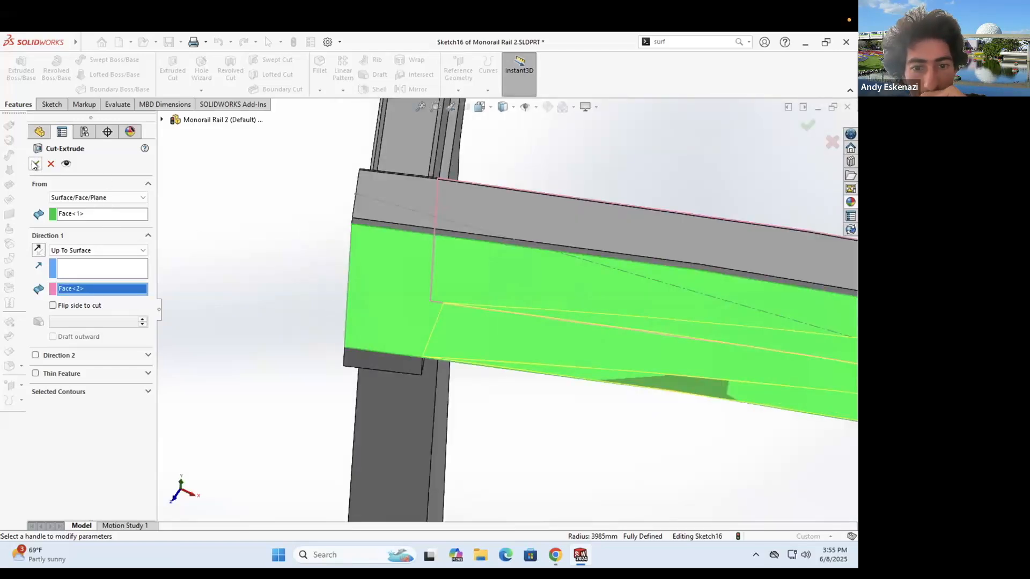
# - Hide Plane4 and Plane3, then save the Monorail Rail 2 part
pyautogui.press('f')
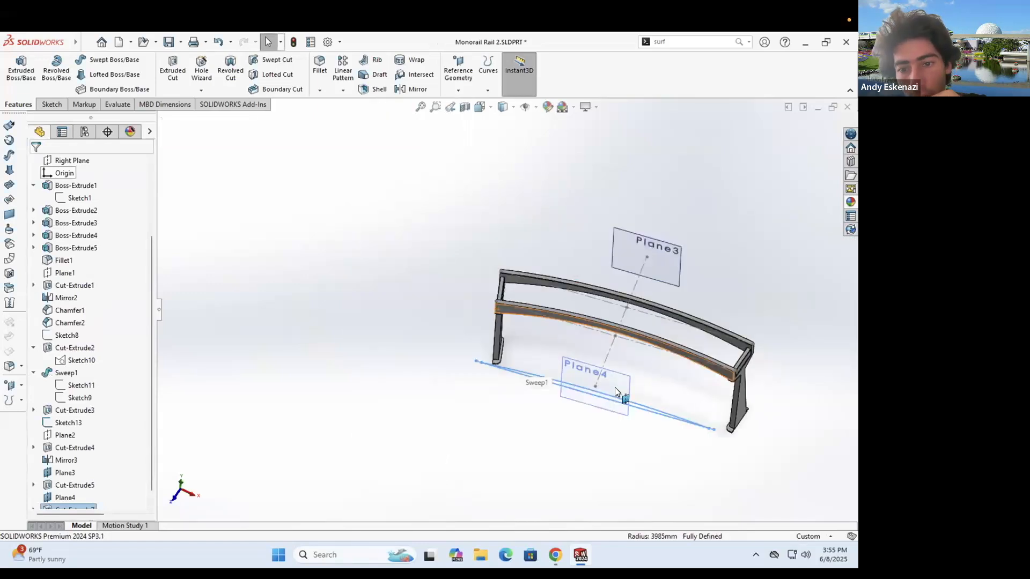
pyautogui.rightClick(622, 383)
pyautogui.click(665, 370)
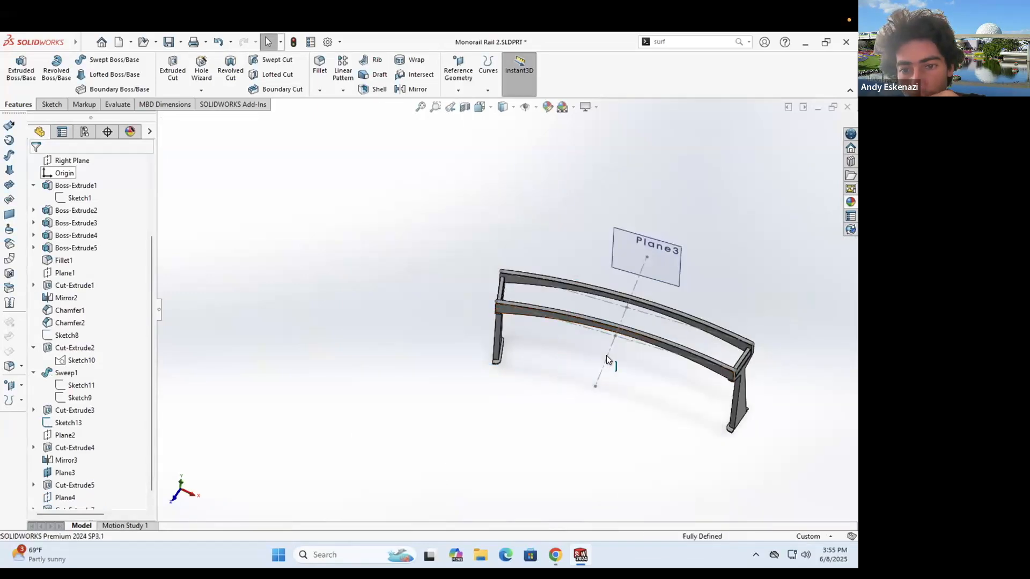
pyautogui.rightClick(605, 355)
pyautogui.rightClick(655, 268)
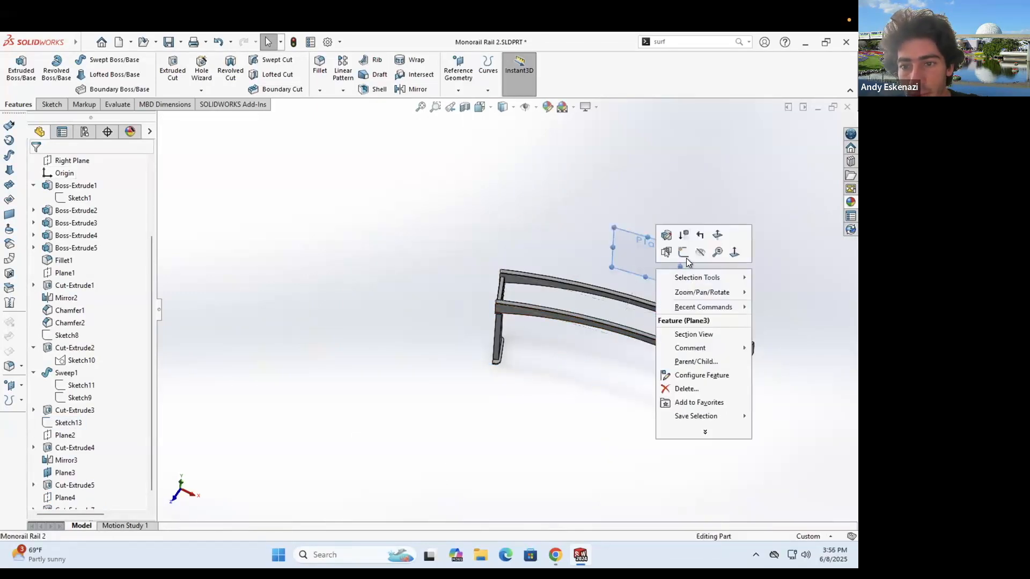
pyautogui.click(699, 252)
pyautogui.moveTo(611, 232); pyautogui.dragTo(601, 377, button='middle')
pyautogui.click(169, 44)
# - Choose Chamfer and pick a front edge, then cancel that first attempt
pyautogui.click(320, 92)
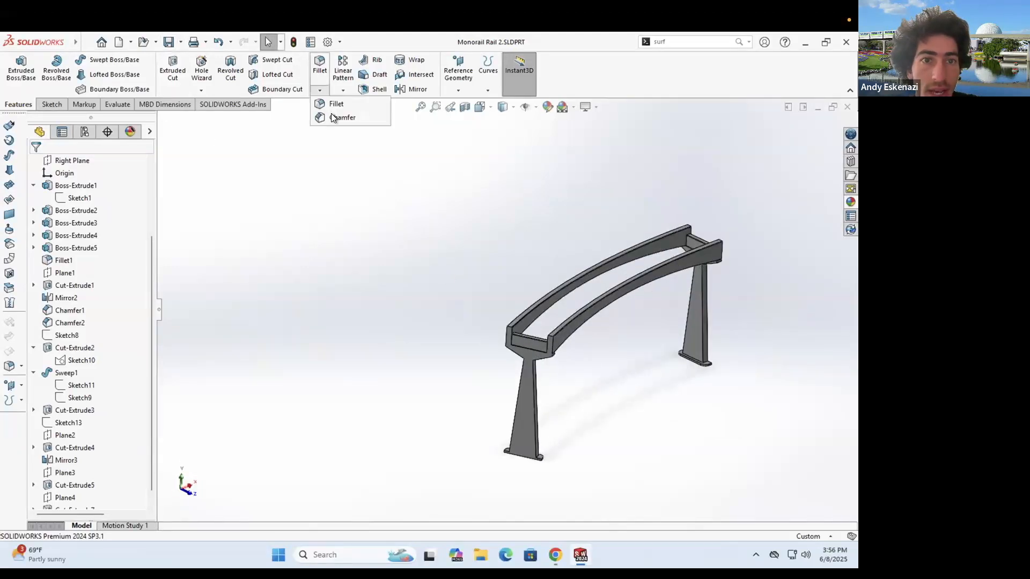
pyautogui.moveTo(568, 266); pyautogui.dragTo(494, 235, button='middle')
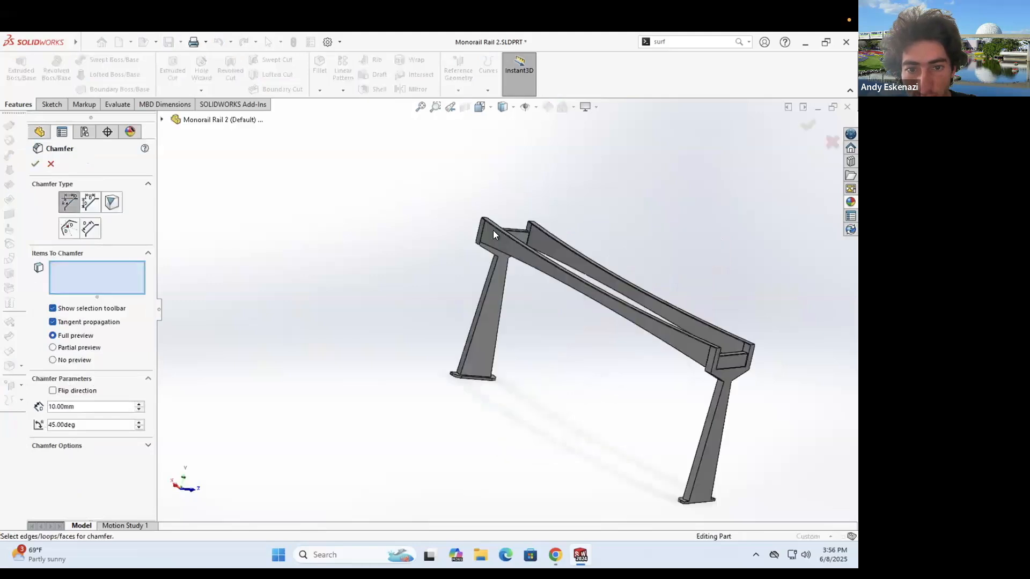
pyautogui.scroll(-5, 455, 277)
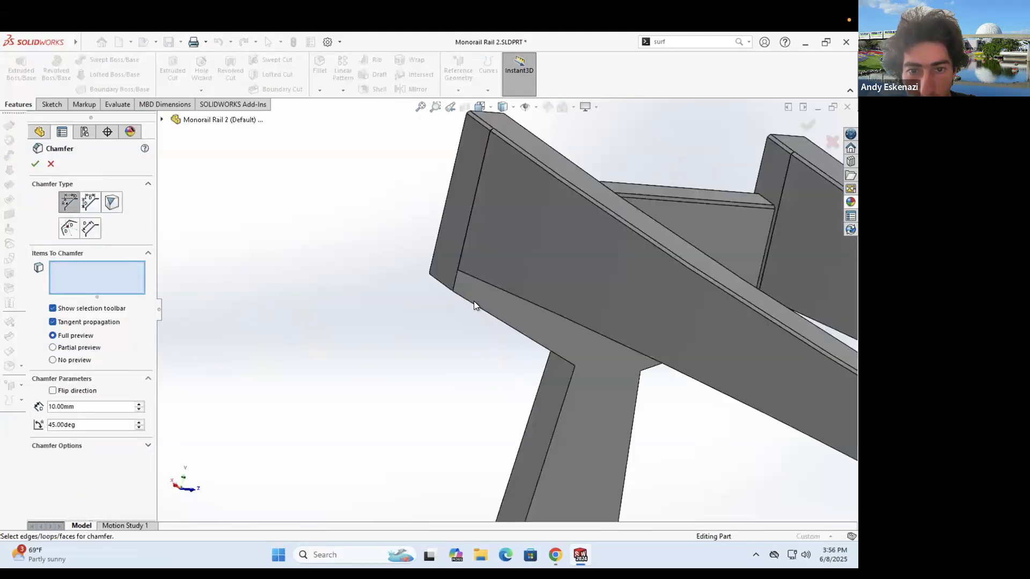
pyautogui.click(501, 309)
pyautogui.moveTo(521, 241); pyautogui.dragTo(485, 225, button='middle')
pyautogui.press('Escape')
pyautogui.moveTo(487, 264); pyautogui.dragTo(400, 256, button='middle')
pyautogui.scroll(-5, 464, 248)
pyautogui.scroll(5, 314, 124)
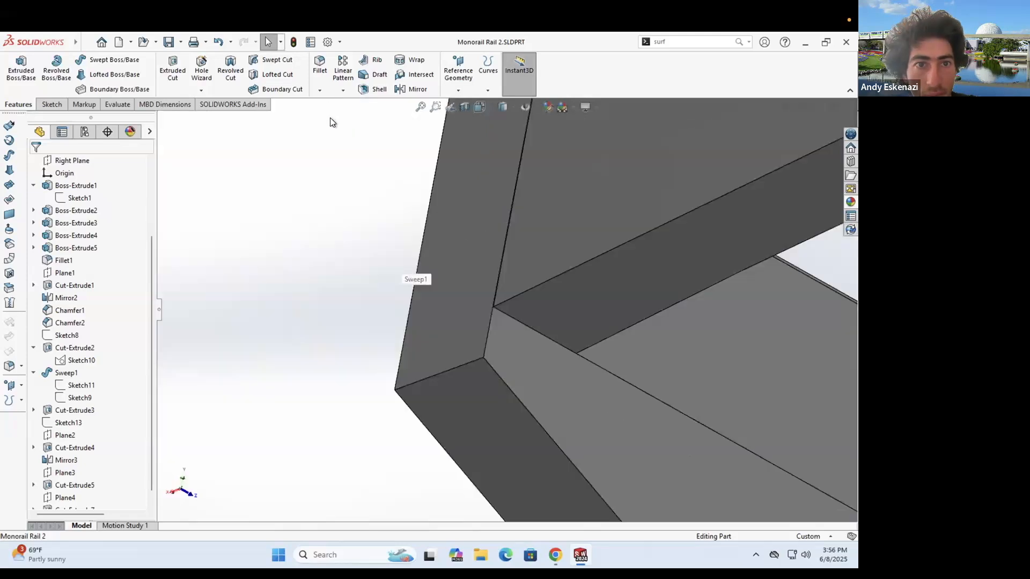
# - Start a new 2 mm × 45° chamfer on the left corner edge and inner leg edges
pyautogui.click(320, 90)
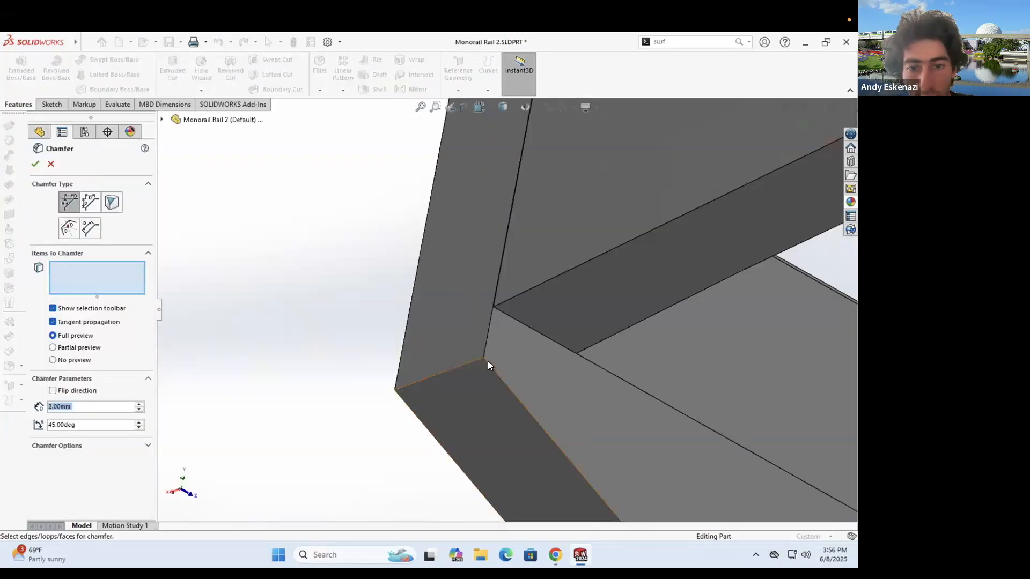
pyautogui.click(487, 363)
pyautogui.moveTo(487, 364); pyautogui.dragTo(592, 437, button='middle')
pyautogui.scroll(3, 568, 421)
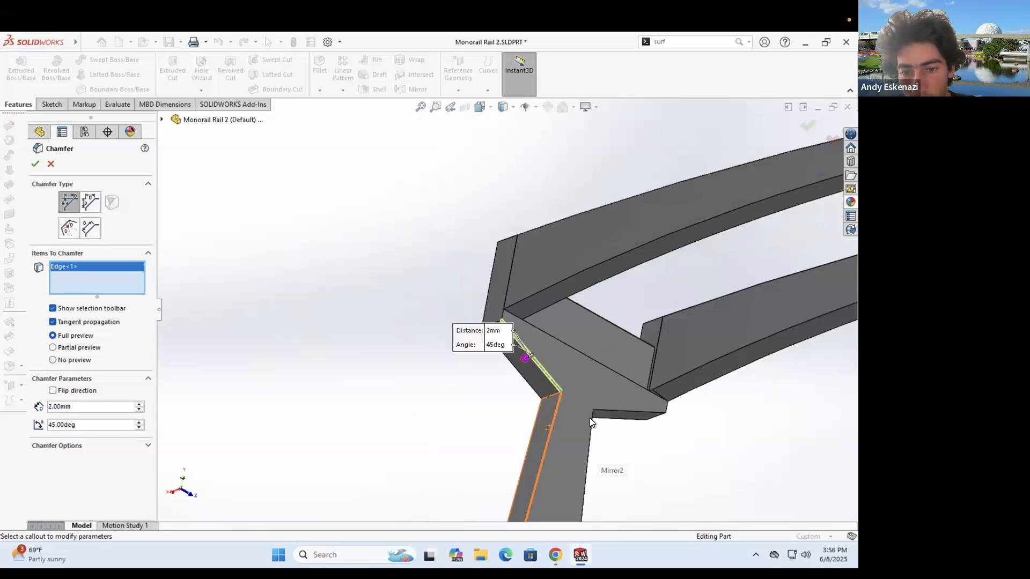
pyautogui.click(592, 414)
pyautogui.click(628, 411)
pyautogui.scroll(5, 696, 318)
# - Add the right corner edge and remaining inner leg edges, then accept the eight-edge chamfer
pyautogui.moveTo(697, 318); pyautogui.dragTo(810, 358, button='middle')
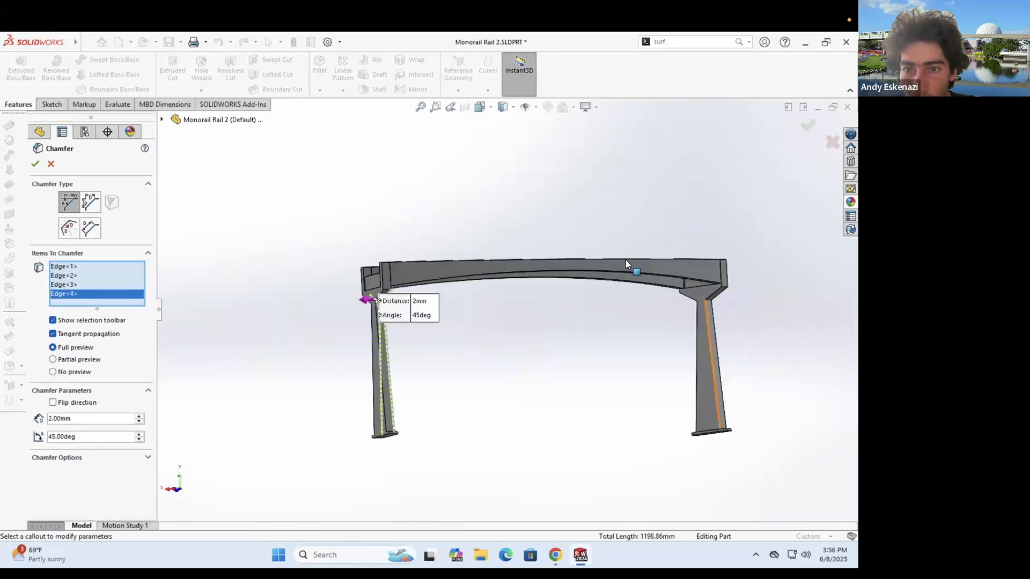
pyautogui.scroll(-4, 627, 261)
pyautogui.click(625, 265)
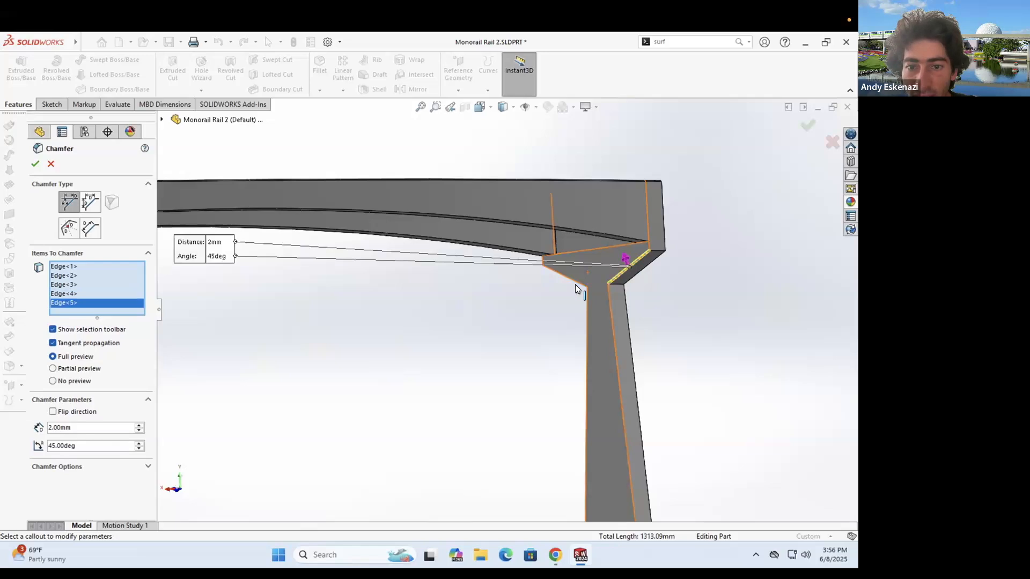
pyautogui.click(584, 304)
pyautogui.click(606, 301)
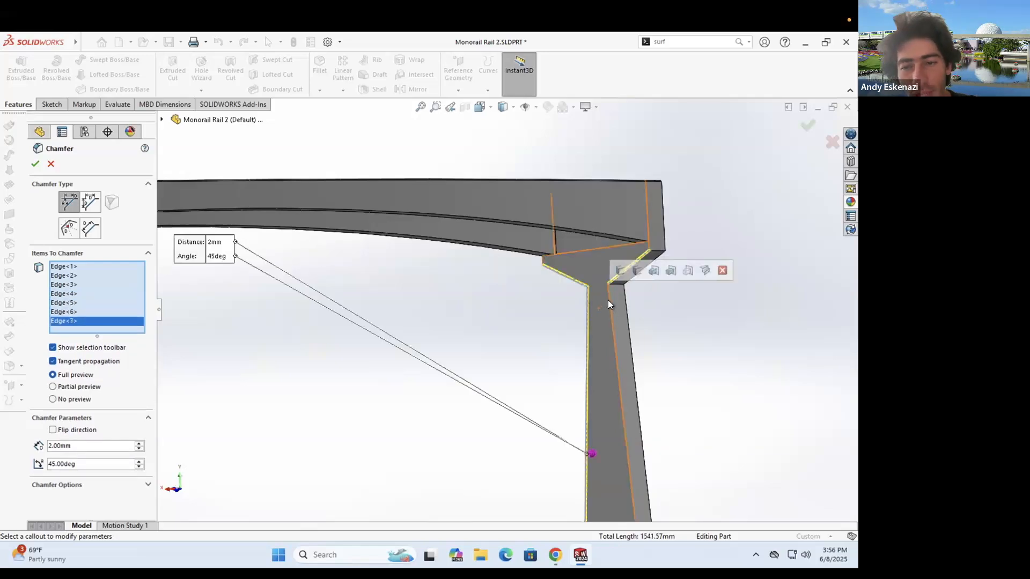
pyautogui.click(601, 321)
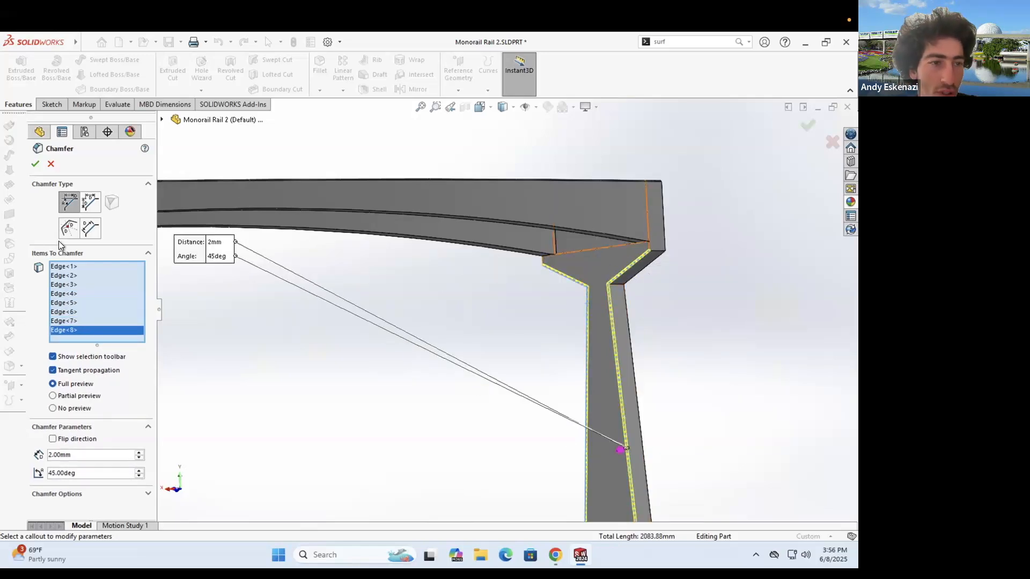
pyautogui.press('Return')
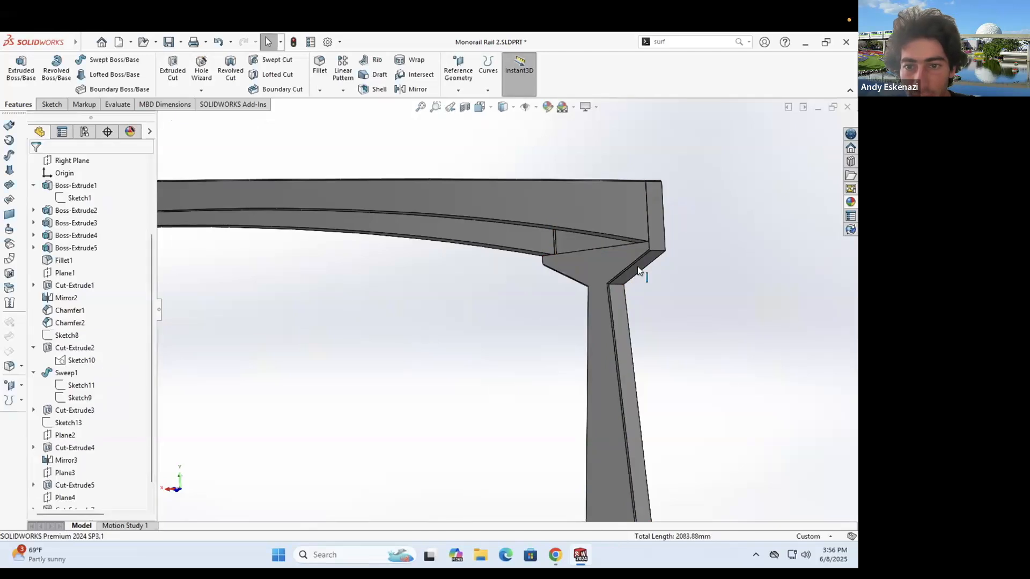
pyautogui.scroll(-3, 640, 292)
# - Chamfer four long edges of the curved beams at 2 mm and 45°
pyautogui.moveTo(562, 257); pyautogui.dragTo(524, 254, button='middle')
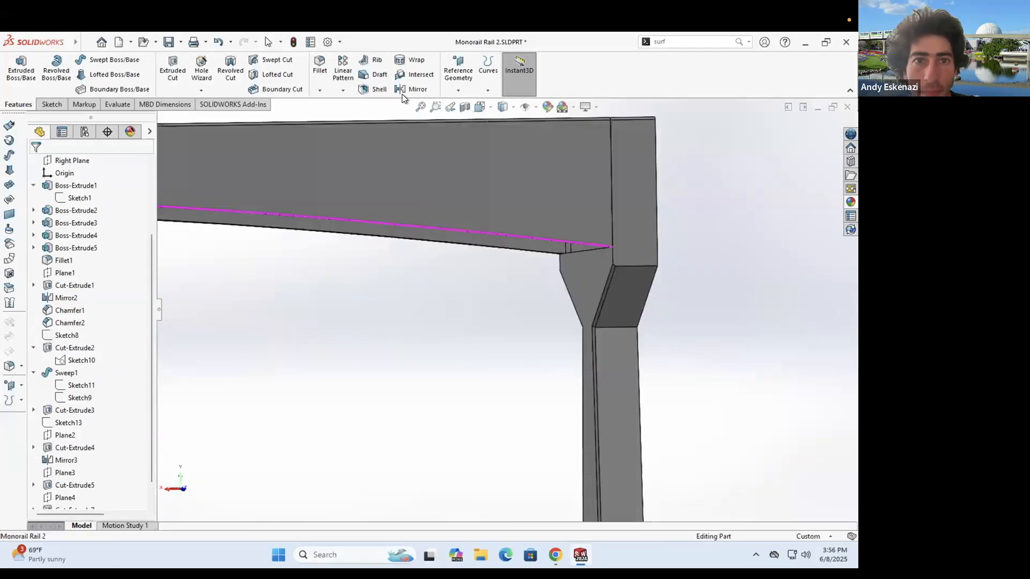
pyautogui.click(318, 92)
pyautogui.click(332, 114)
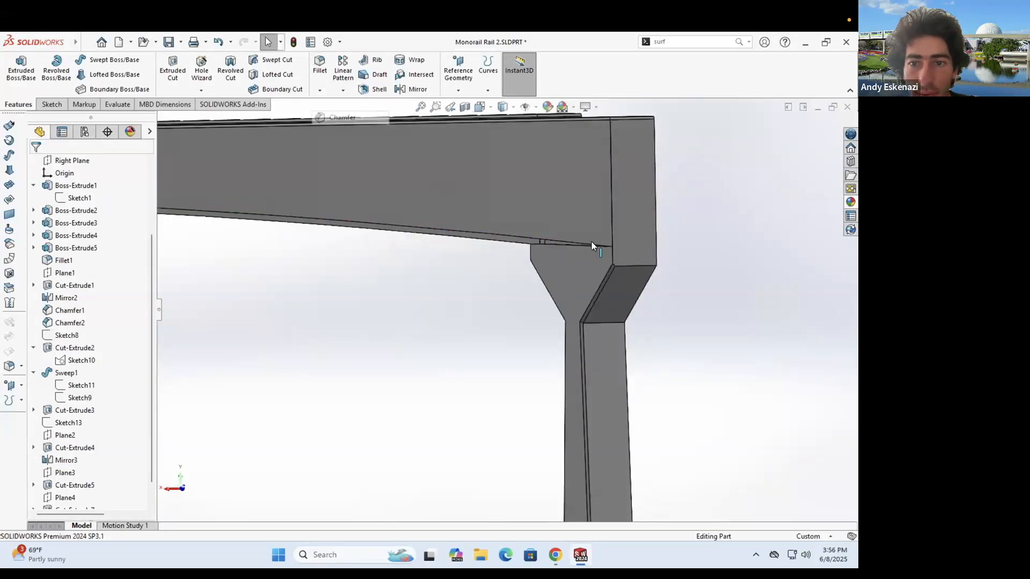
pyautogui.click(591, 243)
pyautogui.moveTo(624, 176); pyautogui.dragTo(555, 297, button='middle')
pyautogui.click(417, 341)
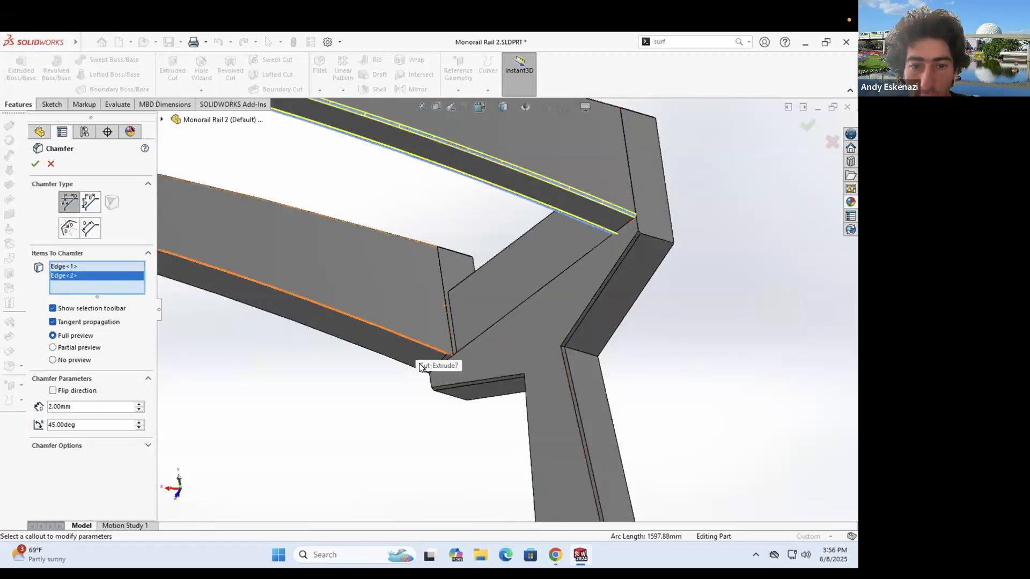
pyautogui.click(413, 367)
pyautogui.moveTo(441, 351); pyautogui.dragTo(491, 347, button='middle')
pyautogui.scroll(5, 490, 348)
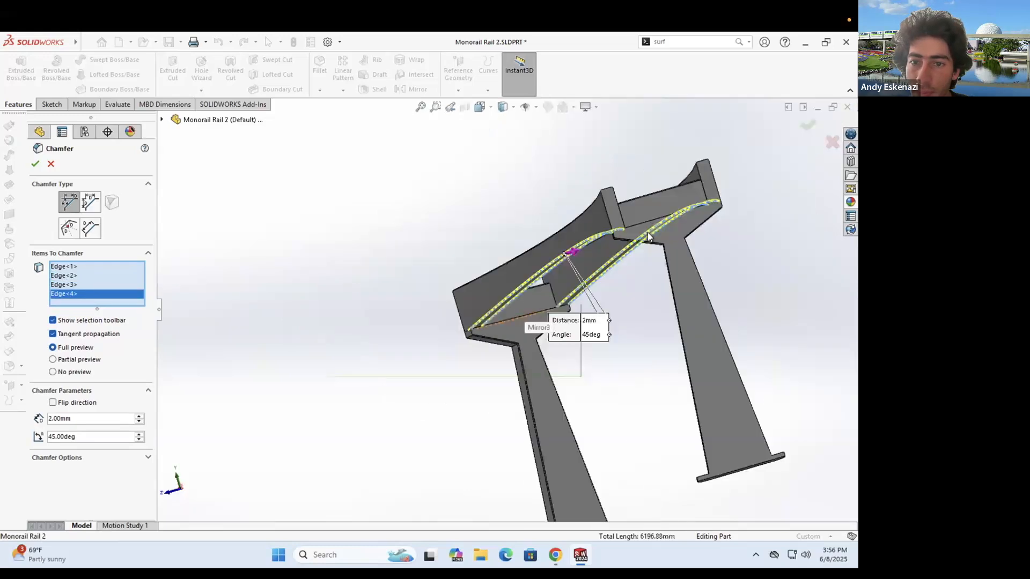
pyautogui.click(36, 164)
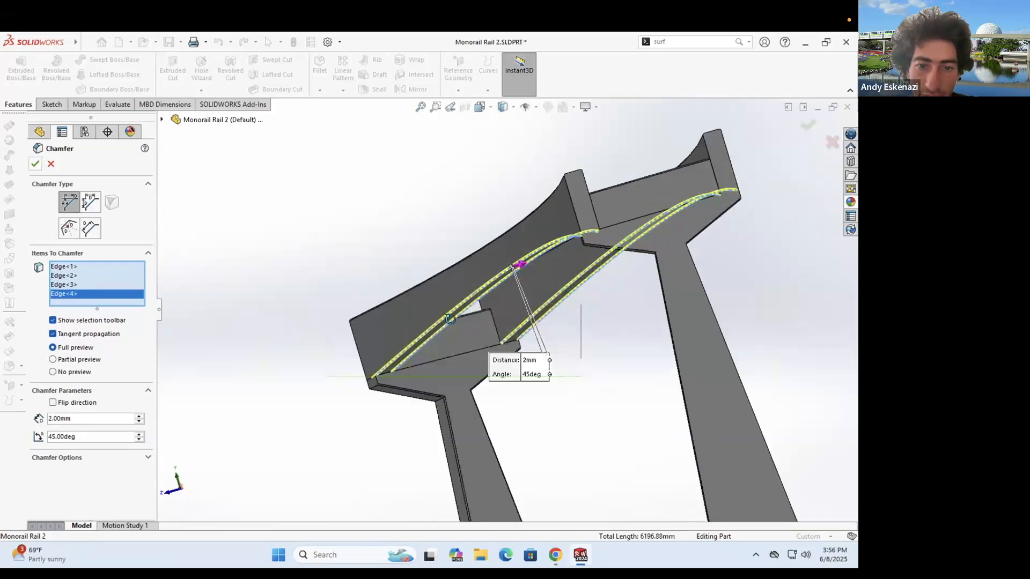
# - Inspect the chamfered rail frame from several angles and save Monorail Rail 2
pyautogui.scroll(-5, 317, 370)
pyautogui.moveTo(313, 403); pyautogui.dragTo(368, 378, button='middle')
pyautogui.scroll(-3, 429, 346)
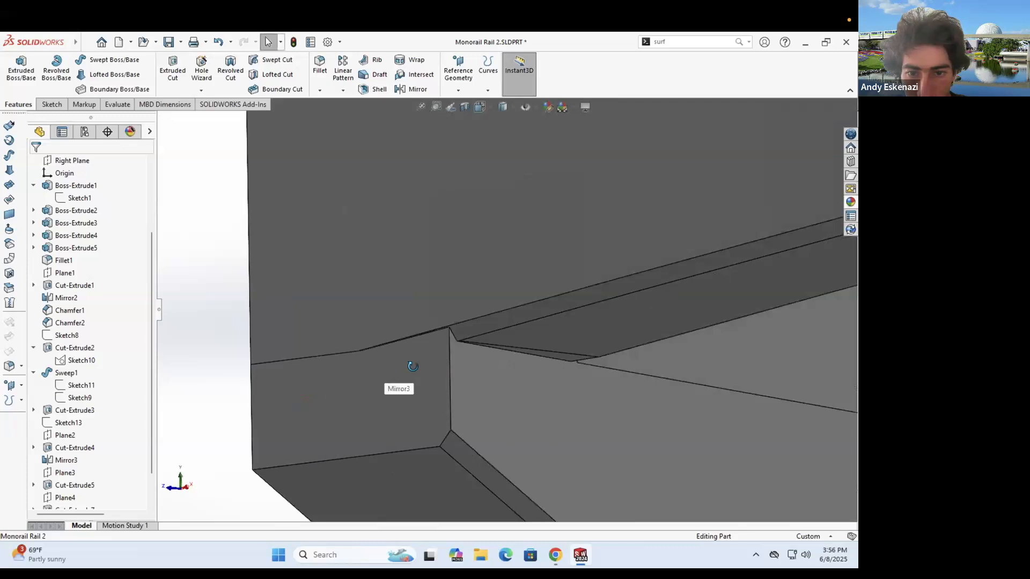
pyautogui.scroll(-3, 408, 365)
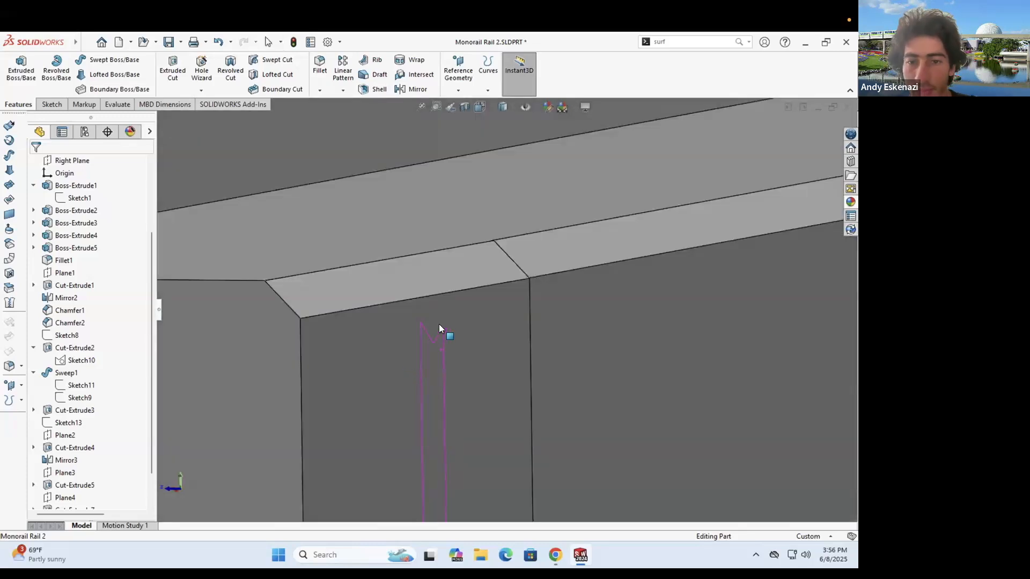
pyautogui.scroll(5, 439, 324)
pyautogui.moveTo(582, 350); pyautogui.dragTo(534, 375, button='middle')
pyautogui.scroll(4, 491, 320)
pyautogui.scroll(5, 586, 295)
pyautogui.moveTo(586, 296); pyautogui.dragTo(602, 318, button='middle')
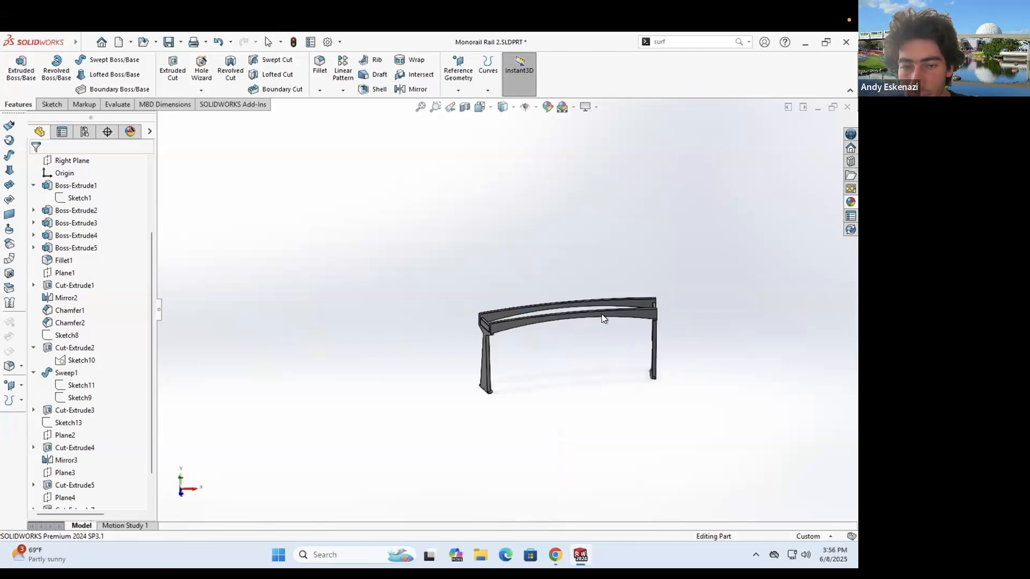
pyautogui.click(168, 45)
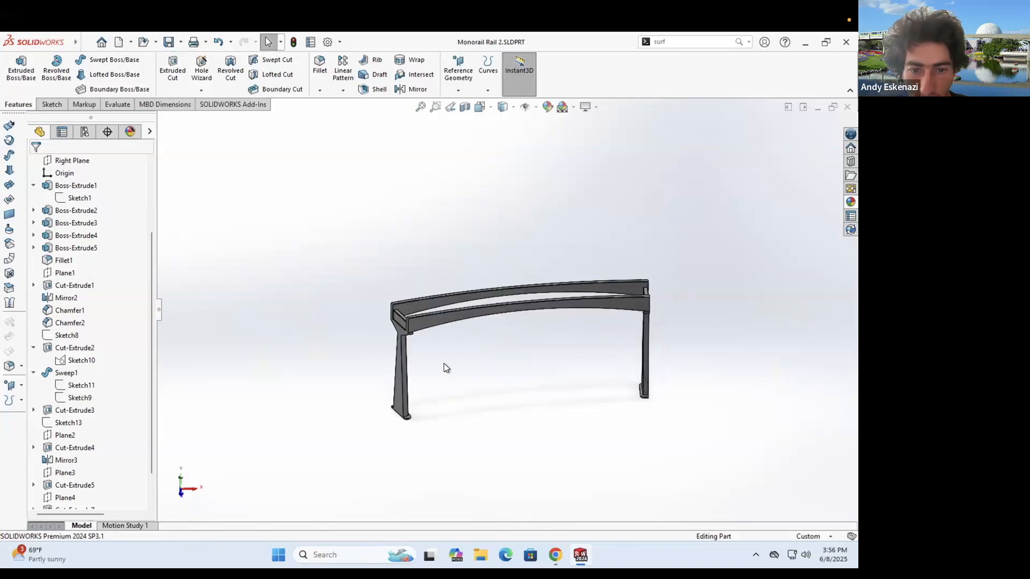
# - Chamfer the top edges of the left and right leg feet at 2 mm × 45°
pyautogui.scroll(-5, 443, 362)
pyautogui.click(319, 90)
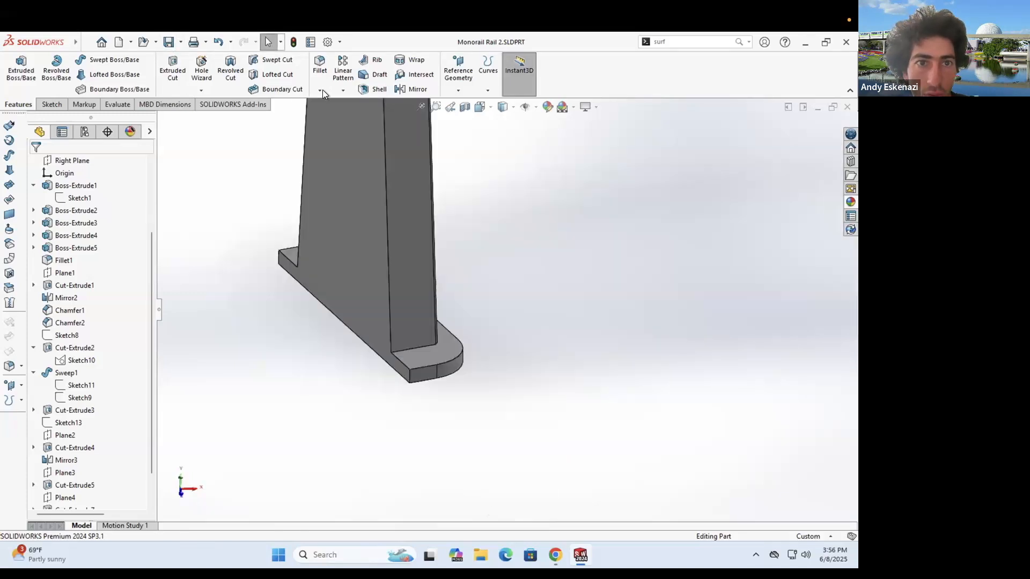
pyautogui.click(423, 365)
pyautogui.scroll(6, 301, 350)
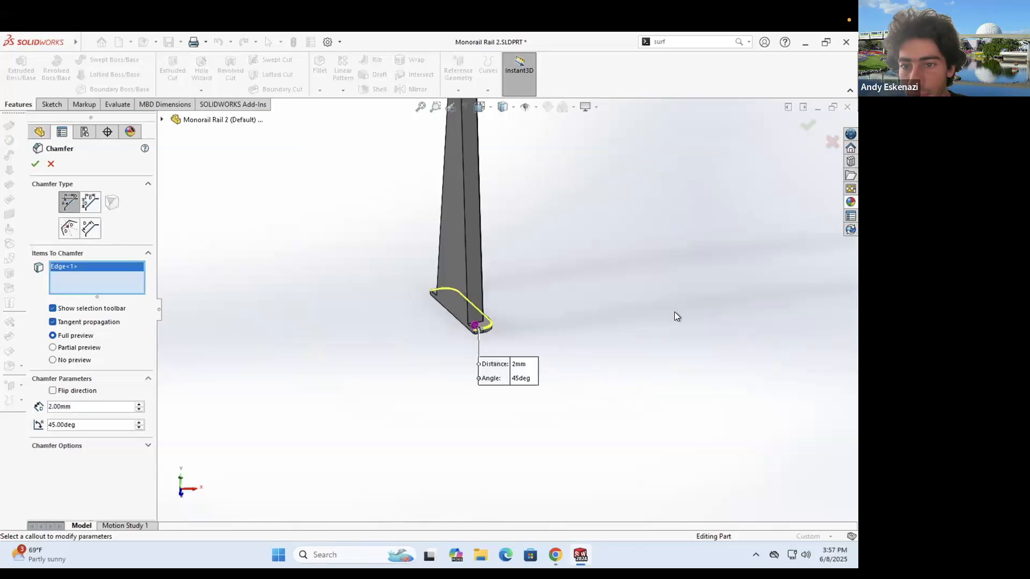
pyautogui.scroll(3, 674, 313)
pyautogui.scroll(-3, 623, 308)
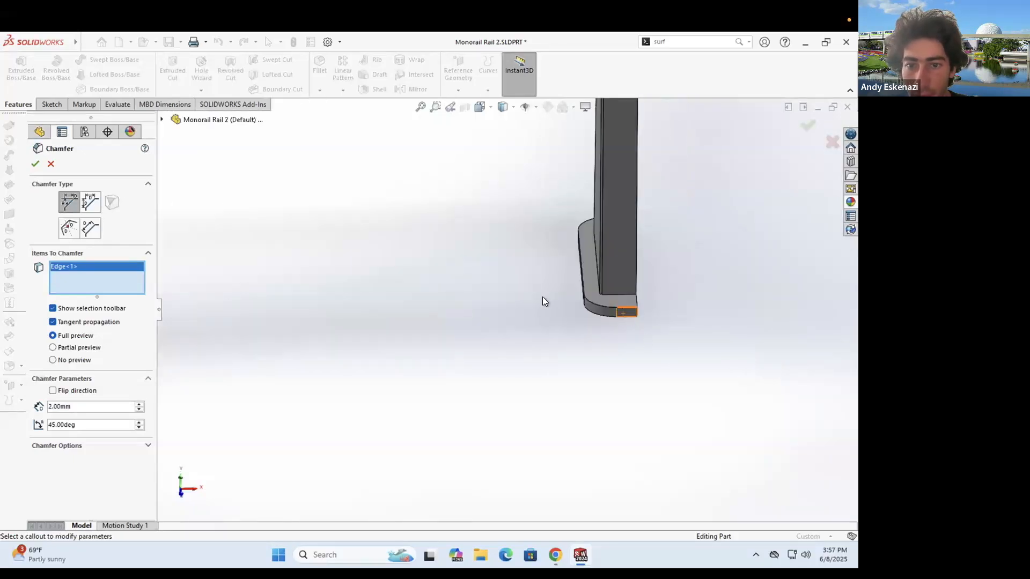
pyautogui.click(583, 289)
pyautogui.press('Return')
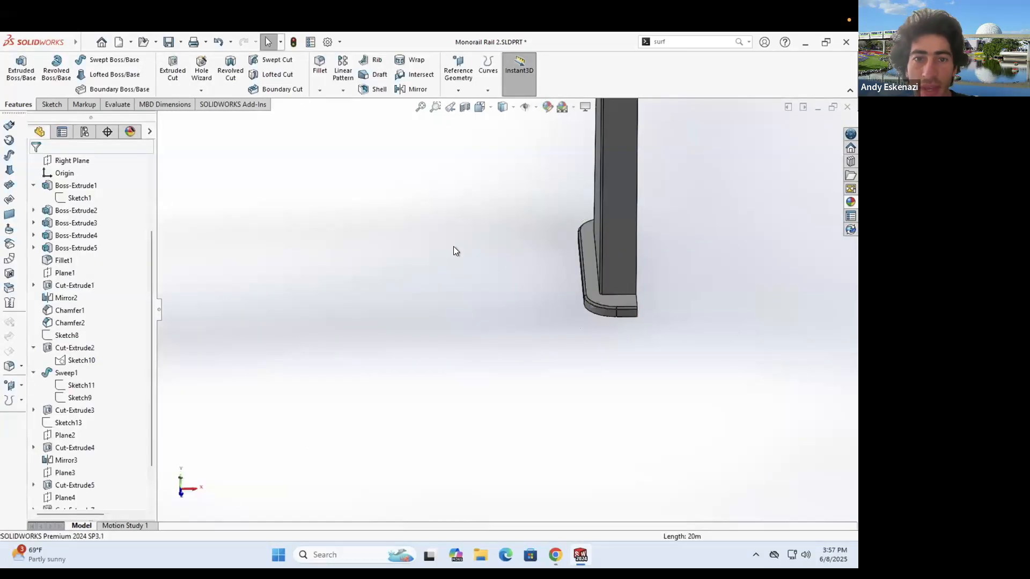
pyautogui.press('f')
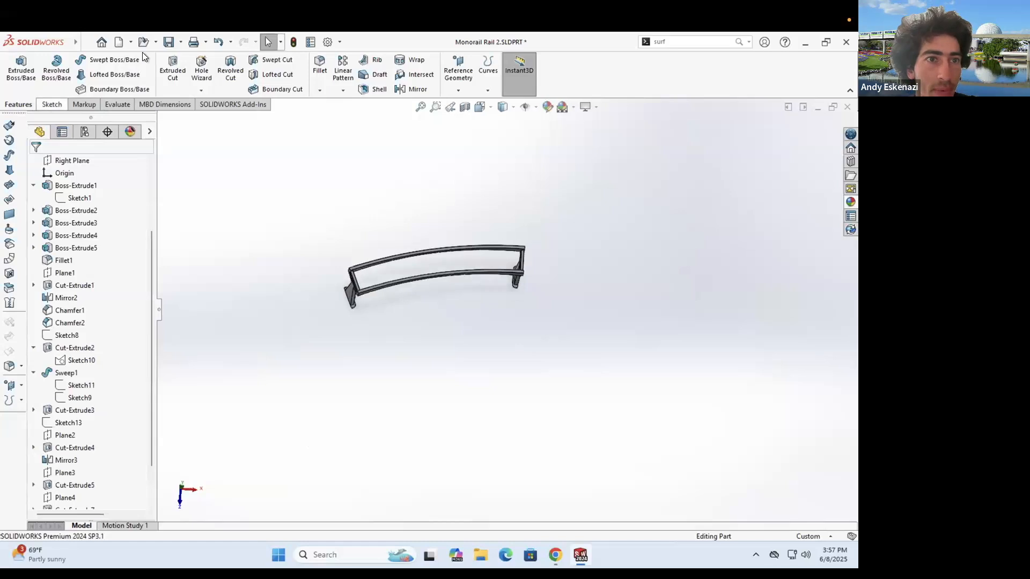
# - Start a new sketch on the plane through the rail, picking the top rail's inner edge
pyautogui.click(53, 105)
pyautogui.click(20, 67)
pyautogui.click(355, 267)
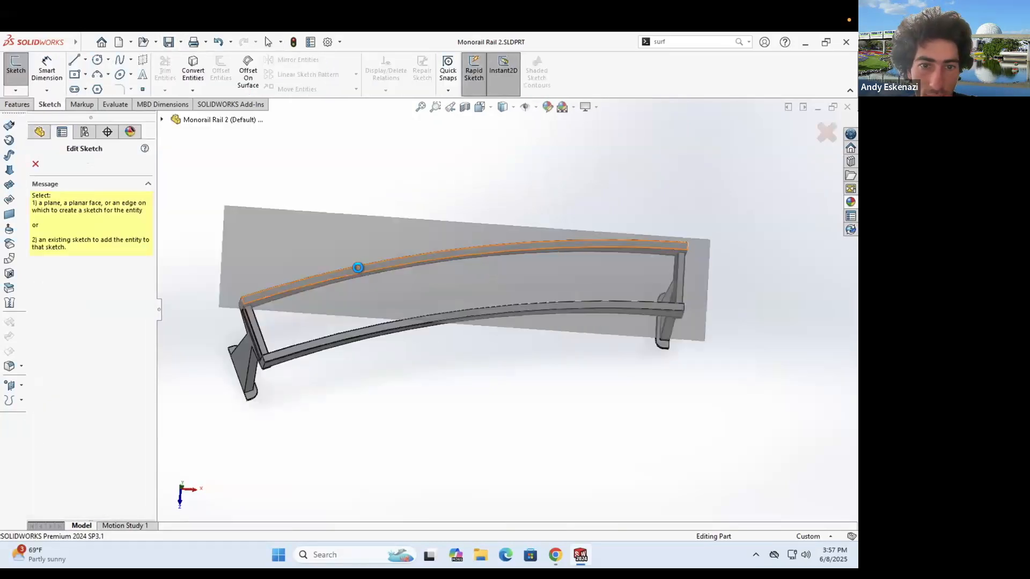
pyautogui.click(325, 331)
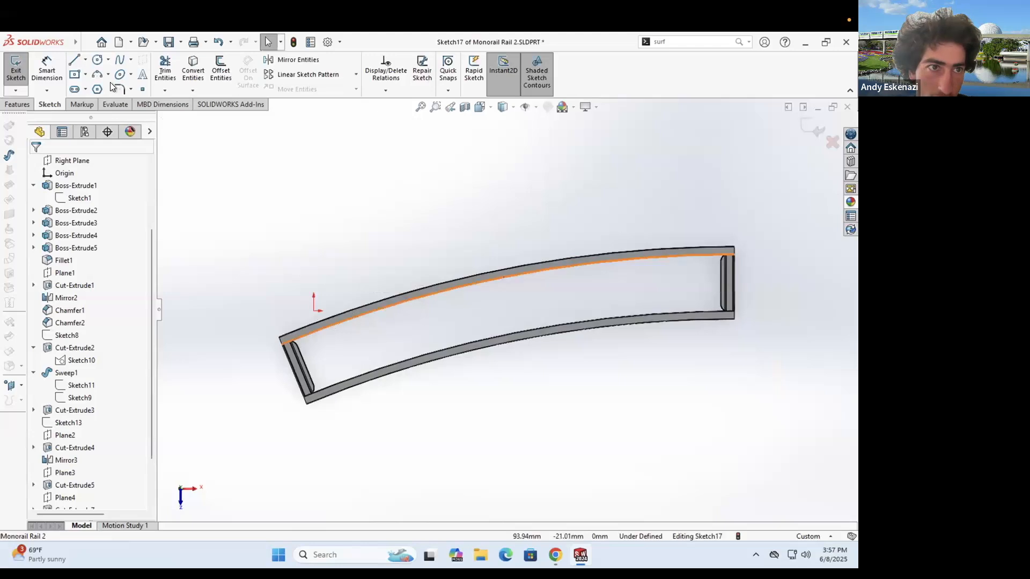
# - Draw a three-point arc spanning the upper curved rail from end to end
pyautogui.click(99, 73)
pyautogui.scroll(-2, 316, 346)
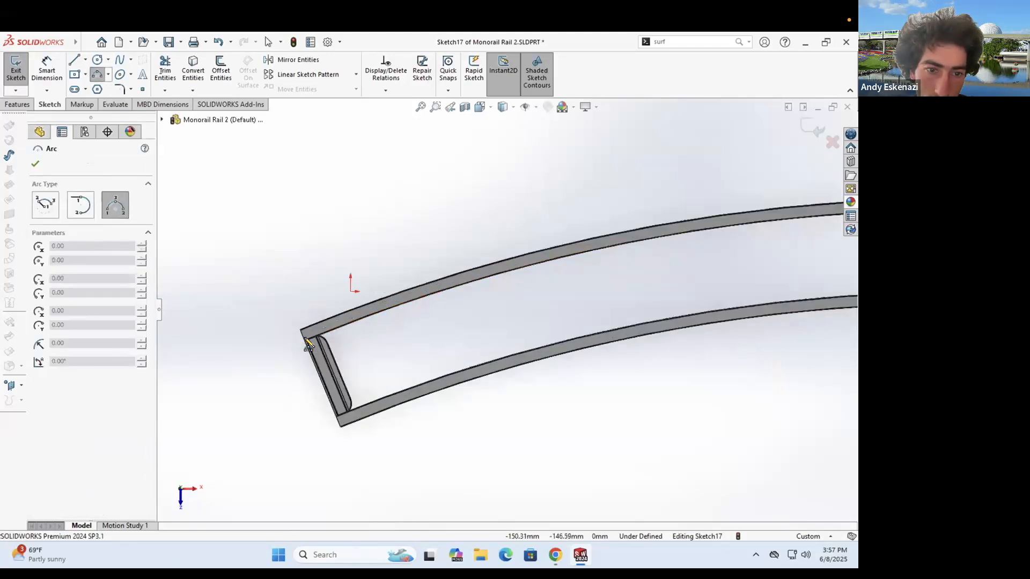
pyautogui.click(307, 343)
pyautogui.scroll(2, 636, 284)
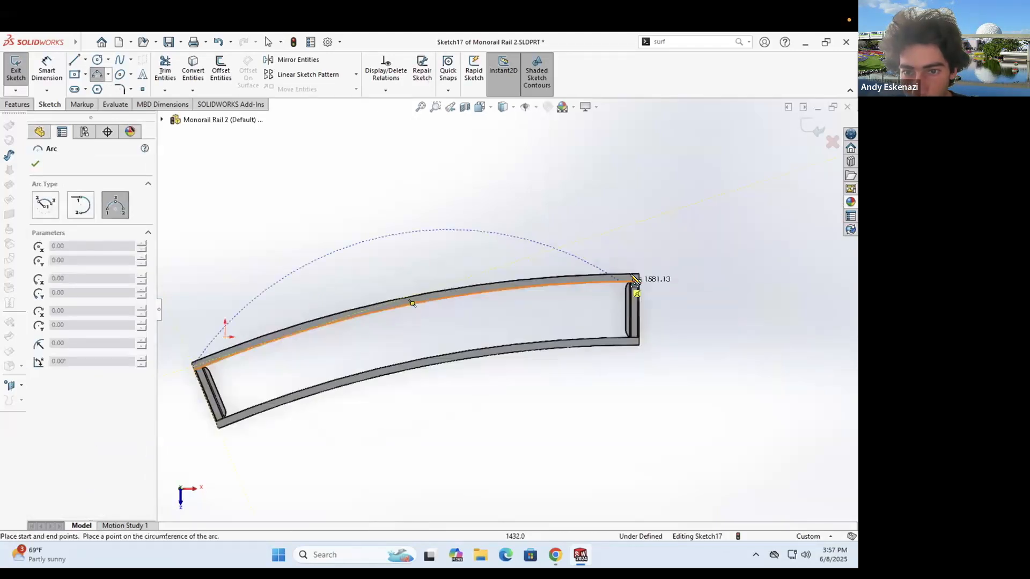
pyautogui.click(629, 290)
pyautogui.scroll(-2, 628, 290)
pyautogui.scroll(-2, 370, 322)
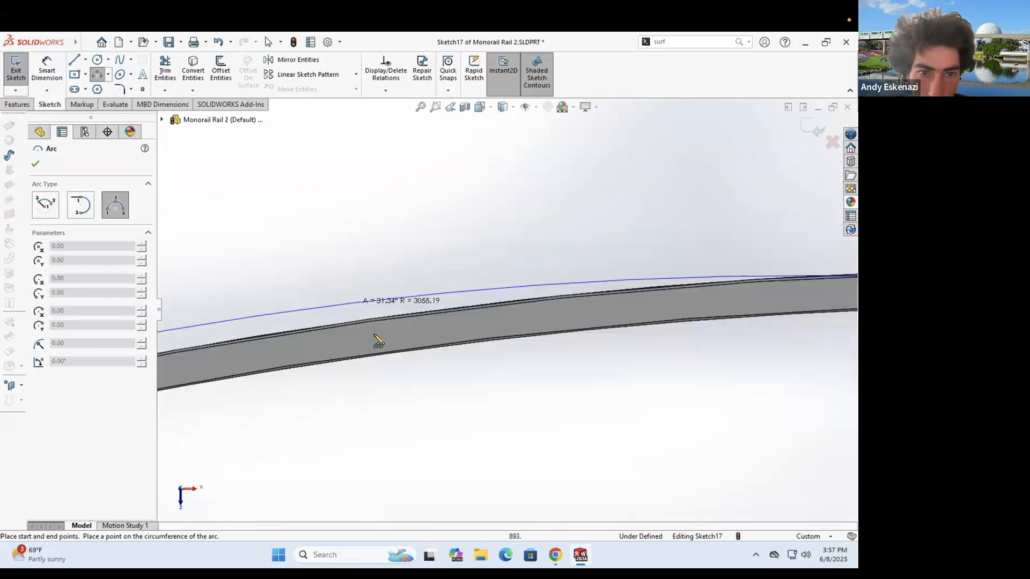
pyautogui.click(377, 344)
# - Draw a second three-point arc along the lower rail, then select it with the lower rail edge
pyautogui.scroll(2, 568, 348)
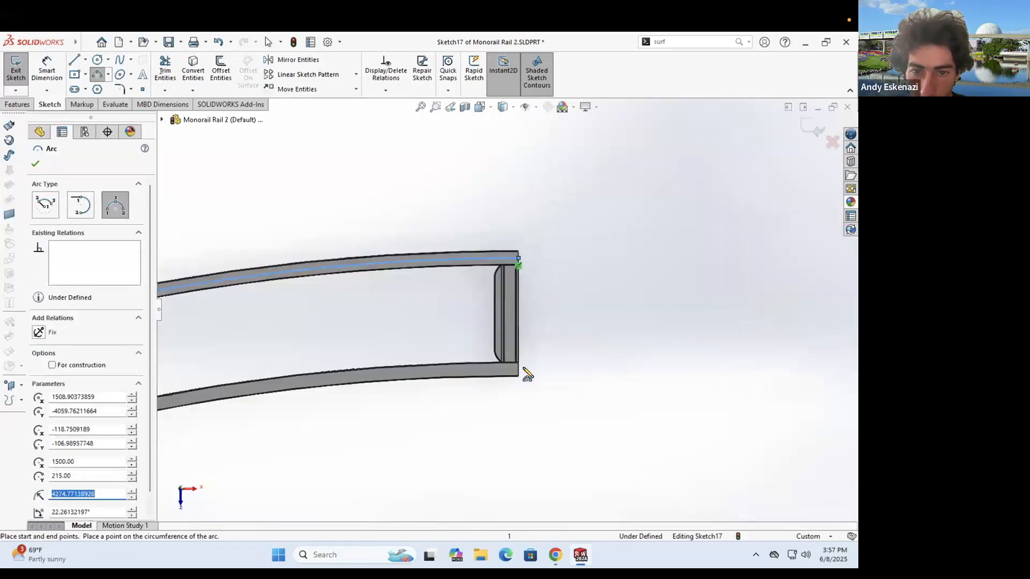
pyautogui.click(519, 370)
pyautogui.scroll(5, 628, 290)
pyautogui.scroll(-6, 288, 372)
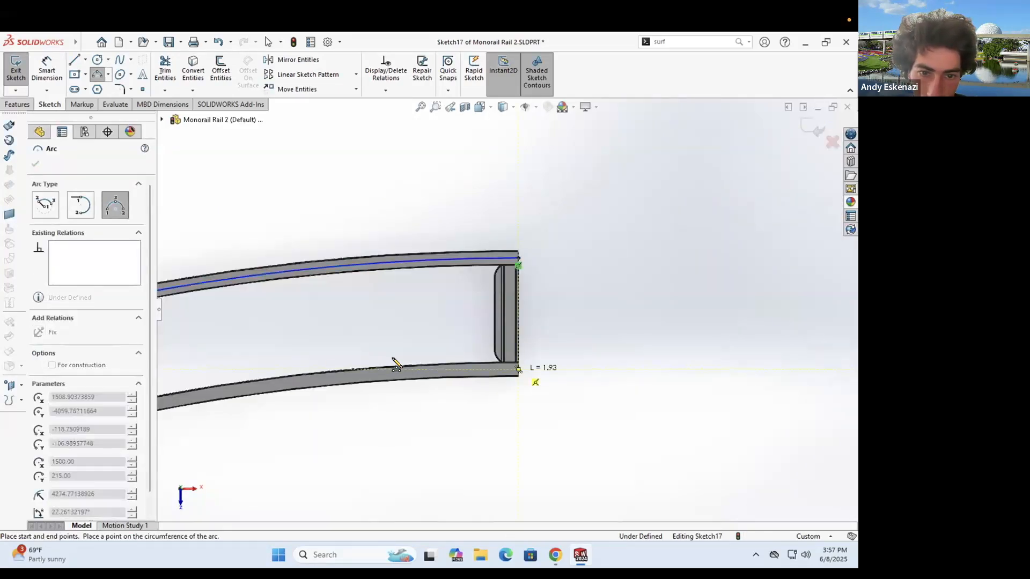
pyautogui.click(407, 352)
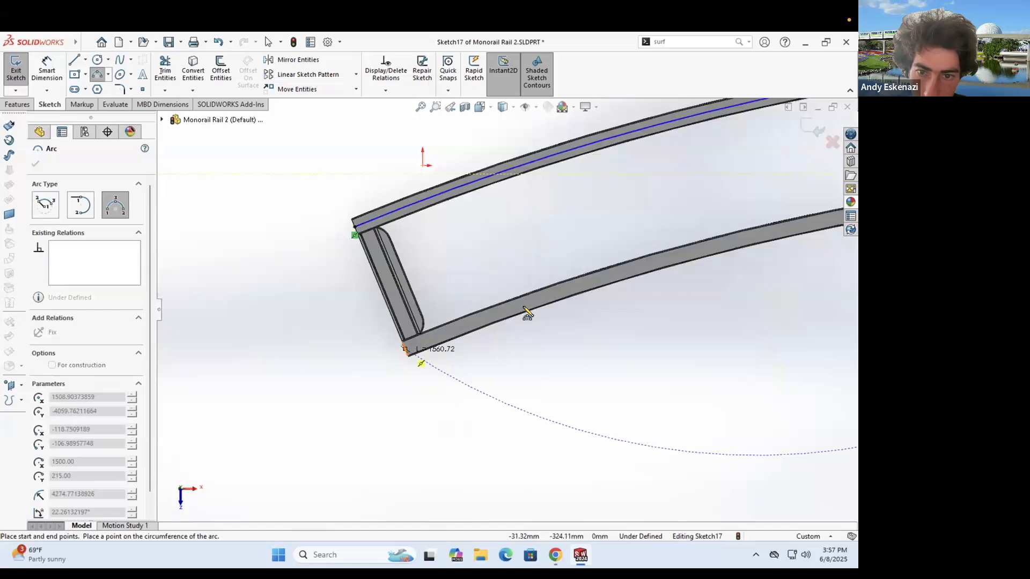
pyautogui.scroll(-2, 526, 311)
pyautogui.click(403, 352)
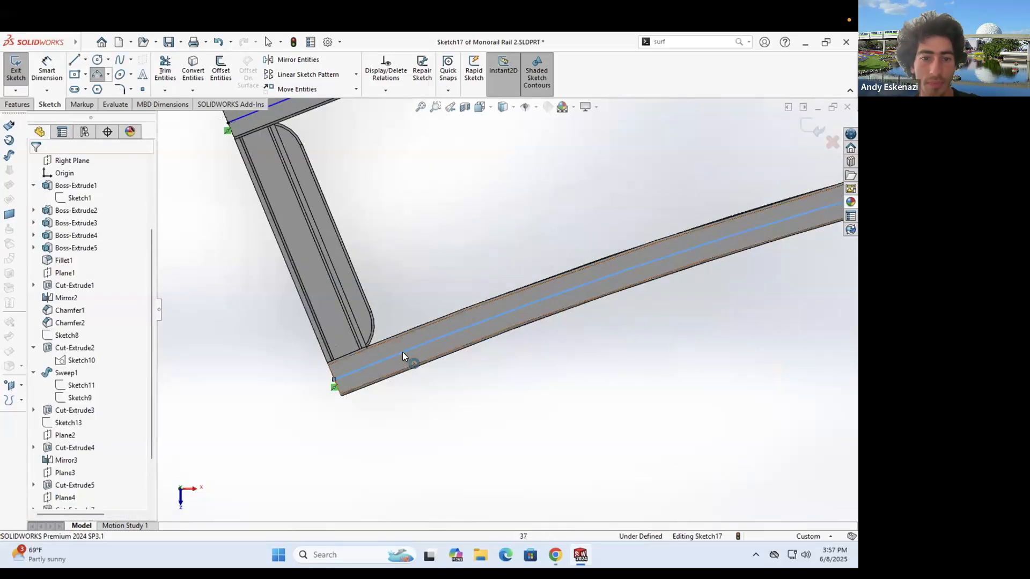
pyautogui.click(378, 373)
pyautogui.keyDown('ctrl'); pyautogui.click(349, 392); pyautogui.keyUp('ctrl')
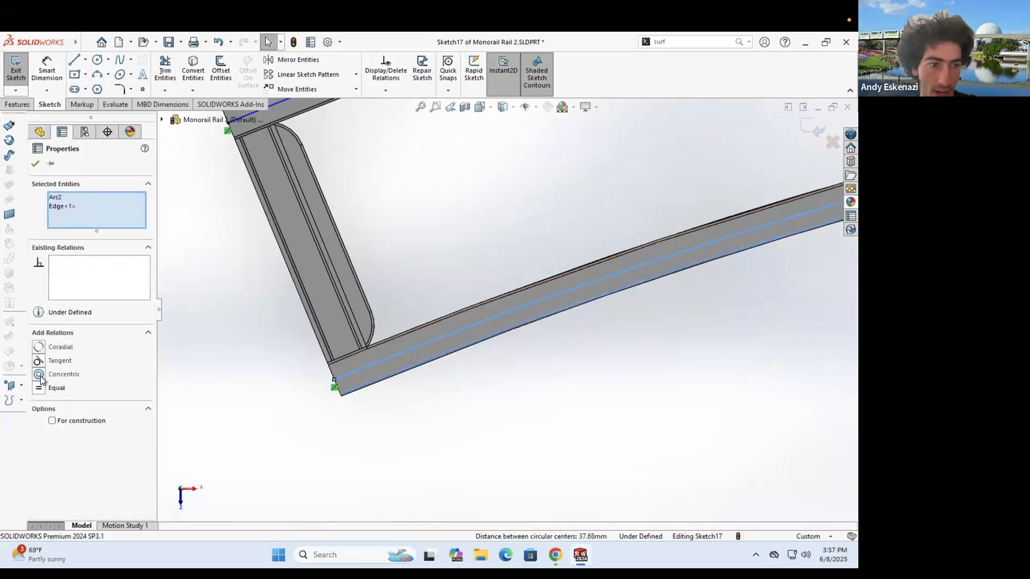
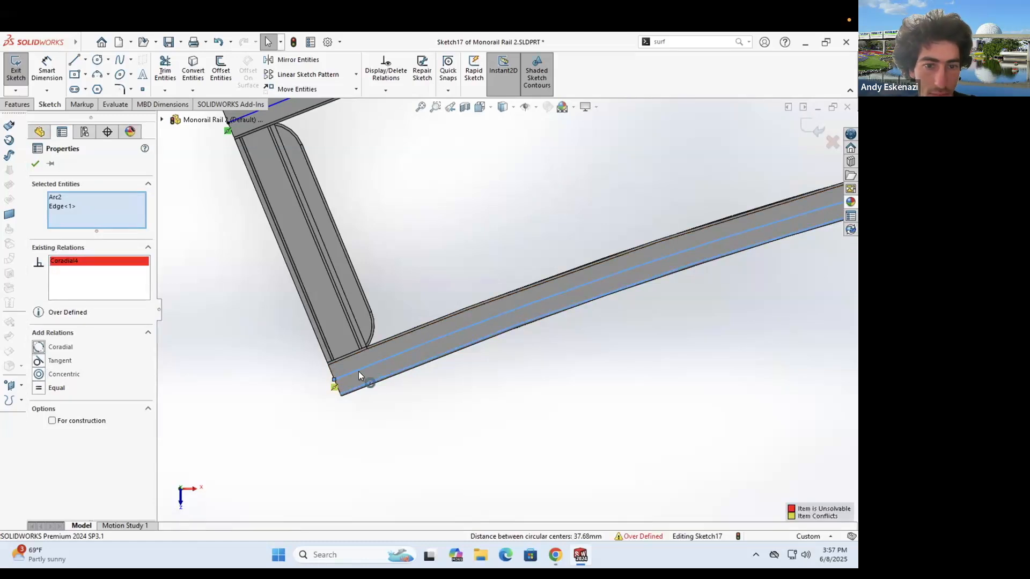
# - Undo the conflicting Coradial4 relation and pair the lower sketch arc with the lower rail edge
pyautogui.hotkey('ctrl', 'z')
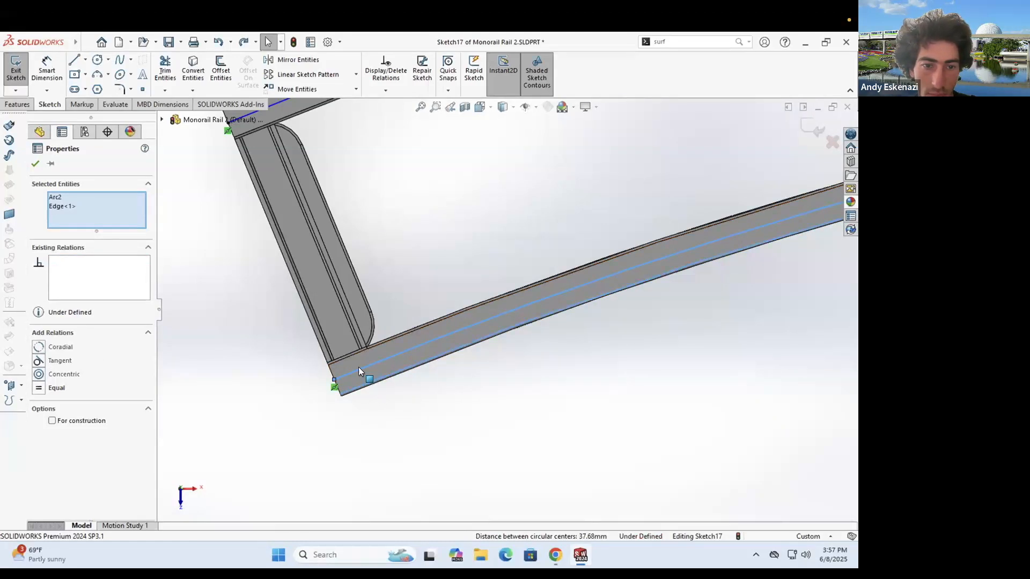
pyautogui.press('Escape')
pyautogui.click(357, 386)
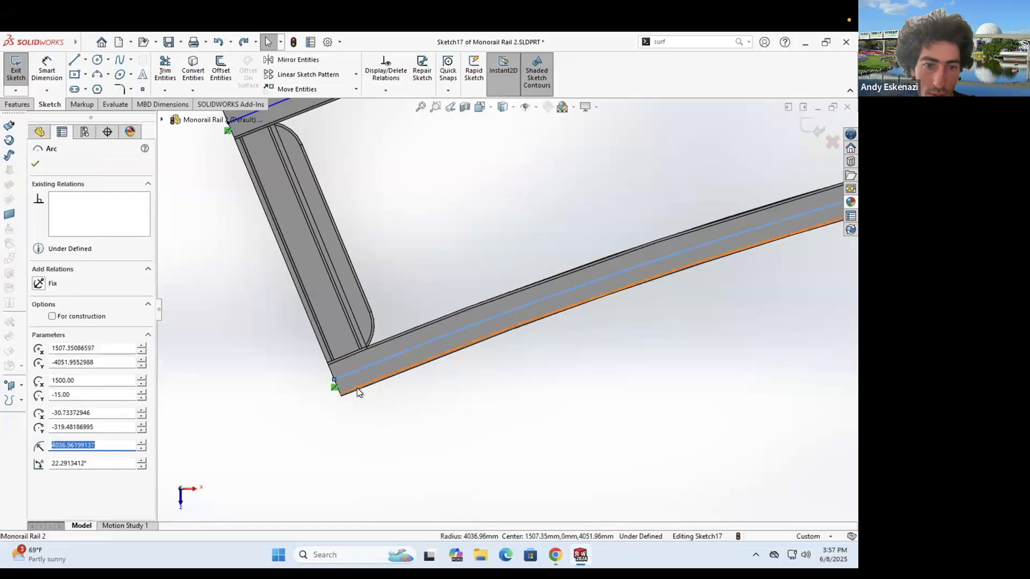
pyautogui.keyDown('ctrl'); pyautogui.click(354, 388); pyautogui.keyUp('ctrl')
pyautogui.press('Escape')
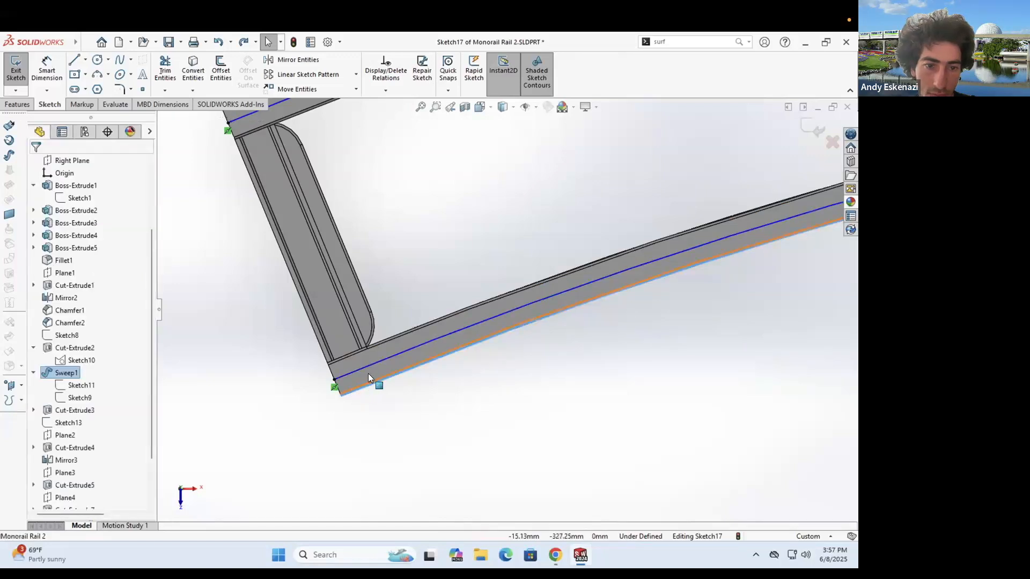
pyautogui.scroll(-2, 338, 368)
pyautogui.click(351, 391)
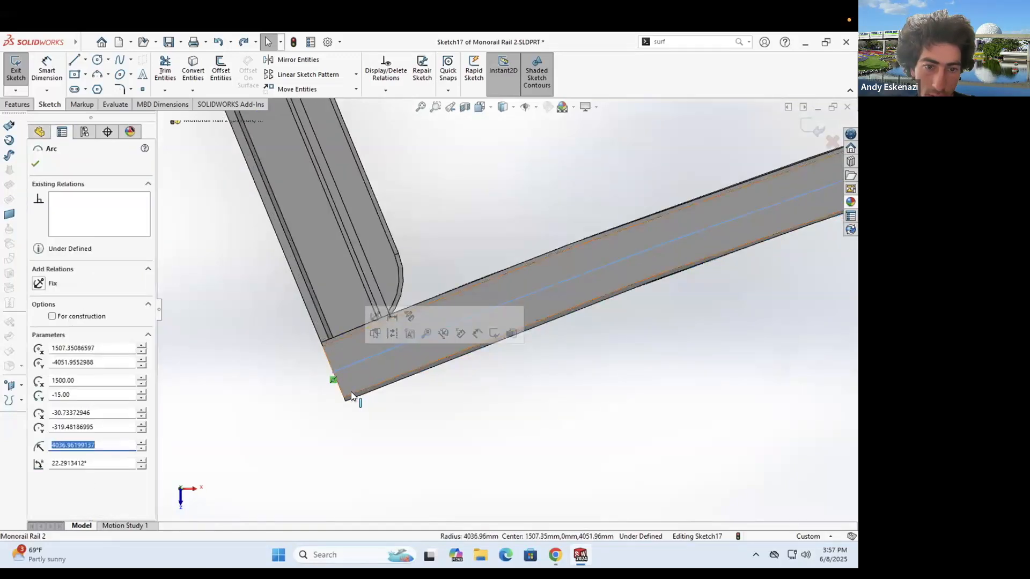
pyautogui.keyDown('ctrl'); pyautogui.click(416, 373); pyautogui.keyUp('ctrl')
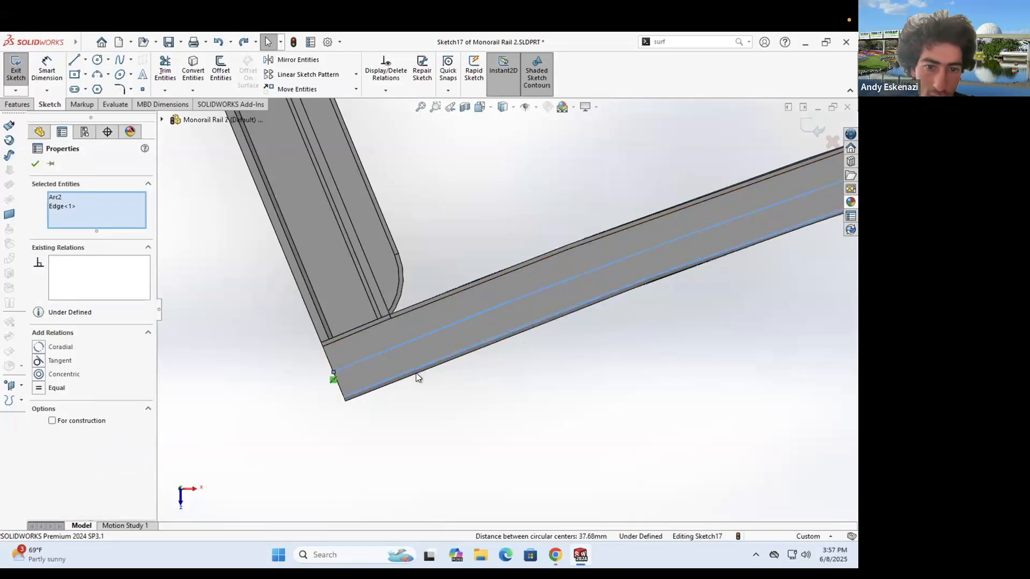
pyautogui.click(423, 417)
# - Relate the upper arc to its rail edge so Sketch17 becomes fully defined
pyautogui.scroll(2, 455, 234)
pyautogui.scroll(5, 474, 270)
pyautogui.scroll(-4, 473, 271)
pyautogui.click(473, 271)
pyautogui.scroll(-3, 495, 302)
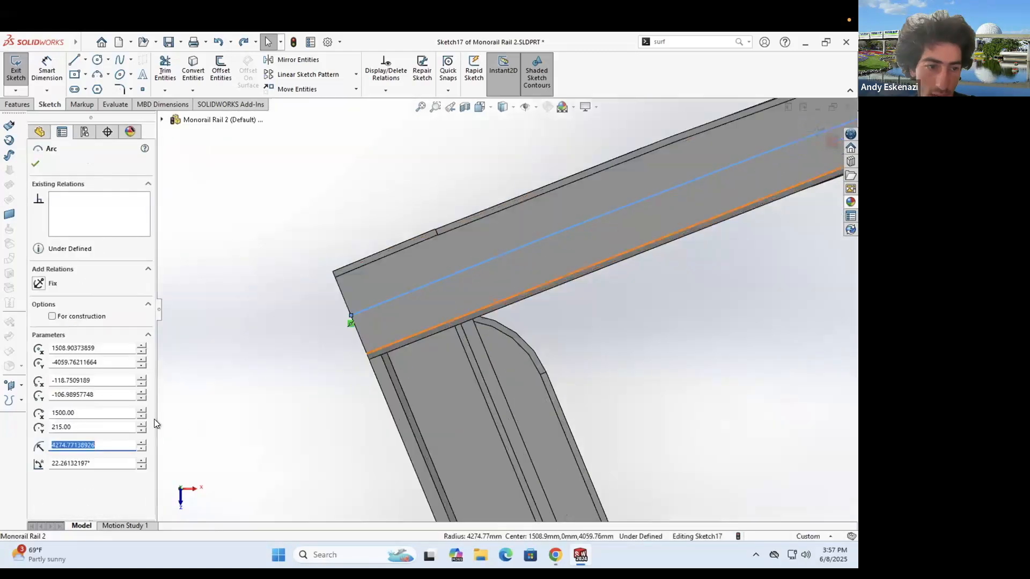
pyautogui.click(37, 377)
pyautogui.click(16, 70)
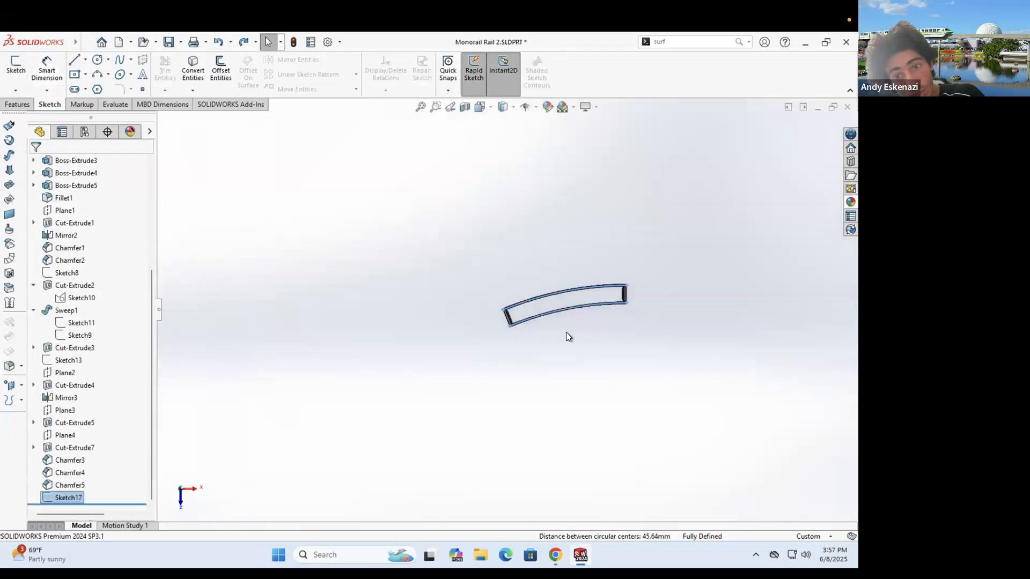
# - Switch to the Monorail Assembly and orbit to a steeper top view
pyautogui.moveTo(596, 207); pyautogui.dragTo(472, 290, button='middle')
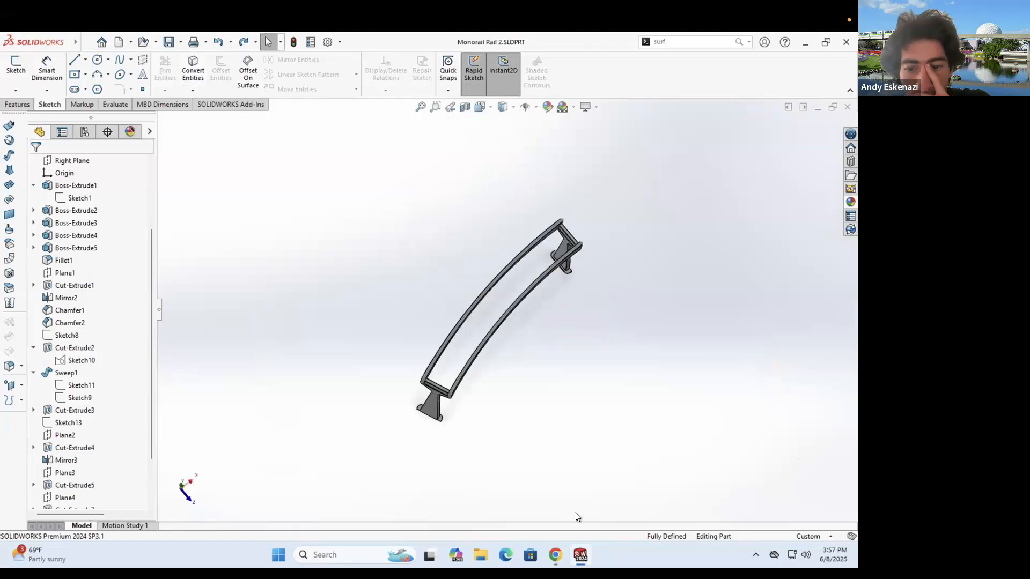
pyautogui.moveTo(580, 555)
pyautogui.click(513, 446)
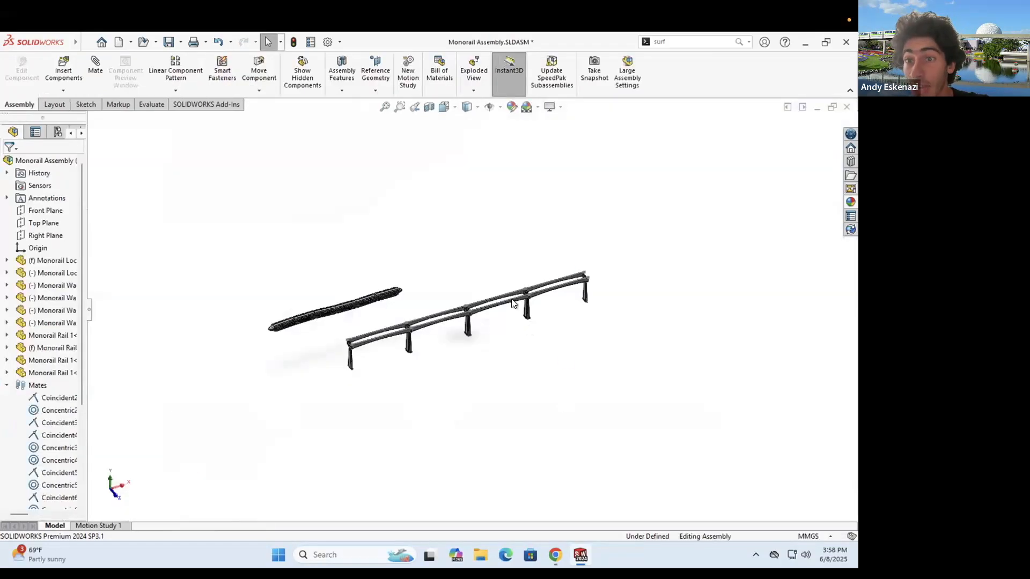
pyautogui.moveTo(513, 303); pyautogui.dragTo(524, 220, button='middle')
pyautogui.scroll(-3, 418, 275)
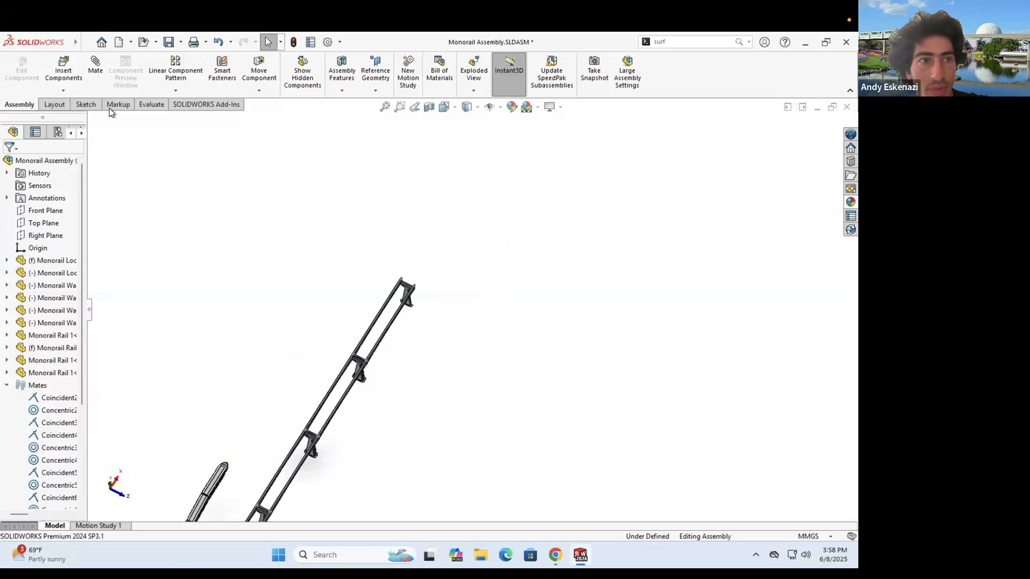
# - Insert the curved Monorail Rail 2 and place it beside the straight track
pyautogui.click(55, 72)
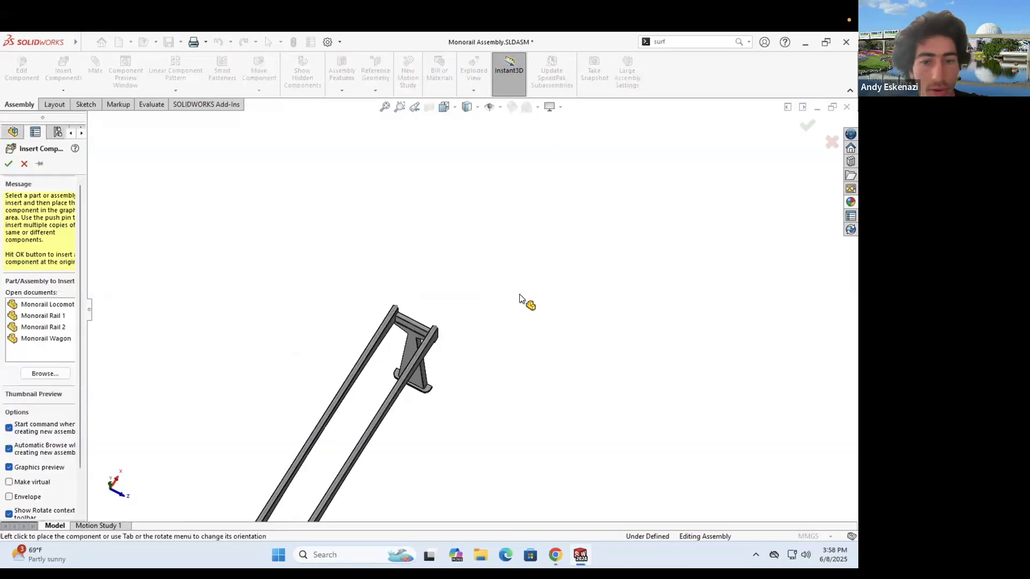
pyautogui.scroll(5, 563, 379)
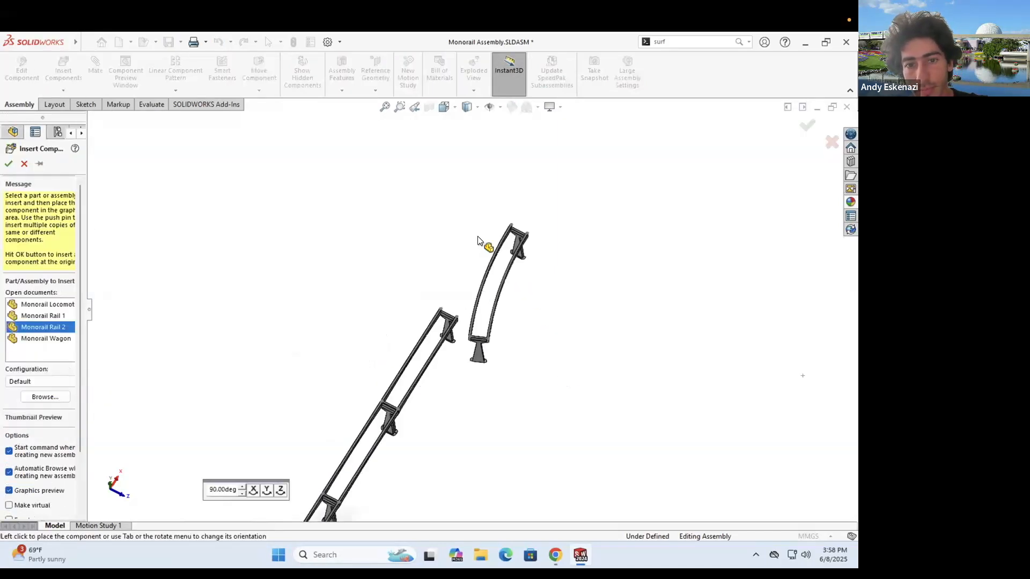
pyautogui.click(481, 207)
pyautogui.click(509, 317)
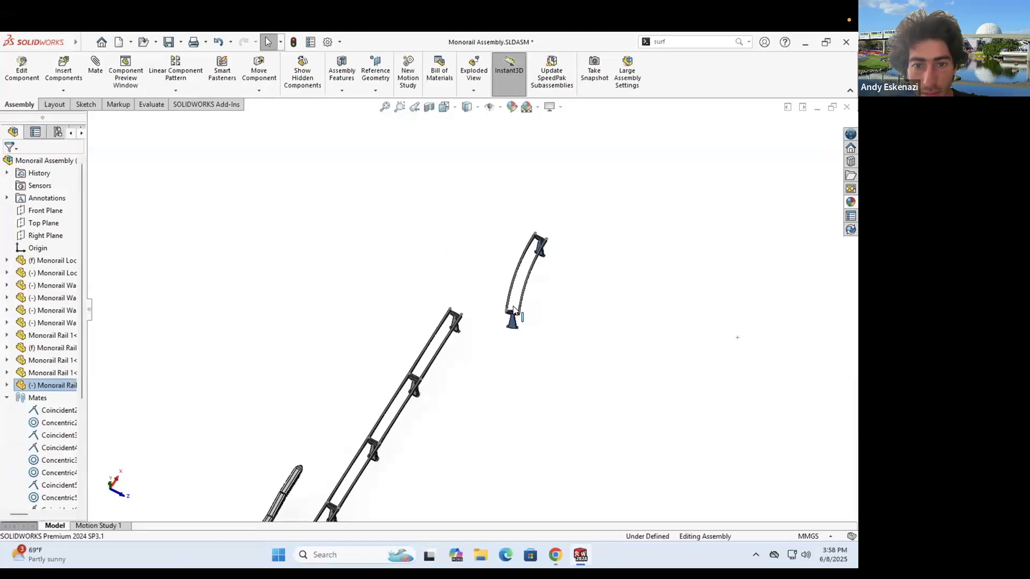
pyautogui.scroll(-5, 513, 310)
pyautogui.click(262, 182)
# - Mate the curved rail's end face coincident with the straight rail's face
pyautogui.click(96, 72)
pyautogui.scroll(-3, 410, 294)
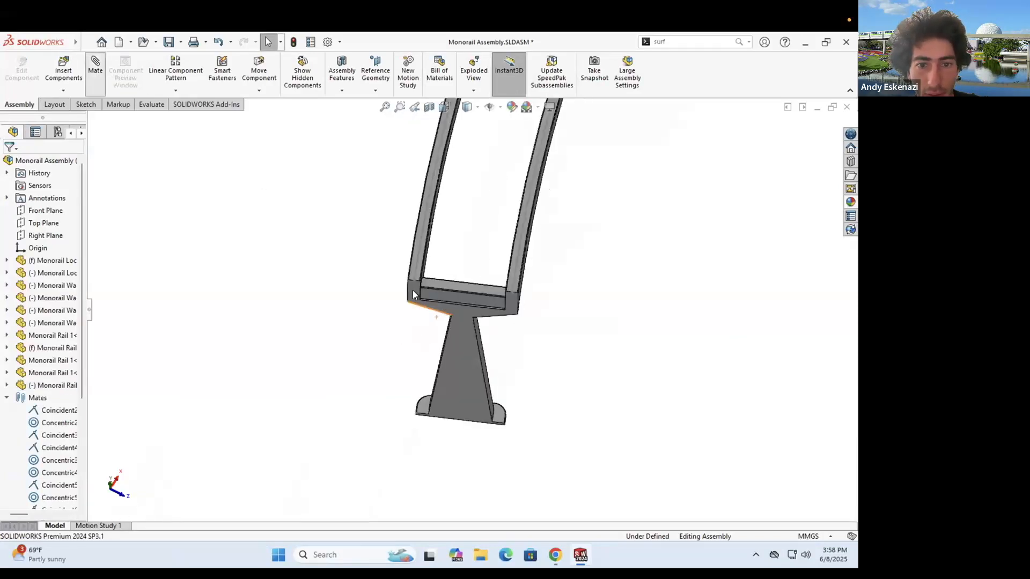
pyautogui.click(412, 290)
pyautogui.scroll(3, 288, 333)
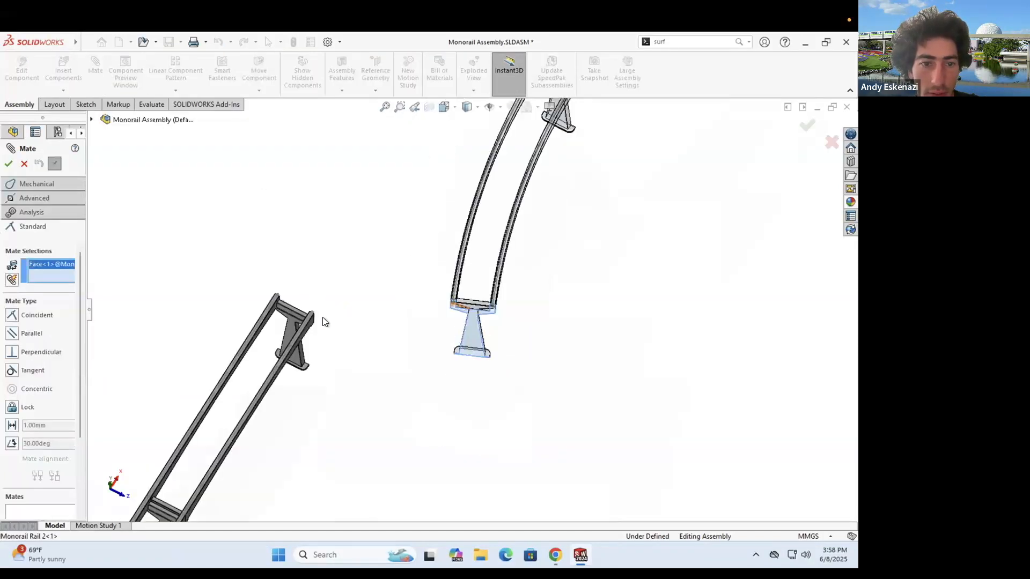
pyautogui.scroll(-5, 323, 318)
pyautogui.click(360, 311)
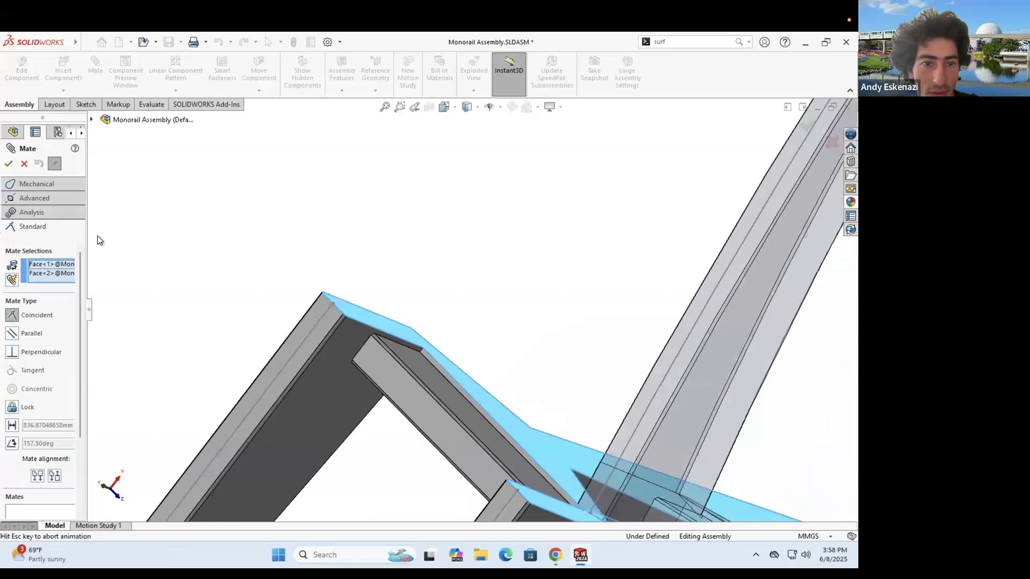
pyautogui.press('Return')
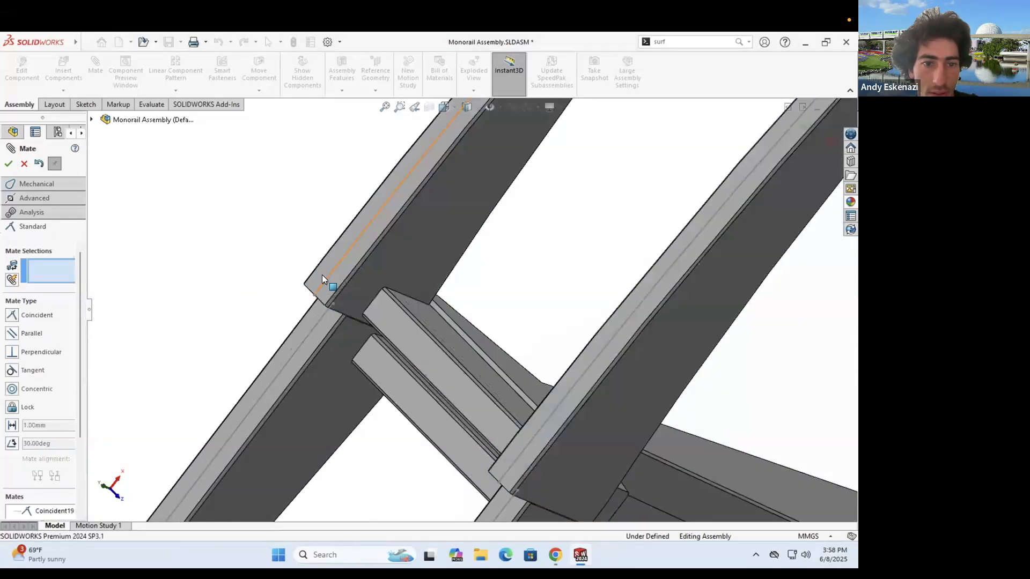
# - Add two more coincident mates aligning the rail end faces, then begin inserting another Monorail Rail 2
pyautogui.click(325, 318)
pyautogui.click(10, 164)
pyautogui.moveTo(316, 293); pyautogui.dragTo(257, 257, button='middle')
pyautogui.click(304, 308)
pyautogui.click(296, 284)
pyautogui.click(9, 165)
pyautogui.scroll(5, 269, 316)
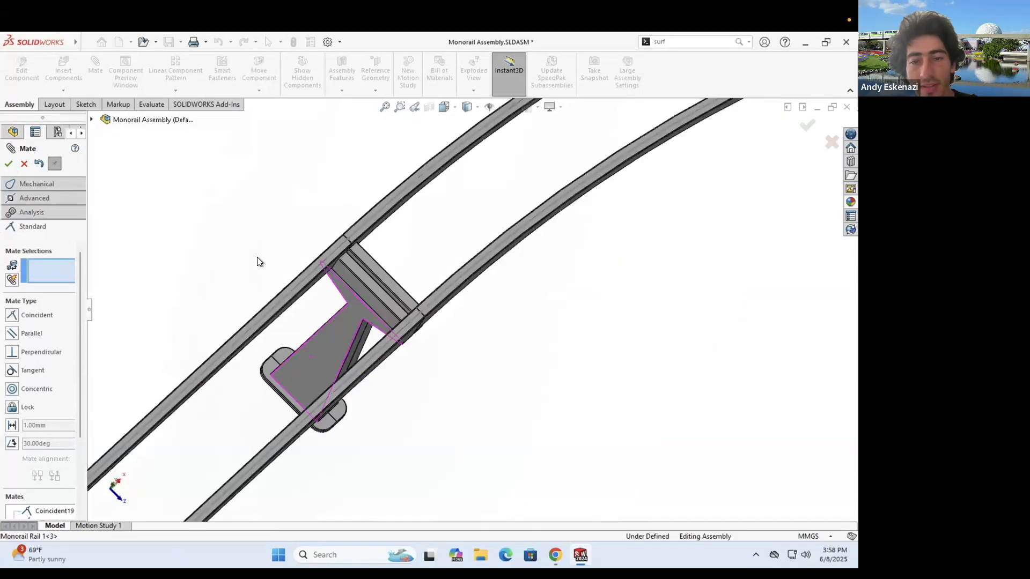
pyautogui.scroll(5, 380, 291)
pyautogui.moveTo(417, 254); pyautogui.dragTo(420, 204, button='middle')
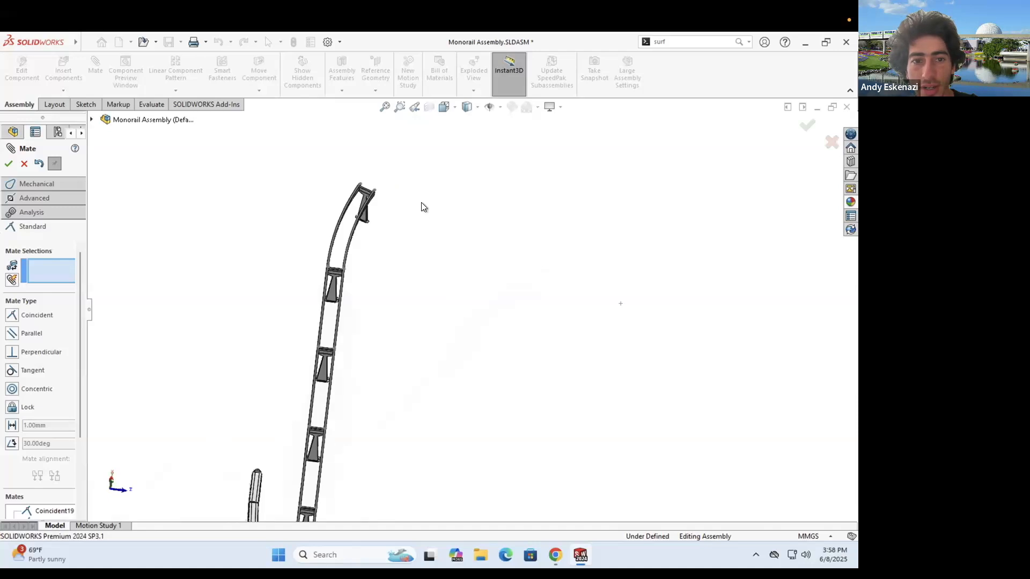
pyautogui.scroll(-3, 290, 201)
pyautogui.click(25, 164)
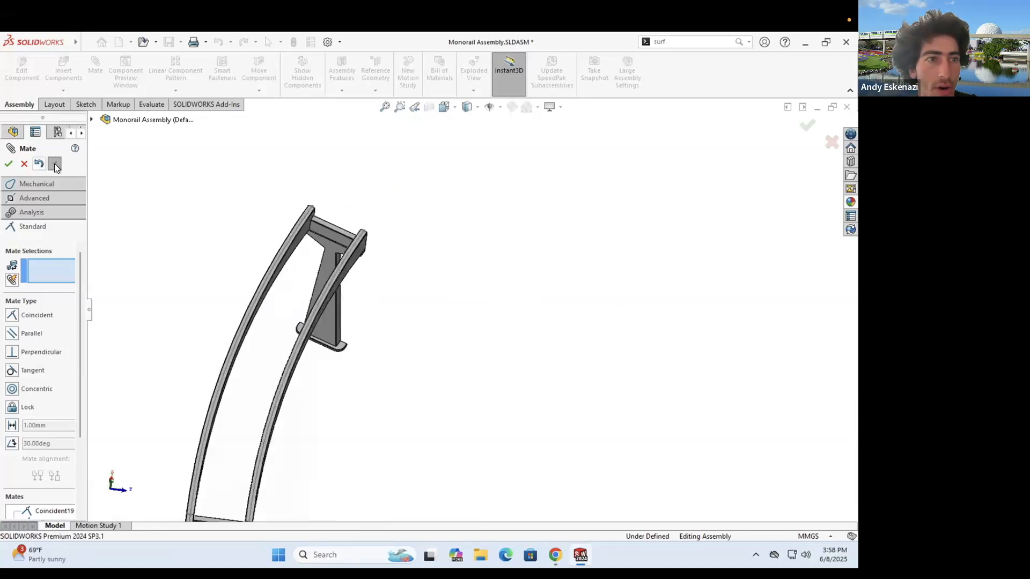
pyautogui.click(64, 328)
pyautogui.click(499, 268)
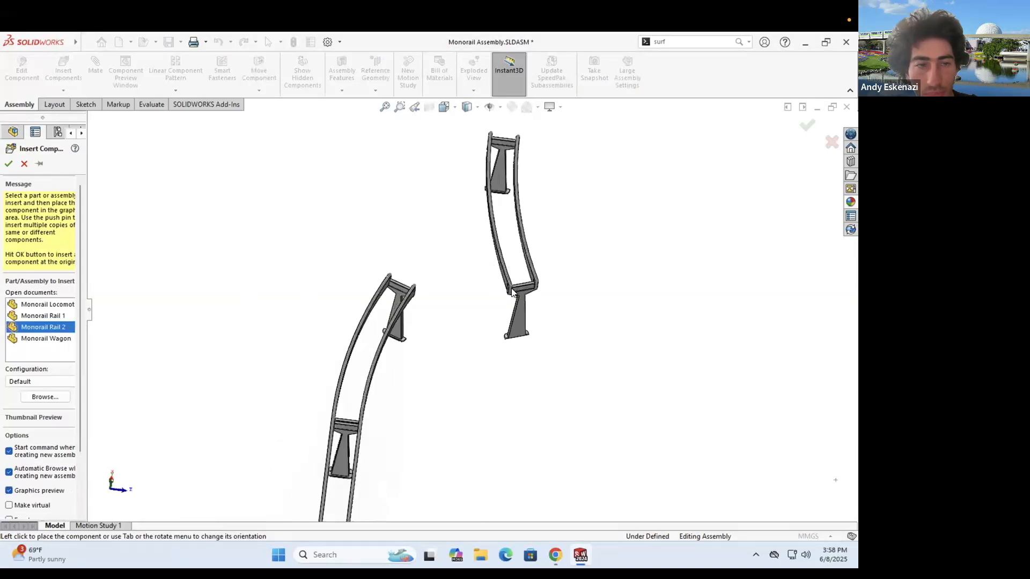
pyautogui.scroll(-2, 511, 320)
pyautogui.press('m')
pyautogui.scroll(-3, 536, 327)
pyautogui.click(558, 332)
pyautogui.scroll(3, 289, 305)
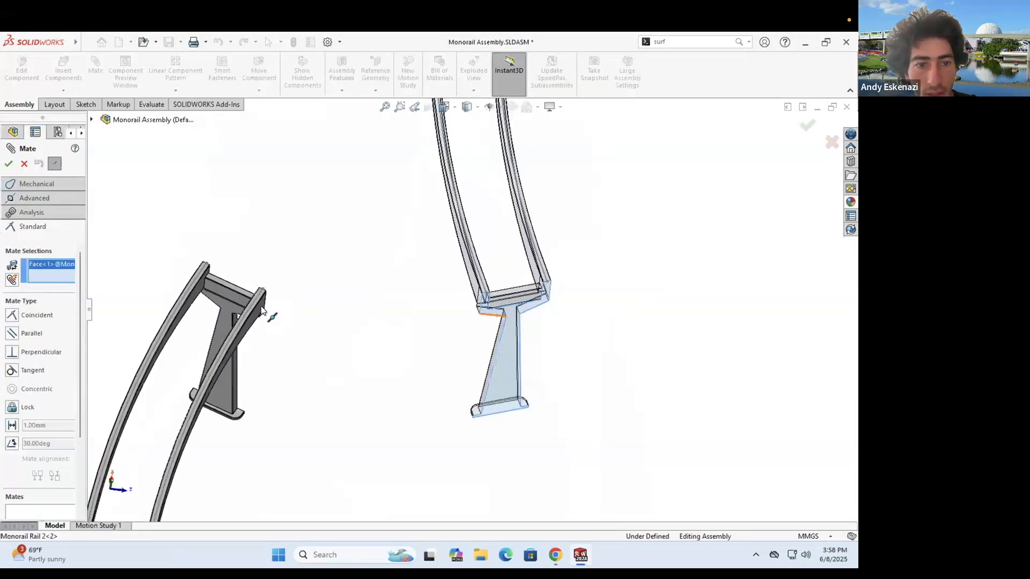
pyautogui.scroll(-2, 295, 303)
pyautogui.scroll(-2, 375, 327)
pyautogui.click(382, 335)
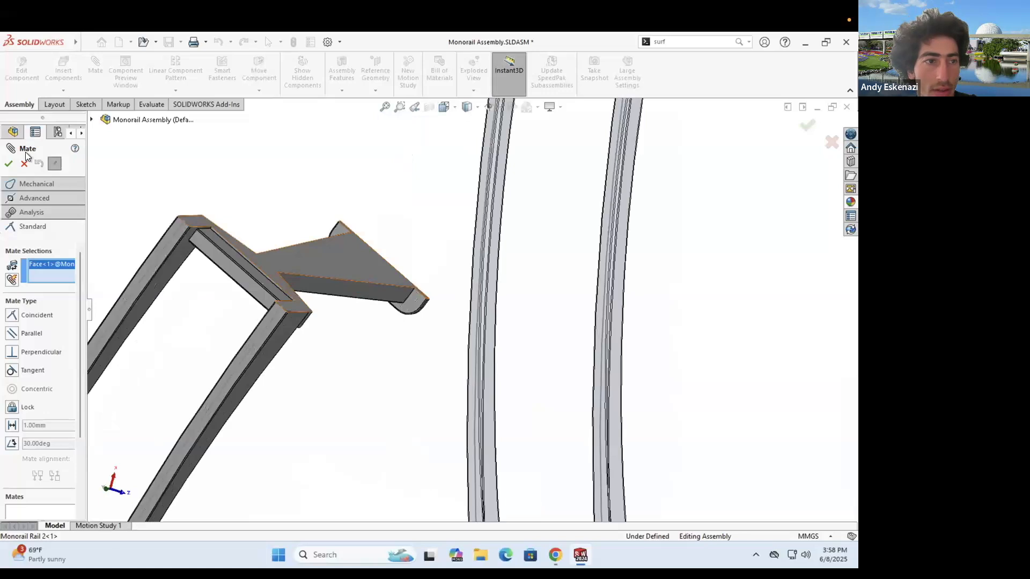
pyautogui.press('Return')
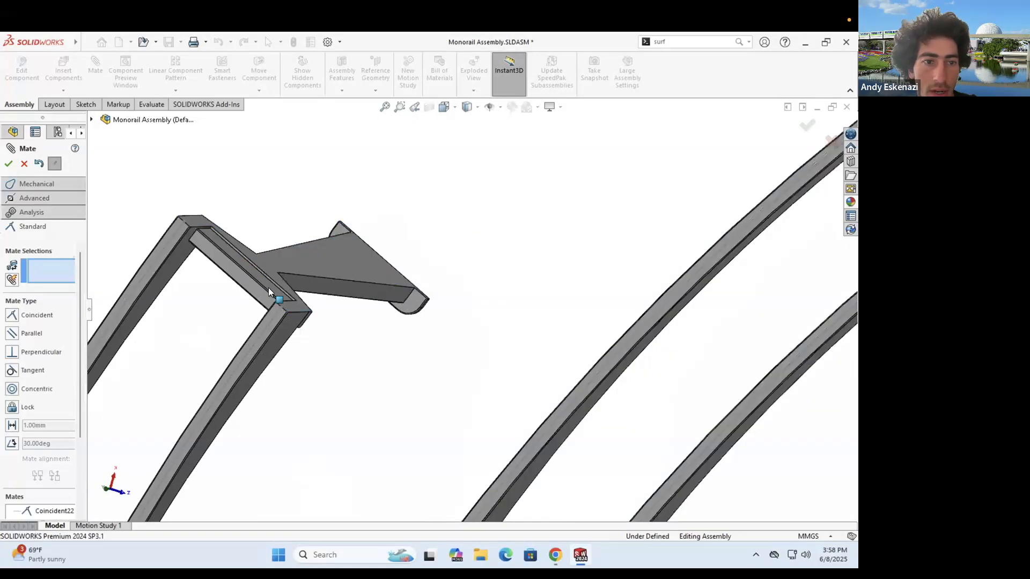
pyautogui.moveTo(194, 232); pyautogui.dragTo(328, 263, button='middle')
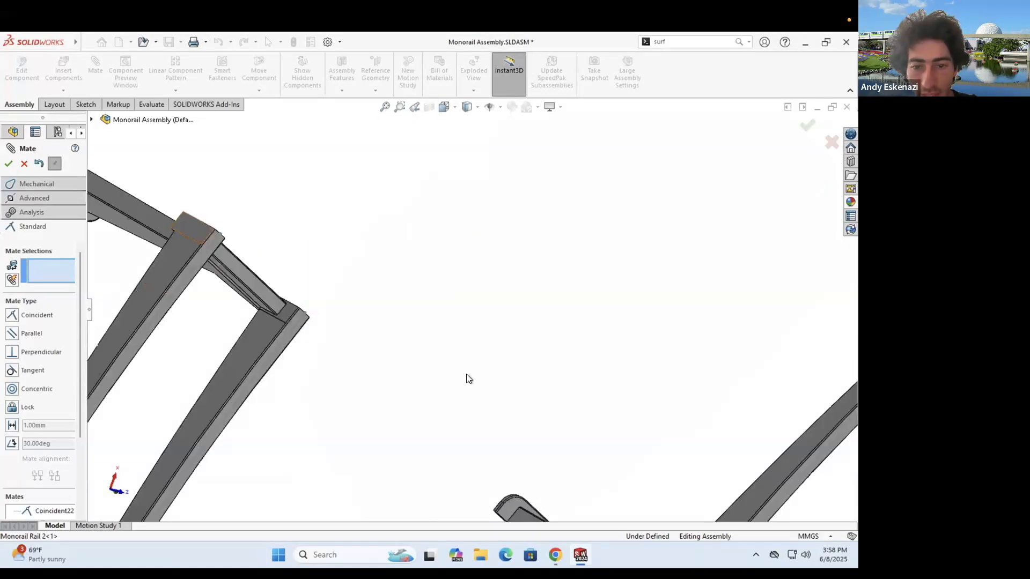
pyautogui.click(195, 229)
pyautogui.scroll(2, 466, 374)
pyautogui.scroll(-1, 502, 270)
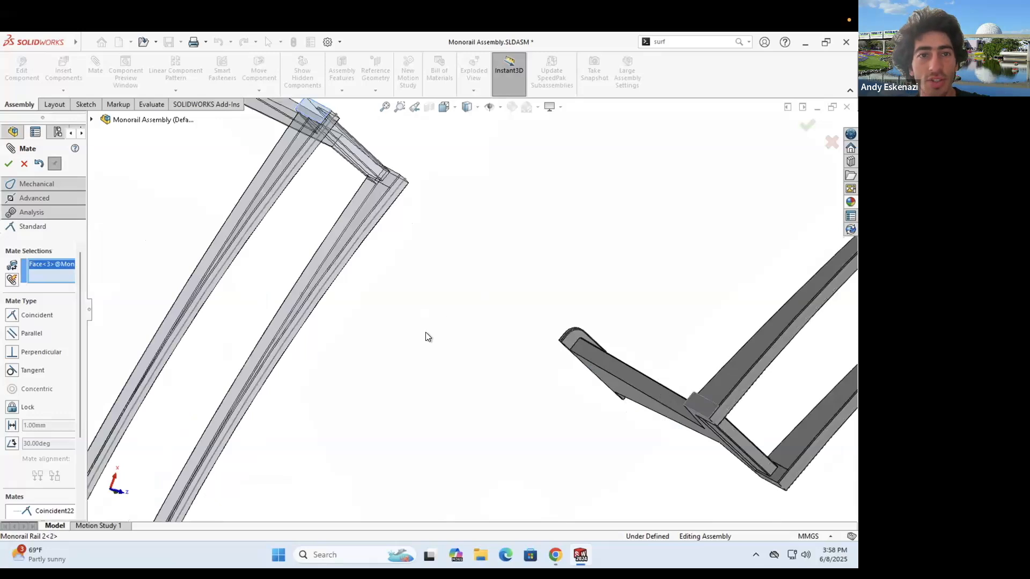
pyautogui.click(702, 403)
pyautogui.scroll(3, 426, 332)
pyautogui.click(9, 164)
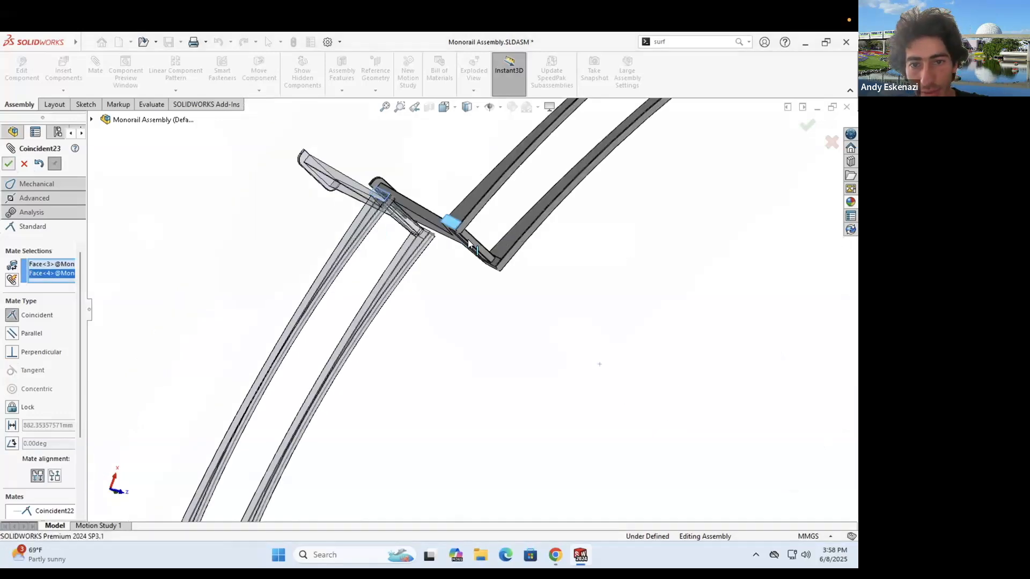
pyautogui.scroll(-5, 476, 257)
pyautogui.click(477, 256)
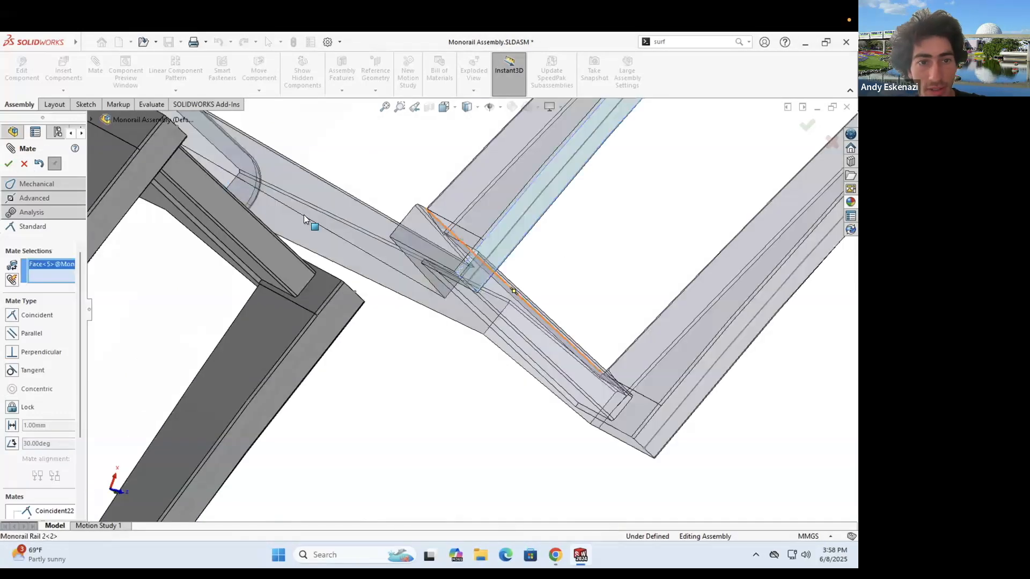
pyautogui.scroll(-3, 388, 261)
pyautogui.click(389, 265)
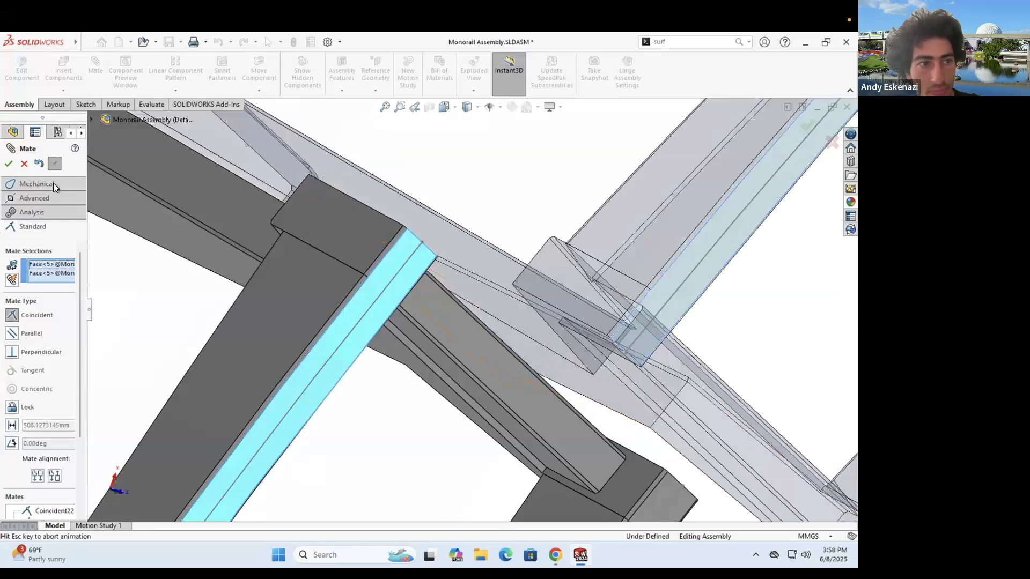
pyautogui.click(9, 164)
pyautogui.press('Escape')
pyautogui.scroll(5, 512, 322)
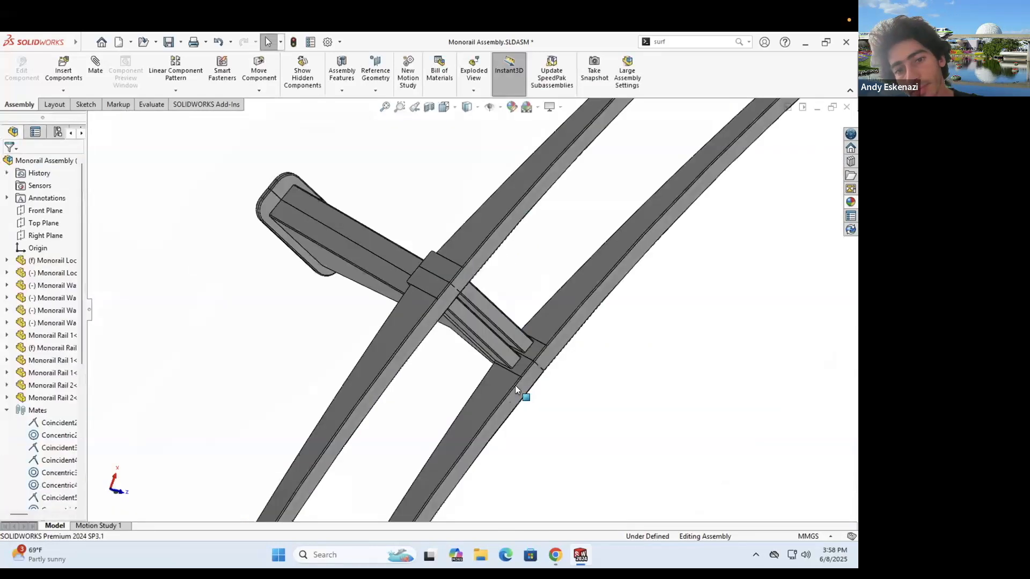
pyautogui.scroll(12, 467, 290)
pyautogui.scroll(-8, 474, 340)
pyautogui.scroll(3, 488, 212)
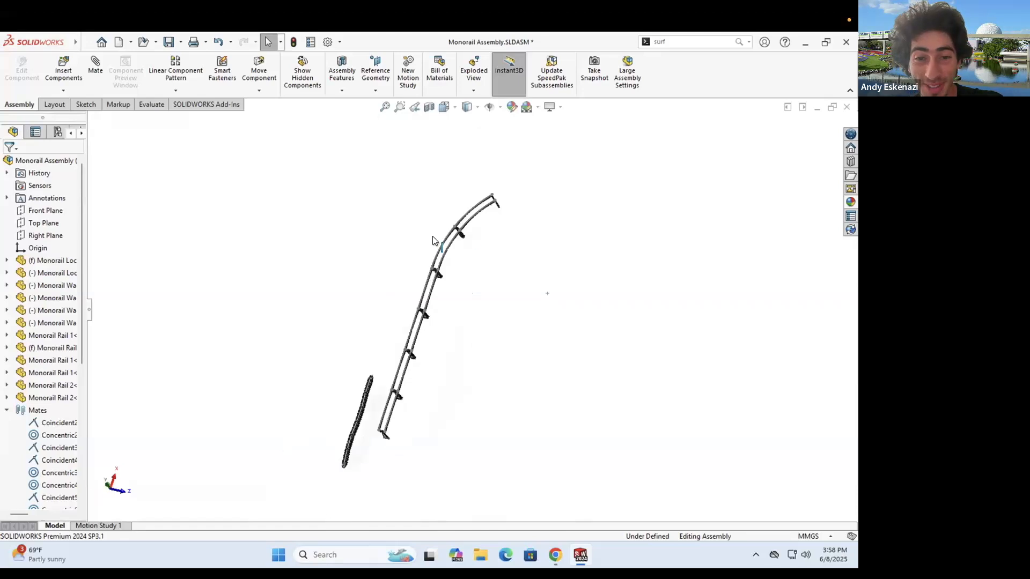
pyautogui.scroll(-3, 475, 262)
# - Copy both Monorail Rail 2 sections and drag the pasted copy clear of the track
pyautogui.scroll(-8, 414, 272)
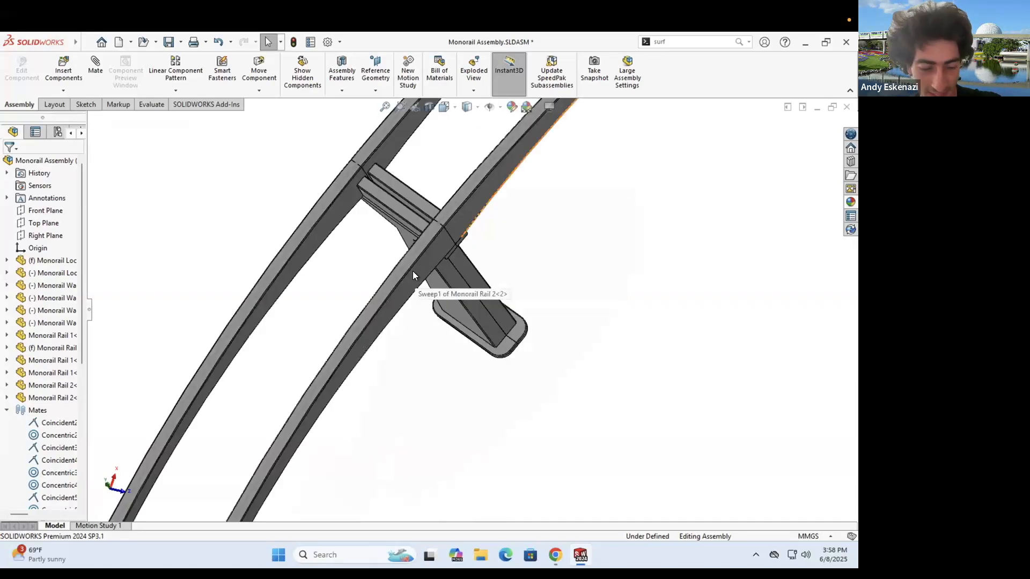
pyautogui.click(385, 285)
pyautogui.press('Escape')
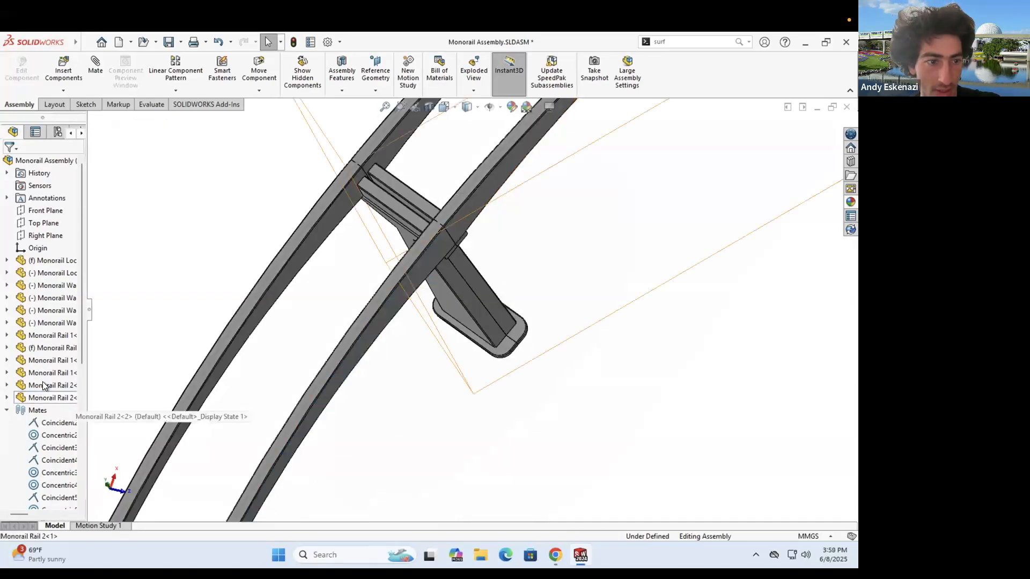
pyautogui.keyDown('shift'); pyautogui.click(44, 386); pyautogui.keyUp('shift')
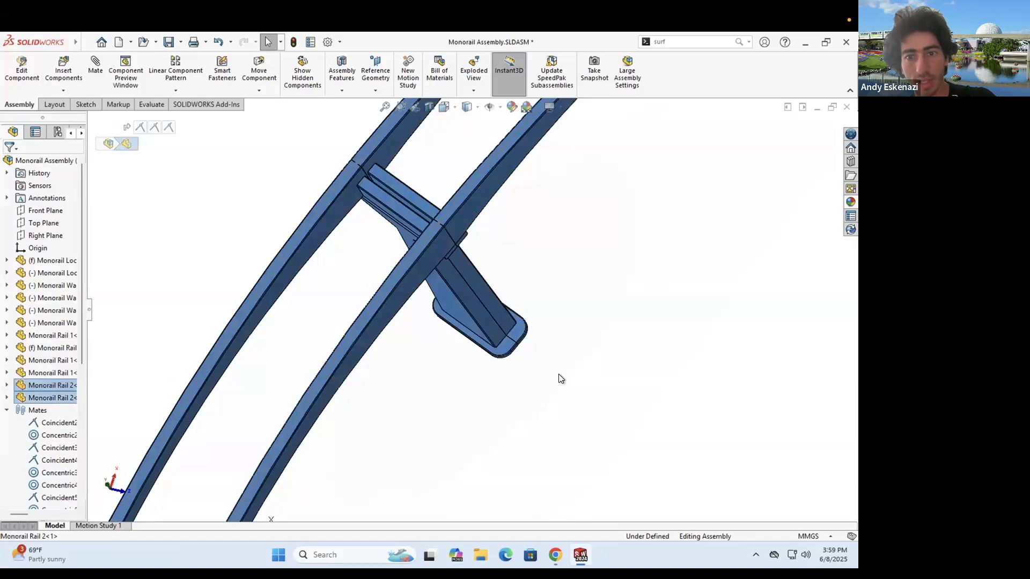
pyautogui.click(645, 245)
pyautogui.scroll(10, 613, 255)
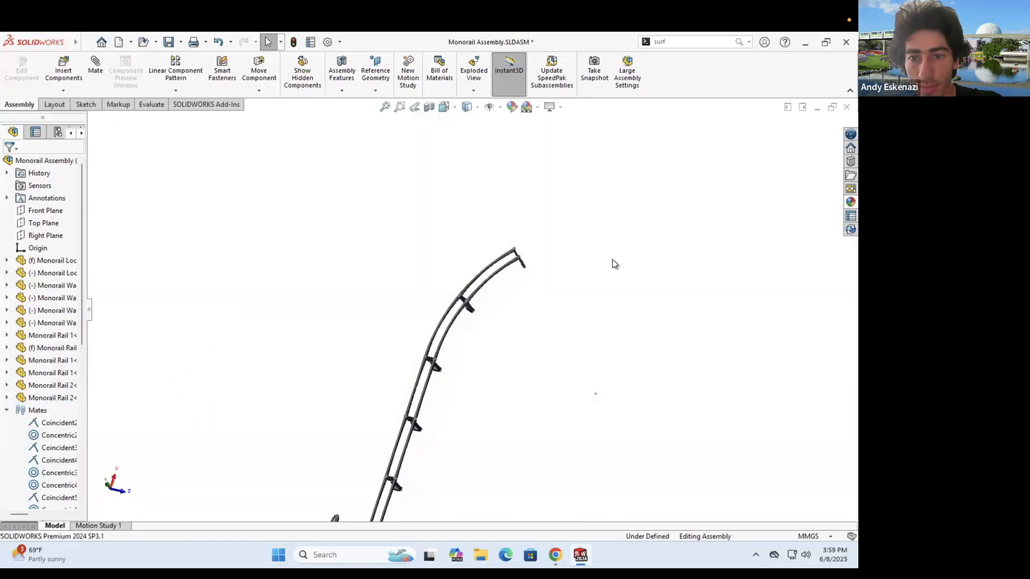
pyautogui.hotkey('ctrl', 'v')
pyautogui.scroll(3, 574, 182)
pyautogui.moveTo(576, 183); pyautogui.dragTo(480, 280)
pyautogui.scroll(-8, 431, 309)
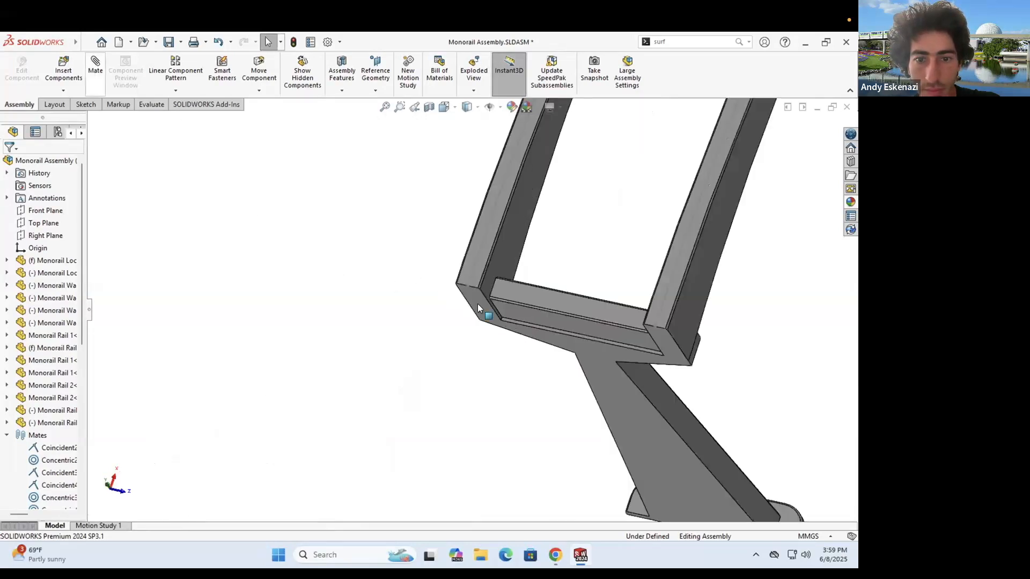
# - Mate the copy's faces coincident with the curve's end in two coincident mates
pyautogui.scroll(3, 279, 382)
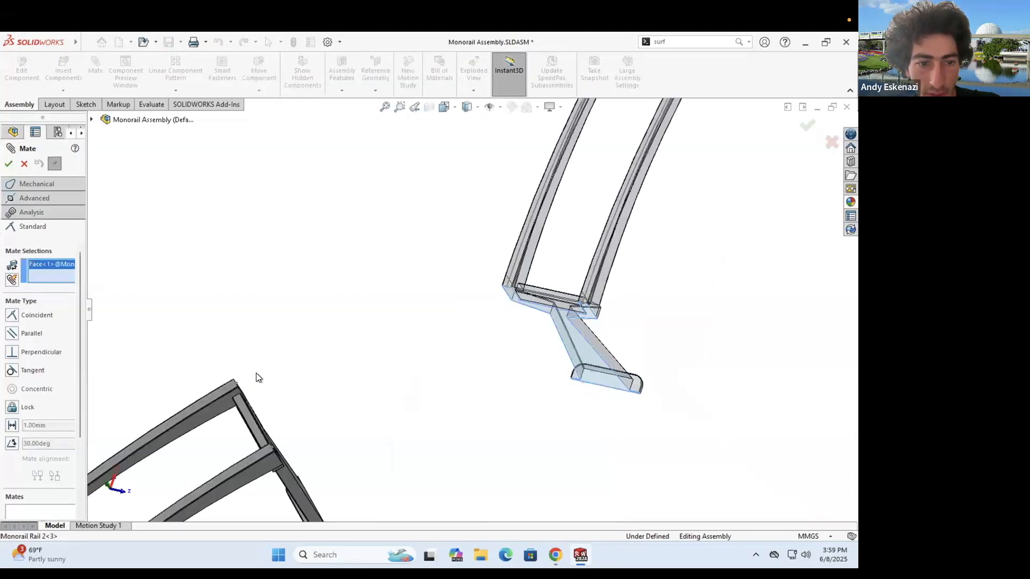
pyautogui.scroll(-3, 256, 372)
pyautogui.click(195, 342)
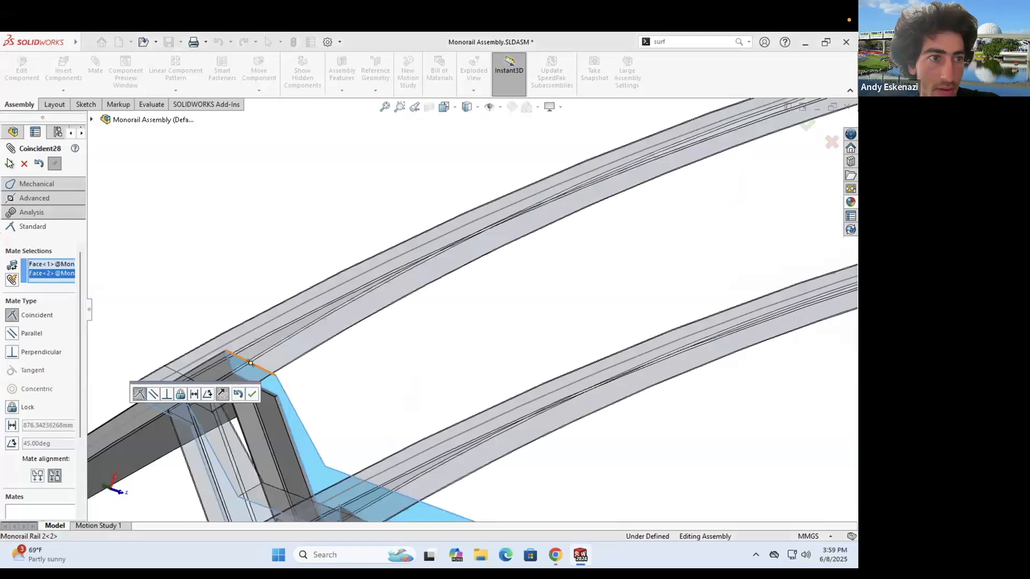
pyautogui.click(252, 394)
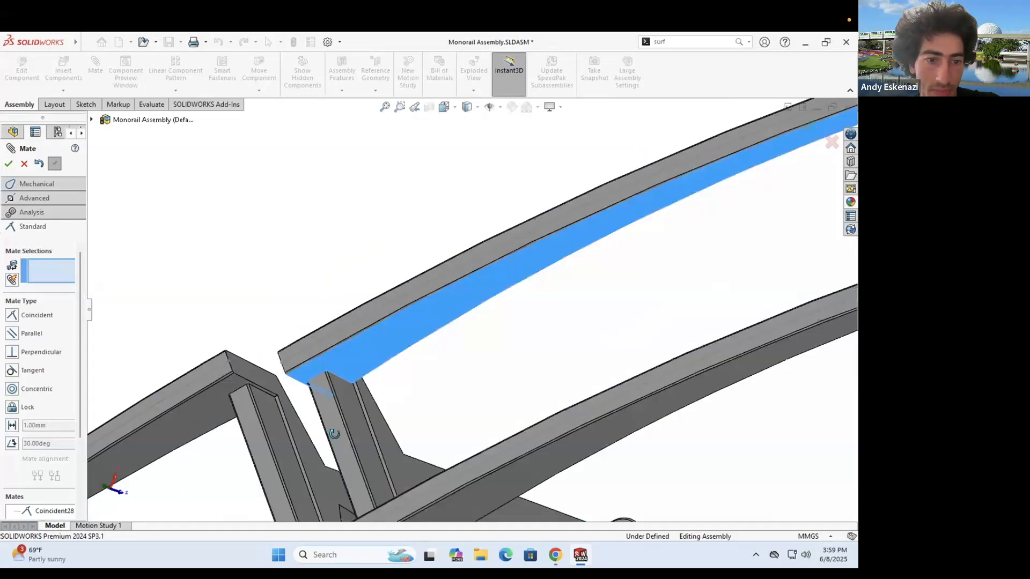
pyautogui.scroll(-3, 221, 357)
pyautogui.click(220, 355)
pyautogui.scroll(3, 344, 415)
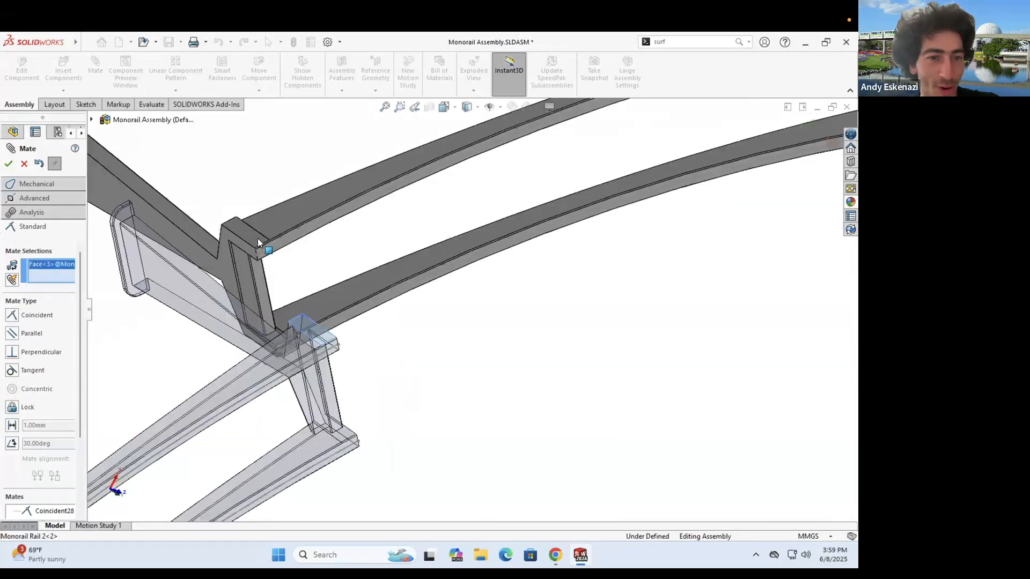
pyautogui.click(332, 319)
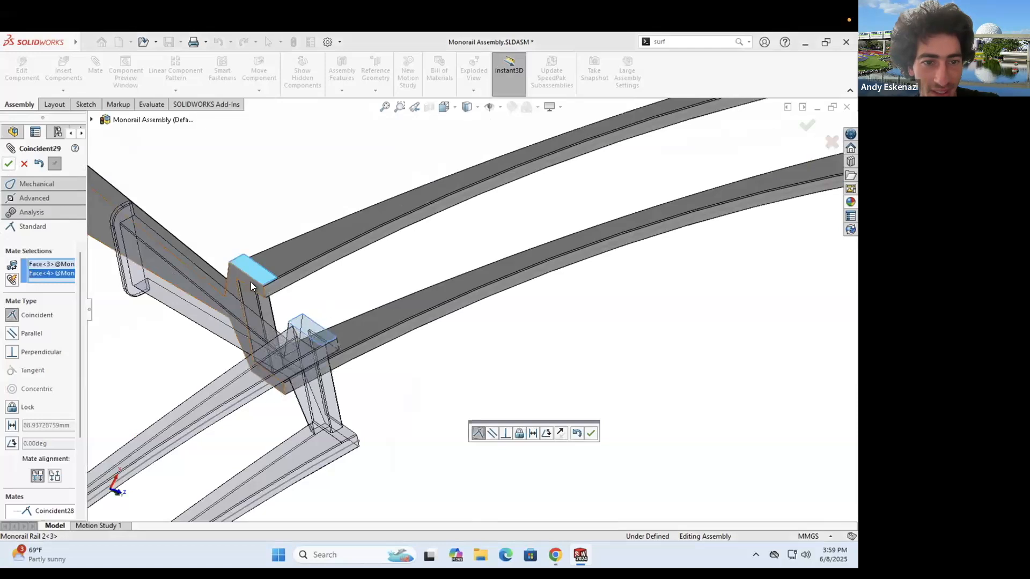
pyautogui.scroll(-3, 250, 281)
pyautogui.click(247, 261)
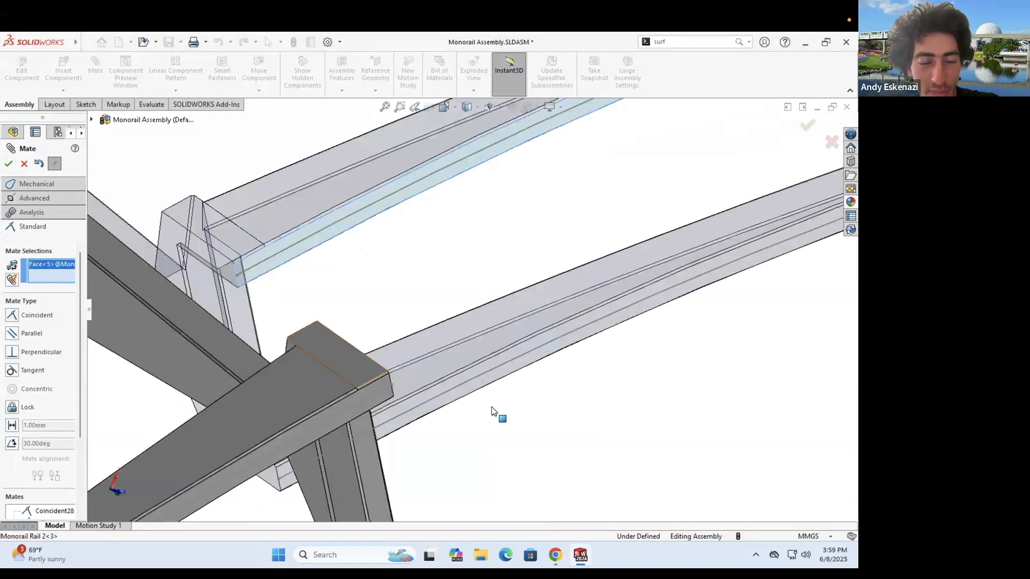
# - Add a third coincident mate on the rail side faces and view the lengthened curve
pyautogui.click(370, 391)
pyautogui.click(9, 163)
pyautogui.click(25, 163)
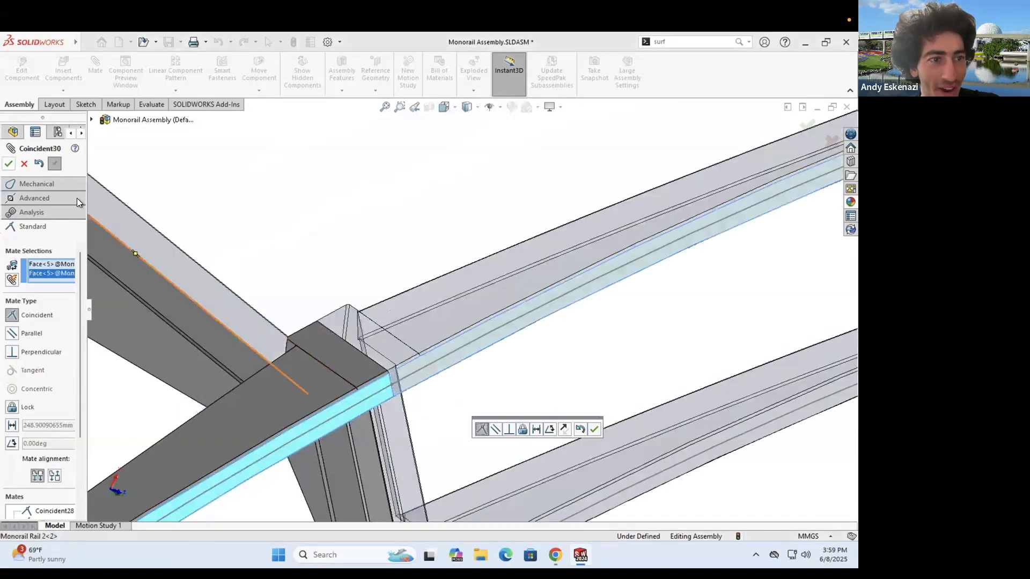
pyautogui.scroll(10, 433, 336)
pyautogui.moveTo(433, 340); pyautogui.dragTo(436, 267, button='middle')
pyautogui.moveTo(535, 305); pyautogui.dragTo(437, 318, button='middle')
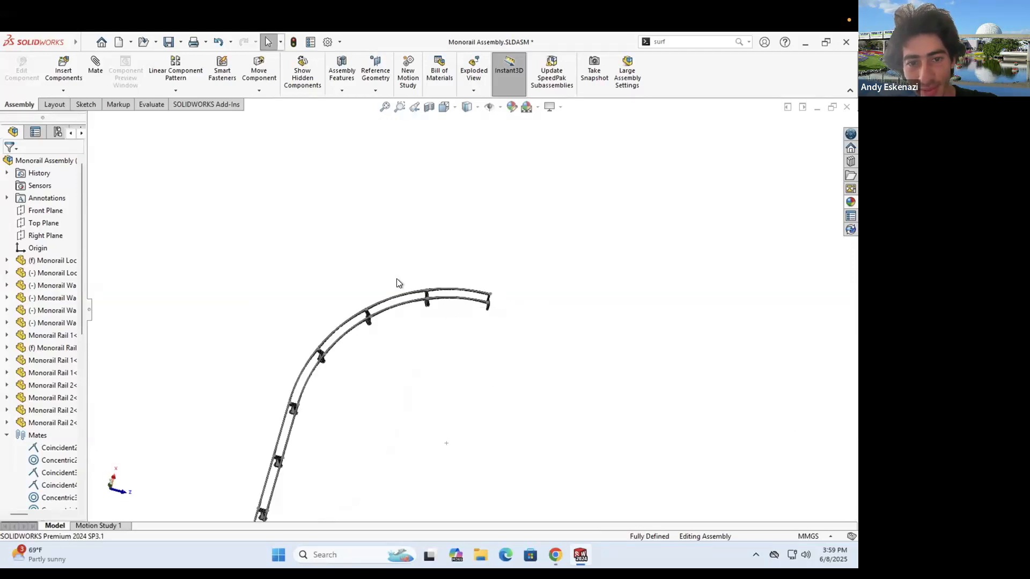
# - Insert a straight Monorail Rail 1 beside the curved track's end
pyautogui.scroll(-6, 650, 279)
pyautogui.moveTo(649, 279); pyautogui.dragTo(596, 289, button='middle')
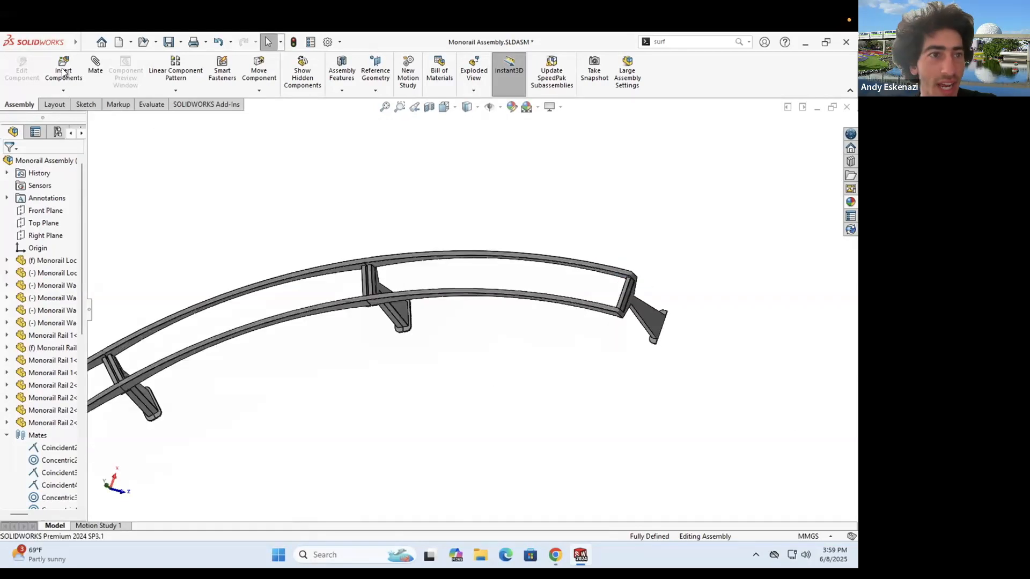
pyautogui.click(44, 316)
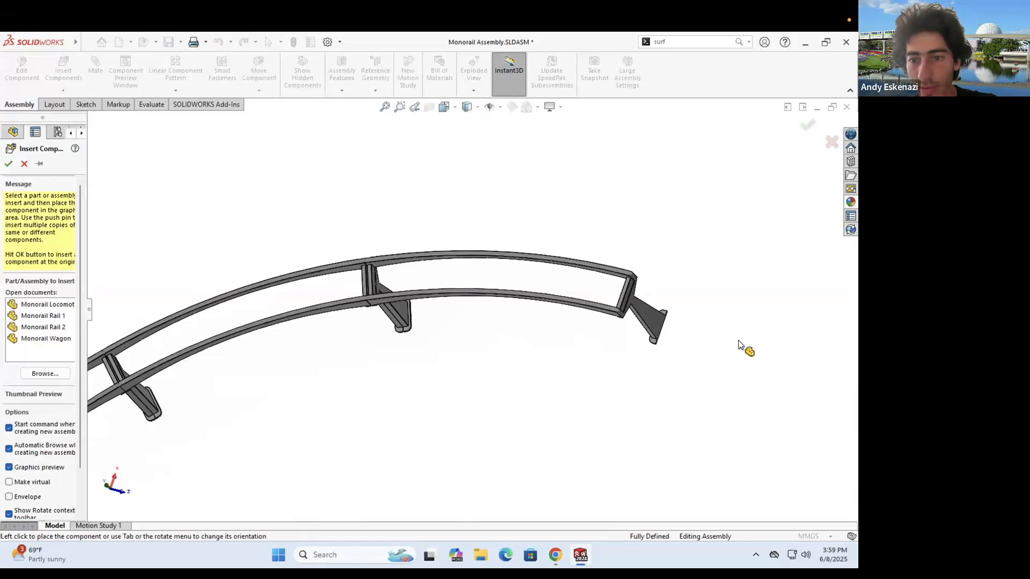
pyautogui.click(711, 398)
# - Mate the straight rail's end face coincident with the curved rail's end face
pyautogui.click(94, 66)
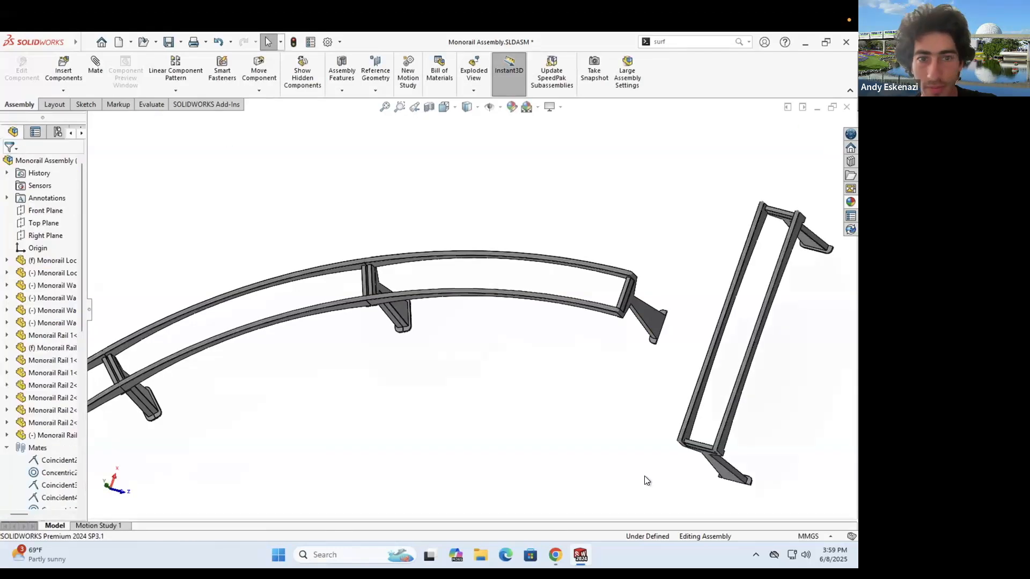
pyautogui.scroll(-6, 772, 485)
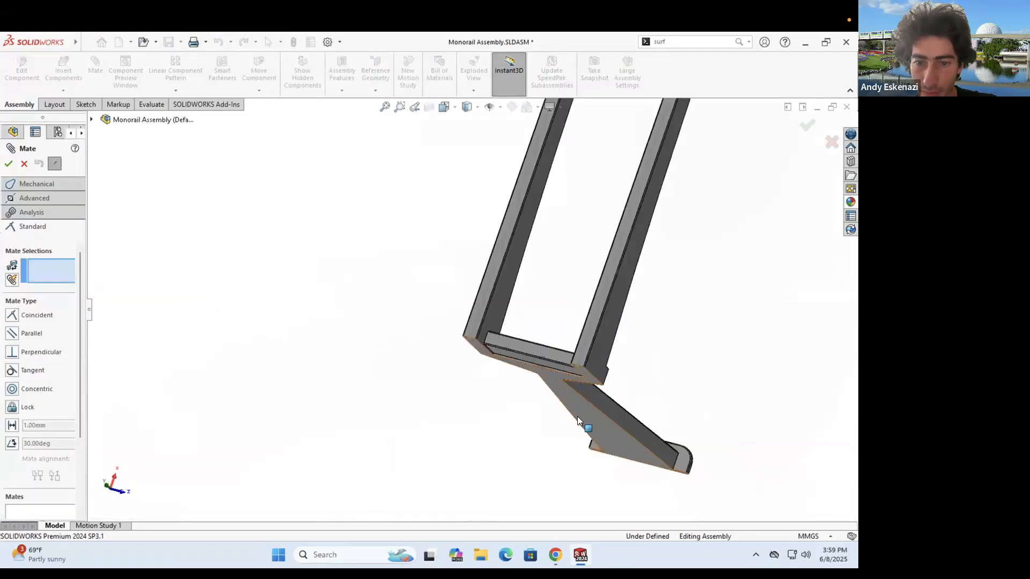
pyautogui.click(595, 421)
pyautogui.scroll(6, 427, 135)
pyautogui.scroll(-5, 412, 163)
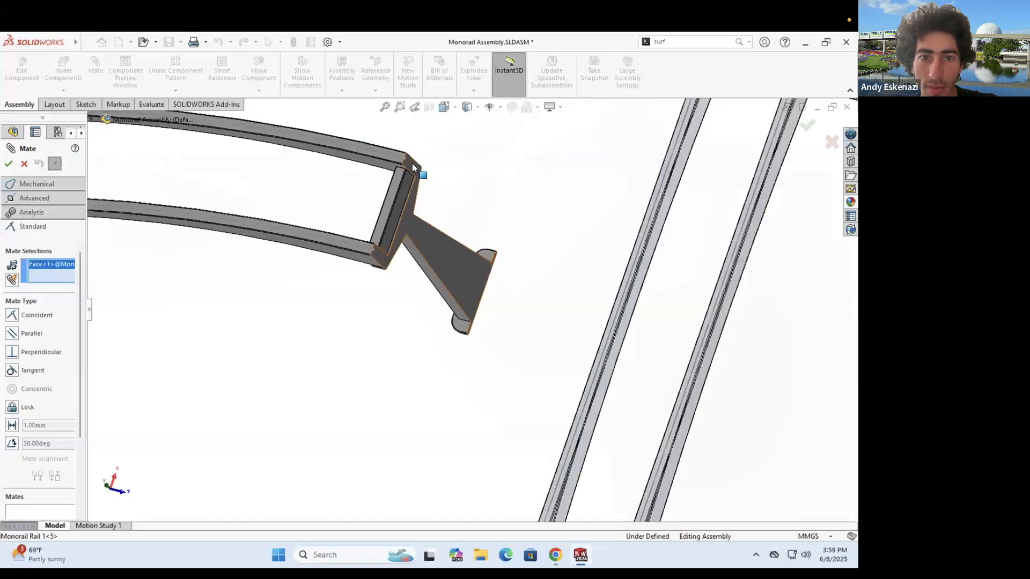
pyautogui.click(510, 268)
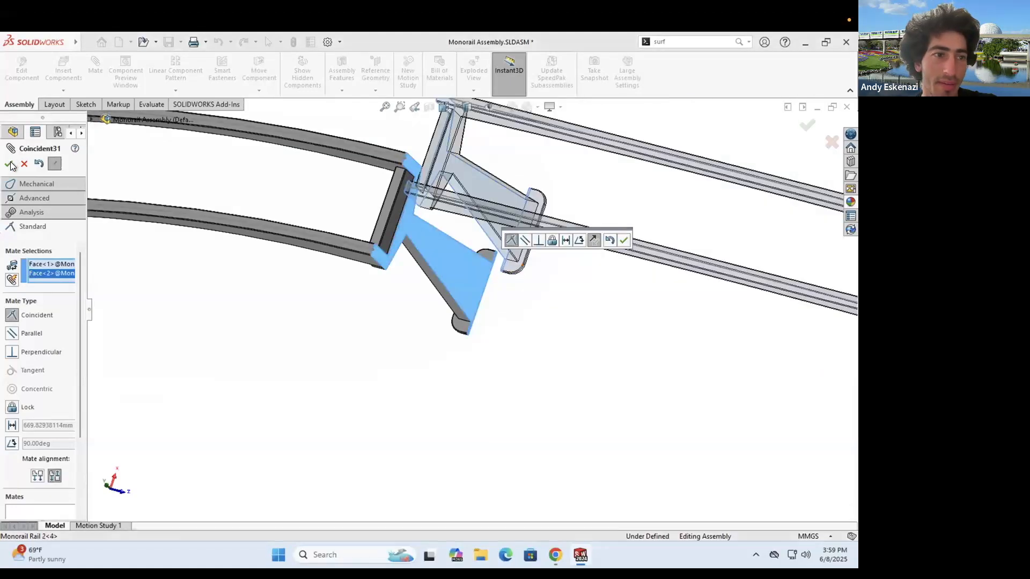
pyautogui.press('Return')
# - Seat the rail on the column and level its top face with the curved rail's
pyautogui.click(438, 186)
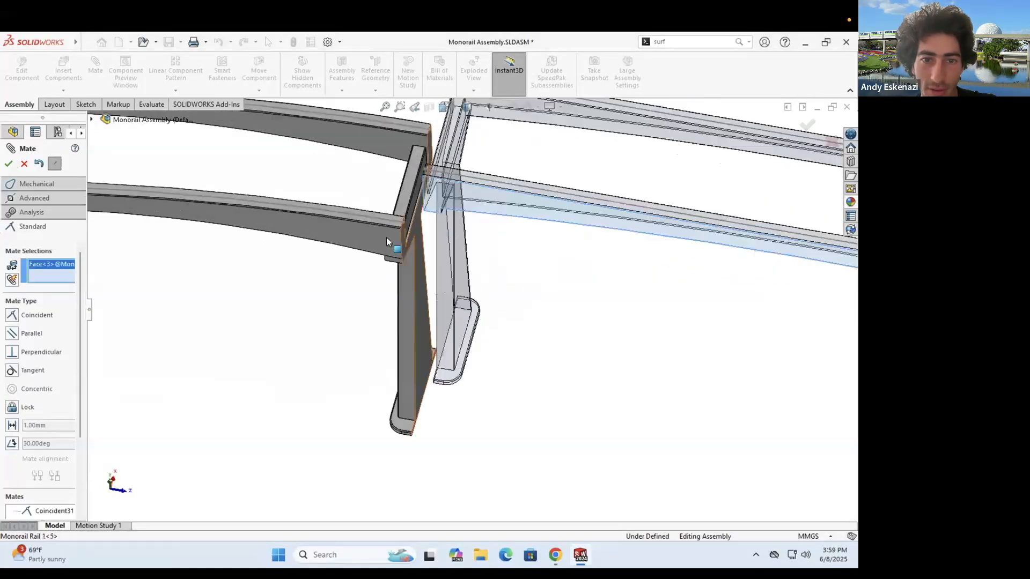
pyautogui.click(421, 271)
pyautogui.press('Return')
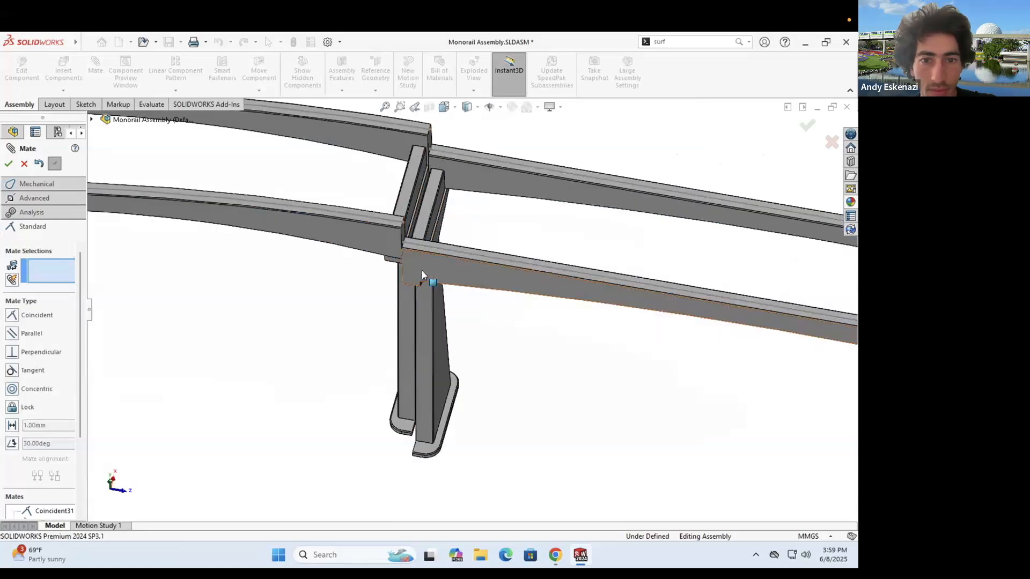
pyautogui.click(409, 222)
pyautogui.scroll(-3, 409, 222)
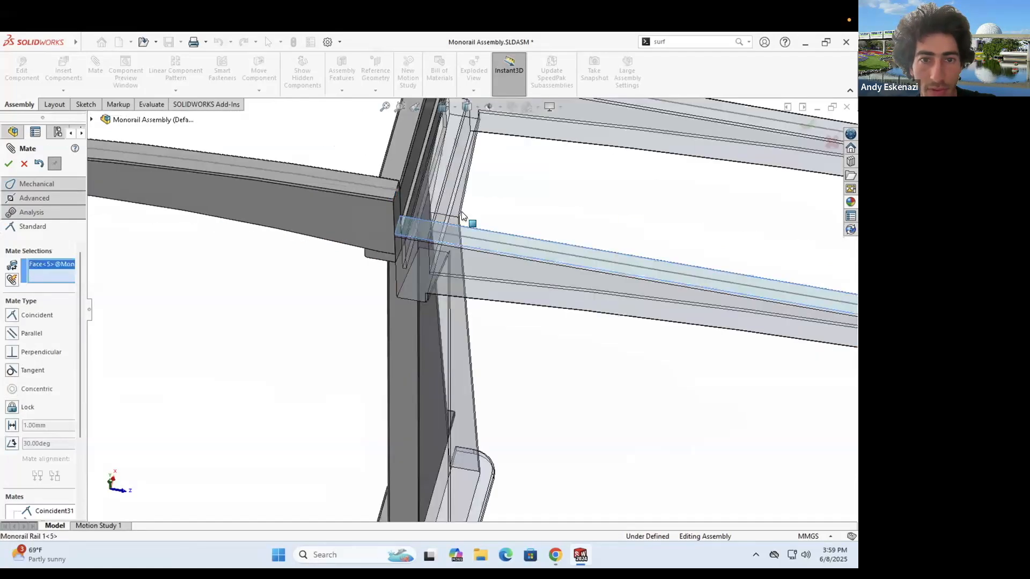
pyautogui.click(481, 261)
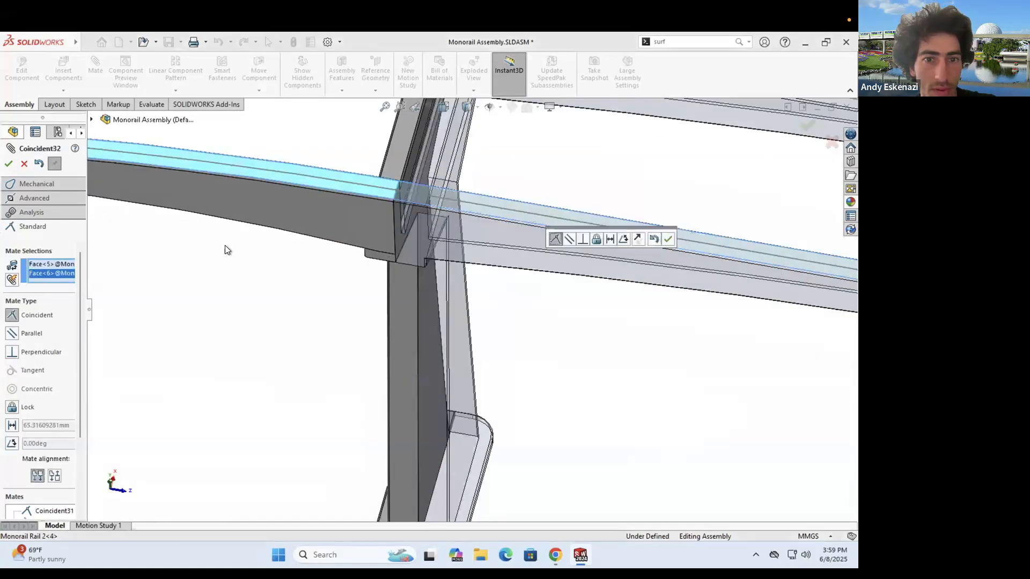
pyautogui.press('Return')
pyautogui.press('Escape')
pyautogui.scroll(3, 442, 280)
pyautogui.moveTo(427, 278)
pyautogui.mouseDown(button='middle')
pyautogui.moveTo(475, 196)
pyautogui.moveTo(429, 267)
pyautogui.mouseUp(button='middle')
pyautogui.scroll(5, 385, 257)
pyautogui.moveTo(332, 331); pyautogui.dragTo(360, 379, button='middle')
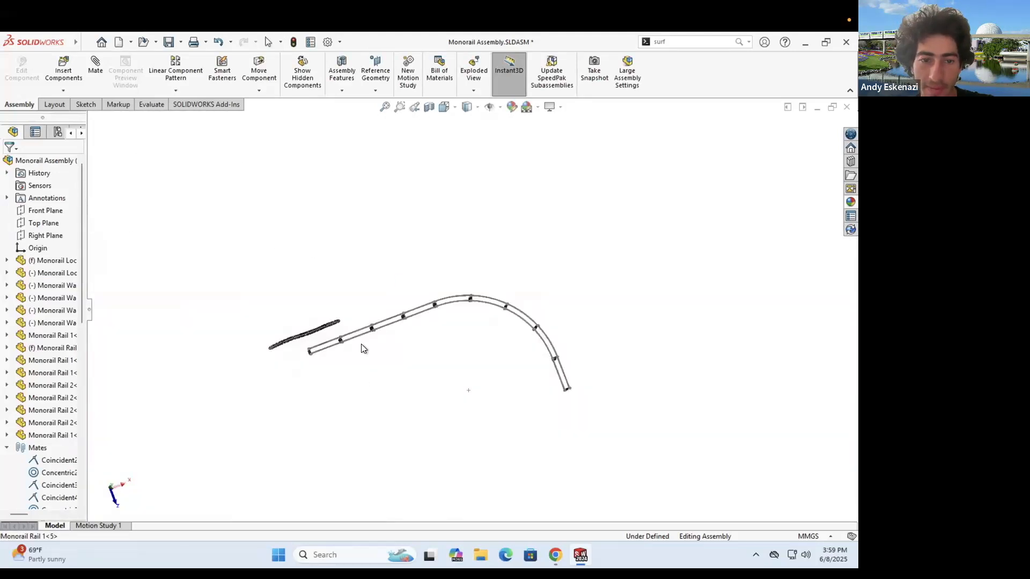
# - Zoom out and orbit to a more top-down view of the curved track
pyautogui.scroll(-2, 361, 339)
pyautogui.scroll(-3, 393, 325)
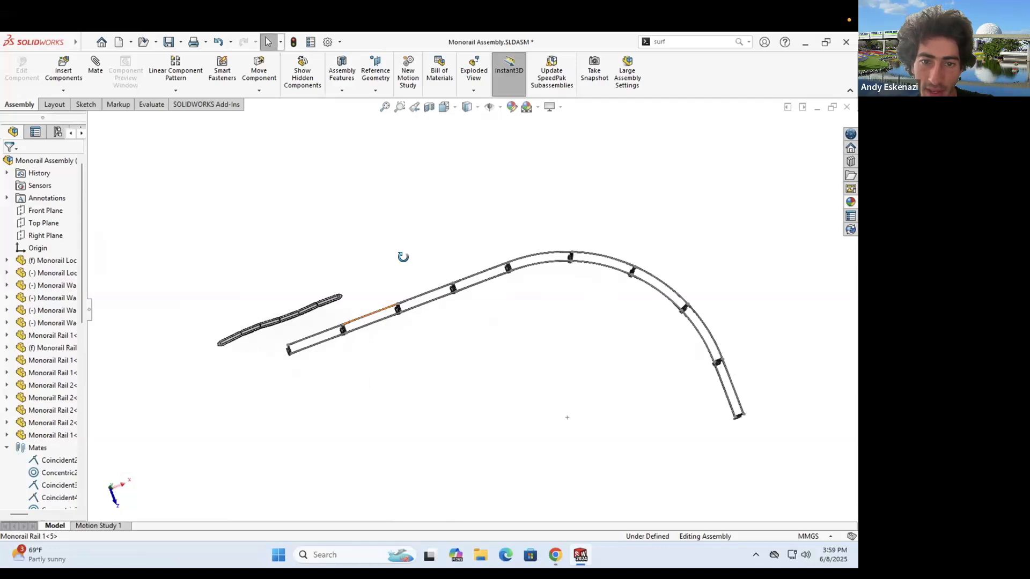
pyautogui.scroll(-3, 402, 257)
pyautogui.scroll(-3, 471, 301)
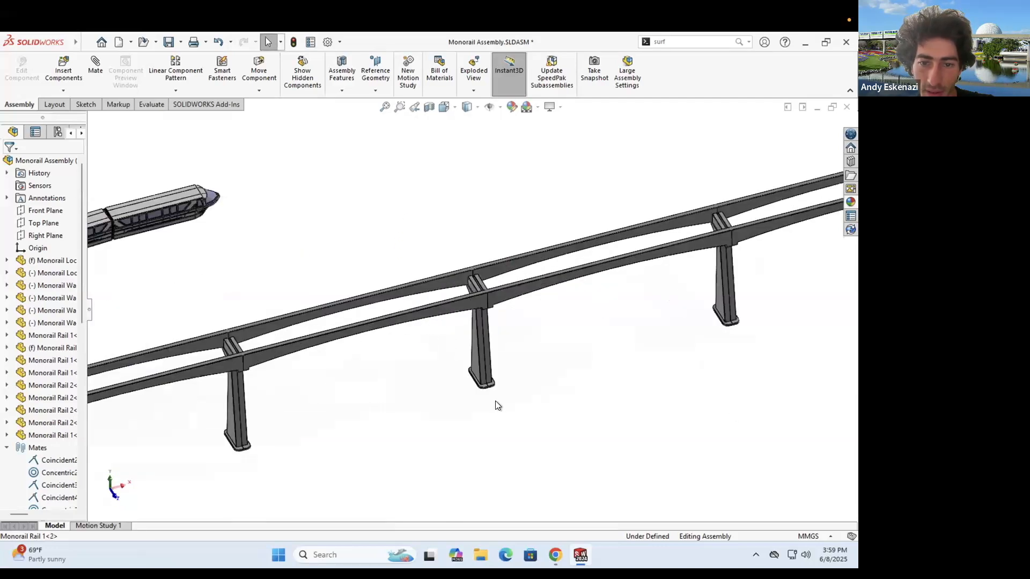
pyautogui.rightClick(470, 304)
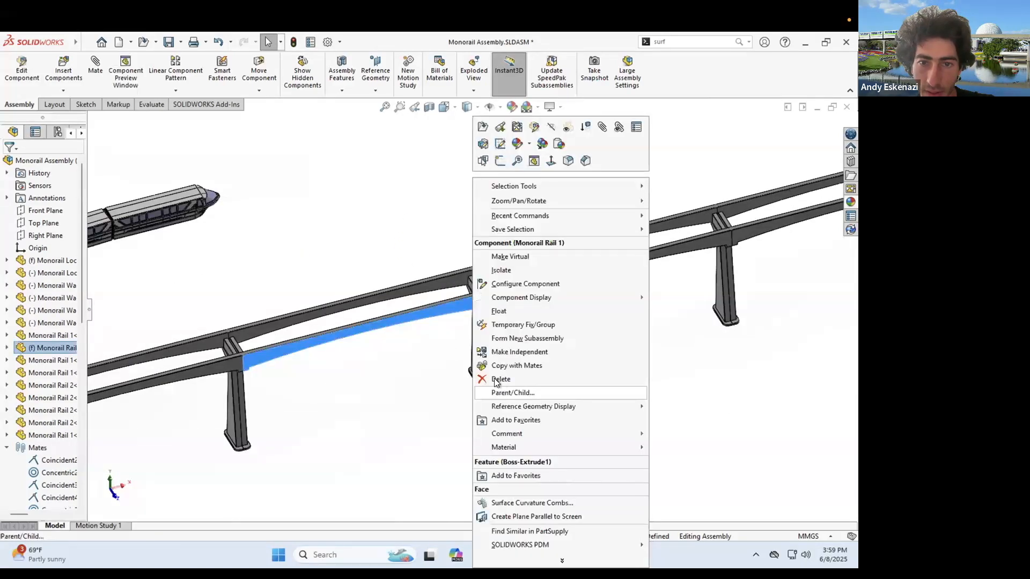
pyautogui.click(457, 296)
pyautogui.scroll(10, 470, 308)
pyautogui.moveTo(435, 320); pyautogui.dragTo(435, 310, button='middle')
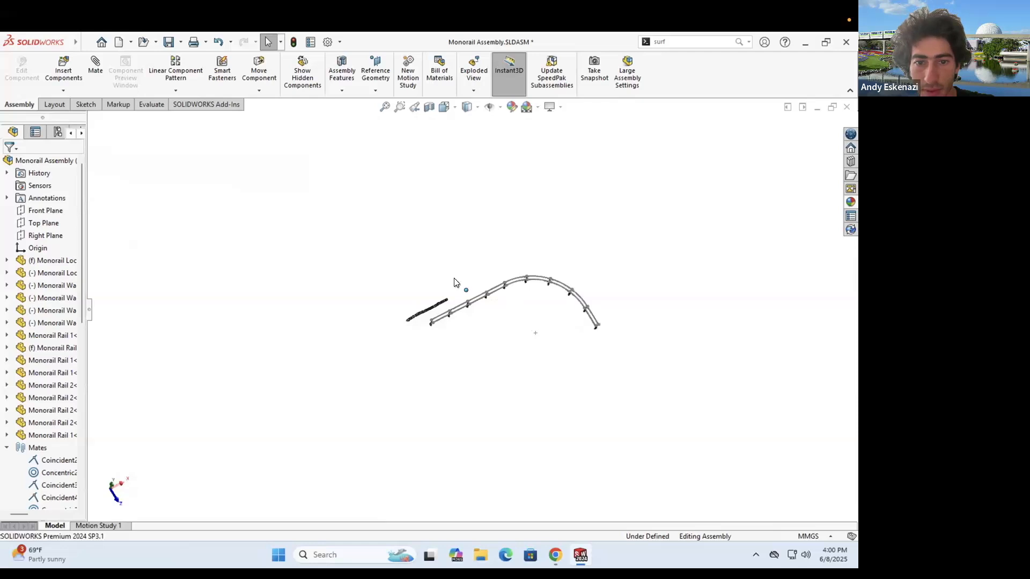
# - Drag the locomotive and wagons off the track to the lower left, stretching the train out
pyautogui.moveTo(447, 300); pyautogui.dragTo(309, 336)
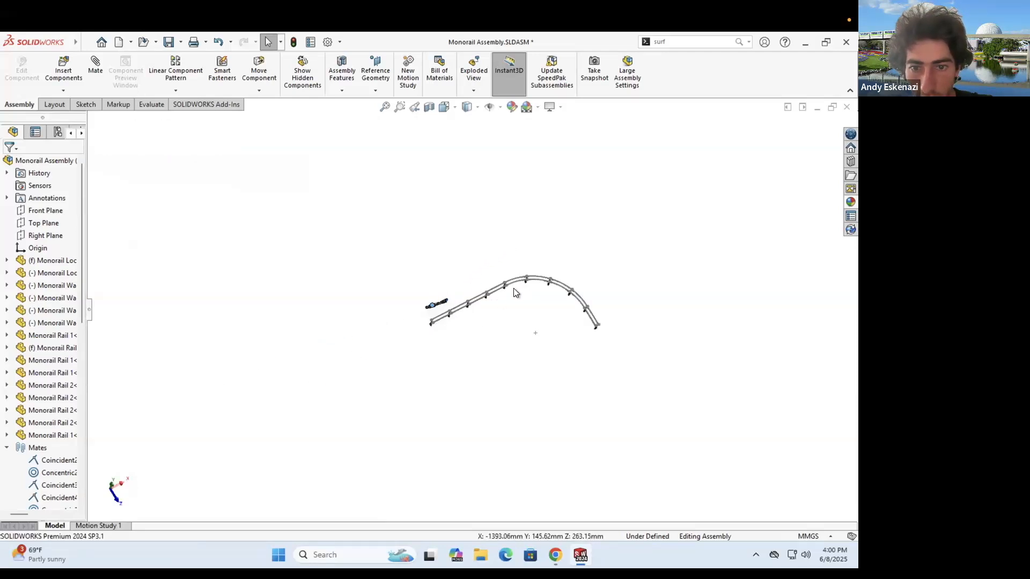
pyautogui.moveTo(504, 210); pyautogui.dragTo(502, 185, button='middle')
pyautogui.scroll(-4, 413, 322)
pyautogui.scroll(-6, 413, 261)
pyautogui.moveTo(415, 256); pyautogui.dragTo(52, 403)
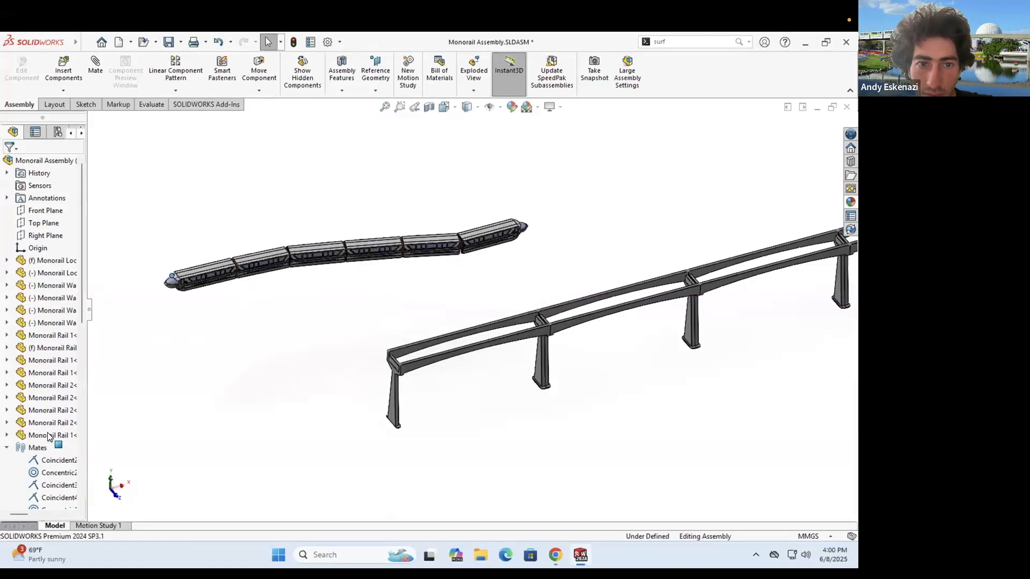
pyautogui.scroll(6, 475, 278)
pyautogui.moveTo(475, 277); pyautogui.dragTo(482, 273, button='middle')
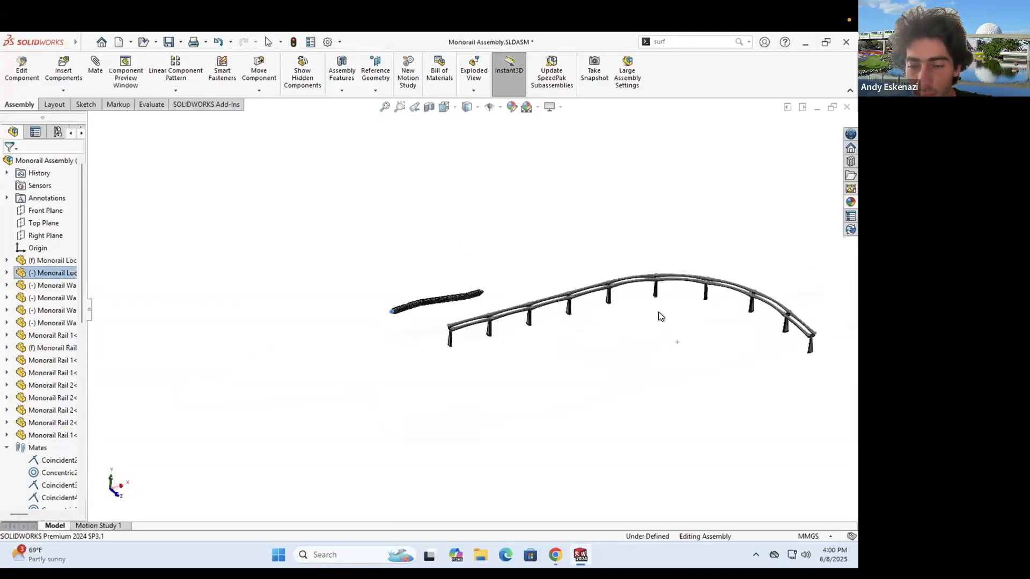
pyautogui.scroll(-1, 681, 307)
pyautogui.moveTo(452, 345)
pyautogui.mouseDown(button='middle')
pyautogui.moveTo(446, 333)
pyautogui.moveTo(450, 359)
pyautogui.mouseUp(button='middle')
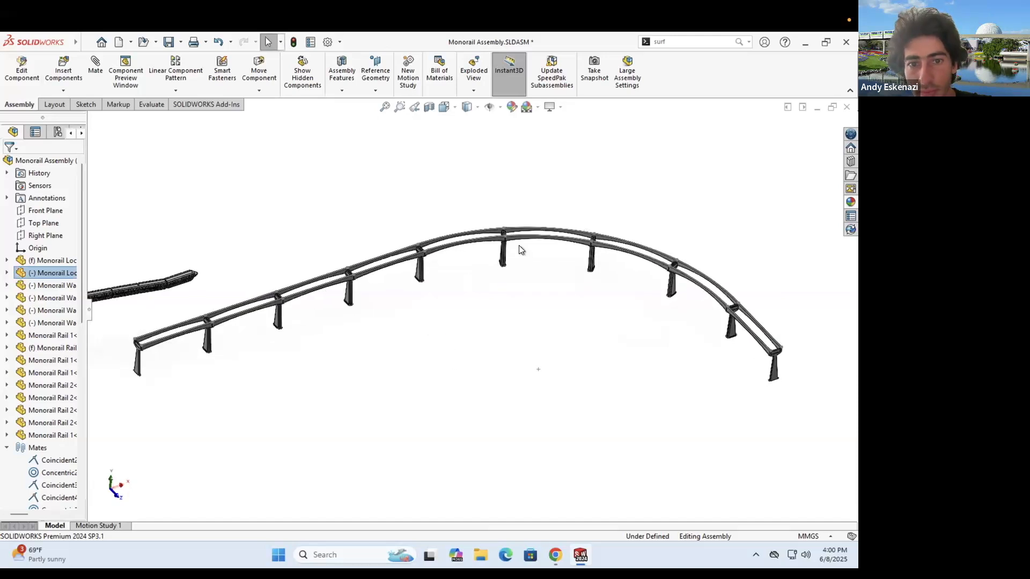
pyautogui.scroll(2, 524, 295)
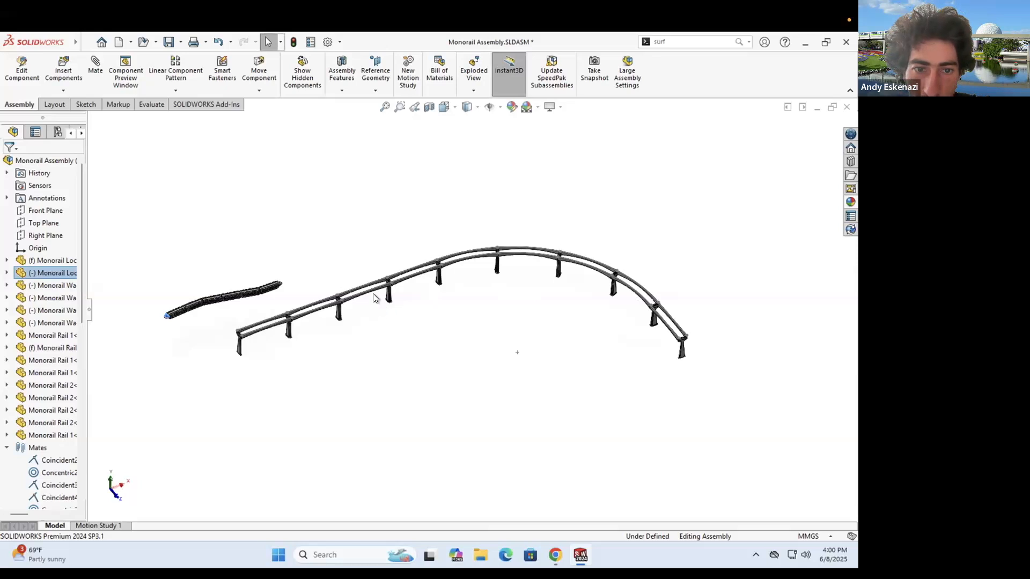
pyautogui.scroll(-4, 237, 351)
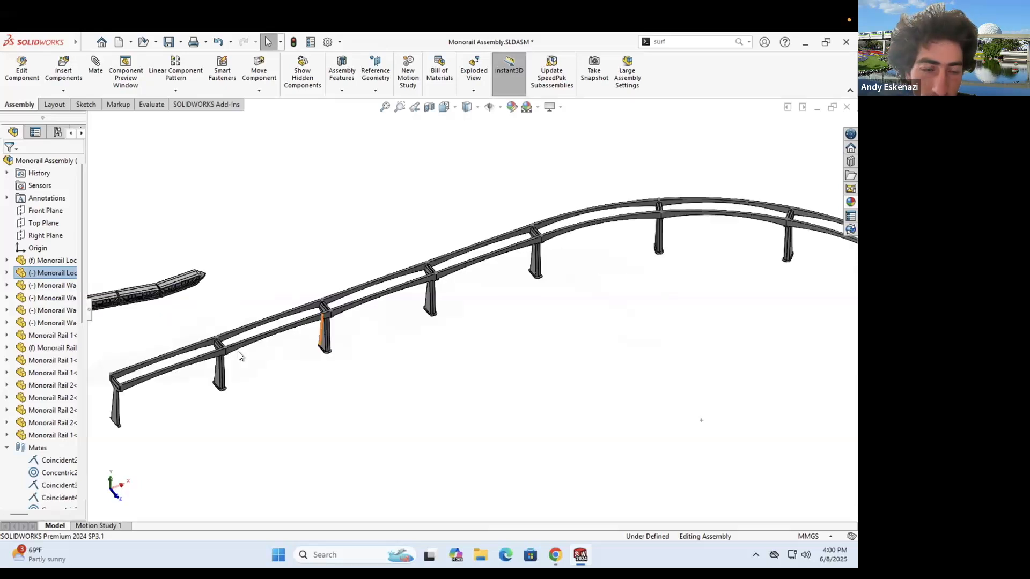
pyautogui.scroll(-3, 281, 337)
# - Delete three unwanted rail segments, including the front rail beam, along with their mates
pyautogui.rightClick(281, 335)
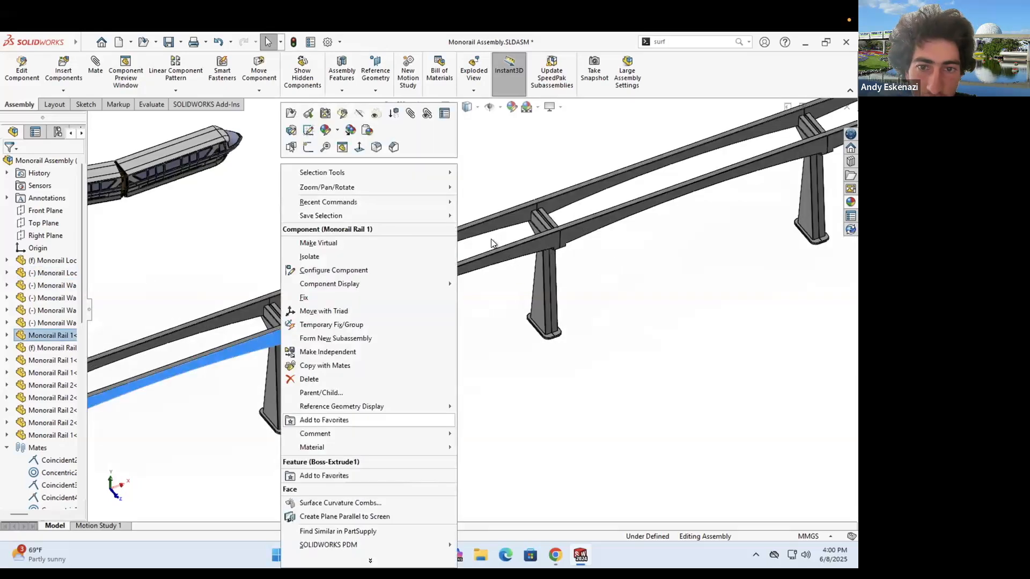
pyautogui.press('Delete')
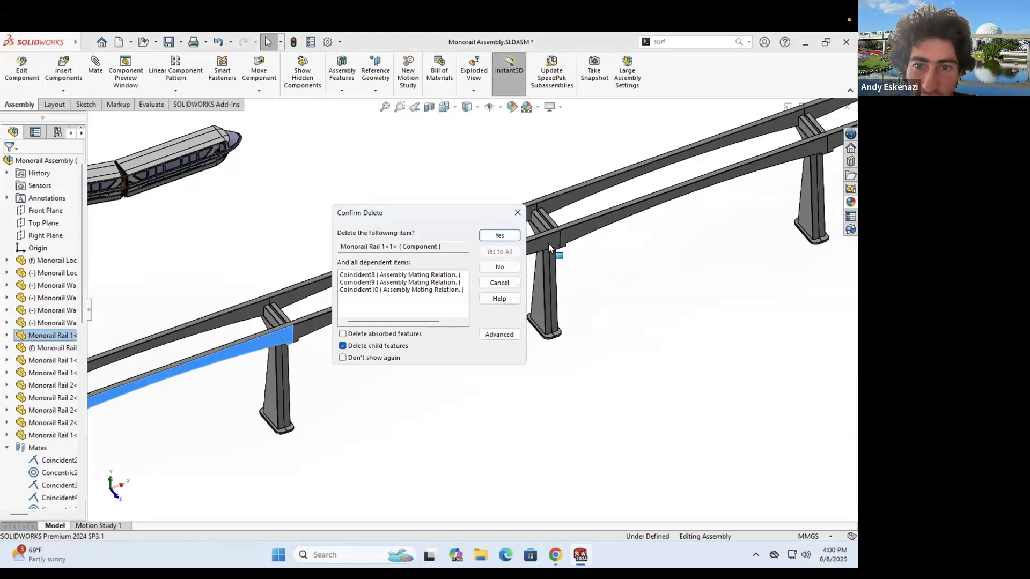
pyautogui.press('Return')
pyautogui.rightClick(549, 242)
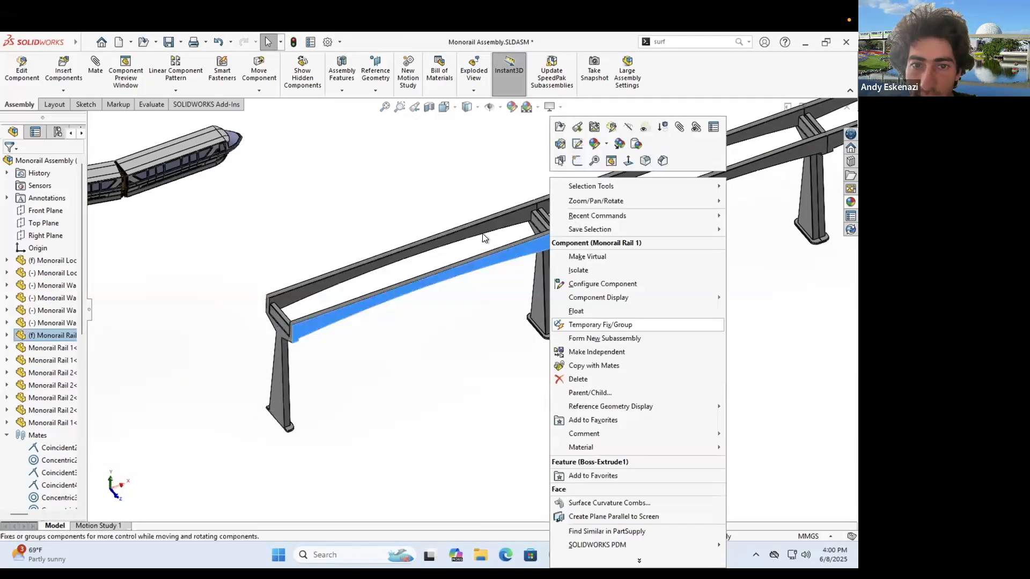
pyautogui.press('Delete')
pyautogui.press('Return')
pyautogui.scroll(5, 623, 246)
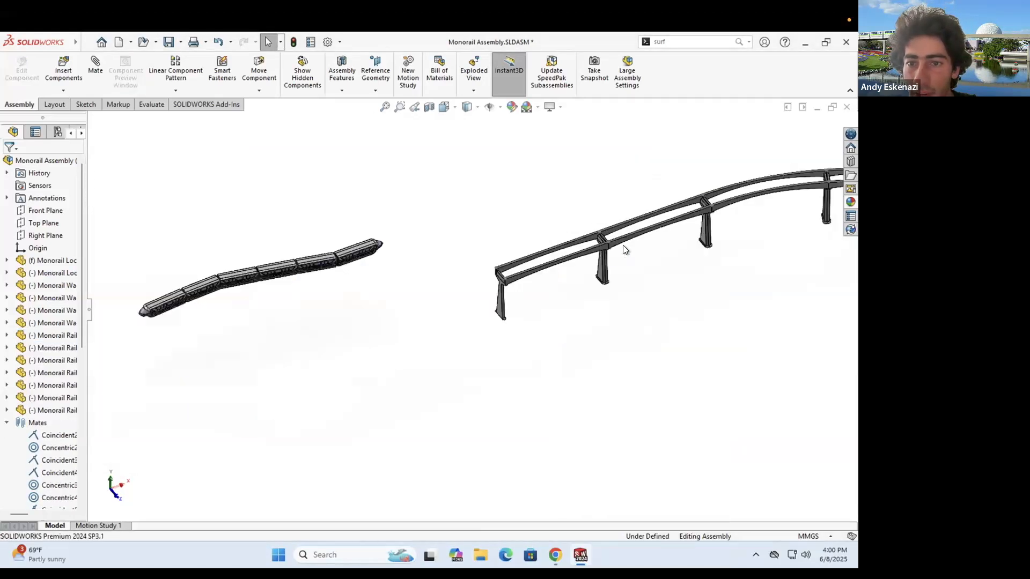
pyautogui.scroll(-5, 549, 256)
pyautogui.rightClick(546, 258)
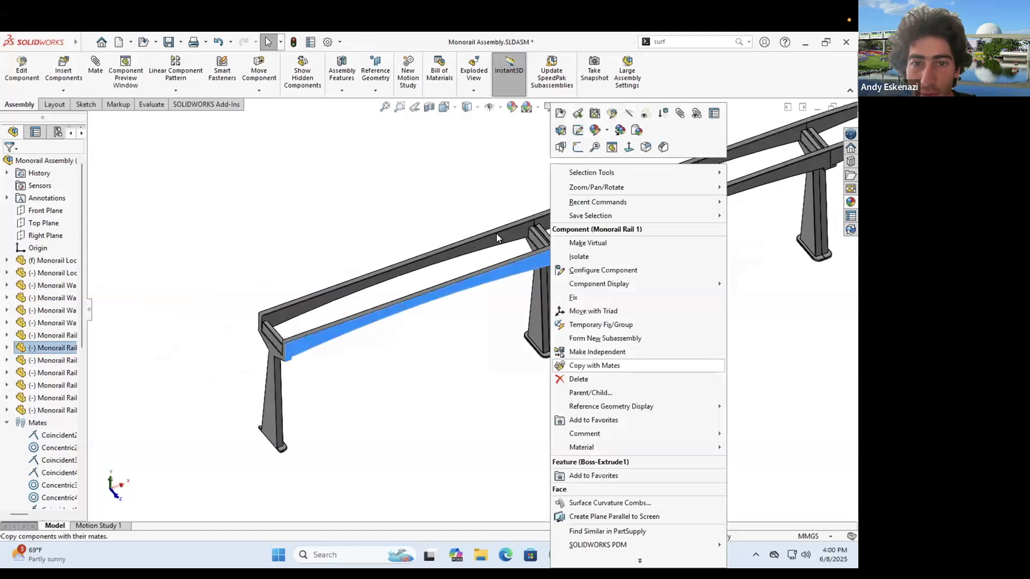
pyautogui.press('Delete')
pyautogui.press('Return')
# - Box-select the six remaining rail pieces forming the arc
pyautogui.scroll(10, 509, 293)
pyautogui.scroll(-3, 489, 289)
pyautogui.moveTo(492, 266)
pyautogui.mouseDown(button='middle')
pyautogui.moveTo(502, 283)
pyautogui.moveTo(492, 312)
pyautogui.mouseUp(button='middle')
pyautogui.moveTo(261, 196)
pyautogui.mouseDown()
pyautogui.moveTo(619, 397)
pyautogui.moveTo(709, 408)
pyautogui.mouseUp()
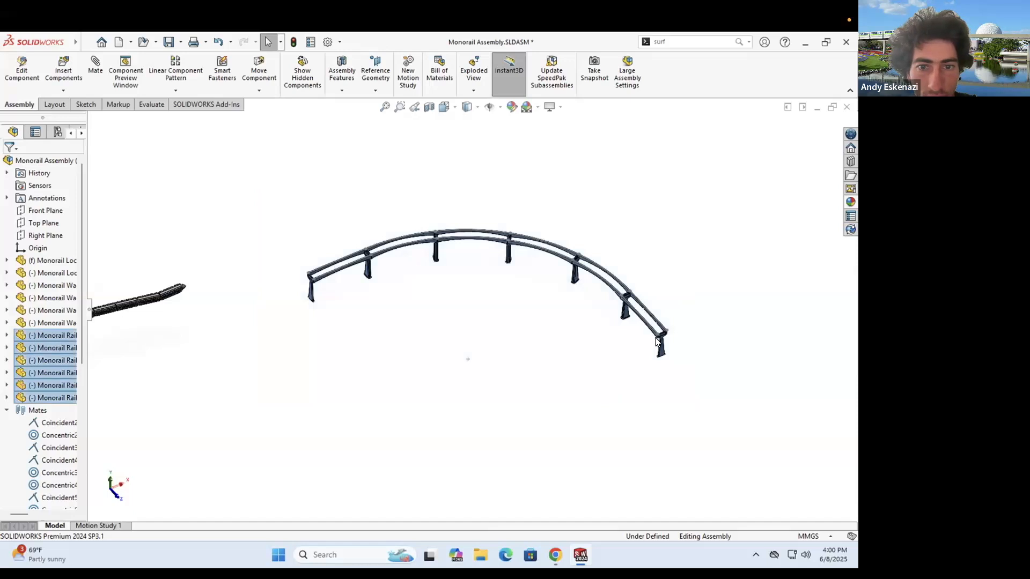
pyautogui.click(380, 282)
pyautogui.click(83, 105)
pyautogui.moveTo(497, 260); pyautogui.dragTo(492, 291, button='middle')
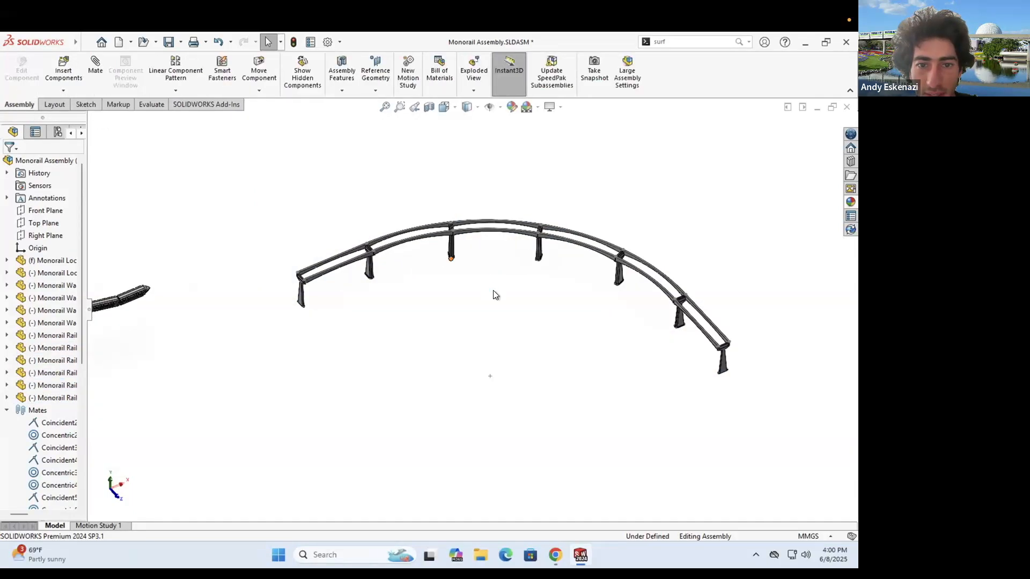
pyautogui.moveTo(649, 358); pyautogui.dragTo(743, 423)
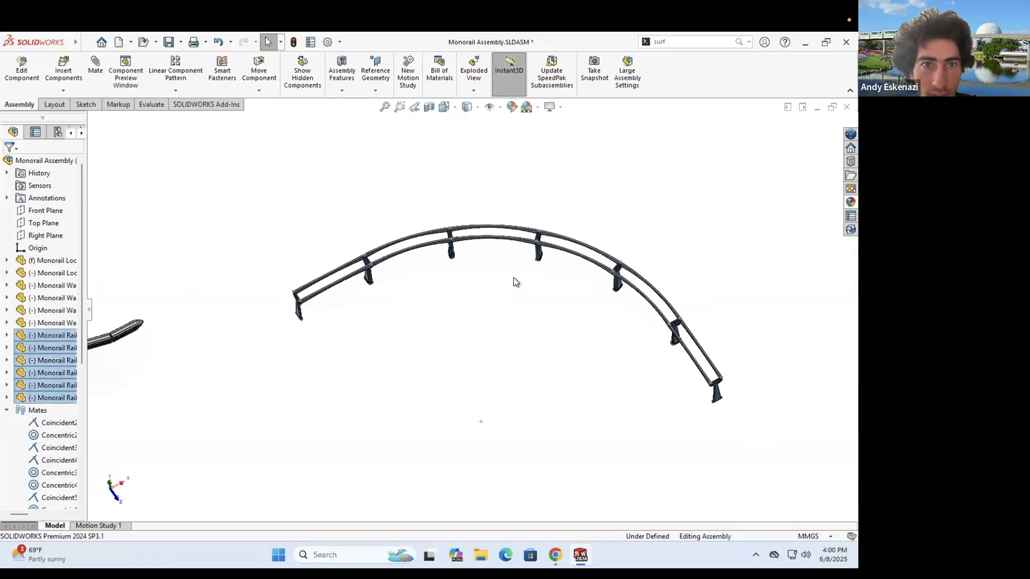
# - Start a circular component pattern of the six rails, then cancel it
pyautogui.click(191, 91)
pyautogui.click(208, 118)
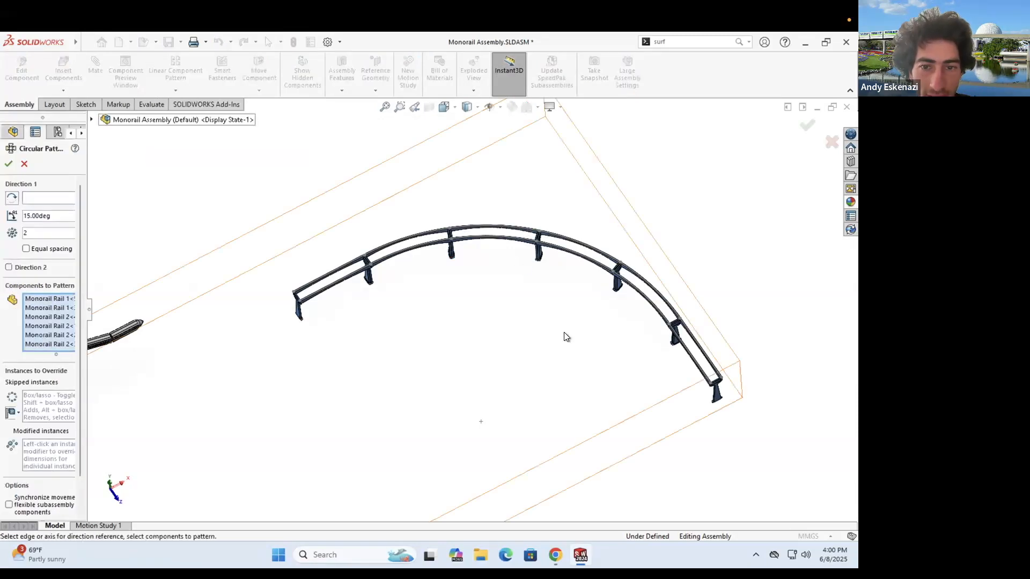
pyautogui.scroll(3, 509, 350)
pyautogui.click(23, 164)
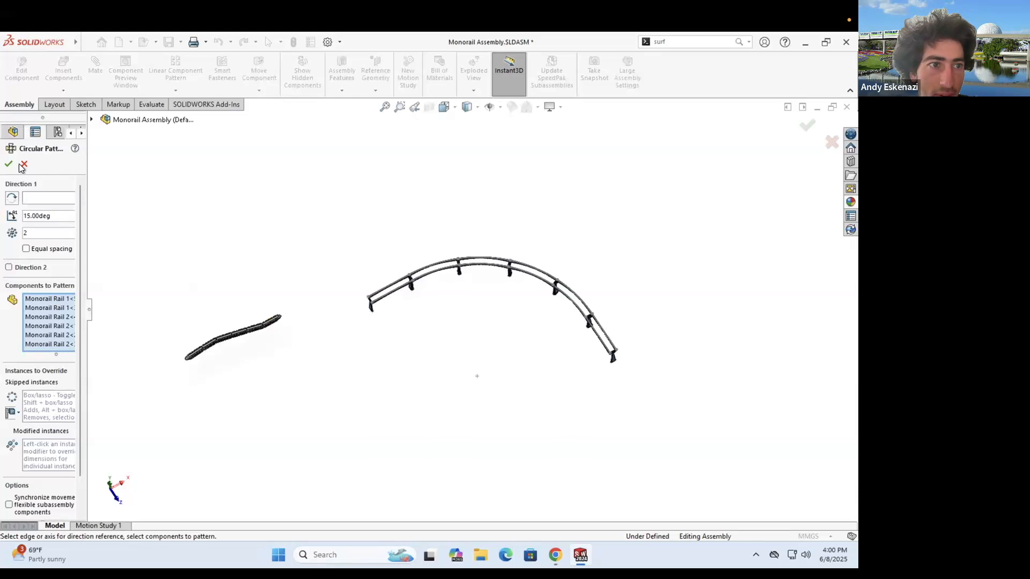
# - Mirror the six rails about a rail end face, then remove the MirrorComponent1 feature
pyautogui.click(176, 90)
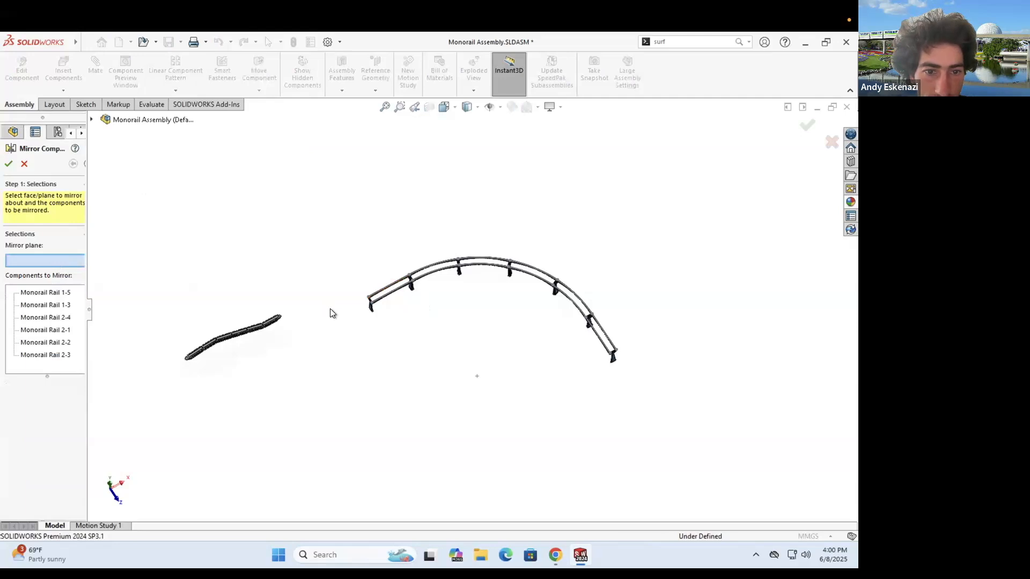
pyautogui.scroll(-5, 375, 321)
pyautogui.scroll(-2, 376, 322)
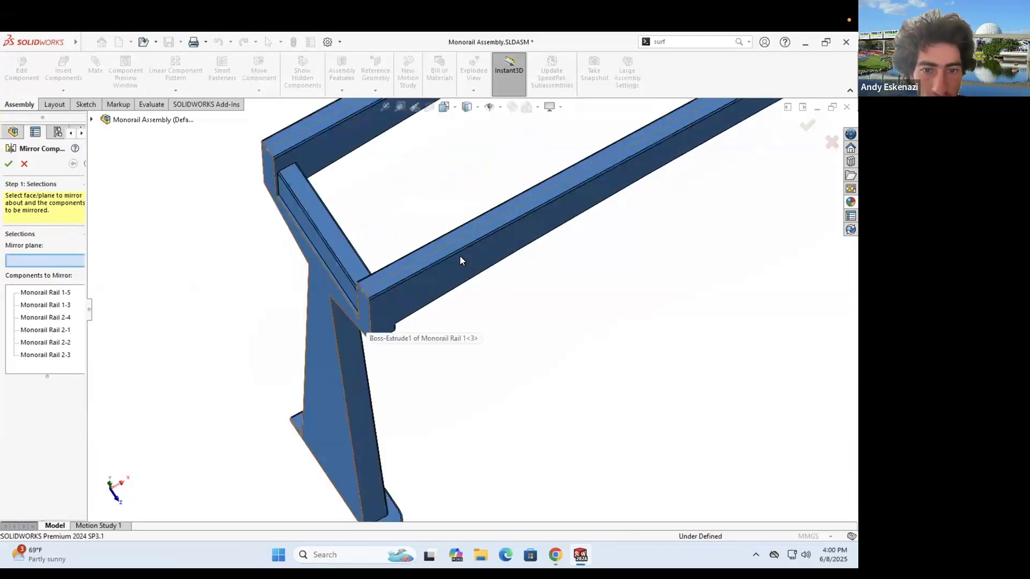
pyautogui.click(459, 255)
pyautogui.scroll(5, 483, 256)
pyautogui.press('f')
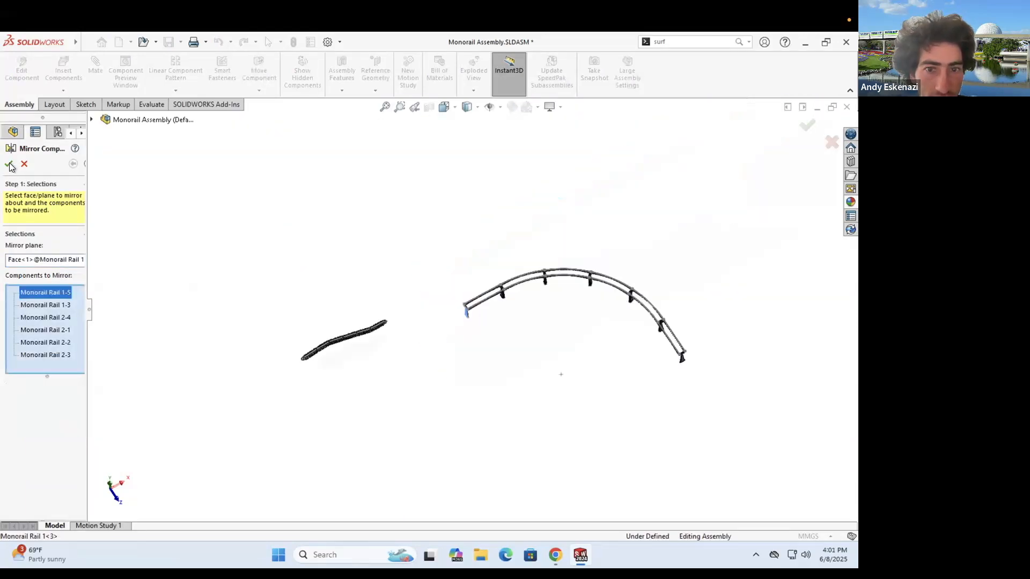
pyautogui.click(10, 163)
pyautogui.moveTo(332, 347)
pyautogui.mouseDown(button='middle')
pyautogui.moveTo(324, 299)
pyautogui.moveTo(328, 344)
pyautogui.mouseUp(button='middle')
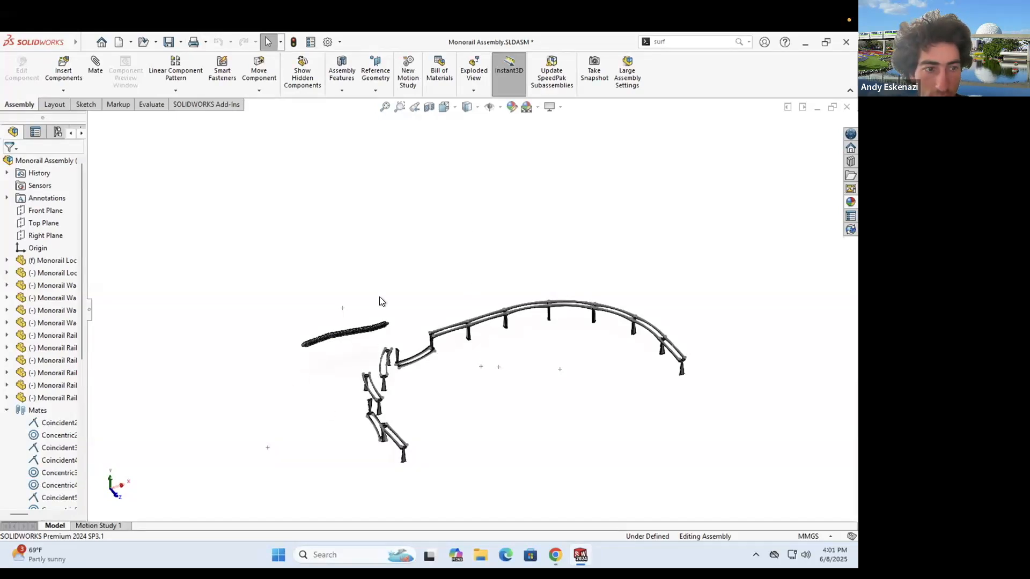
pyautogui.click(6, 411)
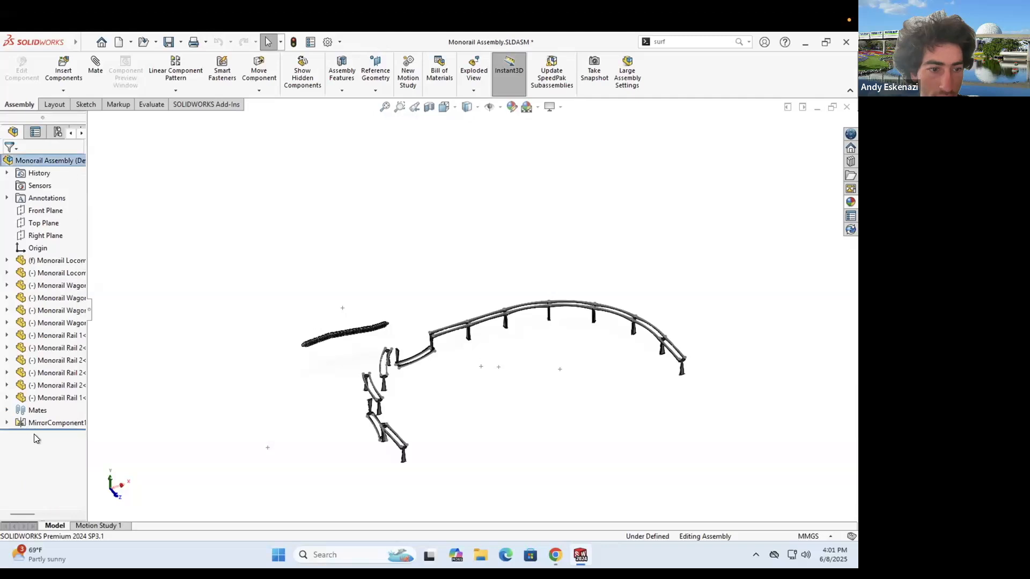
pyautogui.rightClick(33, 425)
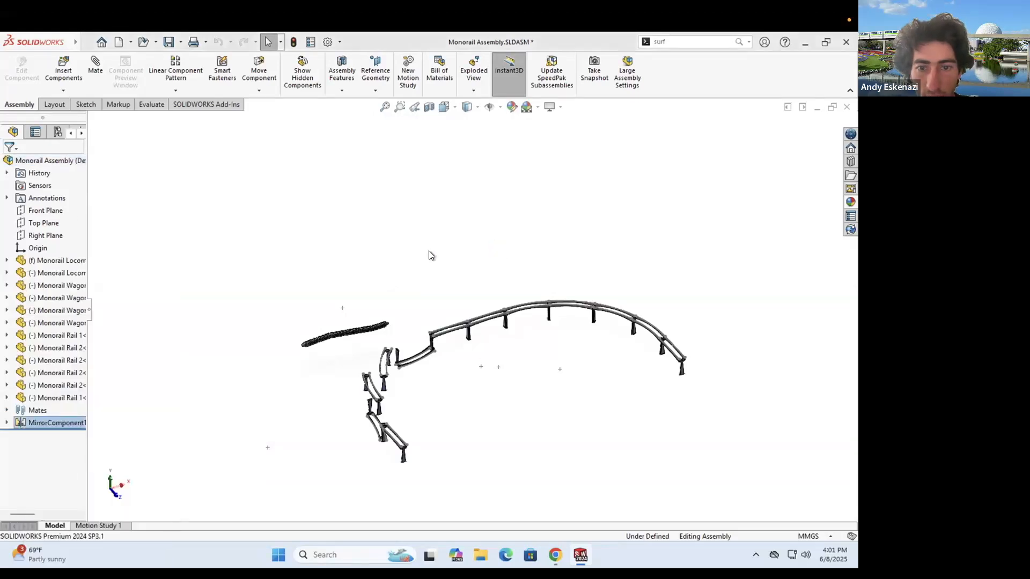
# - Copy and paste the six-rail arc, dragging the copy left of the original
pyautogui.moveTo(710, 416); pyautogui.dragTo(710, 416)
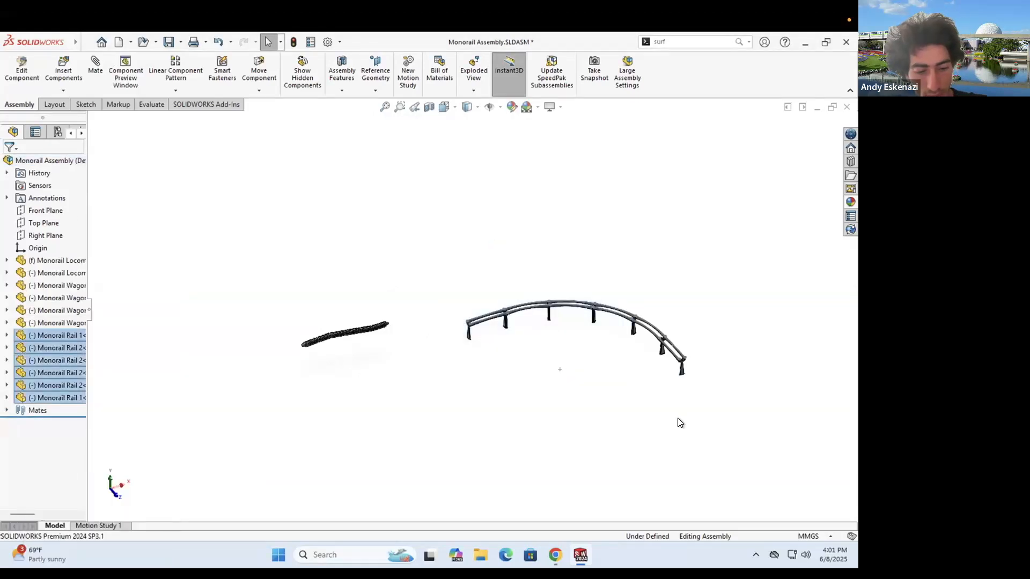
pyautogui.click(402, 386)
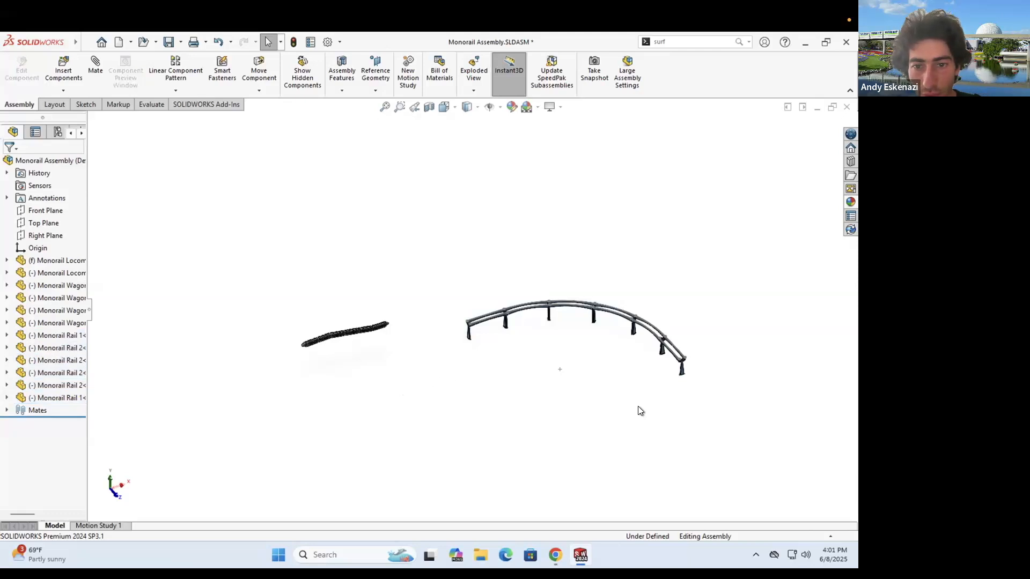
pyautogui.hotkey('ctrl', 'v')
pyautogui.moveTo(701, 424); pyautogui.dragTo(479, 422)
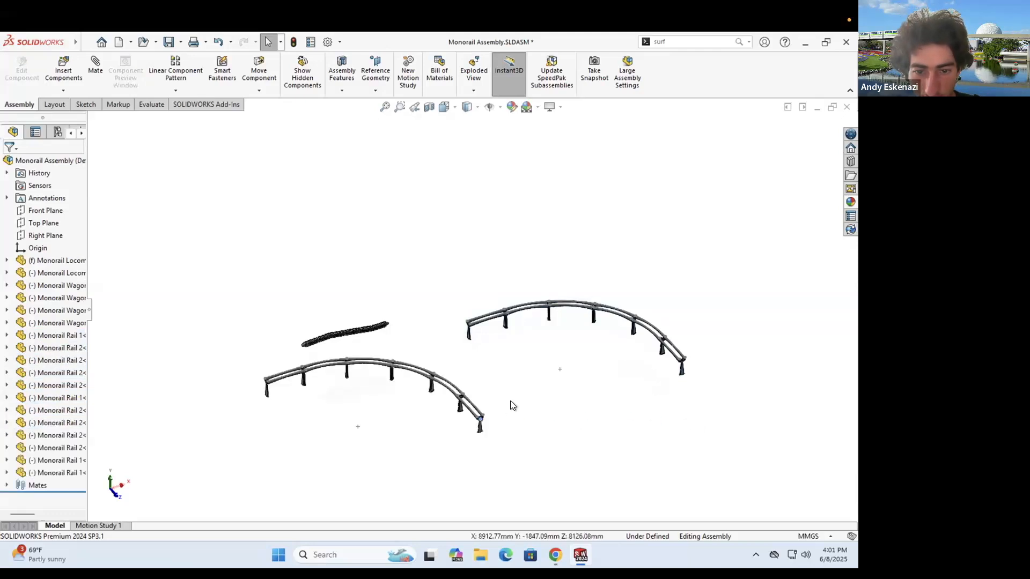
pyautogui.scroll(-8, 508, 400)
# - Abandon a first mate attempt and delete the extra end rail piece
pyautogui.click(101, 82)
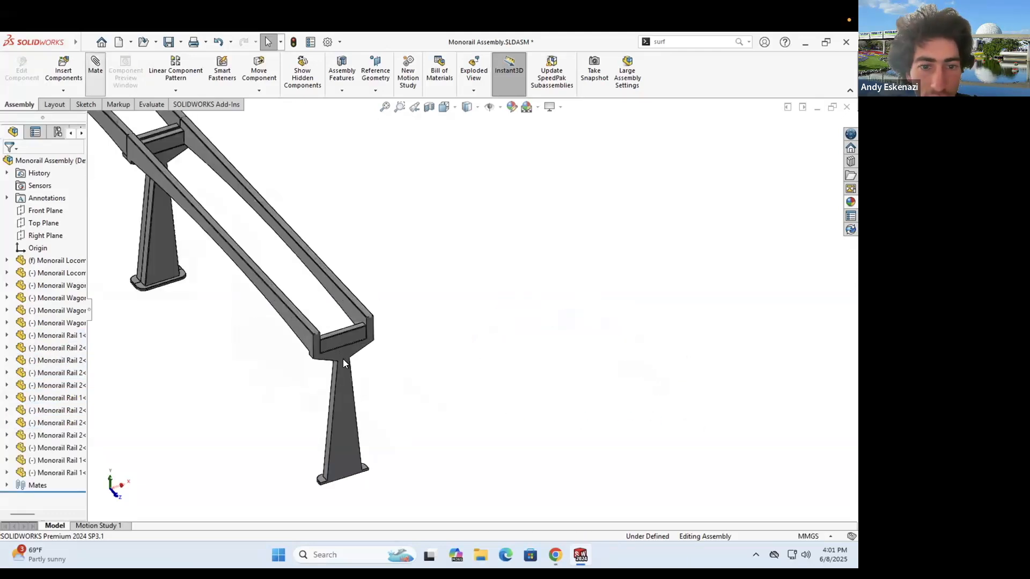
pyautogui.click(355, 381)
pyautogui.scroll(8, 467, 247)
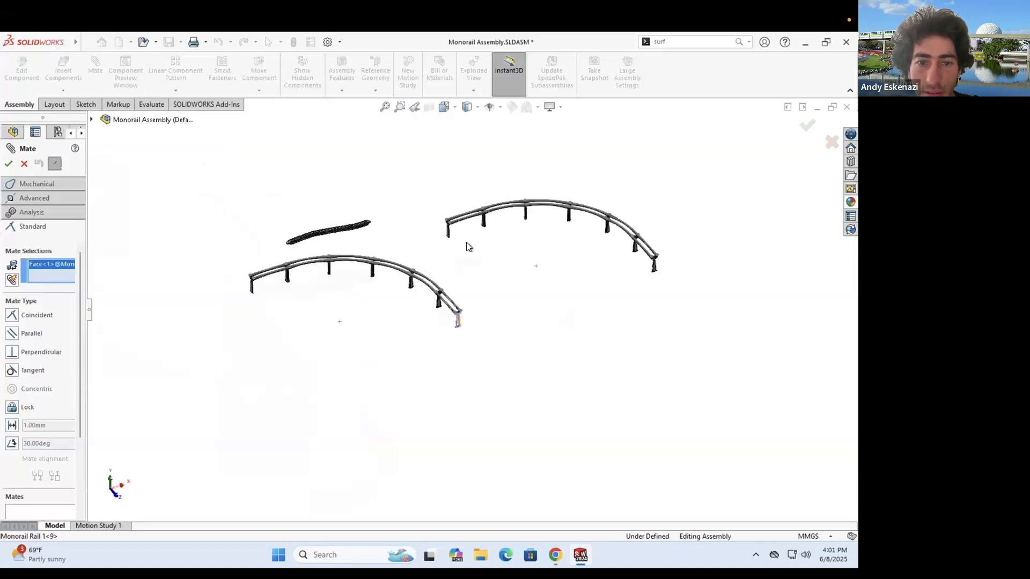
pyautogui.press('Escape')
pyautogui.scroll(-8, 429, 300)
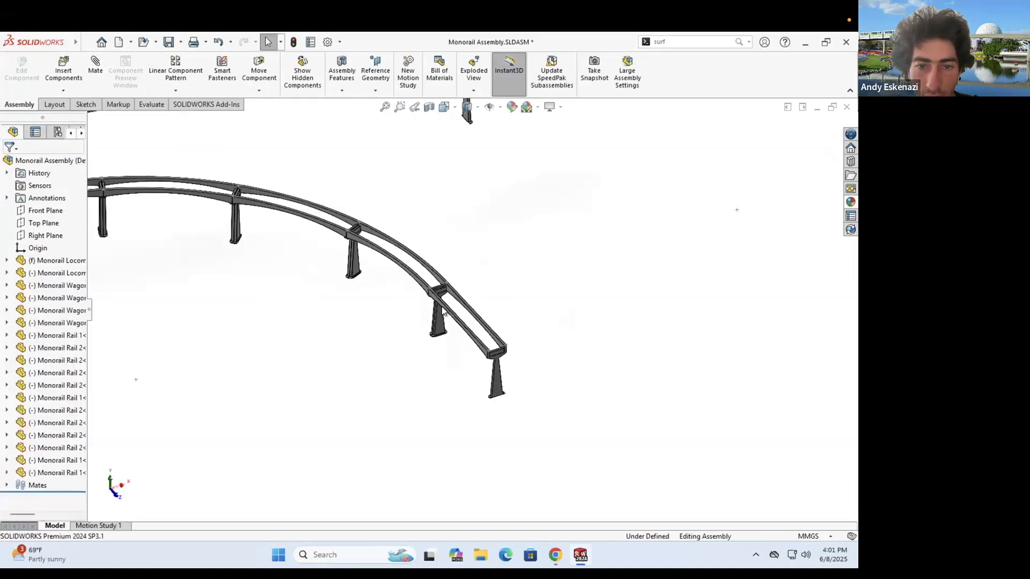
pyautogui.scroll(-2, 426, 290)
pyautogui.rightClick(420, 271)
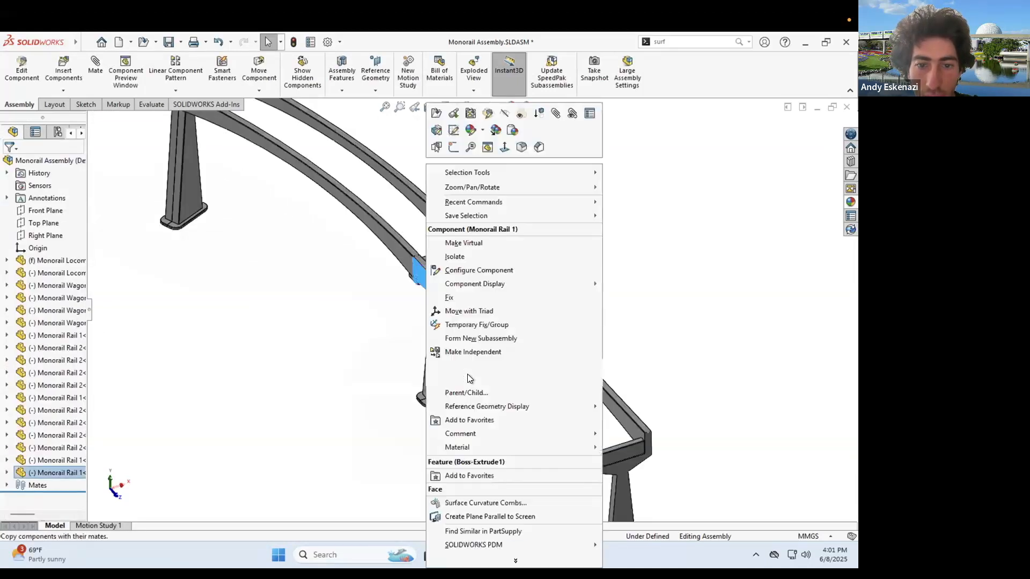
pyautogui.click(507, 234)
pyautogui.scroll(3, 468, 277)
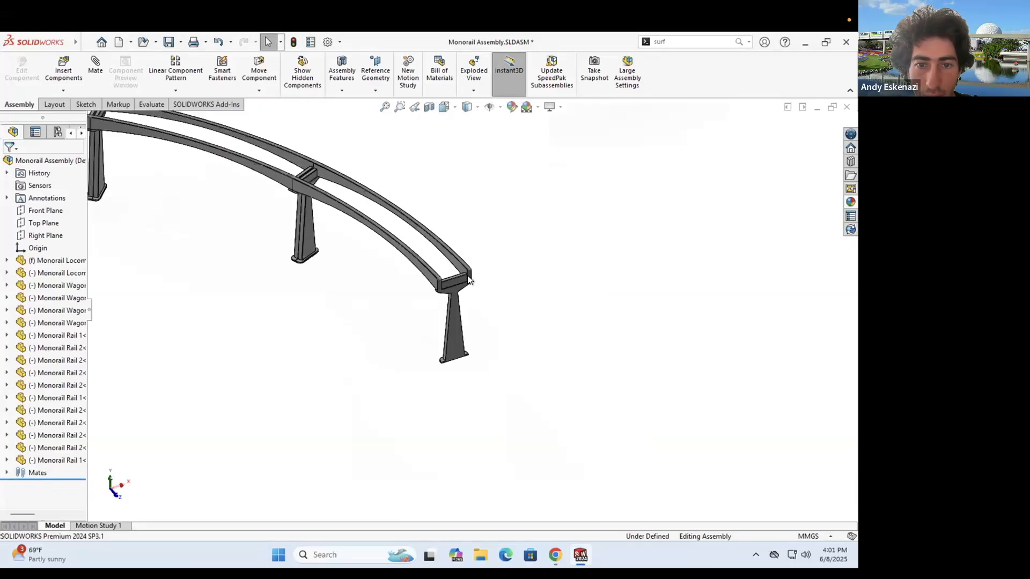
# - Add a coincident mate joining a rail face of the pasted arc to the original
pyautogui.click(96, 64)
pyautogui.scroll(-4, 417, 381)
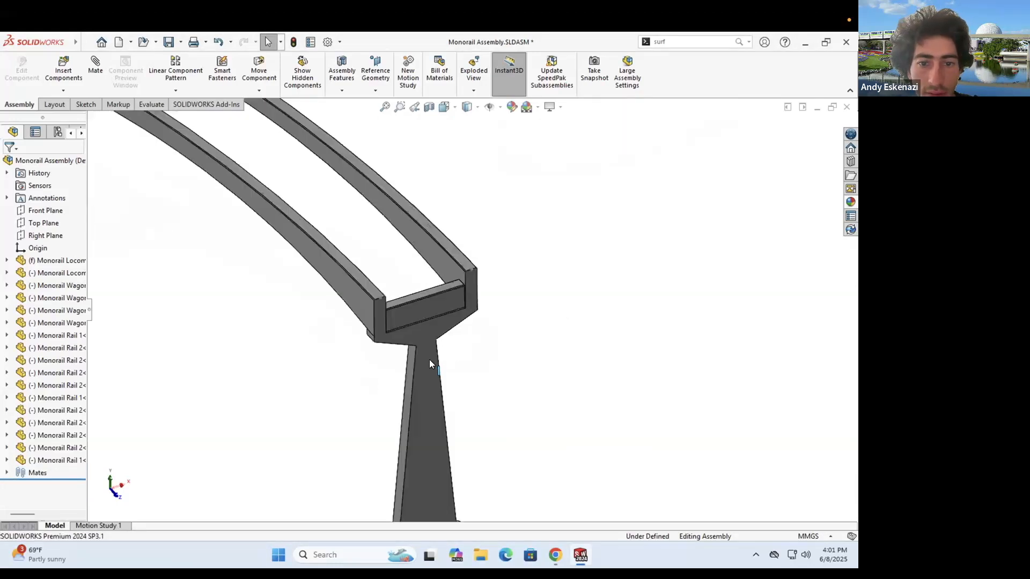
pyautogui.click(472, 243)
pyautogui.scroll(5, 478, 219)
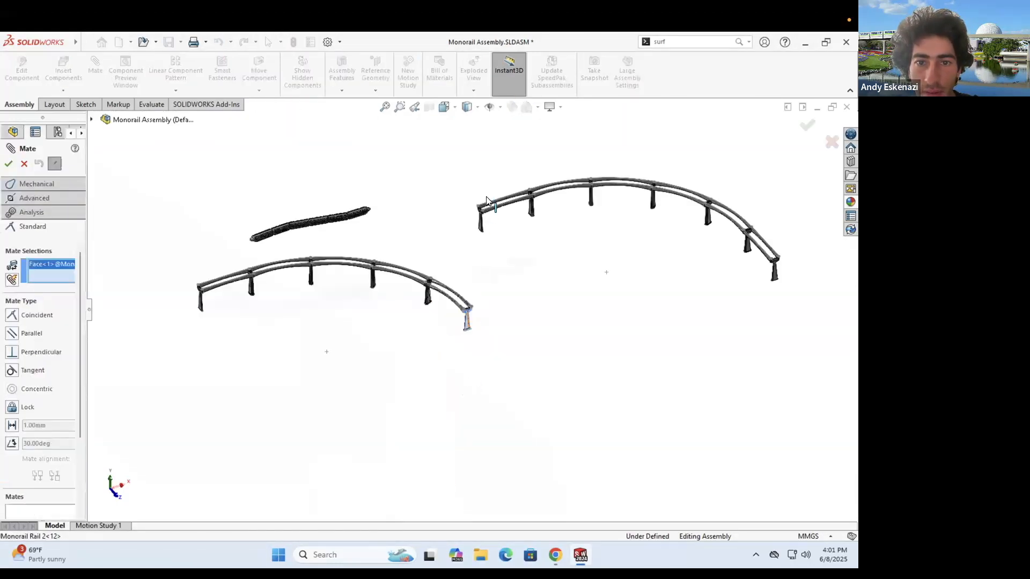
pyautogui.scroll(-5, 486, 202)
pyautogui.scroll(10, 469, 280)
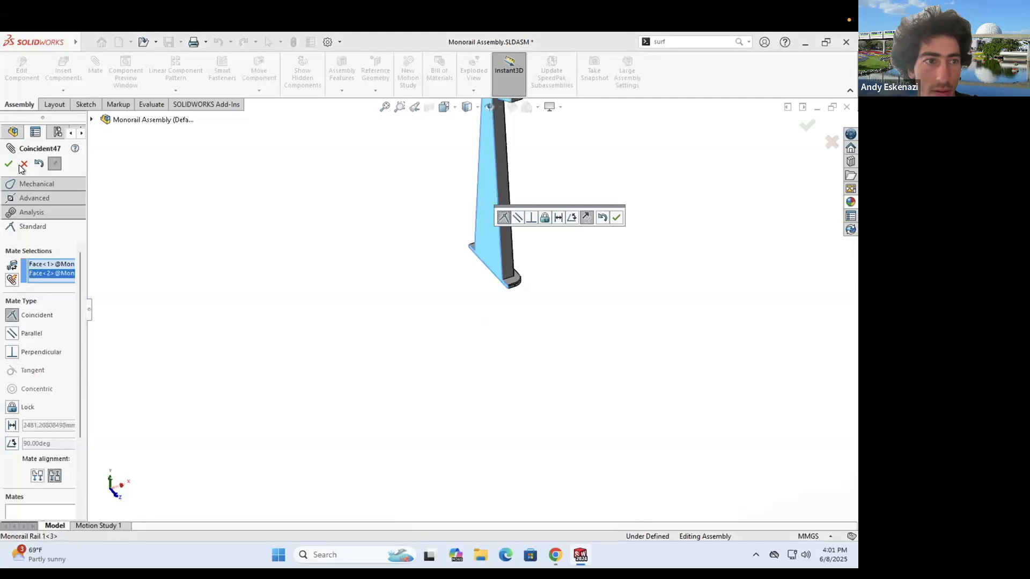
pyautogui.click(10, 162)
# - Mate the column's top end face coincident at the rail-bracket corner
pyautogui.scroll(-5, 524, 366)
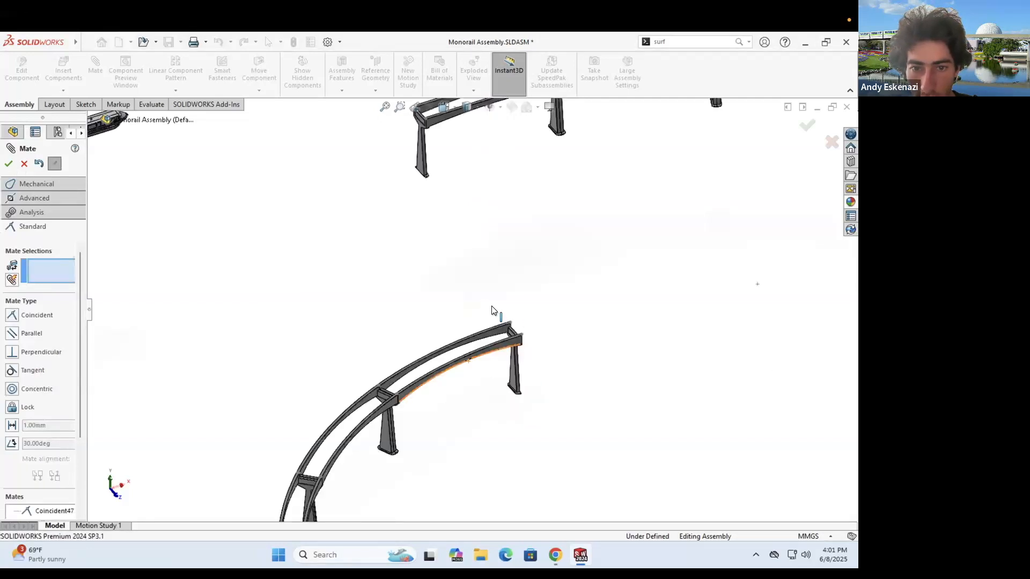
pyautogui.scroll(-5, 491, 307)
pyautogui.click(491, 308)
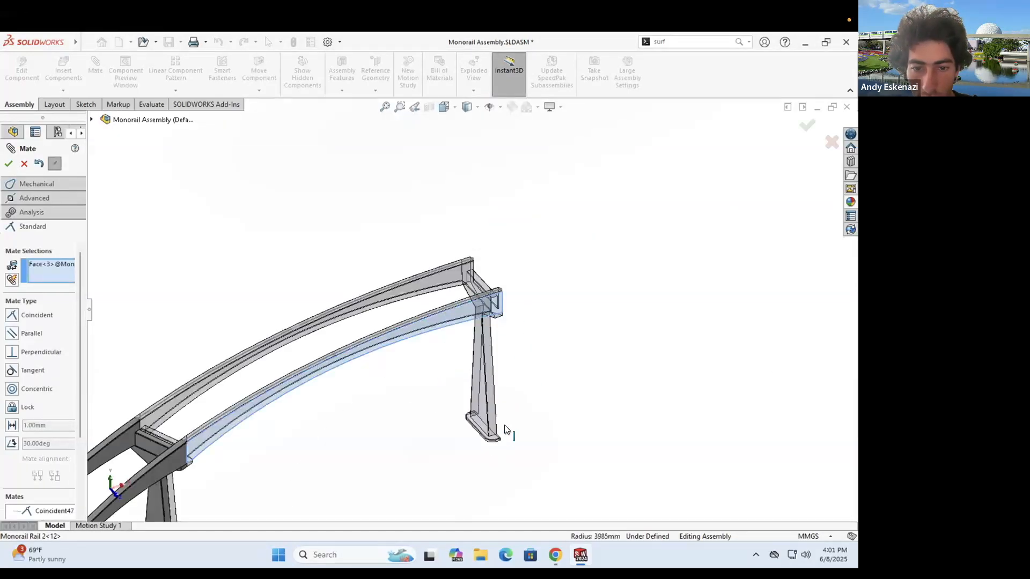
pyautogui.scroll(-5, 526, 421)
pyautogui.press('Escape')
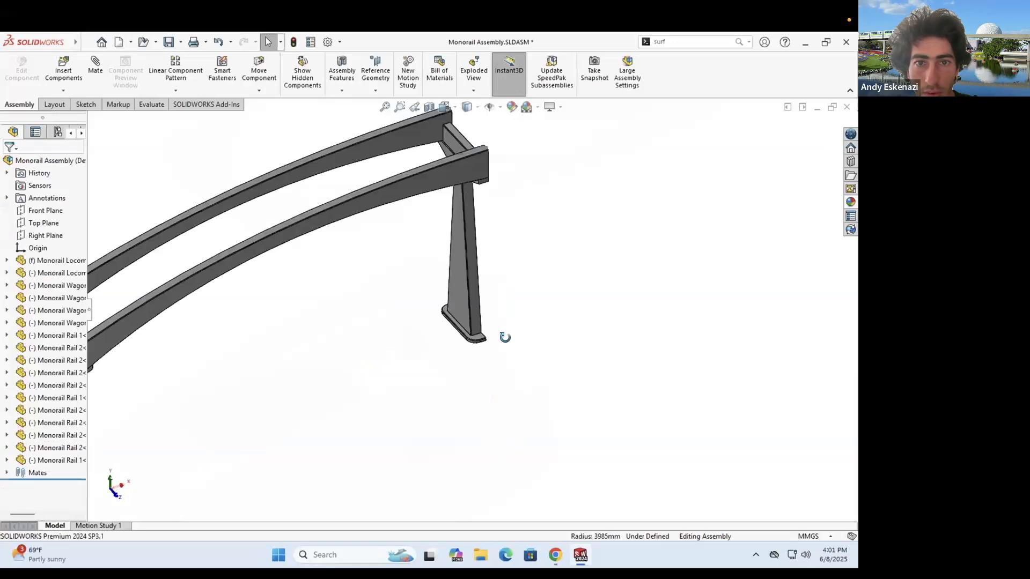
pyautogui.press('m')
pyautogui.click(468, 163)
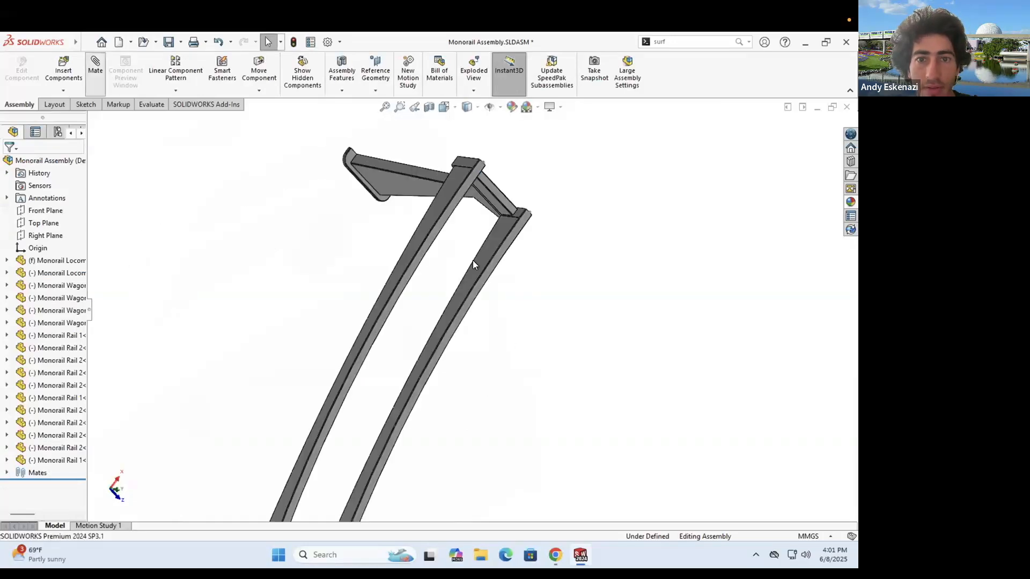
pyautogui.moveTo(447, 206); pyautogui.dragTo(428, 286, button='middle')
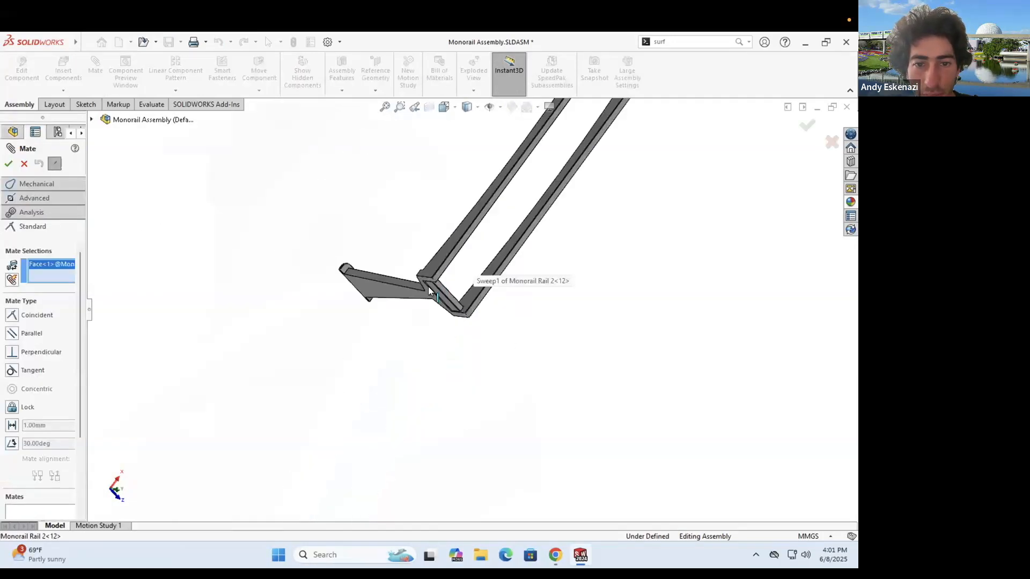
pyautogui.scroll(-4, 428, 286)
pyautogui.scroll(1, 421, 241)
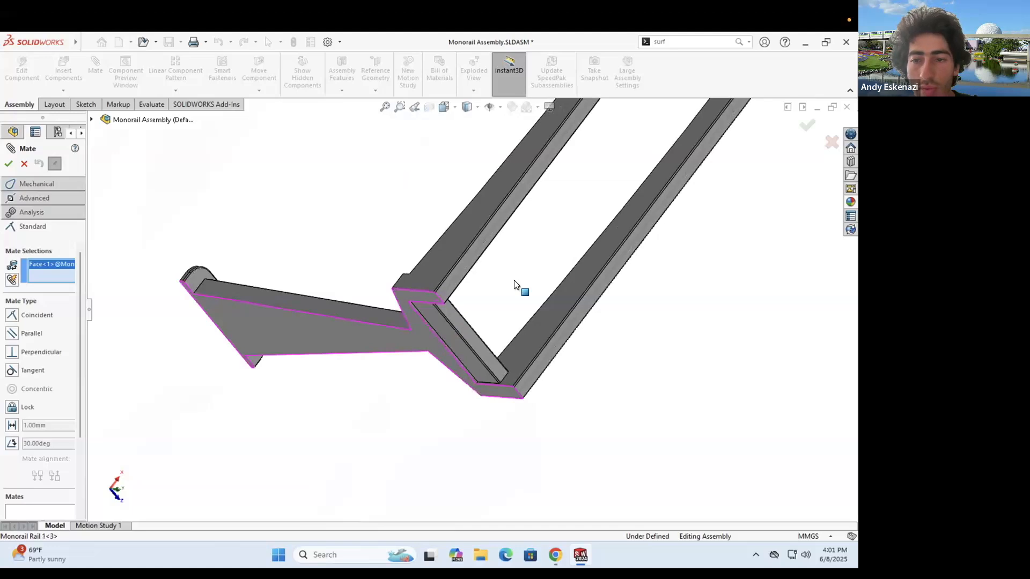
pyautogui.scroll(5, 523, 311)
pyautogui.scroll(-5, 516, 348)
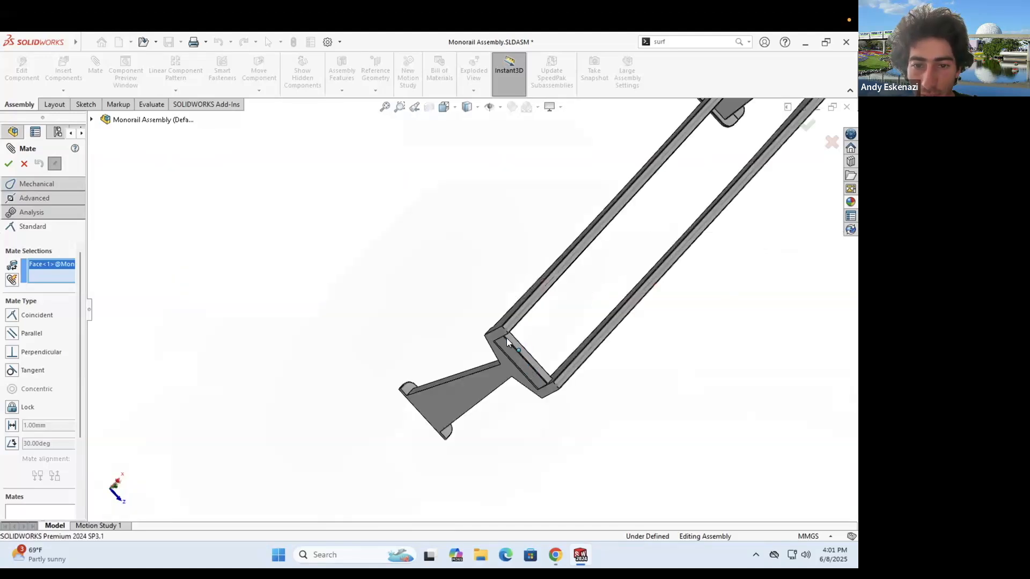
pyautogui.moveTo(506, 338); pyautogui.dragTo(501, 327, button='middle')
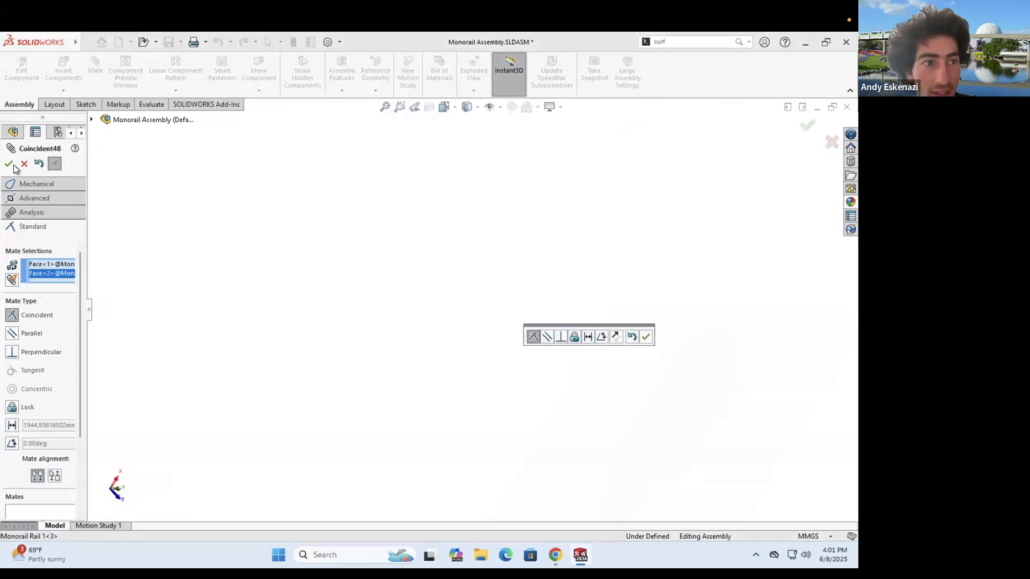
pyautogui.scroll(3, 570, 377)
pyautogui.press('Return')
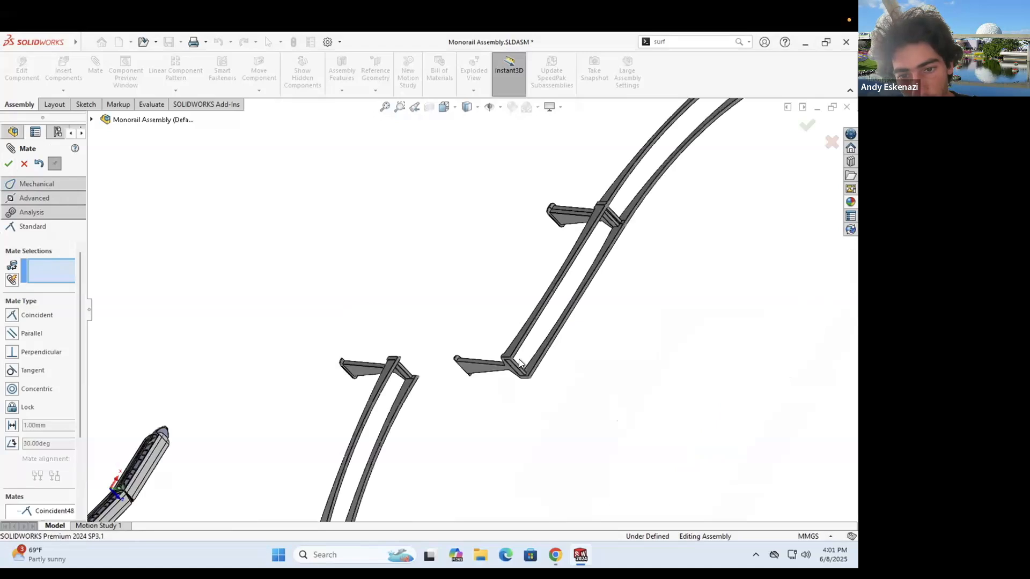
# - Add another coincident mate on the rail face, replacing a wrongly picked edge
pyautogui.scroll(-2, 512, 352)
pyautogui.click(499, 346)
pyautogui.scroll(-5, 497, 347)
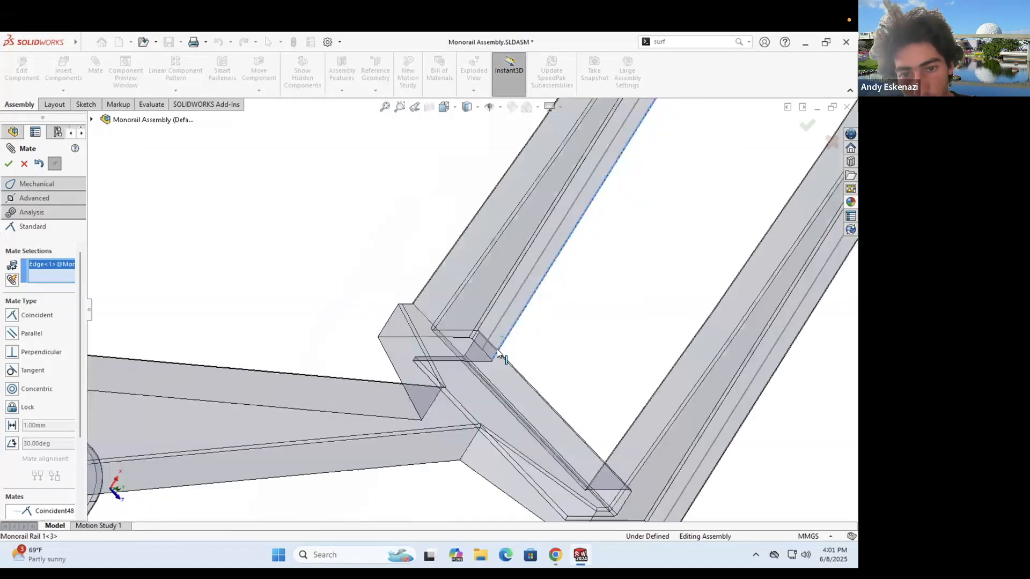
pyautogui.click(500, 338)
pyautogui.click(496, 331)
pyautogui.scroll(6, 496, 332)
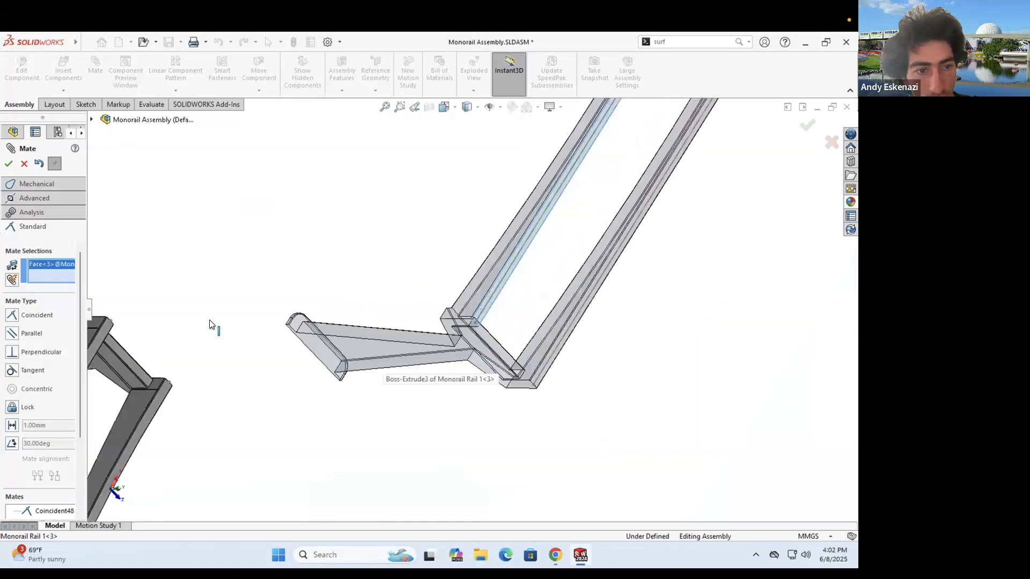
pyautogui.scroll(-6, 110, 330)
pyautogui.click(8, 164)
# - Finish adding mates and bring up the options for Monorail Rail 1
pyautogui.scroll(6, 539, 215)
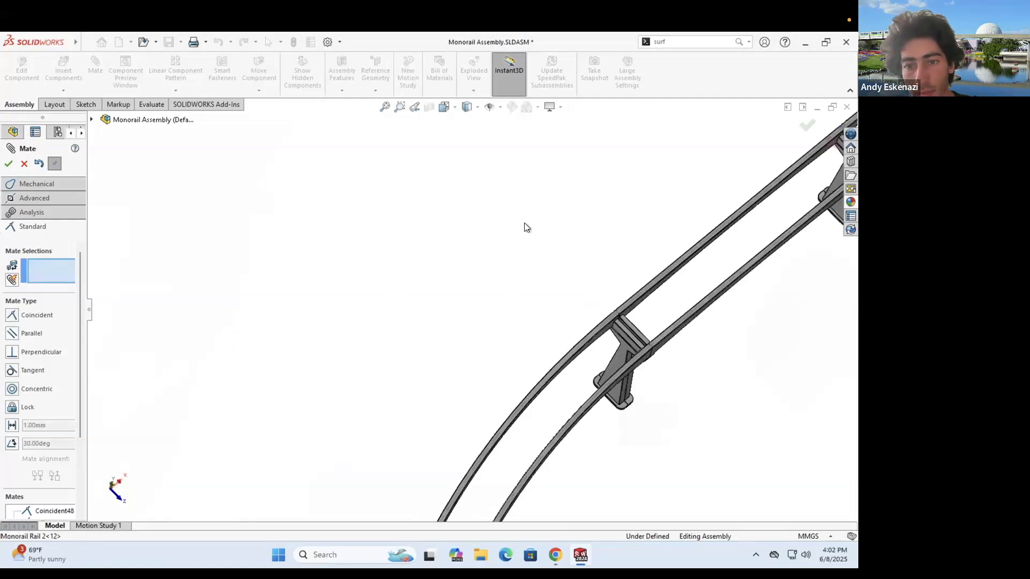
pyautogui.moveTo(611, 344); pyautogui.dragTo(579, 270, button='middle')
pyautogui.press('Escape')
pyautogui.scroll(-2, 658, 372)
pyautogui.rightClick(658, 375)
# - Fix Monorail Rail 1 in place
pyautogui.click(682, 298)
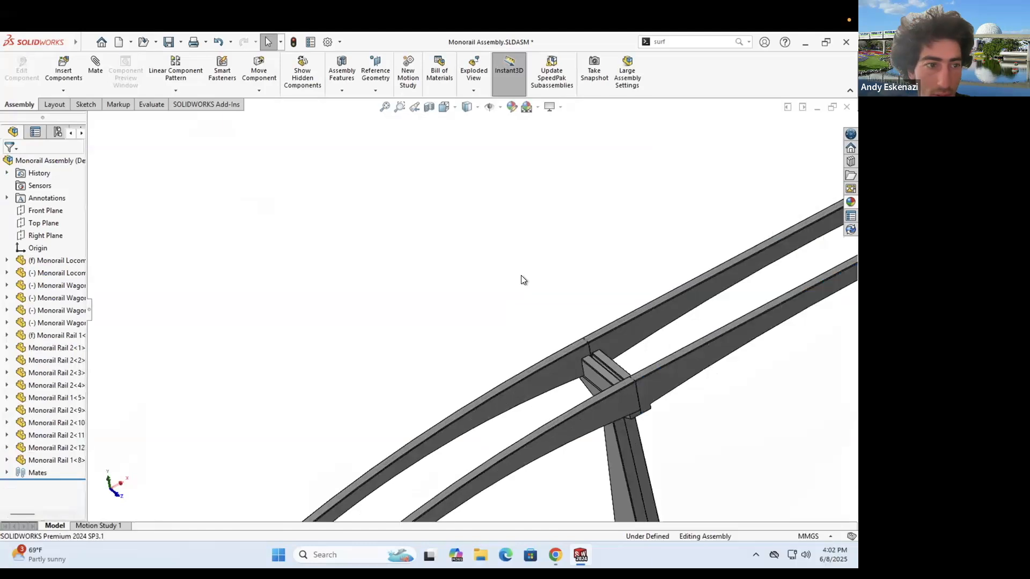
pyautogui.scroll(6, 379, 232)
pyautogui.moveTo(531, 313); pyautogui.dragTo(533, 229, button='middle')
pyautogui.scroll(5, 497, 340)
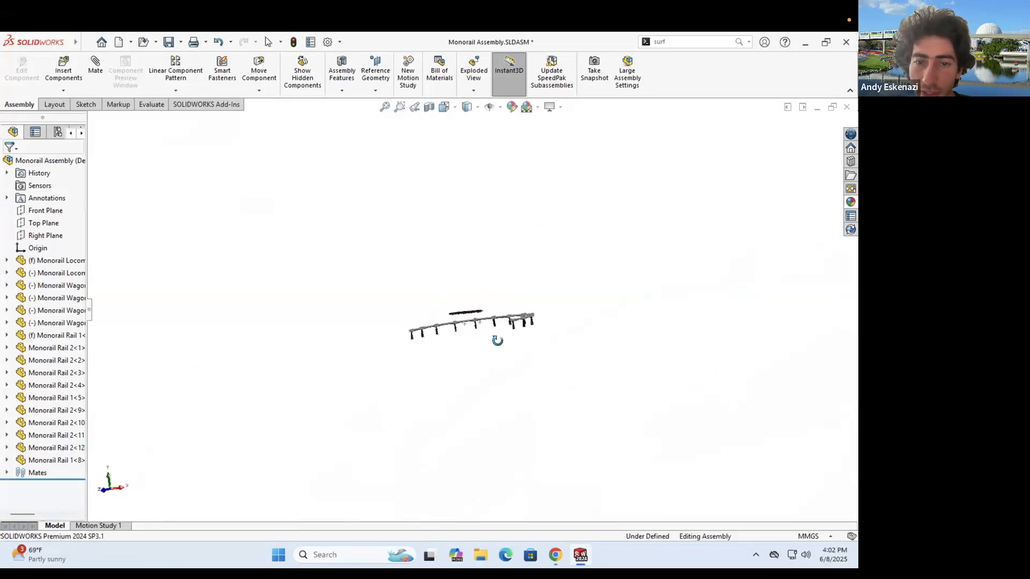
pyautogui.moveTo(472, 380); pyautogui.dragTo(501, 356, button='middle')
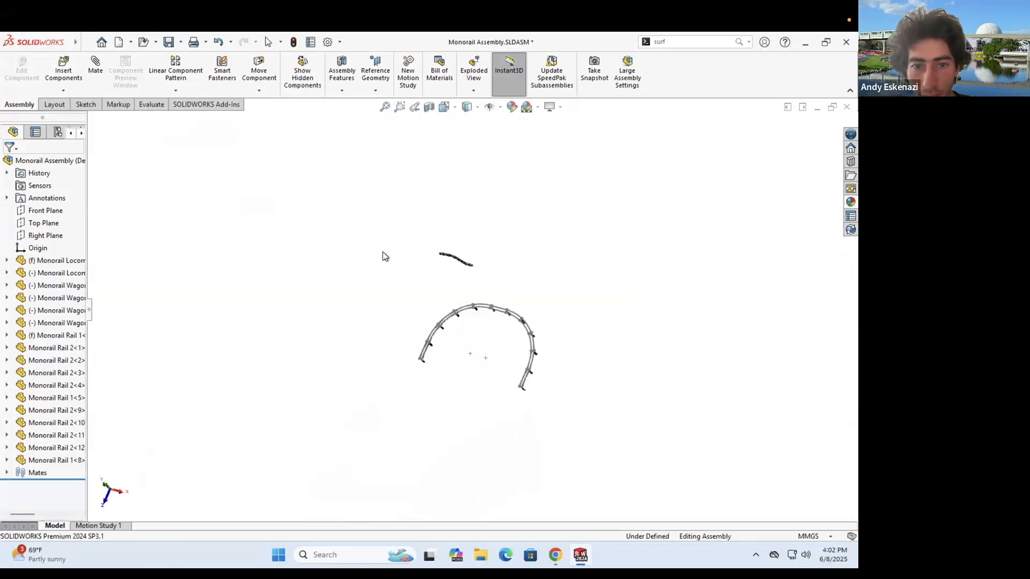
pyautogui.moveTo(384, 255); pyautogui.dragTo(601, 396, button='middle')
# - Box-select the arc's rail pieces and paste a second copy of the arc
pyautogui.moveTo(384, 256); pyautogui.dragTo(598, 393)
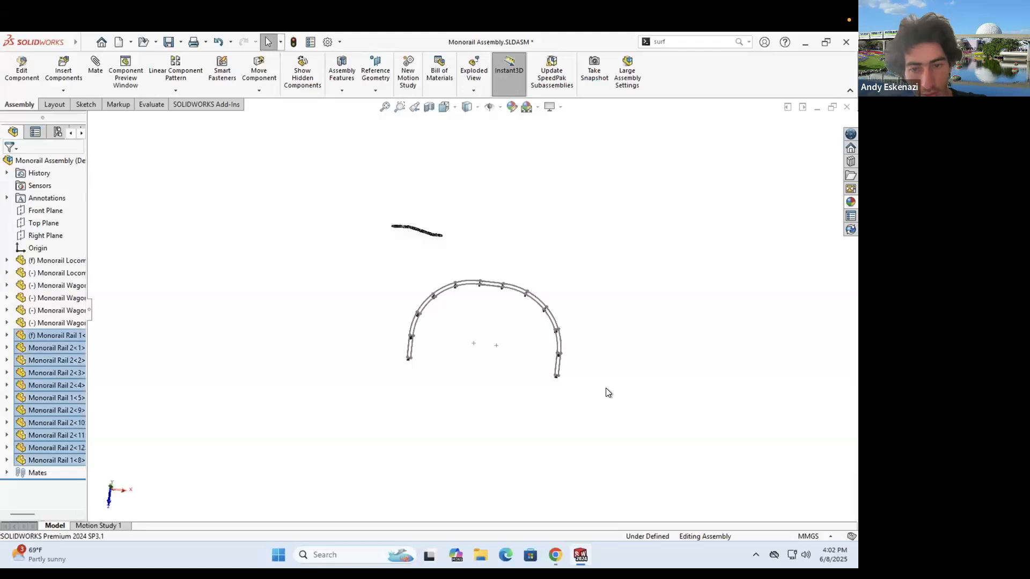
pyautogui.click(615, 382)
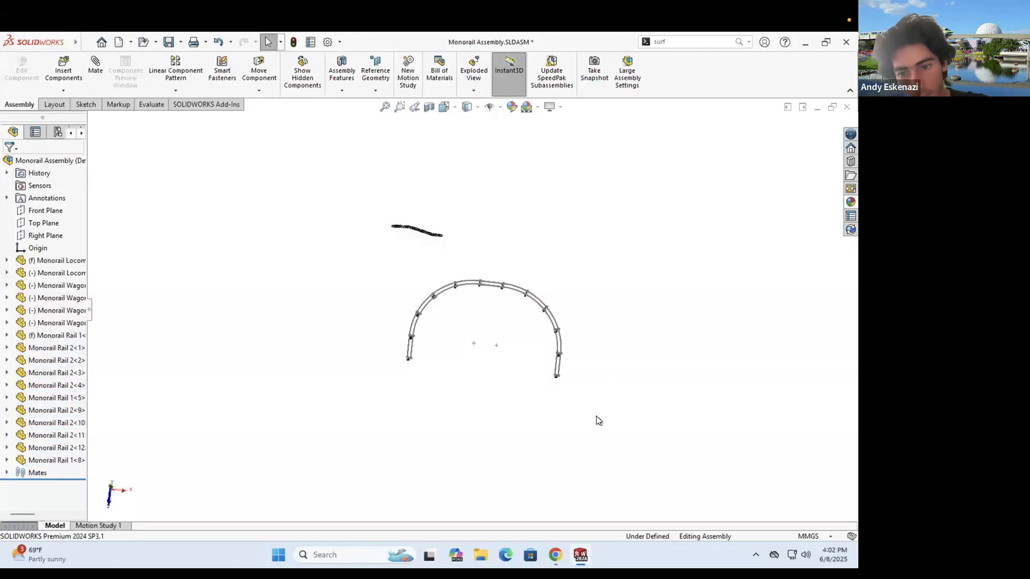
pyautogui.hotkey('ctrl', 'v')
pyautogui.scroll(3, 597, 416)
pyautogui.scroll(-10, 444, 326)
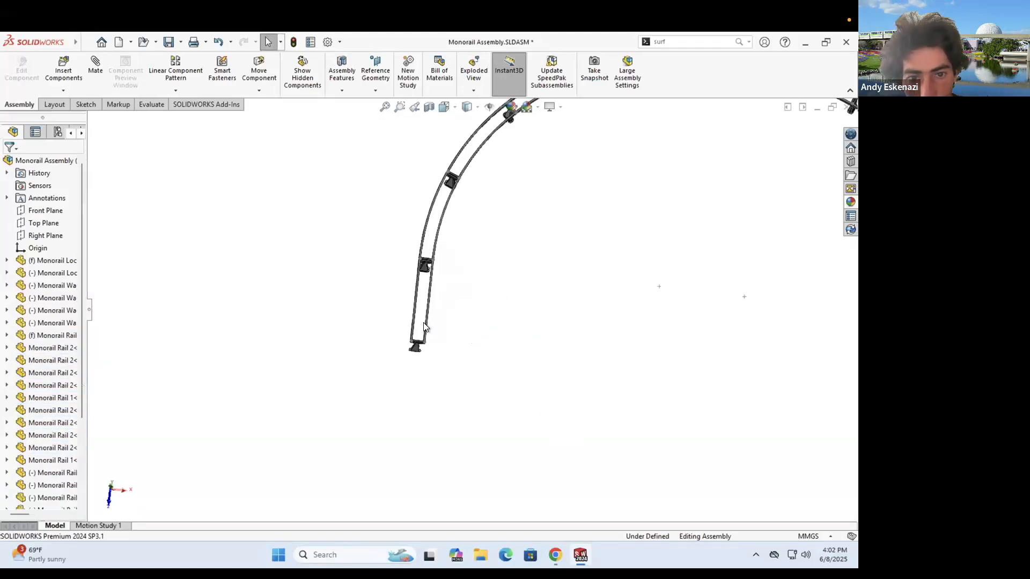
# - Delete the stray Sketch8
pyautogui.rightClick(451, 410)
pyautogui.press('Delete')
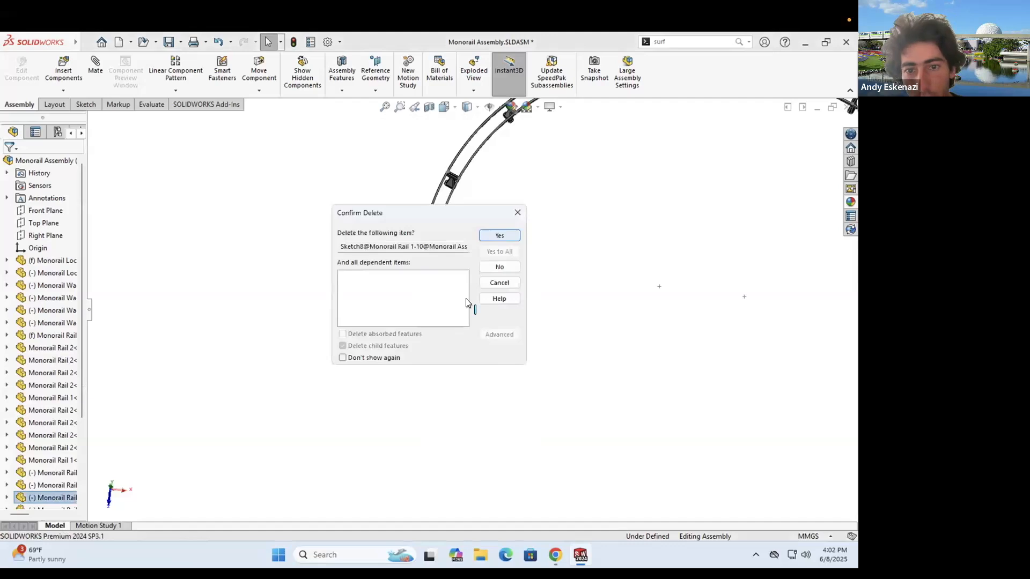
pyautogui.press('Return')
pyautogui.scroll(5, 585, 324)
pyautogui.scroll(-4, 622, 330)
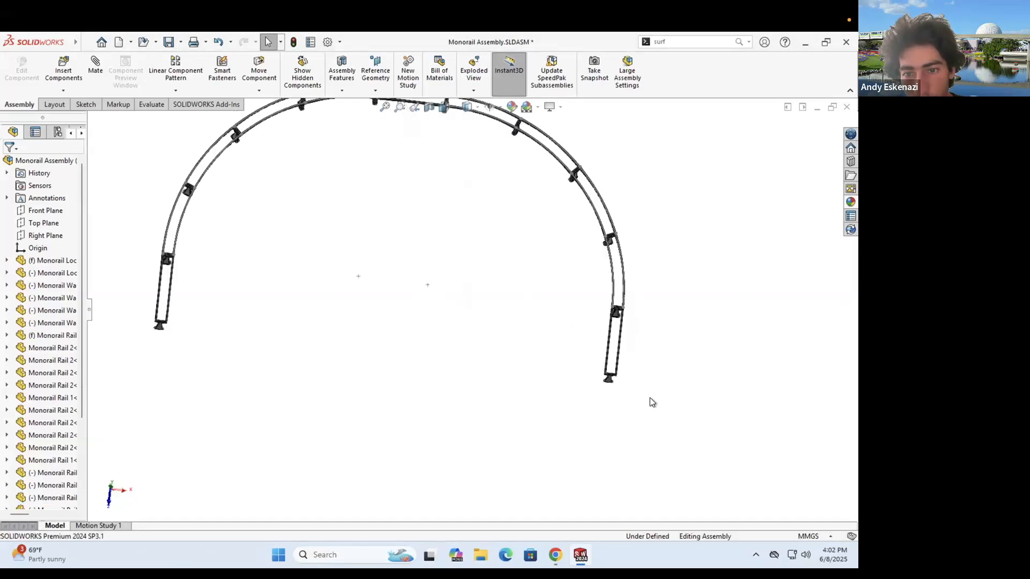
# - Delete the extra end rail and request deleting the left end rail too
pyautogui.rightClick(616, 343)
pyautogui.press('Delete')
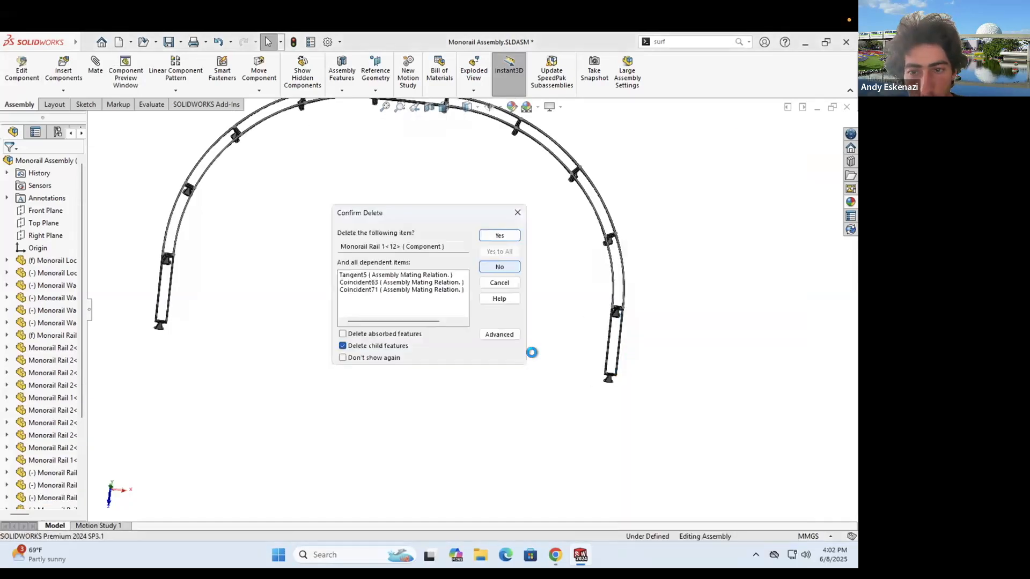
pyautogui.moveTo(223, 325); pyautogui.dragTo(217, 269, button='middle')
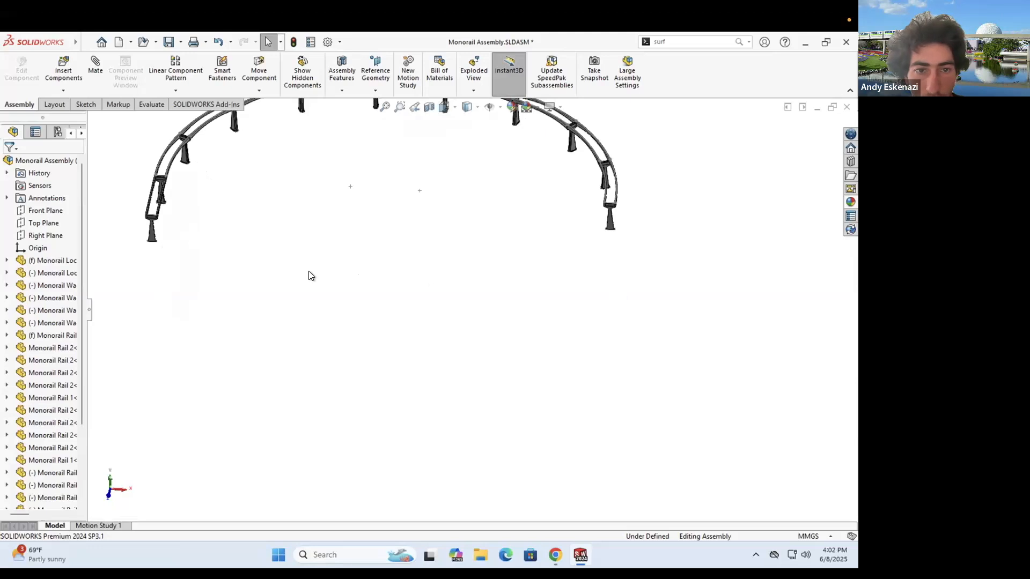
pyautogui.scroll(-4, 298, 287)
pyautogui.rightClick(298, 287)
pyautogui.click(326, 376)
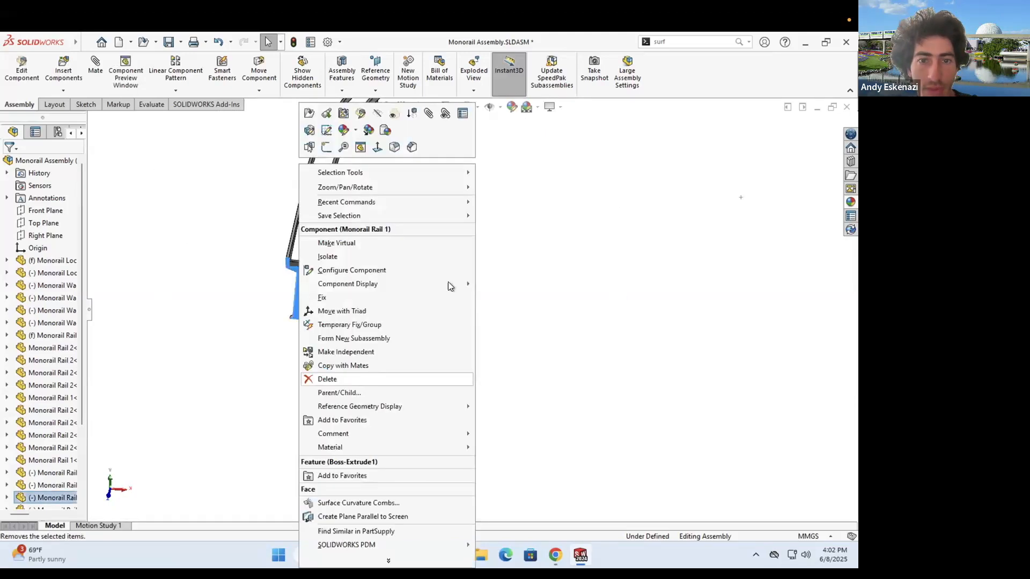
# - Select the copied lower rail arc and turn it around with Rotate Component
pyautogui.click(490, 265)
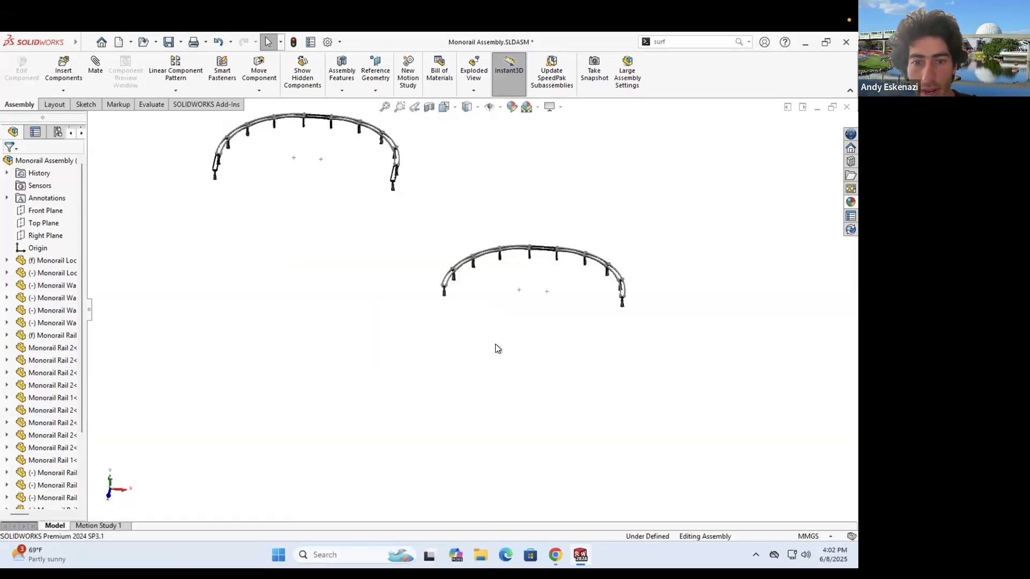
pyautogui.moveTo(449, 235); pyautogui.dragTo(455, 279, button='middle')
pyautogui.scroll(1, 466, 279)
pyautogui.moveTo(639, 353); pyautogui.dragTo(420, 232)
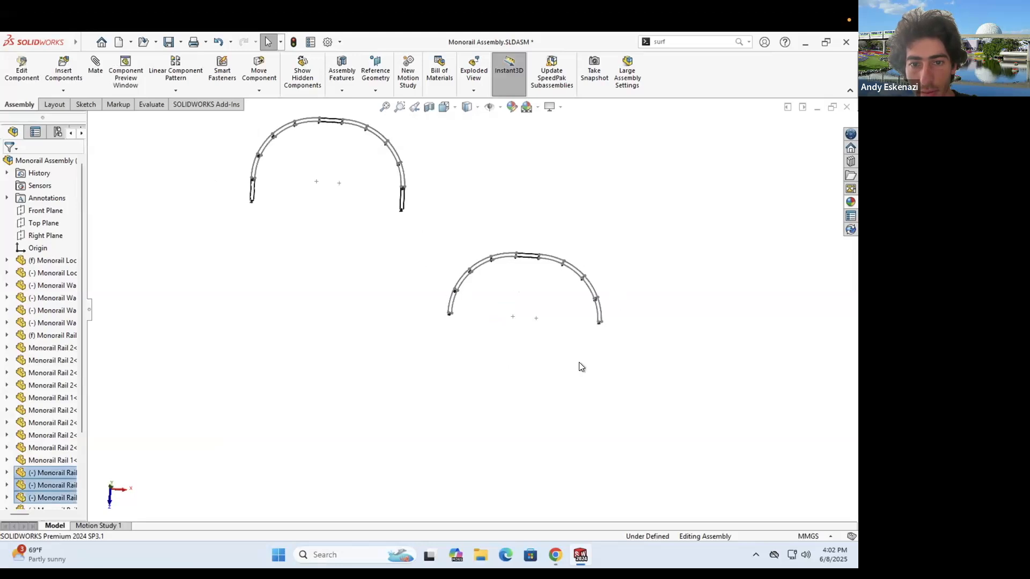
pyautogui.click(259, 91)
pyautogui.click(268, 116)
pyautogui.moveTo(494, 315); pyautogui.dragTo(399, 292)
pyautogui.moveTo(507, 214); pyautogui.dragTo(573, 269)
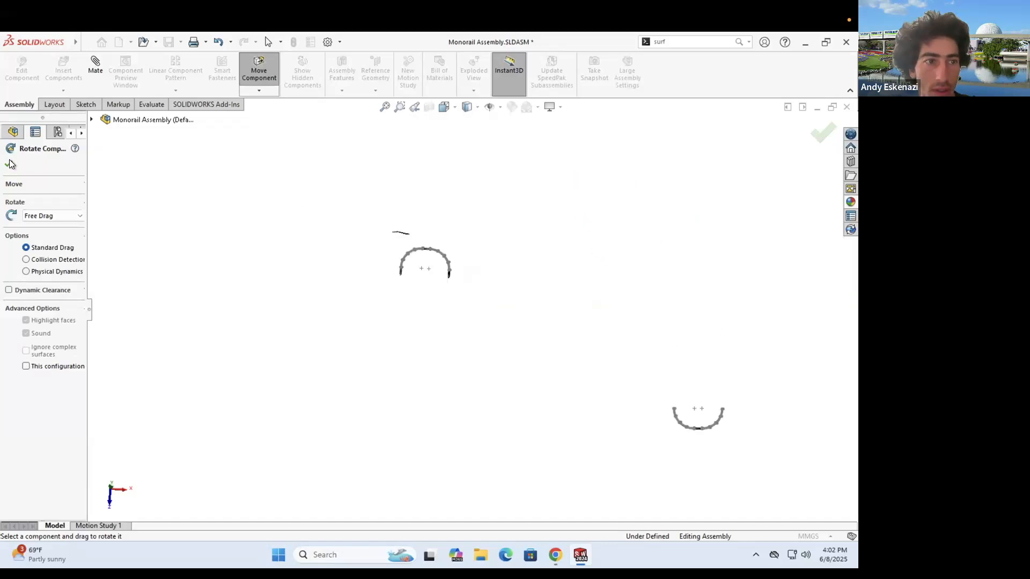
# - Drag the rotated arc opposite the original so the two nearly close the oval
pyautogui.moveTo(677, 419); pyautogui.dragTo(402, 295)
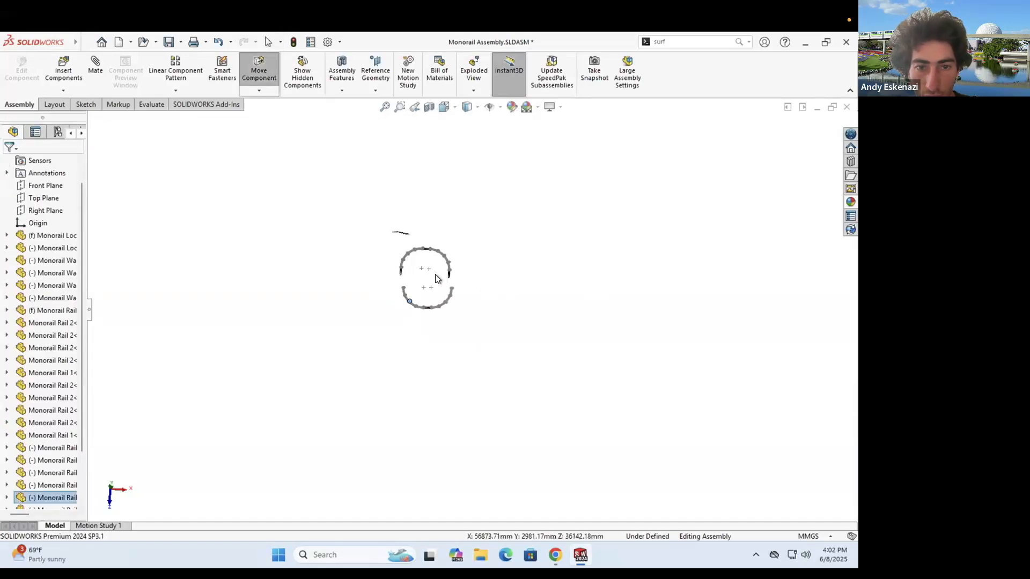
pyautogui.press('f')
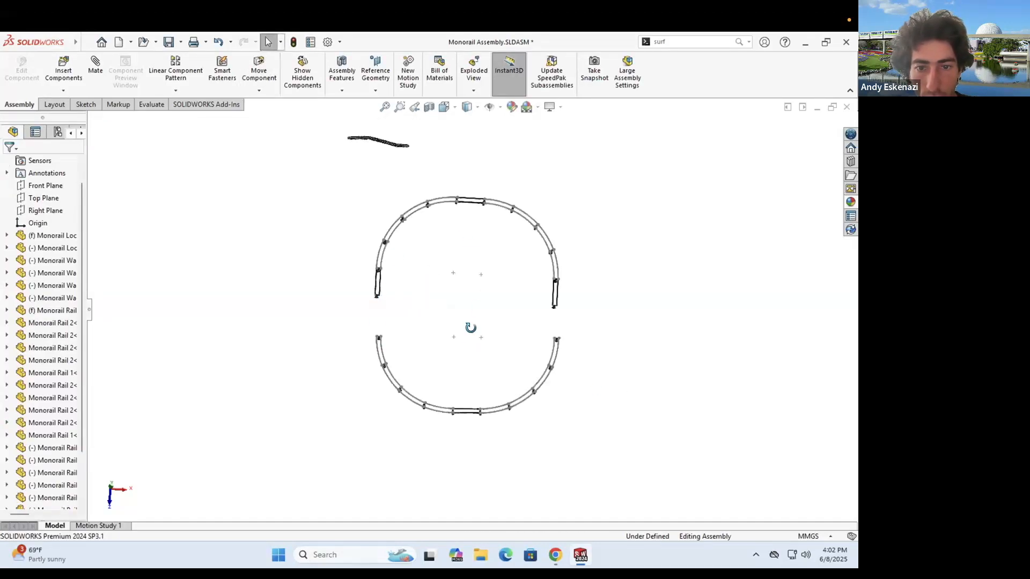
pyautogui.moveTo(471, 327); pyautogui.dragTo(539, 329, button='middle')
pyautogui.moveTo(477, 350); pyautogui.dragTo(422, 367)
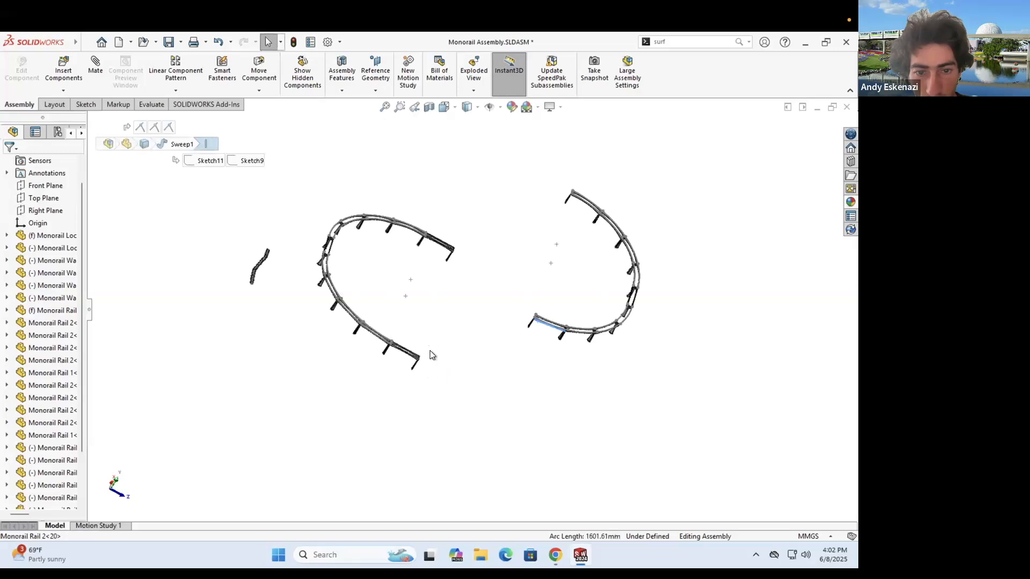
pyautogui.scroll(-5, 434, 338)
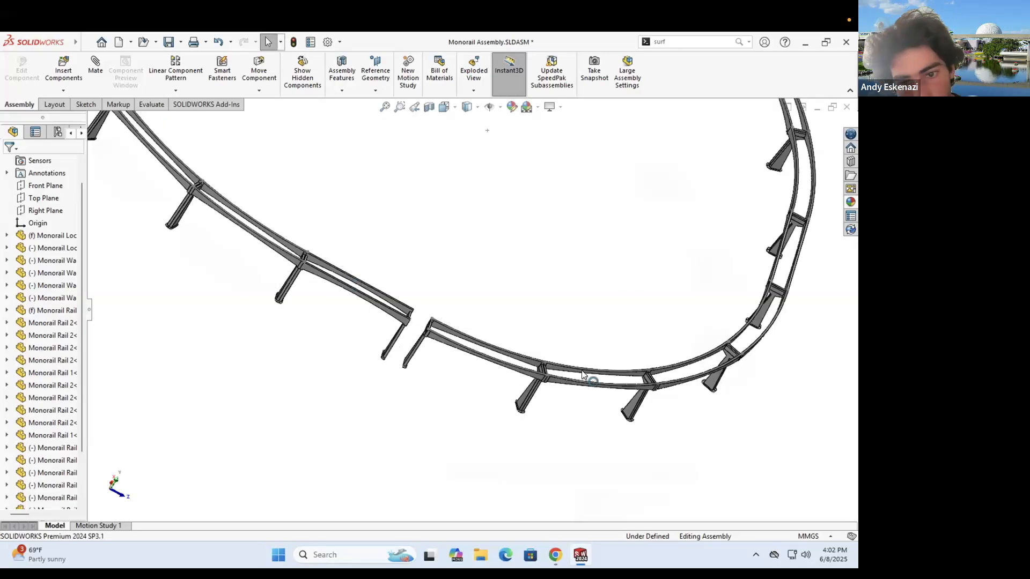
pyautogui.scroll(-3, 586, 375)
pyautogui.scroll(2, 514, 343)
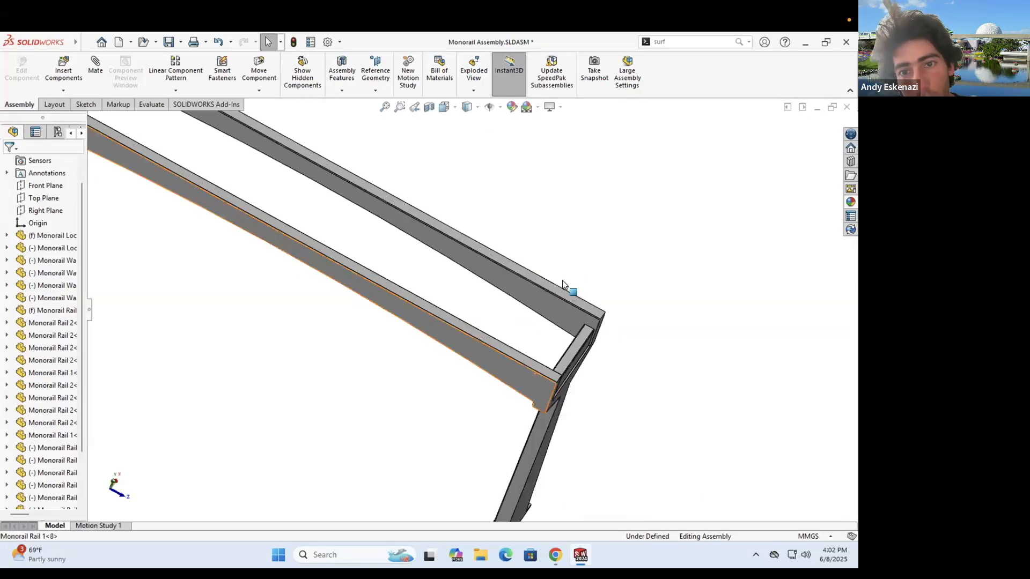
# - Mate the first pair of open rail end faces coincident
pyautogui.scroll(8, 562, 278)
pyautogui.scroll(-8, 558, 174)
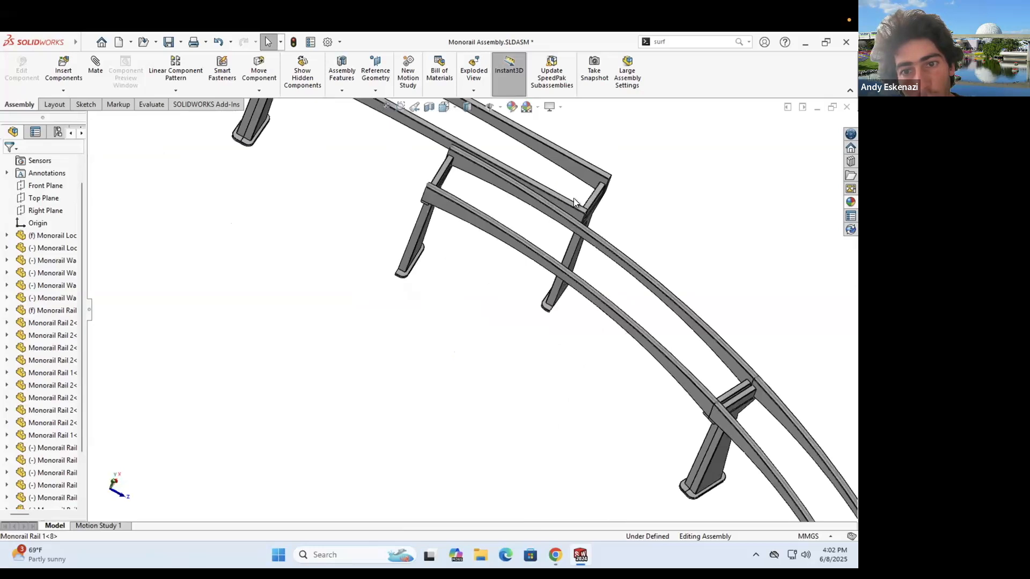
pyautogui.scroll(8, 355, 507)
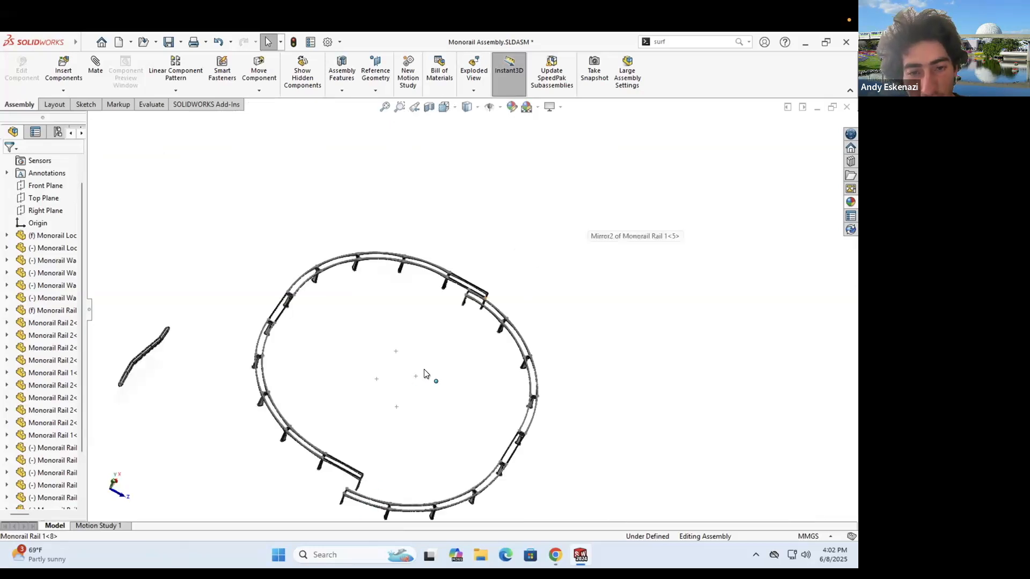
pyautogui.scroll(-6, 437, 375)
pyautogui.click(96, 70)
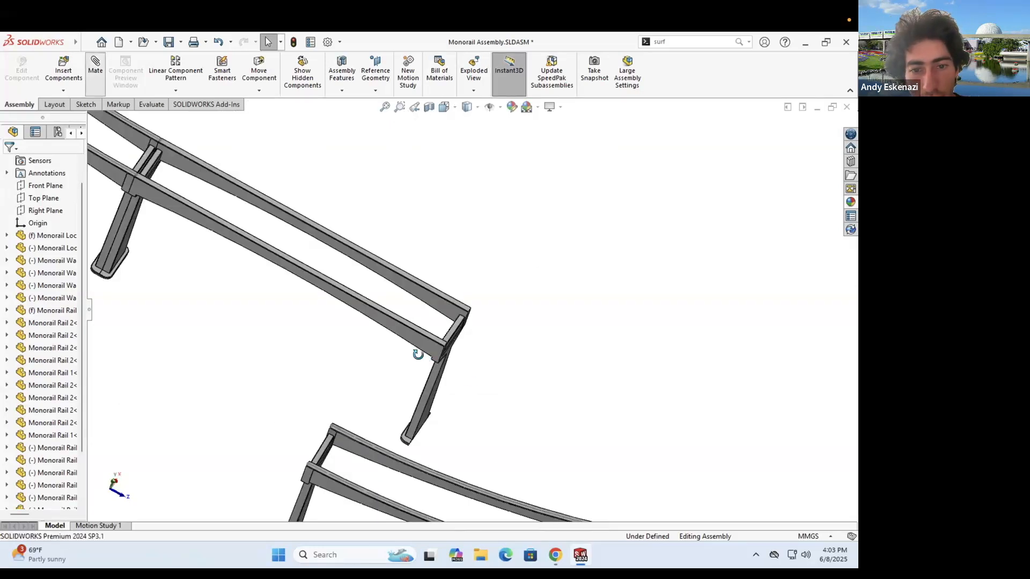
pyautogui.click(462, 375)
pyautogui.scroll(5, 462, 375)
pyautogui.moveTo(349, 382); pyautogui.dragTo(407, 399, button='middle')
pyautogui.scroll(-3, 351, 381)
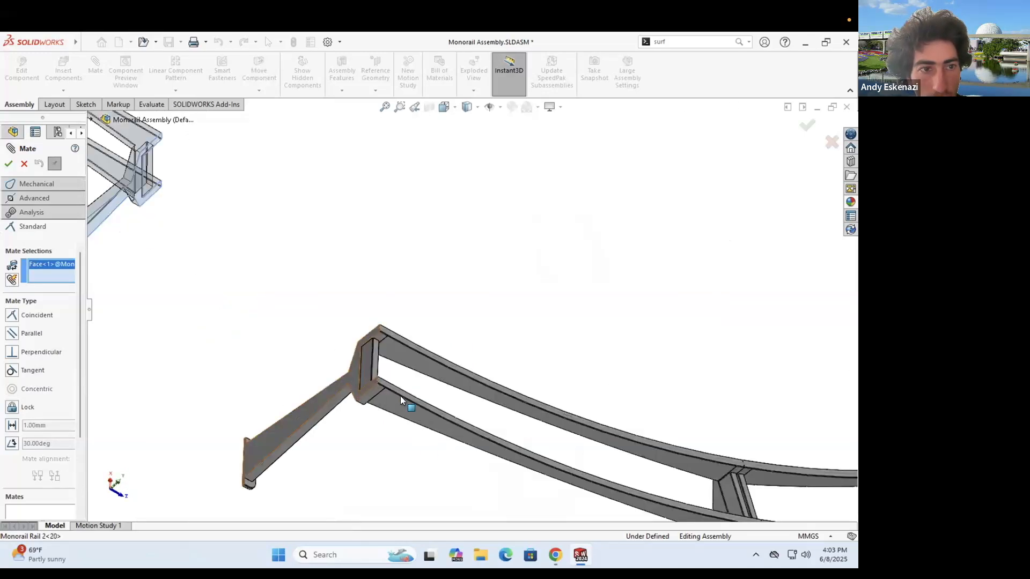
pyautogui.click(9, 165)
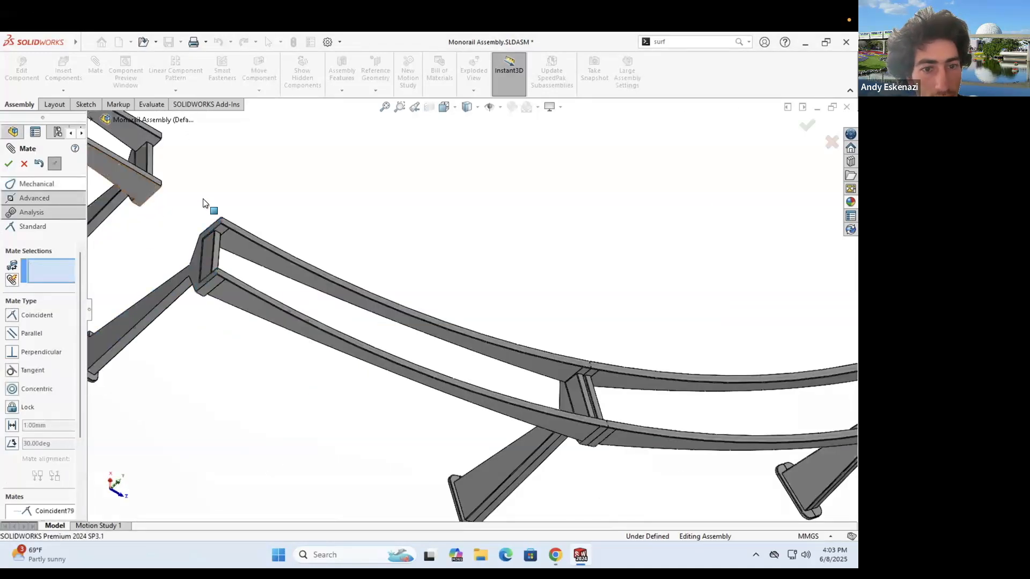
# - Add a second coincident mate between the neighbouring inner rail faces
pyautogui.scroll(-3, 199, 203)
pyautogui.click(359, 416)
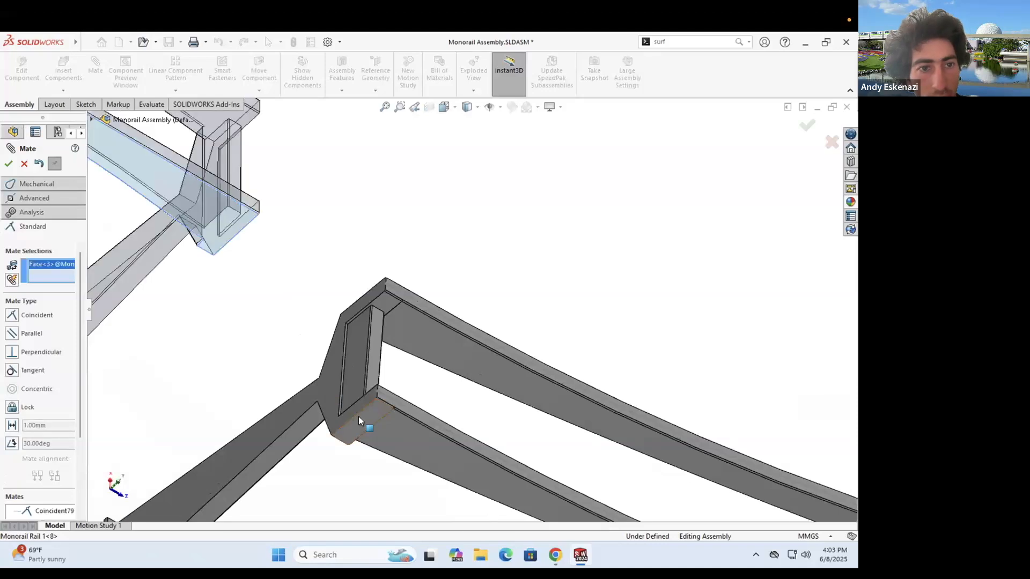
pyautogui.click(242, 195)
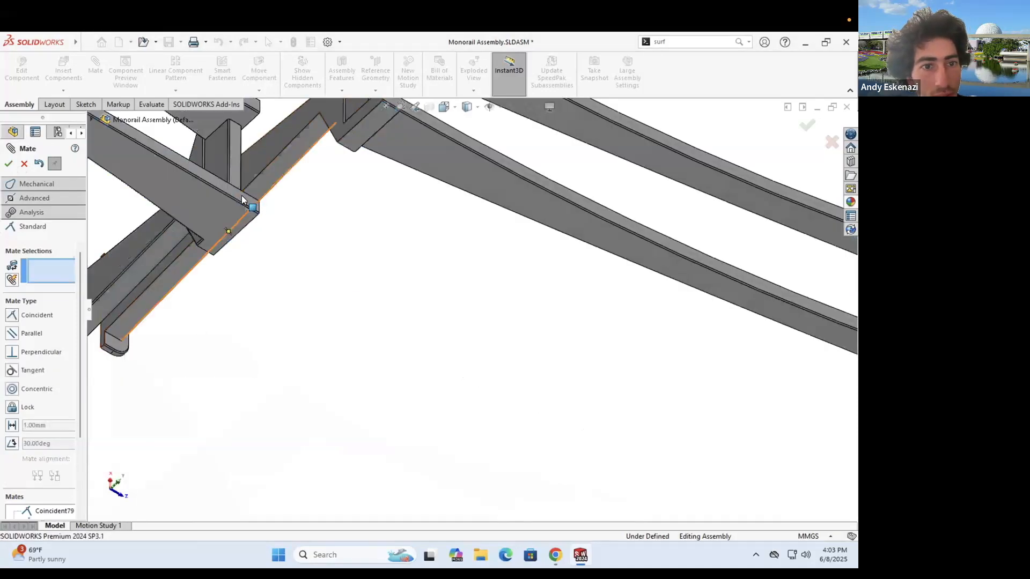
pyautogui.scroll(3, 305, 262)
pyautogui.scroll(-3, 468, 183)
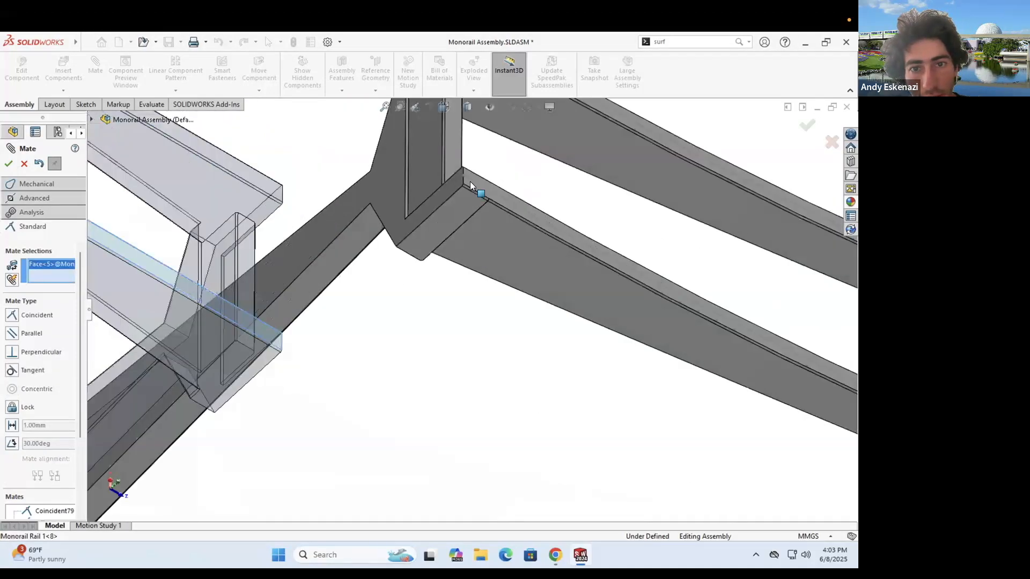
pyautogui.click(473, 197)
pyautogui.click(10, 163)
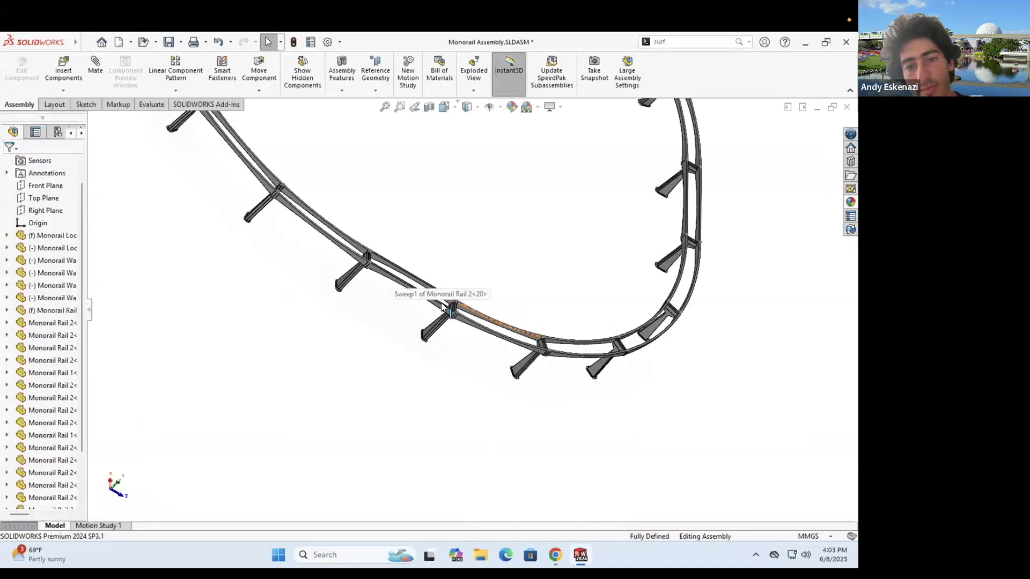
# - Save the assembly with Save All, including the modified rail part
pyautogui.moveTo(441, 303); pyautogui.dragTo(416, 256, button='middle')
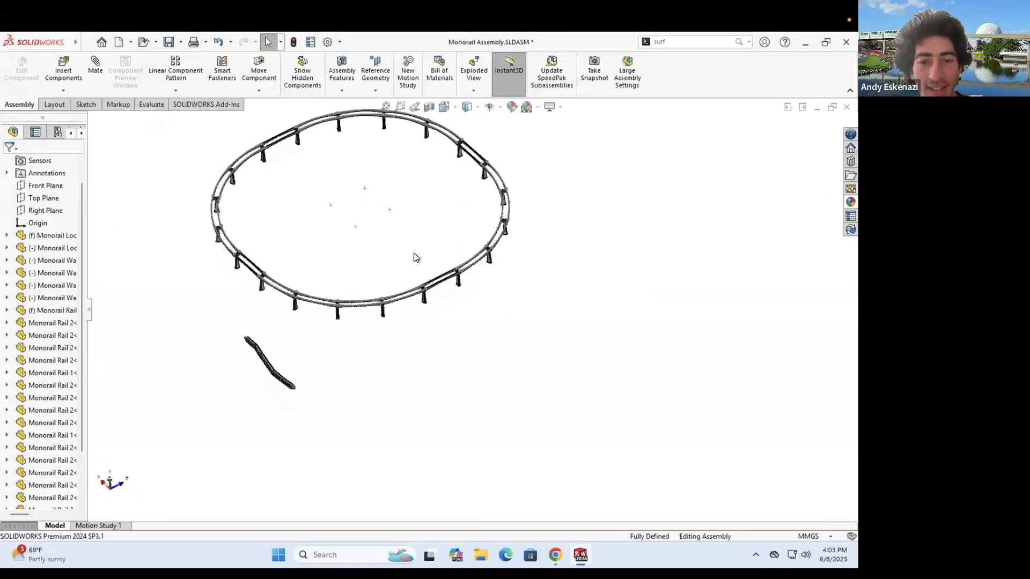
pyautogui.scroll(3, 423, 287)
pyautogui.click(168, 42)
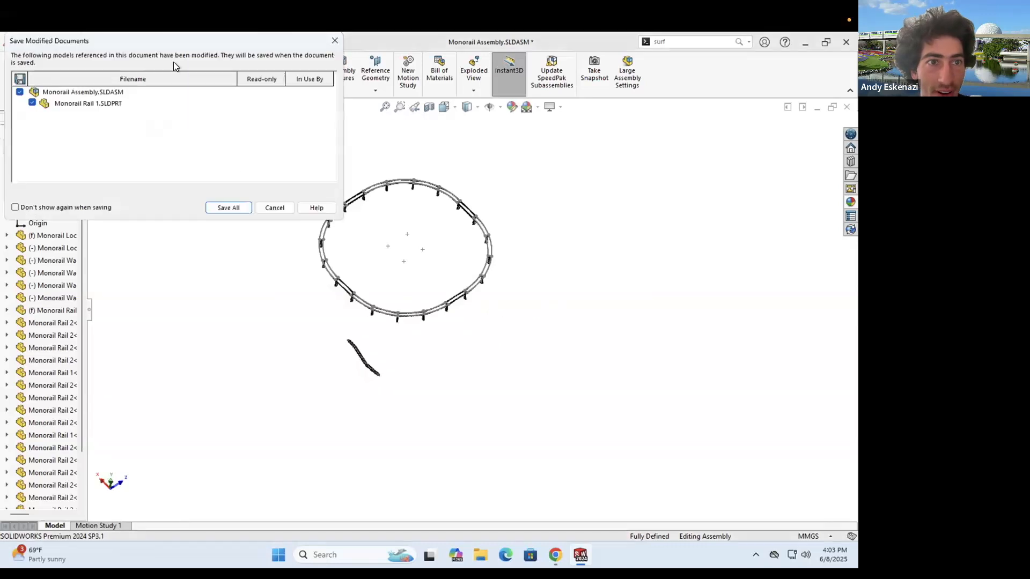
pyautogui.click(239, 201)
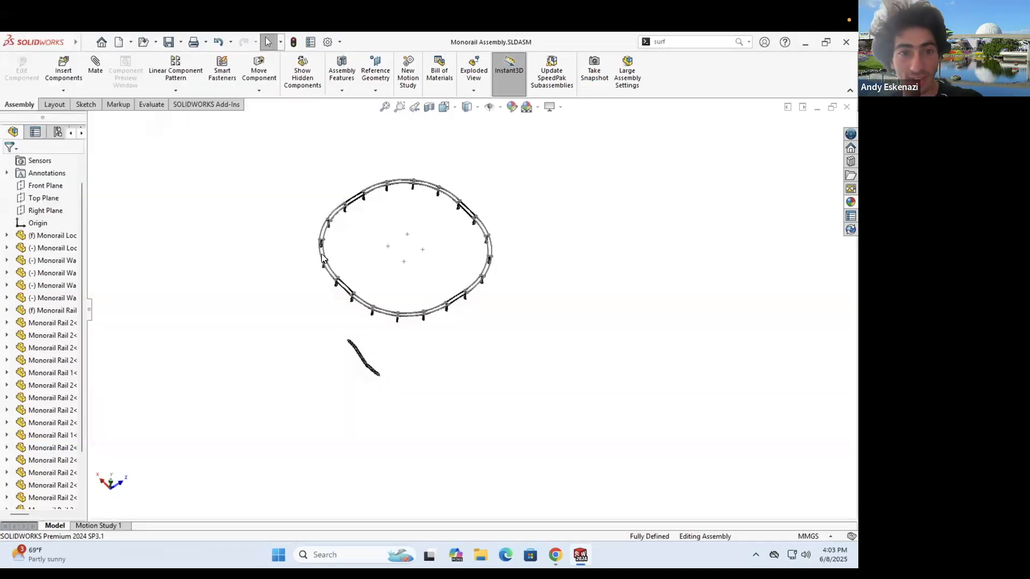
# - Swing the monorail train to hang below the loop and try selecting its components
pyautogui.moveTo(385, 368); pyautogui.dragTo(658, 306)
pyautogui.moveTo(500, 393); pyautogui.dragTo(337, 359)
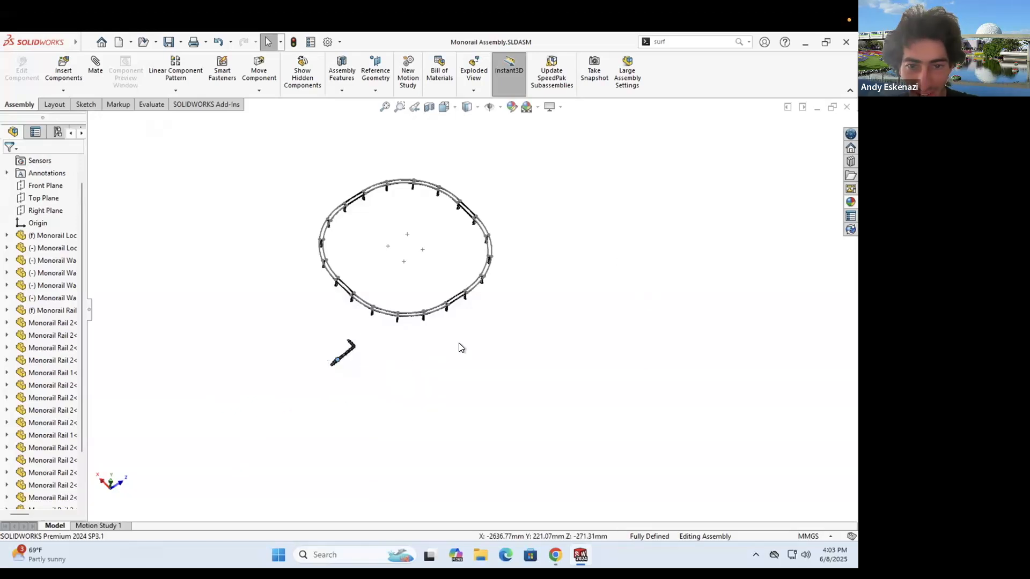
pyautogui.scroll(-6, 460, 344)
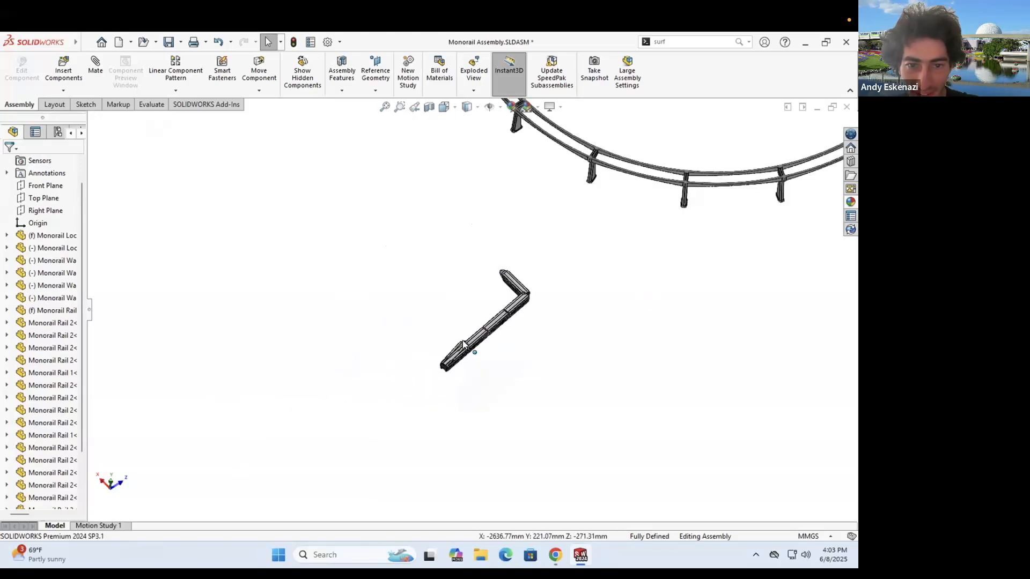
pyautogui.click(496, 280)
pyautogui.click(355, 236)
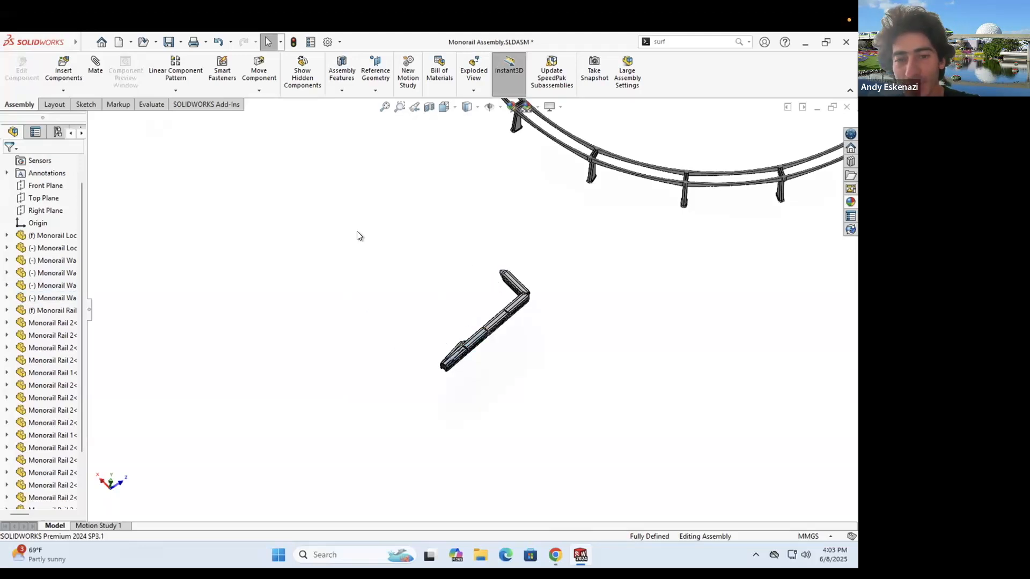
pyautogui.moveTo(357, 214); pyautogui.dragTo(633, 445)
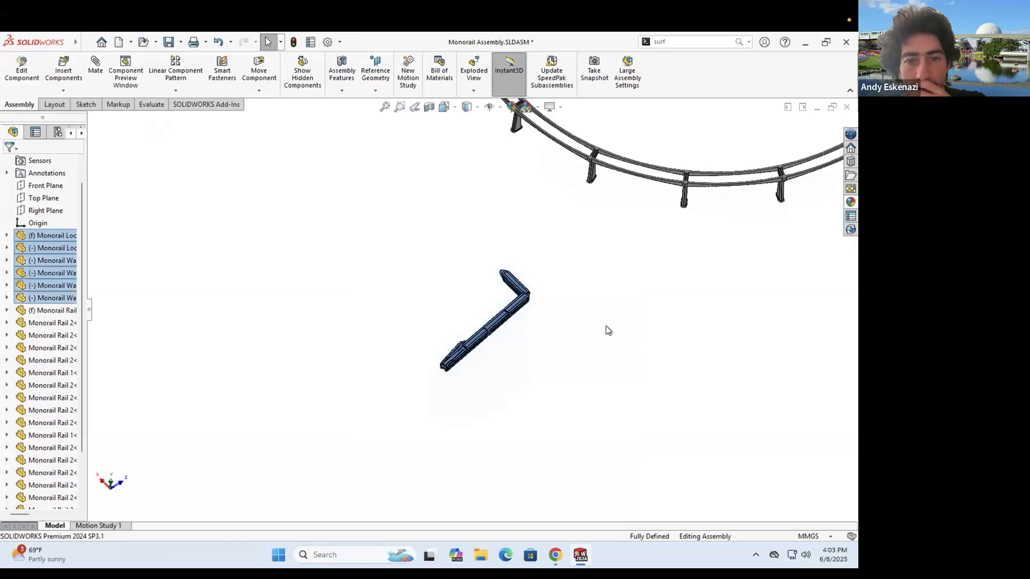
pyautogui.press('Escape')
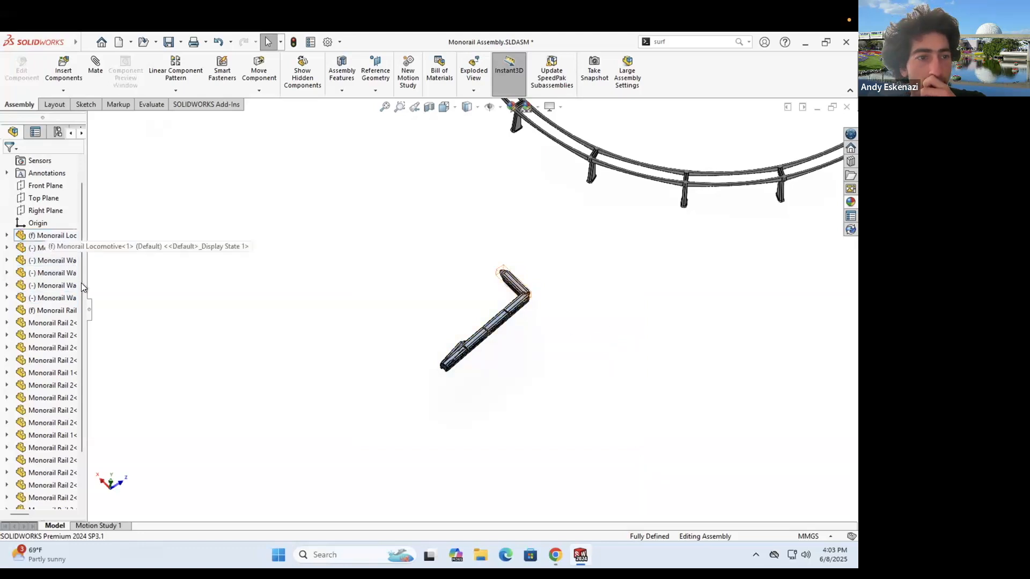
# - Set Monorail Locomotive to Float and drag the train beneath the elevated track
pyautogui.rightClick(54, 235)
pyautogui.click(175, 308)
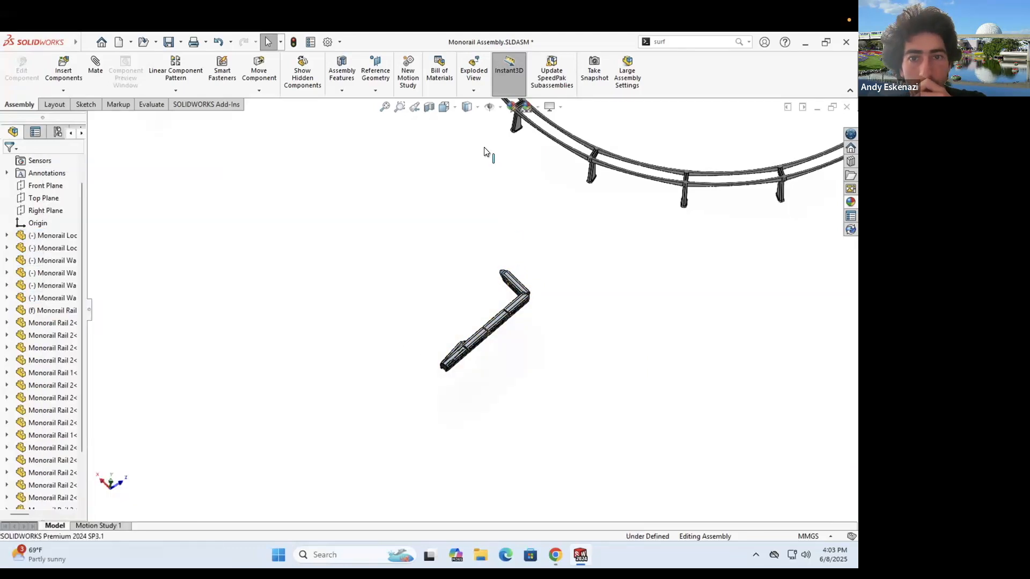
pyautogui.moveTo(484, 148); pyautogui.dragTo(464, 123)
pyautogui.moveTo(558, 134); pyautogui.dragTo(541, 249, button='middle')
pyautogui.moveTo(615, 168); pyautogui.dragTo(485, 173)
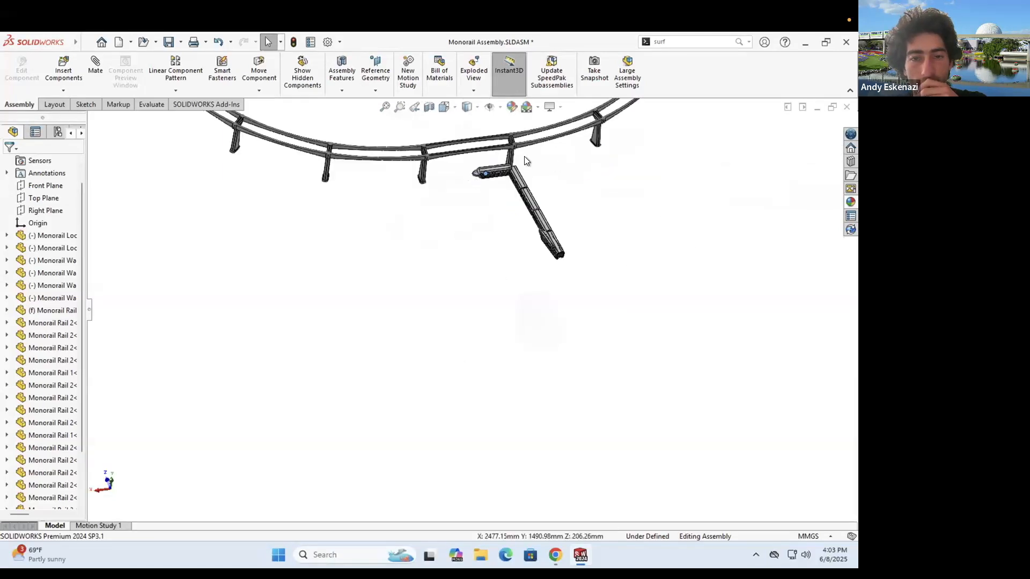
# - Select the rail's top face and bring up the rail's options
pyautogui.scroll(-4, 484, 150)
pyautogui.scroll(-1, 494, 221)
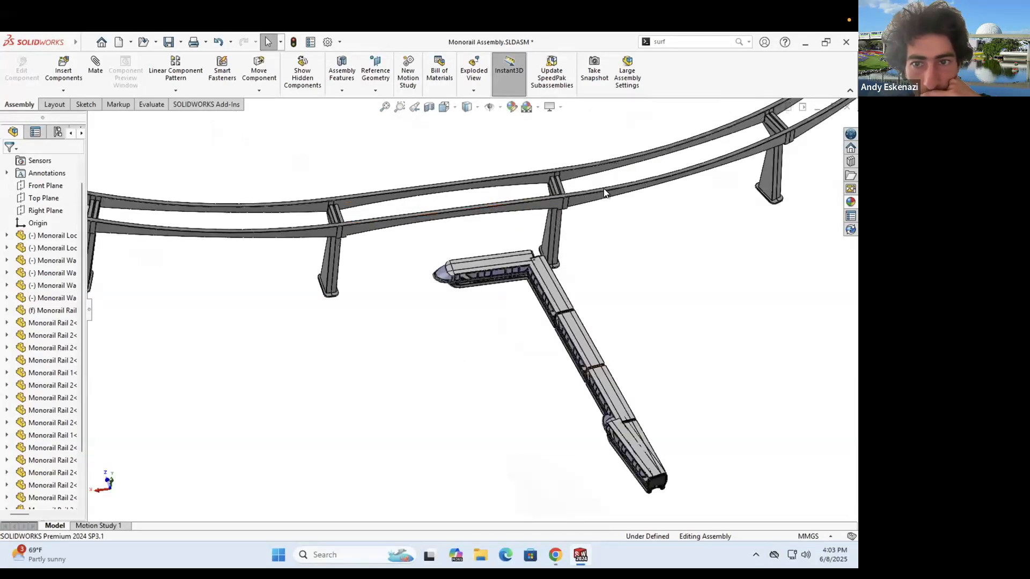
pyautogui.scroll(-4, 590, 198)
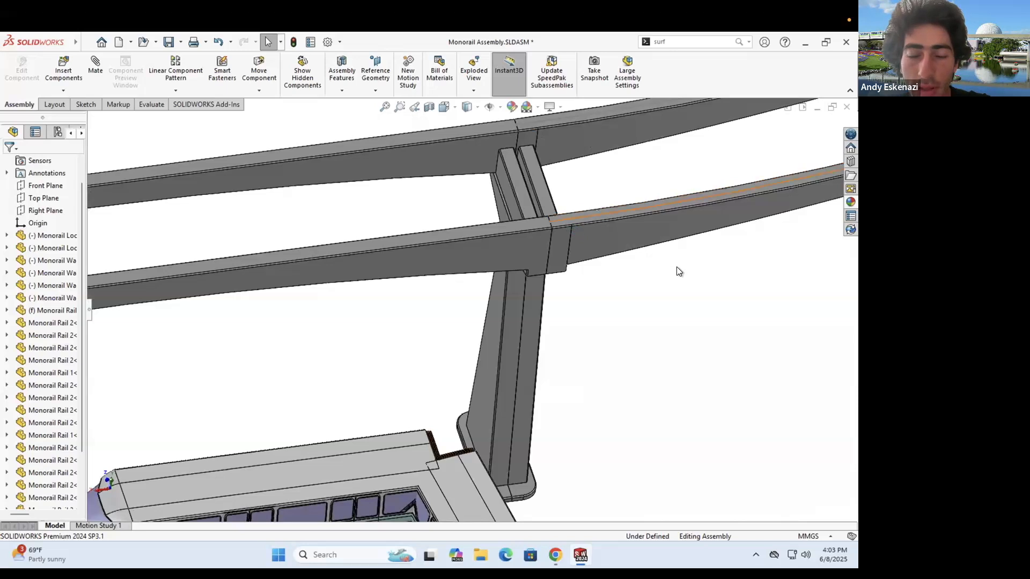
pyautogui.scroll(2, 443, 223)
pyautogui.click(448, 204)
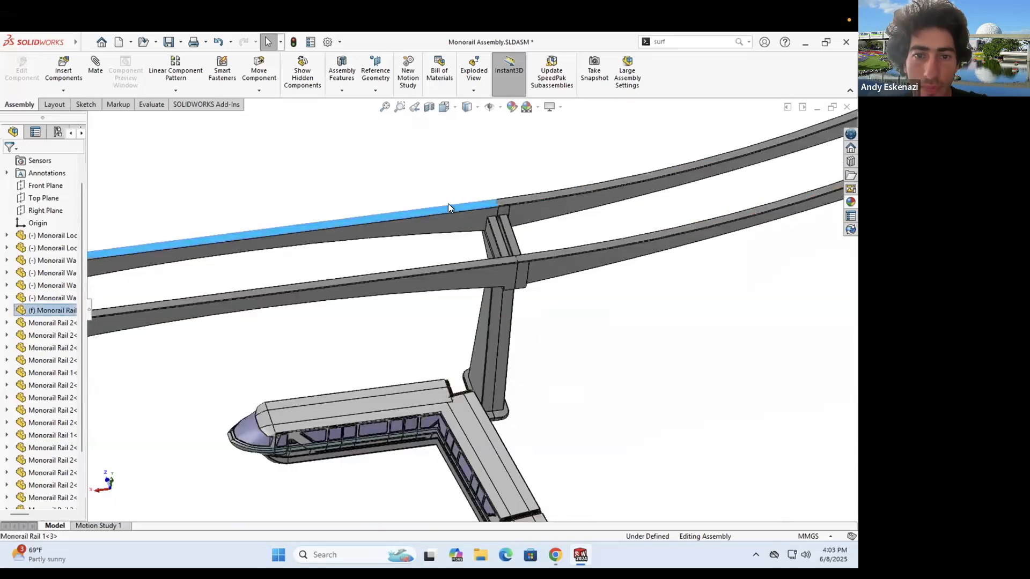
pyautogui.rightClick(459, 130)
# - Open the Monorail Rail 1 part and start a sketch on the rail's top face
pyautogui.click(501, 215)
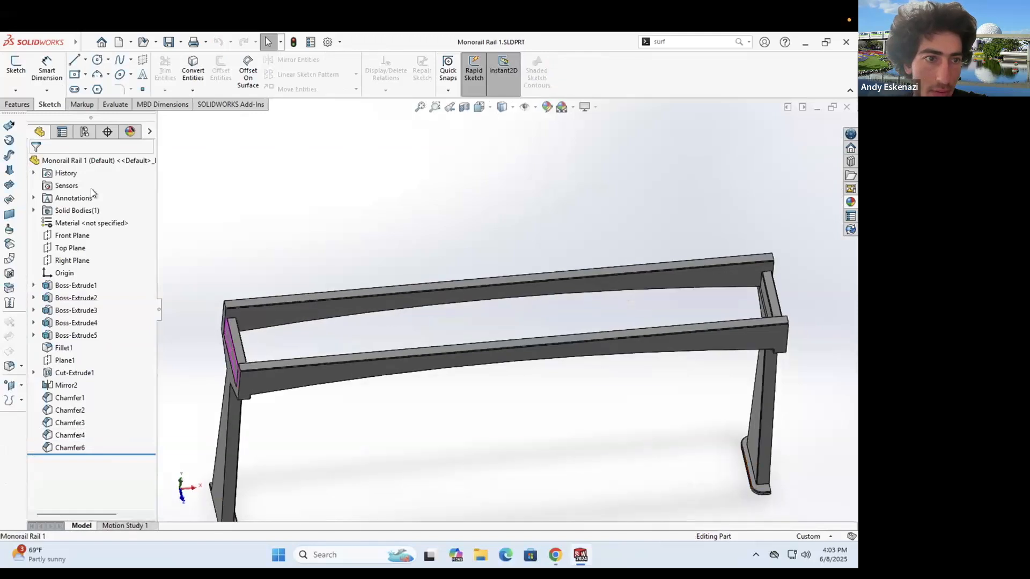
pyautogui.click(25, 73)
pyautogui.click(246, 310)
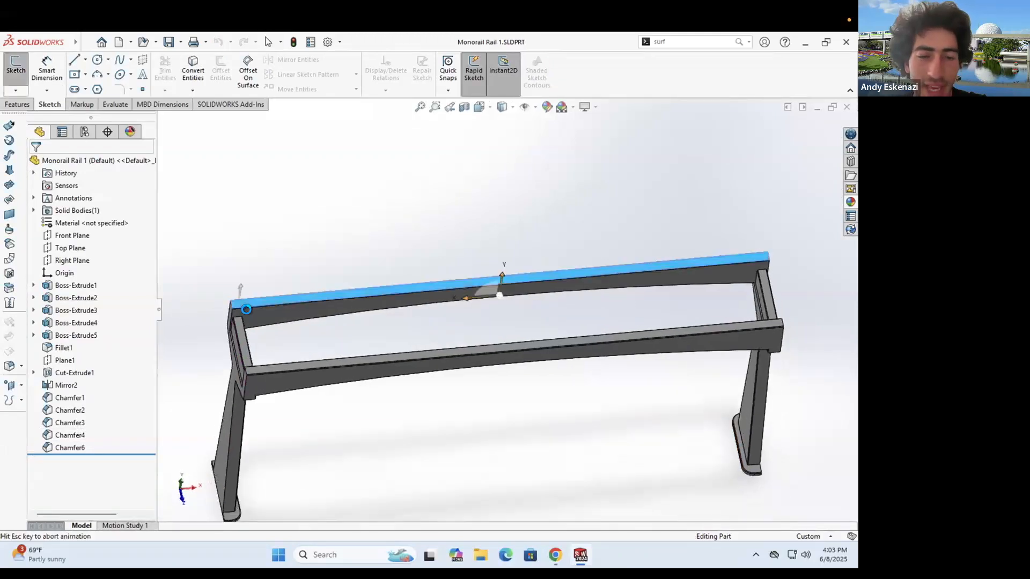
# - Draw a line along the first long edge of the rail's top face, end to end
pyautogui.click(74, 60)
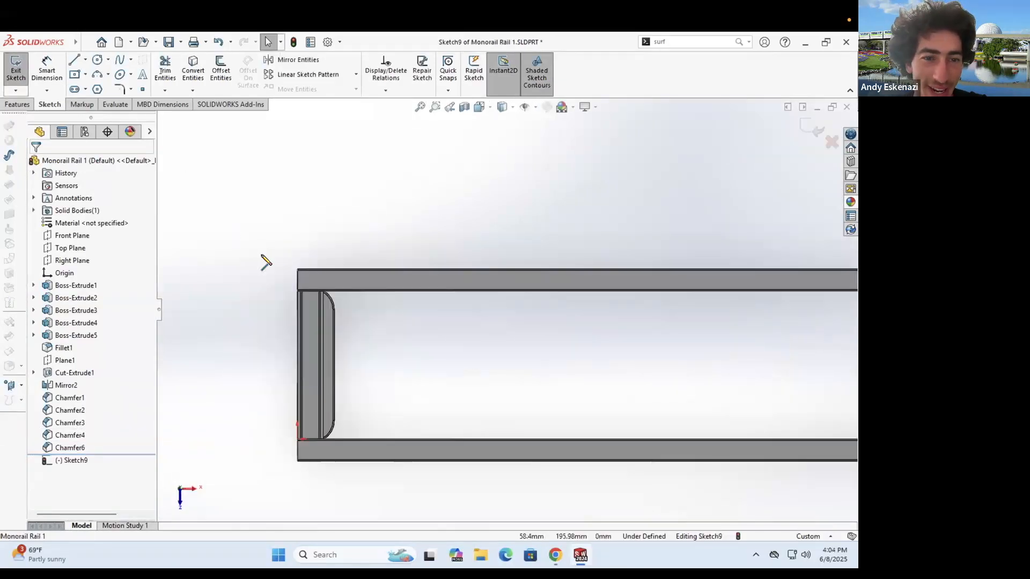
pyautogui.click(296, 280)
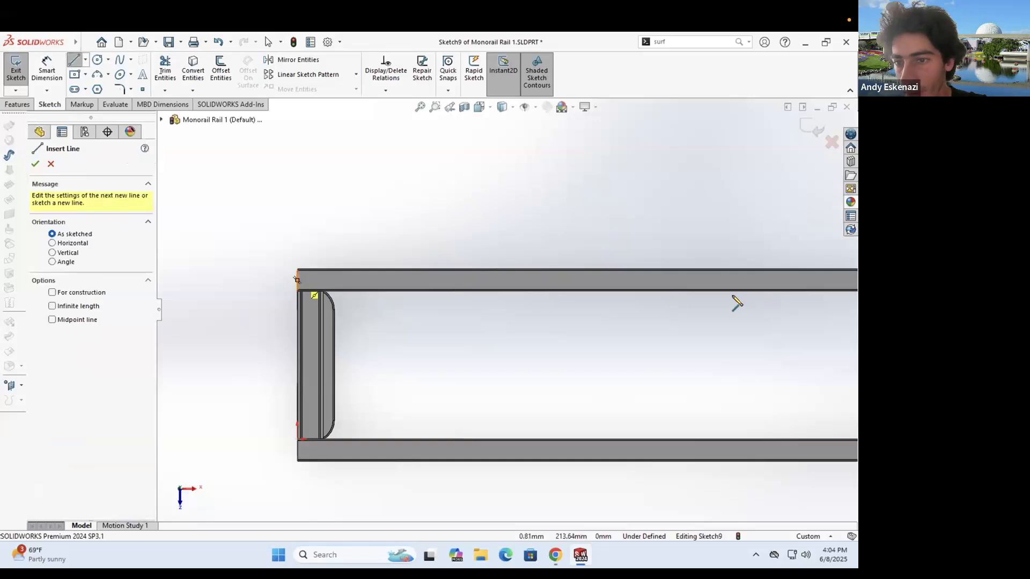
pyautogui.scroll(5, 745, 298)
pyautogui.scroll(-2, 581, 299)
pyautogui.click(586, 294)
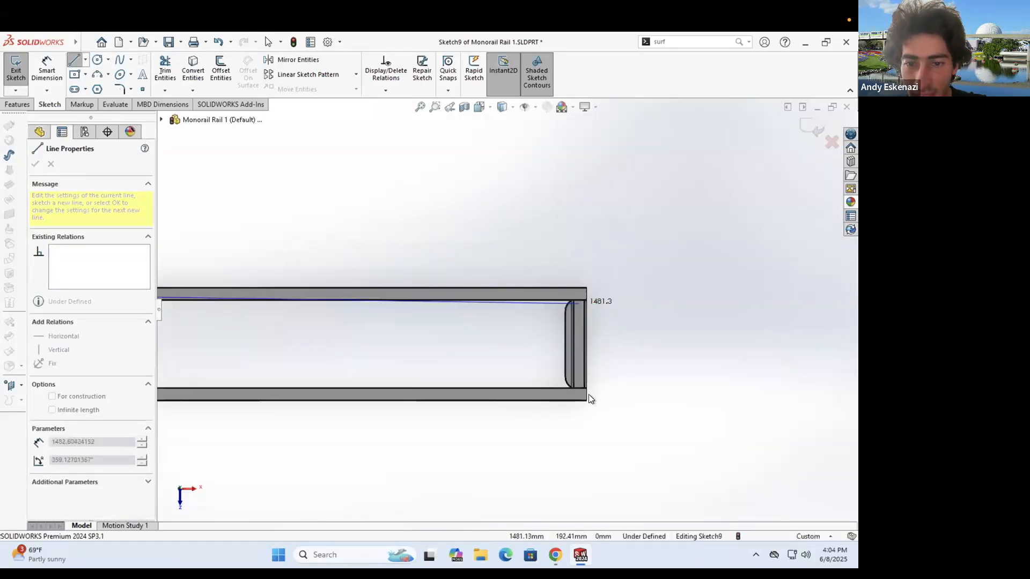
pyautogui.press('Escape')
# - Draw a second line along the opposite long edge, then return to the Monorail Assembly
pyautogui.click(74, 60)
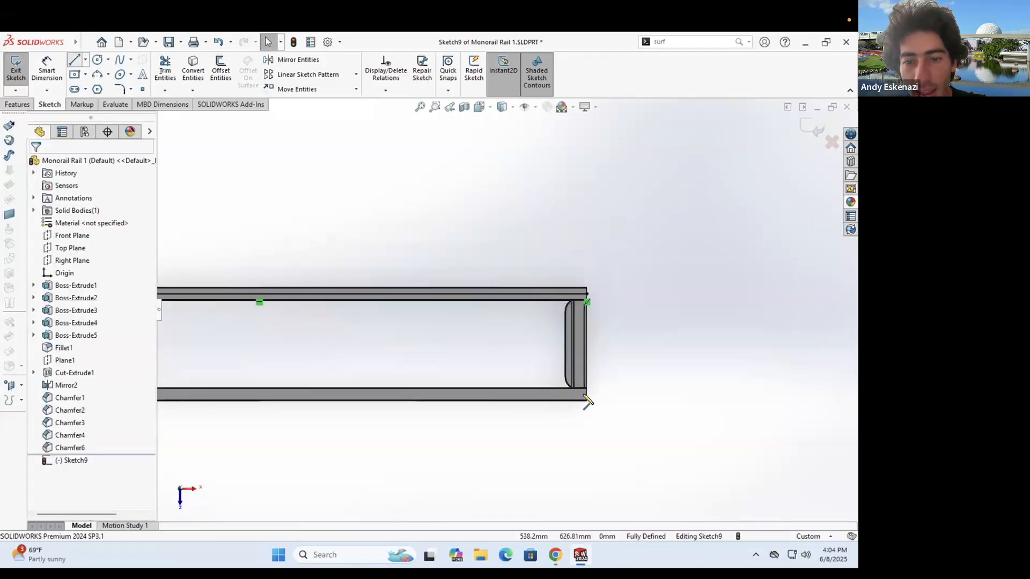
pyautogui.click(586, 394)
pyautogui.scroll(1, 238, 354)
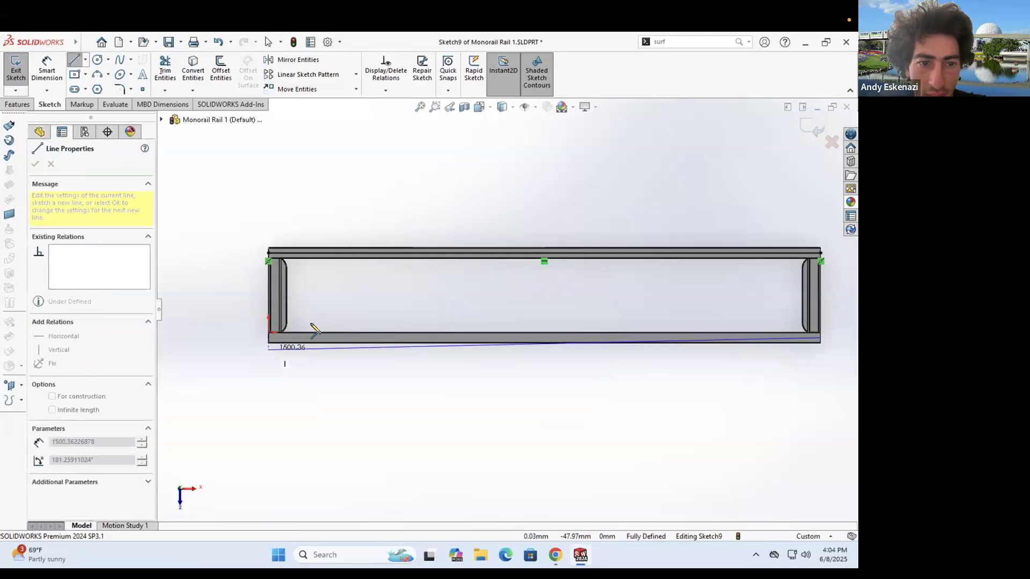
pyautogui.scroll(-2, 311, 325)
pyautogui.click(311, 324)
pyautogui.press('Escape')
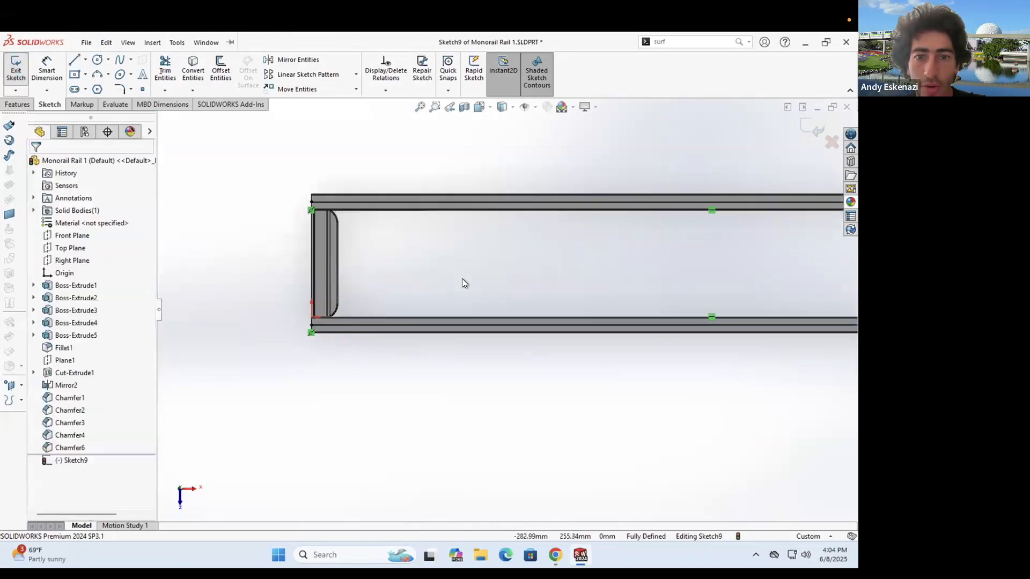
pyautogui.scroll(4, 507, 310)
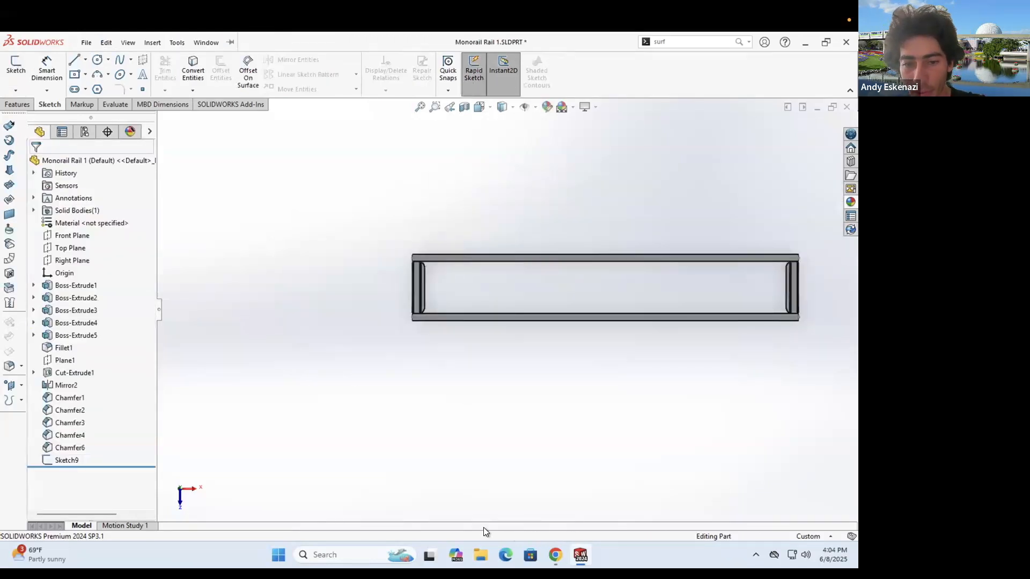
pyautogui.click(461, 501)
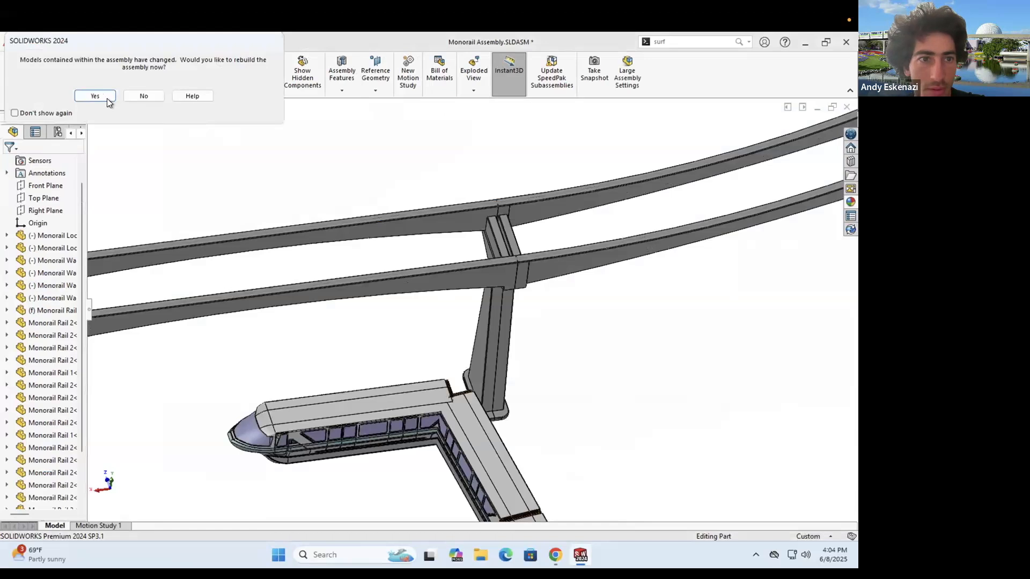
# - Rebuild the assembly with the changed rail part and rotate the view of the track
pyautogui.click(95, 96)
pyautogui.scroll(5, 413, 320)
pyautogui.moveTo(413, 319)
pyautogui.mouseDown(button='middle')
pyautogui.moveTo(411, 256)
pyautogui.moveTo(421, 307)
pyautogui.mouseUp(button='middle')
pyautogui.scroll(-5, 424, 358)
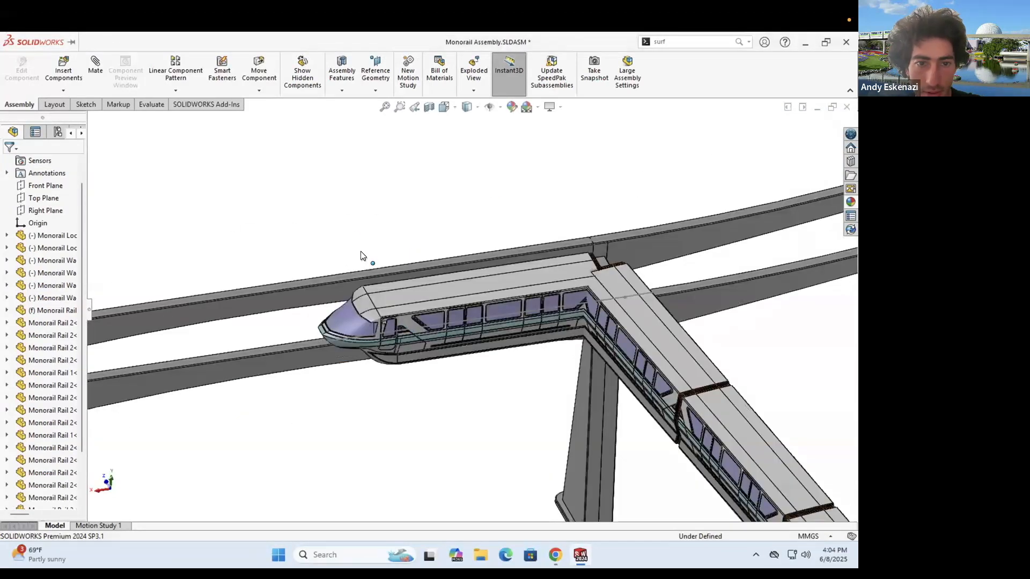
pyautogui.moveTo(276, 145); pyautogui.dragTo(309, 215, button='middle')
# - Orbit around the train and the track curve to inspect how the train sits on the oval
pyautogui.click(367, 236)
pyautogui.moveTo(367, 236); pyautogui.dragTo(368, 282, button='middle')
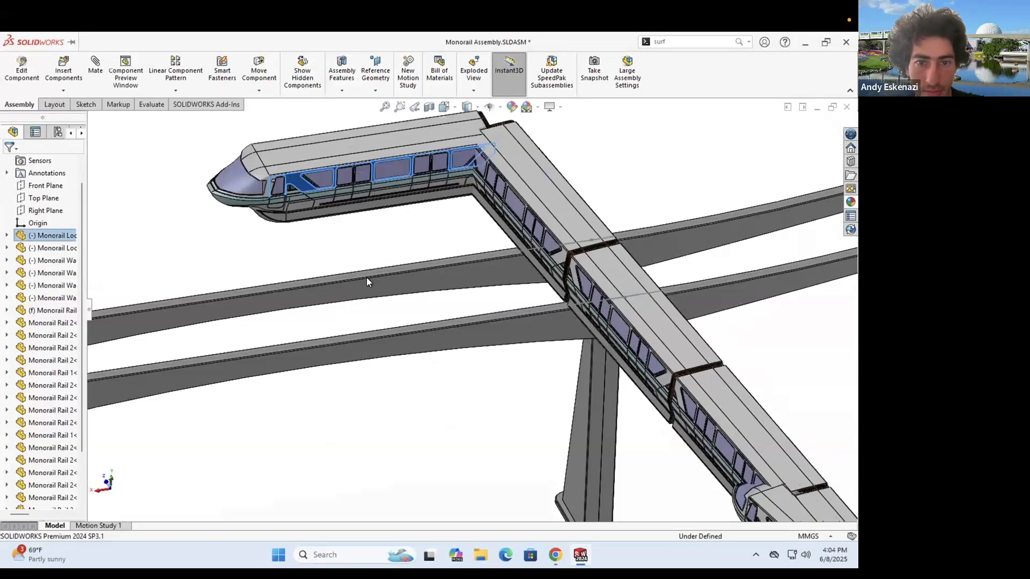
pyautogui.press('Escape')
pyautogui.scroll(6, 368, 297)
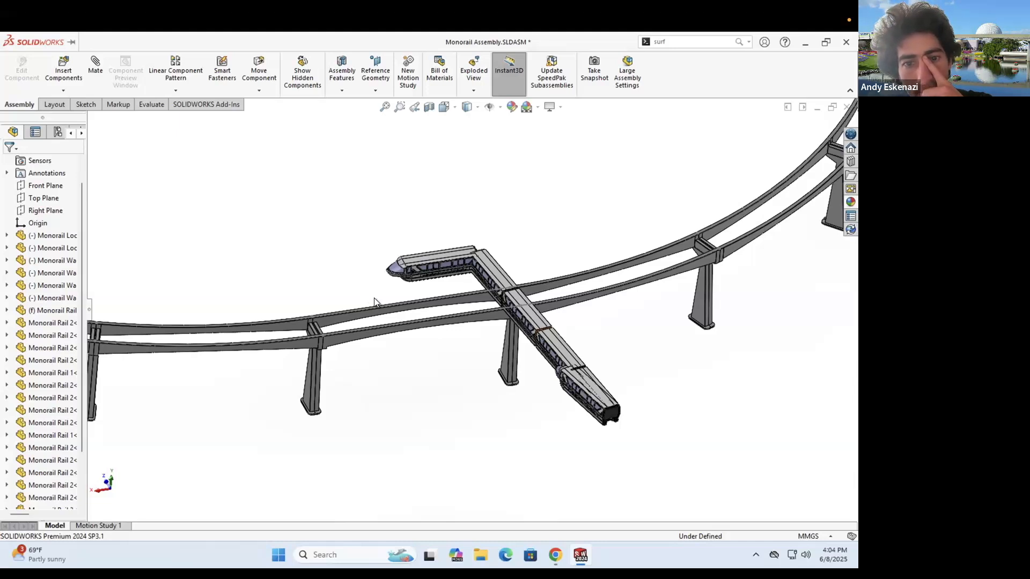
pyautogui.moveTo(440, 215); pyautogui.dragTo(472, 287, button='middle')
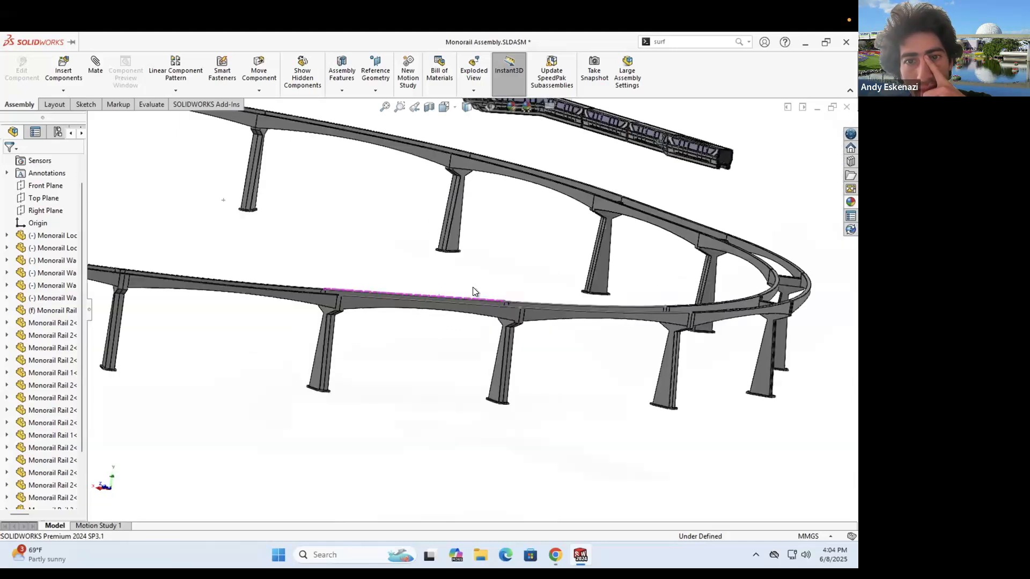
pyautogui.scroll(3, 494, 194)
pyautogui.moveTo(494, 194); pyautogui.dragTo(492, 255, button='middle')
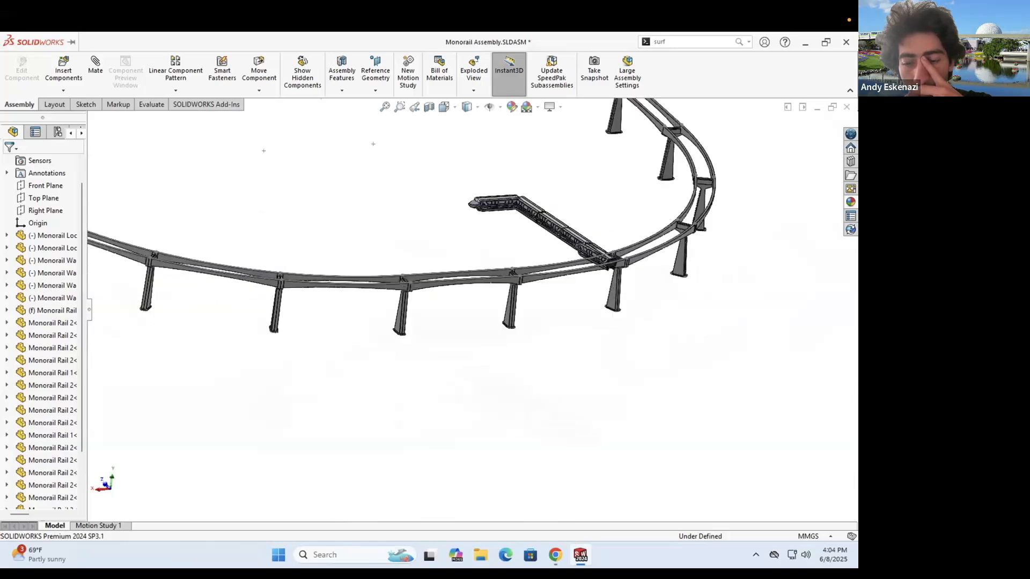
pyautogui.click(580, 555)
# - In Monorail Locomotive, sketch a horizontal line from the origin along the bottom face
pyautogui.click(339, 506)
pyautogui.moveTo(408, 417); pyautogui.dragTo(406, 279, button='middle')
pyautogui.click(16, 64)
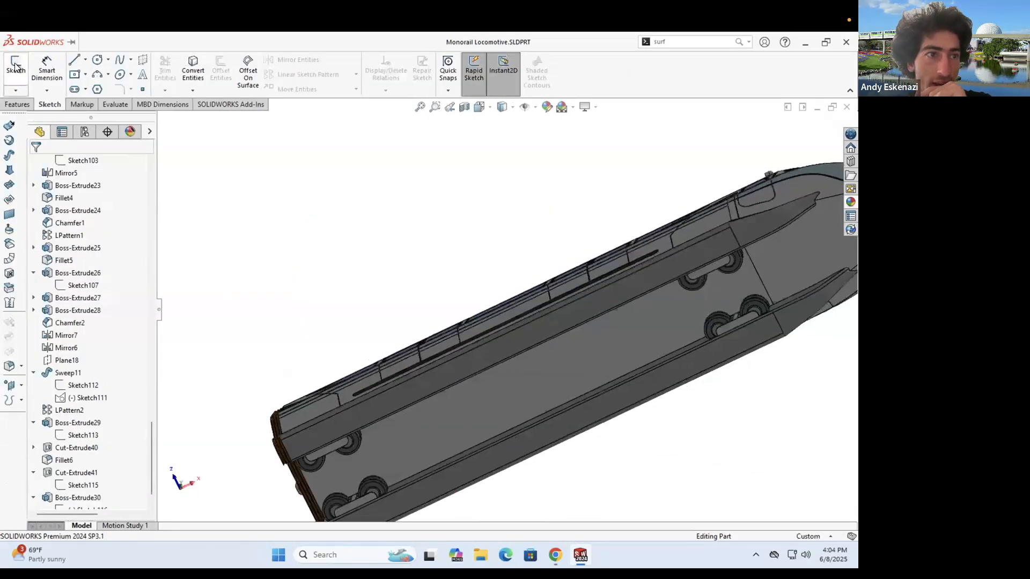
pyautogui.click(379, 442)
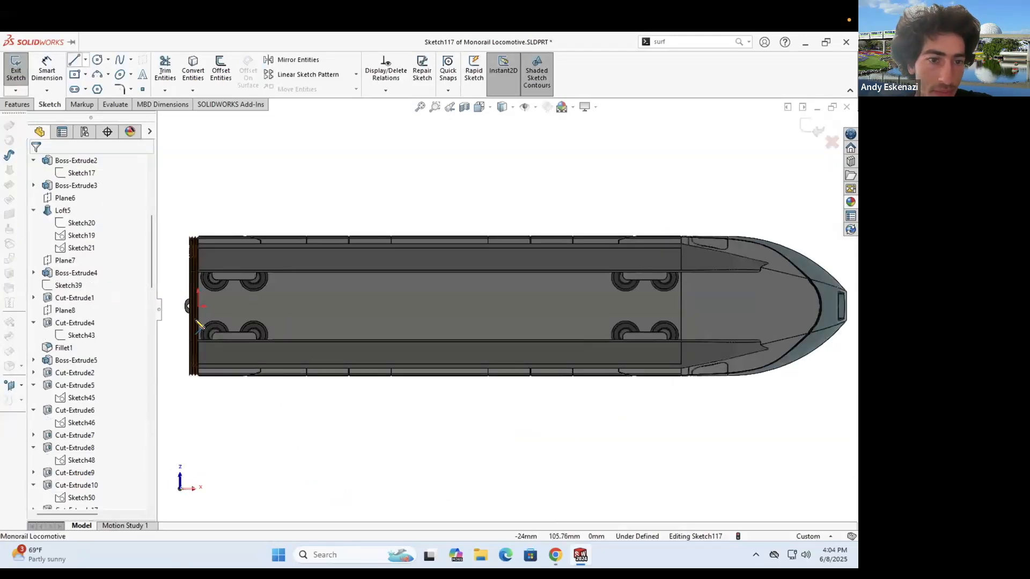
pyautogui.click(297, 308)
pyautogui.click(682, 308)
pyautogui.press('Escape')
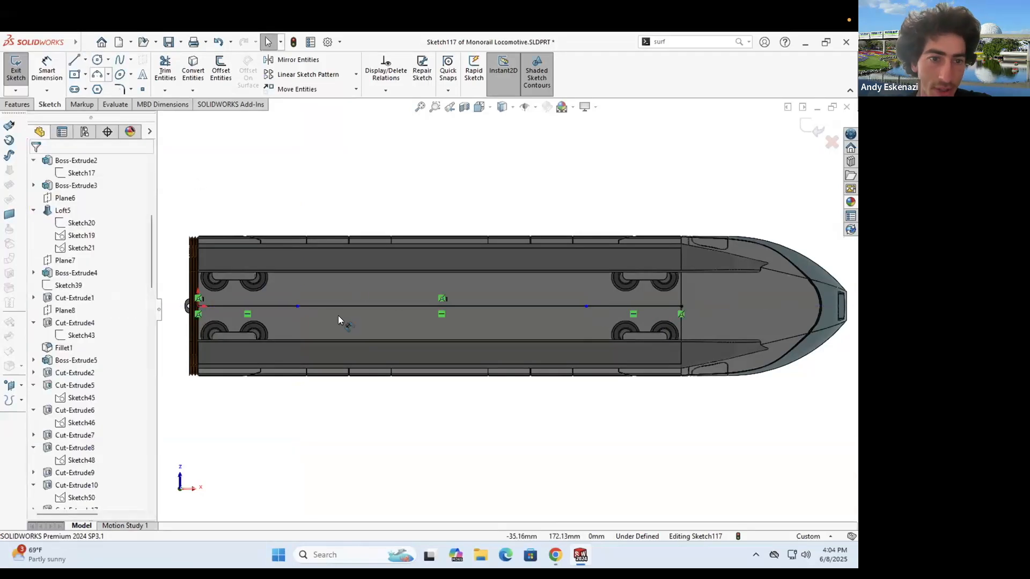
# - Dimension the origin-side segment 100 mm, make both end segments Equal, and exit the sketch
pyautogui.click(285, 308)
pyautogui.click(275, 424)
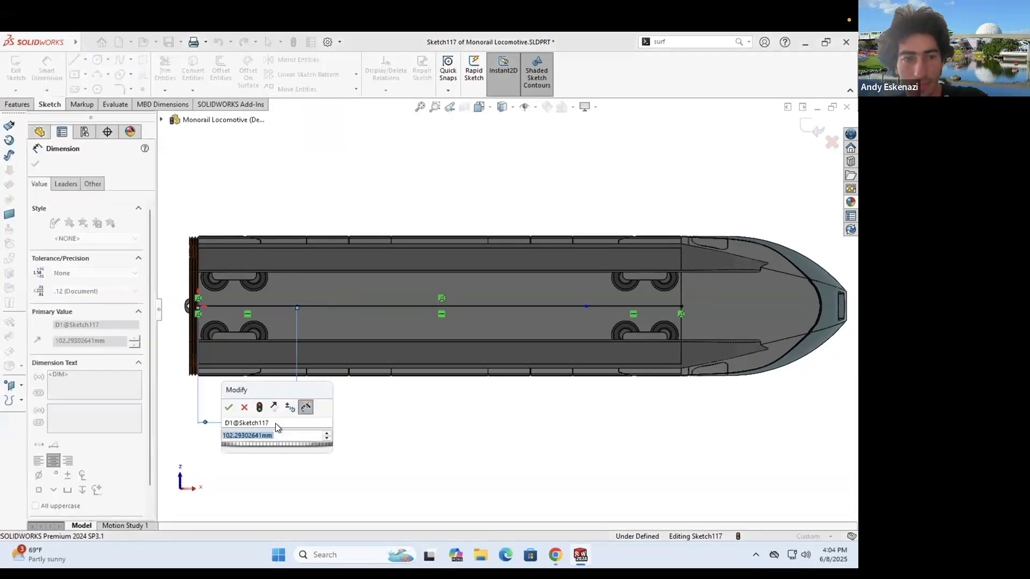
pyautogui.write('100')
pyautogui.press('Return')
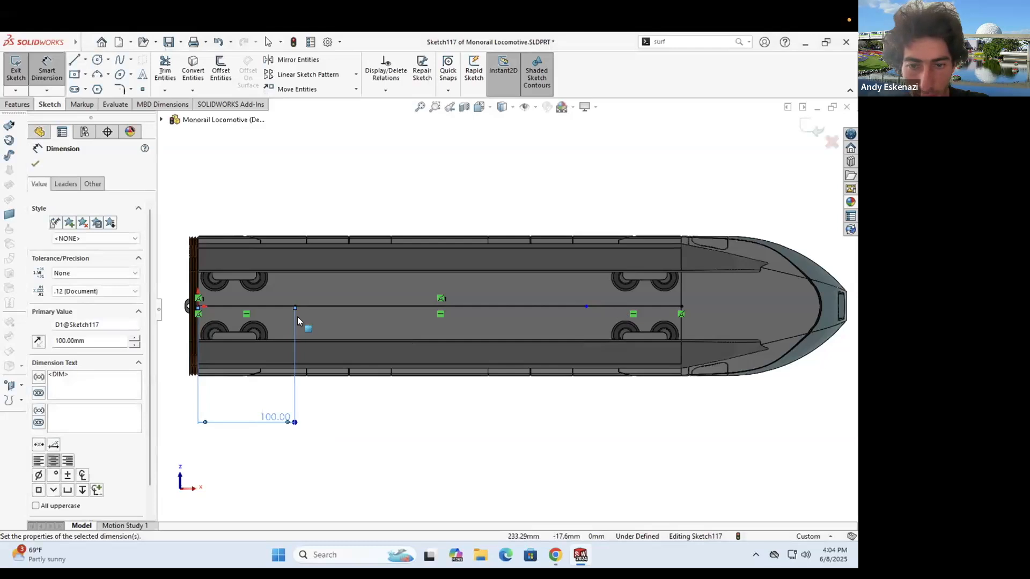
pyautogui.press('Escape')
pyautogui.click(611, 306)
pyautogui.keyDown('ctrl'); pyautogui.click(290, 307); pyautogui.keyUp('ctrl')
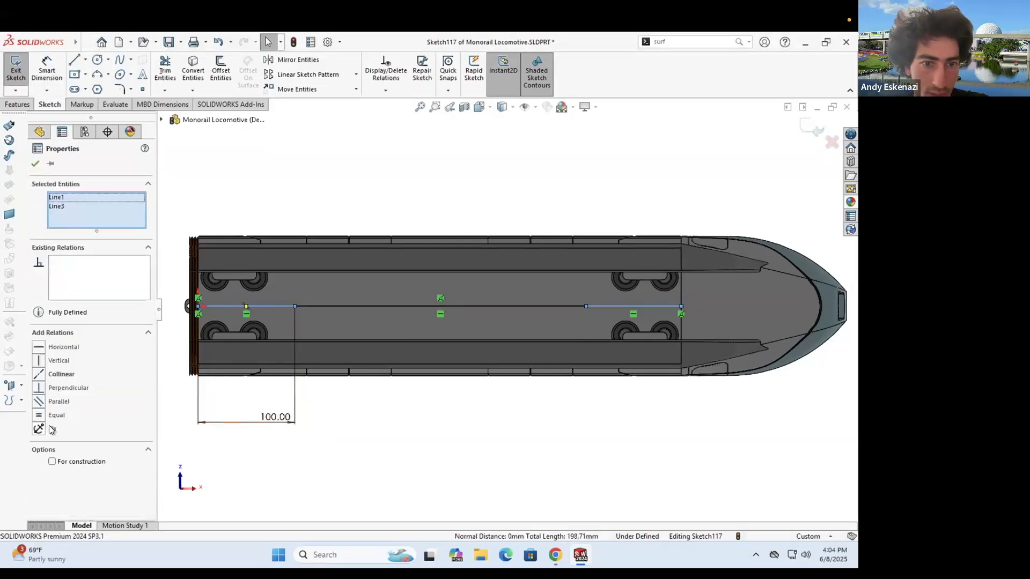
pyautogui.click(51, 429)
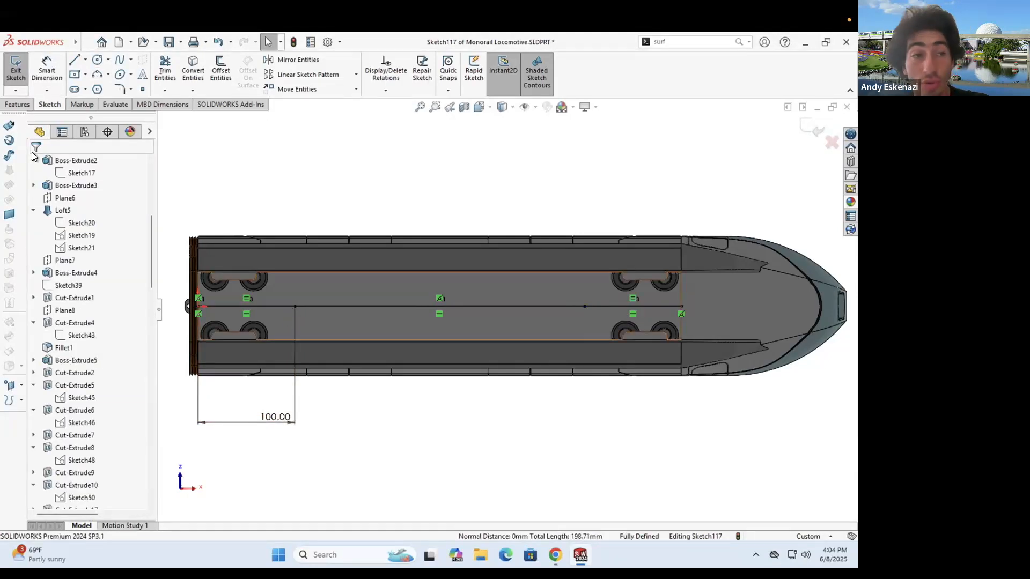
pyautogui.click(15, 73)
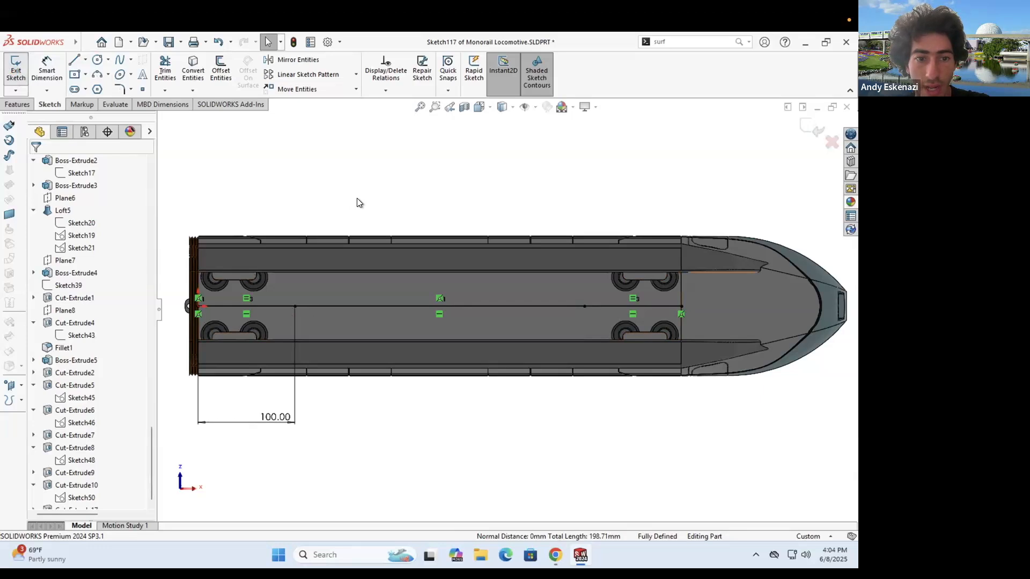
# - Switch back to the Monorail Assembly and accept the rebuild
pyautogui.moveTo(581, 554)
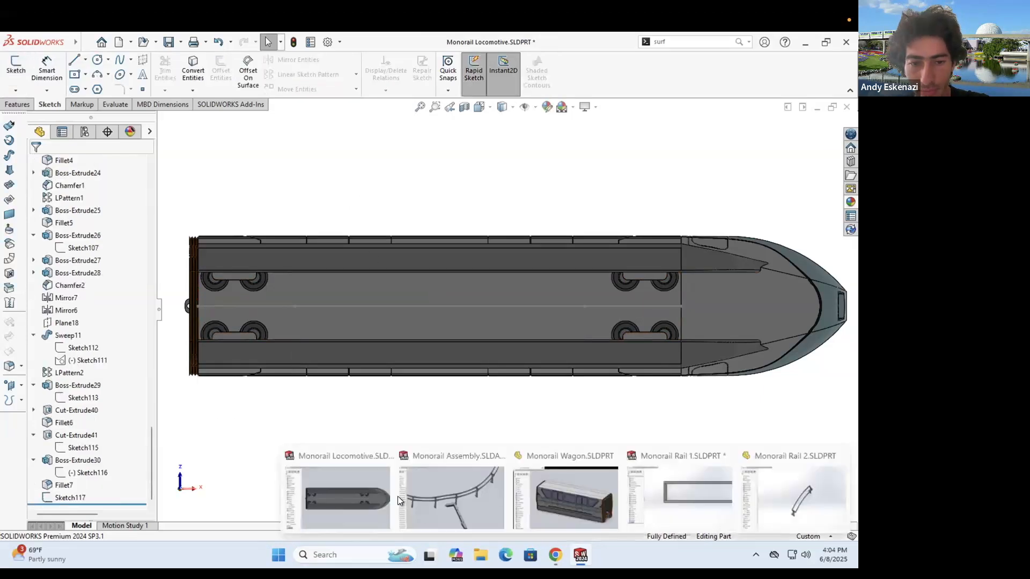
pyautogui.click(472, 484)
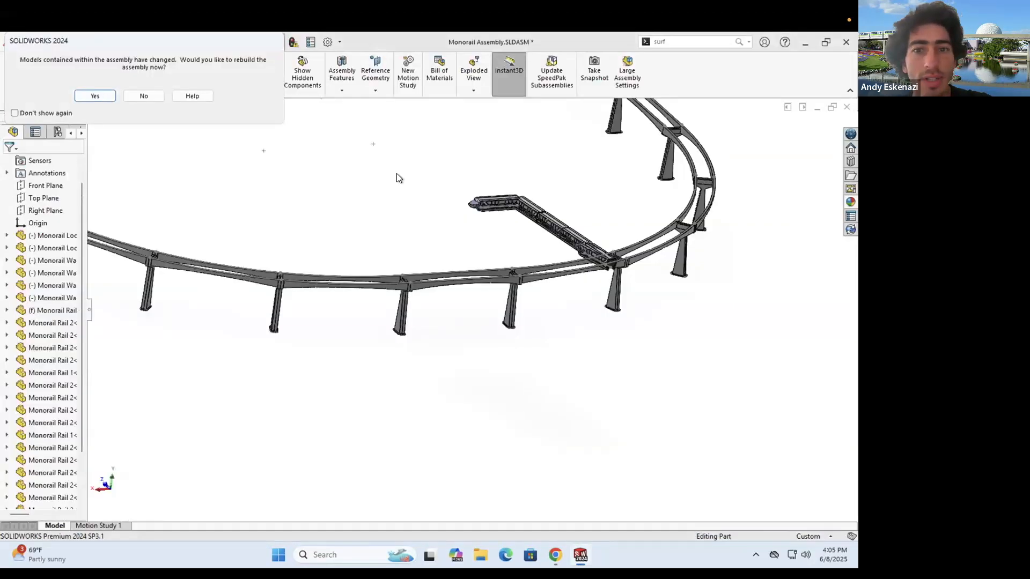
pyautogui.press('Return')
pyautogui.scroll(2, 489, 231)
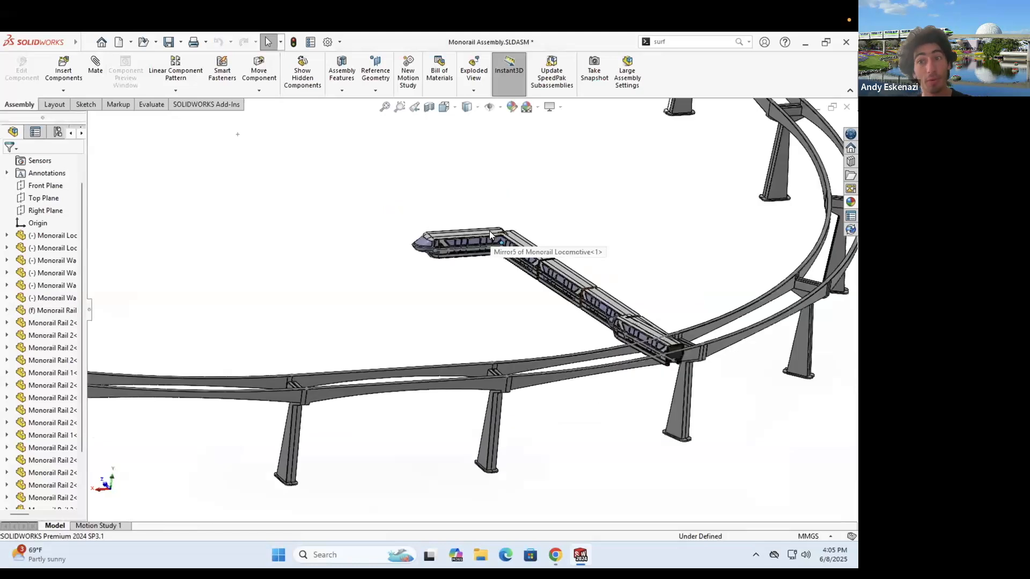
pyautogui.scroll(1, 612, 408)
# - Drag the train up and away from the rails toward the inside of the oval
pyautogui.moveTo(592, 327)
pyautogui.mouseDown()
pyautogui.moveTo(621, 390)
pyautogui.moveTo(403, 266)
pyautogui.moveTo(525, 287)
pyautogui.moveTo(443, 284)
pyautogui.mouseUp()
pyautogui.moveTo(446, 288); pyautogui.dragTo(447, 306, button='middle')
pyautogui.scroll(5, 447, 305)
pyautogui.moveTo(387, 339); pyautogui.dragTo(395, 228)
pyautogui.scroll(3, 403, 231)
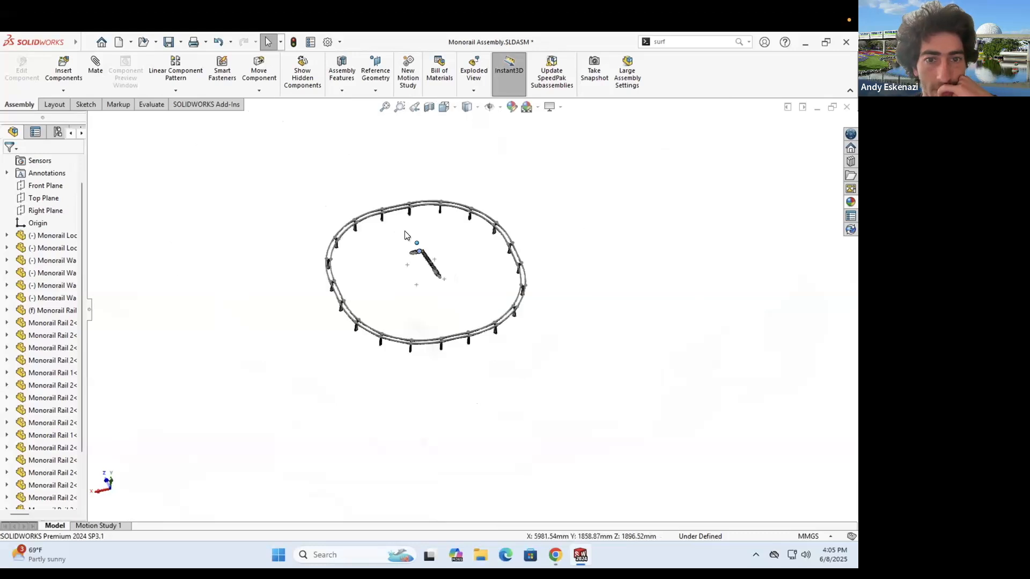
pyautogui.scroll(-5, 446, 264)
pyautogui.moveTo(532, 285); pyautogui.dragTo(454, 268)
# - Select the six train components, then move the upper train piece to the right of the track
pyautogui.moveTo(401, 250); pyautogui.dragTo(543, 376)
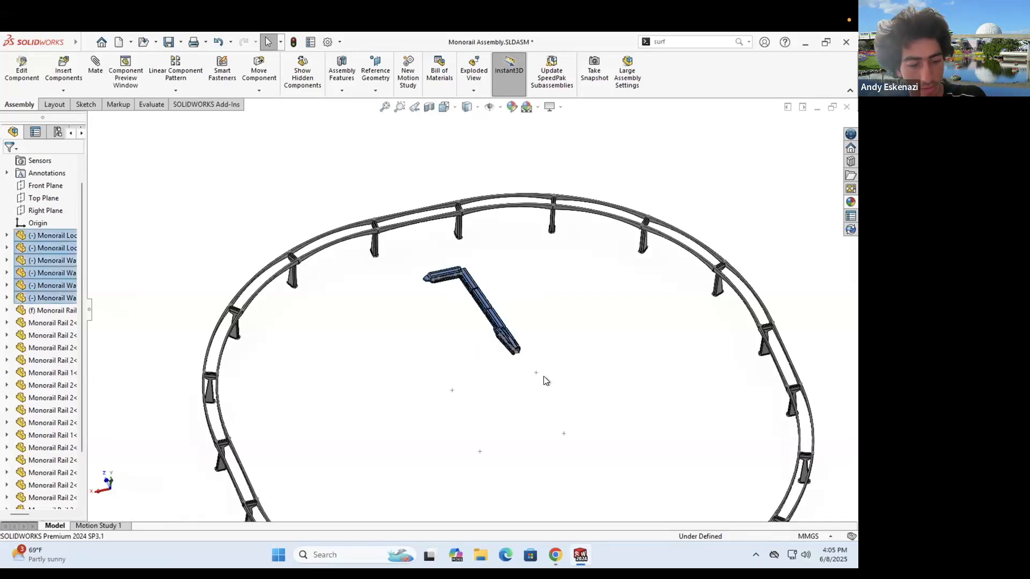
pyautogui.scroll(3, 626, 237)
pyautogui.click(626, 237)
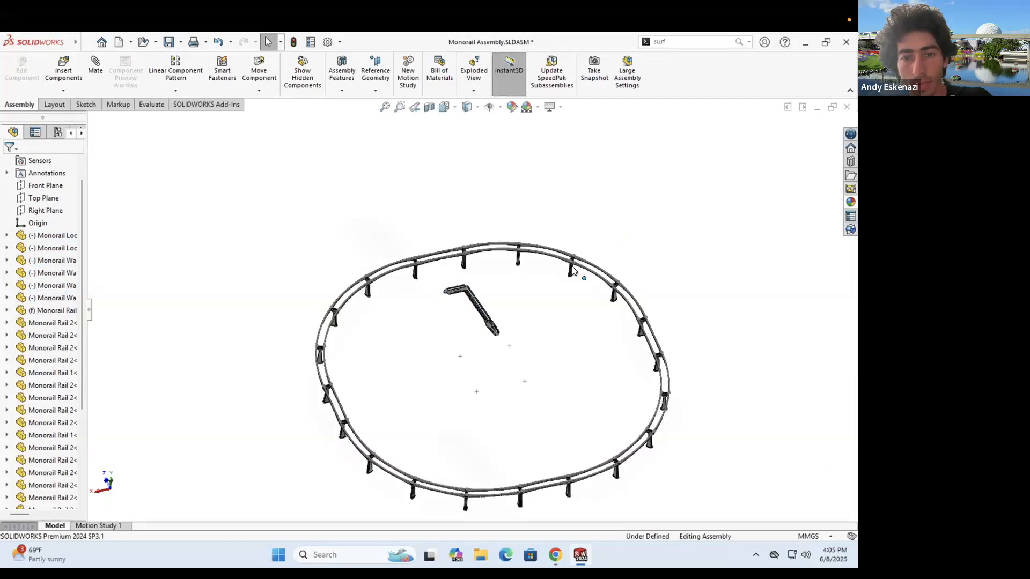
pyautogui.scroll(3, 498, 249)
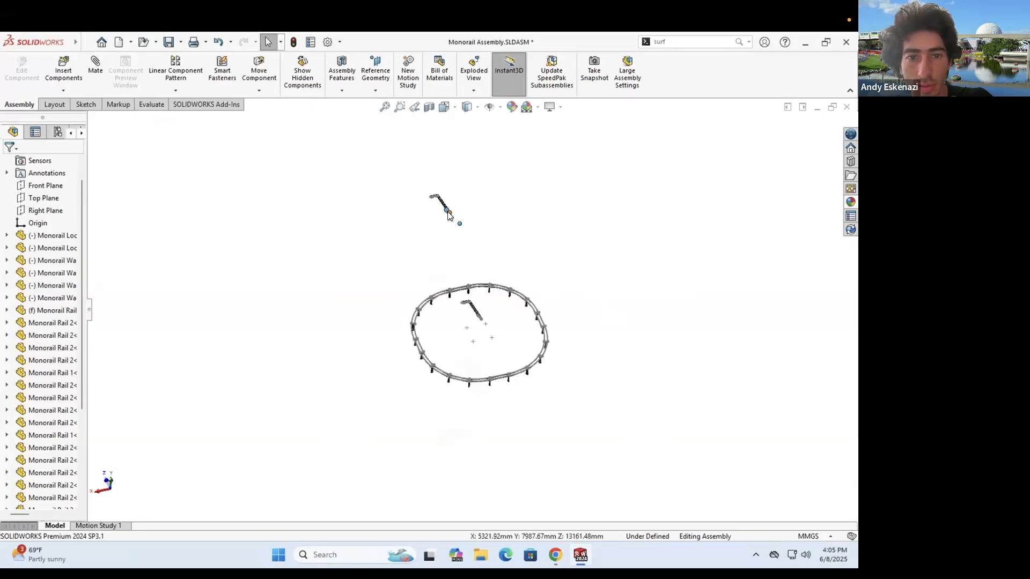
pyautogui.scroll(-2, 444, 222)
pyautogui.scroll(-3, 458, 243)
pyautogui.moveTo(638, 363); pyautogui.dragTo(712, 455)
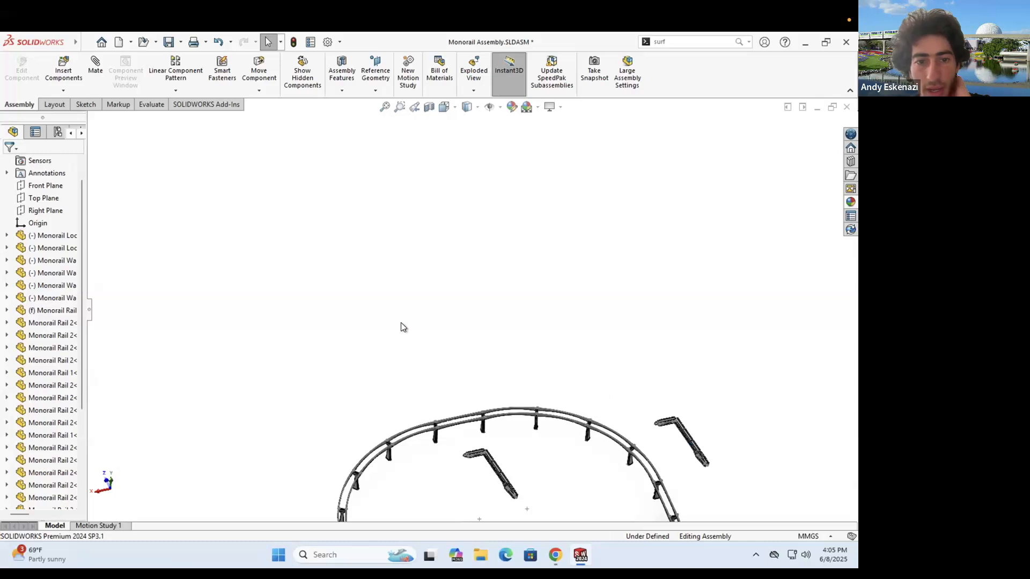
pyautogui.scroll(-5, 398, 324)
pyautogui.scroll(-4, 397, 324)
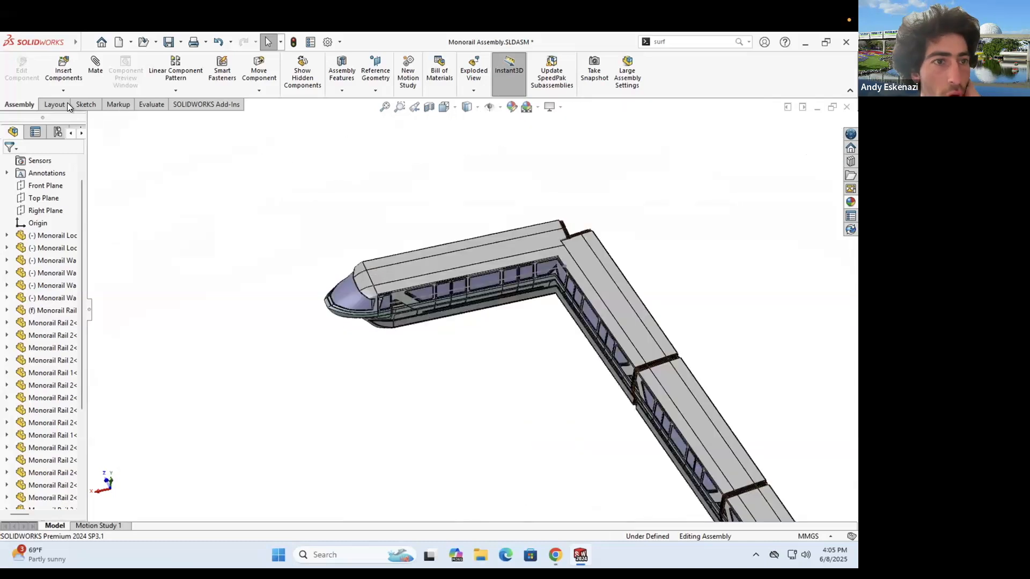
# - Add a Path mate from the advanced mate types and bring up SelectionManager for the path
pyautogui.click(97, 77)
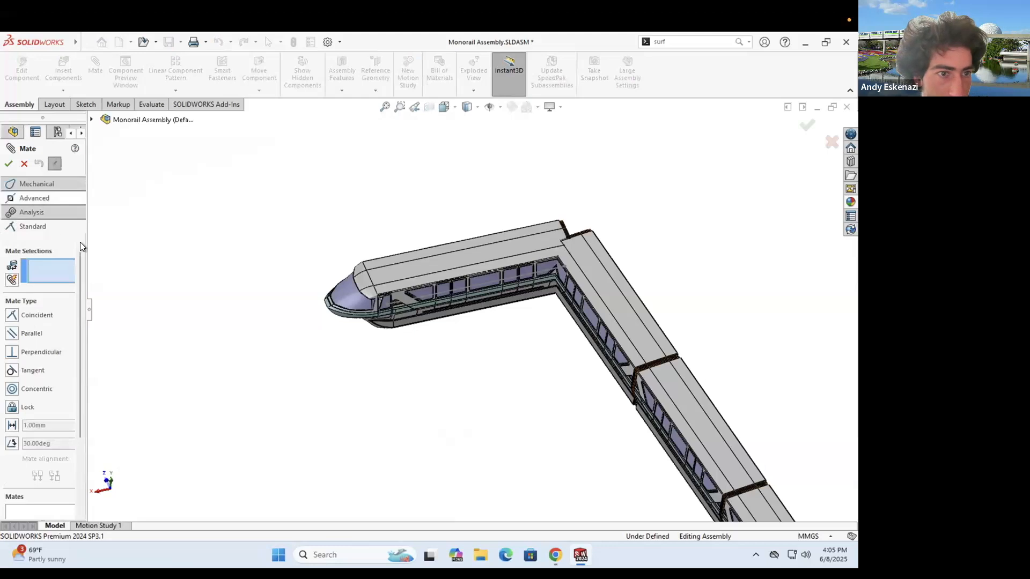
pyautogui.click(35, 197)
pyautogui.click(12, 369)
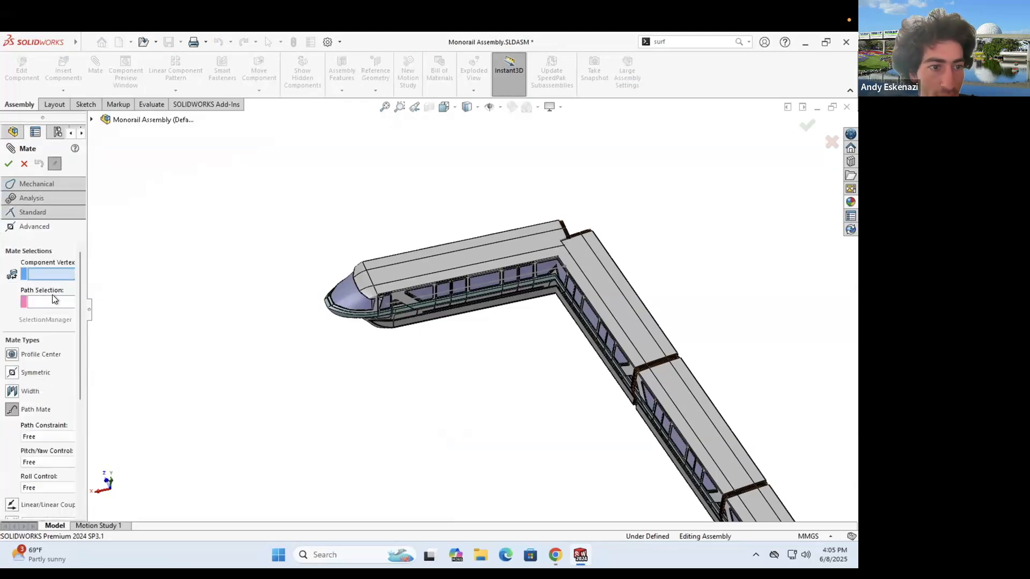
pyautogui.click(48, 298)
pyautogui.rightClick(219, 246)
pyautogui.click(56, 321)
# - Start the path on the top beam edge, toggling between closed-loop and open-loop selection
pyautogui.scroll(5, 422, 169)
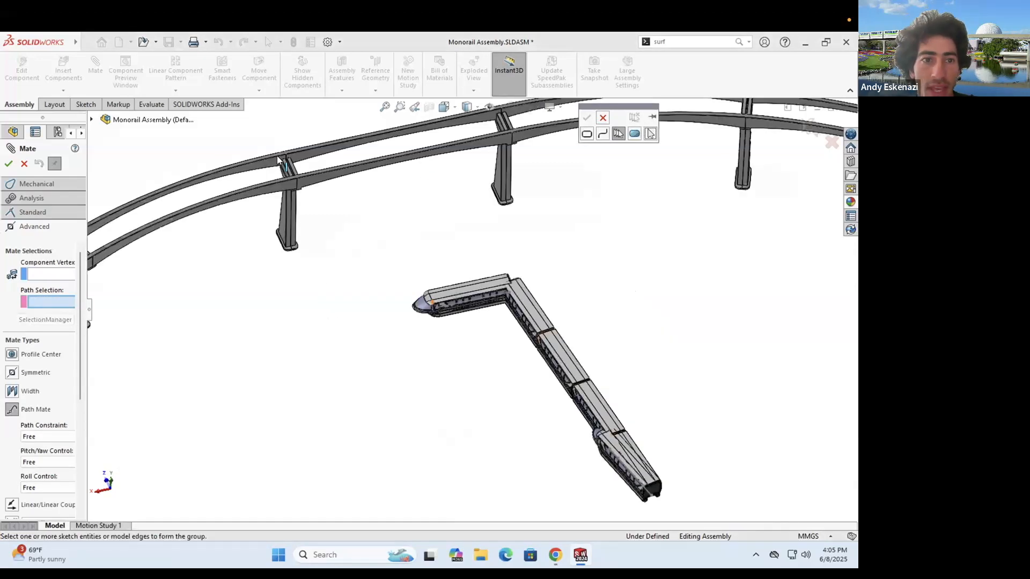
pyautogui.scroll(-5, 347, 163)
pyautogui.click(323, 172)
pyautogui.scroll(3, 433, 176)
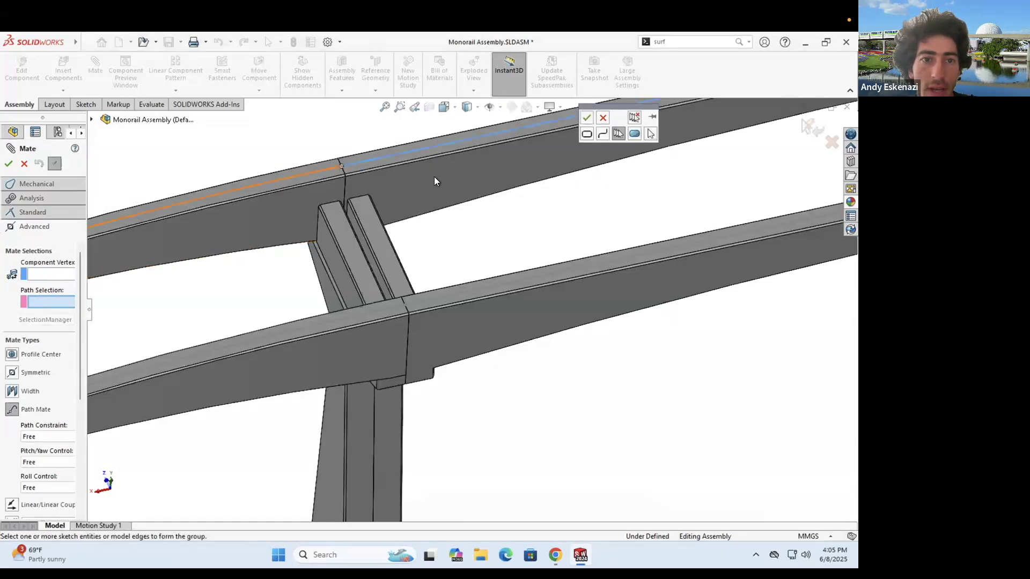
pyautogui.scroll(3, 443, 183)
pyautogui.scroll(4, 587, 136)
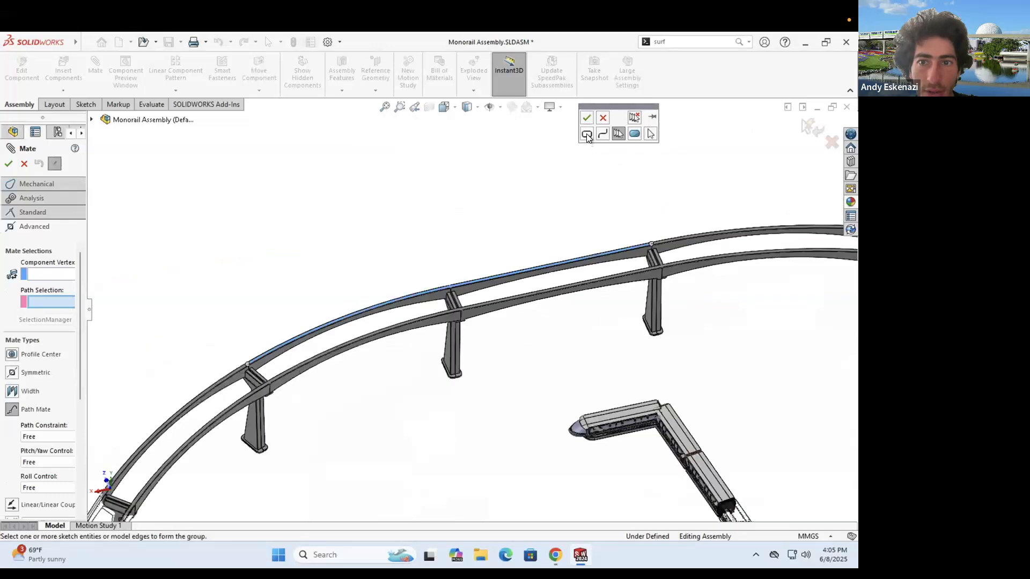
pyautogui.click(587, 135)
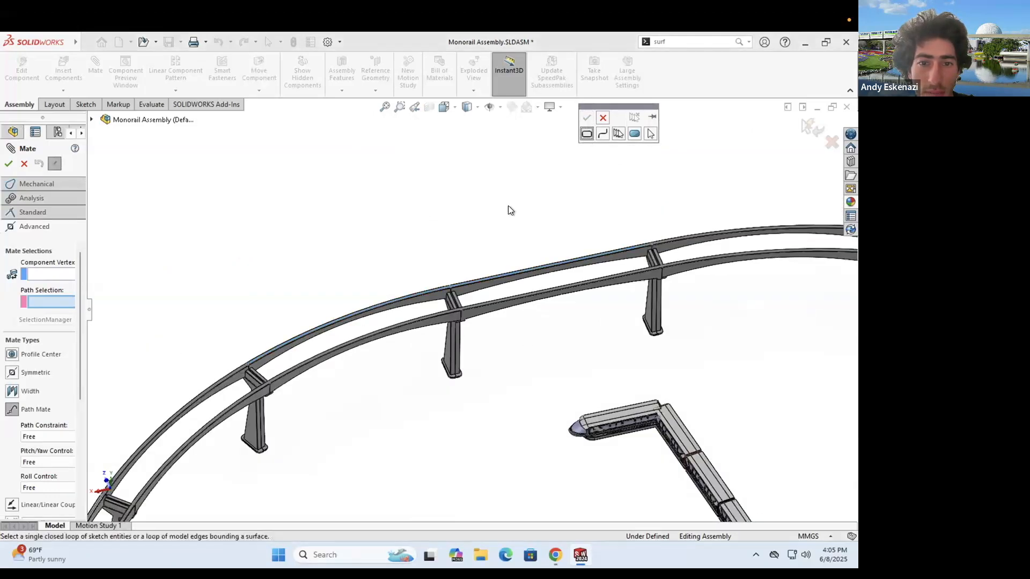
pyautogui.scroll(-3, 461, 278)
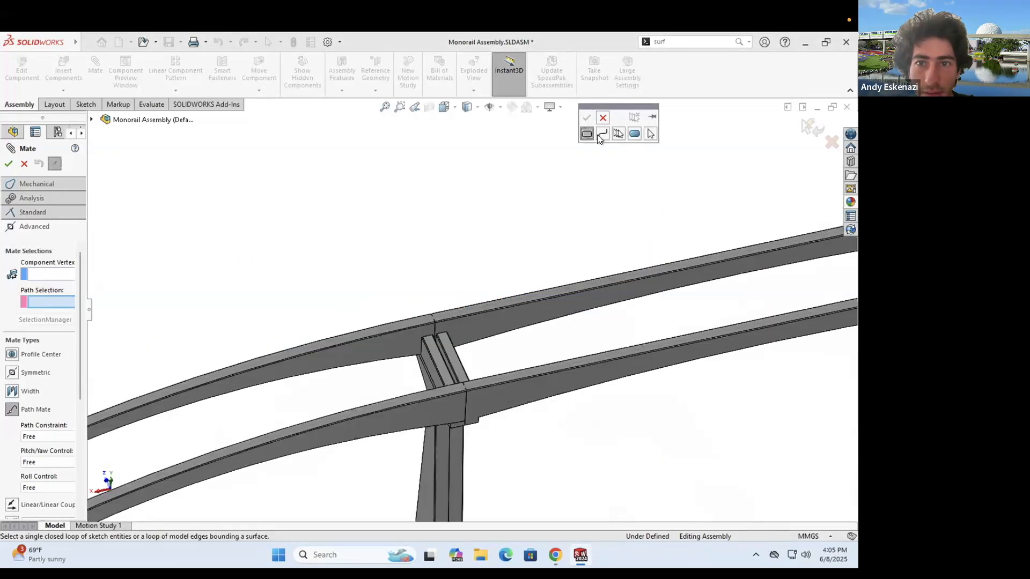
pyautogui.click(602, 134)
pyautogui.scroll(-2, 457, 309)
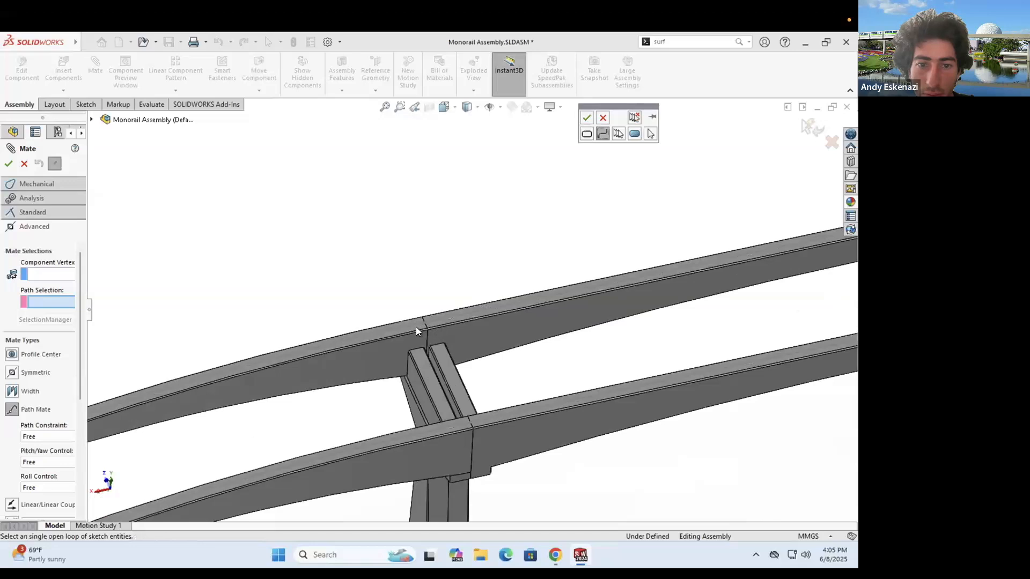
pyautogui.scroll(-1, 414, 326)
# - Add the adjoining rail beams' top edges to the path group
pyautogui.click(430, 324)
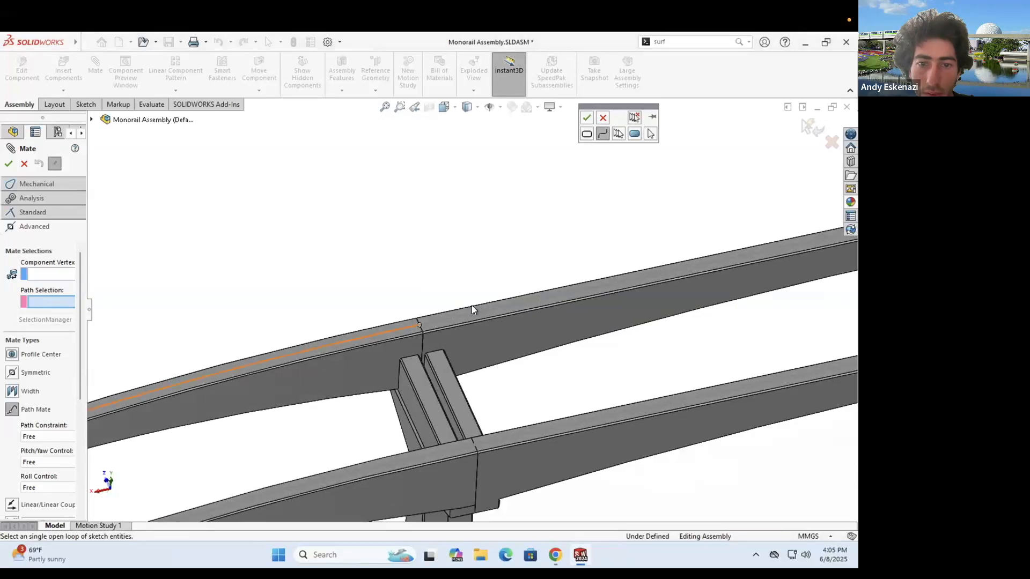
pyautogui.scroll(4, 480, 308)
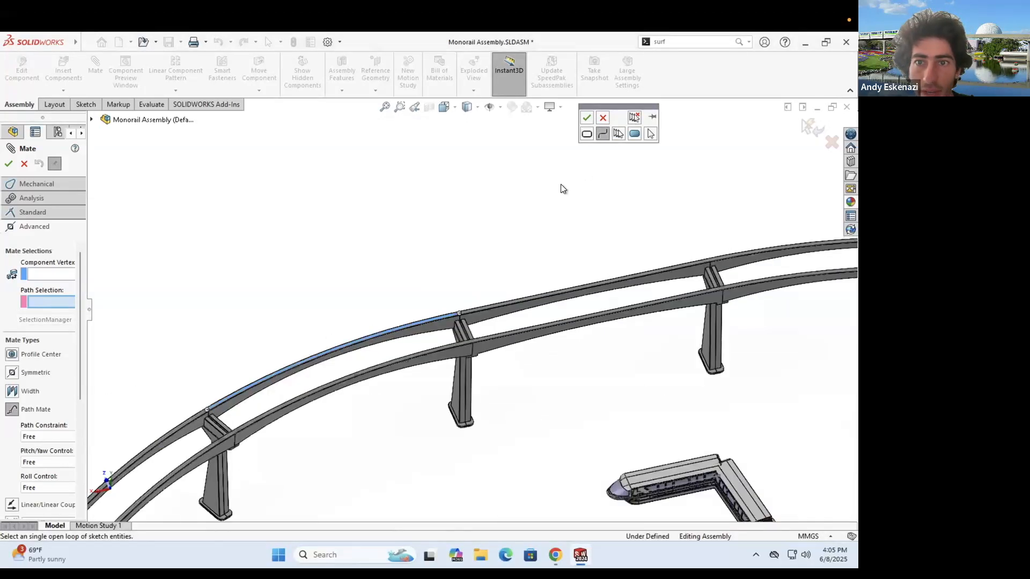
pyautogui.scroll(-4, 437, 312)
pyautogui.scroll(-3, 450, 304)
pyautogui.click(451, 306)
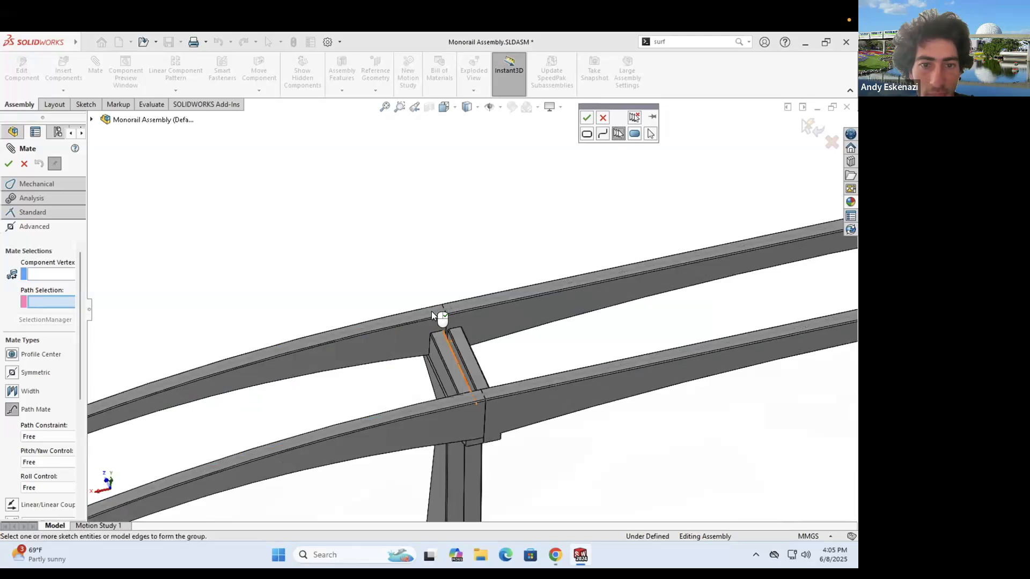
pyautogui.scroll(4, 439, 298)
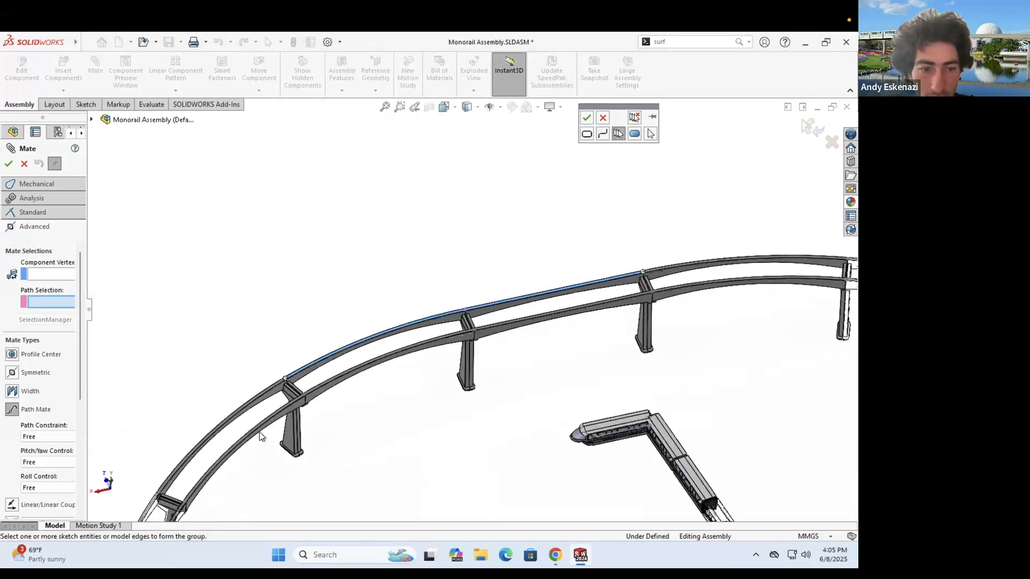
pyautogui.scroll(-3, 252, 434)
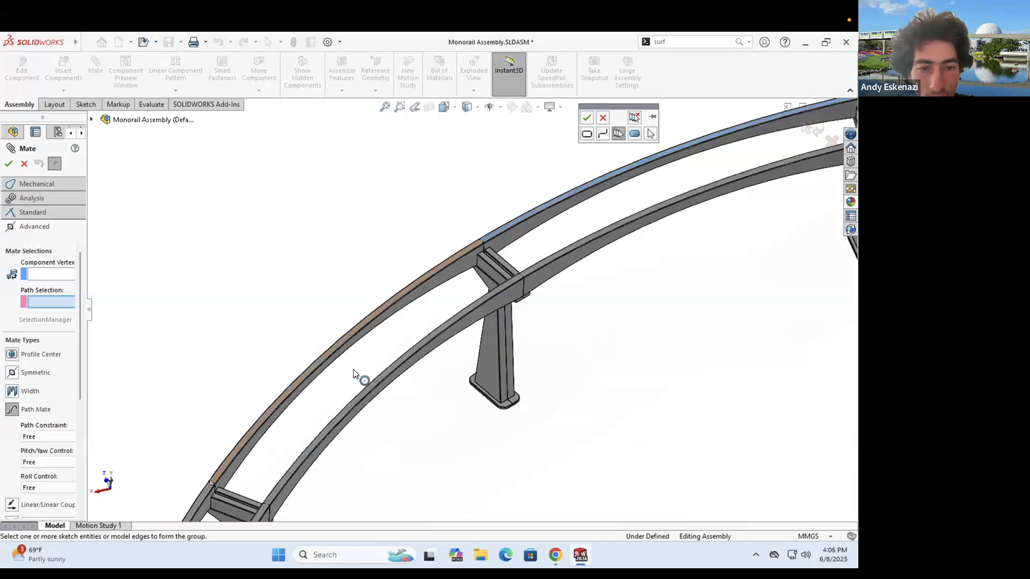
pyautogui.scroll(-3, 346, 366)
pyautogui.scroll(4, 361, 288)
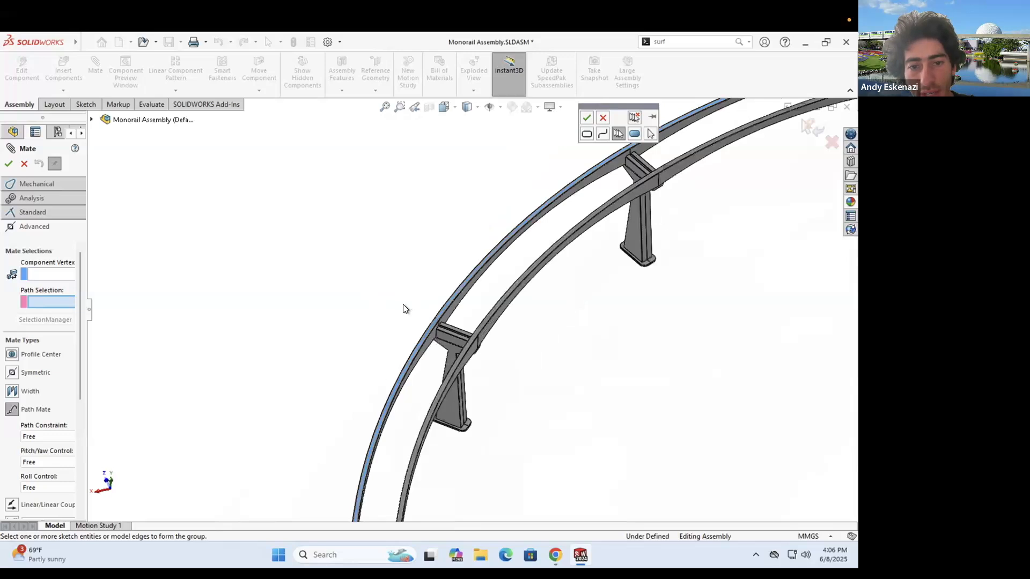
pyautogui.scroll(-2, 435, 457)
pyautogui.scroll(2, 375, 278)
pyautogui.scroll(-5, 375, 263)
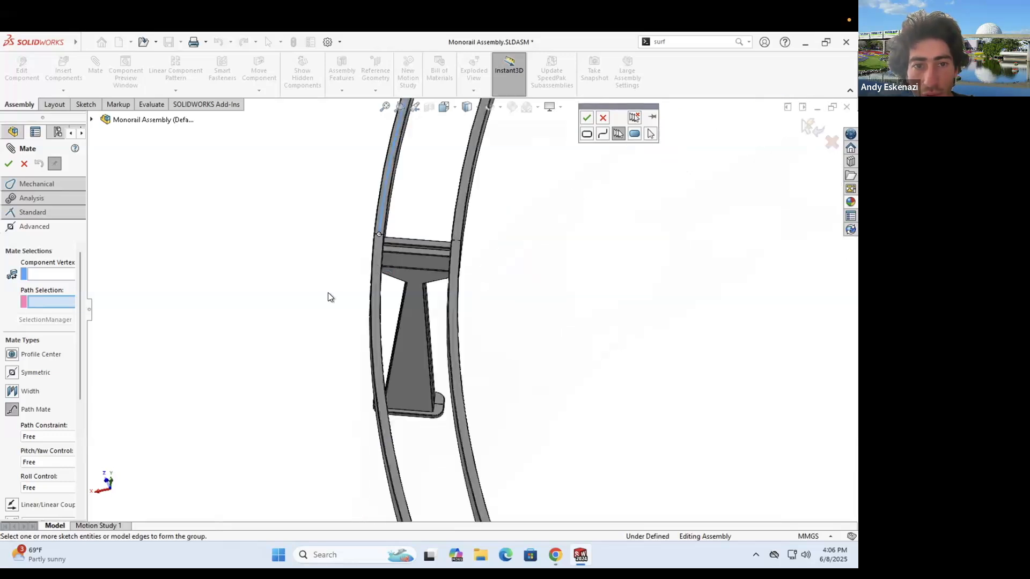
pyautogui.scroll(2, 448, 413)
pyautogui.scroll(-2, 462, 338)
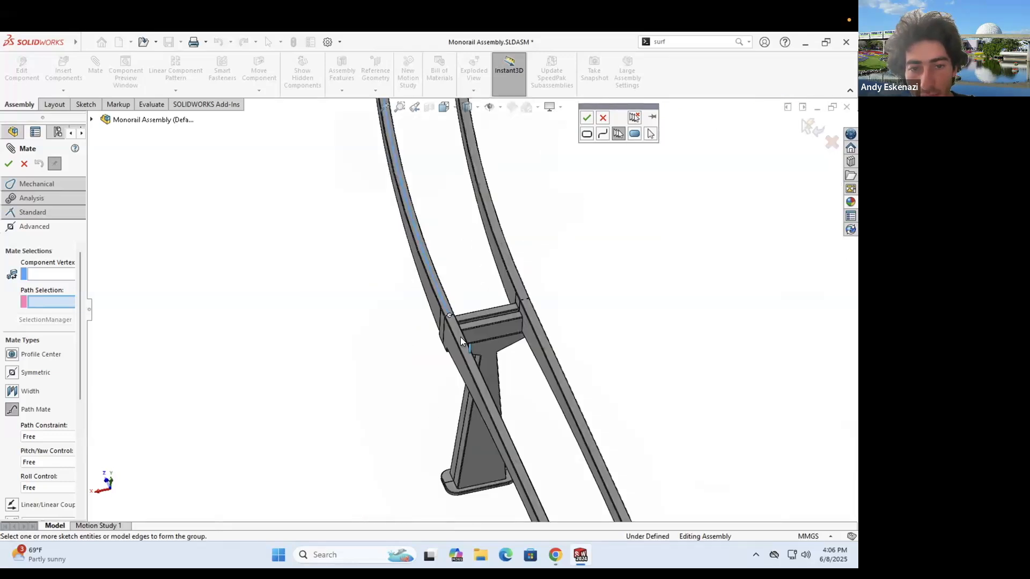
pyautogui.click(454, 331)
pyautogui.scroll(5, 272, 284)
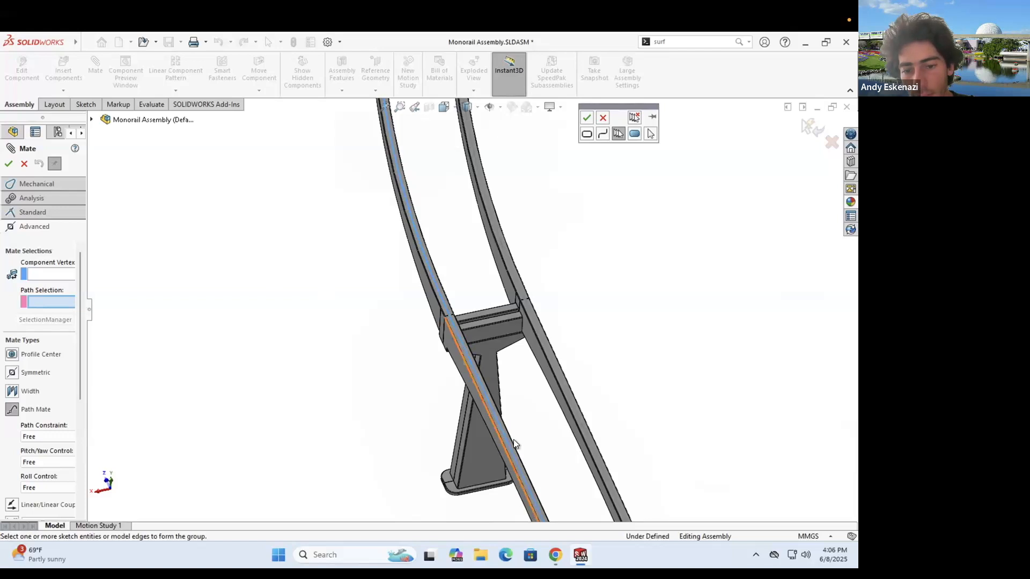
pyautogui.scroll(-4, 513, 439)
pyautogui.scroll(-2, 528, 338)
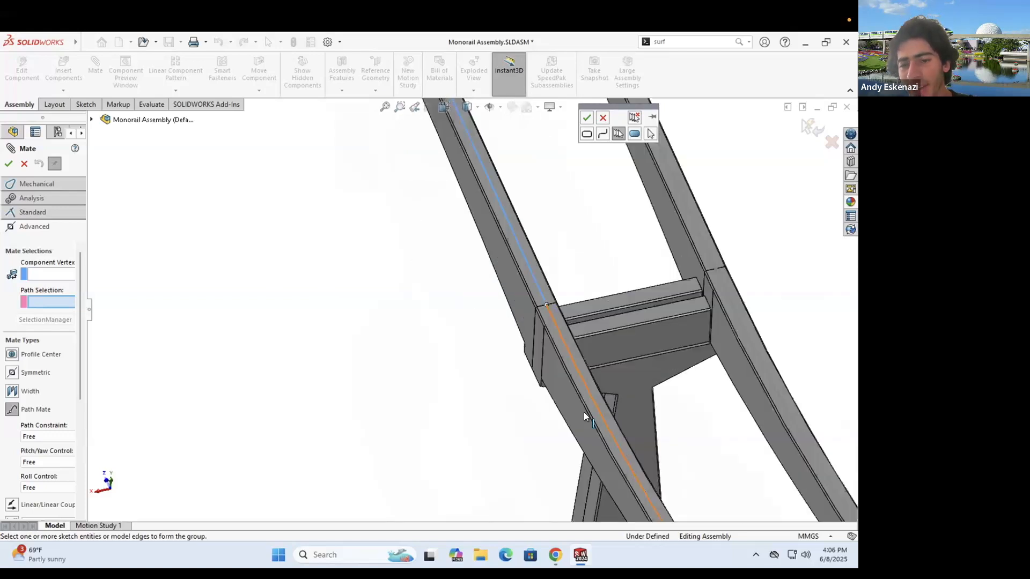
pyautogui.scroll(5, 452, 362)
pyautogui.scroll(-4, 286, 284)
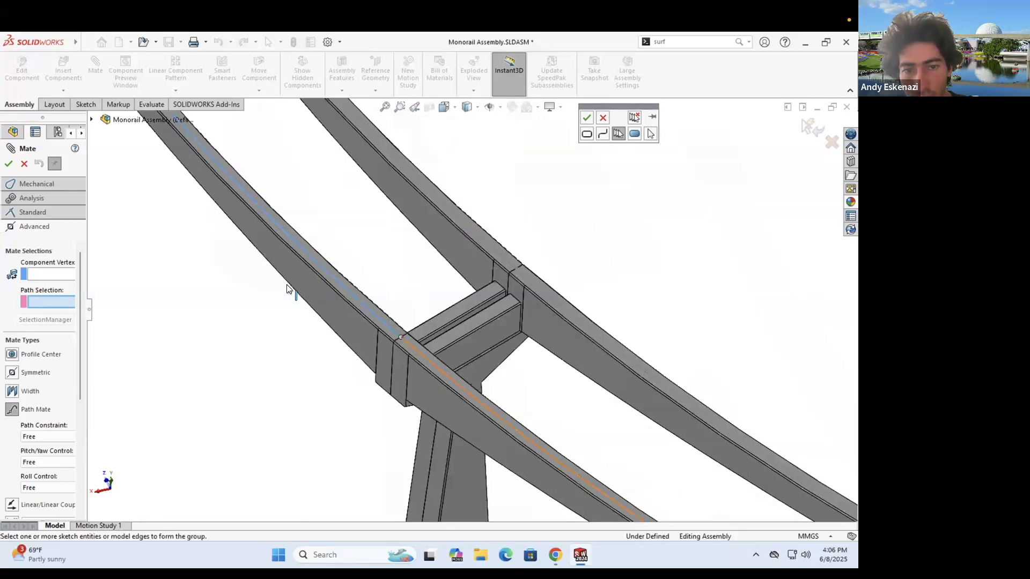
pyautogui.scroll(5, 317, 302)
pyautogui.scroll(-4, 664, 337)
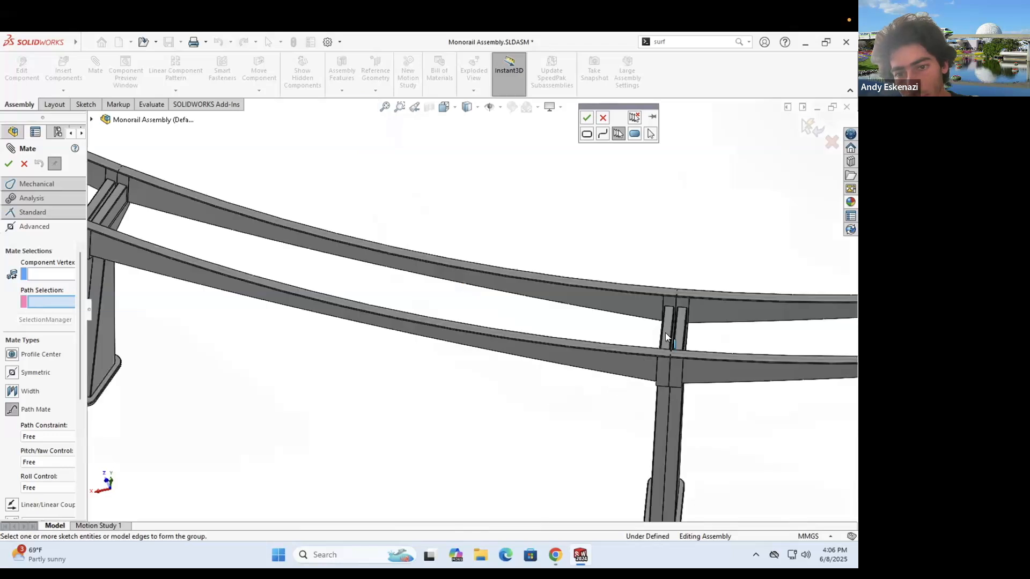
pyautogui.scroll(-2, 633, 326)
# - Extend the path chain along the next rail segments around the curving track
pyautogui.click(494, 323)
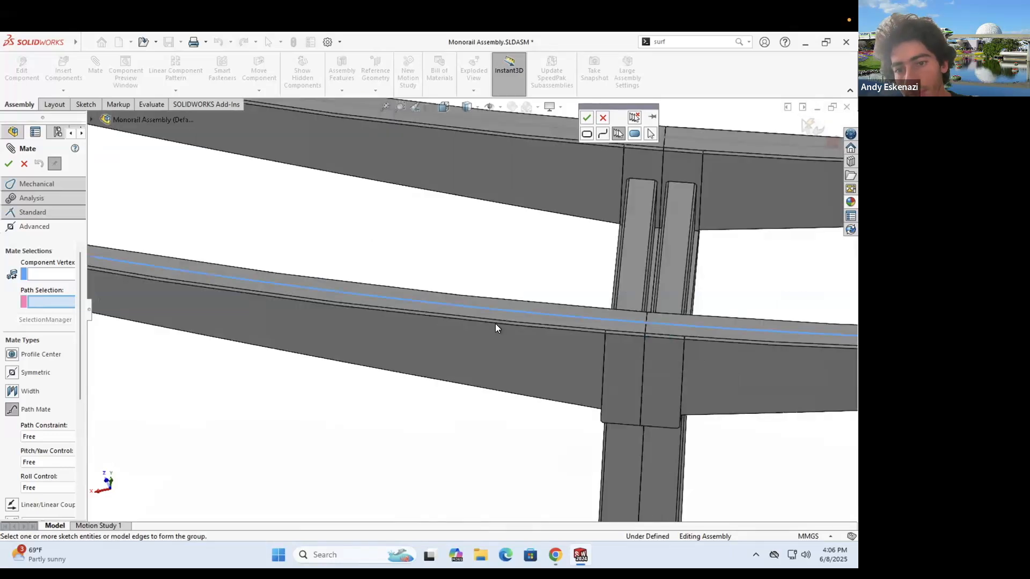
pyautogui.scroll(5, 726, 292)
pyautogui.scroll(-4, 457, 296)
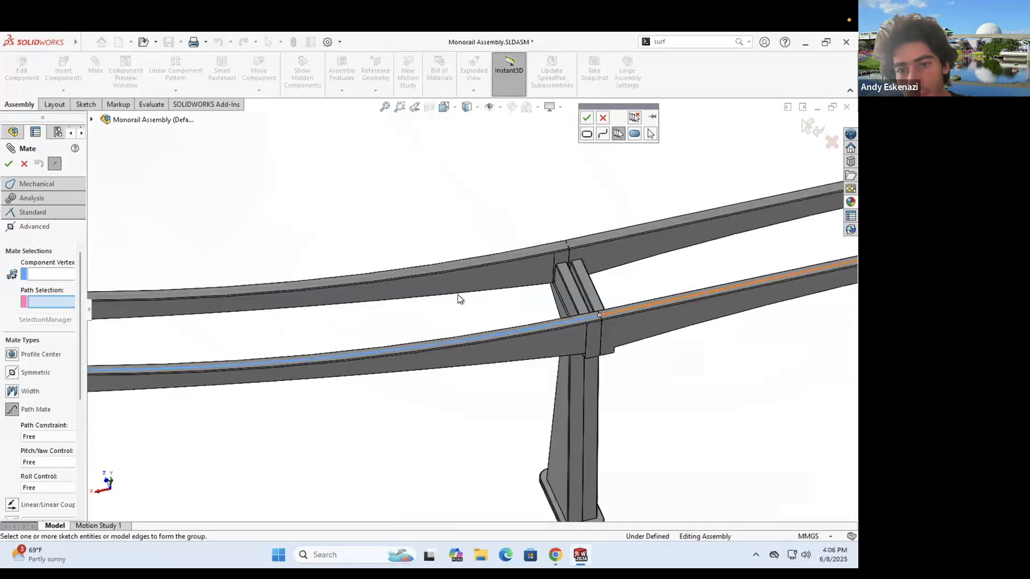
pyautogui.scroll(4, 634, 269)
pyautogui.scroll(-3, 461, 303)
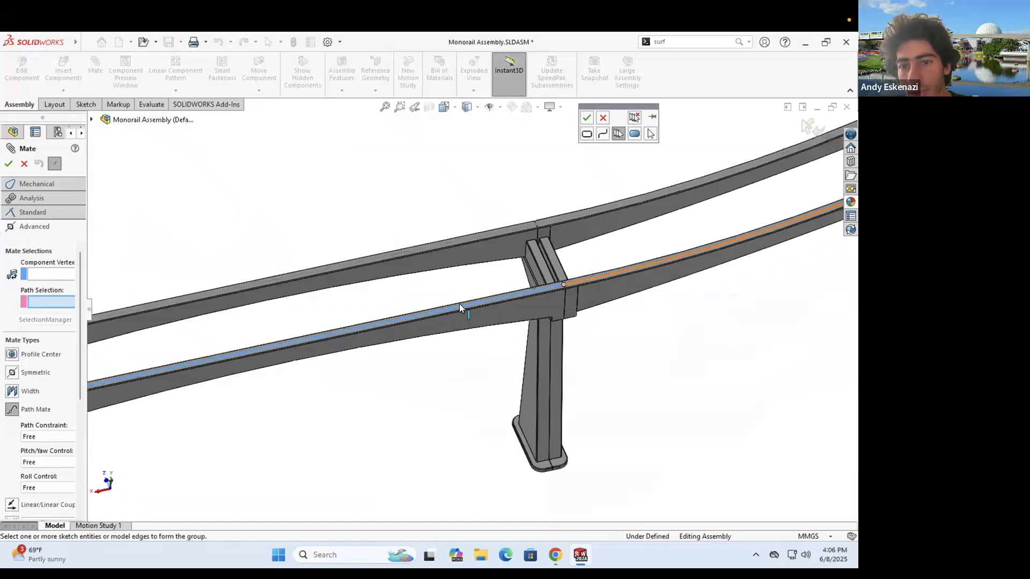
pyautogui.moveTo(706, 220); pyautogui.dragTo(662, 231, button='middle')
pyautogui.click(649, 255)
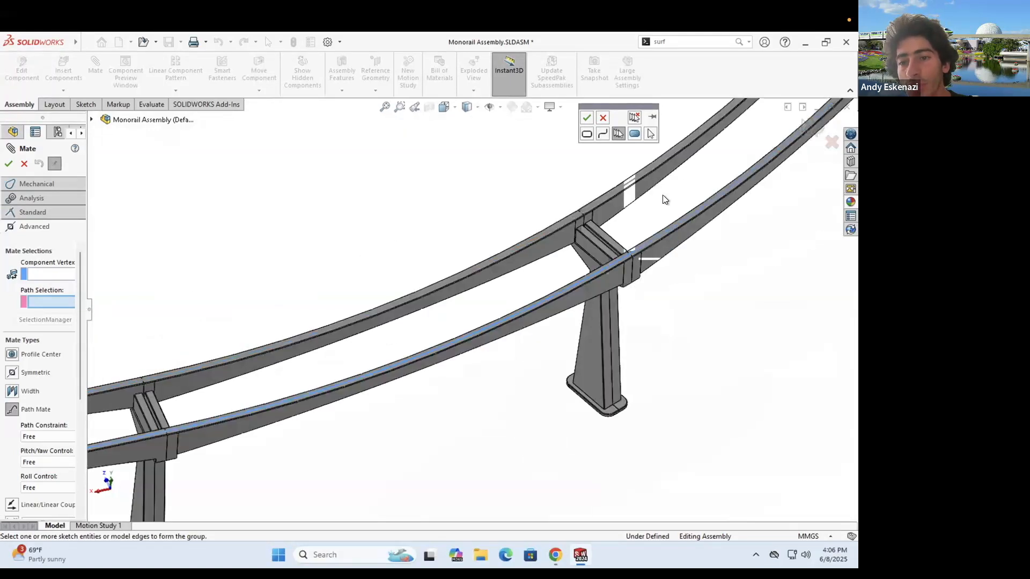
pyautogui.moveTo(571, 236); pyautogui.dragTo(551, 272, button='middle')
pyautogui.scroll(-2, 590, 273)
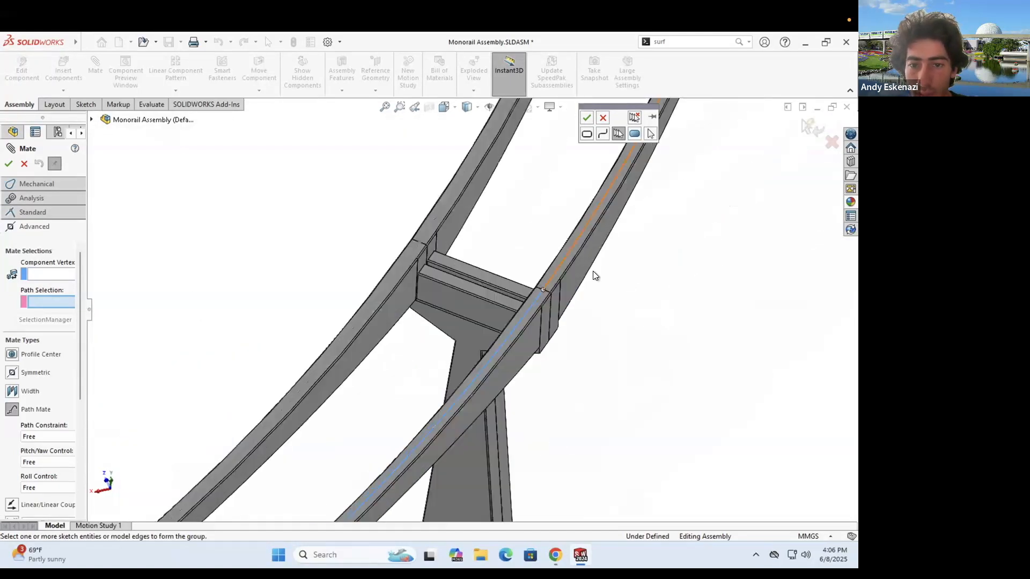
pyautogui.scroll(6, 548, 441)
pyautogui.scroll(3, 488, 378)
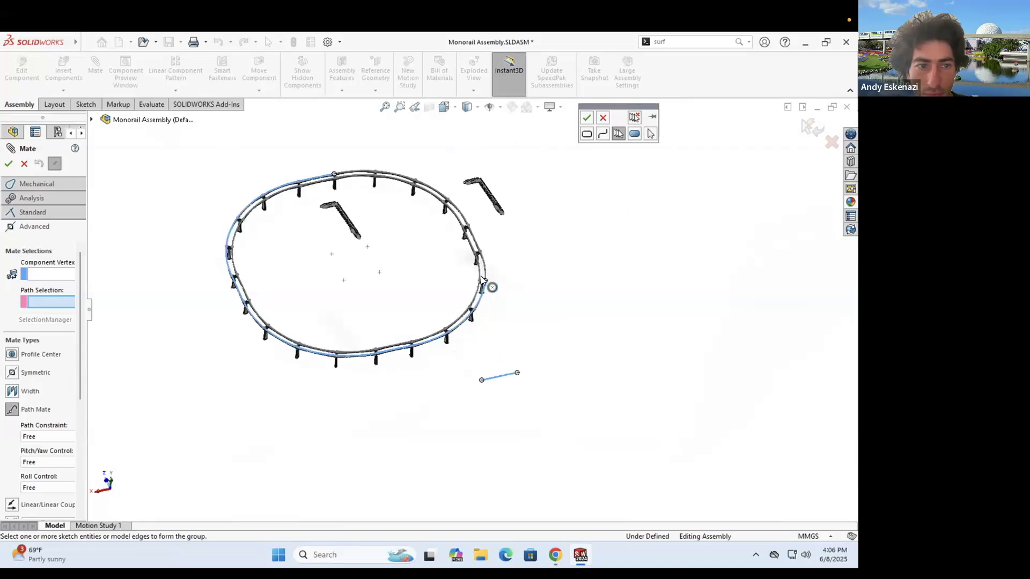
pyautogui.scroll(-1, 482, 280)
# - Discard the chained rail edges and reactivate Path Selection
pyautogui.press('Escape')
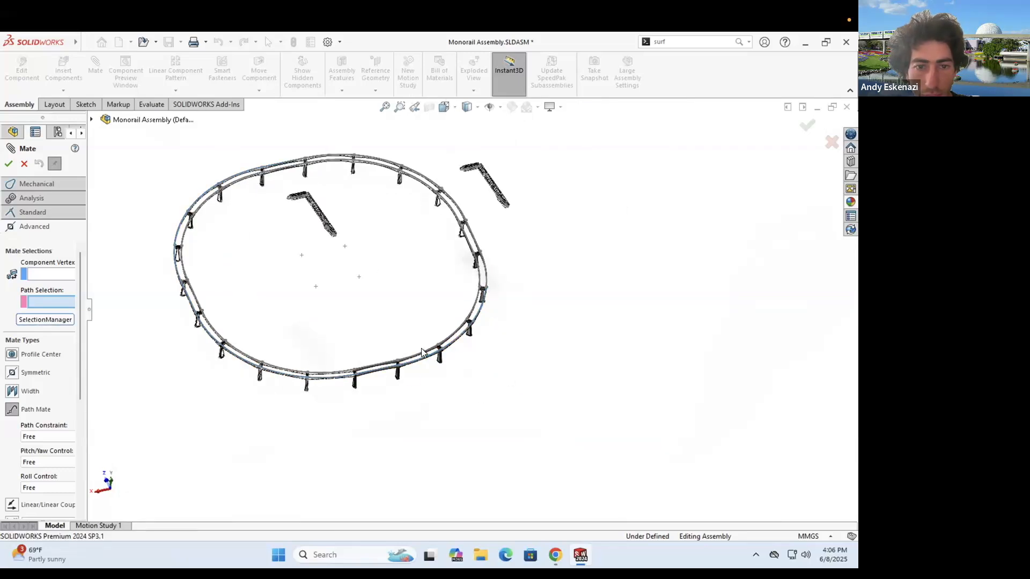
pyautogui.scroll(-4, 406, 338)
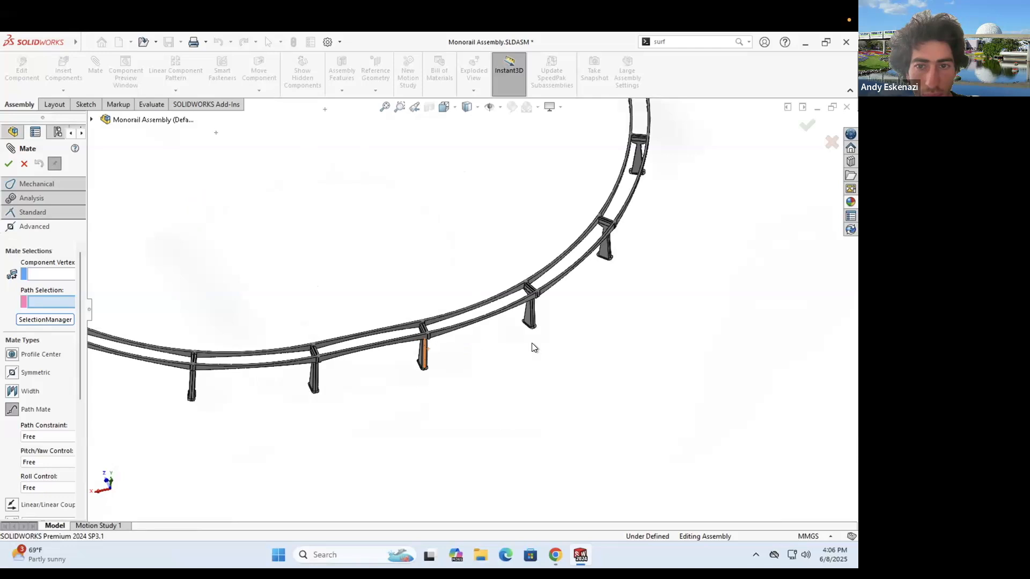
pyautogui.scroll(2, 58, 288)
pyautogui.click(49, 304)
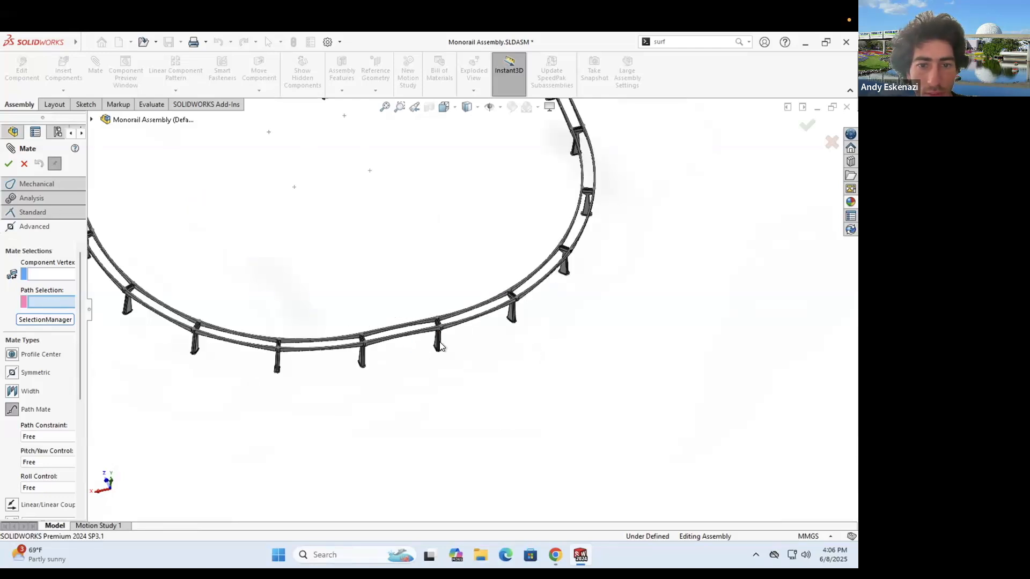
pyautogui.scroll(-5, 491, 338)
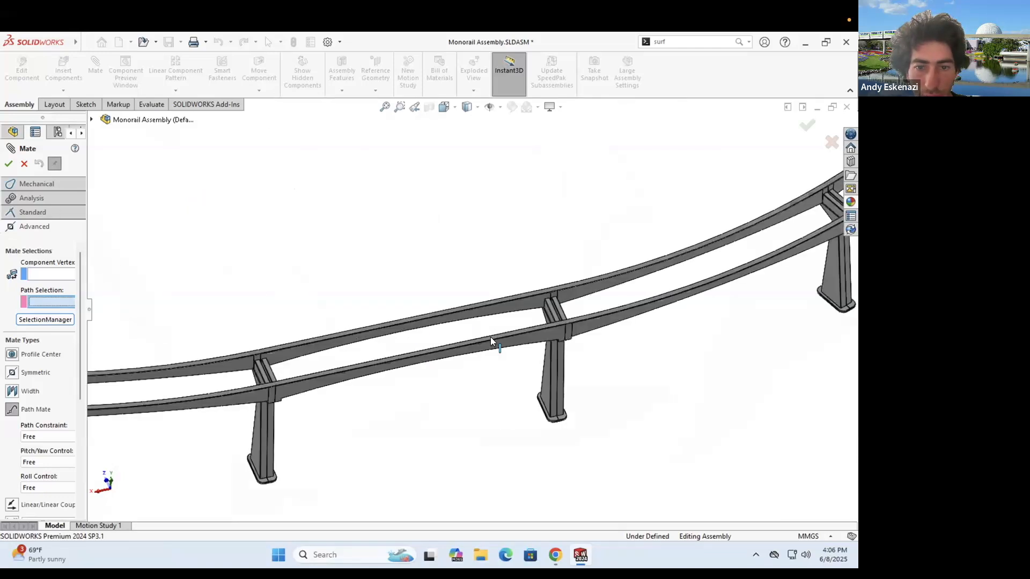
# - Set the path to the curved rail edge Arc1@Sketch17 in place of the straight edge
pyautogui.click(574, 286)
pyautogui.scroll(3, 575, 287)
pyautogui.scroll(3, 576, 289)
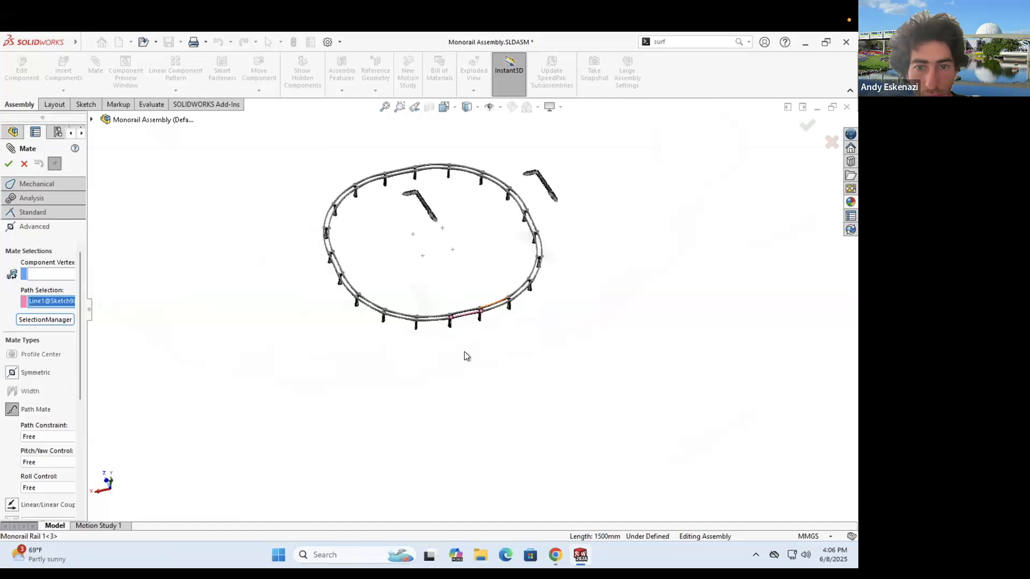
pyautogui.scroll(-3, 466, 355)
pyautogui.scroll(-4, 493, 314)
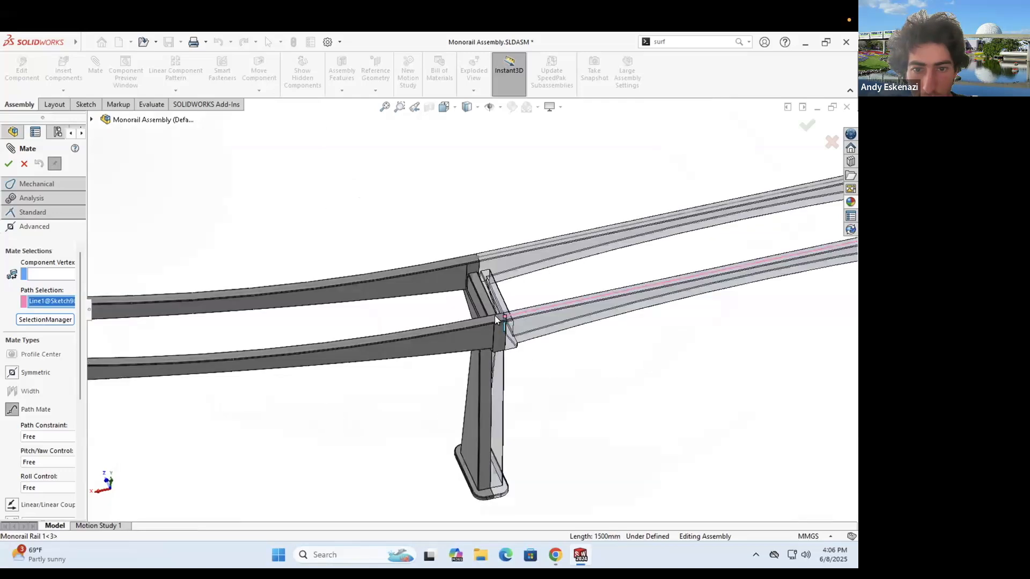
pyautogui.click(494, 315)
pyautogui.scroll(6, 295, 226)
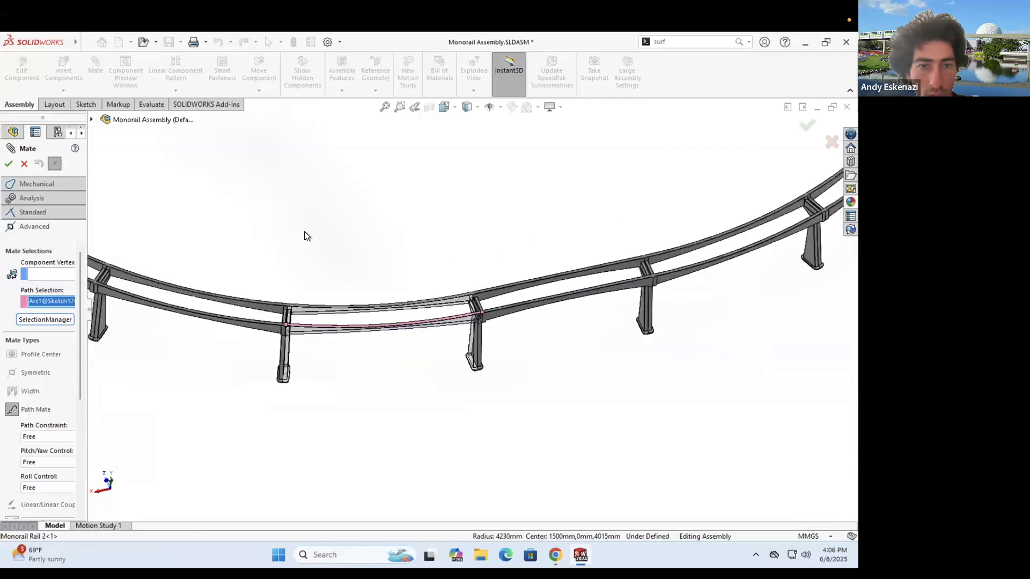
pyautogui.rightClick(304, 232)
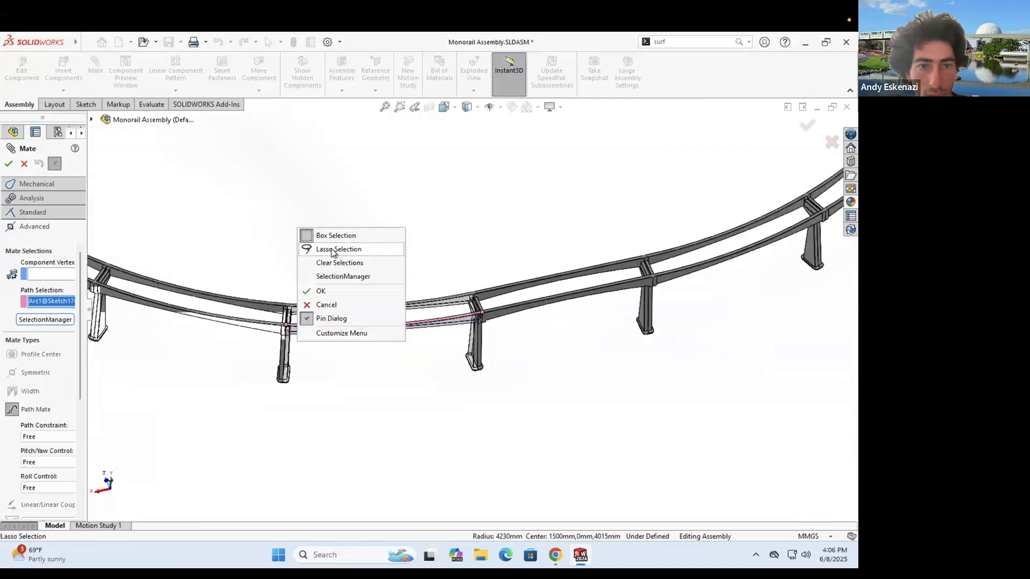
# - Try grouping the curved rail arc and a rail line into a single path selection
pyautogui.click(345, 276)
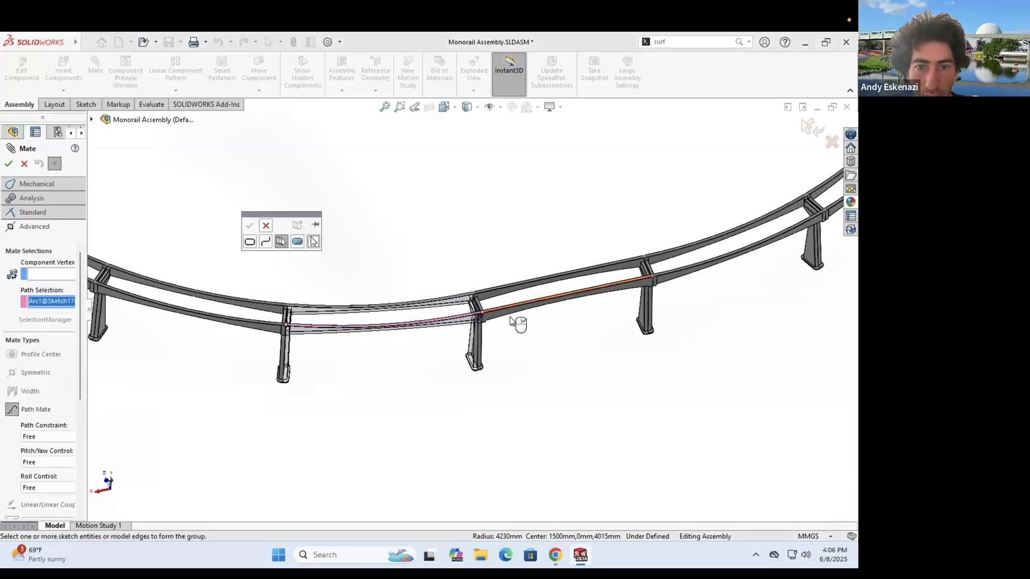
pyautogui.click(499, 309)
pyautogui.scroll(2, 509, 305)
pyautogui.scroll(-2, 600, 253)
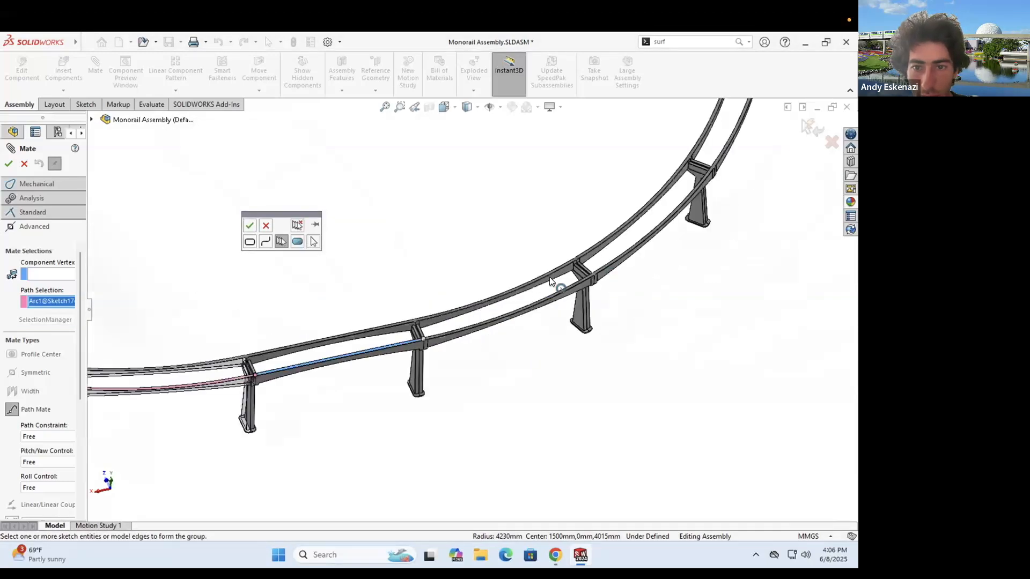
pyautogui.scroll(-4, 551, 285)
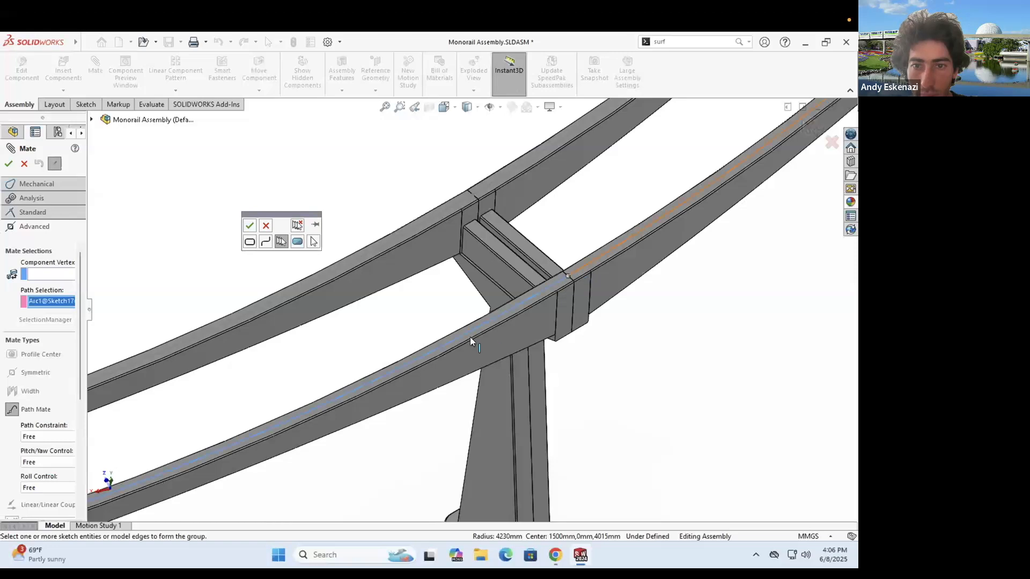
pyautogui.scroll(5, 464, 292)
pyautogui.scroll(4, 489, 269)
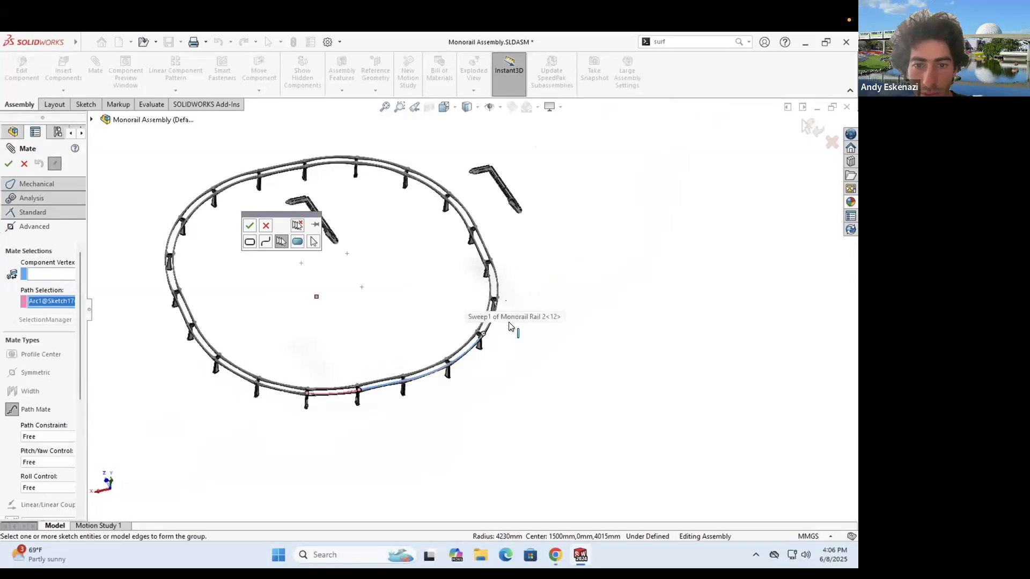
pyautogui.scroll(-5, 452, 261)
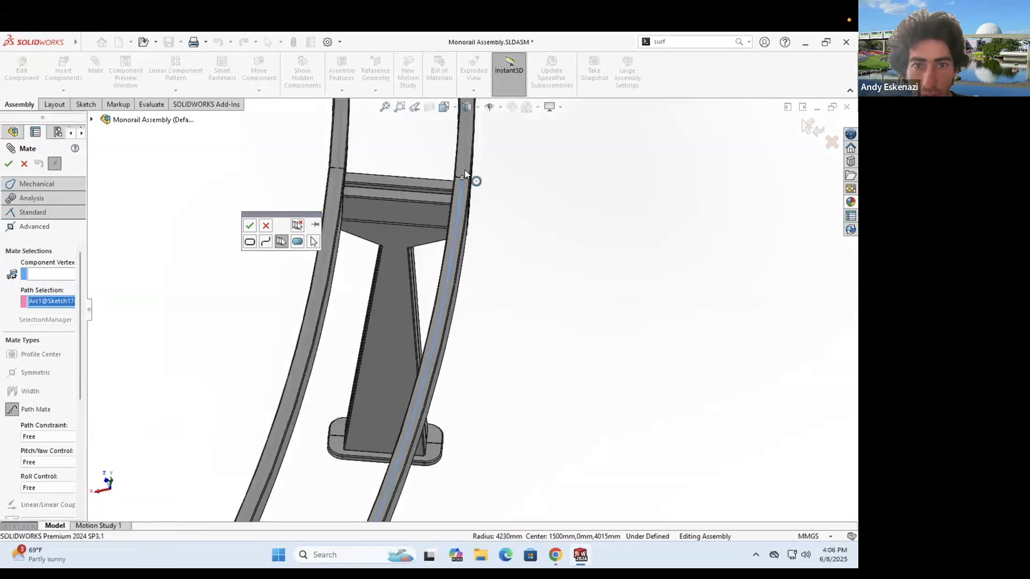
pyautogui.scroll(5, 519, 332)
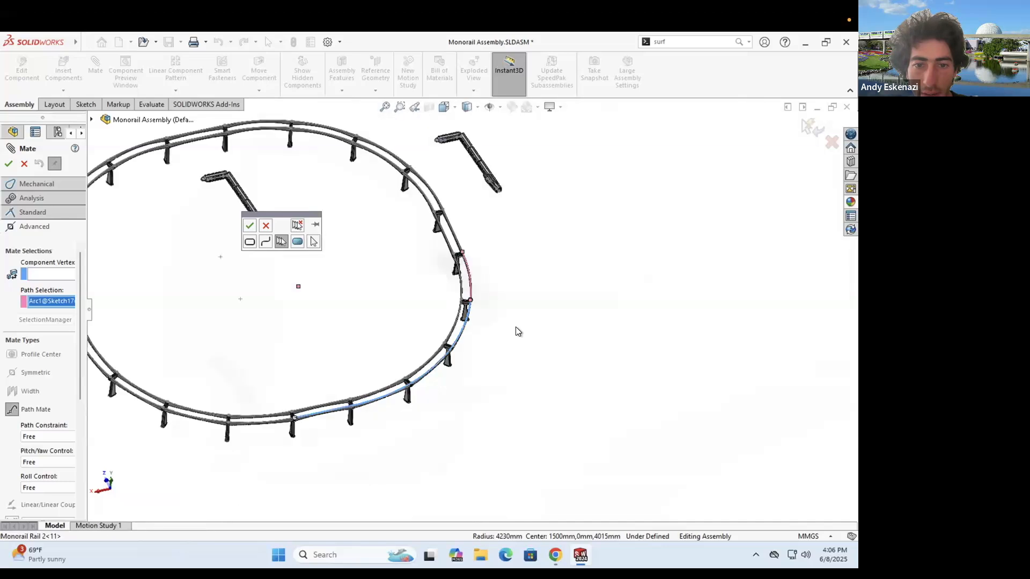
pyautogui.scroll(1, 467, 322)
pyautogui.scroll(-5, 465, 317)
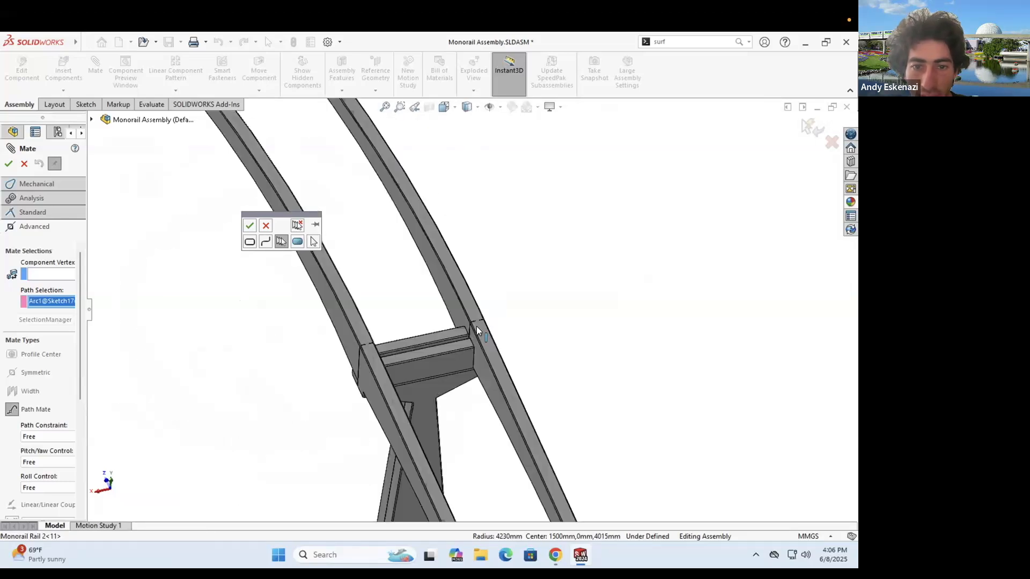
pyautogui.click(512, 379)
pyautogui.click(472, 309)
pyautogui.scroll(8, 472, 309)
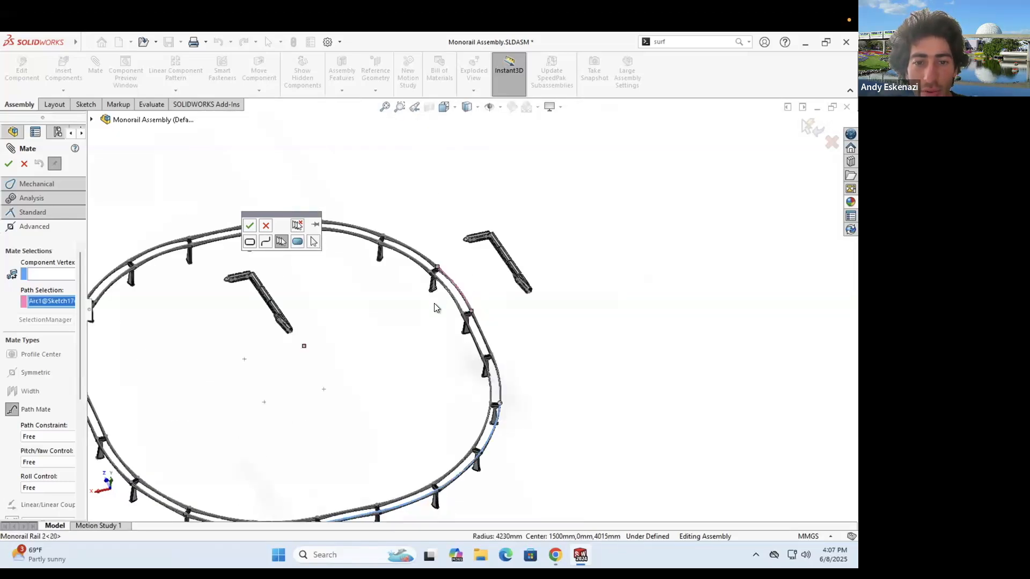
pyautogui.scroll(-1, 496, 383)
# - Abandon the grouping and the old mate, then start a fresh Advanced Path Mate awaiting its path
pyautogui.click(261, 225)
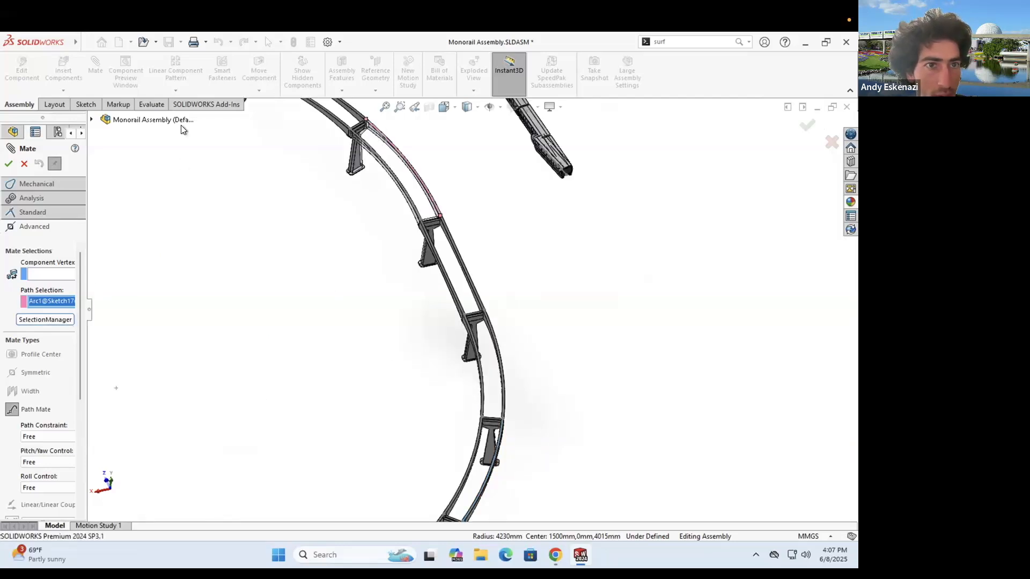
pyautogui.press('Escape')
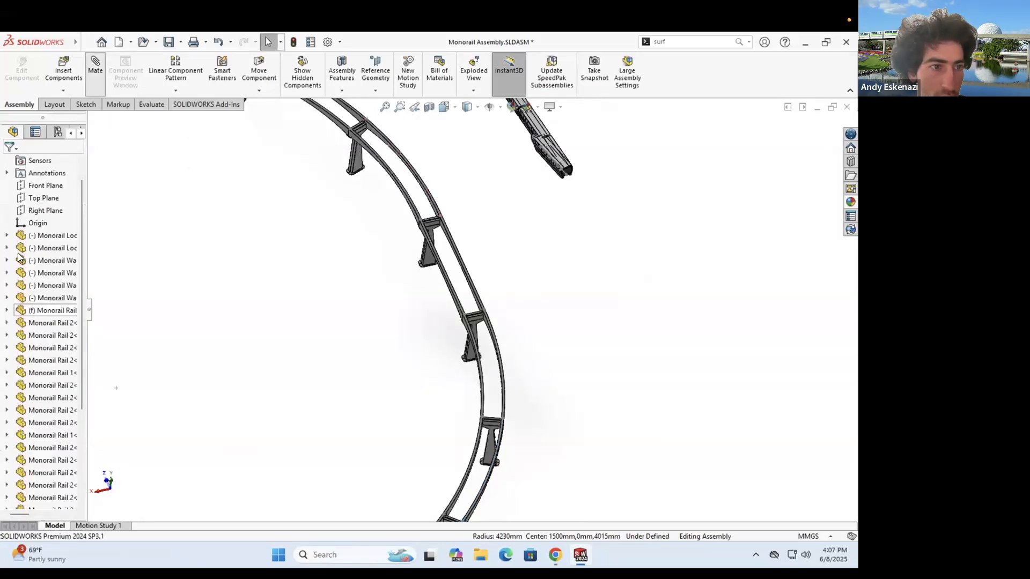
pyautogui.click(27, 213)
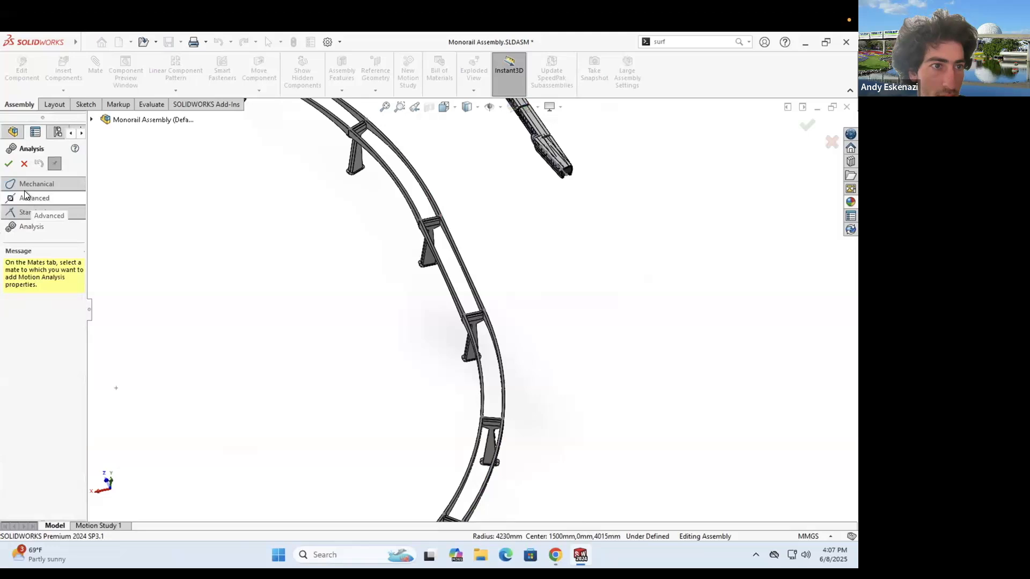
pyautogui.click(27, 198)
pyautogui.click(12, 367)
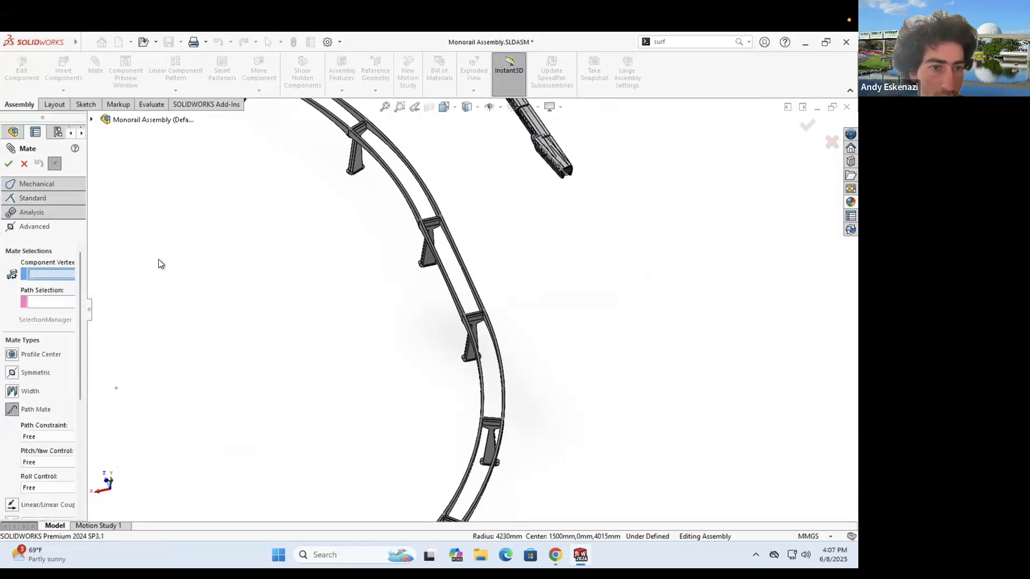
pyautogui.click(52, 303)
# - Begin a path group with adjoining rail edges, the upper rail's left segment and the curve beside the support
pyautogui.click(50, 319)
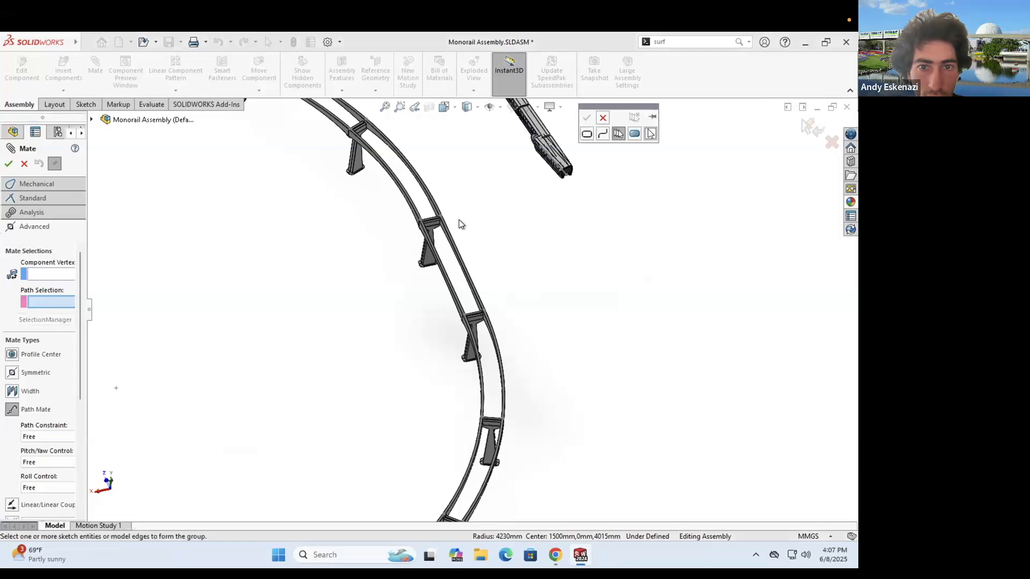
pyautogui.scroll(-5, 378, 355)
pyautogui.click(378, 353)
pyautogui.click(362, 315)
pyautogui.scroll(6, 442, 276)
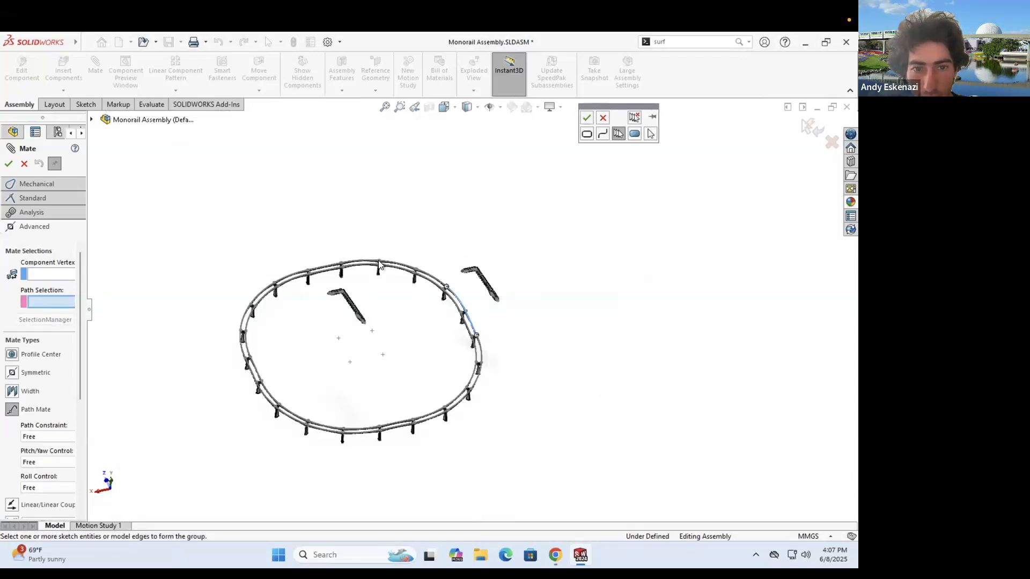
pyautogui.scroll(-5, 432, 279)
pyautogui.scroll(-2, 528, 304)
pyautogui.click(523, 301)
pyautogui.scroll(5, 207, 333)
pyautogui.scroll(-5, 191, 336)
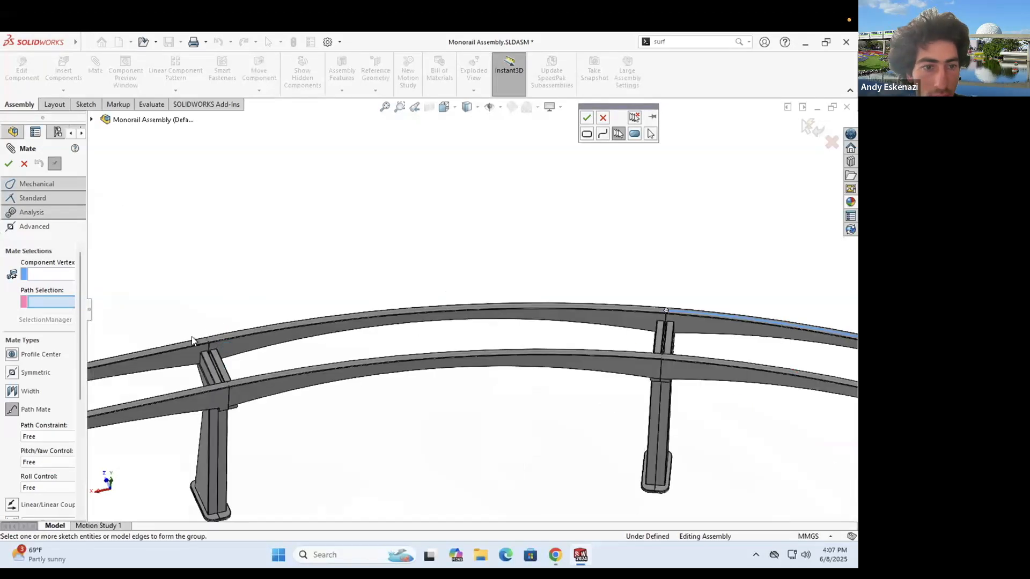
pyautogui.click(191, 340)
pyautogui.scroll(5, 394, 310)
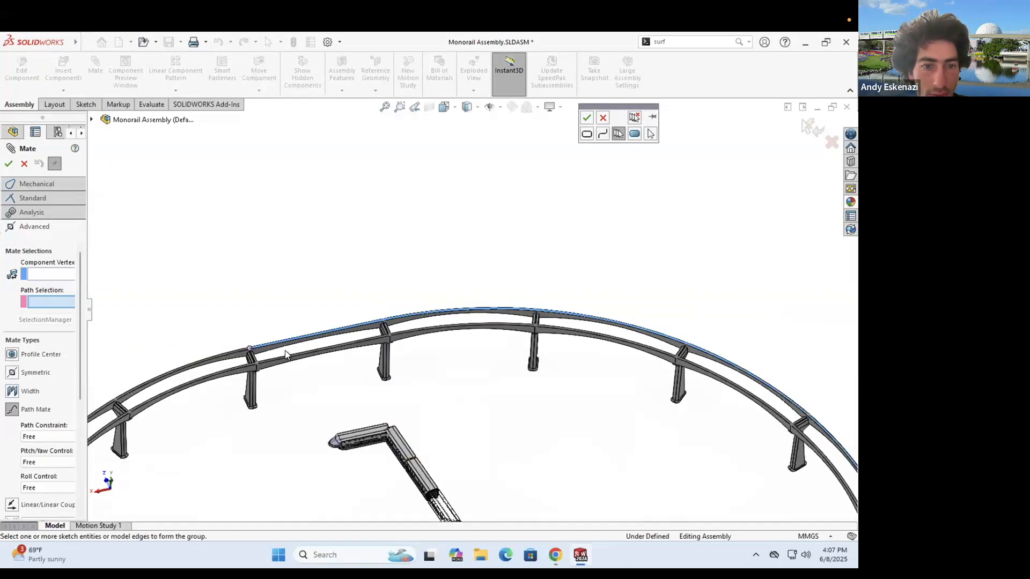
pyautogui.scroll(-5, 283, 355)
pyautogui.click(282, 352)
pyautogui.scroll(5, 293, 361)
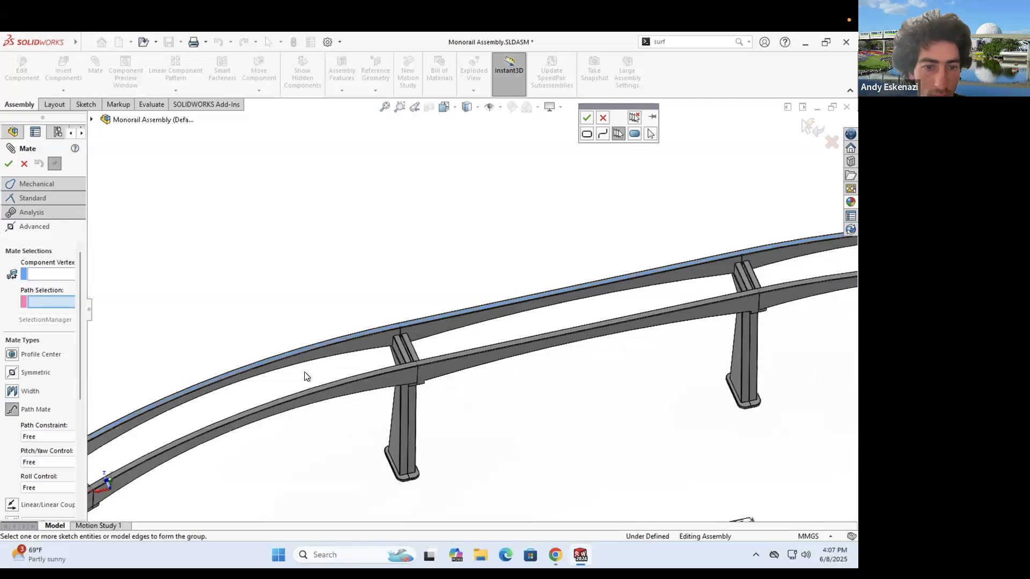
pyautogui.scroll(-5, 320, 314)
pyautogui.scroll(5, 386, 370)
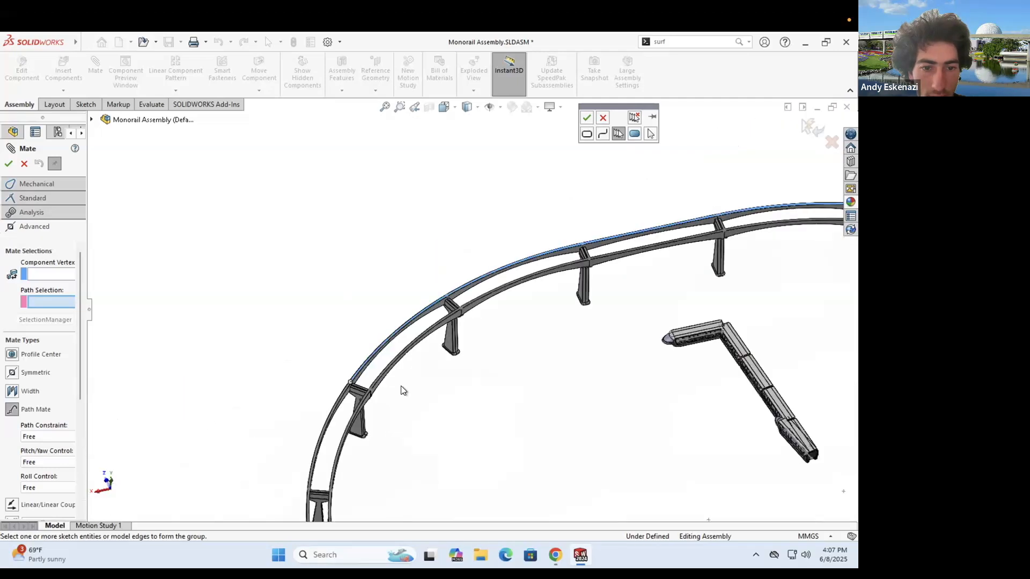
pyautogui.scroll(-5, 466, 298)
# - Add the remaining rail sections and lower rail edge, then confirm the group, which triggers a continuity warning
pyautogui.click(466, 300)
pyautogui.scroll(5, 453, 370)
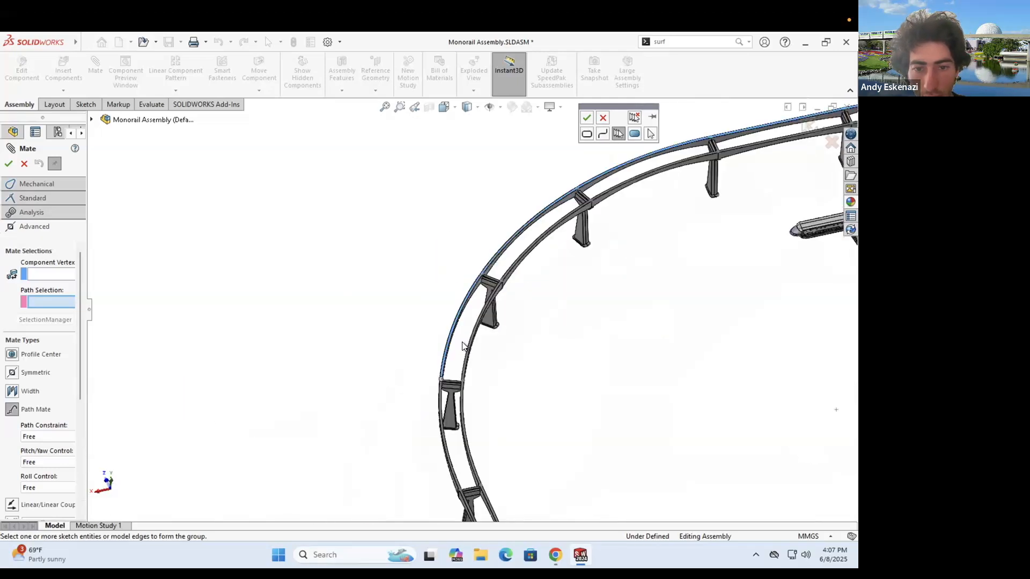
pyautogui.scroll(-3, 463, 337)
pyautogui.scroll(5, 452, 327)
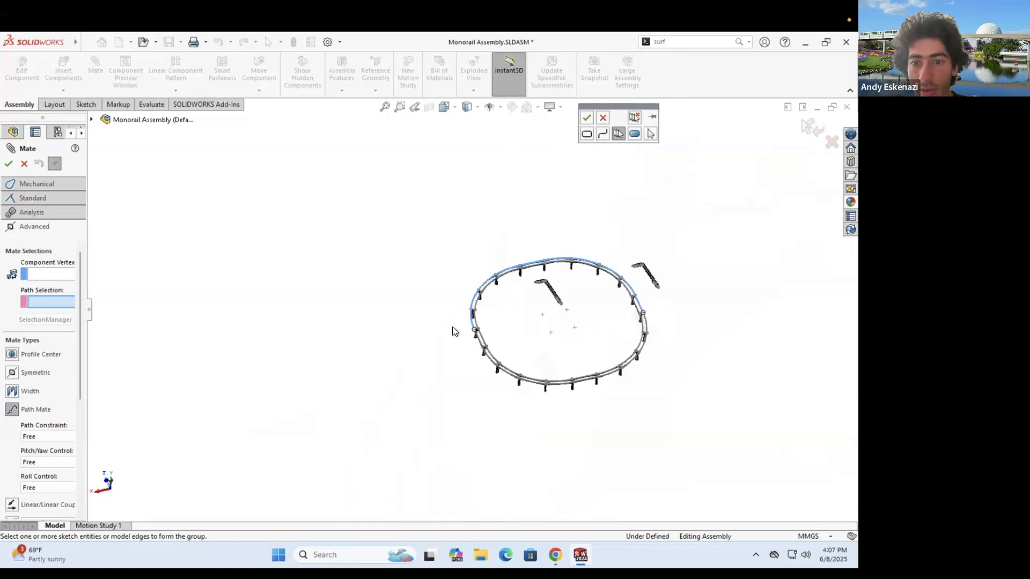
pyautogui.scroll(-2, 515, 354)
pyautogui.scroll(-5, 515, 351)
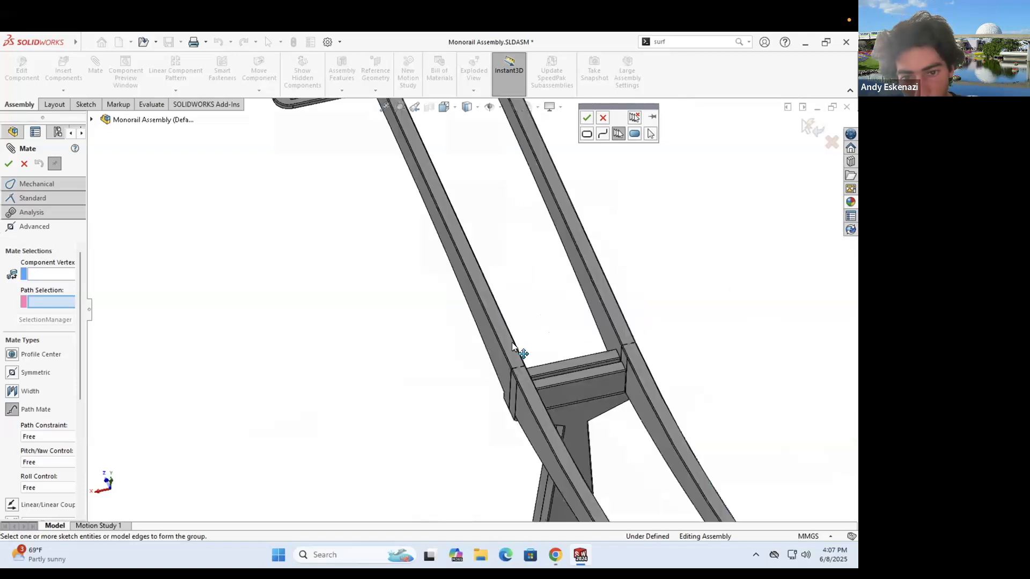
pyautogui.click(522, 377)
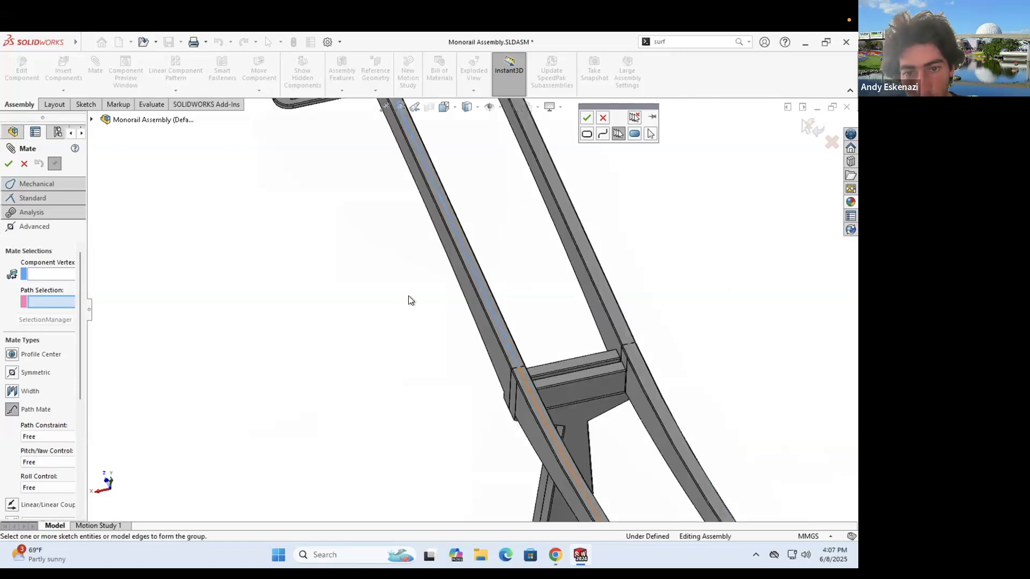
pyautogui.scroll(5, 523, 374)
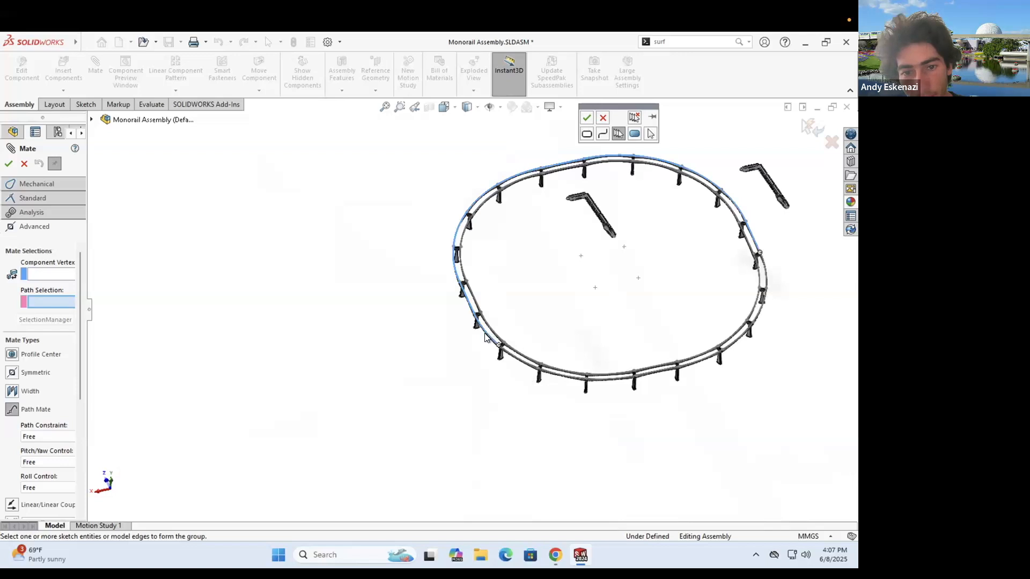
pyautogui.scroll(-5, 471, 330)
pyautogui.scroll(-3, 481, 335)
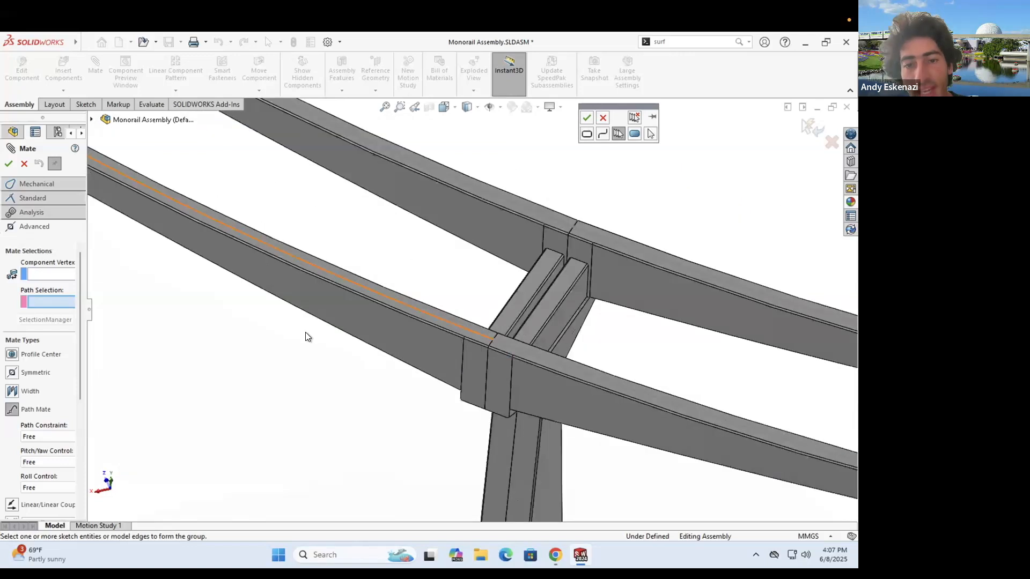
pyautogui.scroll(5, 544, 318)
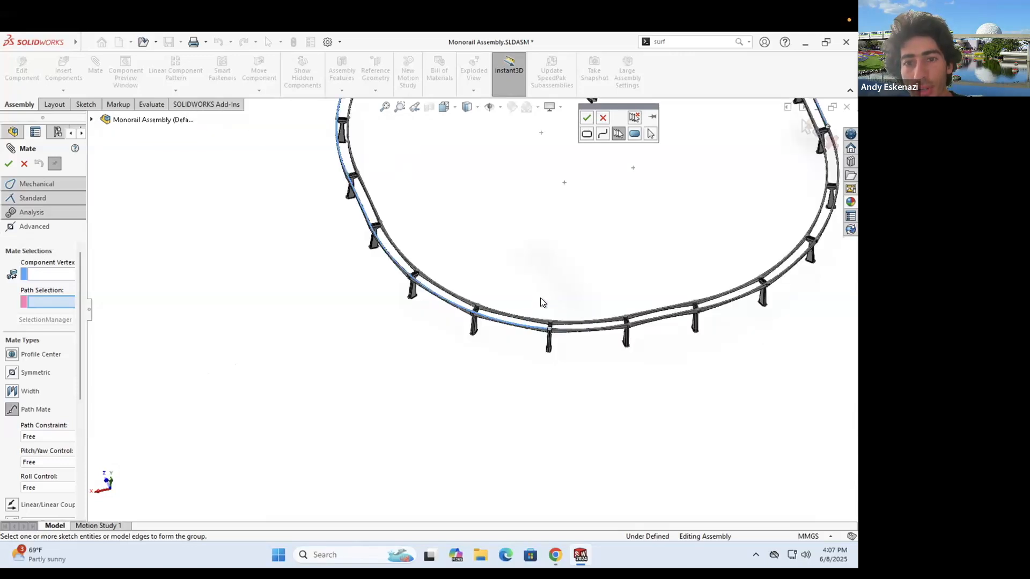
pyautogui.scroll(2, 539, 298)
pyautogui.scroll(-5, 446, 330)
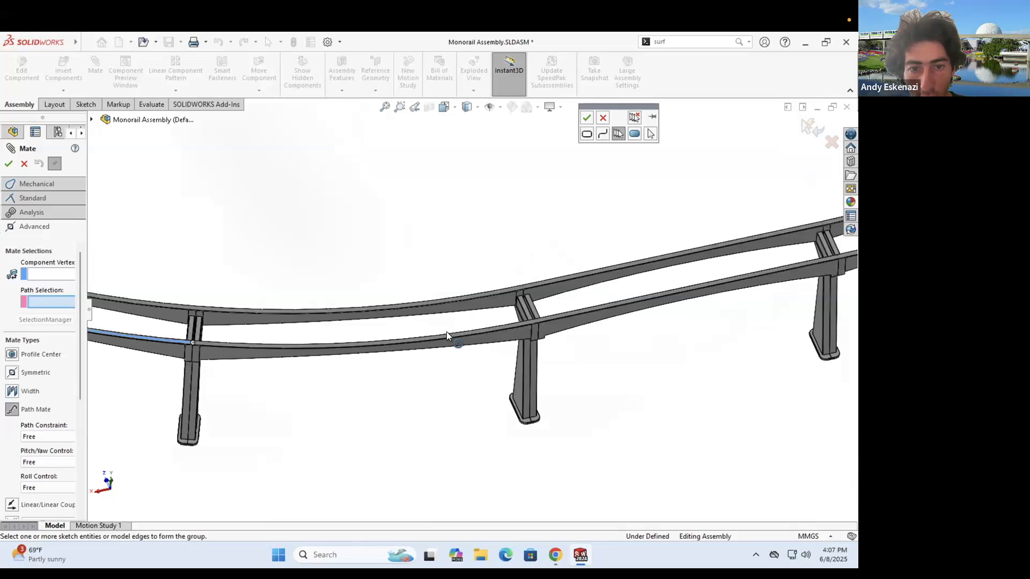
pyautogui.scroll(-2, 474, 325)
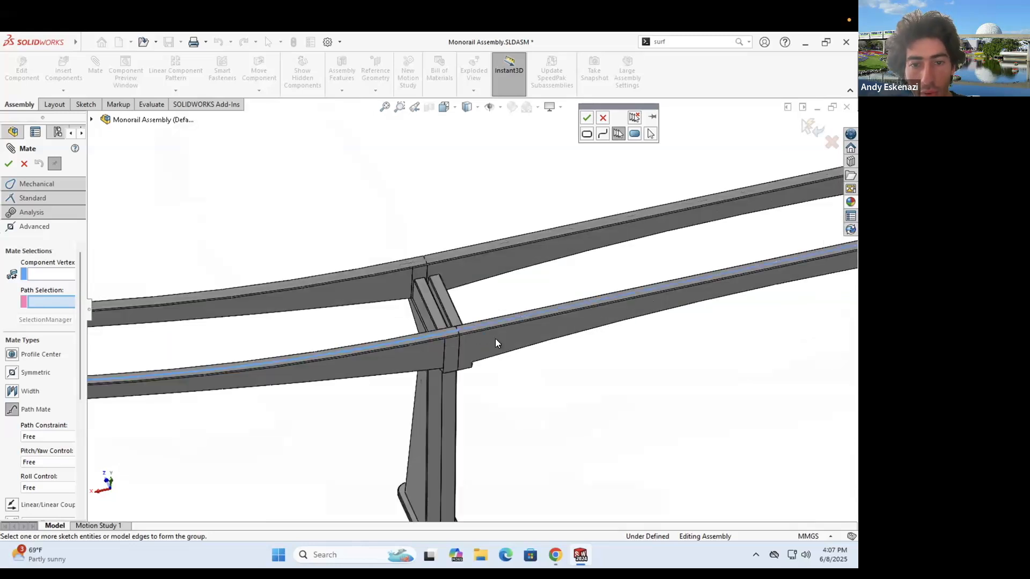
pyautogui.scroll(5, 496, 343)
pyautogui.scroll(-2, 504, 274)
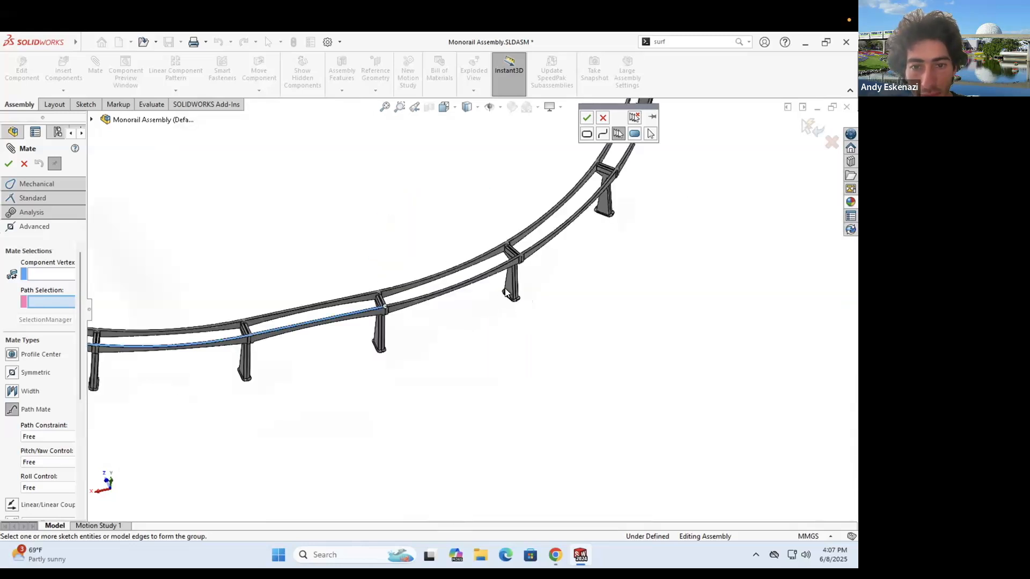
pyautogui.scroll(-4, 504, 292)
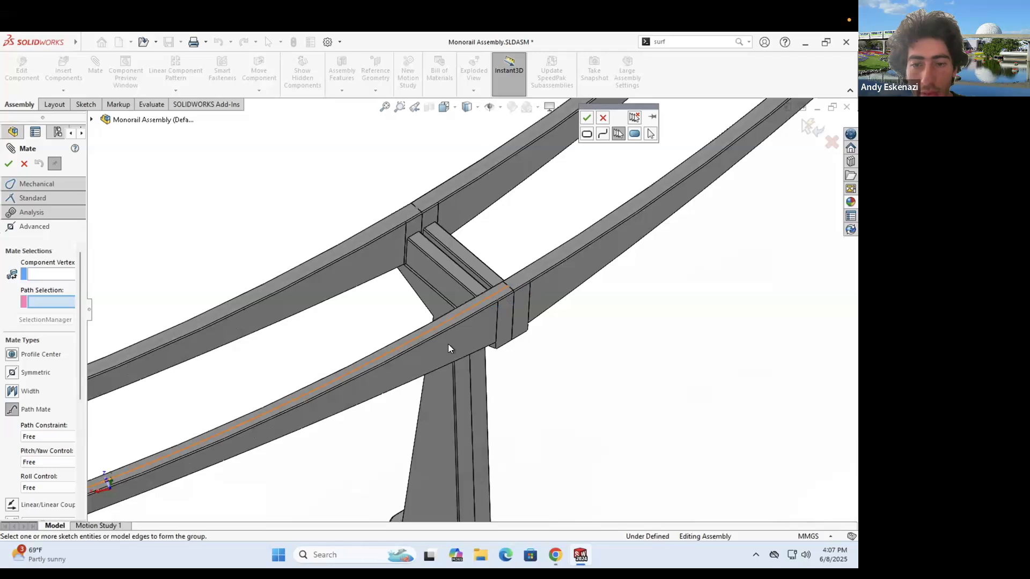
pyautogui.scroll(4, 448, 346)
pyautogui.scroll(3, 477, 332)
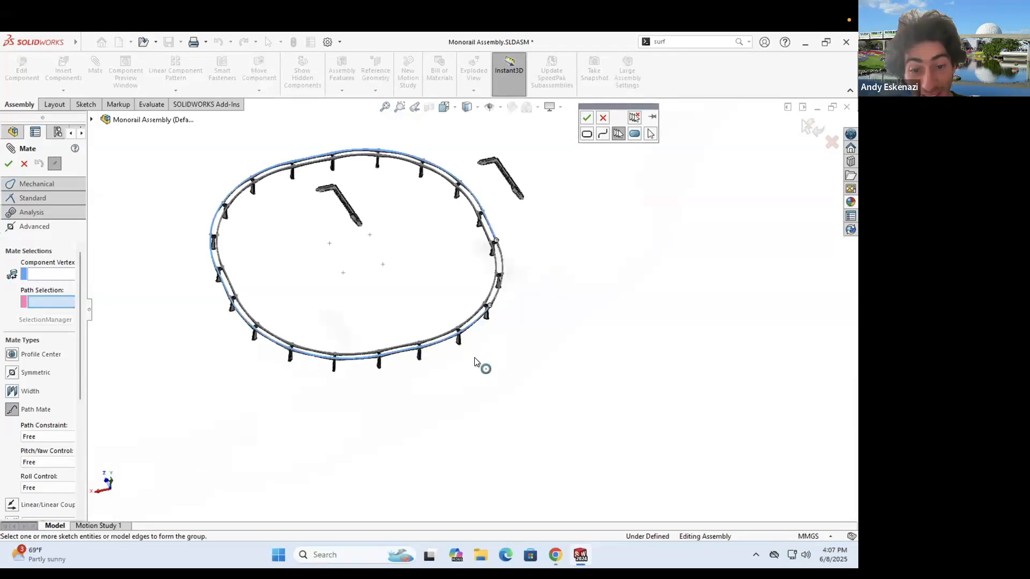
pyautogui.scroll(-5, 475, 362)
pyautogui.scroll(-3, 492, 293)
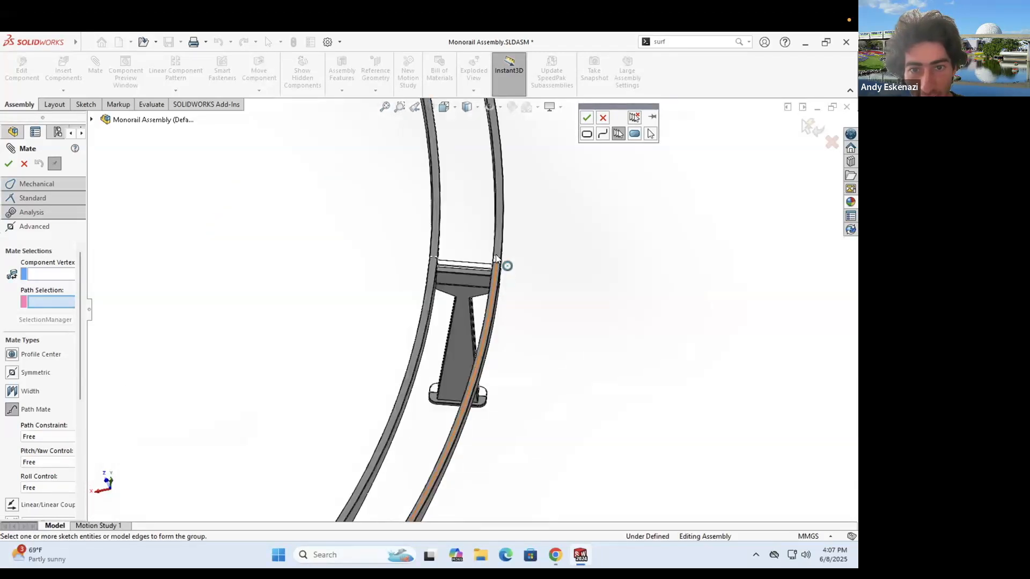
pyautogui.click(493, 271)
pyautogui.scroll(8, 469, 200)
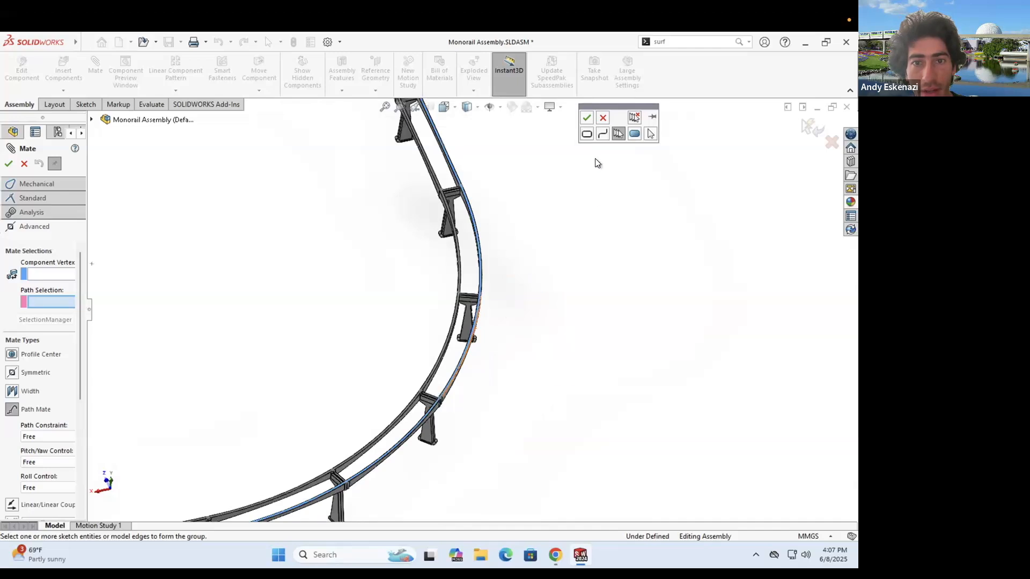
pyautogui.click(587, 118)
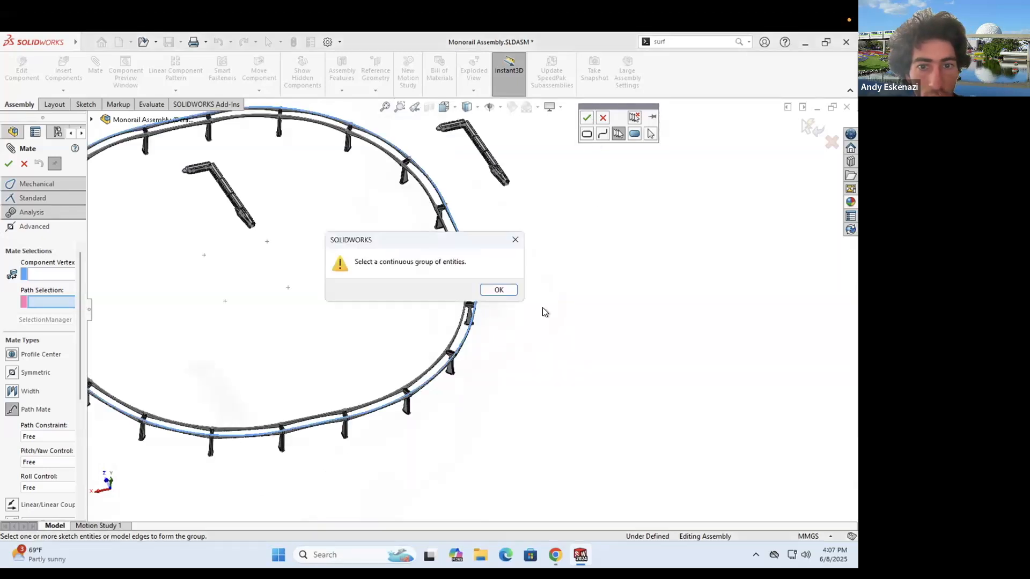
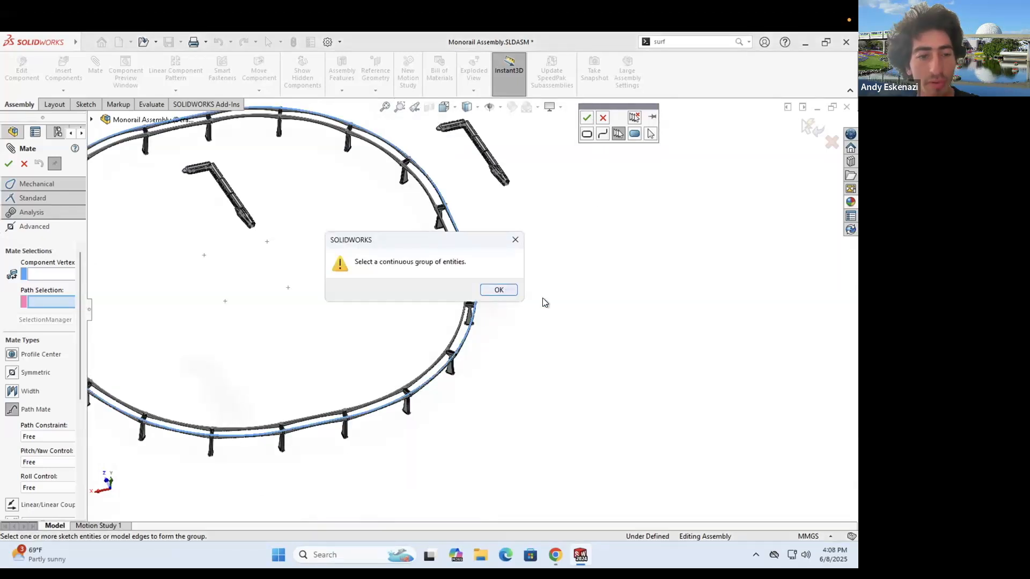
# - Dismiss the 'Select a continuous group of entities' warning from the failed path mate
pyautogui.click(498, 290)
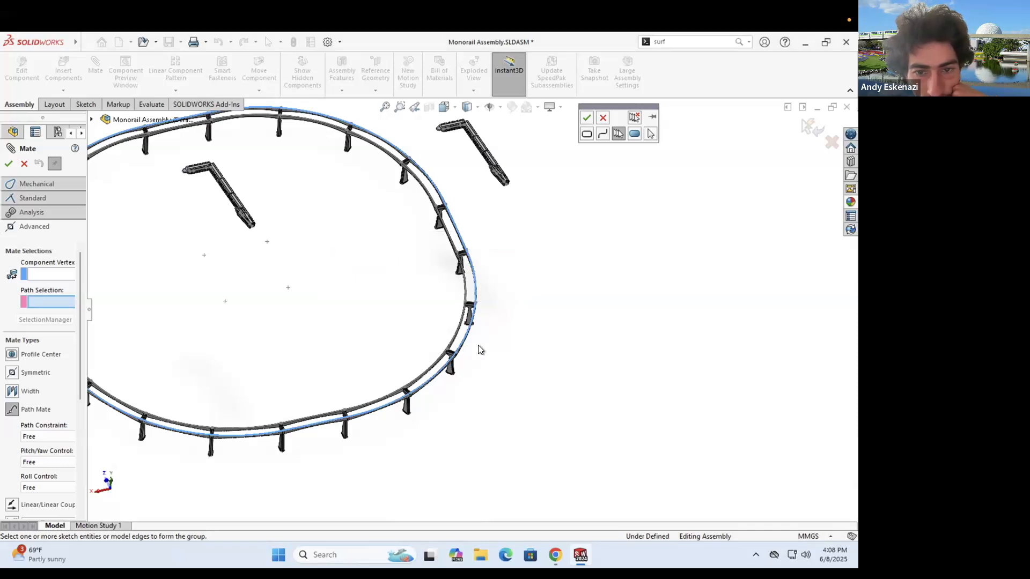
pyautogui.scroll(-10, 413, 307)
pyautogui.scroll(-5, 521, 282)
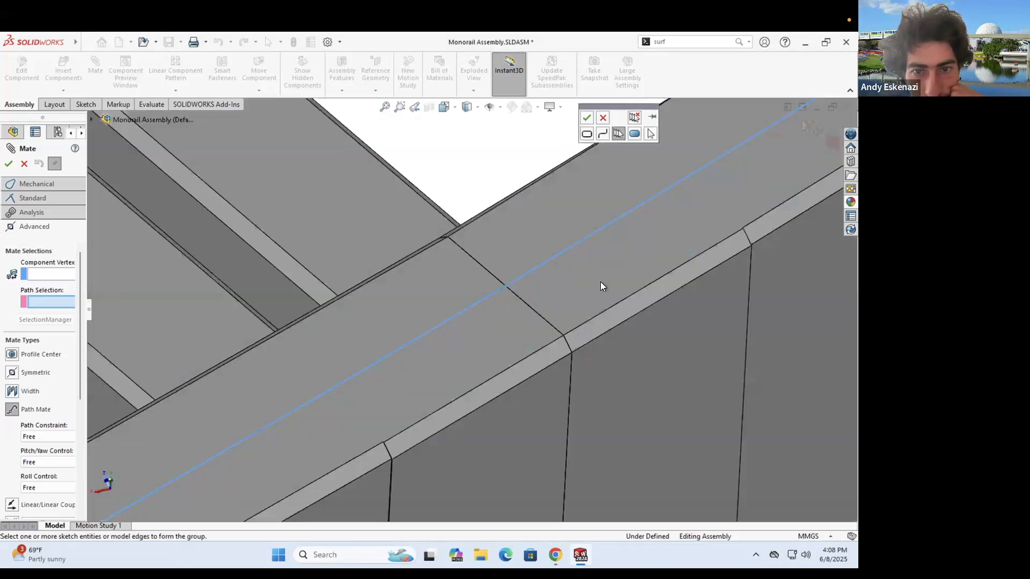
pyautogui.scroll(8, 597, 291)
pyautogui.scroll(-2, 338, 343)
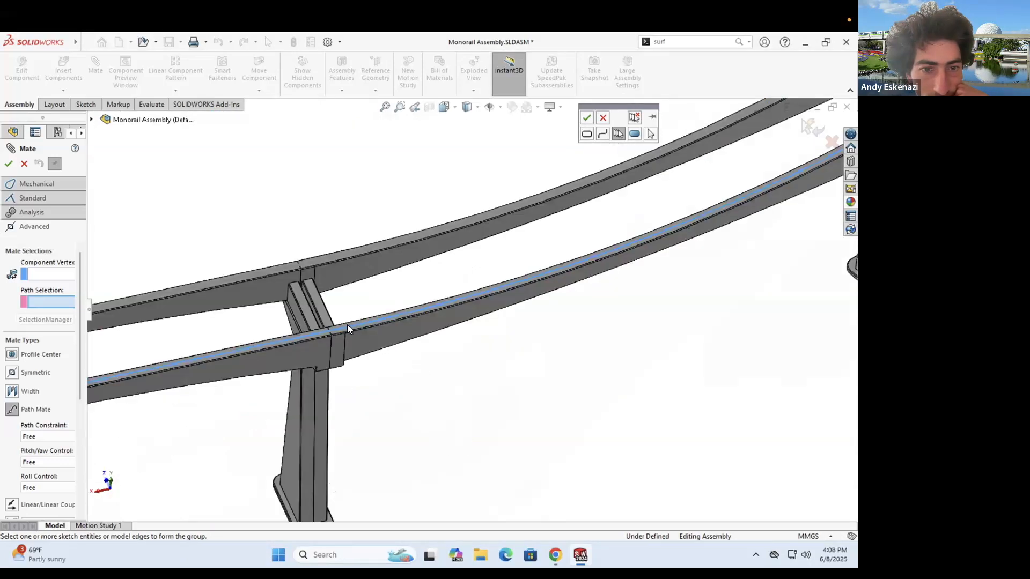
pyautogui.scroll(-6, 419, 346)
pyautogui.scroll(8, 491, 300)
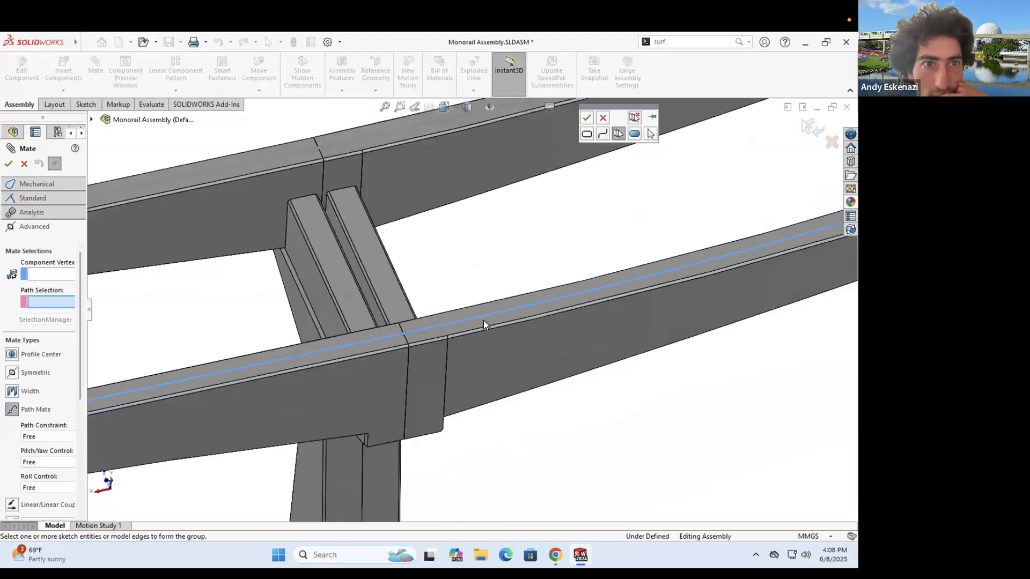
# - Cancel the unfinished path mate, start a sketch, and exit the rail part's Sketch9 that opens
pyautogui.click(24, 164)
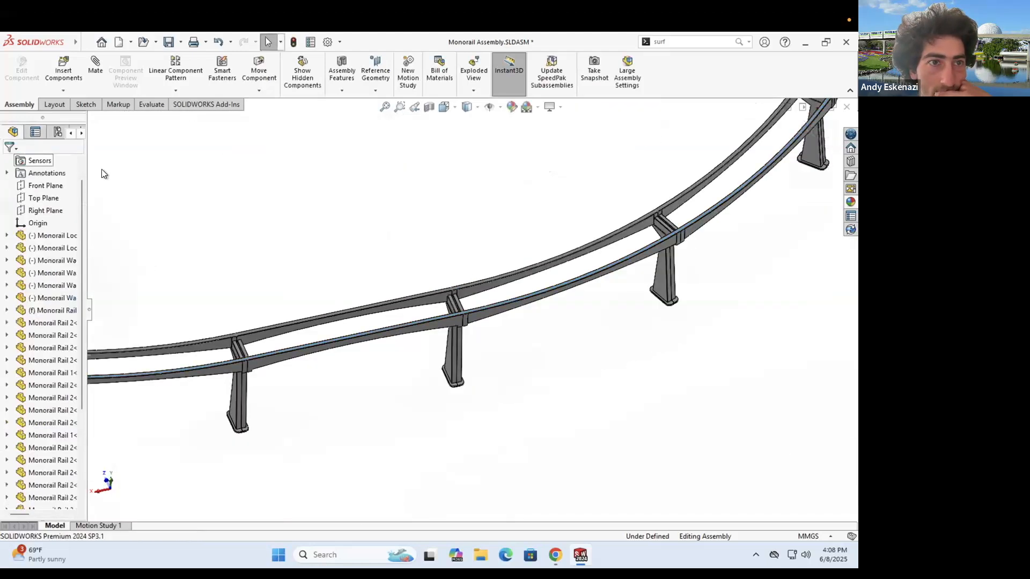
pyautogui.click(86, 104)
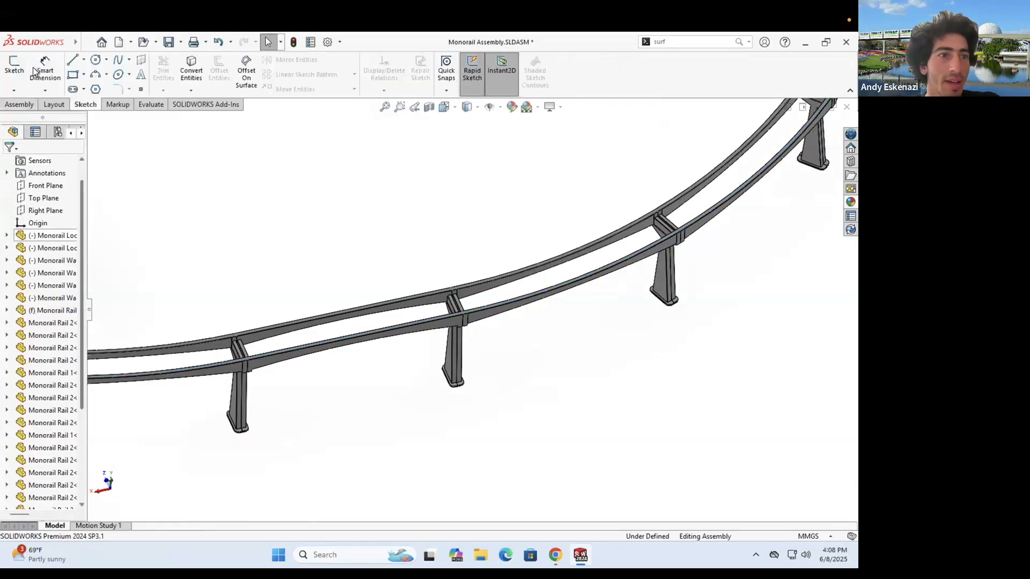
pyautogui.click(15, 67)
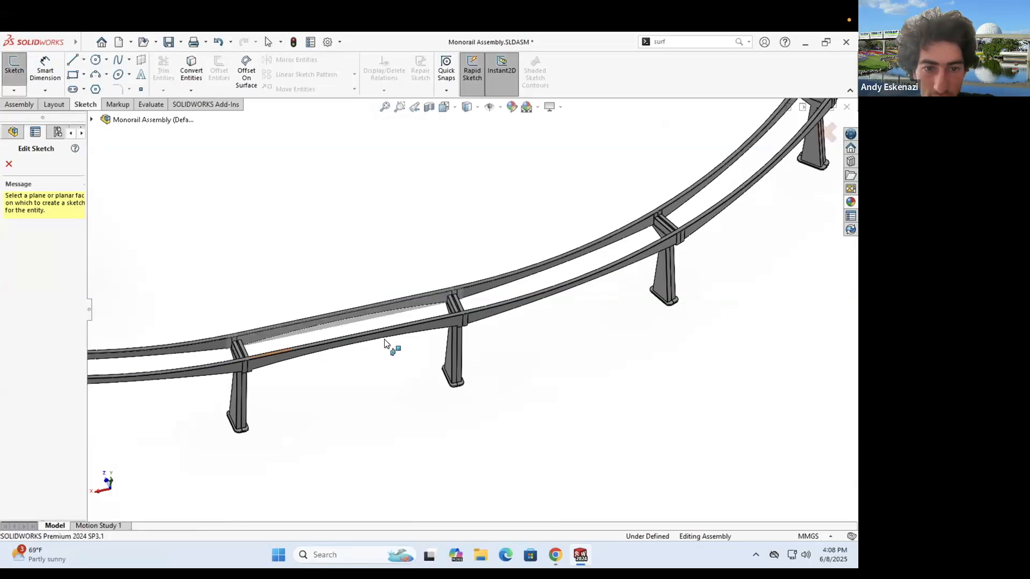
pyautogui.scroll(-5, 390, 343)
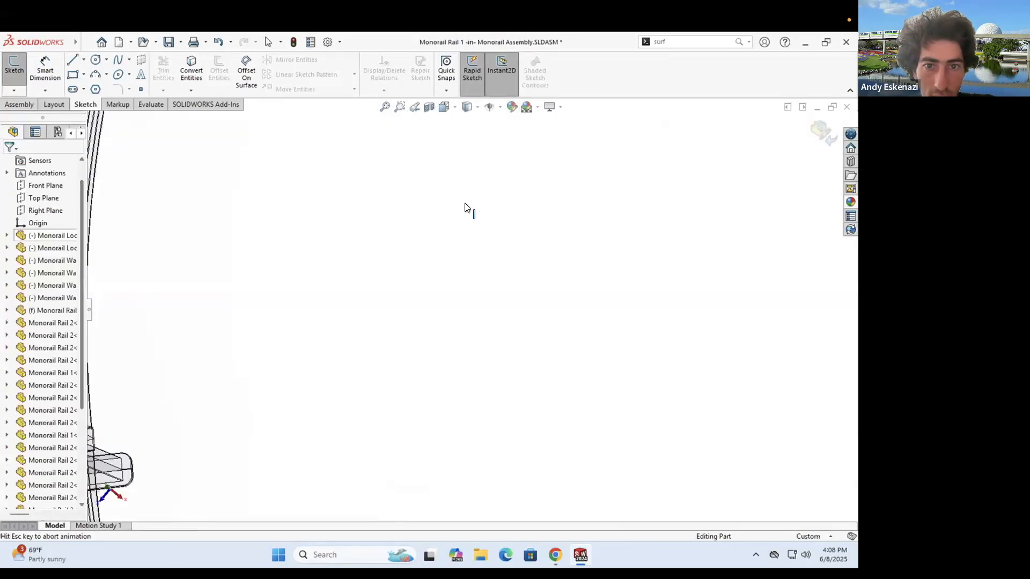
pyautogui.scroll(-4, 464, 185)
pyautogui.click(187, 76)
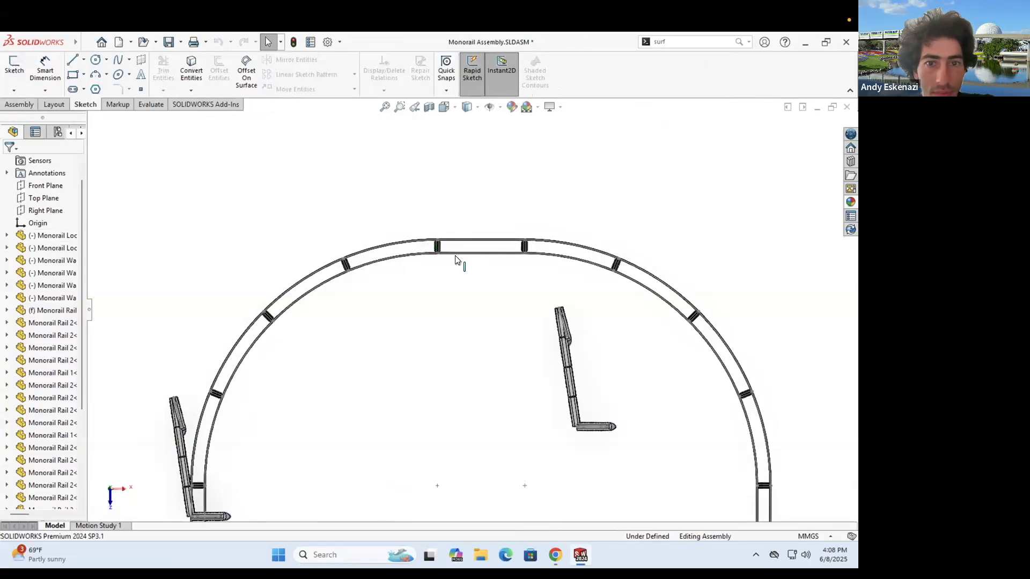
# - Retry a sketch on the rail face, then leave the rail part's sketch editing again
pyautogui.scroll(-6, 372, 230)
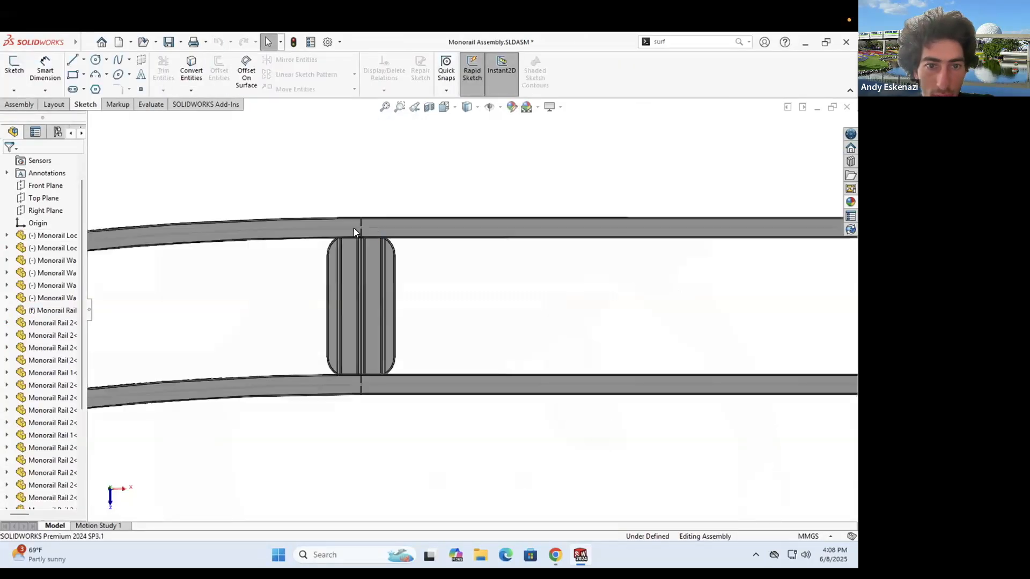
pyautogui.scroll(-5, 338, 289)
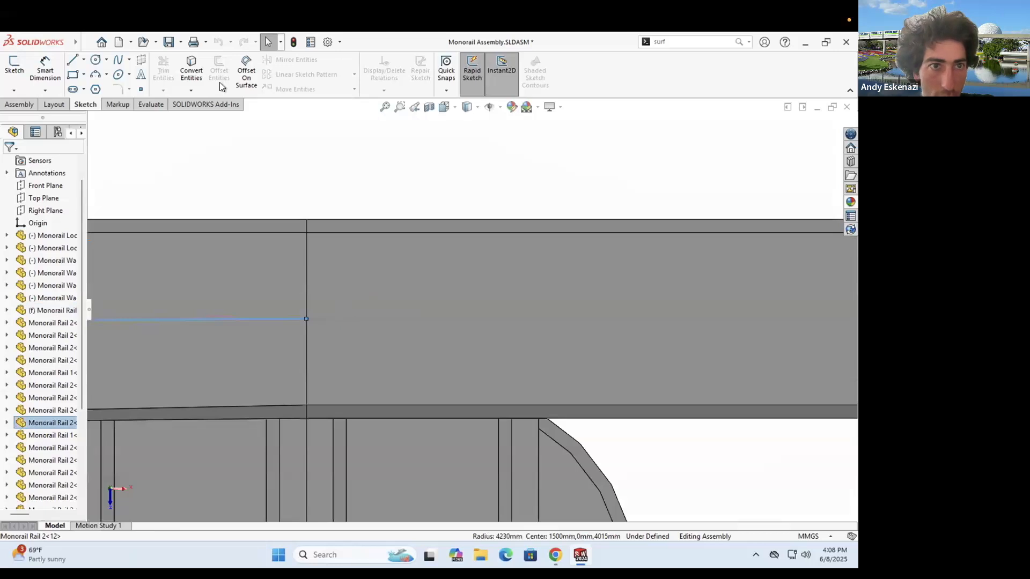
pyautogui.click(16, 65)
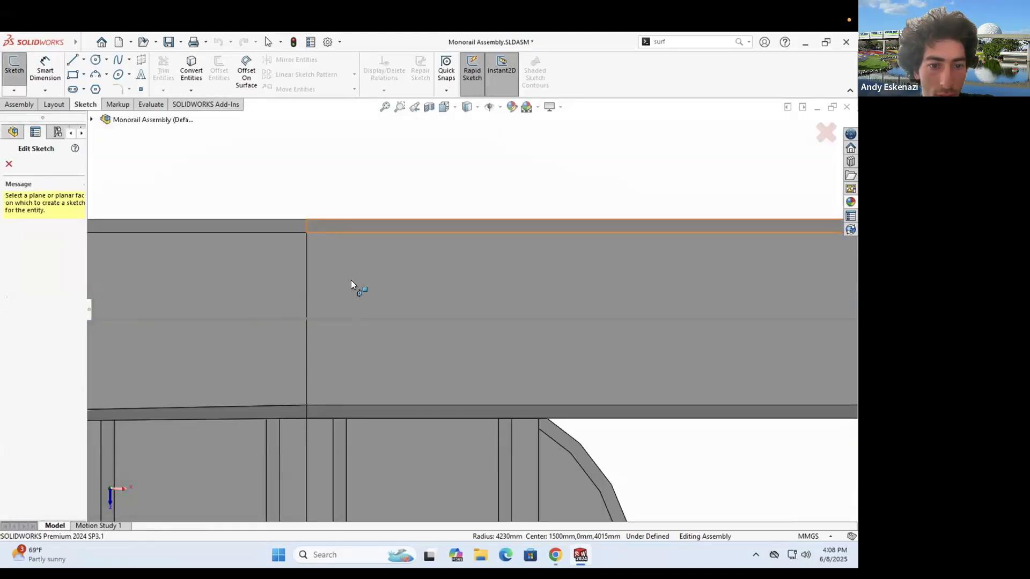
pyautogui.scroll(5, 352, 280)
pyautogui.moveTo(388, 310)
pyautogui.mouseDown(button='middle')
pyautogui.moveTo(379, 237)
pyautogui.moveTo(397, 296)
pyautogui.mouseUp(button='middle')
pyautogui.click(398, 317)
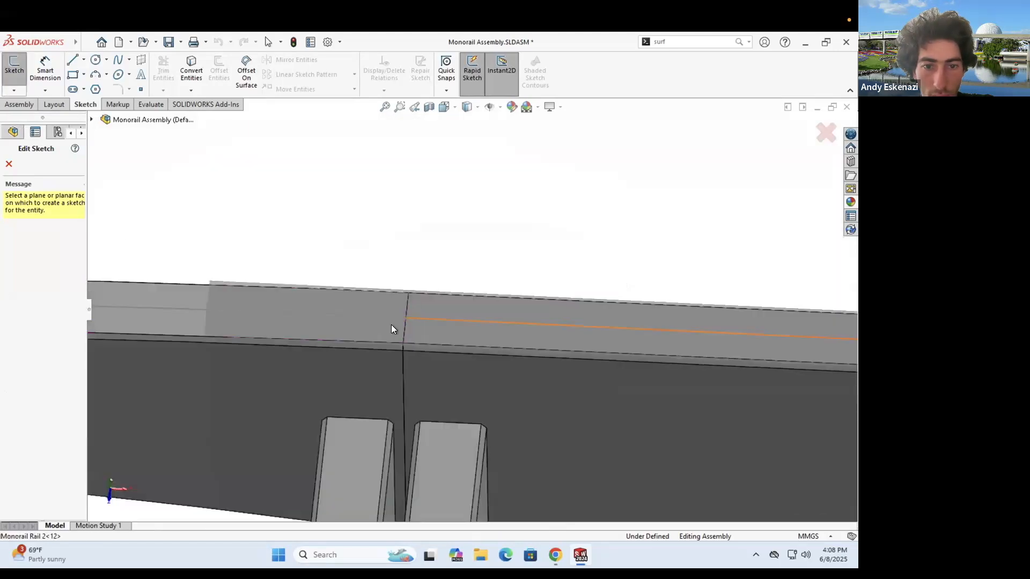
pyautogui.scroll(5, 258, 148)
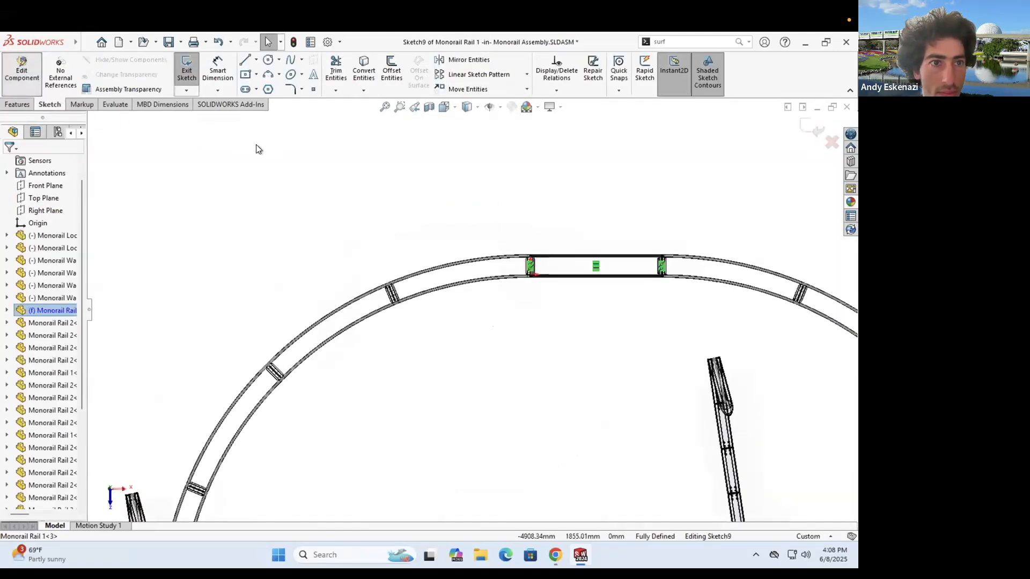
pyautogui.click(24, 77)
# - Start a new sketch on the rail face, opening assembly-level Sketch1
pyautogui.click(24, 80)
pyautogui.scroll(2, 515, 278)
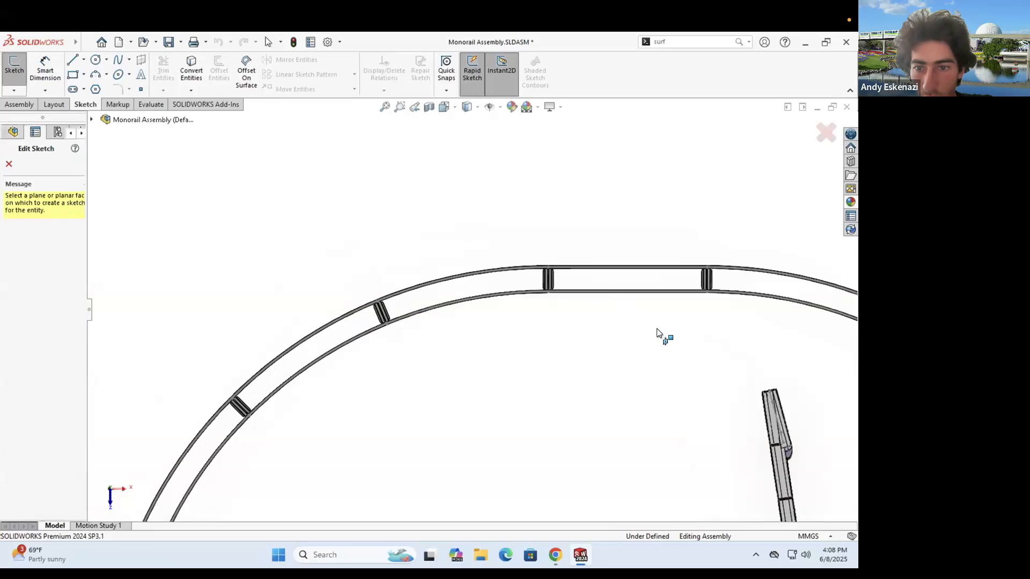
pyautogui.scroll(5, 501, 301)
pyautogui.click(492, 298)
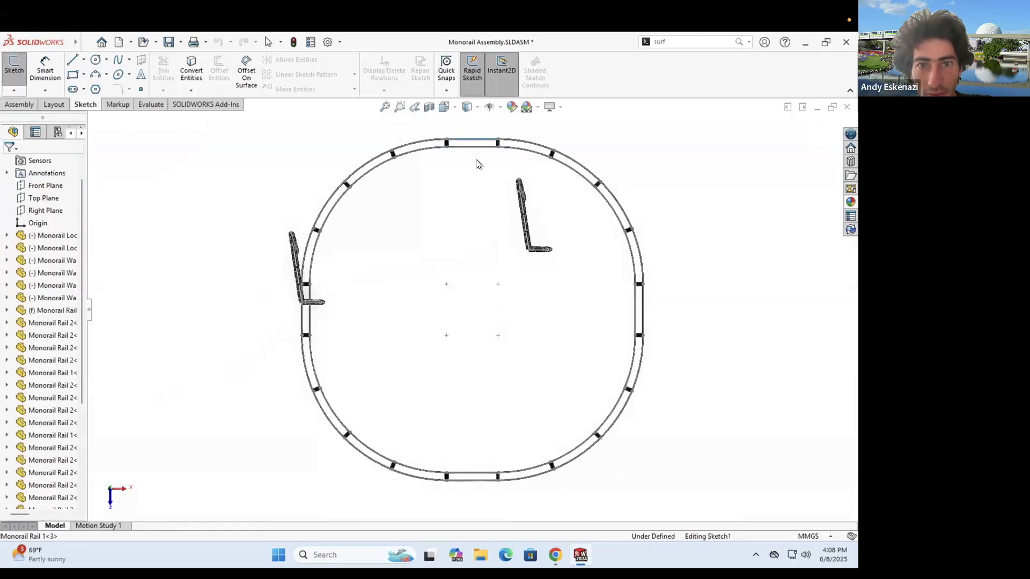
pyautogui.scroll(3, 274, 261)
pyautogui.scroll(5, 354, 280)
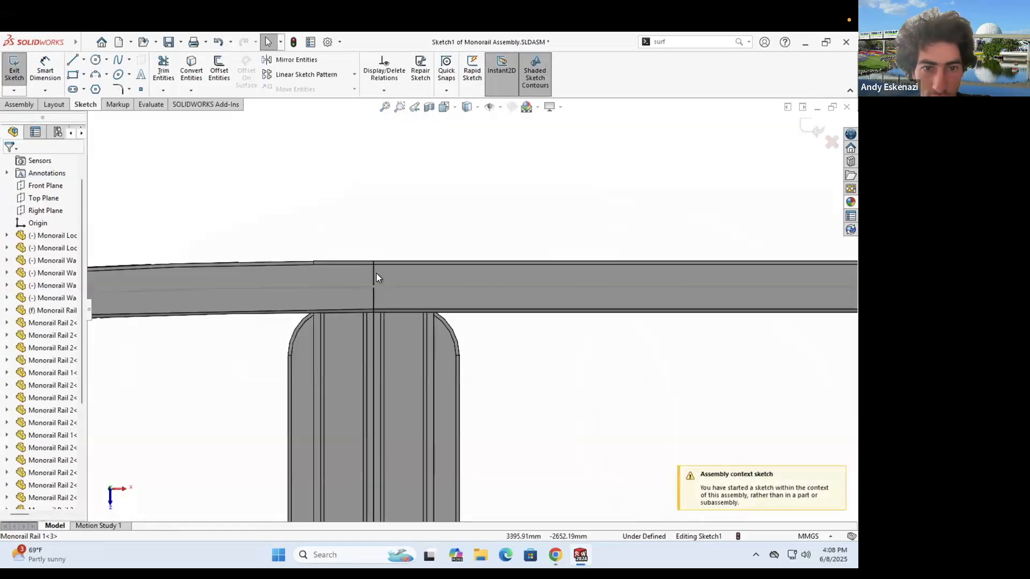
# - Convert the straight rail line into Sketch1 with Convert Entities
pyautogui.scroll(5, 424, 289)
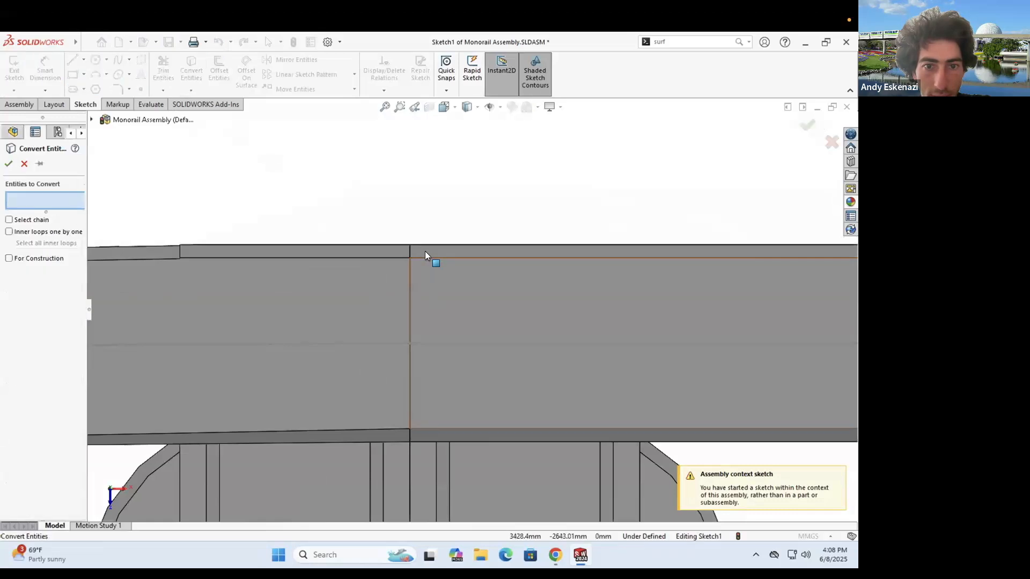
pyautogui.click(348, 343)
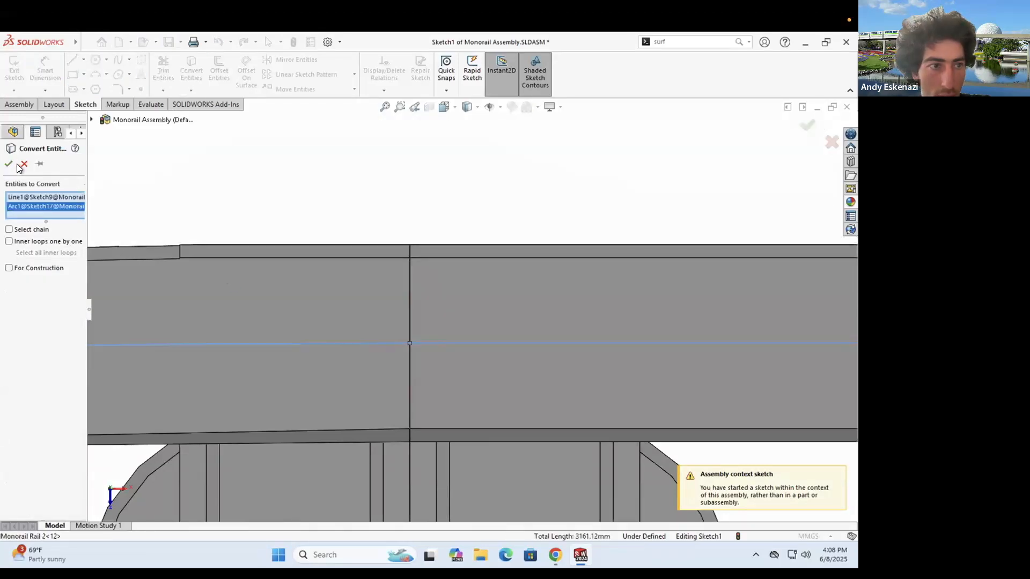
pyautogui.press('Return')
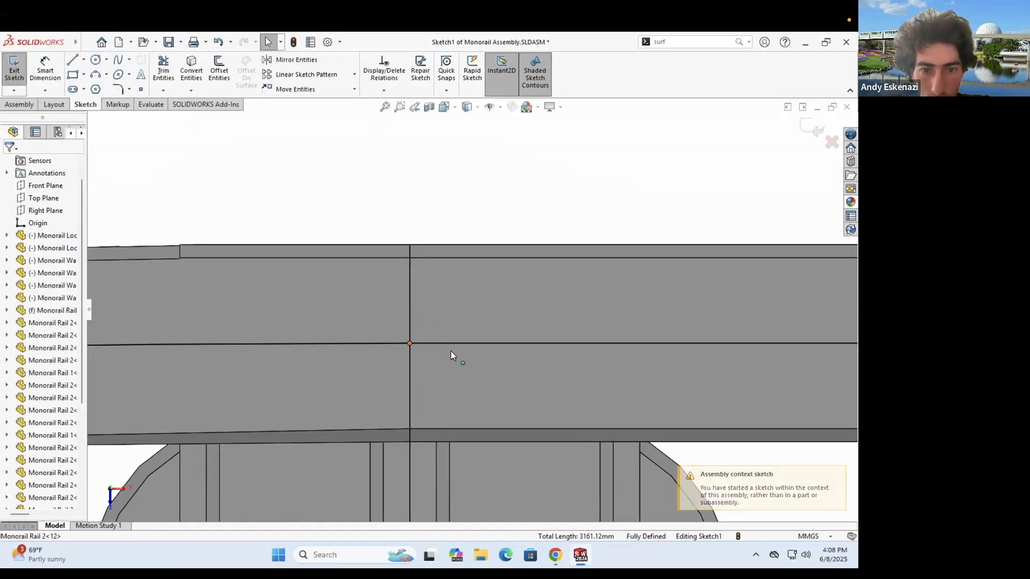
pyautogui.scroll(-6, 428, 316)
pyautogui.scroll(-1, 424, 332)
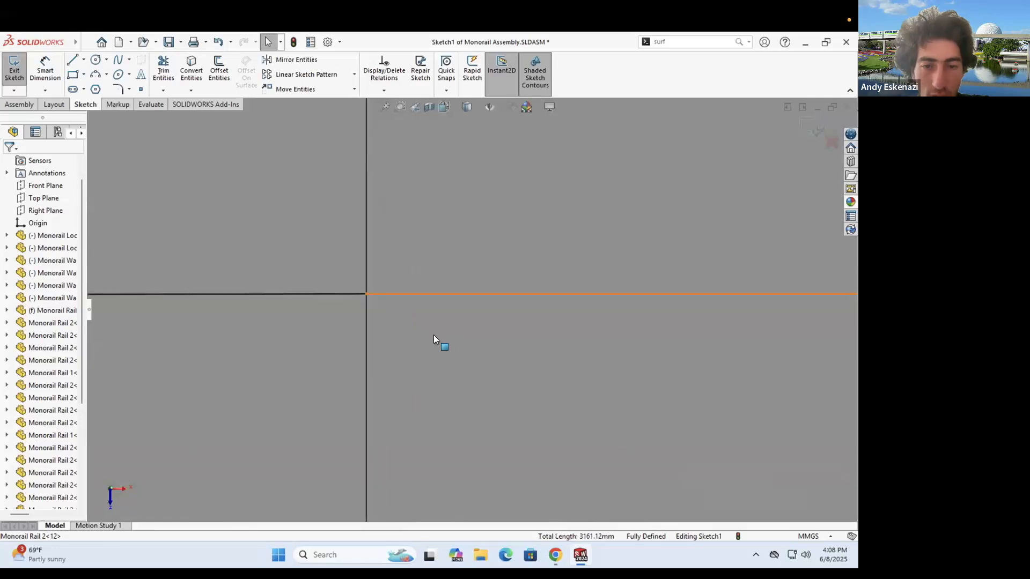
pyautogui.scroll(4, 469, 317)
pyautogui.scroll(1, 481, 311)
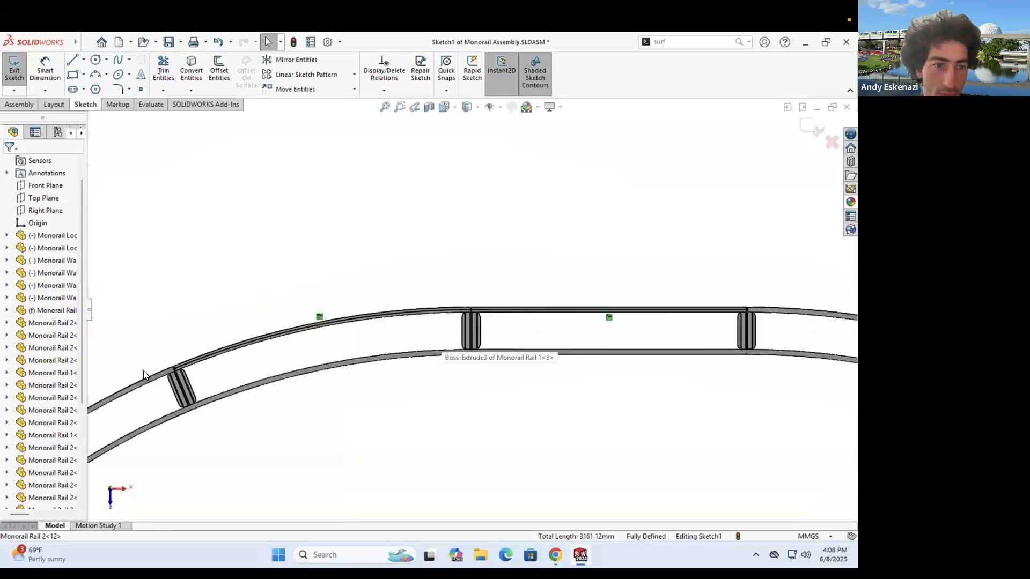
pyautogui.scroll(-2, 237, 384)
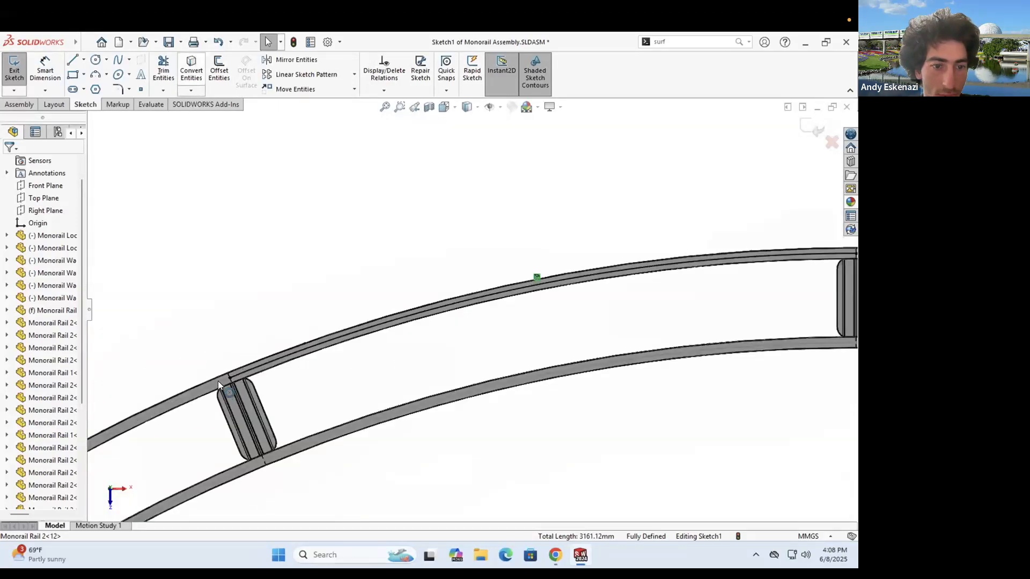
# - Convert the left and lower rail arcs and straights around the bogie into Sketch1
pyautogui.click(217, 380)
pyautogui.scroll(5, 466, 314)
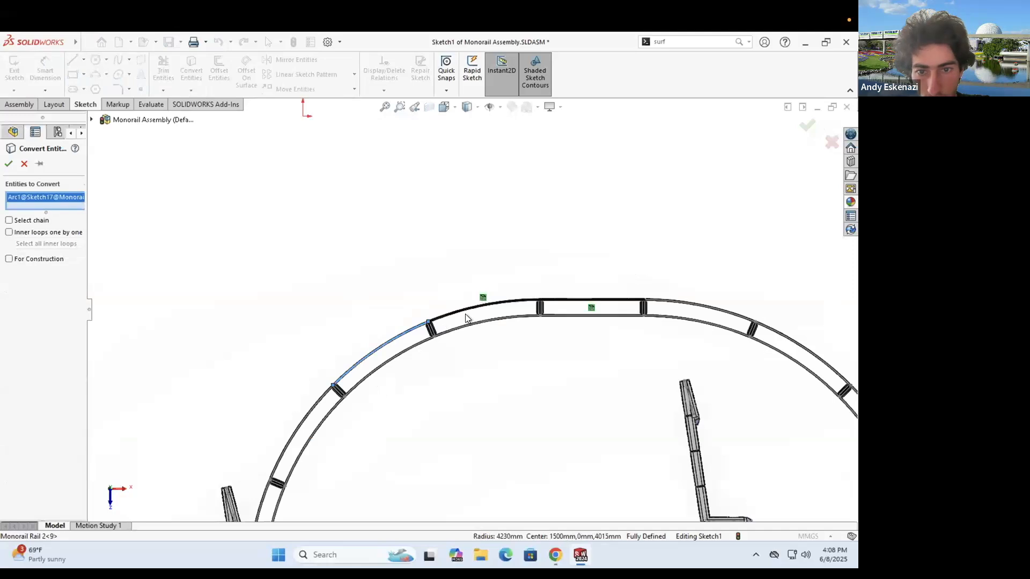
pyautogui.scroll(-3, 465, 316)
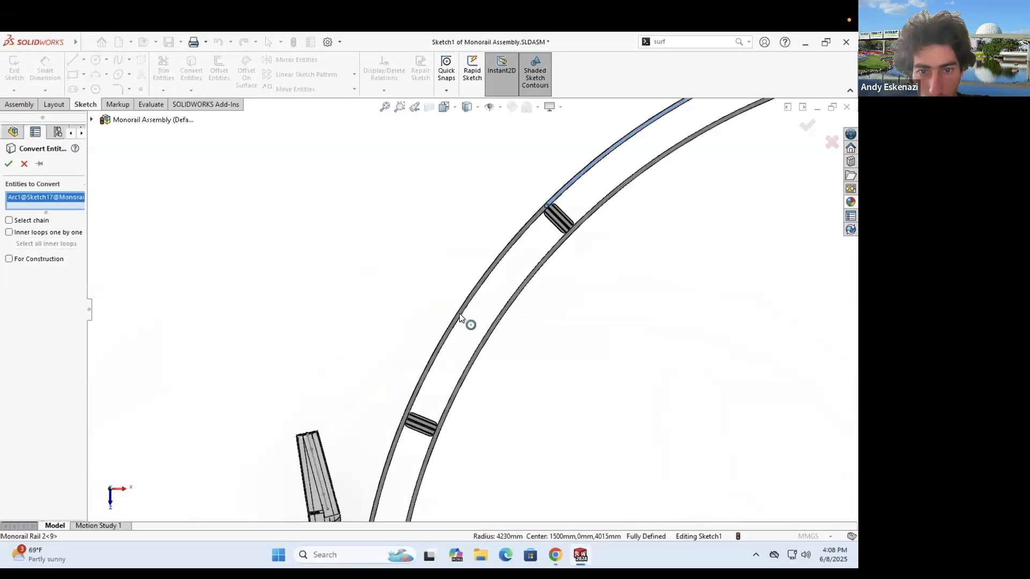
pyautogui.click(400, 448)
pyautogui.scroll(3, 466, 336)
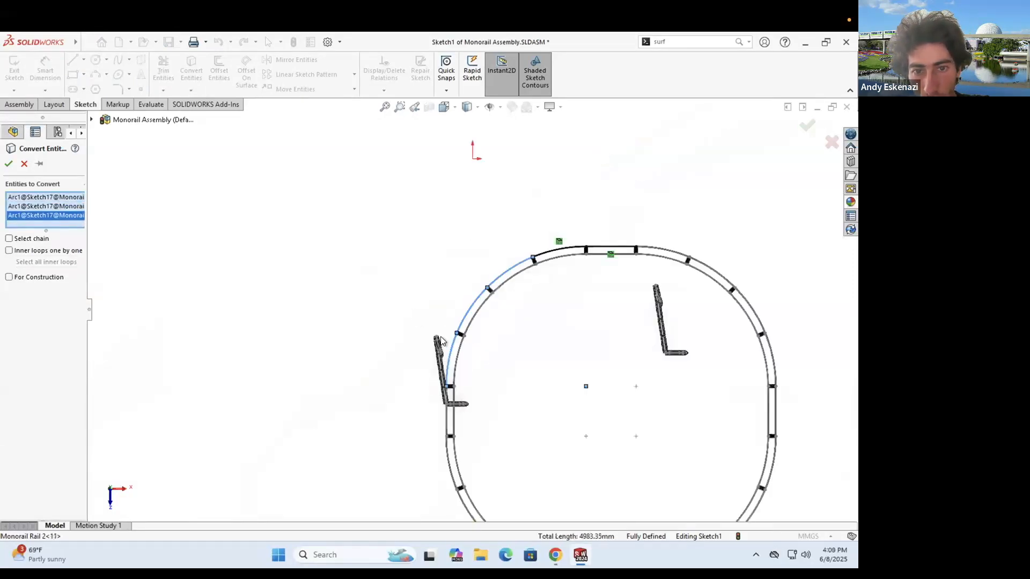
pyautogui.scroll(-5, 467, 335)
pyautogui.scroll(-2, 471, 241)
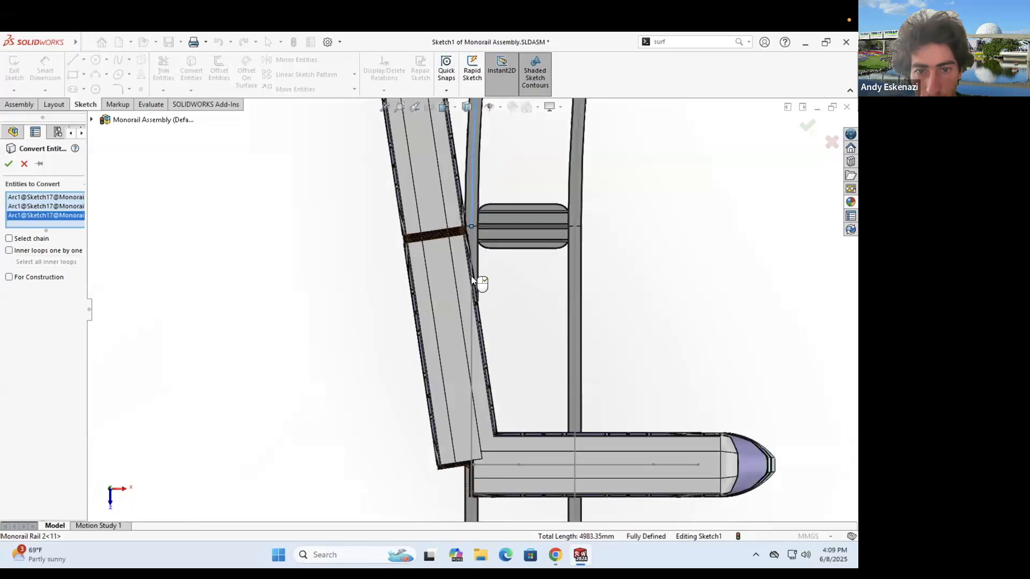
pyautogui.click(471, 432)
pyautogui.scroll(3, 472, 508)
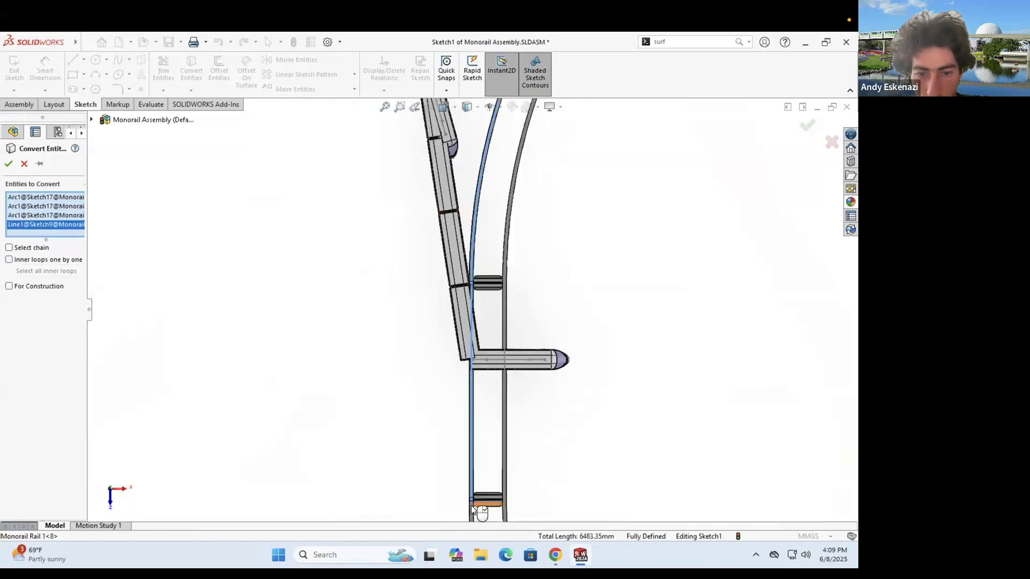
pyautogui.click(472, 438)
pyautogui.scroll(2, 638, 462)
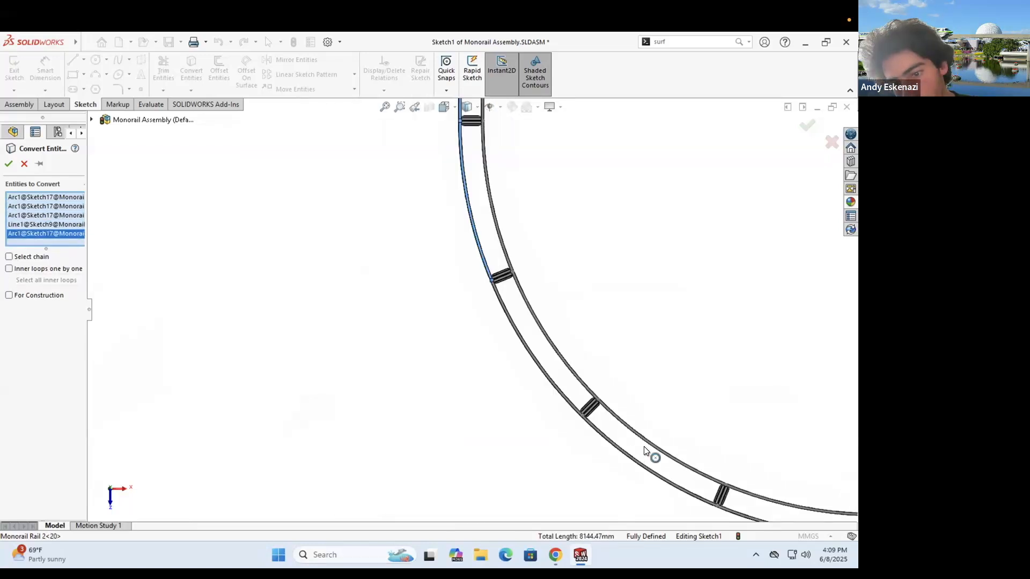
pyautogui.scroll(-3, 656, 466)
pyautogui.click(652, 459)
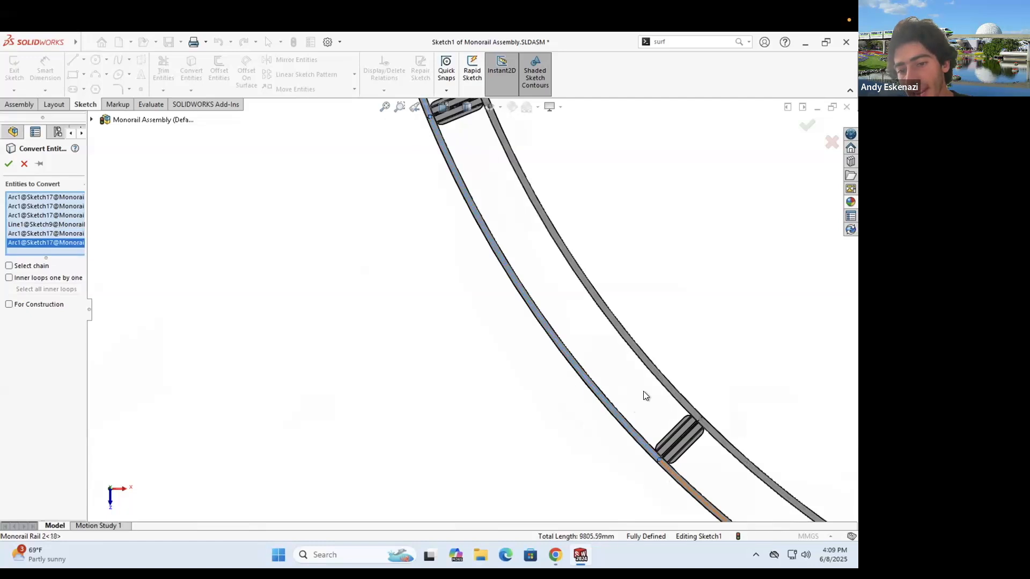
pyautogui.scroll(2, 606, 376)
pyautogui.click(573, 361)
pyautogui.scroll(-3, 469, 335)
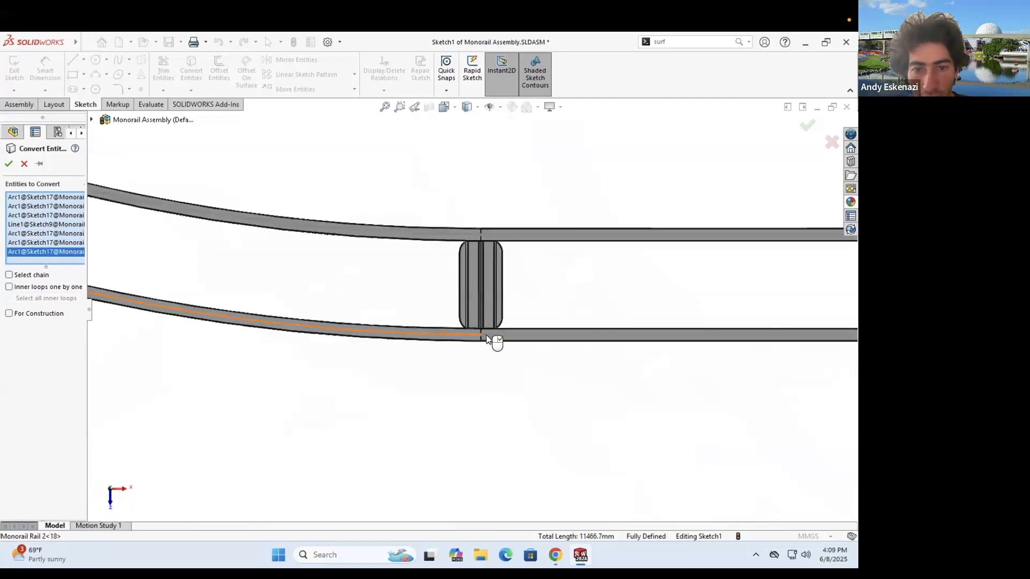
pyautogui.click(486, 335)
pyautogui.scroll(5, 639, 342)
pyautogui.scroll(-4, 633, 344)
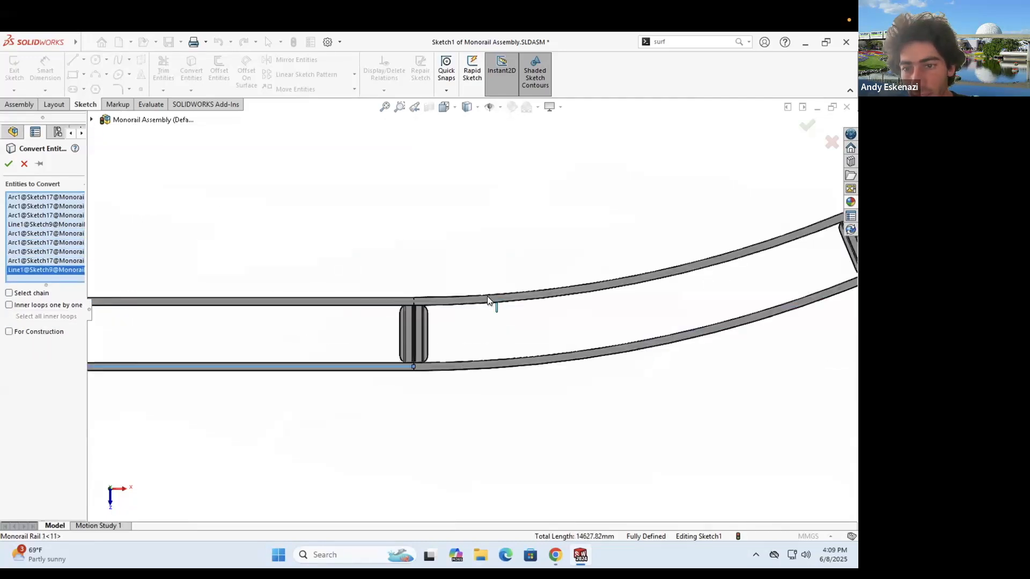
pyautogui.click(565, 359)
pyautogui.scroll(3, 564, 358)
pyautogui.scroll(-3, 671, 204)
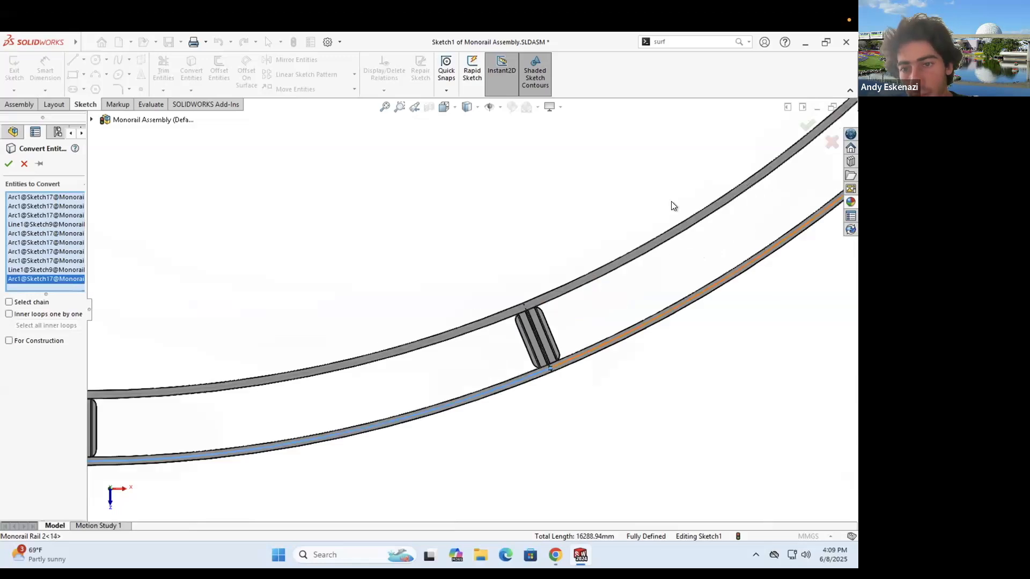
pyautogui.click(510, 356)
# - Convert the remaining upper rail arcs and straights to close the track loop
pyautogui.scroll(-3, 443, 387)
pyautogui.click(431, 400)
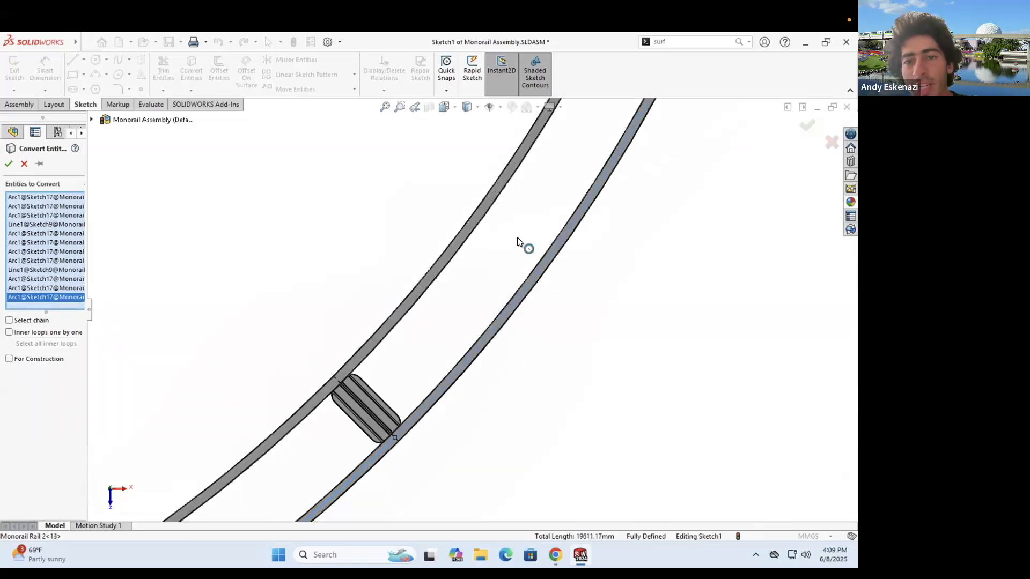
pyautogui.scroll(3, 510, 317)
pyautogui.scroll(-3, 503, 311)
pyautogui.click(503, 313)
pyautogui.scroll(2, 498, 325)
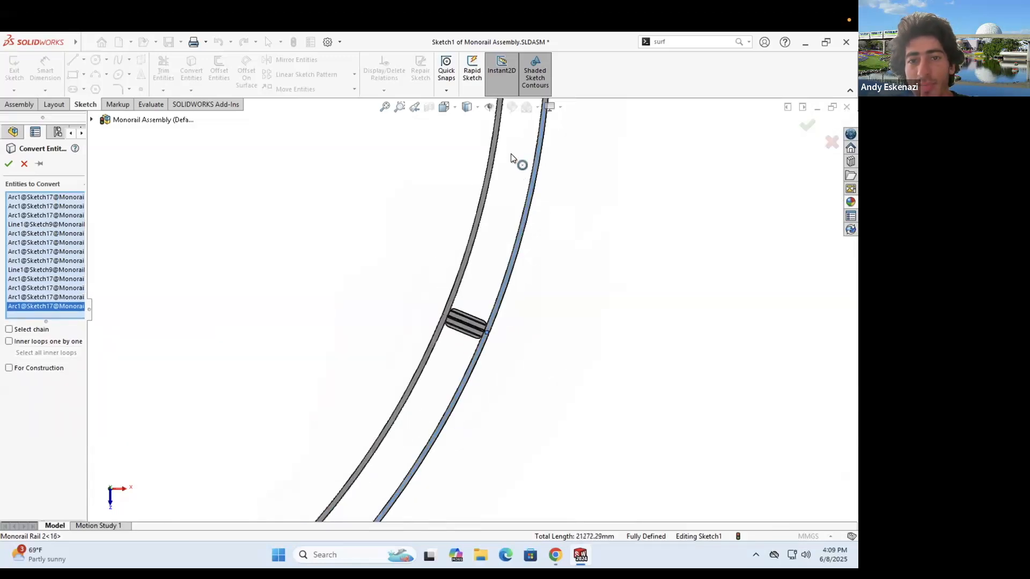
pyautogui.scroll(-2, 481, 251)
pyautogui.click(478, 211)
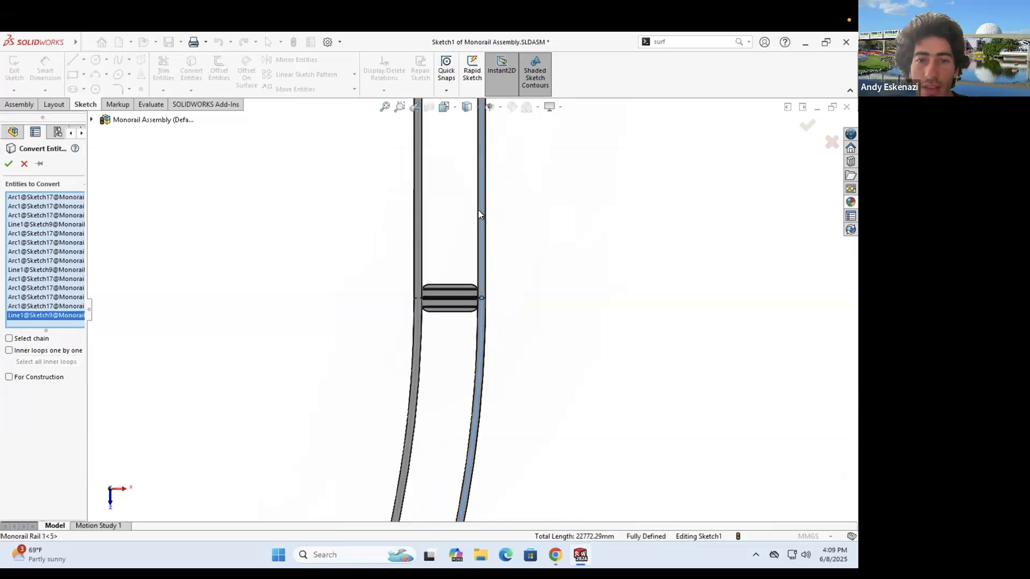
pyautogui.scroll(2, 460, 292)
pyautogui.scroll(-2, 470, 291)
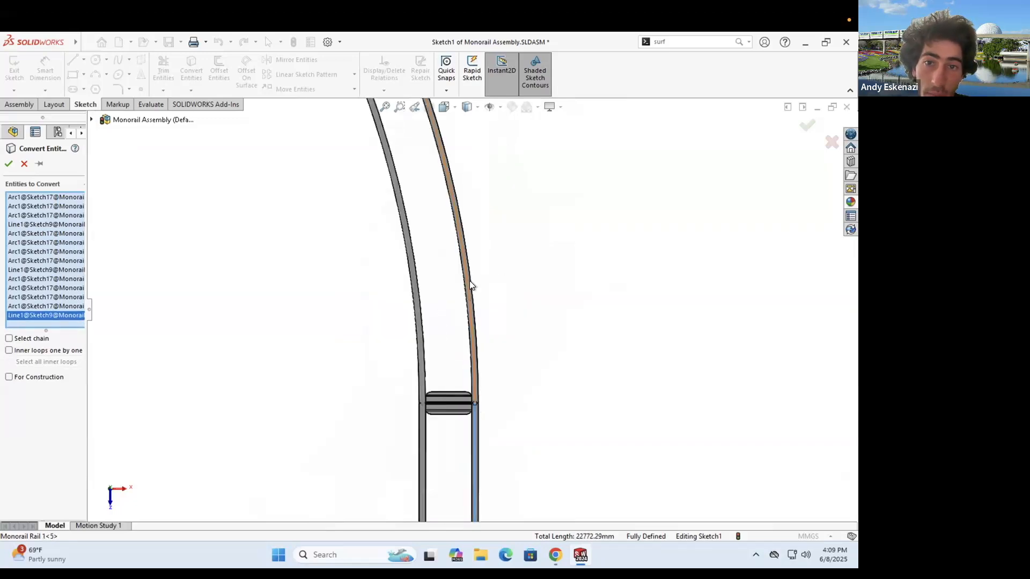
pyautogui.click(454, 201)
pyautogui.scroll(2, 455, 201)
pyautogui.scroll(-3, 454, 194)
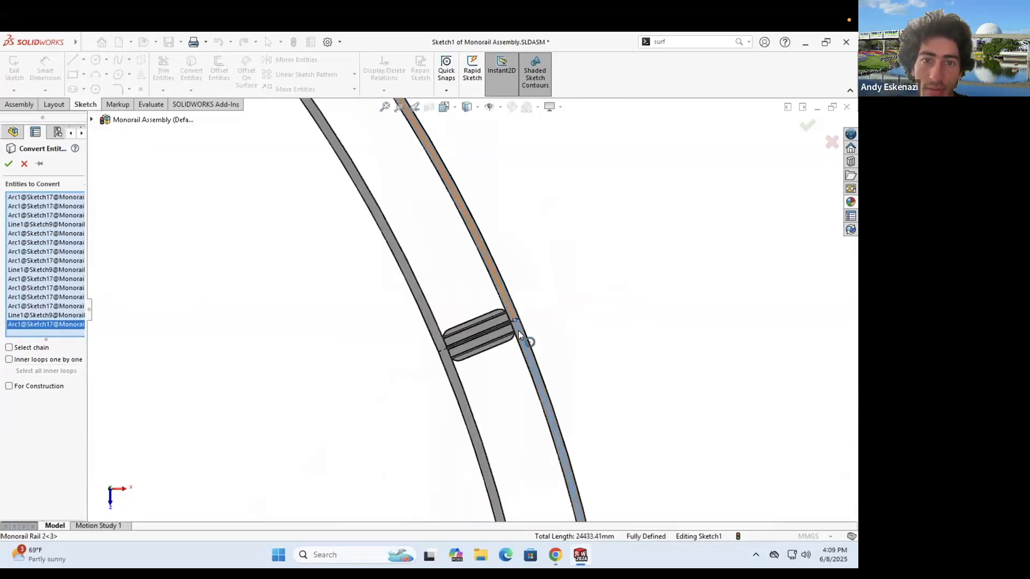
pyautogui.click(454, 195)
pyautogui.scroll(4, 420, 230)
pyautogui.scroll(-2, 371, 213)
pyautogui.click(331, 213)
pyautogui.scroll(-1, 397, 209)
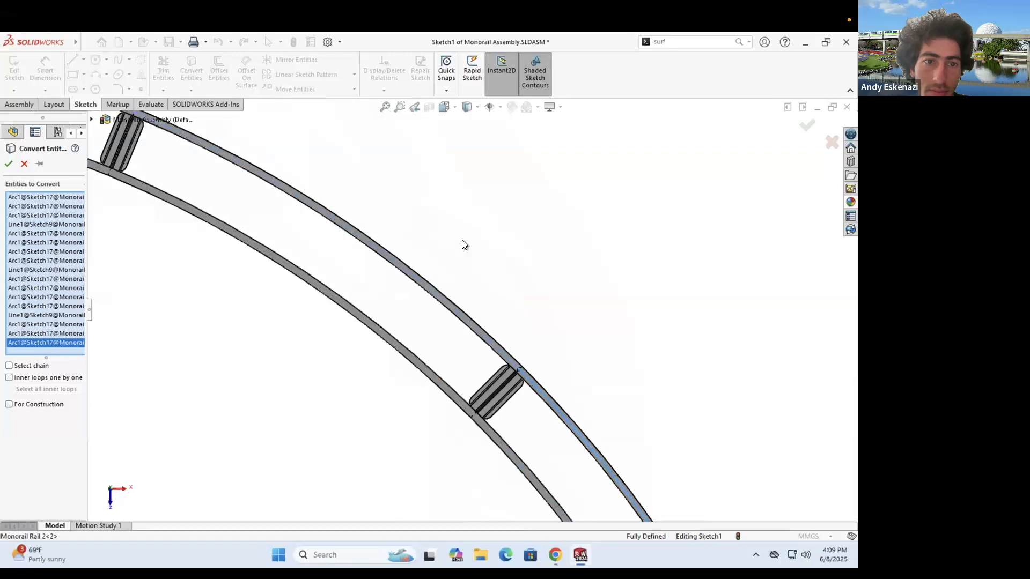
pyautogui.scroll(2, 283, 237)
pyautogui.scroll(-3, 258, 237)
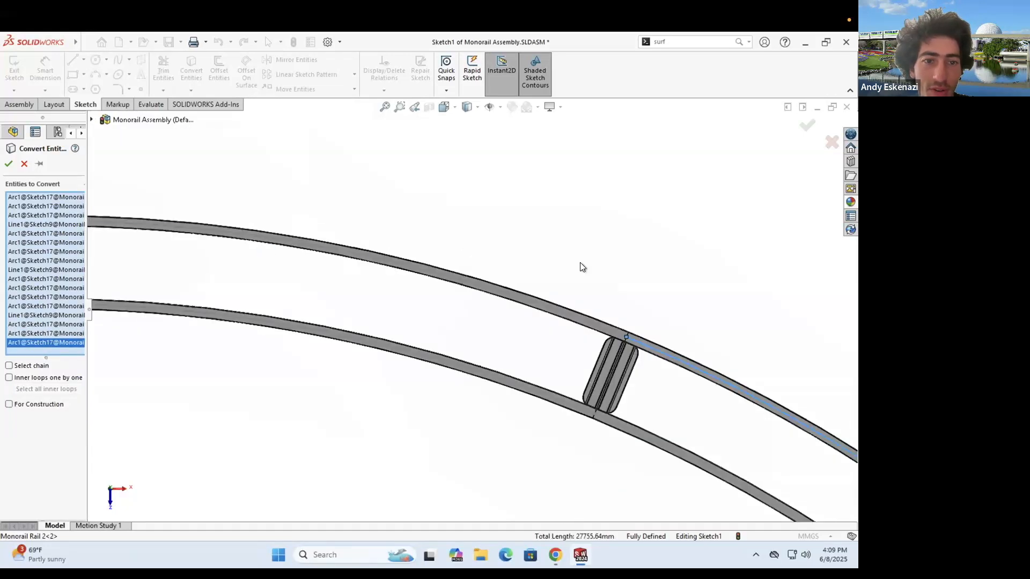
pyautogui.click(257, 237)
pyautogui.scroll(2, 245, 275)
pyautogui.scroll(-3, 245, 275)
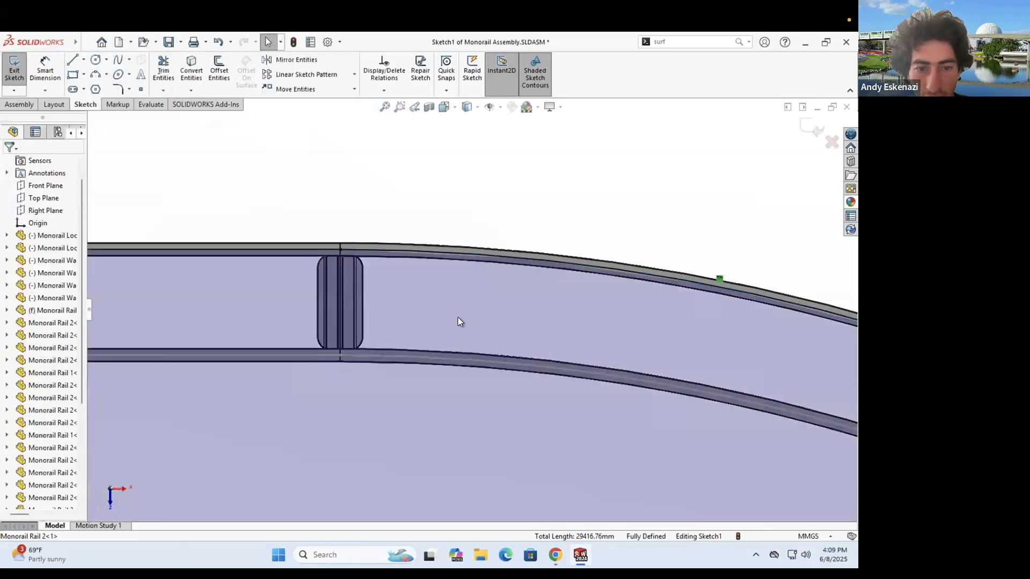
# - Exit Sketch1 with its closed track loop and launch Insert Components from the Assembly tab
pyautogui.moveTo(459, 322); pyautogui.dragTo(458, 285, button='middle')
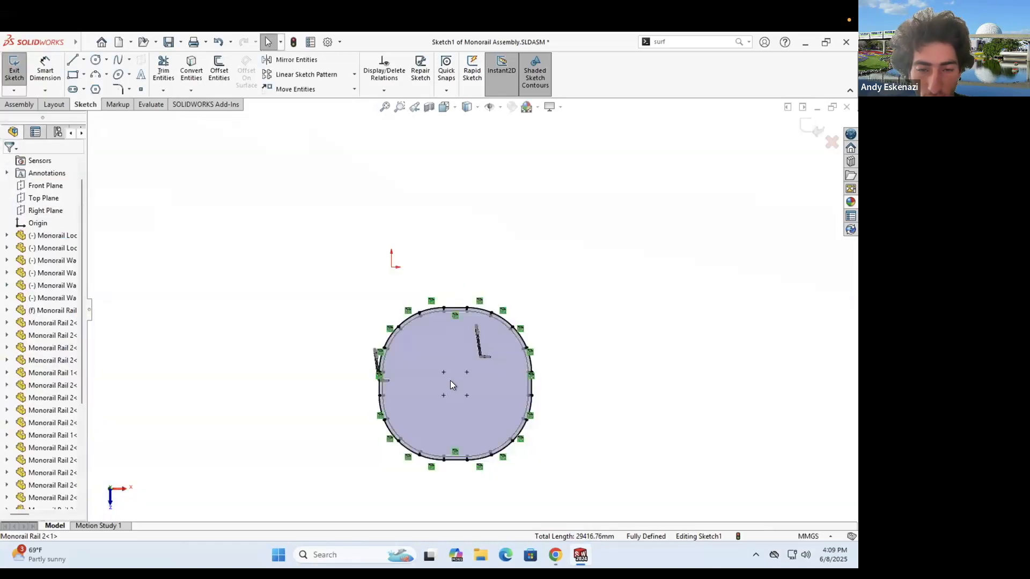
pyautogui.moveTo(450, 380); pyautogui.dragTo(459, 374, button='middle')
pyautogui.scroll(-3, 469, 354)
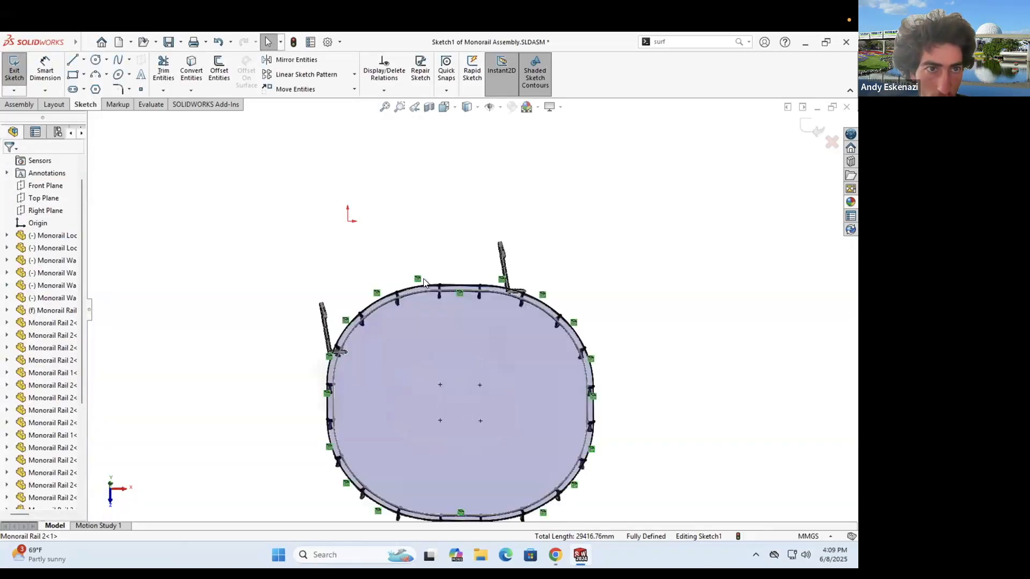
pyautogui.click(16, 74)
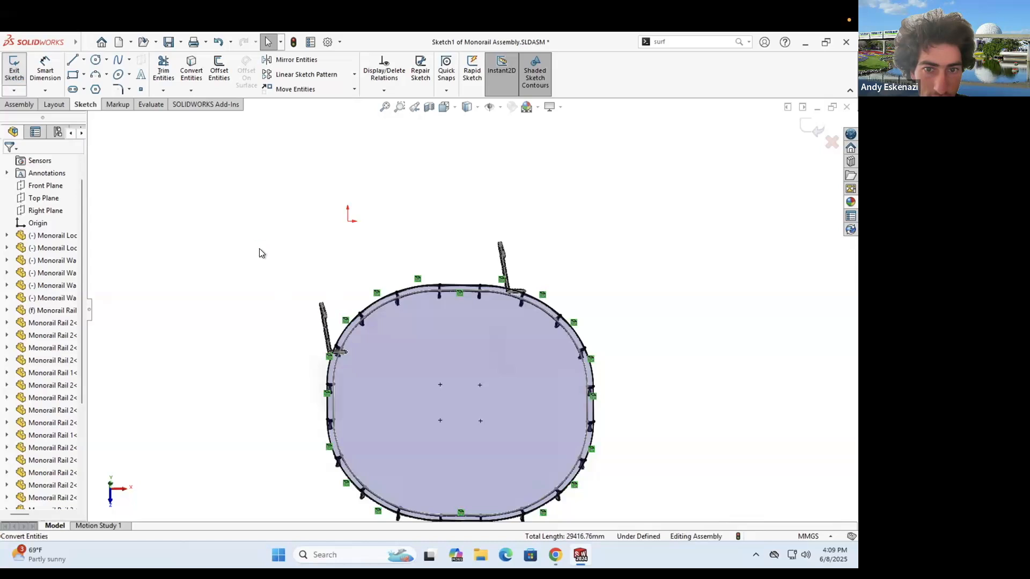
pyautogui.click(20, 104)
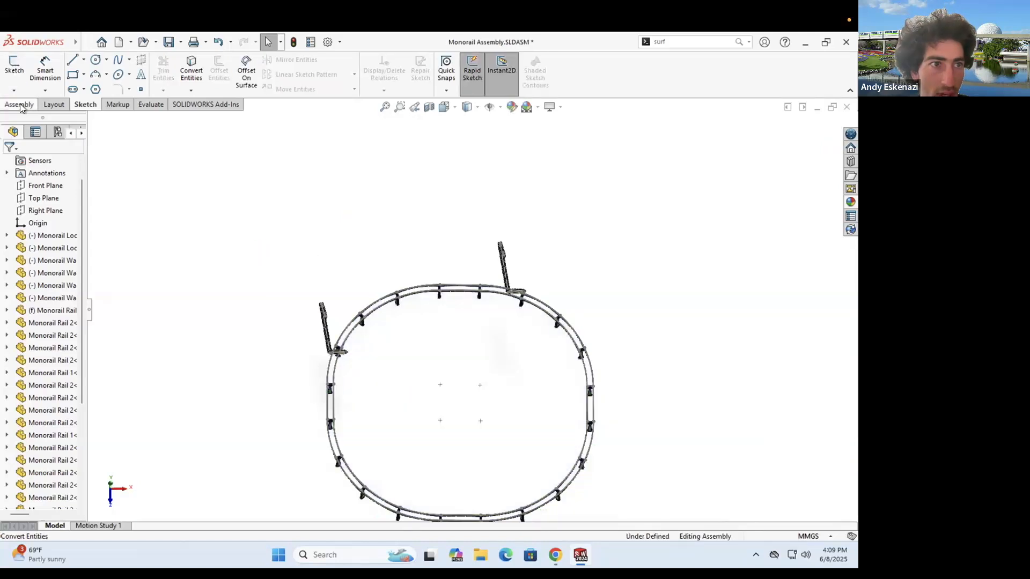
pyautogui.click(63, 73)
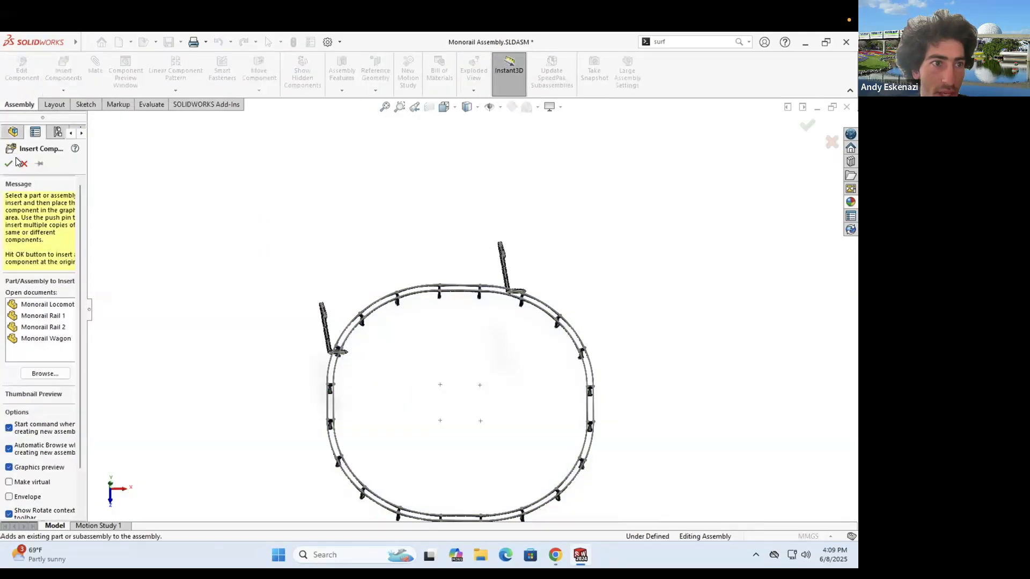
# - Cancel Insert Components and start an Advanced Path Mate instead
pyautogui.click(98, 76)
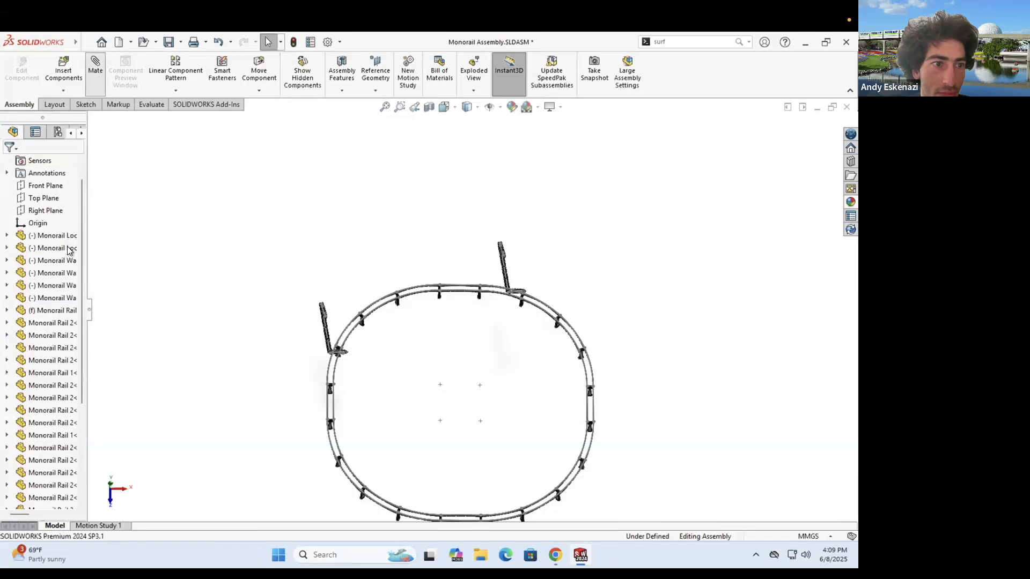
pyautogui.click(33, 199)
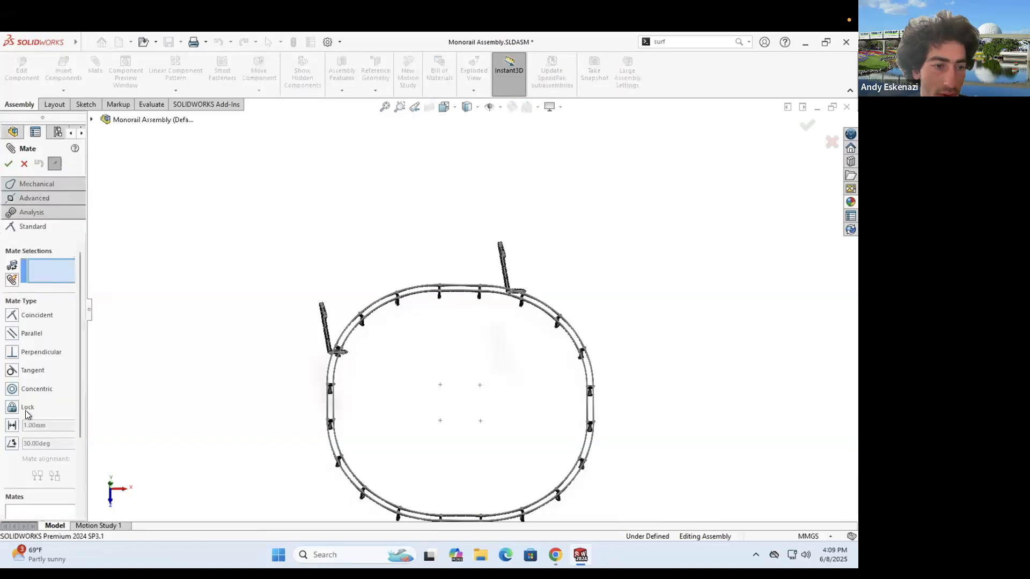
pyautogui.click(26, 371)
pyautogui.click(36, 303)
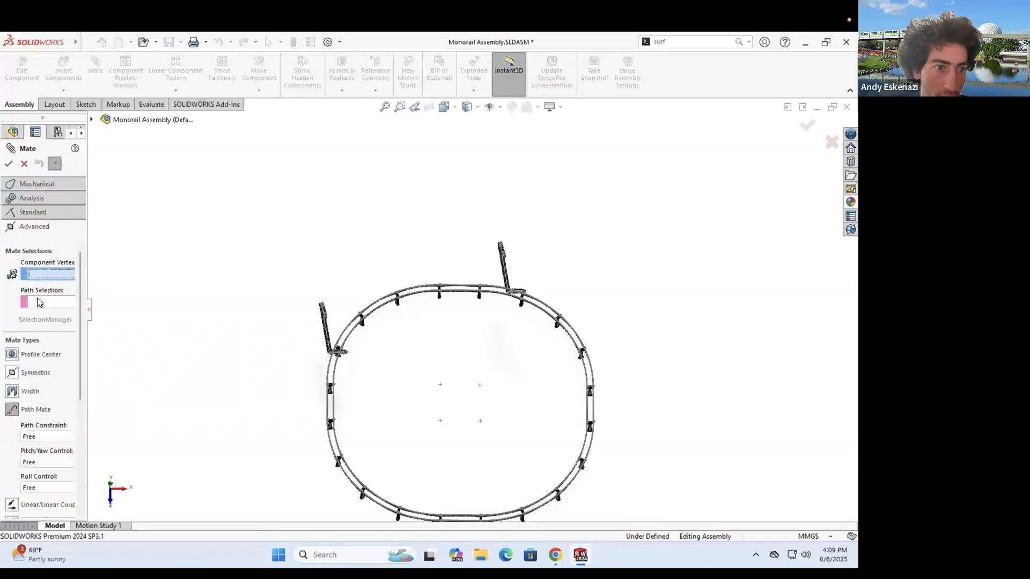
pyautogui.scroll(-8, 450, 280)
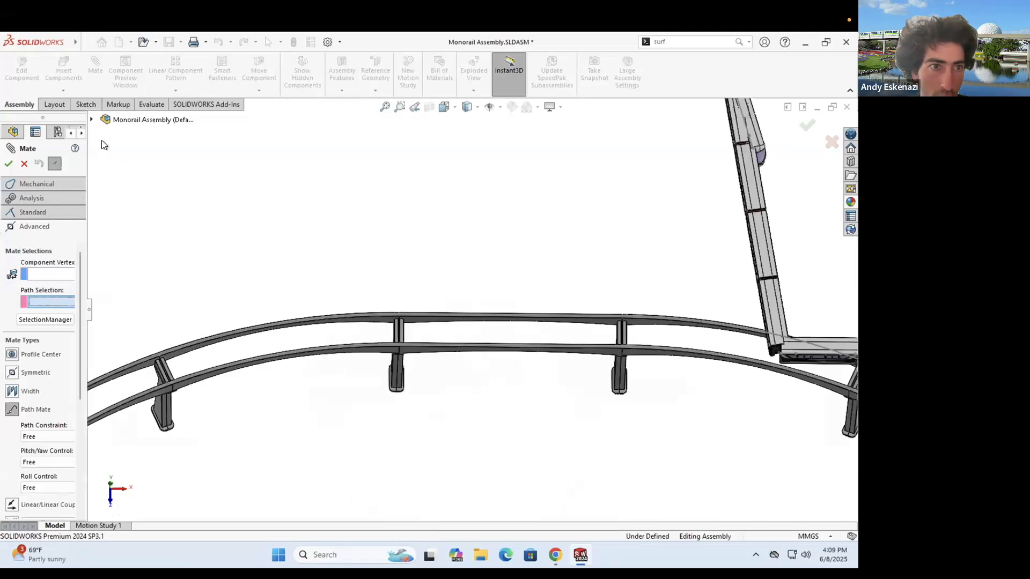
pyautogui.click(92, 122)
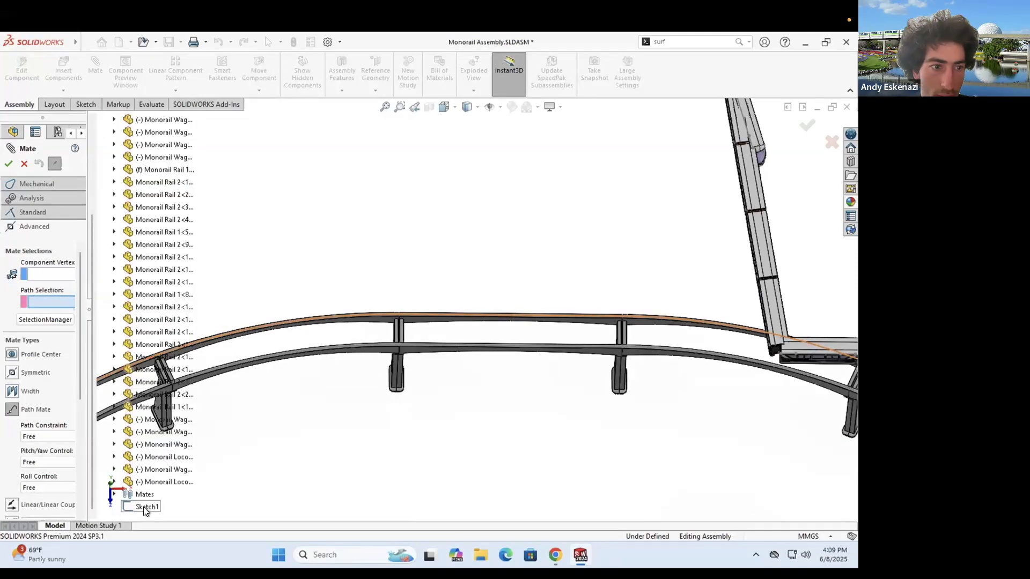
pyautogui.scroll(3, 399, 291)
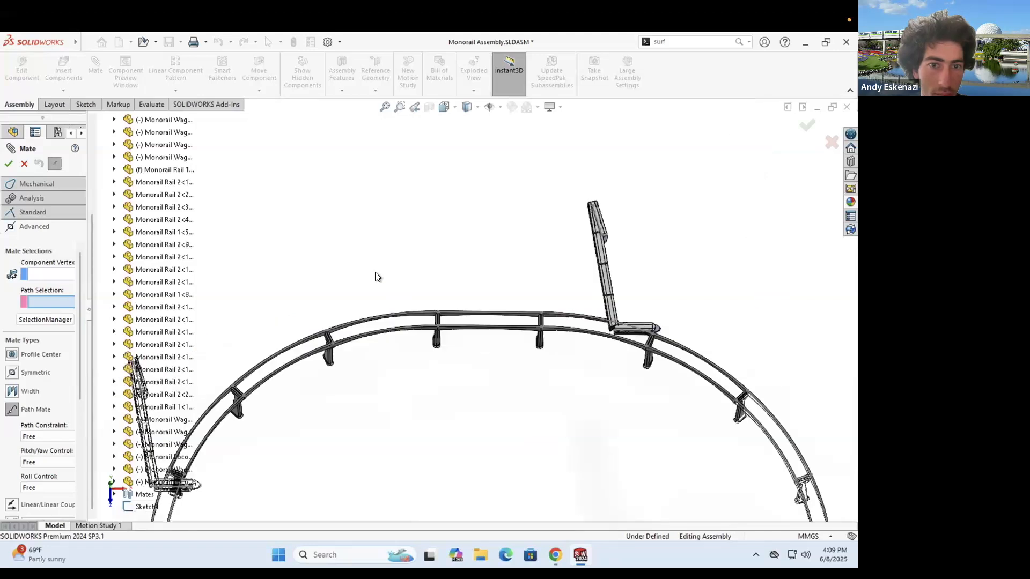
# - Use SelectionManager to select the outer rail's closed loop in Sketch1 as the path
pyautogui.rightClick(419, 280)
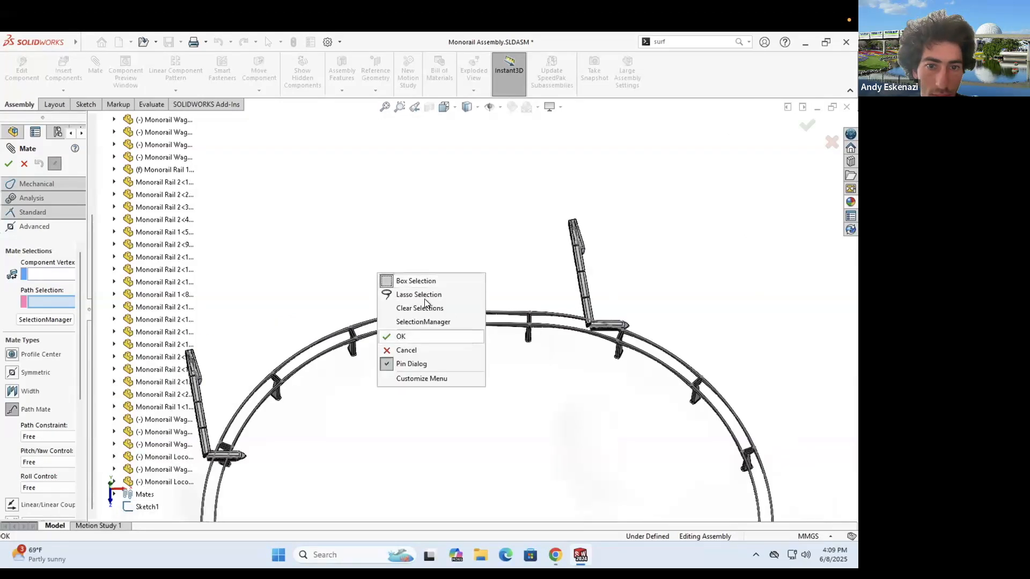
pyautogui.click(145, 504)
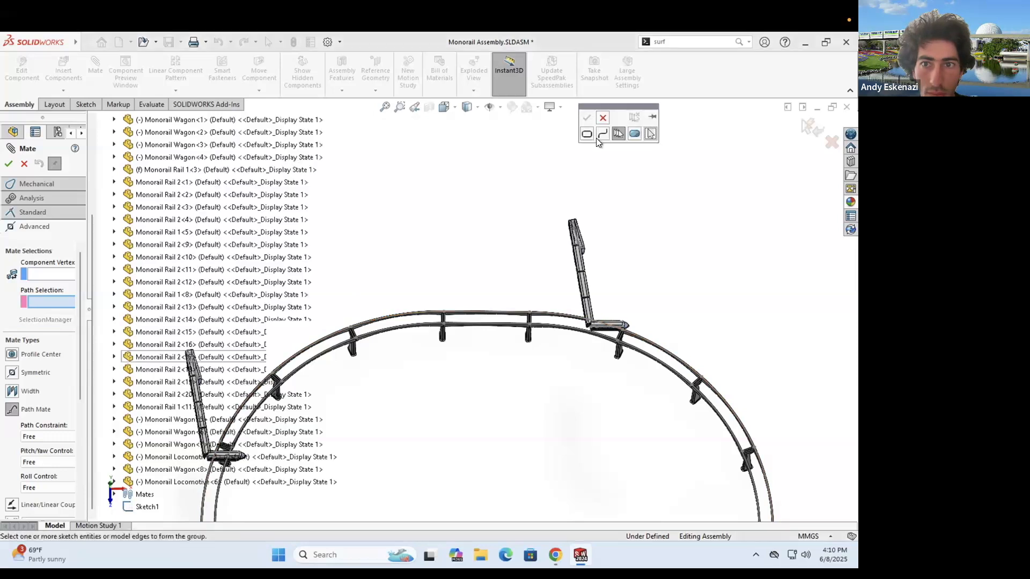
pyautogui.click(587, 134)
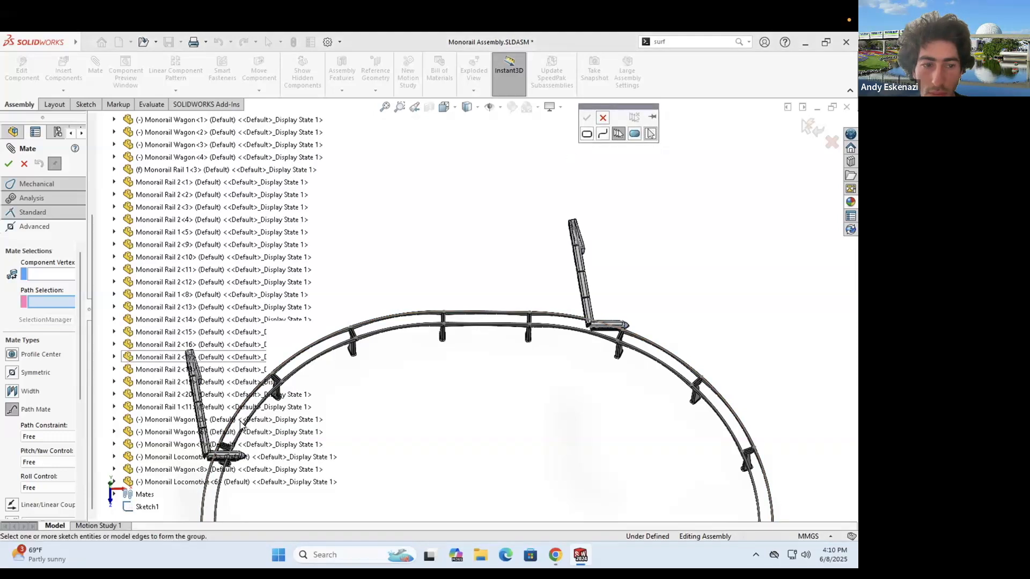
pyautogui.click(135, 504)
pyautogui.click(137, 505)
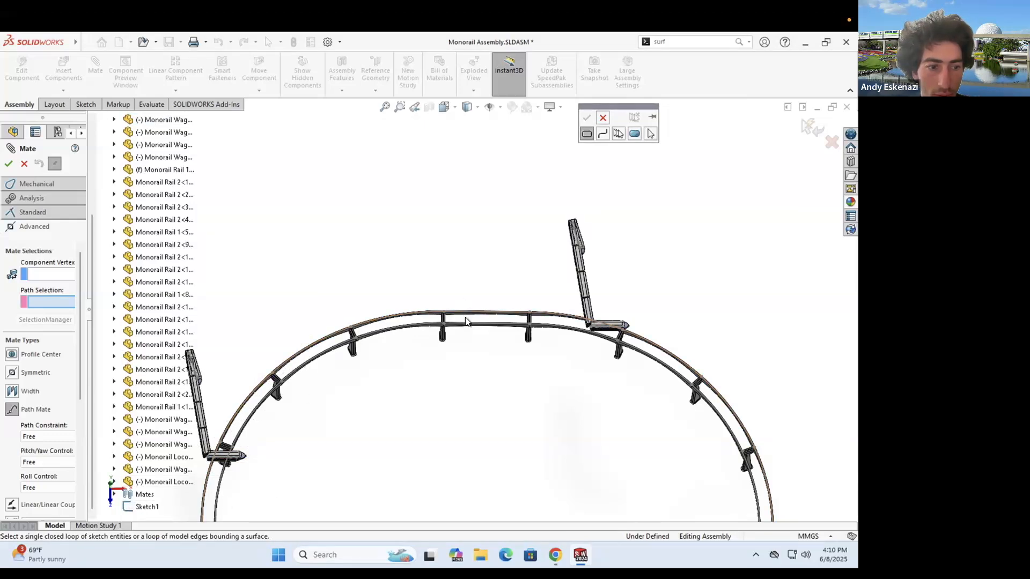
pyautogui.scroll(-2, 599, 298)
pyautogui.scroll(-5, 629, 302)
pyautogui.click(629, 303)
pyautogui.scroll(5, 596, 201)
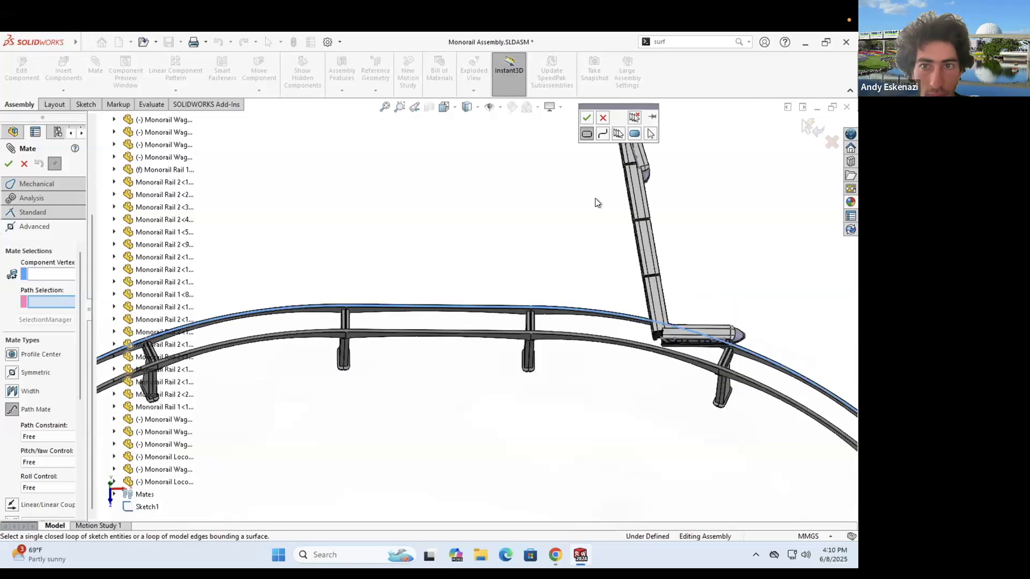
pyautogui.click(589, 117)
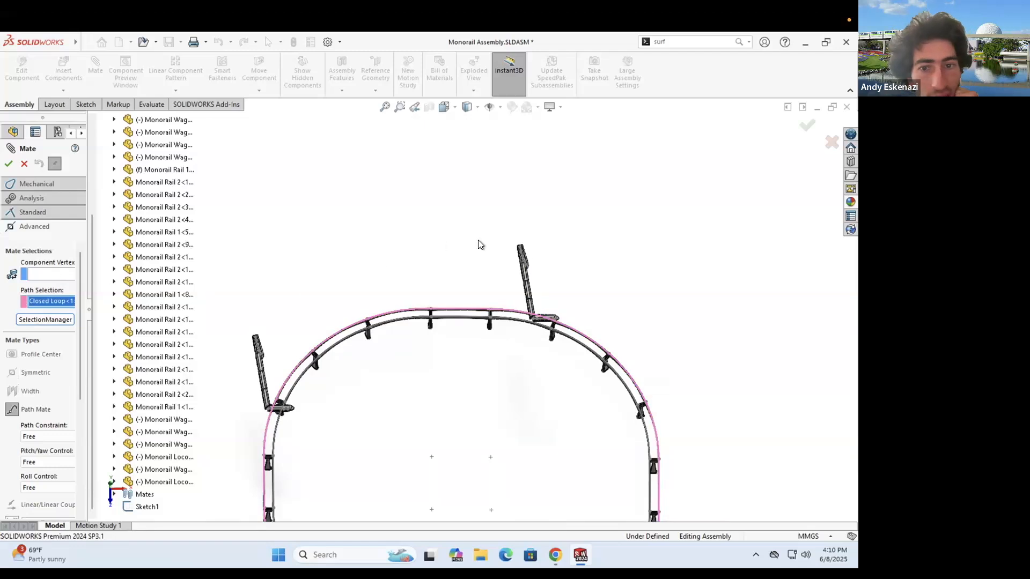
# - Pick the train's sketch point as the Component Vertex and accept PathMate1
pyautogui.moveTo(474, 308); pyautogui.dragTo(520, 294, button='middle')
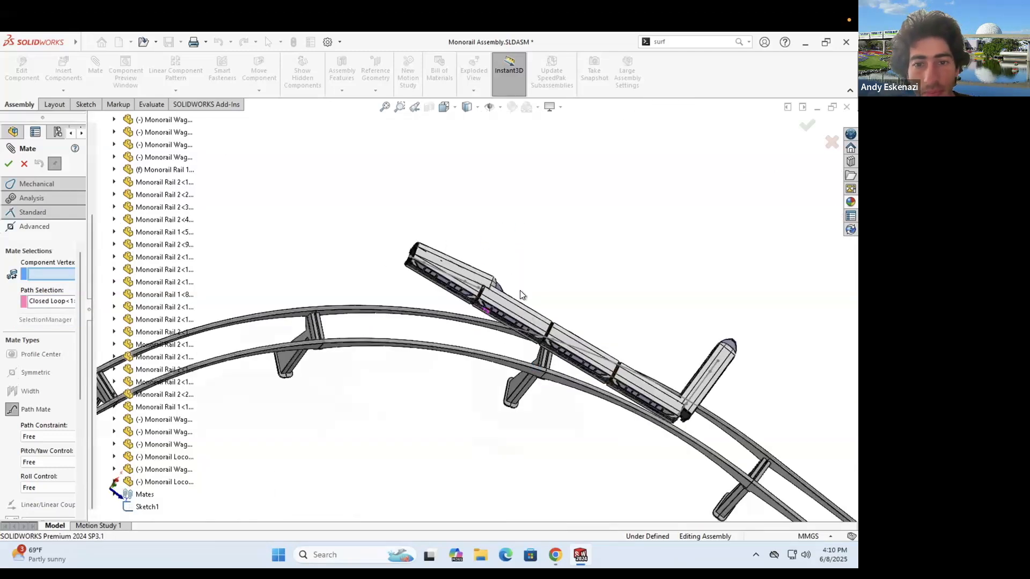
pyautogui.scroll(-5, 425, 292)
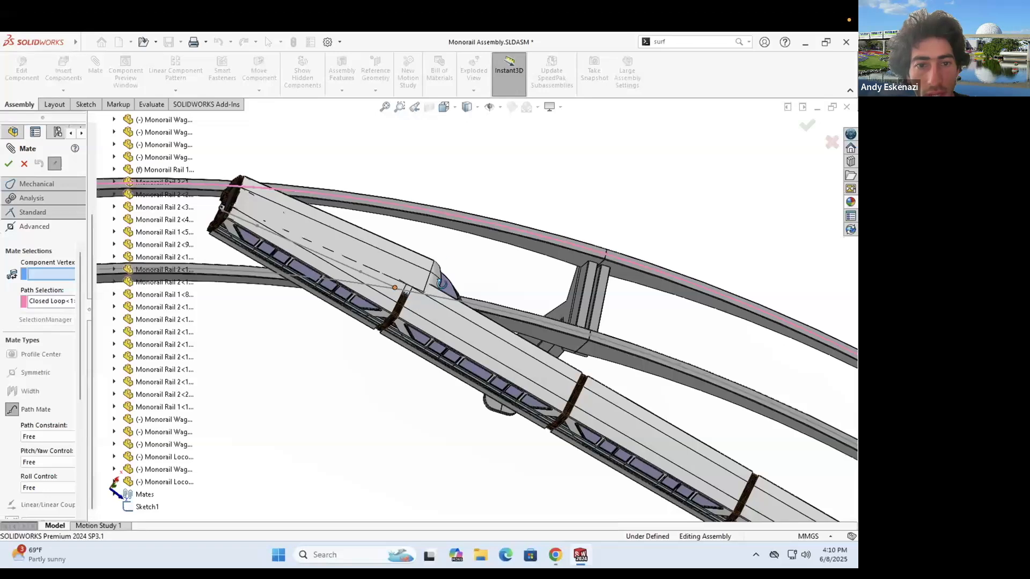
pyautogui.moveTo(384, 329); pyautogui.dragTo(404, 272, button='middle')
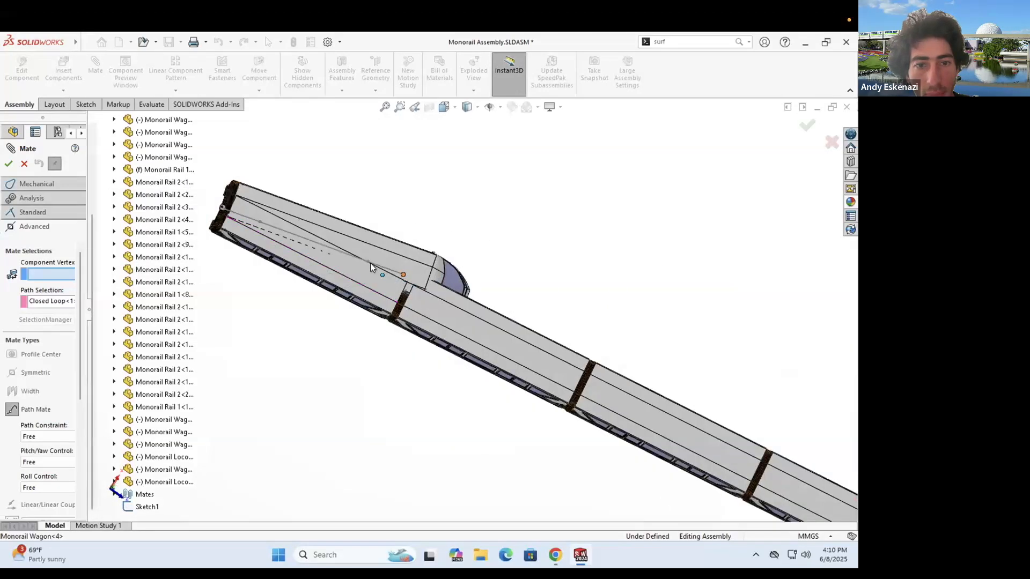
pyautogui.click(394, 276)
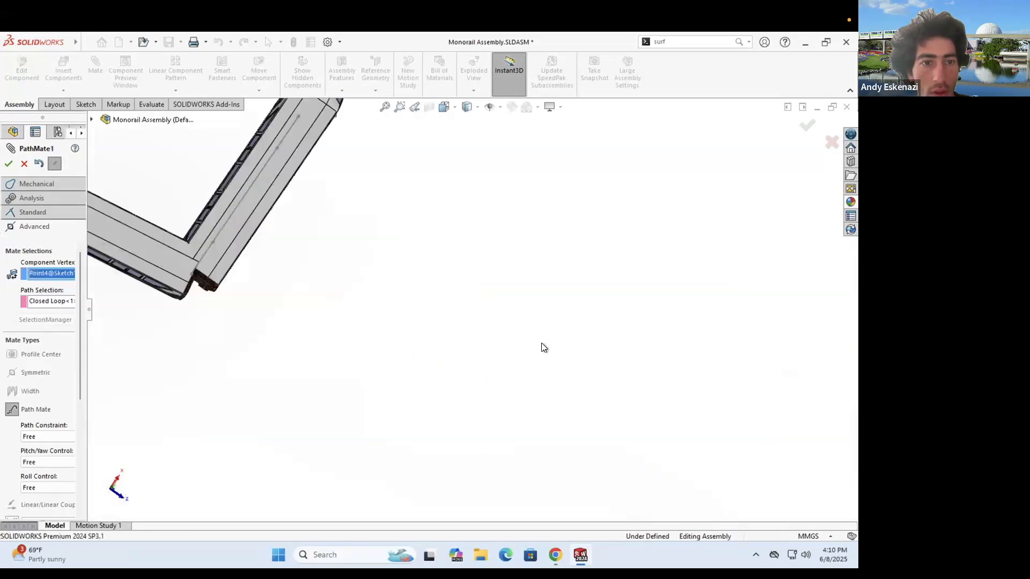
pyautogui.scroll(5, 225, 259)
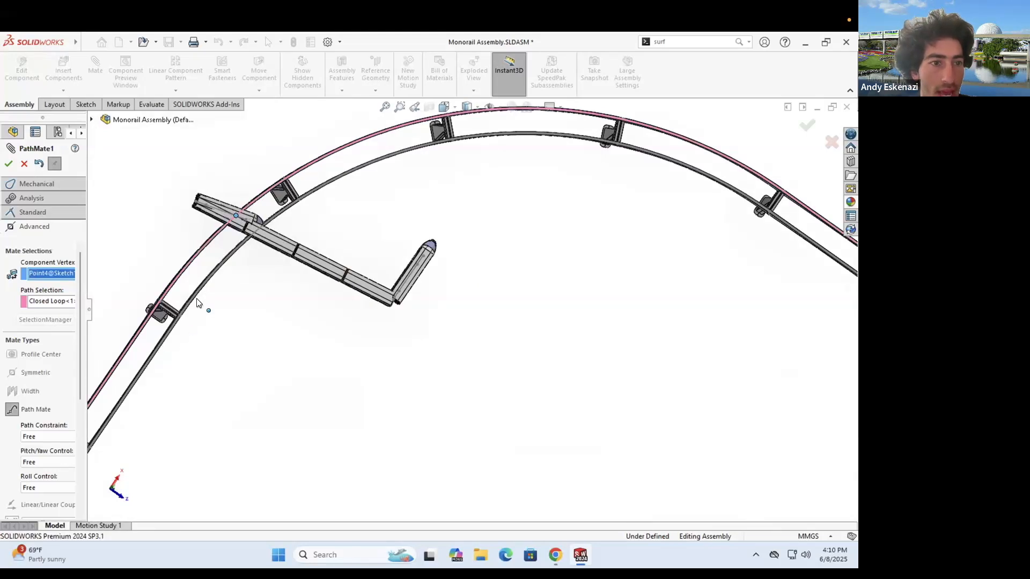
pyautogui.click(8, 163)
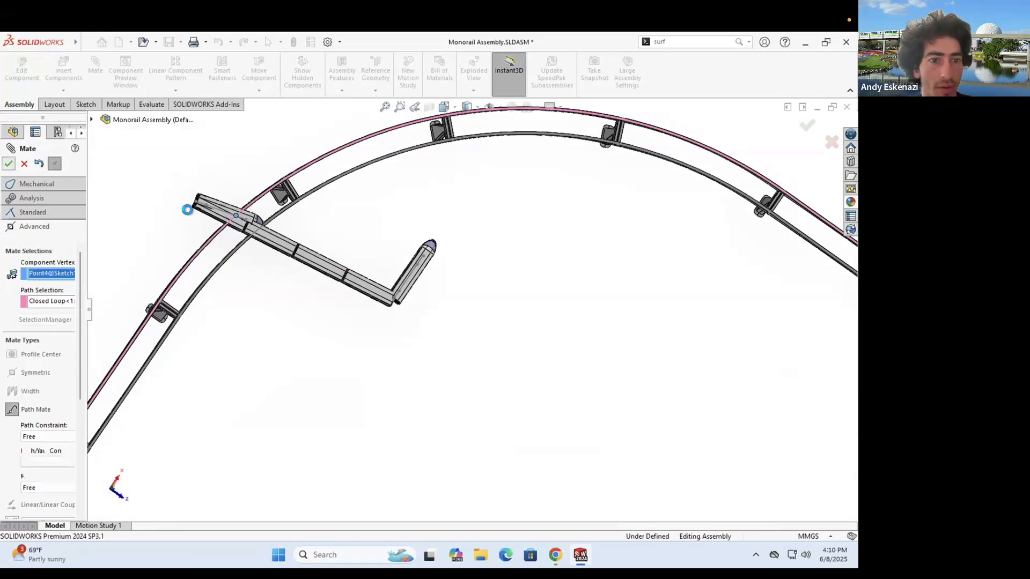
# - Slide the train further along the track until it lies diagonally on the rail
pyautogui.moveTo(237, 366); pyautogui.dragTo(240, 348)
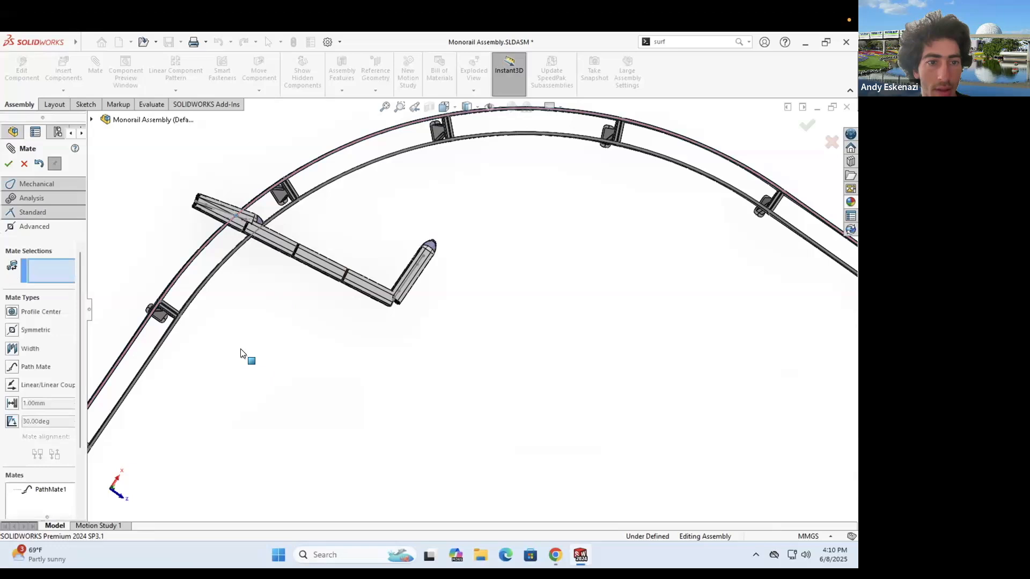
pyautogui.moveTo(185, 316); pyautogui.dragTo(391, 312)
pyautogui.press('Escape')
pyautogui.scroll(-4, 171, 278)
pyautogui.moveTo(188, 292); pyautogui.dragTo(294, 193)
pyautogui.moveTo(257, 324); pyautogui.dragTo(304, 276)
pyautogui.moveTo(305, 186); pyautogui.dragTo(325, 161, button='middle')
pyautogui.moveTo(232, 190); pyautogui.dragTo(262, 138)
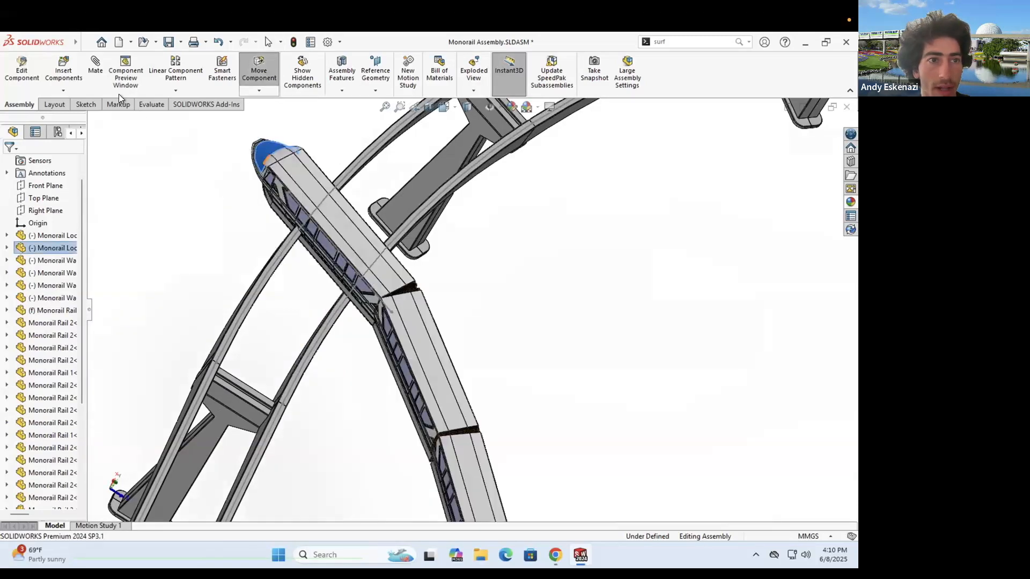
# - Make the locomotive's roof face parallel to the rail face as Parallel2
pyautogui.click(96, 70)
pyautogui.click(307, 181)
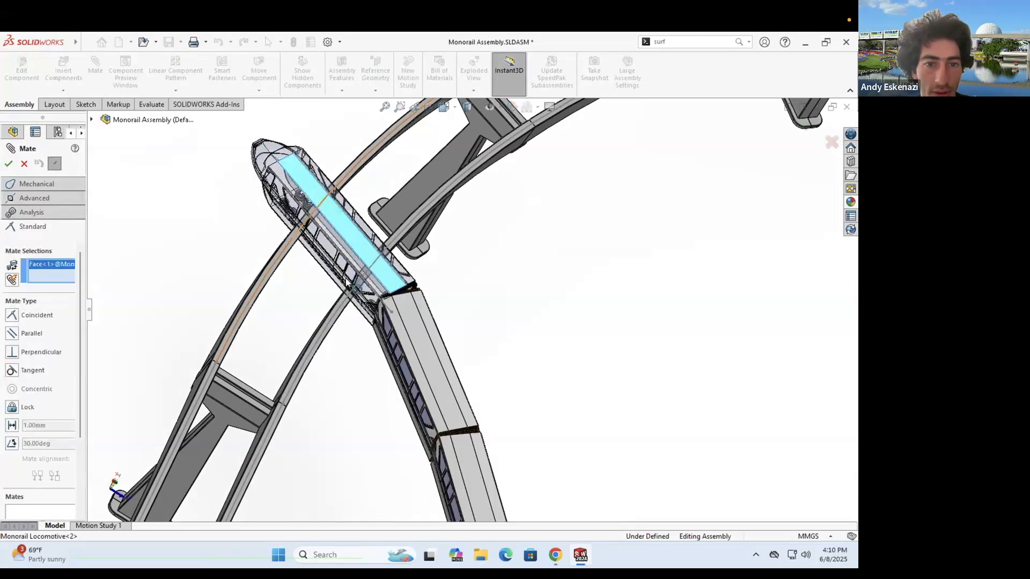
pyautogui.scroll(-3, 347, 280)
pyautogui.click(349, 280)
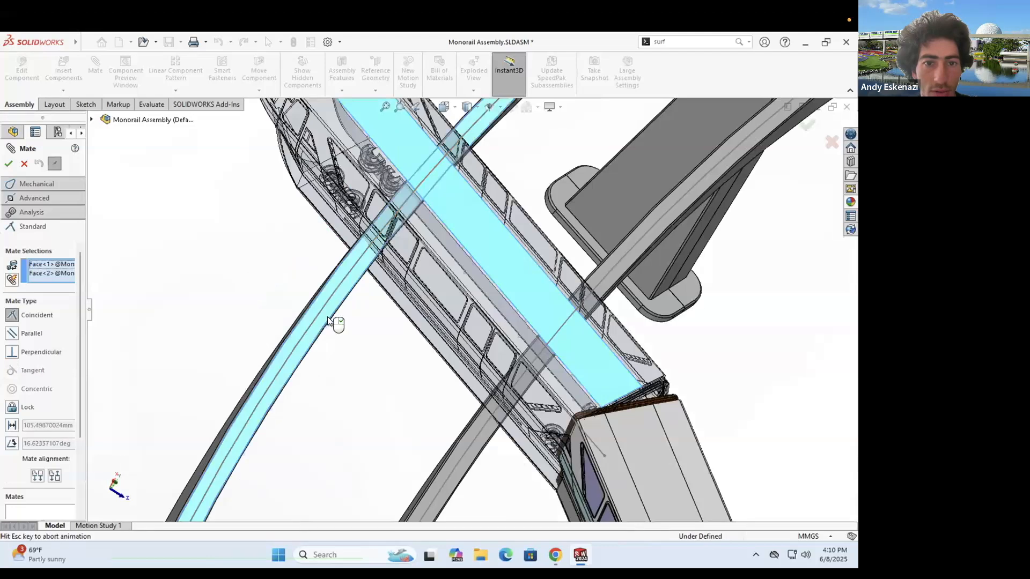
pyautogui.click(8, 163)
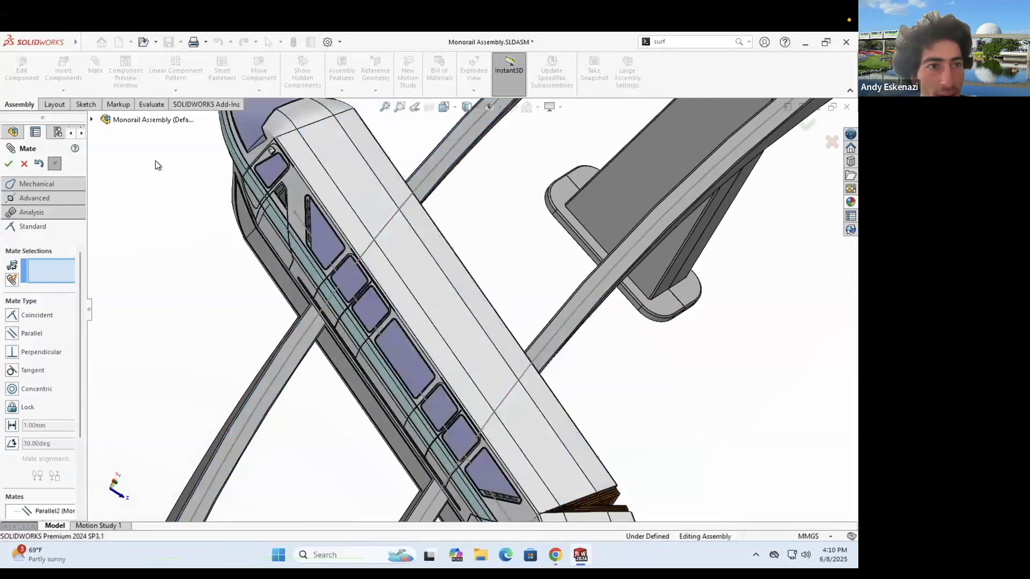
pyautogui.click(37, 196)
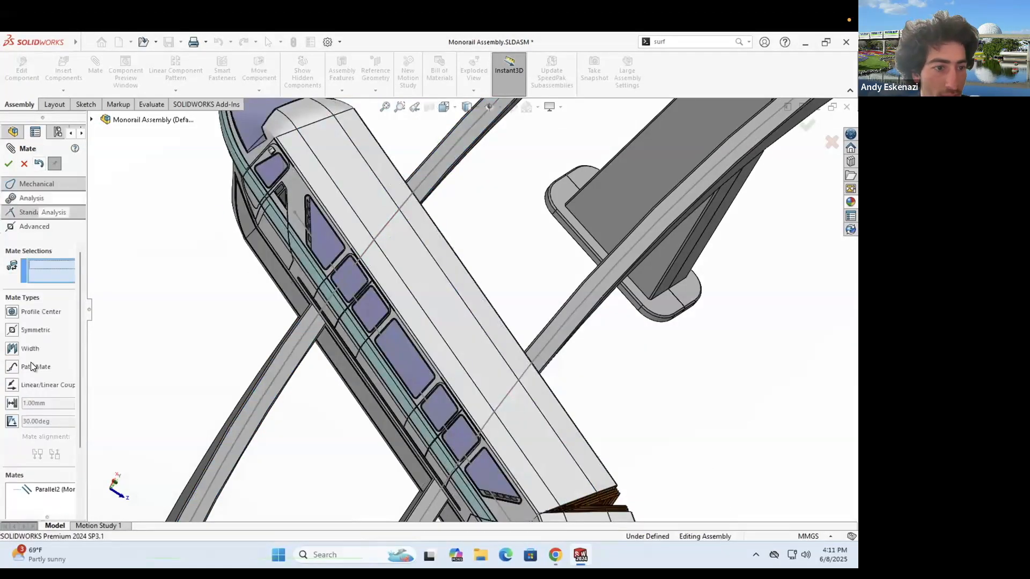
# - Begin a path mate on a rail edge, then cancel the unfinished attempt
pyautogui.click(27, 367)
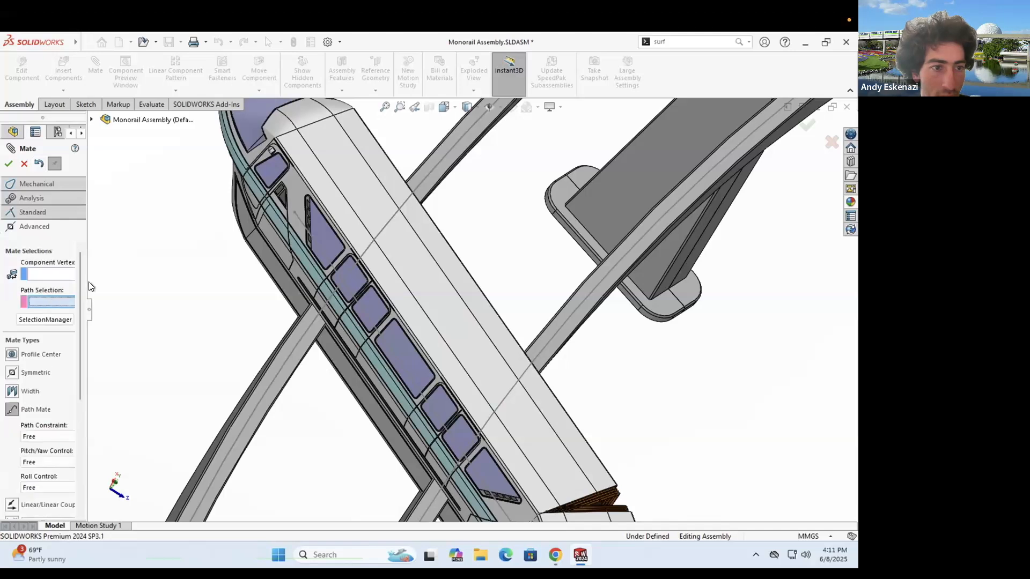
pyautogui.rightClick(141, 269)
pyautogui.click(129, 356)
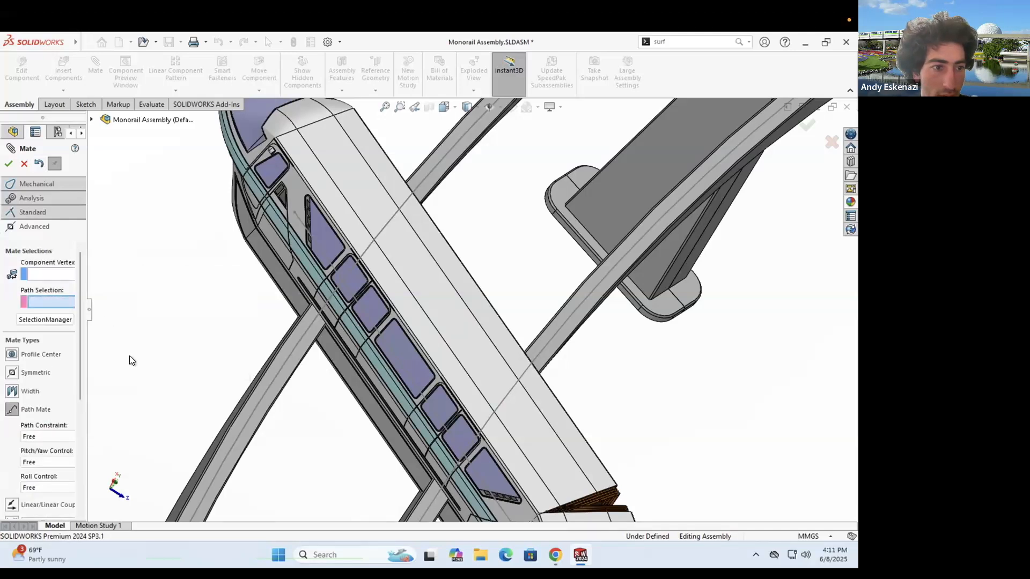
pyautogui.click(264, 396)
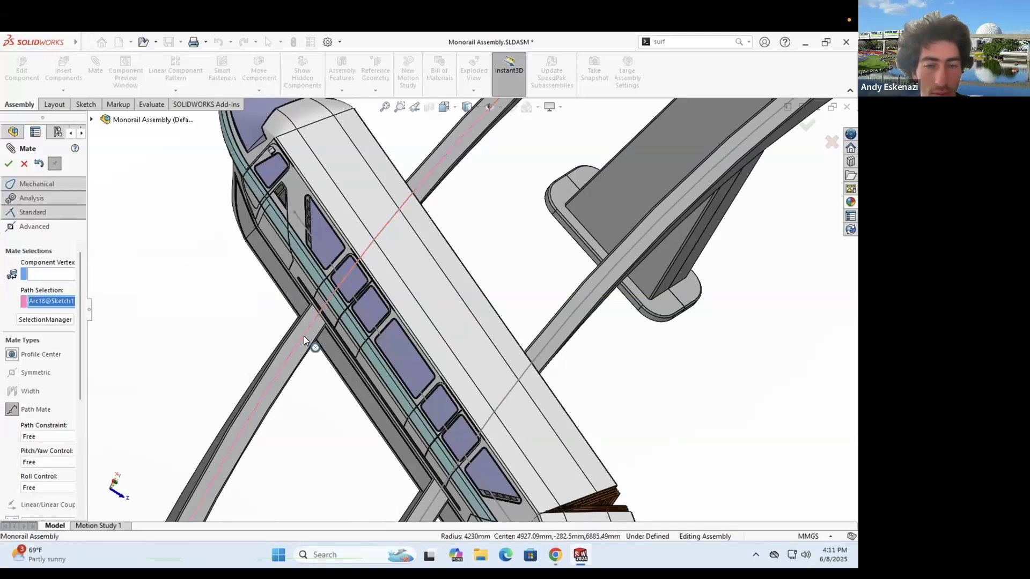
pyautogui.scroll(5, 503, 221)
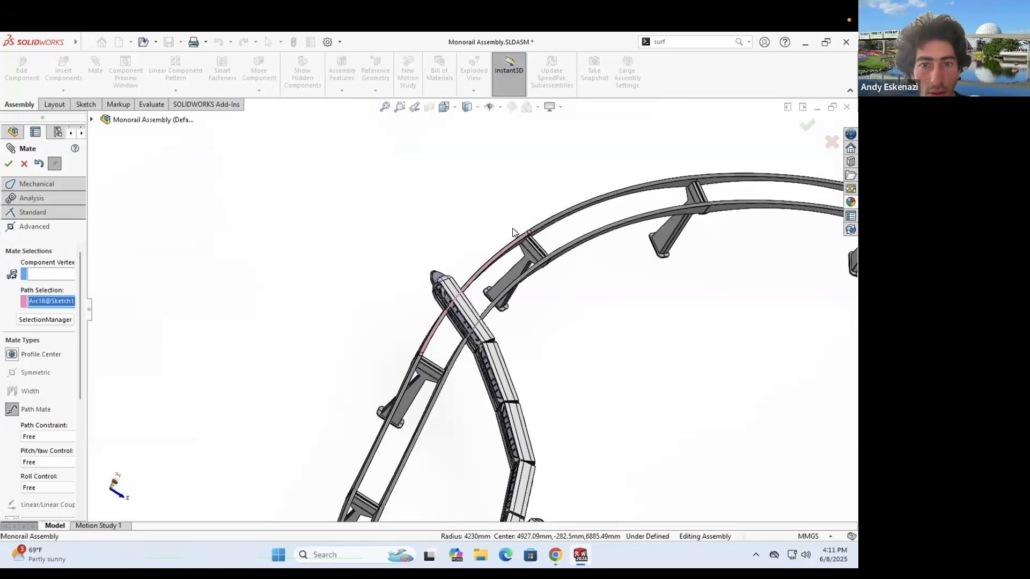
pyautogui.press('Escape')
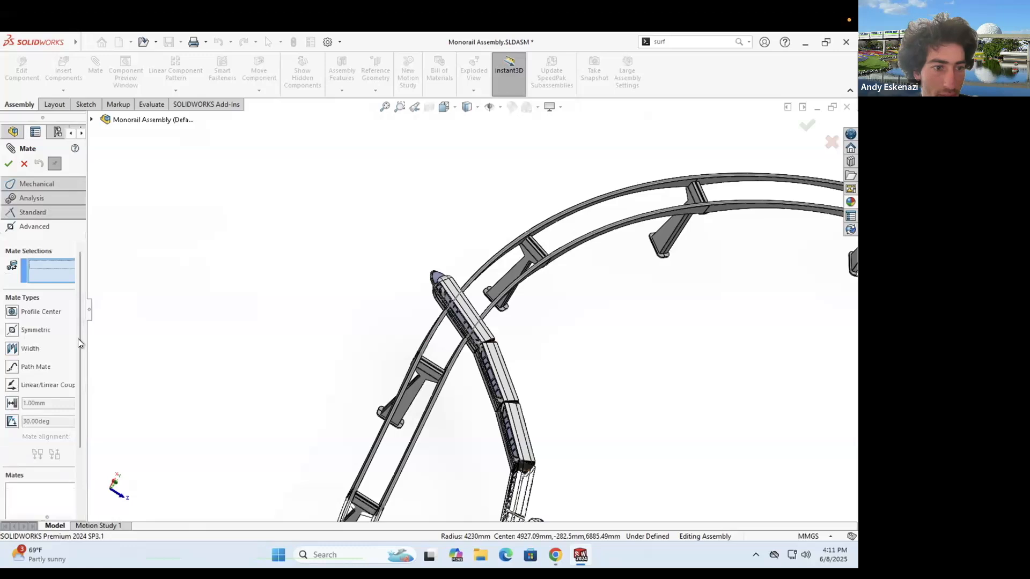
# - Path-mate the second train's Point2@Sketch vertex to the outer rail's closed loop as PathMate2
pyautogui.click(35, 366)
pyautogui.rightClick(193, 301)
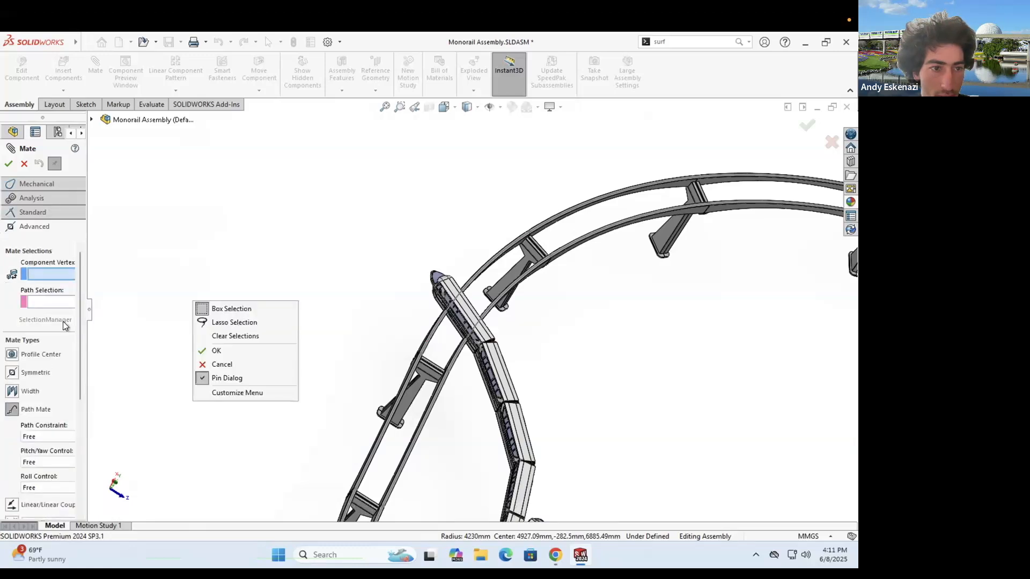
pyautogui.click(41, 304)
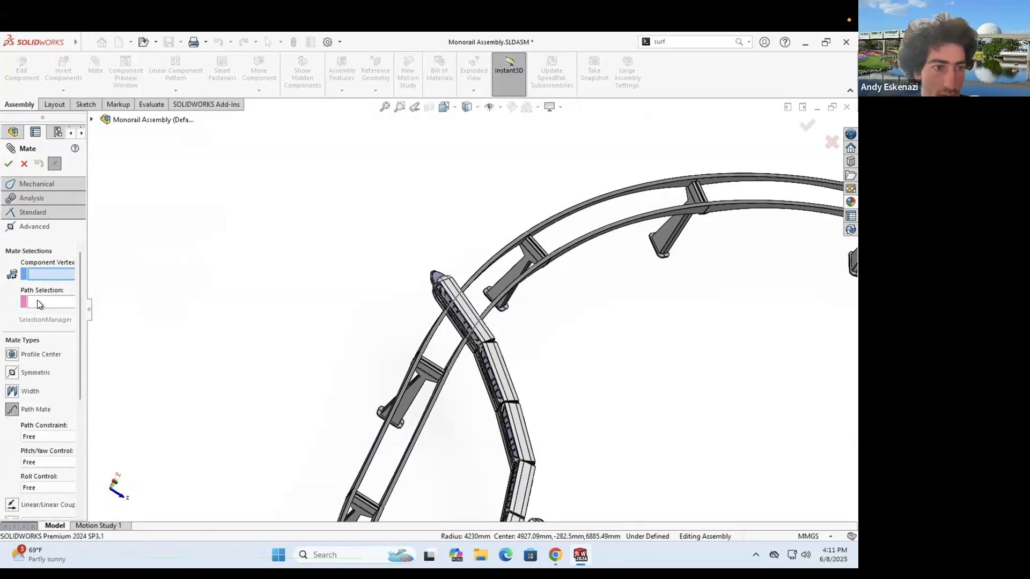
pyautogui.click(37, 302)
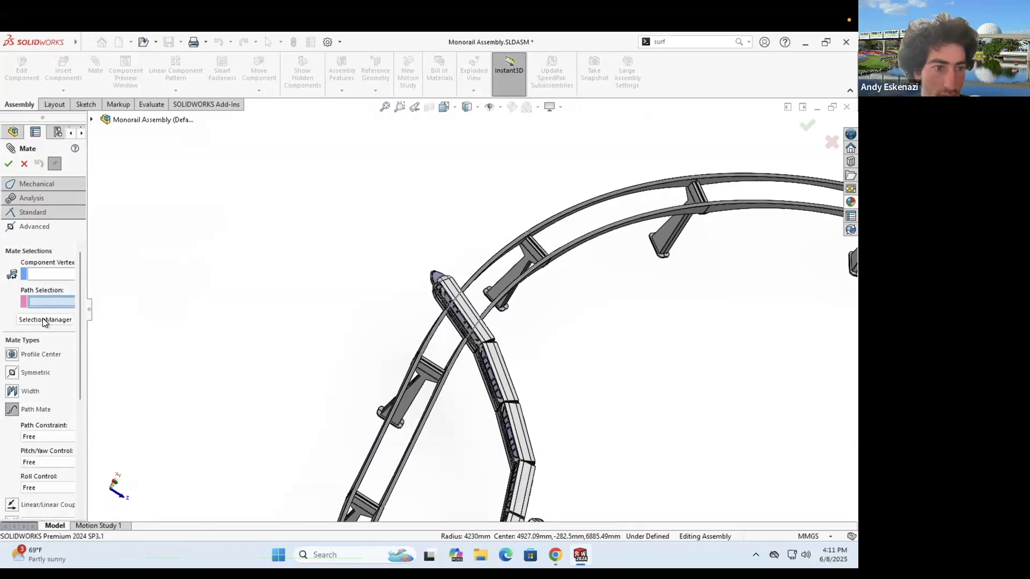
pyautogui.click(504, 253)
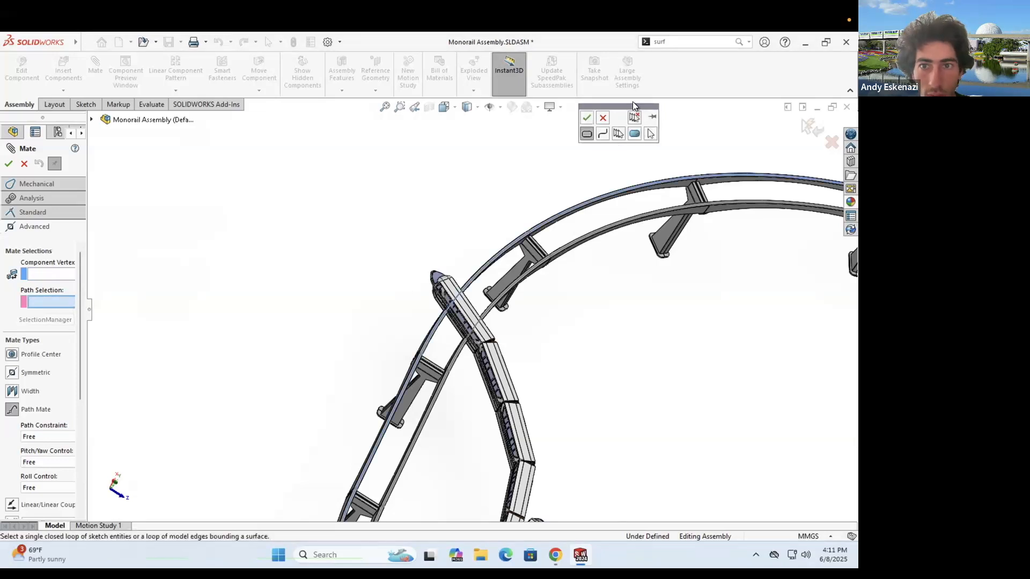
pyautogui.click(587, 118)
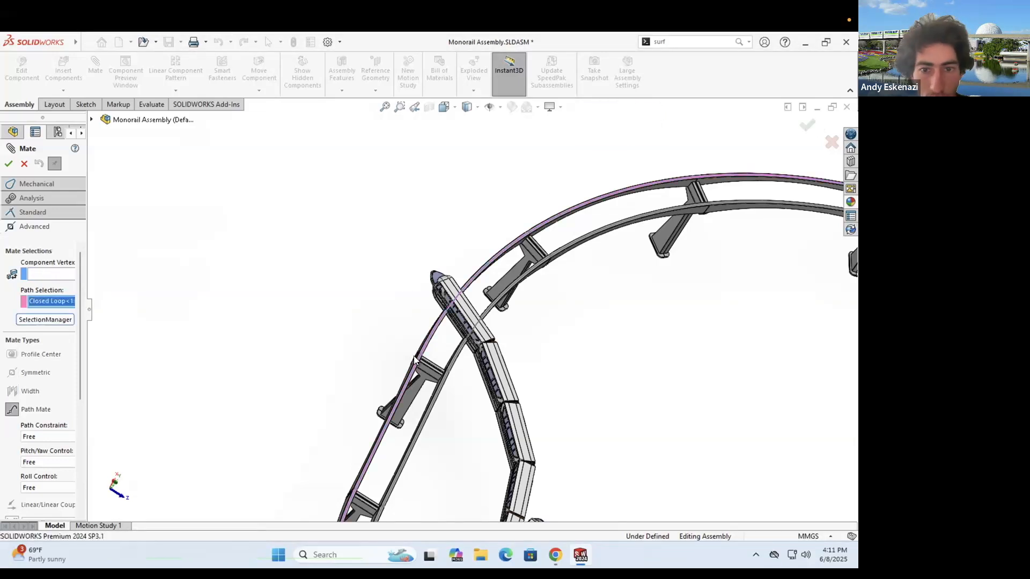
pyautogui.scroll(-10, 444, 336)
pyautogui.moveTo(467, 311); pyautogui.dragTo(551, 189, button='middle')
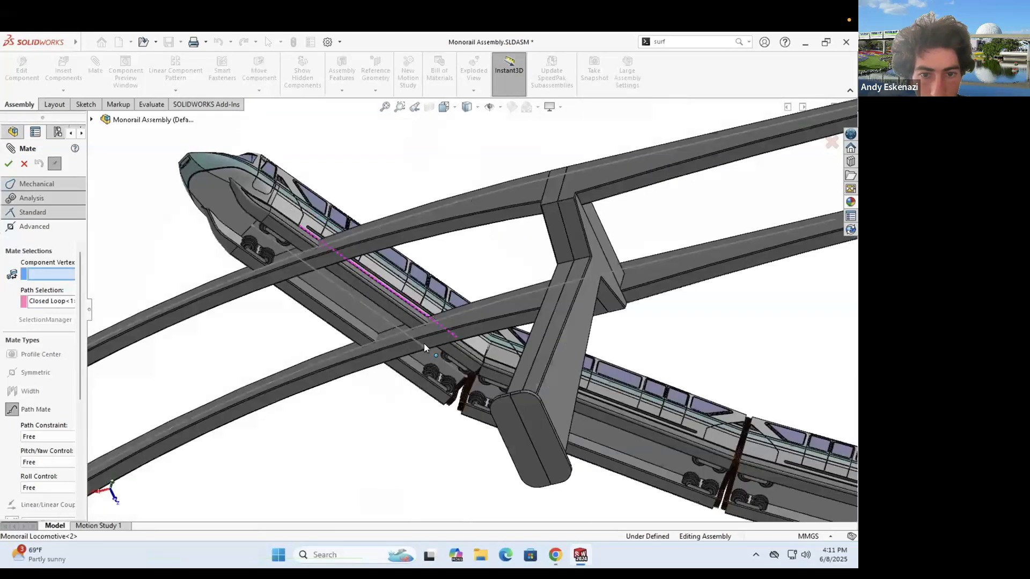
pyautogui.click(423, 347)
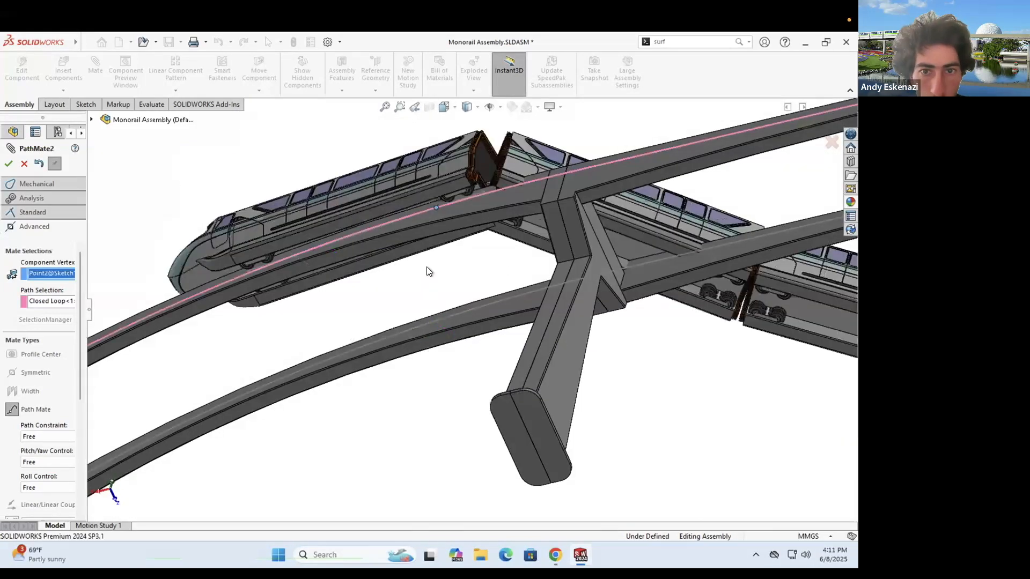
pyautogui.moveTo(439, 205); pyautogui.dragTo(489, 403, button='middle')
pyautogui.moveTo(371, 387); pyautogui.dragTo(363, 464, button='middle')
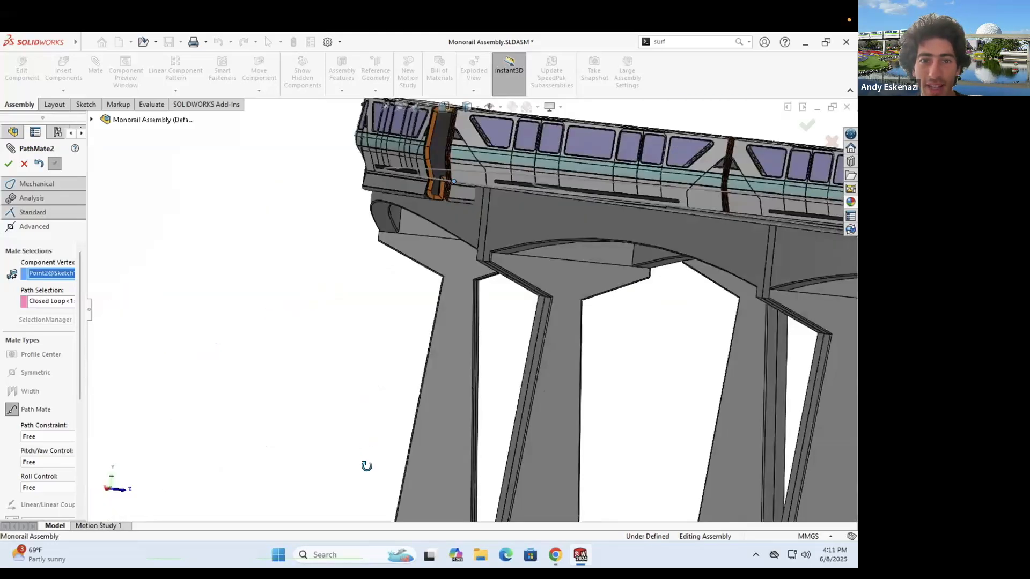
pyautogui.click(10, 165)
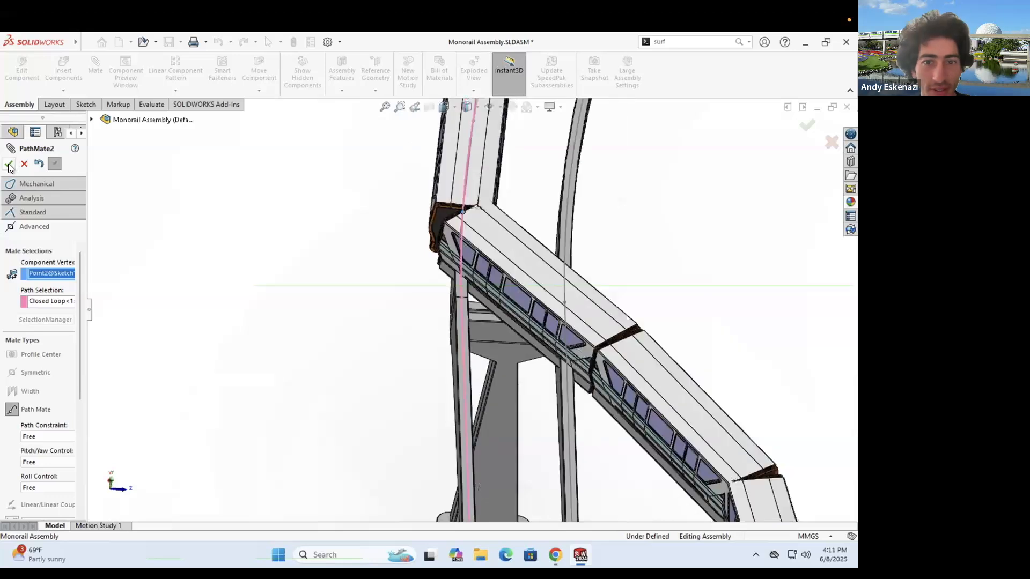
# - Slide the train along the oval track and orbit down to a low side view
pyautogui.scroll(5, 617, 418)
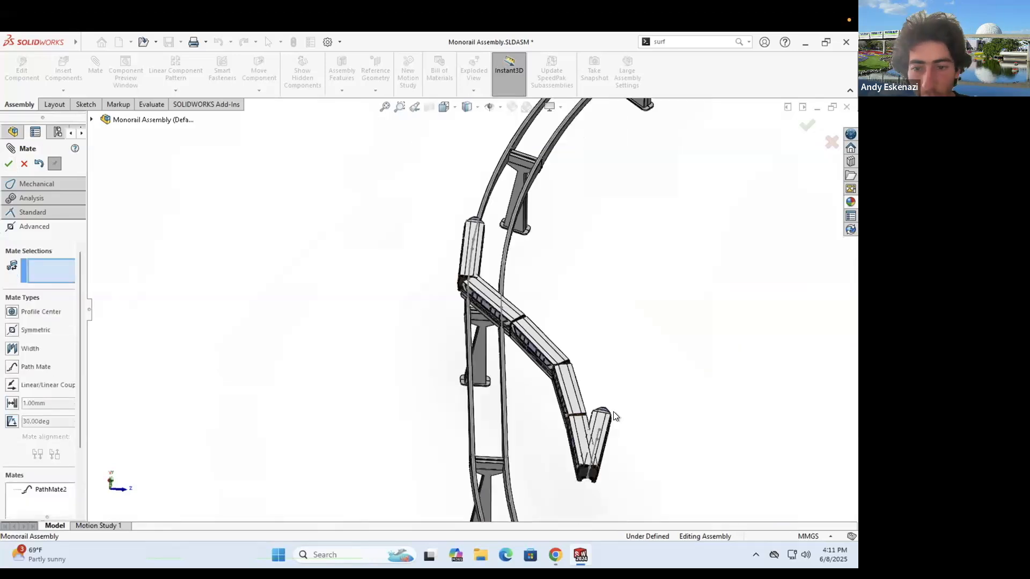
pyautogui.moveTo(631, 458); pyautogui.dragTo(587, 377)
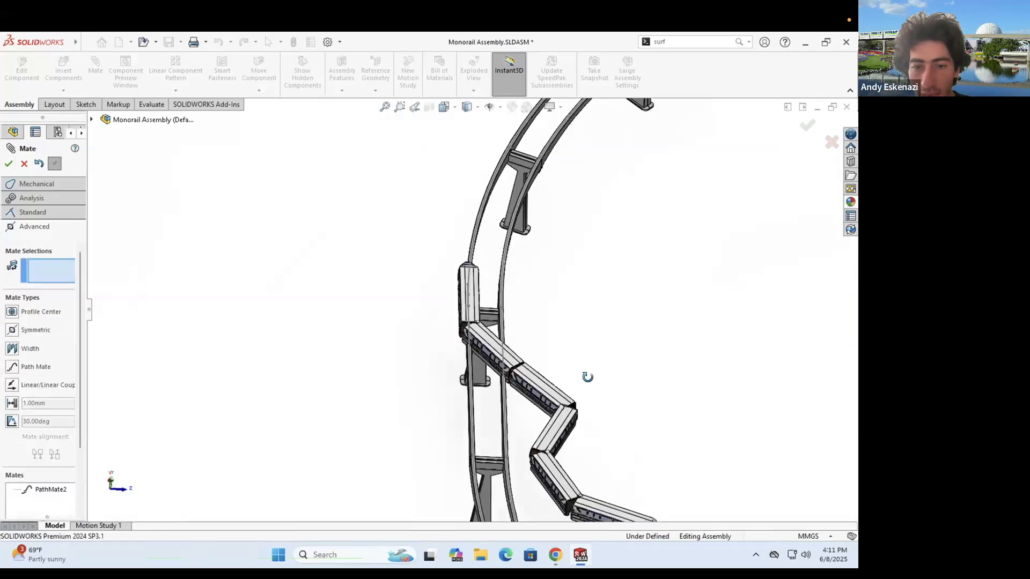
pyautogui.moveTo(629, 402); pyautogui.dragTo(428, 278, button='middle')
pyautogui.moveTo(550, 380)
pyautogui.mouseDown(button='middle')
pyautogui.moveTo(540, 406)
pyautogui.moveTo(582, 433)
pyautogui.moveTo(550, 374)
pyautogui.mouseUp(button='middle')
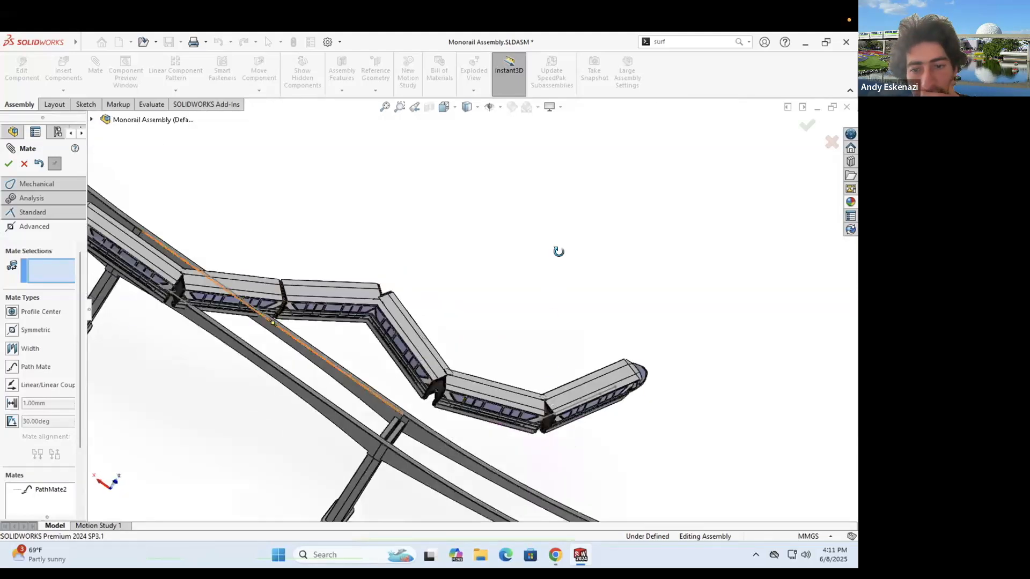
pyautogui.moveTo(558, 251); pyautogui.dragTo(71, 381, button='middle')
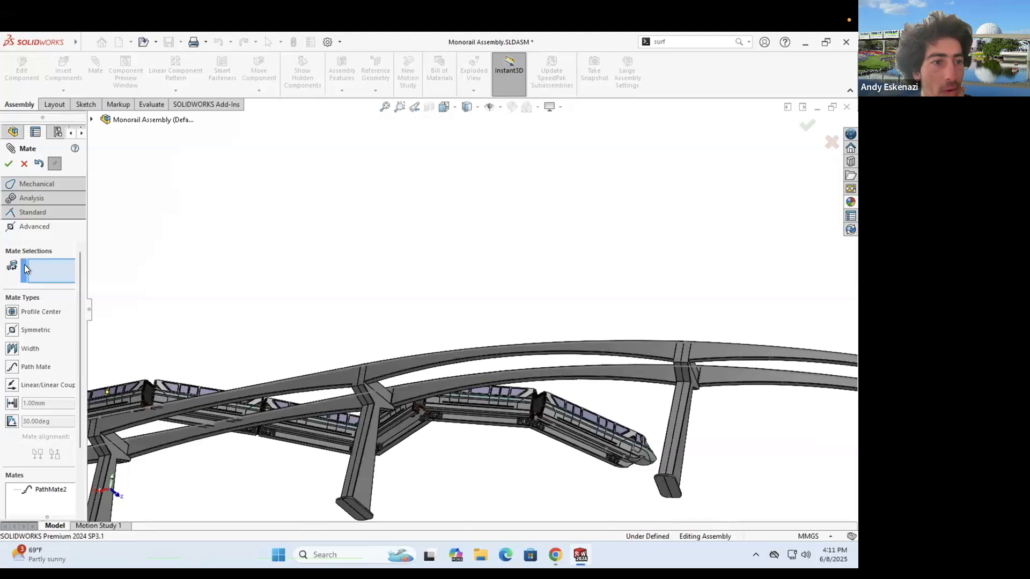
# - Start another Path Mate and choose the track's closed loop as the path
pyautogui.click(12, 367)
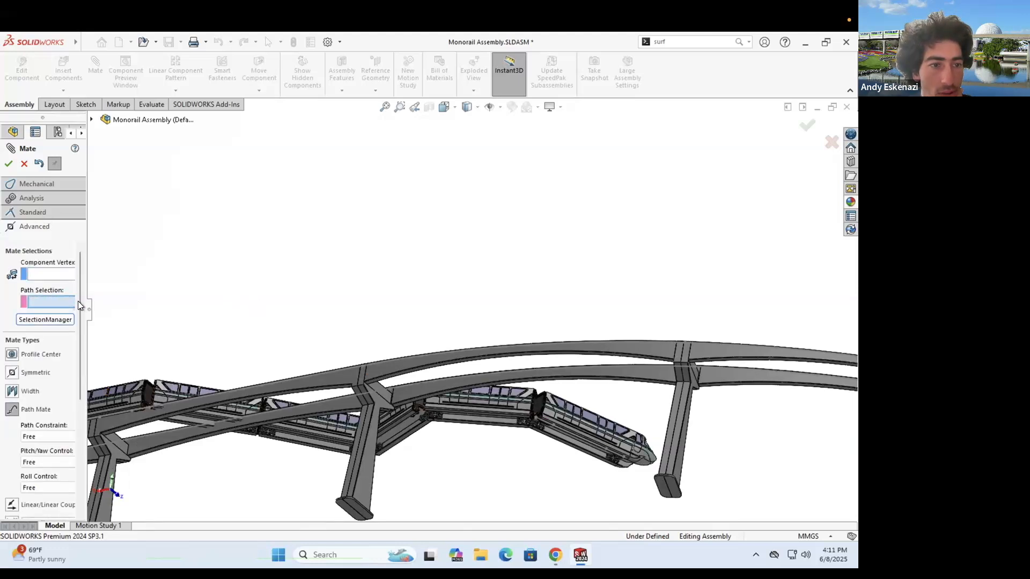
pyautogui.click(56, 319)
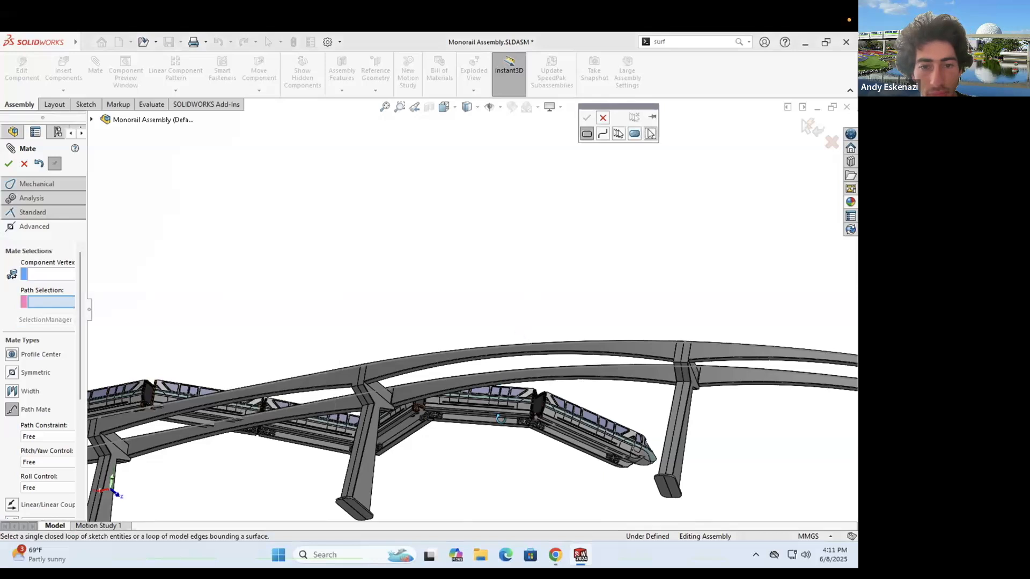
pyautogui.moveTo(500, 418); pyautogui.dragTo(494, 499, button='middle')
pyautogui.moveTo(420, 346); pyautogui.dragTo(498, 435, button='middle')
pyautogui.scroll(5, 498, 435)
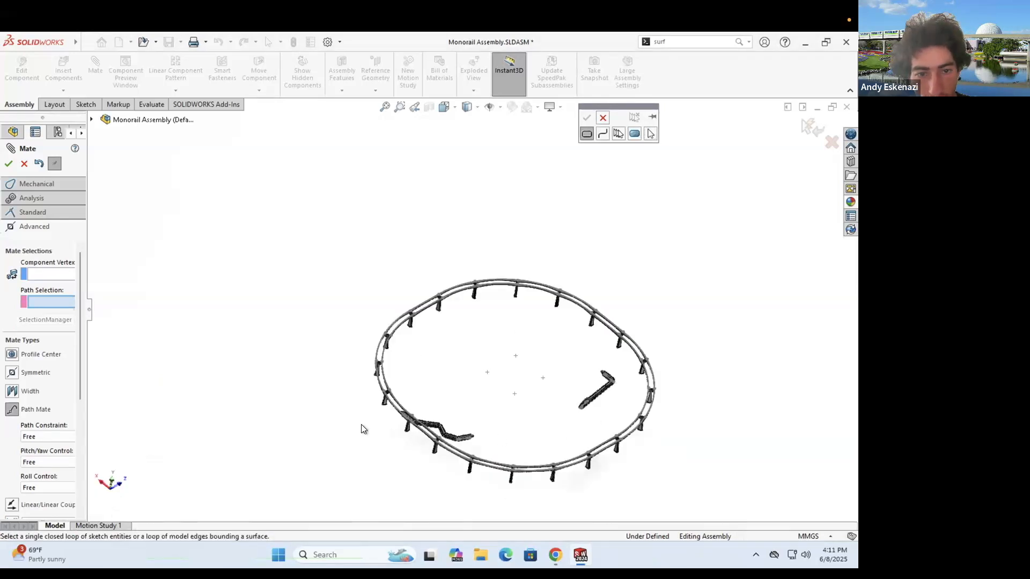
pyautogui.scroll(-5, 239, 368)
pyautogui.scroll(-3, 375, 331)
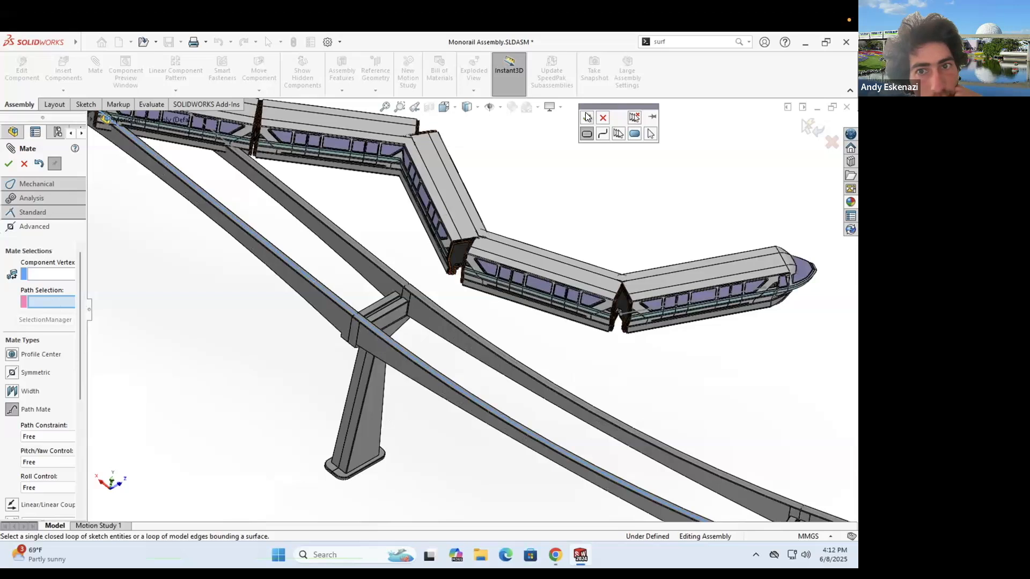
pyautogui.click(50, 273)
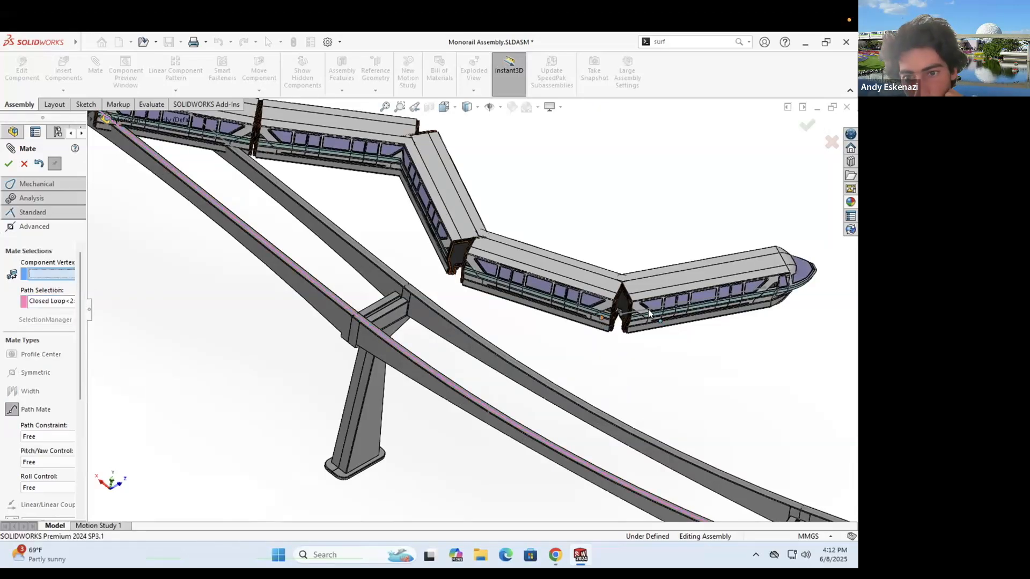
# - Orbit and zoom around the car joint to check the second train on the track
pyautogui.scroll(-5, 596, 307)
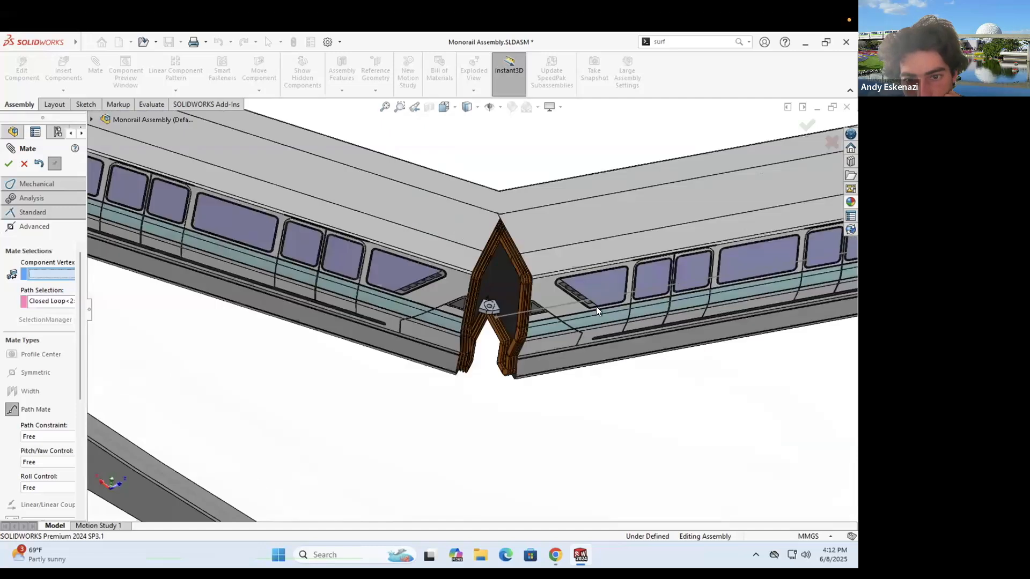
pyautogui.scroll(-1, 587, 243)
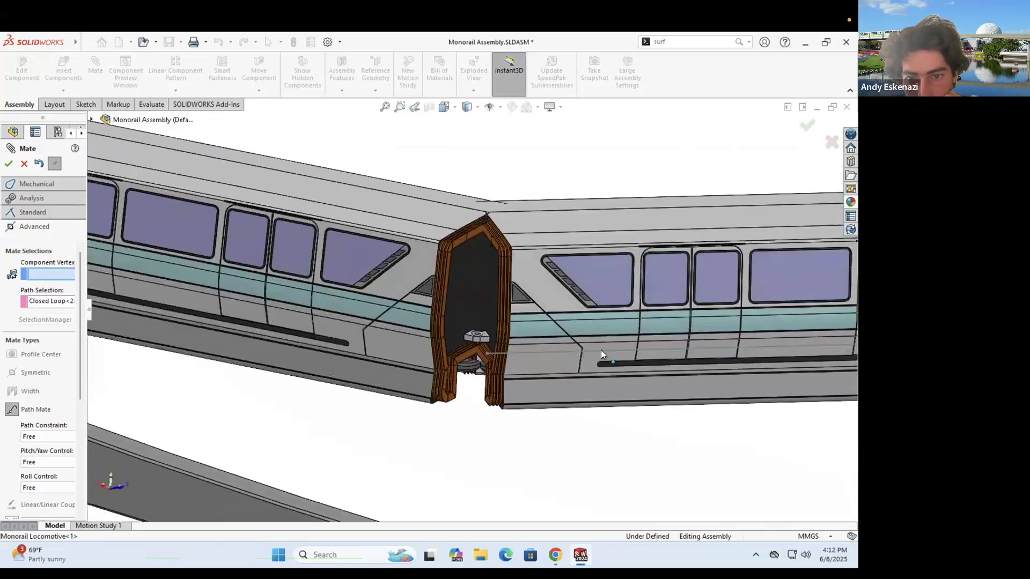
pyautogui.moveTo(599, 357); pyautogui.dragTo(475, 331, button='middle')
pyautogui.scroll(6, 475, 332)
pyautogui.moveTo(462, 393)
pyautogui.mouseDown(button='middle')
pyautogui.moveTo(472, 460)
pyautogui.moveTo(448, 387)
pyautogui.mouseUp(button='middle')
pyautogui.scroll(5, 451, 382)
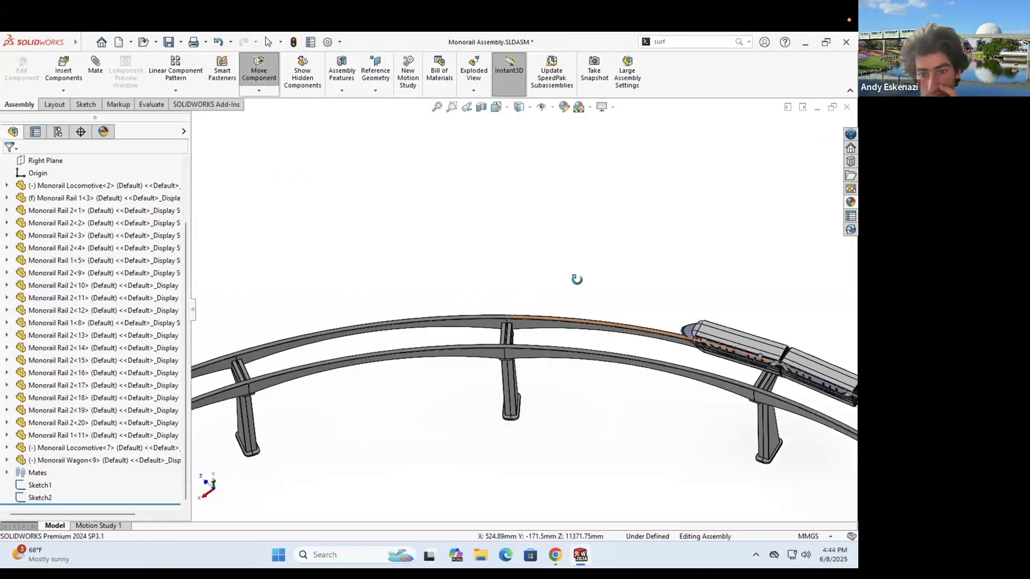
pyautogui.scroll(5, 574, 278)
pyautogui.scroll(-5, 430, 295)
pyautogui.scroll(5, 431, 295)
# - Insert another Monorail Locomotive component and place it in the assembly
pyautogui.scroll(-10, 551, 325)
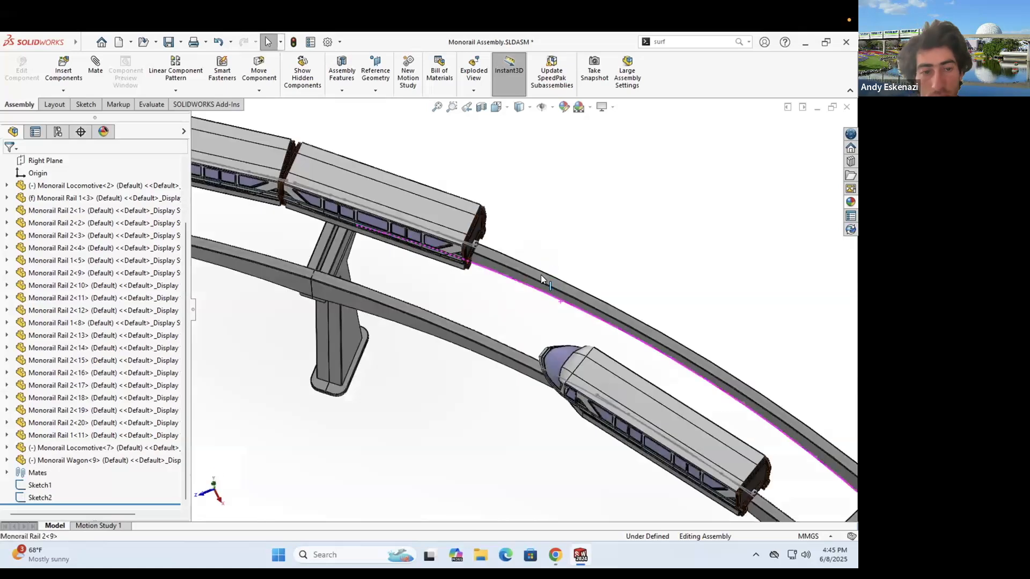
pyautogui.moveTo(541, 274); pyautogui.dragTo(528, 236, button='middle')
pyautogui.click(63, 69)
pyautogui.click(51, 275)
pyautogui.scroll(3, 528, 282)
pyautogui.click(614, 215)
pyautogui.scroll(-4, 603, 209)
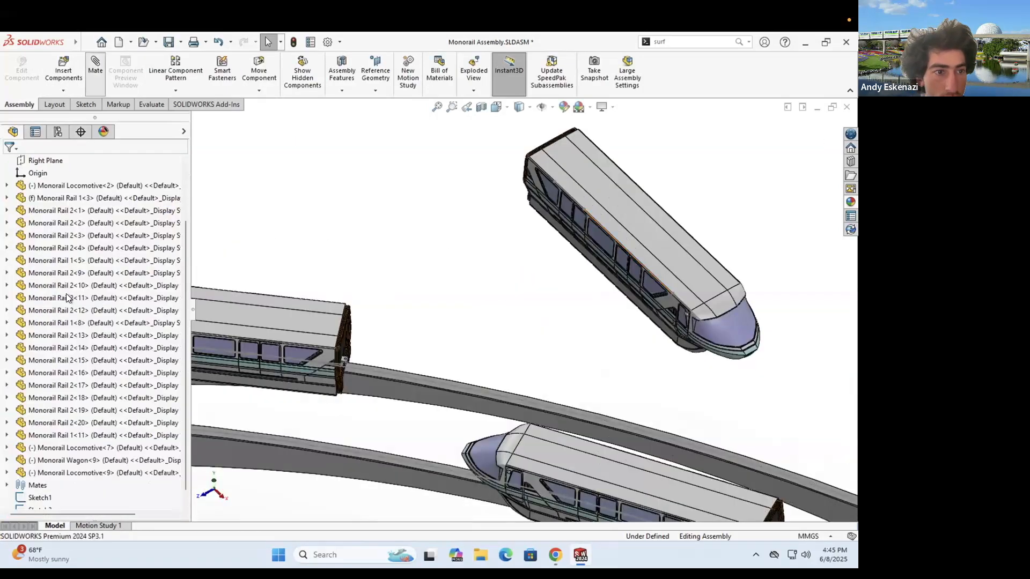
# - Path-mate the new locomotive's vertex to the track's closed loop
pyautogui.click(95, 69)
pyautogui.click(35, 198)
pyautogui.click(33, 338)
pyautogui.click(99, 274)
pyautogui.rightClick(392, 277)
pyautogui.click(49, 292)
pyautogui.click(390, 374)
pyautogui.click(523, 118)
pyautogui.click(98, 245)
pyautogui.scroll(-2, 575, 225)
pyautogui.click(575, 225)
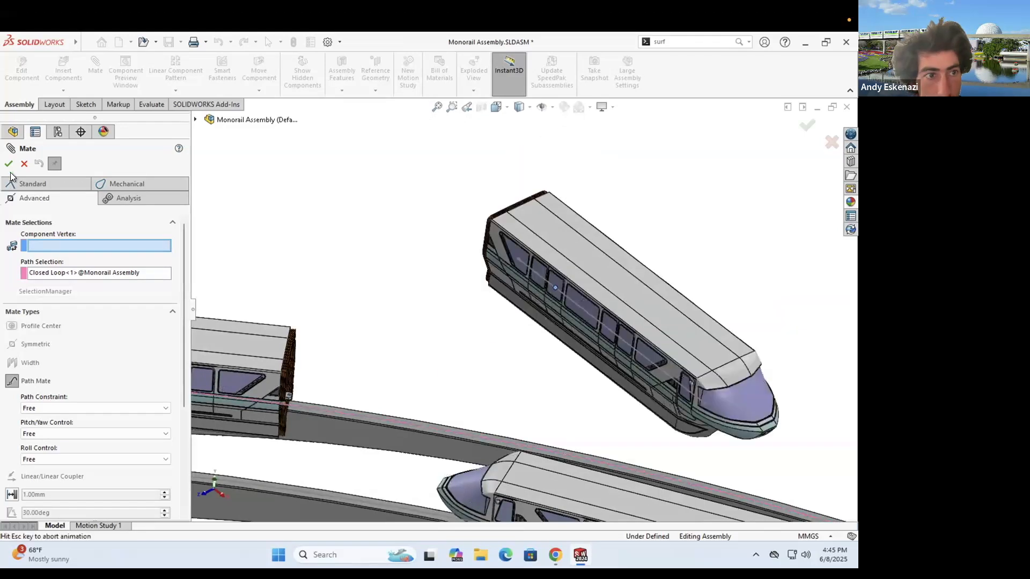
pyautogui.click(9, 163)
# - Drag the locomotive toward the rail and path-mate its Point4 to the rail loop
pyautogui.scroll(4, 602, 415)
pyautogui.moveTo(603, 416); pyautogui.dragTo(603, 442, button='middle')
pyautogui.moveTo(625, 370); pyautogui.dragTo(677, 327)
pyautogui.scroll(-3, 677, 361)
pyautogui.moveTo(652, 343); pyautogui.dragTo(655, 359, button='middle')
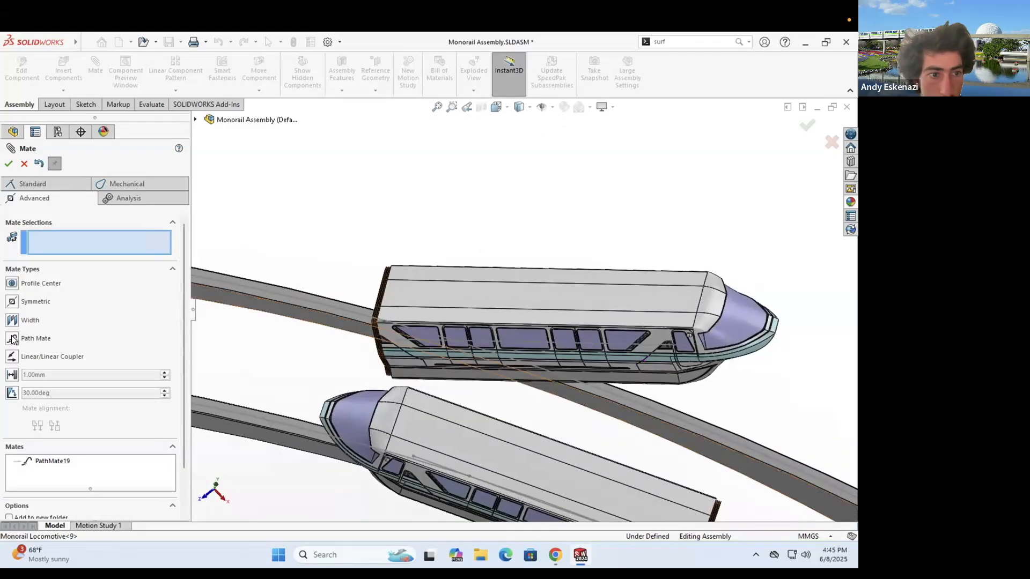
pyautogui.click(34, 338)
pyautogui.click(626, 343)
pyautogui.click(54, 292)
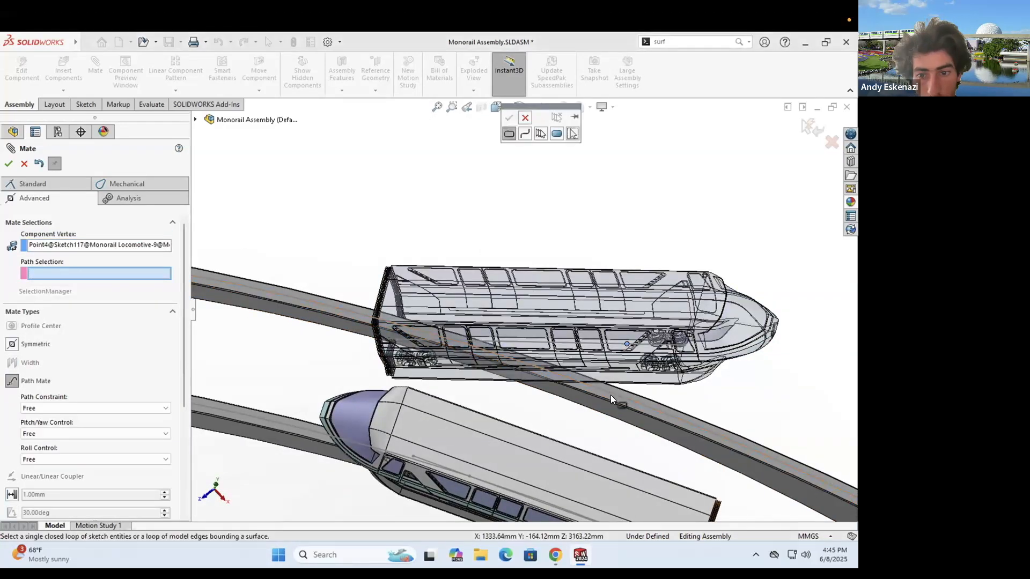
pyautogui.click(610, 395)
pyautogui.click(513, 117)
pyautogui.click(9, 164)
# - Add a Parallel mate between a locomotive face and the matching rail face
pyautogui.click(440, 288)
pyautogui.click(346, 309)
pyautogui.click(35, 184)
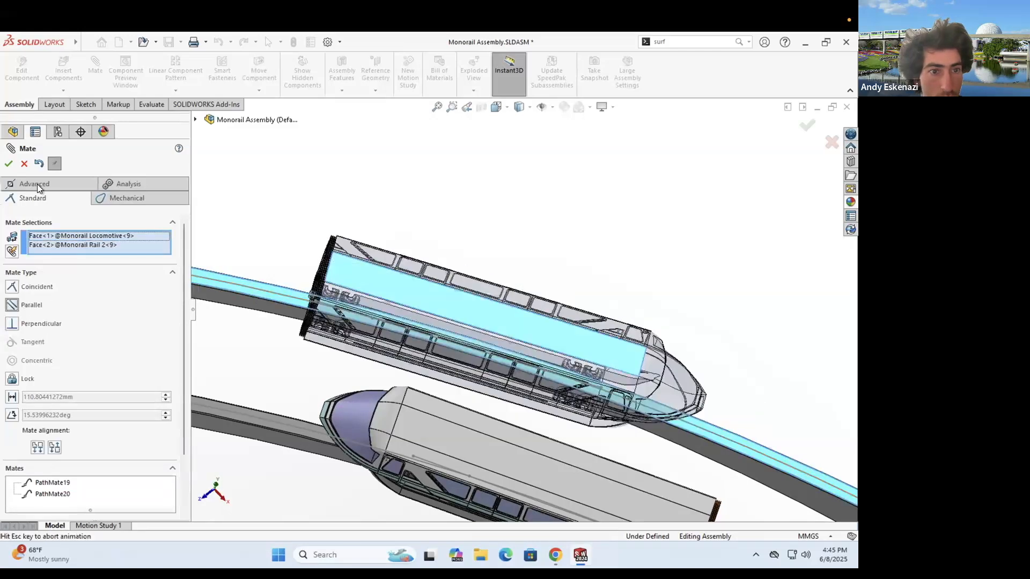
pyautogui.click(8, 163)
# - Make the locomotive's coupling hole face tangent to the wagon's coupling face
pyautogui.scroll(-5, 412, 288)
pyautogui.scroll(-5, 388, 285)
pyautogui.click(384, 284)
pyautogui.scroll(6, 375, 287)
pyautogui.scroll(-8, 353, 289)
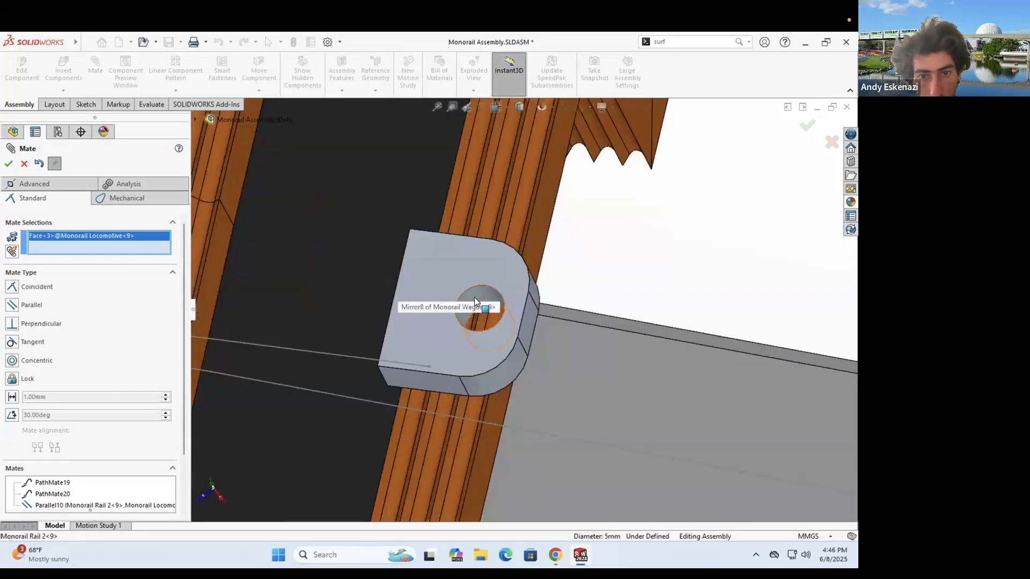
pyautogui.click(475, 300)
pyautogui.click(11, 344)
pyautogui.click(24, 163)
pyautogui.scroll(10, 579, 330)
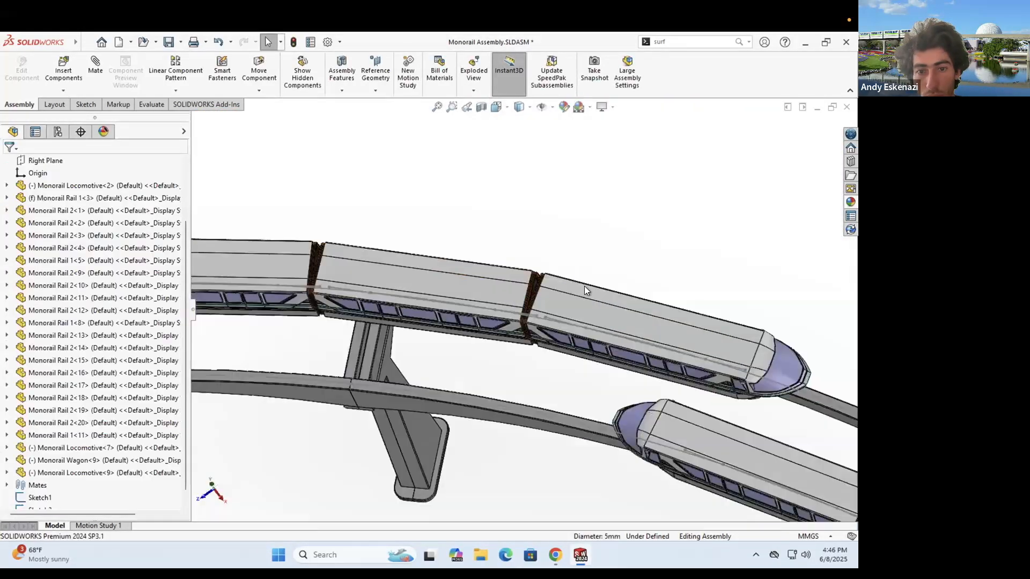
# - Update the first study's start positions, create a new motion study, and stretch its end key to 20 sec
pyautogui.click(117, 524)
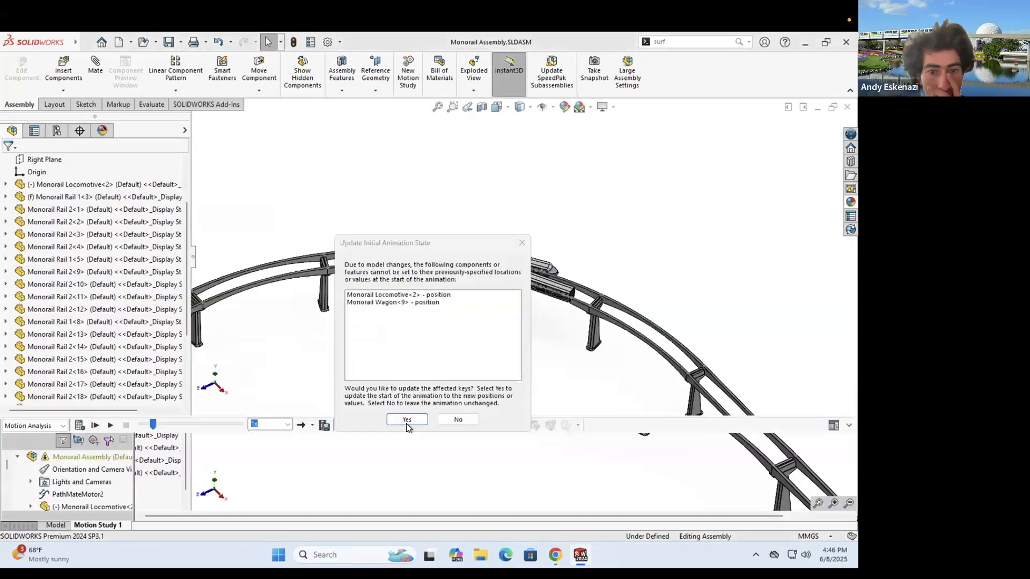
pyautogui.click(407, 422)
pyautogui.rightClick(97, 526)
pyautogui.click(132, 506)
pyautogui.click(499, 297)
pyautogui.moveTo(164, 465); pyautogui.dragTo(799, 459)
# - Add a path mate motor driven by PathMate1
pyautogui.click(399, 427)
pyautogui.click(197, 120)
pyautogui.scroll(-10, 236, 322)
pyautogui.click(219, 382)
pyautogui.scroll(-15, 246, 343)
pyautogui.click(267, 305)
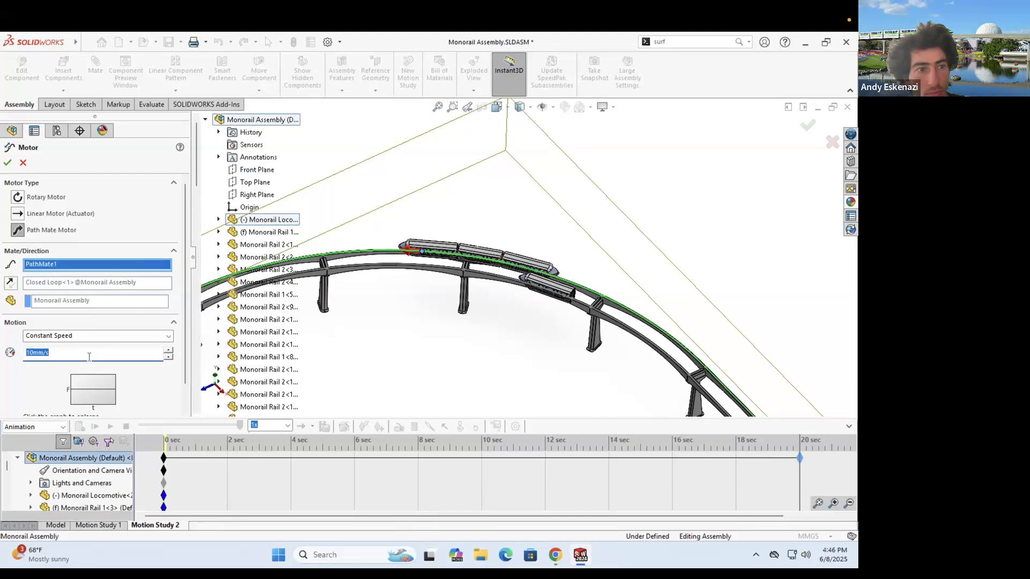
pyautogui.click(9, 163)
# - Switch the study to Motion Analysis, calculate it, and play it back from the start
pyautogui.click(19, 428)
pyautogui.click(32, 462)
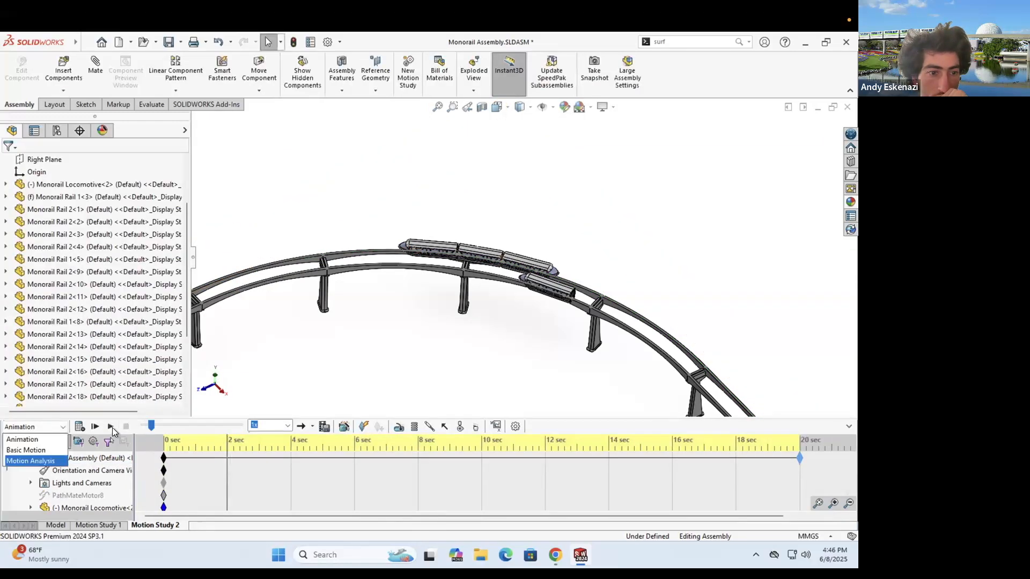
pyautogui.click(111, 427)
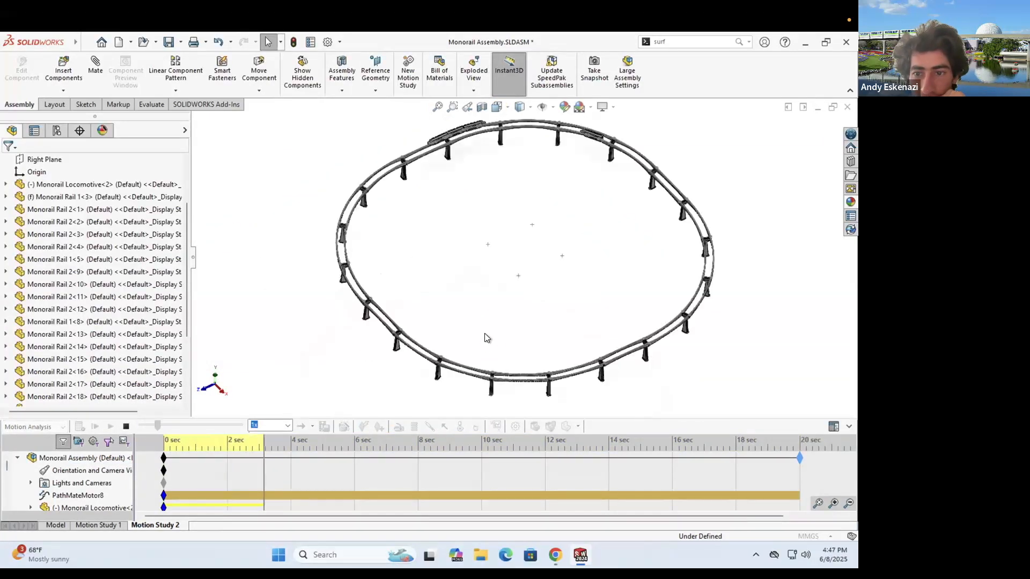
pyautogui.click(829, 361)
pyautogui.scroll(1, 492, 397)
pyautogui.scroll(-6, 585, 134)
pyautogui.click(109, 427)
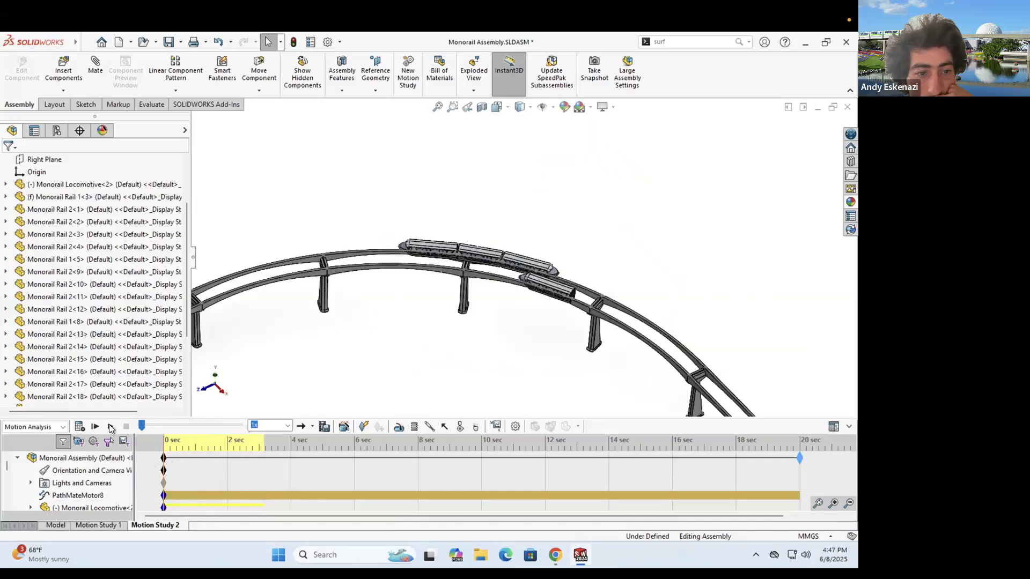
# - Delete PathMate19 and PathMate8 from the assembly's mates
pyautogui.click(55, 525)
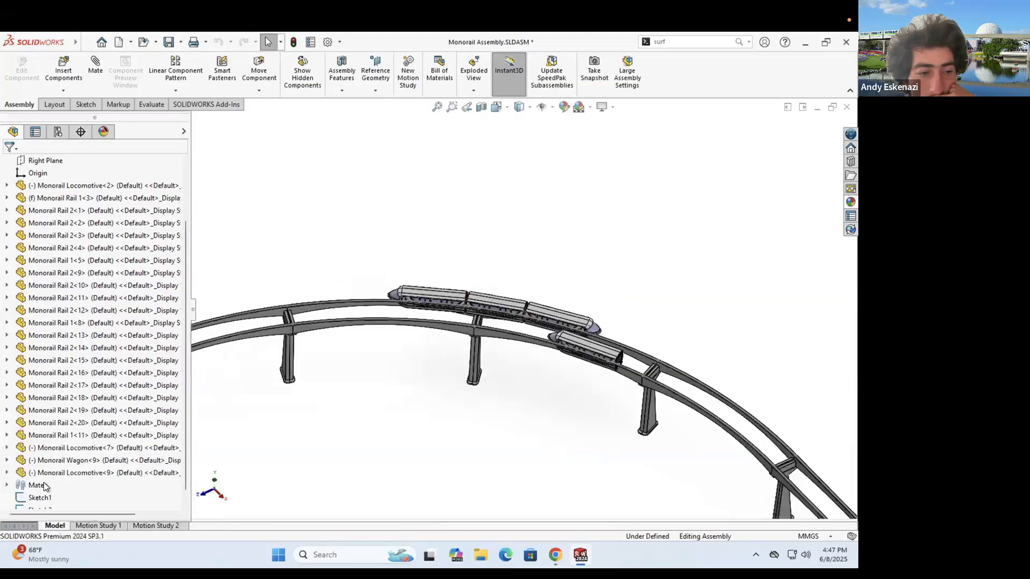
pyautogui.click(7, 472)
pyautogui.scroll(-5, 91, 375)
pyautogui.click(60, 448)
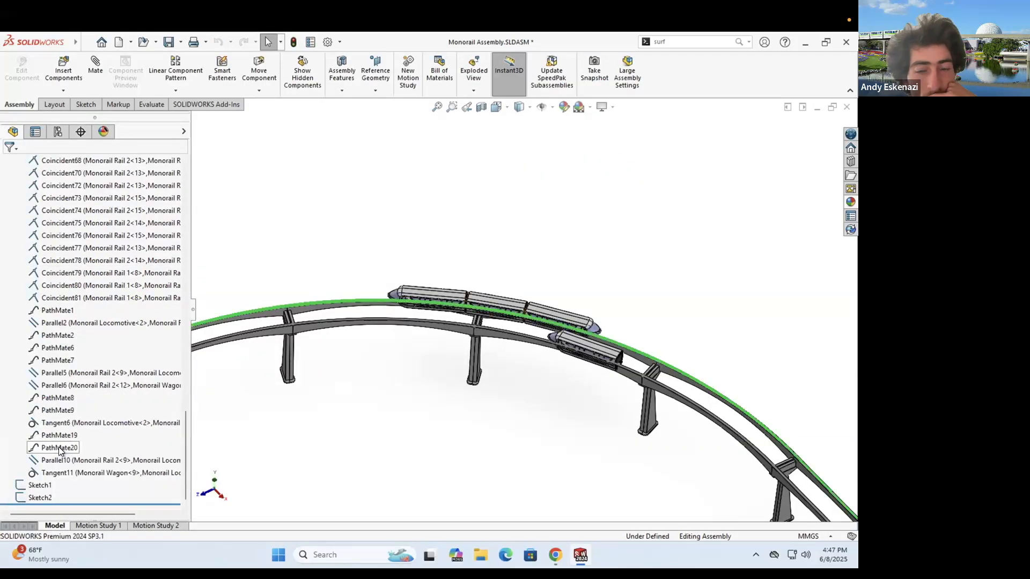
pyautogui.rightClick(52, 438)
pyautogui.press('Delete')
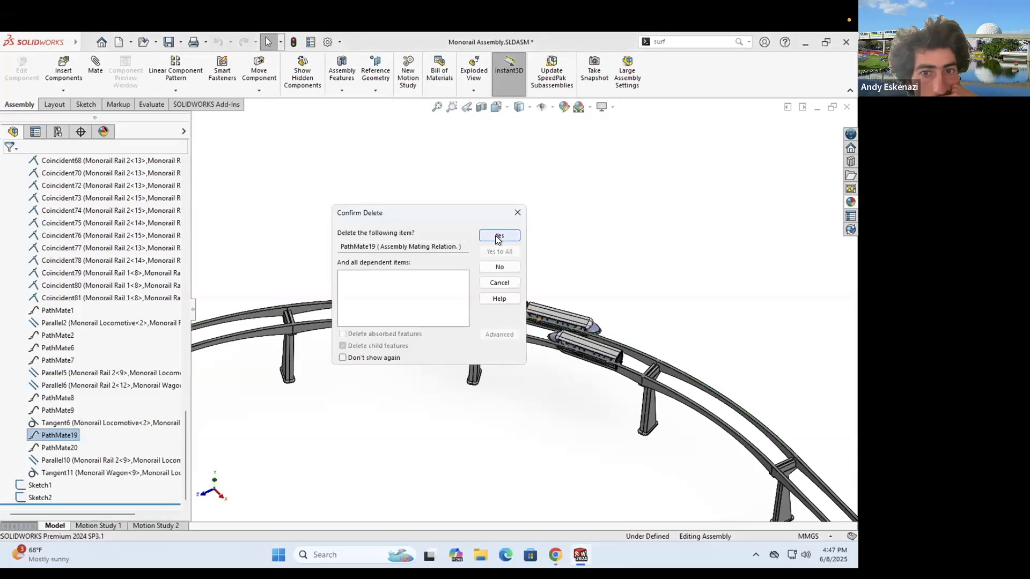
pyautogui.click(498, 236)
pyautogui.rightClick(58, 409)
pyautogui.scroll(-3, 499, 279)
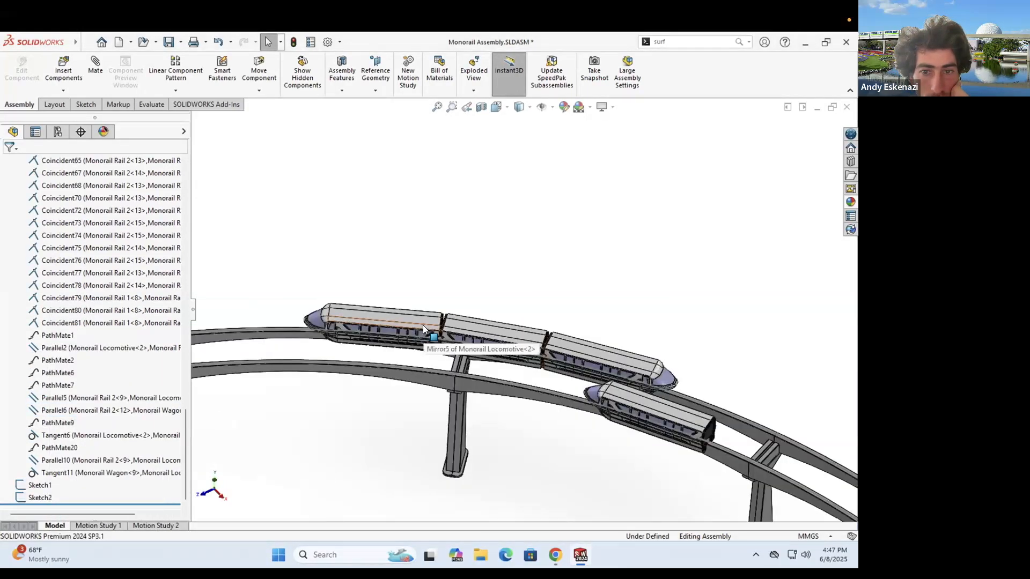
# - Remove the old Motion Study 2, create a fresh motion study, and start a motor
pyautogui.click(155, 525)
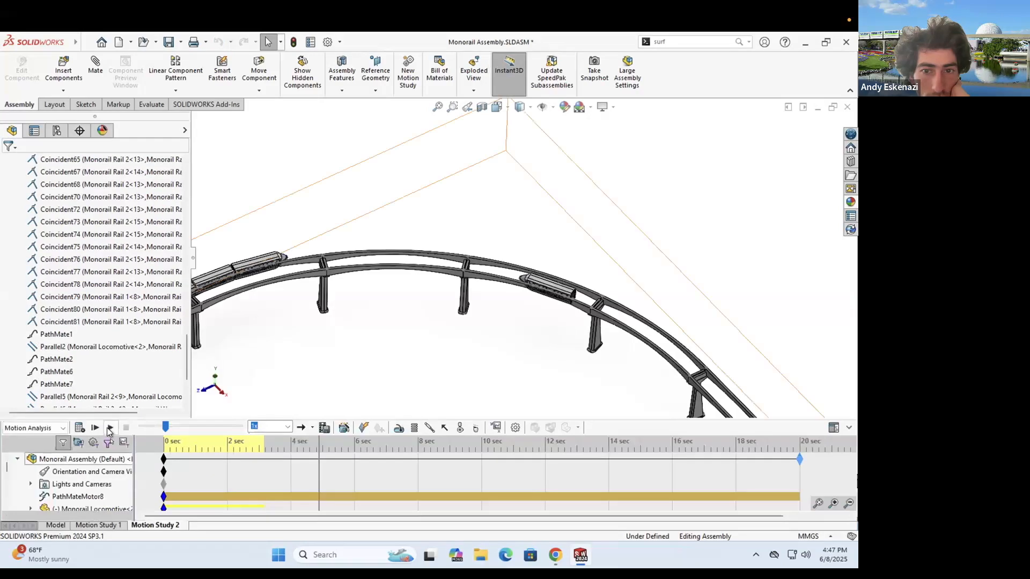
pyautogui.moveTo(451, 472); pyautogui.dragTo(202, 472)
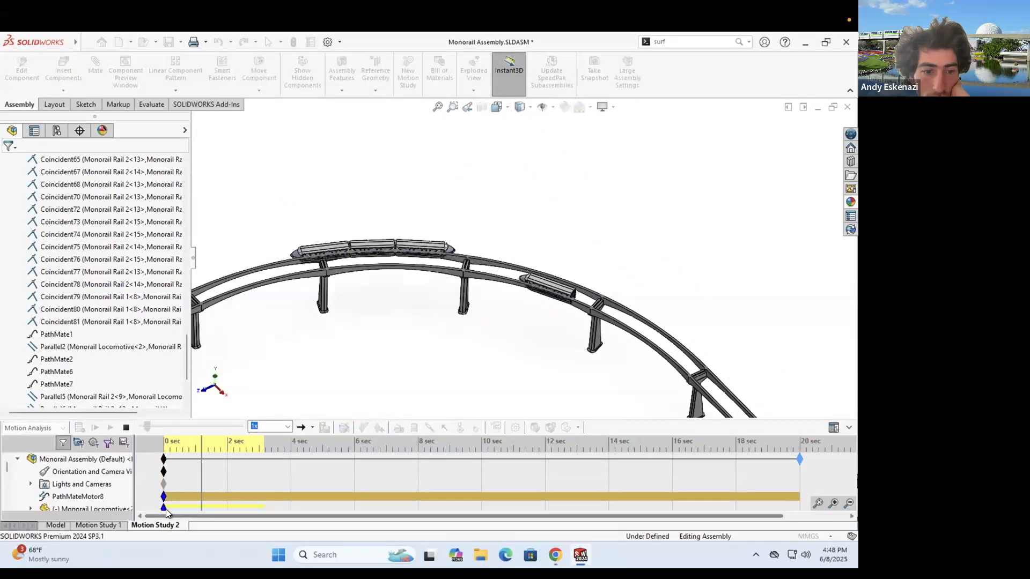
pyautogui.rightClick(155, 525)
pyautogui.click(185, 490)
pyautogui.rightClick(78, 526)
pyautogui.click(137, 507)
pyautogui.click(494, 297)
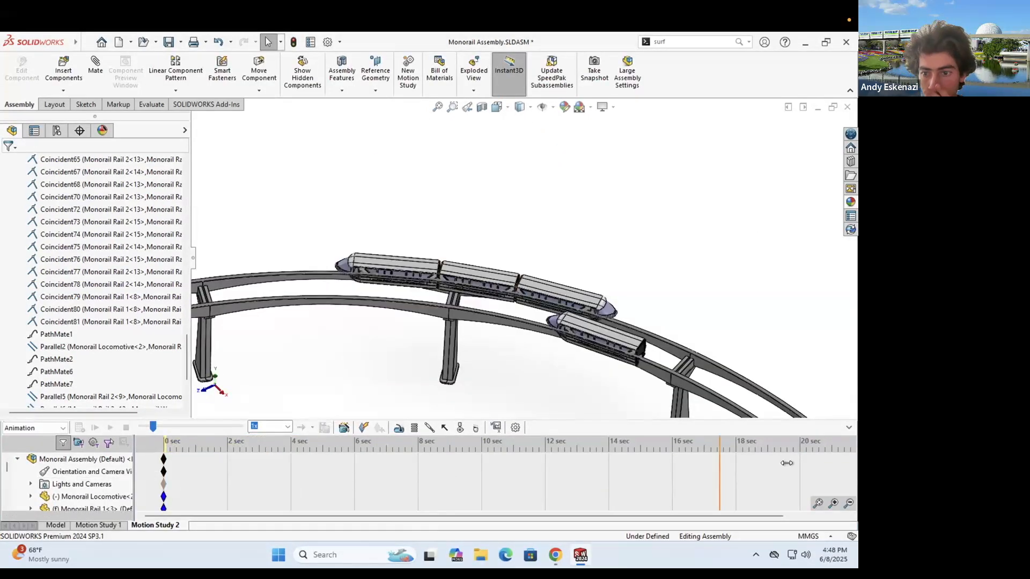
pyautogui.click(395, 429)
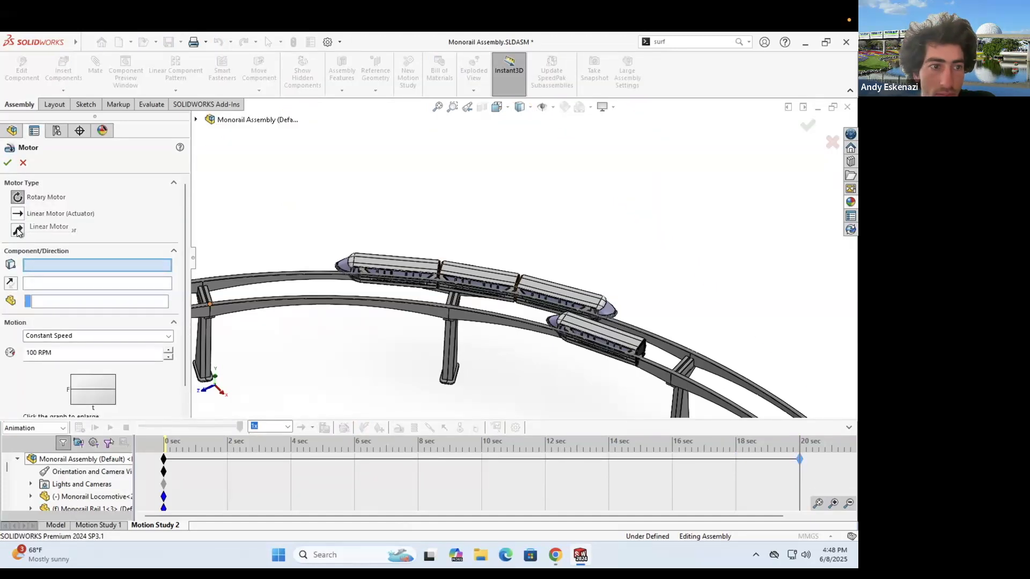
# - Define a reversed 10 mm/s path mate motor on PathMate20
pyautogui.click(196, 120)
pyautogui.scroll(-10, 262, 370)
pyautogui.click(218, 381)
pyautogui.scroll(-15, 260, 383)
pyautogui.click(271, 356)
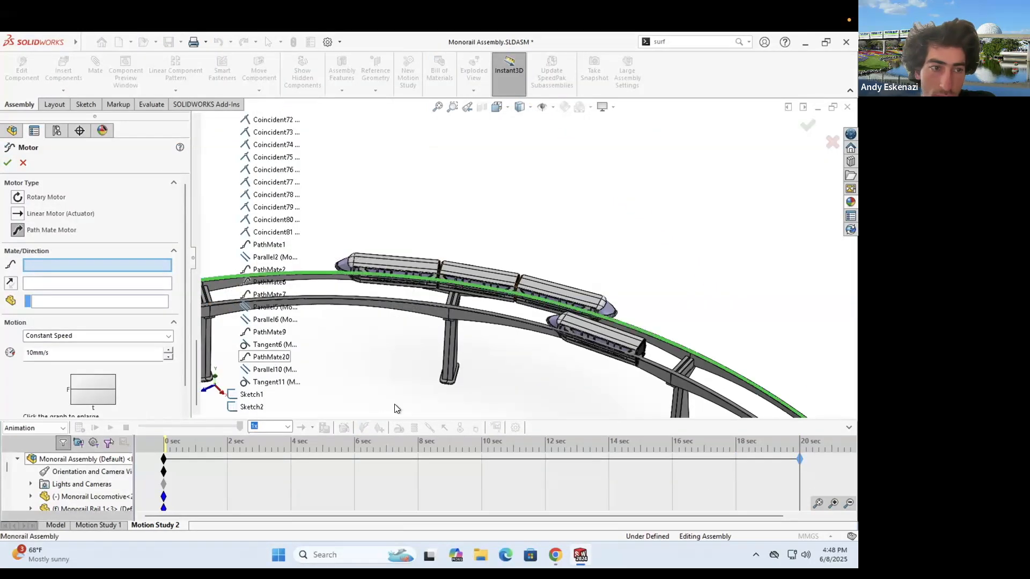
pyautogui.click(11, 283)
pyautogui.click(7, 163)
# - Calculate the motion study and watch the train circle the oval track
pyautogui.click(80, 427)
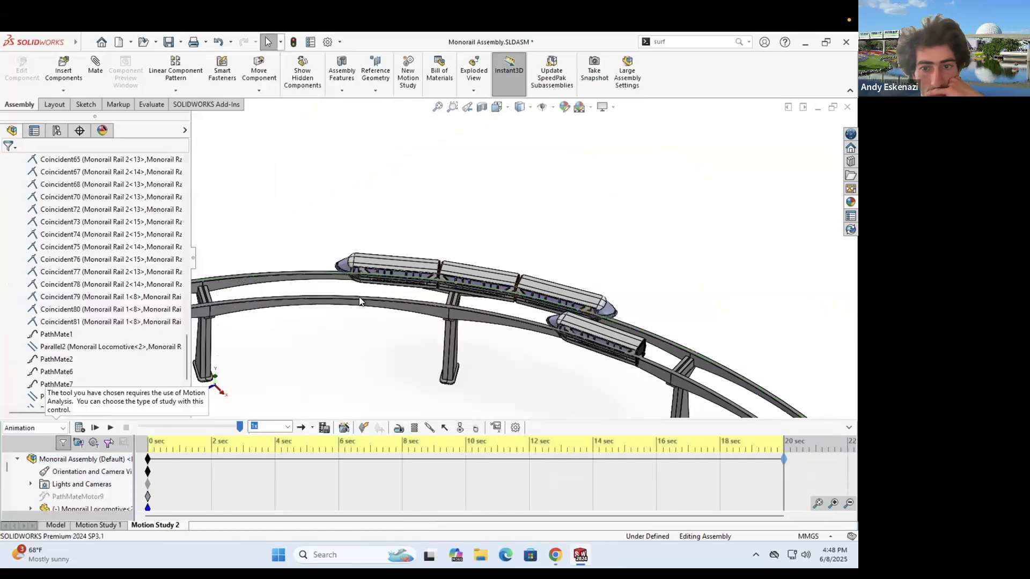
pyautogui.scroll(7, 485, 302)
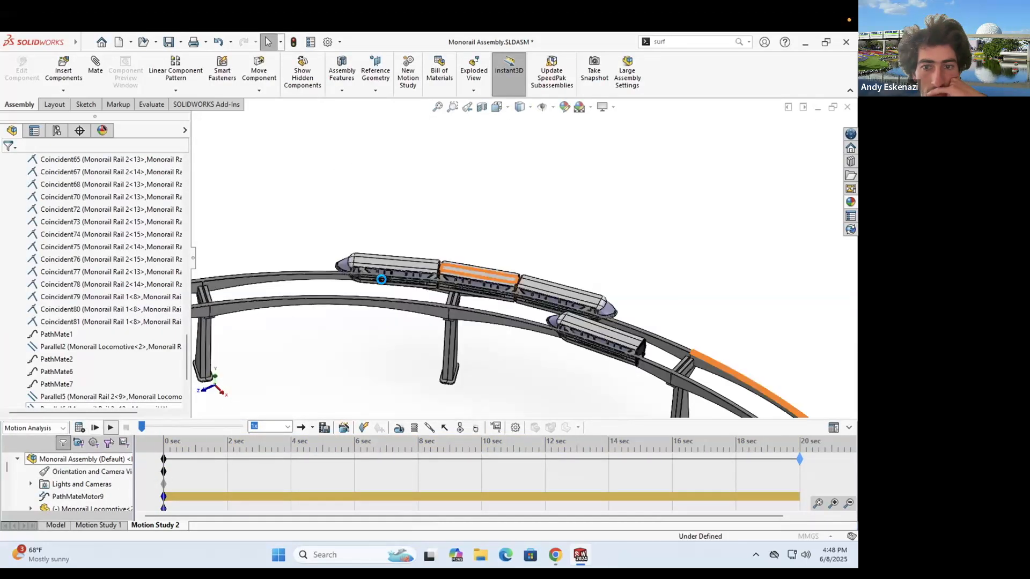
pyautogui.scroll(8, 529, 274)
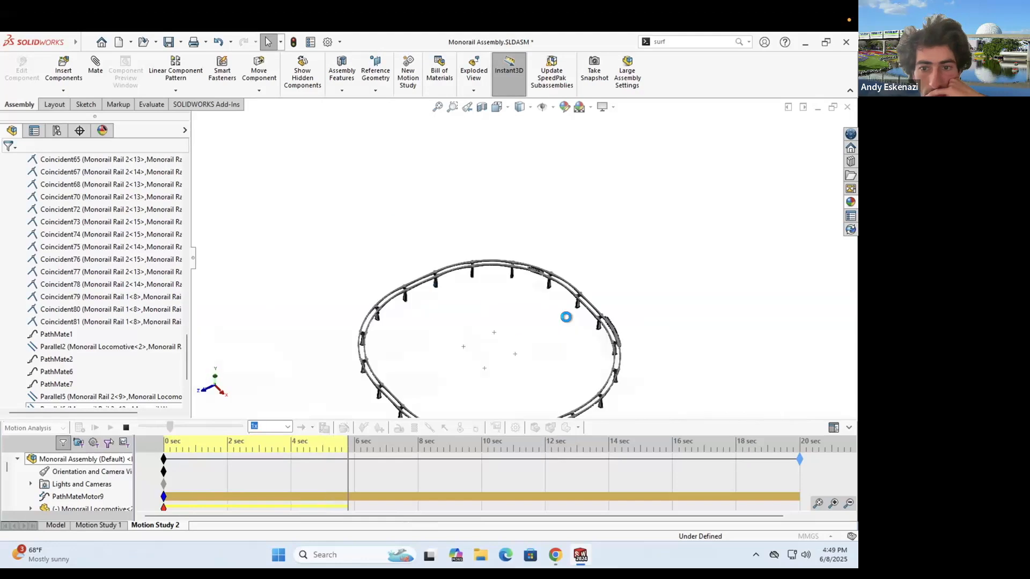
pyautogui.scroll(-3, 453, 280)
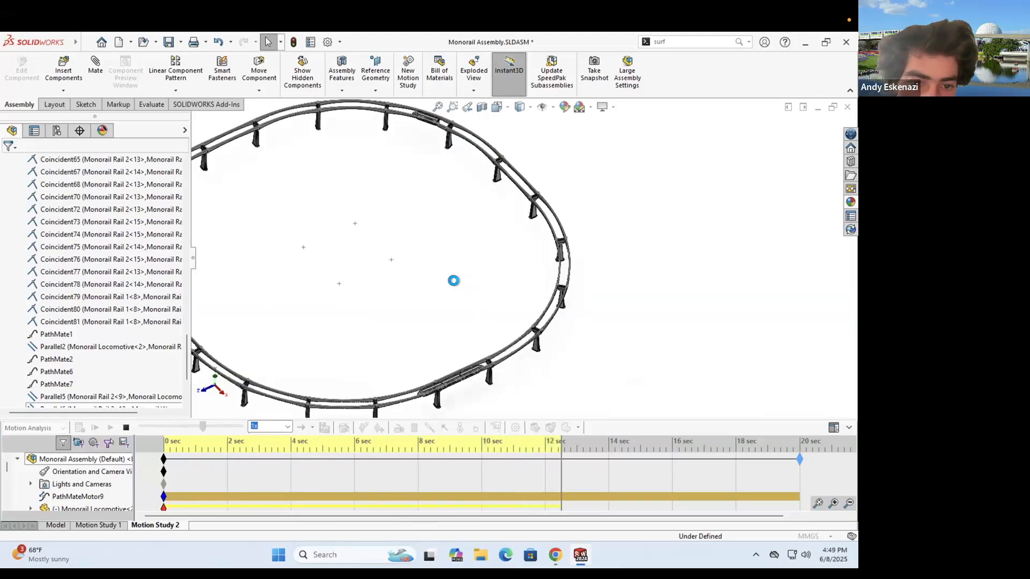
pyautogui.scroll(4, 356, 313)
pyautogui.scroll(-4, 358, 313)
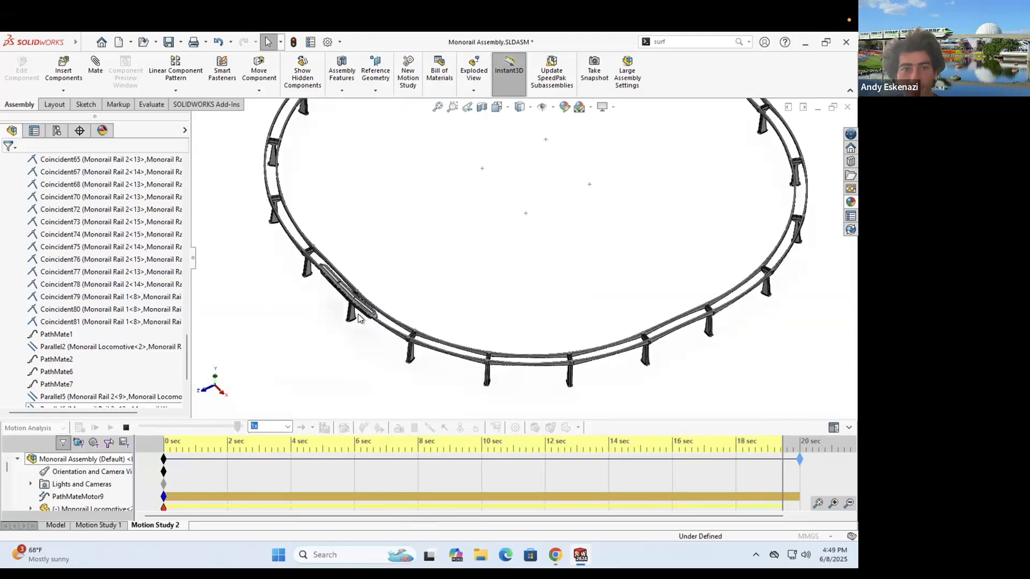
pyautogui.scroll(3, 434, 242)
pyautogui.moveTo(434, 241); pyautogui.dragTo(433, 190, button='middle')
pyautogui.click(64, 526)
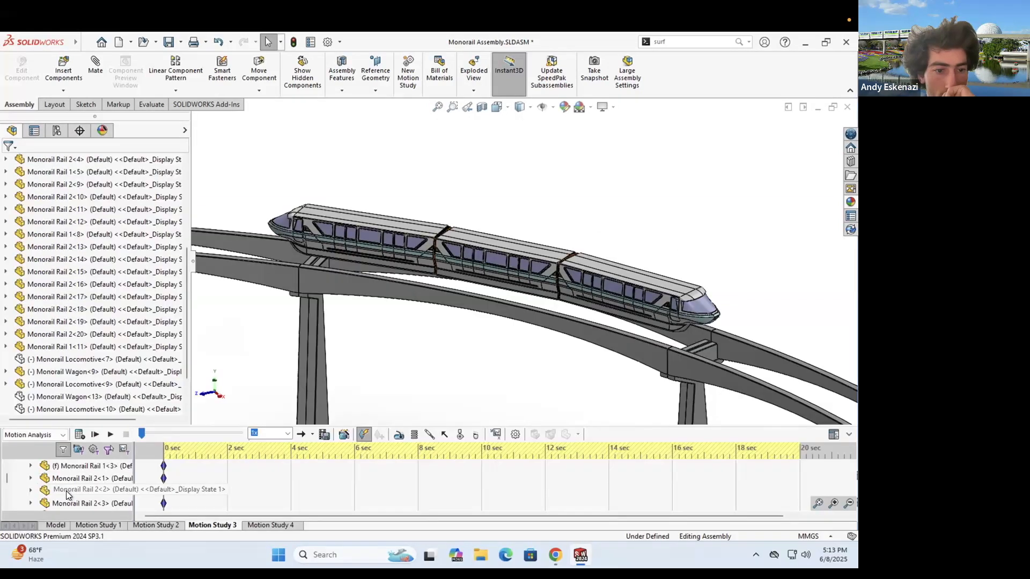
pyautogui.rightClick(228, 480)
pyautogui.press('Escape')
# - Orbit and zoom the view to set camera keys at 2 and 6 seconds
pyautogui.click(228, 480)
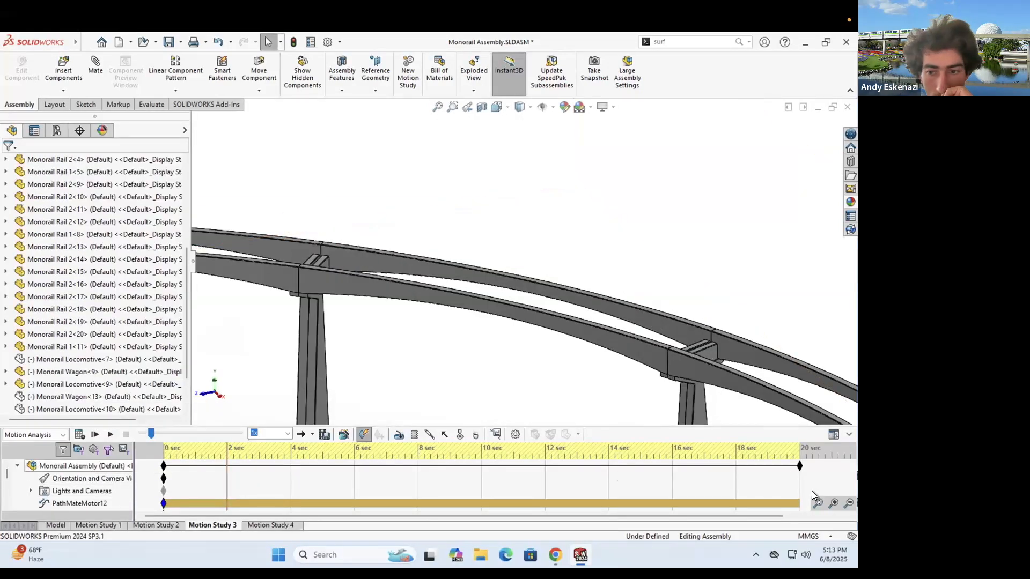
pyautogui.scroll(4, 465, 333)
pyautogui.moveTo(465, 332); pyautogui.dragTo(370, 270, button='middle')
pyautogui.scroll(1, 352, 283)
pyautogui.scroll(-2, 351, 260)
pyautogui.moveTo(227, 489); pyautogui.dragTo(341, 489)
pyautogui.scroll(5, 398, 301)
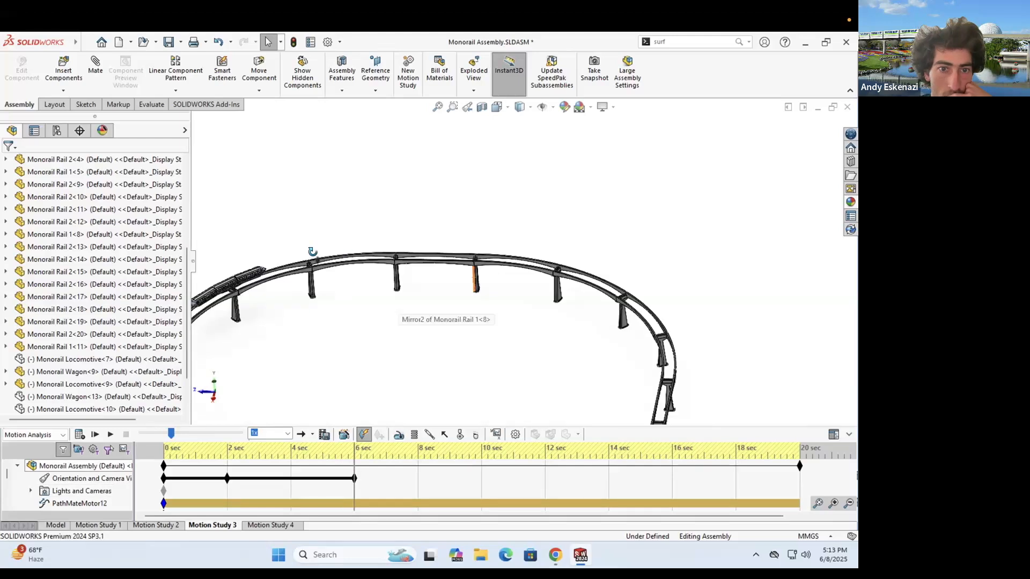
pyautogui.moveTo(397, 301); pyautogui.dragTo(343, 313, button='middle')
# - Orbit the view to set a 10-second camera key
pyautogui.moveTo(481, 482); pyautogui.dragTo(481, 482)
pyautogui.scroll(4, 441, 299)
pyautogui.moveTo(441, 298); pyautogui.dragTo(468, 368, button='middle')
pyautogui.scroll(-3, 470, 366)
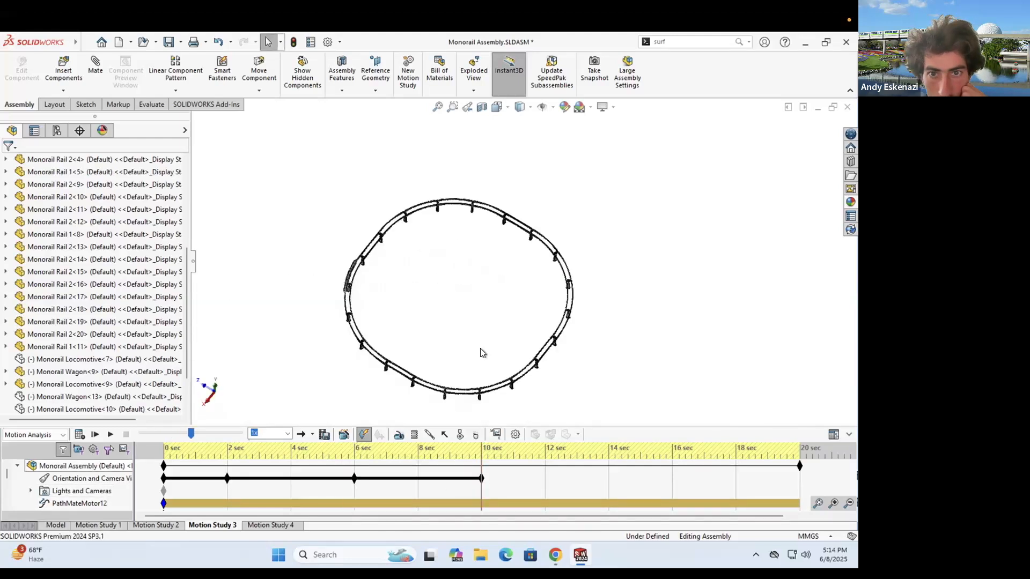
# - Set side views of the rail ring at later times, tilting the view for 16 seconds
pyautogui.moveTo(481, 493); pyautogui.dragTo(573, 484)
pyautogui.moveTo(552, 388); pyautogui.dragTo(559, 353, button='middle')
pyautogui.scroll(-5, 597, 348)
pyautogui.moveTo(594, 296); pyautogui.dragTo(560, 300, button='middle')
pyautogui.scroll(1, 558, 299)
pyautogui.moveTo(559, 375); pyautogui.dragTo(569, 405, button='middle')
pyautogui.moveTo(369, 317); pyautogui.dragTo(458, 365, button='middle')
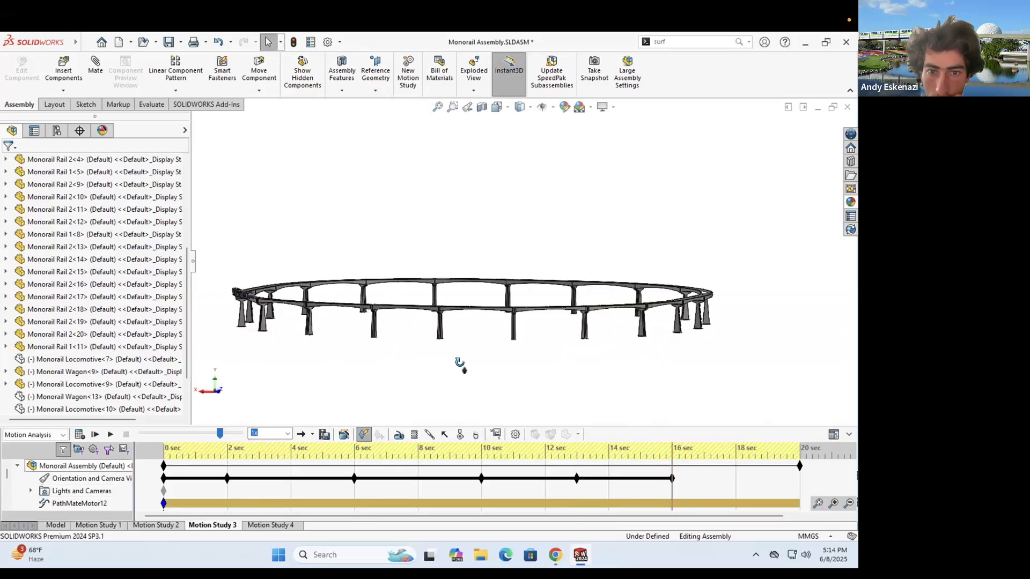
# - Play the camera animation, adjust the view slightly, and replay the motion study
pyautogui.click(111, 434)
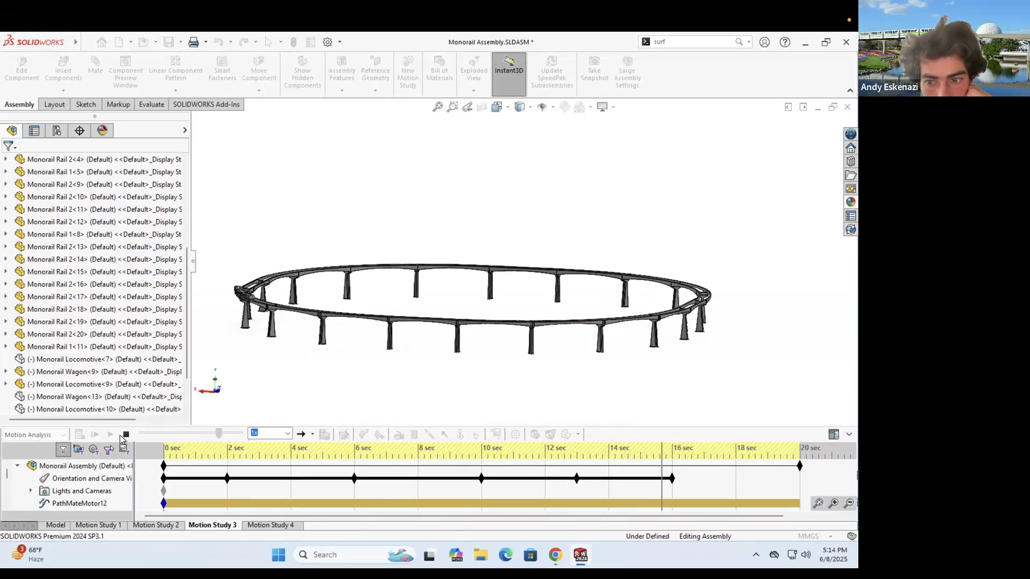
pyautogui.scroll(-8, 517, 339)
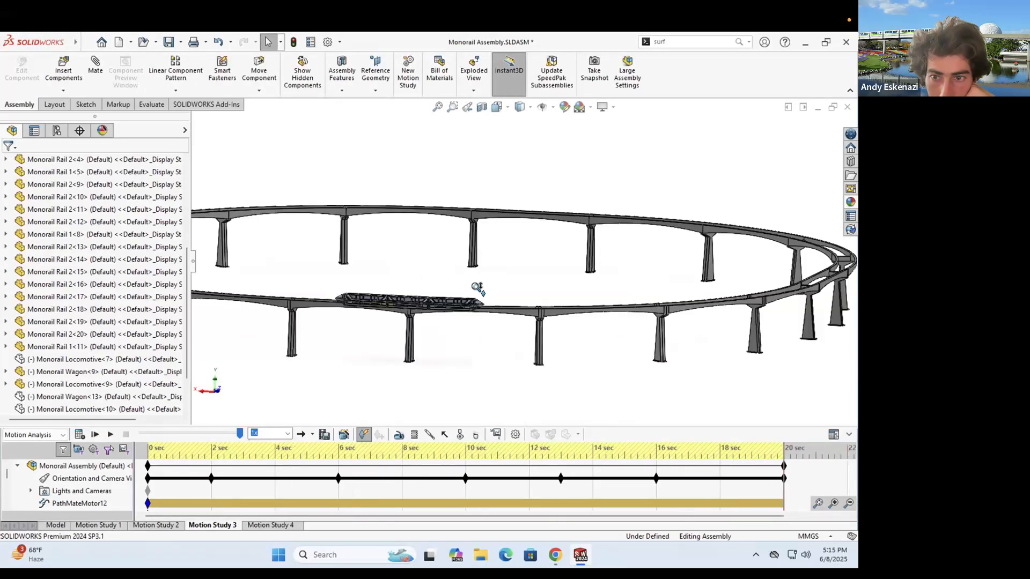
pyautogui.keyDown('ctrl'); pyautogui.moveTo(448, 378); pyautogui.dragTo(472, 328, button='middle'); pyautogui.keyUp('ctrl')
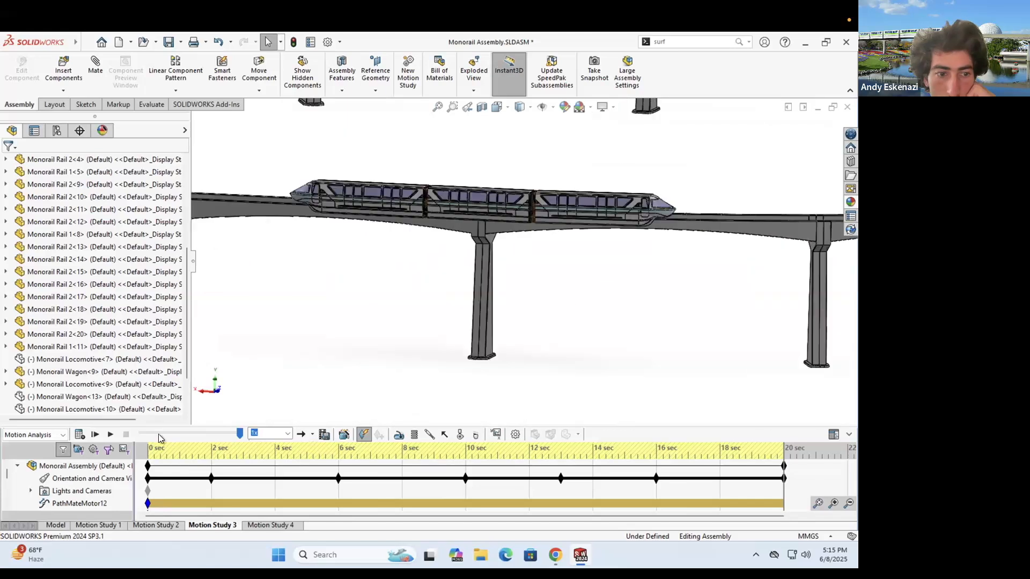
pyautogui.click(95, 435)
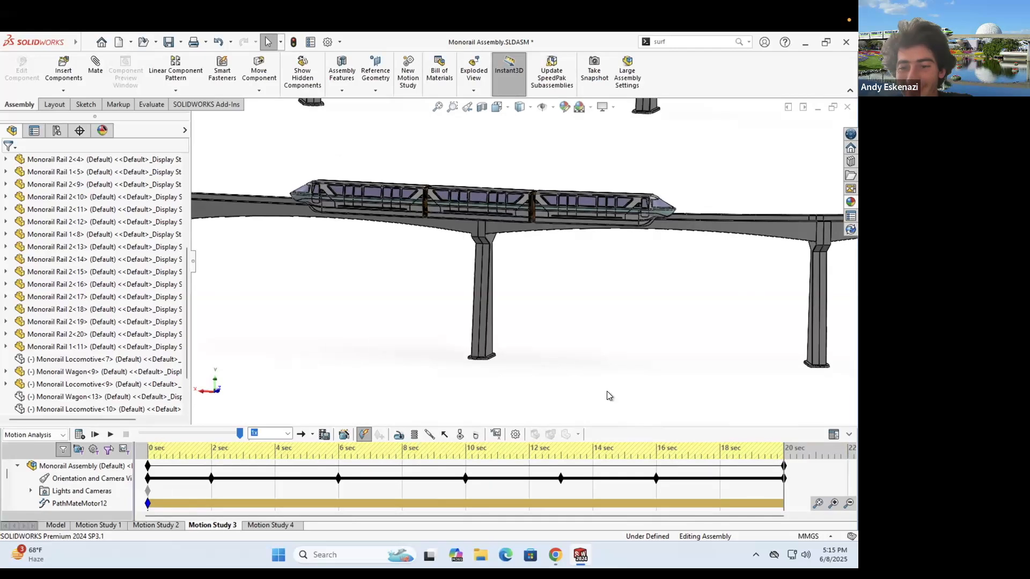
# - Move a camera key to 15 seconds and play the motion study again
pyautogui.rightClick(784, 480)
pyautogui.click(772, 400)
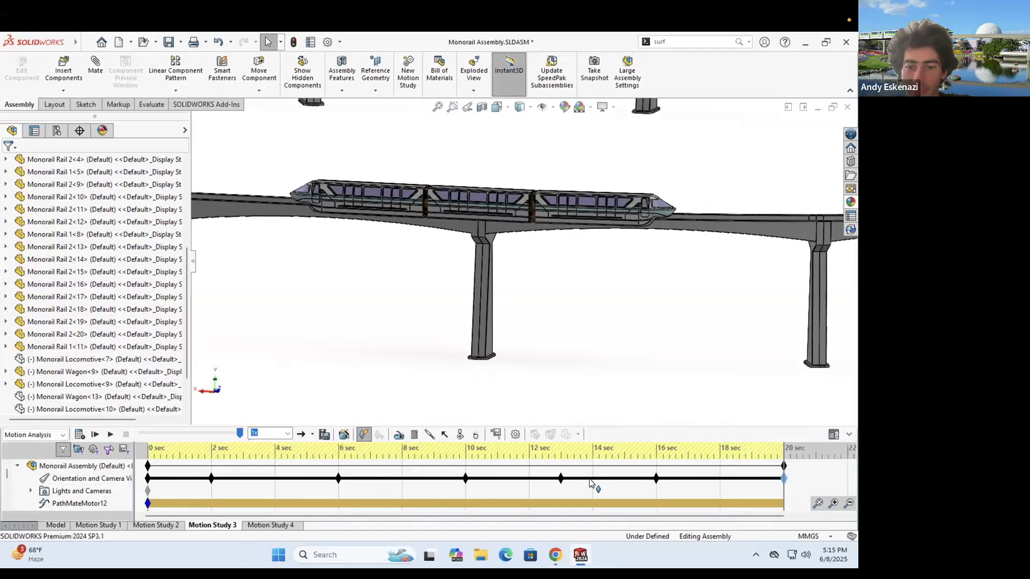
pyautogui.keyDown('ctrl'); pyautogui.moveTo(620, 440); pyautogui.dragTo(704, 477); pyautogui.keyUp('ctrl')
pyautogui.click(111, 435)
pyautogui.click(126, 434)
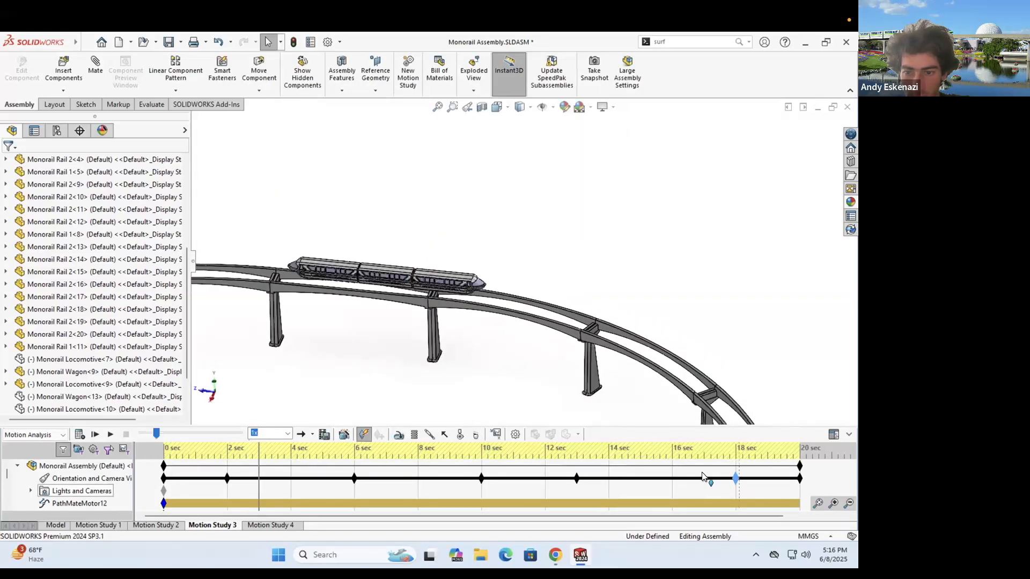
pyautogui.click(113, 434)
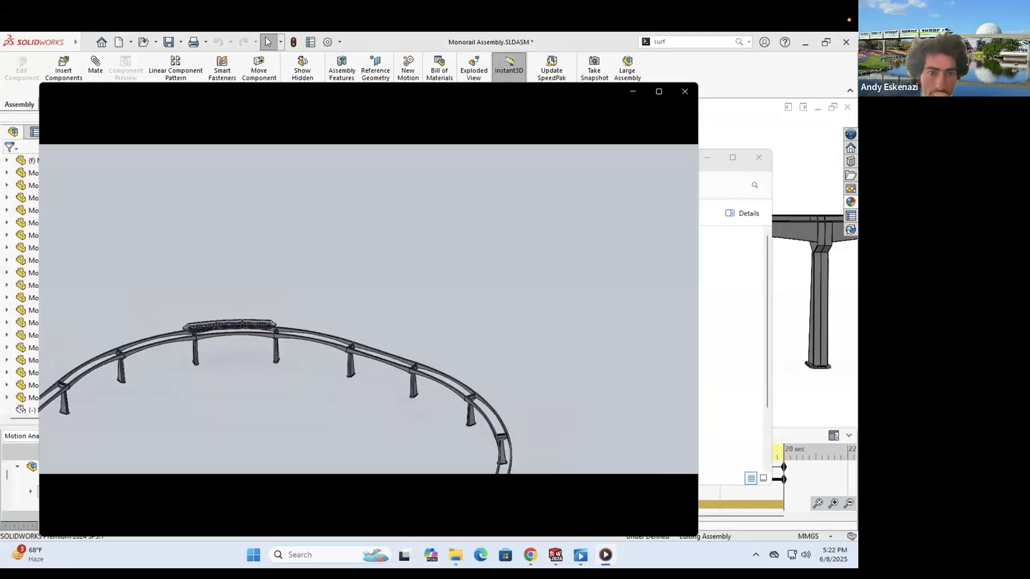
# - Watch Monorail Assembly 3.mp4 play through, then close Media Player
pyautogui.moveTo(490, 507)
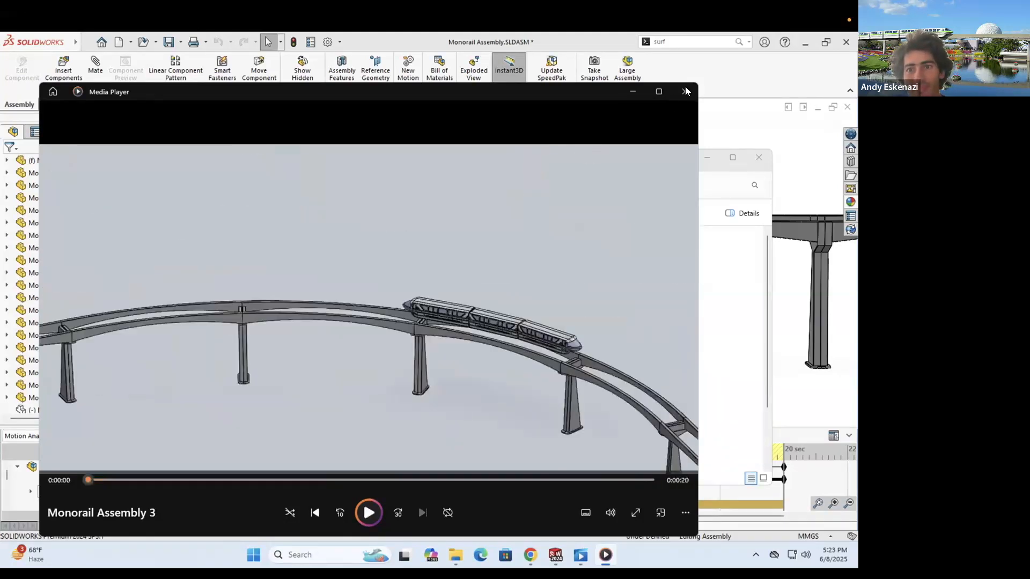
pyautogui.click(759, 155)
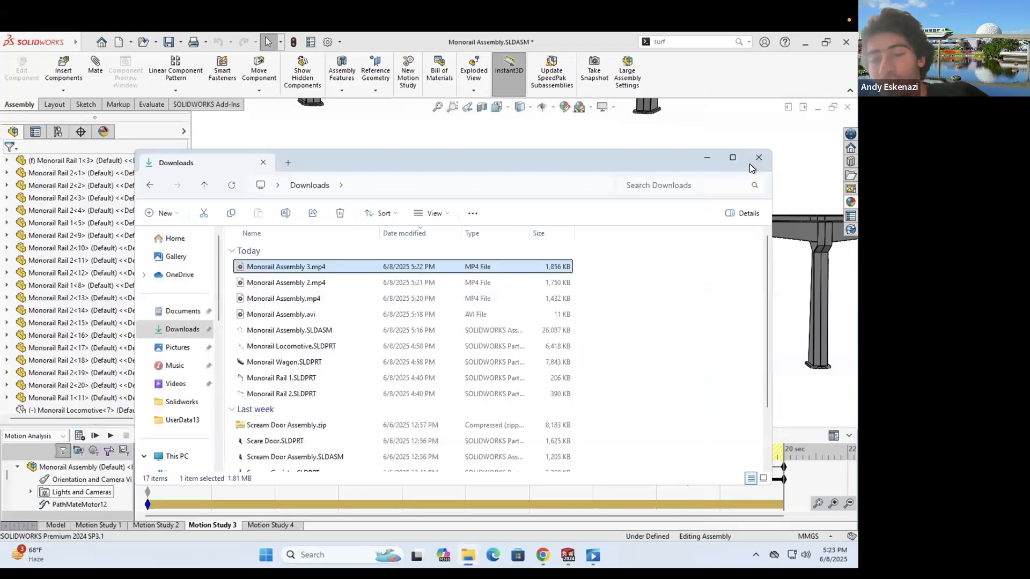